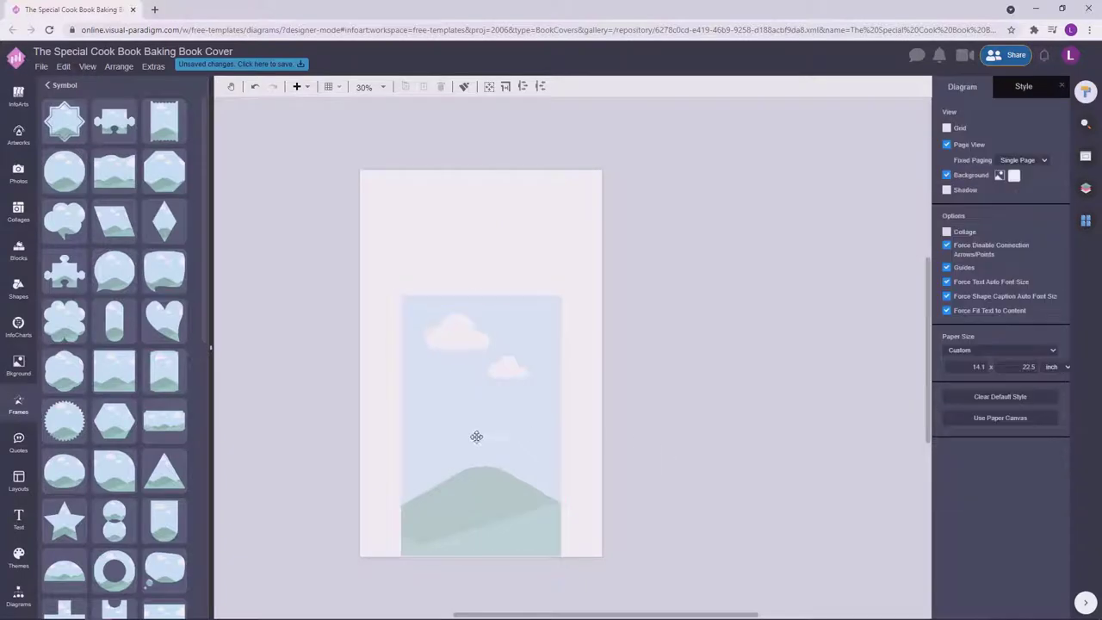
Resize the photo frame placeholder and drag it to the horizontal centre of the page bottom.
{"action": "left_click", "coordinate": [505, 393]}
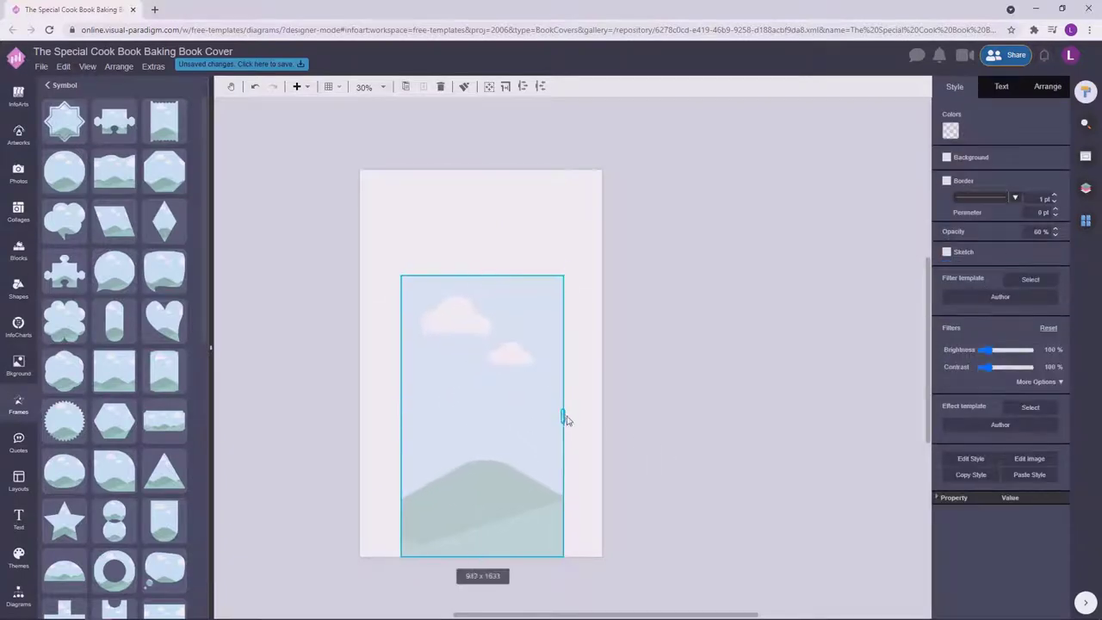
{"action": "scroll", "coordinate": [493, 445], "scroll_direction": "up", "scroll_amount": 2}
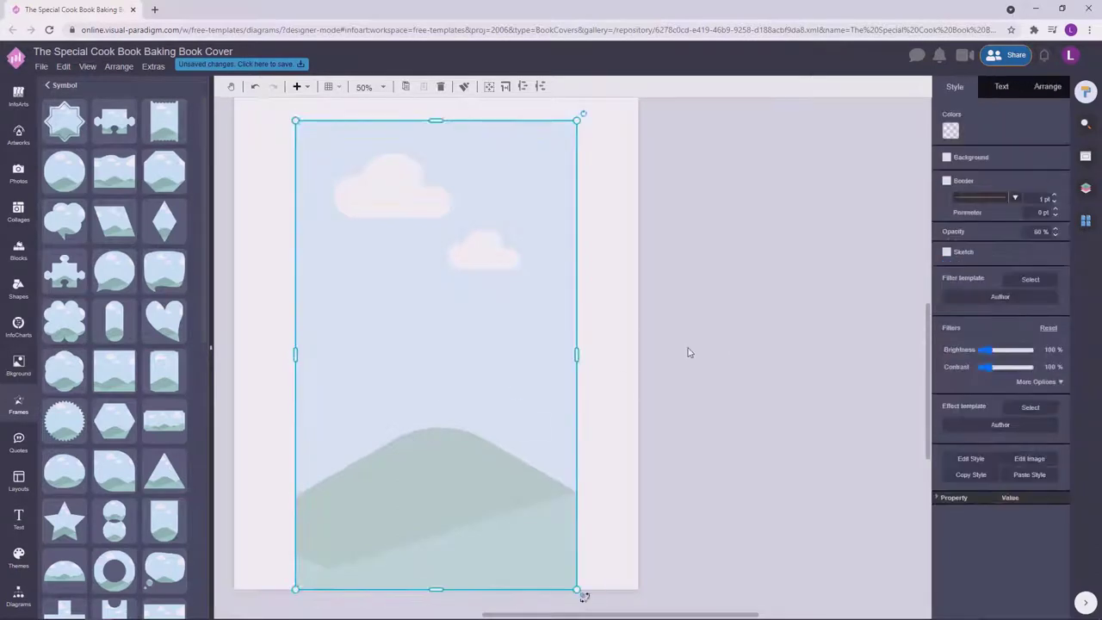
{"action": "left_click", "coordinate": [729, 329]}
{"action": "scroll", "coordinate": [729, 330], "scroll_direction": "down", "scroll_amount": 2}
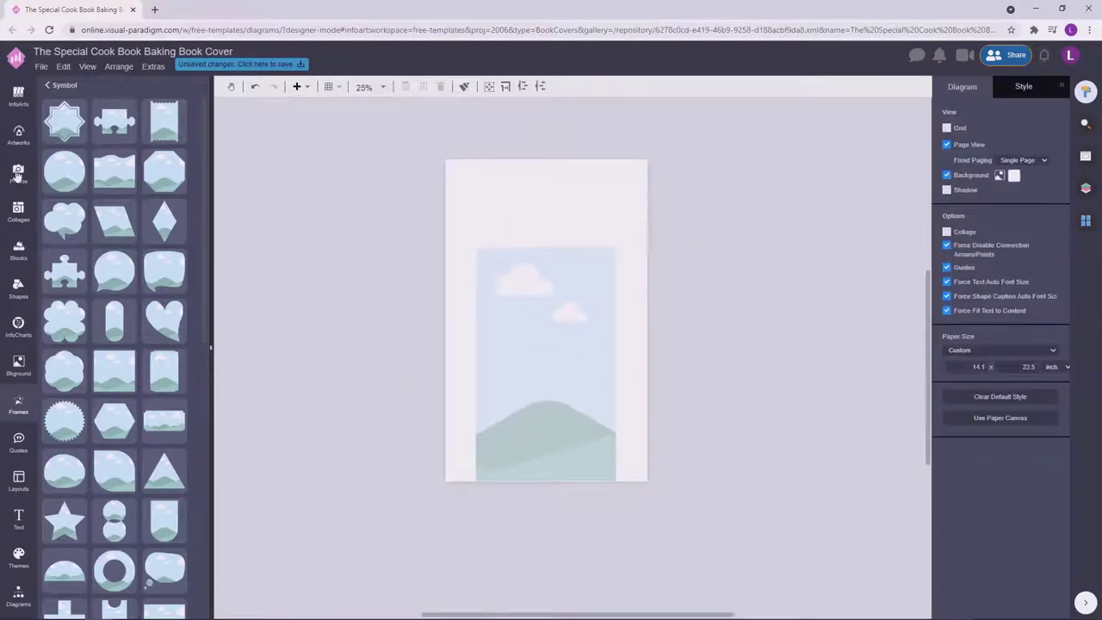
{"action": "left_click", "coordinate": [536, 295]}
{"action": "left_click", "coordinate": [721, 291]}
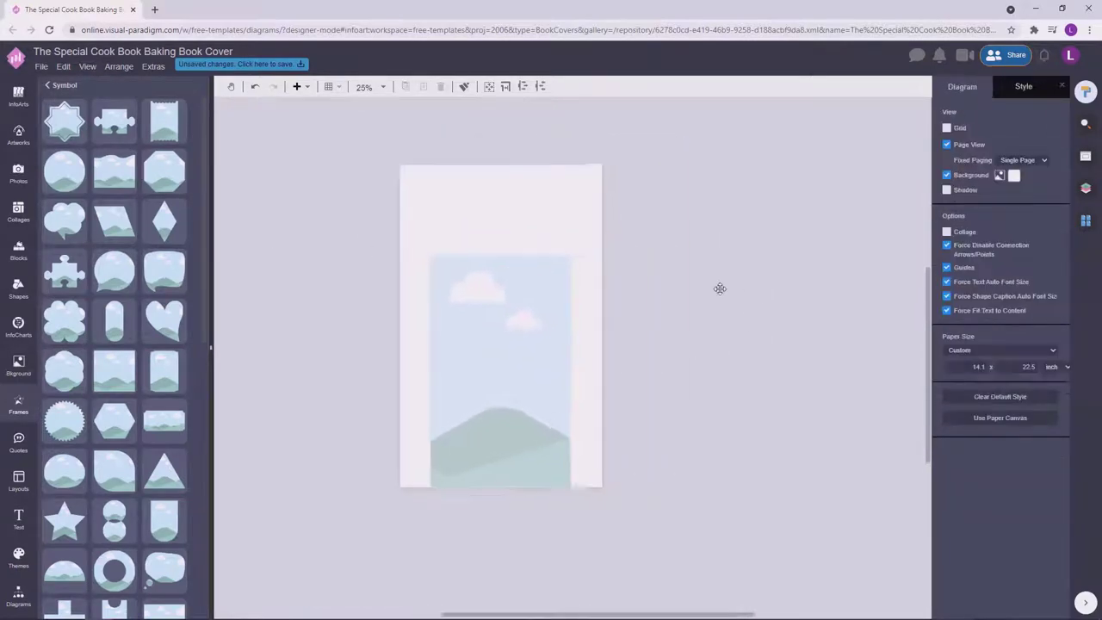
{"action": "scroll", "coordinate": [511, 411], "scroll_direction": "up", "scroll_amount": 2}
{"action": "left_click_drag", "start_coordinate": [511, 412], "coordinate": [492, 405]}
Search the photos for 'photography' and drop the hand-holding-camera photo into the frame.
{"action": "left_click", "coordinate": [18, 173]}
{"action": "type", "text": "phot"}
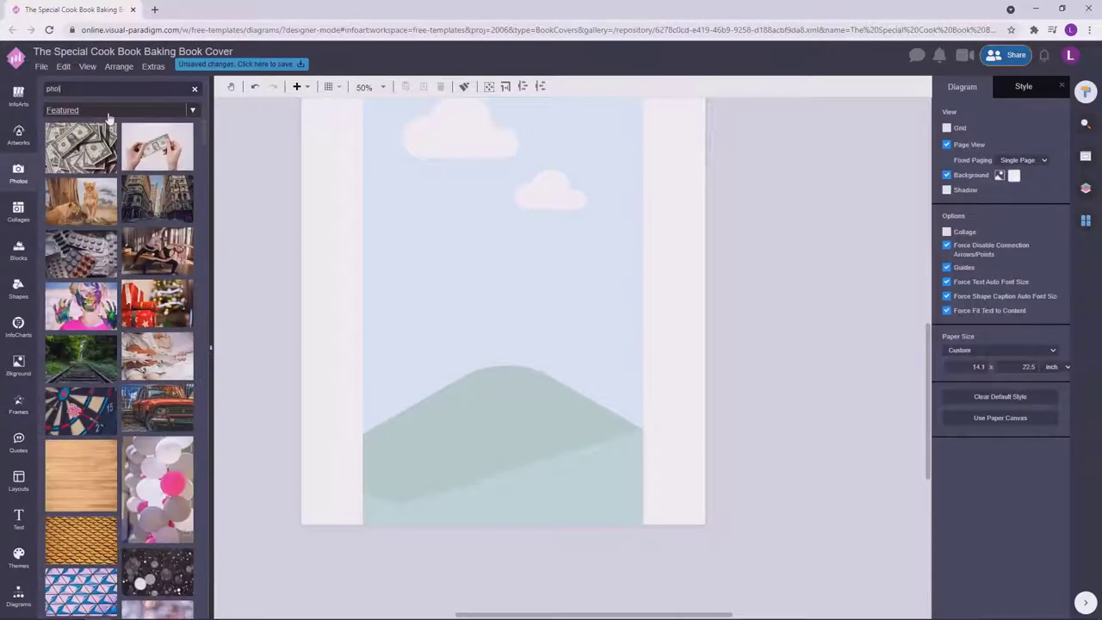
{"action": "type", "text": "ograohy"}
{"action": "right_click", "coordinate": [52, 90]}
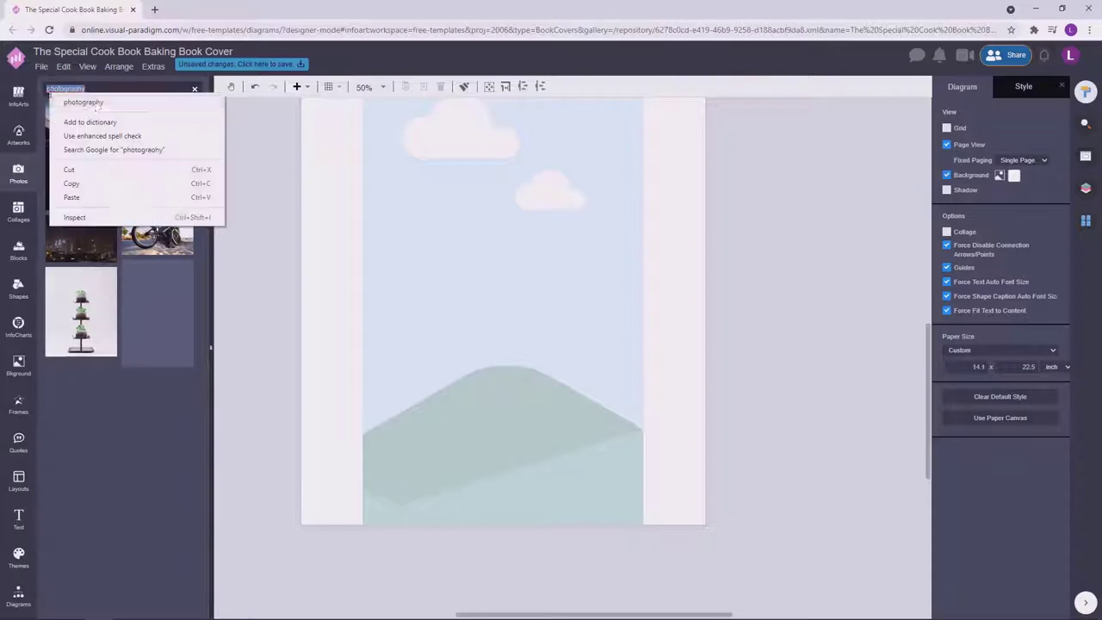
{"action": "left_click", "coordinate": [95, 101]}
{"action": "scroll", "coordinate": [359, 265], "scroll_direction": "down", "scroll_amount": 2, "text": "ctrl"}
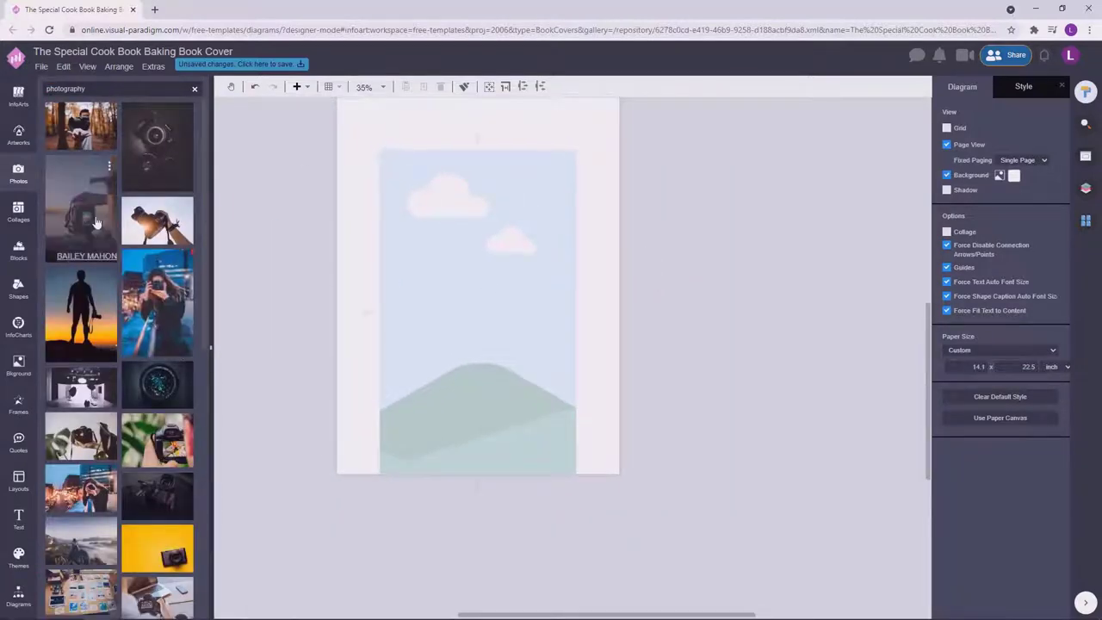
{"action": "left_click_drag", "start_coordinate": [97, 224], "coordinate": [500, 357]}
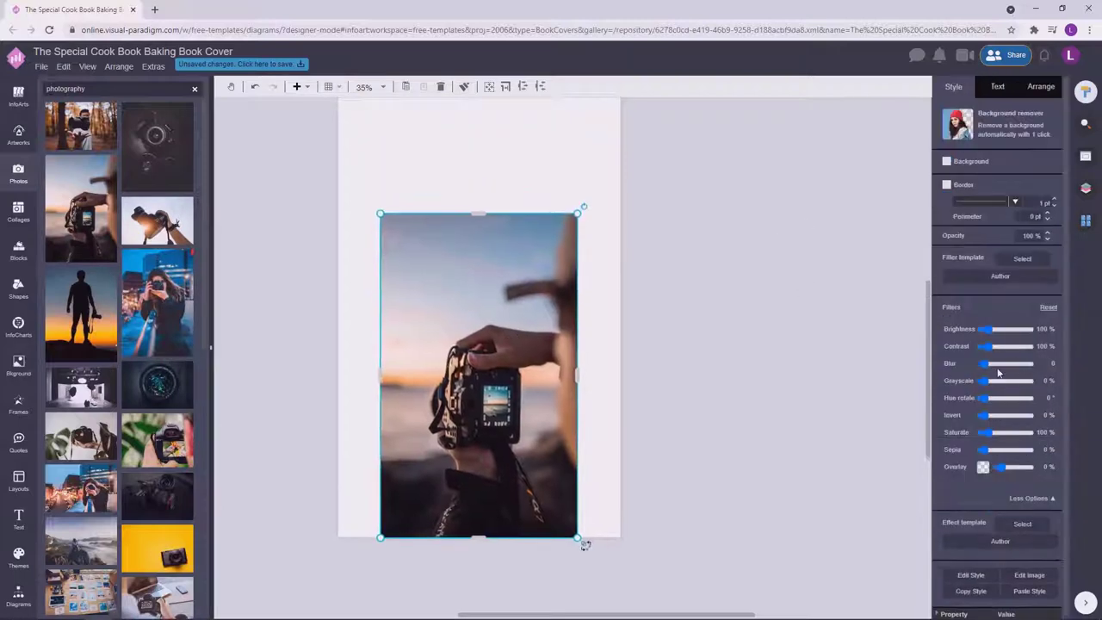
Make the photo 100% grayscale with 101% contrast, and draw a wide text box near the page top.
{"action": "left_click_drag", "start_coordinate": [983, 380], "coordinate": [1034, 380]}
{"action": "left_click", "coordinate": [988, 347]}
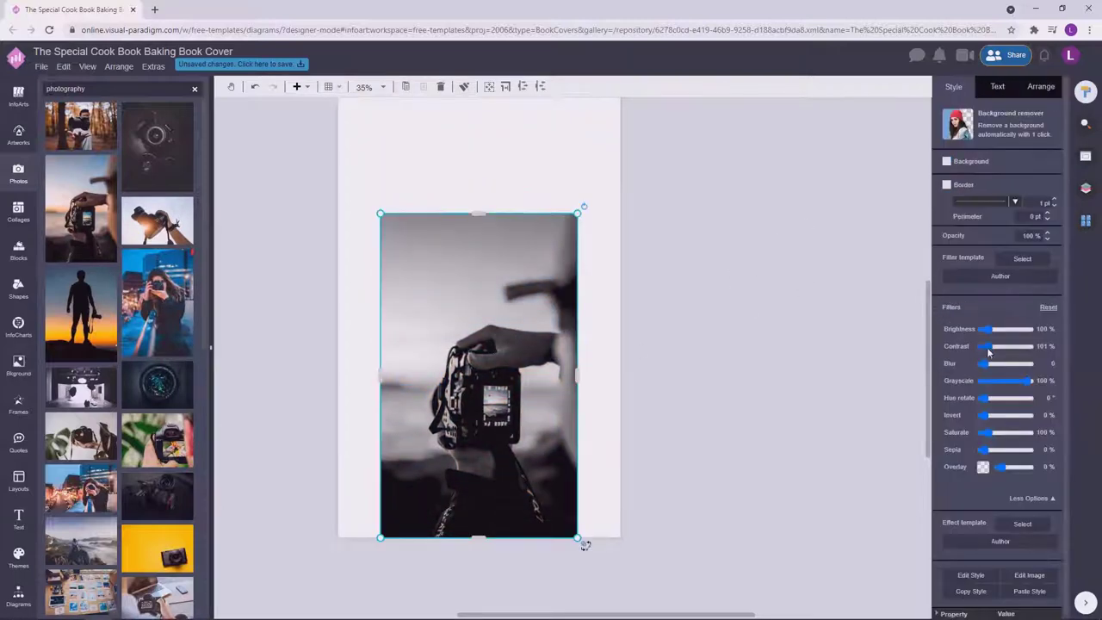
{"action": "left_click", "coordinate": [747, 270]}
{"action": "left_click_drag", "start_coordinate": [384, 168], "coordinate": [515, 223]}
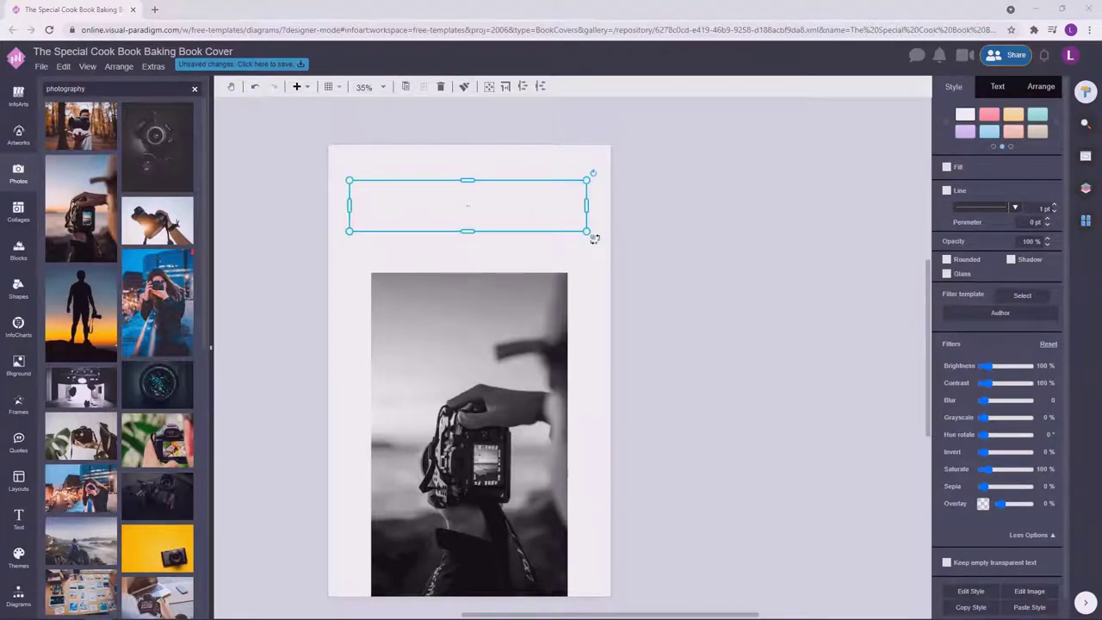
Enter the title MY EYE FOR PHOTOGRAPHY in the text box and set it to 90 pt.
{"action": "double_click", "coordinate": [521, 198]}
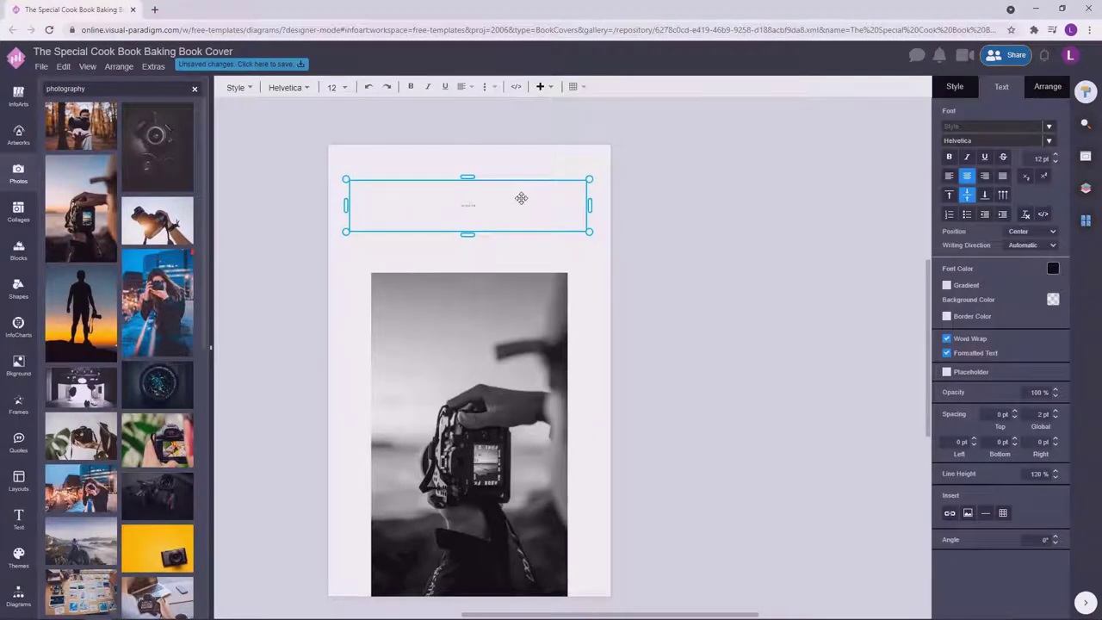
{"action": "key", "text": "Escape"}
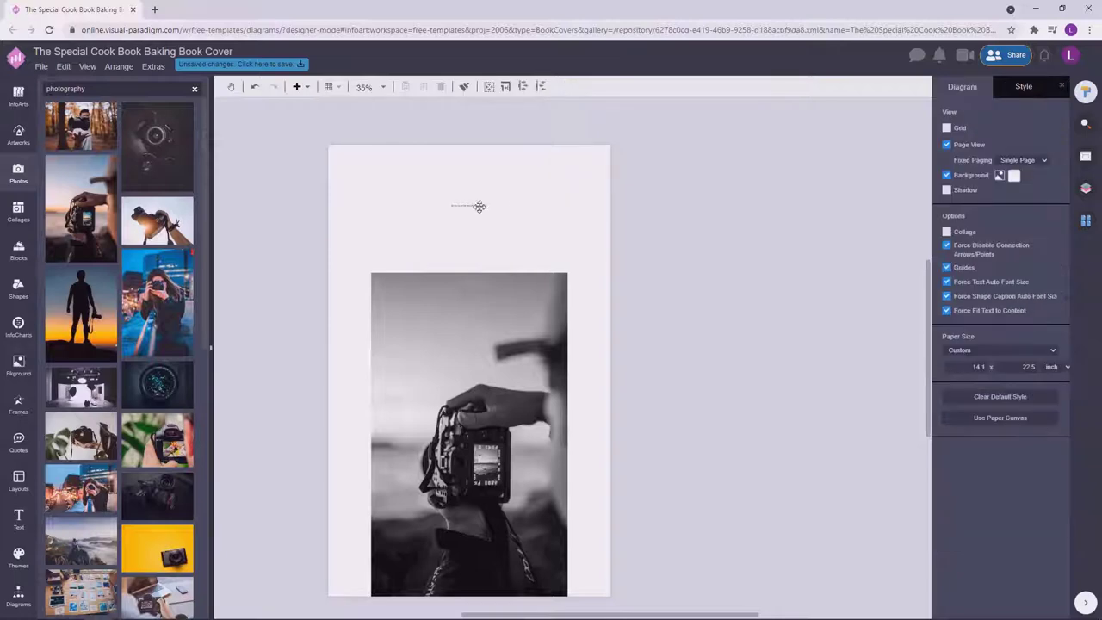
{"action": "left_click", "coordinate": [478, 204]}
{"action": "left_click", "coordinate": [524, 221]}
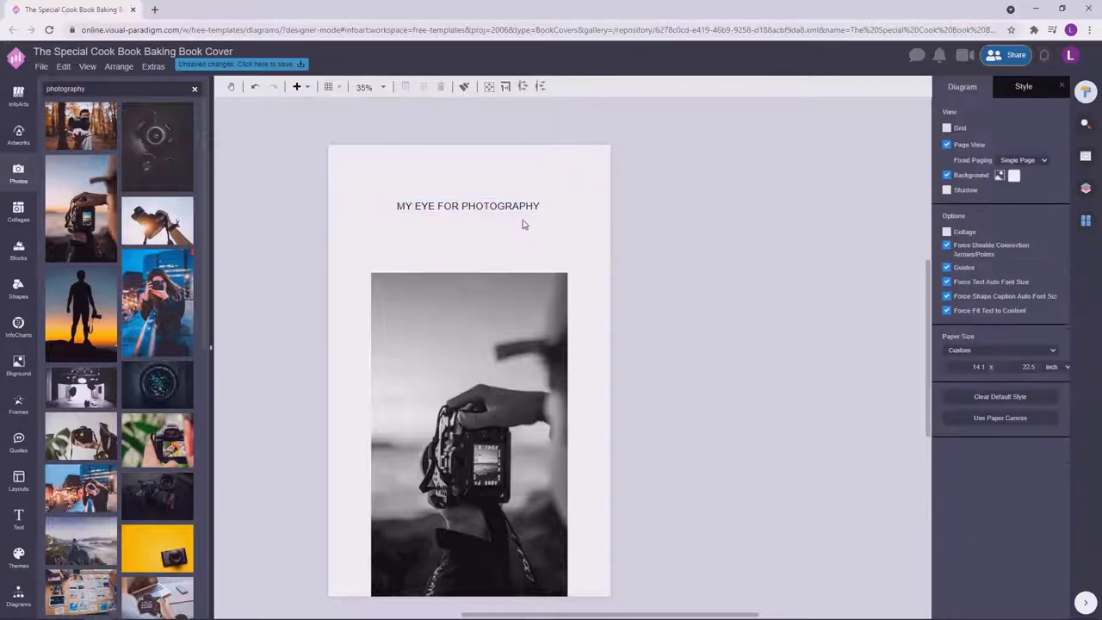
{"action": "type", "text": "90"}
{"action": "key", "text": "Return"}
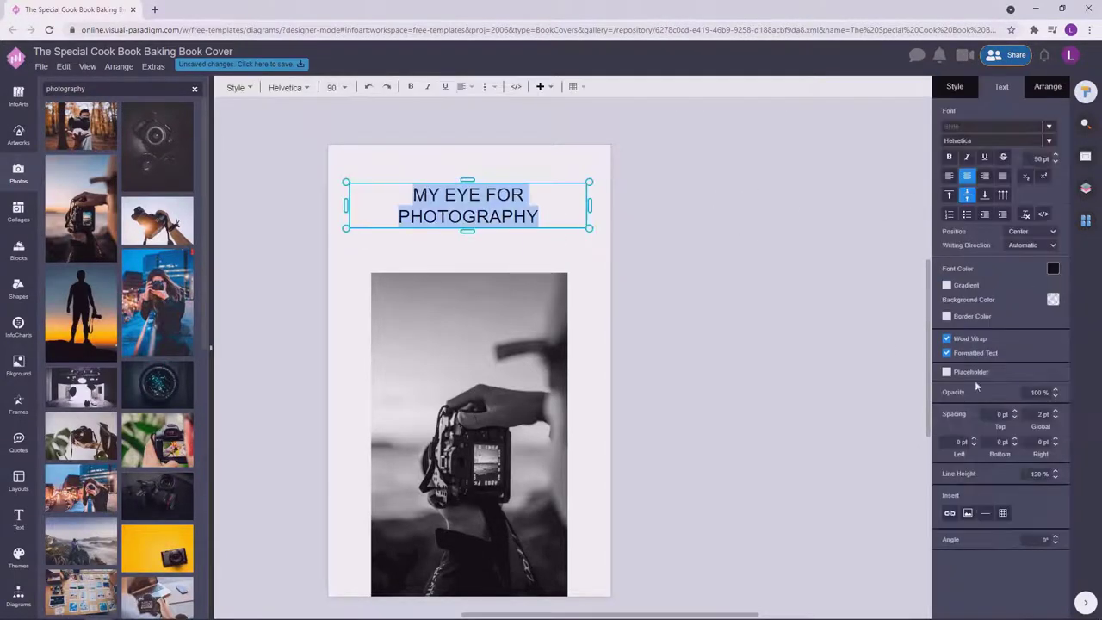
{"action": "left_click", "coordinate": [590, 229]}
Switch the title to Poppins, narrow its box, and raise the size to 120 pt.
{"action": "left_click", "coordinate": [1021, 141]}
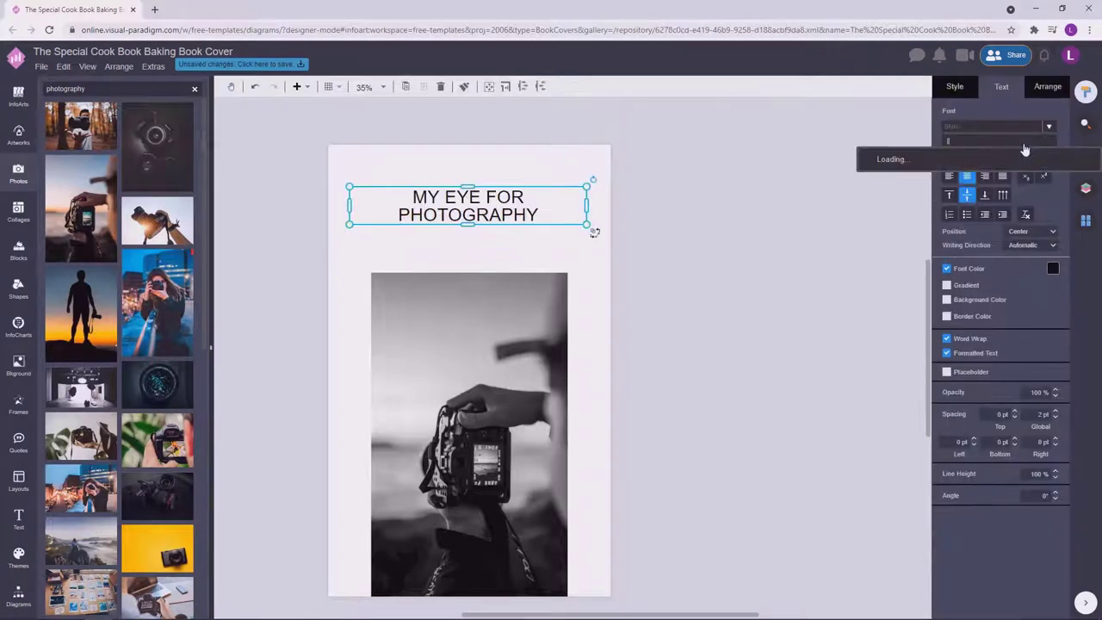
{"action": "type", "text": "poppins"}
{"action": "left_click", "coordinate": [890, 155]}
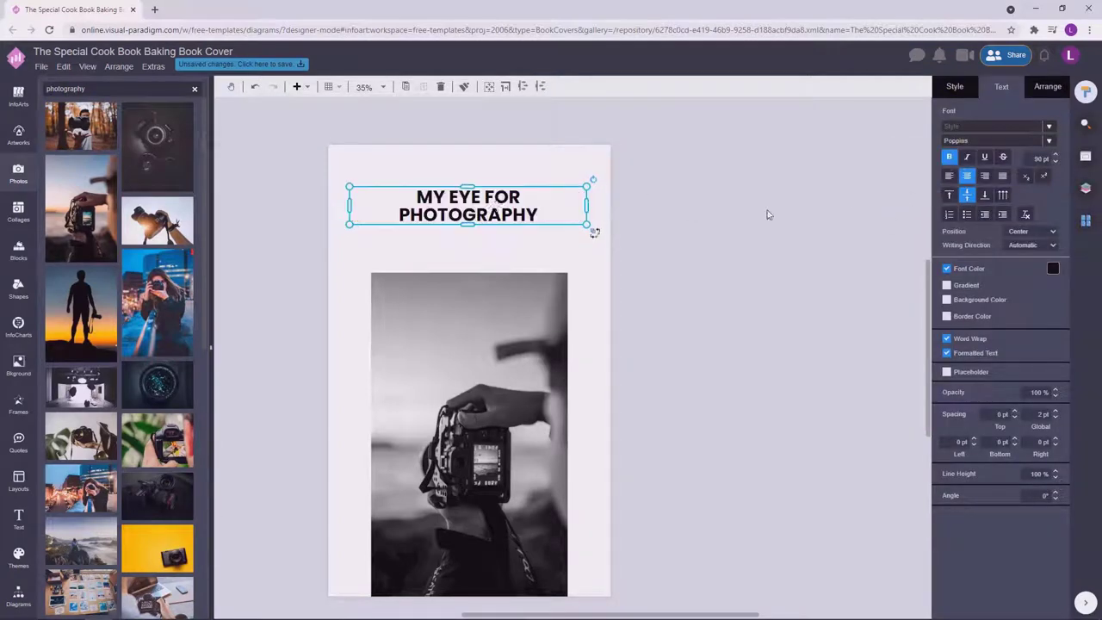
{"action": "left_click_drag", "start_coordinate": [589, 206], "coordinate": [581, 253]}
{"action": "left_click", "coordinate": [1055, 161]}
{"action": "type", "text": "120"}
{"action": "key", "text": "Return"}
Nudge the title slightly so it sits centred on the page.
{"action": "key", "text": "F2"}
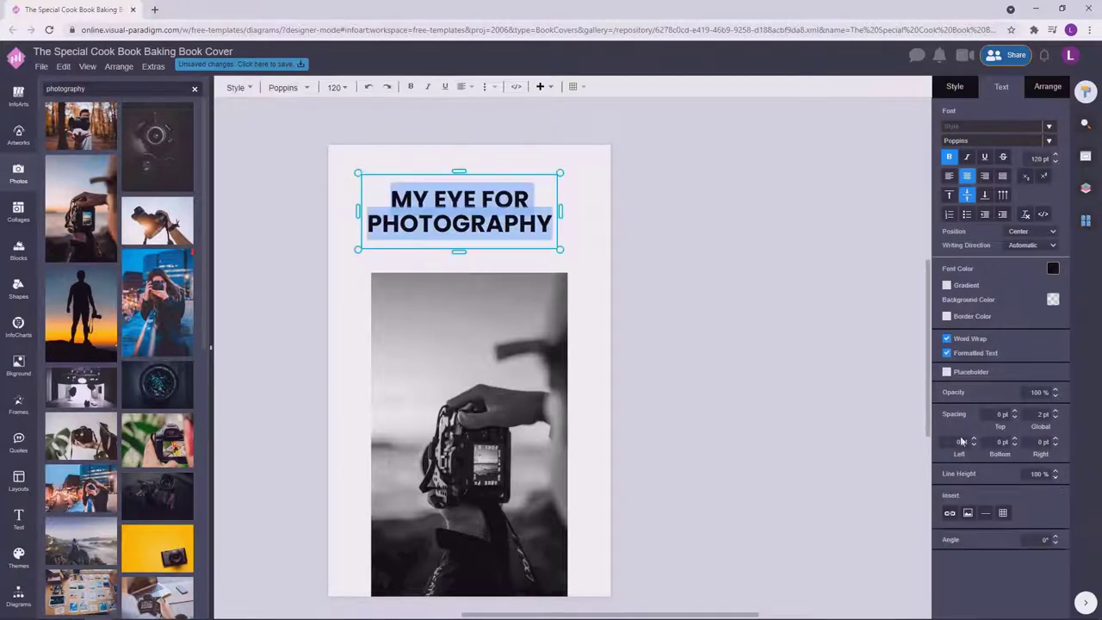
{"action": "left_click", "coordinate": [566, 238]}
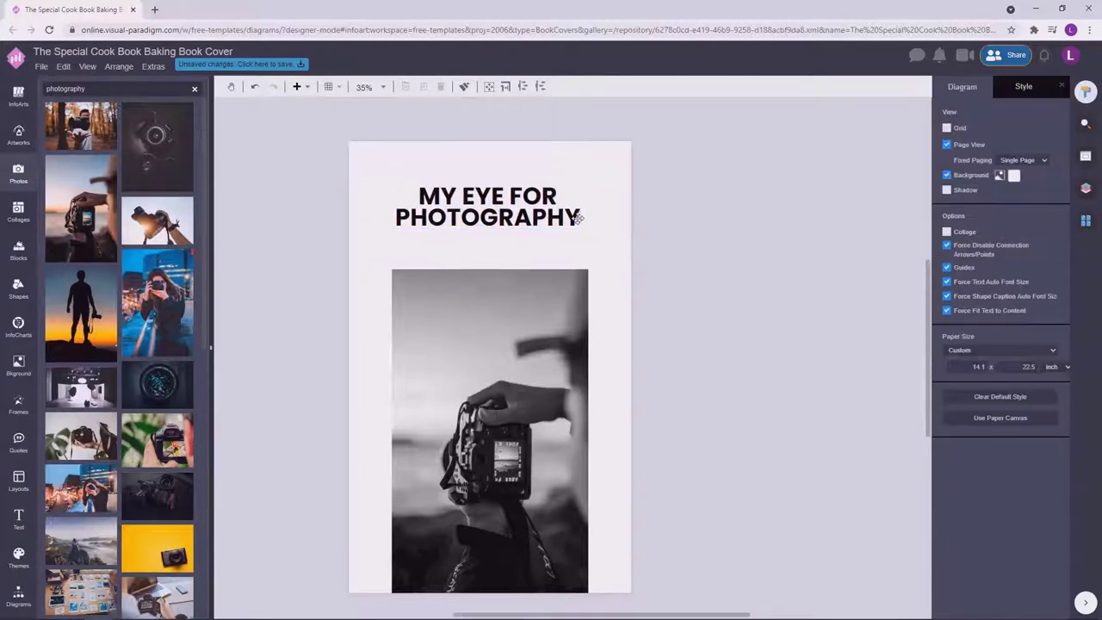
{"action": "left_click", "coordinate": [579, 218]}
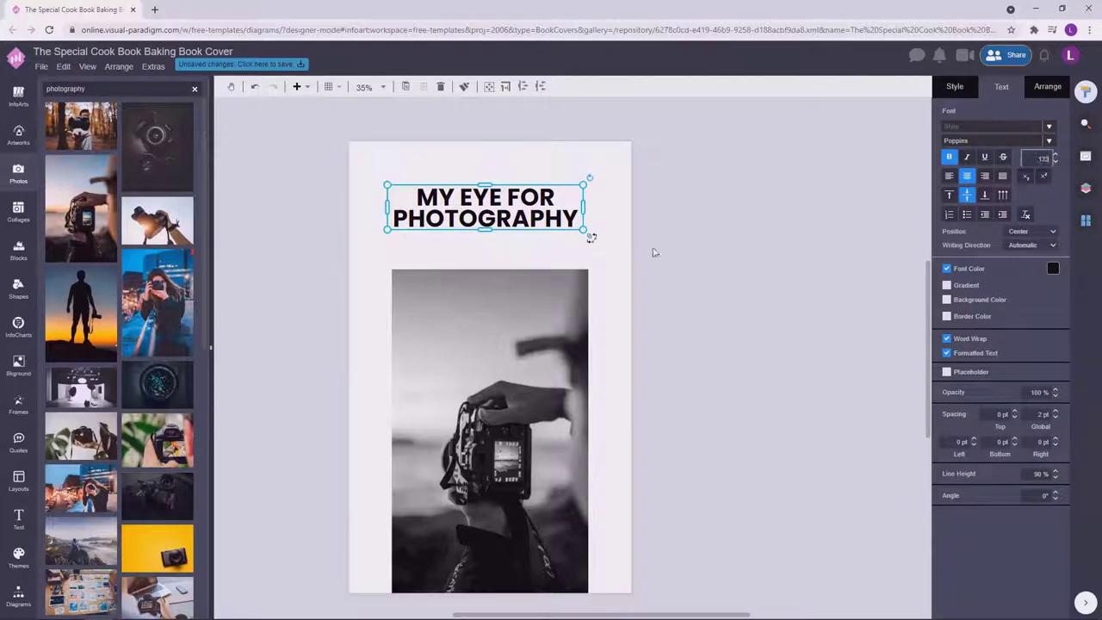
{"action": "left_click_drag", "start_coordinate": [528, 219], "coordinate": [530, 220]}
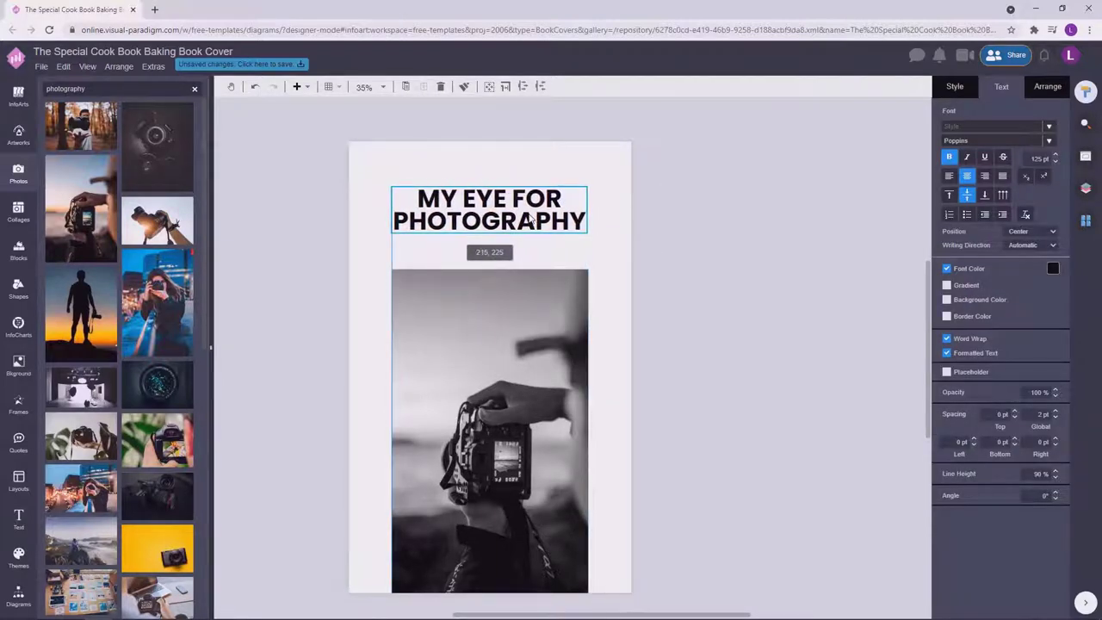
{"action": "left_click", "coordinate": [689, 249]}
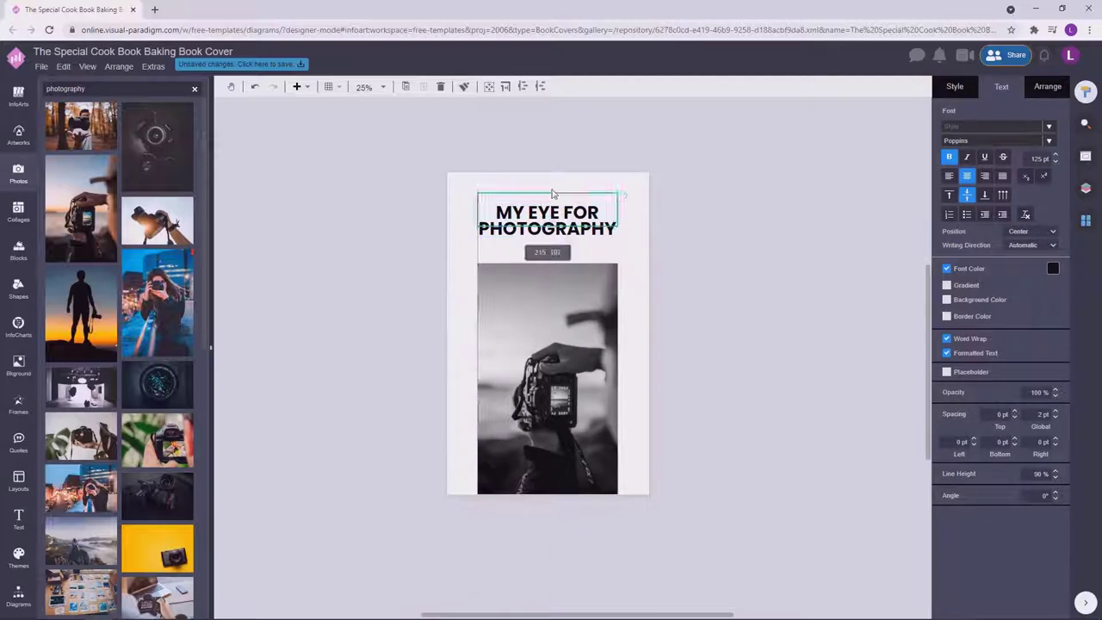
Duplicate the title and place the copy above the page.
{"action": "key", "text": "ctrl+v"}
{"action": "key", "text": "Escape"}
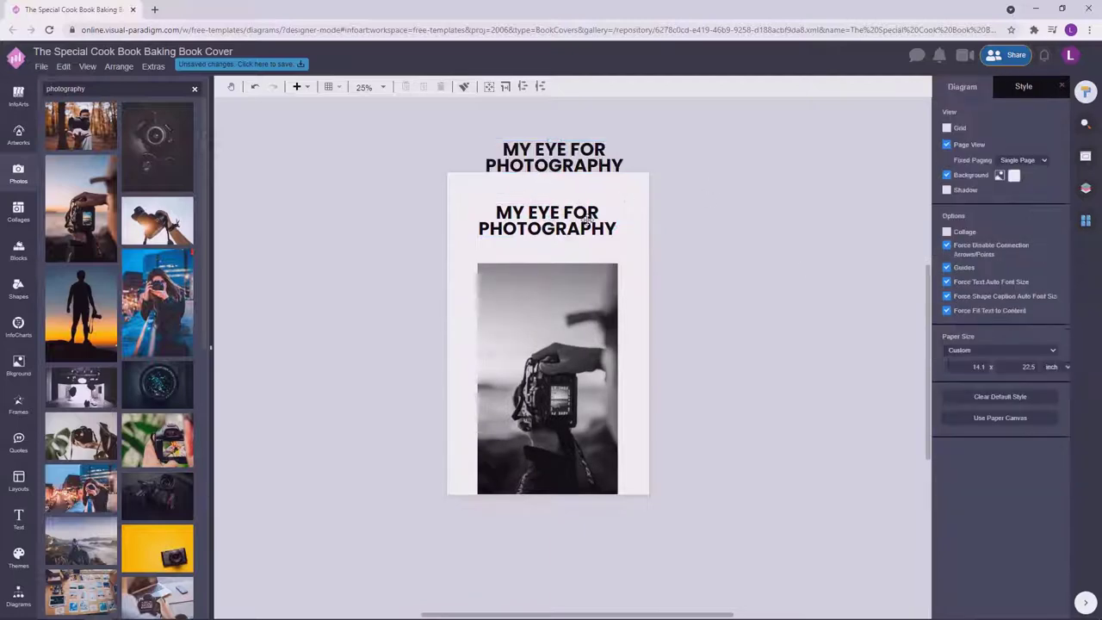
{"action": "left_click", "coordinate": [586, 222]}
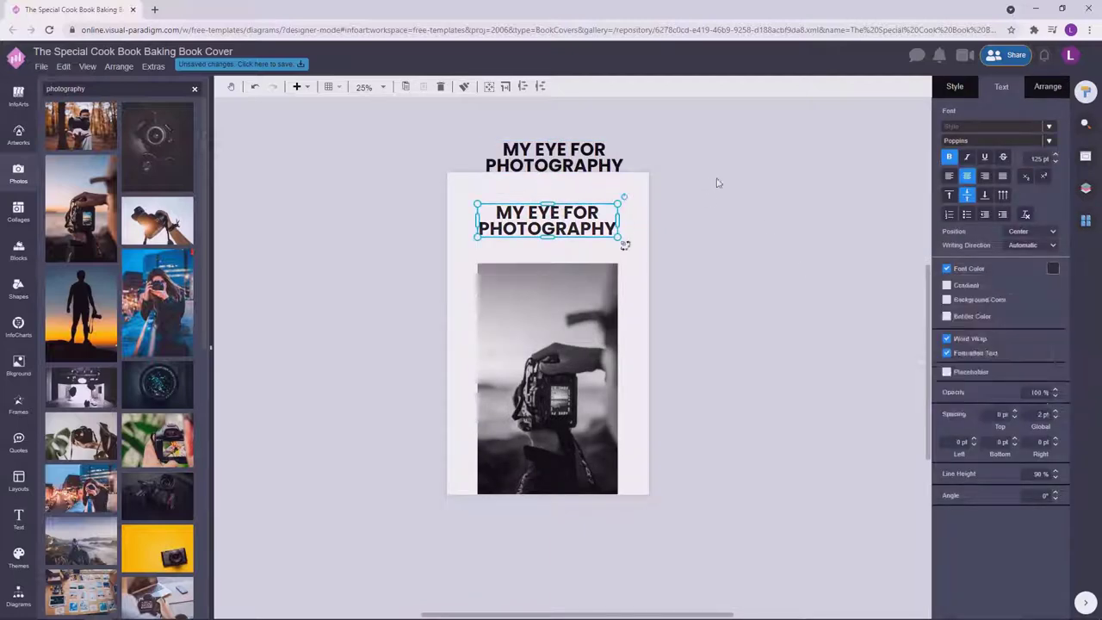
{"action": "left_click", "coordinate": [602, 162]}
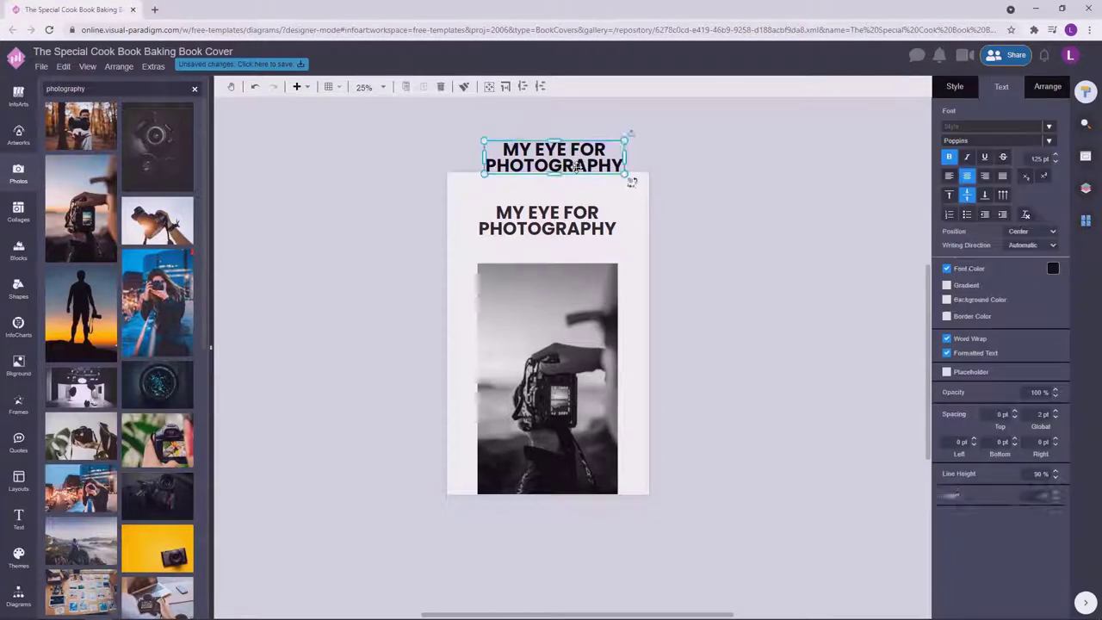
Change the duplicate's text to THE ART OF PHOTOGRAPHY and reduce its font size.
{"action": "double_click", "coordinate": [577, 167]}
{"action": "type", "text": "THE ART"}
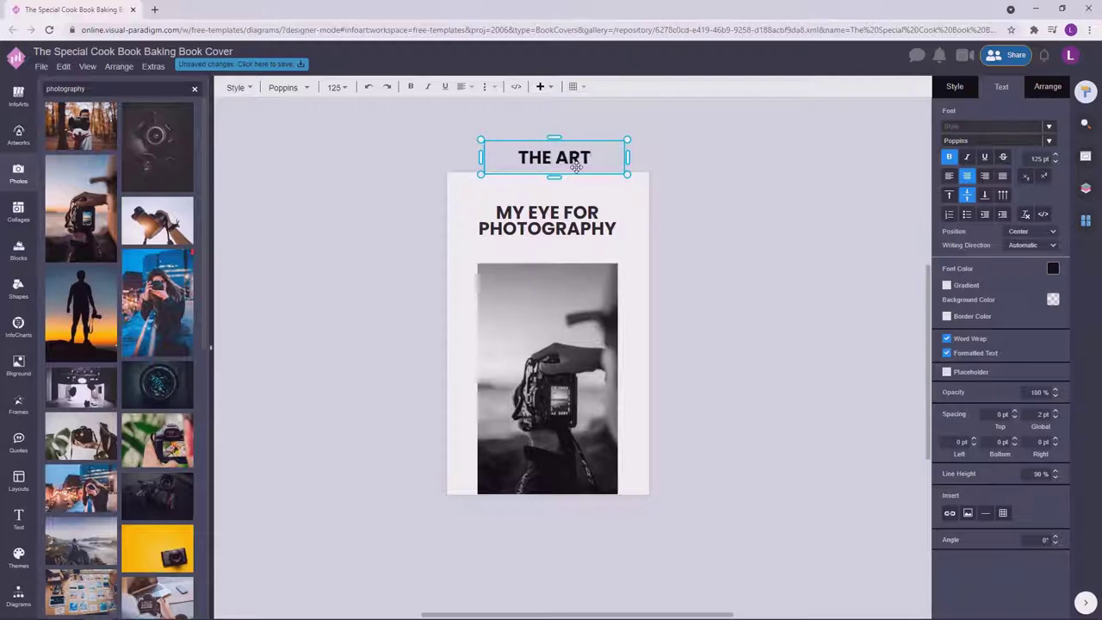
{"action": "type", "text": " OF PHOTOGRAPHY"}
{"action": "key", "text": "Escape"}
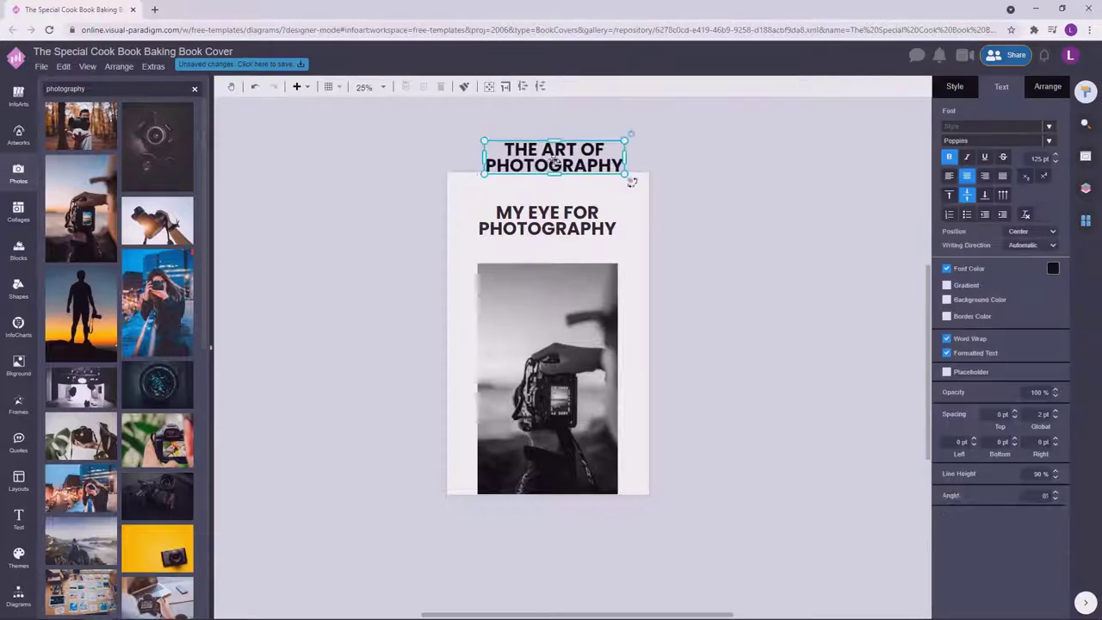
{"action": "left_click", "coordinate": [1056, 162]}
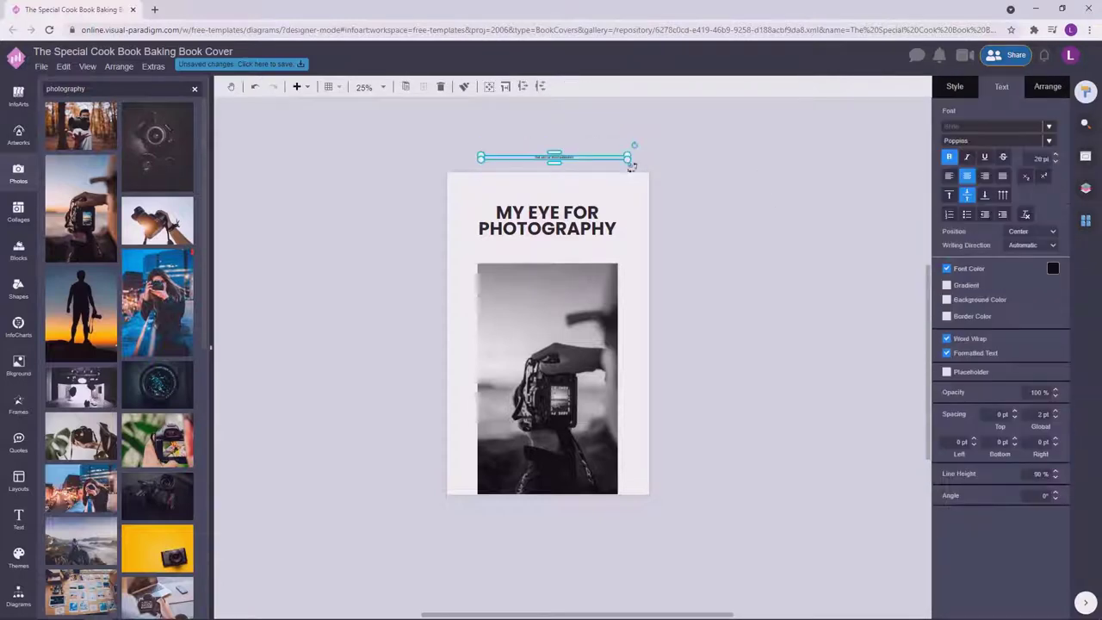
{"action": "left_click", "coordinate": [655, 155]}
{"action": "left_click", "coordinate": [547, 192]}
{"action": "left_click", "coordinate": [660, 186]}
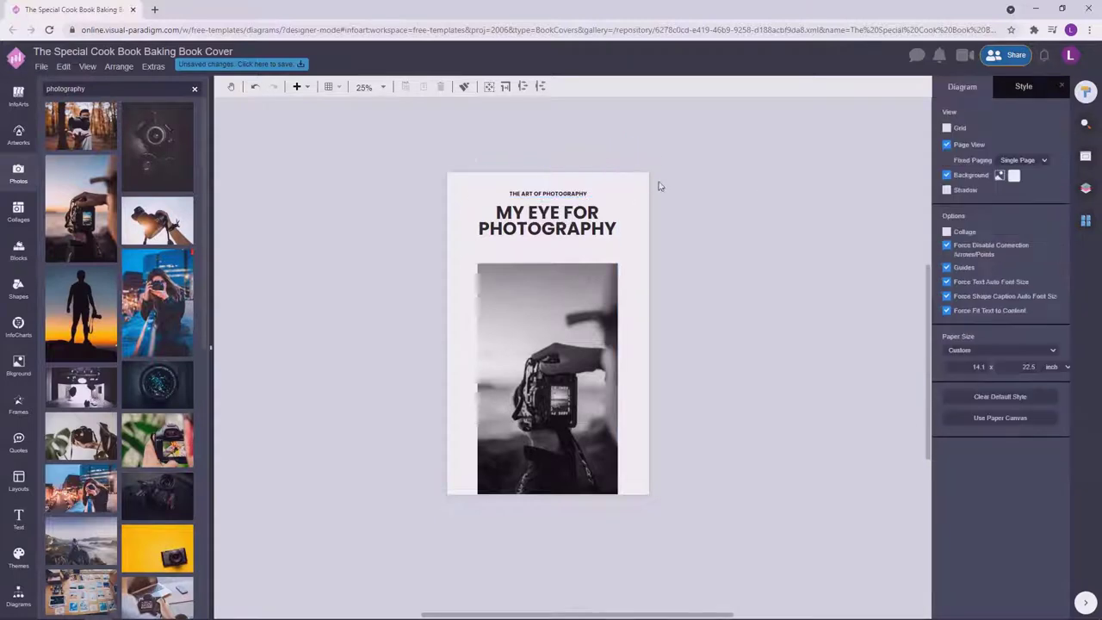
{"action": "left_click", "coordinate": [583, 193]}
Apply the Anton font to the THE ART OF PHOTOGRAPHY tagline.
{"action": "left_click", "coordinate": [976, 142]}
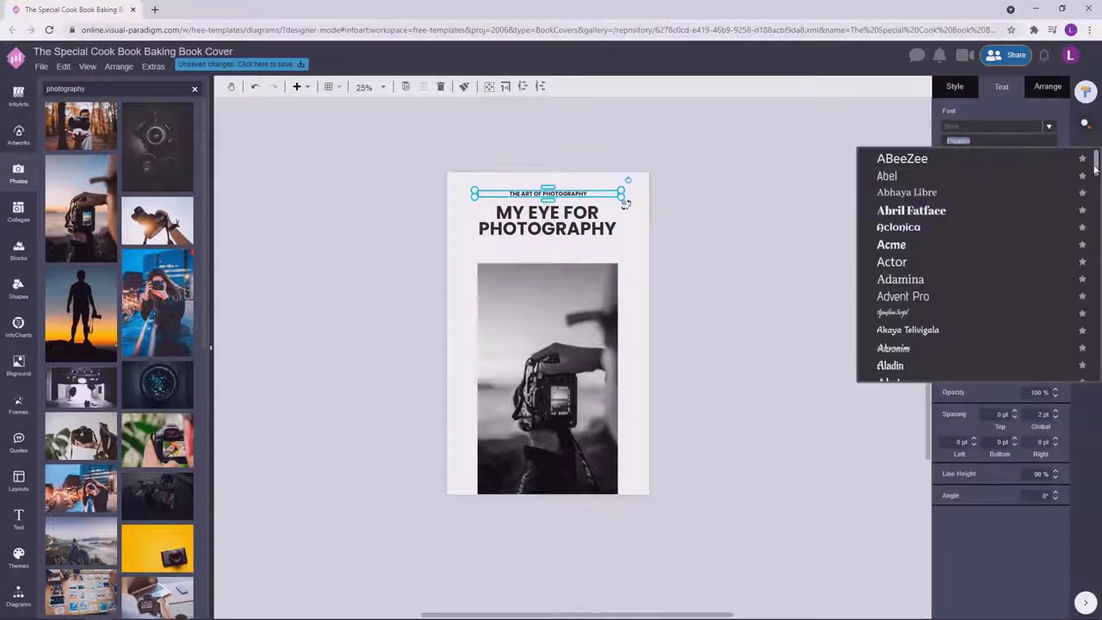
{"action": "left_click", "coordinate": [701, 167]}
{"action": "double_click", "coordinate": [558, 194]}
{"action": "left_click", "coordinate": [663, 194]}
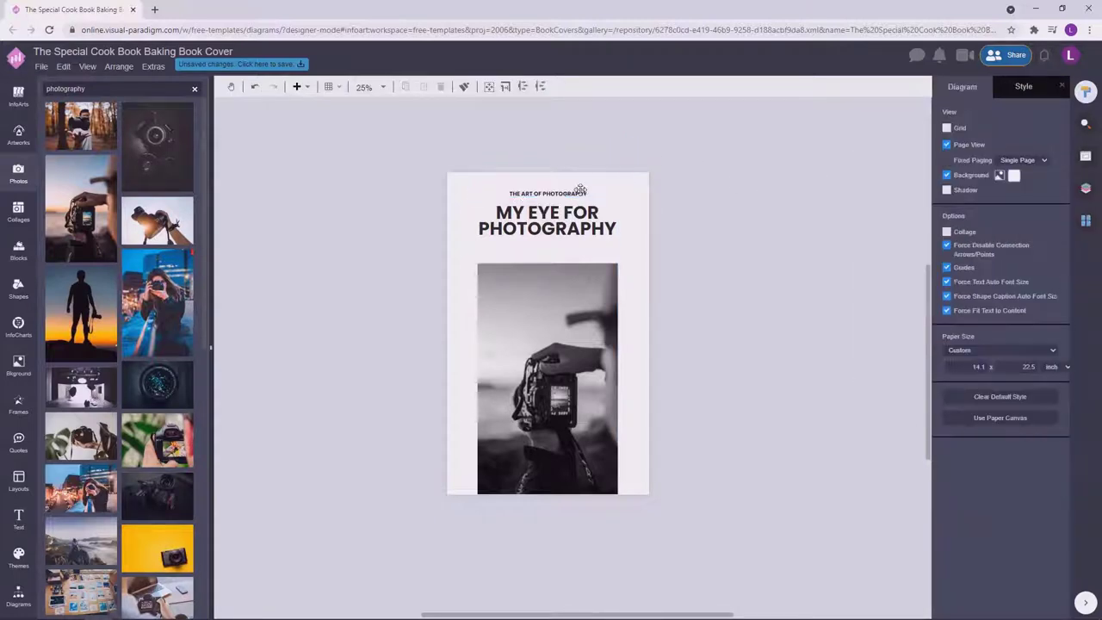
{"action": "left_click", "coordinate": [594, 193]}
{"action": "left_click", "coordinate": [977, 141]}
{"action": "type", "text": "anton"}
{"action": "left_click", "coordinate": [889, 159]}
{"action": "scroll", "coordinate": [540, 191], "scroll_direction": "up", "scroll_amount": 2, "text": "ctrl"}
Try custom font colours for the subtitle in the colour picker.
{"action": "double_click", "coordinate": [540, 191]}
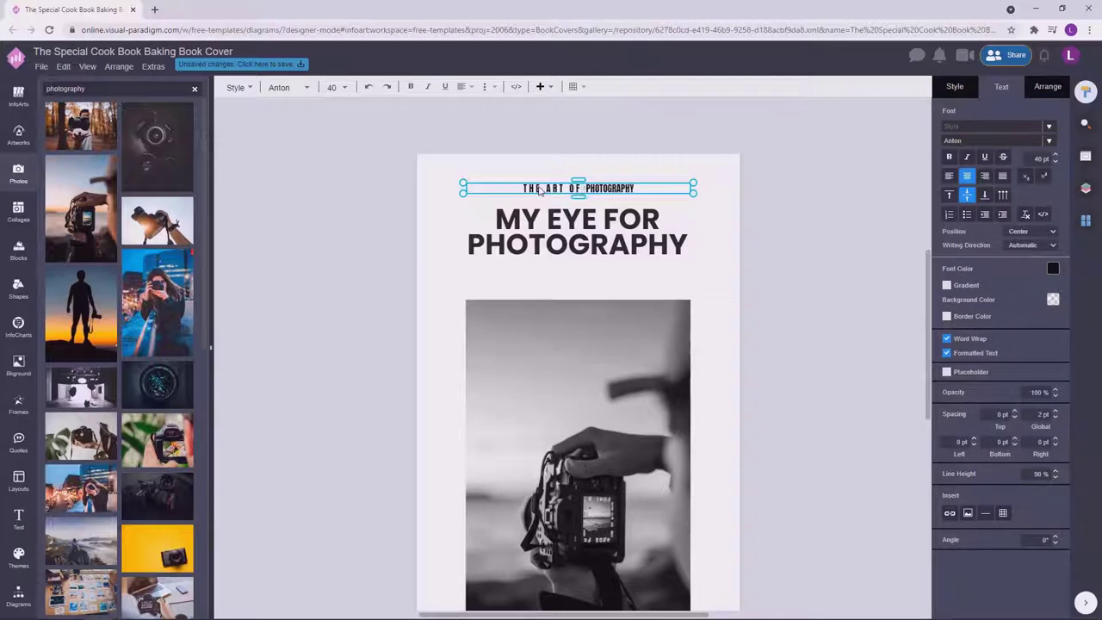
{"action": "left_click", "coordinate": [775, 215]}
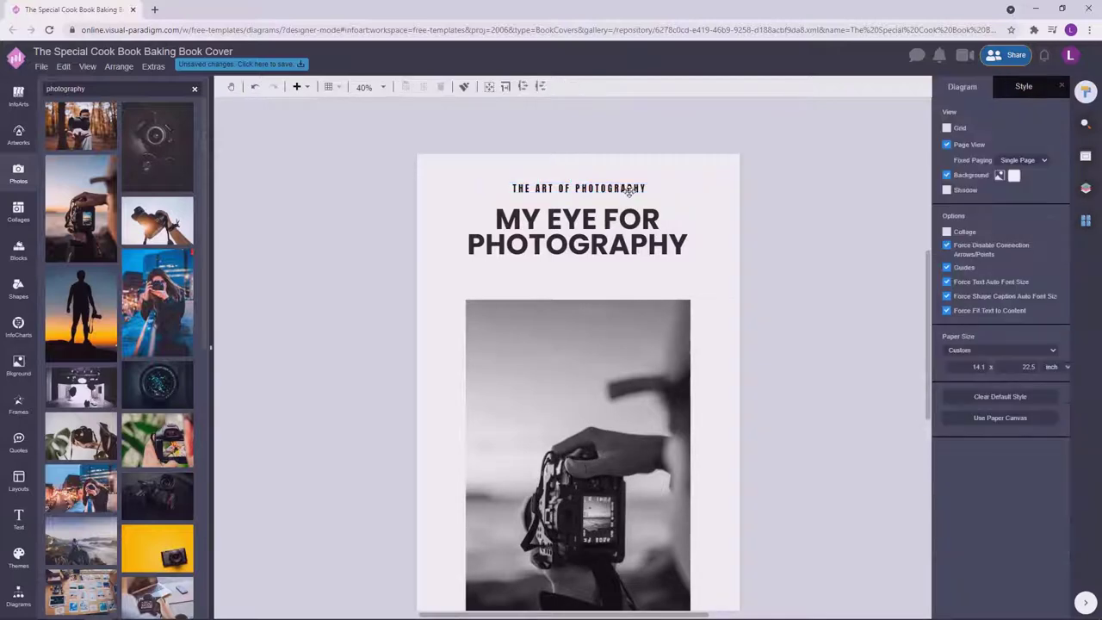
{"action": "left_click", "coordinate": [578, 186]}
{"action": "left_click", "coordinate": [1053, 267]}
{"action": "left_click", "coordinate": [999, 398]}
{"action": "left_click", "coordinate": [838, 227]}
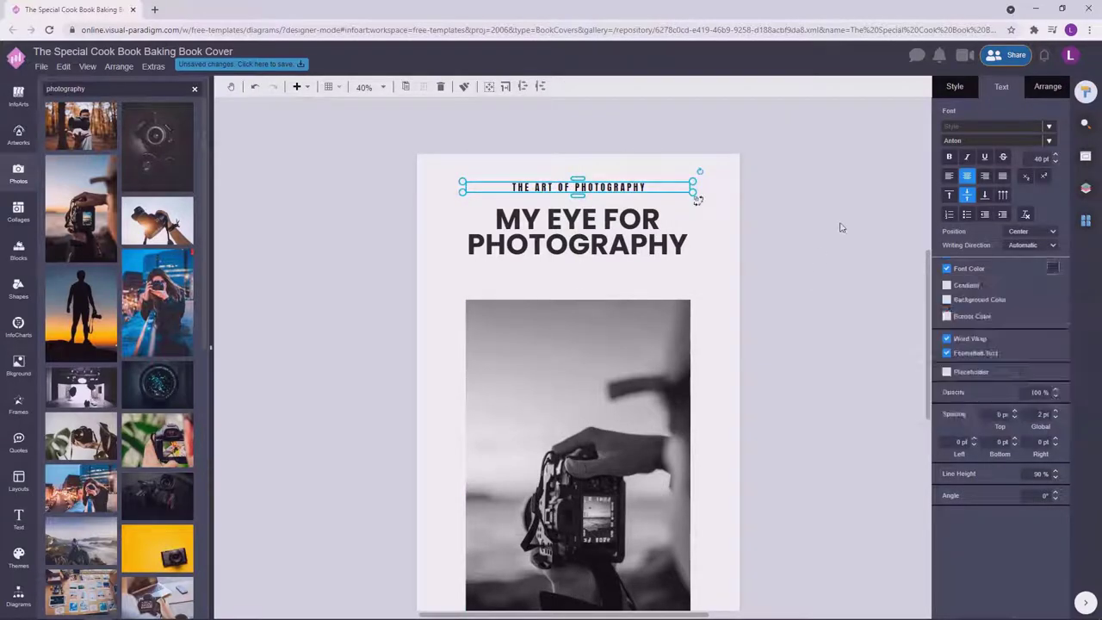
{"action": "left_click", "coordinate": [1053, 267]}
{"action": "left_click", "coordinate": [1004, 394]}
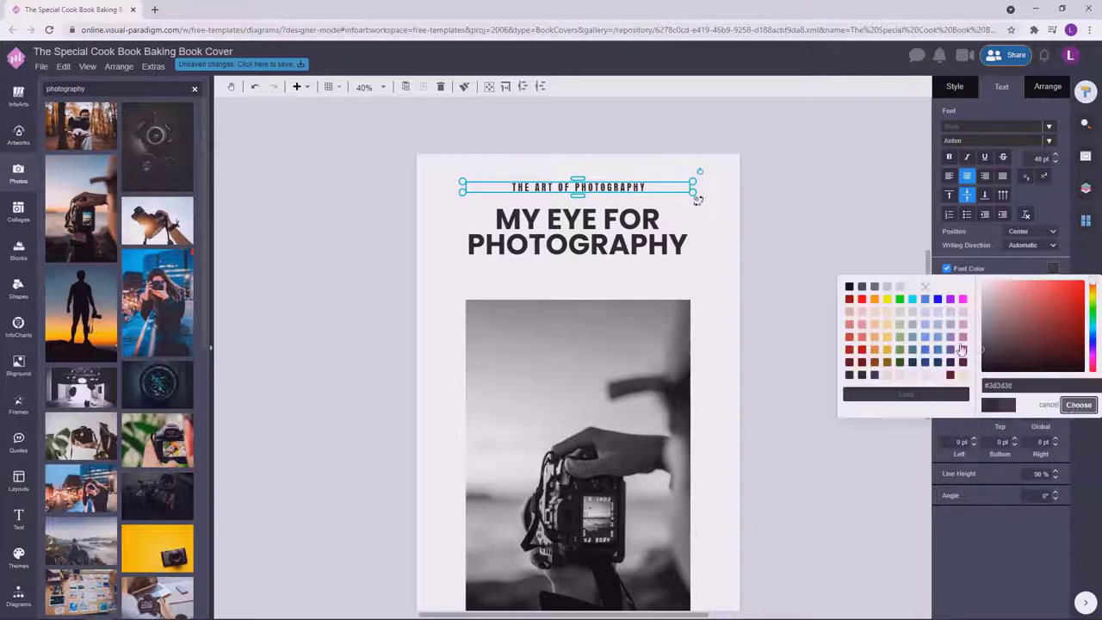
{"action": "left_click", "coordinate": [1077, 402]}
{"action": "left_click", "coordinate": [817, 262]}
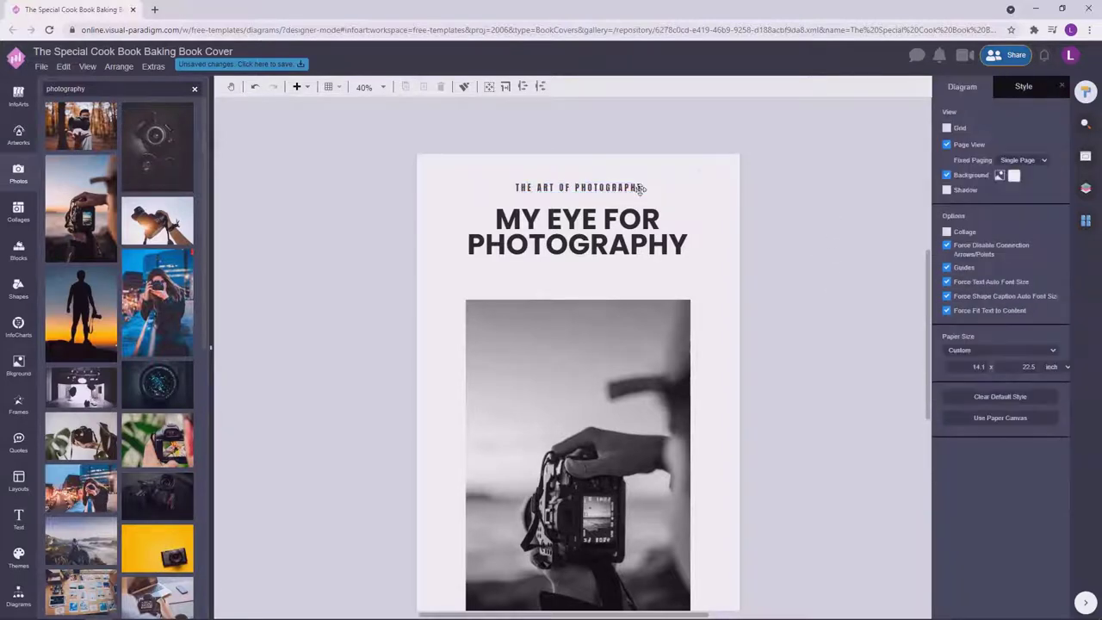
Adjust the subtitle's font size and apply the dark grey colour #515151.
{"action": "left_click", "coordinate": [637, 187]}
{"action": "left_click", "coordinate": [1057, 161]}
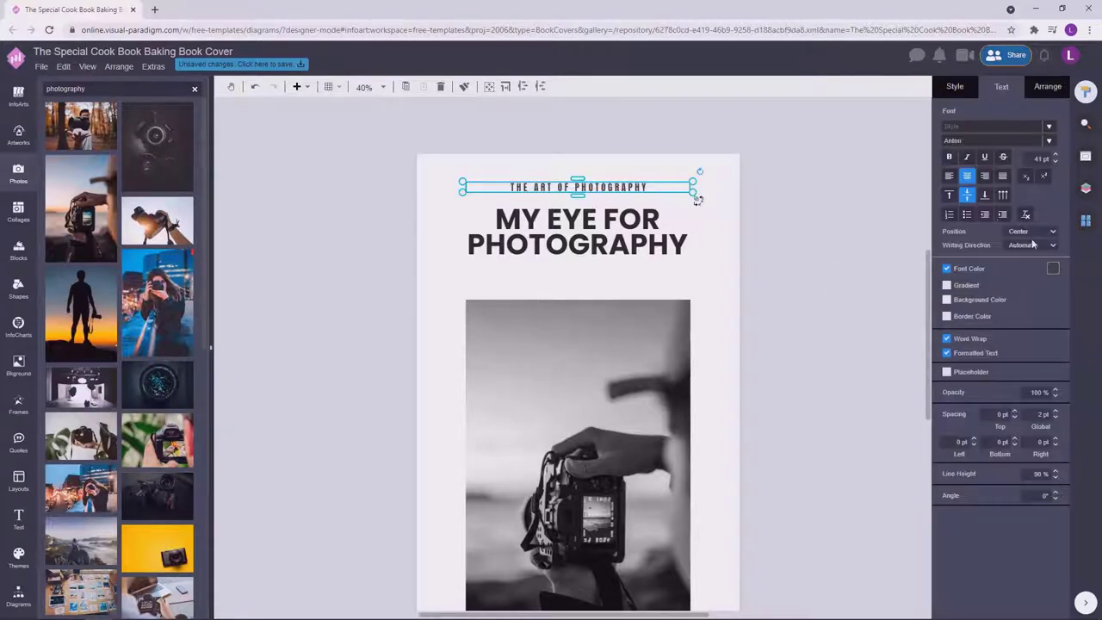
{"action": "left_click", "coordinate": [1053, 268]}
{"action": "left_click", "coordinate": [1003, 393]}
{"action": "left_click", "coordinate": [1078, 405]}
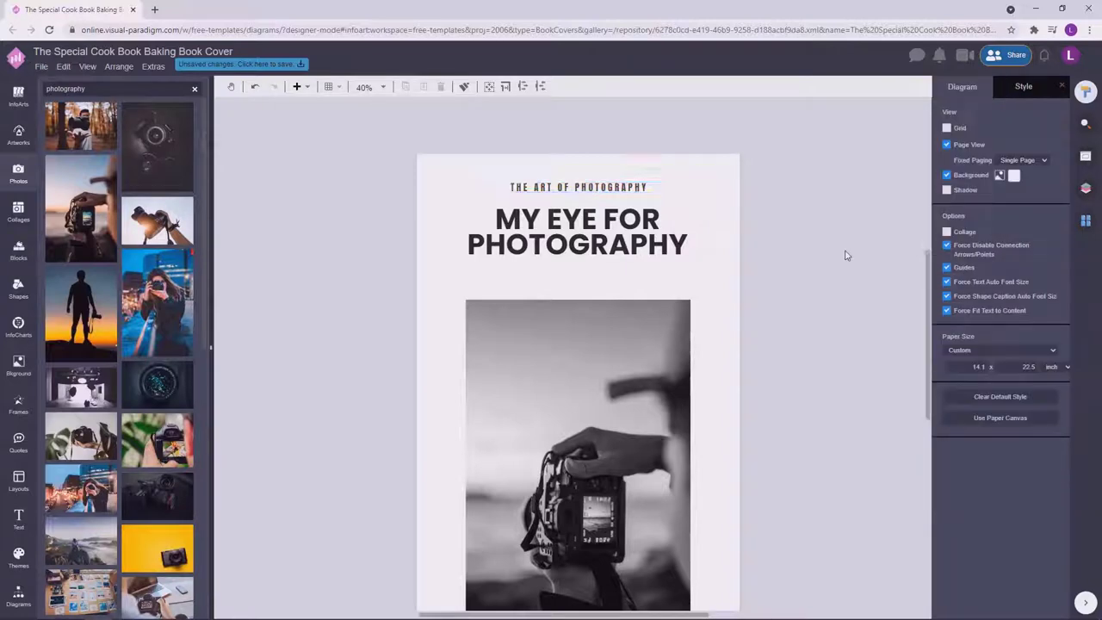
{"action": "scroll", "coordinate": [818, 247], "scroll_direction": "down", "scroll_amount": 1, "text": "ctrl"}
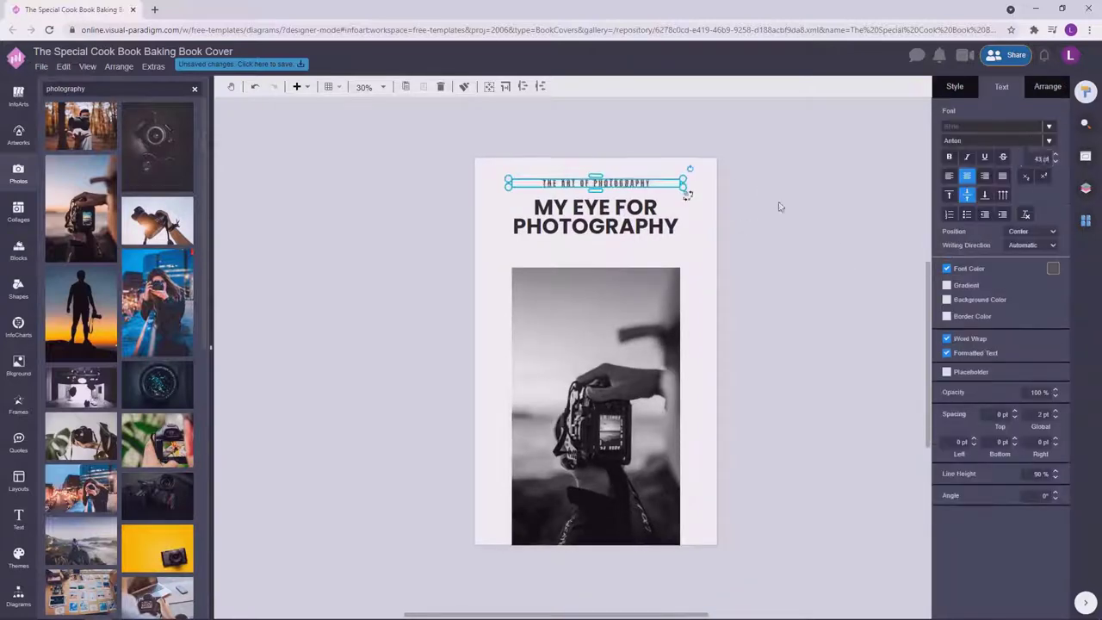
Set the MY EYE FOR PHOTOGRAPHY heading to 127 pt and widen its box.
{"action": "left_click", "coordinate": [778, 207]}
{"action": "left_click", "coordinate": [596, 215]}
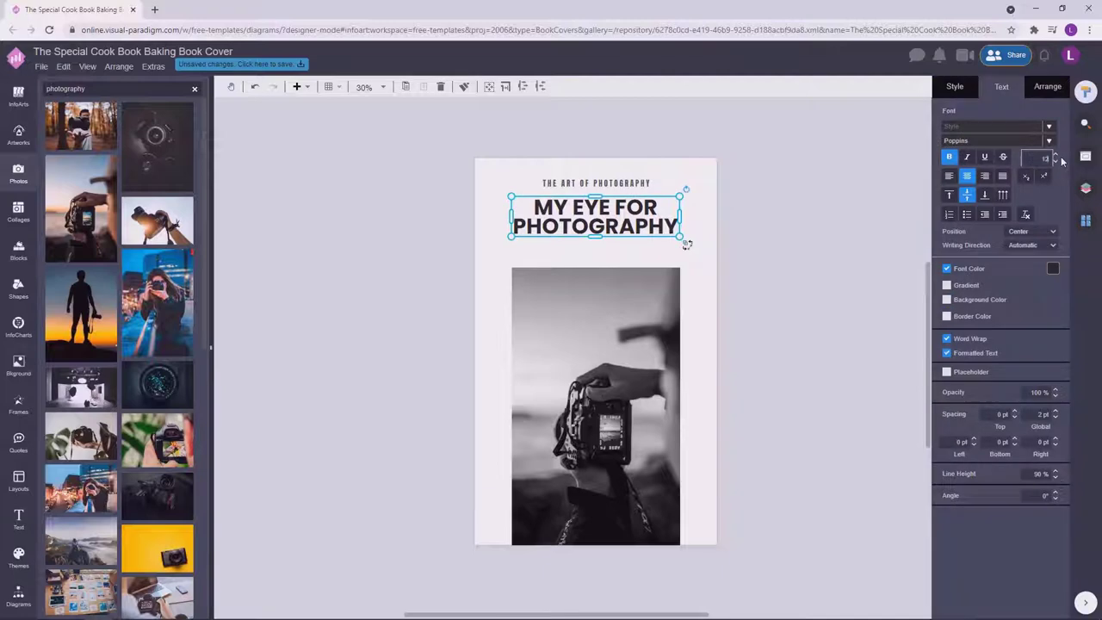
{"action": "left_click", "coordinate": [1056, 156]}
{"action": "key", "text": "ctrl+z"}
{"action": "left_click", "coordinate": [668, 220]}
{"action": "key", "text": "Return"}
{"action": "left_click_drag", "start_coordinate": [681, 235], "coordinate": [622, 226]}
Try a copy of the subtitle below the heading, then delete the extra copy.
{"action": "left_click", "coordinate": [648, 182], "text": "shift"}
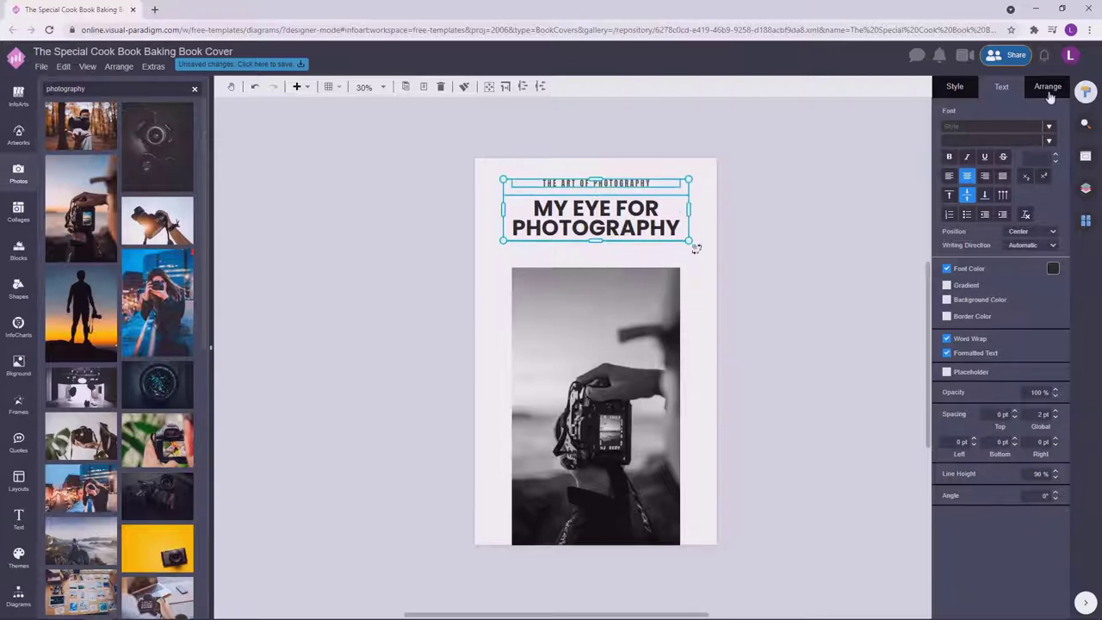
{"action": "left_click", "coordinate": [720, 207]}
{"action": "left_click", "coordinate": [675, 182]}
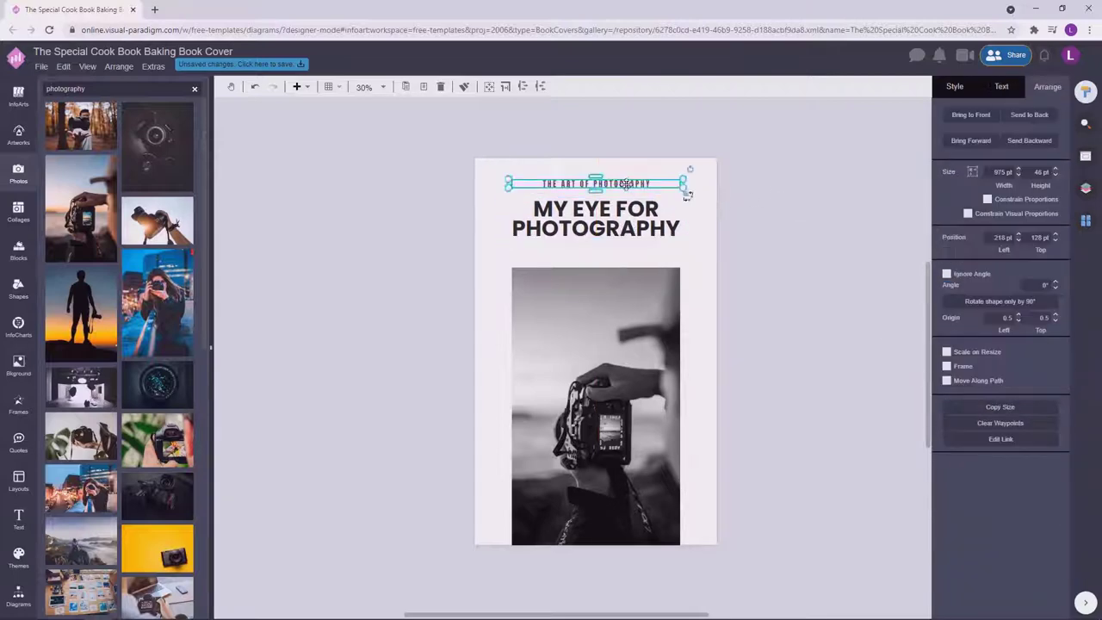
{"action": "left_click_drag", "start_coordinate": [676, 183], "coordinate": [677, 246]}
{"action": "left_click", "coordinate": [785, 215]}
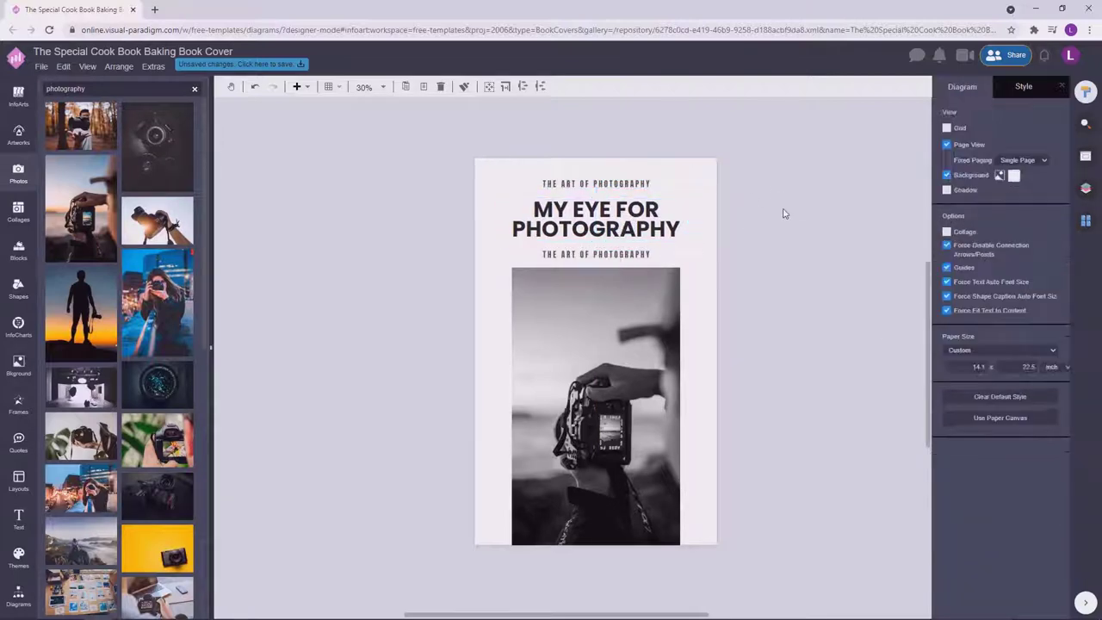
{"action": "left_click_drag", "start_coordinate": [495, 168], "coordinate": [696, 266]}
{"action": "left_click", "coordinate": [768, 255]}
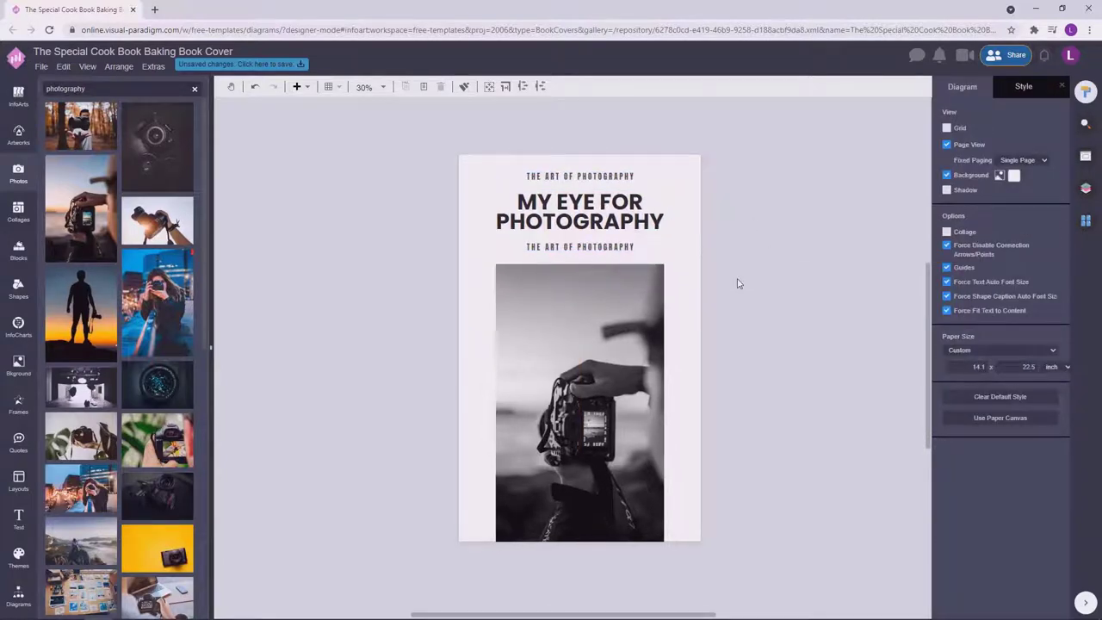
{"action": "left_click", "coordinate": [580, 247]}
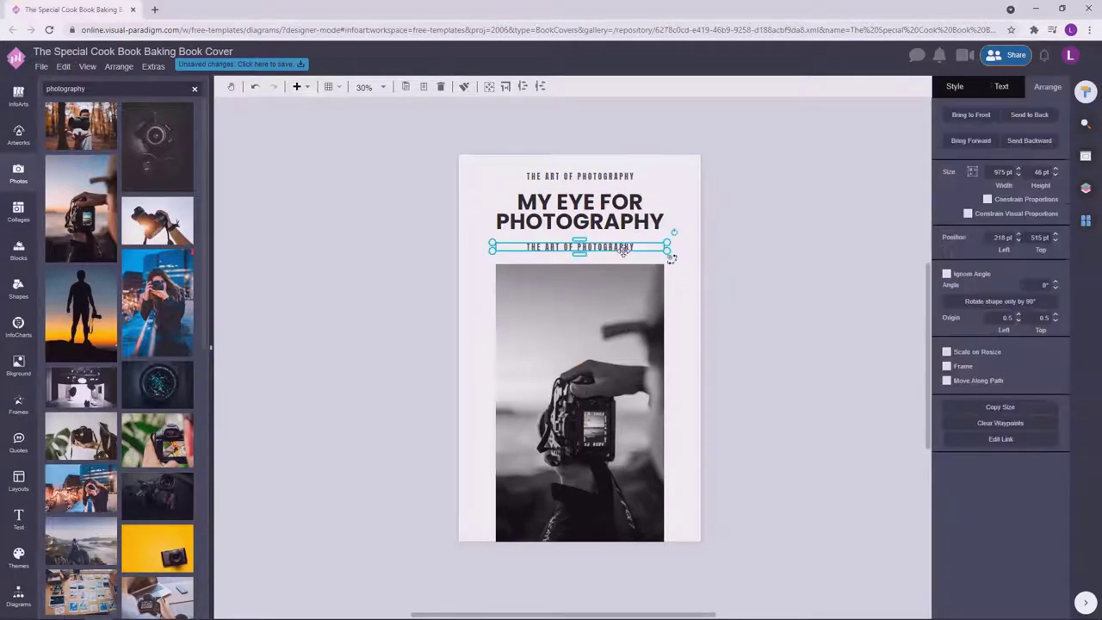
{"action": "key", "text": "Delete"}
Nudge the subtitle and heading down slightly together.
{"action": "left_click", "coordinate": [580, 221]}
{"action": "left_click", "coordinate": [581, 176], "text": "shift"}
{"action": "left_click_drag", "start_coordinate": [581, 220], "coordinate": [581, 228]}
{"action": "left_click", "coordinate": [762, 295]}
{"action": "left_click", "coordinate": [581, 183]}
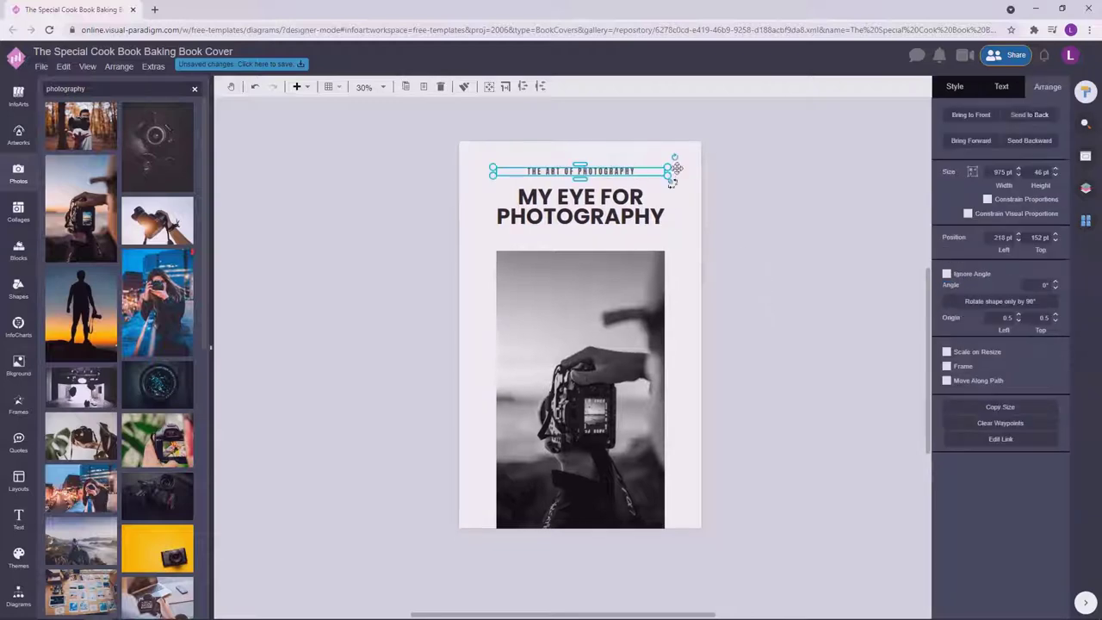
{"action": "left_click", "coordinate": [673, 183]}
{"action": "left_click_drag", "start_coordinate": [680, 239], "coordinate": [482, 160]}
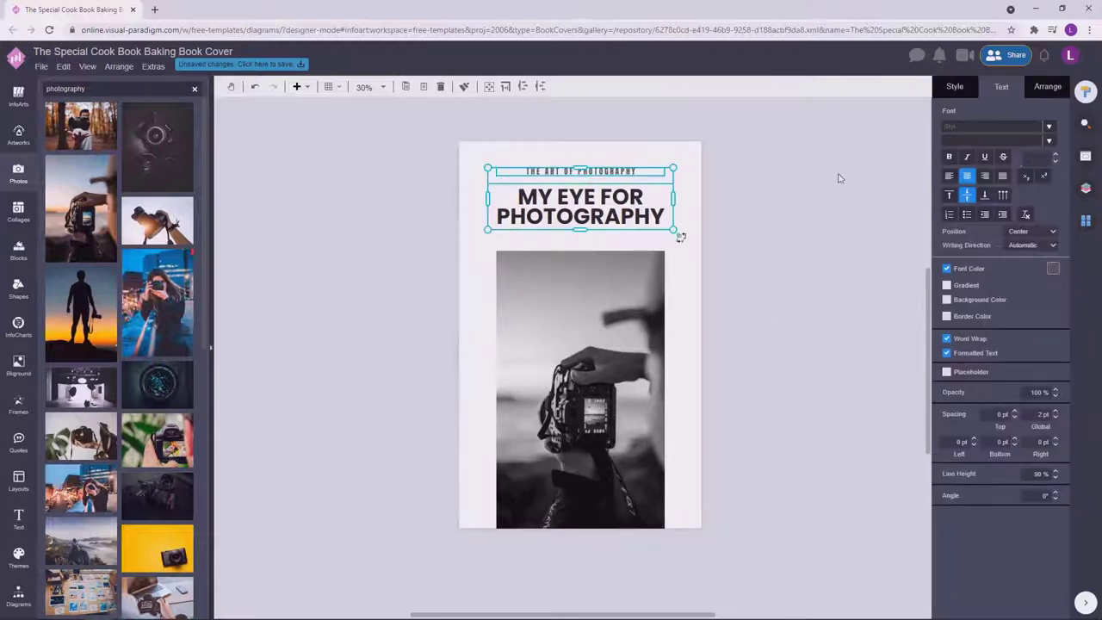
{"action": "left_click", "coordinate": [1048, 86]}
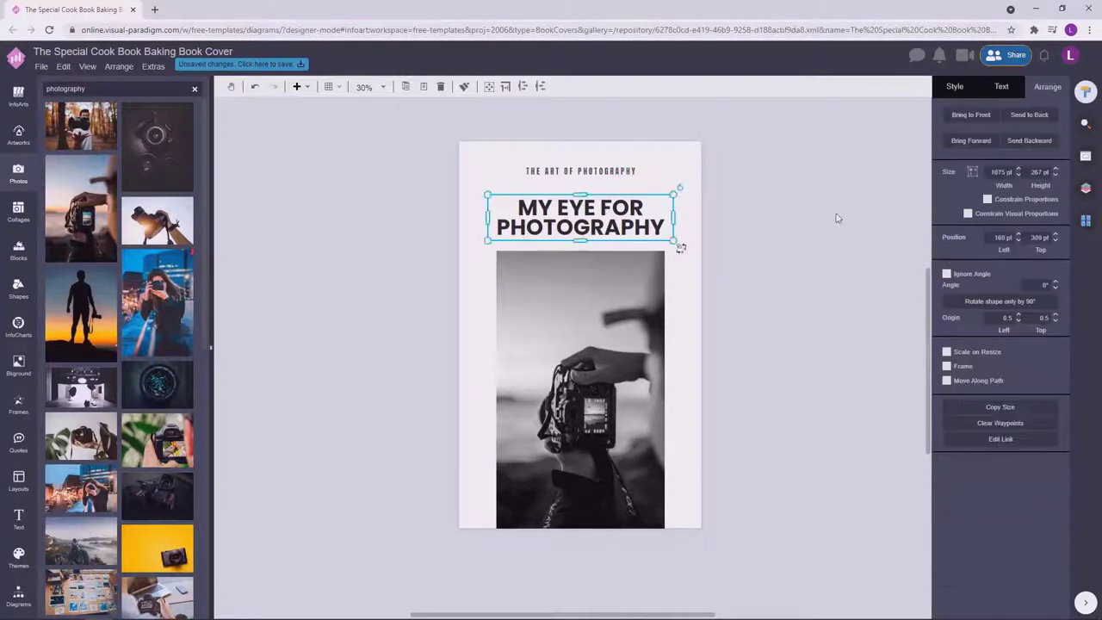
Add a rectangle from the basic shapes under the subtitle and choose its fill colour.
{"action": "left_click", "coordinate": [18, 594]}
{"action": "left_click_drag", "start_coordinate": [68, 573], "coordinate": [574, 186]}
{"action": "left_click", "coordinate": [1045, 166]}
{"action": "left_click", "coordinate": [1013, 260]}
{"action": "key", "text": "ctrl+z"}
{"action": "left_click", "coordinate": [571, 187]}
{"action": "scroll", "coordinate": [599, 191], "scroll_direction": "up", "scroll_amount": 5}
{"action": "left_click", "coordinate": [1044, 166]}
Give the small bar a dark fill and reposition the subtitle text box.
{"action": "left_click", "coordinate": [991, 274]}
{"action": "scroll", "coordinate": [603, 259], "scroll_direction": "down", "scroll_amount": 3}
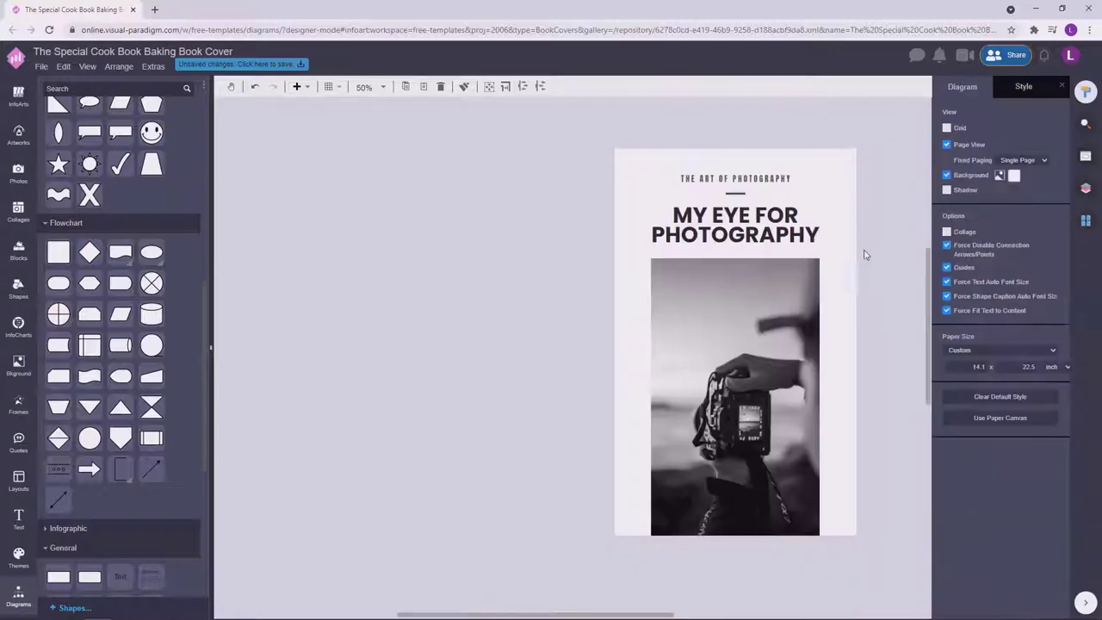
{"action": "scroll", "coordinate": [603, 259], "scroll_direction": "up", "scroll_amount": 2}
{"action": "left_click", "coordinate": [629, 205]}
{"action": "scroll", "coordinate": [629, 205], "scroll_direction": "down", "scroll_amount": 4}
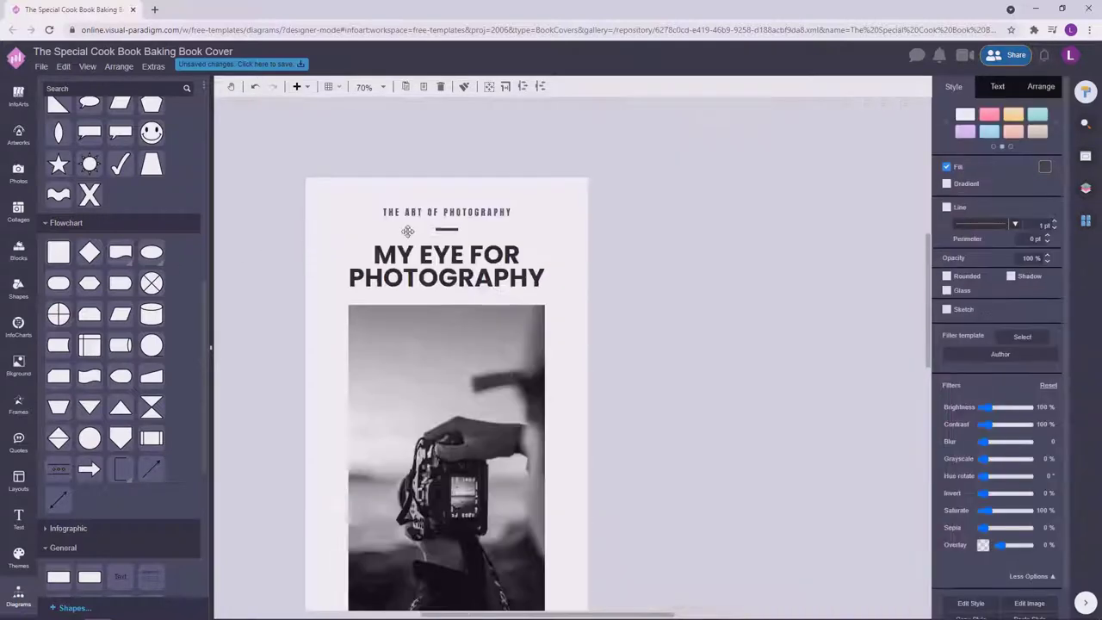
{"action": "left_click", "coordinate": [564, 182]}
{"action": "left_click_drag", "start_coordinate": [627, 195], "coordinate": [635, 266]}
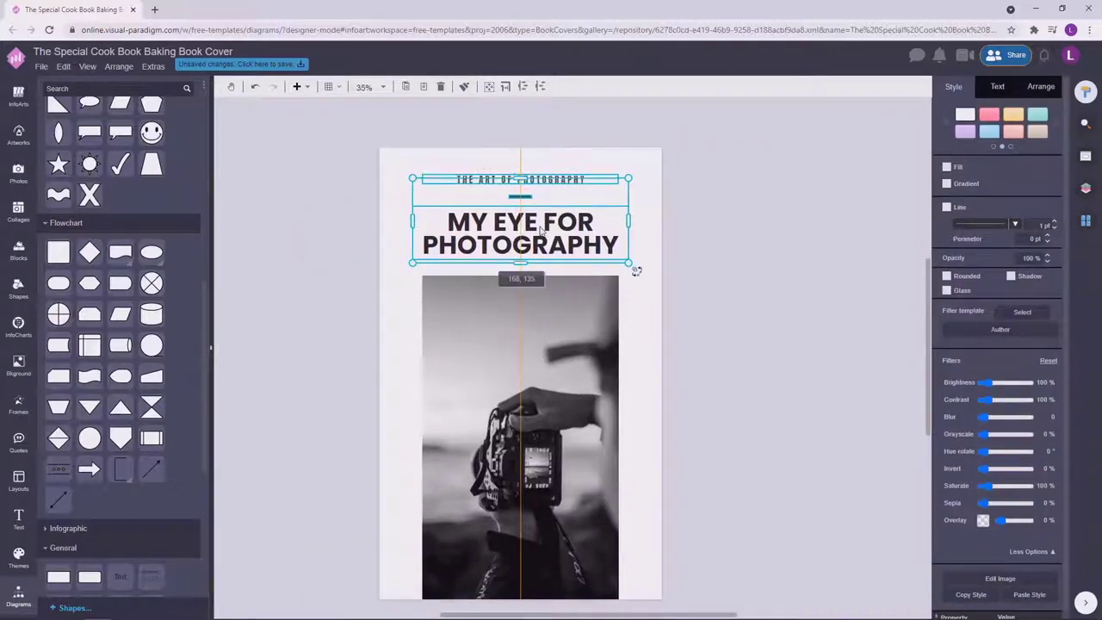
{"action": "left_click", "coordinate": [608, 199]}
{"action": "left_click_drag", "start_coordinate": [608, 199], "coordinate": [608, 199]}
{"action": "left_click", "coordinate": [809, 239]}
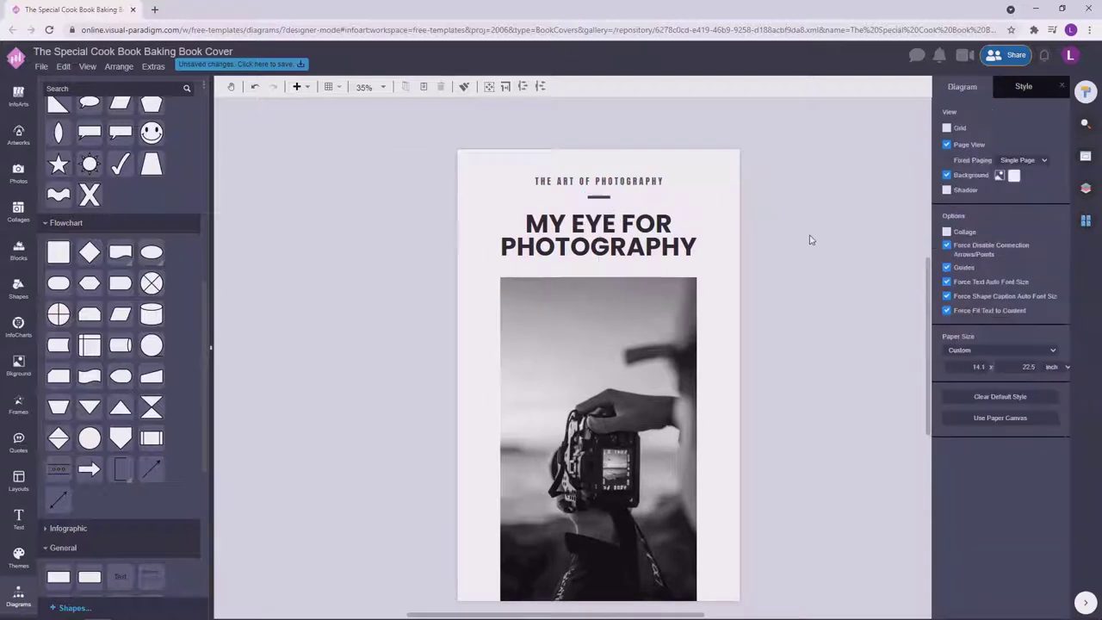
{"action": "scroll", "coordinate": [801, 232], "scroll_direction": "down", "scroll_amount": 3}
{"action": "scroll", "coordinate": [790, 212], "scroll_direction": "up", "scroll_amount": 3}
Move the dark bar to sit centred below the MY EYE FOR PHOTOGRAPHY heading.
{"action": "left_click", "coordinate": [551, 210]}
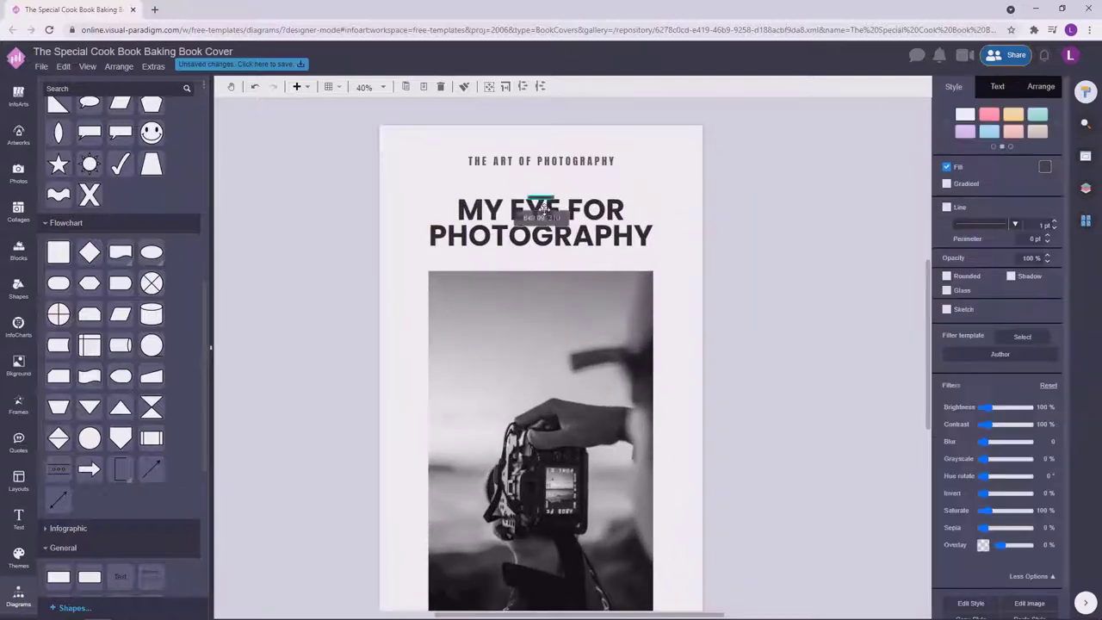
{"action": "left_click", "coordinate": [571, 249]}
{"action": "left_click", "coordinate": [541, 253]}
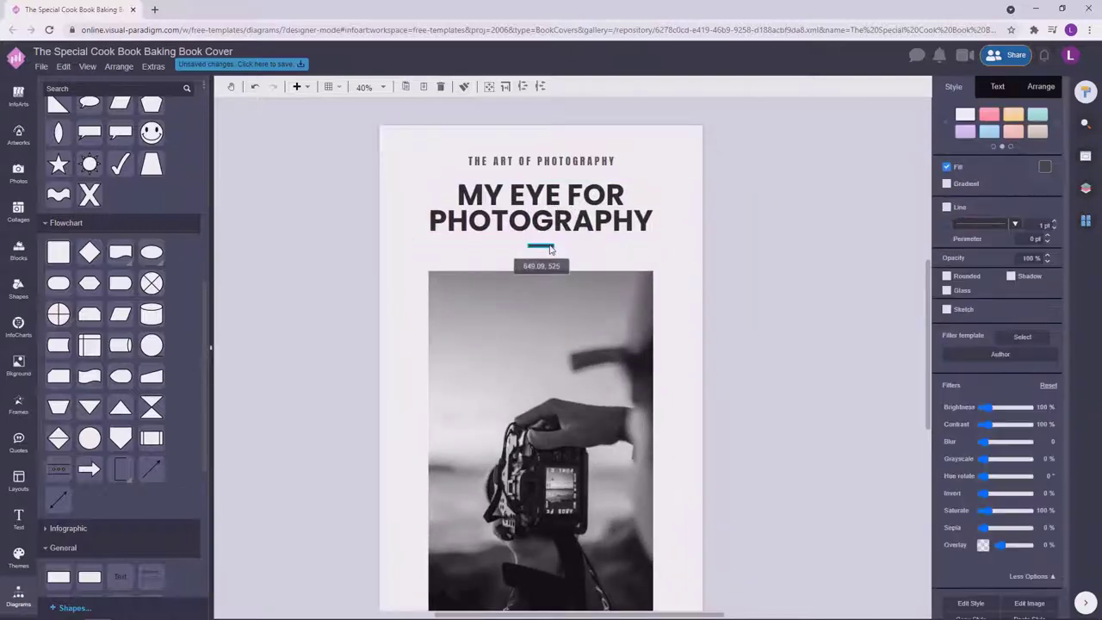
{"action": "left_click_drag", "start_coordinate": [409, 149], "coordinate": [672, 255]}
{"action": "left_click", "coordinate": [731, 290]}
{"action": "scroll", "coordinate": [731, 291], "scroll_direction": "down", "scroll_amount": 2}
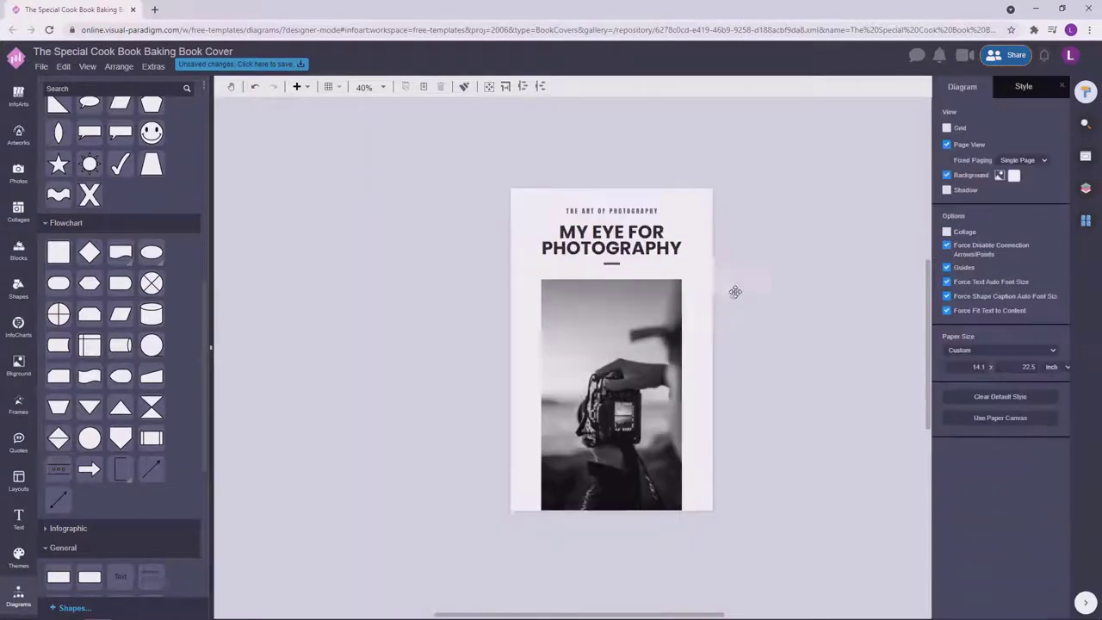
{"action": "left_click", "coordinate": [633, 247]}
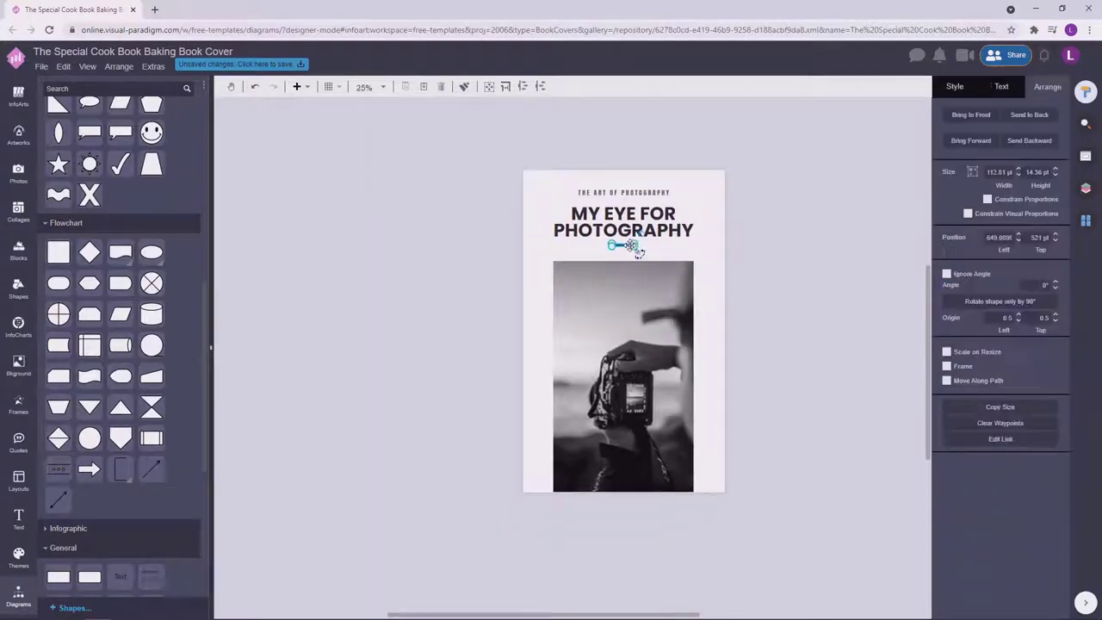
{"action": "left_click", "coordinate": [780, 217]}
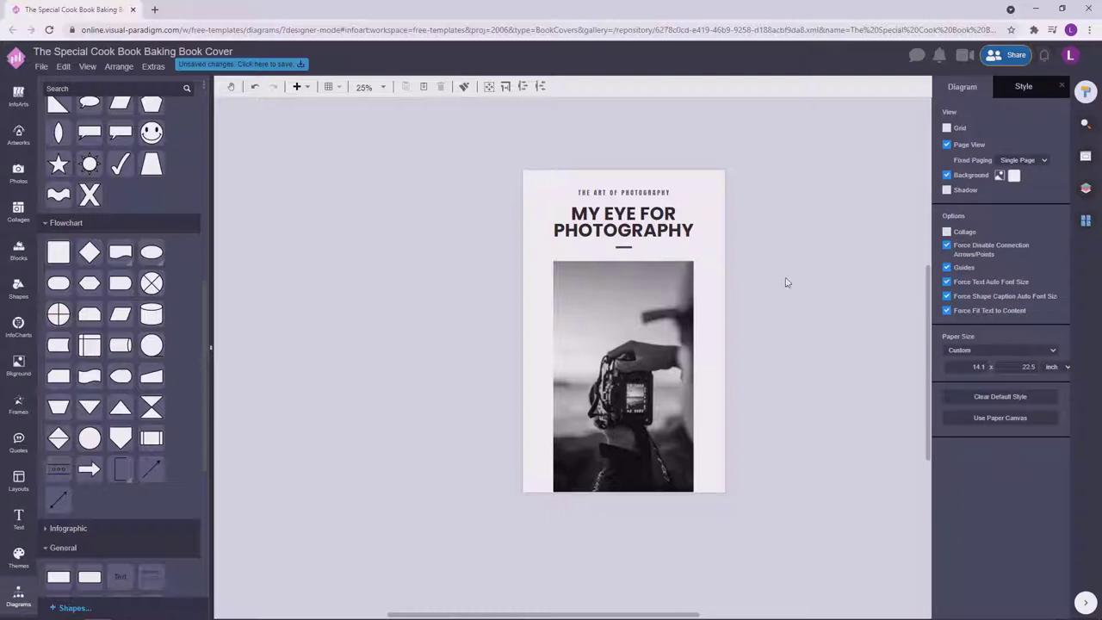
{"action": "scroll", "coordinate": [784, 283], "scroll_direction": "down", "scroll_amount": 1}
{"action": "scroll", "coordinate": [721, 212], "scroll_direction": "right", "scroll_amount": 1}
Copy the subtitle beside the page and change its text to YOU DON'T TAKE A PHOTOGRAPH, YOU MAKE IT.
{"action": "left_click_drag", "start_coordinate": [622, 164], "coordinate": [793, 261]}
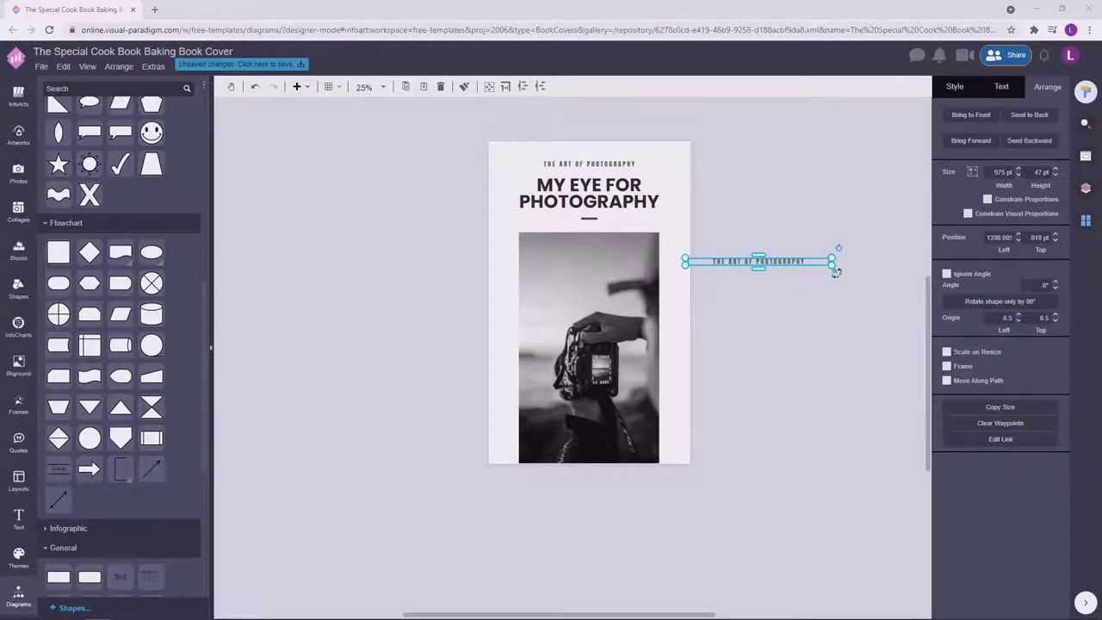
{"action": "left_click", "coordinate": [763, 259]}
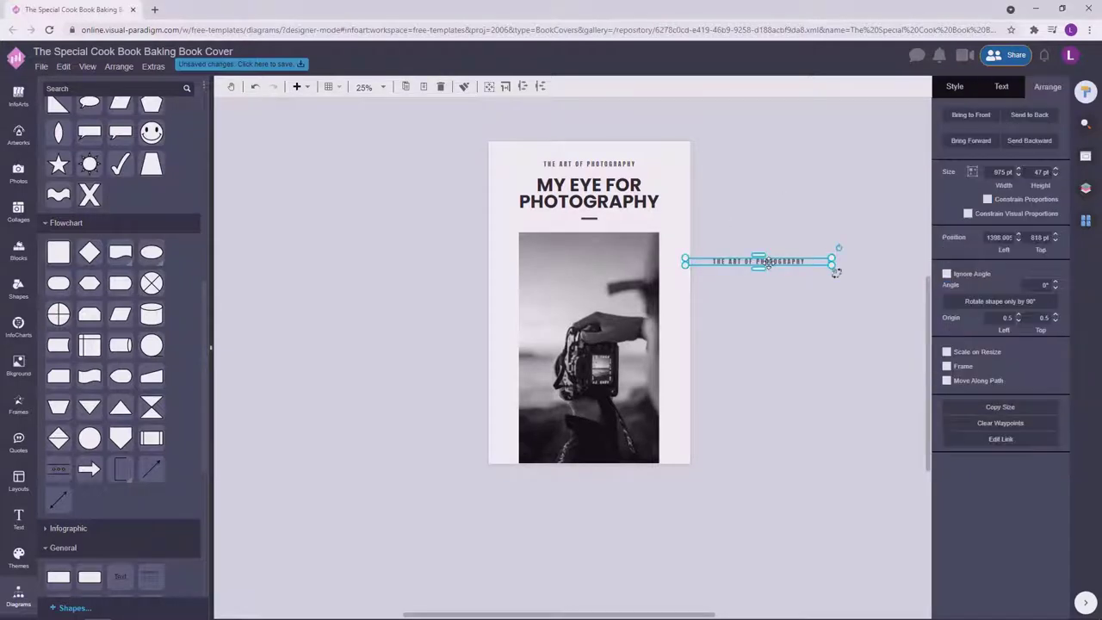
{"action": "left_click", "coordinate": [846, 304]}
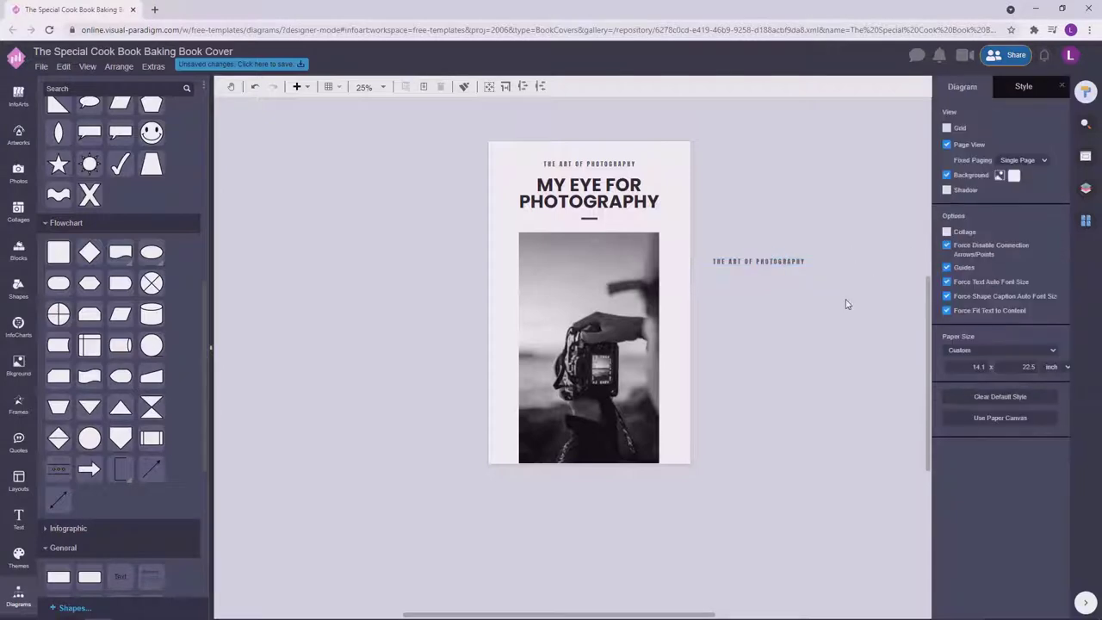
{"action": "left_click", "coordinate": [804, 261]}
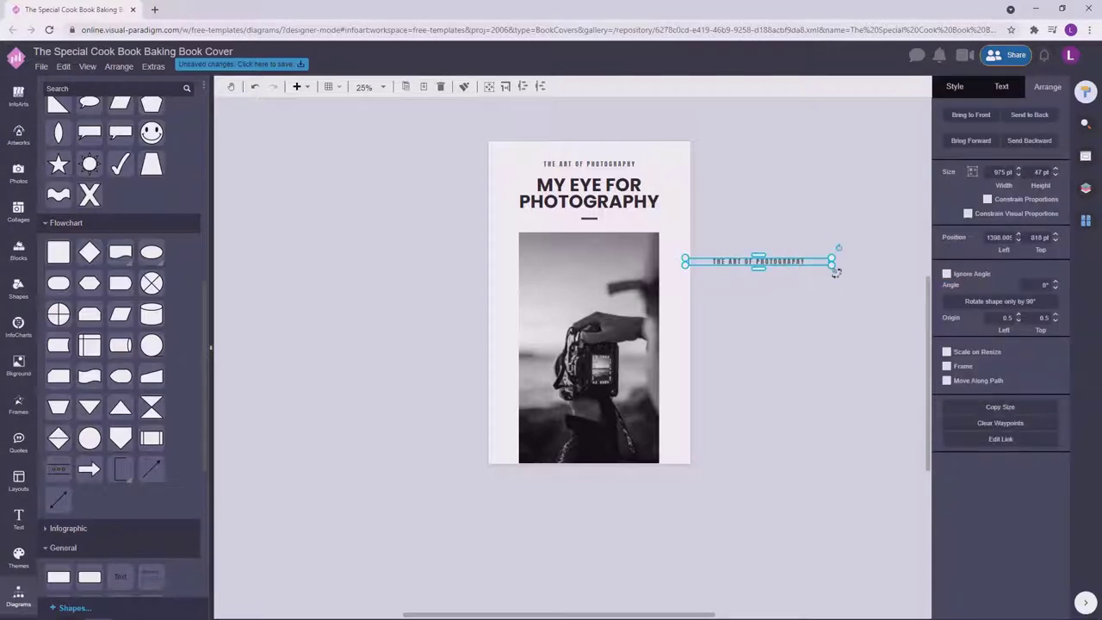
{"action": "double_click", "coordinate": [782, 263]}
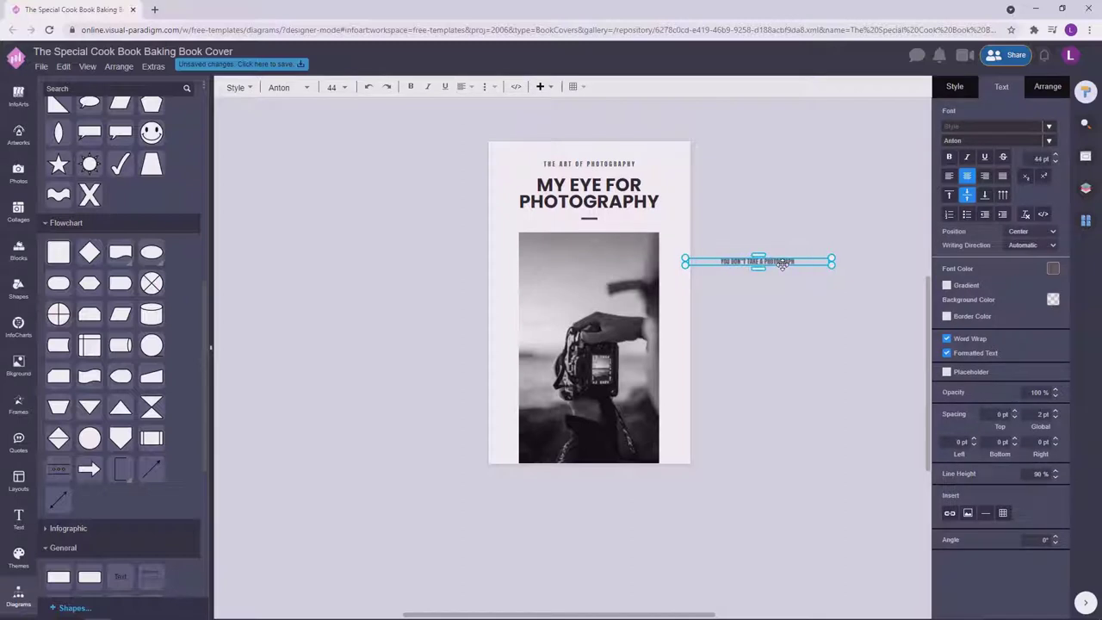
{"action": "type", "text": "MAKE IT."}
{"action": "left_click", "coordinate": [841, 177]}
Rotate the quote 90° onto the photo's right edge and add a bottom-to-top copy on the left.
{"action": "left_click", "coordinate": [775, 261]}
{"action": "left_click_drag", "start_coordinate": [839, 247], "coordinate": [456, 344]}
{"action": "left_click", "coordinate": [803, 359]}
{"action": "left_click", "coordinate": [835, 369]}
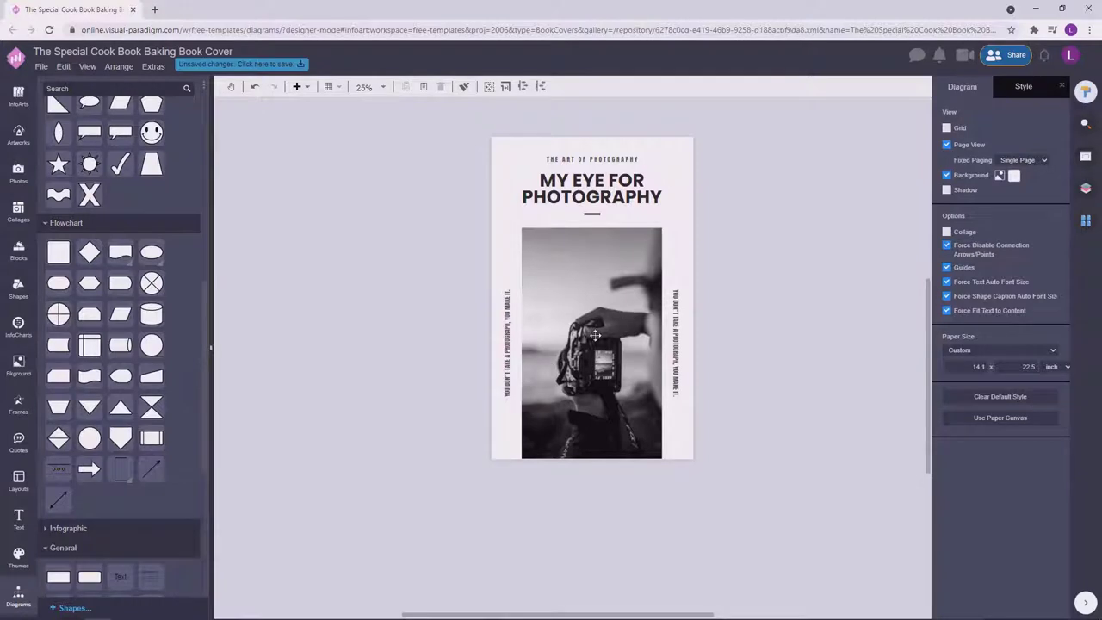
Replace the left vertical quote's text with 'PHOTOGRAPHY CAN LIGHT UP THE DARKNESS.'.
{"action": "double_click", "coordinate": [509, 362]}
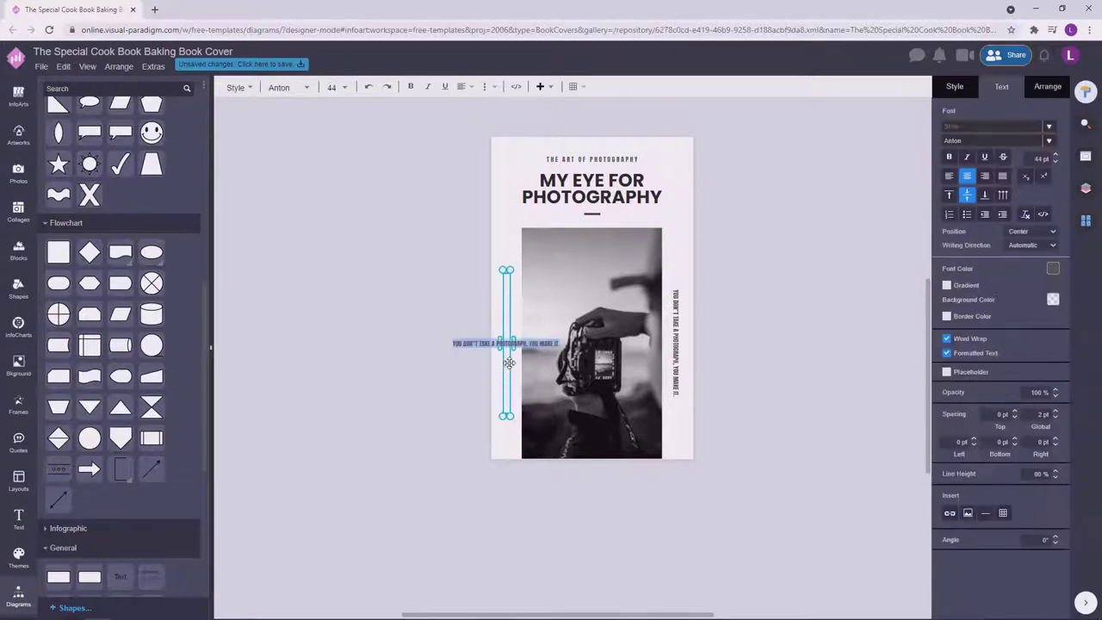
{"action": "key", "text": "BackSpace"}
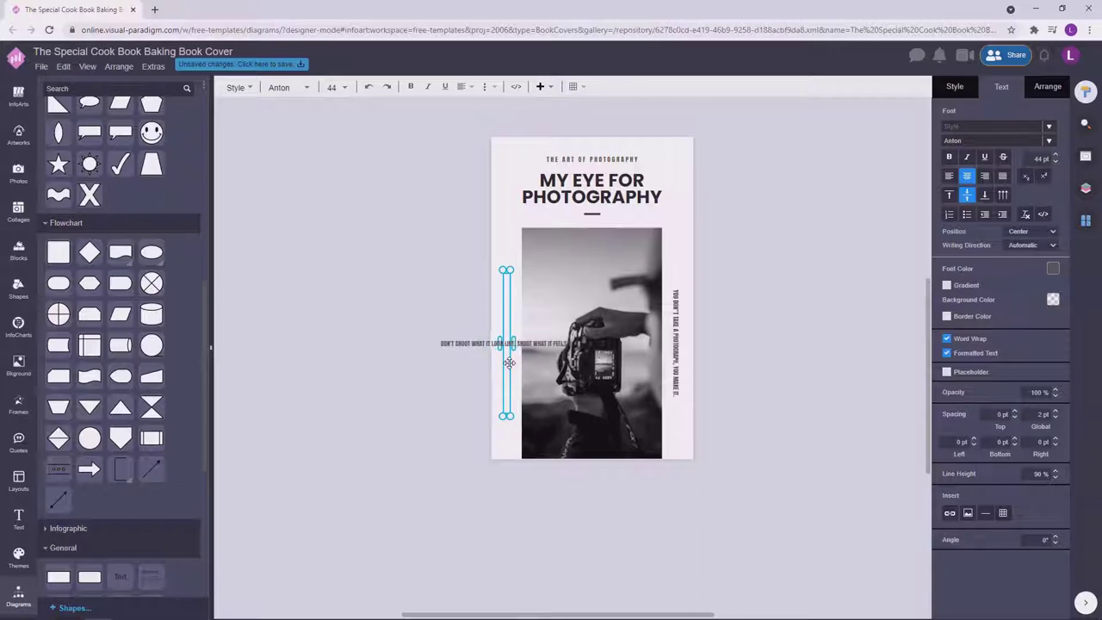
{"action": "left_click", "coordinate": [789, 239]}
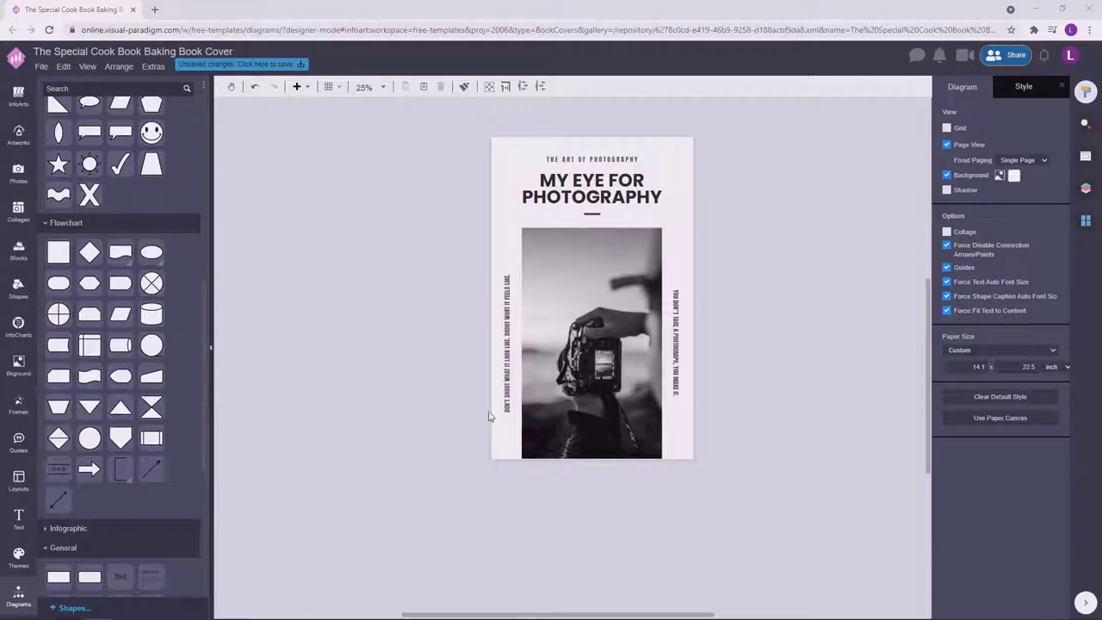
{"action": "left_click", "coordinate": [507, 368]}
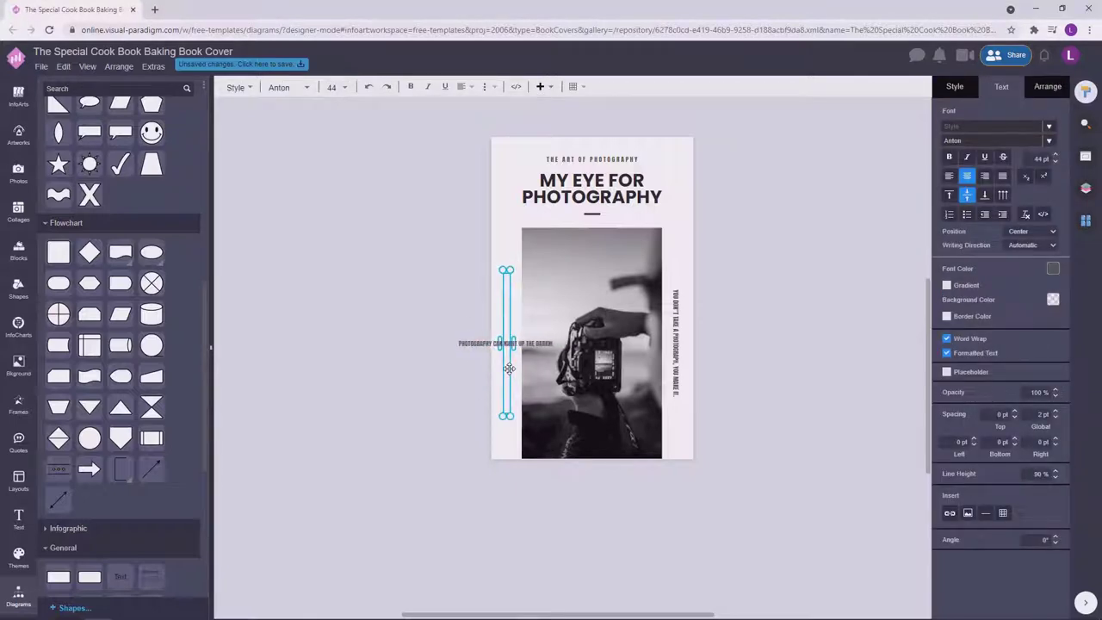
{"action": "left_click", "coordinate": [910, 313]}
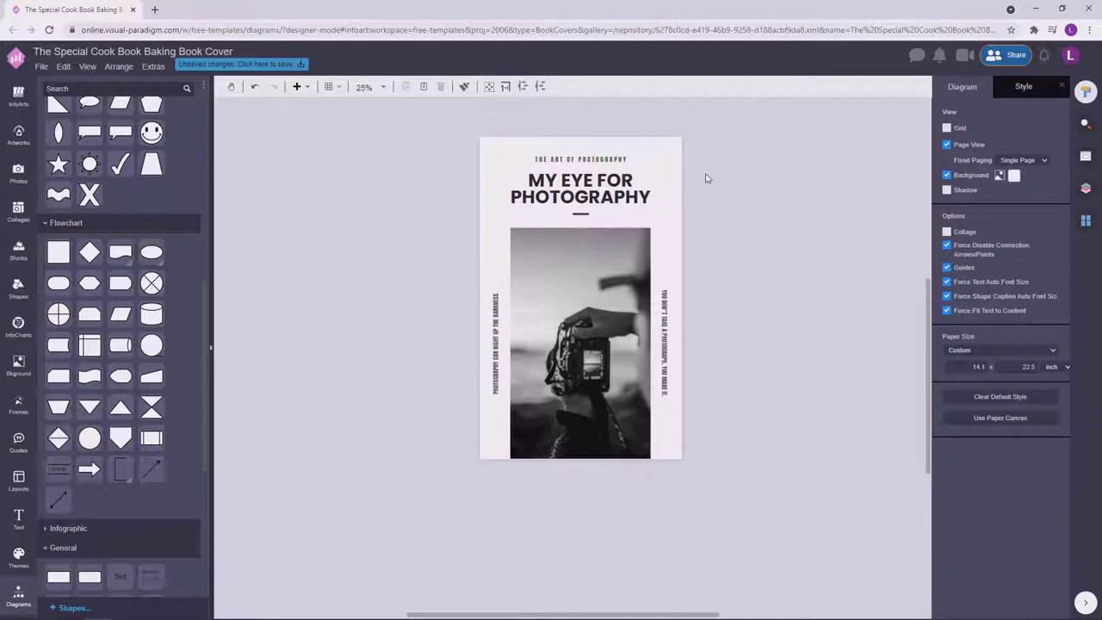
Check the font settings of the THE ART OF PHOTOGRAPHY subtitle.
{"action": "left_click", "coordinate": [602, 161]}
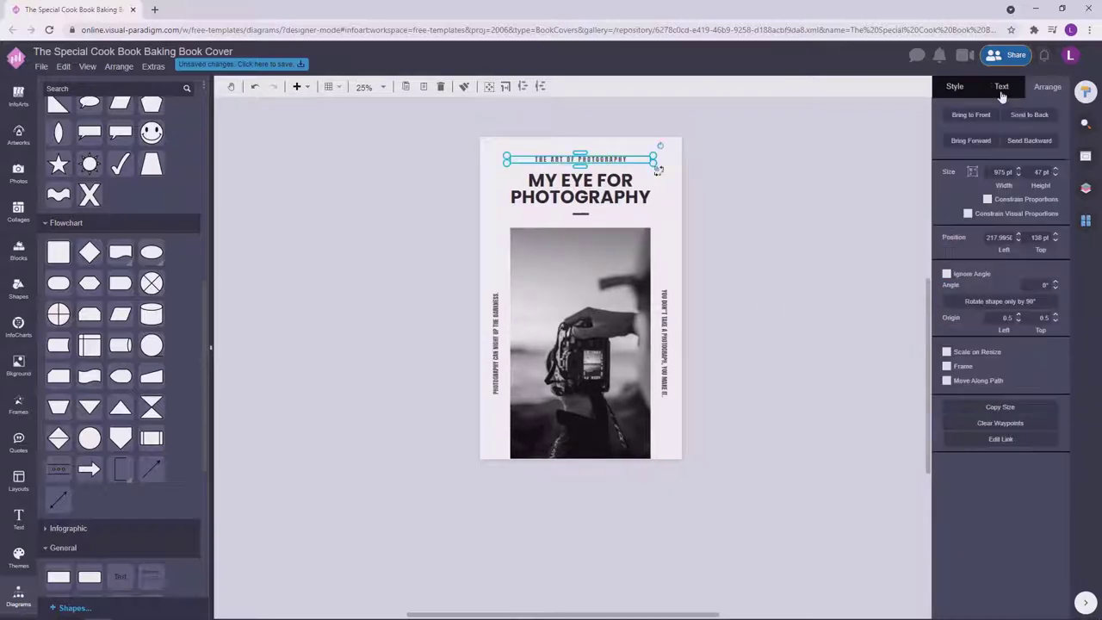
{"action": "left_click", "coordinate": [1001, 90]}
{"action": "left_click", "coordinate": [567, 128]}
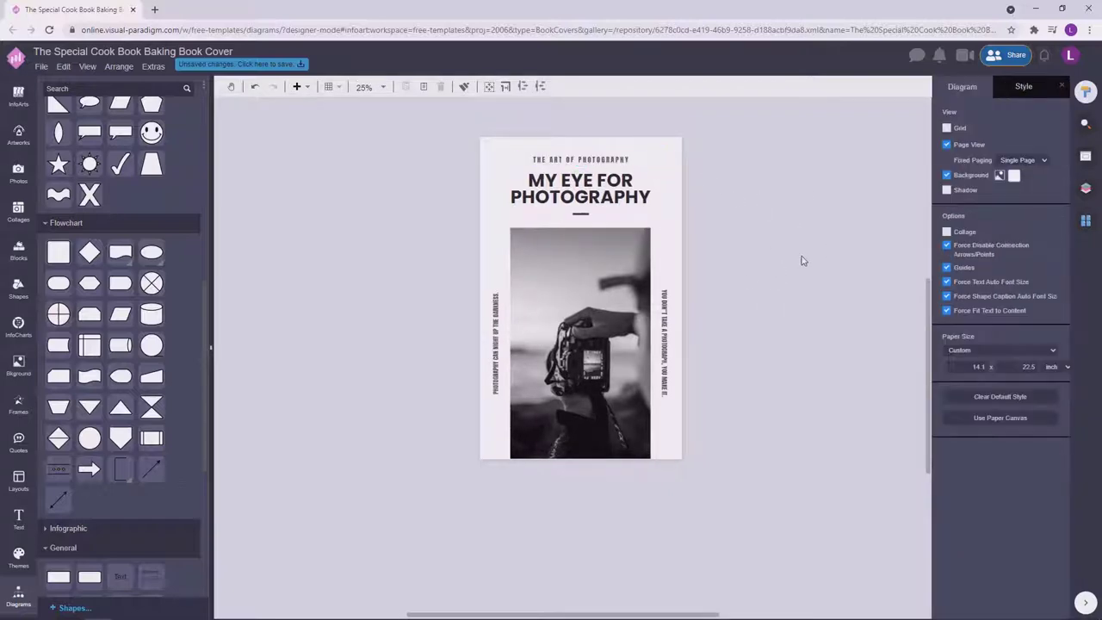
{"action": "left_click", "coordinate": [626, 182]}
{"action": "left_click_drag", "start_coordinate": [618, 197], "coordinate": [619, 485]}
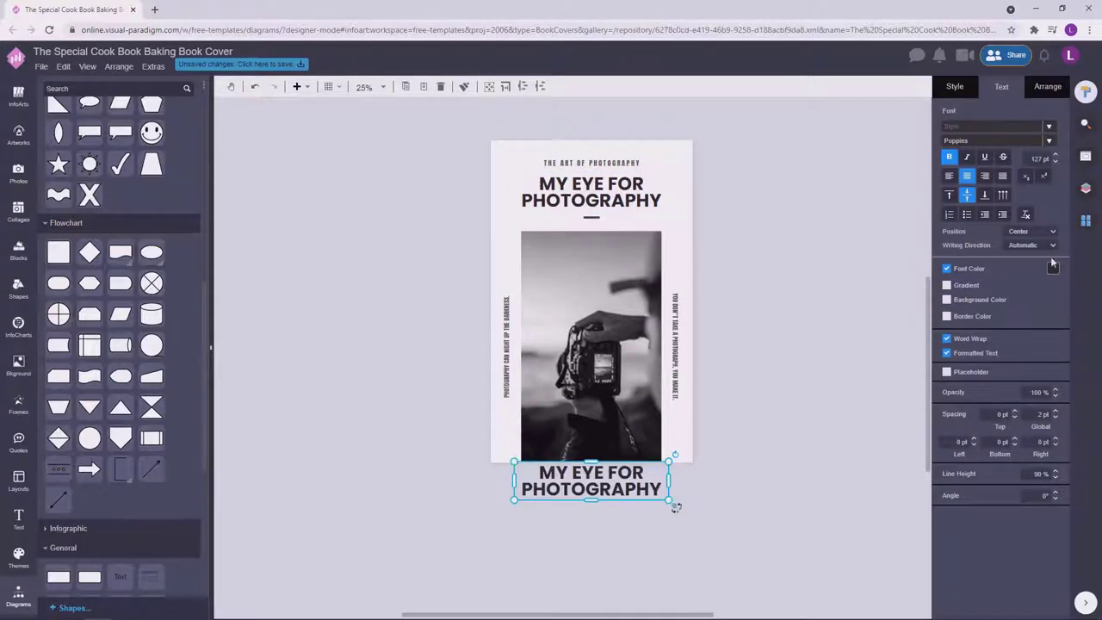
{"action": "left_click", "coordinate": [1052, 268]}
{"action": "double_click", "coordinate": [617, 480]}
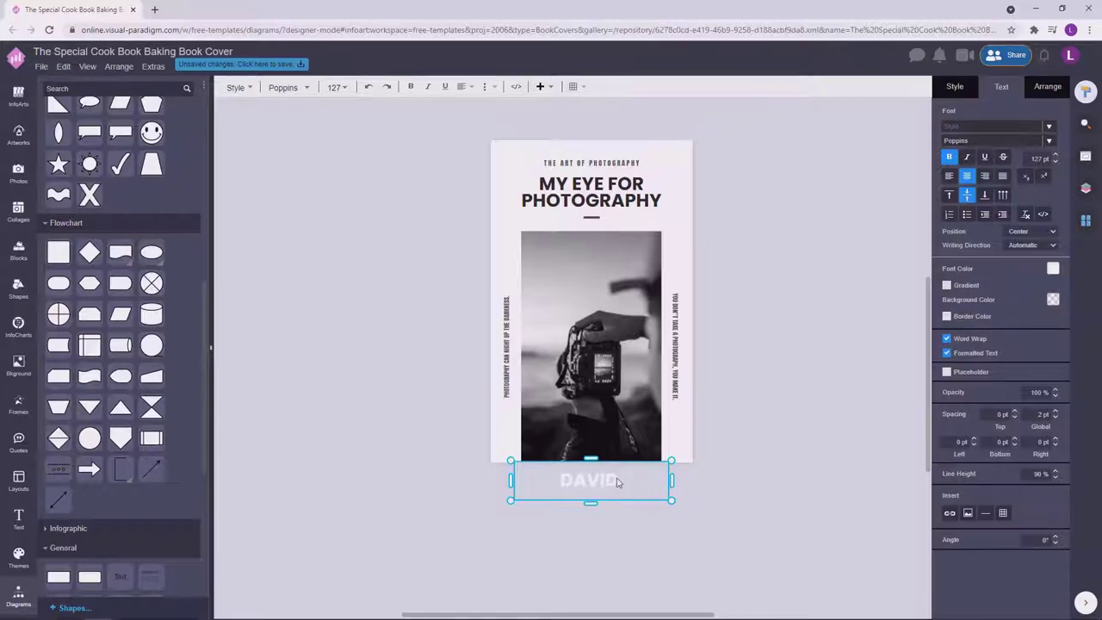
{"action": "left_click", "coordinate": [680, 510]}
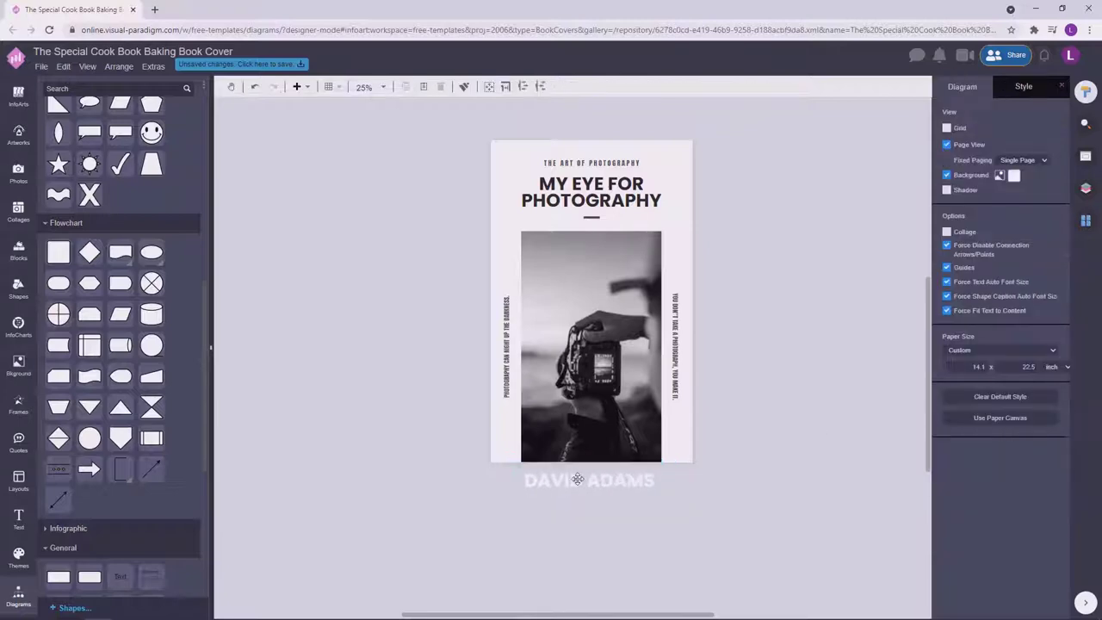
{"action": "left_click", "coordinate": [665, 486]}
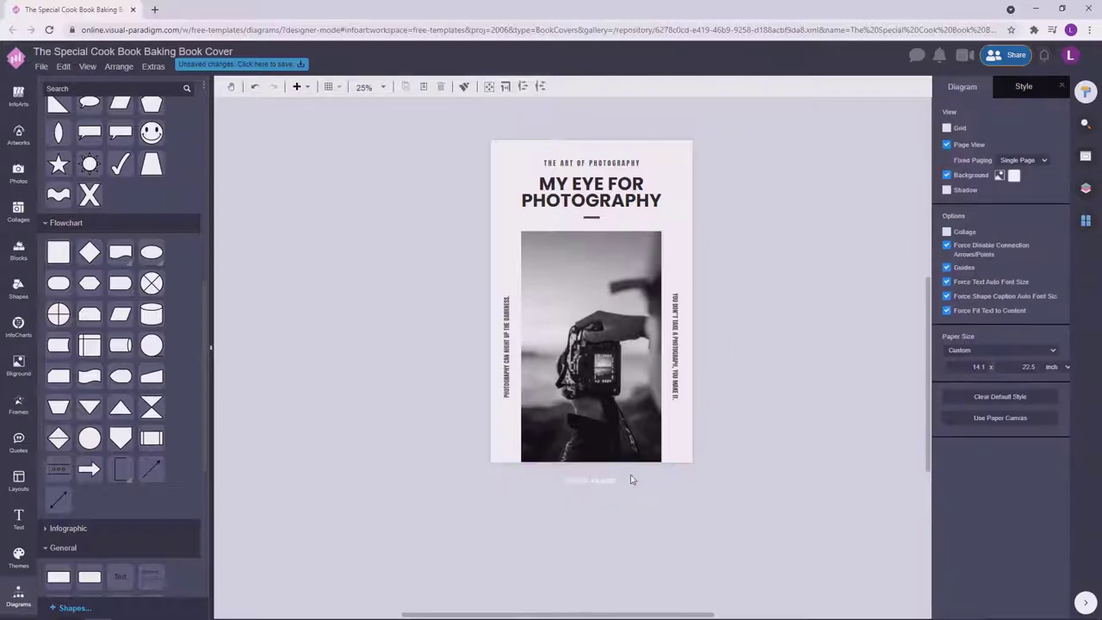
{"action": "type", "text": "78"}
{"action": "key", "text": "Return"}
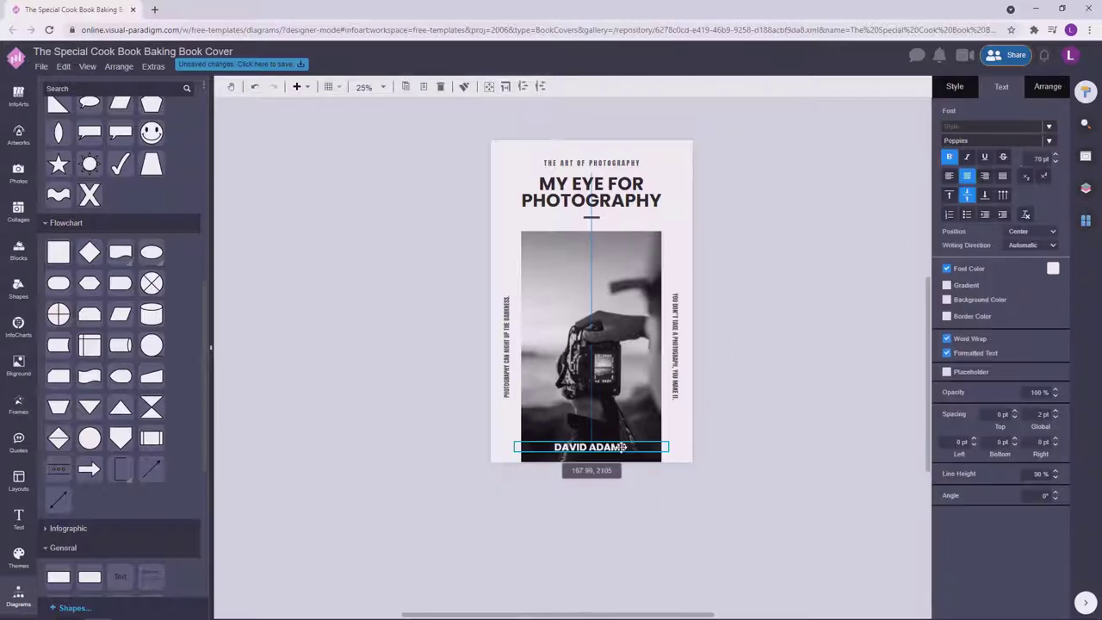
{"action": "left_click", "coordinate": [1056, 162]}
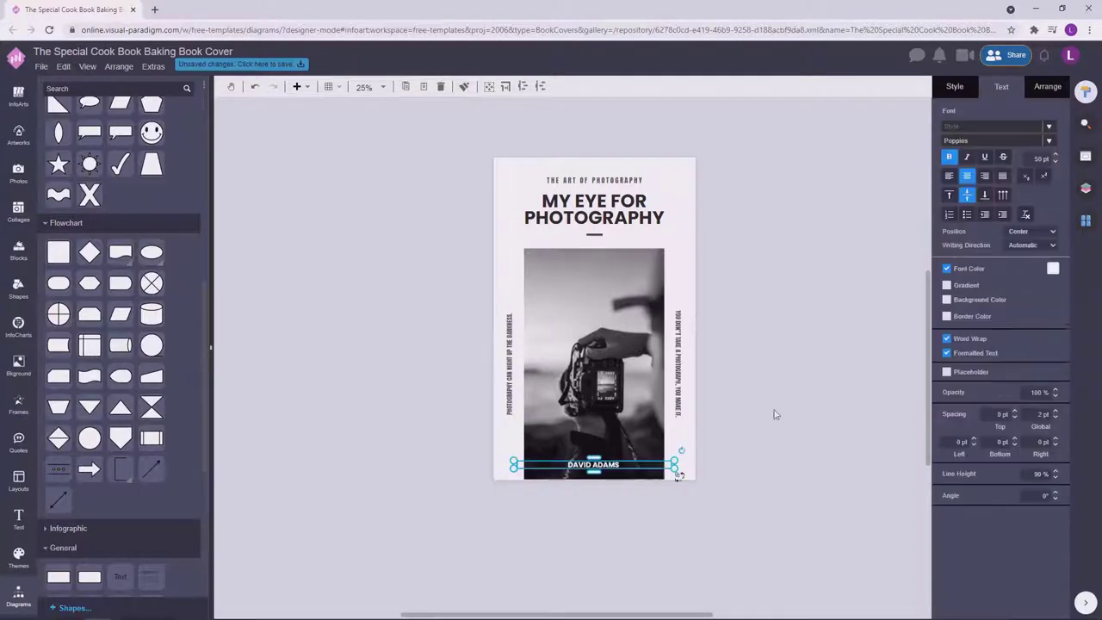
{"action": "scroll", "coordinate": [603, 473], "scroll_direction": "up", "scroll_amount": 4}
Set the MY EYE FOR PHOTOGRAPHY title to 140 pt and nudge it into place.
{"action": "left_click", "coordinate": [462, 474]}
{"action": "scroll", "coordinate": [788, 406], "scroll_direction": "down", "scroll_amount": 4}
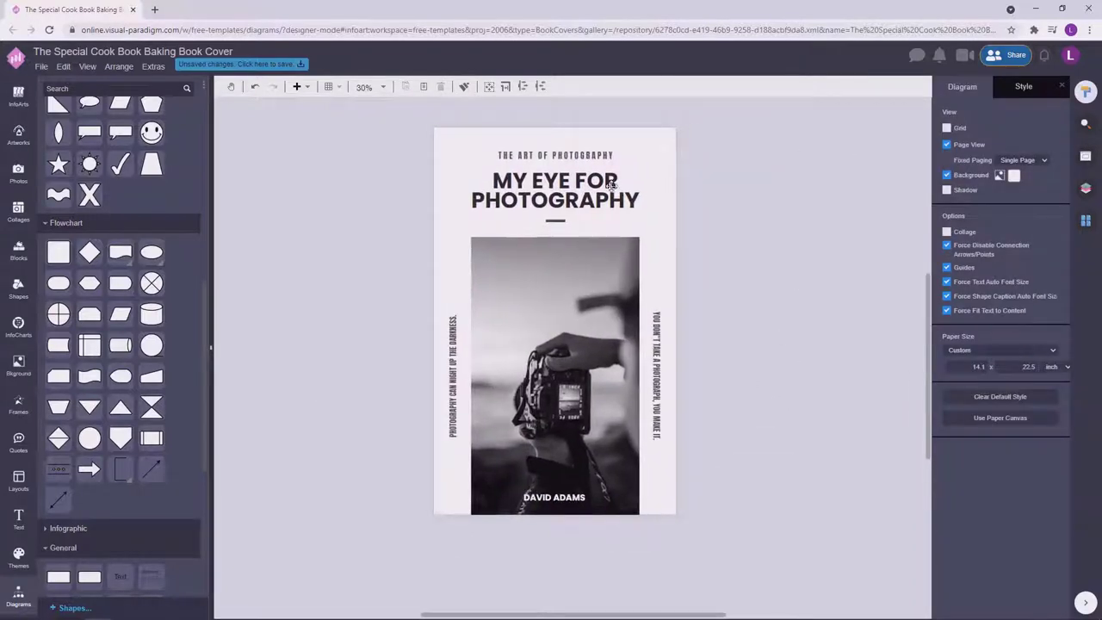
{"action": "left_click", "coordinate": [611, 186]}
{"action": "left_click", "coordinate": [729, 215]}
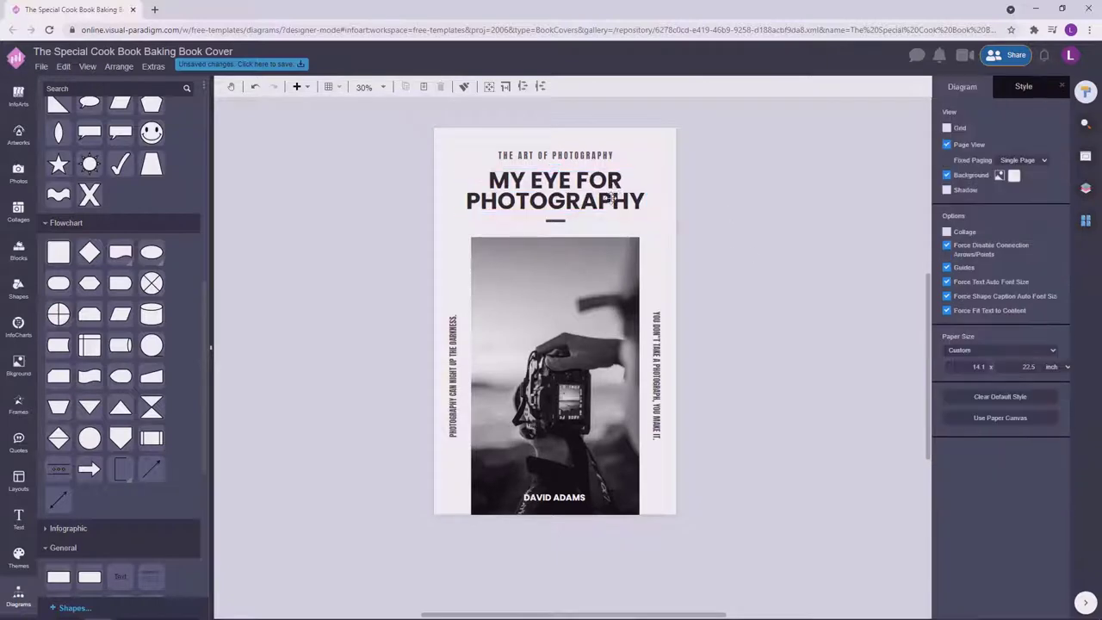
{"action": "left_click", "coordinate": [556, 220]}
{"action": "left_click", "coordinate": [758, 192]}
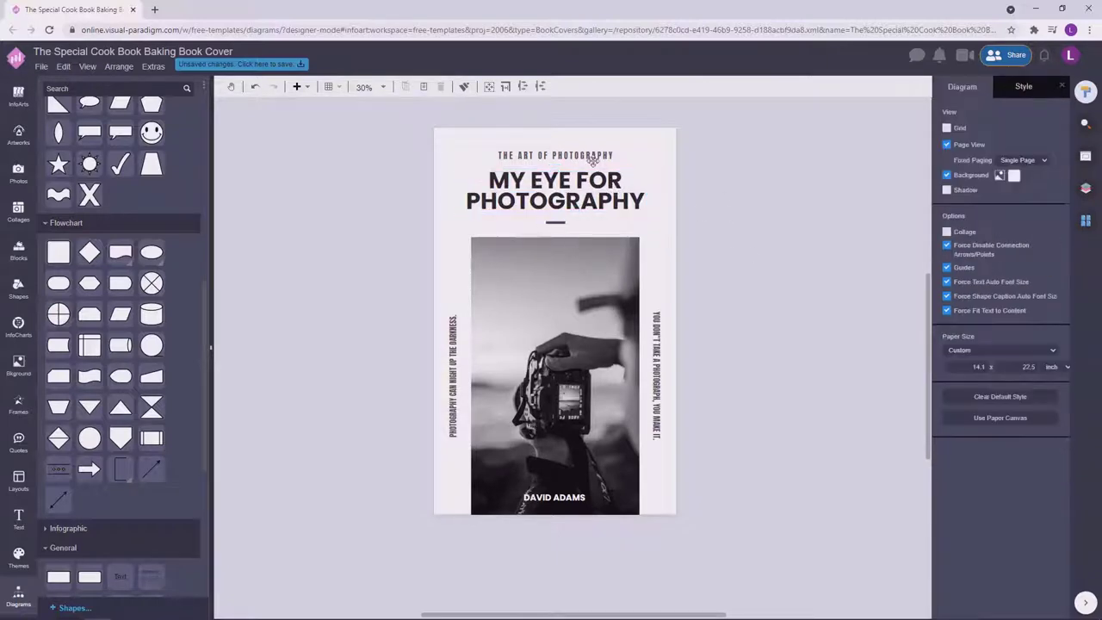
{"action": "key", "text": "Tab"}
{"action": "key", "text": "Tab"}
{"action": "type", "text": "14"}
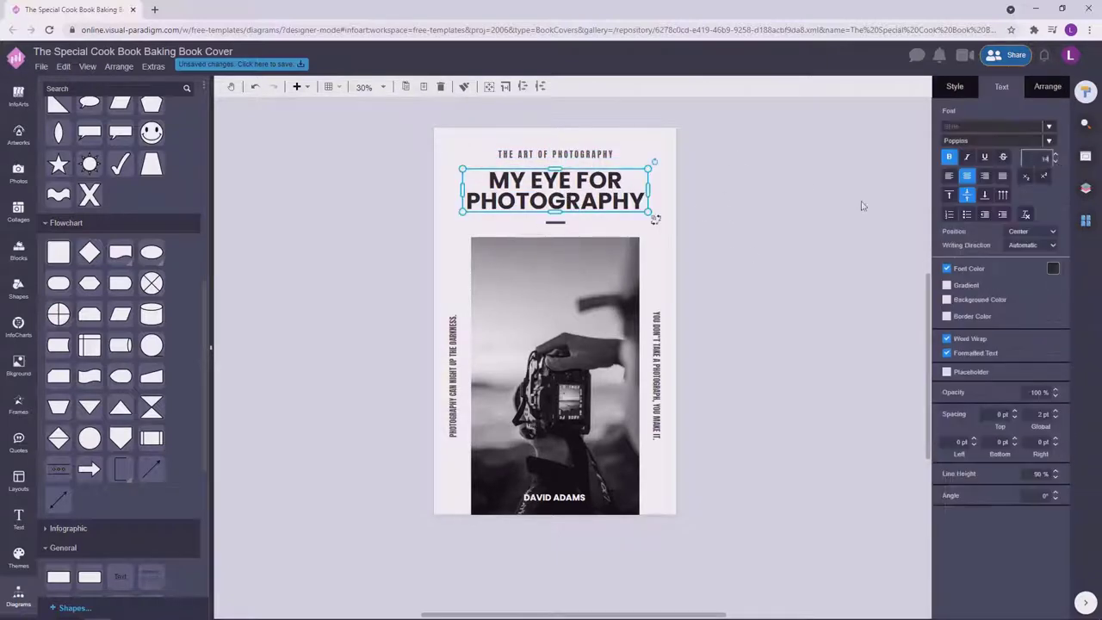
{"action": "type", "text": "0"}
{"action": "key", "text": "Return"}
{"action": "left_click_drag", "start_coordinate": [613, 193], "coordinate": [615, 198]}
Select the cover's text elements as a group and drag it toward the page centre.
{"action": "left_click", "coordinate": [715, 177]}
{"action": "key", "text": "Tab"}
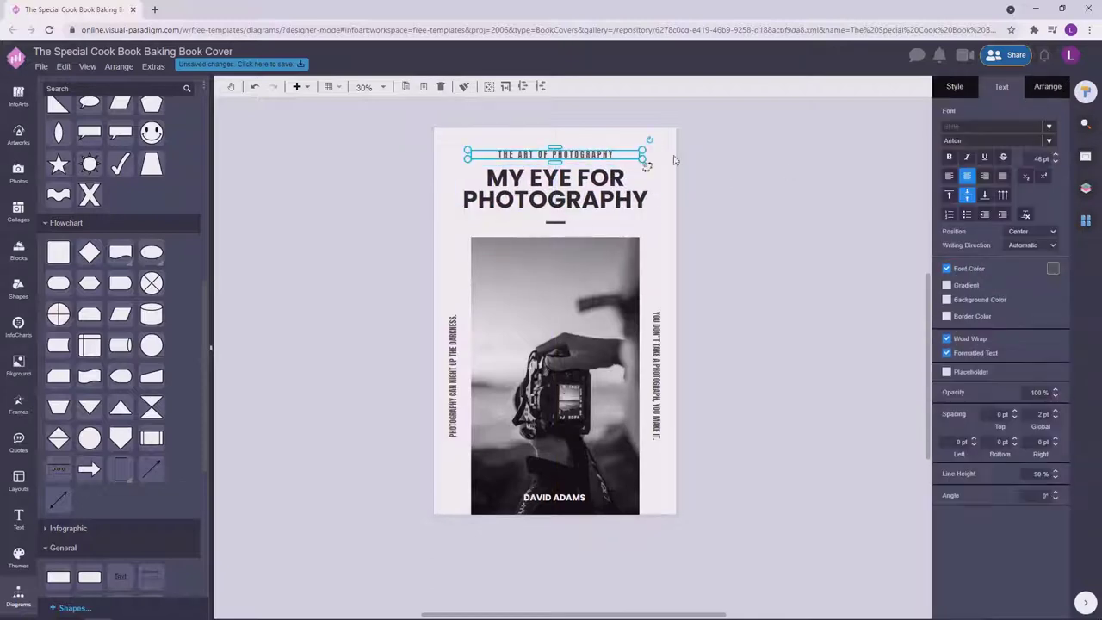
{"action": "left_click", "coordinate": [779, 168]}
{"action": "key", "text": "Tab"}
{"action": "key", "text": "Tab"}
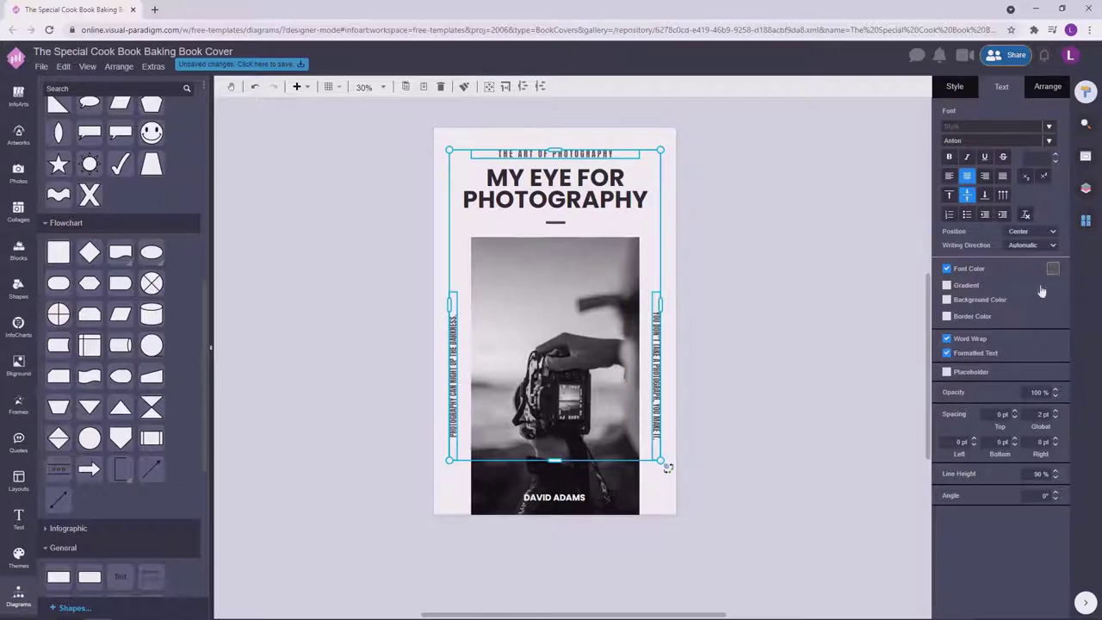
{"action": "left_click", "coordinate": [1052, 269]}
{"action": "left_click", "coordinate": [1079, 408]}
{"action": "left_click", "coordinate": [569, 232]}
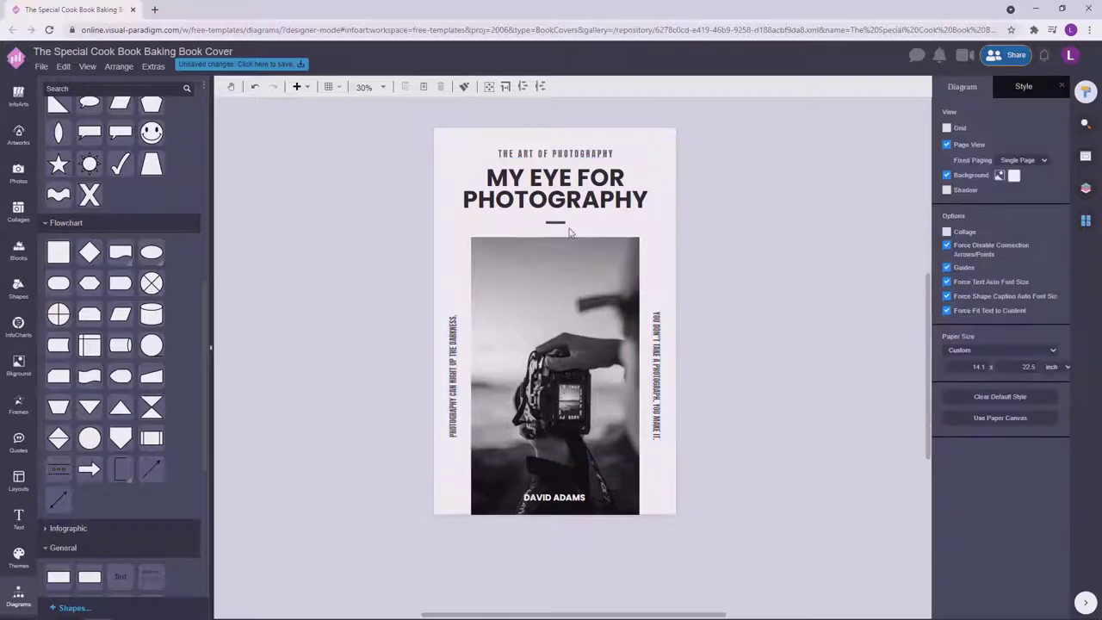
{"action": "left_click", "coordinate": [555, 222]}
{"action": "left_click", "coordinate": [760, 216]}
{"action": "left_click", "coordinate": [548, 175]}
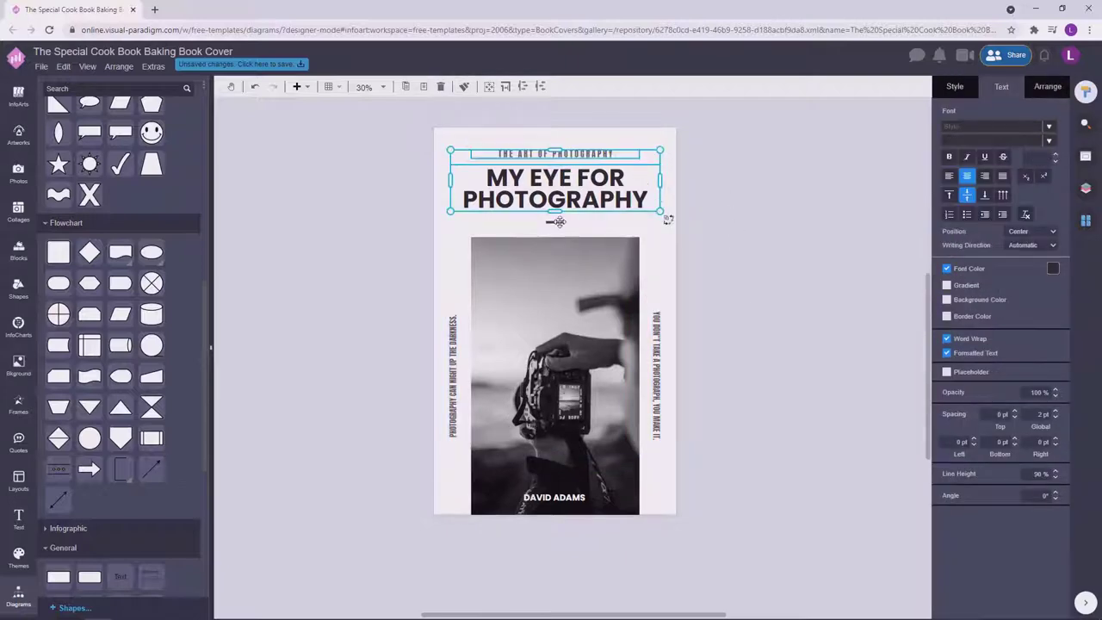
{"action": "left_click", "coordinate": [559, 222]}
{"action": "left_click_drag", "start_coordinate": [597, 191], "coordinate": [576, 203]}
Reselect the cover content group and fine-tune its centred position.
{"action": "left_click", "coordinate": [408, 172]}
{"action": "left_click", "coordinate": [576, 200]}
{"action": "left_click", "coordinate": [576, 200]}
{"action": "left_click", "coordinate": [730, 197]}
{"action": "scroll", "coordinate": [749, 276], "scroll_direction": "down", "scroll_amount": 1}
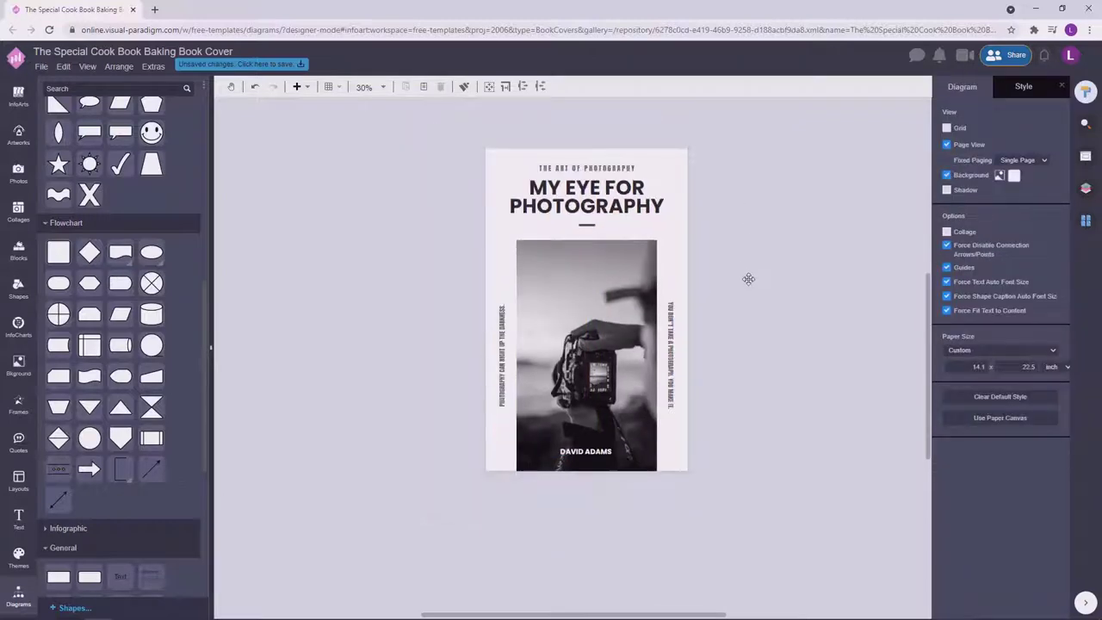
{"action": "left_click_drag", "start_coordinate": [722, 255], "coordinate": [374, 136]}
{"action": "left_click", "coordinate": [594, 210]}
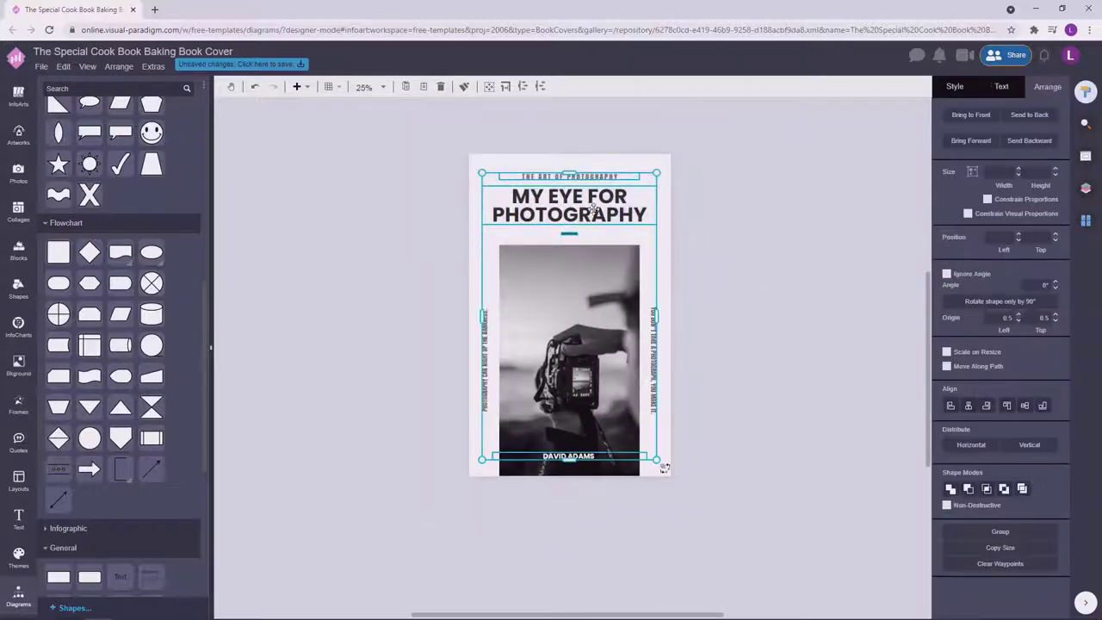
{"action": "left_click_drag", "start_coordinate": [595, 209], "coordinate": [593, 211]}
{"action": "left_click", "coordinate": [758, 335]}
{"action": "scroll", "coordinate": [730, 410], "scroll_direction": "up", "scroll_amount": 1}
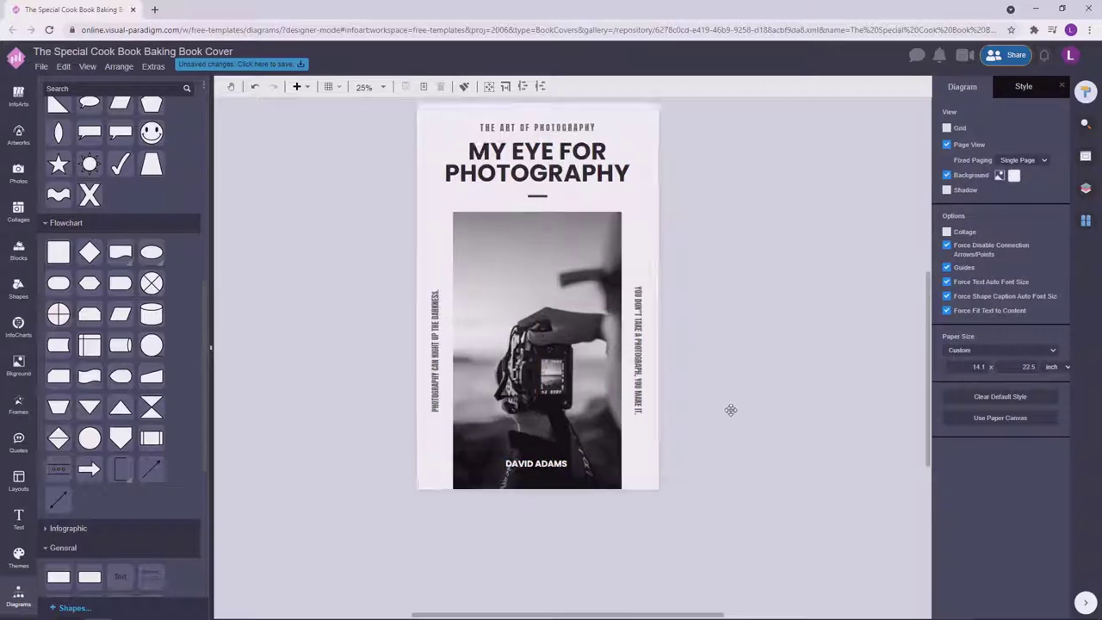
{"action": "left_click_drag", "start_coordinate": [739, 257], "coordinate": [319, 107]}
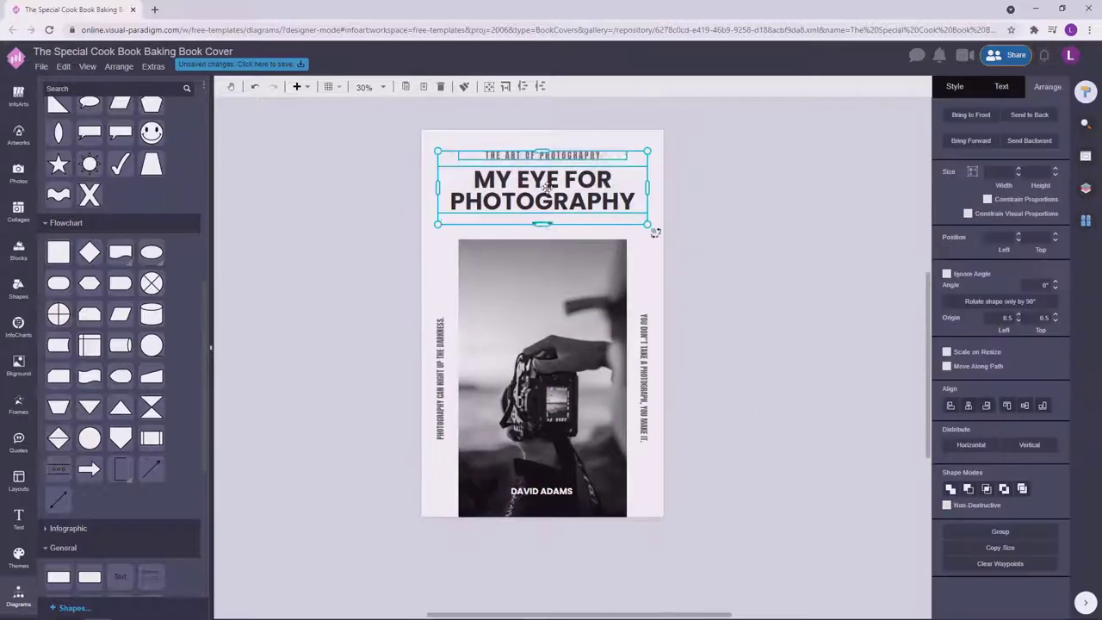
{"action": "left_click", "coordinate": [561, 493]}
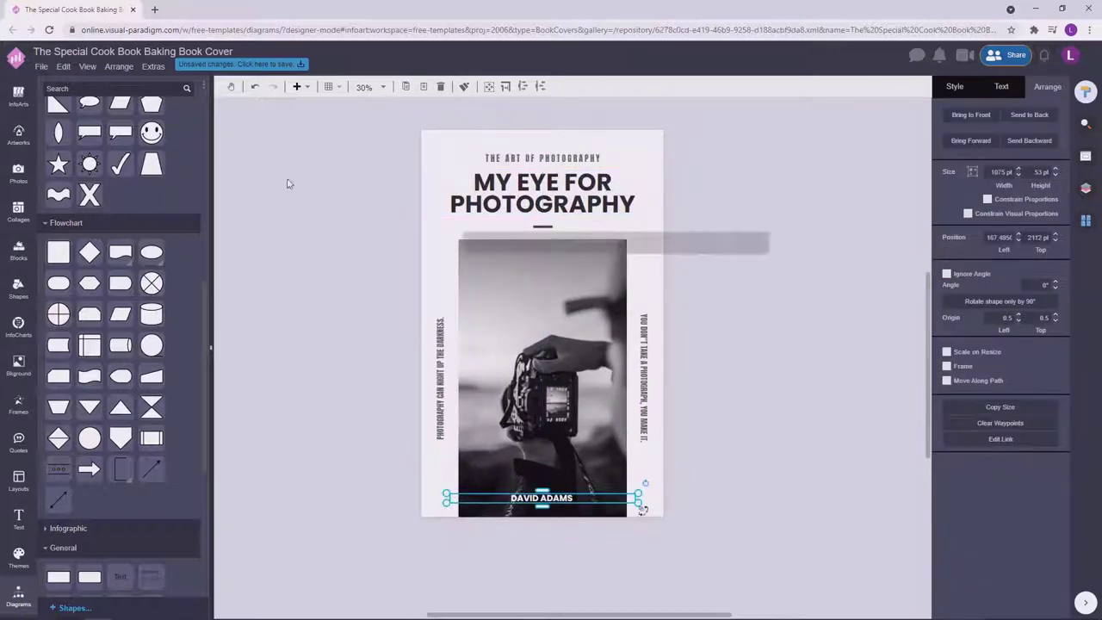
{"action": "left_click_drag", "start_coordinate": [246, 105], "coordinate": [766, 515]}
{"action": "left_click_drag", "start_coordinate": [763, 259], "coordinate": [330, 106]}
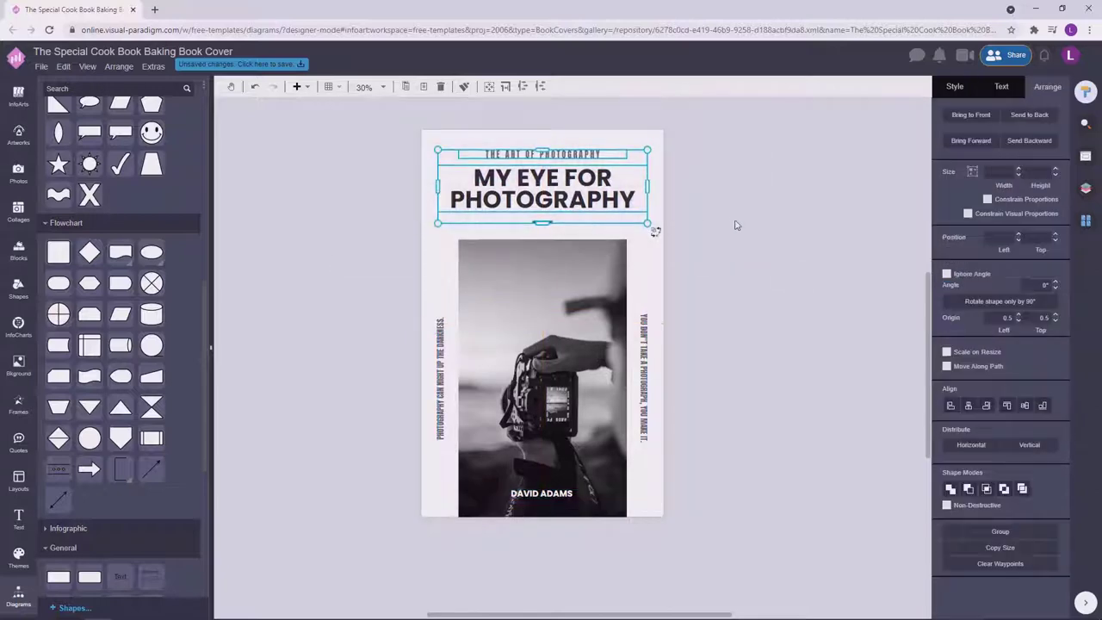
{"action": "left_click", "coordinate": [733, 224]}
{"action": "scroll", "coordinate": [733, 258], "scroll_direction": "down", "scroll_amount": 1}
{"action": "left_click_drag", "start_coordinate": [564, 451], "coordinate": [565, 459]}
{"action": "left_click", "coordinate": [770, 352]}
{"action": "scroll", "coordinate": [770, 352], "scroll_direction": "down", "scroll_amount": 1}
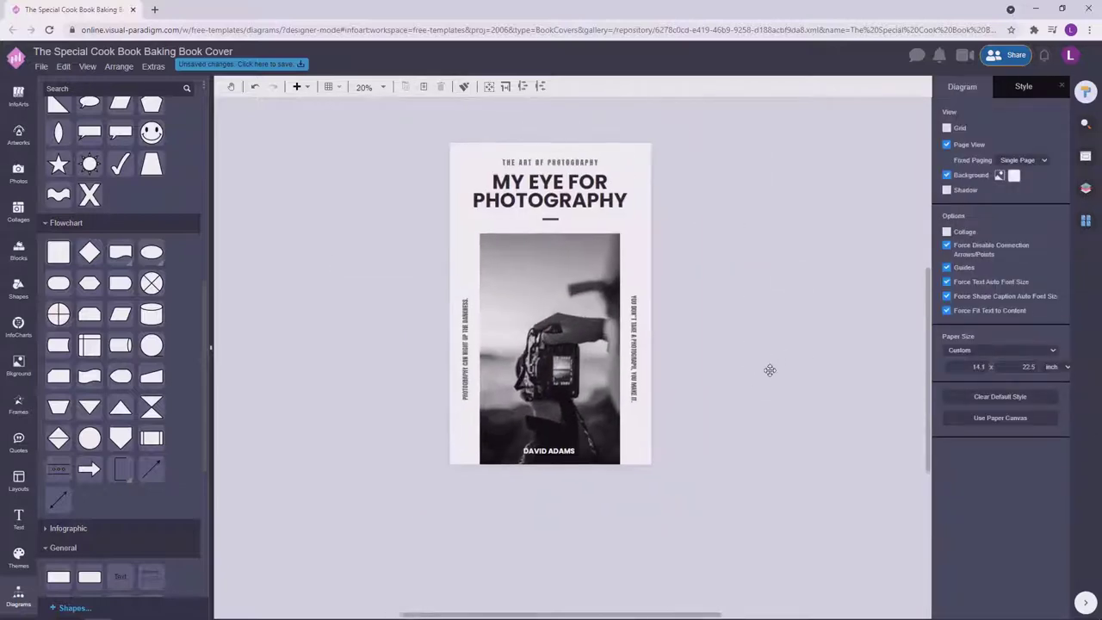
{"action": "left_click_drag", "start_coordinate": [762, 240], "coordinate": [296, 119]}
Add a circle shape beside the cover and give it a white outline.
{"action": "left_click", "coordinate": [743, 201]}
{"action": "scroll", "coordinate": [709, 270], "scroll_direction": "up", "scroll_amount": 1}
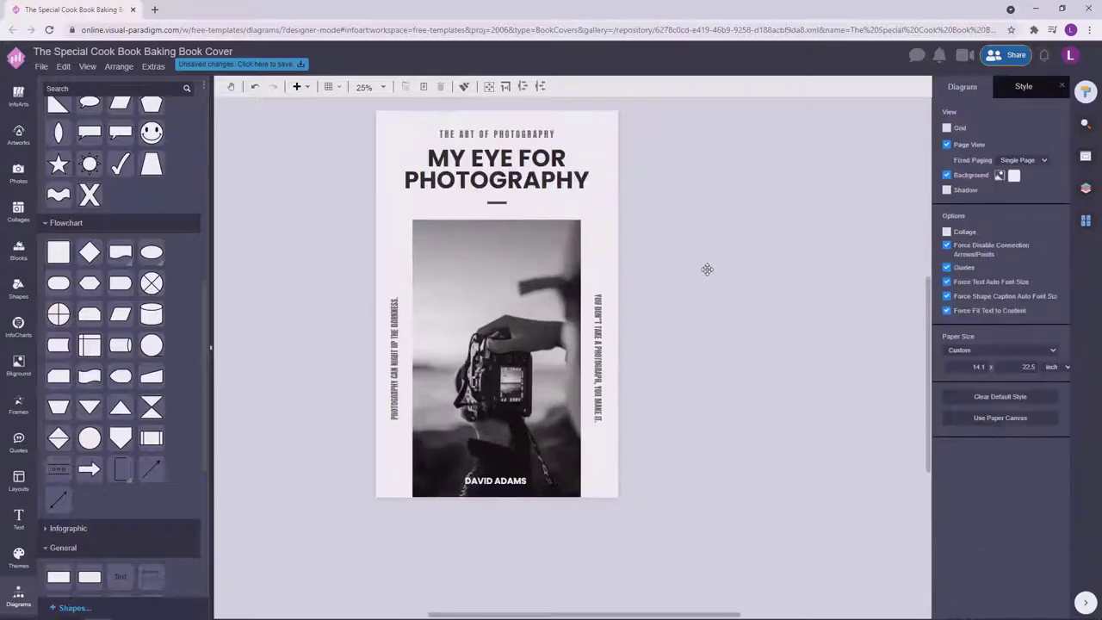
{"action": "scroll", "coordinate": [738, 243], "scroll_direction": "down", "scroll_amount": 1}
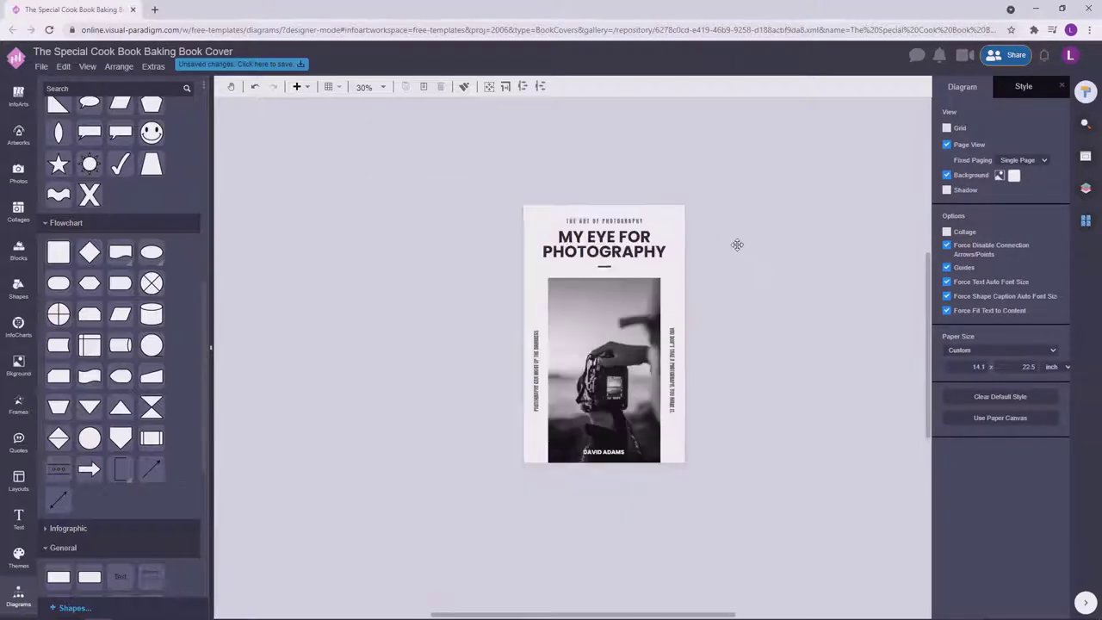
{"action": "left_click_drag", "start_coordinate": [746, 261], "coordinate": [759, 237]}
{"action": "scroll", "coordinate": [54, 308], "scroll_direction": "down", "scroll_amount": 4}
{"action": "left_click_drag", "start_coordinate": [121, 291], "coordinate": [362, 300]}
{"action": "left_click", "coordinate": [1045, 207]}
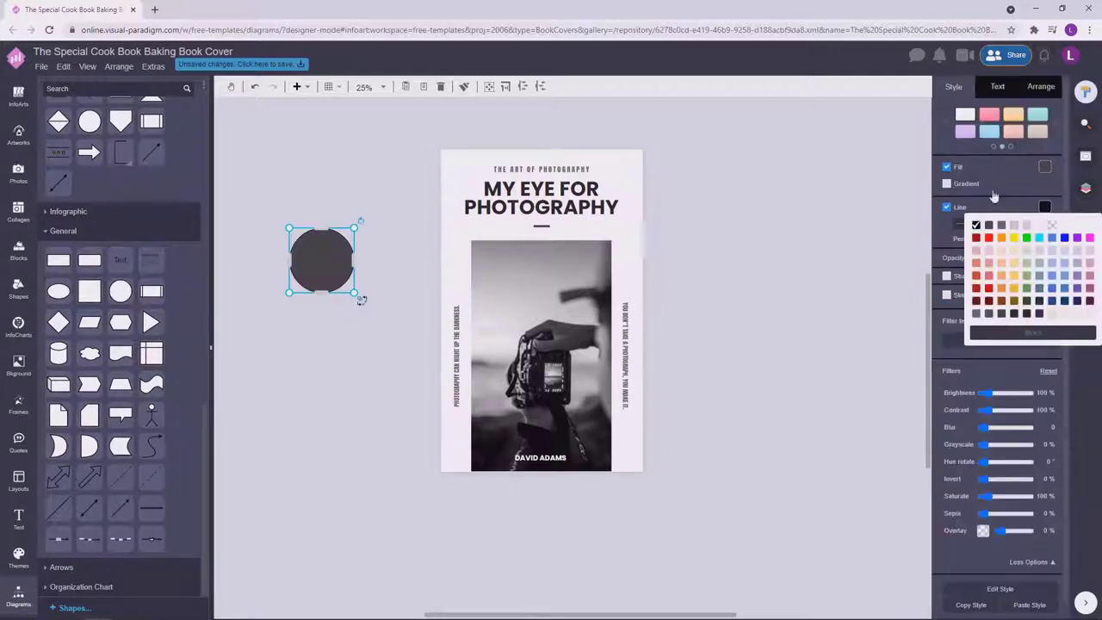
{"action": "left_click", "coordinate": [1018, 245]}
Position the hollow white circle over the camera in the photo.
{"action": "left_click", "coordinate": [332, 263]}
{"action": "left_click_drag", "start_coordinate": [332, 263], "coordinate": [558, 349]}
{"action": "left_click", "coordinate": [716, 315]}
{"action": "left_click_drag", "start_coordinate": [549, 291], "coordinate": [556, 306]}
{"action": "left_click", "coordinate": [696, 310]}
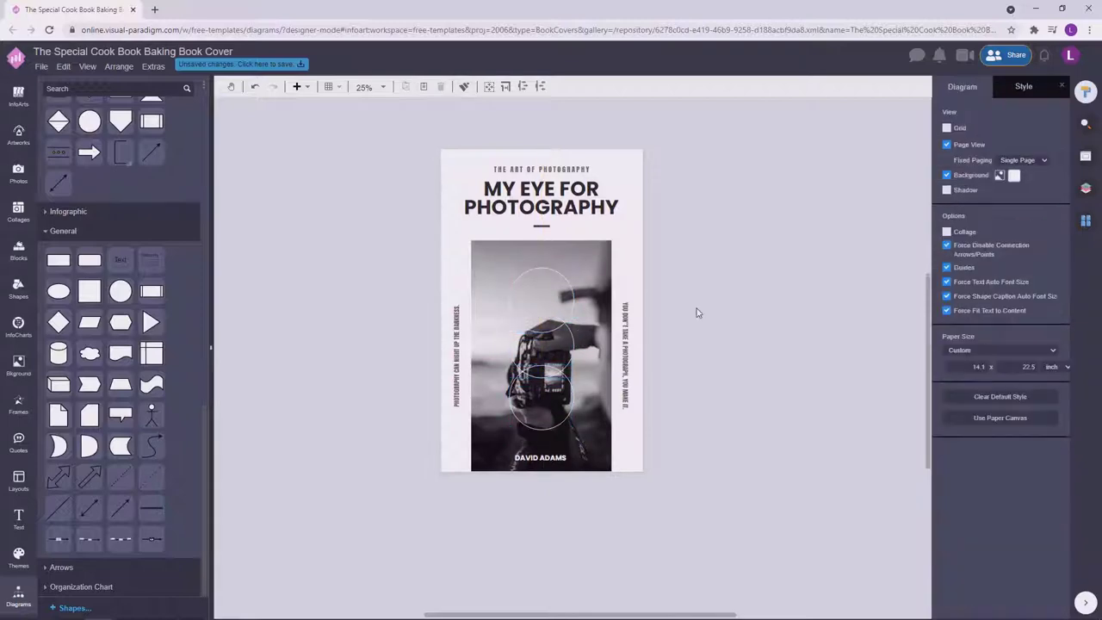
{"action": "scroll", "coordinate": [761, 275], "scroll_direction": "up", "scroll_amount": 1}
{"action": "scroll", "coordinate": [760, 228], "scroll_direction": "right", "scroll_amount": 1}
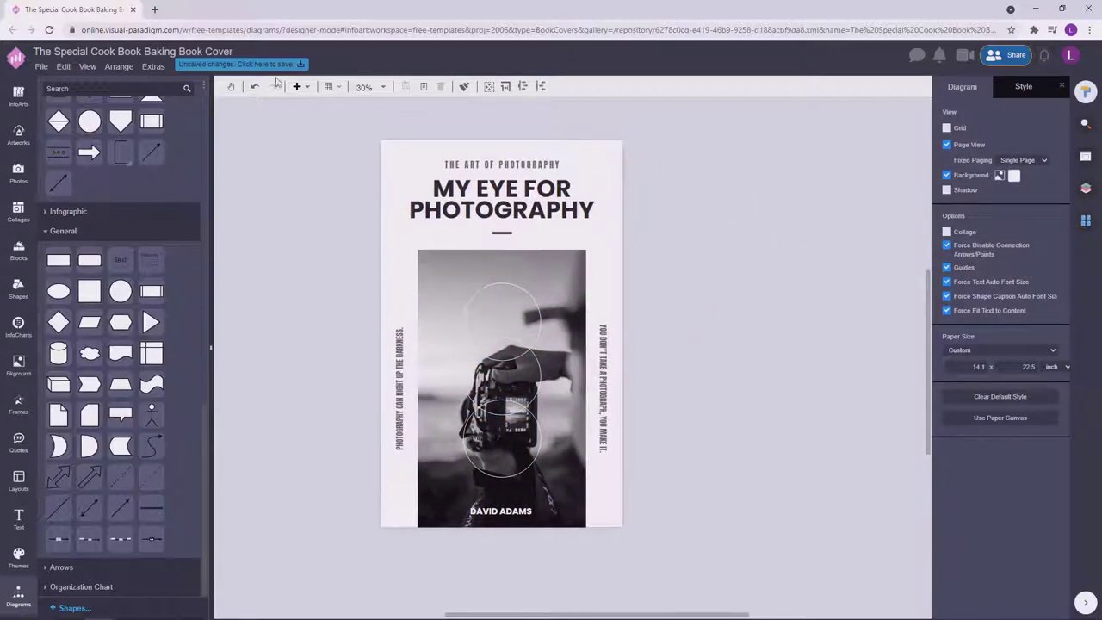
Save the design to VP Online storage as 'My Eye For PHotography Book Cover'.
{"action": "left_click", "coordinate": [270, 67]}
{"action": "type", "text": "My Eye"}
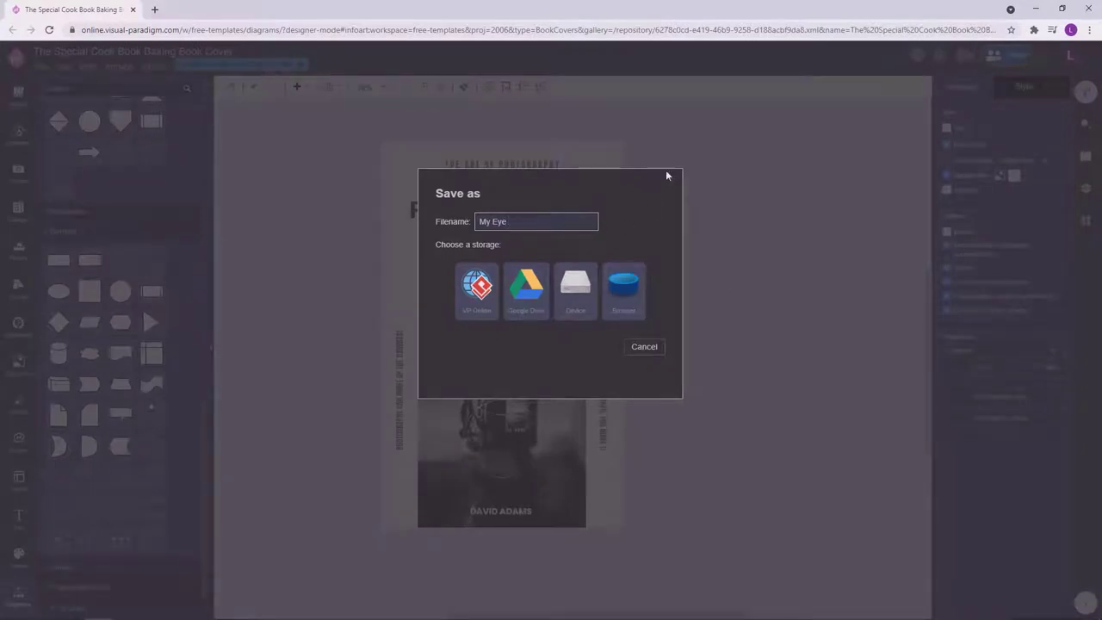
{"action": "left_click", "coordinate": [671, 177]}
{"action": "left_click", "coordinate": [283, 66]}
{"action": "type", "text": "My"}
{"action": "type", "text": " Eye For PHotography Book Cover"}
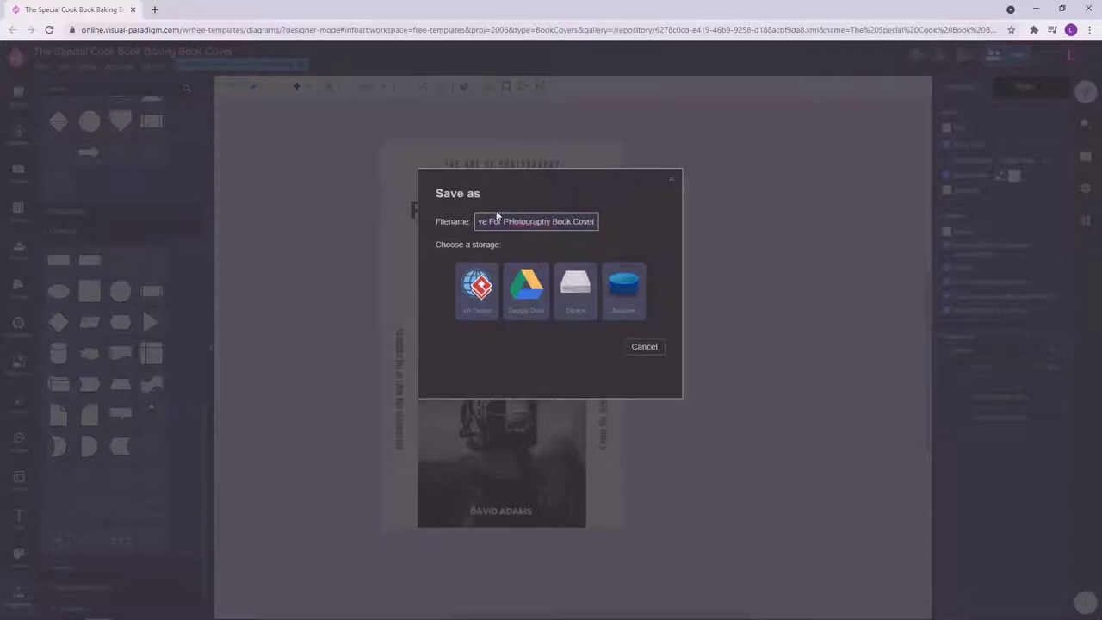
{"action": "left_click_drag", "start_coordinate": [481, 221], "coordinate": [634, 227]}
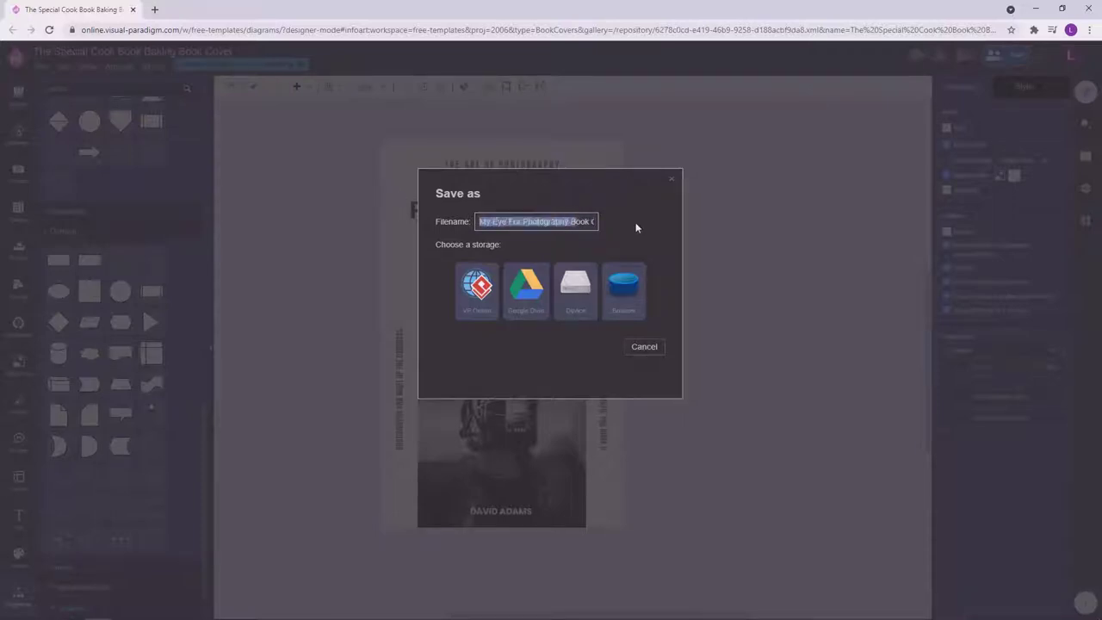
{"action": "left_click", "coordinate": [479, 275]}
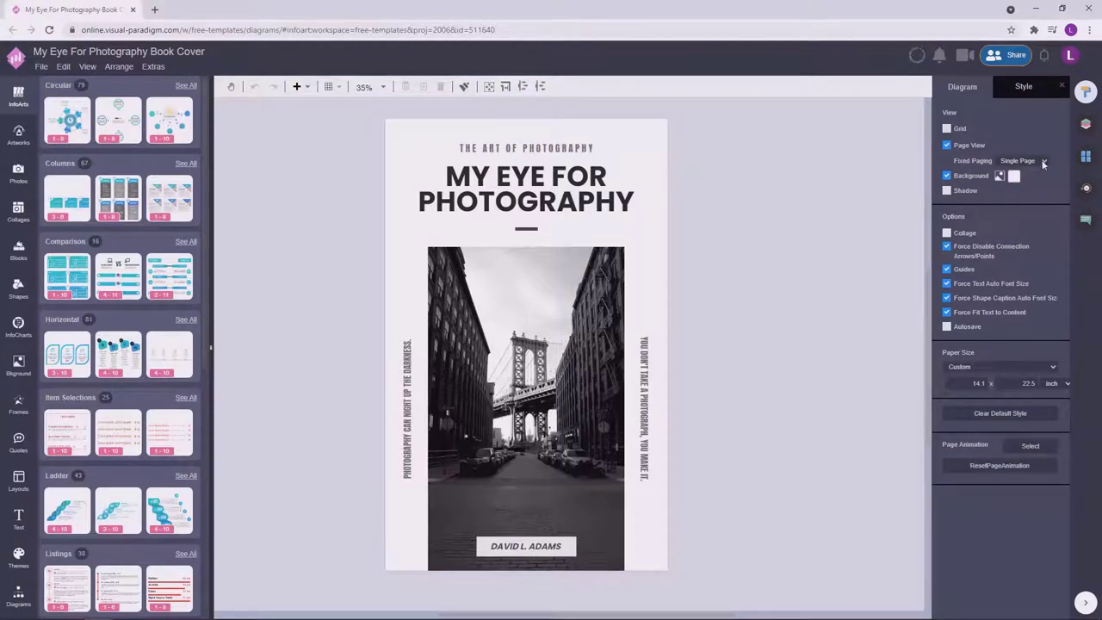
Duplicate Page-1 and delete the main title and subtitle from the copy.
{"action": "left_click", "coordinate": [1086, 157]}
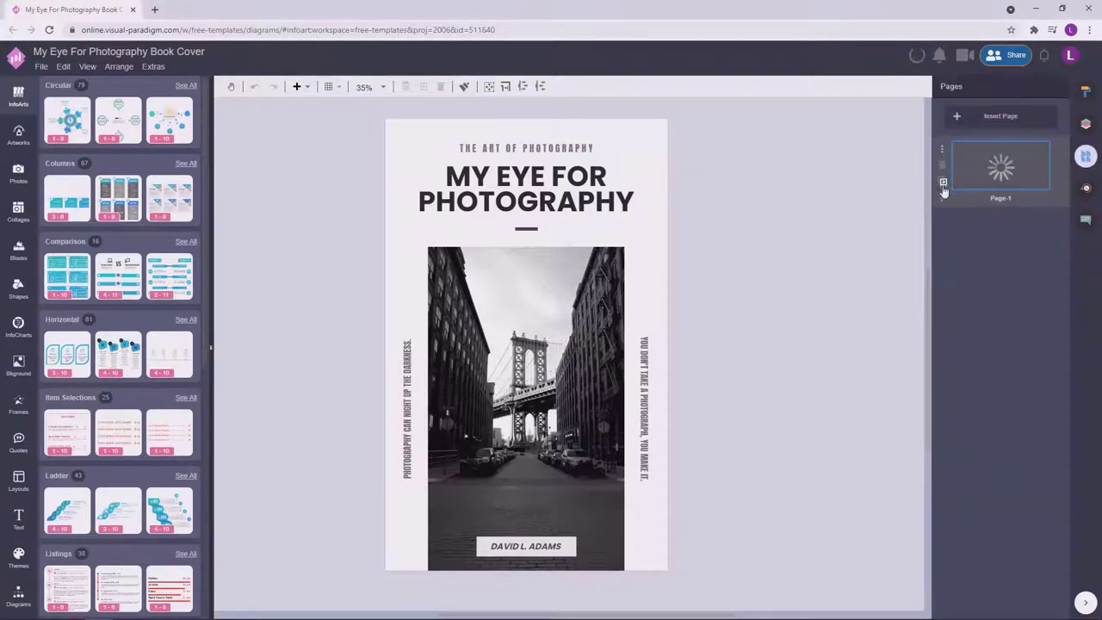
{"action": "left_click", "coordinate": [943, 182]}
{"action": "left_click", "coordinate": [601, 188]}
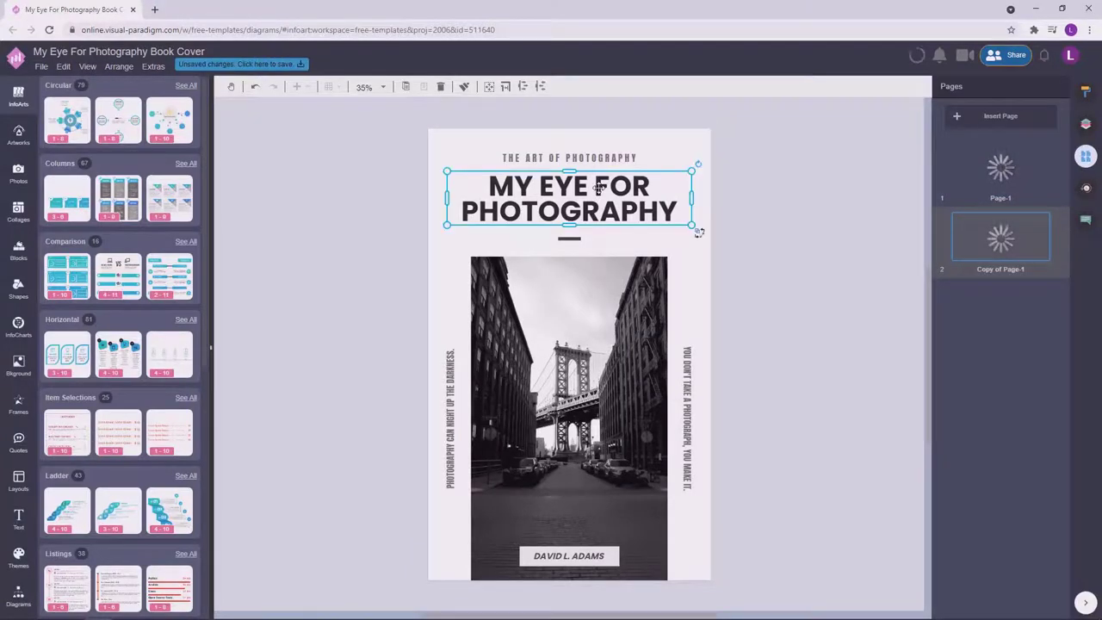
{"action": "key", "text": "Delete"}
{"action": "left_click", "coordinate": [570, 158]}
{"action": "key", "text": "Delete"}
Delete the author name box from the copy, keeping the street photo.
{"action": "left_click", "coordinate": [577, 535]}
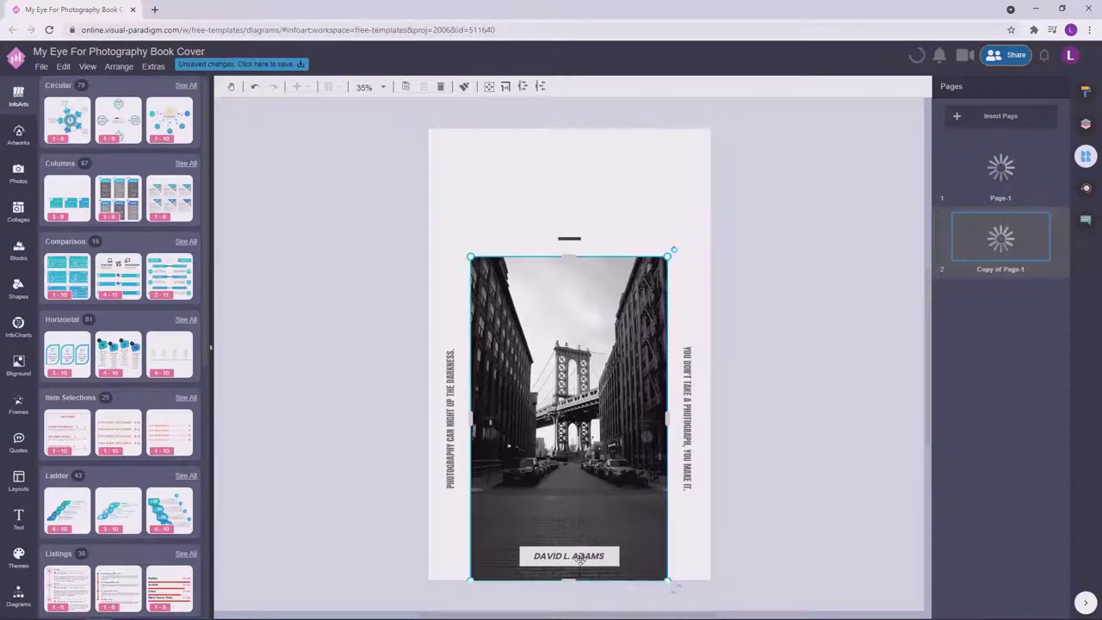
{"action": "key", "text": "Delete"}
{"action": "key", "text": "ctrl+z"}
{"action": "left_click", "coordinate": [610, 555]}
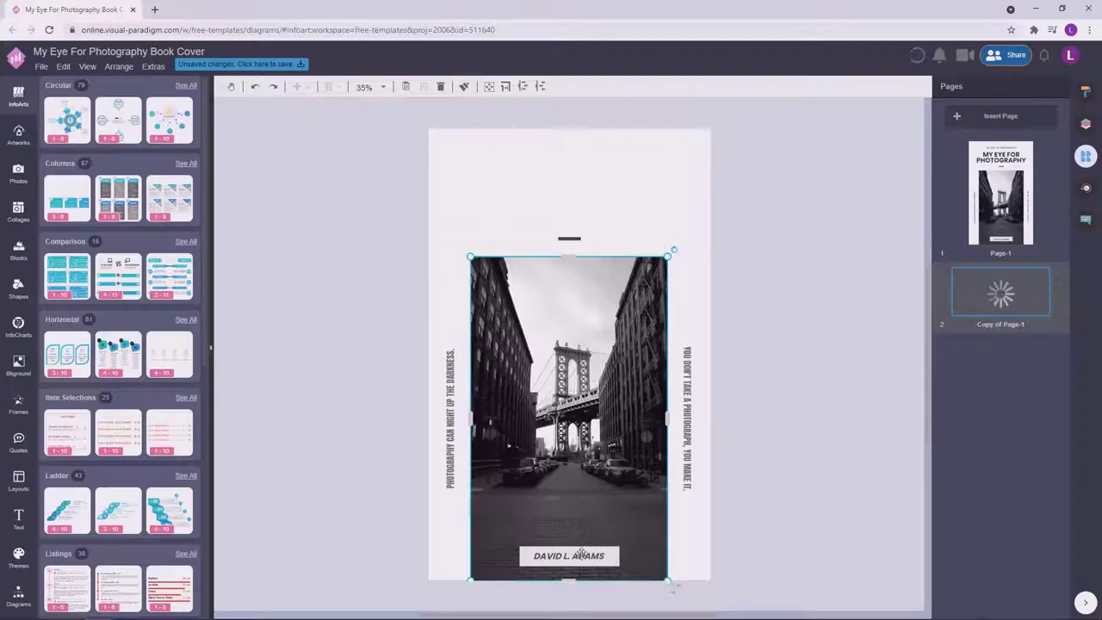
{"action": "left_click", "coordinate": [603, 556]}
{"action": "key", "text": "Delete"}
{"action": "left_click", "coordinate": [714, 455]}
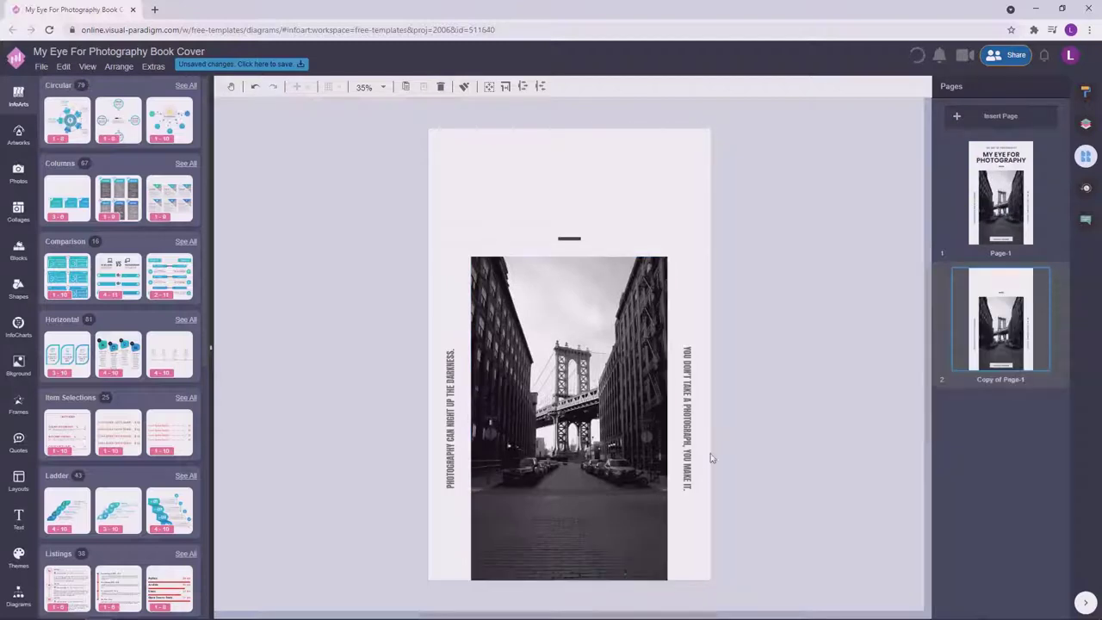
Delete both the right and left vertical quotes from the copied page.
{"action": "left_click", "coordinate": [685, 513]}
{"action": "key", "text": "Delete"}
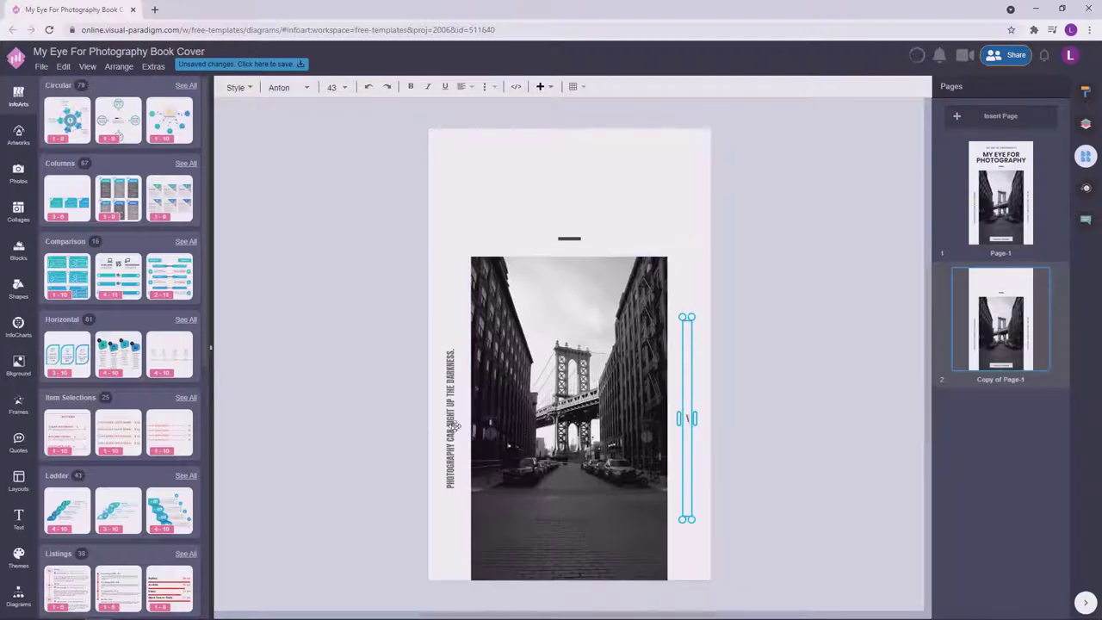
{"action": "left_click", "coordinate": [717, 429]}
{"action": "key", "text": "Tab"}
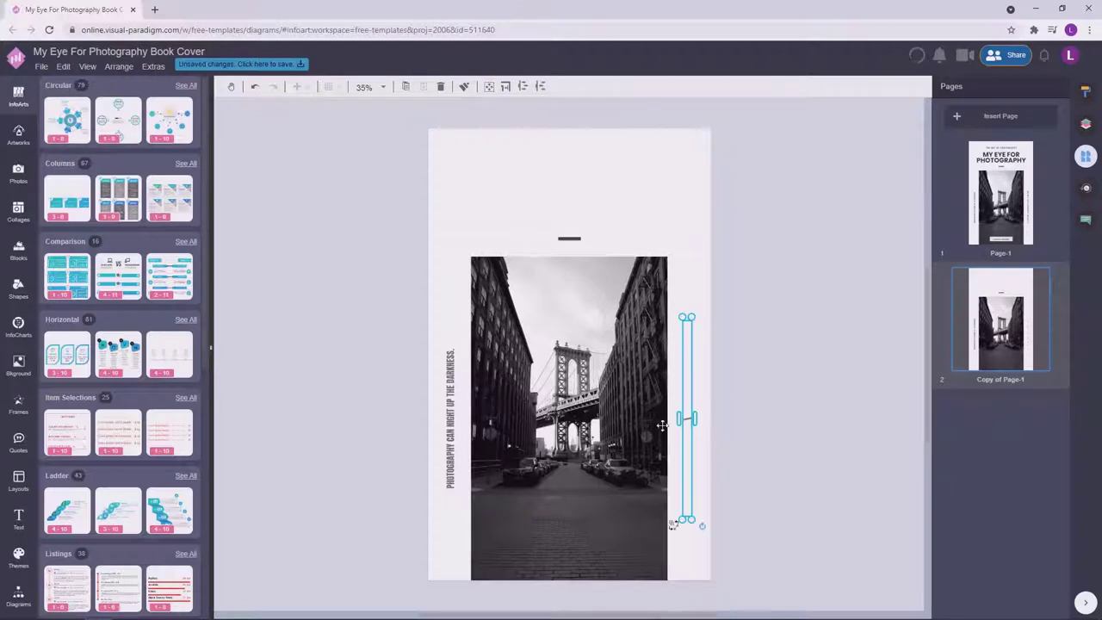
{"action": "key", "text": "Delete"}
{"action": "key", "text": "Tab"}
{"action": "key", "text": "Delete"}
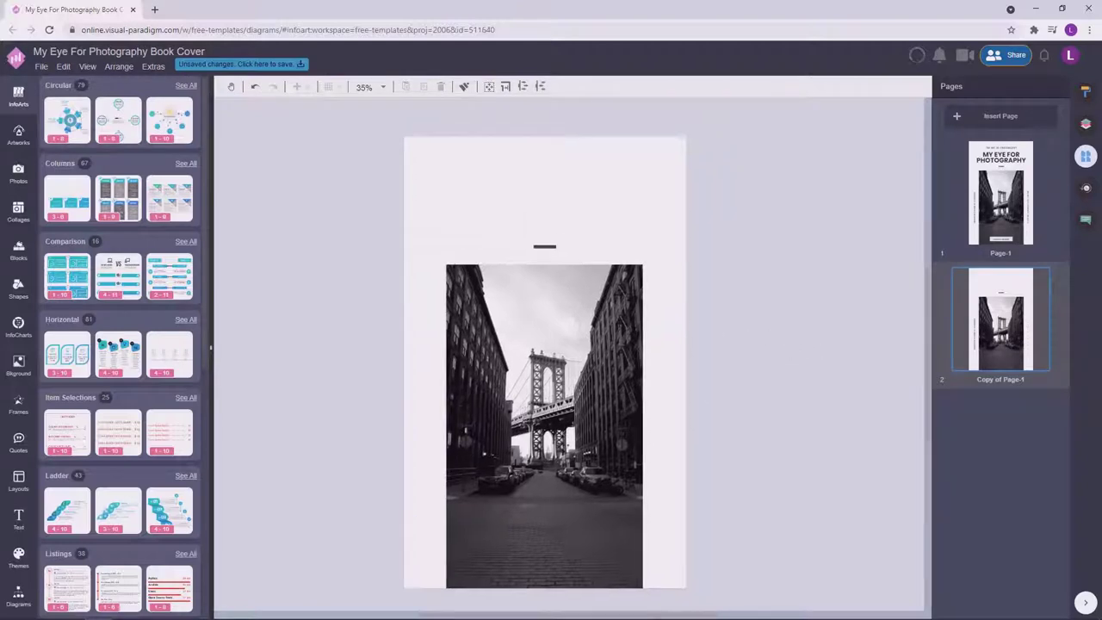
Move the Lorem ipsum text box to the top centre of the copied page.
{"action": "left_click", "coordinate": [1086, 123]}
{"action": "left_click", "coordinate": [475, 181]}
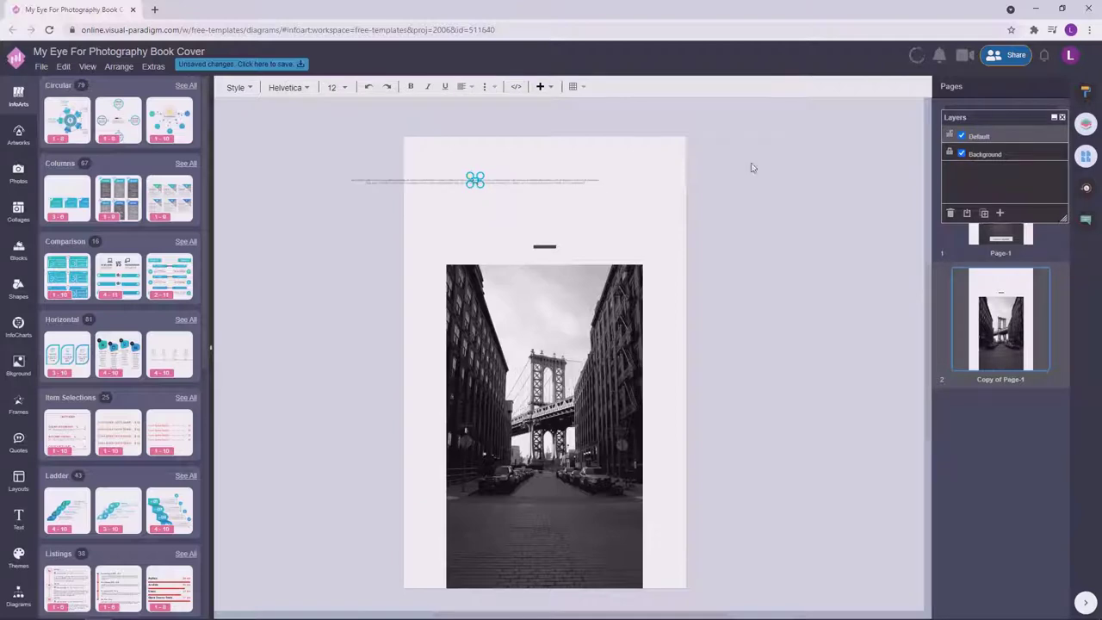
{"action": "left_click_drag", "start_coordinate": [490, 192], "coordinate": [546, 237]}
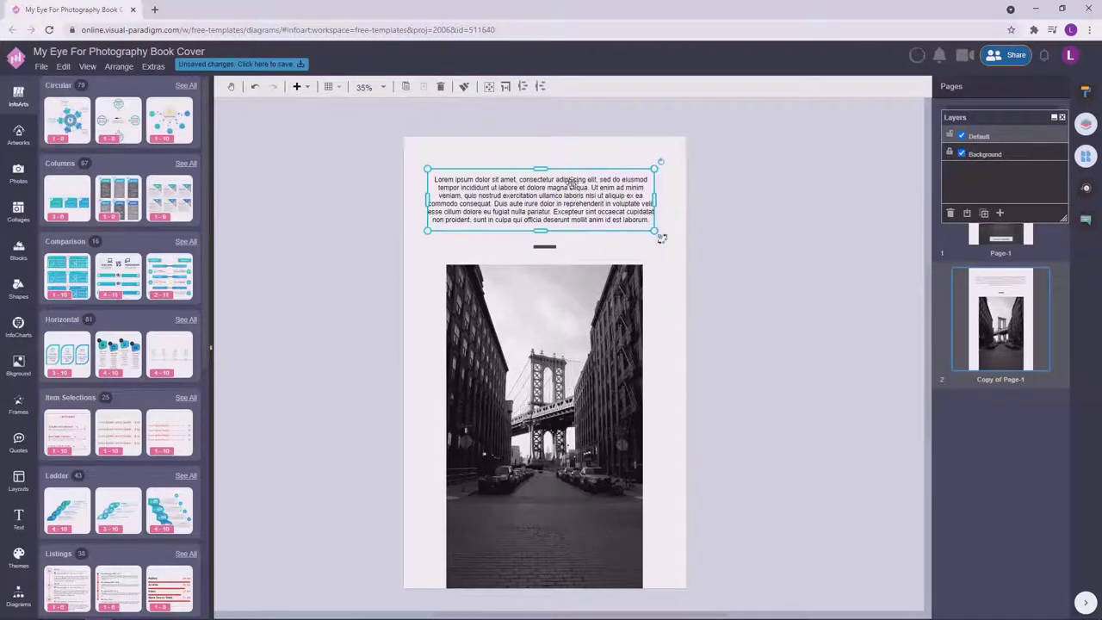
{"action": "left_click_drag", "start_coordinate": [984, 118], "coordinate": [781, 149]}
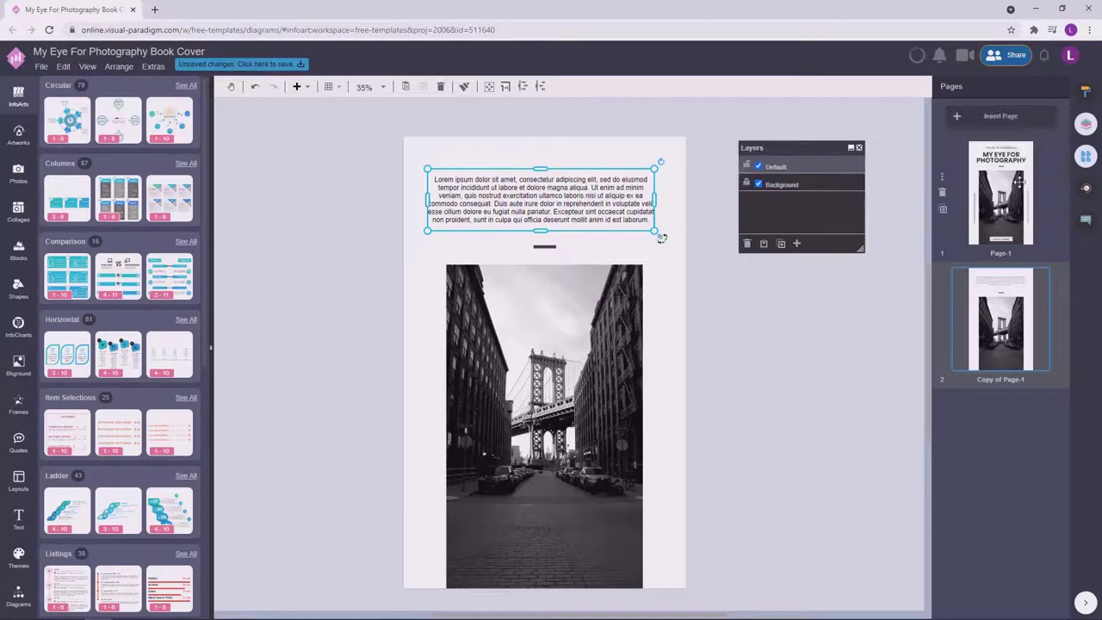
Check the MY EYE FOR PHOTOGRAPHY title's formatting on the original cover page.
{"action": "left_click", "coordinate": [1001, 194]}
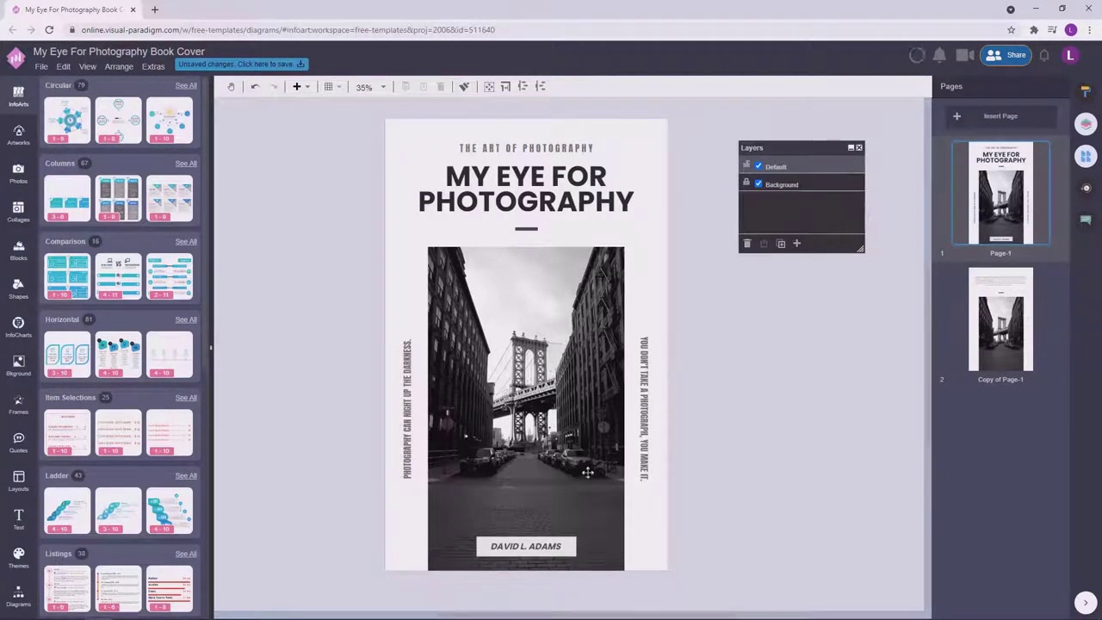
{"action": "left_click", "coordinate": [577, 203]}
{"action": "left_click", "coordinate": [1087, 93]}
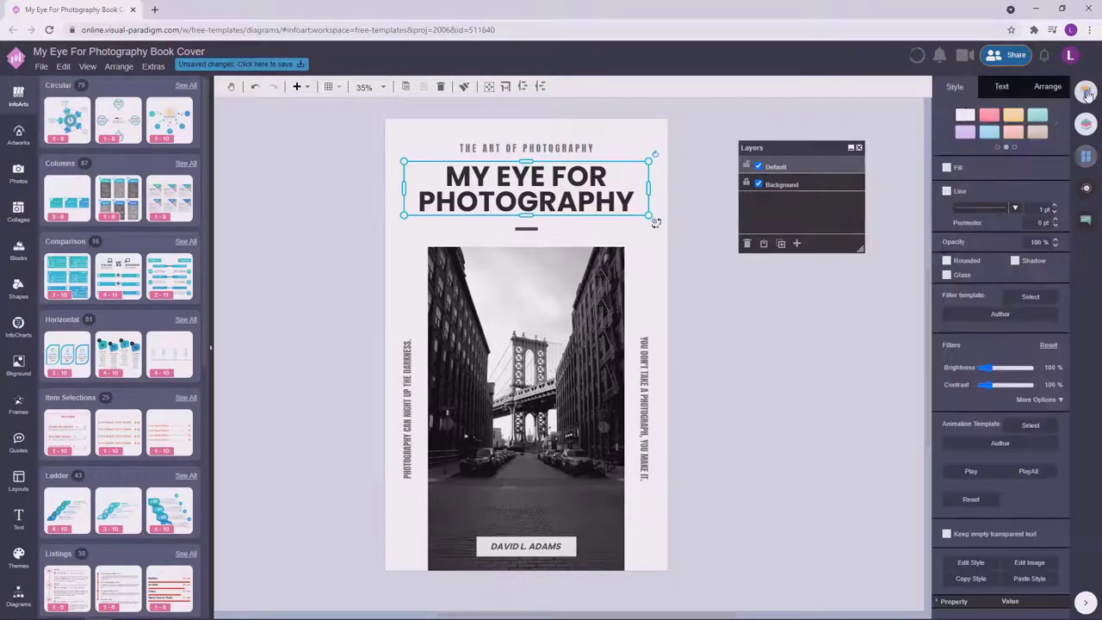
{"action": "left_click", "coordinate": [1086, 155]}
{"action": "left_click", "coordinate": [1001, 318]}
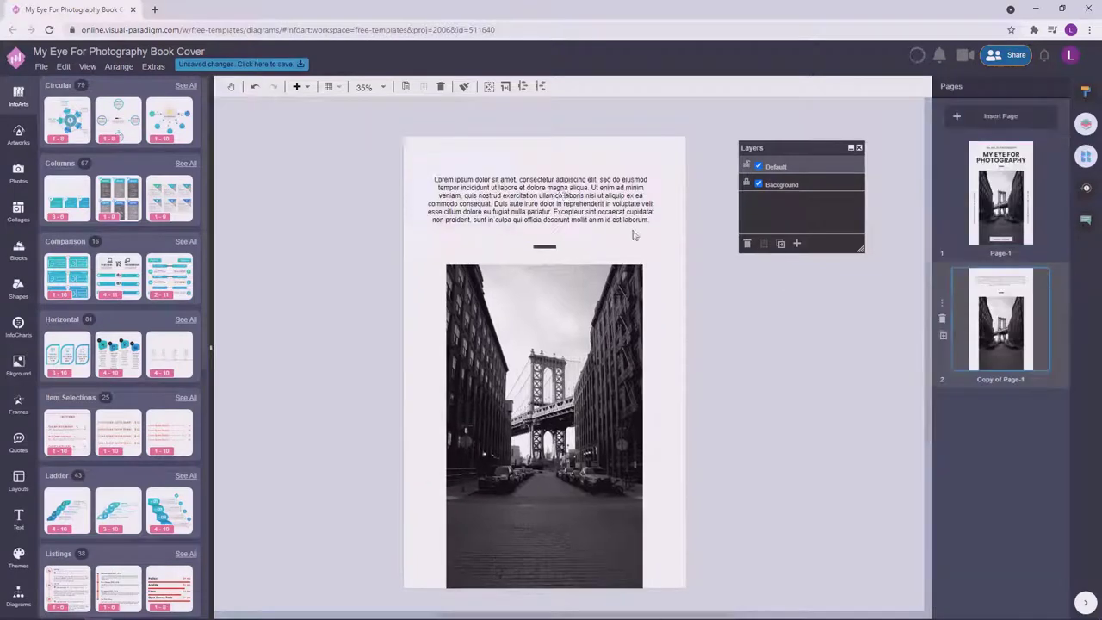
Set the Lorem ipsum blurb's font to Poppins.
{"action": "left_click", "coordinate": [564, 194]}
{"action": "left_click", "coordinate": [1087, 93]}
{"action": "left_click", "coordinate": [959, 143]}
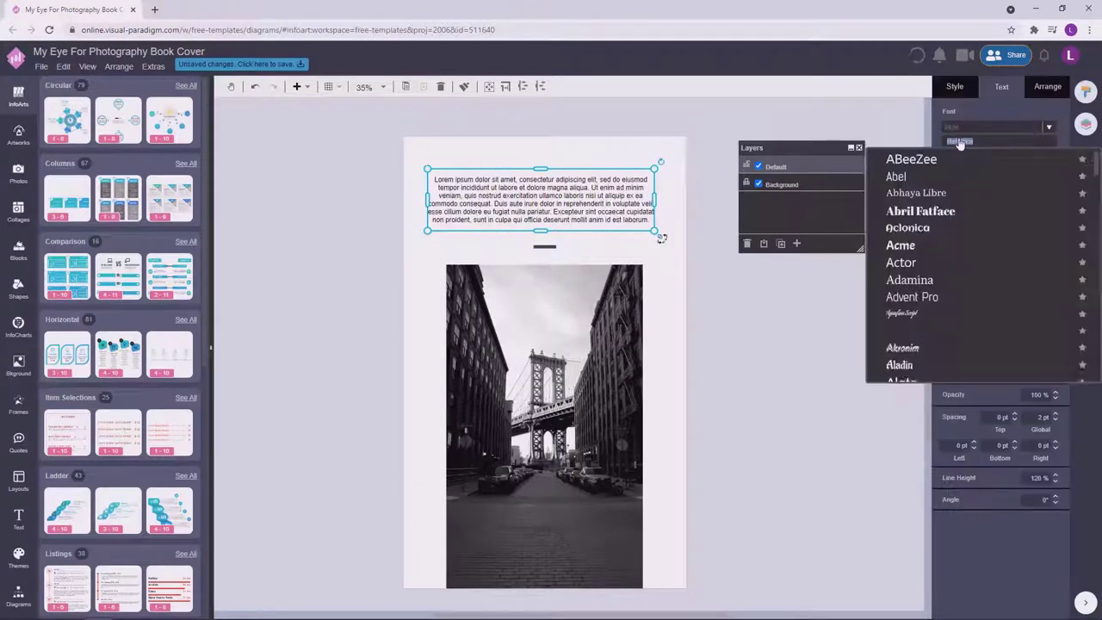
{"action": "type", "text": "poppins"}
{"action": "left_click", "coordinate": [896, 158]}
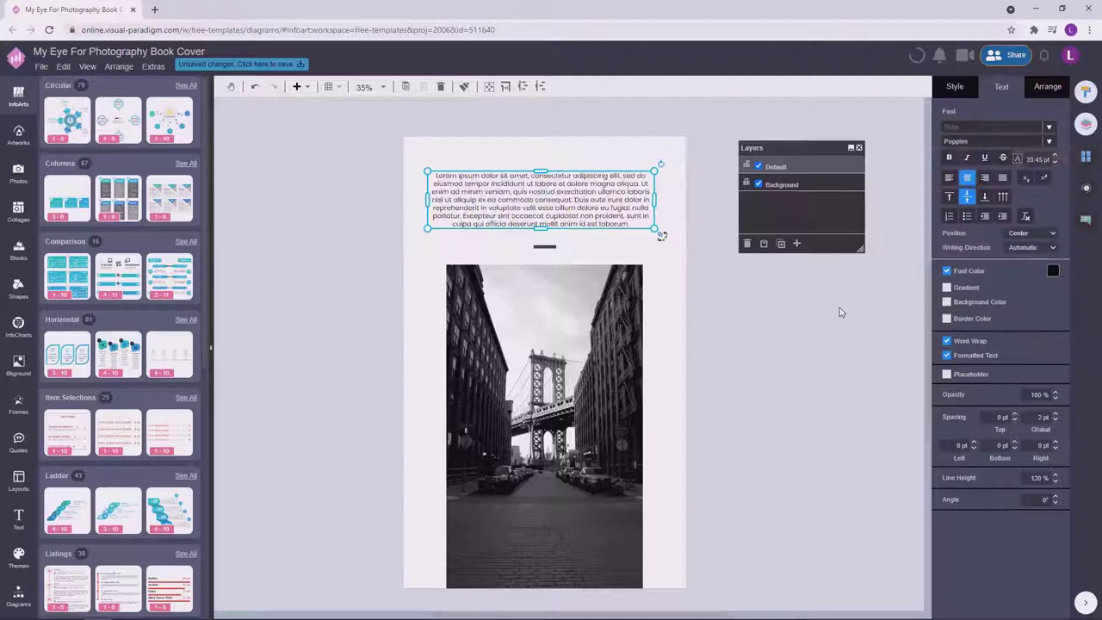
Try blurb line heights of 125% and then 130%.
{"action": "double_click", "coordinate": [577, 187]}
{"action": "left_click", "coordinate": [1041, 478]}
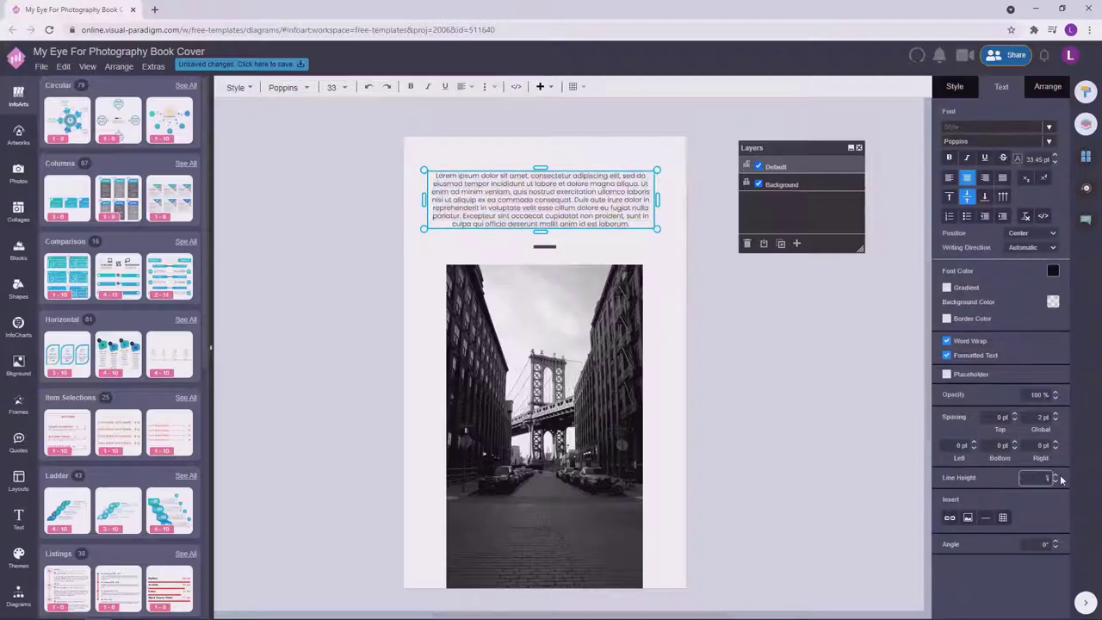
{"action": "type", "text": "125"}
{"action": "key", "text": "Return"}
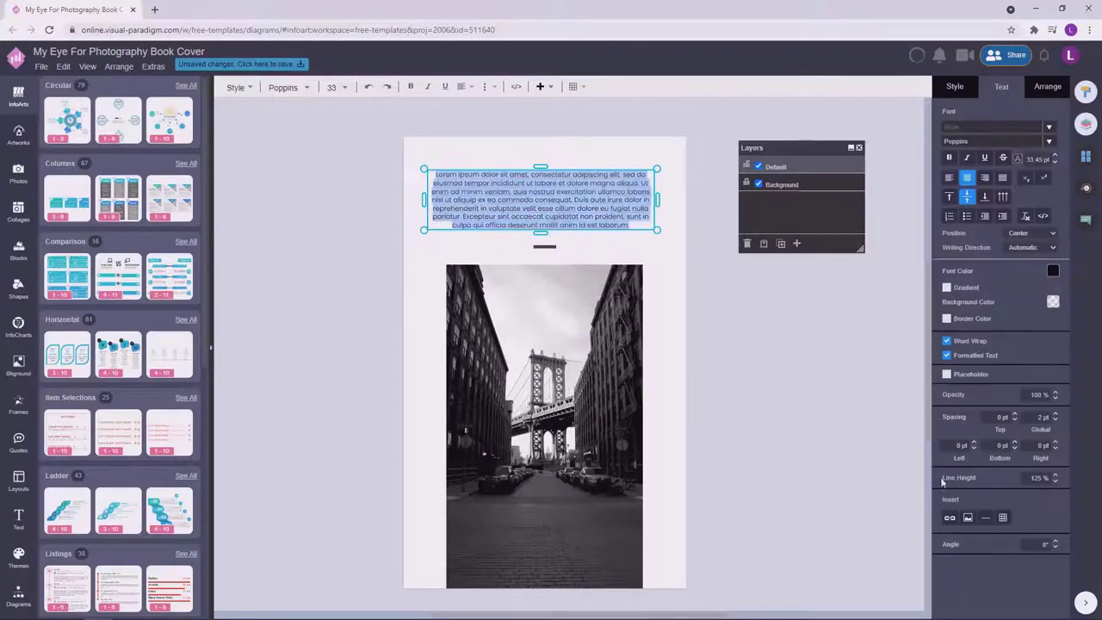
{"action": "left_click", "coordinate": [1054, 483]}
{"action": "type", "text": "13"}
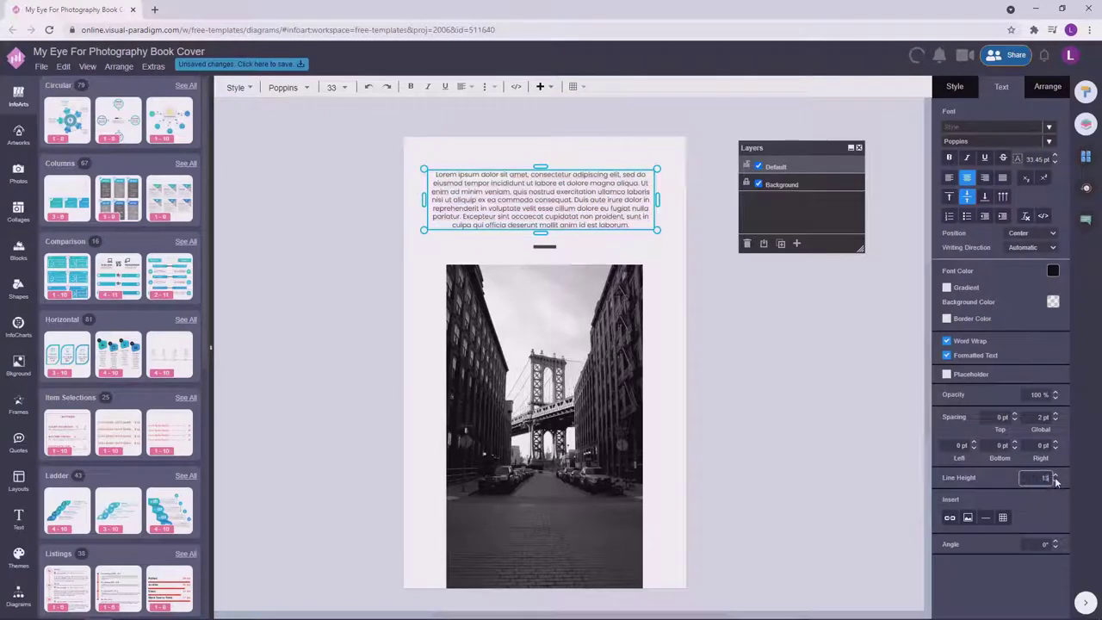
{"action": "type", "text": "0"}
{"action": "key", "text": "Return"}
Reposition the blurb above the photo.
{"action": "left_click", "coordinate": [802, 438]}
{"action": "left_click", "coordinate": [627, 204]}
{"action": "left_click_drag", "start_coordinate": [627, 205], "coordinate": [622, 201]}
{"action": "left_click", "coordinate": [699, 281]}
{"action": "left_click", "coordinate": [620, 201]}
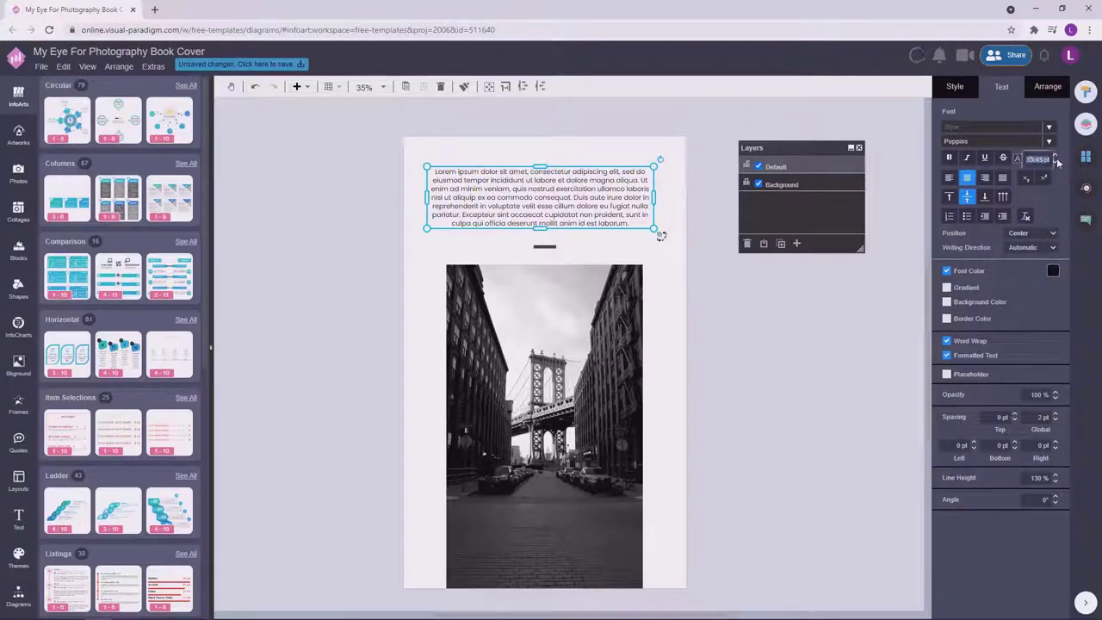
{"action": "left_click", "coordinate": [721, 296]}
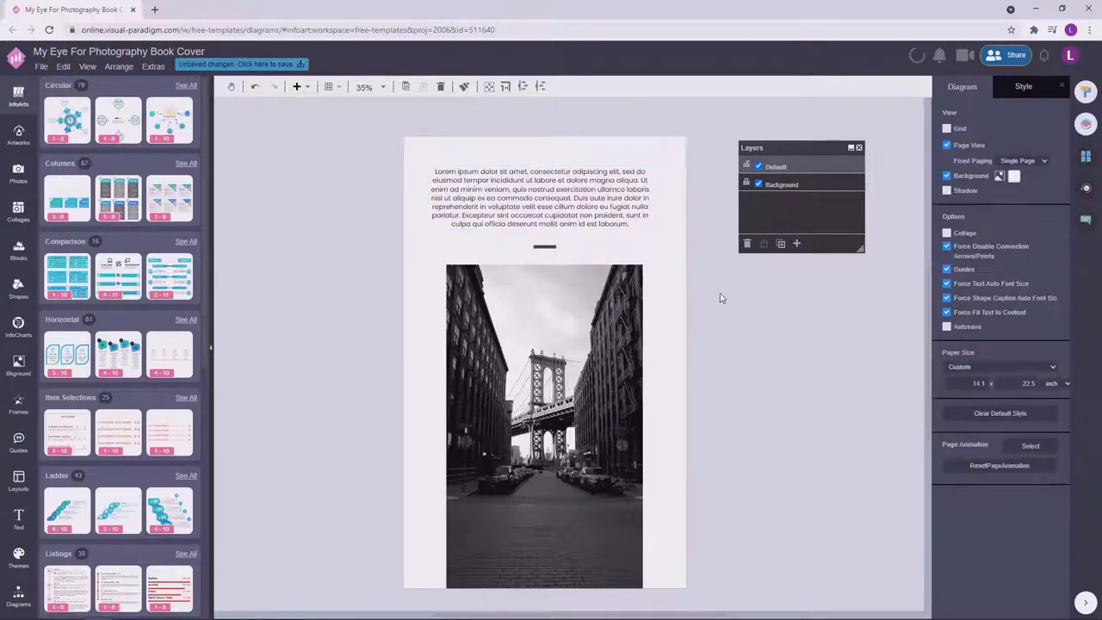
{"action": "left_click", "coordinate": [590, 200]}
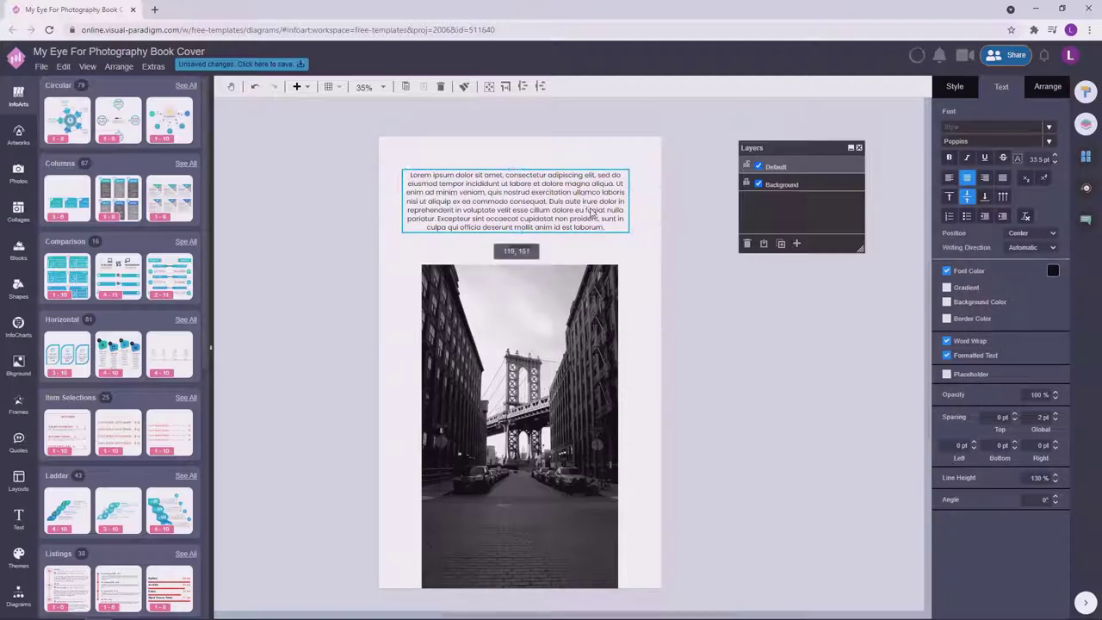
{"action": "left_click", "coordinate": [763, 354]}
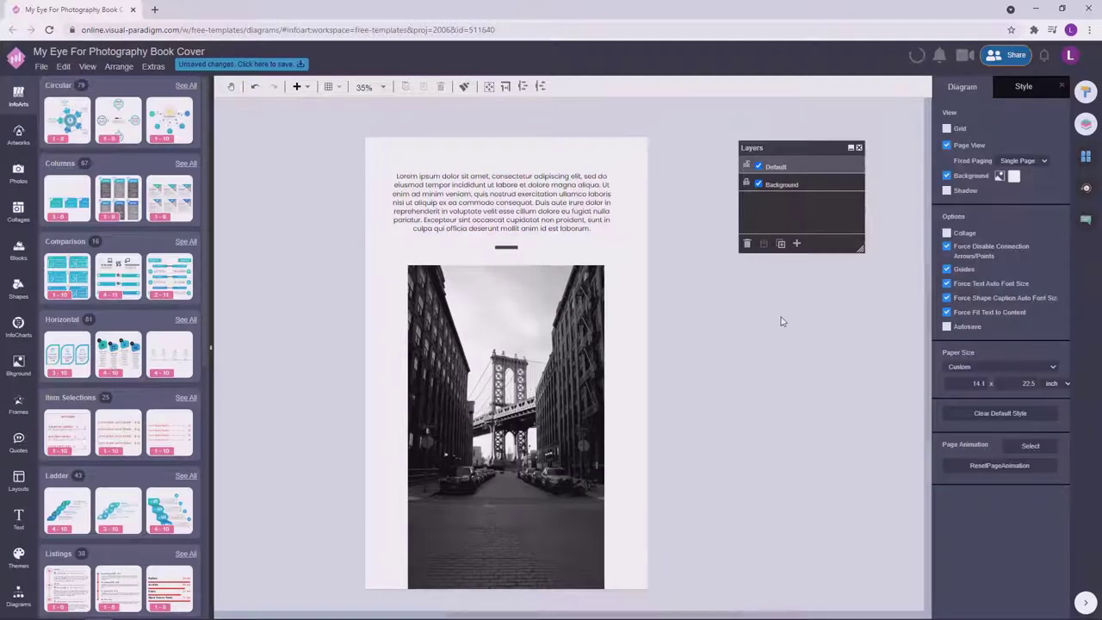
Set the blurb's line height to 135%.
{"action": "left_click", "coordinate": [551, 200]}
{"action": "double_click", "coordinate": [551, 200]}
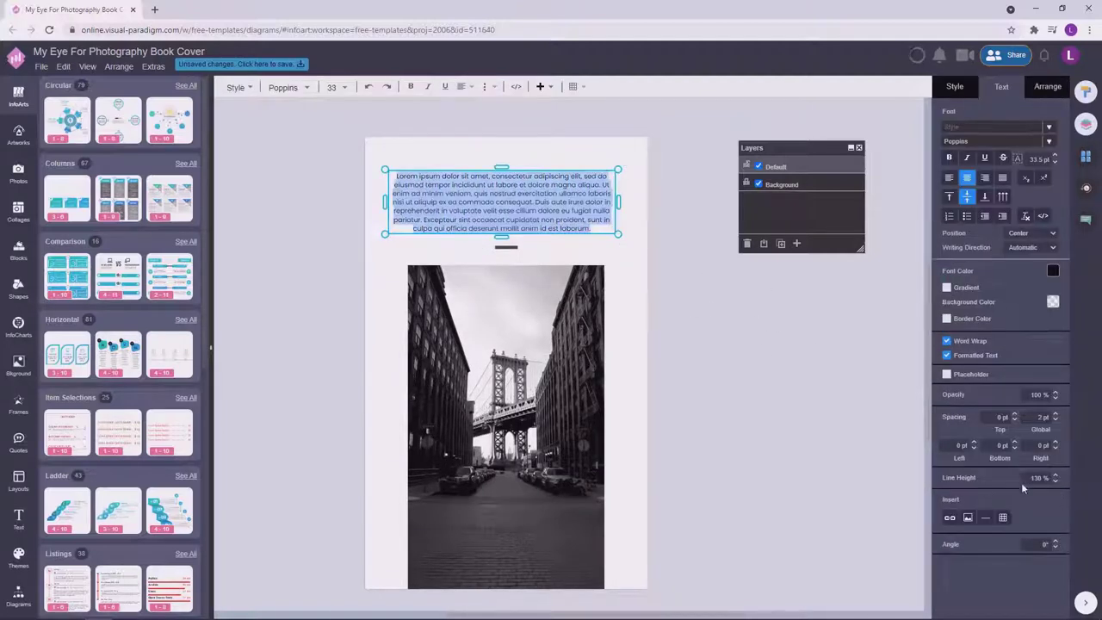
{"action": "left_click", "coordinate": [1038, 478]}
{"action": "type", "text": "135"}
{"action": "left_click", "coordinate": [761, 338]}
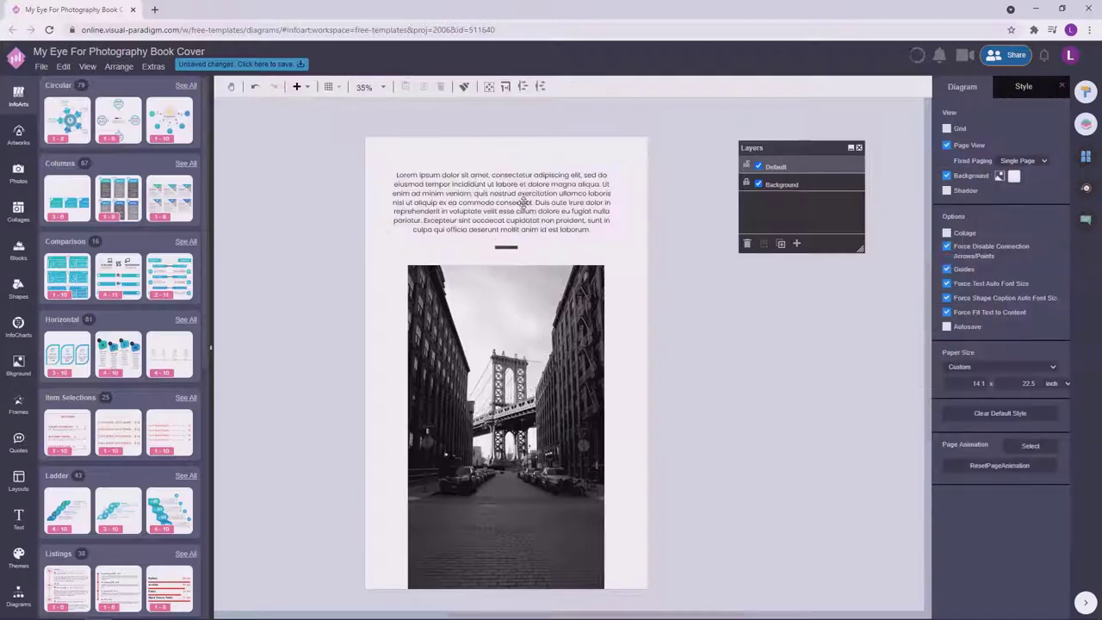
Narrow the blurb, raise it to 32 pt and centre it above the photo.
{"action": "left_click_drag", "start_coordinate": [524, 204], "coordinate": [548, 205]}
{"action": "left_click_drag", "start_coordinate": [617, 199], "coordinate": [550, 205]}
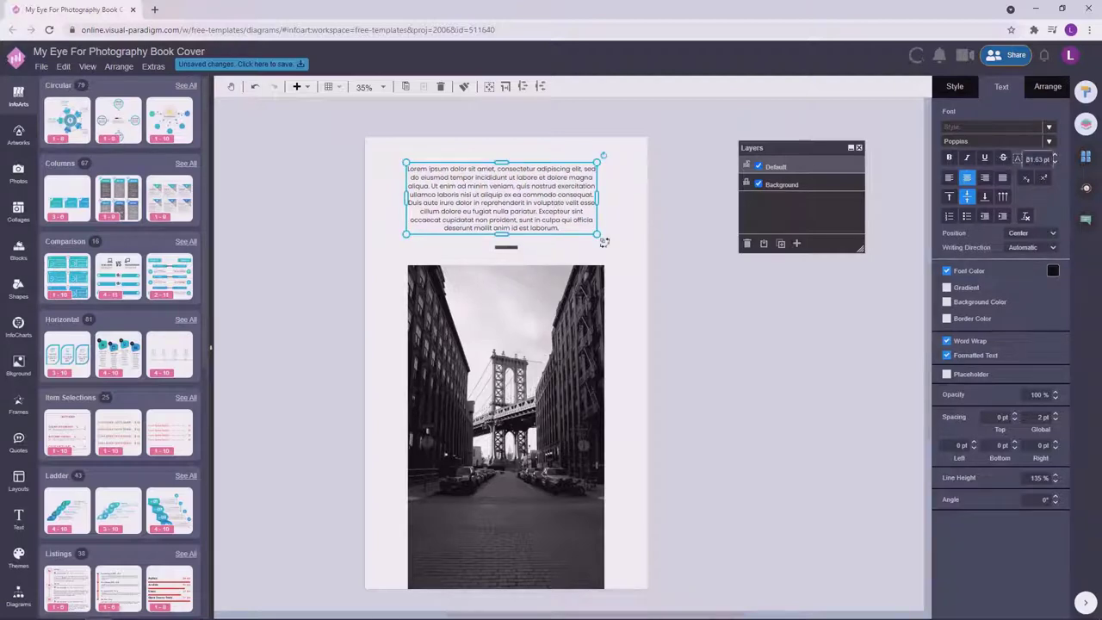
{"action": "left_click", "coordinate": [1056, 158]}
{"action": "left_click", "coordinate": [714, 310]}
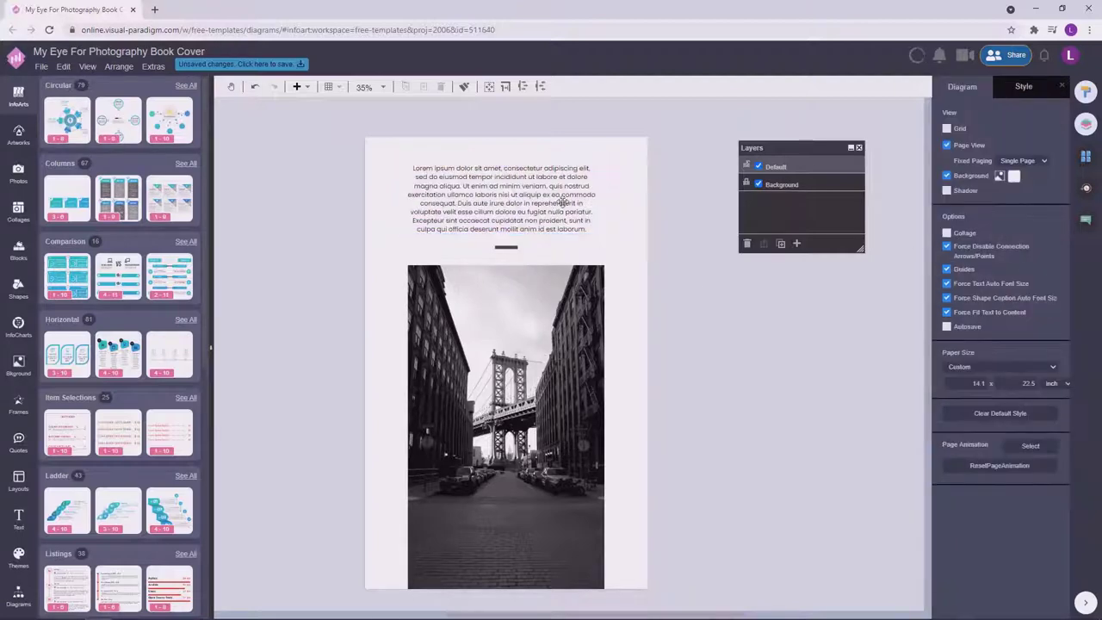
{"action": "left_click", "coordinate": [561, 203]}
{"action": "left_click_drag", "start_coordinate": [563, 204], "coordinate": [569, 205]}
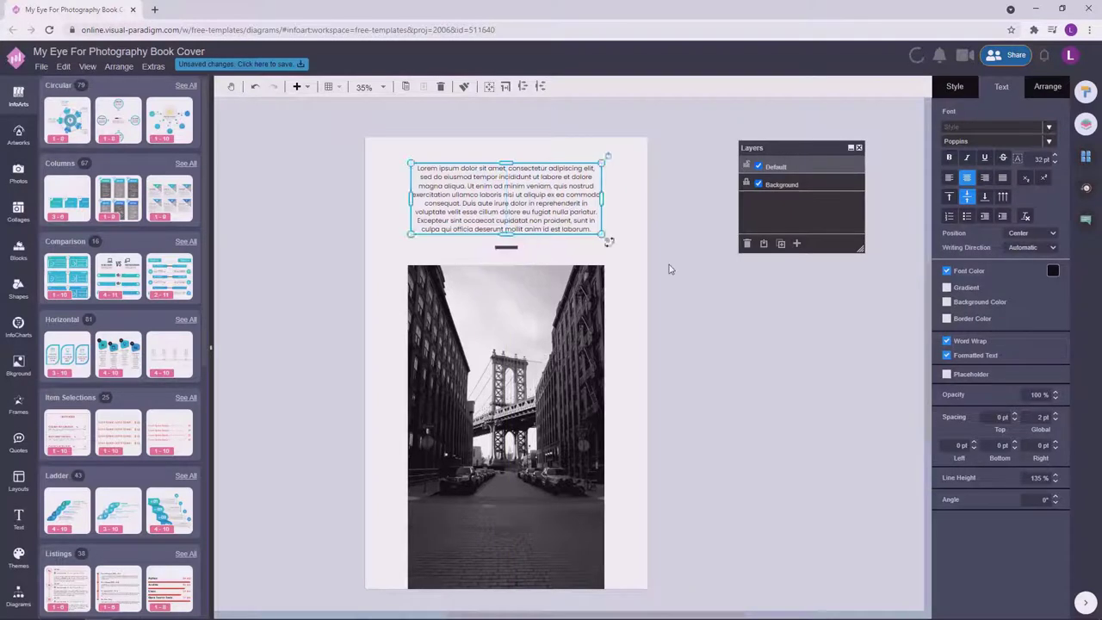
{"action": "key", "text": "Escape"}
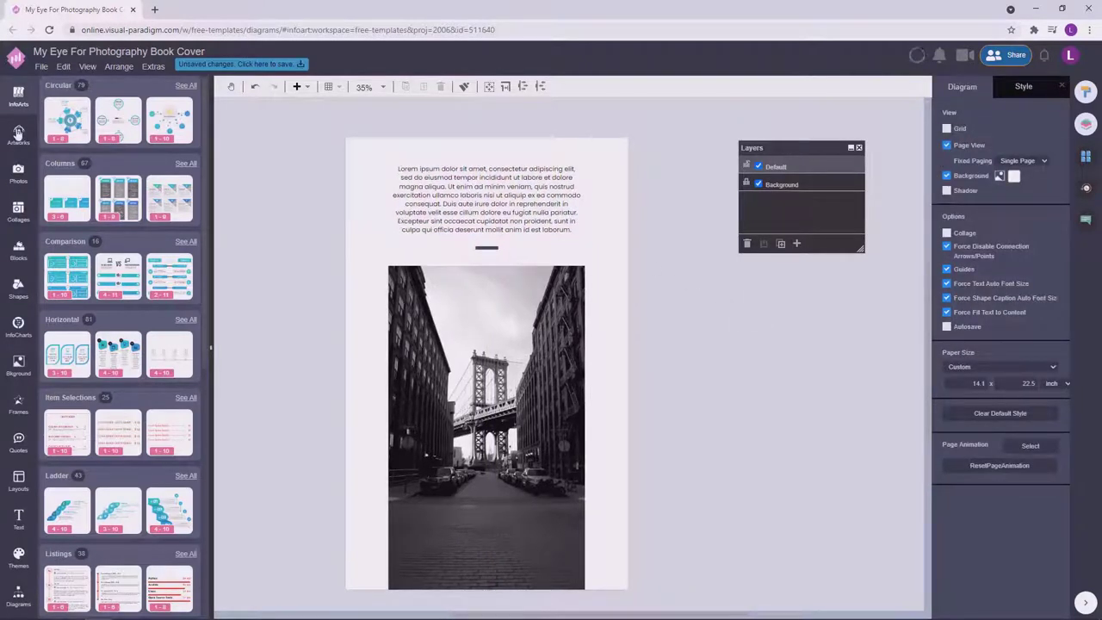
Search Artworks for 'code' and place the barcode artwork on the canvas.
{"action": "left_click", "coordinate": [18, 133]}
{"action": "left_click", "coordinate": [89, 91]}
{"action": "type", "text": "code"}
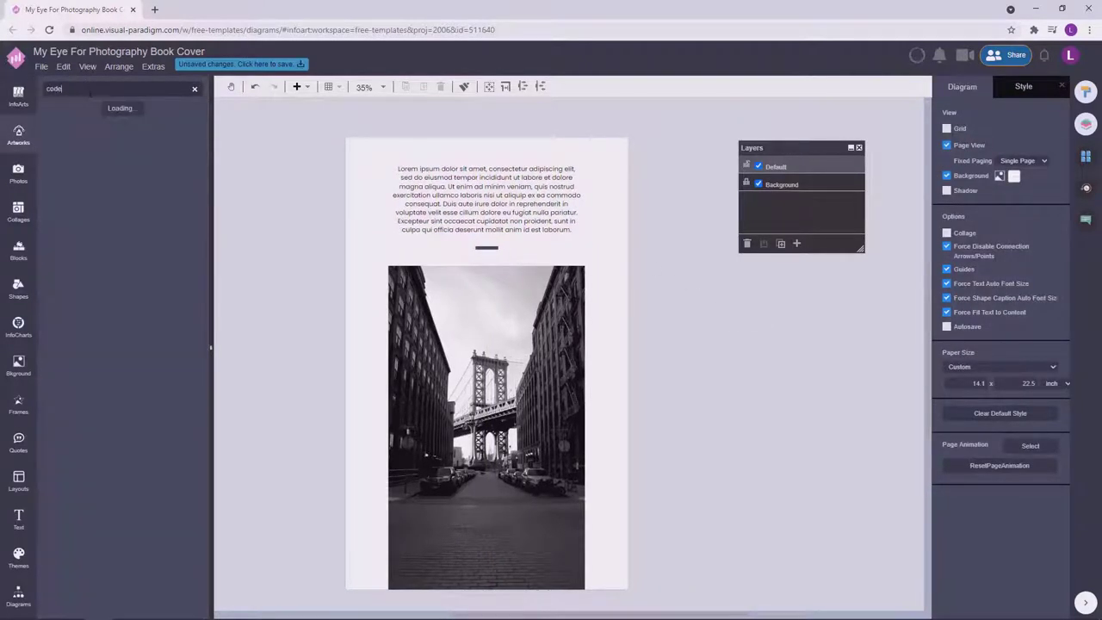
{"action": "left_click_drag", "start_coordinate": [170, 390], "coordinate": [284, 319]}
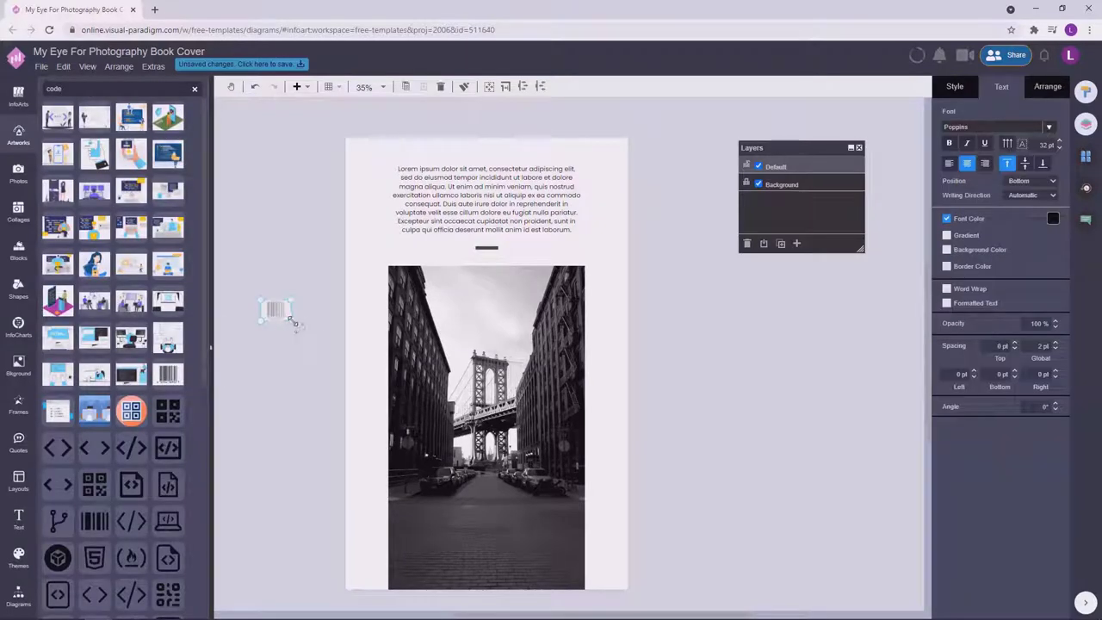
Position the barcode at the bottom of the street photo on the centre line.
{"action": "left_click", "coordinate": [952, 89]}
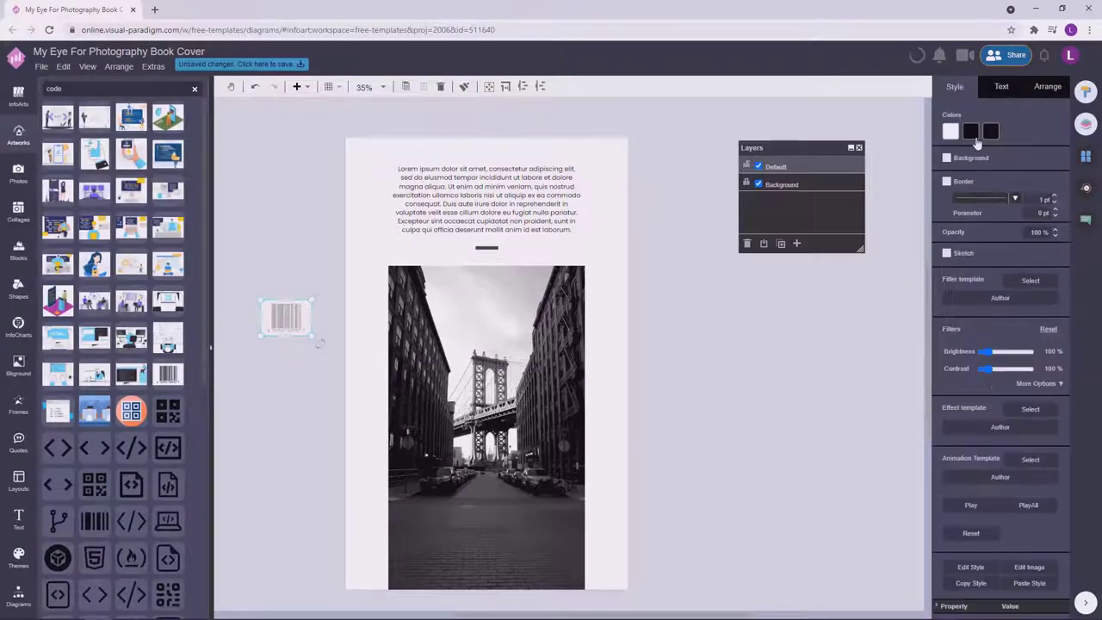
{"action": "left_click", "coordinate": [976, 138]}
{"action": "left_click_drag", "start_coordinate": [999, 193], "coordinate": [495, 558]}
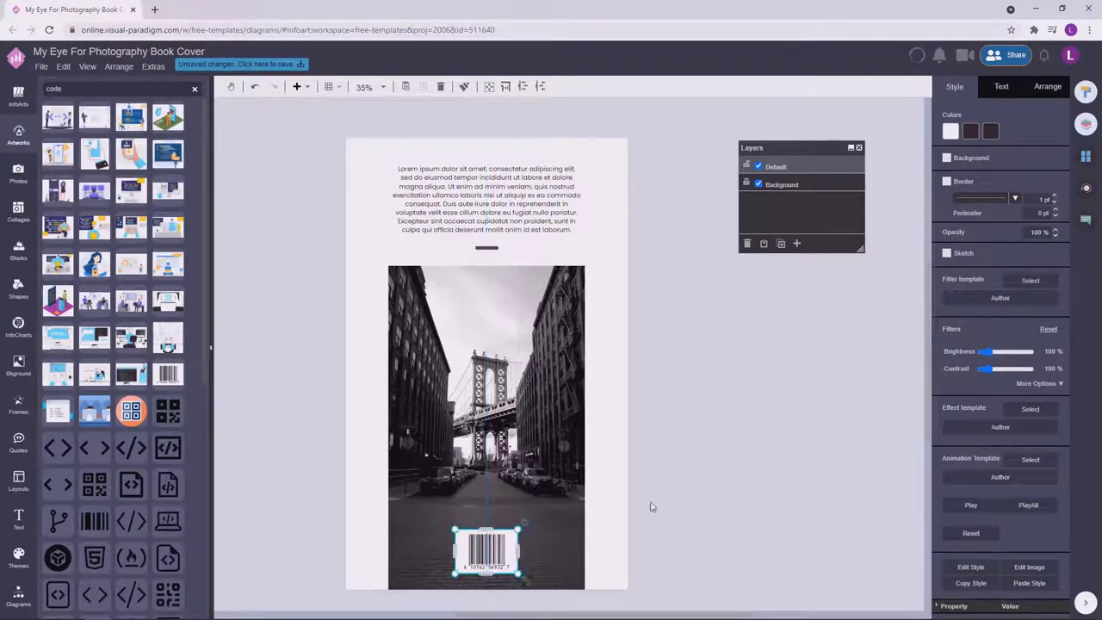
{"action": "left_click", "coordinate": [663, 508]}
{"action": "left_click", "coordinate": [504, 517]}
{"action": "left_click_drag", "start_coordinate": [504, 515], "coordinate": [494, 531]}
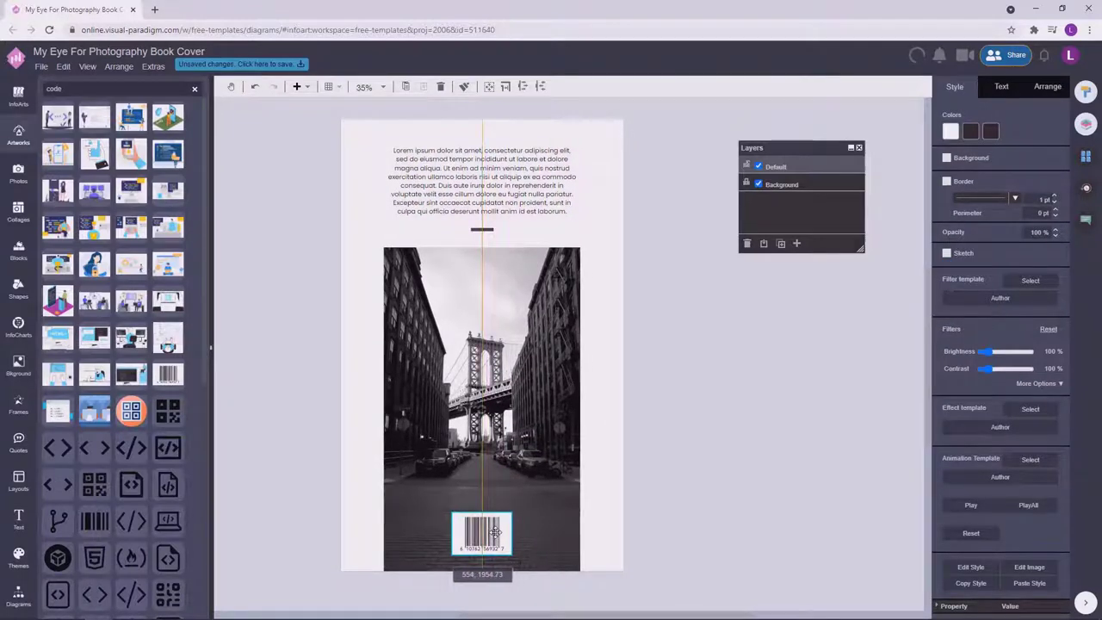
{"action": "left_click", "coordinate": [713, 396]}
{"action": "left_click", "coordinate": [482, 207]}
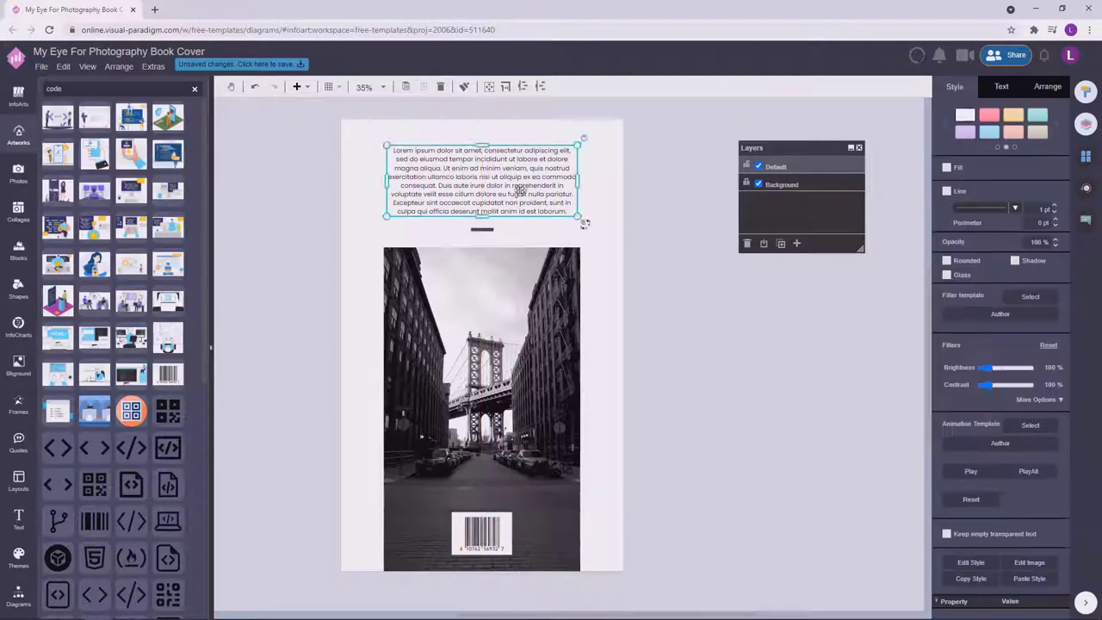
{"action": "left_click", "coordinate": [646, 234]}
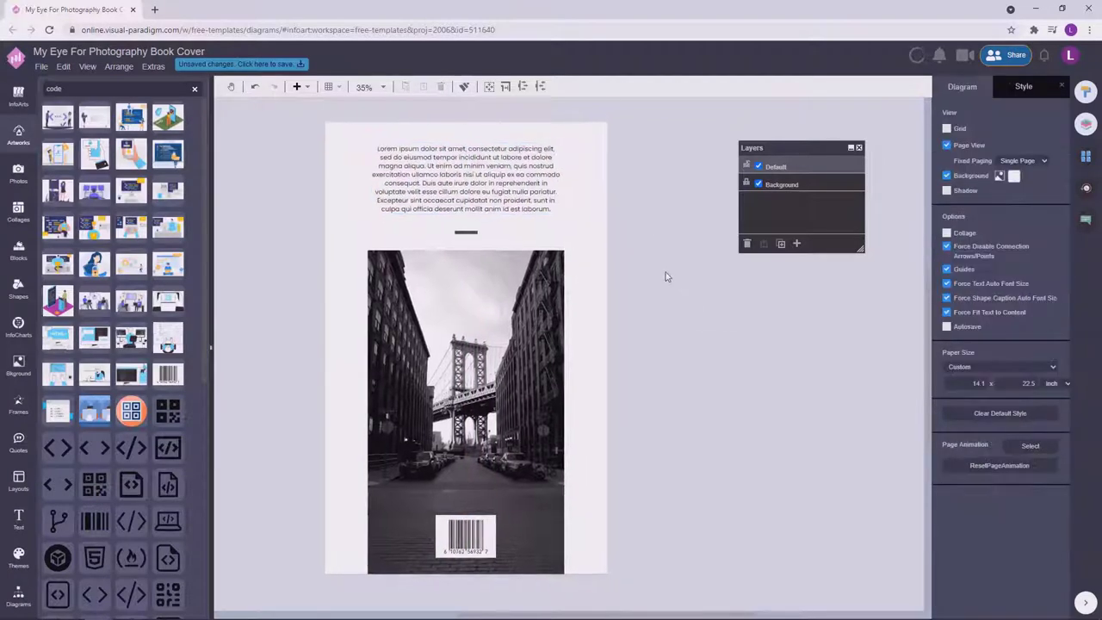
Inspect the Lorem ipsum text block's font settings.
{"action": "left_click", "coordinate": [487, 193]}
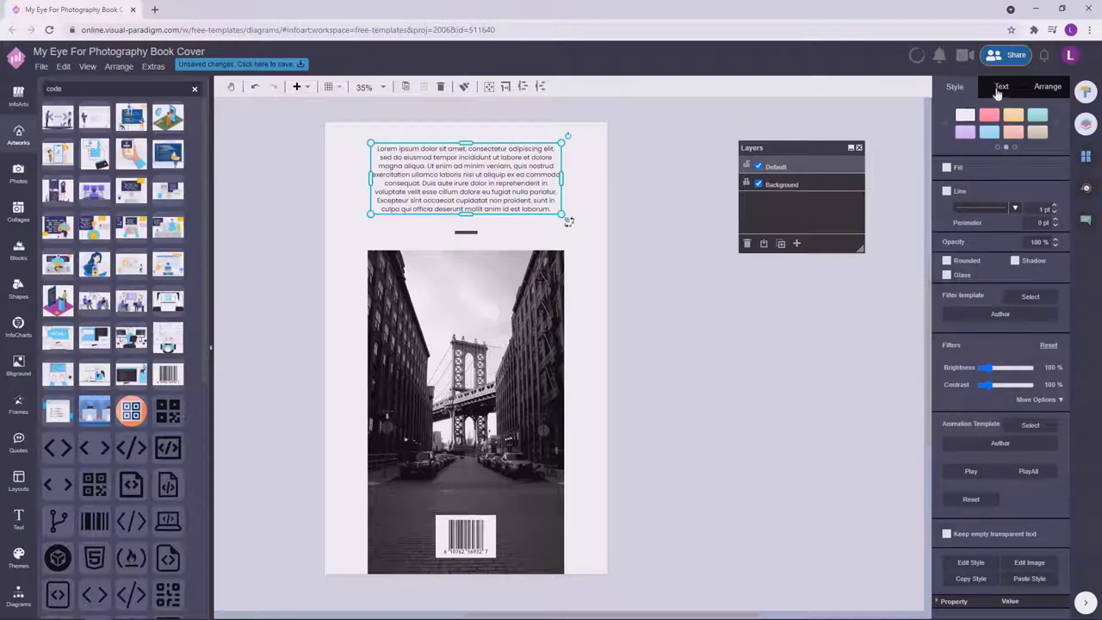
{"action": "left_click", "coordinate": [1001, 87]}
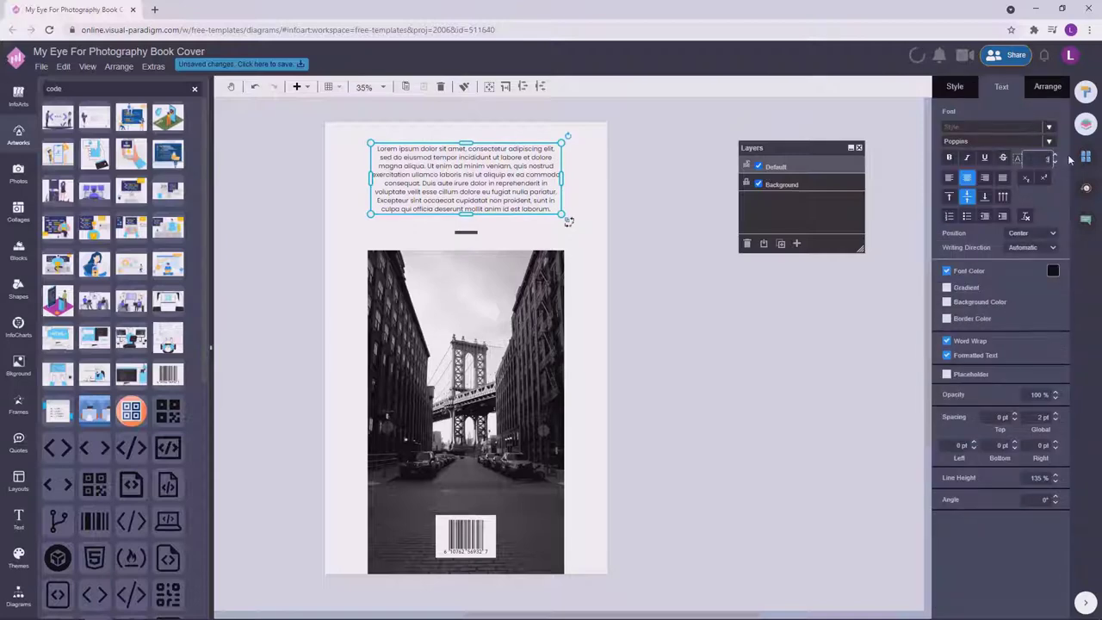
{"action": "left_click", "coordinate": [768, 349]}
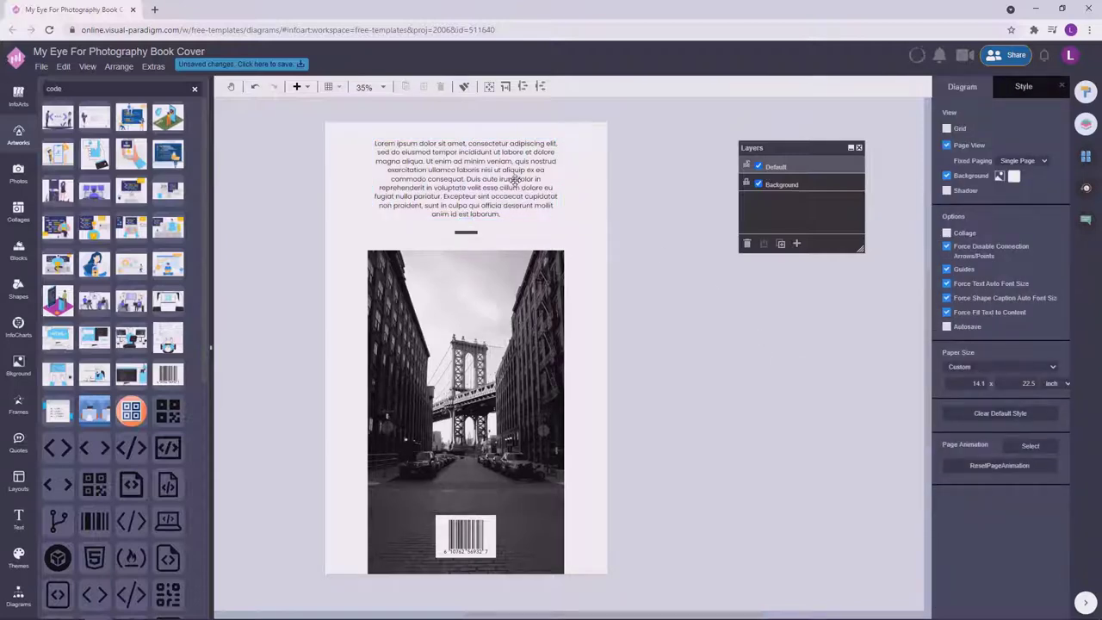
{"action": "left_click", "coordinate": [514, 179]}
{"action": "left_click", "coordinate": [738, 330]}
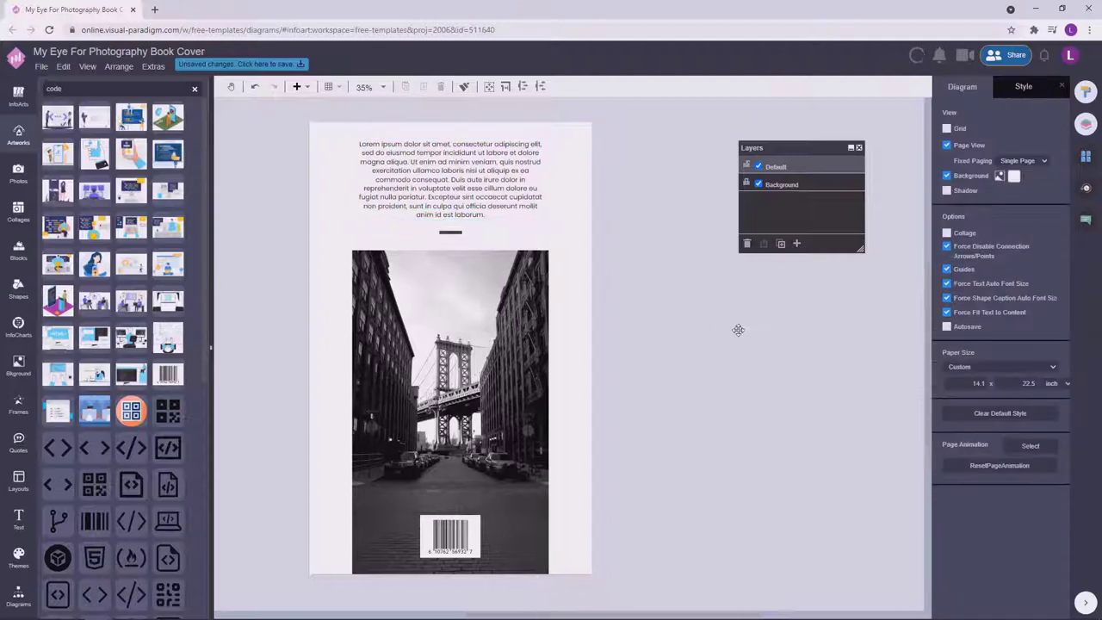
{"action": "left_click", "coordinate": [485, 172]}
{"action": "left_click", "coordinate": [553, 227]}
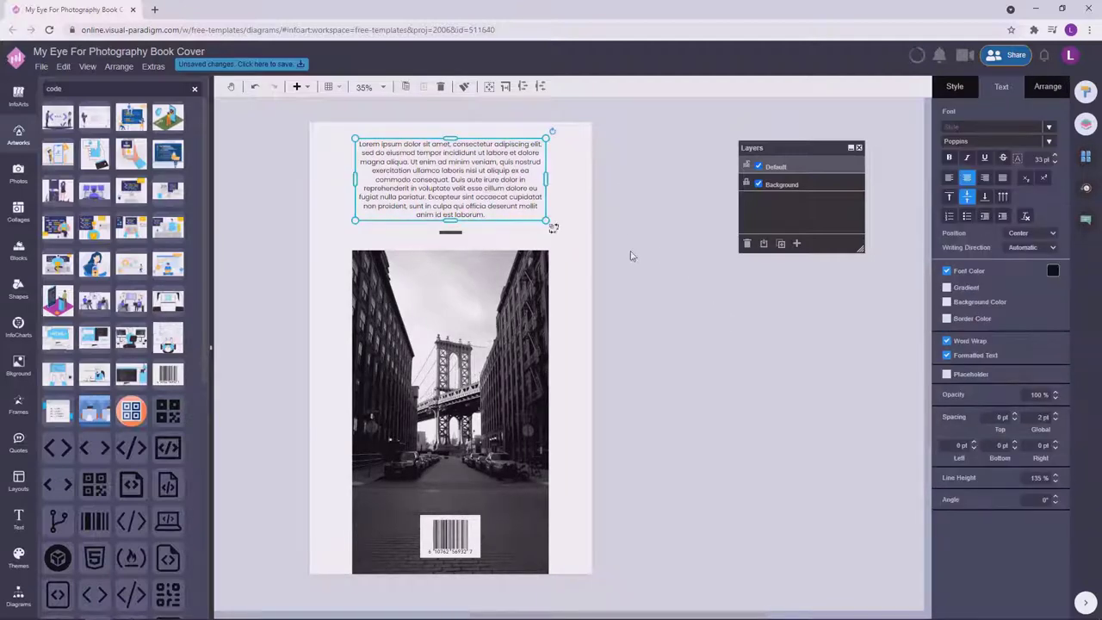
{"action": "left_click", "coordinate": [691, 295]}
Compare Page-1 with Copy of Page-1 in the Pages panel.
{"action": "left_click", "coordinate": [1086, 156]}
{"action": "left_click", "coordinate": [1001, 194]}
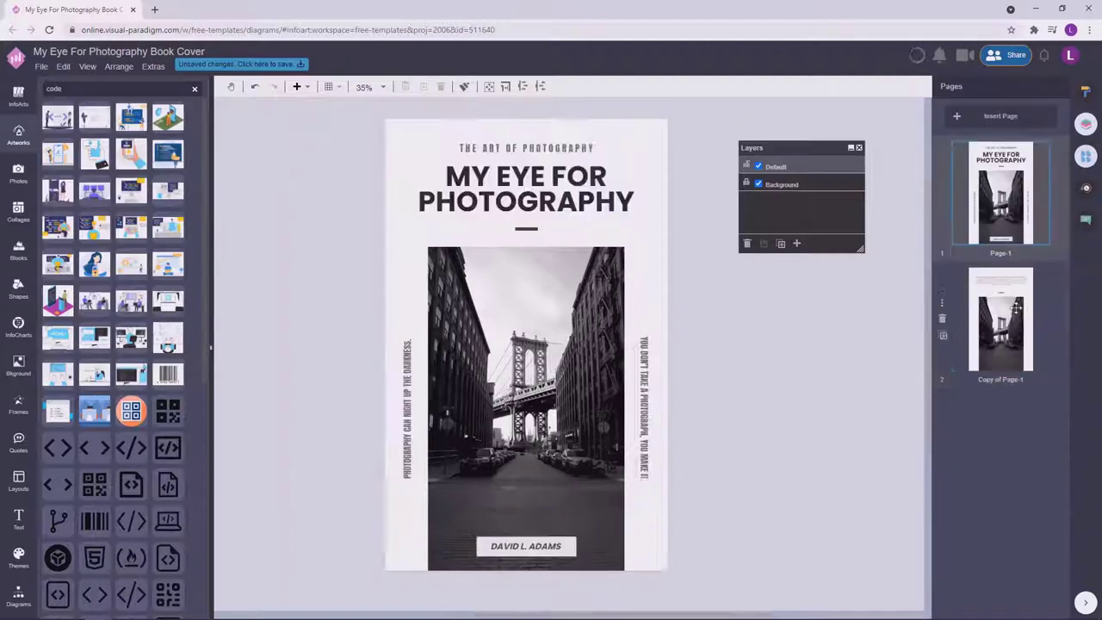
{"action": "left_click", "coordinate": [1017, 308]}
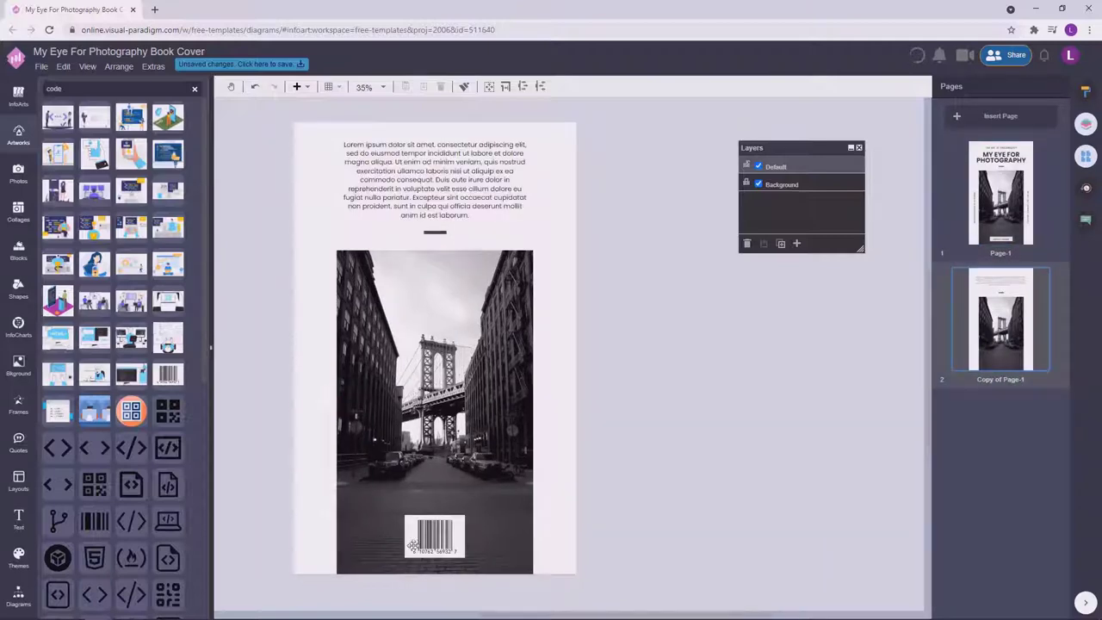
{"action": "scroll", "coordinate": [701, 473], "scroll_direction": "up", "scroll_amount": 5}
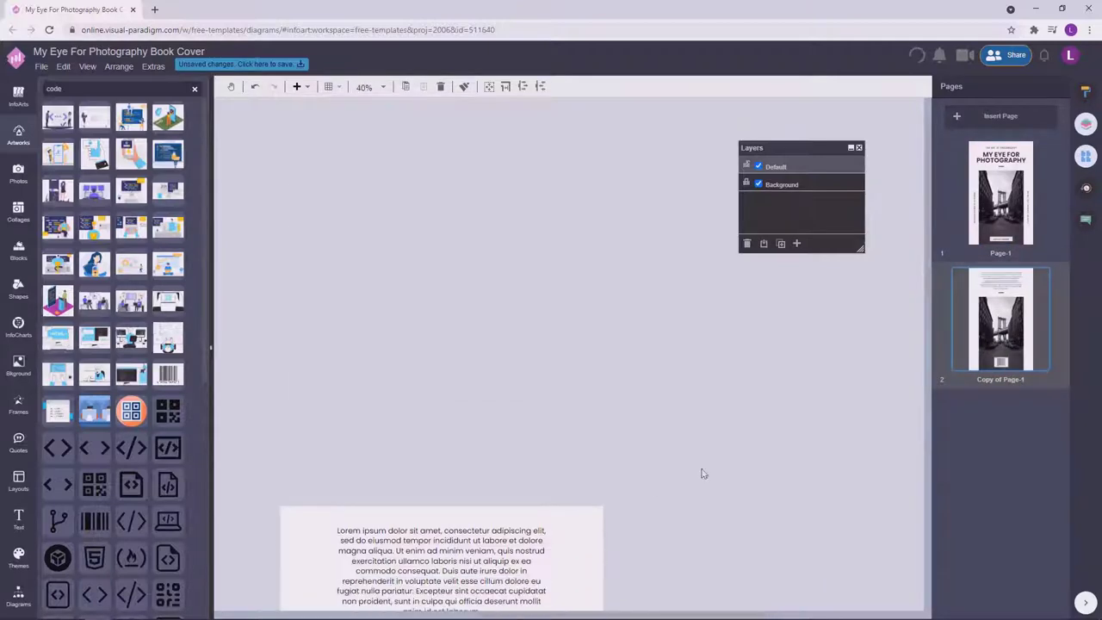
{"action": "scroll", "coordinate": [697, 472], "scroll_direction": "down", "scroll_amount": 2}
{"action": "scroll", "coordinate": [677, 546], "scroll_direction": "down", "scroll_amount": 2}
{"action": "scroll", "coordinate": [395, 382], "scroll_direction": "up", "scroll_amount": 3}
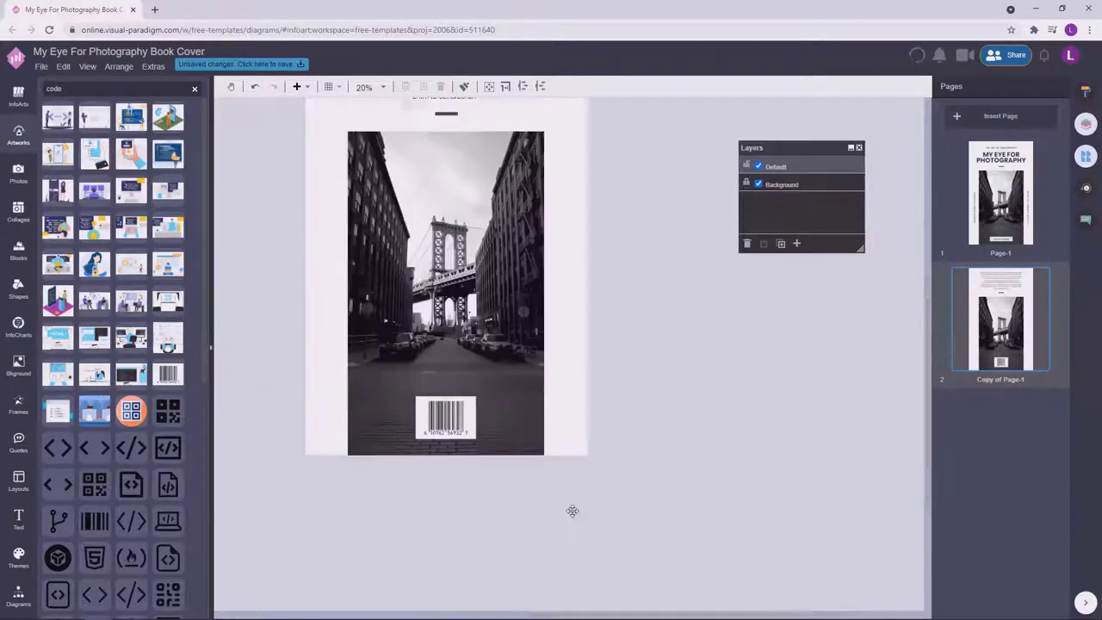
Nudge the barcode onto the page's centre guide.
{"action": "left_click", "coordinate": [616, 444]}
{"action": "left_click", "coordinate": [594, 459]}
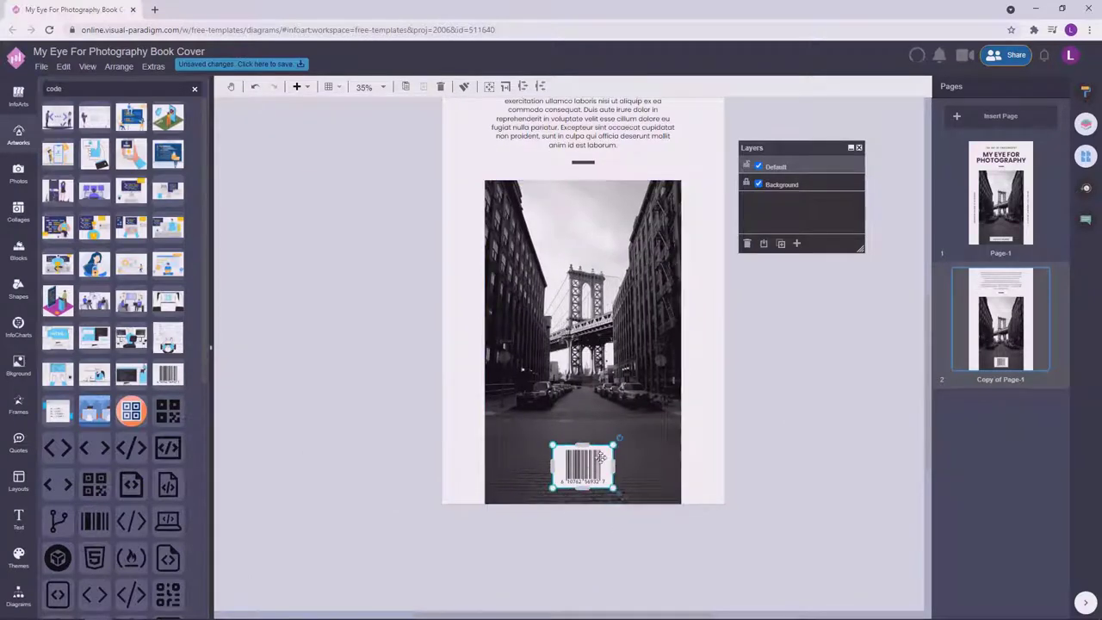
{"action": "left_click_drag", "start_coordinate": [596, 464], "coordinate": [595, 459]}
{"action": "left_click", "coordinate": [802, 439]}
{"action": "scroll", "coordinate": [726, 455], "scroll_direction": "down", "scroll_amount": 2}
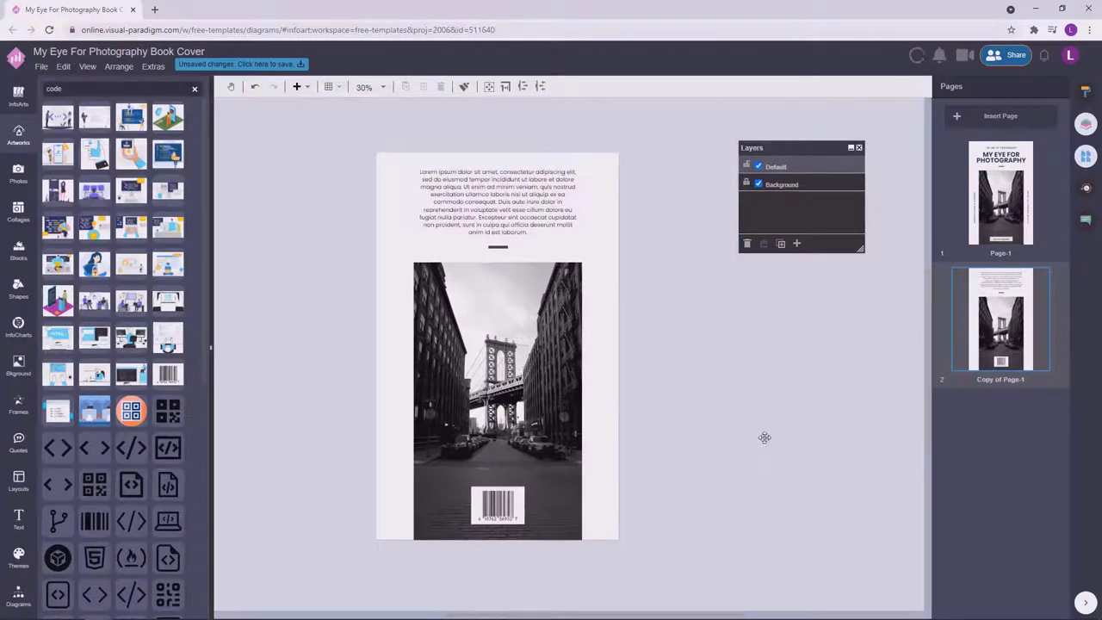
Rename Page-1 to 'Cover' and Copy of Page-1 to 'Back Cover'.
{"action": "double_click", "coordinate": [999, 254]}
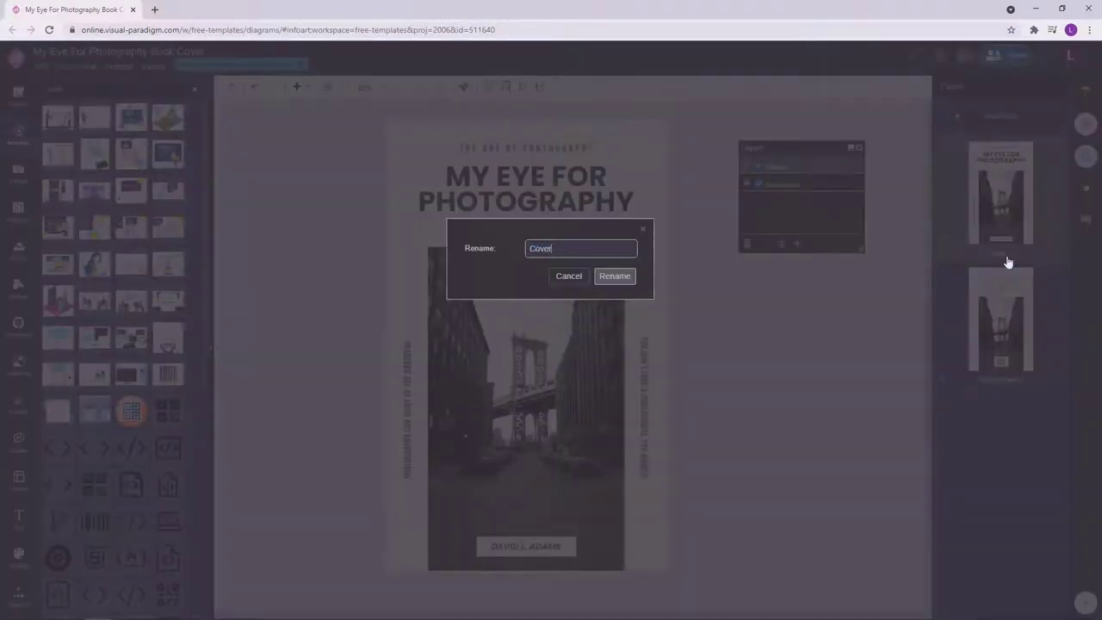
{"action": "left_click", "coordinate": [614, 276]}
{"action": "double_click", "coordinate": [1013, 386]}
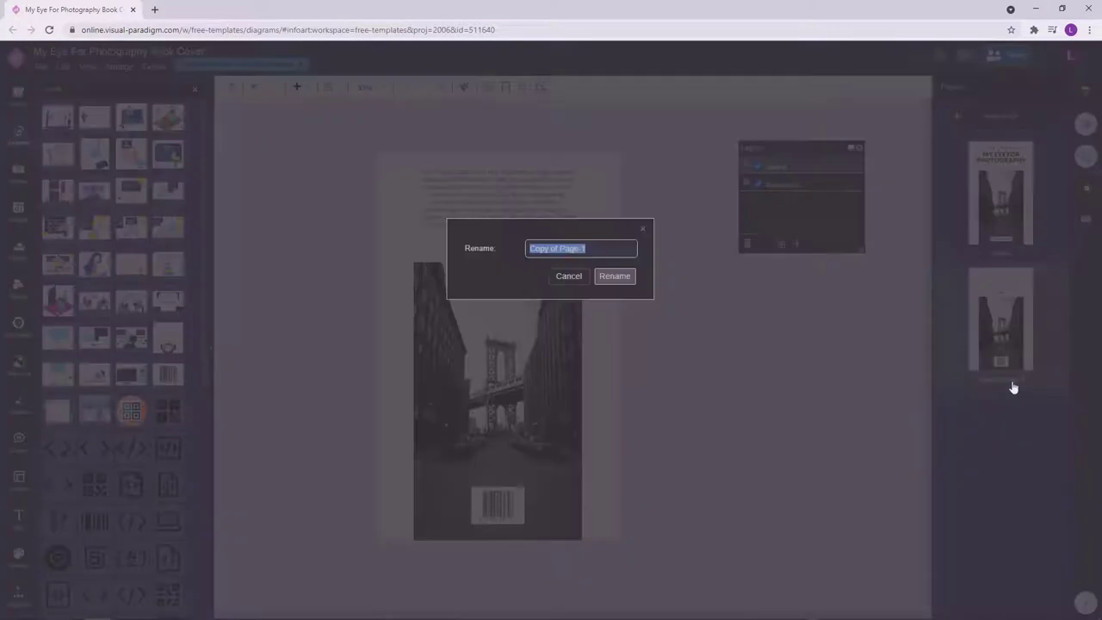
{"action": "type", "text": "Back Cover"}
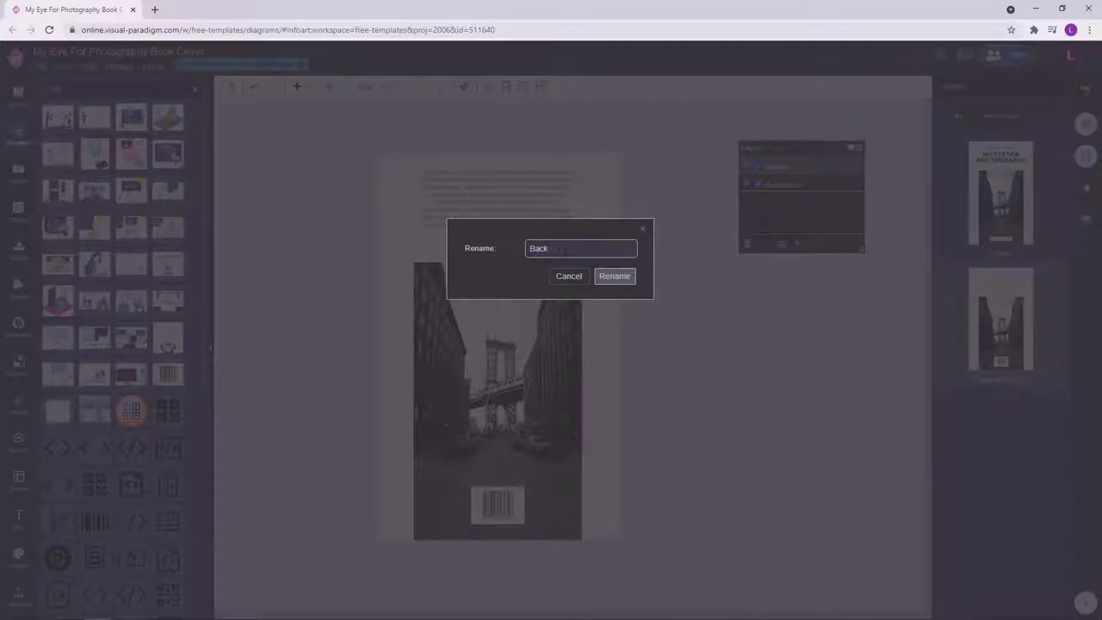
{"action": "left_click", "coordinate": [615, 276]}
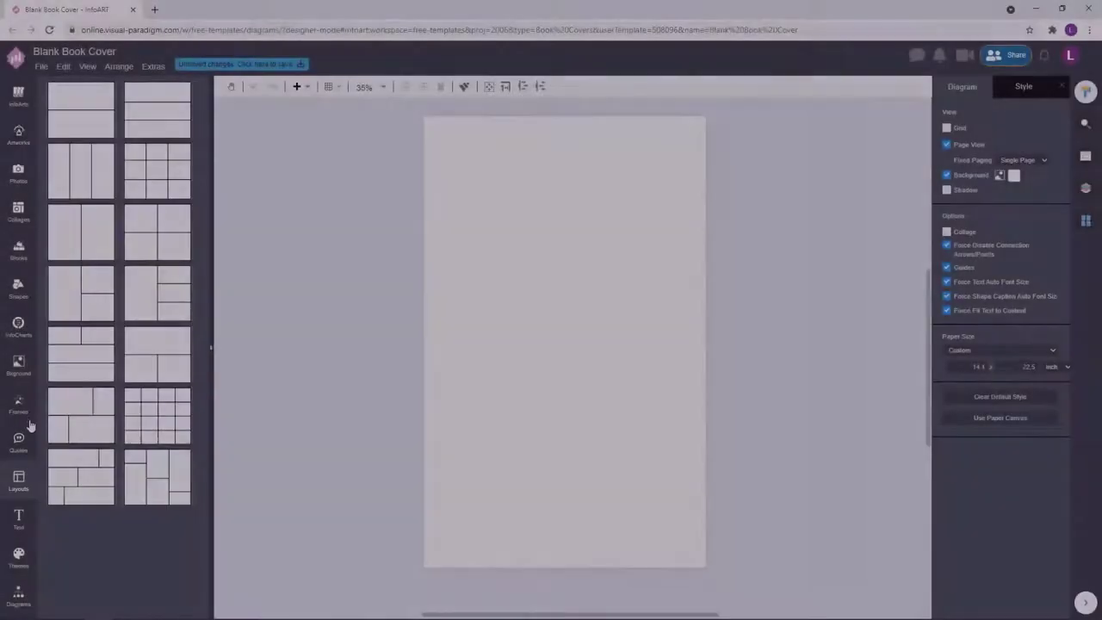
Show all Torn Paper frames in the Frames gallery.
{"action": "left_click", "coordinate": [30, 422]}
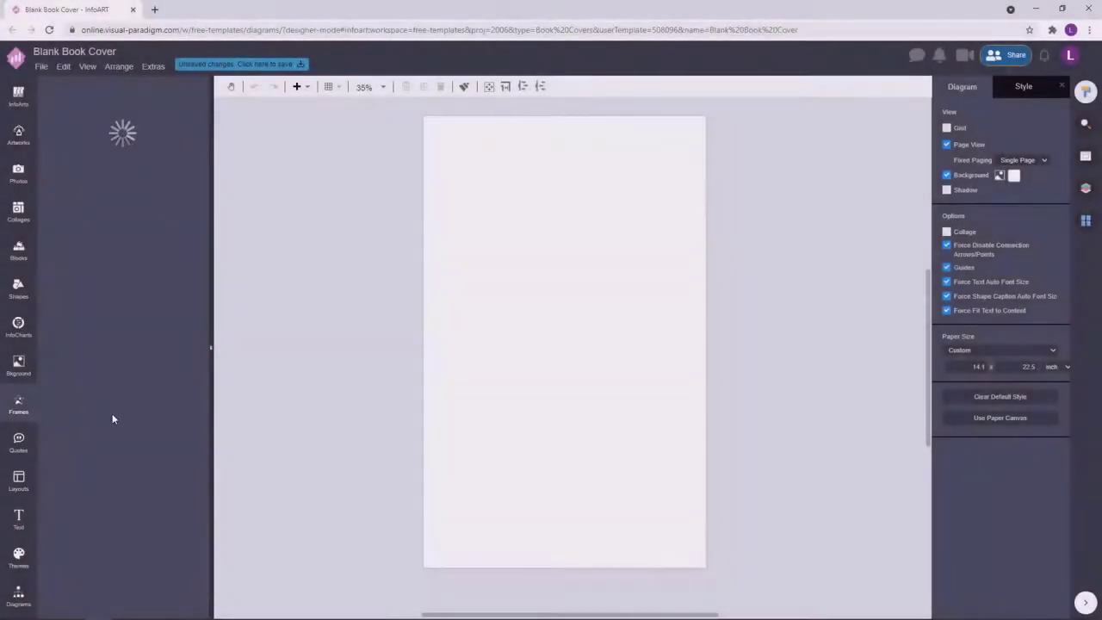
{"action": "scroll", "coordinate": [205, 352], "scroll_direction": "down", "scroll_amount": 1}
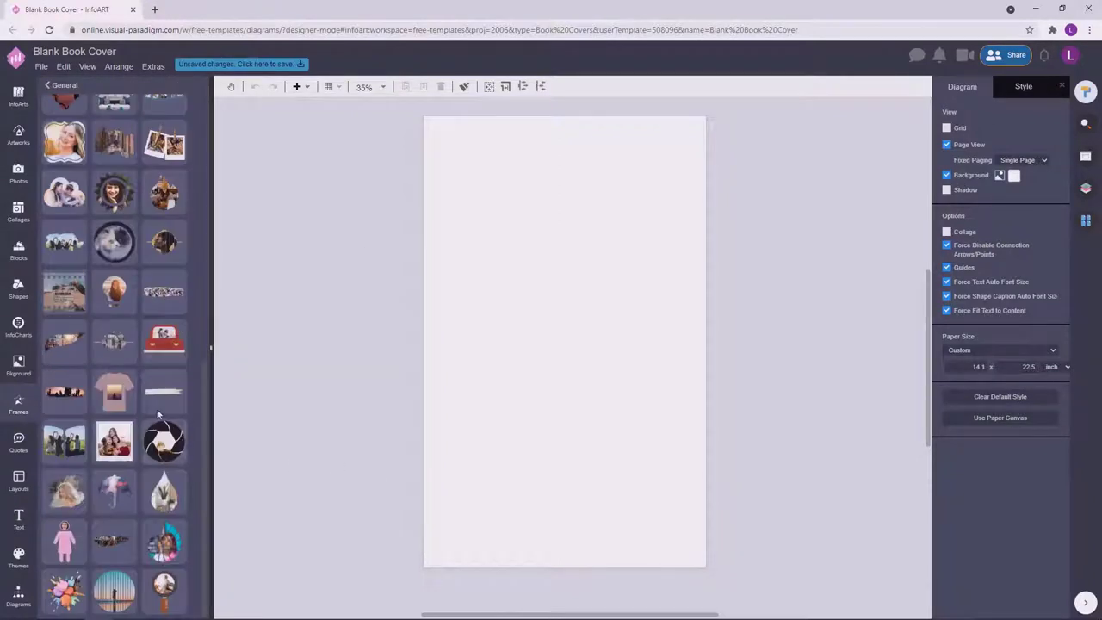
{"action": "scroll", "coordinate": [197, 434], "scroll_direction": "down", "scroll_amount": 3}
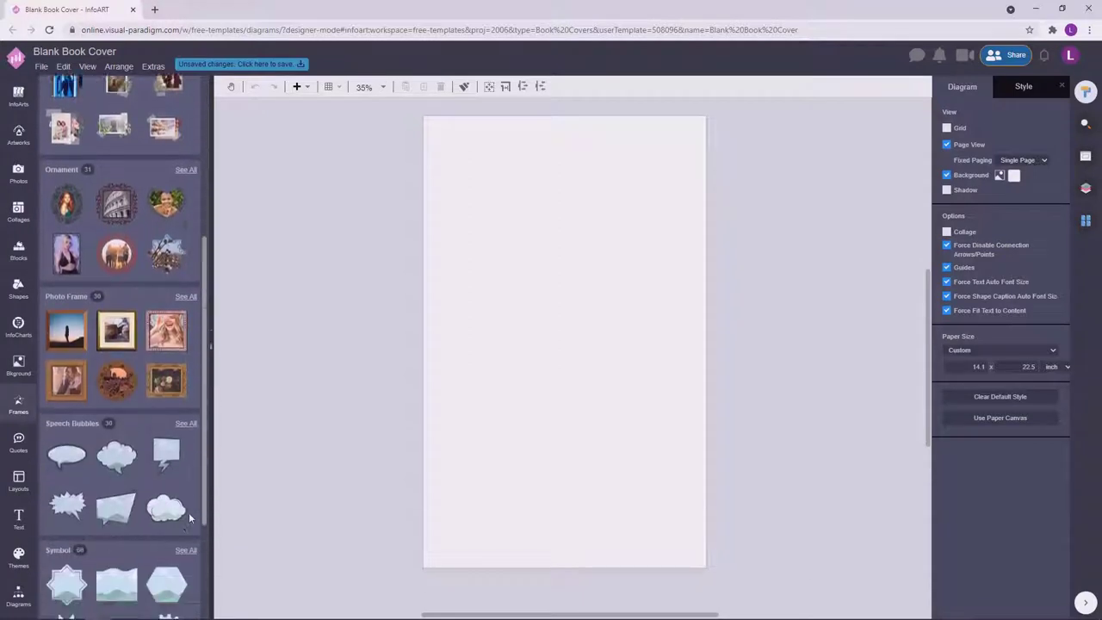
{"action": "scroll", "coordinate": [190, 518], "scroll_direction": "down", "scroll_amount": 1}
{"action": "scroll", "coordinate": [172, 246], "scroll_direction": "down", "scroll_amount": 3}
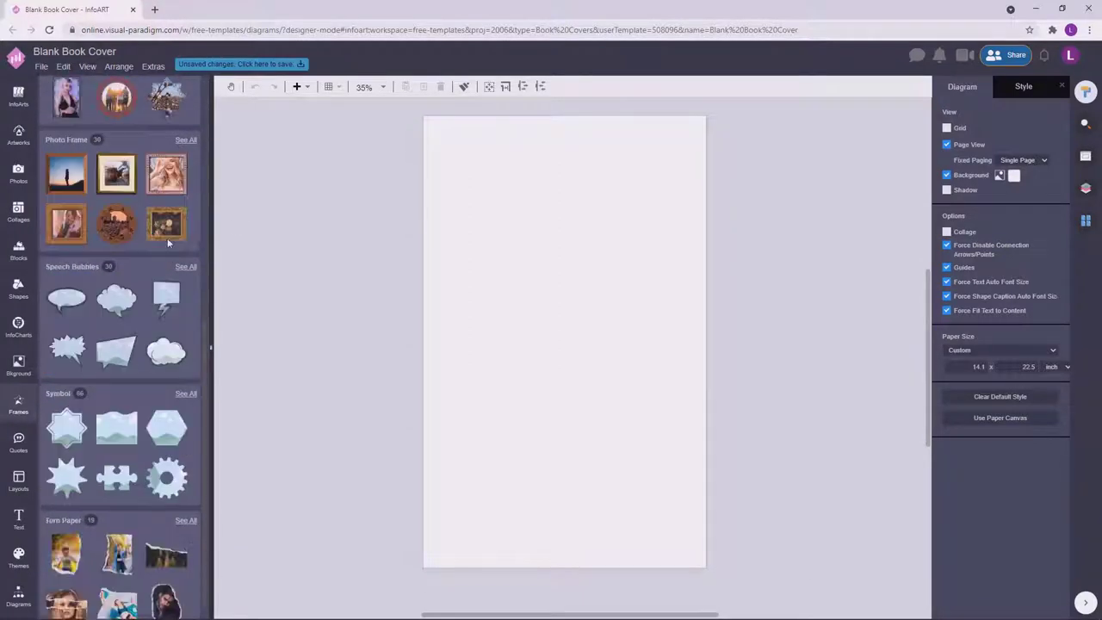
{"action": "left_click", "coordinate": [179, 505]}
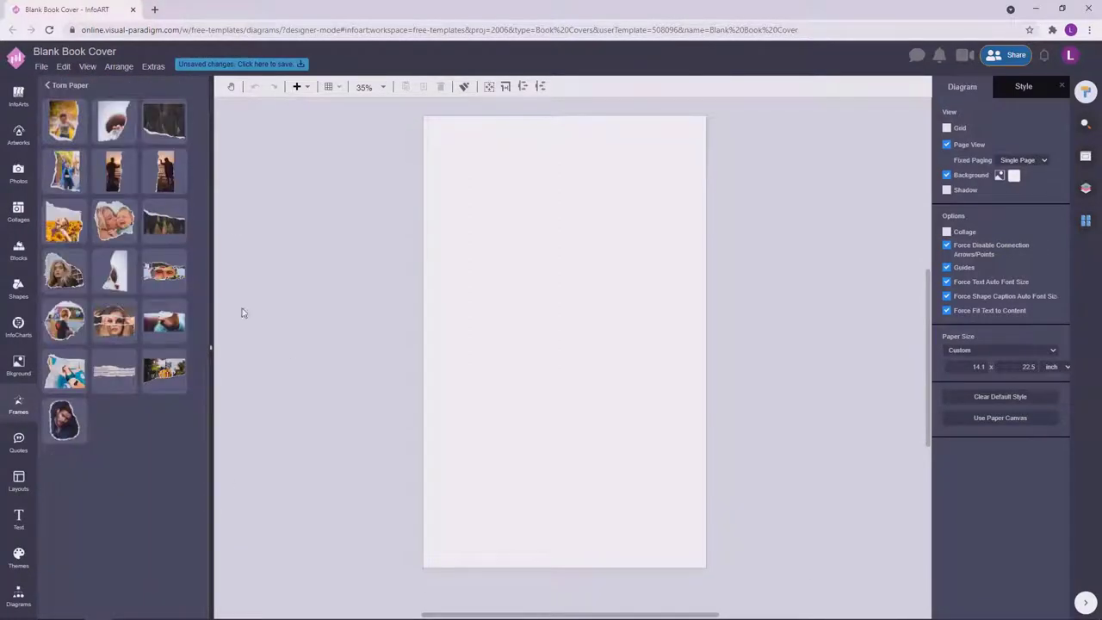
Try a silhouette torn-paper frame at full page height, then delete it.
{"action": "left_click_drag", "start_coordinate": [114, 170], "coordinate": [501, 280]}
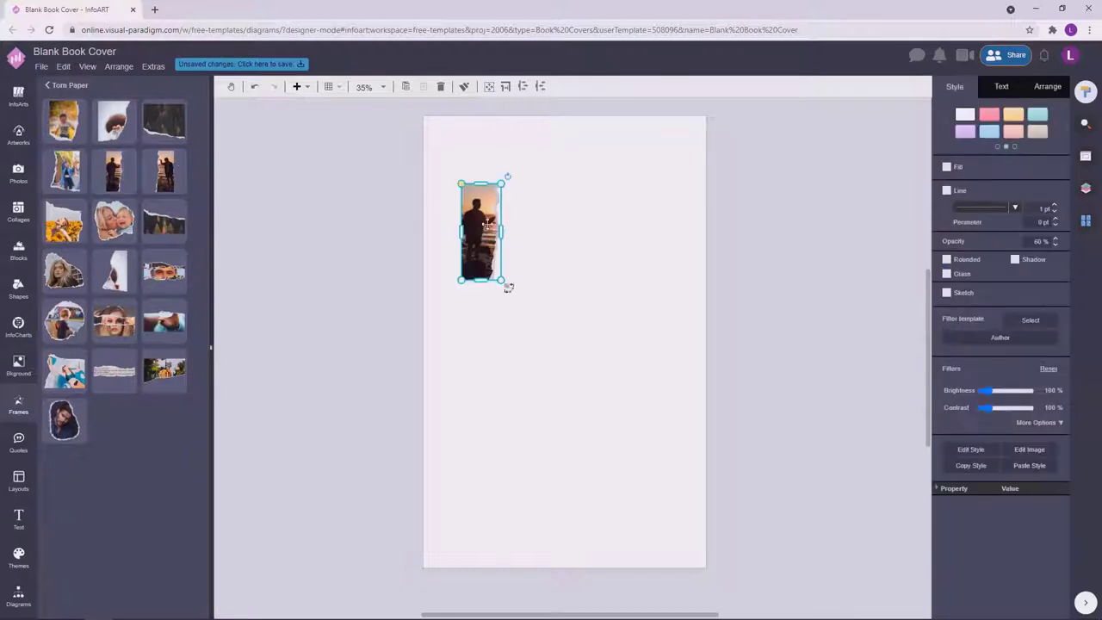
{"action": "left_click_drag", "start_coordinate": [469, 228], "coordinate": [614, 570]}
{"action": "left_click_drag", "start_coordinate": [525, 348], "coordinate": [525, 348]}
{"action": "left_click", "coordinate": [1049, 86]}
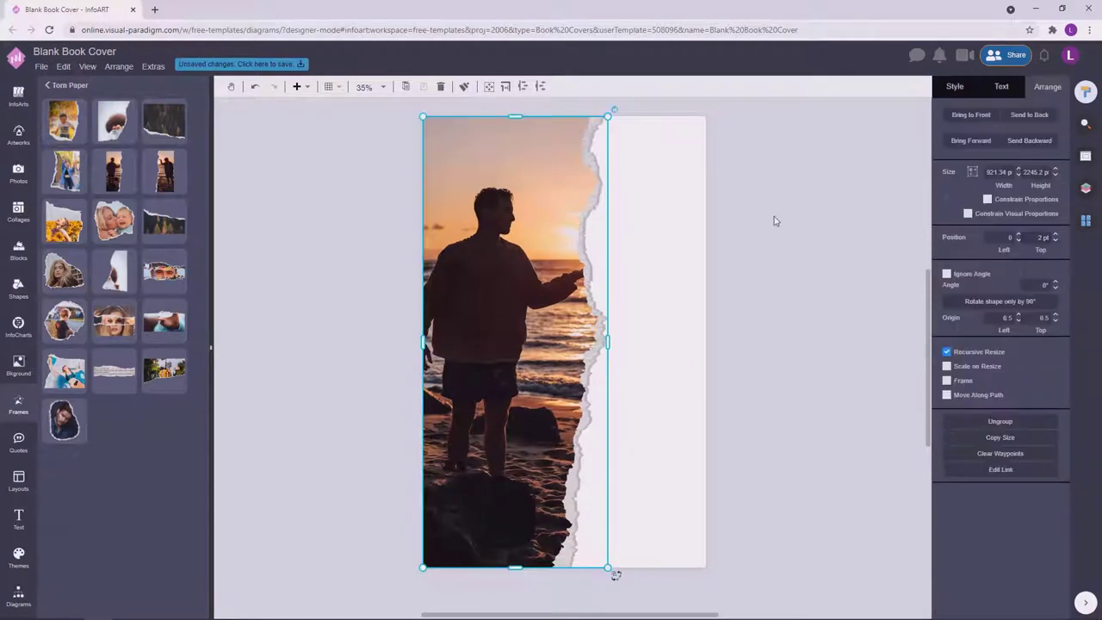
{"action": "left_click_drag", "start_coordinate": [586, 294], "coordinate": [592, 294]}
{"action": "left_click_drag", "start_coordinate": [609, 342], "coordinate": [533, 336]}
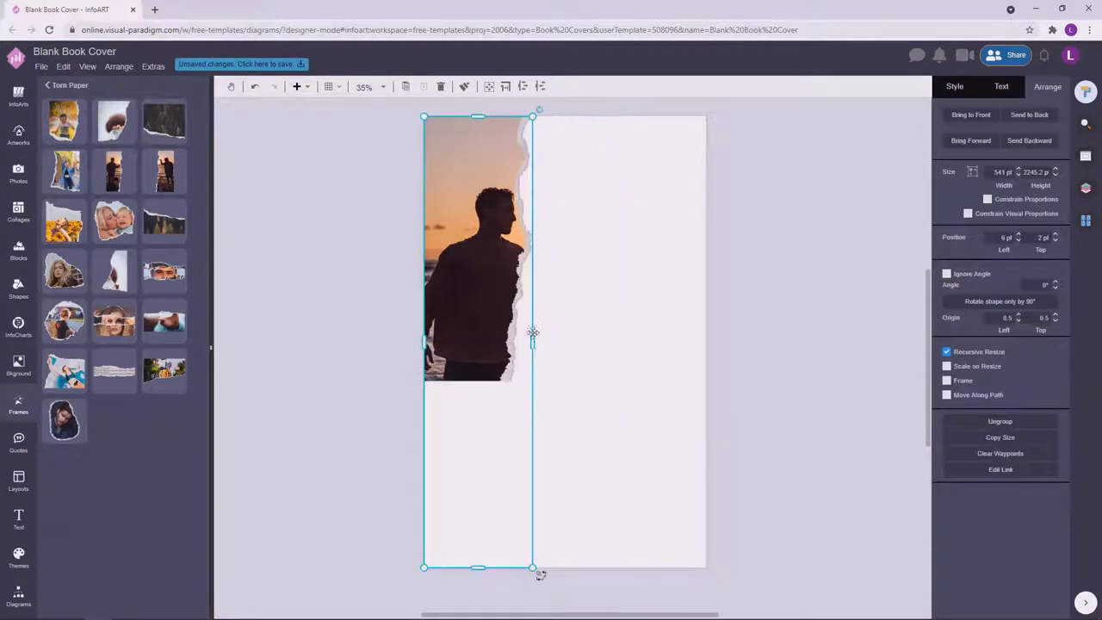
{"action": "key", "text": "ctrl+z"}
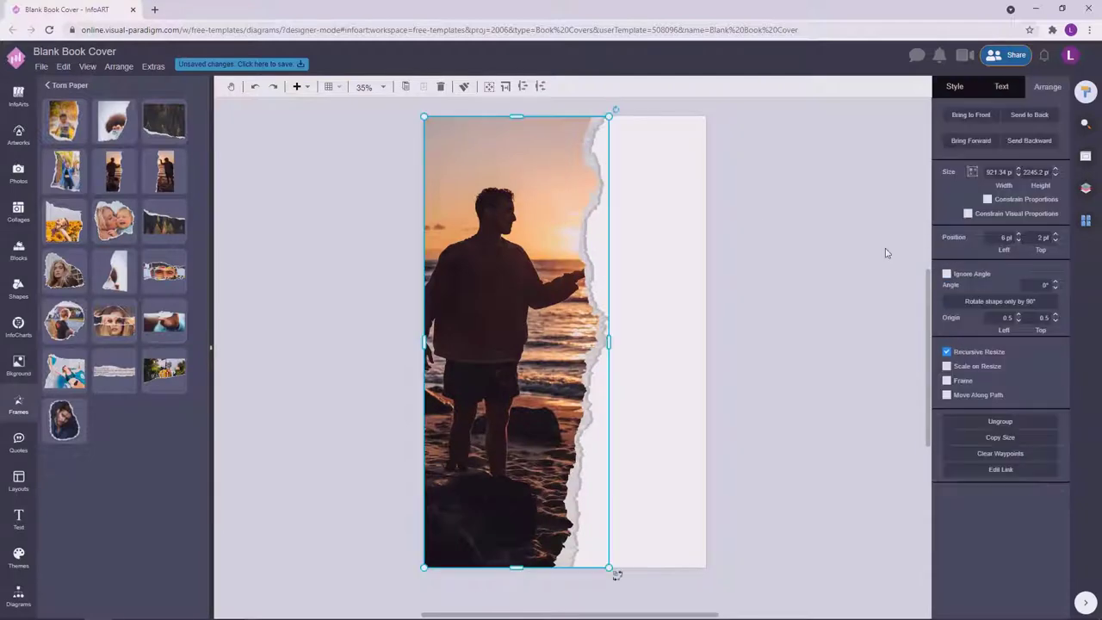
{"action": "key", "text": "Delete"}
Try another torn-paper frame at the top edge, then delete it.
{"action": "mouse_move", "coordinate": [175, 304]}
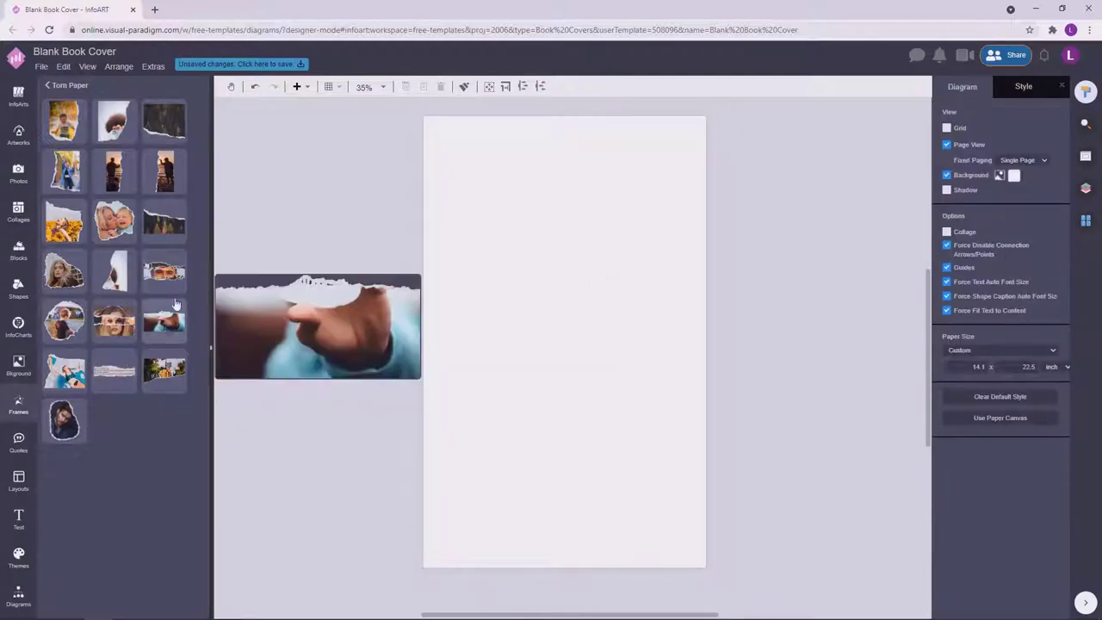
{"action": "mouse_move", "coordinate": [179, 278]}
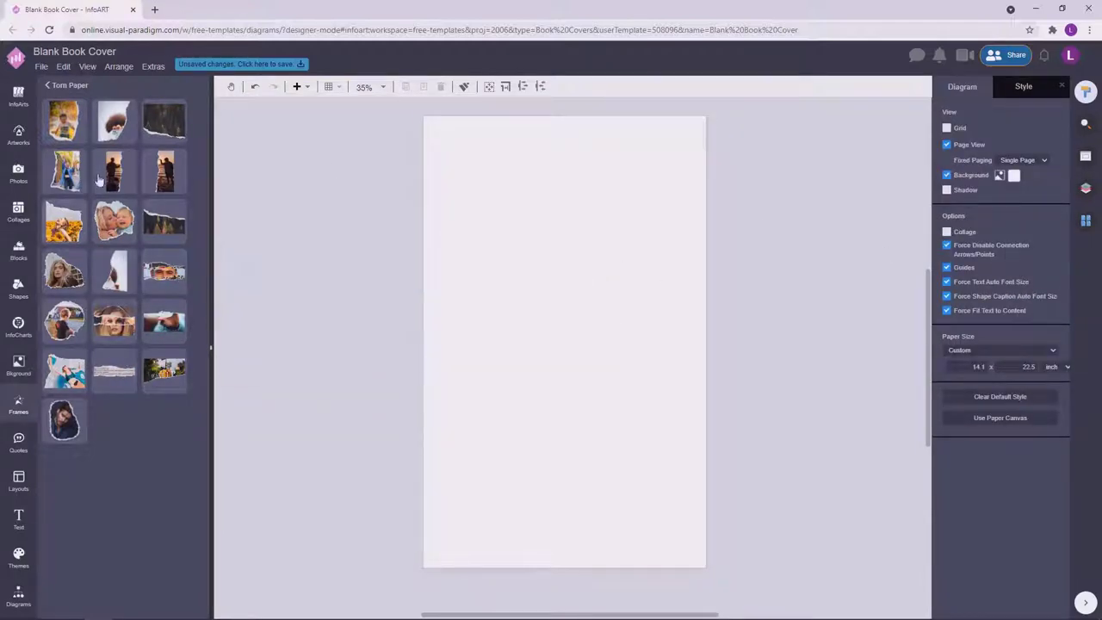
{"action": "left_click_drag", "start_coordinate": [65, 171], "coordinate": [491, 223]}
{"action": "left_click_drag", "start_coordinate": [538, 283], "coordinate": [694, 291]}
{"action": "left_click_drag", "start_coordinate": [638, 261], "coordinate": [645, 260]}
{"action": "key", "text": "Delete"}
Add the dark torn-paper frame across the full page width at the top.
{"action": "left_click_drag", "start_coordinate": [165, 121], "coordinate": [458, 143]}
{"action": "left_click_drag", "start_coordinate": [499, 176], "coordinate": [756, 319]}
{"action": "left_click_drag", "start_coordinate": [615, 249], "coordinate": [604, 241]}
{"action": "key", "text": "Escape"}
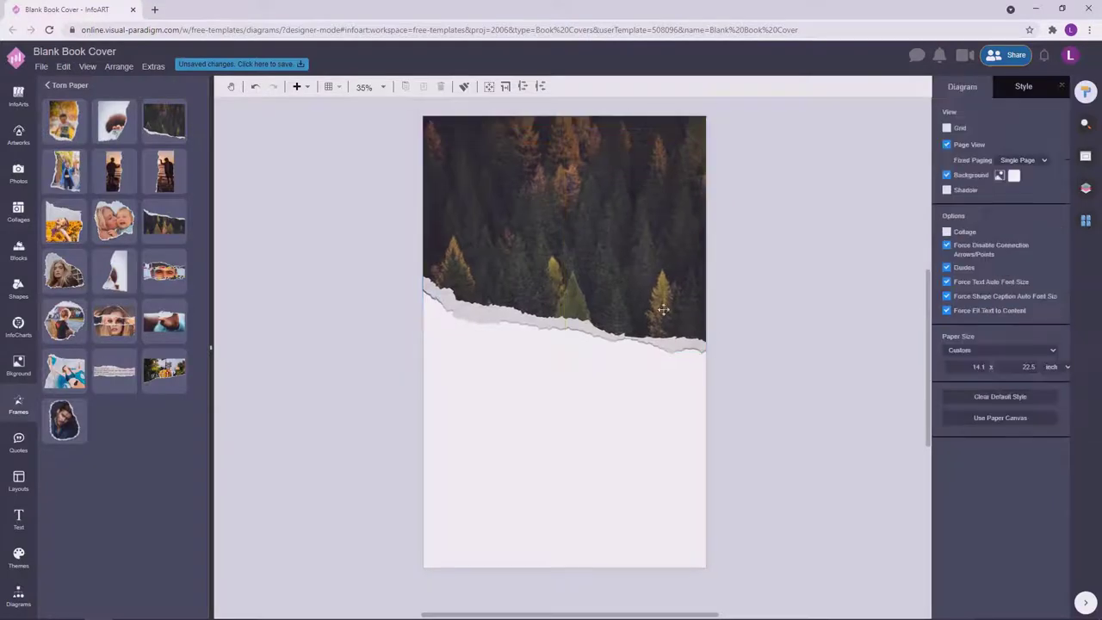
Search Photos for 'diving' and drop the diver-and-fish photo into the frame.
{"action": "left_click", "coordinate": [18, 172]}
{"action": "type", "text": "diving"}
{"action": "key", "text": "Return"}
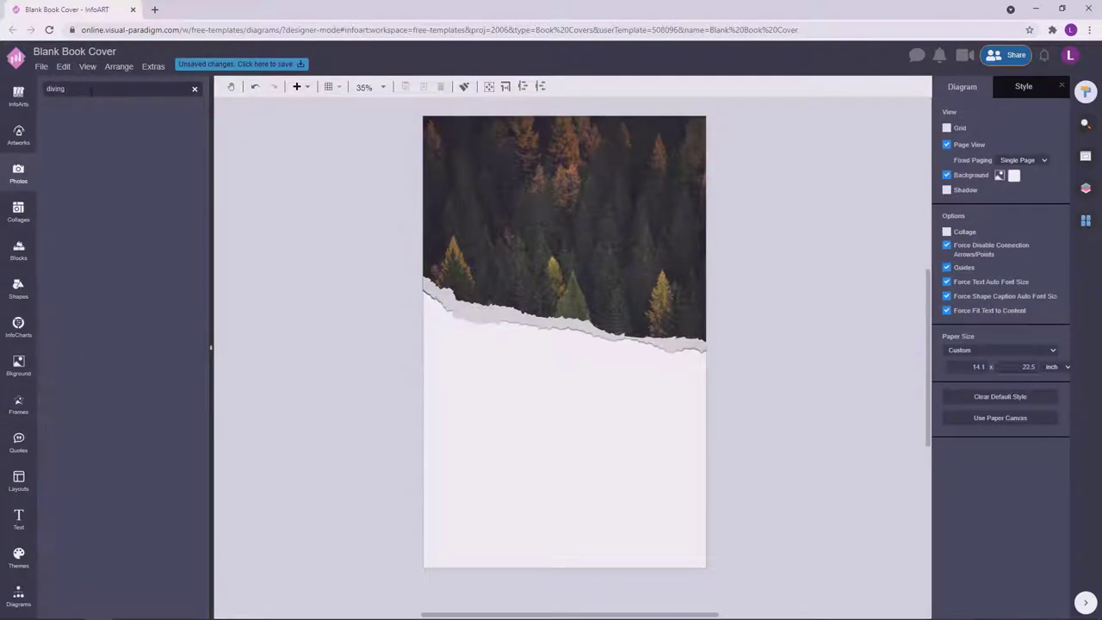
{"action": "left_click_drag", "start_coordinate": [158, 226], "coordinate": [564, 233]}
Draw a new text box near the page centre.
{"action": "scroll", "coordinate": [786, 258], "scroll_direction": "down", "scroll_amount": 2}
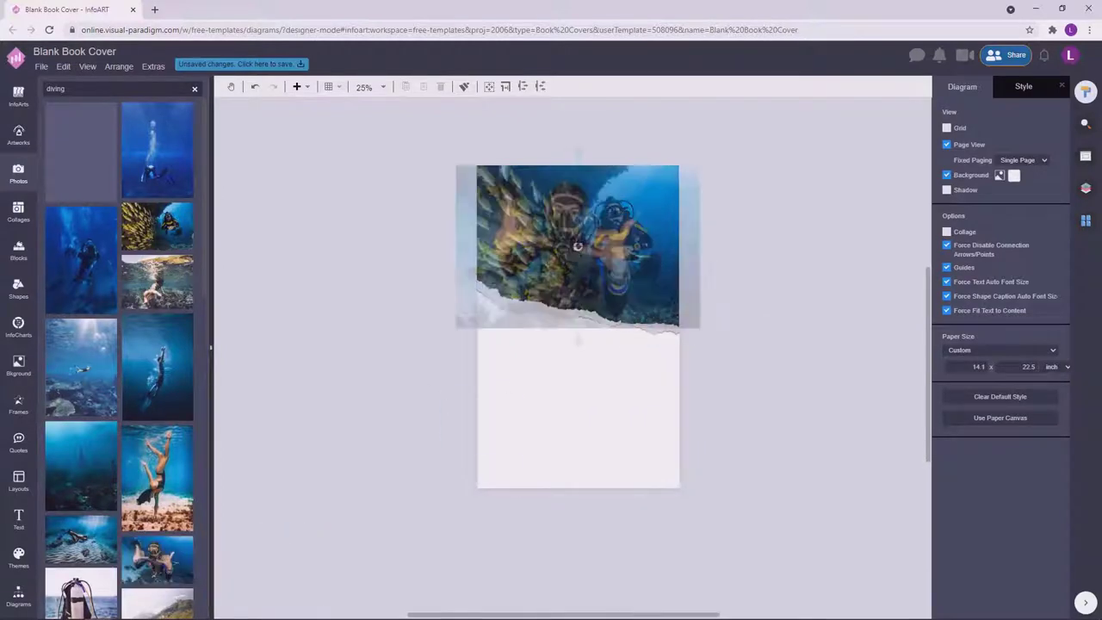
{"action": "scroll", "coordinate": [801, 344], "scroll_direction": "up", "scroll_amount": 1}
{"action": "double_click", "coordinate": [345, 408]}
{"action": "left_click_drag", "start_coordinate": [345, 408], "coordinate": [549, 398]}
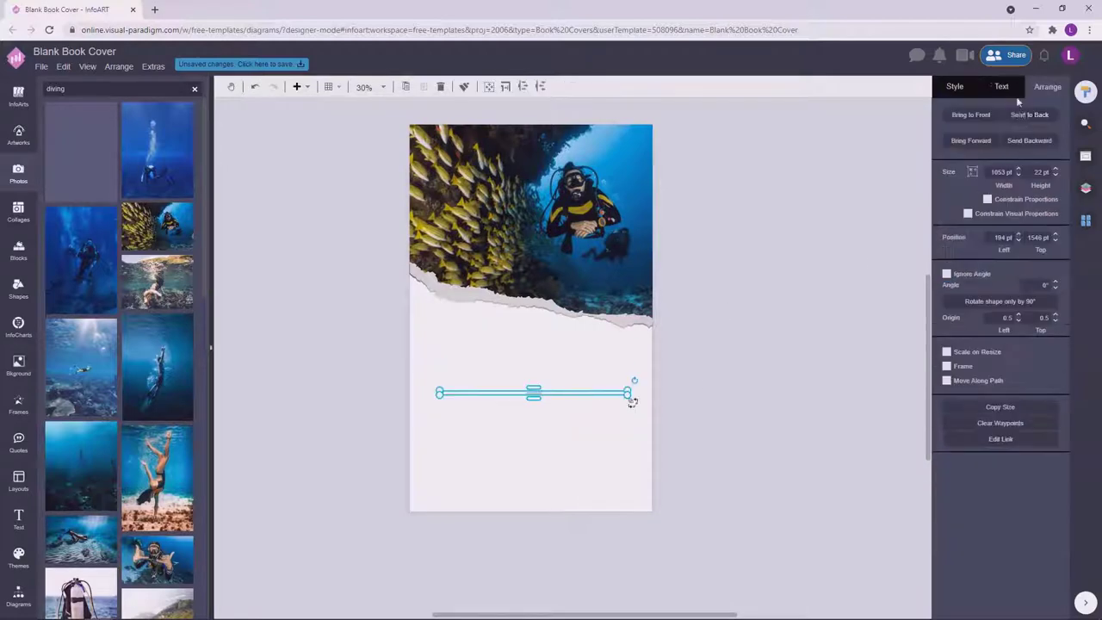
Enlarge the title text, set 90% line height and the Anton font.
{"action": "left_click", "coordinate": [1044, 158]}
{"action": "key", "text": "Return"}
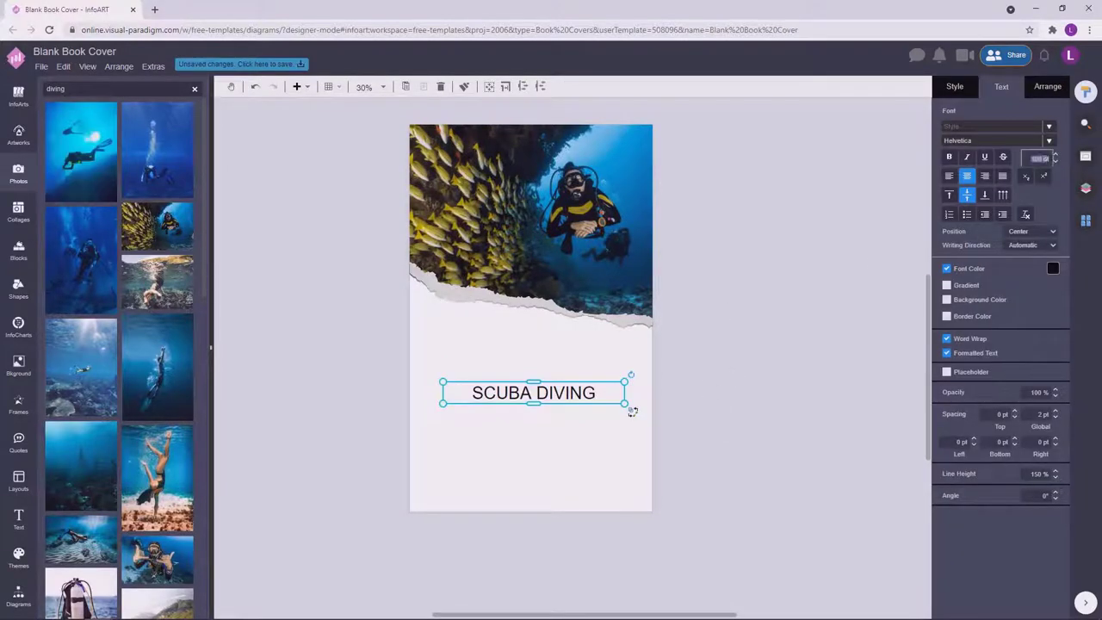
{"action": "double_click", "coordinate": [583, 392]}
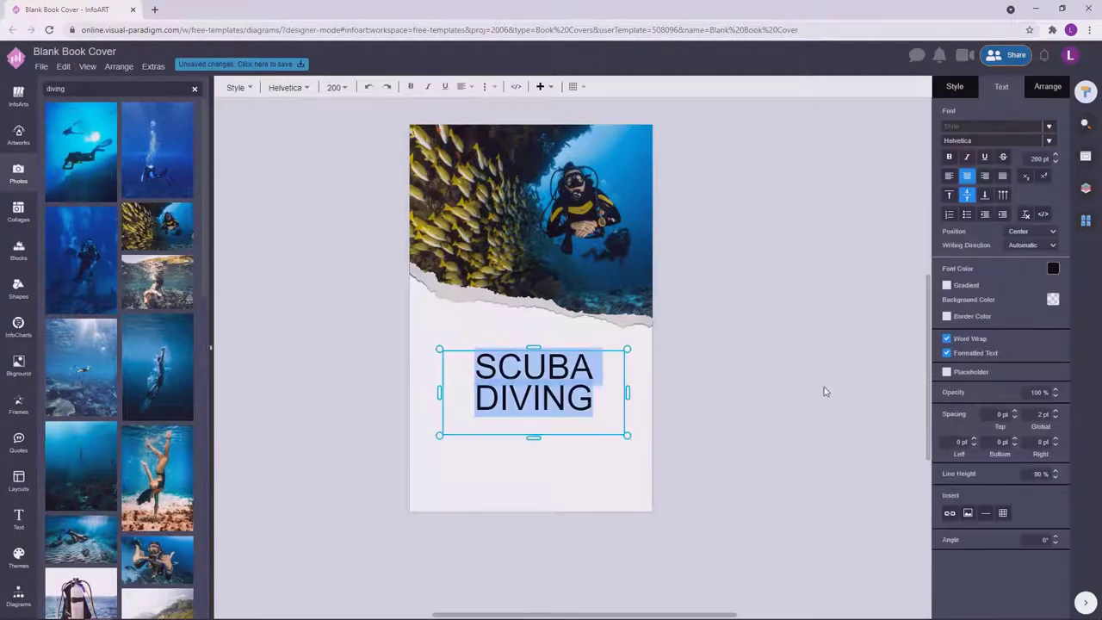
{"action": "left_click", "coordinate": [824, 388]}
{"action": "left_click", "coordinate": [991, 140]}
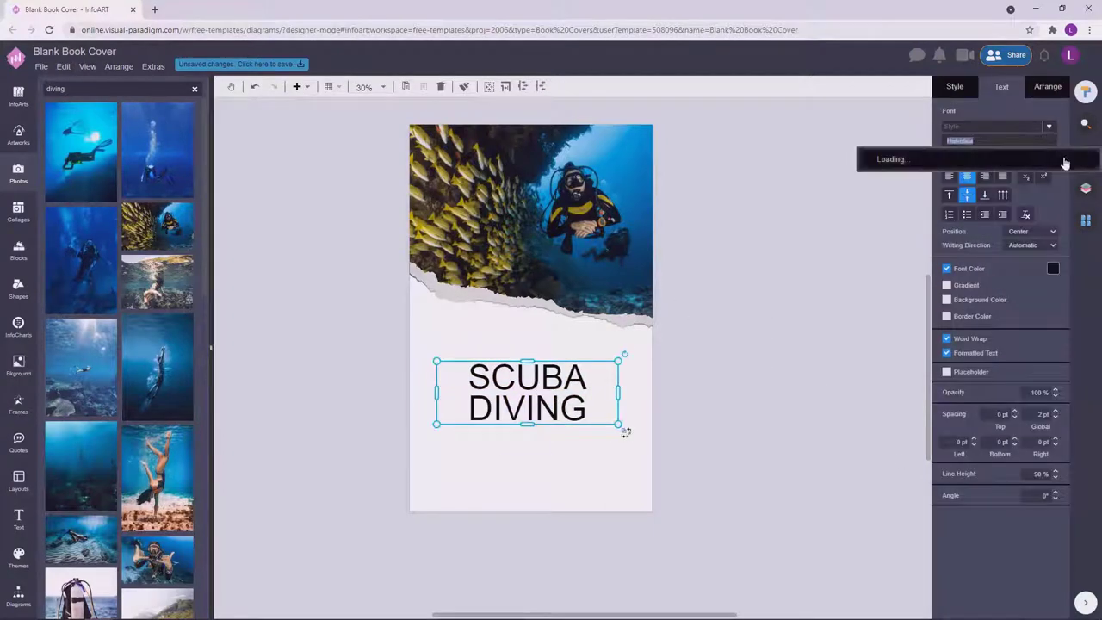
{"action": "type", "text": "anton"}
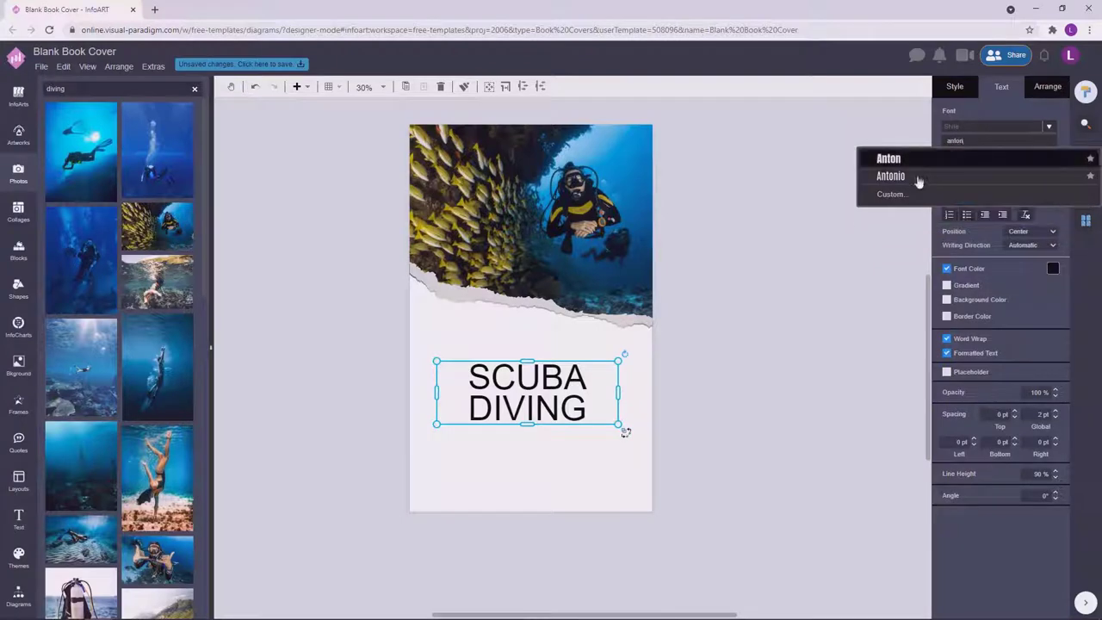
{"action": "key", "text": "Return"}
Resize the title box so SCUBA DIVING wraps onto two lines.
{"action": "left_click", "coordinate": [622, 413]}
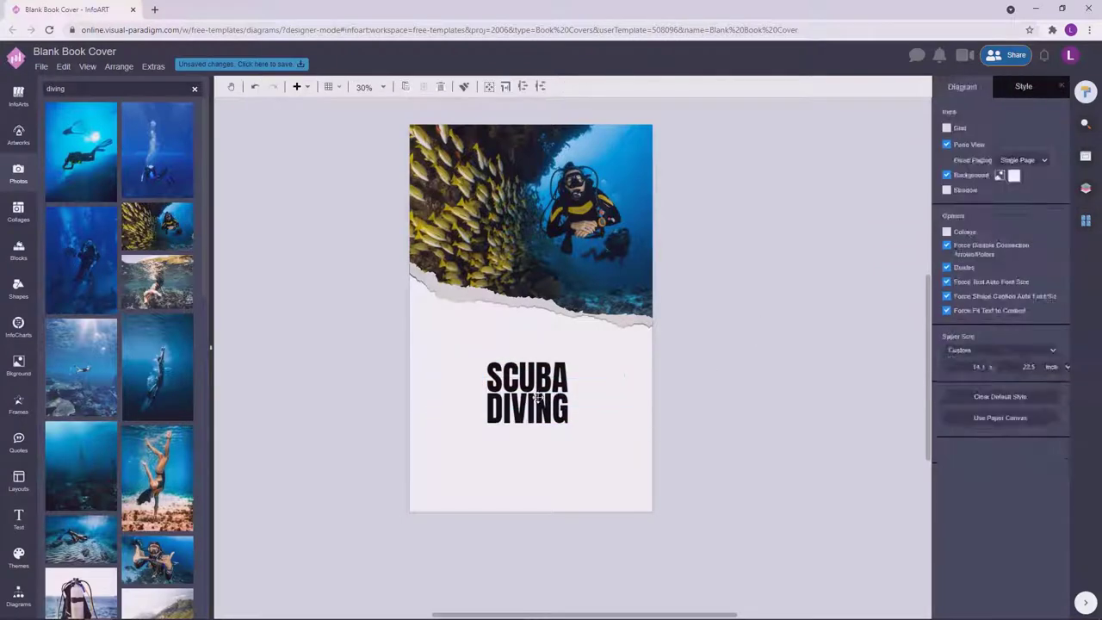
{"action": "left_click", "coordinate": [619, 391]}
{"action": "left_click_drag", "start_coordinate": [626, 432], "coordinate": [560, 419]}
{"action": "key", "text": "Return"}
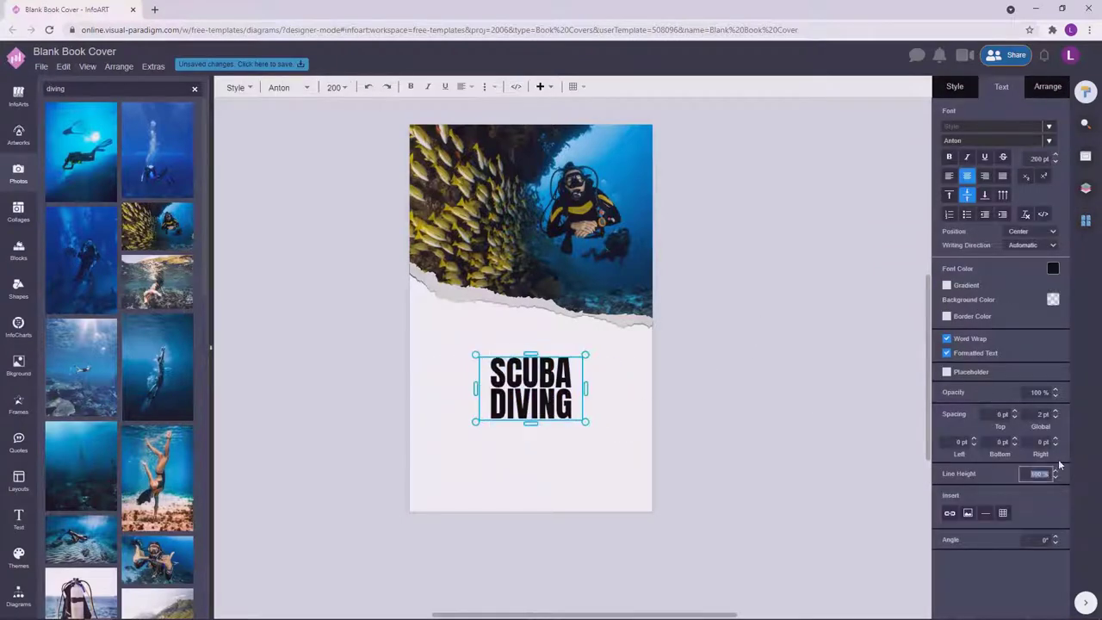
{"action": "left_click", "coordinate": [731, 364]}
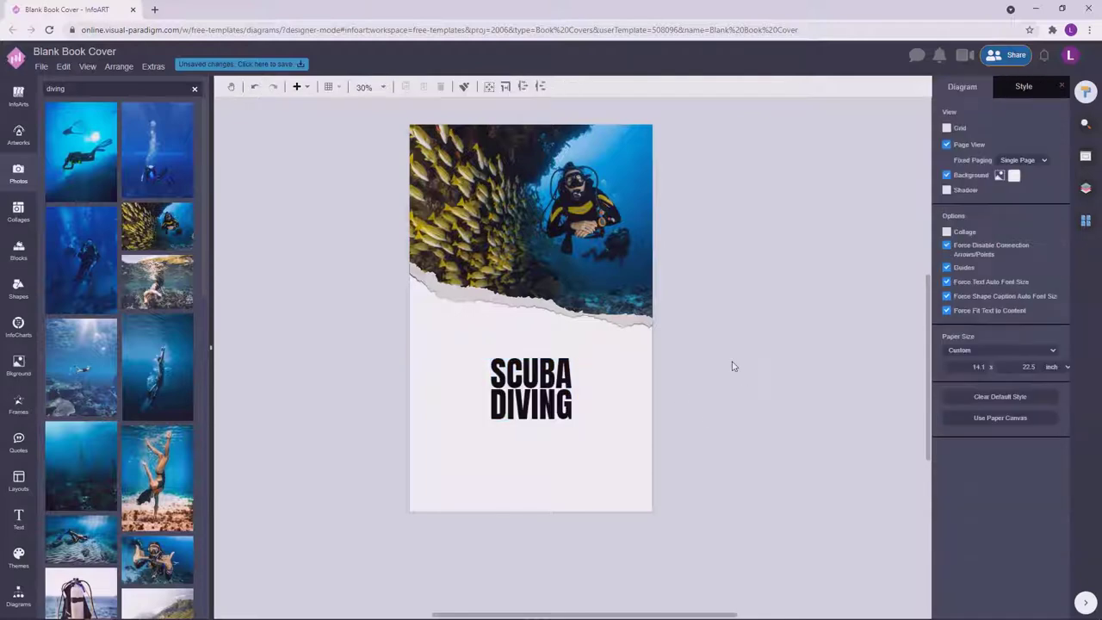
{"action": "left_click_drag", "start_coordinate": [585, 421], "coordinate": [529, 428]}
Snap the SCUBA DIVING title to the page centre.
{"action": "key", "text": "Return"}
{"action": "left_click", "coordinate": [546, 382]}
{"action": "left_click", "coordinate": [541, 413]}
{"action": "left_click", "coordinate": [726, 333]}
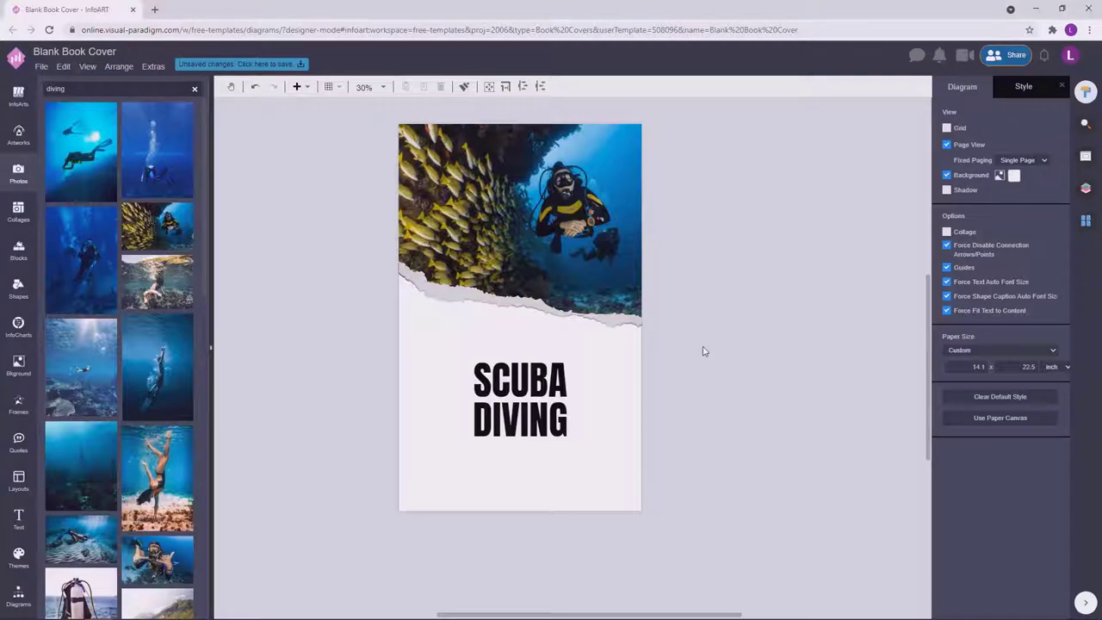
Set the page background to dark navy.
{"action": "left_click", "coordinate": [1014, 175]}
{"action": "left_click", "coordinate": [1033, 298]}
{"action": "left_click", "coordinate": [1076, 310]}
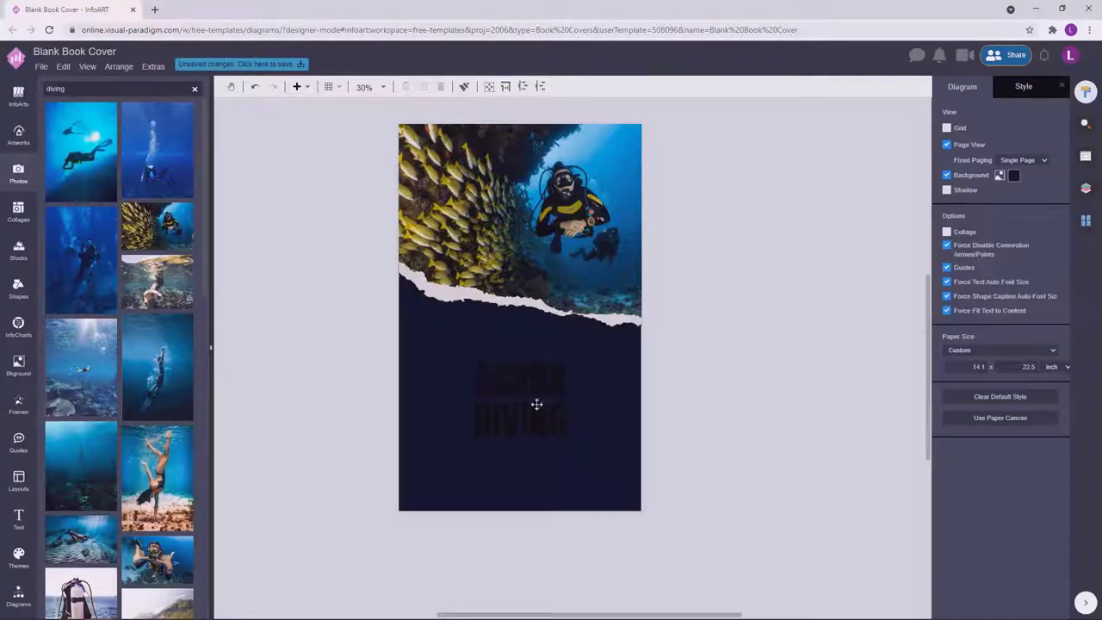
Make the title white, lower it slightly, and add a new text box.
{"action": "left_click", "coordinate": [537, 402]}
{"action": "left_click", "coordinate": [1053, 269]}
{"action": "left_click", "coordinate": [1052, 286]}
{"action": "left_click_drag", "start_coordinate": [541, 383], "coordinate": [542, 390]}
{"action": "left_click", "coordinate": [783, 388]}
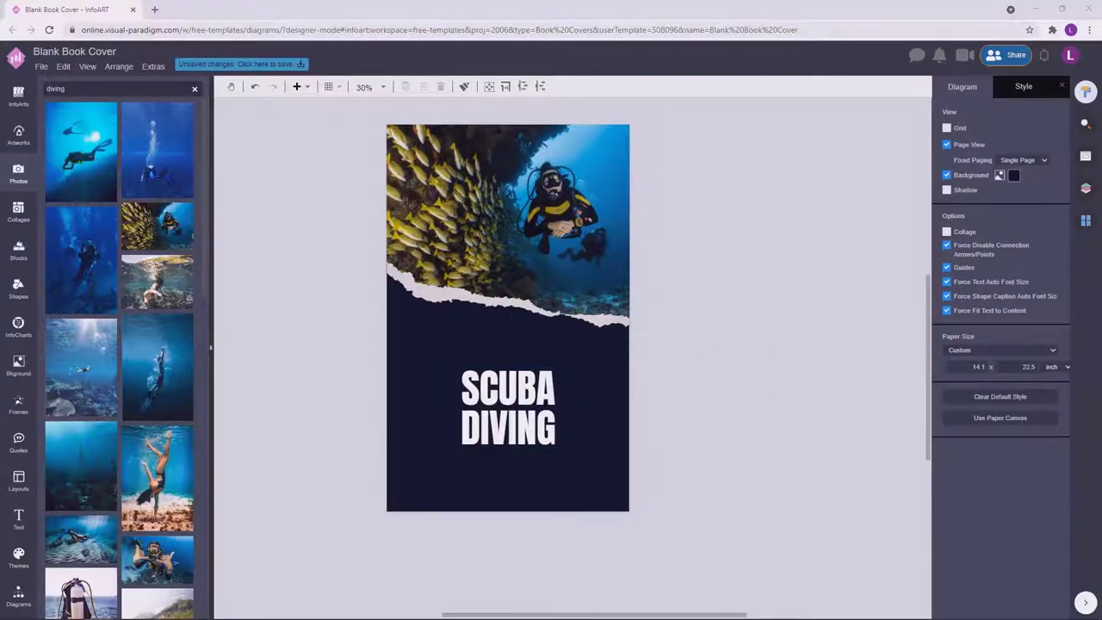
{"action": "double_click", "coordinate": [271, 205]}
Widen the new text box and type the tagline 'VITAMIN SEA IS ALL YOU NEED' on one line.
{"action": "left_click_drag", "start_coordinate": [308, 205], "coordinate": [551, 205]}
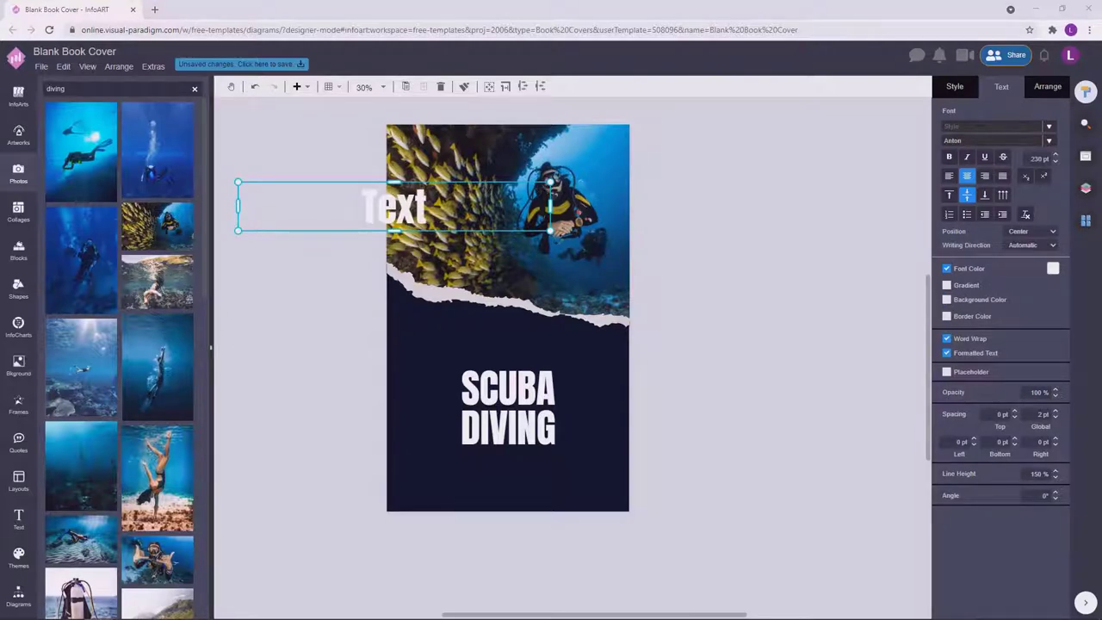
{"action": "left_click_drag", "start_coordinate": [413, 200], "coordinate": [436, 222]}
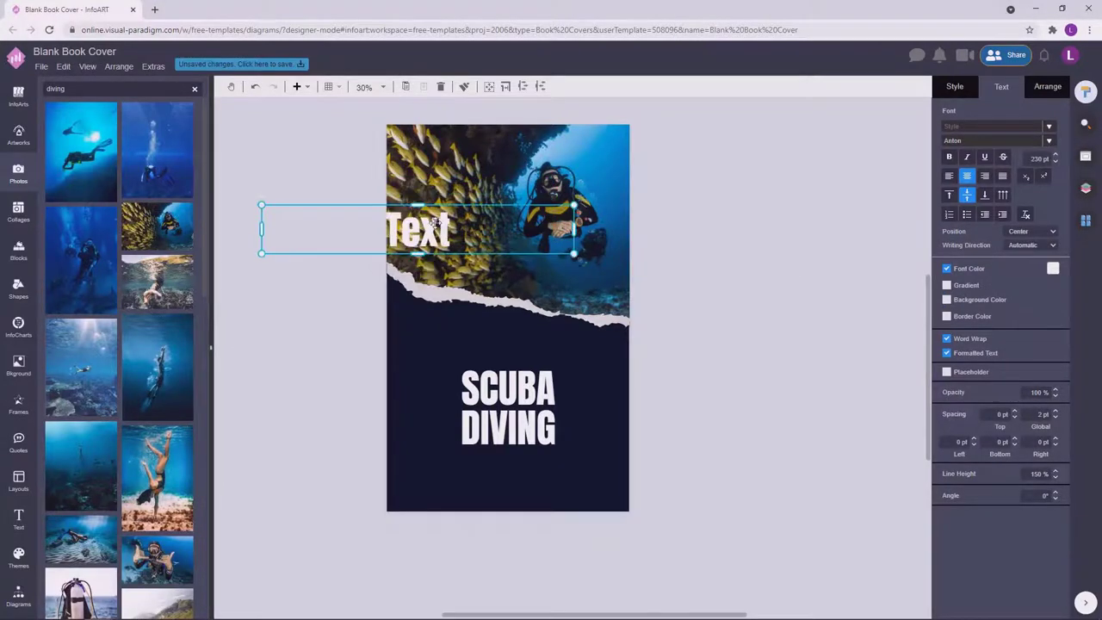
{"action": "double_click", "coordinate": [437, 222]}
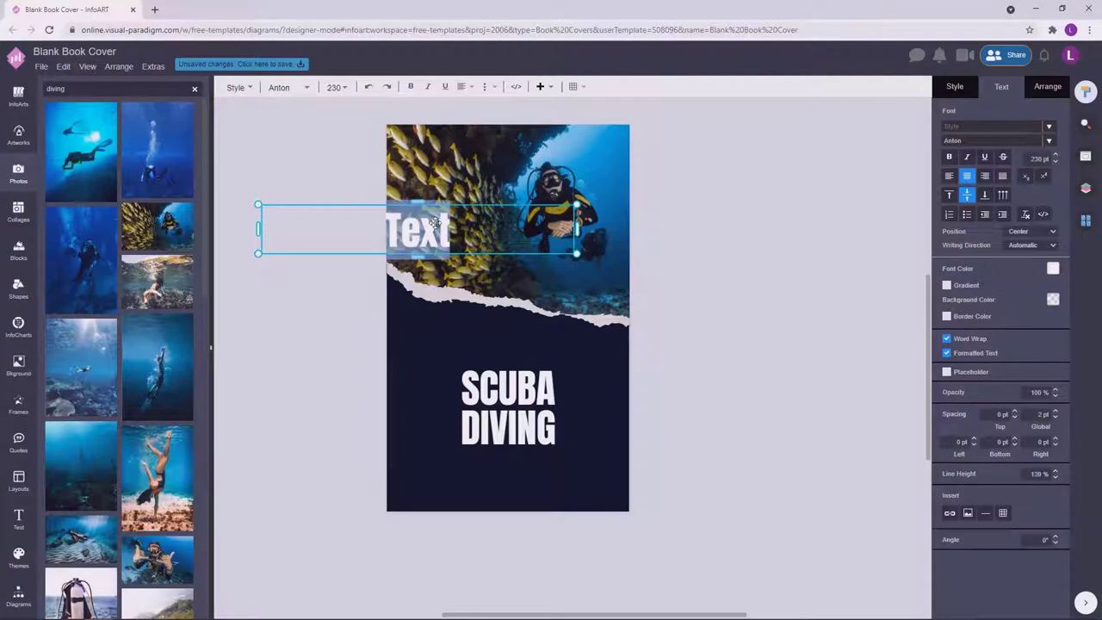
{"action": "type", "text": "VI"}
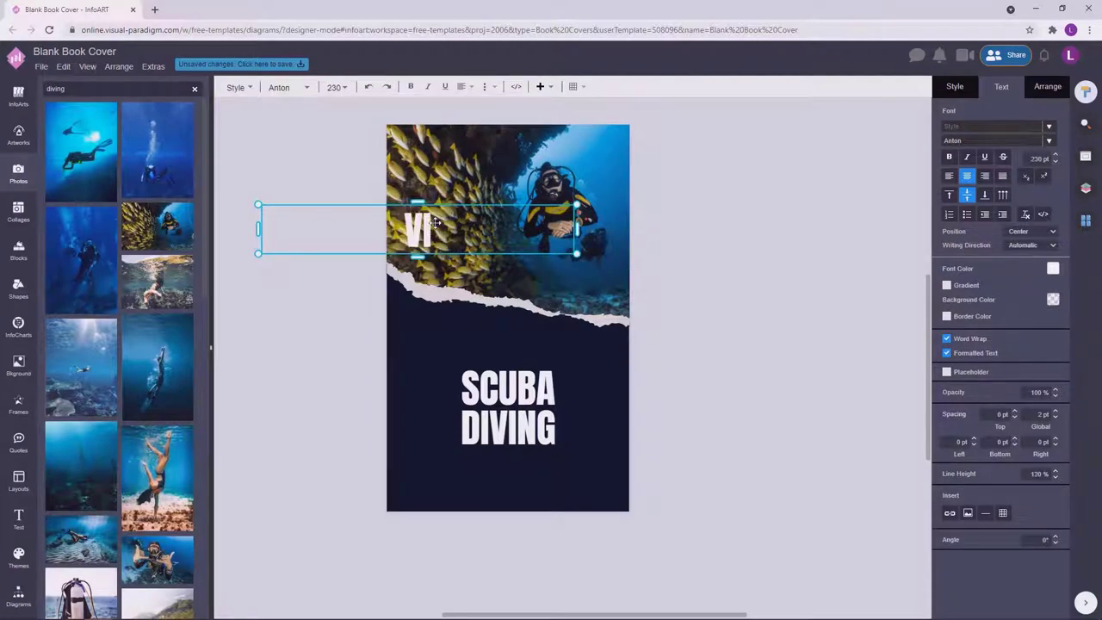
{"action": "key", "text": "BackSpace"}
{"action": "type", "text": "ITAN"}
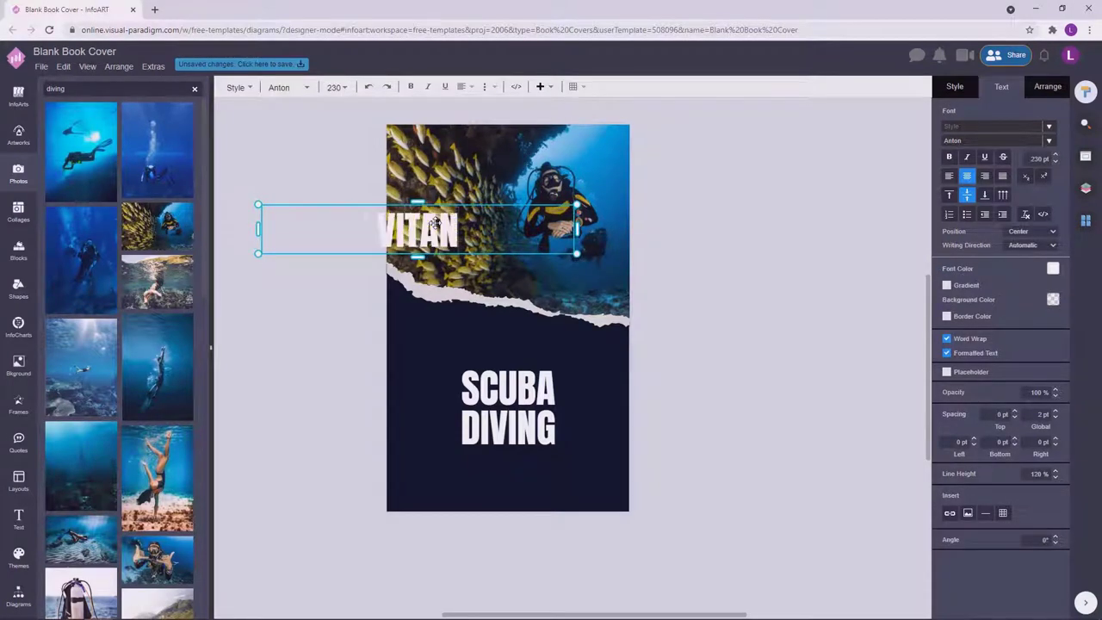
{"action": "type", "text": "IB SEA IS ALL YOU NEED"}
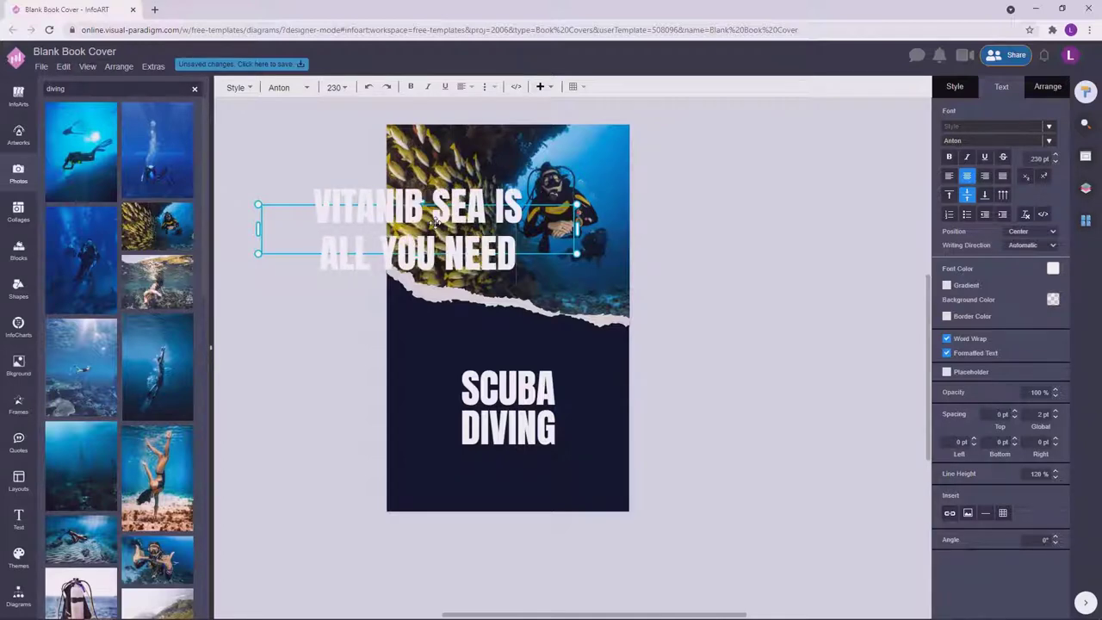
{"action": "key", "text": "Escape"}
{"action": "left_click", "coordinate": [1057, 162]}
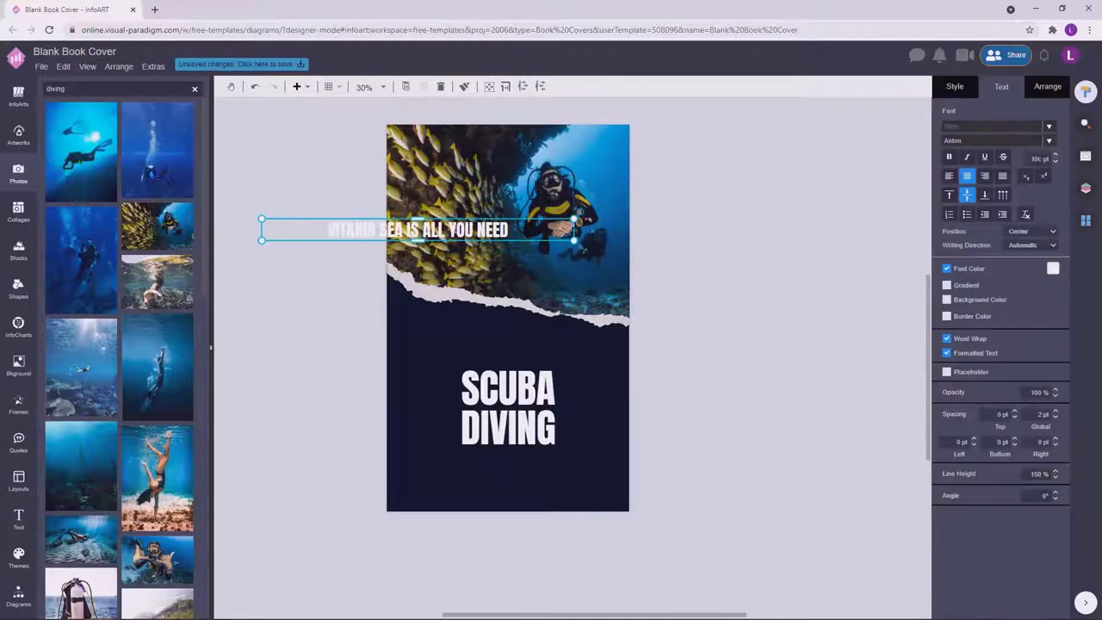
Set the tagline to 48 pt and move it above the title mid-page.
{"action": "left_click", "coordinate": [520, 234]}
{"action": "left_click", "coordinate": [521, 232]}
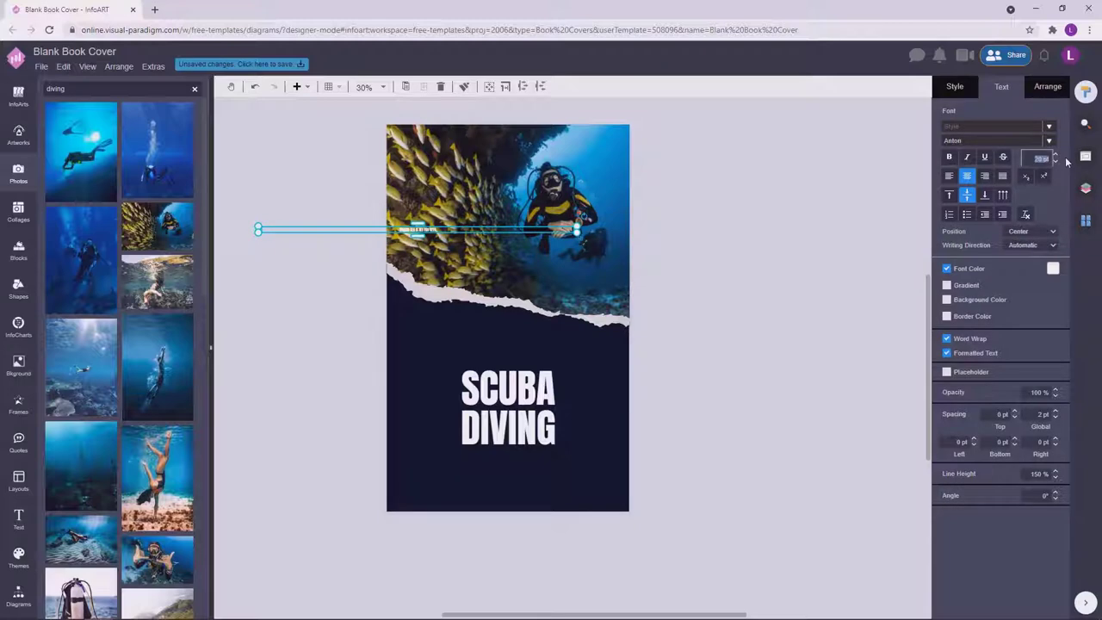
{"action": "left_click", "coordinate": [1057, 156]}
{"action": "type", "text": "48"}
{"action": "key", "text": "Return"}
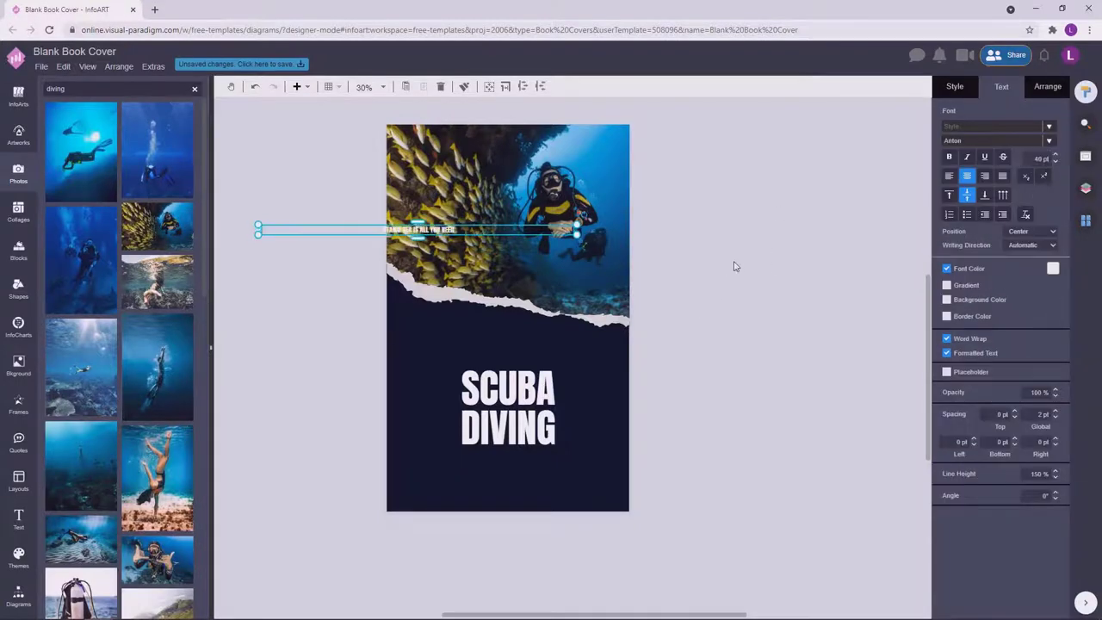
{"action": "left_click_drag", "start_coordinate": [448, 232], "coordinate": [555, 353]}
Narrow the tagline box and raise its font size to 52 pt.
{"action": "scroll", "coordinate": [556, 353], "scroll_direction": "up", "scroll_amount": 3}
{"action": "left_click_drag", "start_coordinate": [726, 349], "coordinate": [537, 369]}
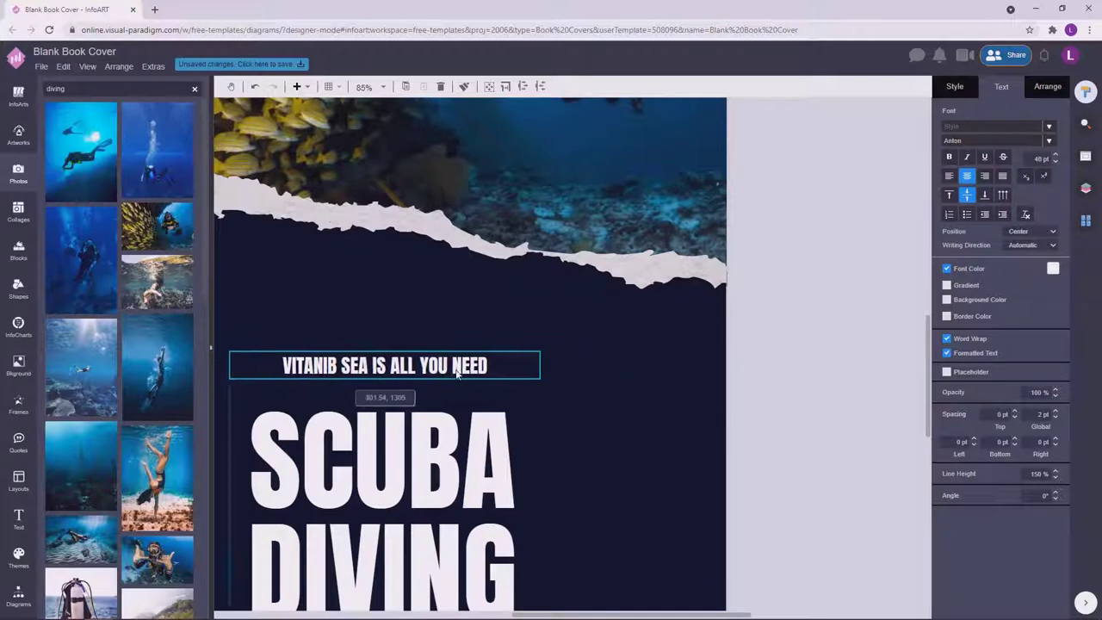
{"action": "scroll", "coordinate": [829, 374], "scroll_direction": "down", "scroll_amount": 3}
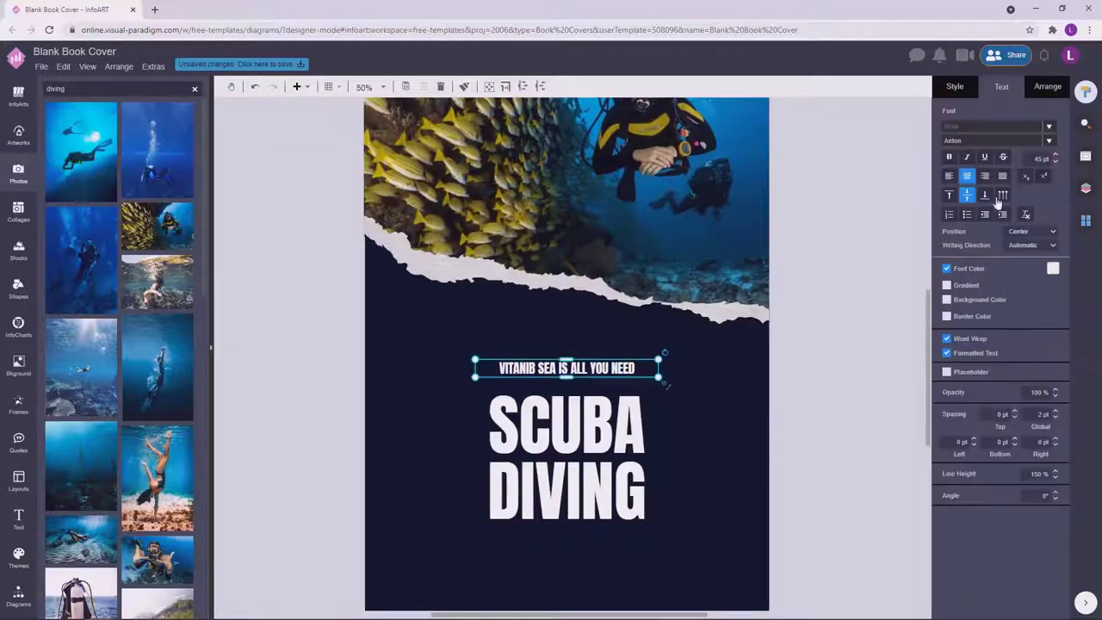
{"action": "left_click", "coordinate": [1057, 158]}
{"action": "left_click", "coordinate": [1057, 158]}
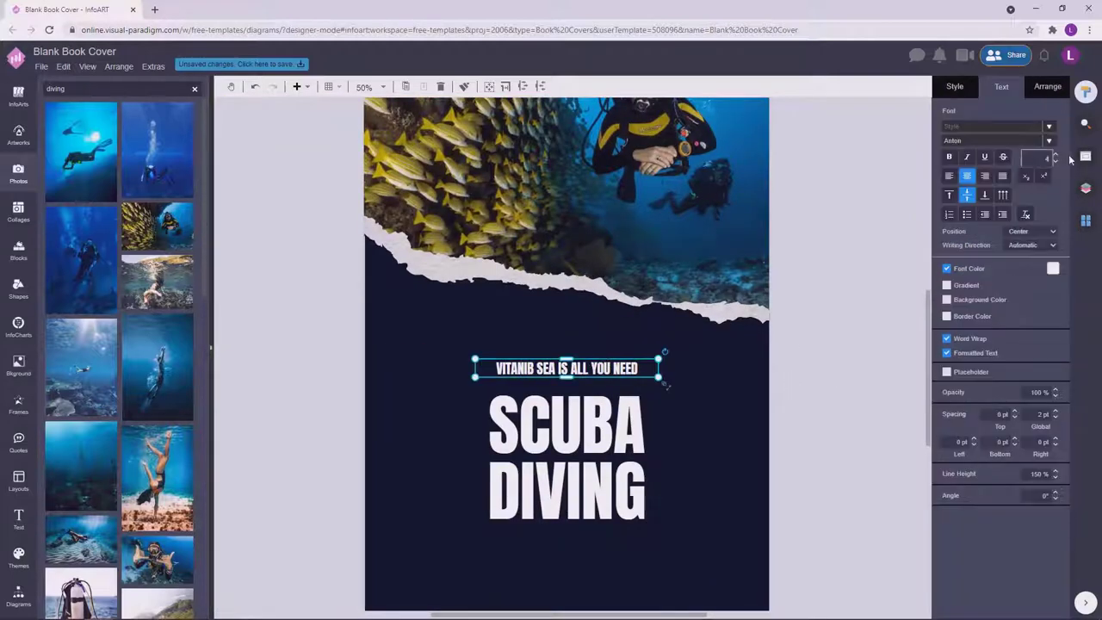
{"action": "key", "text": "Return"}
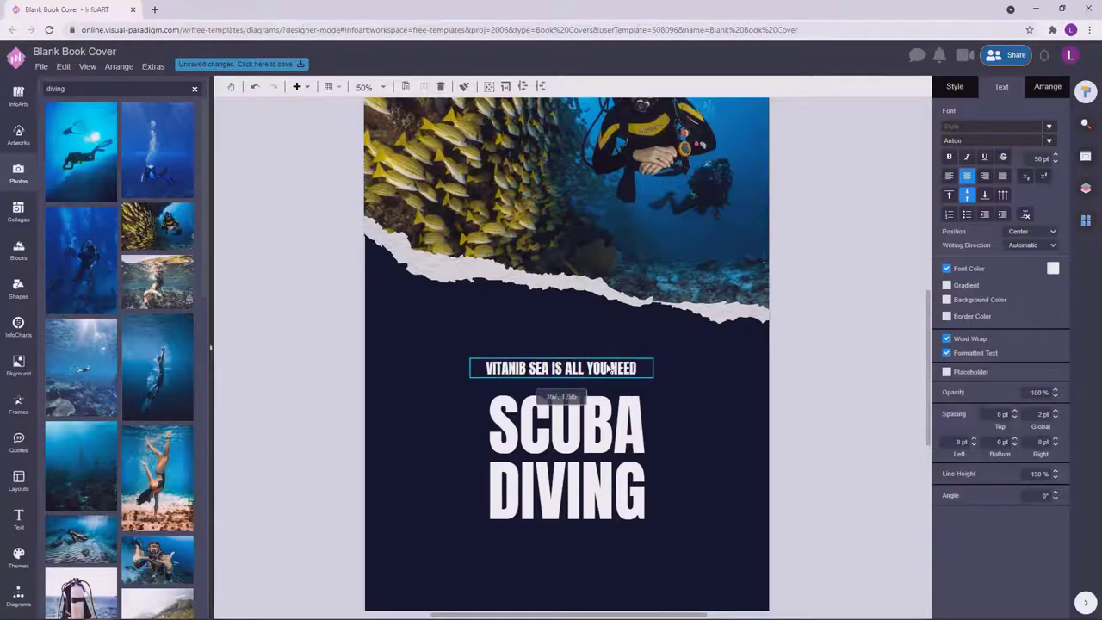
{"action": "scroll", "coordinate": [868, 387], "scroll_direction": "down", "scroll_amount": 2}
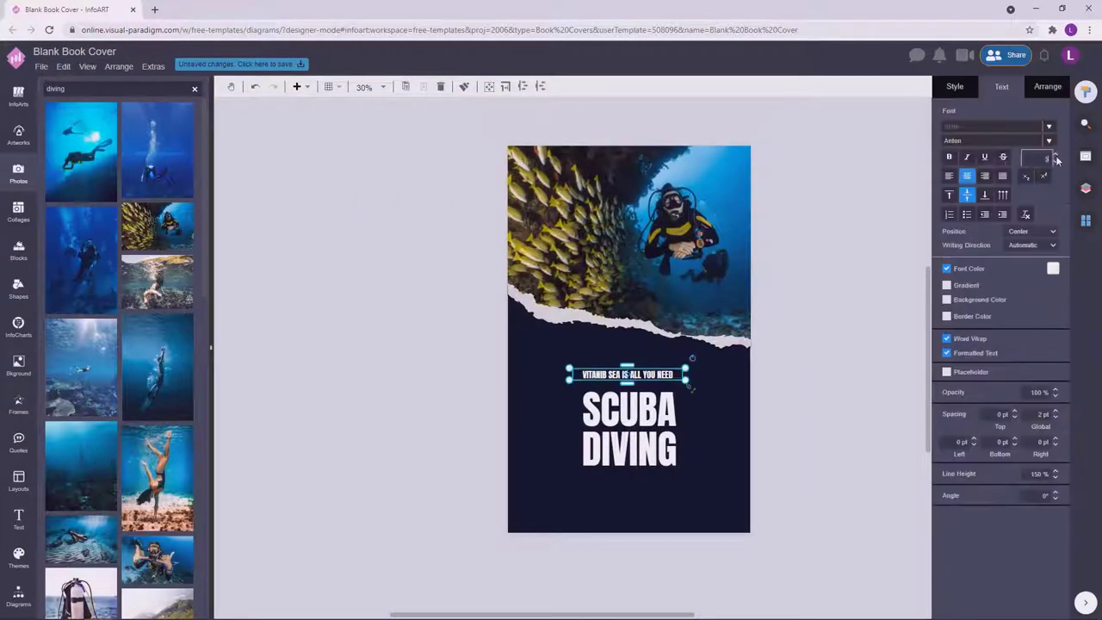
{"action": "left_click", "coordinate": [1056, 157]}
{"action": "left_click", "coordinate": [1056, 157]}
Change the tagline's font colour to yellow using the custom colour picker.
{"action": "left_click", "coordinate": [1051, 270]}
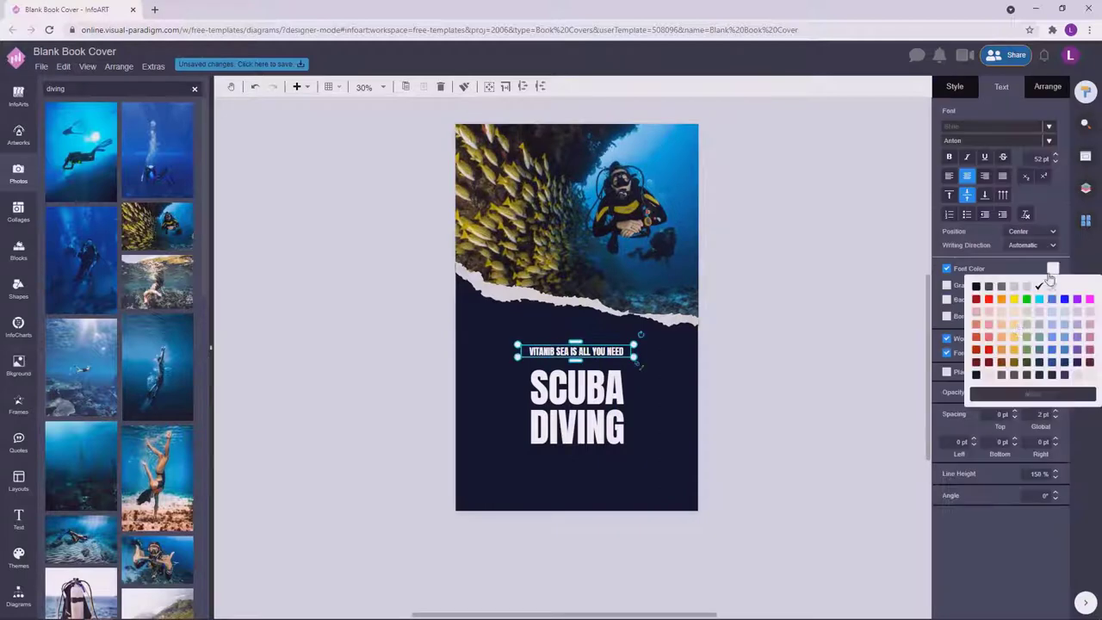
{"action": "left_click", "coordinate": [1016, 342]}
{"action": "left_click", "coordinate": [1053, 269]}
{"action": "left_click", "coordinate": [1033, 394]}
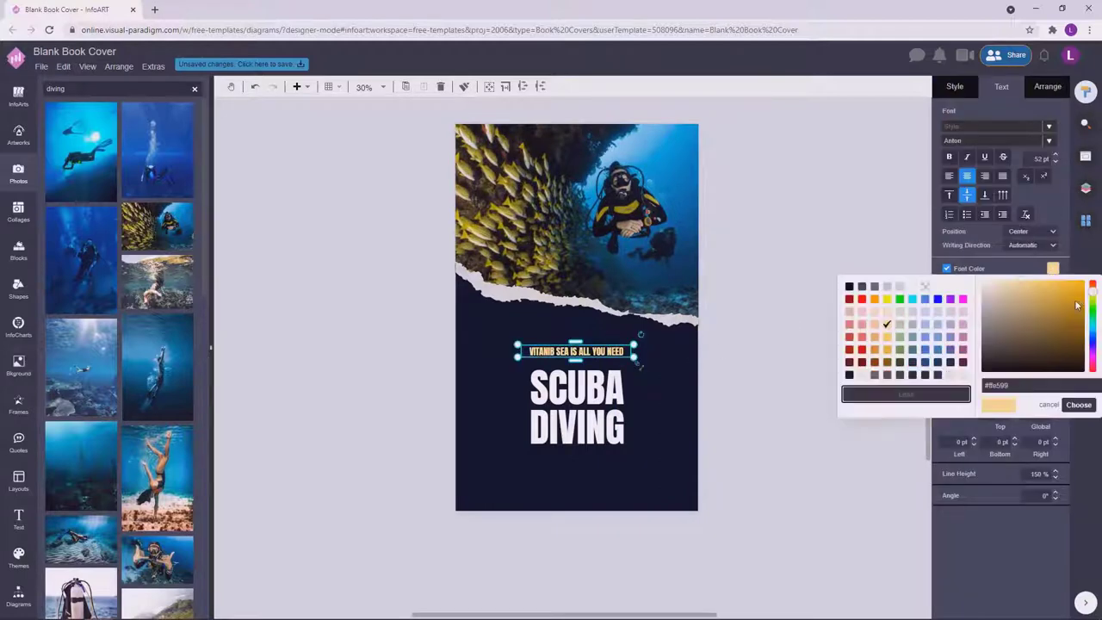
{"action": "left_click", "coordinate": [1095, 298]}
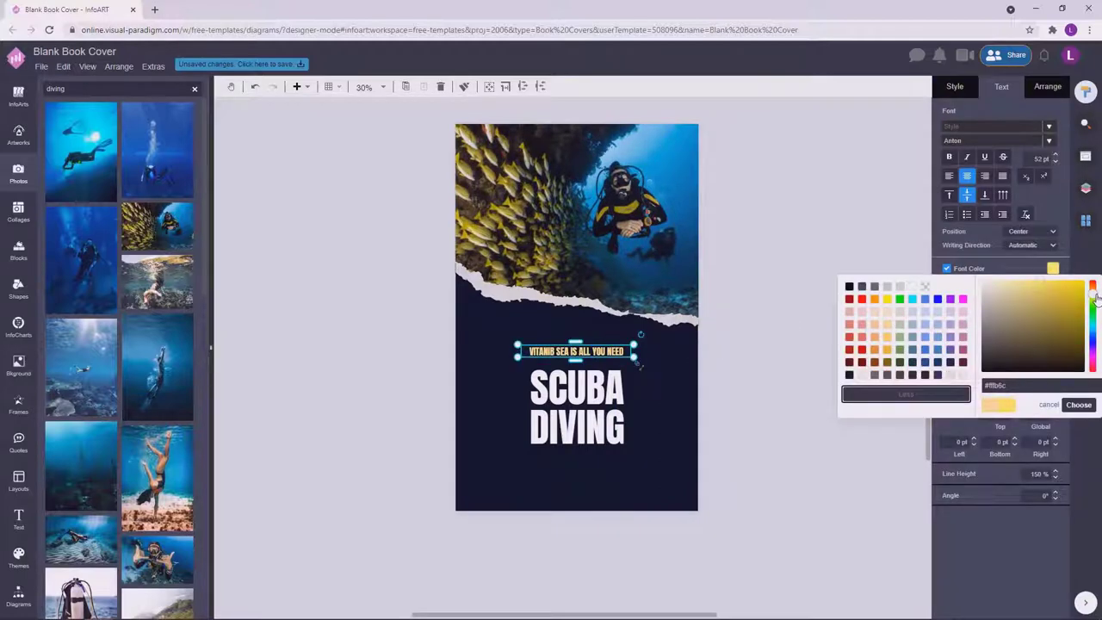
{"action": "left_click", "coordinate": [1080, 405]}
{"action": "left_click", "coordinate": [623, 362]}
Reopen the tagline's custom colour picker to confirm the yellow, then deselect it.
{"action": "left_click", "coordinate": [551, 339]}
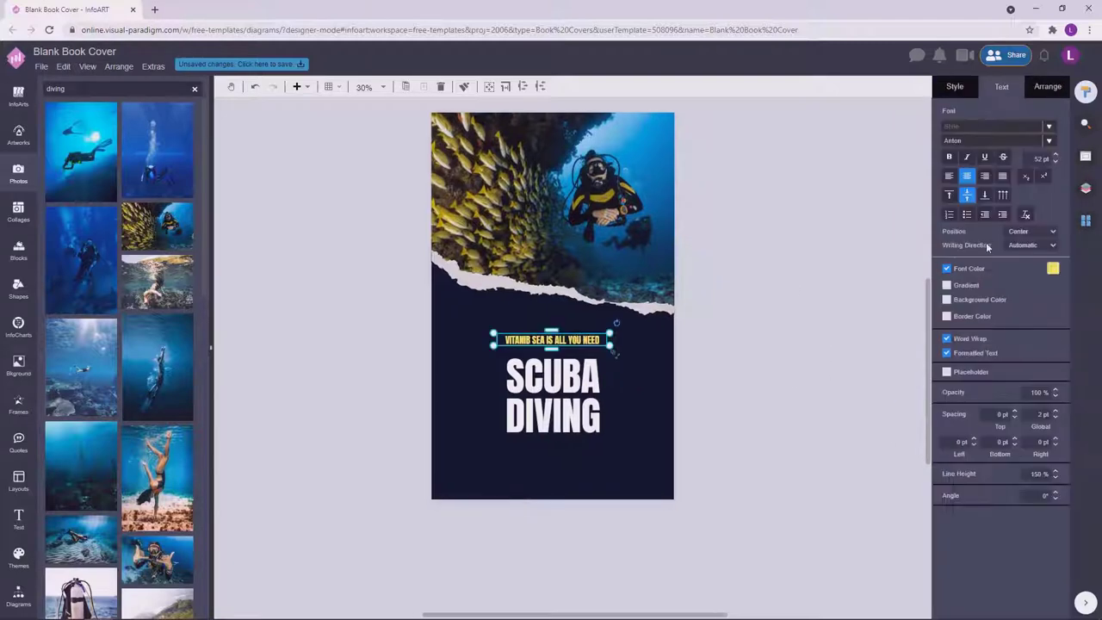
{"action": "left_click", "coordinate": [1052, 268]}
{"action": "left_click", "coordinate": [1017, 398]}
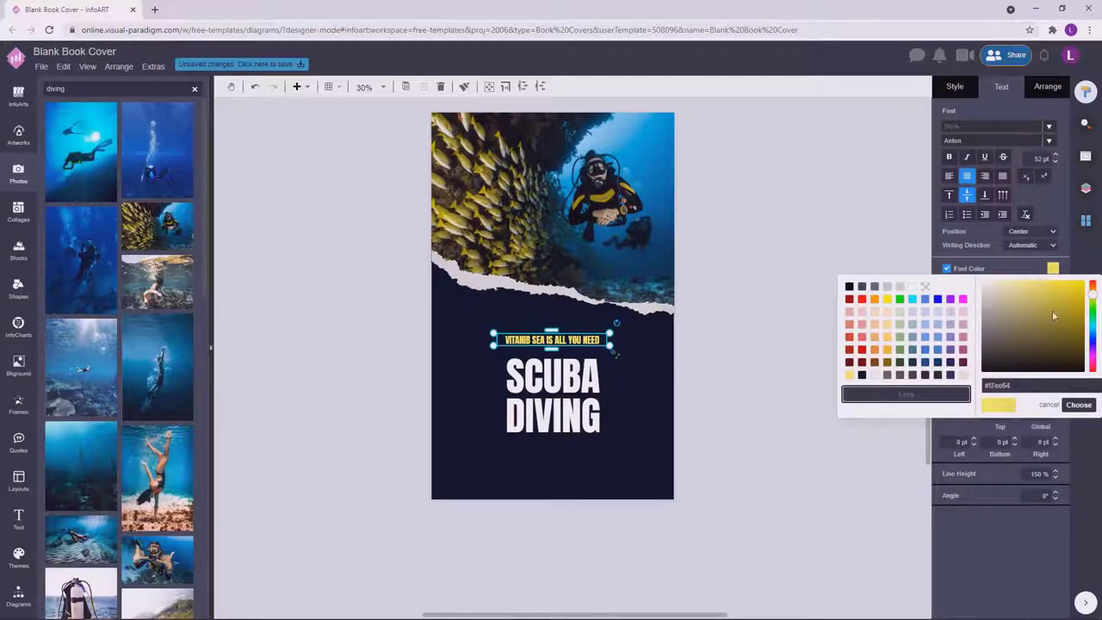
{"action": "left_click", "coordinate": [772, 296]}
{"action": "left_click", "coordinate": [603, 338]}
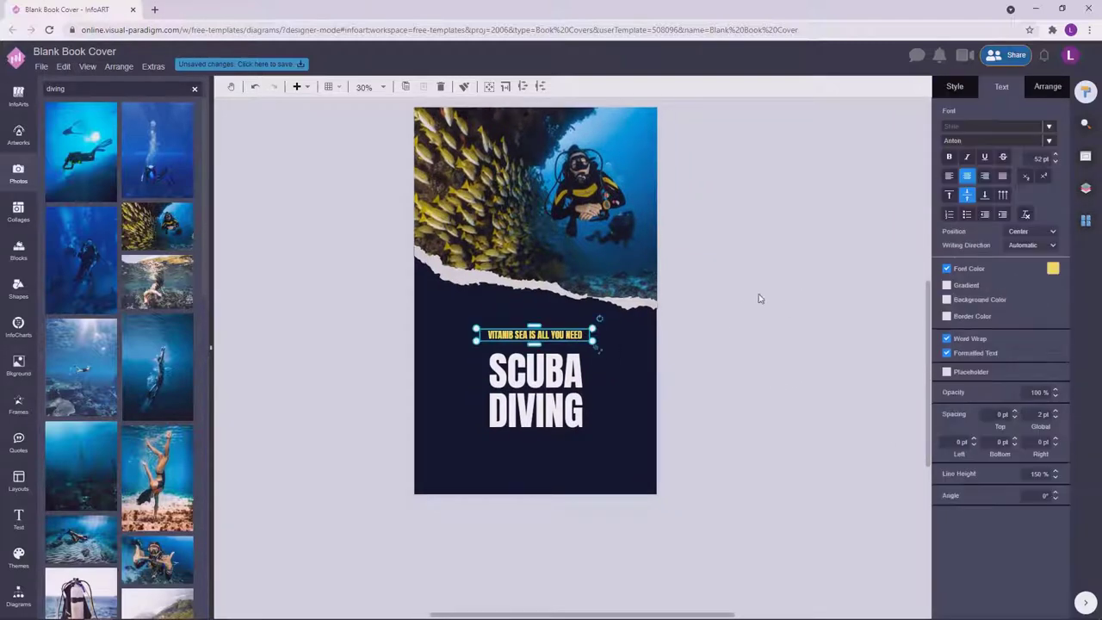
{"action": "left_click", "coordinate": [759, 299]}
{"action": "scroll", "coordinate": [756, 268], "scroll_direction": "up", "scroll_amount": 1}
{"action": "left_click", "coordinate": [534, 336]}
{"action": "left_click", "coordinate": [1053, 268]}
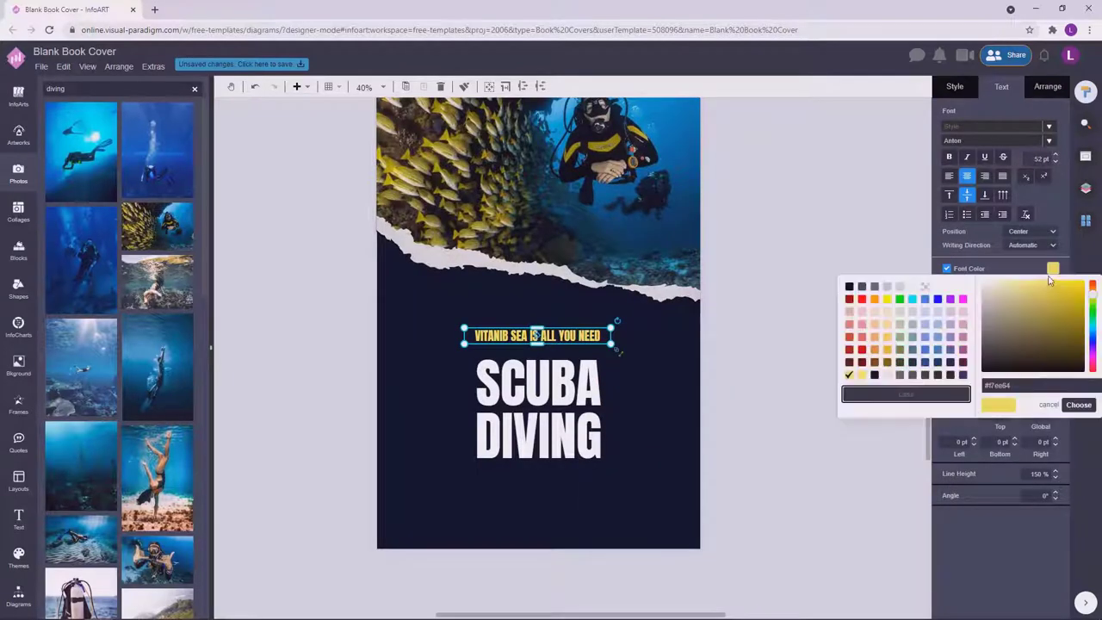
{"action": "left_click", "coordinate": [788, 351]}
{"action": "scroll", "coordinate": [792, 312], "scroll_direction": "down", "scroll_amount": 1}
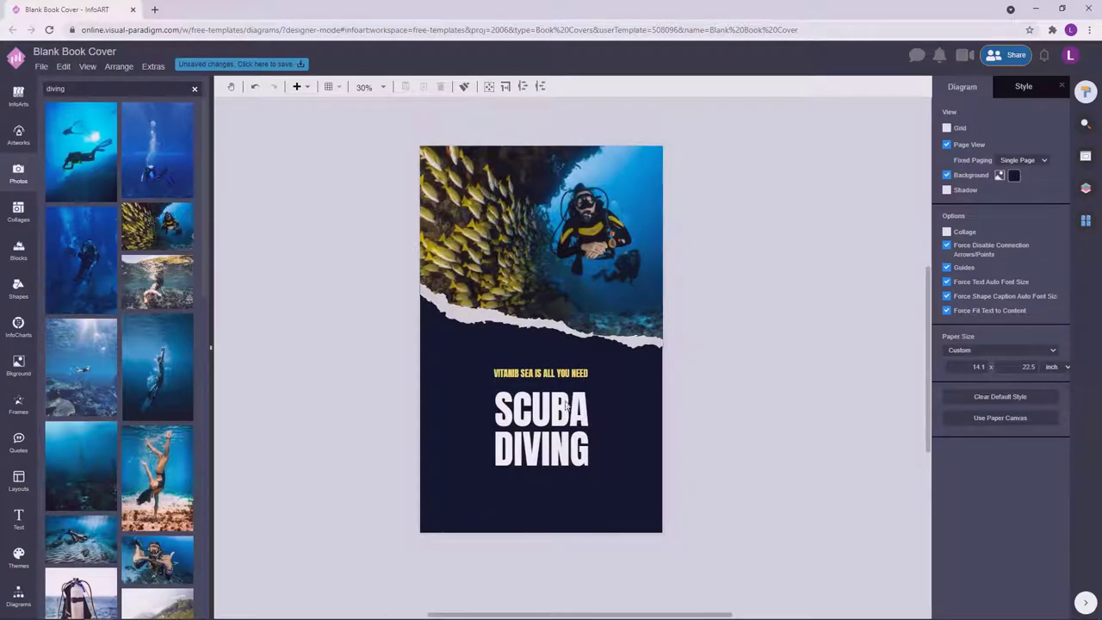
Duplicate the yellow tagline down near the bottom of the cover.
{"action": "left_click", "coordinate": [566, 374]}
{"action": "left_click_drag", "start_coordinate": [566, 374], "coordinate": [565, 509]}
{"action": "left_click", "coordinate": [655, 498]}
{"action": "left_click", "coordinate": [574, 508]}
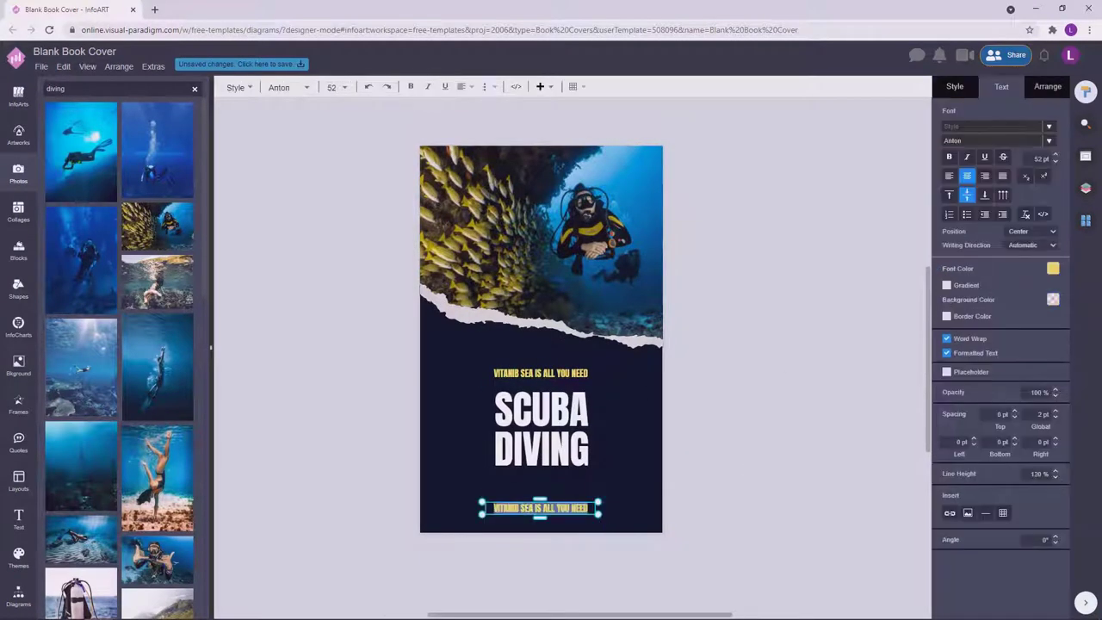
{"action": "left_click", "coordinate": [722, 439]}
{"action": "left_click", "coordinate": [578, 507]}
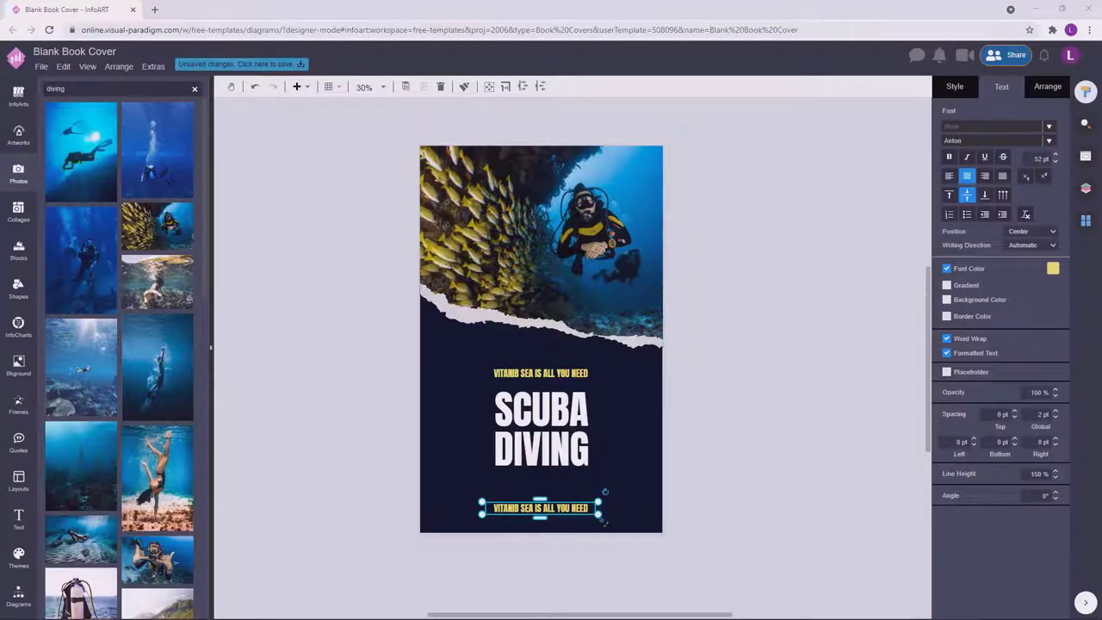
{"action": "left_click", "coordinate": [642, 410]}
Replace the bottom copy's wording with the author's name.
{"action": "double_click", "coordinate": [567, 507]}
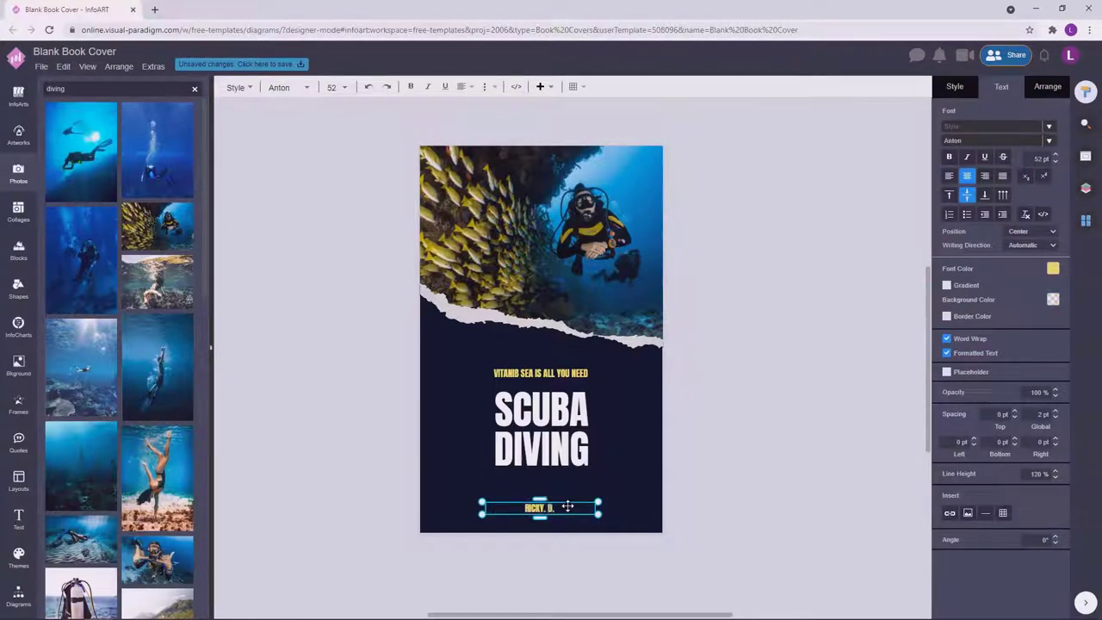
{"action": "left_click", "coordinate": [733, 451]}
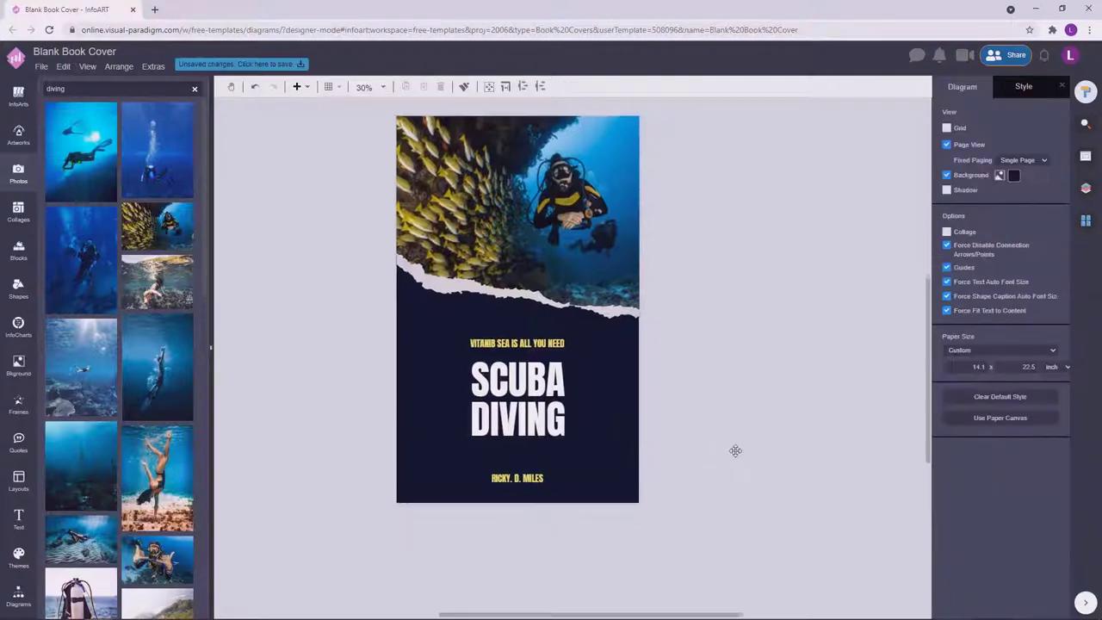
{"action": "left_click", "coordinate": [516, 478]}
{"action": "left_click", "coordinate": [449, 517]}
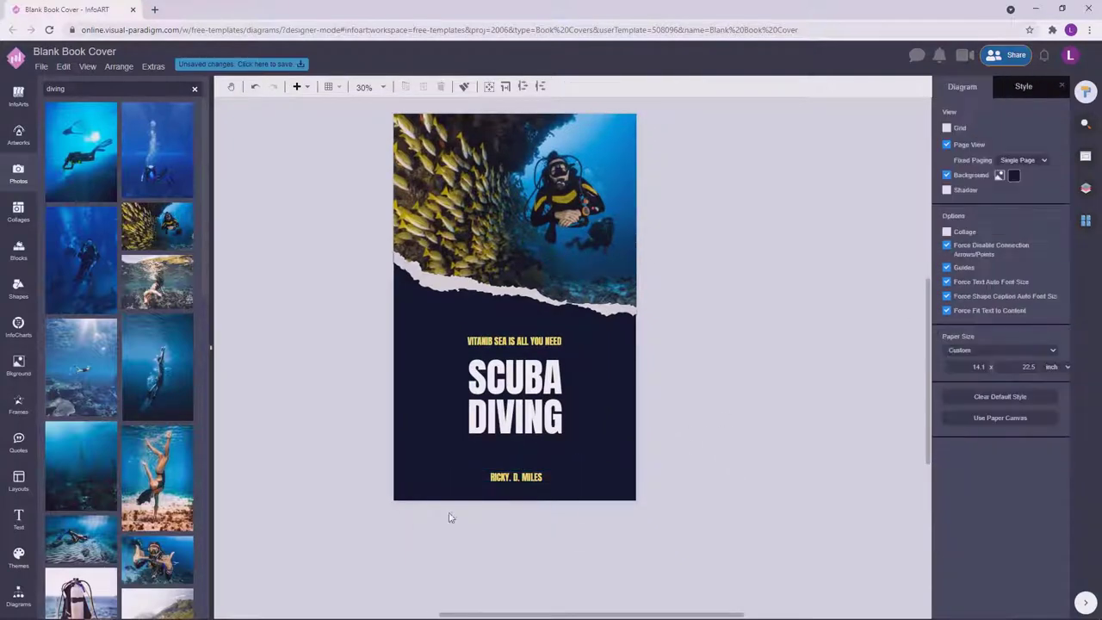
{"action": "left_click", "coordinate": [518, 474]}
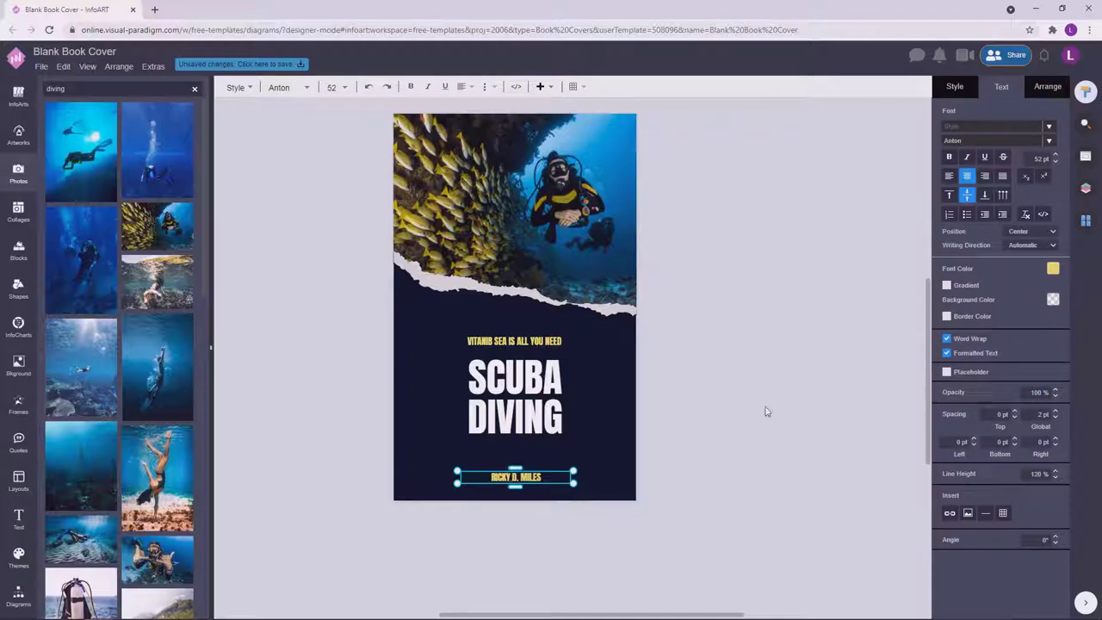
{"action": "left_click", "coordinate": [789, 351]}
{"action": "left_click", "coordinate": [521, 439]}
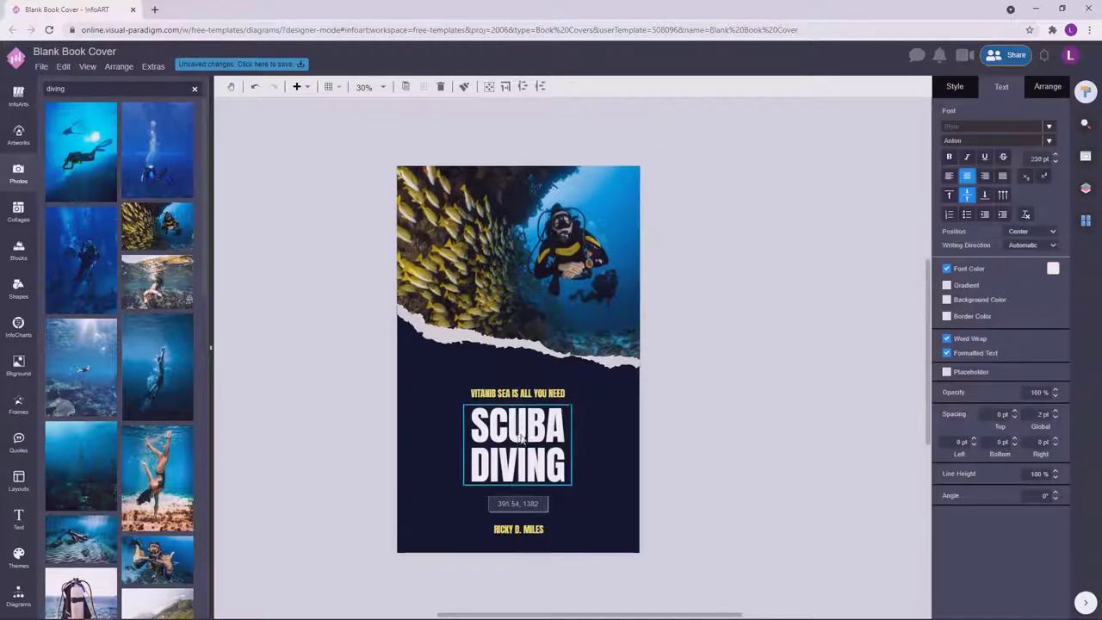
{"action": "left_click", "coordinate": [721, 413]}
{"action": "left_click", "coordinate": [509, 502]}
{"action": "key", "text": "Escape"}
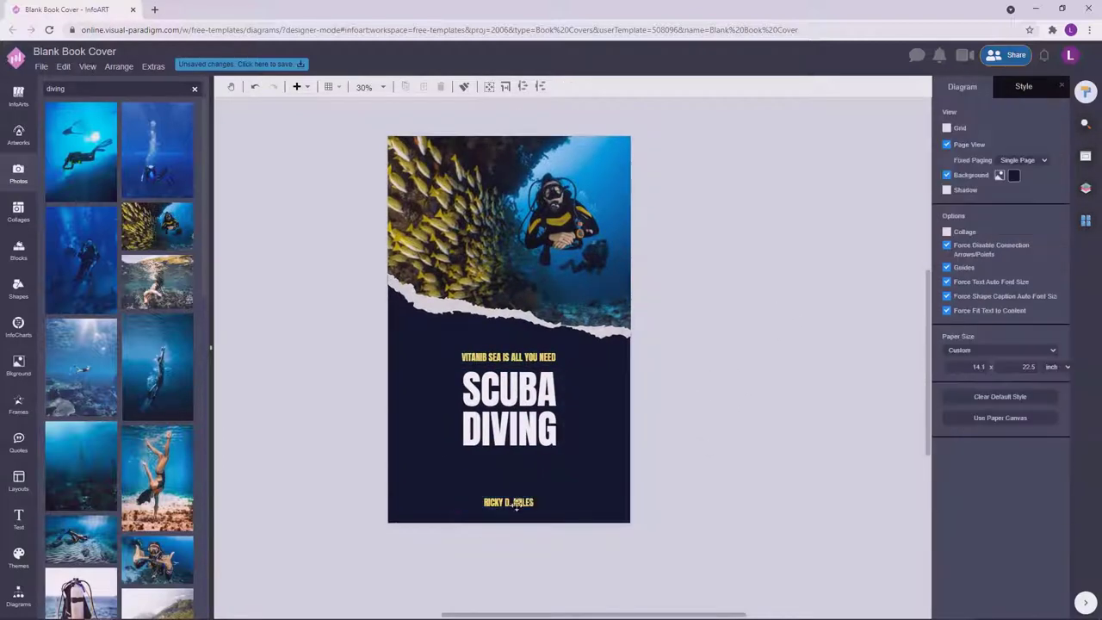
Move the author name off-page and place a General rectangle strip along the page bottom.
{"action": "left_click_drag", "start_coordinate": [509, 502], "coordinate": [677, 396]}
{"action": "left_click", "coordinate": [18, 595]}
{"action": "left_click", "coordinate": [76, 550]}
{"action": "left_click_drag", "start_coordinate": [121, 259], "coordinate": [633, 479]}
{"action": "scroll", "coordinate": [628, 503], "scroll_direction": "up", "scroll_amount": 2}
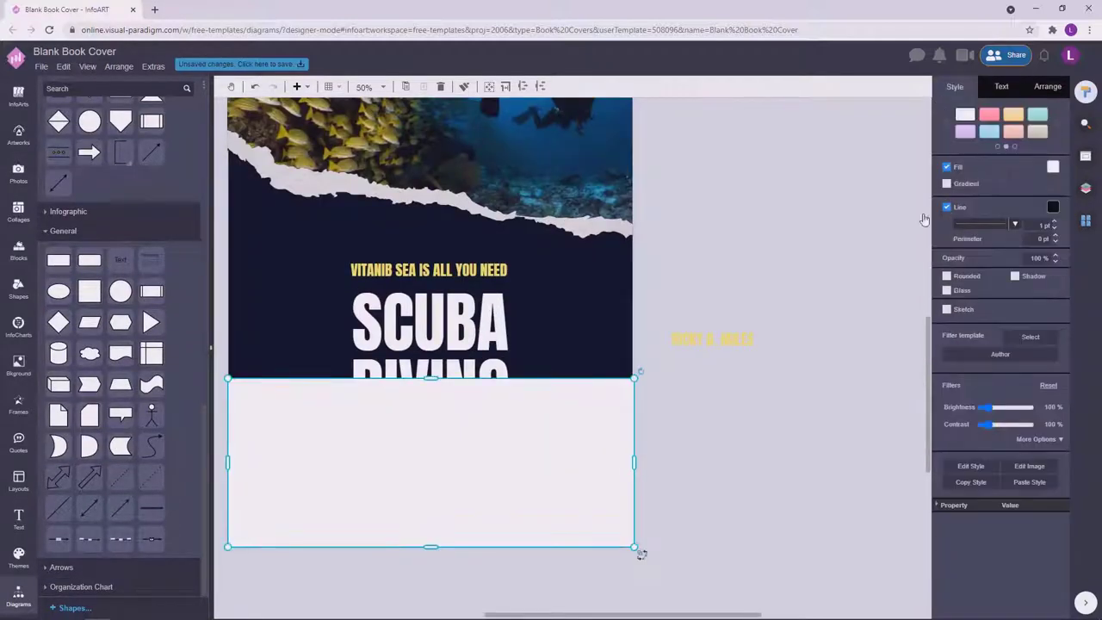
{"action": "left_click_drag", "start_coordinate": [431, 377], "coordinate": [428, 482]}
{"action": "left_click", "coordinate": [716, 445]}
{"action": "scroll", "coordinate": [611, 531], "scroll_direction": "up", "scroll_amount": 4}
{"action": "left_click", "coordinate": [635, 554]}
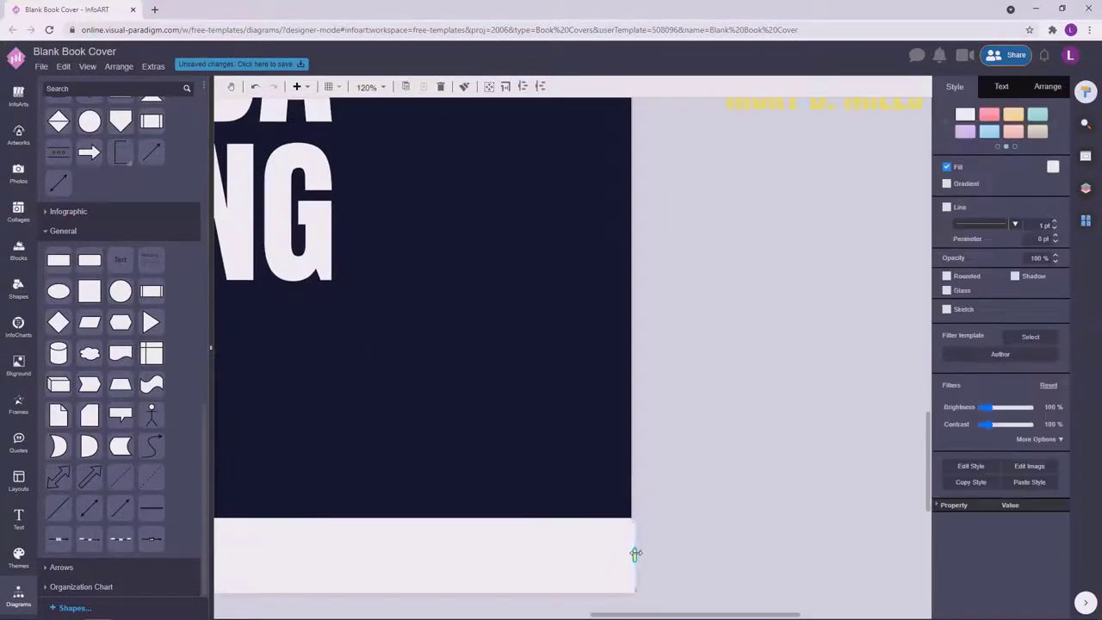
{"action": "scroll", "coordinate": [632, 554], "scroll_direction": "down", "scroll_amount": 6}
{"action": "left_click", "coordinate": [693, 549]}
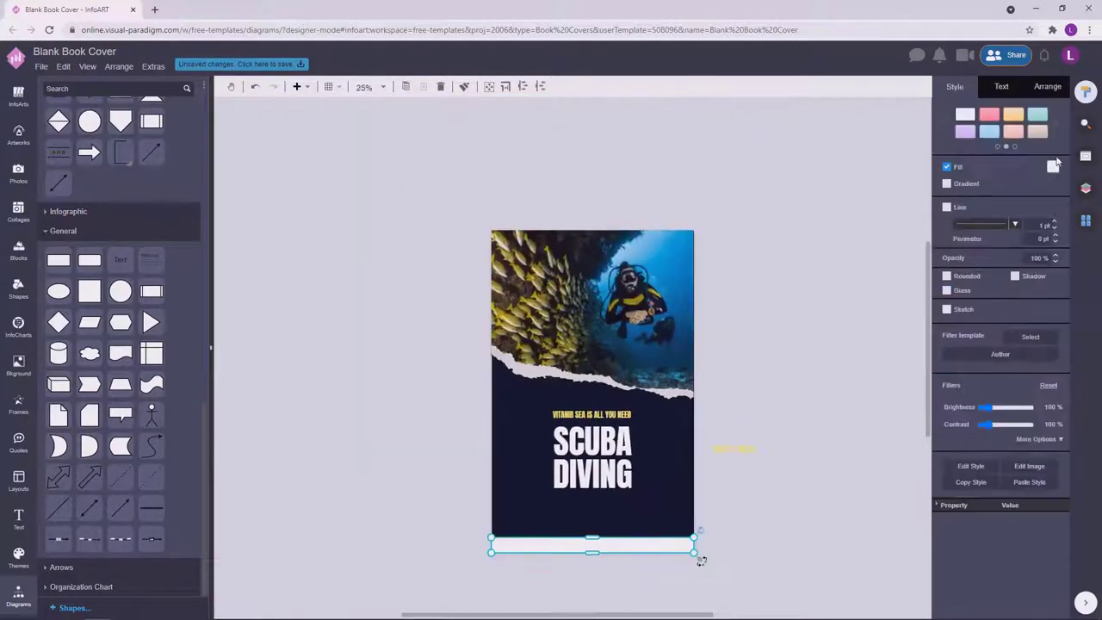
Give the bottom strip a pale fill colour.
{"action": "left_click", "coordinate": [1053, 166]}
{"action": "left_click", "coordinate": [990, 276]}
{"action": "left_click", "coordinate": [732, 449]}
{"action": "left_click", "coordinate": [666, 473]}
Check the tagline's yellow in the custom font colour picker without changing it.
{"action": "scroll", "coordinate": [761, 475], "scroll_direction": "up", "scroll_amount": 2}
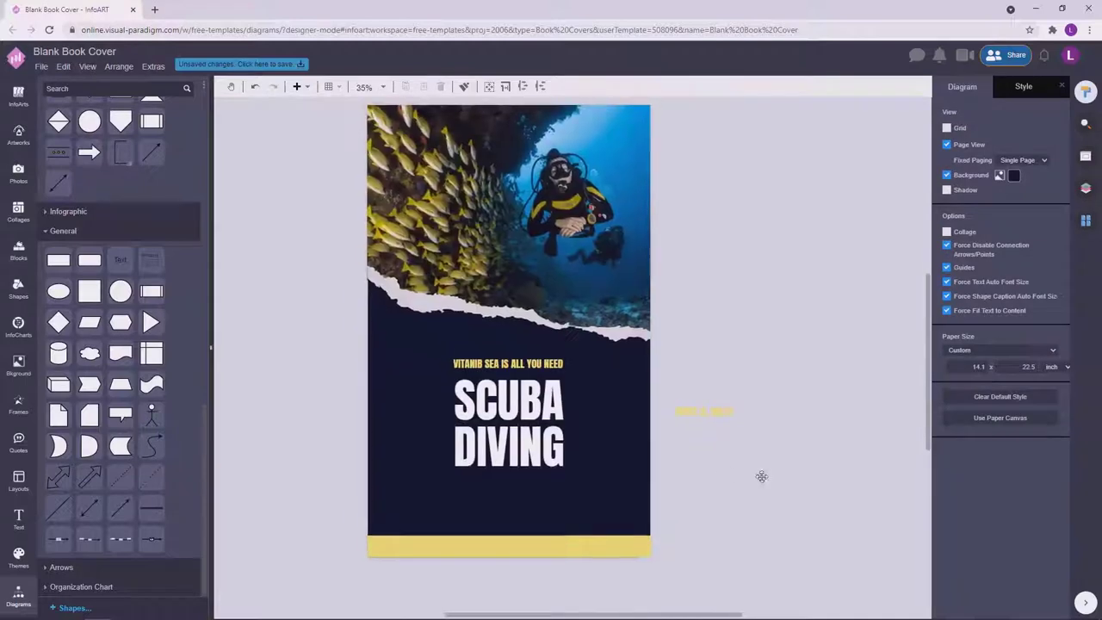
{"action": "left_click", "coordinate": [538, 363]}
{"action": "left_click", "coordinate": [1053, 269]}
{"action": "left_click", "coordinate": [1031, 389]}
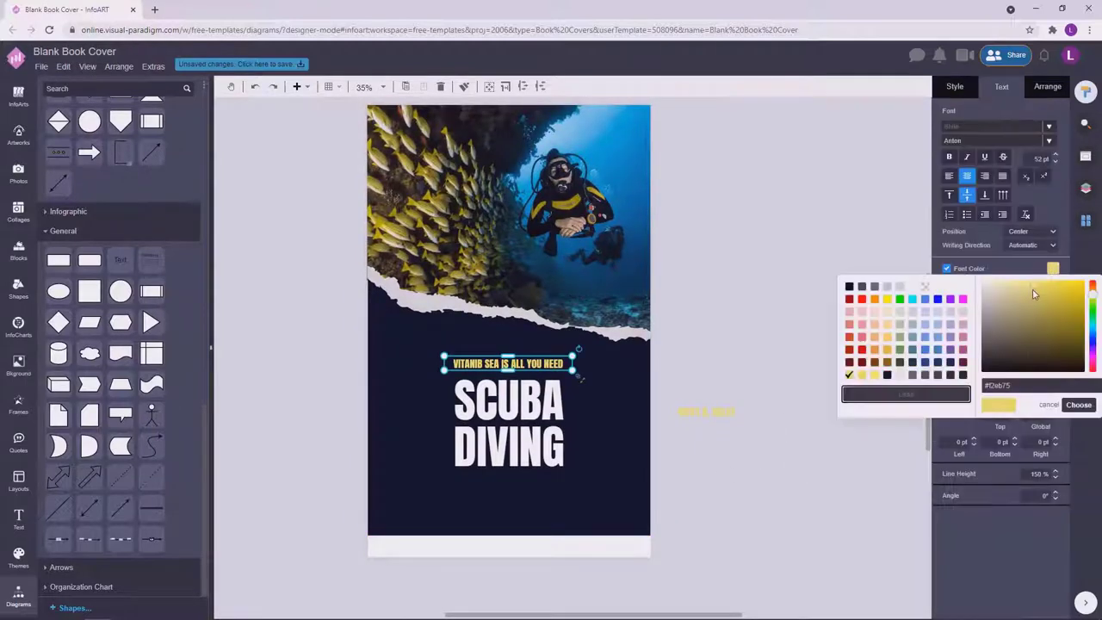
{"action": "left_click", "coordinate": [1078, 404]}
{"action": "left_click", "coordinate": [586, 394]}
{"action": "left_click", "coordinate": [541, 363]}
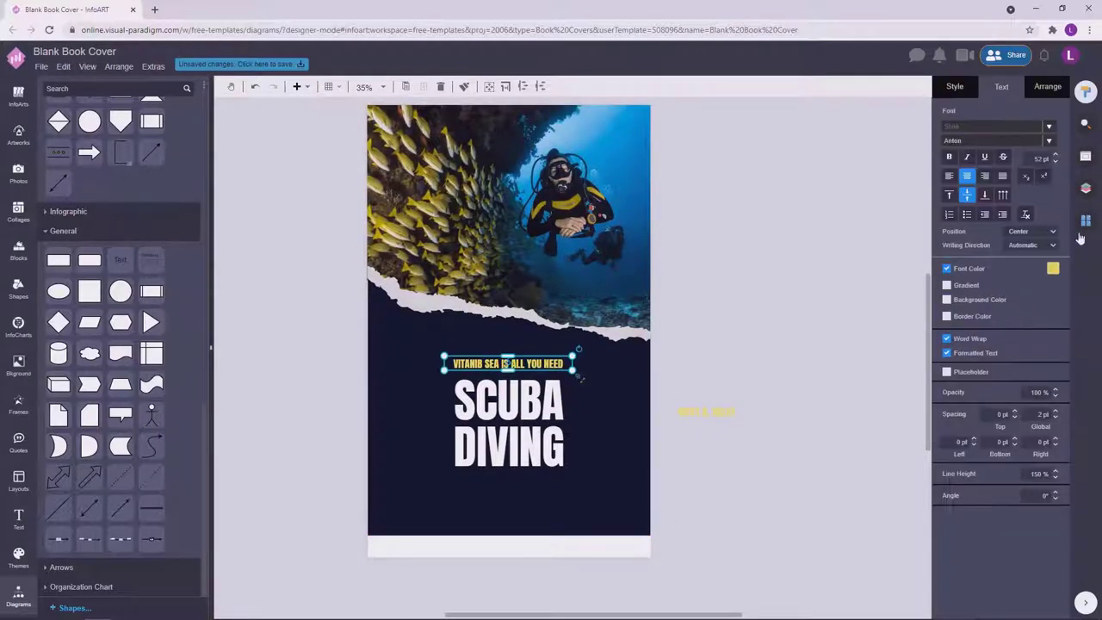
{"action": "left_click", "coordinate": [1052, 269]}
{"action": "left_click", "coordinate": [572, 532]}
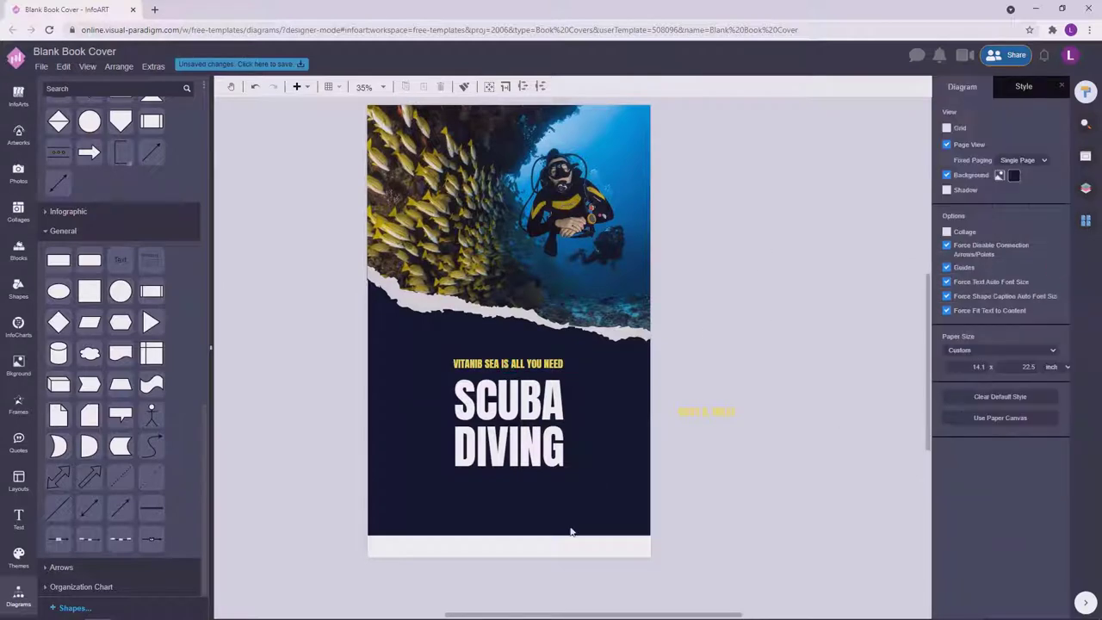
Try a yellow fill on the bottom strip, then undo it.
{"action": "left_click", "coordinate": [653, 534]}
{"action": "left_click", "coordinate": [1053, 159]}
{"action": "left_click", "coordinate": [982, 179]}
{"action": "left_click", "coordinate": [795, 300]}
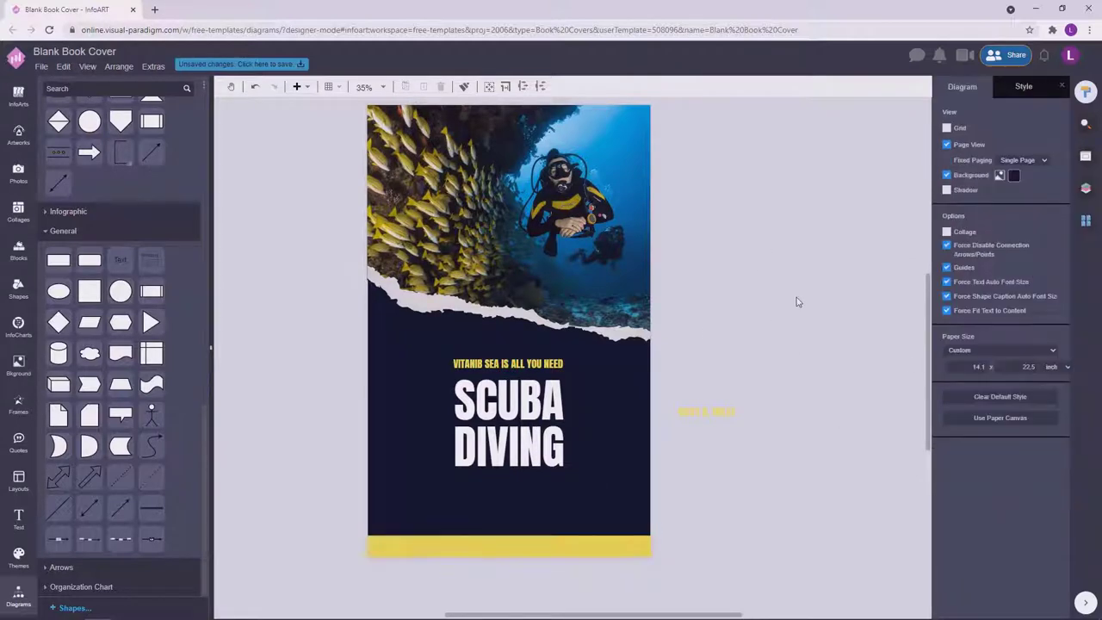
{"action": "key", "text": "ctrl+z"}
{"action": "scroll", "coordinate": [797, 297], "scroll_direction": "down", "scroll_amount": 1}
{"action": "scroll", "coordinate": [797, 297], "scroll_direction": "up", "scroll_amount": 1}
Make the author name dark and drop it onto the pale bottom strip.
{"action": "left_click", "coordinate": [714, 370]}
{"action": "left_click", "coordinate": [1053, 267]}
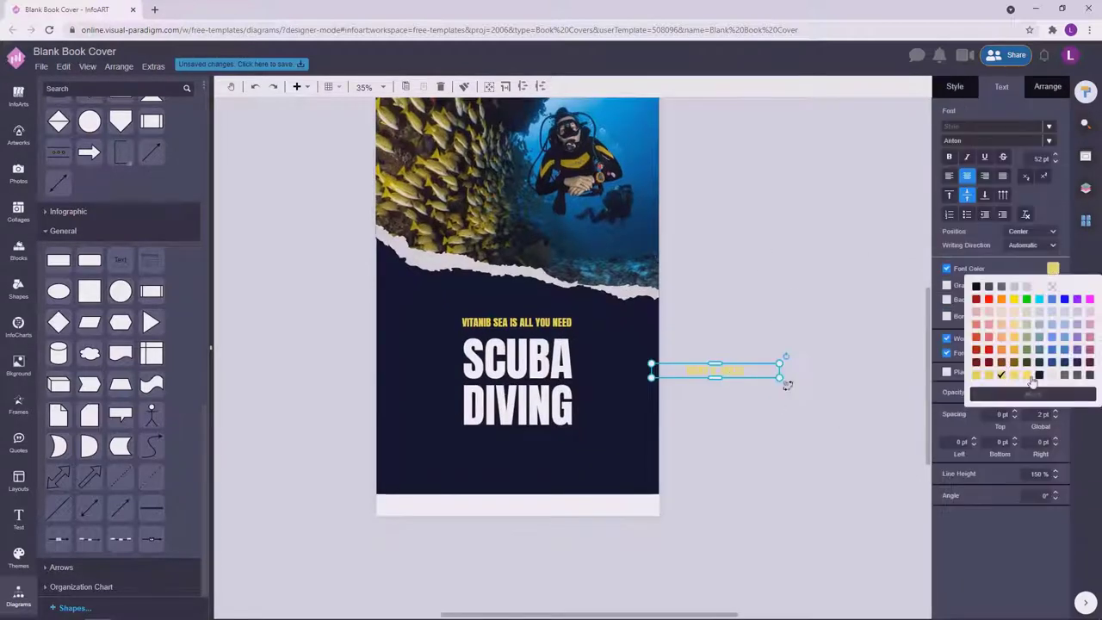
{"action": "left_click", "coordinate": [1035, 382]}
{"action": "left_click", "coordinate": [750, 371]}
{"action": "left_click_drag", "start_coordinate": [749, 371], "coordinate": [538, 507]}
{"action": "left_click", "coordinate": [658, 513]}
{"action": "left_click", "coordinate": [657, 487]}
{"action": "left_click", "coordinate": [659, 506]}
{"action": "left_click", "coordinate": [731, 411]}
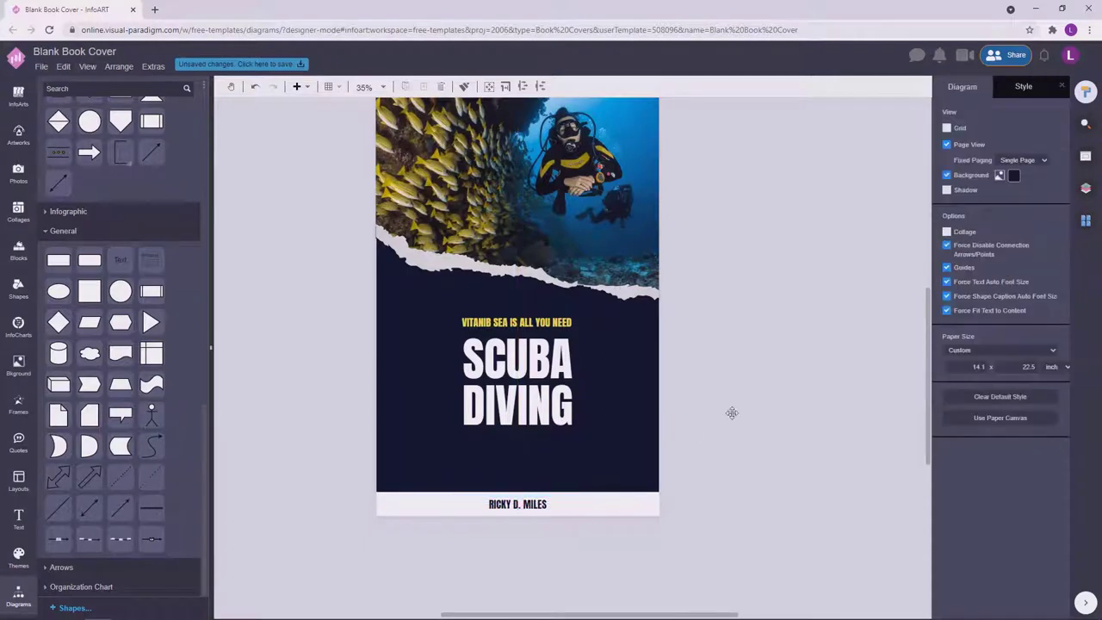
Select the title together with the author name, then clear the selection.
{"action": "left_click", "coordinate": [508, 423]}
{"action": "left_click", "coordinate": [732, 414]}
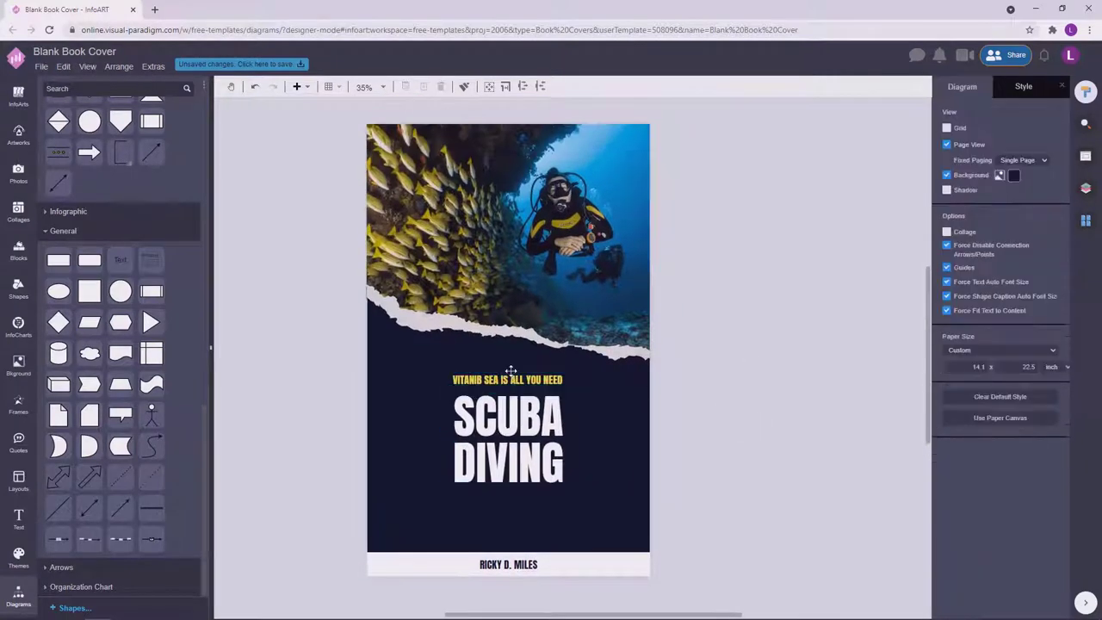
{"action": "left_click", "coordinate": [509, 431]}
{"action": "left_click", "coordinate": [968, 406]}
{"action": "left_click", "coordinate": [770, 402]}
{"action": "scroll", "coordinate": [714, 276], "scroll_direction": "right", "scroll_amount": 1}
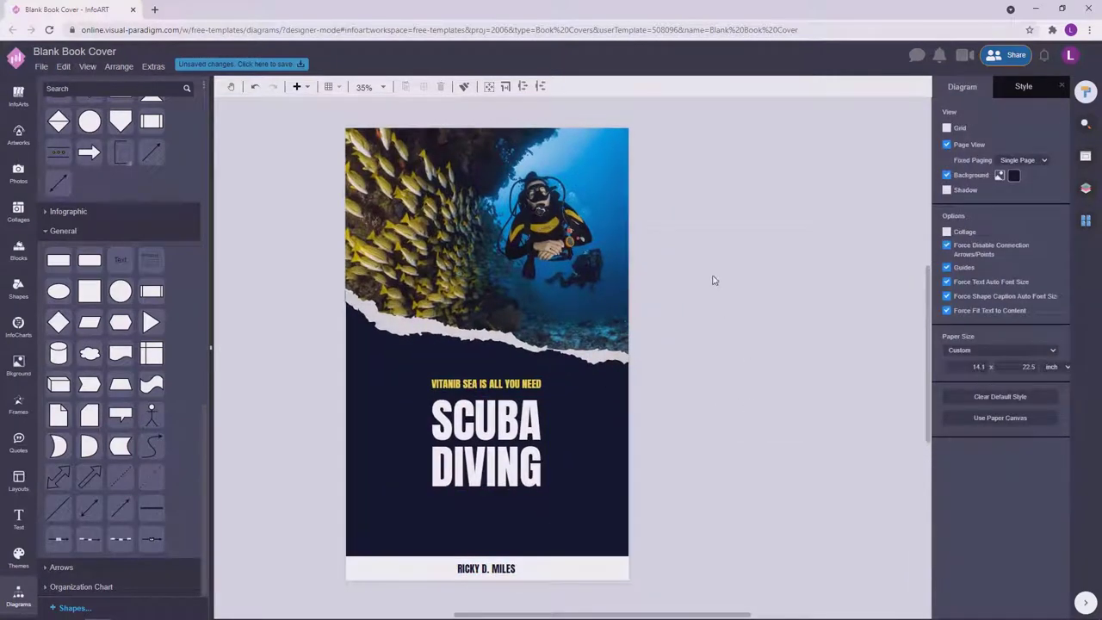
Widen a text box beside the cover and type 'stay in the shallow end of the pool or you go out in the ocean.'.
{"action": "double_click", "coordinate": [714, 276]}
{"action": "key", "text": "Escape"}
{"action": "left_click_drag", "start_coordinate": [780, 327], "coordinate": [854, 303]}
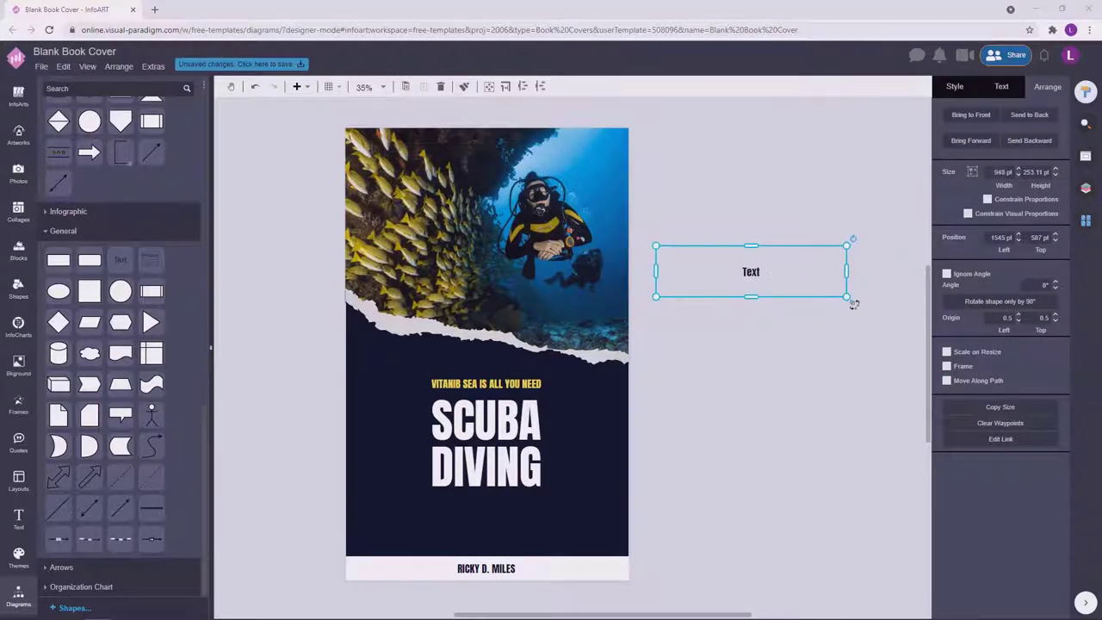
{"action": "double_click", "coordinate": [773, 269]}
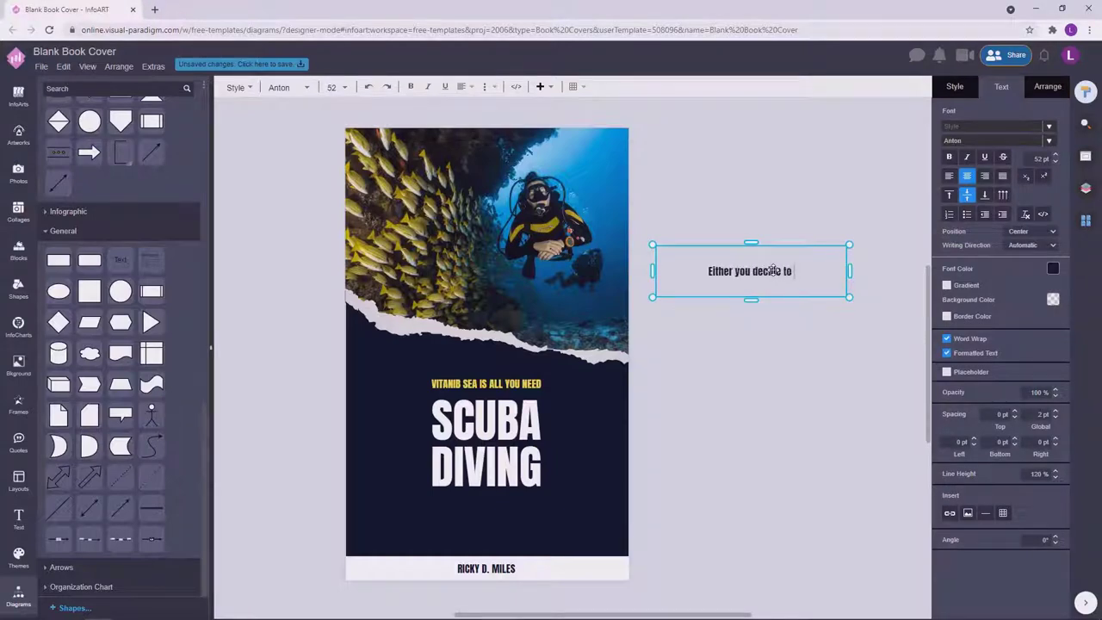
{"action": "type", "text": "stay in the shallow "}
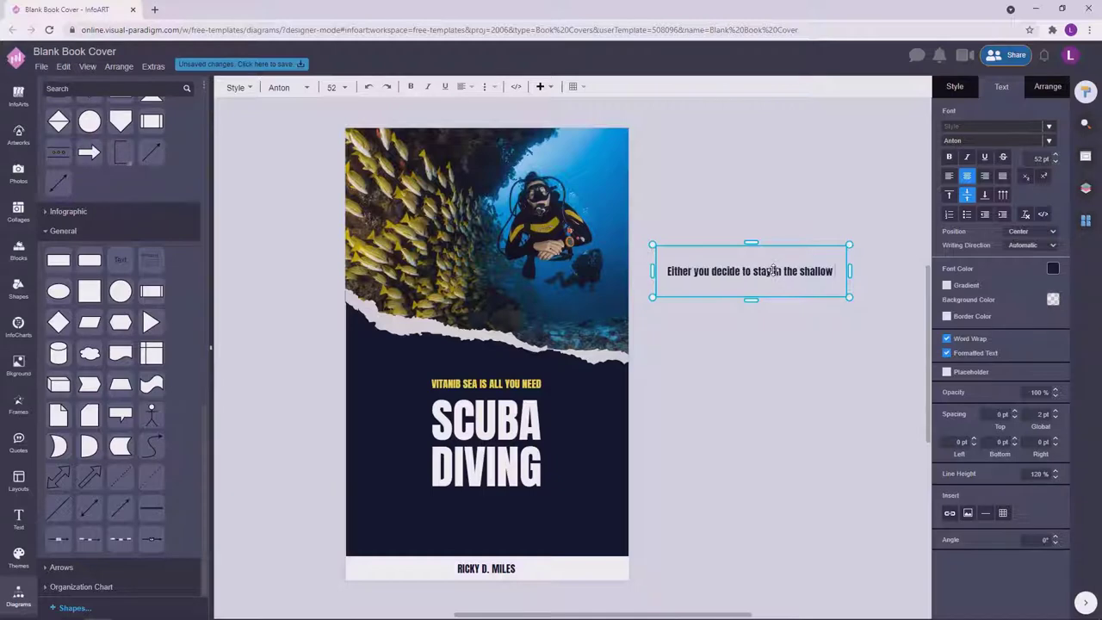
{"action": "type", "text": "end of the pool or"}
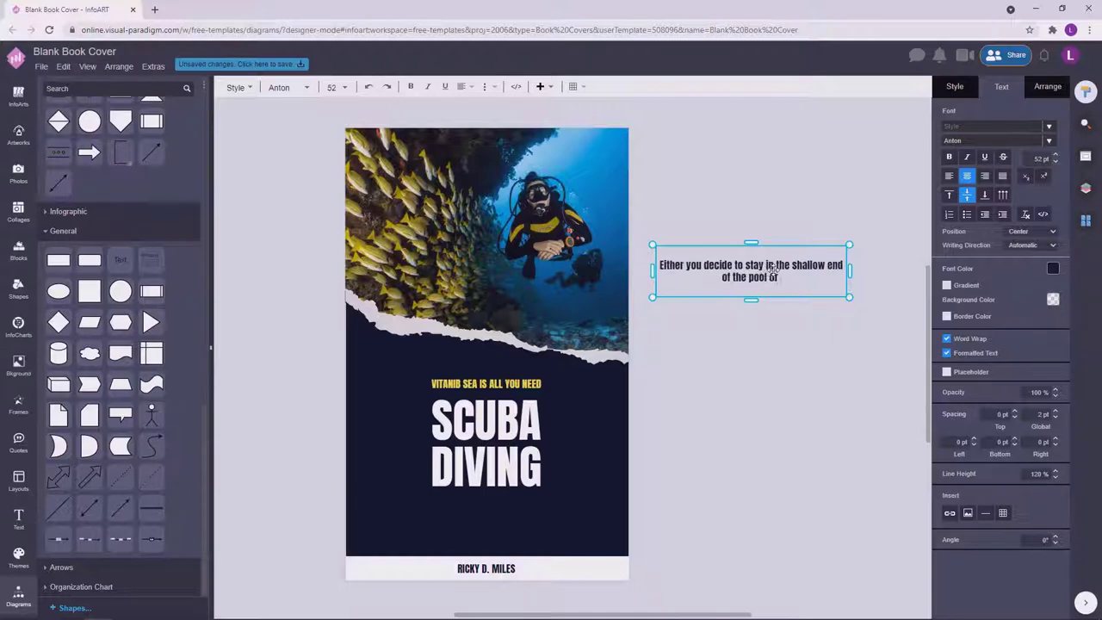
{"action": "type", "text": " you go out i"}
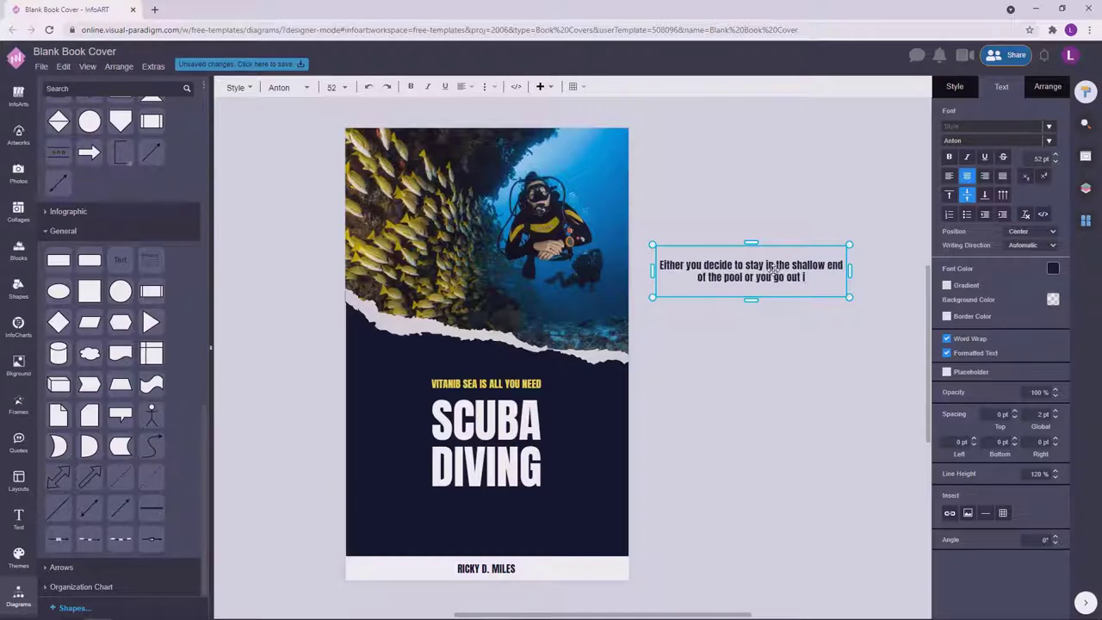
{"action": "type", "text": "n the ocean."}
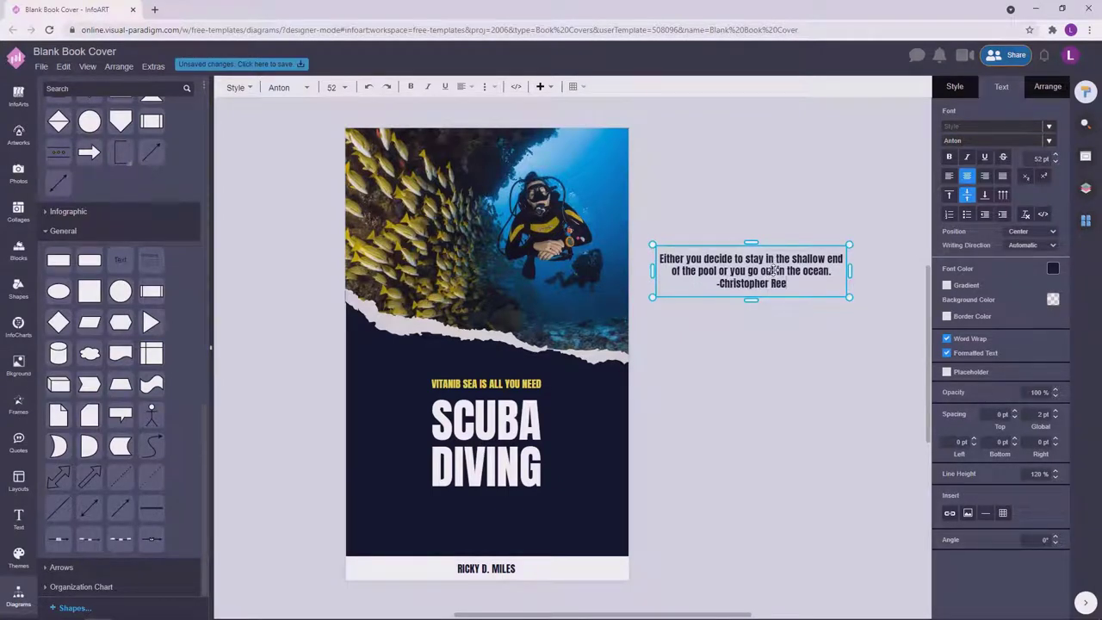
Change the quote's font to Poppins.
{"action": "left_click", "coordinate": [1001, 87]}
{"action": "left_click", "coordinate": [966, 143]}
{"action": "left_click", "coordinate": [944, 151]}
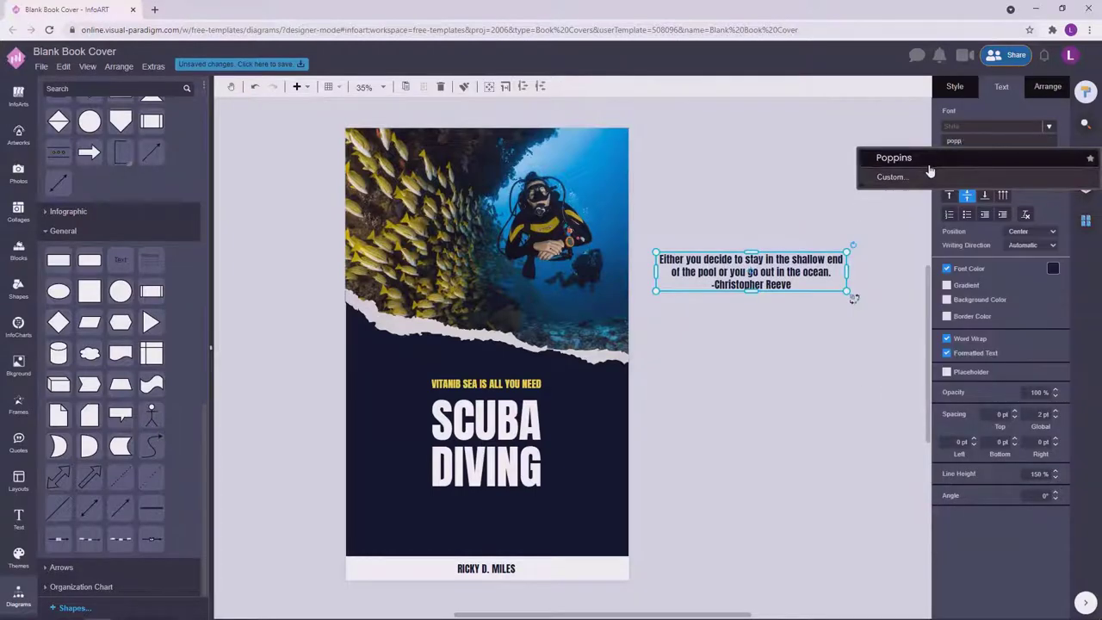
{"action": "left_click", "coordinate": [768, 287]}
{"action": "scroll", "coordinate": [768, 287], "scroll_direction": "down", "scroll_amount": 5}
Move the quote onto the dark cover below SCUBA DIVING and make its text white.
{"action": "left_click", "coordinate": [758, 233]}
{"action": "left_click_drag", "start_coordinate": [757, 233], "coordinate": [470, 472]}
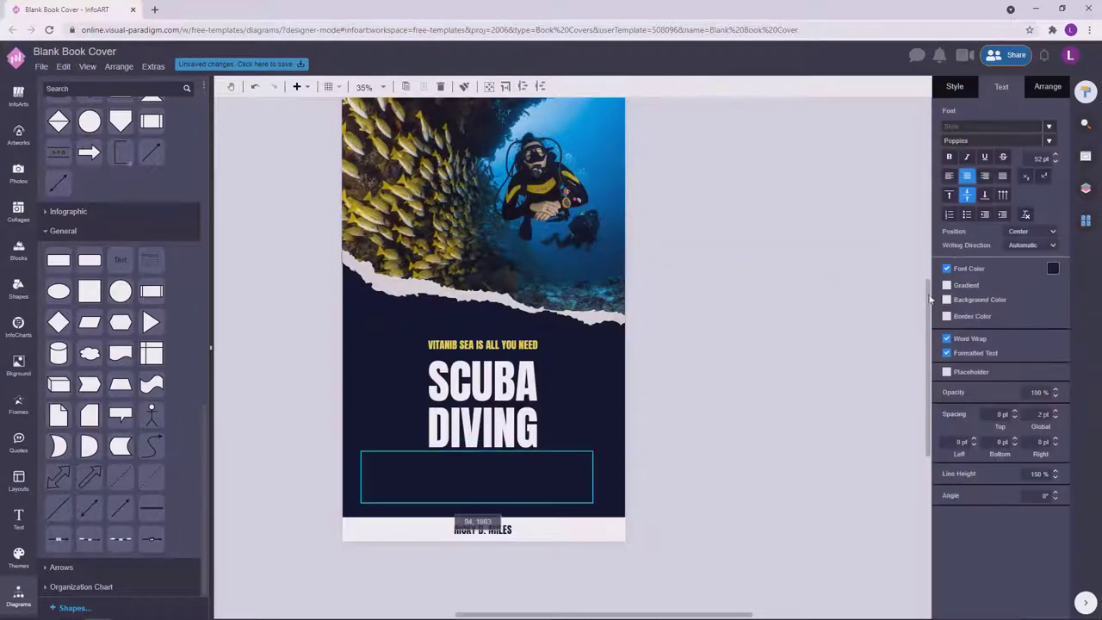
{"action": "left_click", "coordinate": [1052, 269]}
{"action": "left_click", "coordinate": [1039, 287]}
Set the quote to 35 pt and narrow its box so the text re-wraps.
{"action": "left_click_drag", "start_coordinate": [596, 472], "coordinate": [675, 499]}
{"action": "type", "text": "20"}
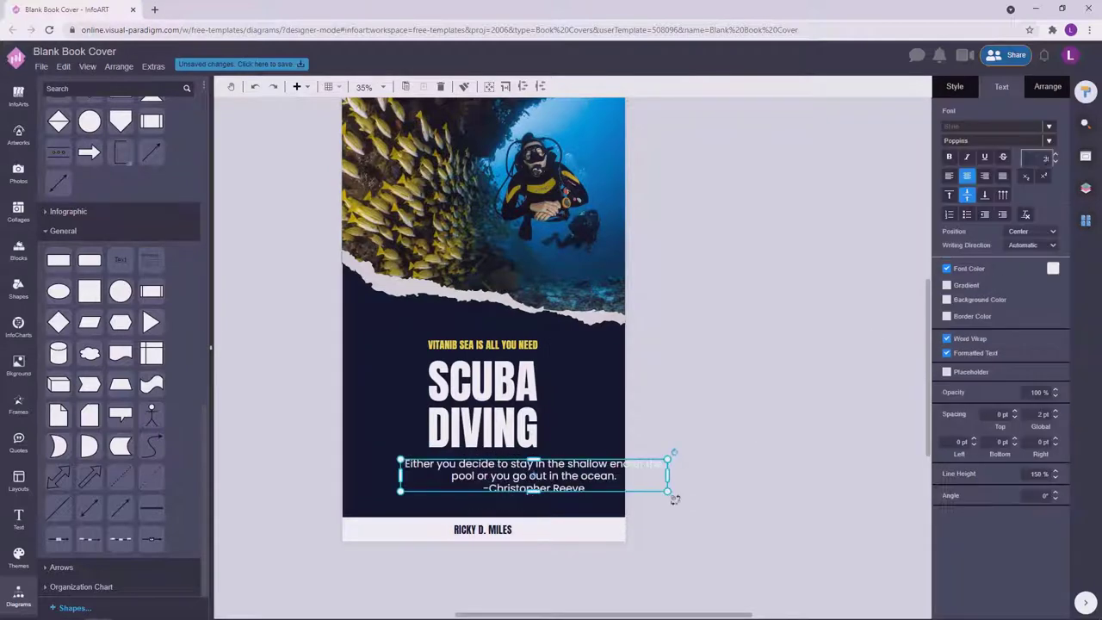
{"action": "type", "text": "5"}
{"action": "key", "text": "Return"}
{"action": "type", "text": "35"}
{"action": "key", "text": "Return"}
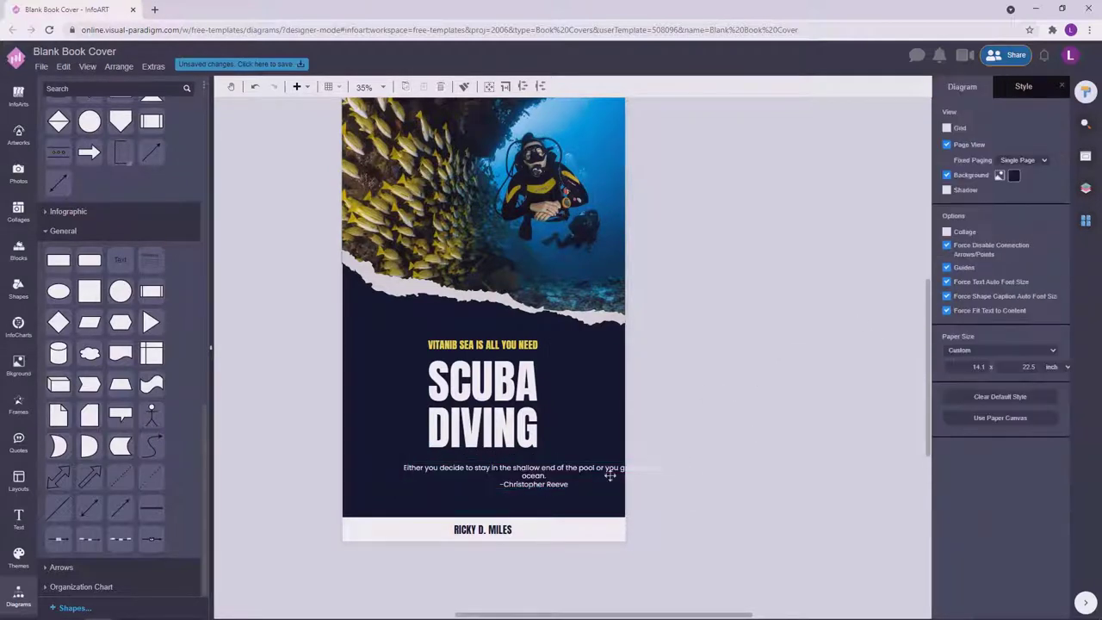
{"action": "left_click_drag", "start_coordinate": [611, 469], "coordinate": [541, 476]}
{"action": "scroll", "coordinate": [541, 477], "scroll_direction": "down", "scroll_amount": 2}
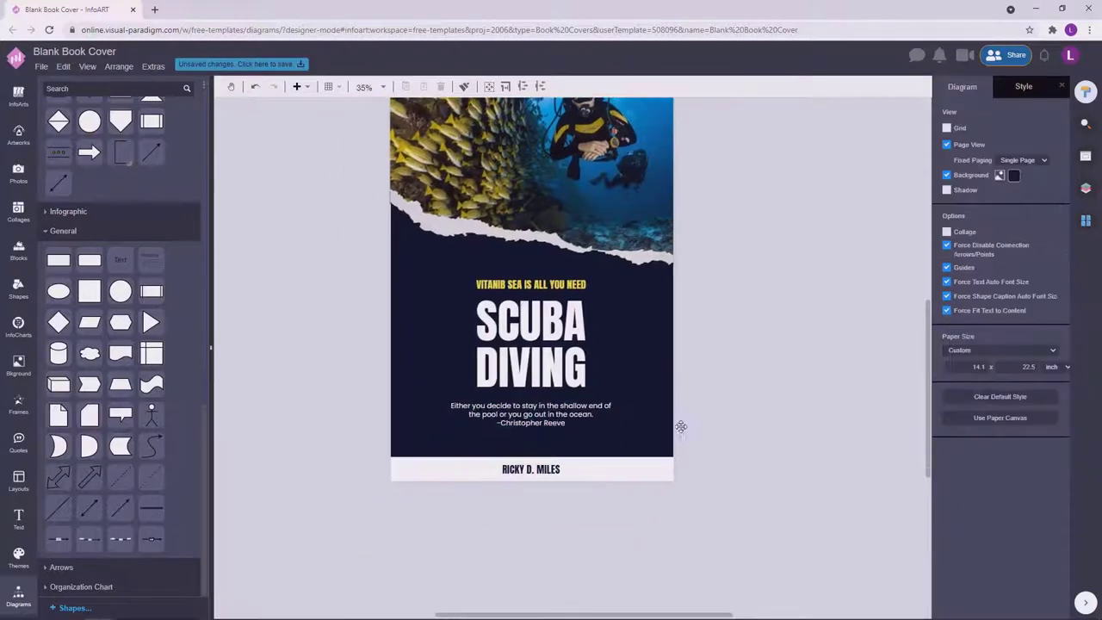
Italicize the quote's attribution line, then select the tagline, title and quote together.
{"action": "double_click", "coordinate": [571, 424]}
{"action": "left_click", "coordinate": [688, 297]}
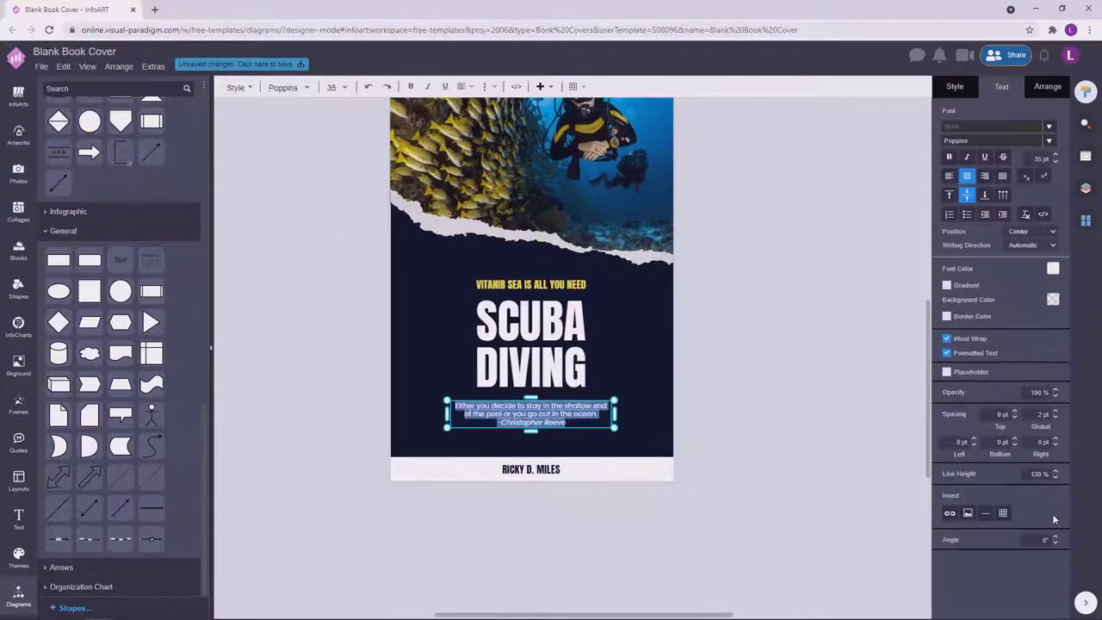
{"action": "left_click", "coordinate": [901, 450]}
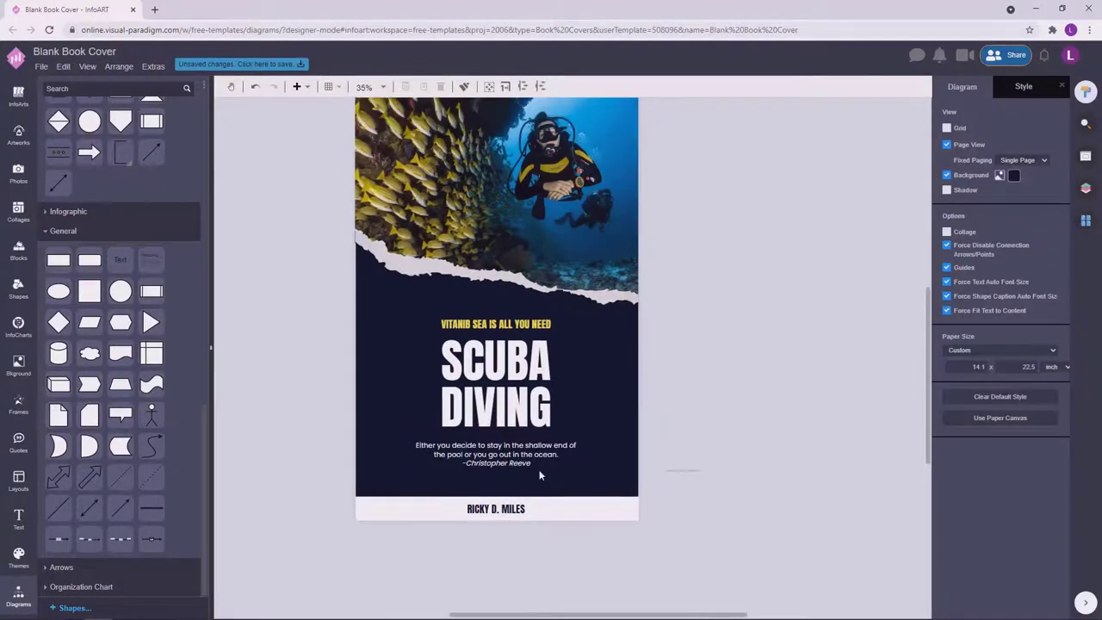
{"action": "left_click", "coordinate": [529, 449]}
{"action": "left_click", "coordinate": [532, 326], "text": "shift"}
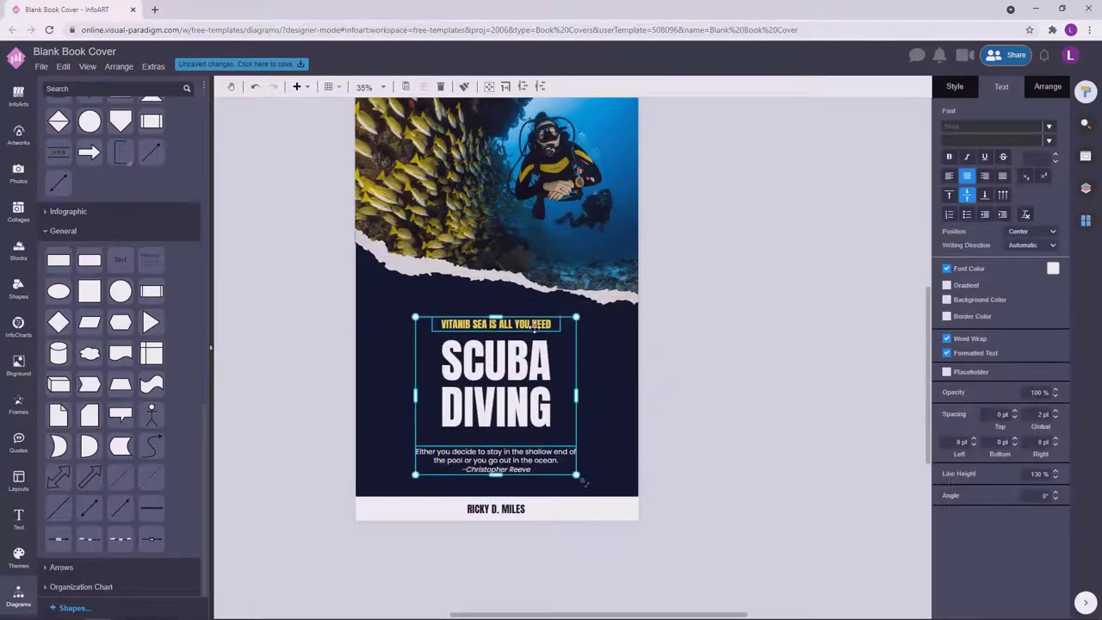
{"action": "left_click", "coordinate": [536, 392]}
{"action": "left_click", "coordinate": [544, 461]}
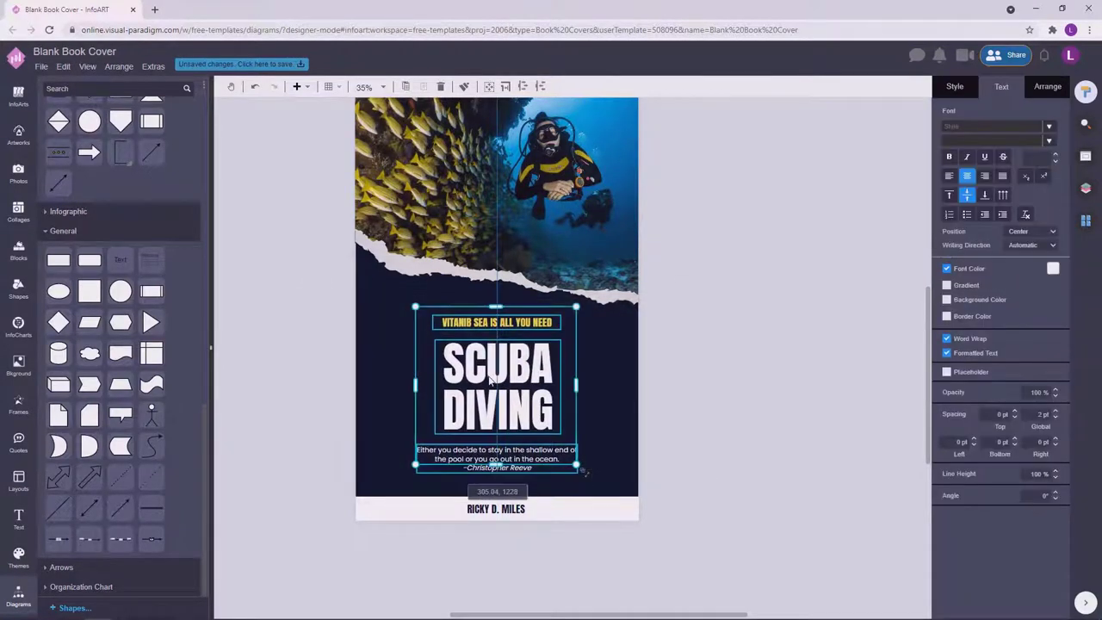
Colour the attribution line yellow and settle the text group's position on the cover.
{"action": "left_click", "coordinate": [522, 472]}
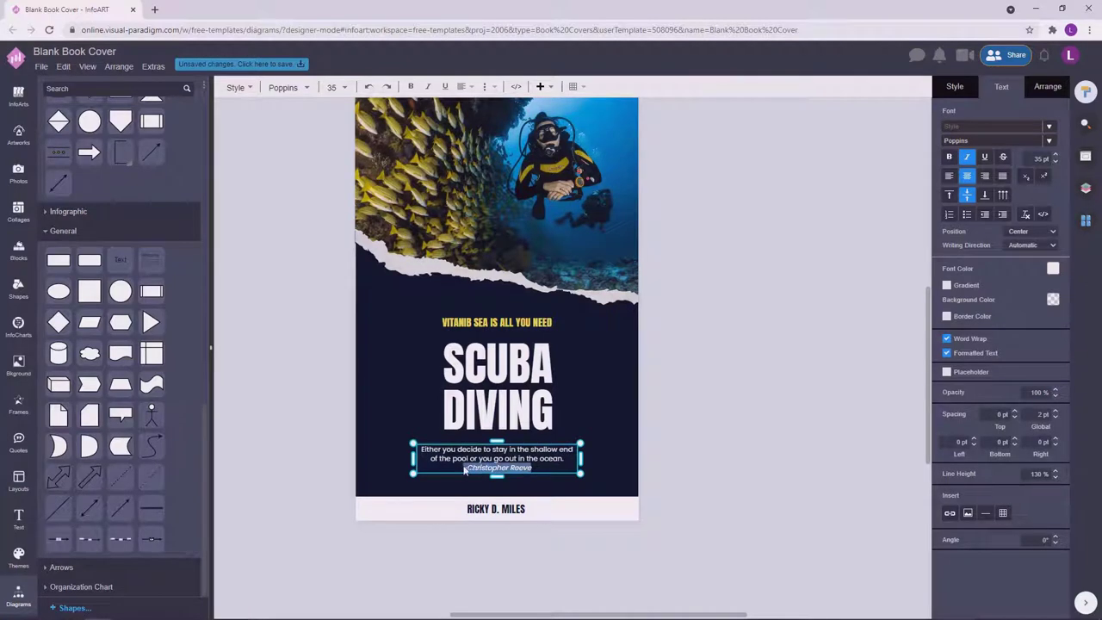
{"action": "left_click", "coordinate": [1052, 268]}
{"action": "left_click", "coordinate": [977, 380]}
{"action": "left_click", "coordinate": [815, 455]}
{"action": "scroll", "coordinate": [676, 351], "scroll_direction": "down", "scroll_amount": 2}
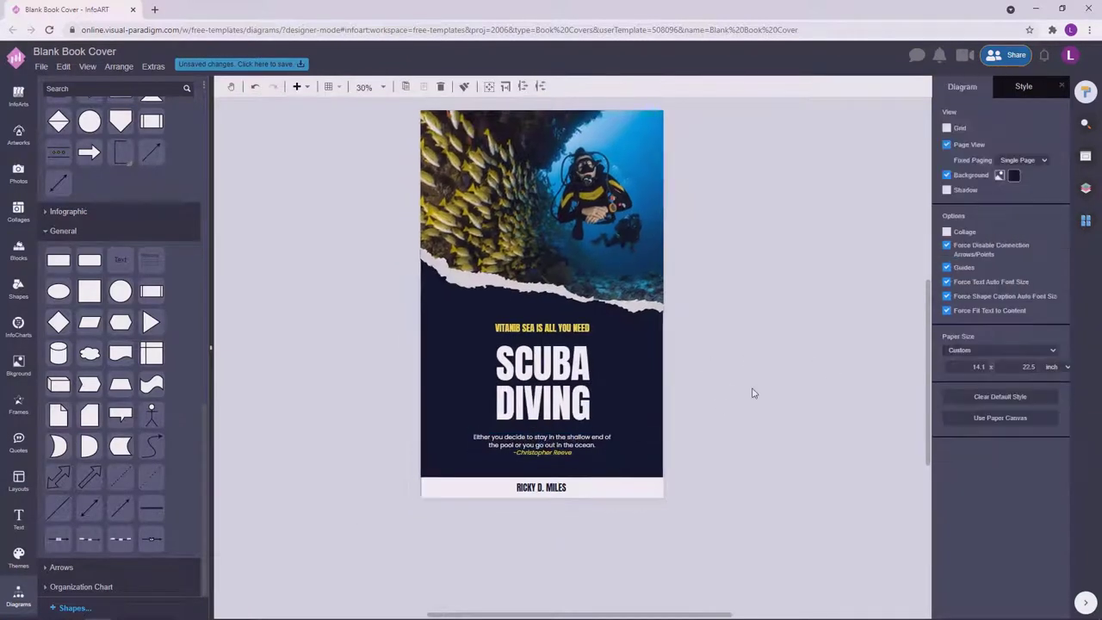
{"action": "left_click", "coordinate": [596, 394]}
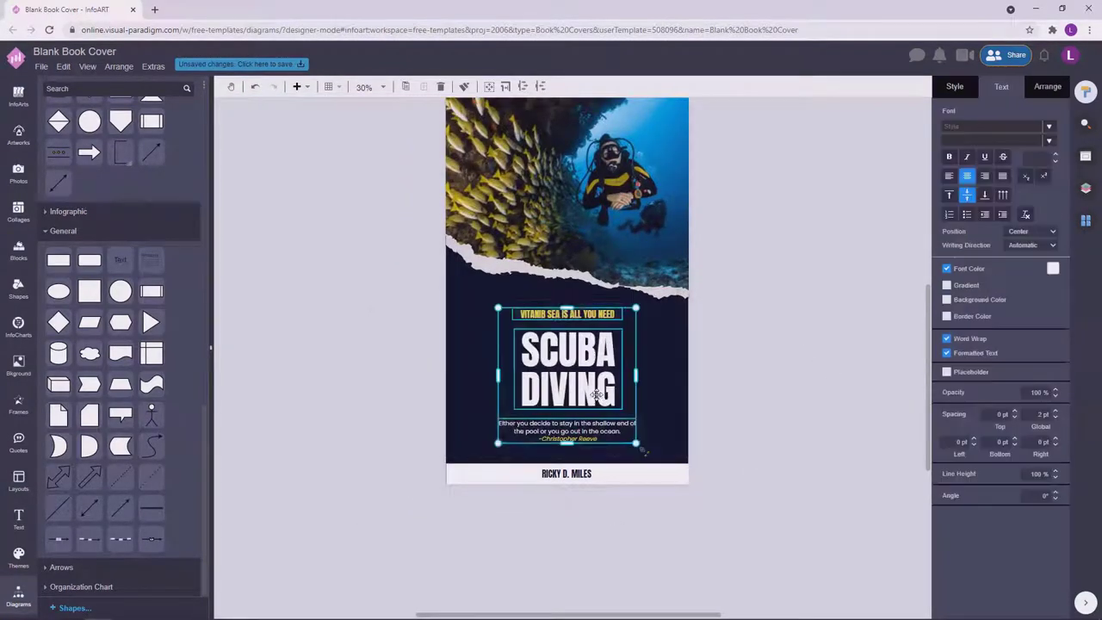
{"action": "left_click", "coordinate": [808, 313]}
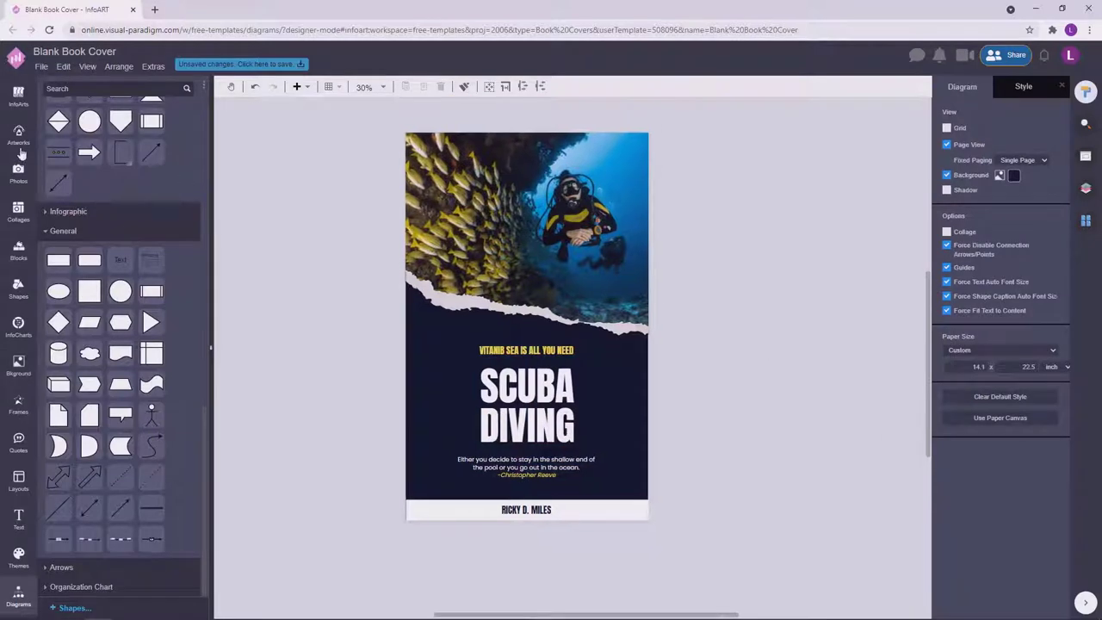
Lay a blue Memphis pattern background over the cover.
{"action": "left_click", "coordinate": [18, 363]}
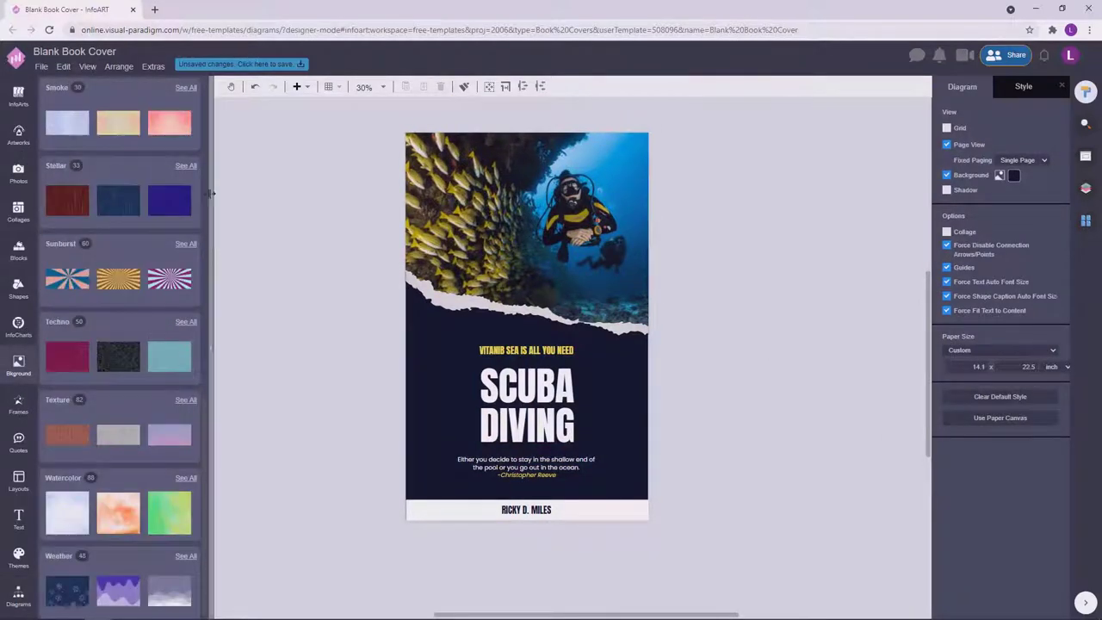
{"action": "left_click_drag", "start_coordinate": [207, 369], "coordinate": [219, 135]}
{"action": "scroll", "coordinate": [67, 315], "scroll_direction": "down", "scroll_amount": 2}
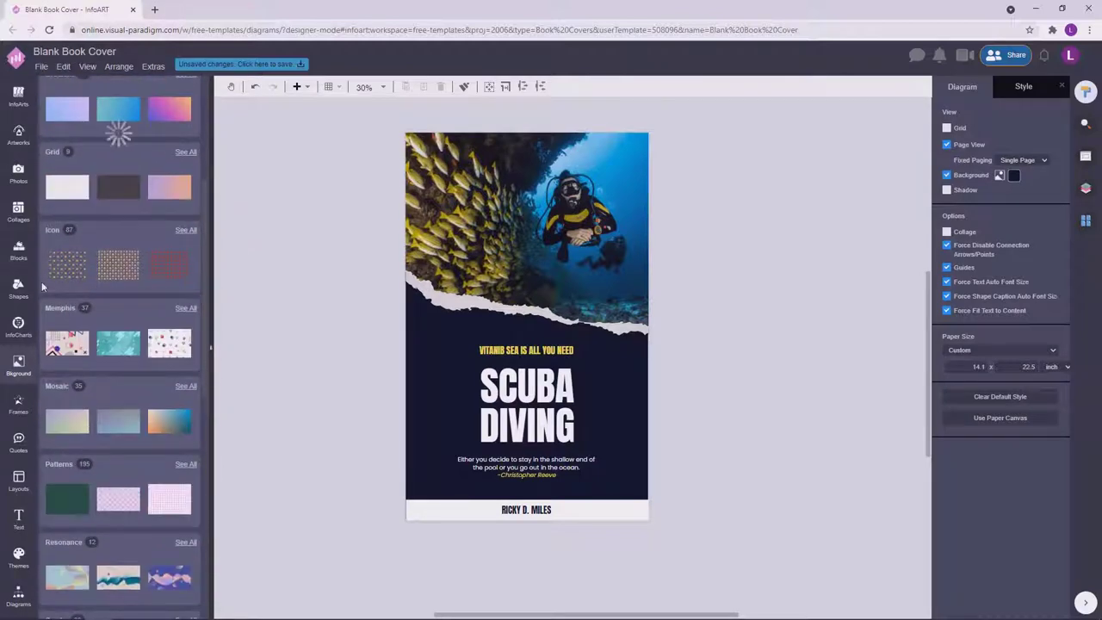
{"action": "left_click", "coordinate": [60, 307]}
{"action": "left_click_drag", "start_coordinate": [114, 376], "coordinate": [427, 321]}
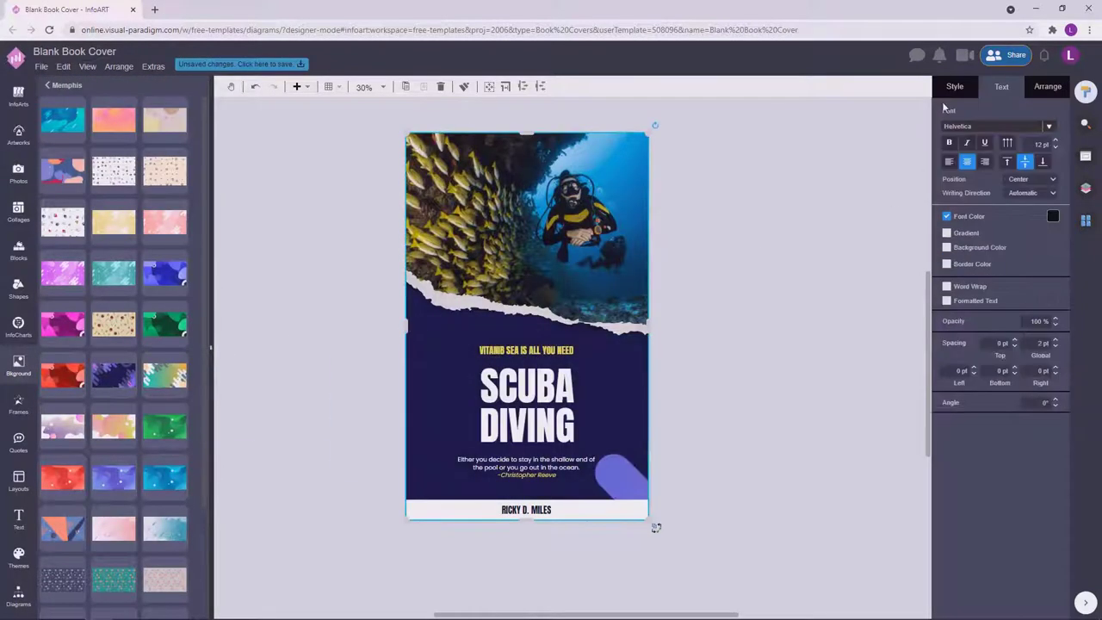
{"action": "left_click", "coordinate": [854, 161]}
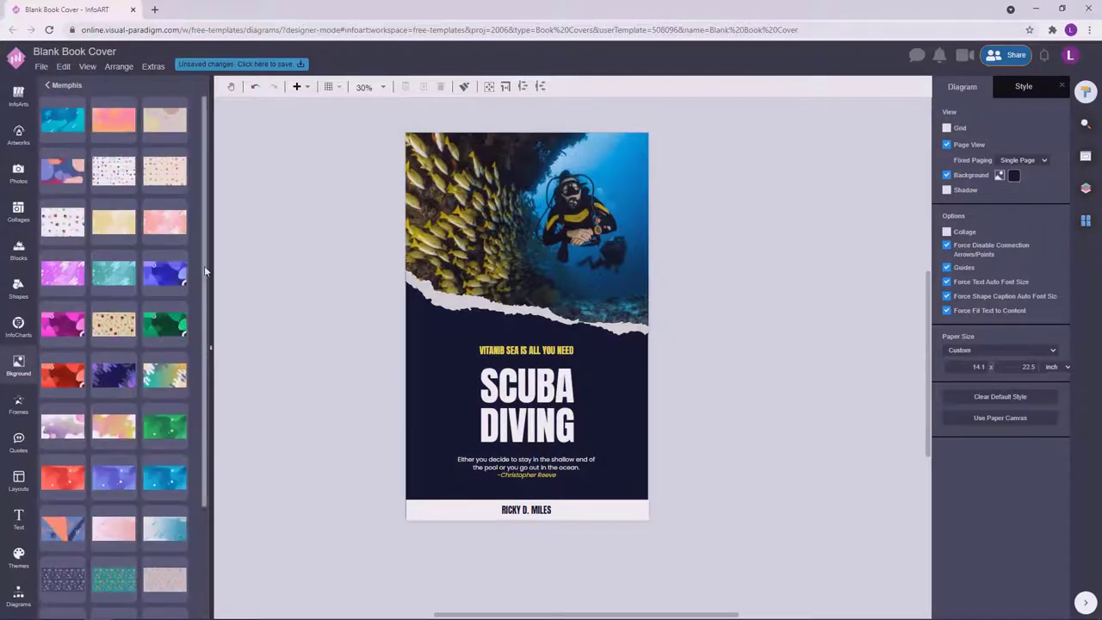
{"action": "left_click_drag", "start_coordinate": [113, 478], "coordinate": [482, 371]}
Try 10% opacity on the Memphis background, undo it, and reselect the background in Layers.
{"action": "left_click", "coordinate": [955, 86]}
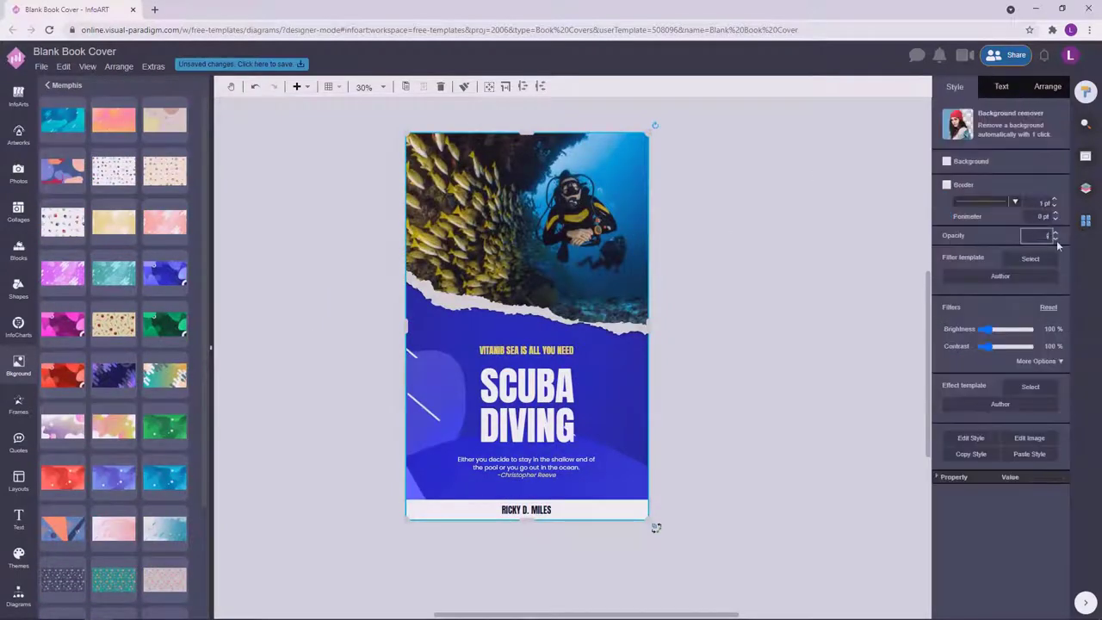
{"action": "type", "text": "0"}
{"action": "key", "text": "Return"}
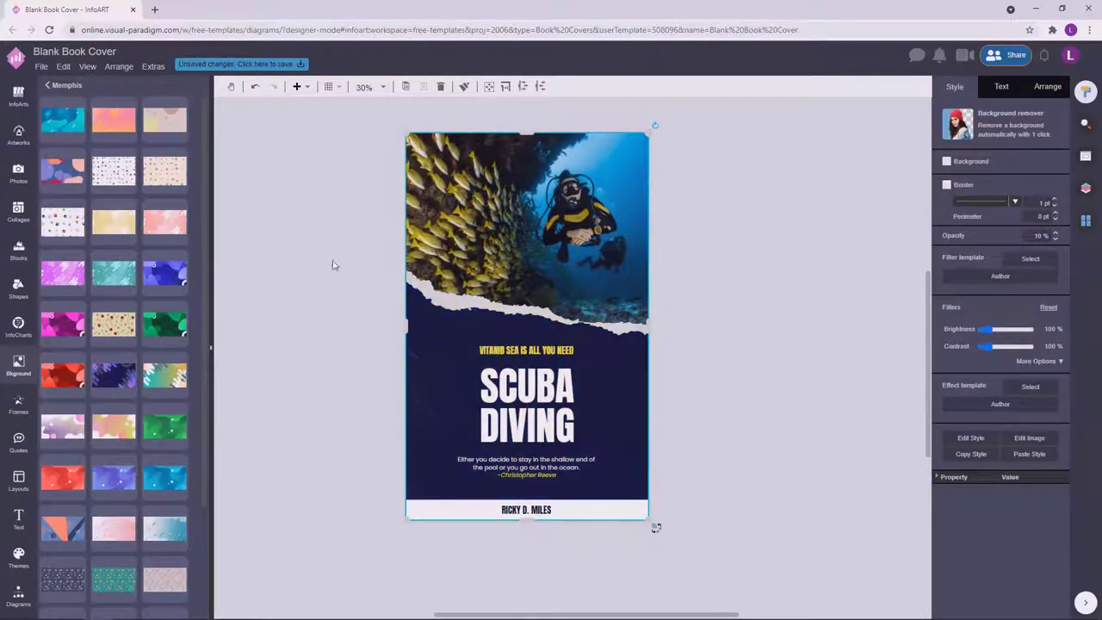
{"action": "key", "text": "ctrl+z"}
{"action": "key", "text": "ctrl+z"}
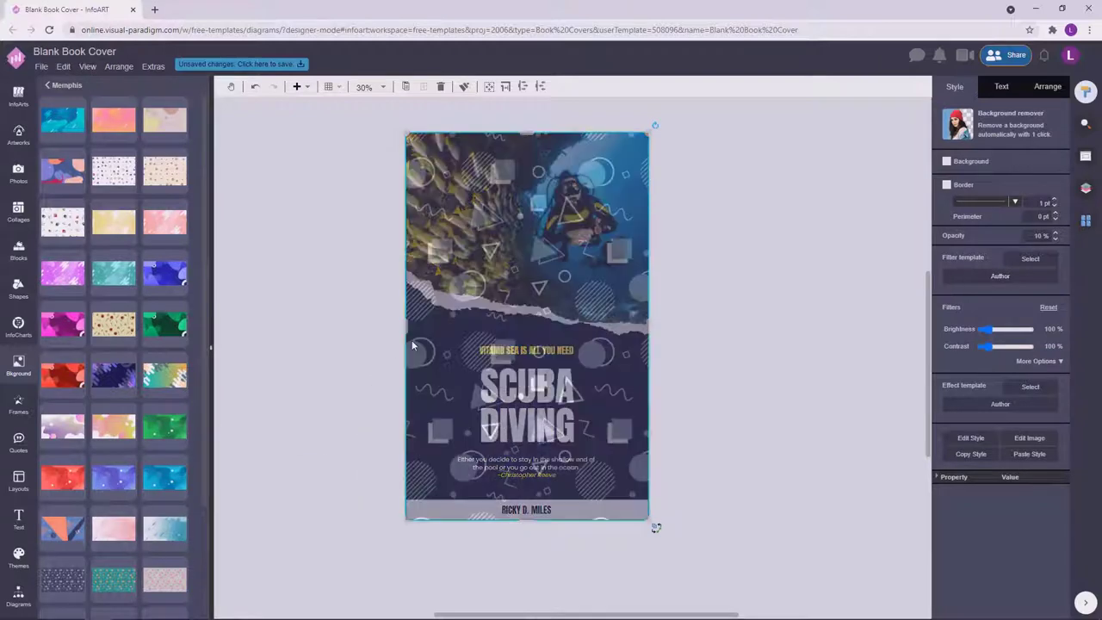
{"action": "left_click", "coordinate": [428, 353]}
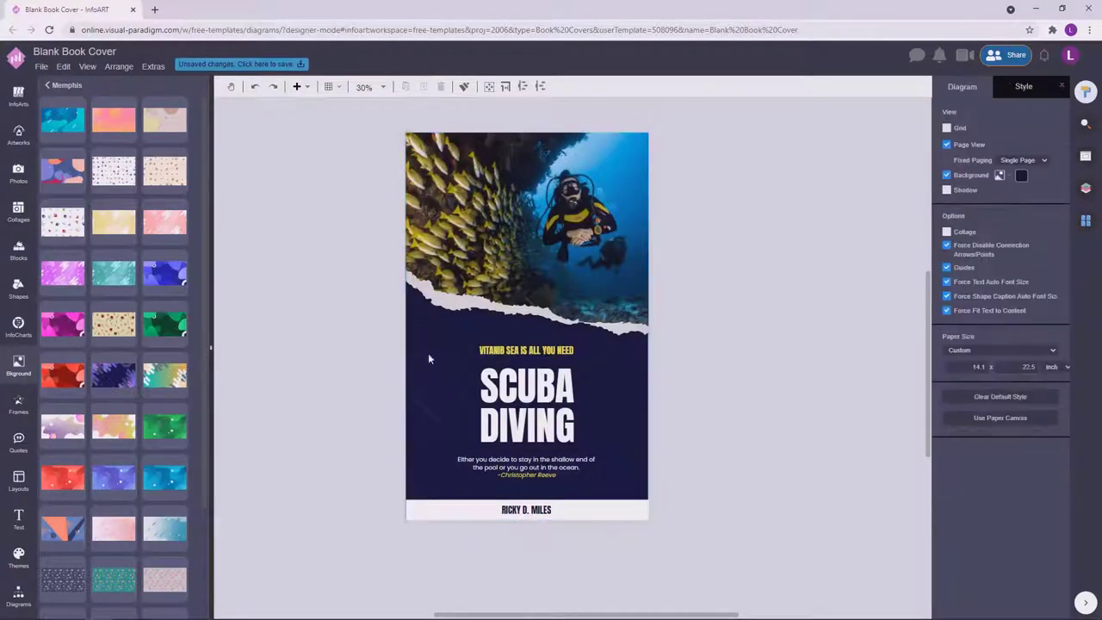
{"action": "left_click", "coordinate": [1087, 188]}
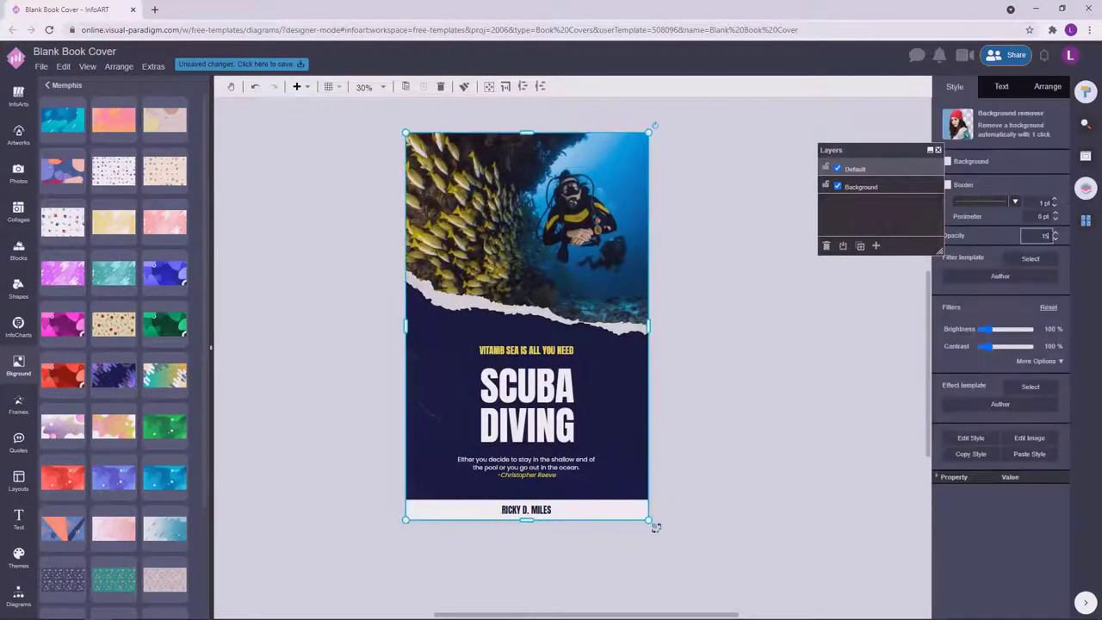
Set the Memphis background to 25% opacity and 66% grayscale, then select the quote box.
{"action": "left_click", "coordinate": [1037, 361]}
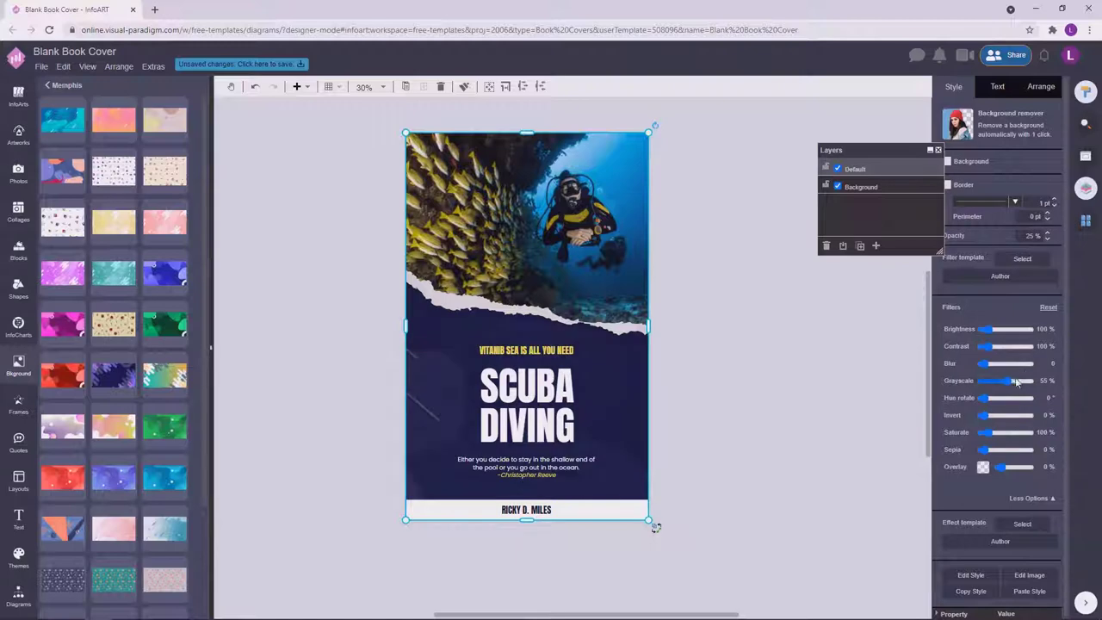
{"action": "left_click_drag", "start_coordinate": [1014, 378], "coordinate": [1018, 378]}
{"action": "left_click", "coordinate": [737, 330]}
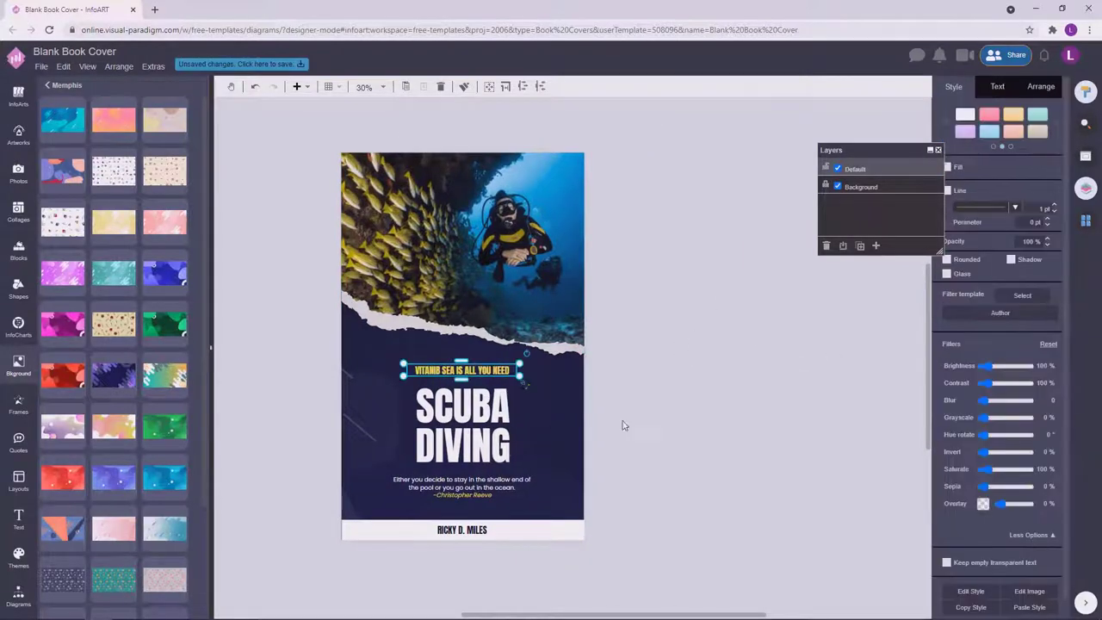
{"action": "left_click_drag", "start_coordinate": [706, 522], "coordinate": [426, 482]}
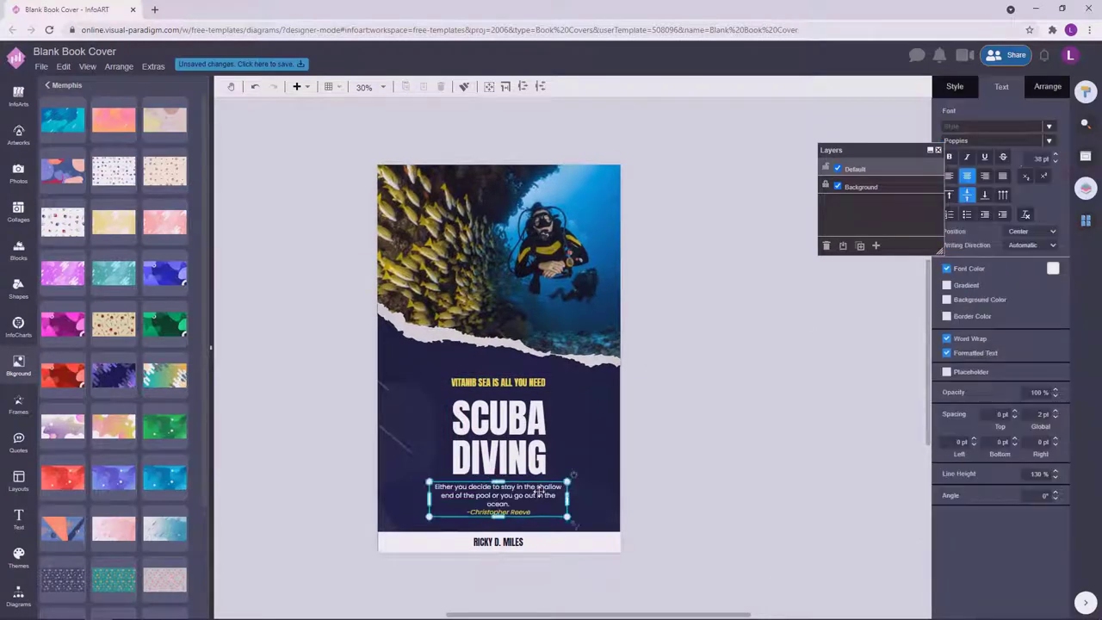
Adjust the cover's text group and move the thin bar up to the cover's top edge.
{"action": "left_click", "coordinate": [484, 399]}
{"action": "left_click", "coordinate": [484, 399]}
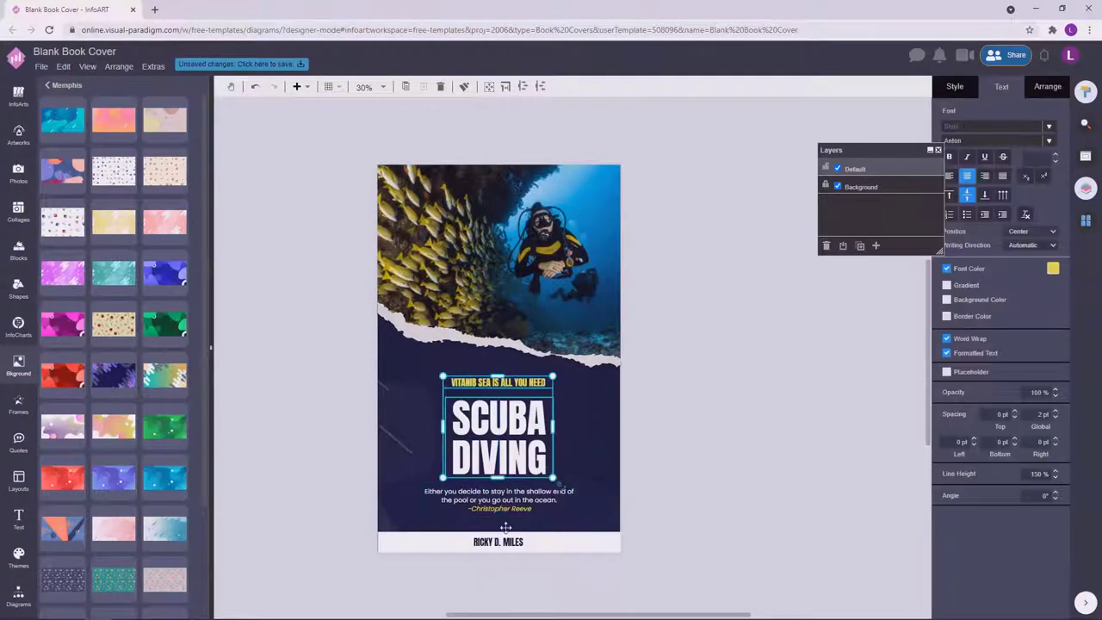
{"action": "left_click_drag", "start_coordinate": [573, 547], "coordinate": [582, 555]}
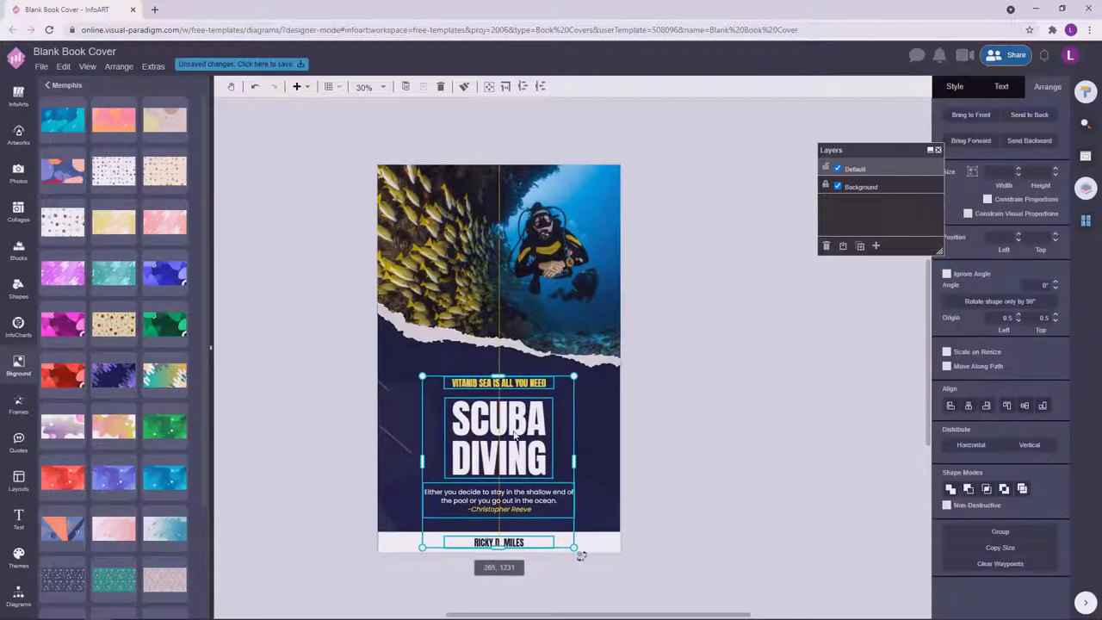
{"action": "left_click", "coordinate": [698, 407]}
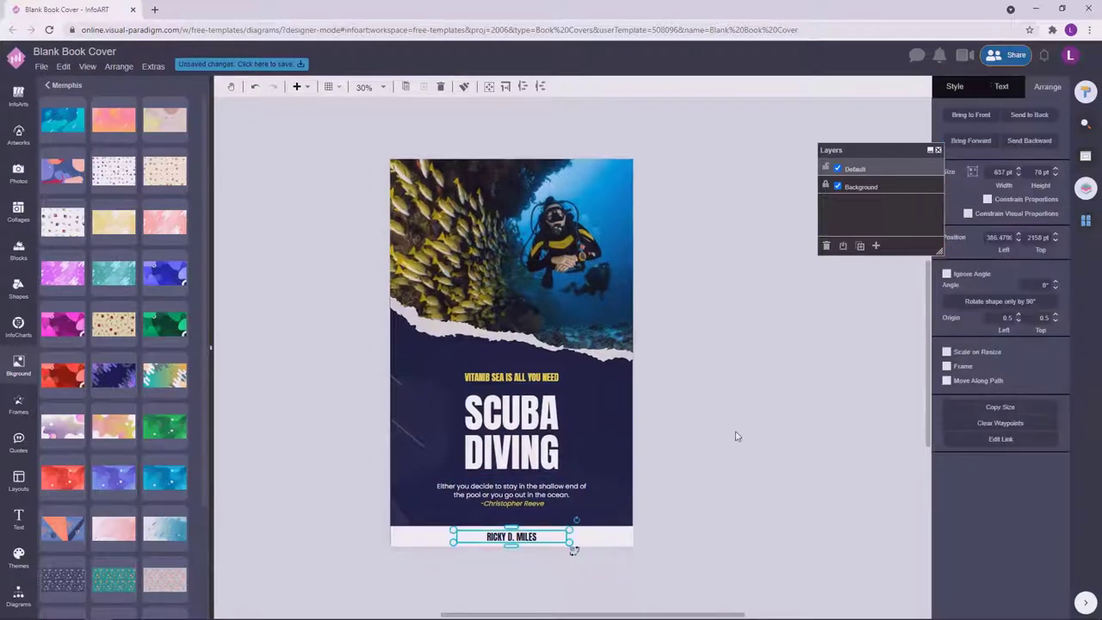
{"action": "left_click_drag", "start_coordinate": [724, 493], "coordinate": [338, 345]}
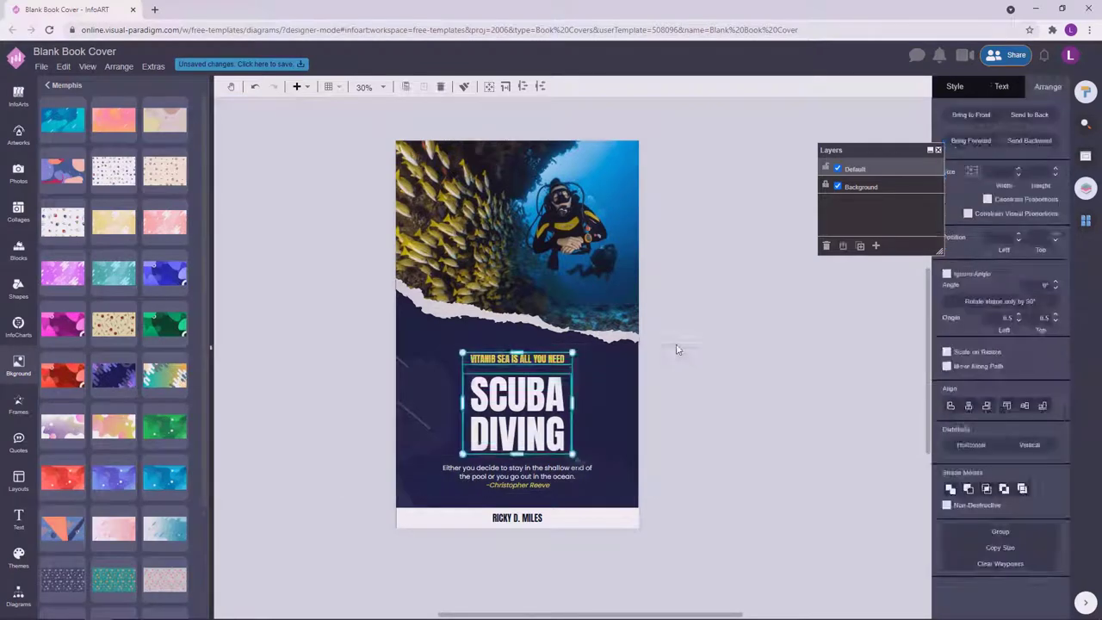
{"action": "left_click_drag", "start_coordinate": [603, 535], "coordinate": [604, 160]}
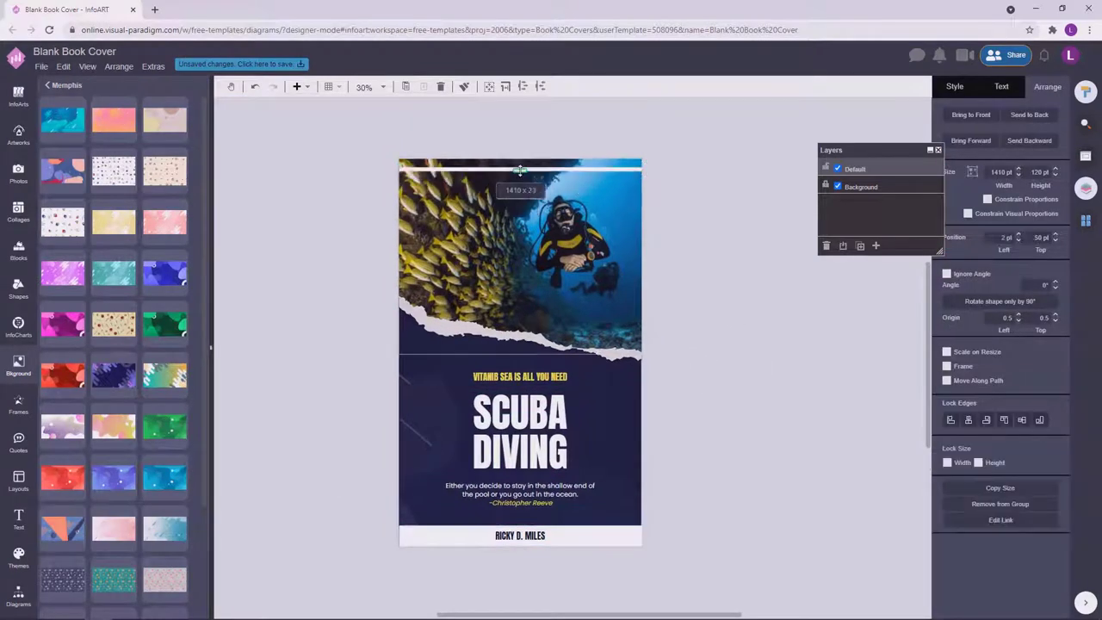
Fill the thin top bar with yellow.
{"action": "left_click", "coordinate": [954, 86]}
{"action": "left_click", "coordinate": [1045, 166]}
{"action": "left_click", "coordinate": [996, 274]}
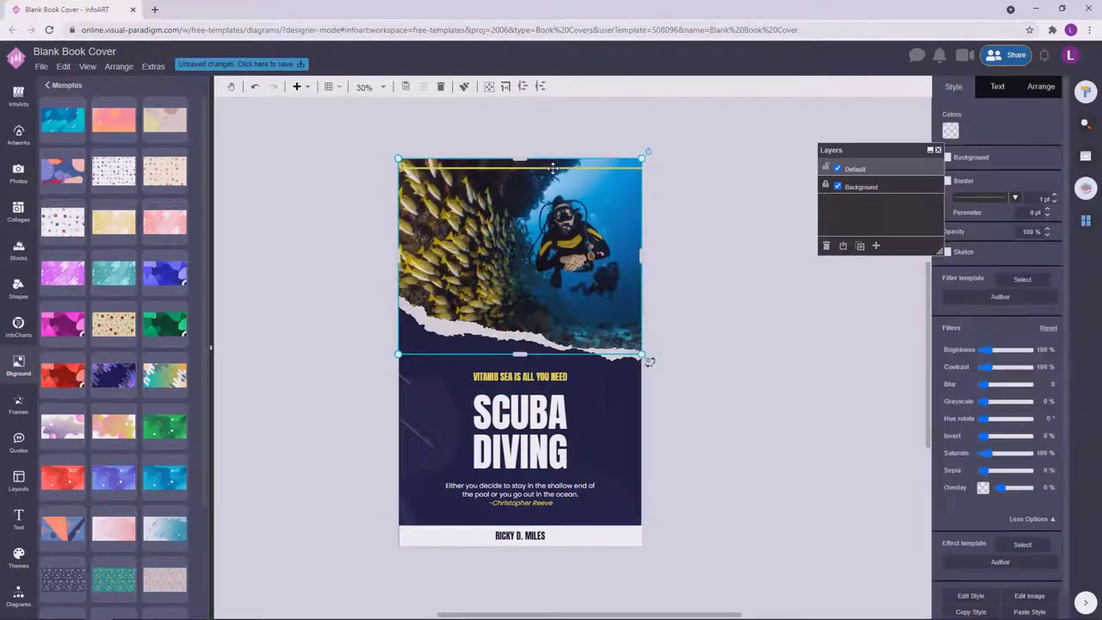
Try a diving stock photo beside the cover, then remove it.
{"action": "left_click", "coordinate": [18, 172]}
{"action": "left_click_drag", "start_coordinate": [157, 282], "coordinate": [741, 293]}
{"action": "key", "text": "ctrl+z"}
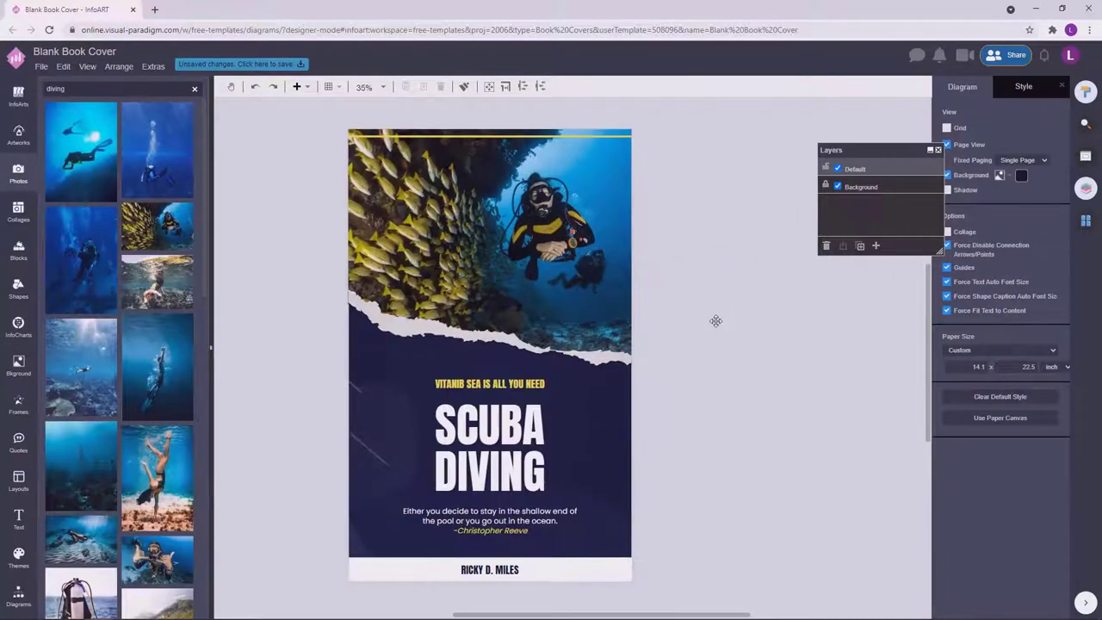
Correct the tagline's VITANIB to read VITAMIN SEA IS ALL YOU NEED.
{"action": "scroll", "coordinate": [683, 354], "scroll_direction": "up", "scroll_amount": 1}
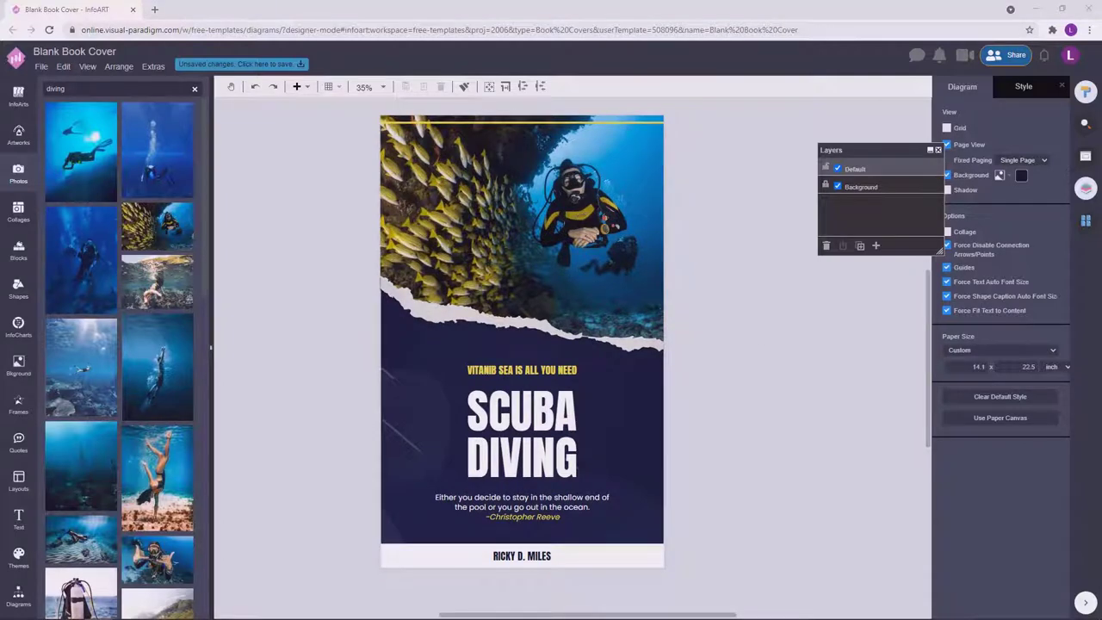
{"action": "scroll", "coordinate": [439, 344], "scroll_direction": "up", "scroll_amount": 3}
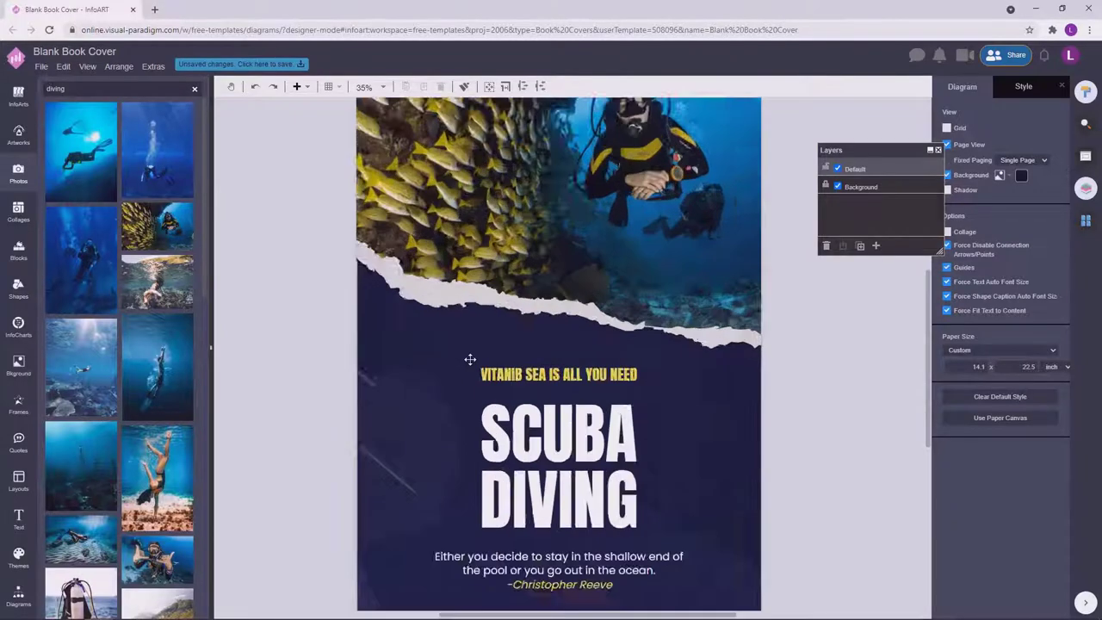
{"action": "double_click", "coordinate": [556, 383]}
{"action": "key", "text": "BackSpace"}
{"action": "key", "text": "BackSpace"}
{"action": "key", "text": "BackSpace"}
{"action": "type", "text": "MIN"}
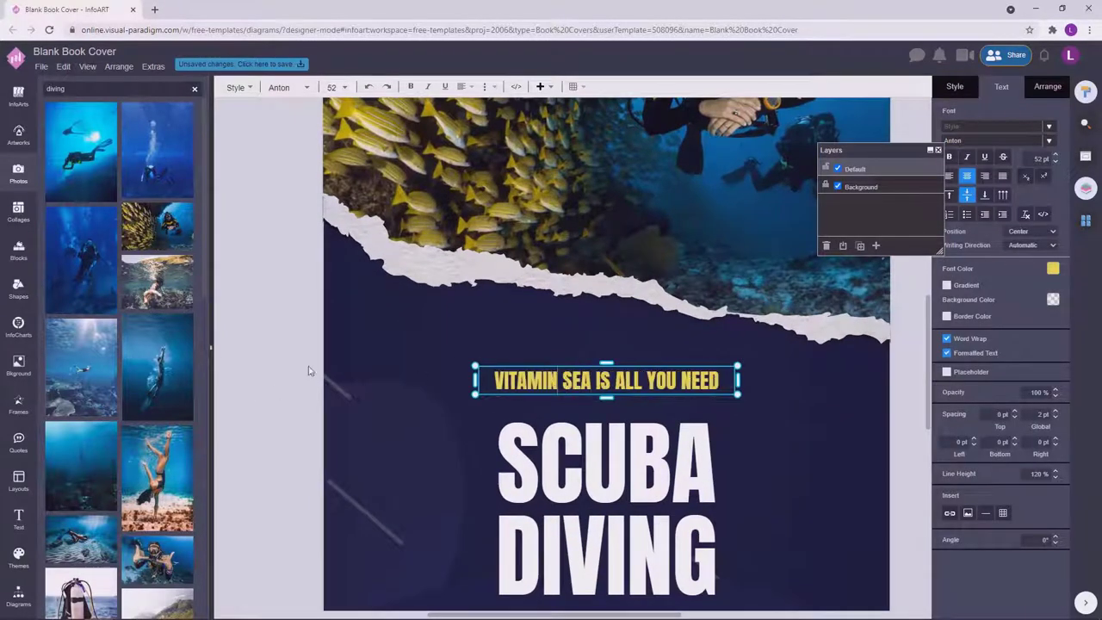
{"action": "left_click", "coordinate": [308, 369]}
Look over the corrected cover and bring up the save-as options for the unsaved changes.
{"action": "scroll", "coordinate": [307, 368], "scroll_direction": "down", "scroll_amount": 5}
{"action": "scroll", "coordinate": [499, 382], "scroll_direction": "up", "scroll_amount": 2}
{"action": "left_click_drag", "start_coordinate": [499, 382], "coordinate": [646, 409]}
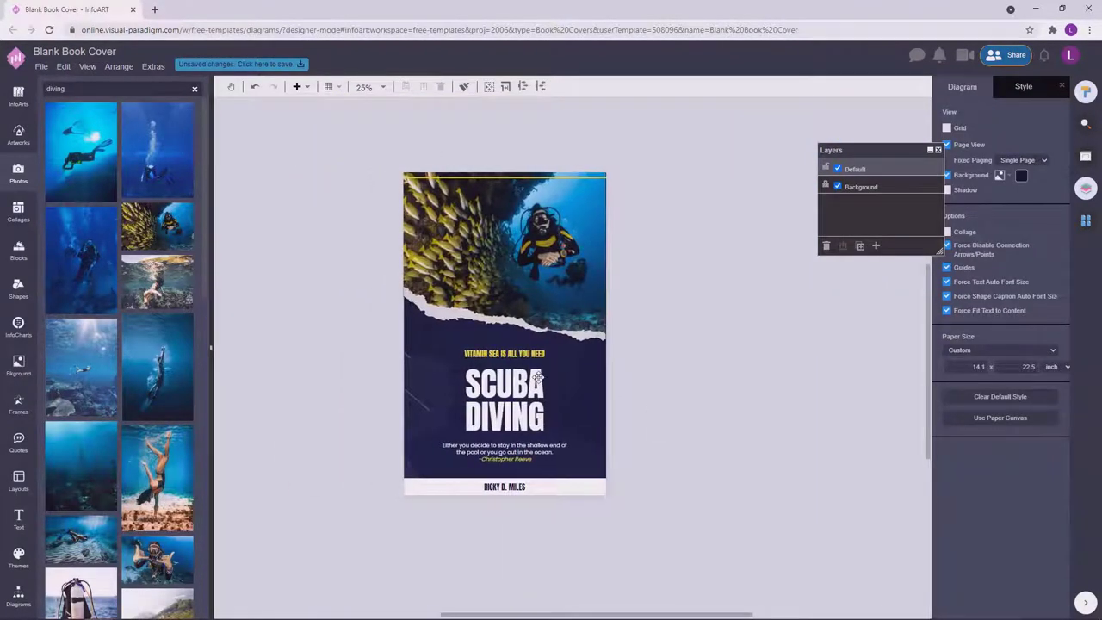
{"action": "scroll", "coordinate": [661, 382], "scroll_direction": "down", "scroll_amount": 1}
{"action": "scroll", "coordinate": [662, 383], "scroll_direction": "up", "scroll_amount": 1}
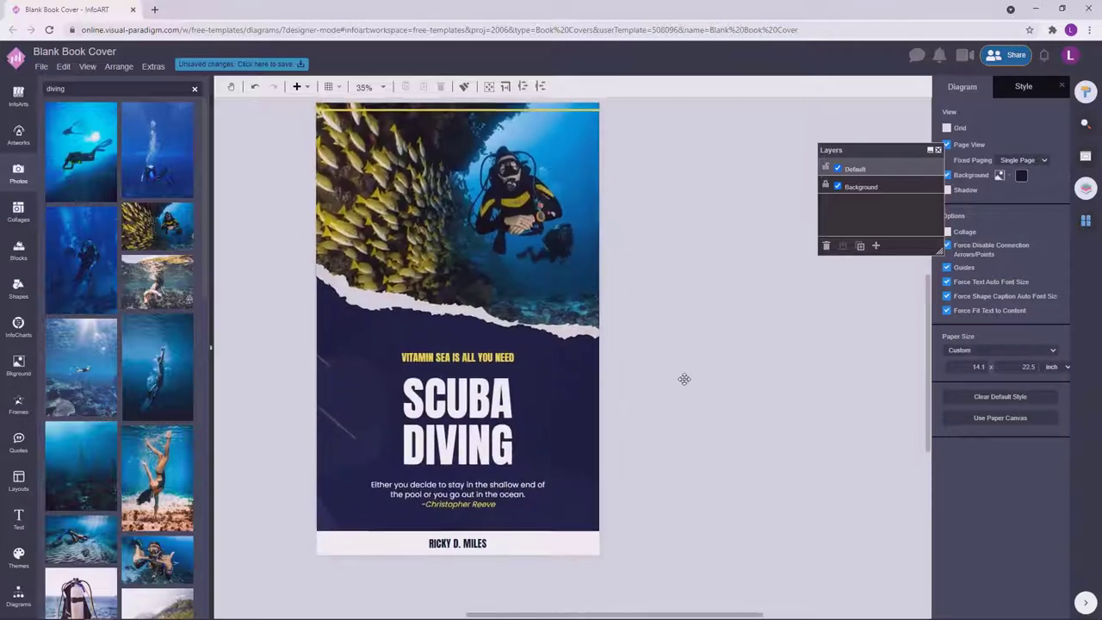
{"action": "left_click", "coordinate": [247, 65]}
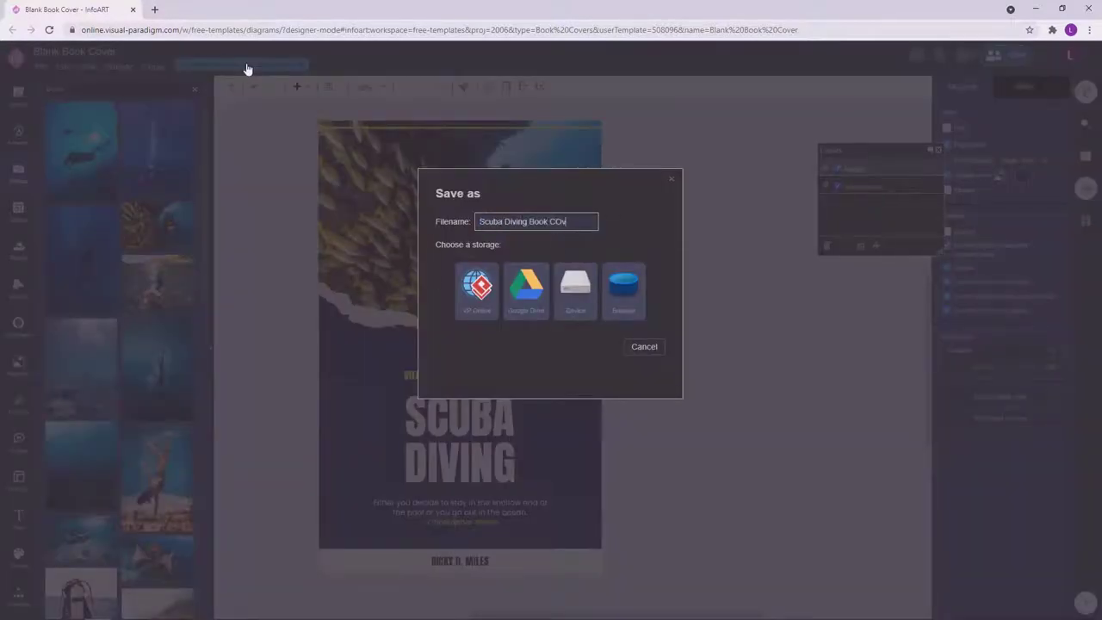
Name the file 'Scuba Diving Book Cover' and save it to VP Online storage.
{"action": "left_click_drag", "start_coordinate": [577, 221], "coordinate": [476, 226]}
{"action": "left_click", "coordinate": [476, 284]}
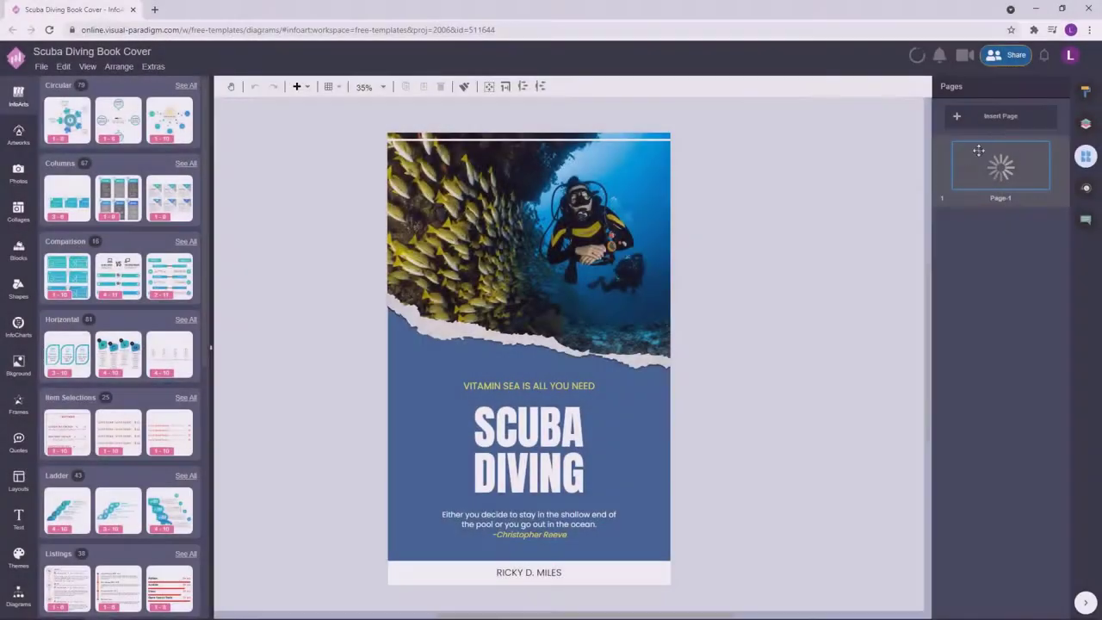
Duplicate Page-1 and rename the first page Cover.
{"action": "left_click", "coordinate": [944, 183]}
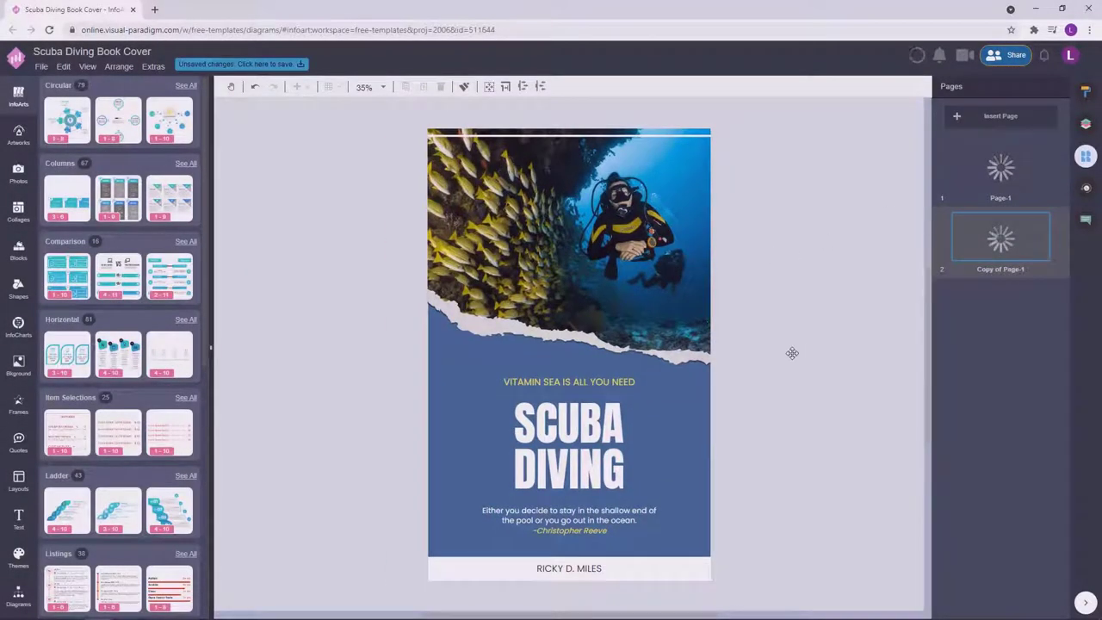
{"action": "double_click", "coordinate": [1001, 198]}
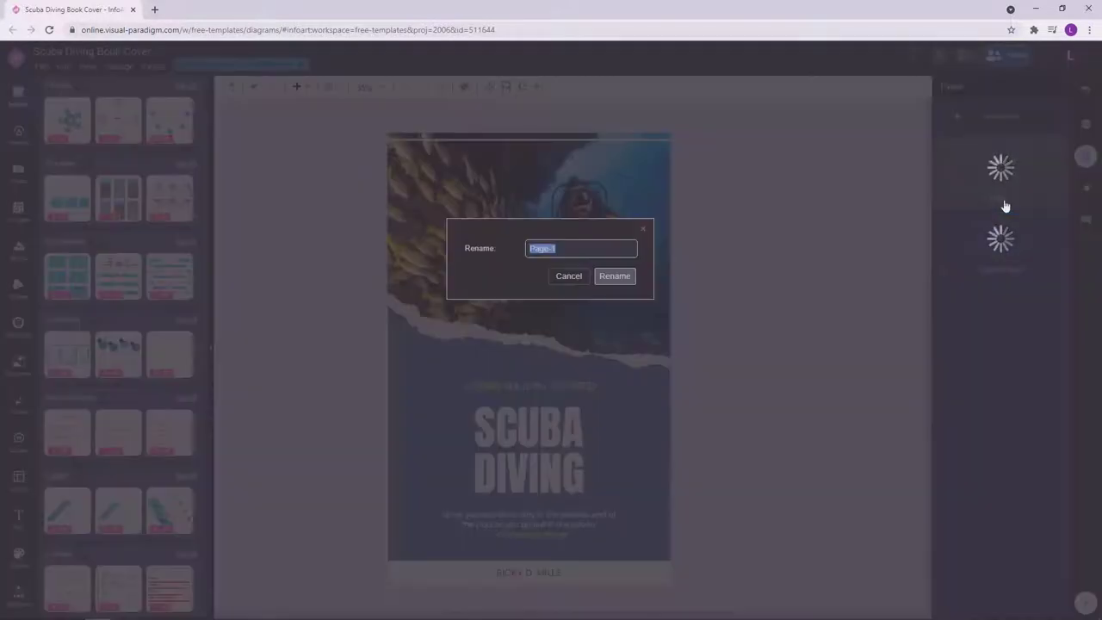
{"action": "type", "text": "Cover"}
{"action": "left_click", "coordinate": [629, 279]}
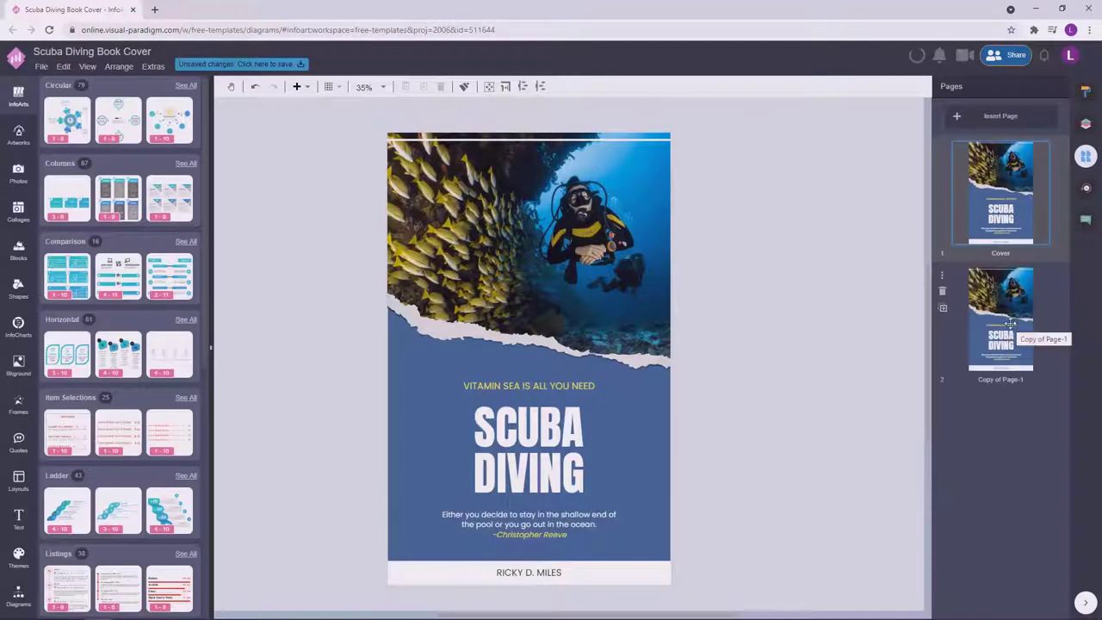
Rename the copied page Back Cover.
{"action": "double_click", "coordinate": [1002, 385]}
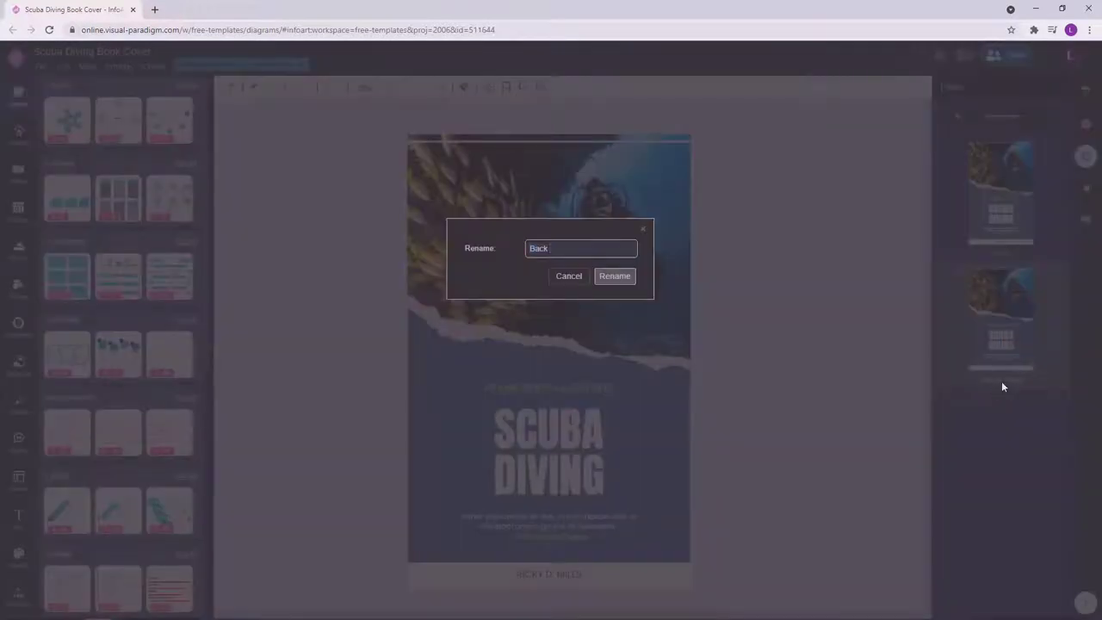
{"action": "left_click", "coordinate": [616, 280]}
{"action": "left_click_drag", "start_coordinate": [750, 553], "coordinate": [380, 377]}
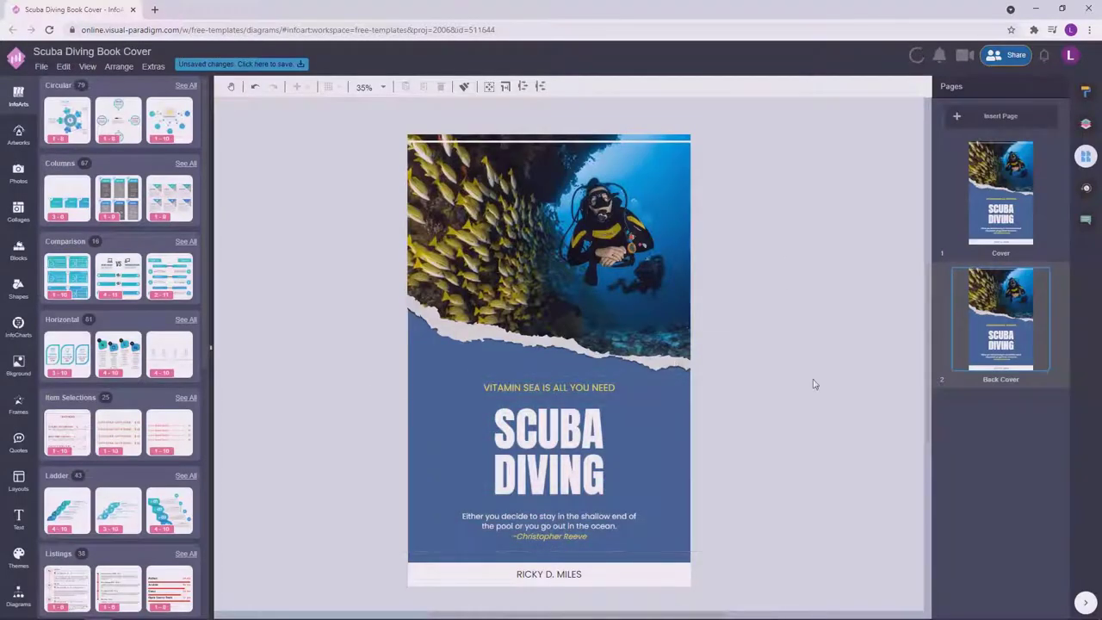
Delete the quote, SCUBA DIVING title, tagline and author name from the Back Cover.
{"action": "left_click", "coordinate": [583, 441]}
{"action": "left_click", "coordinate": [586, 534]}
{"action": "key", "text": "Delete"}
{"action": "left_click", "coordinate": [598, 436]}
{"action": "key", "text": "Delete"}
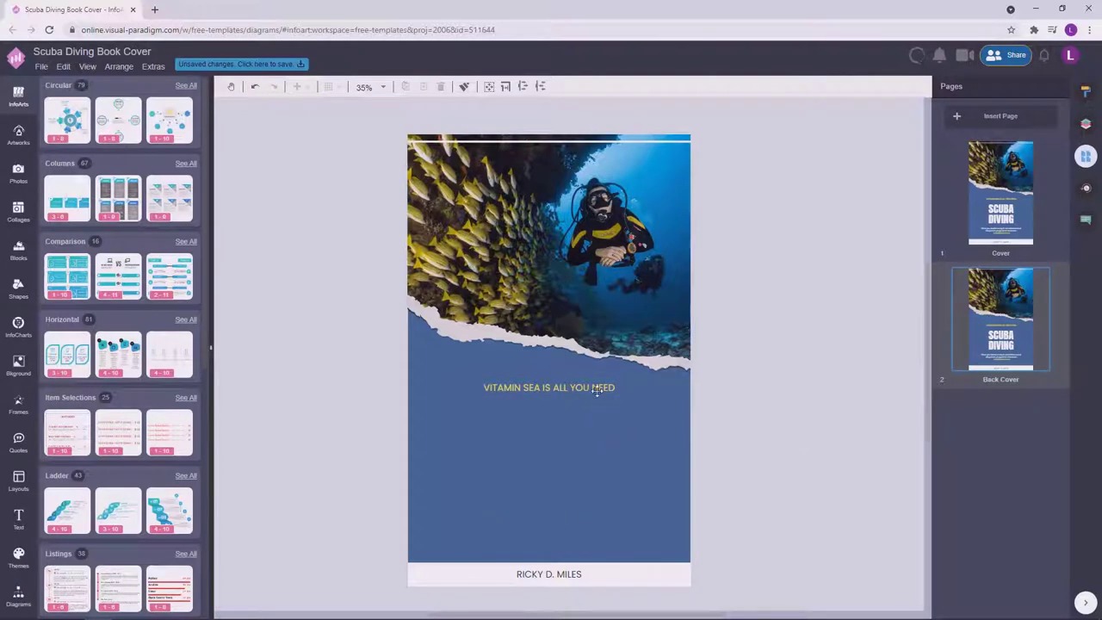
{"action": "left_click", "coordinate": [603, 389]}
{"action": "key", "text": "Delete"}
{"action": "left_click", "coordinate": [570, 575]}
{"action": "key", "text": "Delete"}
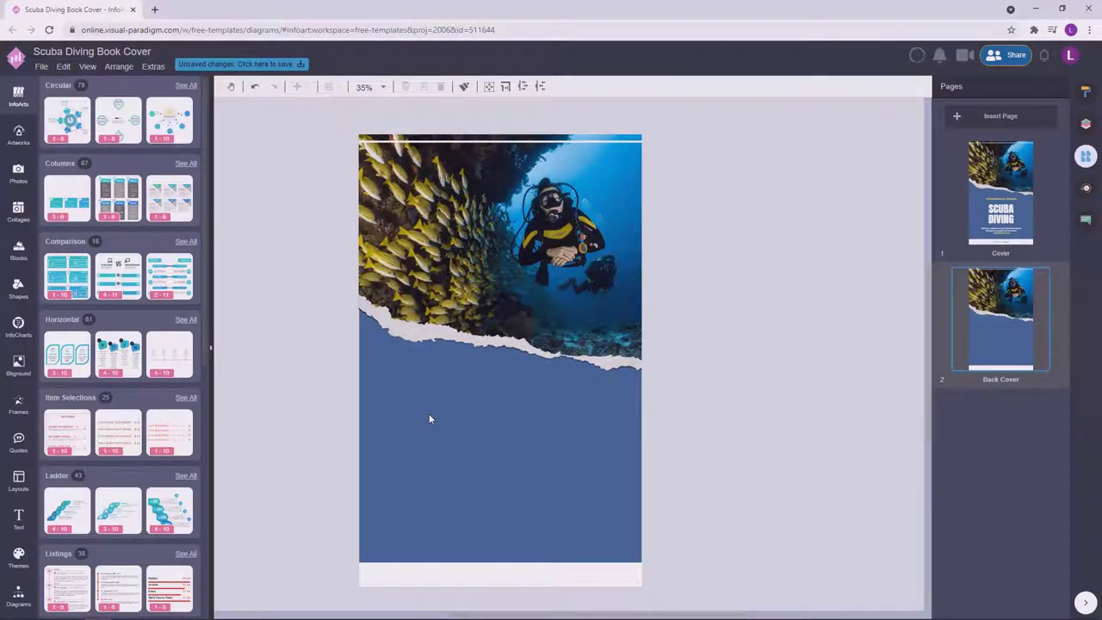
{"action": "left_click", "coordinate": [1086, 123]}
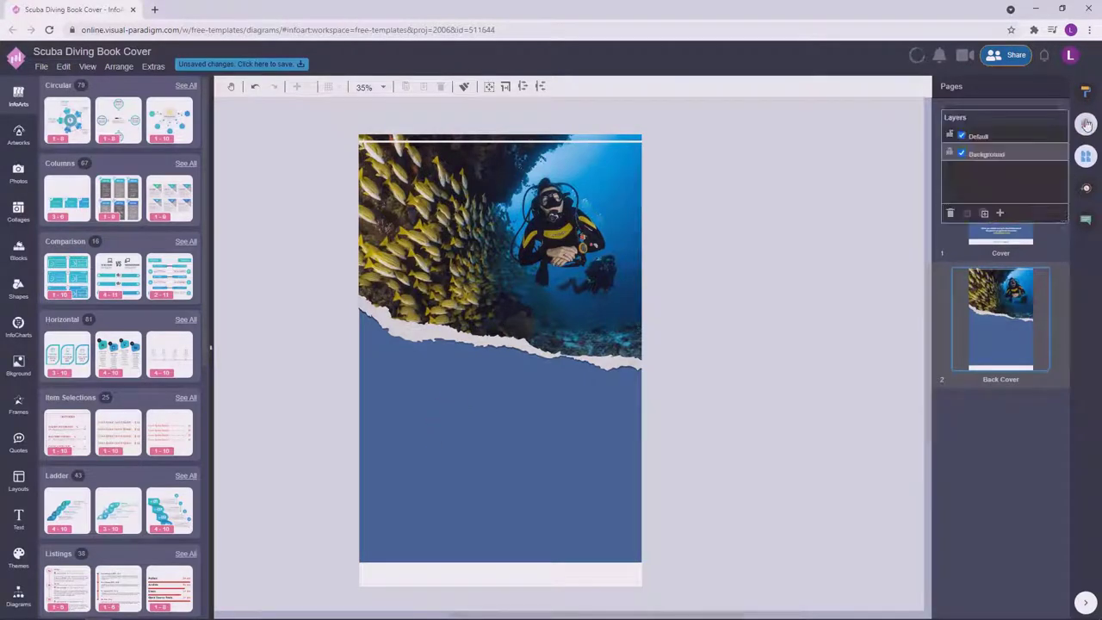
On the Default layer, add a lorem ipsum paragraph to the Back Cover's blue area.
{"action": "left_click", "coordinate": [1002, 135]}
{"action": "left_click_drag", "start_coordinate": [457, 424], "coordinate": [456, 422]}
{"action": "left_click_drag", "start_coordinate": [524, 470], "coordinate": [569, 449]}
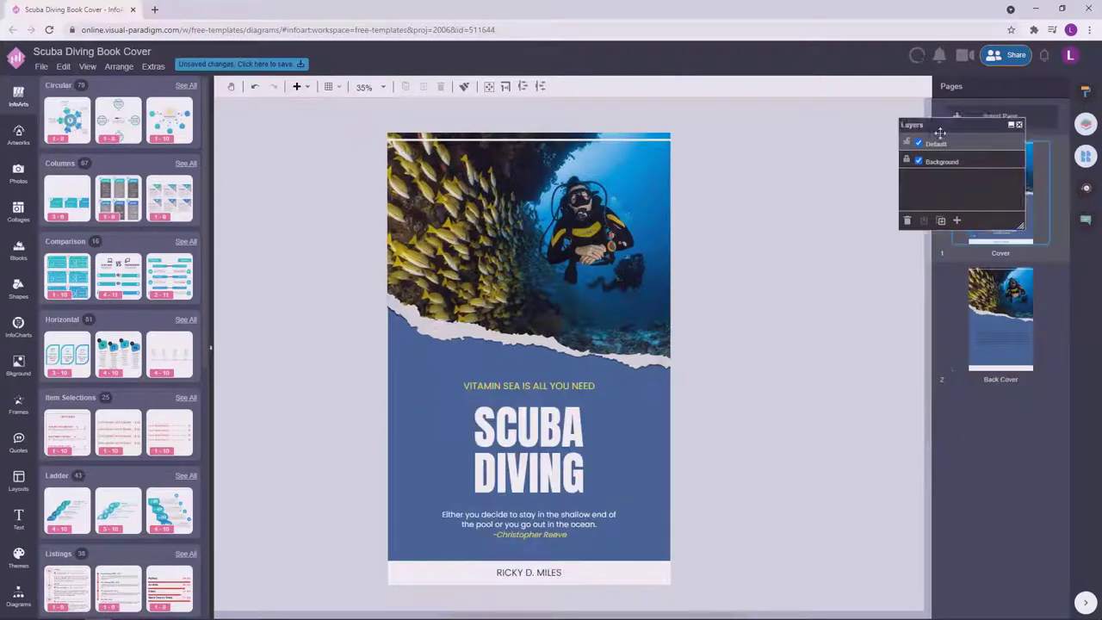
Check the Cover quote's font settings, then return to the Back Cover paragraph.
{"action": "left_click_drag", "start_coordinate": [937, 135], "coordinate": [781, 165]}
{"action": "left_click", "coordinate": [529, 524]}
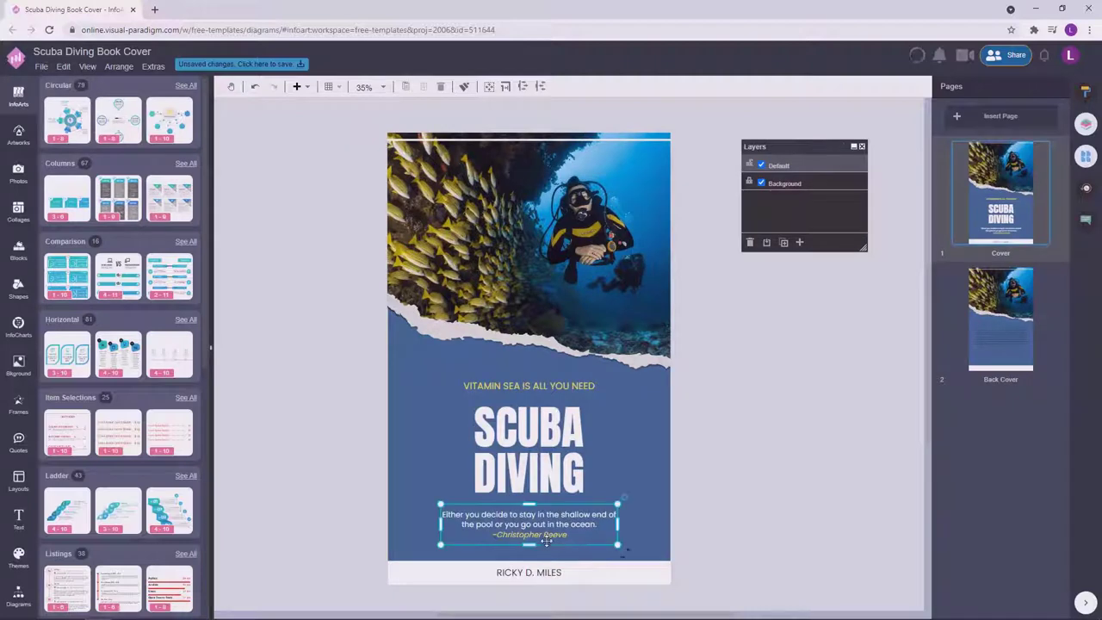
{"action": "left_click", "coordinate": [1086, 91]}
{"action": "left_click", "coordinate": [1086, 155]}
{"action": "left_click", "coordinate": [999, 322]}
{"action": "left_click", "coordinate": [544, 446]}
Set the Back Cover paragraph's font to Poppins.
{"action": "left_click", "coordinate": [1085, 91]}
{"action": "left_click", "coordinate": [1008, 141]}
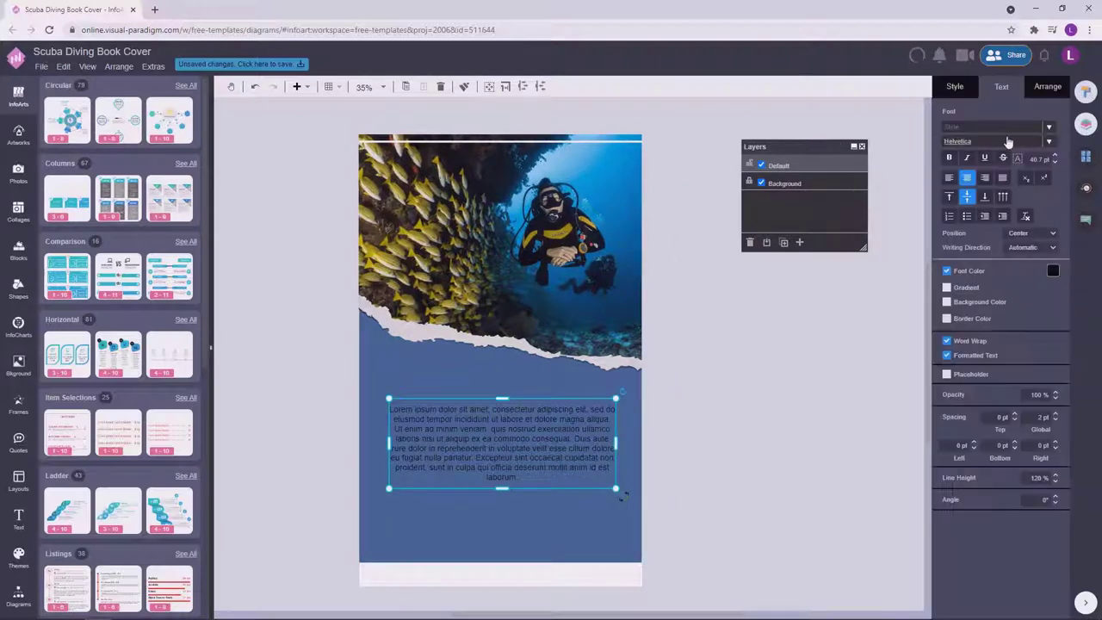
{"action": "type", "text": "o"}
{"action": "key", "text": "BackSpace"}
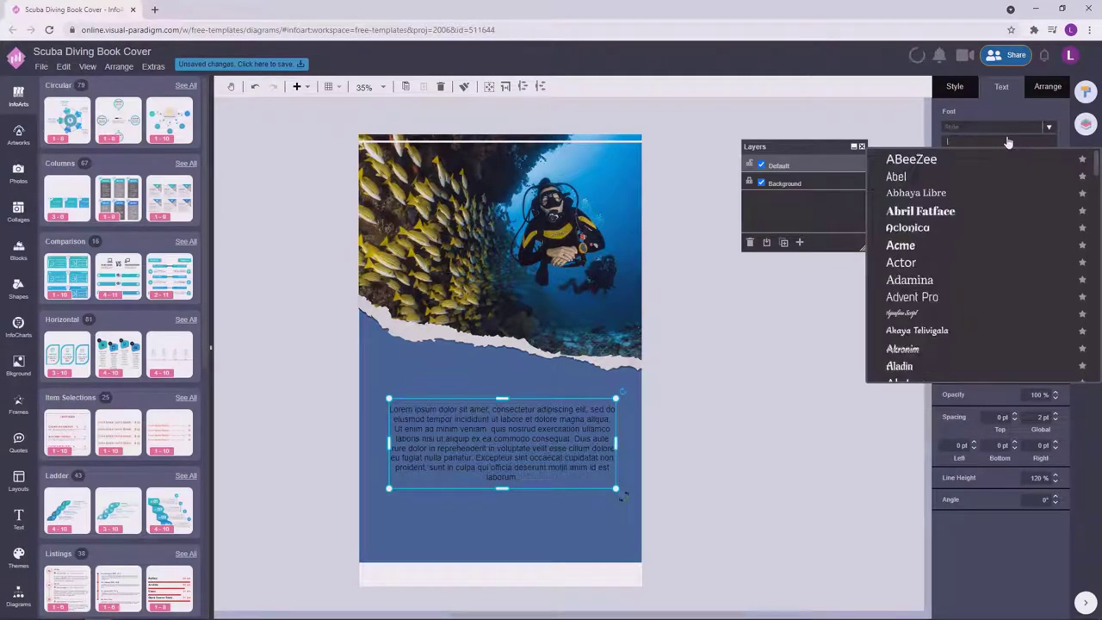
{"action": "type", "text": "po"}
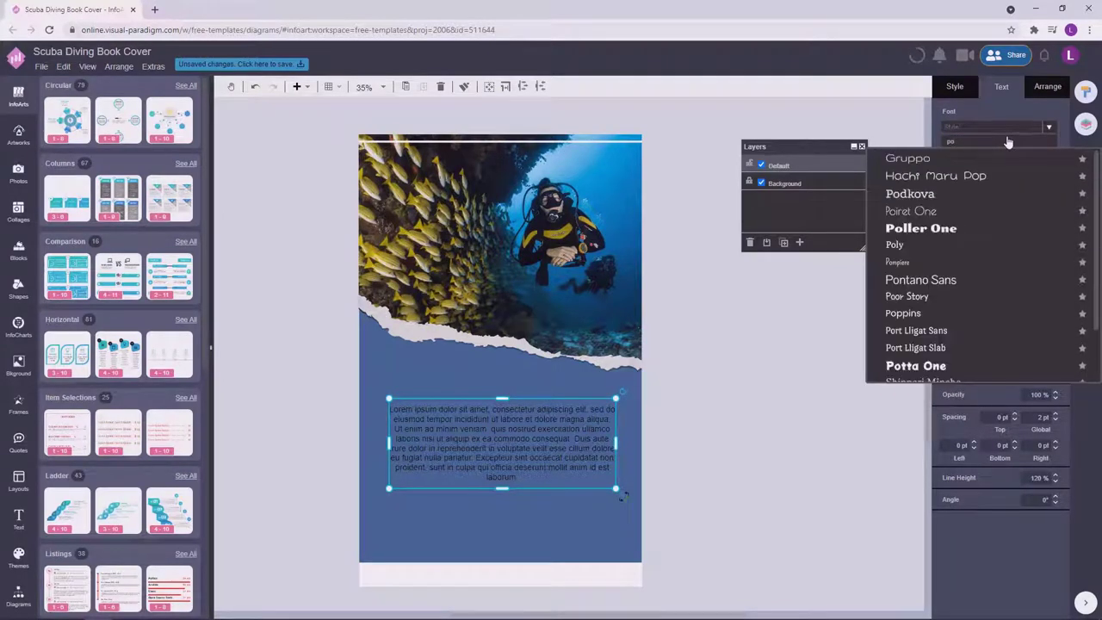
{"action": "type", "text": "p"}
{"action": "left_click", "coordinate": [913, 172]}
Make the paragraph text white with a 125% line height.
{"action": "left_click", "coordinate": [819, 361]}
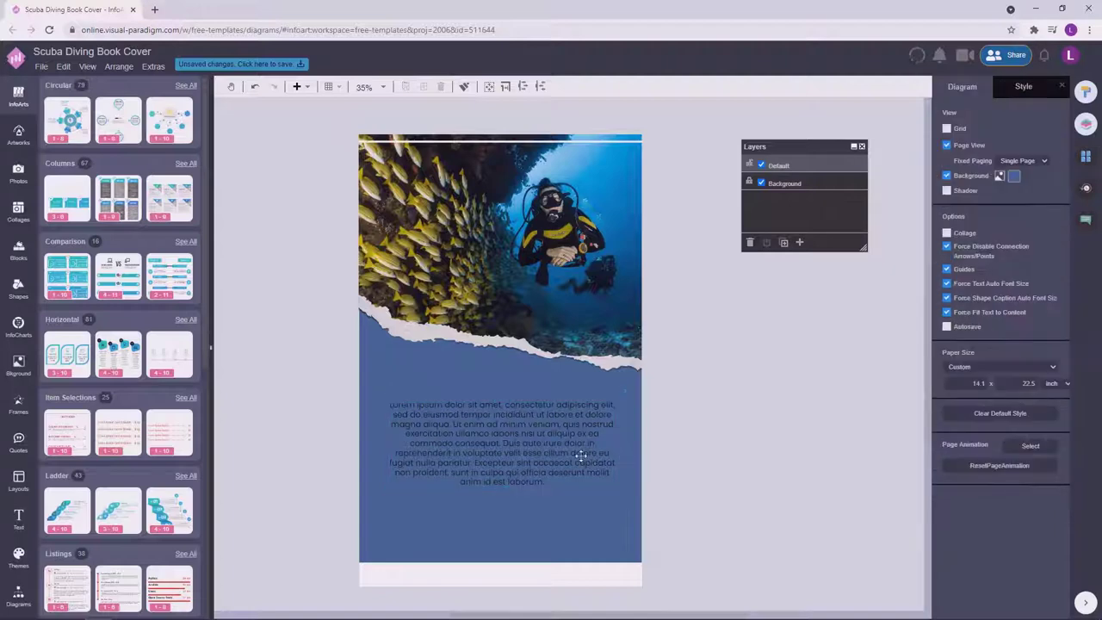
{"action": "left_click", "coordinate": [581, 455]}
{"action": "left_click", "coordinate": [1053, 271]}
{"action": "left_click", "coordinate": [1041, 290]}
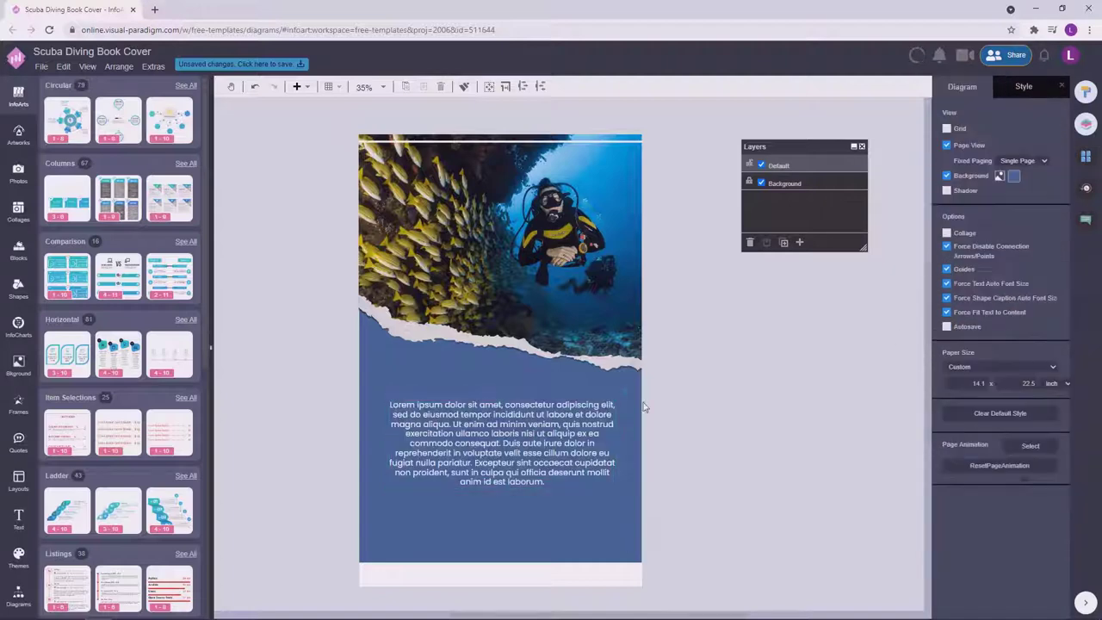
{"action": "left_click", "coordinate": [1038, 478]}
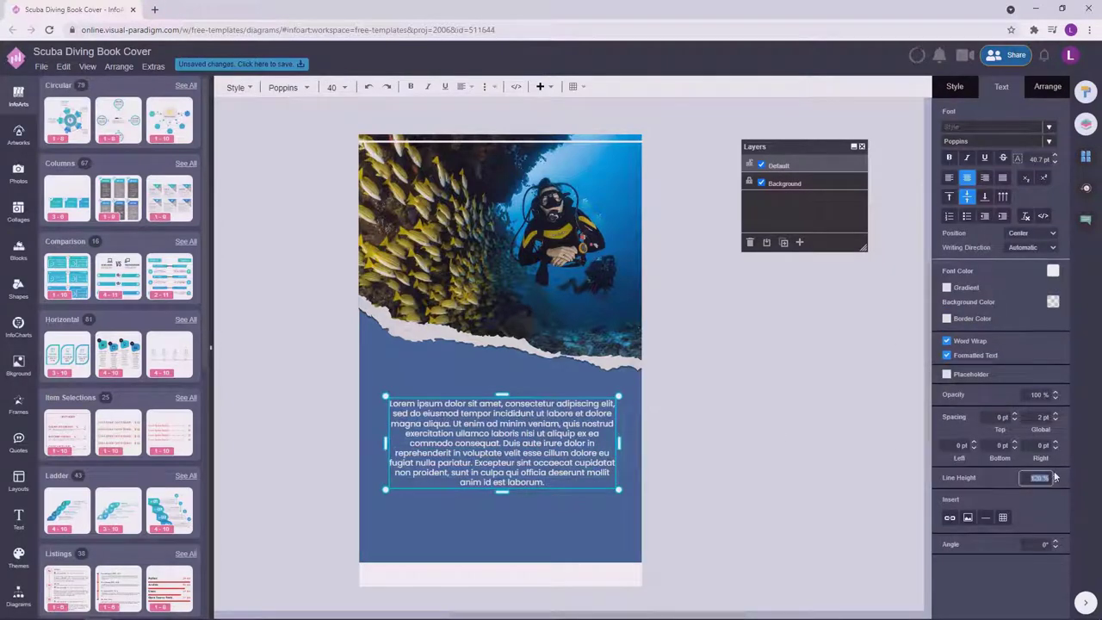
{"action": "type", "text": "125"}
{"action": "key", "text": "Return"}
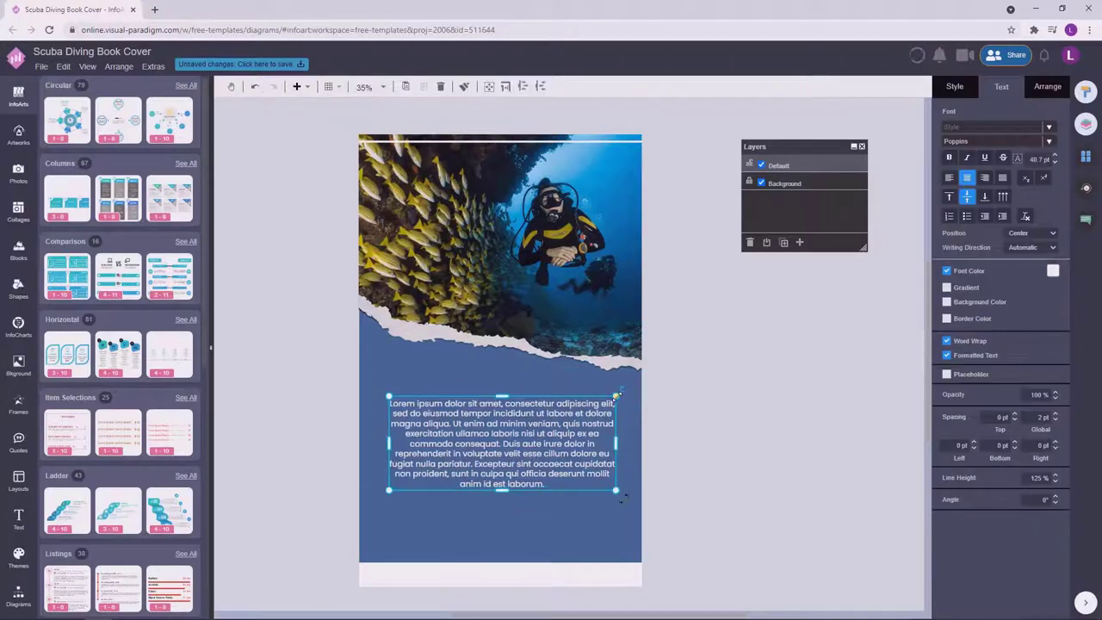
Narrow the paragraph box and set the text to 36 pt.
{"action": "left_click_drag", "start_coordinate": [617, 490], "coordinate": [581, 424]}
{"action": "left_click", "coordinate": [731, 405]}
{"action": "left_click", "coordinate": [457, 389]}
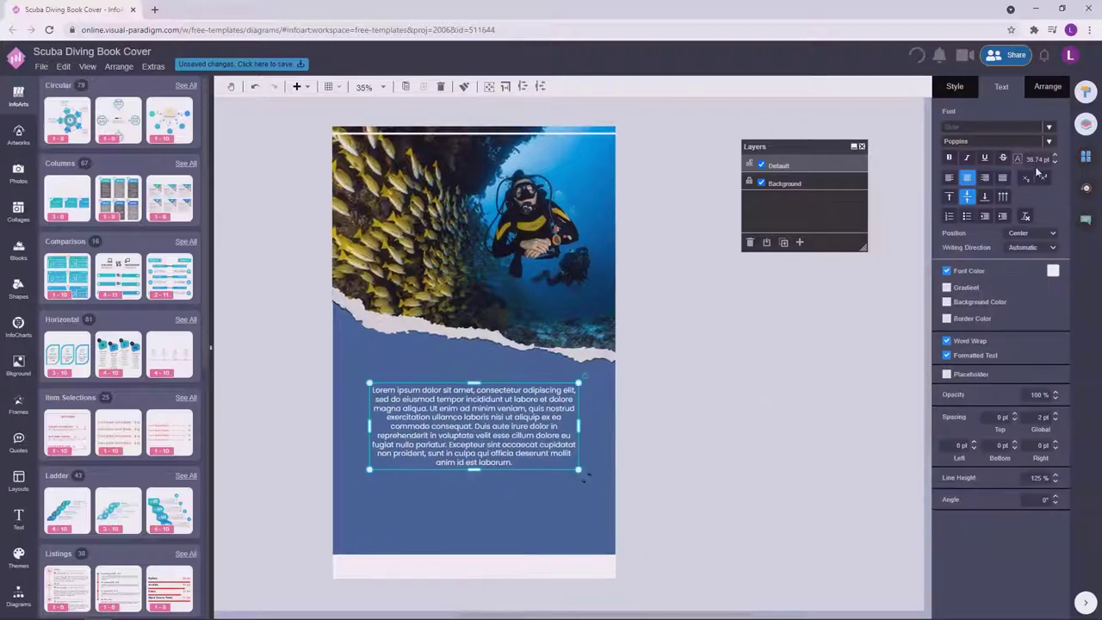
{"action": "left_click", "coordinate": [1038, 159]}
{"action": "left_click", "coordinate": [777, 409]}
{"action": "double_click", "coordinate": [523, 417]}
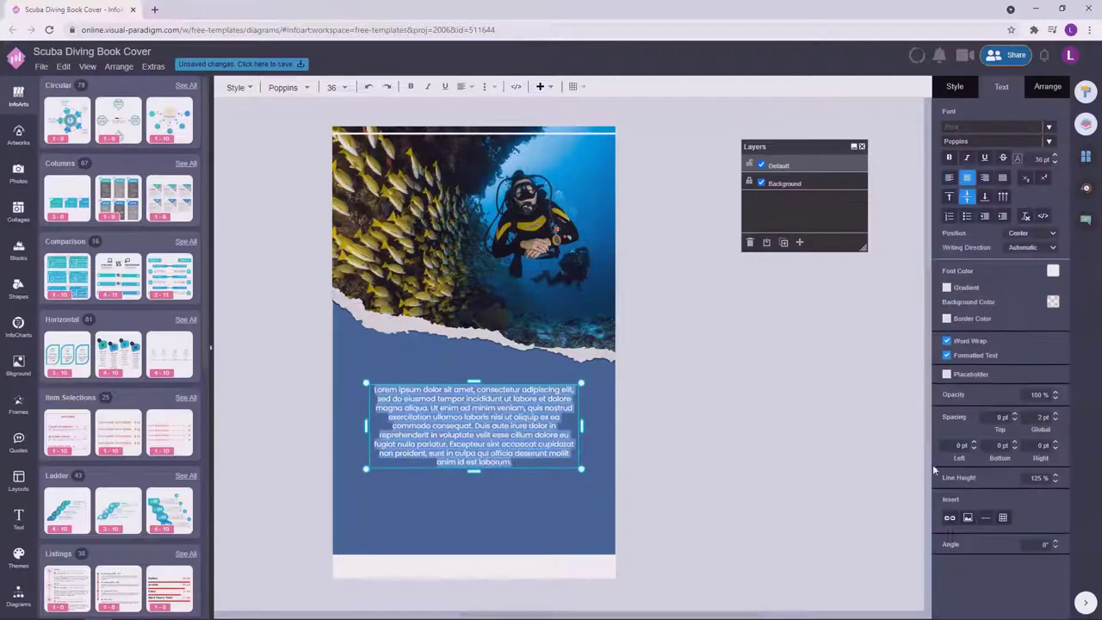
{"action": "left_click", "coordinate": [1040, 477]}
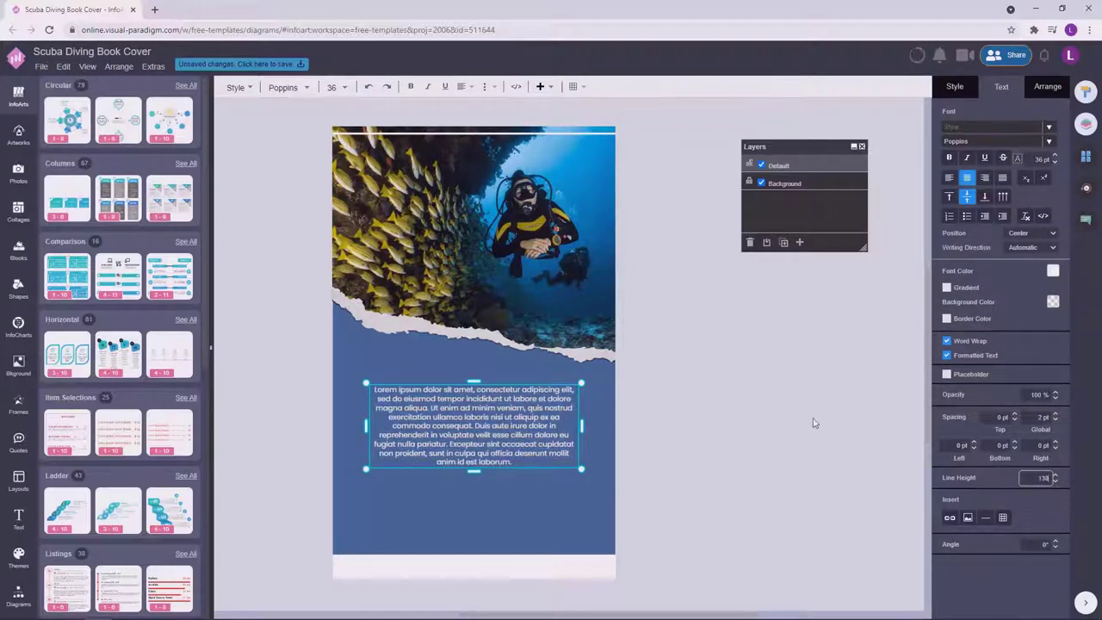
{"action": "left_click", "coordinate": [814, 423]}
{"action": "left_click", "coordinate": [17, 175]}
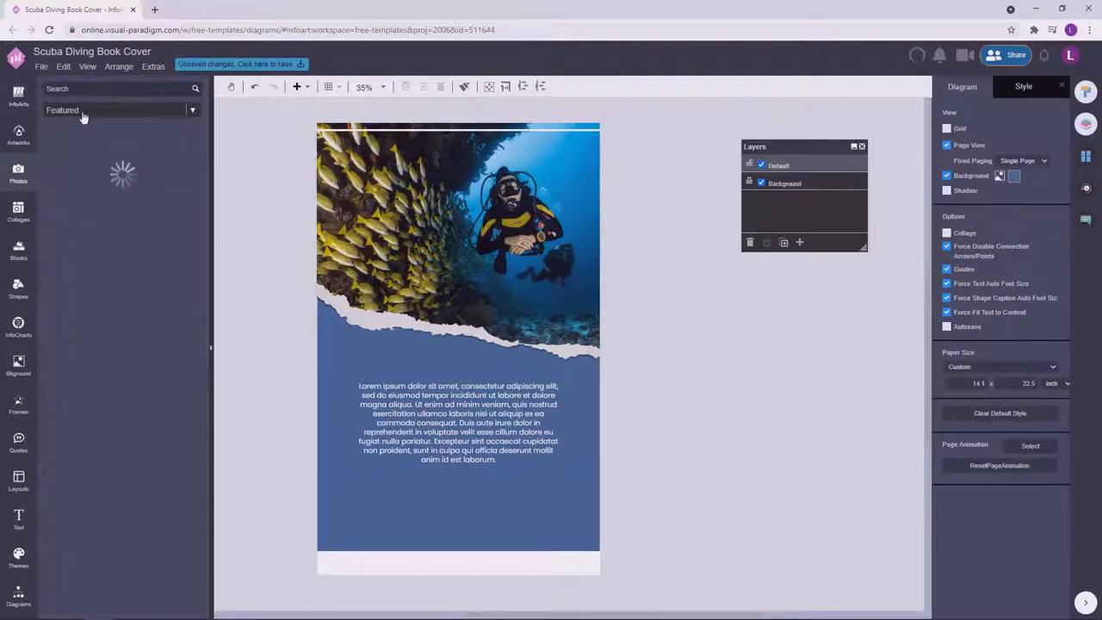
Search Artworks for "code" and place the barcode below the back-cover text.
{"action": "left_click", "coordinate": [28, 131]}
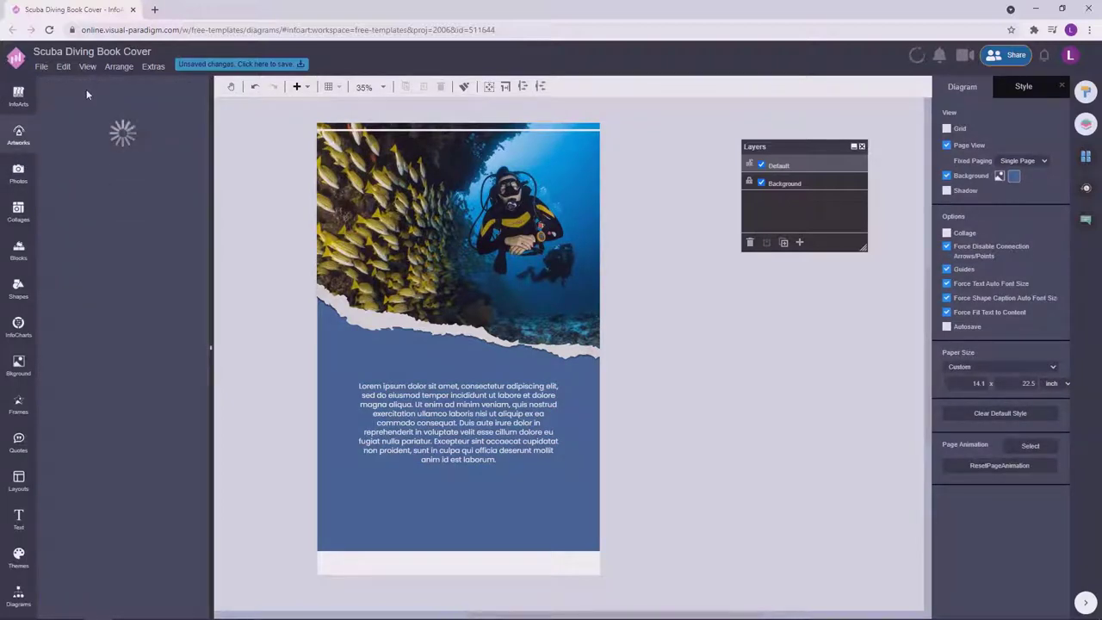
{"action": "left_click", "coordinate": [86, 88]}
{"action": "type", "text": "code"}
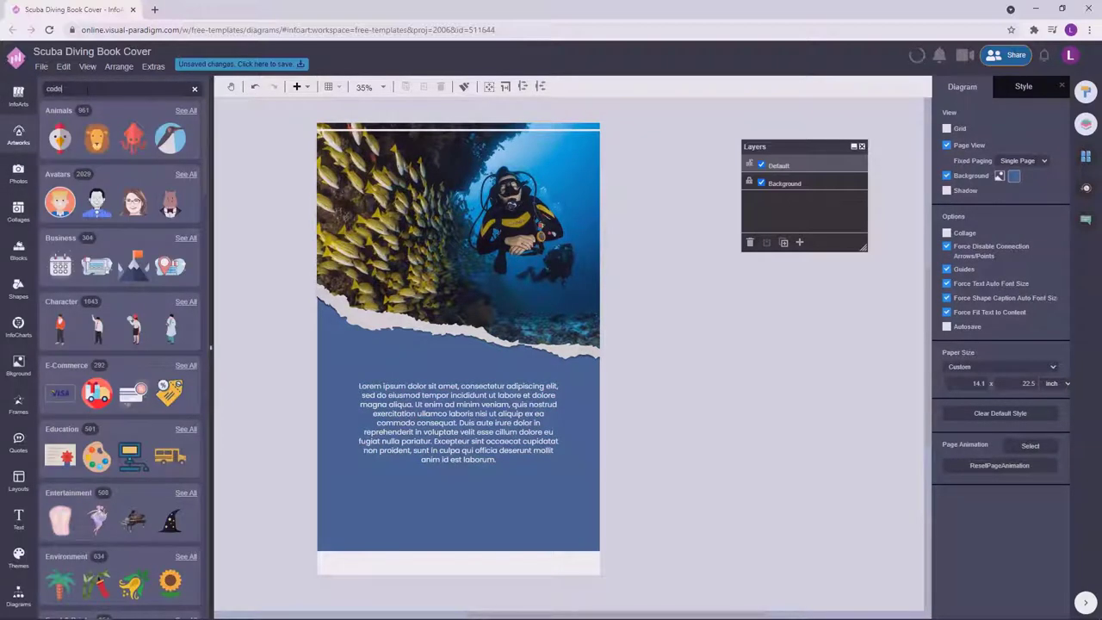
{"action": "left_click_drag", "start_coordinate": [168, 373], "coordinate": [459, 513]}
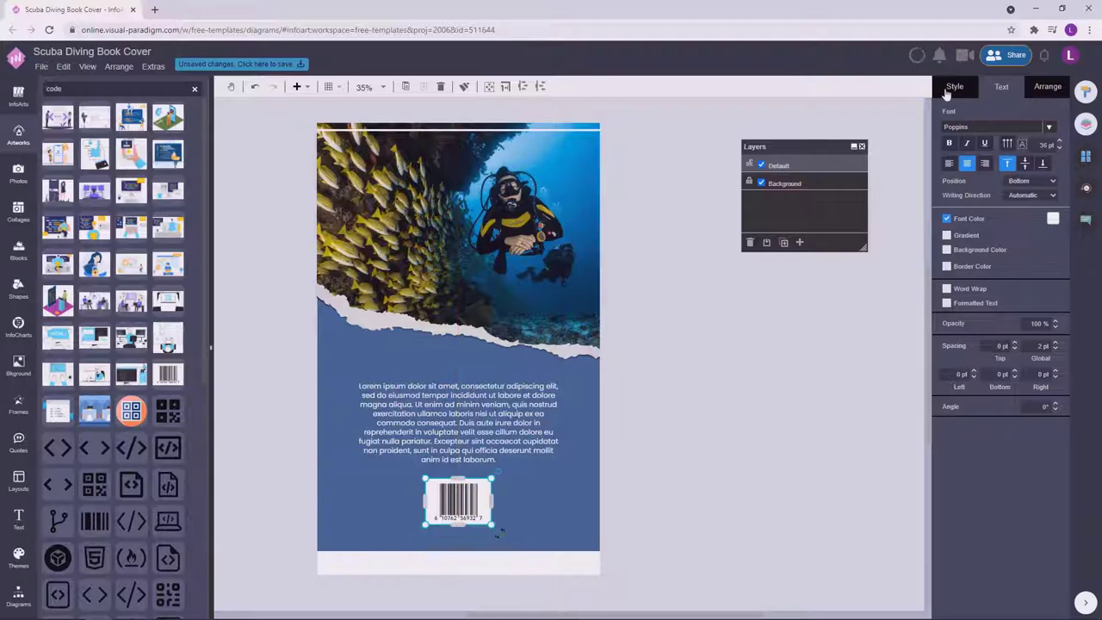
Snap the barcode to the page's horizontal centre guide.
{"action": "left_click", "coordinate": [971, 131]}
{"action": "left_click", "coordinate": [987, 244]}
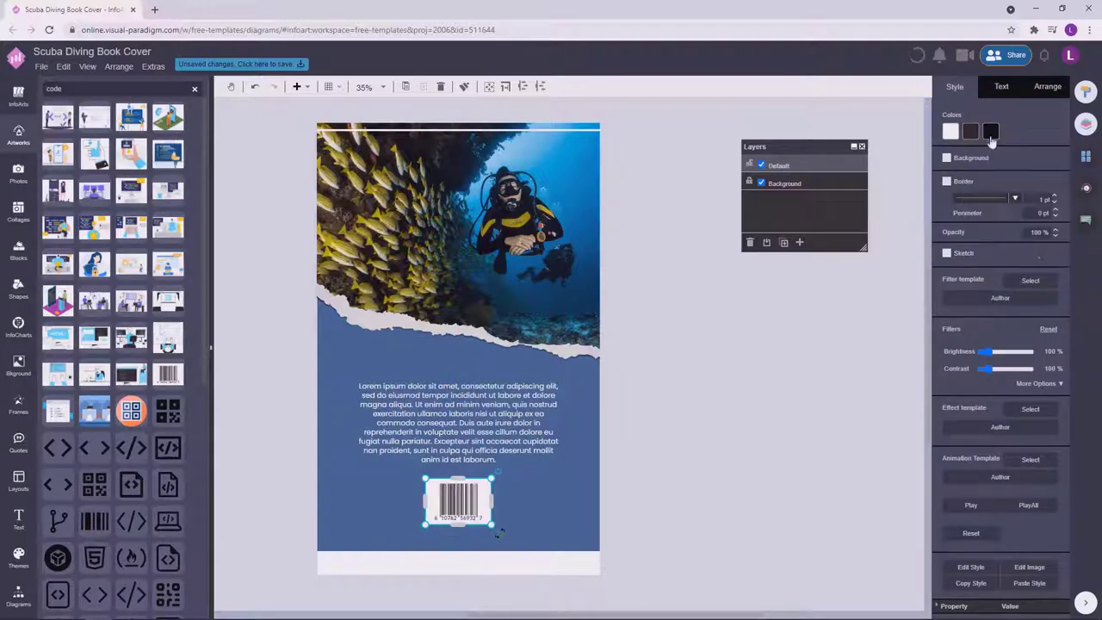
{"action": "left_click", "coordinate": [991, 131]}
{"action": "left_click", "coordinate": [805, 398]}
{"action": "left_click", "coordinate": [458, 495]}
{"action": "left_click_drag", "start_coordinate": [483, 437], "coordinate": [484, 438]}
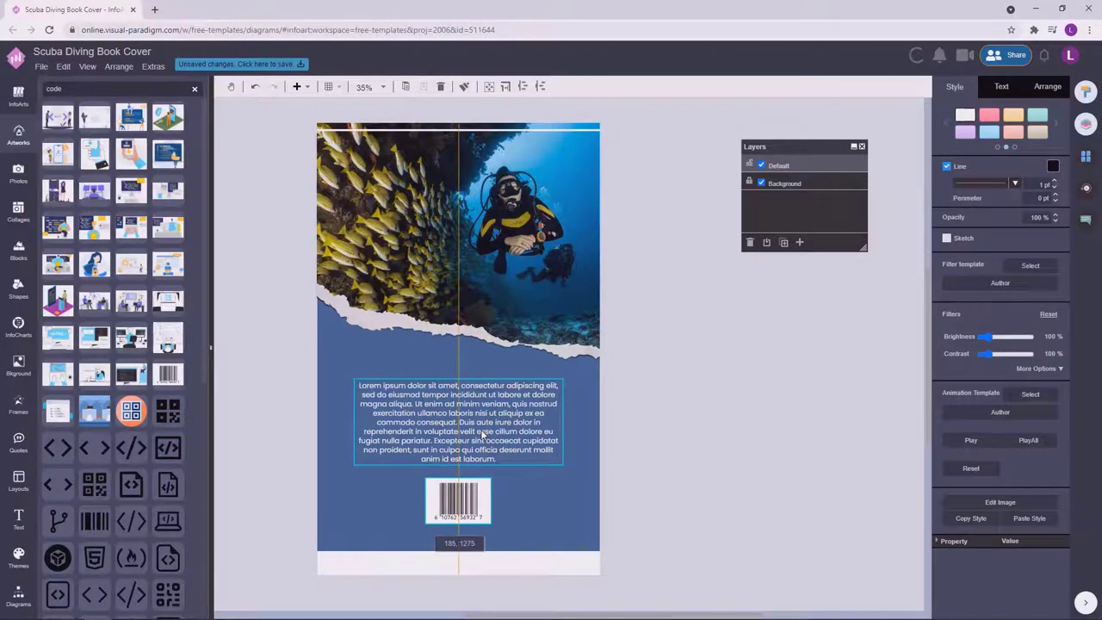
{"action": "left_click", "coordinate": [765, 408]}
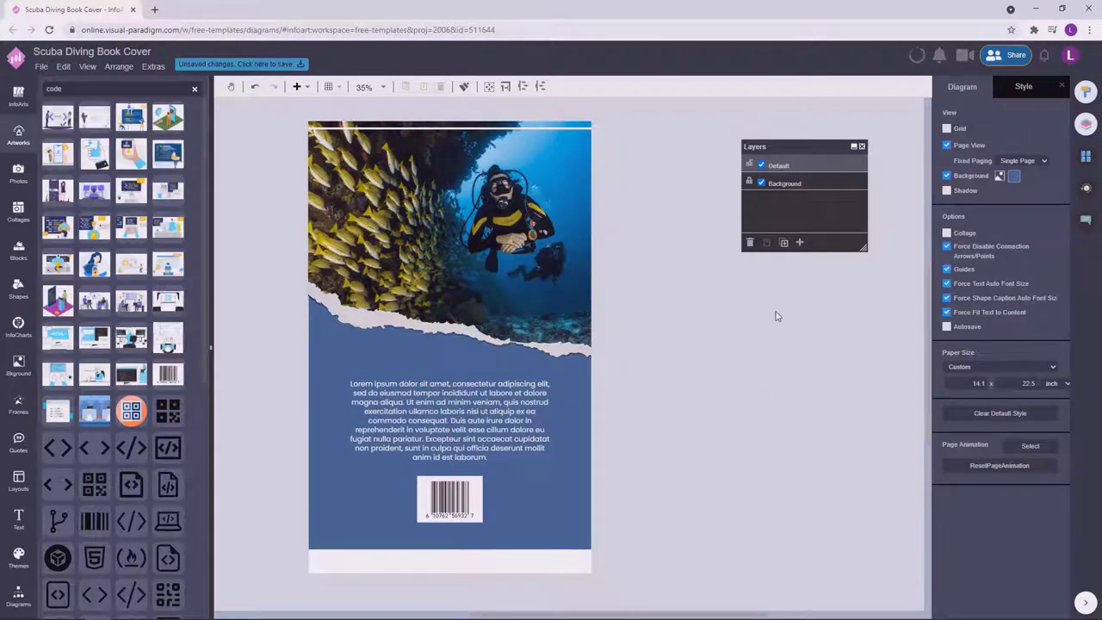
View the front cover and inspect its quote text's font settings.
{"action": "left_click", "coordinate": [1077, 159]}
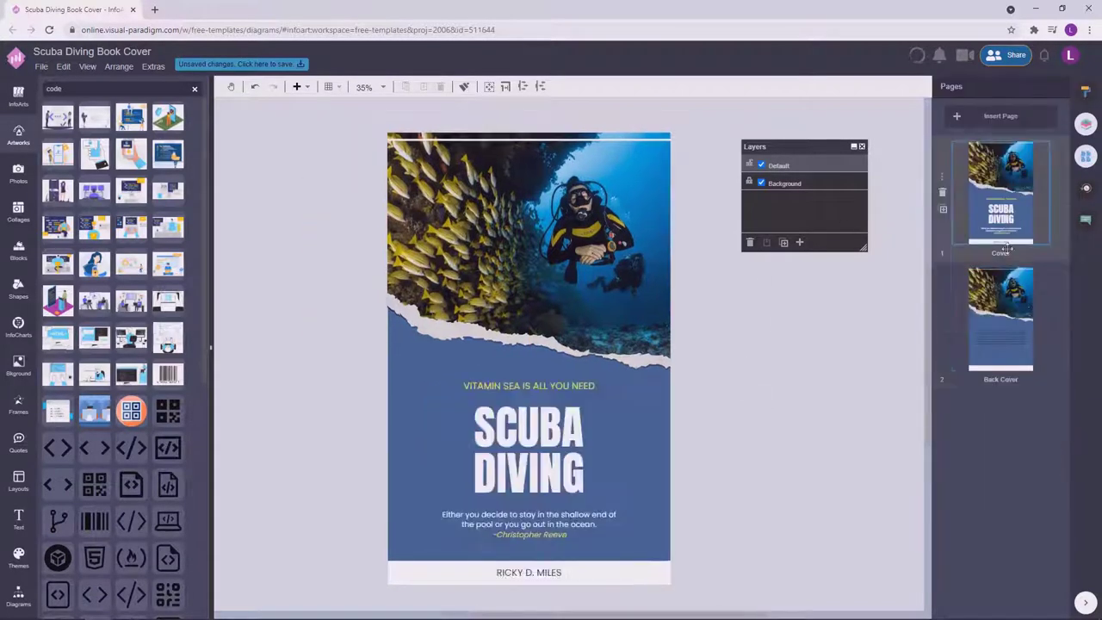
{"action": "left_click", "coordinate": [1085, 92]}
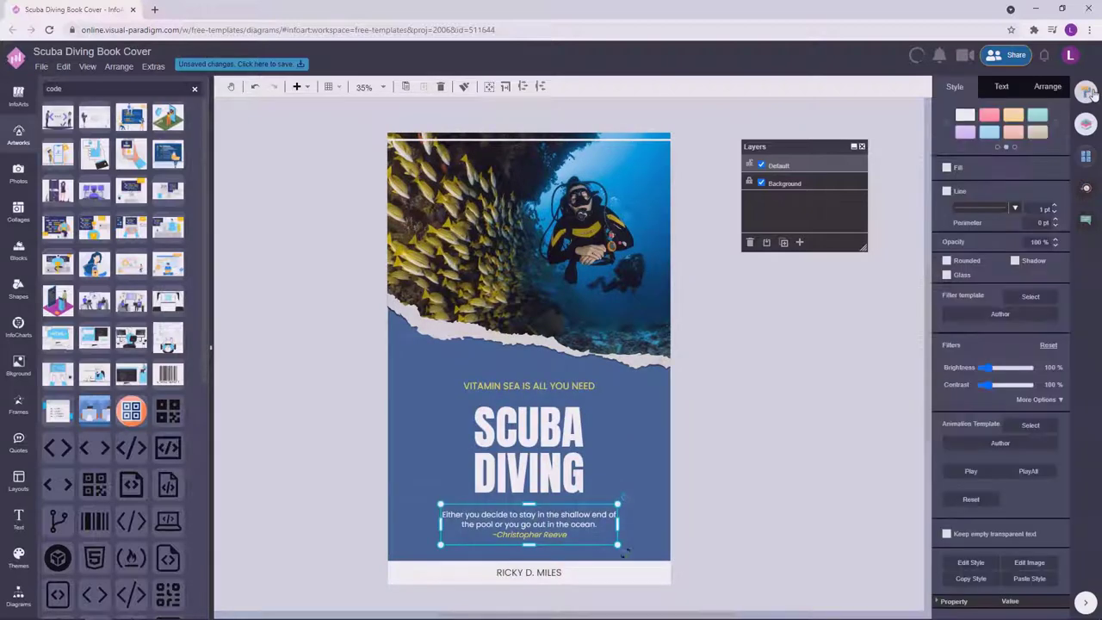
{"action": "left_click", "coordinate": [1001, 87]}
Return to the Back Cover via the page thumbnails, checking its body text.
{"action": "left_click", "coordinate": [1086, 156]}
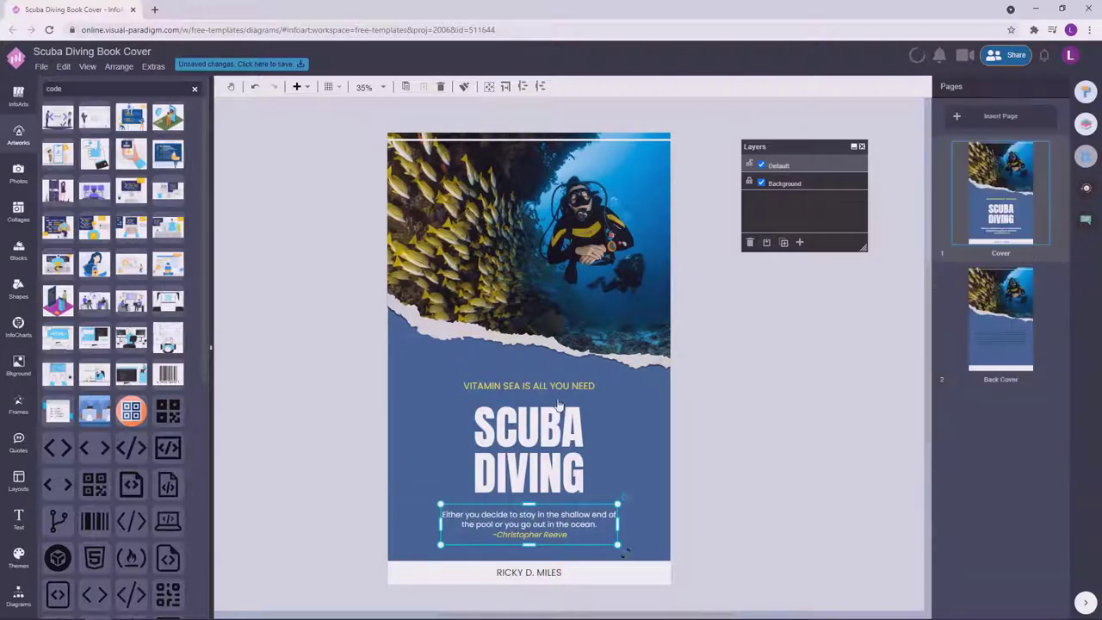
{"action": "left_click", "coordinate": [1001, 318]}
{"action": "left_click", "coordinate": [1086, 91]}
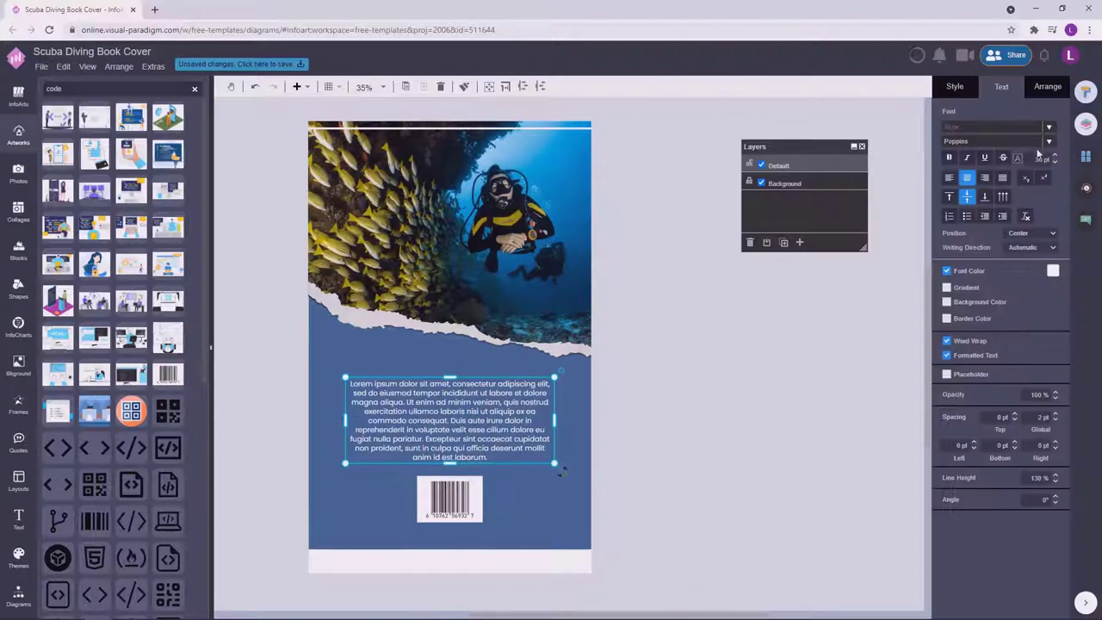
{"action": "left_click", "coordinate": [716, 367]}
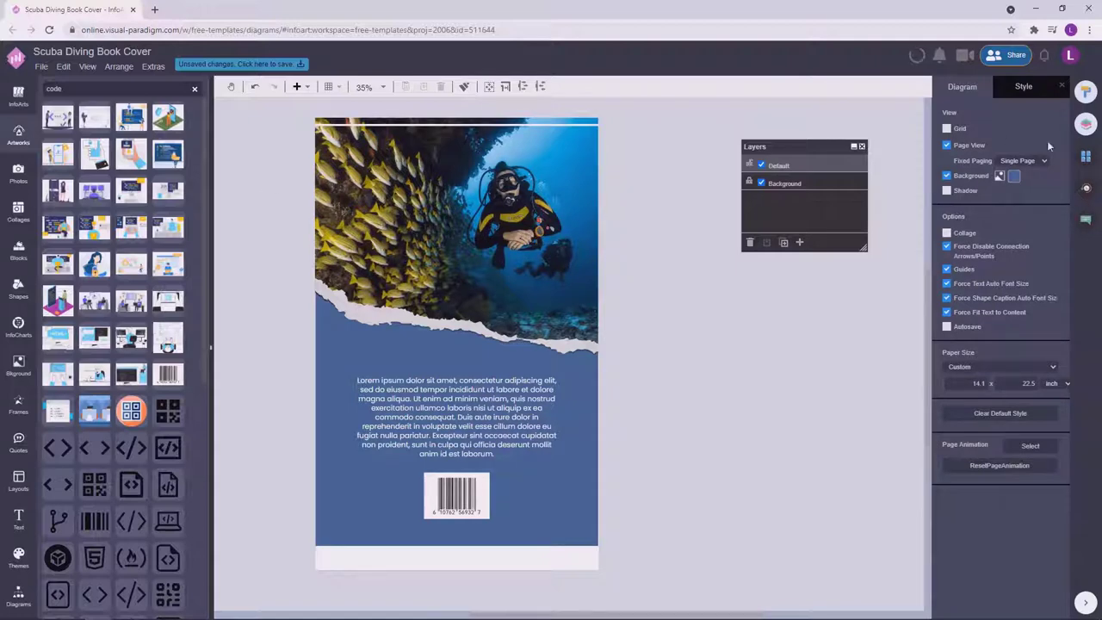
{"action": "left_click", "coordinate": [1086, 156]}
{"action": "left_click", "coordinate": [1000, 194]}
{"action": "left_click", "coordinate": [1012, 303]}
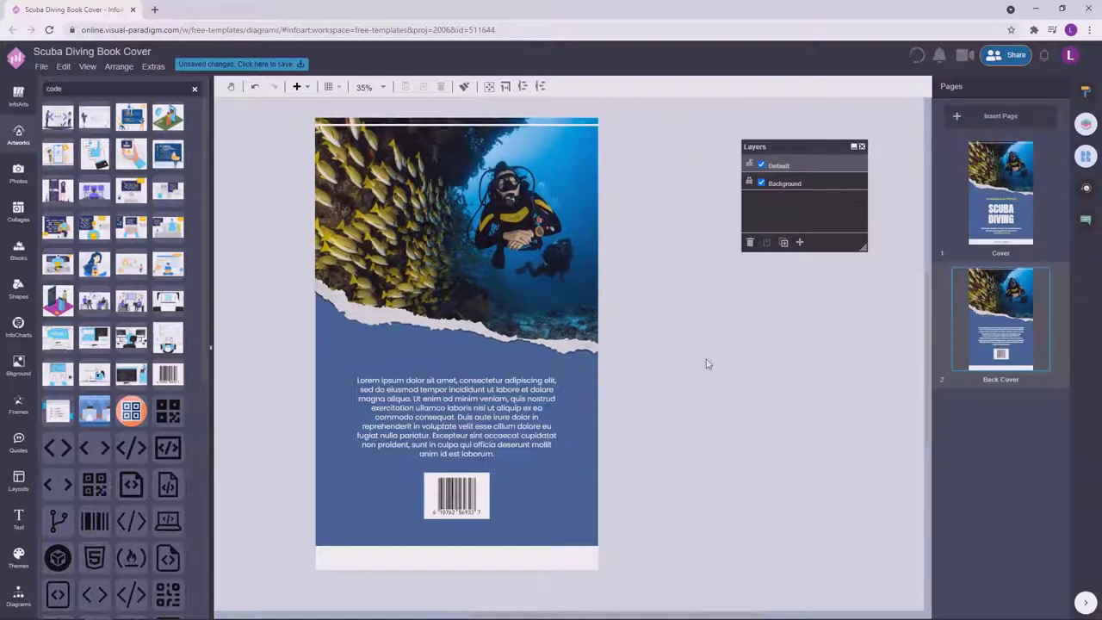
Search Photos for "diving" and put the diver-and-anemone photo on the back cover.
{"action": "left_click", "coordinate": [14, 153]}
{"action": "left_click", "coordinate": [19, 177]}
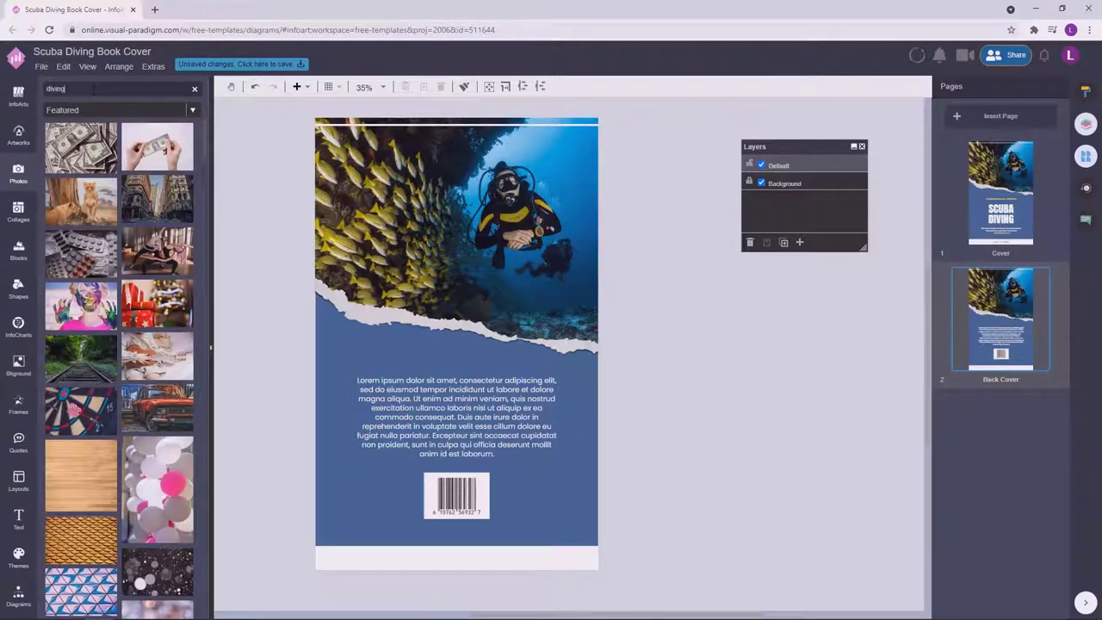
{"action": "key", "text": "Return"}
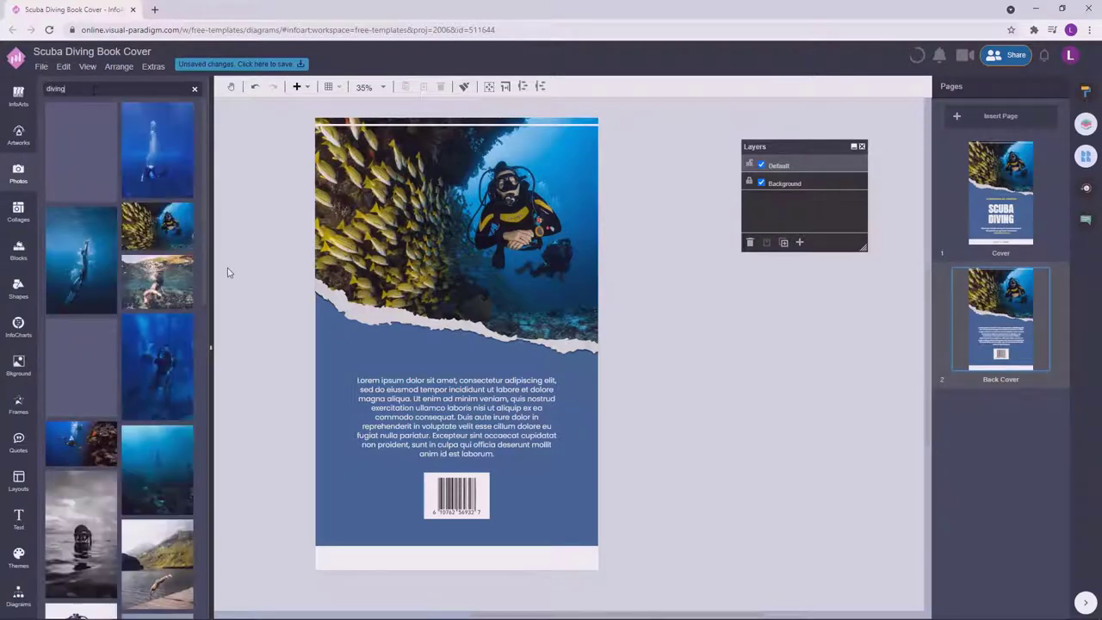
{"action": "scroll", "coordinate": [140, 365], "scroll_direction": "down", "scroll_amount": 3}
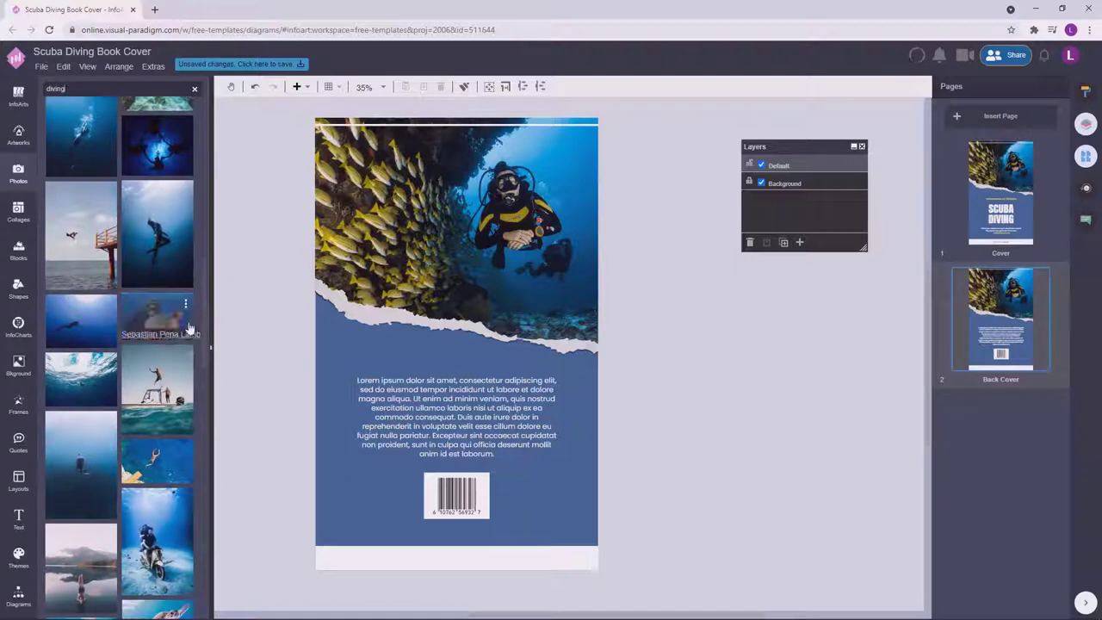
{"action": "left_click", "coordinate": [190, 329]}
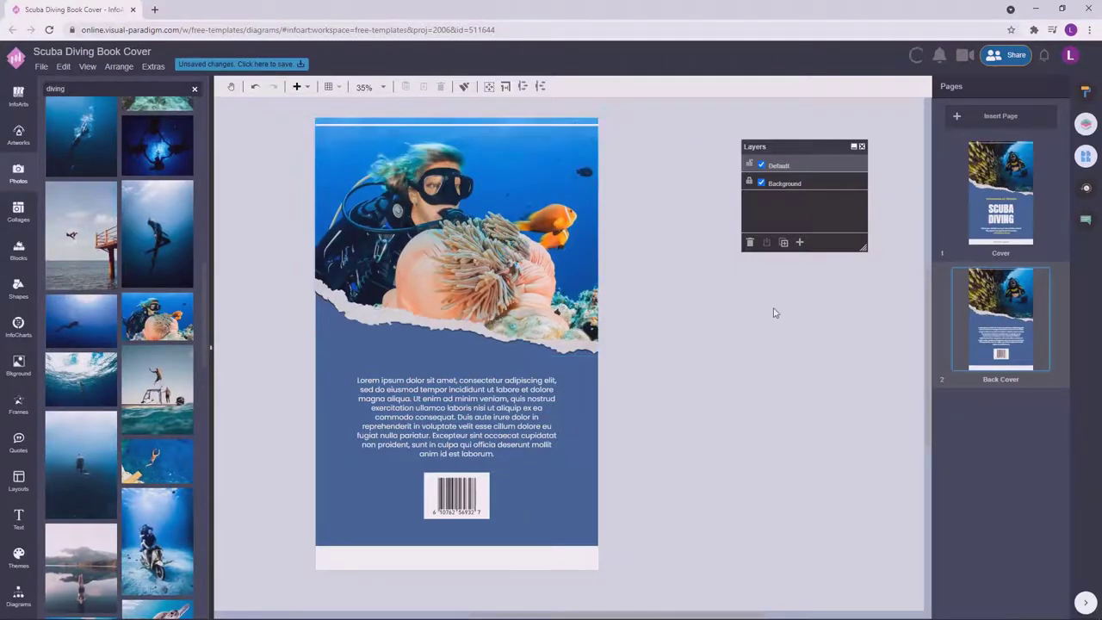
Try a cliff-diving photo in the frame, then undo to keep the diver shot.
{"action": "scroll", "coordinate": [164, 405], "scroll_direction": "down", "scroll_amount": 5}
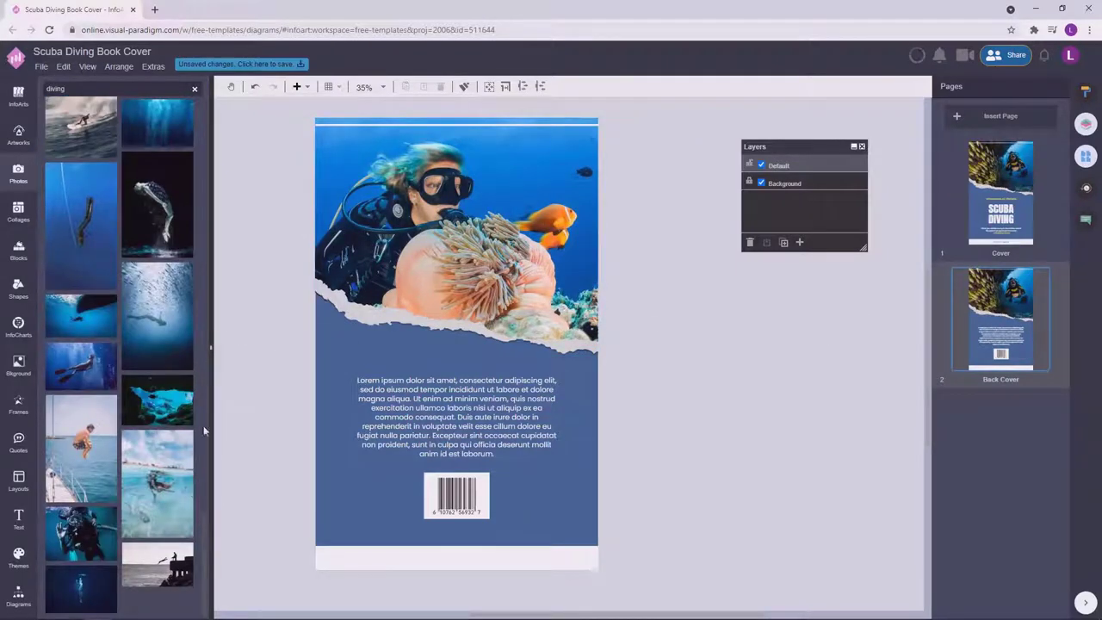
{"action": "scroll", "coordinate": [204, 430], "scroll_direction": "down", "scroll_amount": 5}
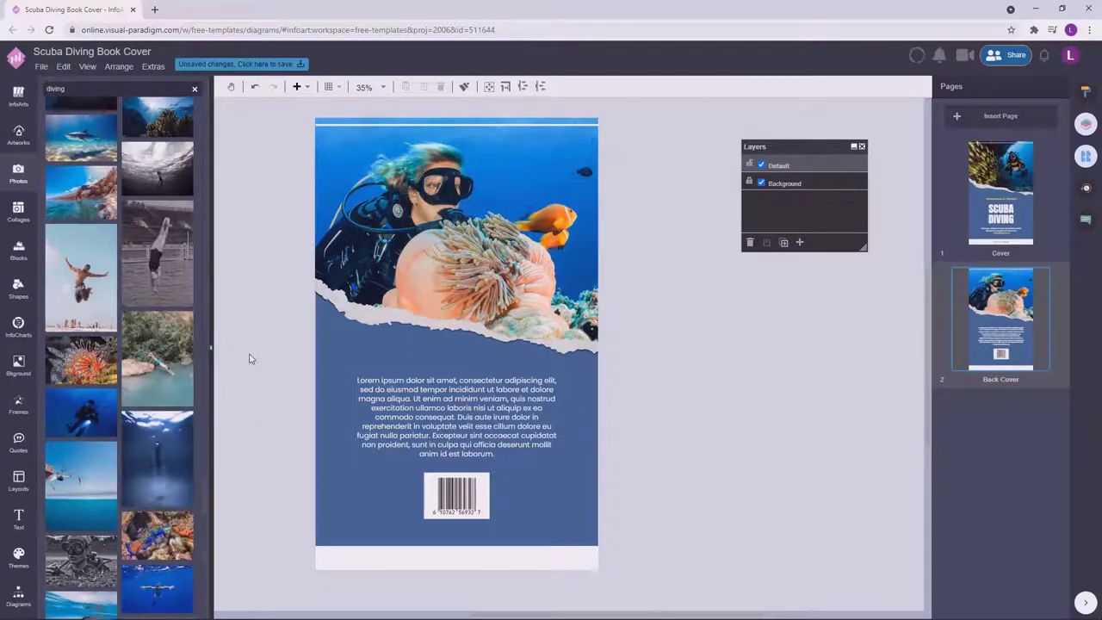
{"action": "left_click_drag", "start_coordinate": [158, 357], "coordinate": [328, 241]}
{"action": "left_click", "coordinate": [708, 335]}
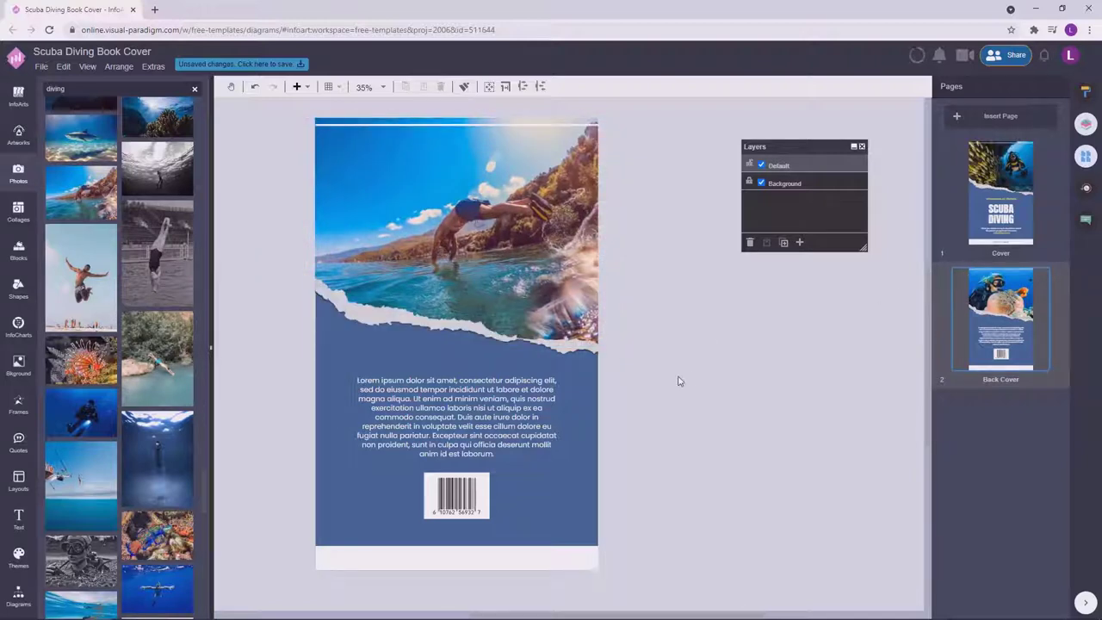
{"action": "key", "text": "ctrl+z"}
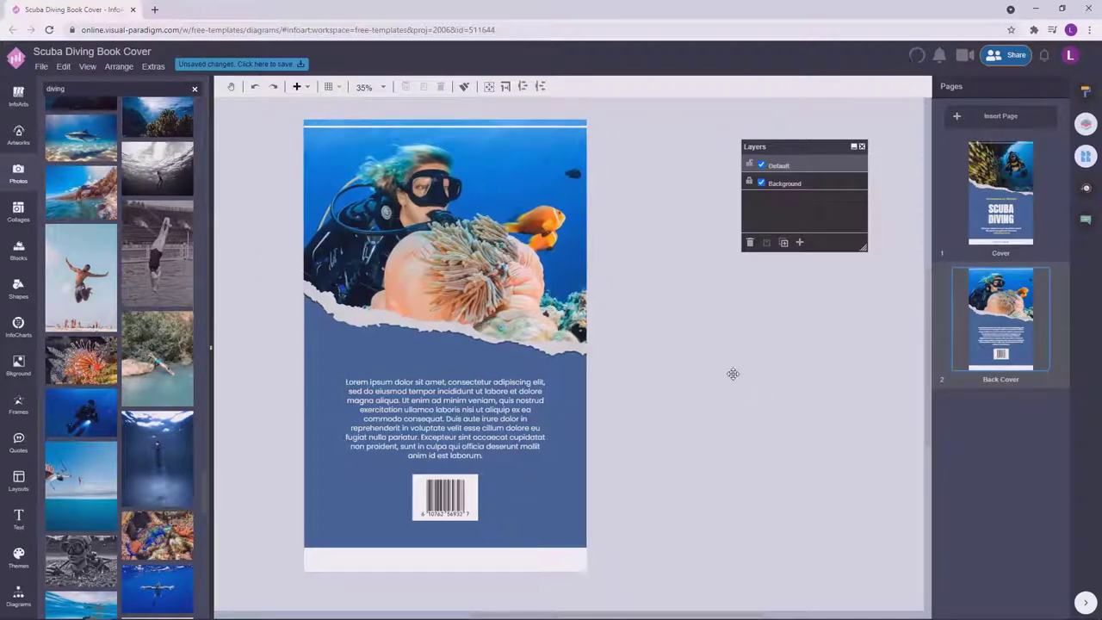
{"action": "left_click", "coordinate": [444, 502]}
Give the barcode a dark colour from the full colour picker.
{"action": "left_click", "coordinate": [1084, 92]}
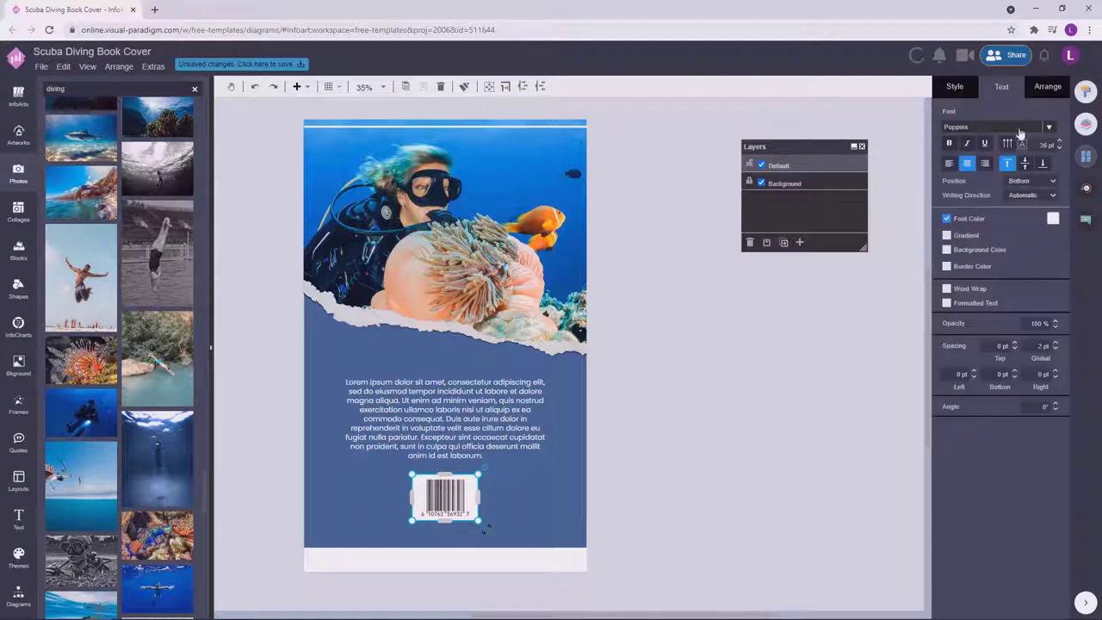
{"action": "left_click", "coordinate": [956, 87]}
{"action": "left_click", "coordinate": [970, 131]}
{"action": "left_click", "coordinate": [987, 261]}
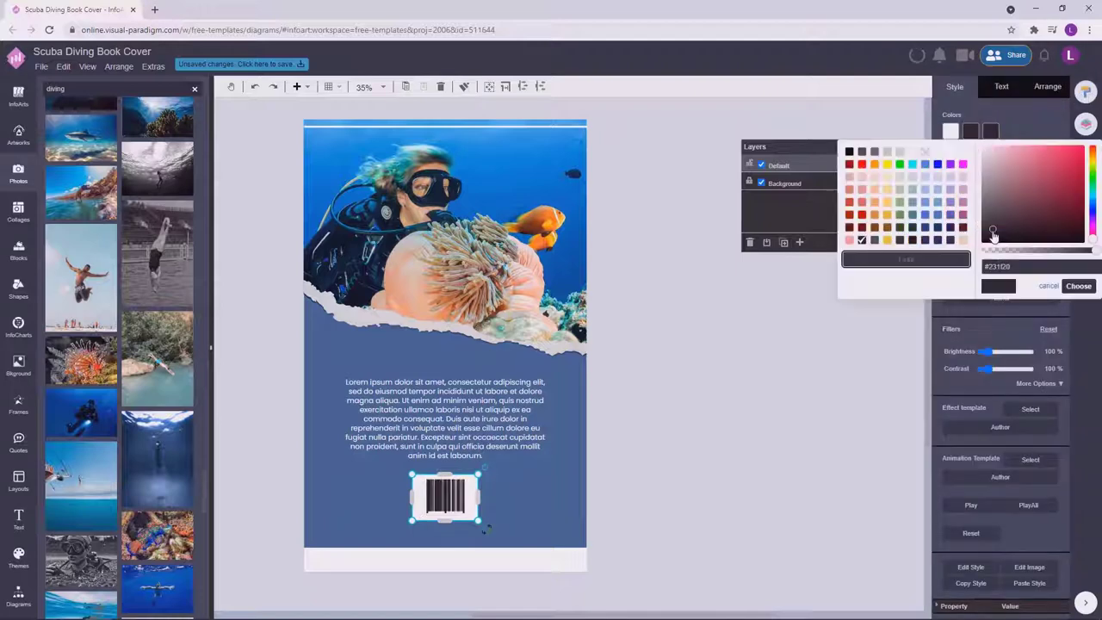
{"action": "left_click", "coordinate": [1080, 286]}
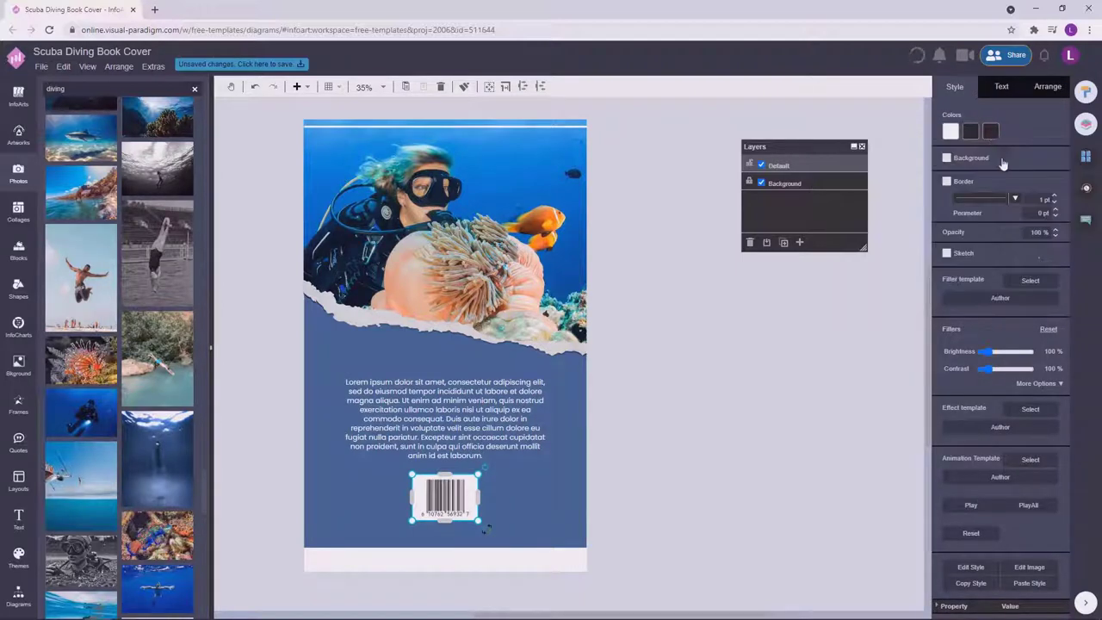
{"action": "left_click", "coordinate": [971, 131]}
{"action": "left_click", "coordinate": [708, 370]}
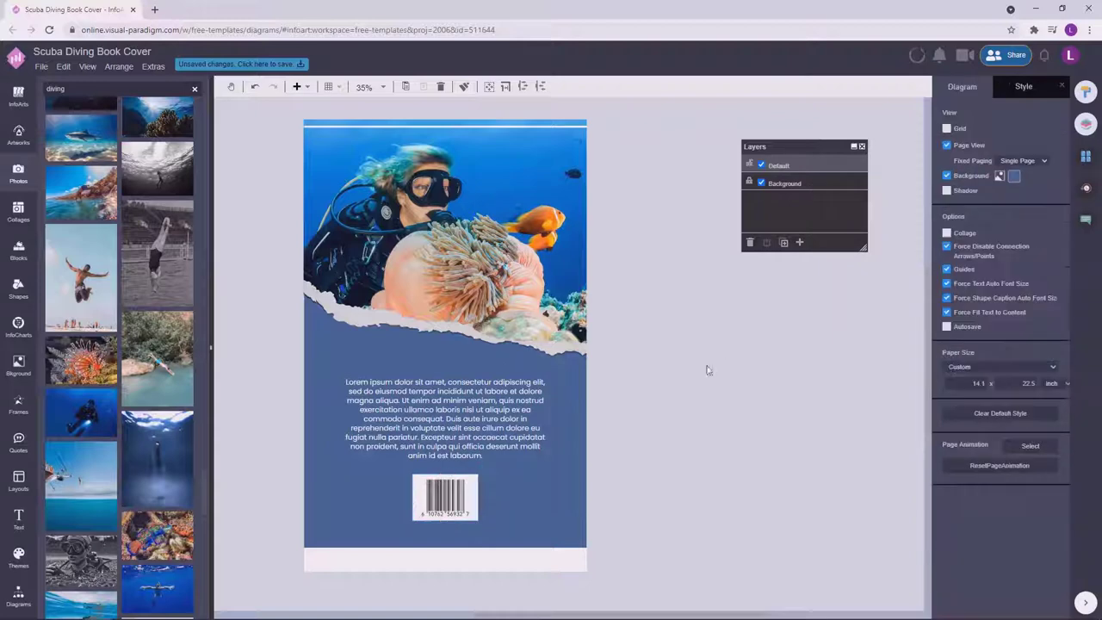
Compare the Cover and Back Cover pages, then select the back-cover body text.
{"action": "left_click", "coordinate": [1086, 155]}
{"action": "left_click", "coordinate": [1006, 226]}
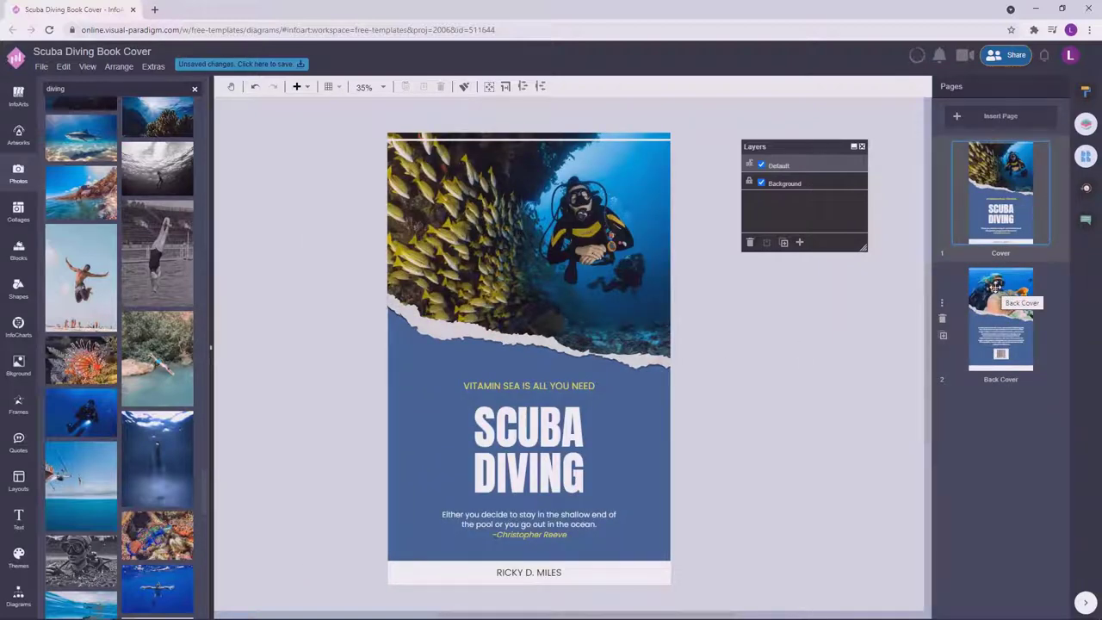
{"action": "left_click", "coordinate": [996, 287]}
{"action": "left_click", "coordinate": [995, 207]}
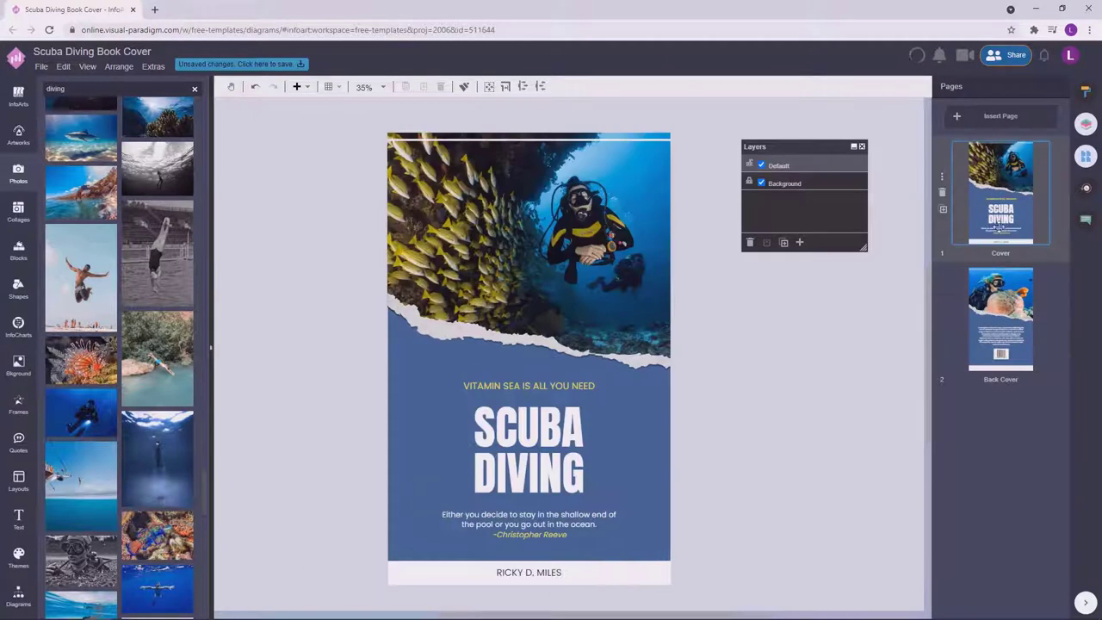
{"action": "left_click", "coordinate": [1019, 339]}
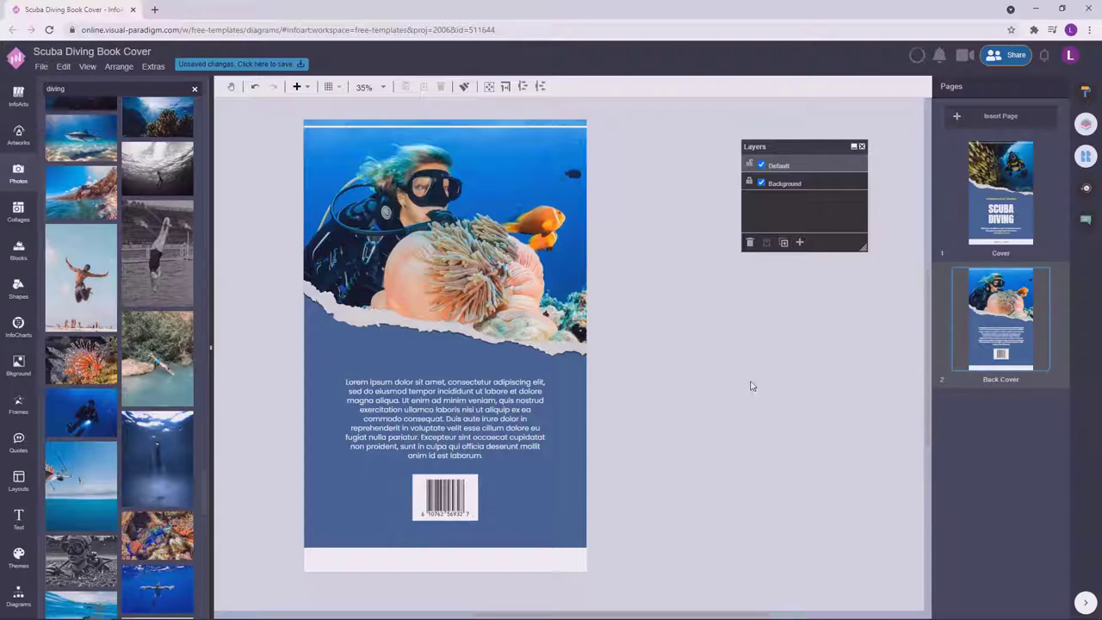
{"action": "left_click", "coordinate": [516, 422]}
{"action": "left_click", "coordinate": [1087, 93]}
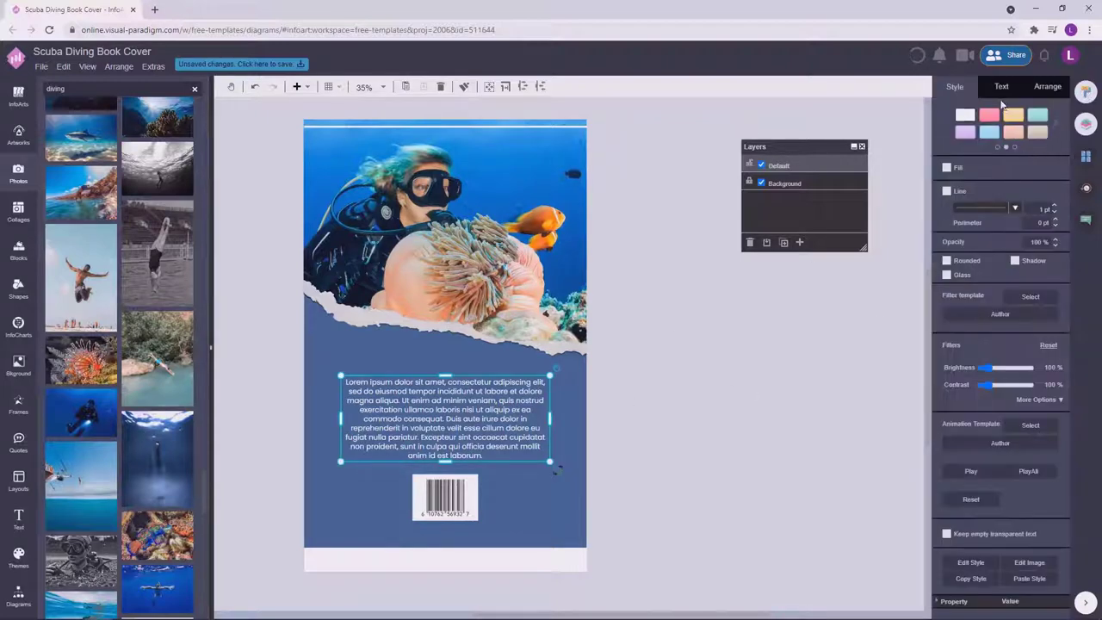
Resize the body text box so the paragraph settles at about 35 pt.
{"action": "left_click", "coordinate": [1003, 88]}
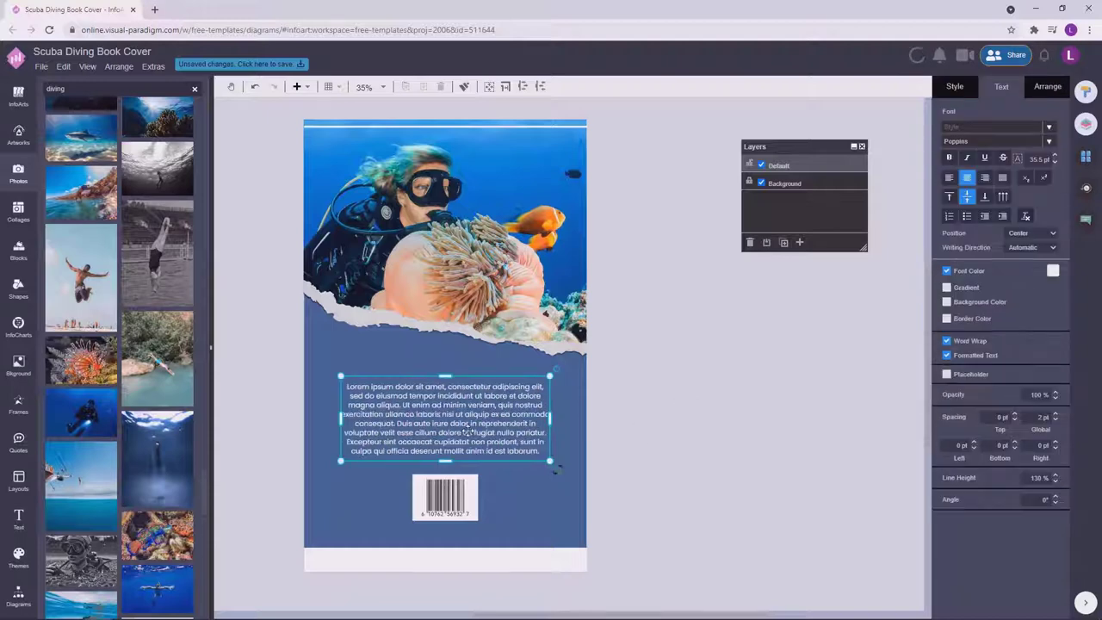
{"action": "left_click_drag", "start_coordinate": [444, 460], "coordinate": [464, 464]}
{"action": "left_click_drag", "start_coordinate": [550, 378], "coordinate": [540, 375]}
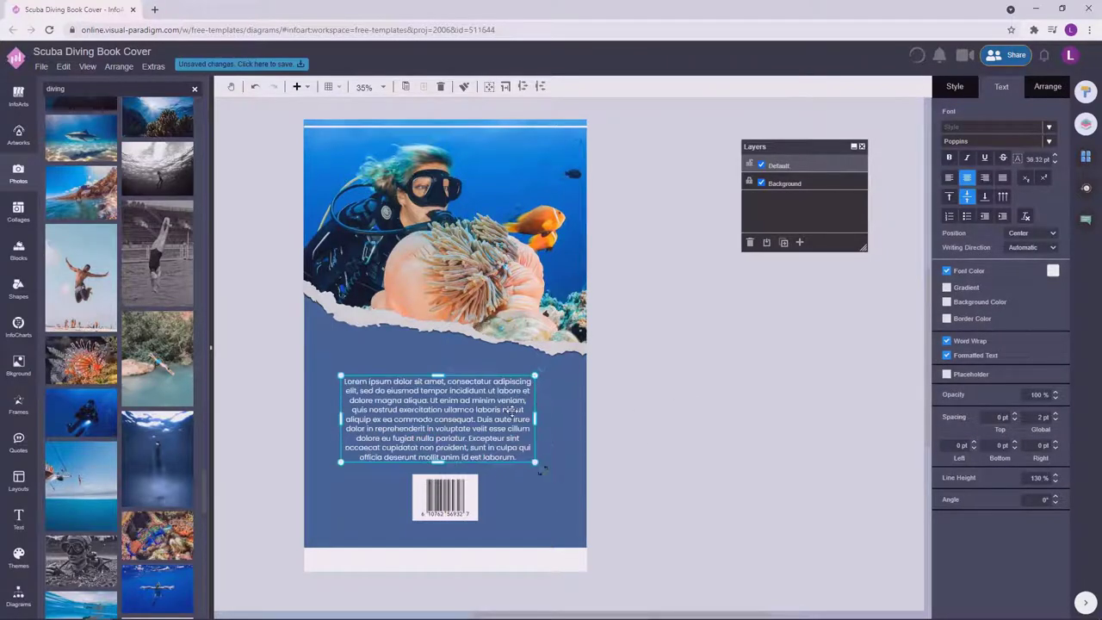
{"action": "left_click_drag", "start_coordinate": [512, 411], "coordinate": [521, 418]}
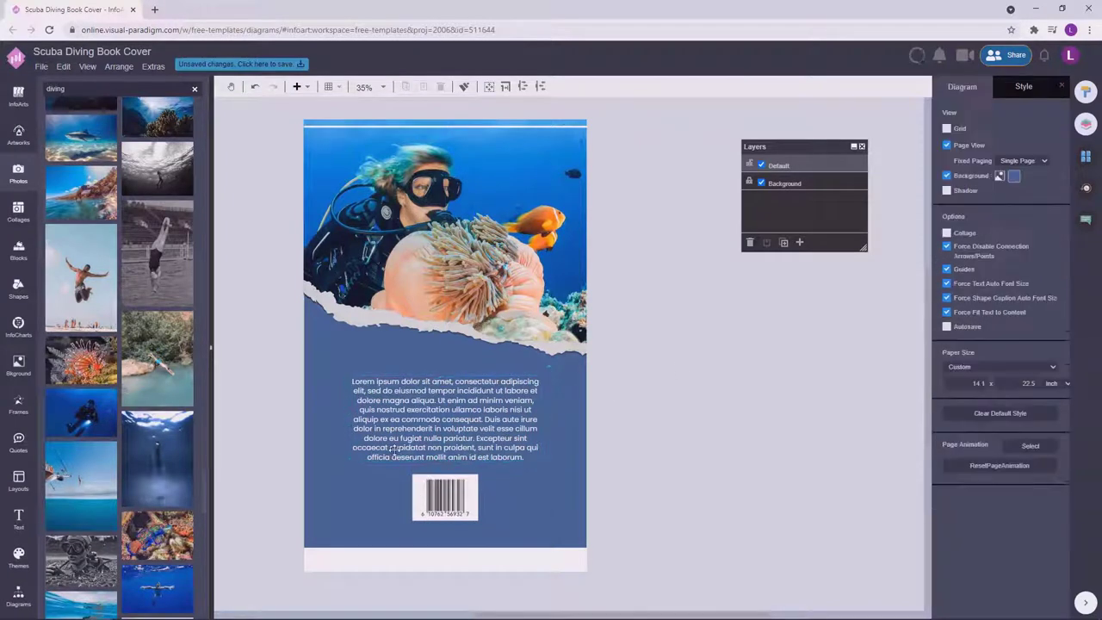
{"action": "left_click", "coordinate": [686, 381]}
{"action": "left_click", "coordinate": [489, 388]}
{"action": "left_click_drag", "start_coordinate": [540, 377], "coordinate": [539, 377]}
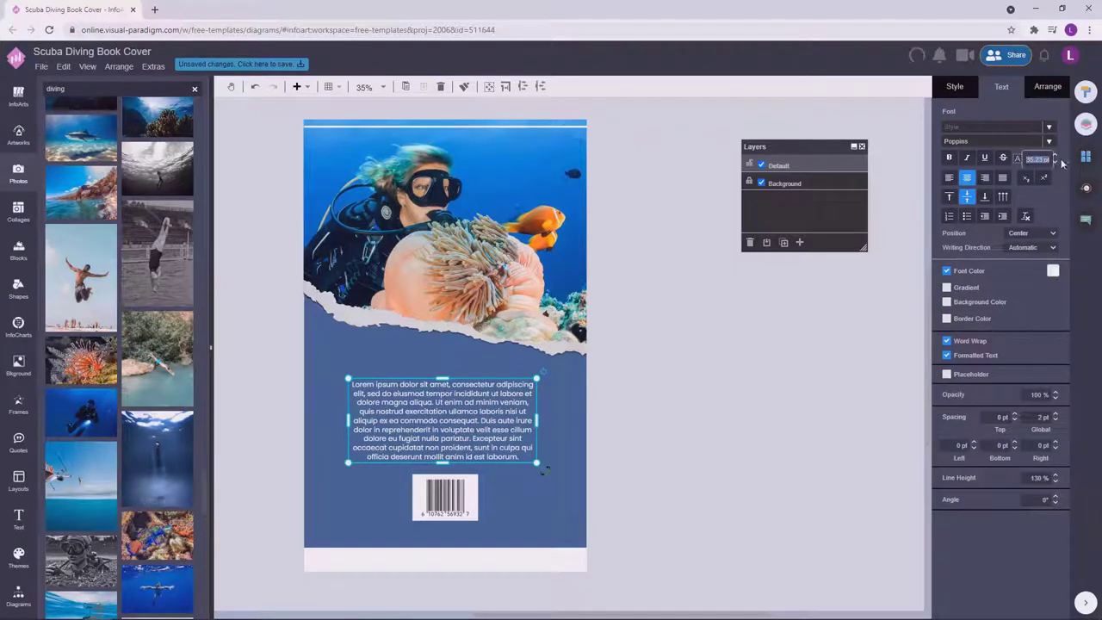
{"action": "left_click", "coordinate": [720, 431]}
Reselect the back-cover body text block to check the reflowed lines.
{"action": "left_click", "coordinate": [466, 434]}
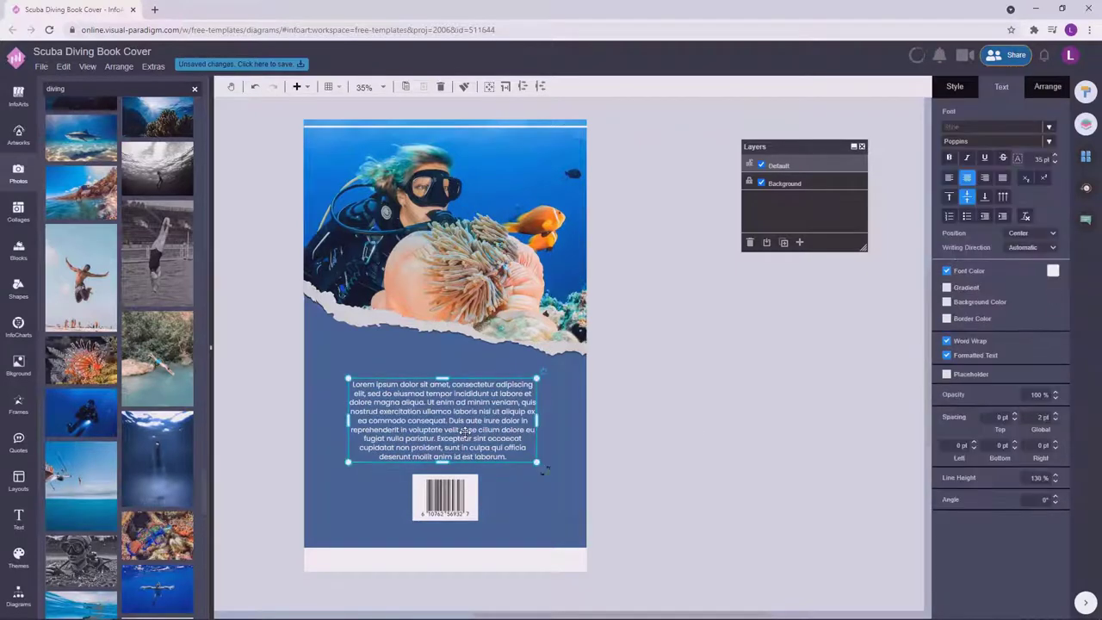
{"action": "left_click", "coordinate": [721, 414]}
{"action": "left_click", "coordinate": [487, 423]}
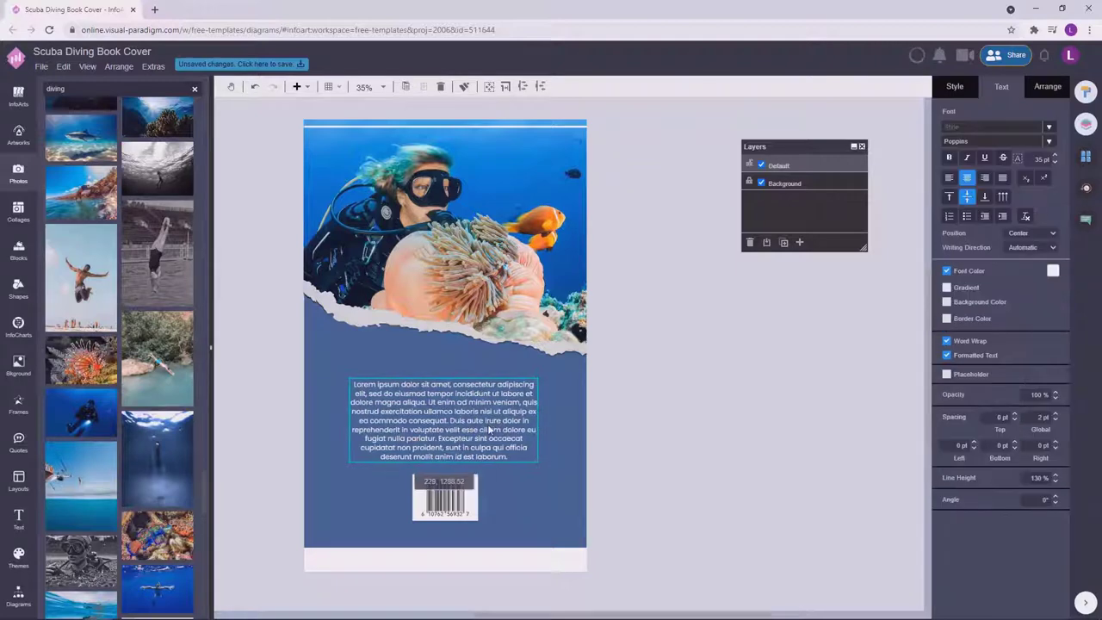
{"action": "left_click", "coordinate": [684, 416]}
{"action": "left_click", "coordinate": [472, 454]}
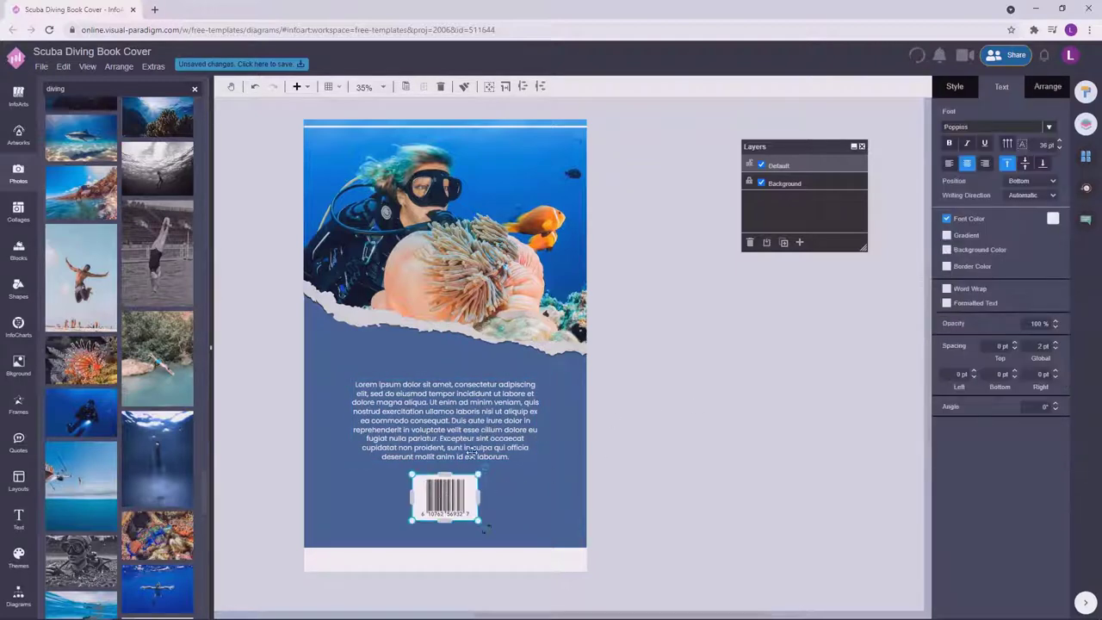
Check the front cover, then return to the back cover.
{"action": "left_click", "coordinate": [696, 405]}
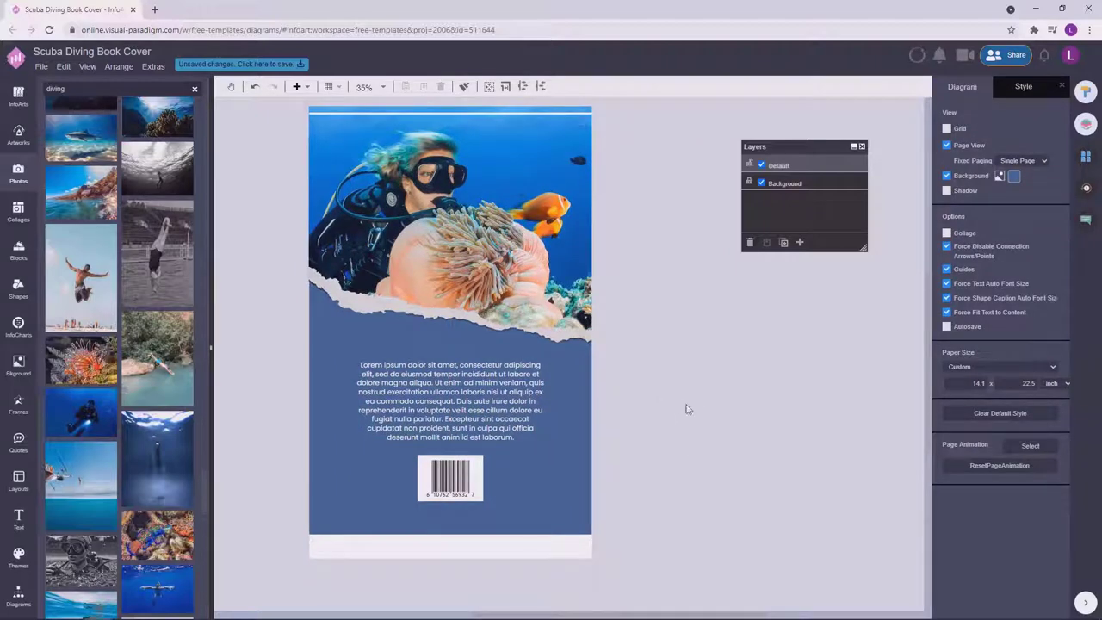
{"action": "left_click", "coordinate": [401, 405]}
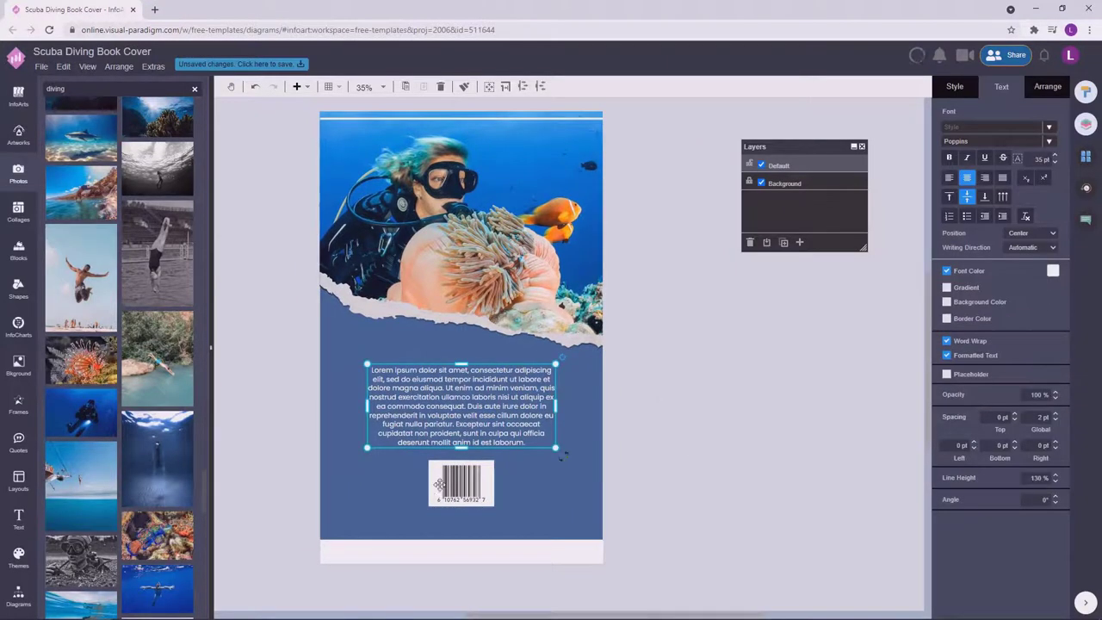
{"action": "left_click", "coordinate": [704, 415]}
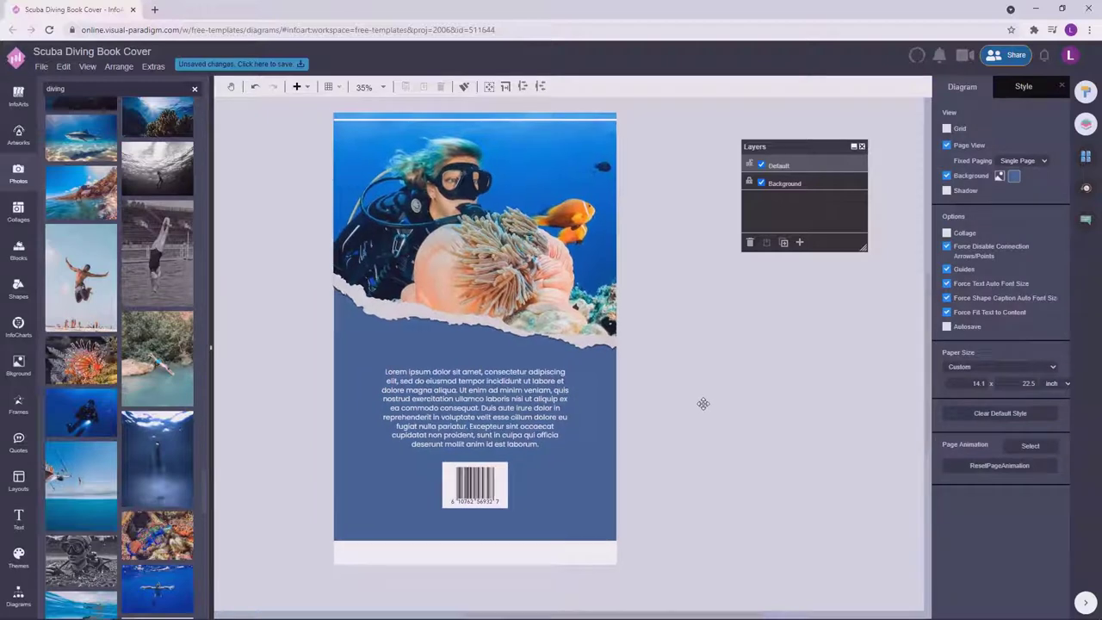
{"action": "left_click", "coordinate": [1086, 156]}
{"action": "left_click", "coordinate": [1016, 175]}
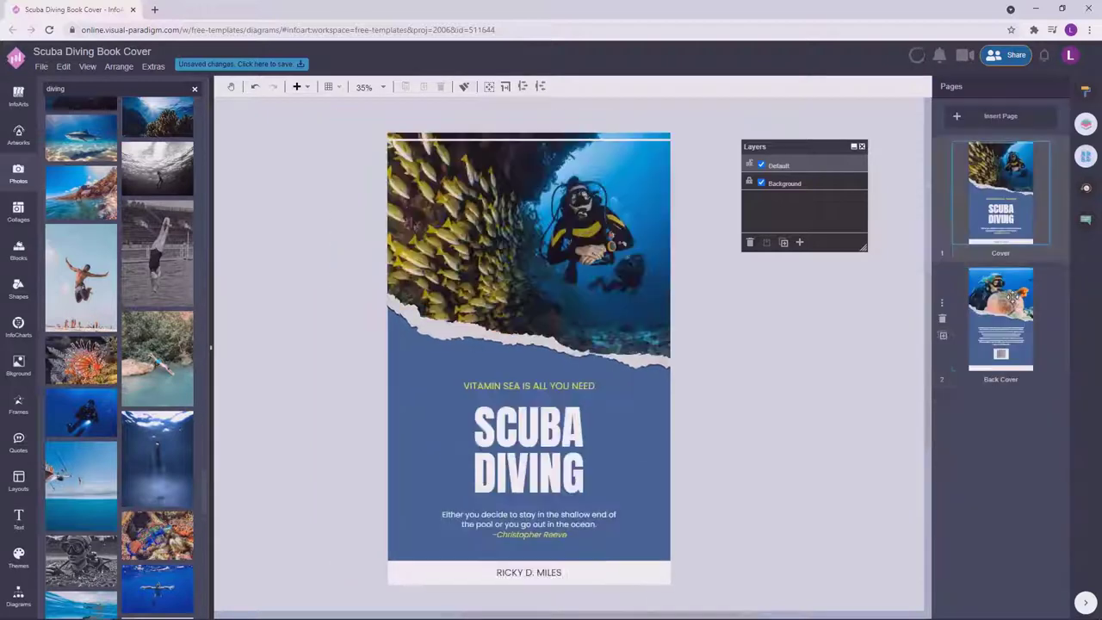
{"action": "left_click", "coordinate": [1014, 297]}
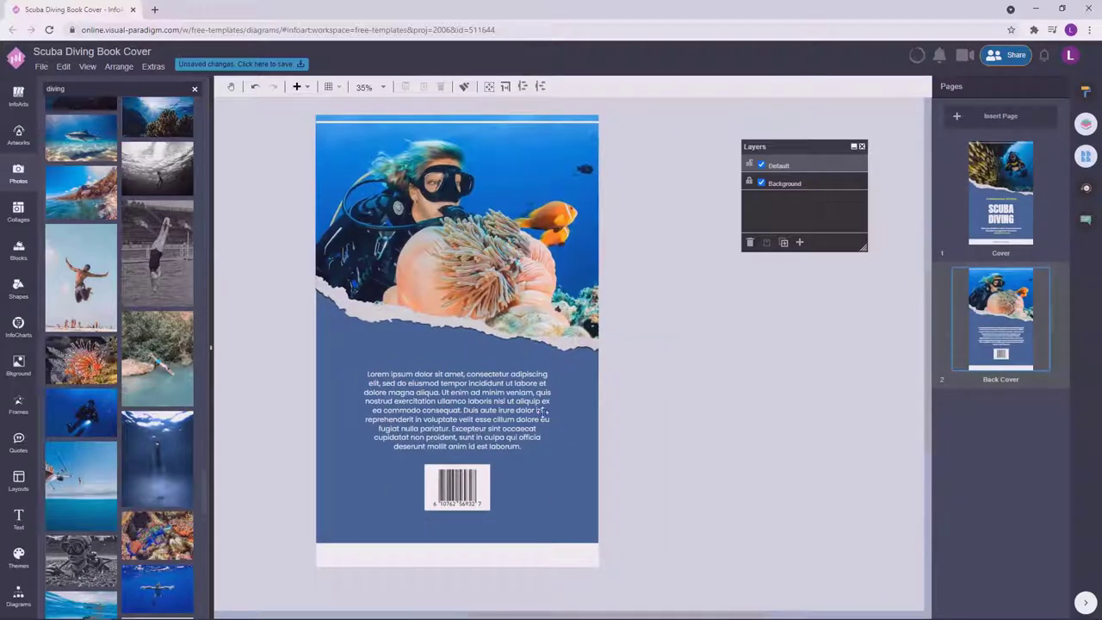
Widen the body text box to the right so the paragraph reflows.
{"action": "left_click", "coordinate": [548, 410]}
{"action": "left_click_drag", "start_coordinate": [554, 410], "coordinate": [565, 411]}
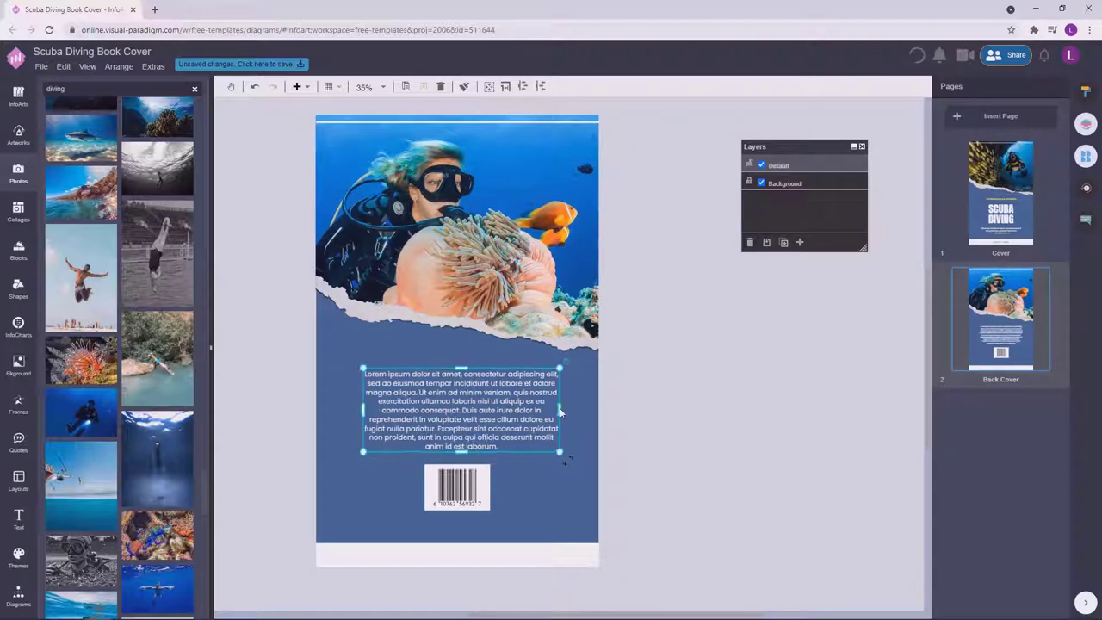
{"action": "left_click", "coordinate": [628, 404]}
{"action": "left_click", "coordinate": [495, 411]}
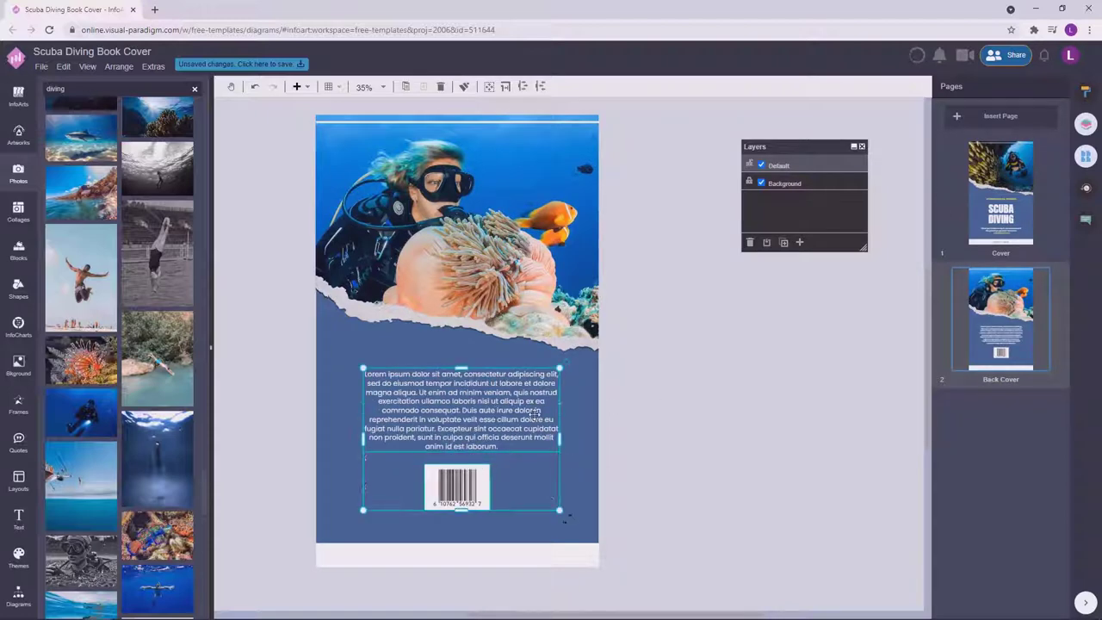
{"action": "left_click", "coordinate": [1086, 92]}
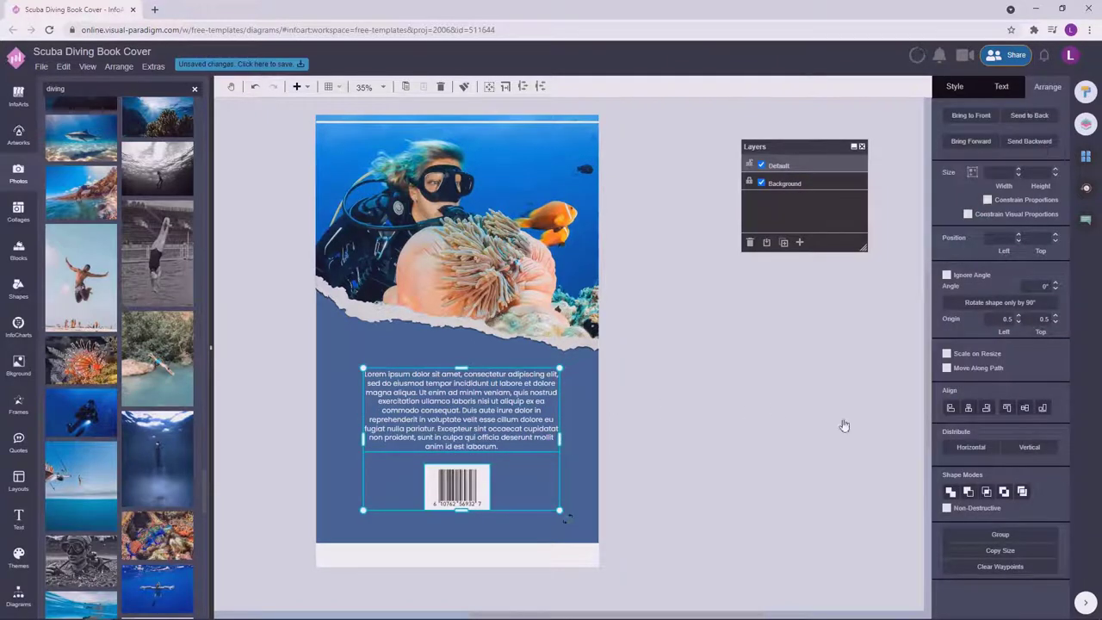
{"action": "left_click", "coordinate": [750, 364]}
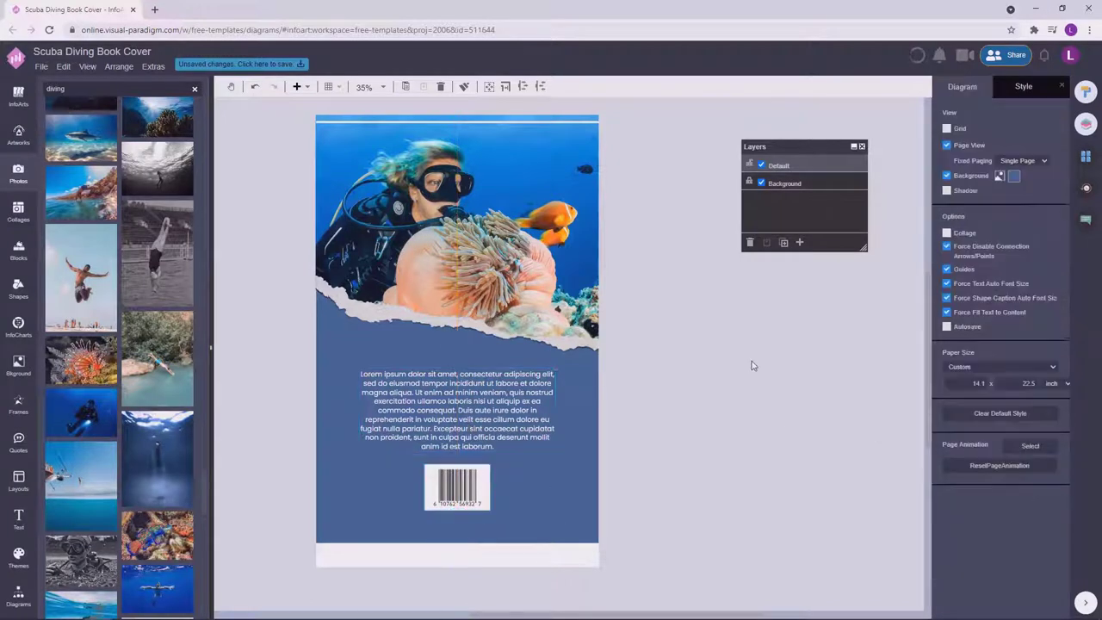
Glance at both pages, then save the Scuba Diving book cover.
{"action": "left_click", "coordinate": [1086, 156]}
{"action": "left_click", "coordinate": [1001, 194]}
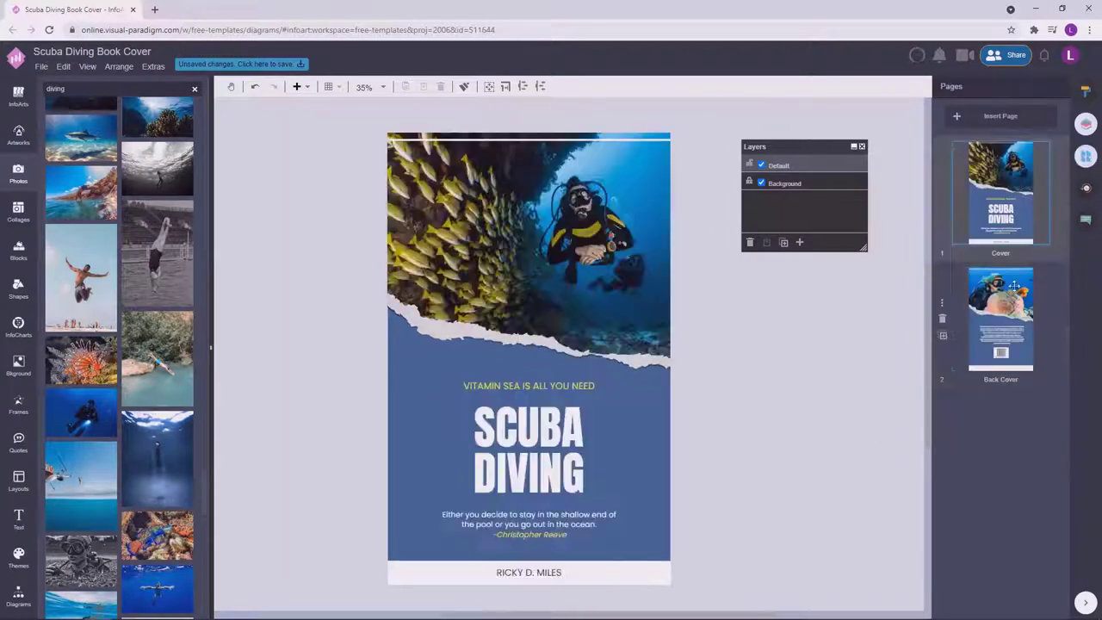
{"action": "left_click", "coordinate": [1013, 289]}
{"action": "left_click", "coordinate": [263, 66]}
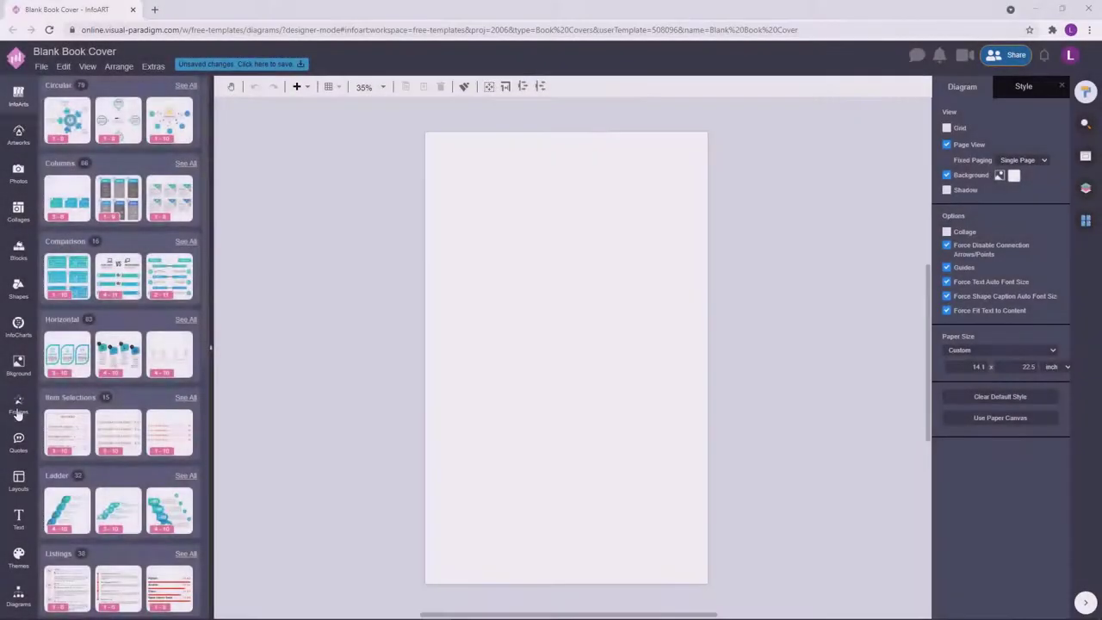
Place a torn-paper face image from Frames' Torn Paper set onto the blank page.
{"action": "left_click", "coordinate": [18, 403]}
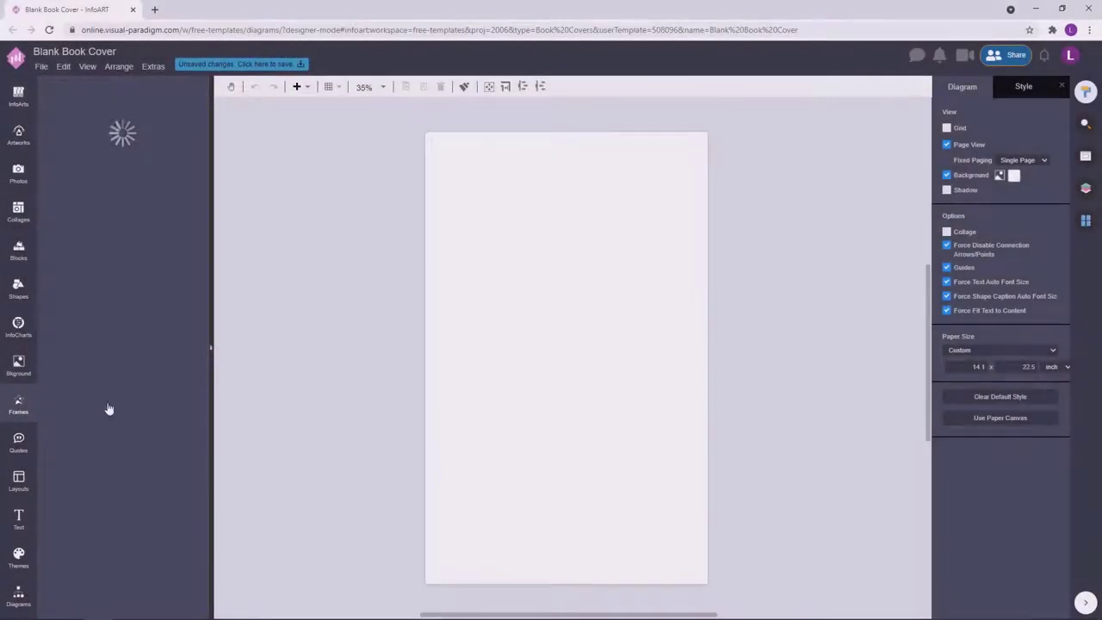
{"action": "mouse_move", "coordinate": [108, 408]}
{"action": "scroll", "coordinate": [204, 391], "scroll_direction": "down", "scroll_amount": 5}
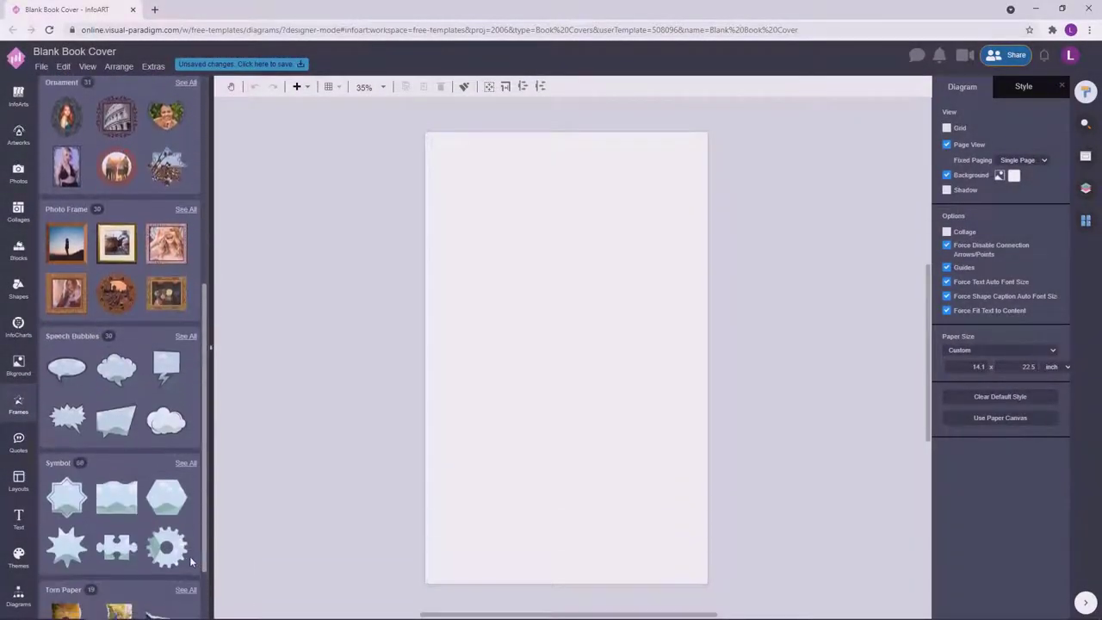
{"action": "left_click", "coordinate": [181, 531]}
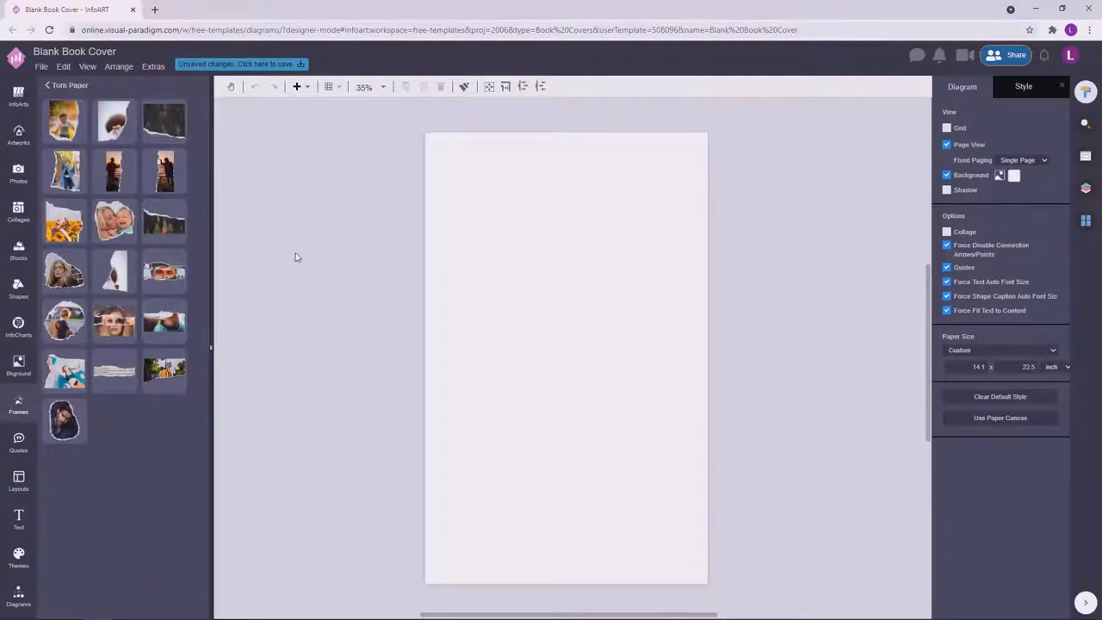
{"action": "left_click_drag", "start_coordinate": [578, 346], "coordinate": [817, 474]}
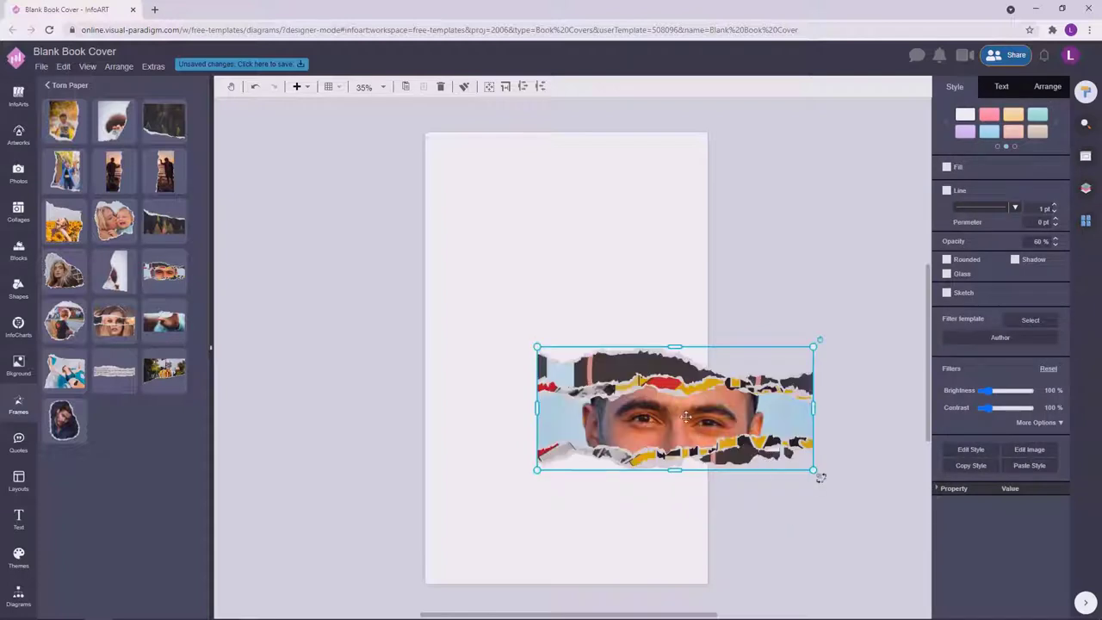
Stretch the torn-paper strip to the full page width, aligned left.
{"action": "left_click_drag", "start_coordinate": [686, 418], "coordinate": [575, 430]}
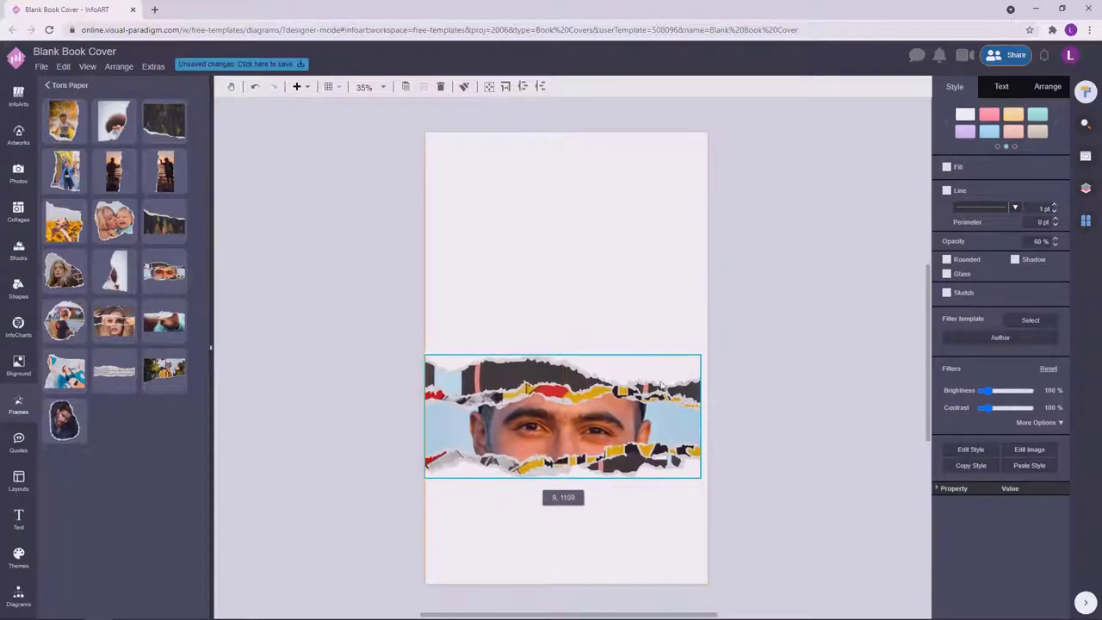
{"action": "left_click_drag", "start_coordinate": [708, 486], "coordinate": [708, 479]}
{"action": "left_click_drag", "start_coordinate": [571, 414], "coordinate": [574, 424]}
{"action": "left_click", "coordinate": [365, 264]}
{"action": "left_click", "coordinate": [18, 172]}
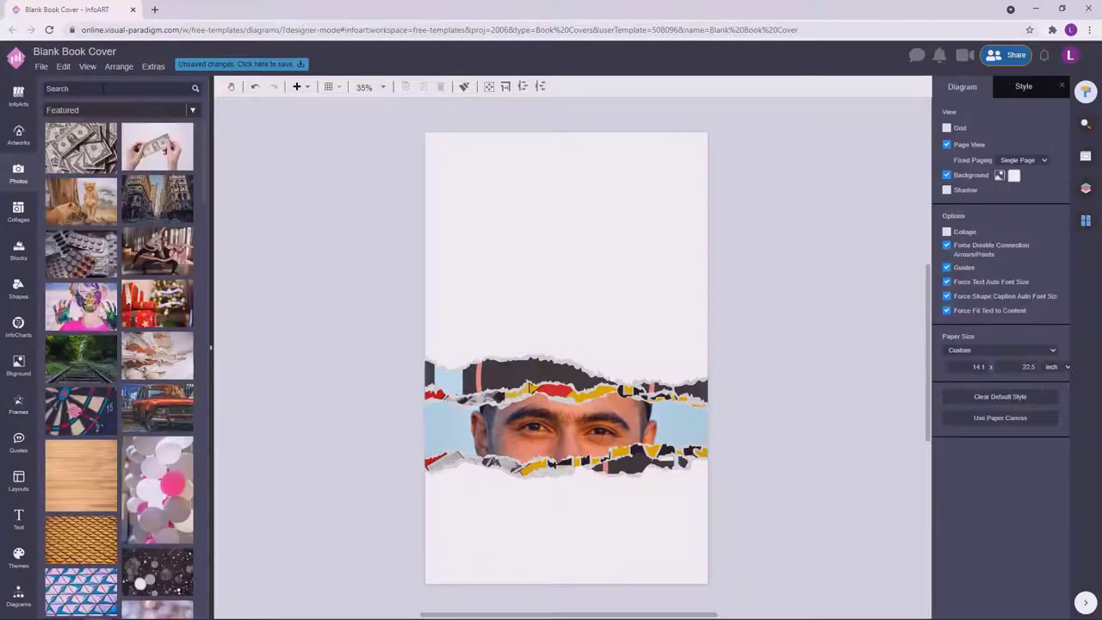
Search Photos for subway and drop a subway photo onto the torn frame.
{"action": "key", "text": "Return"}
{"action": "left_click_drag", "start_coordinate": [158, 129], "coordinate": [585, 404]}
{"action": "left_click_drag", "start_coordinate": [78, 251], "coordinate": [807, 403]}
Place the torn-paper hand image at the page bottom, enlarged to full width.
{"action": "left_click", "coordinate": [20, 403]}
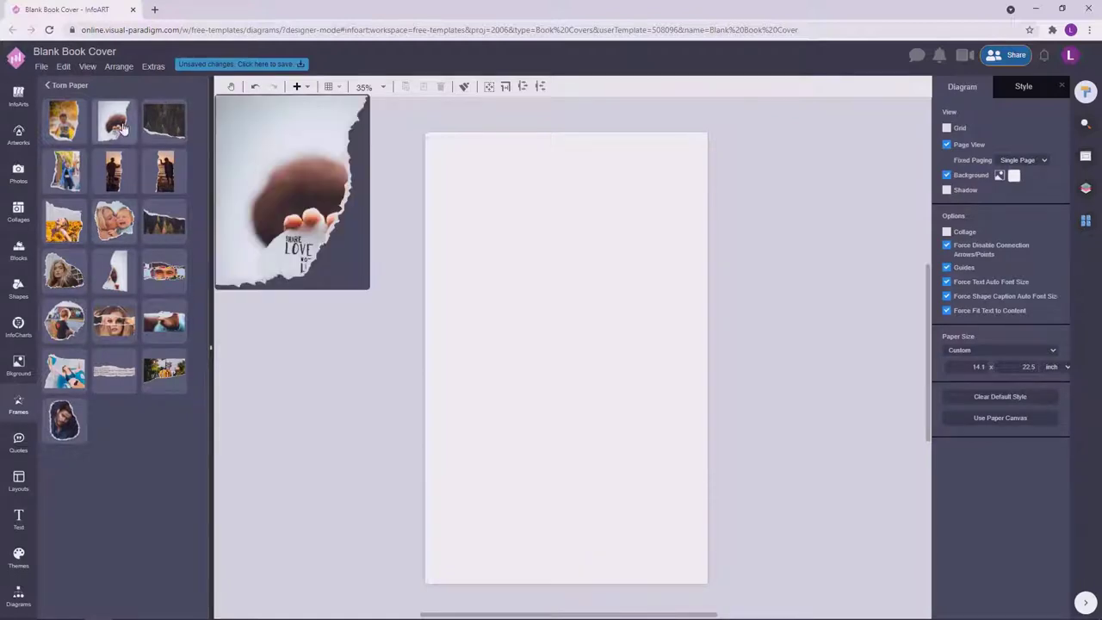
{"action": "mouse_move", "coordinate": [178, 326]}
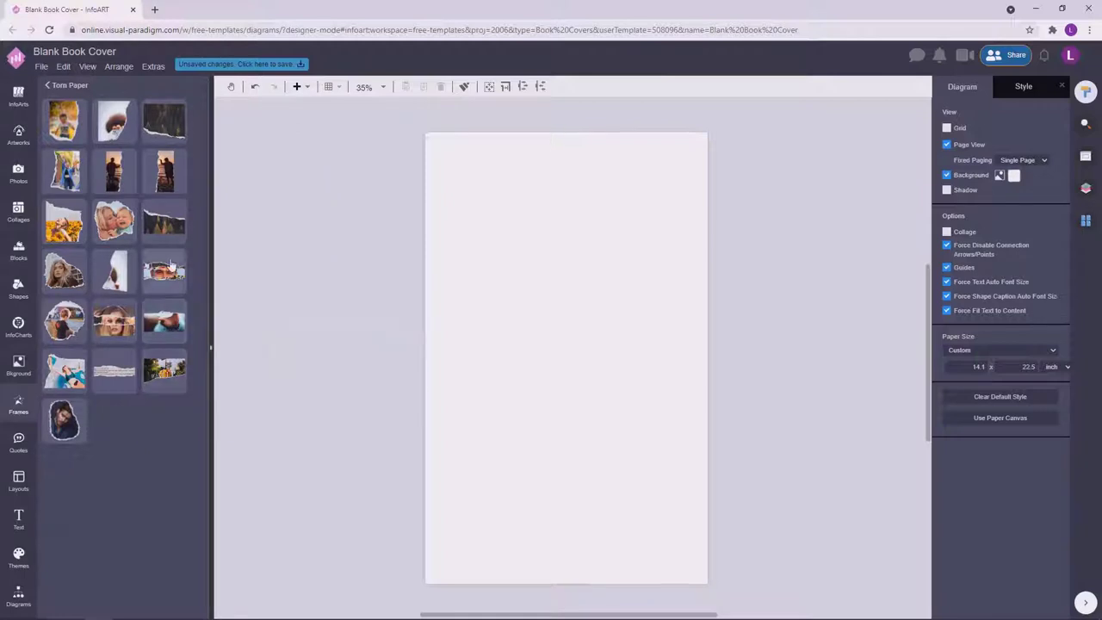
{"action": "left_click_drag", "start_coordinate": [176, 327], "coordinate": [504, 592]}
{"action": "left_click_drag", "start_coordinate": [499, 550], "coordinate": [710, 441]}
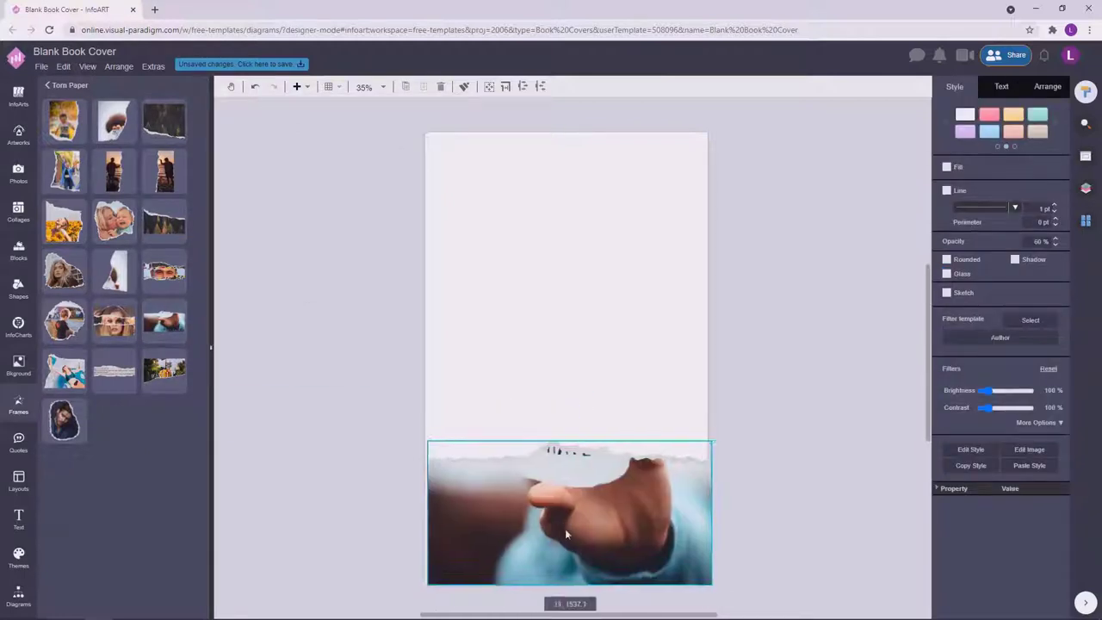
Add a torn book-text strip across the middle of the page, nudged upward.
{"action": "left_click_drag", "start_coordinate": [114, 370], "coordinate": [701, 327]}
{"action": "left_click", "coordinate": [782, 348]}
{"action": "left_click_drag", "start_coordinate": [629, 384], "coordinate": [628, 372]}
{"action": "left_click", "coordinate": [787, 440]}
Check the text strip and hand photo placement, then return to the subway photo results.
{"action": "scroll", "coordinate": [573, 344], "scroll_direction": "down", "scroll_amount": 1}
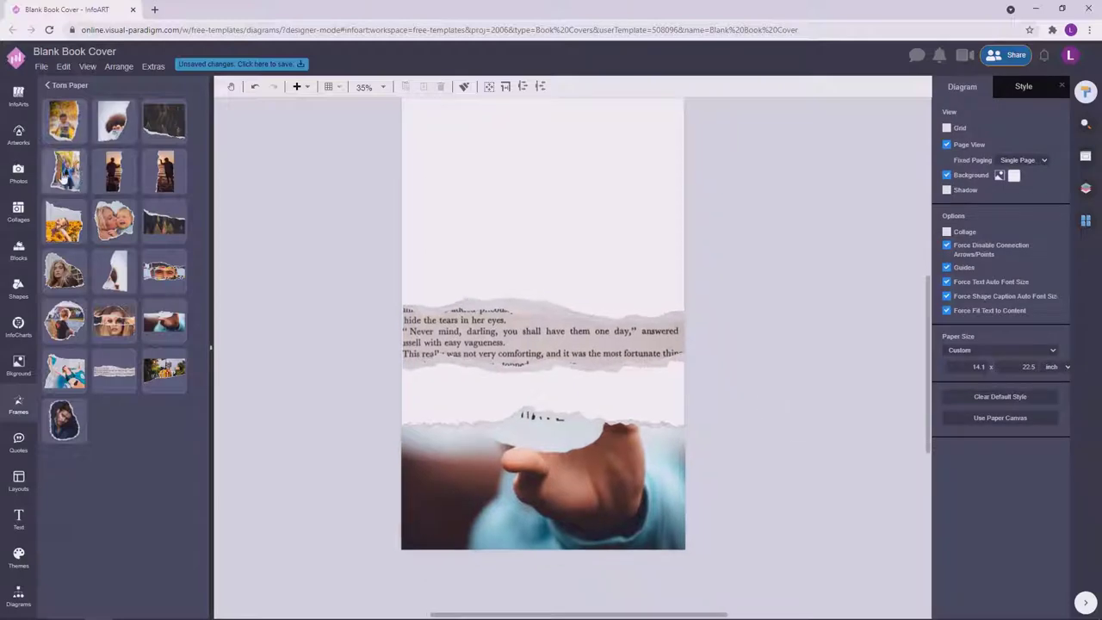
{"action": "scroll", "coordinate": [417, 348], "scroll_direction": "up", "scroll_amount": 2}
{"action": "left_click", "coordinate": [355, 281]}
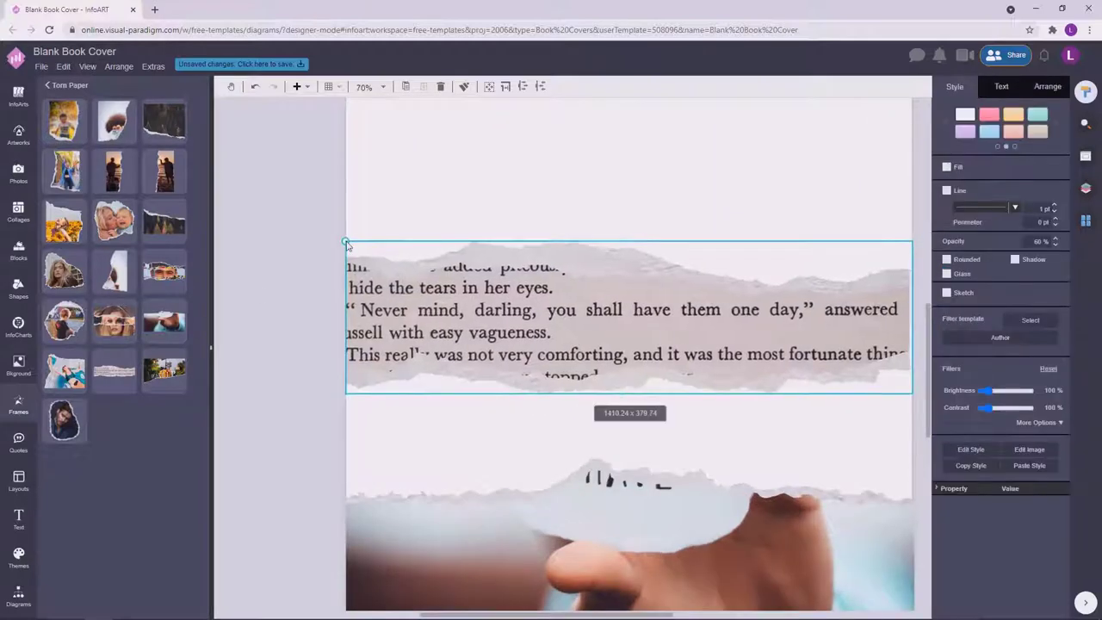
{"action": "left_click", "coordinate": [292, 315]}
{"action": "scroll", "coordinate": [292, 315], "scroll_direction": "down", "scroll_amount": 1}
{"action": "left_click", "coordinate": [349, 448]}
{"action": "scroll", "coordinate": [819, 365], "scroll_direction": "down", "scroll_amount": 2}
{"action": "scroll", "coordinate": [758, 295], "scroll_direction": "up", "scroll_amount": 3}
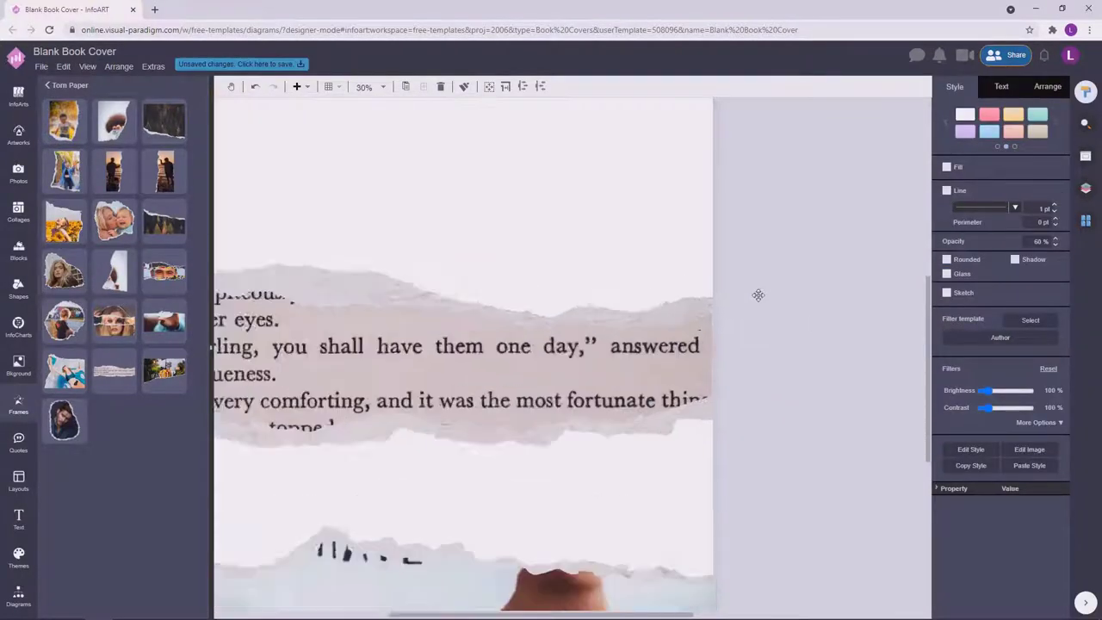
{"action": "scroll", "coordinate": [758, 296], "scroll_direction": "up", "scroll_amount": 1}
{"action": "left_click", "coordinate": [706, 465]}
{"action": "left_click", "coordinate": [767, 347]}
{"action": "scroll", "coordinate": [768, 347], "scroll_direction": "down", "scroll_amount": 4}
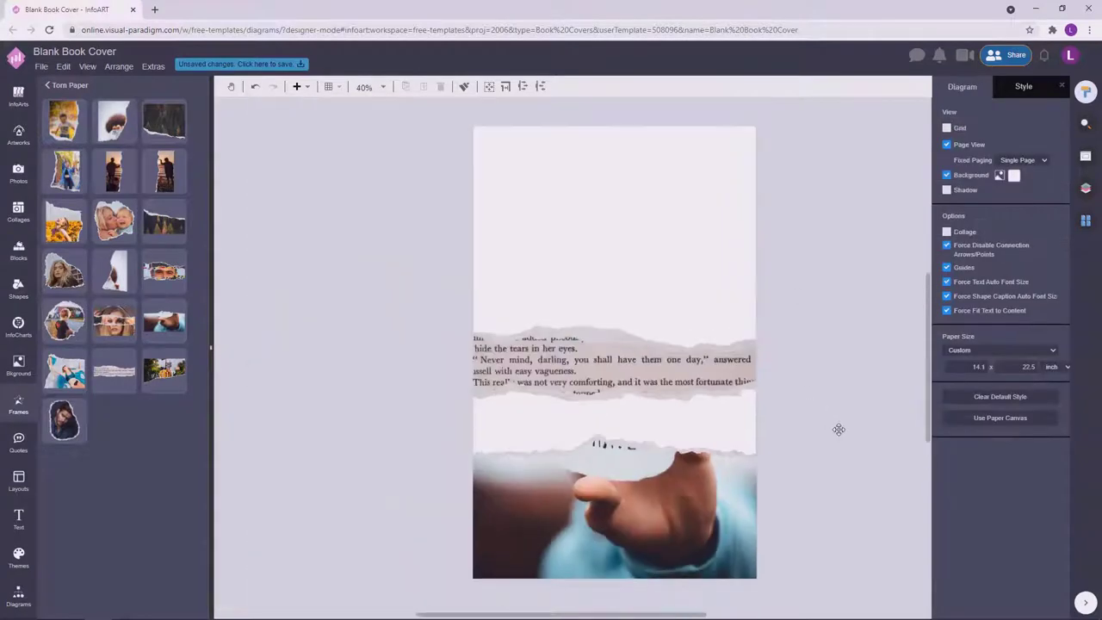
{"action": "left_click", "coordinate": [21, 172]}
{"action": "scroll", "coordinate": [322, 339], "scroll_direction": "down", "scroll_amount": 1}
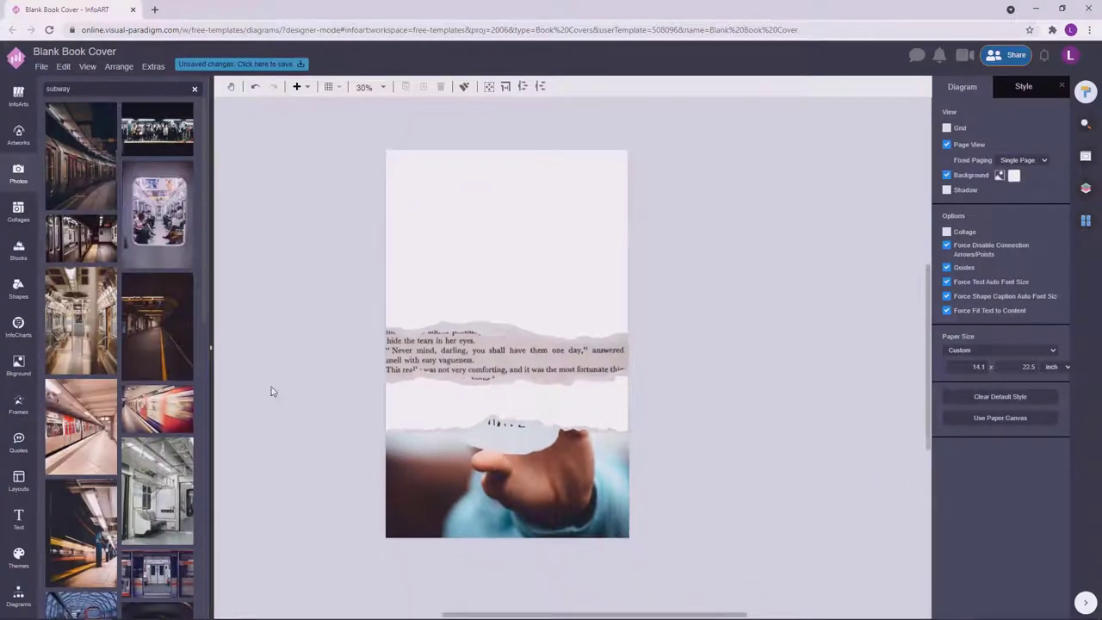
Fill the middle torn strip with a subway train photo and dismiss the error alert.
{"action": "left_click_drag", "start_coordinate": [435, 379], "coordinate": [441, 381]}
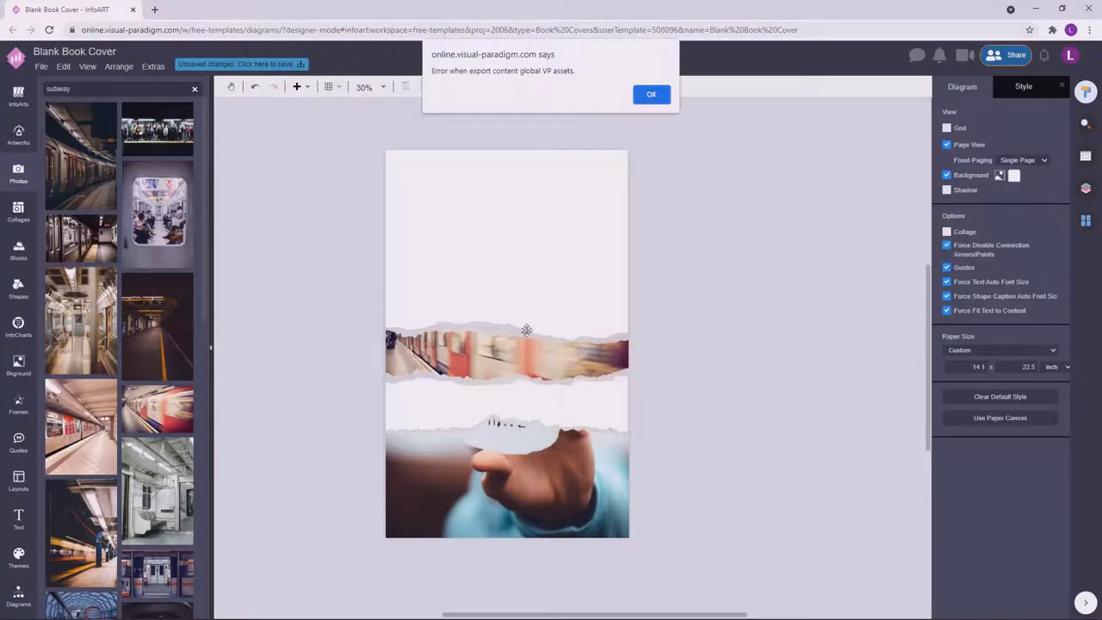
{"action": "left_click", "coordinate": [650, 94]}
{"action": "left_click", "coordinate": [1033, 422]}
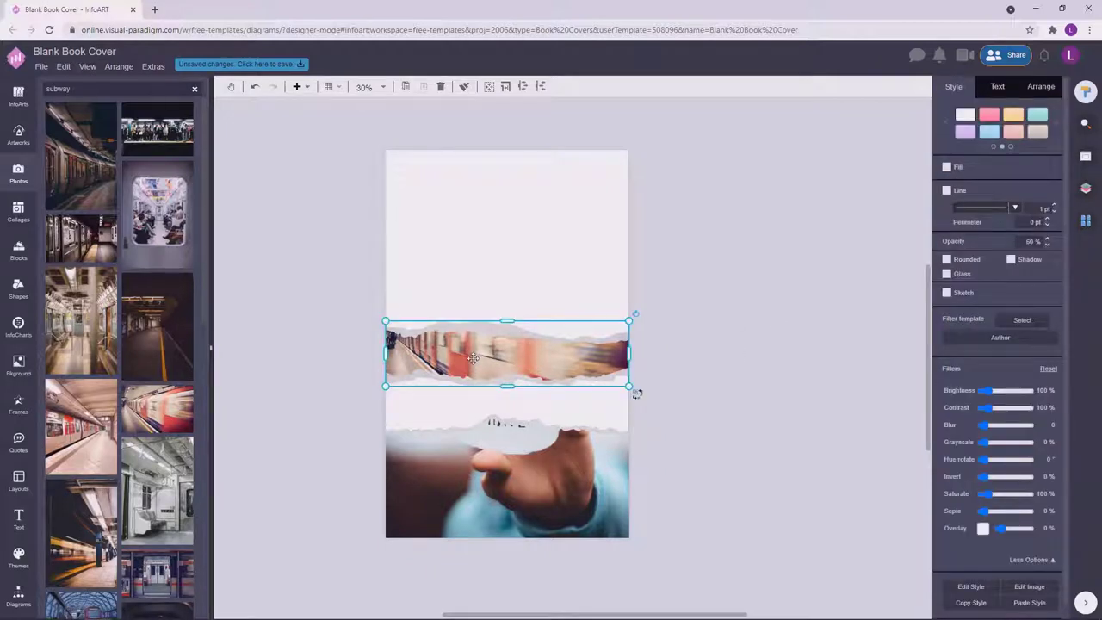
{"action": "left_click", "coordinate": [754, 346]}
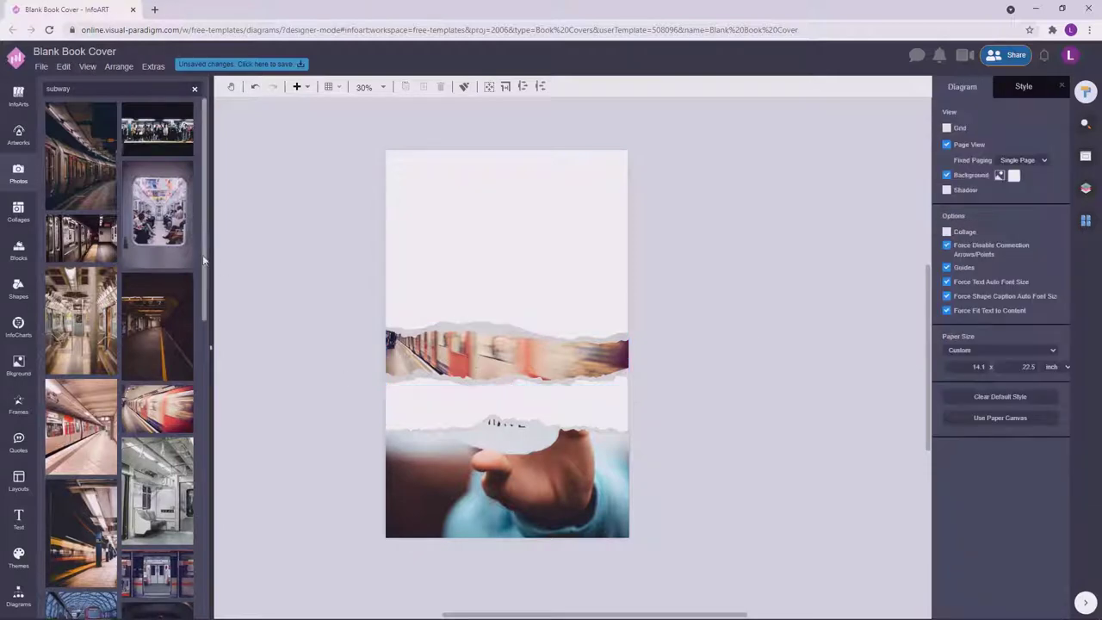
Drop the red-and-white platform train photo into the bottom torn frame.
{"action": "scroll", "coordinate": [129, 258], "scroll_direction": "down", "scroll_amount": 3}
{"action": "scroll", "coordinate": [104, 137], "scroll_direction": "up", "scroll_amount": 3}
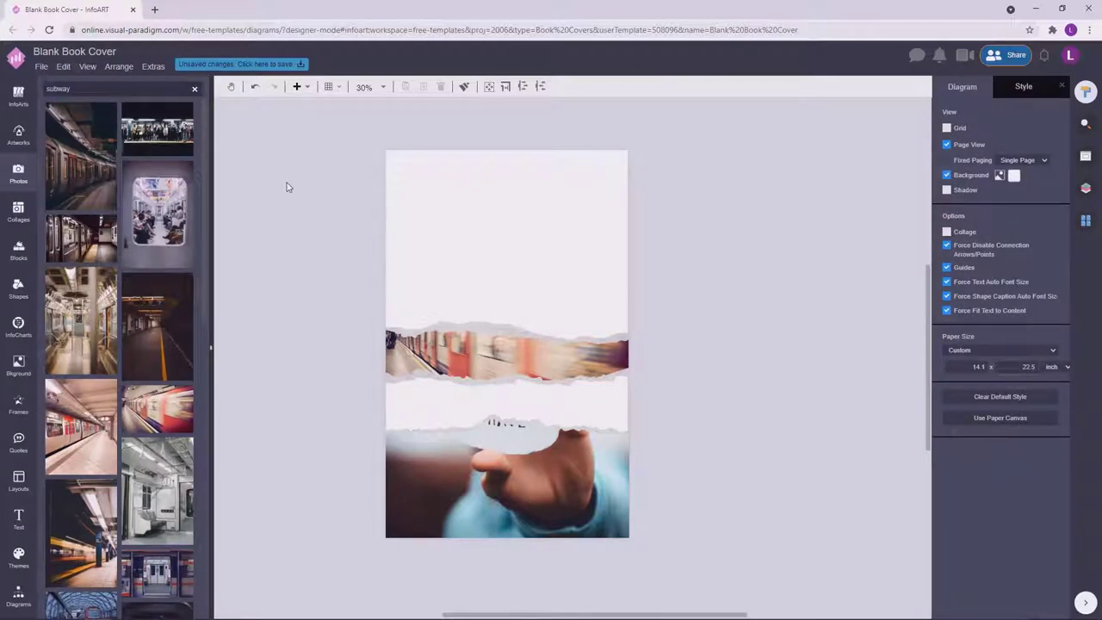
{"action": "scroll", "coordinate": [120, 344], "scroll_direction": "down", "scroll_amount": 5}
{"action": "left_click_drag", "start_coordinate": [81, 378], "coordinate": [508, 478]}
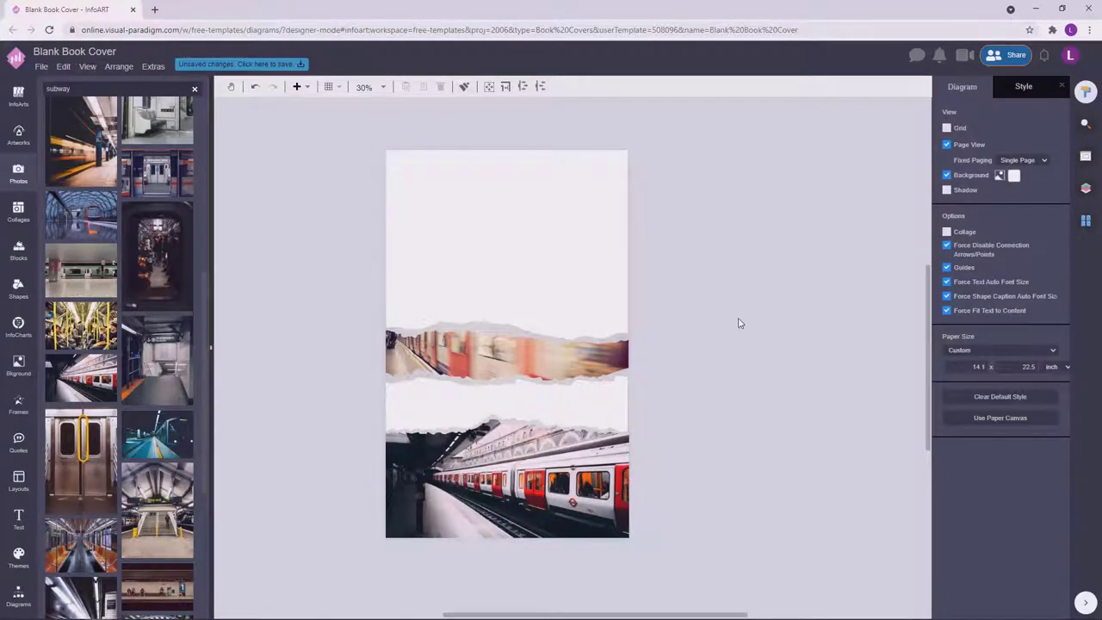
Try dark page background shades, undoing the first and ending on a dark blue-grey.
{"action": "left_click", "coordinate": [1086, 221]}
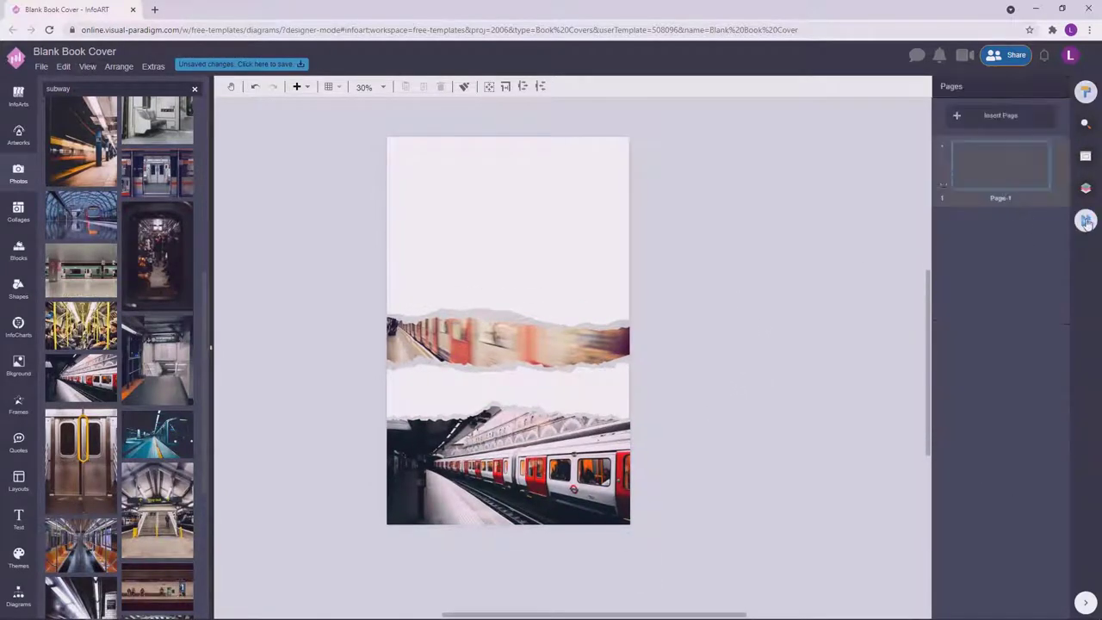
{"action": "left_click", "coordinate": [1086, 91]}
{"action": "left_click", "coordinate": [1014, 175]}
{"action": "left_click", "coordinate": [999, 263]}
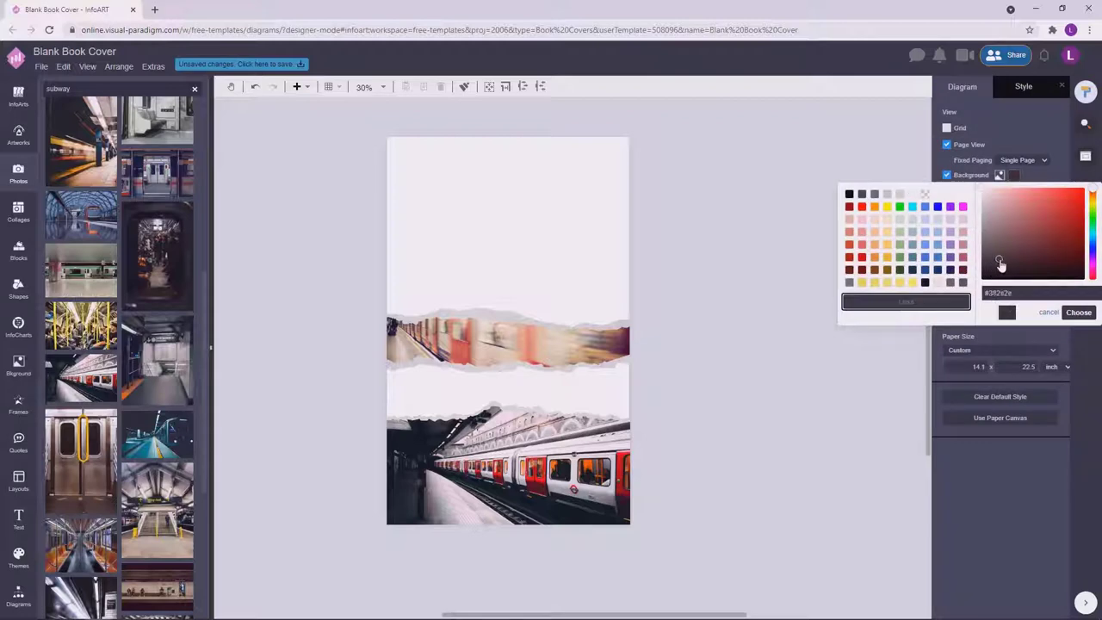
{"action": "left_click", "coordinate": [1077, 314]}
{"action": "key", "text": "ctrl+z"}
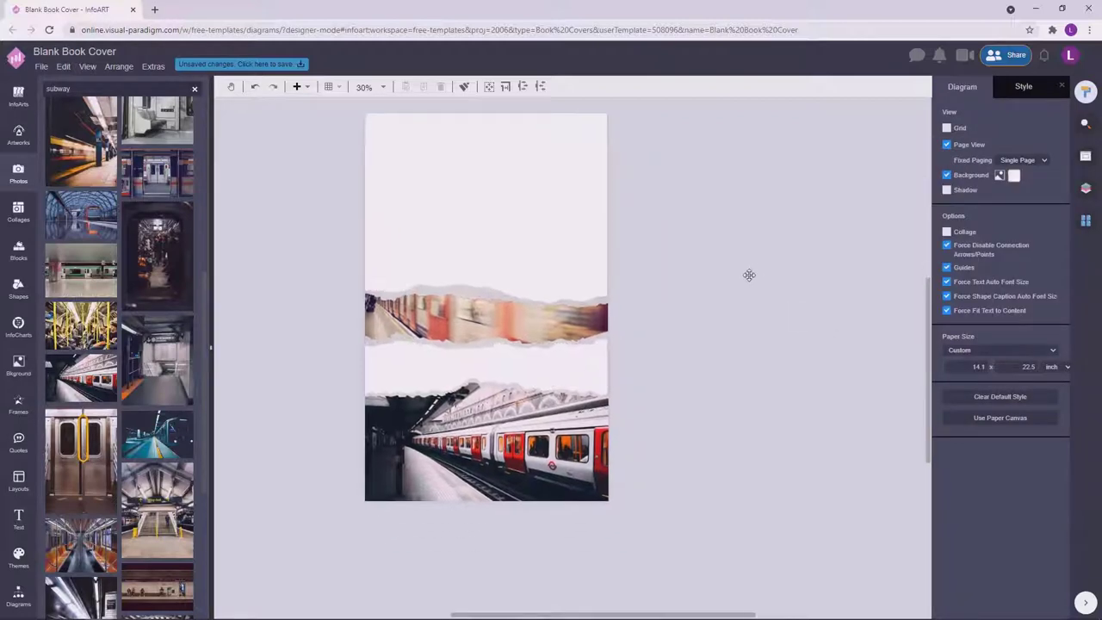
{"action": "scroll", "coordinate": [746, 293], "scroll_direction": "down", "scroll_amount": 1}
{"action": "key", "text": "ctrl+z"}
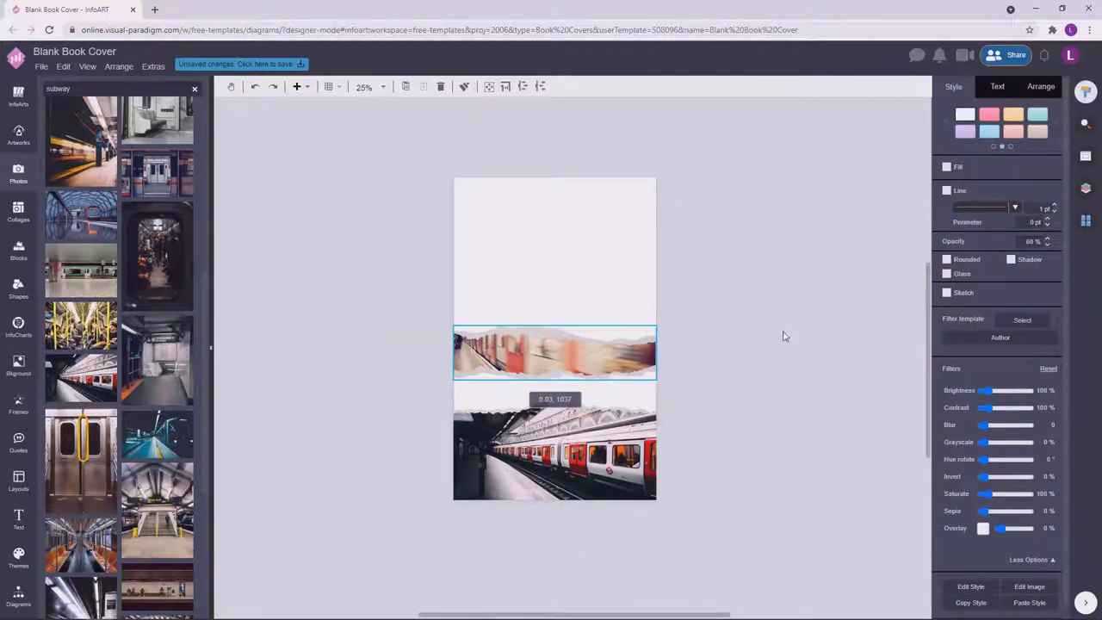
{"action": "left_click", "coordinate": [783, 336]}
{"action": "left_click", "coordinate": [1014, 175]}
{"action": "left_click", "coordinate": [1051, 263]}
{"action": "left_click", "coordinate": [1023, 265]}
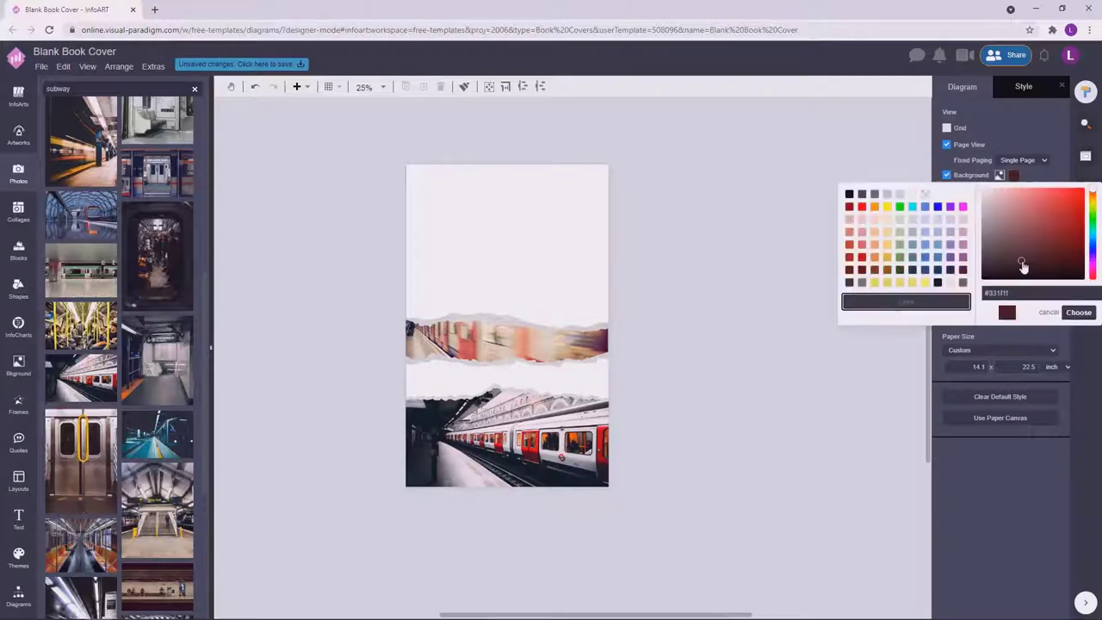
{"action": "left_click_drag", "start_coordinate": [1096, 244], "coordinate": [1093, 236]}
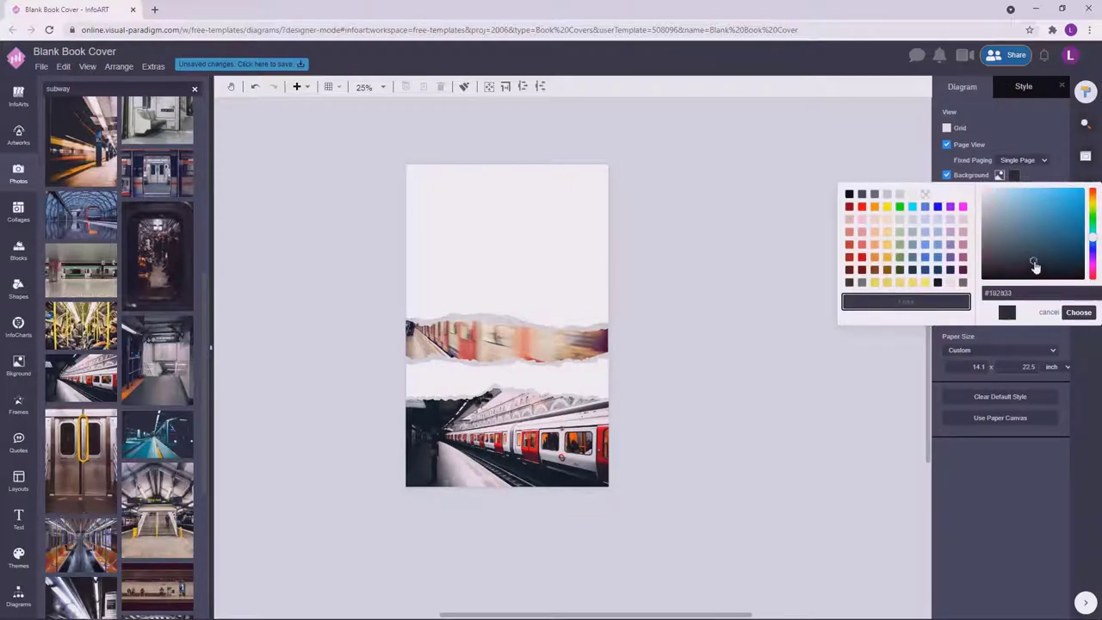
{"action": "left_click", "coordinate": [768, 357]}
Try dark brown and reddish-brown backgrounds, then settle on a near-black shade.
{"action": "scroll", "coordinate": [767, 357], "scroll_direction": "up", "scroll_amount": 1}
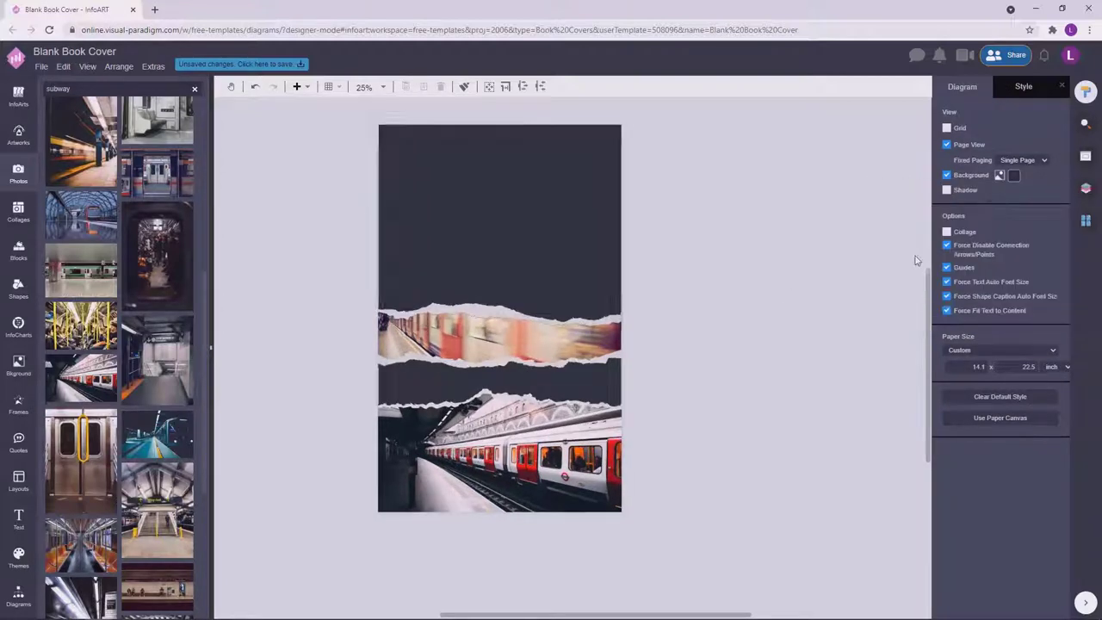
{"action": "left_click", "coordinate": [1015, 175]}
{"action": "left_click", "coordinate": [1077, 271]}
{"action": "left_click_drag", "start_coordinate": [1096, 211], "coordinate": [1096, 250]}
{"action": "left_click", "coordinate": [1013, 249]}
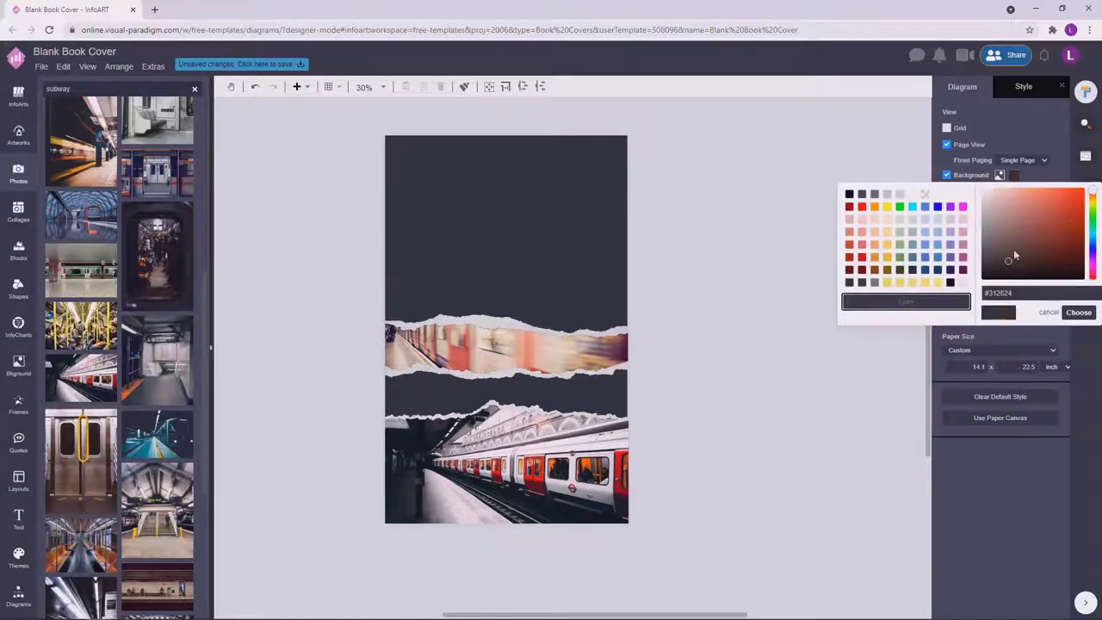
{"action": "left_click", "coordinate": [938, 318]}
{"action": "left_click", "coordinate": [1015, 175]}
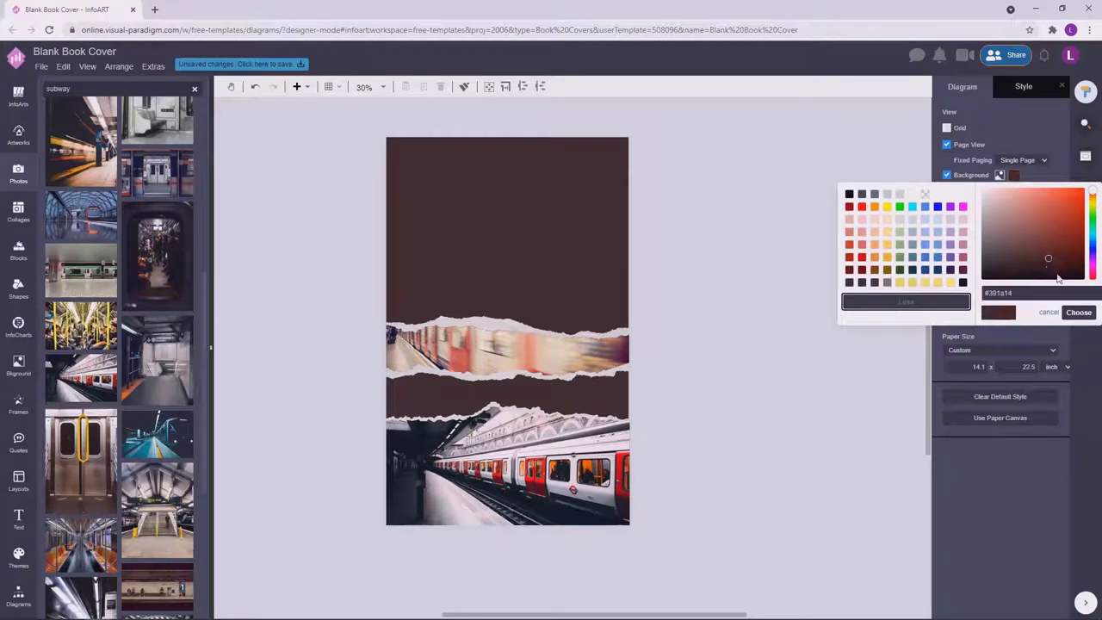
{"action": "left_click", "coordinate": [1080, 312]}
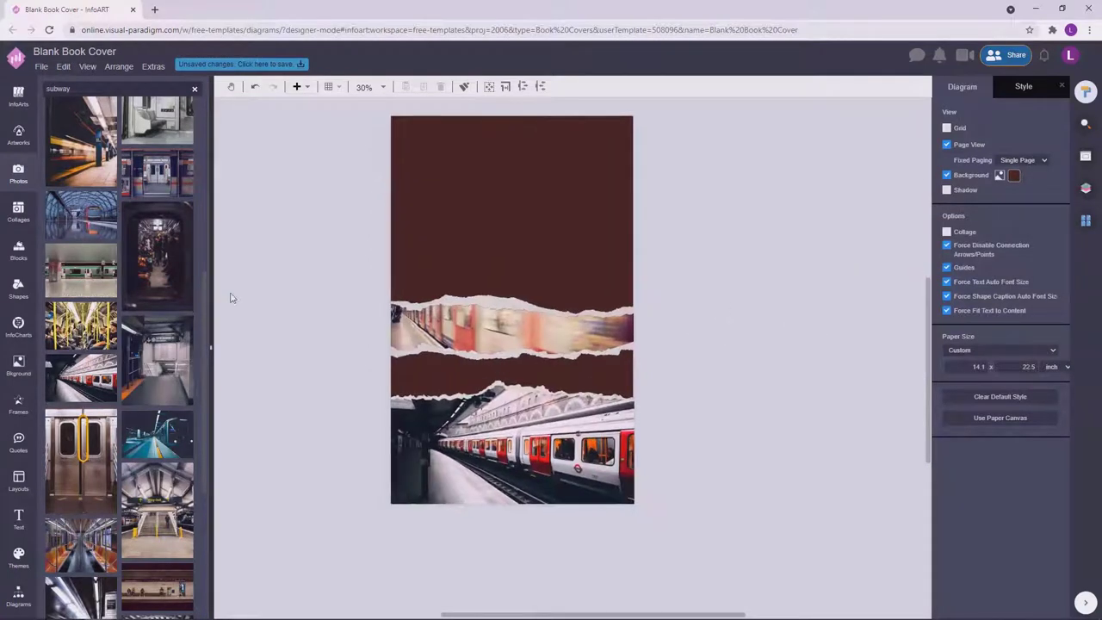
{"action": "scroll", "coordinate": [155, 370], "scroll_direction": "down", "scroll_amount": 3}
{"action": "left_click", "coordinate": [1015, 175]}
{"action": "left_click", "coordinate": [1033, 302]}
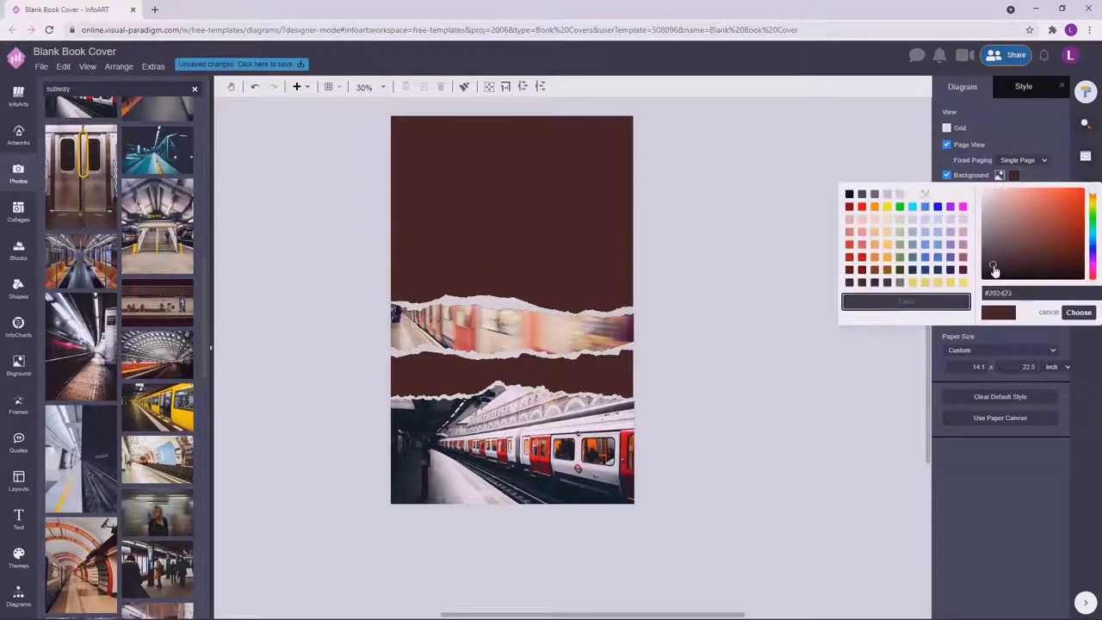
{"action": "left_click", "coordinate": [1069, 311]}
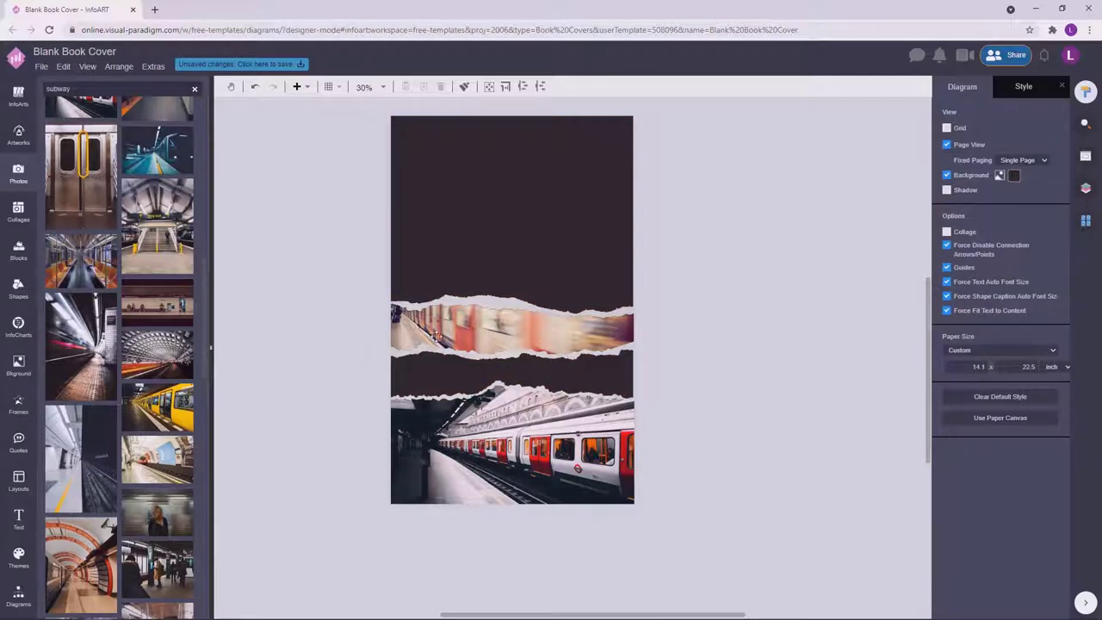
Reposition the blurred-train strip and drop the yellow-train photo into the bottom frame.
{"action": "left_click_drag", "start_coordinate": [435, 336], "coordinate": [489, 357]}
{"action": "left_click", "coordinate": [694, 320]}
{"action": "left_click_drag", "start_coordinate": [629, 326], "coordinate": [628, 303]}
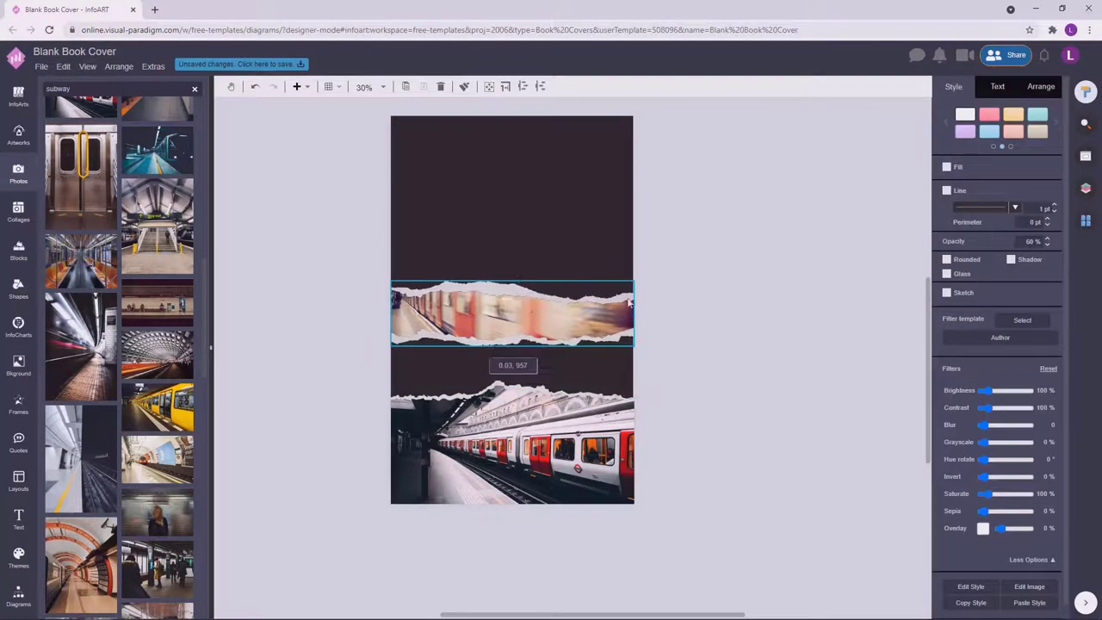
{"action": "left_click", "coordinate": [689, 337]}
{"action": "left_click_drag", "start_coordinate": [157, 407], "coordinate": [540, 441]}
Try the station-ceiling photo, then another subway photo, in the middle strip.
{"action": "left_click", "coordinate": [746, 320]}
{"action": "left_click_drag", "start_coordinate": [158, 227], "coordinate": [534, 336]}
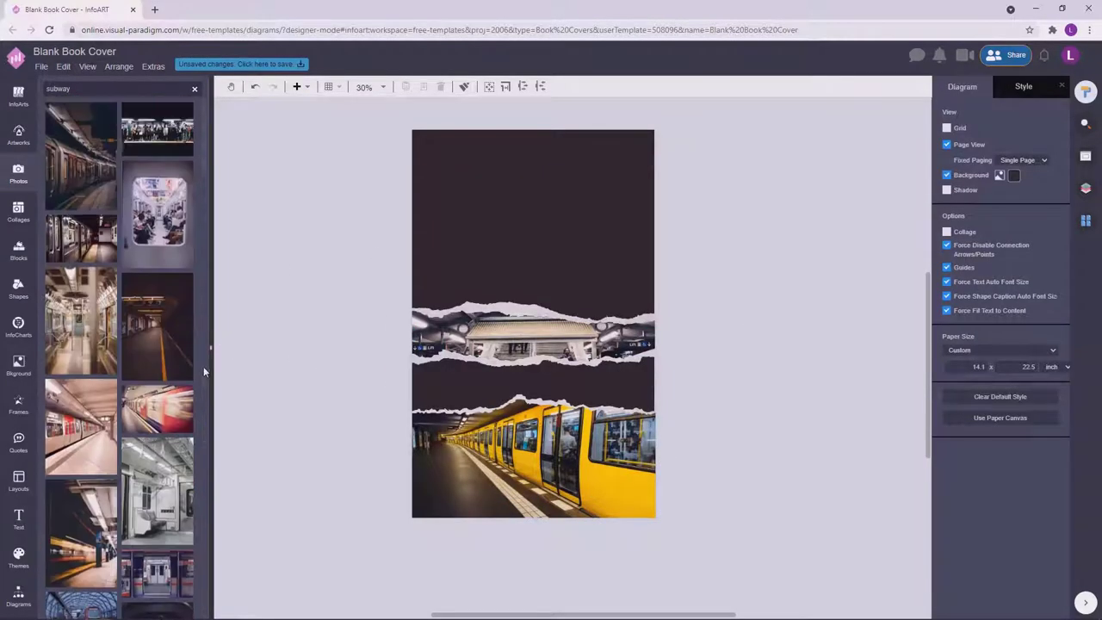
{"action": "scroll", "coordinate": [203, 366], "scroll_direction": "down", "scroll_amount": 15}
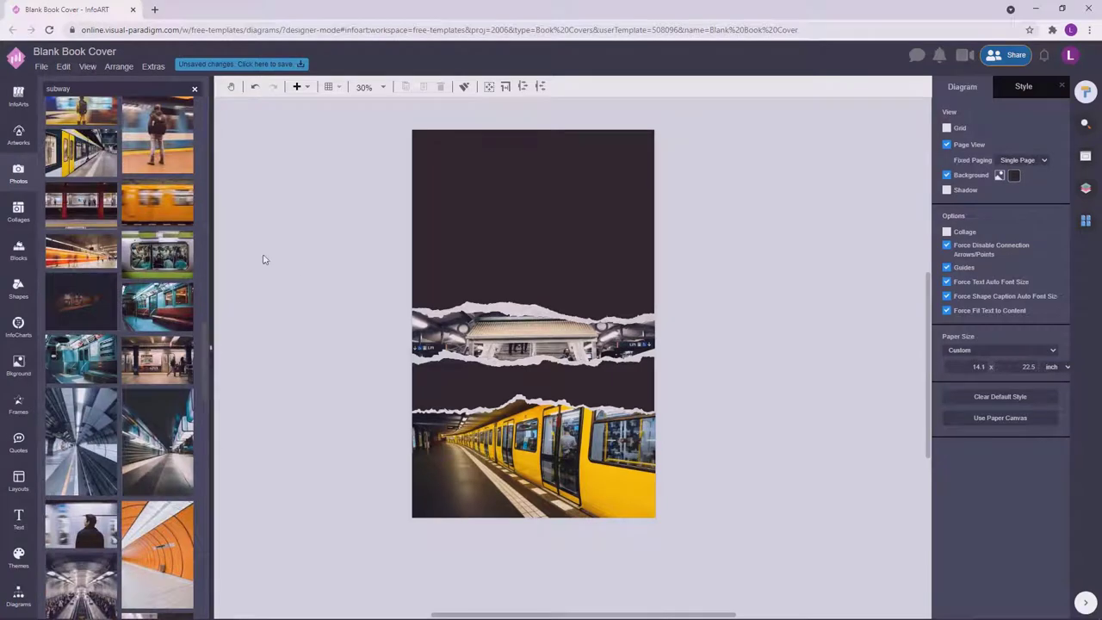
{"action": "left_click_drag", "start_coordinate": [81, 204], "coordinate": [534, 340]}
{"action": "left_click", "coordinate": [749, 307]}
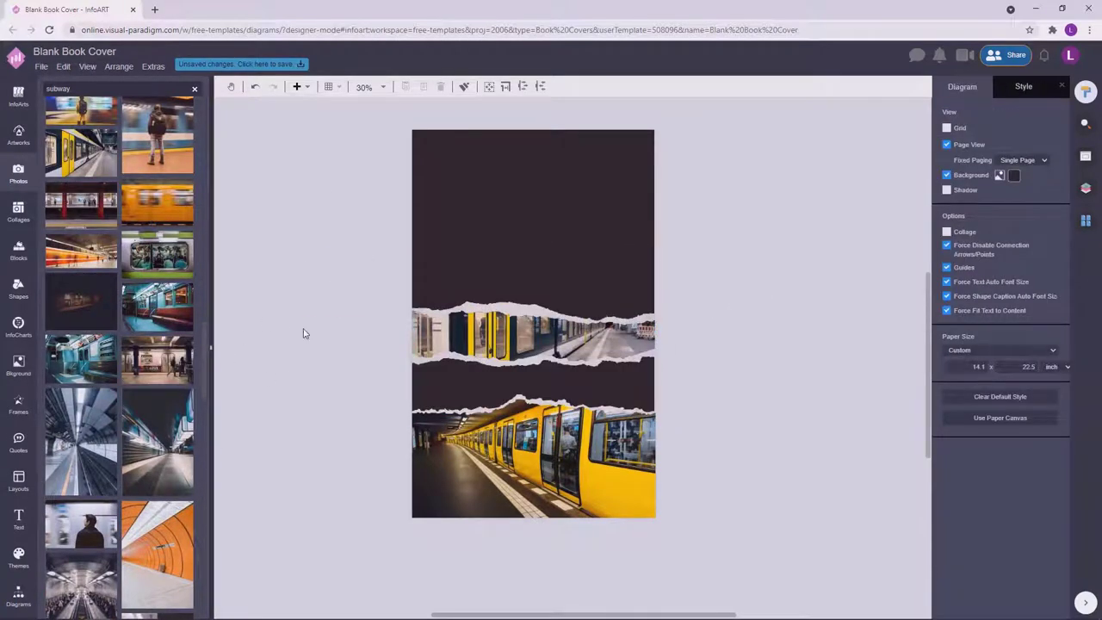
{"action": "scroll", "coordinate": [198, 381], "scroll_direction": "down", "scroll_amount": 5}
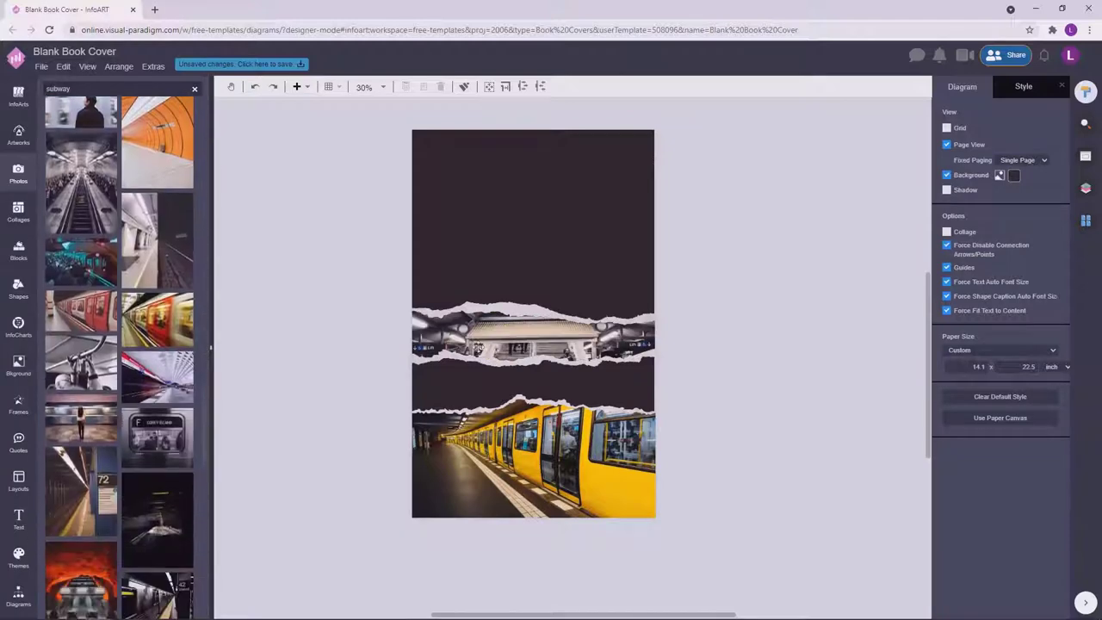
Reposition the middle strip's photo so the Way out sign shows.
{"action": "double_click", "coordinate": [534, 336]}
{"action": "left_click_drag", "start_coordinate": [536, 334], "coordinate": [534, 354]}
{"action": "left_click", "coordinate": [737, 314]}
{"action": "double_click", "coordinate": [572, 356]}
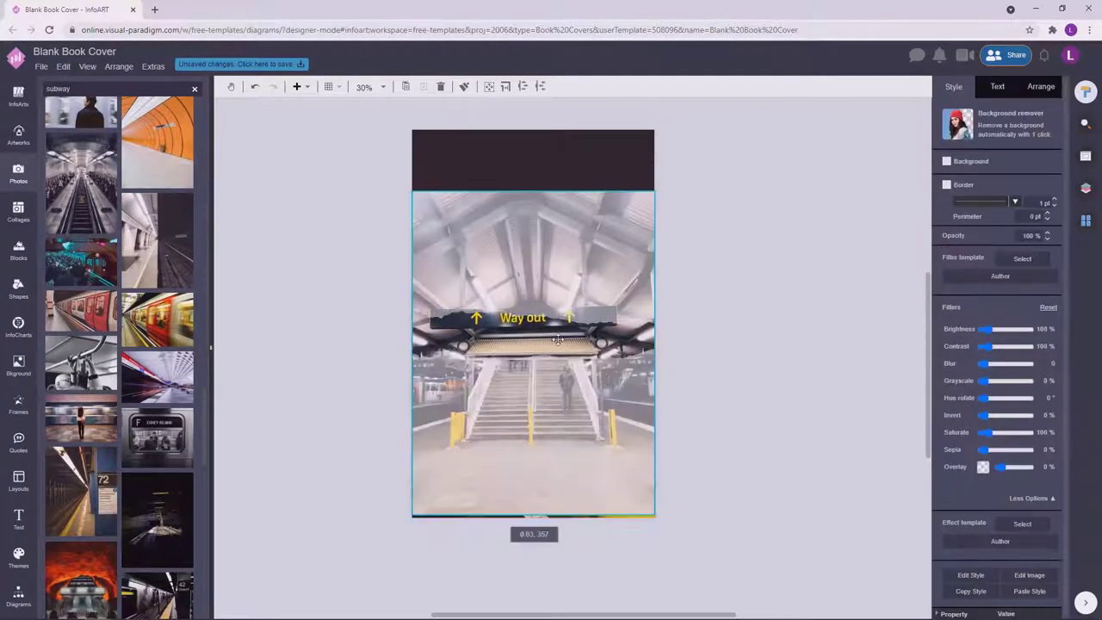
{"action": "left_click", "coordinate": [733, 351]}
{"action": "double_click", "coordinate": [589, 336]}
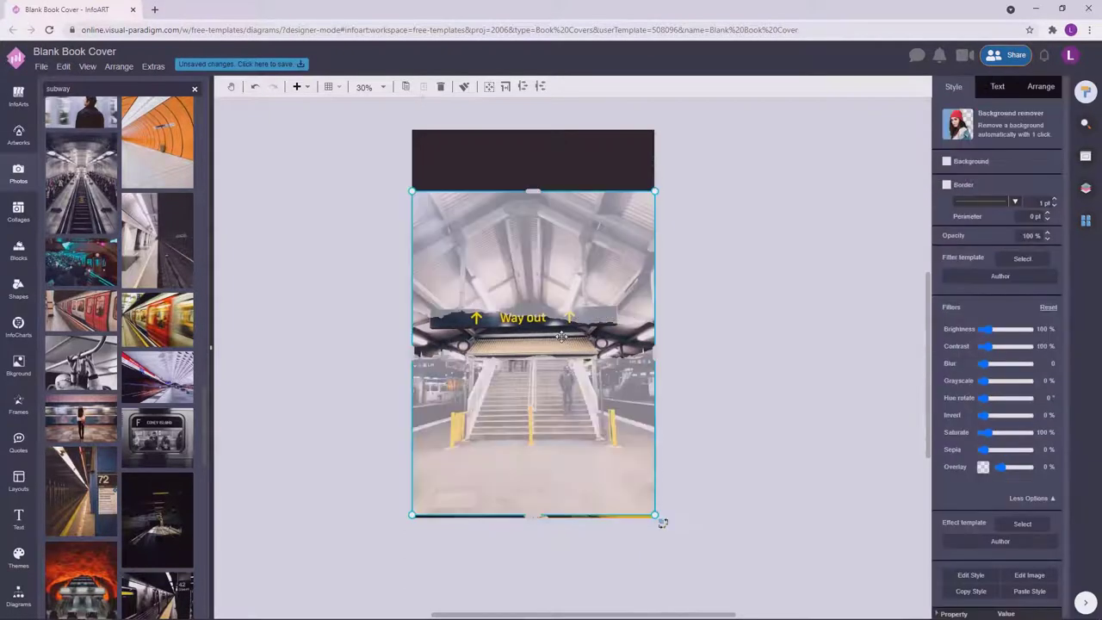
{"action": "left_click_drag", "start_coordinate": [589, 336], "coordinate": [589, 339]}
{"action": "left_click", "coordinate": [726, 323]}
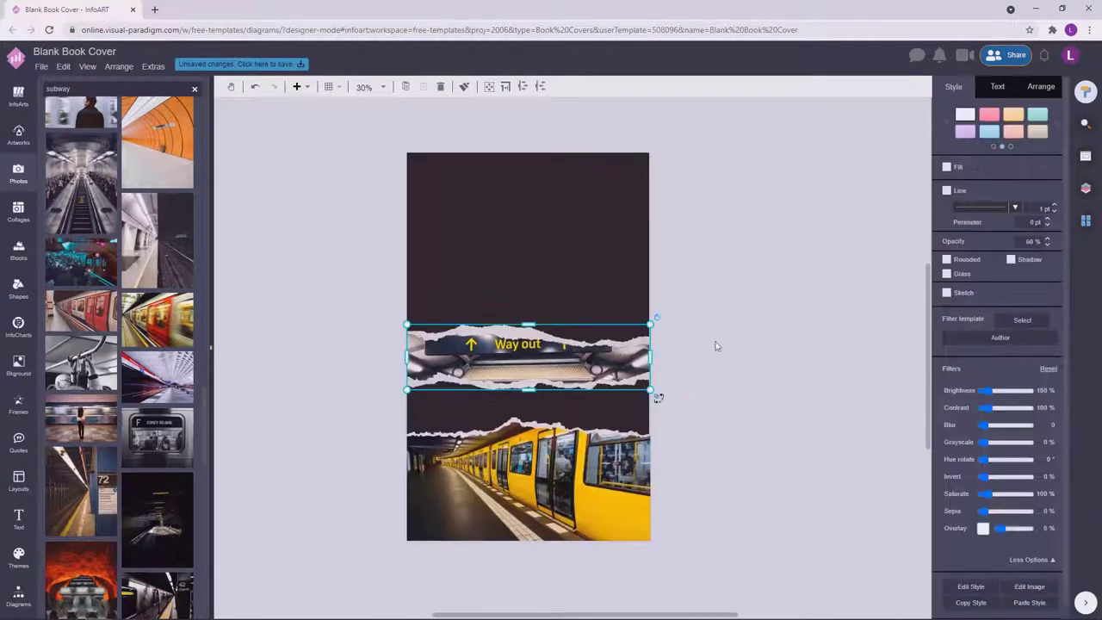
{"action": "left_click", "coordinate": [809, 305]}
Nudge the Way out strip slightly up and add a blank text box beside the cover.
{"action": "left_click", "coordinate": [1014, 175]}
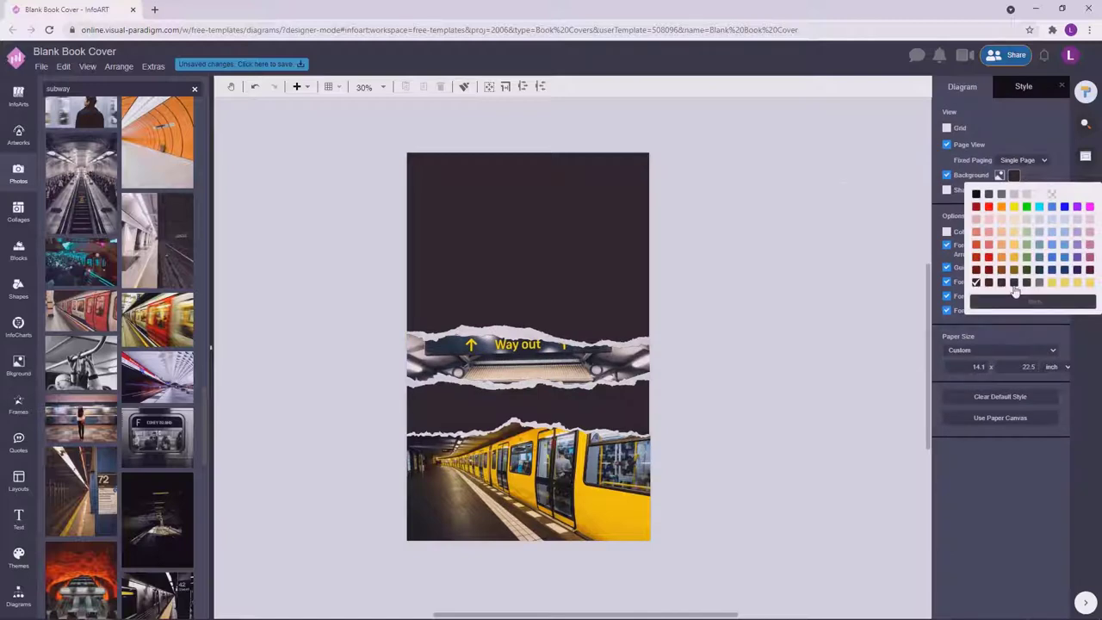
{"action": "left_click", "coordinate": [997, 302]}
{"action": "left_click", "coordinate": [1053, 317]}
{"action": "scroll", "coordinate": [726, 374], "scroll_direction": "down", "scroll_amount": 1}
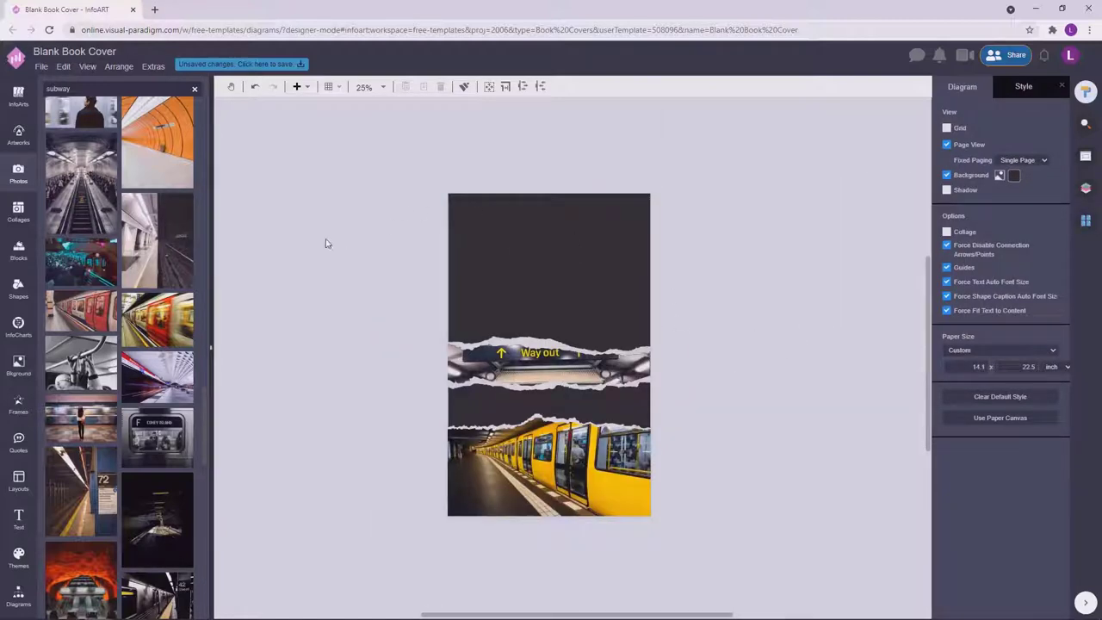
{"action": "left_click_drag", "start_coordinate": [529, 355], "coordinate": [529, 360]}
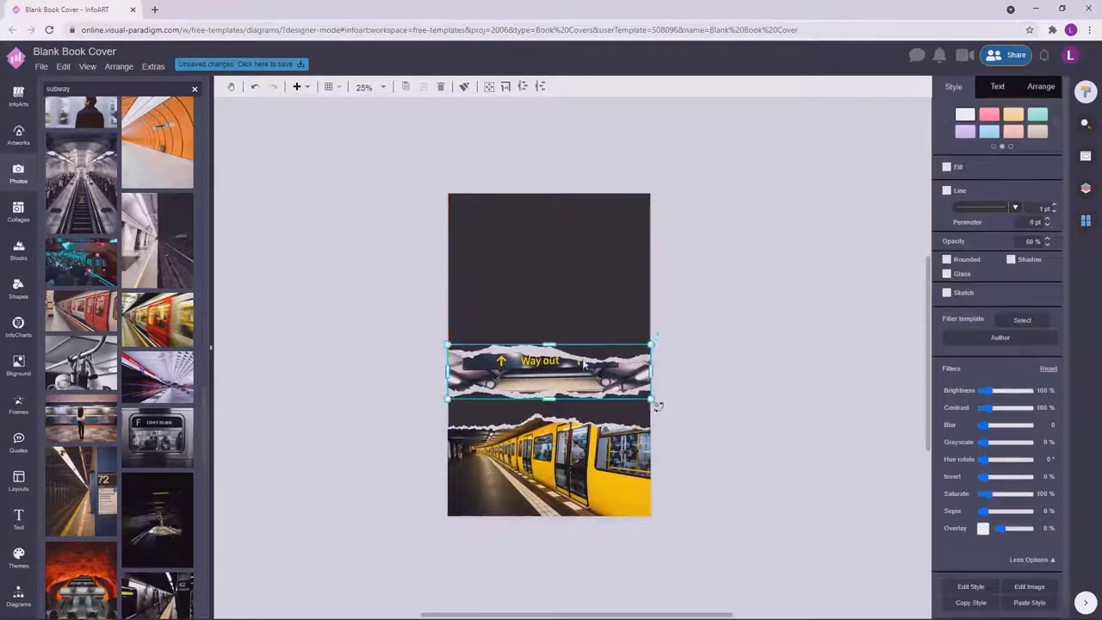
{"action": "left_click", "coordinate": [372, 199]}
{"action": "double_click", "coordinate": [359, 187]}
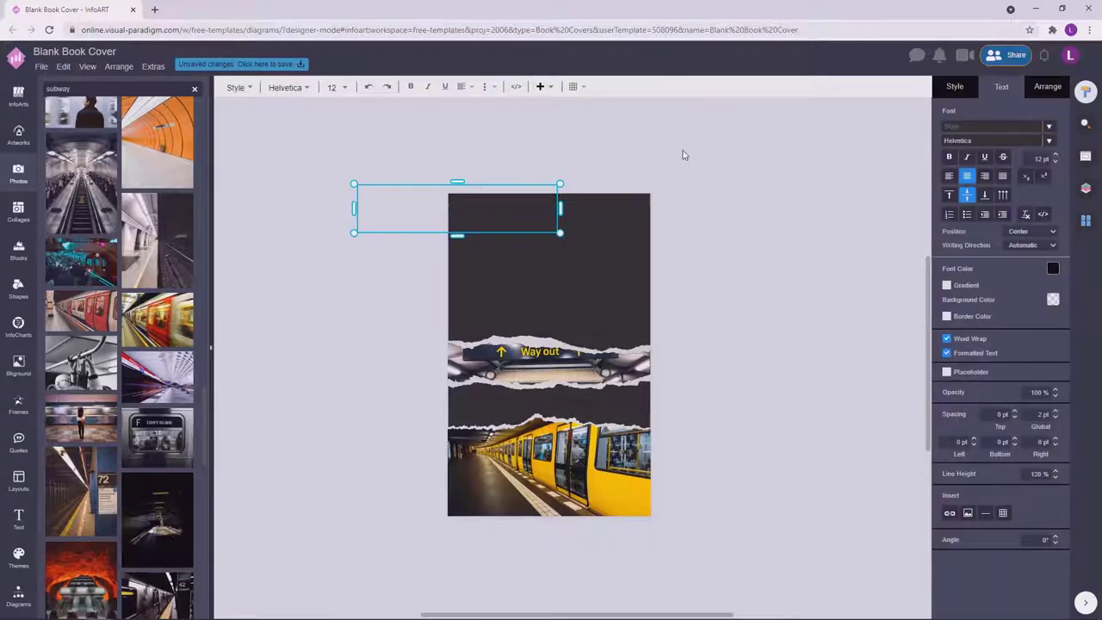
Set the title to 50 pt and move it onto the cover's upper area.
{"action": "key", "text": "Escape"}
{"action": "type", "text": "50"}
{"action": "key", "text": "Return"}
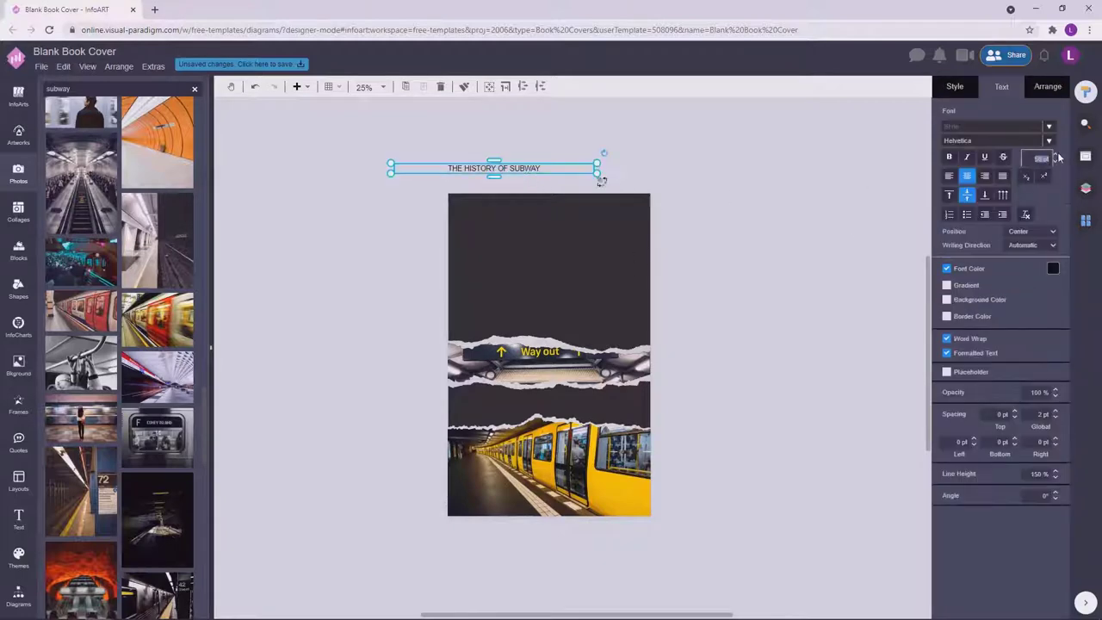
{"action": "left_click", "coordinate": [600, 181]}
{"action": "left_click_drag", "start_coordinate": [517, 170], "coordinate": [544, 247]}
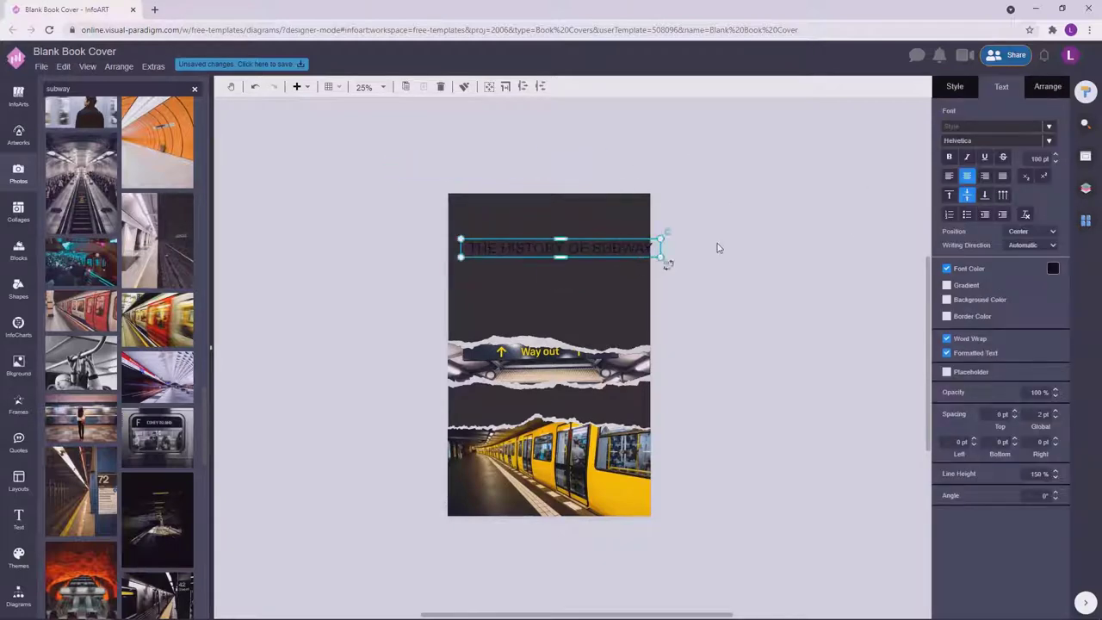
{"action": "left_click", "coordinate": [716, 247]}
{"action": "scroll", "coordinate": [612, 249], "scroll_direction": "up", "scroll_amount": 2}
Narrow the title box so it wraps and tighten the line height to 90%.
{"action": "left_click", "coordinate": [678, 248]}
{"action": "left_click_drag", "start_coordinate": [697, 247], "coordinate": [556, 246]}
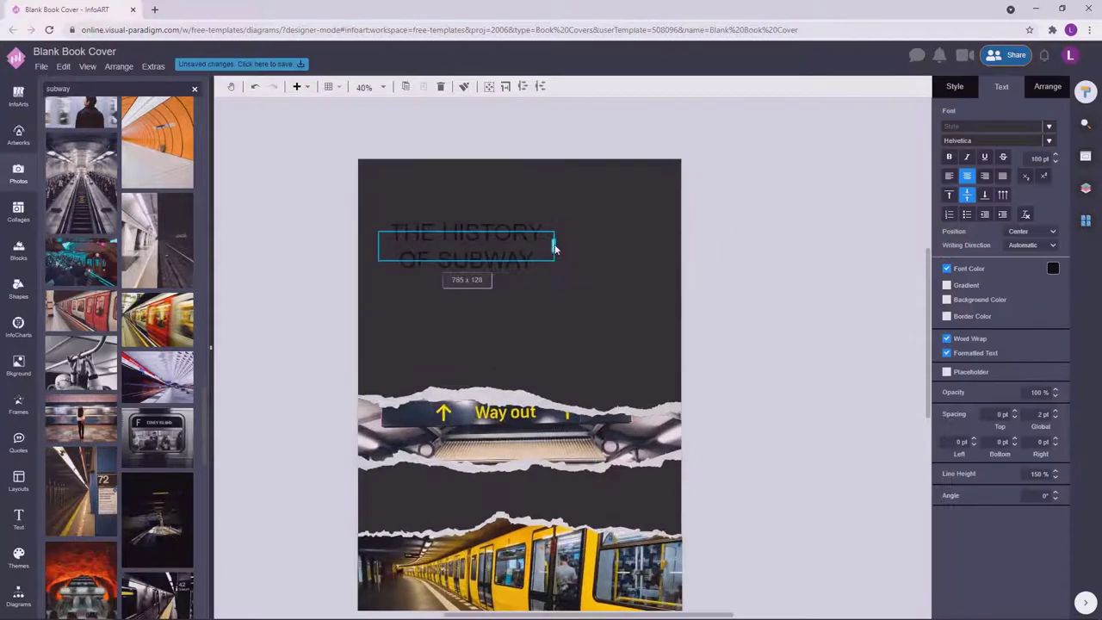
{"action": "double_click", "coordinate": [534, 248]}
{"action": "left_click", "coordinate": [524, 255]}
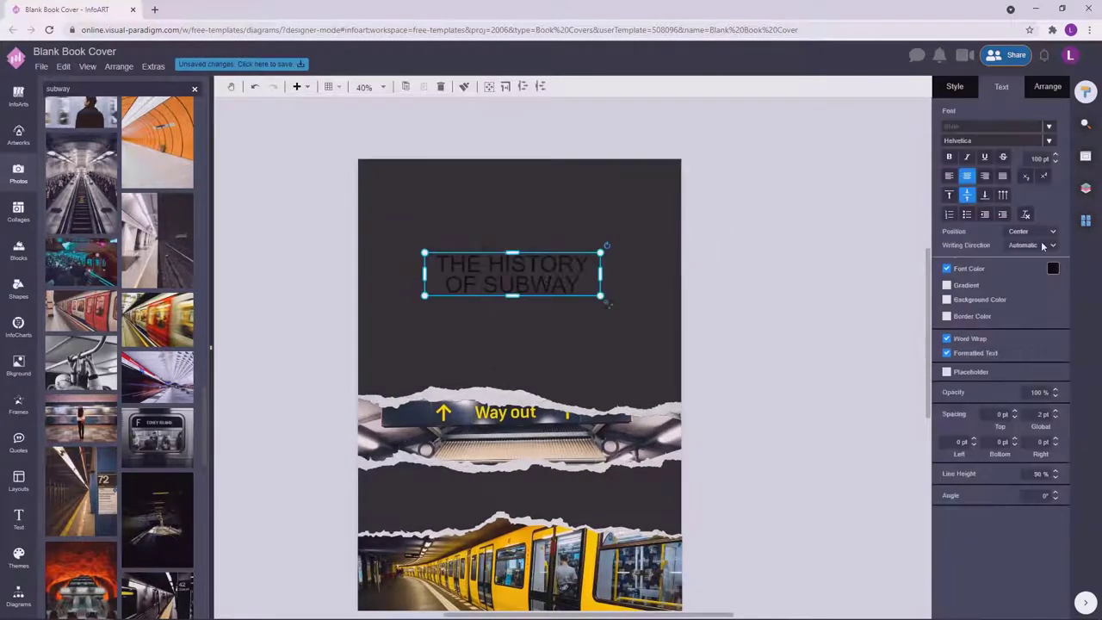
Make the title white at 150 pt and widen its box so the text rewraps.
{"action": "left_click", "coordinate": [1054, 268]}
{"action": "left_click", "coordinate": [975, 286]}
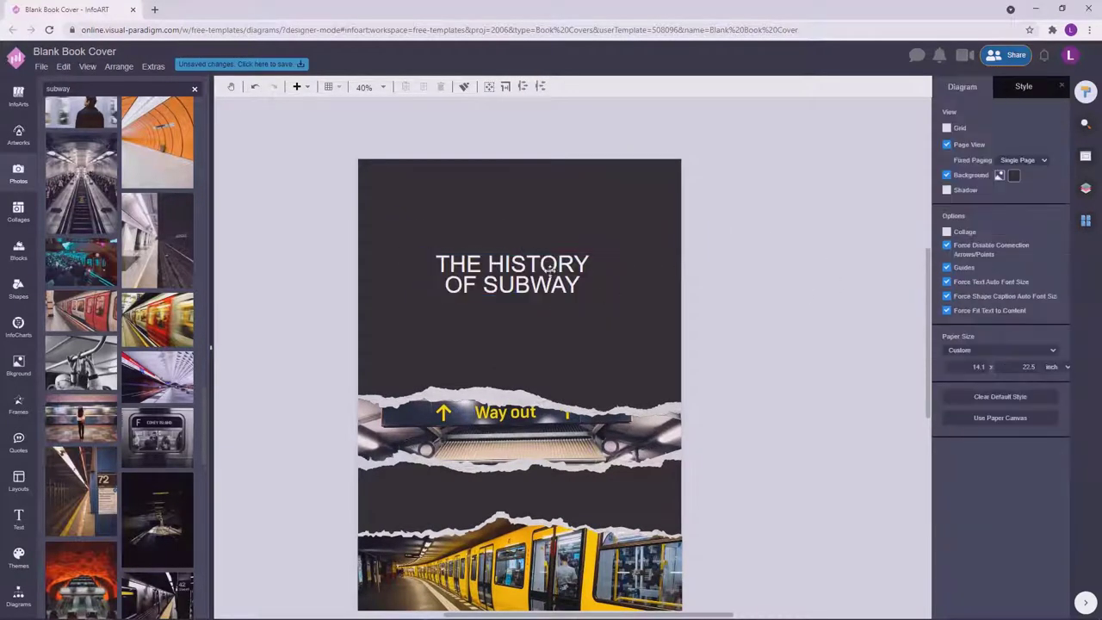
{"action": "type", "text": "150"}
{"action": "key", "text": "Return"}
{"action": "left_click", "coordinate": [613, 270]}
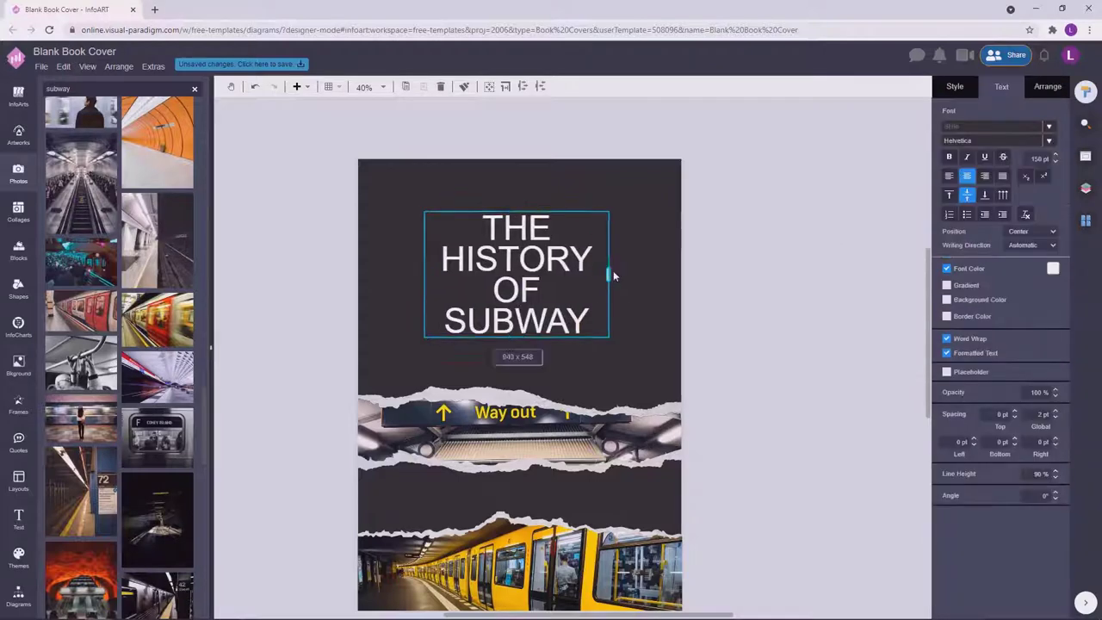
{"action": "left_click_drag", "start_coordinate": [613, 270], "coordinate": [646, 274]}
Adjust the title's line height again, then deselect it.
{"action": "double_click", "coordinate": [567, 293]}
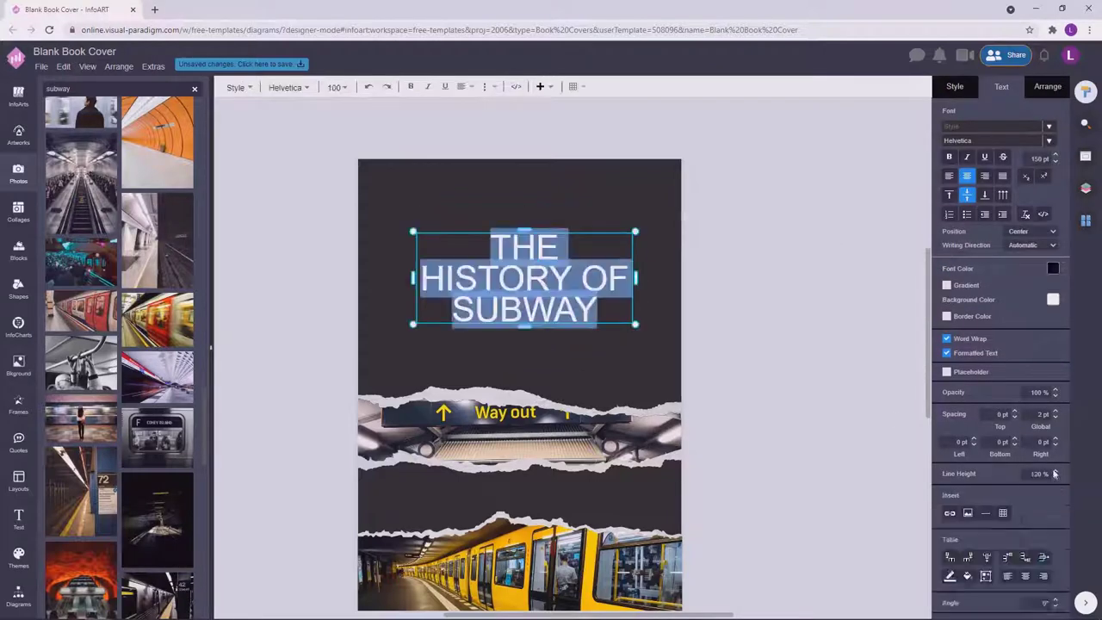
{"action": "left_click", "coordinate": [795, 340]}
{"action": "double_click", "coordinate": [487, 280]}
{"action": "left_click", "coordinate": [1053, 473]}
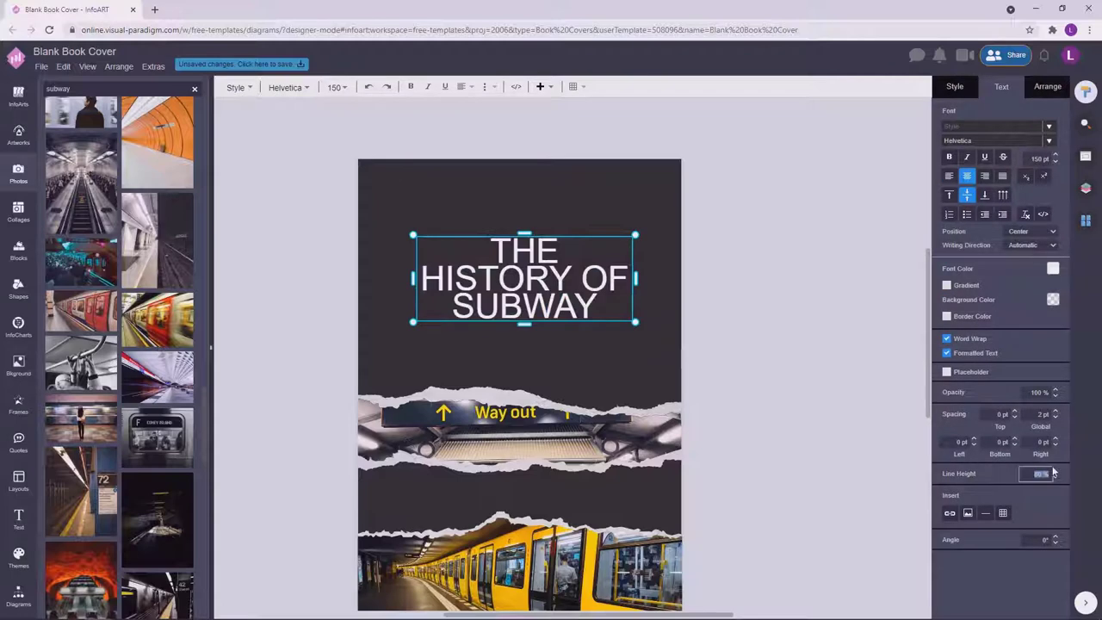
{"action": "left_click", "coordinate": [804, 347]}
{"action": "scroll", "coordinate": [765, 376], "scroll_direction": "down", "scroll_amount": 3, "text": "ctrl"}
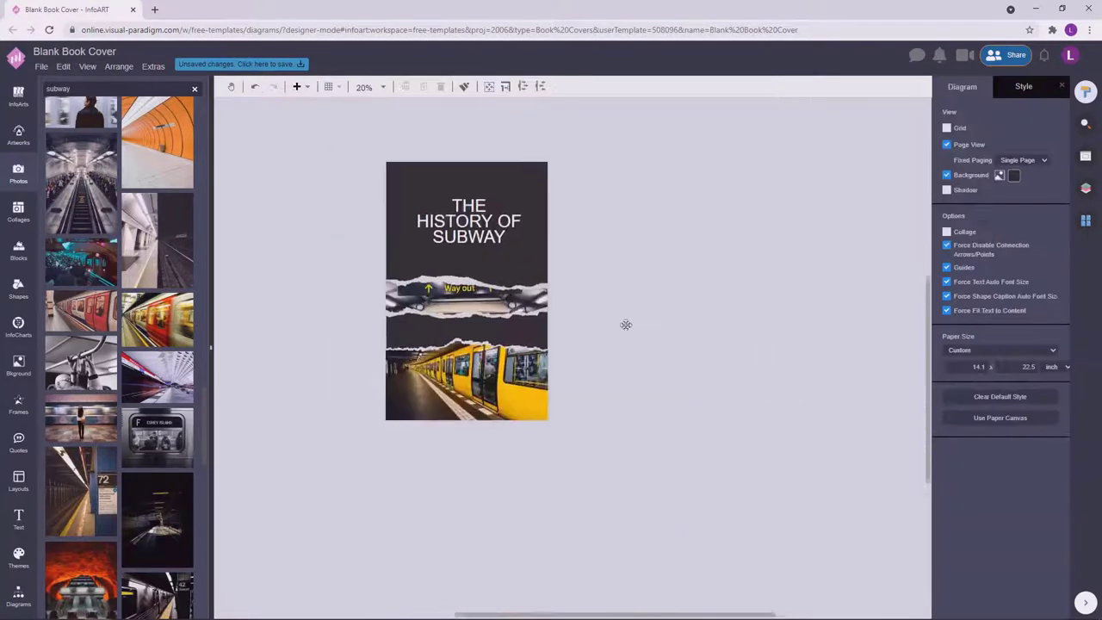
{"action": "key", "text": "Tab"}
{"action": "left_click", "coordinate": [611, 266]}
Set the title font to Poppins, undoing a trial widening of its box.
{"action": "scroll", "coordinate": [664, 276], "scroll_direction": "up", "scroll_amount": 3}
{"action": "scroll", "coordinate": [736, 391], "scroll_direction": "up", "scroll_amount": 1, "text": "ctrl"}
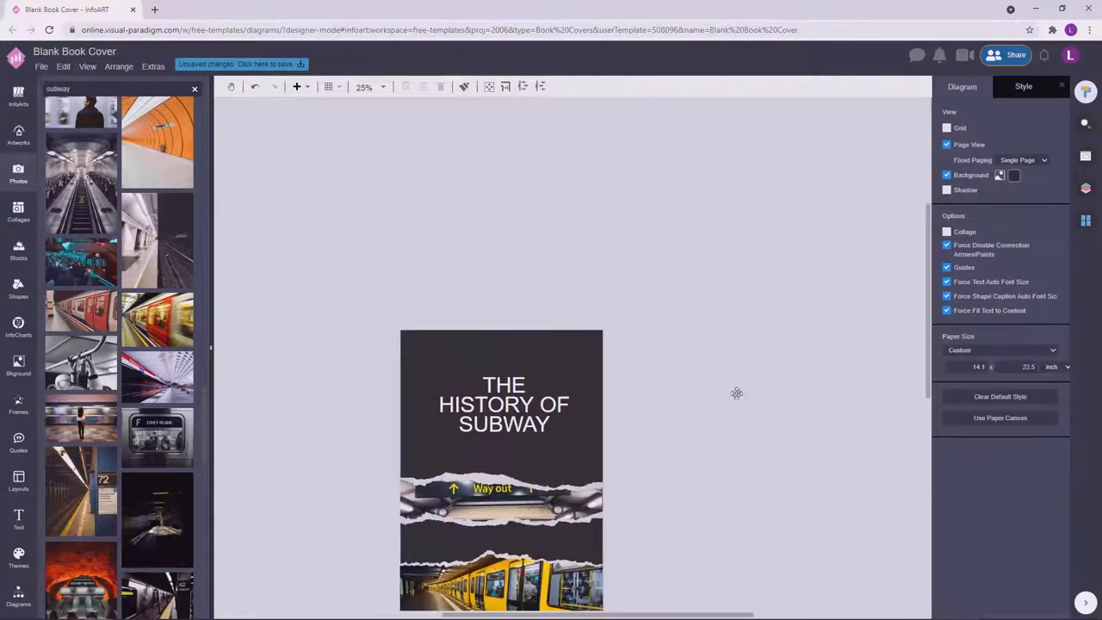
{"action": "scroll", "coordinate": [741, 258], "scroll_direction": "down", "scroll_amount": 2}
{"action": "left_click", "coordinate": [529, 245]}
{"action": "left_click", "coordinate": [1052, 140]}
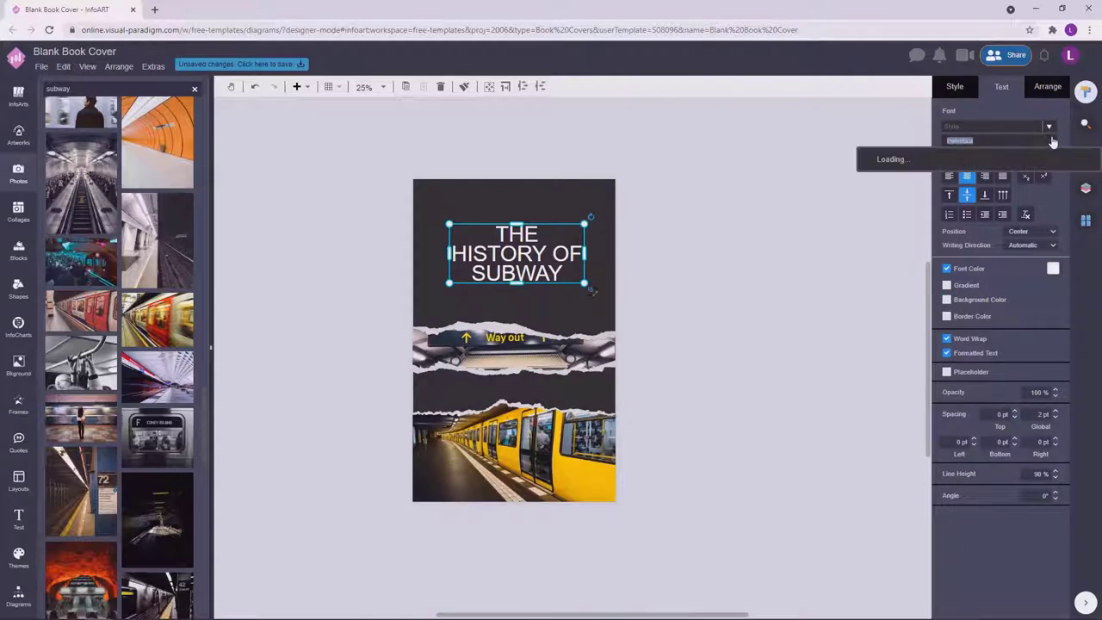
{"action": "type", "text": "popp"}
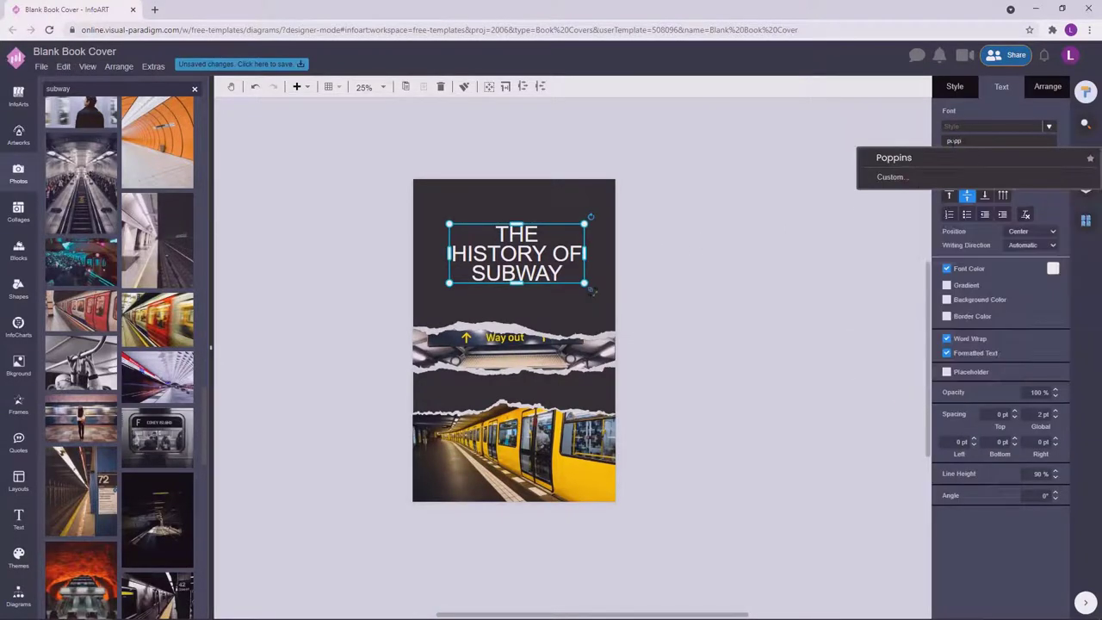
{"action": "left_click", "coordinate": [942, 158]}
{"action": "left_click", "coordinate": [668, 213]}
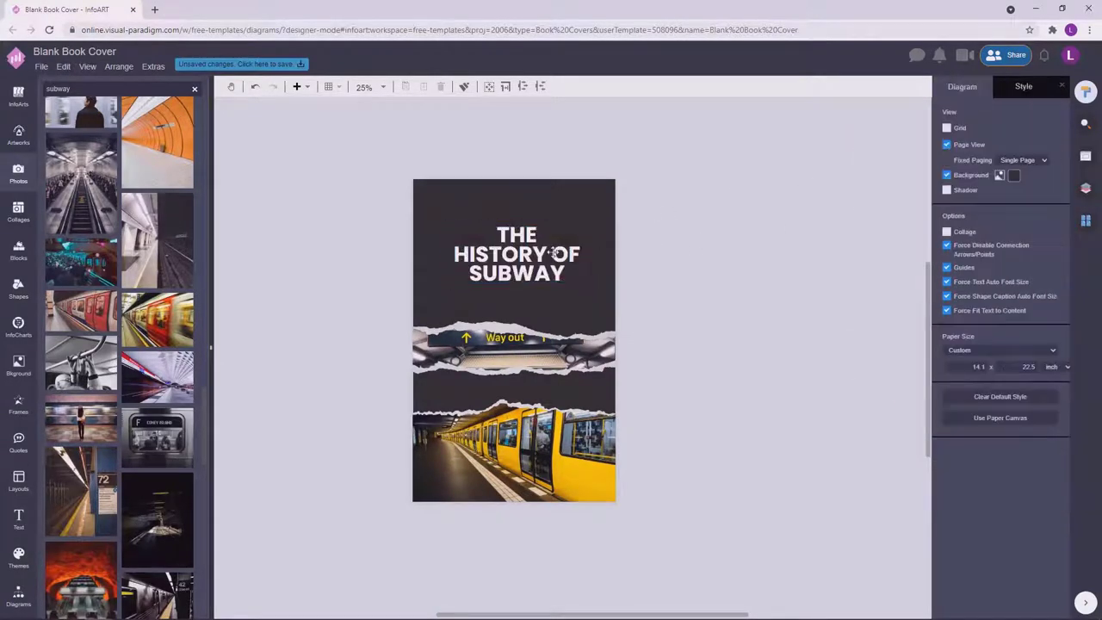
{"action": "left_click", "coordinate": [586, 250]}
{"action": "left_click_drag", "start_coordinate": [591, 255], "coordinate": [615, 254]}
{"action": "left_click", "coordinate": [669, 226]}
{"action": "key", "text": "ctrl+z"}
{"action": "key", "text": "ctrl+z"}
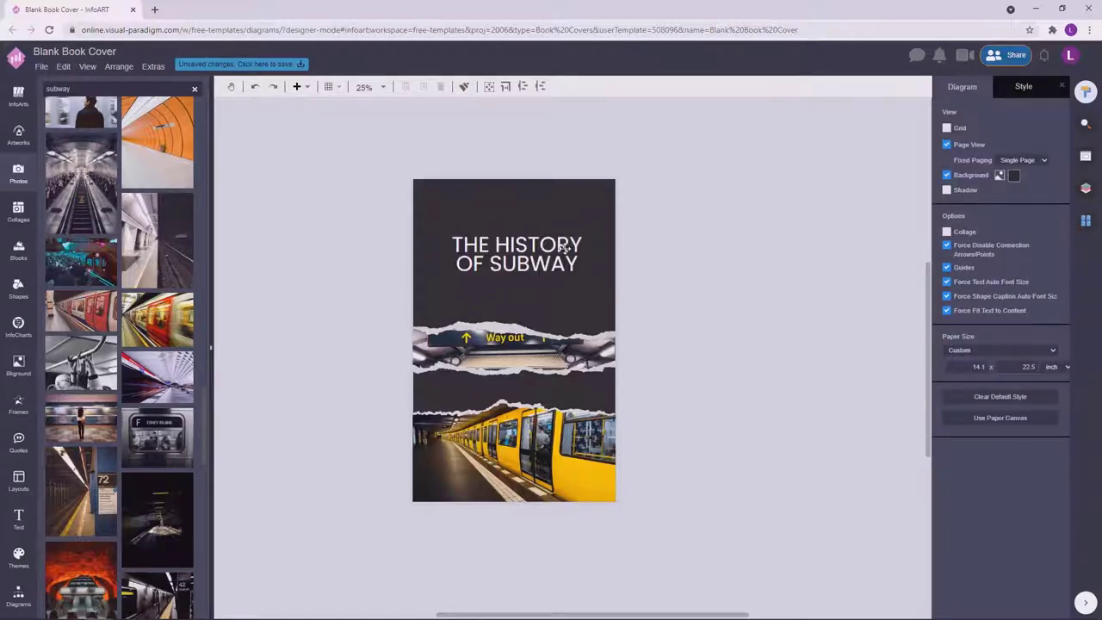
Colour the words OF SUBWAY yellow from the Font Color palette.
{"action": "left_click", "coordinate": [551, 259]}
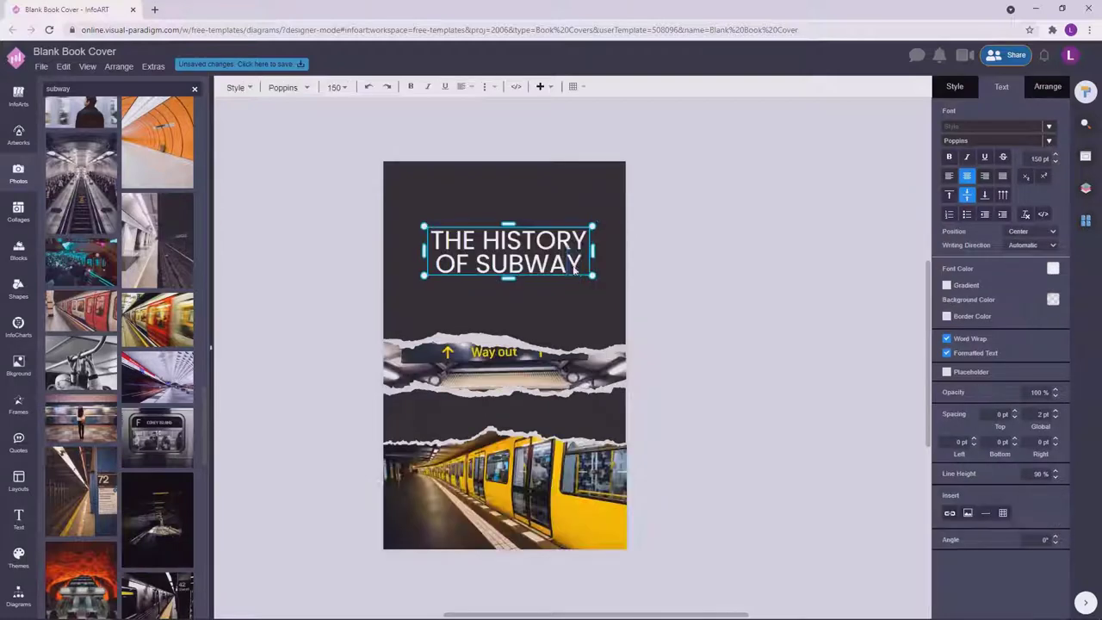
{"action": "left_click_drag", "start_coordinate": [582, 265], "coordinate": [435, 265]}
{"action": "left_click", "coordinate": [1055, 269]}
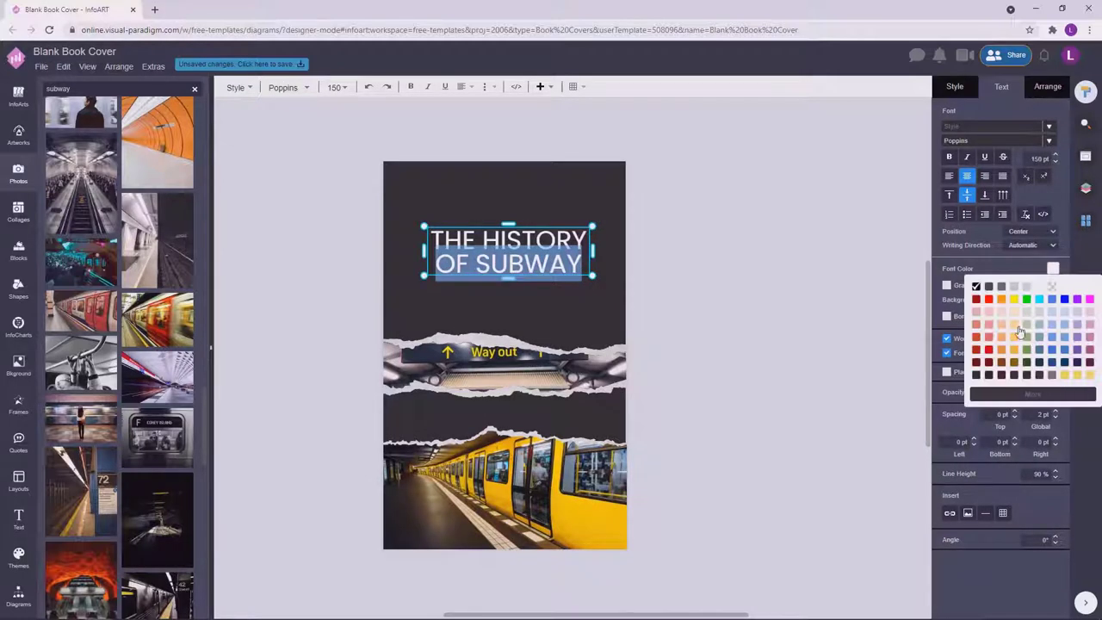
{"action": "left_click", "coordinate": [1069, 385]}
{"action": "left_click", "coordinate": [711, 300]}
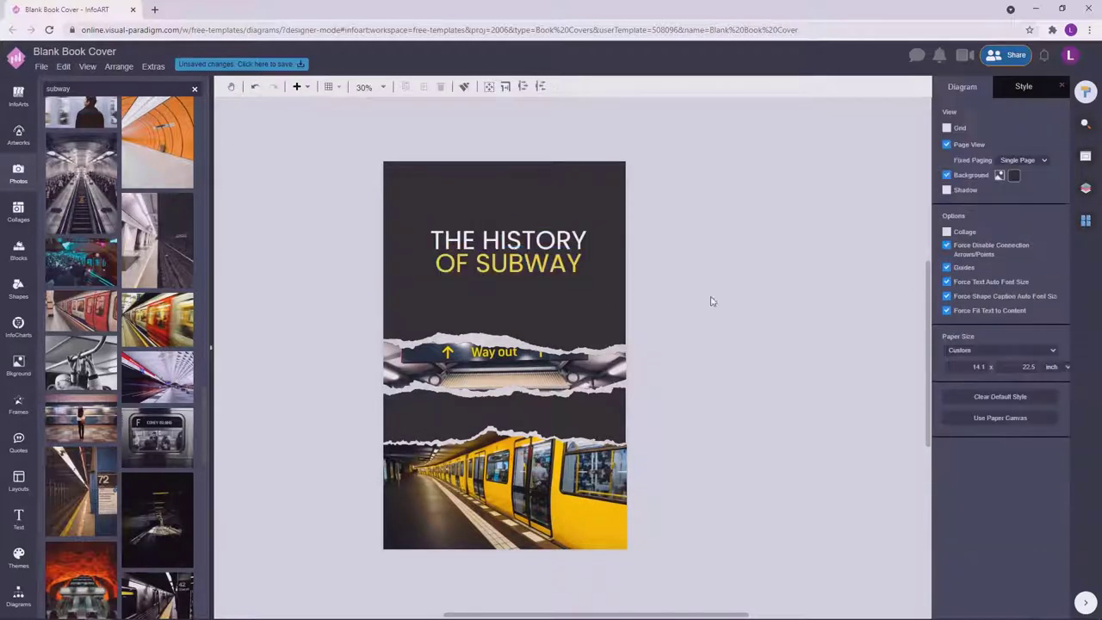
Refine OF SUBWAY to a custom yellow shade from the full colour chooser.
{"action": "left_click", "coordinate": [520, 249]}
{"action": "left_click_drag", "start_coordinate": [583, 265], "coordinate": [435, 267]}
{"action": "left_click", "coordinate": [1053, 270]}
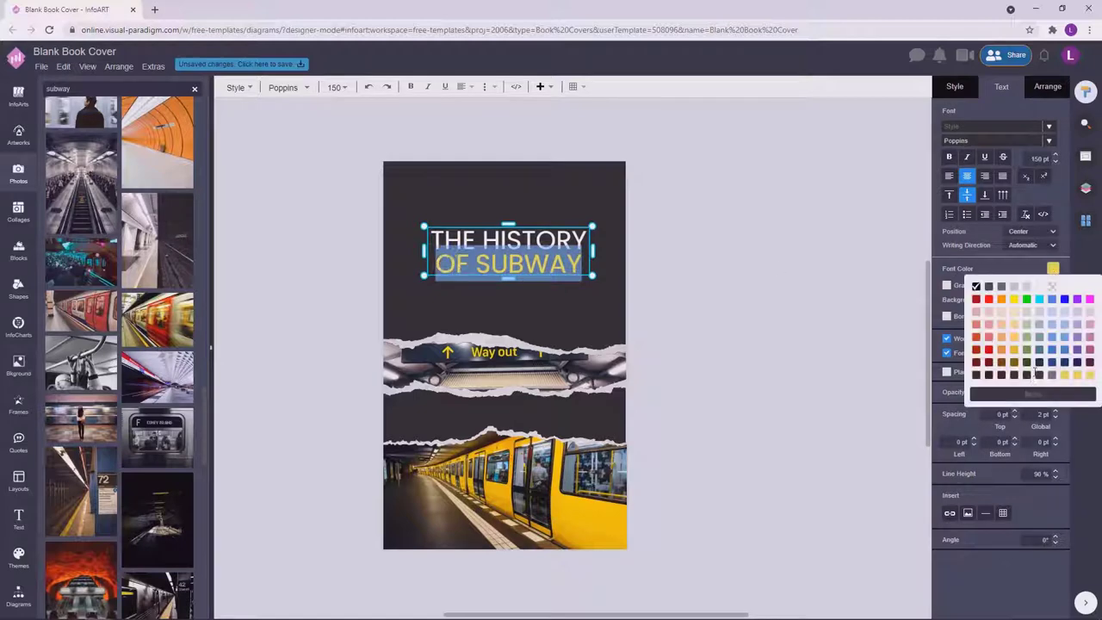
{"action": "left_click", "coordinate": [1097, 299]}
{"action": "left_click", "coordinate": [1073, 294]}
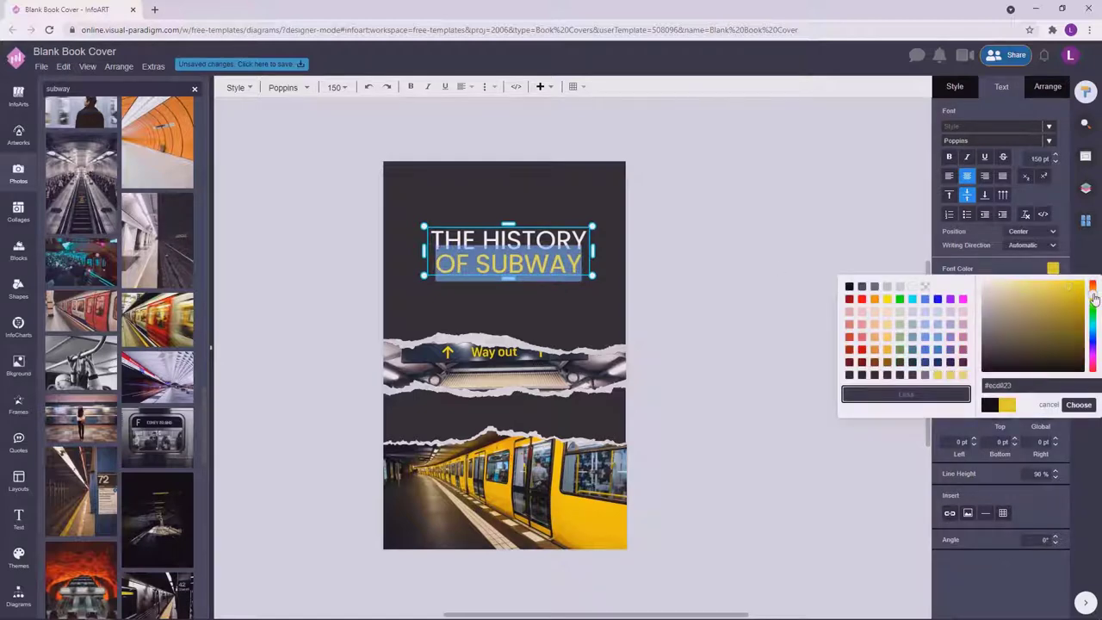
{"action": "left_click", "coordinate": [738, 305]}
{"action": "scroll", "coordinate": [715, 306], "scroll_direction": "down", "scroll_amount": 2}
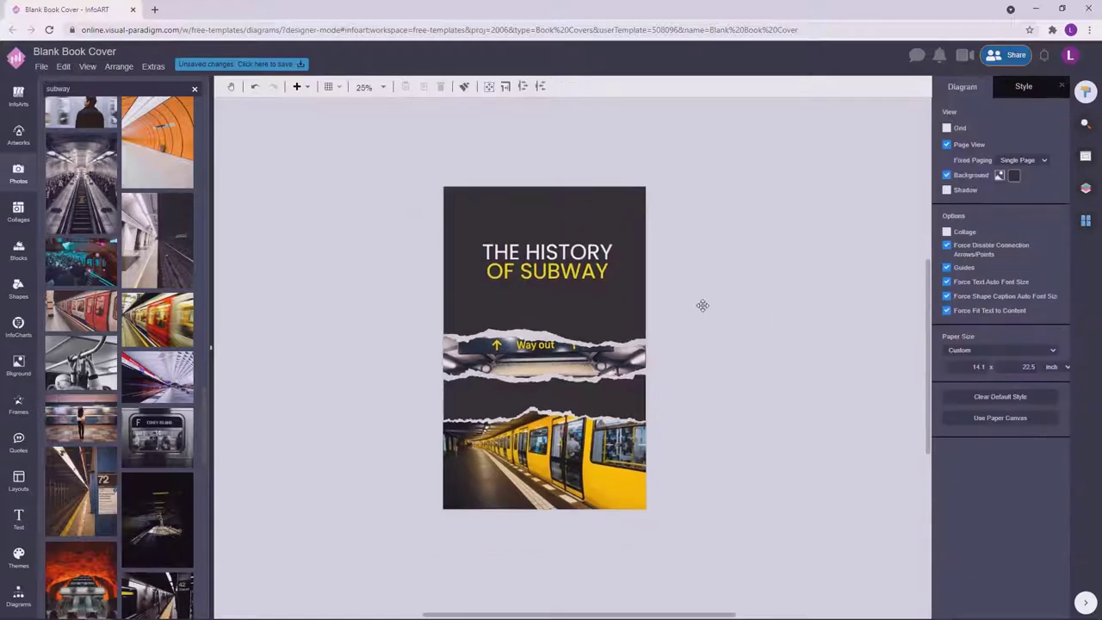
{"action": "left_click", "coordinate": [580, 264]}
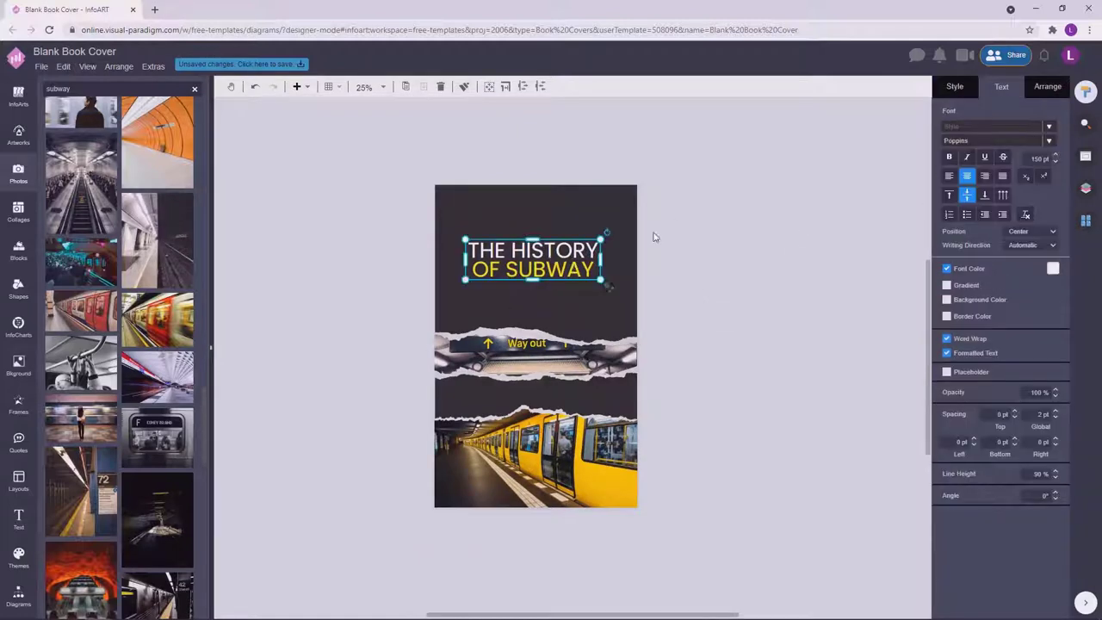
Switch the title font to Julius Sans One and widen the box to two lines.
{"action": "left_click", "coordinate": [1023, 148]}
{"action": "type", "text": "Julius"}
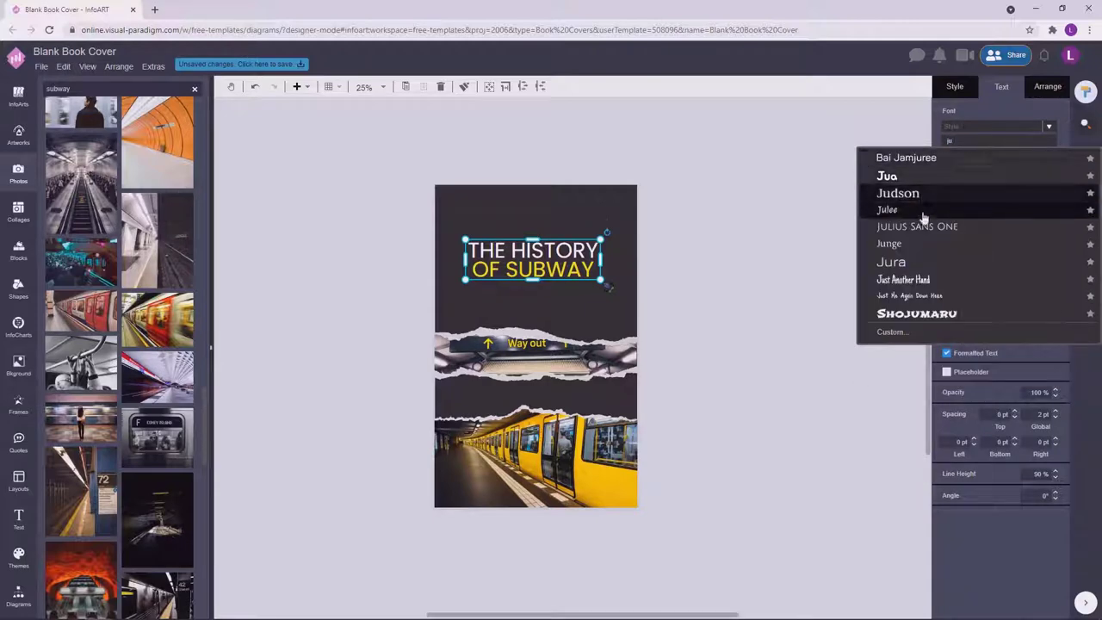
{"action": "left_click", "coordinate": [751, 224]}
{"action": "left_click", "coordinate": [594, 258]}
{"action": "left_click_drag", "start_coordinate": [595, 258], "coordinate": [615, 253]}
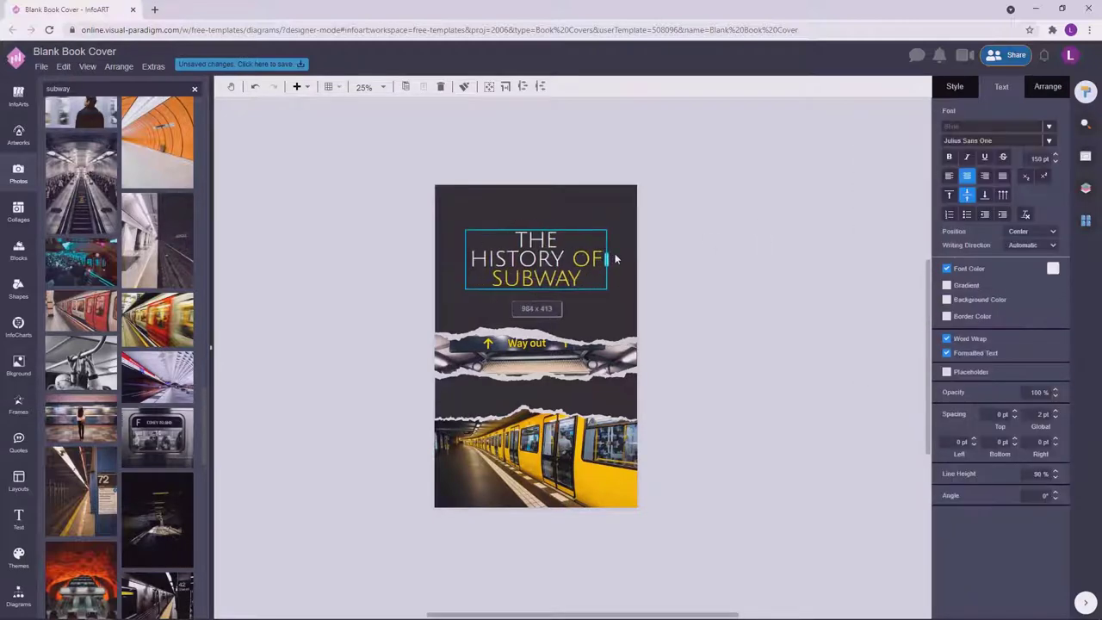
Duplicate the title onto the top of the page.
{"action": "left_click", "coordinate": [544, 274]}
{"action": "left_click", "coordinate": [770, 238]}
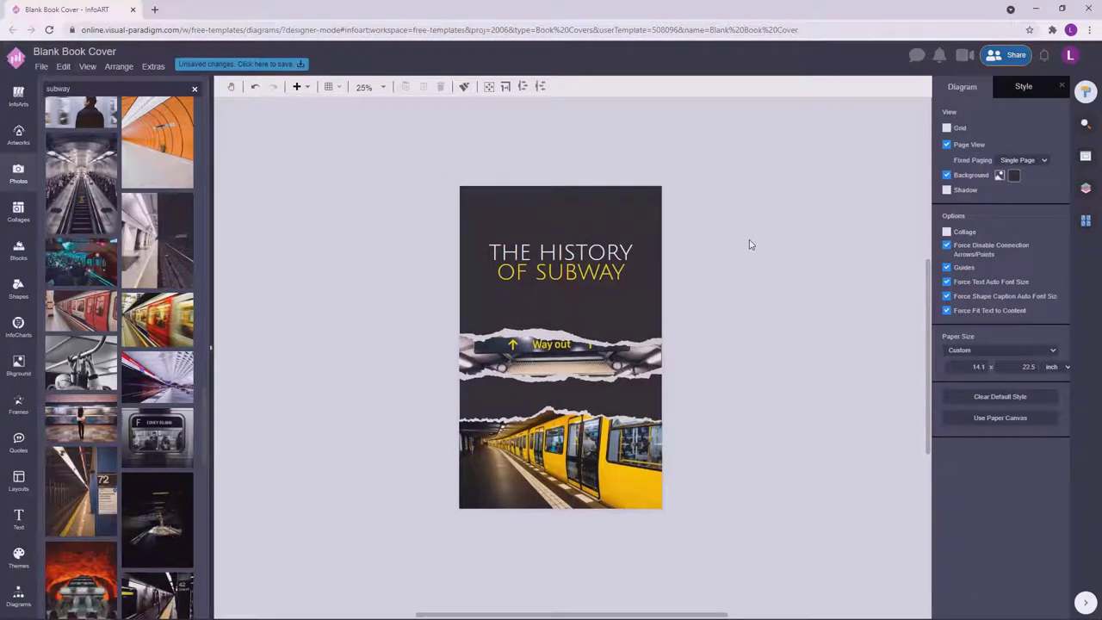
{"action": "left_click", "coordinate": [603, 263]}
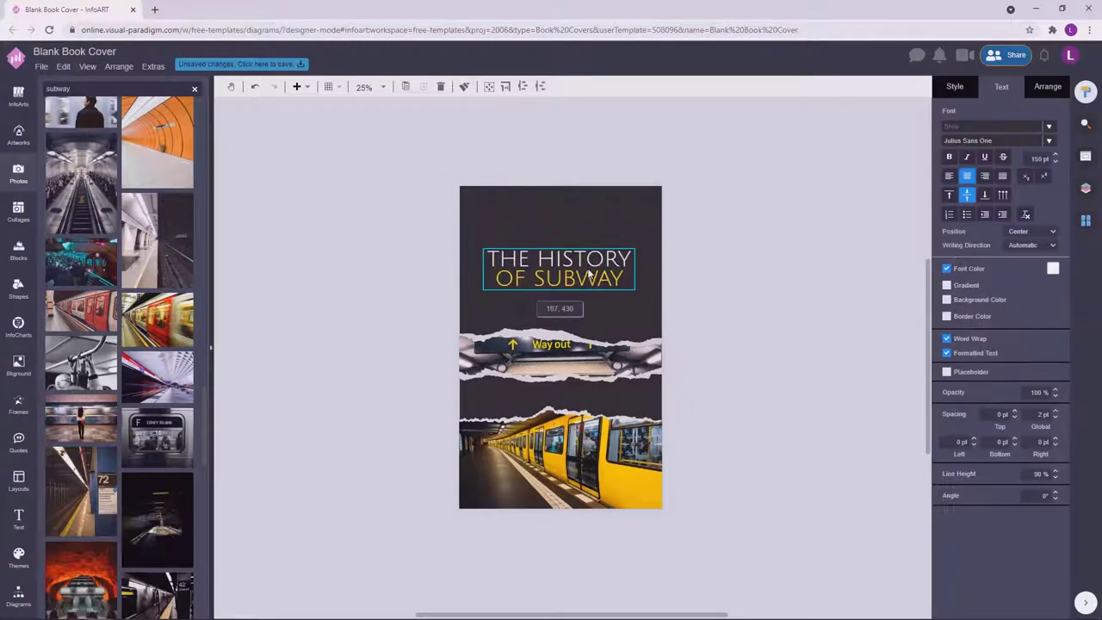
{"action": "left_click_drag", "start_coordinate": [603, 262], "coordinate": [611, 204]}
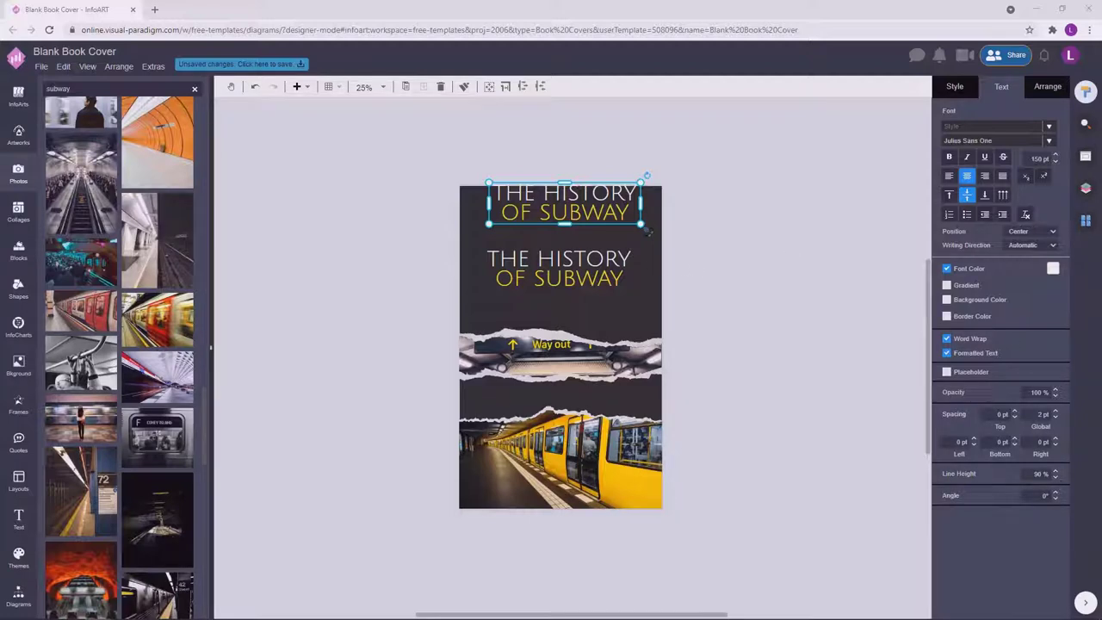
Retype the copied title as the subtitle 'NEW YORK CITY SUBWAY OPENS'.
{"action": "double_click", "coordinate": [617, 191]}
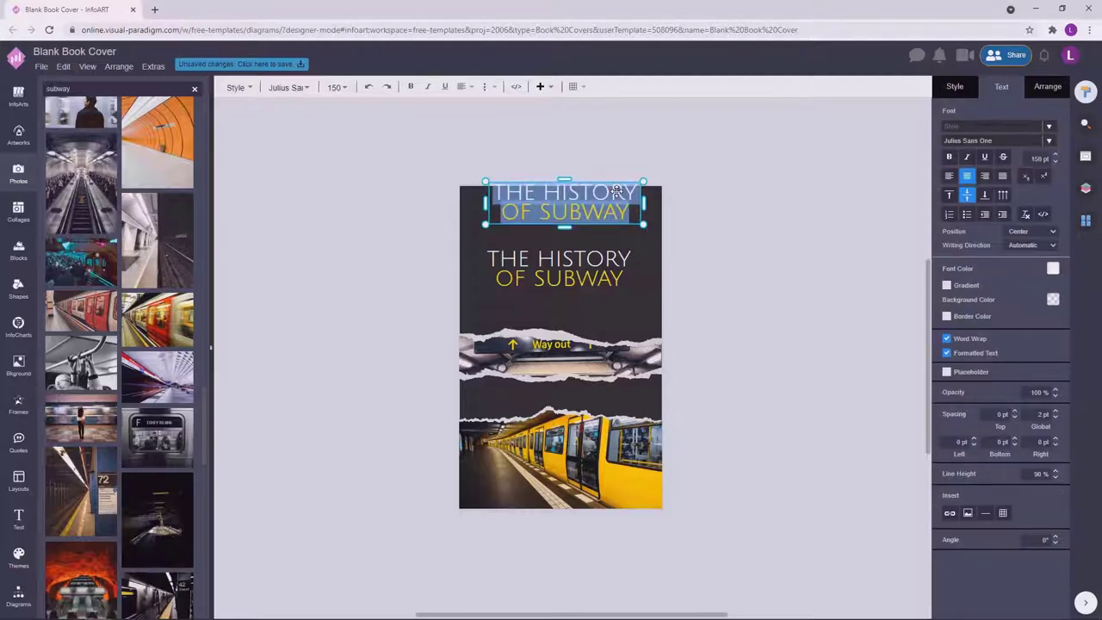
{"action": "type", "text": "NEW"}
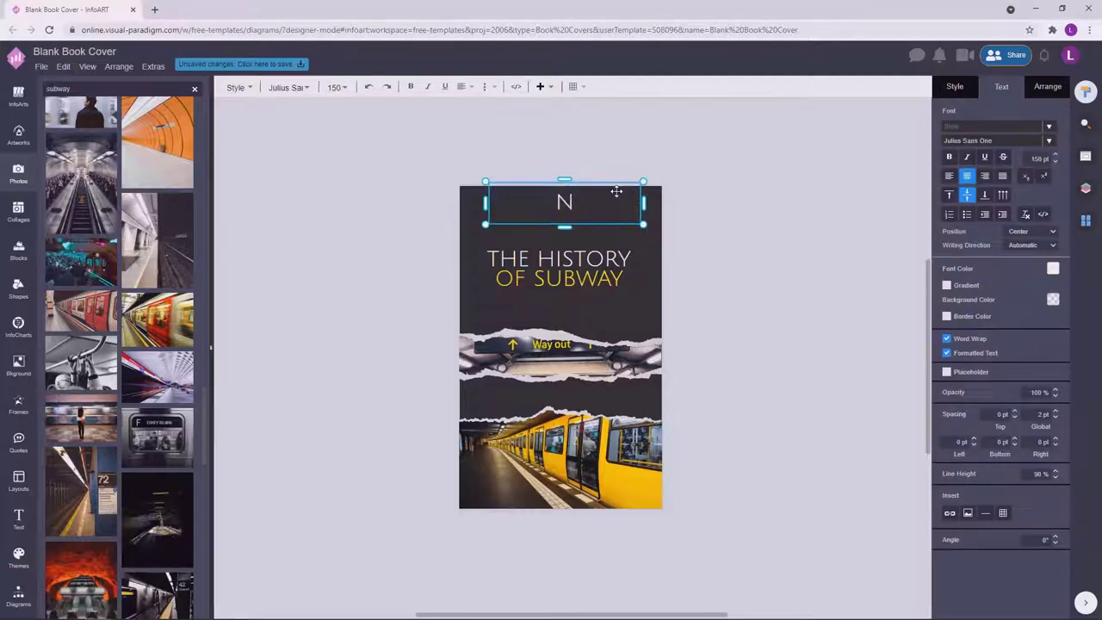
{"action": "type", "text": "YORK"}
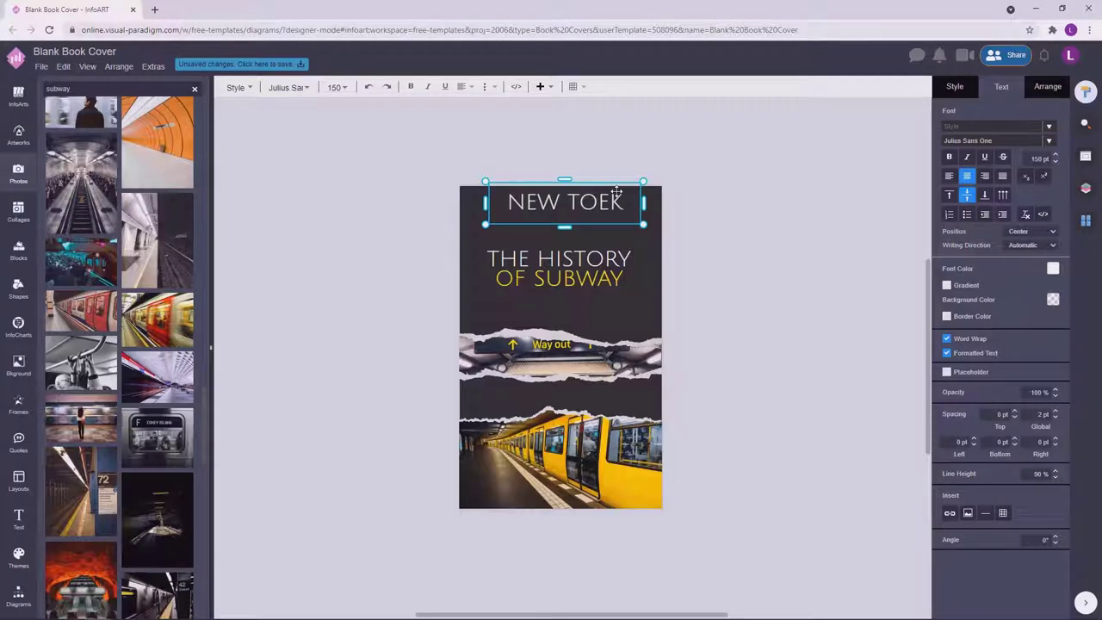
{"action": "type", "text": " CITY SUBWAY"}
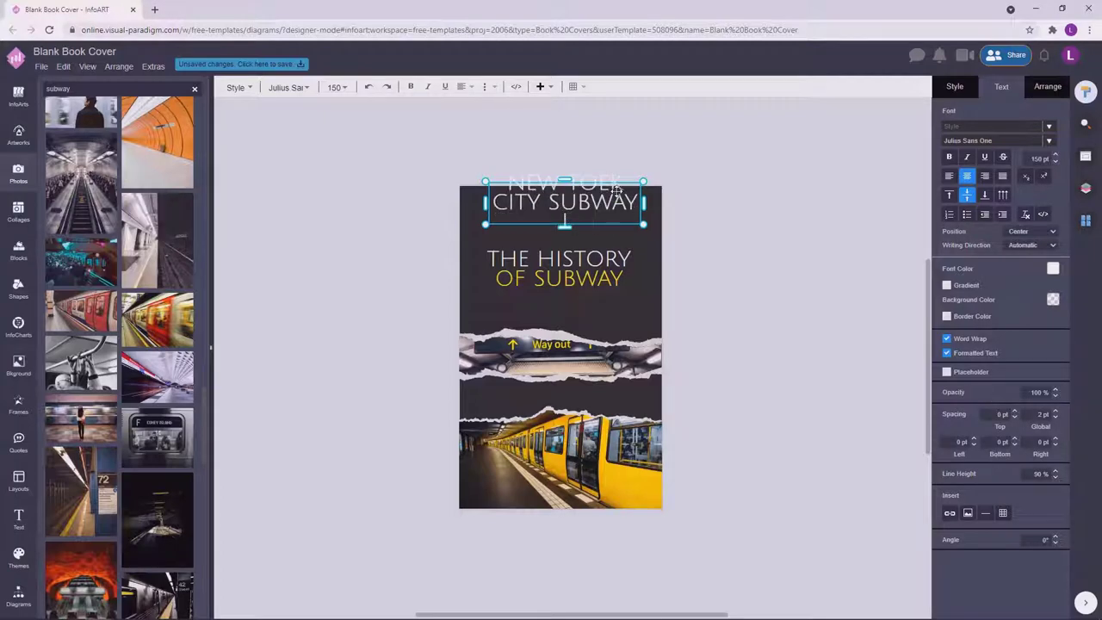
{"action": "type", "text": " IOEB"}
{"action": "key", "text": "BackSpace"}
{"action": "key", "text": "BackSpace"}
{"action": "key", "text": "BackSpace"}
{"action": "key", "text": "BackSpace"}
{"action": "type", "text": "OPENS"}
{"action": "key", "text": "Escape"}
{"action": "left_click", "coordinate": [590, 201]}
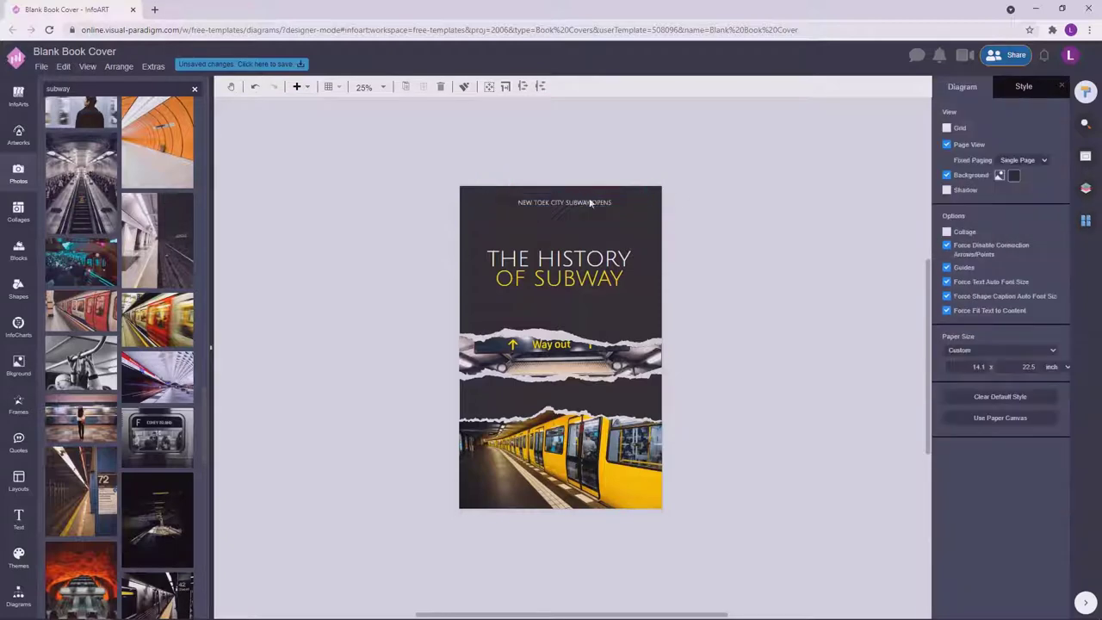
Change the subtitle line's font to Poppins.
{"action": "left_click", "coordinate": [1058, 155]}
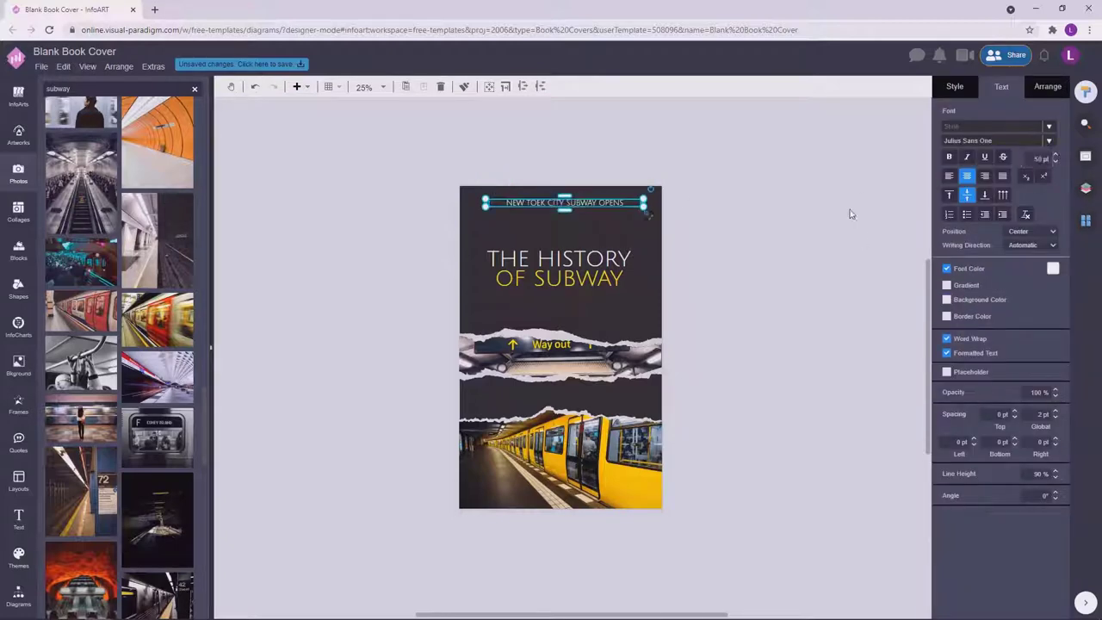
{"action": "left_click", "coordinate": [990, 141]}
{"action": "type", "text": "poppi"}
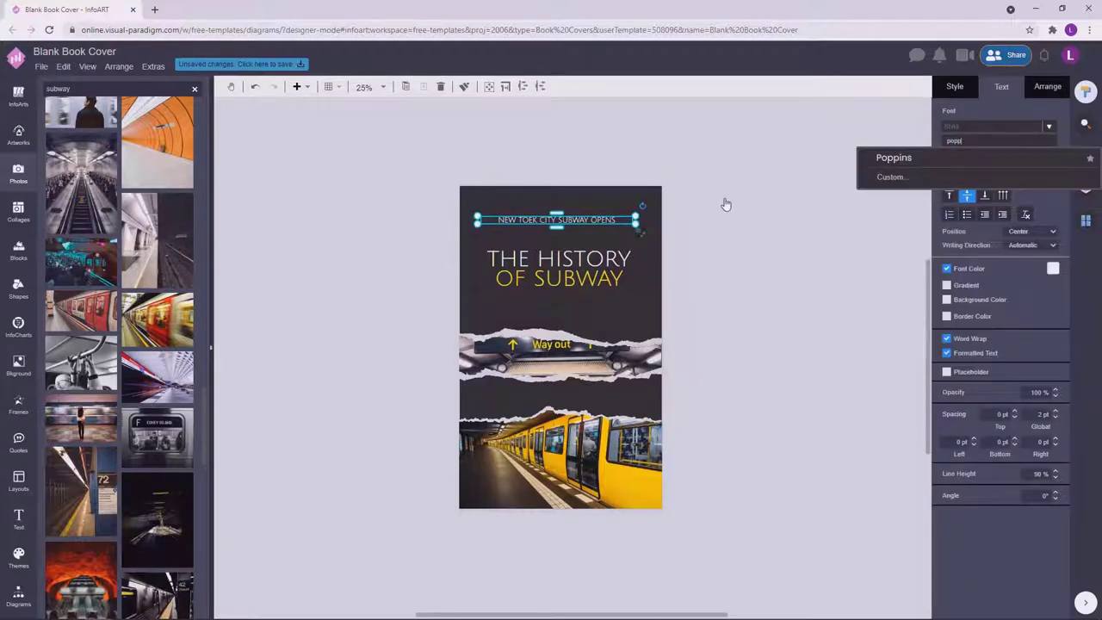
{"action": "left_click", "coordinate": [887, 173]}
{"action": "left_click", "coordinate": [912, 183]}
Select the misspelled subtitle line above the title.
{"action": "scroll", "coordinate": [607, 250], "scroll_direction": "up", "scroll_amount": 2}
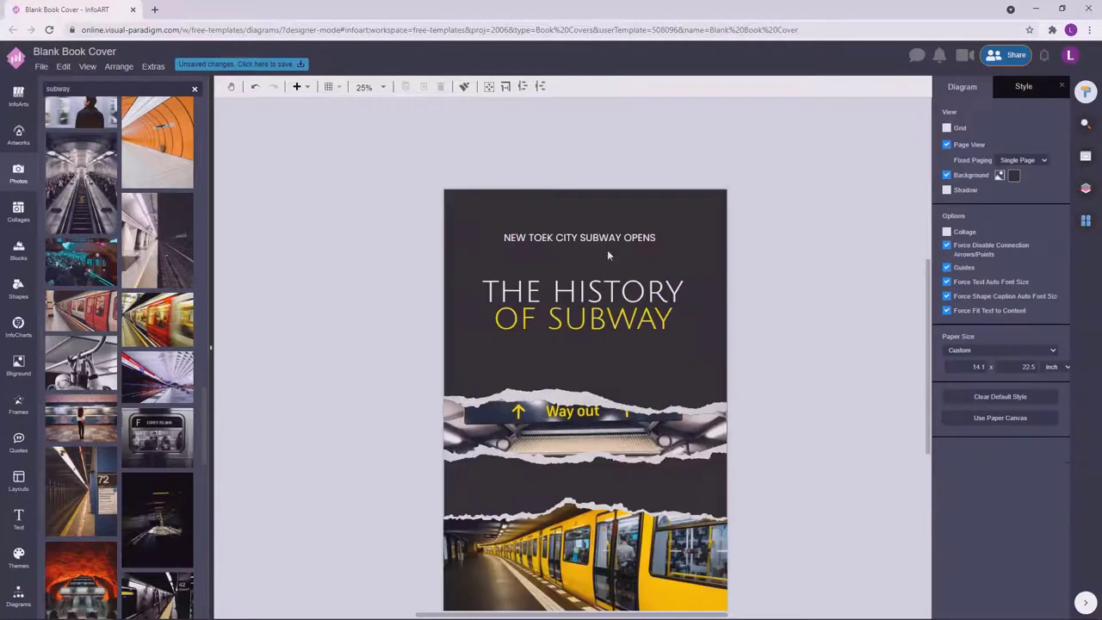
{"action": "left_click", "coordinate": [642, 244]}
{"action": "key", "text": "Escape"}
{"action": "left_click", "coordinate": [652, 244]}
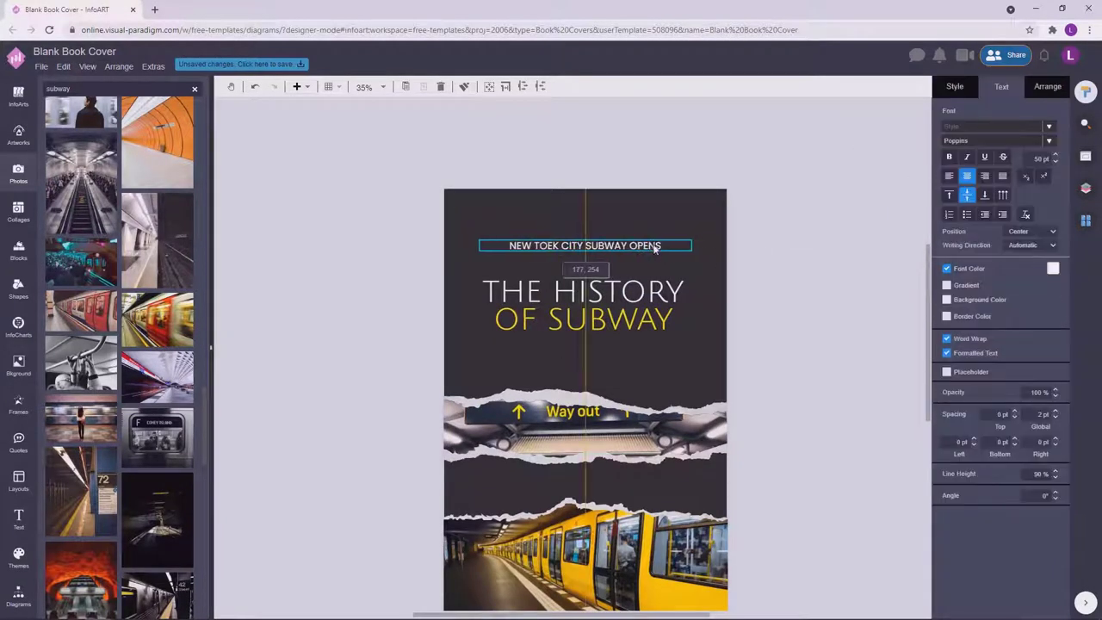
{"action": "left_click", "coordinate": [798, 261]}
{"action": "scroll", "coordinate": [797, 261], "scroll_direction": "down", "scroll_amount": 2}
{"action": "left_click", "coordinate": [648, 252]}
{"action": "left_click", "coordinate": [763, 244]}
{"action": "key", "text": "Tab"}
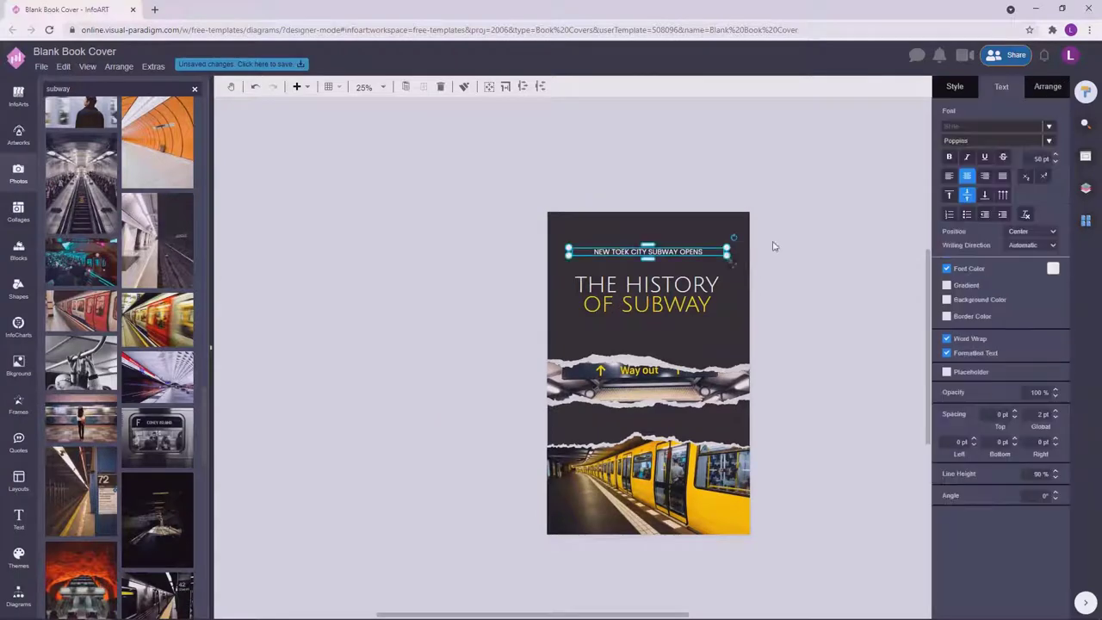
{"action": "left_click", "coordinate": [873, 185]}
{"action": "scroll", "coordinate": [645, 296], "scroll_direction": "up", "scroll_amount": 2}
{"action": "left_click", "coordinate": [648, 290]}
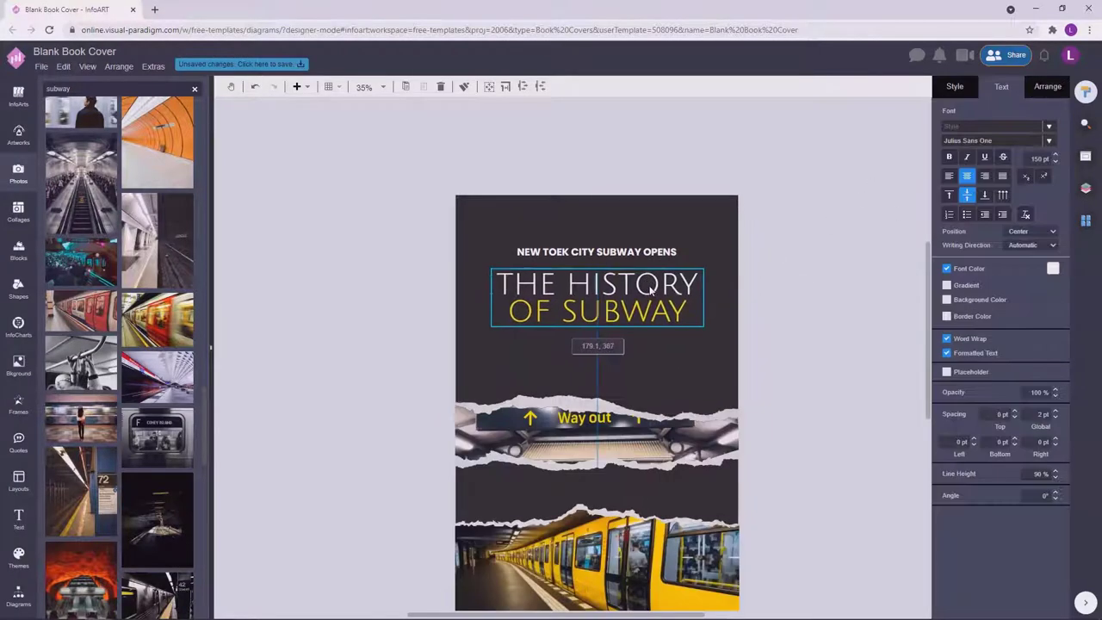
{"action": "left_click", "coordinate": [648, 254]}
{"action": "left_click", "coordinate": [699, 249]}
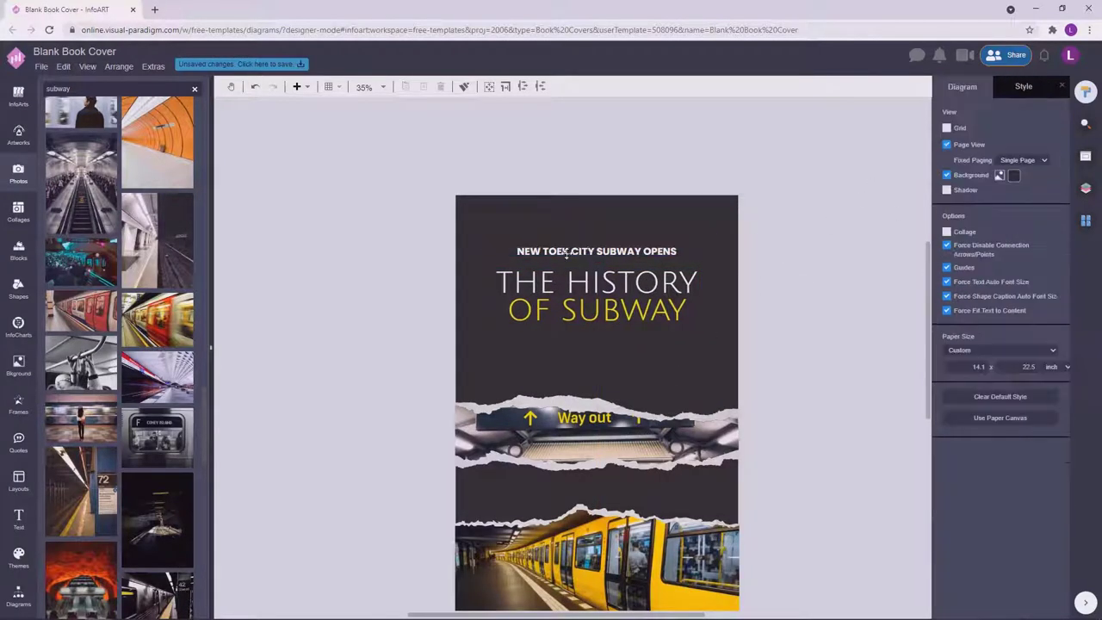
Replace the misspelled word TOEK with YORK in the subtitle.
{"action": "double_click", "coordinate": [567, 253]}
{"action": "left_click", "coordinate": [568, 253]}
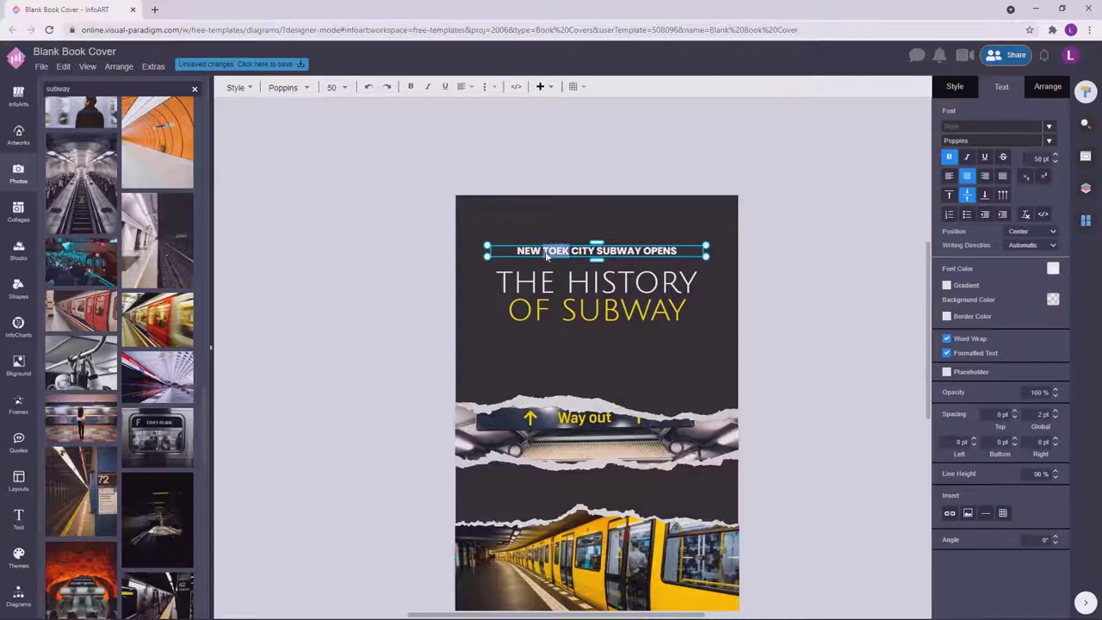
{"action": "type", "text": "YORK"}
{"action": "left_click", "coordinate": [740, 264]}
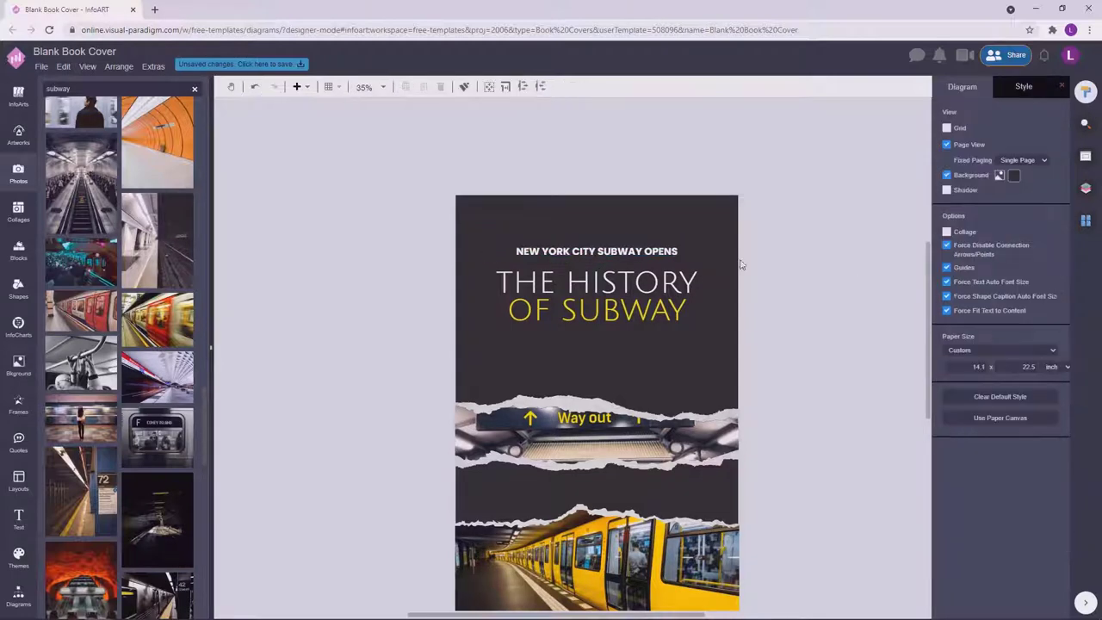
{"action": "scroll", "coordinate": [741, 264], "scroll_direction": "down", "scroll_amount": 2}
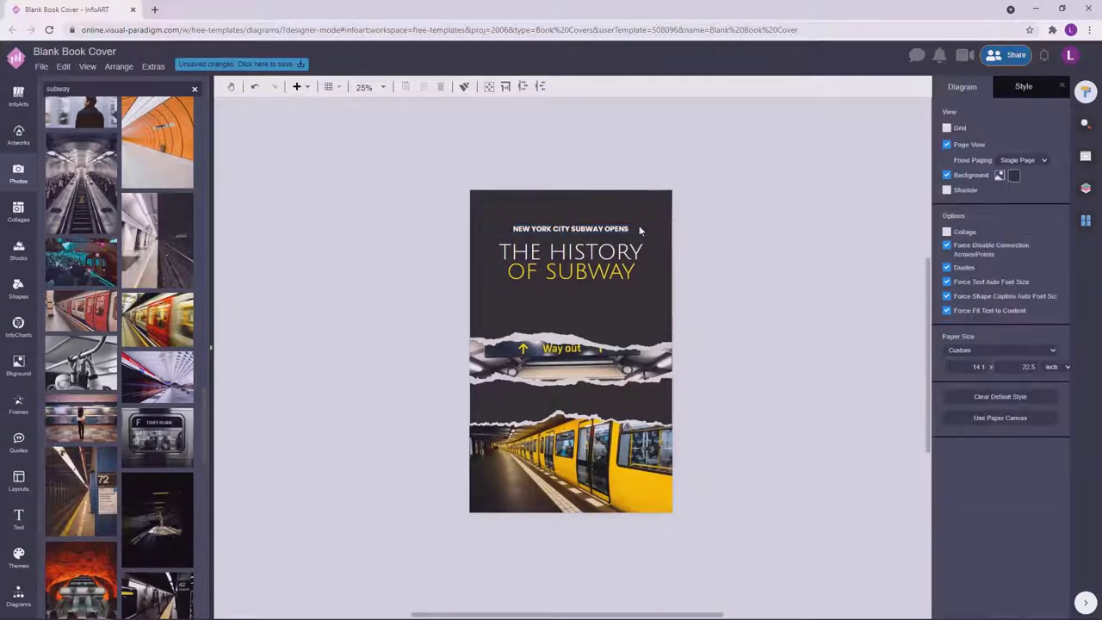
Duplicate the subtitle below the title, retype it as the author name, and lower it slightly.
{"action": "left_click_drag", "start_coordinate": [644, 226], "coordinate": [644, 296]}
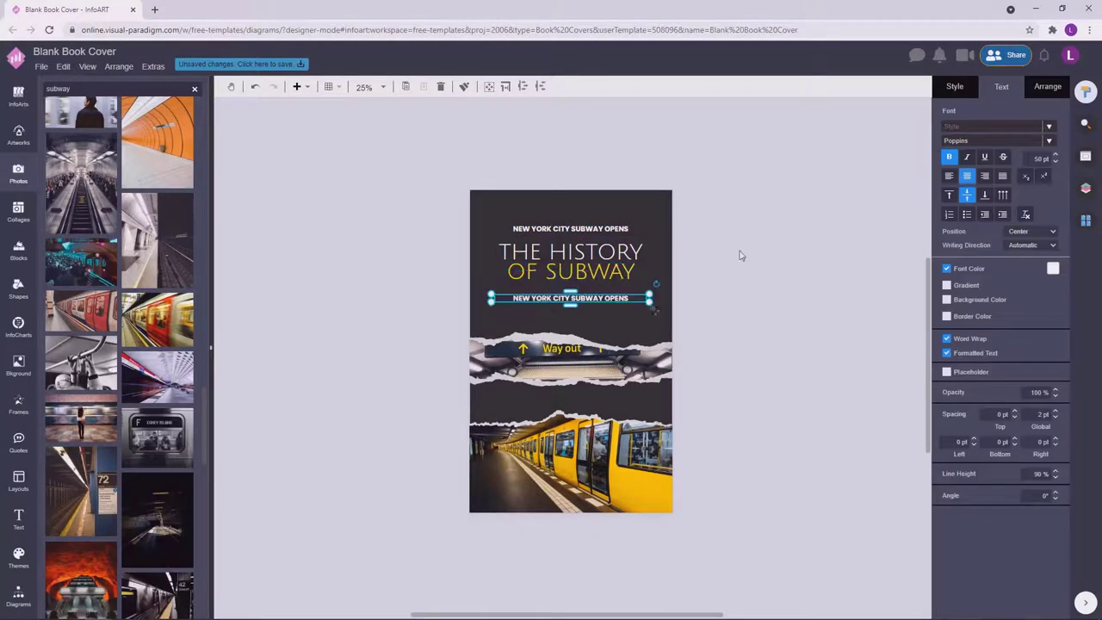
{"action": "double_click", "coordinate": [608, 294]}
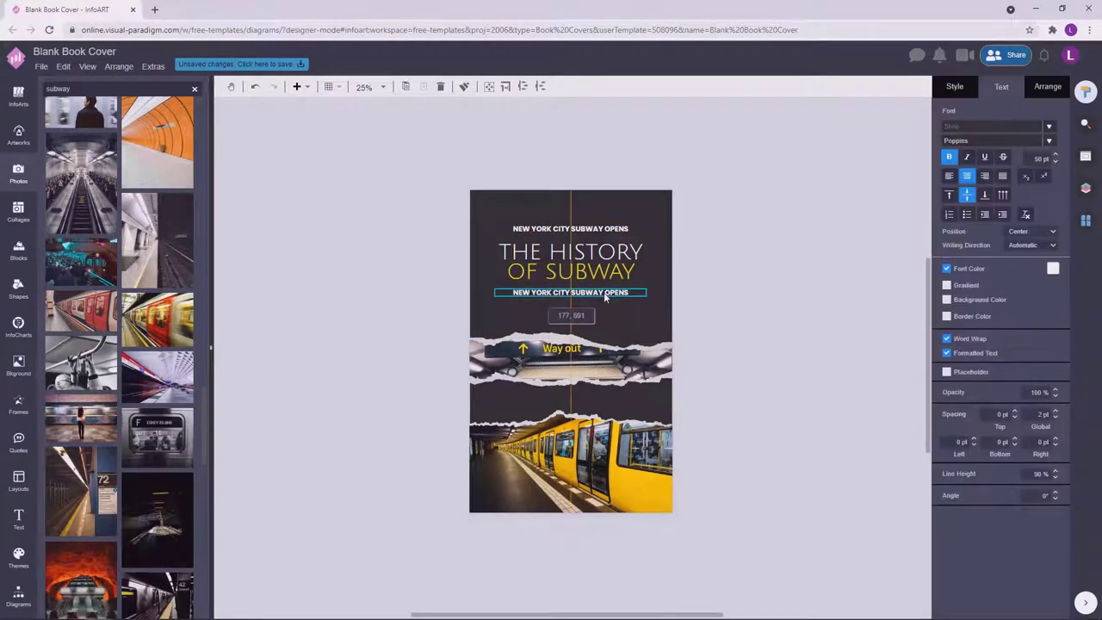
{"action": "left_click", "coordinate": [697, 236]}
{"action": "double_click", "coordinate": [585, 292]}
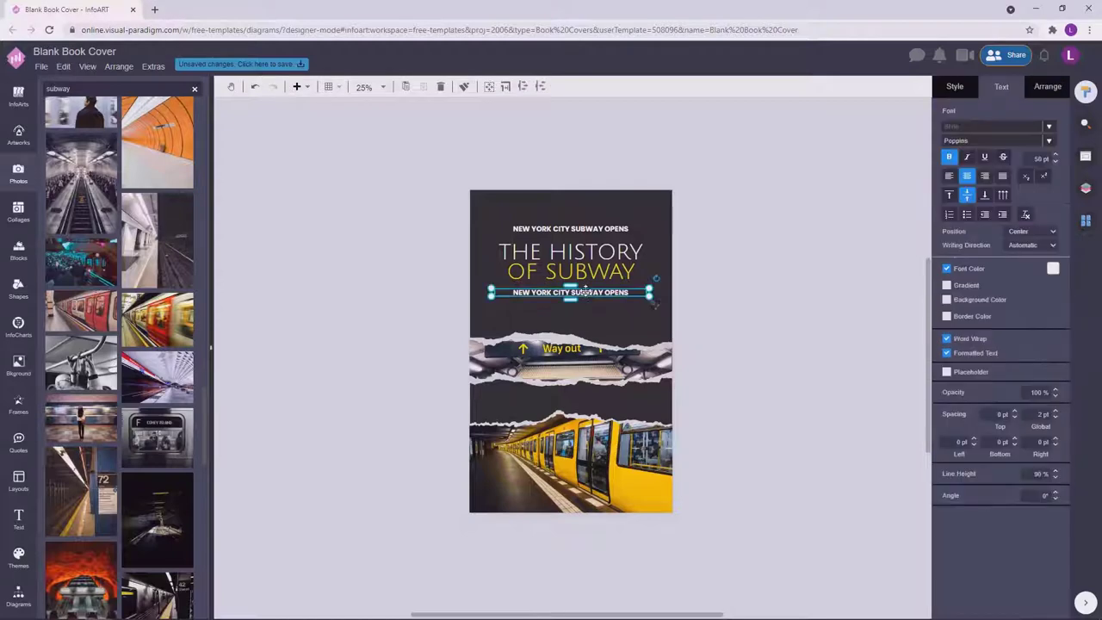
{"action": "type", "text": "NATHAS"}
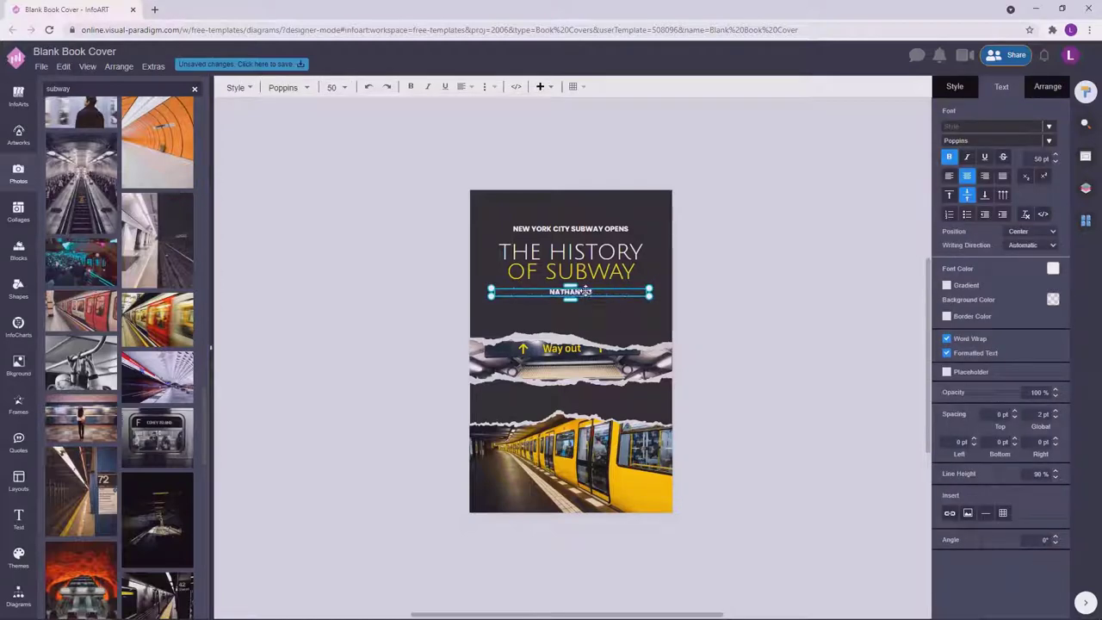
{"action": "left_click", "coordinate": [784, 255]}
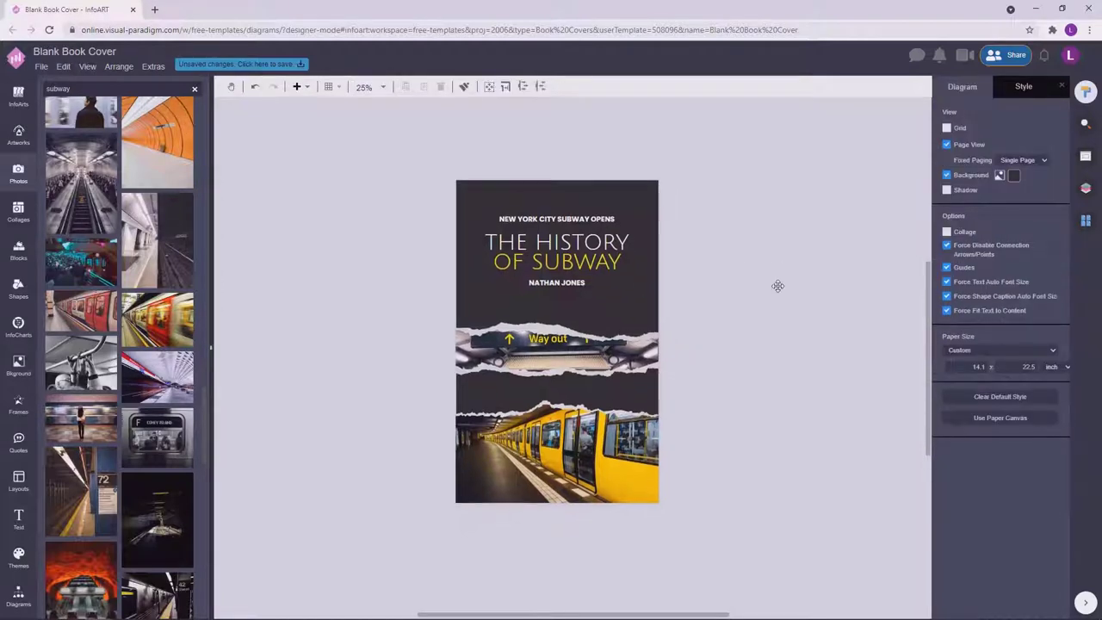
{"action": "left_click", "coordinate": [596, 218]}
{"action": "left_click", "coordinate": [754, 202]}
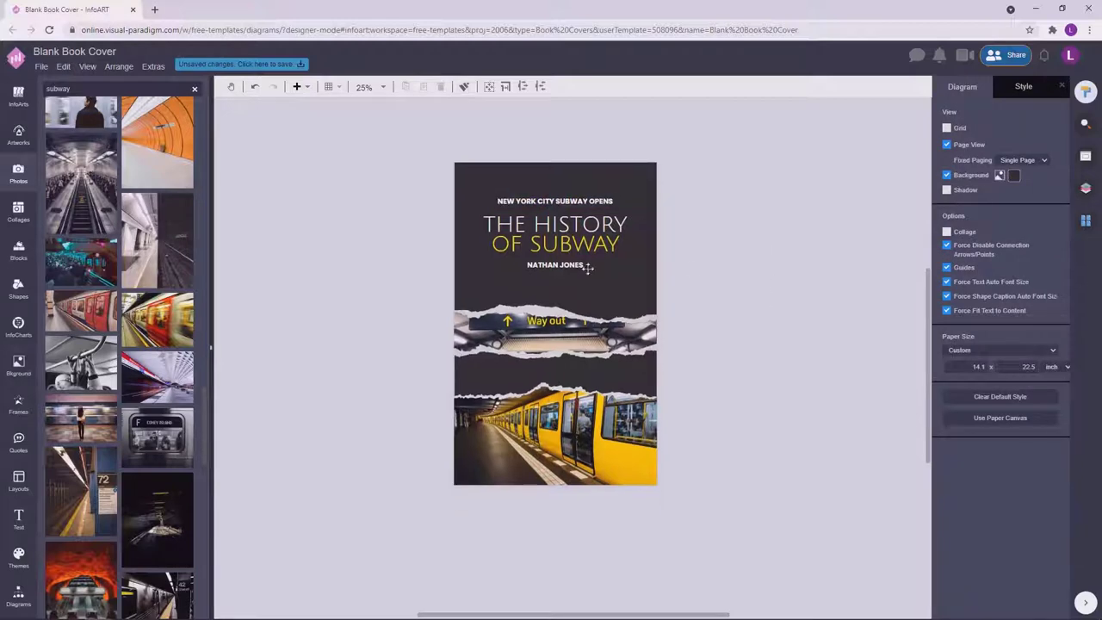
{"action": "left_click_drag", "start_coordinate": [588, 268], "coordinate": [589, 285]}
Resize the title, trying 178 and 160 pt before settling on 155 pt, and reposition it.
{"action": "left_click", "coordinate": [637, 257]}
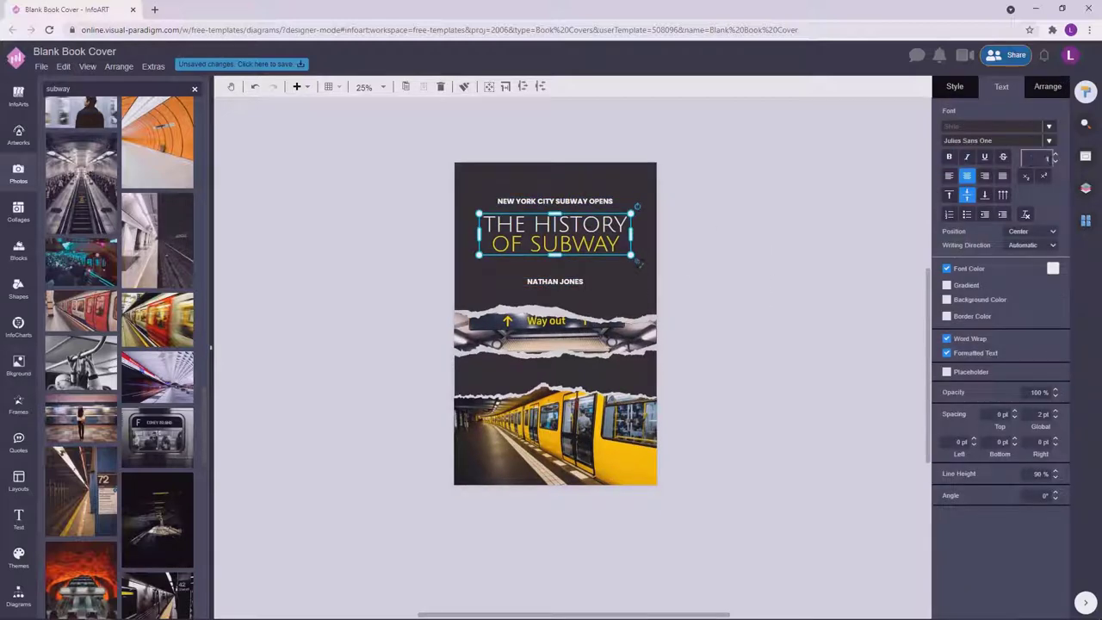
{"action": "type", "text": "178"}
{"action": "key", "text": "Return"}
{"action": "left_click_drag", "start_coordinate": [628, 233], "coordinate": [604, 249]}
{"action": "left_click", "coordinate": [697, 256]}
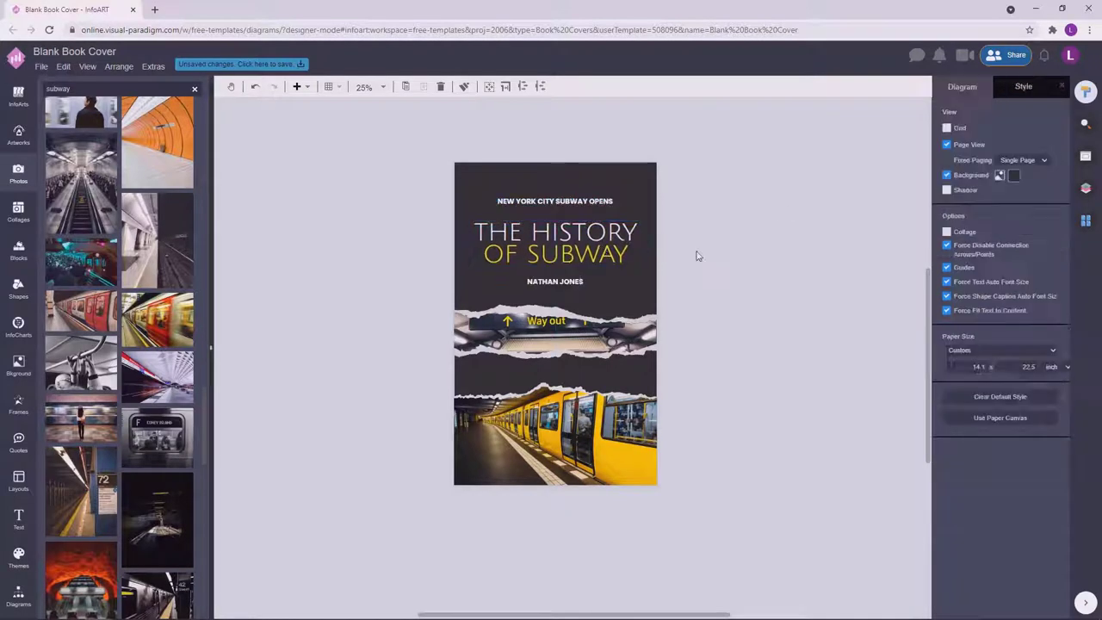
{"action": "left_click", "coordinate": [616, 248]}
{"action": "type", "text": "160"}
{"action": "key", "text": "Return"}
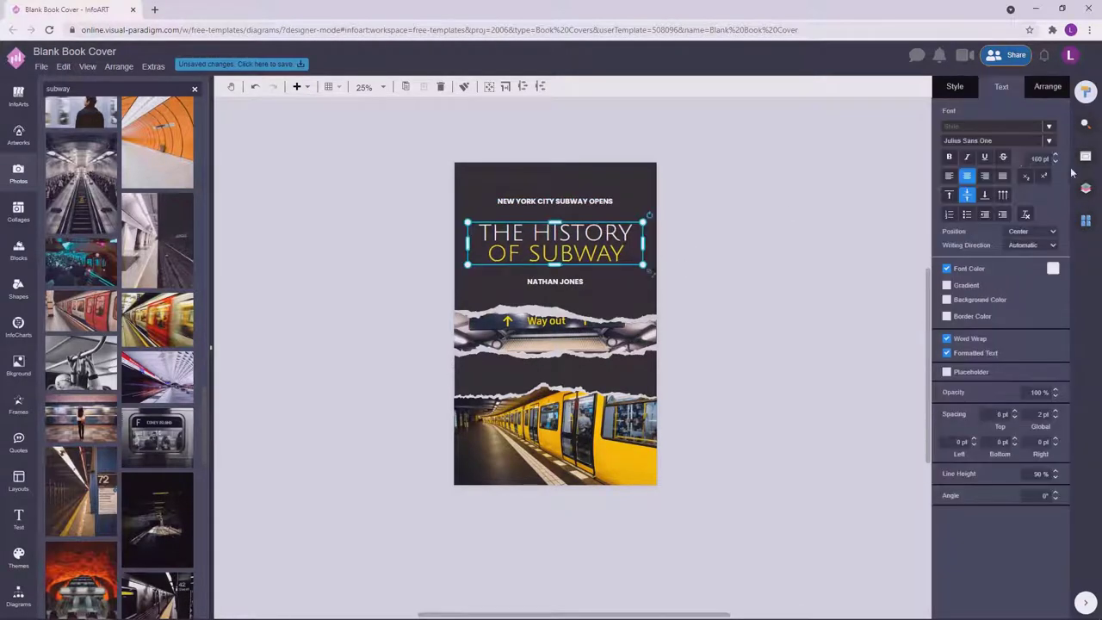
{"action": "left_click", "coordinate": [1055, 162]}
{"action": "left_click_drag", "start_coordinate": [577, 246], "coordinate": [602, 249]}
{"action": "left_click", "coordinate": [713, 242]}
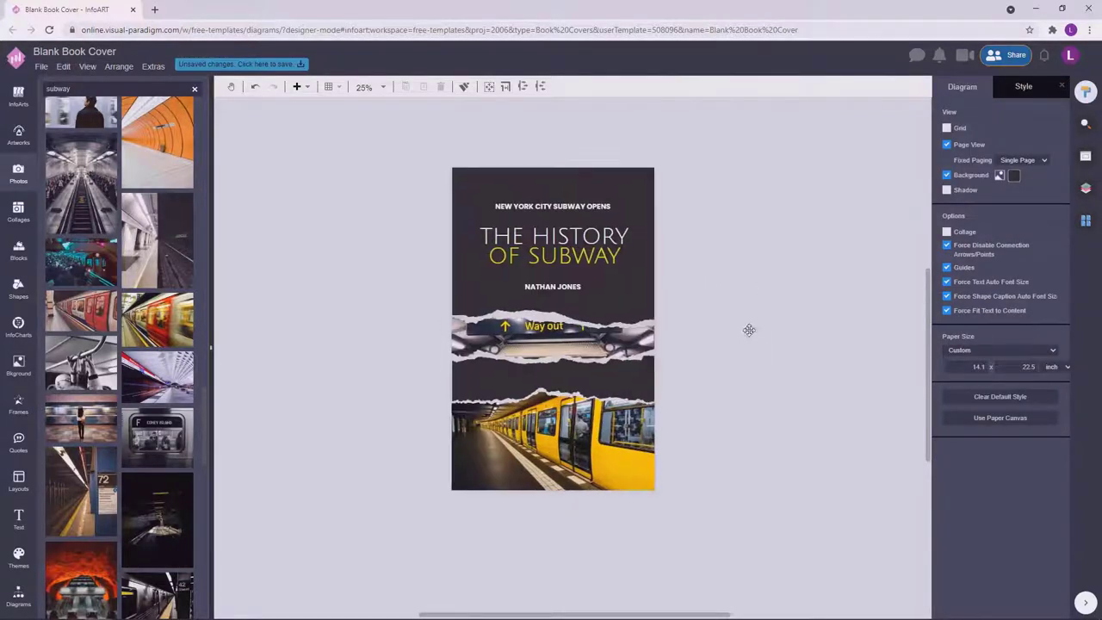
{"action": "left_click", "coordinate": [657, 387]}
{"action": "left_click", "coordinate": [772, 308]}
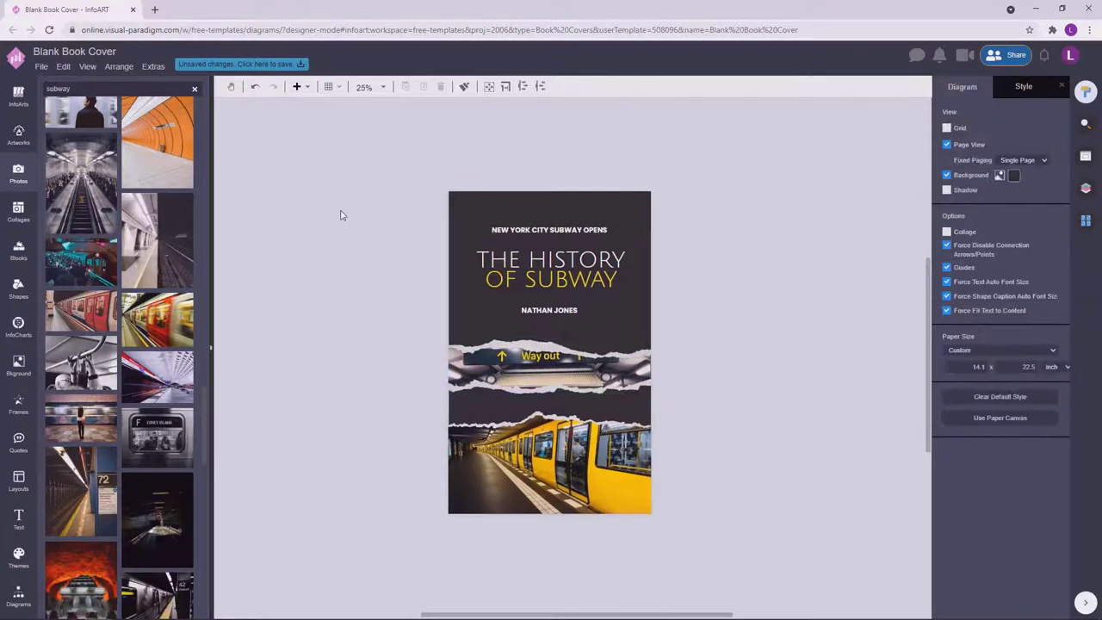
Add a new General shape and move it to the cover's top-left corner.
{"action": "left_click_drag", "start_coordinate": [429, 219], "coordinate": [703, 167]}
{"action": "left_click", "coordinate": [564, 379]}
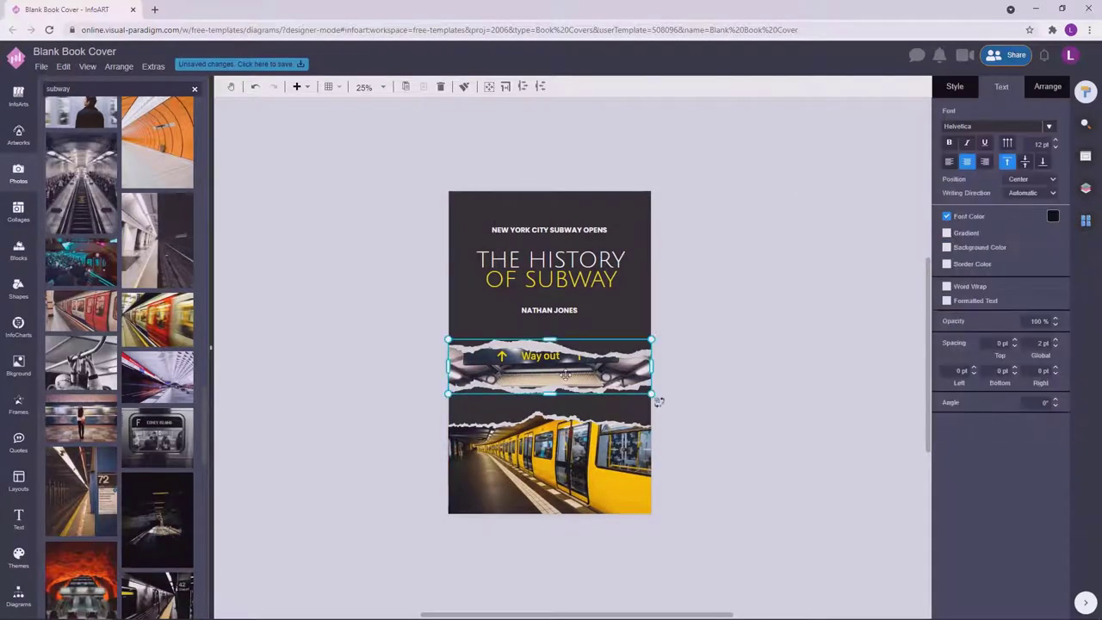
{"action": "left_click", "coordinate": [383, 371]}
{"action": "left_click", "coordinate": [19, 594]}
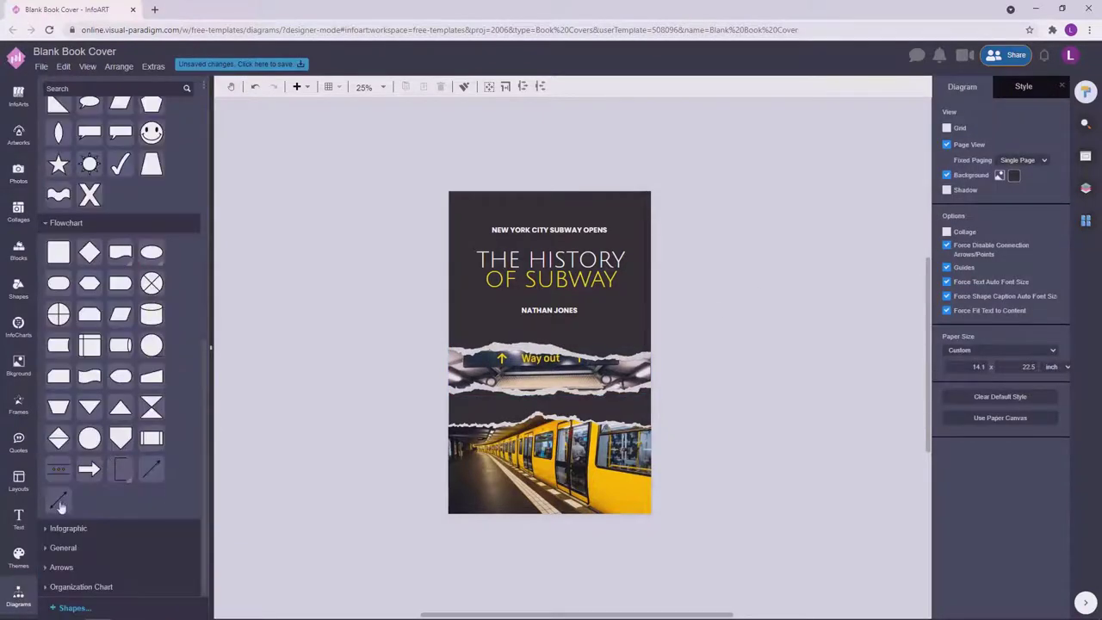
{"action": "left_click", "coordinate": [63, 548]}
{"action": "scroll", "coordinate": [79, 347], "scroll_direction": "down", "scroll_amount": 4}
{"action": "double_click", "coordinate": [455, 182]}
{"action": "left_click_drag", "start_coordinate": [455, 183], "coordinate": [646, 207]}
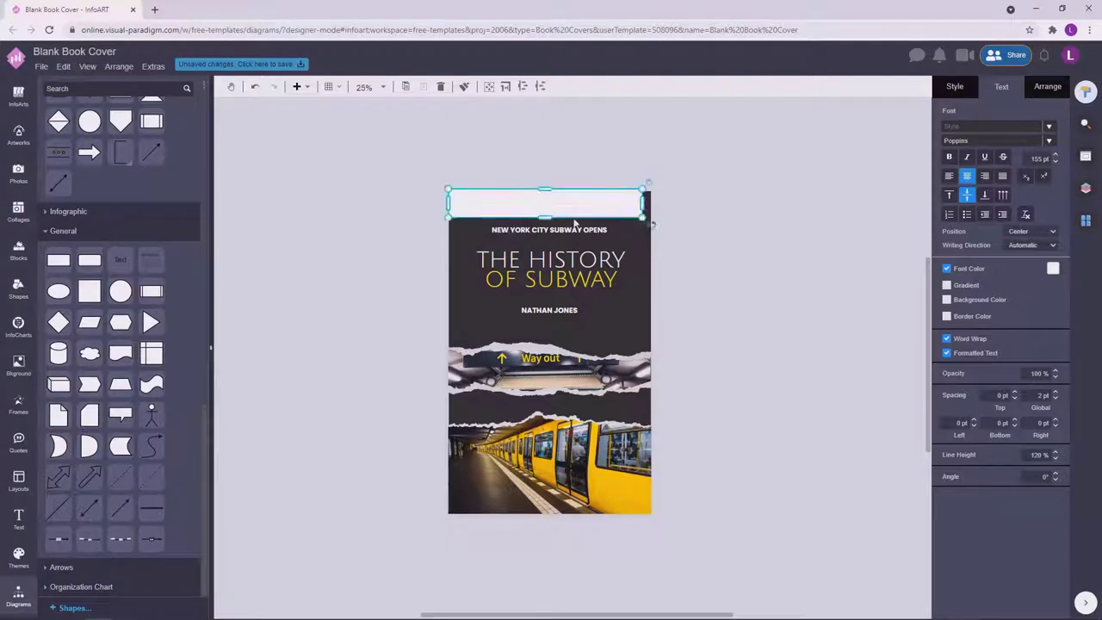
{"action": "left_click", "coordinate": [435, 259]}
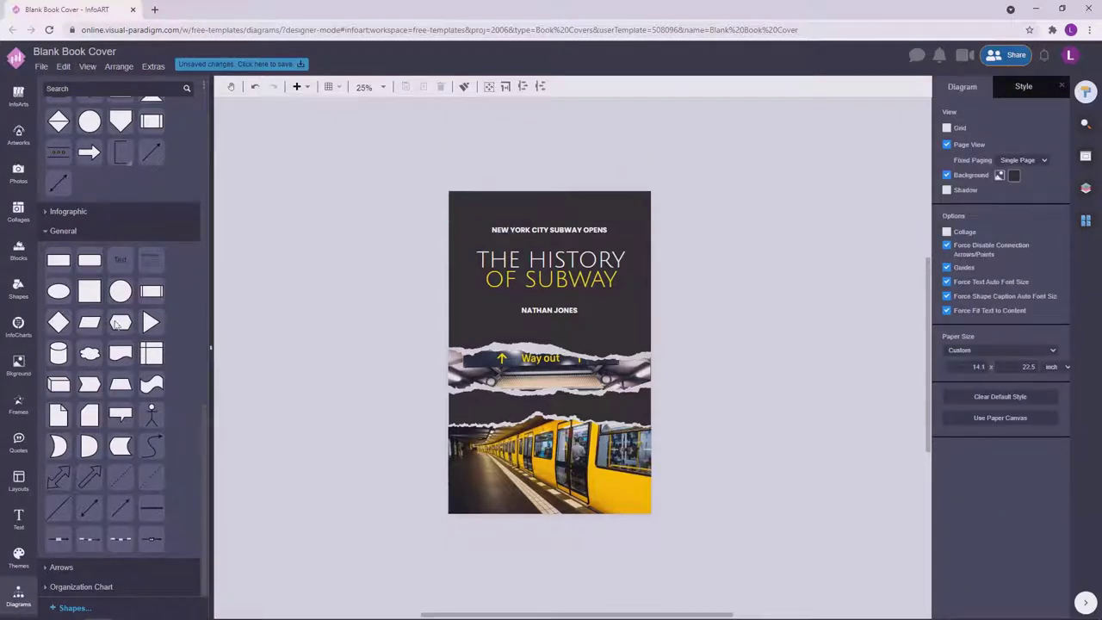
{"action": "left_click", "coordinate": [472, 177]}
{"action": "scroll", "coordinate": [483, 194], "scroll_direction": "up", "scroll_amount": 5}
{"action": "left_click_drag", "start_coordinate": [472, 152], "coordinate": [468, 223]}
Arrange three parallelogram stripes in a row and nudge the group into place.
{"action": "left_click", "coordinate": [427, 204], "text": "shift"}
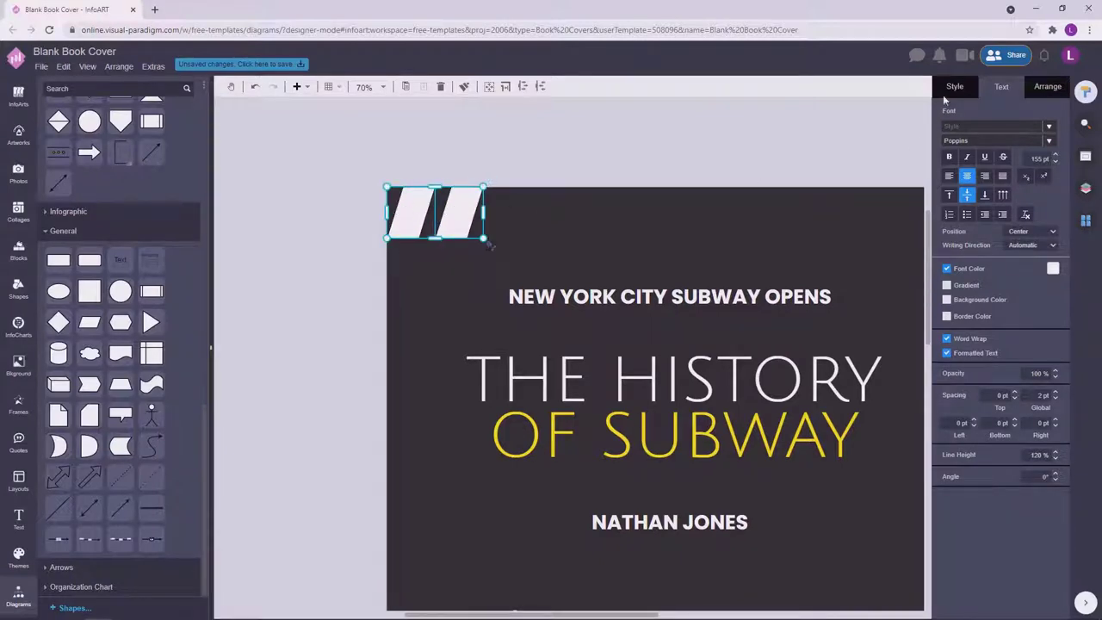
{"action": "scroll", "coordinate": [672, 167], "scroll_direction": "down", "scroll_amount": 2}
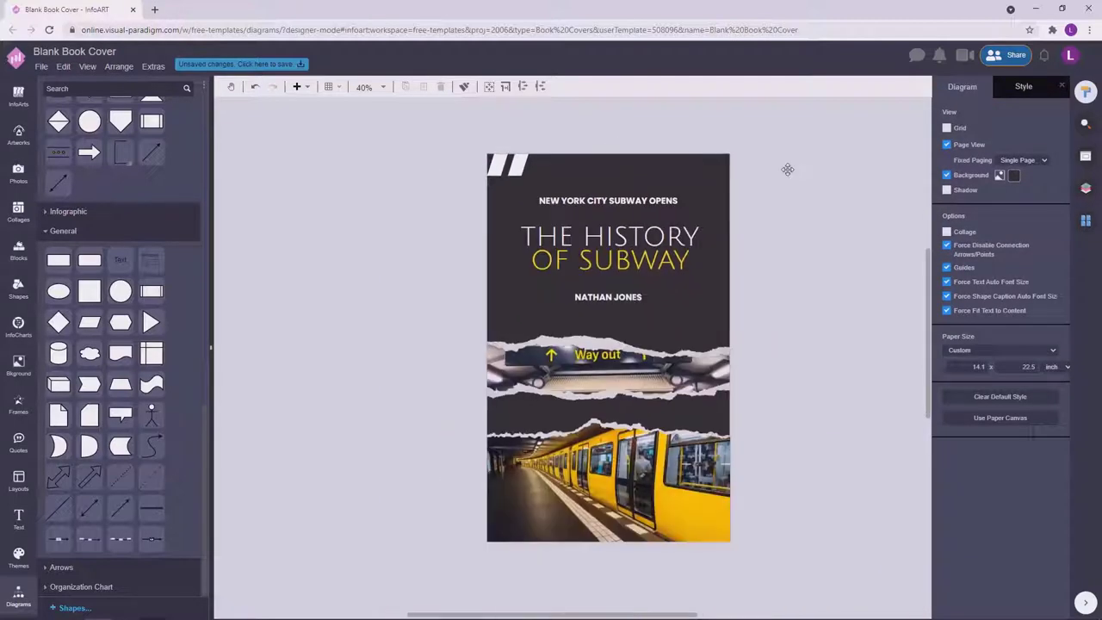
{"action": "scroll", "coordinate": [440, 185], "scroll_direction": "up", "scroll_amount": 2}
{"action": "left_click", "coordinate": [531, 180]}
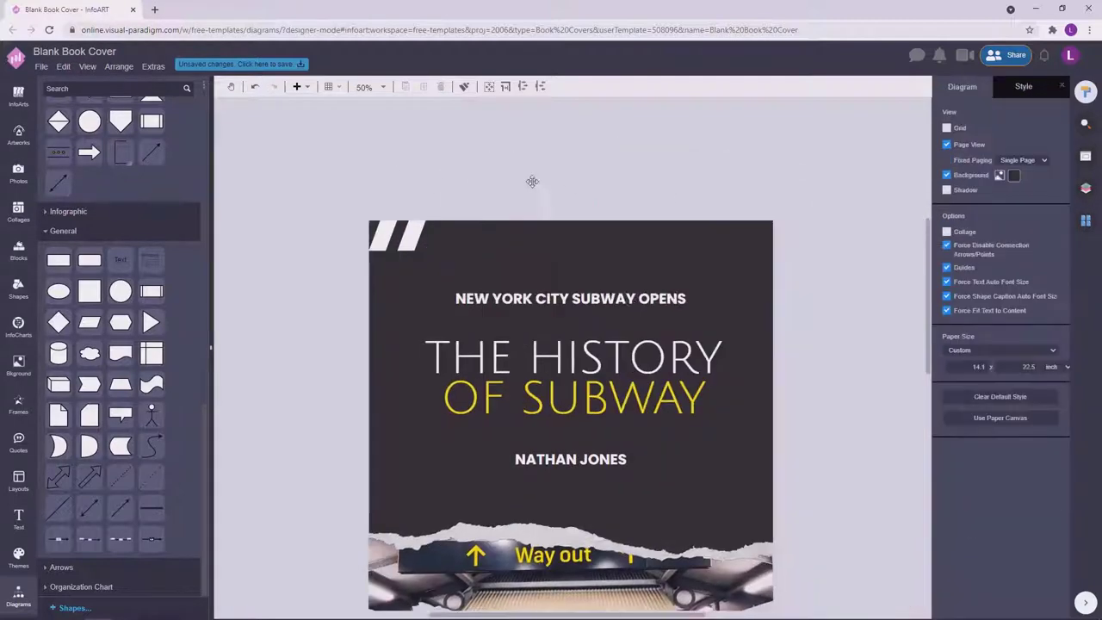
{"action": "left_click_drag", "start_coordinate": [399, 237], "coordinate": [392, 239]}
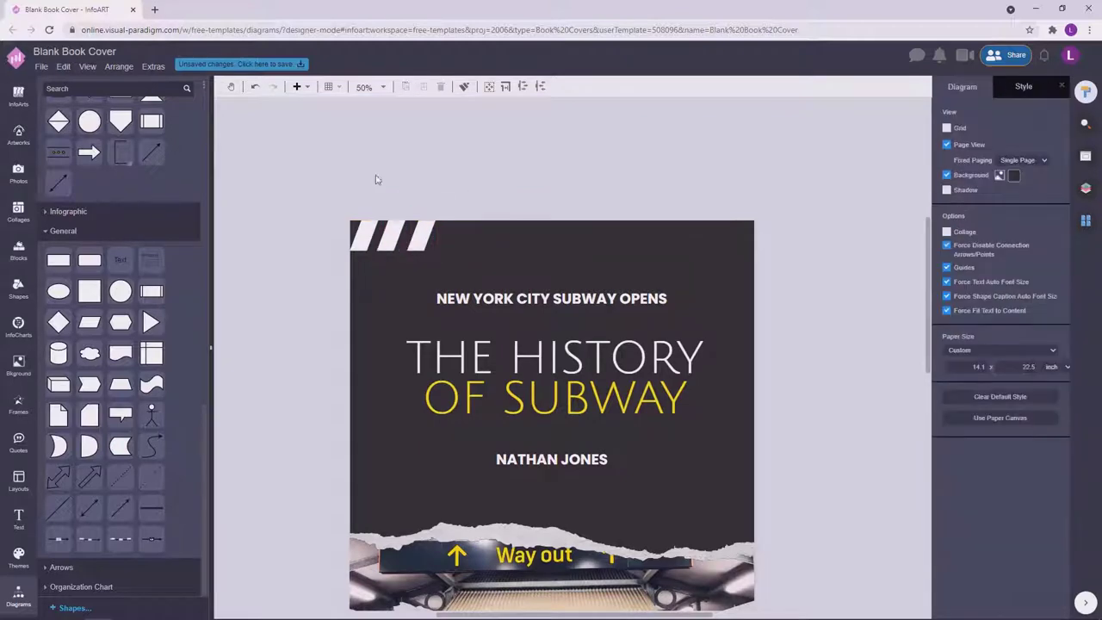
{"action": "left_click_drag", "start_coordinate": [347, 205], "coordinate": [404, 251]}
{"action": "left_click", "coordinate": [419, 172]}
{"action": "left_click_drag", "start_coordinate": [302, 187], "coordinate": [517, 224]}
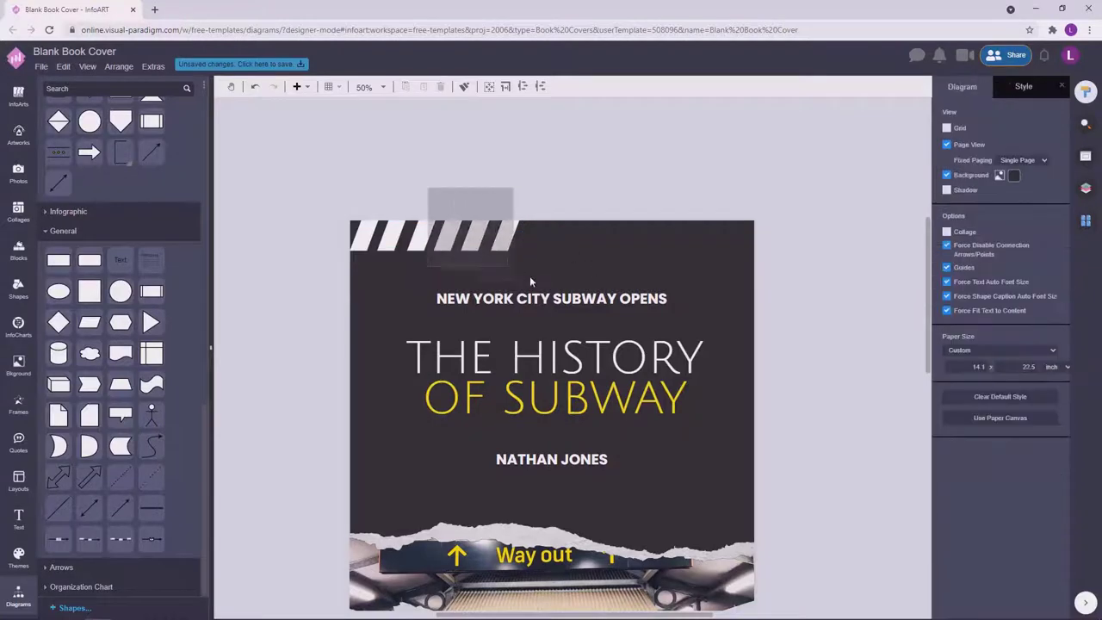
{"action": "left_click_drag", "start_coordinate": [531, 281], "coordinate": [532, 274]}
{"action": "key", "text": "Right"}
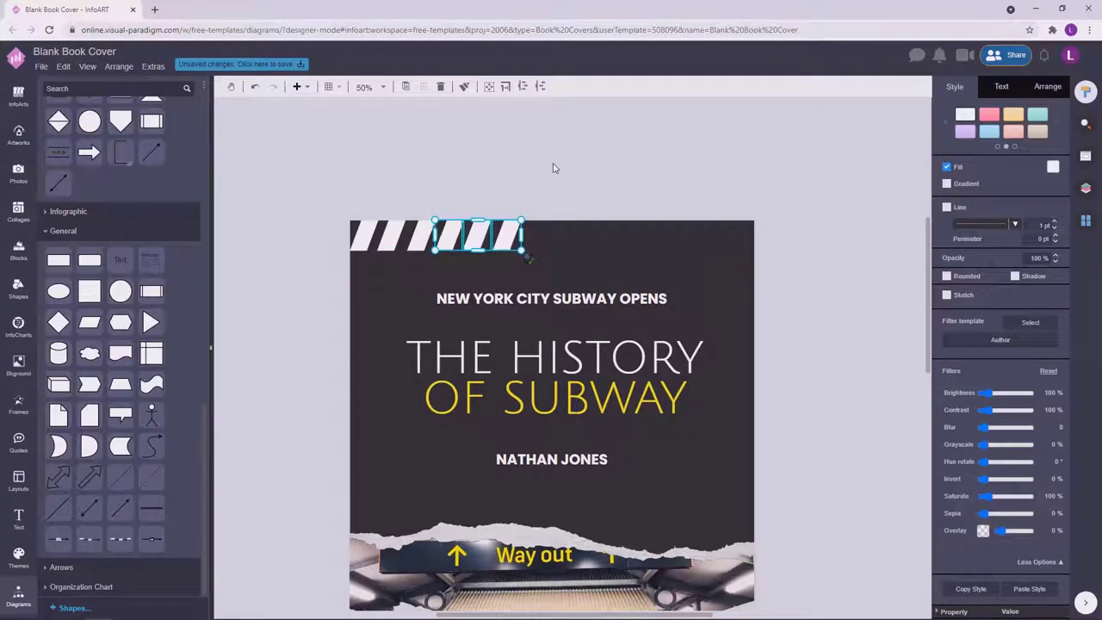
{"action": "left_click", "coordinate": [554, 168]}
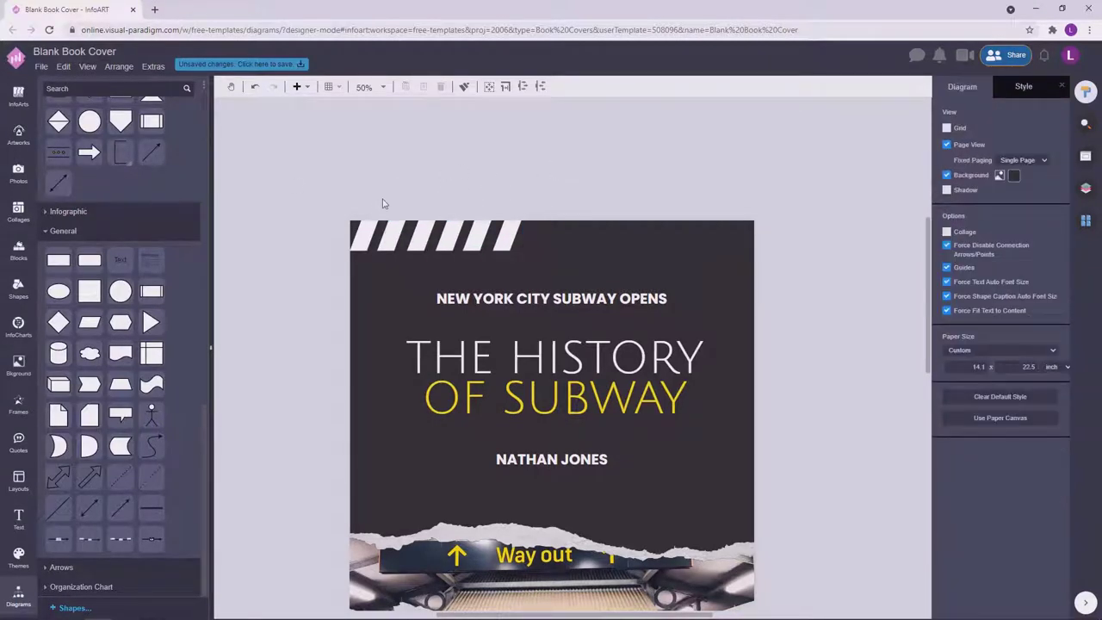
Duplicate the stripe group and slide the copy right to reach the cover edge.
{"action": "left_click_drag", "start_coordinate": [376, 204], "coordinate": [569, 283]}
{"action": "left_click_drag", "start_coordinate": [458, 203], "coordinate": [564, 274]}
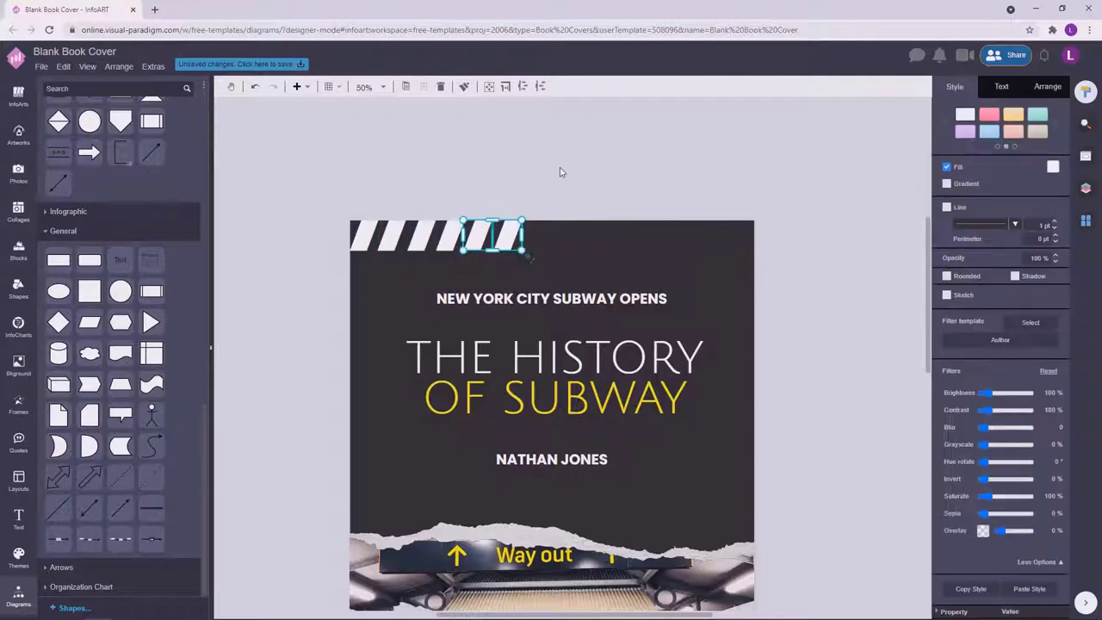
{"action": "left_click", "coordinate": [387, 209]}
{"action": "left_click_drag", "start_coordinate": [377, 201], "coordinate": [581, 273]}
{"action": "left_click", "coordinate": [543, 158]}
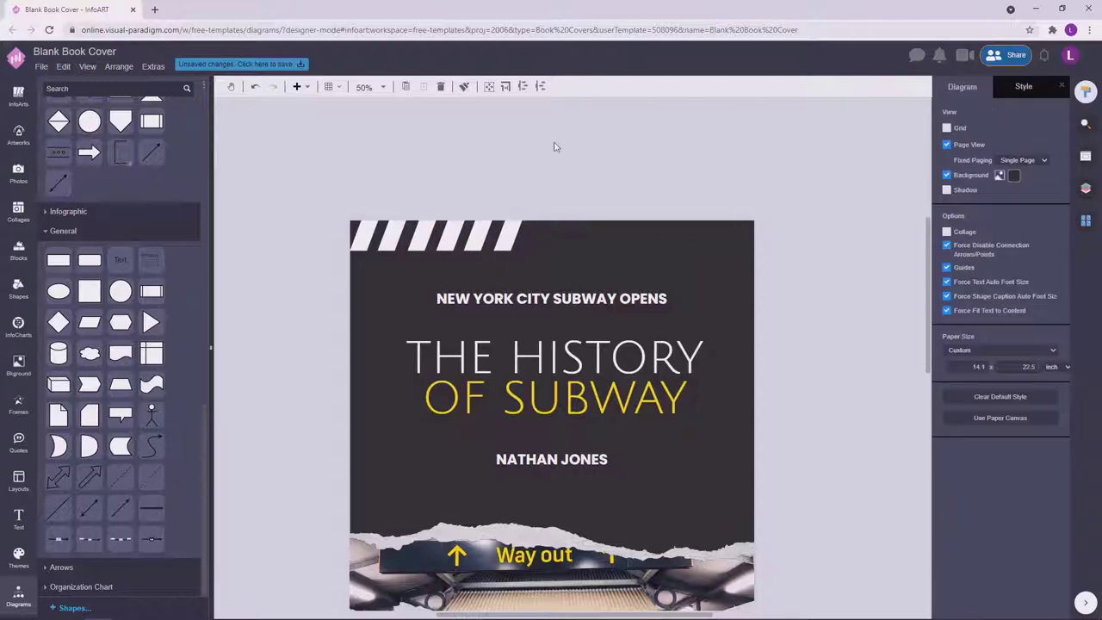
{"action": "left_click", "coordinate": [509, 252]}
{"action": "left_click_drag", "start_coordinate": [509, 252], "coordinate": [684, 252]}
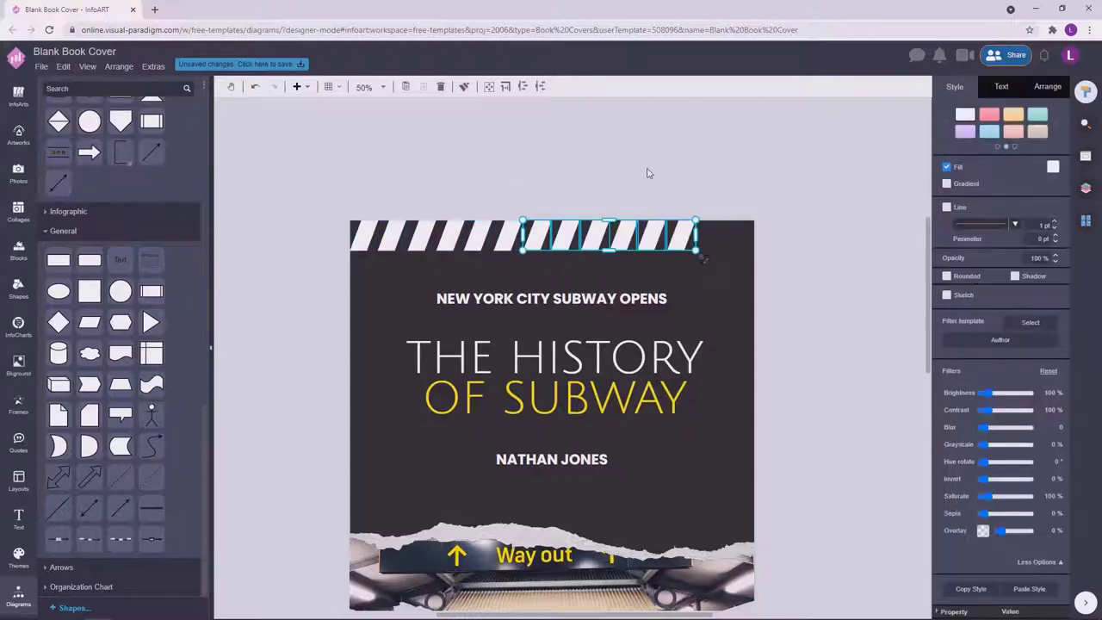
{"action": "left_click", "coordinate": [648, 172]}
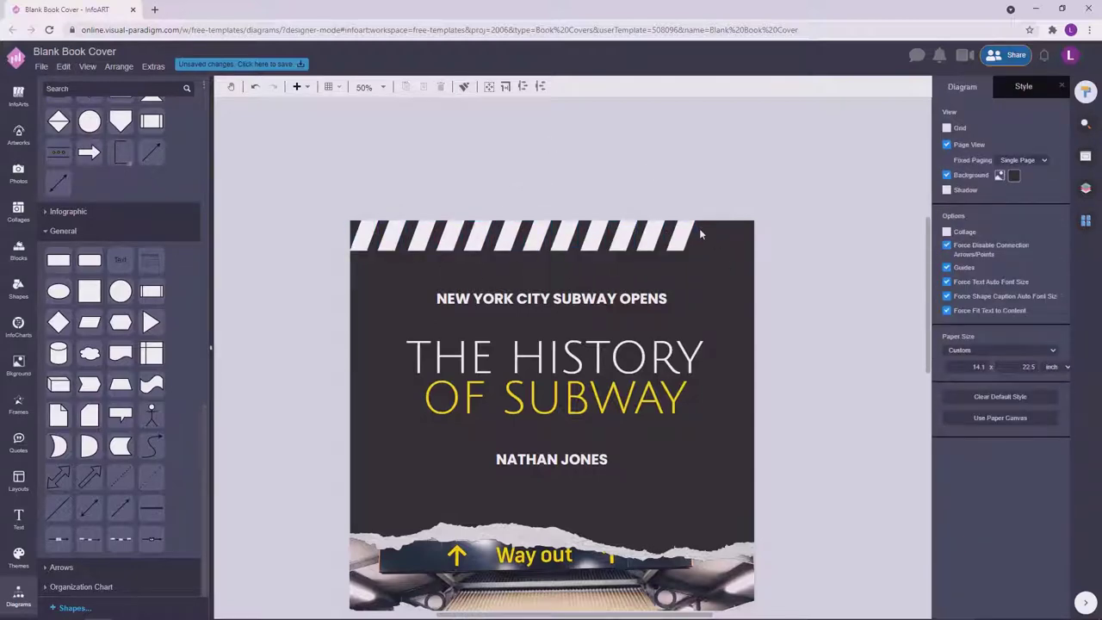
{"action": "scroll", "coordinate": [706, 275], "scroll_direction": "up", "scroll_amount": 2}
{"action": "scroll", "coordinate": [468, 308], "scroll_direction": "down", "scroll_amount": 3}
{"action": "left_click", "coordinate": [511, 342]}
{"action": "left_click_drag", "start_coordinate": [510, 341], "coordinate": [663, 342]}
{"action": "left_click", "coordinate": [746, 296]}
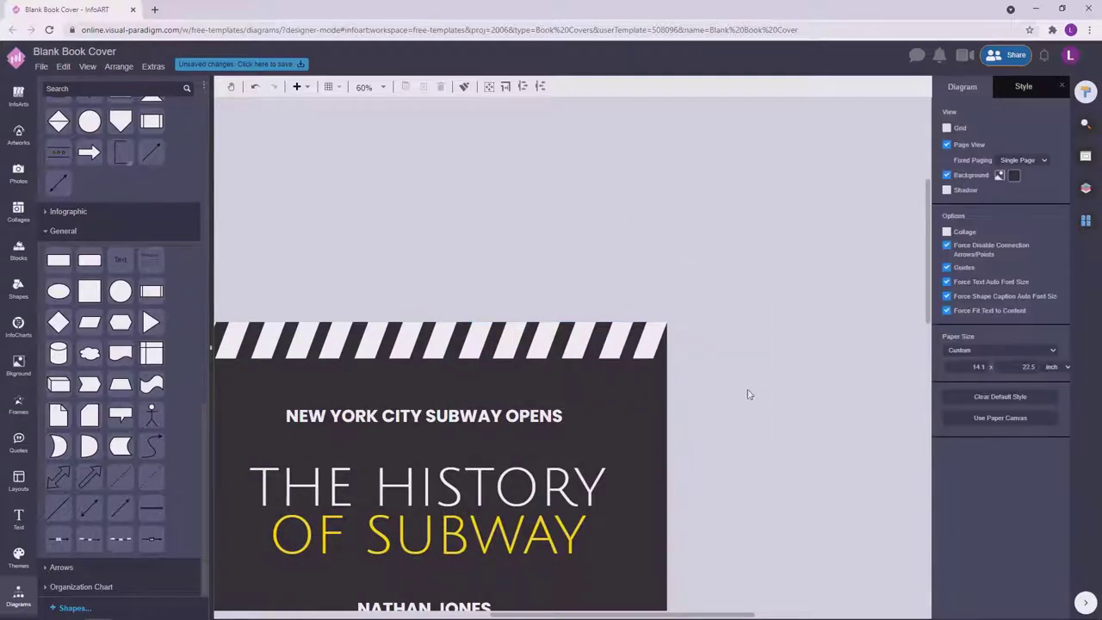
Nudge the author name up closer under the title.
{"action": "scroll", "coordinate": [749, 395], "scroll_direction": "down", "scroll_amount": 4}
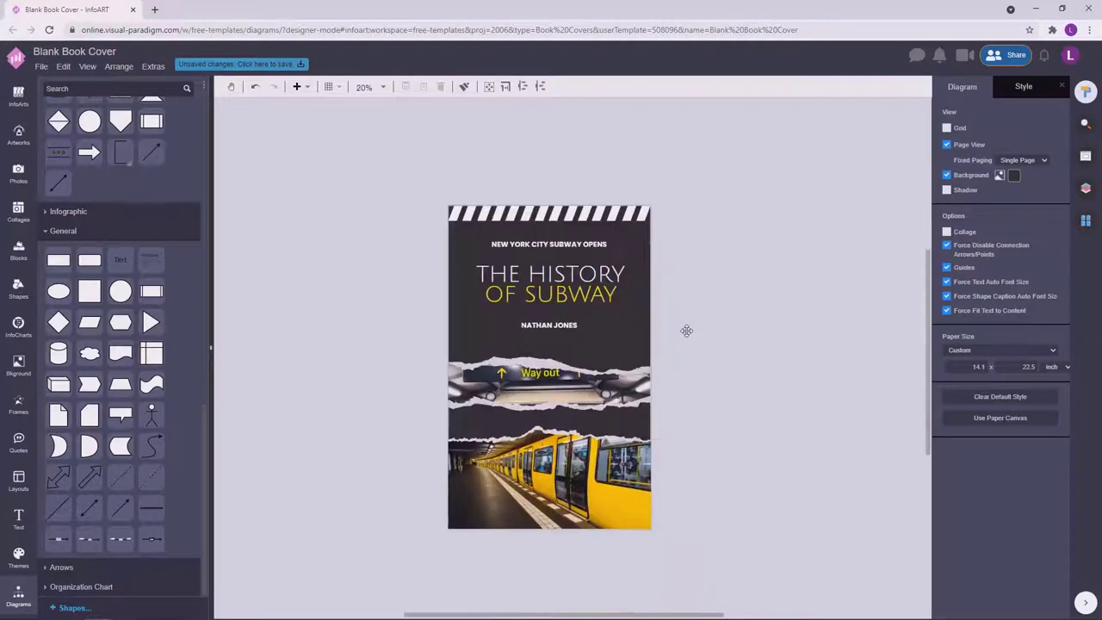
{"action": "scroll", "coordinate": [686, 331], "scroll_direction": "up", "scroll_amount": 1}
{"action": "left_click", "coordinate": [611, 268]}
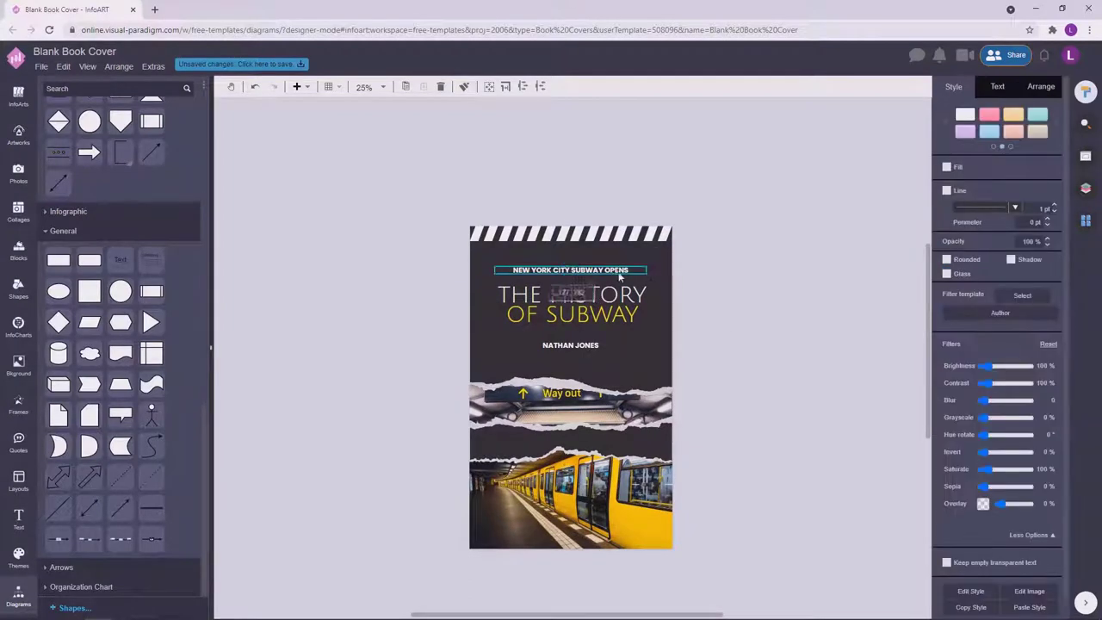
{"action": "key", "text": "Tab"}
{"action": "key", "text": "Up"}
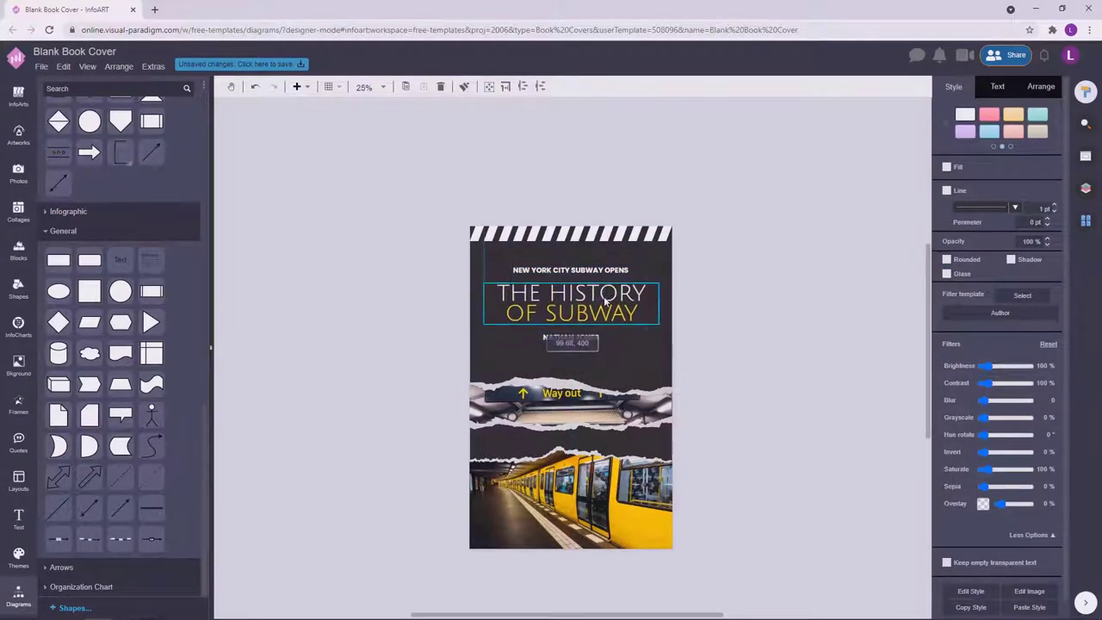
Try shifting the subtitle, title and author group right, then undo the shift.
{"action": "left_click", "coordinate": [607, 270], "text": "shift"}
{"action": "left_click", "coordinate": [594, 314], "text": "shift"}
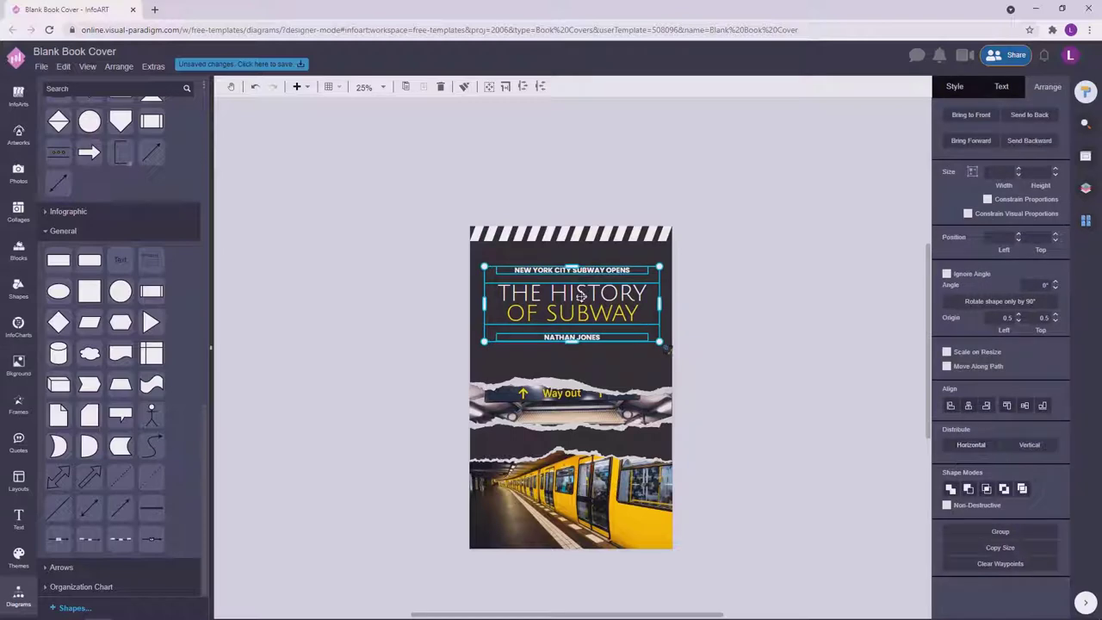
{"action": "left_click_drag", "start_coordinate": [595, 316], "coordinate": [599, 317]}
{"action": "left_click", "coordinate": [790, 324]}
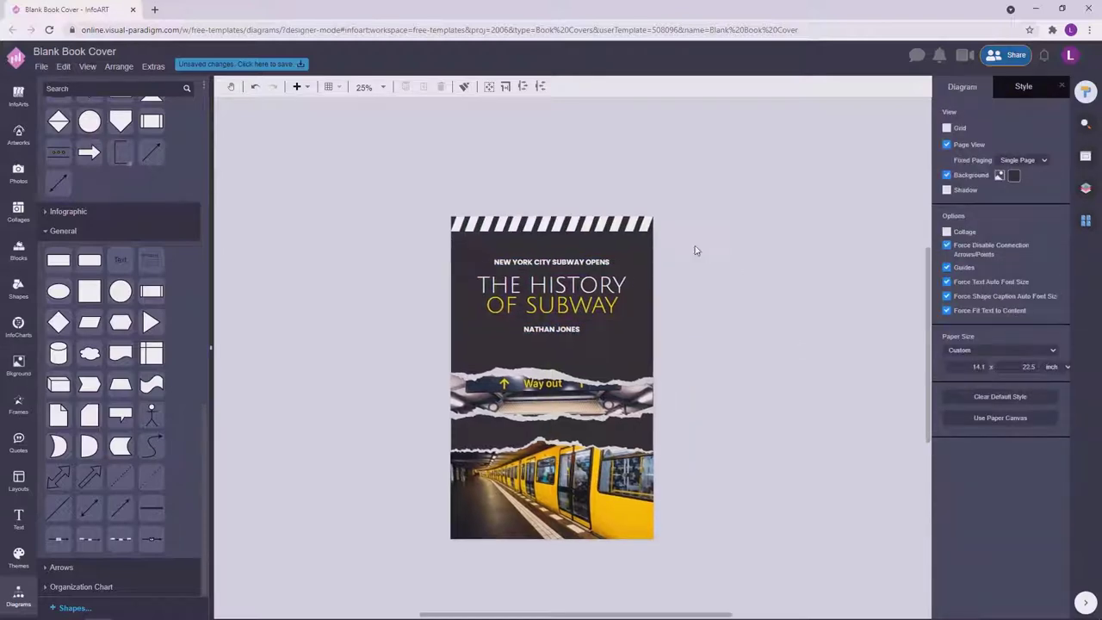
{"action": "key", "text": "ctrl+z"}
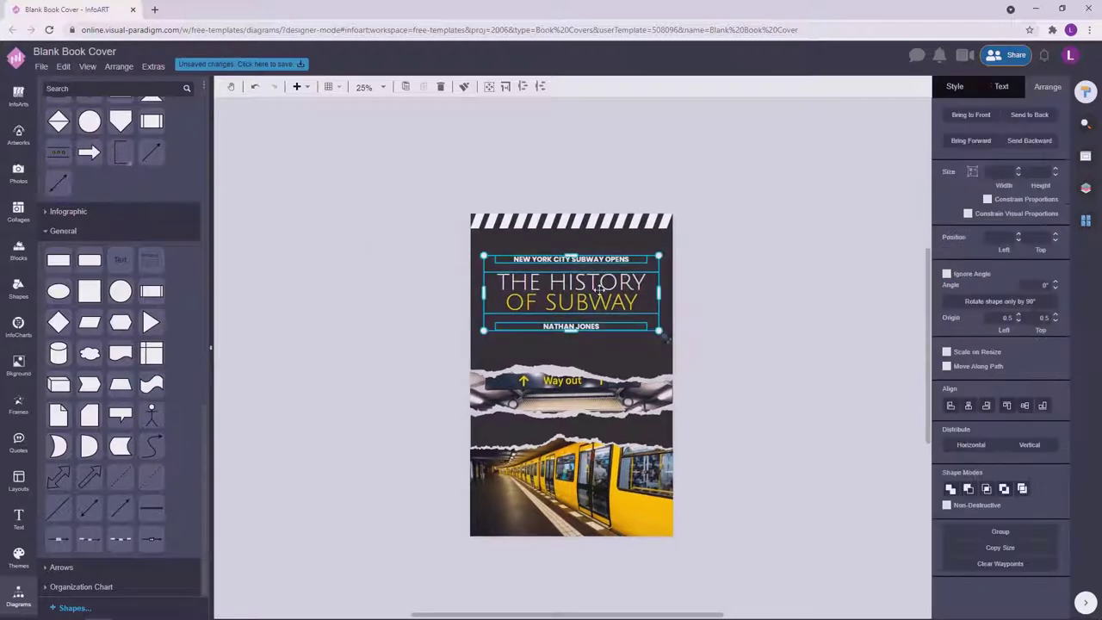
{"action": "left_click", "coordinate": [711, 301]}
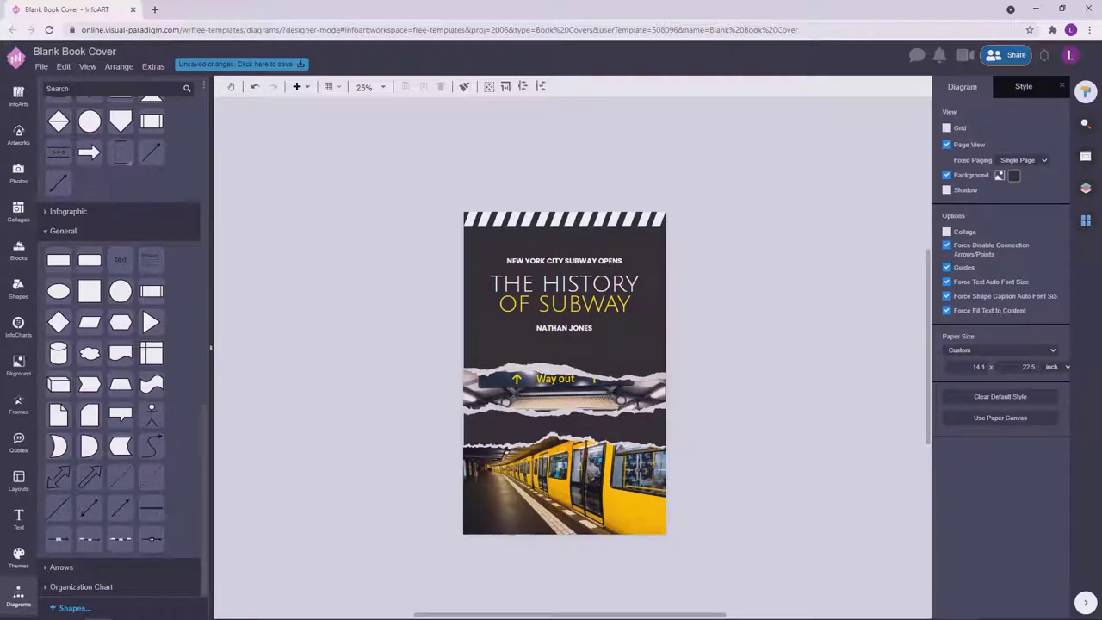
{"action": "left_click", "coordinate": [482, 221]}
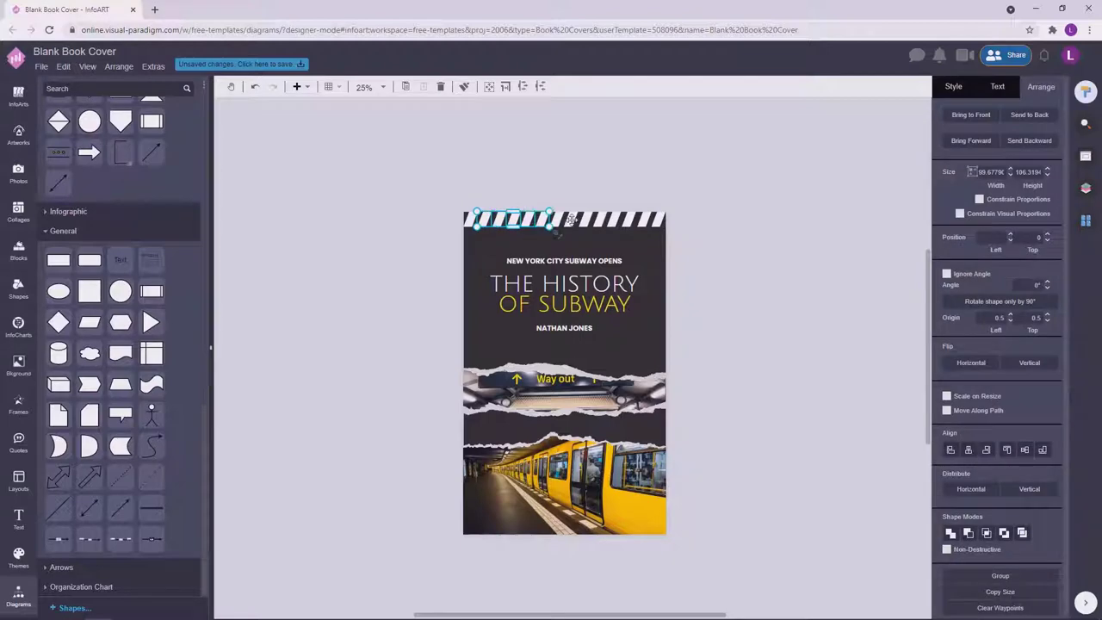
Stretch the stripe piece to full cover width and fill the stripe layers yellow (#f7e01a).
{"action": "left_click_drag", "start_coordinate": [571, 219], "coordinate": [671, 230]}
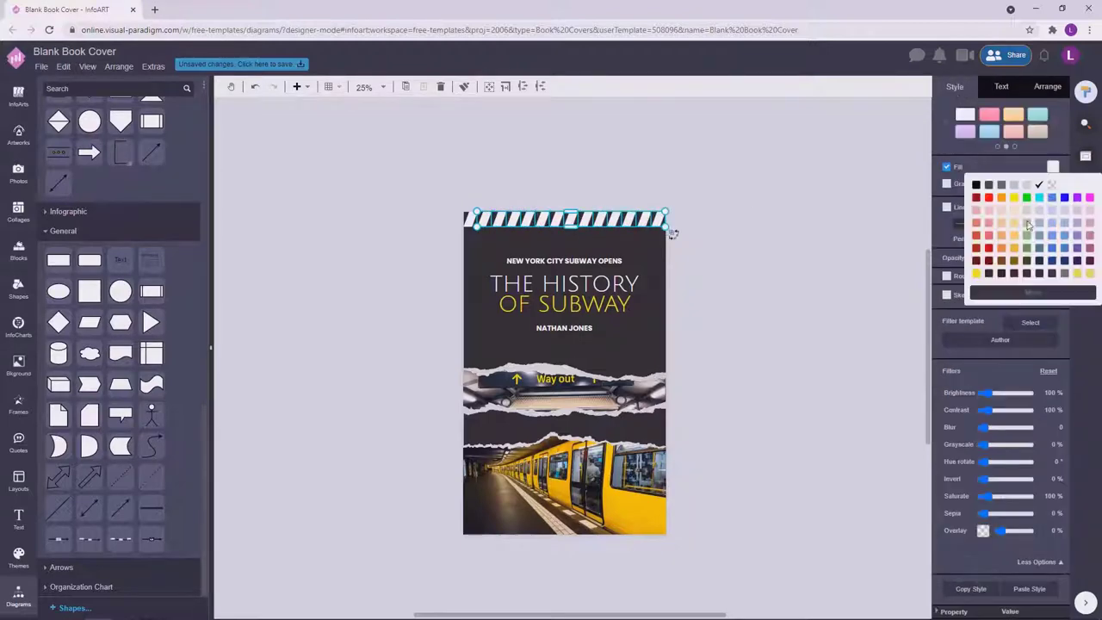
{"action": "left_click", "coordinate": [1015, 197]}
{"action": "left_click", "coordinate": [773, 288]}
{"action": "scroll", "coordinate": [783, 320], "scroll_direction": "up", "scroll_amount": 3}
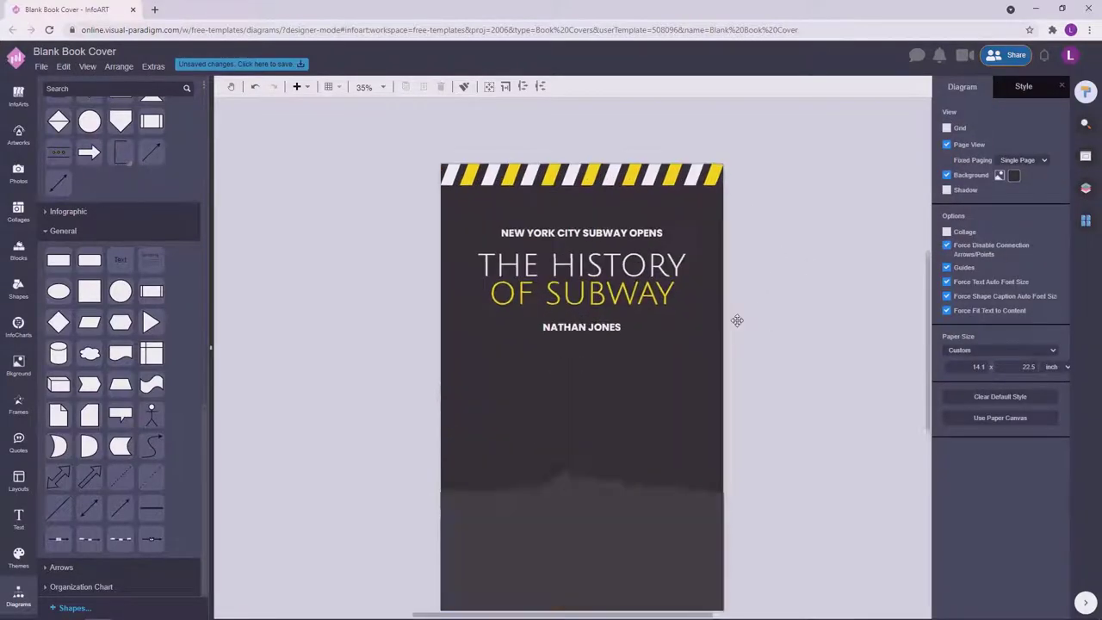
{"action": "scroll", "coordinate": [737, 320], "scroll_direction": "down", "scroll_amount": 1}
{"action": "left_click", "coordinate": [553, 194]}
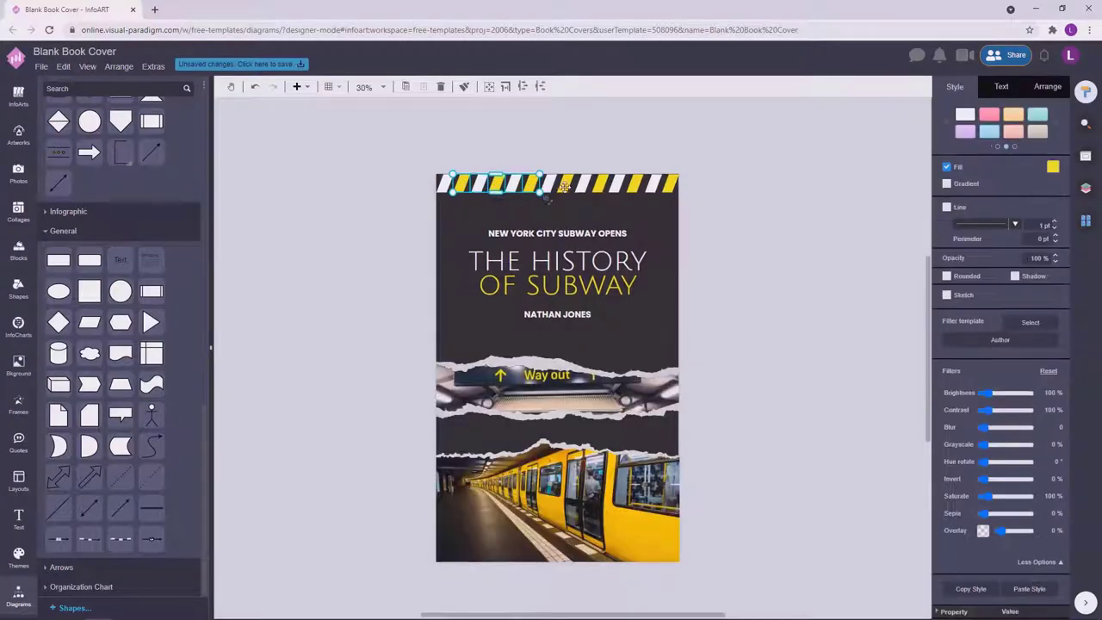
{"action": "left_click", "coordinate": [1053, 166]}
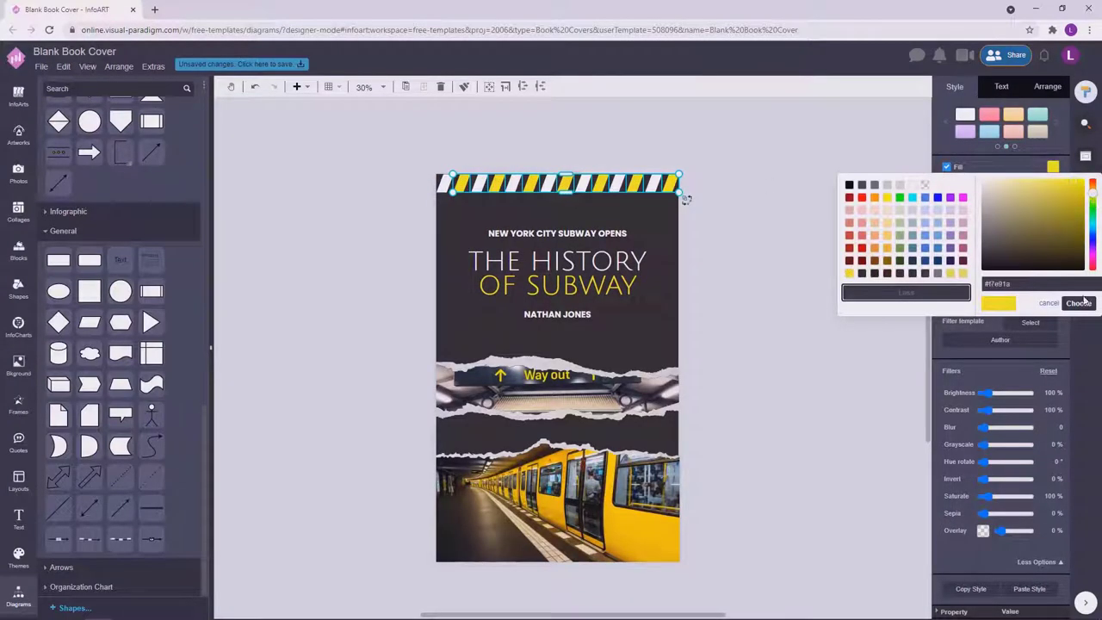
{"action": "left_click", "coordinate": [1079, 303]}
Give the title words OF SUBWAY a yellow font colour.
{"action": "left_click", "coordinate": [637, 289]}
{"action": "left_click_drag", "start_coordinate": [639, 292], "coordinate": [479, 285]}
{"action": "left_click", "coordinate": [1054, 271]}
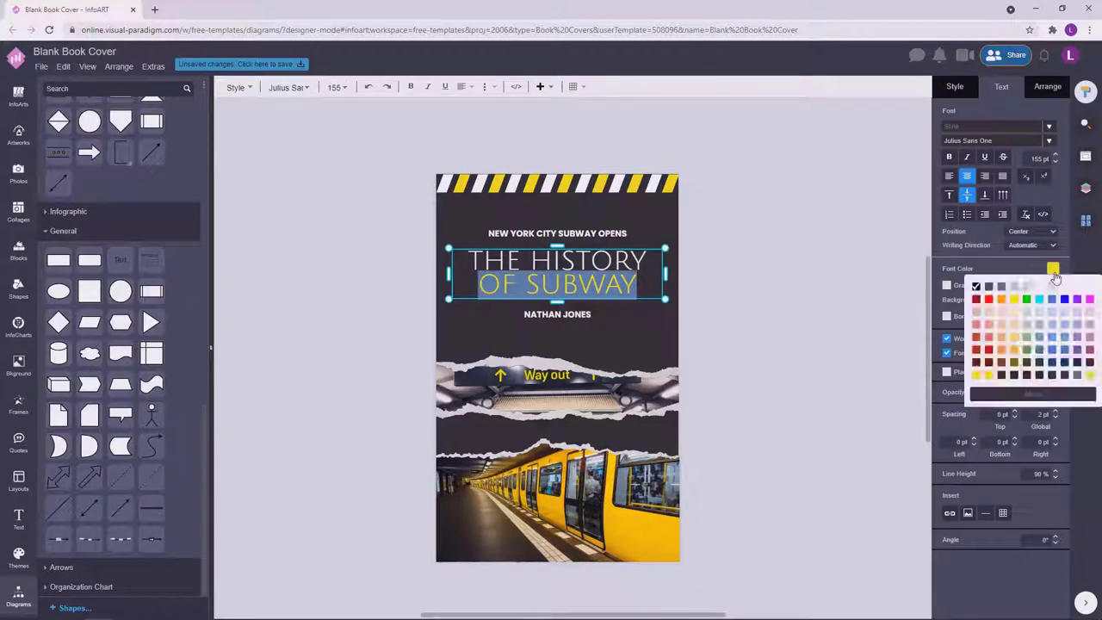
{"action": "left_click", "coordinate": [1054, 272]}
{"action": "left_click", "coordinate": [1054, 272]}
{"action": "left_click", "coordinate": [780, 294]}
{"action": "left_click", "coordinate": [752, 320]}
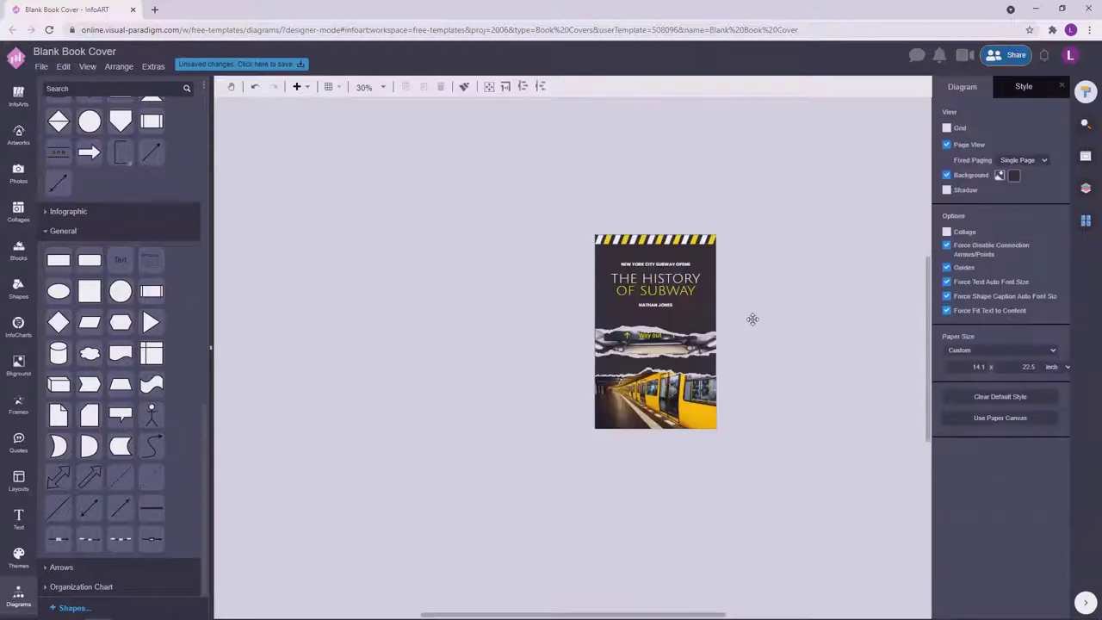
{"action": "left_click", "coordinate": [730, 251]}
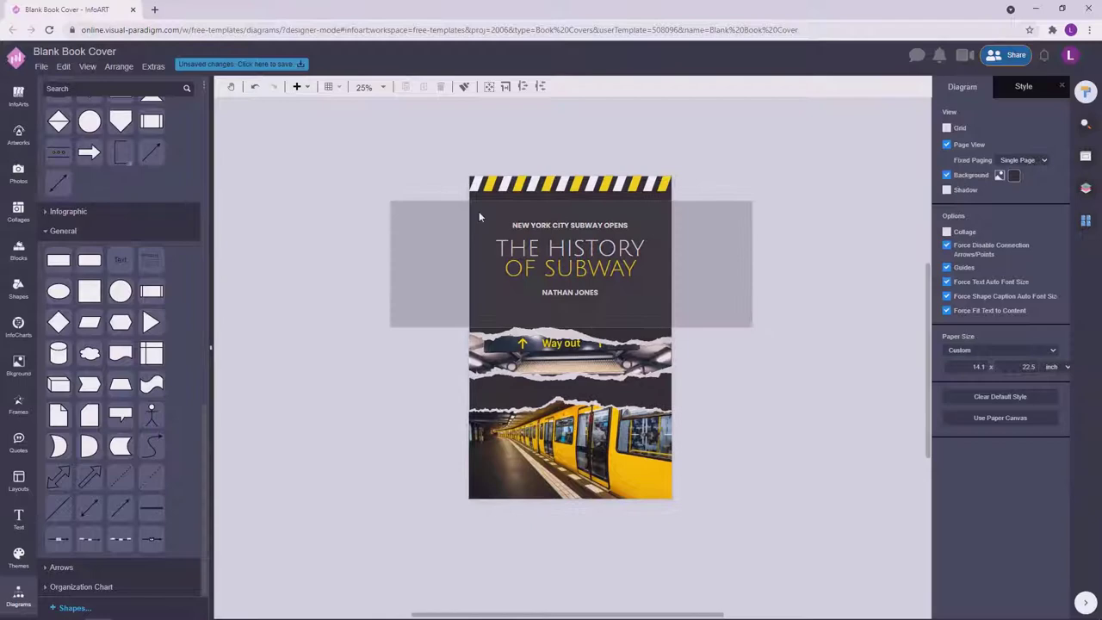
{"action": "left_click", "coordinate": [750, 231]}
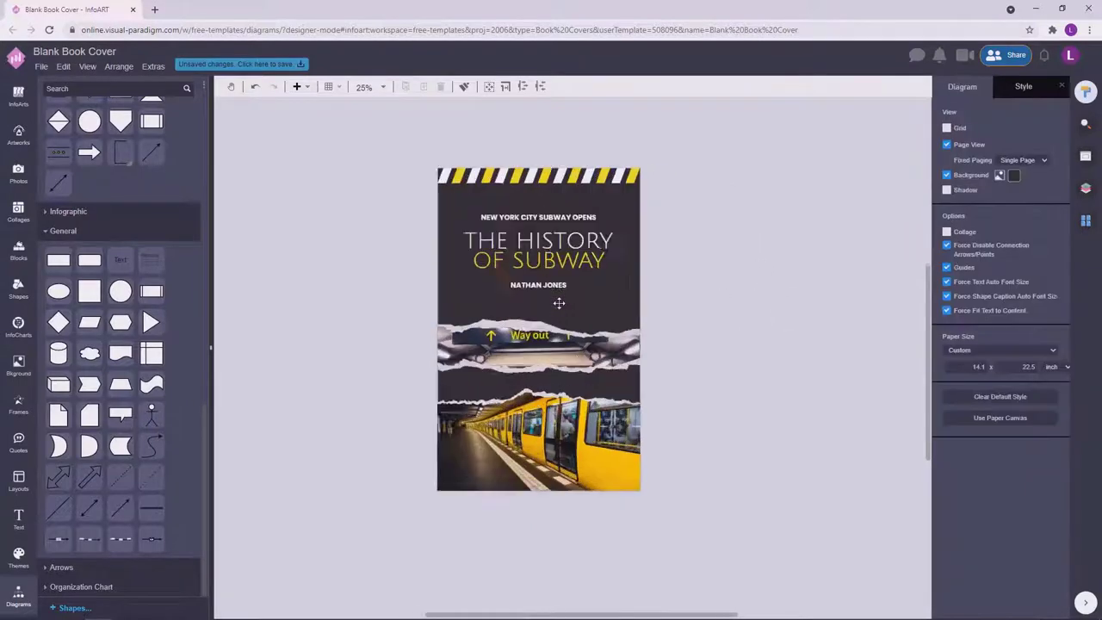
{"action": "scroll", "coordinate": [770, 298], "scroll_direction": "up", "scroll_amount": 1}
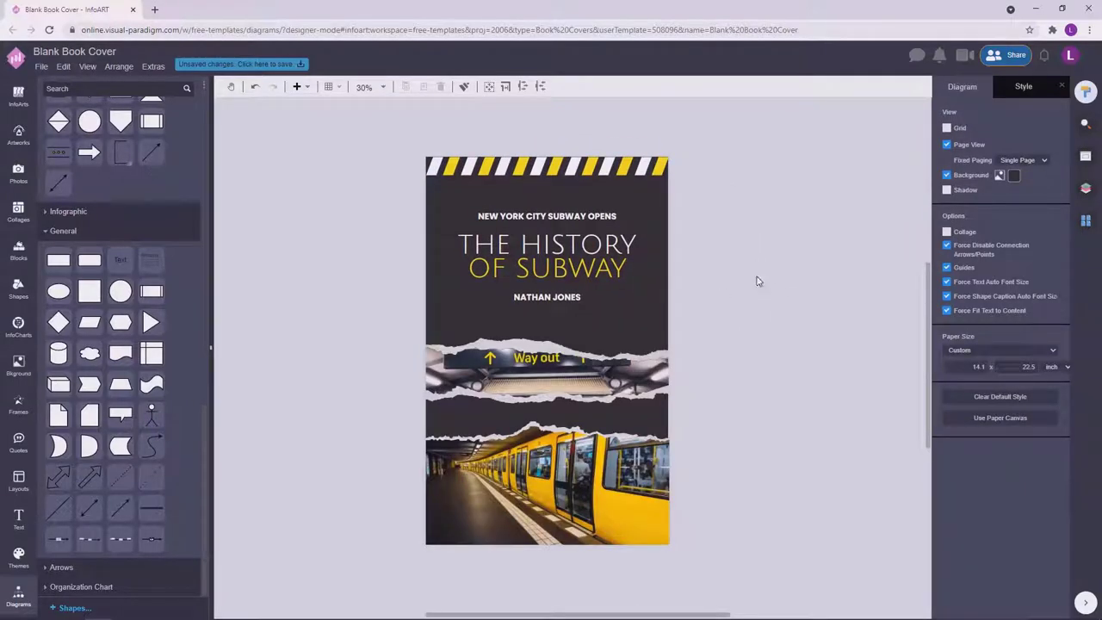
{"action": "left_click_drag", "start_coordinate": [758, 281], "coordinate": [722, 302]}
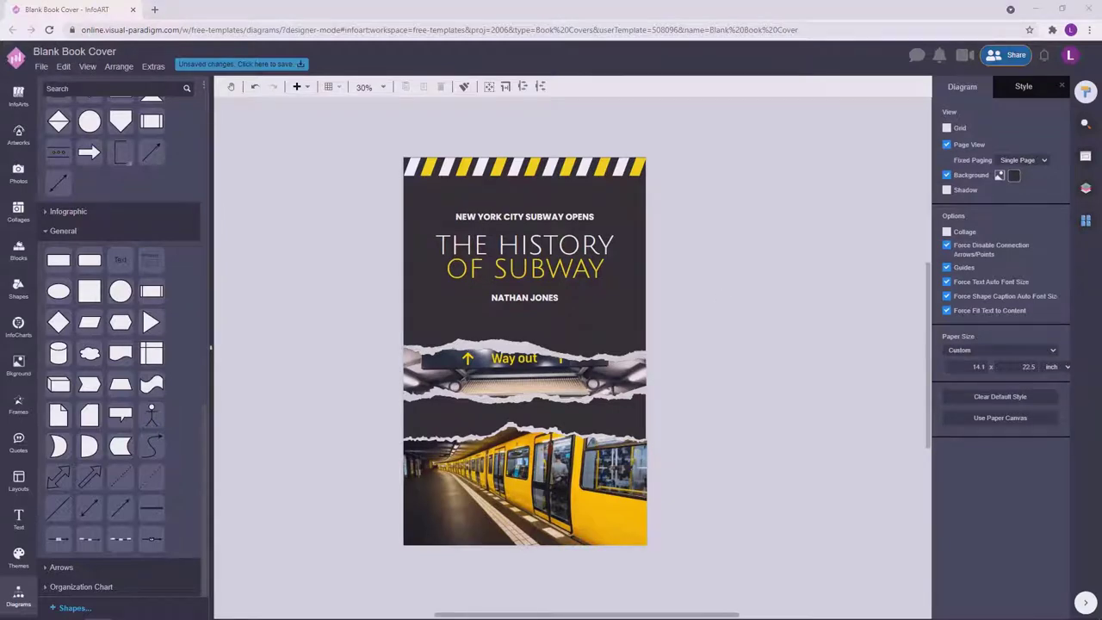
Draw a yellow rectangle below the author name and flatten it into a thin horizontal line.
{"action": "scroll", "coordinate": [726, 288], "scroll_direction": "down", "scroll_amount": 1}
{"action": "scroll", "coordinate": [770, 216], "scroll_direction": "up", "scroll_amount": 1}
{"action": "left_click_drag", "start_coordinate": [770, 211], "coordinate": [313, 127]}
{"action": "key", "text": "Escape"}
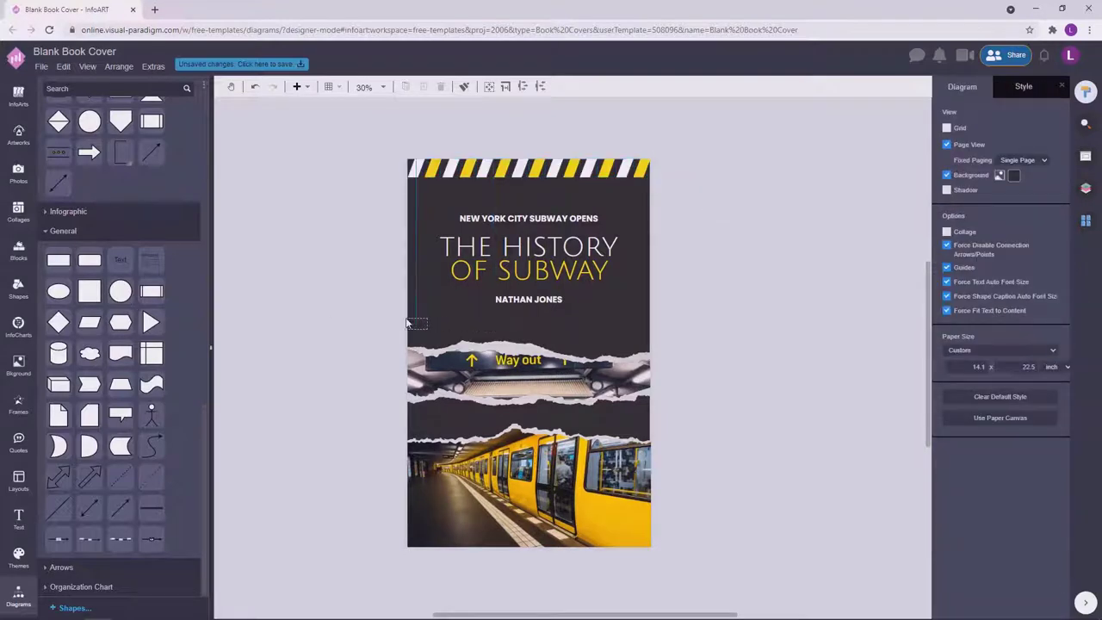
{"action": "left_click_drag", "start_coordinate": [428, 323], "coordinate": [649, 207]}
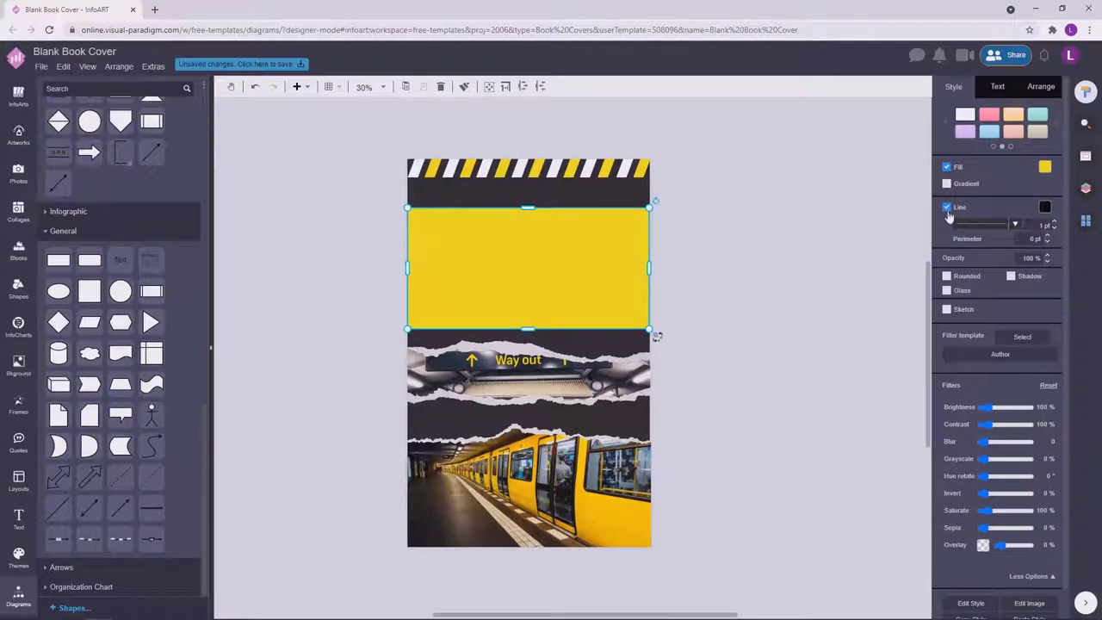
{"action": "left_click_drag", "start_coordinate": [531, 210], "coordinate": [525, 328]}
Inspect the new thin yellow divider beneath the author name.
{"action": "left_click", "coordinate": [647, 339]}
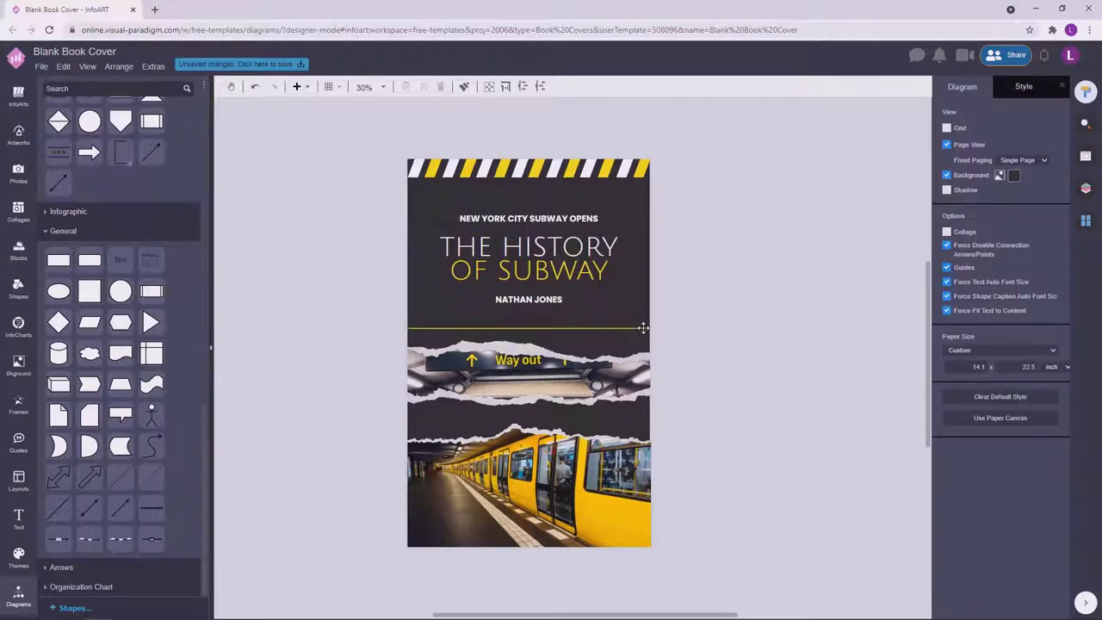
{"action": "left_click", "coordinate": [643, 328]}
{"action": "left_click", "coordinate": [715, 313]}
{"action": "scroll", "coordinate": [714, 313], "scroll_direction": "down", "scroll_amount": 3}
{"action": "scroll", "coordinate": [640, 320], "scroll_direction": "up", "scroll_amount": 5}
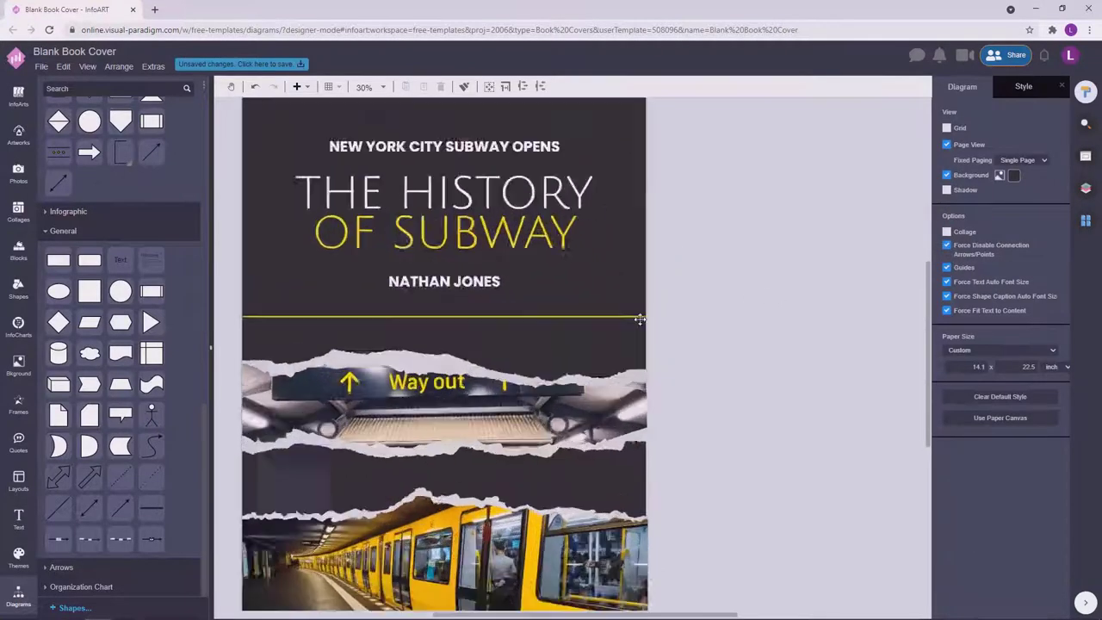
{"action": "scroll", "coordinate": [640, 320], "scroll_direction": "up", "scroll_amount": 3}
{"action": "left_click", "coordinate": [643, 314]}
{"action": "left_click", "coordinate": [642, 324]}
{"action": "scroll", "coordinate": [638, 326], "scroll_direction": "up", "scroll_amount": 6}
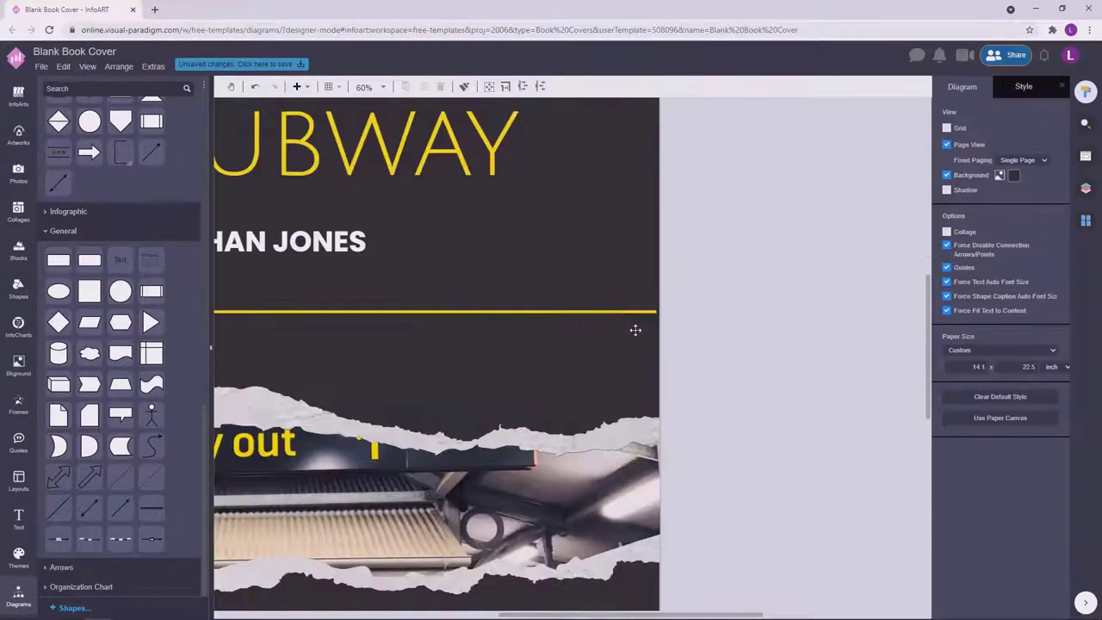
{"action": "left_click", "coordinate": [668, 246]}
{"action": "left_click", "coordinate": [783, 342]}
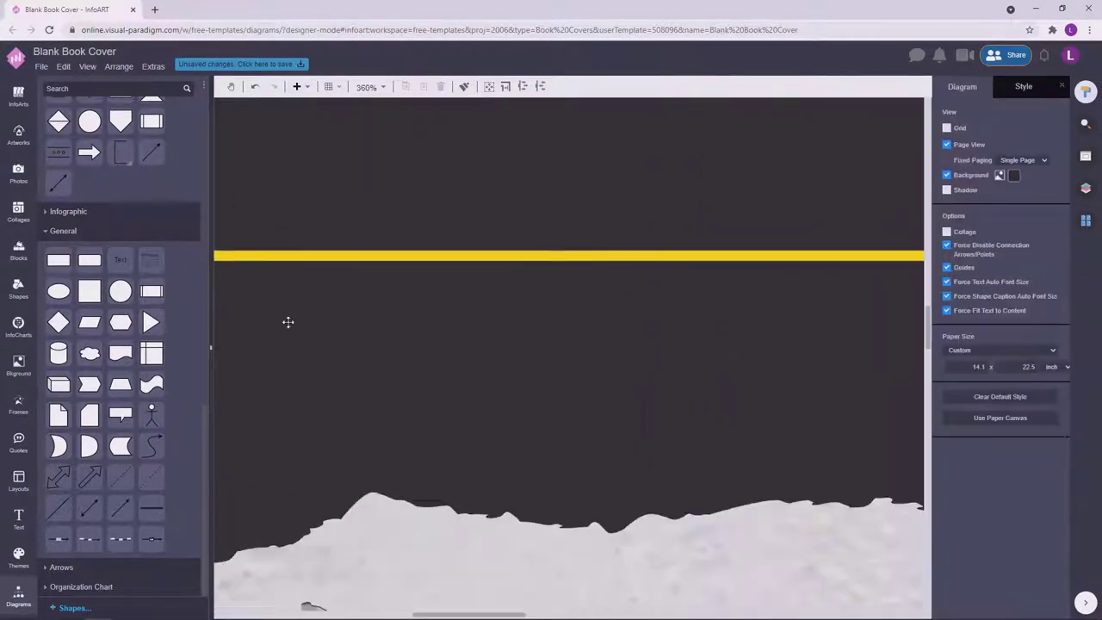
Stretch the yellow divider's left end out to the page edge.
{"action": "left_click_drag", "start_coordinate": [288, 323], "coordinate": [822, 281]}
{"action": "left_click_drag", "start_coordinate": [723, 303], "coordinate": [492, 303]}
{"action": "left_click", "coordinate": [399, 359]}
{"action": "scroll", "coordinate": [356, 383], "scroll_direction": "up", "scroll_amount": 4}
{"action": "scroll", "coordinate": [357, 383], "scroll_direction": "down", "scroll_amount": 12}
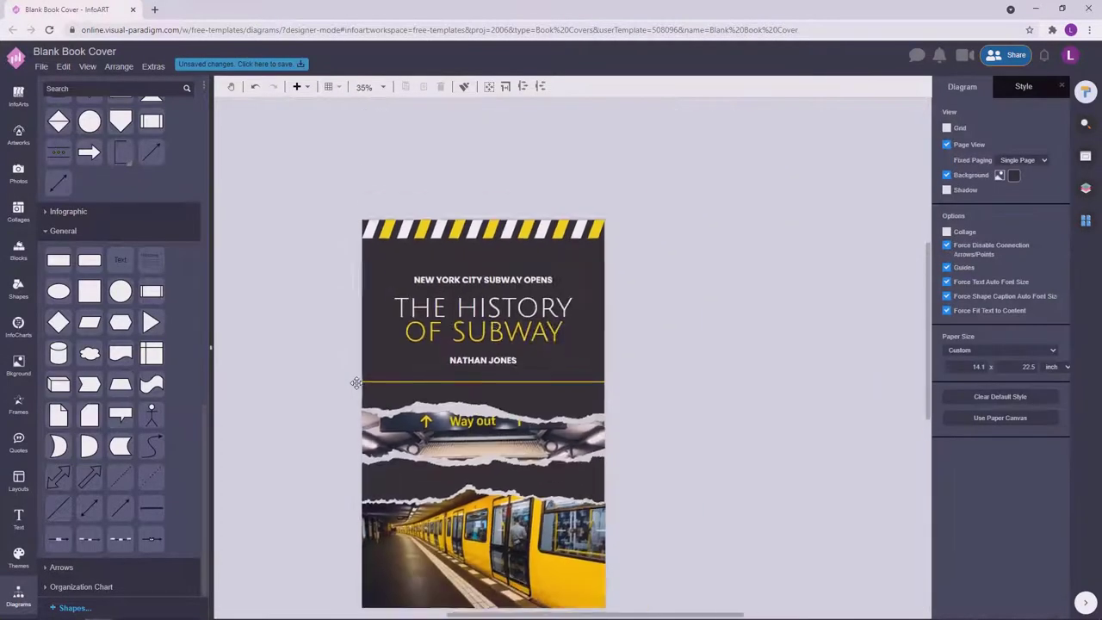
Nudge the headline, title and author texts up slightly.
{"action": "left_click_drag", "start_coordinate": [717, 331], "coordinate": [309, 205]}
{"action": "left_click", "coordinate": [736, 243]}
{"action": "left_click_drag", "start_coordinate": [746, 336], "coordinate": [317, 194]}
{"action": "left_click_drag", "start_coordinate": [529, 266], "coordinate": [530, 261]}
{"action": "left_click", "coordinate": [739, 266]}
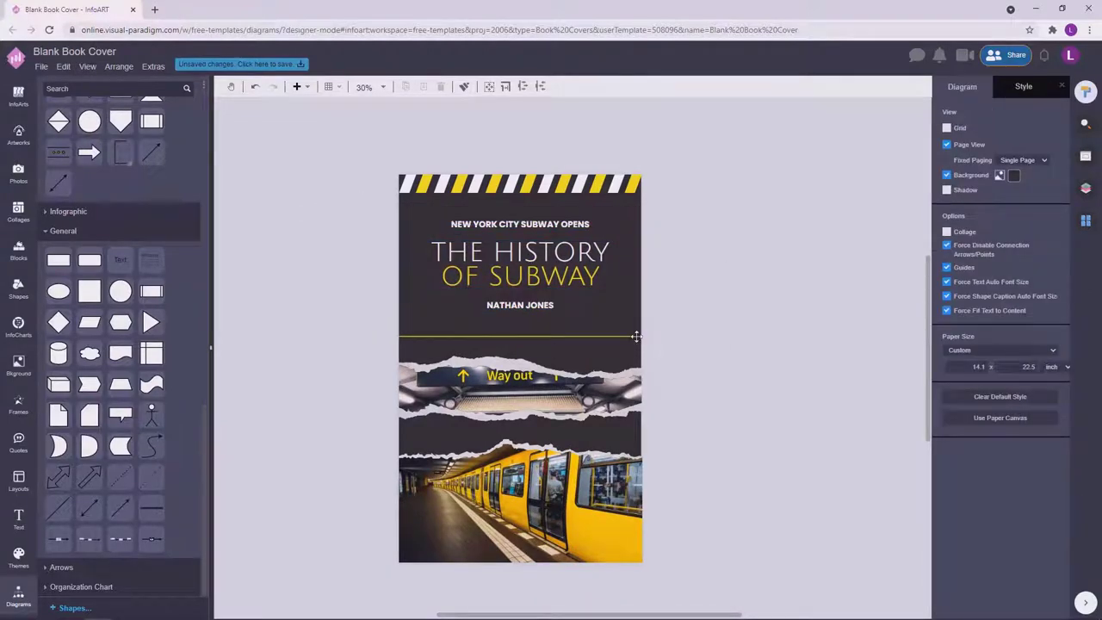
Recheck the divider, recentre the cover, and begin saving the design.
{"action": "left_click", "coordinate": [636, 336]}
{"action": "left_click", "coordinate": [729, 310]}
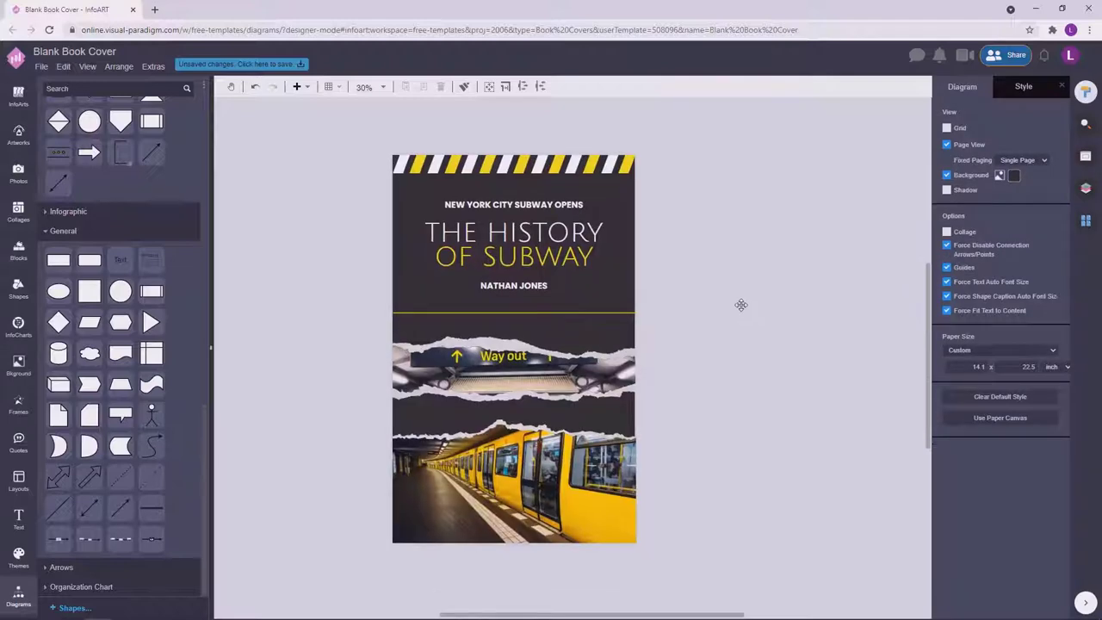
{"action": "left_click_drag", "start_coordinate": [757, 344], "coordinate": [785, 369]}
{"action": "left_click", "coordinate": [242, 65]}
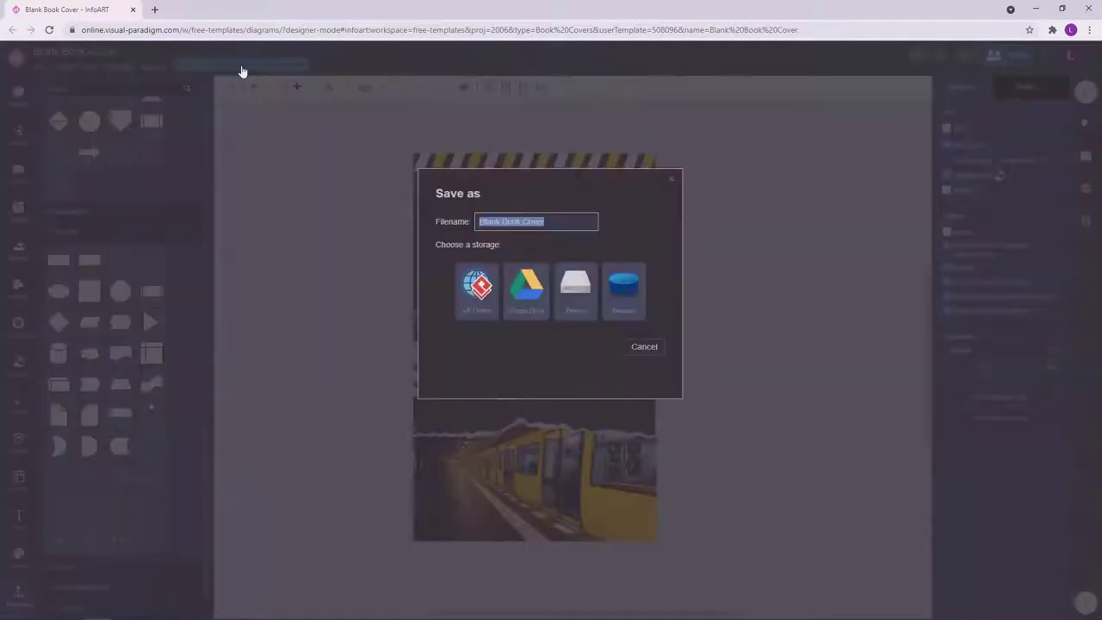
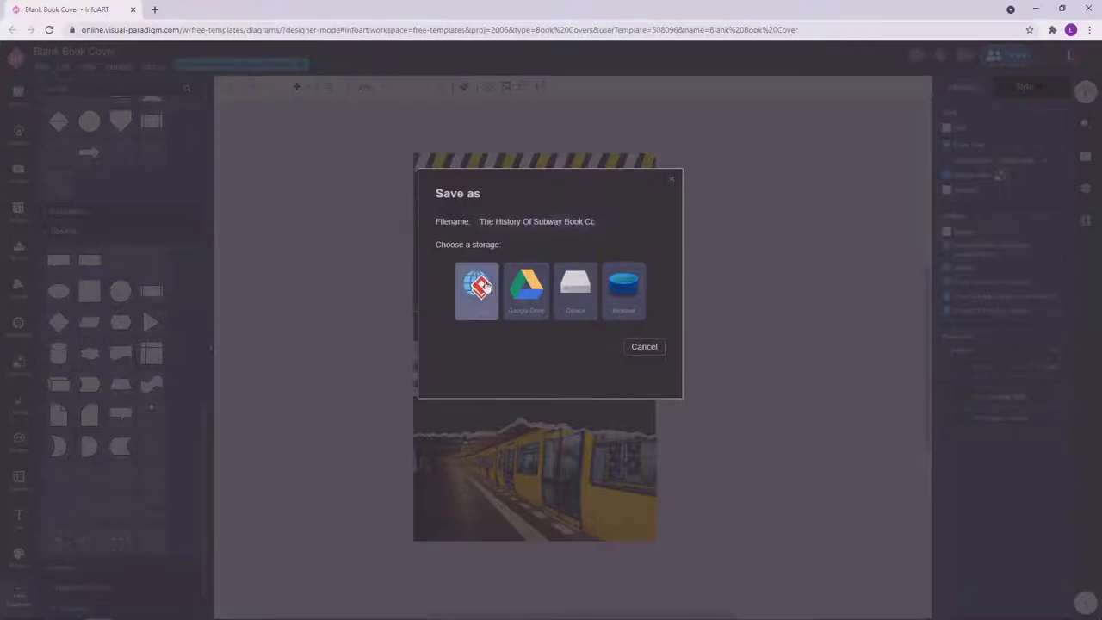
Save the design to VP Online storage, duplicate the page, and rename the first page 'Cover'.
{"action": "left_click", "coordinate": [477, 287]}
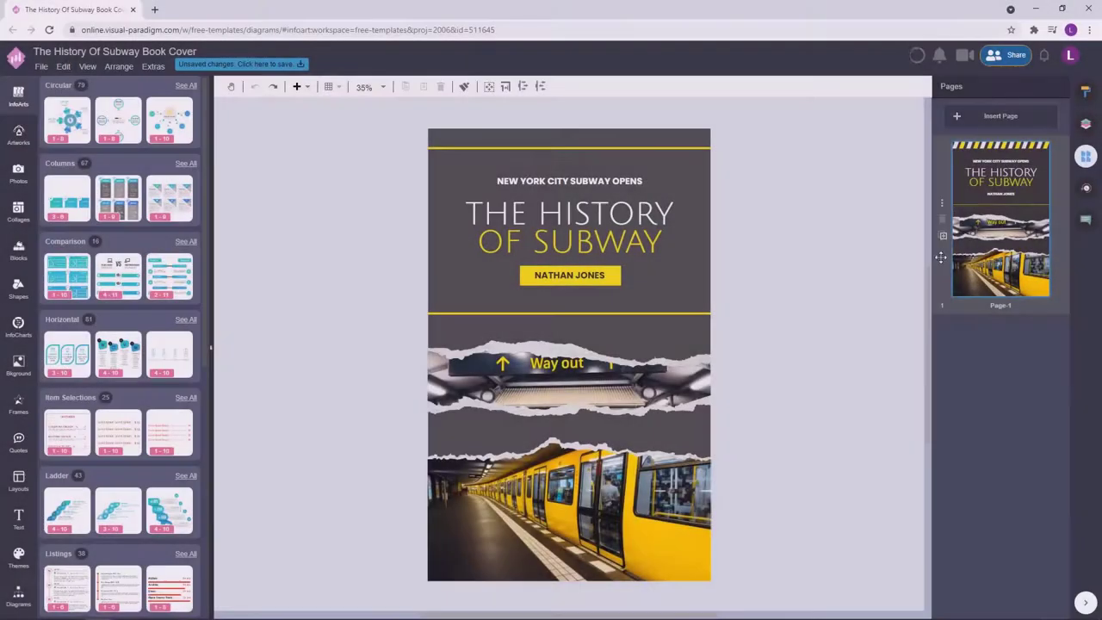
{"action": "left_click", "coordinate": [944, 236]}
{"action": "double_click", "coordinate": [1005, 313]}
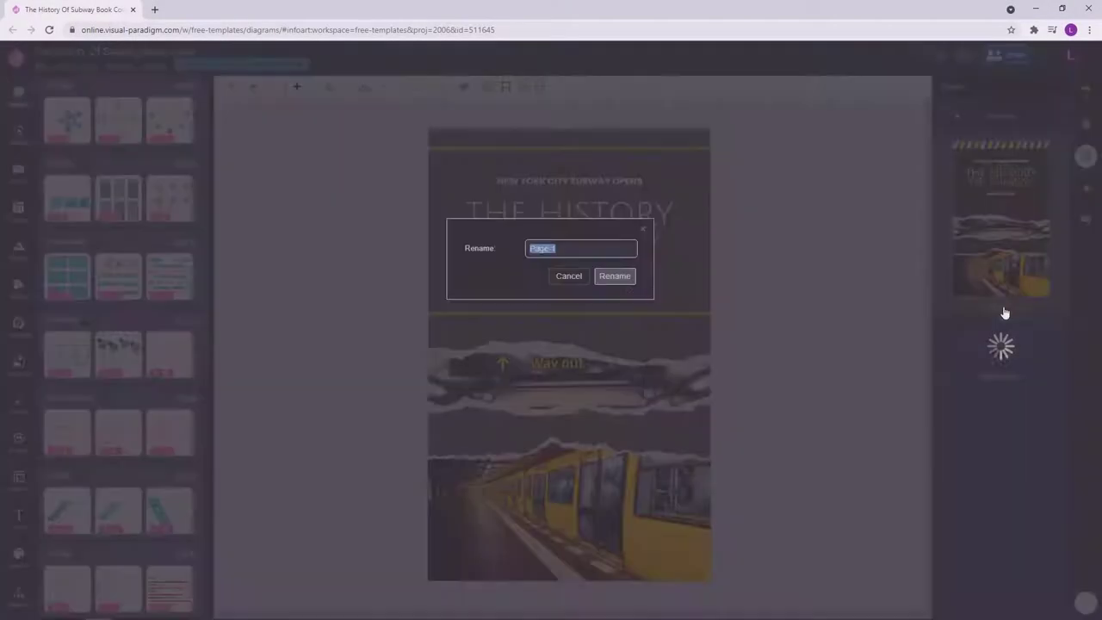
{"action": "type", "text": "Cover"}
{"action": "left_click", "coordinate": [615, 276]}
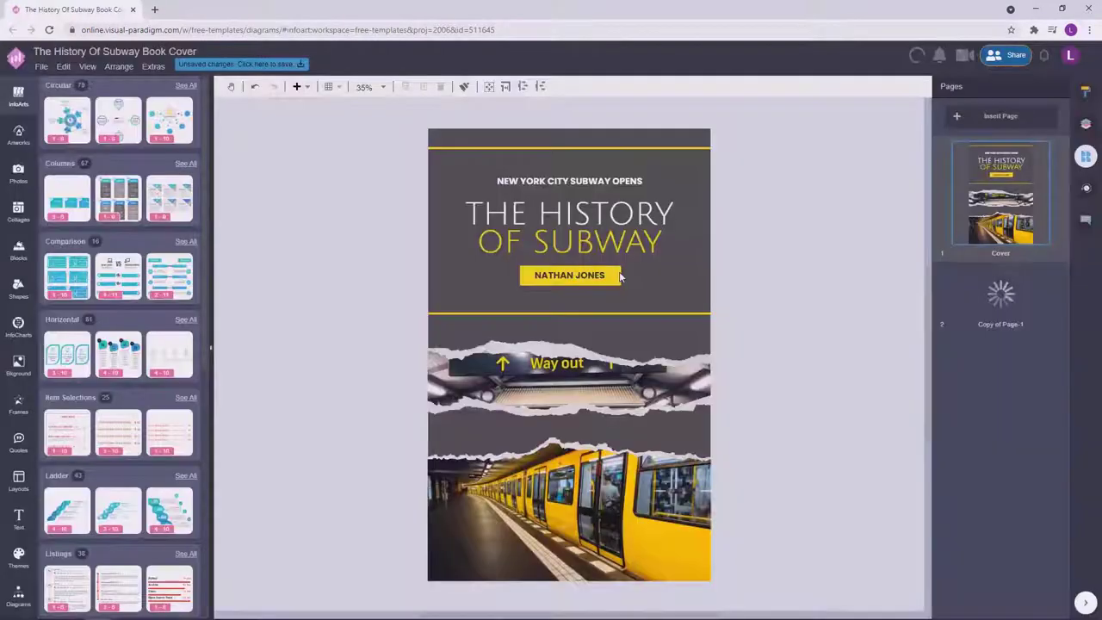
Rename the duplicated second page 'Back Cover'.
{"action": "double_click", "coordinate": [1020, 386]}
{"action": "type", "text": "Back Cover"}
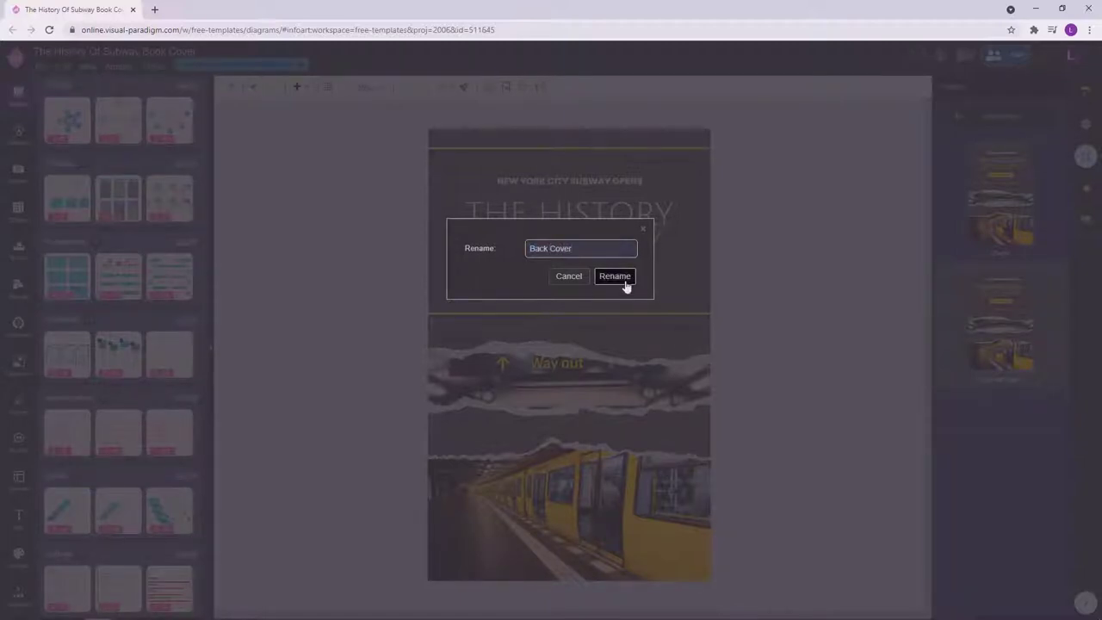
{"action": "left_click", "coordinate": [622, 280]}
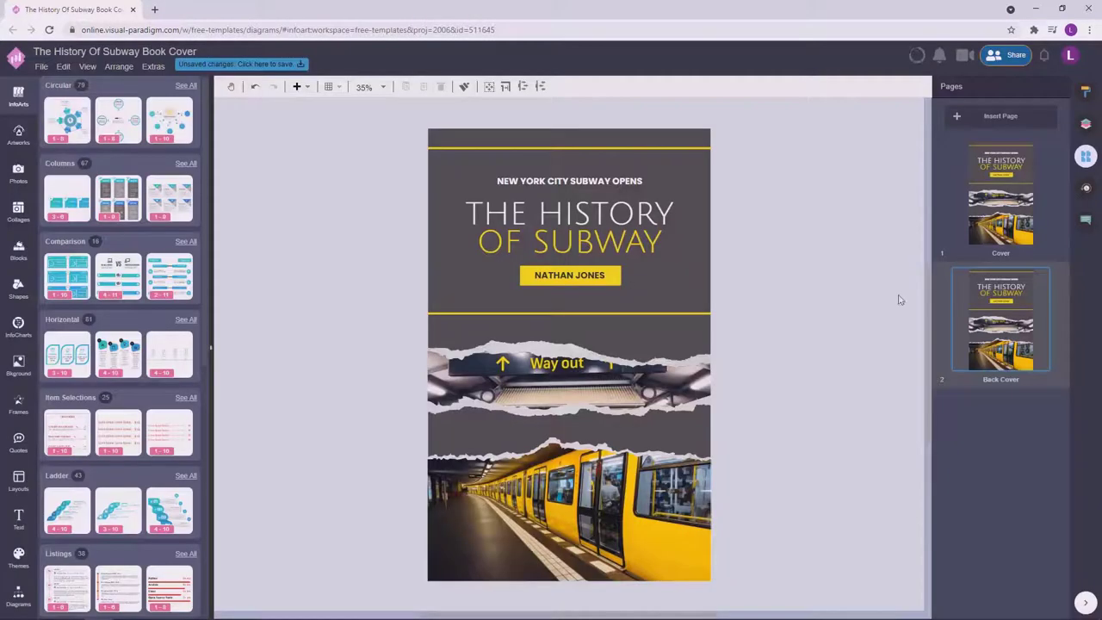
Replace the subtitle, title and author badge with a pasted lorem ipsum paragraph in the upper dark band.
{"action": "left_click_drag", "start_coordinate": [748, 287], "coordinate": [360, 153]}
{"action": "key", "text": "Delete"}
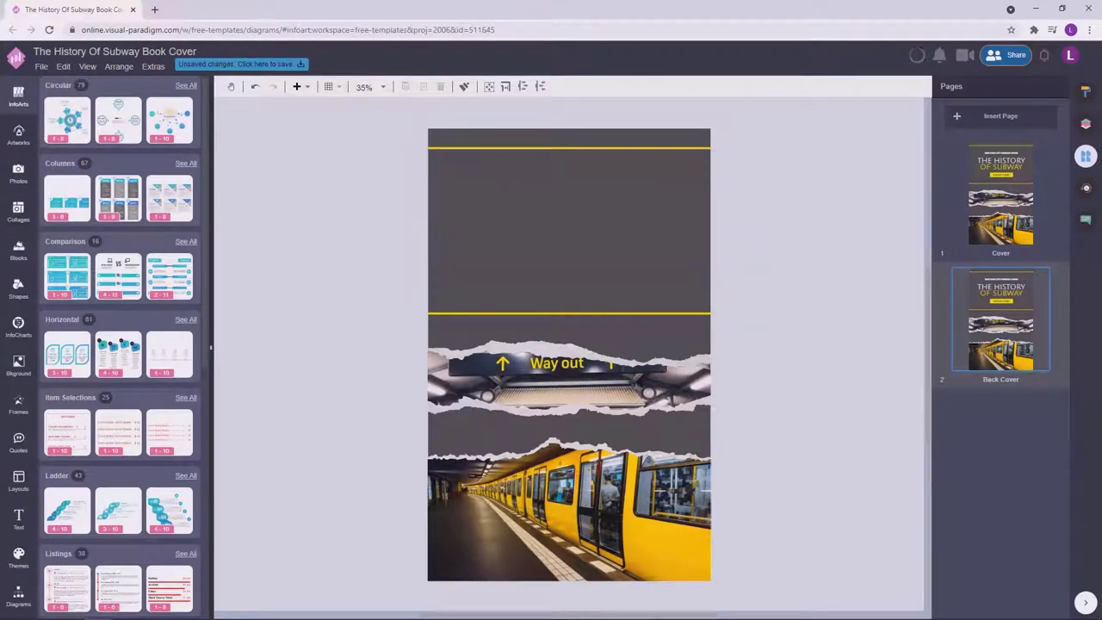
{"action": "double_click", "coordinate": [519, 211]}
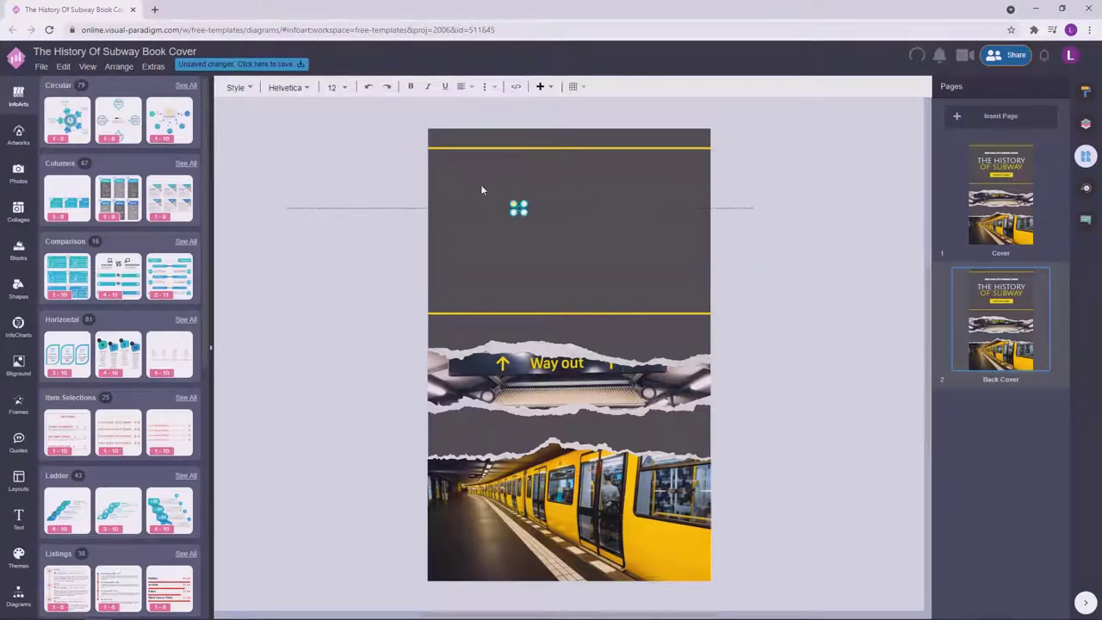
{"action": "key", "text": "ctrl+v"}
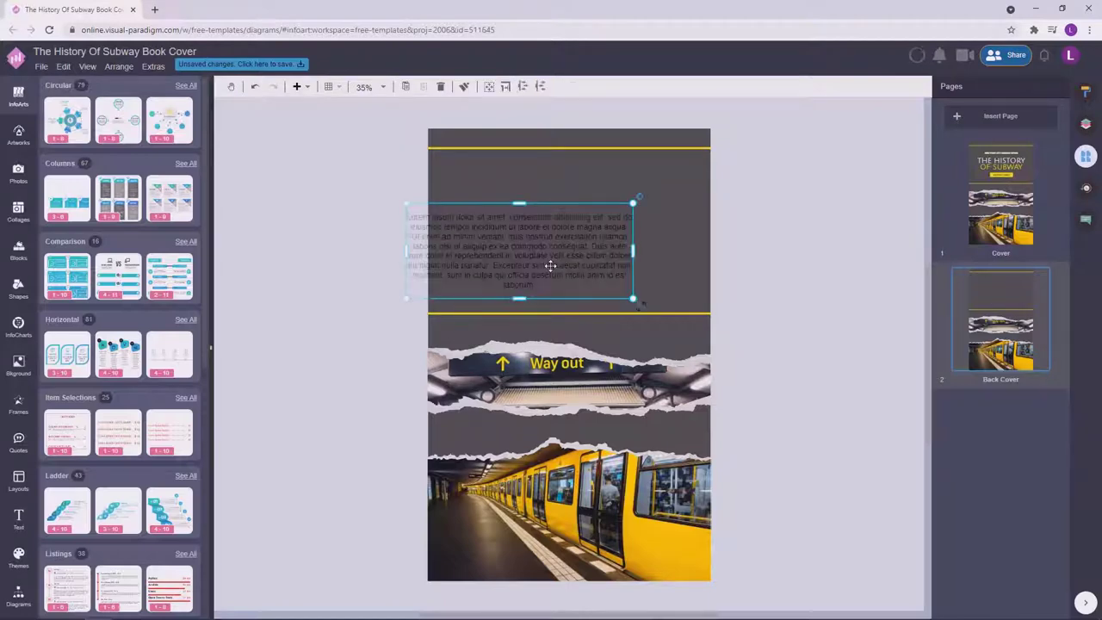
{"action": "left_click_drag", "start_coordinate": [548, 265], "coordinate": [603, 233]}
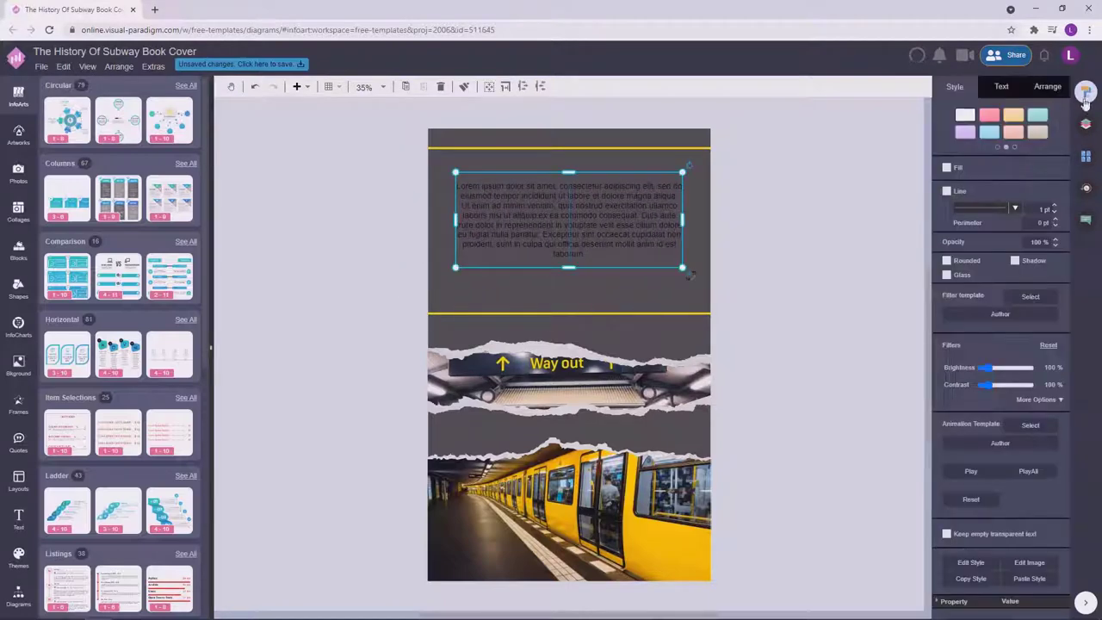
Check which font the Cover page's subtitle uses, then return to the Back Cover.
{"action": "left_click", "coordinate": [1003, 87]}
{"action": "left_click", "coordinate": [1086, 158]}
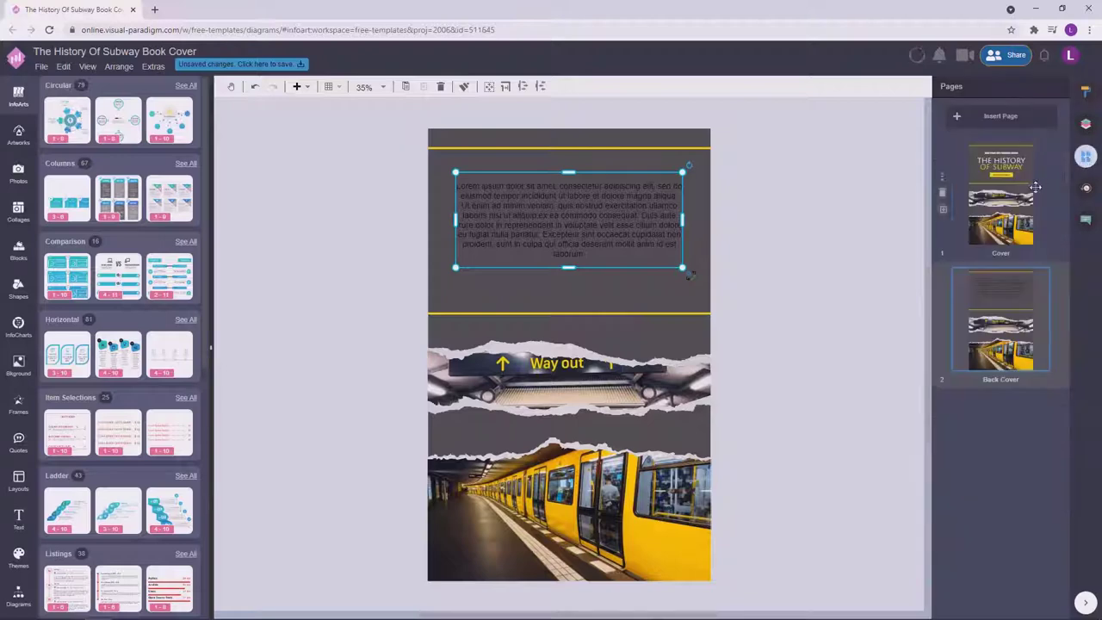
{"action": "left_click", "coordinate": [1001, 196]}
{"action": "left_click", "coordinate": [627, 179]}
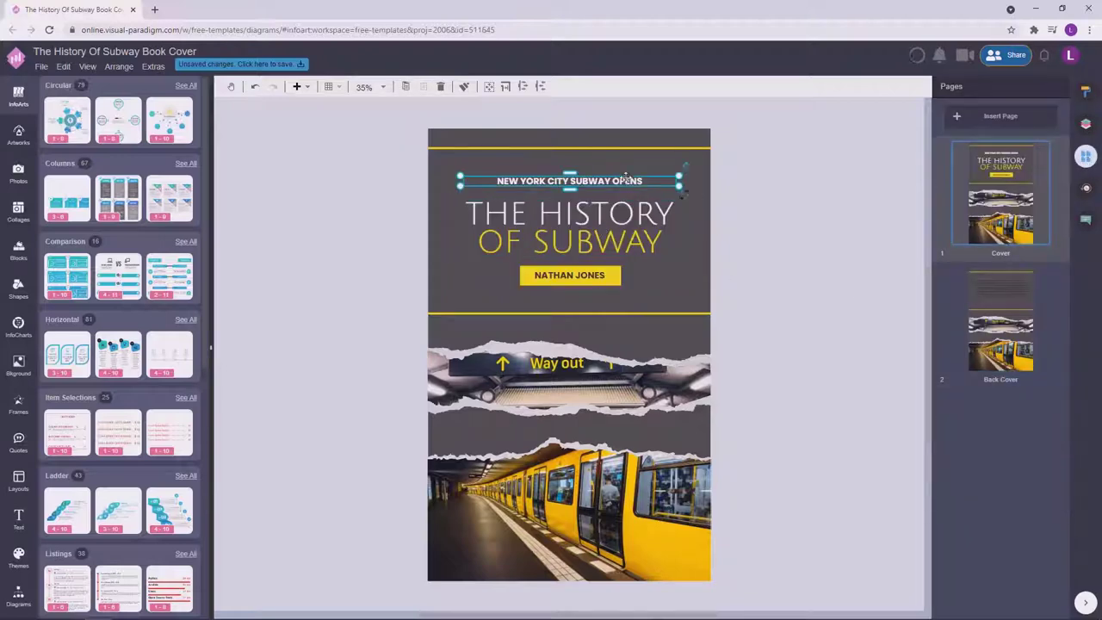
{"action": "left_click", "coordinate": [1085, 92]}
{"action": "left_click", "coordinate": [1088, 156]}
{"action": "left_click", "coordinate": [996, 318]}
Set the lorem ipsum paragraph's font to Poppins and widen its text box.
{"action": "left_click", "coordinate": [612, 209]}
{"action": "left_click", "coordinate": [1084, 92]}
{"action": "left_click", "coordinate": [993, 140]}
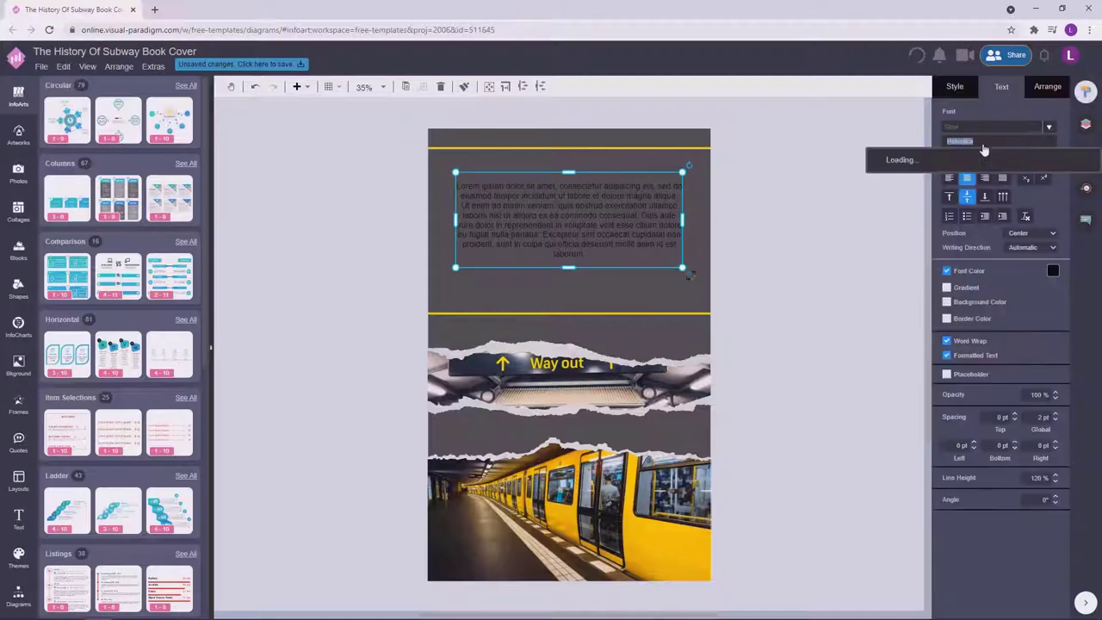
{"action": "type", "text": "Poppins"}
{"action": "left_click", "coordinate": [948, 165]}
{"action": "left_click", "coordinate": [749, 237]}
{"action": "left_click", "coordinate": [681, 183]}
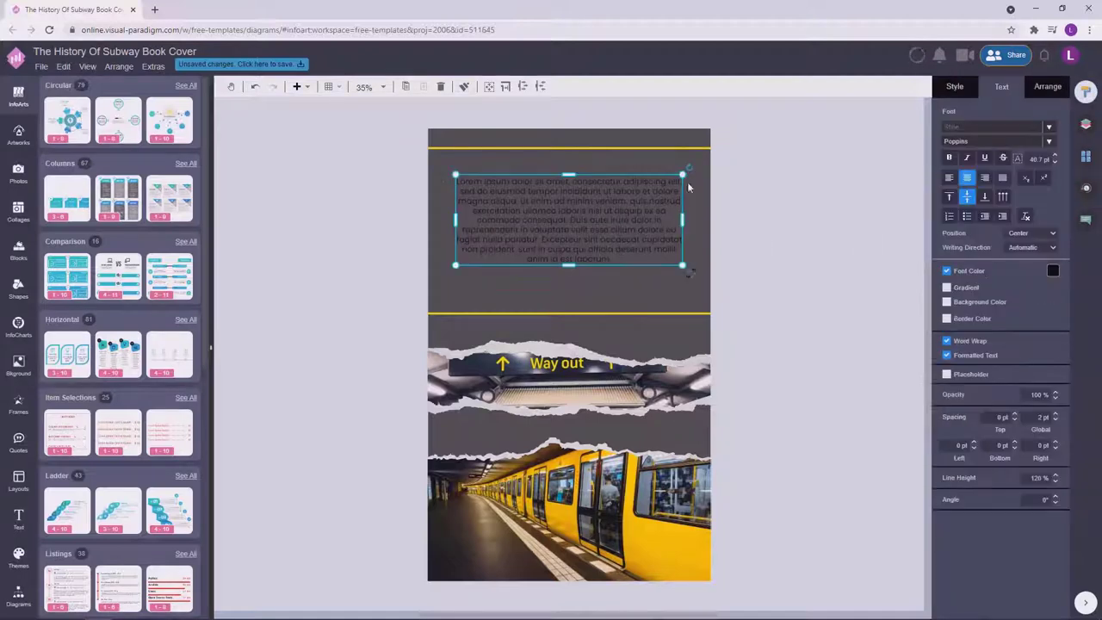
{"action": "left_click_drag", "start_coordinate": [681, 221], "coordinate": [642, 205]}
Make the paragraph text white and increase its line height.
{"action": "left_click", "coordinate": [1054, 271]}
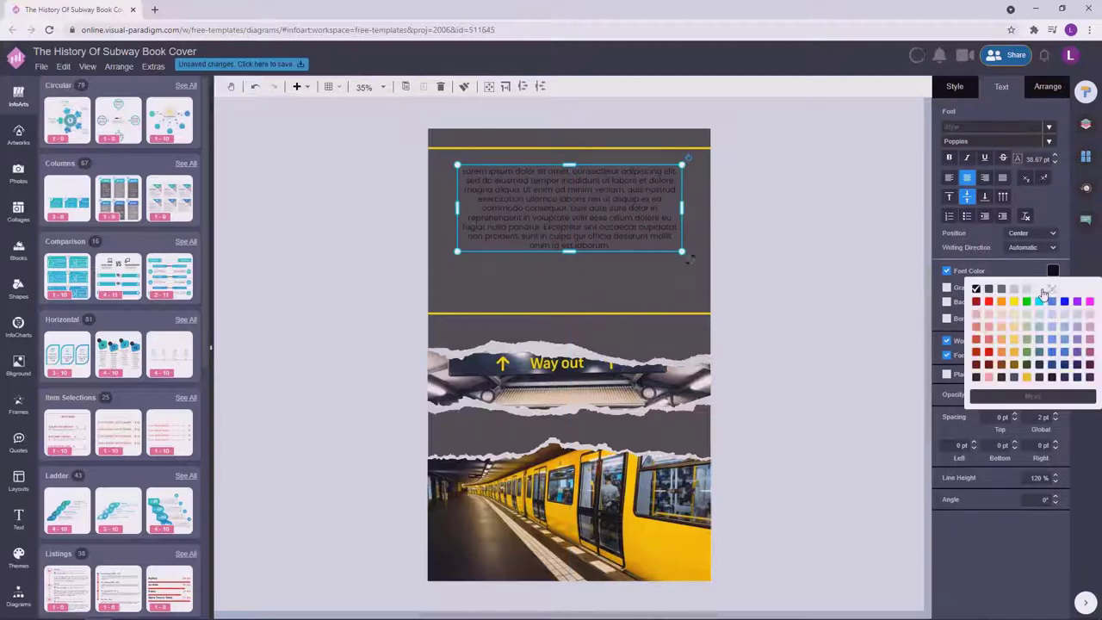
{"action": "left_click", "coordinate": [1049, 294]}
{"action": "left_click", "coordinate": [1038, 478]}
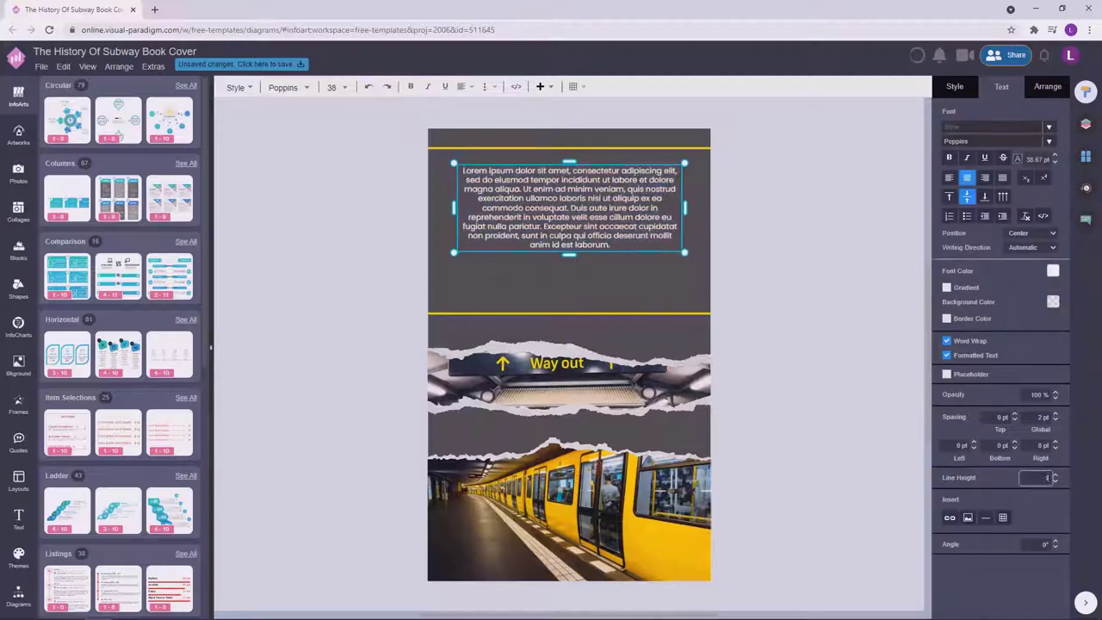
{"action": "type", "text": "5"}
{"action": "left_click", "coordinate": [844, 310]}
Resize the paragraph box and centre it horizontally on the page.
{"action": "left_click", "coordinate": [689, 260]}
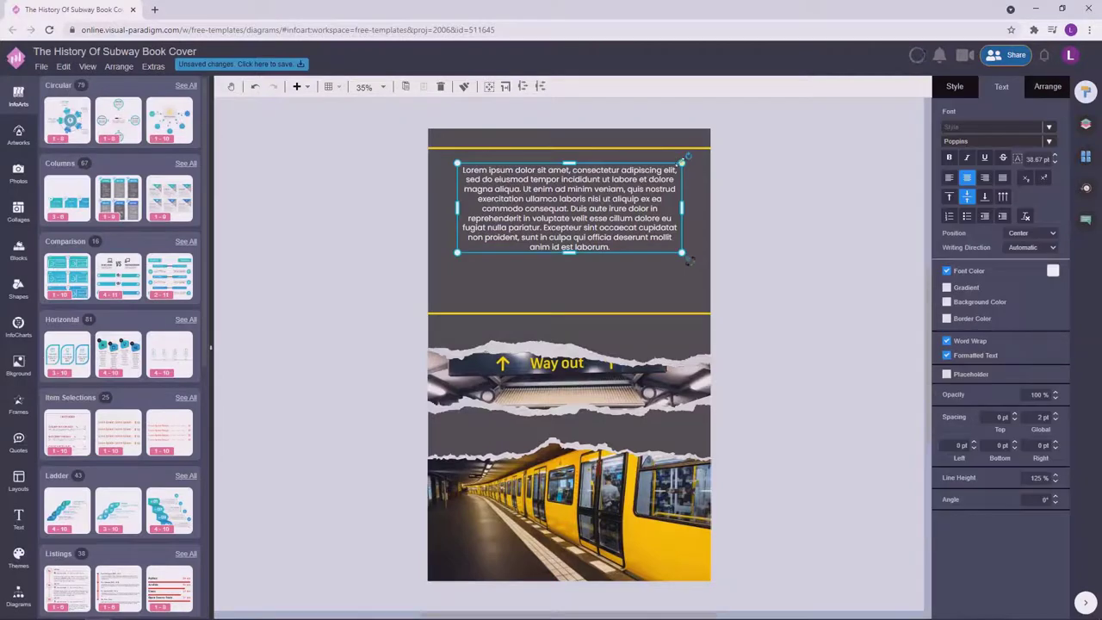
{"action": "left_click", "coordinate": [874, 251]}
{"action": "left_click", "coordinate": [619, 204]}
{"action": "left_click", "coordinate": [682, 172]}
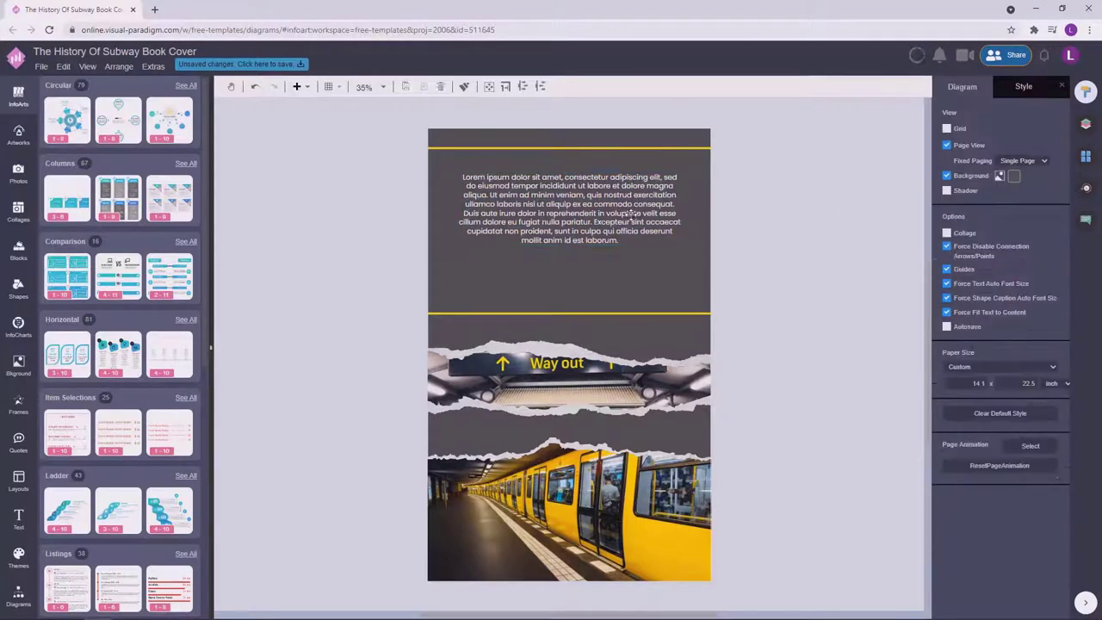
{"action": "left_click", "coordinate": [671, 181]}
{"action": "left_click_drag", "start_coordinate": [679, 174], "coordinate": [646, 209]}
{"action": "left_click", "coordinate": [808, 179]}
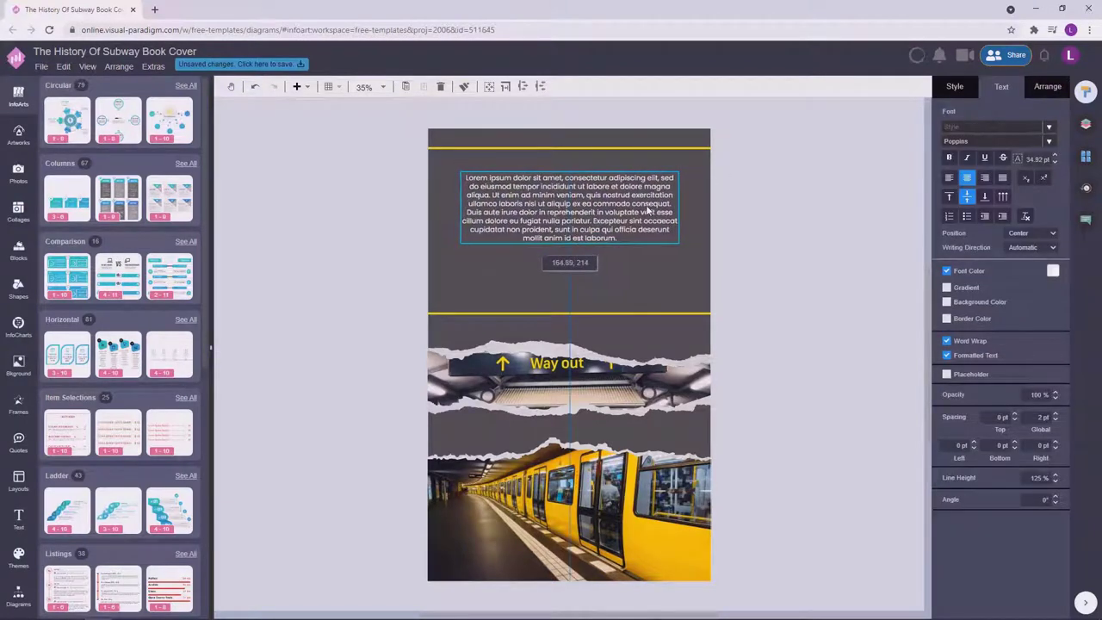
{"action": "left_click_drag", "start_coordinate": [678, 172], "coordinate": [674, 173]}
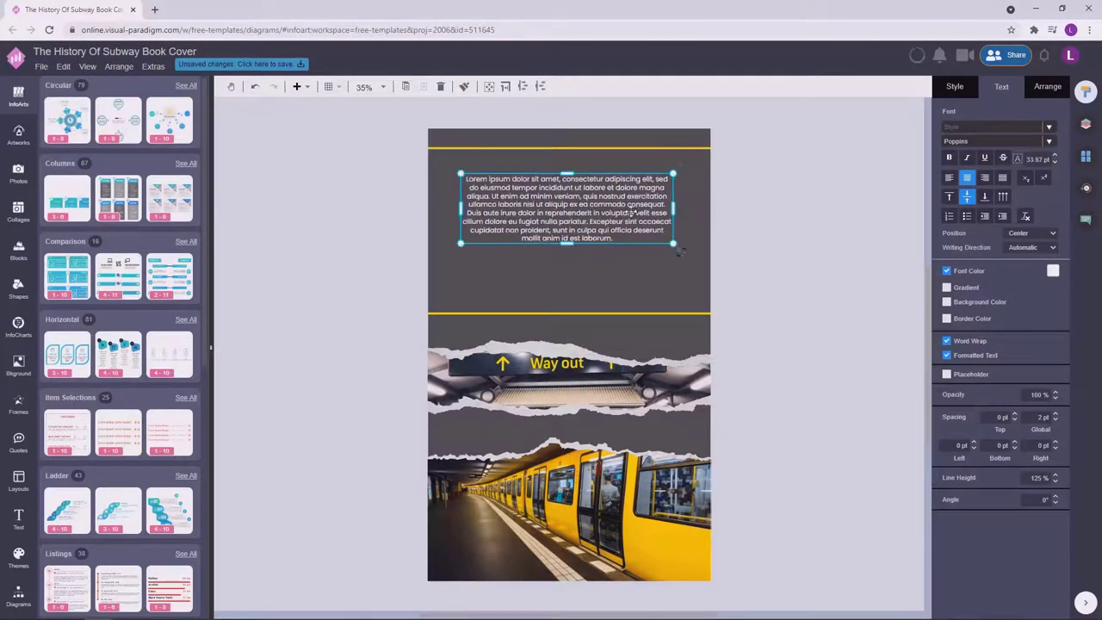
Adjust the paragraph's line height to 130%.
{"action": "double_click", "coordinate": [634, 212]}
{"action": "left_click", "coordinate": [1023, 479]}
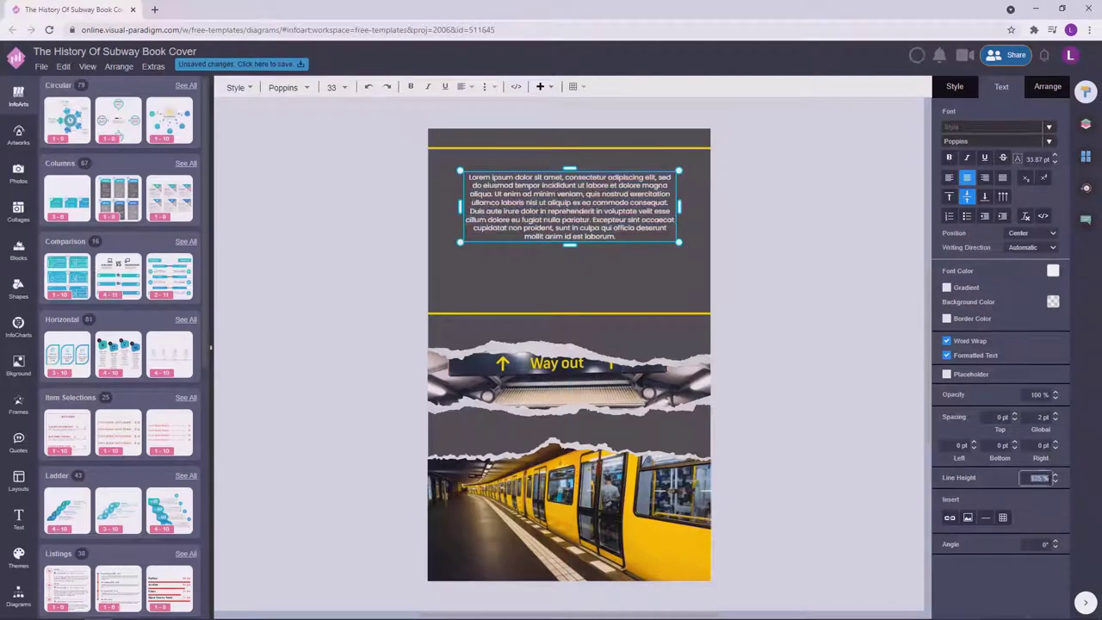
{"action": "left_click", "coordinate": [751, 213]}
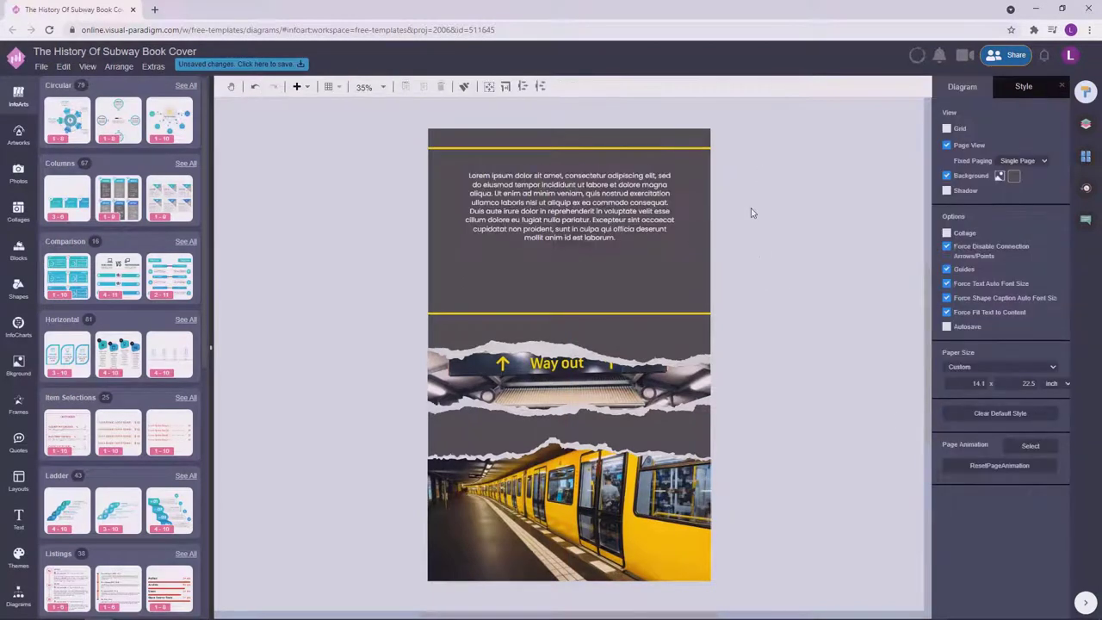
{"action": "left_click", "coordinate": [592, 210]}
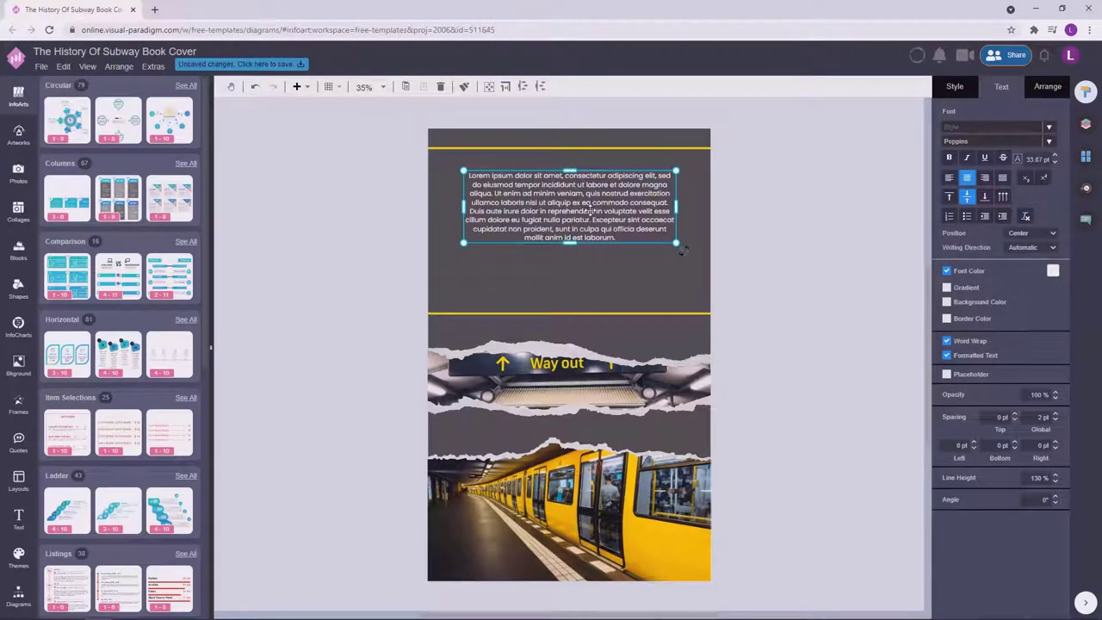
{"action": "left_click", "coordinate": [747, 190]}
{"action": "left_click", "coordinate": [581, 204]}
{"action": "left_click", "coordinate": [775, 198]}
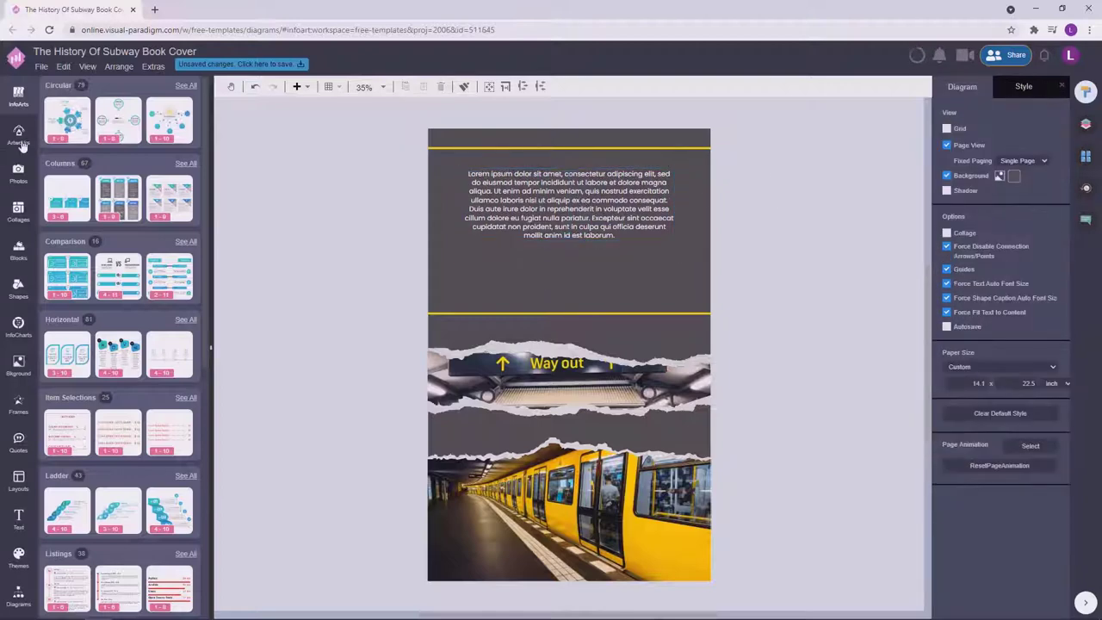
{"action": "left_click", "coordinate": [19, 137]}
Search the artwork for 'code', place a barcode below the paragraph, and try a light colour on it.
{"action": "left_click", "coordinate": [85, 92]}
{"action": "type", "text": "code"}
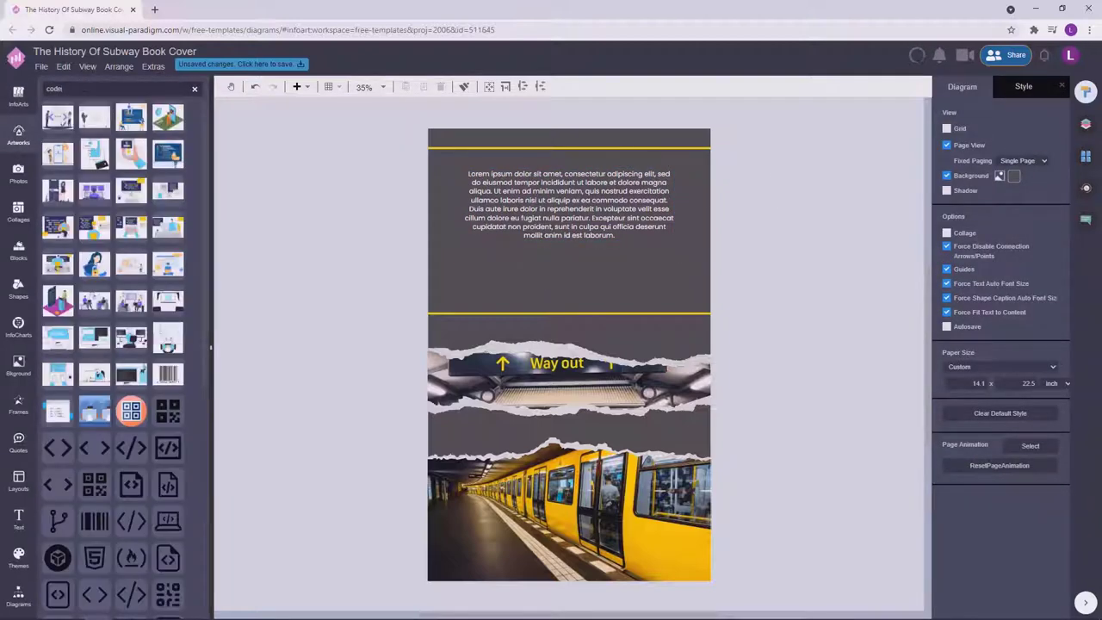
{"action": "left_click_drag", "start_coordinate": [177, 373], "coordinate": [576, 284]}
{"action": "left_click", "coordinate": [955, 87]}
{"action": "left_click", "coordinate": [971, 132]}
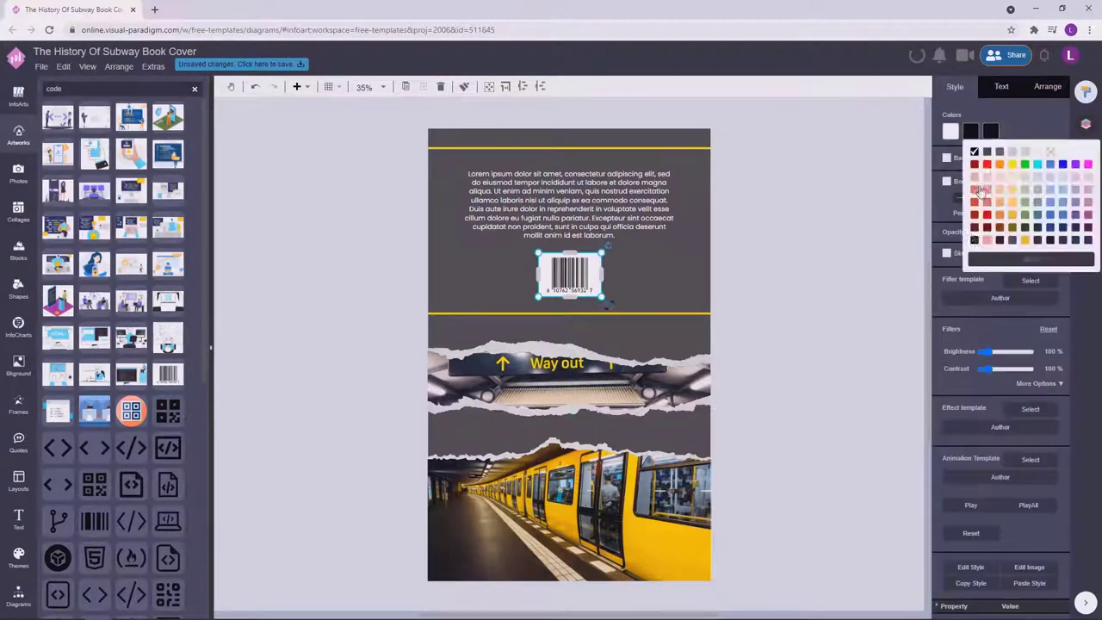
{"action": "left_click", "coordinate": [980, 174]}
{"action": "left_click", "coordinate": [884, 235]}
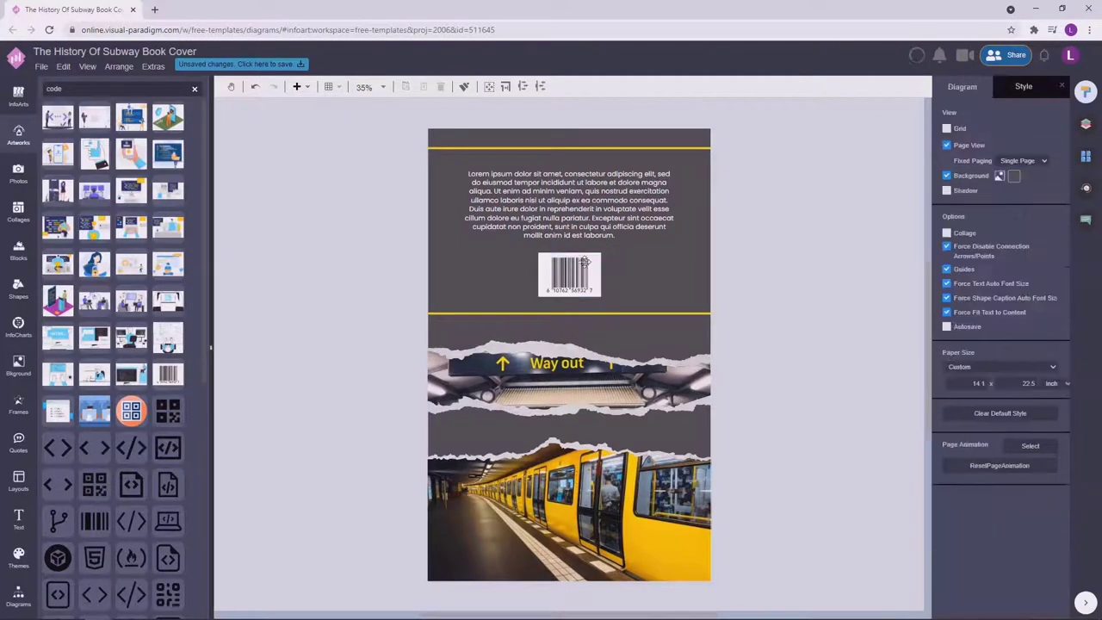
Try moving the barcode onto the train photo and the lower yellow line upward, undoing both.
{"action": "left_click", "coordinate": [585, 263]}
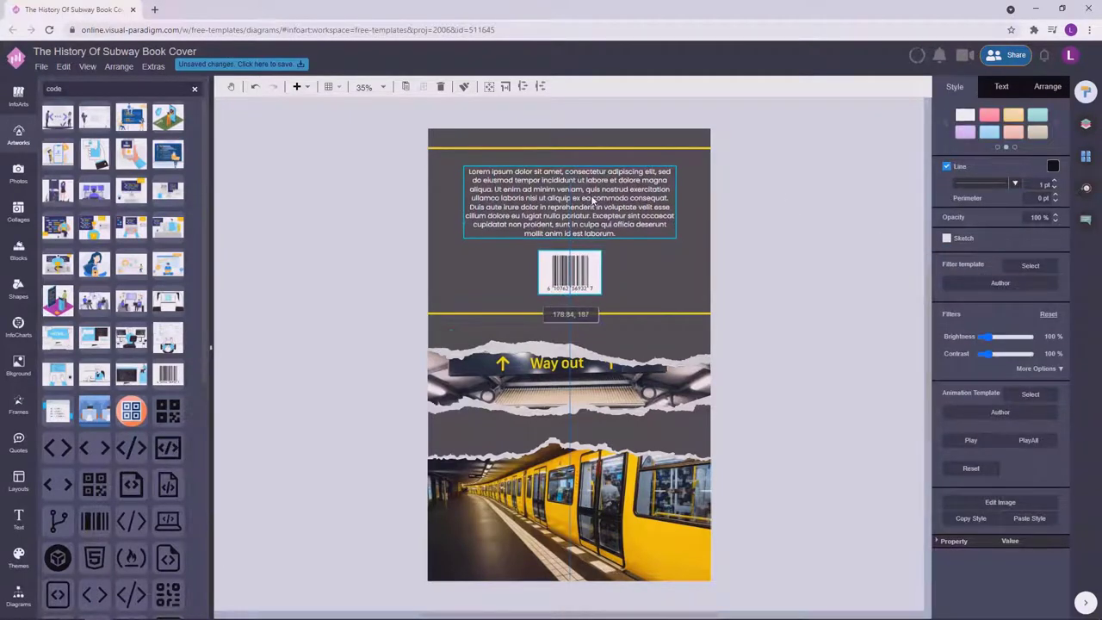
{"action": "left_click", "coordinate": [805, 263]}
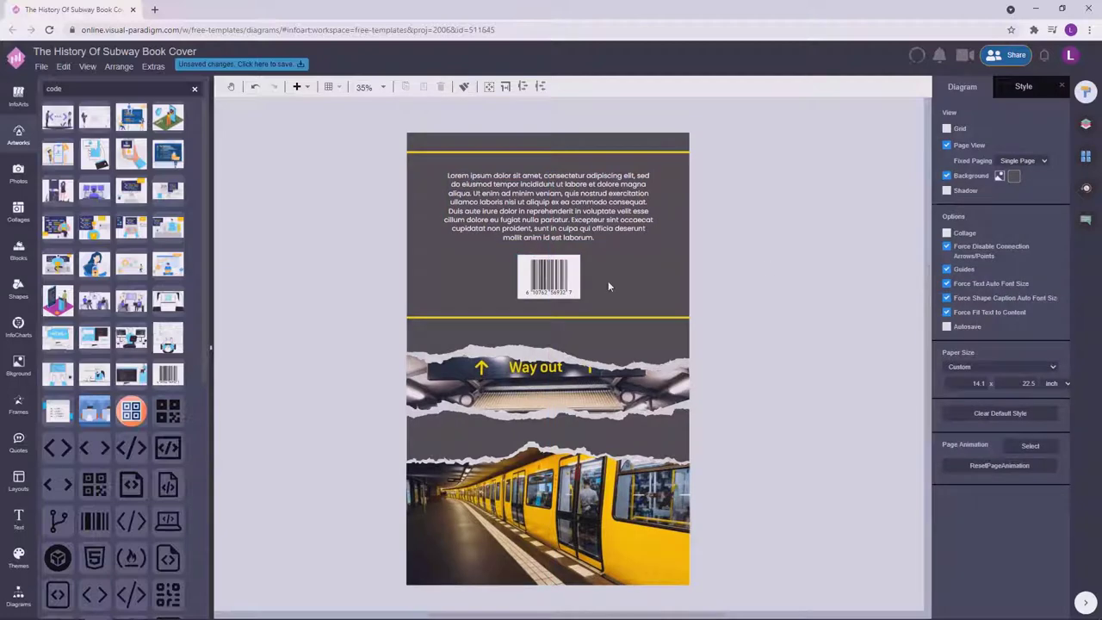
{"action": "left_click_drag", "start_coordinate": [556, 277], "coordinate": [562, 538]}
{"action": "left_click", "coordinate": [778, 509]}
{"action": "key", "text": "ctrl+z"}
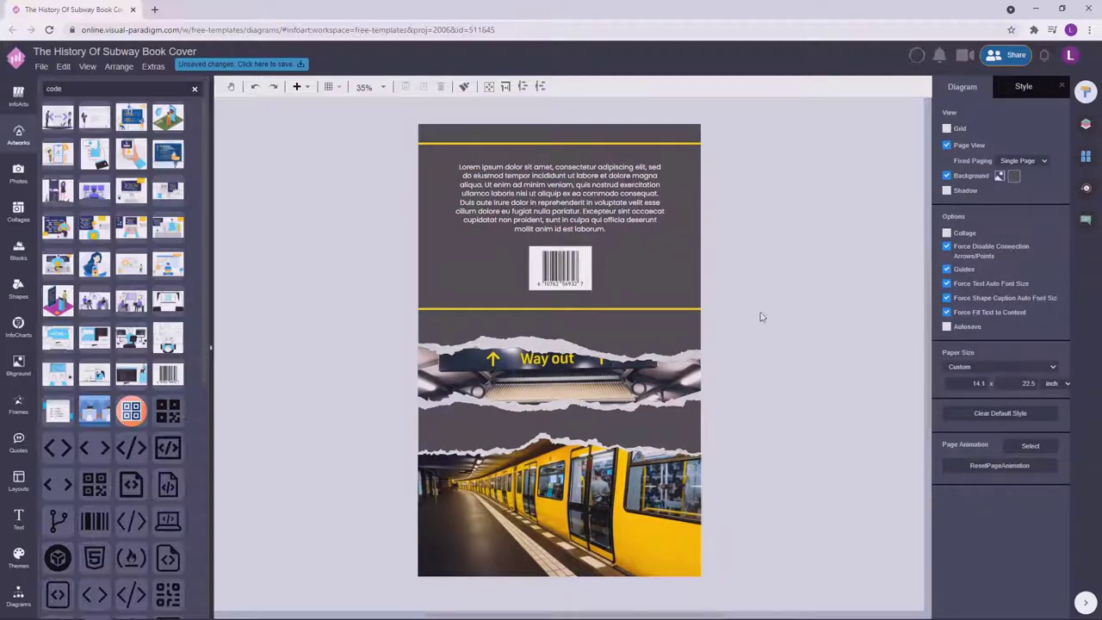
{"action": "scroll", "coordinate": [855, 336], "scroll_direction": "down", "scroll_amount": 1}
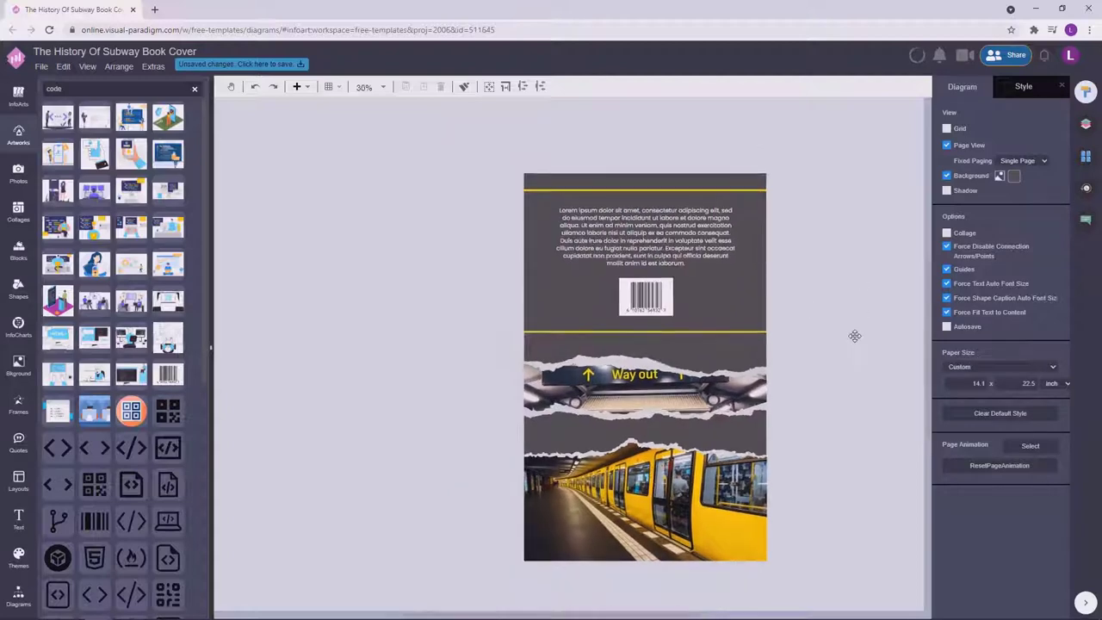
{"action": "left_click_drag", "start_coordinate": [749, 332], "coordinate": [757, 190]}
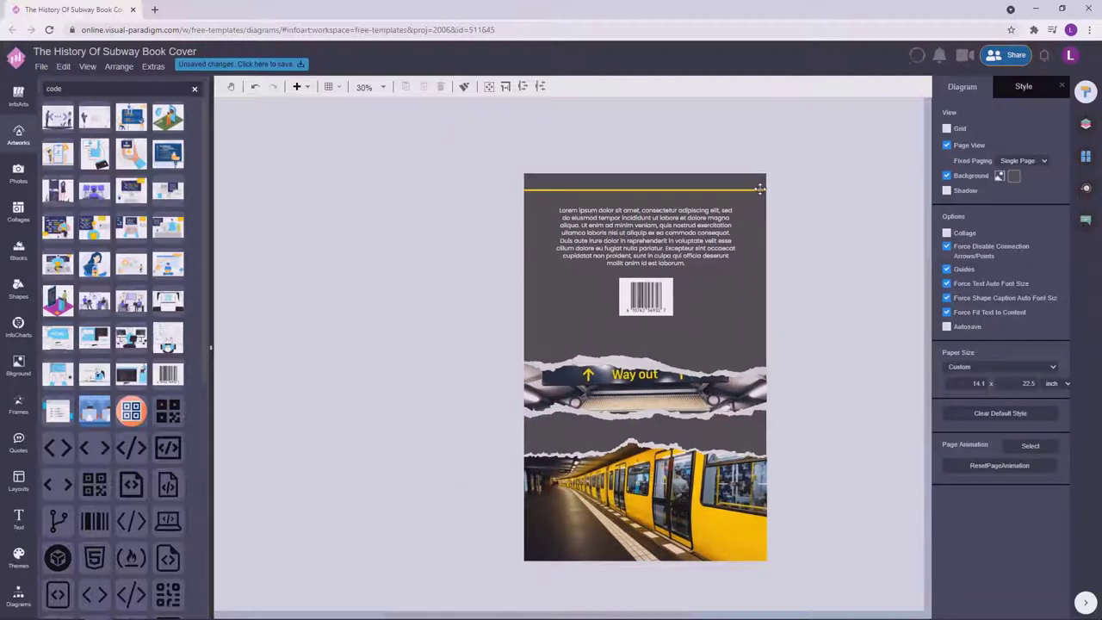
{"action": "key", "text": "ctrl+z"}
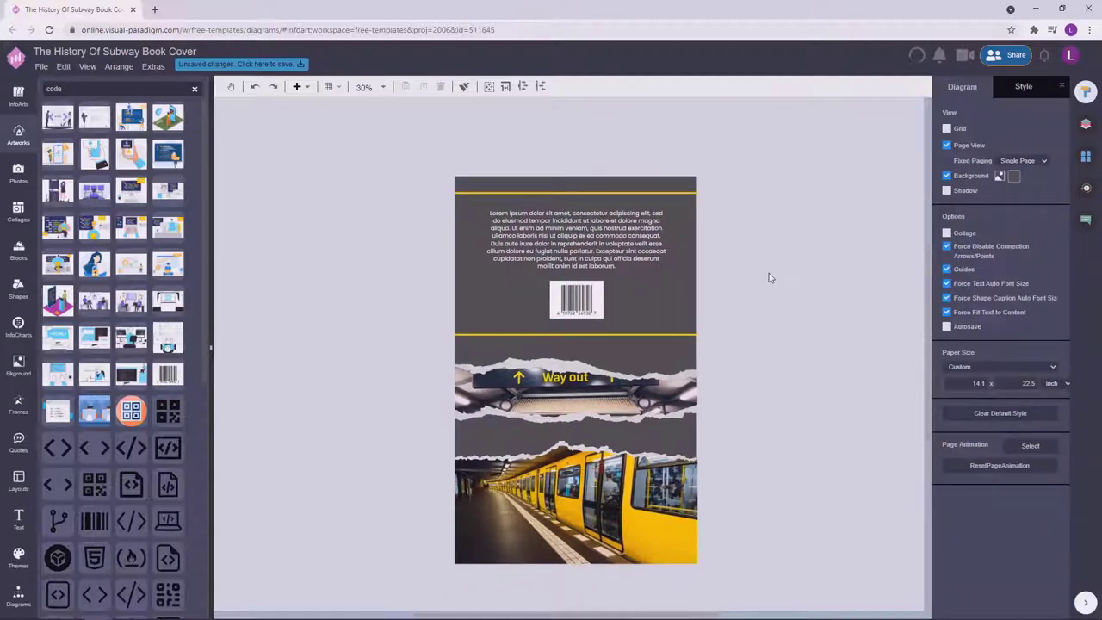
Compare with the Cover page, try moving the barcode to the page bottom, then undo it.
{"action": "left_click", "coordinate": [1086, 156]}
{"action": "left_click", "coordinate": [1001, 197]}
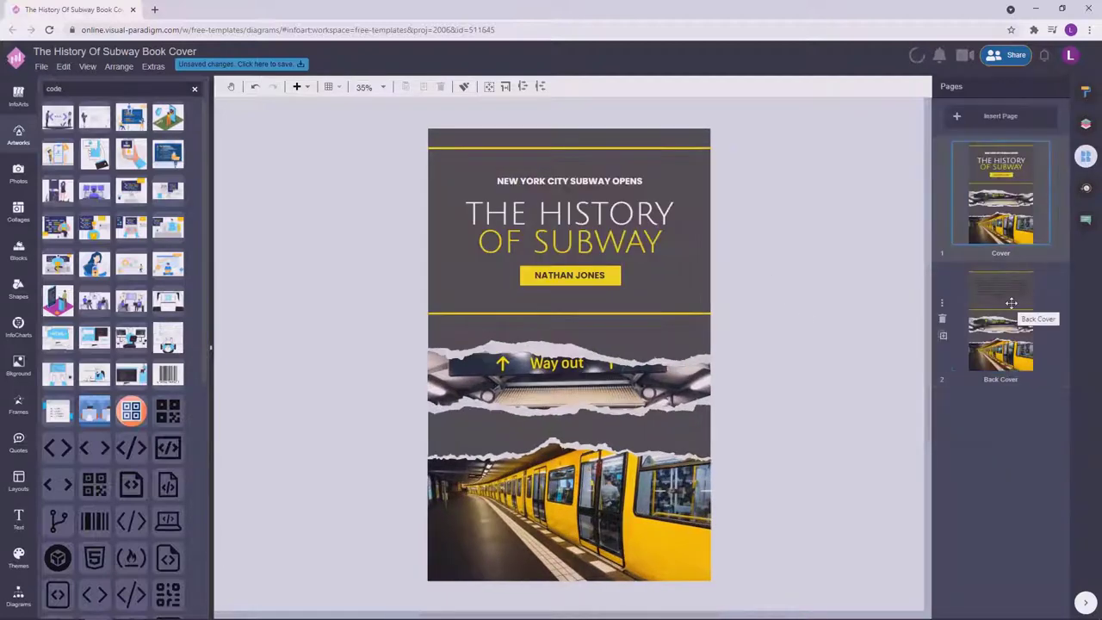
{"action": "left_click", "coordinate": [1009, 310]}
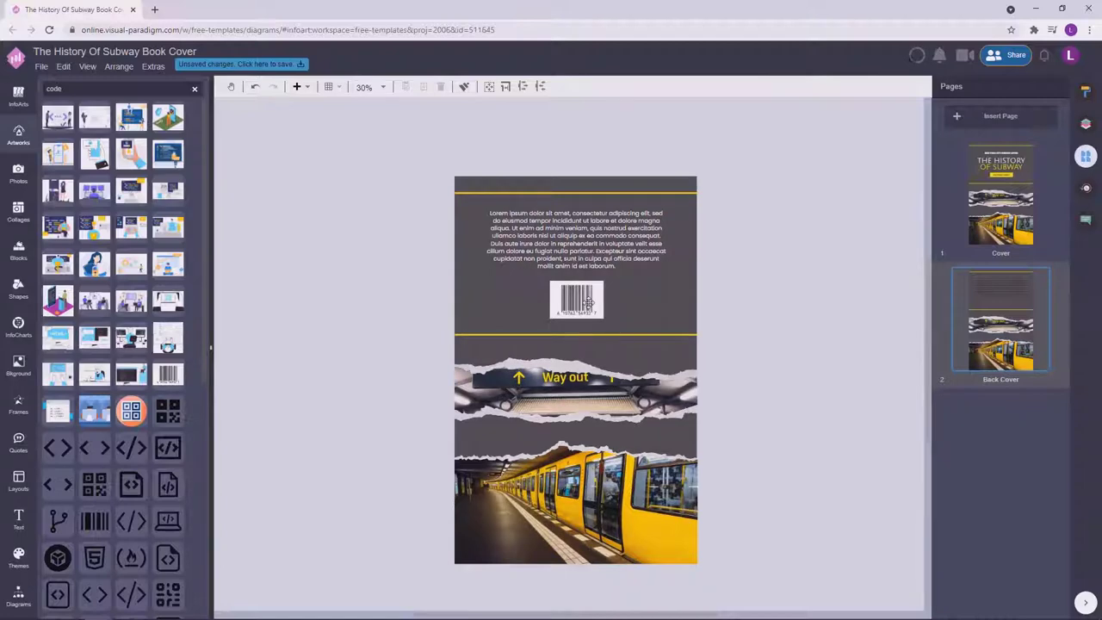
{"action": "left_click_drag", "start_coordinate": [595, 300], "coordinate": [556, 519]}
{"action": "scroll", "coordinate": [579, 556], "scroll_direction": "up", "scroll_amount": 4, "text": "ctrl"}
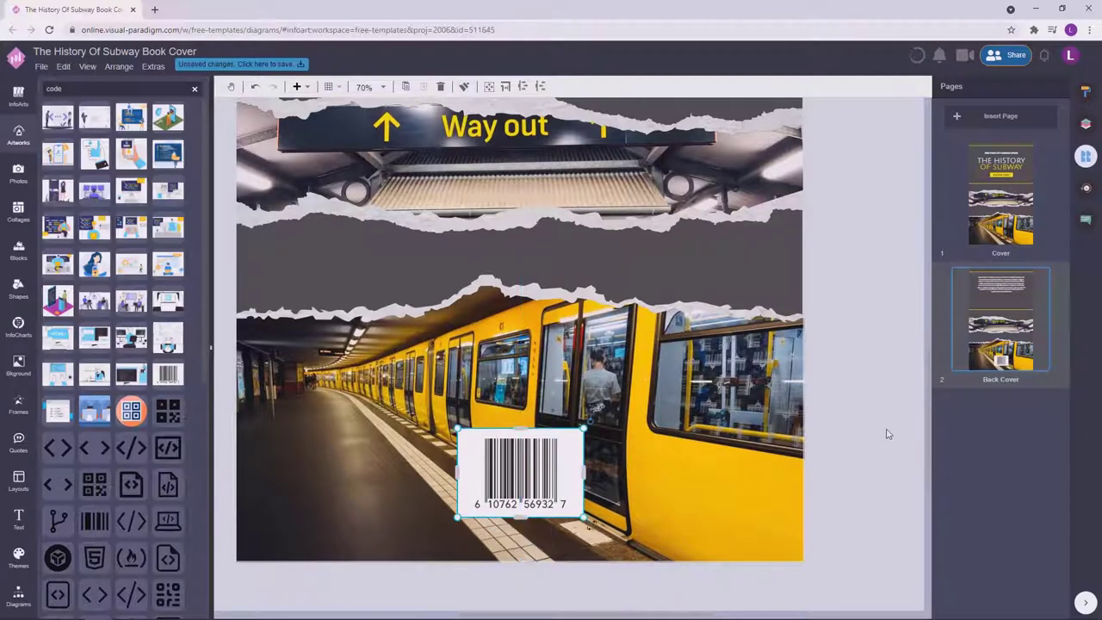
{"action": "scroll", "coordinate": [886, 433], "scroll_direction": "down", "scroll_amount": 4, "text": "ctrl"}
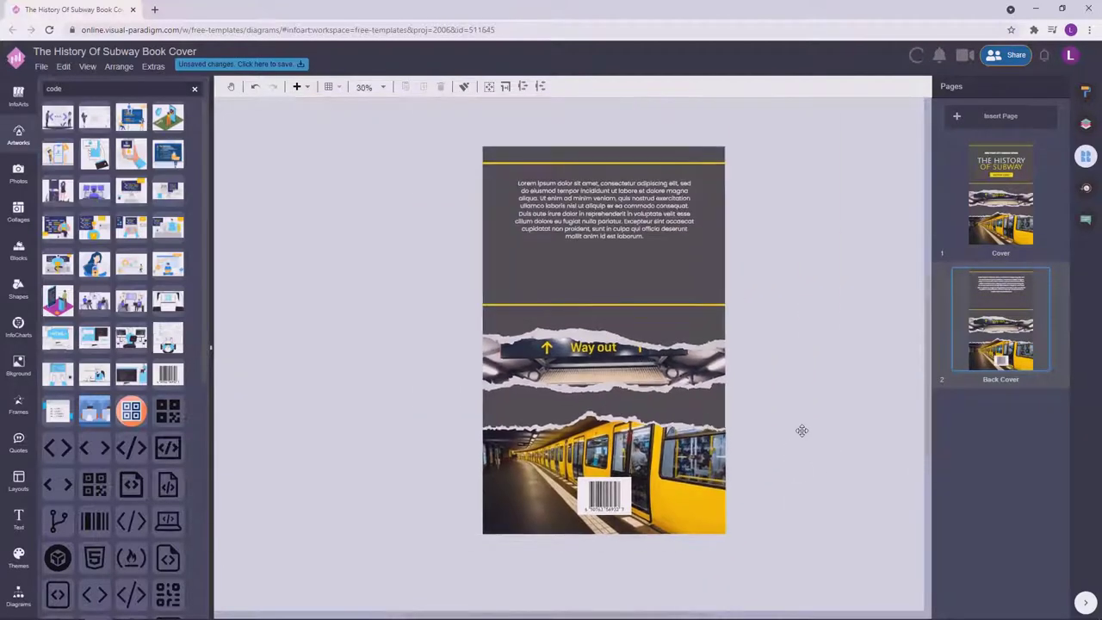
{"action": "key", "text": "ctrl+z"}
{"action": "key", "text": "ctrl+z"}
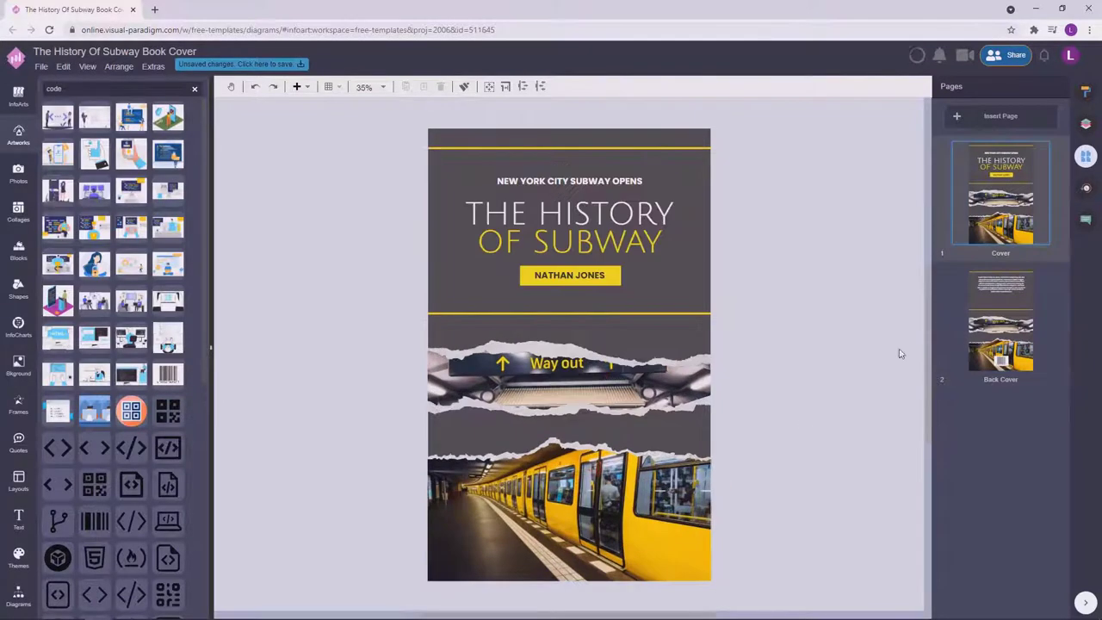
{"action": "scroll", "coordinate": [721, 298], "scroll_direction": "up", "scroll_amount": 2, "text": "ctrl"}
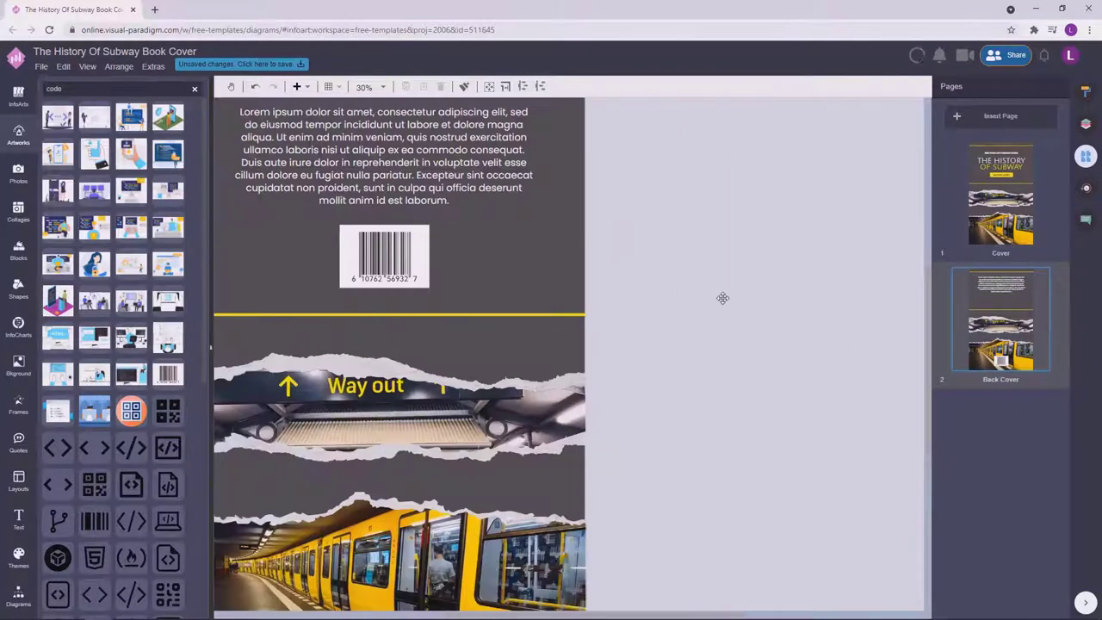
{"action": "scroll", "coordinate": [749, 345], "scroll_direction": "down", "scroll_amount": 2, "text": "ctrl"}
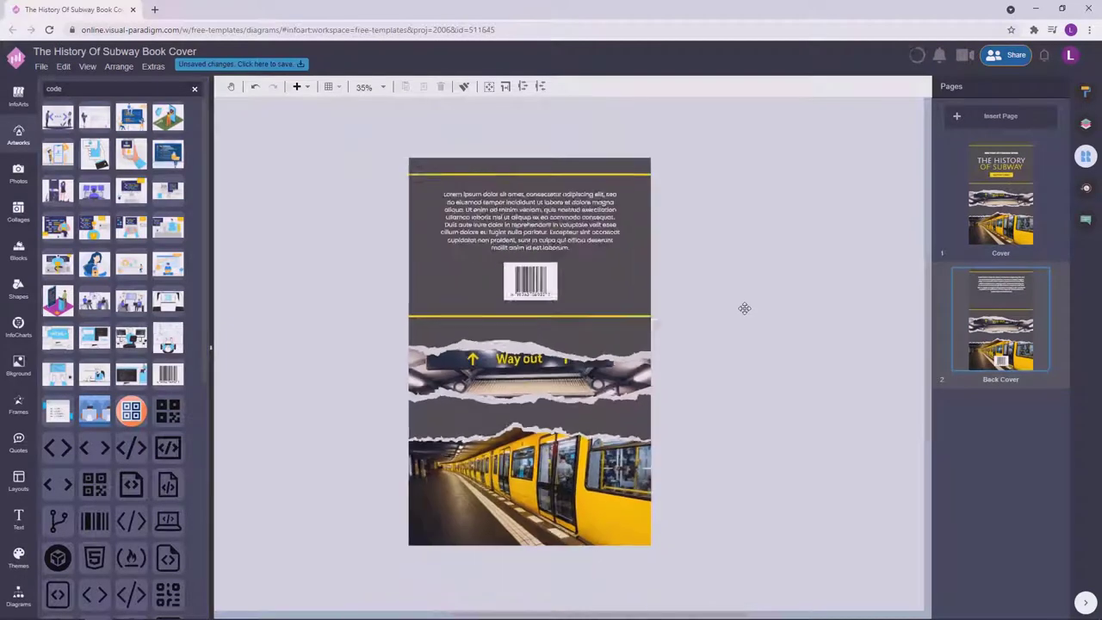
Select the barcode and lorem ipsum text block together and shift them slightly left.
{"action": "left_click", "coordinate": [1001, 250]}
{"action": "left_click", "coordinate": [1011, 297]}
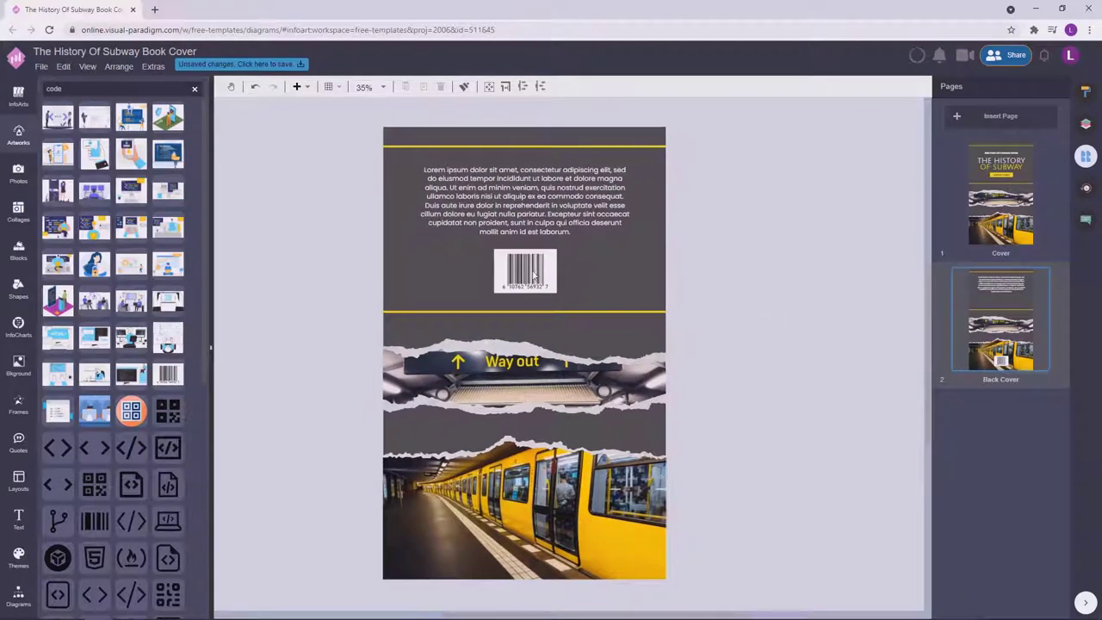
{"action": "left_click", "coordinate": [529, 274]}
{"action": "scroll", "coordinate": [583, 318], "scroll_direction": "up", "scroll_amount": 2, "text": "ctrl"}
{"action": "left_click", "coordinate": [575, 274]}
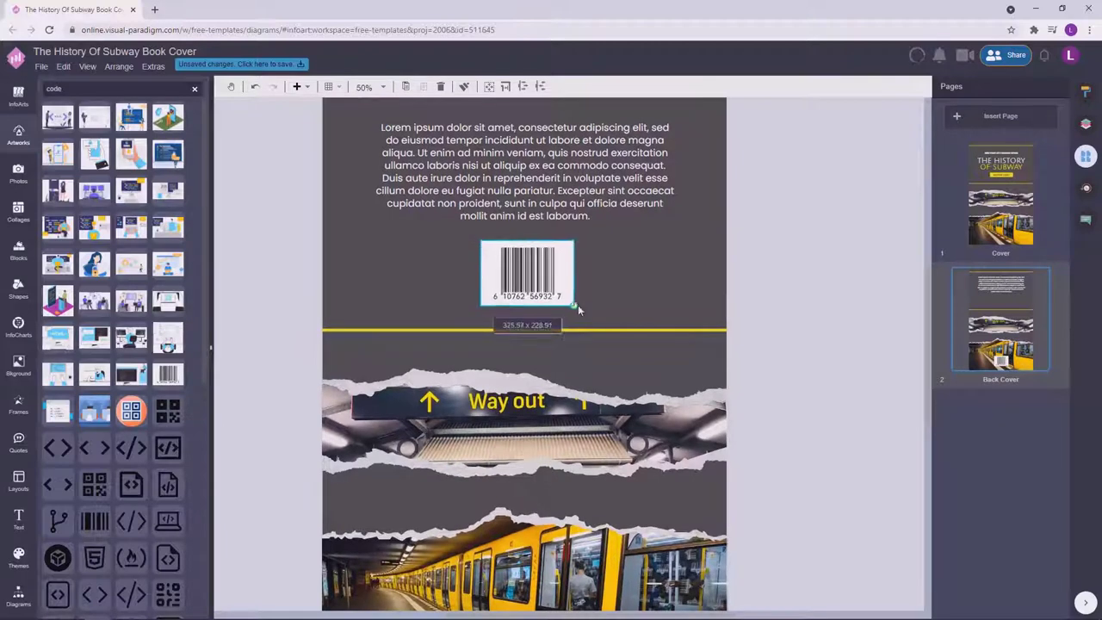
{"action": "left_click", "coordinate": [603, 170], "text": "shift"}
{"action": "left_click", "coordinate": [1086, 90]}
{"action": "left_click", "coordinate": [1047, 86]}
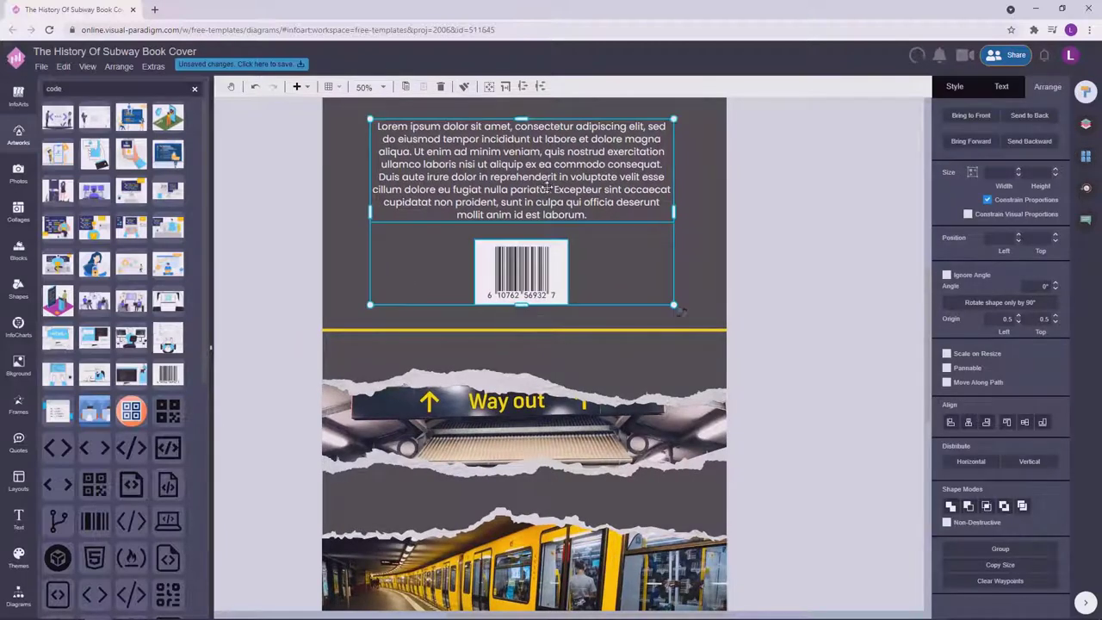
{"action": "left_click_drag", "start_coordinate": [544, 184], "coordinate": [552, 192]}
Select the lorem ipsum text block on its own, then clear the selection.
{"action": "left_click", "coordinate": [763, 197]}
{"action": "scroll", "coordinate": [776, 273], "scroll_direction": "up", "scroll_amount": 1}
{"action": "left_click", "coordinate": [570, 262]}
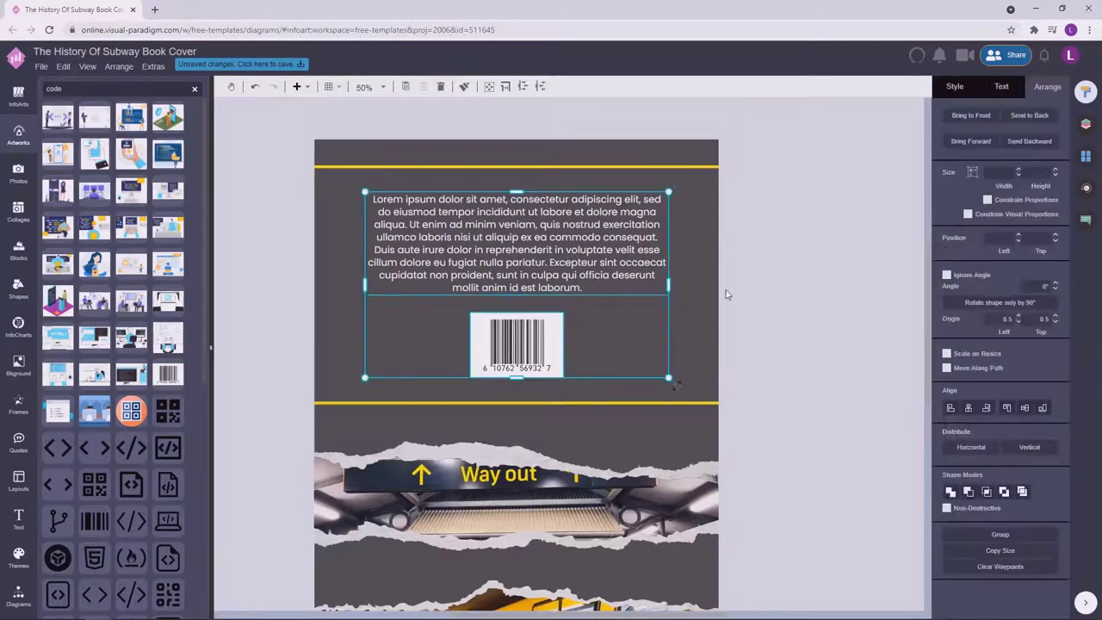
{"action": "left_click", "coordinate": [795, 285]}
{"action": "scroll", "coordinate": [807, 341], "scroll_direction": "down", "scroll_amount": 2}
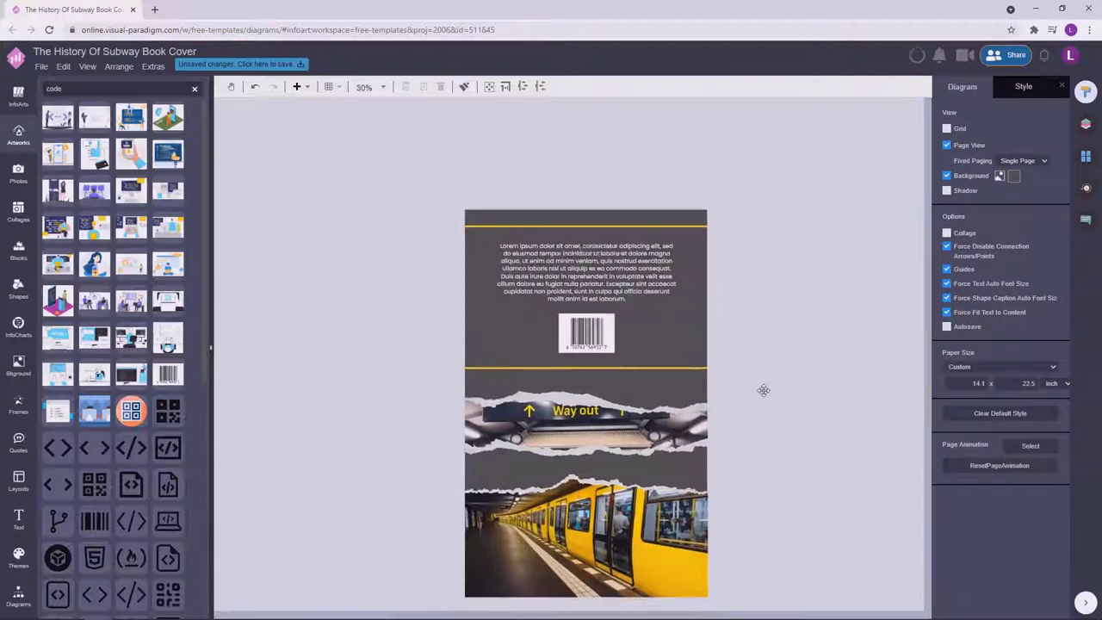
Compare the Cover's author name with the Back Cover text block's style properties.
{"action": "left_click", "coordinate": [1085, 160]}
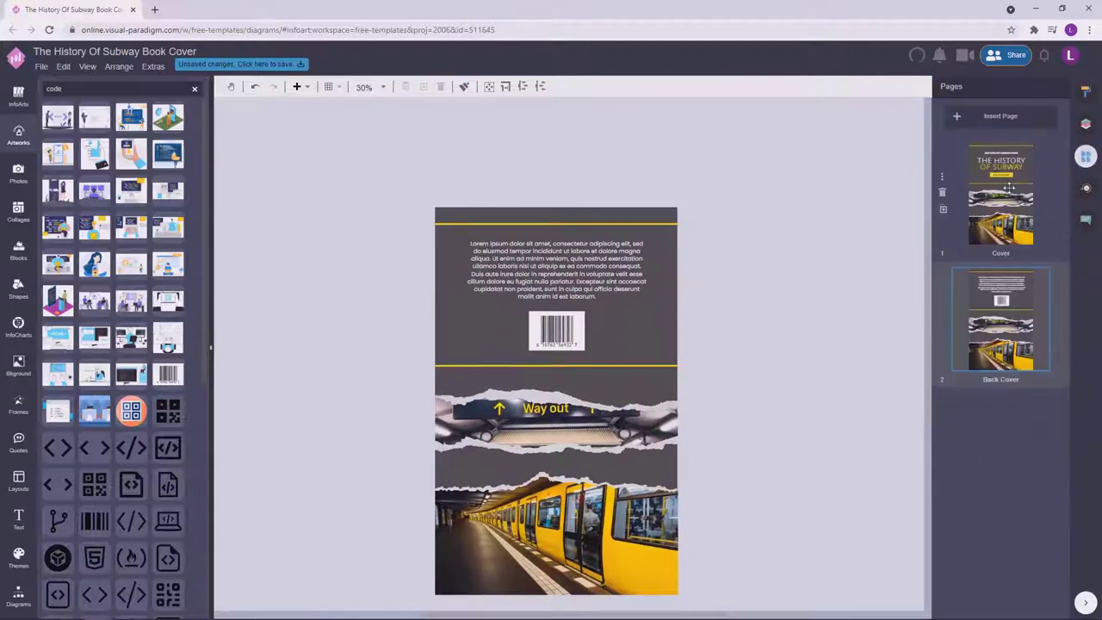
{"action": "left_click", "coordinate": [1001, 194]}
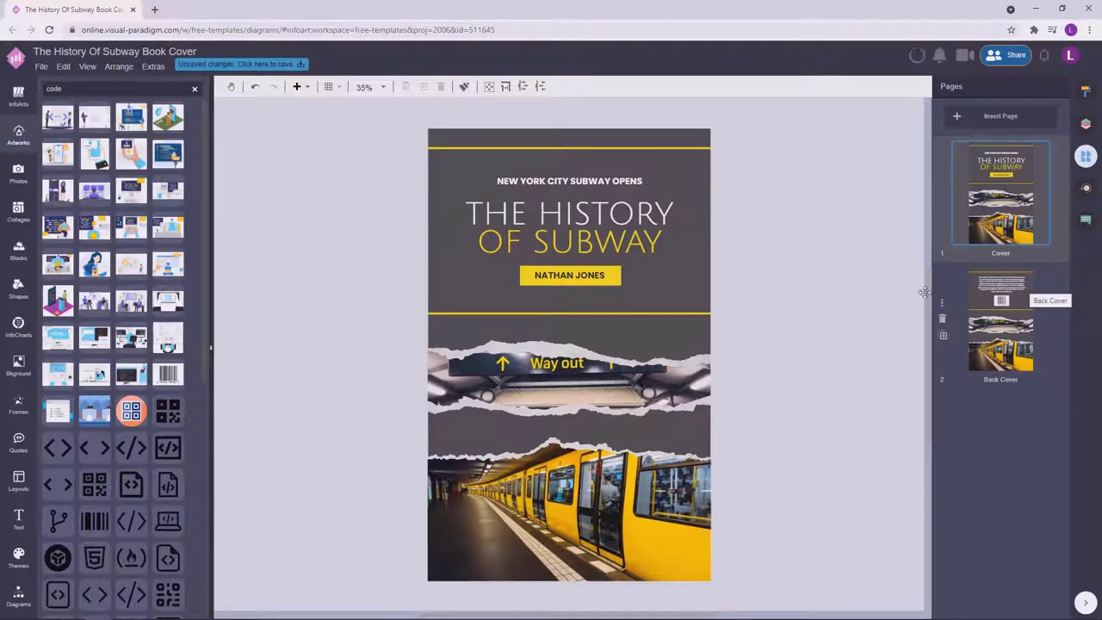
{"action": "left_click", "coordinate": [706, 254]}
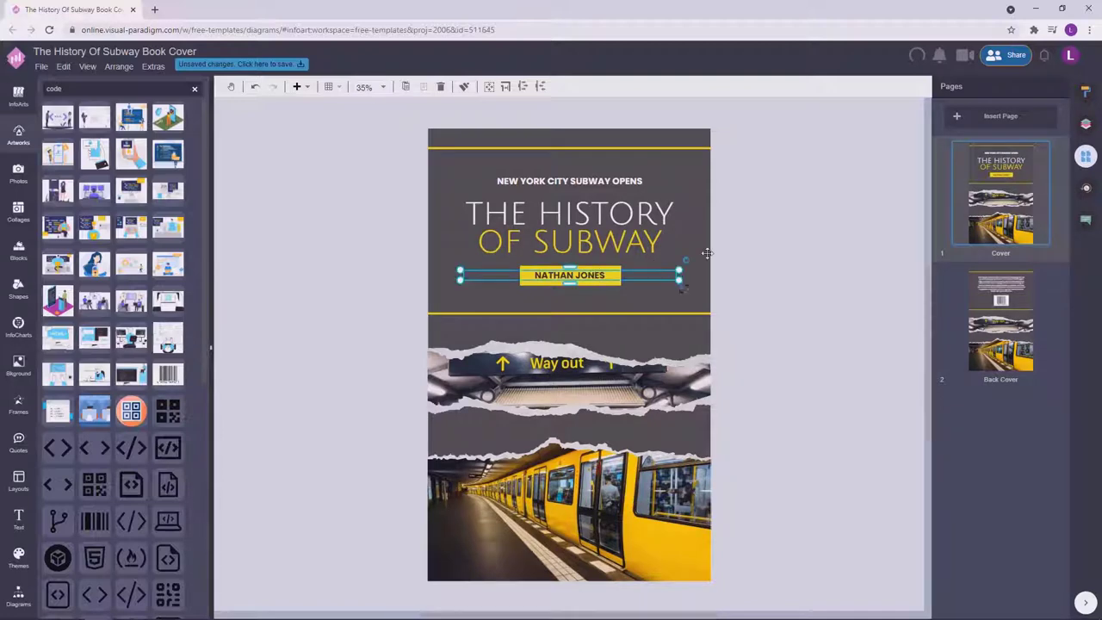
{"action": "left_click", "coordinate": [830, 226]}
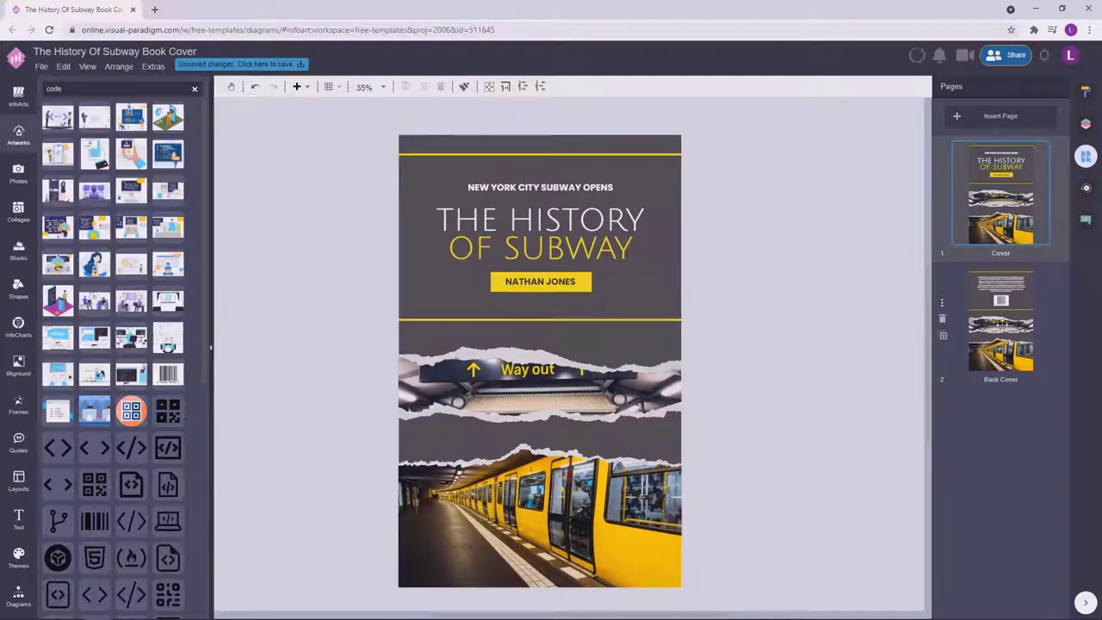
{"action": "left_click", "coordinate": [1001, 325]}
{"action": "left_click", "coordinate": [1008, 222]}
{"action": "left_click", "coordinate": [998, 329]}
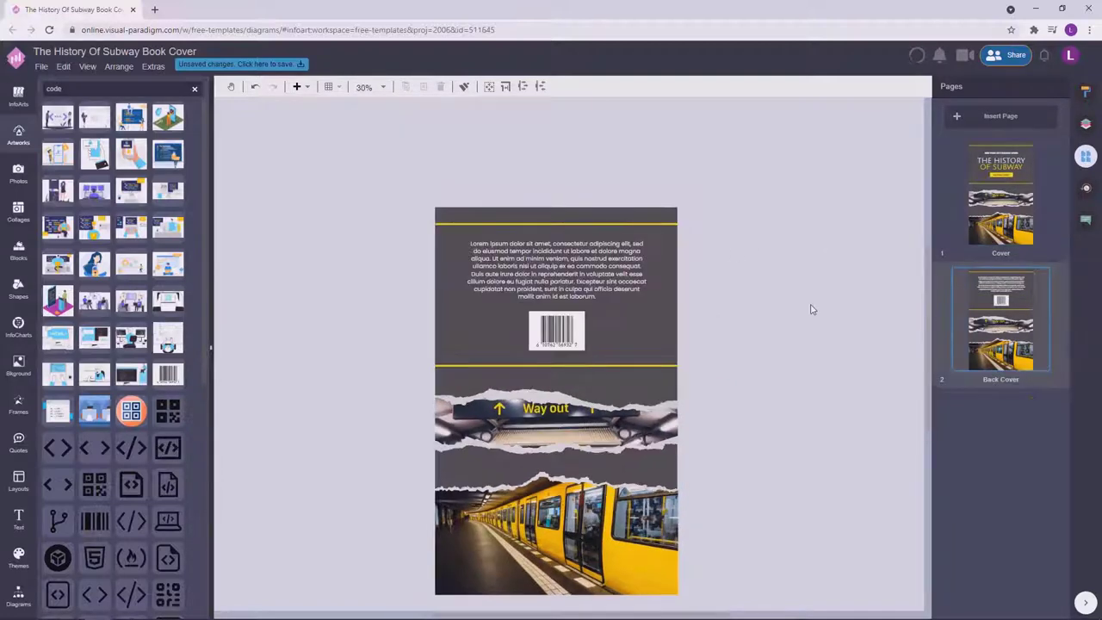
{"action": "left_click", "coordinate": [670, 250]}
{"action": "left_click", "coordinate": [1084, 92]}
{"action": "left_click", "coordinate": [790, 361]}
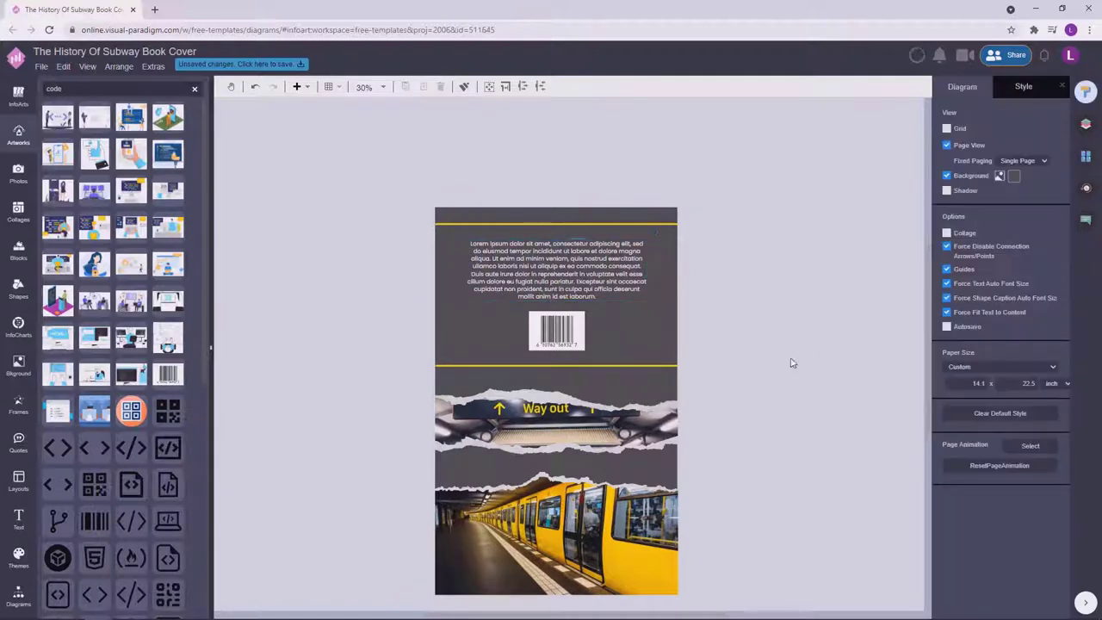
Widen the lorem ipsum text box slightly and check its font size.
{"action": "scroll", "coordinate": [790, 362], "scroll_direction": "up", "scroll_amount": 2}
{"action": "scroll", "coordinate": [800, 313], "scroll_direction": "down", "scroll_amount": 1}
{"action": "left_click", "coordinate": [647, 253]}
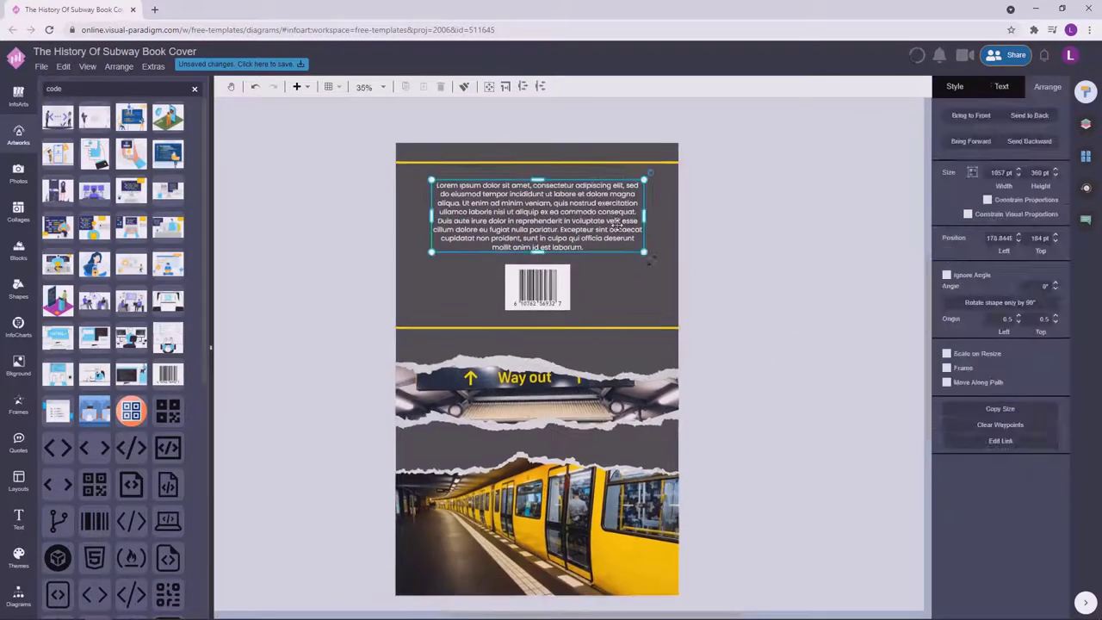
{"action": "left_click_drag", "start_coordinate": [644, 213], "coordinate": [645, 216]}
{"action": "key", "text": "Return"}
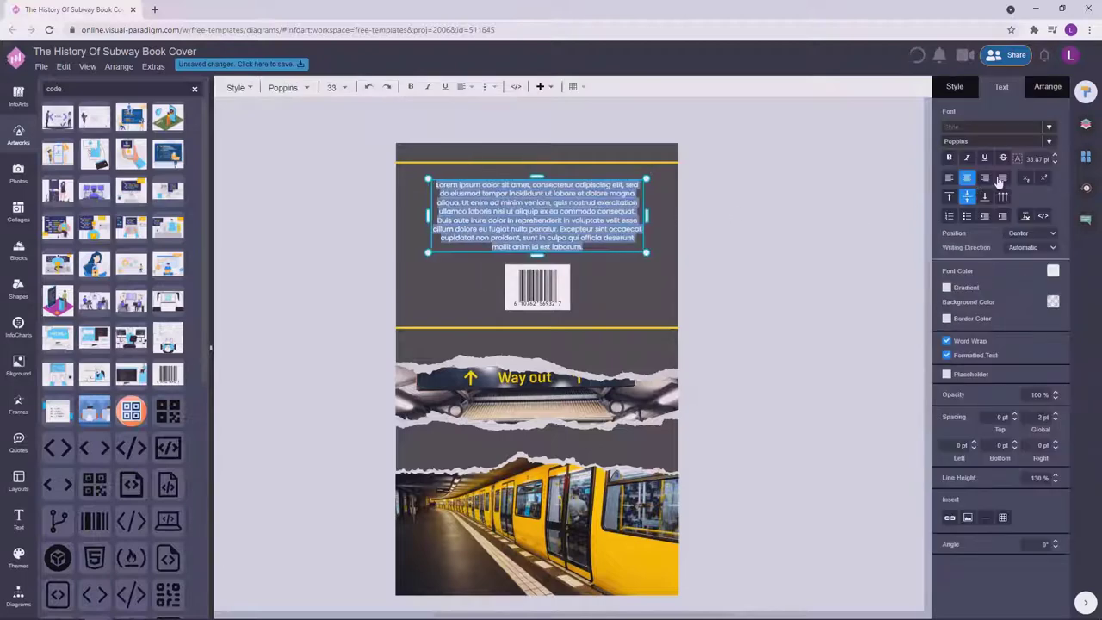
{"action": "left_click", "coordinate": [1038, 159]}
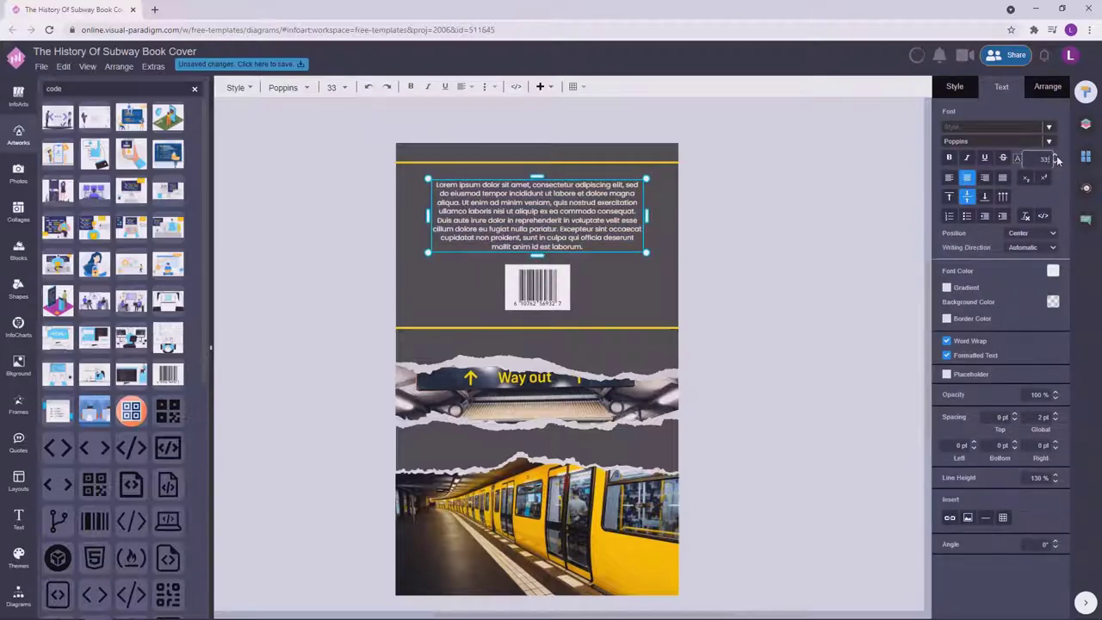
{"action": "left_click", "coordinate": [805, 229]}
{"action": "left_click", "coordinate": [591, 223]}
{"action": "left_click", "coordinate": [757, 251]}
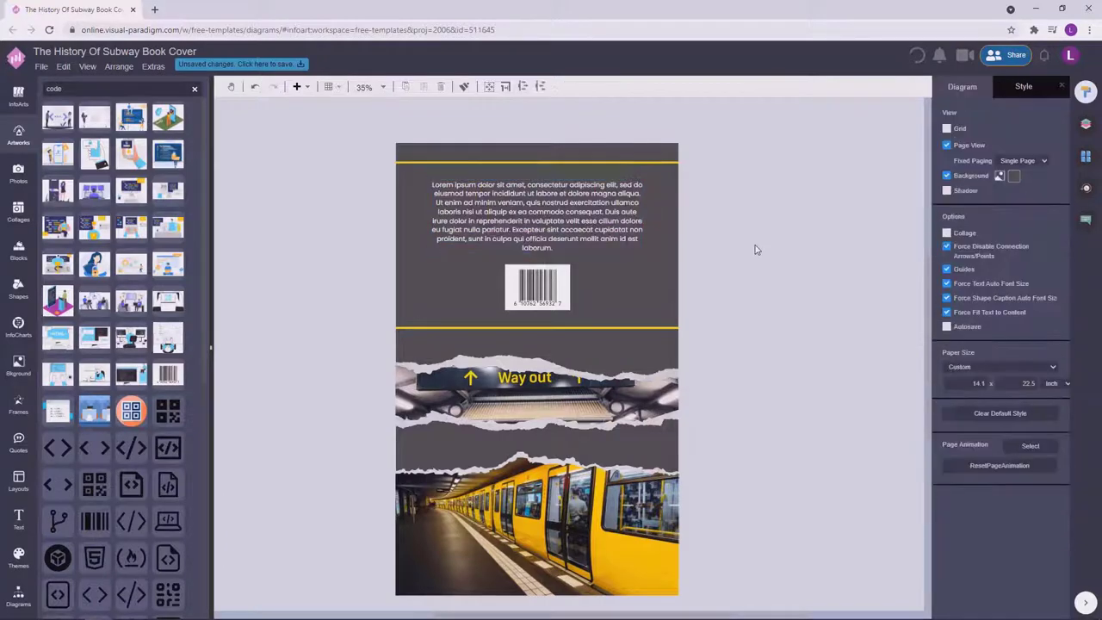
Narrow the text box, nudge it and the barcode into place together, and save all changes.
{"action": "left_click", "coordinate": [651, 187]}
{"action": "left_click_drag", "start_coordinate": [644, 178], "coordinate": [612, 204]}
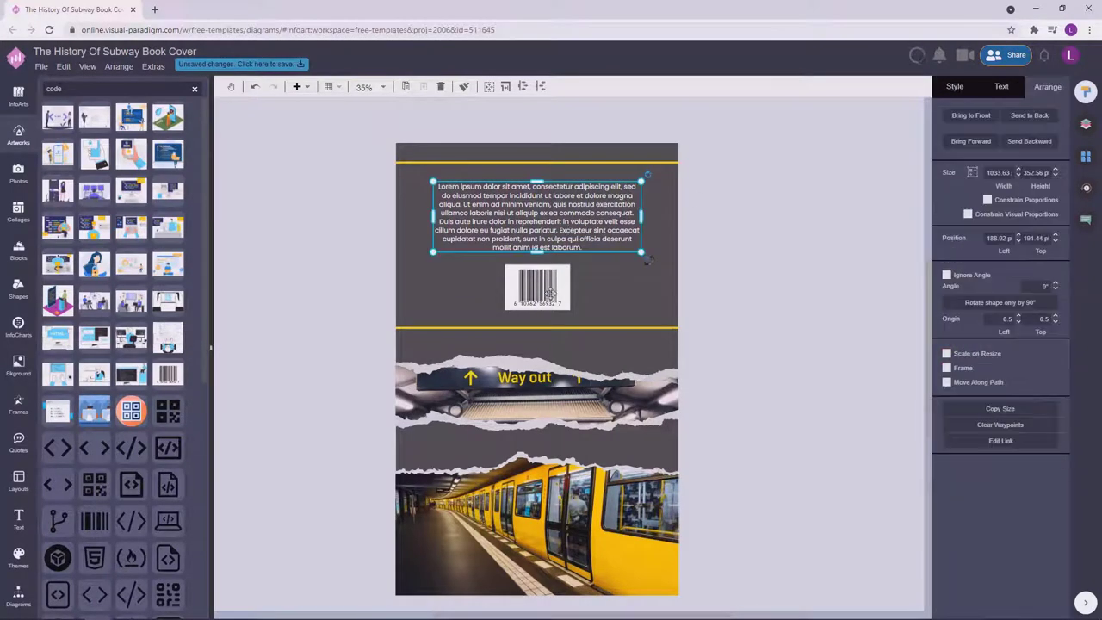
{"action": "left_click", "coordinate": [536, 287], "text": "shift"}
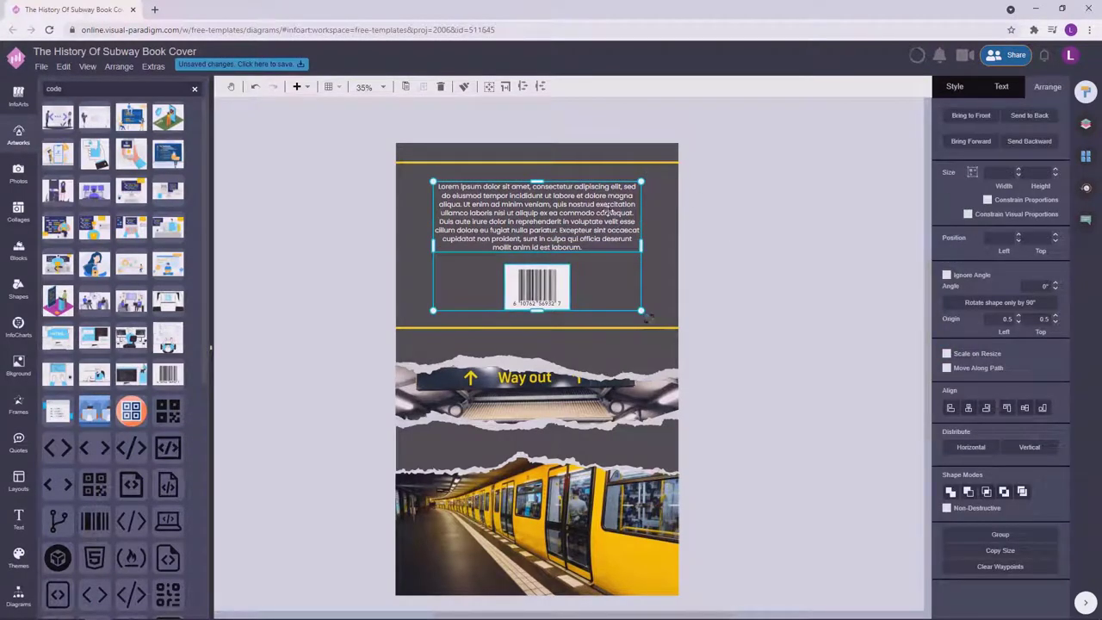
{"action": "left_click_drag", "start_coordinate": [562, 215], "coordinate": [562, 219]}
{"action": "left_click", "coordinate": [800, 276]}
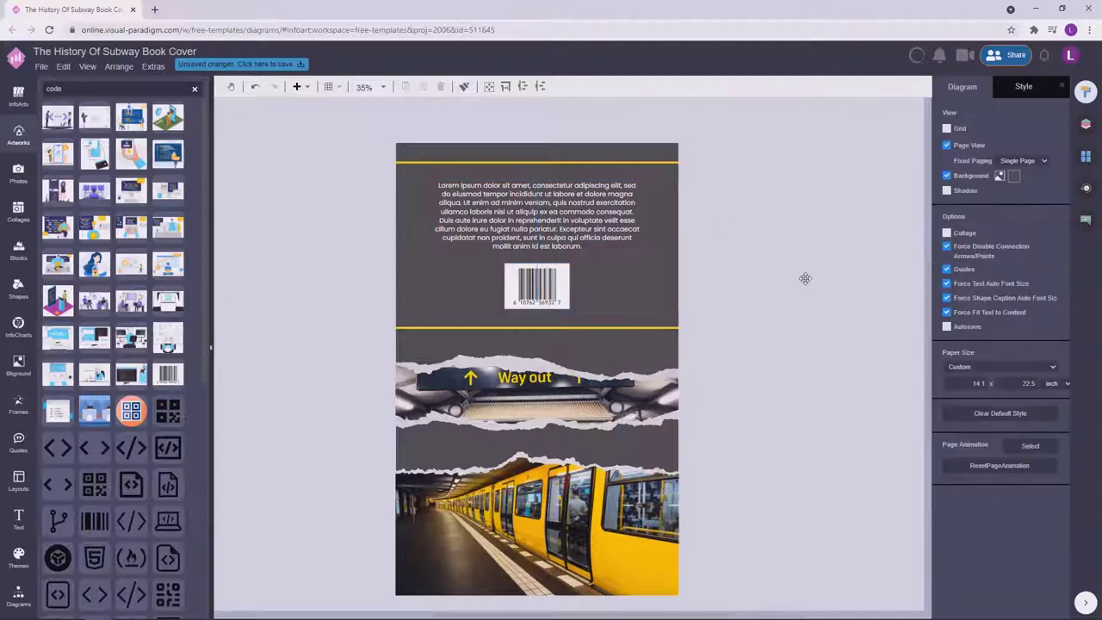
{"action": "left_click", "coordinate": [242, 65]}
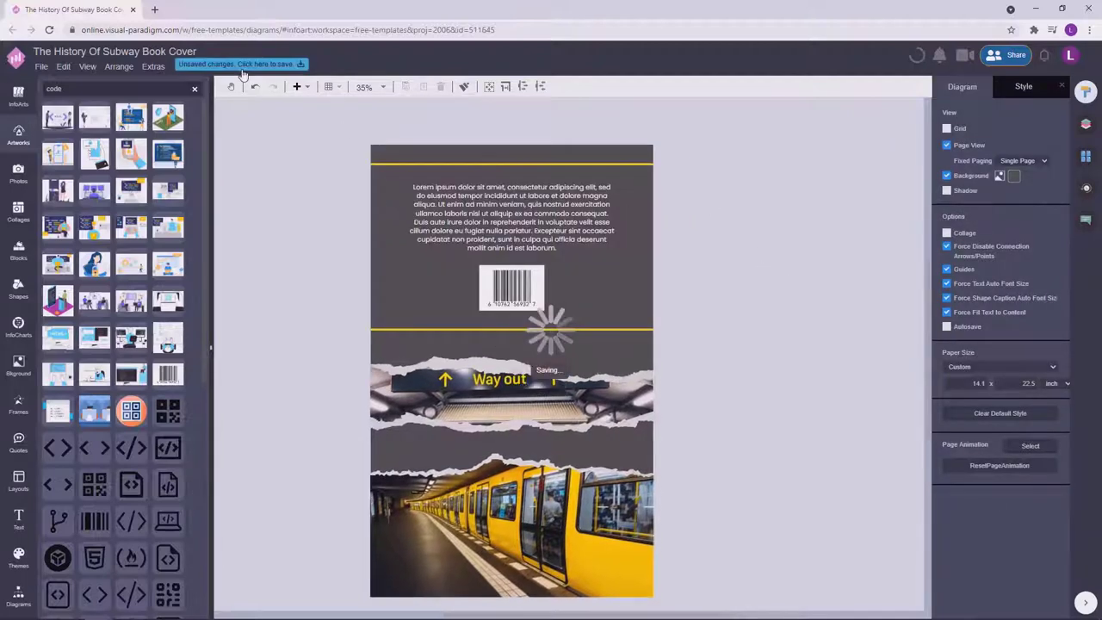
{"action": "left_click", "coordinate": [1086, 156]}
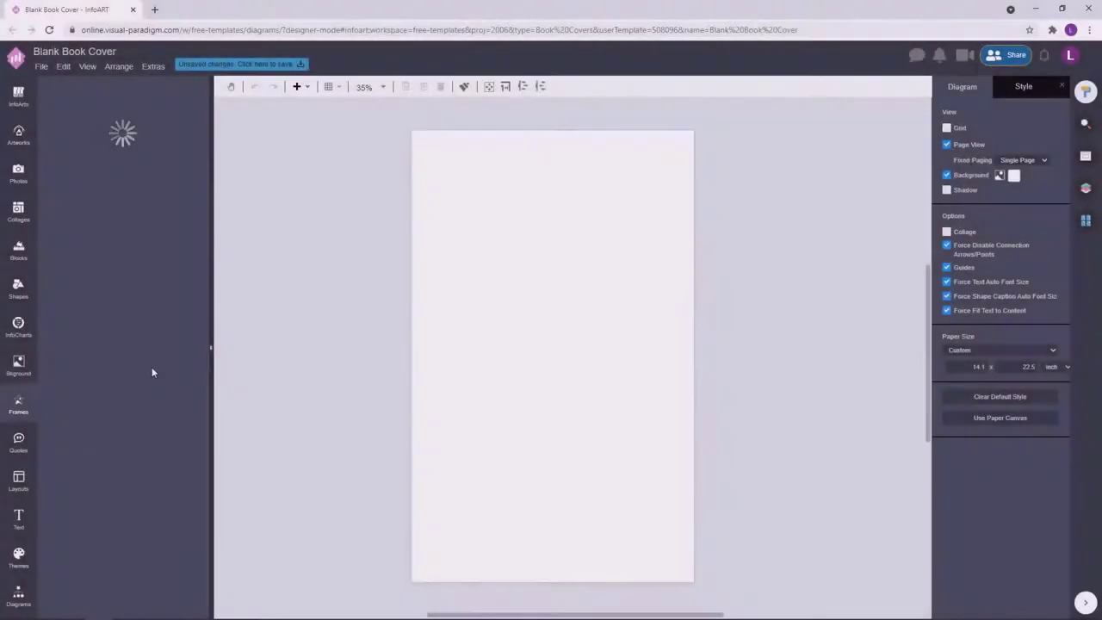
Add the torn-paper forest frame and stretch it across the page's full width at the bottom-left.
{"action": "left_click", "coordinate": [186, 508]}
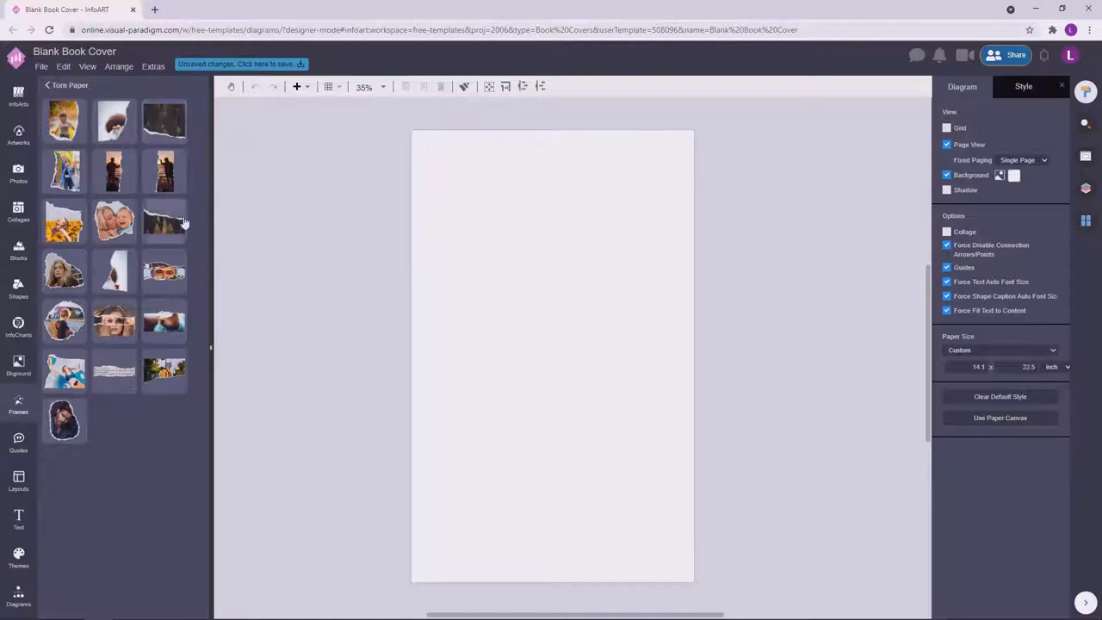
{"action": "left_click", "coordinate": [175, 136]}
{"action": "left_click_drag", "start_coordinate": [537, 301], "coordinate": [442, 573]}
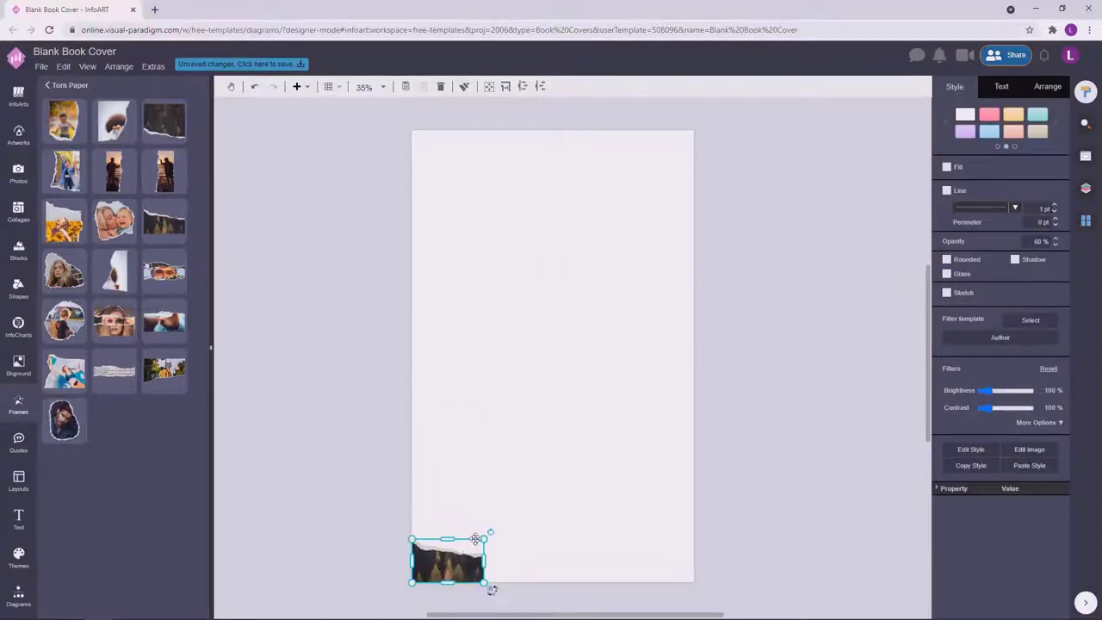
{"action": "left_click_drag", "start_coordinate": [486, 540], "coordinate": [569, 317]}
{"action": "key", "text": "Escape"}
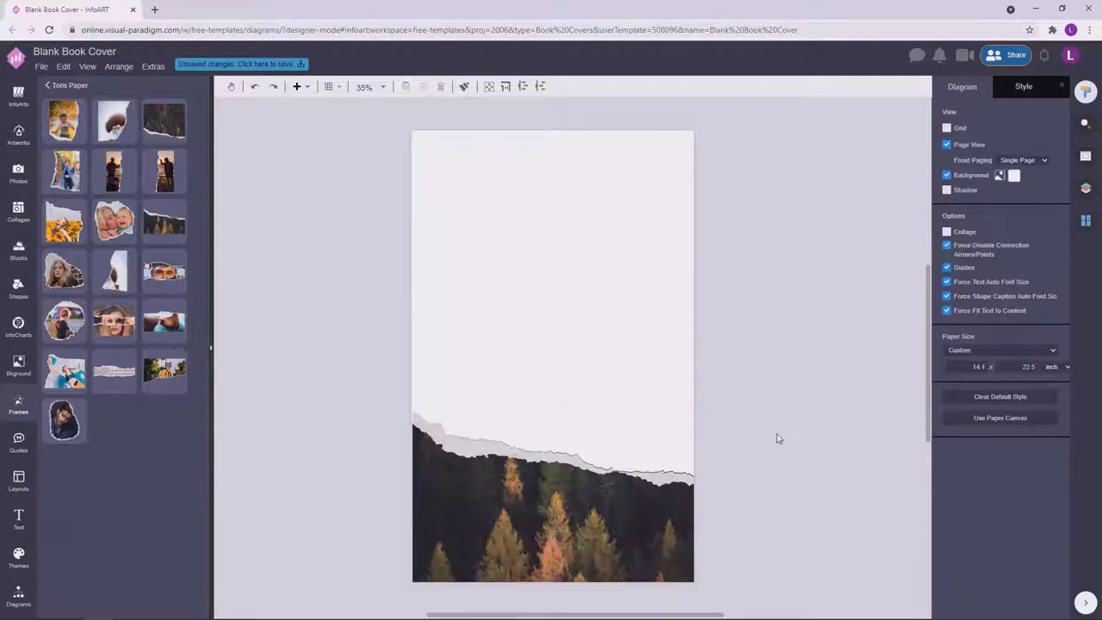
Reposition the forest image at the page bottom and nudge it slightly left.
{"action": "scroll", "coordinate": [778, 437], "scroll_direction": "down", "scroll_amount": 1}
{"action": "left_click_drag", "start_coordinate": [564, 470], "coordinate": [569, 465]}
{"action": "left_click", "coordinate": [772, 408]}
{"action": "double_click", "coordinate": [772, 408]}
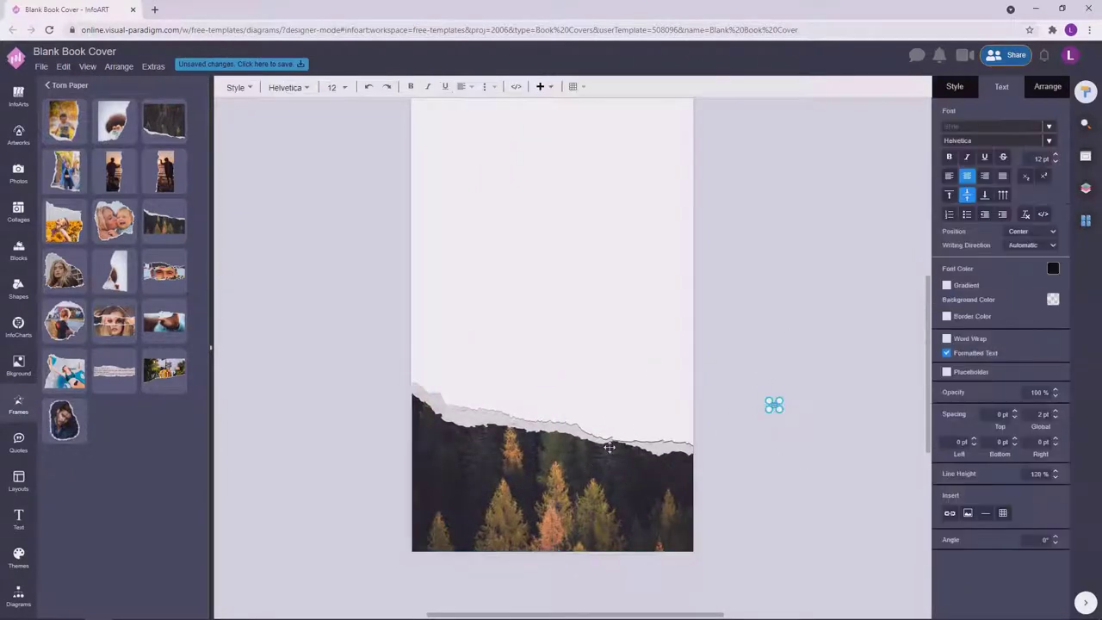
{"action": "left_click", "coordinate": [743, 333]}
{"action": "left_click", "coordinate": [559, 479]}
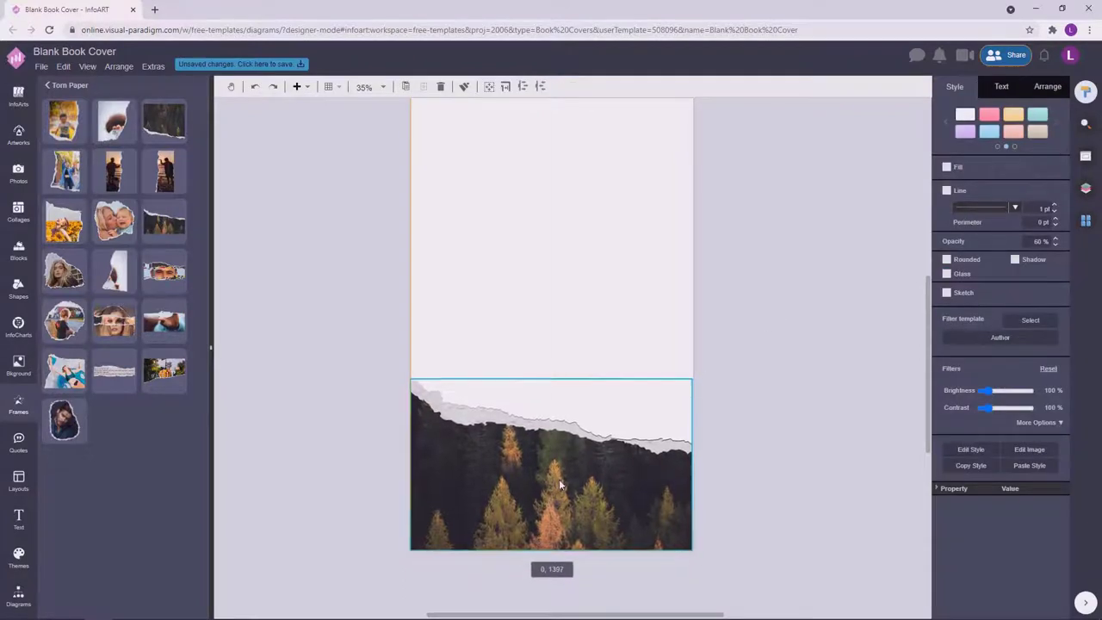
{"action": "left_click_drag", "start_coordinate": [561, 479], "coordinate": [533, 476]}
Line the forest image up with the page edge.
{"action": "left_click", "coordinate": [828, 355]}
{"action": "scroll", "coordinate": [672, 475], "scroll_direction": "up", "scroll_amount": 2}
{"action": "left_click", "coordinate": [692, 417]}
{"action": "left_click", "coordinate": [764, 377]}
{"action": "left_click", "coordinate": [711, 591]}
{"action": "left_click", "coordinate": [759, 327]}
{"action": "left_click", "coordinate": [773, 399]}
{"action": "scroll", "coordinate": [760, 423], "scroll_direction": "down", "scroll_amount": 2}
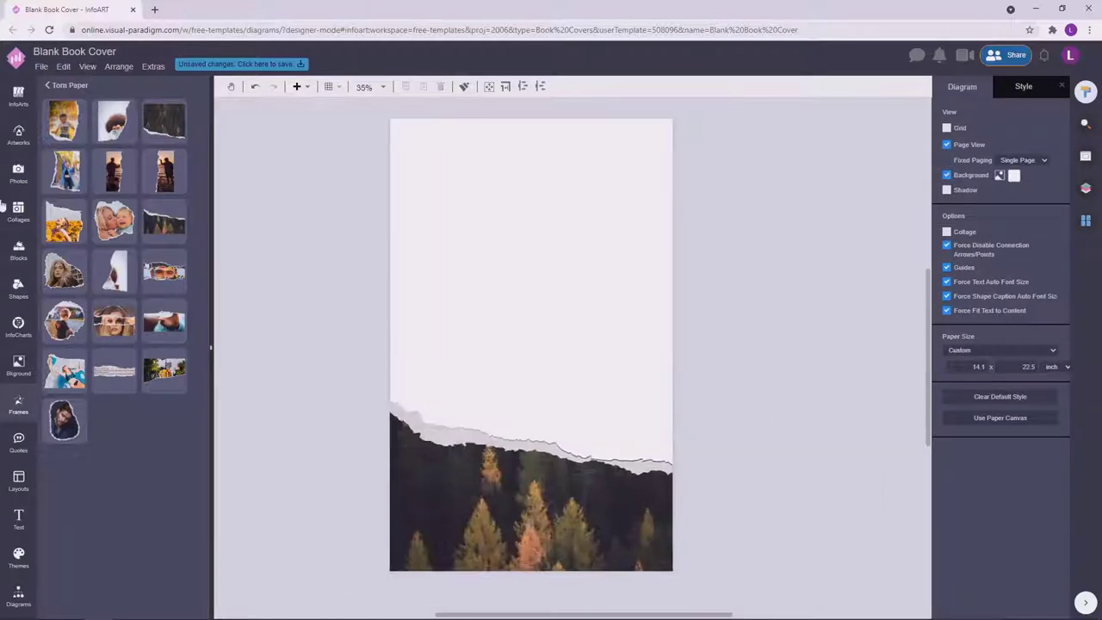
Search the photos for 'adventure' and drop the hiker photo into the torn-paper frame.
{"action": "left_click", "coordinate": [12, 179]}
{"action": "left_click", "coordinate": [87, 89]}
{"action": "type", "text": "adve"}
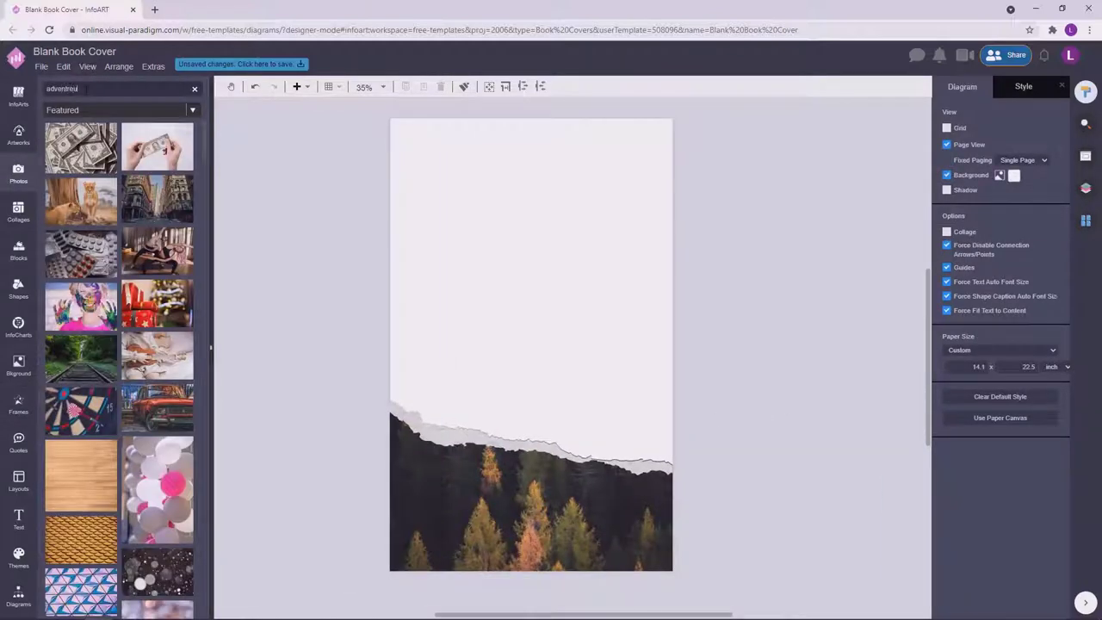
{"action": "type", "text": "ntreu"}
{"action": "key", "text": "Return"}
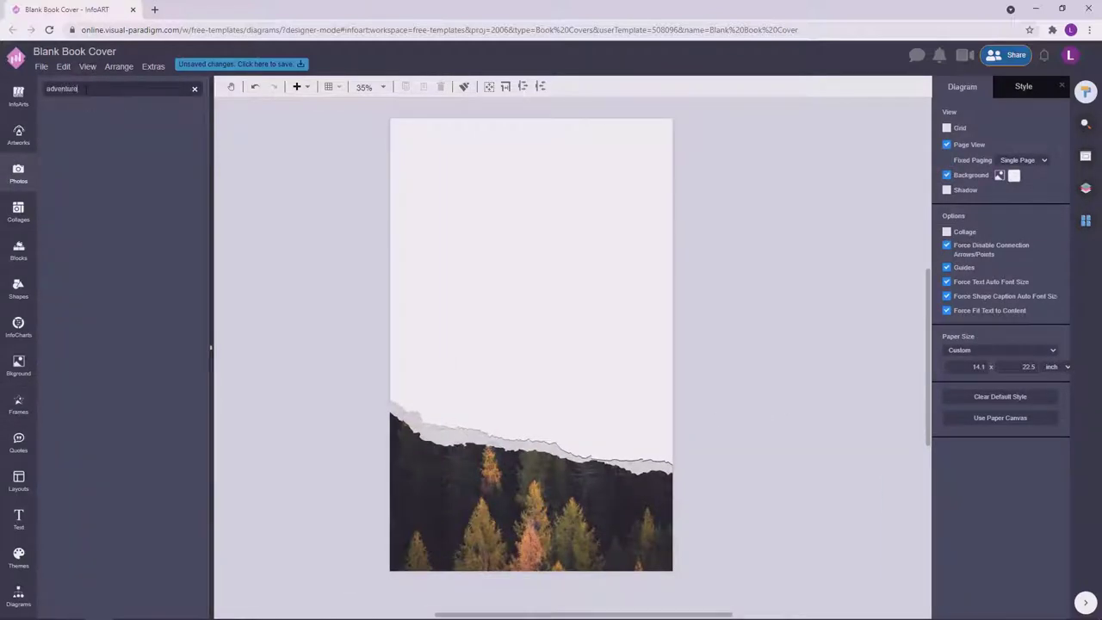
{"action": "left_click_drag", "start_coordinate": [157, 125], "coordinate": [694, 425]}
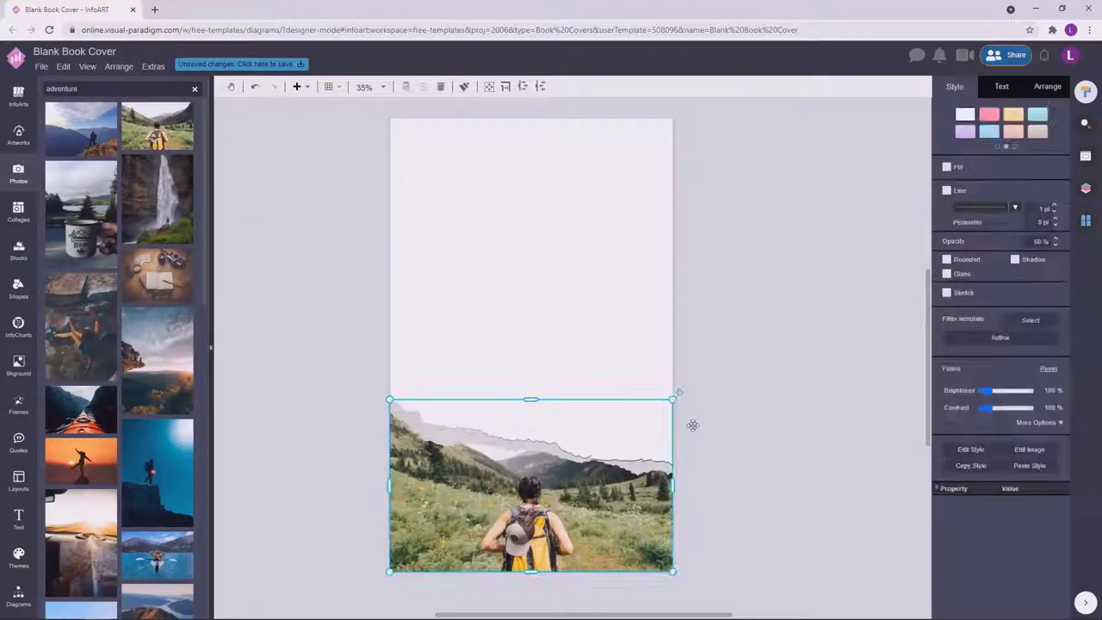
{"action": "left_click", "coordinate": [770, 419]}
{"action": "scroll", "coordinate": [780, 405], "scroll_direction": "down", "scroll_amount": 1}
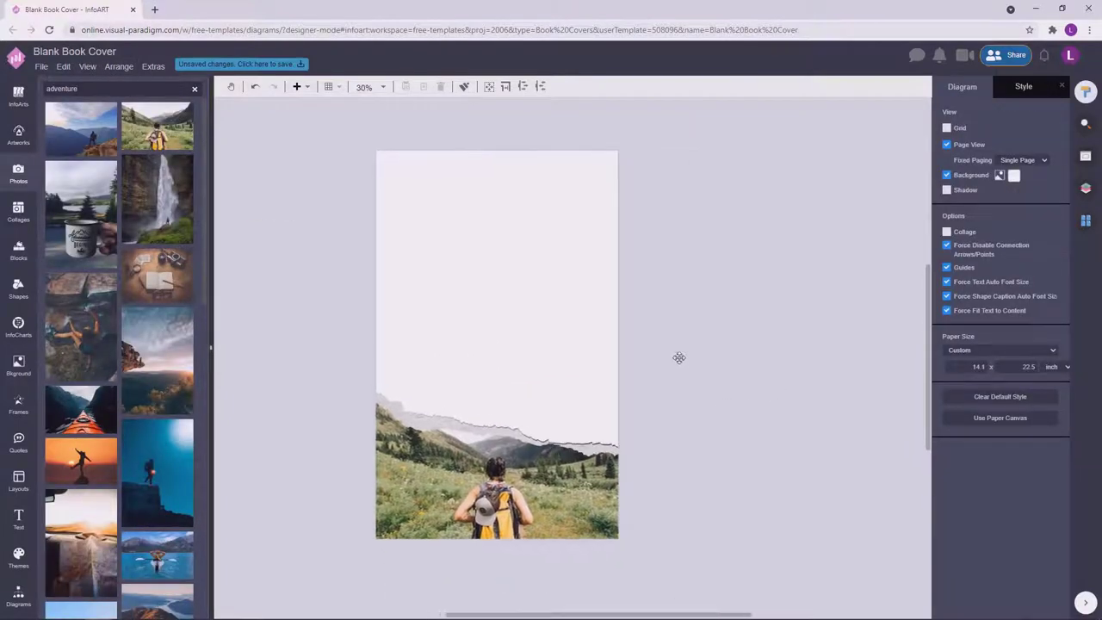
Make the page background dark navy and draw an empty text box near the top.
{"action": "left_click", "coordinate": [1084, 197]}
{"action": "left_click_drag", "start_coordinate": [1027, 112], "coordinate": [886, 118]}
{"action": "left_click", "coordinate": [1086, 221]}
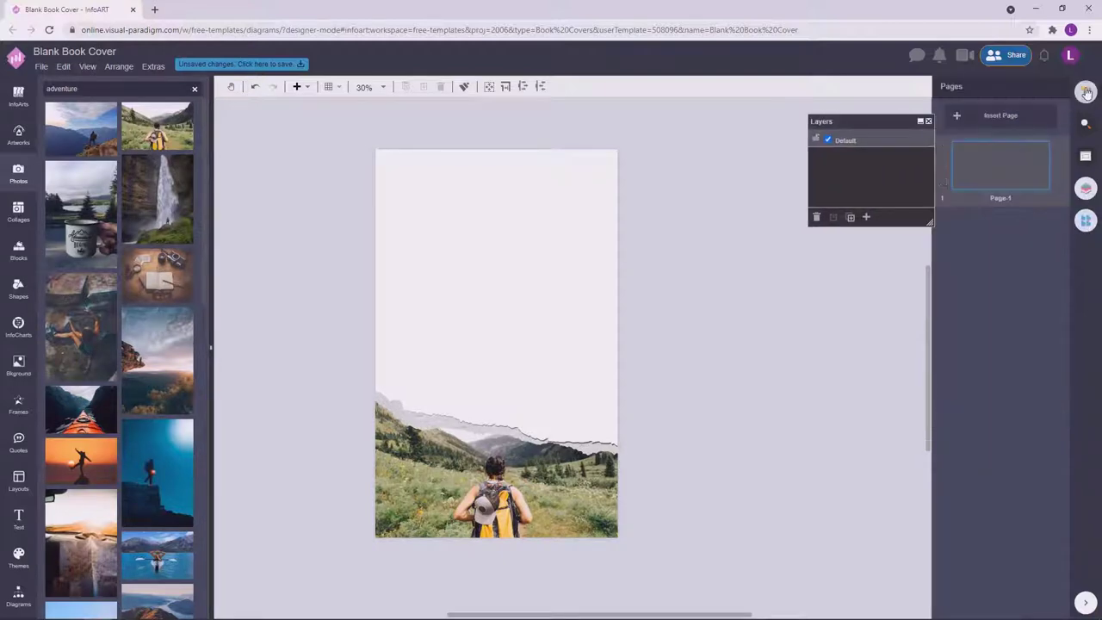
{"action": "left_click", "coordinate": [1087, 92]}
{"action": "left_click", "coordinate": [1014, 176]}
{"action": "left_click", "coordinate": [1064, 270]}
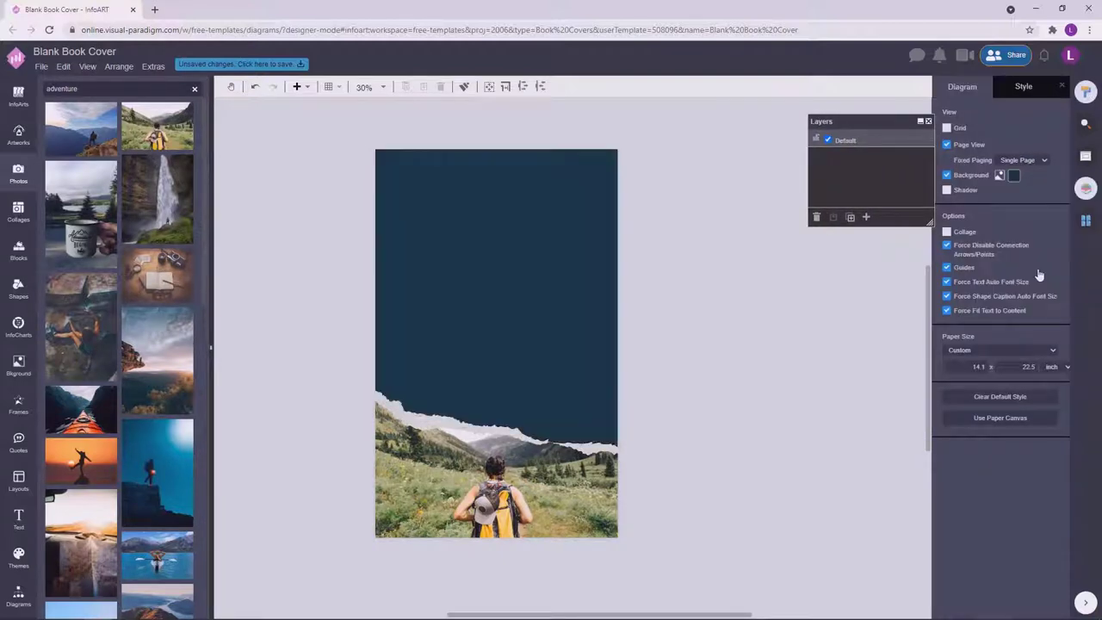
{"action": "key", "text": "t"}
{"action": "mouse_move", "coordinate": [337, 199]}
{"action": "left_mouse_down"}
{"action": "mouse_move", "coordinate": [389, 246]}
{"action": "mouse_move", "coordinate": [498, 235]}
{"action": "mouse_move", "coordinate": [482, 210]}
{"action": "left_mouse_up"}
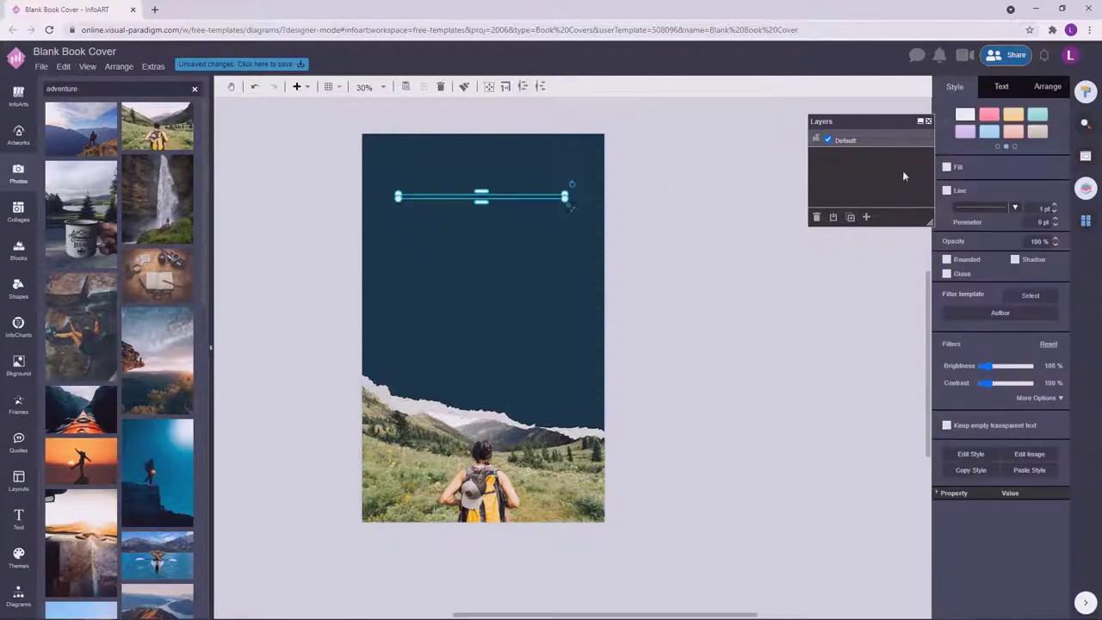
Set the title text to the Poppins font at 100 pt.
{"action": "left_click", "coordinate": [1002, 86]}
{"action": "left_click", "coordinate": [991, 140]}
{"action": "type", "text": "poppins"}
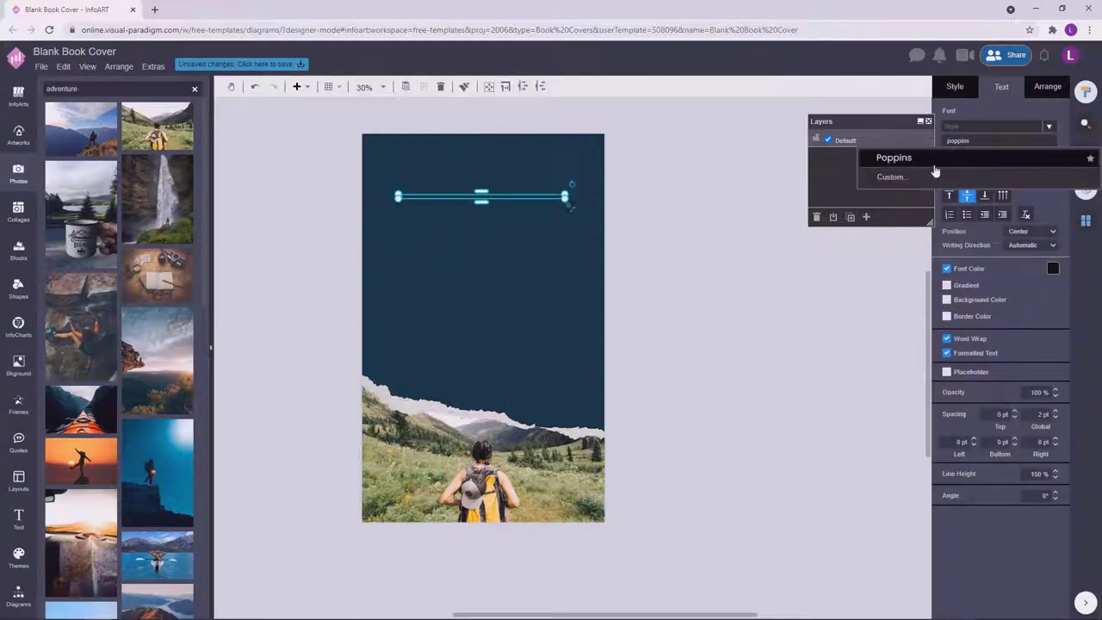
{"action": "key", "text": "Return"}
{"action": "type", "text": "1"}
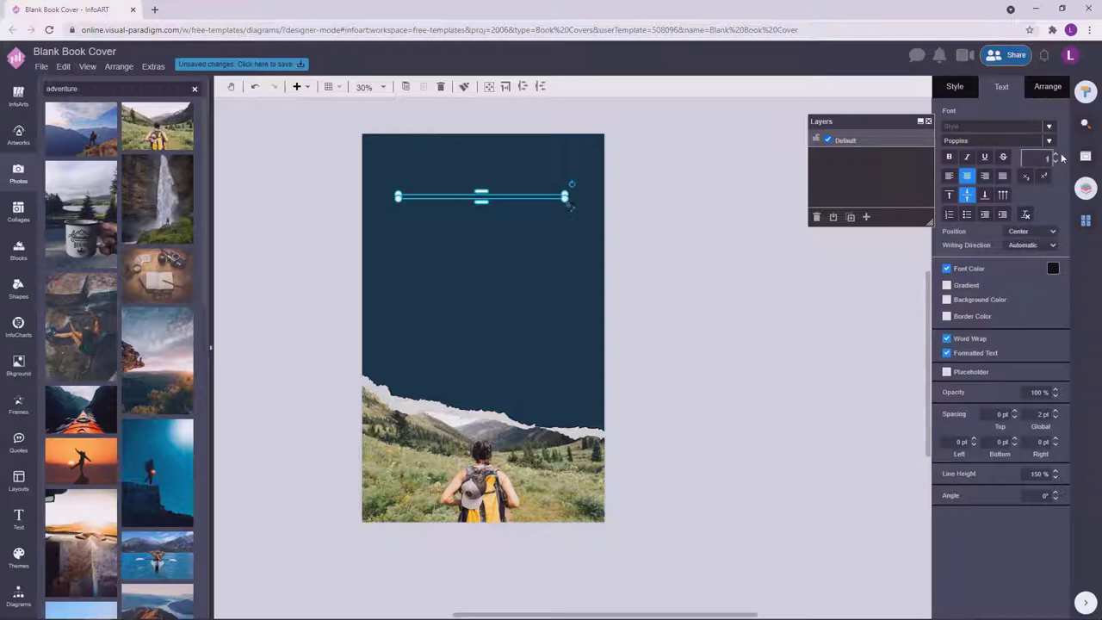
{"action": "type", "text": "00"}
{"action": "key", "text": "Return"}
Narrow the title box and set 90 % line height and 130 pt size.
{"action": "left_click", "coordinate": [492, 228]}
{"action": "left_click", "coordinate": [493, 228]}
{"action": "left_click_drag", "start_coordinate": [566, 229], "coordinate": [526, 231]}
{"action": "double_click", "coordinate": [492, 233]}
{"action": "left_click", "coordinate": [1056, 477]}
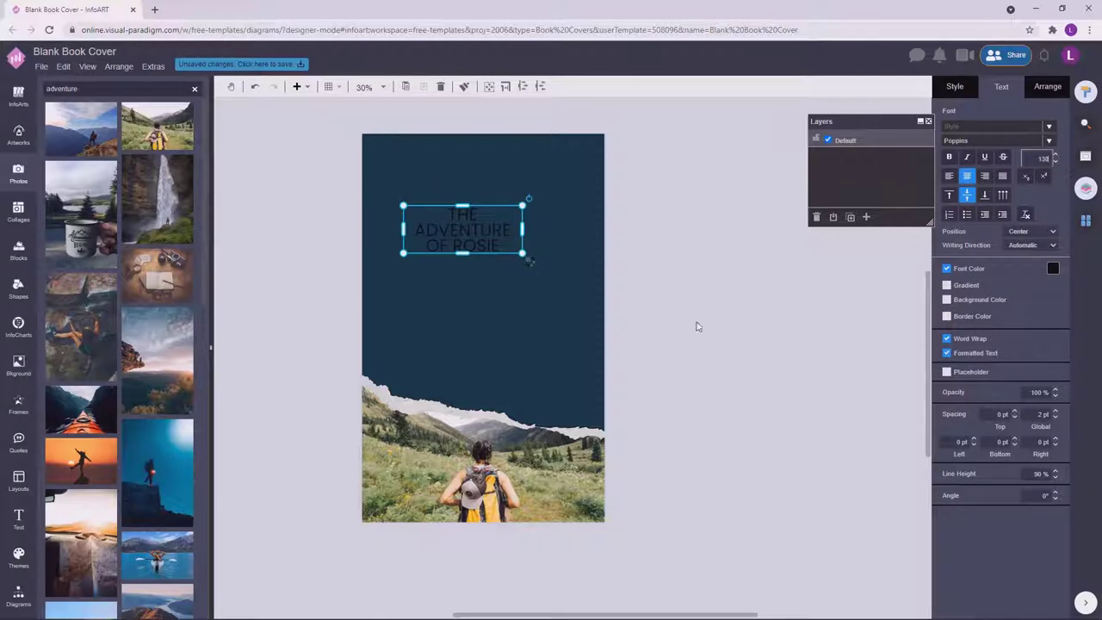
{"action": "left_click", "coordinate": [697, 326]}
Enlarge the title to 140 pt and colour it white.
{"action": "left_click", "coordinate": [534, 229]}
{"action": "left_click_drag", "start_coordinate": [521, 244], "coordinate": [510, 238]}
{"action": "left_click", "coordinate": [1041, 158]}
{"action": "type", "text": "140"}
{"action": "left_click", "coordinate": [751, 300]}
{"action": "left_click", "coordinate": [515, 236]}
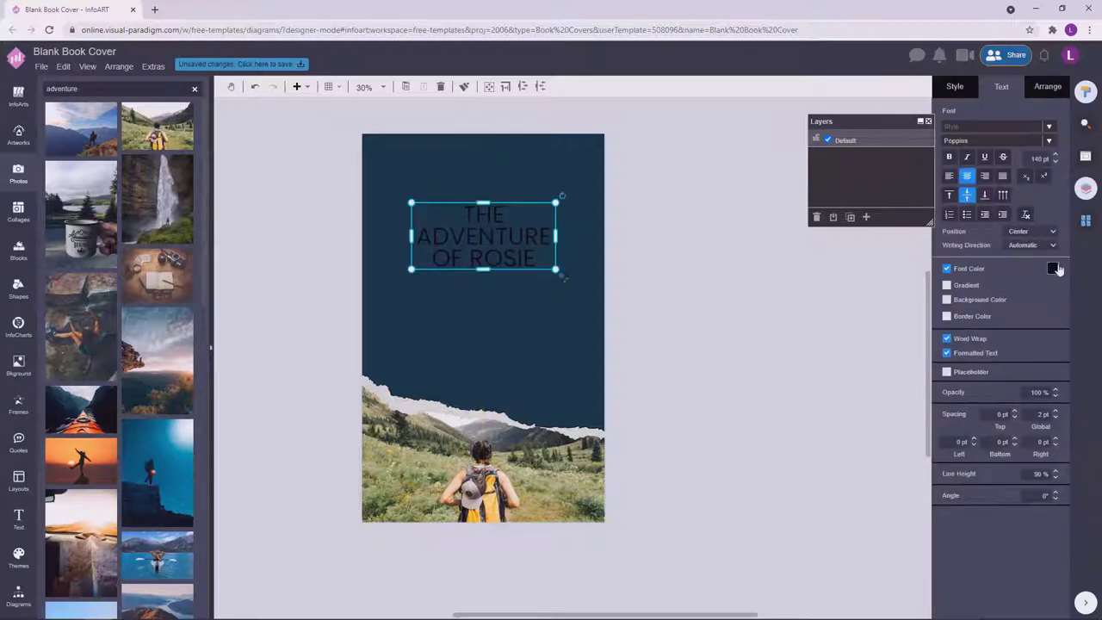
{"action": "left_click", "coordinate": [1057, 269]}
{"action": "left_click", "coordinate": [1039, 289]}
Make the title bold and widen its box so ADVENTURE stays on one line.
{"action": "left_click", "coordinate": [780, 319]}
{"action": "left_click", "coordinate": [500, 250]}
{"action": "left_click", "coordinate": [607, 264]}
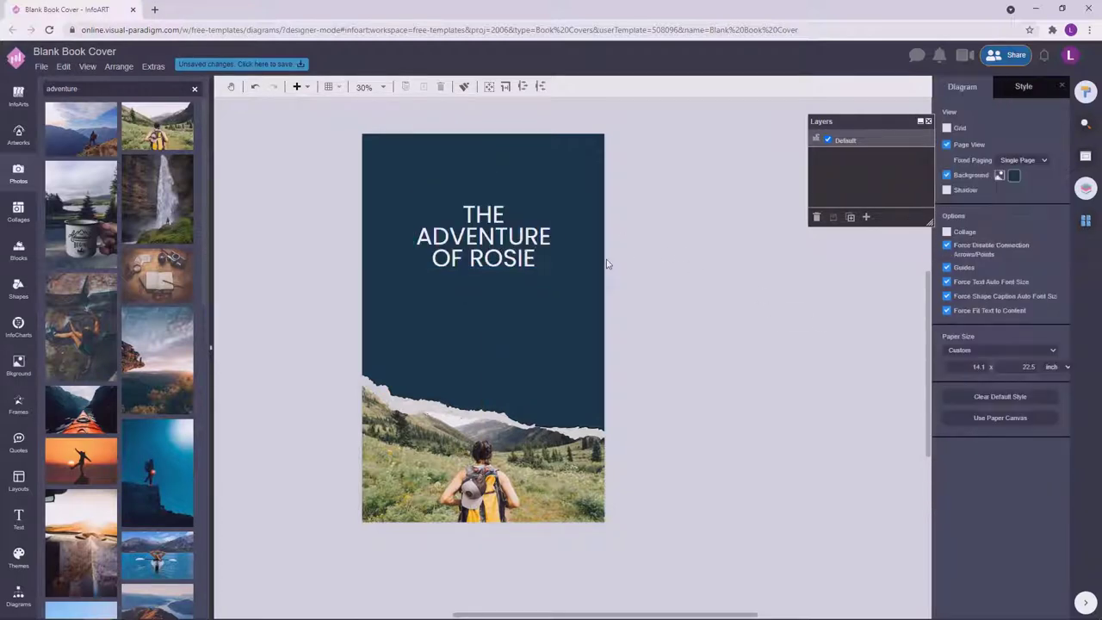
{"action": "left_click", "coordinate": [548, 236]}
{"action": "left_click", "coordinate": [950, 156]}
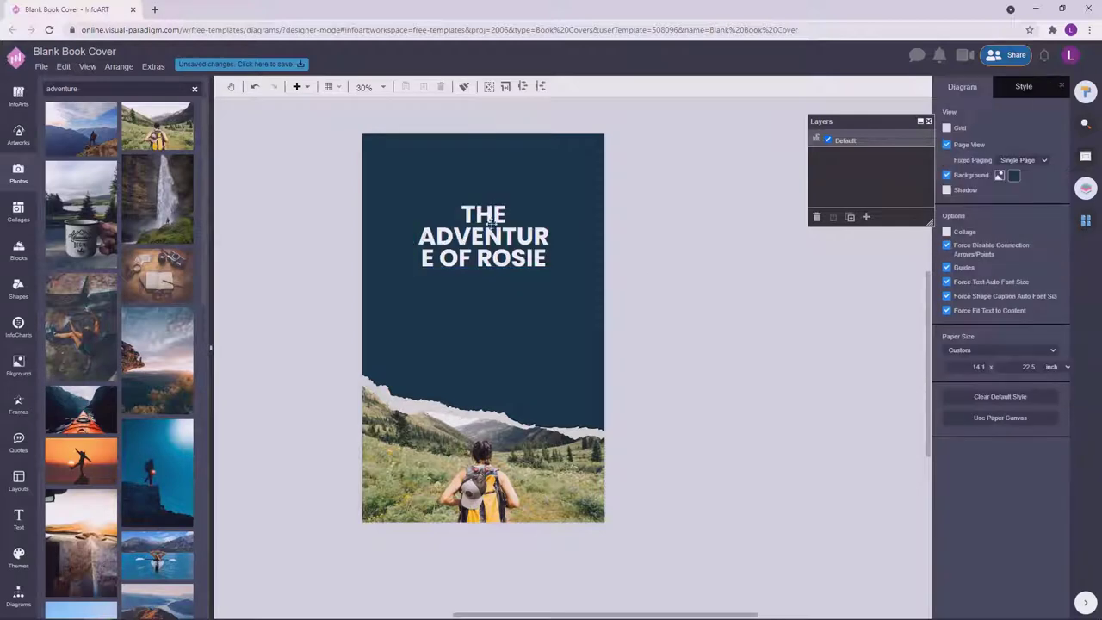
{"action": "left_click", "coordinate": [550, 241]}
{"action": "left_click_drag", "start_coordinate": [557, 236], "coordinate": [530, 280]}
Position the title centred near the top of the cover.
{"action": "left_click", "coordinate": [714, 310]}
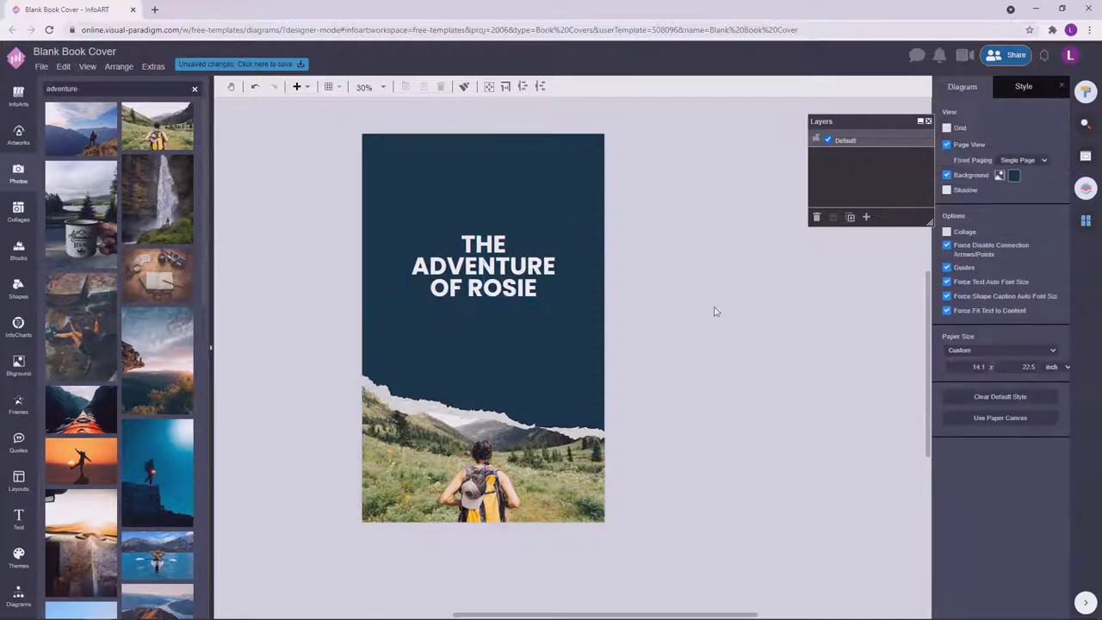
{"action": "left_click_drag", "start_coordinate": [714, 310], "coordinate": [751, 335]}
{"action": "left_click_drag", "start_coordinate": [565, 299], "coordinate": [563, 301]}
{"action": "left_click", "coordinate": [789, 362]}
{"action": "left_click", "coordinate": [558, 302]}
{"action": "key", "text": "Escape"}
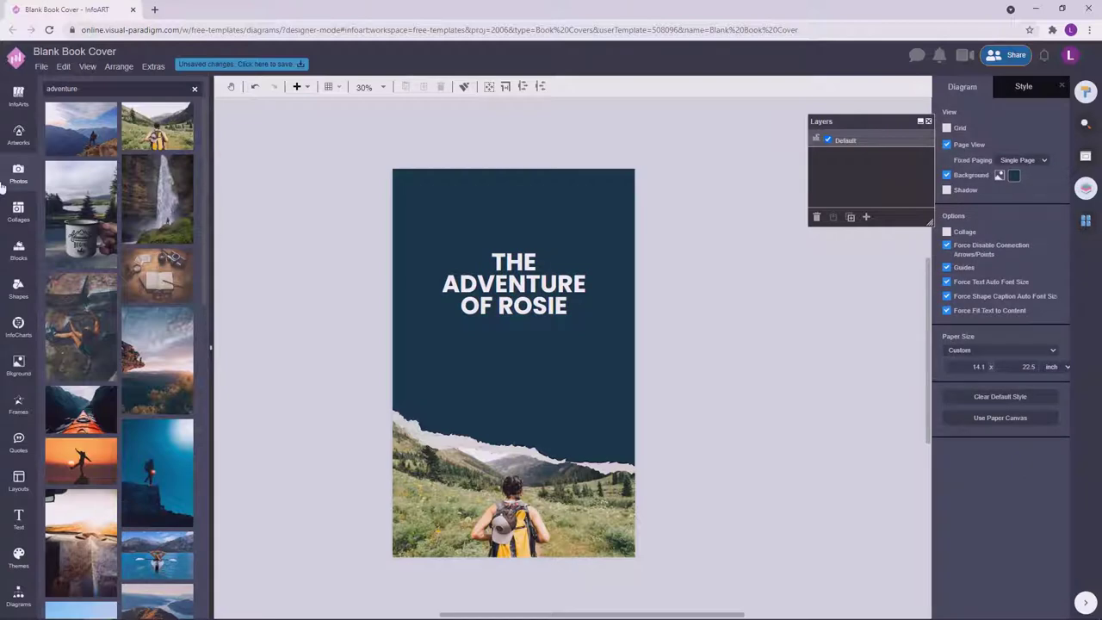
Move the title off the cover to the right and discard a trial torn-paper frame.
{"action": "left_click", "coordinate": [18, 595]}
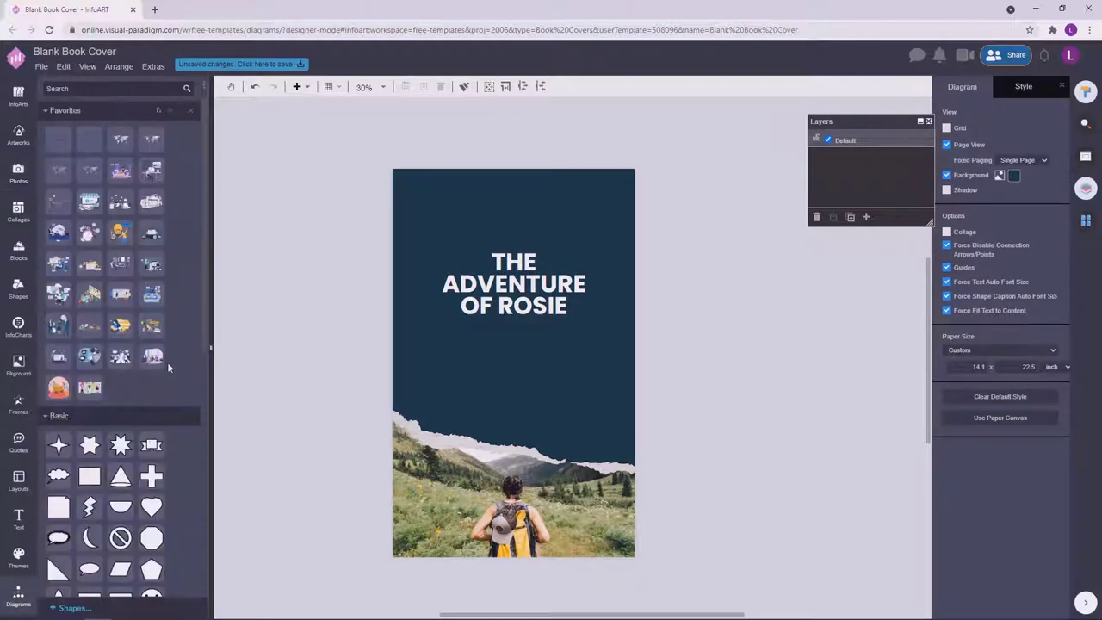
{"action": "left_click", "coordinate": [19, 404]}
{"action": "left_click_drag", "start_coordinate": [514, 284], "coordinate": [801, 347]}
{"action": "left_click_drag", "start_coordinate": [164, 120], "coordinate": [627, 382]}
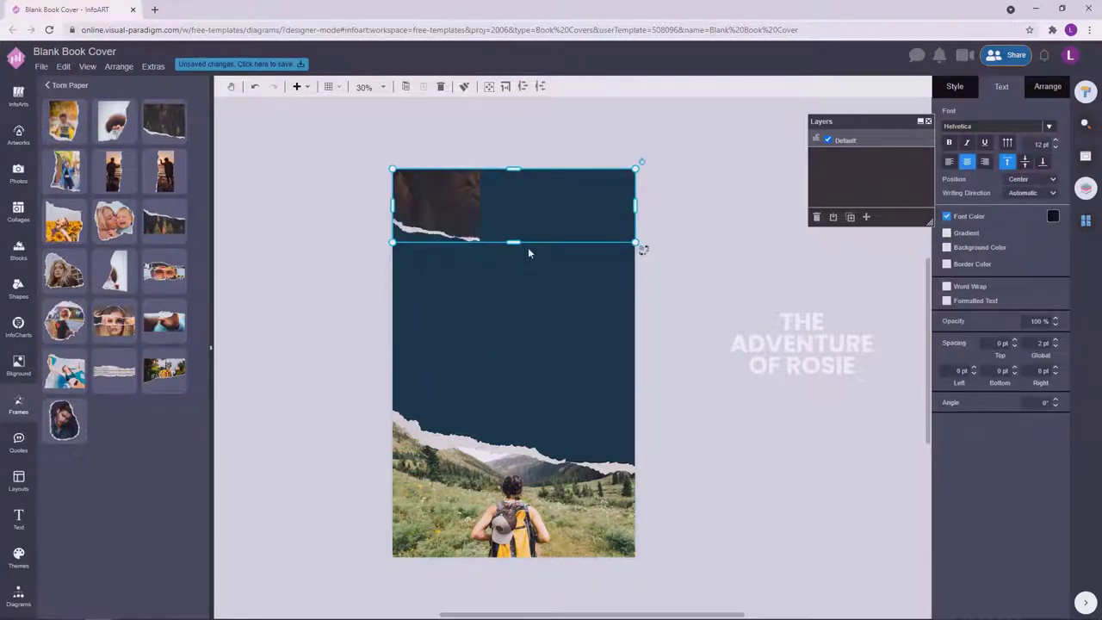
{"action": "left_click_drag", "start_coordinate": [529, 249], "coordinate": [512, 297]}
{"action": "left_click", "coordinate": [697, 246]}
{"action": "left_click", "coordinate": [419, 247]}
{"action": "key", "text": "Delete"}
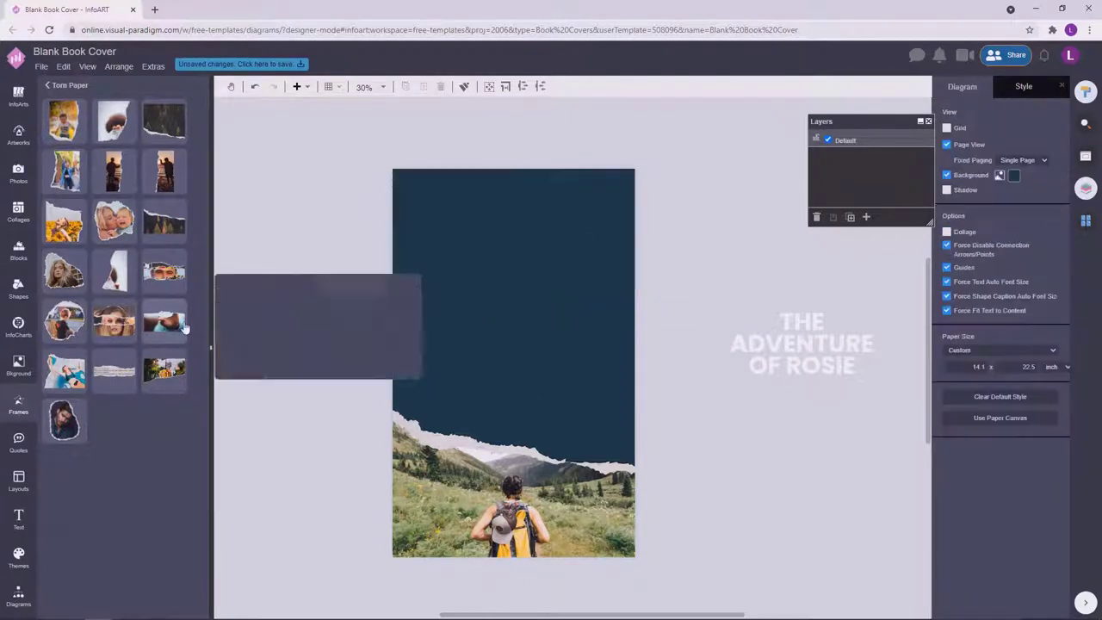
Place a torn-paper frame across the top of the cover, resized to full width.
{"action": "left_click_drag", "start_coordinate": [161, 370], "coordinate": [633, 317]}
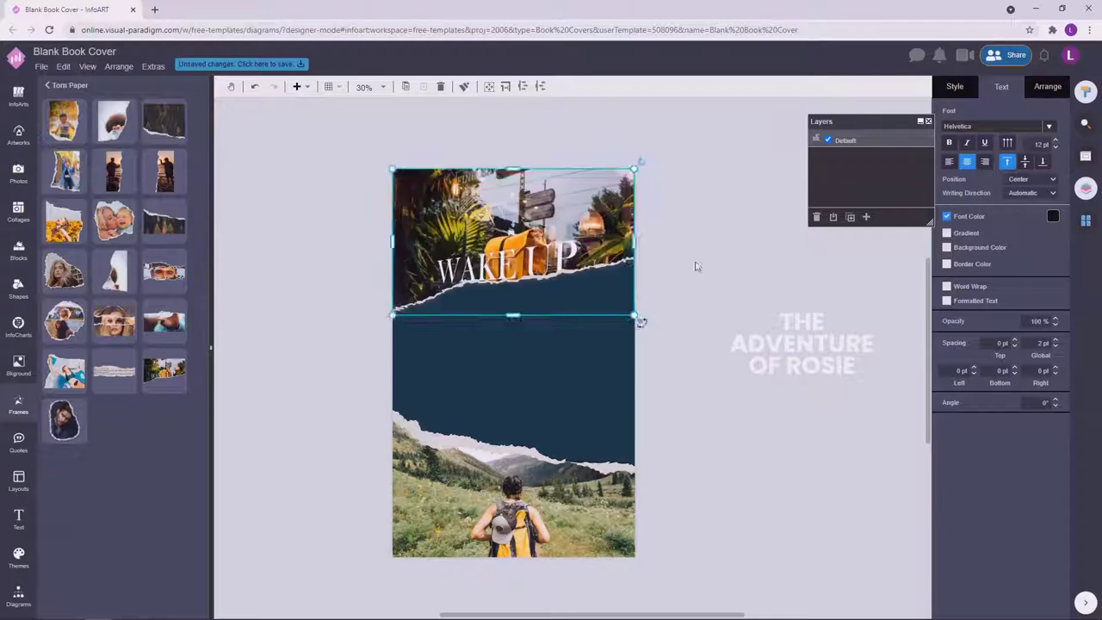
{"action": "left_click", "coordinate": [701, 246]}
{"action": "left_click", "coordinate": [581, 234]}
{"action": "scroll", "coordinate": [677, 258], "scroll_direction": "up", "scroll_amount": 1}
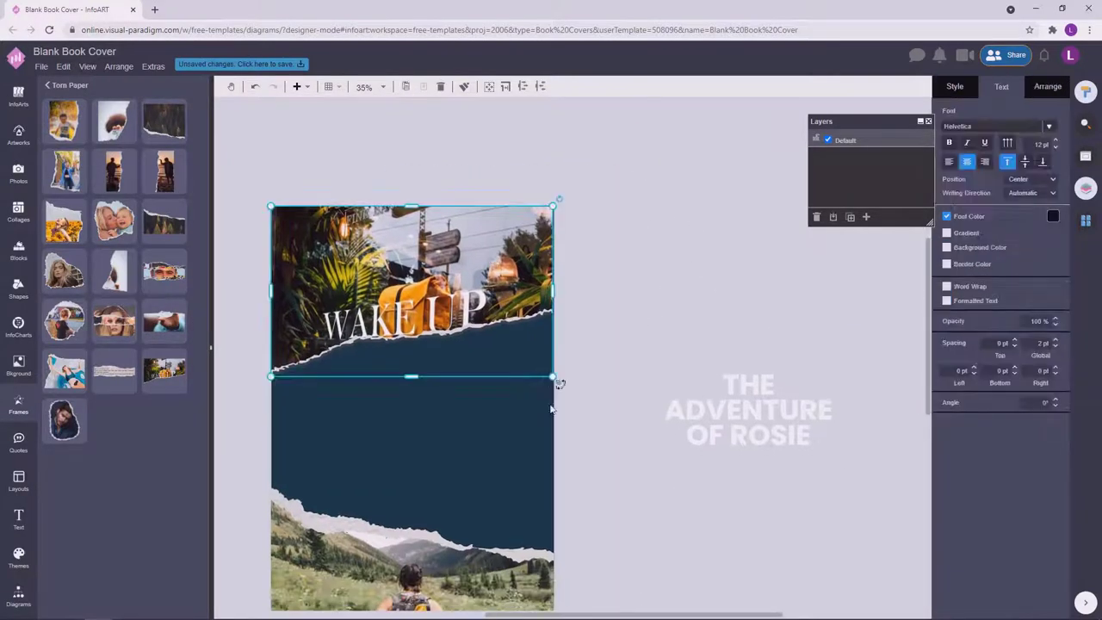
{"action": "left_click_drag", "start_coordinate": [557, 382], "coordinate": [555, 379]}
{"action": "left_click", "coordinate": [640, 301]}
{"action": "scroll", "coordinate": [633, 321], "scroll_direction": "down", "scroll_amount": 1}
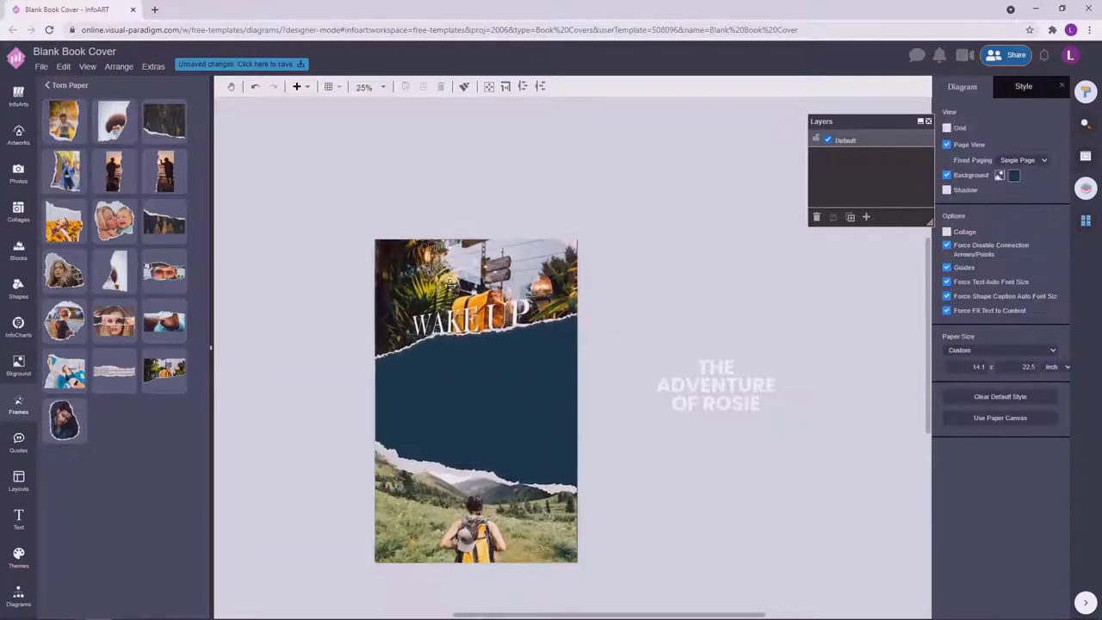
{"action": "scroll", "coordinate": [610, 271], "scroll_direction": "up", "scroll_amount": 5}
{"action": "left_click", "coordinate": [437, 344]}
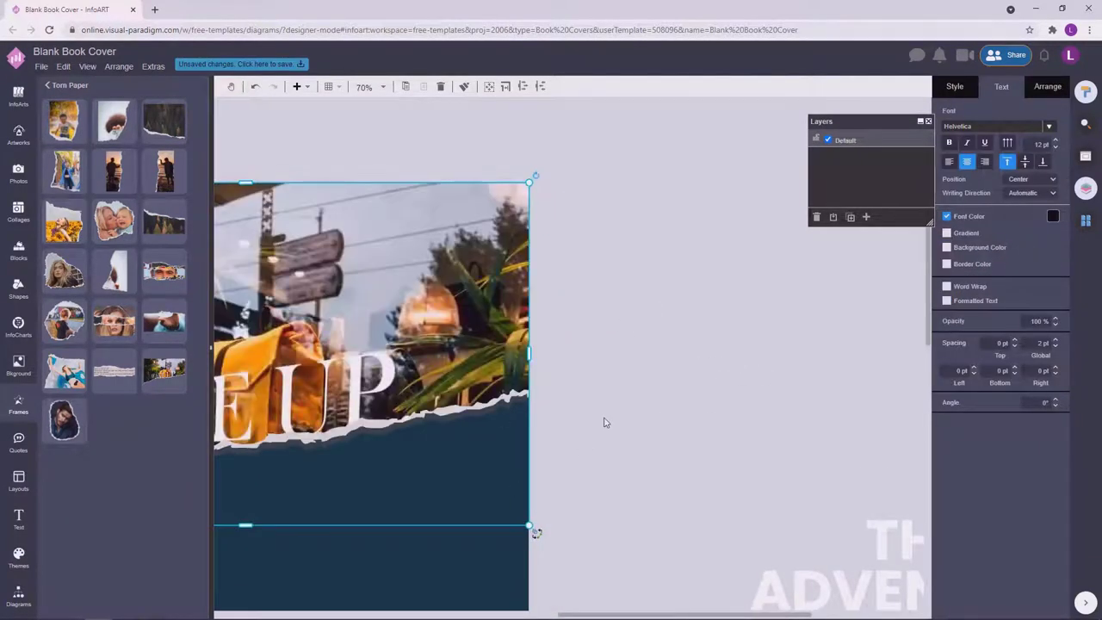
{"action": "left_click", "coordinate": [639, 353]}
{"action": "scroll", "coordinate": [647, 352], "scroll_direction": "down", "scroll_amount": 5}
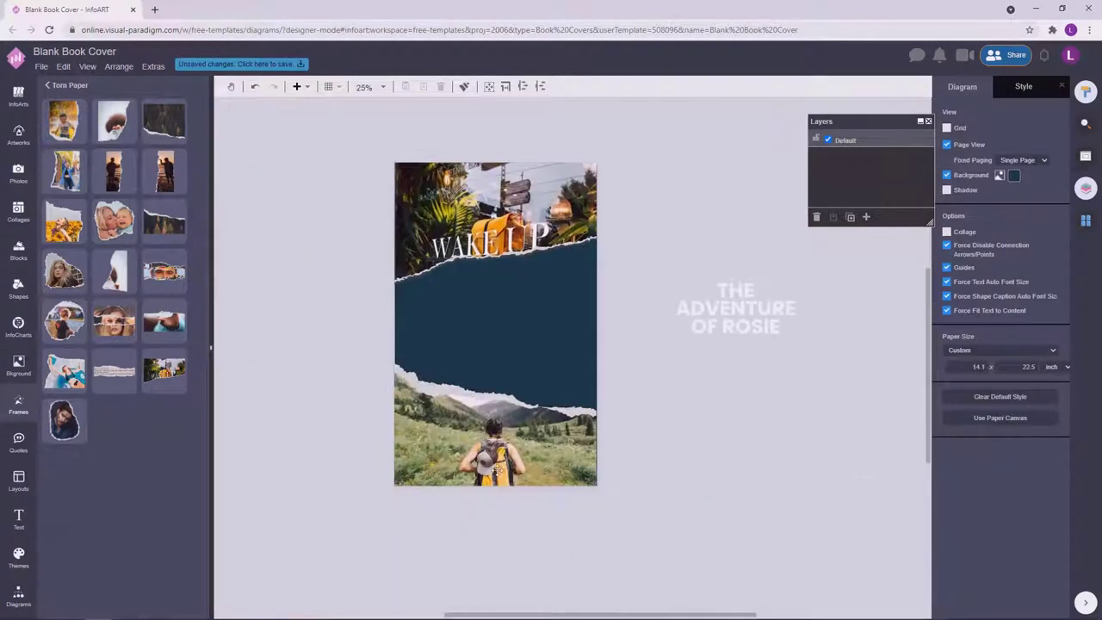
Check the bottom photo frame's arrangement options and return to the adventure photo results.
{"action": "left_click", "coordinate": [515, 452]}
{"action": "left_click", "coordinate": [1048, 87]}
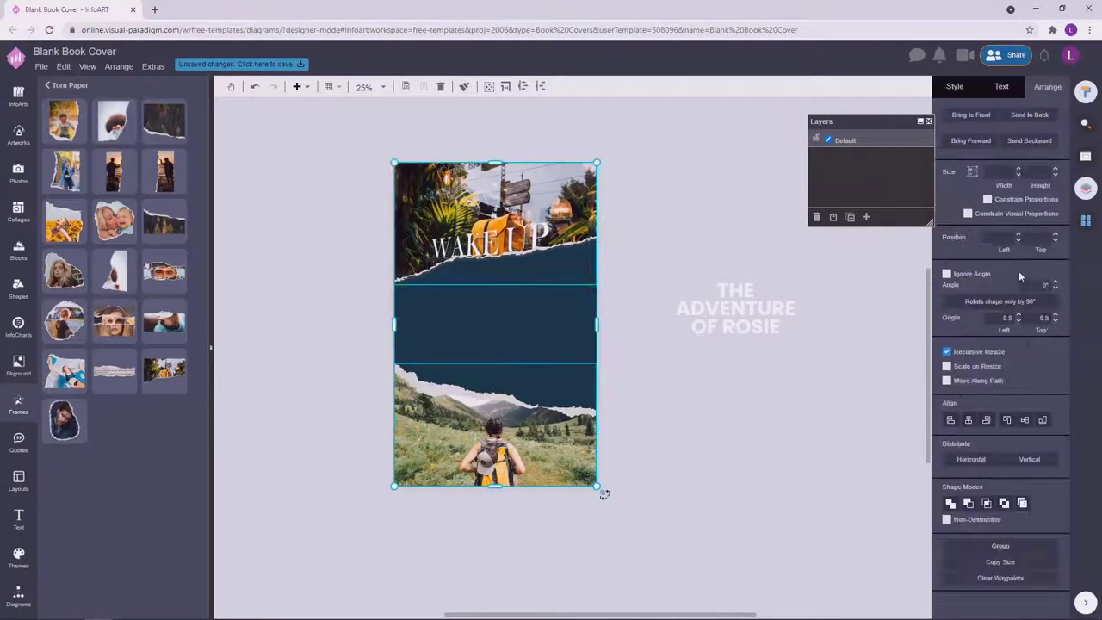
{"action": "left_click", "coordinate": [676, 209]}
{"action": "left_click", "coordinate": [30, 177]}
{"action": "scroll", "coordinate": [137, 379], "scroll_direction": "down", "scroll_amount": 10}
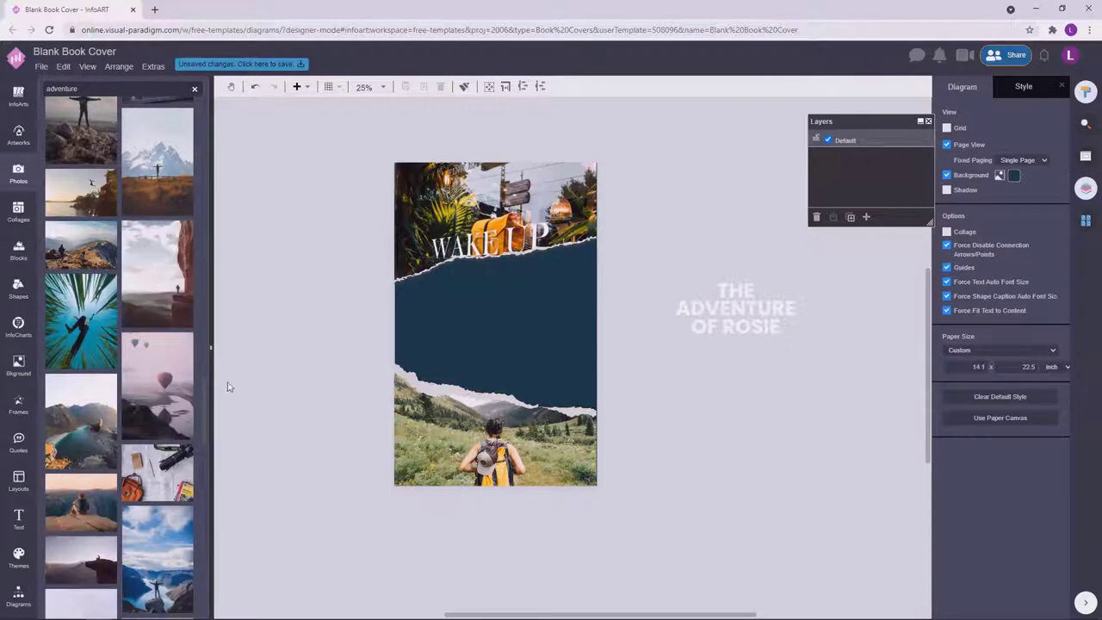
Fill the top frame with the person-leaping-over-a-valley photo, then nudge it slightly right.
{"action": "left_click_drag", "start_coordinate": [165, 251], "coordinate": [534, 228]}
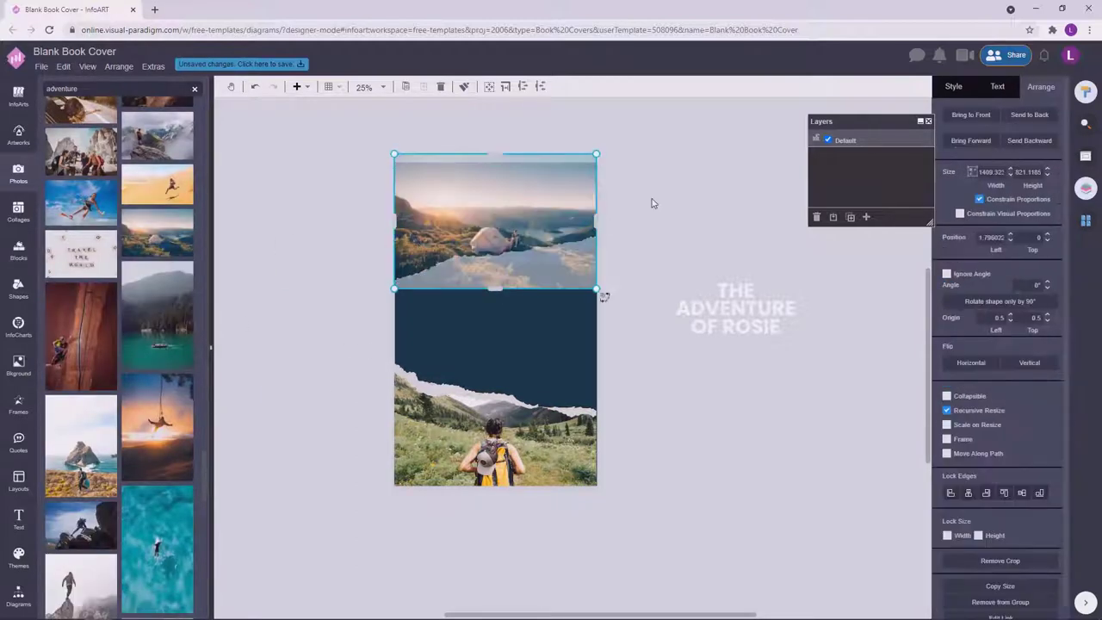
{"action": "left_click", "coordinate": [662, 214]}
{"action": "scroll", "coordinate": [155, 361], "scroll_direction": "down", "scroll_amount": 5}
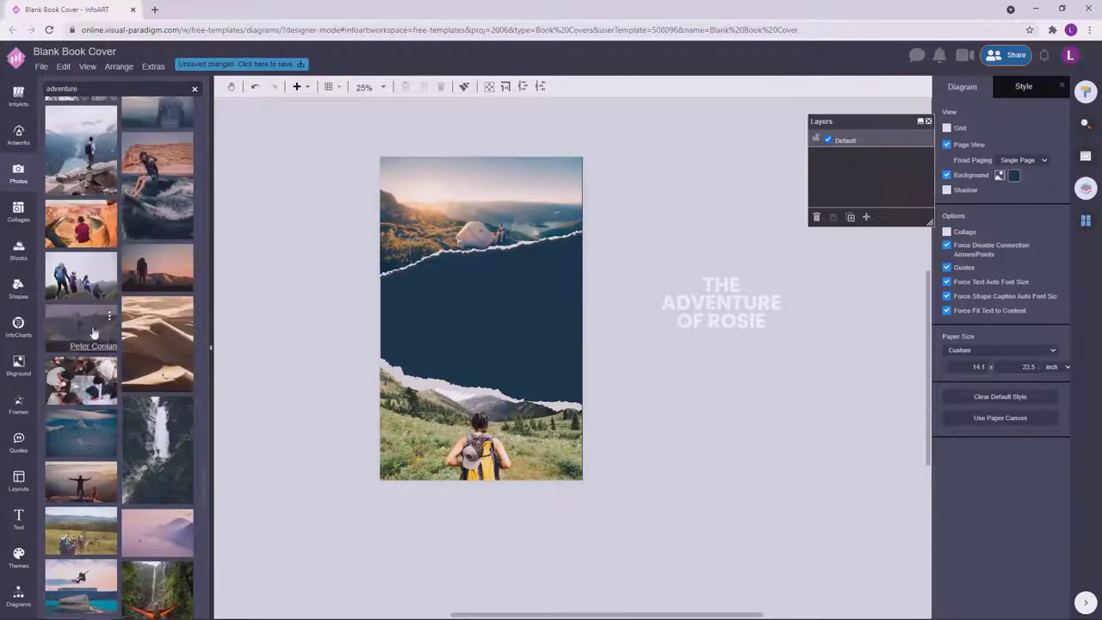
{"action": "left_click_drag", "start_coordinate": [81, 327], "coordinate": [485, 215]}
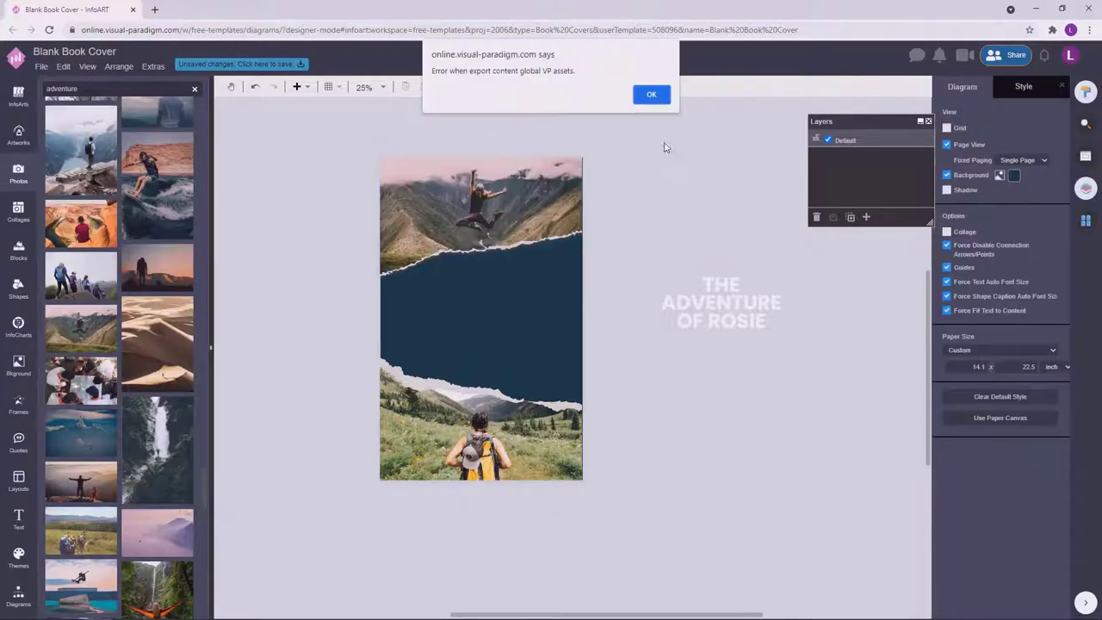
{"action": "left_click", "coordinate": [652, 96]}
{"action": "left_click", "coordinate": [562, 190]}
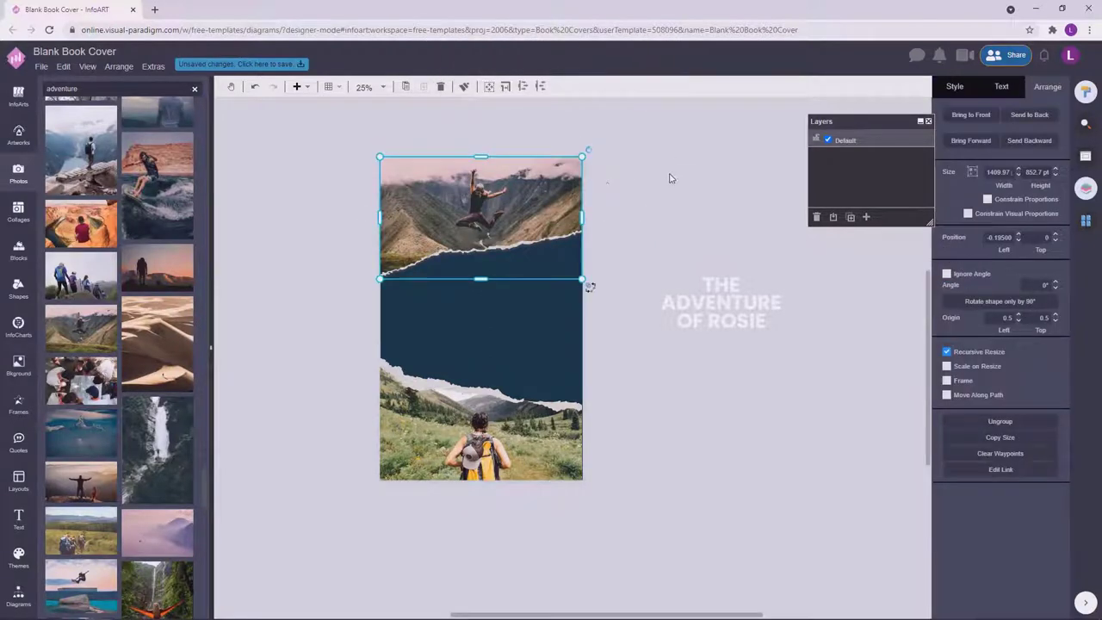
{"action": "key", "text": "Right"}
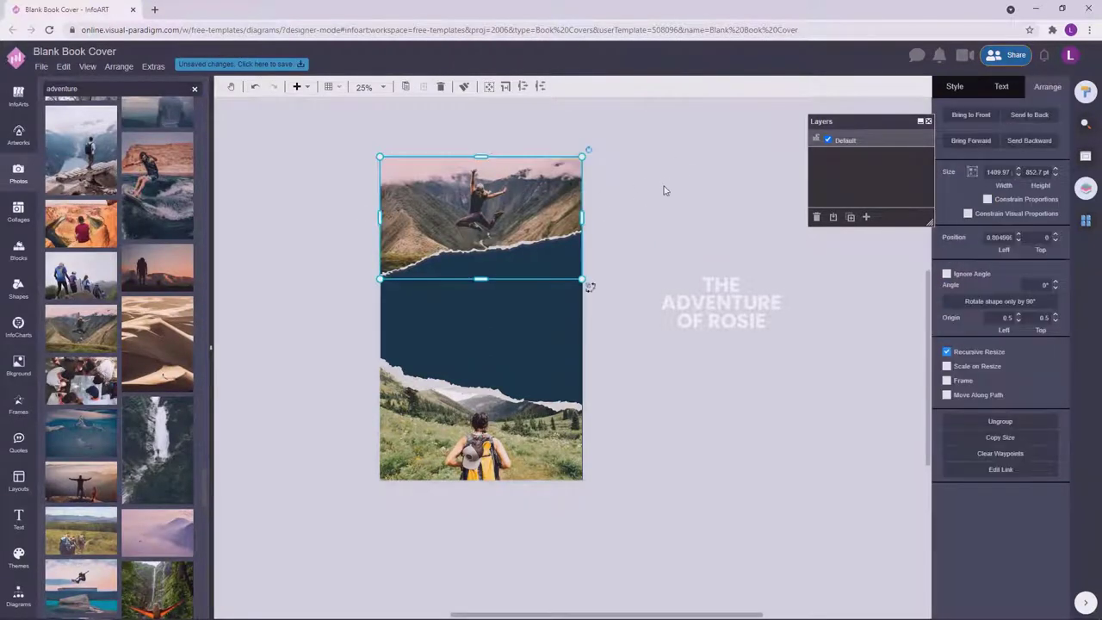
{"action": "left_click", "coordinate": [660, 190]}
Move the title onto the cover's dark band and shrink it to 128 pt.
{"action": "left_click_drag", "start_coordinate": [699, 291], "coordinate": [459, 305]}
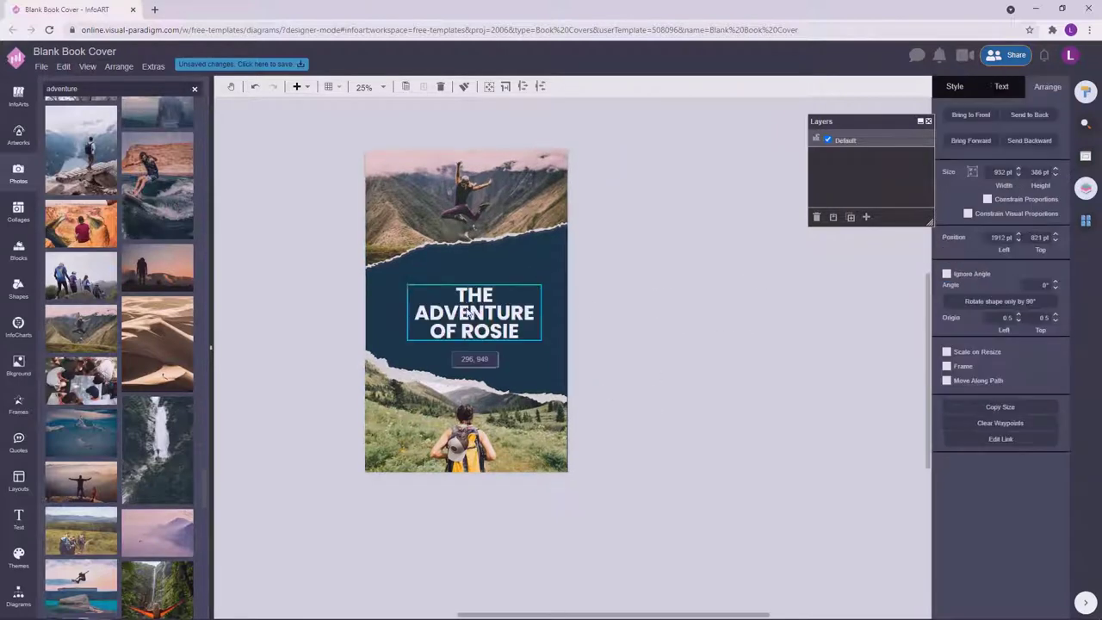
{"action": "left_click", "coordinate": [1003, 86]}
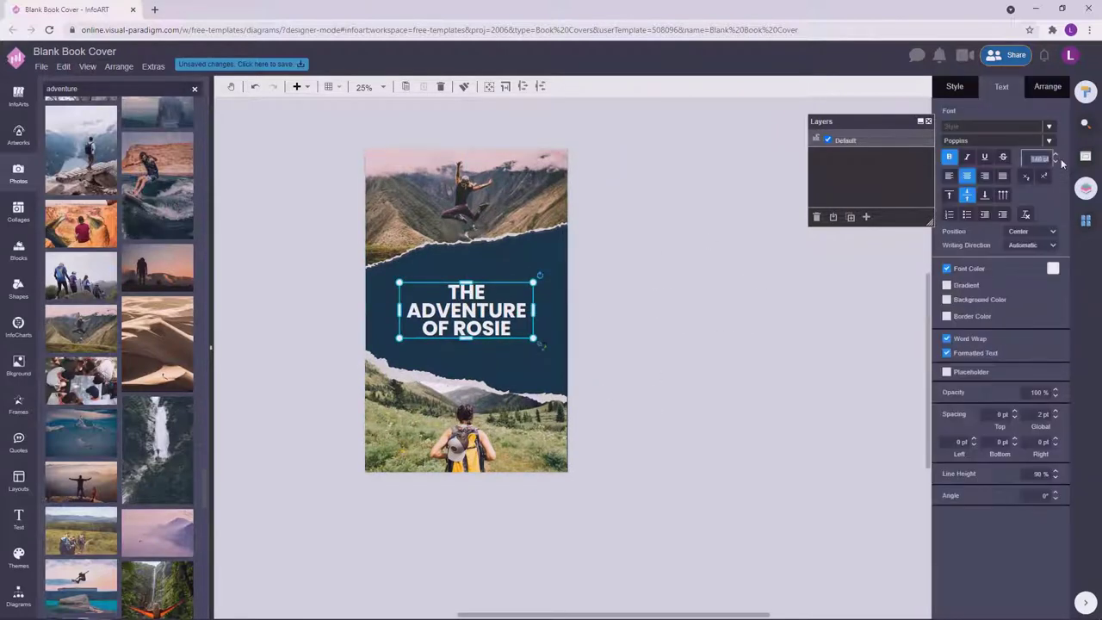
{"action": "type", "text": "128"}
{"action": "left_click", "coordinate": [711, 285]}
{"action": "left_click", "coordinate": [487, 325]}
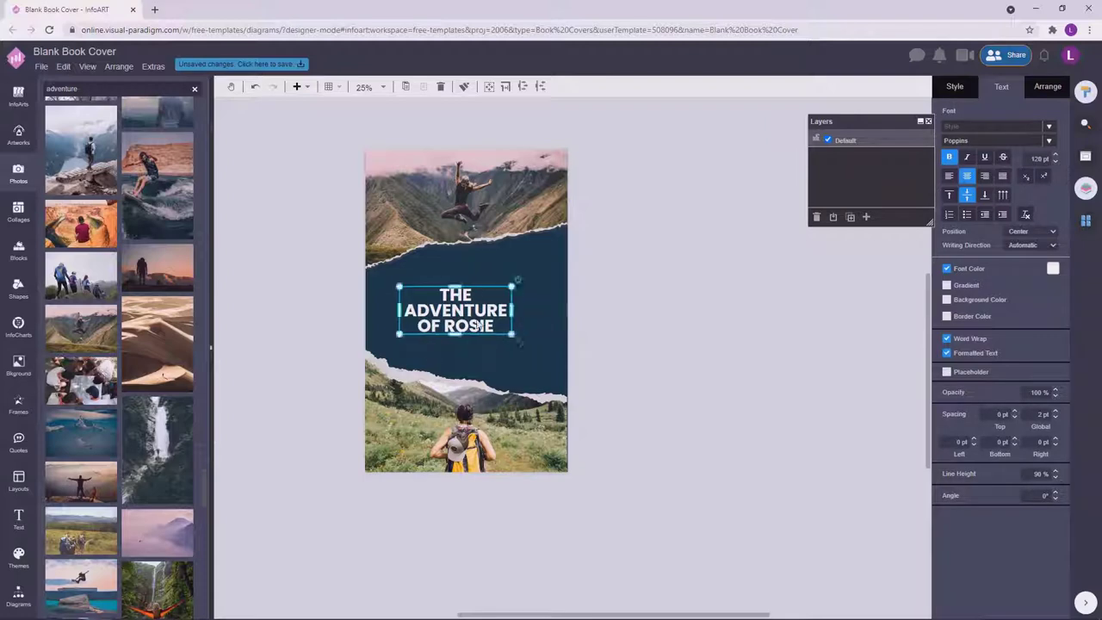
{"action": "left_click", "coordinate": [682, 328]}
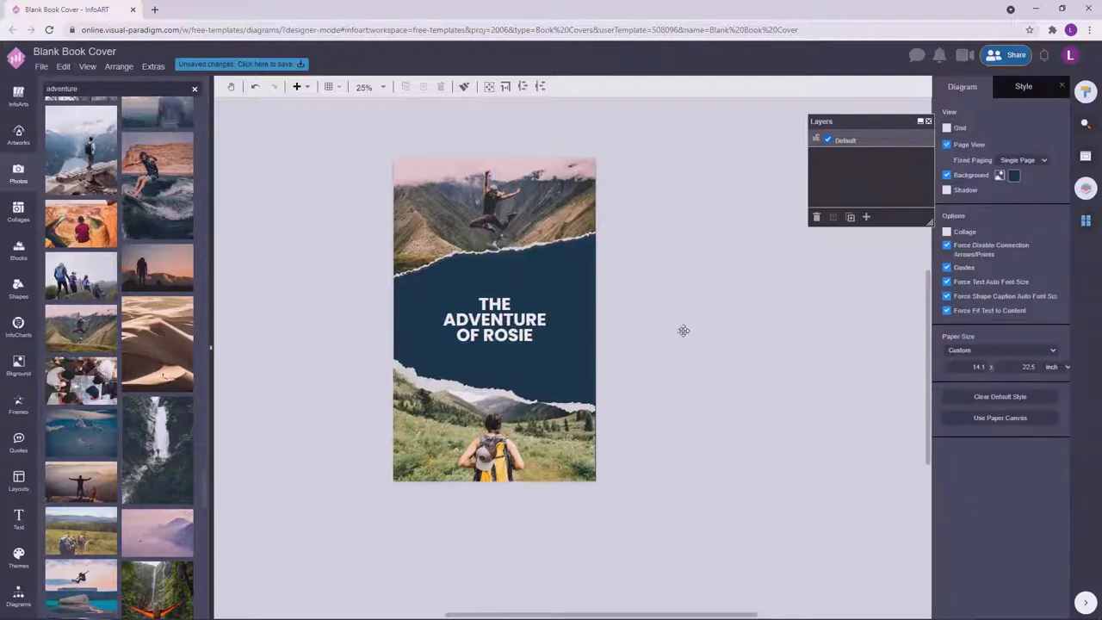
{"action": "left_click", "coordinate": [524, 332]}
Copy the title beside the cover and retype it as 'GoRosie Travels around the world'.
{"action": "scroll", "coordinate": [514, 381], "scroll_direction": "up", "scroll_amount": 1}
{"action": "left_click", "coordinate": [571, 216]}
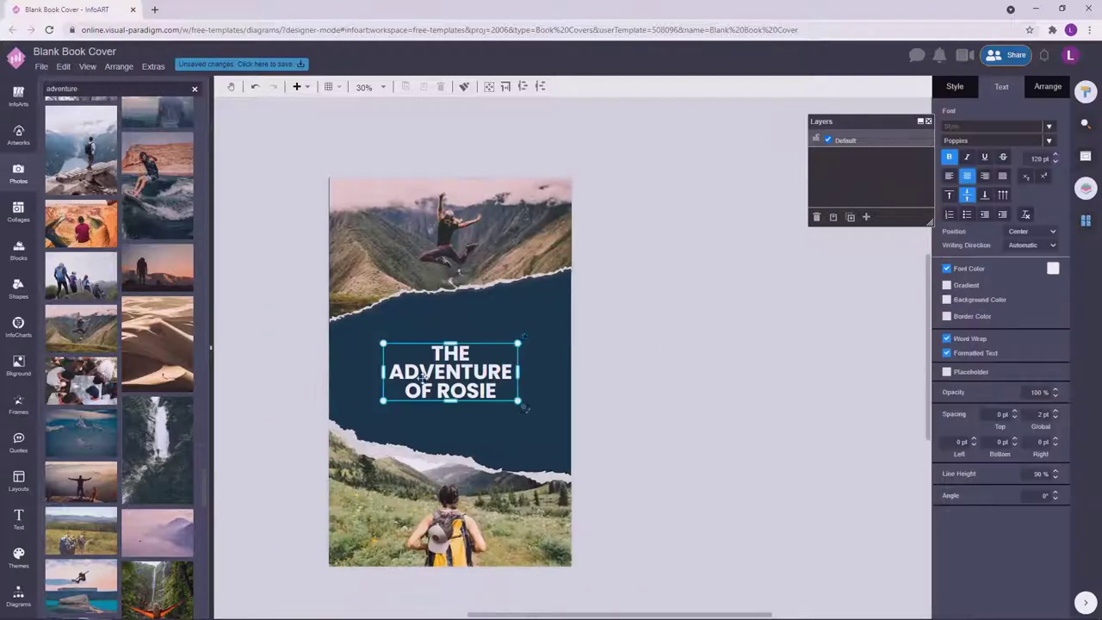
{"action": "left_click_drag", "start_coordinate": [439, 379], "coordinate": [615, 321]}
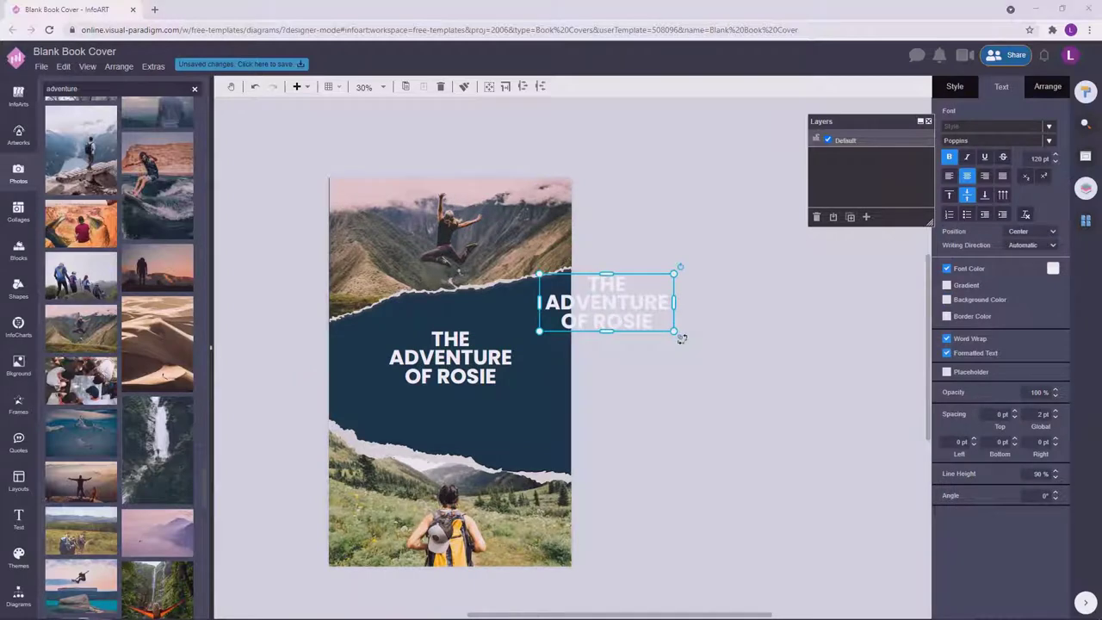
{"action": "double_click", "coordinate": [622, 298]}
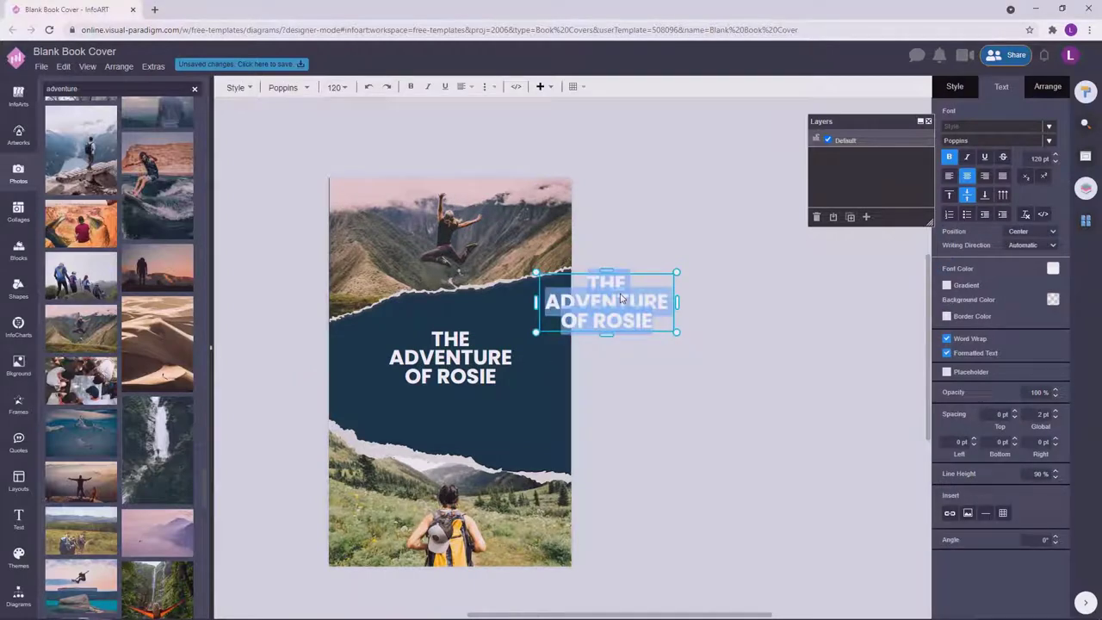
{"action": "type", "text": "Go"}
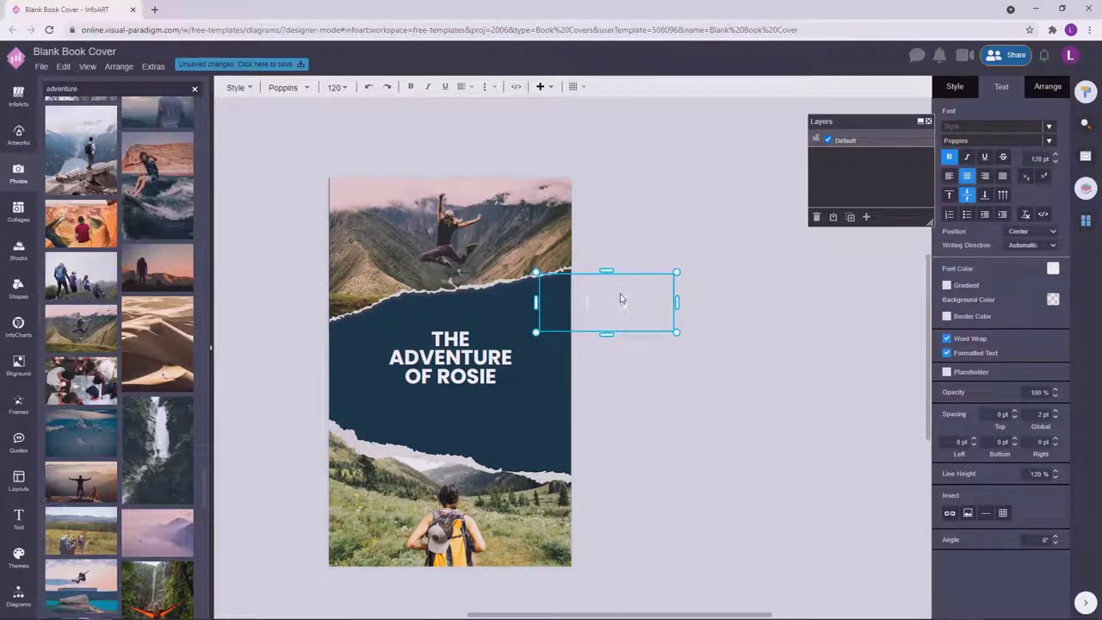
{"action": "type", "text": "Rosie Travels a"}
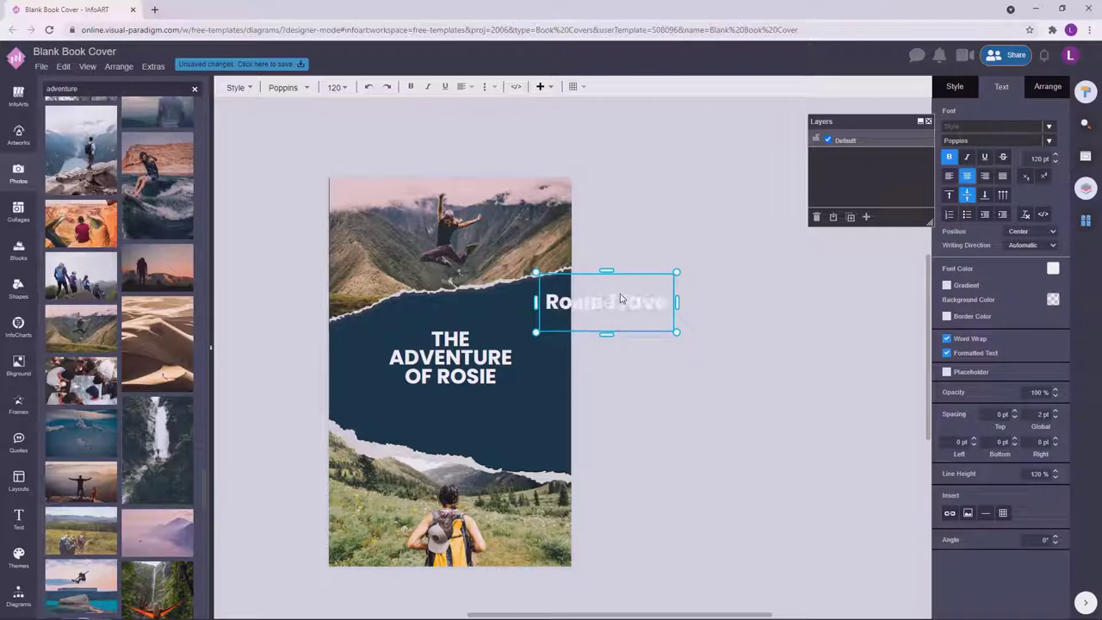
{"action": "type", "text": "round the"}
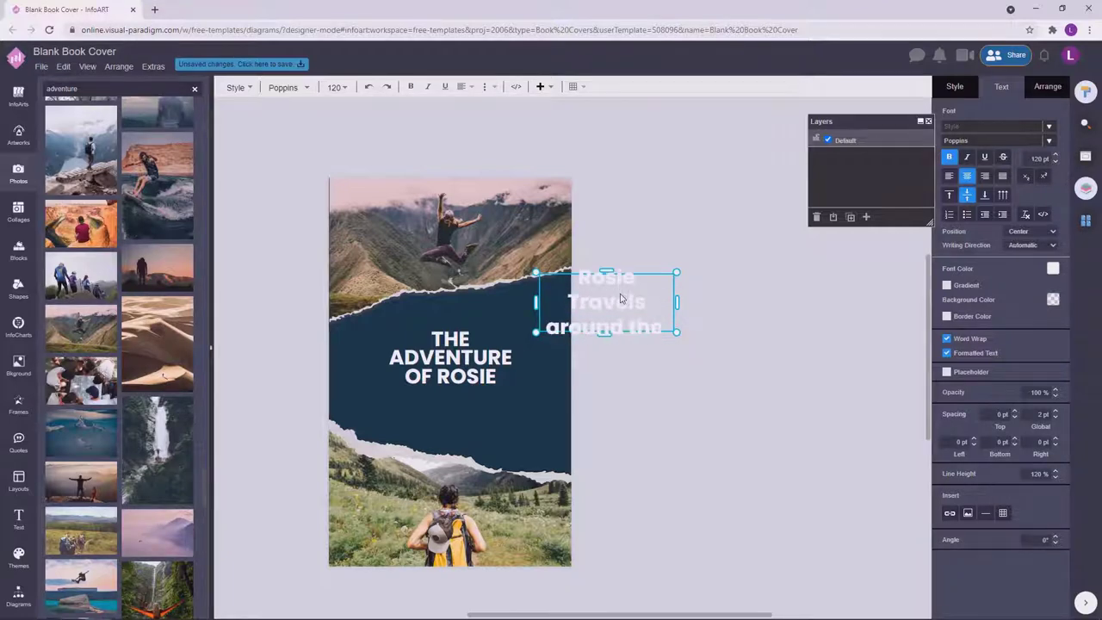
{"action": "type", "text": " world"}
{"action": "left_click_drag", "start_coordinate": [680, 352], "coordinate": [689, 302]}
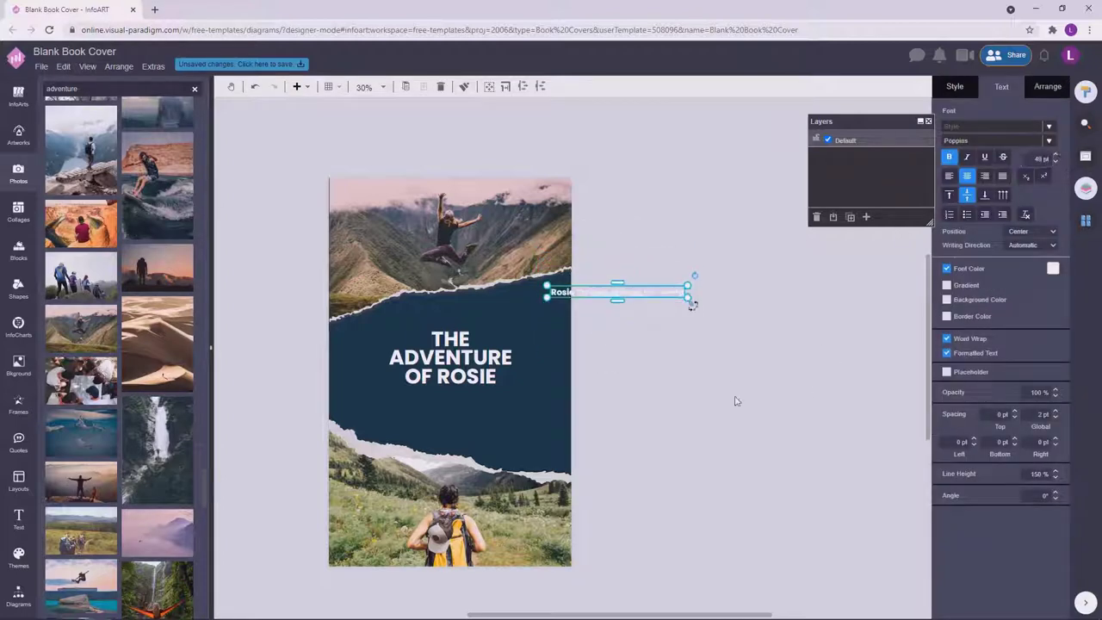
Centre the tagline on the cover above the title with a smaller font size.
{"action": "left_click_drag", "start_coordinate": [639, 290], "coordinate": [481, 310]}
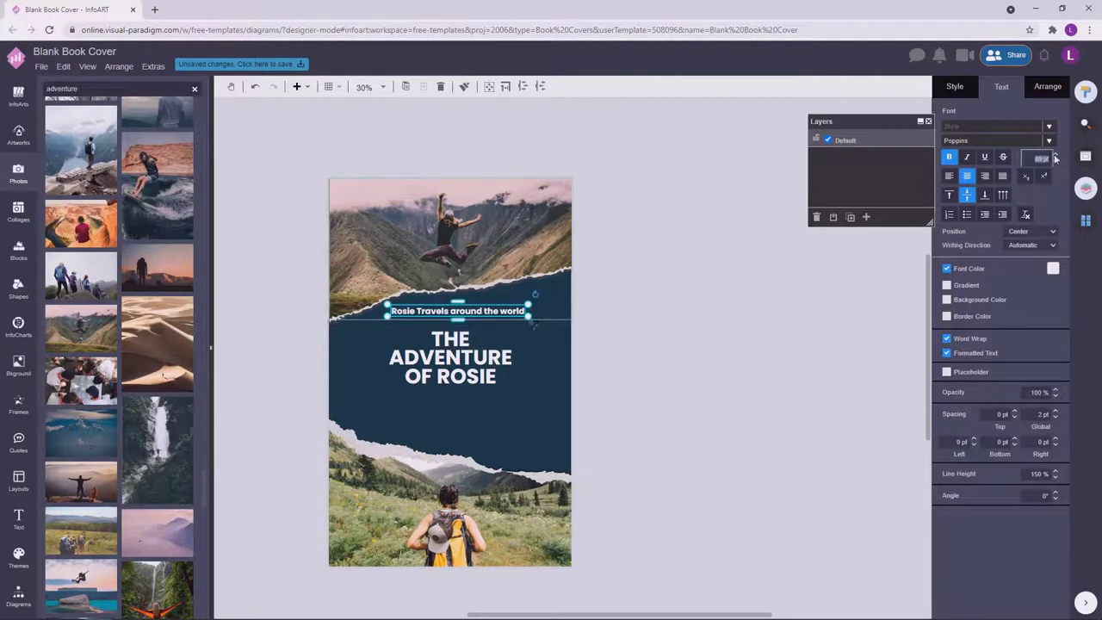
{"action": "left_click", "coordinate": [633, 425]}
{"action": "left_click_drag", "start_coordinate": [500, 312], "coordinate": [488, 315]}
{"action": "left_click", "coordinate": [488, 314]}
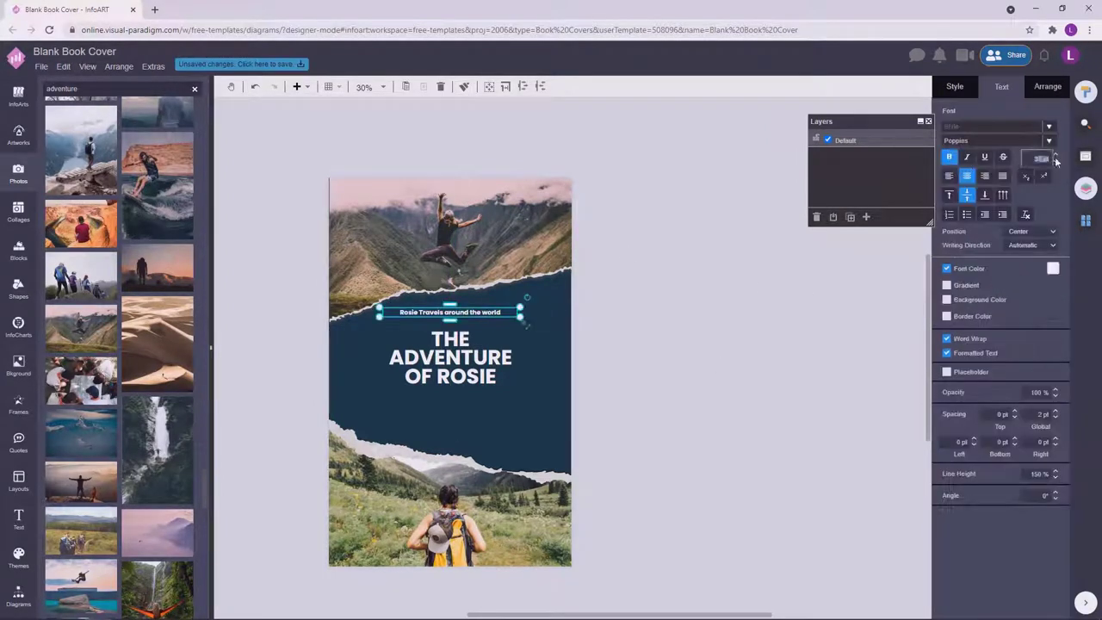
{"action": "left_click", "coordinate": [783, 386]}
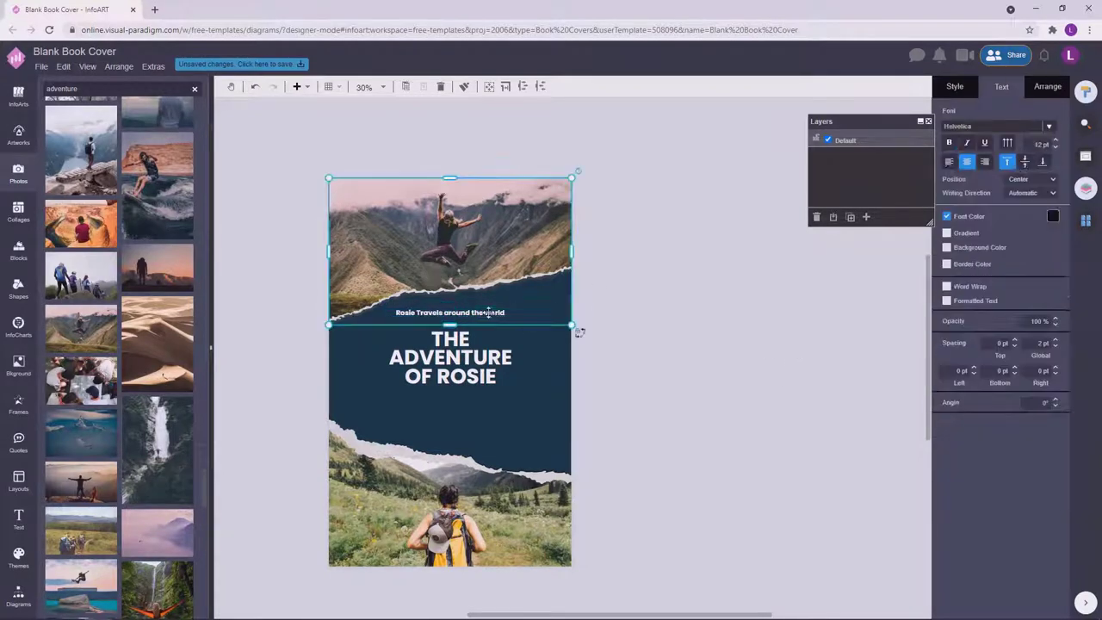
Unbold the tagline and set it in Lexend Deca at 43 pt.
{"action": "left_click", "coordinate": [1009, 140]}
{"action": "left_click", "coordinate": [706, 296]}
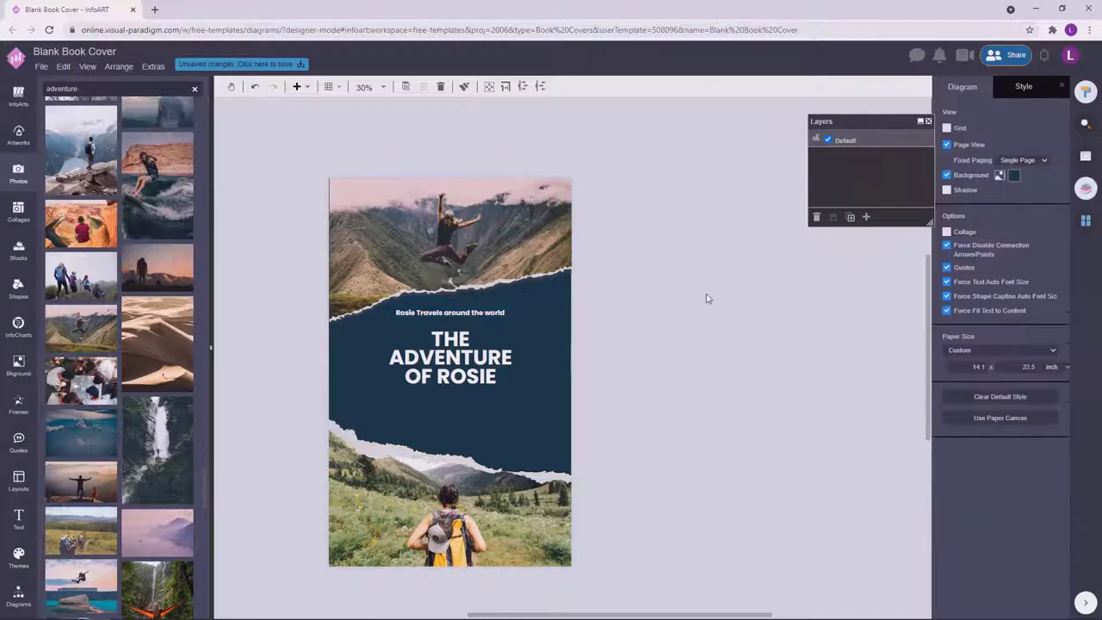
{"action": "left_click", "coordinate": [498, 308]}
{"action": "left_click", "coordinate": [950, 157]}
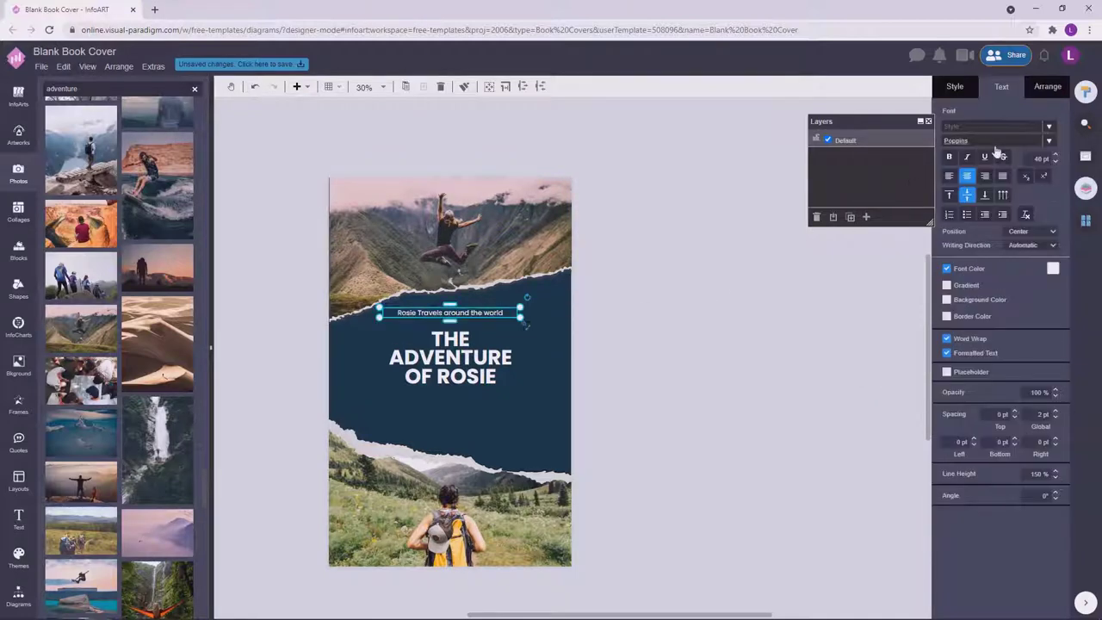
{"action": "left_click", "coordinate": [991, 140]}
{"action": "type", "text": "lex"}
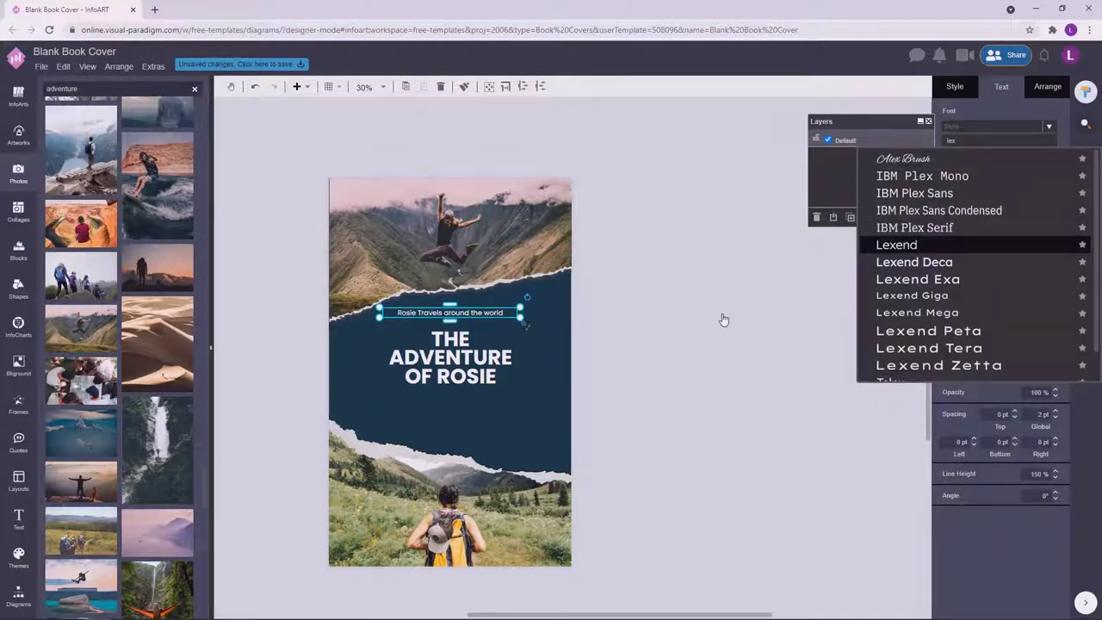
{"action": "key", "text": "Down"}
{"action": "key", "text": "Return"}
{"action": "scroll", "coordinate": [720, 315], "scroll_direction": "up", "scroll_amount": 1}
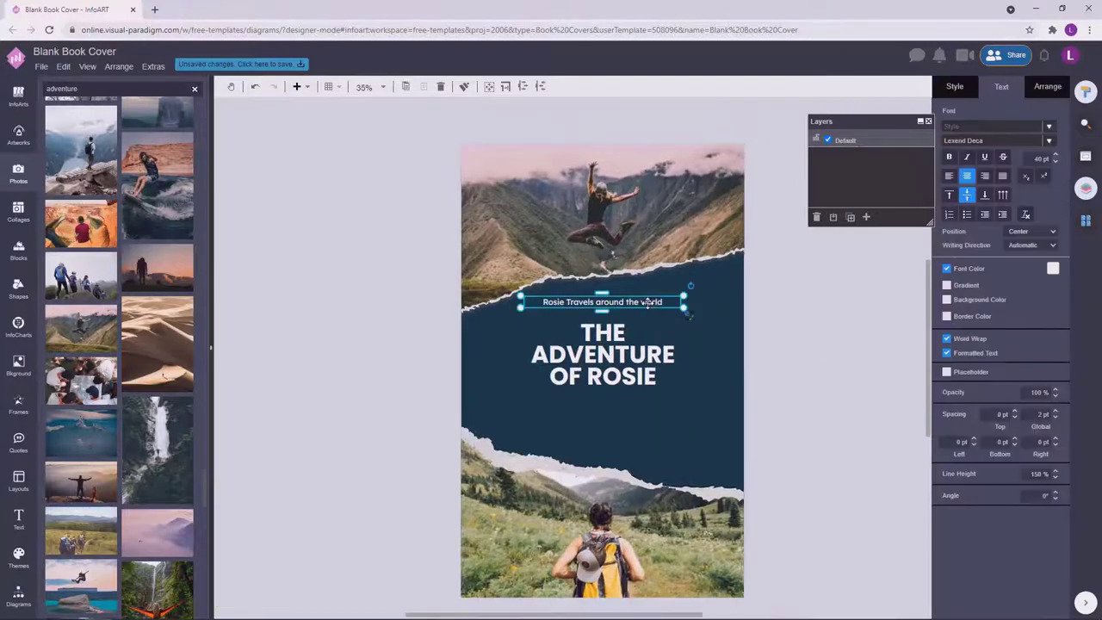
{"action": "type", "text": "43"}
{"action": "key", "text": "Return"}
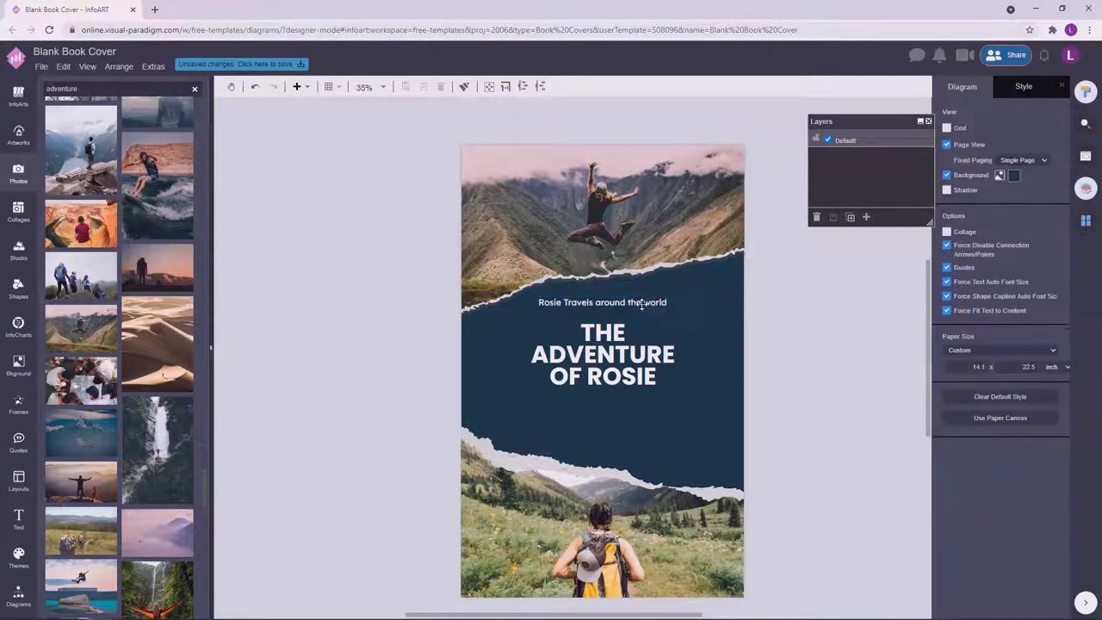
Colour the tagline text light beige.
{"action": "left_click", "coordinate": [866, 374]}
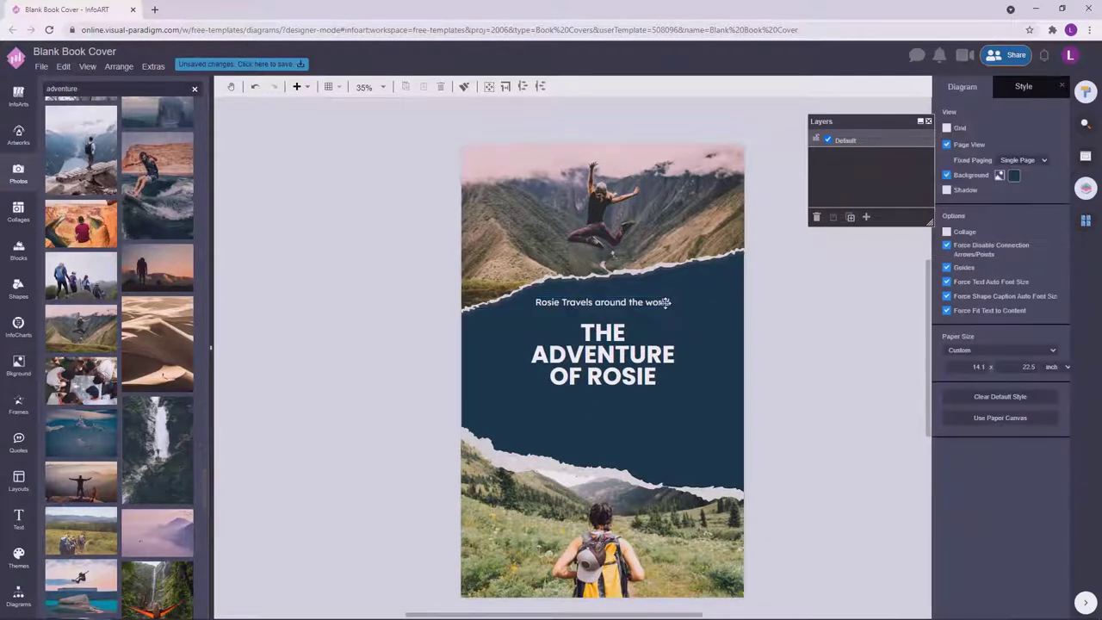
{"action": "scroll", "coordinate": [833, 401], "scroll_direction": "down", "scroll_amount": 2}
{"action": "left_click", "coordinate": [607, 322]}
{"action": "left_click", "coordinate": [1053, 269]}
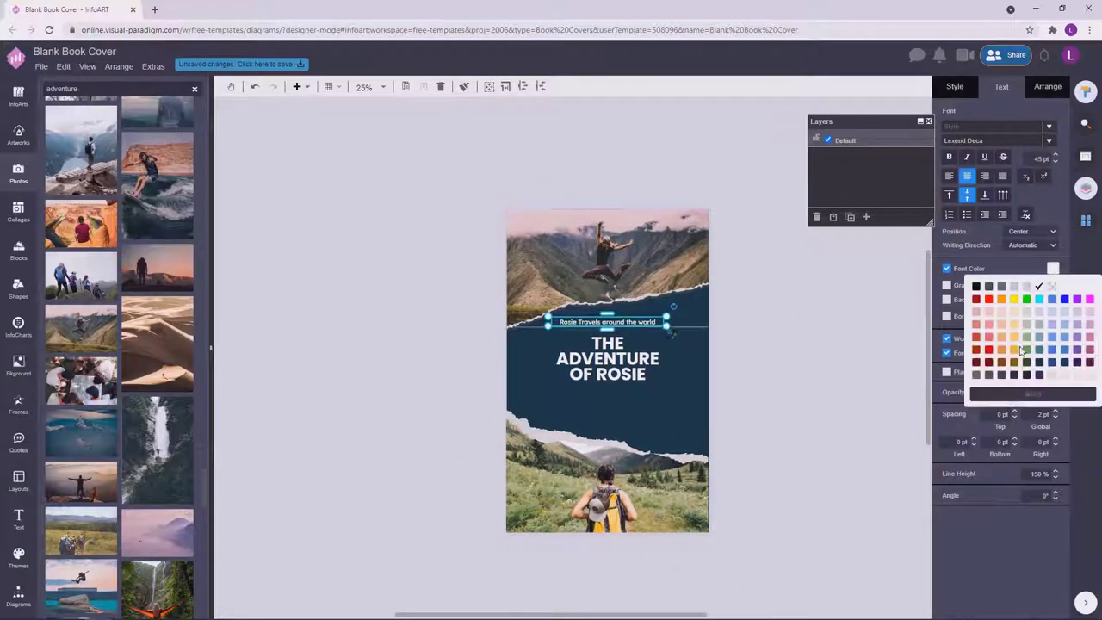
{"action": "left_click", "coordinate": [1023, 339]}
{"action": "left_click", "coordinate": [826, 379]}
{"action": "scroll", "coordinate": [832, 387], "scroll_direction": "up", "scroll_amount": 1}
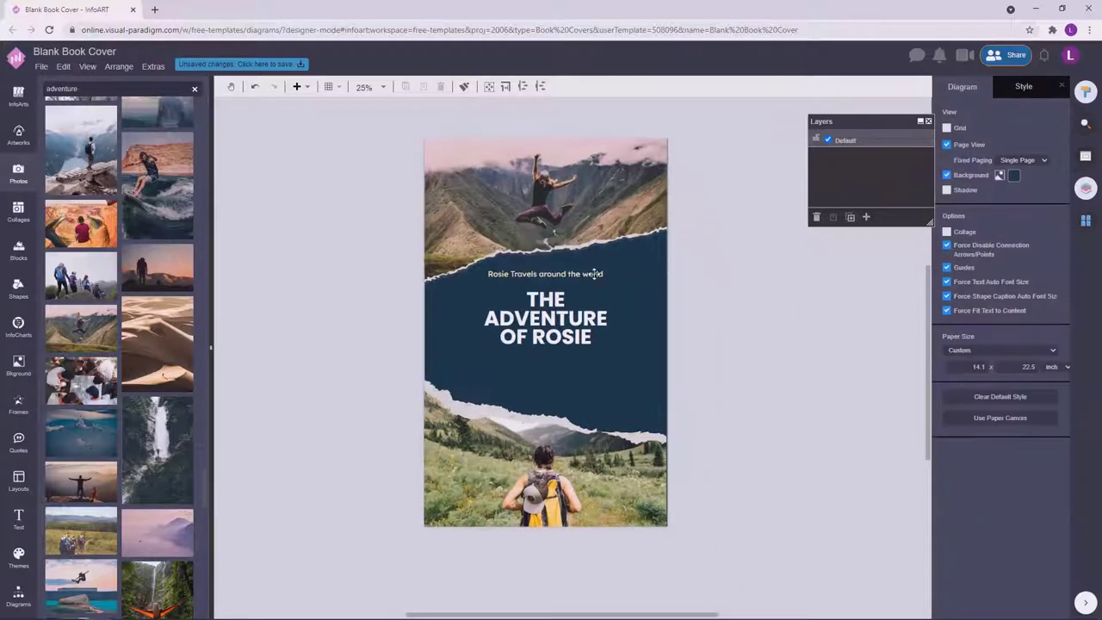
{"action": "left_click", "coordinate": [1052, 271]}
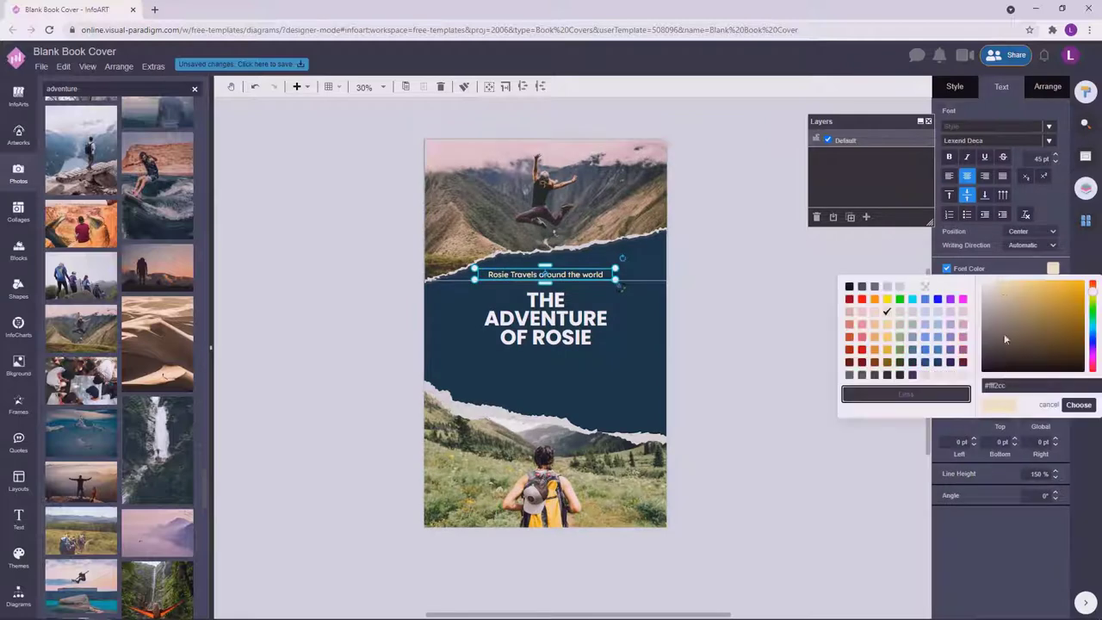
{"action": "left_click", "coordinate": [736, 339]}
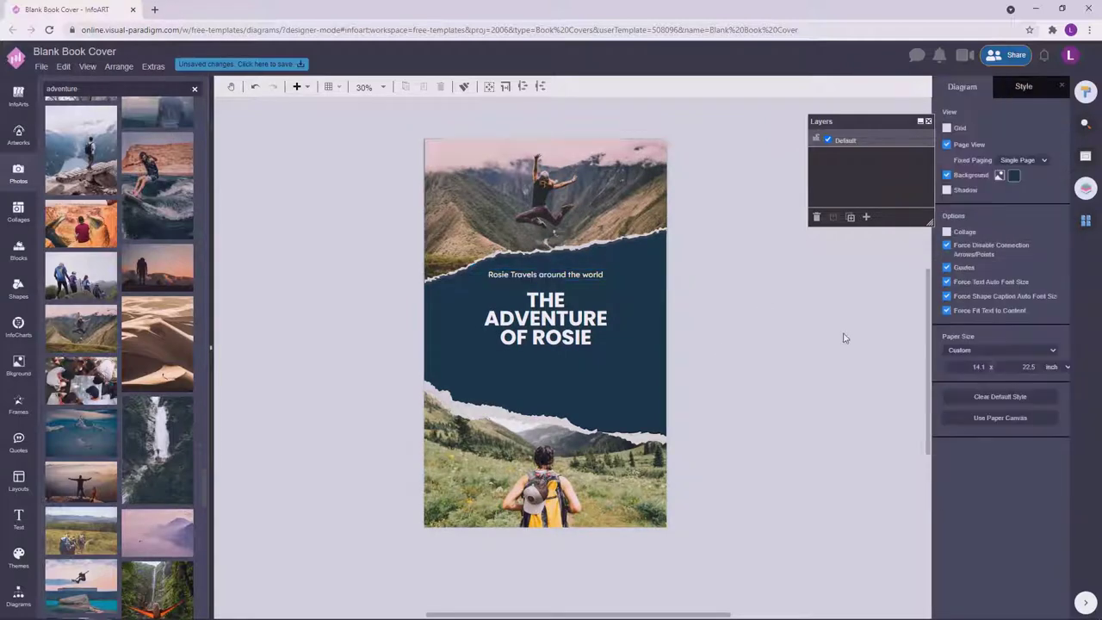
{"action": "left_click", "coordinate": [591, 276]}
Duplicate the tagline below the title and retype it as the author byline.
{"action": "left_click_drag", "start_coordinate": [590, 276], "coordinate": [589, 395]}
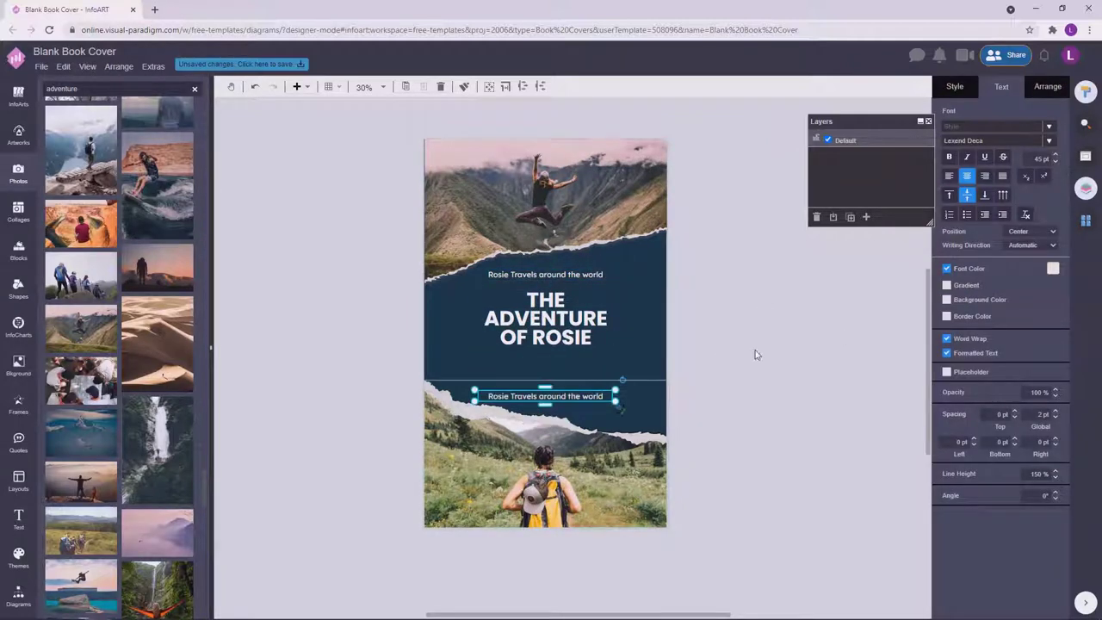
{"action": "key", "text": "Escape"}
{"action": "double_click", "coordinate": [590, 395]}
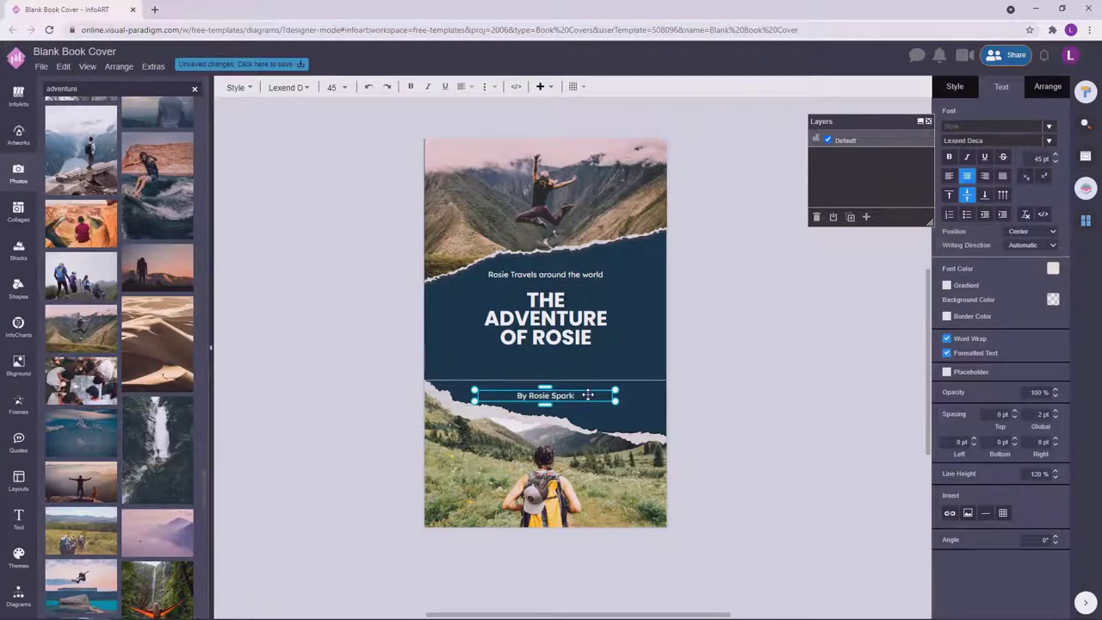
{"action": "left_click", "coordinate": [778, 362]}
{"action": "left_click", "coordinate": [603, 392]}
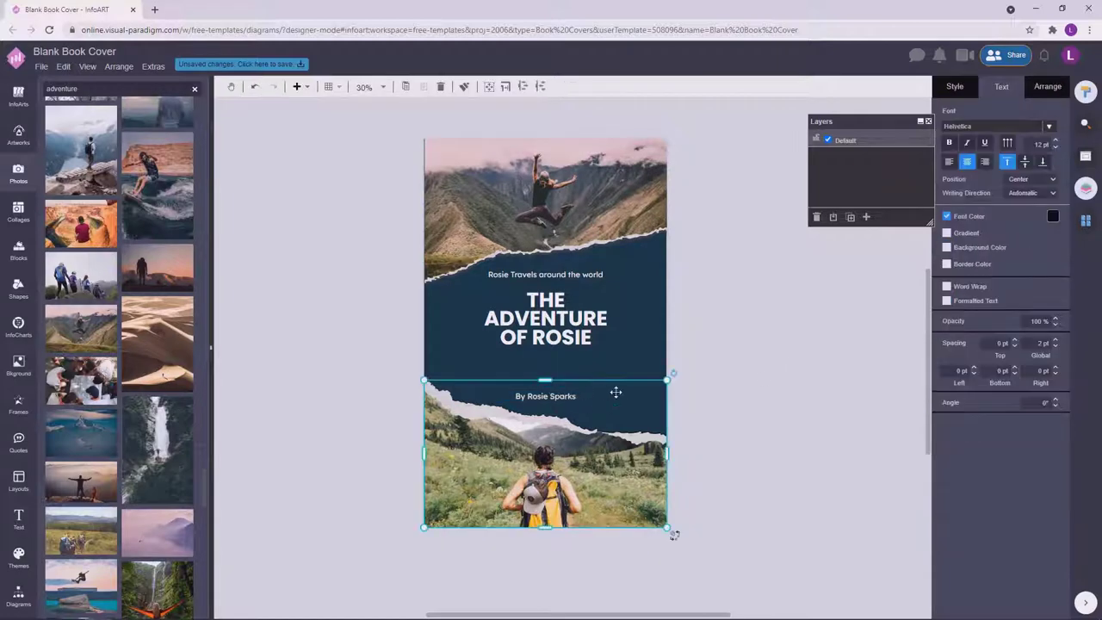
{"action": "left_click", "coordinate": [793, 361]}
Nudge and recentre the title so it wraps as THE / ADVENTURE OF / ROSIE.
{"action": "left_click", "coordinate": [500, 299]}
{"action": "key", "text": "Up"}
{"action": "key", "text": "Up"}
{"action": "key", "text": "Up"}
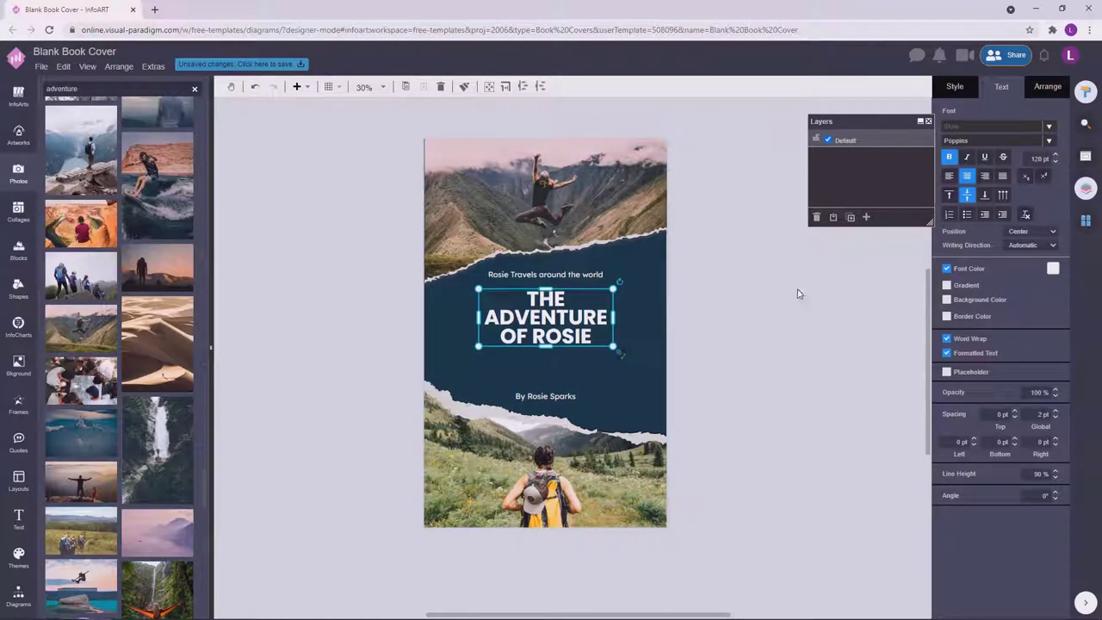
{"action": "left_click", "coordinate": [760, 309]}
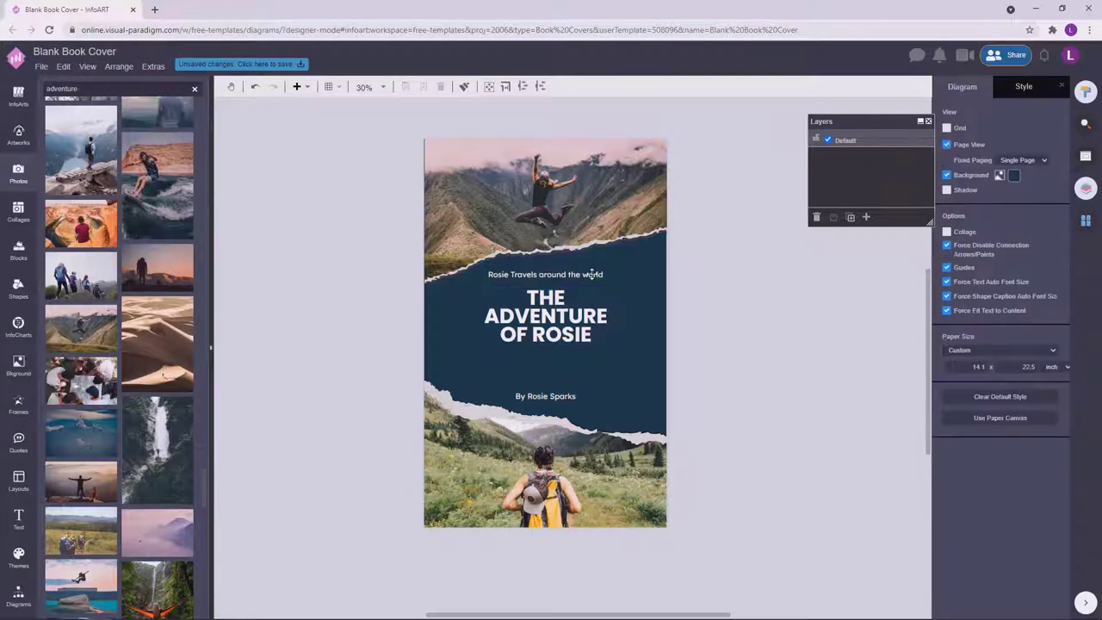
{"action": "scroll", "coordinate": [763, 337], "scroll_direction": "down", "scroll_amount": 1}
{"action": "scroll", "coordinate": [689, 339], "scroll_direction": "up", "scroll_amount": 2}
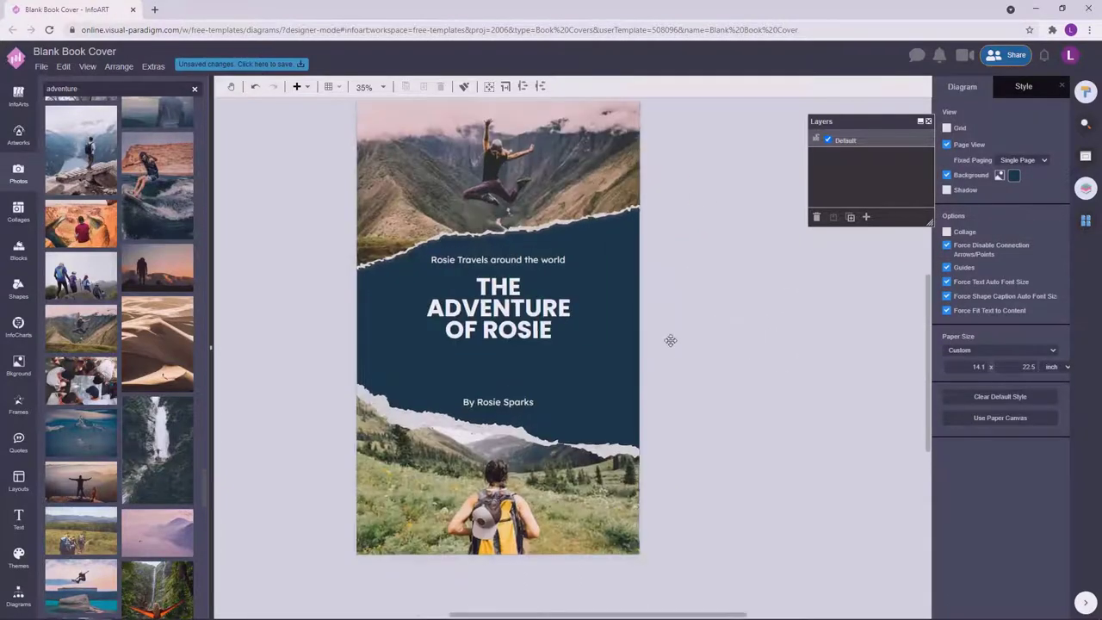
{"action": "left_click", "coordinate": [498, 308]}
{"action": "left_click", "coordinate": [763, 327]}
{"action": "scroll", "coordinate": [763, 327], "scroll_direction": "down", "scroll_amount": 2}
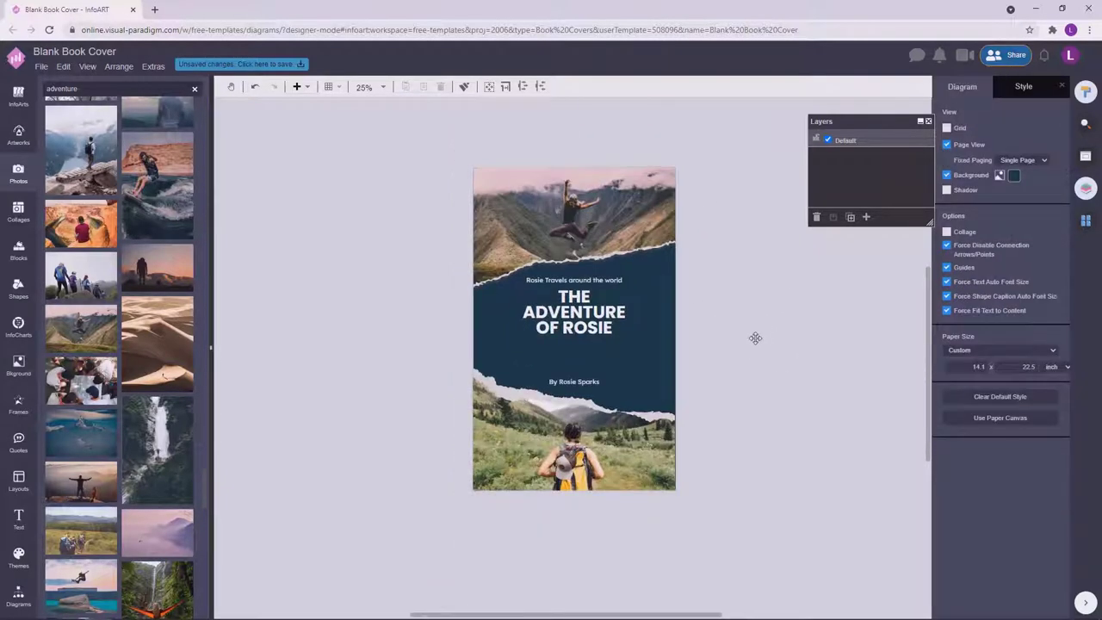
{"action": "left_click", "coordinate": [589, 319]}
{"action": "left_click_drag", "start_coordinate": [589, 320], "coordinate": [632, 296]}
{"action": "left_click", "coordinate": [719, 305]}
{"action": "scroll", "coordinate": [780, 340], "scroll_direction": "up", "scroll_amount": 2}
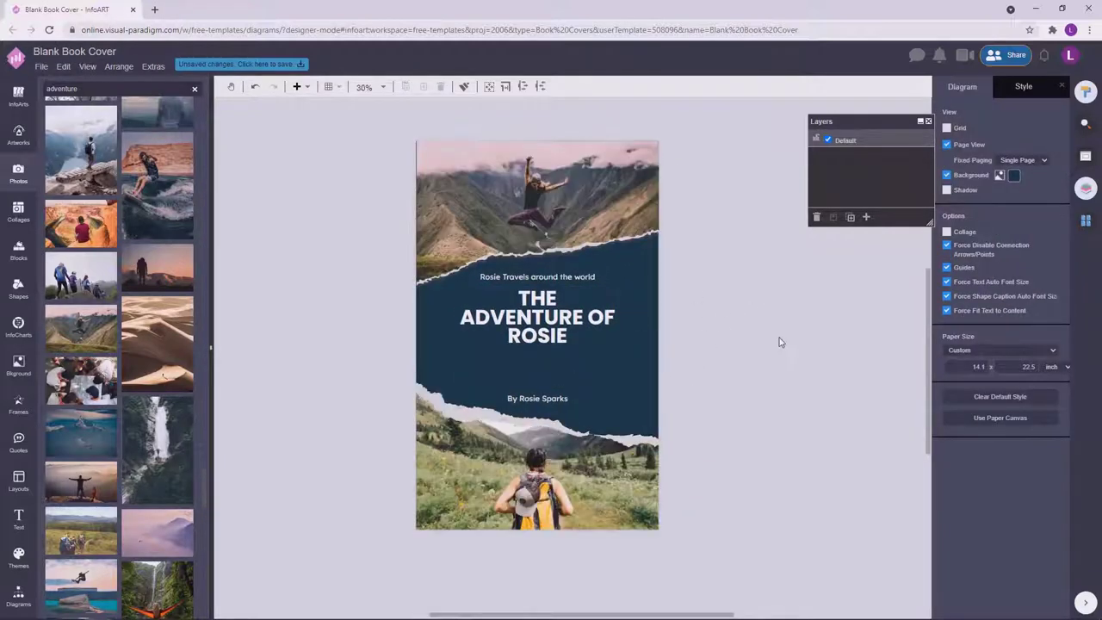
{"action": "scroll", "coordinate": [776, 348], "scroll_direction": "down", "scroll_amount": 1}
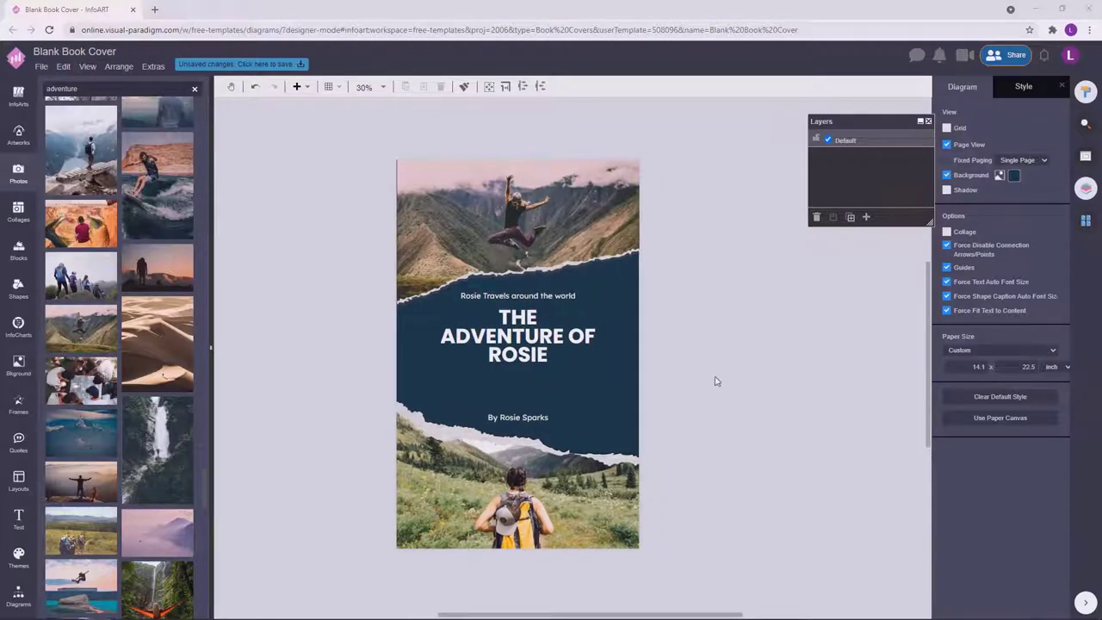
{"action": "double_click", "coordinate": [306, 363]}
{"action": "left_click", "coordinate": [557, 316]}
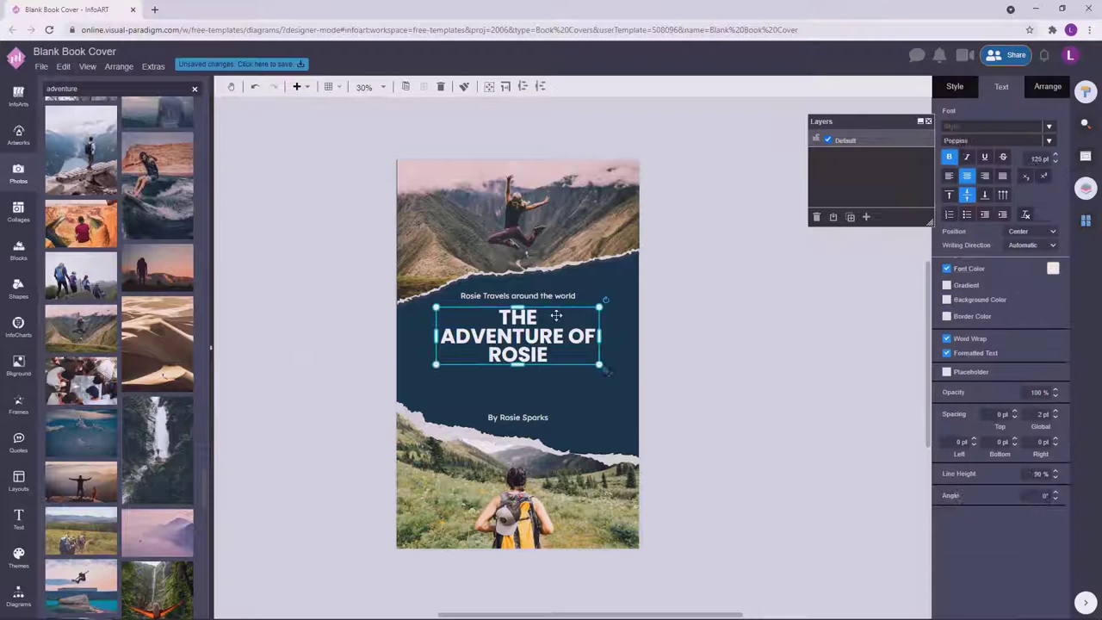
{"action": "left_click", "coordinate": [541, 414]}
{"action": "double_click", "coordinate": [310, 367]}
{"action": "left_click", "coordinate": [677, 436]}
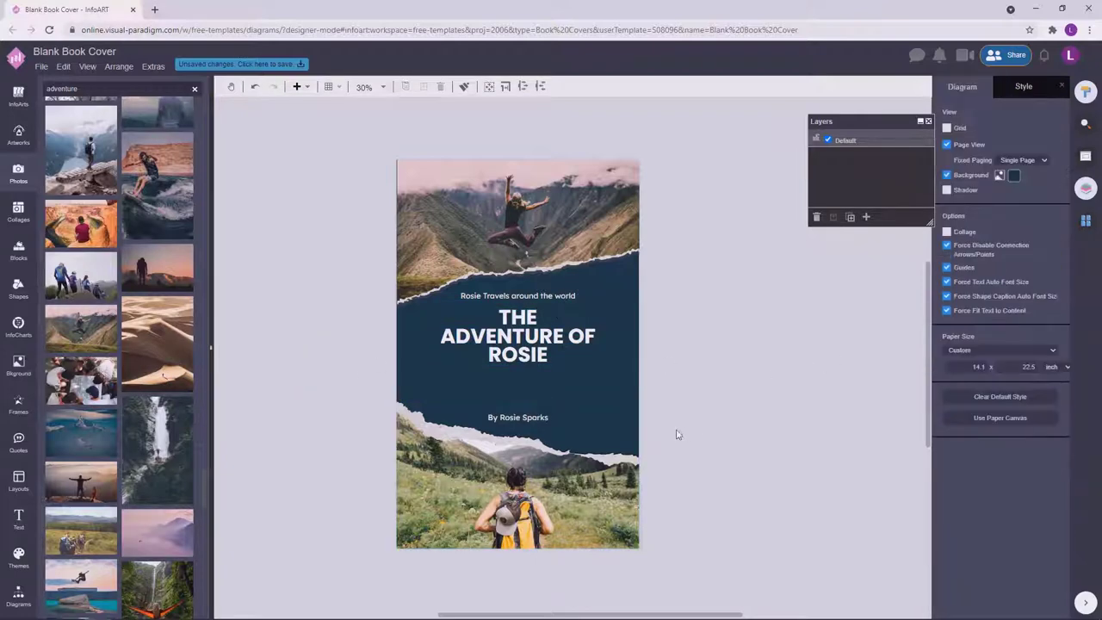
{"action": "left_click", "coordinate": [536, 418]}
{"action": "left_click_drag", "start_coordinate": [537, 417], "coordinate": [540, 385]}
Shift the title and tagline group slightly down toward the byline.
{"action": "left_click", "coordinate": [521, 337]}
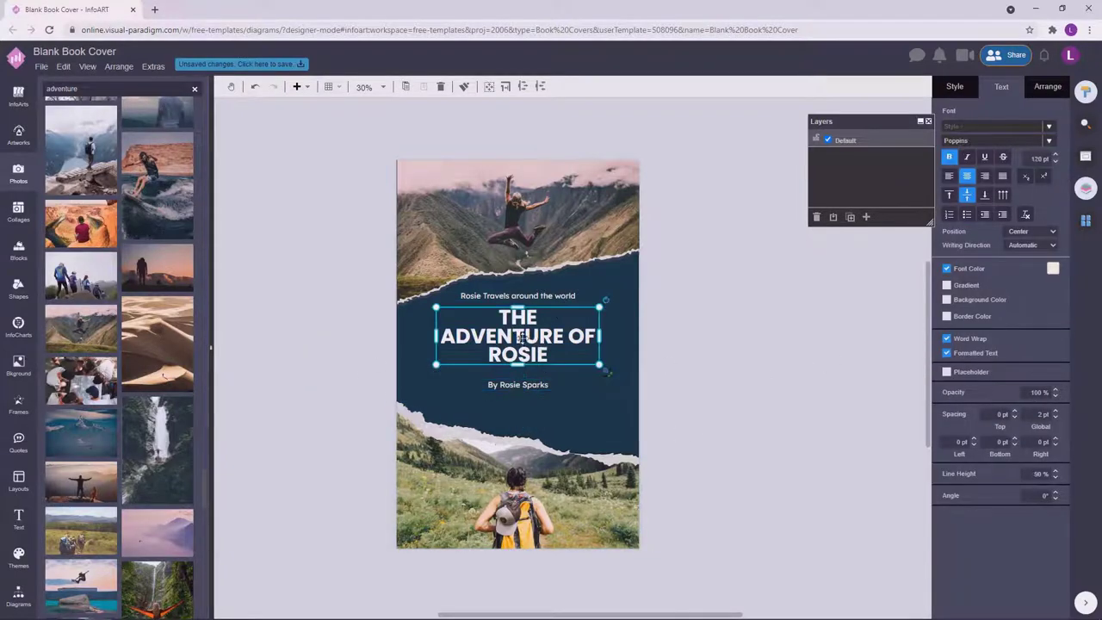
{"action": "left_click_drag", "start_coordinate": [520, 347], "coordinate": [526, 350]}
{"action": "left_click", "coordinate": [529, 353]}
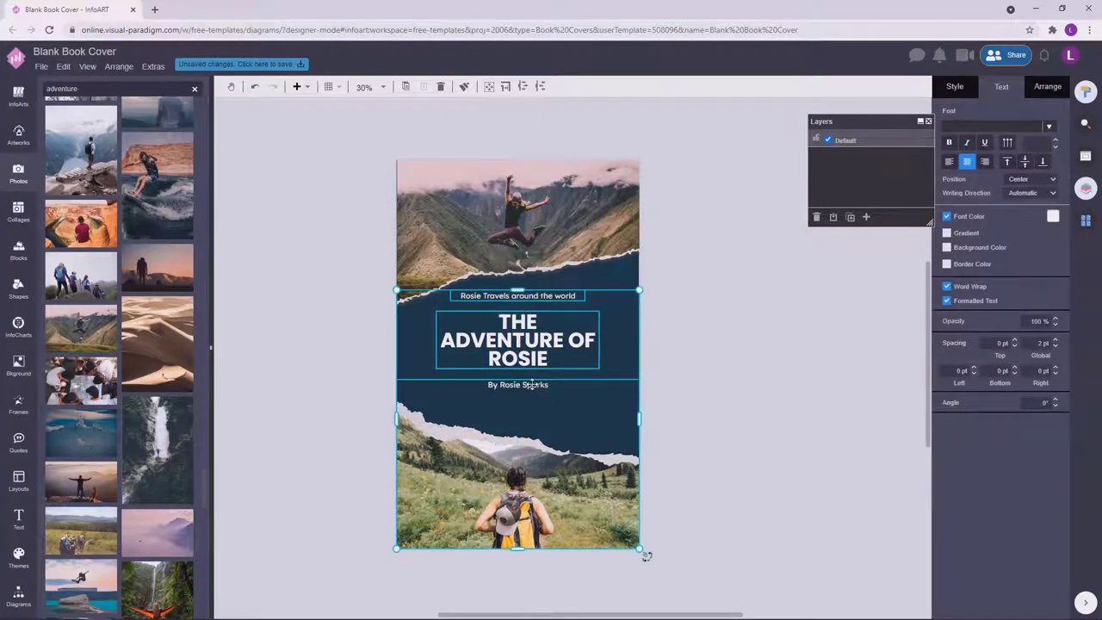
{"action": "left_click", "coordinate": [533, 385]}
{"action": "left_click", "coordinate": [534, 391]}
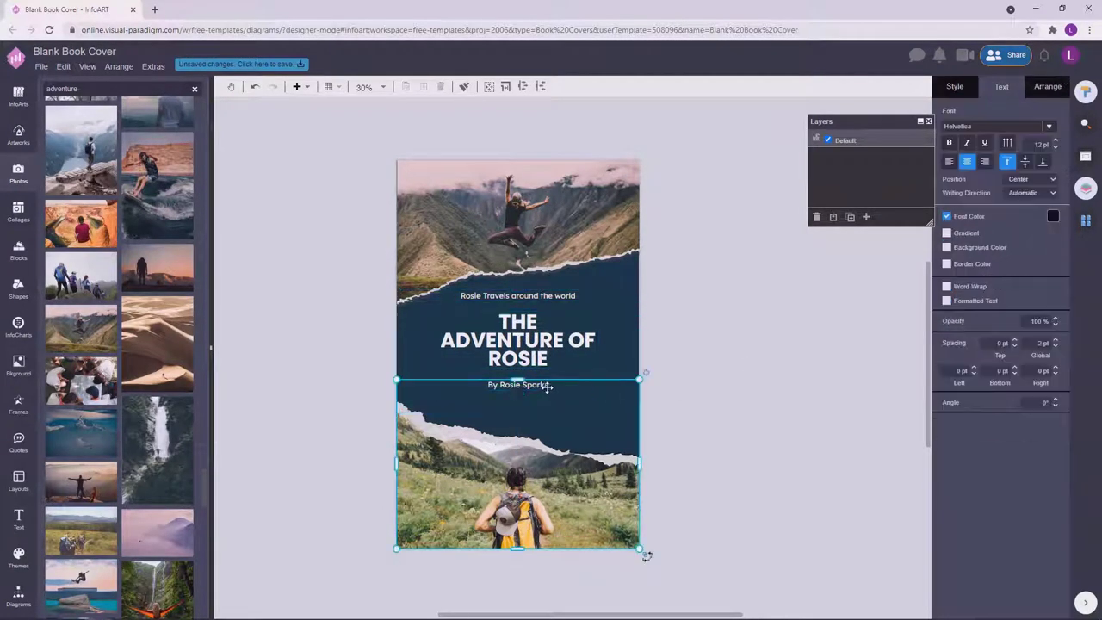
{"action": "left_click", "coordinate": [521, 385]}
{"action": "left_click", "coordinate": [538, 312]}
{"action": "left_click_drag", "start_coordinate": [539, 304], "coordinate": [534, 353]}
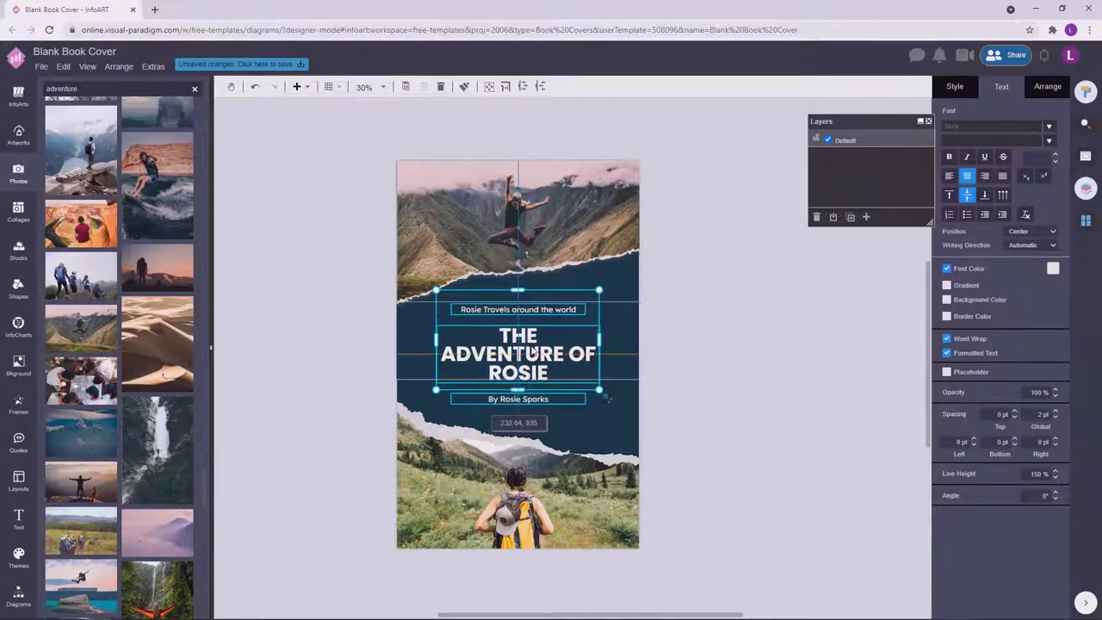
{"action": "left_click", "coordinate": [701, 333]}
{"action": "scroll", "coordinate": [676, 404], "scroll_direction": "up", "scroll_amount": 2}
{"action": "scroll", "coordinate": [676, 404], "scroll_direction": "down", "scroll_amount": 2}
{"action": "scroll", "coordinate": [625, 394], "scroll_direction": "up", "scroll_amount": 1}
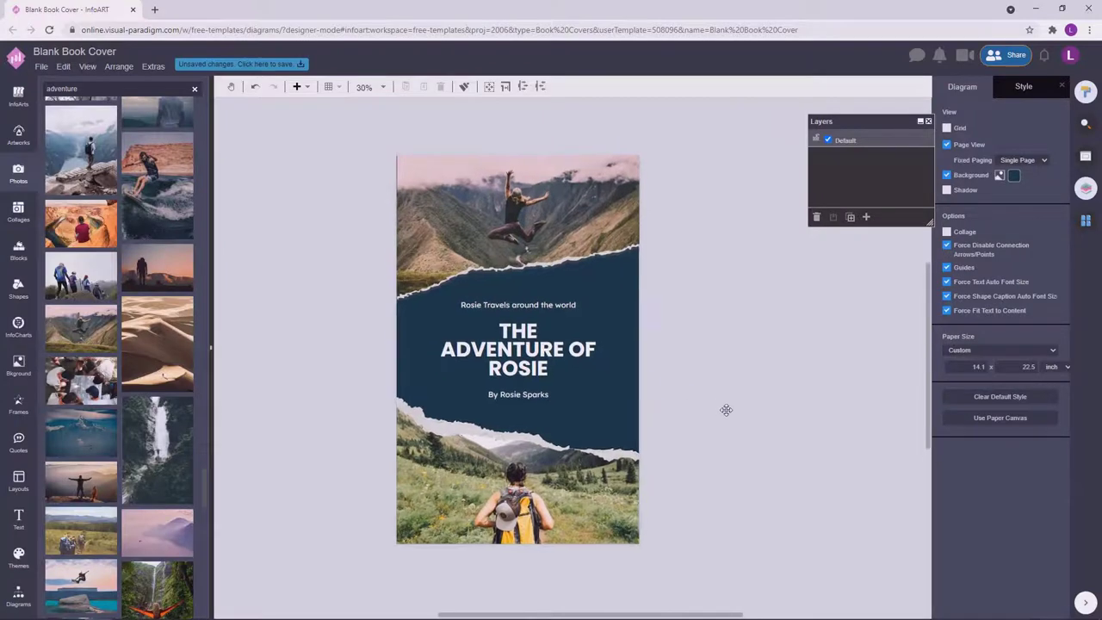
{"action": "scroll", "coordinate": [756, 397], "scroll_direction": "right", "scroll_amount": 1}
{"action": "scroll", "coordinate": [413, 196], "scroll_direction": "up", "scroll_amount": 2}
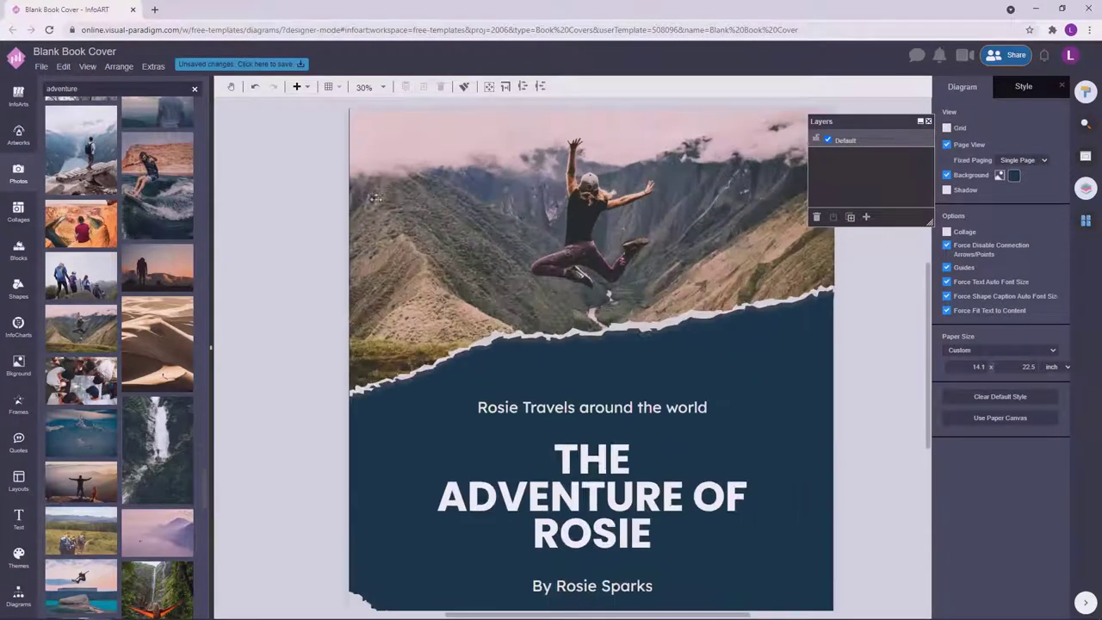
{"action": "left_click", "coordinate": [357, 390]}
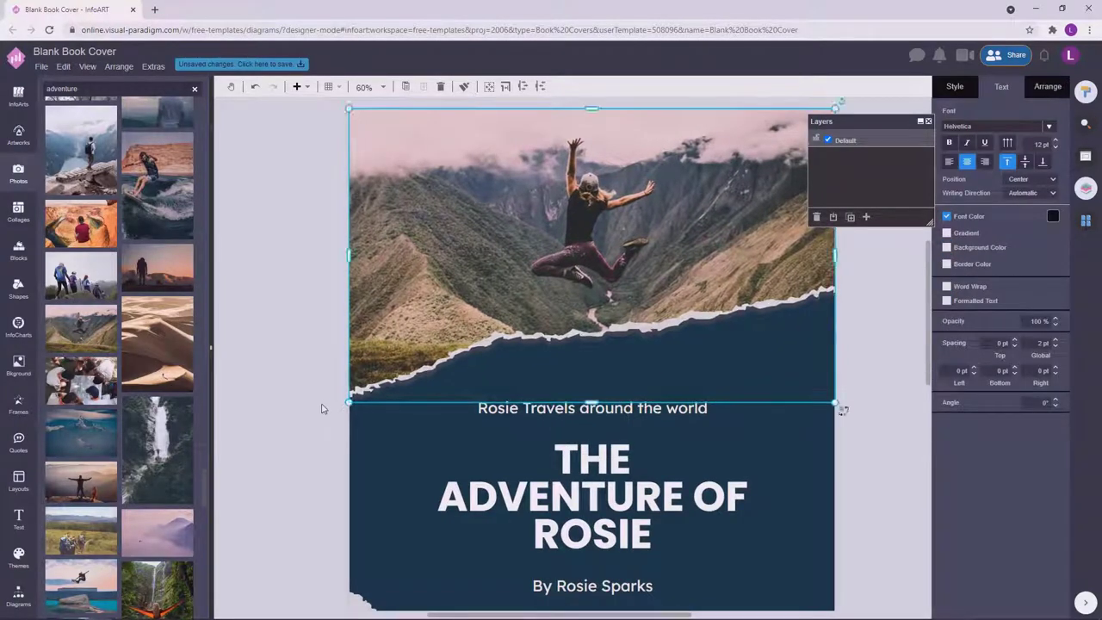
{"action": "left_click", "coordinate": [320, 406]}
{"action": "scroll", "coordinate": [722, 401], "scroll_direction": "down", "scroll_amount": 2}
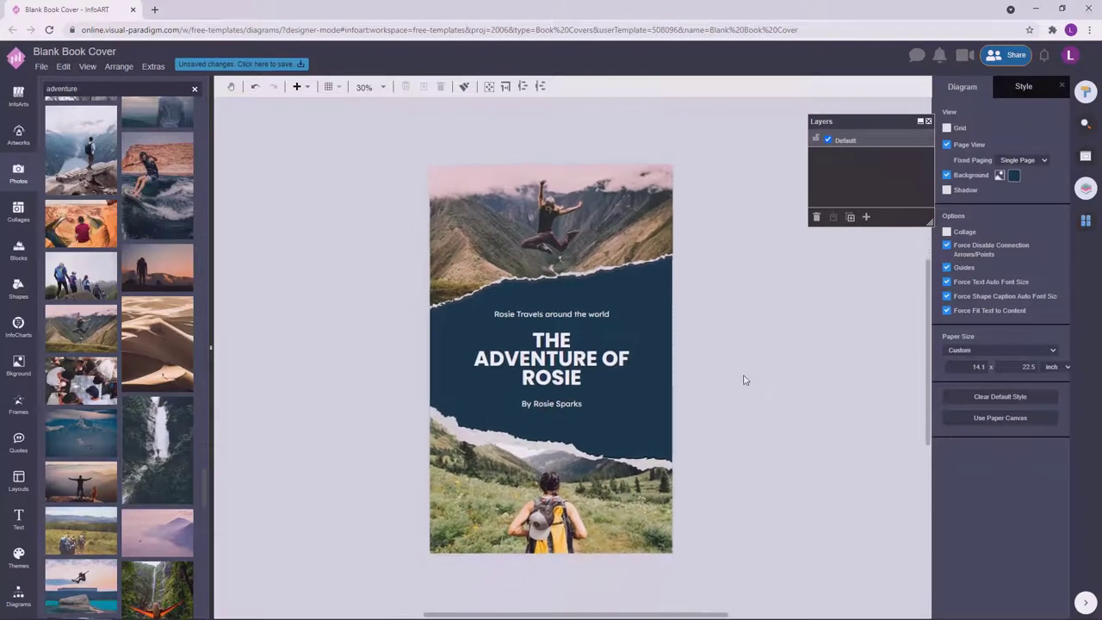
{"action": "left_click", "coordinate": [590, 368]}
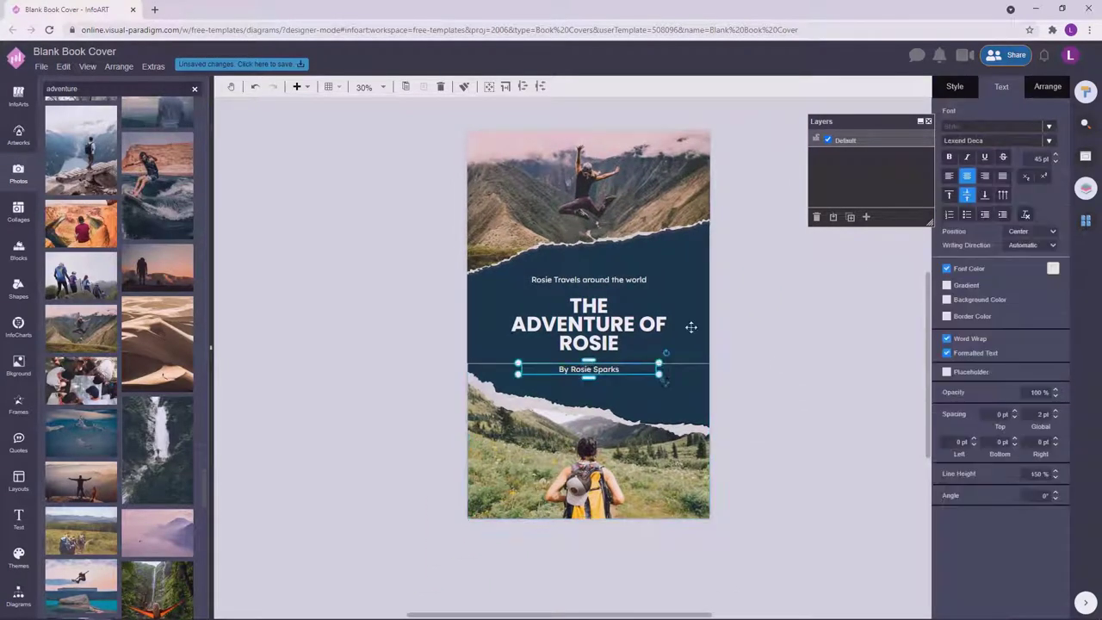
{"action": "left_click", "coordinate": [967, 158]}
{"action": "left_click", "coordinate": [809, 374]}
{"action": "left_click_drag", "start_coordinate": [810, 374], "coordinate": [778, 409]}
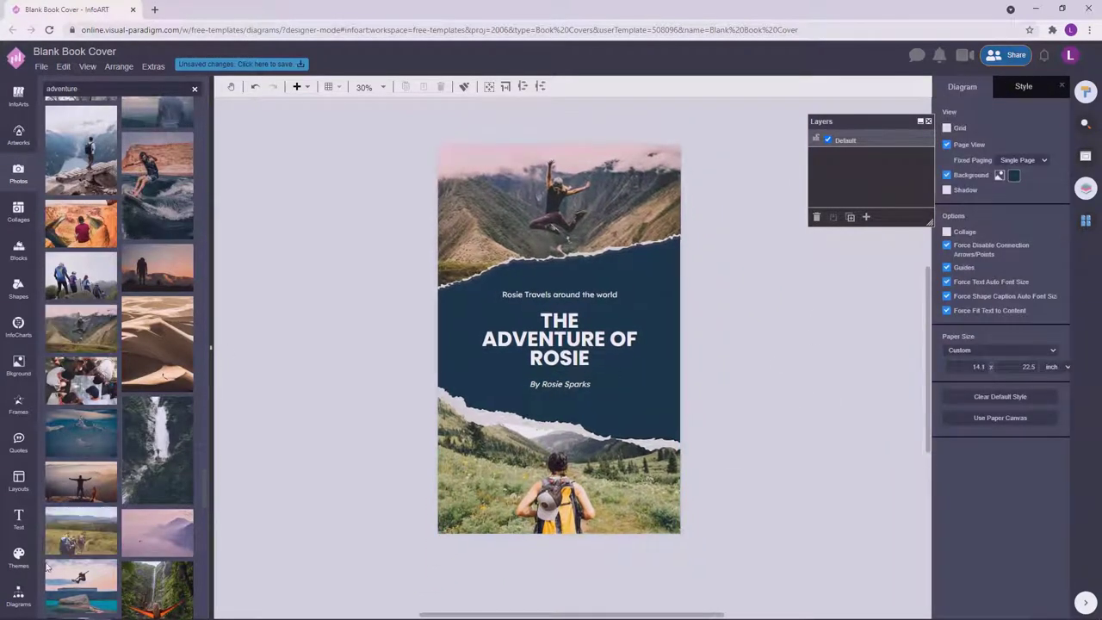
{"action": "left_click", "coordinate": [19, 594]}
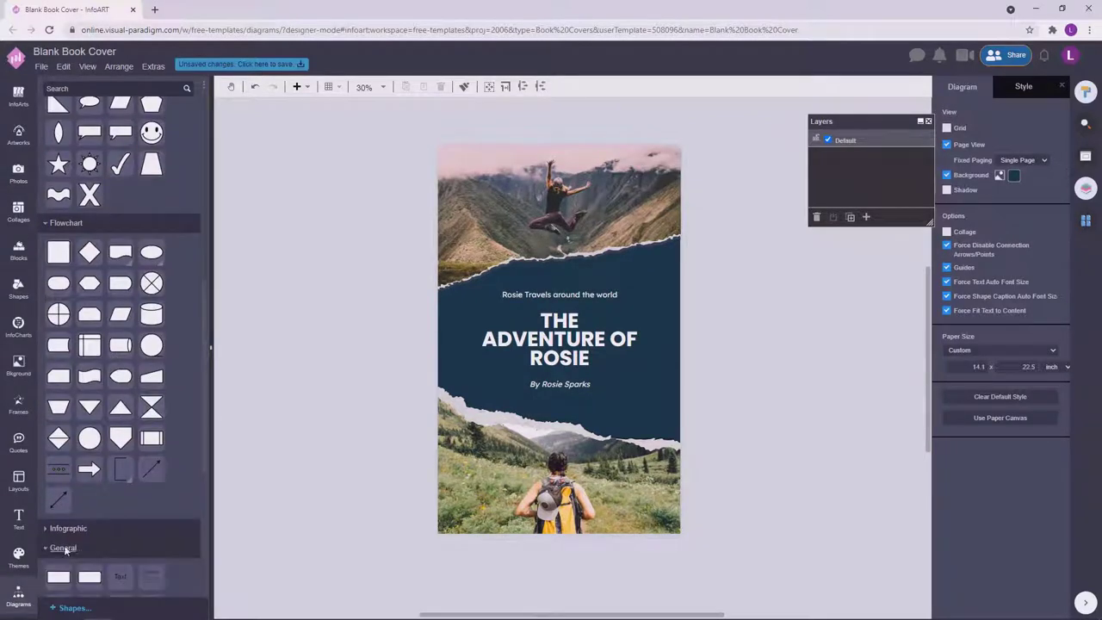
Draw a rectangle nearly filling the cover, with no fill and a white outline.
{"action": "mouse_move", "coordinate": [449, 161]}
{"action": "left_mouse_down"}
{"action": "mouse_move", "coordinate": [482, 206]}
{"action": "mouse_move", "coordinate": [670, 271]}
{"action": "left_mouse_up"}
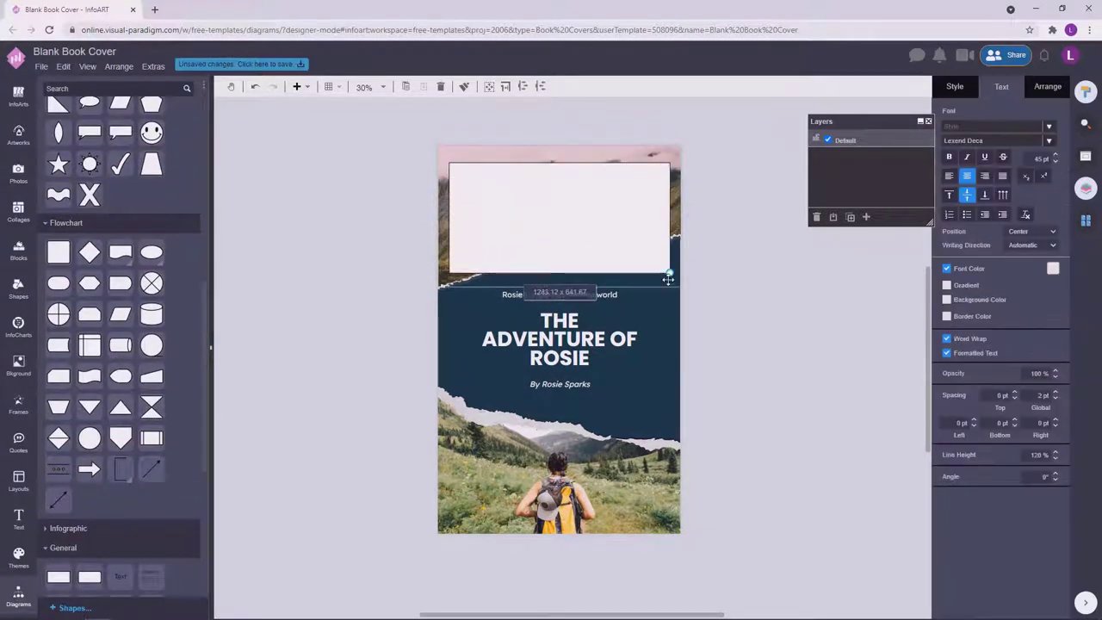
{"action": "left_click_drag", "start_coordinate": [558, 270], "coordinate": [539, 527]}
{"action": "left_click_drag", "start_coordinate": [601, 209], "coordinate": [602, 207]}
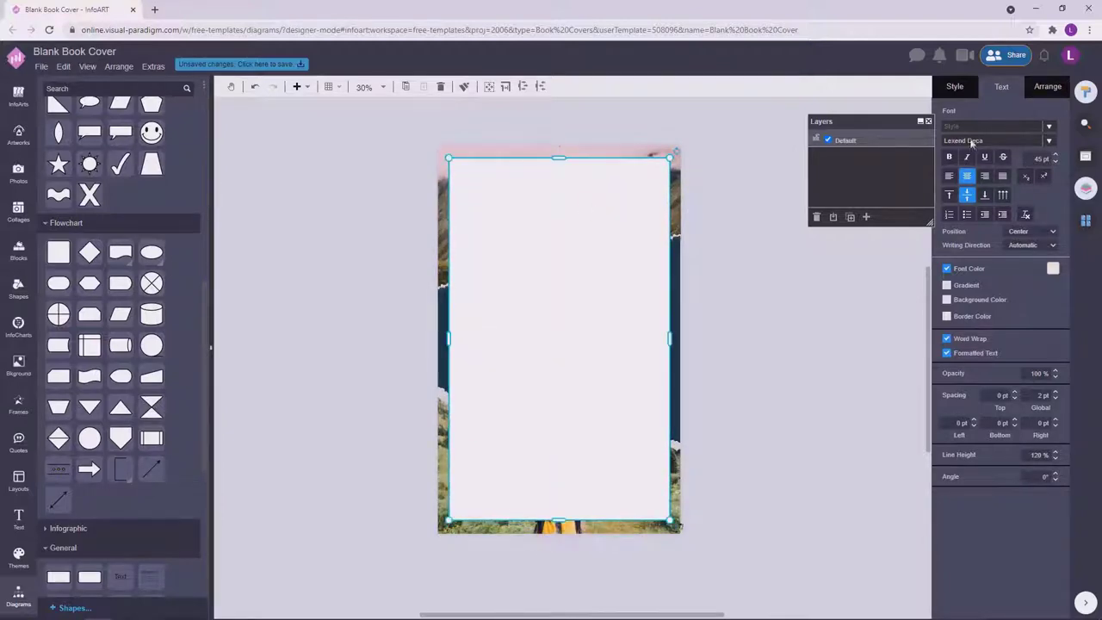
{"action": "left_click", "coordinate": [955, 86]}
{"action": "left_click", "coordinate": [948, 167]}
{"action": "left_click", "coordinate": [1053, 190]}
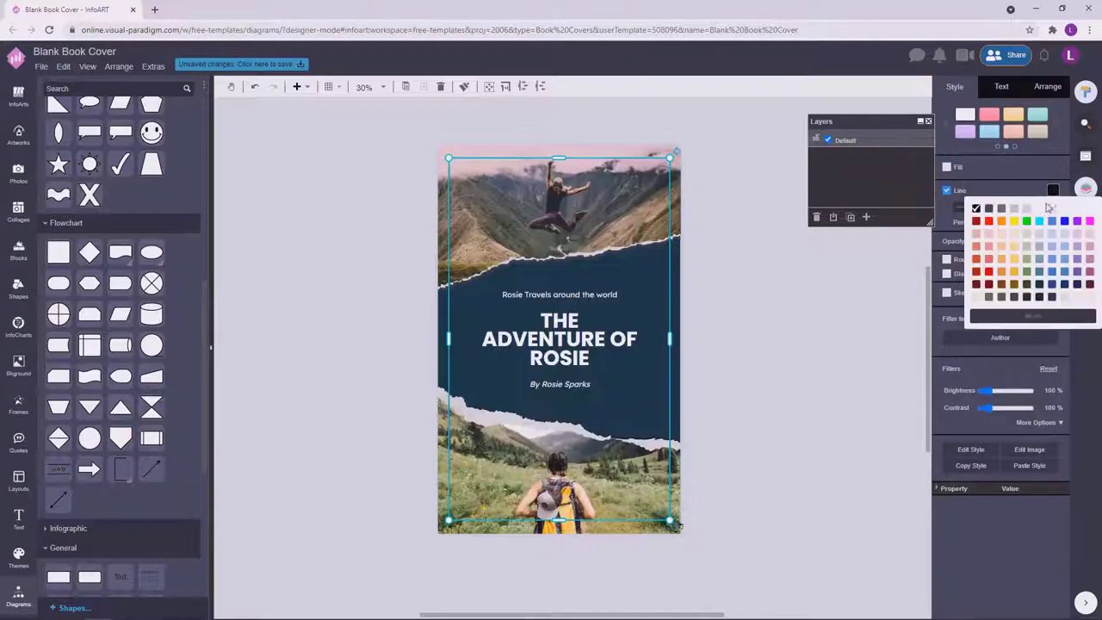
{"action": "left_click", "coordinate": [1015, 232]}
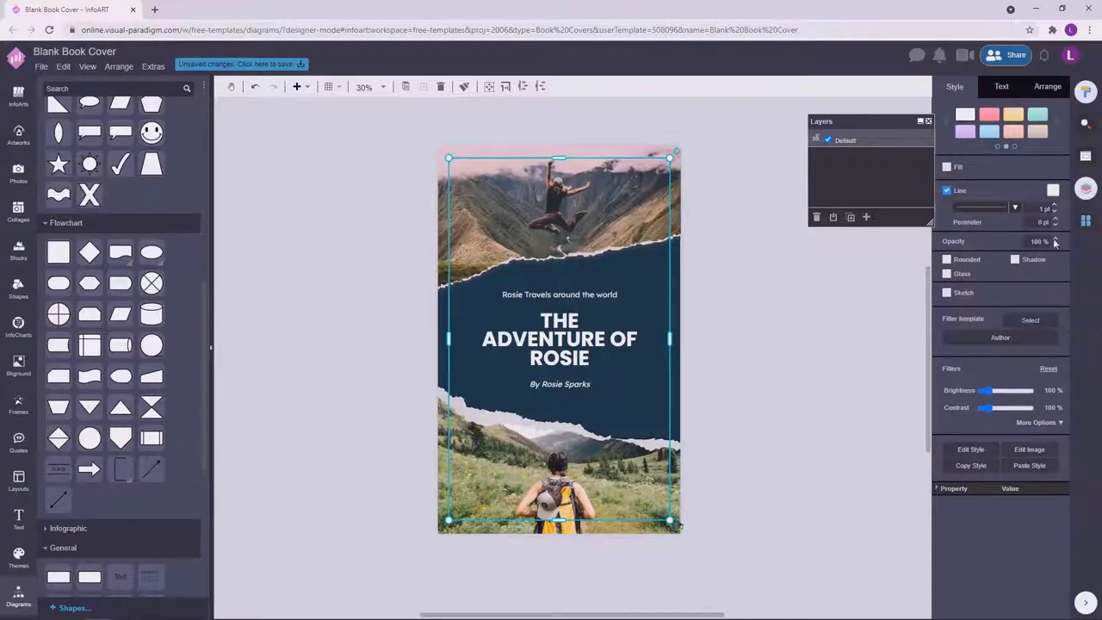
Reposition the white frame so it sits just inside the cover edges.
{"action": "left_click", "coordinate": [768, 381]}
{"action": "left_click", "coordinate": [537, 196]}
{"action": "left_click", "coordinate": [406, 199]}
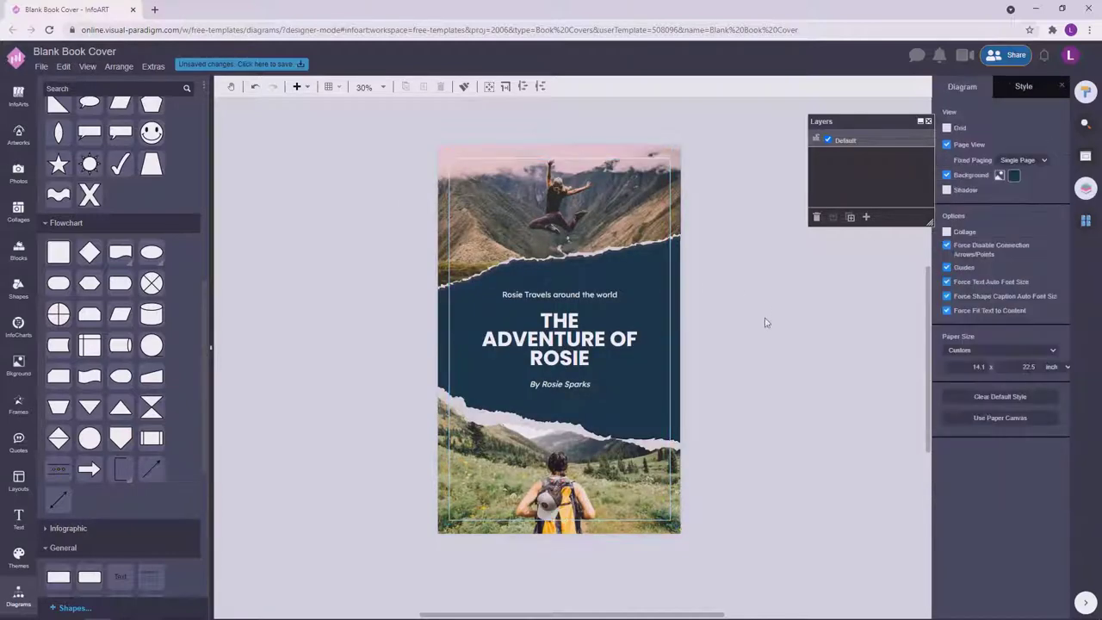
{"action": "left_click", "coordinate": [613, 224]}
{"action": "left_click_drag", "start_coordinate": [670, 524], "coordinate": [594, 191]}
{"action": "left_click", "coordinate": [816, 340]}
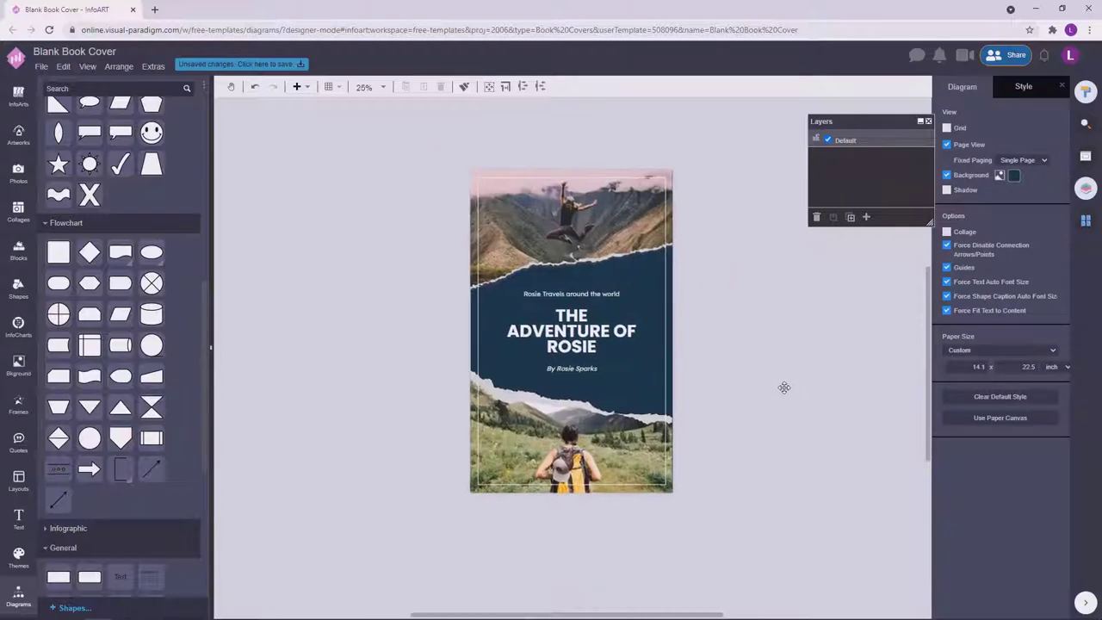
{"action": "left_click", "coordinate": [577, 289]}
{"action": "left_click_drag", "start_coordinate": [775, 242], "coordinate": [445, 424]}
{"action": "left_click", "coordinate": [778, 319]}
{"action": "left_click", "coordinate": [572, 286]}
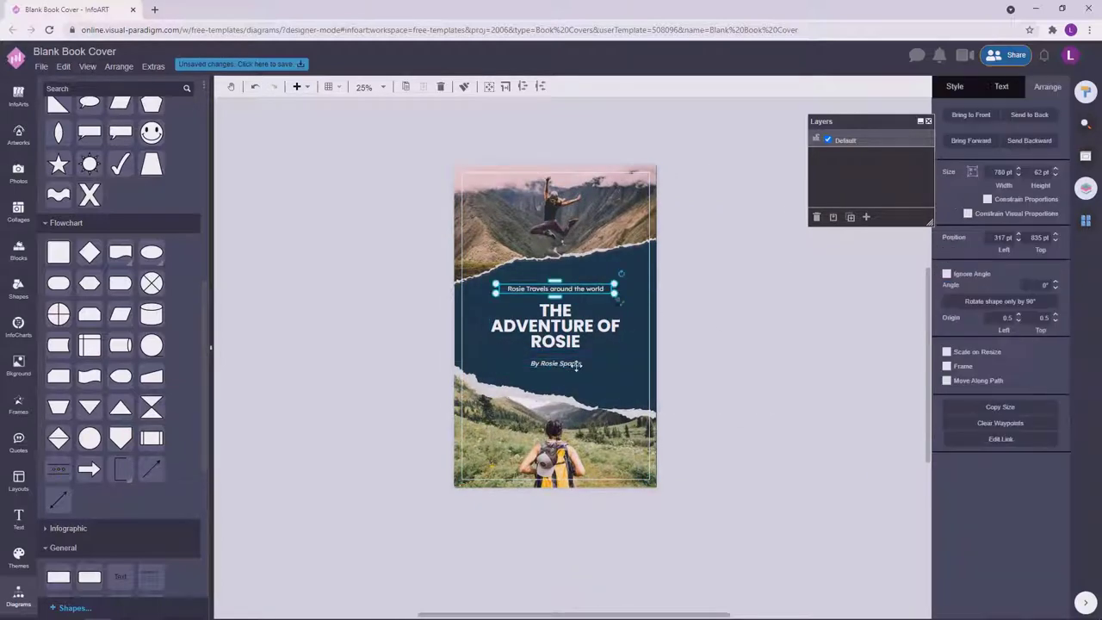
{"action": "left_click", "coordinate": [575, 363]}
{"action": "left_click_drag", "start_coordinate": [746, 389], "coordinate": [364, 273]}
{"action": "left_click", "coordinate": [557, 361]}
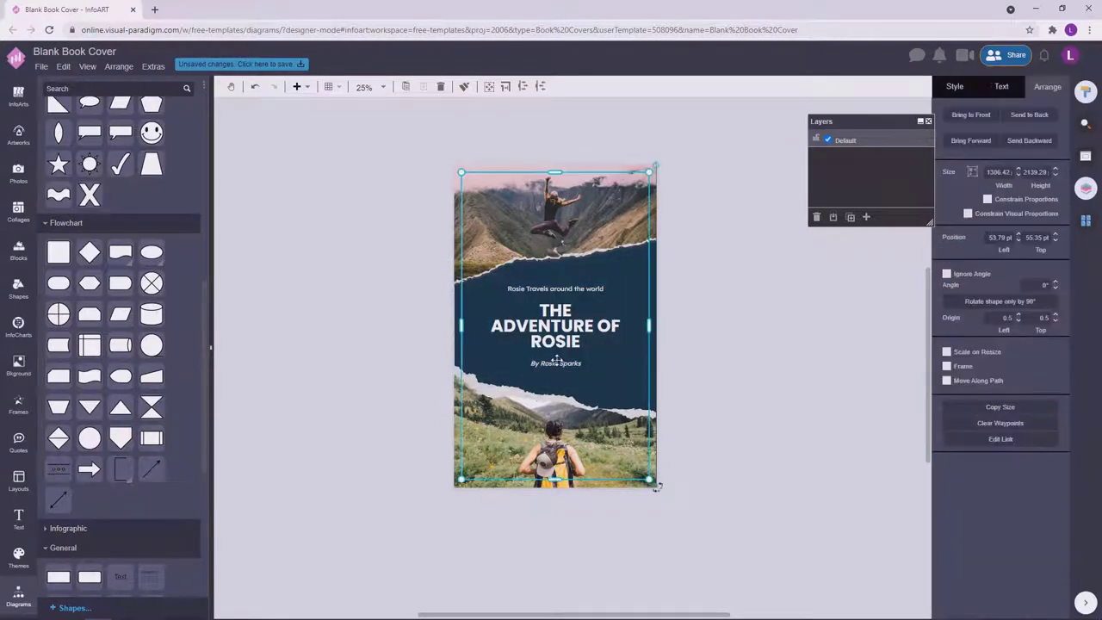
{"action": "left_click", "coordinate": [460, 517]}
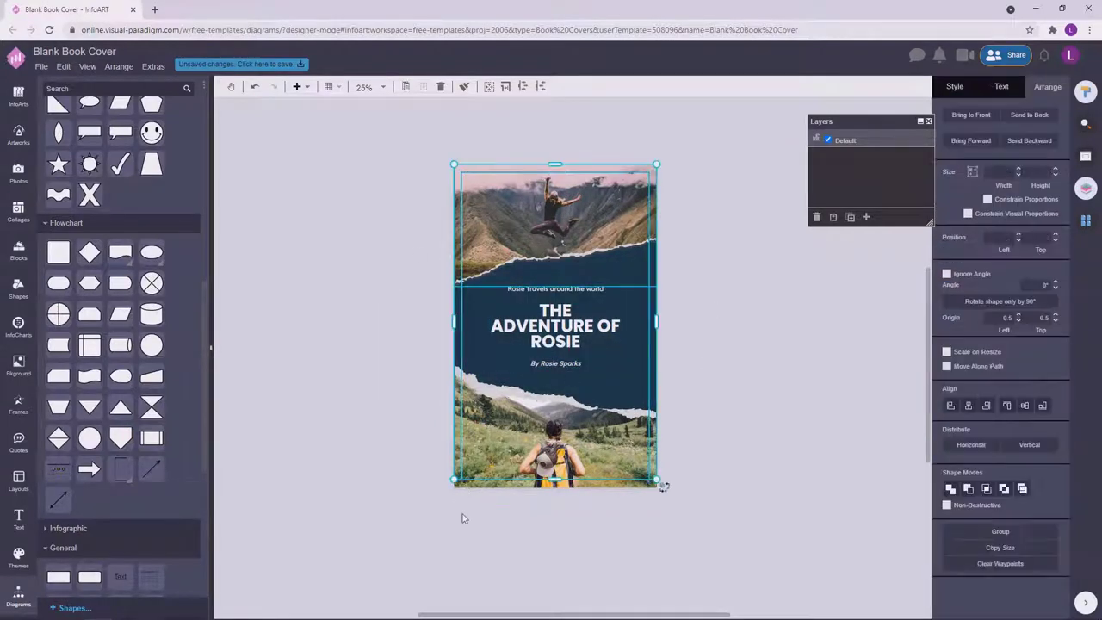
{"action": "left_click", "coordinate": [612, 320]}
{"action": "left_click", "coordinate": [737, 345]}
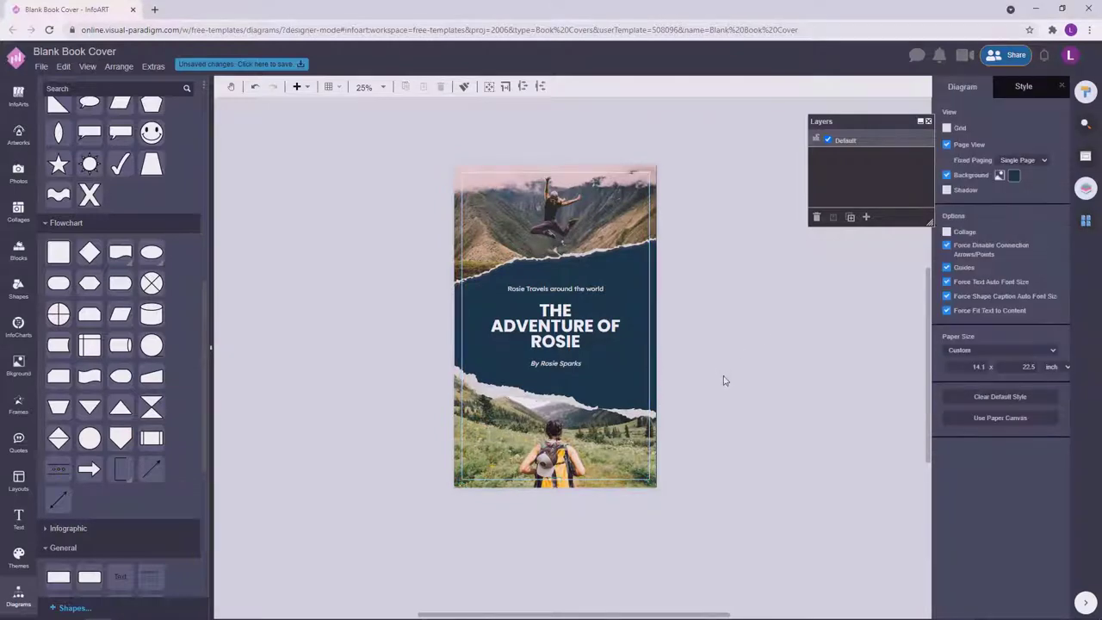
{"action": "left_click", "coordinate": [556, 327]}
{"action": "left_click", "coordinate": [570, 367]}
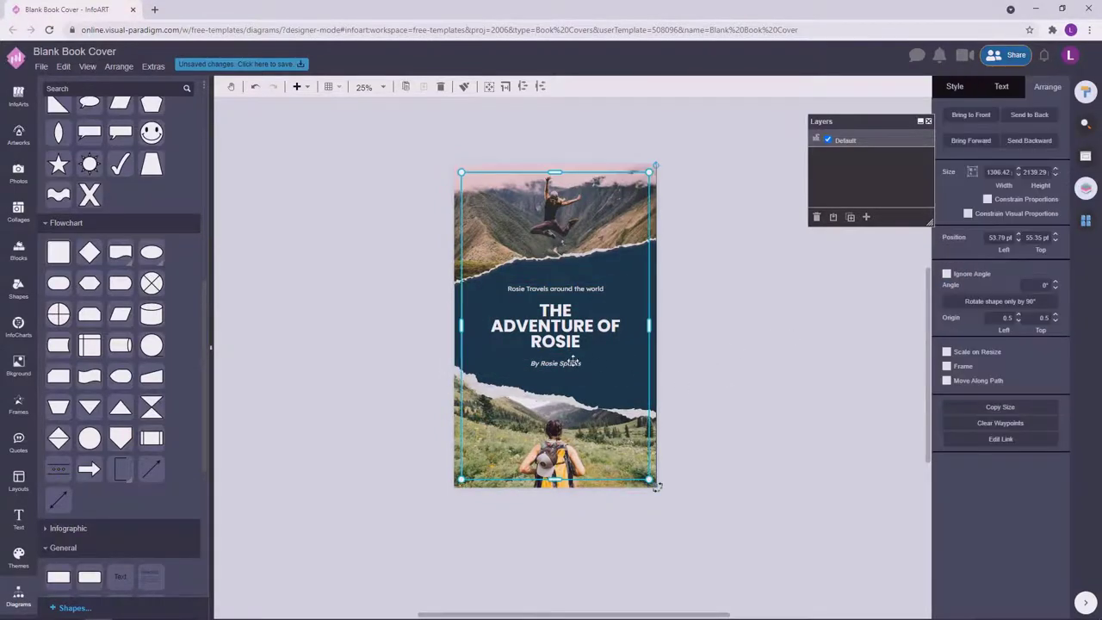
{"action": "left_click", "coordinate": [714, 358]}
{"action": "key", "text": "ctrl+a"}
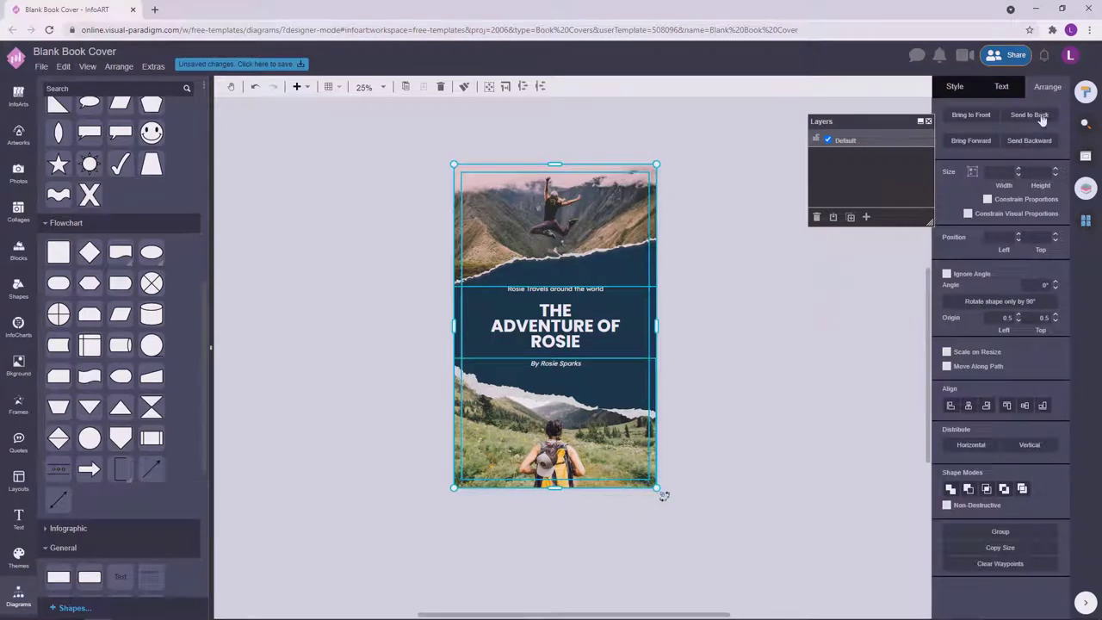
{"action": "left_click", "coordinate": [549, 364]}
{"action": "left_click", "coordinate": [549, 363]}
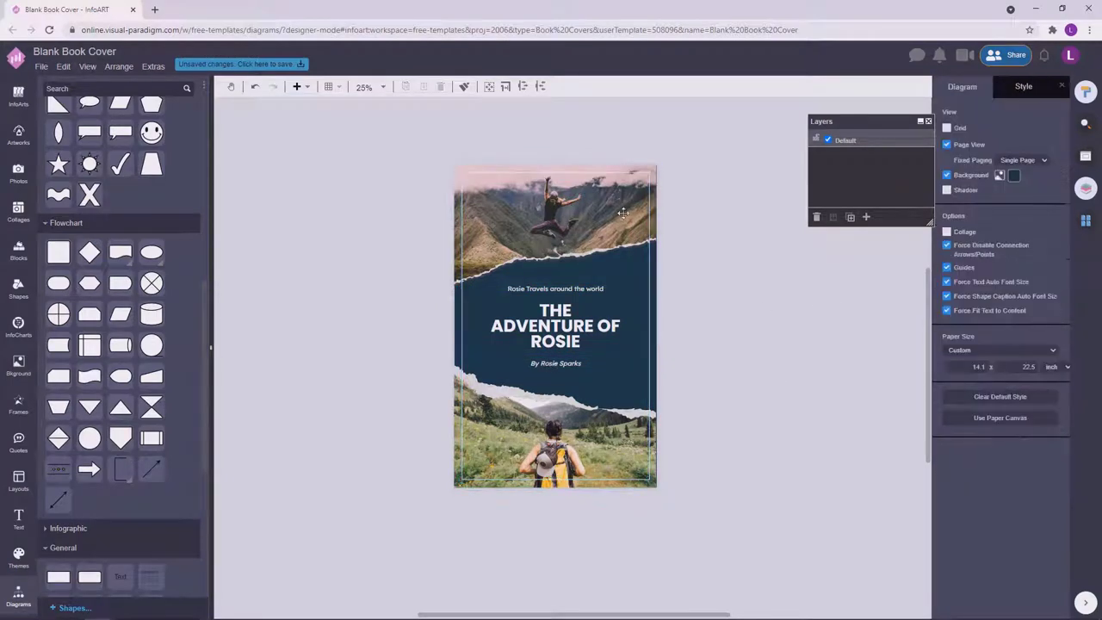
{"action": "left_click_drag", "start_coordinate": [626, 199], "coordinate": [498, 269]}
{"action": "left_click", "coordinate": [556, 327]}
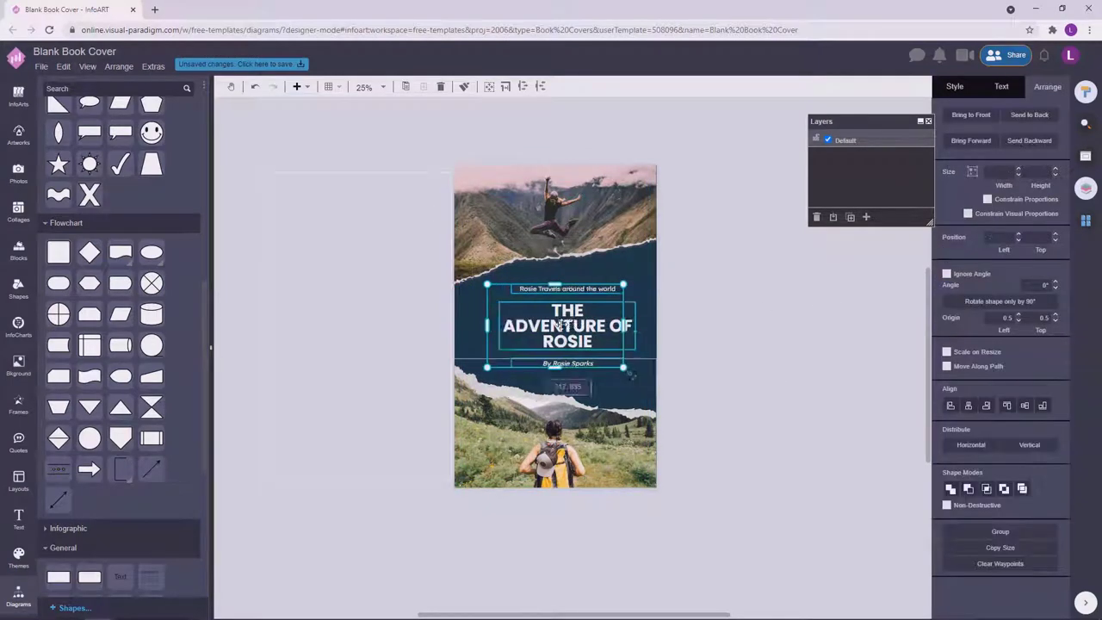
{"action": "left_click_drag", "start_coordinate": [555, 327], "coordinate": [841, 327]}
{"action": "left_click", "coordinate": [696, 250]}
{"action": "left_click", "coordinate": [596, 416]}
{"action": "right_click", "coordinate": [596, 416]}
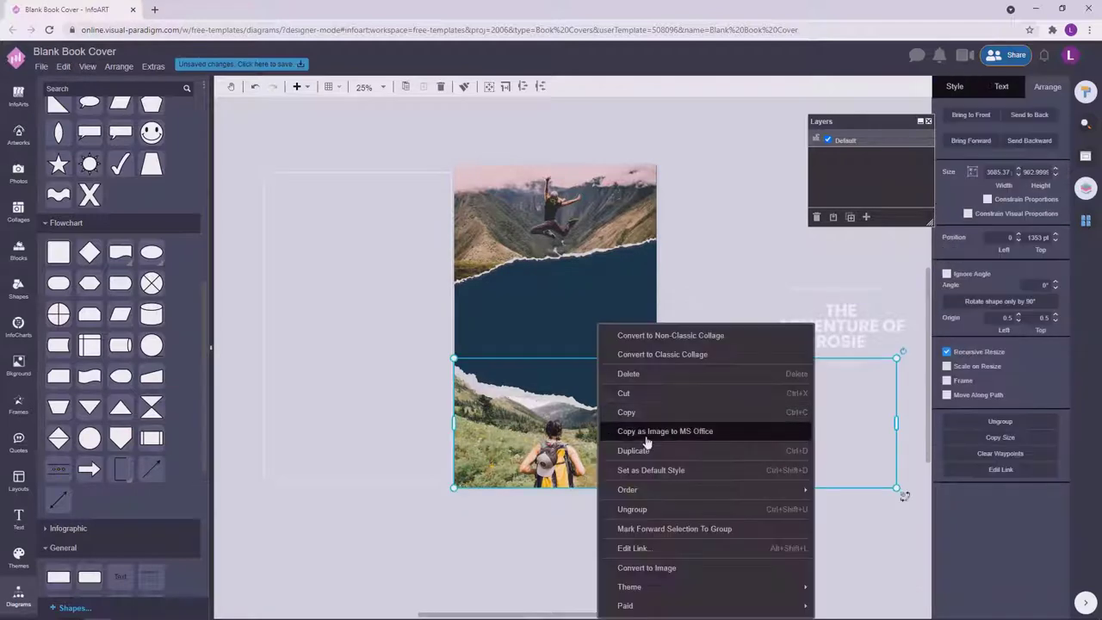
{"action": "left_click", "coordinate": [603, 426]}
{"action": "left_click", "coordinate": [711, 264]}
{"action": "left_click", "coordinate": [500, 420]}
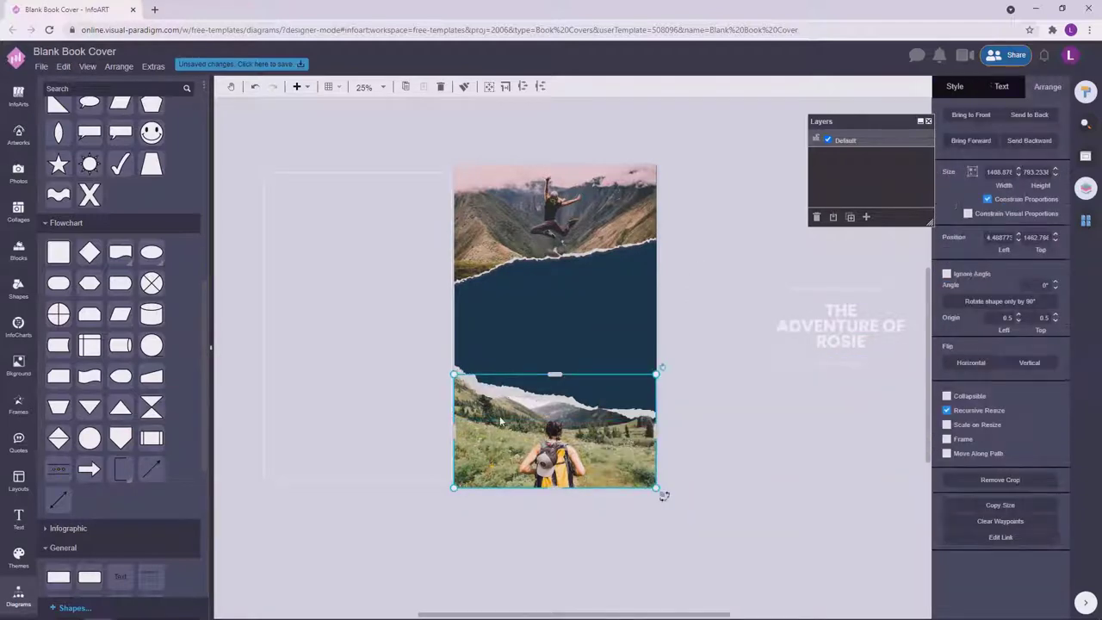
{"action": "left_click", "coordinate": [678, 309]}
{"action": "left_click", "coordinate": [316, 394]}
{"action": "left_click_drag", "start_coordinate": [721, 537], "coordinate": [426, 341]}
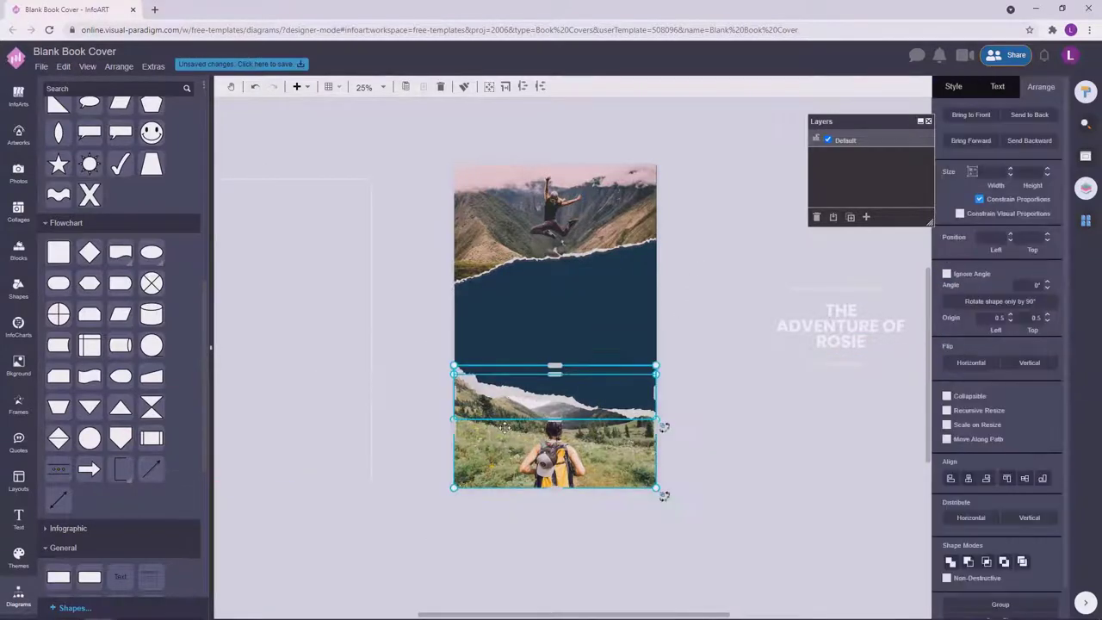
{"action": "left_click", "coordinate": [767, 419]}
{"action": "left_click_drag", "start_coordinate": [305, 328], "coordinate": [553, 315]}
{"action": "left_click", "coordinate": [706, 261]}
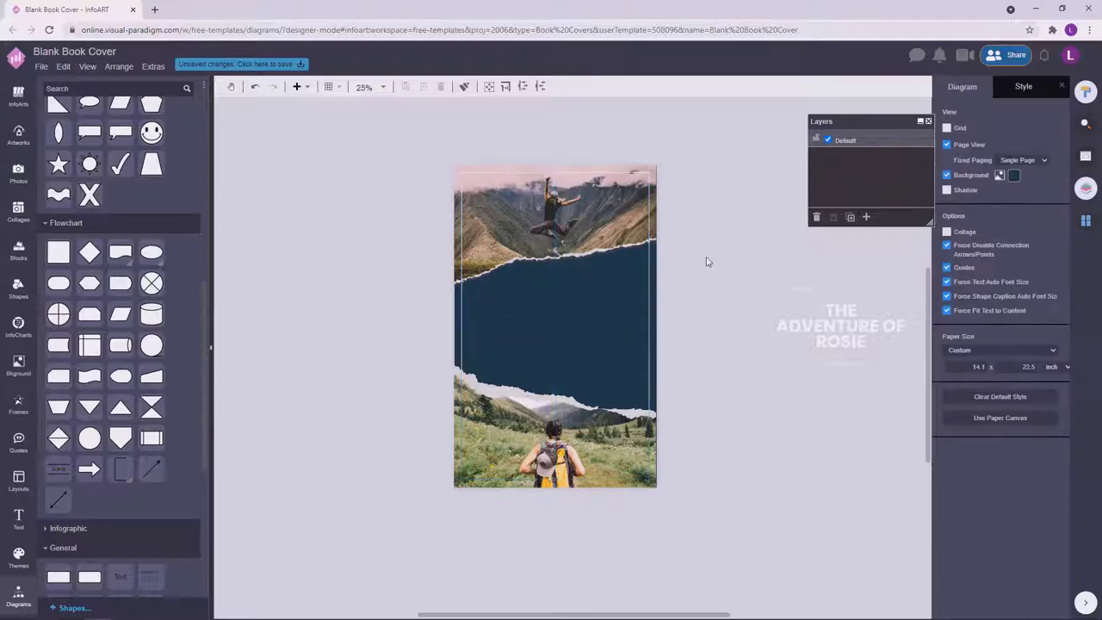
{"action": "left_click_drag", "start_coordinate": [706, 262], "coordinate": [807, 374]}
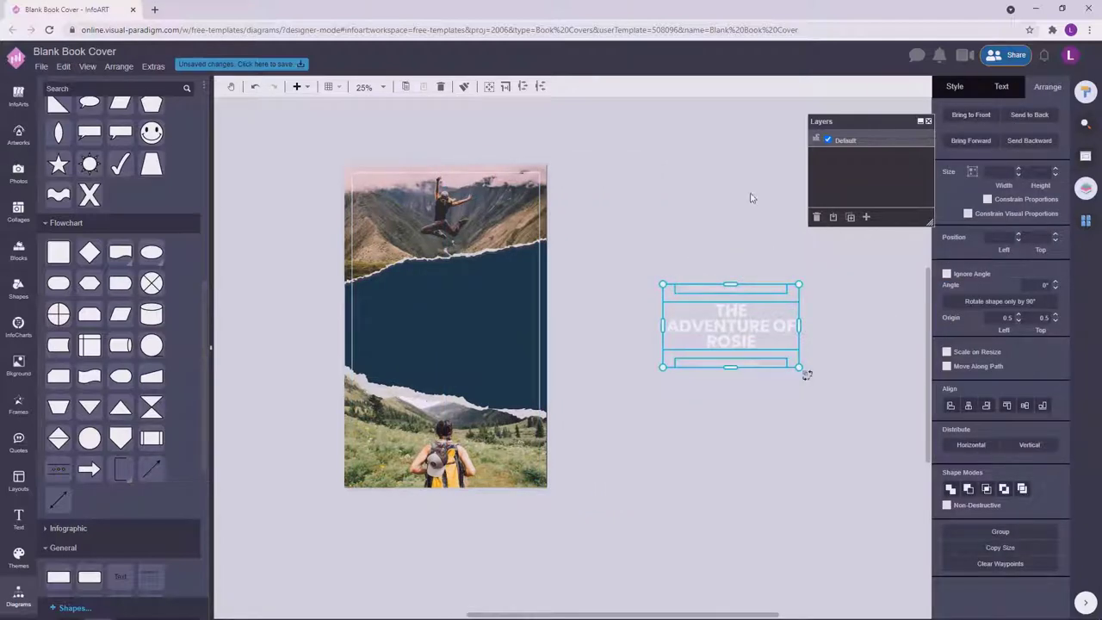
{"action": "left_click_drag", "start_coordinate": [763, 295], "coordinate": [475, 324]}
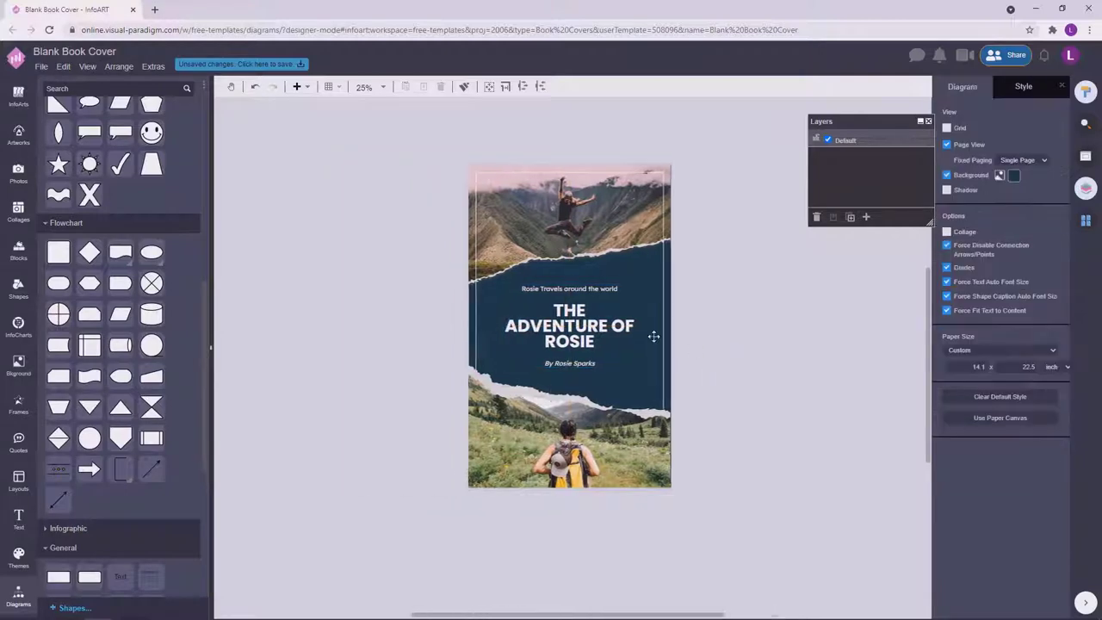
{"action": "left_click", "coordinate": [601, 288]}
{"action": "left_click", "coordinate": [603, 289]}
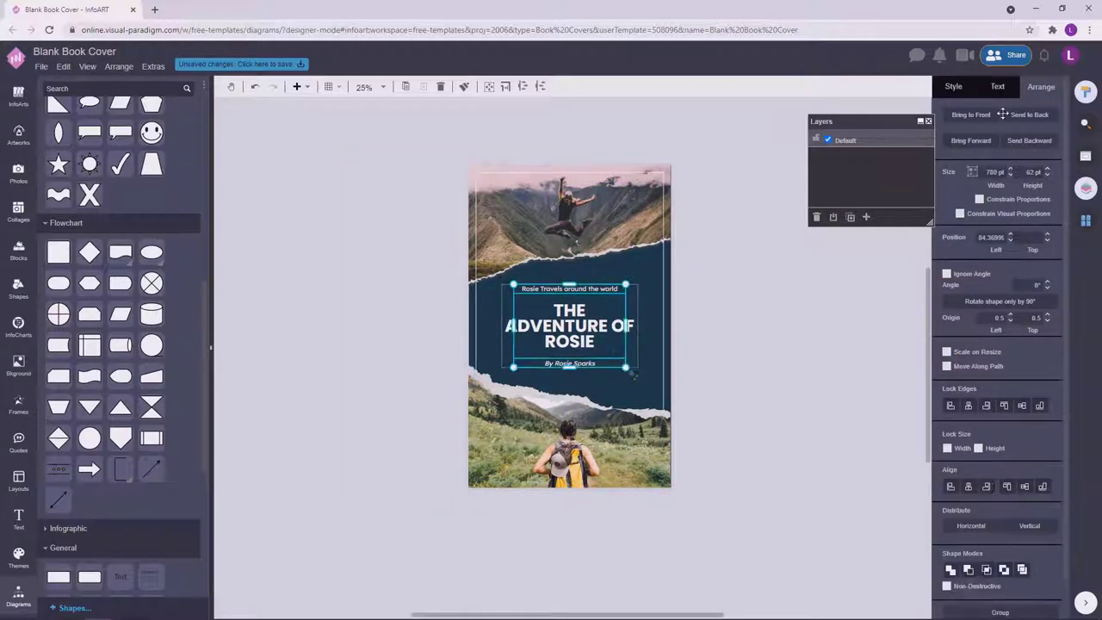
{"action": "left_click", "coordinate": [1001, 86]}
{"action": "left_click", "coordinate": [1052, 269]}
{"action": "left_click", "coordinate": [699, 392]}
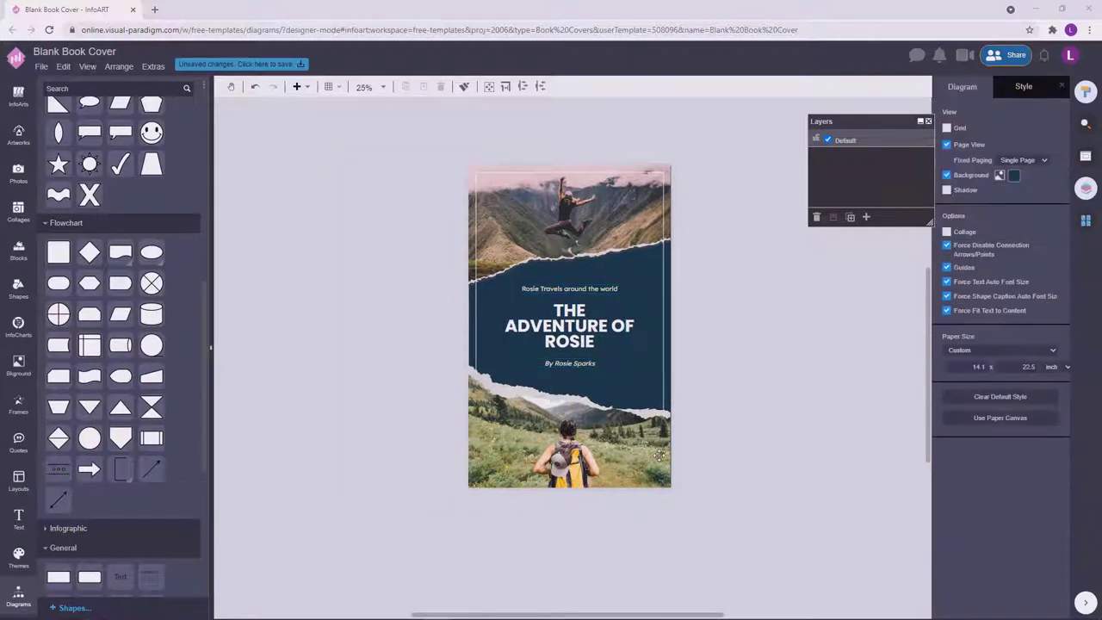
{"action": "left_click", "coordinate": [618, 379]}
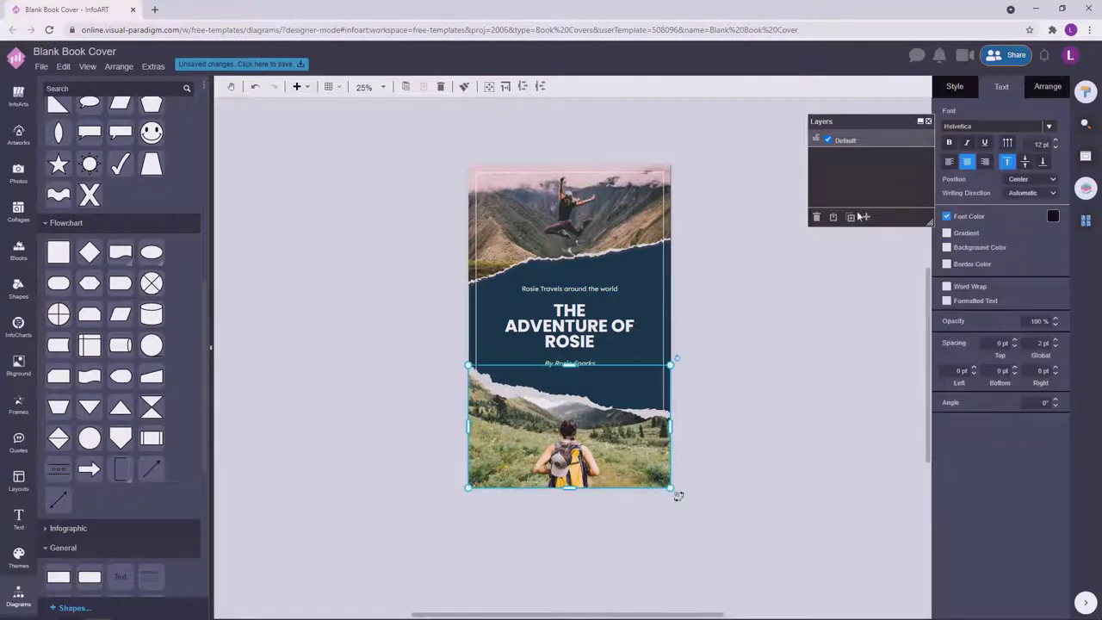
{"action": "left_click", "coordinate": [775, 376]}
Nudge the bottom hiker photo slightly upward.
{"action": "scroll", "coordinate": [775, 376], "scroll_direction": "up", "scroll_amount": 2}
{"action": "left_click", "coordinate": [591, 277]}
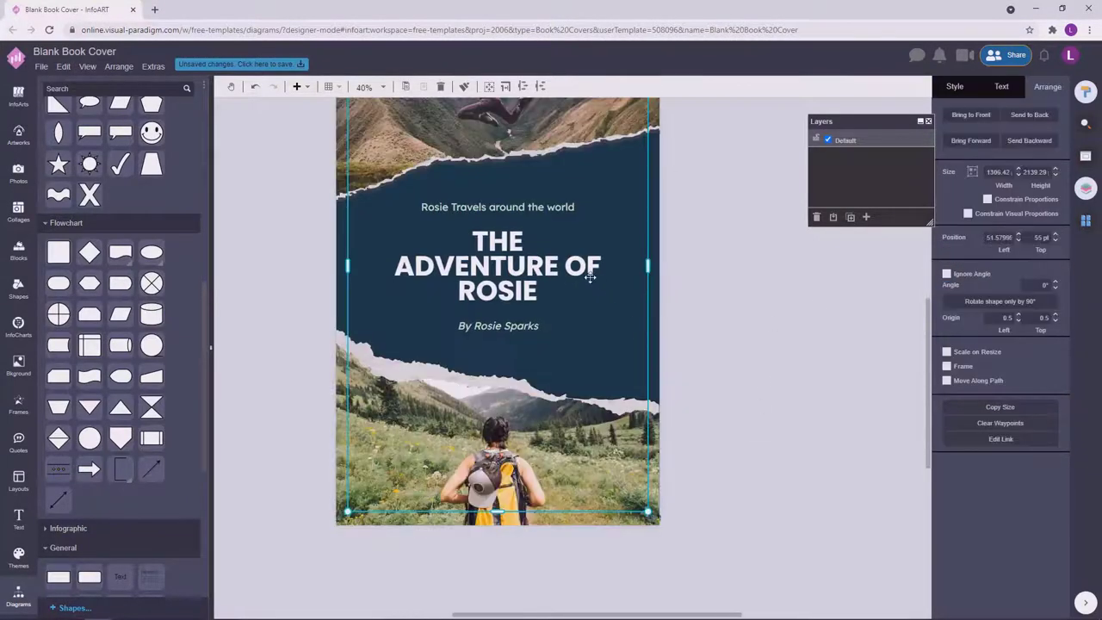
{"action": "left_click", "coordinate": [677, 403]}
{"action": "scroll", "coordinate": [652, 440], "scroll_direction": "up", "scroll_amount": 3}
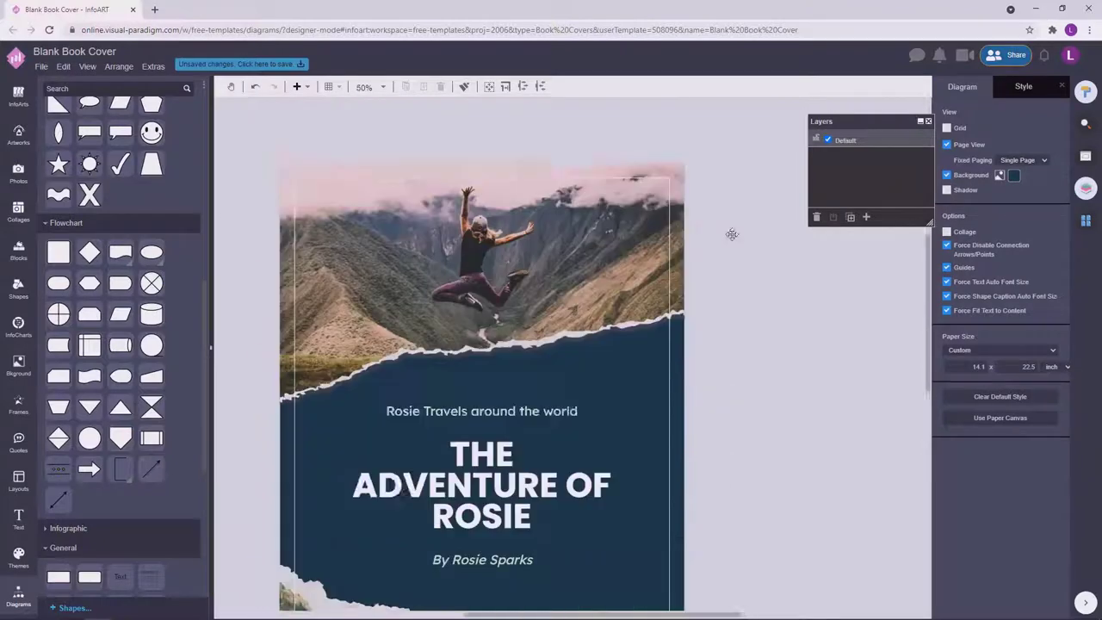
{"action": "left_click", "coordinate": [710, 346]}
{"action": "left_click", "coordinate": [757, 344]}
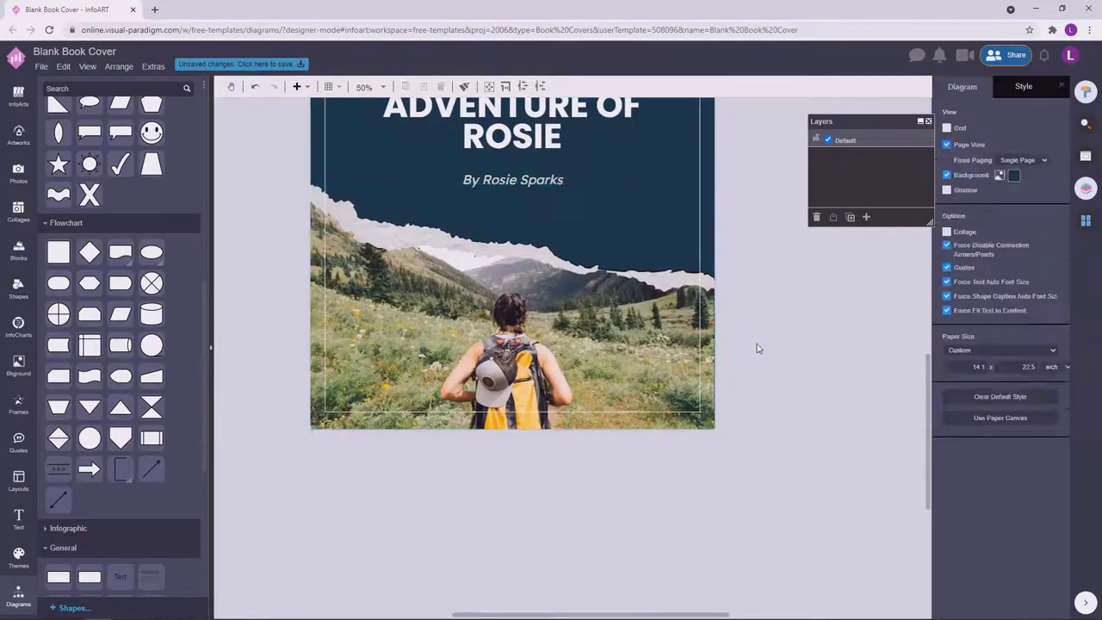
{"action": "left_click", "coordinate": [706, 336]}
{"action": "left_click", "coordinate": [768, 334]}
{"action": "scroll", "coordinate": [348, 448], "scroll_direction": "up", "scroll_amount": 4}
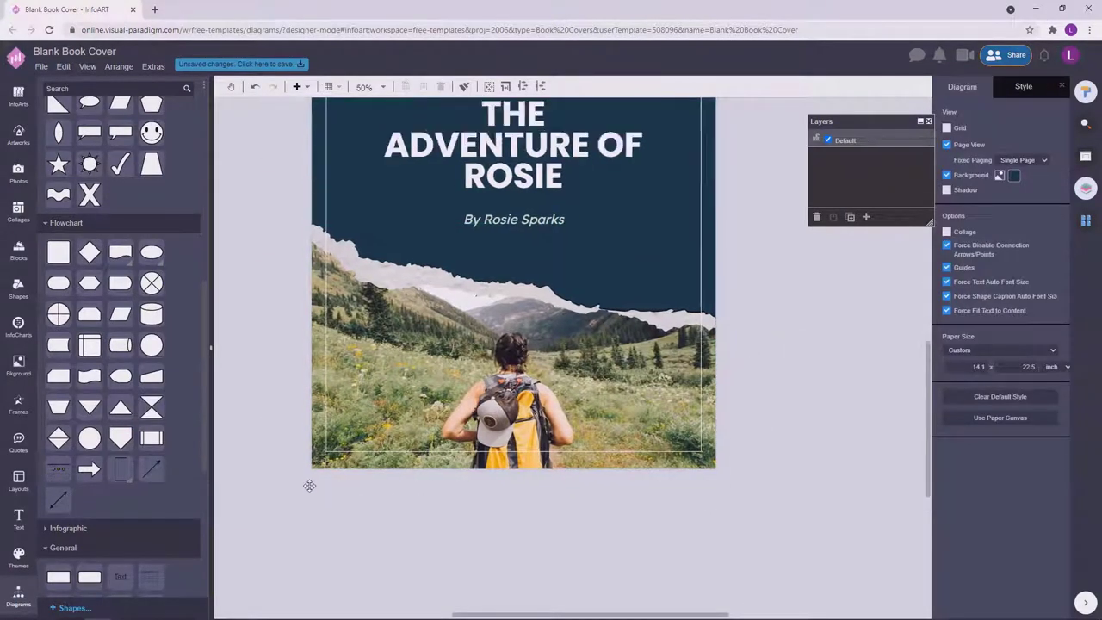
{"action": "left_click", "coordinate": [327, 453]}
{"action": "left_click_drag", "start_coordinate": [332, 441], "coordinate": [330, 438]}
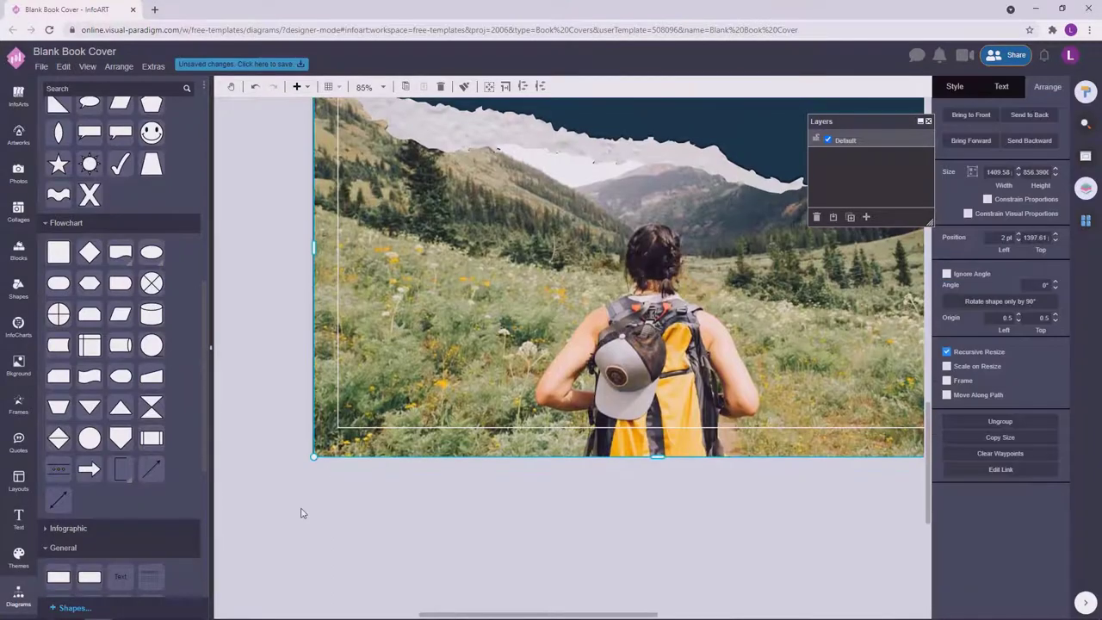
{"action": "left_click", "coordinate": [253, 480]}
{"action": "left_click", "coordinate": [302, 455]}
{"action": "left_click", "coordinate": [277, 439]}
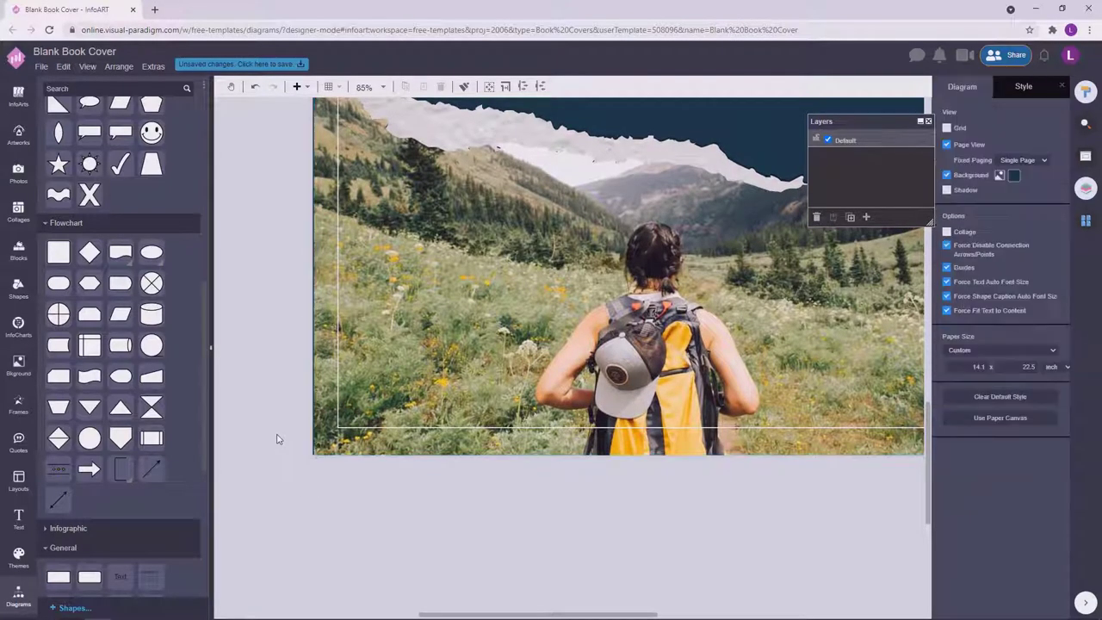
Stretch the torn-paper shape slightly up and to the left.
{"action": "scroll", "coordinate": [283, 185], "scroll_direction": "up", "scroll_amount": 5}
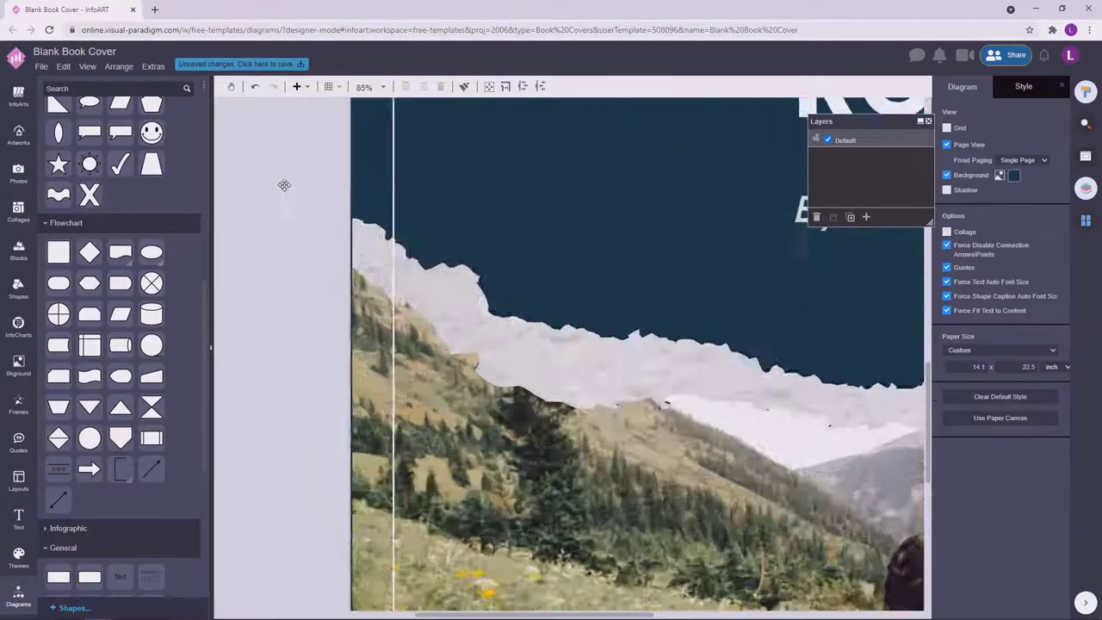
{"action": "left_click", "coordinate": [392, 256]}
{"action": "left_click_drag", "start_coordinate": [381, 227], "coordinate": [379, 228]}
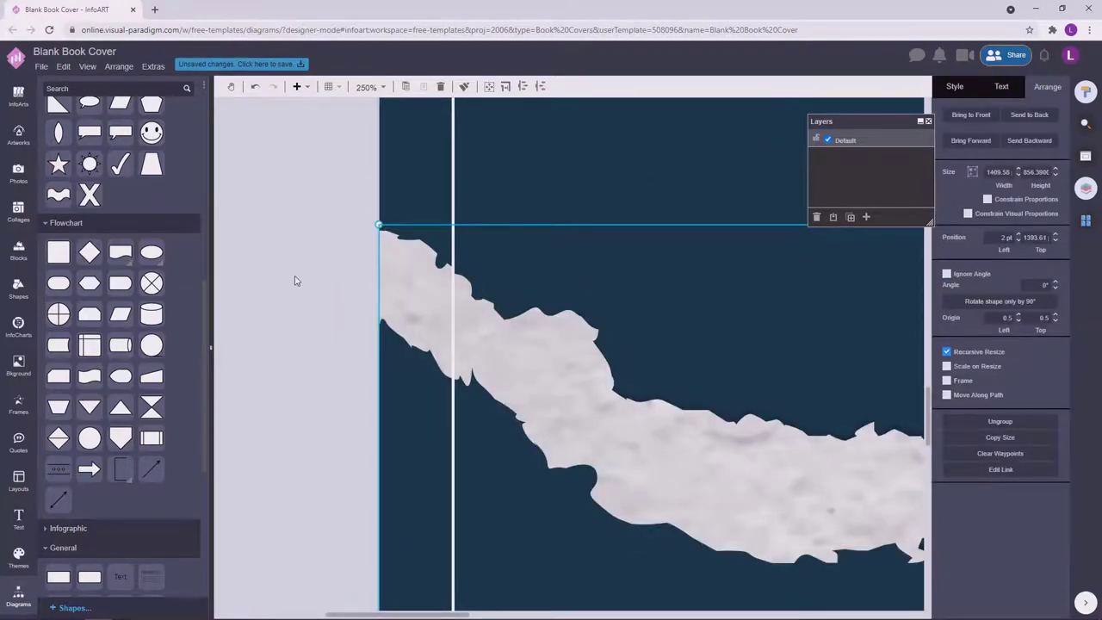
{"action": "left_click", "coordinate": [295, 281]}
{"action": "scroll", "coordinate": [294, 281], "scroll_direction": "down", "scroll_amount": 8}
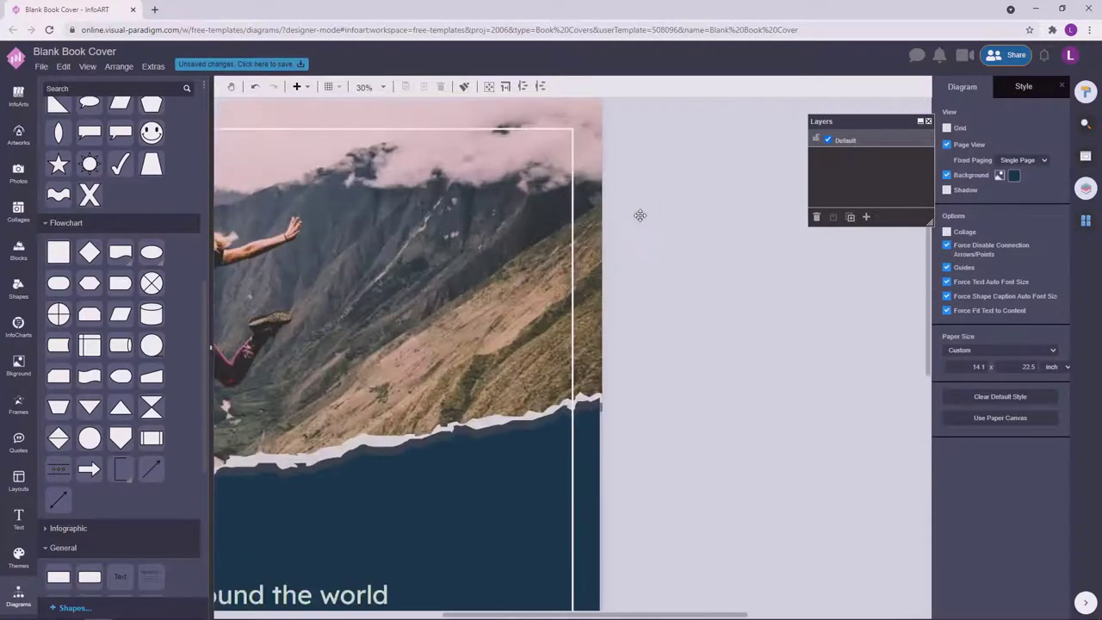
{"action": "scroll", "coordinate": [681, 283], "scroll_direction": "up", "scroll_amount": 7}
{"action": "left_click", "coordinate": [608, 465]}
{"action": "left_click", "coordinate": [618, 416]}
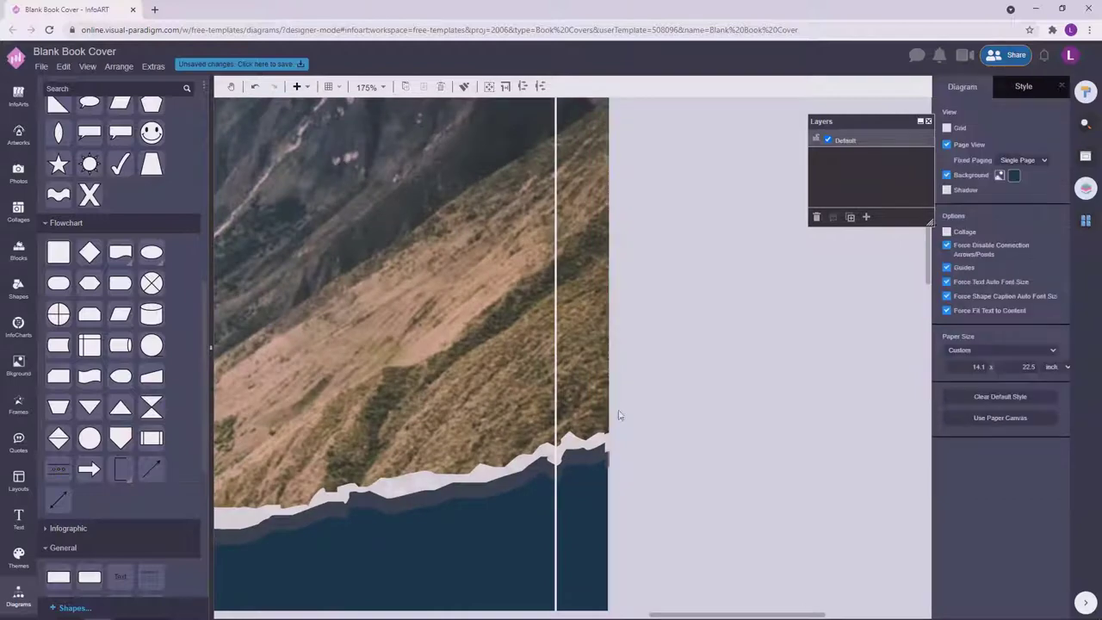
{"action": "left_click", "coordinate": [637, 429]}
{"action": "scroll", "coordinate": [680, 246], "scroll_direction": "down", "scroll_amount": 3}
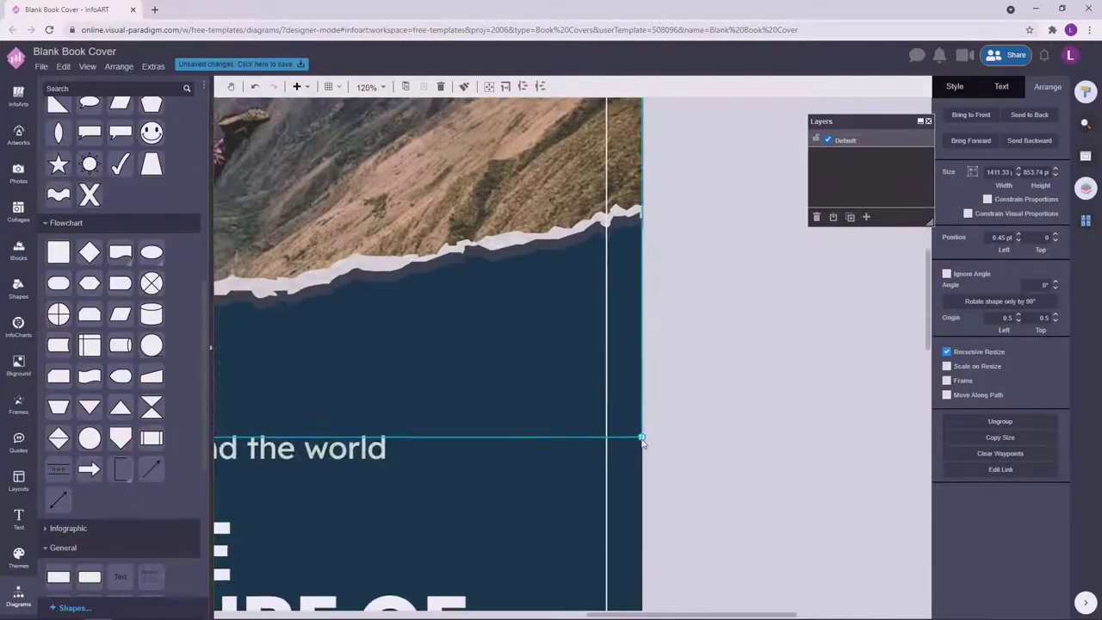
{"action": "left_click", "coordinate": [714, 396]}
{"action": "scroll", "coordinate": [714, 396], "scroll_direction": "down", "scroll_amount": 4}
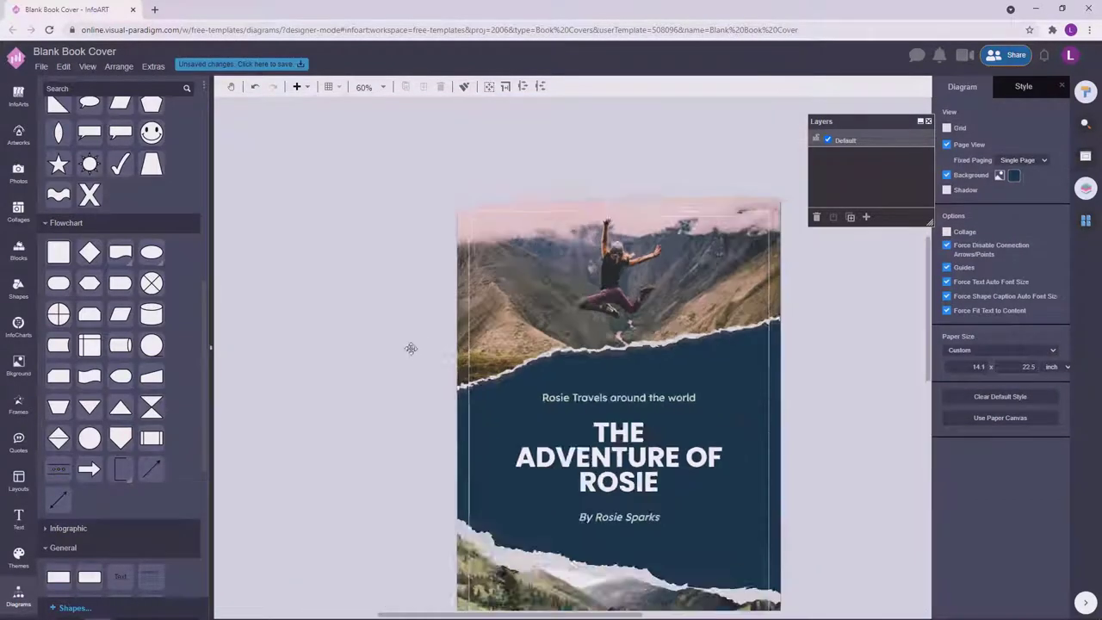
{"action": "scroll", "coordinate": [657, 298], "scroll_direction": "down", "scroll_amount": 4}
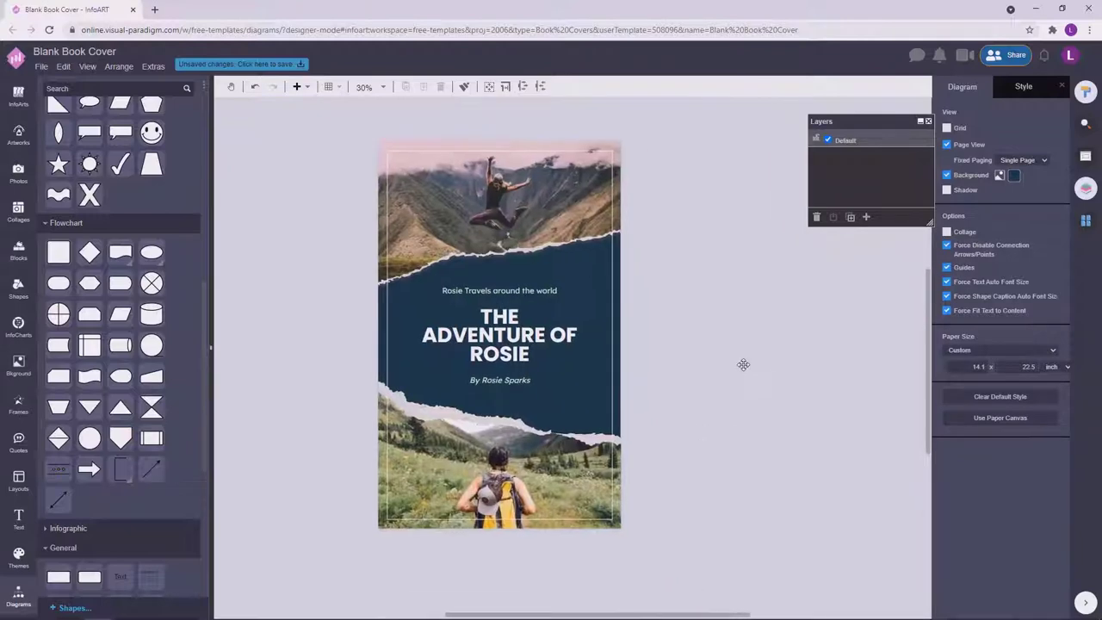
Review the top mountain photo and title group, then start saving the unsaved changes.
{"action": "left_click", "coordinate": [594, 194]}
{"action": "left_click", "coordinate": [707, 254]}
{"action": "left_click", "coordinate": [571, 205]}
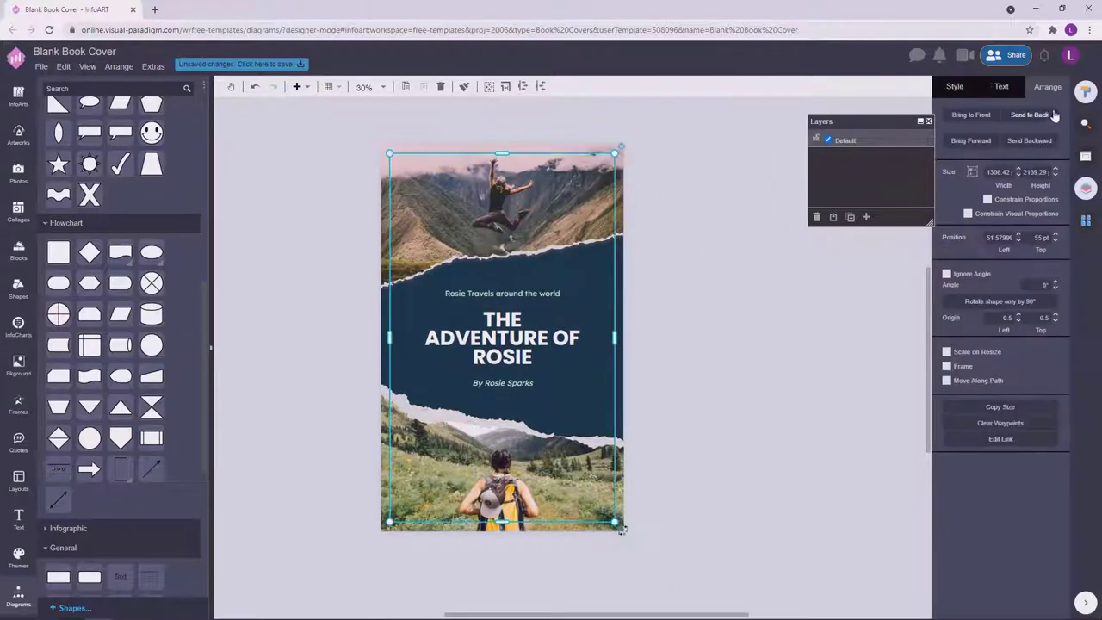
{"action": "left_click", "coordinate": [730, 277]}
{"action": "left_click", "coordinate": [485, 197]}
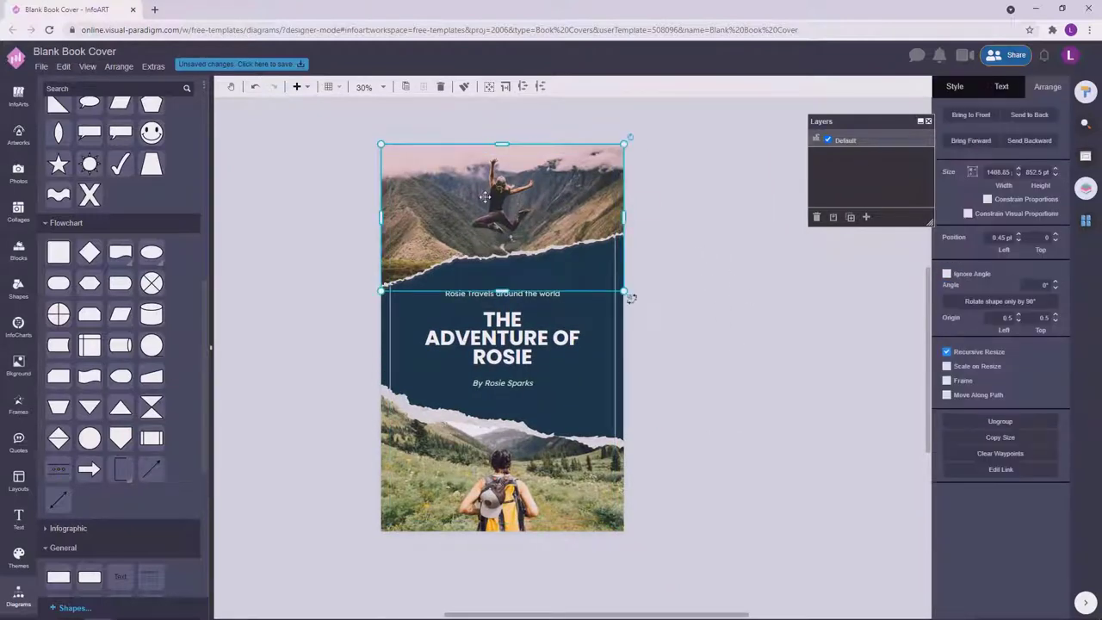
{"action": "left_click", "coordinate": [721, 253]}
{"action": "scroll", "coordinate": [732, 353], "scroll_direction": "left", "scroll_amount": 2}
{"action": "left_click", "coordinate": [630, 244]}
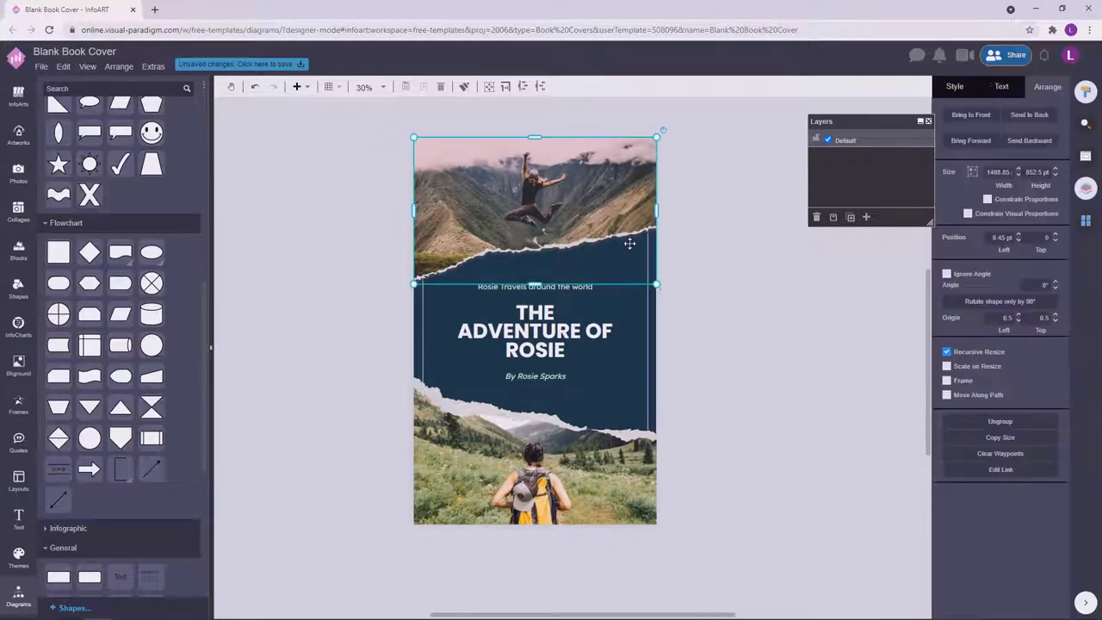
{"action": "scroll", "coordinate": [746, 281], "scroll_direction": "up", "scroll_amount": 3}
{"action": "scroll", "coordinate": [746, 281], "scroll_direction": "down", "scroll_amount": 3}
{"action": "left_click", "coordinate": [819, 352]}
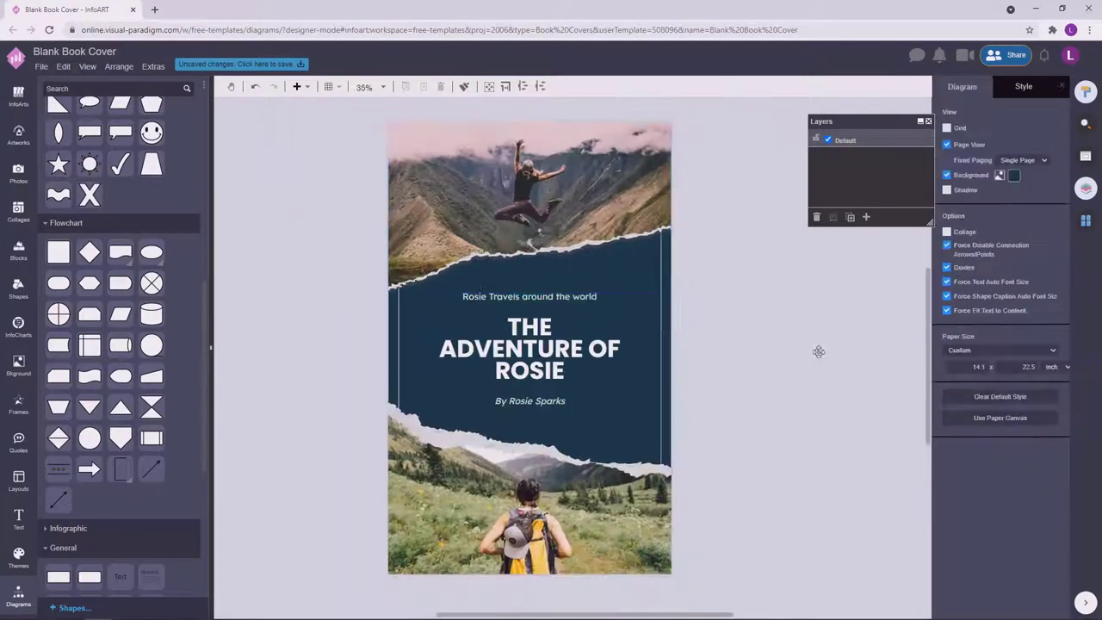
{"action": "scroll", "coordinate": [600, 283], "scroll_direction": "right", "scroll_amount": 1}
{"action": "left_click", "coordinate": [540, 305]}
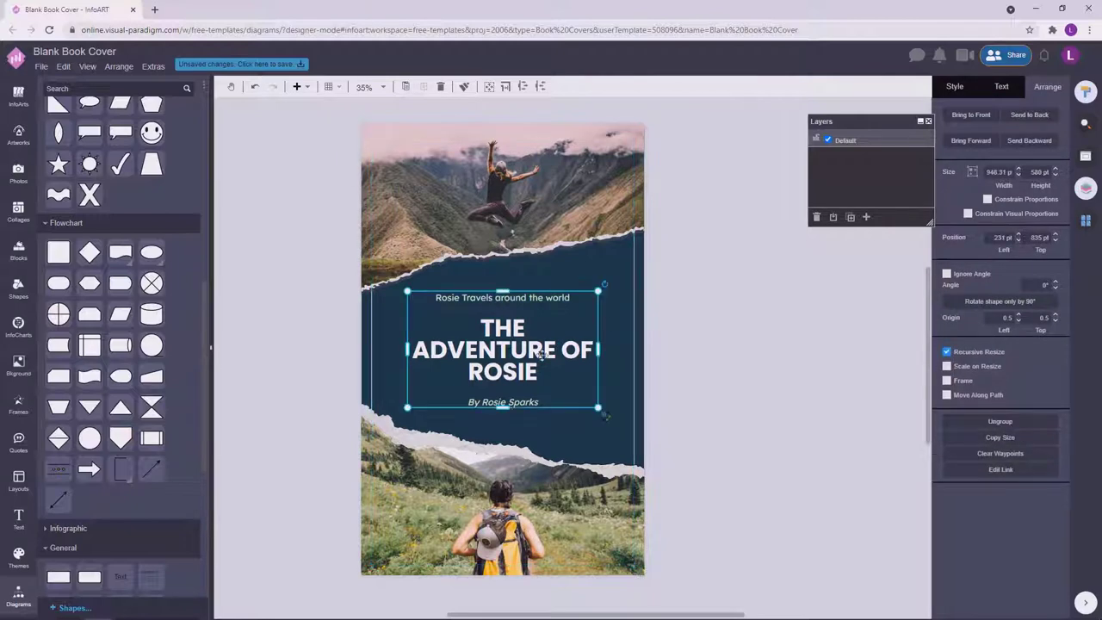
{"action": "left_click", "coordinate": [714, 357]}
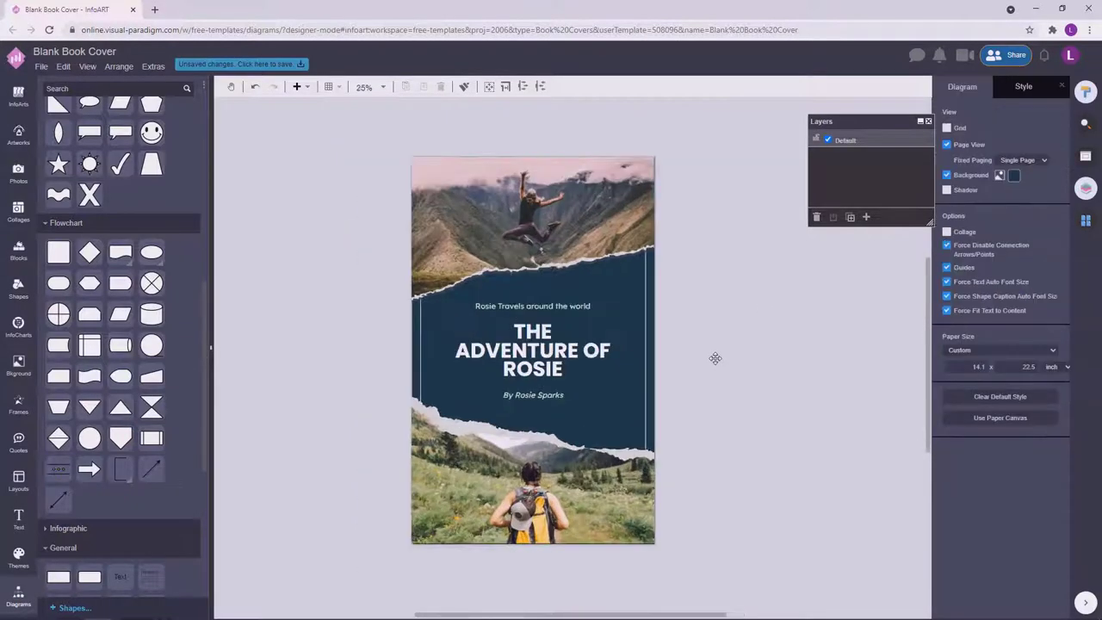
{"action": "left_click", "coordinate": [230, 65]}
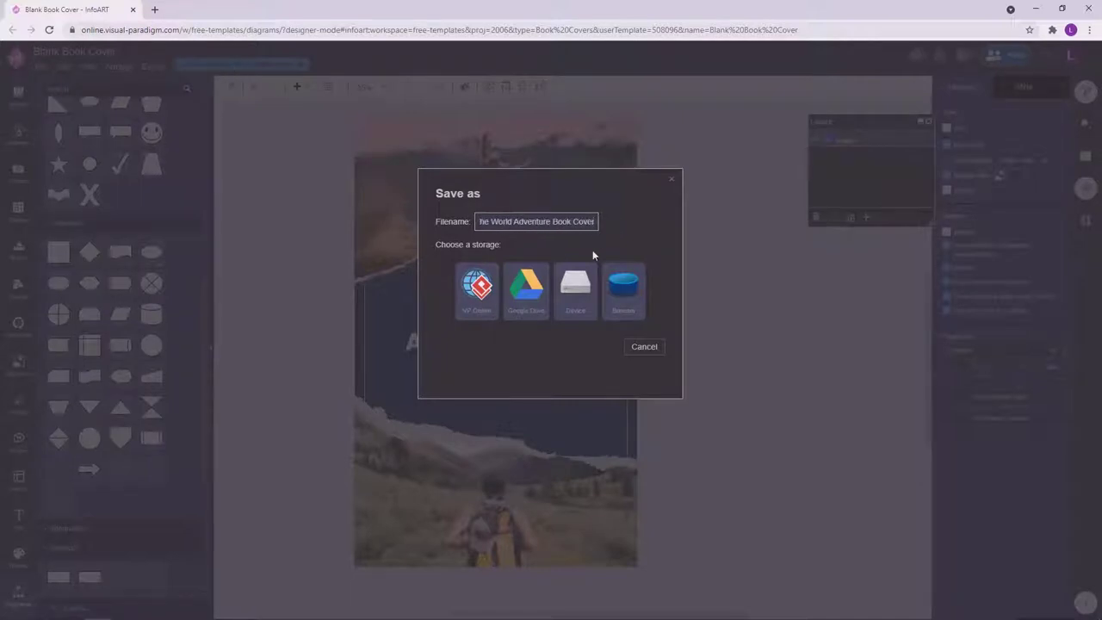
Save to VP Online storage, duplicate the page, and name the pages 'Cover' and 'Back Cover'.
{"action": "left_click", "coordinate": [478, 287]}
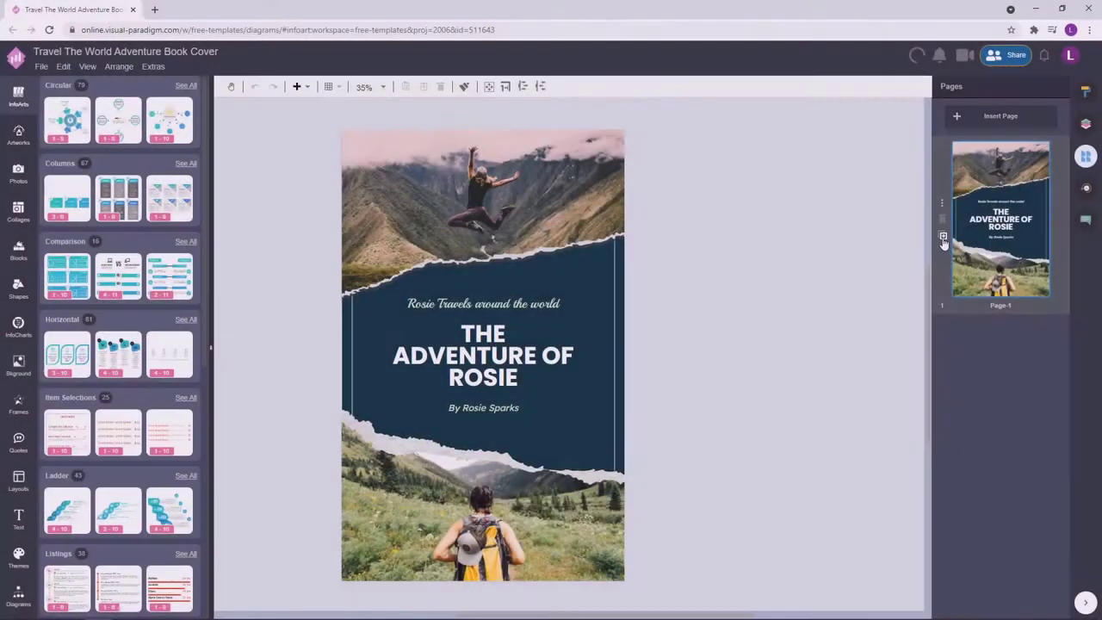
{"action": "left_click", "coordinate": [944, 235]}
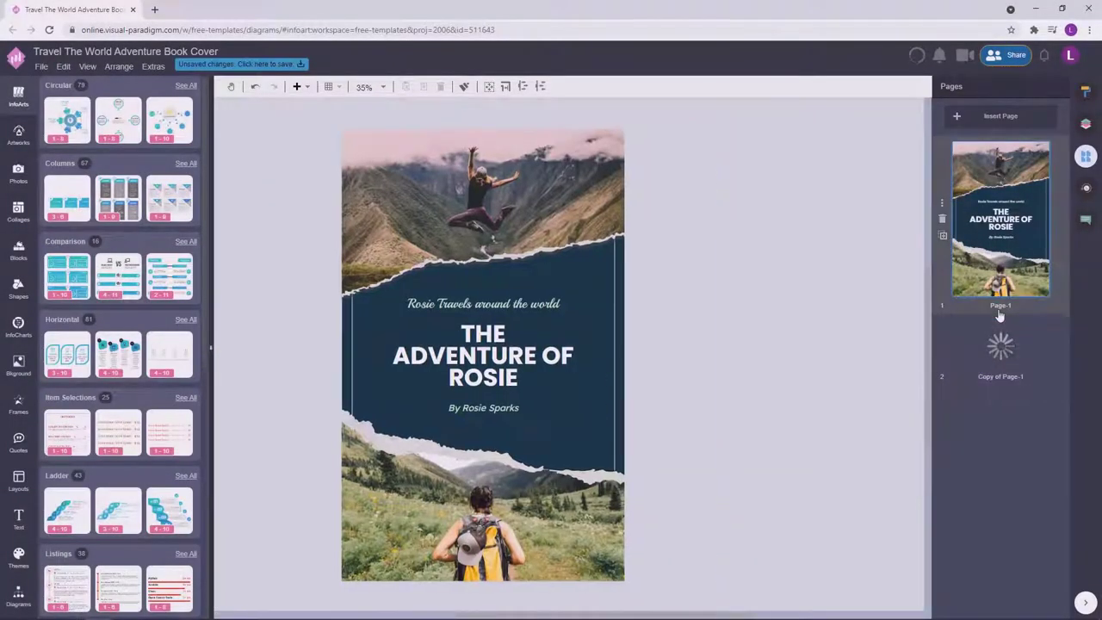
{"action": "double_click", "coordinate": [999, 316]}
{"action": "type", "text": "Cov"}
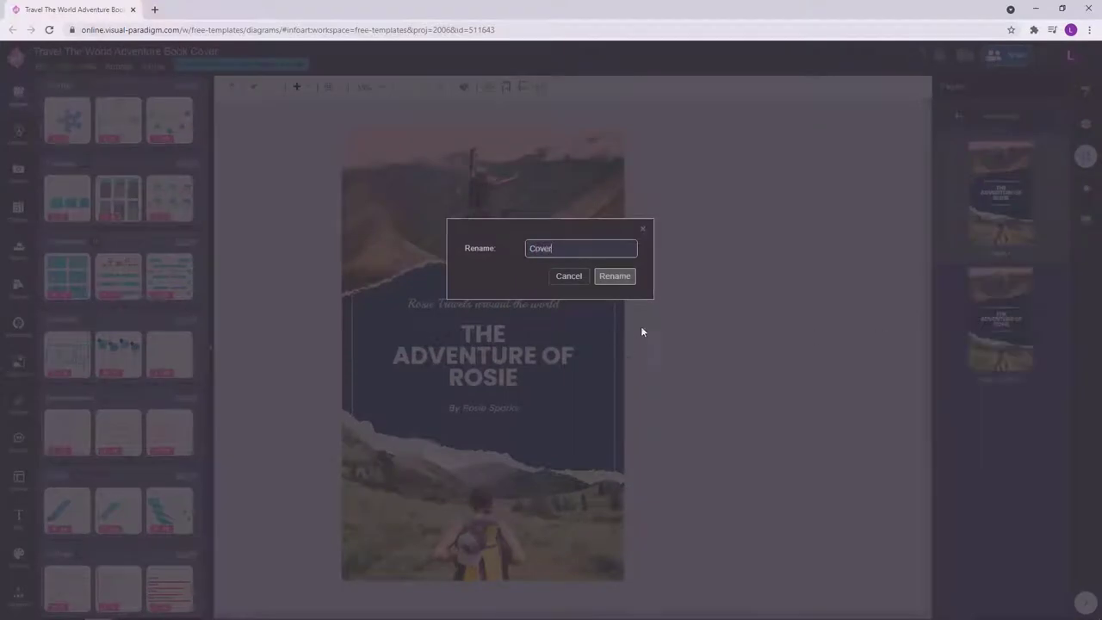
{"action": "type", "text": "er"}
{"action": "key", "text": "Return"}
{"action": "double_click", "coordinate": [1004, 382]}
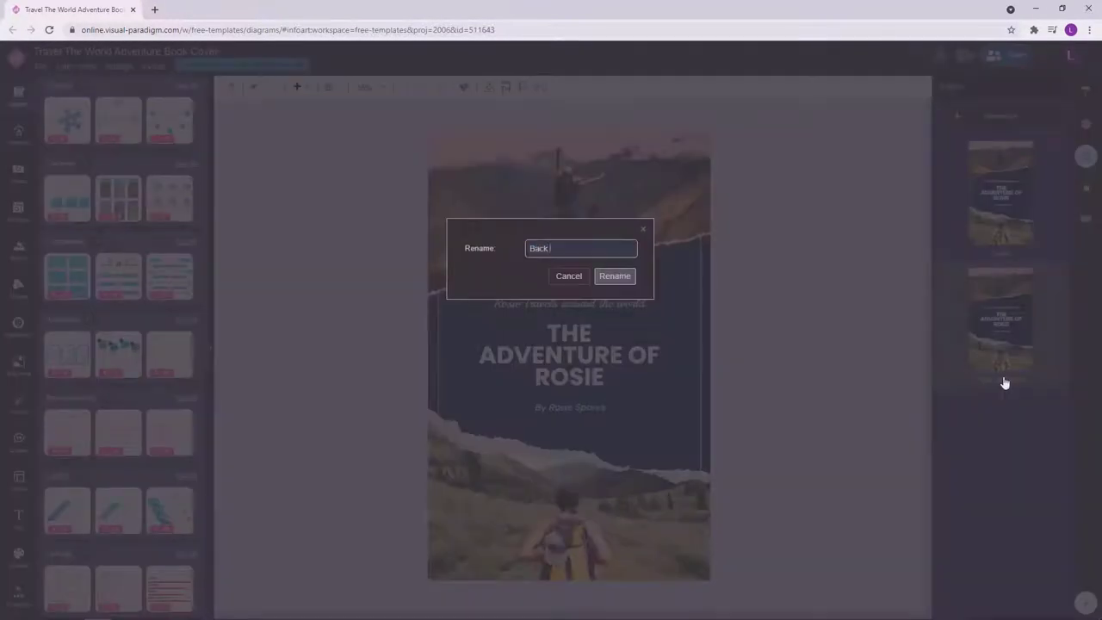
{"action": "left_click", "coordinate": [615, 275]}
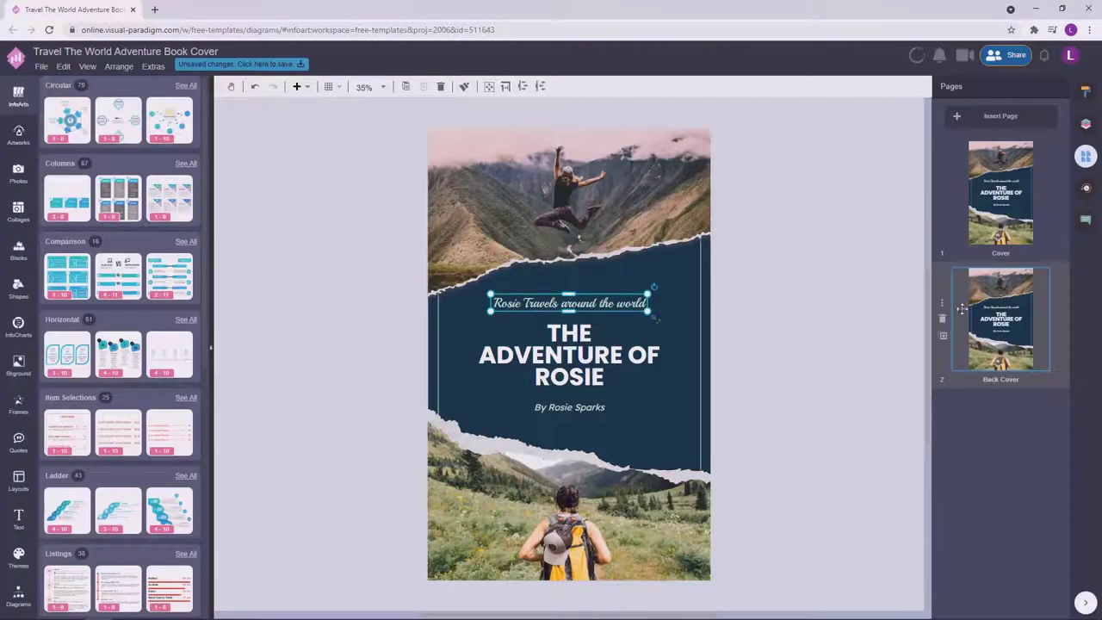
Delete the title and by-line texts from the back cover.
{"action": "key", "text": "Delete"}
{"action": "left_click", "coordinate": [593, 353]}
{"action": "key", "text": "Delete"}
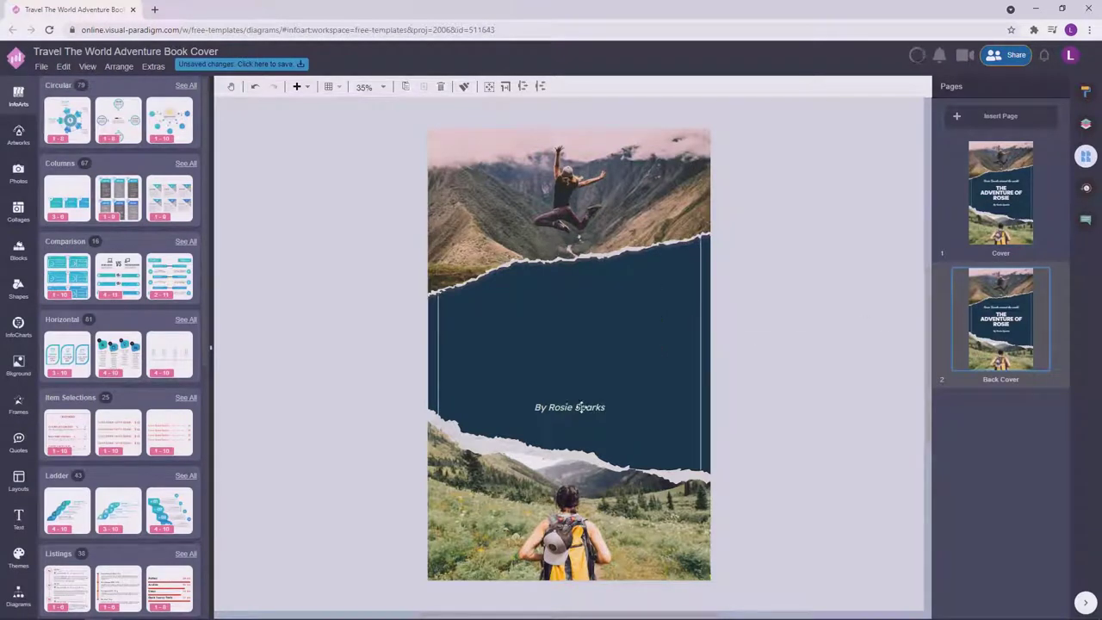
{"action": "left_click", "coordinate": [608, 389]}
{"action": "key", "text": "Delete"}
{"action": "left_click", "coordinate": [1037, 194]}
Place a paragraph block on the dark band and make its text white DM Sans.
{"action": "left_click", "coordinate": [1006, 294]}
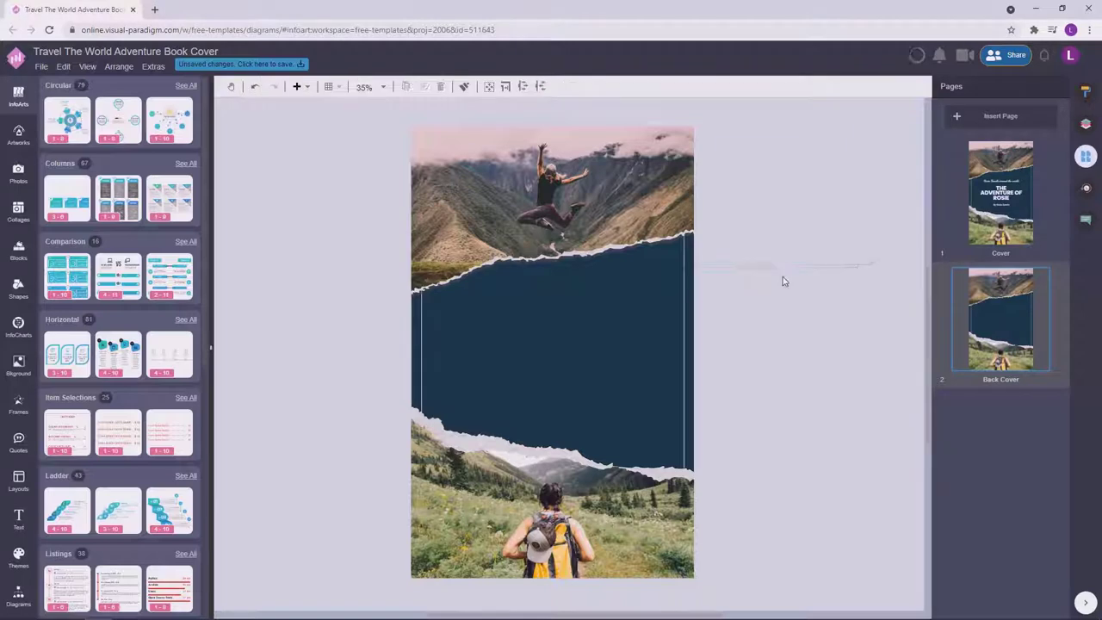
{"action": "left_click_drag", "start_coordinate": [792, 313], "coordinate": [591, 339]}
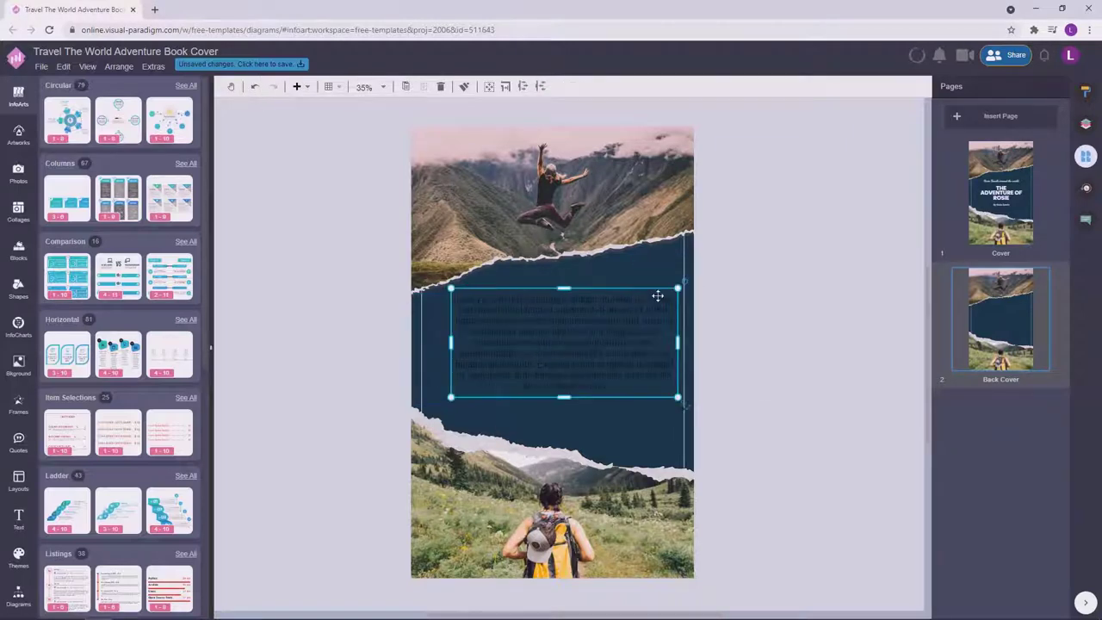
{"action": "left_click_drag", "start_coordinate": [680, 288], "coordinate": [659, 303]}
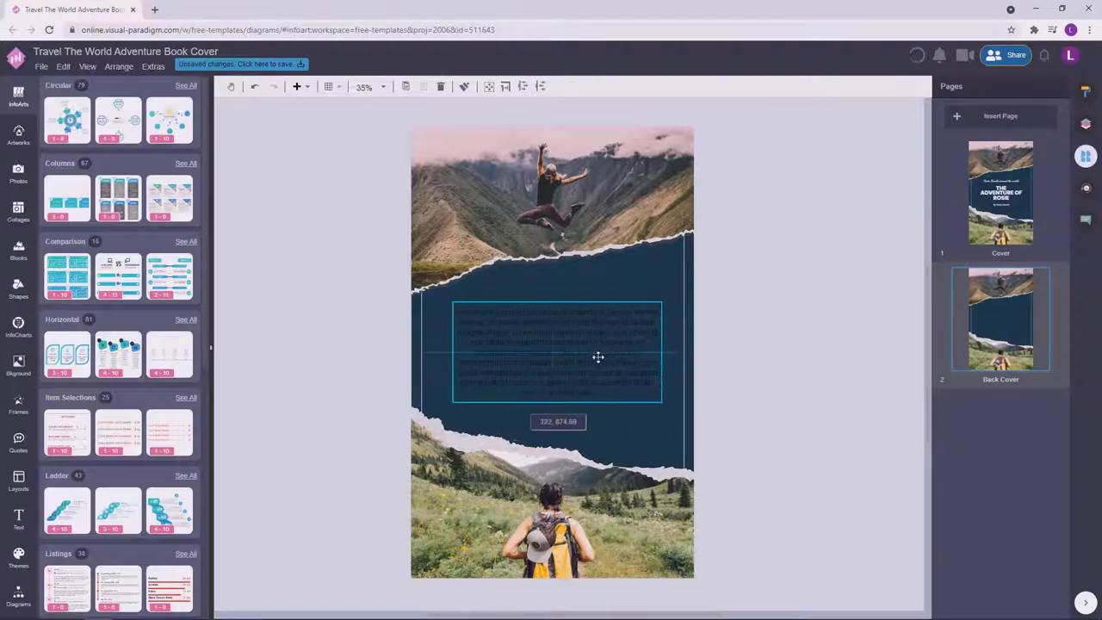
{"action": "left_click", "coordinate": [1085, 92]}
{"action": "left_click", "coordinate": [1002, 86]}
{"action": "left_click", "coordinate": [1053, 270]}
{"action": "left_click", "coordinate": [973, 284]}
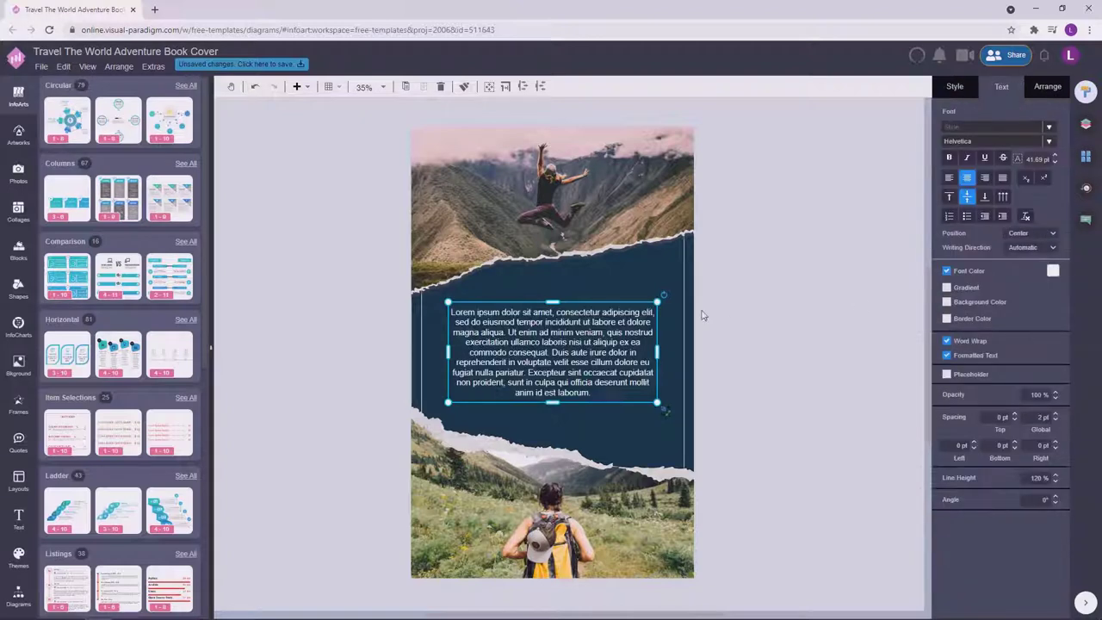
{"action": "left_click", "coordinate": [959, 141]}
{"action": "type", "text": "dm"}
{"action": "left_click", "coordinate": [911, 177]}
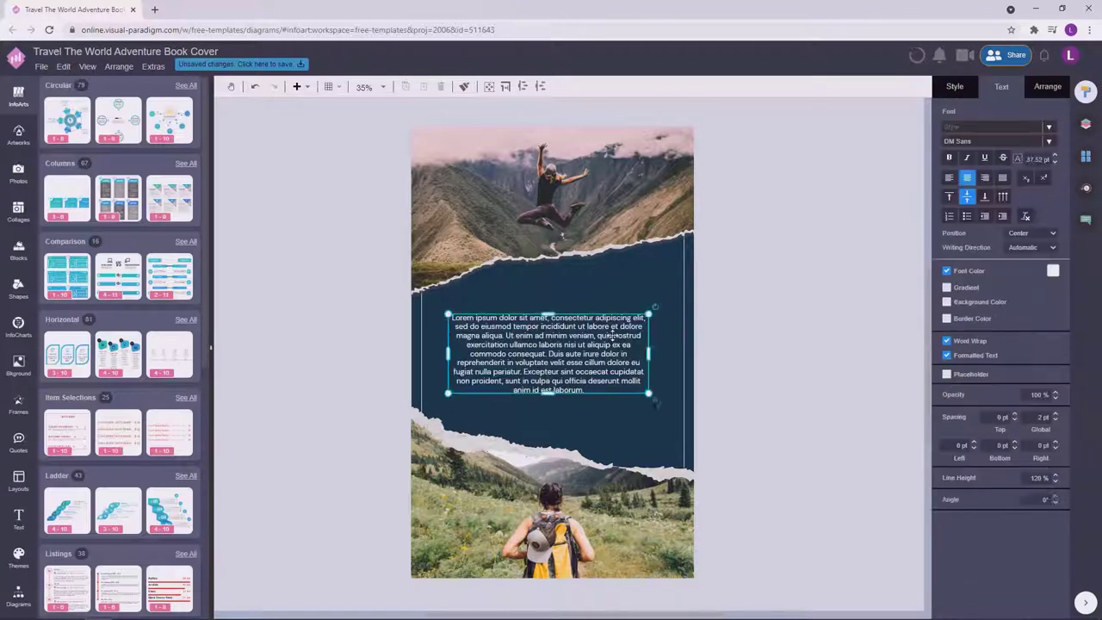
Set the paragraph to 39 pt and centre it on the navy band.
{"action": "double_click", "coordinate": [656, 315]}
{"action": "left_click", "coordinate": [801, 360]}
{"action": "left_click", "coordinate": [652, 356]}
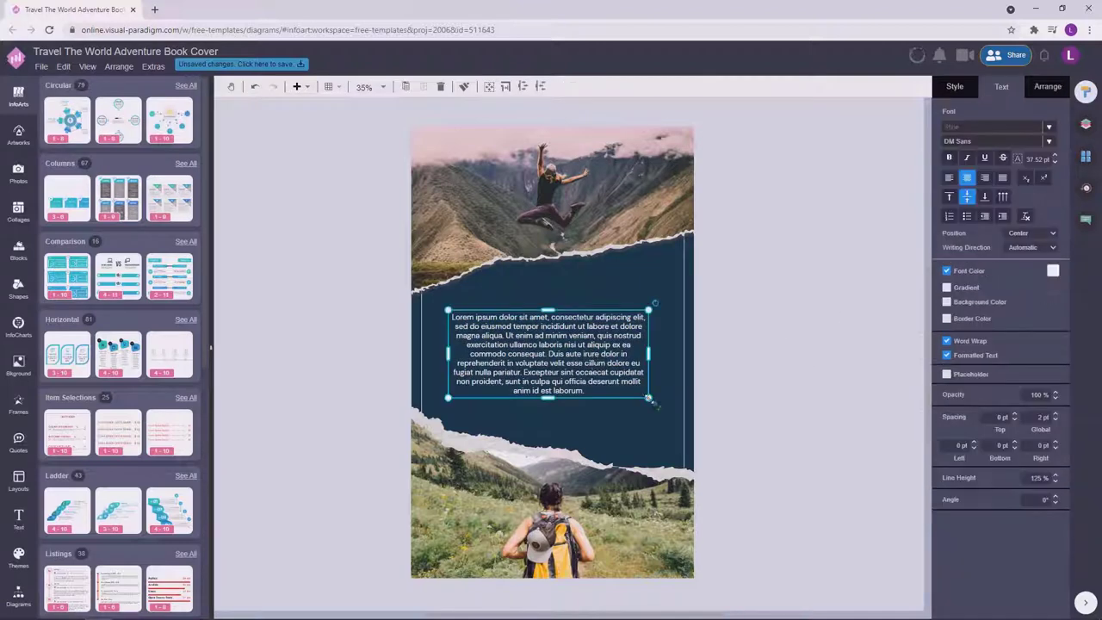
{"action": "left_click_drag", "start_coordinate": [628, 387], "coordinate": [628, 362]}
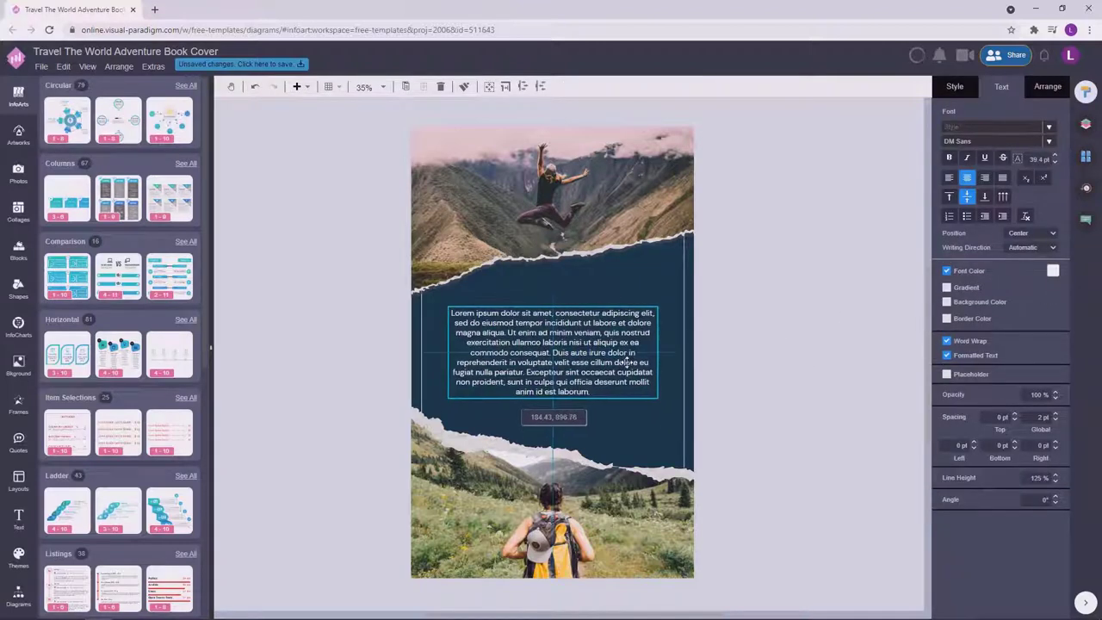
{"action": "left_click", "coordinate": [774, 333]}
{"action": "left_click", "coordinate": [627, 317]}
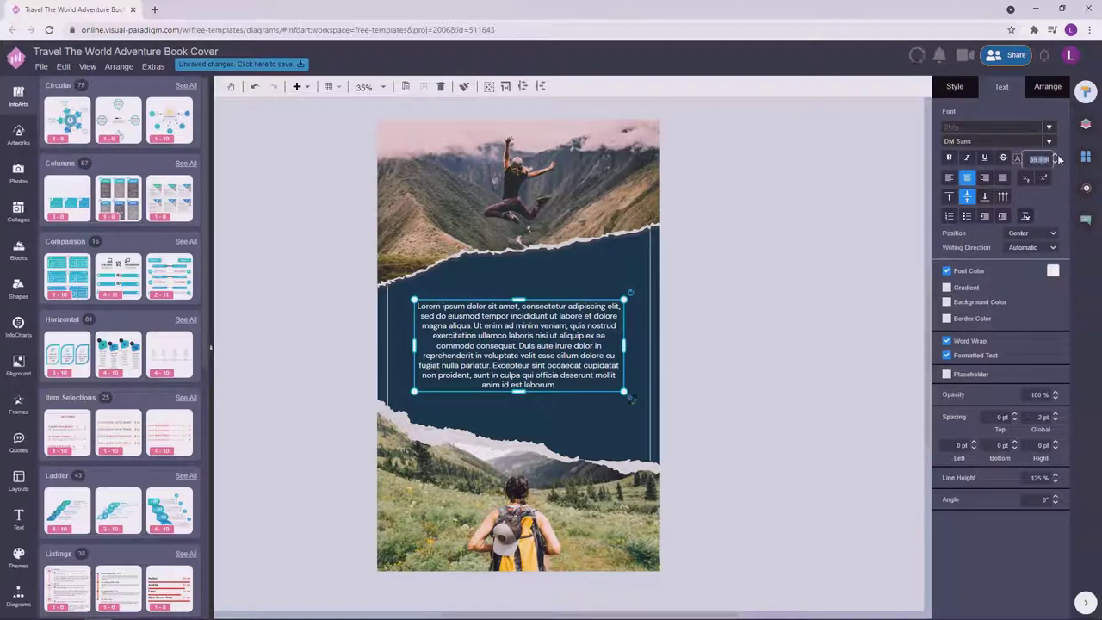
{"action": "left_click", "coordinate": [842, 253]}
{"action": "left_click_drag", "start_coordinate": [573, 329], "coordinate": [573, 327]}
{"action": "left_click", "coordinate": [731, 310]}
{"action": "left_click", "coordinate": [824, 408]}
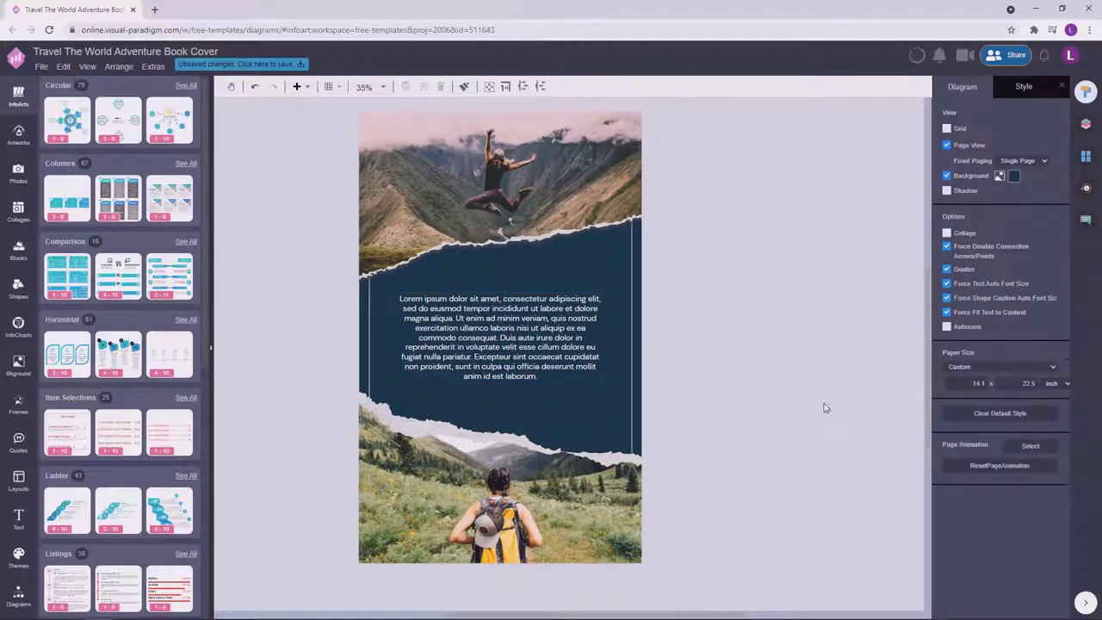
{"action": "left_click", "coordinate": [532, 316]}
{"action": "left_click", "coordinate": [713, 300]}
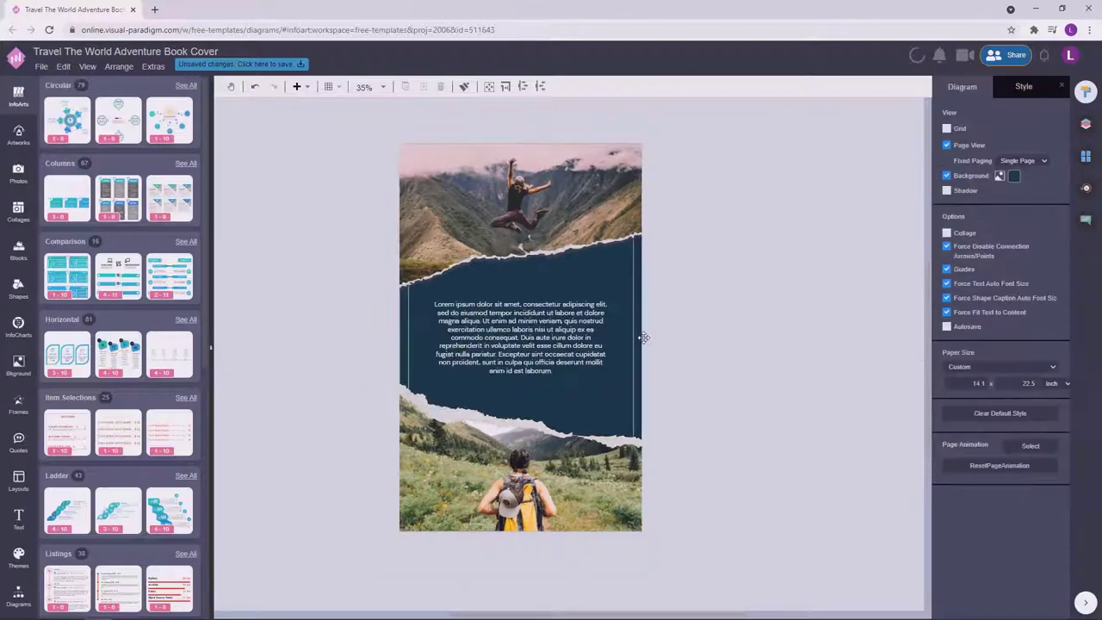
Place a barcode artwork from the library below the blurb paragraph.
{"action": "left_click", "coordinate": [18, 135]}
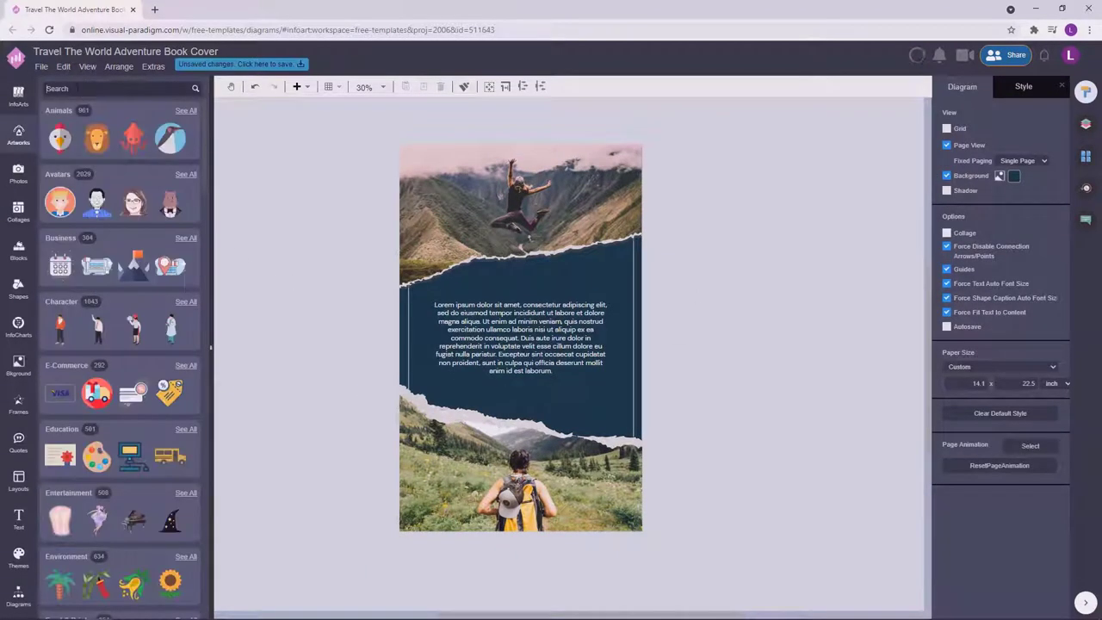
{"action": "type", "text": "code"}
{"action": "left_click_drag", "start_coordinate": [170, 375], "coordinate": [530, 407]}
Delete the last sentence of the blurb paragraph.
{"action": "left_click", "coordinate": [711, 374]}
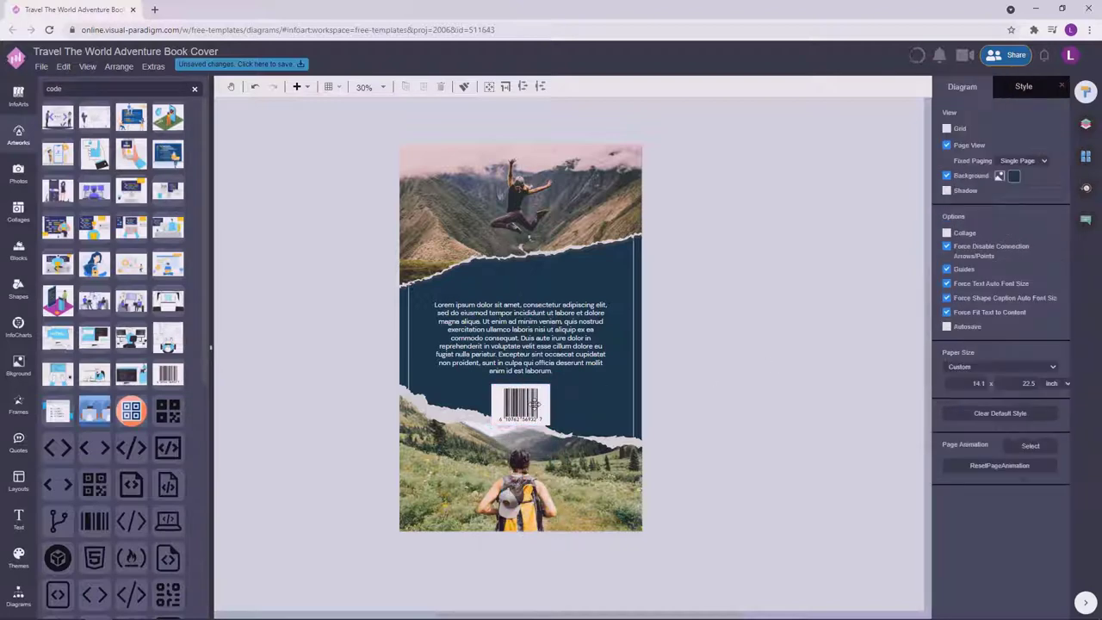
{"action": "left_click", "coordinate": [501, 362]}
{"action": "double_click", "coordinate": [501, 362]}
{"action": "left_click_drag", "start_coordinate": [498, 354], "coordinate": [553, 370]}
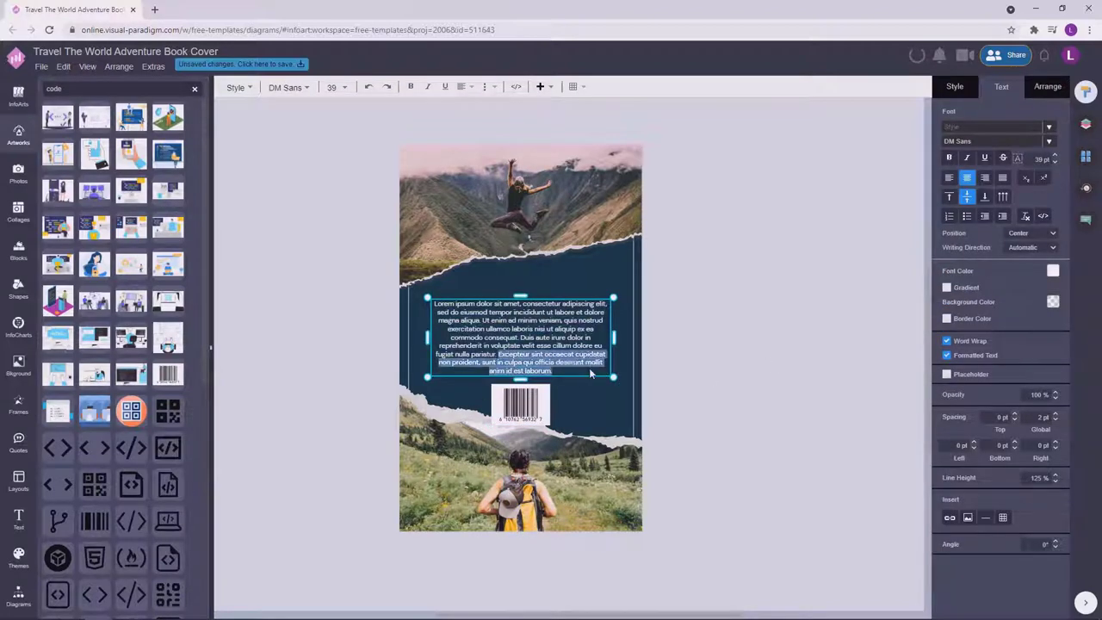
{"action": "key", "text": "Delete"}
{"action": "left_click", "coordinate": [733, 339]}
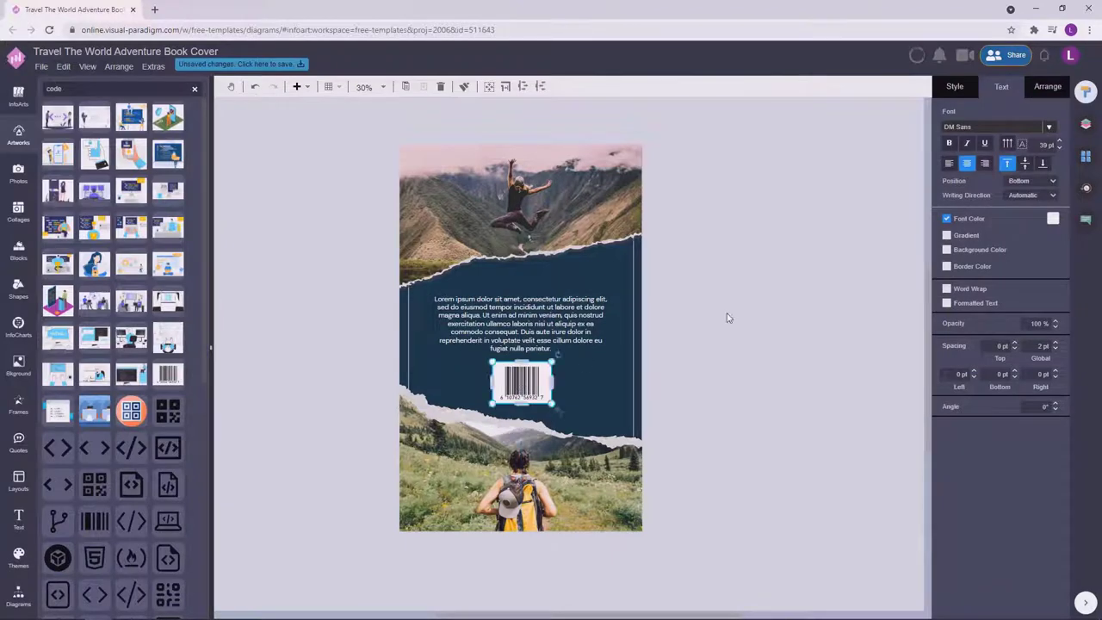
{"action": "left_click", "coordinate": [726, 315]}
Move the barcode up under the shortened paragraph.
{"action": "left_click", "coordinate": [548, 390]}
{"action": "scroll", "coordinate": [548, 390], "scroll_direction": "up", "scroll_amount": 2}
{"action": "left_click_drag", "start_coordinate": [529, 366], "coordinate": [530, 366]}
{"action": "left_click", "coordinate": [955, 86]}
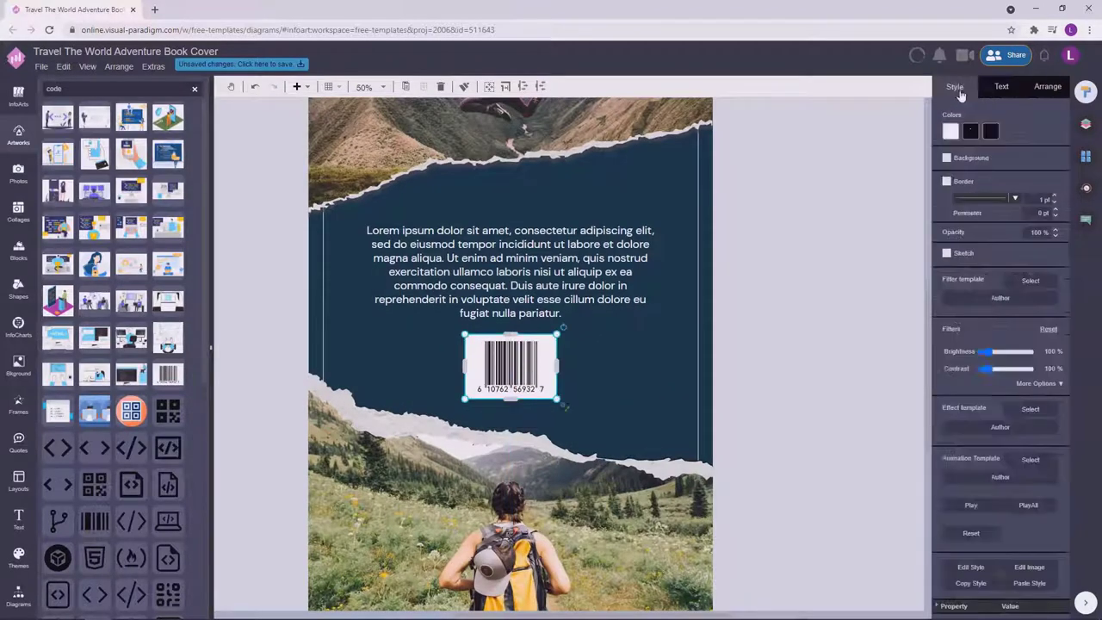
{"action": "left_click", "coordinate": [973, 134]}
{"action": "left_click", "coordinate": [822, 285]}
{"action": "scroll", "coordinate": [822, 284], "scroll_direction": "down", "scroll_amount": 1}
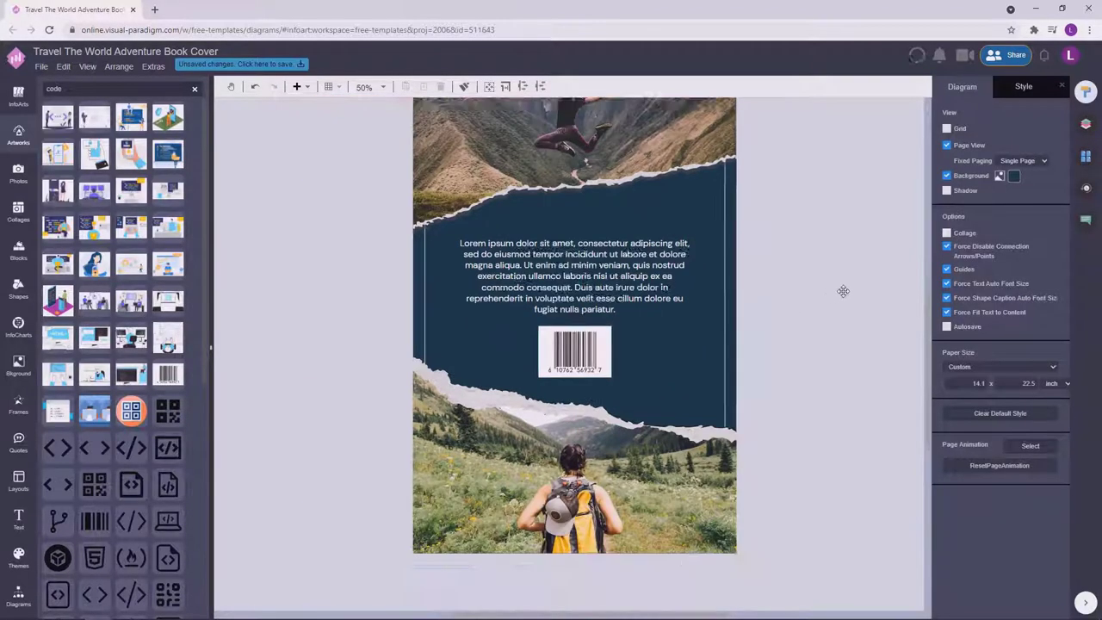
Move the paragraph and barcode together on the band, raising the barcode slightly.
{"action": "left_click", "coordinate": [582, 306]}
{"action": "left_click_drag", "start_coordinate": [583, 306], "coordinate": [582, 306]}
{"action": "left_click_drag", "start_coordinate": [561, 394], "coordinate": [561, 385]}
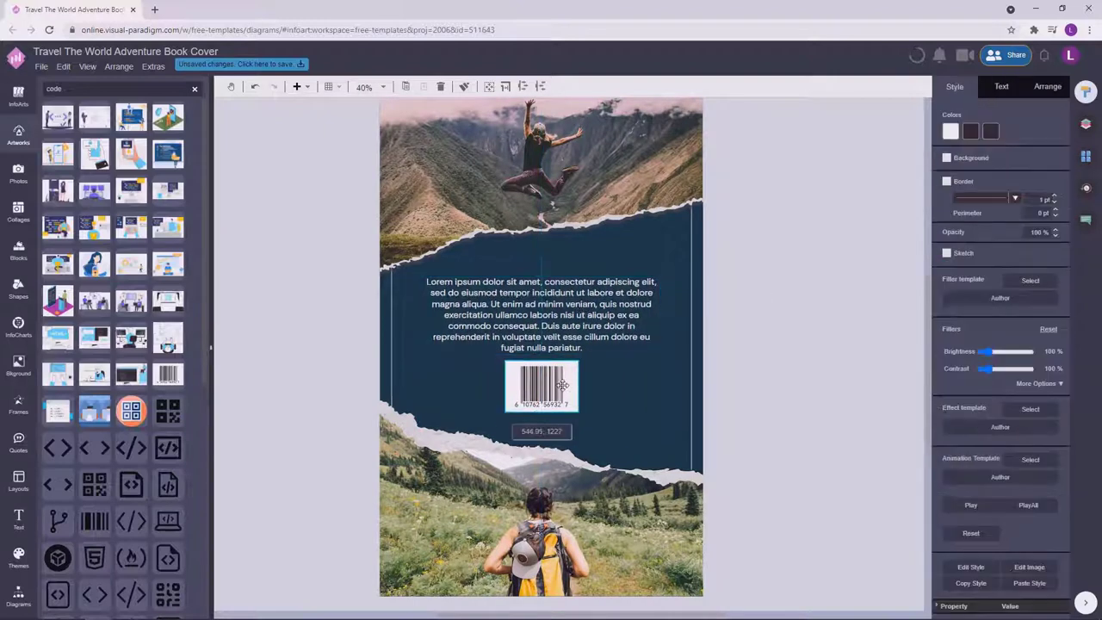
{"action": "left_click", "coordinate": [733, 363]}
{"action": "left_click", "coordinate": [583, 327]}
{"action": "left_click", "coordinate": [1048, 86]}
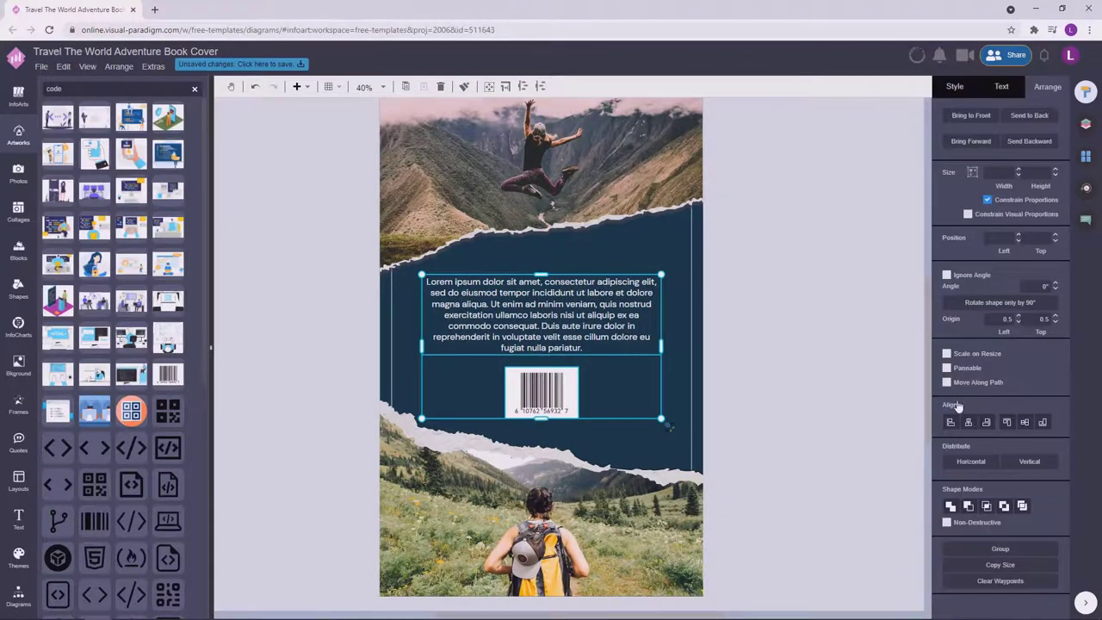
{"action": "left_click_drag", "start_coordinate": [583, 328], "coordinate": [577, 329]}
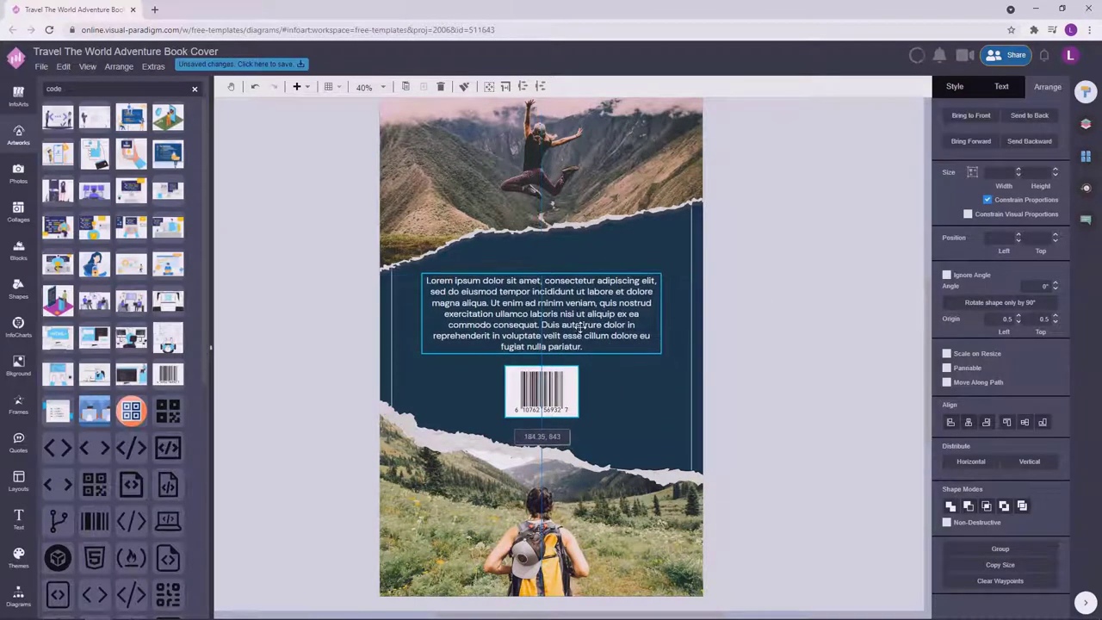
Nudge the blurb and barcode slightly right, undoing an accidental resize of the text box.
{"action": "left_click", "coordinate": [801, 362]}
{"action": "scroll", "coordinate": [800, 362], "scroll_direction": "down", "scroll_amount": 1}
{"action": "left_click", "coordinate": [556, 407], "text": "shift"}
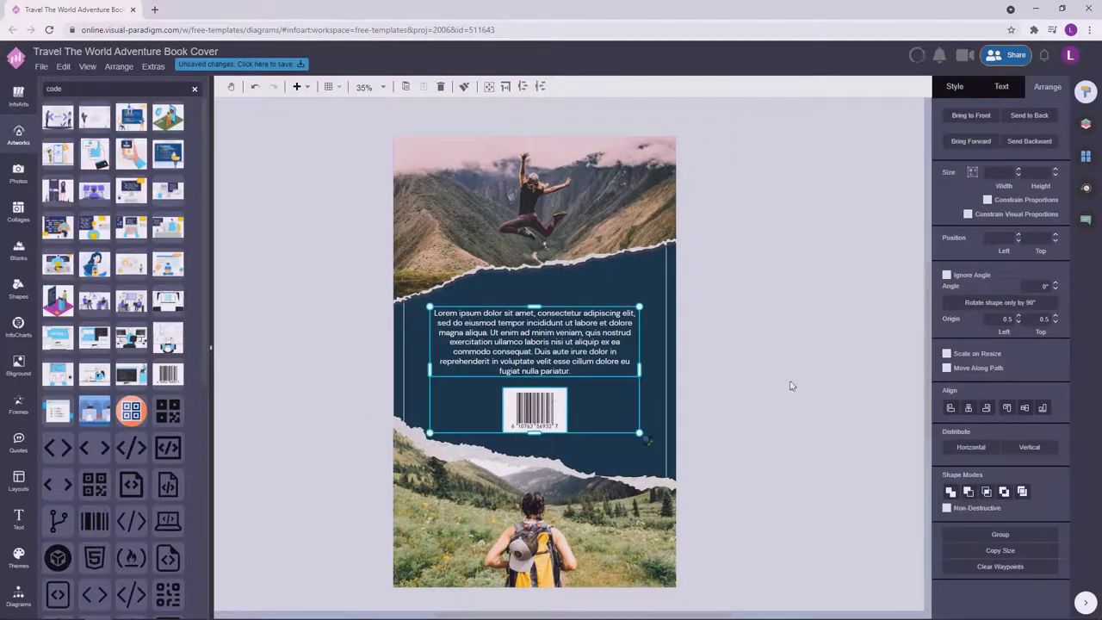
{"action": "left_click_drag", "start_coordinate": [580, 343], "coordinate": [584, 343]}
{"action": "left_click", "coordinate": [767, 352]}
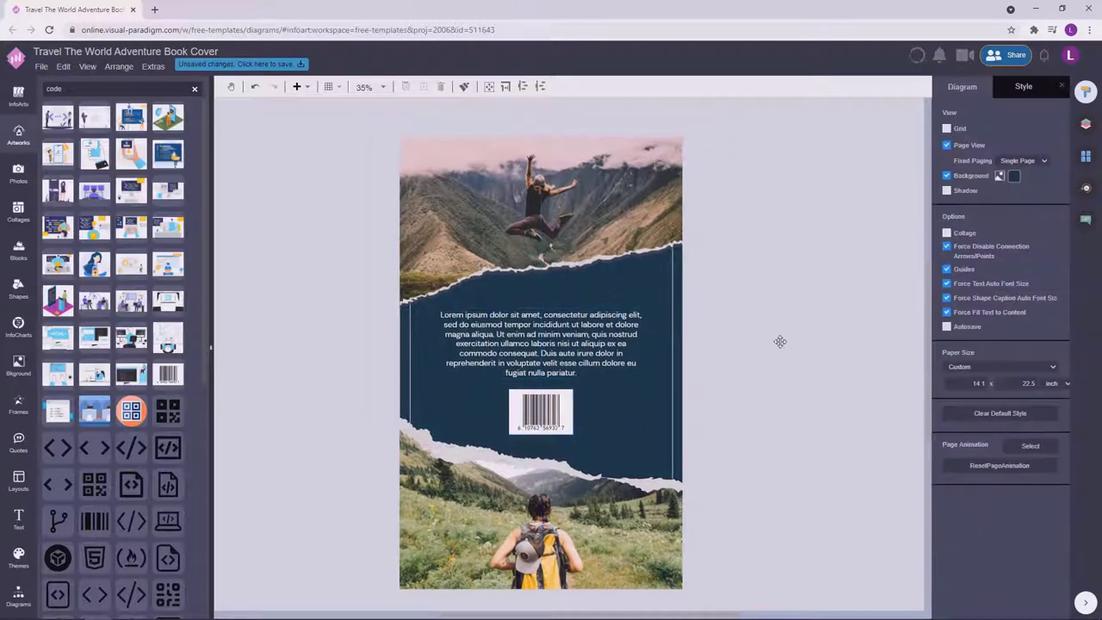
{"action": "left_click", "coordinate": [644, 342]}
{"action": "left_click_drag", "start_coordinate": [635, 345], "coordinate": [633, 344]}
{"action": "key", "text": "ctrl+z"}
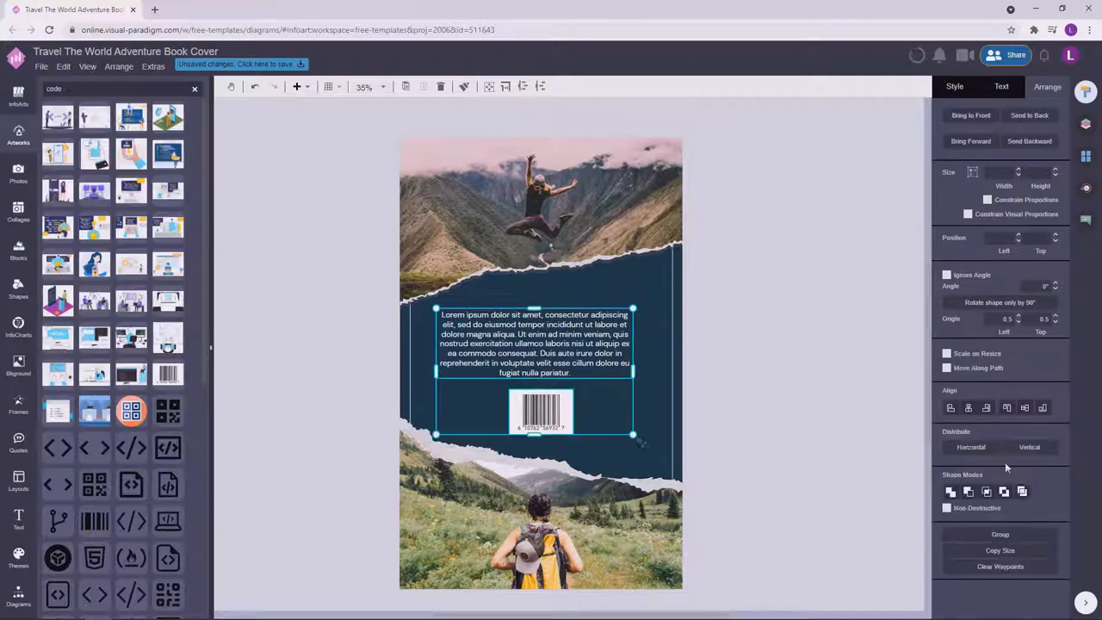
{"action": "left_click_drag", "start_coordinate": [563, 353], "coordinate": [571, 353]}
{"action": "left_click", "coordinate": [770, 347]}
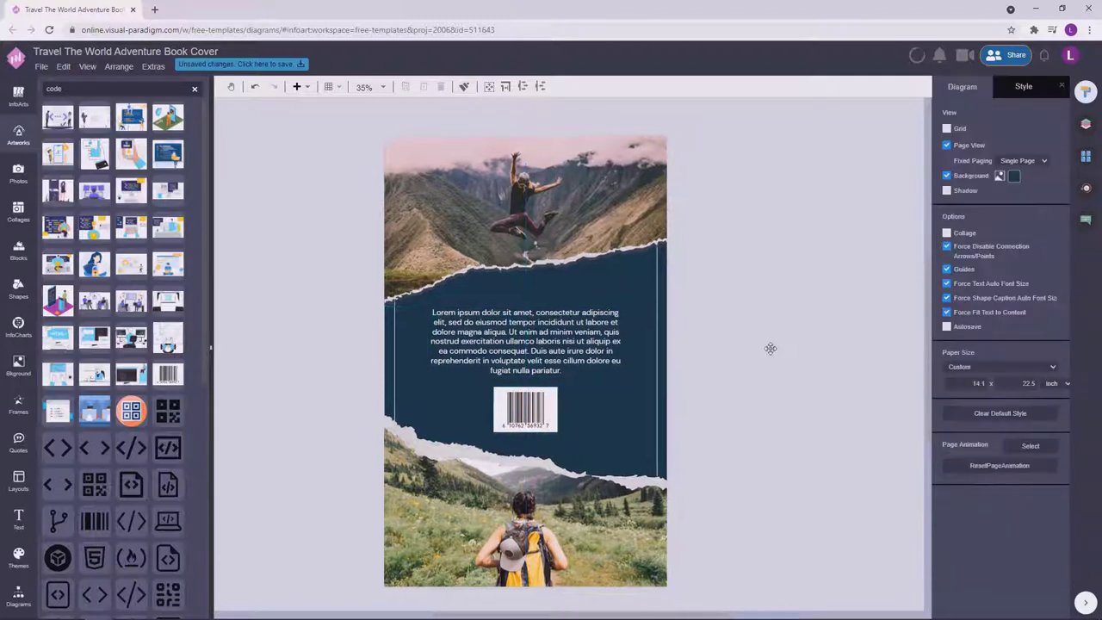
{"action": "key", "text": "ctrl+z"}
{"action": "left_click", "coordinate": [765, 387]}
Change the blurb's font size to 38 pt from the text formatting options.
{"action": "left_click", "coordinate": [598, 315]}
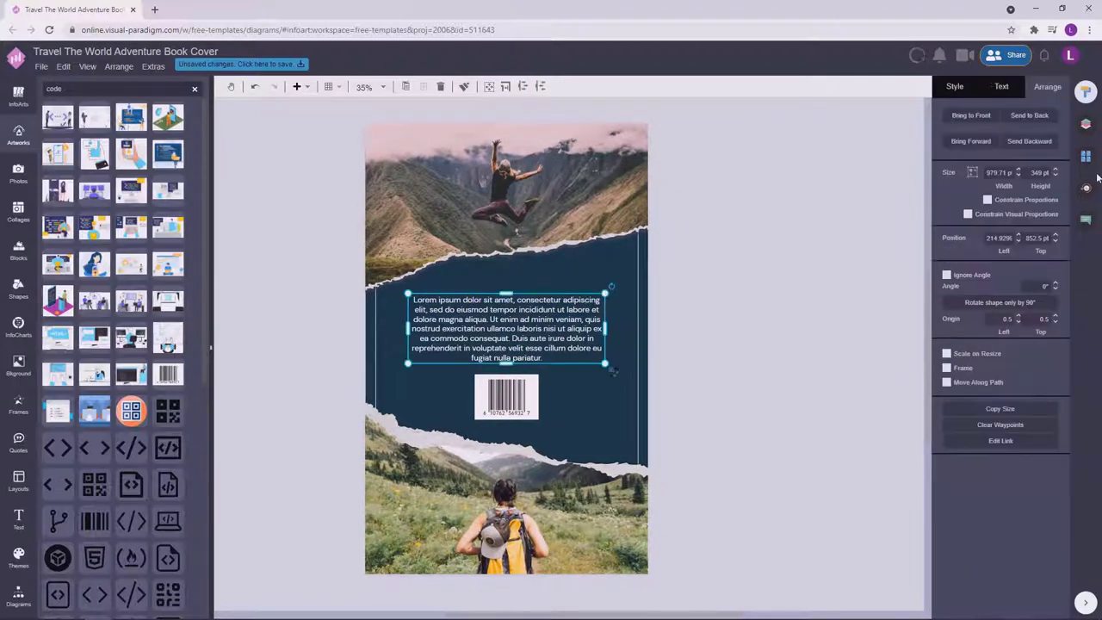
{"action": "left_click", "coordinate": [1001, 86]}
{"action": "left_click", "coordinate": [1054, 163]}
{"action": "left_click", "coordinate": [793, 273]}
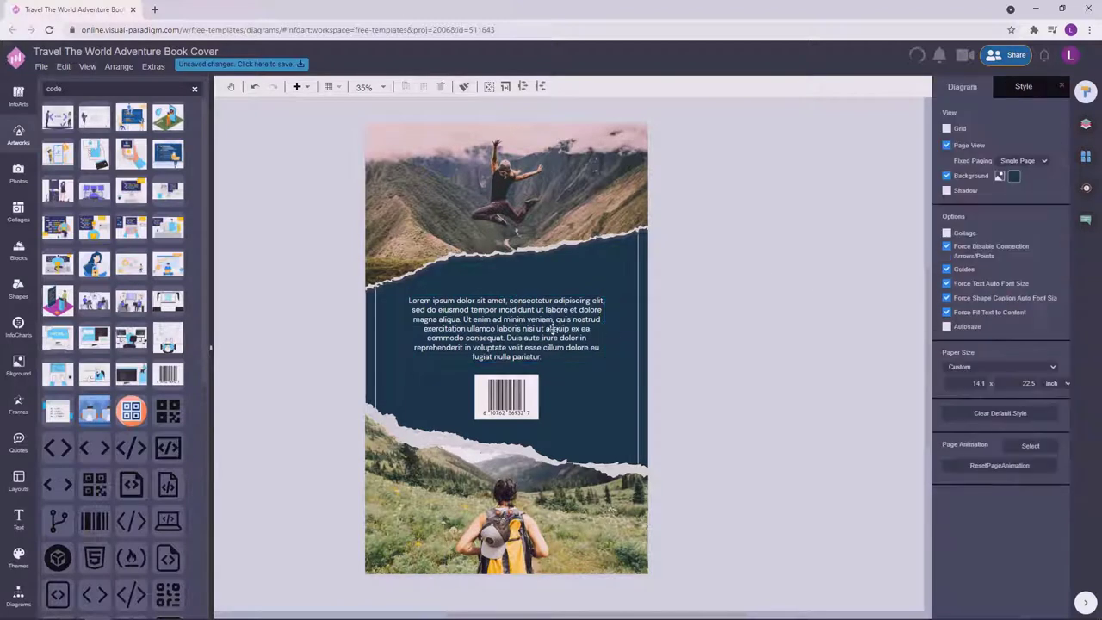
{"action": "left_click", "coordinate": [556, 332]}
{"action": "key", "text": "Escape"}
{"action": "left_click", "coordinate": [556, 331]}
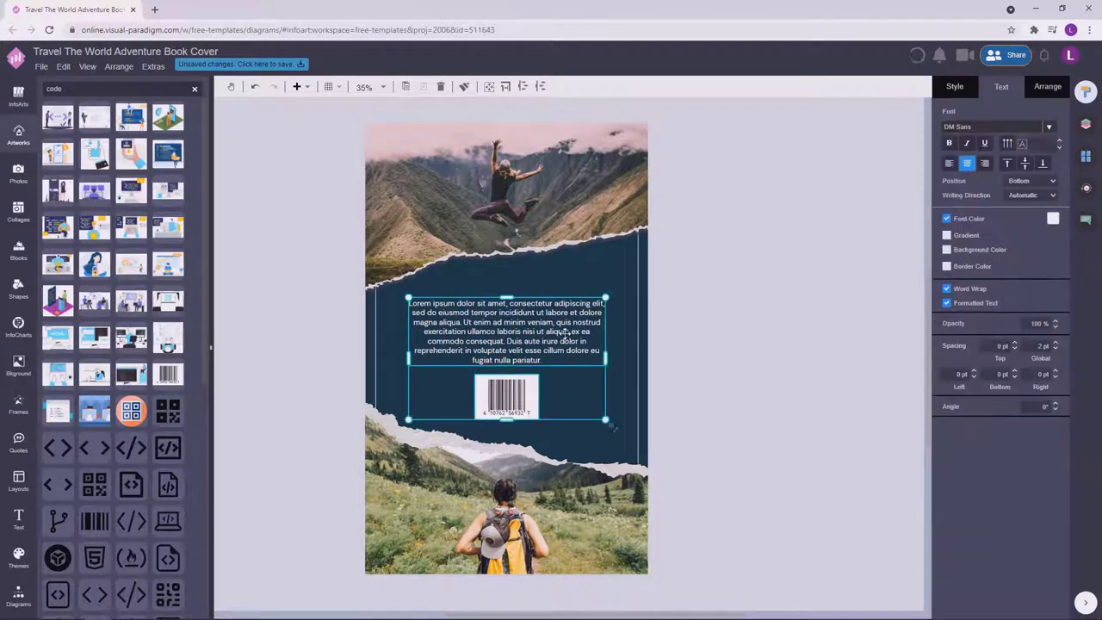
{"action": "left_click", "coordinate": [726, 326]}
Return to the Back Cover page and set the blurb font size to 37 pt.
{"action": "scroll", "coordinate": [721, 323], "scroll_direction": "up", "scroll_amount": 2}
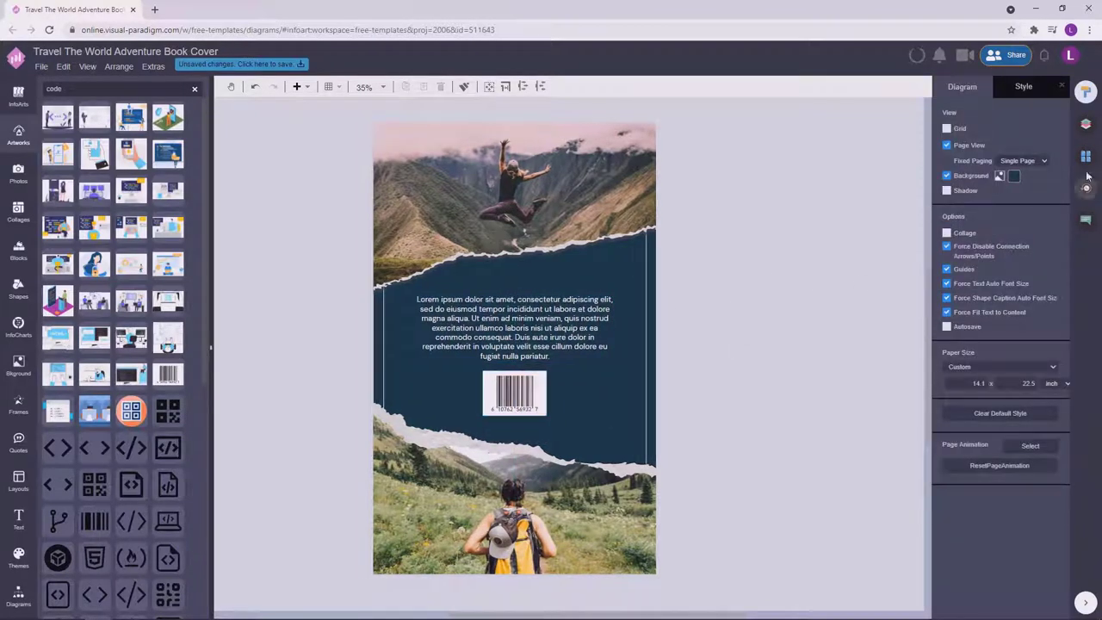
{"action": "left_click", "coordinate": [1086, 156]}
{"action": "left_click", "coordinate": [1006, 308]}
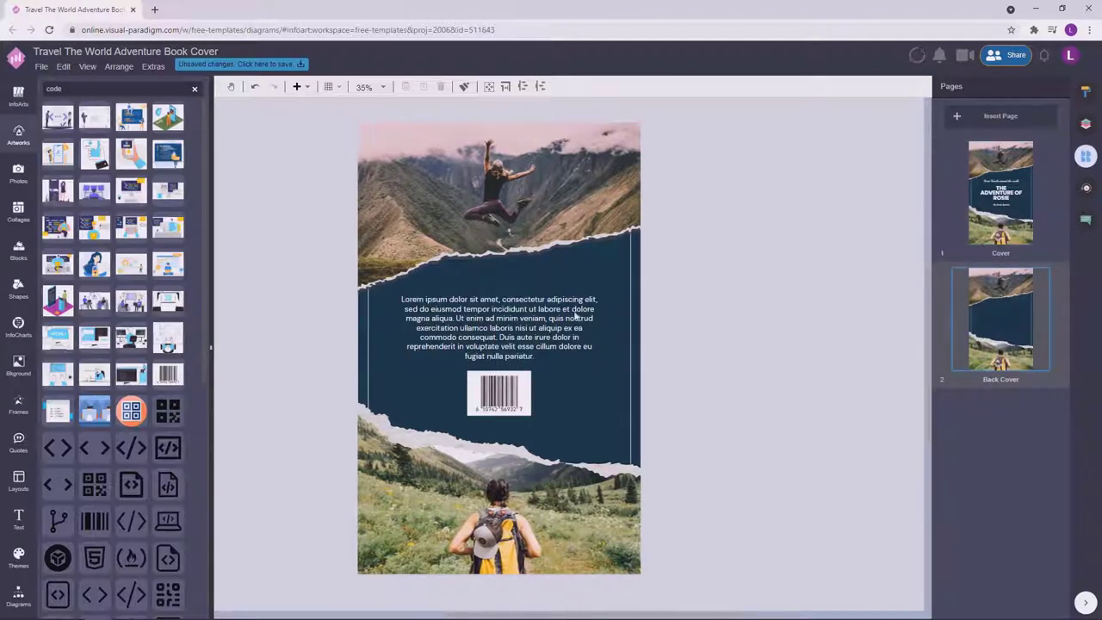
{"action": "left_click", "coordinate": [1086, 92]}
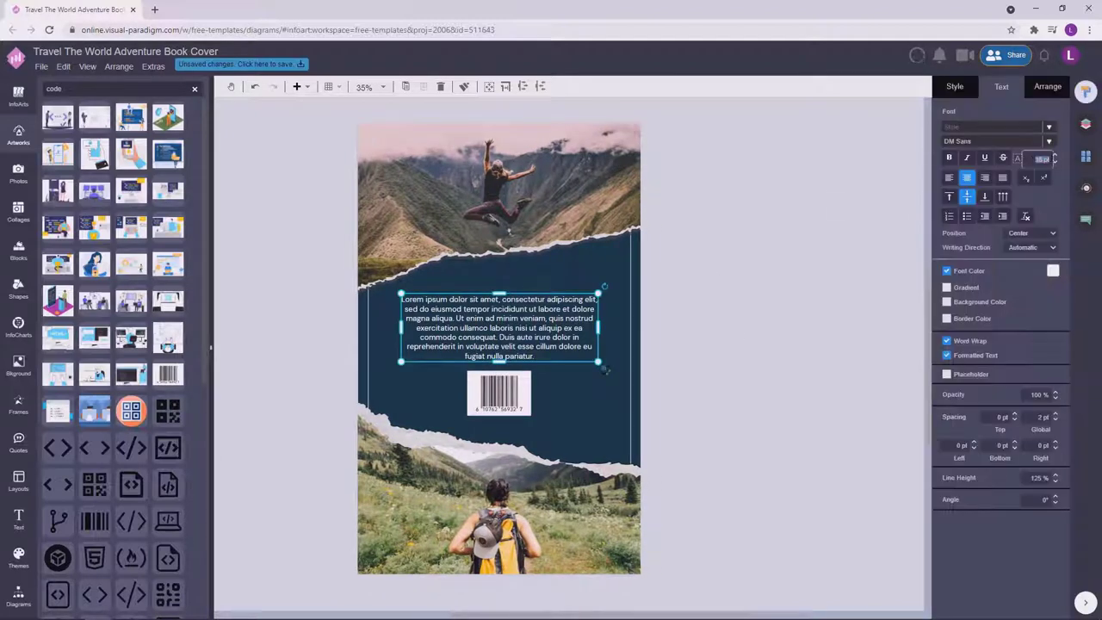
{"action": "type", "text": "37"}
{"action": "key", "text": "Return"}
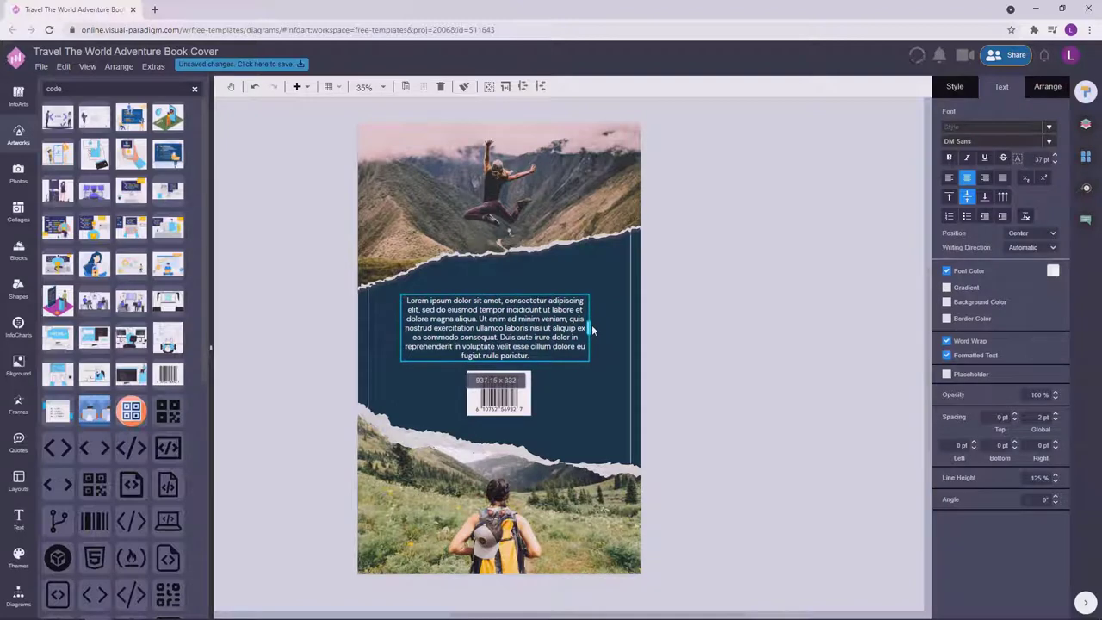
Select the barcode with the blurb and centre both on the page.
{"action": "left_click", "coordinate": [496, 393], "text": "shift"}
{"action": "left_click_drag", "start_coordinate": [542, 328], "coordinate": [546, 327]}
{"action": "left_click", "coordinate": [772, 364]}
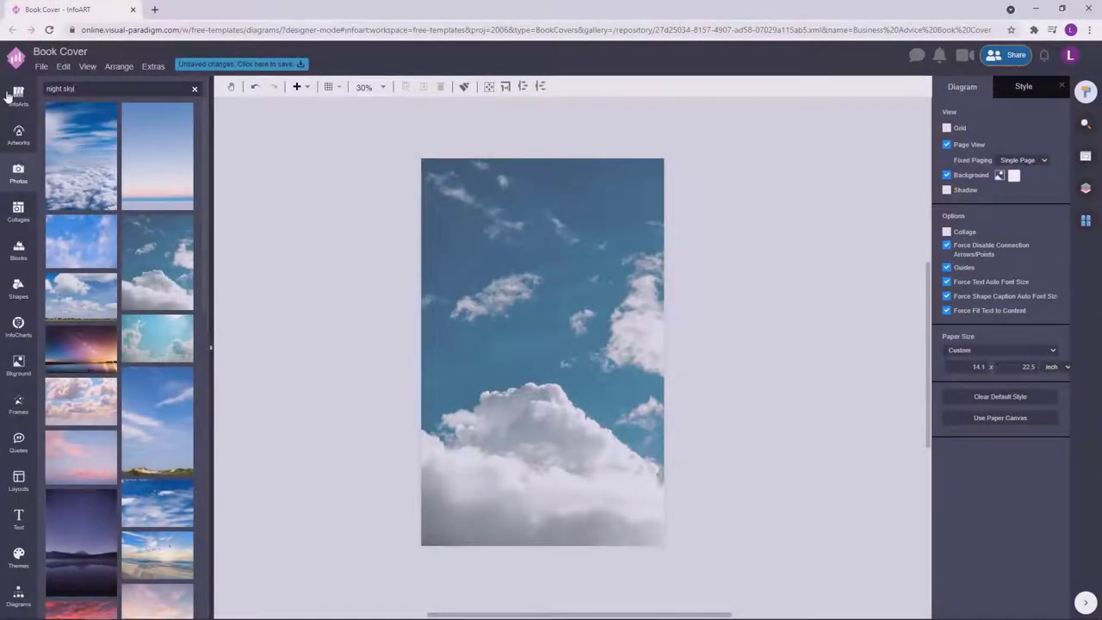
Search photos for 'night sky' and replace the cloud background with the pine-tree twilight photo.
{"action": "key", "text": "Return"}
{"action": "left_click_drag", "start_coordinate": [161, 339], "coordinate": [496, 328]}
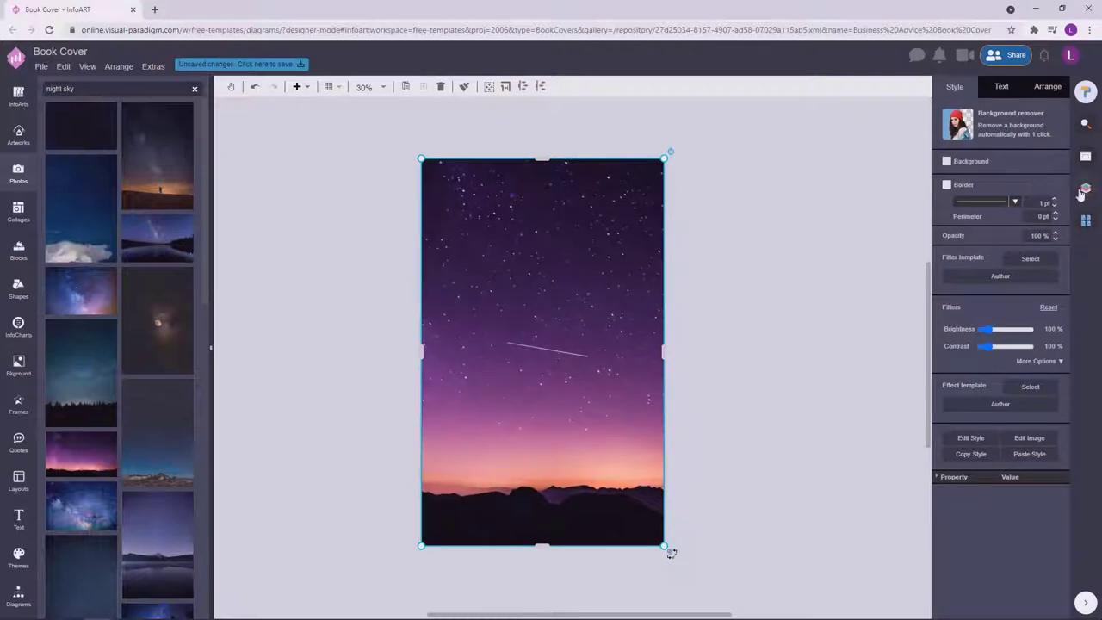
{"action": "left_click", "coordinate": [1037, 361]}
{"action": "left_click", "coordinate": [782, 308]}
{"action": "scroll", "coordinate": [773, 325], "scroll_direction": "down", "scroll_amount": 1}
{"action": "scroll", "coordinate": [93, 429], "scroll_direction": "down", "scroll_amount": 3}
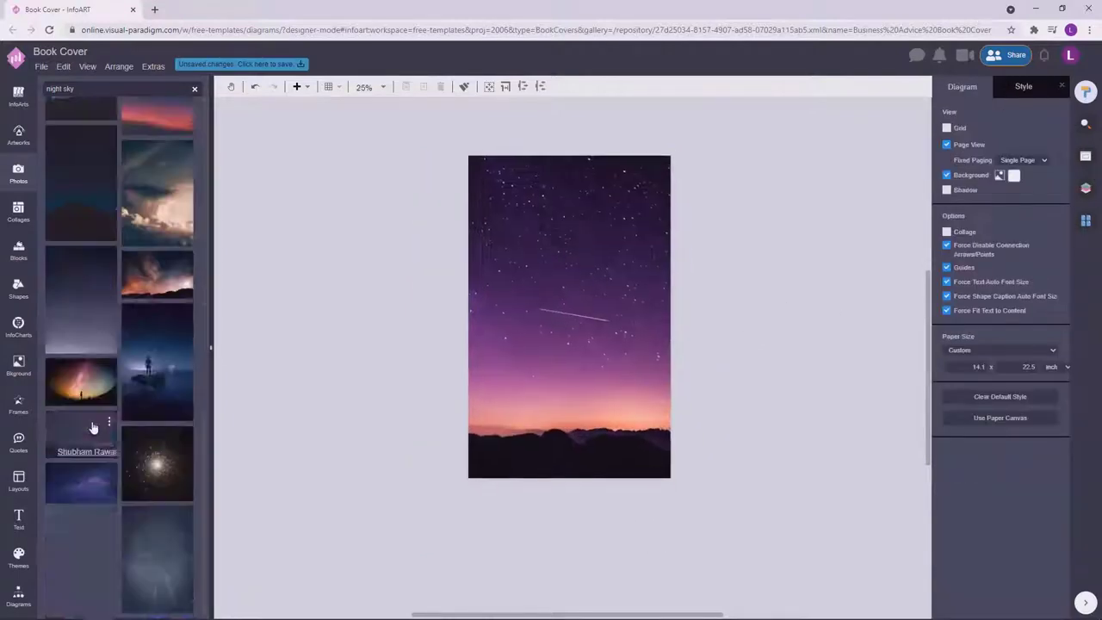
{"action": "left_click_drag", "start_coordinate": [81, 586], "coordinate": [569, 315]}
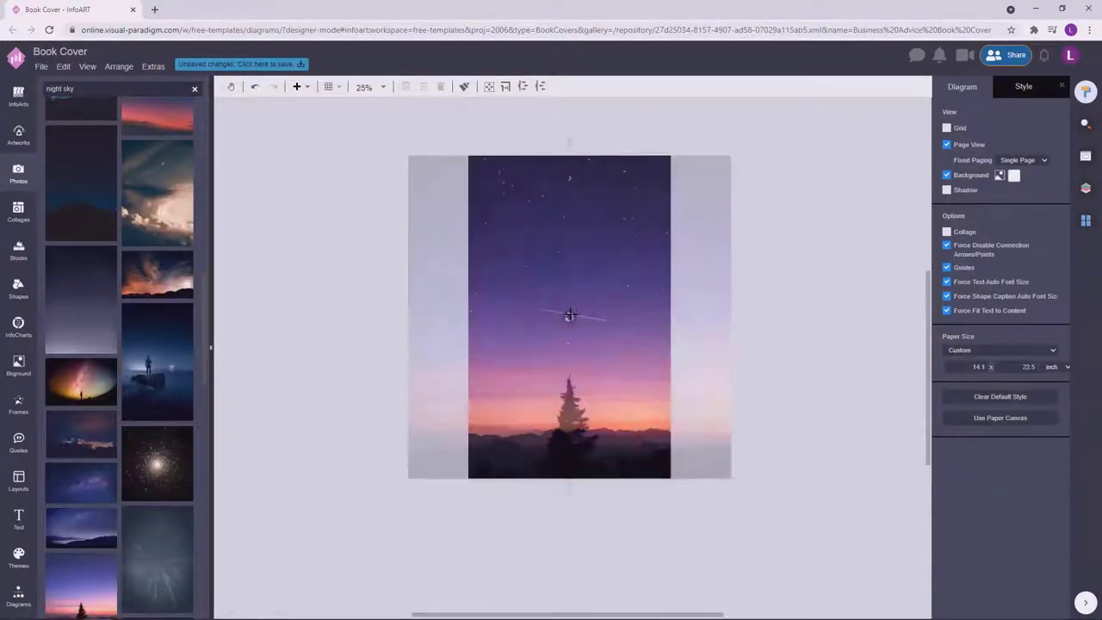
{"action": "scroll", "coordinate": [637, 278], "scroll_direction": "up", "scroll_amount": 2}
Remove the stray rectangle accidentally drawn from the General shapes.
{"action": "left_click", "coordinate": [18, 596]}
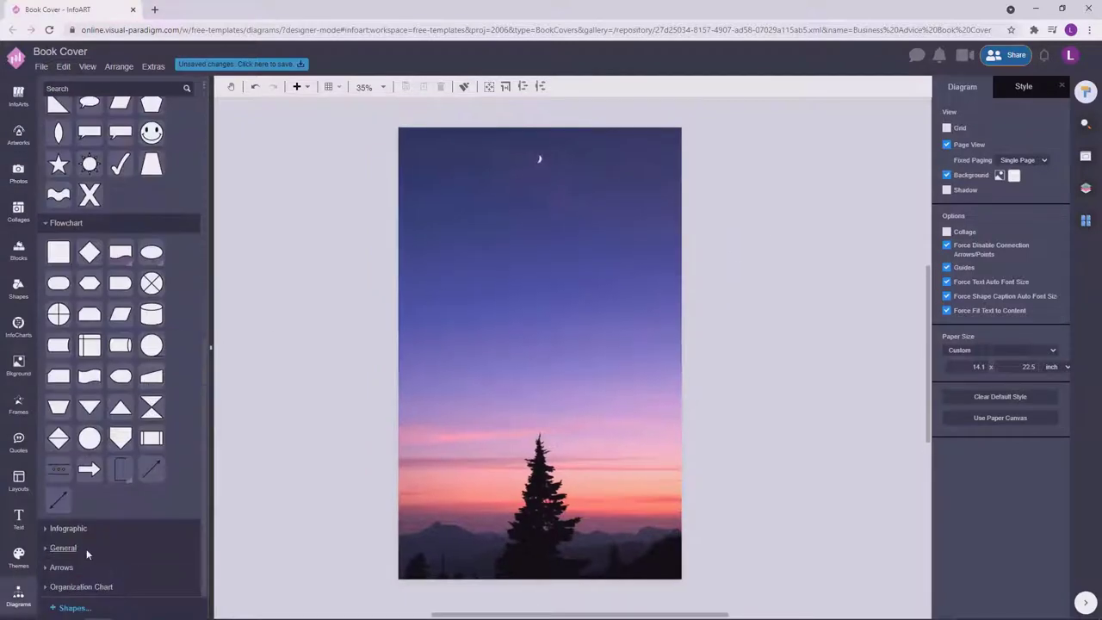
{"action": "left_click", "coordinate": [82, 548]}
{"action": "left_click_drag", "start_coordinate": [57, 260], "coordinate": [630, 256]}
{"action": "key", "text": "Escape"}
{"action": "key", "text": "ctrl+z"}
{"action": "key", "text": "ctrl+z"}
{"action": "key", "text": "ctrl+z"}
{"action": "key", "text": "ctrl+z"}
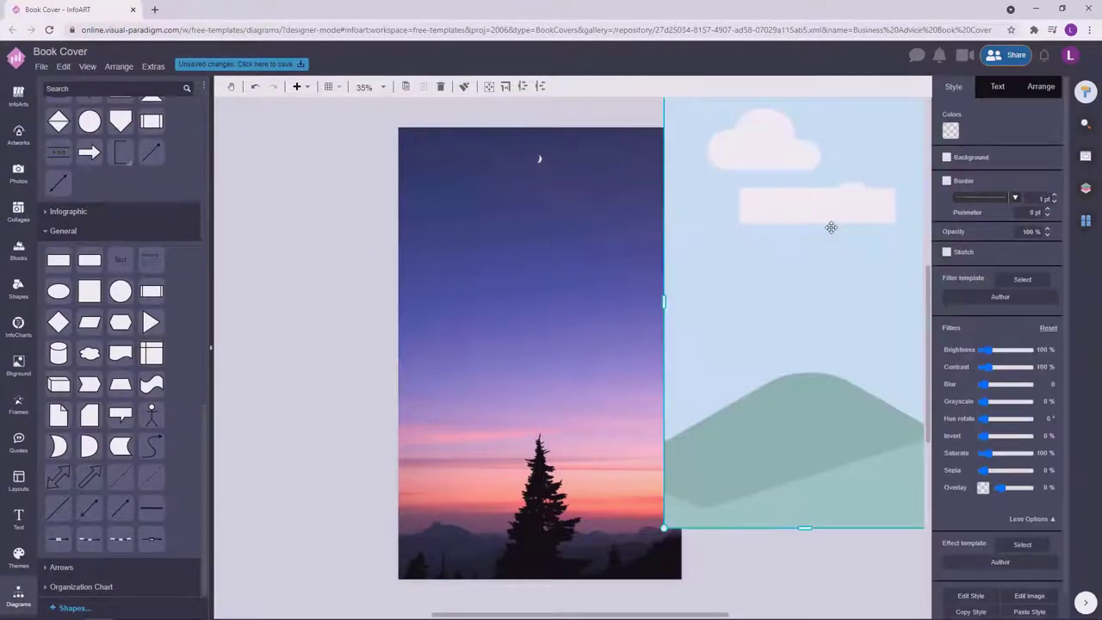
{"action": "key", "text": "ctrl+y"}
{"action": "key", "text": "ctrl+y"}
{"action": "key", "text": "ctrl+y"}
{"action": "key", "text": "Delete"}
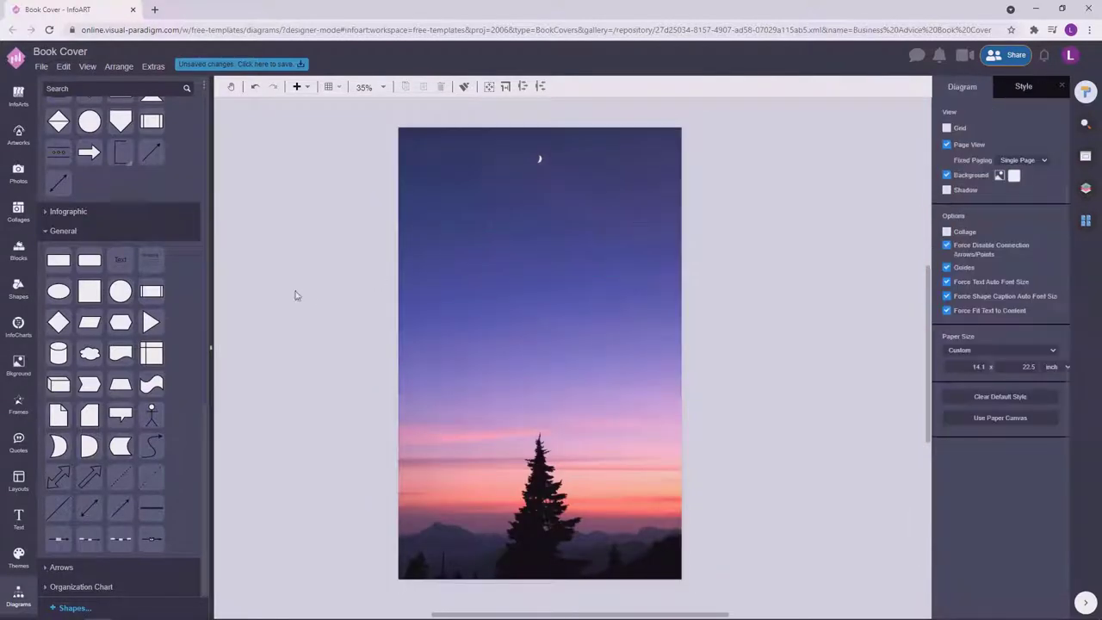
Browse the artwork library to the Tools category.
{"action": "left_click", "coordinate": [1086, 187]}
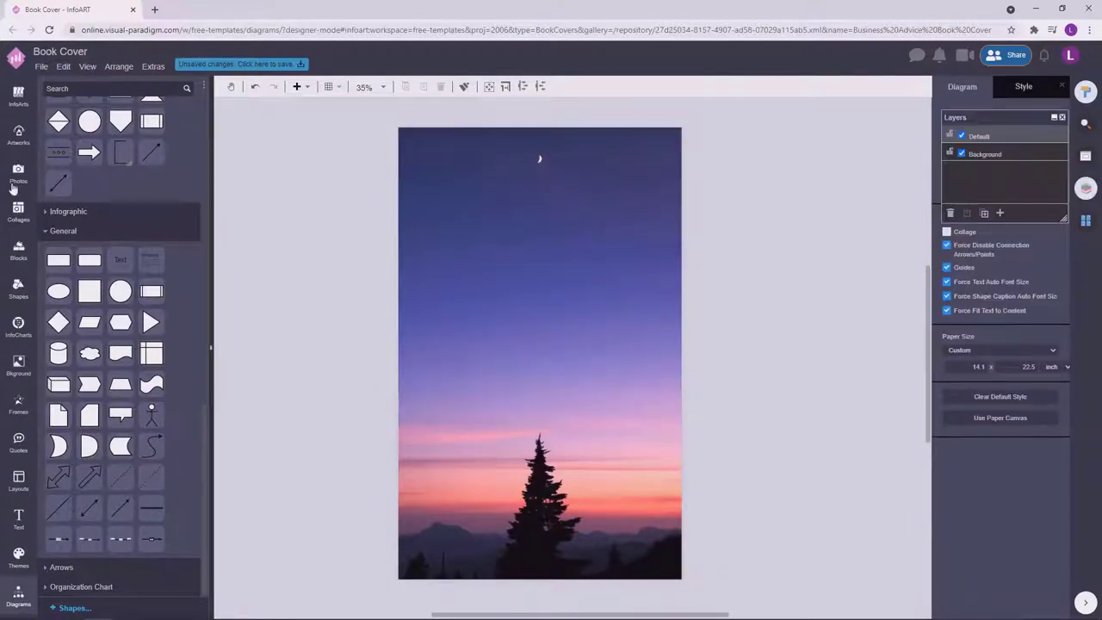
{"action": "left_click", "coordinate": [21, 404]}
{"action": "left_click", "coordinate": [19, 136]}
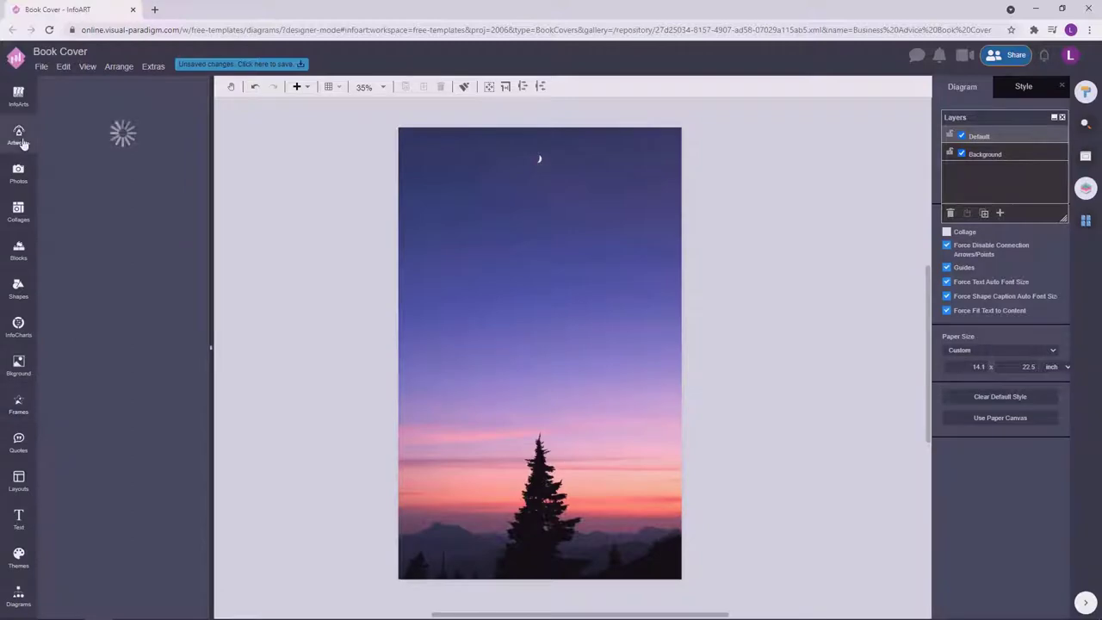
{"action": "scroll", "coordinate": [129, 362], "scroll_direction": "down", "scroll_amount": 3}
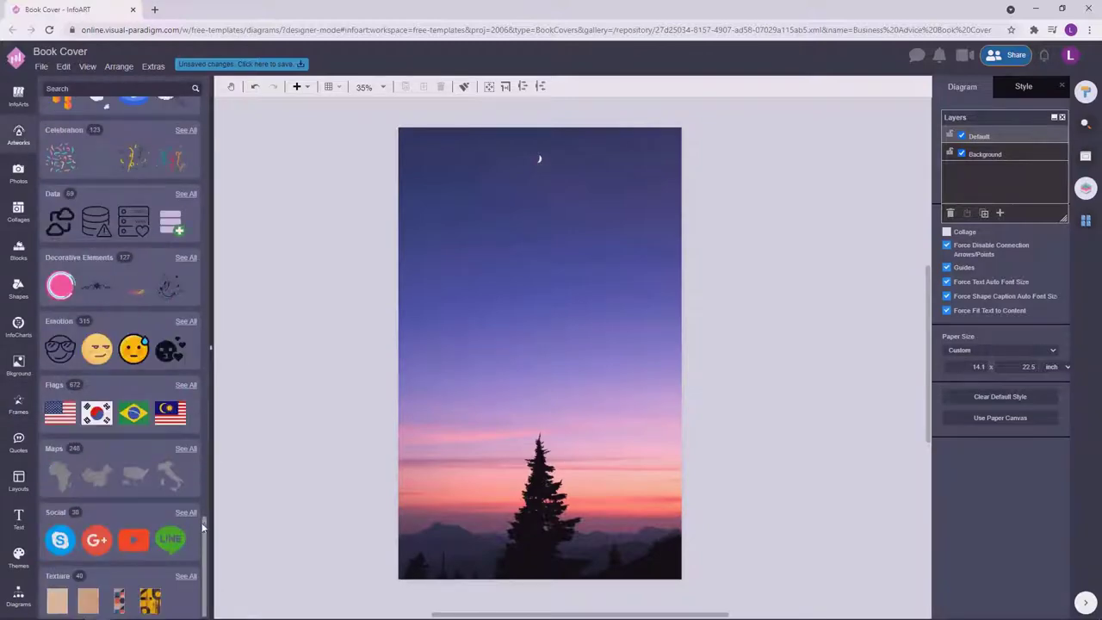
{"action": "left_click_drag", "start_coordinate": [203, 527], "coordinate": [204, 361]}
{"action": "left_click", "coordinate": [59, 336]}
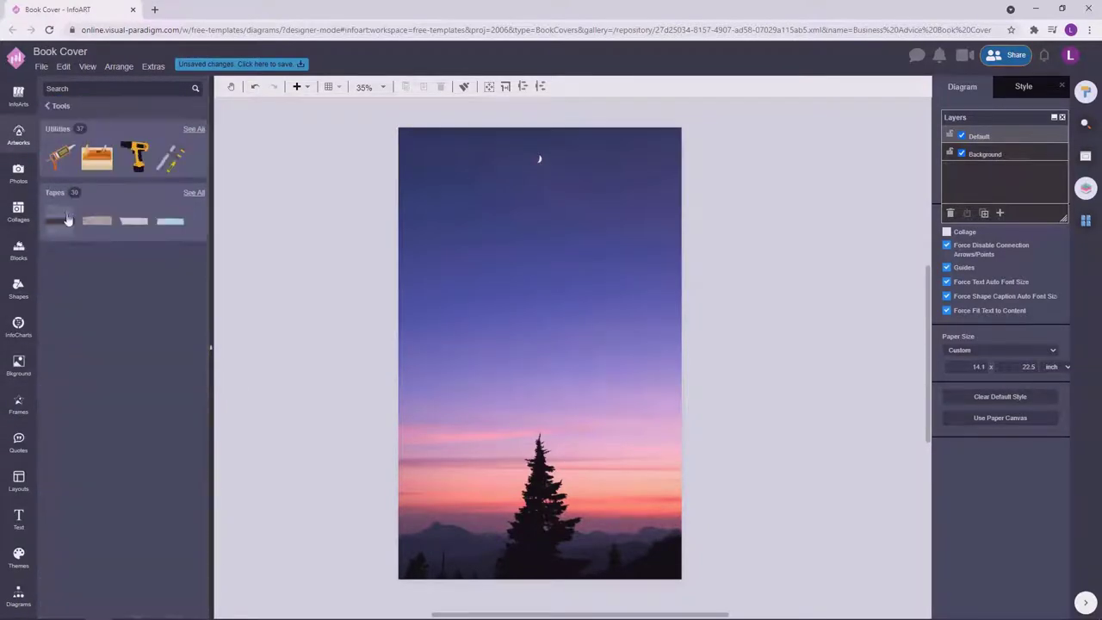
Place a grey torn tape from Tapes onto the photo, tilted and stretched longer.
{"action": "left_click", "coordinate": [57, 193]}
{"action": "left_click_drag", "start_coordinate": [58, 213], "coordinate": [560, 239]}
{"action": "left_click_drag", "start_coordinate": [616, 204], "coordinate": [728, 195]}
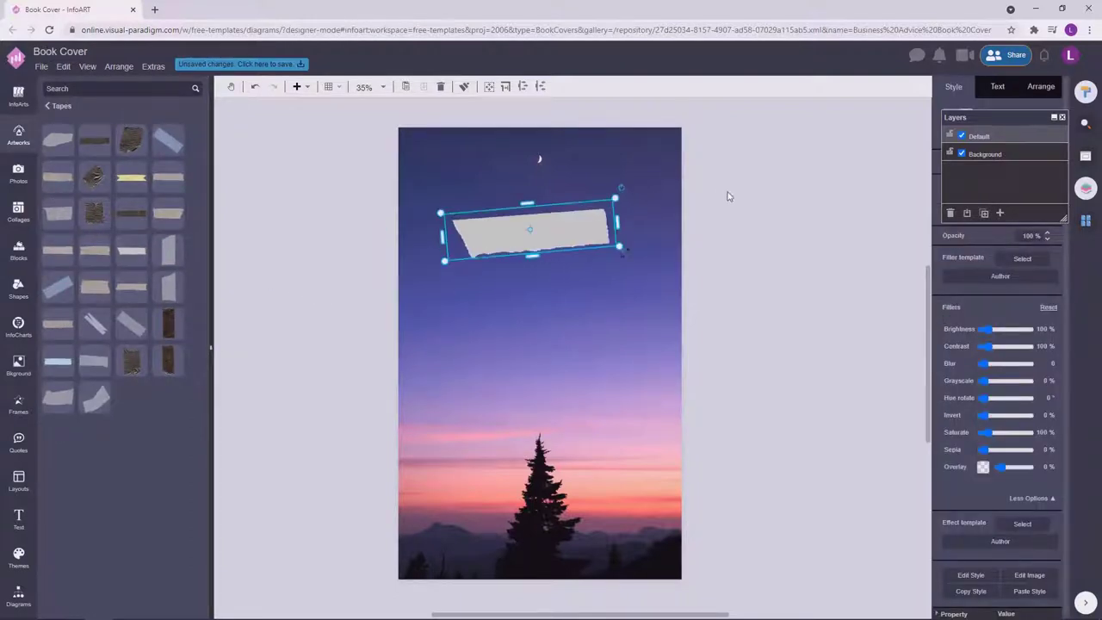
{"action": "left_click", "coordinate": [728, 195]}
{"action": "left_click", "coordinate": [544, 234]}
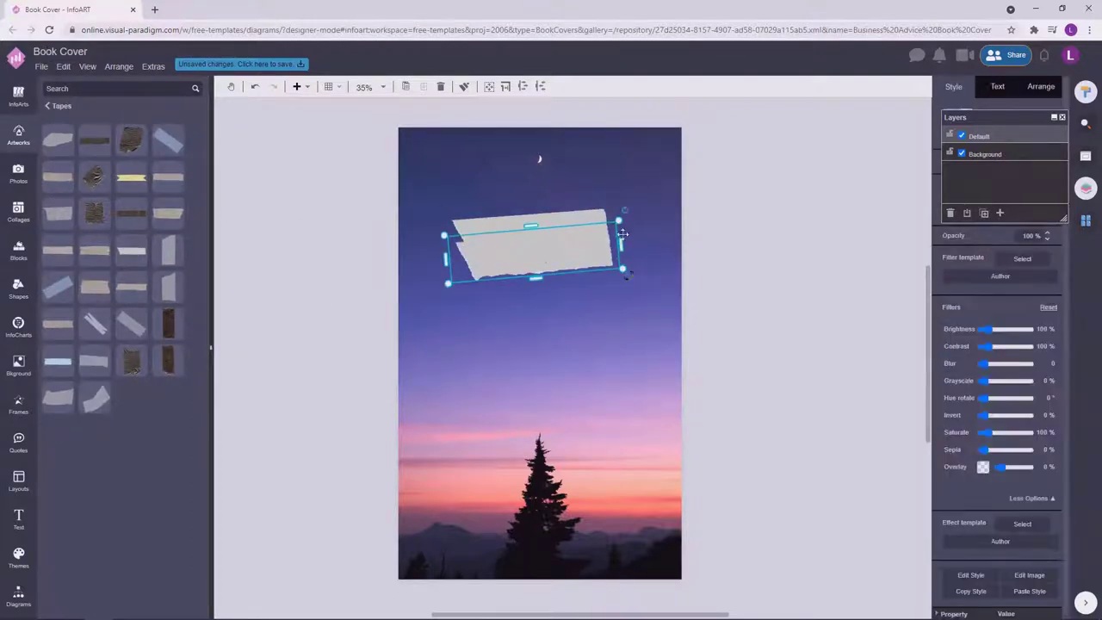
{"action": "left_click_drag", "start_coordinate": [625, 210], "coordinate": [583, 263]}
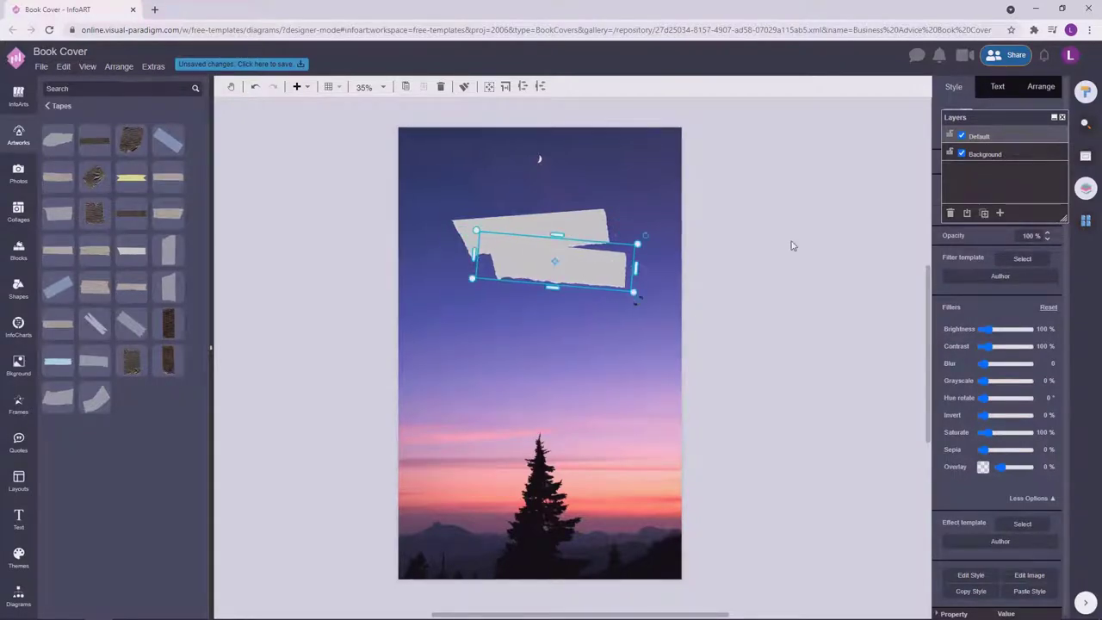
{"action": "left_click_drag", "start_coordinate": [471, 255], "coordinate": [433, 216]}
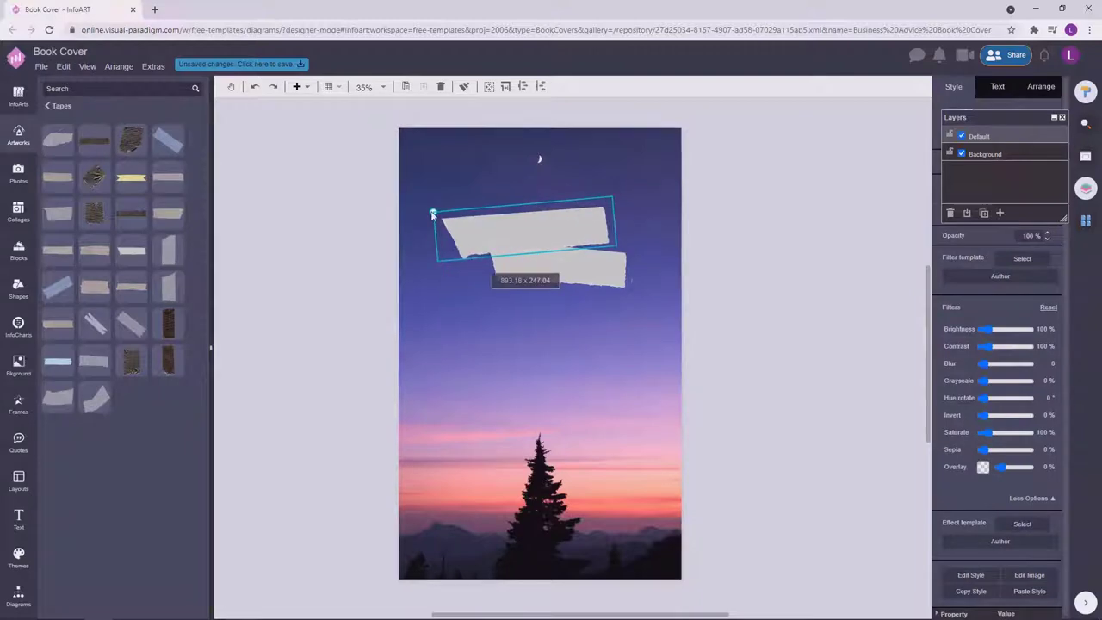
Stagger the lower two tapes downward with a tilt and nudge all three slightly right.
{"action": "left_click", "coordinate": [578, 267]}
{"action": "left_click_drag", "start_coordinate": [579, 267], "coordinate": [582, 334]}
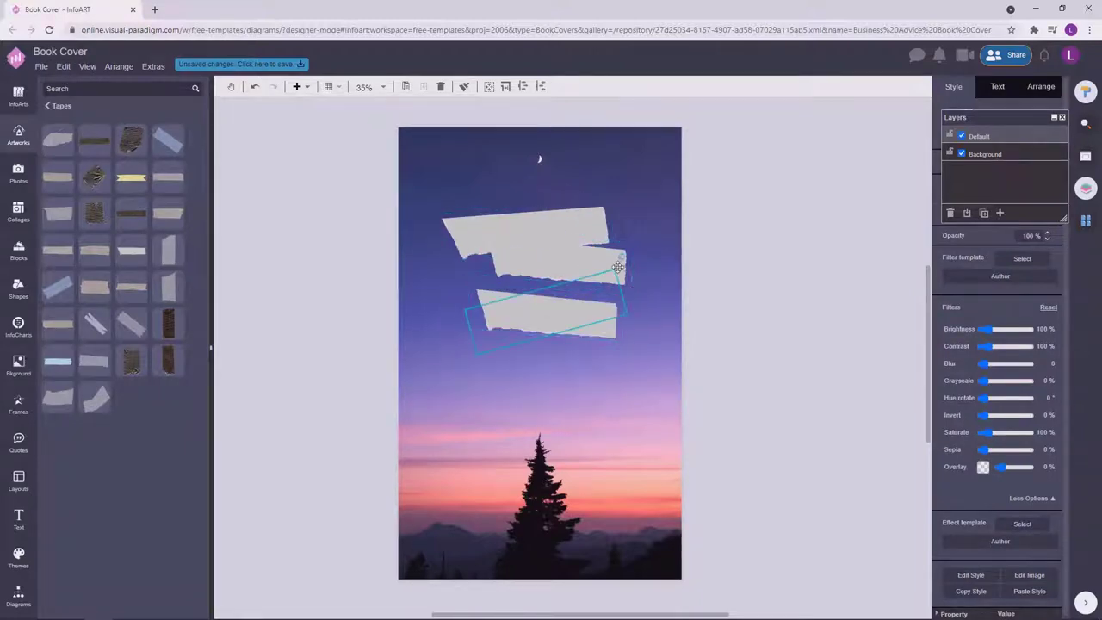
{"action": "left_click_drag", "start_coordinate": [629, 284], "coordinate": [538, 297]}
{"action": "left_click", "coordinate": [569, 228]}
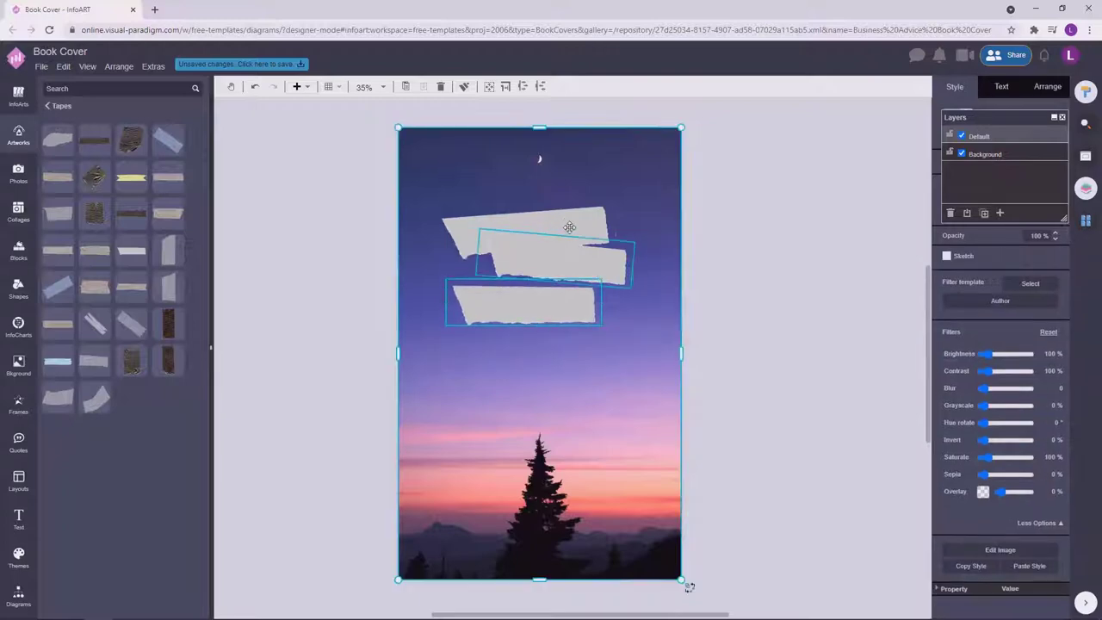
{"action": "left_click", "coordinate": [568, 263]}
{"action": "left_click_drag", "start_coordinate": [569, 264], "coordinate": [574, 266]}
{"action": "left_click", "coordinate": [746, 274]}
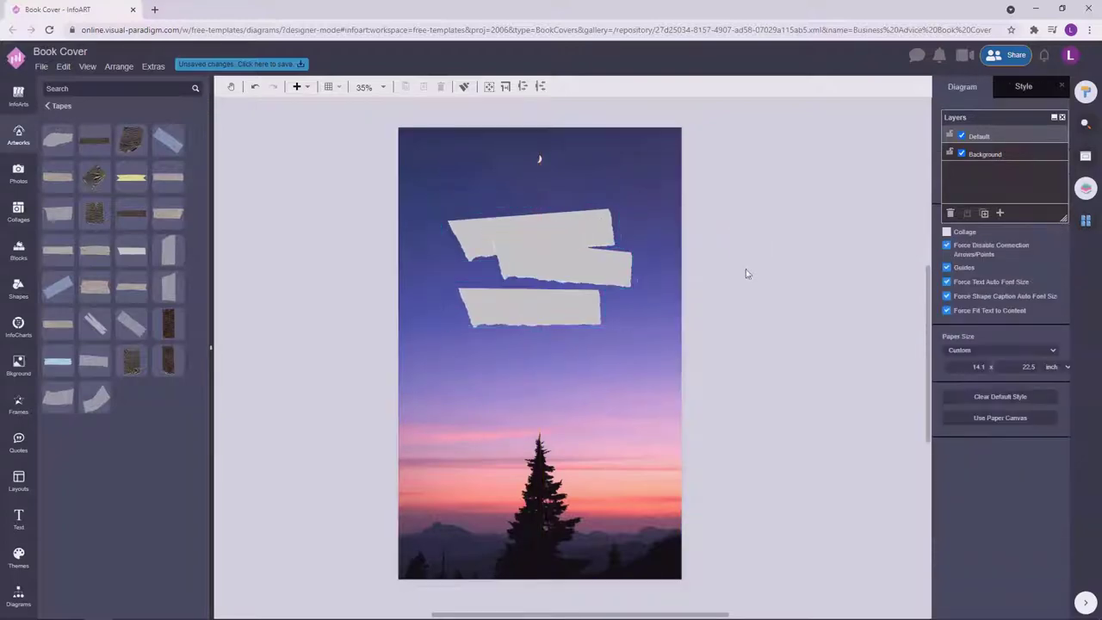
Select all three tapes and enlarge them together.
{"action": "left_click", "coordinate": [509, 233]}
{"action": "left_click", "coordinate": [473, 227]}
{"action": "left_click", "coordinate": [534, 267], "text": "shift"}
{"action": "left_click", "coordinate": [586, 303], "text": "shift"}
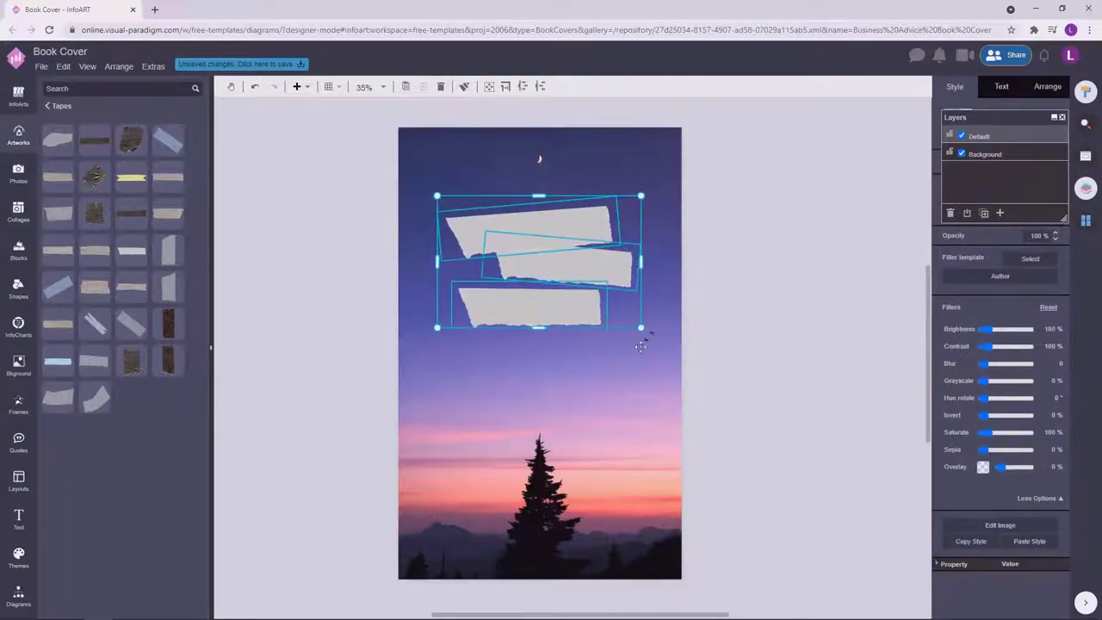
{"action": "left_click_drag", "start_coordinate": [641, 328], "coordinate": [660, 340]}
{"action": "left_click", "coordinate": [756, 227]}
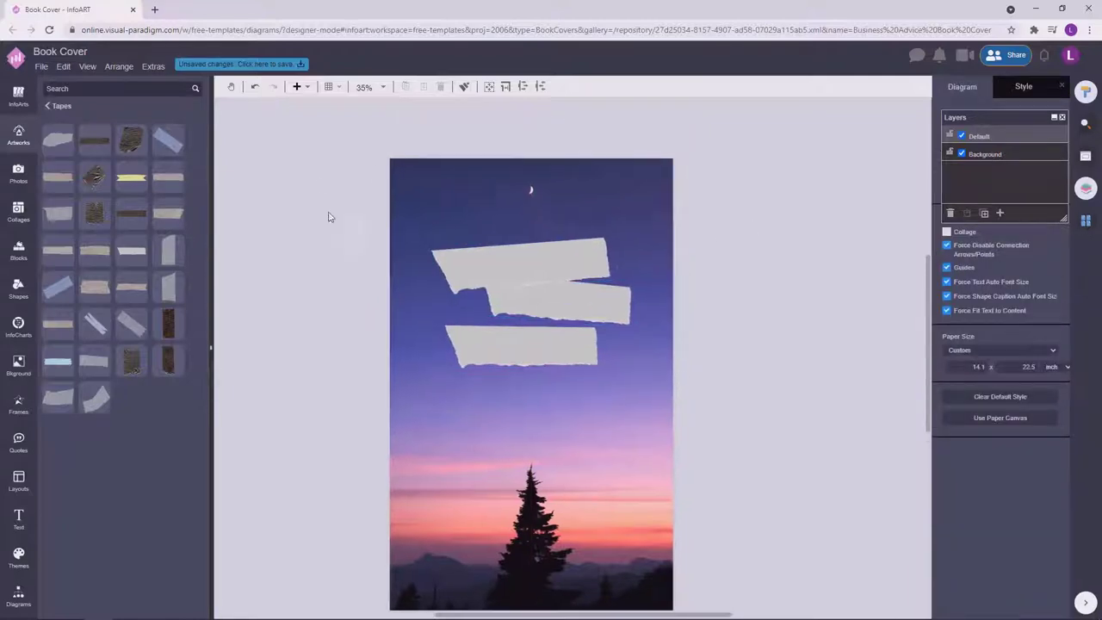
Add a 'Beautiful' text box above the cover and raise its font size to 88 pt.
{"action": "double_click", "coordinate": [321, 183]}
{"action": "left_click_drag", "start_coordinate": [422, 195], "coordinate": [326, 132]}
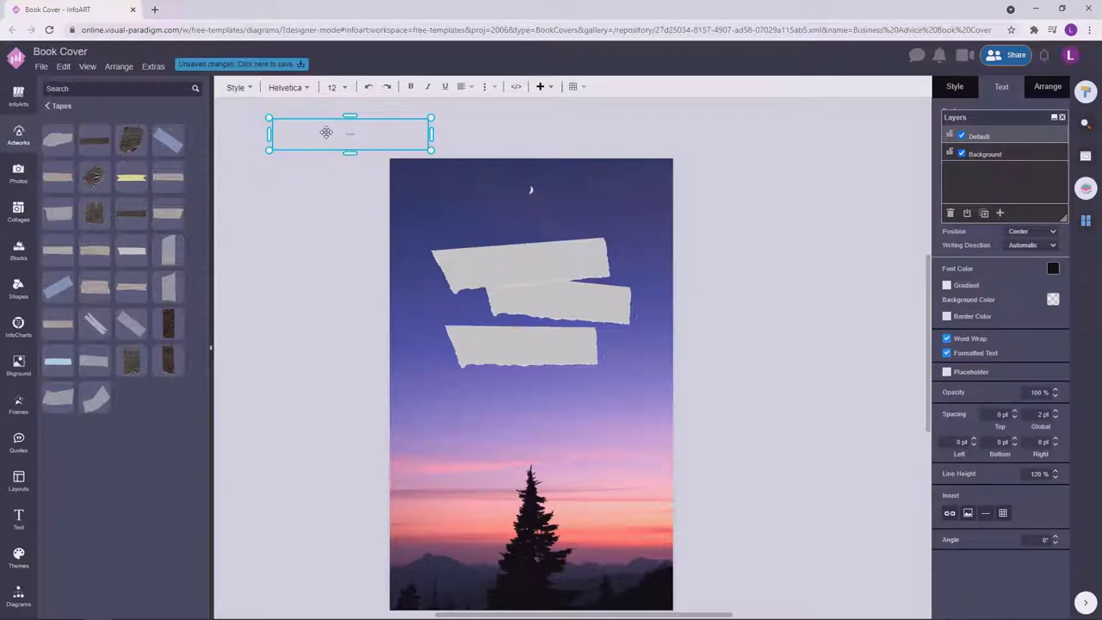
{"action": "left_click", "coordinate": [433, 142]}
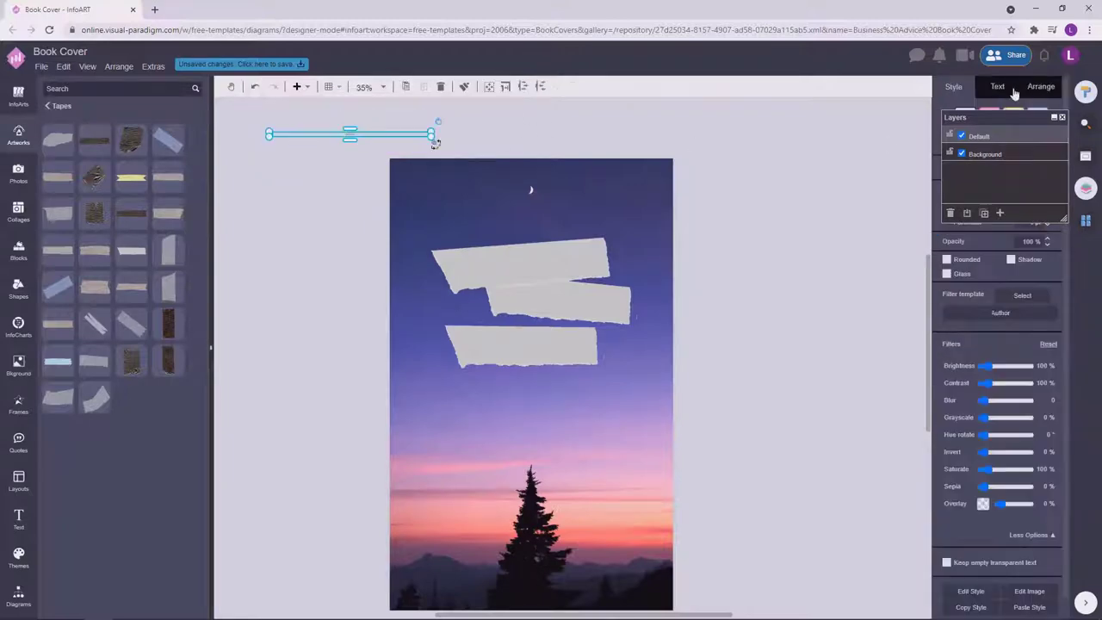
{"action": "type", "text": "25"}
{"action": "key", "text": "Return"}
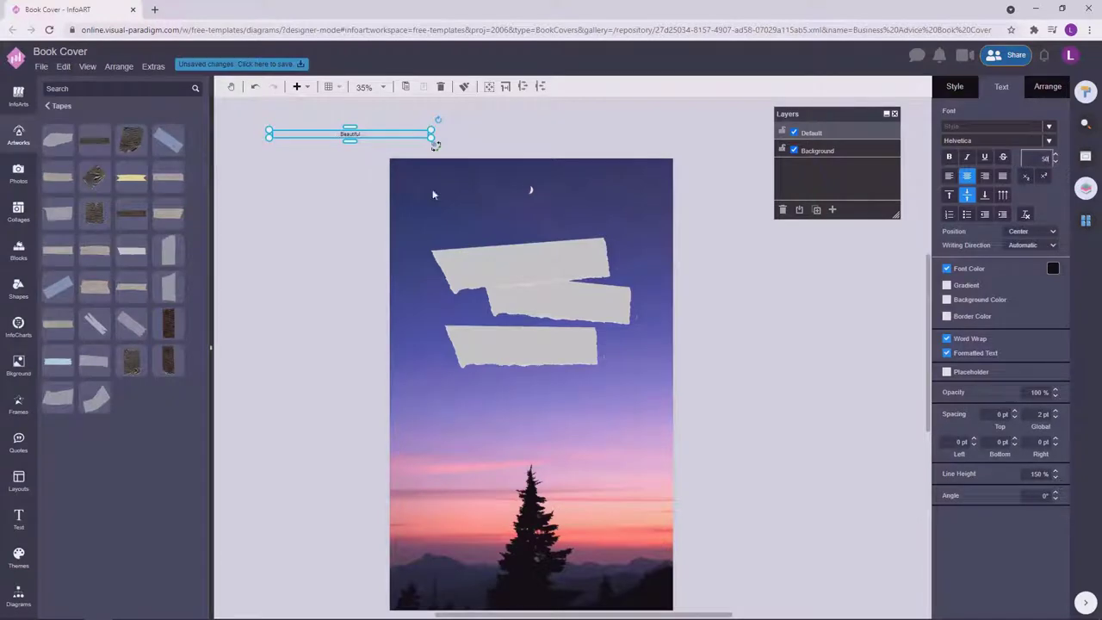
{"action": "key", "text": "Return"}
{"action": "key", "text": "Return"}
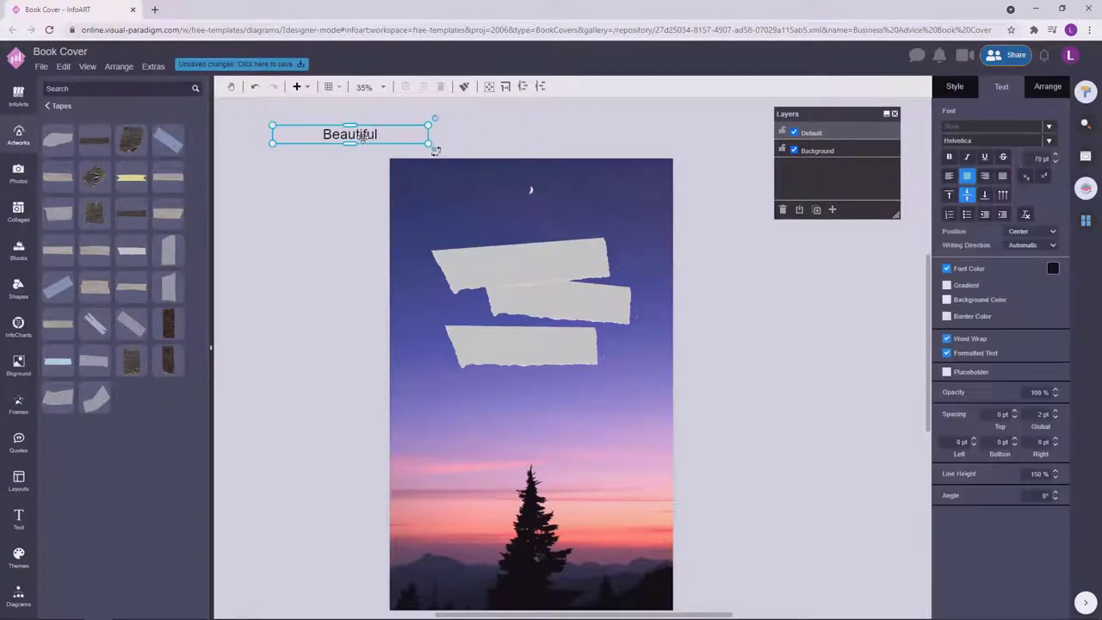
{"action": "key", "text": "Return"}
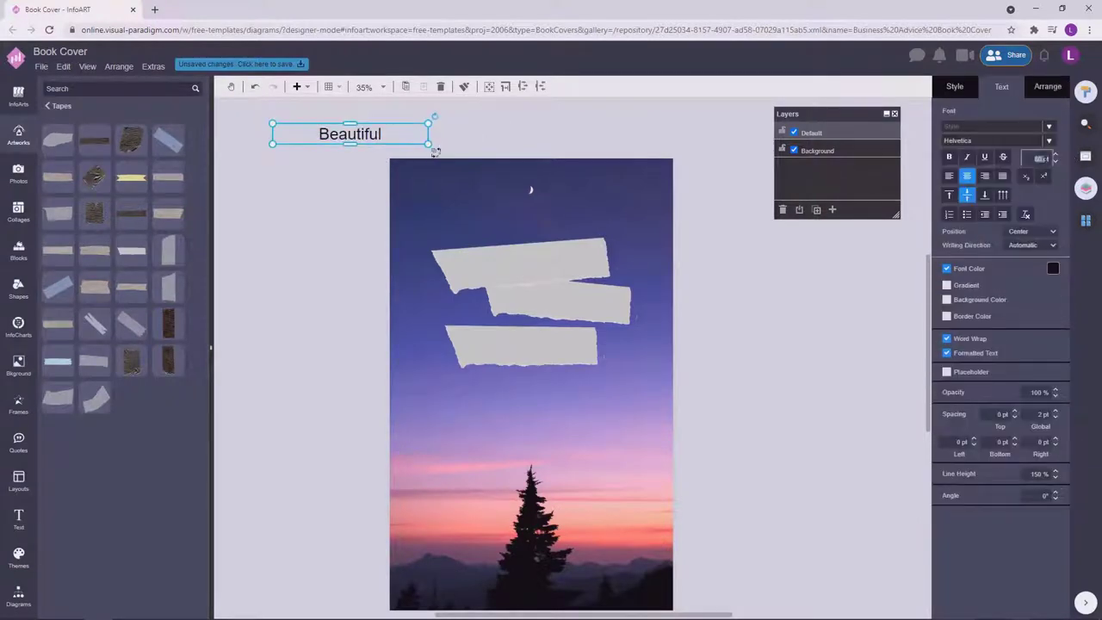
{"action": "type", "text": "98"}
{"action": "key", "text": "Return"}
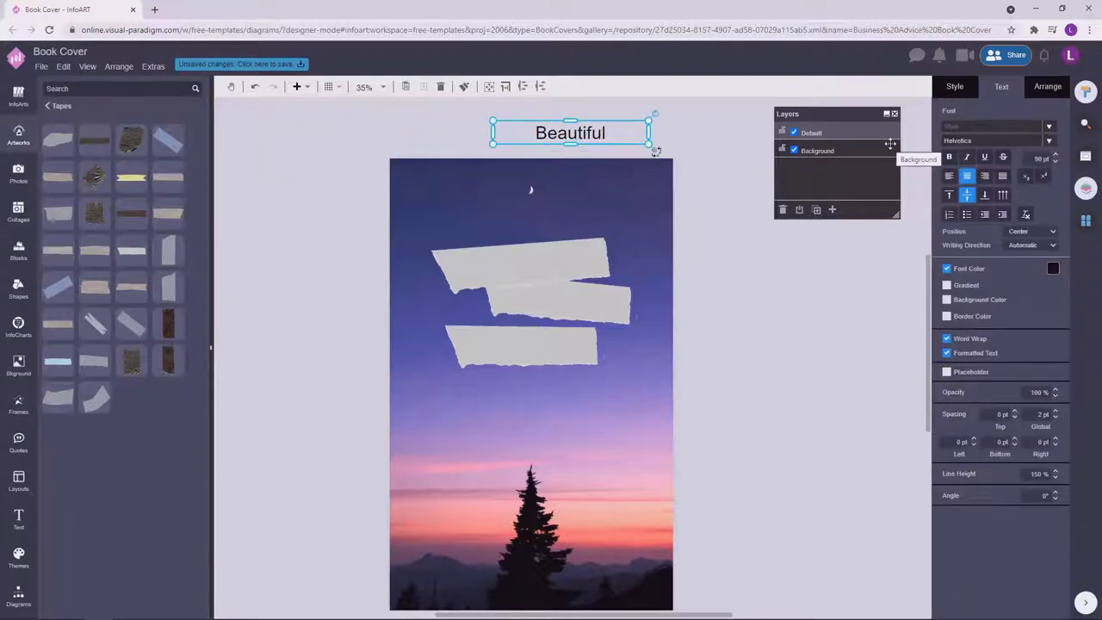
Change the Beautiful text to the Aleo font.
{"action": "left_click", "coordinate": [961, 143]}
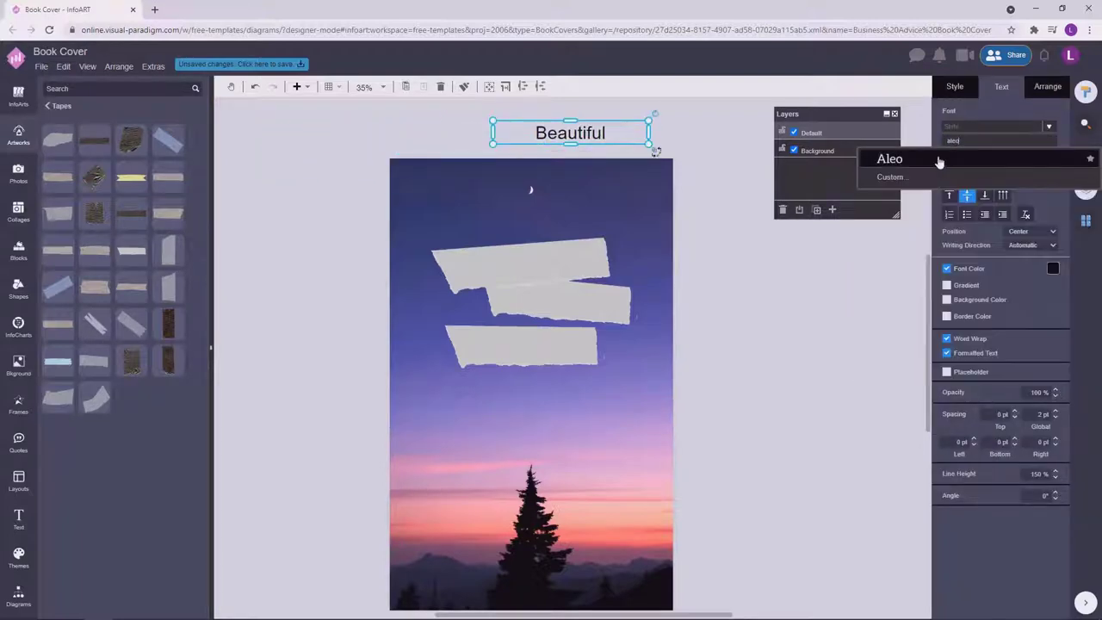
{"action": "left_click", "coordinate": [937, 162]}
{"action": "left_click", "coordinate": [658, 145]}
Move Beautiful onto the top tape strip and colour it white.
{"action": "left_click", "coordinate": [658, 145]}
{"action": "left_click_drag", "start_coordinate": [652, 109], "coordinate": [609, 233]}
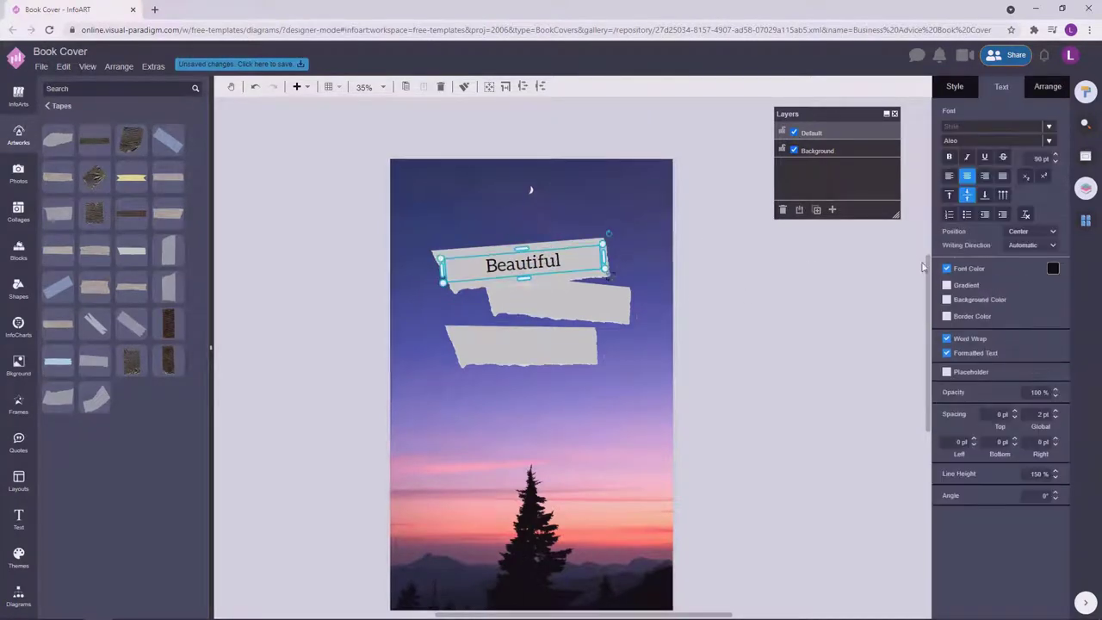
{"action": "left_click", "coordinate": [1052, 268]}
{"action": "left_click", "coordinate": [1040, 288]}
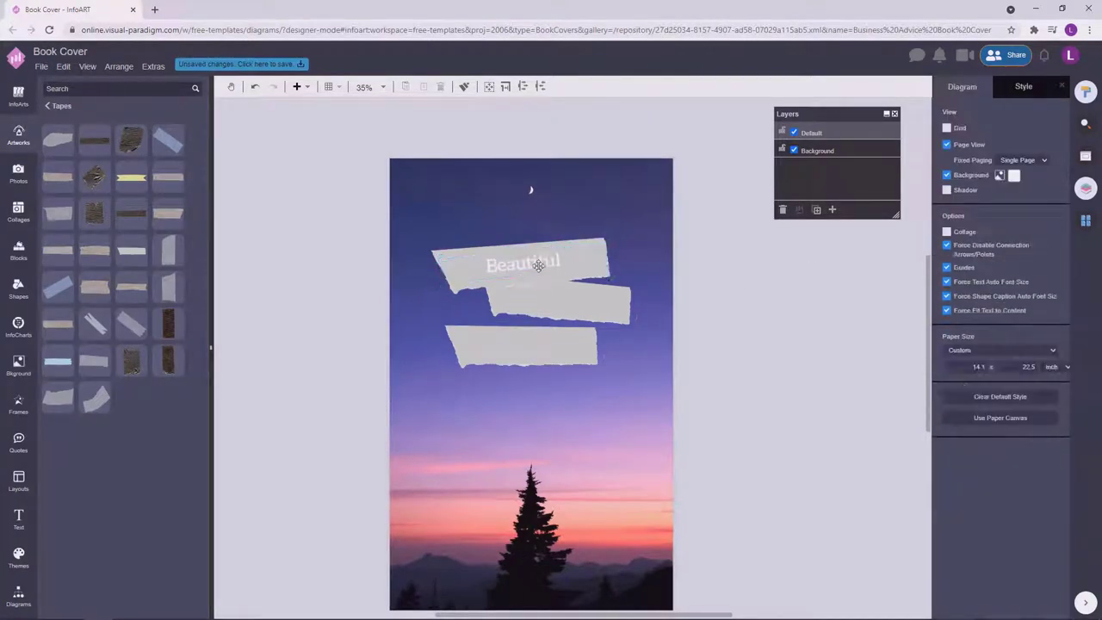
{"action": "left_click", "coordinate": [793, 330]}
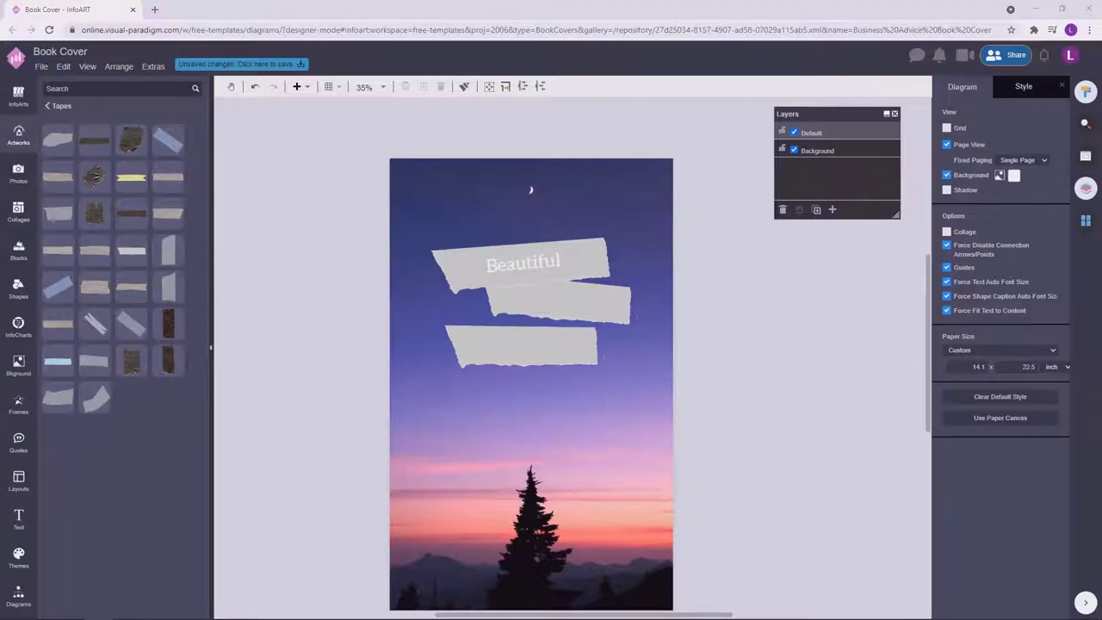
Change the Beautiful text to the Special Elite typewriter font.
{"action": "left_click", "coordinate": [522, 263]}
{"action": "left_click", "coordinate": [972, 142]}
{"action": "type", "text": "soec"}
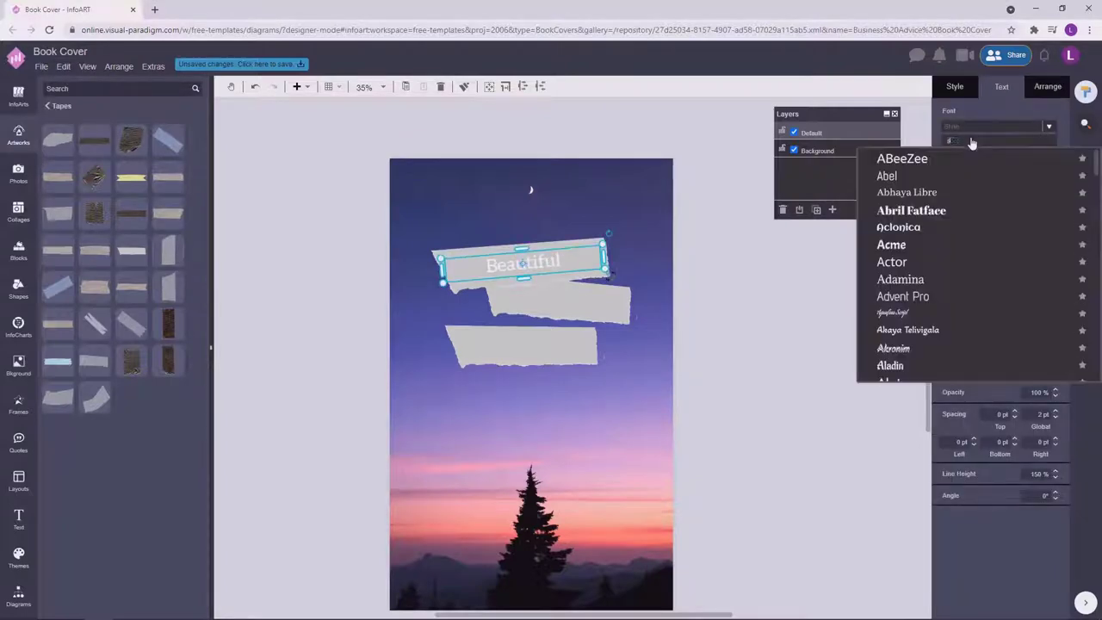
{"action": "key", "text": "BackSpace"}
{"action": "key", "text": "BackSpace"}
{"action": "key", "text": "BackSpace"}
{"action": "type", "text": "peci"}
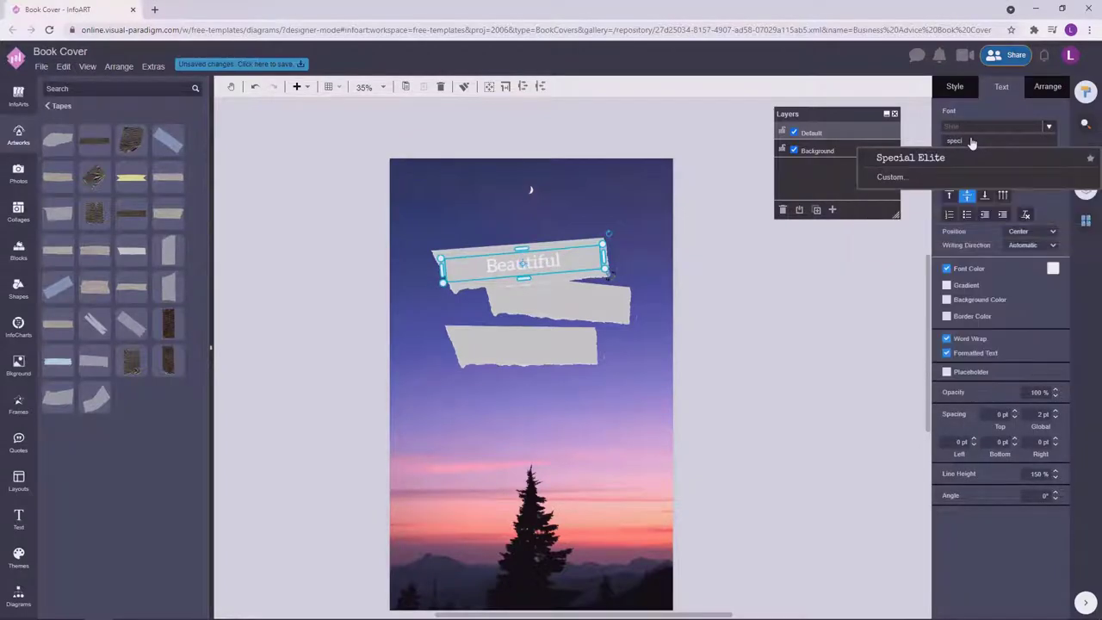
{"action": "key", "text": "Return"}
{"action": "left_click", "coordinate": [779, 405]}
Copy Beautiful onto the second tape strip and retype it as 'Night'.
{"action": "left_click", "coordinate": [608, 272]}
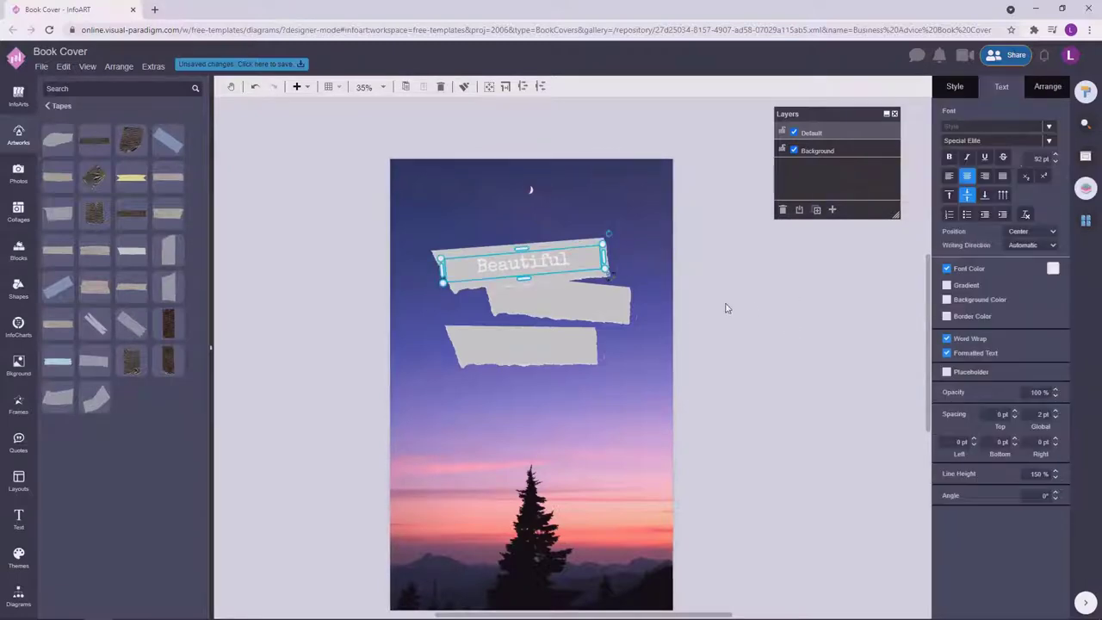
{"action": "left_click_drag", "start_coordinate": [560, 261], "coordinate": [573, 302], "text": "ctrl"}
{"action": "double_click", "coordinate": [571, 303]}
{"action": "type", "text": "Night"}
{"action": "key", "text": "Escape"}
{"action": "scroll", "coordinate": [640, 302], "scroll_direction": "up", "scroll_amount": 5}
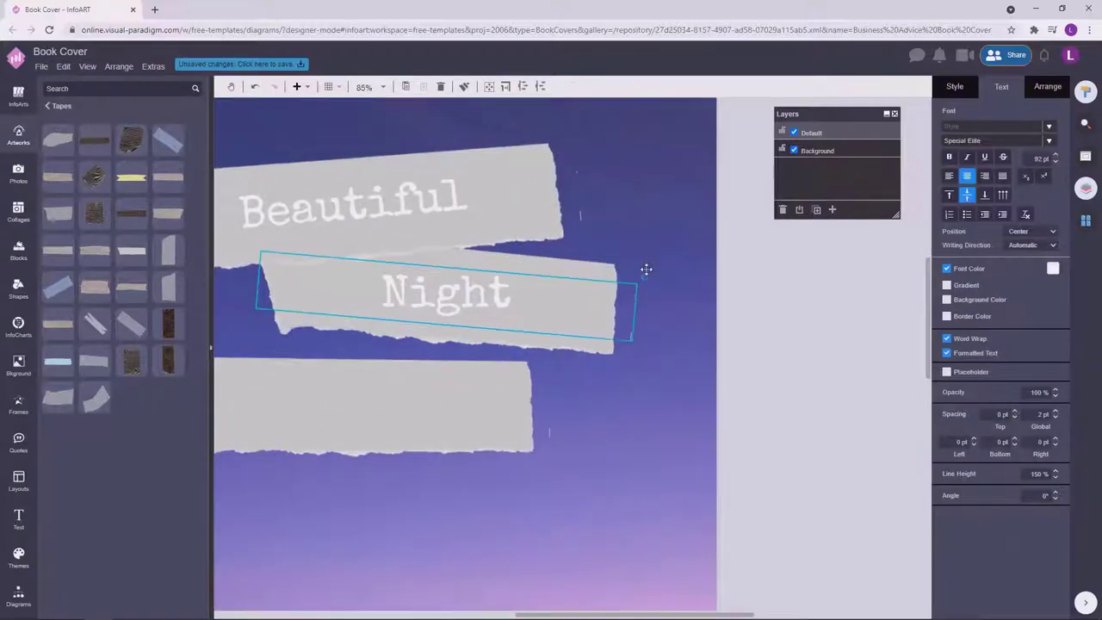
{"action": "left_click", "coordinate": [646, 266]}
{"action": "left_click", "coordinate": [466, 311]}
{"action": "scroll", "coordinate": [729, 342], "scroll_direction": "down", "scroll_amount": 5}
{"action": "left_click", "coordinate": [827, 310]}
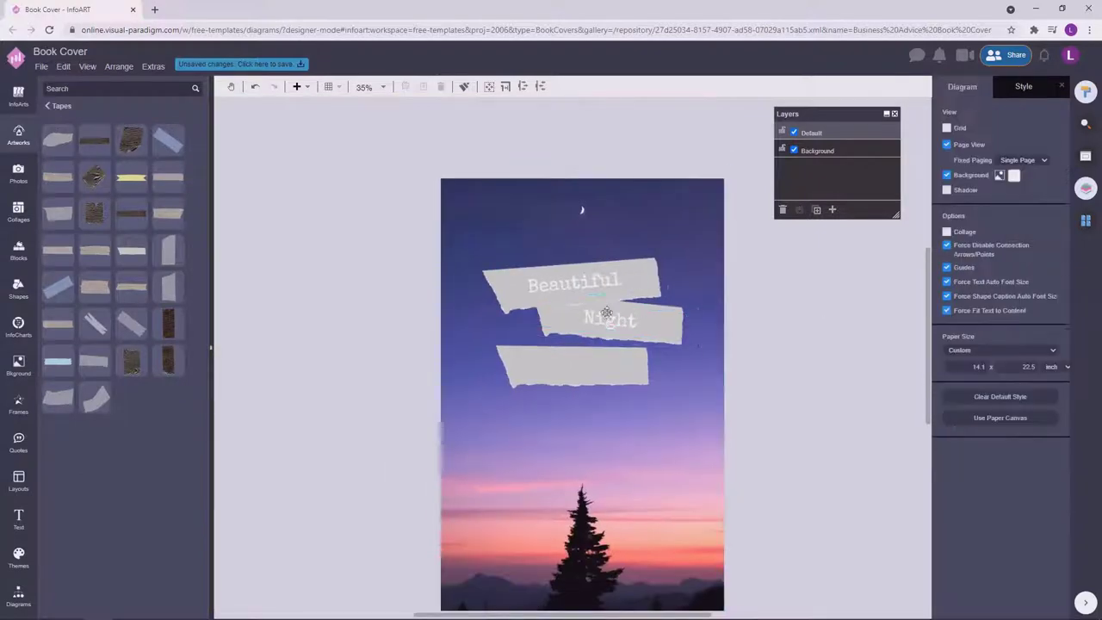
Paste a text copy onto the third tape strip and retype it as 'Sky'.
{"action": "left_click_drag", "start_coordinate": [586, 362], "coordinate": [588, 360]}
{"action": "key", "text": "ctrl+v"}
{"action": "left_click", "coordinate": [715, 362]}
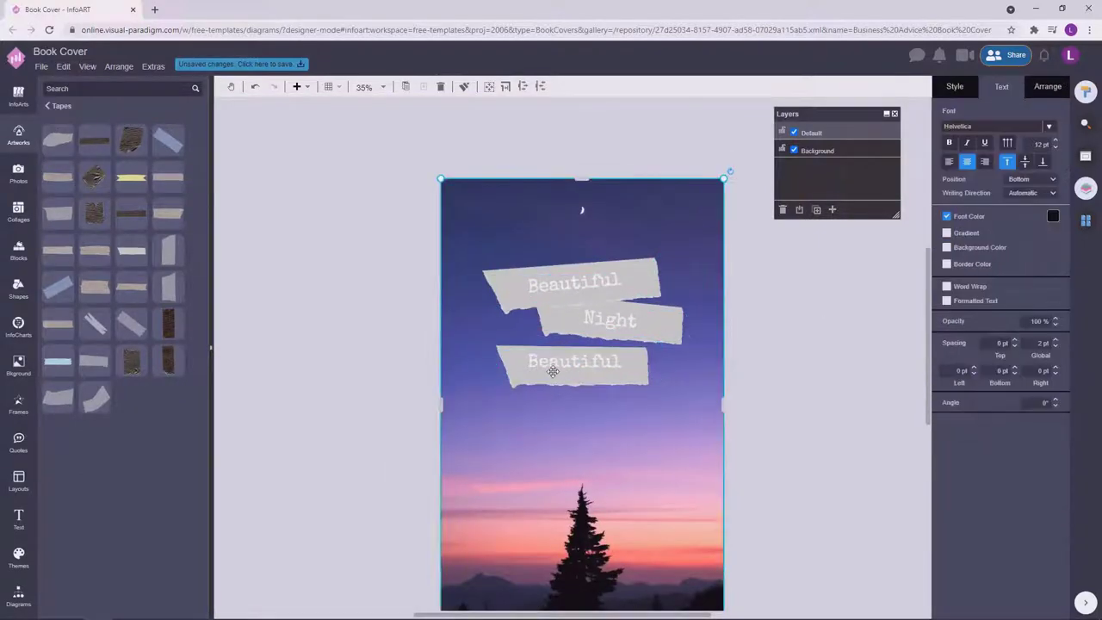
{"action": "left_click", "coordinate": [575, 357]}
{"action": "double_click", "coordinate": [575, 357]}
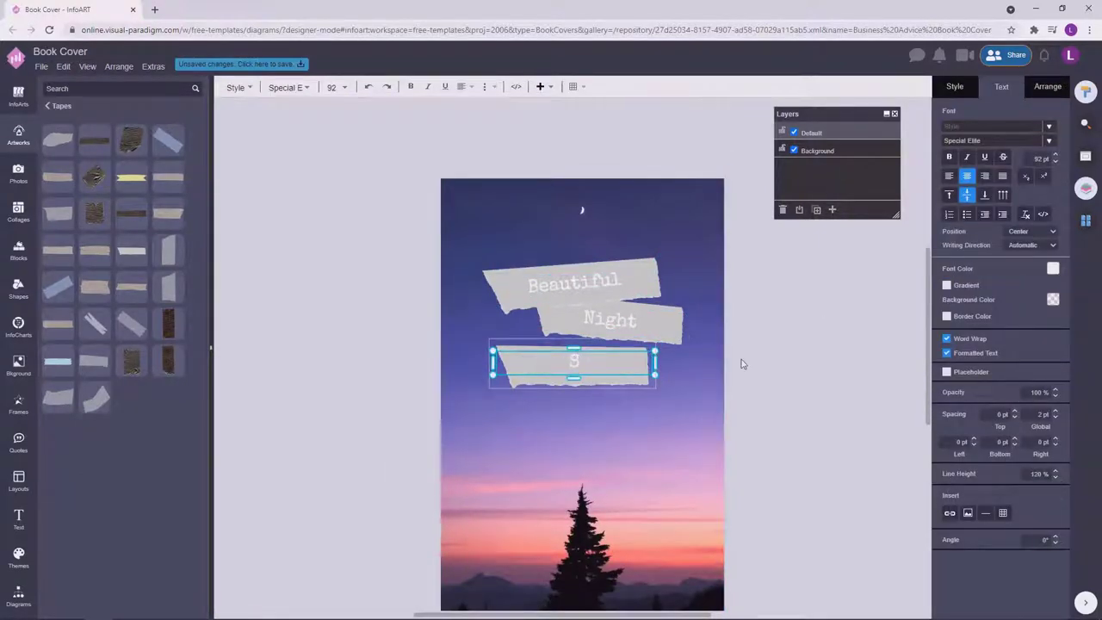
{"action": "type", "text": "Sky"}
{"action": "key", "text": "Escape"}
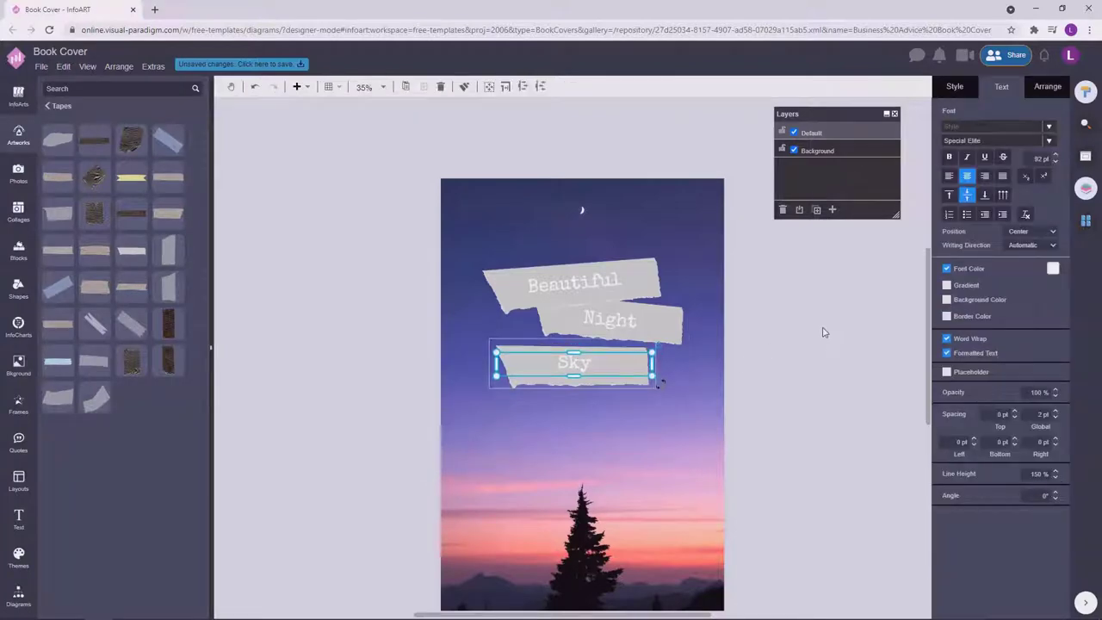
{"action": "left_click", "coordinate": [823, 331]}
{"action": "scroll", "coordinate": [821, 332], "scroll_direction": "down", "scroll_amount": 1}
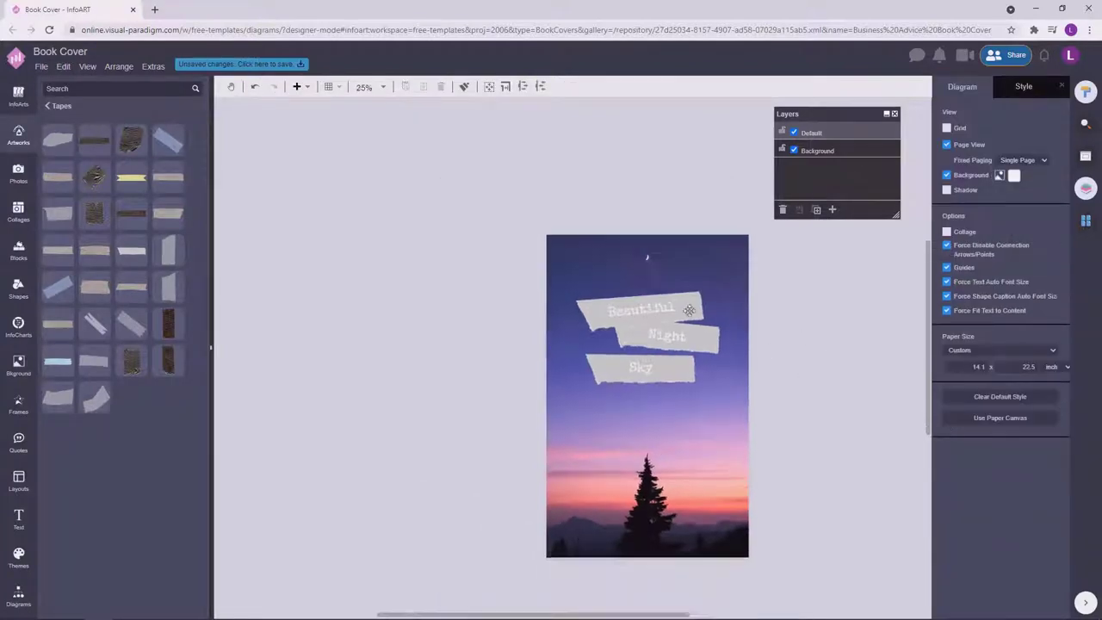
Try selecting the Night and Sky tape texts individually, deselecting each in turn.
{"action": "left_click", "coordinate": [689, 310]}
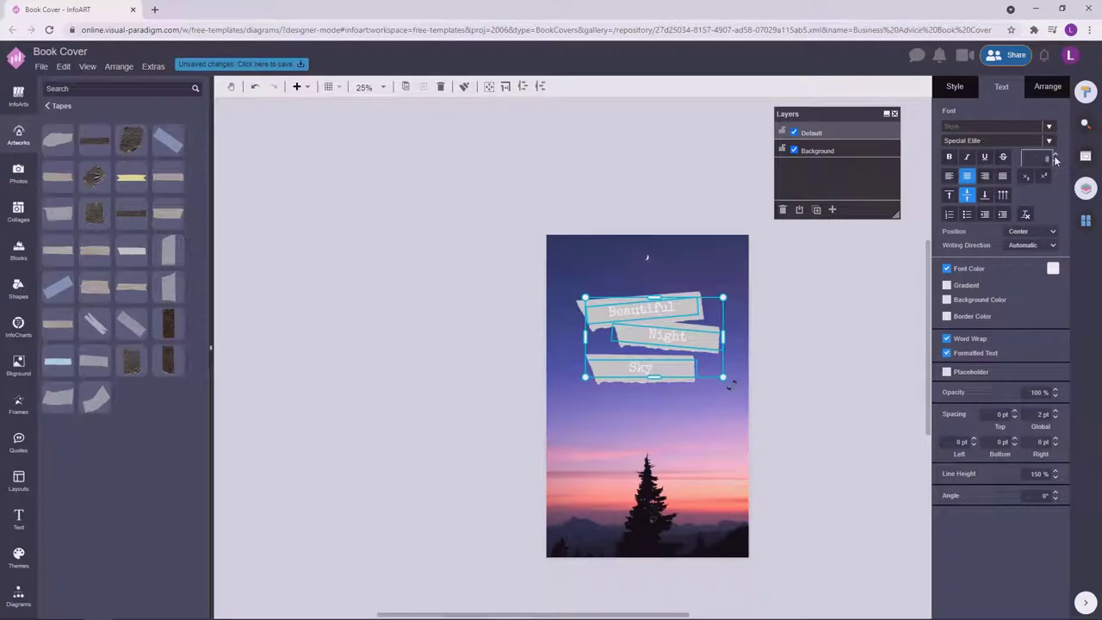
{"action": "left_click", "coordinate": [796, 349]}
{"action": "scroll", "coordinate": [796, 349], "scroll_direction": "up", "scroll_amount": 2}
{"action": "left_click", "coordinate": [611, 331]}
{"action": "left_click", "coordinate": [824, 334]}
{"action": "left_click", "coordinate": [569, 385]}
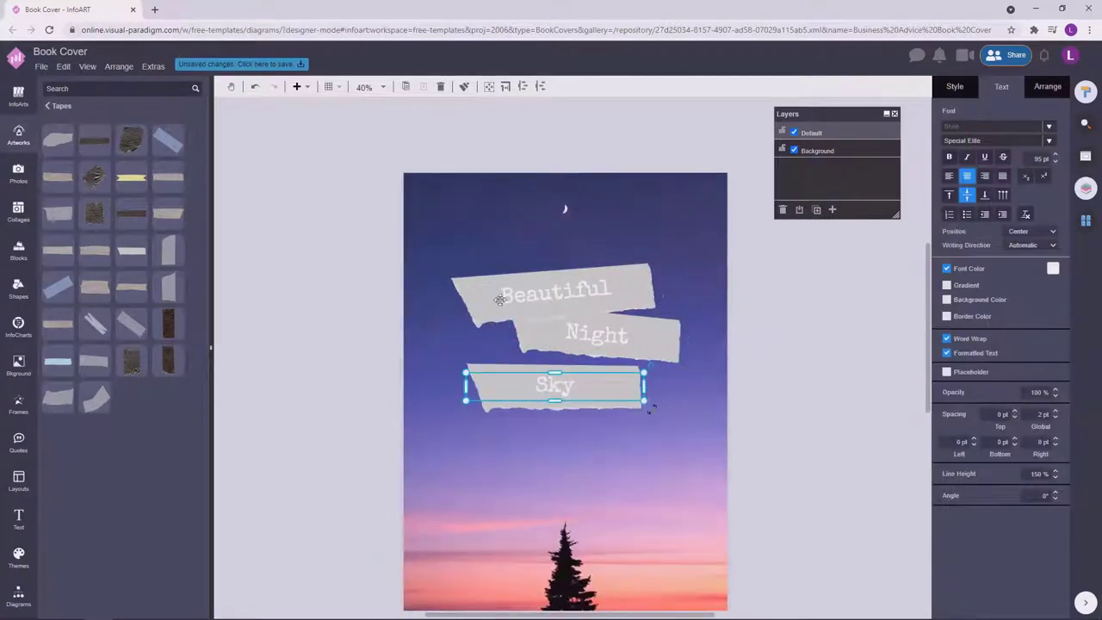
{"action": "left_click", "coordinate": [801, 369]}
{"action": "left_click", "coordinate": [653, 326]}
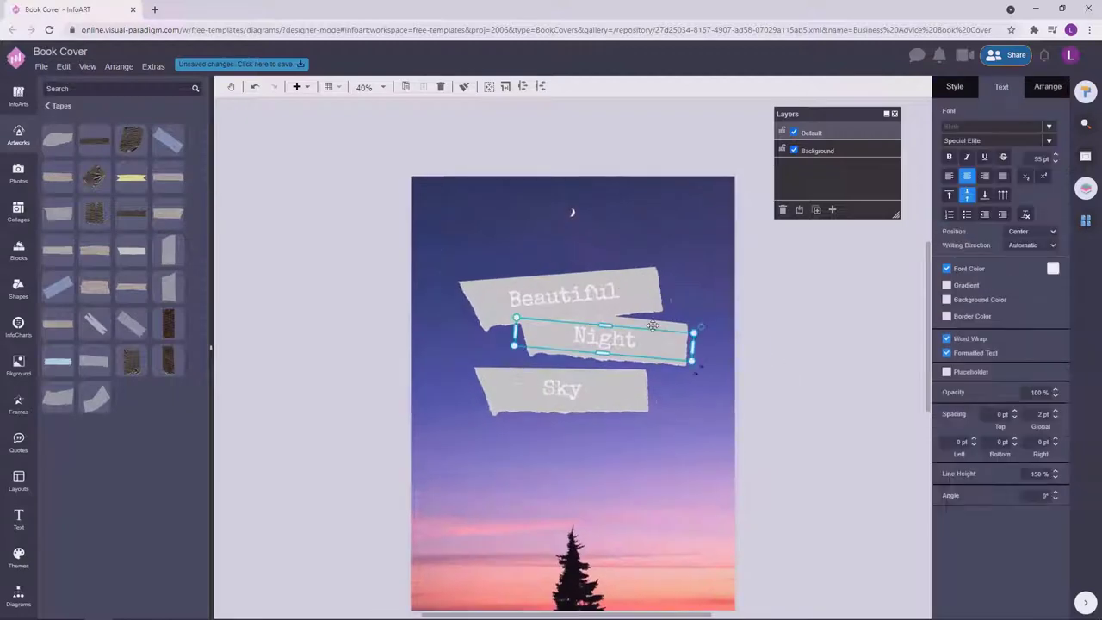
{"action": "left_click", "coordinate": [710, 299]}
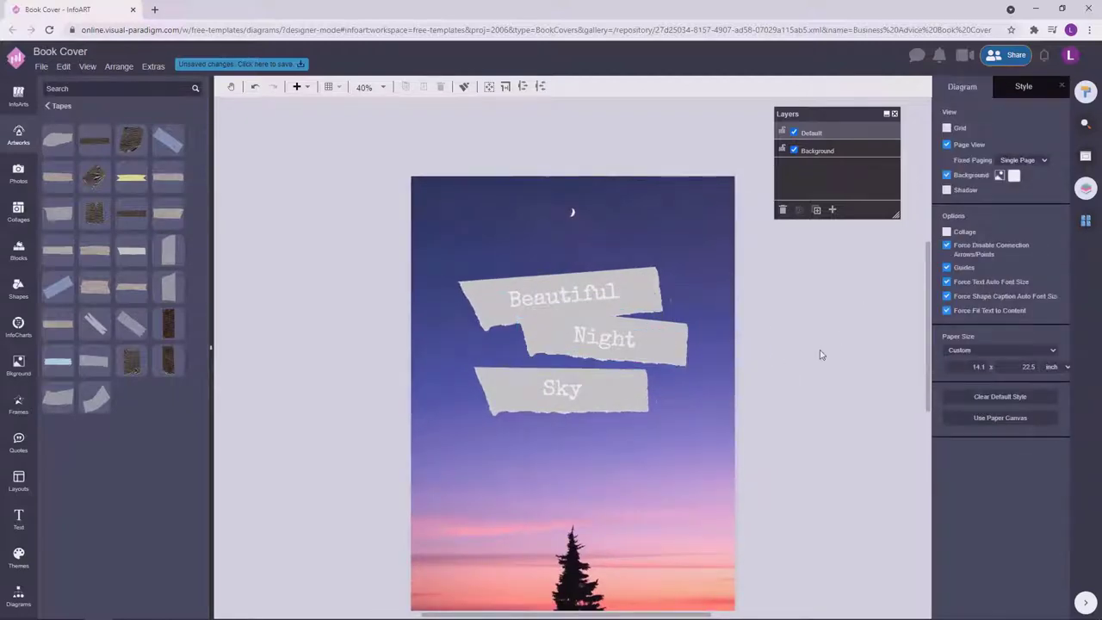
{"action": "scroll", "coordinate": [846, 380], "scroll_direction": "down", "scroll_amount": 1}
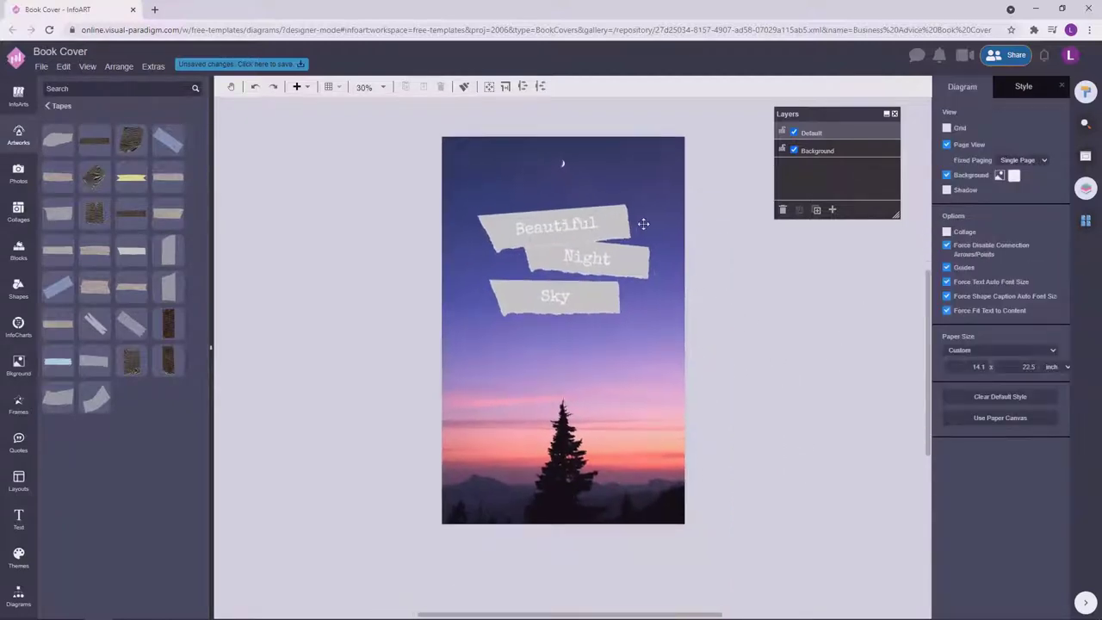
{"action": "scroll", "coordinate": [773, 333], "scroll_direction": "up", "scroll_amount": 1}
Select all three tape strips and set their Brightness filter to 82%.
{"action": "left_click", "coordinate": [431, 284]}
{"action": "key", "text": "ctrl+a"}
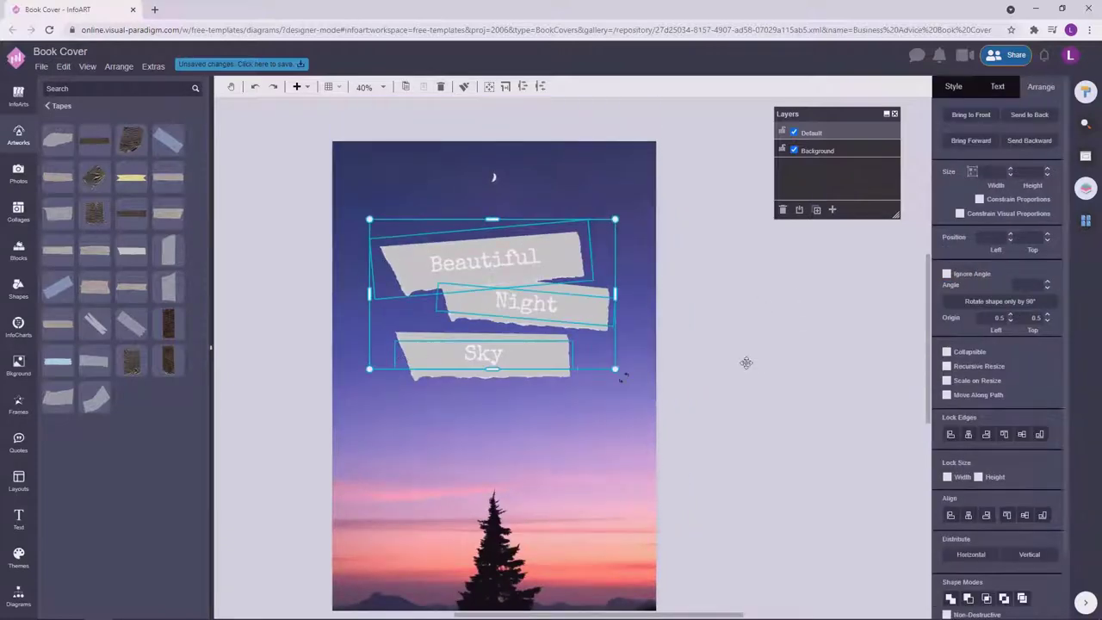
{"action": "left_click", "coordinate": [669, 347]}
{"action": "left_click", "coordinate": [603, 329]}
{"action": "key", "text": "ctrl+a"}
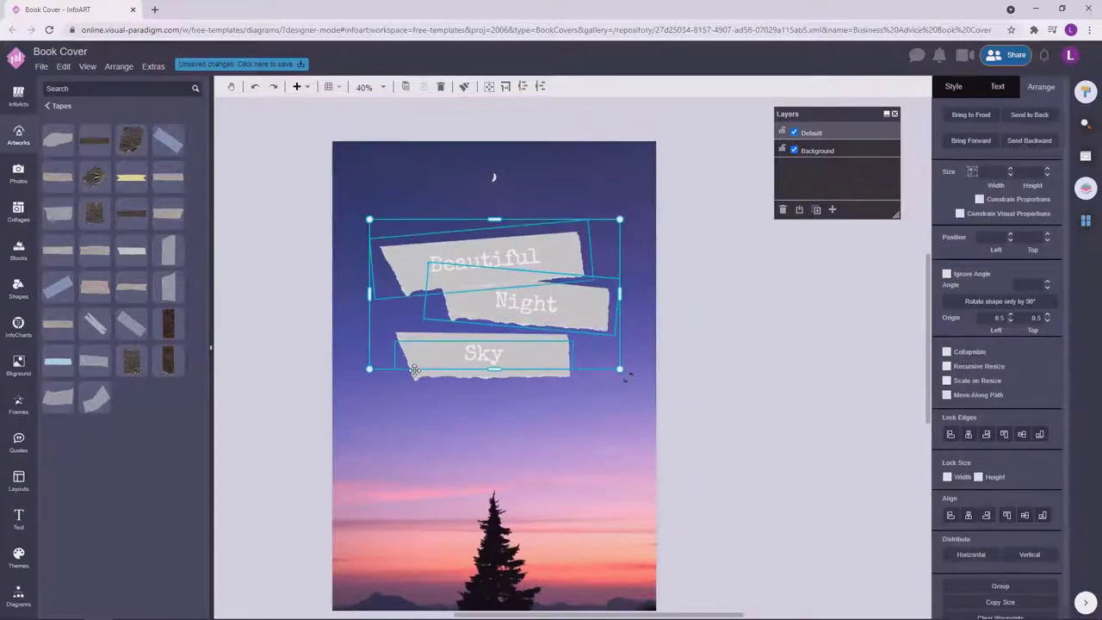
{"action": "left_click", "coordinate": [957, 88]}
{"action": "left_click_drag", "start_coordinate": [991, 332], "coordinate": [989, 332]}
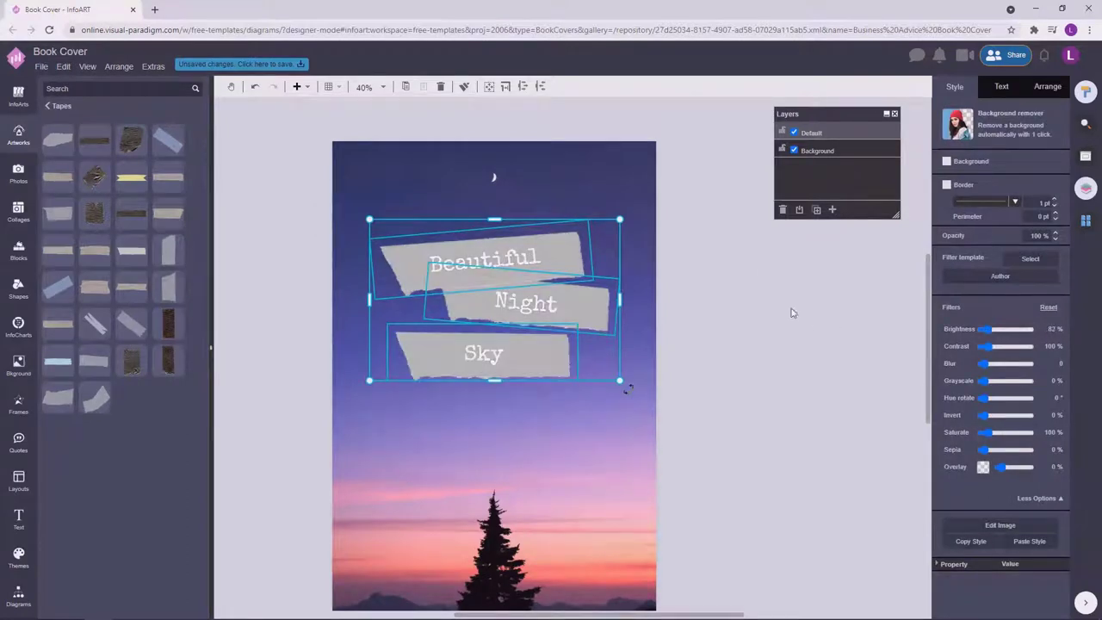
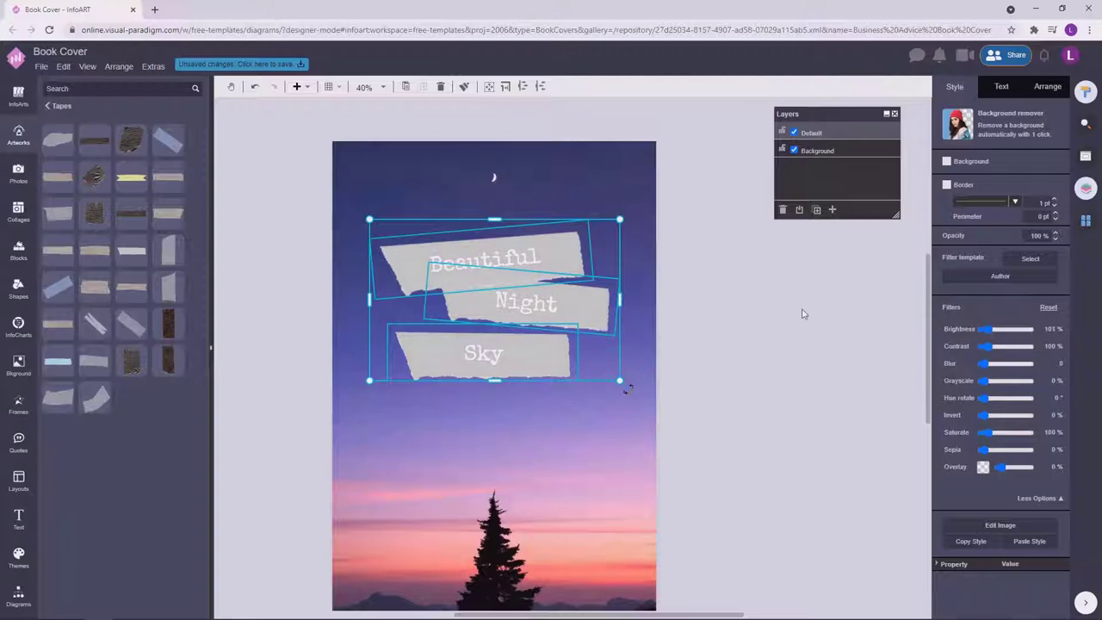
Make the Beautiful, Night and Sky tape text a custom dark purple.
{"action": "scroll", "coordinate": [801, 314], "scroll_direction": "down", "scroll_amount": 3, "text": "ctrl"}
{"action": "scroll", "coordinate": [719, 339], "scroll_direction": "up", "scroll_amount": 2, "text": "ctrl"}
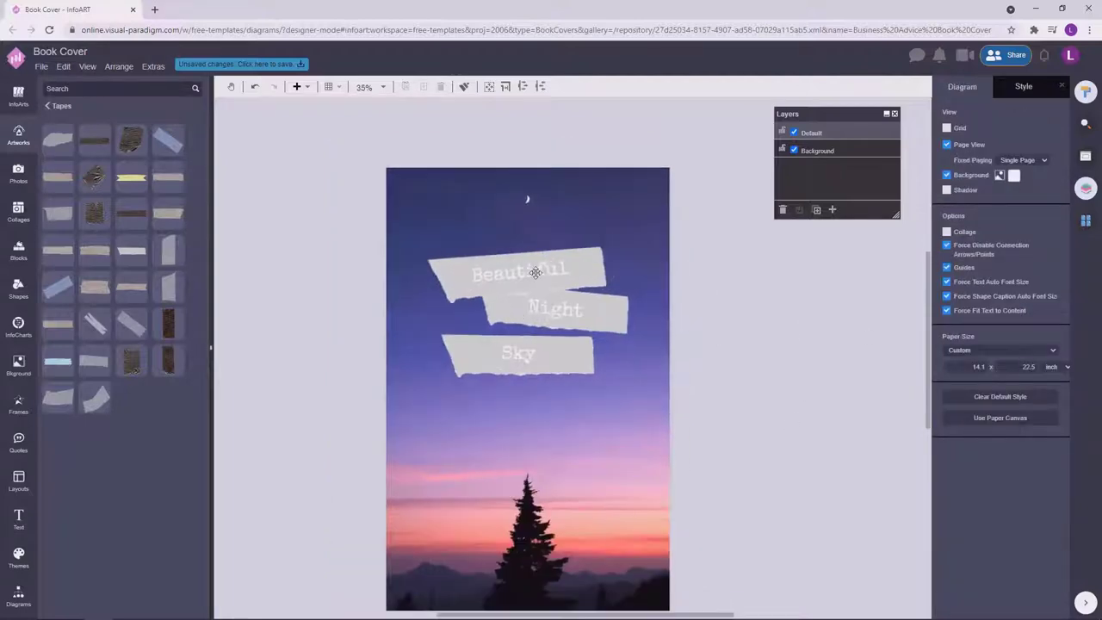
{"action": "left_click", "coordinate": [522, 359], "text": "shift"}
{"action": "left_click", "coordinate": [522, 359], "text": "shift"}
{"action": "left_click", "coordinate": [1002, 86]}
{"action": "left_click", "coordinate": [1054, 269]}
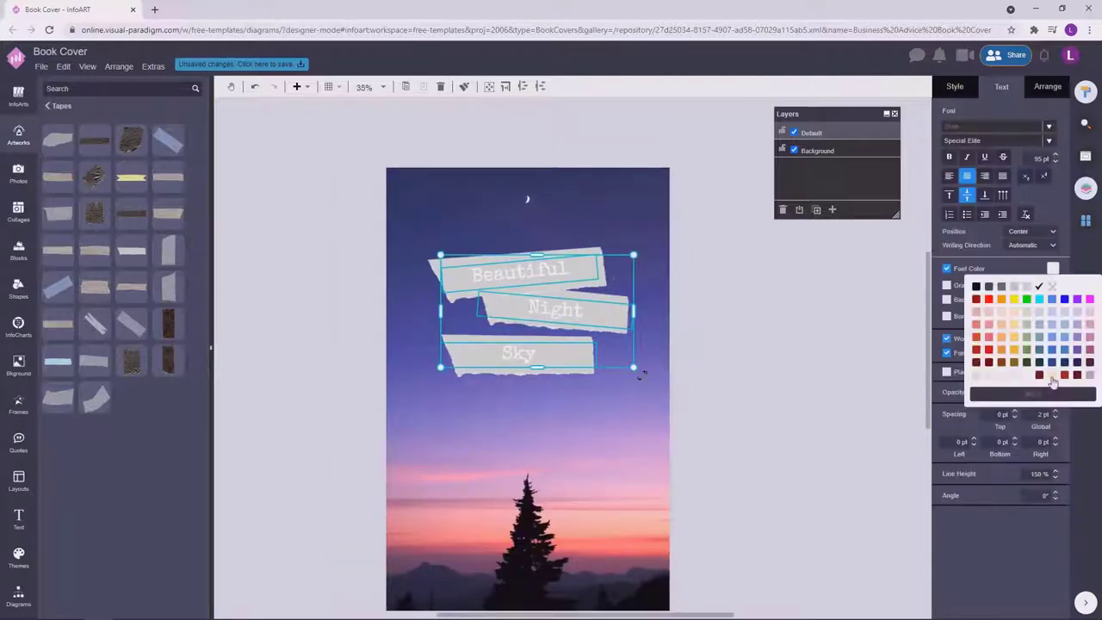
{"action": "left_click", "coordinate": [1062, 347]}
{"action": "left_click", "coordinate": [1054, 269]}
{"action": "left_click", "coordinate": [1034, 394]}
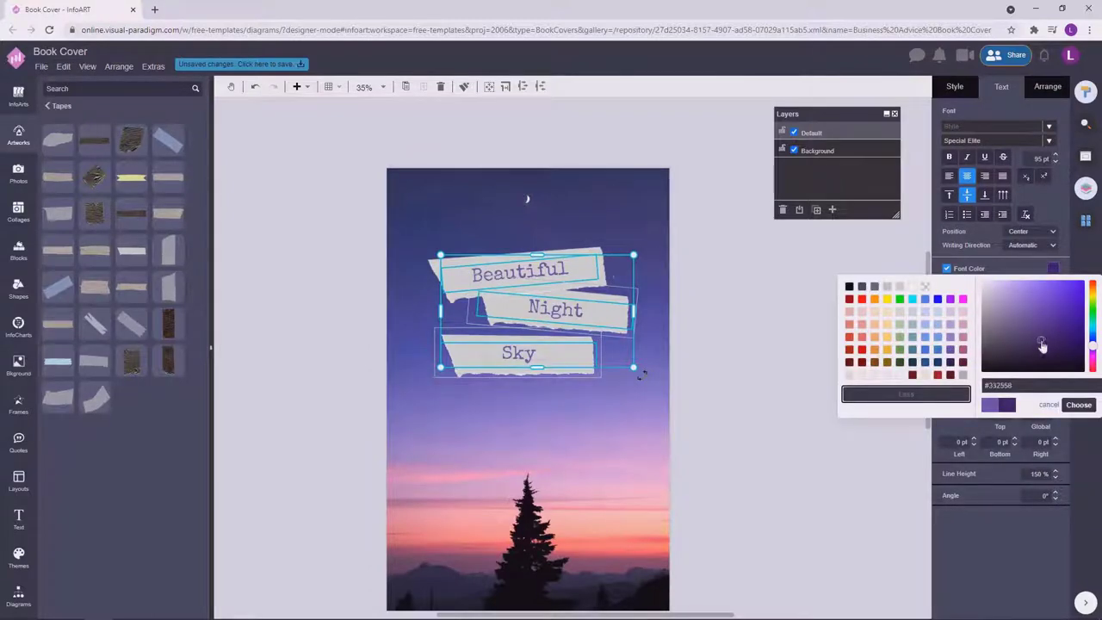
{"action": "left_click", "coordinate": [1080, 404]}
{"action": "left_click", "coordinate": [745, 349]}
Nudge the three word tapes down and add a widened text box above the cover.
{"action": "scroll", "coordinate": [758, 379], "scroll_direction": "down", "scroll_amount": 1, "text": "ctrl"}
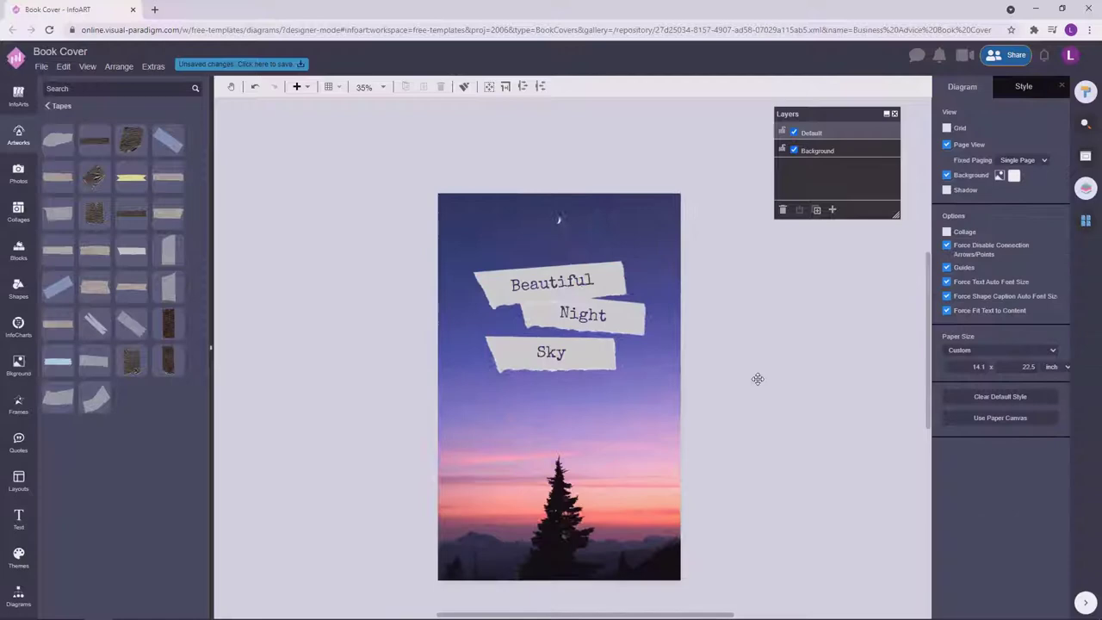
{"action": "left_click", "coordinate": [482, 362]}
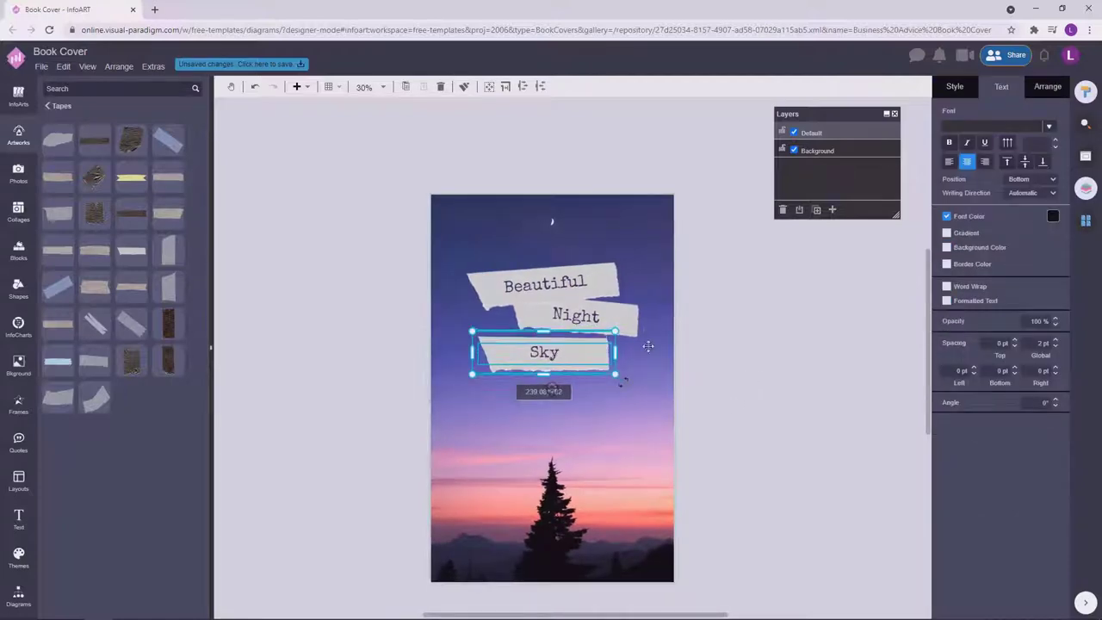
{"action": "left_click_drag", "start_coordinate": [765, 405], "coordinate": [333, 231]}
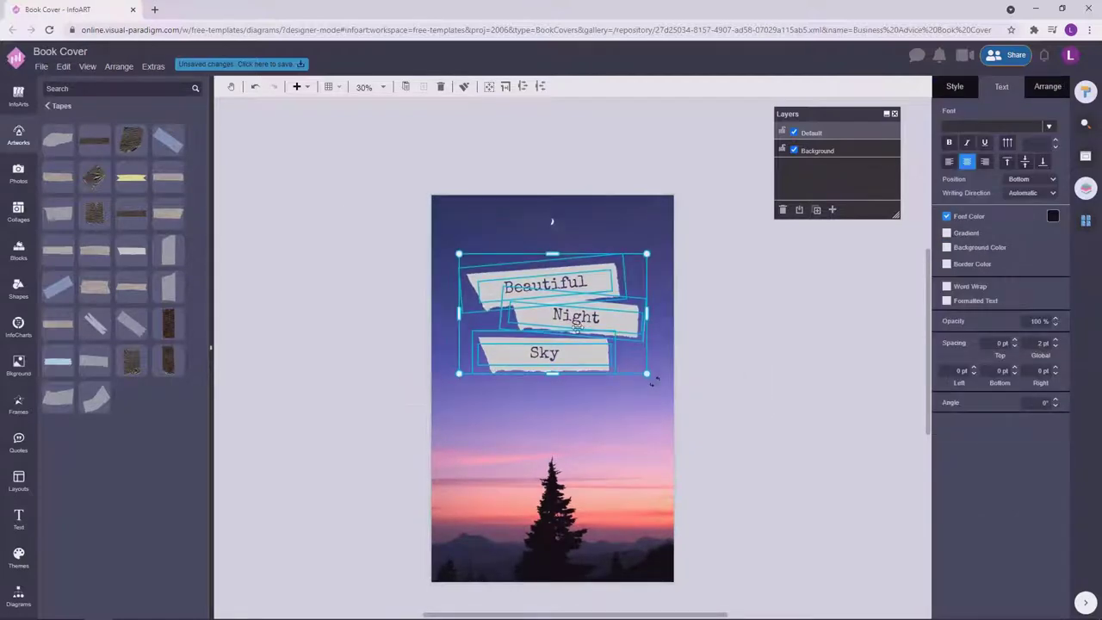
{"action": "left_click_drag", "start_coordinate": [577, 328], "coordinate": [570, 321]}
{"action": "key", "text": "Escape"}
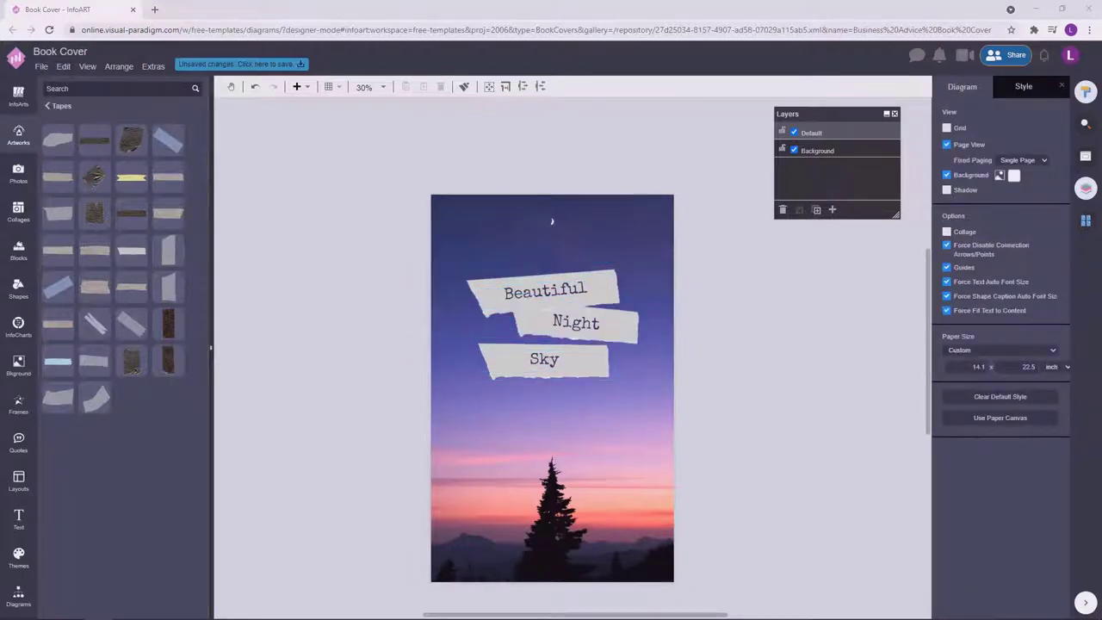
{"action": "double_click", "coordinate": [437, 155]}
{"action": "left_click_drag", "start_coordinate": [463, 165], "coordinate": [622, 179]}
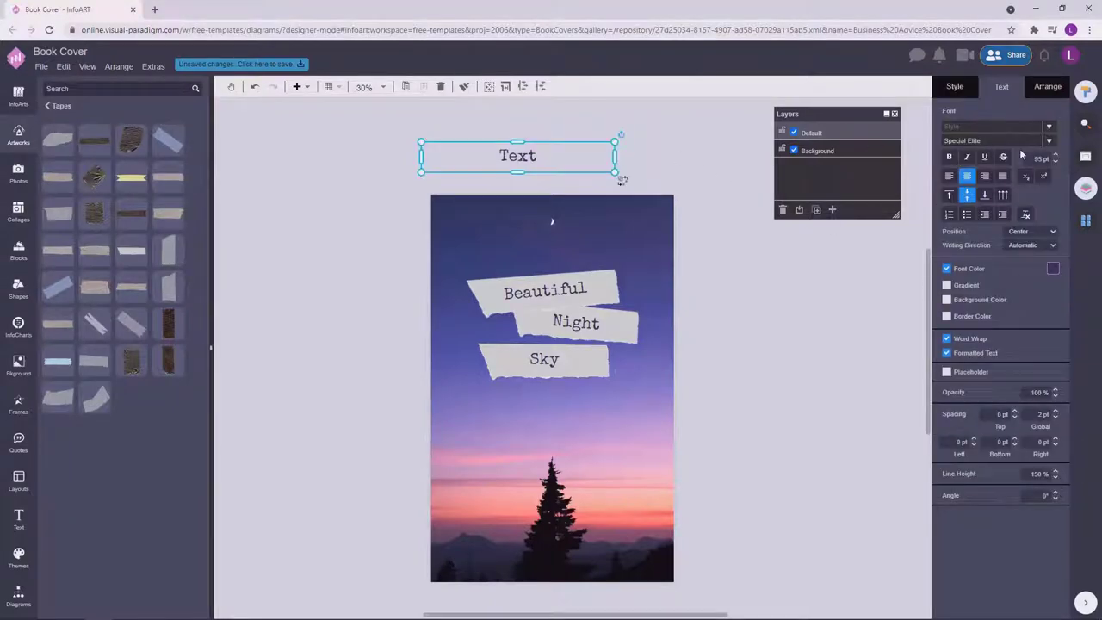
Set the new text box's font to Anton.
{"action": "left_click", "coordinate": [1004, 145]}
{"action": "left_click", "coordinate": [833, 176]}
{"action": "left_click", "coordinate": [1003, 145]}
{"action": "scroll", "coordinate": [971, 260], "scroll_direction": "down", "scroll_amount": 10}
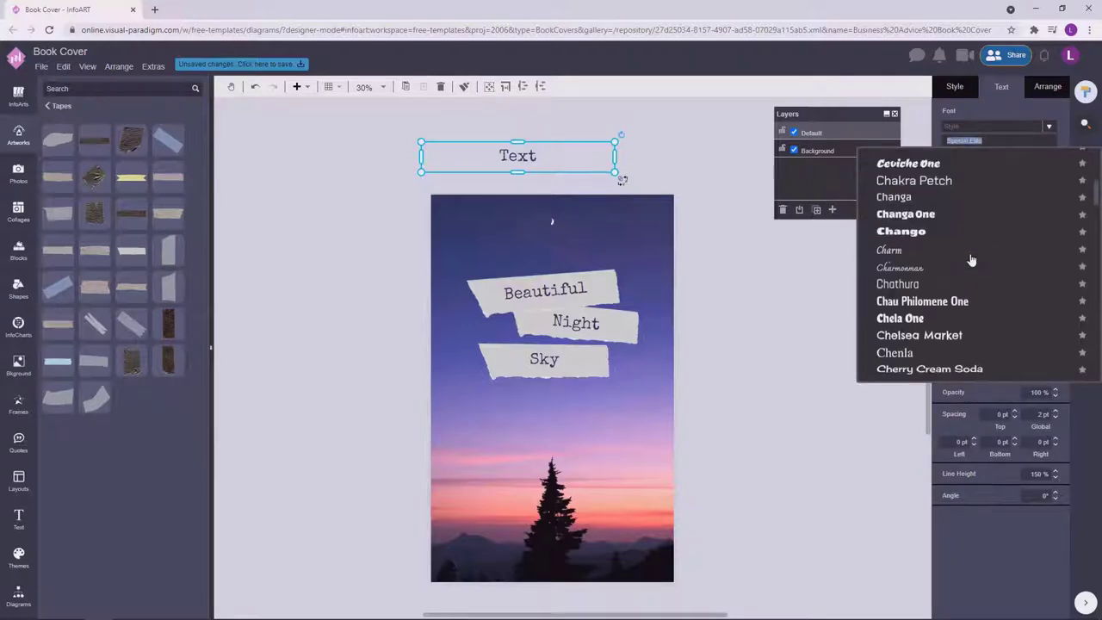
{"action": "scroll", "coordinate": [972, 260], "scroll_direction": "down", "scroll_amount": 15}
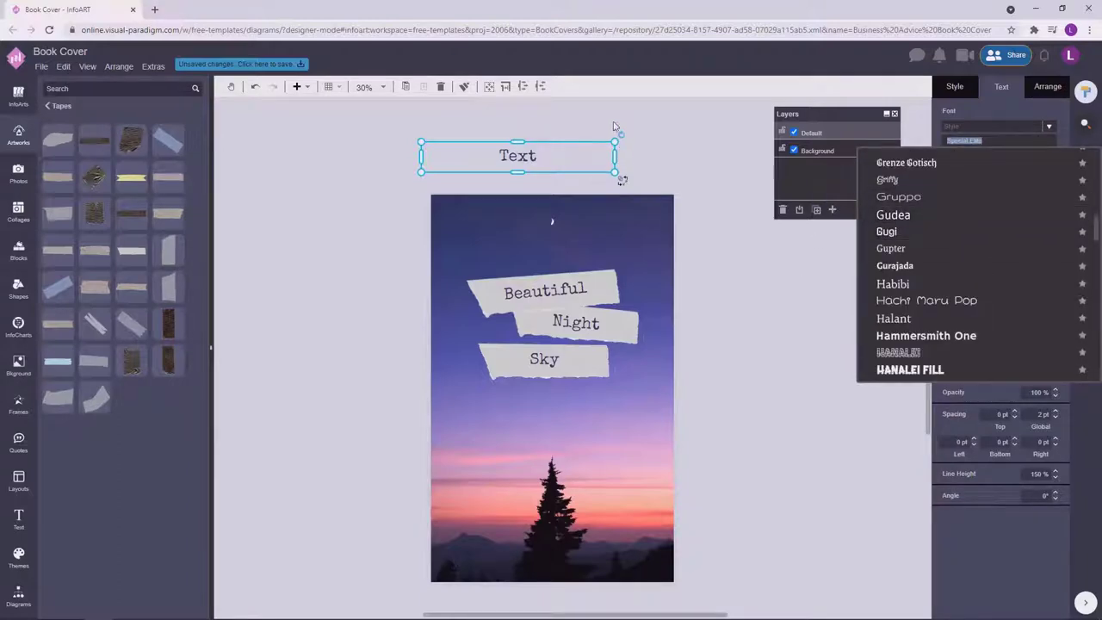
{"action": "left_click", "coordinate": [614, 126]}
{"action": "left_click", "coordinate": [1012, 145]}
{"action": "scroll", "coordinate": [972, 258], "scroll_direction": "down", "scroll_amount": 3}
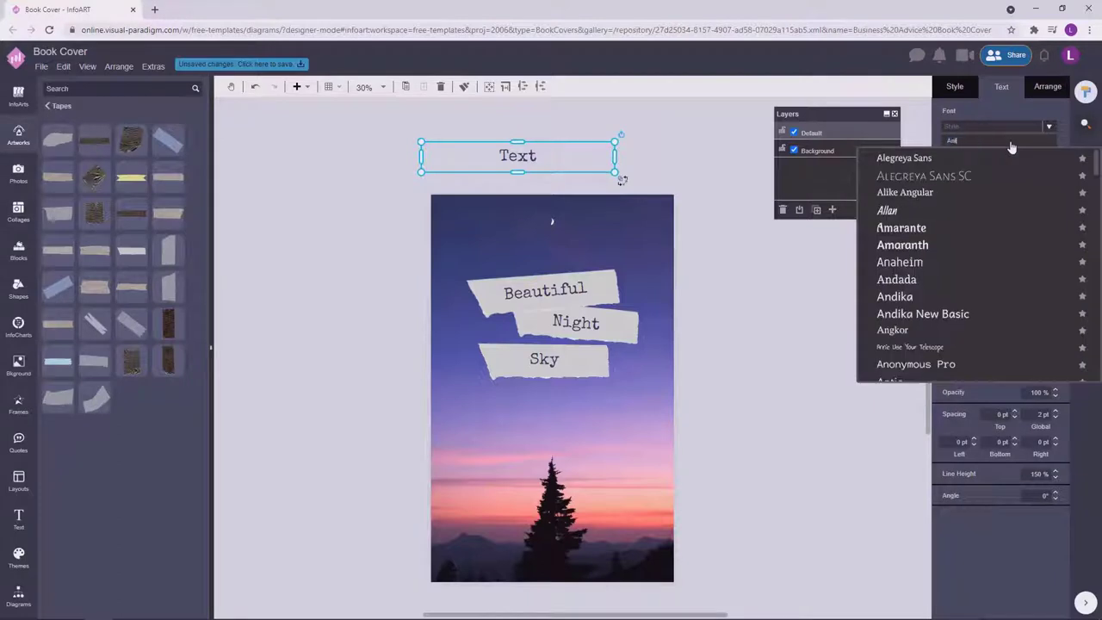
{"action": "left_click", "coordinate": [925, 246]}
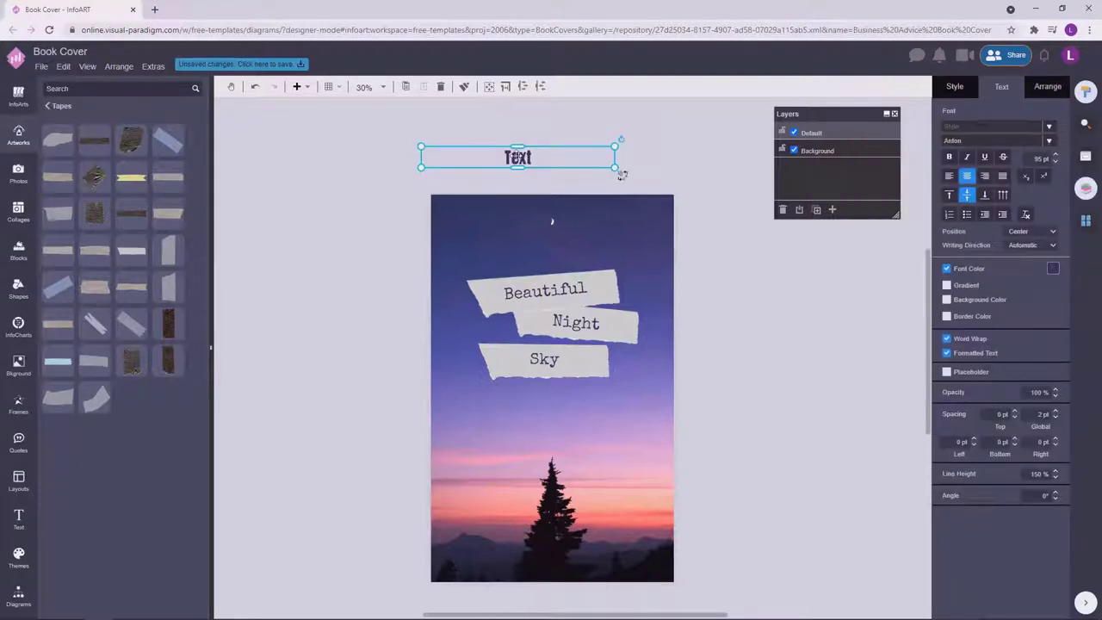
Enter the tagline 'THE MOST BREATHTAKING NIGHT SKIES'.
{"action": "double_click", "coordinate": [517, 156]}
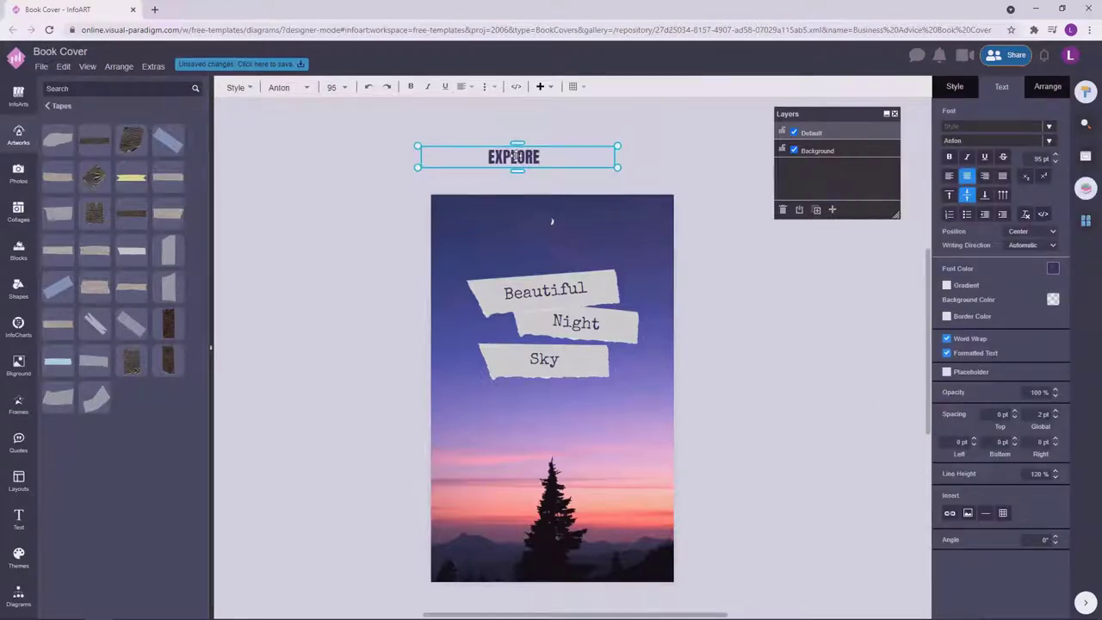
{"action": "type", "text": "THE MO"}
{"action": "key", "text": "BackSpace"}
{"action": "key", "text": "BackSpace"}
{"action": "key", "text": "BackSpace"}
{"action": "key", "text": "BackSpace"}
{"action": "type", "text": "THE M"}
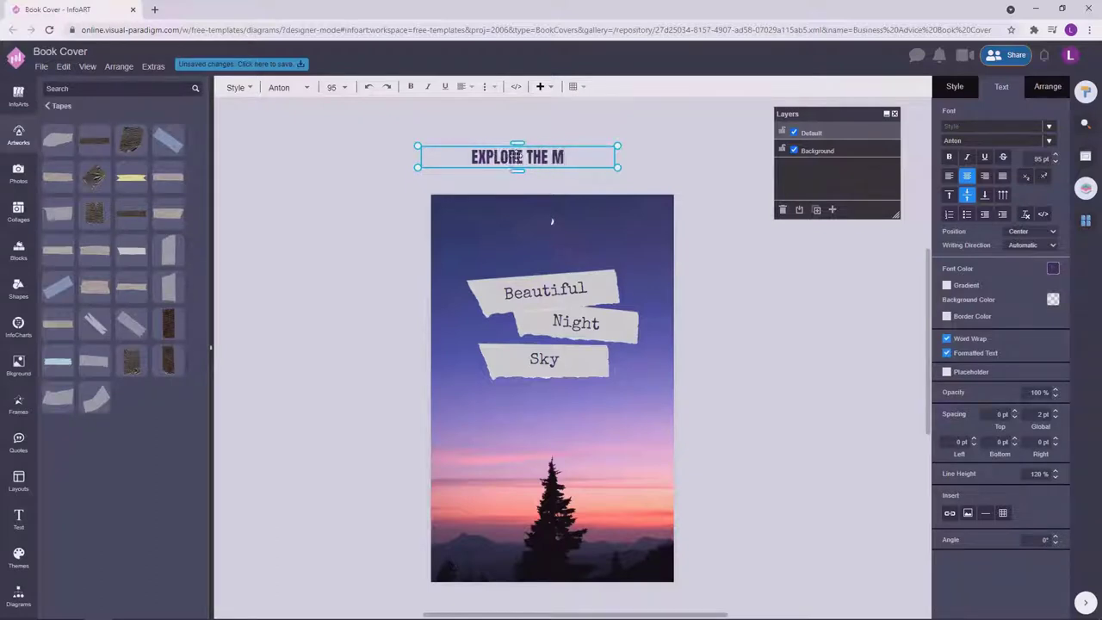
{"action": "type", "text": "OST BREA"}
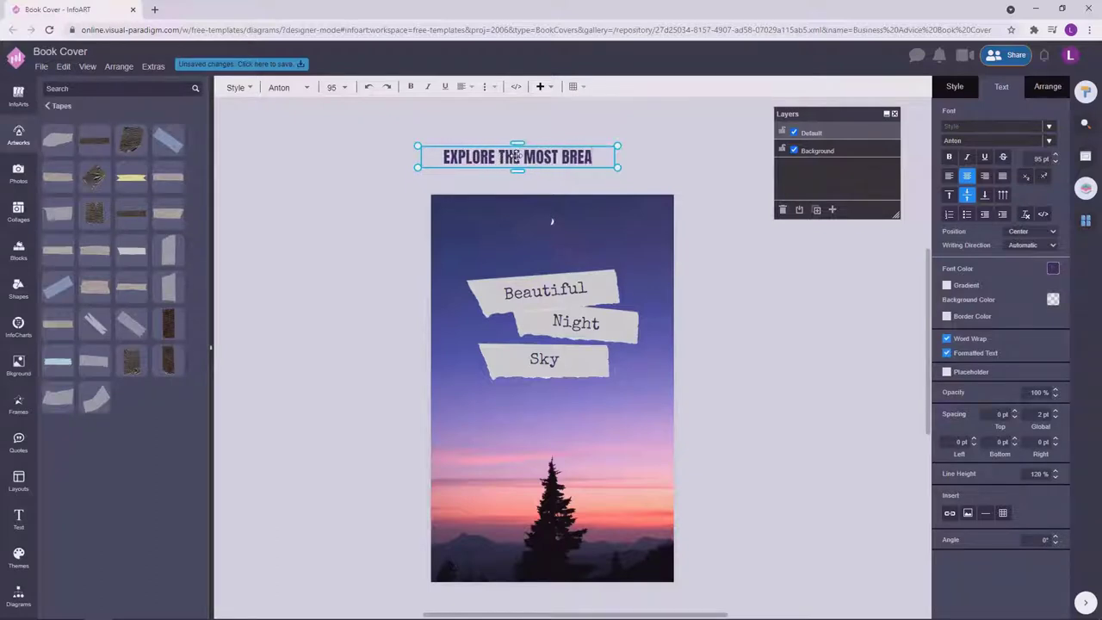
{"action": "type", "text": "THTAKING NIGHT SKIES"}
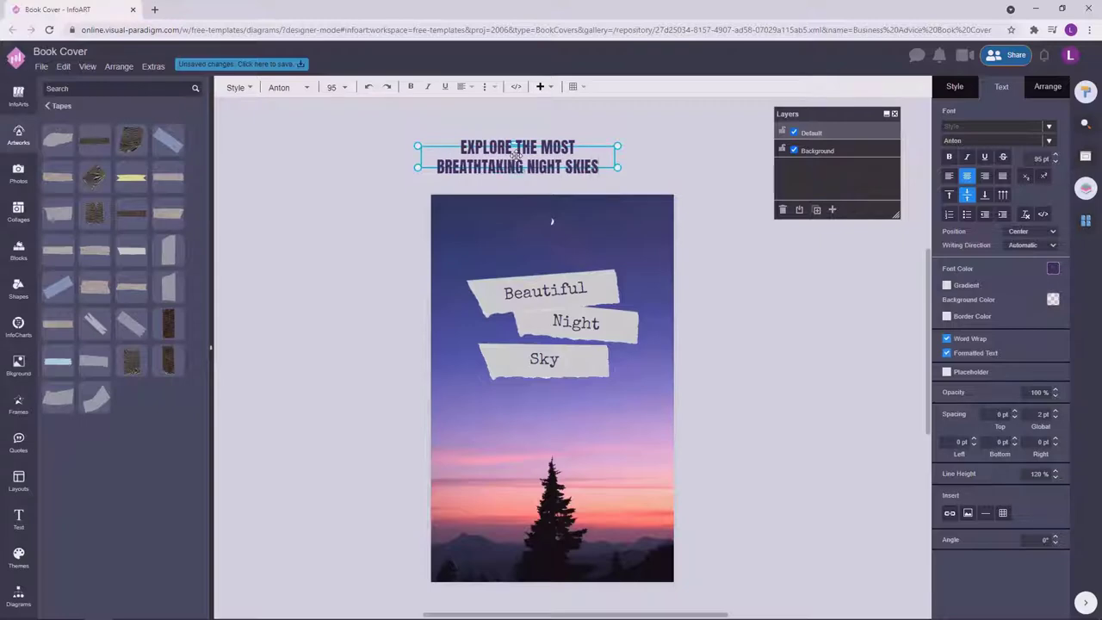
{"action": "key", "text": "Escape"}
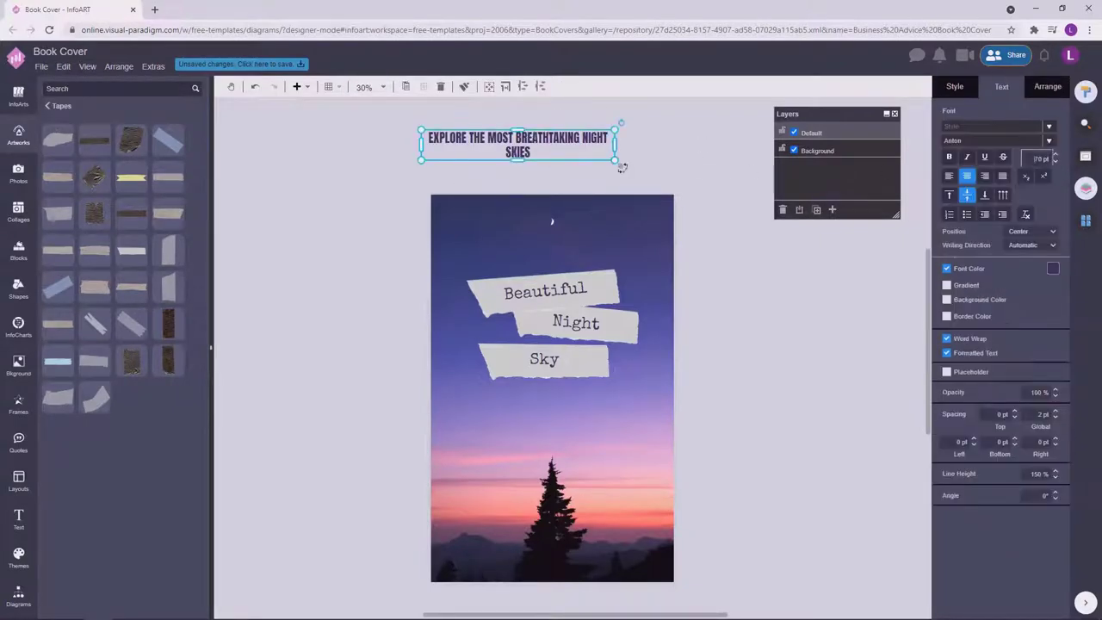
Make the tagline 45 pt white and move it down onto the cover.
{"action": "type", "text": "40"}
{"action": "key", "text": "Return"}
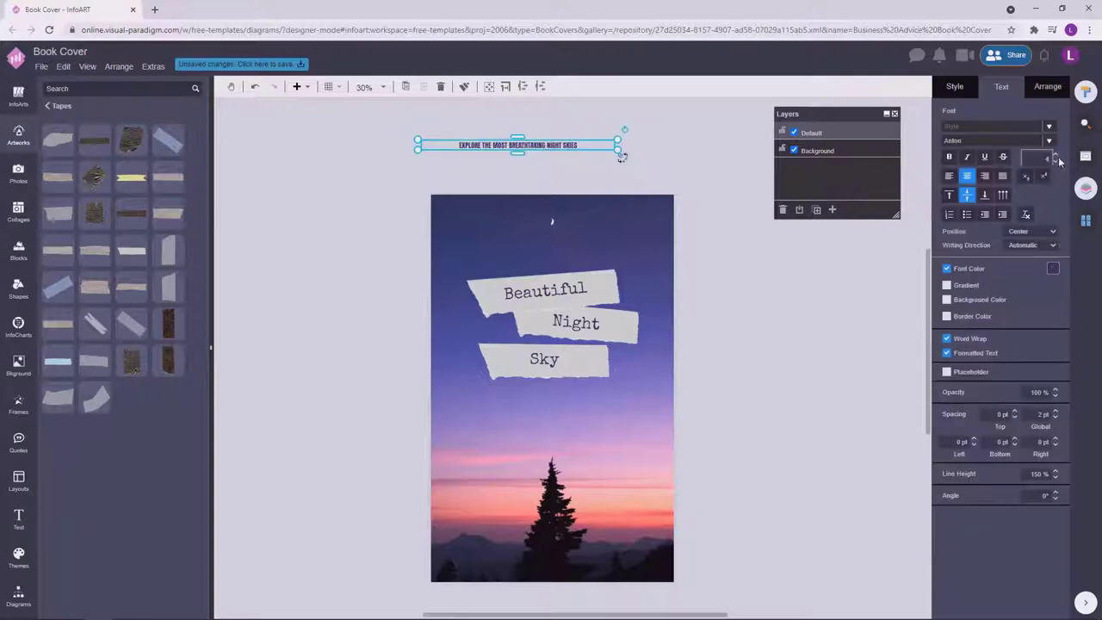
{"action": "type", "text": "5"}
{"action": "left_click_drag", "start_coordinate": [545, 144], "coordinate": [580, 251]}
{"action": "left_click", "coordinate": [1052, 267]}
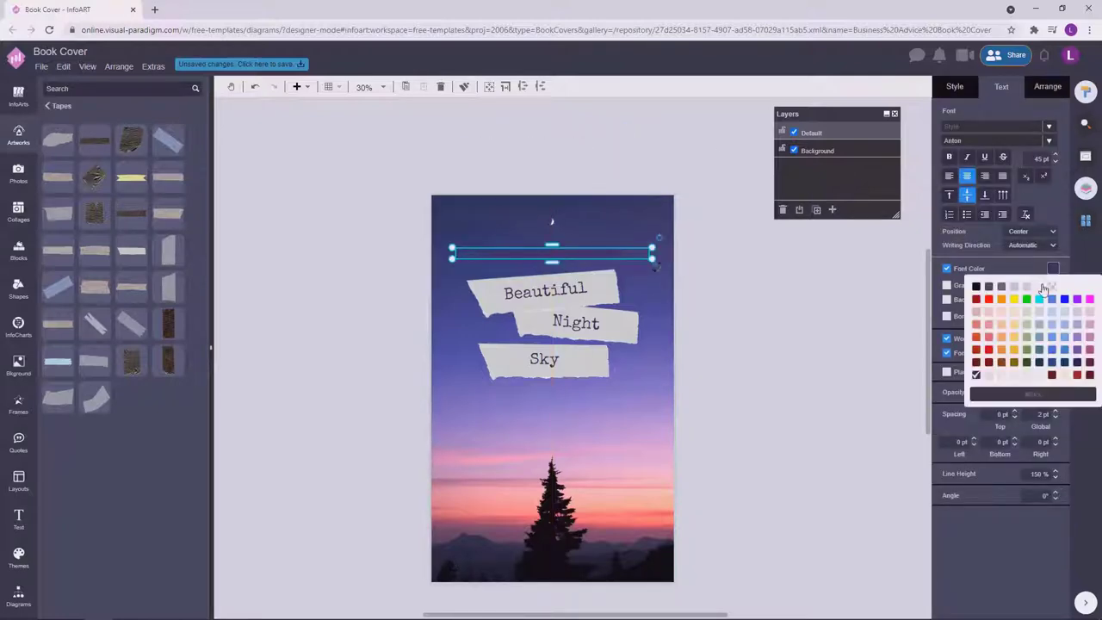
{"action": "left_click", "coordinate": [1044, 288]}
{"action": "left_click", "coordinate": [625, 229]}
Replace 'NIGHT SKIES' in the tagline with 'STARS'.
{"action": "scroll", "coordinate": [520, 248], "scroll_direction": "up", "scroll_amount": 2}
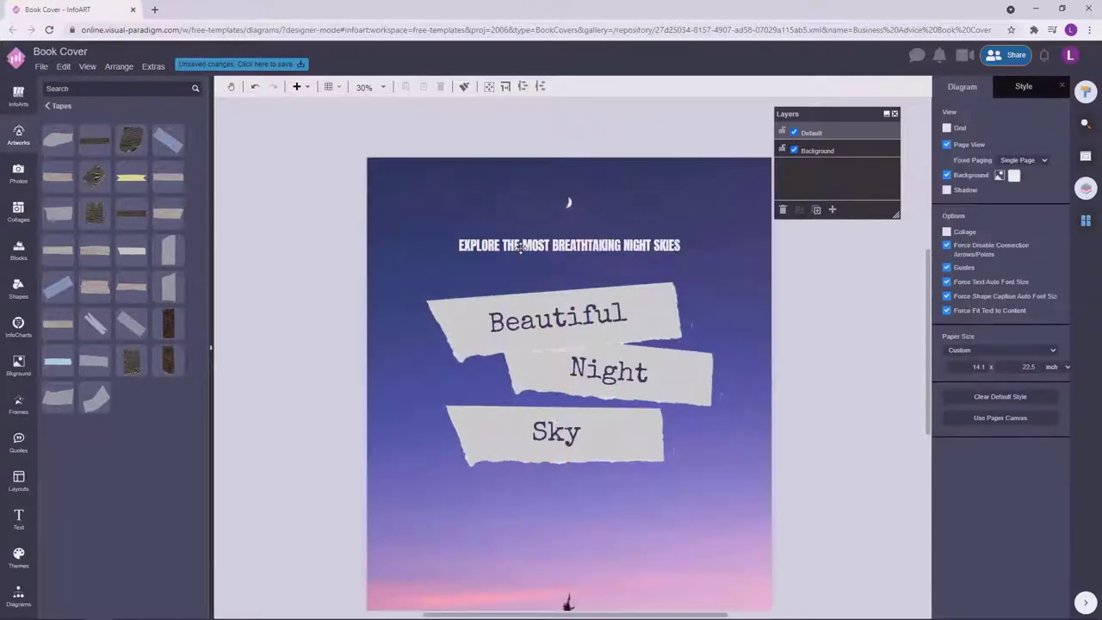
{"action": "left_click", "coordinate": [520, 248]}
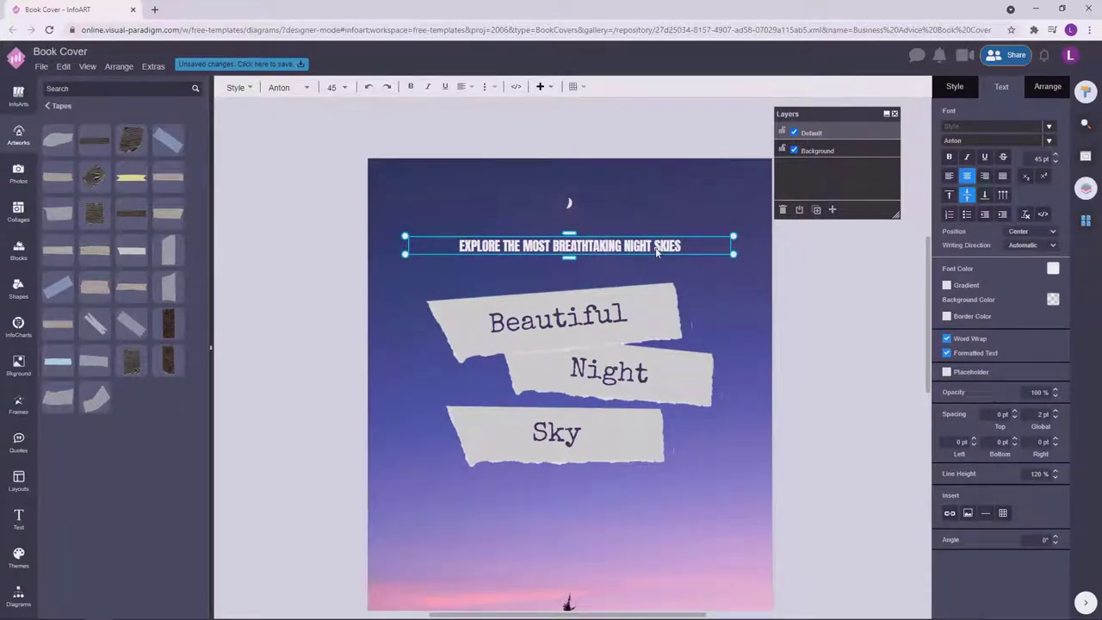
{"action": "left_click_drag", "start_coordinate": [623, 247], "coordinate": [679, 248]}
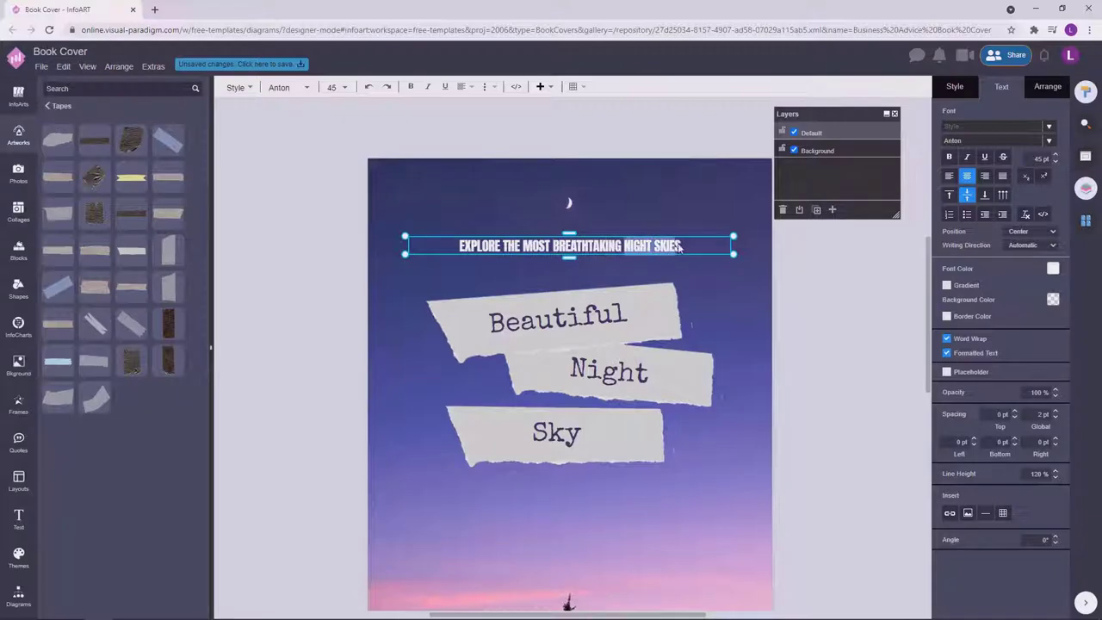
{"action": "type", "text": "STARS"}
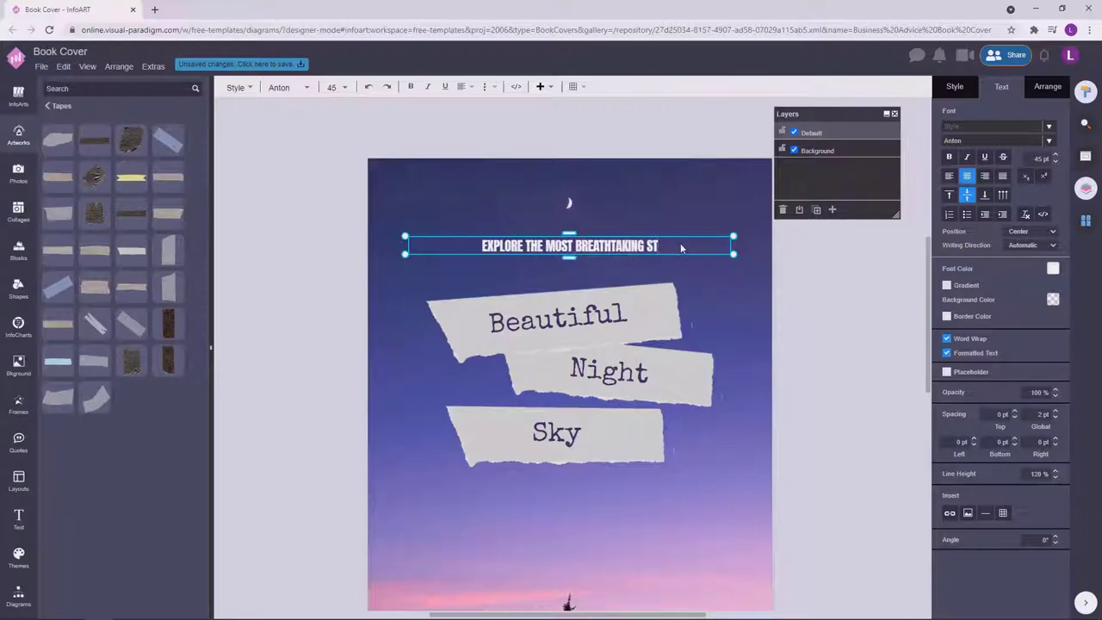
Letter-space the tagline words EXPLORE THE MOST BREATHTAKING with inserted spaces.
{"action": "left_click", "coordinate": [480, 250]}
{"action": "key", "text": "space"}
{"action": "key", "text": "Right"}
{"action": "key", "text": "space"}
{"action": "key", "text": "Right"}
{"action": "key", "text": "space"}
{"action": "key", "text": "Right"}
{"action": "key", "text": "space"}
{"action": "key", "text": "Right"}
{"action": "key", "text": "space"}
{"action": "key", "text": "Right"}
{"action": "key", "text": "space"}
{"action": "key", "text": "Right"}
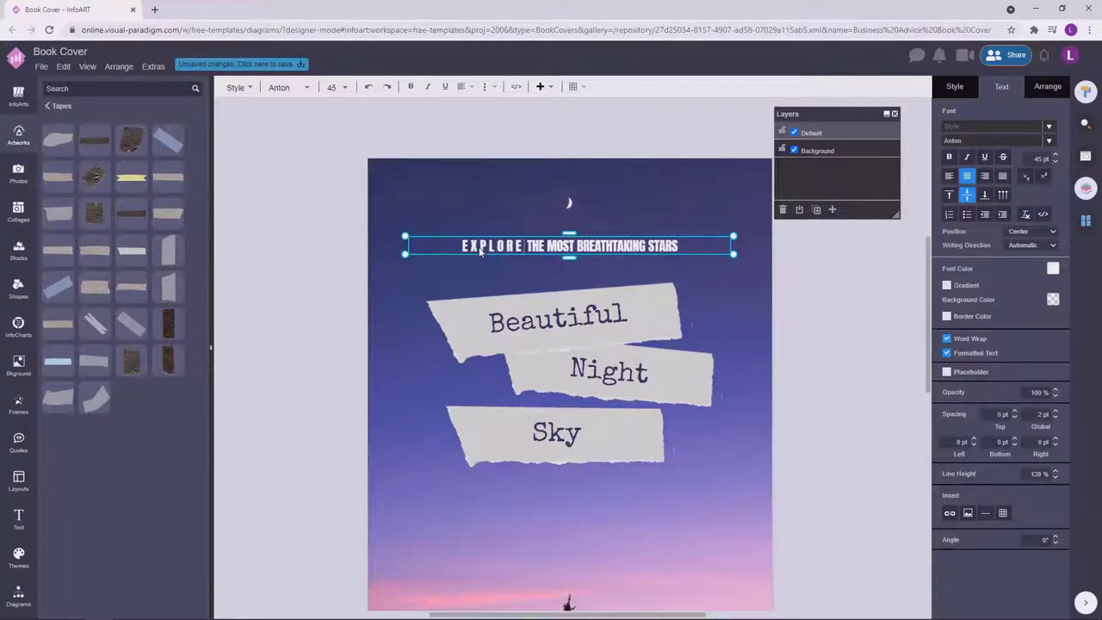
{"action": "key", "text": "space"}
{"action": "key", "text": "Right"}
{"action": "key", "text": "space"}
{"action": "key", "text": "Right"}
{"action": "key", "text": "space"}
{"action": "key", "text": "Right"}
{"action": "key", "text": "space"}
{"action": "key", "text": "space"}
{"action": "key", "text": "Right"}
{"action": "key", "text": "space"}
{"action": "key", "text": "Right"}
{"action": "key", "text": "space"}
{"action": "key", "text": "Right"}
{"action": "key", "text": "space"}
{"action": "key", "text": "Right"}
{"action": "key", "text": "space"}
{"action": "key", "text": "Right"}
{"action": "key", "text": "space"}
{"action": "key", "text": "Right"}
{"action": "key", "text": "space"}
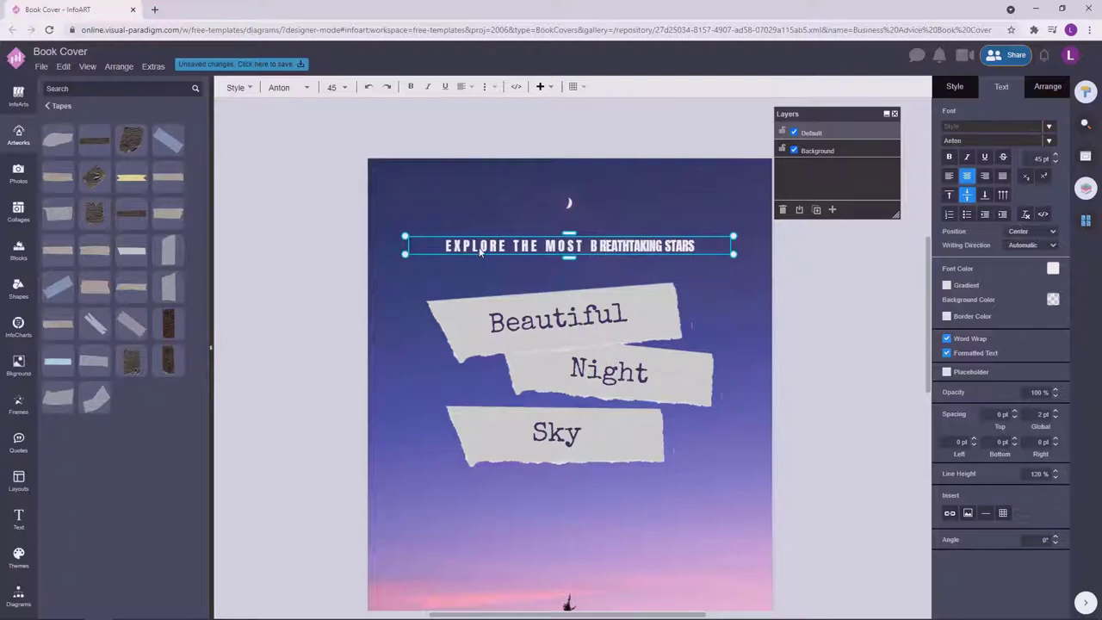
{"action": "key", "text": "Right"}
{"action": "key", "text": "space"}
{"action": "key", "text": "Right"}
{"action": "key", "text": "space"}
{"action": "key", "text": "Right"}
{"action": "key", "text": "space"}
{"action": "key", "text": "Right"}
{"action": "key", "text": "space"}
{"action": "key", "text": "Right"}
{"action": "key", "text": "space"}
{"action": "key", "text": "Right"}
{"action": "key", "text": "space"}
{"action": "key", "text": "Right"}
{"action": "key", "text": "space"}
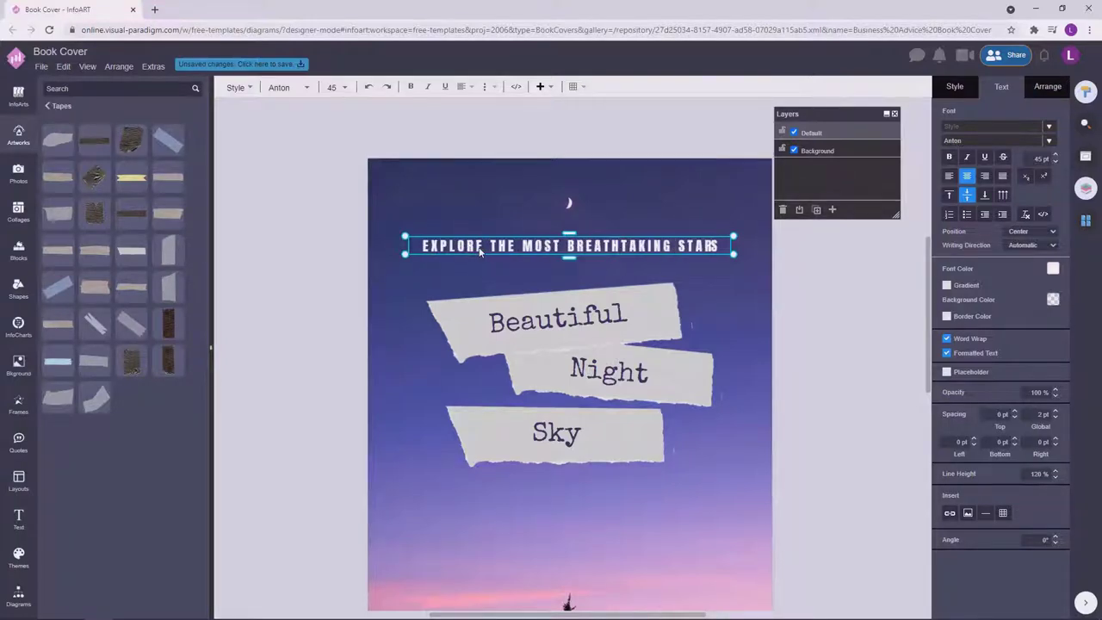
{"action": "left_click", "coordinate": [519, 200]}
Centre the tagline horizontally on the cover.
{"action": "left_click", "coordinate": [689, 247]}
{"action": "left_click_drag", "start_coordinate": [689, 247], "coordinate": [682, 247]}
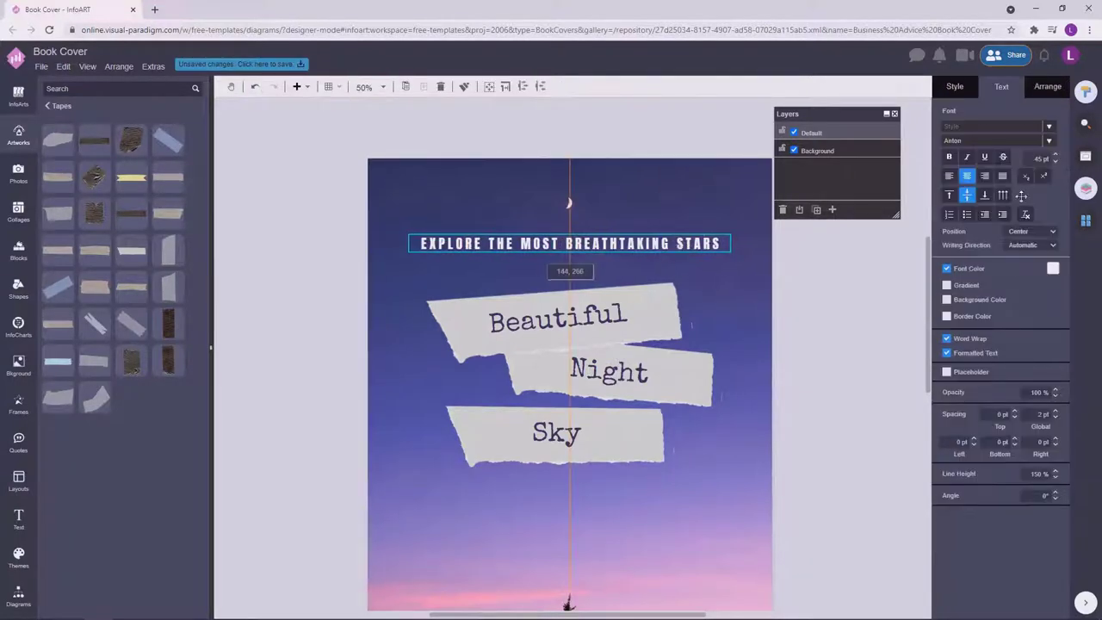
{"action": "left_click", "coordinate": [834, 398]}
{"action": "scroll", "coordinate": [834, 398], "scroll_direction": "down", "scroll_amount": 3, "text": "ctrl"}
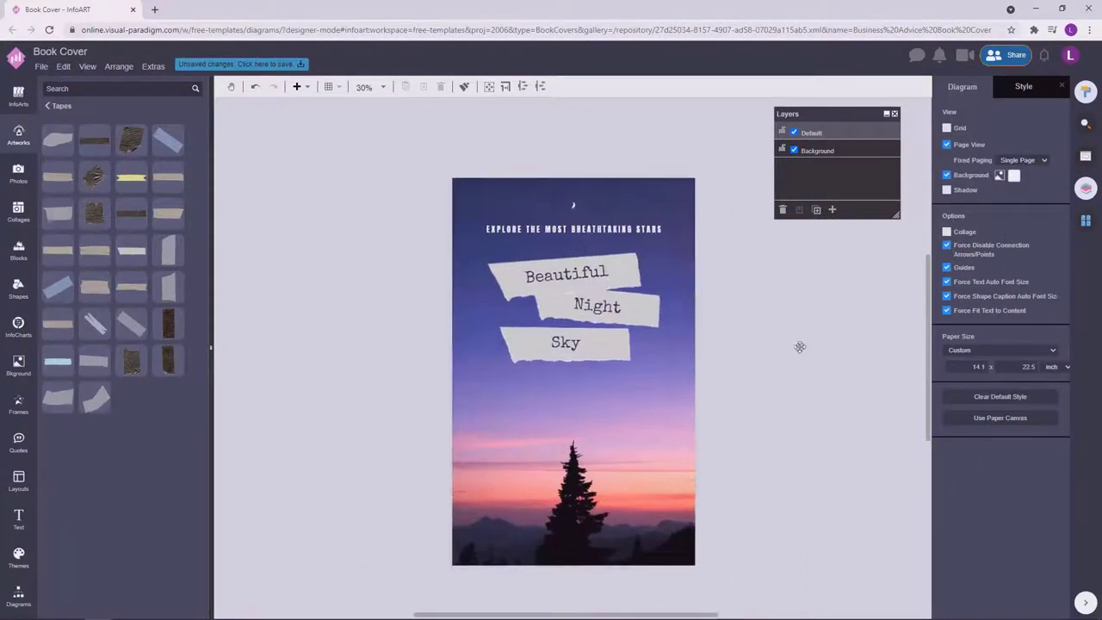
Place a copy of the tagline at the bottom of the cover.
{"action": "left_click", "coordinate": [641, 233]}
{"action": "left_click", "coordinate": [746, 315]}
{"action": "left_click_drag", "start_coordinate": [624, 241], "coordinate": [623, 548]}
{"action": "left_click", "coordinate": [672, 562]}
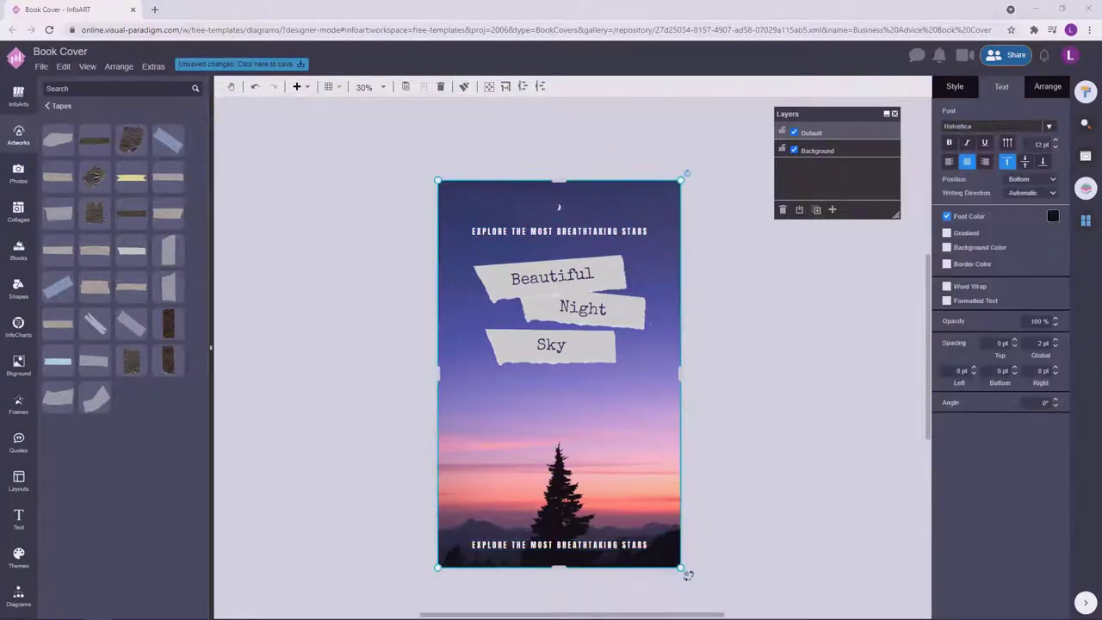
{"action": "left_click", "coordinate": [534, 543]}
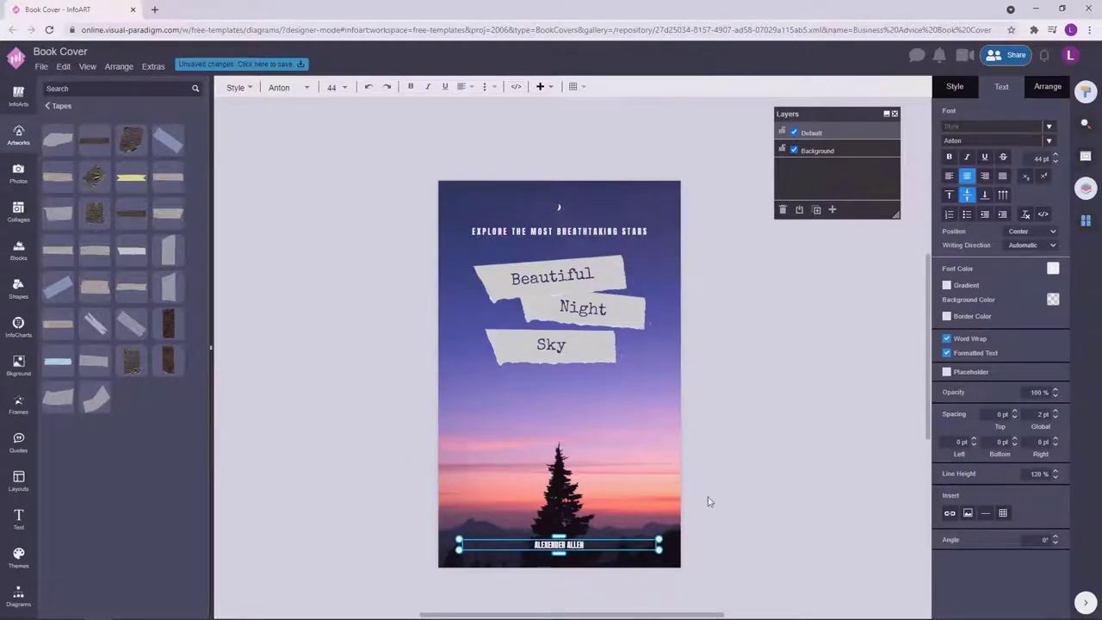
{"action": "scroll", "coordinate": [546, 555], "scroll_direction": "up", "scroll_amount": 3}
Insert spaces between the letters of the author name.
{"action": "double_click", "coordinate": [559, 529]}
{"action": "key", "text": "space"}
{"action": "key", "text": "Right"}
{"action": "key", "text": "space"}
{"action": "key", "text": "Right"}
{"action": "key", "text": "space"}
{"action": "key", "text": "Right"}
{"action": "key", "text": "space"}
{"action": "key", "text": "Right"}
{"action": "key", "text": "space"}
{"action": "key", "text": "Right"}
{"action": "key", "text": "space"}
{"action": "key", "text": "Right"}
{"action": "key", "text": "space"}
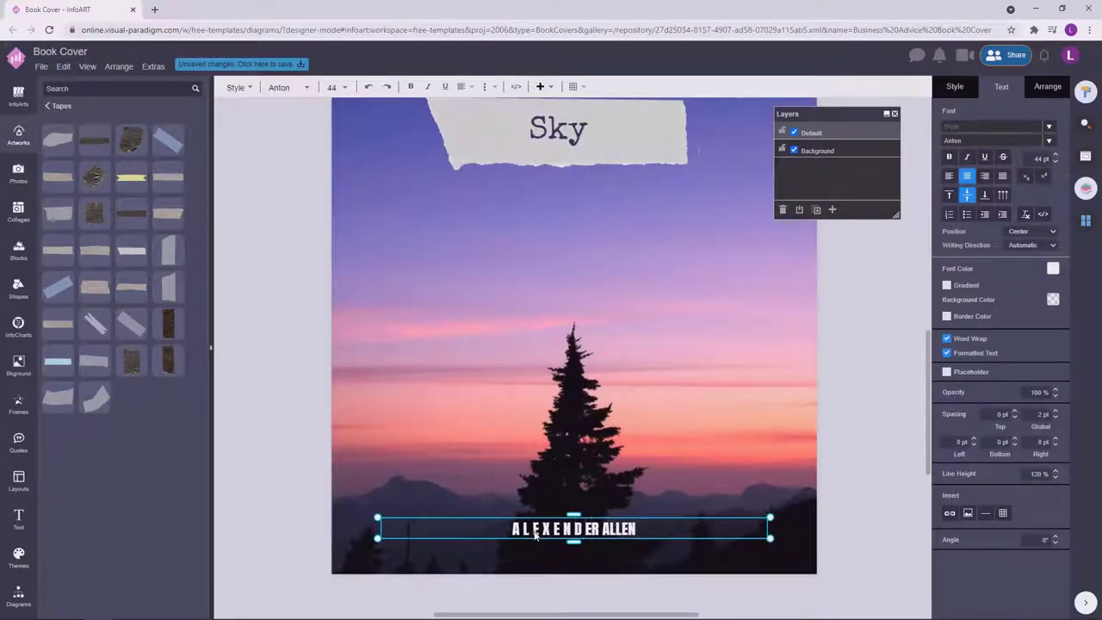
{"action": "key", "text": "Right"}
{"action": "key", "text": "space"}
{"action": "key", "text": "Right"}
{"action": "key", "text": "Right"}
{"action": "key", "text": "Right"}
{"action": "key", "text": "space"}
{"action": "key", "text": "Right"}
{"action": "key", "text": "space"}
{"action": "key", "text": "Right"}
{"action": "key", "text": "space"}
{"action": "key", "text": "Right"}
{"action": "key", "text": "space"}
{"action": "left_click", "coordinate": [270, 522]}
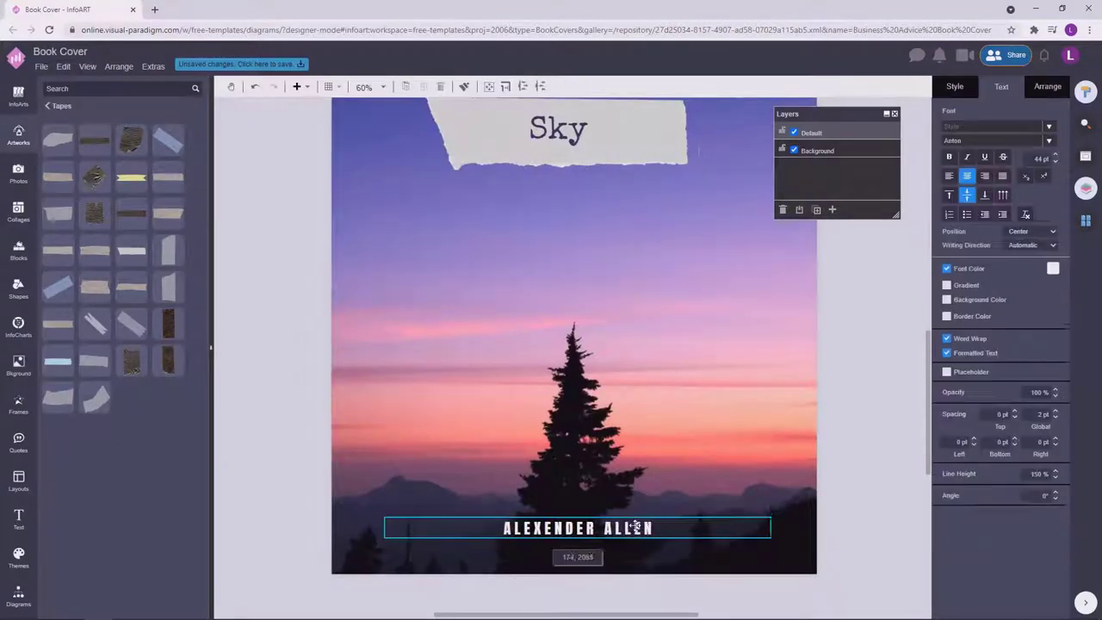
{"action": "left_click", "coordinate": [861, 458]}
{"action": "scroll", "coordinate": [802, 434], "scroll_direction": "down", "scroll_amount": 4}
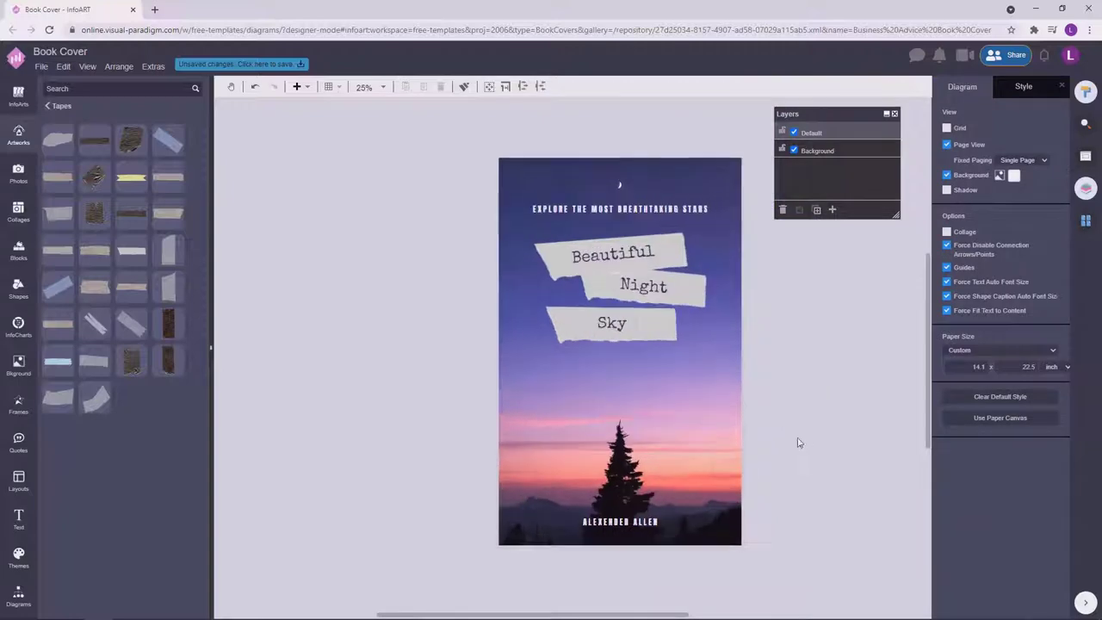
Select the three tape title labels, then add a new text box on the canvas.
{"action": "left_click_drag", "start_coordinate": [785, 394], "coordinate": [418, 233]}
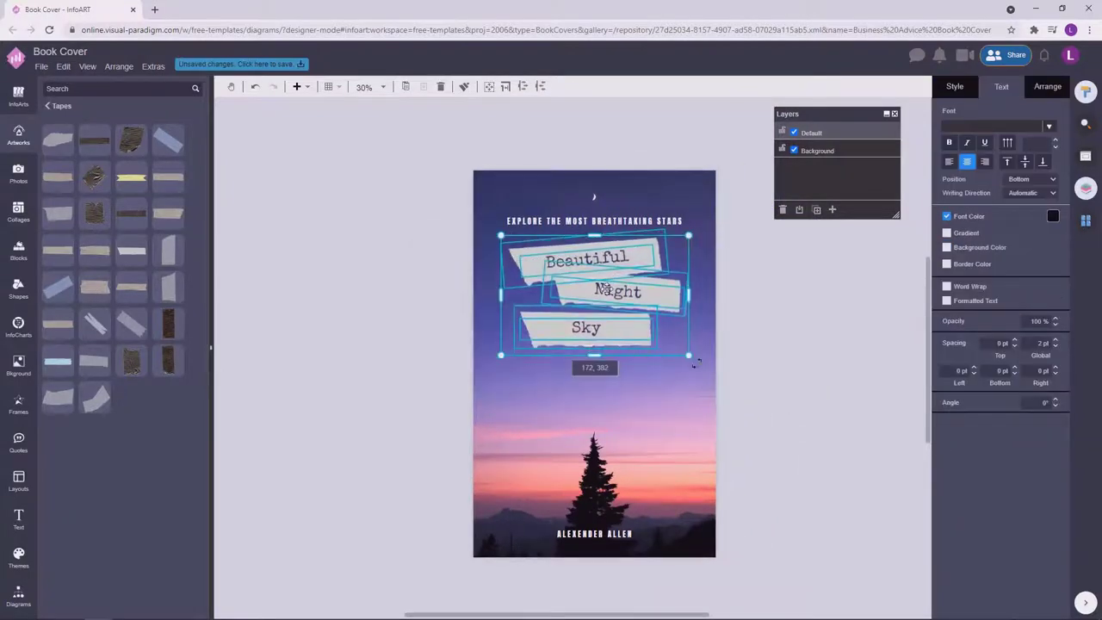
{"action": "left_click", "coordinate": [807, 376]}
{"action": "left_click_drag", "start_coordinate": [780, 417], "coordinate": [322, 236]}
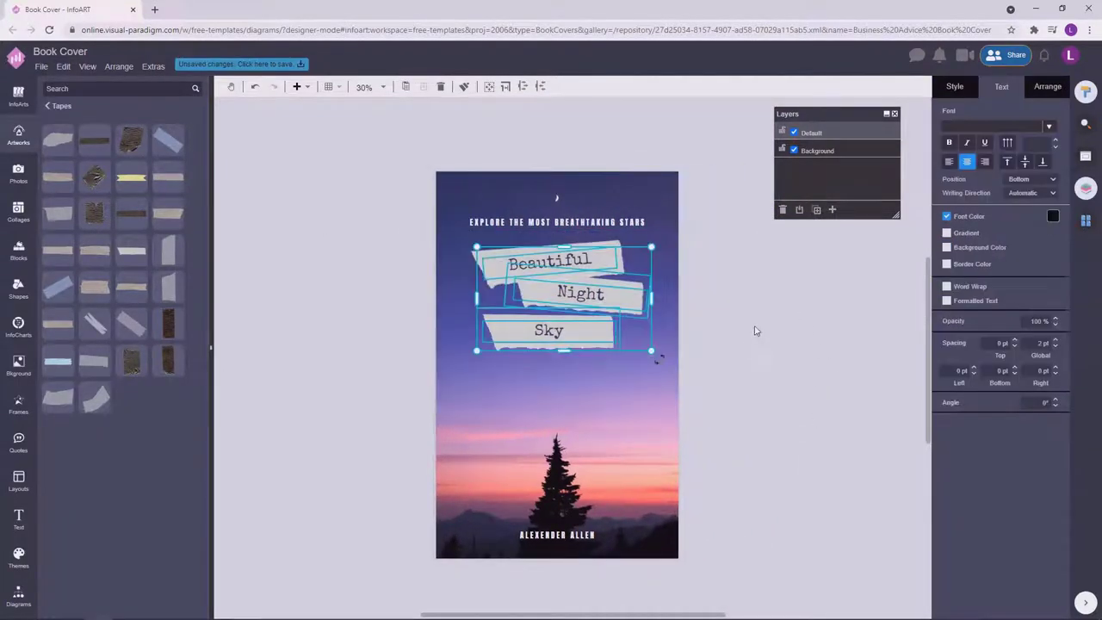
{"action": "left_click_drag", "start_coordinate": [755, 402], "coordinate": [374, 238]}
{"action": "left_click", "coordinate": [796, 399]}
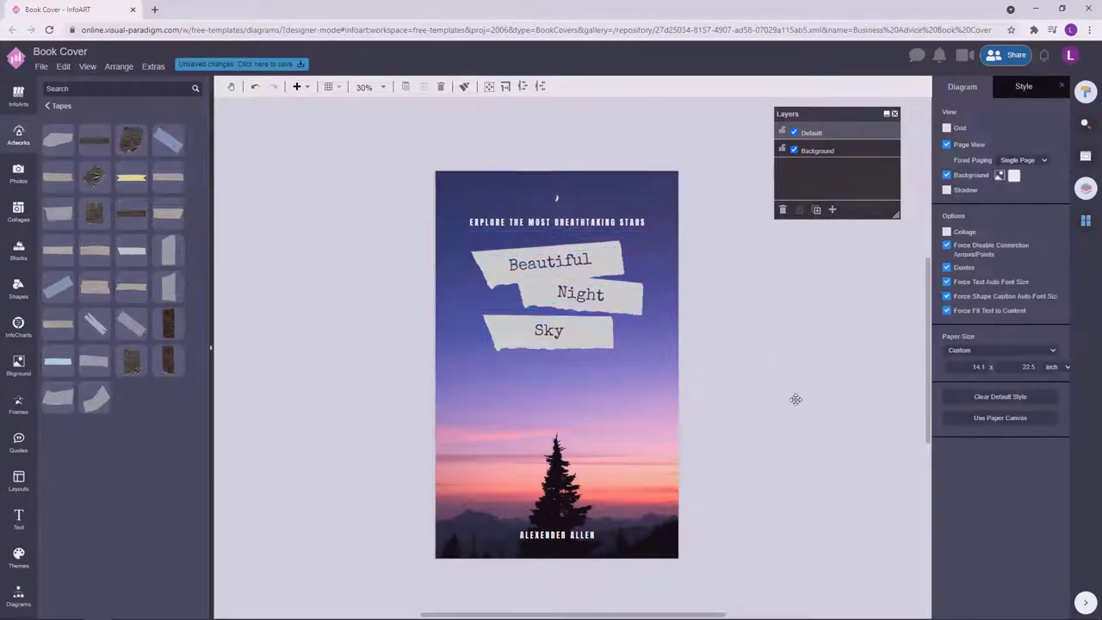
{"action": "double_click", "coordinate": [302, 371]}
Widen the new text box, set it to Poppins and move it under the Sky tape.
{"action": "left_click_drag", "start_coordinate": [337, 393], "coordinate": [535, 404]}
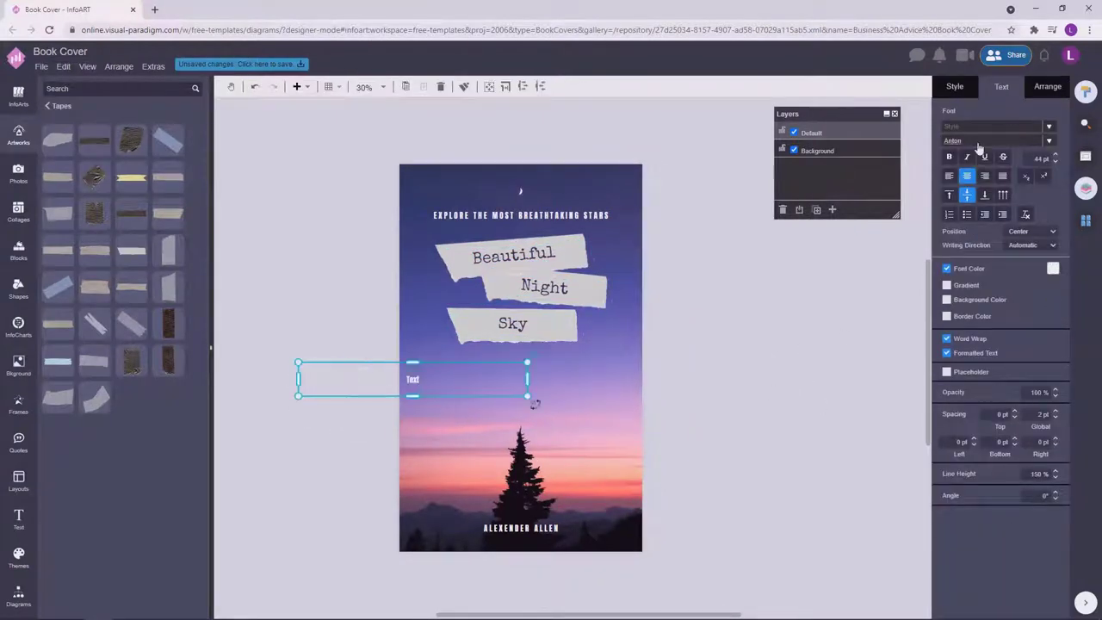
{"action": "left_click", "coordinate": [978, 142]}
{"action": "type", "text": "po"}
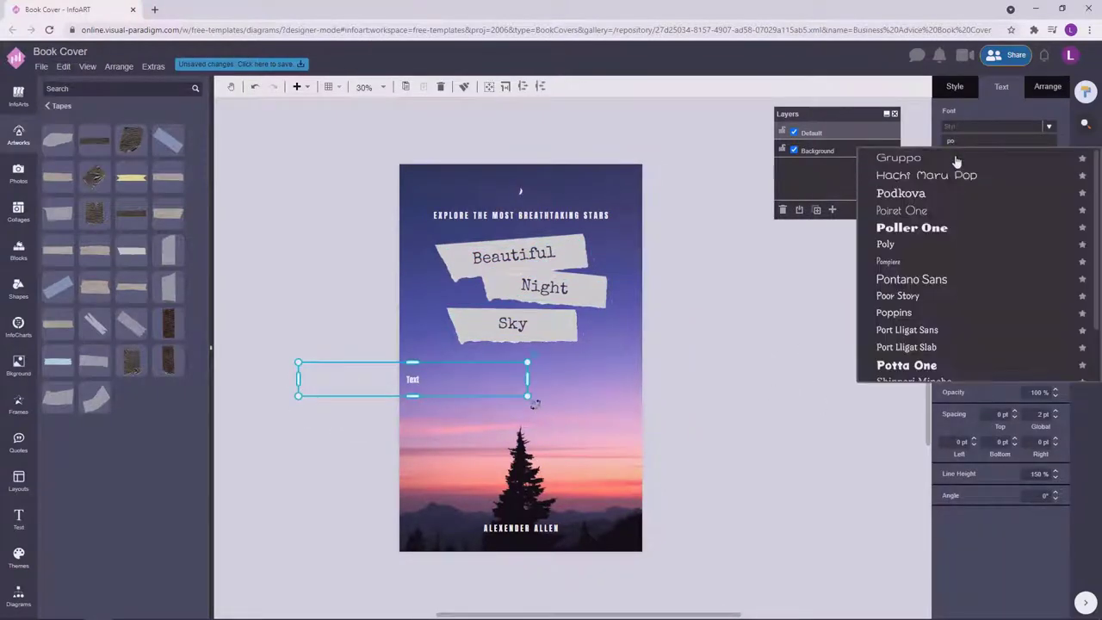
{"action": "type", "text": "ppi"}
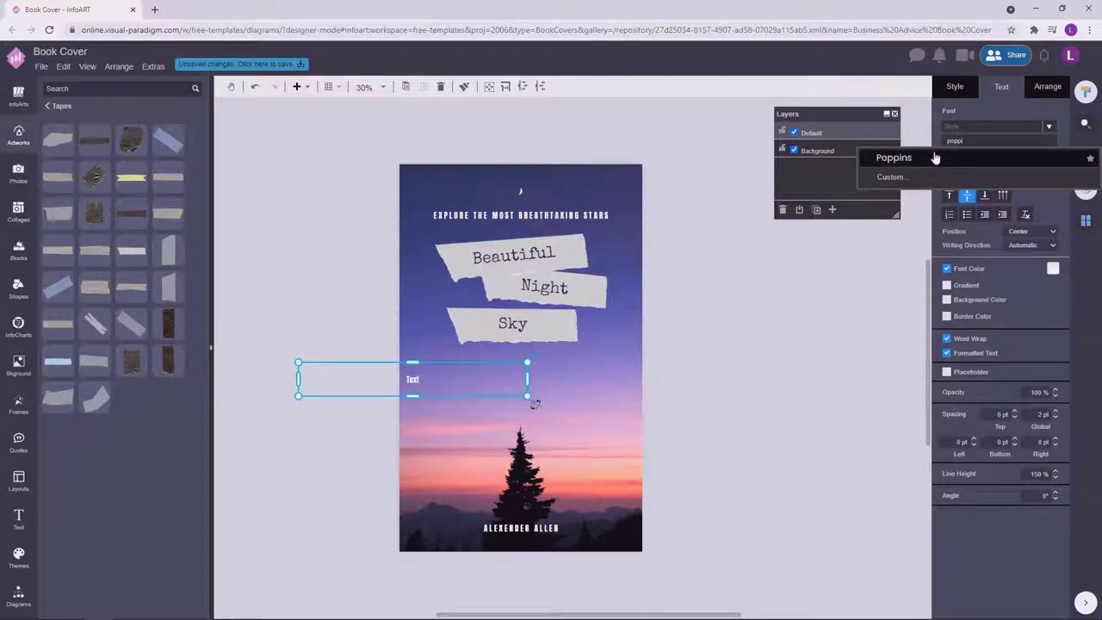
{"action": "left_click", "coordinate": [893, 157]}
{"action": "scroll", "coordinate": [482, 377], "scroll_direction": "up", "scroll_amount": 2}
{"action": "left_click_drag", "start_coordinate": [418, 376], "coordinate": [581, 353]}
{"action": "scroll", "coordinate": [573, 373], "scroll_direction": "up", "scroll_amount": 5}
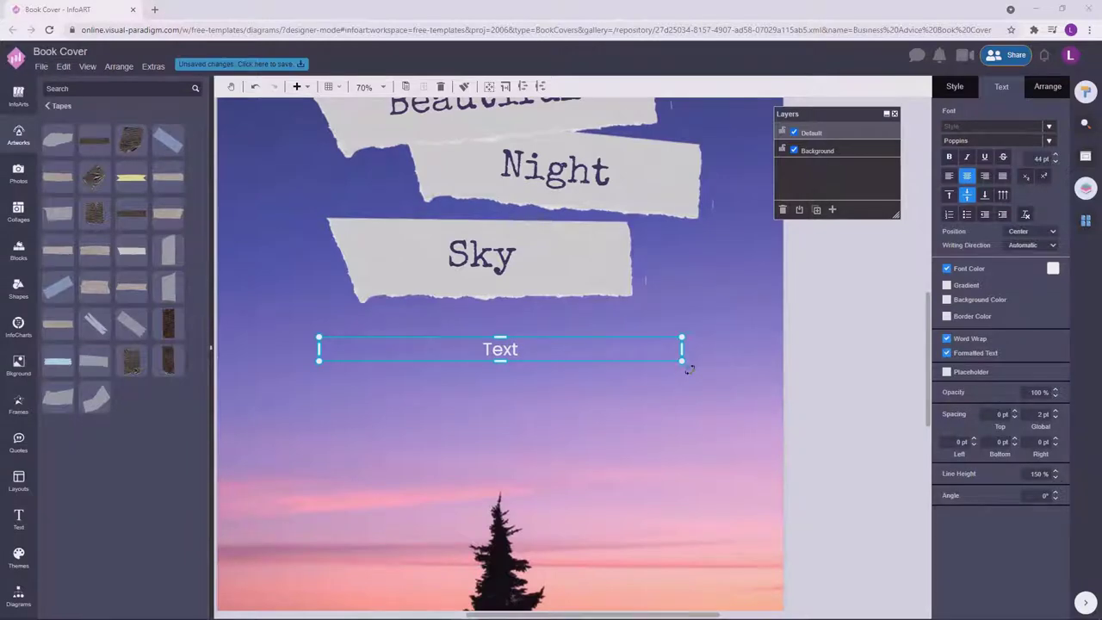
Type the quote 'When life gets too overwhelming, just look up at the night sky…' with a corrected author credit.
{"action": "double_click", "coordinate": [515, 352]}
{"action": "type", "text": "When life"}
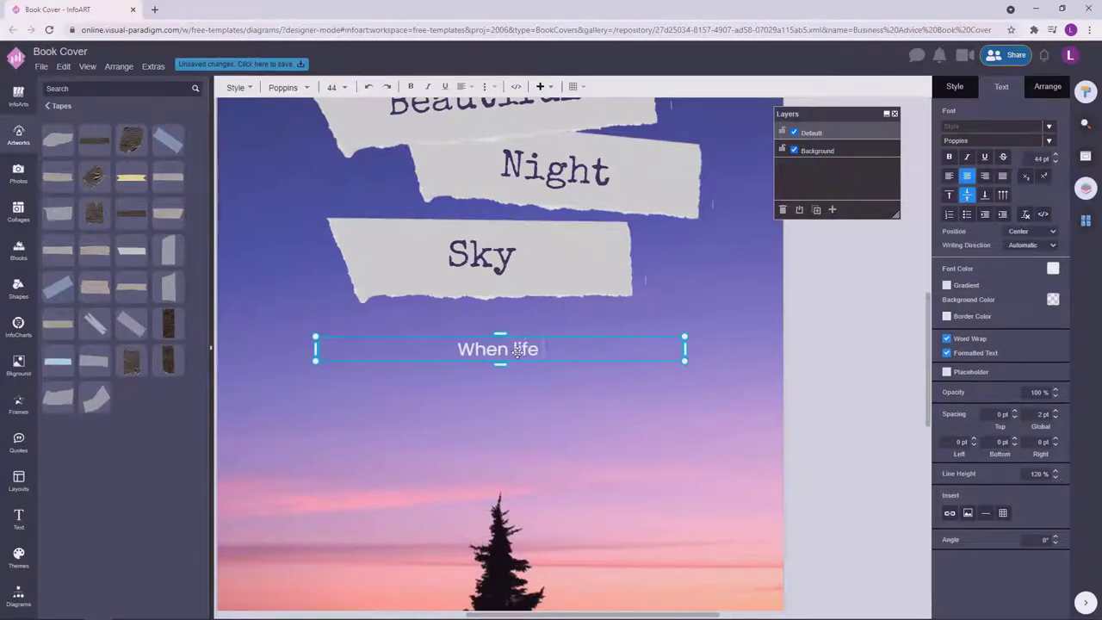
{"action": "type", "text": " gets too overwhelming"}
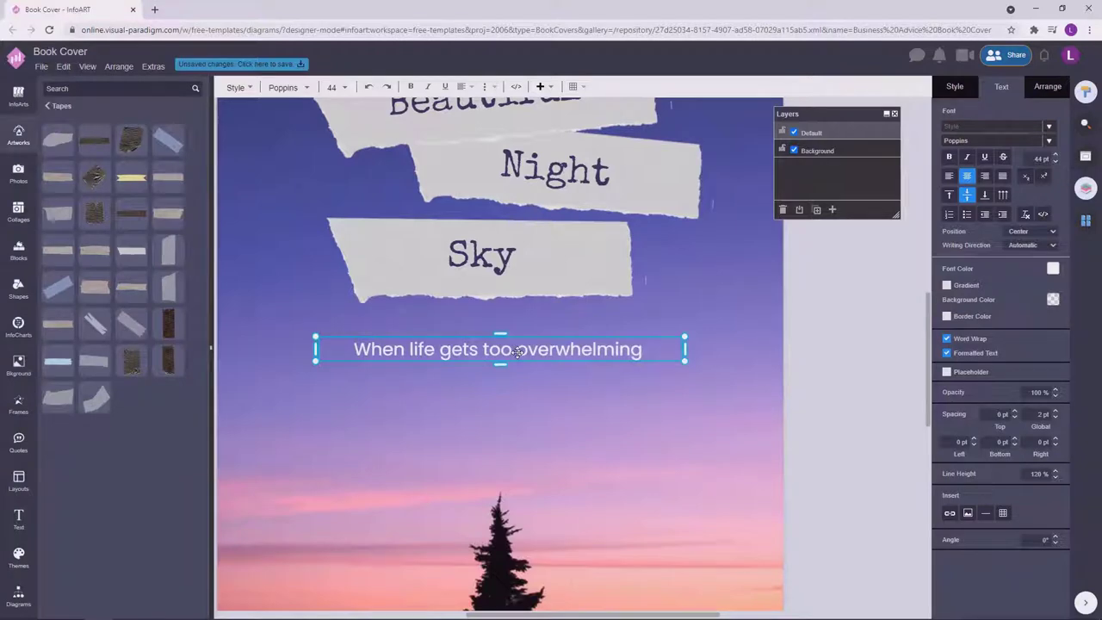
{"action": "type", "text": ", just look"}
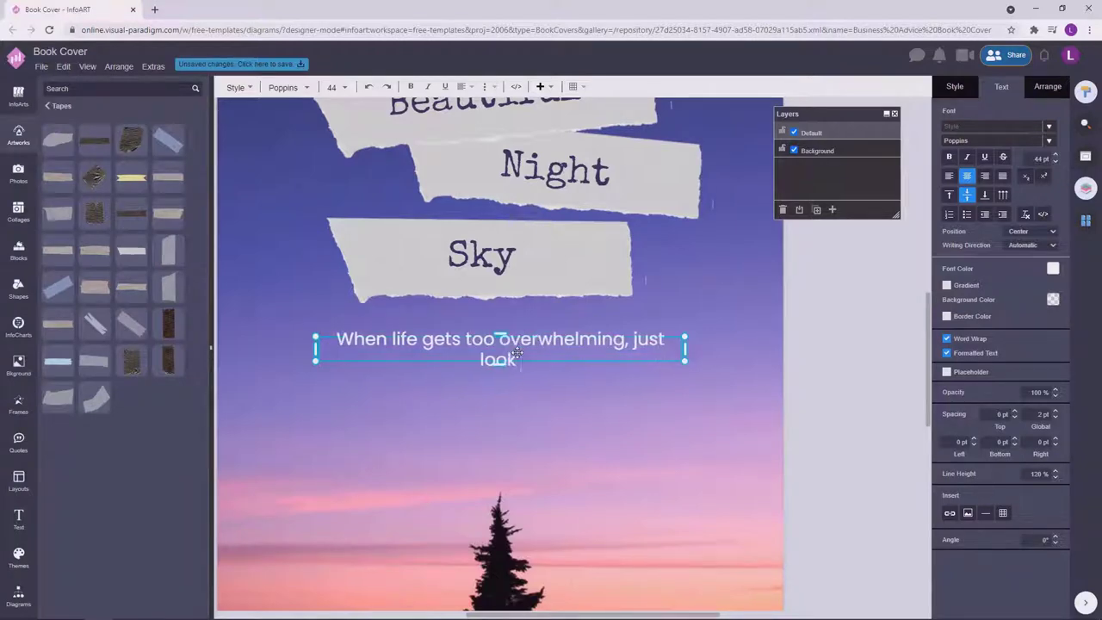
{"action": "type", "text": " up at the night"}
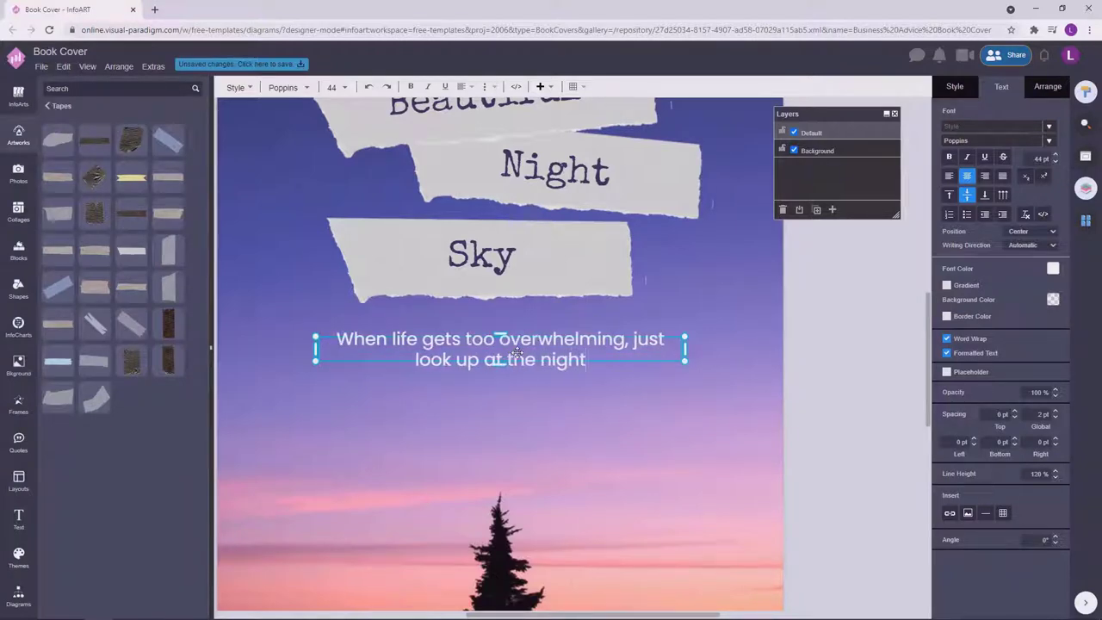
{"action": "type", "text": " sky and lose you"}
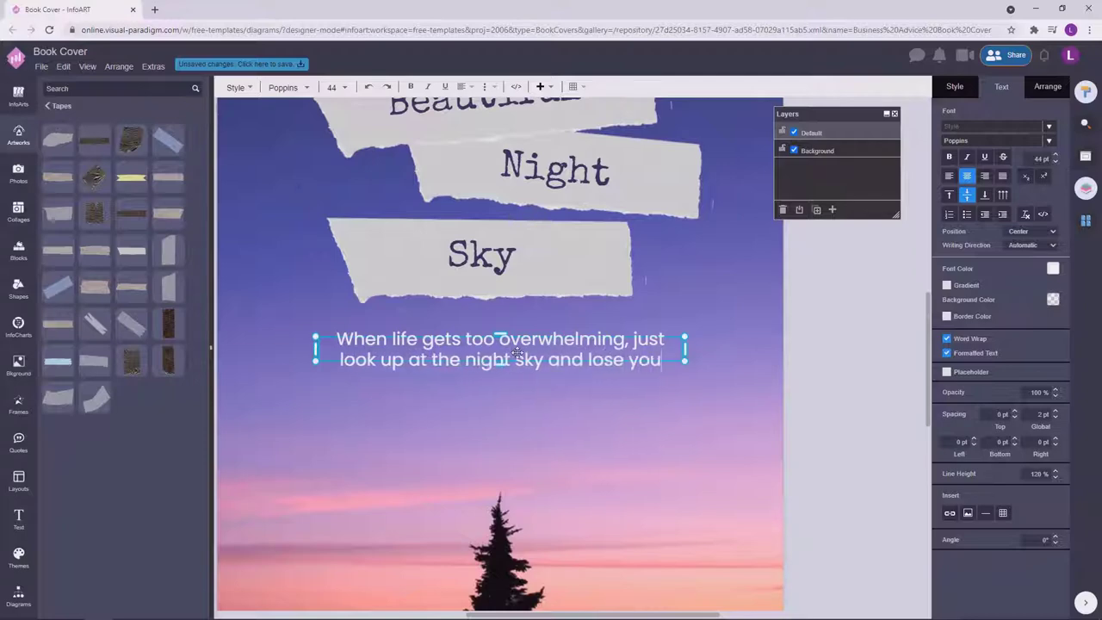
{"action": "type", "text": "rself for"}
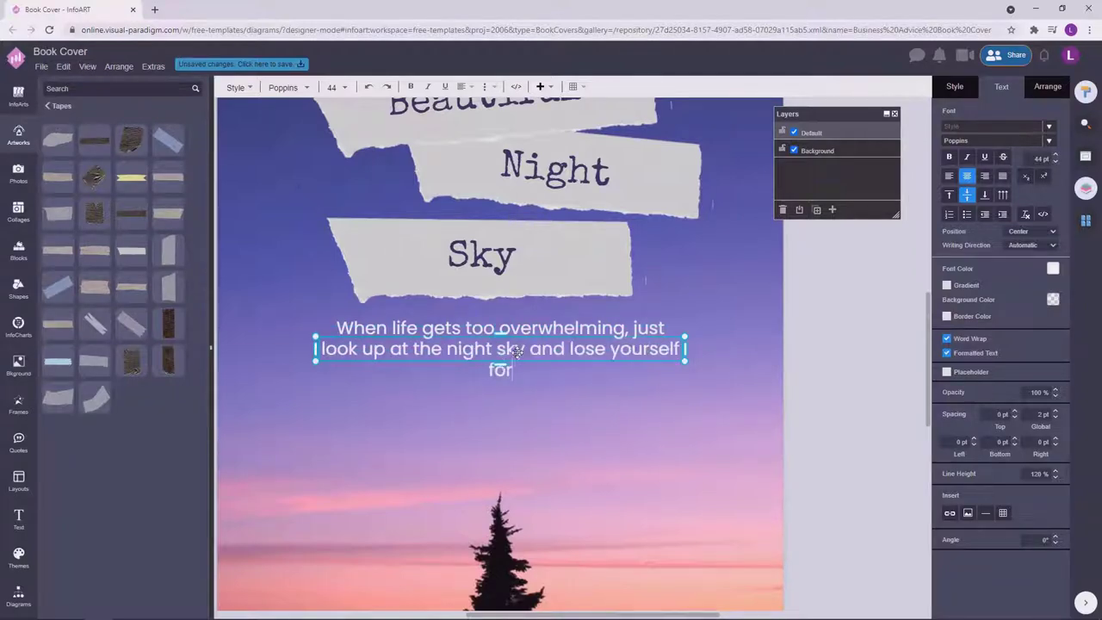
{"action": "type", "text": " awhile"}
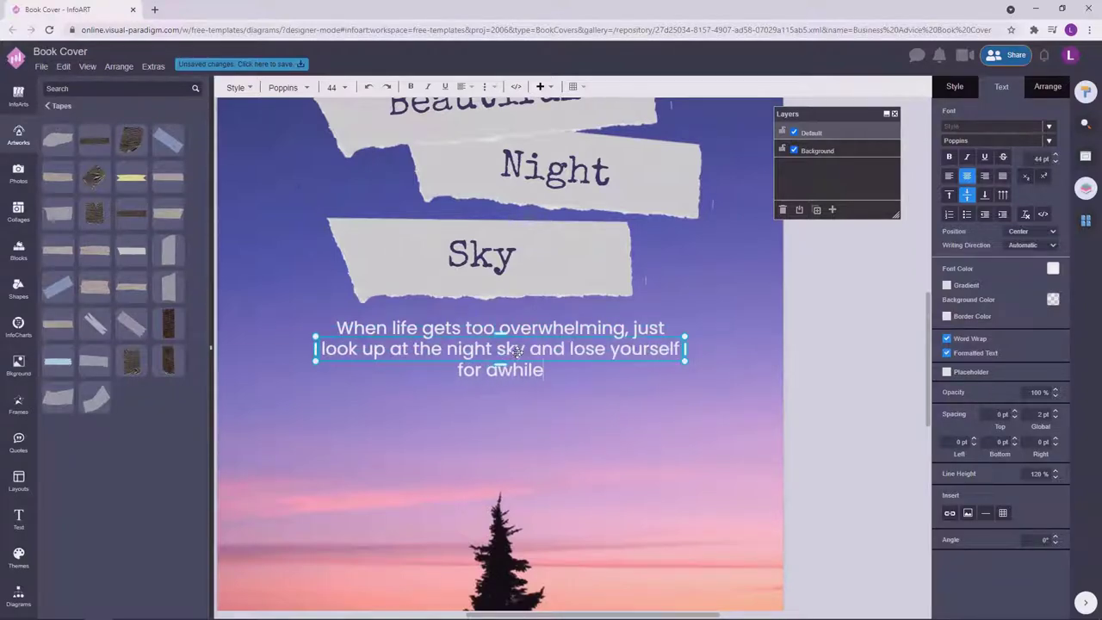
{"action": "type", "text": ". -"}
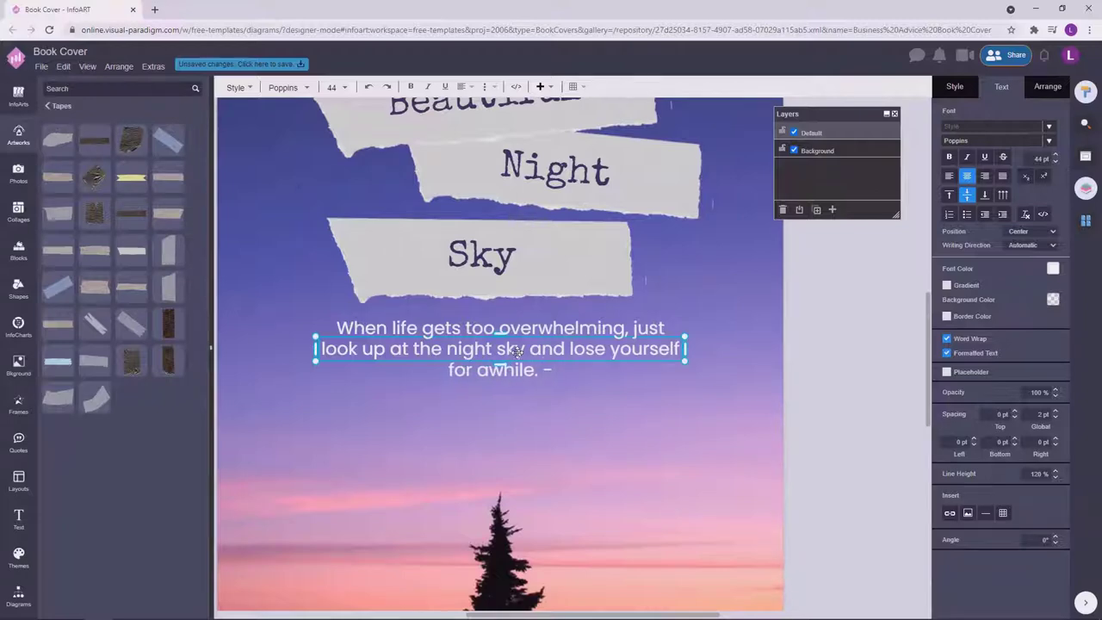
{"action": "type", "text": "Debo"}
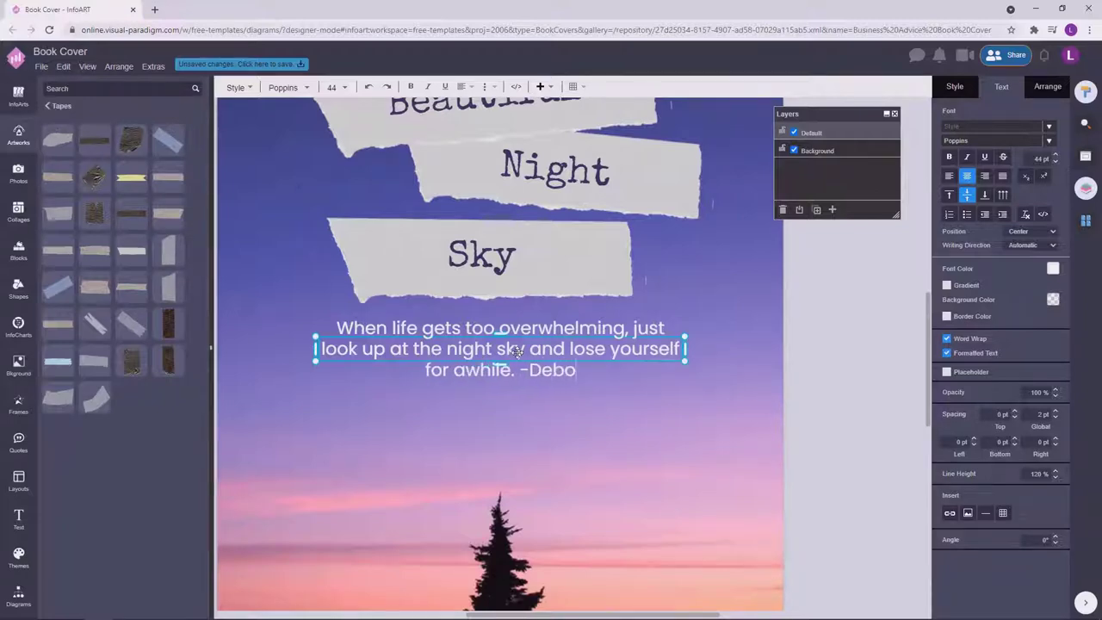
{"action": "type", "text": "ran a. ten"}
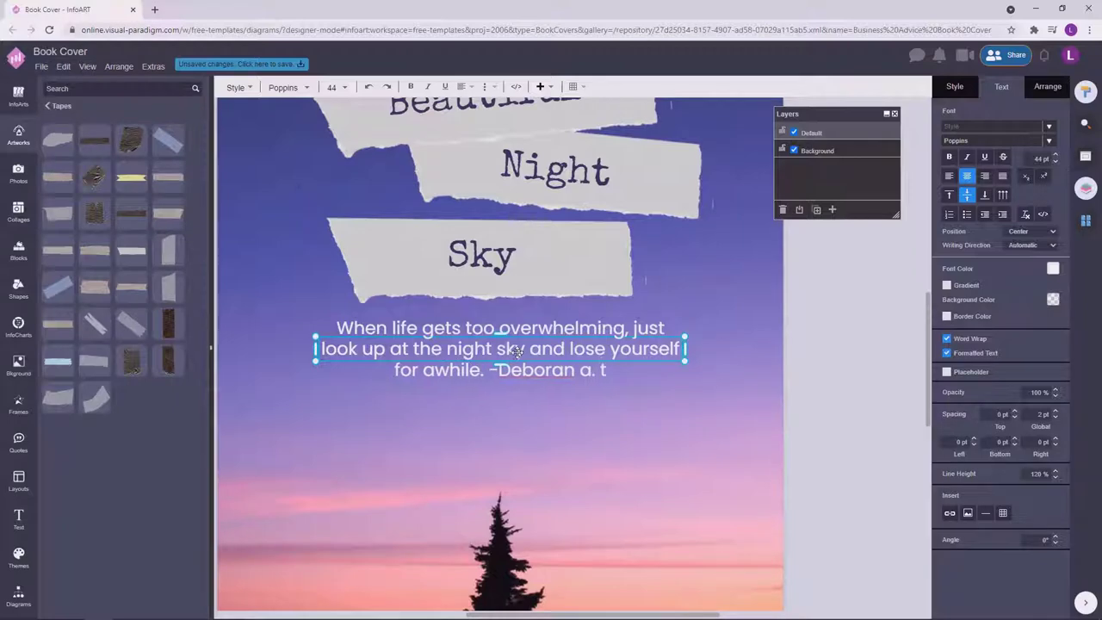
{"action": "key", "text": "BackSpace"}
{"action": "key", "text": "BackSpace"}
{"action": "key", "text": "BackSpace"}
{"action": "key", "text": "BackSpace"}
{"action": "key", "text": "BackSpace"}
{"action": "key", "text": "BackSpace"}
{"action": "key", "text": "BackSpace"}
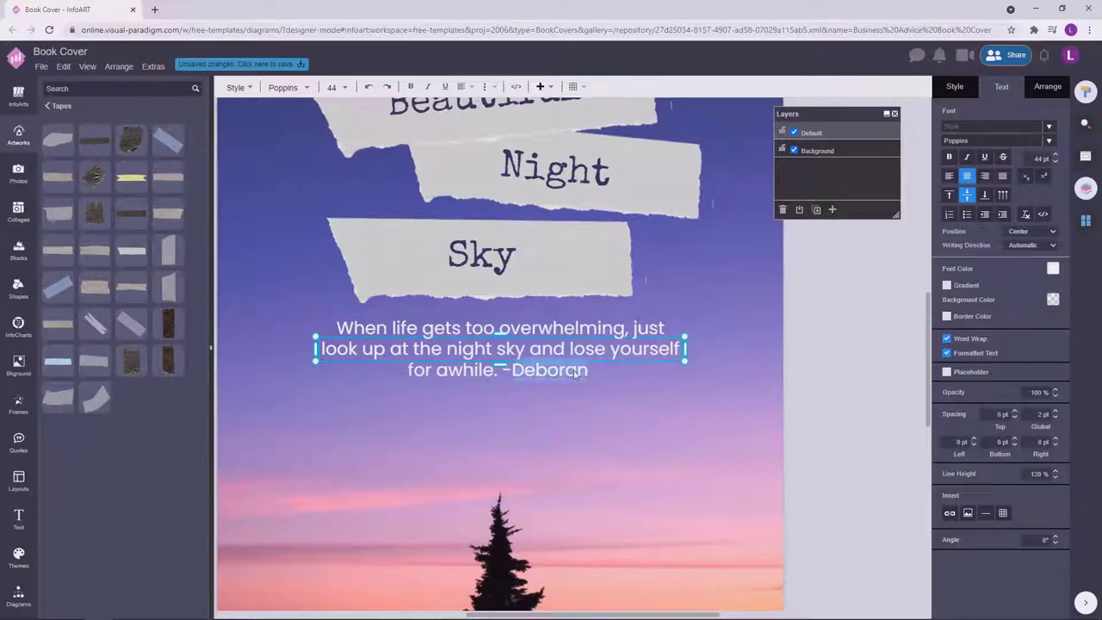
{"action": "key", "text": "BackSpace"}
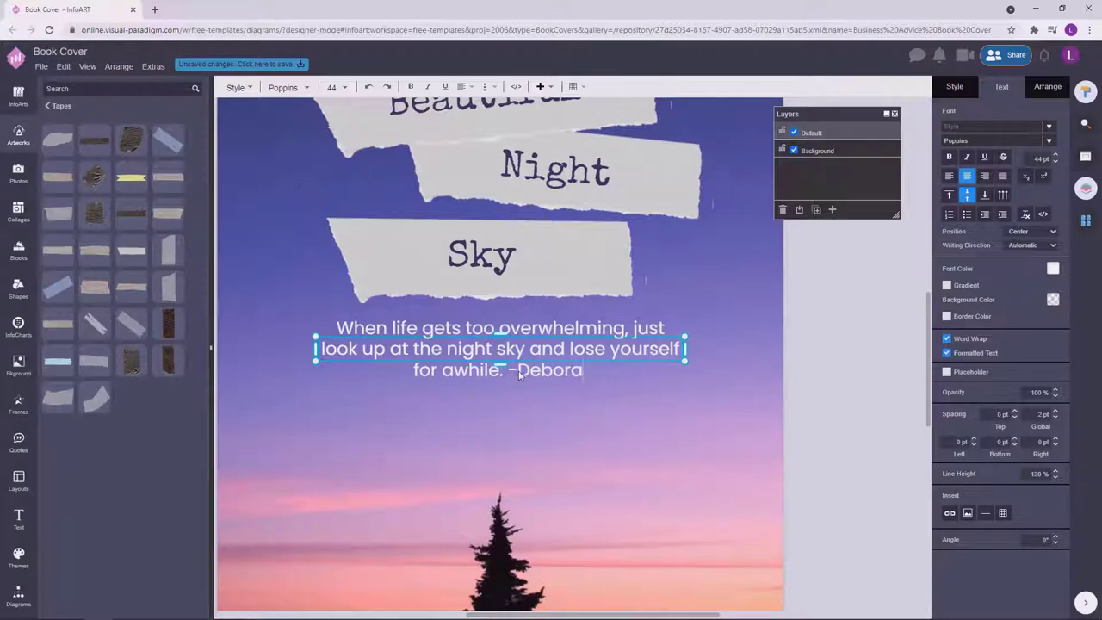
{"action": "type", "text": "n"}
{"action": "right_click", "coordinate": [579, 374]}
{"action": "left_click", "coordinate": [588, 384]}
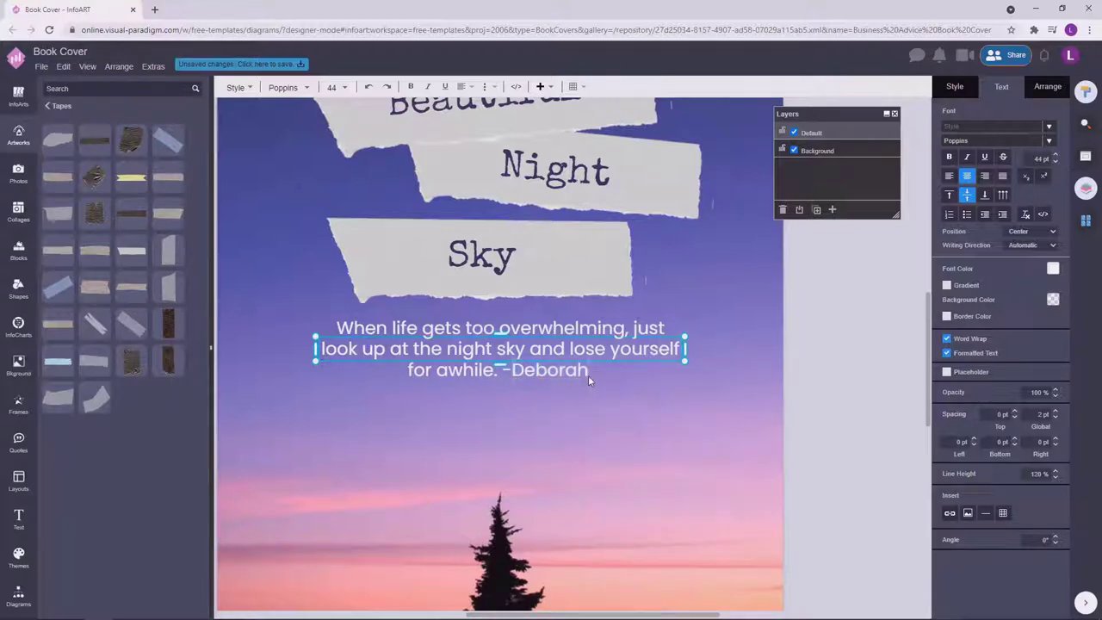
{"action": "type", "text": "A. Ten Brink"}
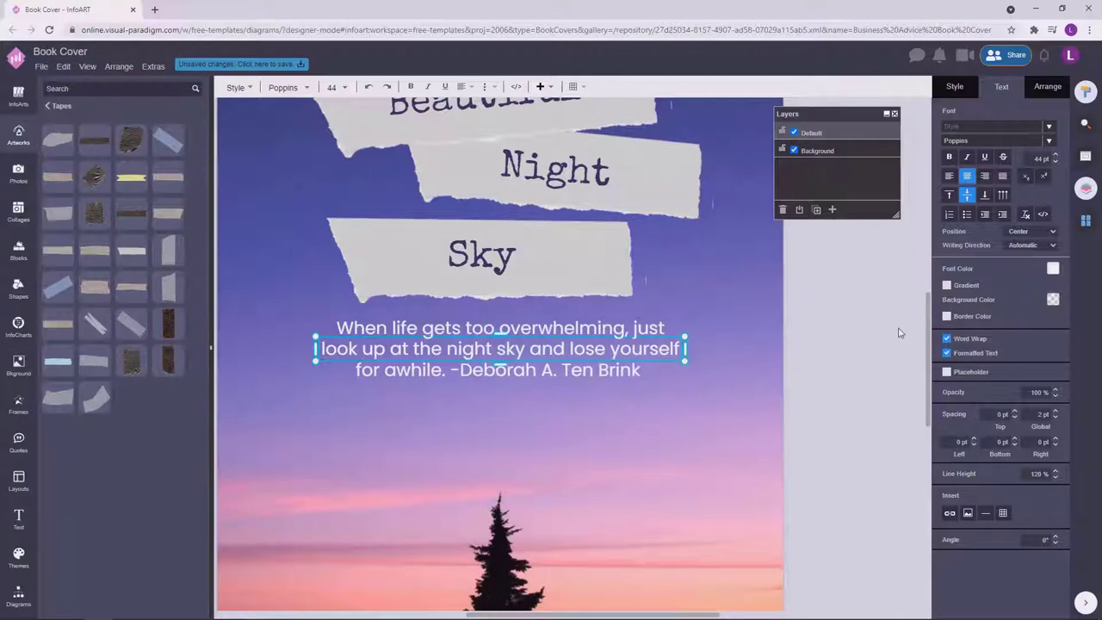
{"action": "left_click", "coordinate": [898, 332]}
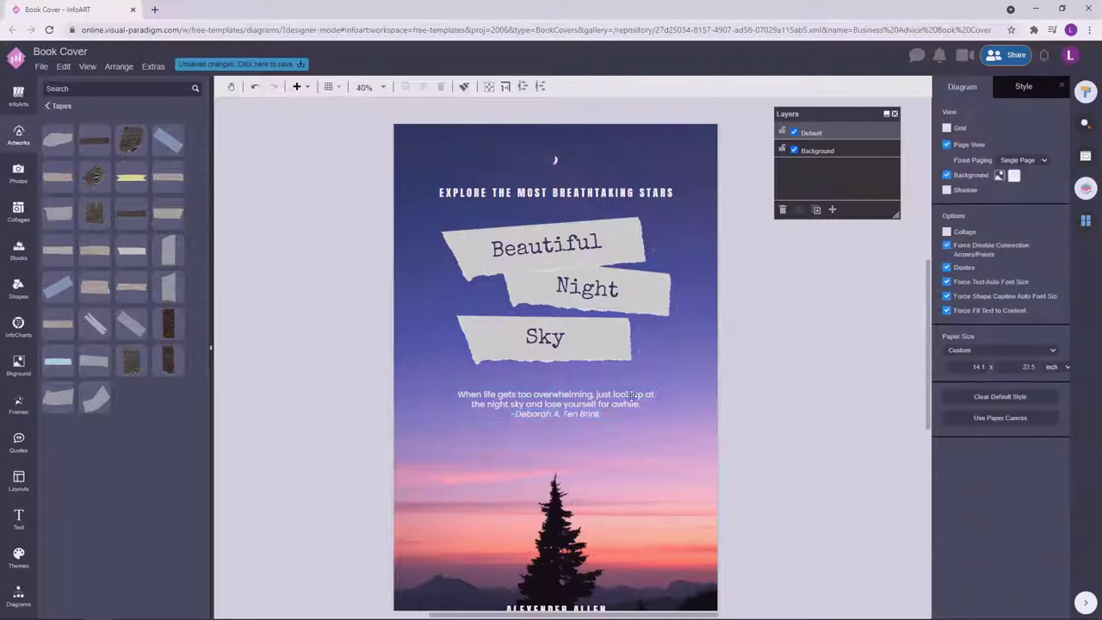
Shift the title tape group slightly down and trial-narrow the quote box, undoing the resize.
{"action": "left_click", "coordinate": [849, 359]}
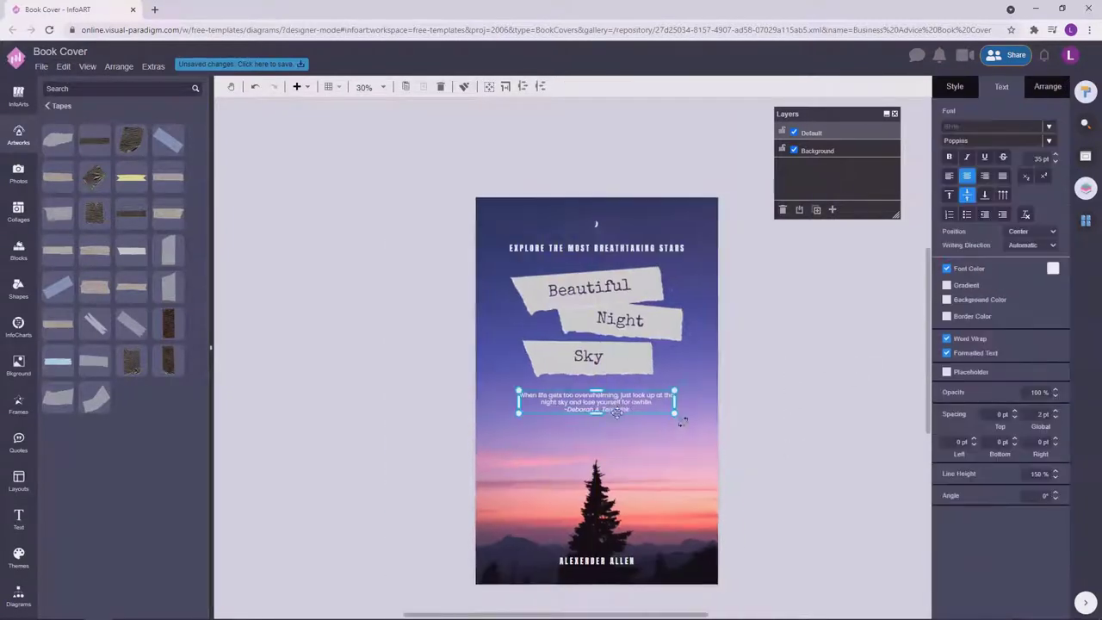
{"action": "left_click_drag", "start_coordinate": [780, 388], "coordinate": [450, 262]}
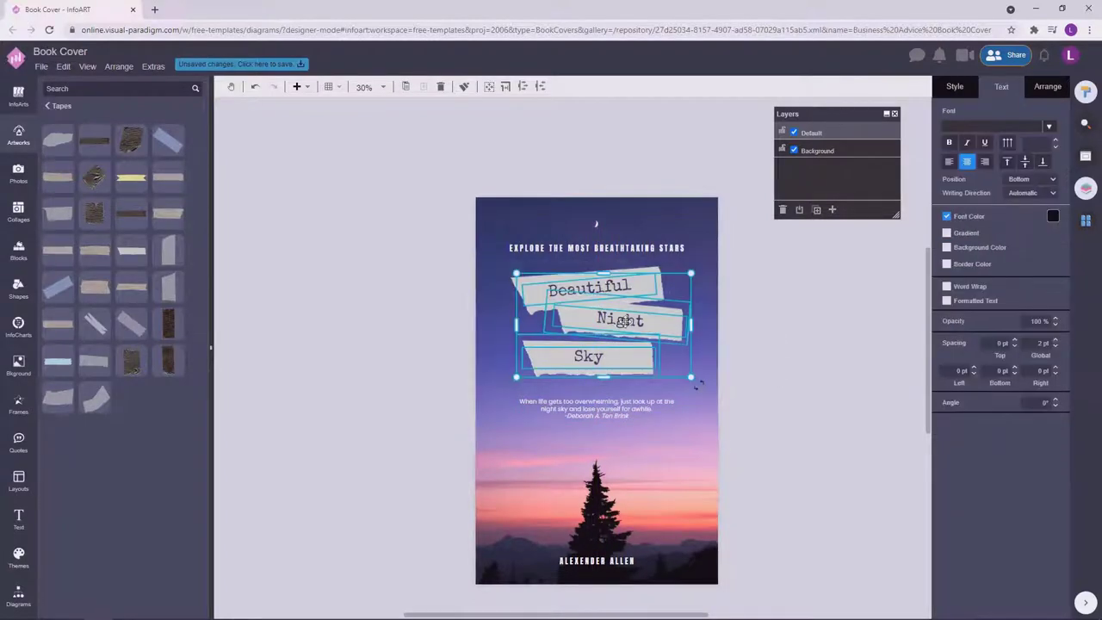
{"action": "left_click_drag", "start_coordinate": [618, 320], "coordinate": [621, 328]}
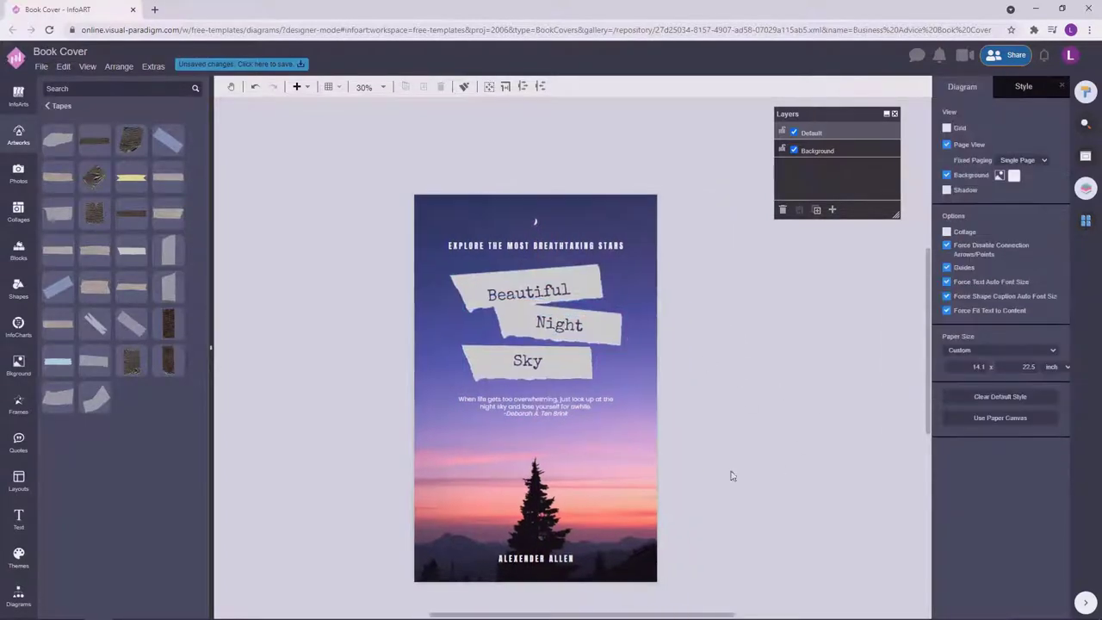
{"action": "left_click_drag", "start_coordinate": [729, 475], "coordinate": [316, 224]}
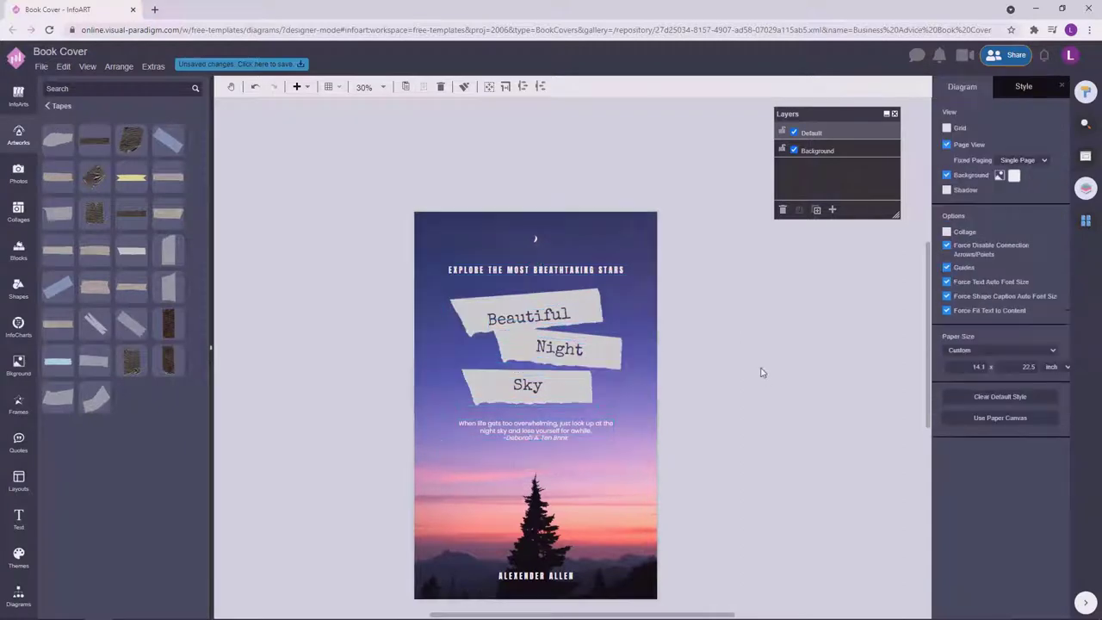
{"action": "left_click", "coordinate": [546, 385]}
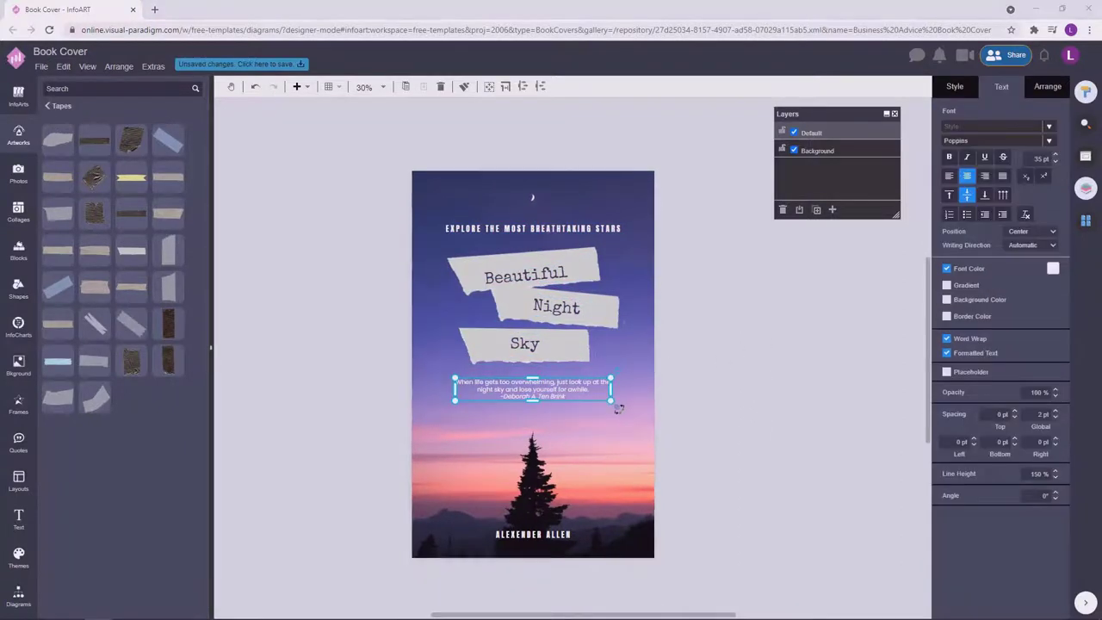
{"action": "left_click", "coordinate": [780, 322]}
{"action": "left_click", "coordinate": [598, 385]}
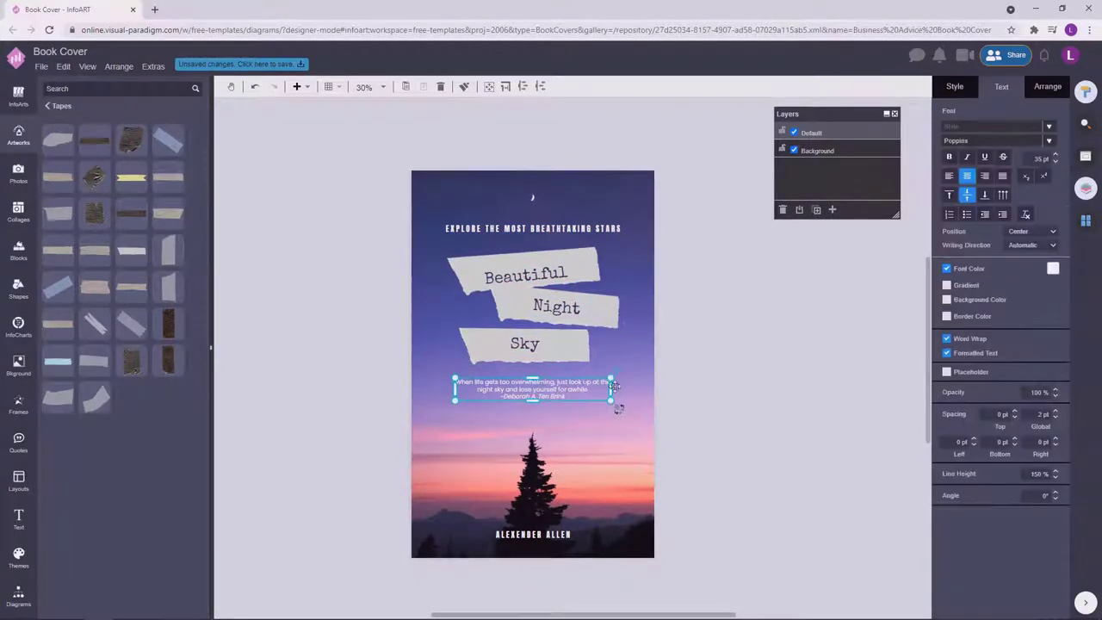
{"action": "left_click_drag", "start_coordinate": [612, 389], "coordinate": [598, 392]}
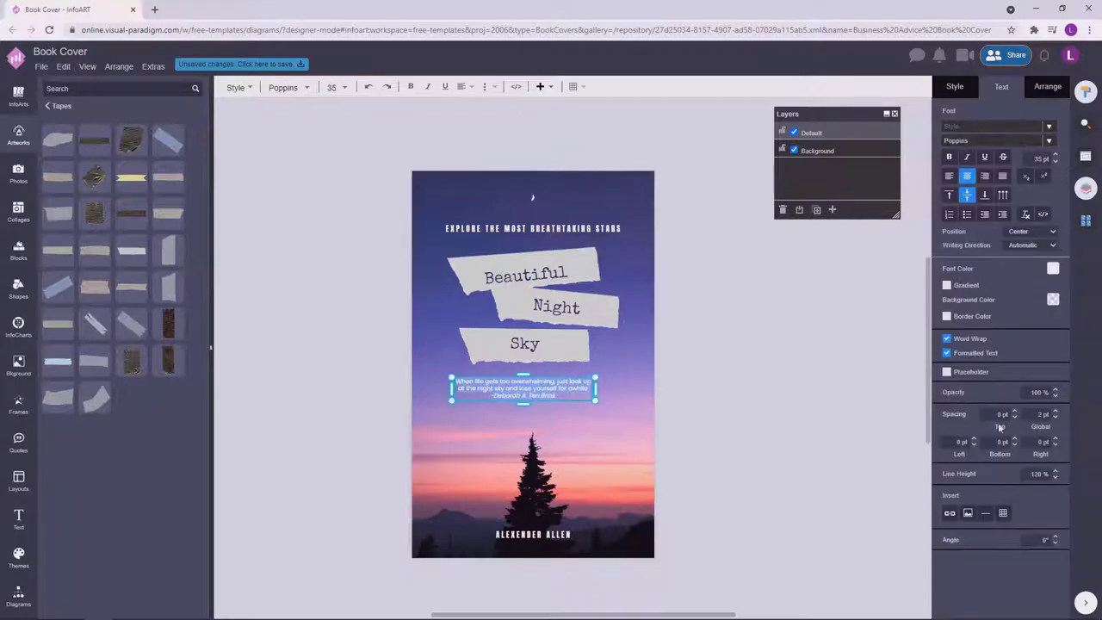
{"action": "left_click", "coordinate": [696, 376]}
{"action": "left_click", "coordinate": [642, 543]}
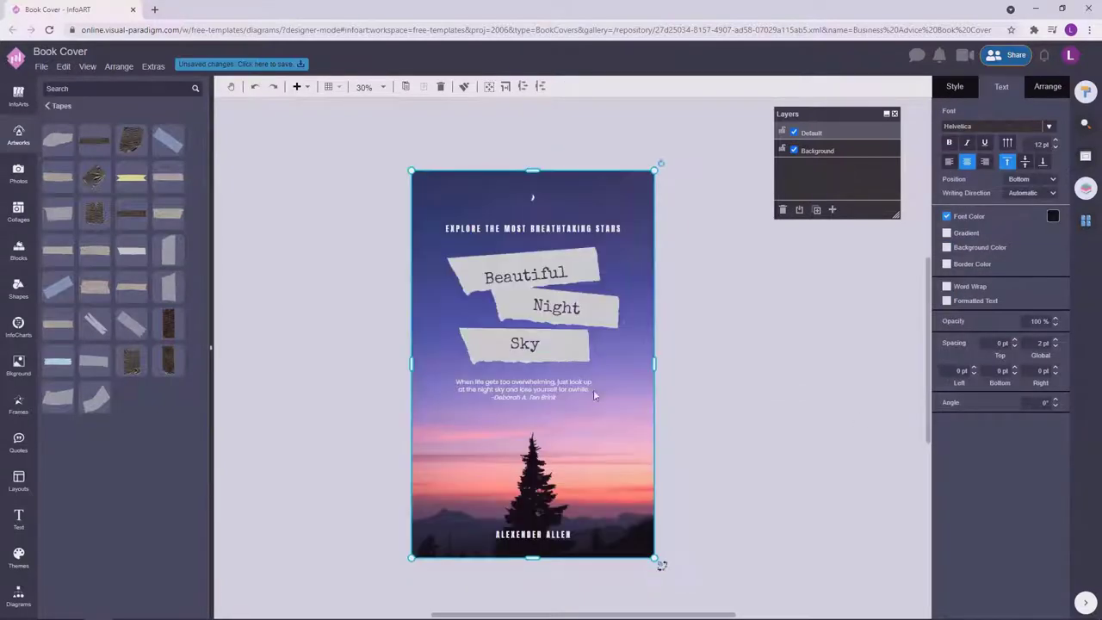
{"action": "key", "text": "ctrl+z"}
{"action": "left_click", "coordinate": [792, 336]}
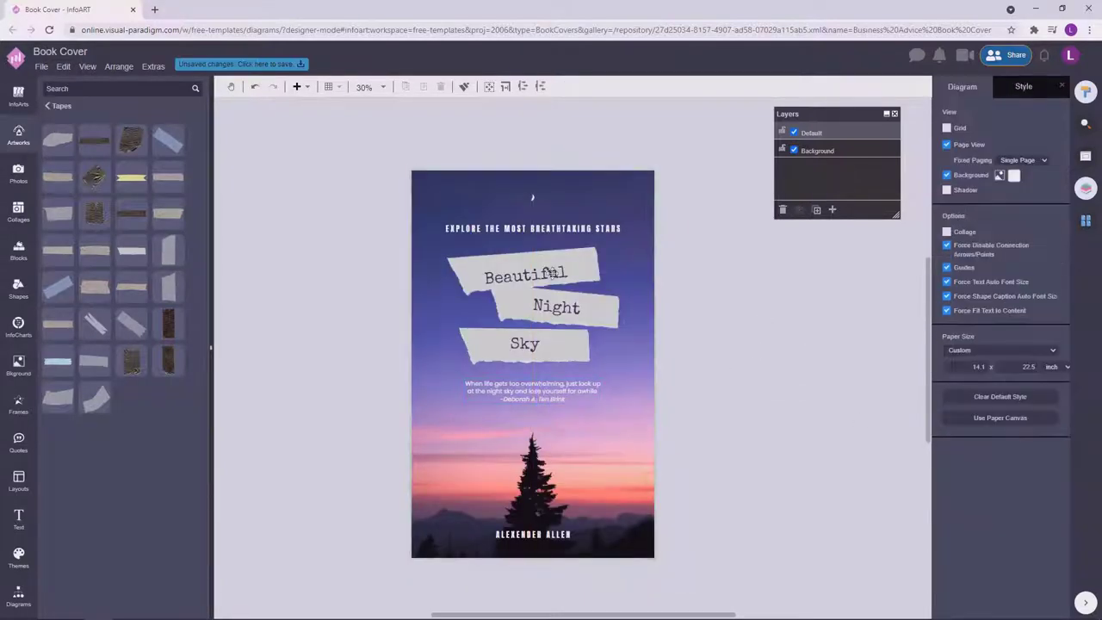
Nudge the Beautiful title tape up two notches.
{"action": "left_click", "coordinate": [552, 273]}
{"action": "key", "text": "Up"}
{"action": "key", "text": "Up"}
{"action": "key", "text": "Up"}
{"action": "key", "text": "Up"}
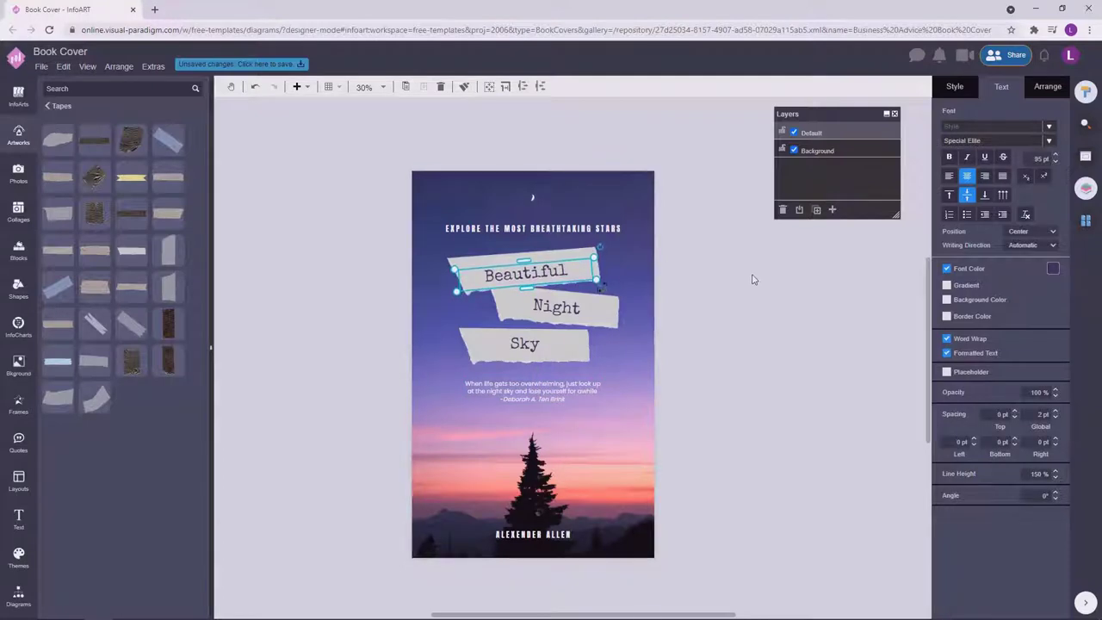
{"action": "key", "text": "Up"}
{"action": "key", "text": "Up"}
{"action": "key", "text": "Up"}
{"action": "key", "text": "Up"}
{"action": "left_click", "coordinate": [753, 279]}
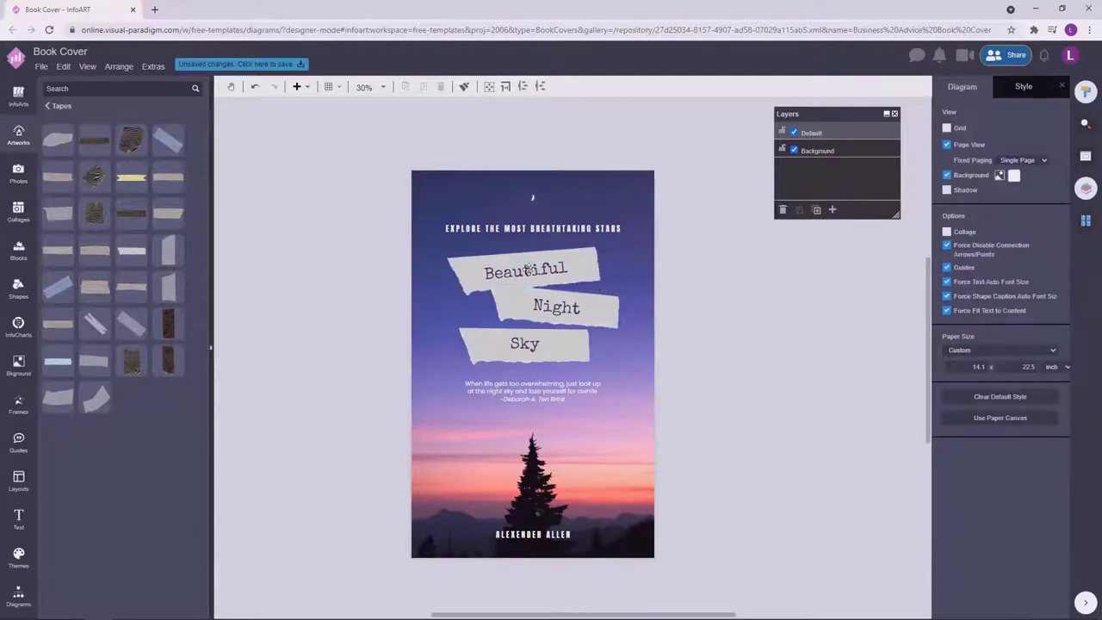
{"action": "left_click", "coordinate": [527, 344]}
{"action": "left_click", "coordinate": [808, 322]}
{"action": "scroll", "coordinate": [807, 330], "scroll_direction": "up", "scroll_amount": 1}
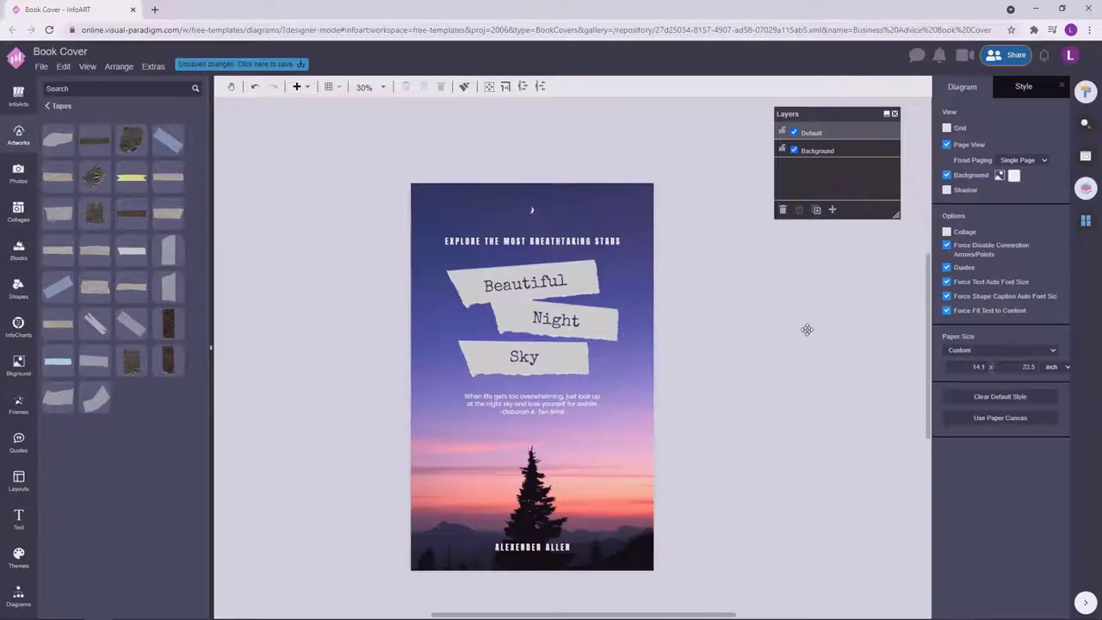
{"action": "scroll", "coordinate": [808, 343], "scroll_direction": "down", "scroll_amount": 2}
{"action": "left_click", "coordinate": [573, 374]}
Try enlarging the three title tapes together, then revert the enlargement.
{"action": "left_click_drag", "start_coordinate": [738, 365], "coordinate": [357, 220]}
{"action": "left_click_drag", "start_coordinate": [641, 350], "coordinate": [650, 362]}
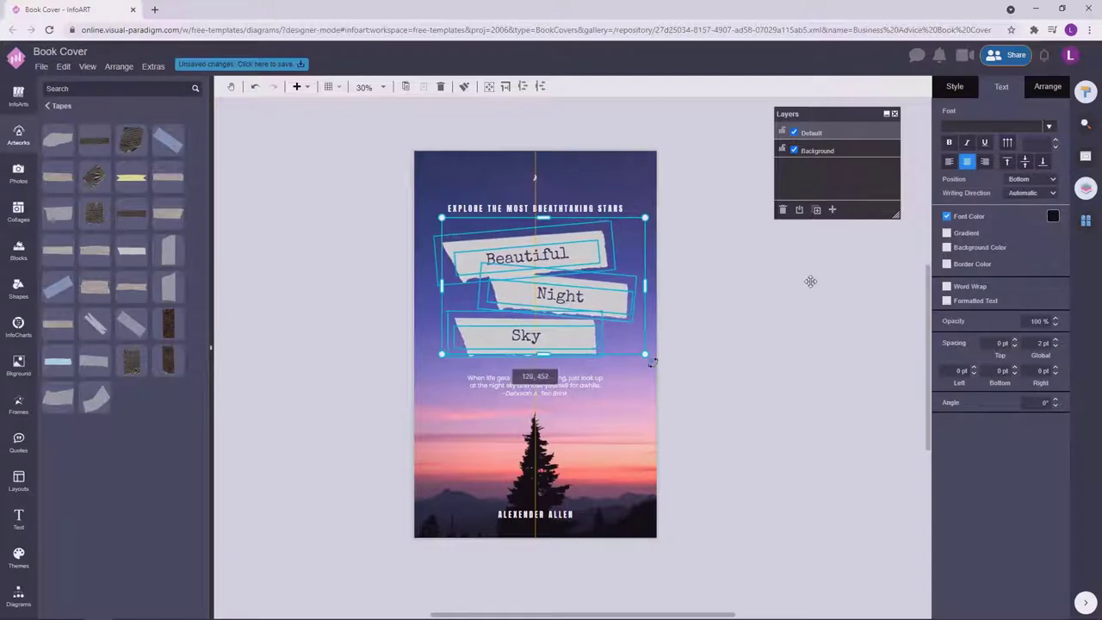
{"action": "left_click", "coordinate": [811, 281]}
{"action": "key", "text": "ctrl+z"}
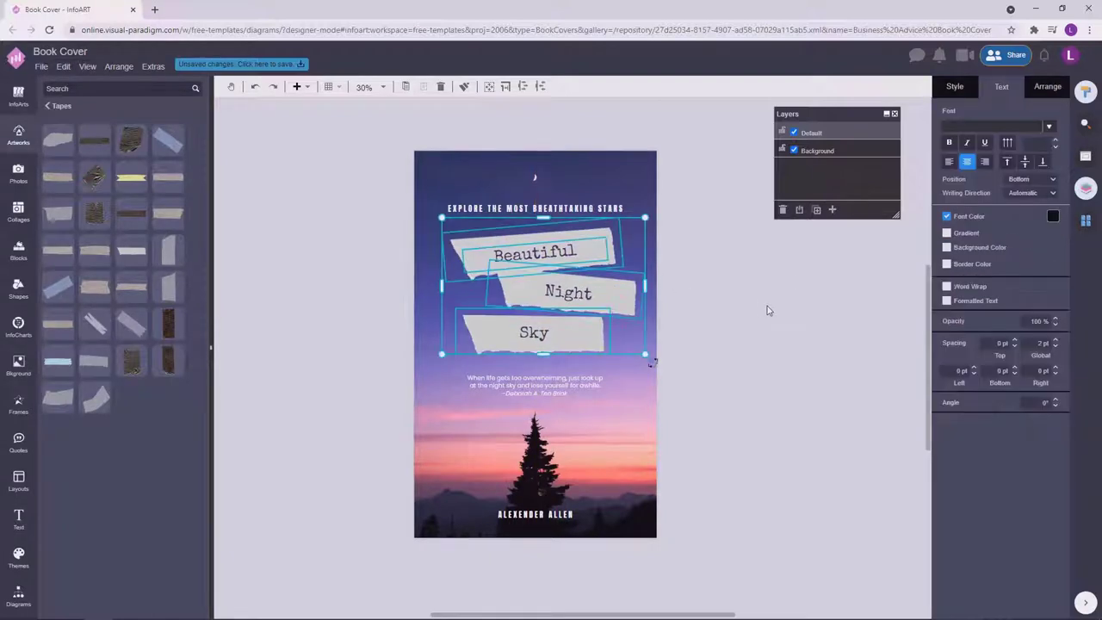
{"action": "left_click", "coordinate": [750, 319]}
{"action": "left_click_drag", "start_coordinate": [720, 370], "coordinate": [359, 215]}
{"action": "left_click_drag", "start_coordinate": [630, 344], "coordinate": [638, 352]}
{"action": "key", "text": "Tab"}
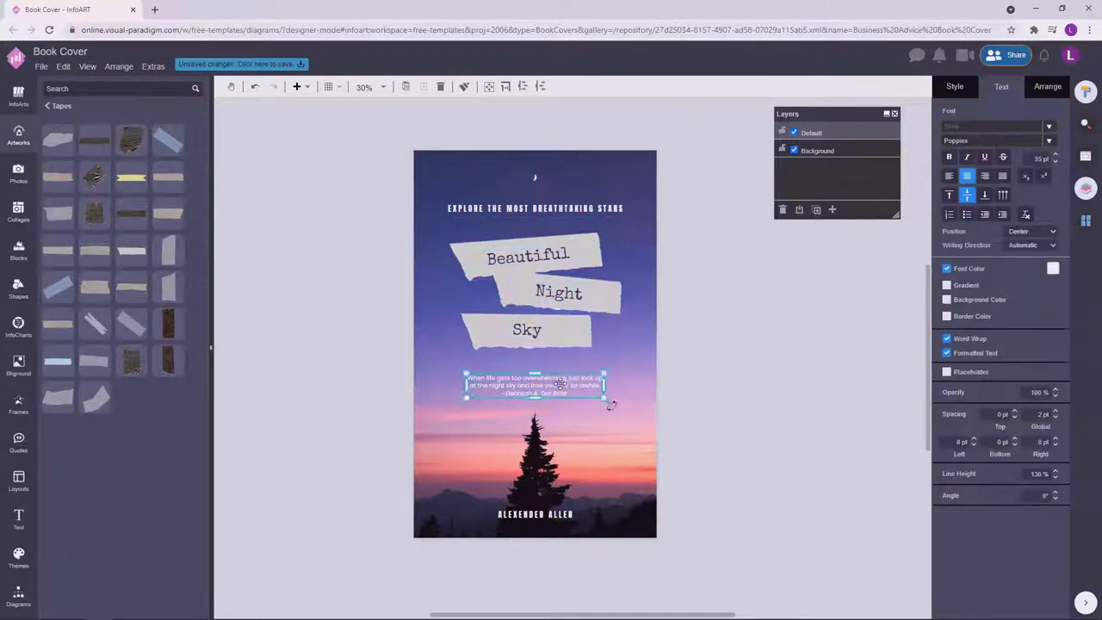
Nudge the quote text slightly upward and review the header, tapes and quote alignment.
{"action": "key", "text": "Up"}
{"action": "key", "text": "Up"}
{"action": "key", "text": "Up"}
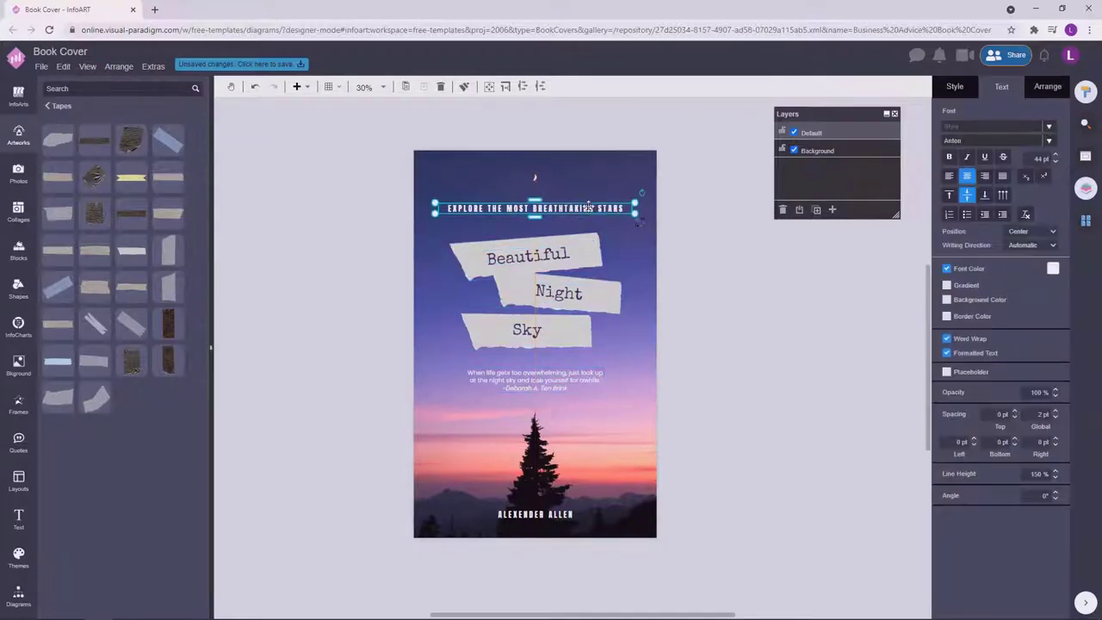
{"action": "key", "text": "Tab"}
{"action": "left_click", "coordinate": [733, 310]}
{"action": "scroll", "coordinate": [729, 351], "scroll_direction": "up", "scroll_amount": 1}
{"action": "scroll", "coordinate": [749, 366], "scroll_direction": "down", "scroll_amount": 2}
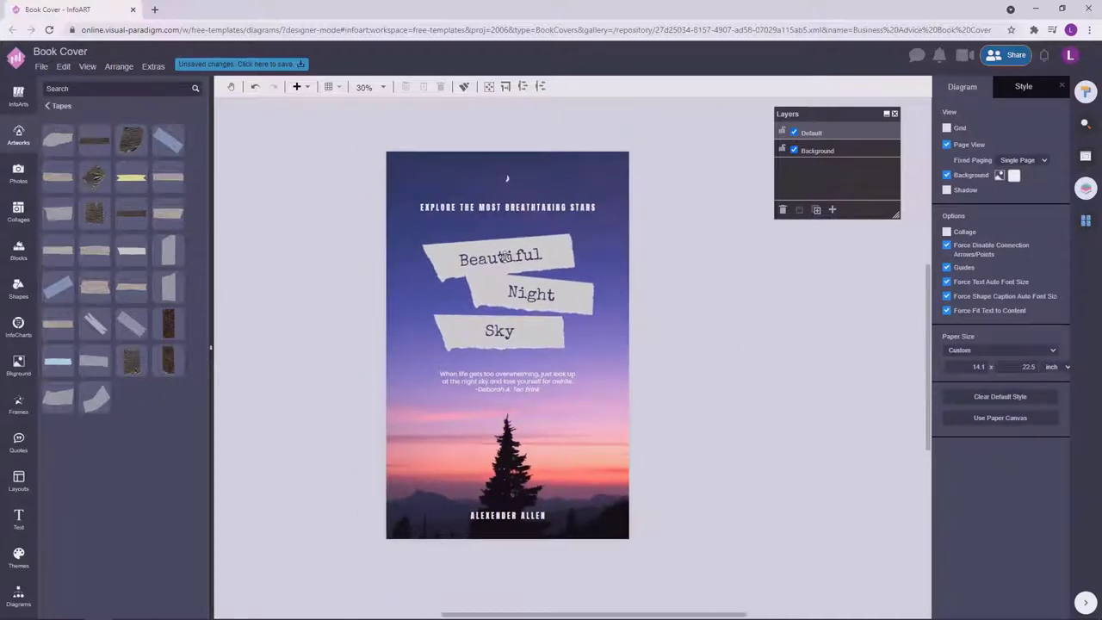
{"action": "left_click_drag", "start_coordinate": [504, 256], "coordinate": [606, 351]}
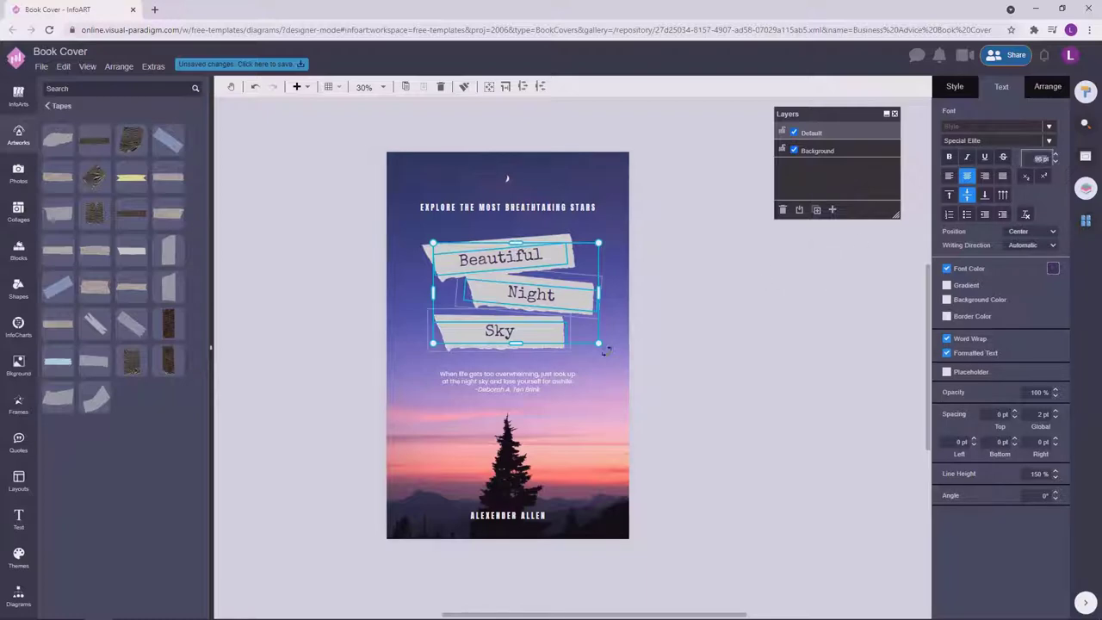
{"action": "left_click", "coordinate": [767, 305]}
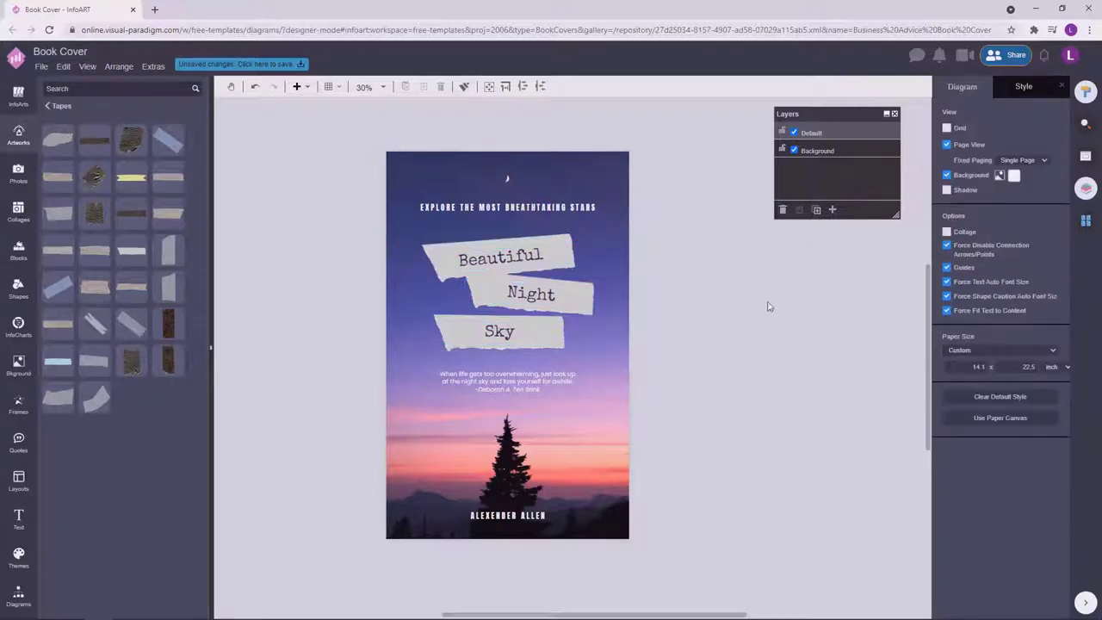
{"action": "left_click", "coordinate": [534, 255]}
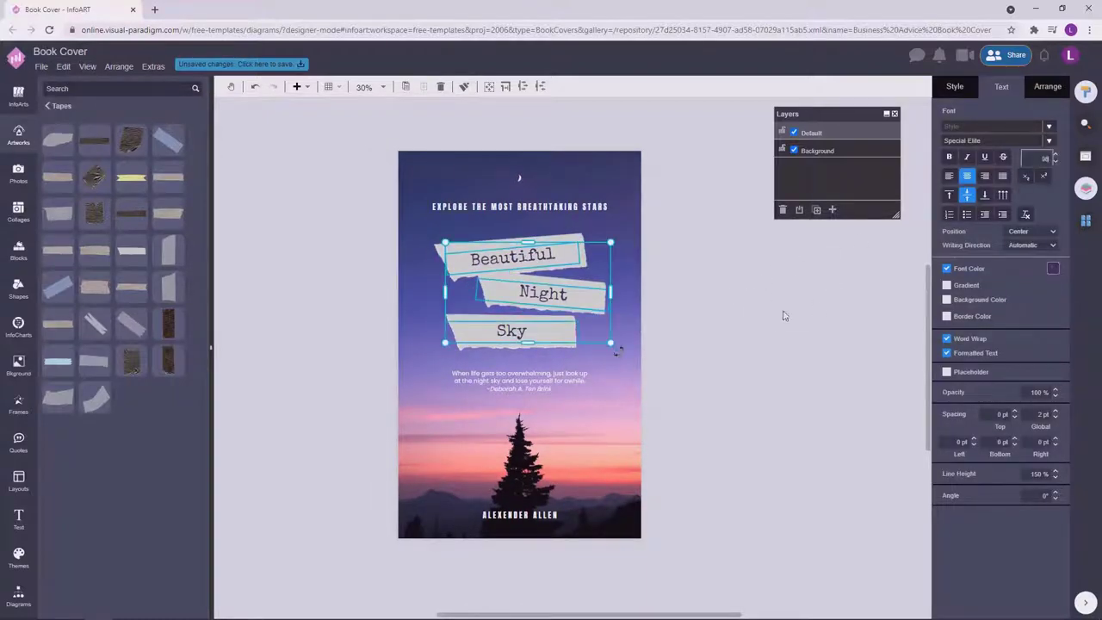
{"action": "left_click", "coordinate": [697, 312]}
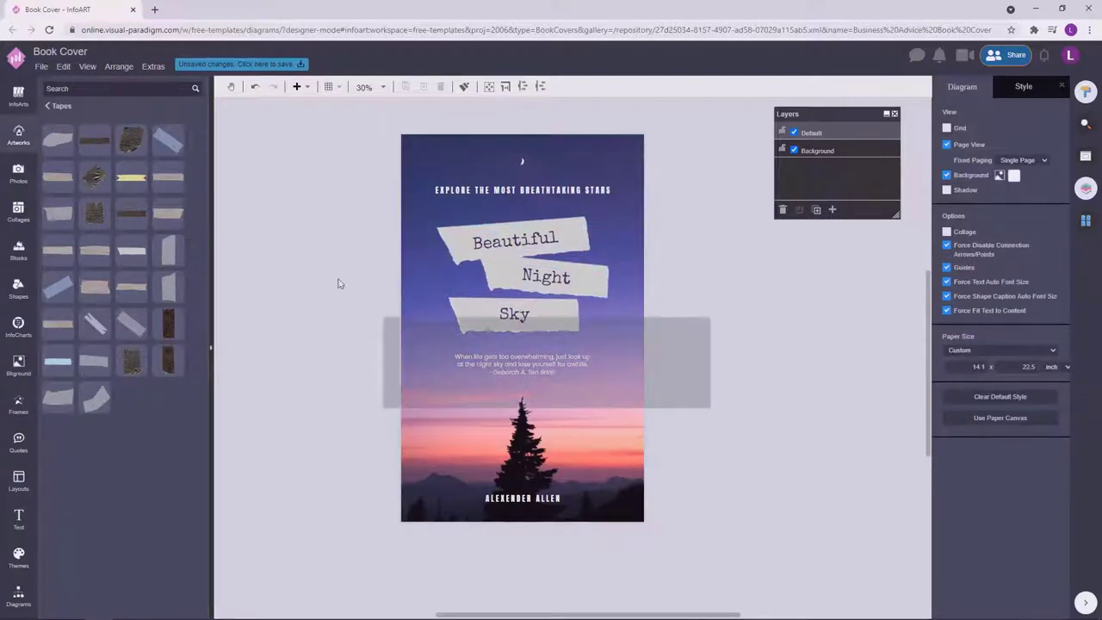
{"action": "left_click_drag", "start_coordinate": [339, 283], "coordinate": [291, 168]}
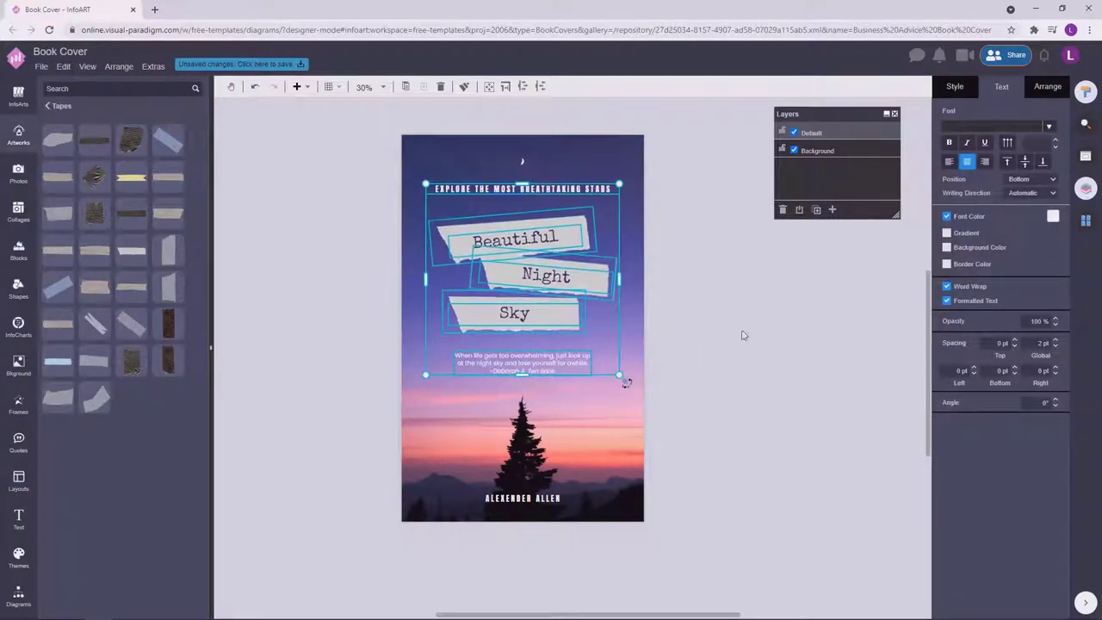
{"action": "left_click", "coordinate": [734, 358]}
{"action": "scroll", "coordinate": [725, 402], "scroll_direction": "up", "scroll_amount": 1}
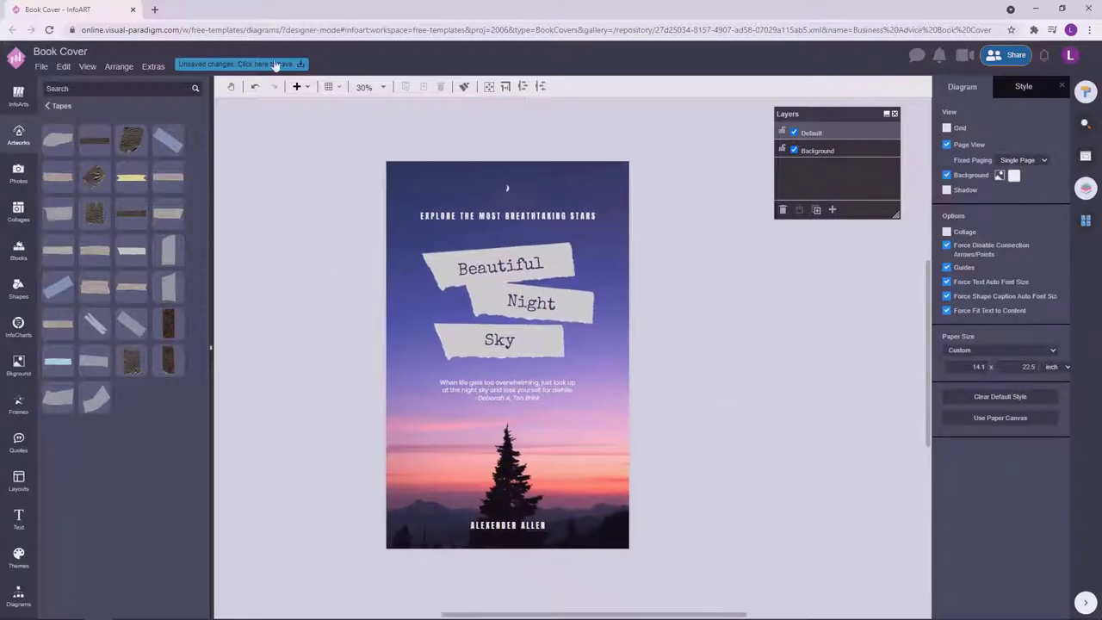
Rename the design file from 'Book Cover' to 'Beautiful Night Sky Book Cover'.
{"action": "left_click", "coordinate": [86, 53]}
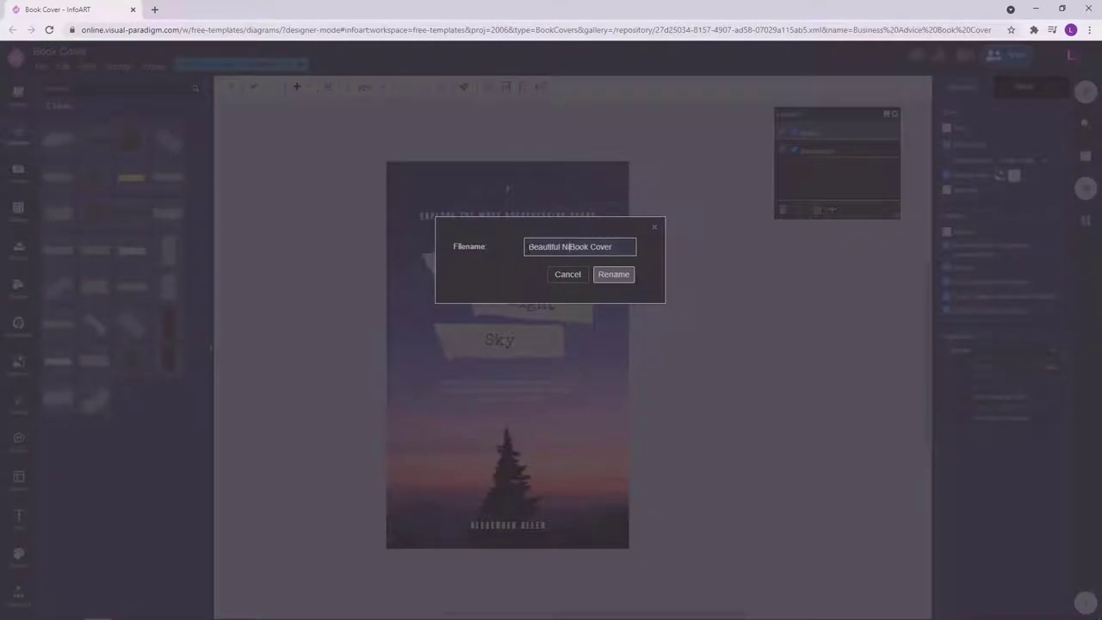
{"action": "left_click_drag", "start_coordinate": [529, 247], "coordinate": [671, 256]}
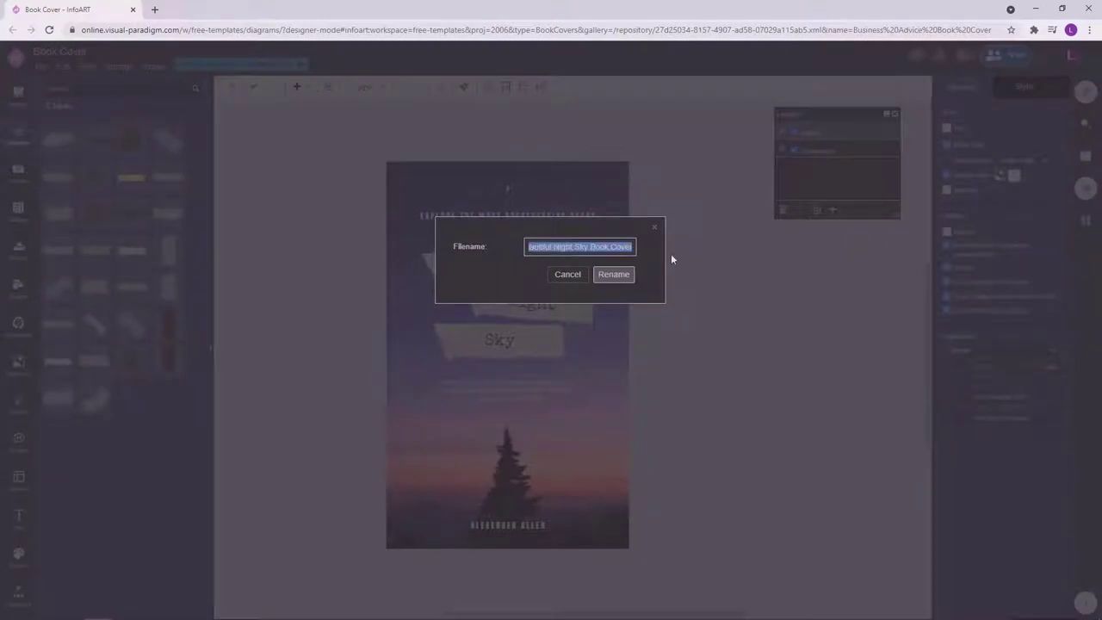
{"action": "left_click", "coordinate": [613, 274]}
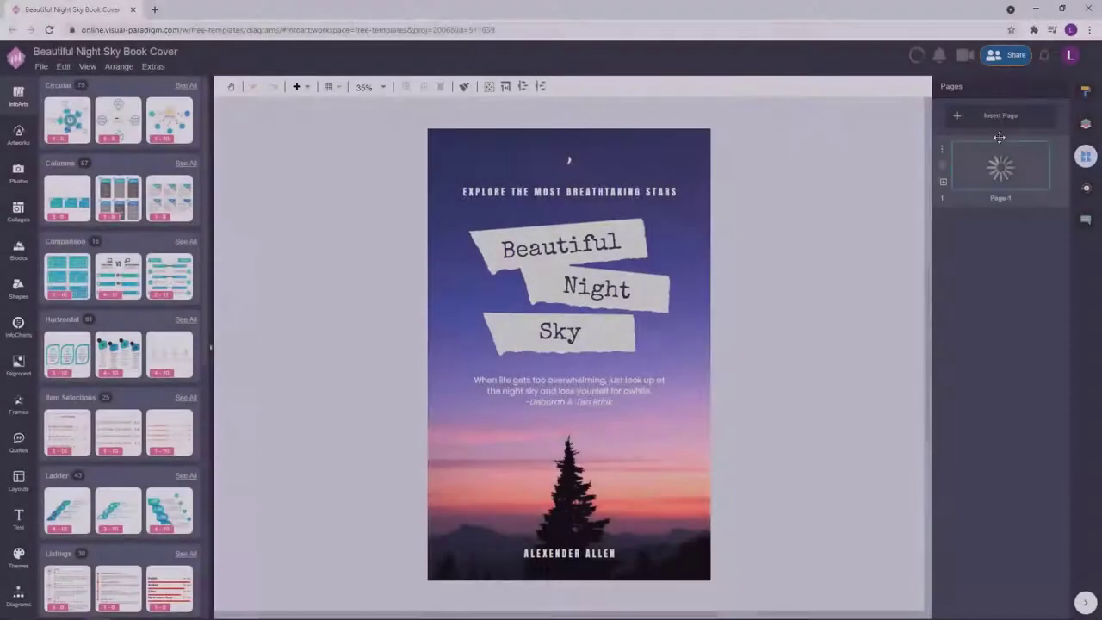
Duplicate the cover page and name the first page 'Cover'.
{"action": "left_click", "coordinate": [943, 182]}
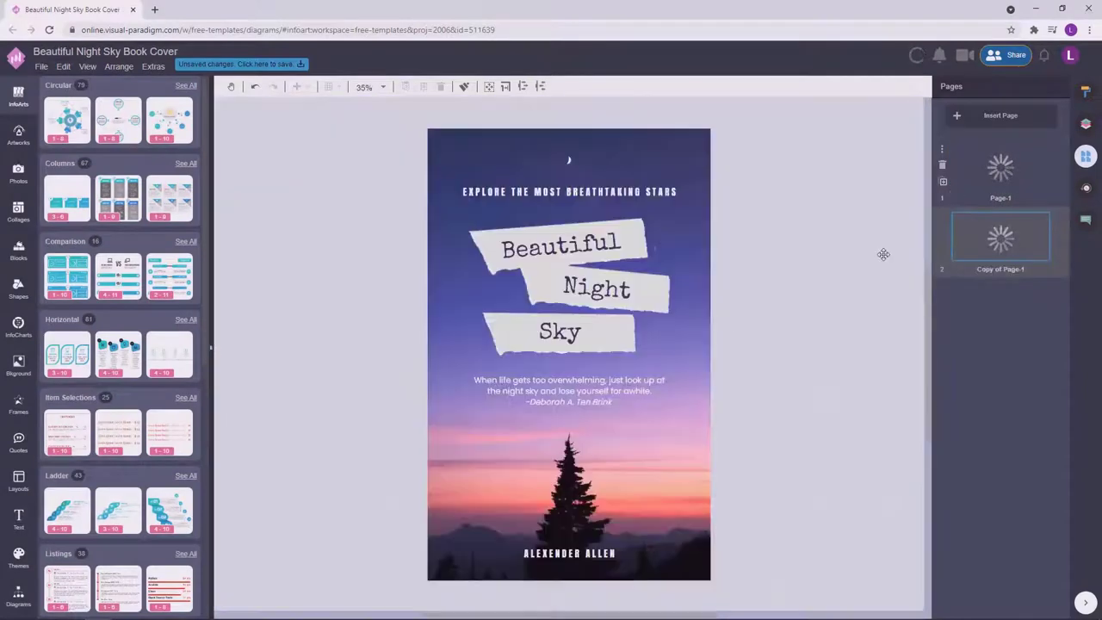
{"action": "double_click", "coordinate": [1002, 206]}
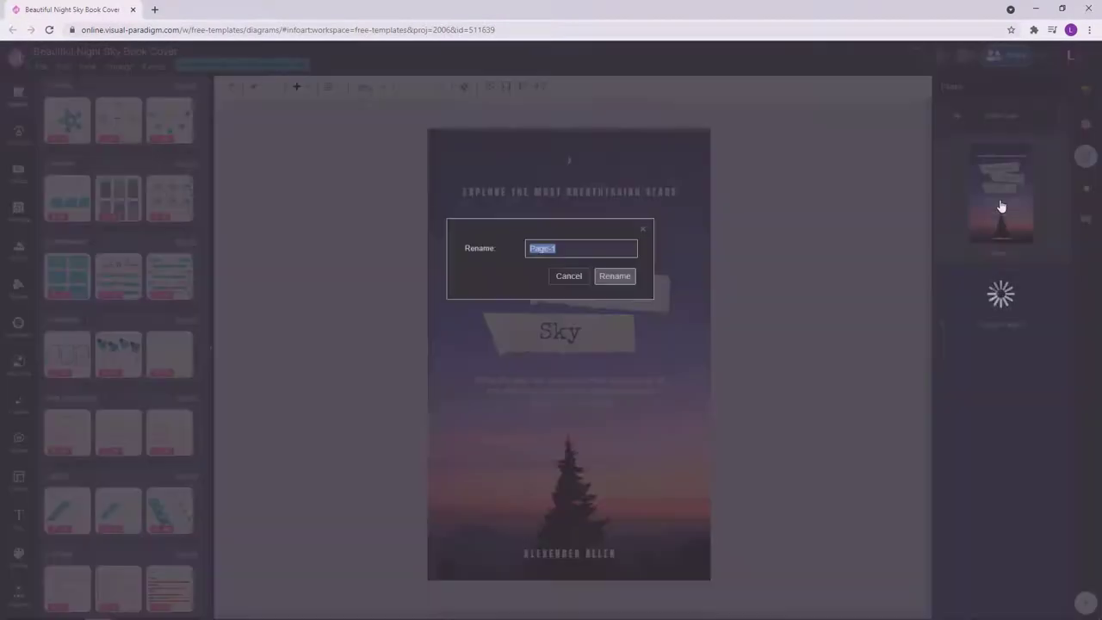
{"action": "type", "text": "Cover"}
{"action": "key", "text": "Return"}
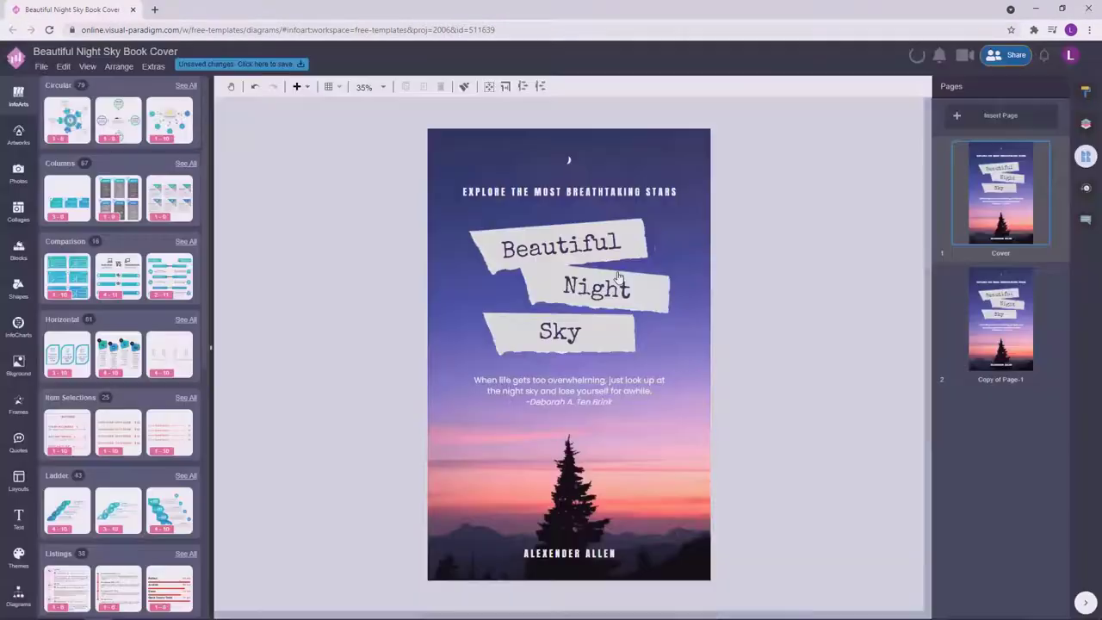
Name the duplicate 'Back Cover' and move its Beautiful Night Sky title group off the page.
{"action": "double_click", "coordinate": [1009, 372]}
{"action": "type", "text": "Back Cover"}
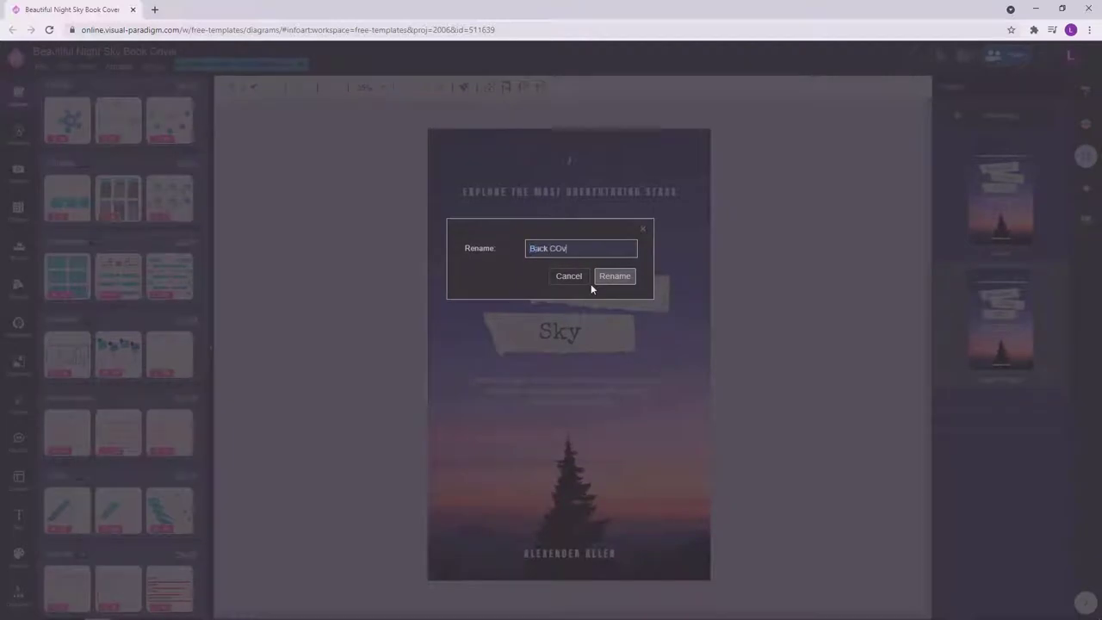
{"action": "left_click", "coordinate": [614, 277]}
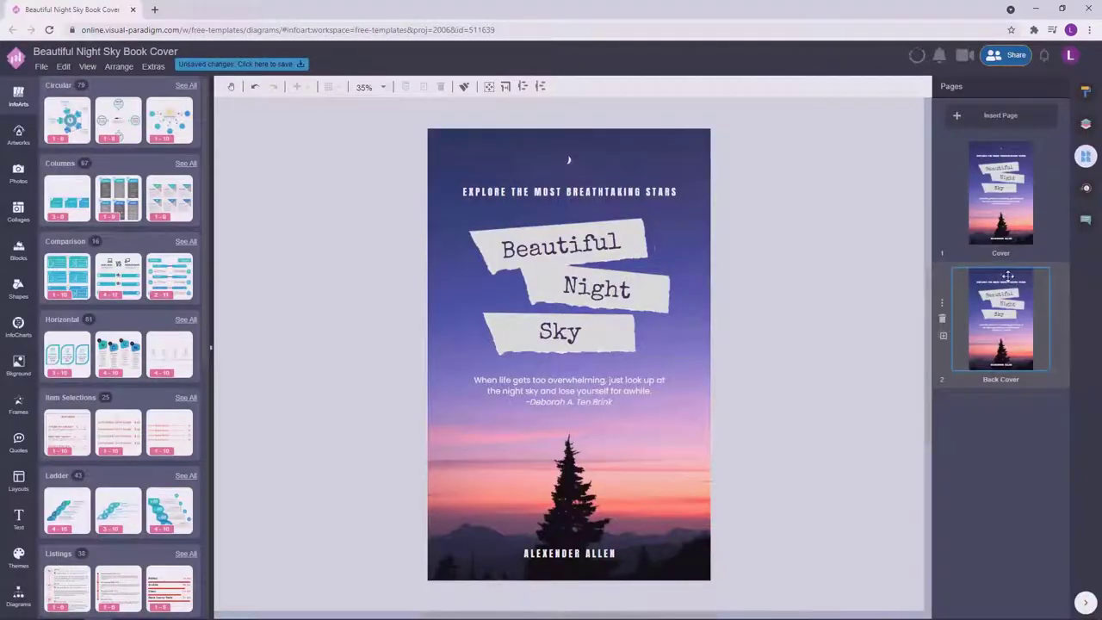
{"action": "left_click_drag", "start_coordinate": [761, 444], "coordinate": [351, 198]}
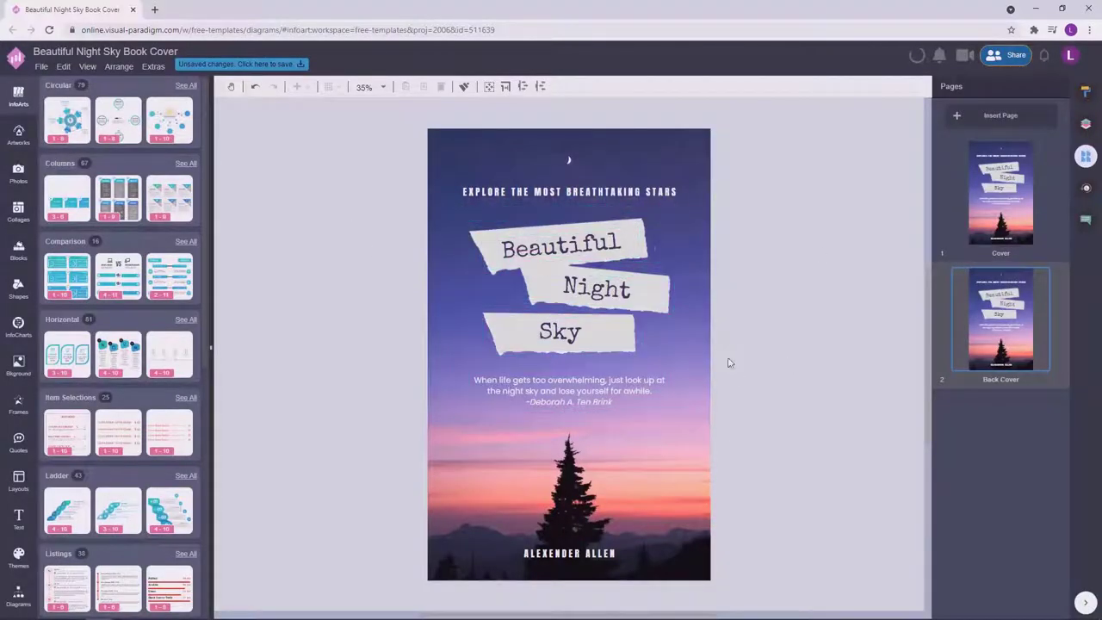
{"action": "left_click_drag", "start_coordinate": [534, 253], "coordinate": [243, 252]}
Add a white box to the back cover, stretch it taller and position it across the page width.
{"action": "left_click", "coordinate": [652, 393]}
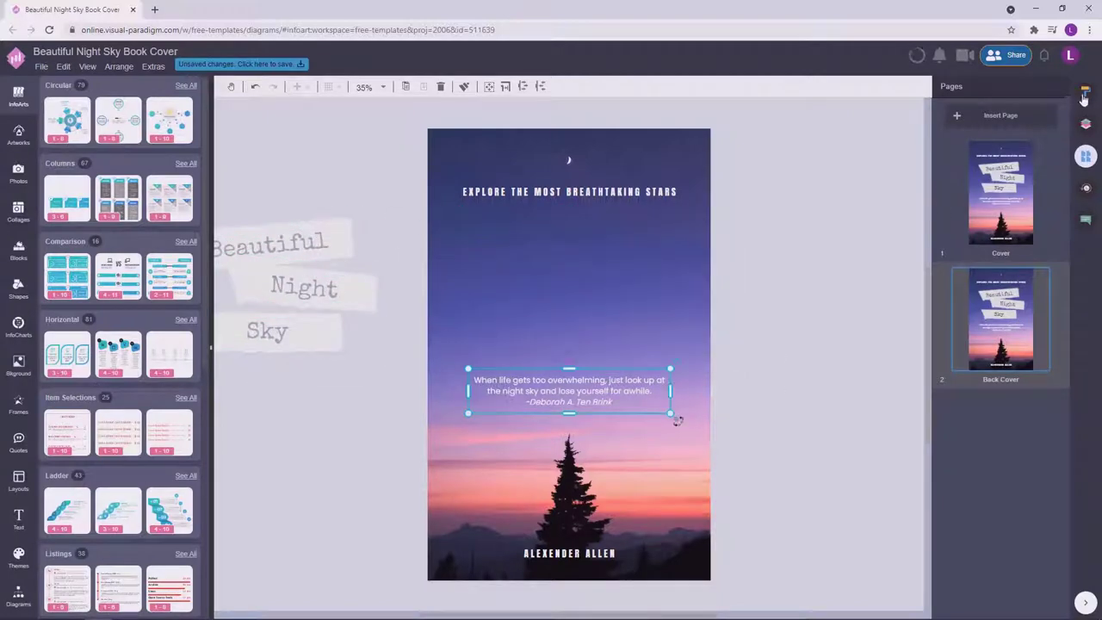
{"action": "left_click", "coordinate": [729, 408]}
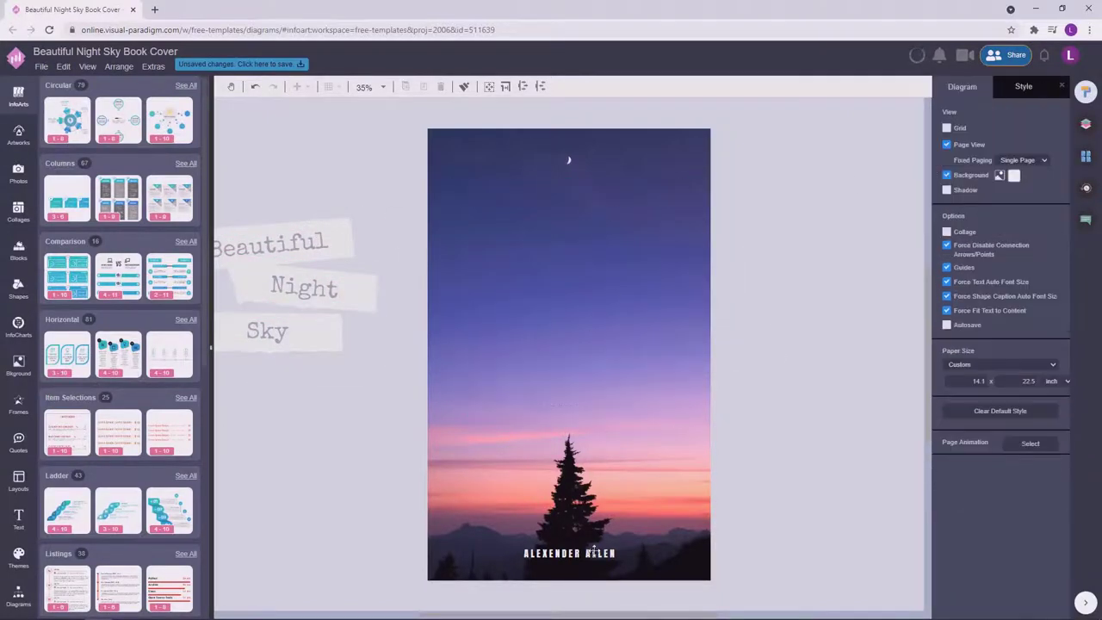
{"action": "left_click", "coordinate": [17, 591]}
{"action": "scroll", "coordinate": [75, 441], "scroll_direction": "down", "scroll_amount": 4}
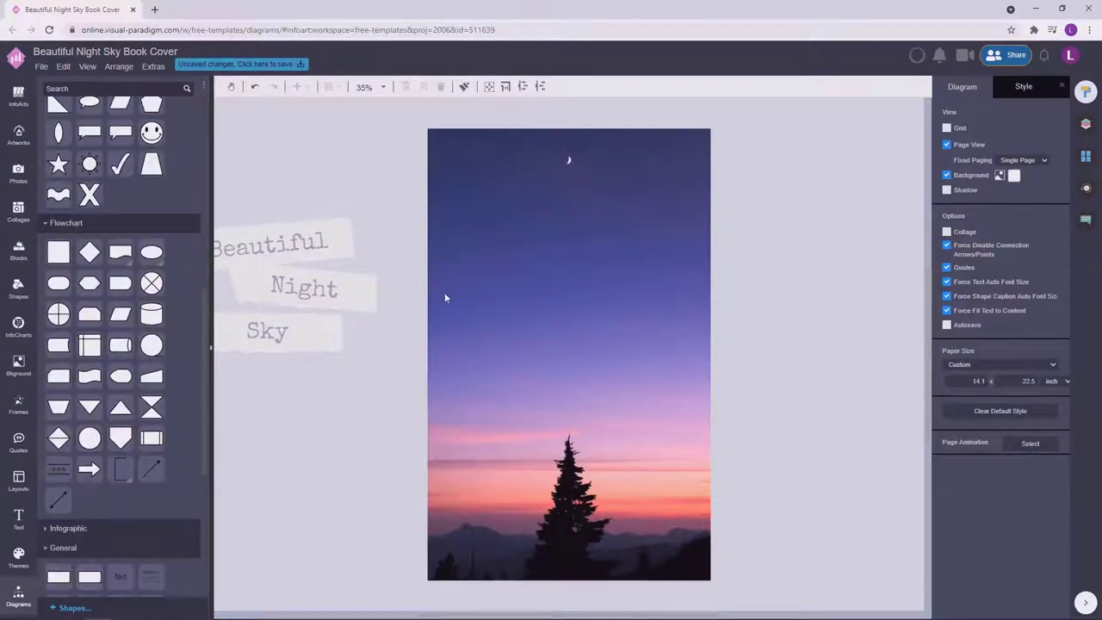
{"action": "left_click", "coordinate": [1086, 125]}
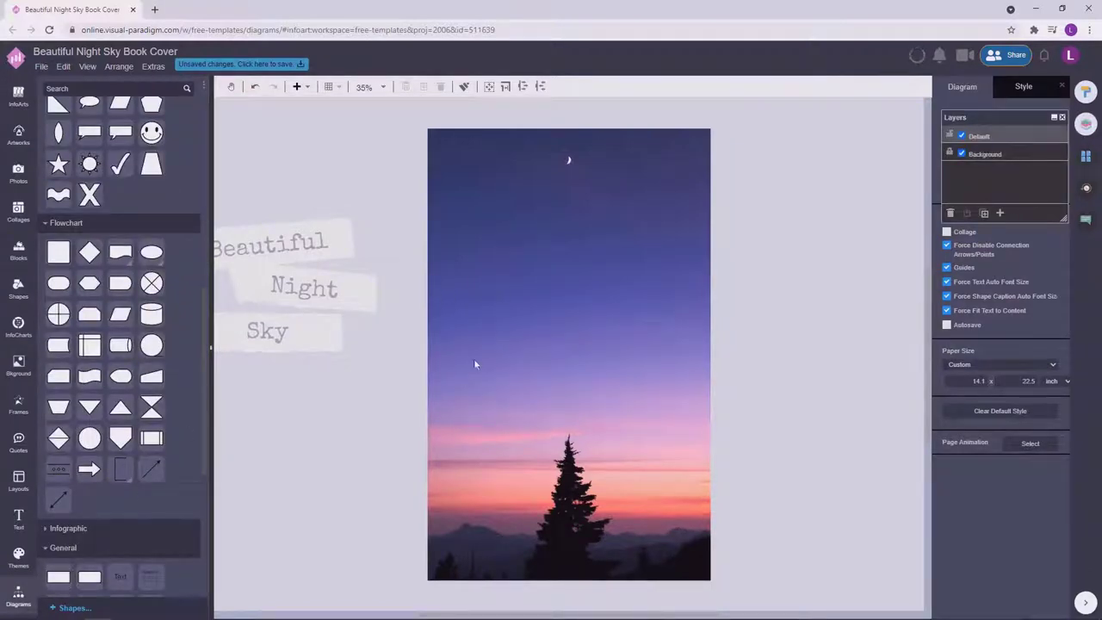
{"action": "double_click", "coordinate": [491, 258]}
{"action": "left_click_drag", "start_coordinate": [492, 270], "coordinate": [492, 441]}
{"action": "left_click_drag", "start_coordinate": [482, 349], "coordinate": [712, 355]}
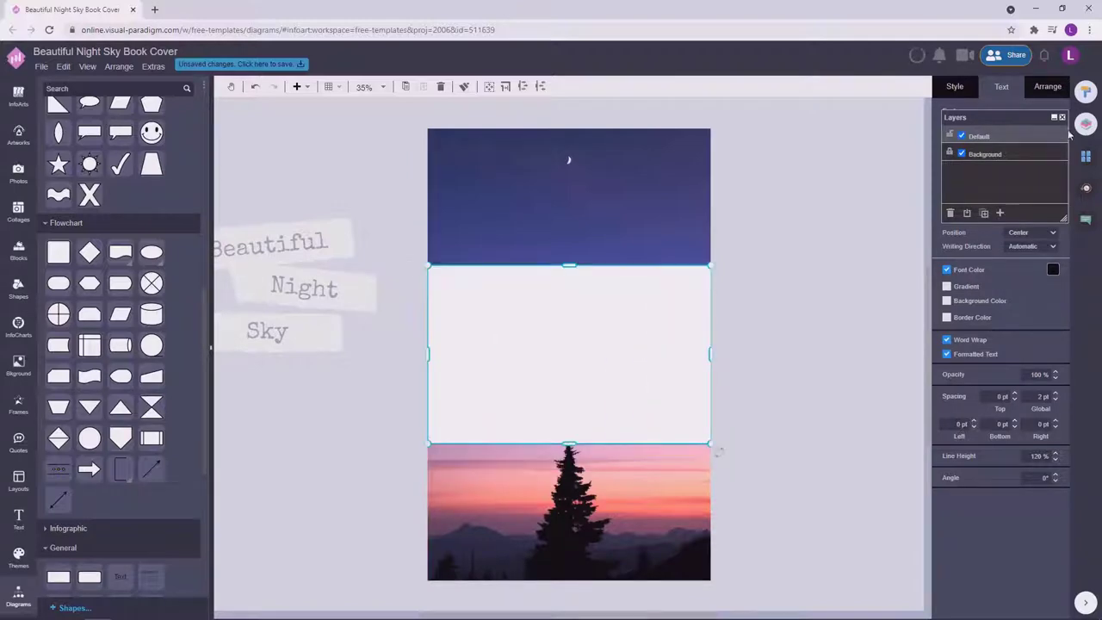
Reposition the white band slightly on the back cover.
{"action": "left_click_drag", "start_coordinate": [964, 117], "coordinate": [830, 117]}
{"action": "left_click", "coordinate": [843, 282]}
{"action": "scroll", "coordinate": [440, 337], "scroll_direction": "up", "scroll_amount": 3}
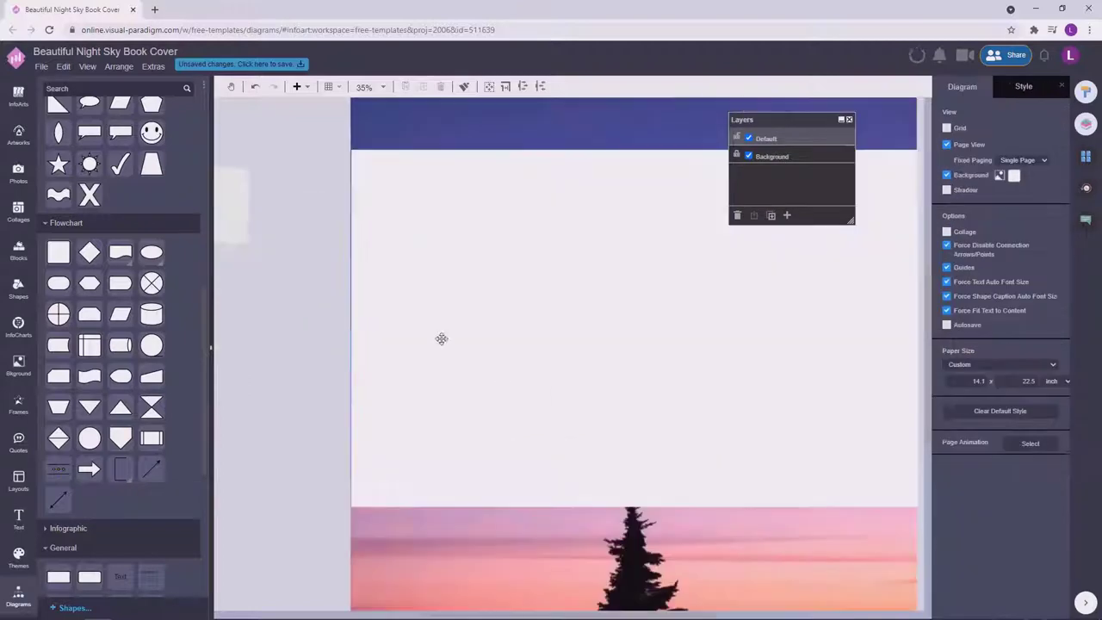
{"action": "left_click", "coordinate": [408, 327]}
{"action": "left_click", "coordinate": [278, 418]}
{"action": "scroll", "coordinate": [695, 404], "scroll_direction": "down", "scroll_amount": 2}
{"action": "scroll", "coordinate": [698, 397], "scroll_direction": "down", "scroll_amount": 1}
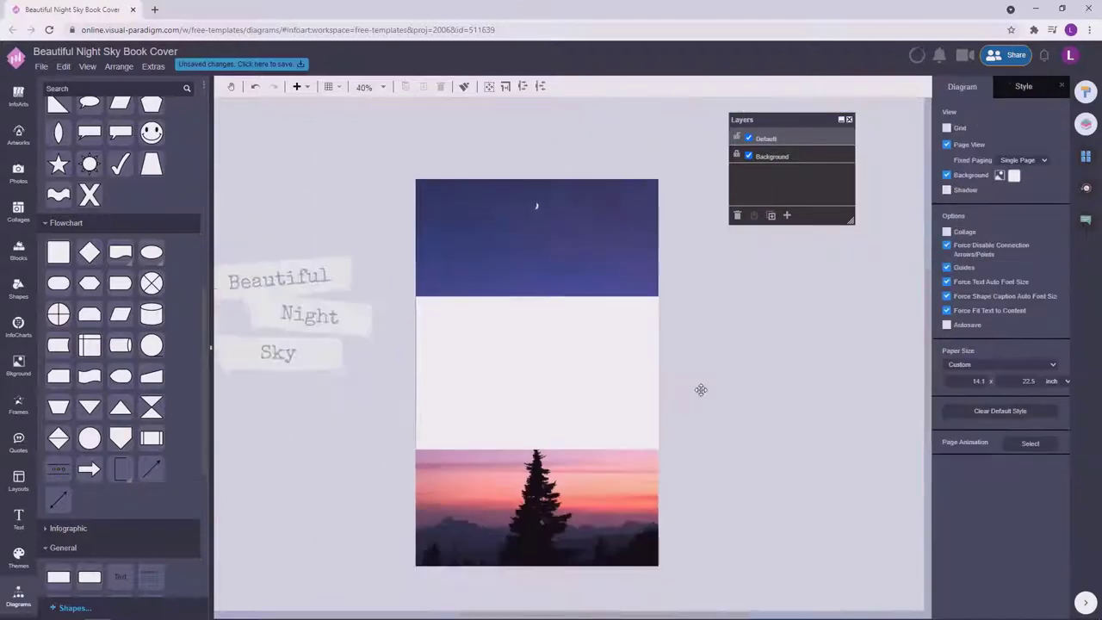
{"action": "left_click_drag", "start_coordinate": [603, 383], "coordinate": [585, 373]}
{"action": "left_click", "coordinate": [816, 438]}
{"action": "left_click", "coordinate": [708, 426]}
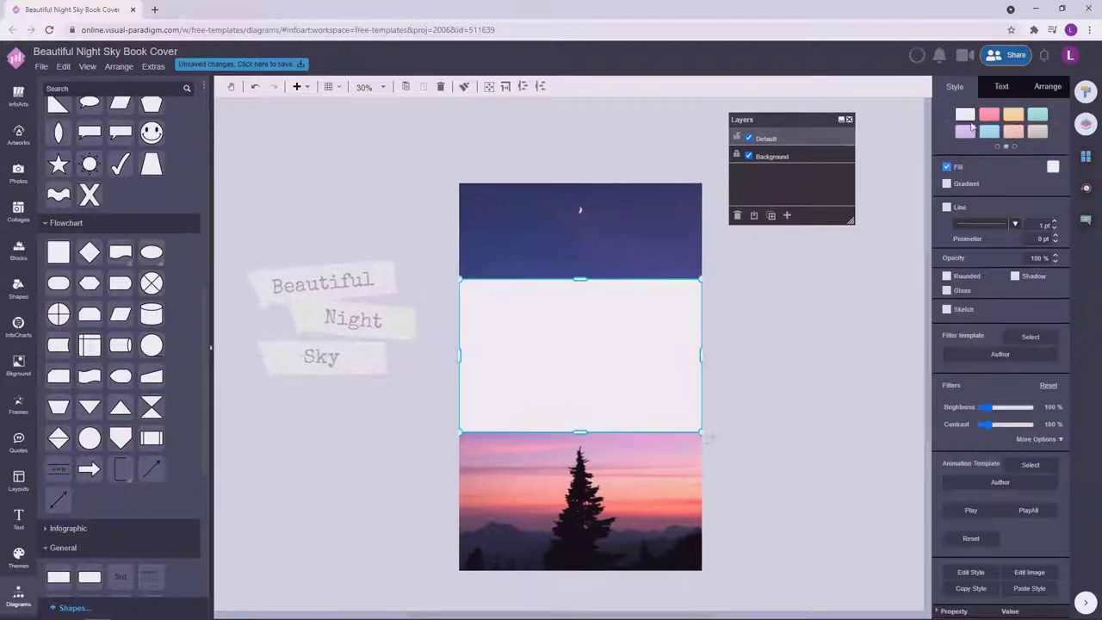
{"action": "left_click", "coordinate": [1053, 166]}
Fill the band with a custom dark purple matching the Night label's font colour.
{"action": "left_click", "coordinate": [357, 326]}
{"action": "double_click", "coordinate": [357, 320]}
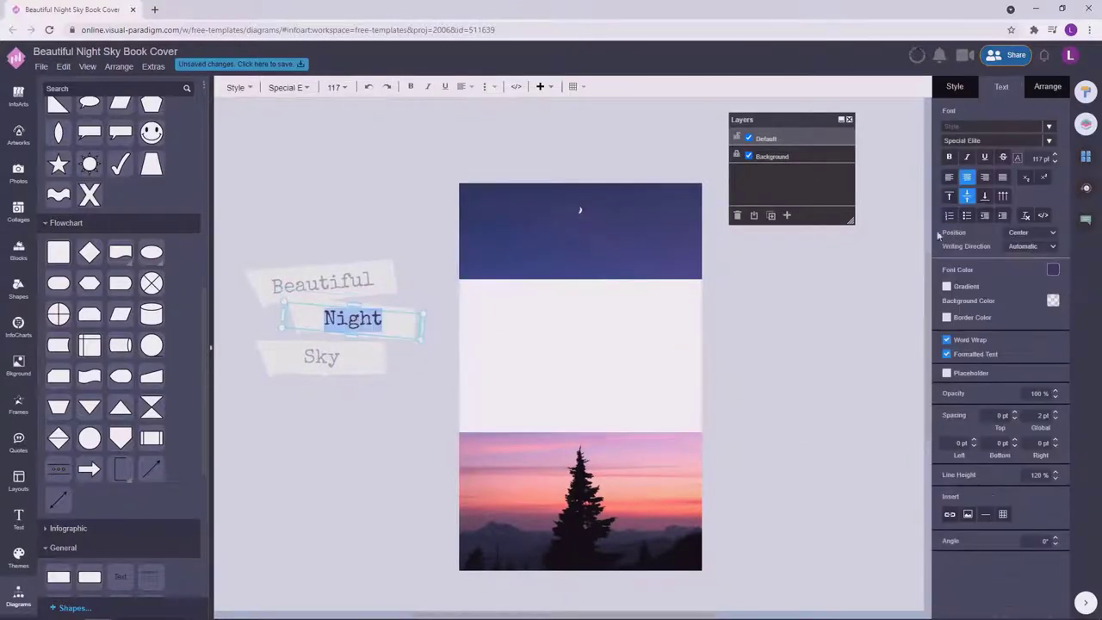
{"action": "left_click", "coordinate": [1051, 298]}
{"action": "key", "text": "Escape"}
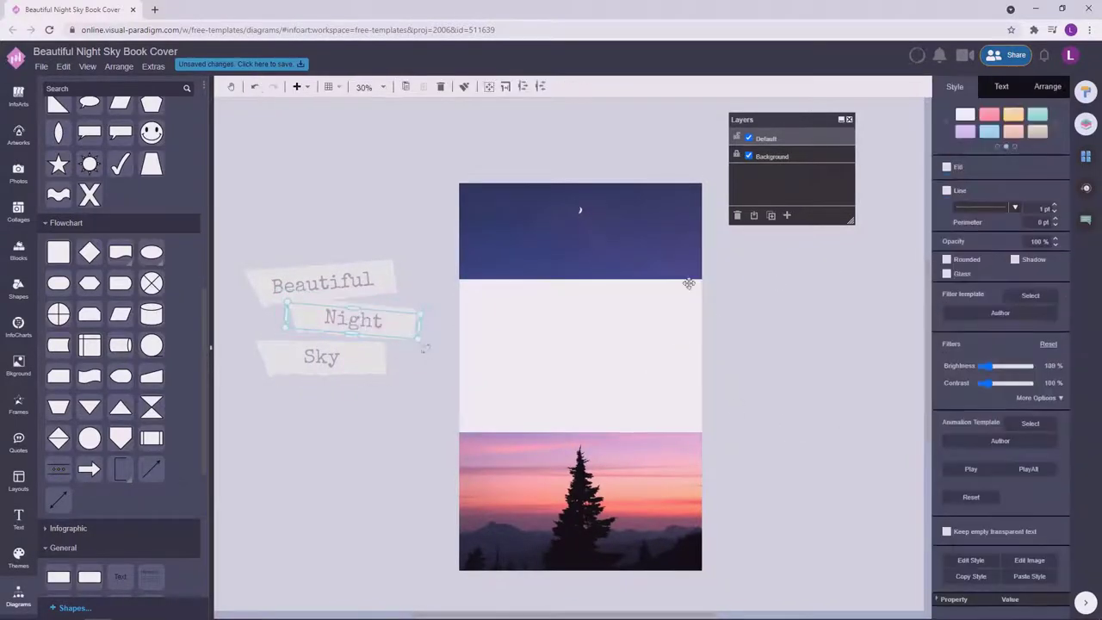
{"action": "left_click", "coordinate": [1053, 270]}
{"action": "left_click", "coordinate": [696, 289]}
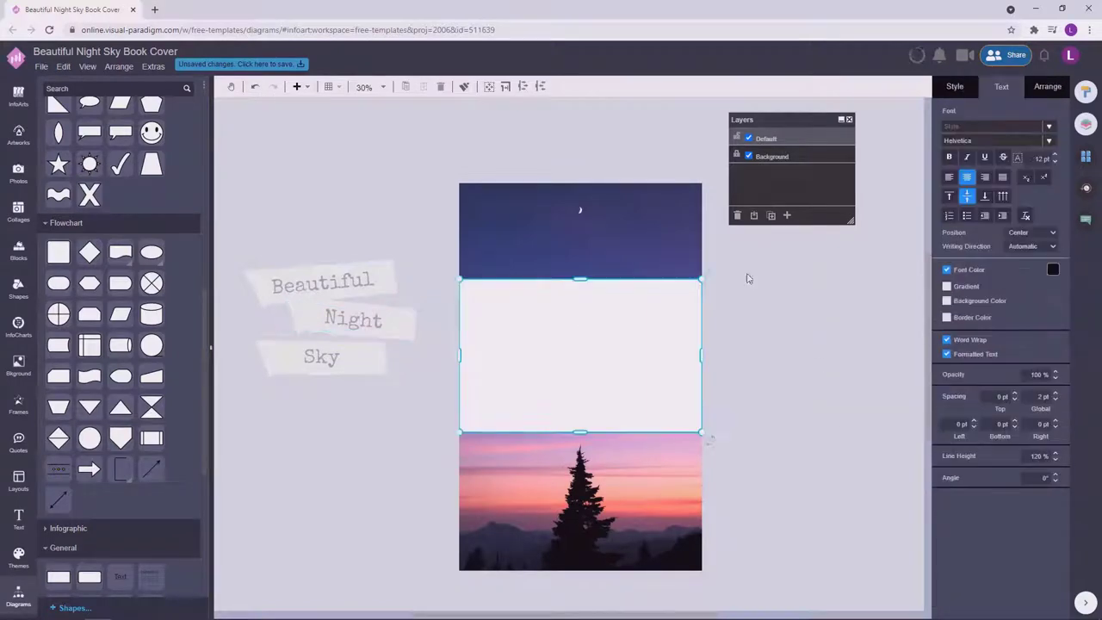
{"action": "left_click", "coordinate": [1053, 166]}
{"action": "left_click", "coordinate": [1077, 297]}
{"action": "left_click", "coordinate": [1075, 305]}
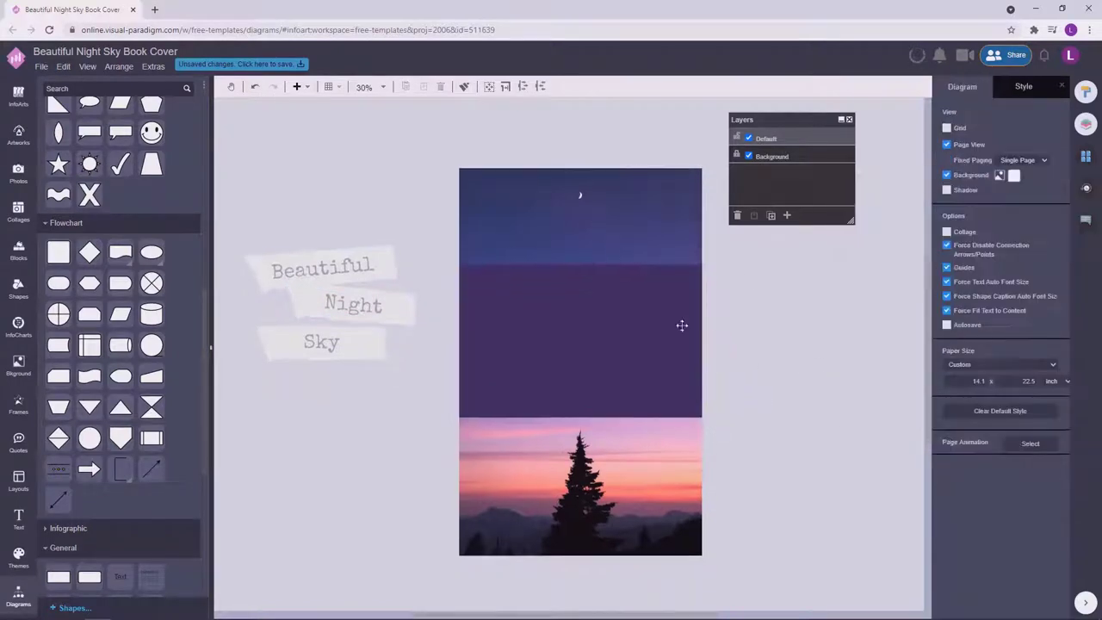
{"action": "scroll", "coordinate": [834, 344], "scroll_direction": "right", "scroll_amount": 1}
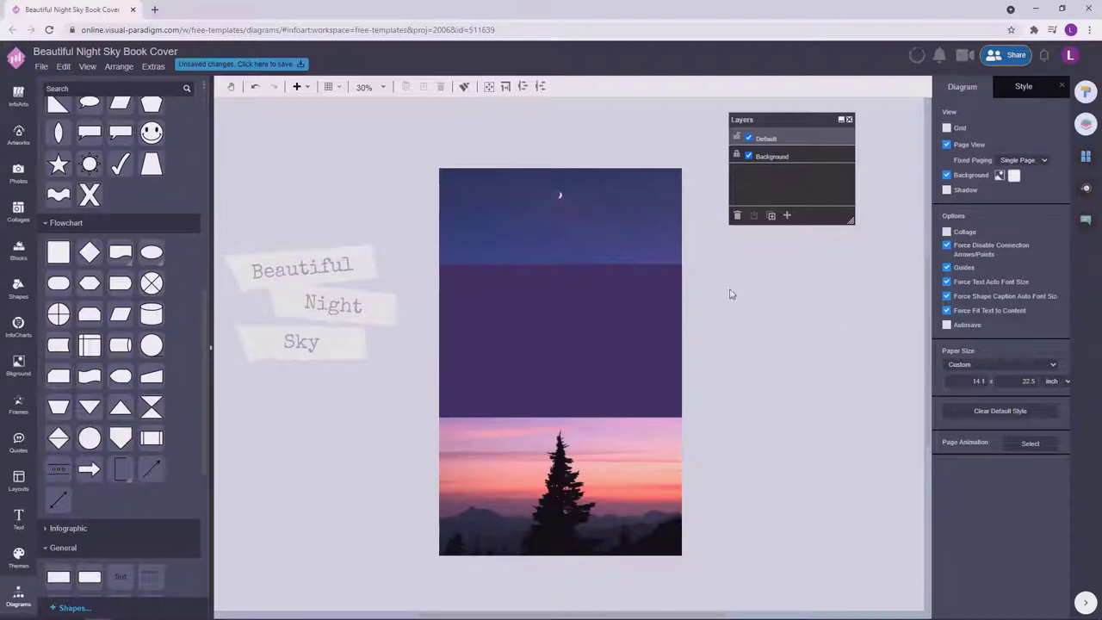
Stretch the purple band up to the page top and extend its bottom slightly.
{"action": "left_click", "coordinate": [1087, 157]}
{"action": "left_click", "coordinate": [644, 362]}
{"action": "left_click_drag", "start_coordinate": [560, 265], "coordinate": [566, 204]}
{"action": "left_click_drag", "start_coordinate": [600, 296], "coordinate": [569, 213]}
{"action": "left_click_drag", "start_coordinate": [644, 369], "coordinate": [644, 375]}
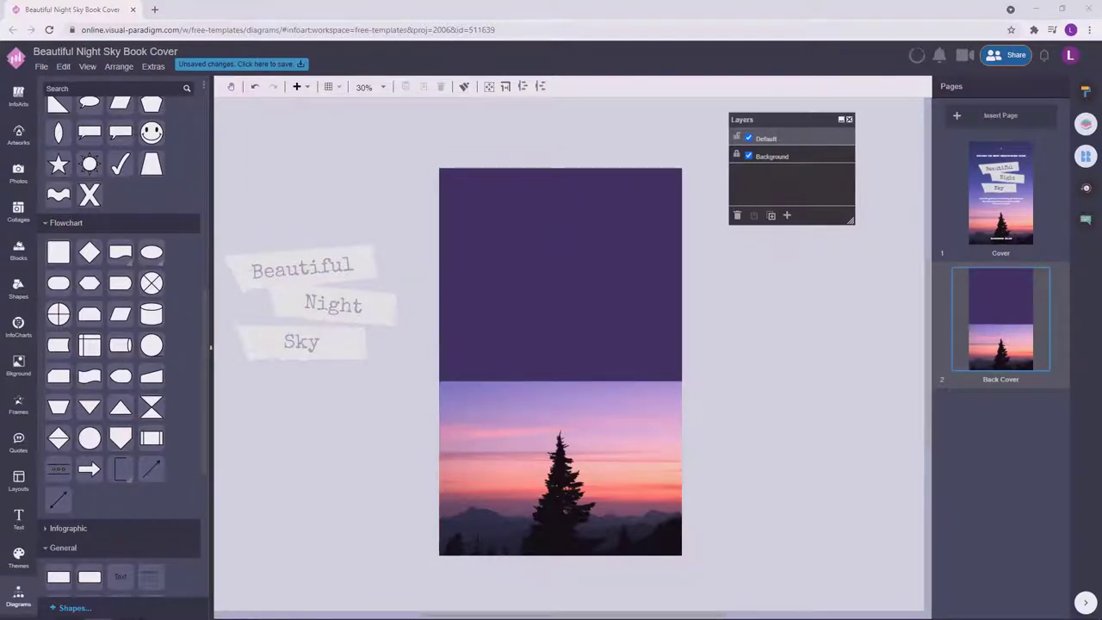
Add a text paragraph in the purple area, coloured white in the Poppins font.
{"action": "double_click", "coordinate": [745, 327]}
{"action": "left_click_drag", "start_coordinate": [708, 345], "coordinate": [588, 365]}
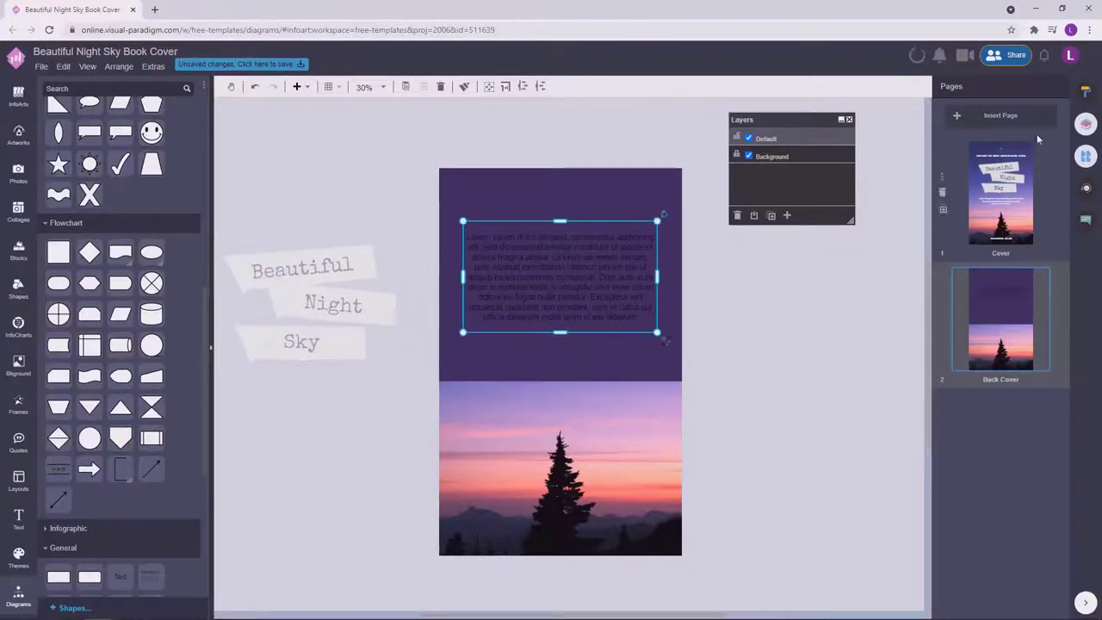
{"action": "left_click", "coordinate": [1086, 92]}
{"action": "left_click", "coordinate": [1054, 269]}
{"action": "left_click", "coordinate": [976, 286]}
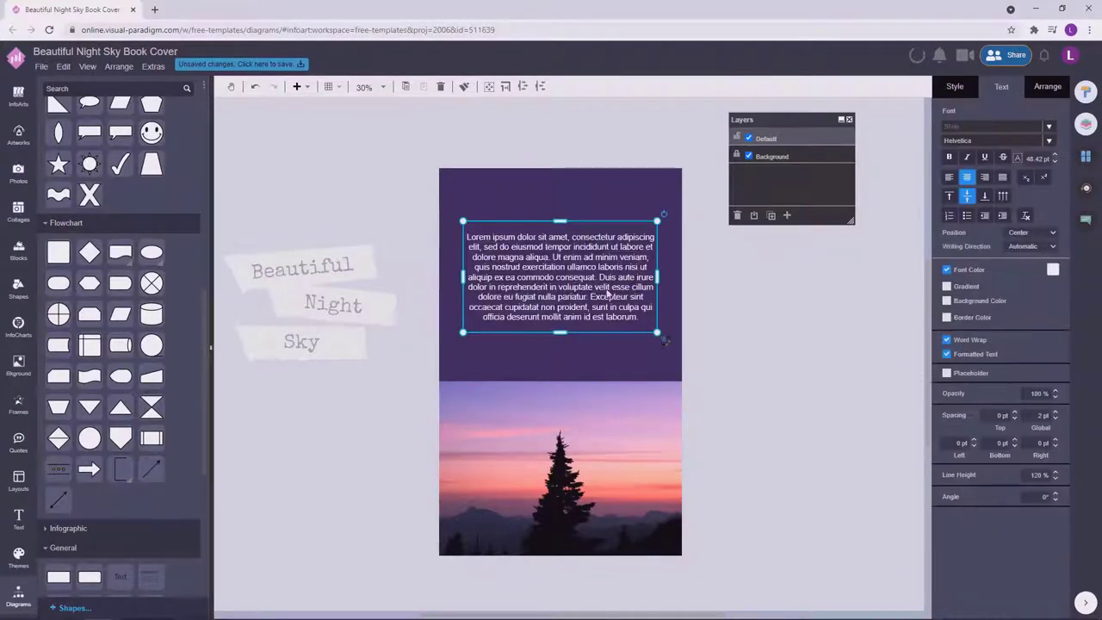
{"action": "left_click", "coordinate": [1000, 138]}
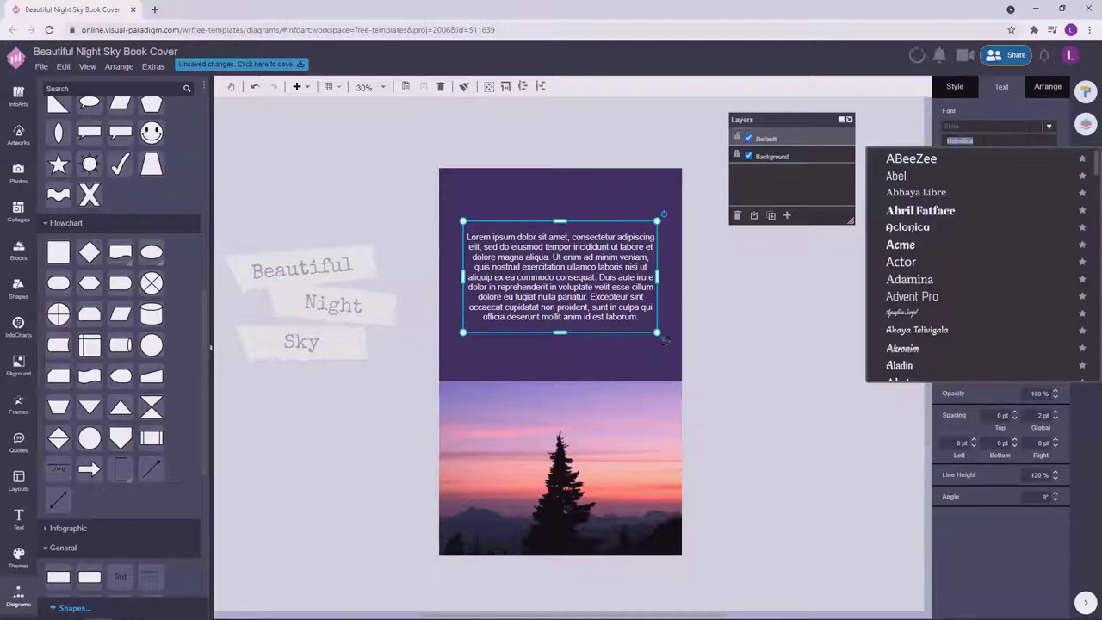
{"action": "type", "text": "Poppins"}
{"action": "key", "text": "Return"}
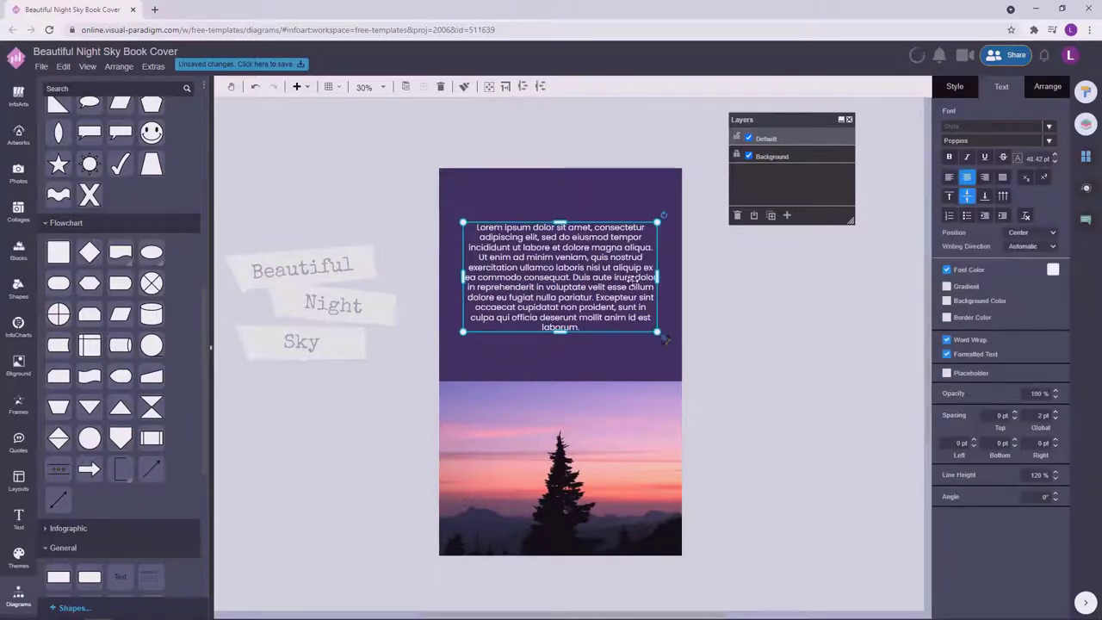
Set the paragraph's line height to 125%.
{"action": "double_click", "coordinate": [652, 229]}
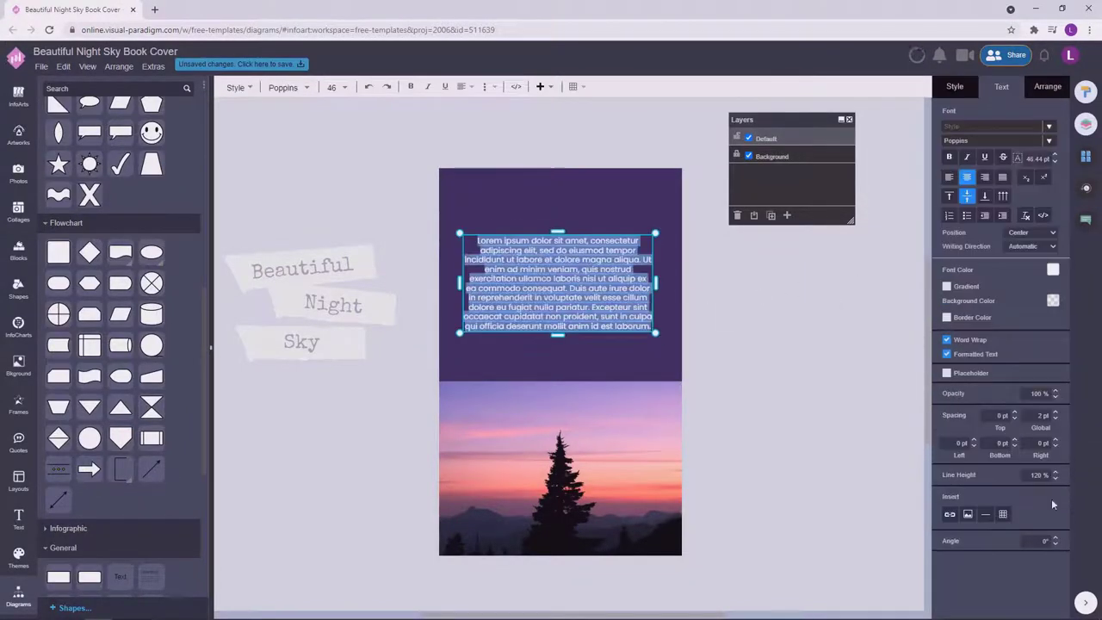
{"action": "left_click", "coordinate": [1038, 475]}
{"action": "type", "text": "125"}
{"action": "key", "text": "Return"}
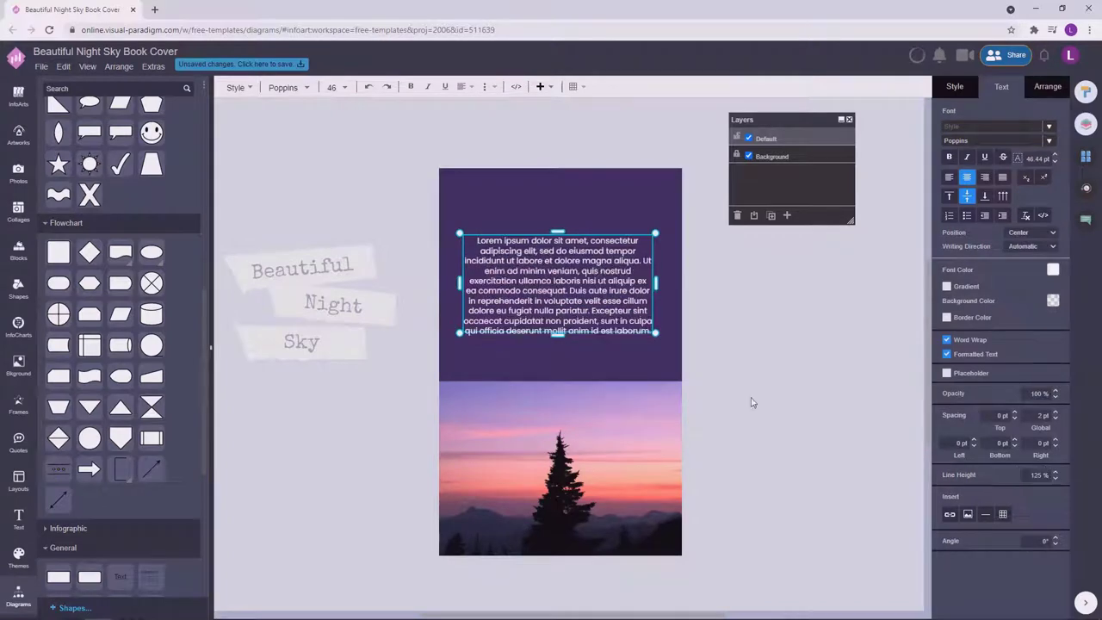
{"action": "left_click", "coordinate": [645, 238]}
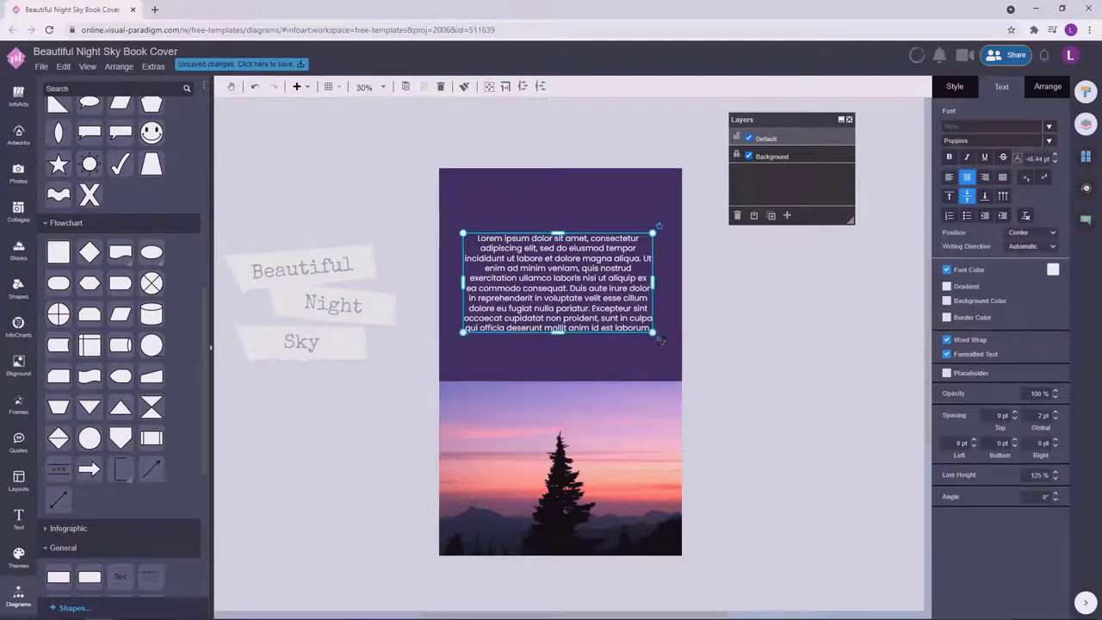
{"action": "key", "text": "F2"}
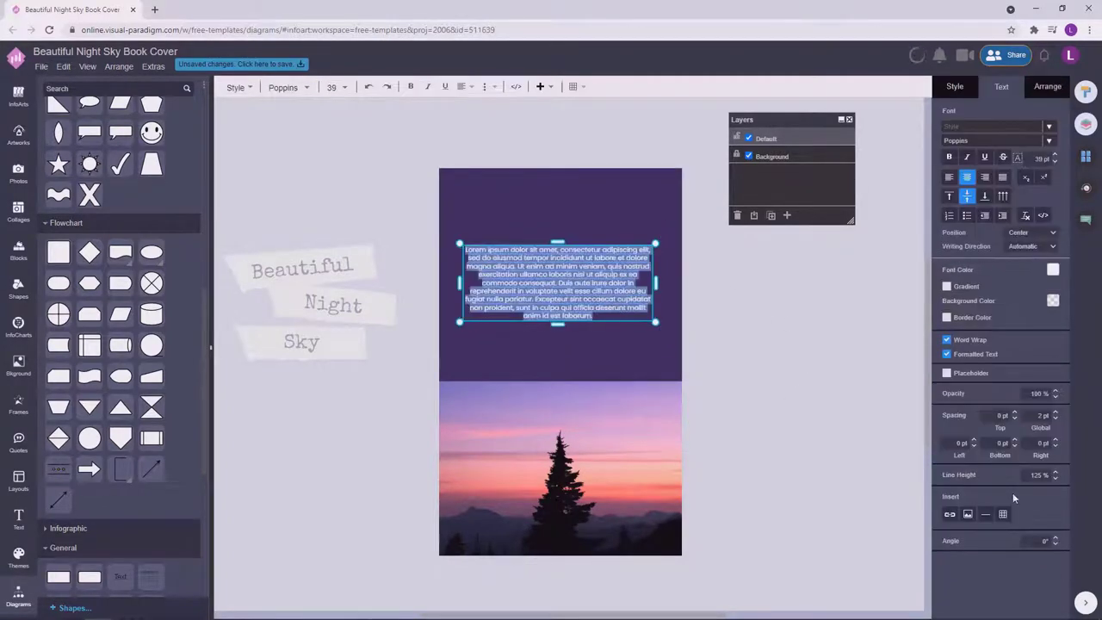
{"action": "key", "text": "Escape"}
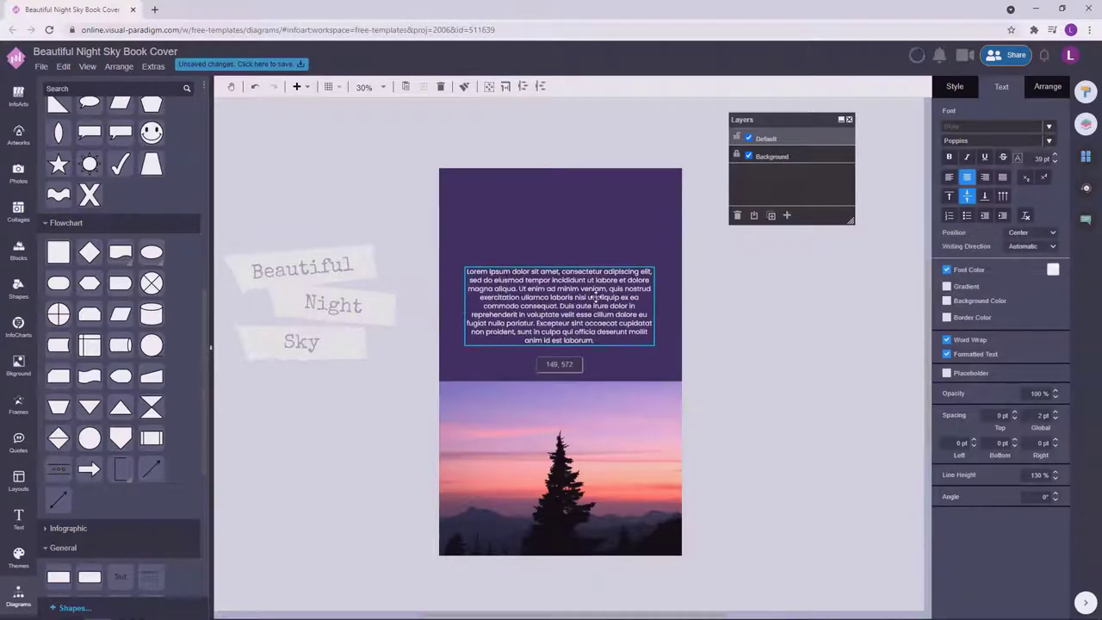
Move the paragraph slightly lower in the purple area and select the three title labels.
{"action": "left_click", "coordinate": [793, 327]}
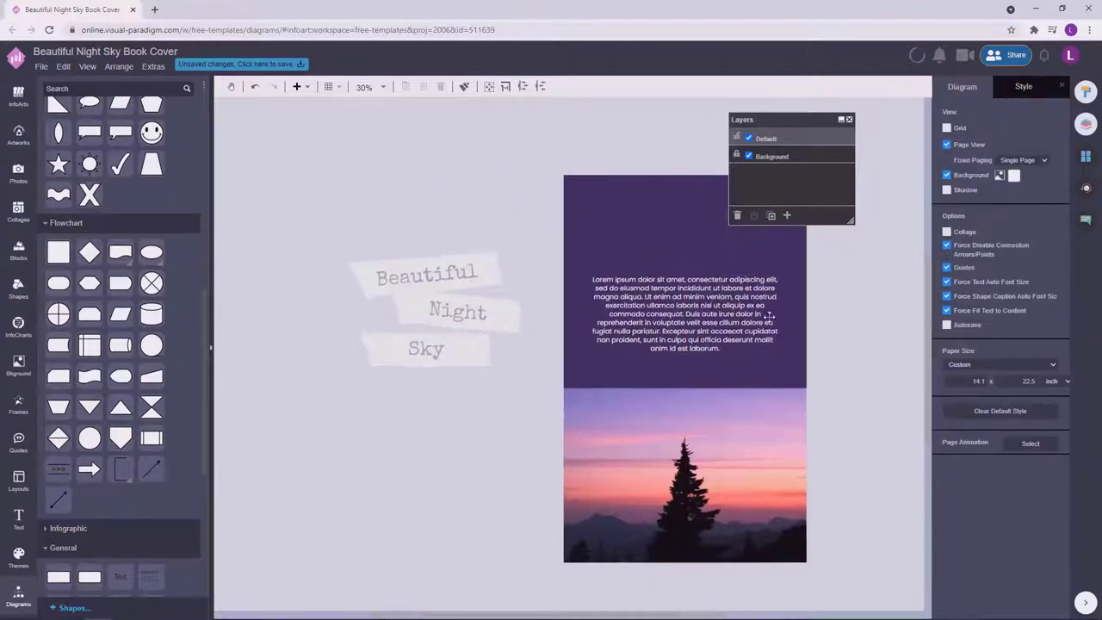
{"action": "left_click", "coordinate": [713, 315]}
{"action": "left_click", "coordinate": [841, 362]}
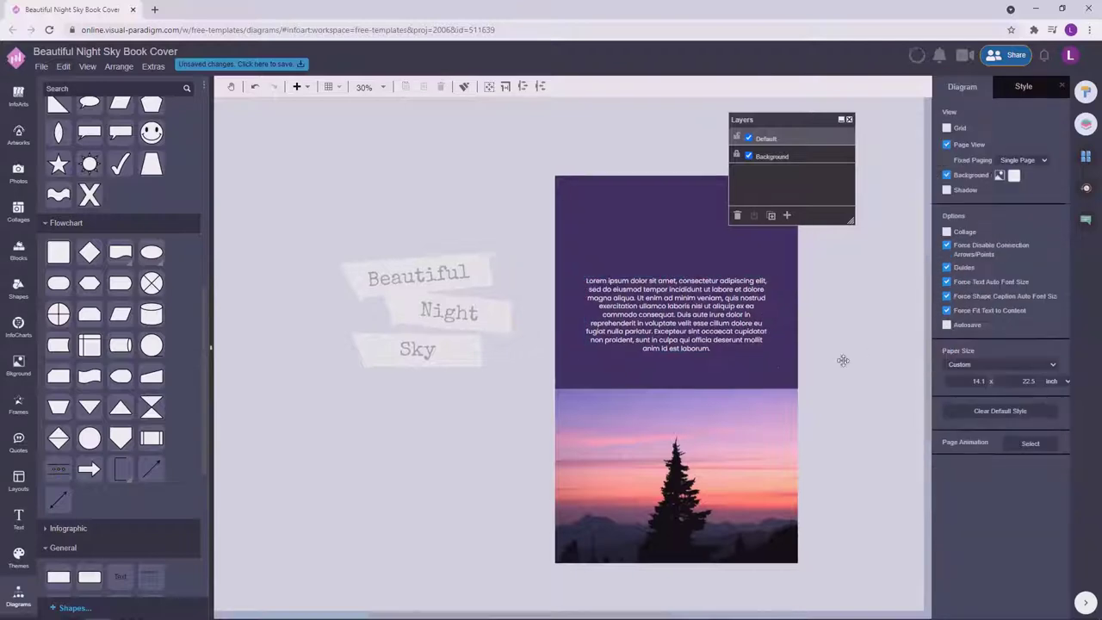
{"action": "left_click", "coordinate": [723, 327]}
{"action": "left_click", "coordinate": [736, 328]}
{"action": "left_click_drag", "start_coordinate": [681, 333], "coordinate": [684, 341]}
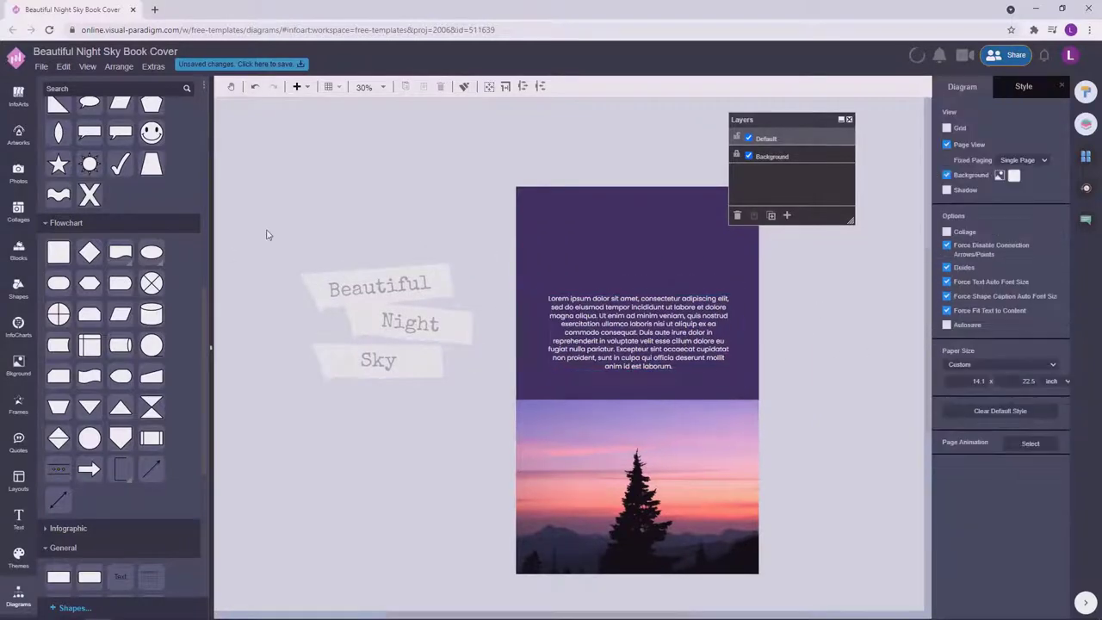
{"action": "left_click_drag", "start_coordinate": [266, 233], "coordinate": [482, 388]}
Bring the title labels back, then place the author's name atop the back cover with the paragraph beneath.
{"action": "key", "text": "ctrl+z"}
{"action": "key", "text": "ctrl+z"}
{"action": "key", "text": "ctrl+z"}
{"action": "key", "text": "ctrl+z"}
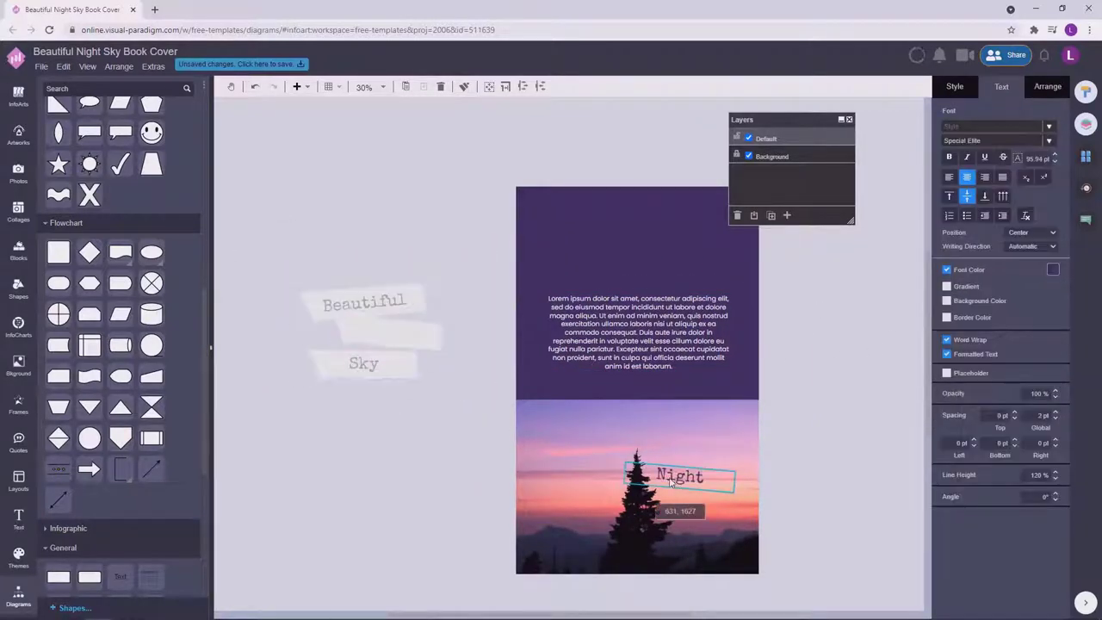
{"action": "left_click", "coordinate": [420, 342]}
{"action": "left_click_drag", "start_coordinate": [420, 342], "coordinate": [668, 245]}
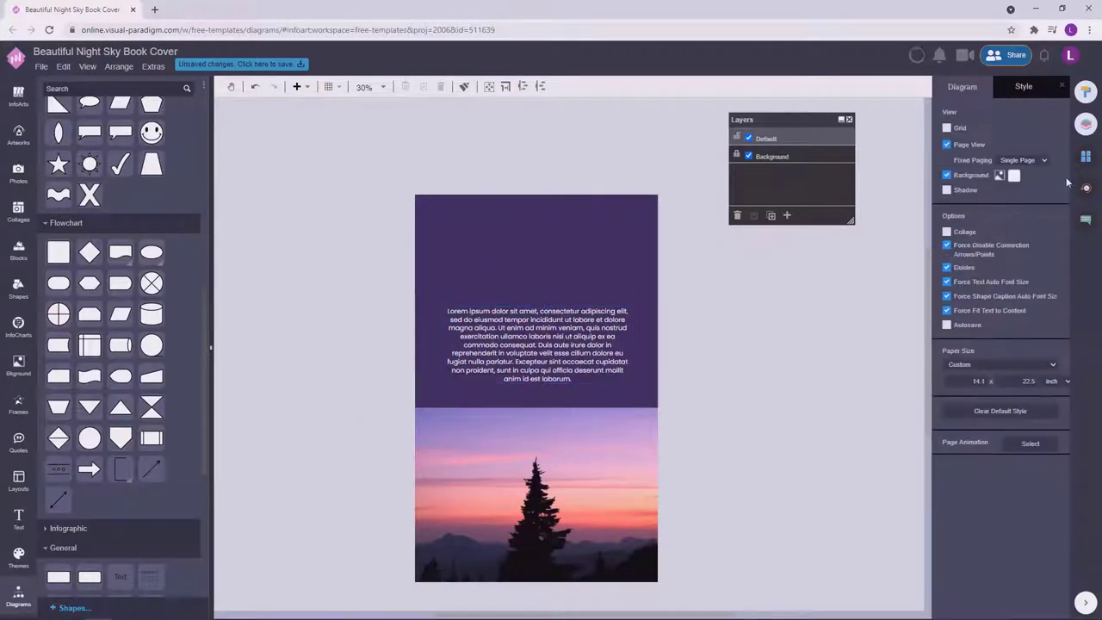
{"action": "left_click", "coordinate": [1086, 156]}
{"action": "left_click", "coordinate": [1013, 212]}
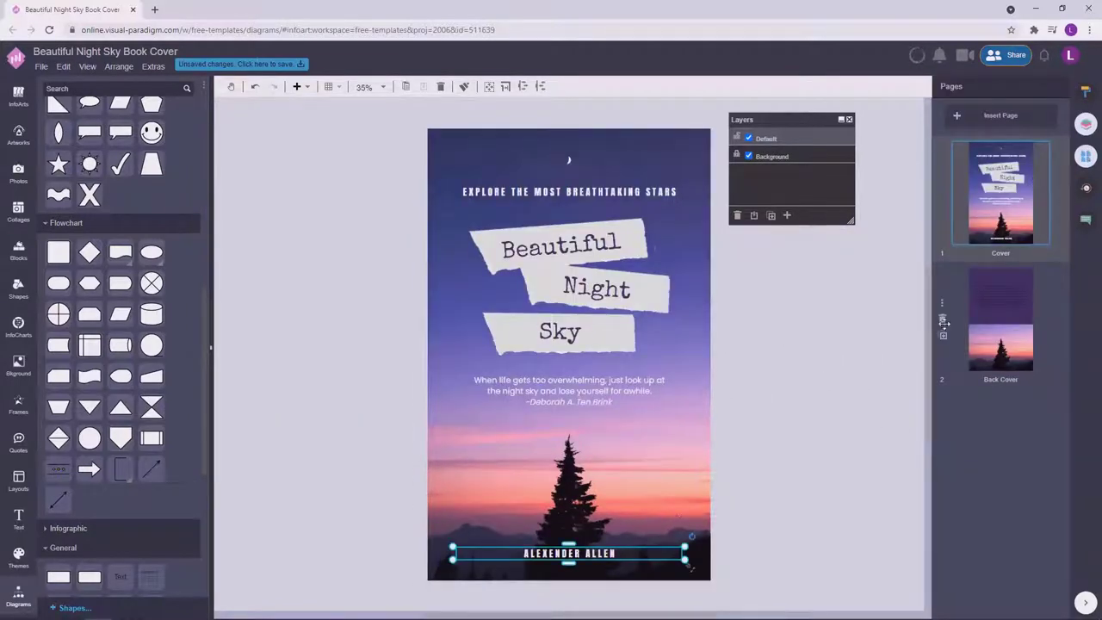
{"action": "left_click", "coordinate": [945, 321]}
{"action": "left_click_drag", "start_coordinate": [731, 256], "coordinate": [531, 238]}
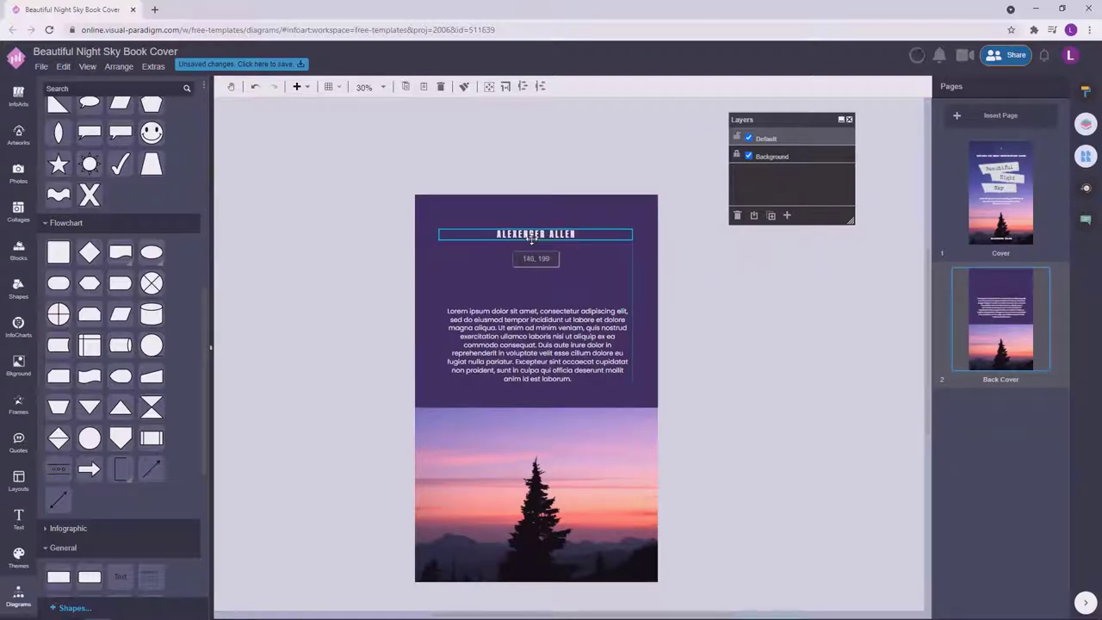
{"action": "left_click_drag", "start_coordinate": [556, 358], "coordinate": [556, 314]}
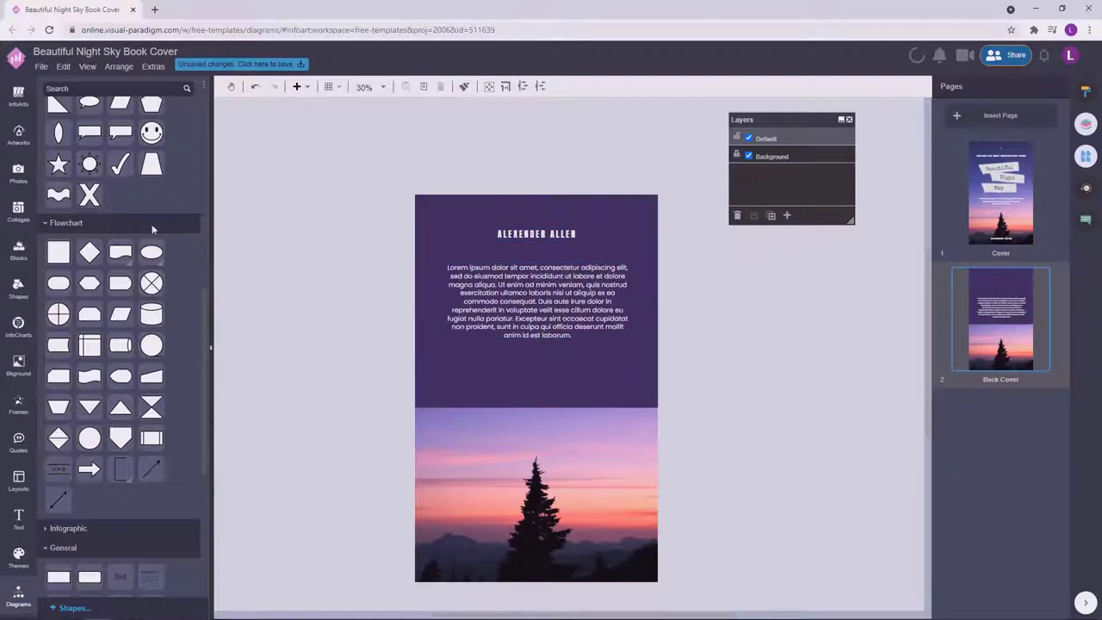
Search the artwork library for 'code'.
{"action": "left_click", "coordinate": [18, 133]}
{"action": "type", "text": "code"}
{"action": "key", "text": "Return"}
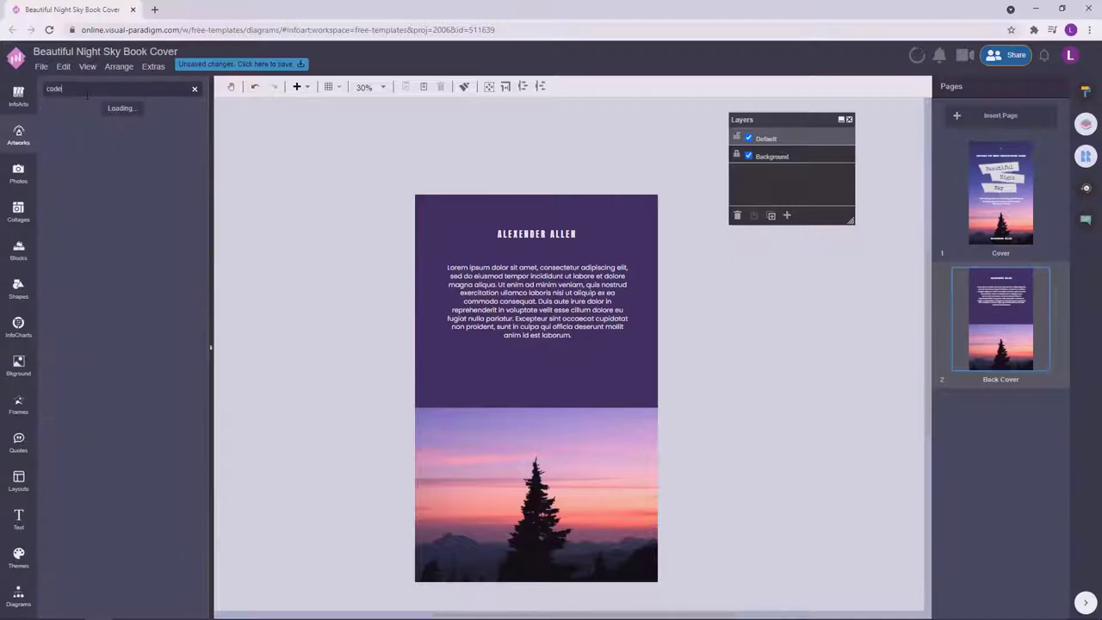
Place the barcode low on the back cover and shift the name and paragraph slightly down.
{"action": "left_click_drag", "start_coordinate": [553, 389], "coordinate": [560, 416]}
{"action": "left_click_drag", "start_coordinate": [582, 305], "coordinate": [564, 326]}
{"action": "left_click", "coordinate": [1085, 90]}
{"action": "left_click", "coordinate": [1048, 87]}
{"action": "left_click", "coordinate": [732, 362]}
Inspect the barcode's style and colour settings, then select the purple top block.
{"action": "left_click", "coordinate": [536, 402]}
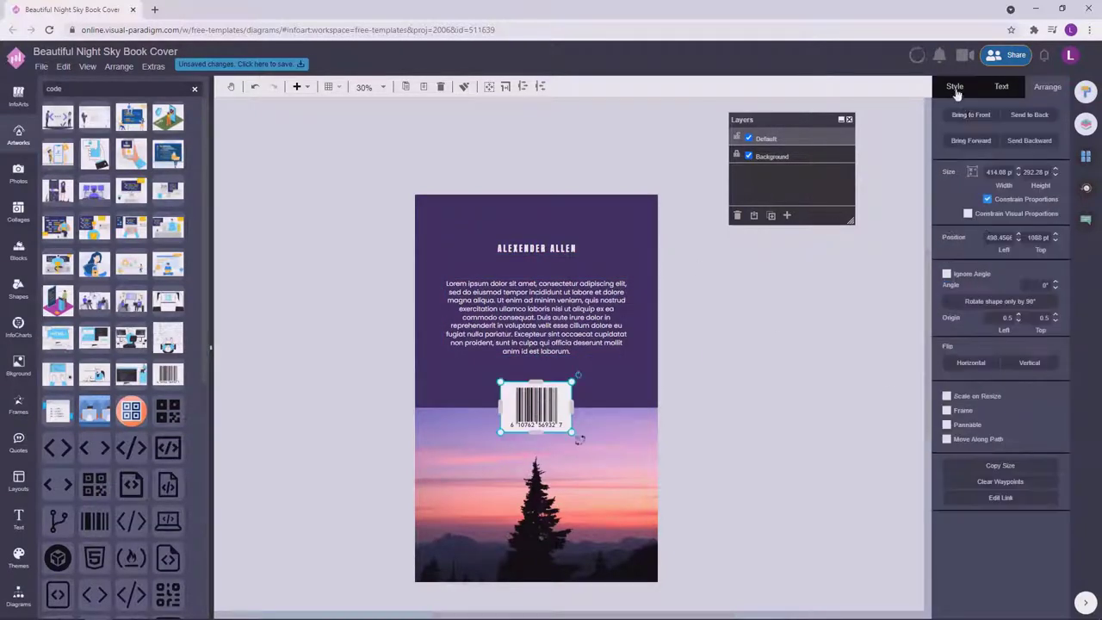
{"action": "left_click", "coordinate": [955, 86]}
{"action": "left_click", "coordinate": [990, 130]}
{"action": "left_click", "coordinate": [995, 254]}
{"action": "left_click", "coordinate": [762, 368]}
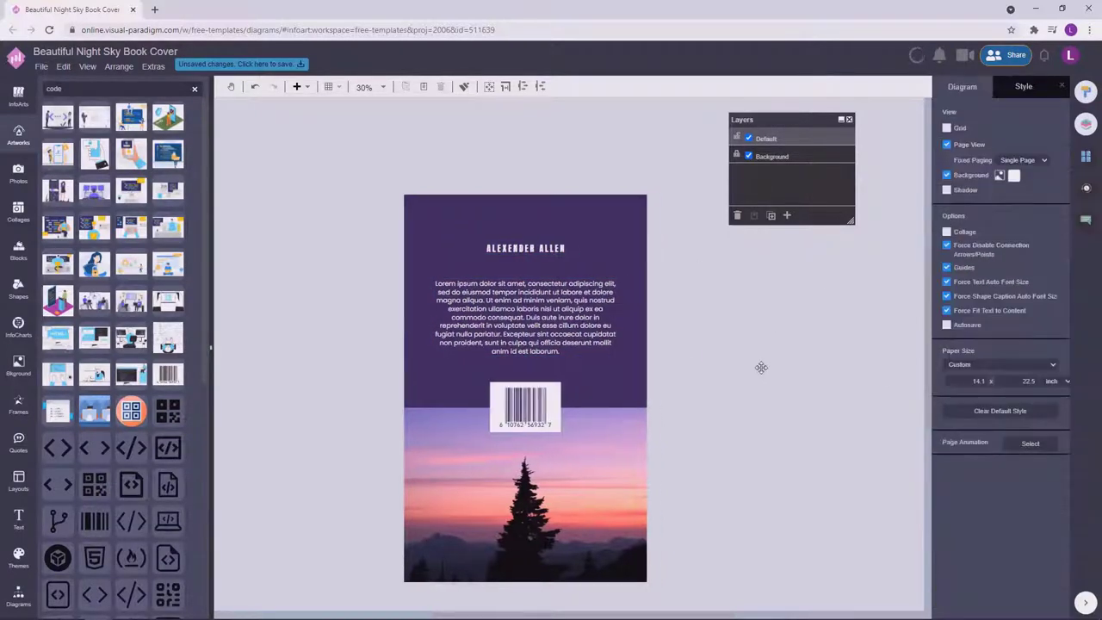
{"action": "left_click", "coordinate": [506, 414]}
{"action": "scroll", "coordinate": [530, 392], "scroll_direction": "up", "scroll_amount": 3}
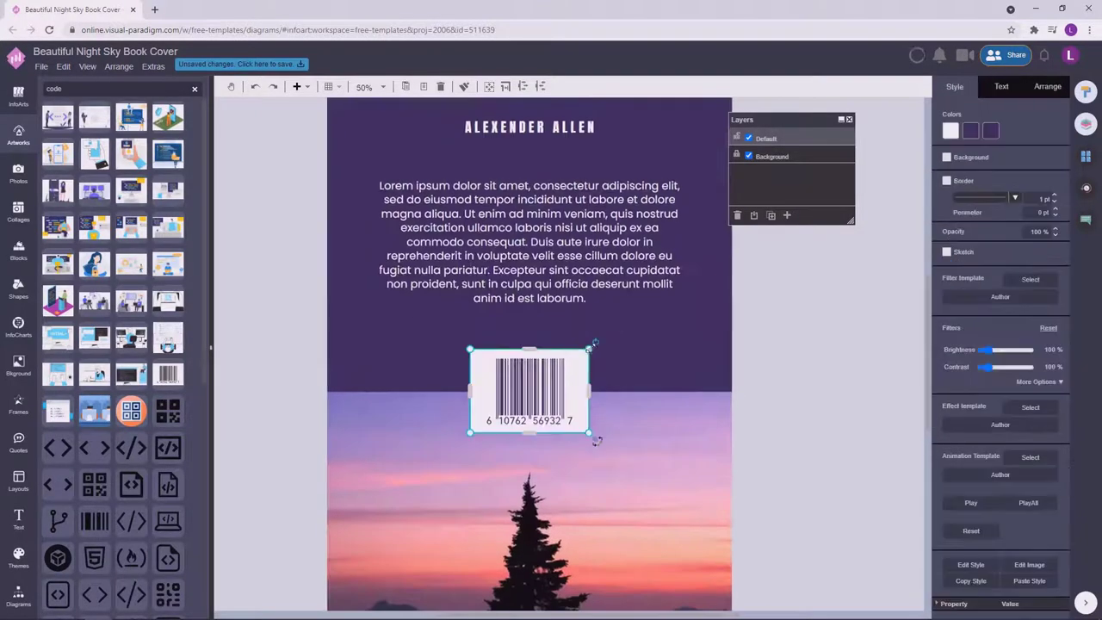
{"action": "left_click", "coordinate": [648, 368]}
{"action": "left_click", "coordinate": [373, 381]}
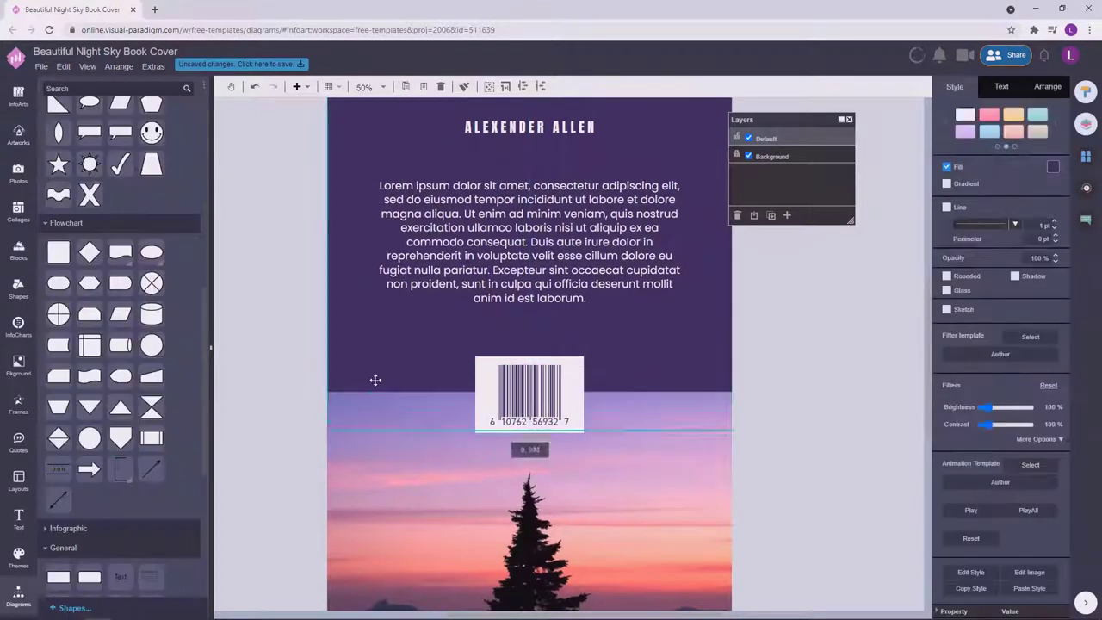
Duplicate the purple block into a thin white strip at the purple-photo boundary.
{"action": "key", "text": "ctrl+d"}
{"action": "left_click_drag", "start_coordinate": [529, 100], "coordinate": [528, 500]}
{"action": "left_click", "coordinate": [1054, 166]}
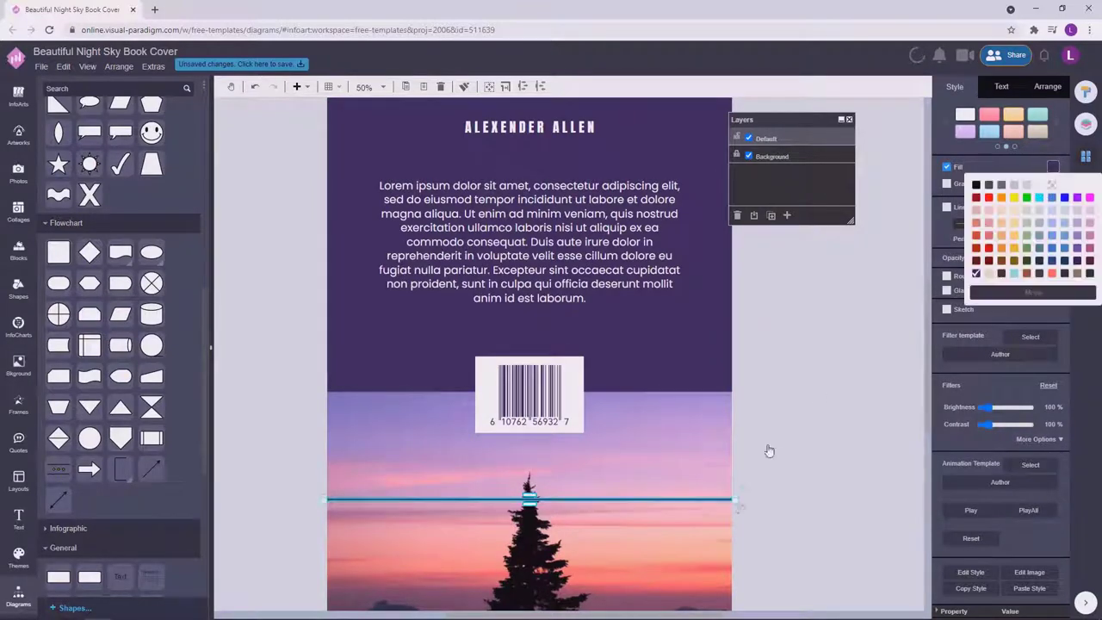
{"action": "left_click", "coordinate": [768, 450]}
{"action": "left_click_drag", "start_coordinate": [708, 500], "coordinate": [698, 381]}
{"action": "left_click", "coordinate": [783, 376]}
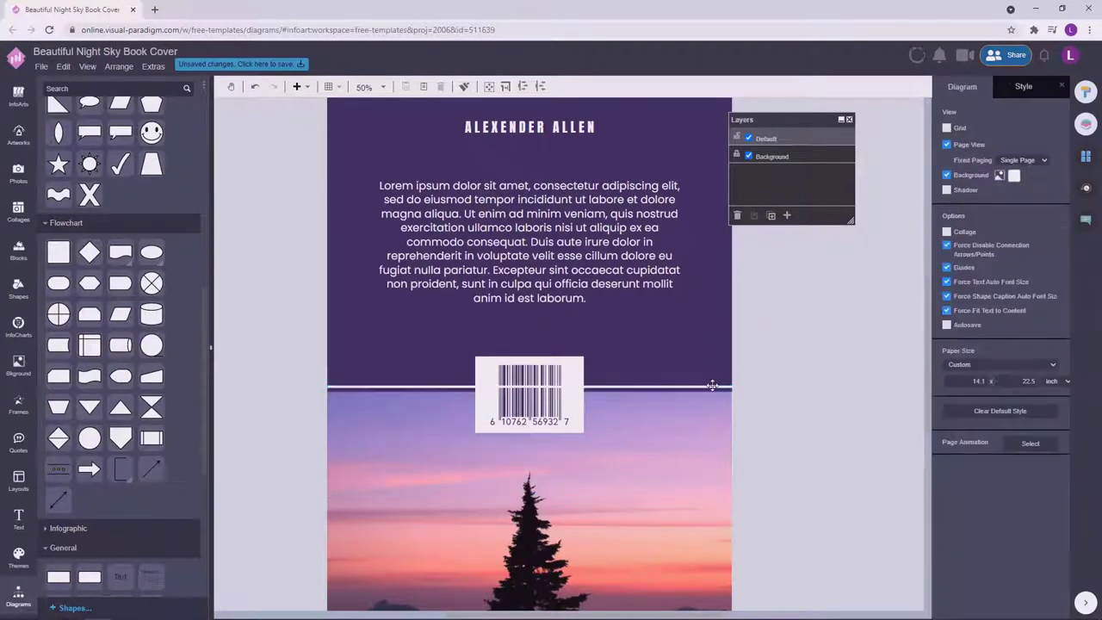
{"action": "left_click", "coordinate": [714, 383]}
Set the white divider line's height to 8 pt.
{"action": "left_click", "coordinate": [1049, 87]}
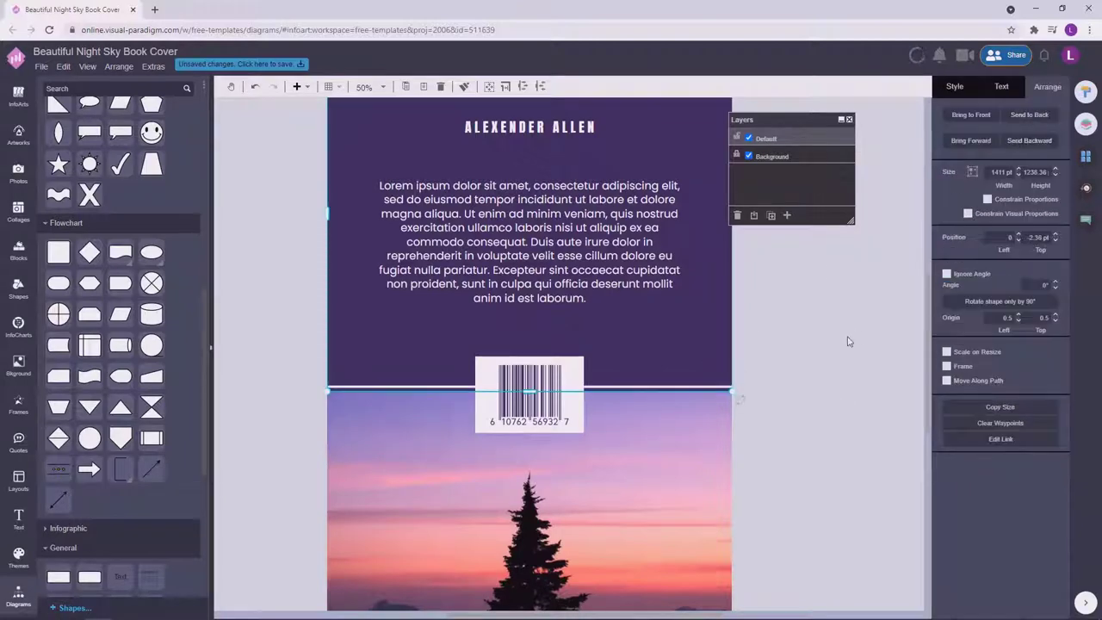
{"action": "left_click", "coordinate": [848, 341]}
{"action": "scroll", "coordinate": [815, 387], "scroll_direction": "down", "scroll_amount": 1}
{"action": "scroll", "coordinate": [696, 387], "scroll_direction": "up", "scroll_amount": 3}
{"action": "left_click", "coordinate": [704, 352]}
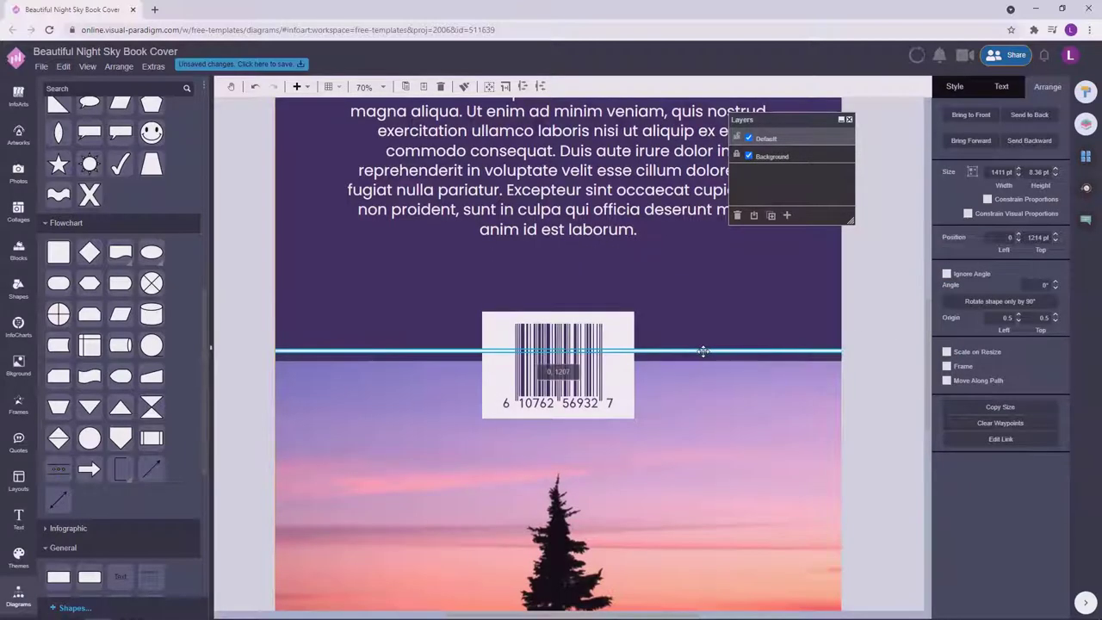
{"action": "scroll", "coordinate": [876, 384], "scroll_direction": "down", "scroll_amount": 3}
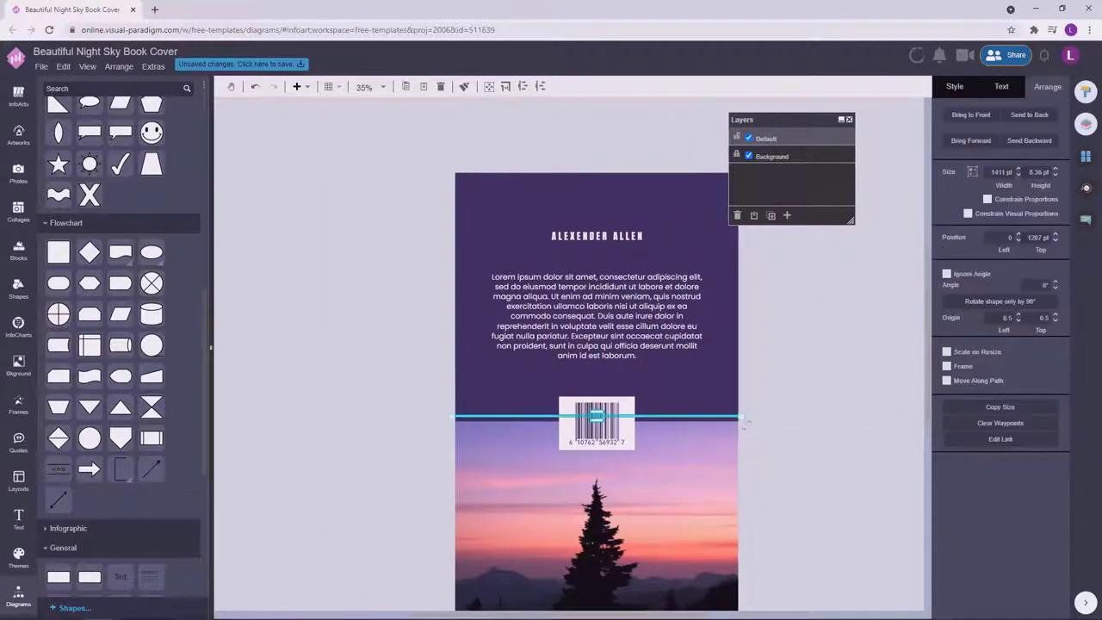
{"action": "type", "text": "8"}
{"action": "left_click", "coordinate": [812, 352]}
{"action": "scroll", "coordinate": [812, 362], "scroll_direction": "up", "scroll_amount": 2}
{"action": "scroll", "coordinate": [811, 384], "scroll_direction": "down", "scroll_amount": 2}
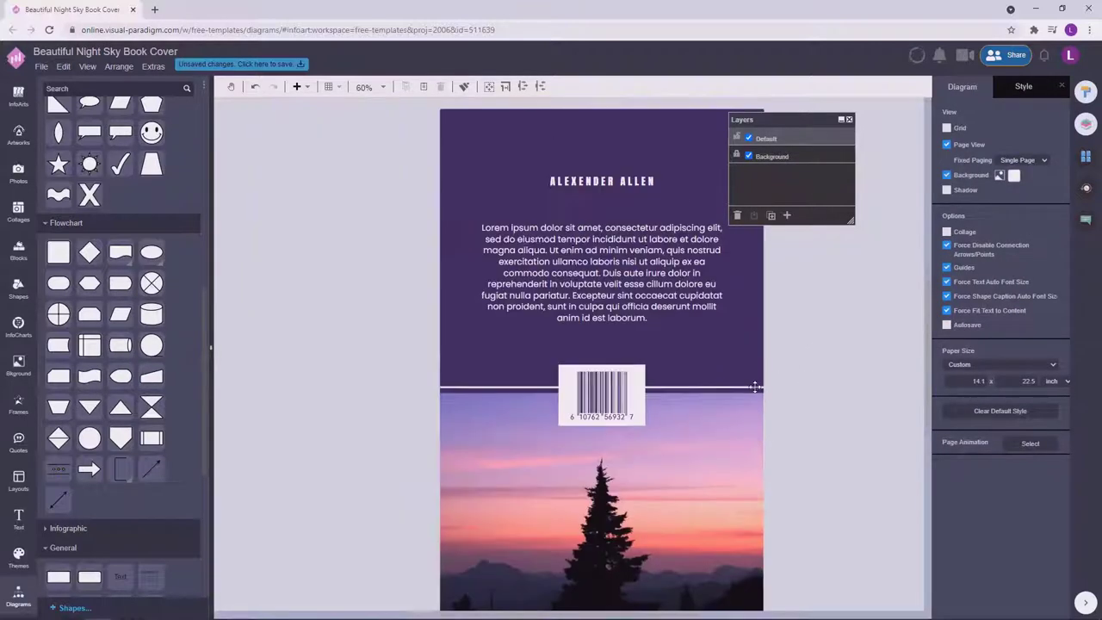
{"action": "left_click", "coordinate": [795, 386]}
{"action": "left_click", "coordinate": [775, 367]}
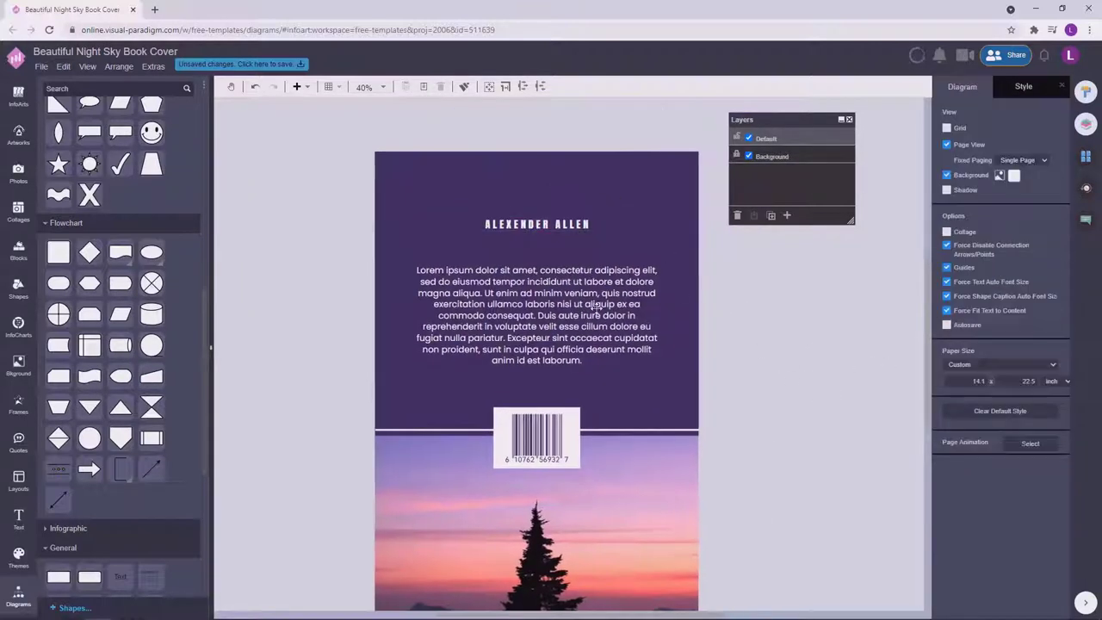
Move the author name below the paragraph, shifting the paragraph up above it.
{"action": "left_click_drag", "start_coordinate": [574, 239], "coordinate": [573, 399]}
{"action": "left_click_drag", "start_coordinate": [534, 315], "coordinate": [534, 267]}
{"action": "left_click", "coordinate": [763, 356]}
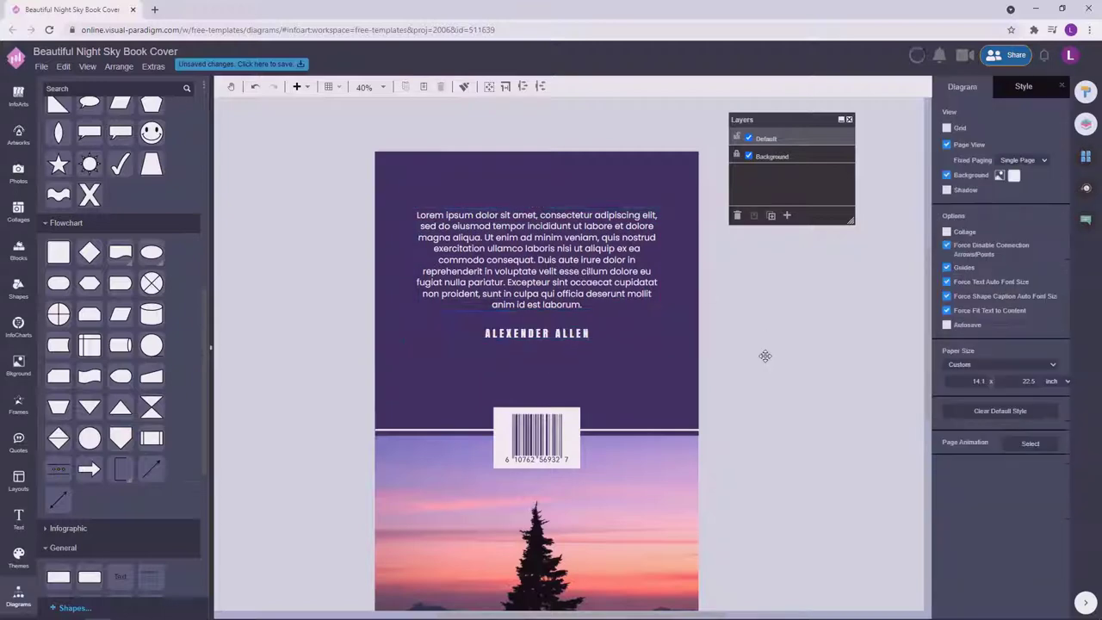
{"action": "scroll", "coordinate": [530, 356], "scroll_direction": "down", "scroll_amount": 1}
{"action": "left_click", "coordinate": [530, 356]}
{"action": "left_click", "coordinate": [767, 369]}
{"action": "scroll", "coordinate": [767, 369], "scroll_direction": "down", "scroll_amount": 1}
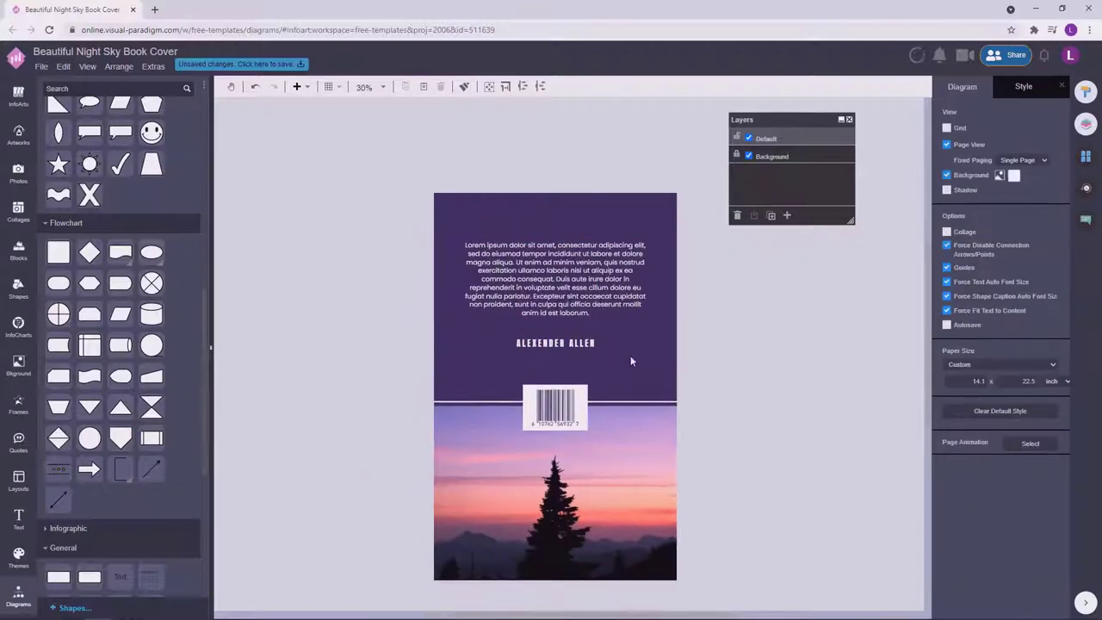
{"action": "left_click", "coordinate": [558, 269]}
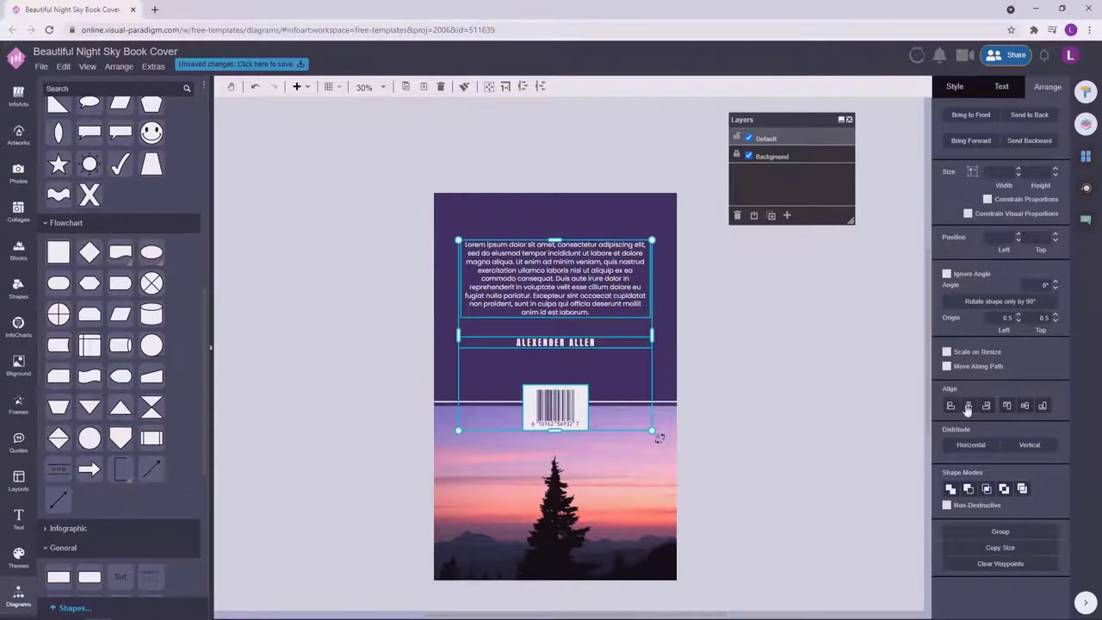
{"action": "left_click_drag", "start_coordinate": [579, 272], "coordinate": [576, 273]}
{"action": "left_click", "coordinate": [714, 352]}
Nudge the author name lower, then centre the text, name and barcode horizontally.
{"action": "left_click", "coordinate": [545, 420]}
{"action": "left_click_drag", "start_coordinate": [554, 339], "coordinate": [543, 360]}
{"action": "key", "text": "ctrl+a"}
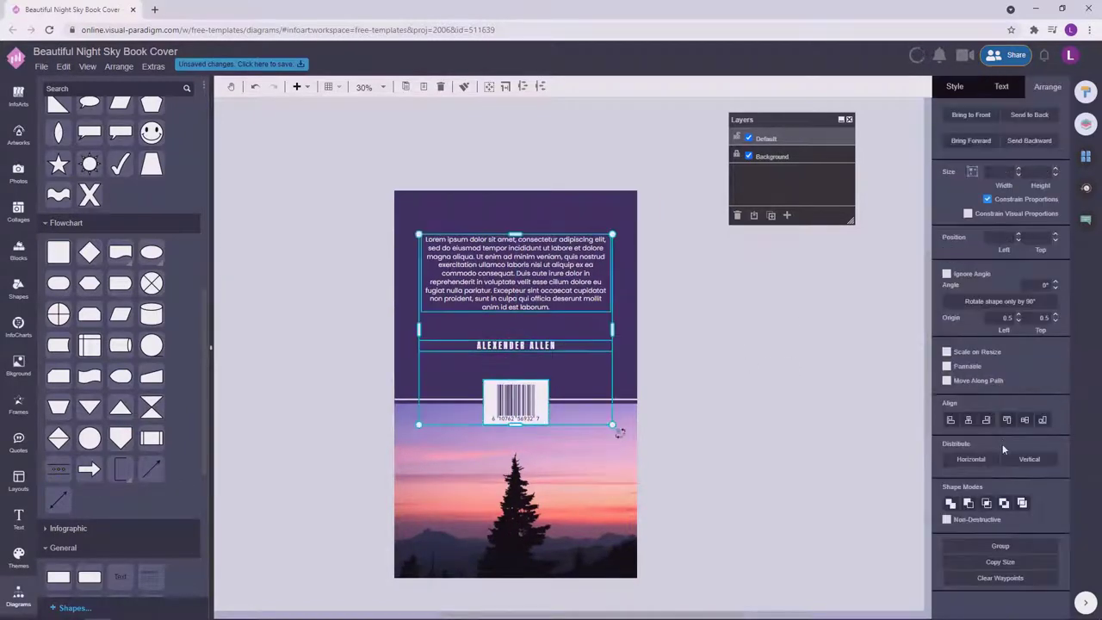
{"action": "left_click", "coordinate": [969, 420]}
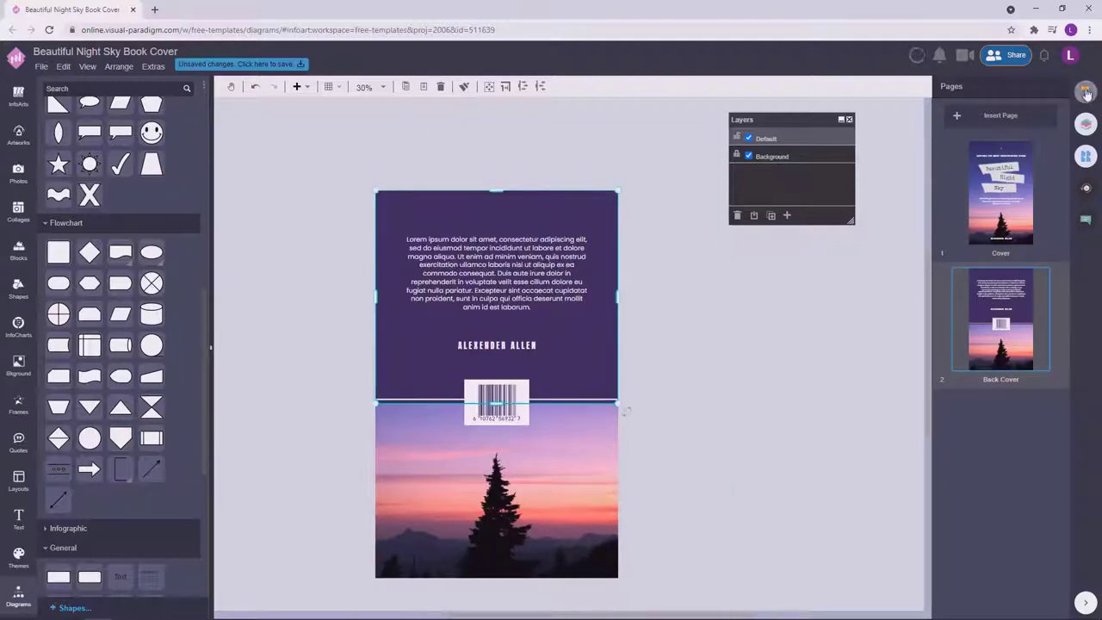
Recolour the back cover's purple top block to navy #1d3159.
{"action": "left_click", "coordinate": [1087, 93]}
{"action": "left_click", "coordinate": [1001, 86]}
{"action": "left_click", "coordinate": [955, 86]}
{"action": "left_click", "coordinate": [1053, 166]}
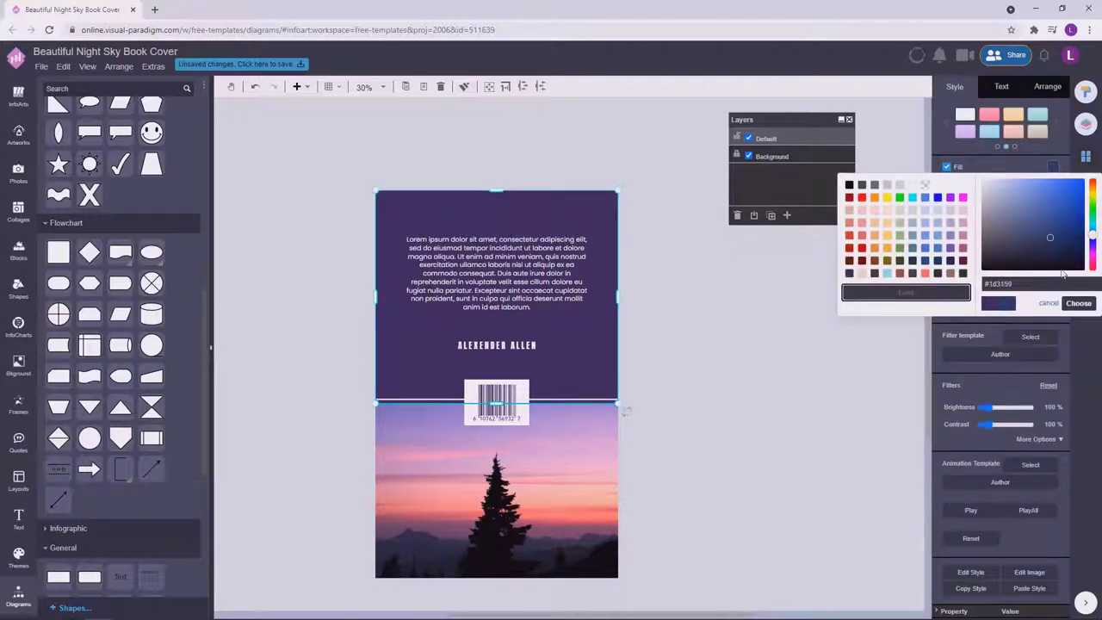
{"action": "left_click", "coordinate": [1079, 303]}
{"action": "left_click", "coordinate": [822, 339]}
{"action": "left_click", "coordinate": [596, 218]}
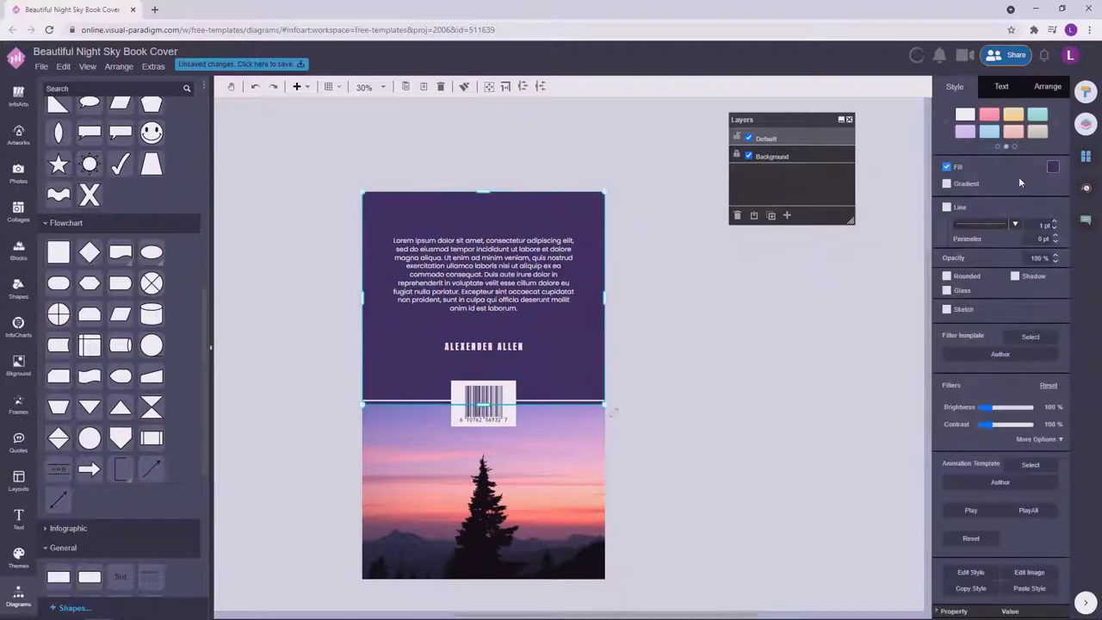
{"action": "left_click", "coordinate": [1054, 166]}
{"action": "left_click", "coordinate": [1079, 303]}
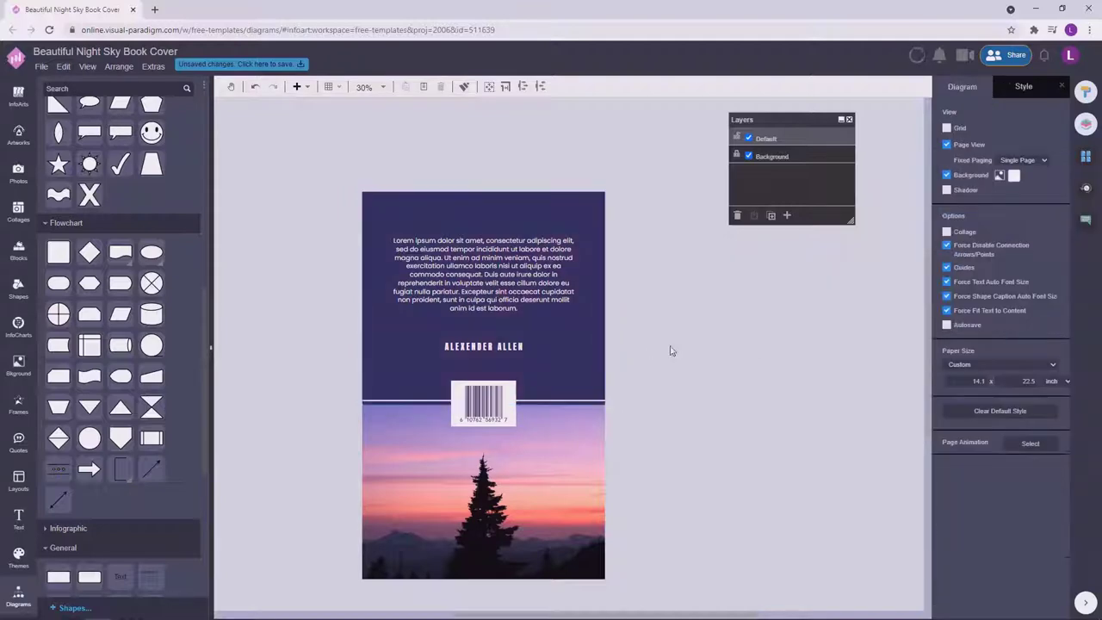
Undo the last change and review the Cover and Back Cover pages and paragraph line height.
{"action": "left_click", "coordinate": [1001, 319]}
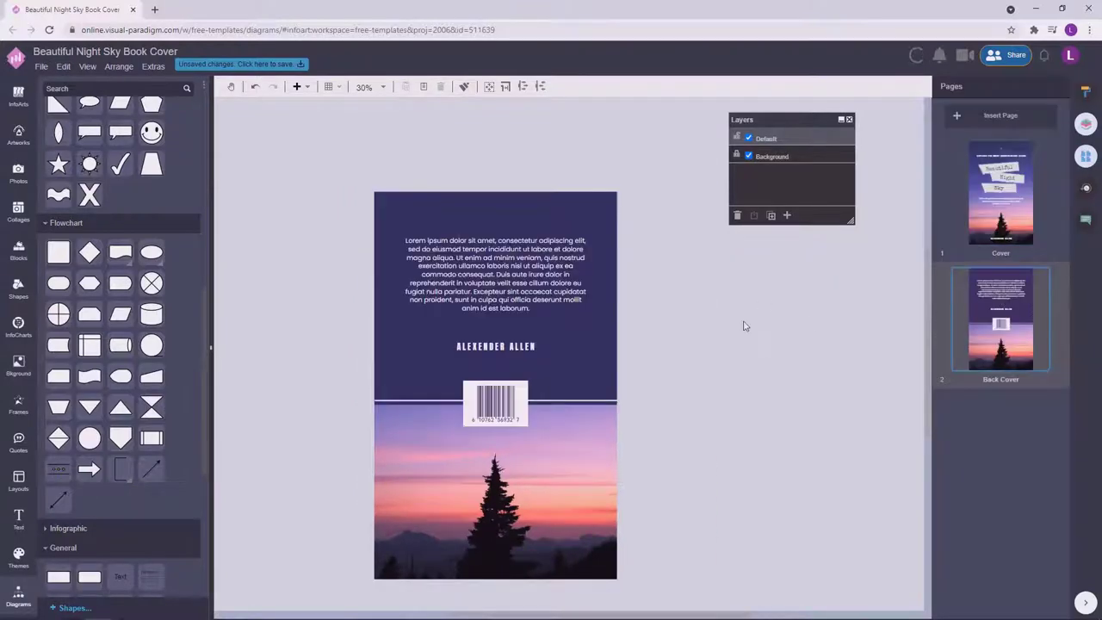
{"action": "key", "text": "ctrl+z"}
{"action": "key", "text": "ctrl+z"}
{"action": "left_click", "coordinate": [998, 192]}
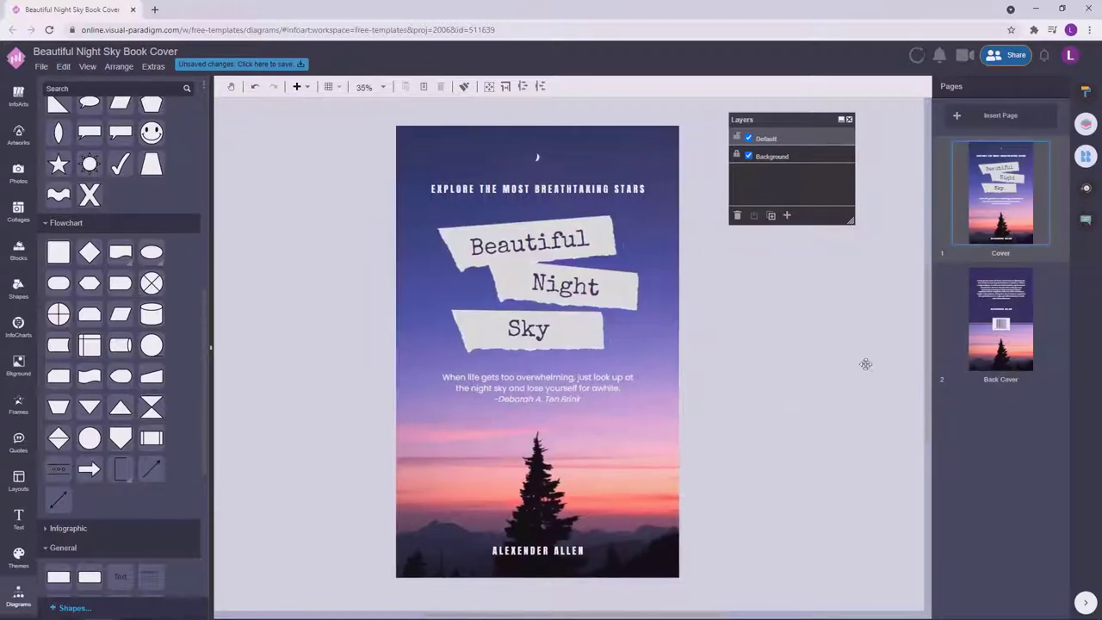
{"action": "left_click", "coordinate": [997, 320]}
{"action": "left_click", "coordinate": [535, 272]}
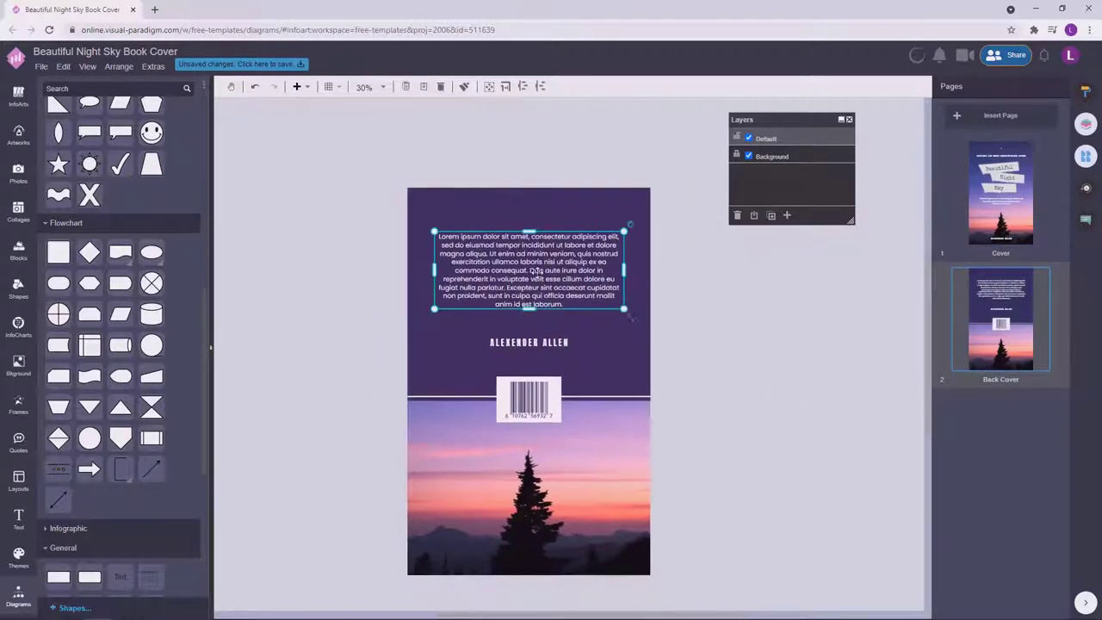
{"action": "left_click", "coordinate": [1056, 475]}
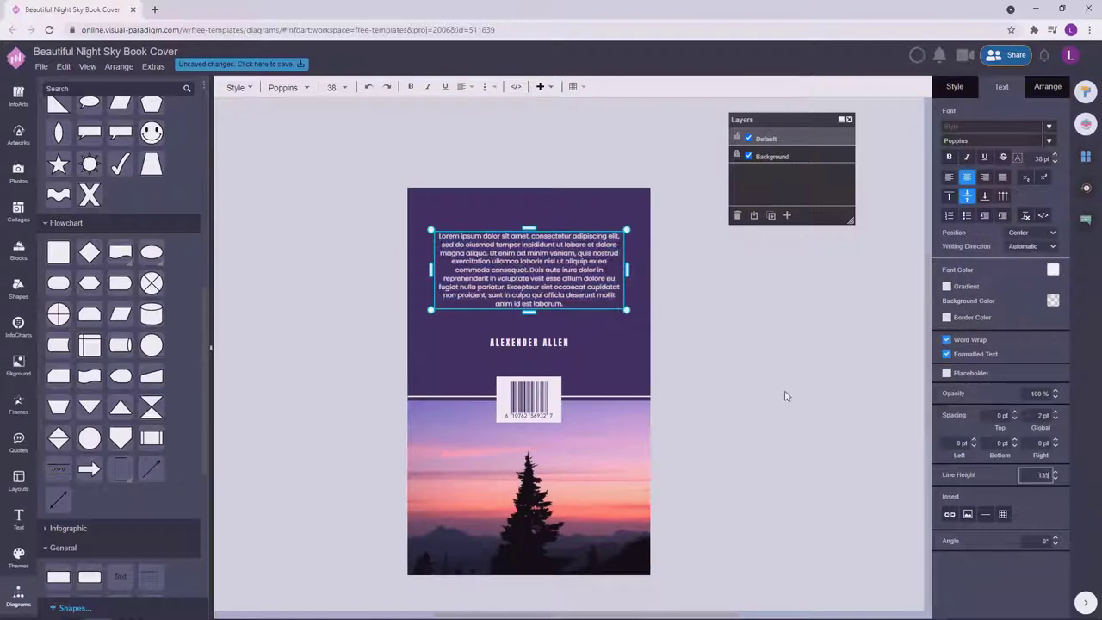
{"action": "left_click", "coordinate": [660, 315]}
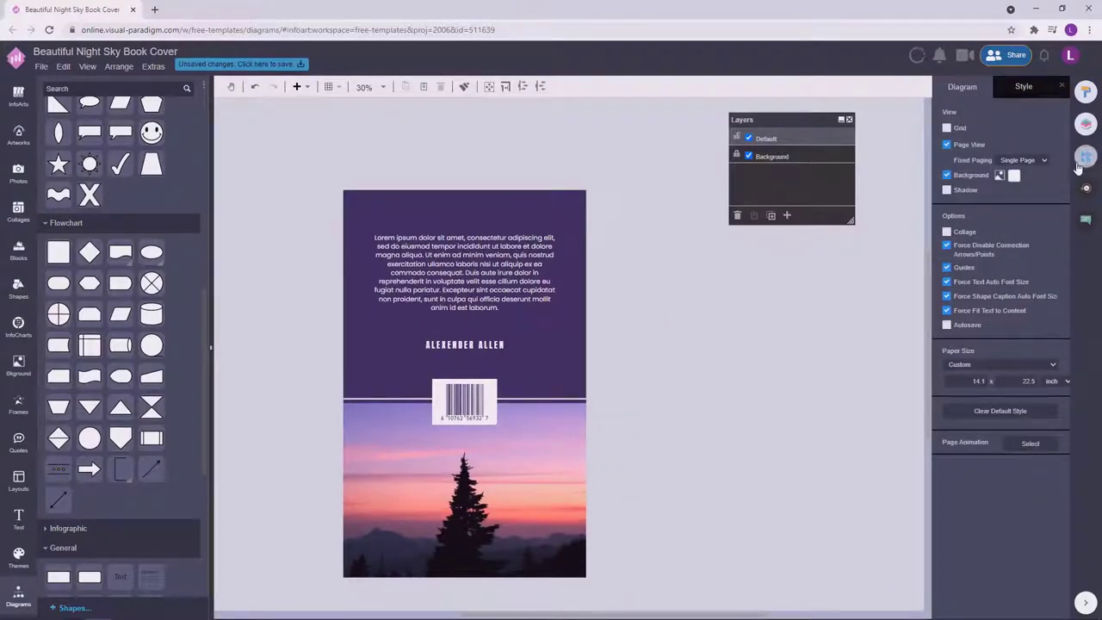
Save the back cover design.
{"action": "left_click", "coordinate": [1084, 159]}
{"action": "left_click", "coordinate": [239, 65]}
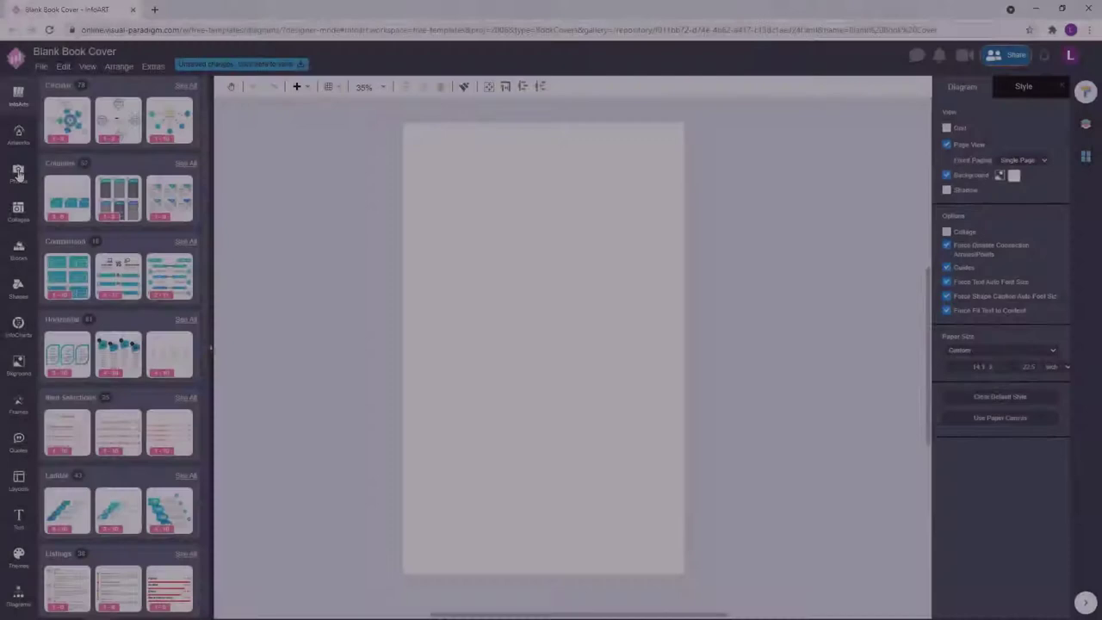
{"action": "left_click", "coordinate": [18, 172]}
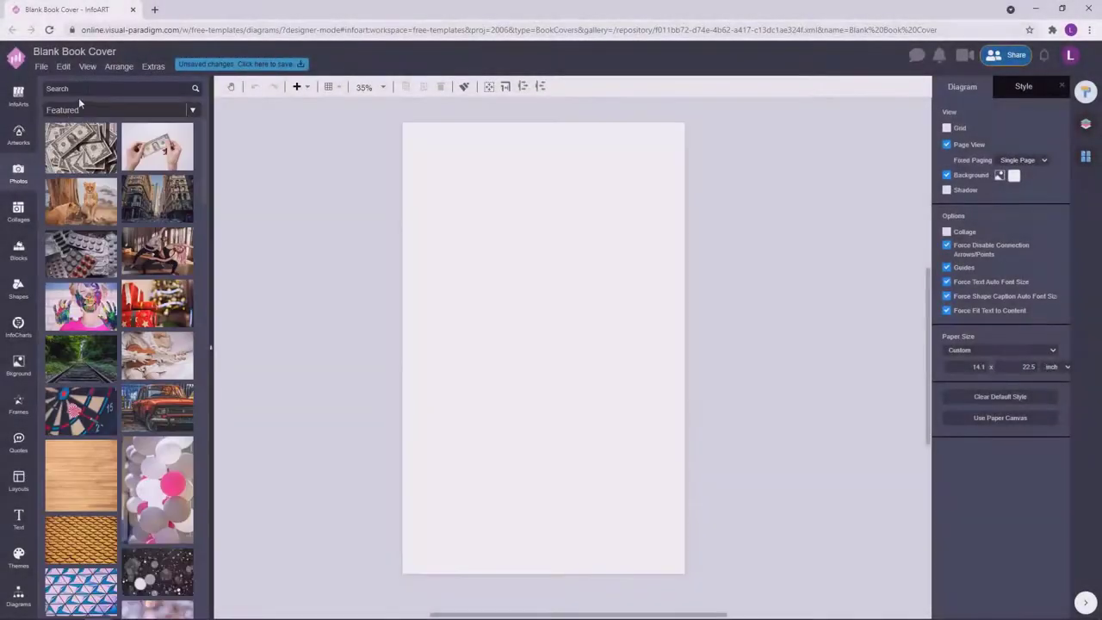
Search photos for 'food' and place the jar salad photo filling the page.
{"action": "type", "text": "food"}
{"action": "key", "text": "Return"}
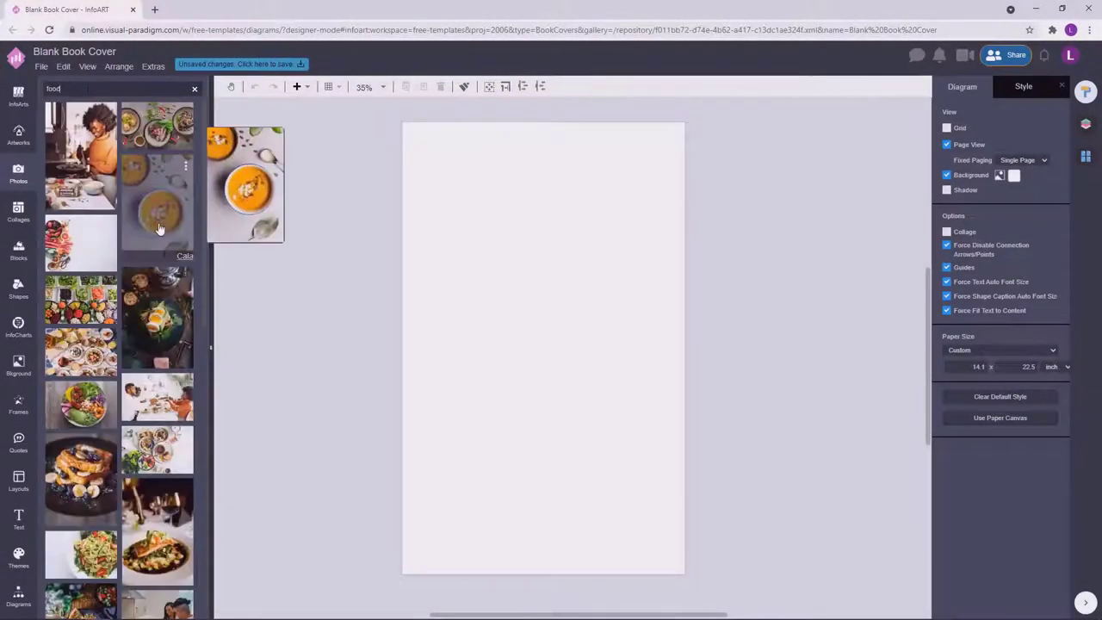
{"action": "scroll", "coordinate": [166, 411], "scroll_direction": "down", "scroll_amount": 5}
{"action": "scroll", "coordinate": [165, 412], "scroll_direction": "down", "scroll_amount": 5}
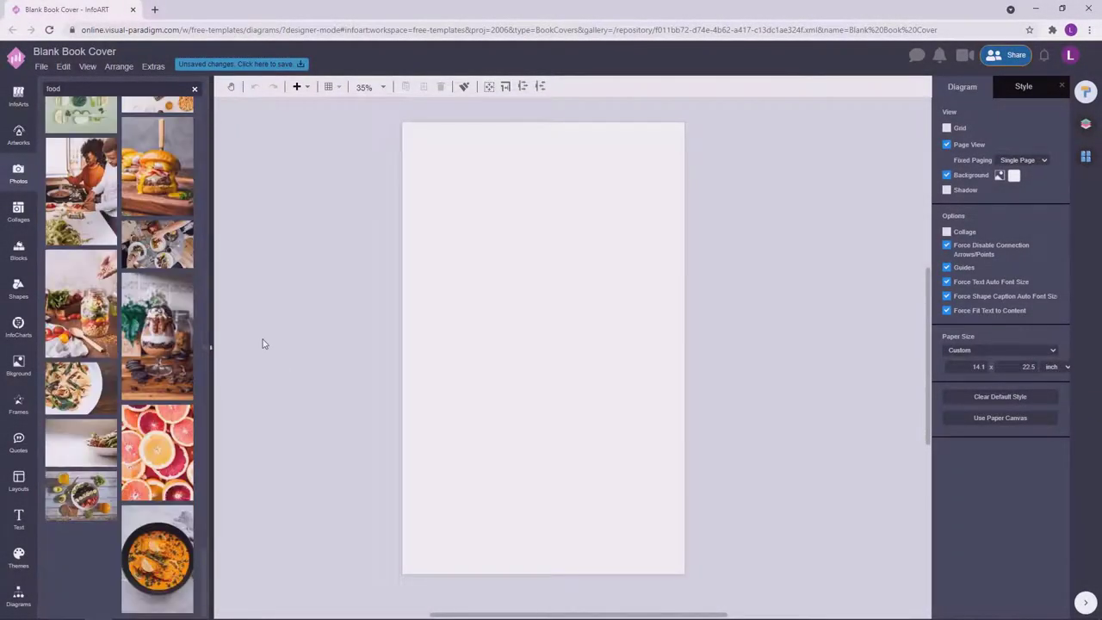
{"action": "left_click_drag", "start_coordinate": [119, 299], "coordinate": [445, 259]}
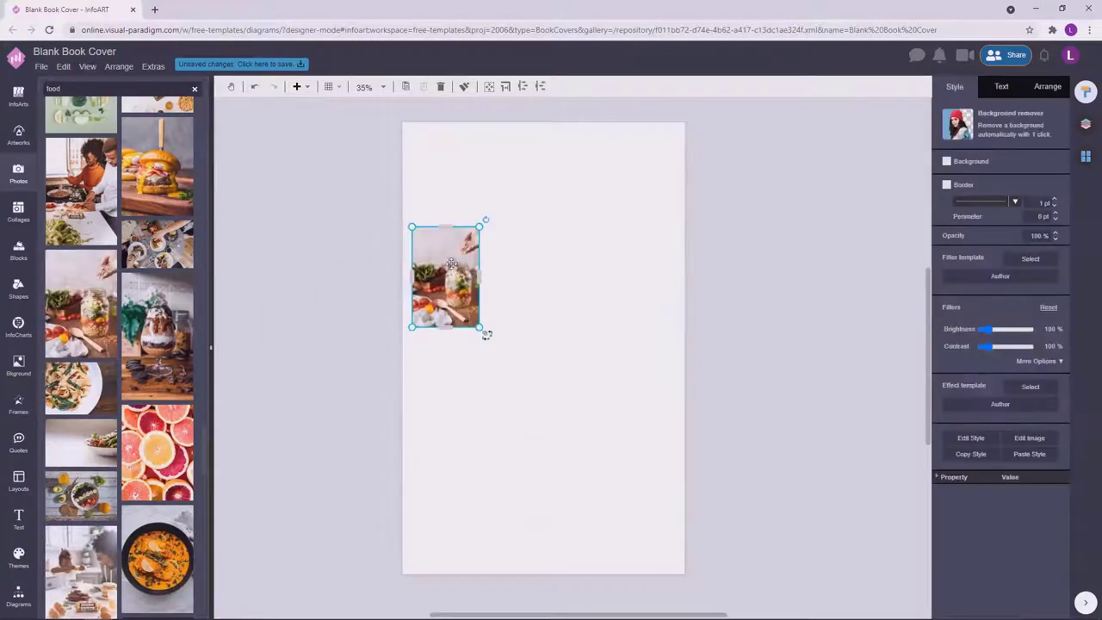
{"action": "key", "text": "ctrl+z"}
{"action": "left_click_drag", "start_coordinate": [81, 301], "coordinate": [560, 238]}
{"action": "left_click", "coordinate": [802, 251]}
{"action": "left_click", "coordinate": [1084, 92]}
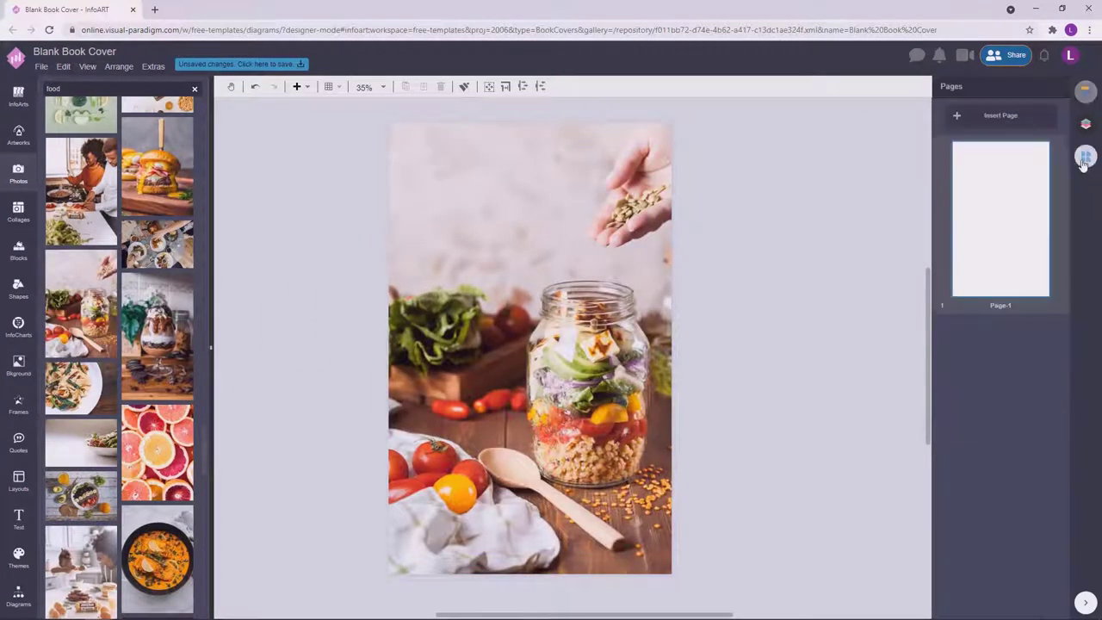
{"action": "left_click", "coordinate": [1087, 95]}
Darken the food photo with a dark colour overlay at 75% strength.
{"action": "left_click", "coordinate": [1086, 124]}
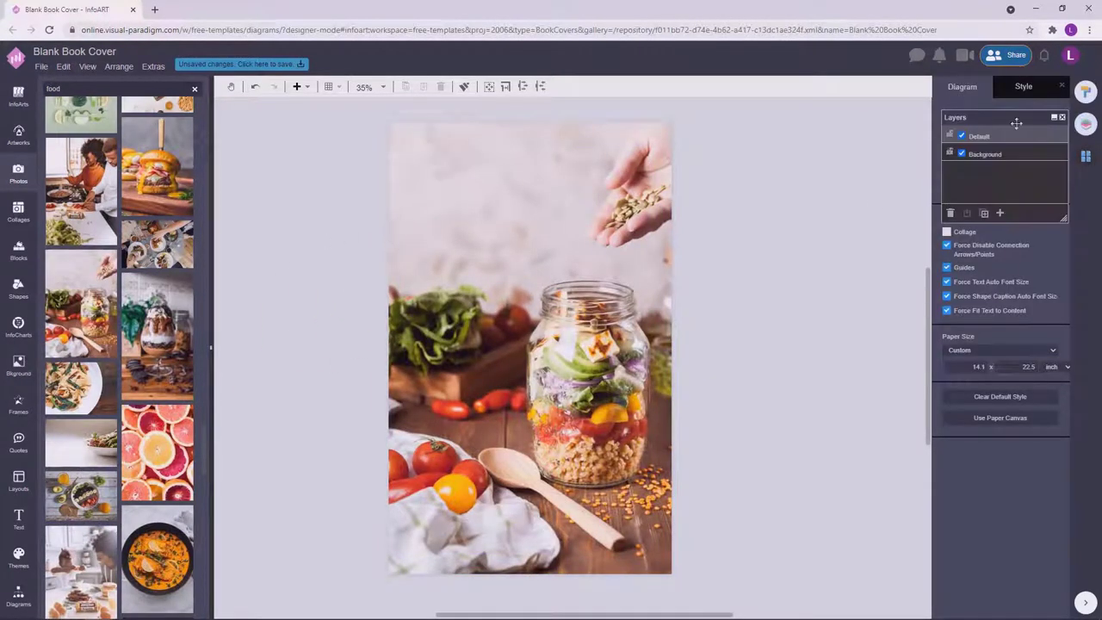
{"action": "left_click_drag", "start_coordinate": [1017, 123], "coordinate": [866, 148]}
{"action": "left_click", "coordinate": [659, 560]}
{"action": "left_click", "coordinate": [1037, 361]}
{"action": "left_click", "coordinate": [984, 467]}
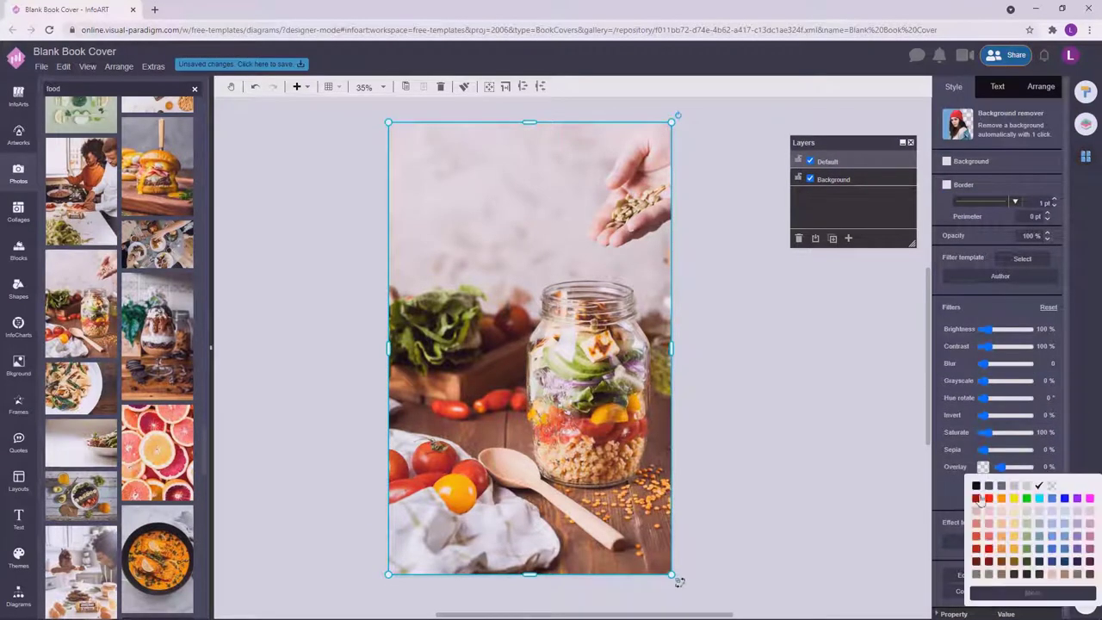
{"action": "left_click", "coordinate": [1015, 575]}
{"action": "left_click_drag", "start_coordinate": [1001, 467], "coordinate": [1020, 467]}
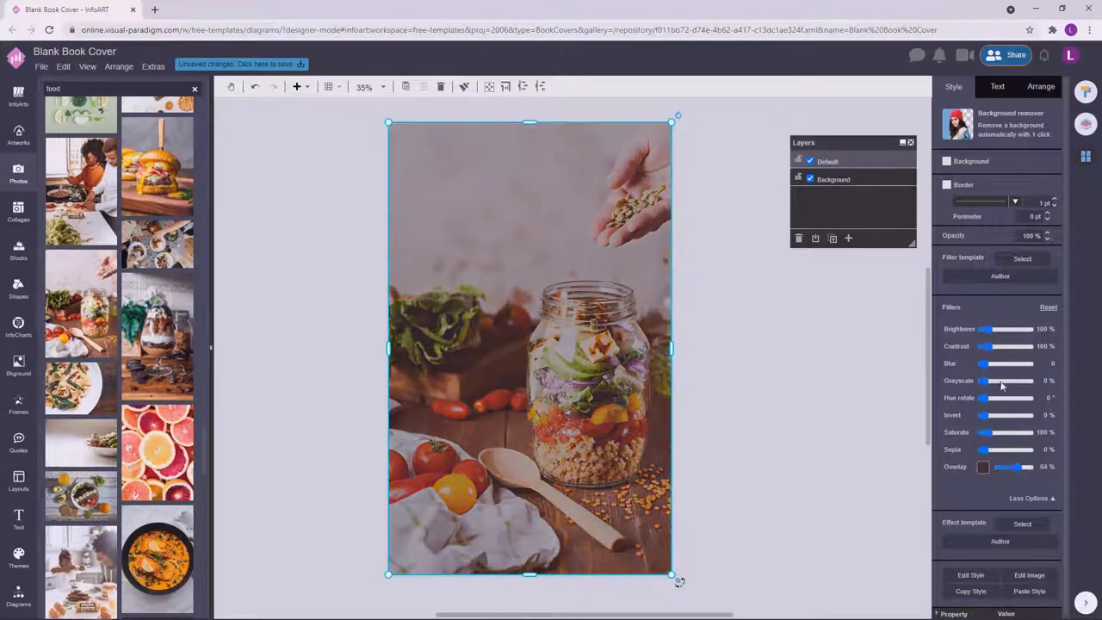
{"action": "left_click", "coordinate": [988, 349]}
{"action": "left_click", "coordinate": [1022, 468]}
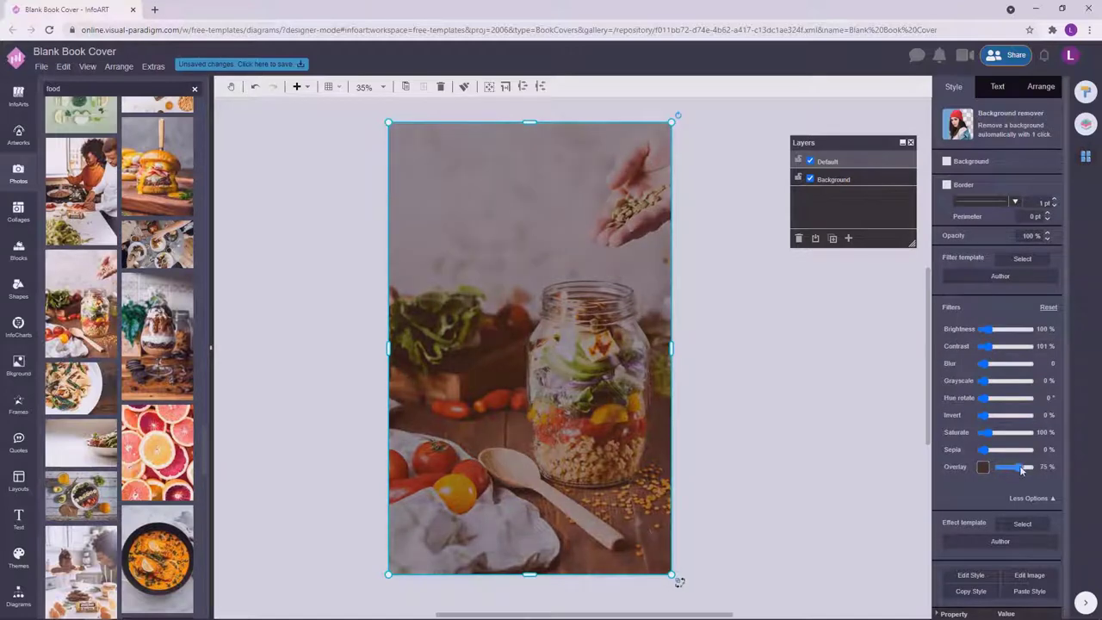
{"action": "left_click", "coordinate": [843, 359]}
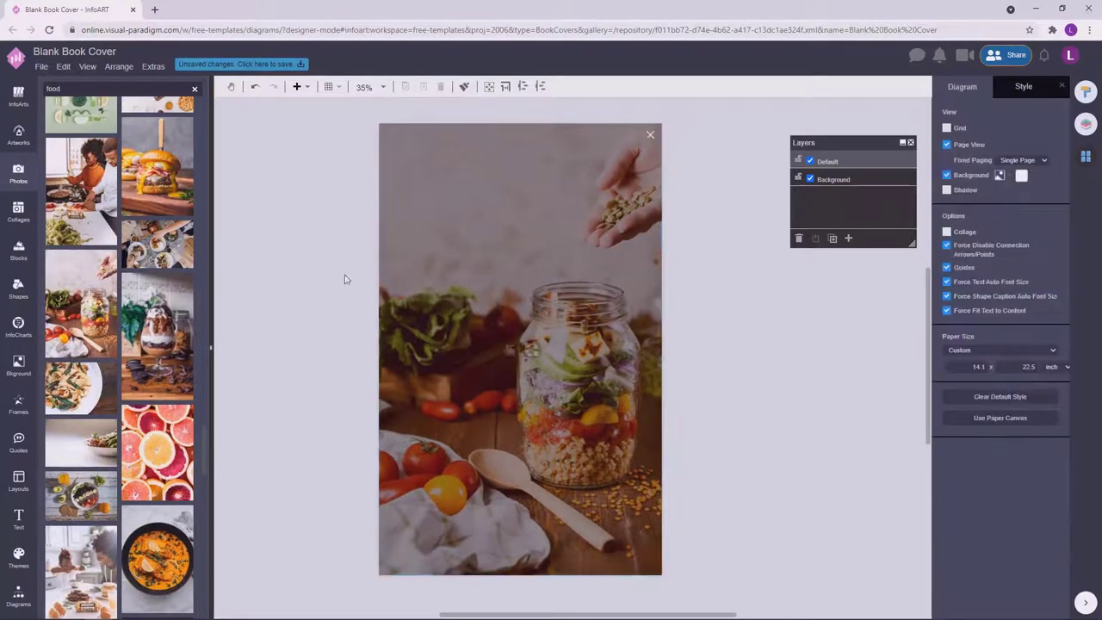
{"action": "double_click", "coordinate": [306, 227]}
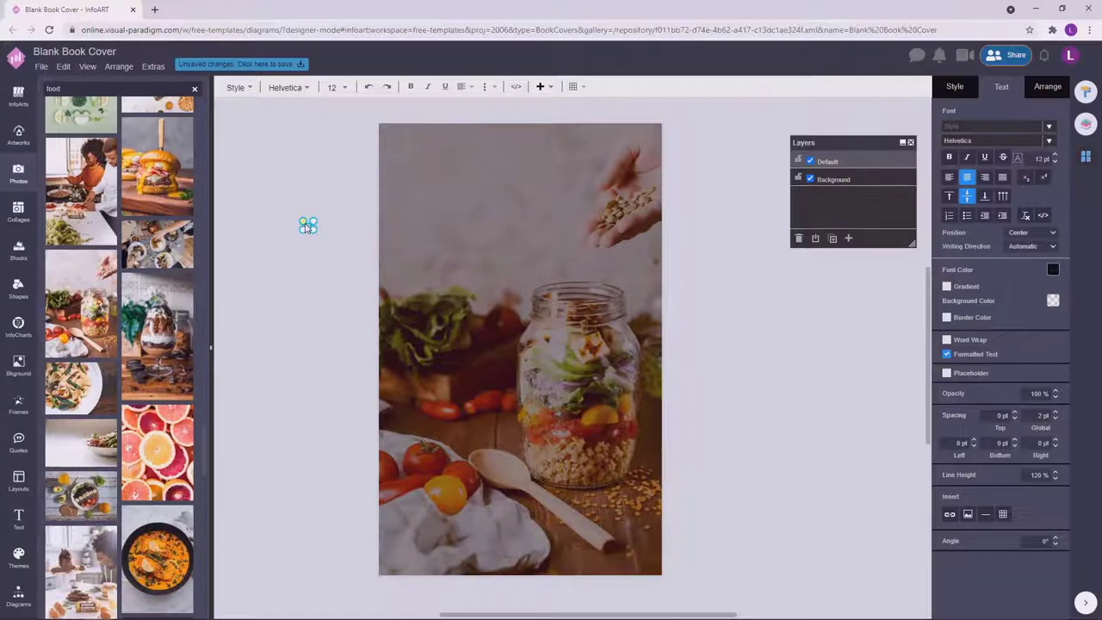
Paste THE SPECIAL COOKBOOK into the box, wrap it to three lines, and set Poppins font.
{"action": "type", "text": "THE SPECIAL COOKBOOK"}
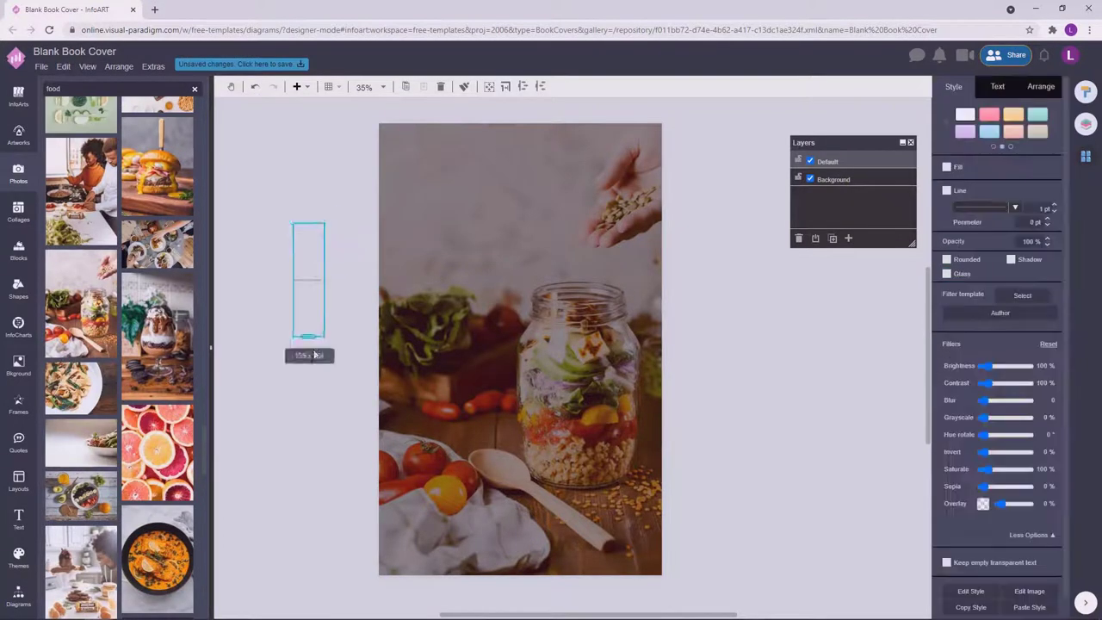
{"action": "left_click_drag", "start_coordinate": [450, 345], "coordinate": [548, 346]}
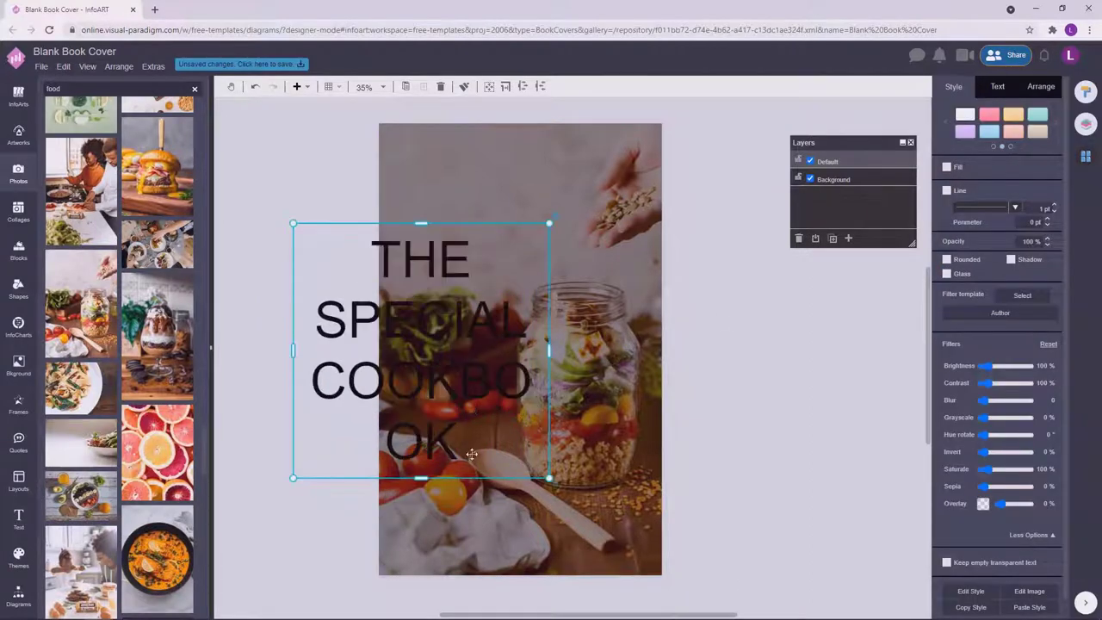
{"action": "left_click_drag", "start_coordinate": [419, 474], "coordinate": [424, 431]}
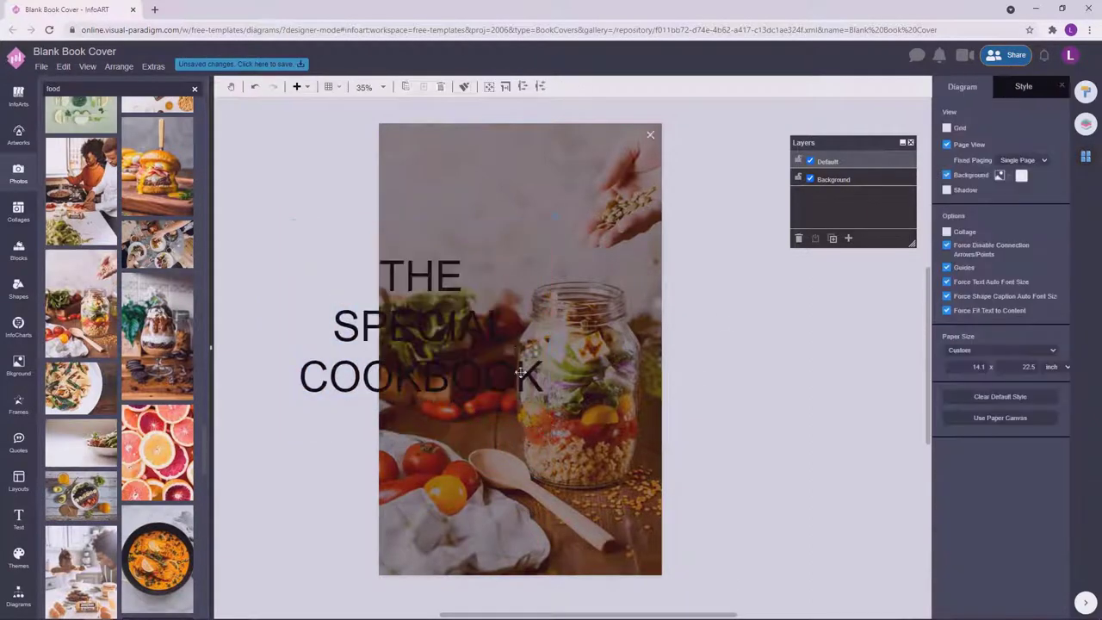
{"action": "left_click", "coordinate": [1001, 86]}
{"action": "left_click", "coordinate": [1007, 142]}
{"action": "type", "text": "Pop"}
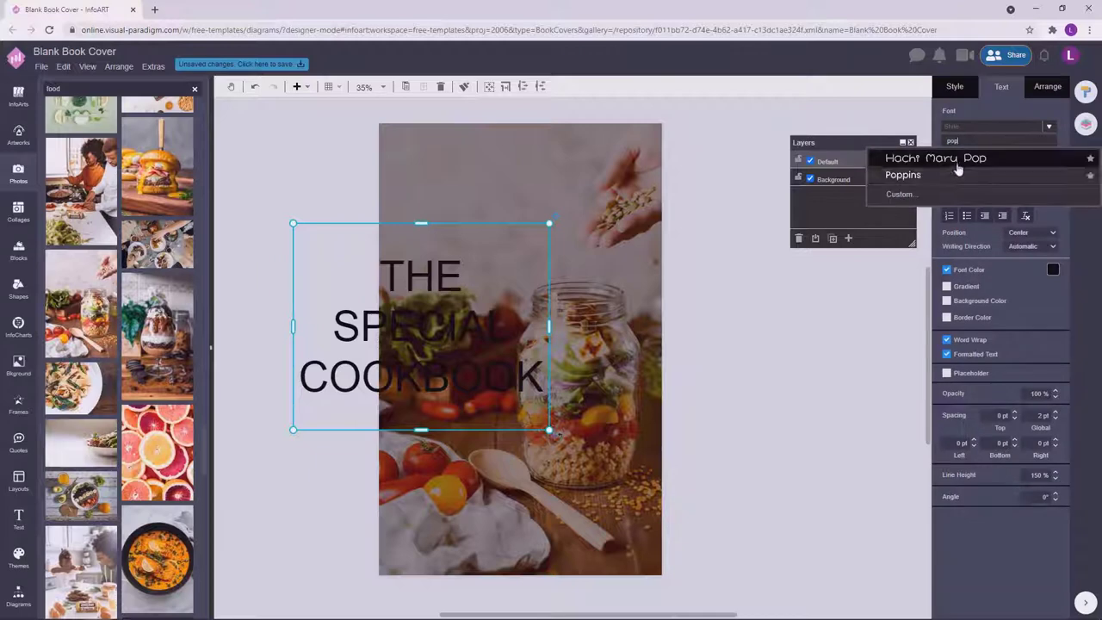
{"action": "key", "text": "Down"}
{"action": "key", "text": "Return"}
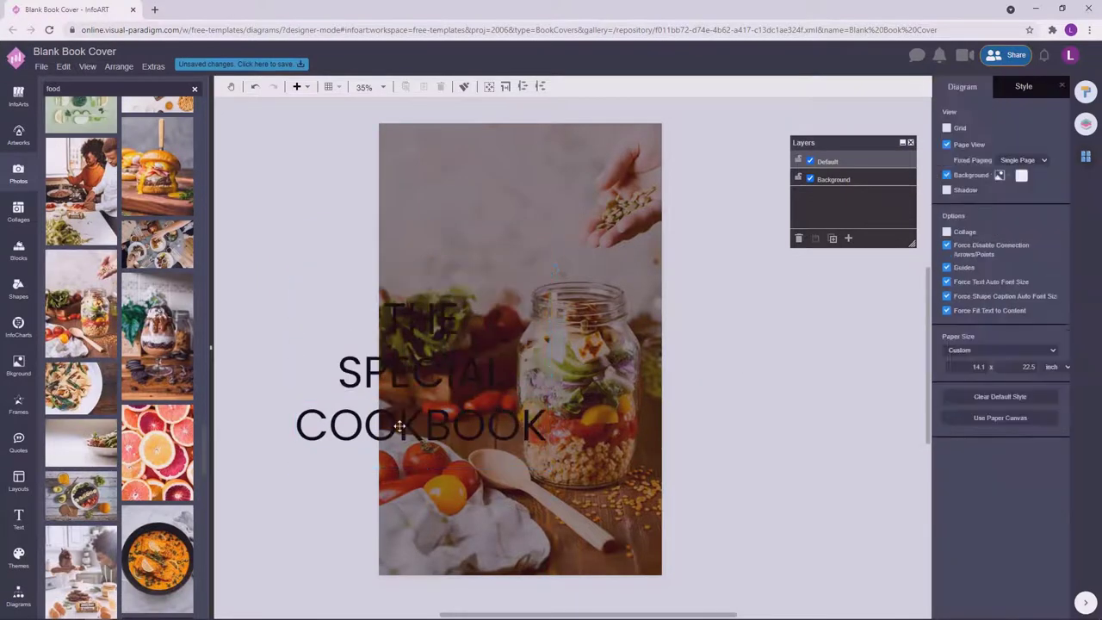
Make the title white with 180% line height and move it up onto the cover.
{"action": "left_click", "coordinate": [1053, 270]}
{"action": "left_click", "coordinate": [1028, 287]}
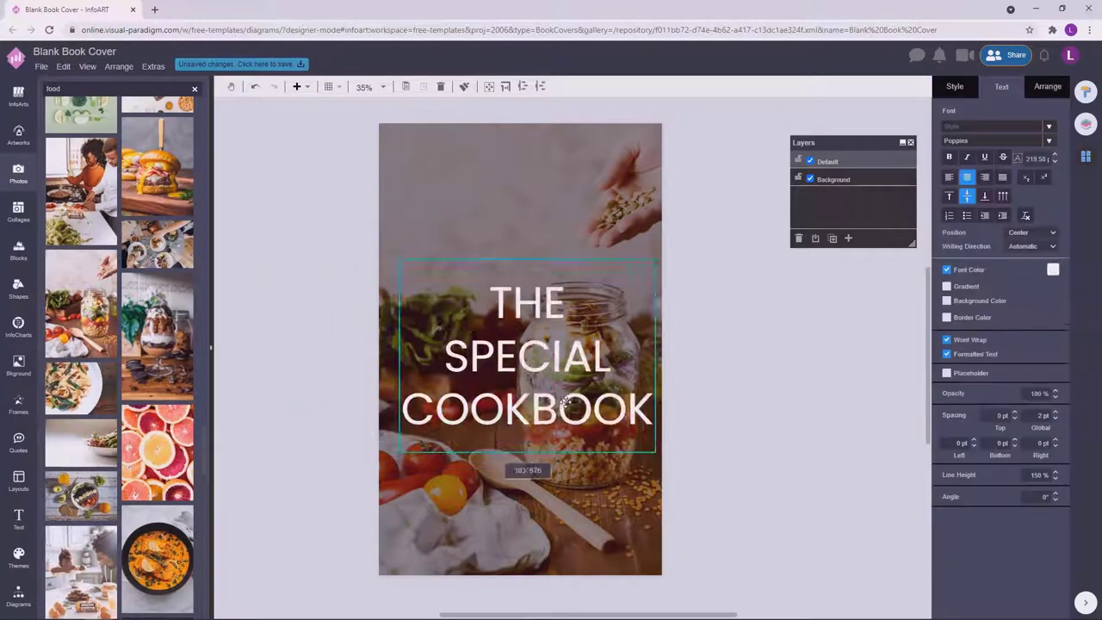
{"action": "left_click", "coordinate": [1057, 471]}
{"action": "left_click", "coordinate": [1056, 472]}
{"action": "left_click", "coordinate": [669, 414]}
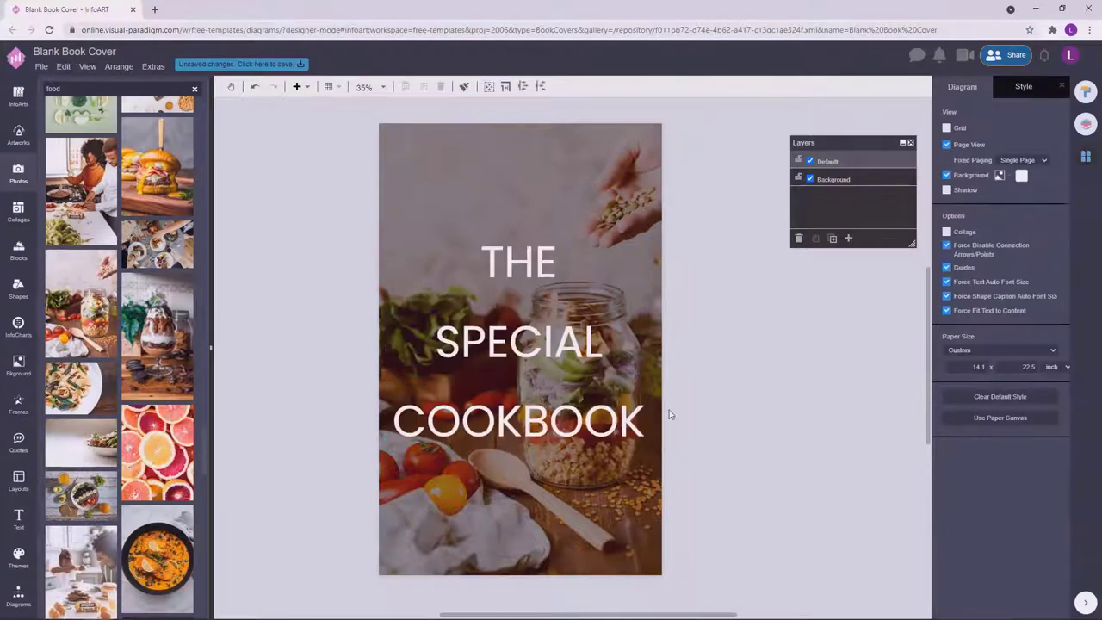
{"action": "left_click", "coordinate": [584, 411]}
{"action": "left_click_drag", "start_coordinate": [584, 411], "coordinate": [584, 402]}
{"action": "left_click", "coordinate": [790, 352]}
{"action": "left_click", "coordinate": [590, 412]}
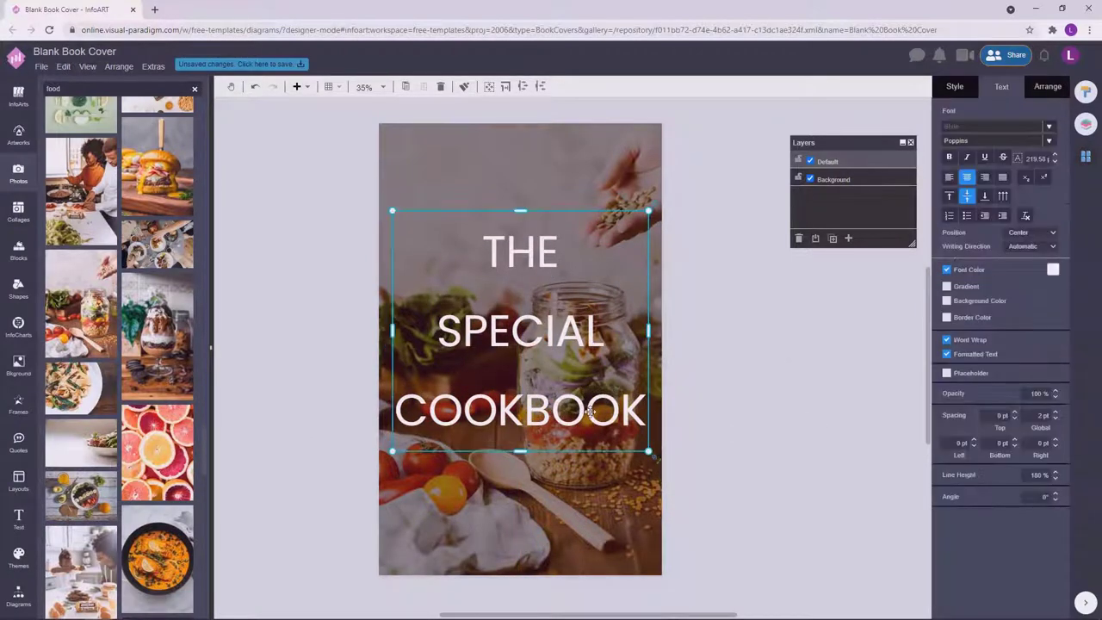
Replace SPECIAL with SALAD and COOKBOOK with PLATTER in the title.
{"action": "double_click", "coordinate": [518, 414]}
{"action": "double_click", "coordinate": [444, 297]}
{"action": "type", "text": "SALAD"}
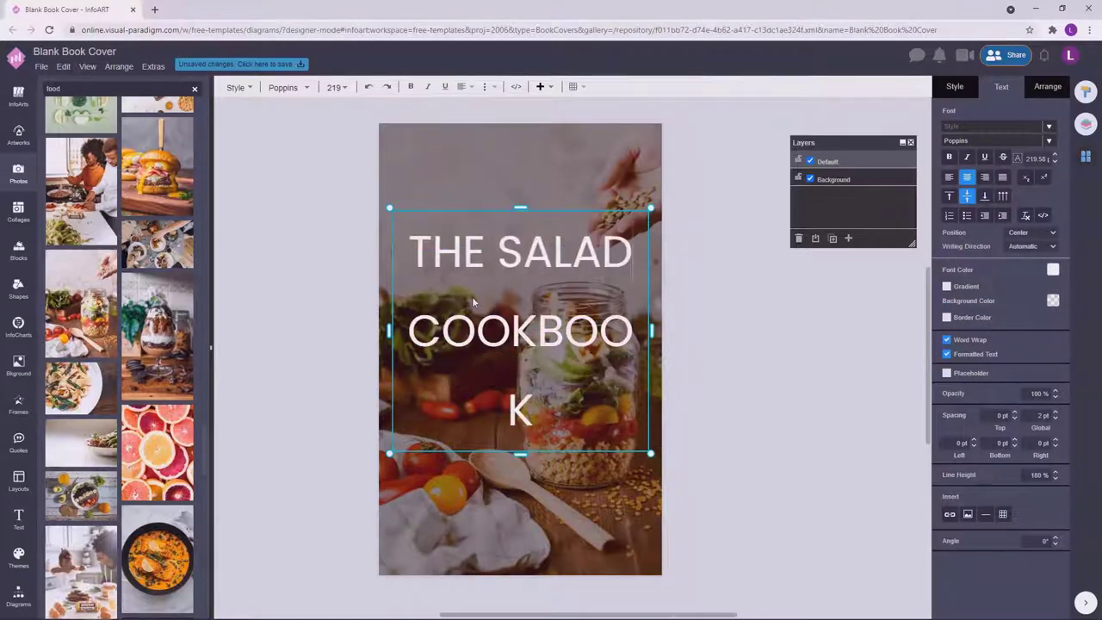
{"action": "left_click", "coordinate": [719, 333]}
{"action": "double_click", "coordinate": [520, 405]}
{"action": "left_click_drag", "start_coordinate": [536, 418], "coordinate": [418, 338]}
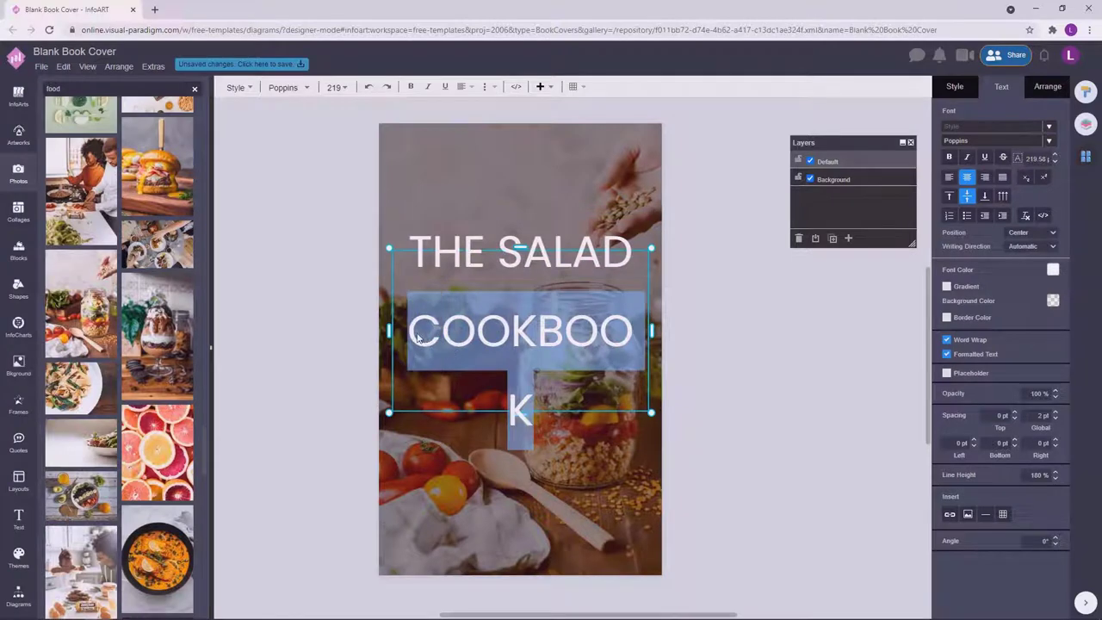
{"action": "type", "text": "PLATTER"}
{"action": "left_click", "coordinate": [571, 343]}
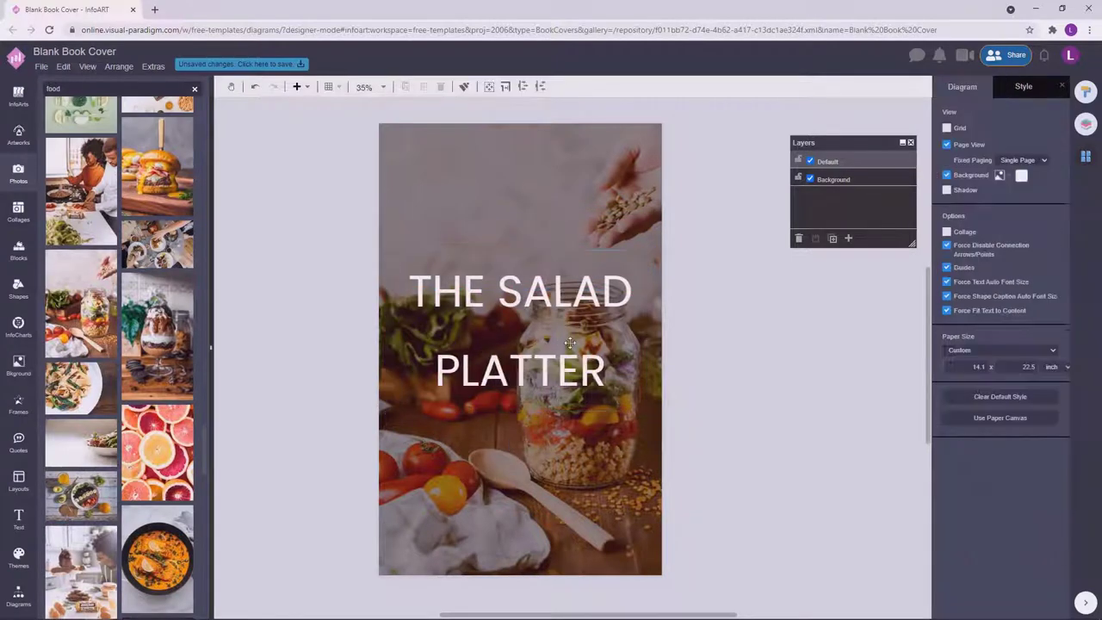
Enlarge the title, widen its line height to 210%, and centre it on the cover.
{"action": "left_click", "coordinate": [570, 343]}
{"action": "left_click_drag", "start_coordinate": [530, 415], "coordinate": [502, 491]}
{"action": "left_click_drag", "start_coordinate": [543, 377], "coordinate": [562, 356]}
{"action": "left_click_drag", "start_coordinate": [562, 351], "coordinate": [564, 357]}
{"action": "left_click", "coordinate": [694, 348]}
{"action": "double_click", "coordinate": [570, 351]}
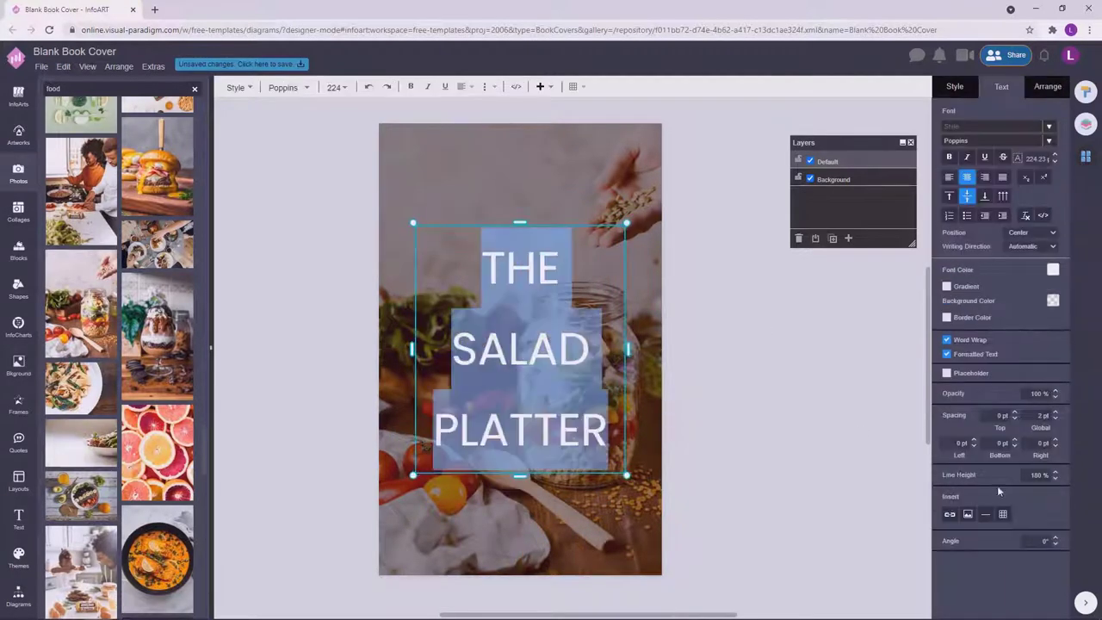
{"action": "left_click", "coordinate": [575, 356]}
{"action": "left_click_drag", "start_coordinate": [575, 356], "coordinate": [568, 356]}
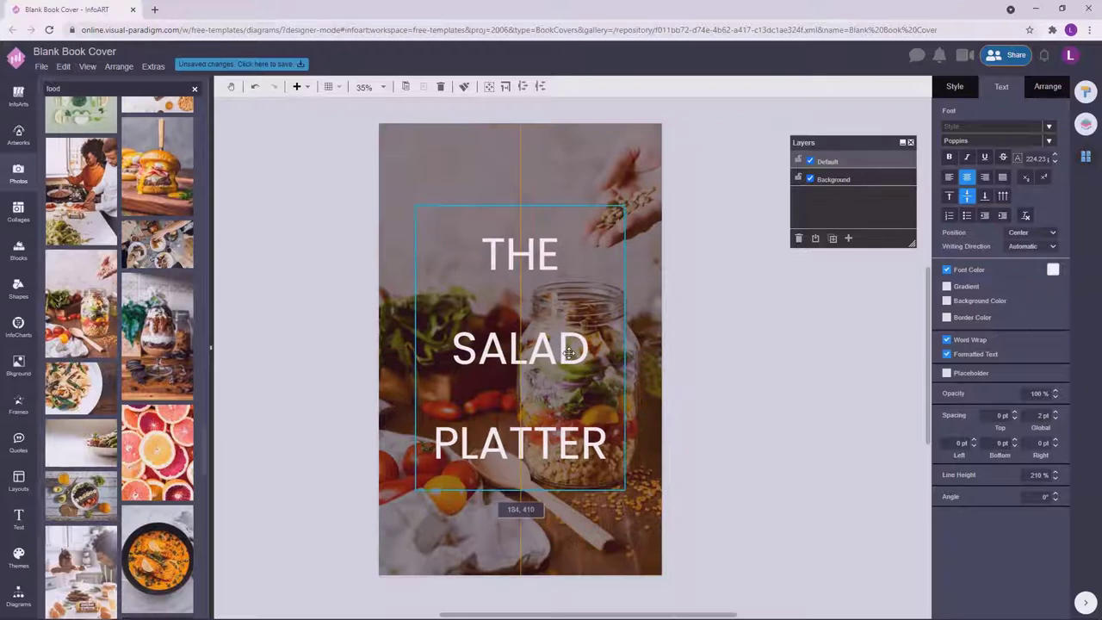
{"action": "left_click", "coordinate": [692, 346]}
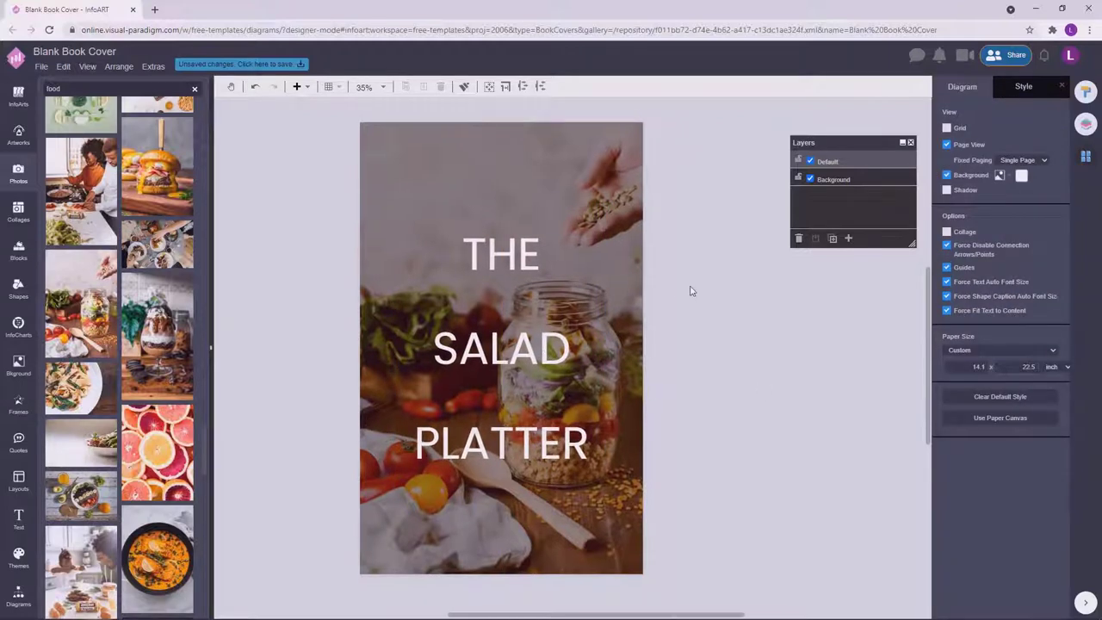
{"action": "left_click", "coordinate": [690, 291]}
{"action": "left_click", "coordinate": [745, 309]}
{"action": "left_click", "coordinate": [684, 304]}
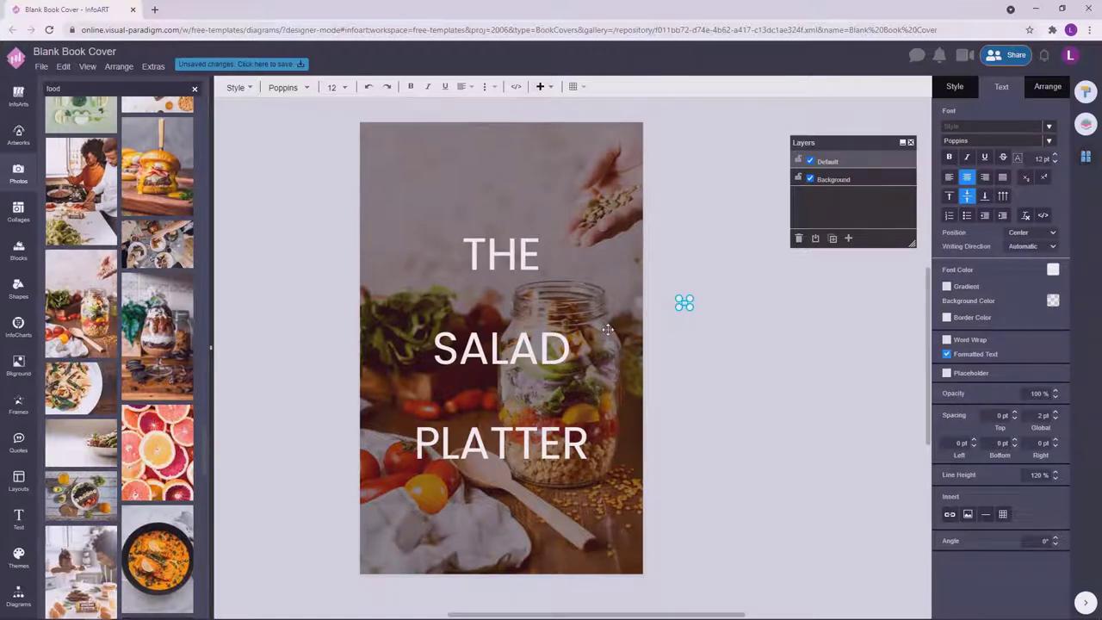
Paste a new text box, retype it as the author's first name, and set it in Playball script.
{"action": "double_click", "coordinate": [767, 320]}
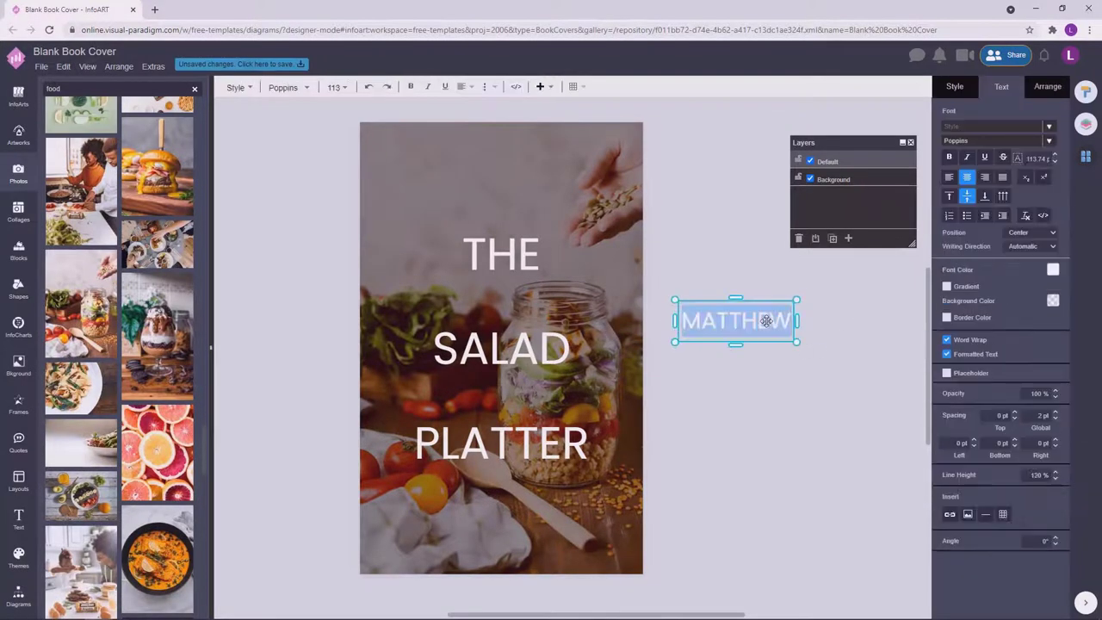
{"action": "key", "text": "Escape"}
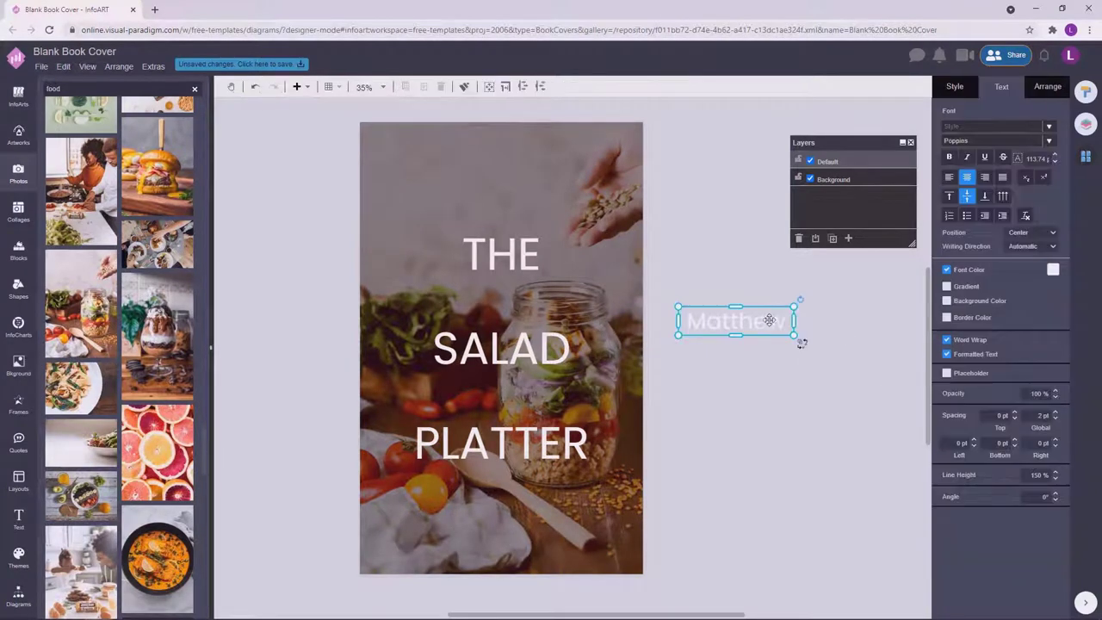
{"action": "left_click", "coordinate": [972, 142]}
{"action": "type", "text": "play"}
{"action": "left_click", "coordinate": [935, 315]}
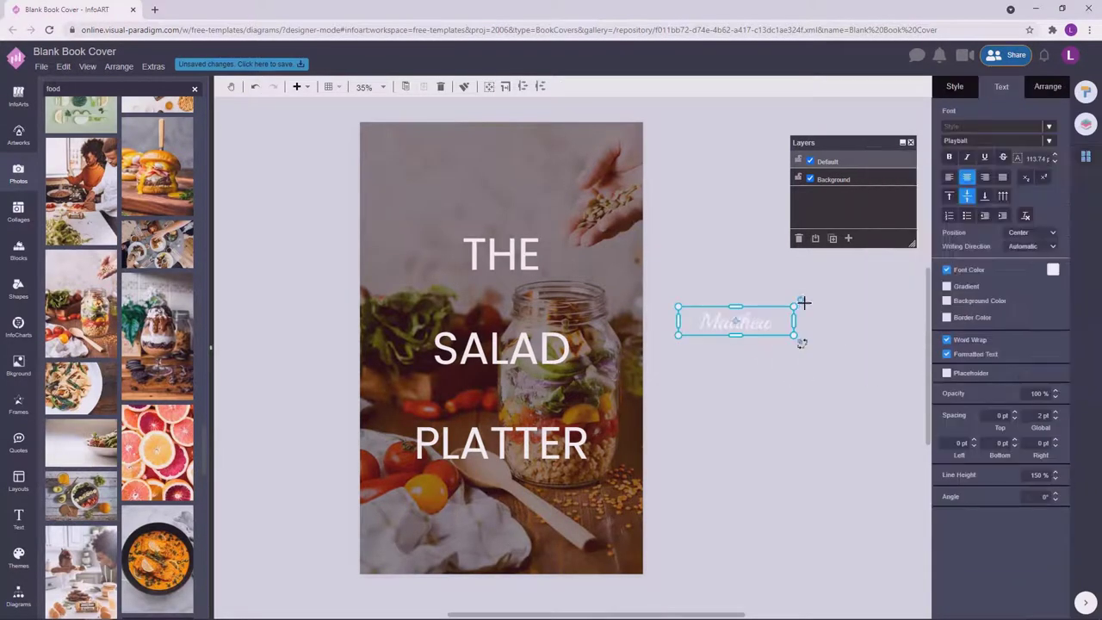
Place the first name in pink between THE and SALAD, and copy it below SALAD.
{"action": "left_click_drag", "start_coordinate": [801, 300], "coordinate": [536, 294]}
{"action": "left_click", "coordinate": [1053, 269]}
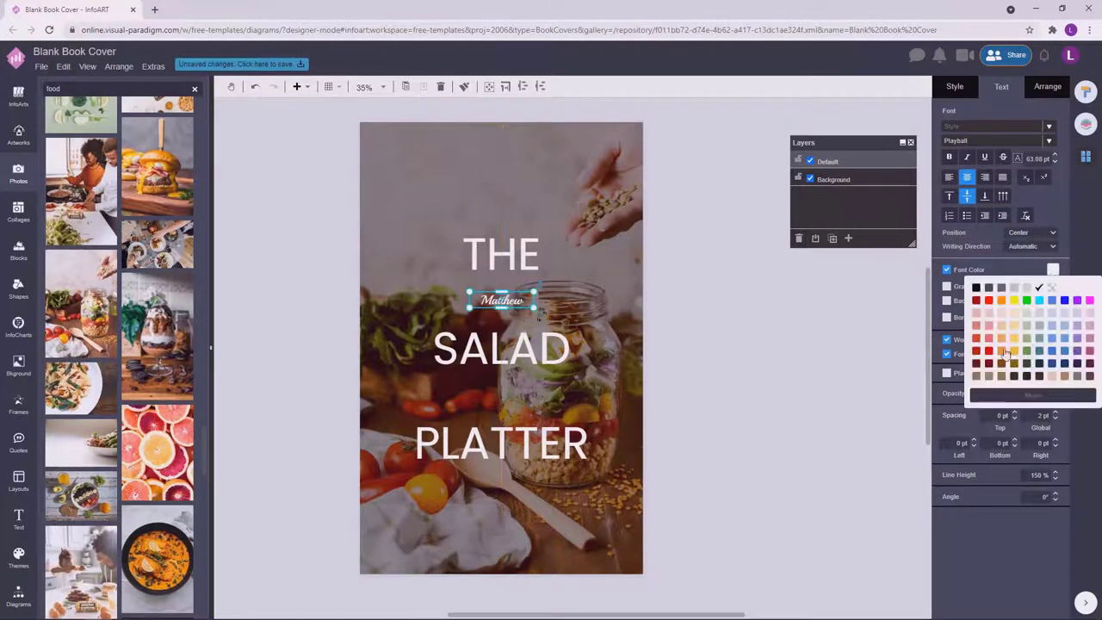
{"action": "left_click", "coordinate": [979, 317]}
{"action": "left_click", "coordinate": [746, 340]}
{"action": "left_click", "coordinate": [514, 302]}
{"action": "left_click_drag", "start_coordinate": [514, 302], "coordinate": [536, 393]}
{"action": "scroll", "coordinate": [521, 394], "scroll_direction": "up", "scroll_amount": 2}
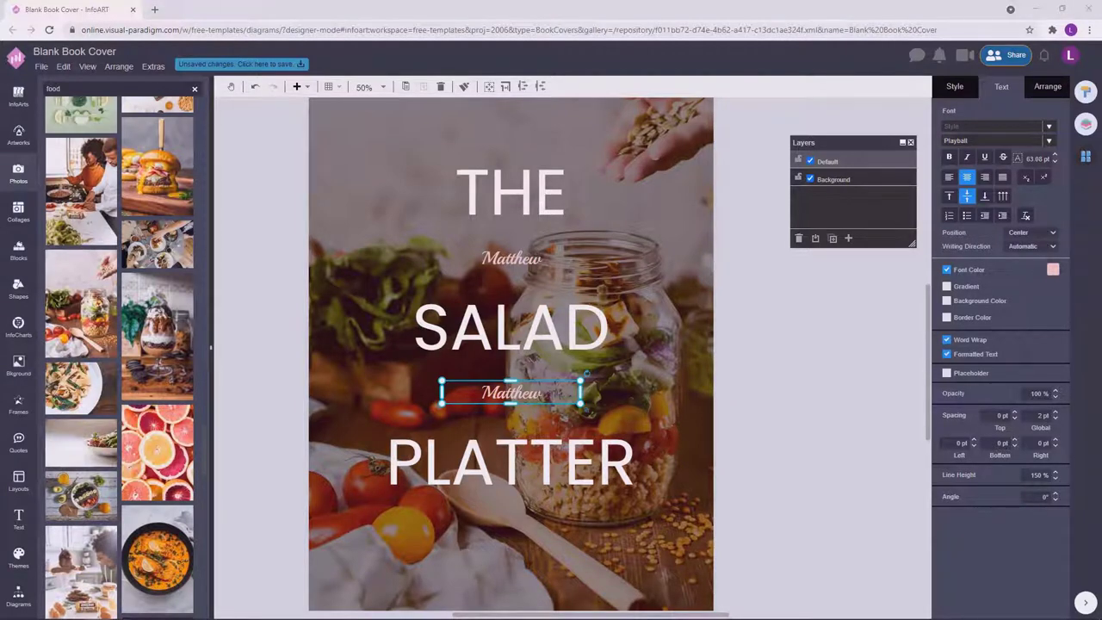
Change the copy to the author's surname and set both name boxes to 68 pt.
{"action": "double_click", "coordinate": [534, 395]}
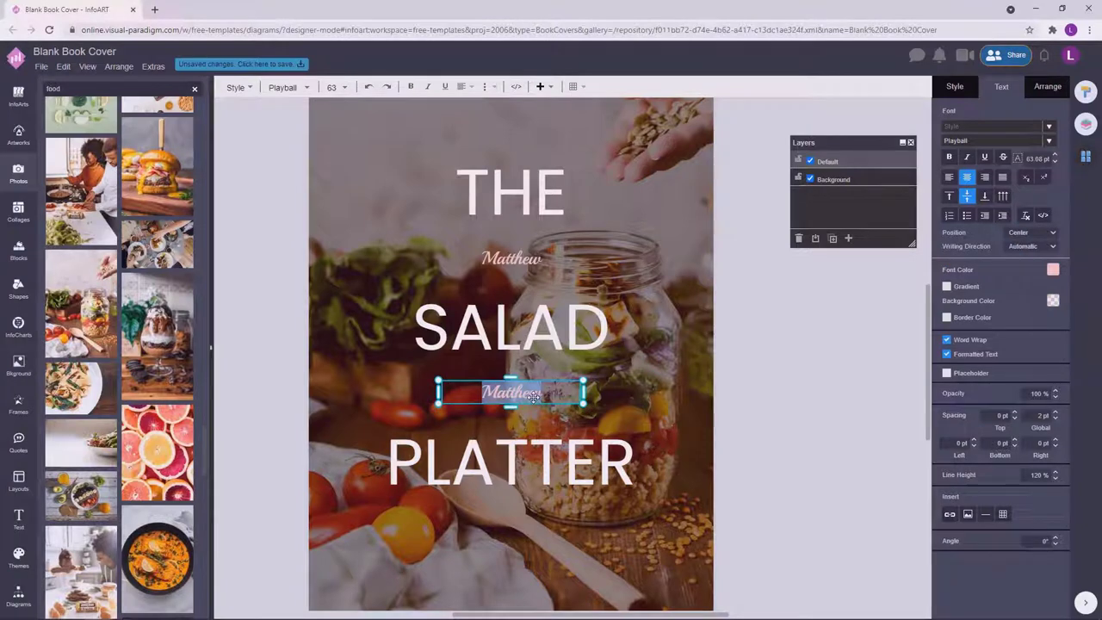
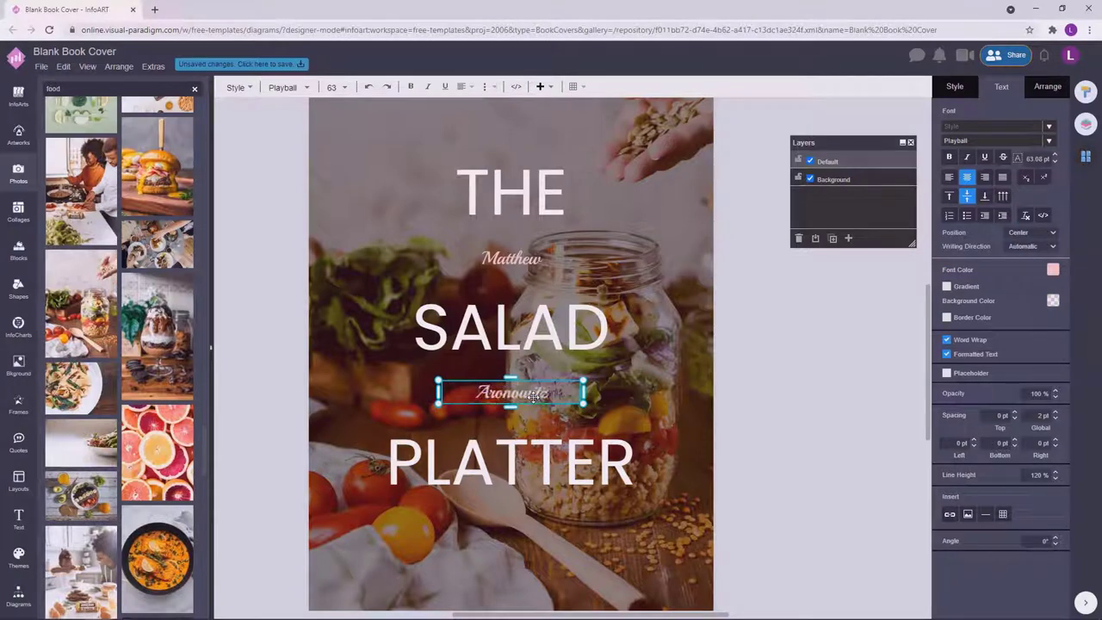
{"action": "left_click", "coordinate": [834, 347]}
{"action": "left_click", "coordinate": [509, 303]}
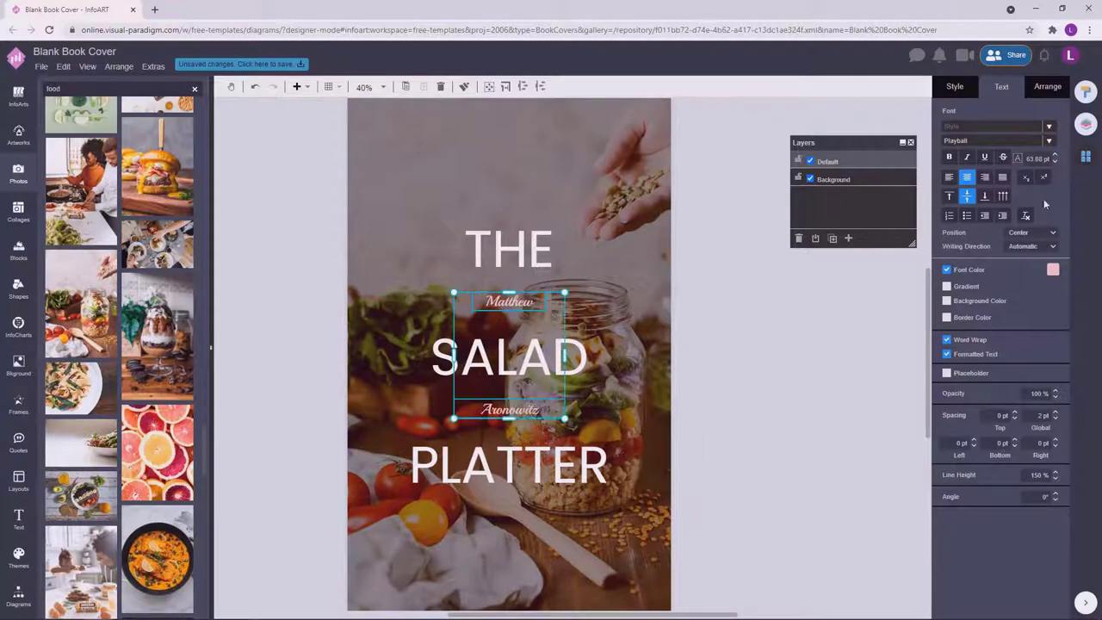
{"action": "type", "text": "65"}
{"action": "key", "text": "Return"}
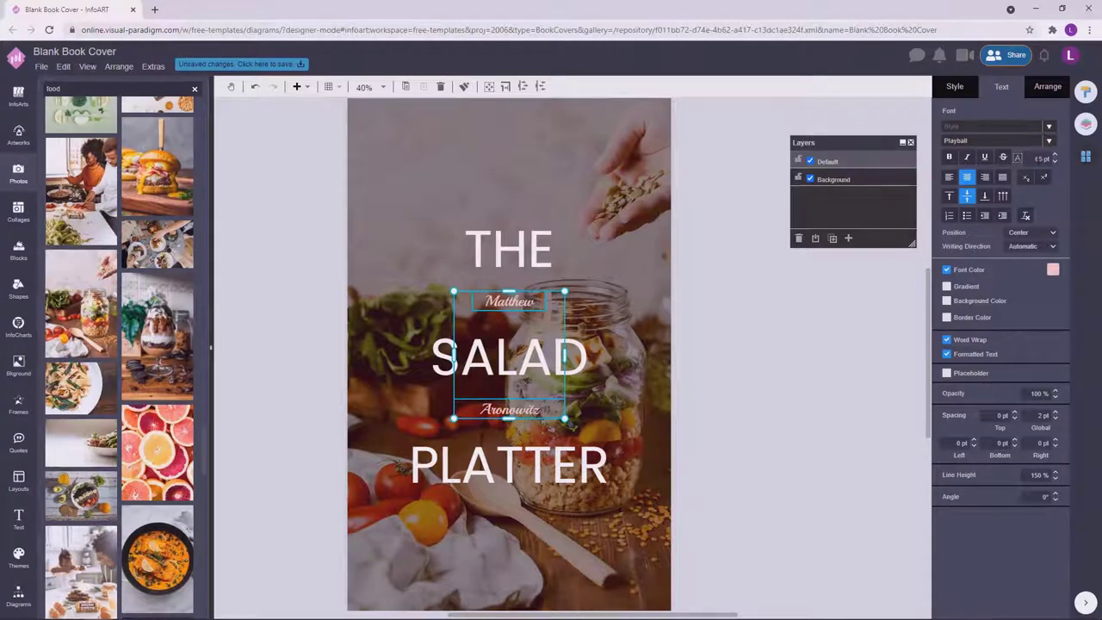
{"action": "key", "text": "Return"}
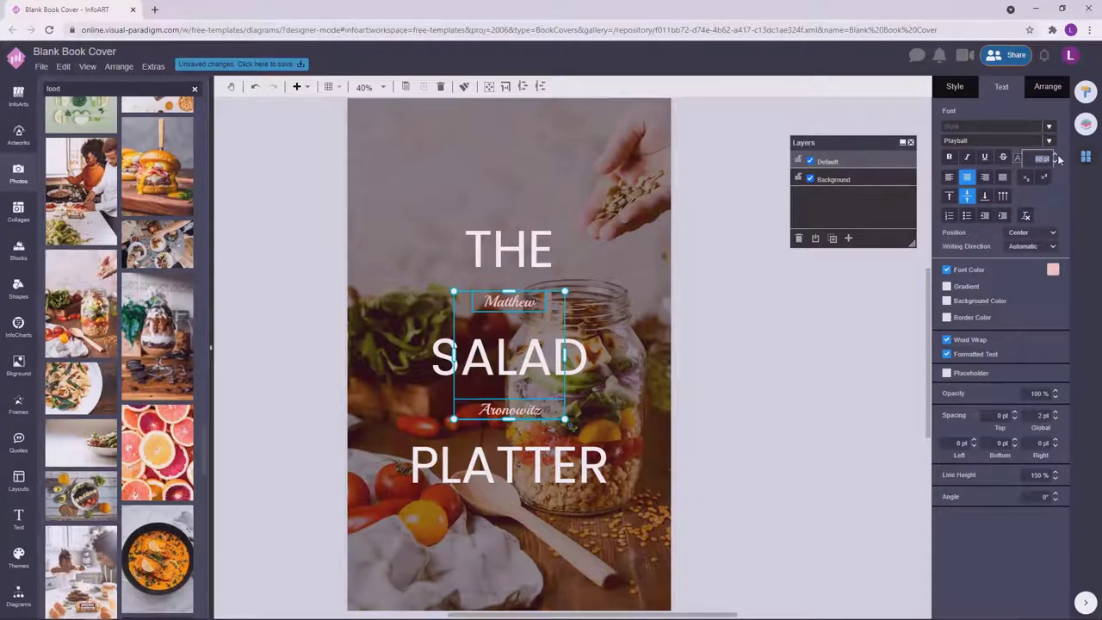
{"action": "left_click", "coordinate": [756, 401]}
Darken the background photo's overlay from 75% to 86%.
{"action": "key", "text": "ctrl+minus"}
{"action": "left_click", "coordinate": [556, 387]}
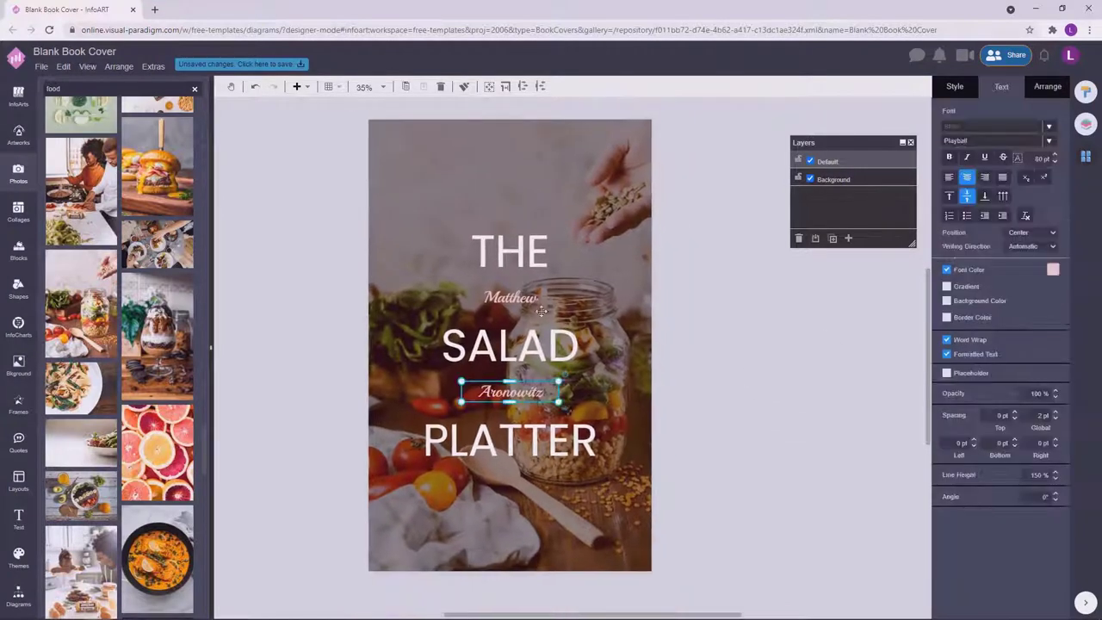
{"action": "left_click", "coordinate": [541, 311]}
{"action": "left_click", "coordinate": [778, 414]}
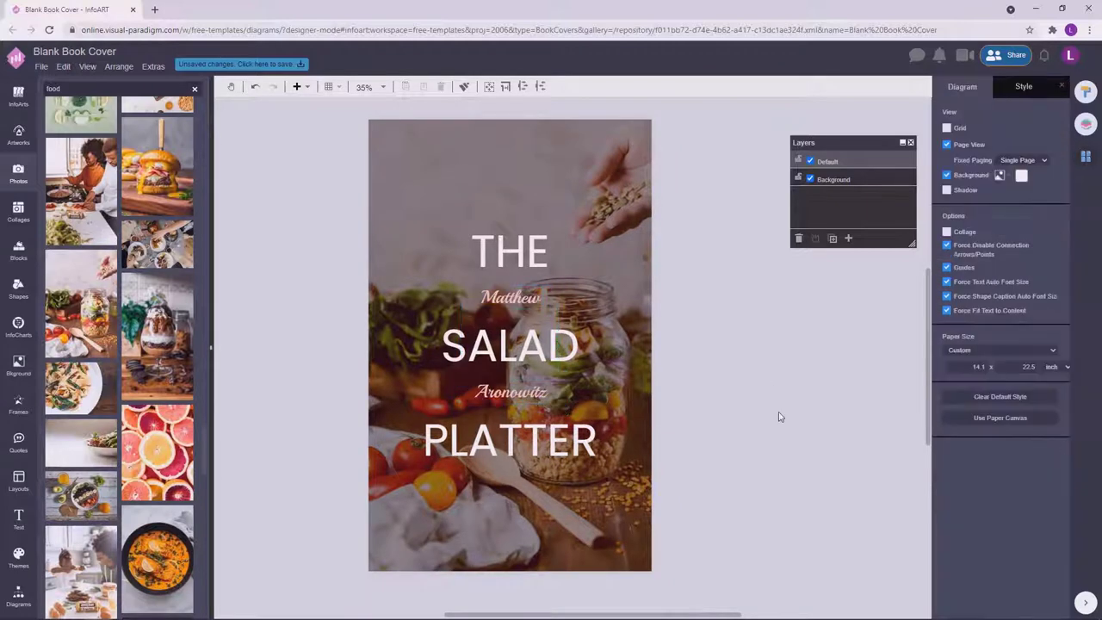
{"action": "key", "text": "ctrl+minus"}
{"action": "left_click", "coordinate": [642, 173]}
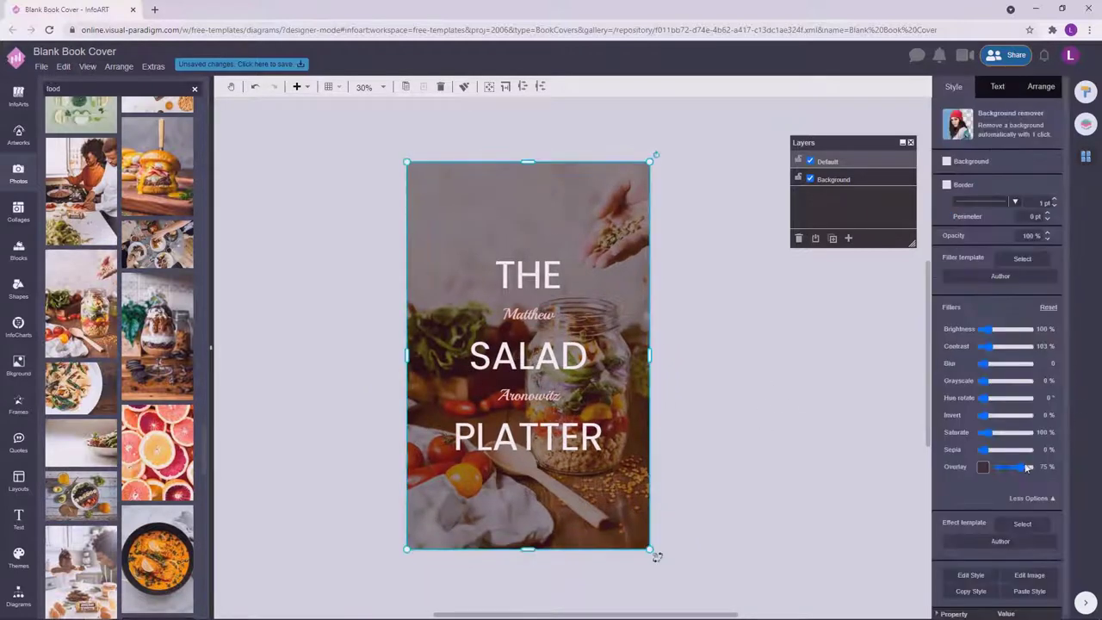
{"action": "left_click_drag", "start_coordinate": [1028, 466], "coordinate": [1026, 468]}
{"action": "left_click", "coordinate": [796, 351]}
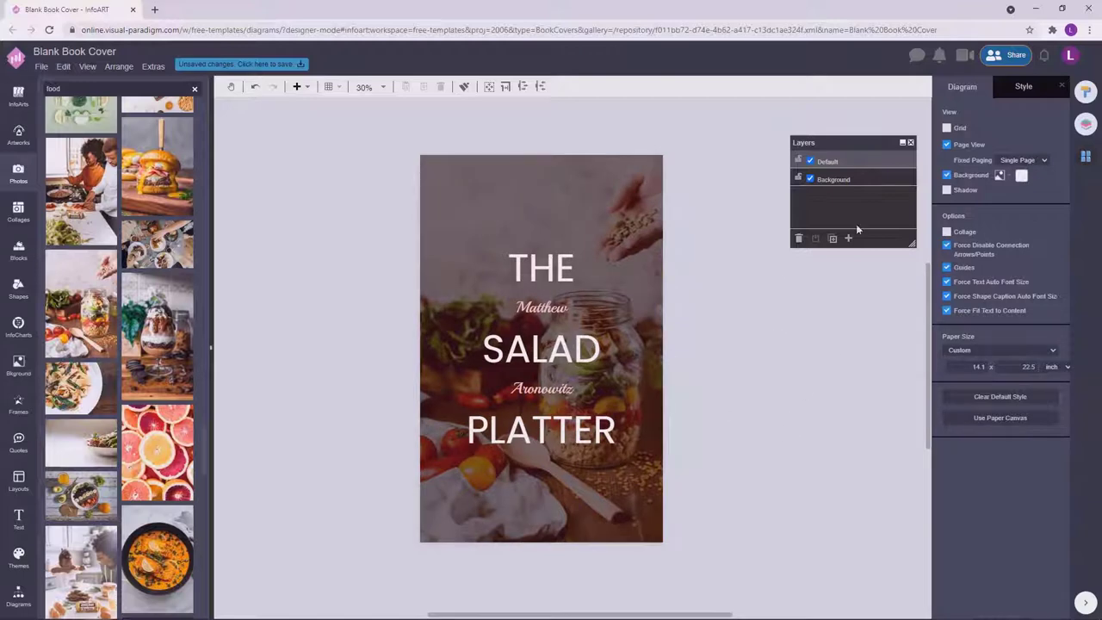
{"action": "left_click", "coordinate": [19, 595]}
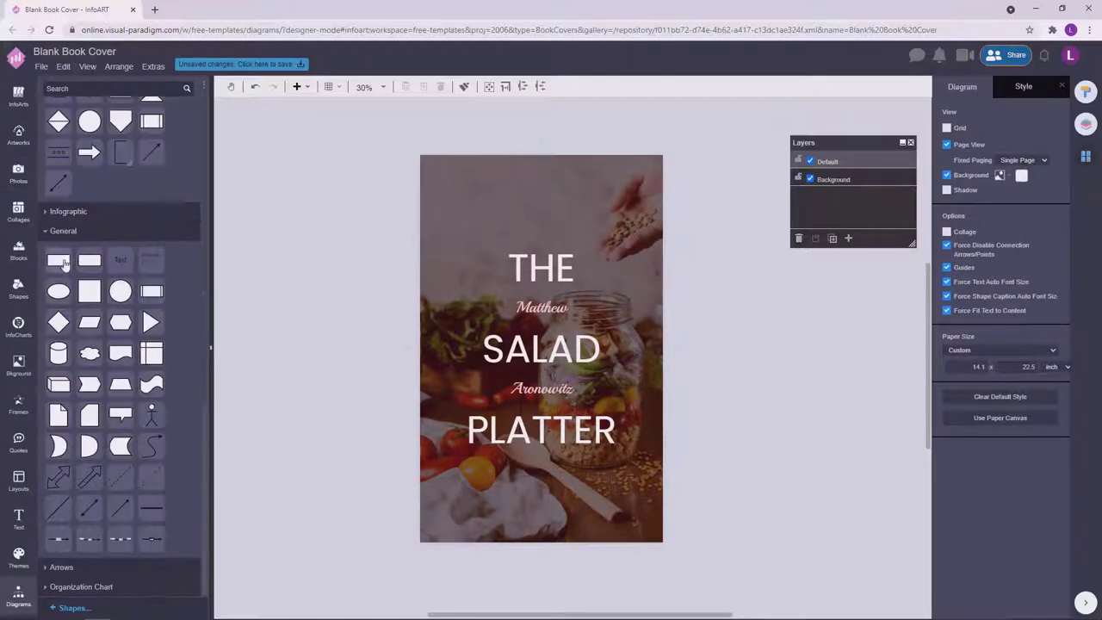
Draw a rectangle over the whole cover with no fill and a white outline.
{"action": "mouse_move", "coordinate": [427, 163]}
{"action": "left_mouse_down"}
{"action": "mouse_move", "coordinate": [620, 260]}
{"action": "mouse_move", "coordinate": [677, 253]}
{"action": "mouse_move", "coordinate": [664, 283]}
{"action": "left_mouse_up"}
{"action": "left_click_drag", "start_coordinate": [540, 279], "coordinate": [540, 532]}
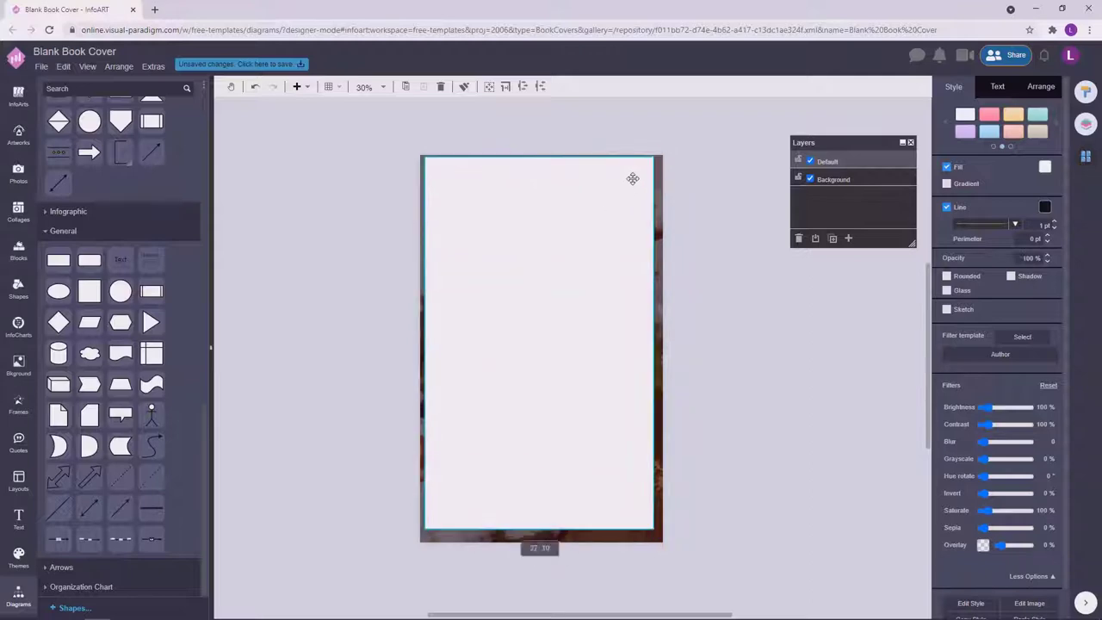
{"action": "left_click", "coordinate": [947, 166]}
{"action": "left_click", "coordinate": [1045, 206]}
{"action": "left_click", "coordinate": [1047, 210]}
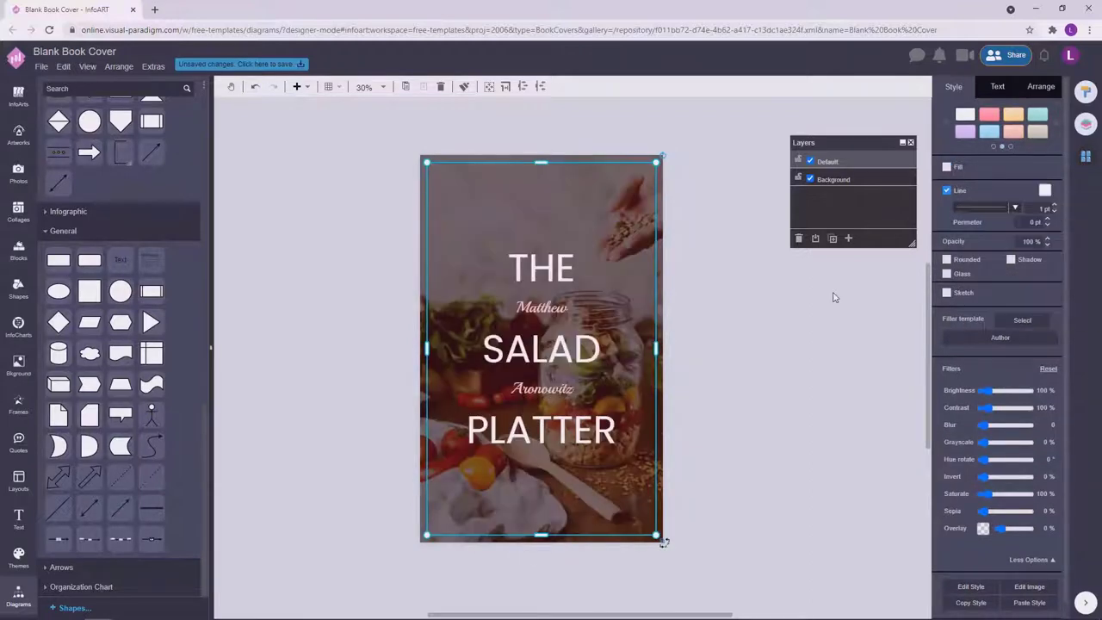
Set the big title text's line height to 210%.
{"action": "left_click_drag", "start_coordinate": [770, 505], "coordinate": [342, 175]}
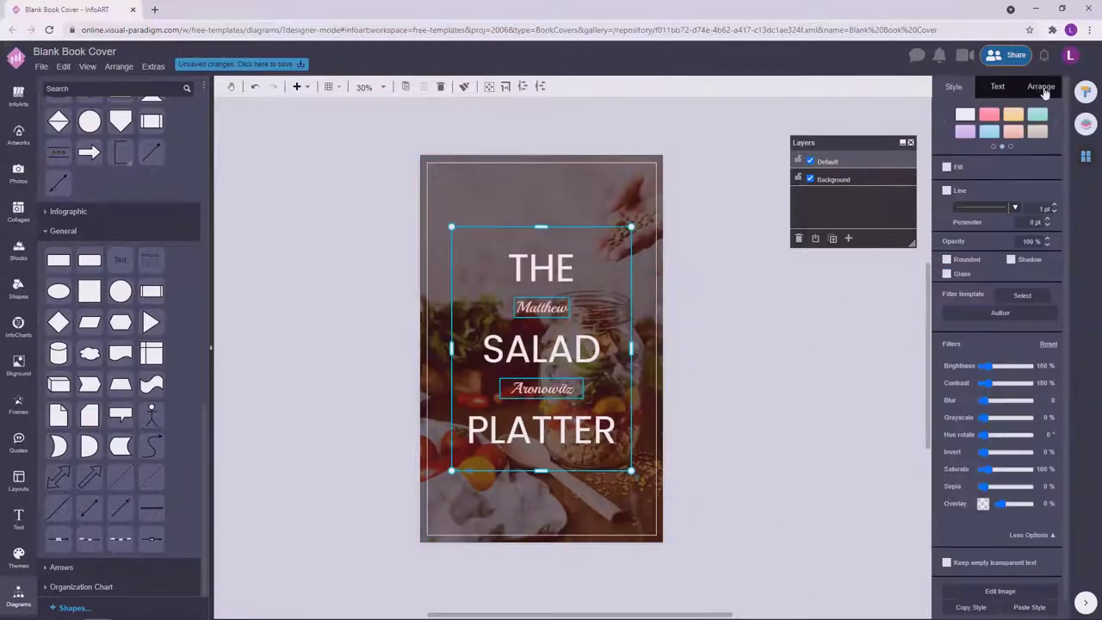
{"action": "left_click", "coordinate": [796, 381]}
{"action": "double_click", "coordinate": [599, 432]}
{"action": "left_click", "coordinate": [1034, 475]}
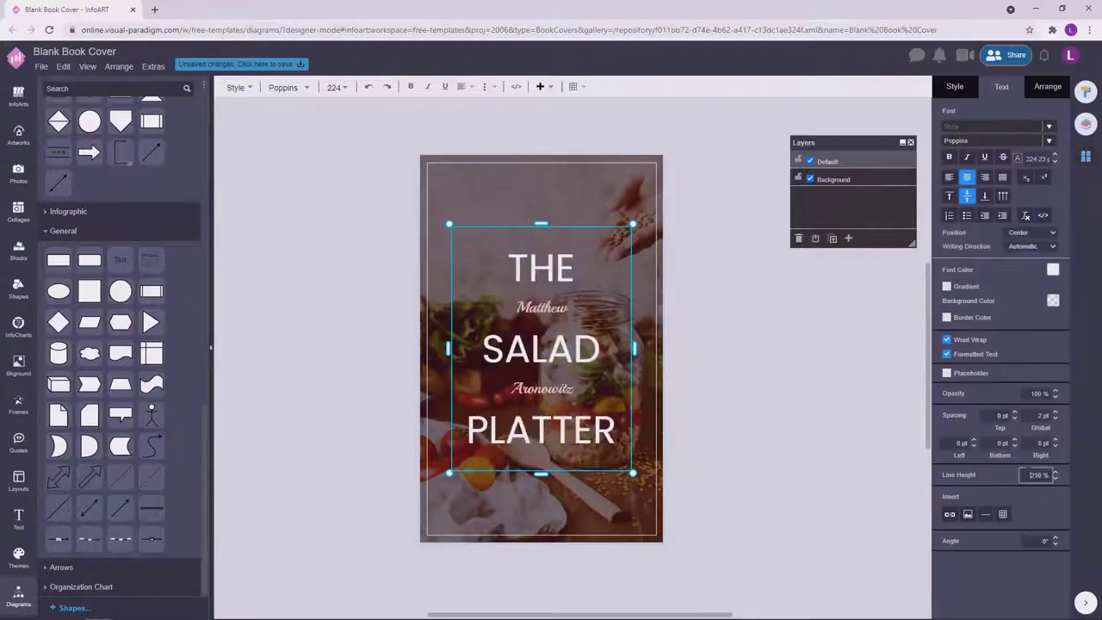
{"action": "key", "text": "Return"}
Realign the two author name texts with the respaced title lines.
{"action": "left_click", "coordinate": [763, 387]}
{"action": "left_click_drag", "start_coordinate": [534, 308], "coordinate": [549, 310]}
{"action": "left_click", "coordinate": [542, 387]}
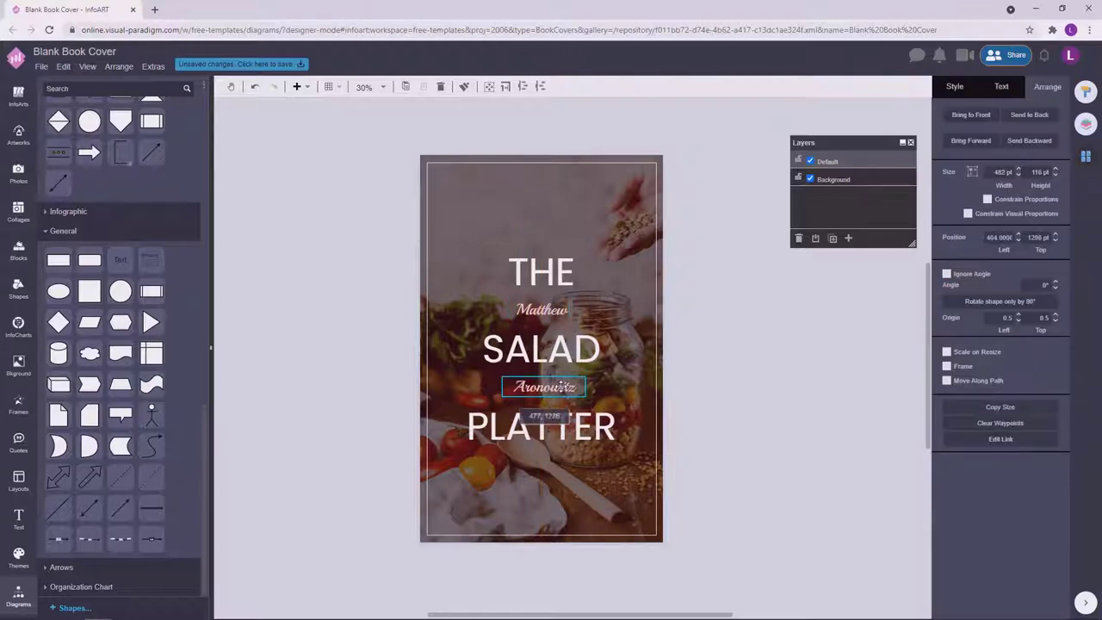
{"action": "left_click", "coordinate": [553, 310], "text": "shift"}
{"action": "left_click", "coordinate": [553, 271], "text": "shift"}
{"action": "left_click", "coordinate": [616, 362]}
{"action": "key", "text": "ctrl+a"}
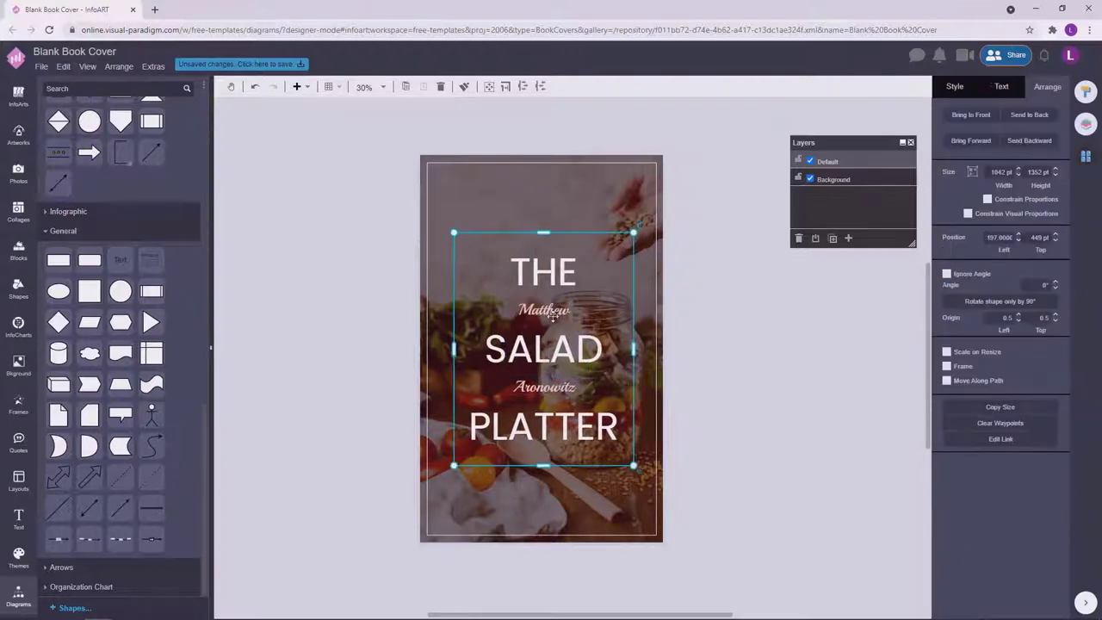
{"action": "left_click", "coordinate": [748, 344]}
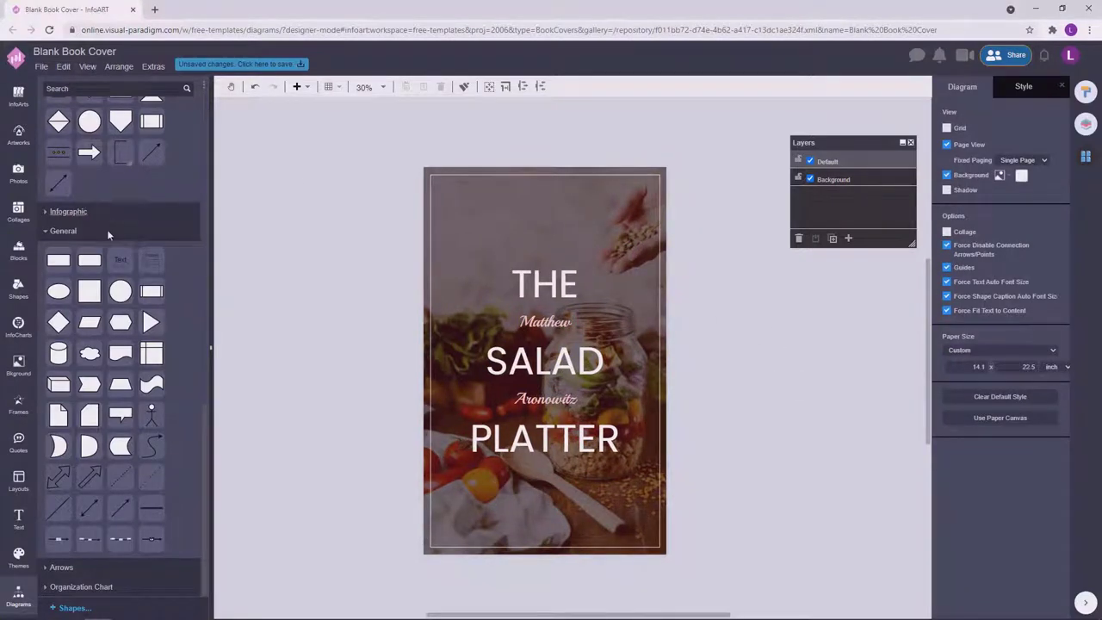
Add a straight line, lengthen it, and place it across the top of the cover.
{"action": "left_click_drag", "start_coordinate": [90, 509], "coordinate": [319, 232]}
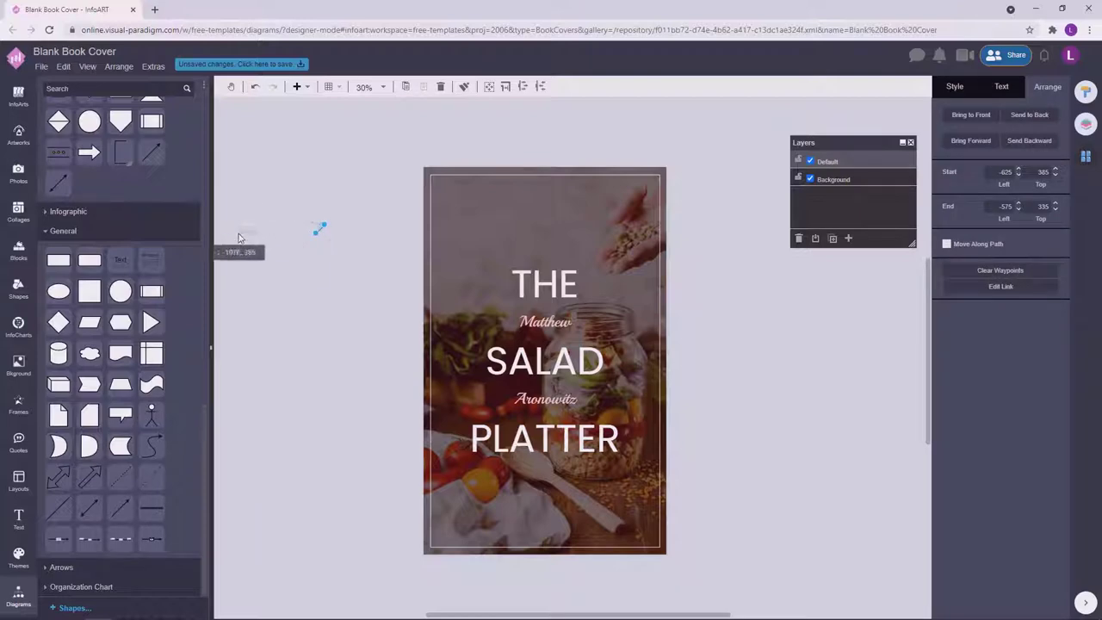
{"action": "left_click_drag", "start_coordinate": [238, 237], "coordinate": [239, 233]}
{"action": "left_click_drag", "start_coordinate": [324, 225], "coordinate": [403, 226]}
{"action": "left_click", "coordinate": [305, 270]}
{"action": "scroll", "coordinate": [305, 271], "scroll_direction": "up", "scroll_amount": 1, "text": "ctrl"}
{"action": "scroll", "coordinate": [344, 275], "scroll_direction": "left", "scroll_amount": 3}
{"action": "scroll", "coordinate": [345, 275], "scroll_direction": "up", "scroll_amount": 1}
{"action": "left_click", "coordinate": [351, 277]}
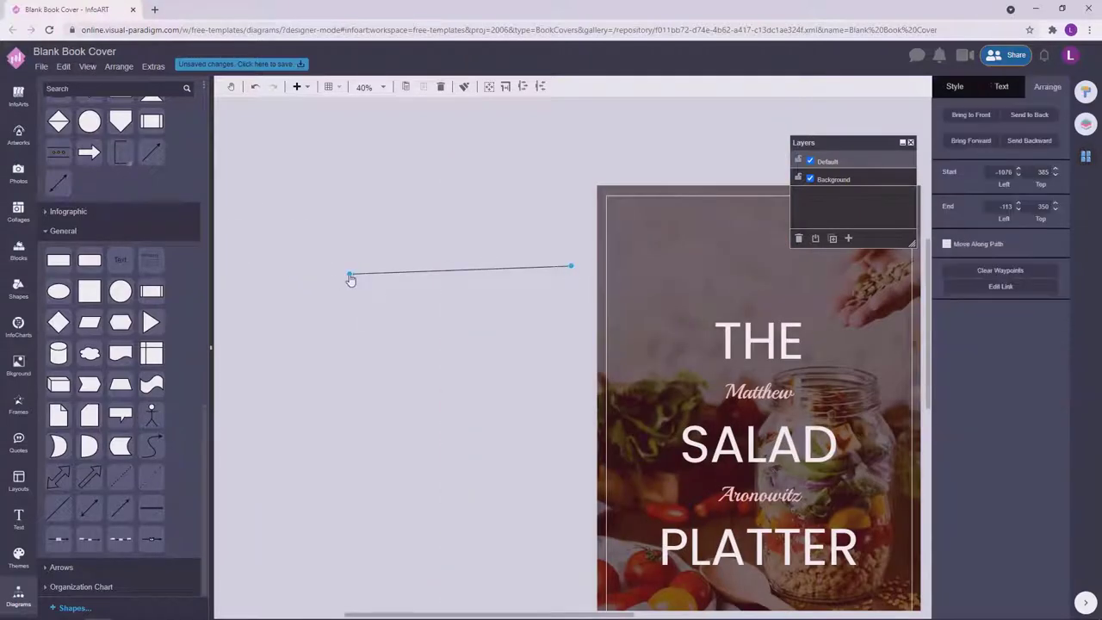
{"action": "left_click_drag", "start_coordinate": [350, 277], "coordinate": [345, 270]}
{"action": "left_click", "coordinate": [387, 308]}
{"action": "scroll", "coordinate": [387, 307], "scroll_direction": "down", "scroll_amount": 2, "text": "ctrl"}
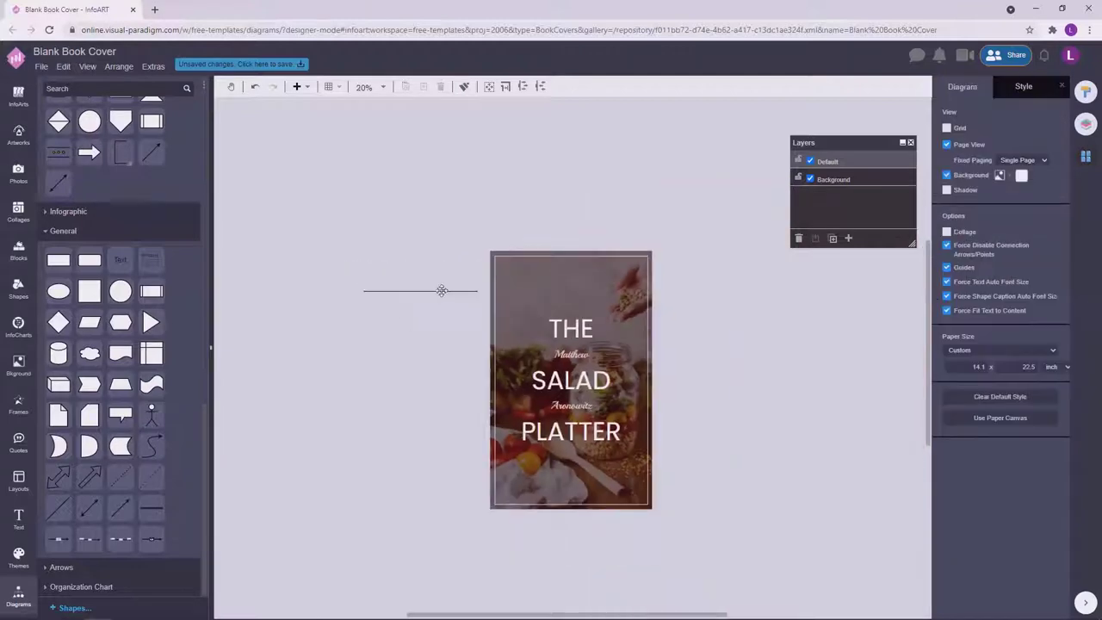
{"action": "left_click_drag", "start_coordinate": [440, 290], "coordinate": [589, 274]}
Remove the start and end markers from the top line.
{"action": "left_click", "coordinate": [955, 86]}
{"action": "left_click", "coordinate": [1015, 199]}
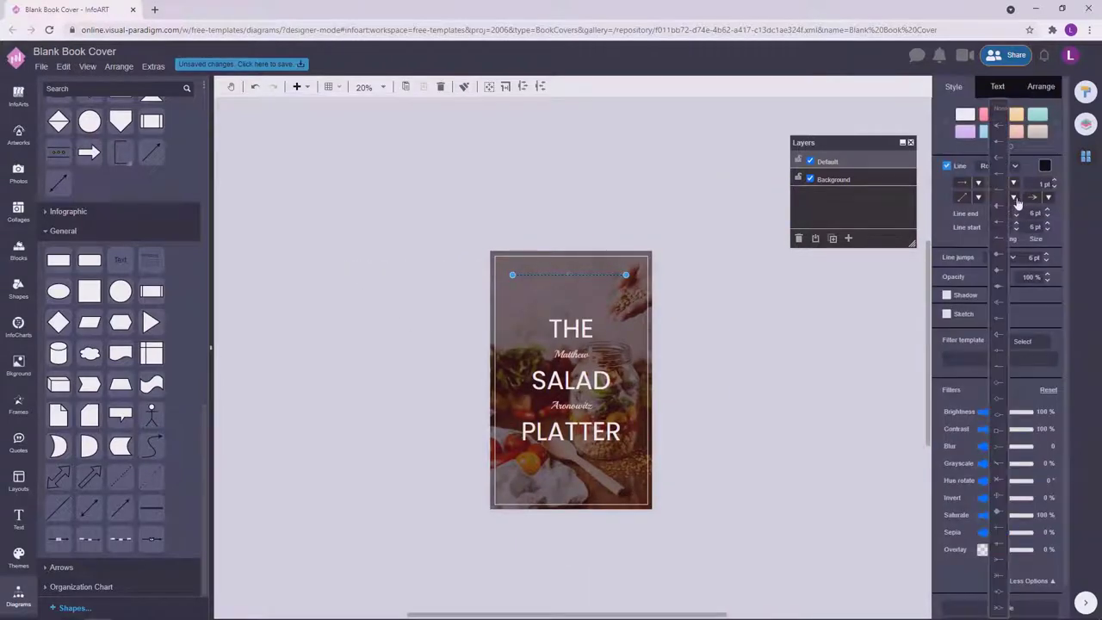
{"action": "left_click", "coordinate": [1001, 384]}
{"action": "left_click", "coordinate": [1048, 197]}
{"action": "left_click", "coordinate": [1037, 386]}
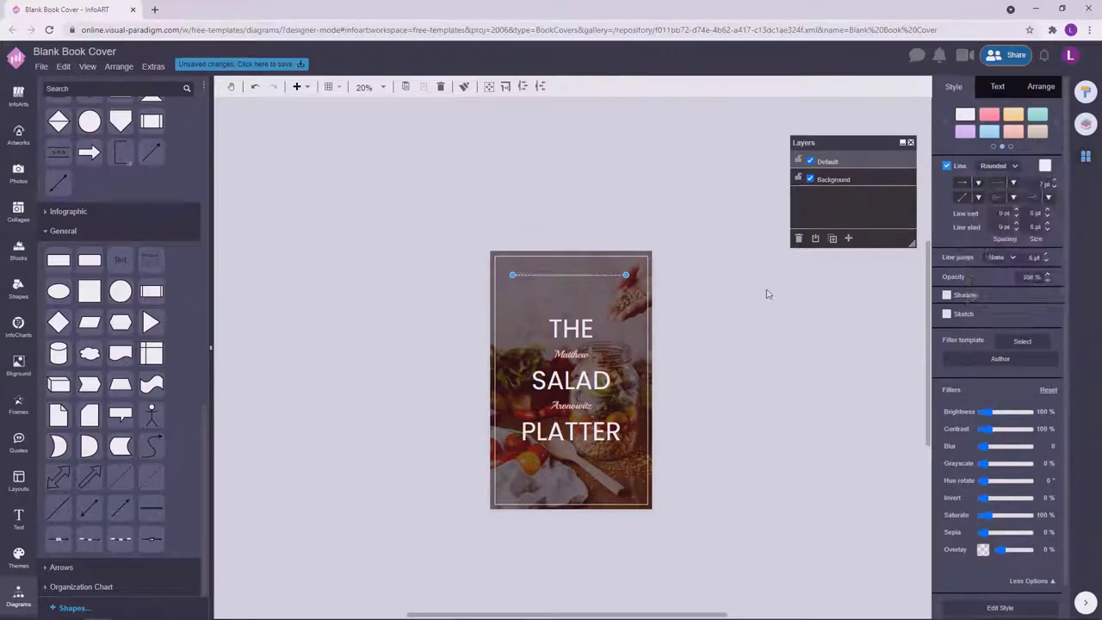
{"action": "left_click", "coordinate": [695, 286]}
{"action": "scroll", "coordinate": [695, 286], "scroll_direction": "up", "scroll_amount": 2, "text": "ctrl"}
{"action": "left_click", "coordinate": [558, 273]}
{"action": "left_click", "coordinate": [736, 296]}
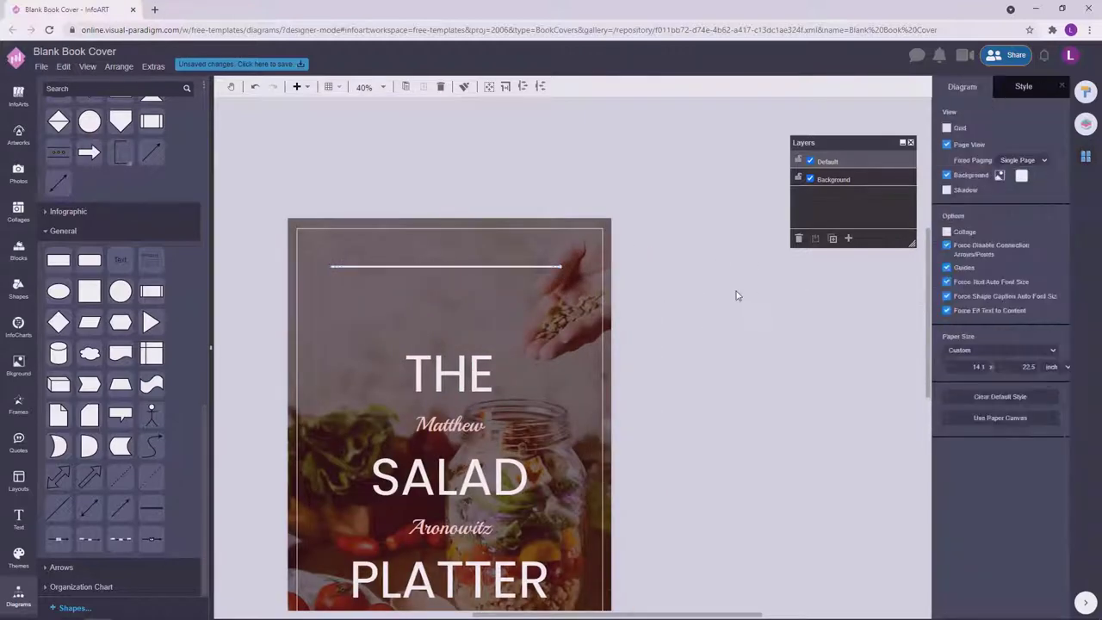
{"action": "scroll", "coordinate": [727, 347], "scroll_direction": "down", "scroll_amount": 1, "text": "ctrl"}
Duplicate the top divider line near the bottom of the cover.
{"action": "left_click", "coordinate": [606, 215]}
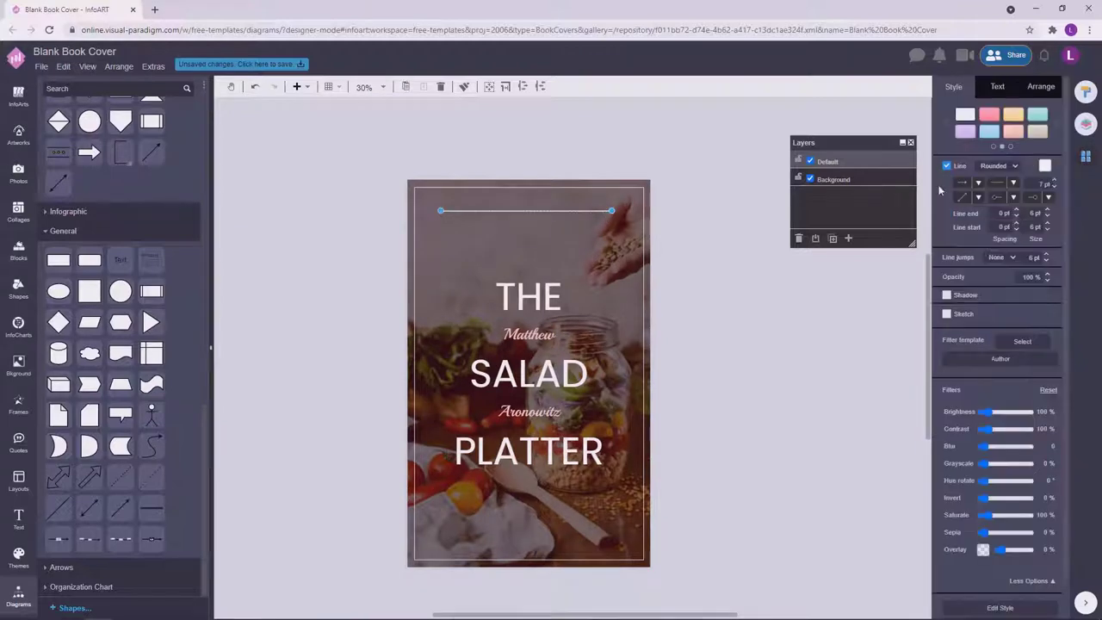
{"action": "left_click", "coordinate": [746, 359]}
{"action": "scroll", "coordinate": [401, 261], "scroll_direction": "down", "scroll_amount": 1}
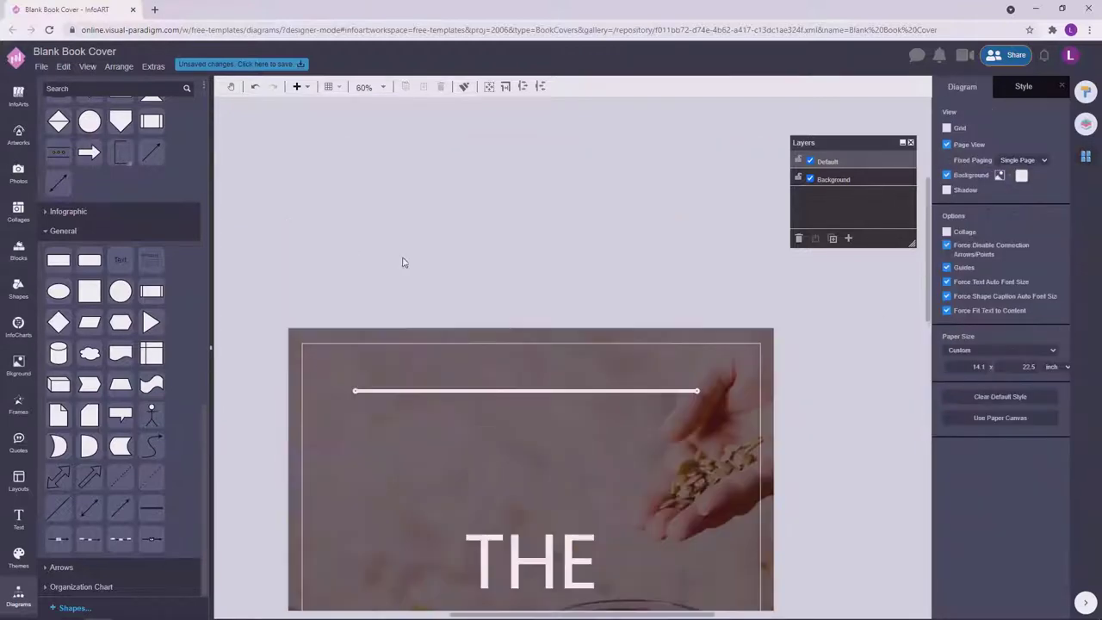
{"action": "scroll", "coordinate": [688, 398], "scroll_direction": "up", "scroll_amount": 2}
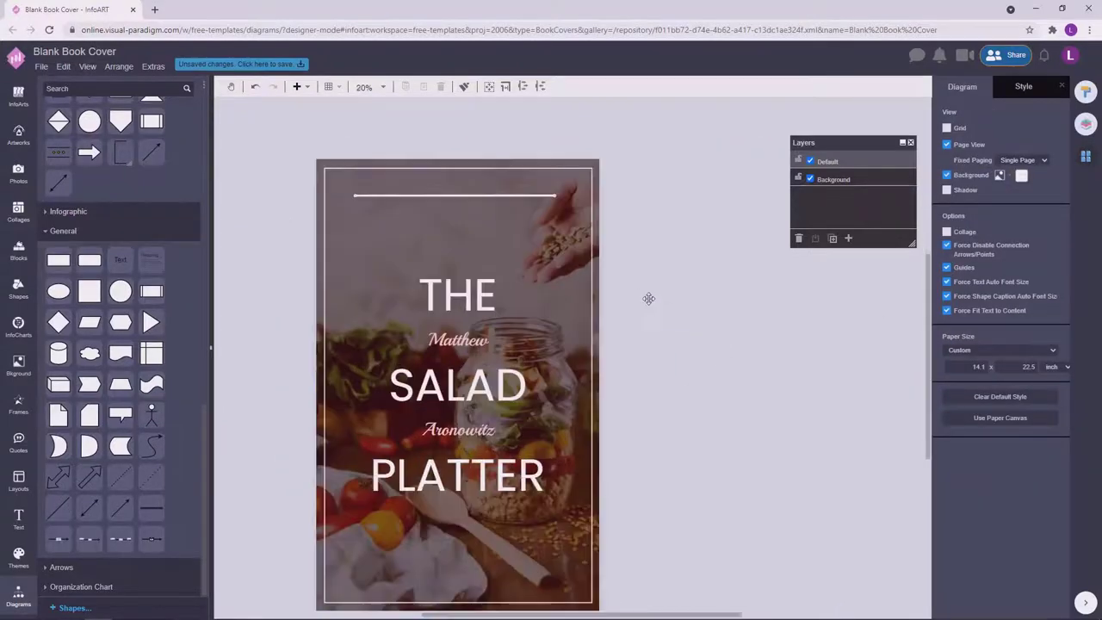
{"action": "left_click", "coordinate": [561, 196]}
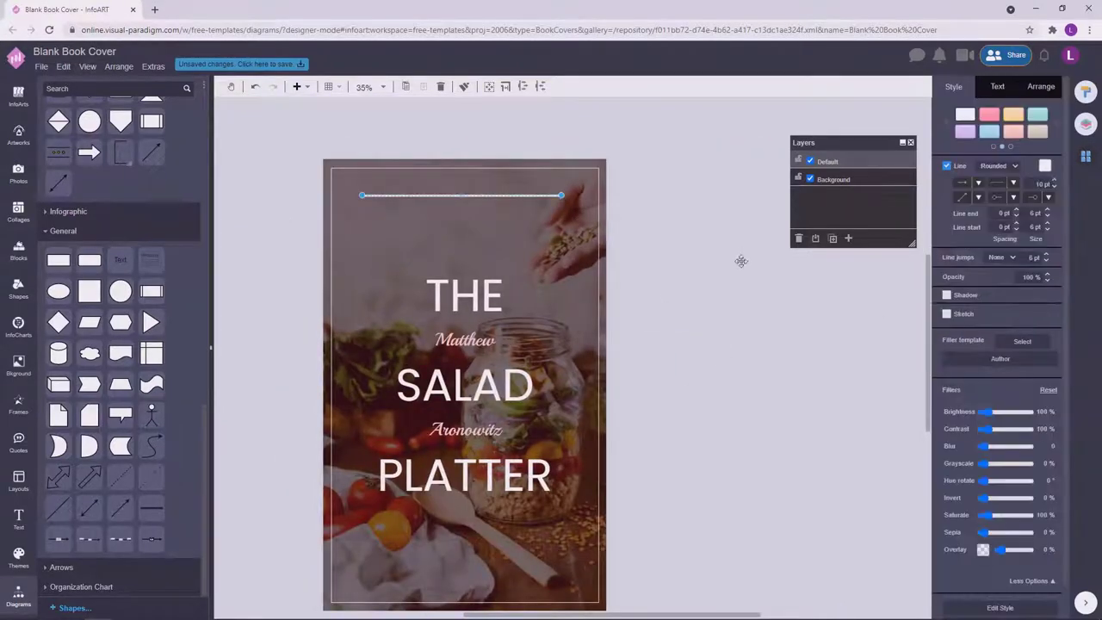
{"action": "left_click", "coordinate": [795, 316]}
{"action": "left_click", "coordinate": [558, 197]}
{"action": "left_click", "coordinate": [767, 362]}
{"action": "scroll", "coordinate": [745, 360], "scroll_direction": "down", "scroll_amount": 3}
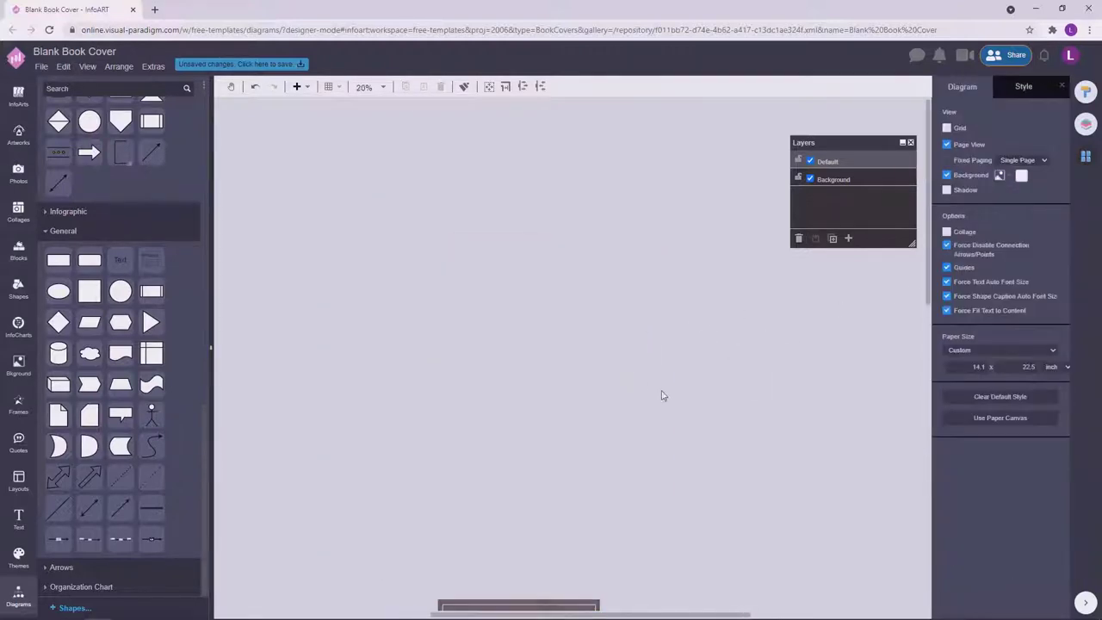
{"action": "scroll", "coordinate": [694, 300], "scroll_direction": "up", "scroll_amount": 1}
{"action": "left_click", "coordinate": [561, 175]}
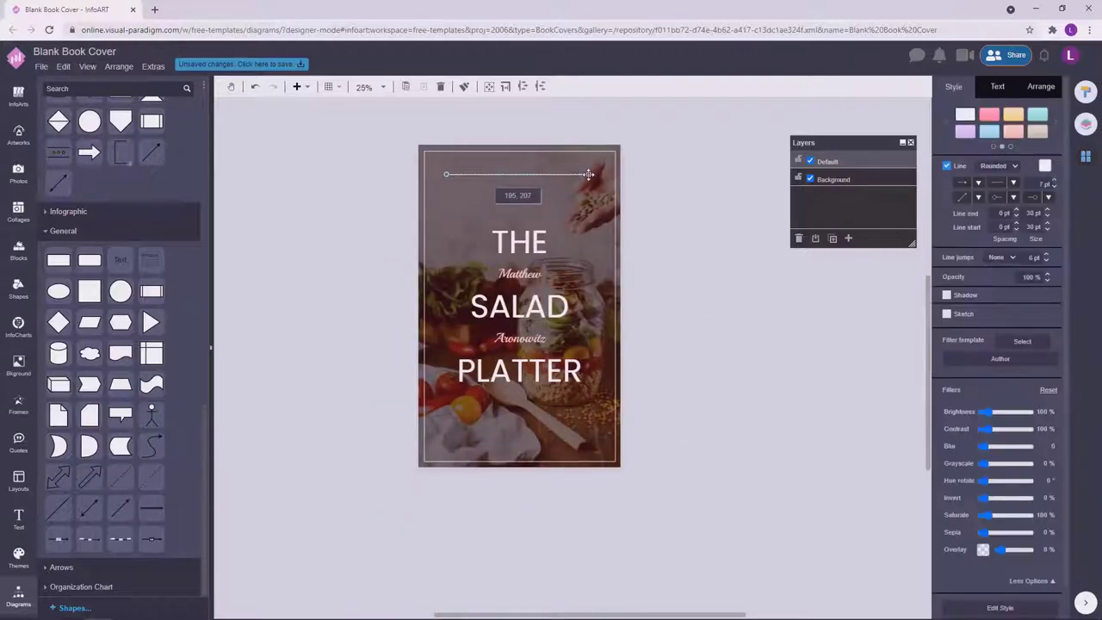
{"action": "left_click_drag", "start_coordinate": [561, 175], "coordinate": [561, 436]}
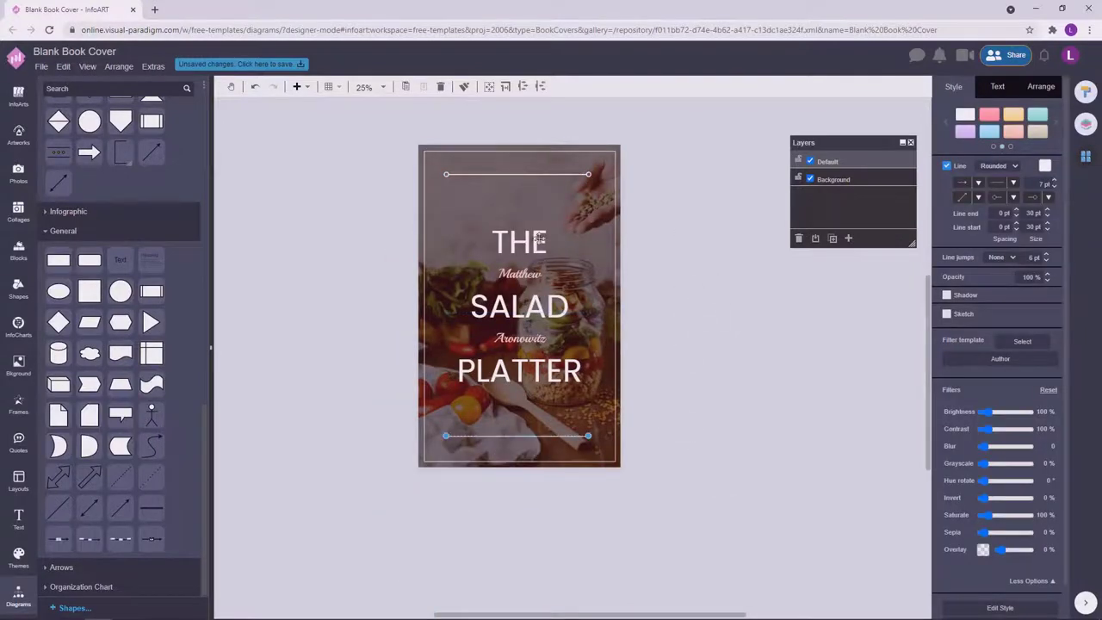
Shift both divider lines together slightly upward.
{"action": "left_click", "coordinate": [560, 175], "text": "shift"}
{"action": "left_click_drag", "start_coordinate": [571, 175], "coordinate": [564, 173]}
{"action": "left_click", "coordinate": [694, 260]}
{"action": "scroll", "coordinate": [695, 261], "scroll_direction": "up", "scroll_amount": 2}
{"action": "left_click", "coordinate": [569, 178]}
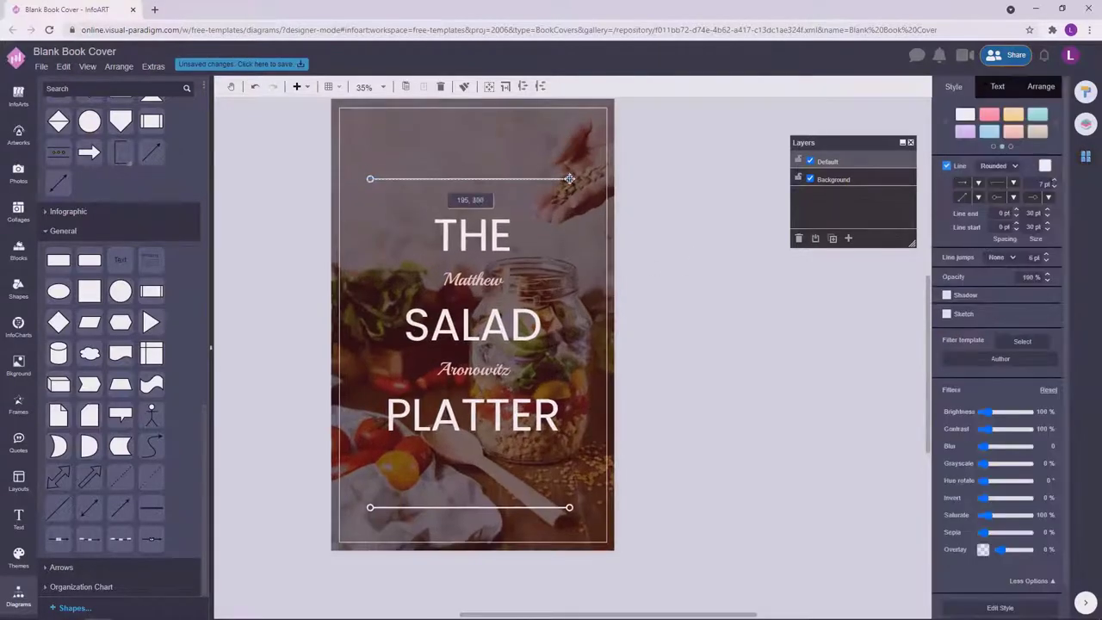
{"action": "left_click", "coordinate": [570, 509], "text": "shift"}
{"action": "left_click_drag", "start_coordinate": [534, 178], "coordinate": [538, 160]}
{"action": "left_click", "coordinate": [692, 278]}
{"action": "scroll", "coordinate": [692, 279], "scroll_direction": "down", "scroll_amount": 2}
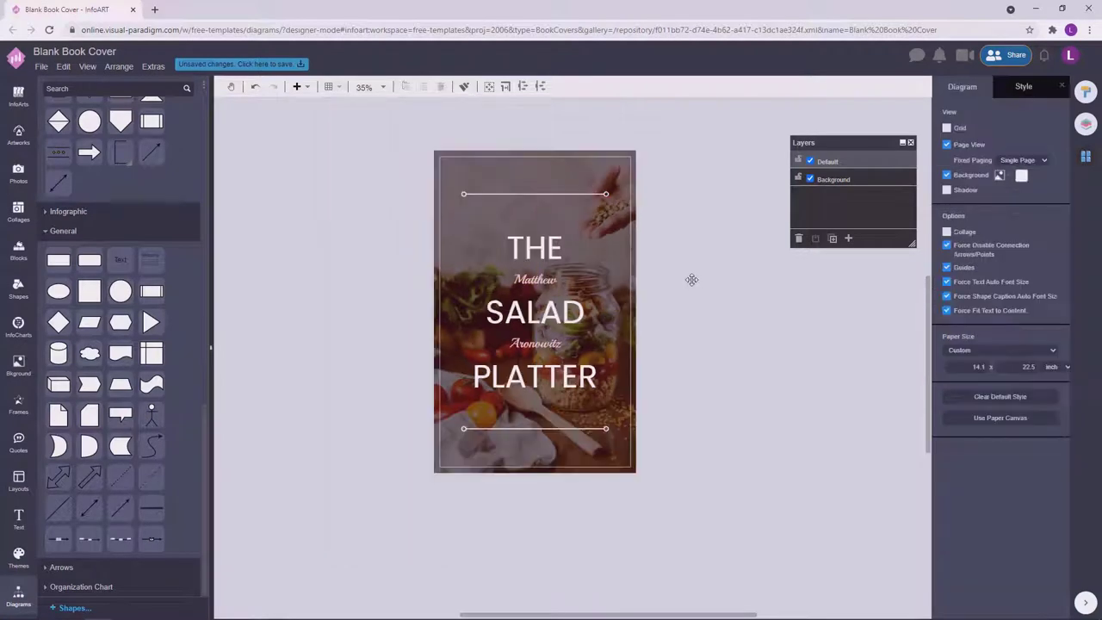
{"action": "scroll", "coordinate": [692, 314], "scroll_direction": "up", "scroll_amount": 1}
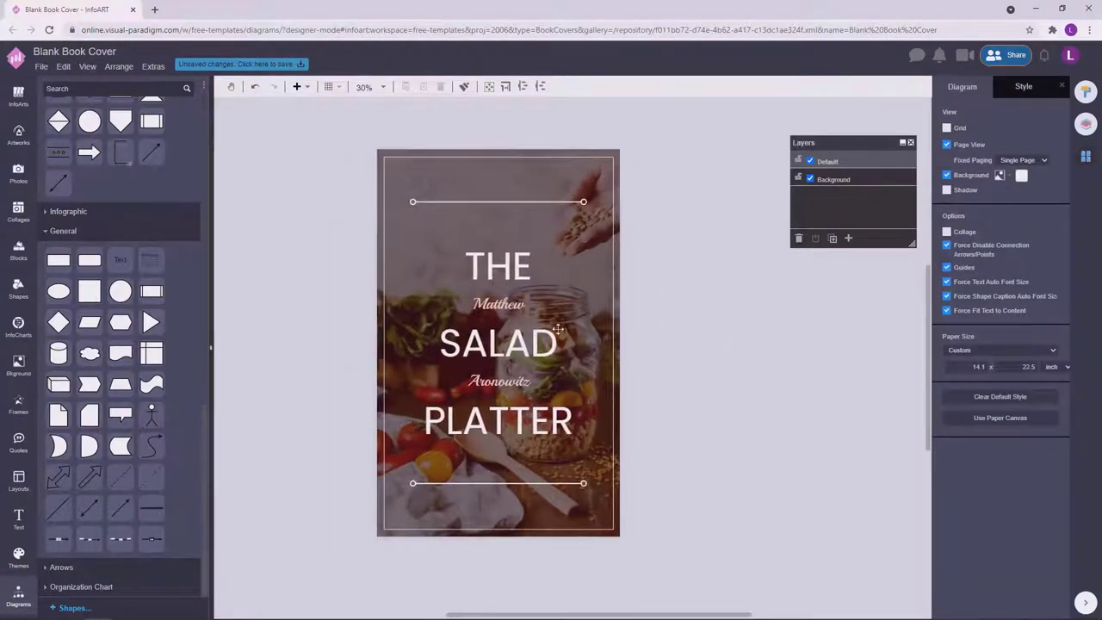
{"action": "left_click", "coordinate": [691, 313]}
{"action": "left_click", "coordinate": [696, 316]}
Widen the small empty text box and give it white text.
{"action": "left_click", "coordinate": [677, 320]}
{"action": "left_click", "coordinate": [1024, 141]}
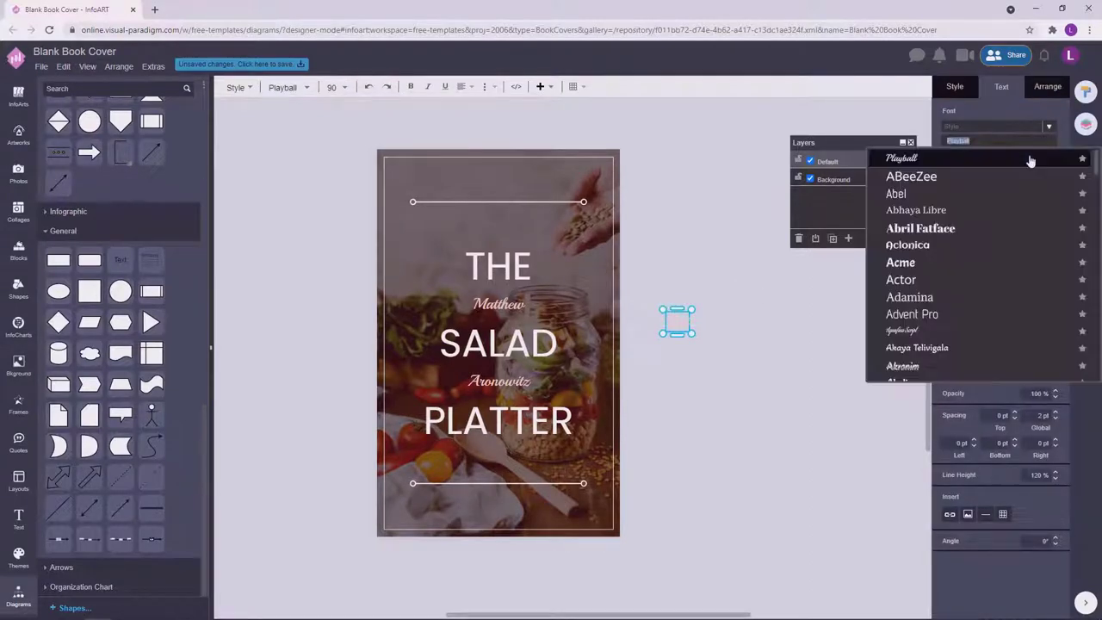
{"action": "left_click", "coordinate": [1031, 159]}
{"action": "left_click", "coordinate": [696, 337]}
{"action": "left_click", "coordinate": [682, 324]}
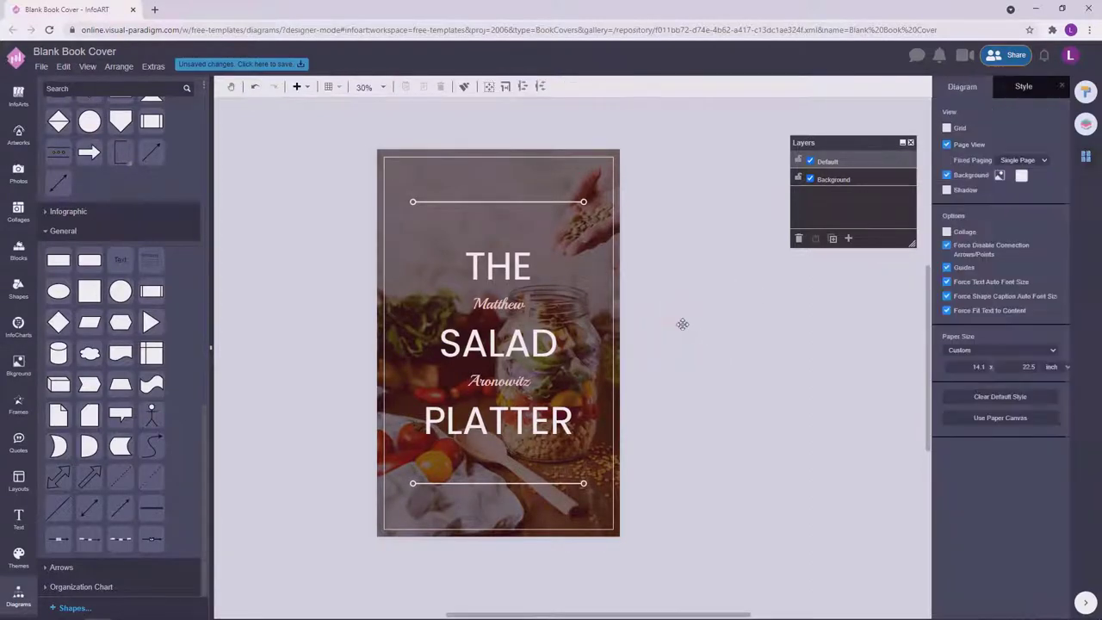
{"action": "left_click", "coordinate": [682, 324]}
{"action": "scroll", "coordinate": [682, 323], "scroll_direction": "up", "scroll_amount": 1}
{"action": "left_click_drag", "start_coordinate": [694, 331], "coordinate": [902, 342]}
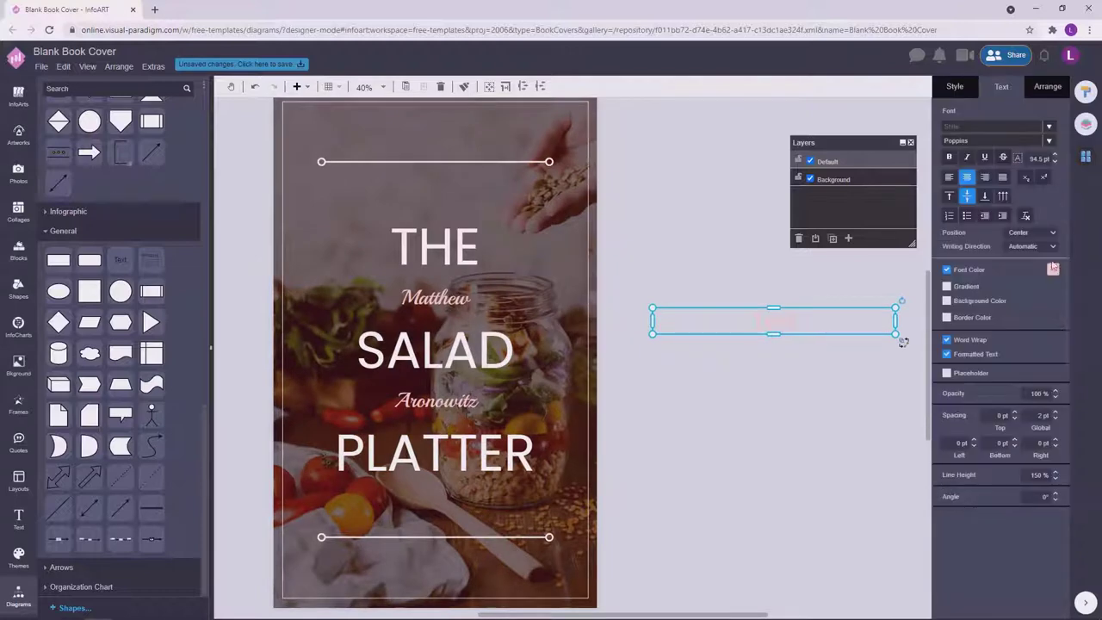
{"action": "left_click", "coordinate": [1053, 269]}
{"action": "left_click", "coordinate": [1044, 291]}
{"action": "scroll", "coordinate": [740, 328], "scroll_direction": "right", "scroll_amount": 2}
{"action": "left_click", "coordinate": [678, 326]}
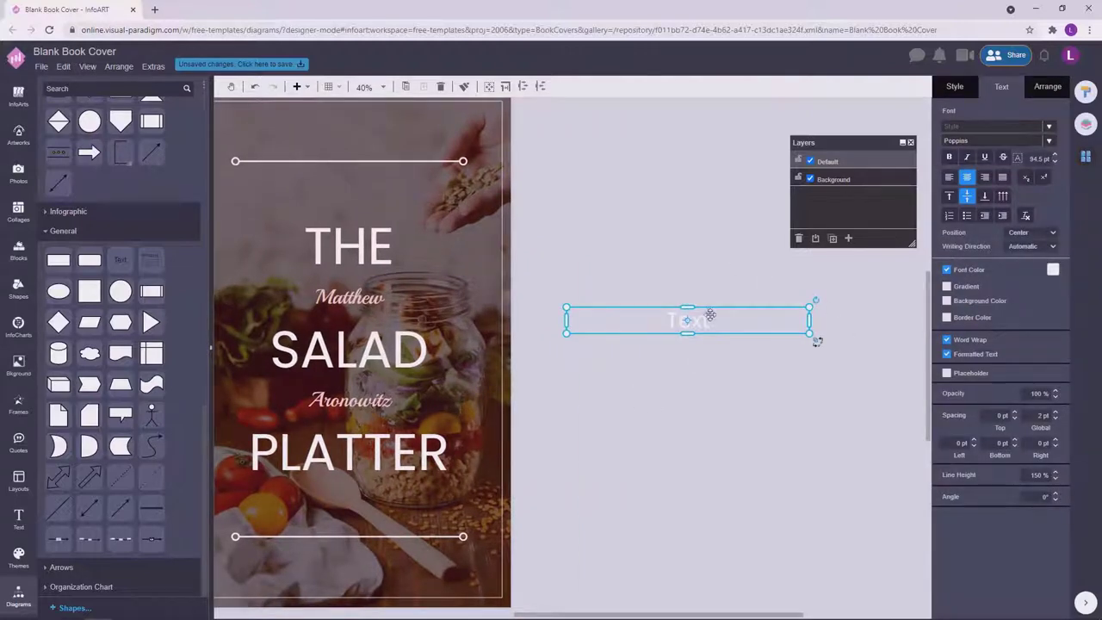
Type the tagline 'Easy Cooking Recipes for Beginners' into the white text box.
{"action": "double_click", "coordinate": [709, 315]}
{"action": "type", "text": "Ea"}
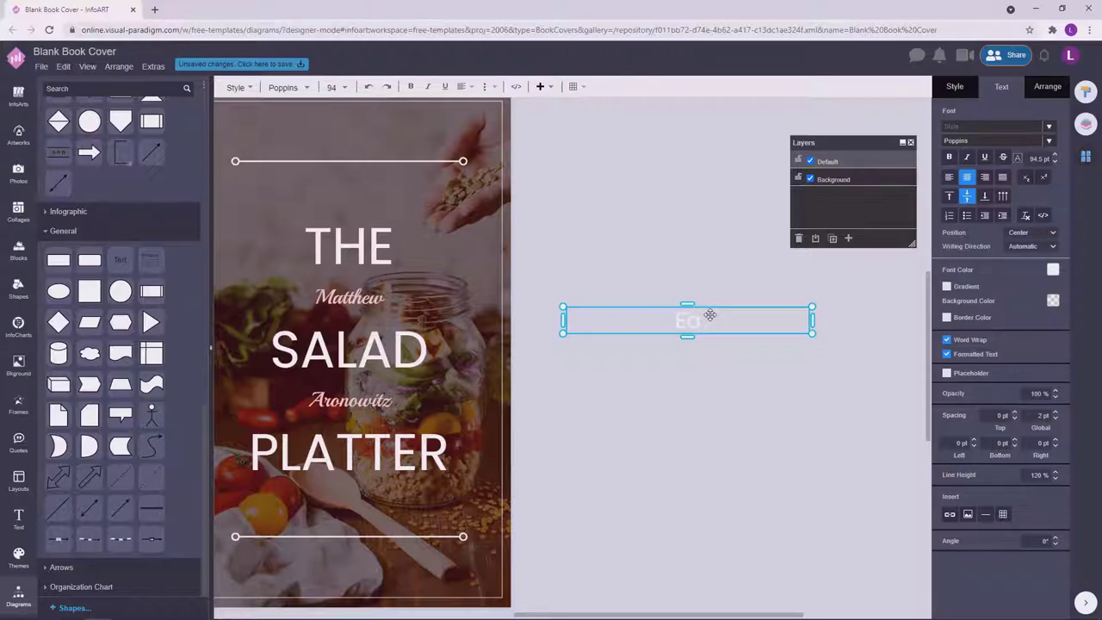
{"action": "type", "text": "sy Cooking Recipe"}
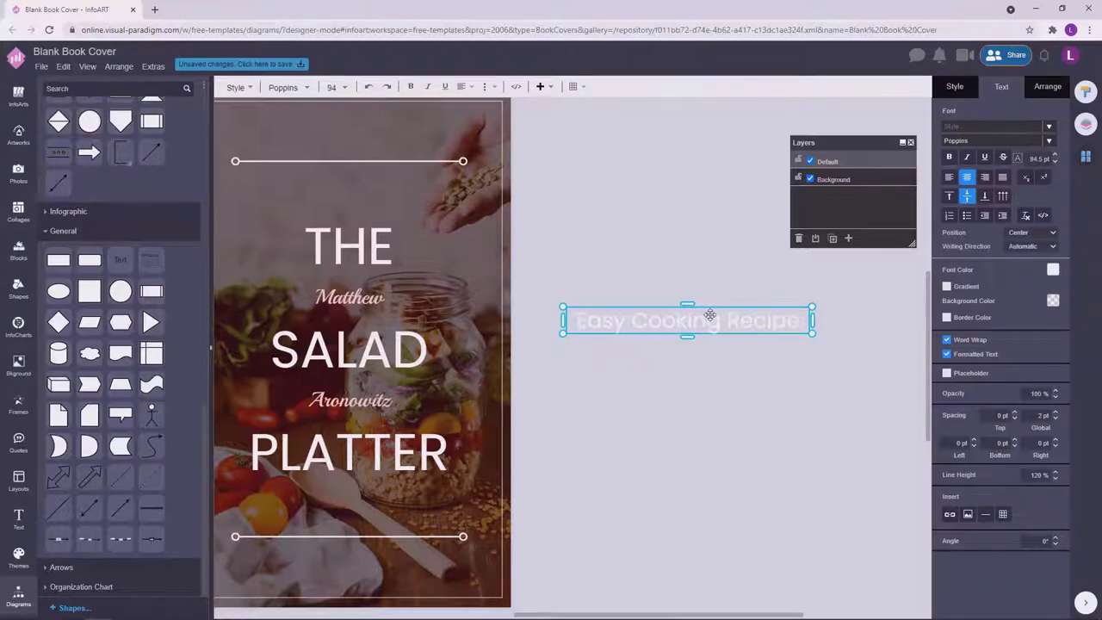
{"action": "type", "text": "s for Beginners"}
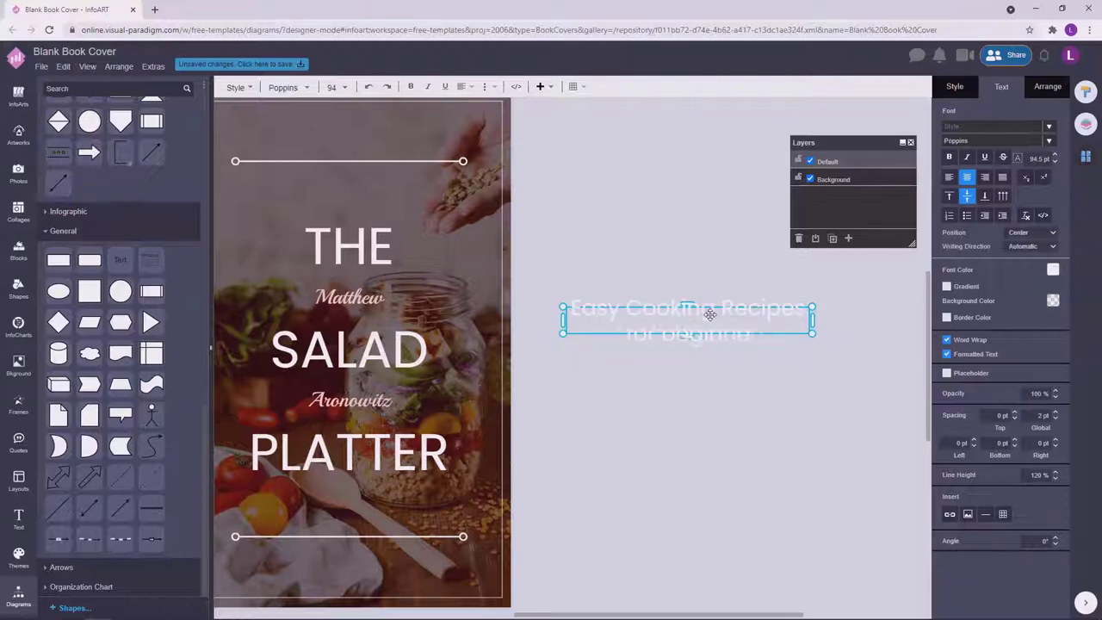
{"action": "left_click", "coordinate": [652, 209]}
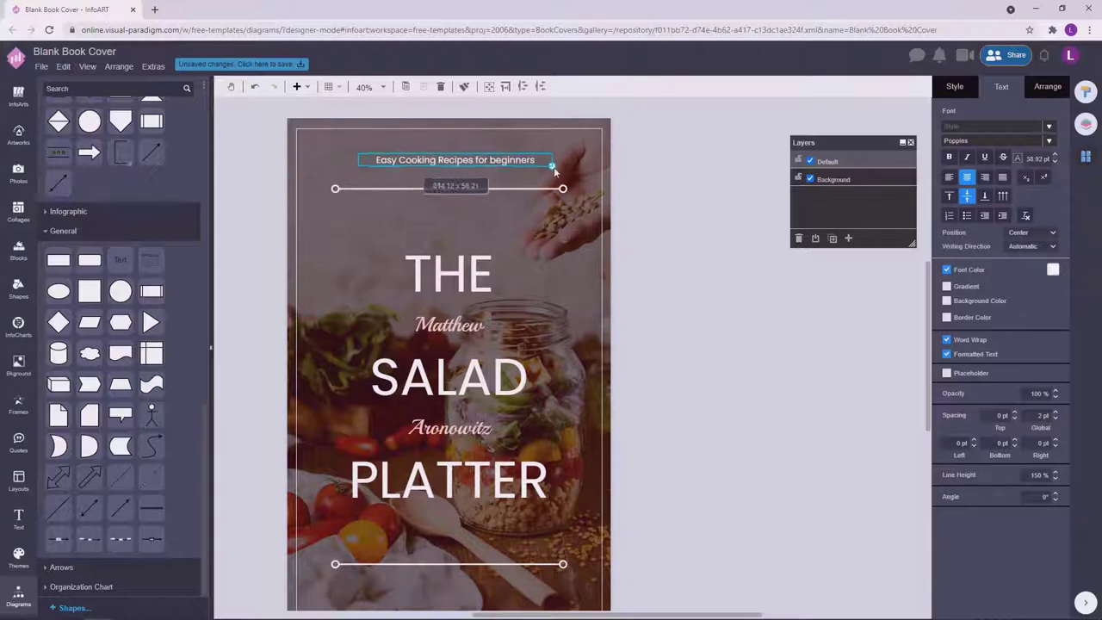
{"action": "left_click", "coordinate": [686, 284]}
{"action": "scroll", "coordinate": [686, 284], "scroll_direction": "down", "scroll_amount": 1}
Copy the tagline below the bottom divider and nudge the top tagline slightly down.
{"action": "left_click", "coordinate": [530, 169]}
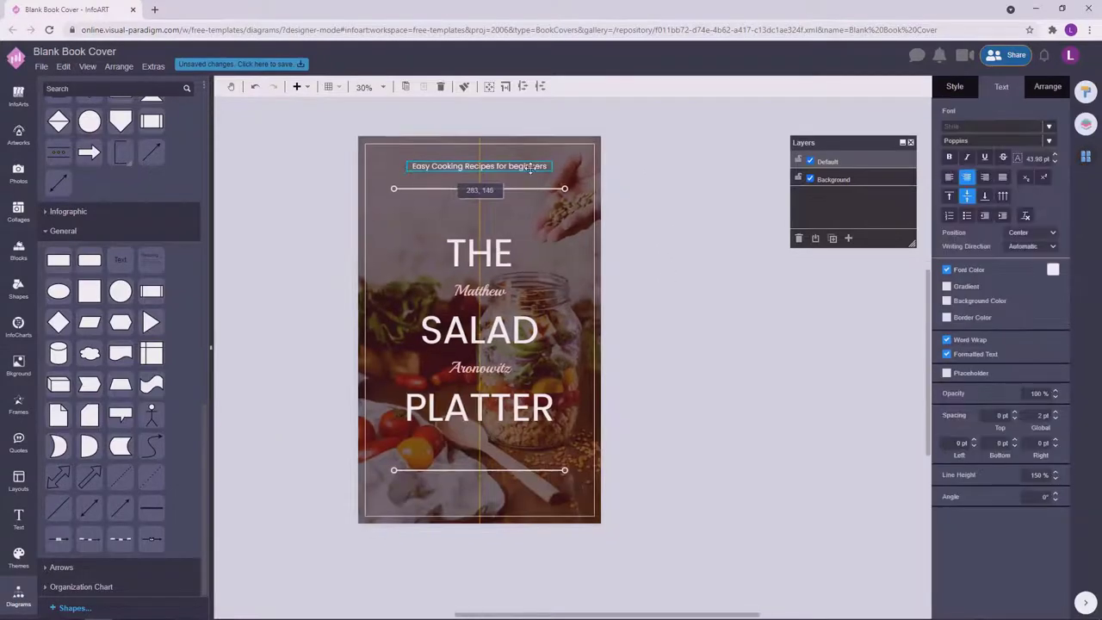
{"action": "left_click_drag", "start_coordinate": [530, 169], "coordinate": [513, 498]}
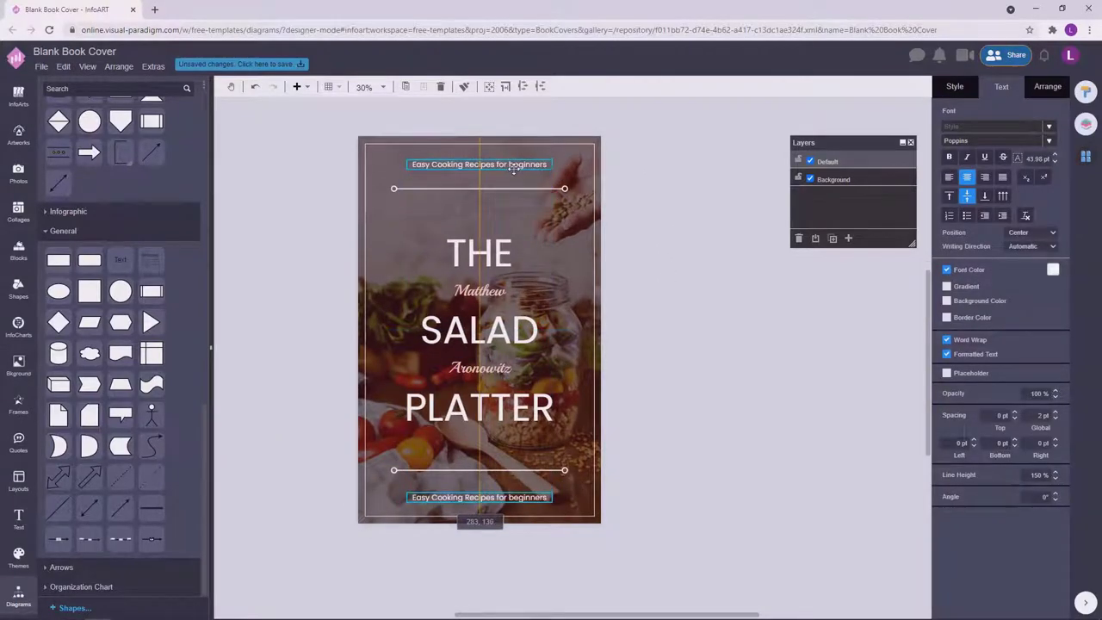
{"action": "left_click", "coordinate": [666, 264]}
{"action": "left_click_drag", "start_coordinate": [514, 167], "coordinate": [517, 171]}
{"action": "key", "text": "ctrl+a"}
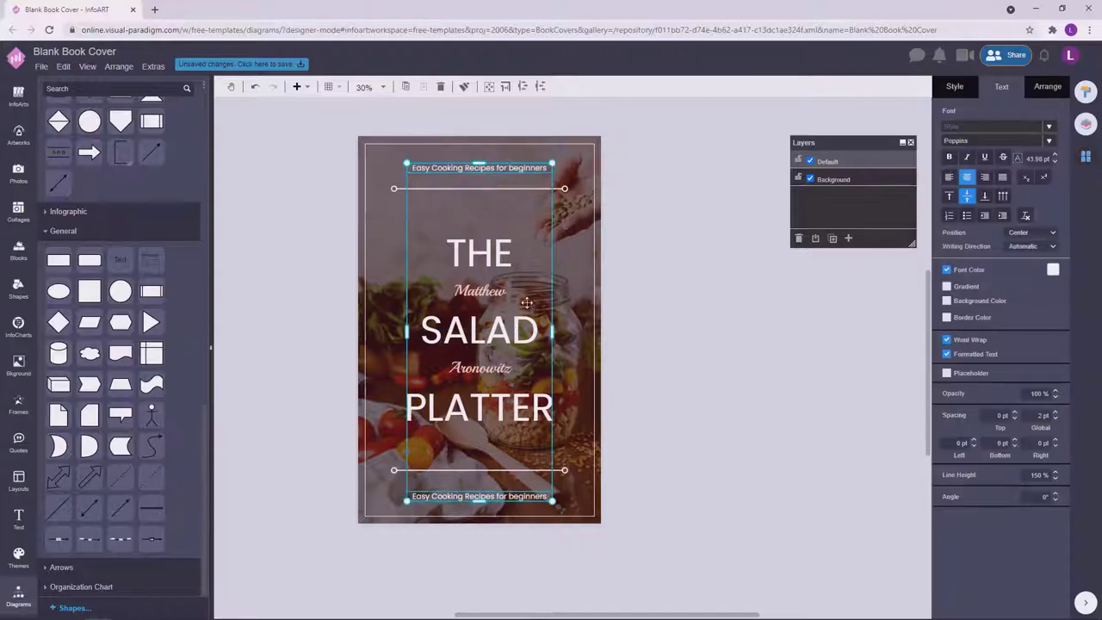
{"action": "left_click", "coordinate": [583, 500]}
{"action": "left_click", "coordinate": [539, 492]}
Nudge both taglines together slightly downward.
{"action": "left_click", "coordinate": [530, 168], "text": "shift"}
{"action": "left_click", "coordinate": [1048, 86]}
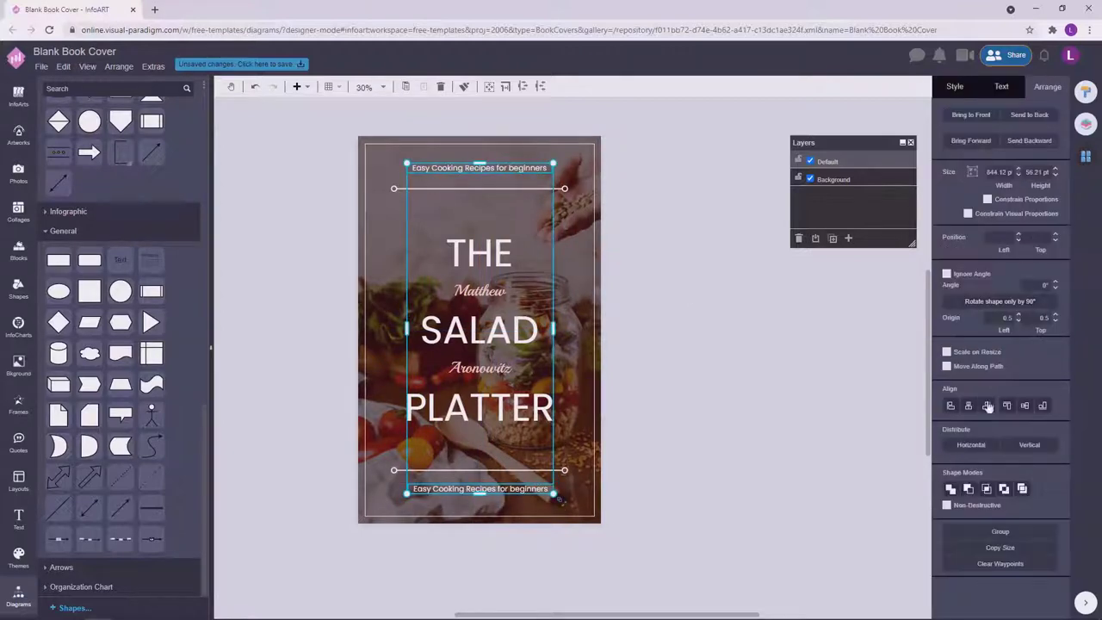
{"action": "left_click_drag", "start_coordinate": [534, 166], "coordinate": [535, 166]}
{"action": "left_click", "coordinate": [697, 359]}
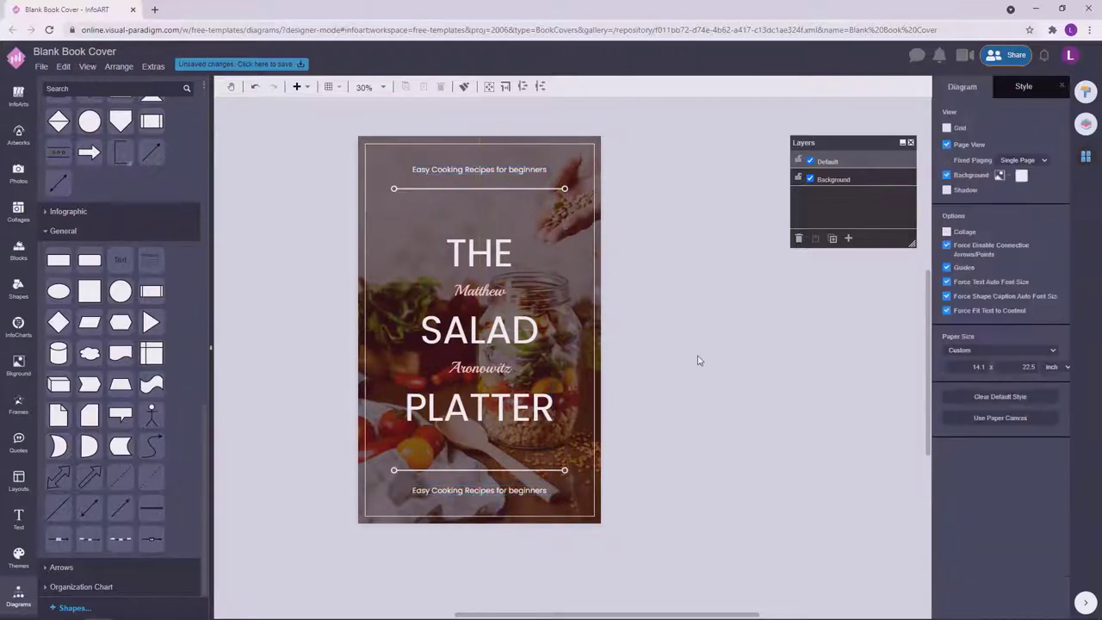
{"action": "left_click_drag", "start_coordinate": [697, 359], "coordinate": [724, 361]}
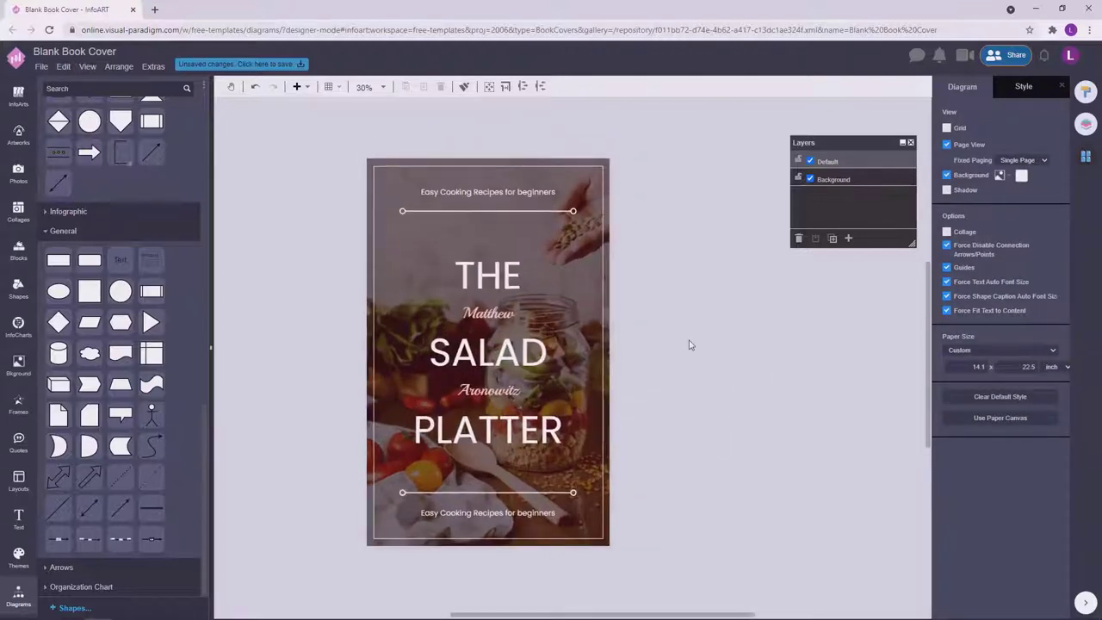
Reduce the line height of the 'THE SALAD PLATTER' title.
{"action": "double_click", "coordinate": [472, 280]}
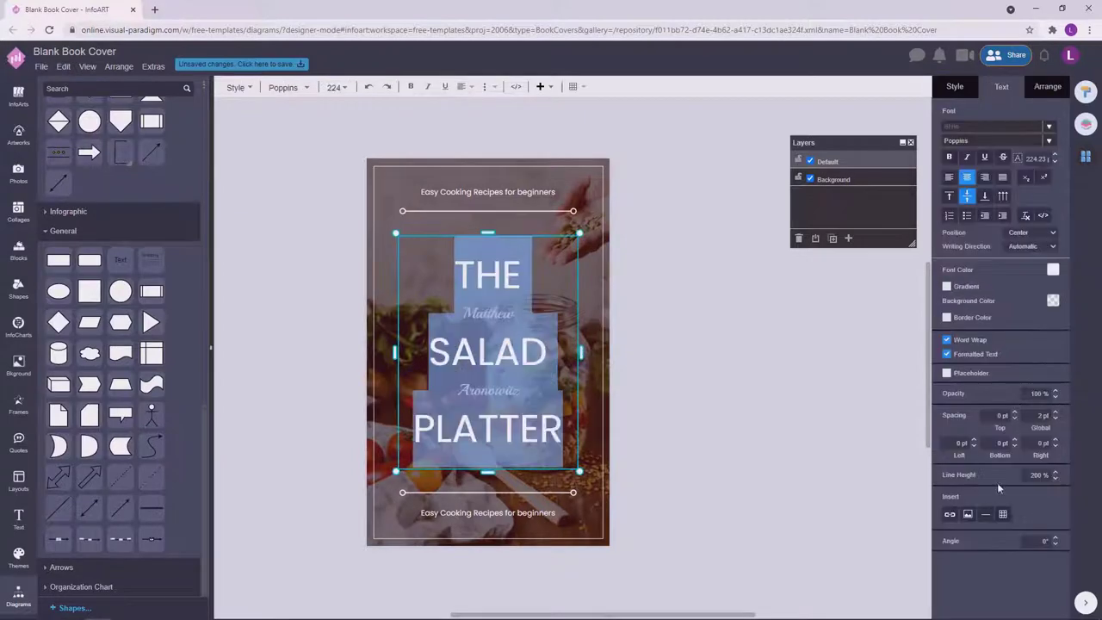
{"action": "left_click", "coordinate": [1056, 479]}
{"action": "left_click", "coordinate": [783, 413]}
{"action": "left_click_drag", "start_coordinate": [488, 392], "coordinate": [488, 388]}
{"action": "left_click", "coordinate": [489, 313], "text": "shift"}
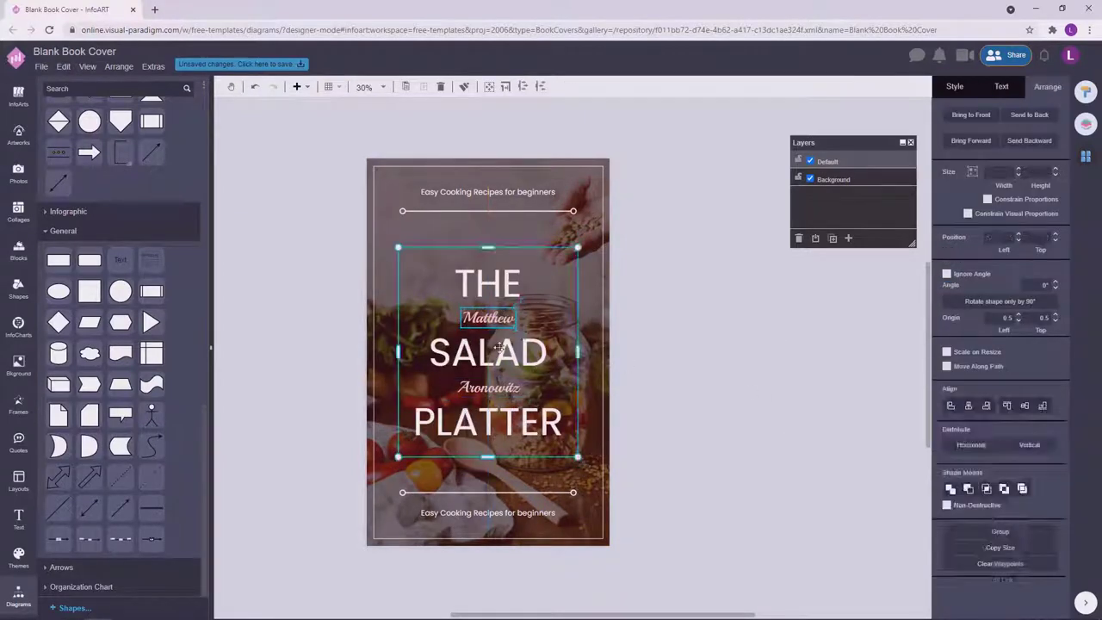
{"action": "left_click", "coordinate": [503, 362], "text": "shift"}
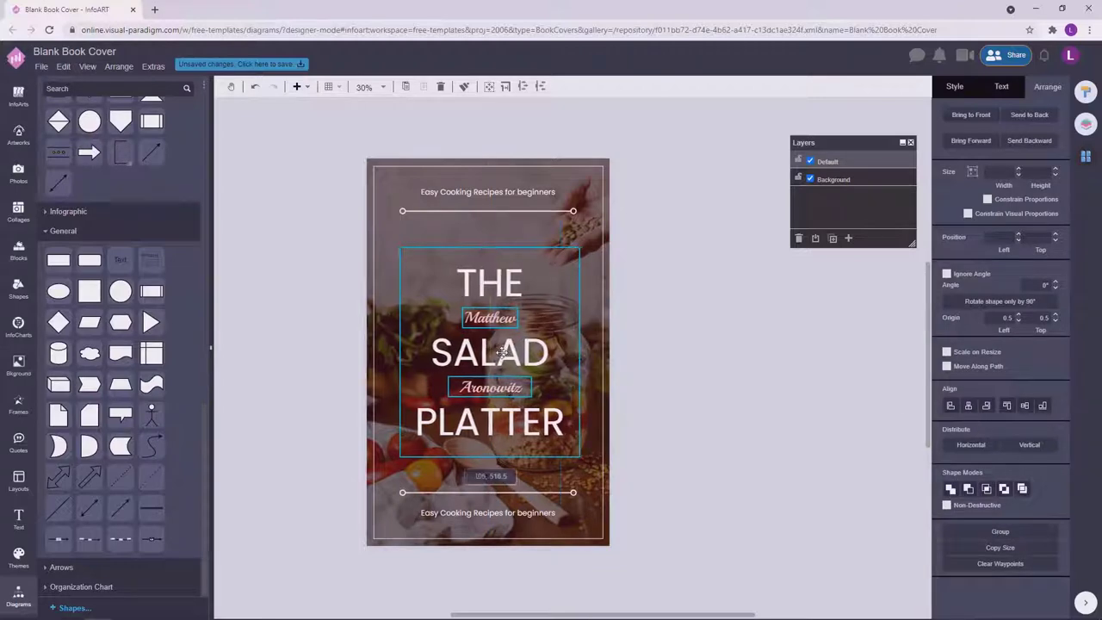
{"action": "left_click", "coordinate": [702, 330]}
{"action": "left_click", "coordinate": [509, 350]}
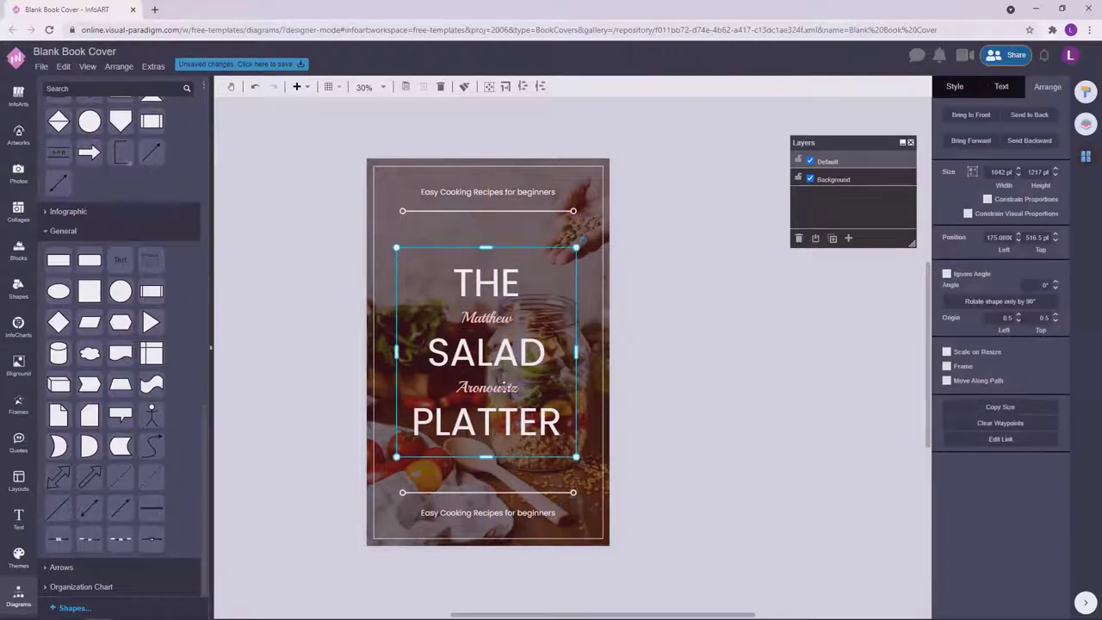
{"action": "left_click_drag", "start_coordinate": [509, 350], "coordinate": [511, 350]}
{"action": "left_click", "coordinate": [681, 321]}
{"action": "left_click", "coordinate": [523, 329]}
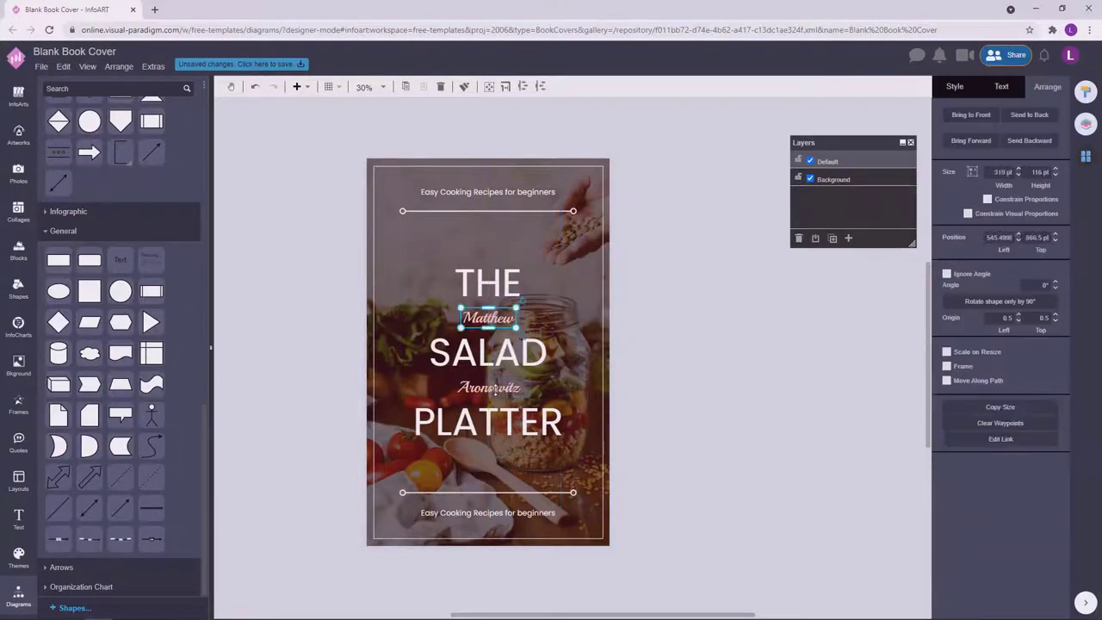
{"action": "left_click", "coordinate": [1002, 87]}
{"action": "left_click", "coordinate": [1053, 269]}
{"action": "left_click", "coordinate": [1001, 351]}
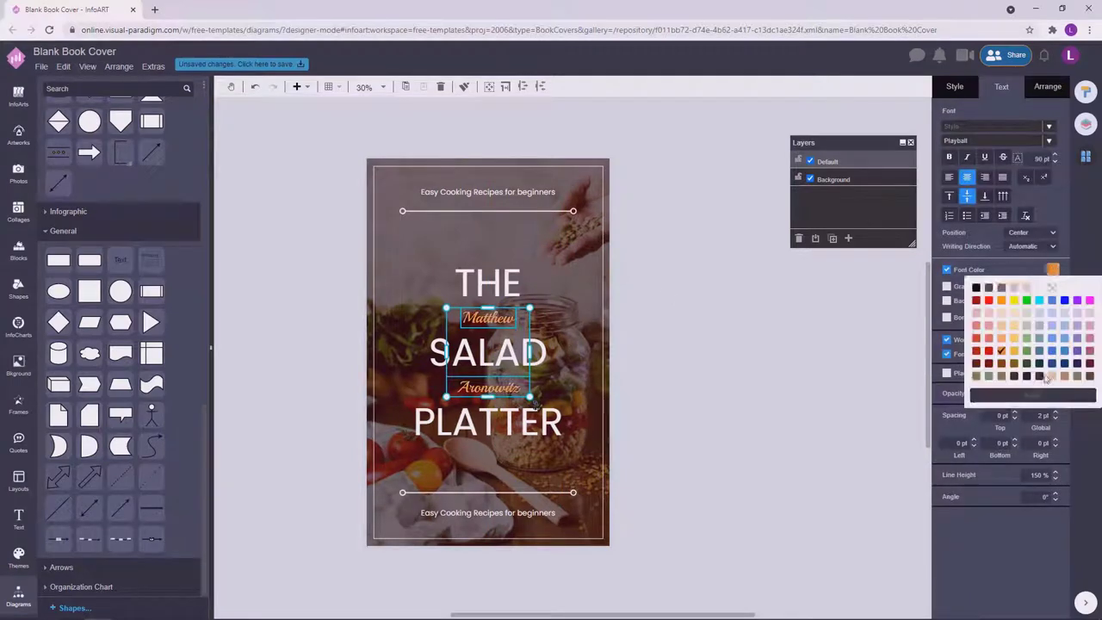
{"action": "left_click", "coordinate": [1033, 395]}
{"action": "left_click", "coordinate": [763, 386]}
{"action": "left_click", "coordinate": [764, 387]}
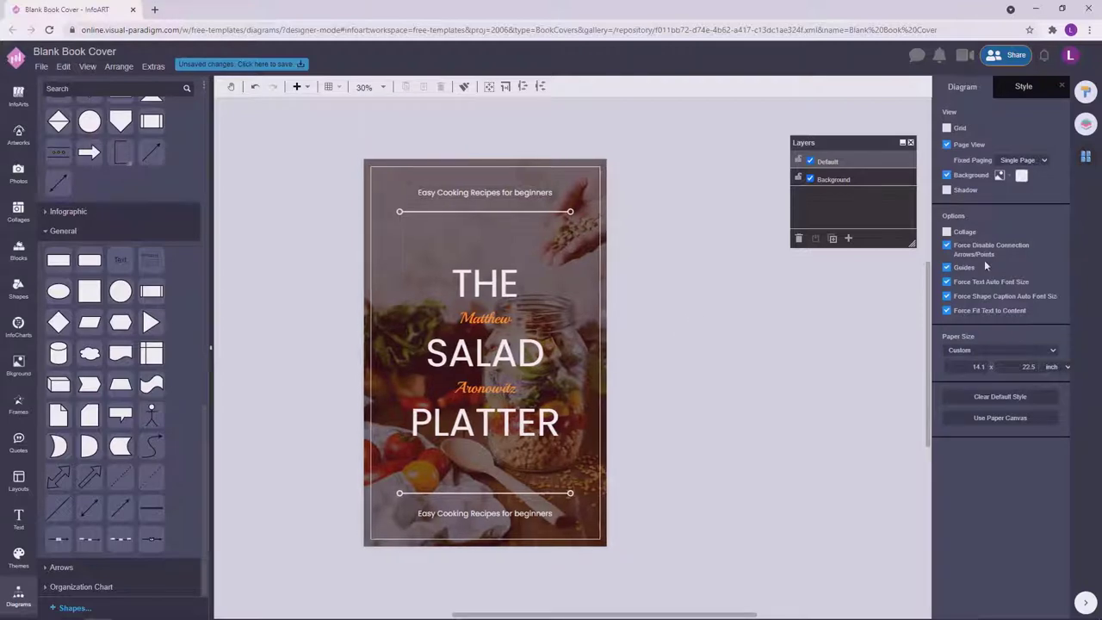
{"action": "left_click", "coordinate": [1021, 175]}
{"action": "left_click", "coordinate": [1004, 260]}
Lower the cover photo's opacity, trying 50%, then 13%, then 20%.
{"action": "left_click", "coordinate": [603, 275]}
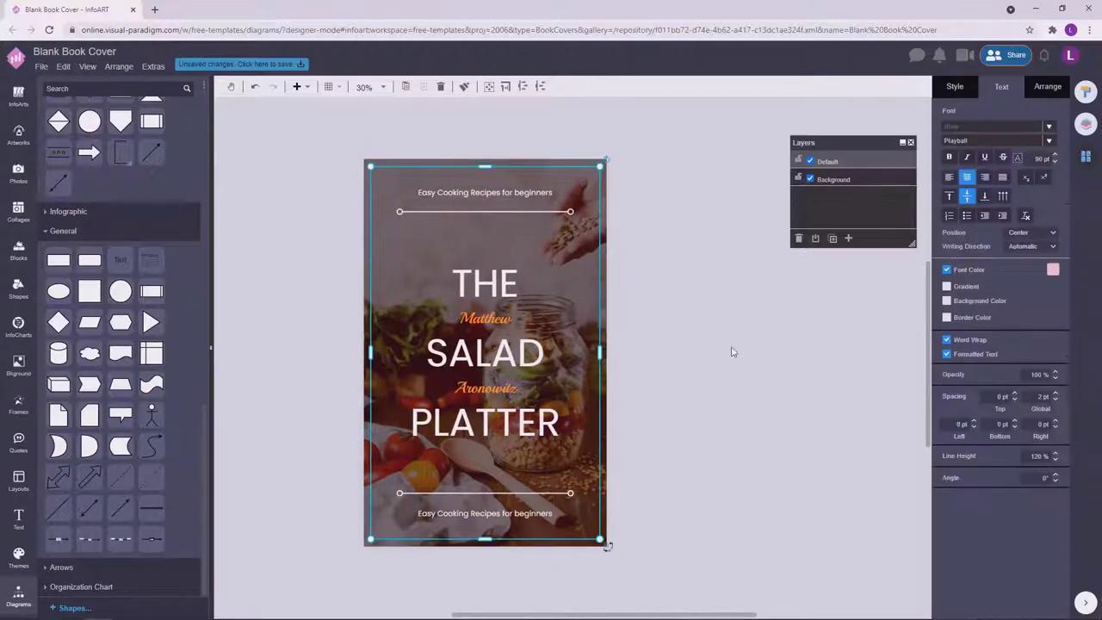
{"action": "left_click", "coordinate": [954, 82]}
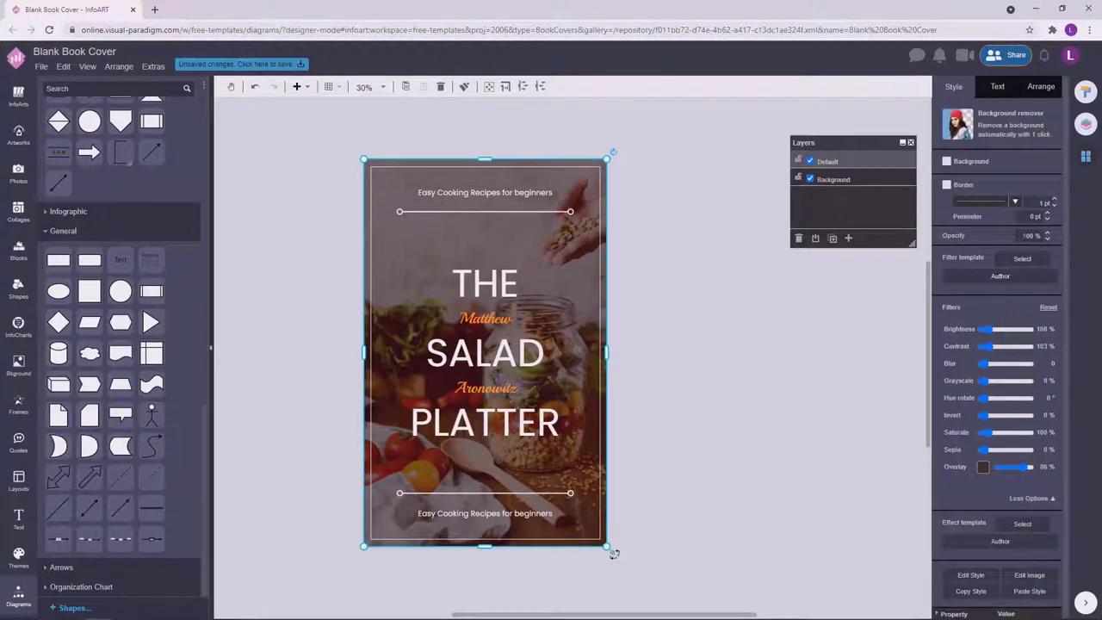
{"action": "type", "text": "50"}
{"action": "key", "text": "Return"}
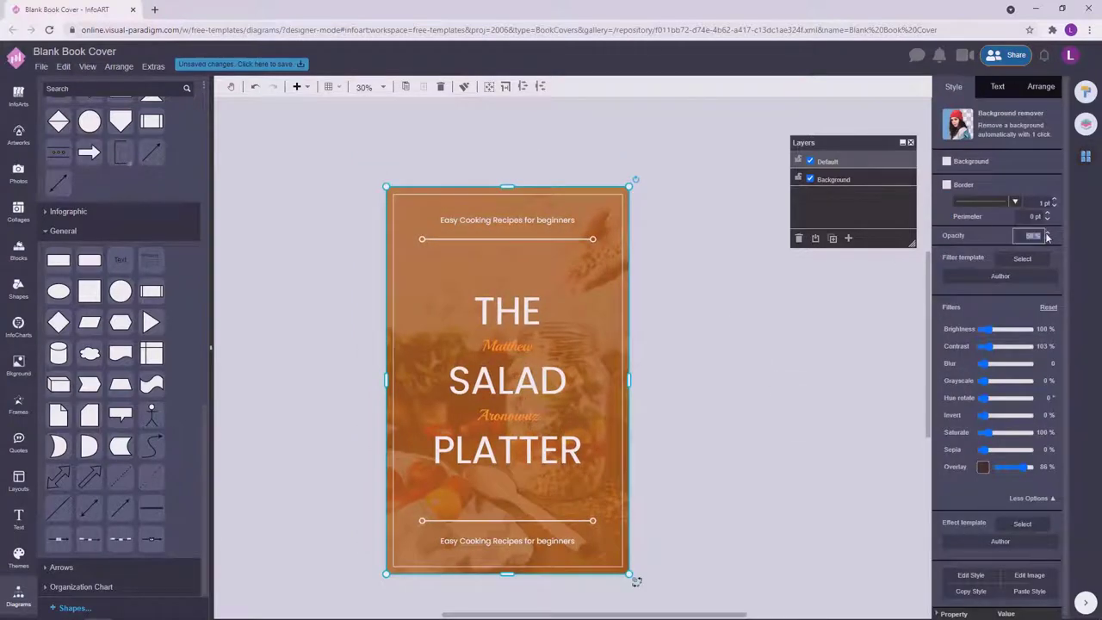
{"action": "type", "text": "13"}
{"action": "key", "text": "Return"}
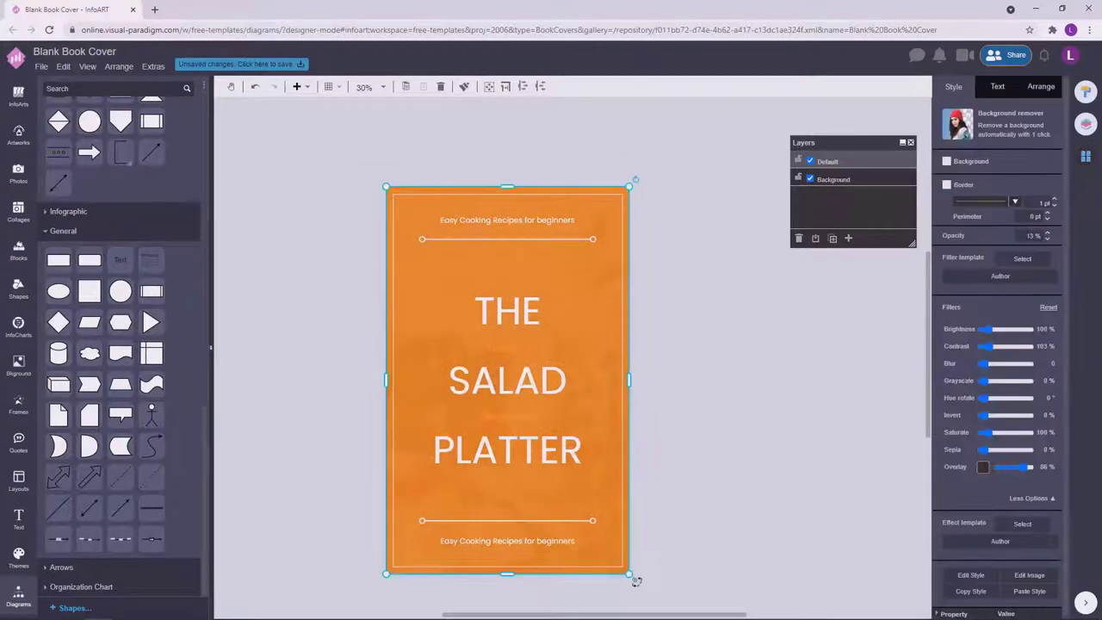
{"action": "left_click", "coordinate": [1048, 236]}
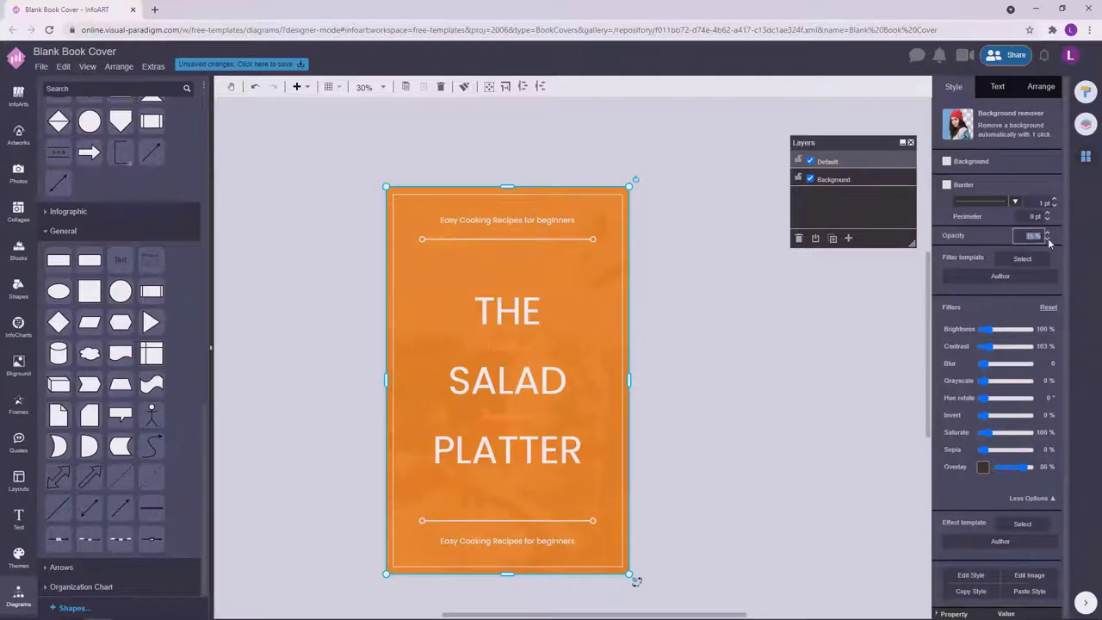
{"action": "type", "text": "20"}
{"action": "key", "text": "Return"}
Look through the text colour choices without changing anything.
{"action": "left_click", "coordinate": [738, 399]}
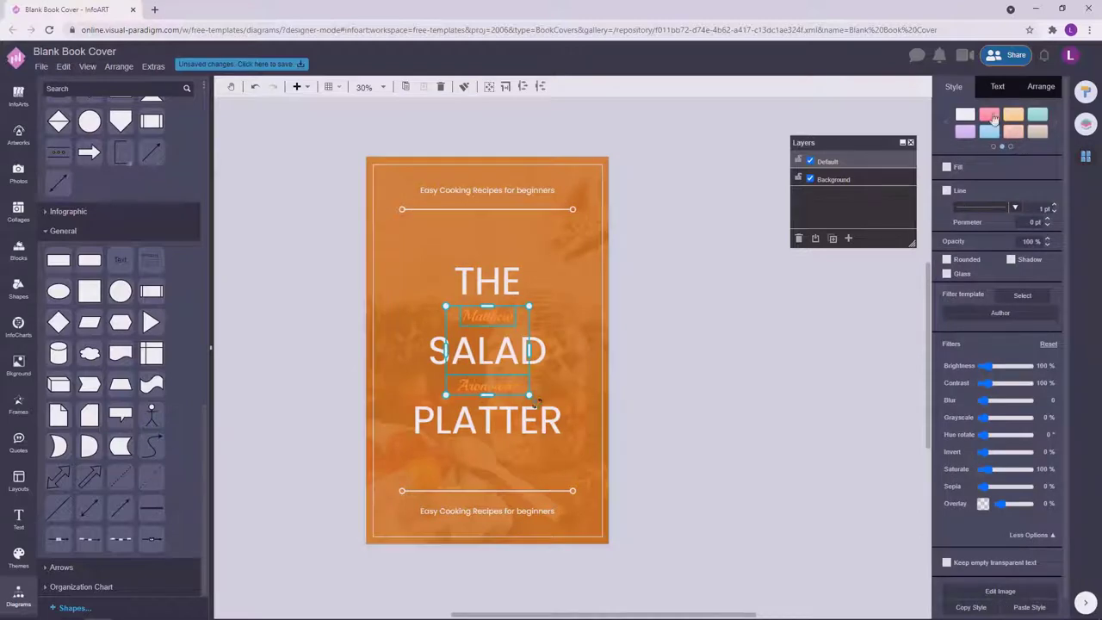
{"action": "left_click", "coordinate": [995, 90]}
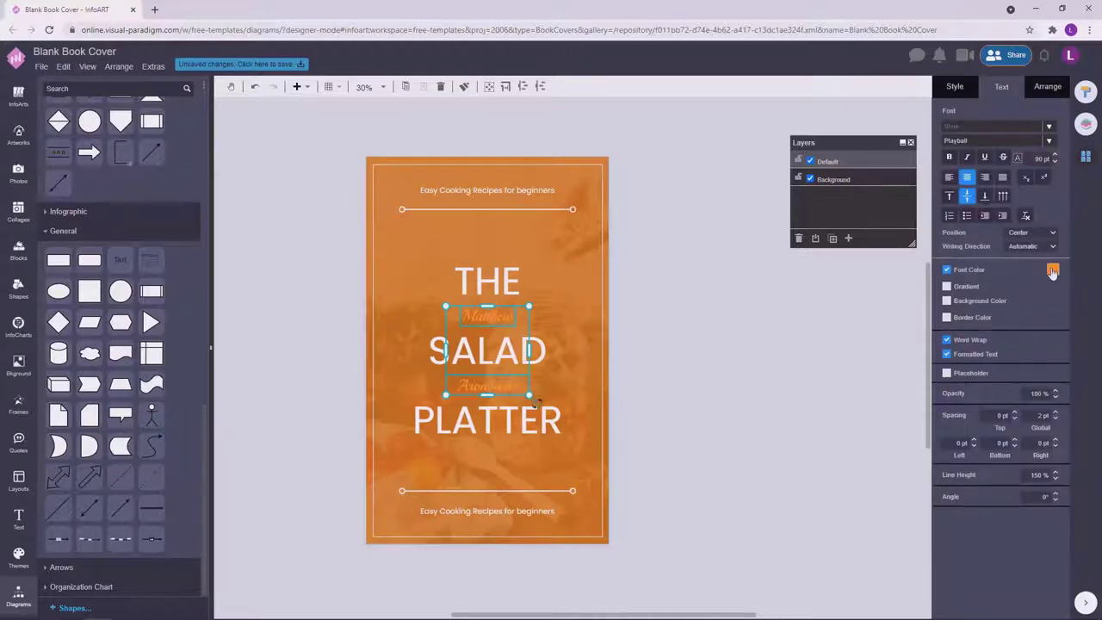
{"action": "left_click", "coordinate": [1052, 272]}
{"action": "left_click", "coordinate": [918, 369]}
{"action": "scroll", "coordinate": [763, 414], "scroll_direction": "up", "scroll_amount": 1}
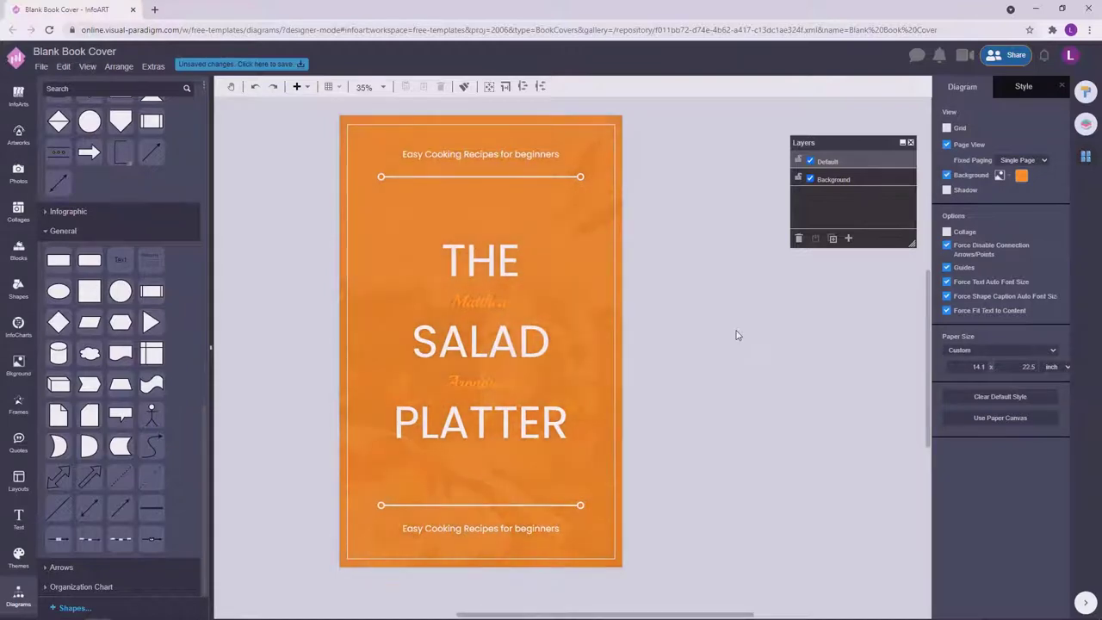
{"action": "scroll", "coordinate": [654, 353], "scroll_direction": "down", "scroll_amount": 1}
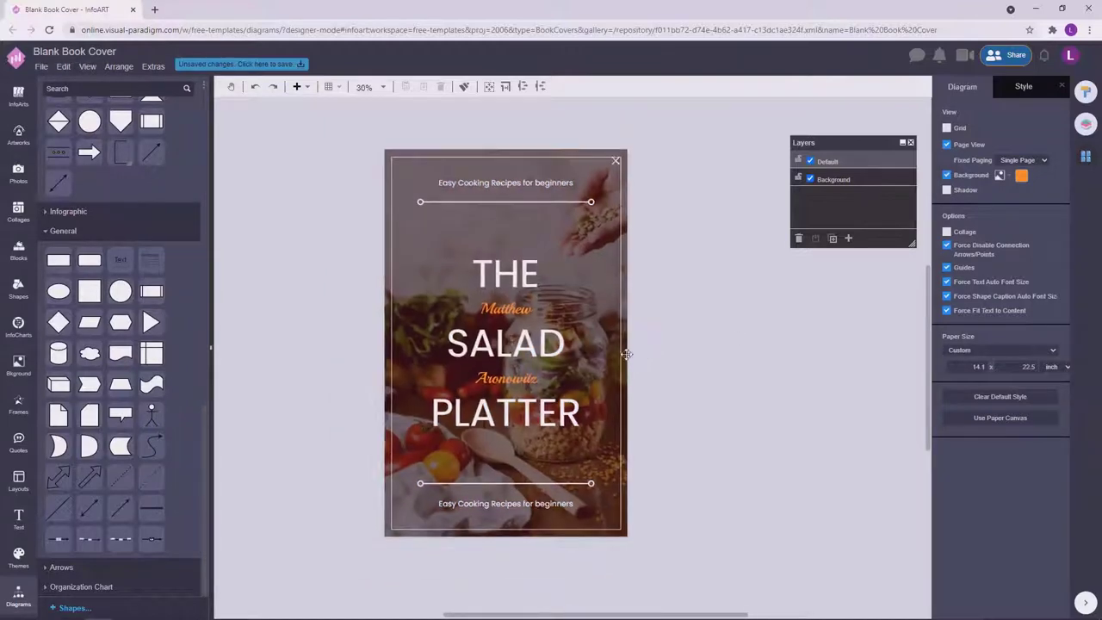
Revisit the cover photo's opacity value, leaving it at 80%.
{"action": "left_click", "coordinate": [603, 361]}
{"action": "left_click", "coordinate": [771, 362]}
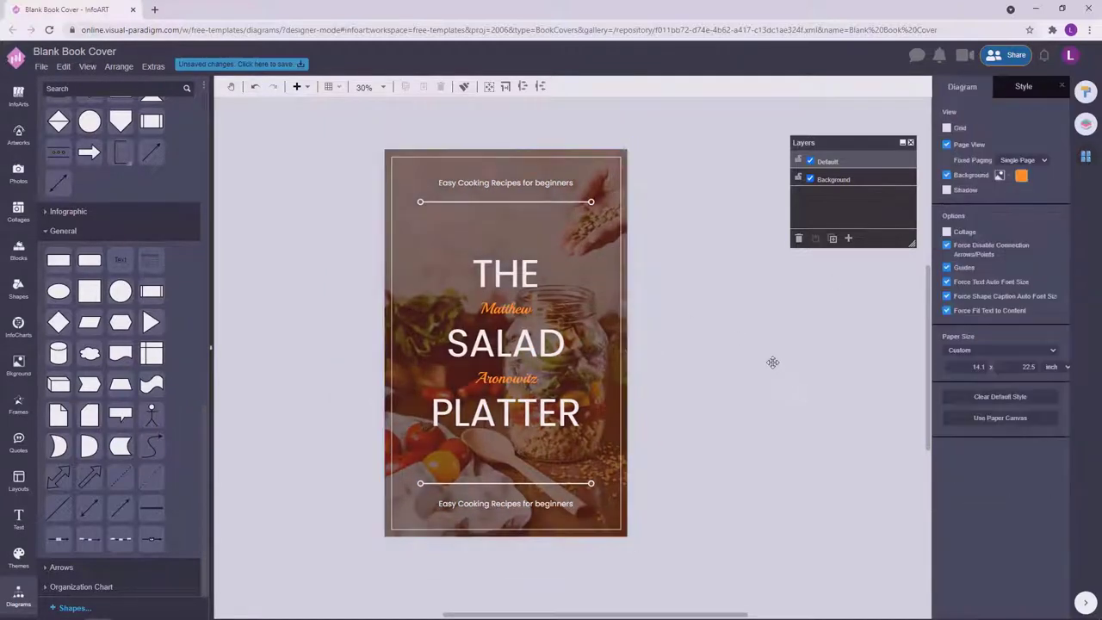
{"action": "scroll", "coordinate": [643, 370], "scroll_direction": "down", "scroll_amount": 1}
{"action": "left_click", "coordinate": [517, 370]}
{"action": "left_click", "coordinate": [1044, 235]}
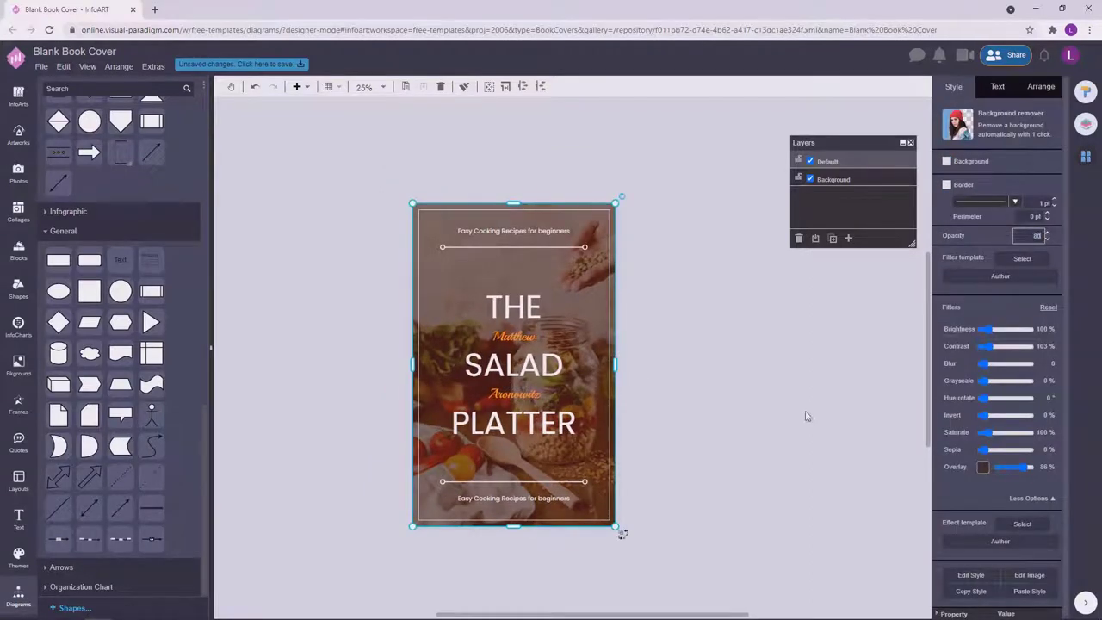
{"action": "left_click", "coordinate": [763, 440]}
{"action": "scroll", "coordinate": [763, 440], "scroll_direction": "up", "scroll_amount": 1}
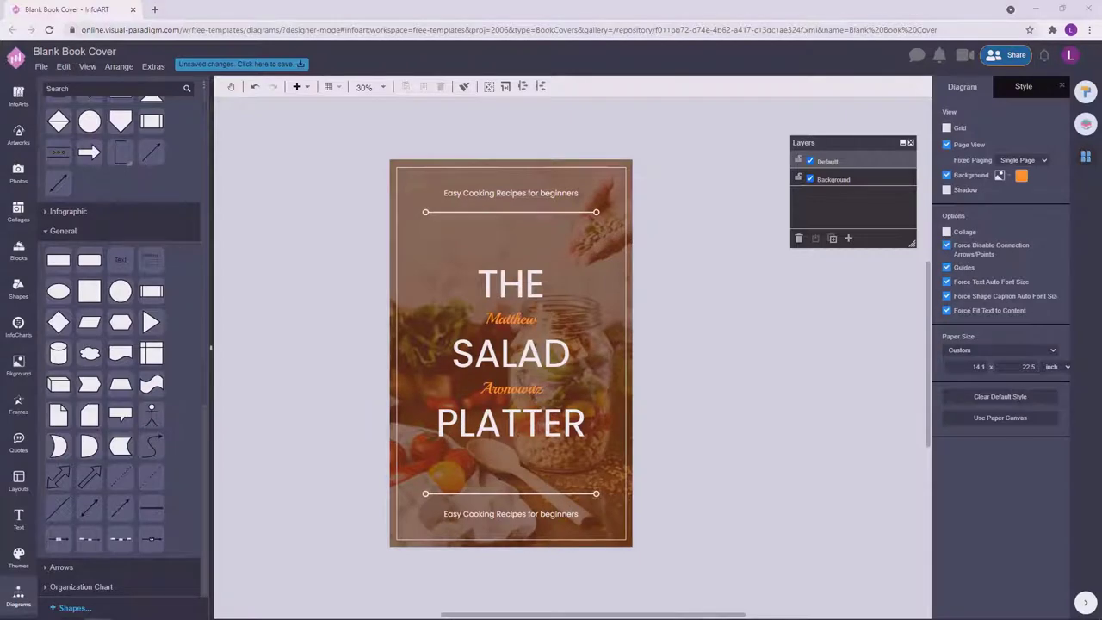
Rewrite the bottom tagline to read '100 Cooking Tips for healthy eating'.
{"action": "left_click", "coordinate": [552, 523]}
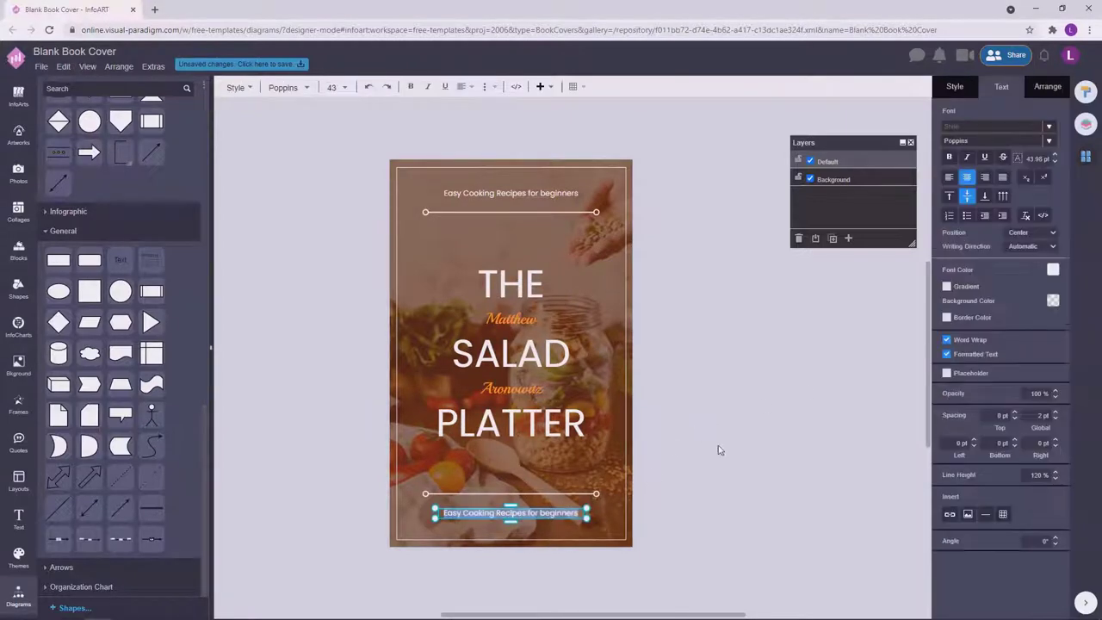
{"action": "left_click", "coordinate": [718, 448]}
{"action": "left_click", "coordinate": [489, 513]}
{"action": "double_click", "coordinate": [489, 513]}
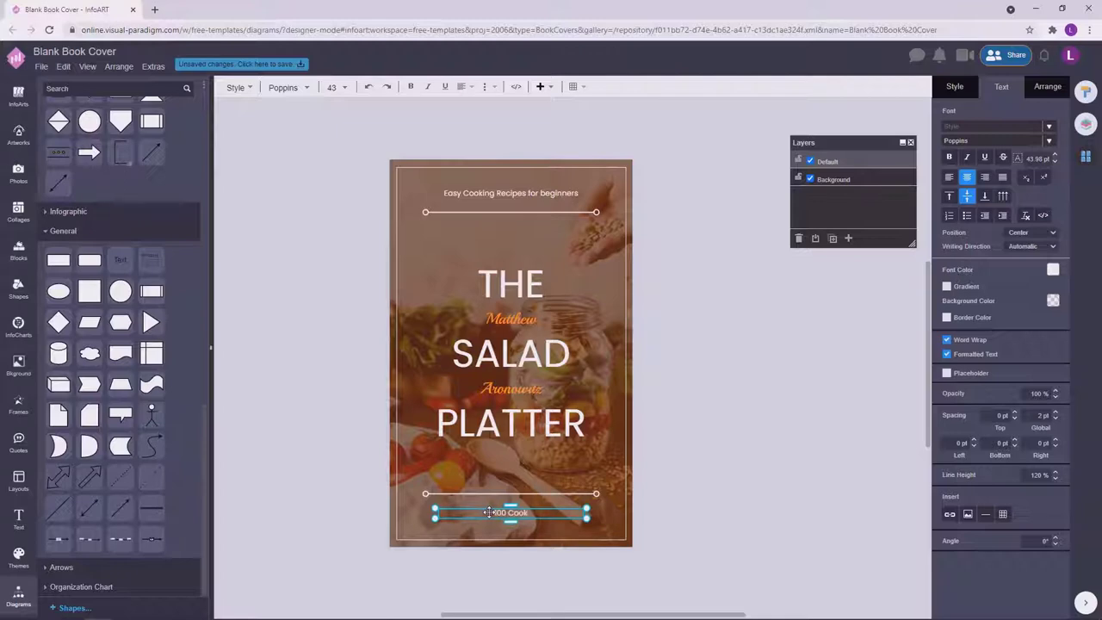
{"action": "type", "text": "Tips for"}
{"action": "type", "text": "healthy eating"}
{"action": "left_click", "coordinate": [727, 447]}
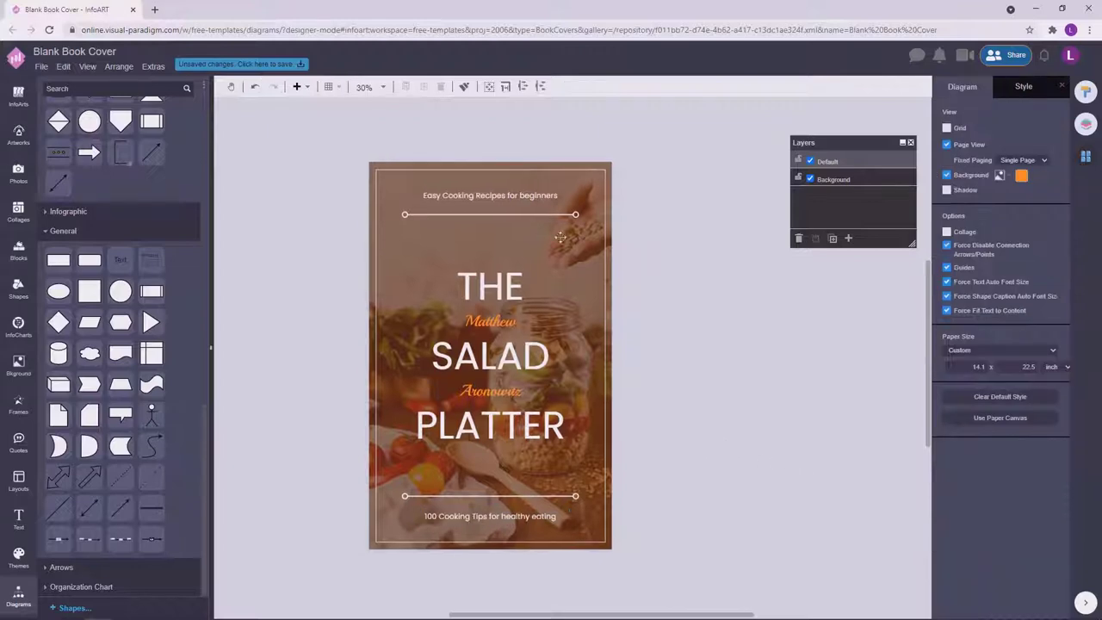
Change the font size of both taglines.
{"action": "key", "text": "Tab"}
{"action": "key", "text": "Tab"}
{"action": "key", "text": "Tab"}
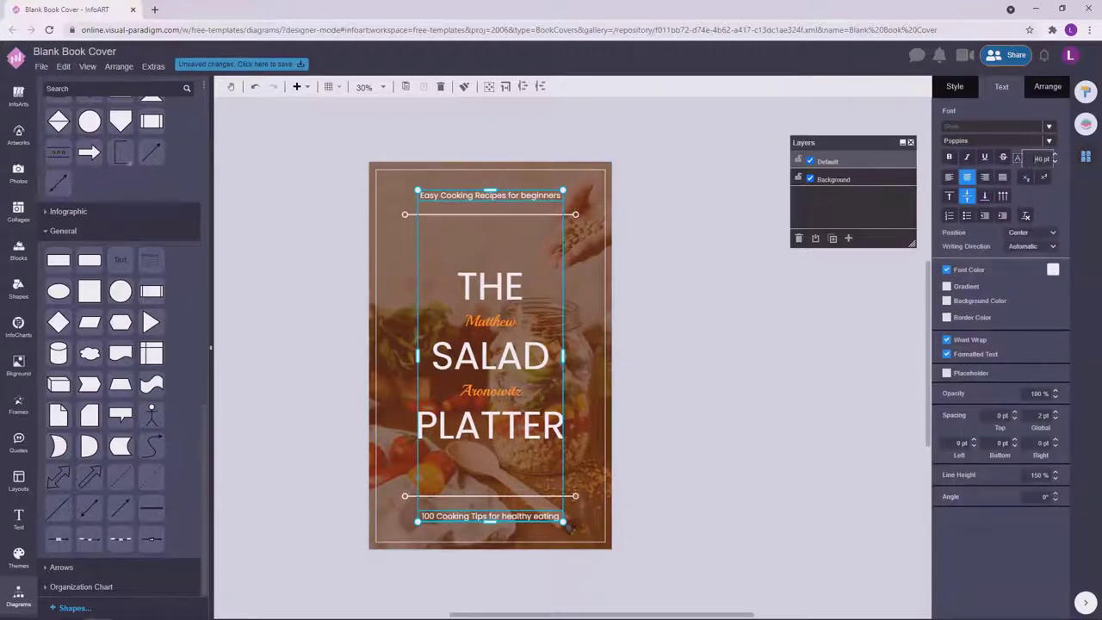
{"action": "left_click", "coordinate": [1056, 159]}
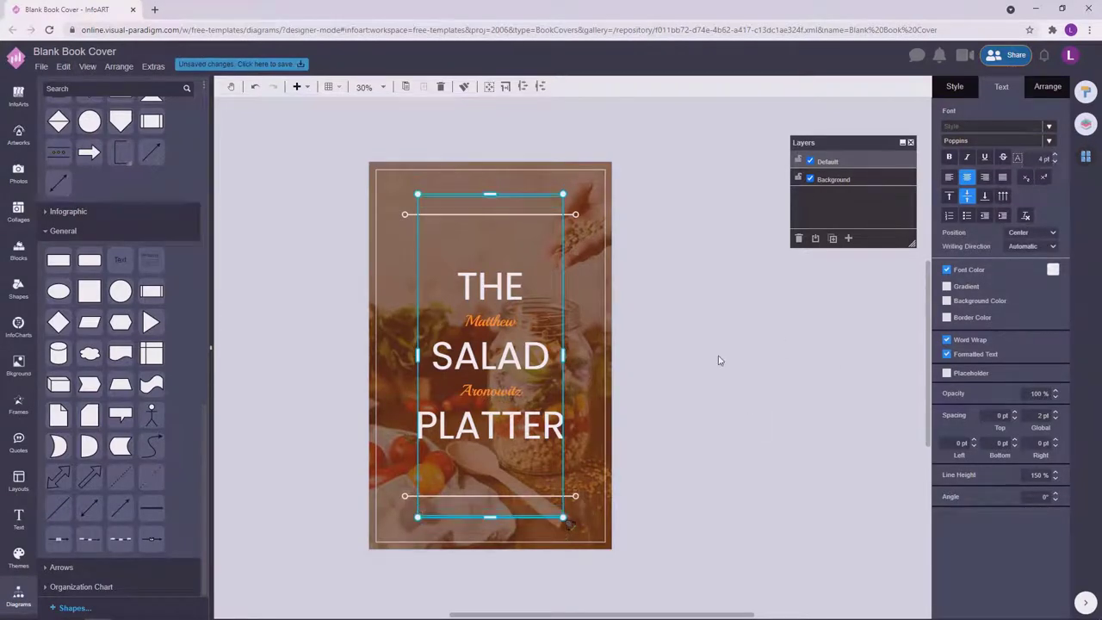
{"action": "left_click", "coordinate": [703, 392]}
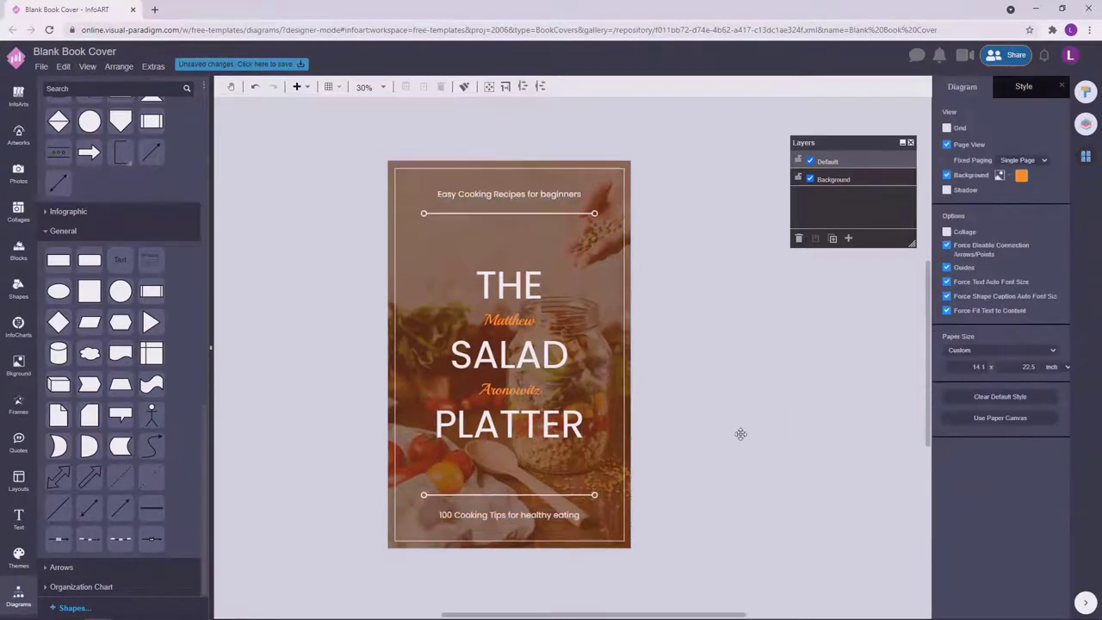
Lower the top divider line slightly, then inspect the inner frame and cover photo.
{"action": "left_click_drag", "start_coordinate": [584, 215], "coordinate": [579, 217]}
{"action": "left_click", "coordinate": [731, 298]}
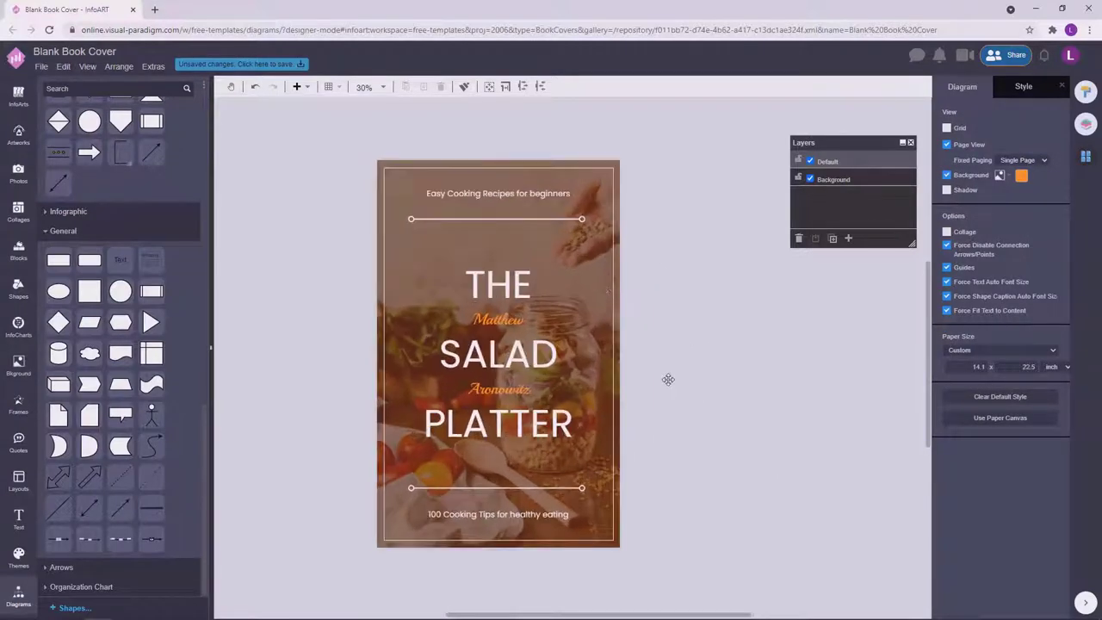
{"action": "left_click", "coordinate": [614, 542]}
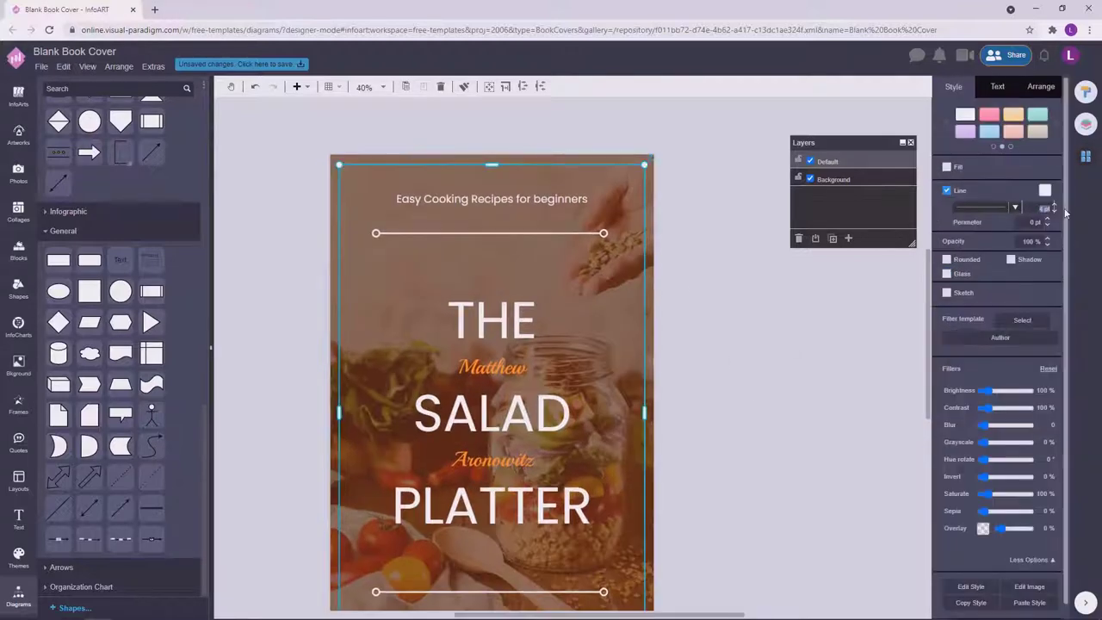
{"action": "left_click", "coordinate": [805, 353]}
{"action": "scroll", "coordinate": [756, 361], "scroll_direction": "down", "scroll_amount": 1}
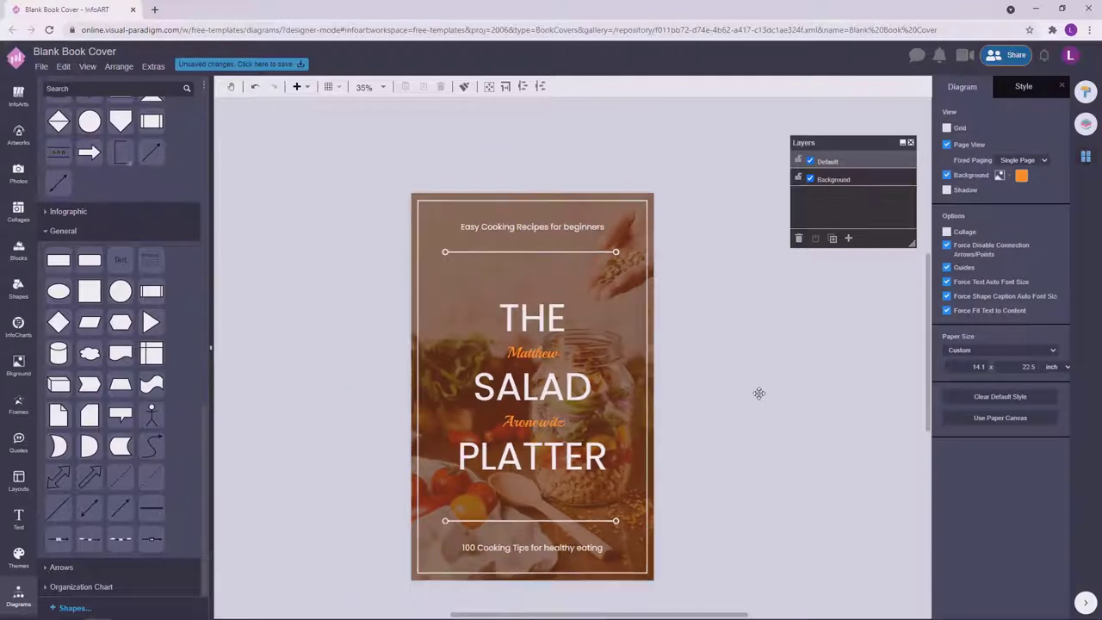
{"action": "scroll", "coordinate": [759, 394], "scroll_direction": "down", "scroll_amount": 1}
{"action": "left_click", "coordinate": [622, 560]}
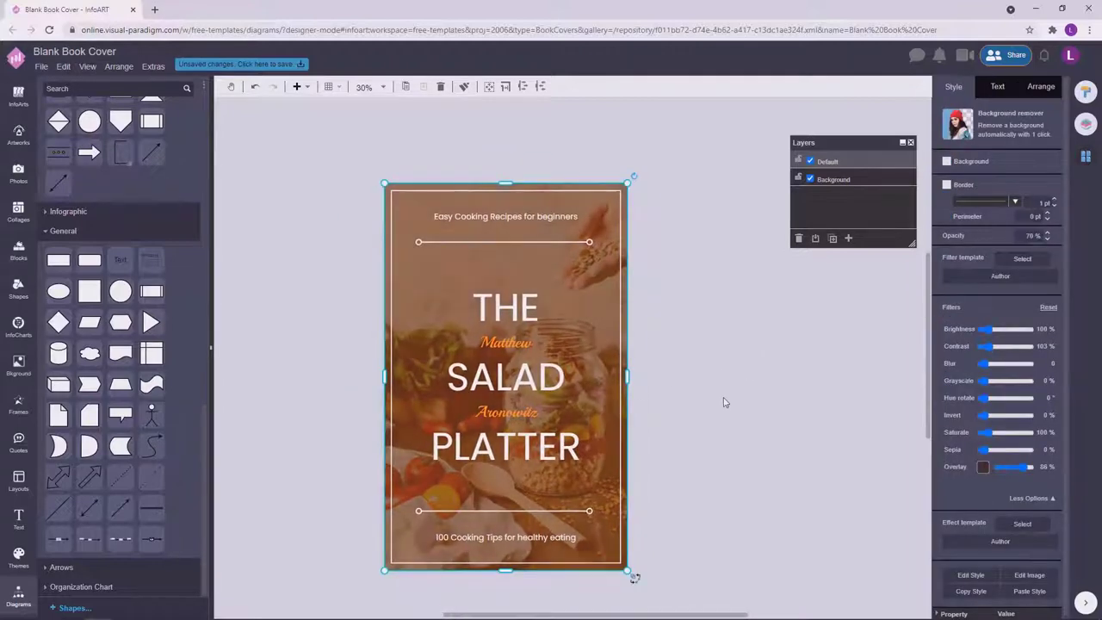
{"action": "scroll", "coordinate": [728, 402], "scroll_direction": "down", "scroll_amount": 1}
{"action": "left_click", "coordinate": [758, 391]}
{"action": "scroll", "coordinate": [715, 431], "scroll_direction": "up", "scroll_amount": 1}
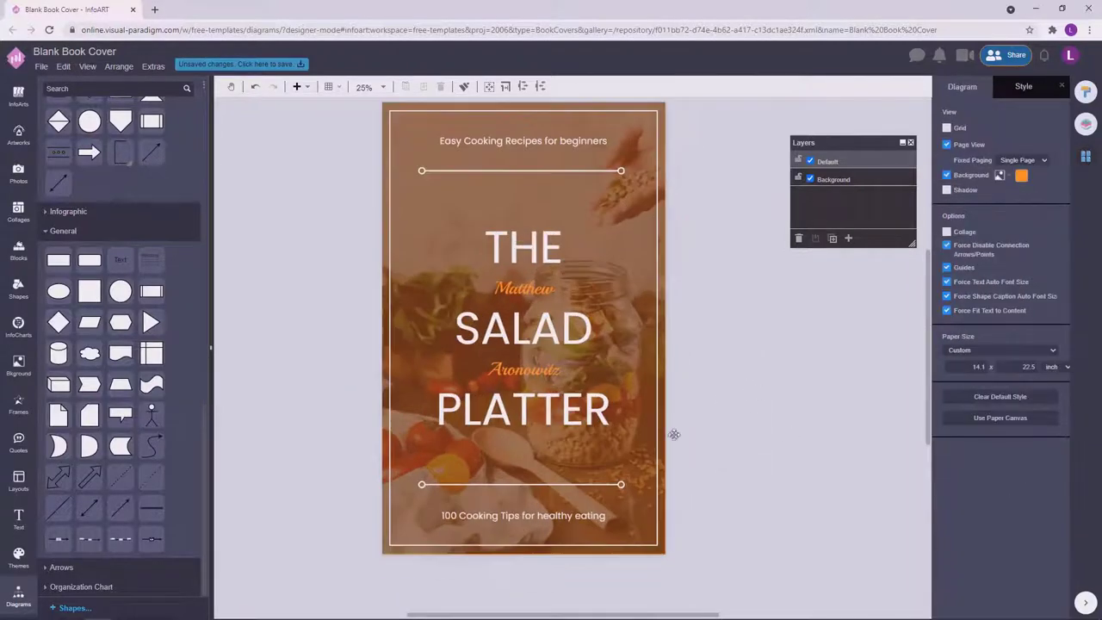
{"action": "scroll", "coordinate": [773, 426], "scroll_direction": "up", "scroll_amount": 1}
{"action": "scroll", "coordinate": [777, 447], "scroll_direction": "down", "scroll_amount": 1}
{"action": "scroll", "coordinate": [777, 447], "scroll_direction": "down", "scroll_amount": 1}
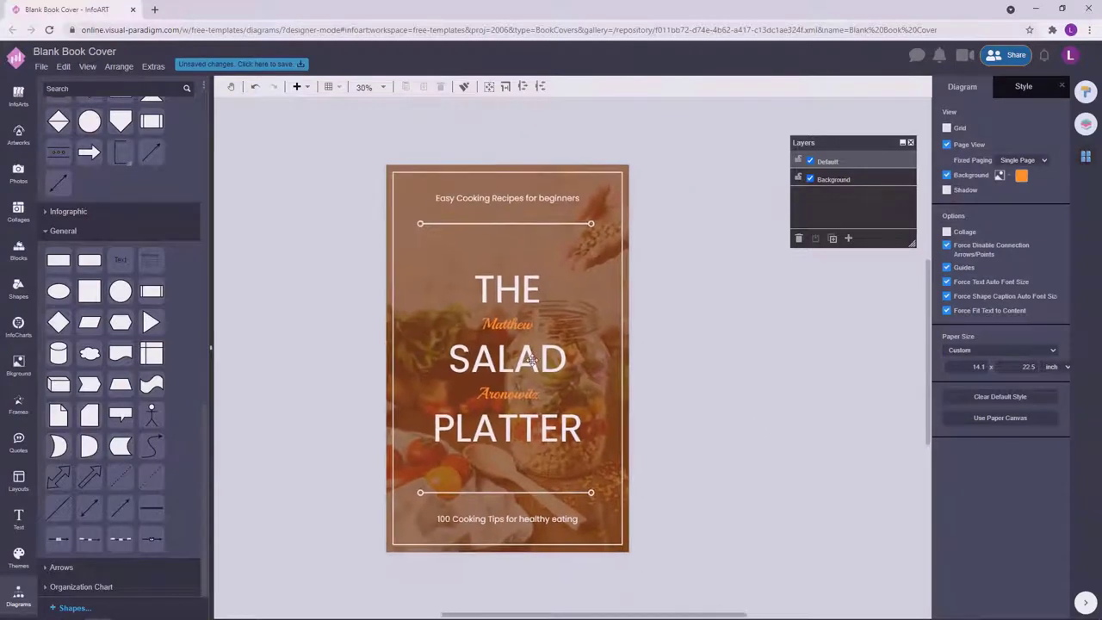
Toggle bold on the title with Ctrl+B, undo it, then toggle it again.
{"action": "left_click", "coordinate": [507, 358]}
{"action": "key", "text": "ctrl+b"}
{"action": "left_click", "coordinate": [782, 401]}
{"action": "scroll", "coordinate": [782, 402], "scroll_direction": "down", "scroll_amount": 2}
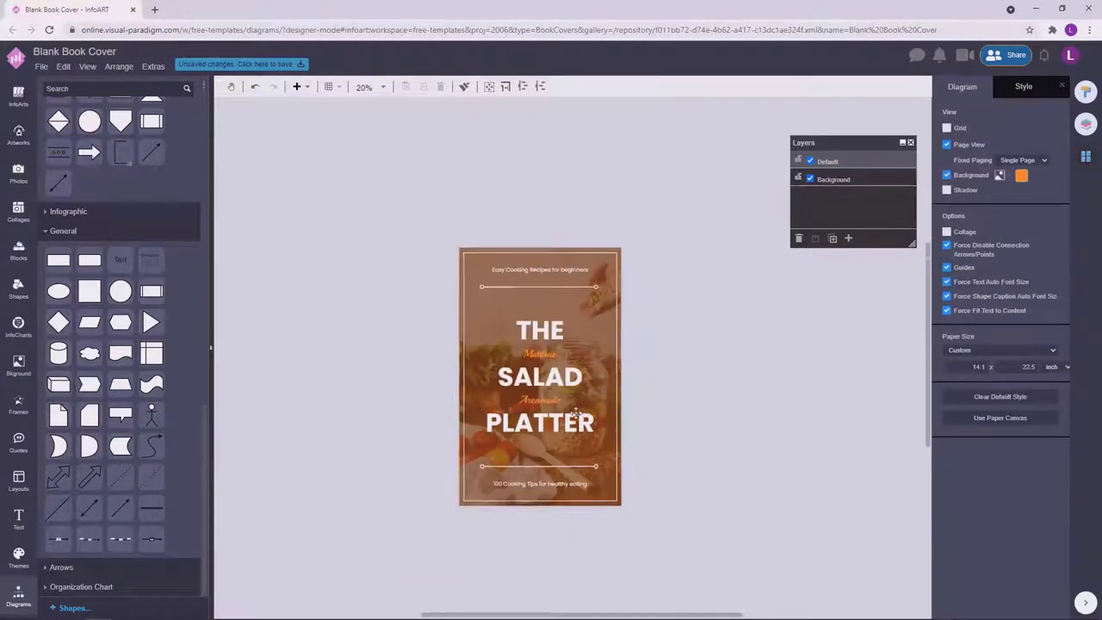
{"action": "scroll", "coordinate": [750, 399], "scroll_direction": "up", "scroll_amount": 1}
{"action": "scroll", "coordinate": [750, 401], "scroll_direction": "up", "scroll_amount": 3}
{"action": "key", "text": "ctrl+z"}
{"action": "scroll", "coordinate": [750, 402], "scroll_direction": "down", "scroll_amount": 3}
{"action": "left_click", "coordinate": [566, 368]}
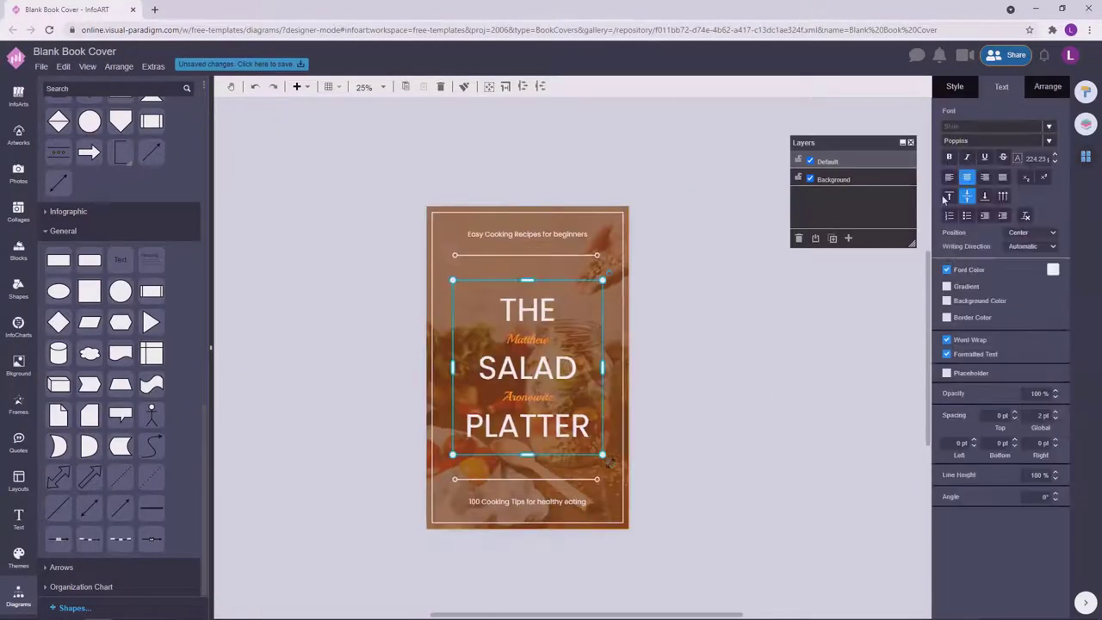
{"action": "left_click", "coordinate": [670, 455]}
{"action": "left_click", "coordinate": [528, 364]}
{"action": "key", "text": "ctrl+b"}
{"action": "left_click", "coordinate": [773, 325]}
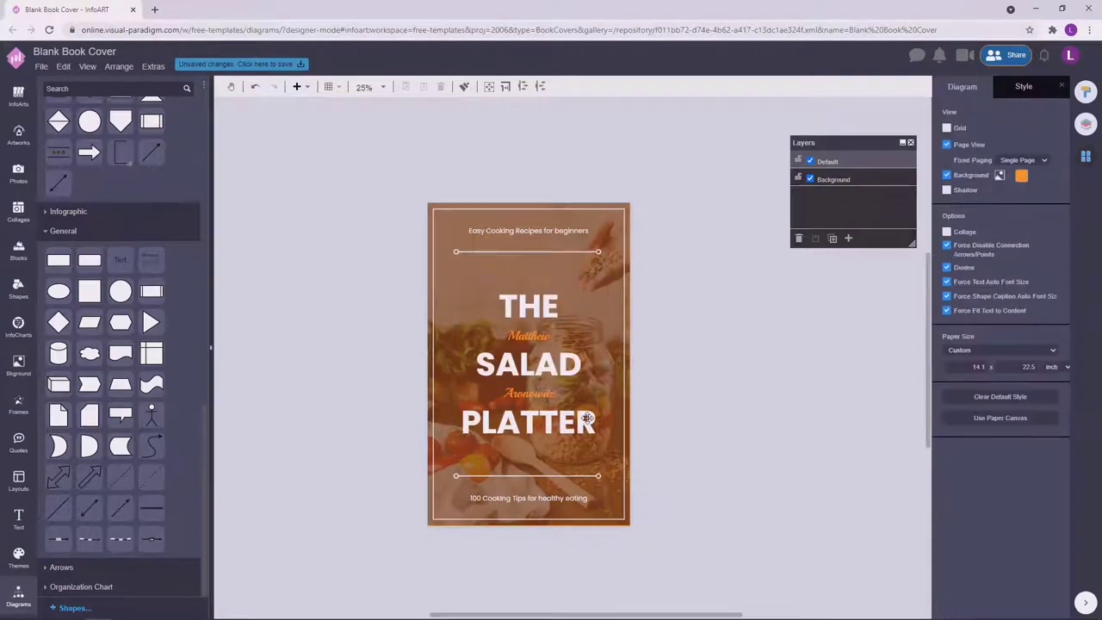
Review the page background colour without changing it and bring up the Save as dialog.
{"action": "scroll", "coordinate": [756, 350], "scroll_direction": "down", "scroll_amount": 1}
{"action": "scroll", "coordinate": [746, 384], "scroll_direction": "up", "scroll_amount": 2}
{"action": "scroll", "coordinate": [700, 390], "scroll_direction": "down", "scroll_amount": 1}
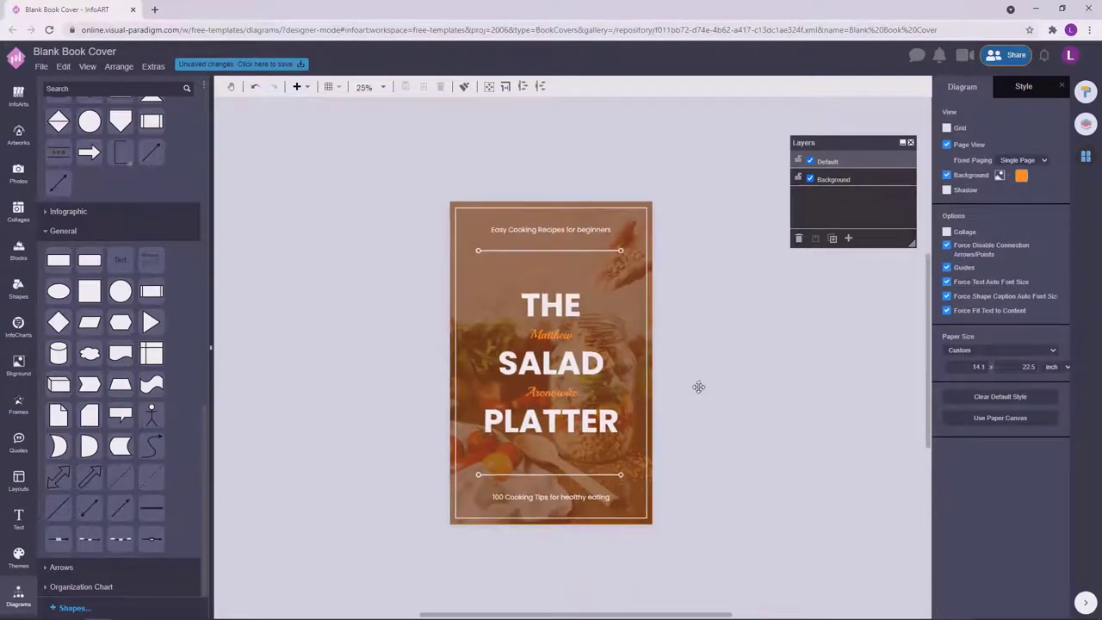
{"action": "scroll", "coordinate": [711, 385], "scroll_direction": "up", "scroll_amount": 2}
{"action": "scroll", "coordinate": [740, 392], "scroll_direction": "down", "scroll_amount": 1}
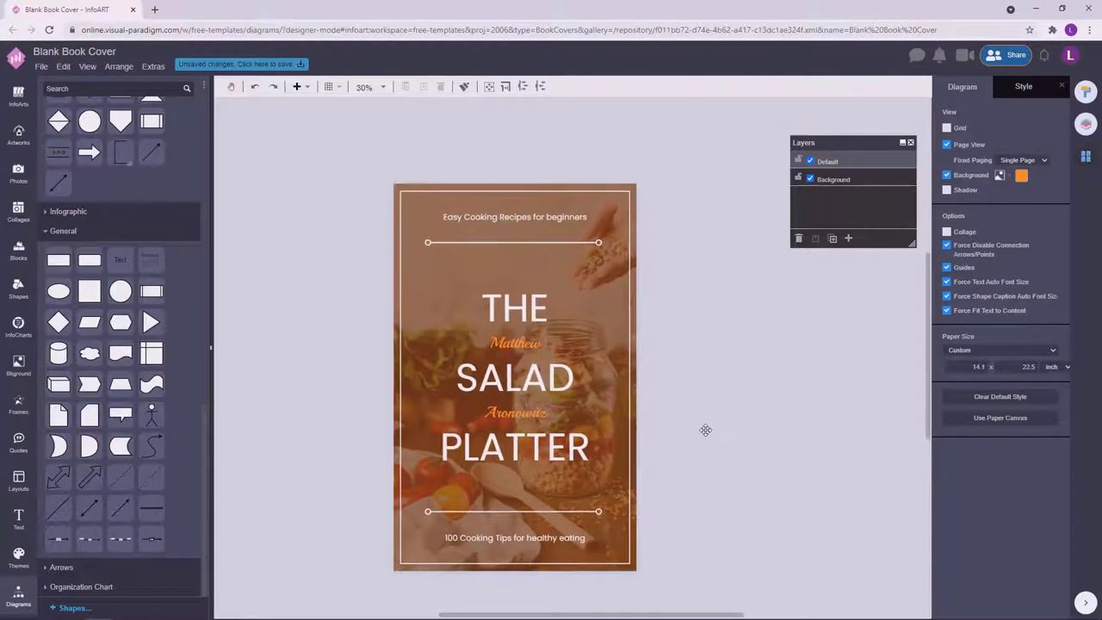
{"action": "scroll", "coordinate": [705, 430], "scroll_direction": "down", "scroll_amount": 1}
{"action": "scroll", "coordinate": [729, 411], "scroll_direction": "up", "scroll_amount": 2}
{"action": "scroll", "coordinate": [675, 399], "scroll_direction": "down", "scroll_amount": 1}
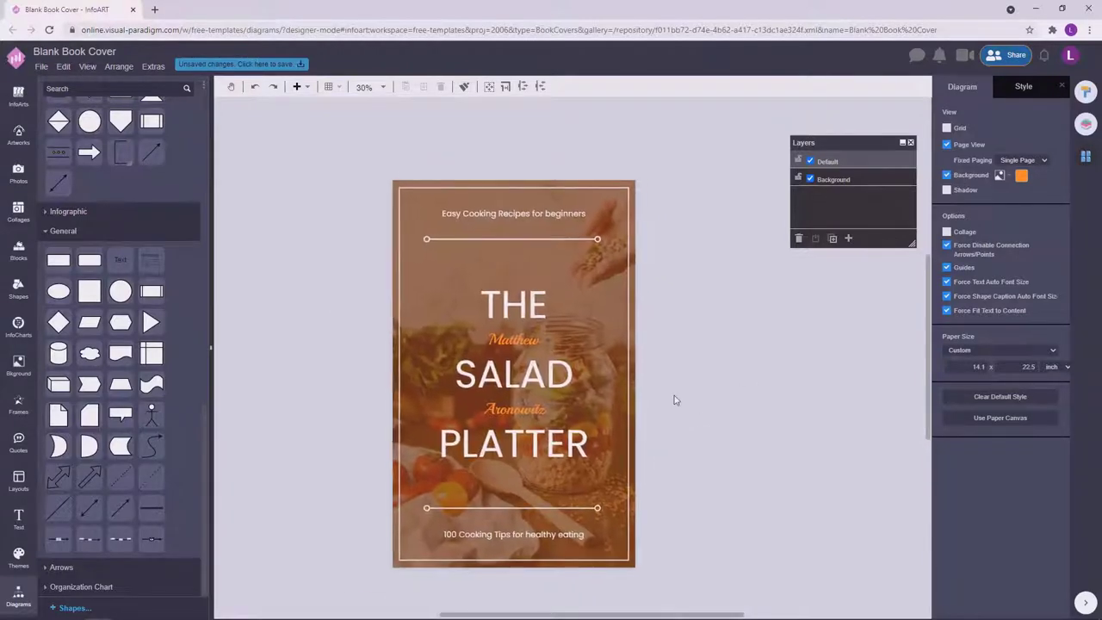
{"action": "left_click", "coordinate": [1021, 175]}
{"action": "left_click", "coordinate": [1080, 314]}
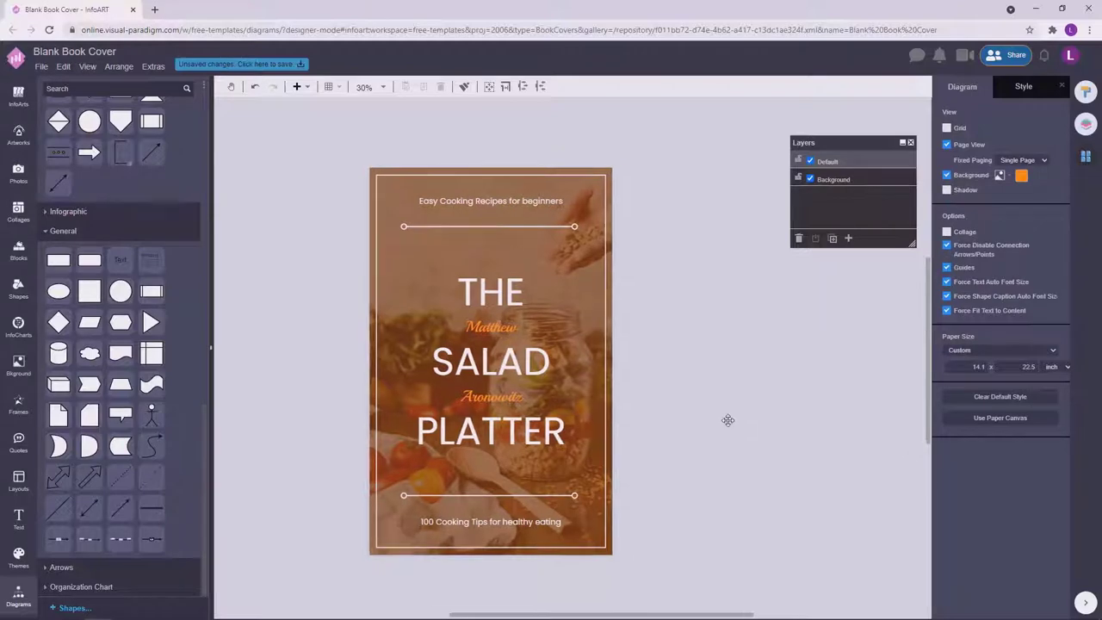
{"action": "left_click", "coordinate": [290, 66]}
Name the file 'The Salad Platter Book Cover' and save it to online storage.
{"action": "type", "text": "The Sal"}
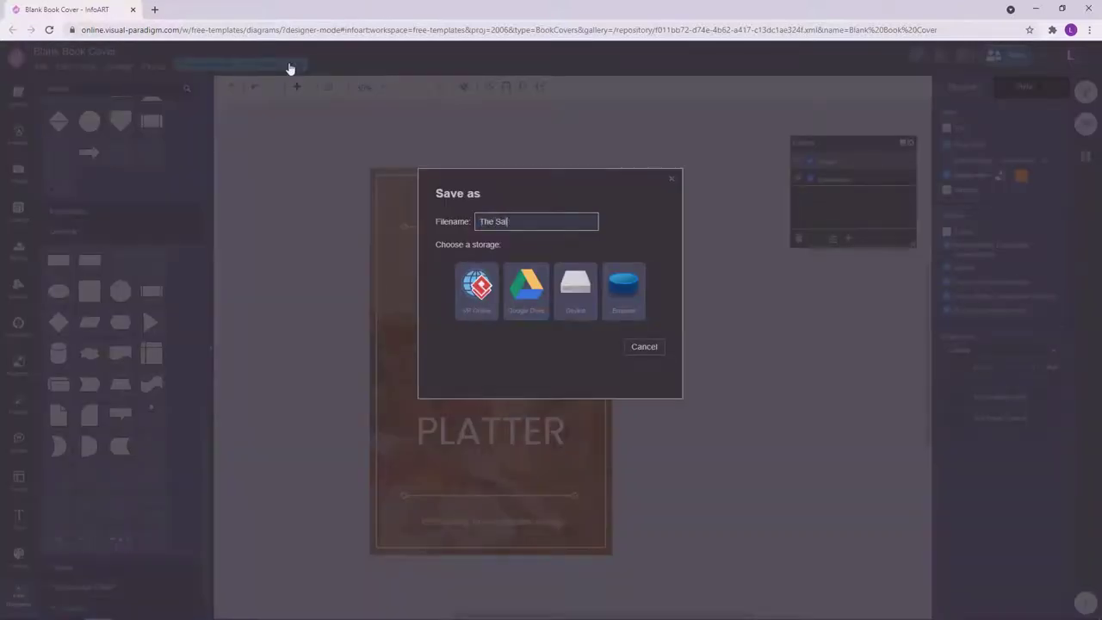
{"action": "type", "text": "ad Platter Book Cover"}
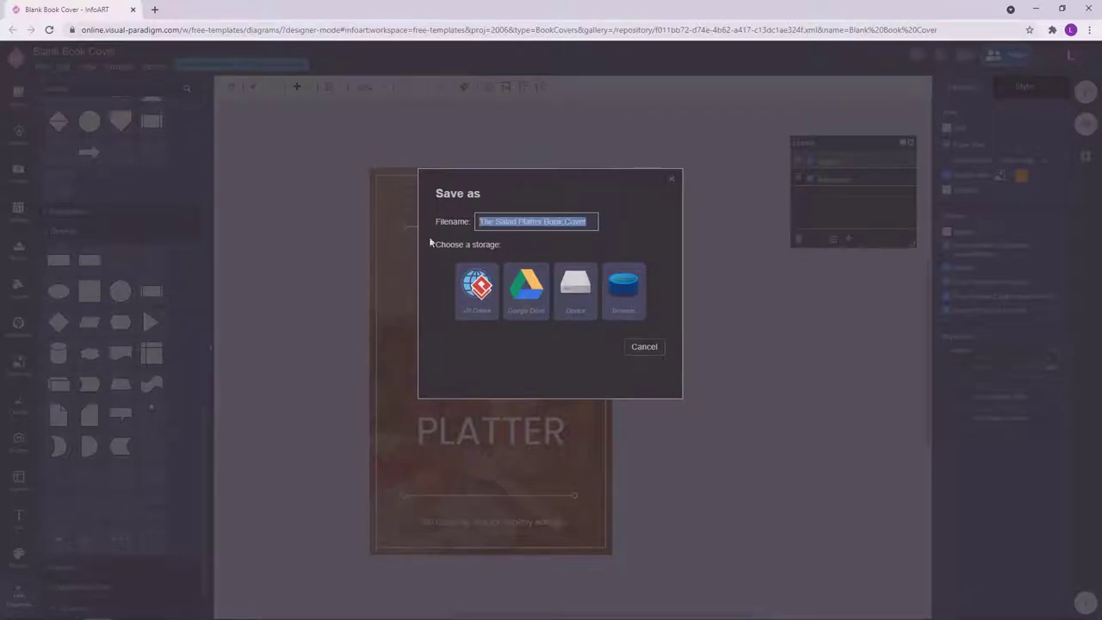
{"action": "left_click", "coordinate": [472, 274]}
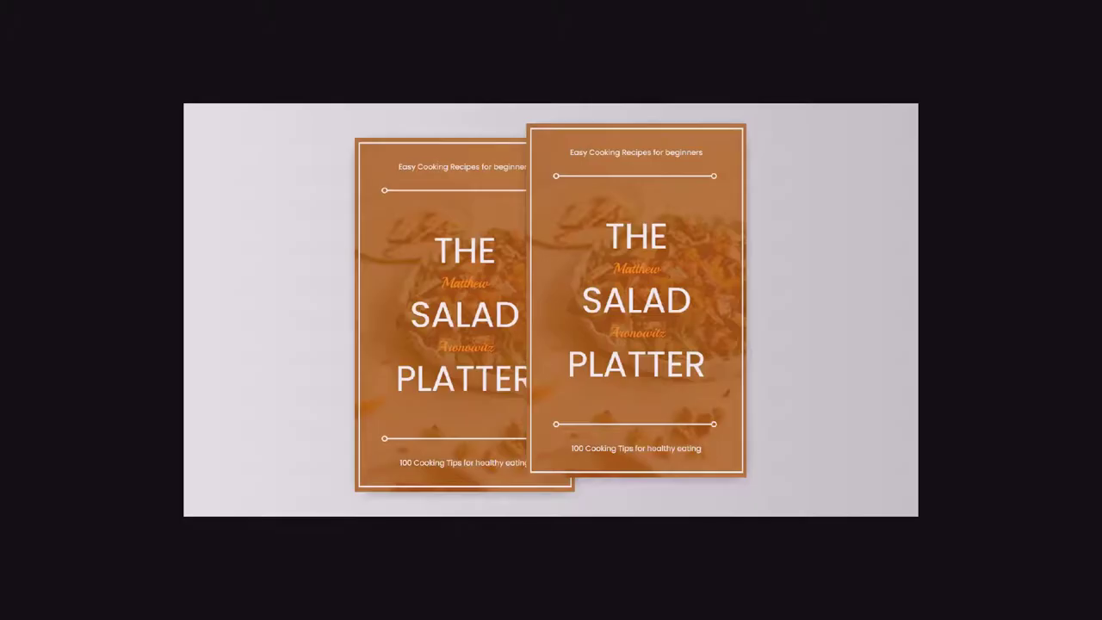
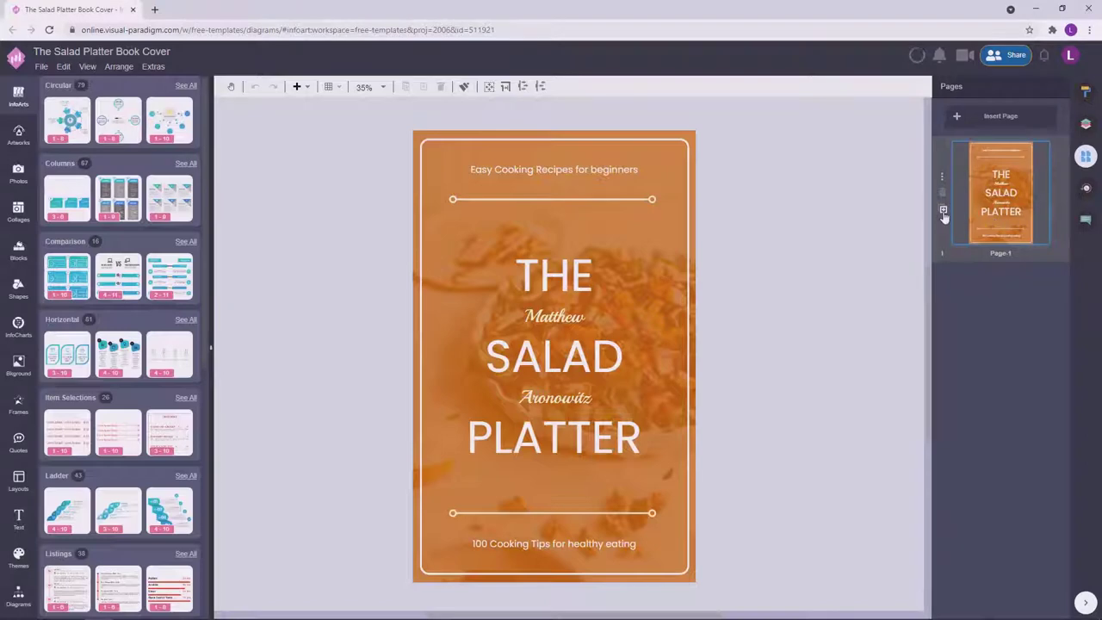
Duplicate the cover page and delete the title text group from the copy.
{"action": "left_click", "coordinate": [943, 211]}
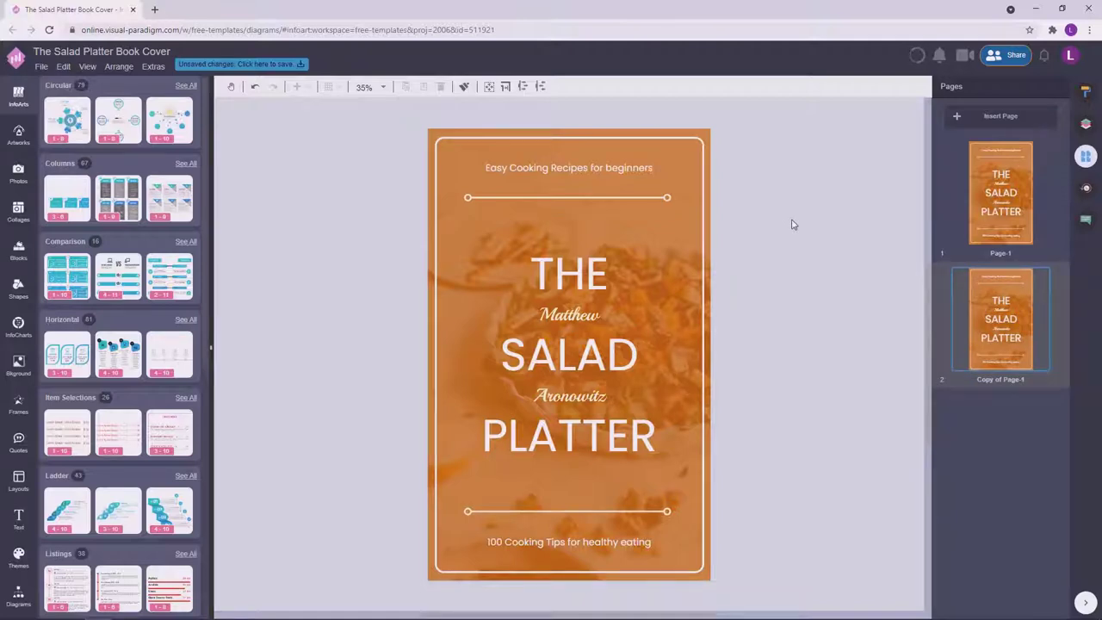
{"action": "left_click_drag", "start_coordinate": [767, 482], "coordinate": [433, 228]}
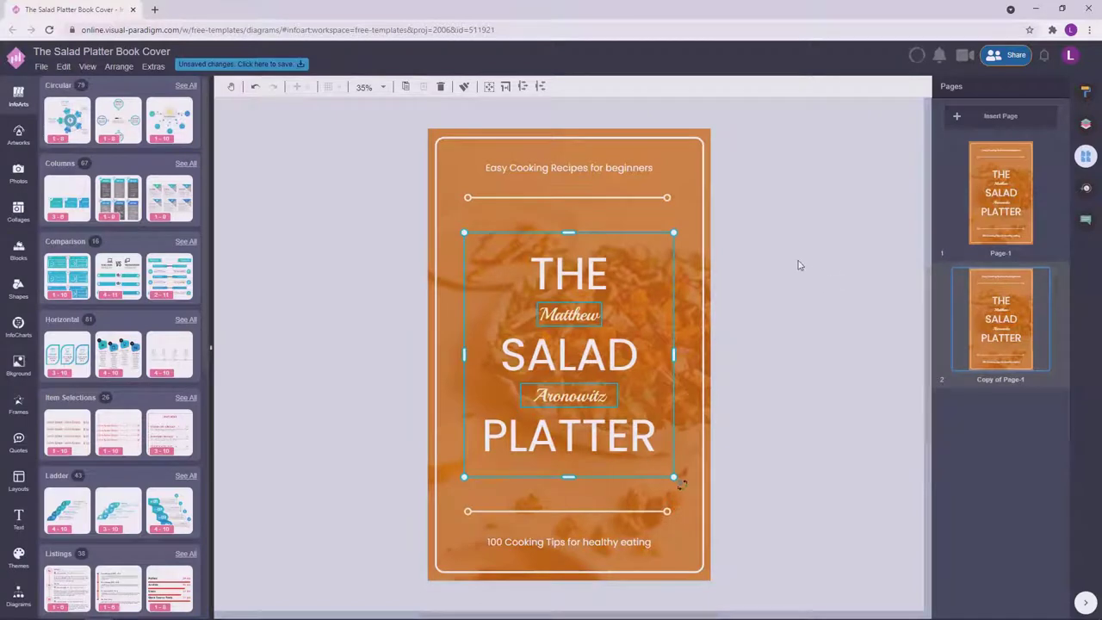
{"action": "key", "text": "Delete"}
Delete the top subtitle and the '100 Cooking Tips' tagline from the copied page.
{"action": "left_click", "coordinate": [648, 169]}
{"action": "key", "text": "Delete"}
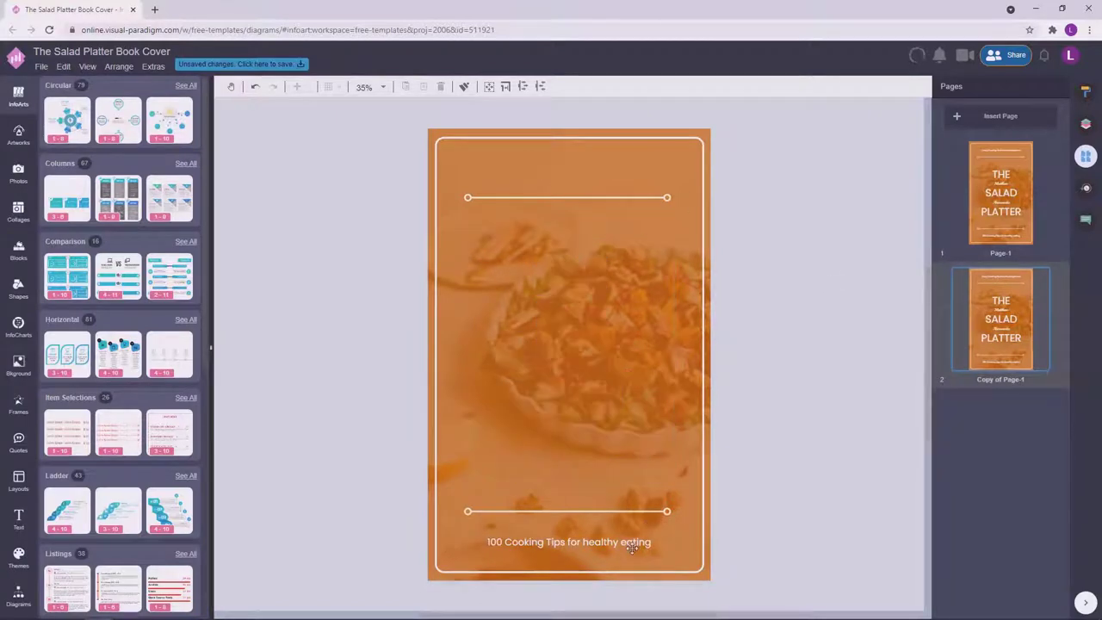
{"action": "left_click", "coordinate": [632, 539]}
{"action": "key", "text": "Delete"}
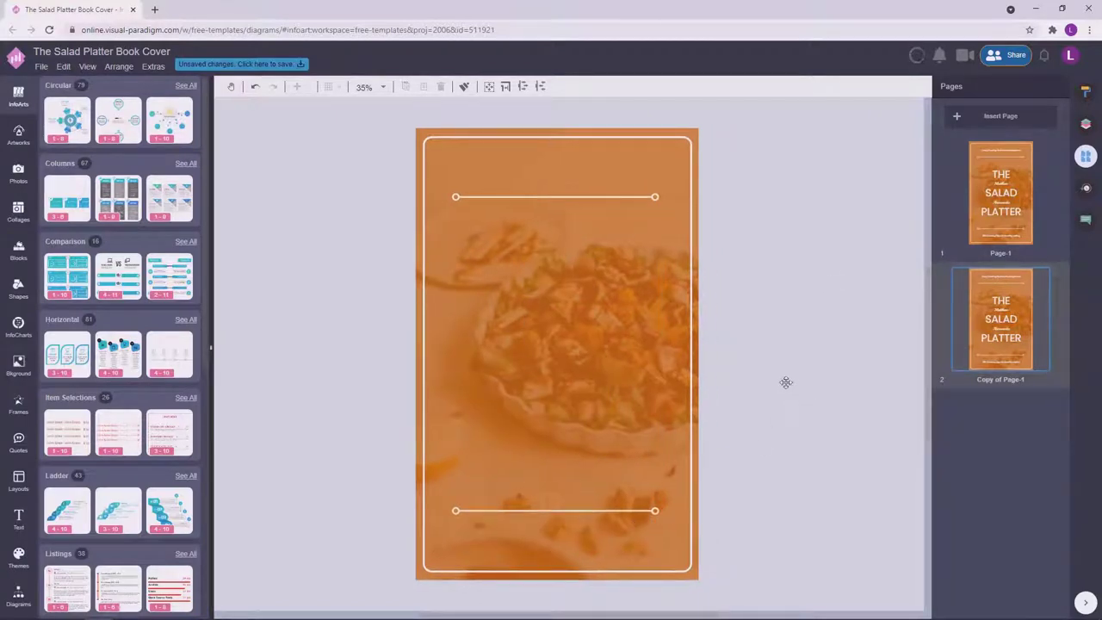
{"action": "left_click", "coordinate": [18, 133]}
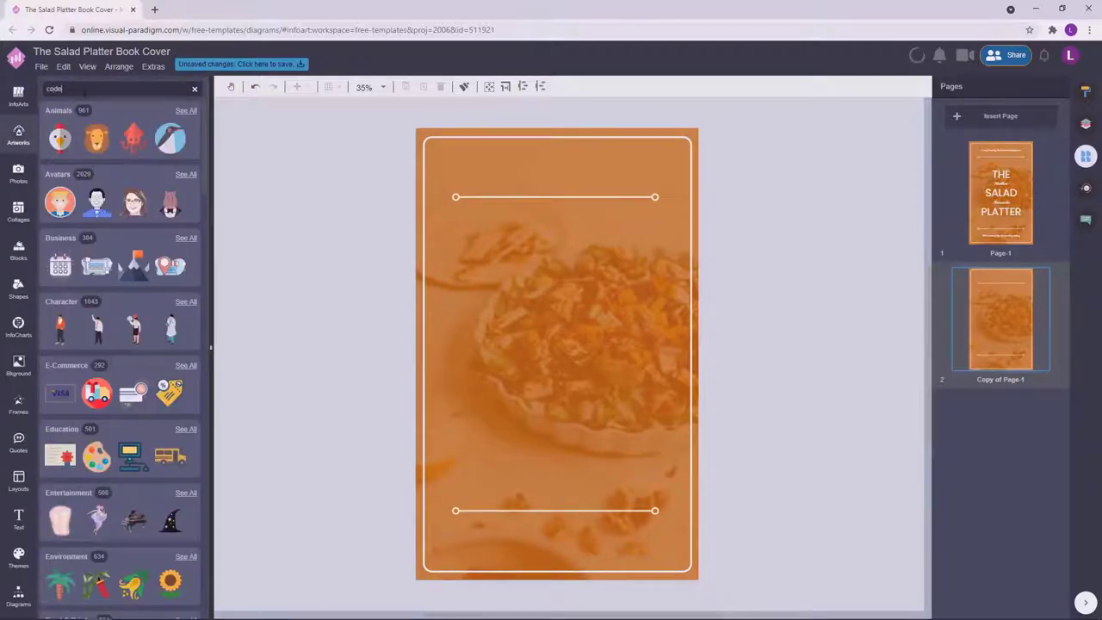
Search the artworks for 'code' and place an enlarged barcode on the second page.
{"action": "key", "text": "Return"}
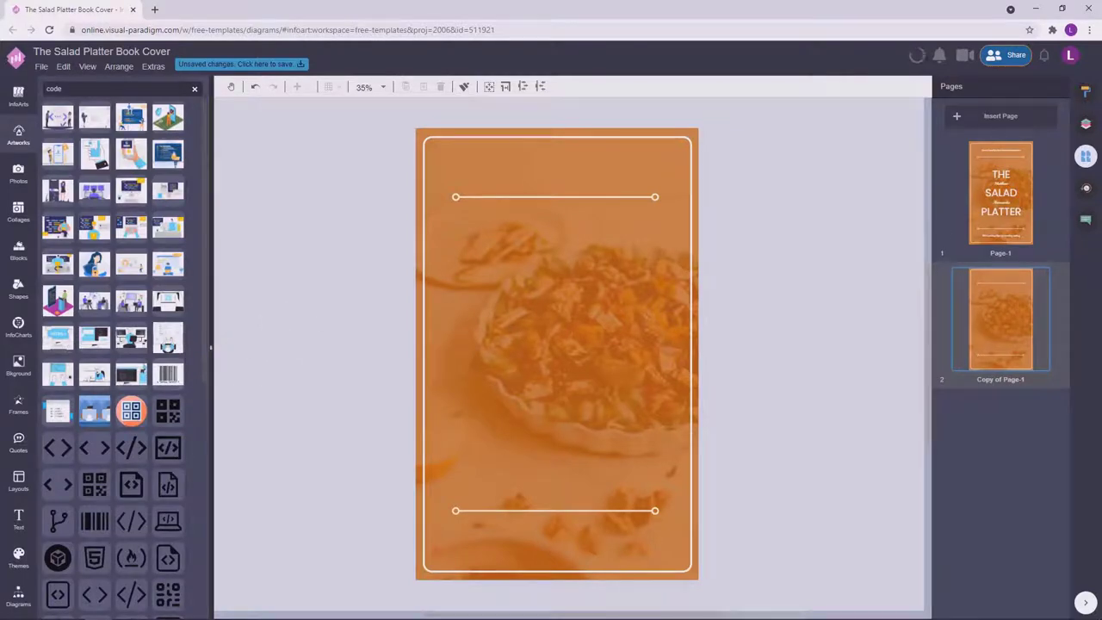
{"action": "left_click", "coordinate": [1084, 126]}
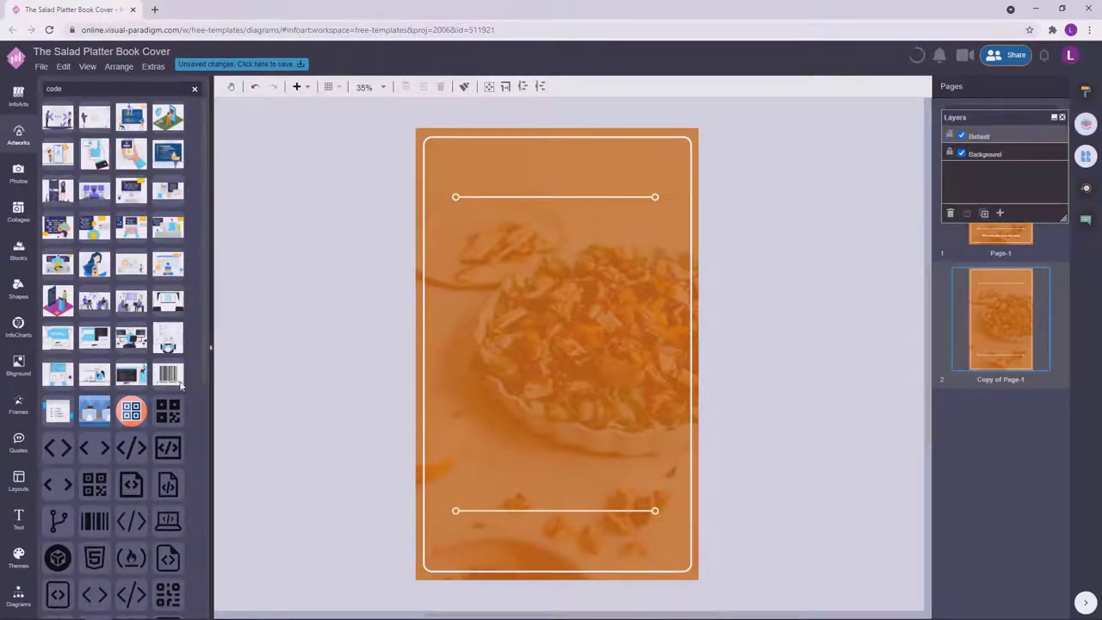
{"action": "left_click_drag", "start_coordinate": [181, 387], "coordinate": [575, 460]}
{"action": "left_click", "coordinate": [780, 381]}
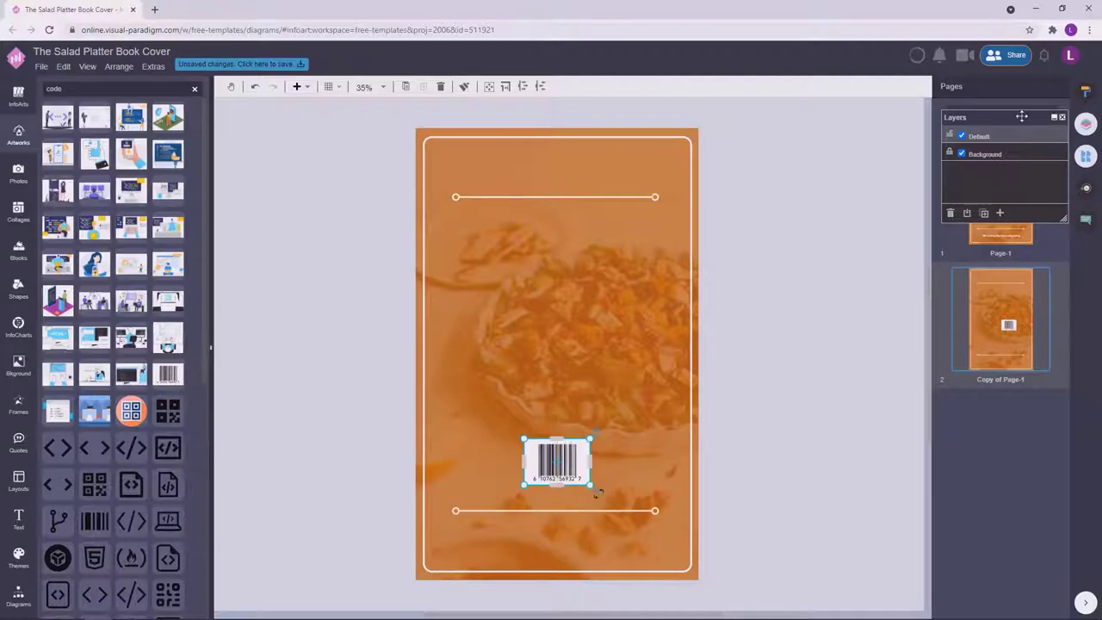
Set the barcode colours to a transparent background with white bars.
{"action": "left_click", "coordinate": [1086, 92]}
{"action": "left_click", "coordinate": [993, 132]}
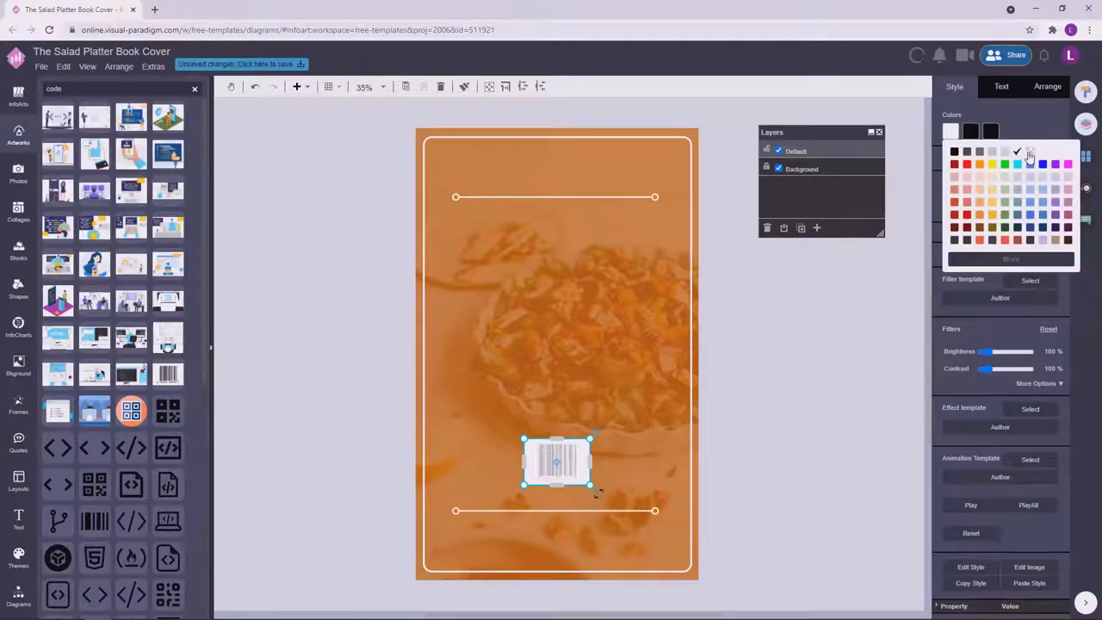
{"action": "left_click", "coordinate": [1030, 155]}
{"action": "left_click", "coordinate": [975, 130]}
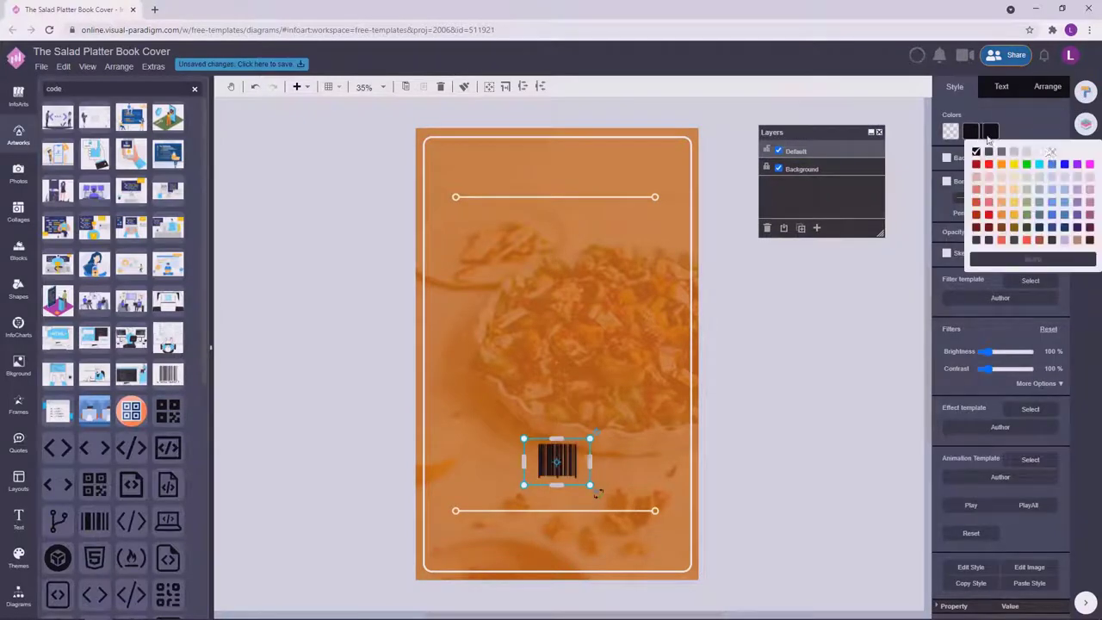
{"action": "left_click", "coordinate": [1040, 153]}
{"action": "left_click", "coordinate": [990, 131]}
{"action": "left_click", "coordinate": [1039, 153]}
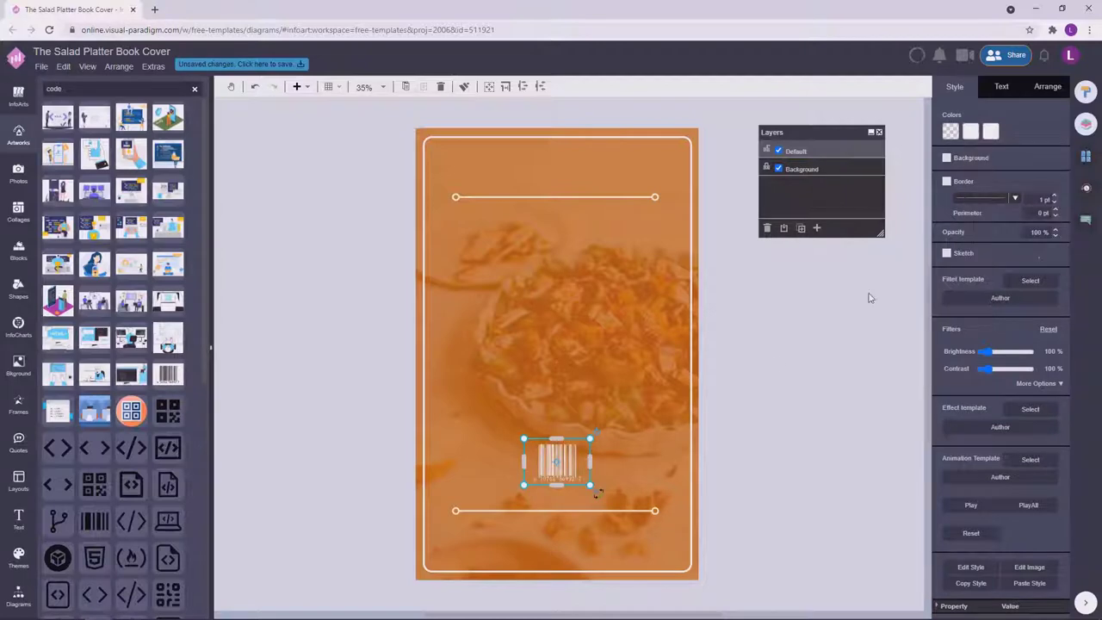
{"action": "left_click", "coordinate": [762, 386]}
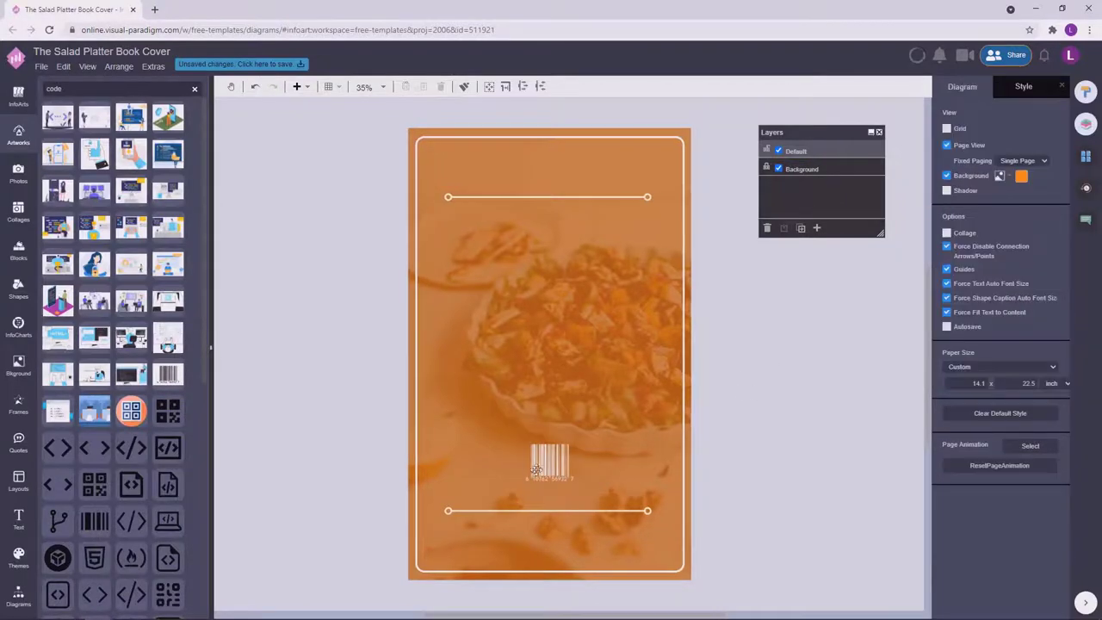
Resize the barcode slightly and keep it just above the lower divider line.
{"action": "left_click_drag", "start_coordinate": [536, 469], "coordinate": [536, 550]}
{"action": "left_click", "coordinate": [779, 488]}
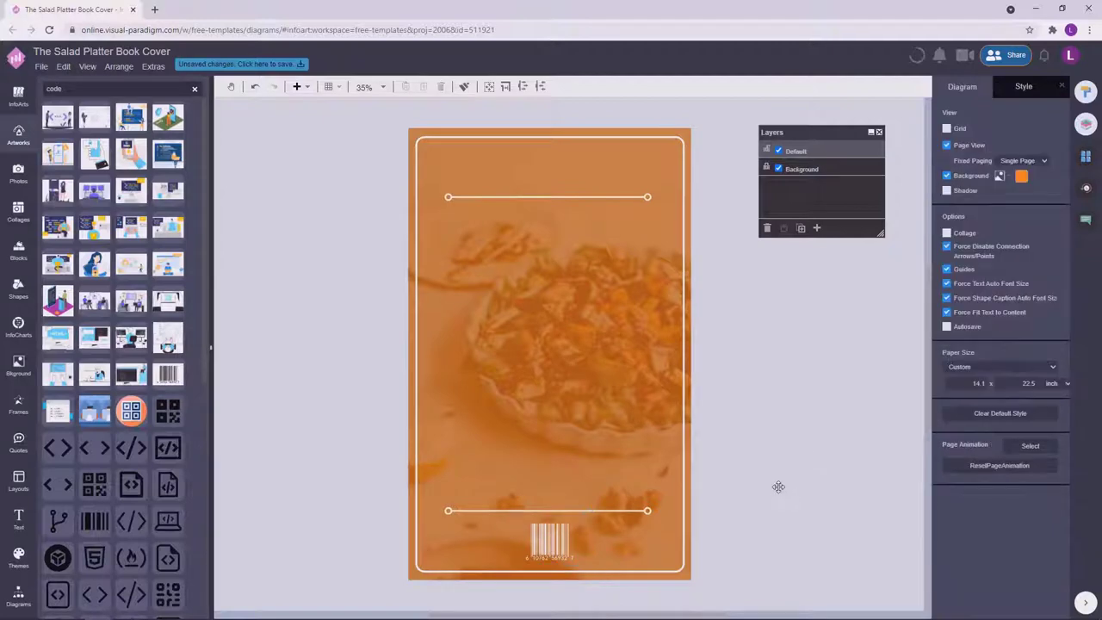
{"action": "key", "text": "ctrl+z"}
{"action": "left_click", "coordinate": [571, 451]}
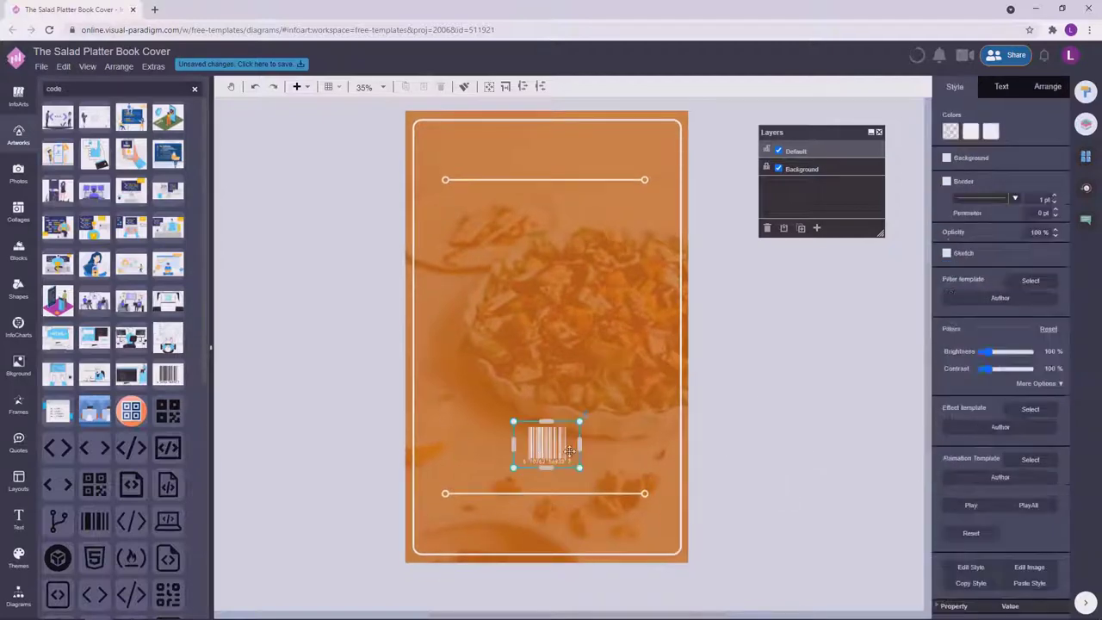
{"action": "left_click_drag", "start_coordinate": [580, 468], "coordinate": [555, 455]}
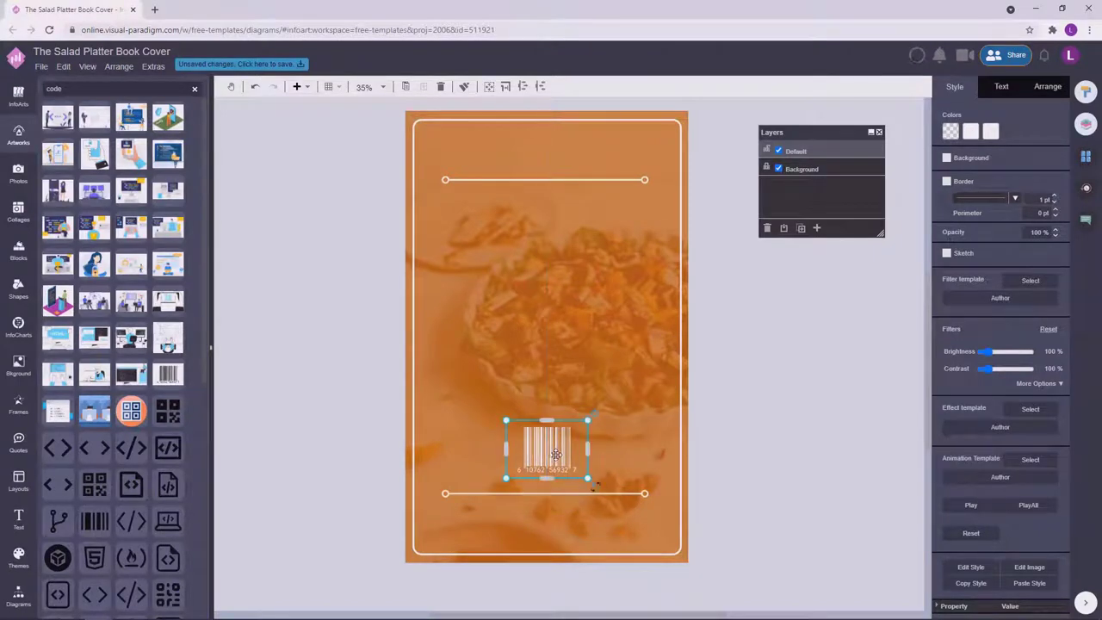
{"action": "left_click", "coordinate": [746, 360]}
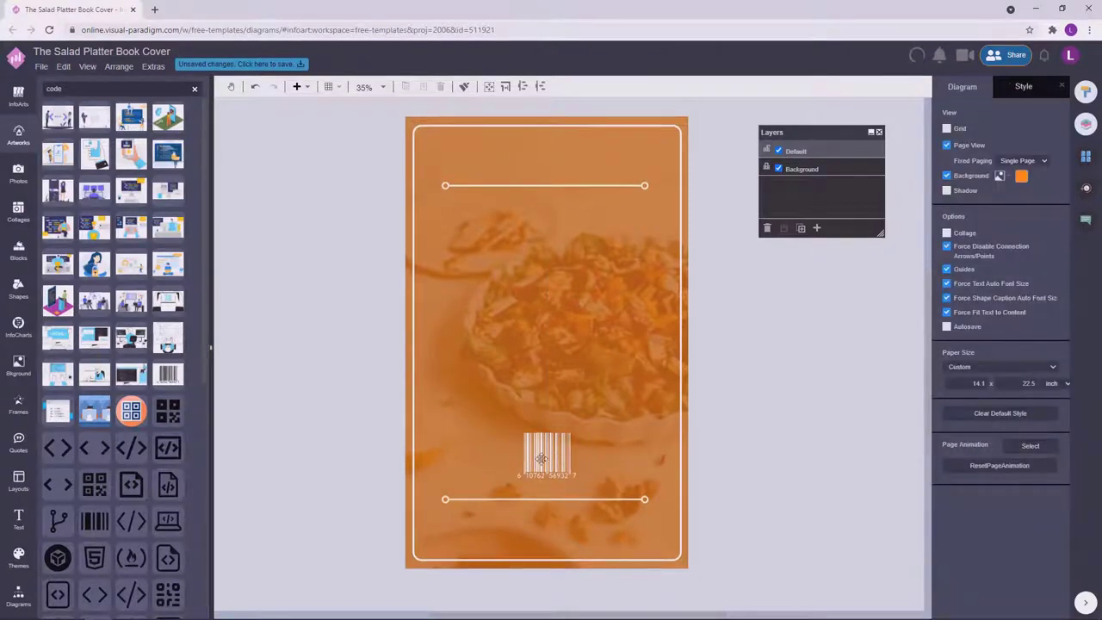
{"action": "left_click", "coordinate": [542, 459]}
{"action": "left_click", "coordinate": [757, 379]}
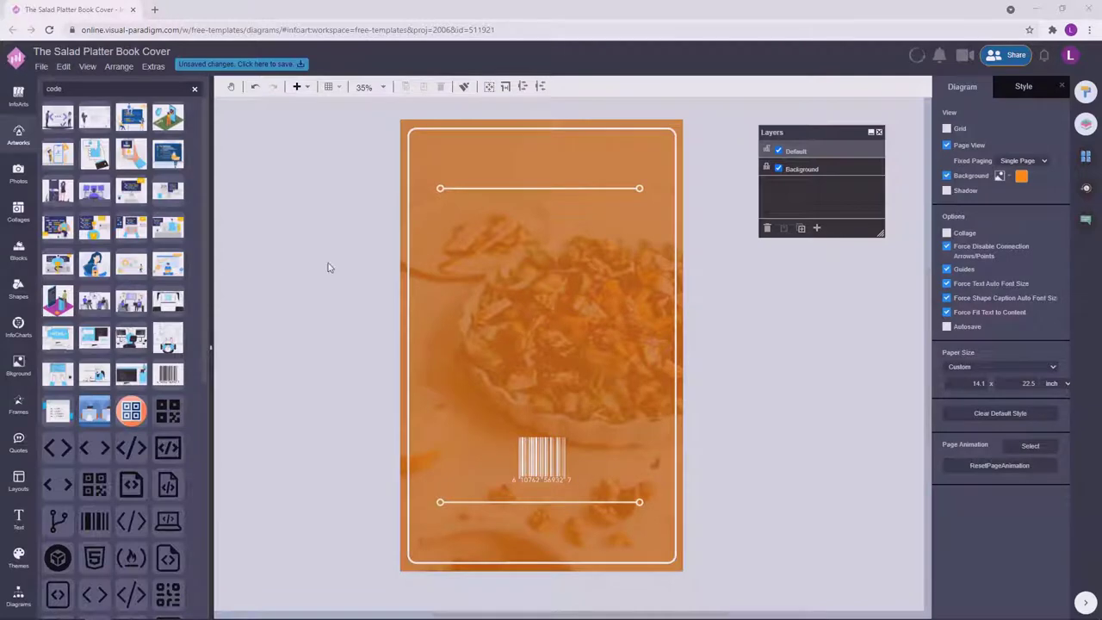
Stretch the thin text box beside the page to reveal the lorem ipsum paragraph and centre it.
{"action": "left_click", "coordinate": [738, 276]}
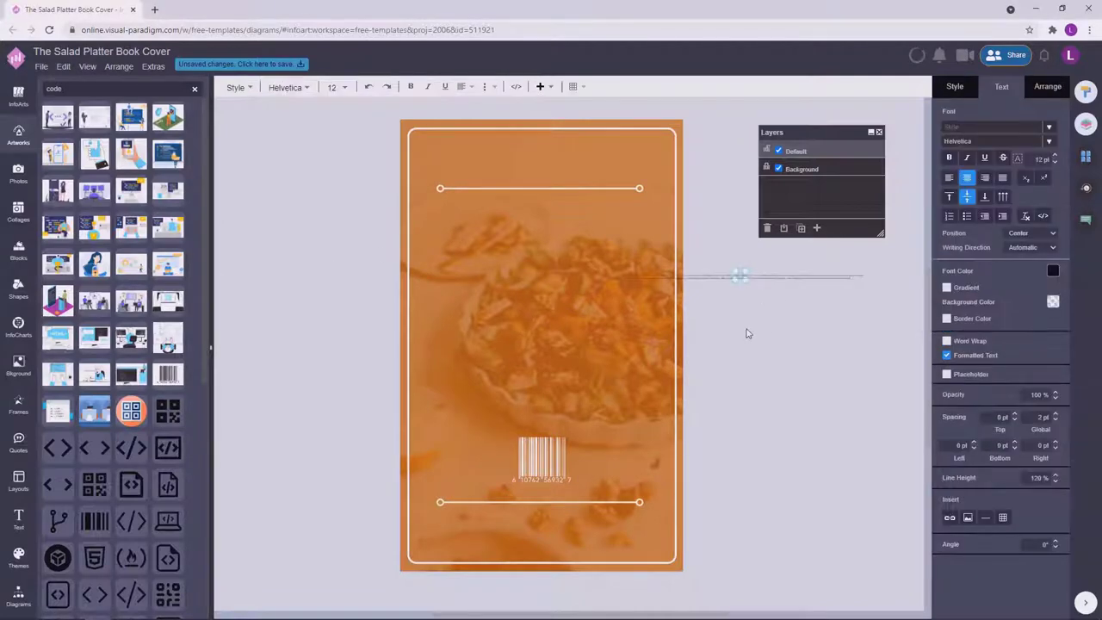
{"action": "left_click", "coordinate": [760, 291]}
{"action": "left_click", "coordinate": [746, 282]}
{"action": "left_click_drag", "start_coordinate": [859, 282], "coordinate": [861, 364]}
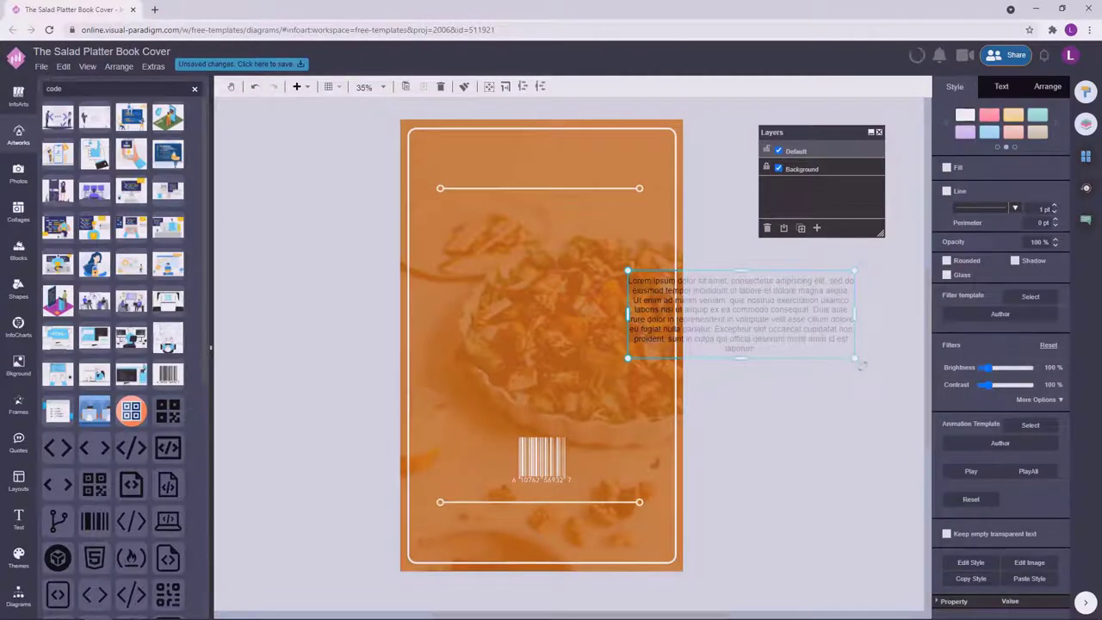
{"action": "left_click", "coordinate": [801, 373]}
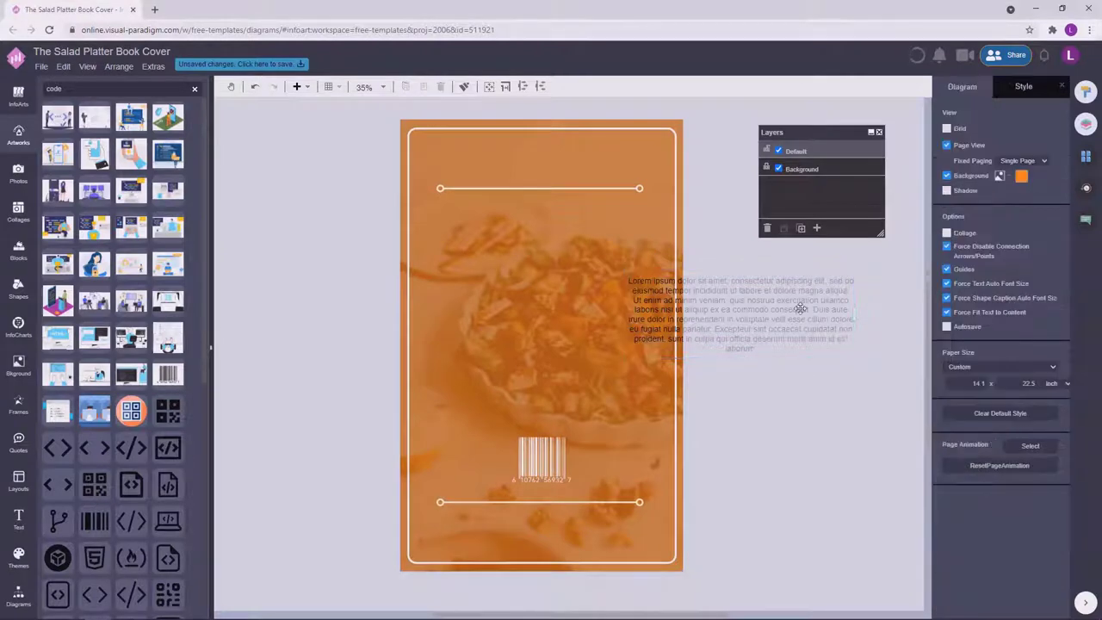
{"action": "left_click_drag", "start_coordinate": [803, 308], "coordinate": [607, 274]}
Check the font settings of the front cover's 'Easy Cooking Recipes for beginners' subtitle, then return to page two.
{"action": "left_click", "coordinate": [1086, 156]}
{"action": "left_click", "coordinate": [1001, 194]}
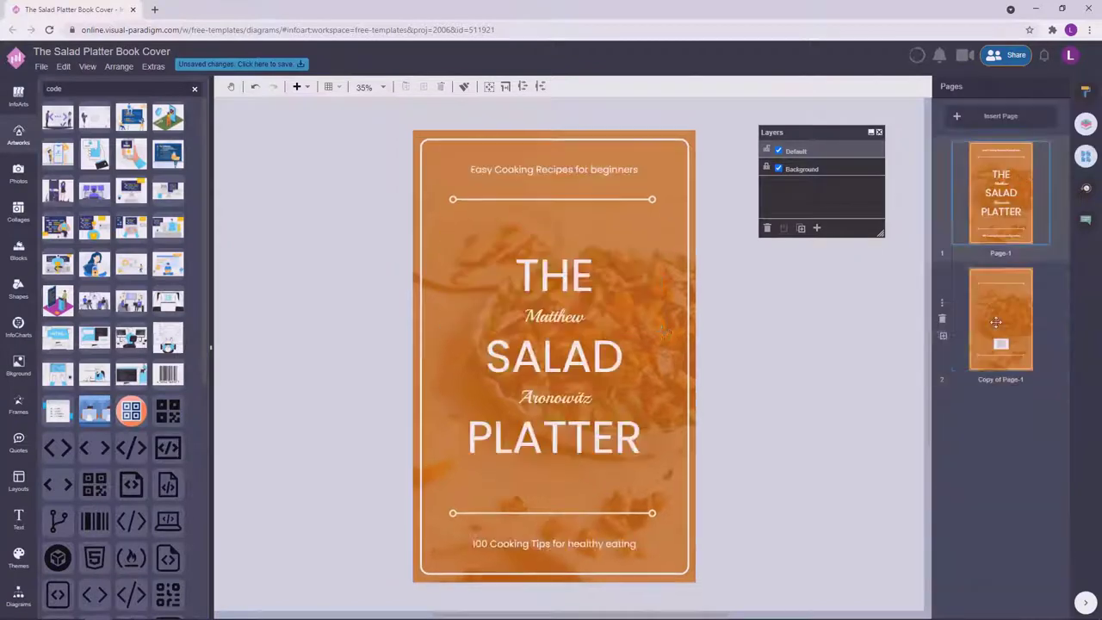
{"action": "left_click", "coordinate": [592, 169]}
{"action": "left_click", "coordinate": [1082, 97]}
{"action": "left_click", "coordinate": [1002, 87]}
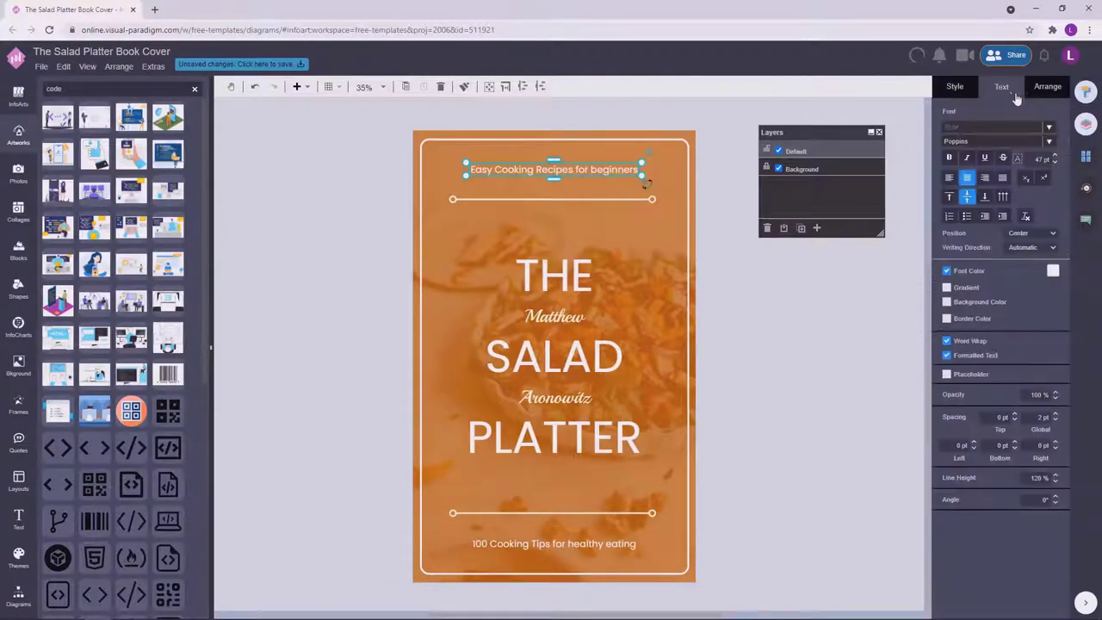
{"action": "left_click", "coordinate": [1087, 157]}
{"action": "left_click", "coordinate": [1017, 310]}
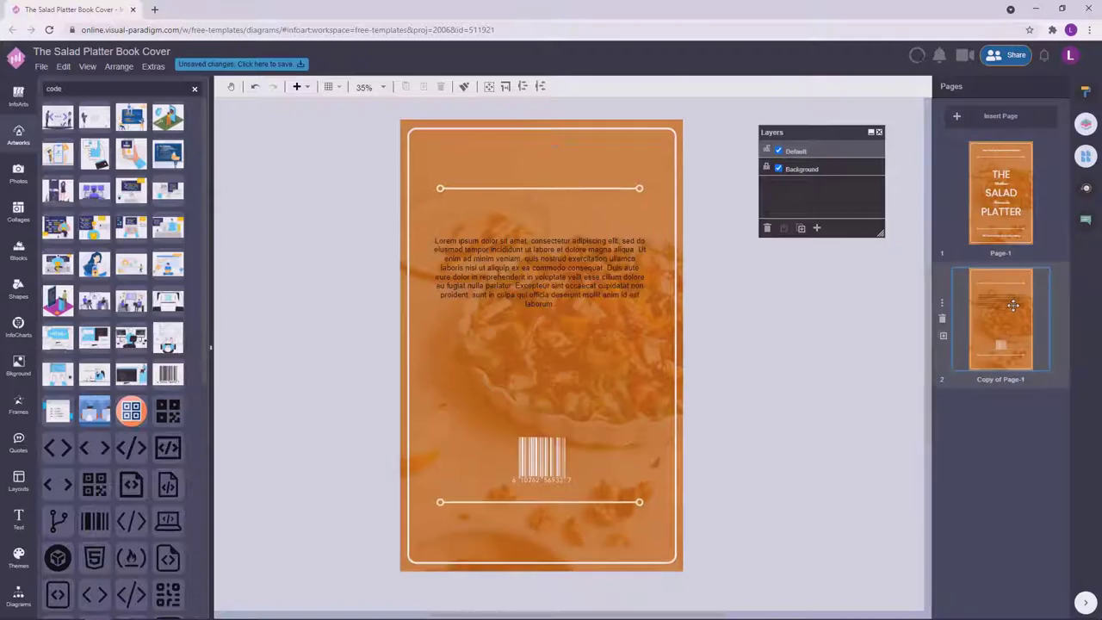
Format the lorem ipsum paragraph in white Poppins with 130% line height.
{"action": "left_click", "coordinate": [615, 275]}
{"action": "left_click", "coordinate": [1086, 92]}
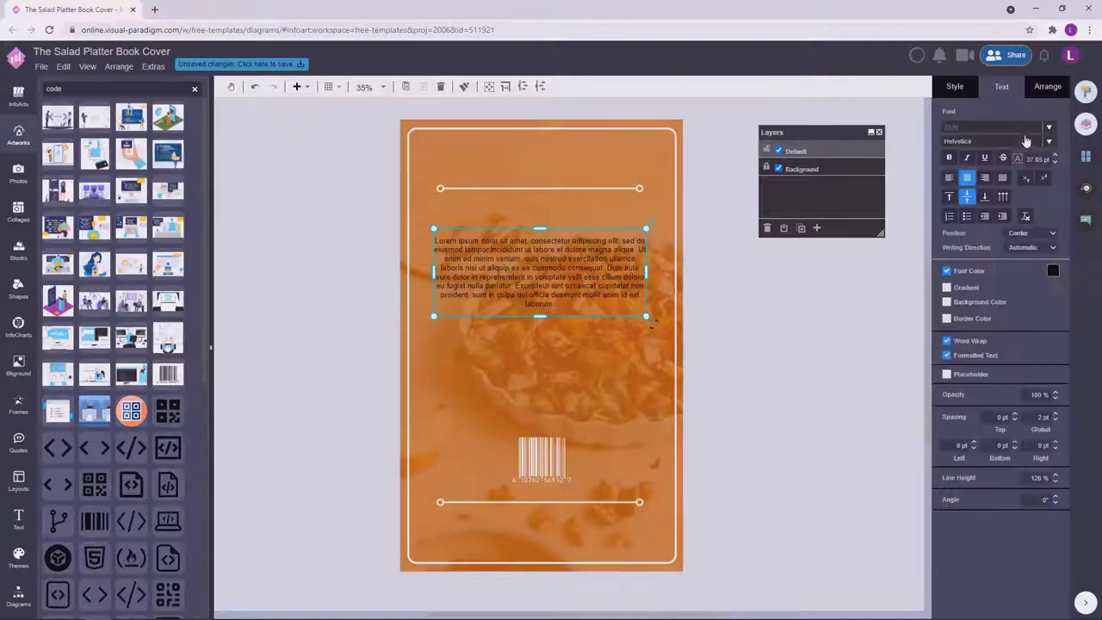
{"action": "left_click", "coordinate": [1010, 142]}
{"action": "type", "text": "poppi"}
{"action": "left_click", "coordinate": [1019, 158]}
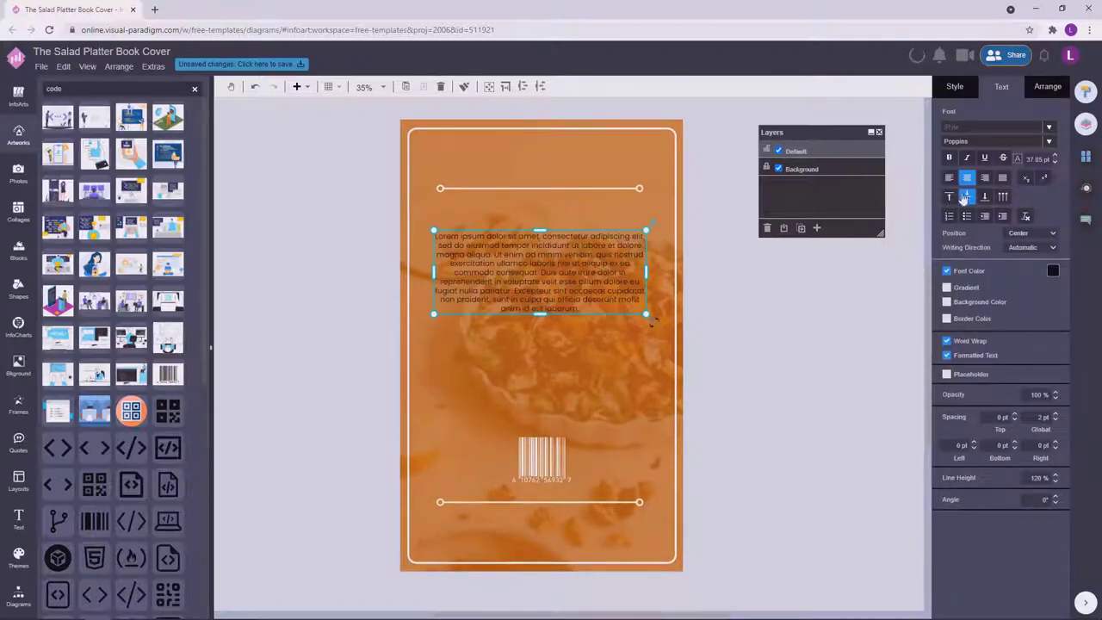
{"action": "left_click", "coordinate": [1052, 271]}
{"action": "left_click", "coordinate": [977, 286]}
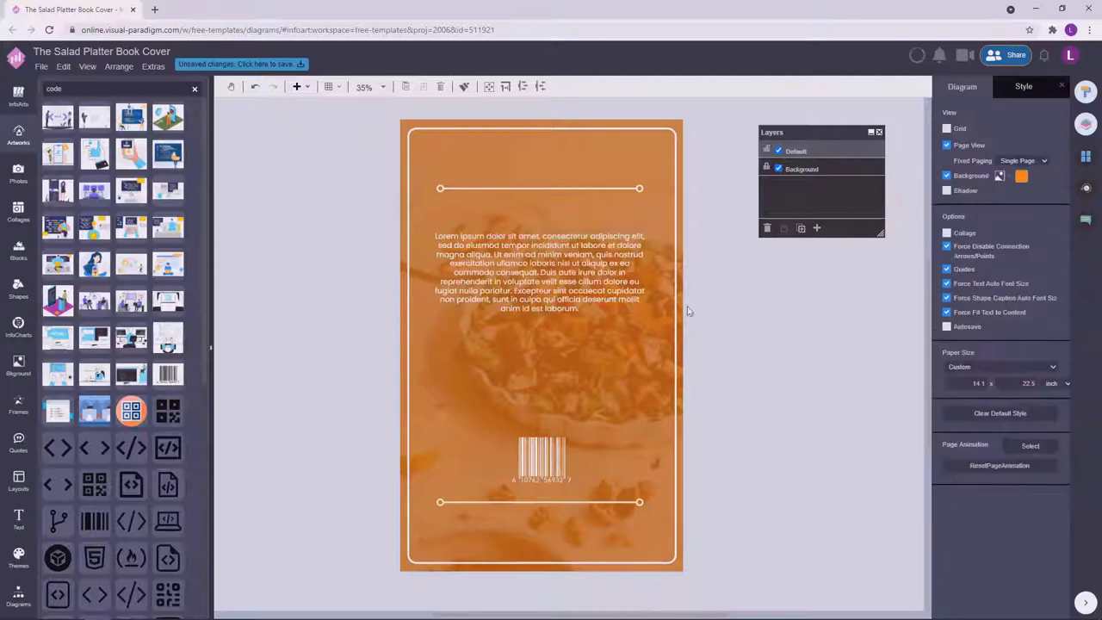
{"action": "left_click", "coordinate": [1055, 479]}
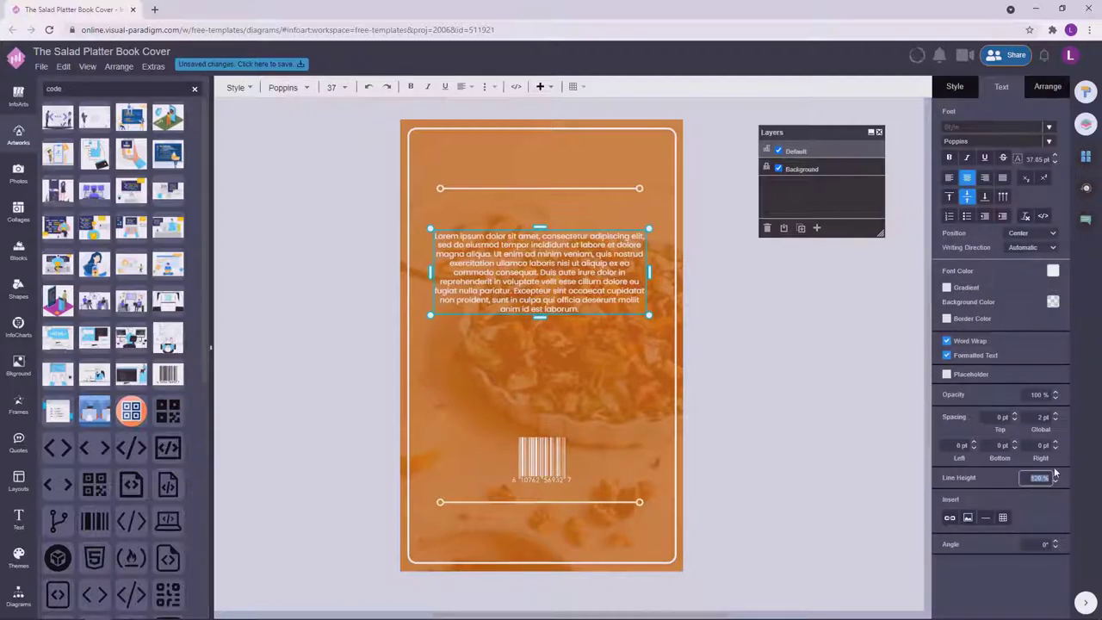
{"action": "left_click", "coordinate": [733, 352]}
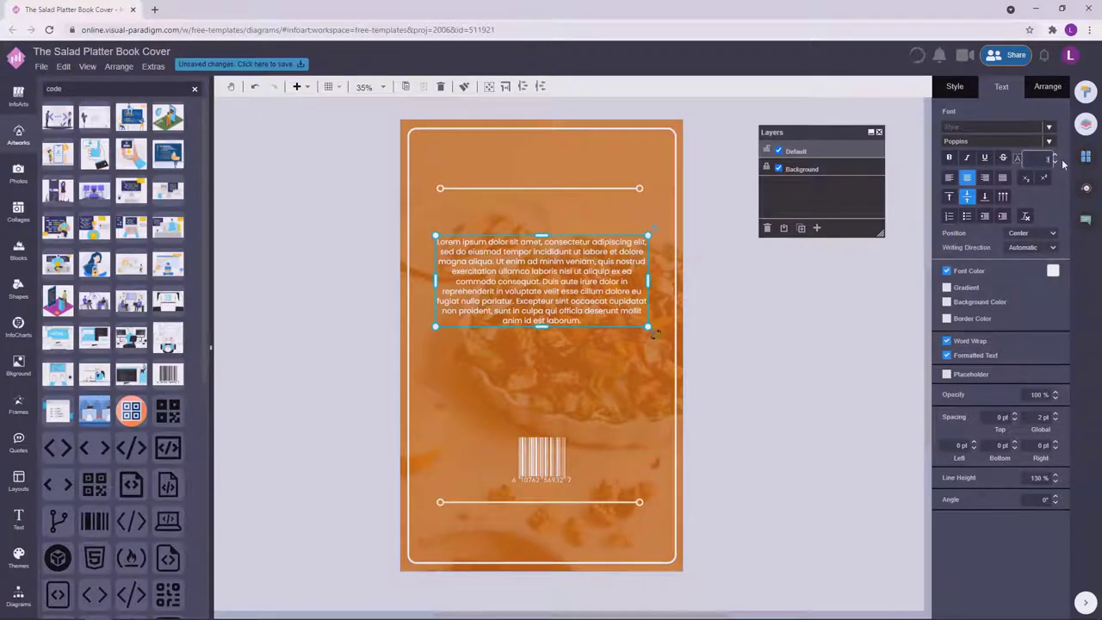
Copy the paragraph below the original and shorten the copy to three lines.
{"action": "left_click", "coordinate": [836, 339]}
{"action": "left_click_drag", "start_coordinate": [601, 278], "coordinate": [647, 421]}
{"action": "key", "text": "Delete"}
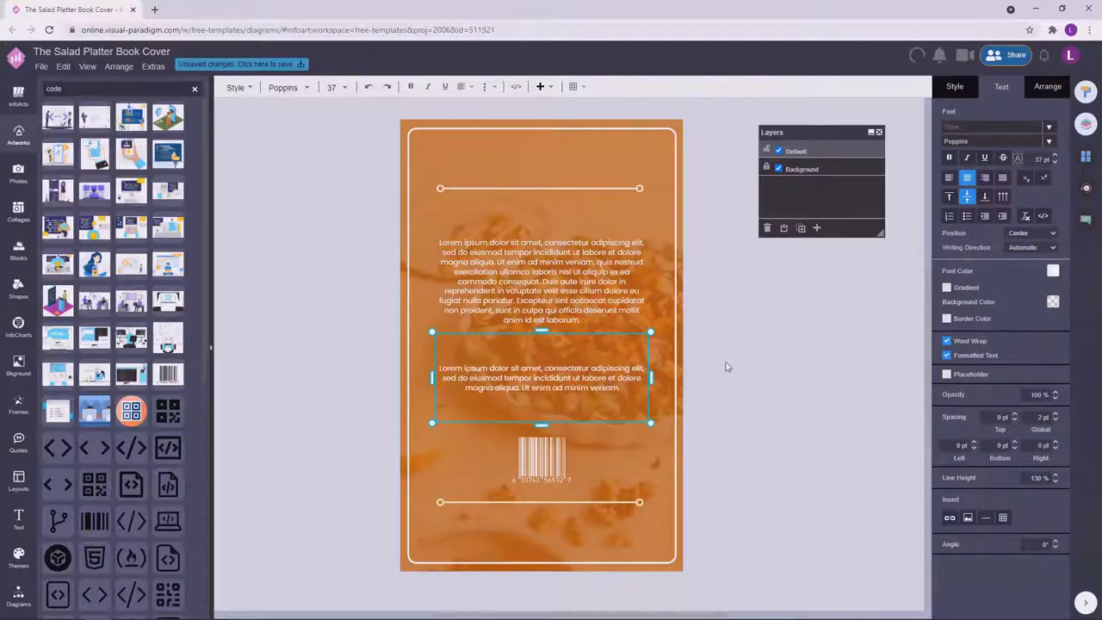
{"action": "left_click", "coordinate": [741, 355]}
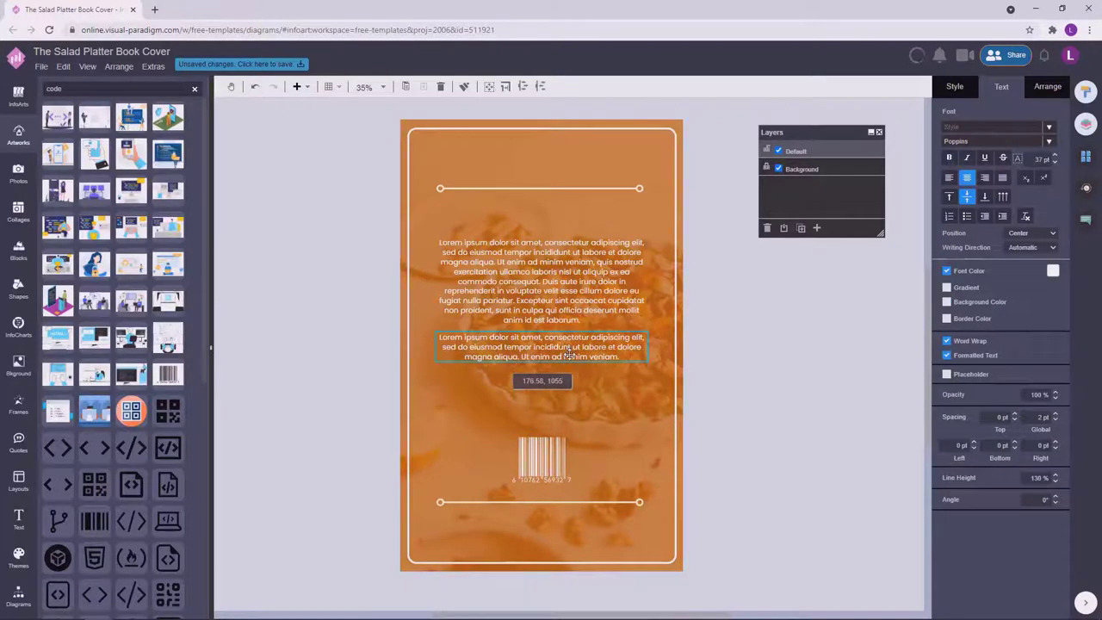
{"action": "left_click", "coordinate": [774, 345]}
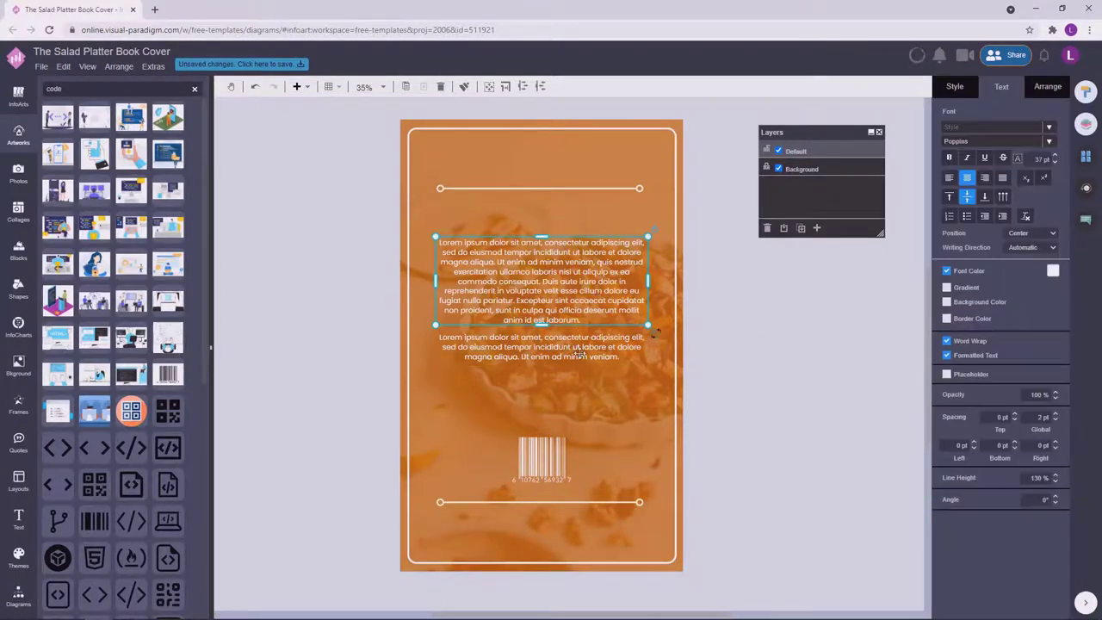
Nudge both lorem ipsum paragraphs and the barcode slightly upward.
{"action": "left_click_drag", "start_coordinate": [597, 291], "coordinate": [597, 283]}
{"action": "left_click", "coordinate": [771, 299]}
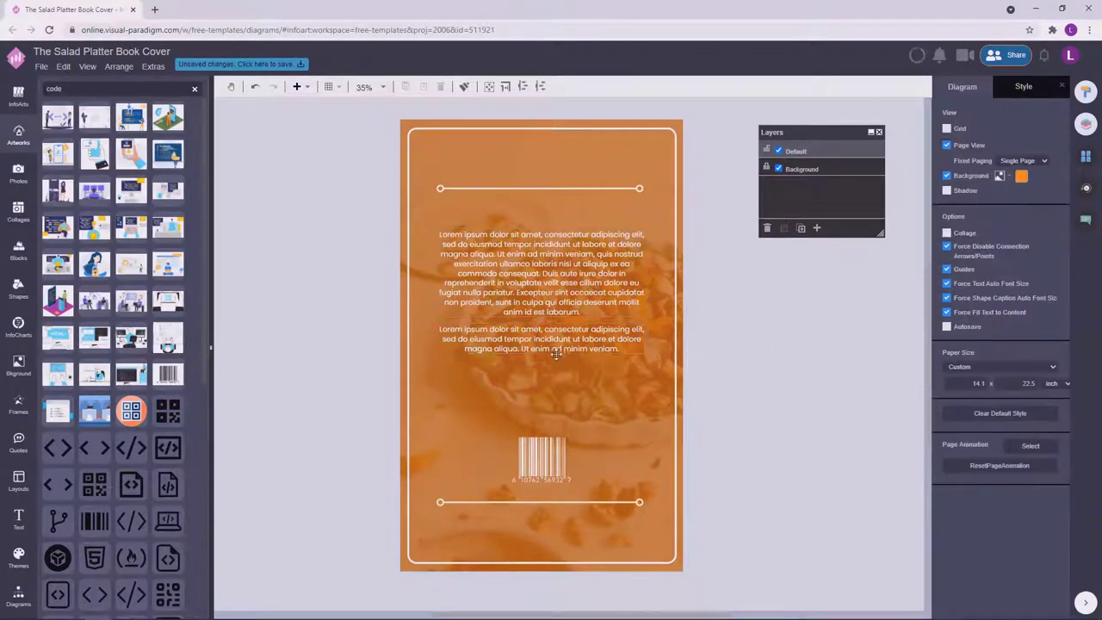
{"action": "left_click_drag", "start_coordinate": [556, 352], "coordinate": [558, 354]}
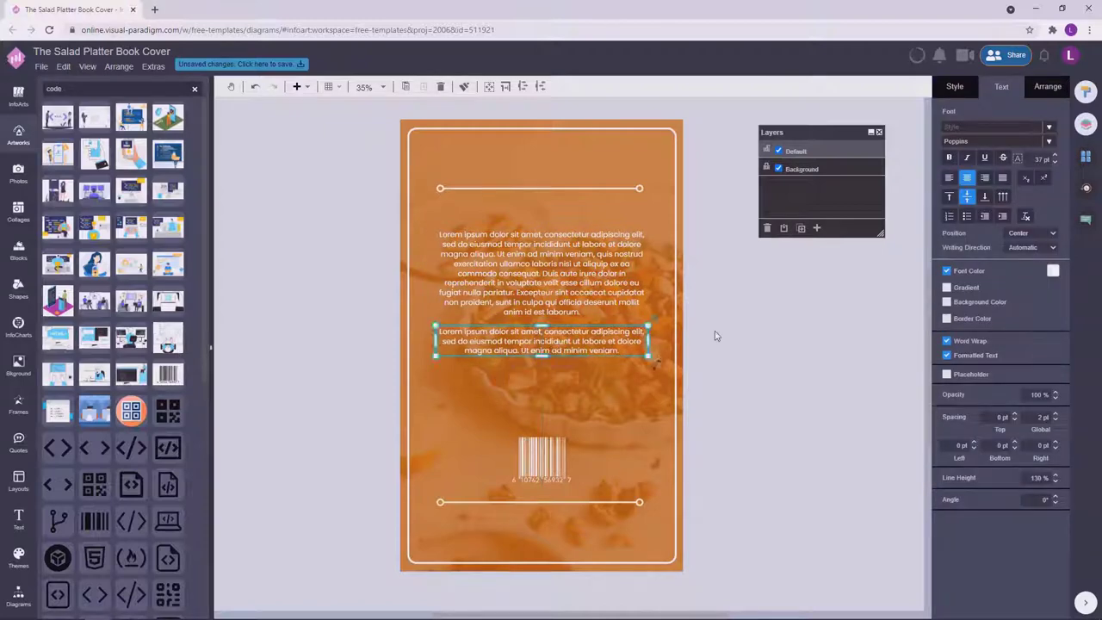
{"action": "left_click", "coordinate": [715, 336]}
{"action": "left_click", "coordinate": [589, 342]}
{"action": "left_click", "coordinate": [548, 282], "text": "shift"}
{"action": "left_click_drag", "start_coordinate": [548, 282], "coordinate": [545, 271]}
{"action": "left_click", "coordinate": [798, 327]}
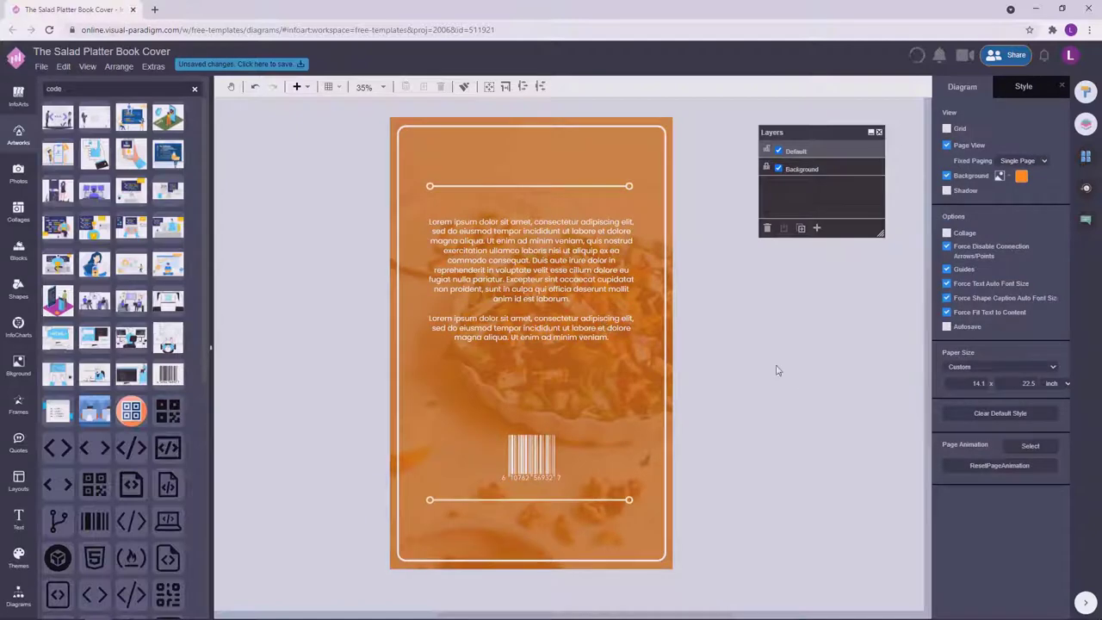
{"action": "left_click_drag", "start_coordinate": [540, 454], "coordinate": [539, 451]}
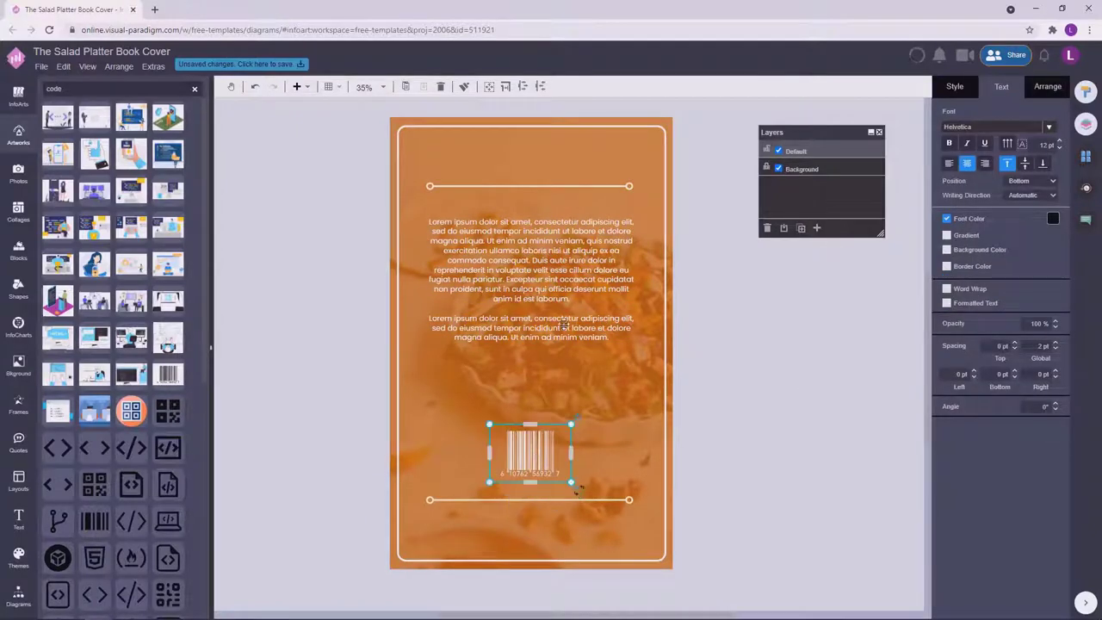
Centre the two paragraphs and the barcode horizontally on the back page.
{"action": "left_click", "coordinate": [561, 320], "text": "shift"}
{"action": "left_click", "coordinate": [570, 269], "text": "shift"}
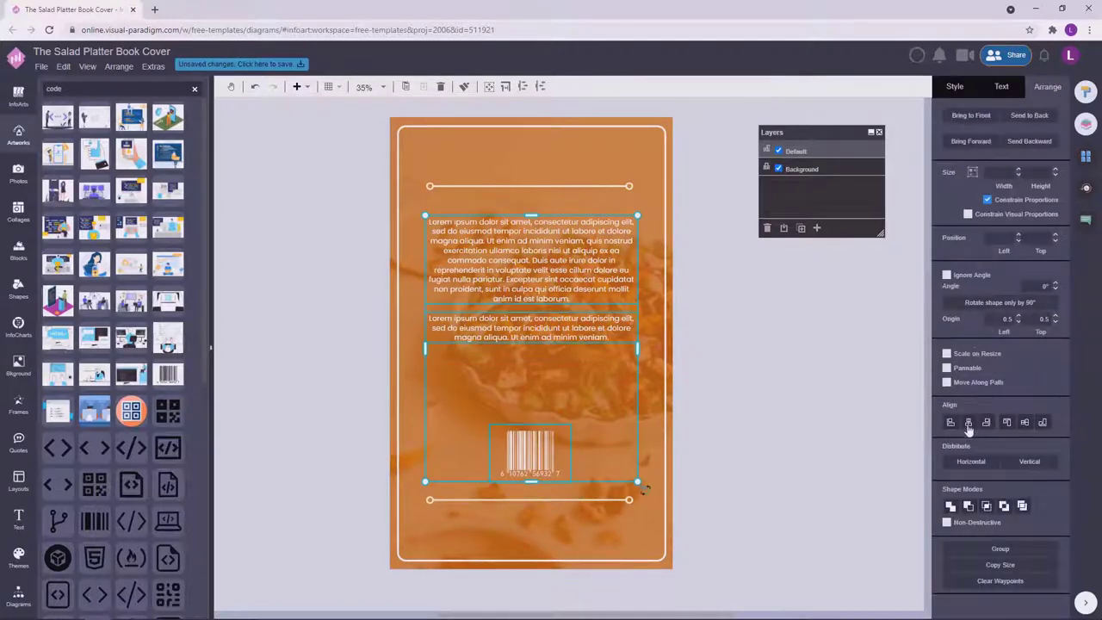
{"action": "left_click", "coordinate": [968, 423]}
{"action": "left_click", "coordinate": [764, 344]}
{"action": "left_click", "coordinate": [585, 323]}
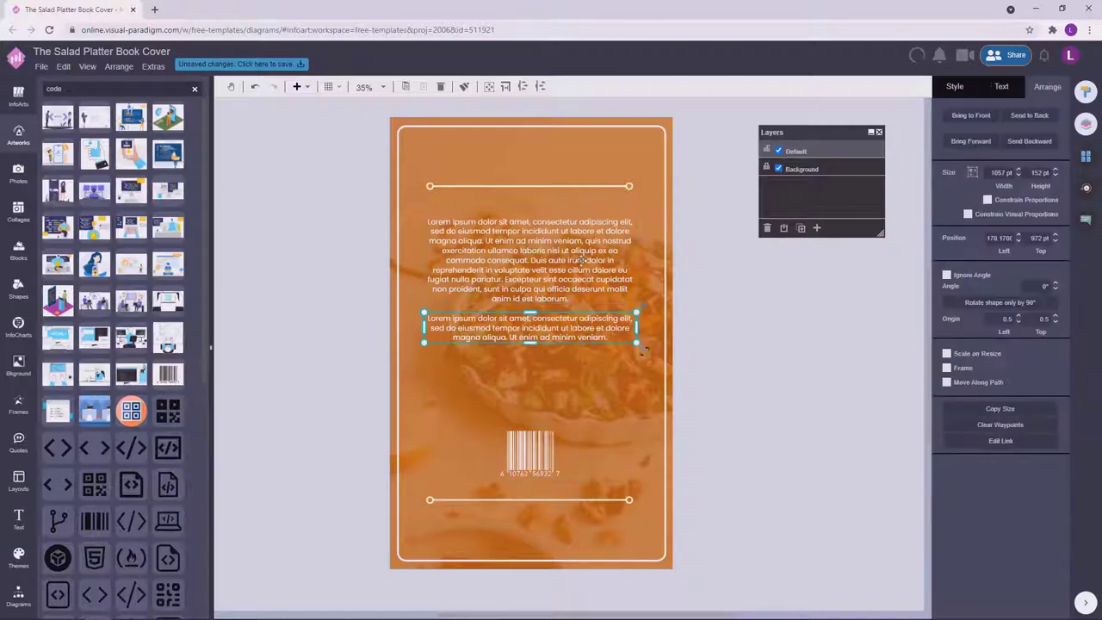
{"action": "left_click", "coordinate": [536, 454], "text": "shift"}
{"action": "left_click", "coordinate": [562, 280], "text": "shift"}
{"action": "left_click_drag", "start_coordinate": [562, 280], "coordinate": [563, 280]}
{"action": "left_click", "coordinate": [777, 301]}
Compare the front cover and back cover pages.
{"action": "left_click", "coordinate": [1086, 156]}
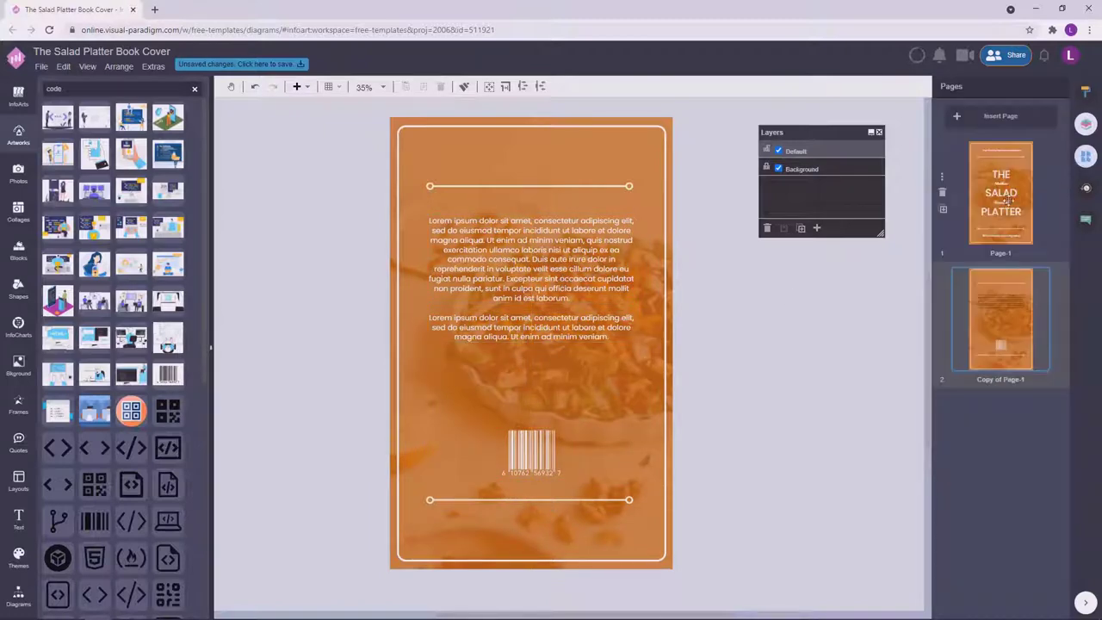
{"action": "left_click", "coordinate": [1007, 200]}
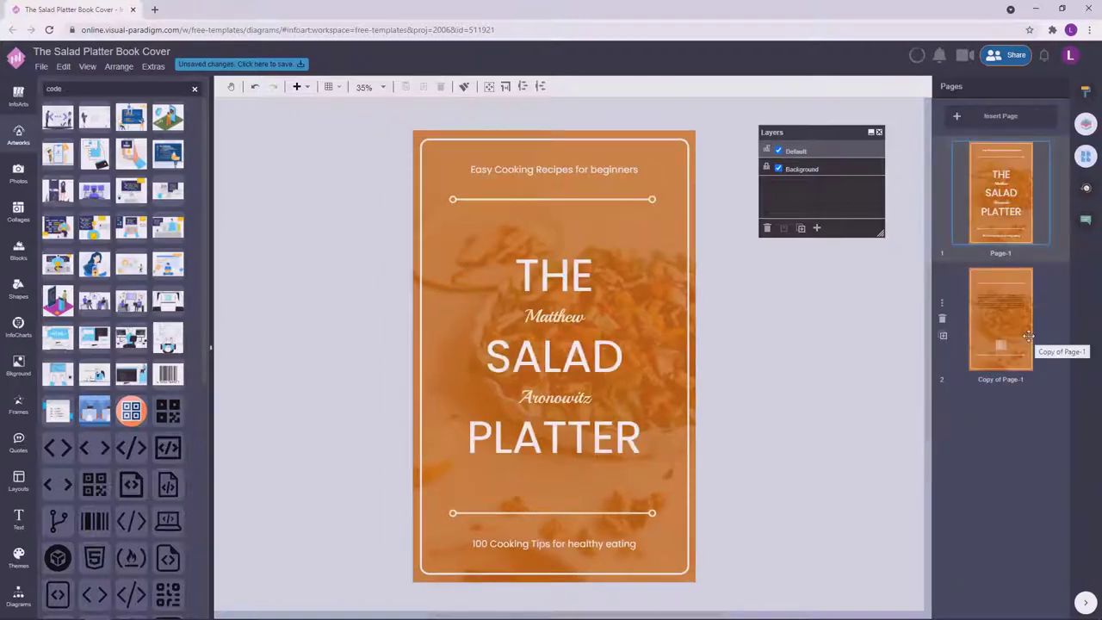
{"action": "left_click", "coordinate": [1028, 337]}
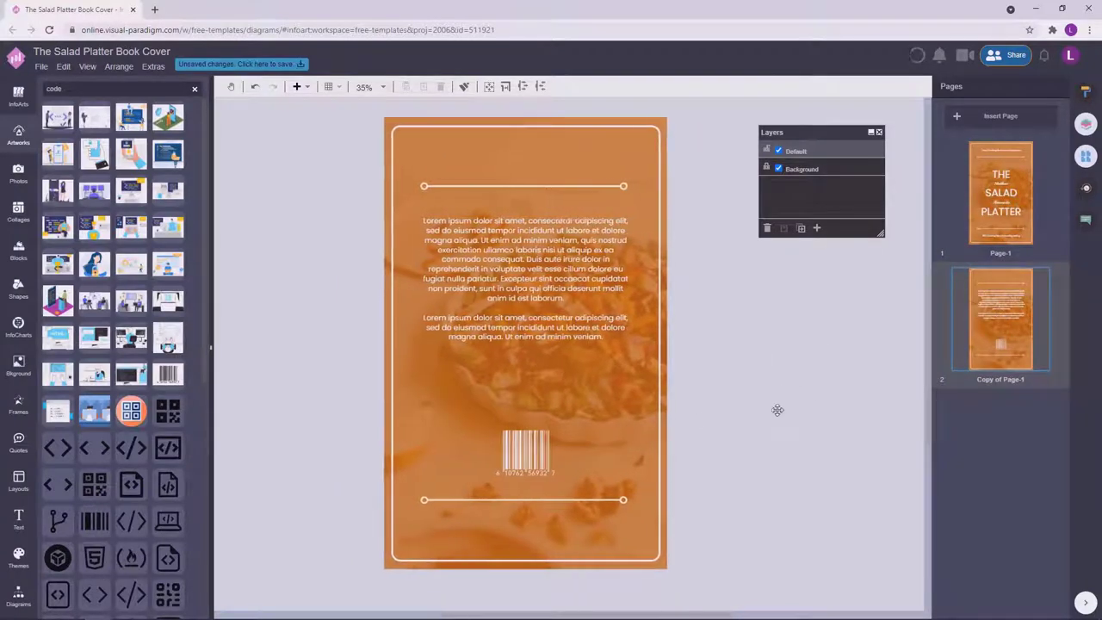
{"action": "left_click", "coordinate": [1015, 217]}
{"action": "left_click", "coordinate": [519, 355]}
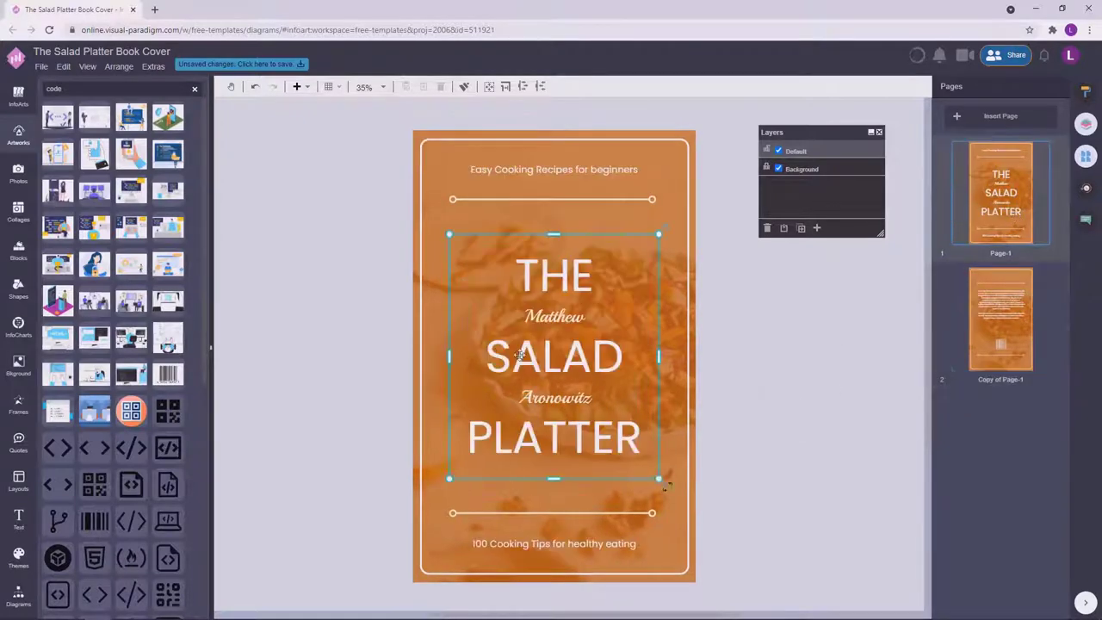
{"action": "left_click", "coordinate": [774, 332]}
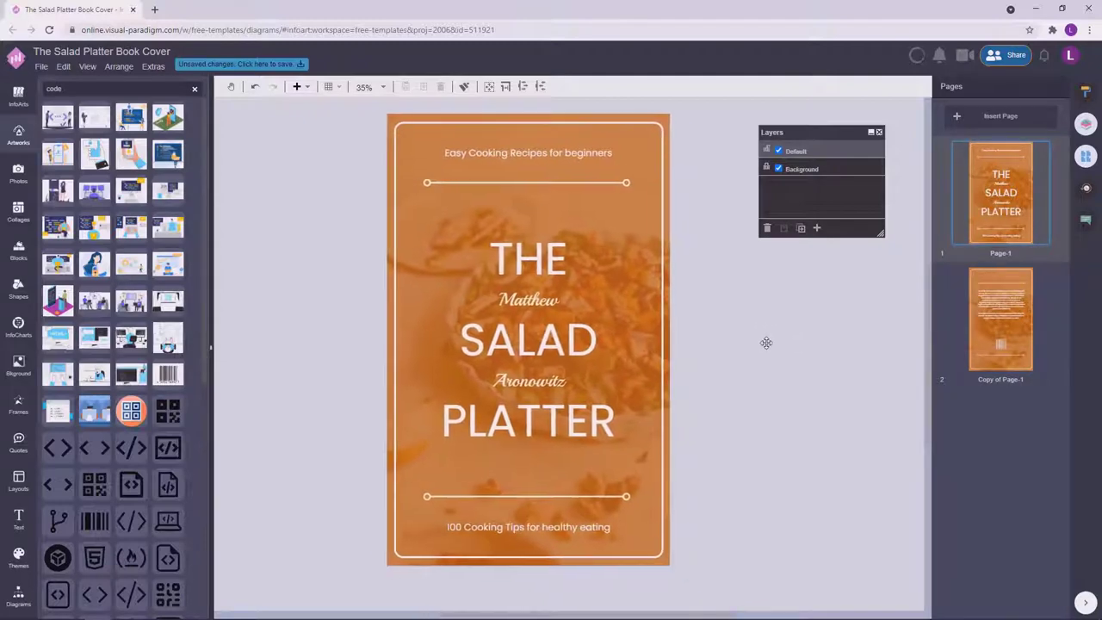
{"action": "left_click", "coordinate": [997, 316]}
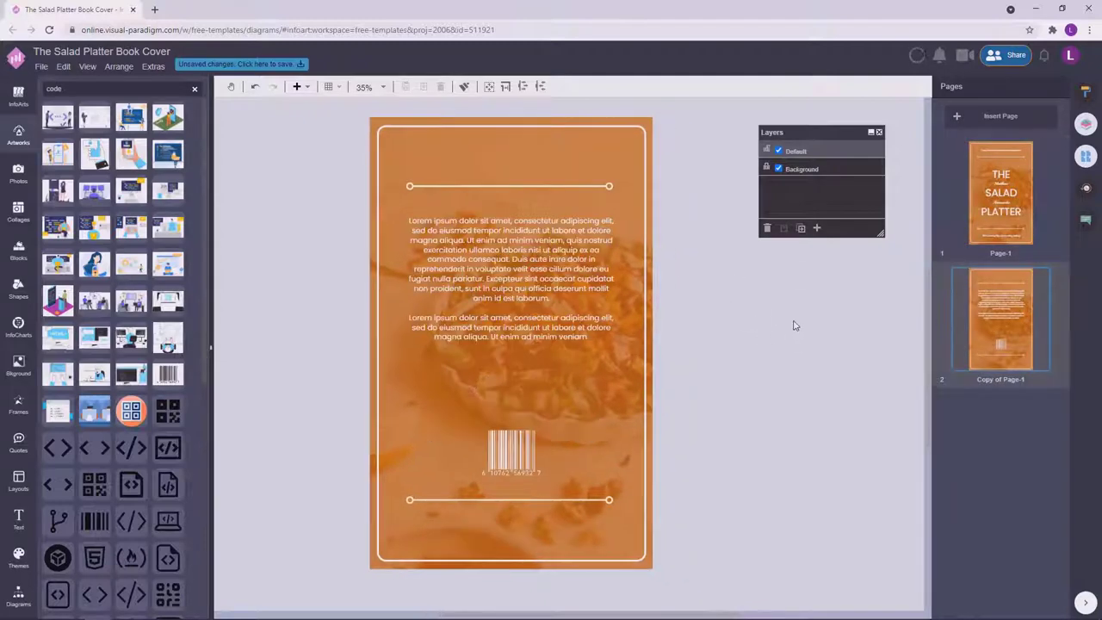
Rename the pages to 'Cover' and 'Back Cover'.
{"action": "double_click", "coordinate": [999, 259]}
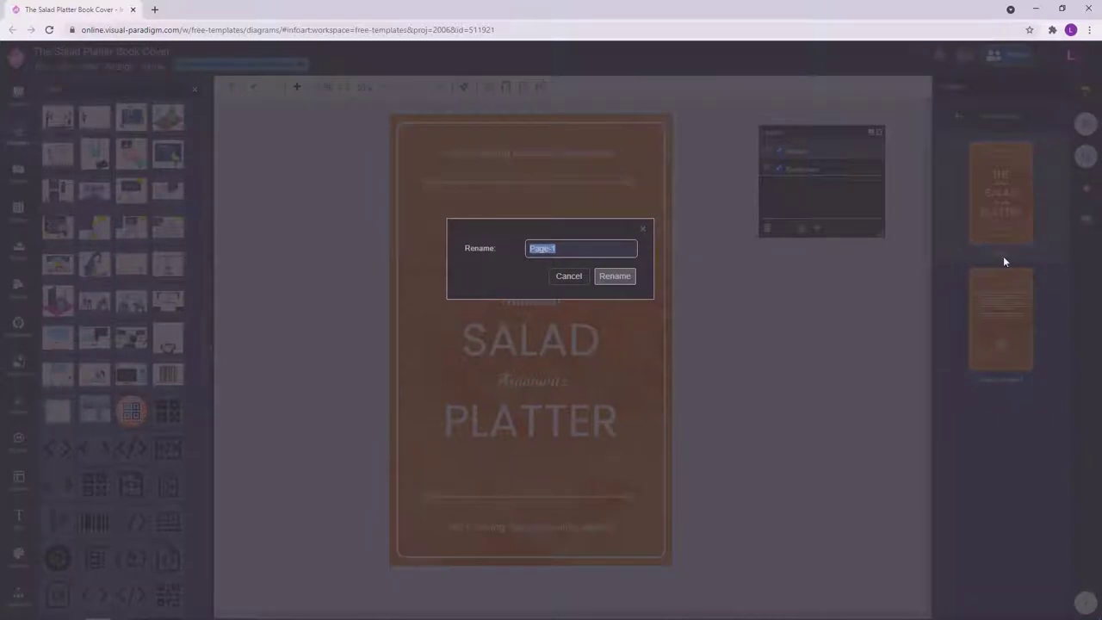
{"action": "left_click", "coordinate": [616, 276]}
{"action": "double_click", "coordinate": [992, 380]}
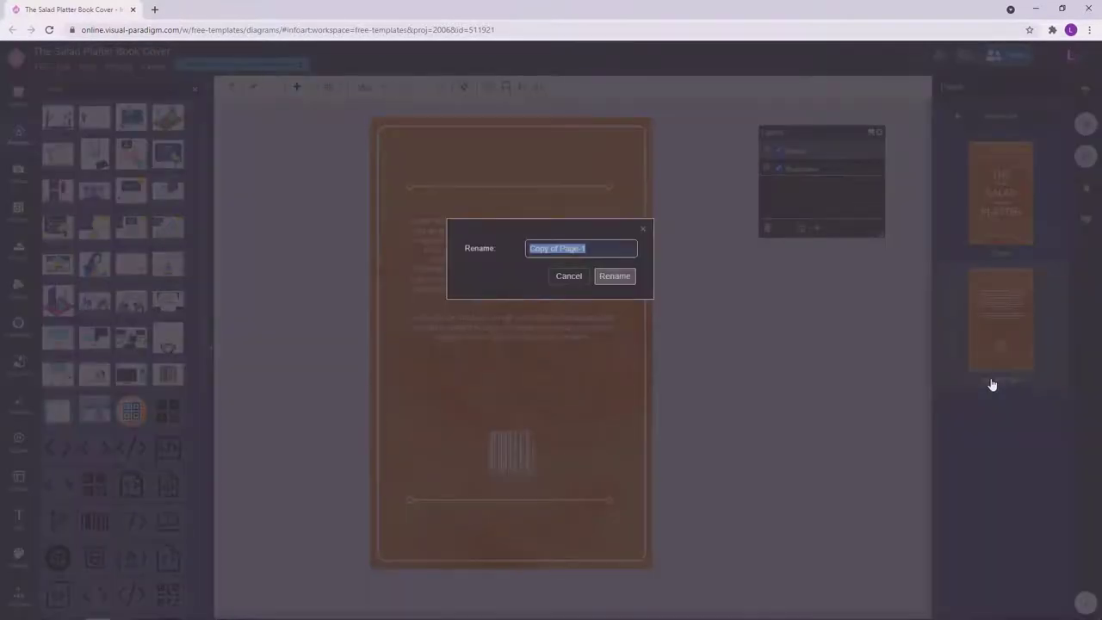
{"action": "type", "text": "Back Cover"}
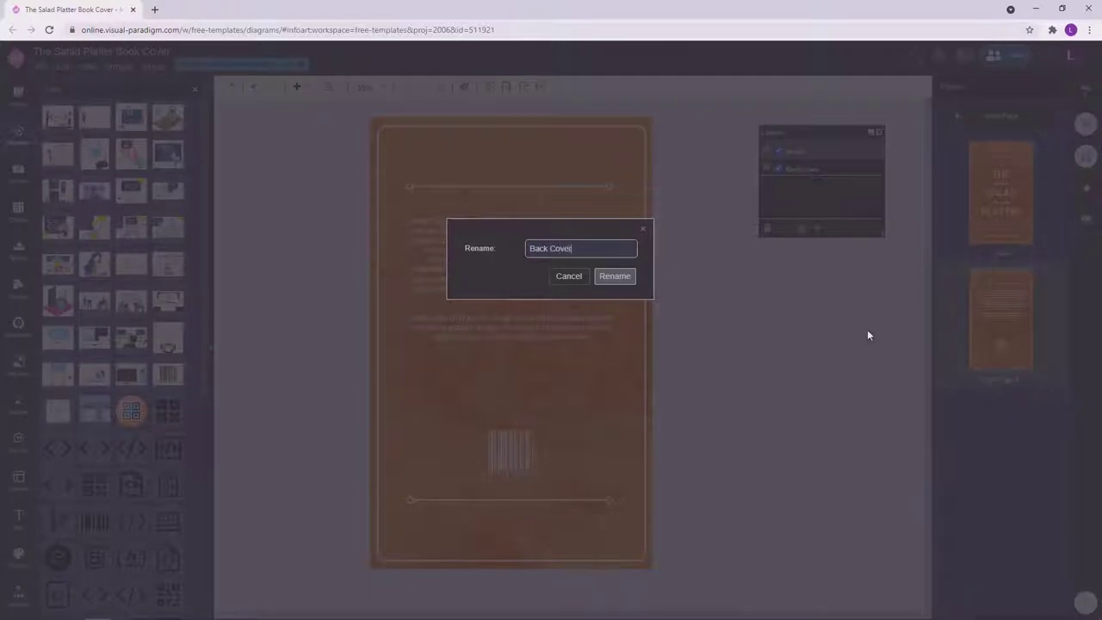
{"action": "left_click", "coordinate": [615, 276]}
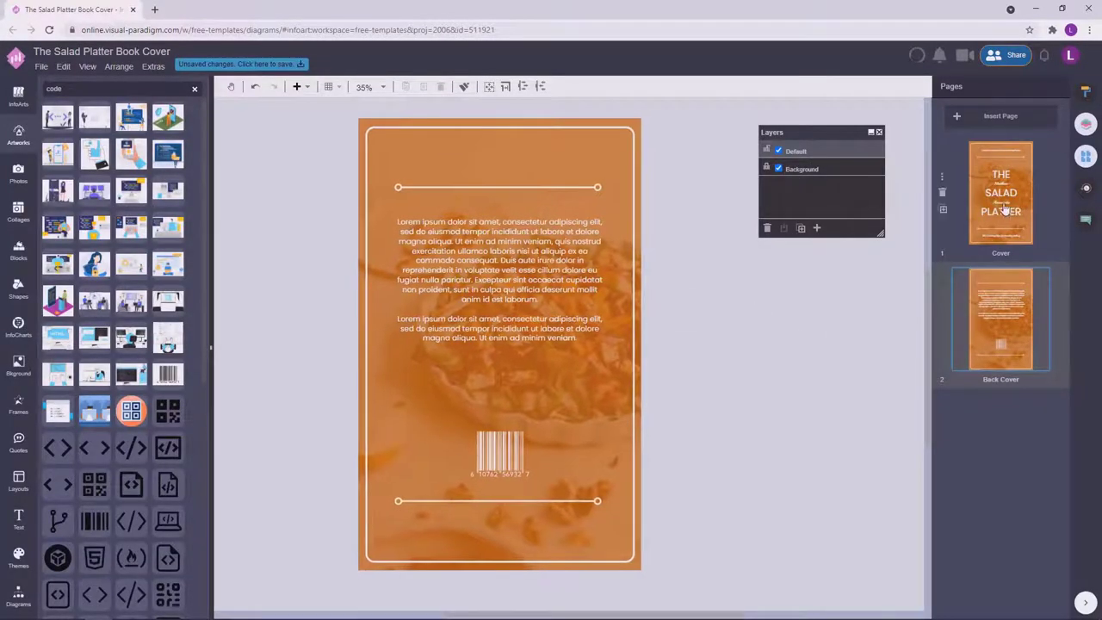
{"action": "left_click", "coordinate": [1006, 232]}
{"action": "left_click", "coordinate": [1014, 313]}
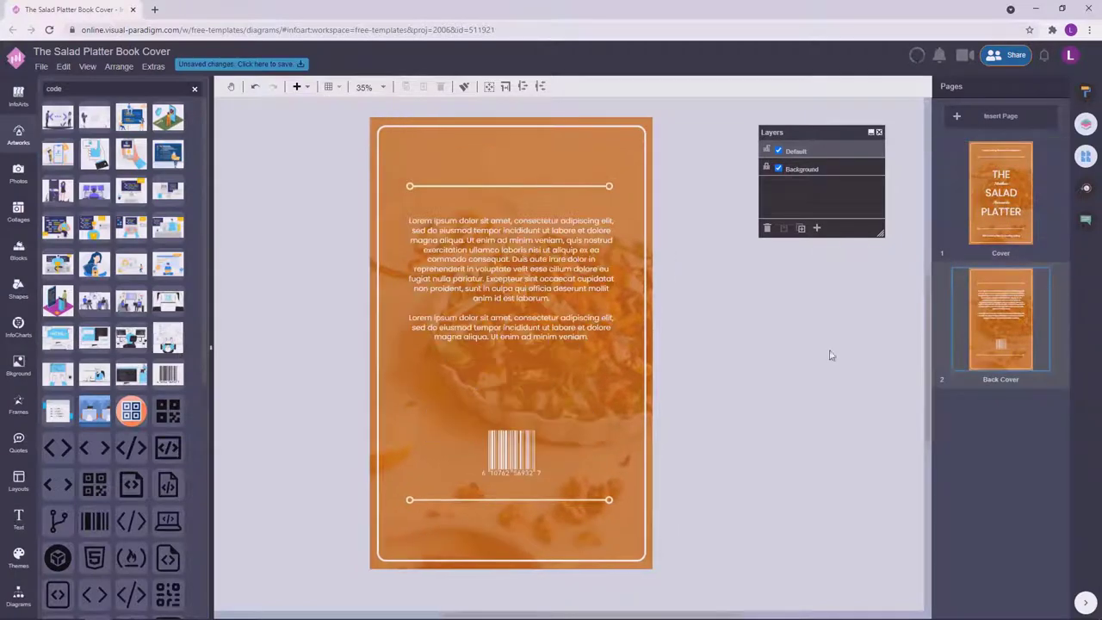
Save the salad book cover file.
{"action": "left_click", "coordinate": [284, 66]}
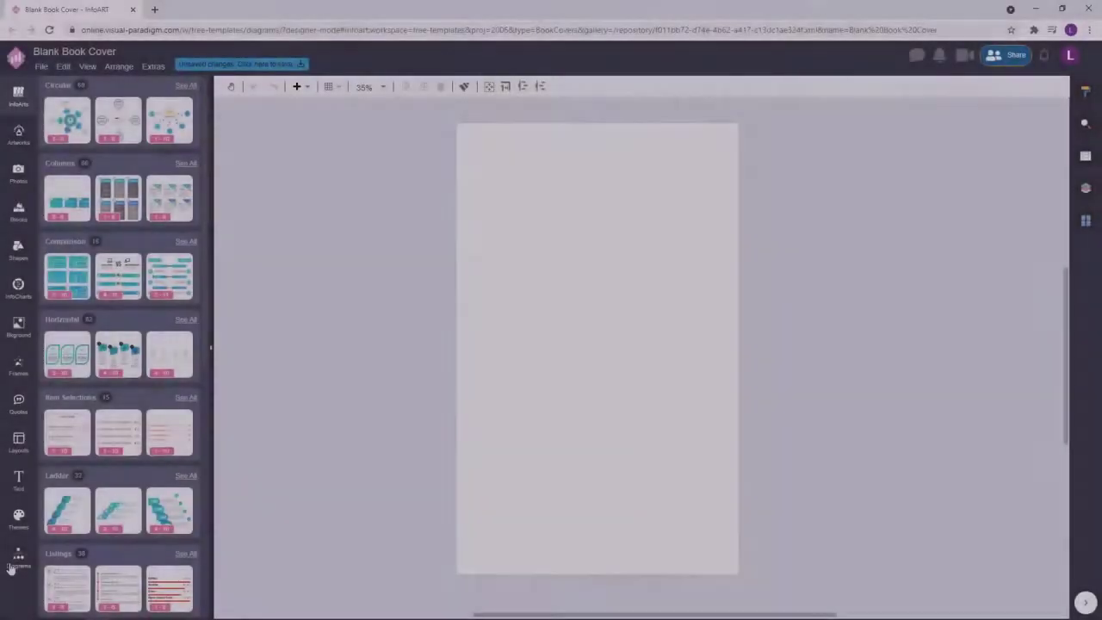
{"action": "left_click", "coordinate": [12, 565]}
{"action": "scroll", "coordinate": [59, 549], "scroll_direction": "down", "scroll_amount": 5}
{"action": "scroll", "coordinate": [120, 411], "scroll_direction": "up", "scroll_amount": 10}
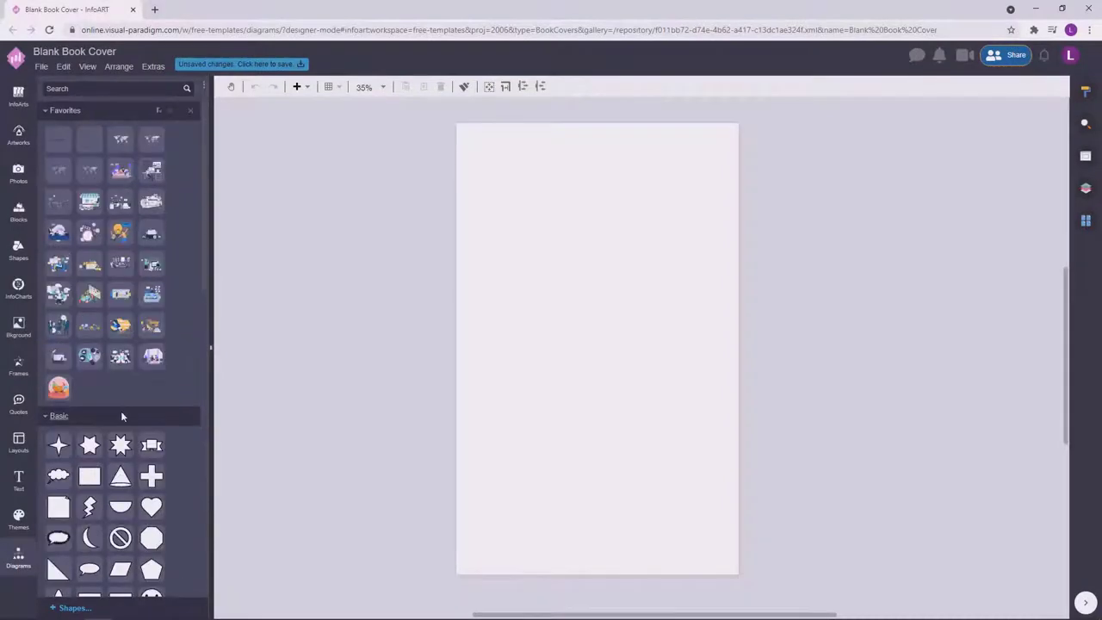
{"action": "scroll", "coordinate": [122, 416], "scroll_direction": "down", "scroll_amount": 8}
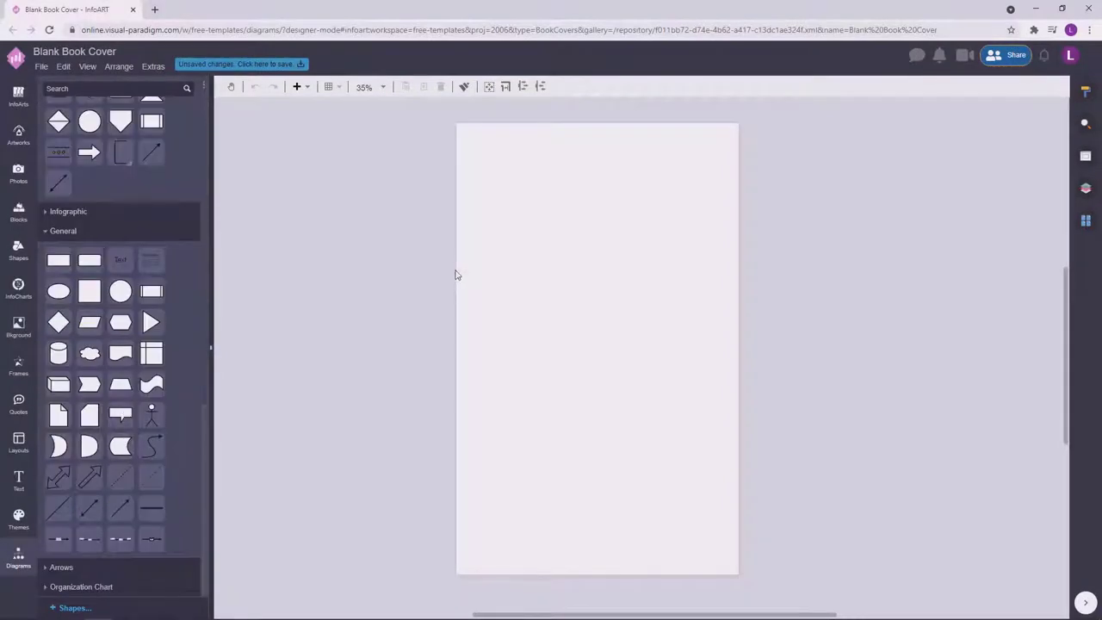
Add an outline-free, full-width rectangle as a tall band centred vertically on the blank cover.
{"action": "left_click", "coordinate": [1086, 91]}
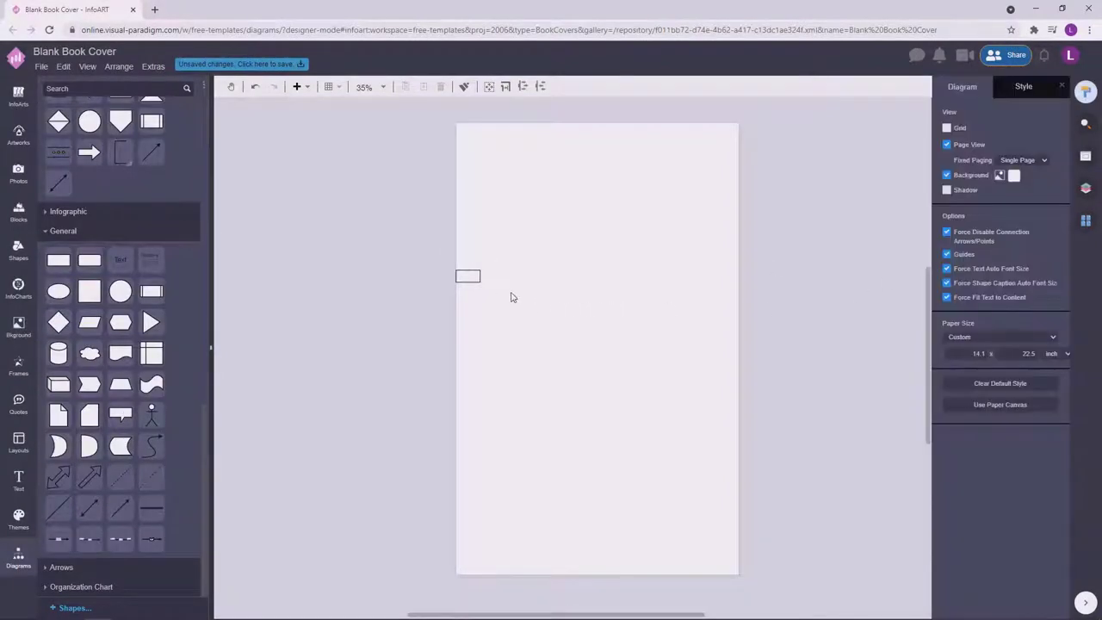
{"action": "left_click_drag", "start_coordinate": [511, 297], "coordinate": [746, 289]}
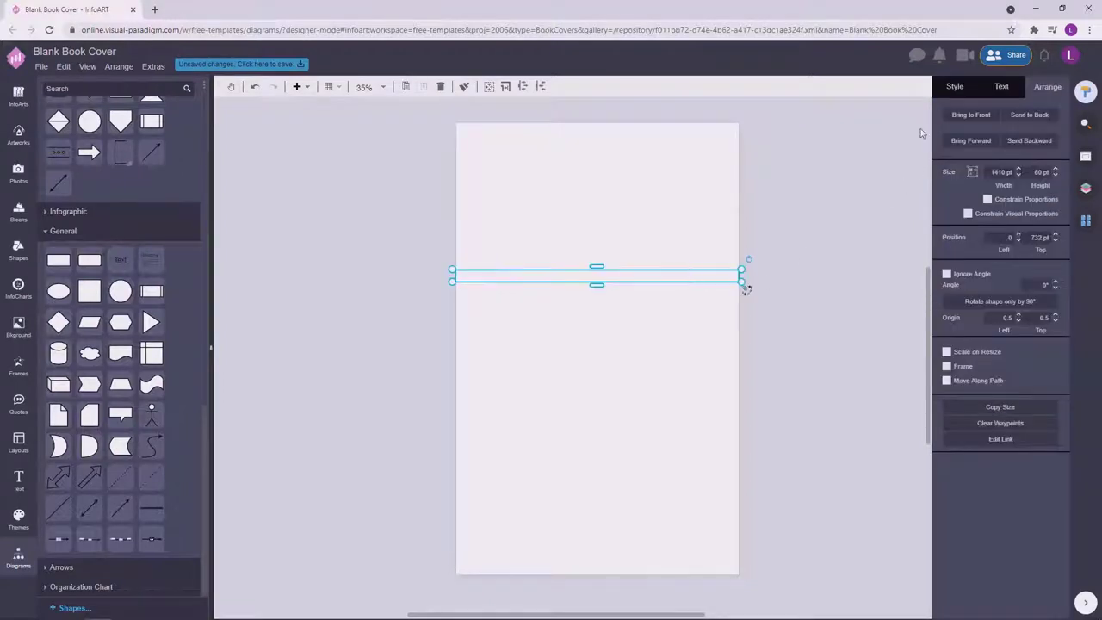
{"action": "left_click", "coordinate": [953, 91]}
{"action": "left_click", "coordinate": [947, 208]}
{"action": "left_click_drag", "start_coordinate": [597, 284], "coordinate": [590, 406]}
{"action": "left_click_drag", "start_coordinate": [607, 351], "coordinate": [609, 360]}
{"action": "left_click_drag", "start_coordinate": [596, 280], "coordinate": [597, 290]}
{"action": "left_click_drag", "start_coordinate": [594, 345], "coordinate": [593, 337]}
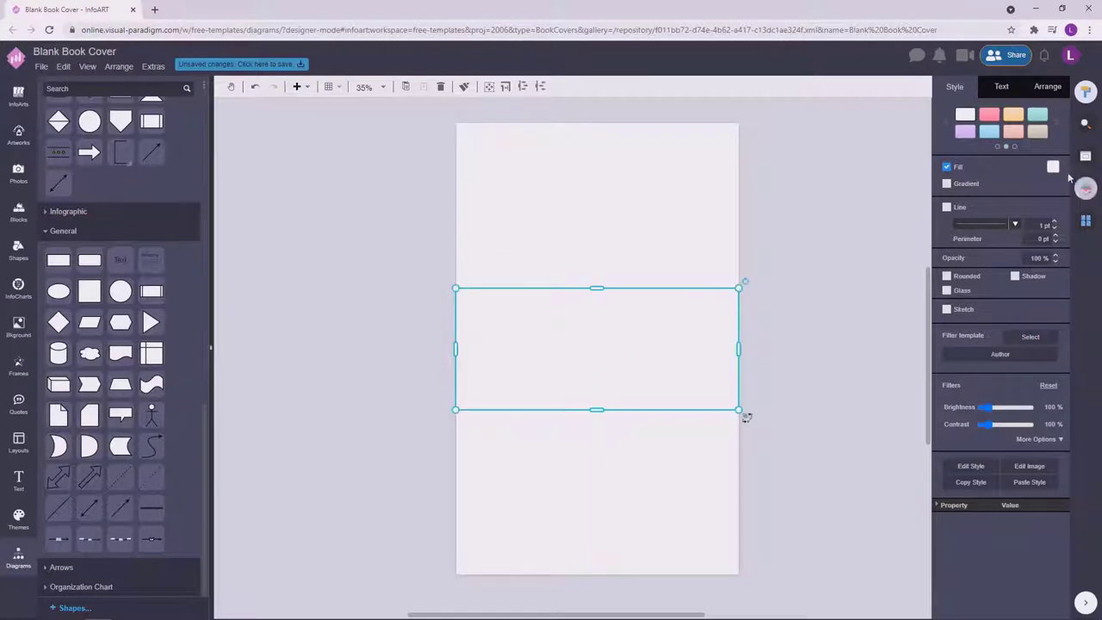
Fill the band with the peach colour #f4d8cc.
{"action": "left_click", "coordinate": [1053, 166]}
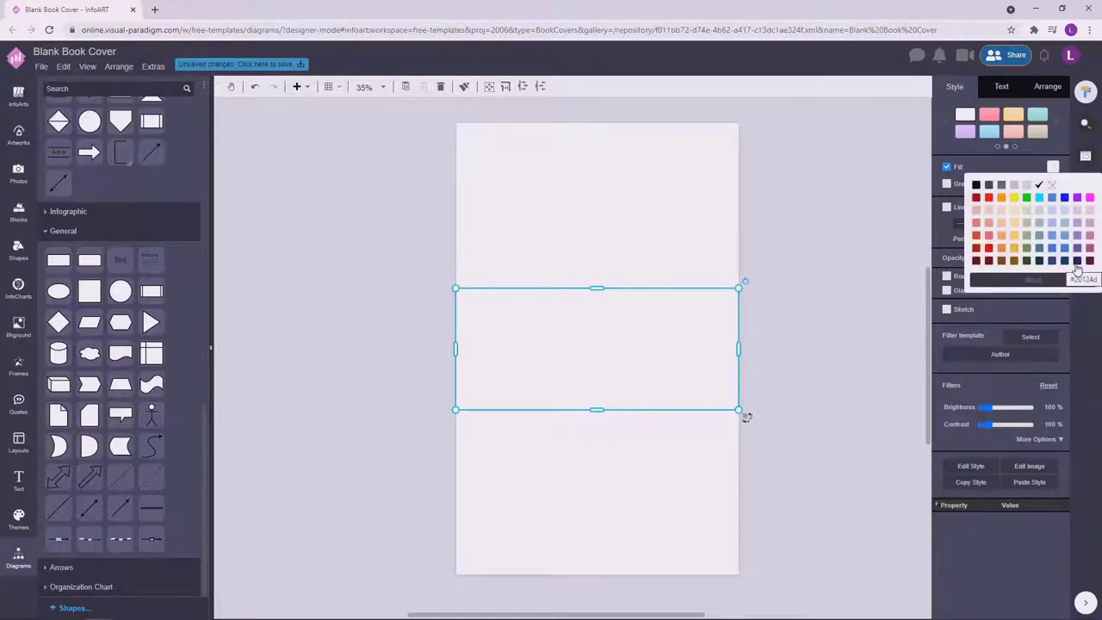
{"action": "left_click", "coordinate": [991, 223]}
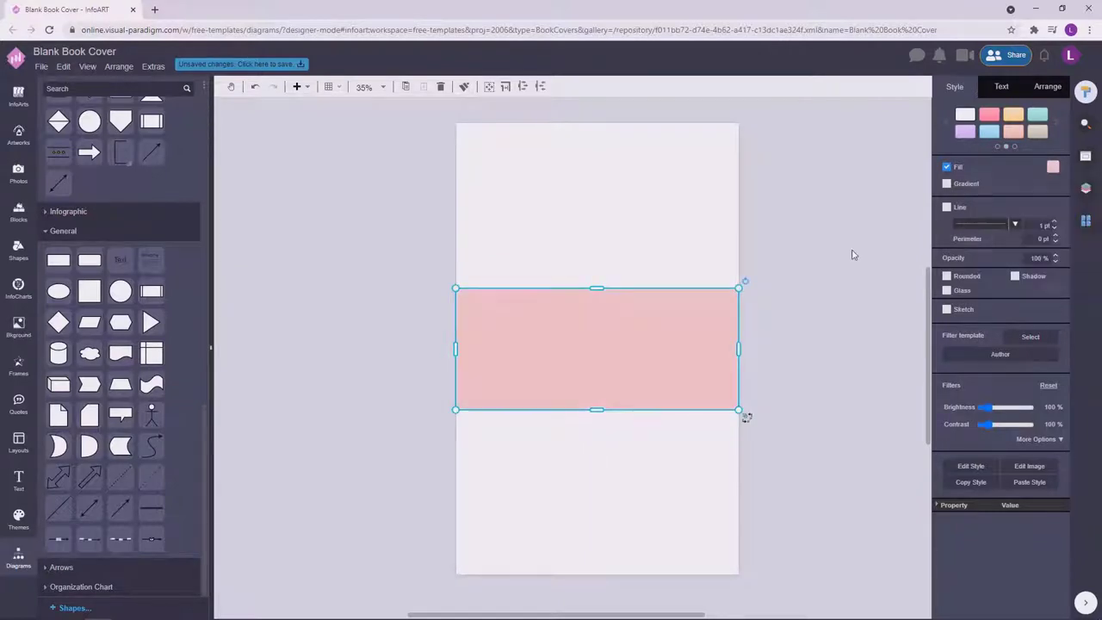
{"action": "left_click", "coordinate": [758, 313]}
{"action": "left_click", "coordinate": [727, 344]}
{"action": "left_click", "coordinate": [1053, 166]}
{"action": "left_click", "coordinate": [1029, 280]}
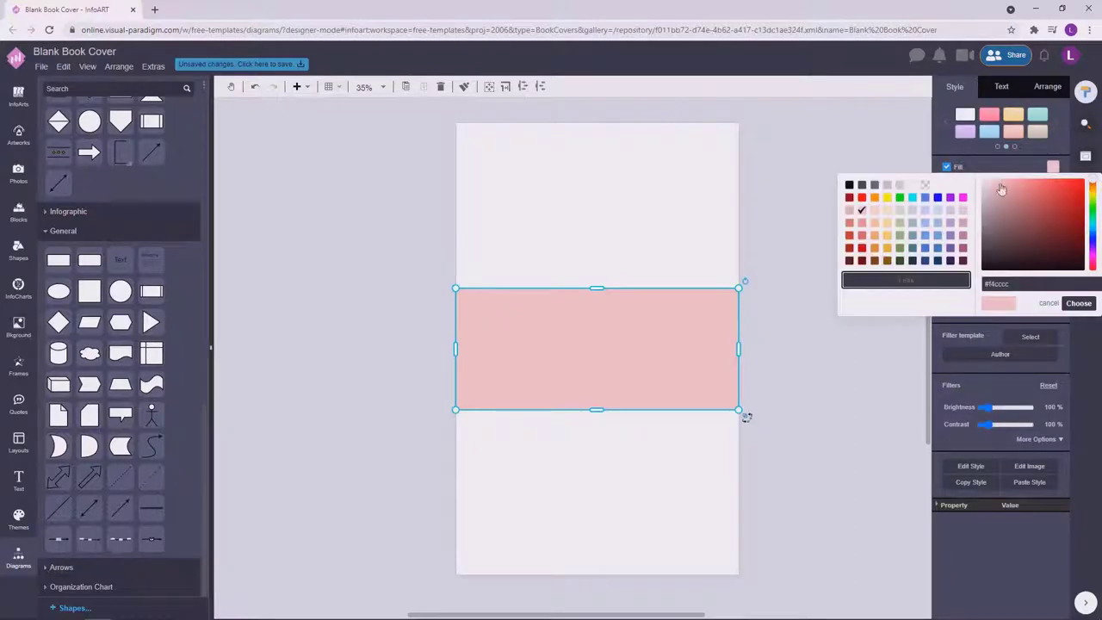
{"action": "left_click_drag", "start_coordinate": [1097, 186], "coordinate": [1096, 190]}
{"action": "left_click", "coordinate": [1078, 305]}
{"action": "left_click", "coordinate": [864, 315]}
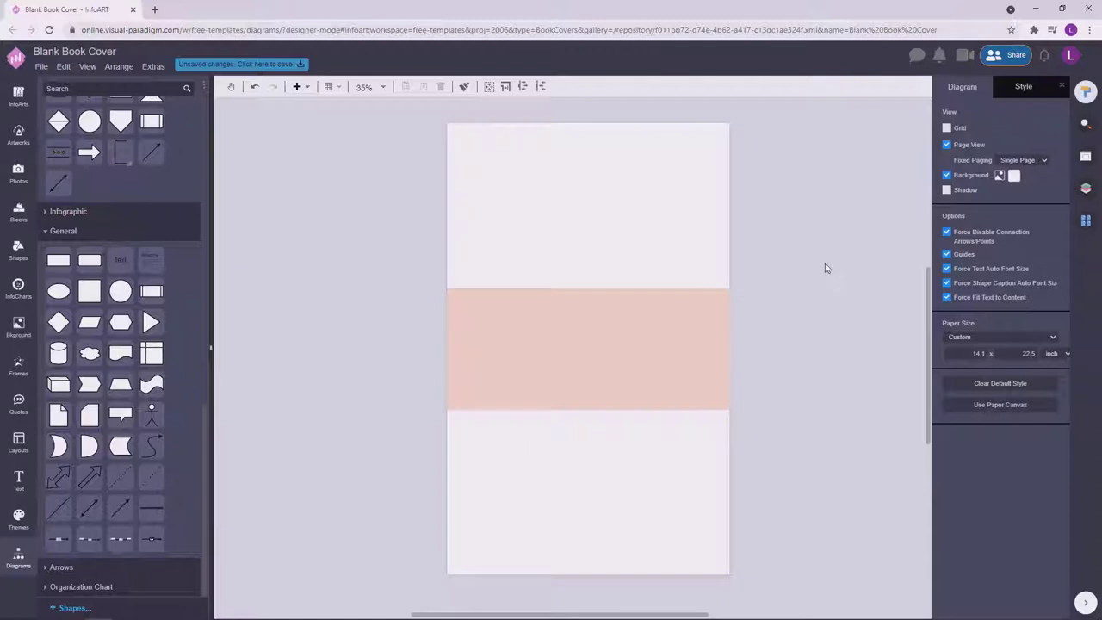
Copy the peach band into thin strips at the top and bottom of the page.
{"action": "left_click_drag", "start_coordinate": [576, 344], "coordinate": [577, 211]}
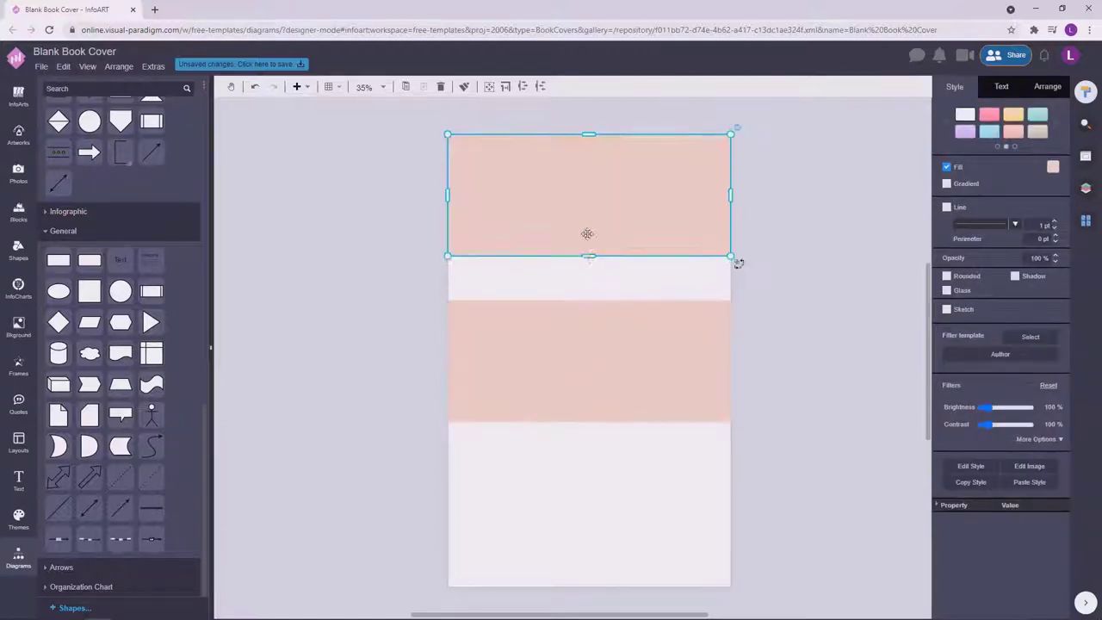
{"action": "left_click_drag", "start_coordinate": [589, 256], "coordinate": [628, 566]}
{"action": "left_click", "coordinate": [814, 470]}
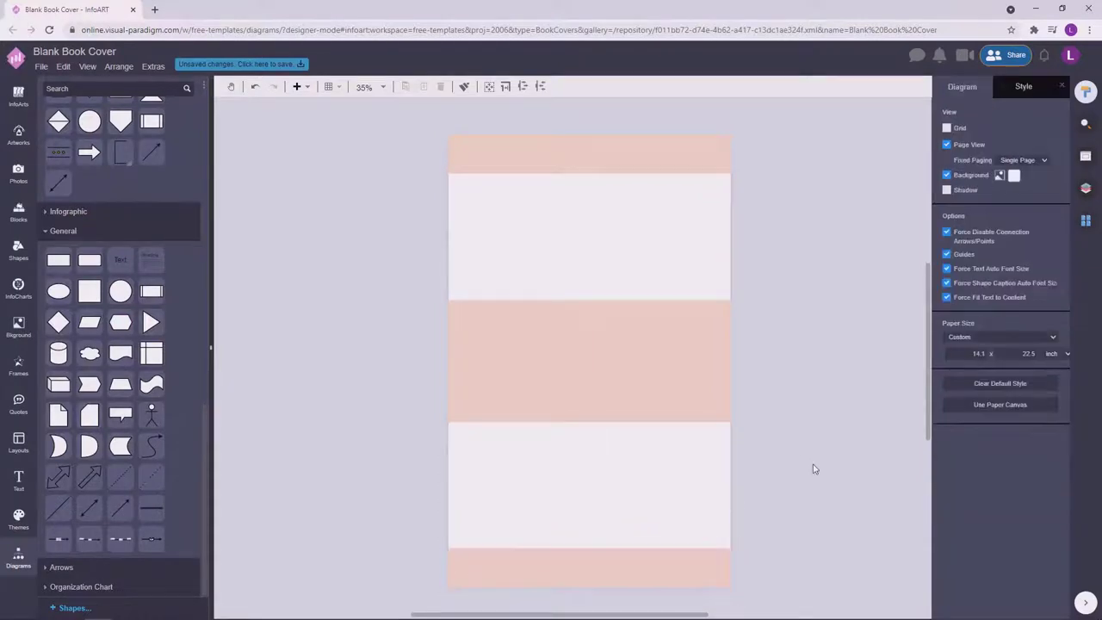
Add a side-by-side photo frame pair and move it onto the lower white strip.
{"action": "left_click", "coordinate": [18, 364]}
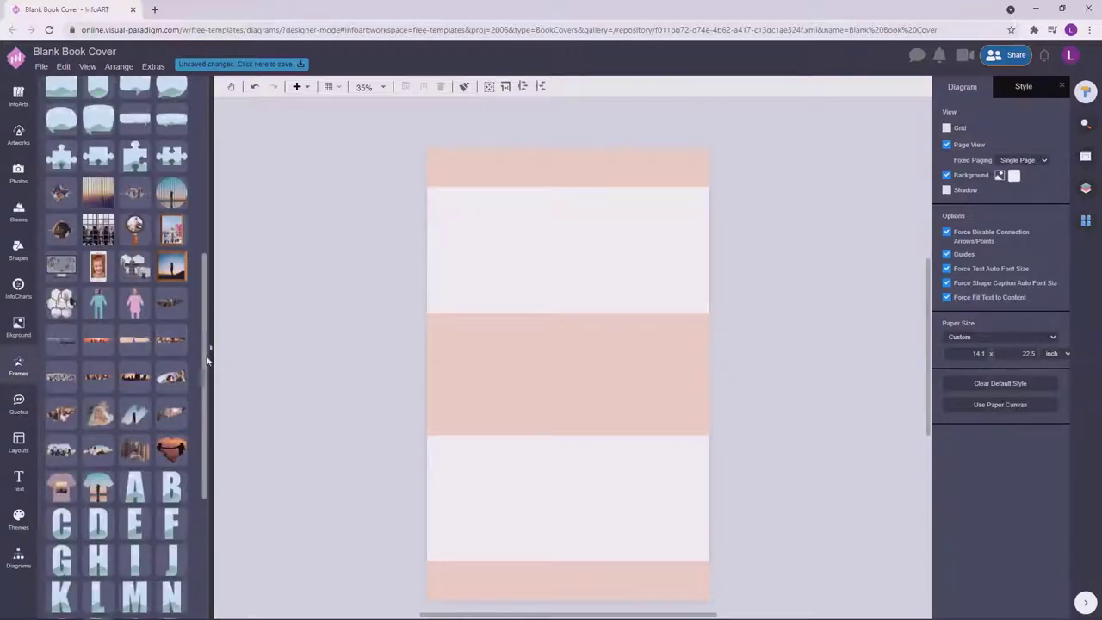
{"action": "scroll", "coordinate": [205, 359], "scroll_direction": "up", "scroll_amount": 3}
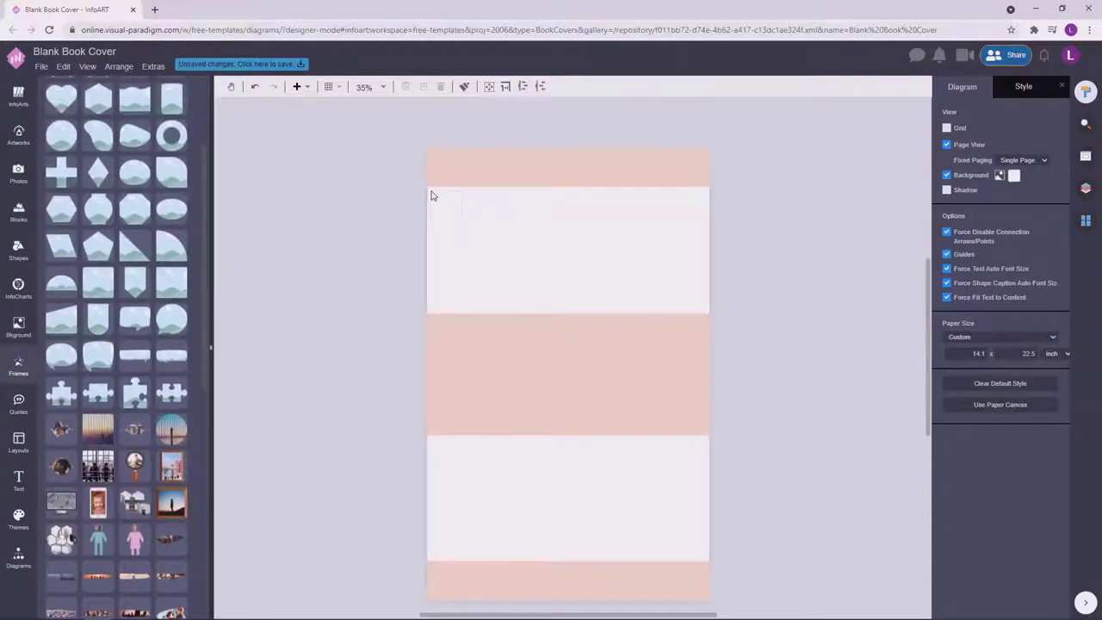
{"action": "left_click_drag", "start_coordinate": [431, 195], "coordinate": [706, 252]}
{"action": "left_click", "coordinate": [787, 243]}
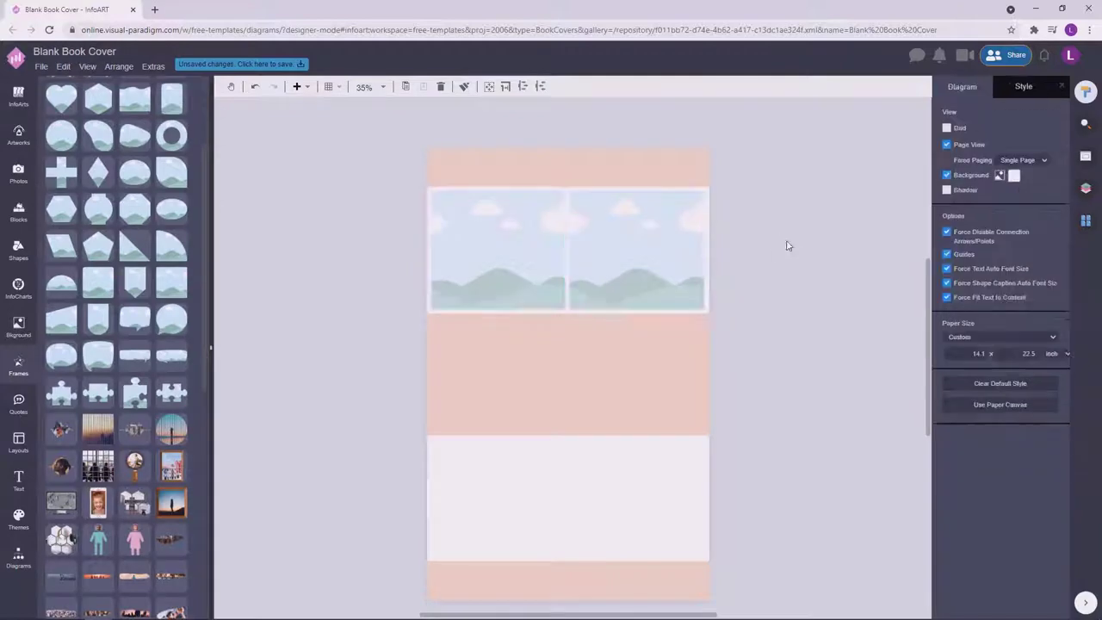
{"action": "left_click_drag", "start_coordinate": [635, 239], "coordinate": [634, 481]}
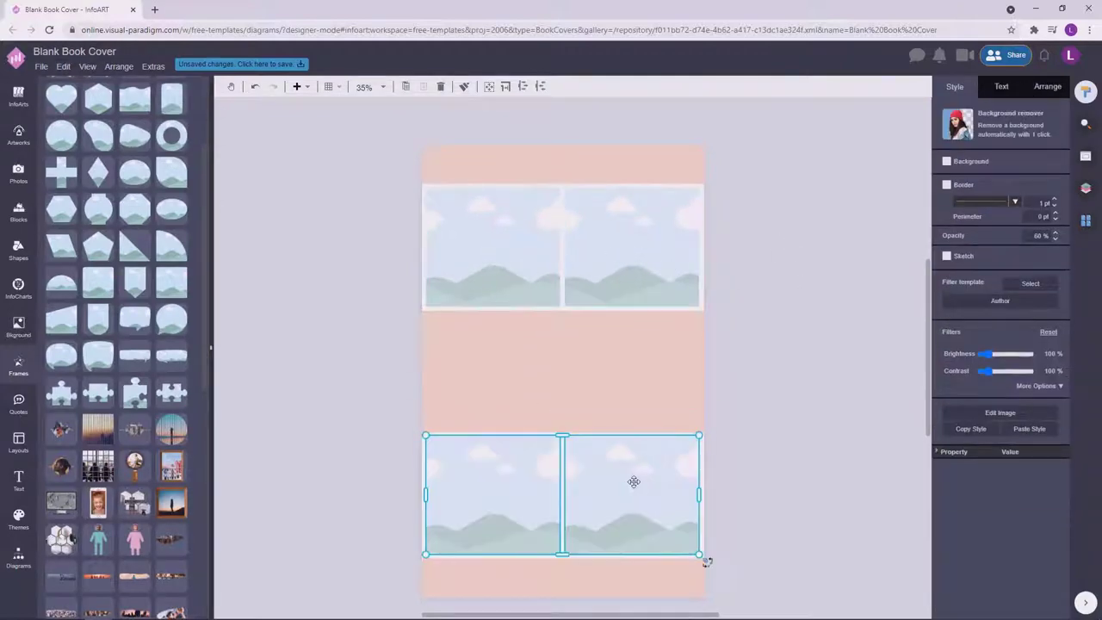
{"action": "left_click", "coordinate": [740, 459]}
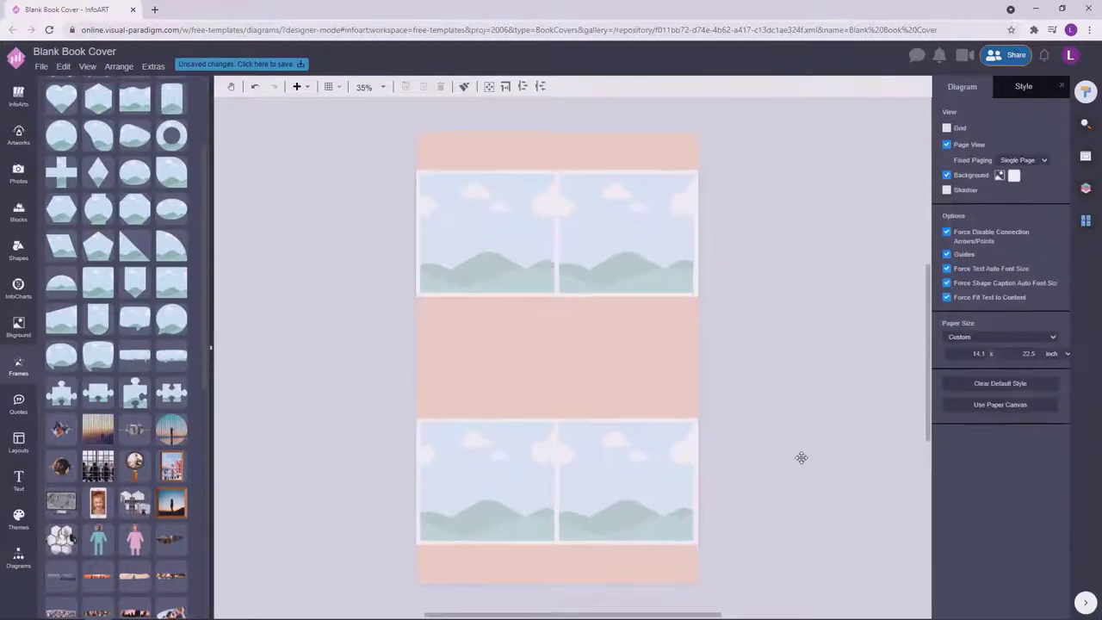
Search photos for 'wedding'; put the ring photo top-left and bride-with-bouquet photo top-right.
{"action": "left_click", "coordinate": [18, 174]}
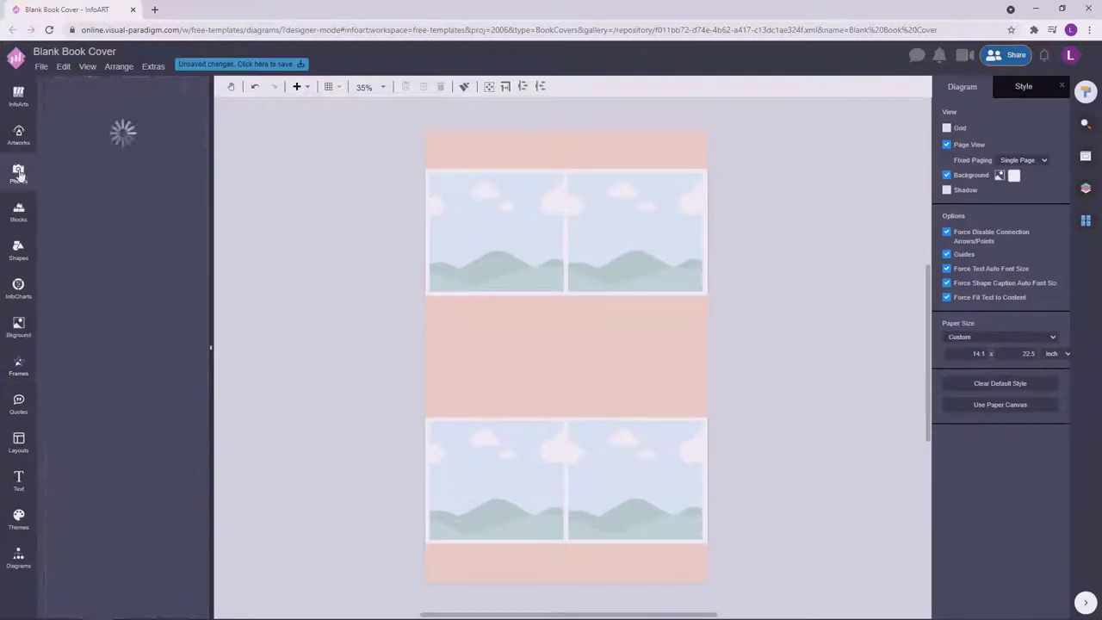
{"action": "key", "text": "Return"}
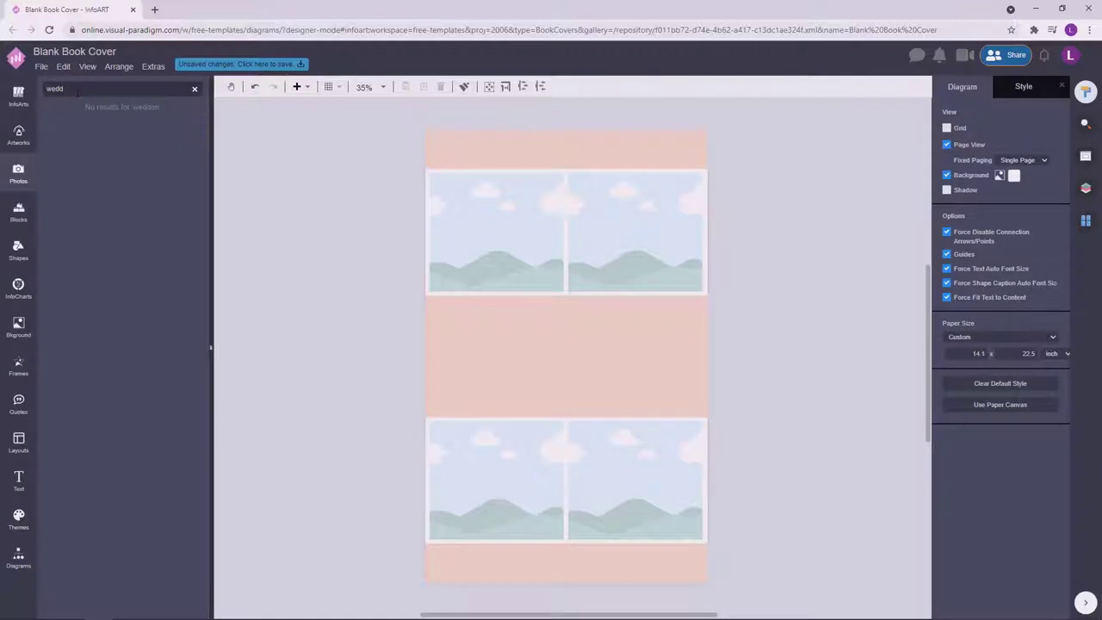
{"action": "key", "text": "Return"}
{"action": "left_click_drag", "start_coordinate": [81, 239], "coordinate": [497, 231]}
{"action": "left_click", "coordinate": [315, 258]}
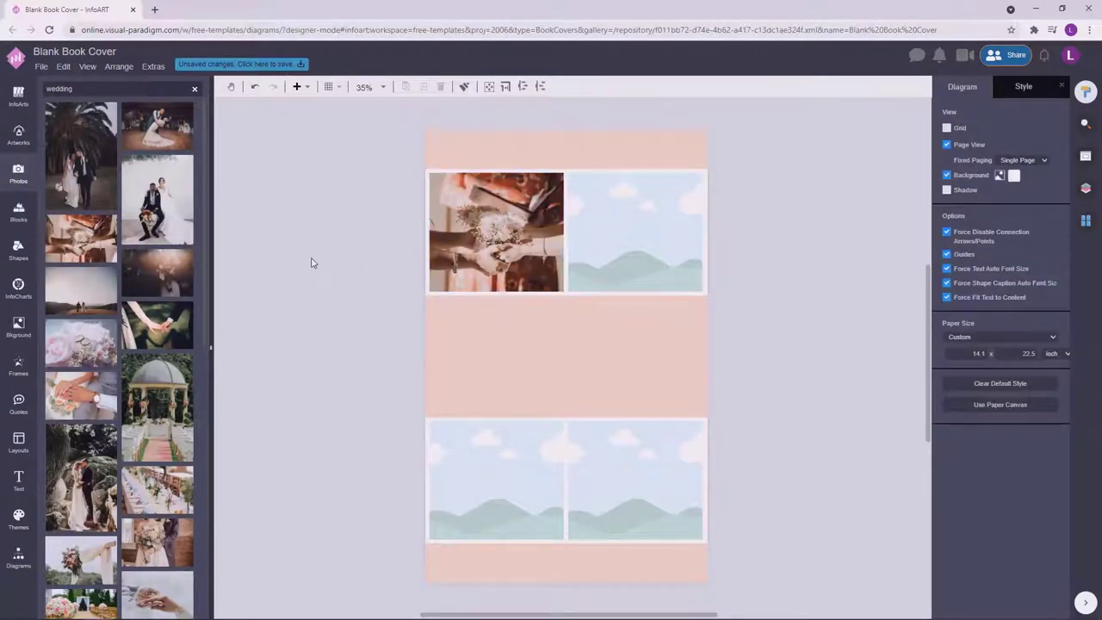
{"action": "left_click_drag", "start_coordinate": [158, 491], "coordinate": [635, 227]}
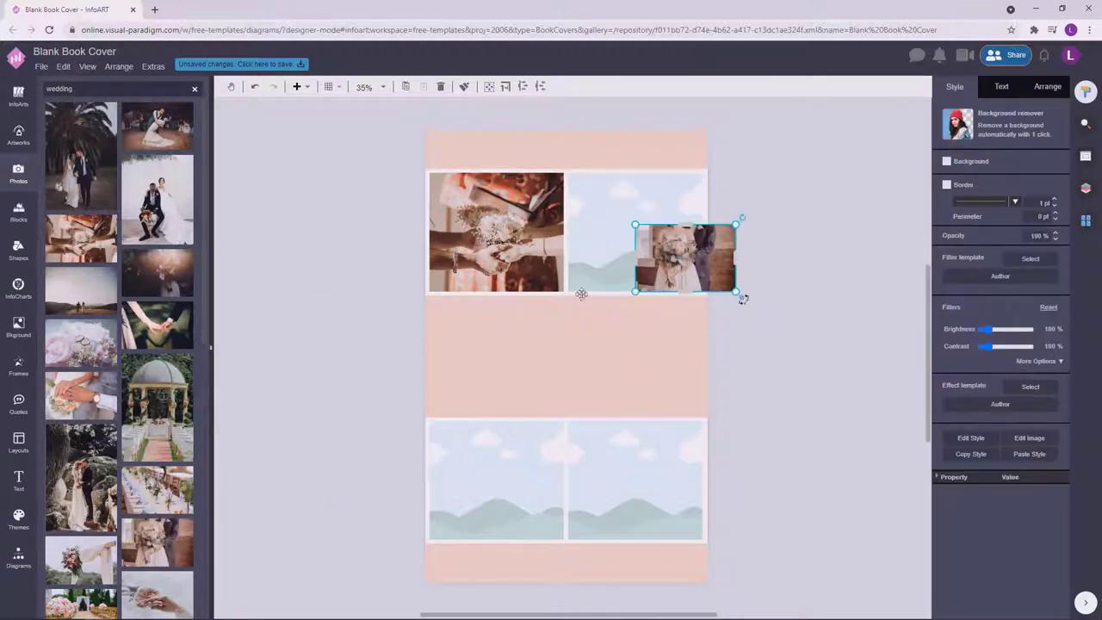
{"action": "key", "text": "ctrl+z"}
{"action": "left_click_drag", "start_coordinate": [163, 532], "coordinate": [635, 231]}
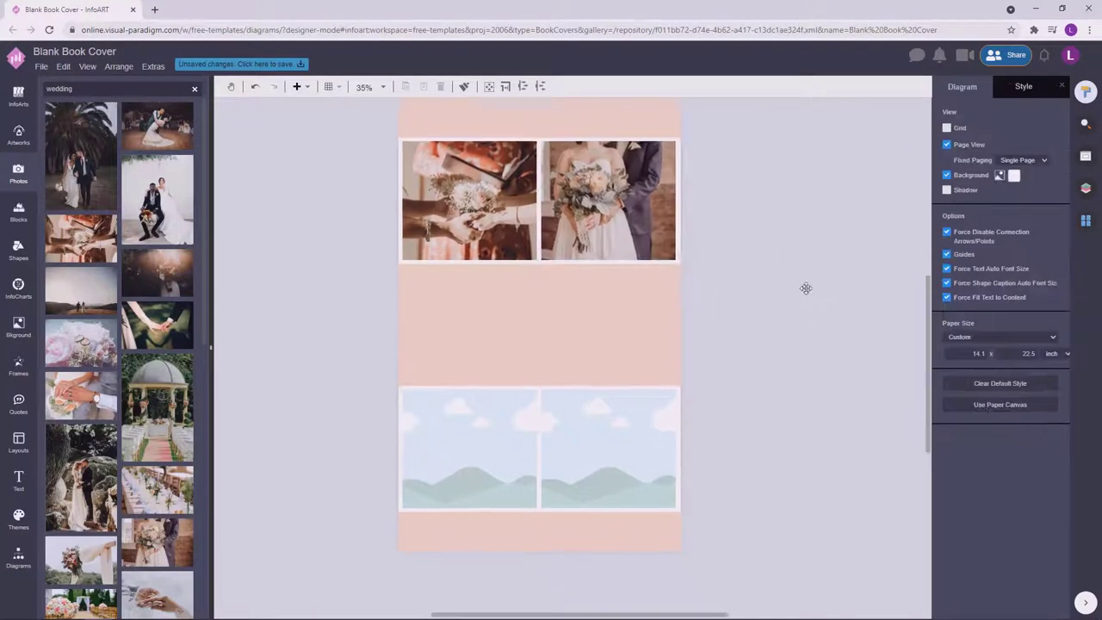
Put bouquet-and-arch and table-setting photos in the bottom frames, then add a Text box beside the page.
{"action": "left_click_drag", "start_coordinate": [116, 534], "coordinate": [469, 448]}
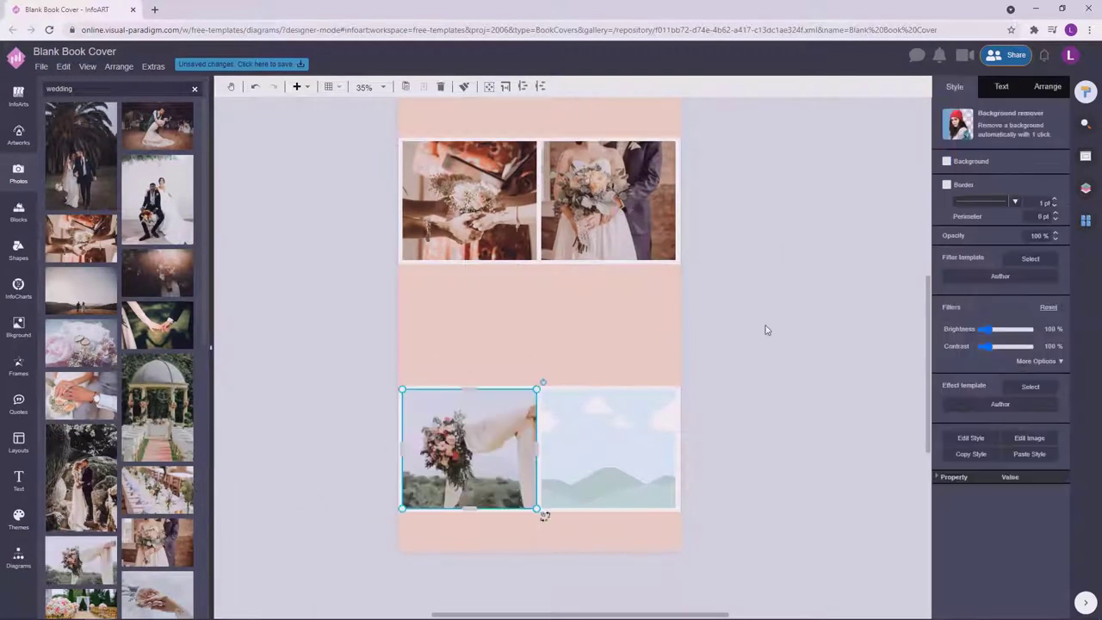
{"action": "left_click", "coordinate": [750, 334]}
{"action": "left_click_drag", "start_coordinate": [157, 408], "coordinate": [151, 374]}
{"action": "left_click_drag", "start_coordinate": [158, 490], "coordinate": [609, 448]}
{"action": "left_click", "coordinate": [776, 358]}
{"action": "double_click", "coordinate": [292, 335]}
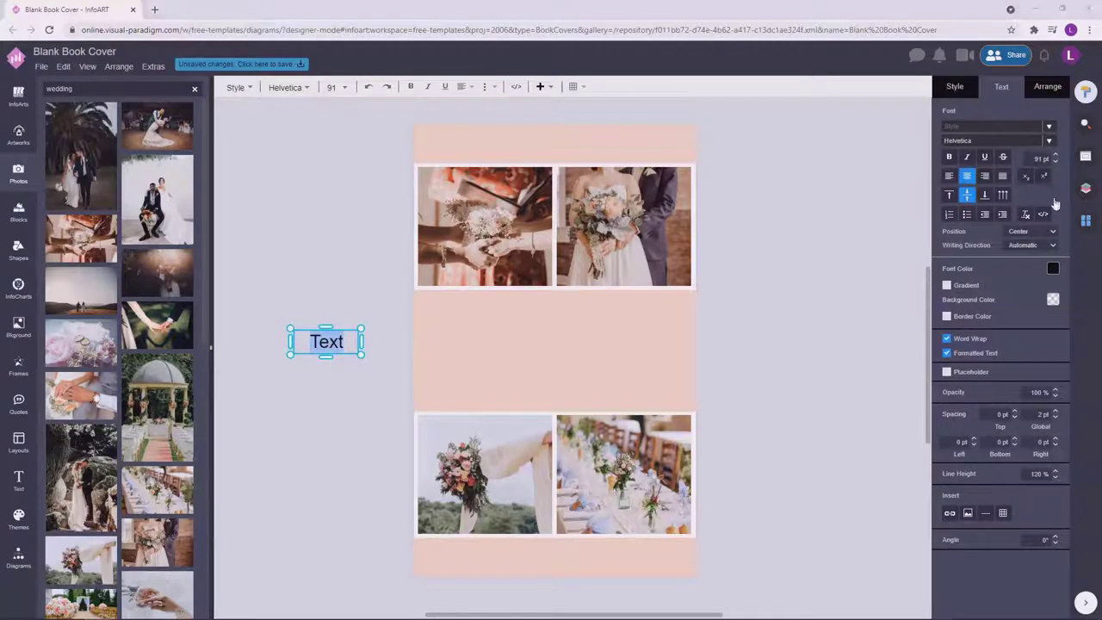
Type 'A Practical' into the new text box and centre it between the photo rows.
{"action": "left_click", "coordinate": [364, 359]}
{"action": "double_click", "coordinate": [324, 344]}
{"action": "type", "text": "A"}
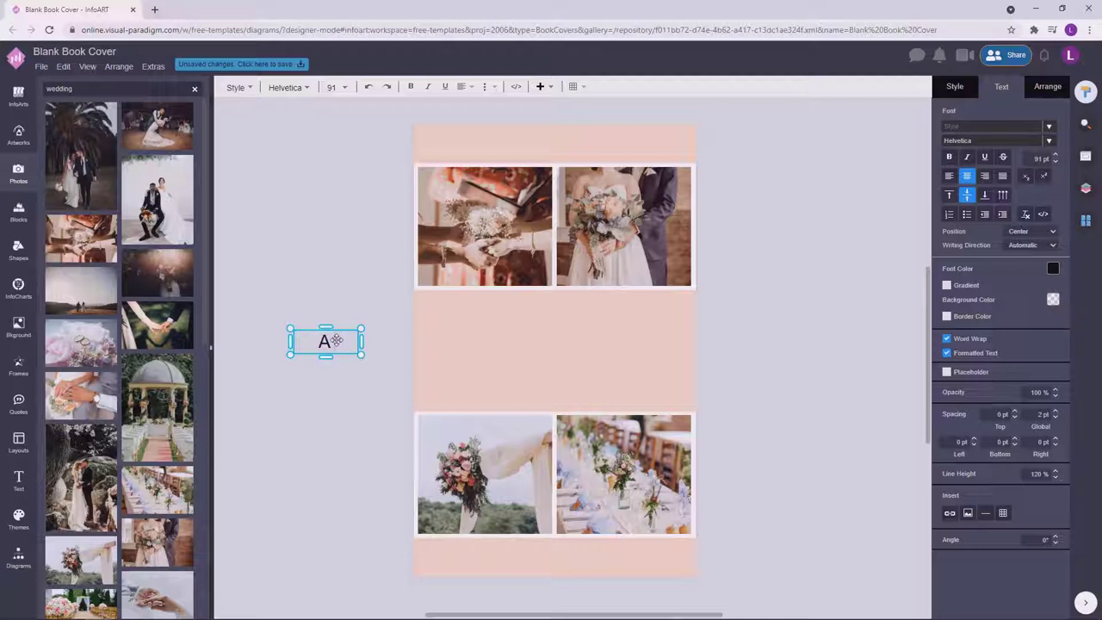
{"action": "left_click", "coordinate": [332, 352]}
{"action": "left_click", "coordinate": [359, 339]}
{"action": "left_click_drag", "start_coordinate": [363, 342], "coordinate": [553, 359]}
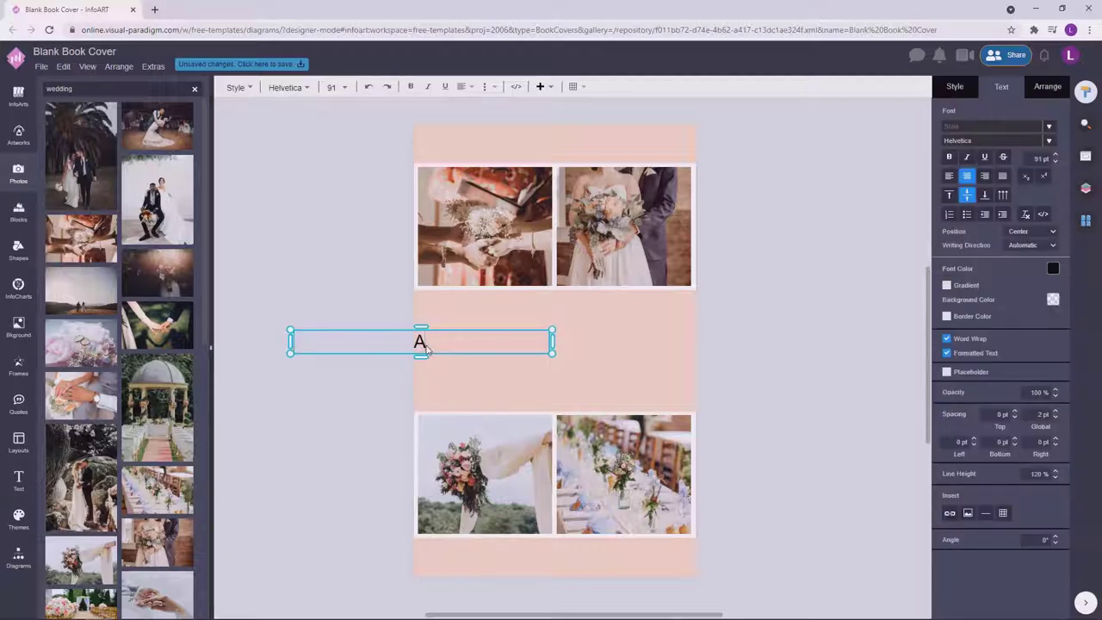
{"action": "type", "text": "Practical"}
{"action": "left_click", "coordinate": [431, 362]}
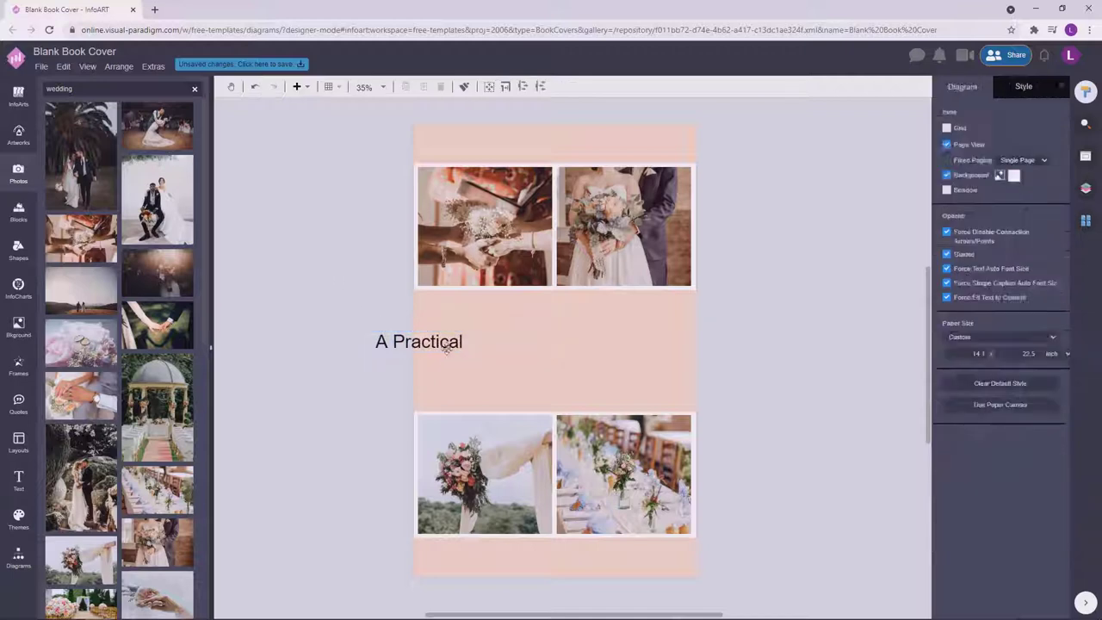
{"action": "left_click", "coordinate": [446, 345]}
{"action": "left_click_drag", "start_coordinate": [552, 342], "coordinate": [635, 333]}
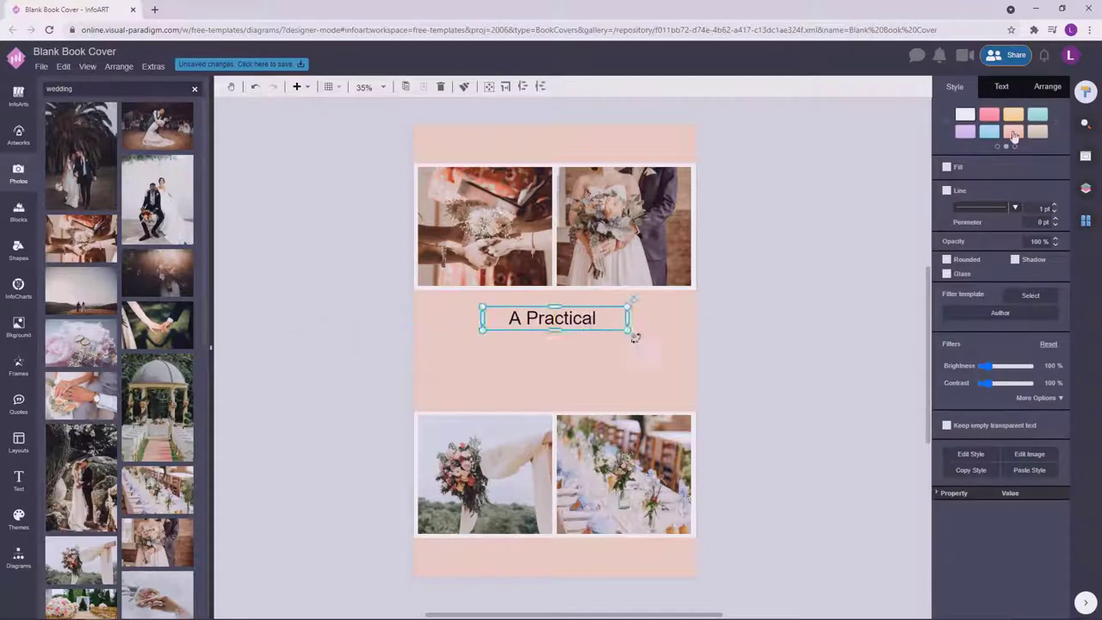
Set the 'A Practical' line in the Playball font.
{"action": "left_click", "coordinate": [1002, 86]}
{"action": "left_click", "coordinate": [978, 128]}
{"action": "left_click", "coordinate": [899, 139]}
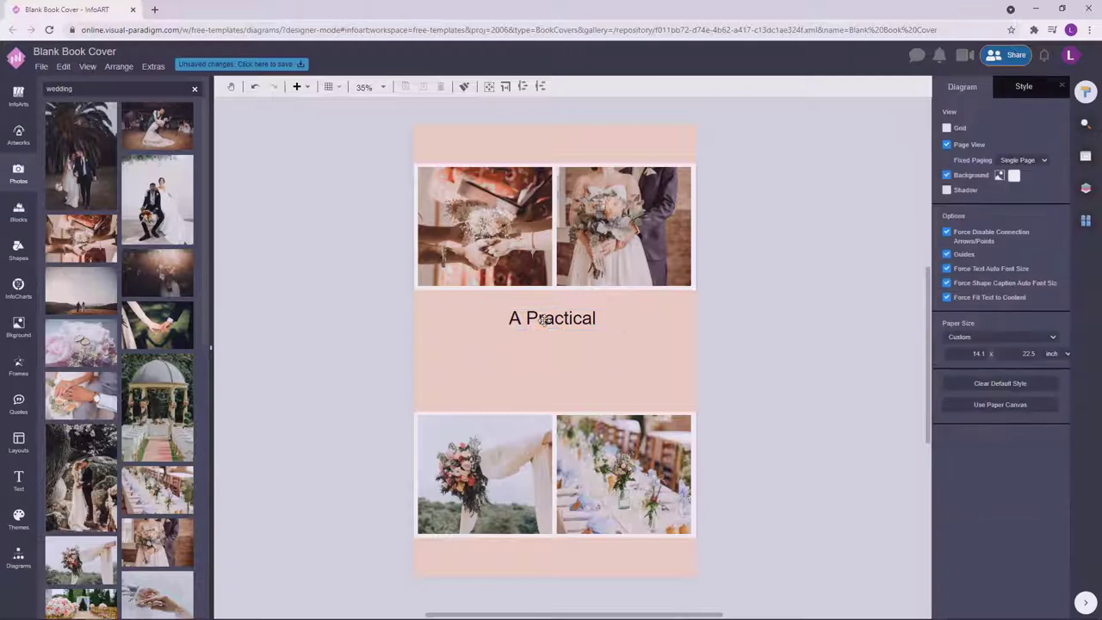
{"action": "left_click", "coordinate": [552, 318]}
{"action": "left_click", "coordinate": [983, 140]}
{"action": "type", "text": "ply"}
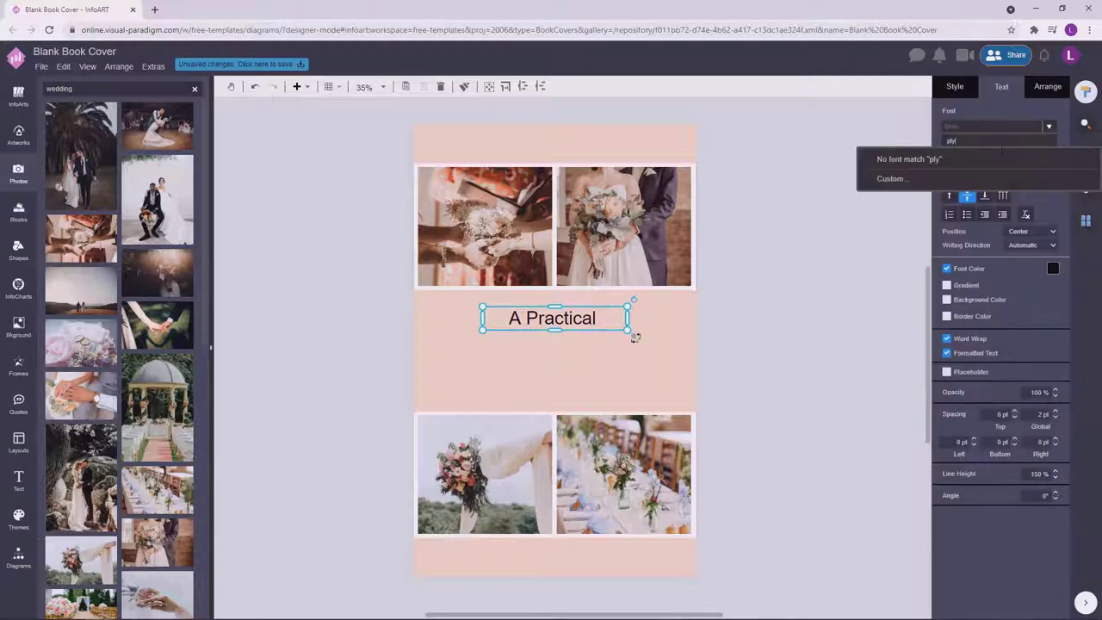
{"action": "key", "text": "BackSpace"}
{"action": "left_click", "coordinate": [920, 362]}
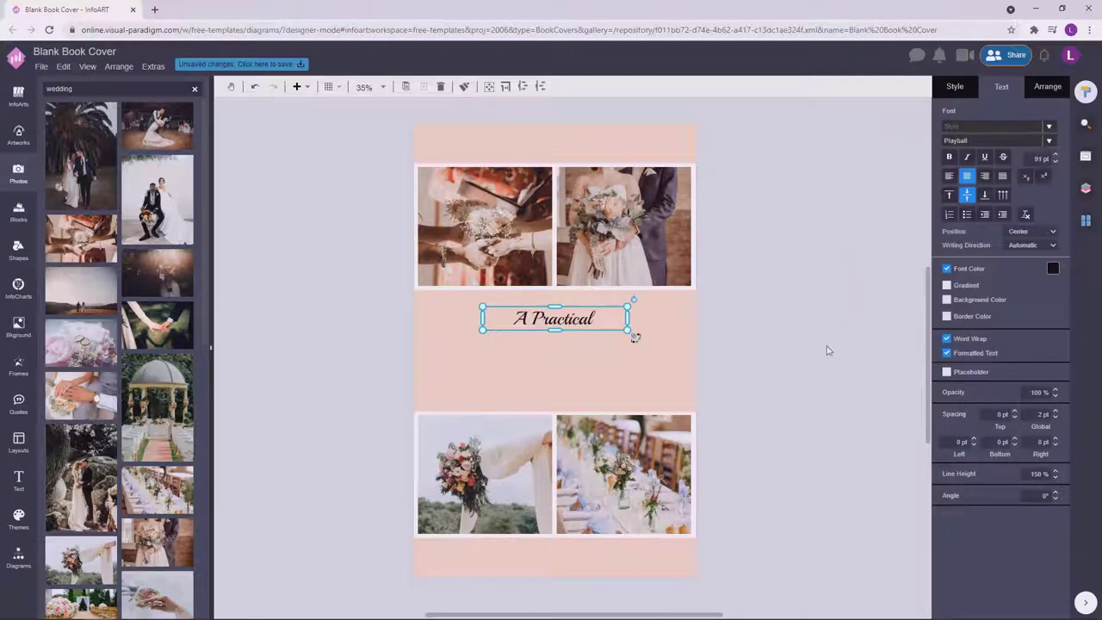
Colour 'A Practical' dark red, then refine it to red-brown with the custom colour picker.
{"action": "left_click", "coordinate": [827, 351]}
{"action": "left_click", "coordinate": [553, 318]}
{"action": "left_click", "coordinate": [1053, 268]}
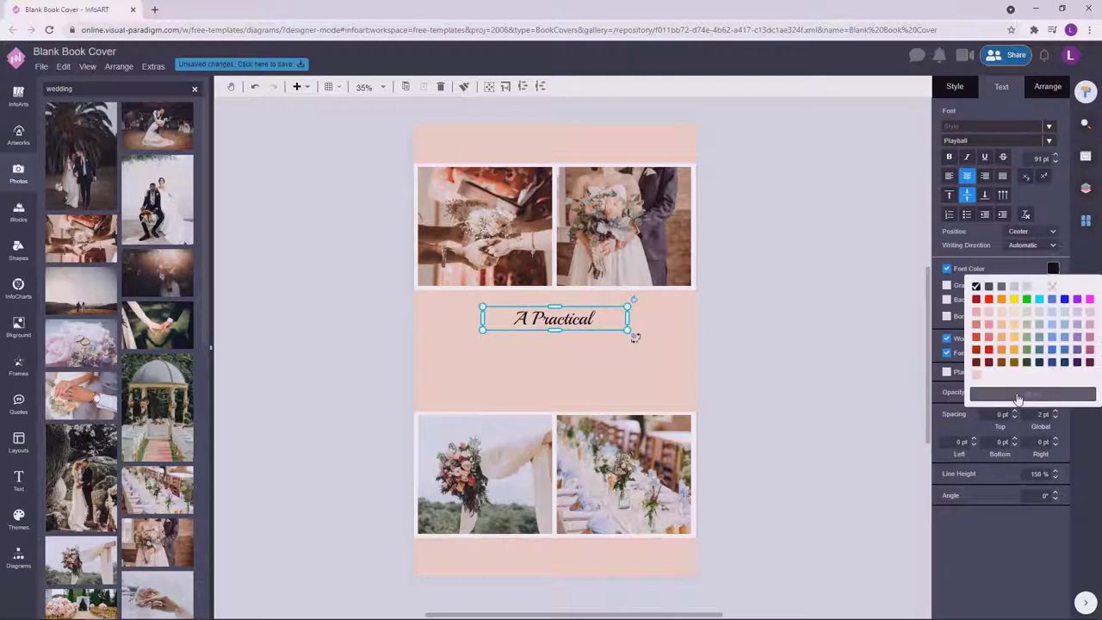
{"action": "left_click", "coordinate": [976, 361]}
{"action": "left_click", "coordinate": [828, 339]}
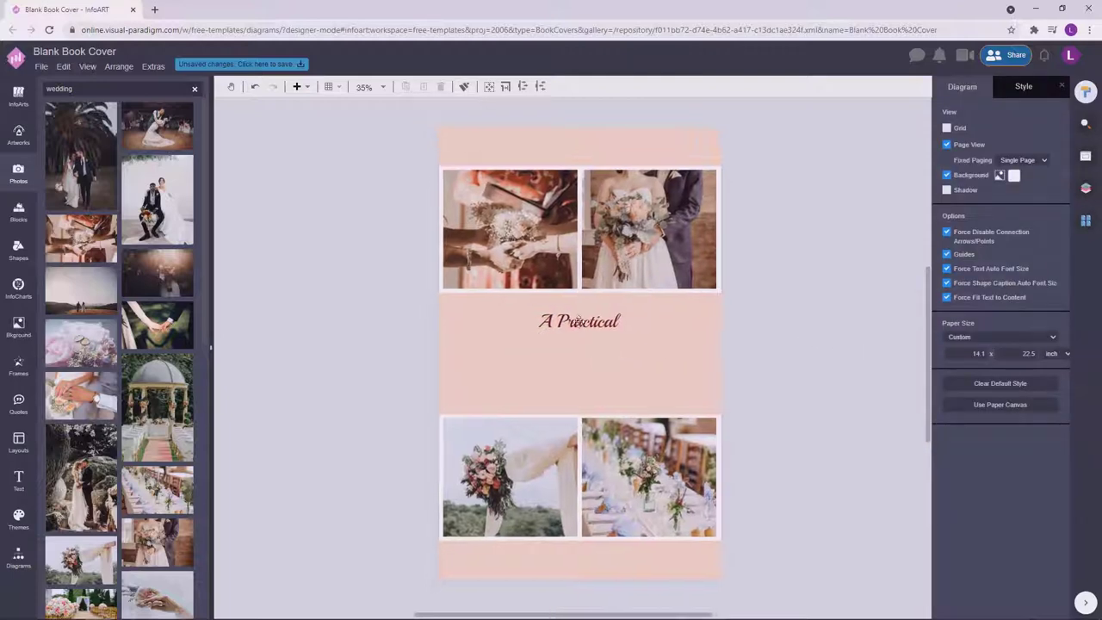
{"action": "left_click", "coordinate": [579, 320]}
{"action": "left_click", "coordinate": [1053, 268]}
{"action": "left_click", "coordinate": [1033, 396]}
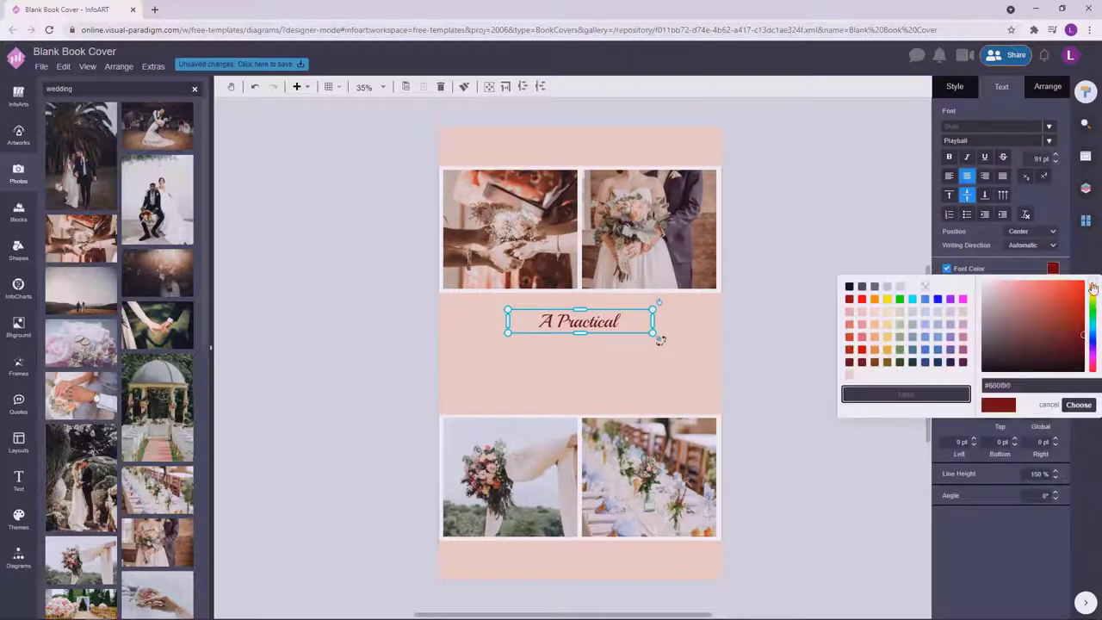
{"action": "left_click_drag", "start_coordinate": [1093, 288], "coordinate": [1094, 289]}
{"action": "left_click", "coordinate": [1079, 405]}
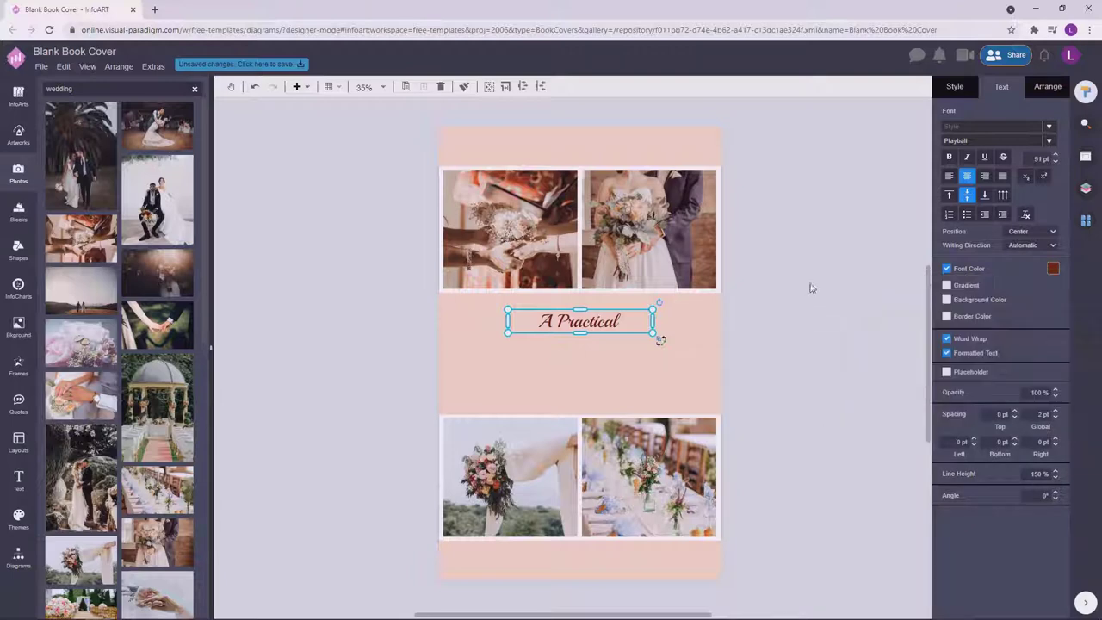
{"action": "left_click", "coordinate": [818, 293]}
{"action": "left_click_drag", "start_coordinate": [326, 355], "coordinate": [659, 406]}
Type 'WEDDING' in the new text box and centre it under 'A Practical'.
{"action": "double_click", "coordinate": [588, 368]}
{"action": "type", "text": "WDDIIN"}
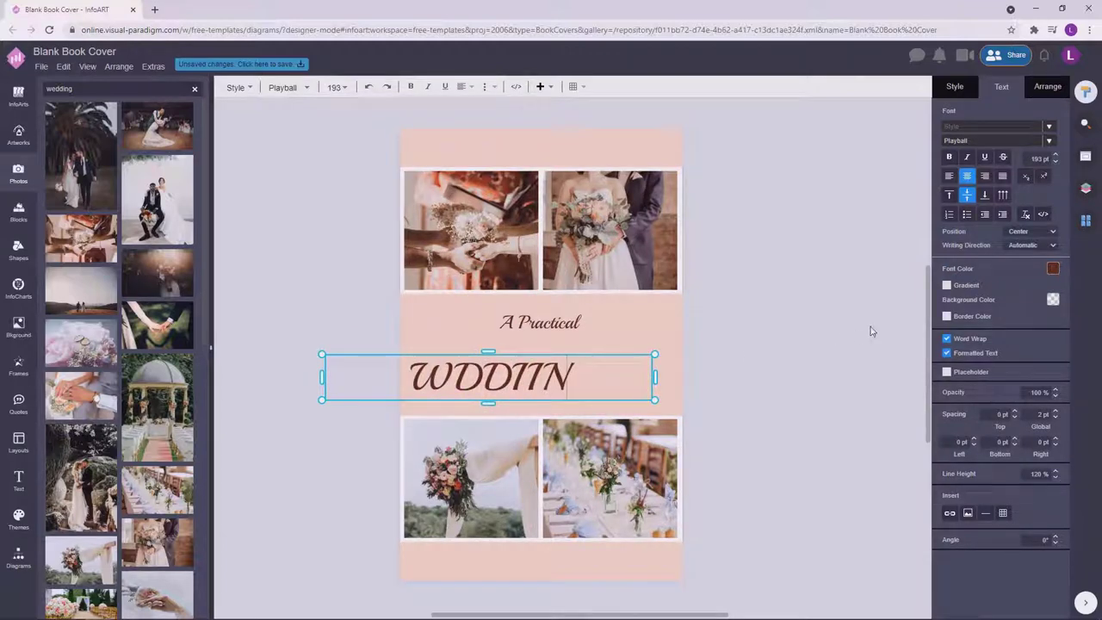
{"action": "key", "text": "BackSpace"}
{"action": "key", "text": "BackSpace"}
{"action": "key", "text": "BackSpace"}
{"action": "key", "text": "BackSpace"}
{"action": "key", "text": "BackSpace"}
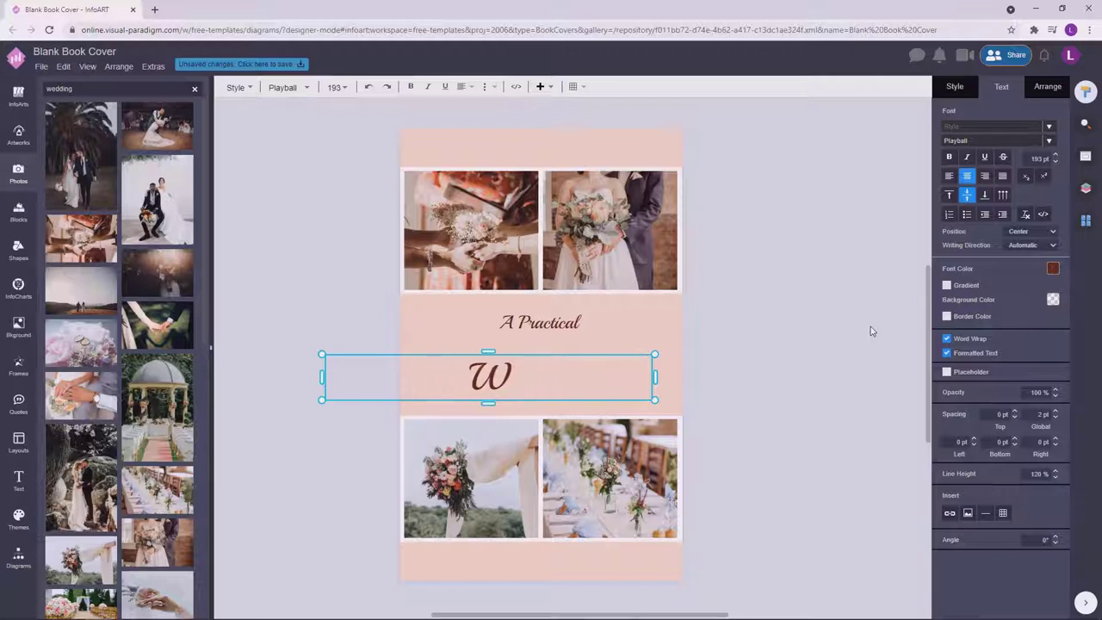
{"action": "type", "text": "G"}
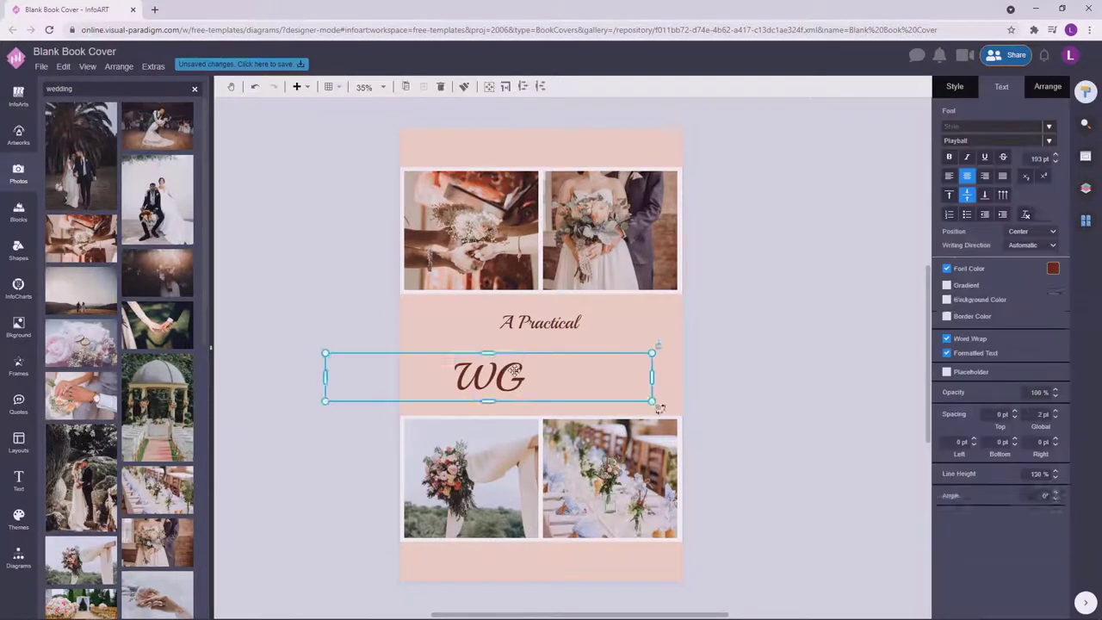
{"action": "key", "text": "BackSpace"}
{"action": "type", "text": "E"}
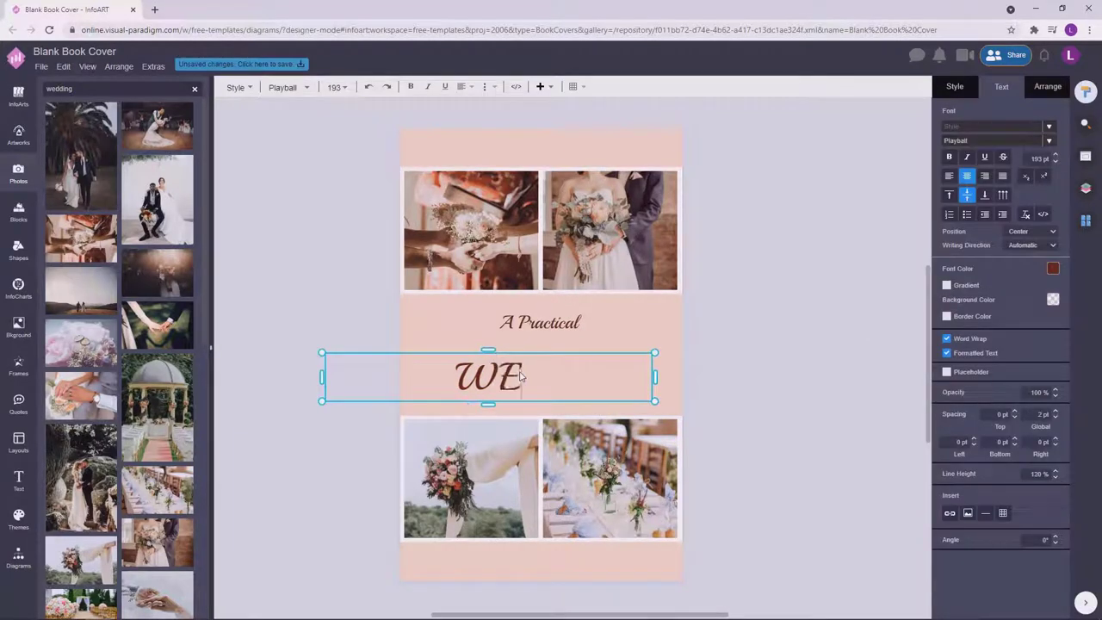
{"action": "type", "text": "DDING"}
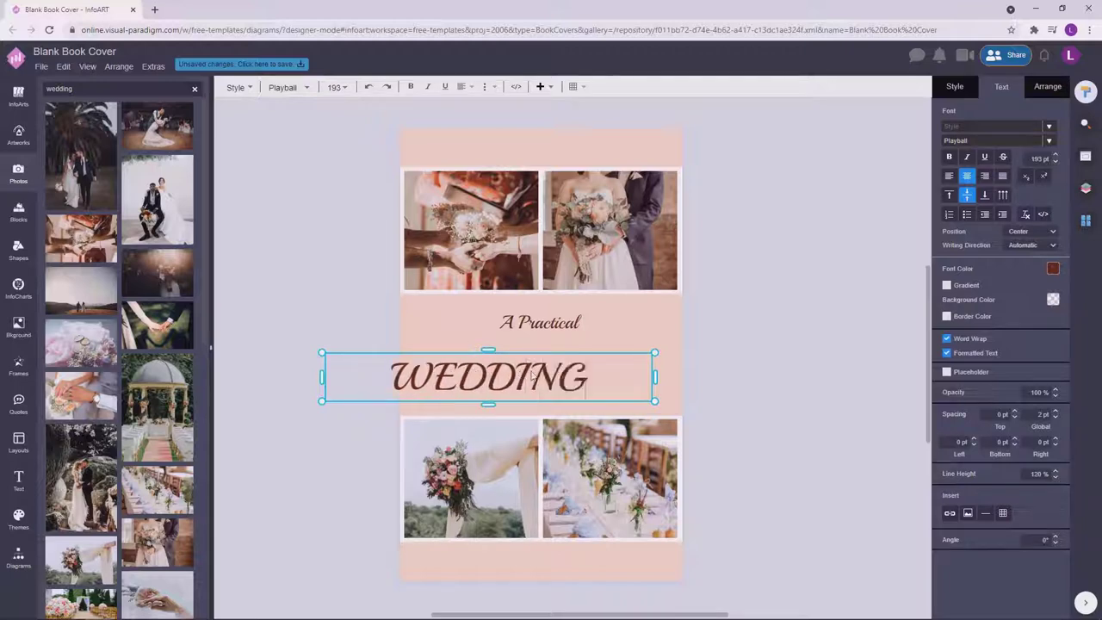
{"action": "left_click", "coordinate": [844, 329]}
{"action": "left_click", "coordinate": [654, 376]}
{"action": "left_click_drag", "start_coordinate": [654, 377], "coordinate": [671, 371]}
Apply Josefin Sans to WEDDING and narrow its box.
{"action": "left_click", "coordinate": [1003, 141]}
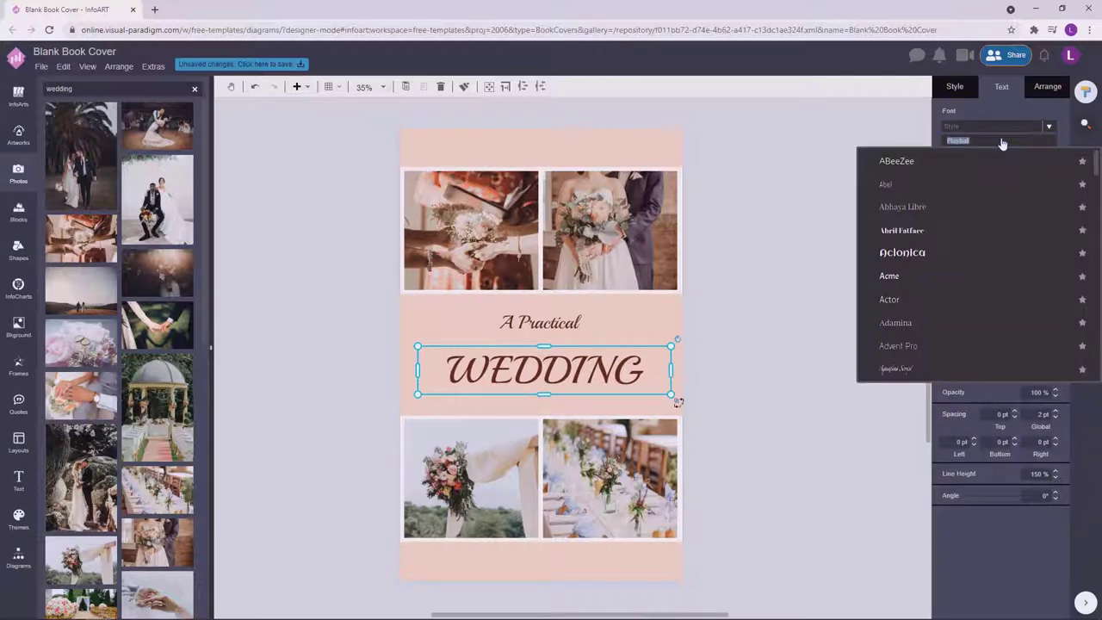
{"action": "type", "text": "jo"}
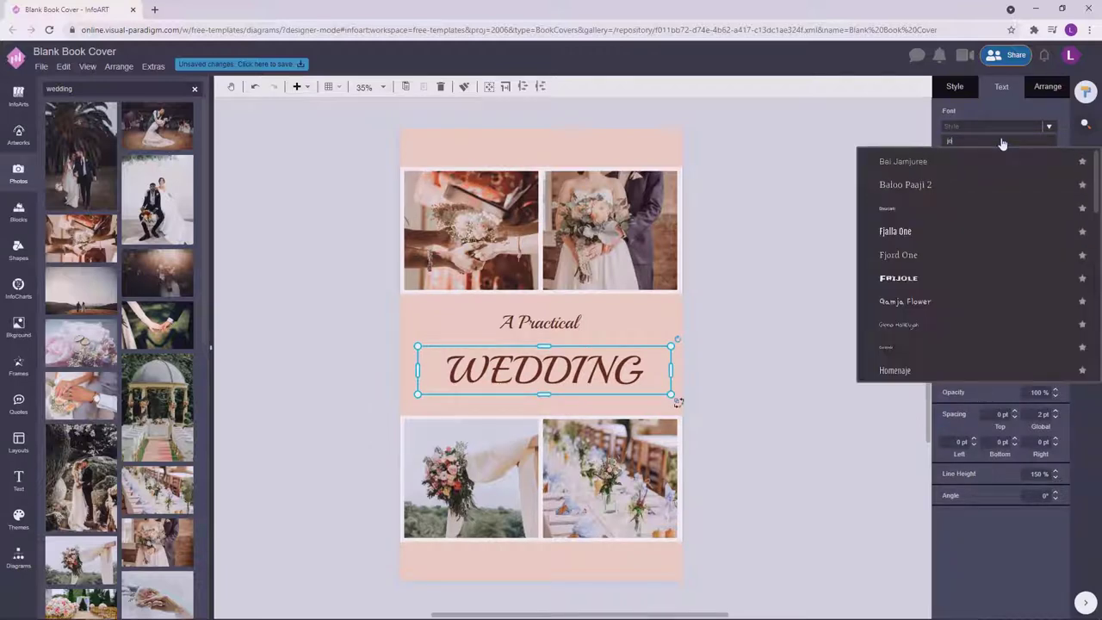
{"action": "left_click", "coordinate": [907, 300]}
{"action": "left_click", "coordinate": [792, 295]}
{"action": "left_click", "coordinate": [671, 371]}
{"action": "left_click_drag", "start_coordinate": [671, 371], "coordinate": [657, 389]}
Make the 'A Practical' line smaller by resizing its box.
{"action": "left_click", "coordinate": [798, 301]}
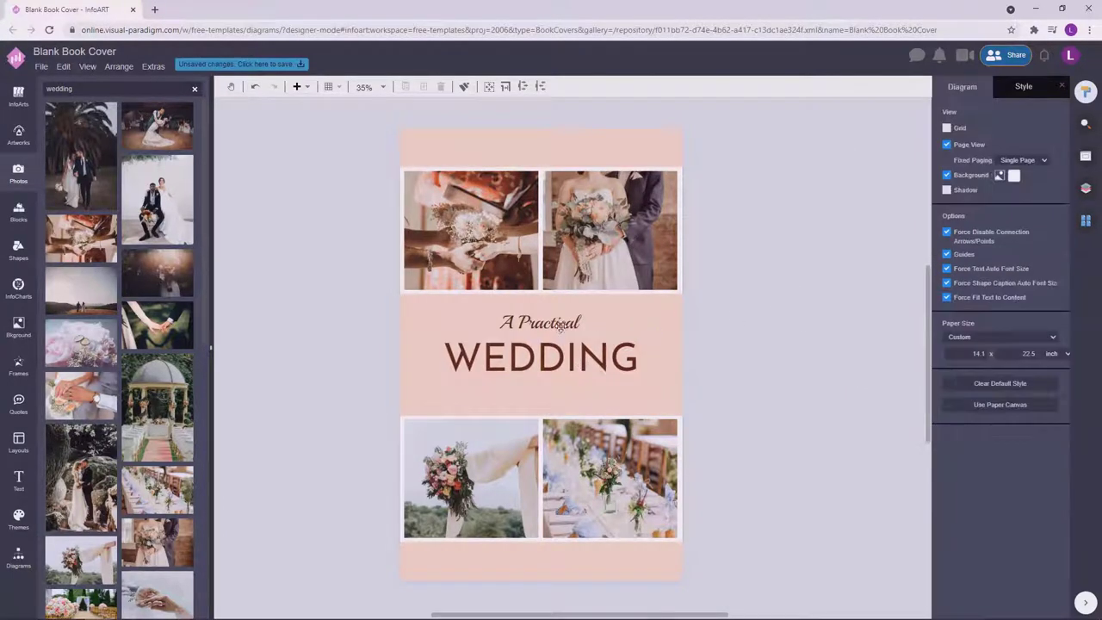
{"action": "left_click", "coordinate": [535, 323]}
{"action": "left_click_drag", "start_coordinate": [604, 313], "coordinate": [622, 394]}
Add a 'PLANNING' line and shrink it to subtitle size.
{"action": "left_click", "coordinate": [736, 347]}
{"action": "type", "text": "PLANNING"}
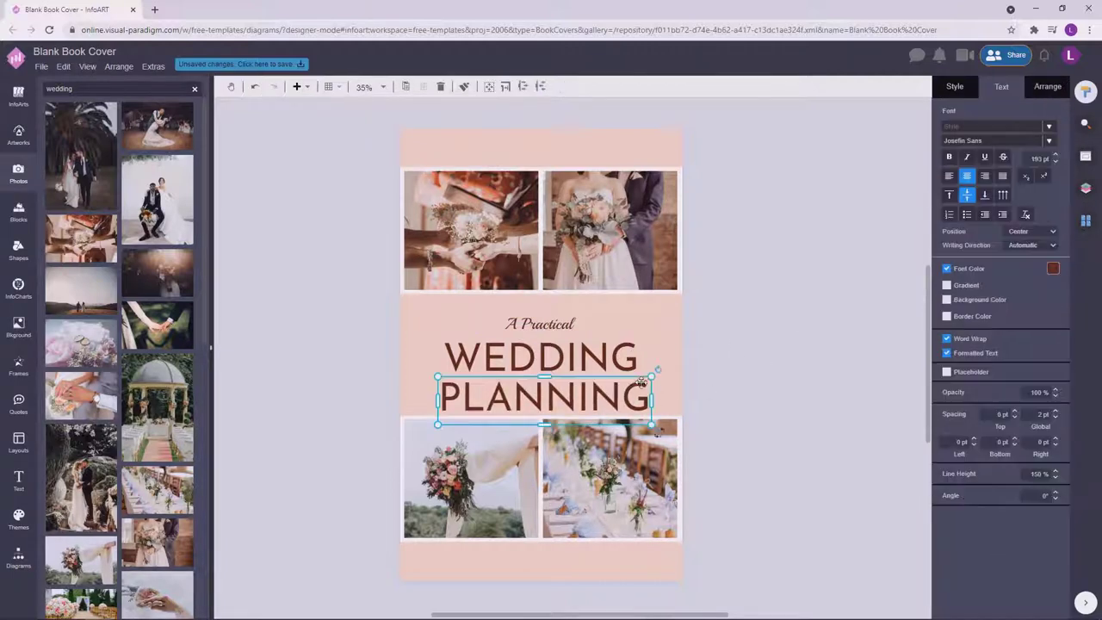
{"action": "left_click_drag", "start_coordinate": [655, 376], "coordinate": [535, 406]}
{"action": "left_click", "coordinate": [841, 345]}
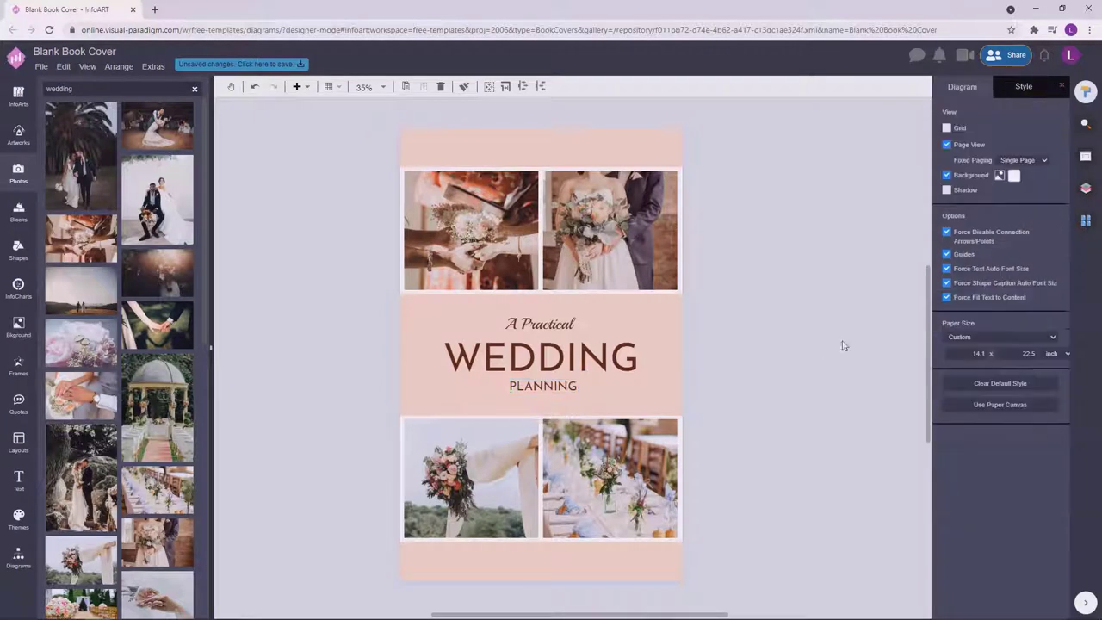
Browse the font list for the title group without choosing a font.
{"action": "left_click", "coordinate": [567, 382]}
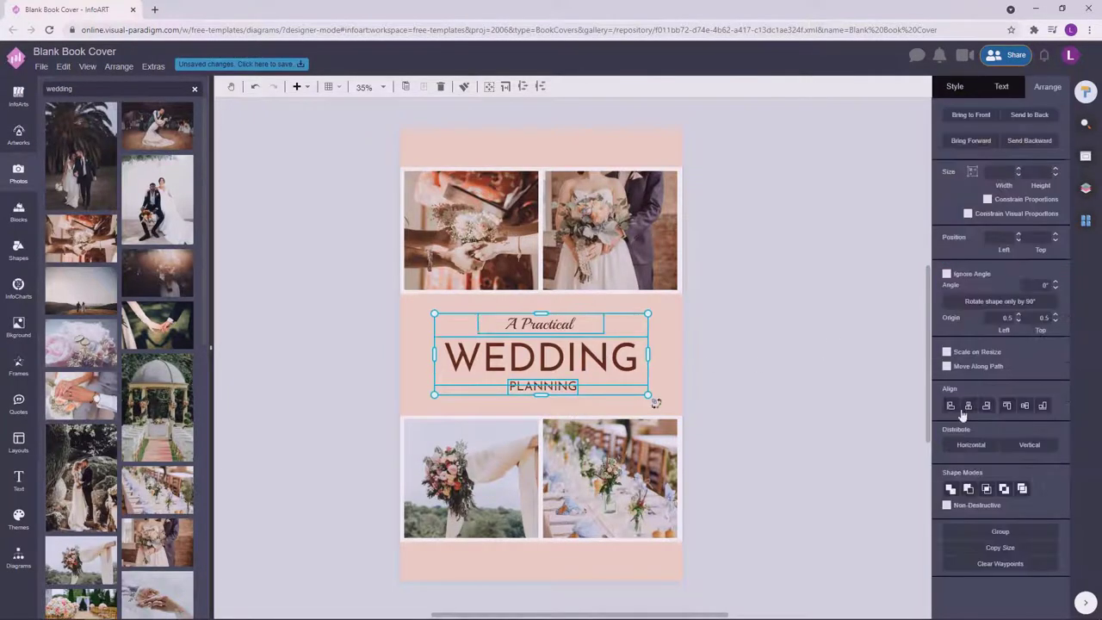
{"action": "left_click", "coordinate": [826, 315]}
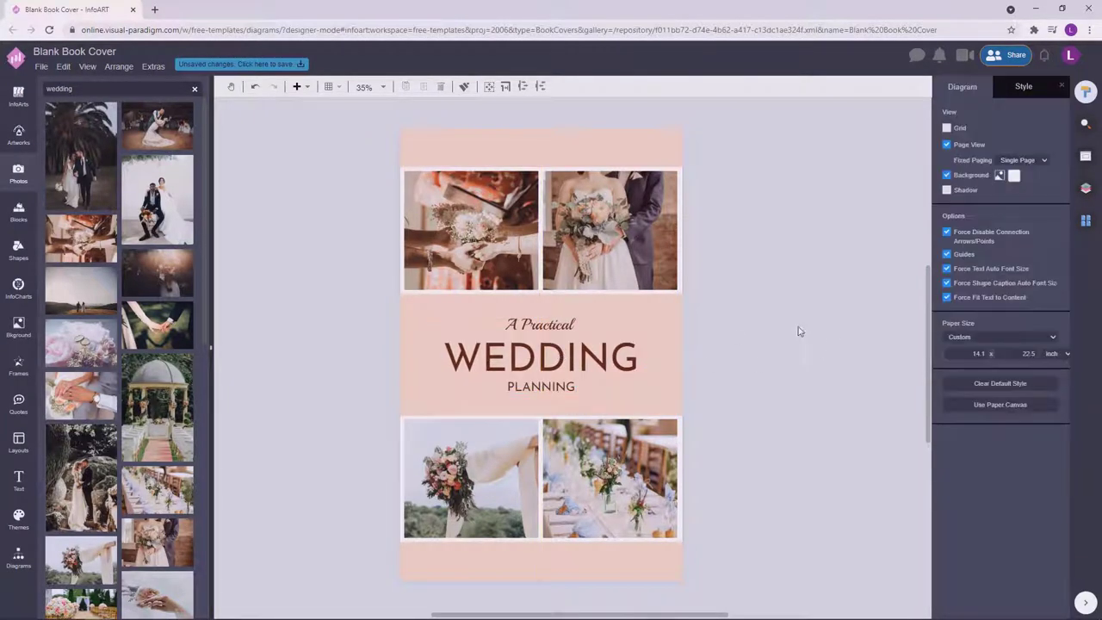
{"action": "left_click", "coordinate": [572, 389]}
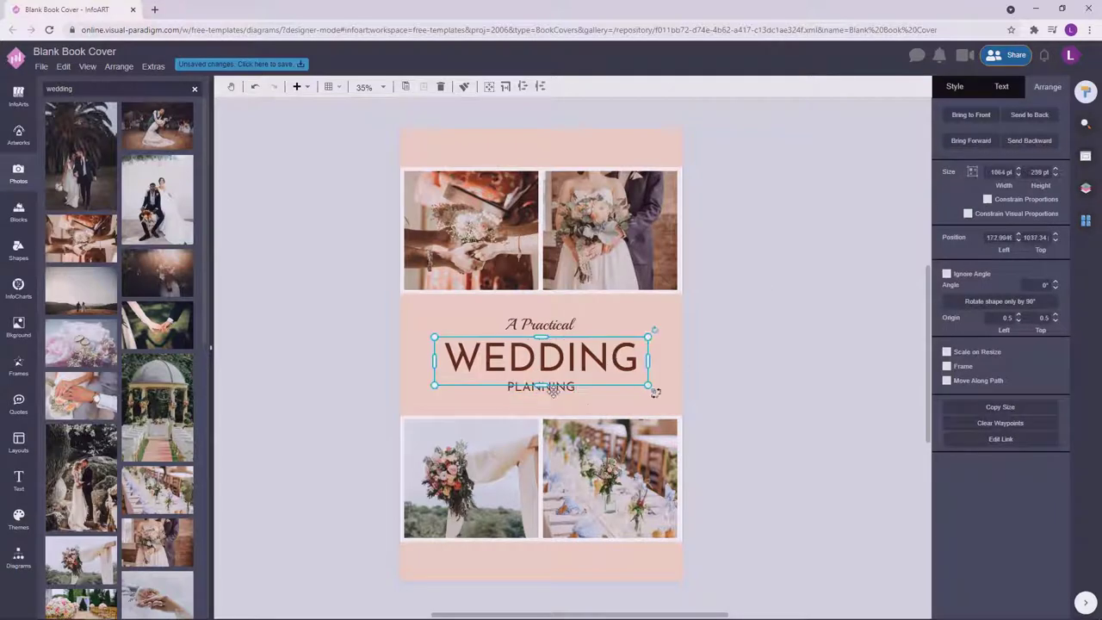
{"action": "left_click", "coordinate": [1006, 87]}
{"action": "left_click", "coordinate": [1050, 144]}
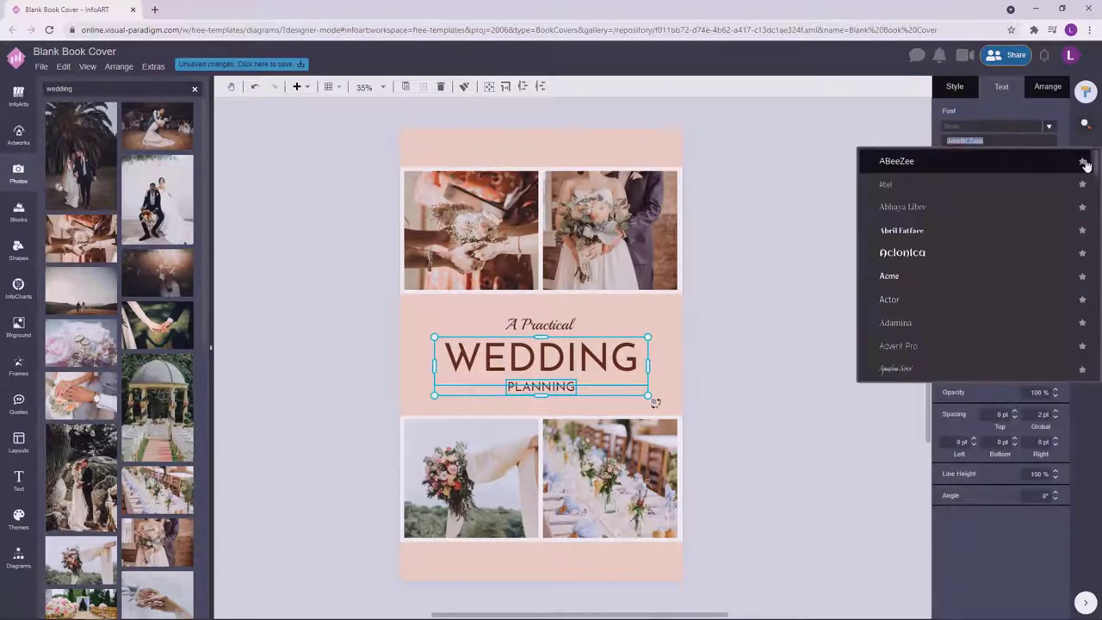
{"action": "left_click_drag", "start_coordinate": [1094, 164], "coordinate": [1087, 284]}
{"action": "scroll", "coordinate": [1088, 283], "scroll_direction": "down", "scroll_amount": 3}
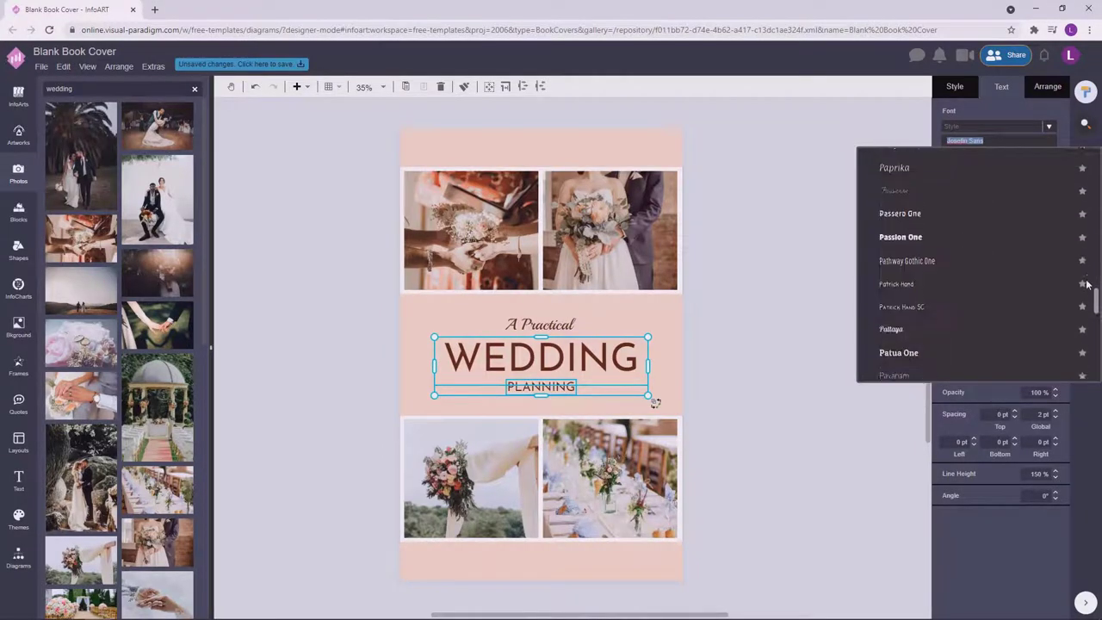
{"action": "scroll", "coordinate": [1097, 308], "scroll_direction": "down", "scroll_amount": 2}
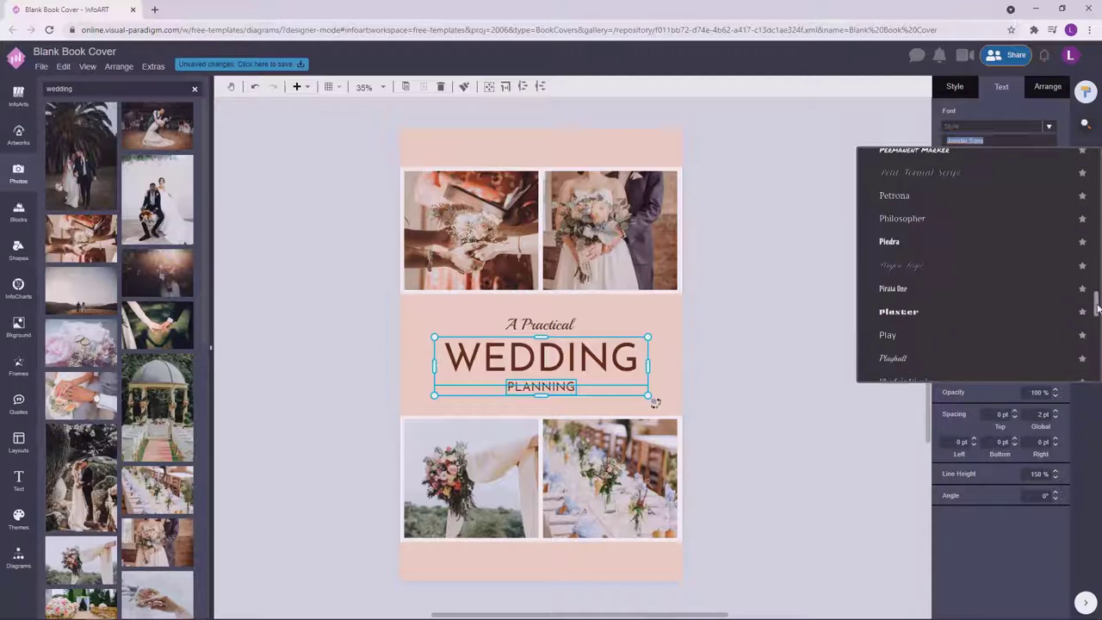
{"action": "left_click_drag", "start_coordinate": [1098, 308], "coordinate": [1097, 321]}
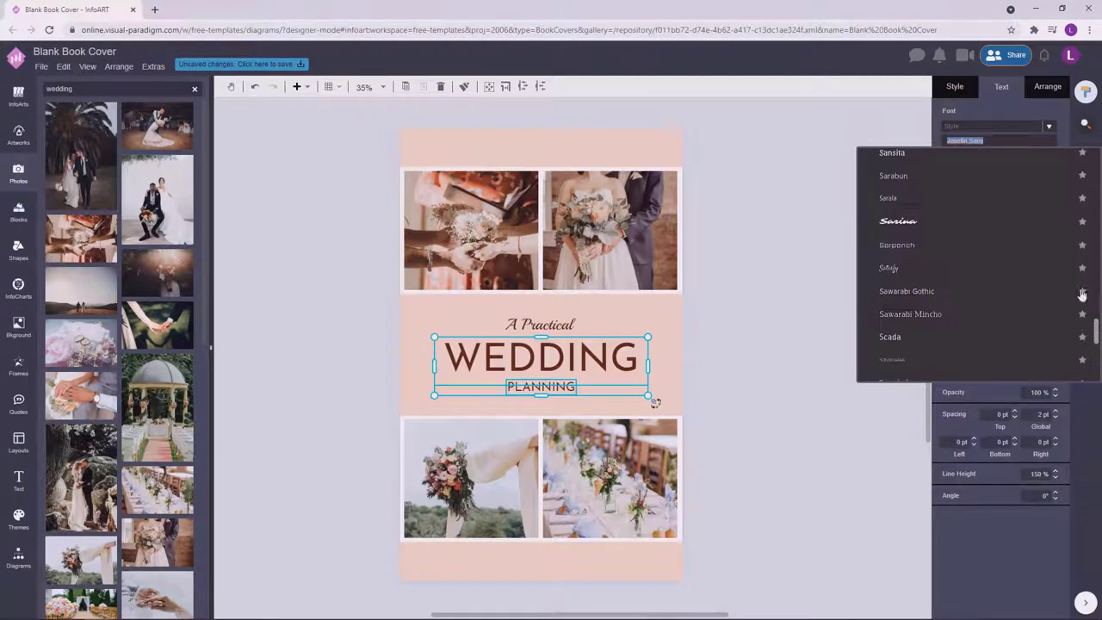
{"action": "left_click", "coordinate": [834, 187]}
Apply Lexend Deca to the WEDDING and PLANNING text and readjust the PLANNING box.
{"action": "left_click", "coordinate": [581, 366]}
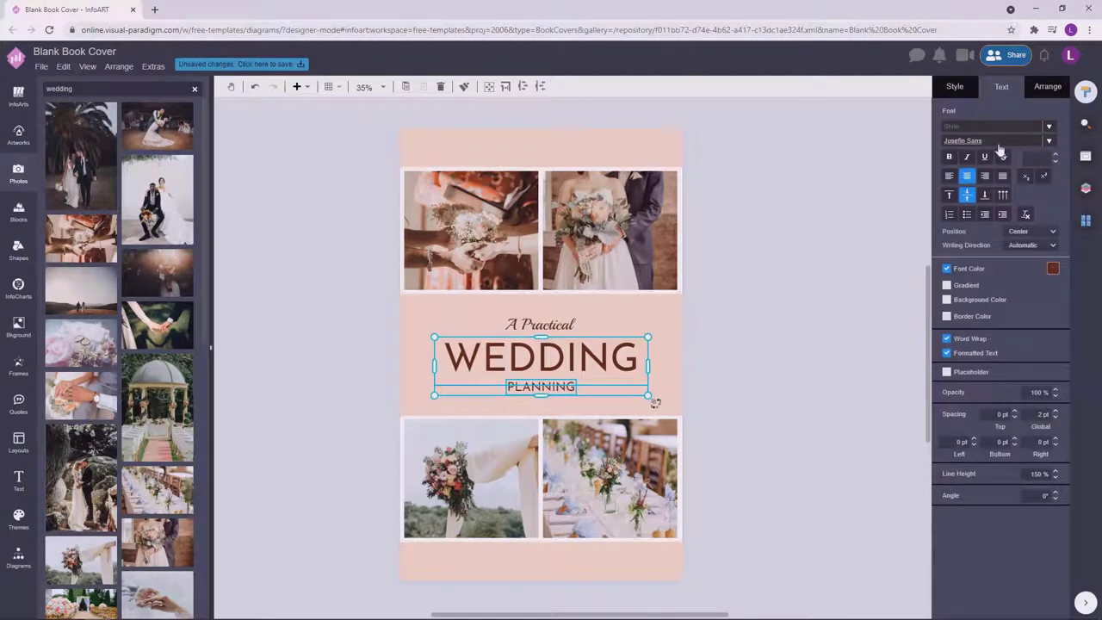
{"action": "left_click", "coordinate": [999, 129]}
{"action": "type", "text": "lex"}
{"action": "left_click", "coordinate": [791, 306]}
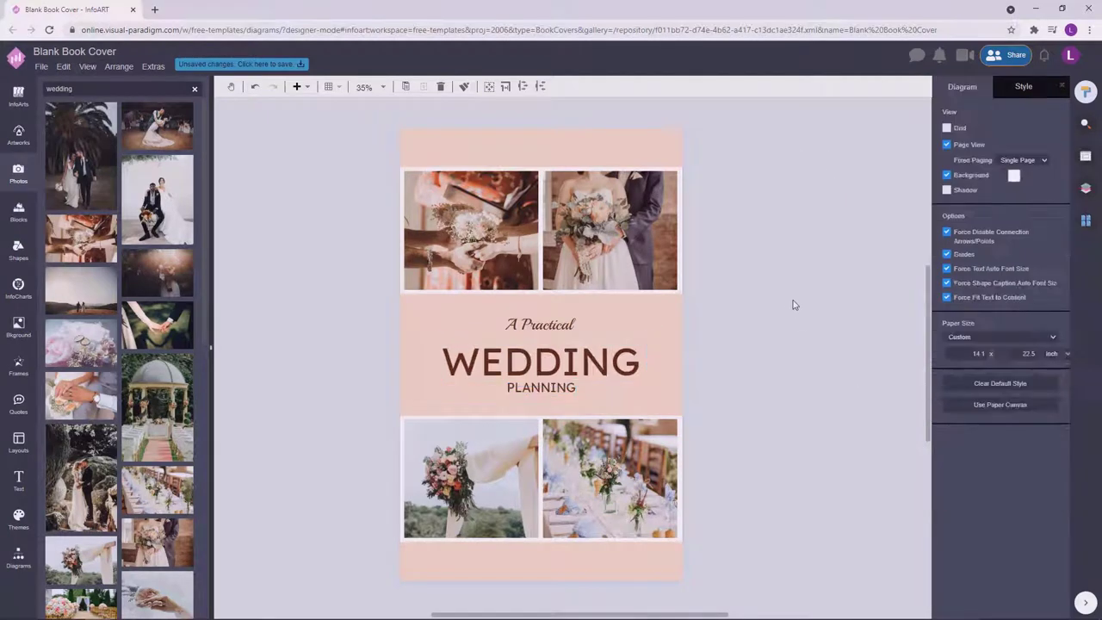
{"action": "left_click", "coordinate": [568, 387]}
{"action": "left_click_drag", "start_coordinate": [583, 402], "coordinate": [579, 398]}
{"action": "left_click", "coordinate": [764, 371]}
{"action": "left_click", "coordinate": [544, 392]}
{"action": "left_click", "coordinate": [800, 343]}
Nudge WEDDING slightly lower.
{"action": "left_click", "coordinate": [608, 364]}
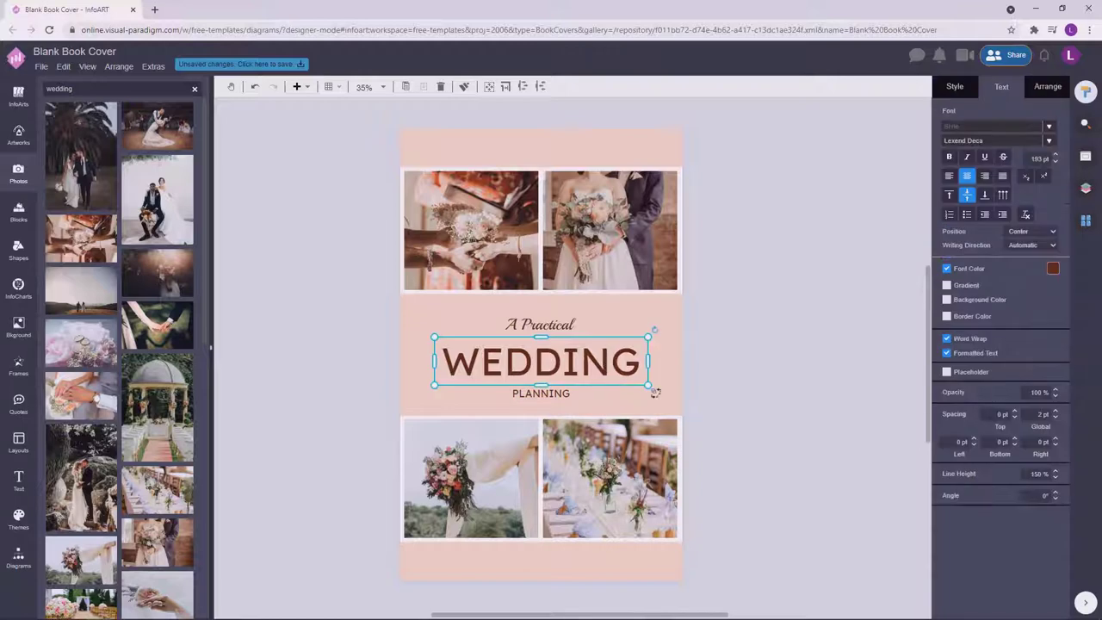
{"action": "left_click", "coordinate": [820, 382]}
{"action": "left_click_drag", "start_coordinate": [581, 362], "coordinate": [586, 368]}
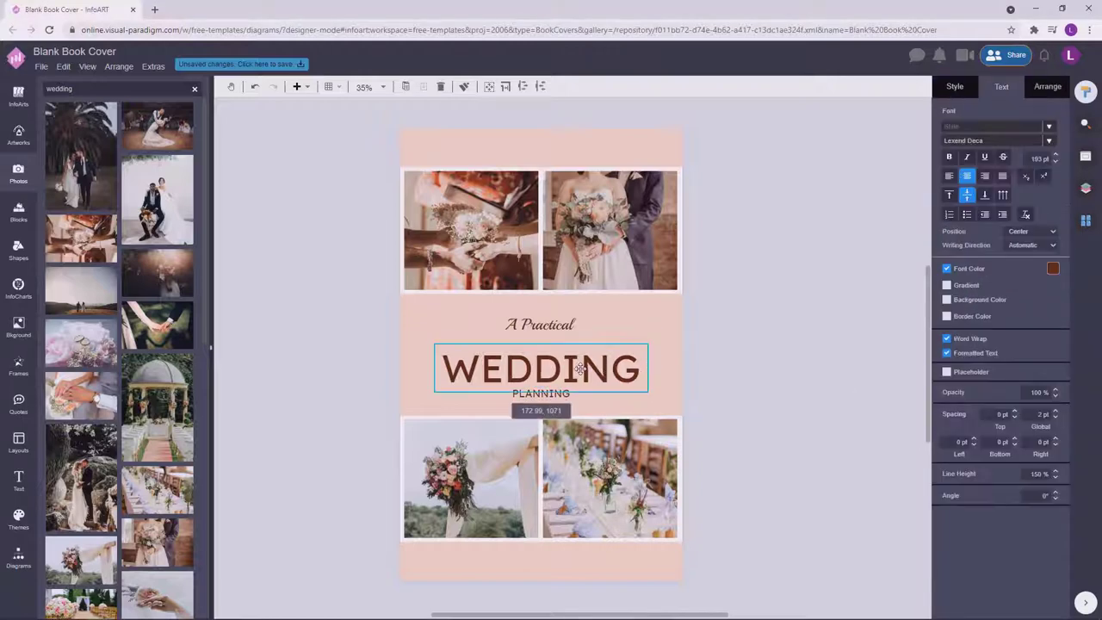
{"action": "left_click", "coordinate": [849, 338]}
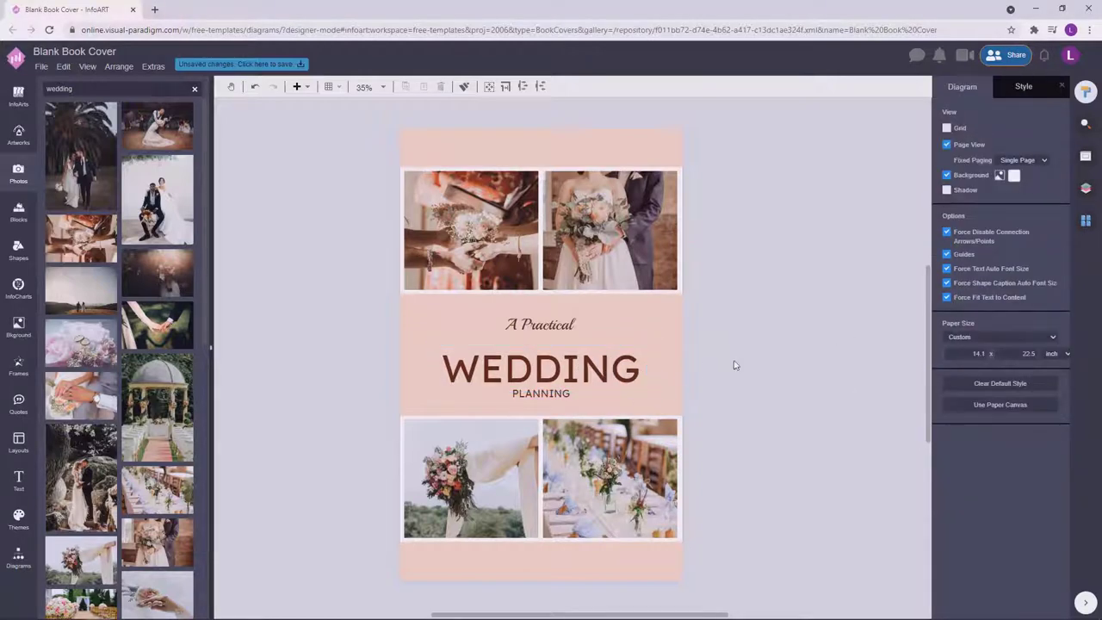
{"action": "left_click", "coordinate": [642, 365]}
{"action": "left_click", "coordinate": [737, 336]}
{"action": "left_click", "coordinate": [603, 366]}
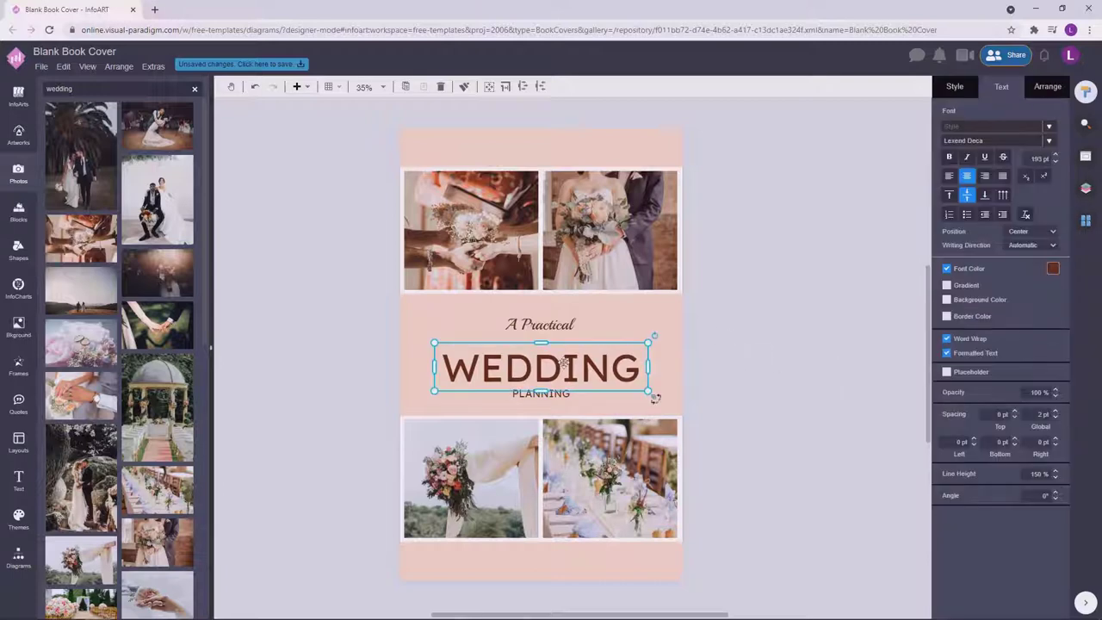
{"action": "left_click", "coordinate": [738, 342]}
Raise the title slightly and centre the A Practical / WEDDING / PLANNING group on the cover.
{"action": "left_click", "coordinate": [568, 395]}
{"action": "left_click_drag", "start_coordinate": [569, 394], "coordinate": [569, 387]}
{"action": "left_click", "coordinate": [801, 327]}
{"action": "left_click", "coordinate": [555, 326]}
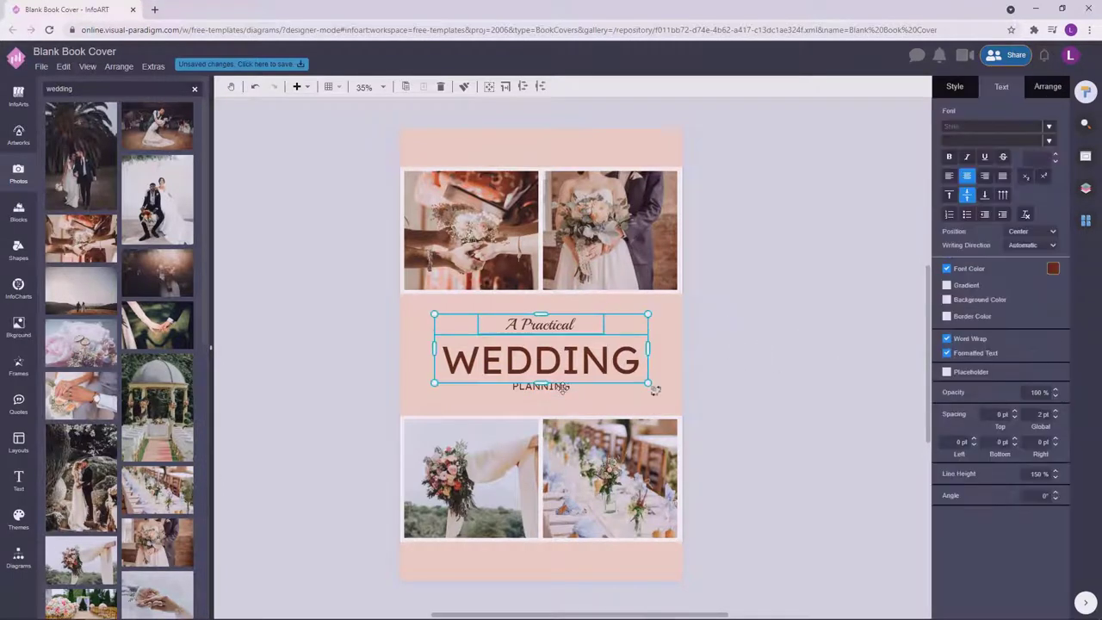
{"action": "left_click_drag", "start_coordinate": [594, 362], "coordinate": [599, 366]}
{"action": "left_click", "coordinate": [761, 384]}
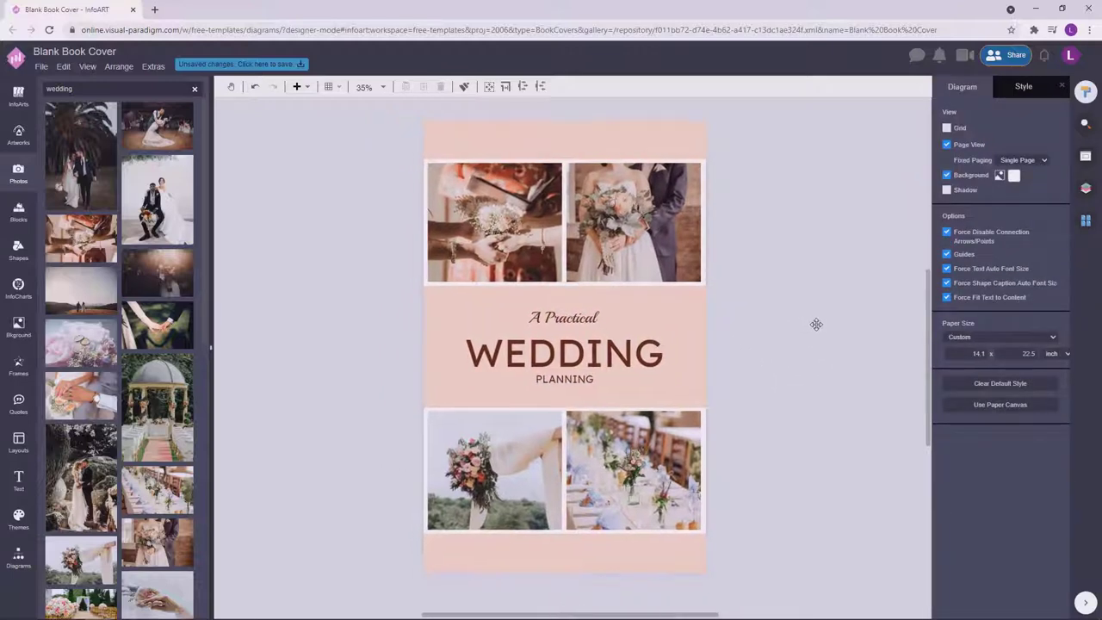
{"action": "left_click", "coordinate": [677, 387]}
Recolour WEDDING dark brown, then adjust it to a lighter rust shade.
{"action": "left_click", "coordinate": [1054, 268]}
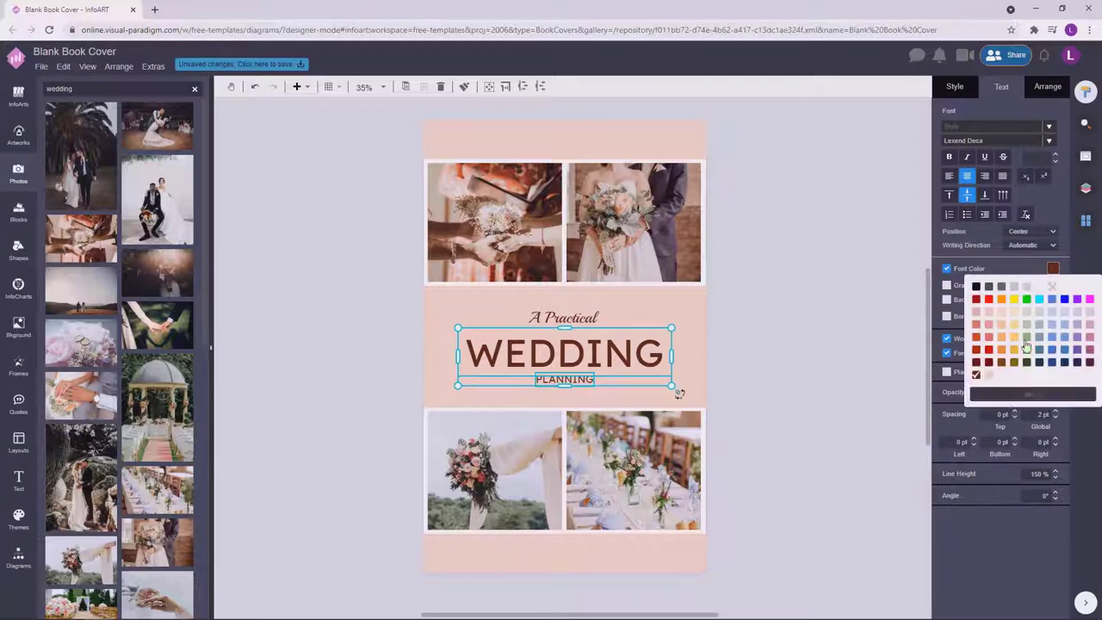
{"action": "left_click", "coordinate": [1037, 393]}
{"action": "left_click_drag", "start_coordinate": [1075, 343], "coordinate": [1061, 335]}
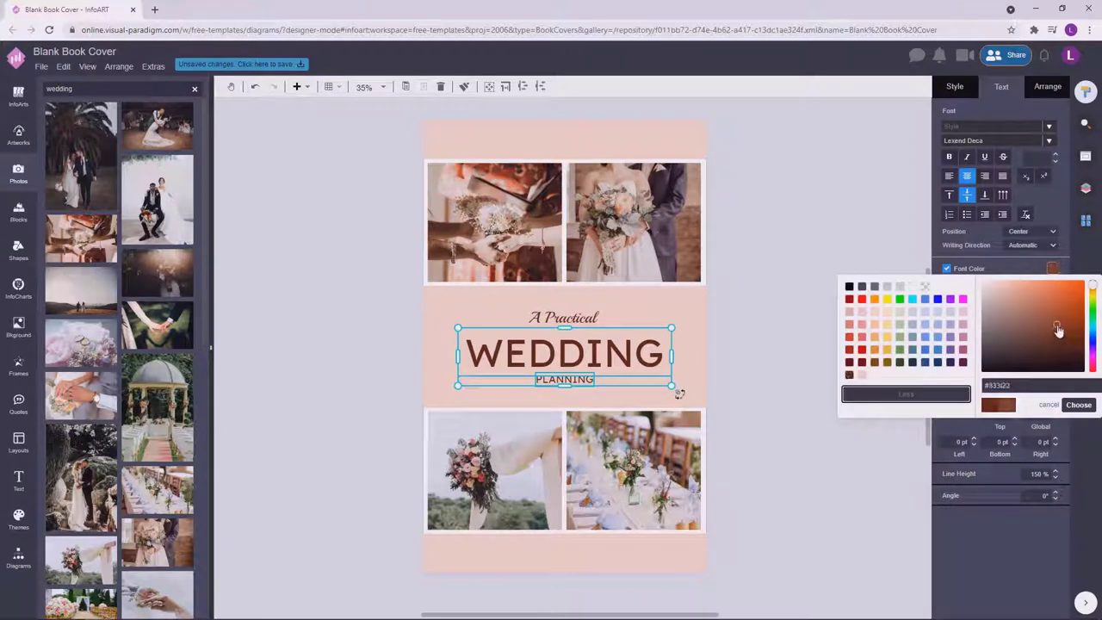
{"action": "left_click", "coordinate": [1078, 404]}
{"action": "left_click", "coordinate": [800, 310]}
{"action": "left_click", "coordinate": [610, 344]}
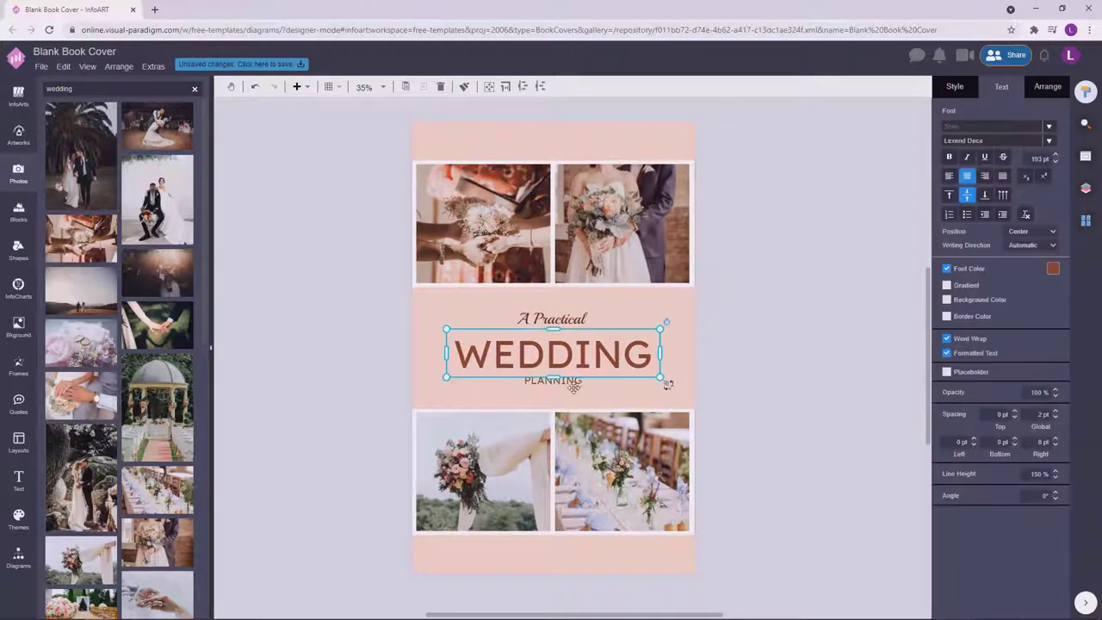
{"action": "left_click", "coordinate": [1053, 267]}
{"action": "left_click", "coordinate": [1037, 393]}
{"action": "left_click_drag", "start_coordinate": [1056, 334], "coordinate": [1051, 327]}
{"action": "left_click", "coordinate": [1079, 405]}
{"action": "left_click", "coordinate": [799, 296]}
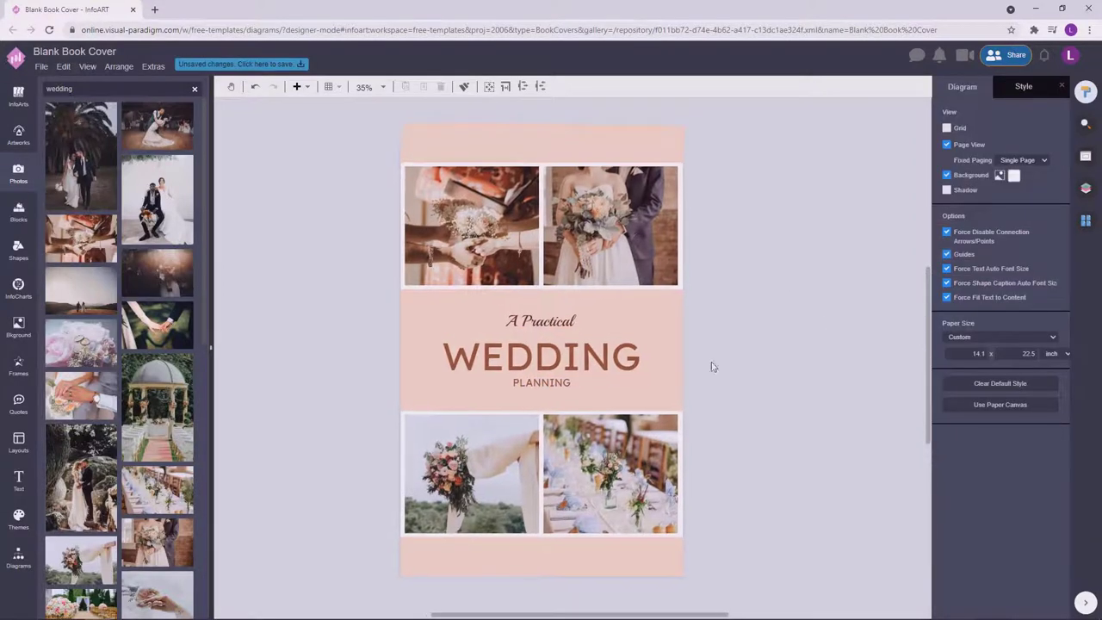
Drop a copy of PLANNING into the bottom peach band.
{"action": "left_click", "coordinate": [557, 384]}
{"action": "left_click", "coordinate": [785, 318]}
{"action": "scroll", "coordinate": [785, 318], "scroll_direction": "down", "scroll_amount": 1}
{"action": "left_click_drag", "start_coordinate": [851, 347], "coordinate": [829, 319]}
{"action": "left_click_drag", "start_coordinate": [569, 341], "coordinate": [568, 491]}
{"action": "left_click", "coordinate": [670, 480]}
Set the bottom PLANNING copy to 52 pt font size.
{"action": "scroll", "coordinate": [565, 502], "scroll_direction": "up", "scroll_amount": 4}
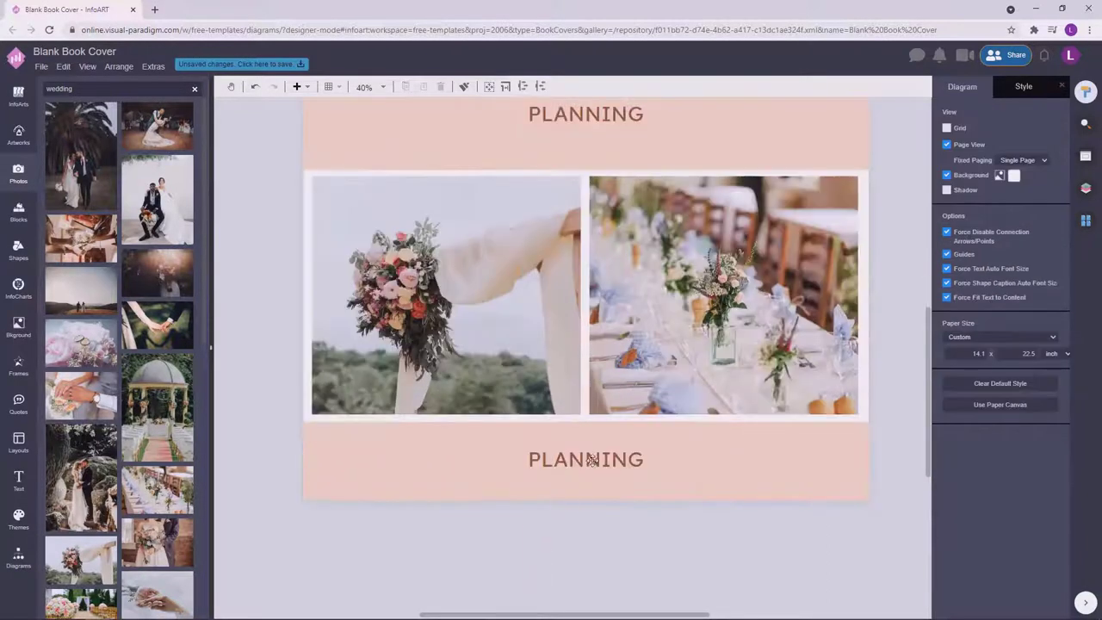
{"action": "left_click", "coordinate": [603, 459]}
{"action": "left_click_drag", "start_coordinate": [652, 461], "coordinate": [739, 463]}
{"action": "double_click", "coordinate": [685, 461]}
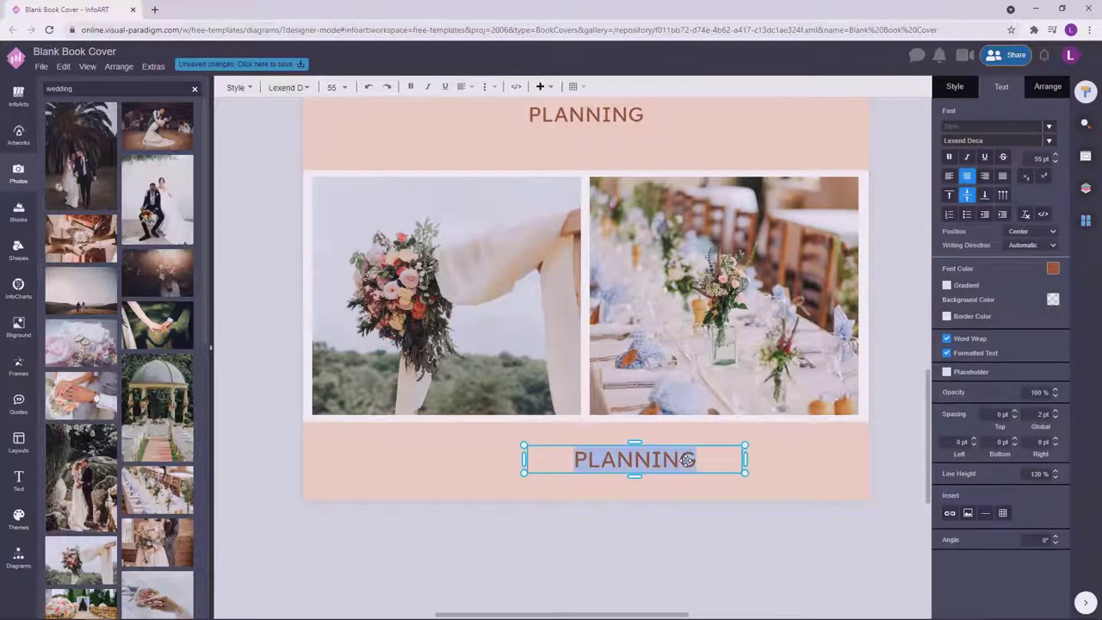
{"action": "left_click", "coordinate": [659, 325]}
{"action": "double_click", "coordinate": [615, 116]}
{"action": "left_click", "coordinate": [687, 485]}
{"action": "double_click", "coordinate": [685, 464]}
{"action": "left_click", "coordinate": [1042, 158]}
{"action": "type", "text": "52"}
{"action": "key", "text": "Return"}
Widen the bottom text box and centre it across the cover.
{"action": "left_click", "coordinate": [642, 508]}
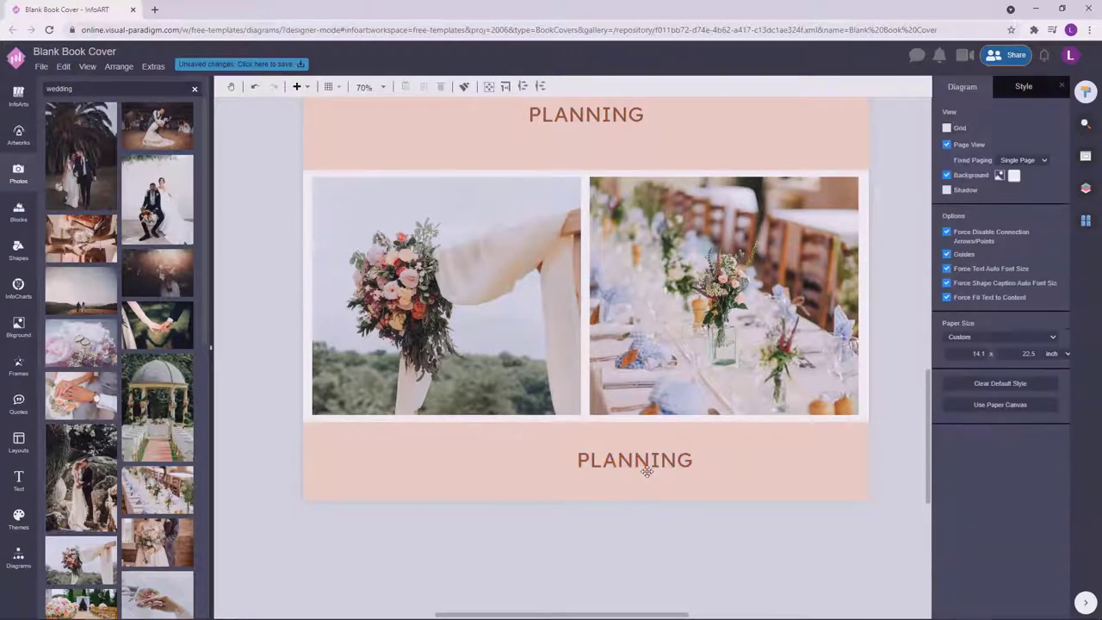
{"action": "left_click_drag", "start_coordinate": [644, 462], "coordinate": [602, 471]}
{"action": "left_click", "coordinate": [637, 488]}
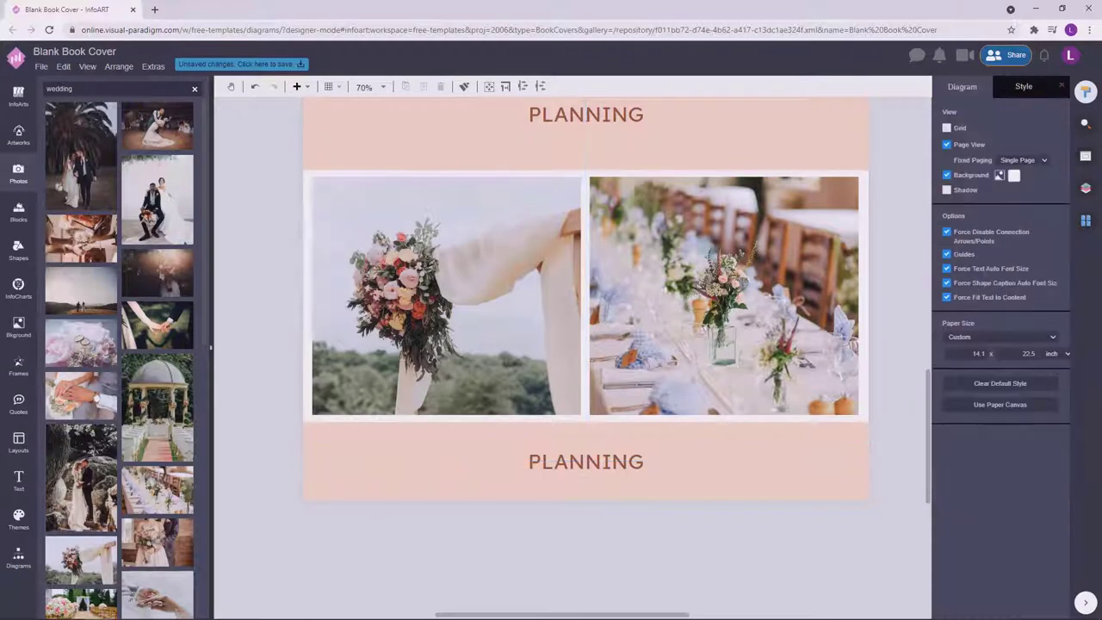
{"action": "left_click", "coordinate": [639, 480]}
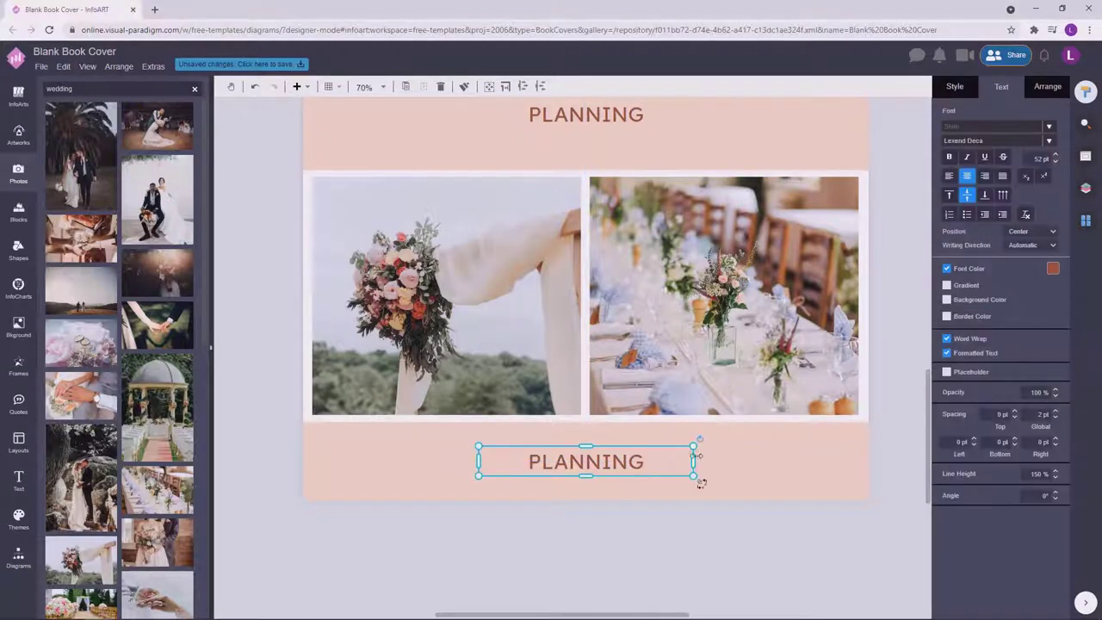
{"action": "left_click_drag", "start_coordinate": [694, 462], "coordinate": [739, 460]}
{"action": "left_click_drag", "start_coordinate": [648, 473], "coordinate": [626, 473]}
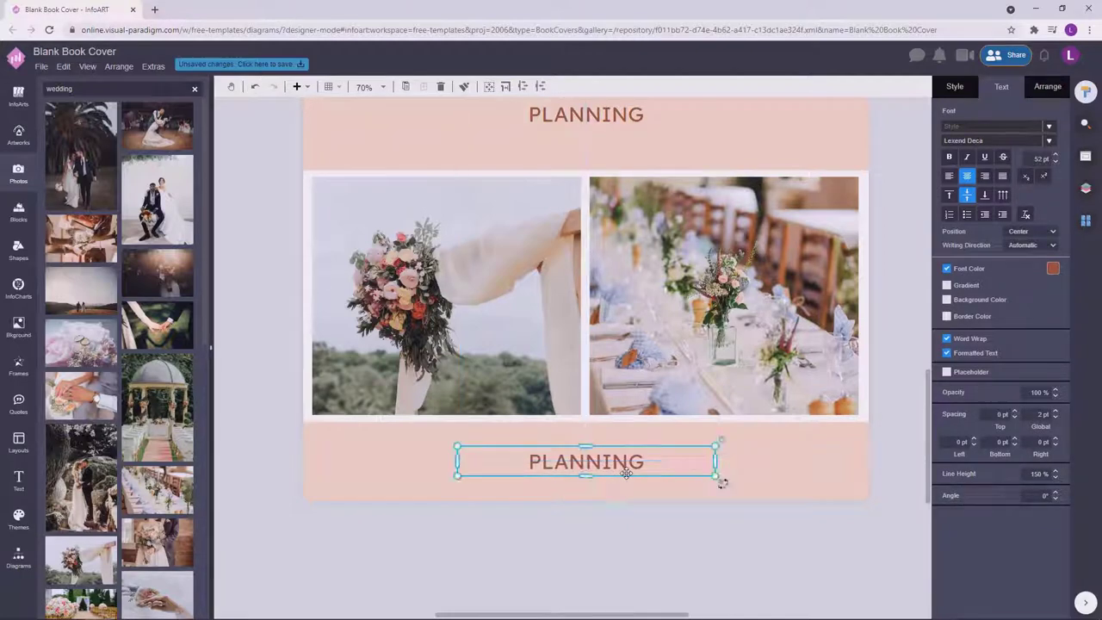
Replace PLANNING in the bottom band with the author's full name.
{"action": "double_click", "coordinate": [626, 473]}
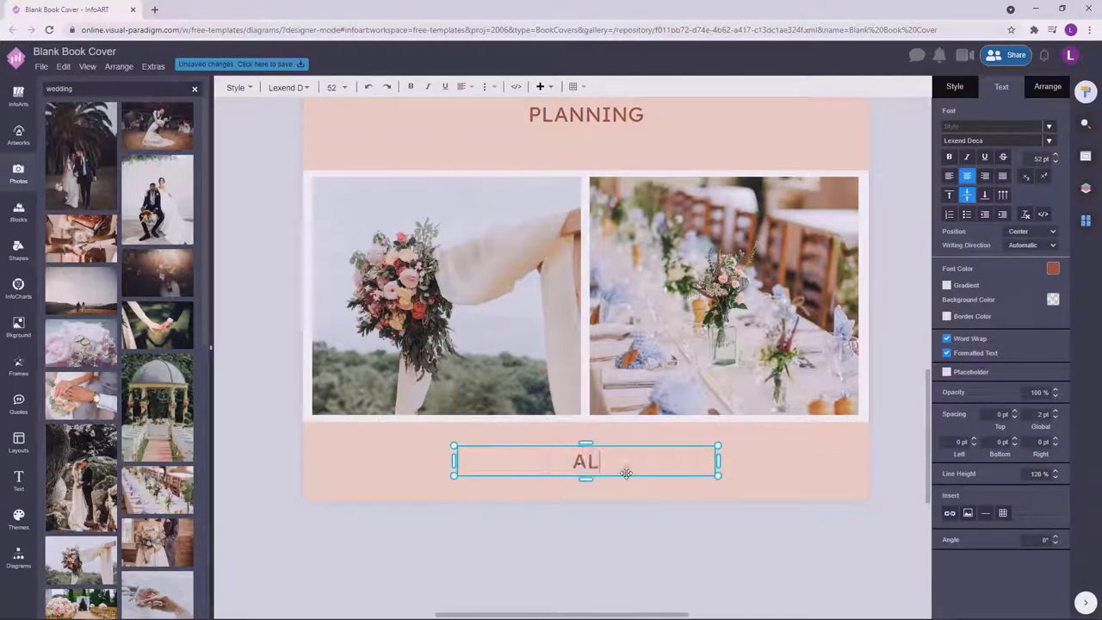
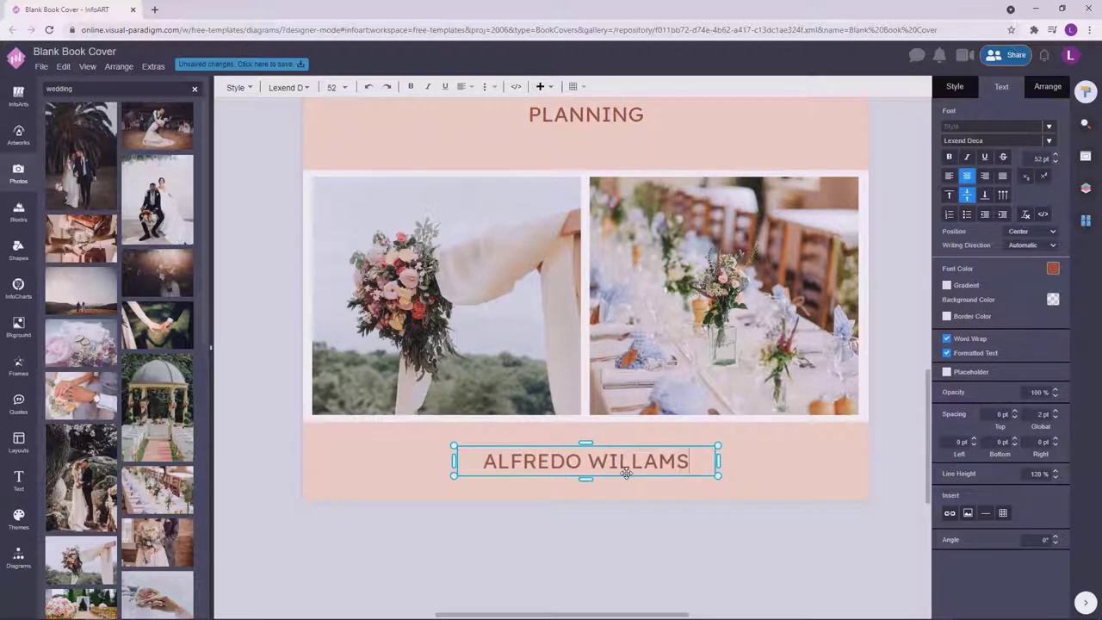
{"action": "left_click", "coordinate": [624, 495]}
{"action": "scroll", "coordinate": [663, 530], "scroll_direction": "down", "scroll_amount": 3}
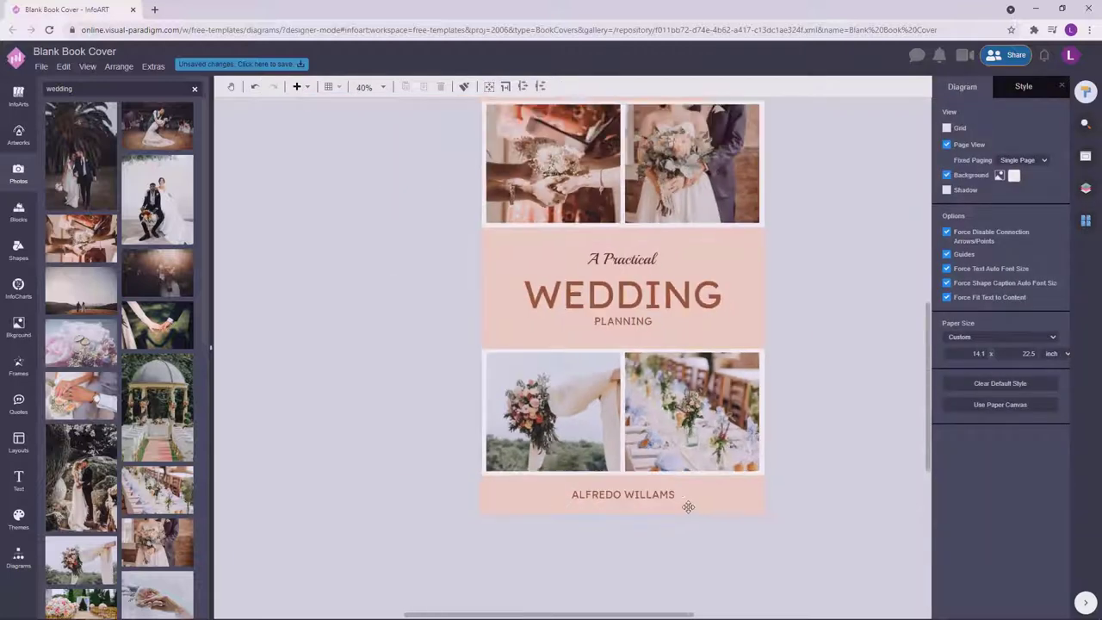
Enlarge the A Practical, WEDDING and PLANNING block and widen PLANNING to fit one line.
{"action": "left_click", "coordinate": [597, 288]}
{"action": "left_click", "coordinate": [599, 350], "text": "shift"}
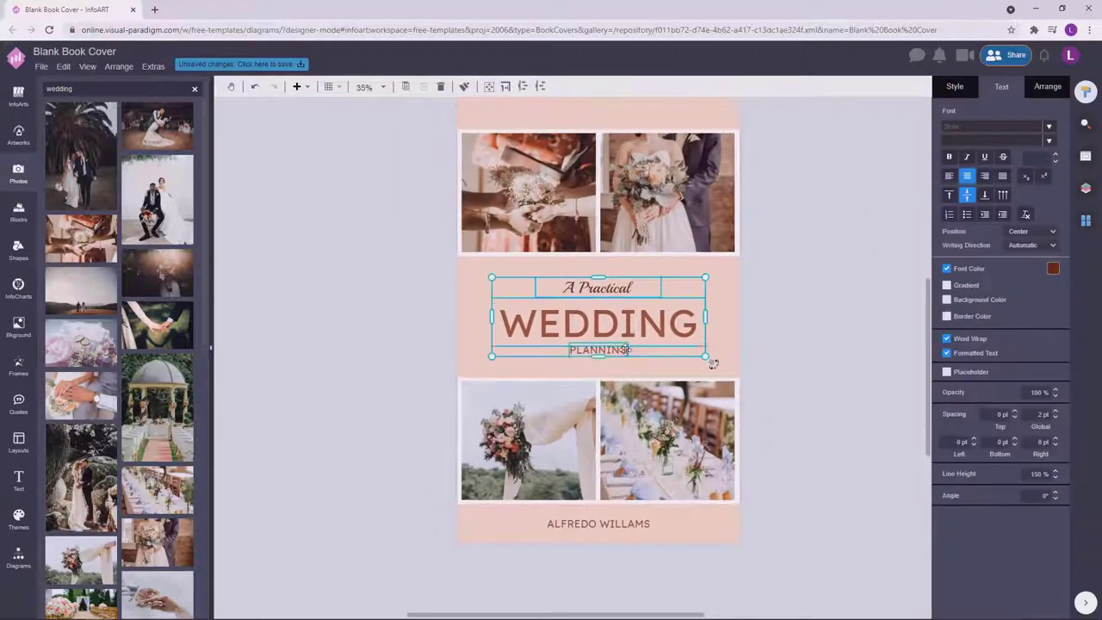
{"action": "left_click_drag", "start_coordinate": [712, 357], "coordinate": [729, 371]}
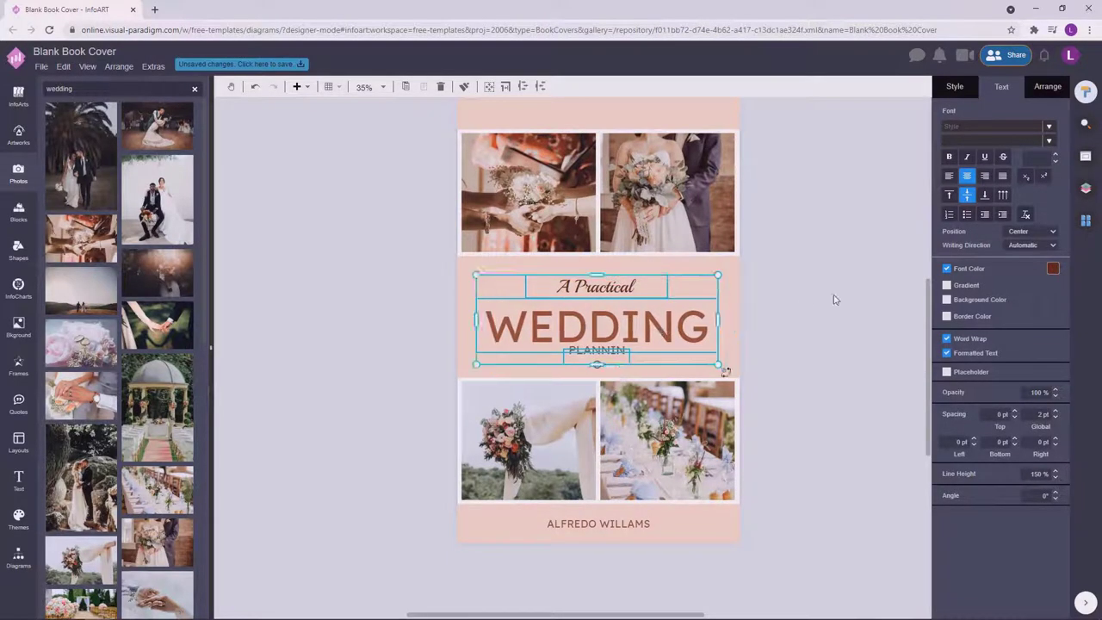
{"action": "left_click", "coordinate": [829, 300]}
{"action": "left_click", "coordinate": [607, 356]}
{"action": "left_click", "coordinate": [633, 520]}
{"action": "key", "text": "Escape"}
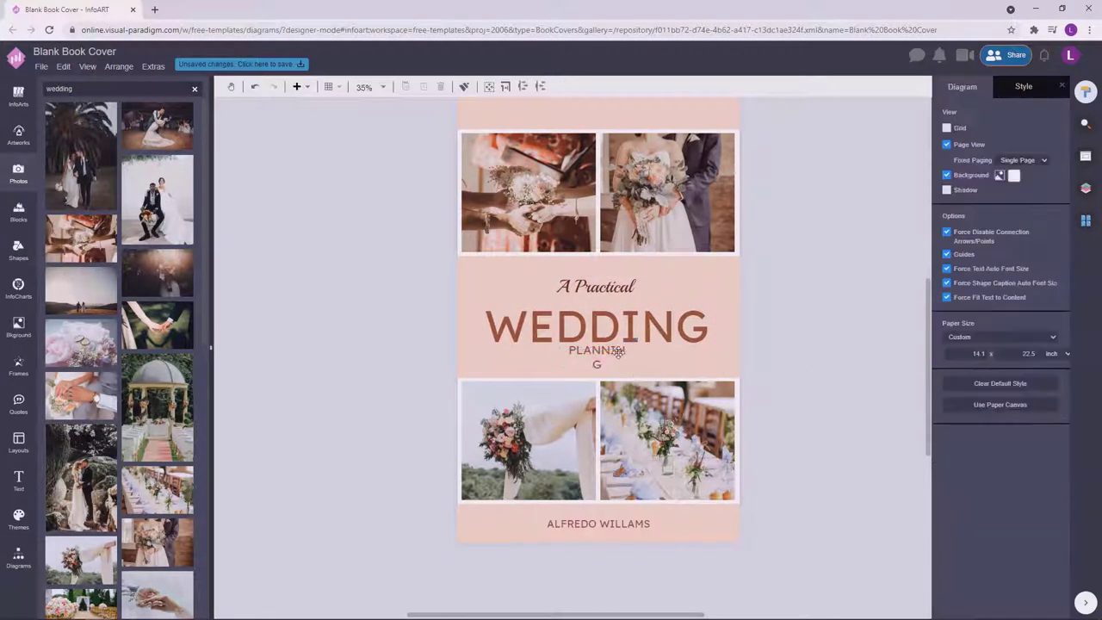
{"action": "left_click", "coordinate": [615, 353]}
{"action": "left_click", "coordinate": [819, 316]}
{"action": "scroll", "coordinate": [615, 344], "scroll_direction": "up", "scroll_amount": 5}
{"action": "left_click", "coordinate": [615, 337]}
{"action": "left_click_drag", "start_coordinate": [677, 334], "coordinate": [675, 337]}
{"action": "scroll", "coordinate": [894, 353], "scroll_direction": "down", "scroll_amount": 3}
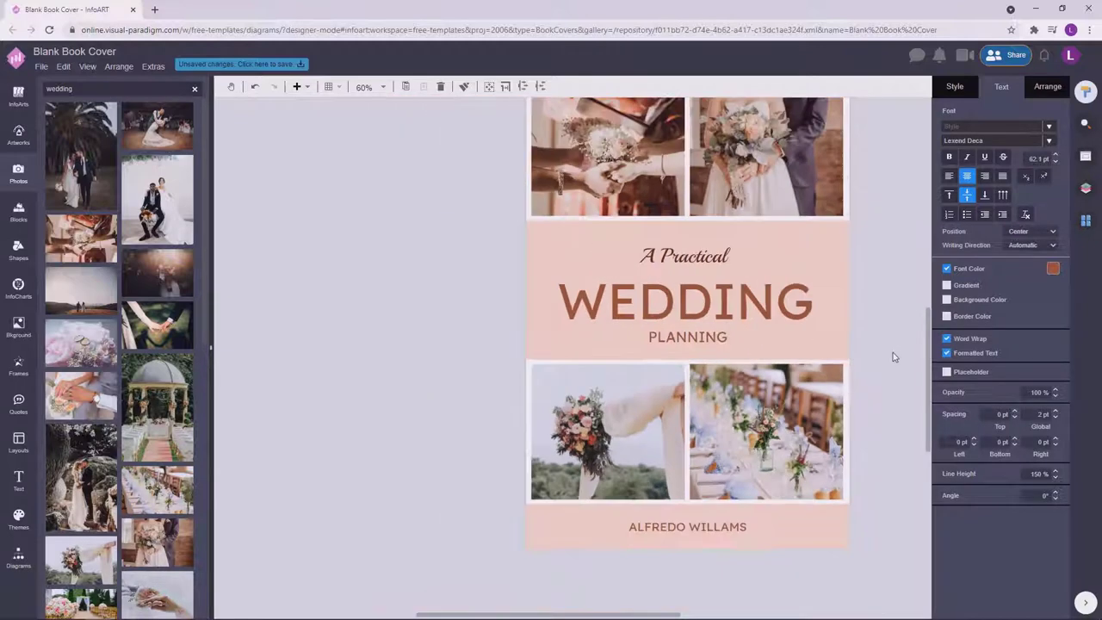
{"action": "key", "text": "Escape"}
{"action": "left_click", "coordinate": [662, 349]}
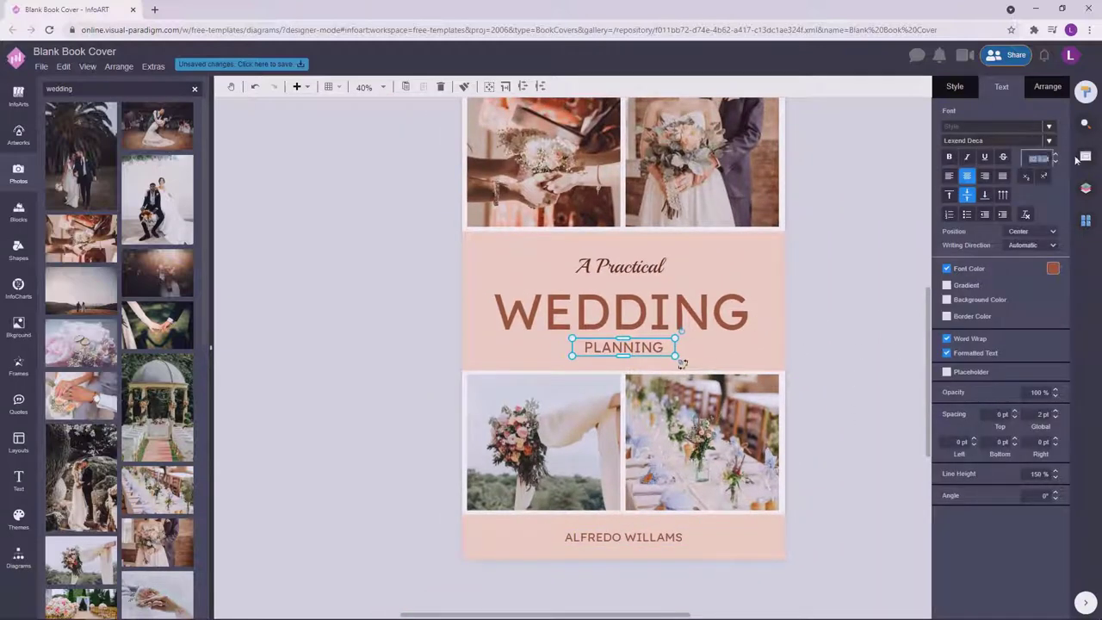
{"action": "left_click", "coordinate": [878, 342]}
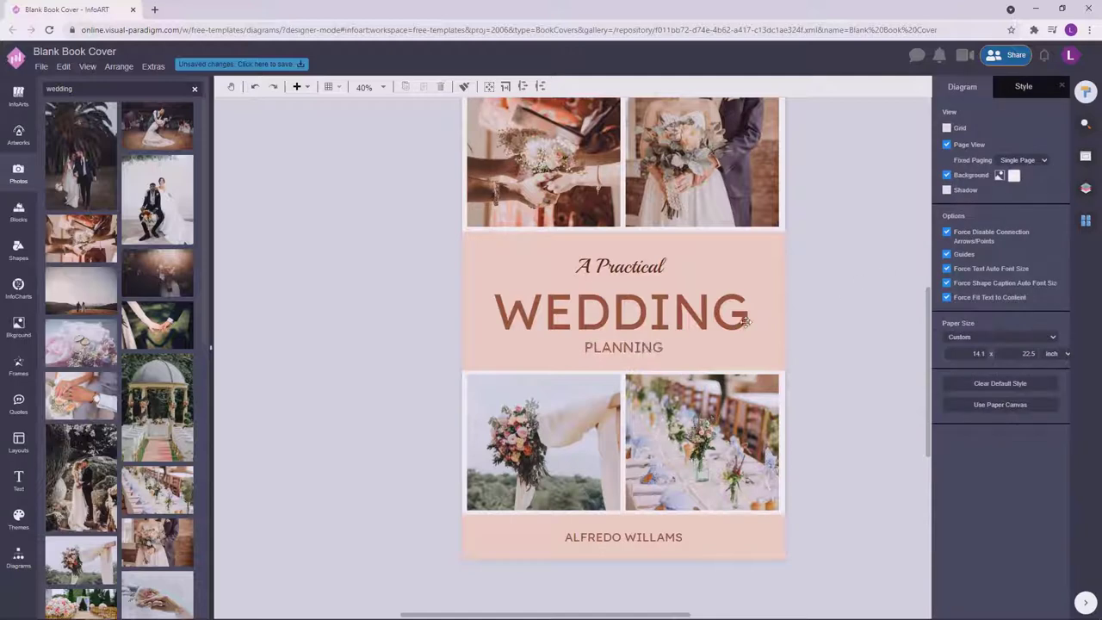
Apply the Josefin Sans font to the WEDDING title and the author name.
{"action": "left_click", "coordinate": [706, 312]}
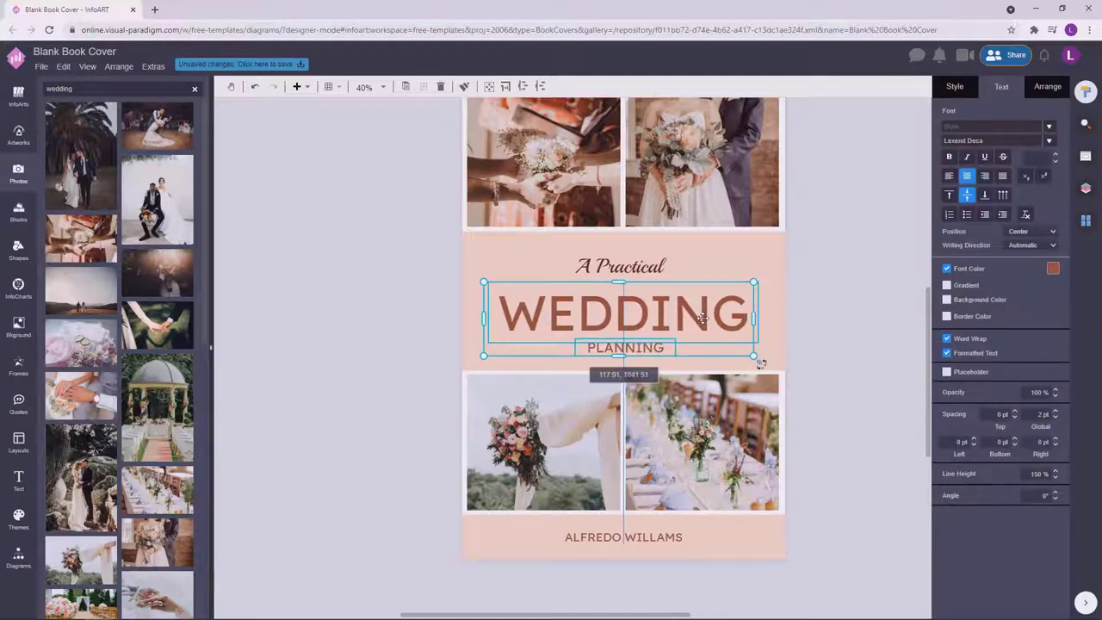
{"action": "left_click", "coordinate": [830, 327]}
{"action": "scroll", "coordinate": [829, 327], "scroll_direction": "down", "scroll_amount": 1}
{"action": "left_click", "coordinate": [676, 349]}
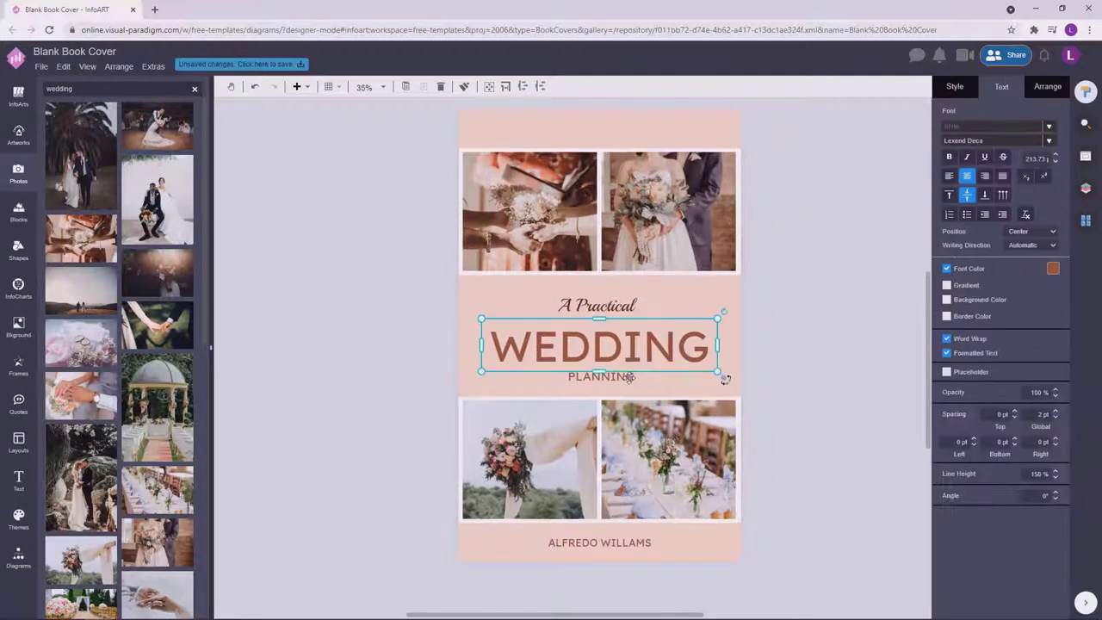
{"action": "left_click", "coordinate": [633, 540], "text": "shift"}
{"action": "left_click", "coordinate": [999, 141]}
{"action": "type", "text": "jo"}
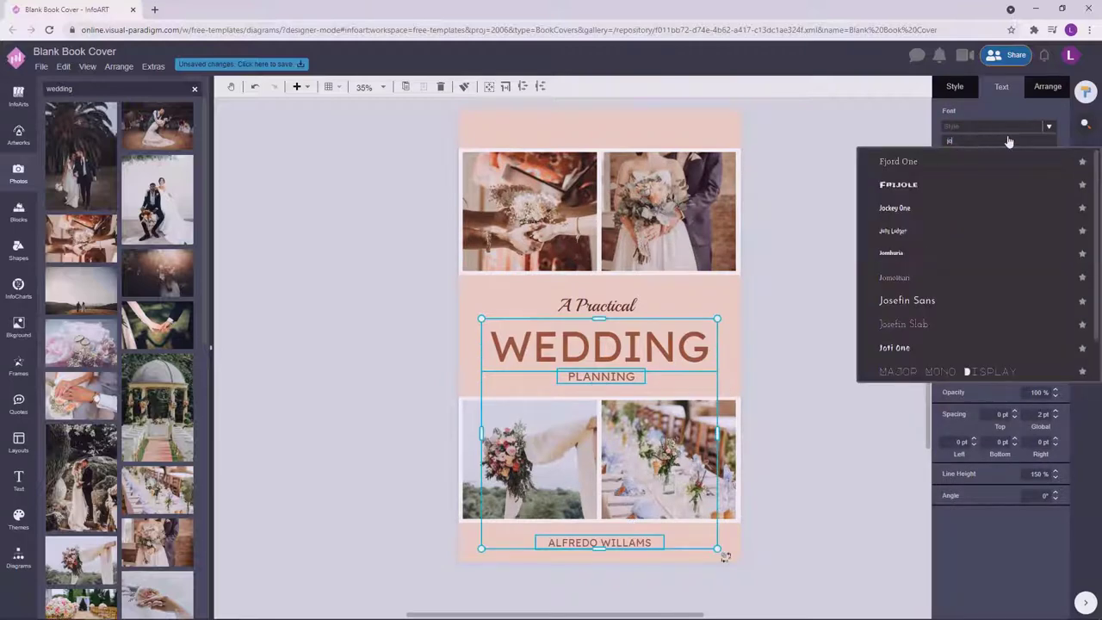
{"action": "left_click", "coordinate": [935, 303]}
{"action": "left_click", "coordinate": [804, 258]}
Nudge WEDDING and PLANNING upward together, then slightly back down.
{"action": "left_click", "coordinate": [667, 338]}
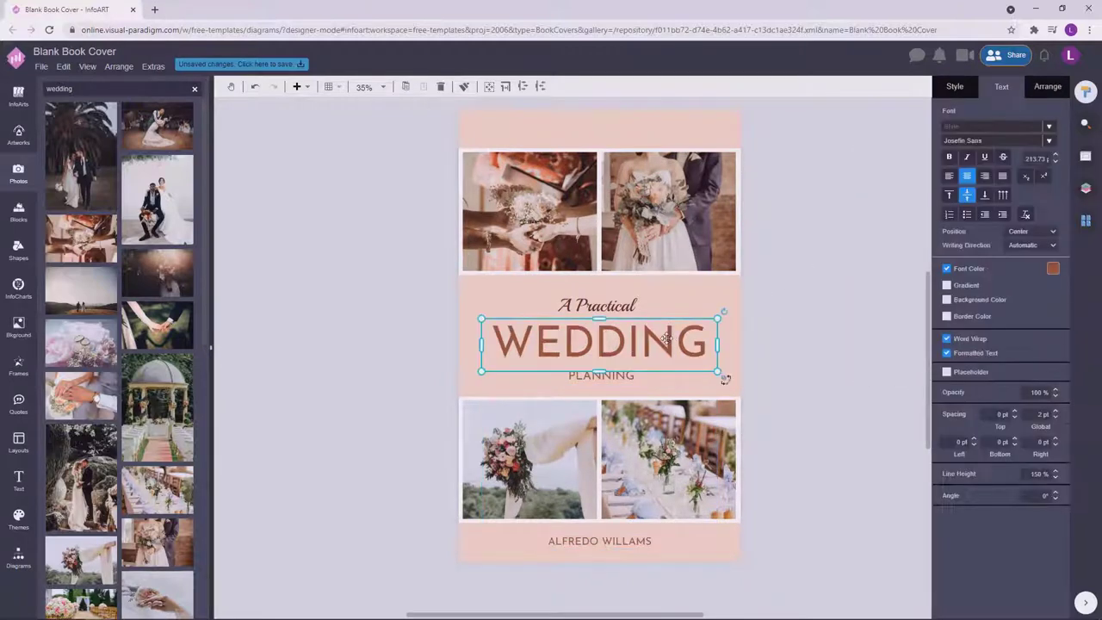
{"action": "left_click", "coordinate": [792, 320]}
{"action": "left_click", "coordinate": [676, 340]}
{"action": "left_click", "coordinate": [601, 372], "text": "shift"}
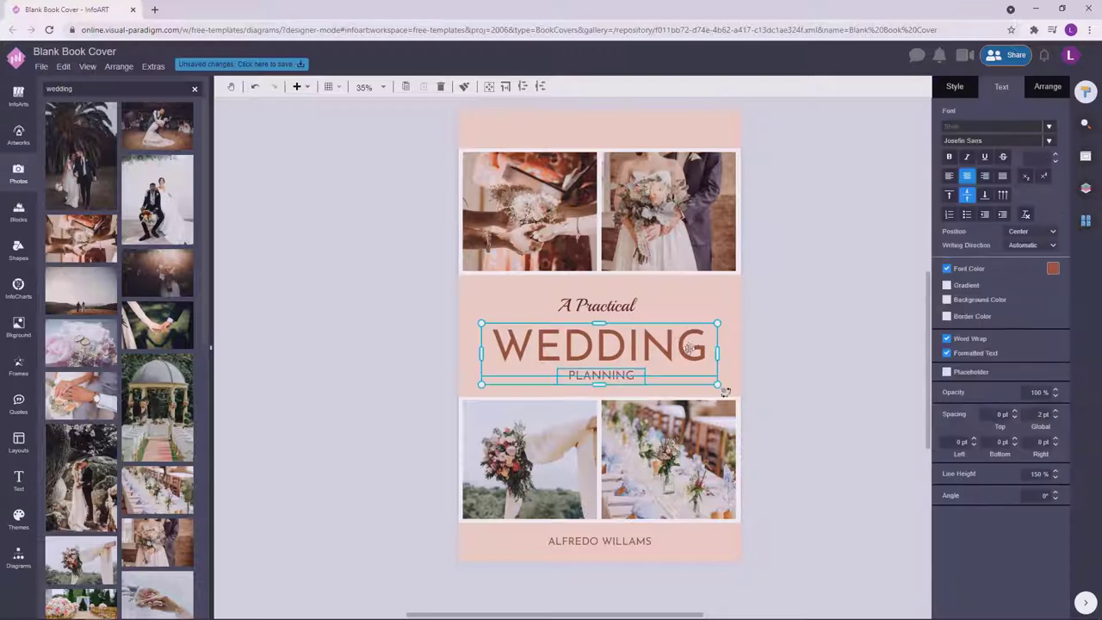
{"action": "left_click_drag", "start_coordinate": [692, 349], "coordinate": [692, 341]}
{"action": "left_click", "coordinate": [738, 344]}
{"action": "left_click", "coordinate": [667, 338]}
{"action": "left_click", "coordinate": [645, 368], "text": "shift"}
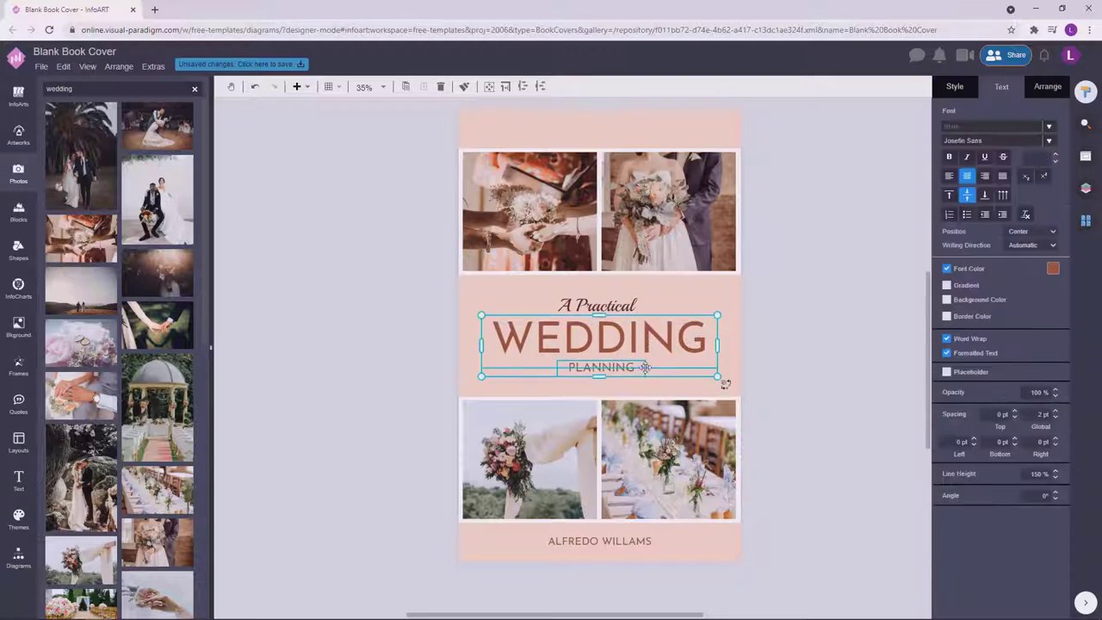
{"action": "key", "text": "Down"}
{"action": "left_click", "coordinate": [818, 334]}
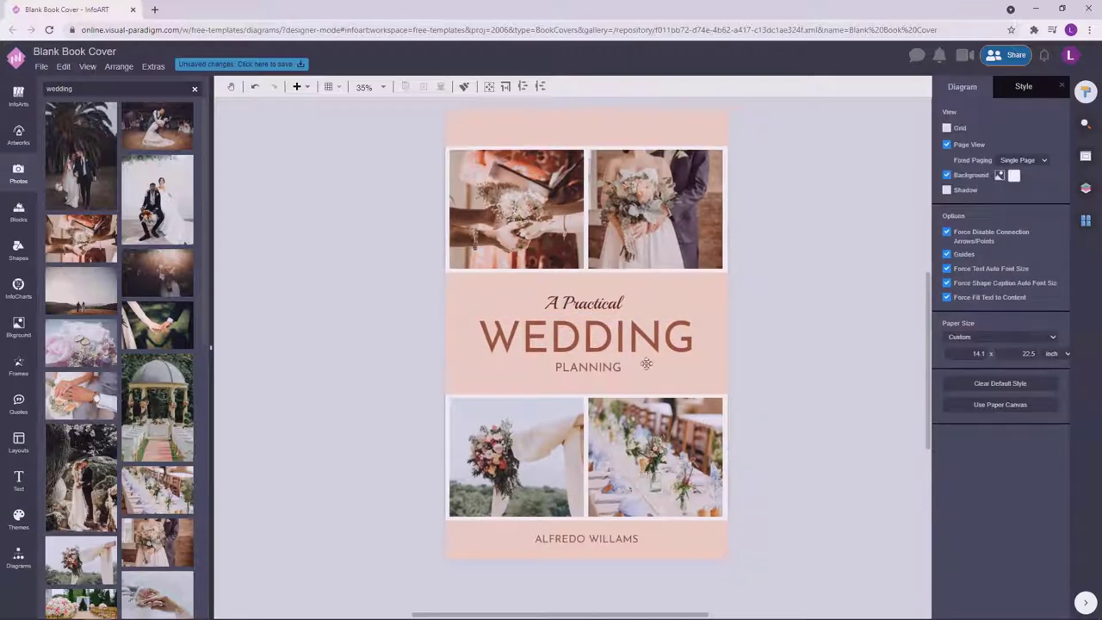
Reposition the A Practical line just above WEDDING.
{"action": "left_click", "coordinate": [616, 368]}
{"action": "left_click", "coordinate": [612, 301]}
{"action": "left_click", "coordinate": [807, 283]}
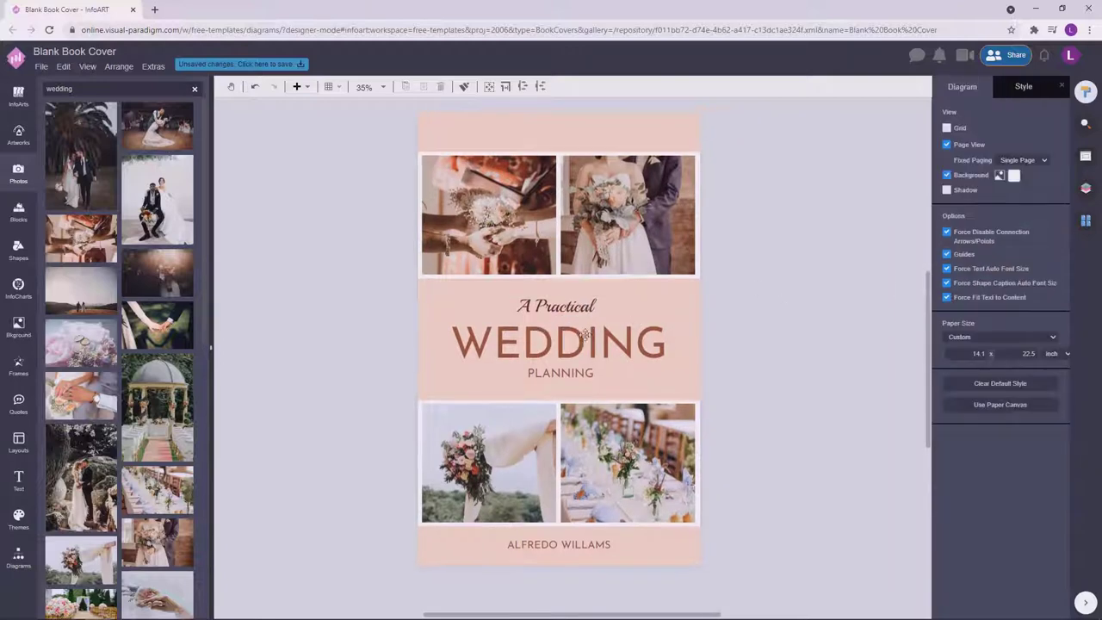
{"action": "left_click_drag", "start_coordinate": [573, 306], "coordinate": [575, 306]}
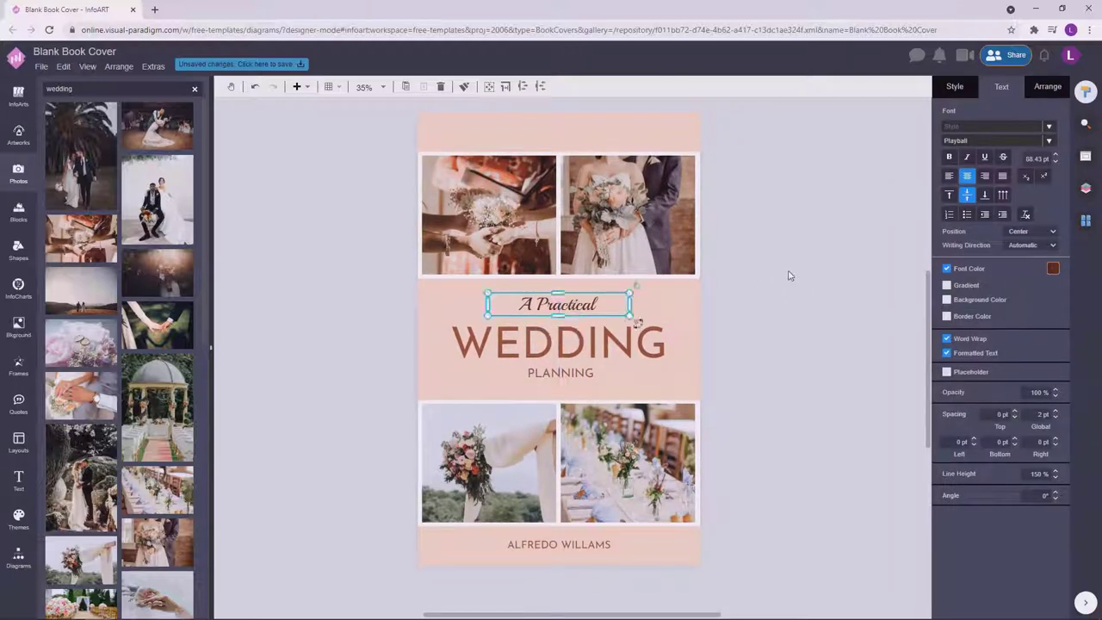
{"action": "left_click", "coordinate": [832, 363]}
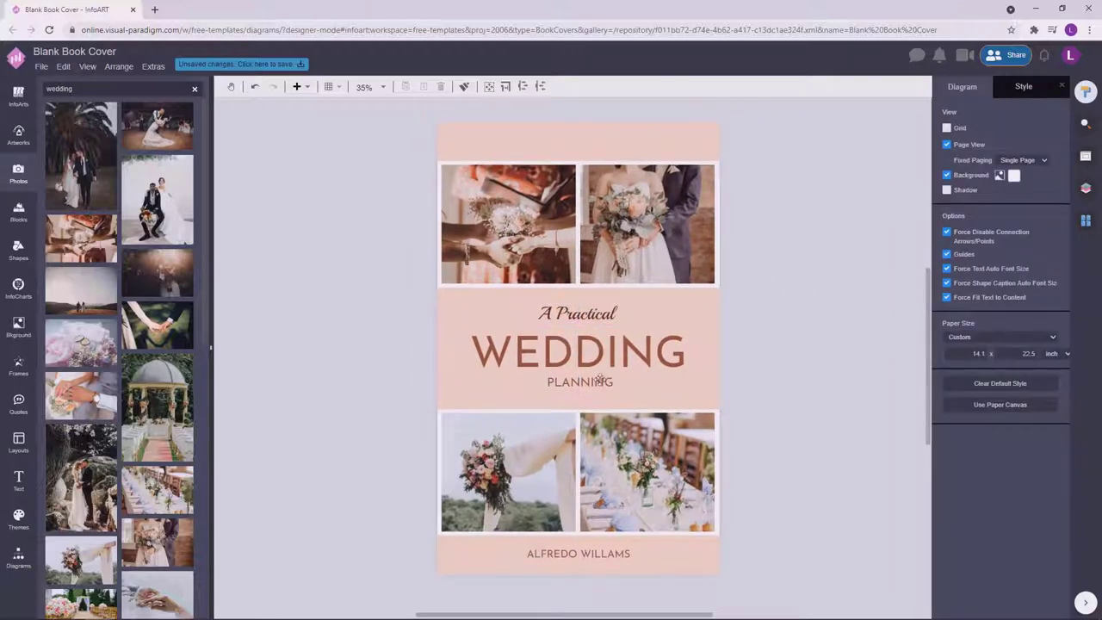
Resize the WEDDING box, stretch A Practical down toward PLANNING, and recentre WEDDING.
{"action": "left_click", "coordinate": [600, 380]}
{"action": "left_click", "coordinate": [672, 362]}
{"action": "left_click_drag", "start_coordinate": [701, 387], "coordinate": [705, 389]}
{"action": "key", "text": "Escape"}
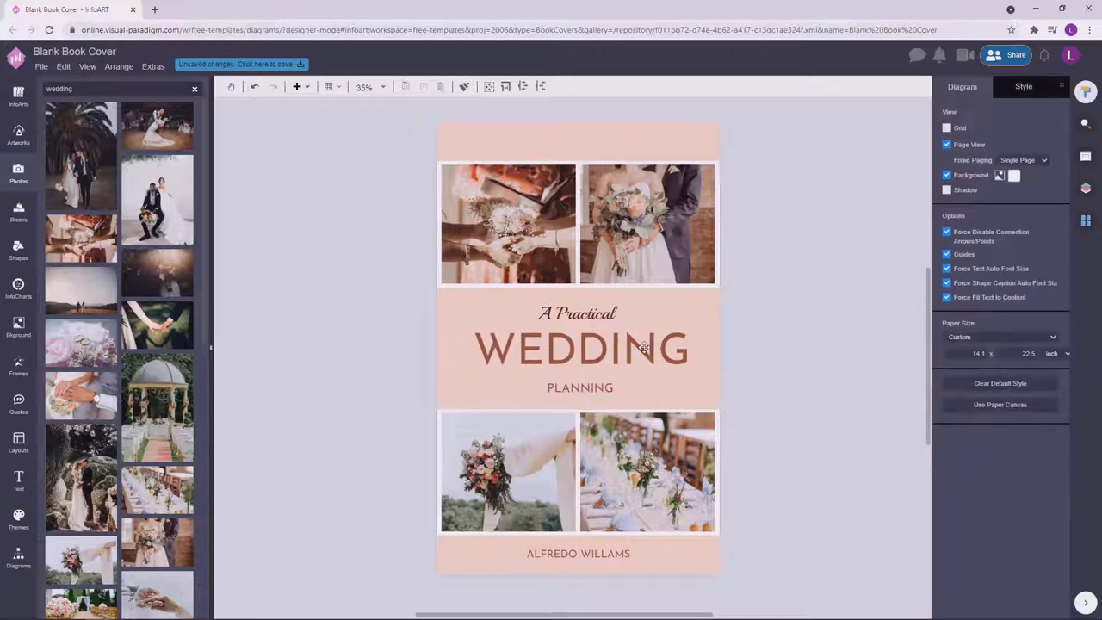
{"action": "left_click_drag", "start_coordinate": [645, 348], "coordinate": [829, 336]}
{"action": "left_click", "coordinate": [603, 312]}
{"action": "left_click_drag", "start_coordinate": [652, 323], "coordinate": [656, 403]}
{"action": "left_click_drag", "start_coordinate": [838, 337], "coordinate": [655, 349]}
{"action": "left_click", "coordinate": [844, 313]}
Select all title texts plus the author name as one group and show its arrangement options.
{"action": "left_click_drag", "start_coordinate": [815, 410], "coordinate": [364, 295]}
{"action": "left_click", "coordinate": [579, 554], "text": "shift"}
{"action": "left_click", "coordinate": [1048, 86]}
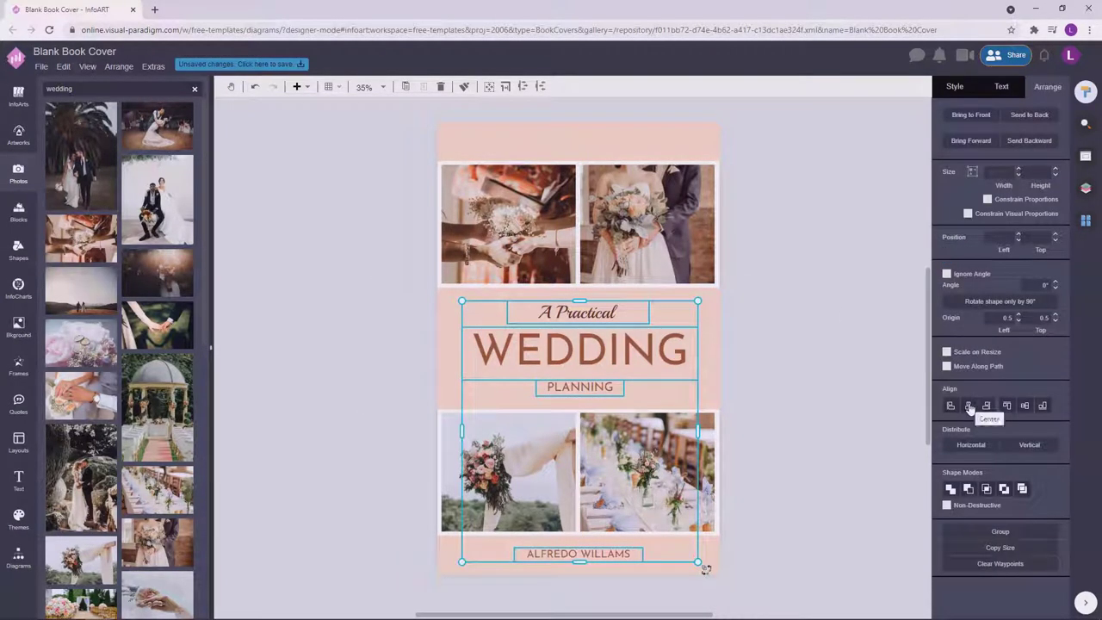
Snap the title group to the page centre, then check the author, A Practical and PLANNING lines.
{"action": "left_click_drag", "start_coordinate": [597, 354], "coordinate": [596, 354]}
{"action": "left_click", "coordinate": [825, 362]}
{"action": "scroll", "coordinate": [825, 362], "scroll_direction": "down", "scroll_amount": 1}
{"action": "left_click", "coordinate": [622, 525]}
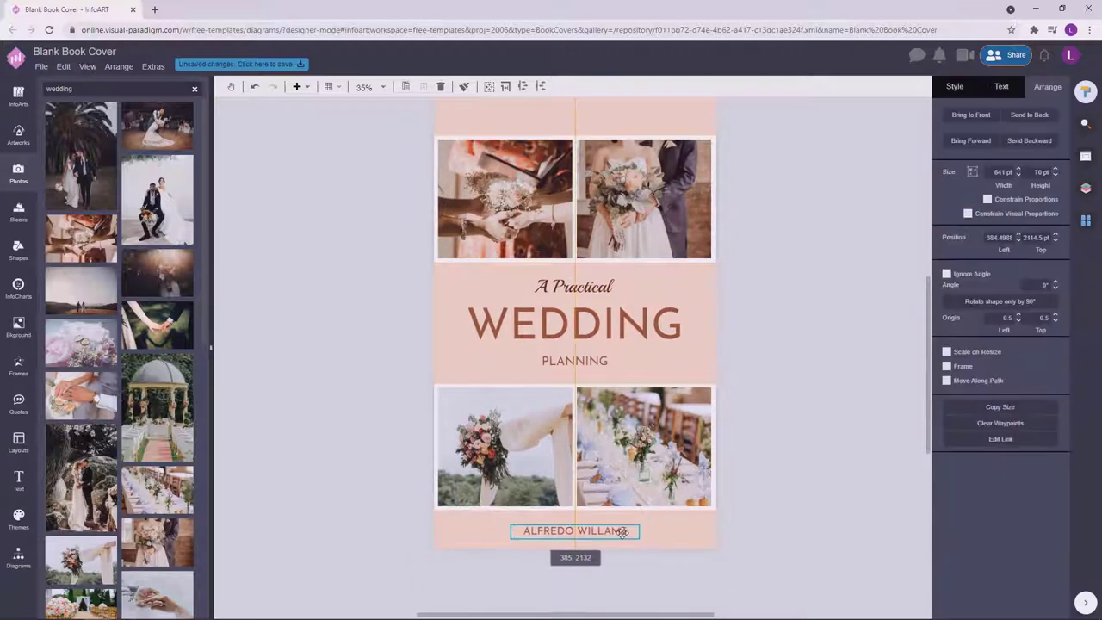
{"action": "left_click", "coordinate": [726, 515]}
{"action": "left_click", "coordinate": [620, 531]}
{"action": "left_click", "coordinate": [815, 451]}
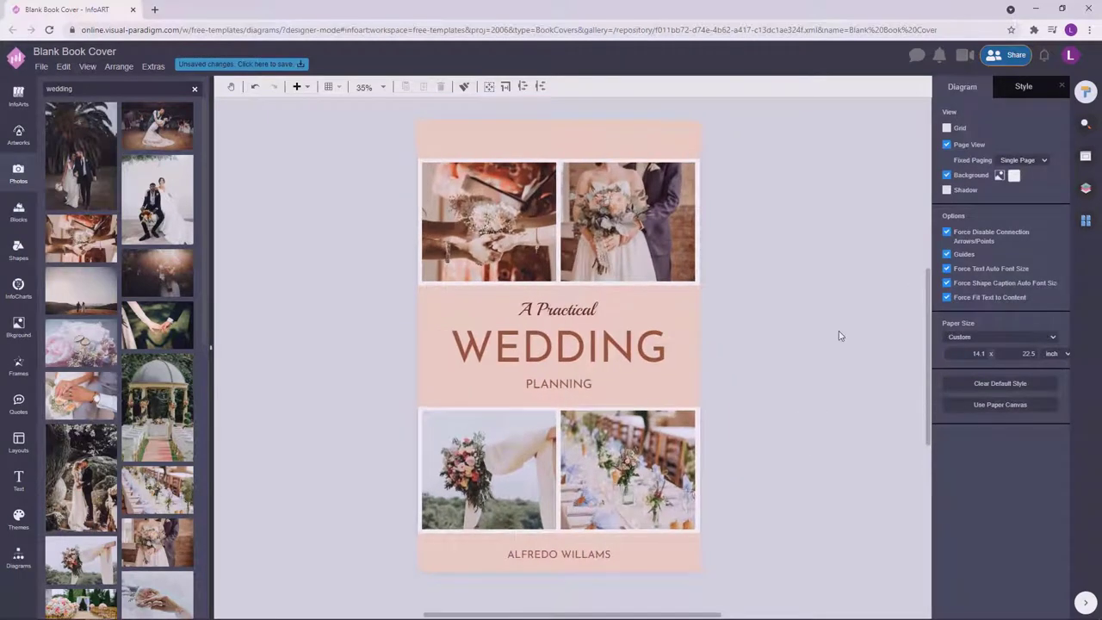
{"action": "left_click", "coordinate": [571, 385]}
{"action": "left_click", "coordinate": [801, 276]}
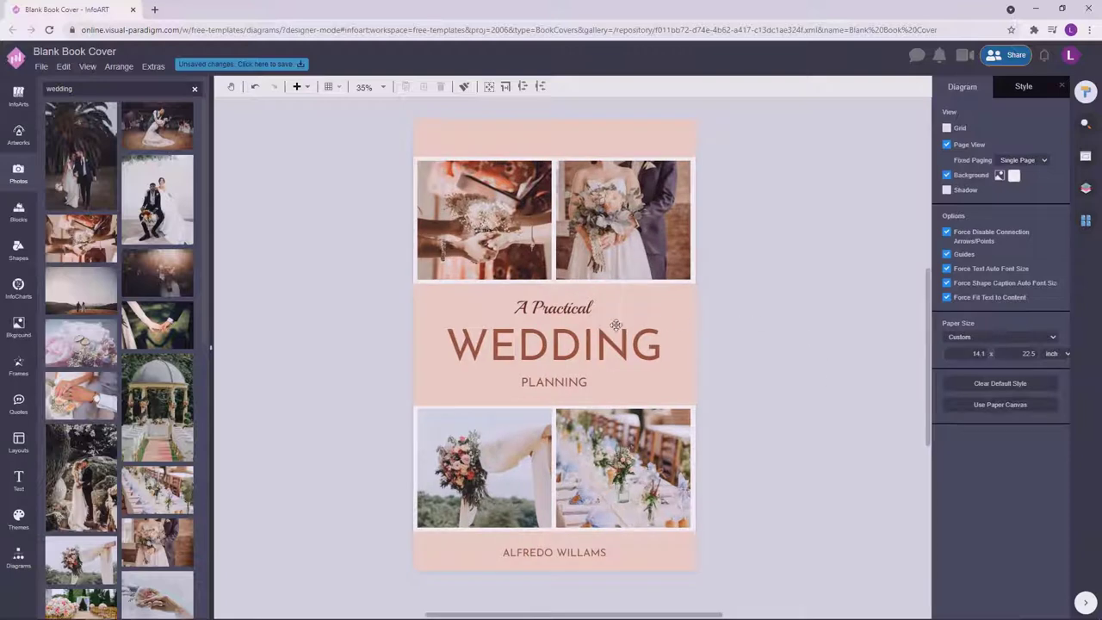
{"action": "left_click", "coordinate": [577, 308]}
{"action": "left_click", "coordinate": [589, 381]}
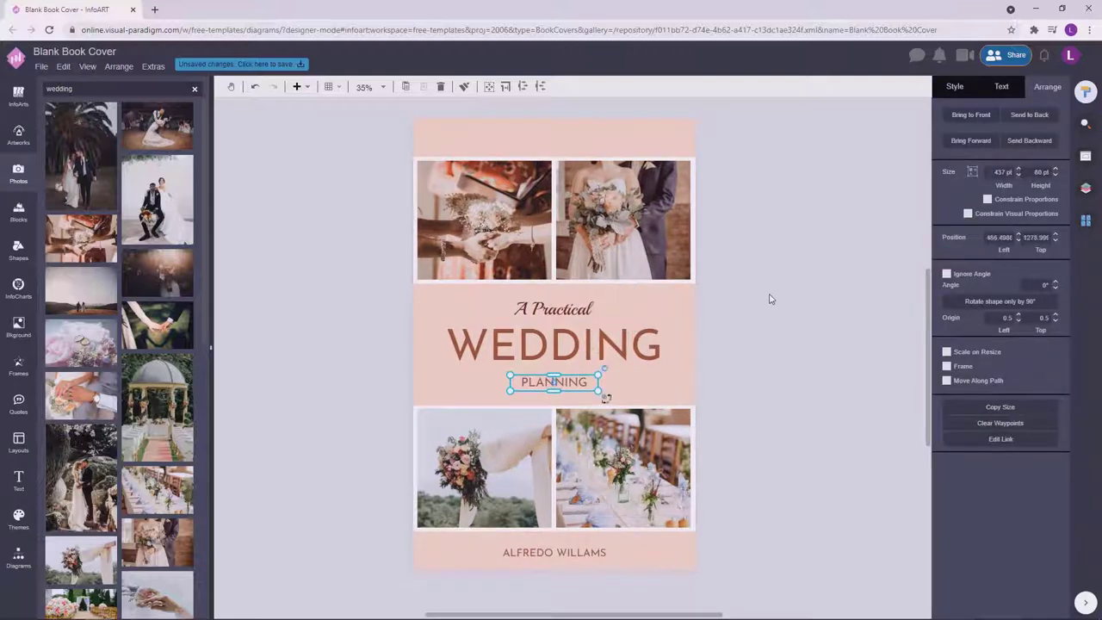
{"action": "left_click", "coordinate": [782, 309]}
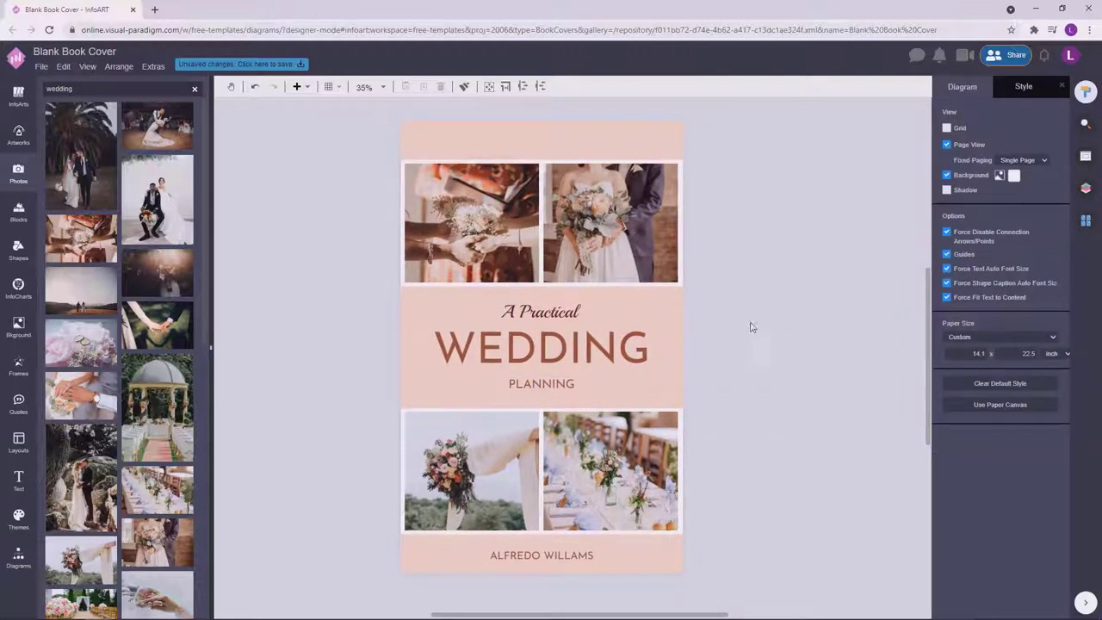
{"action": "left_click", "coordinate": [564, 382]}
{"action": "left_click", "coordinate": [788, 290]}
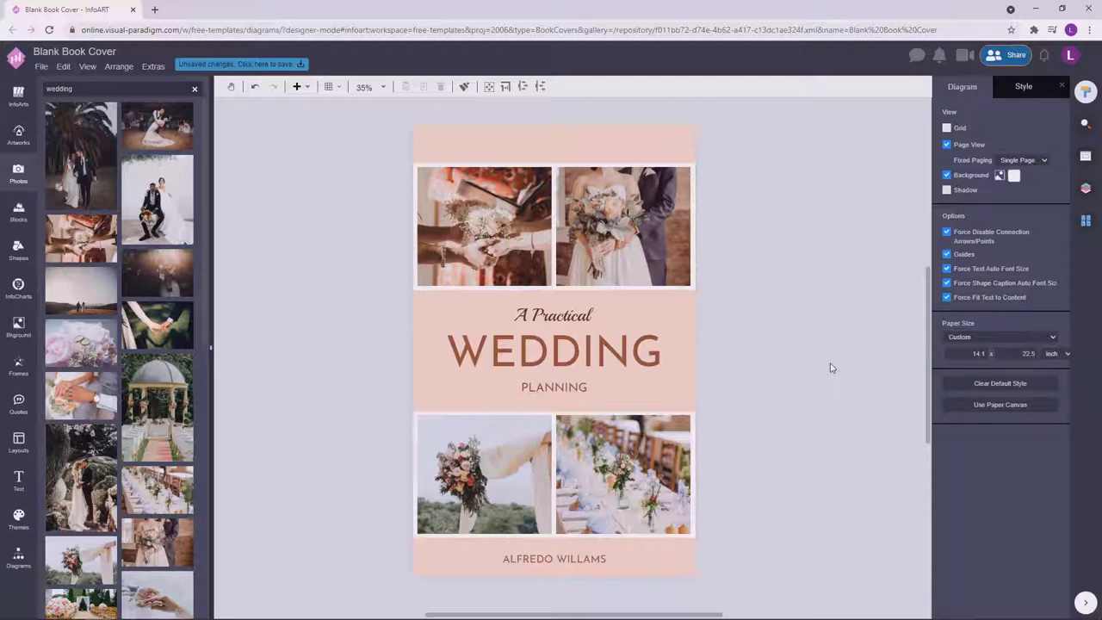
Check the PLANNING, author name and WEDDING text boxes by selecting each.
{"action": "left_click", "coordinate": [580, 389]}
{"action": "left_click", "coordinate": [570, 558], "text": "shift"}
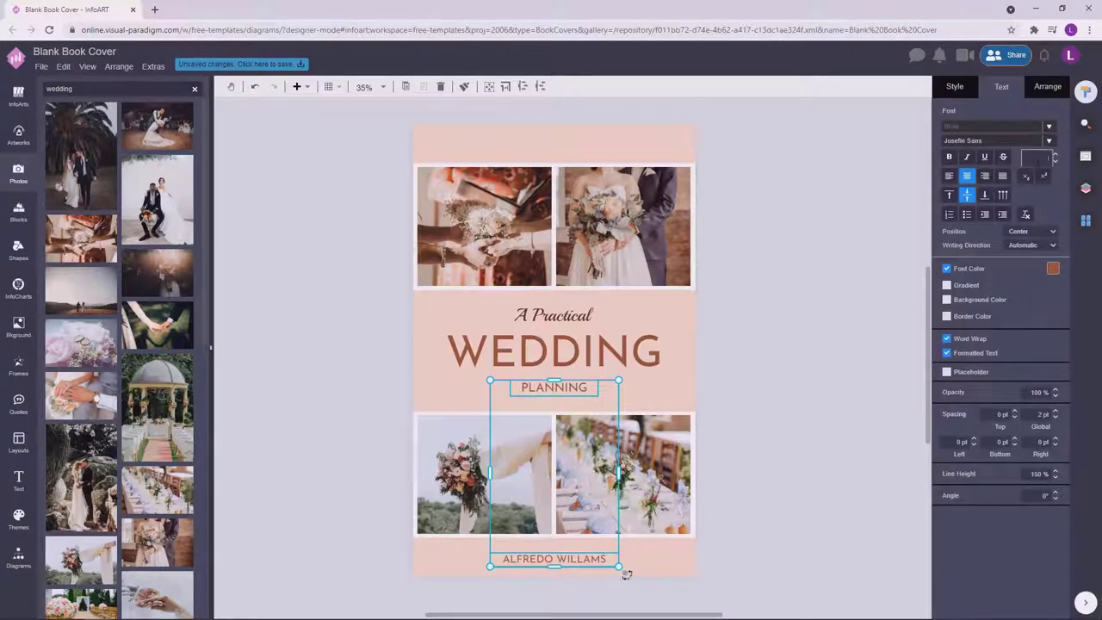
{"action": "left_click", "coordinate": [844, 267]}
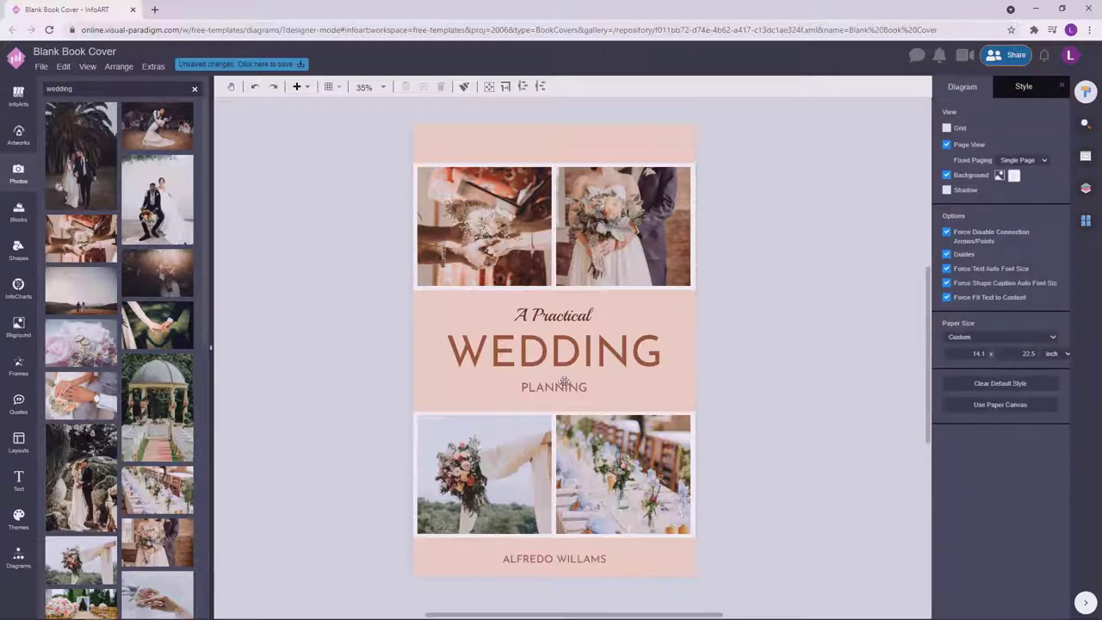
{"action": "left_click", "coordinate": [564, 385]}
{"action": "left_click", "coordinate": [590, 558], "text": "shift"}
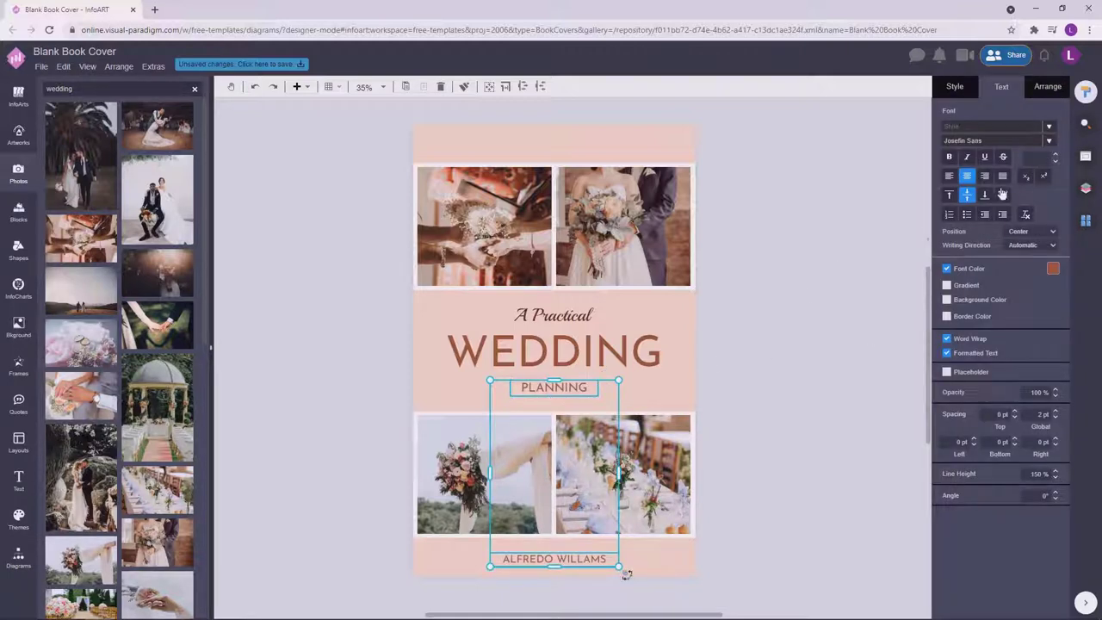
{"action": "left_click", "coordinate": [743, 335]}
{"action": "left_click", "coordinate": [643, 360]}
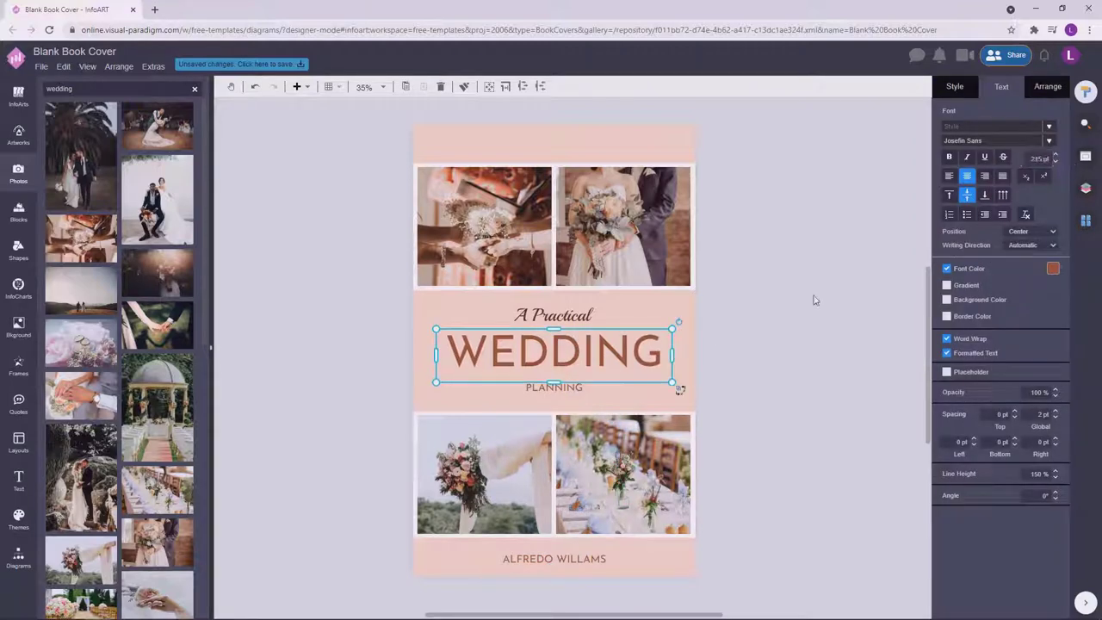
{"action": "left_click", "coordinate": [676, 342]}
{"action": "left_click", "coordinate": [603, 347]}
{"action": "left_click", "coordinate": [576, 315]}
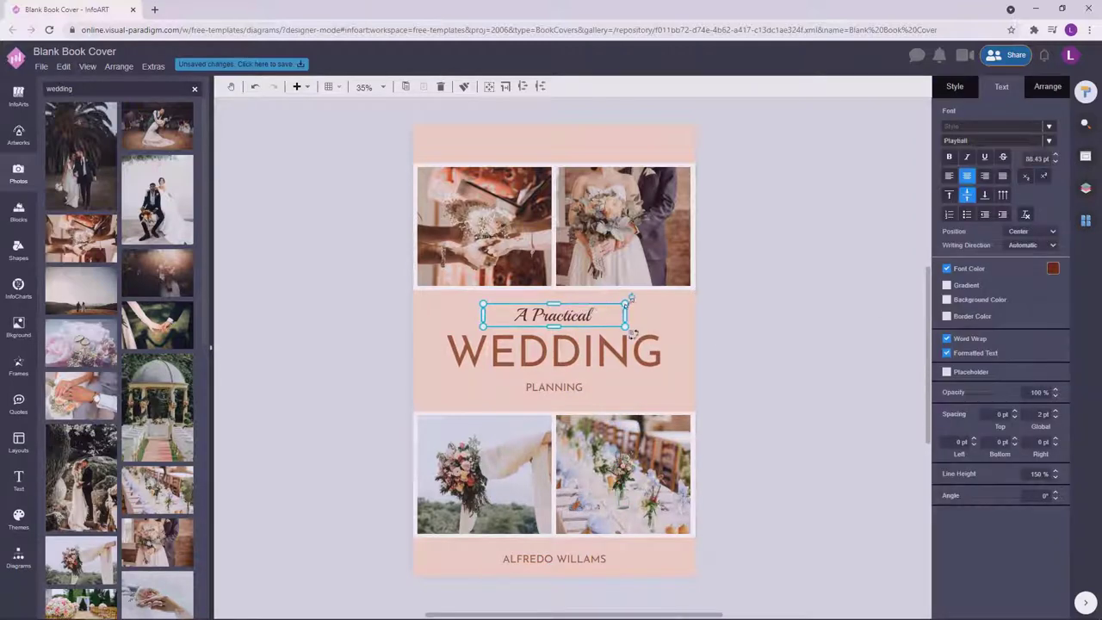
{"action": "left_click", "coordinate": [752, 291]}
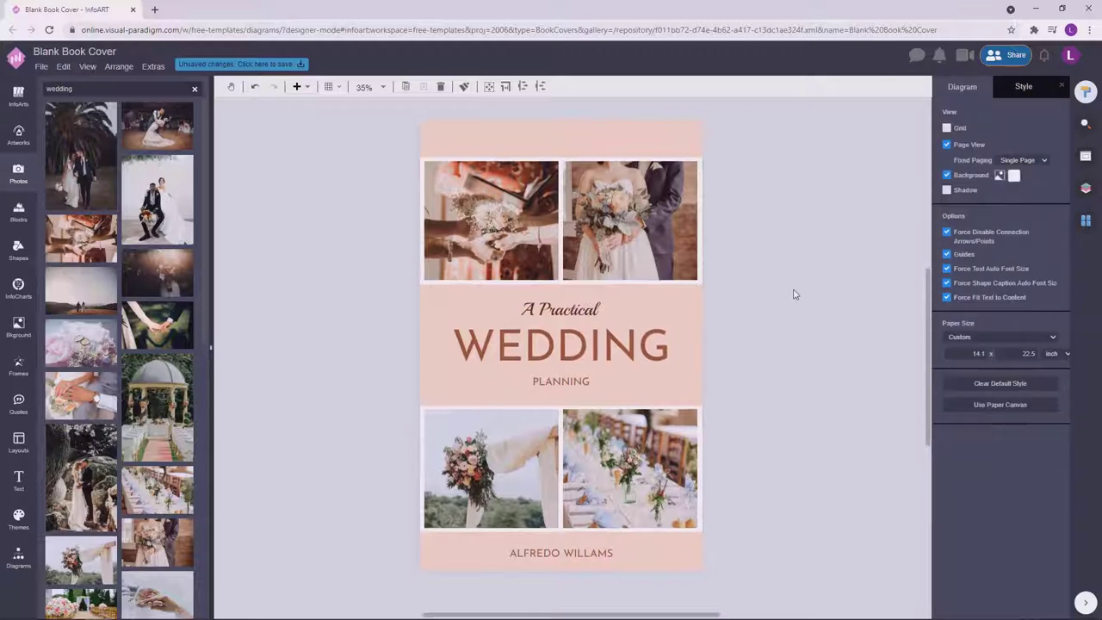
Shrink the A Practical line from 88.43 pt to 75 pt.
{"action": "left_click", "coordinate": [575, 312]}
{"action": "left_click", "coordinate": [1056, 162]}
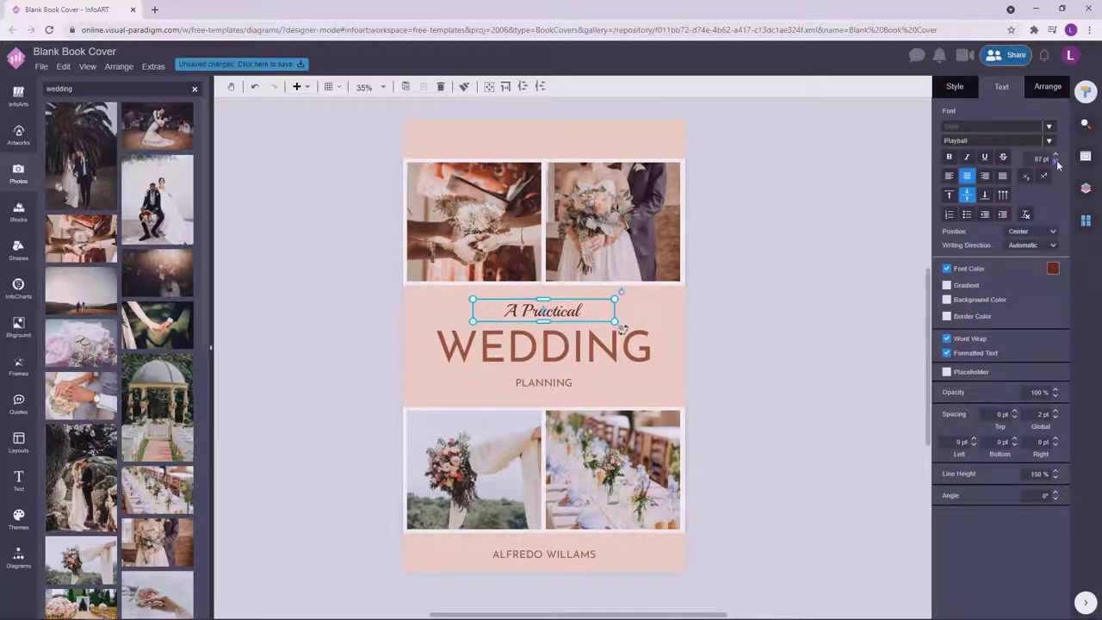
{"action": "left_click", "coordinate": [759, 244]}
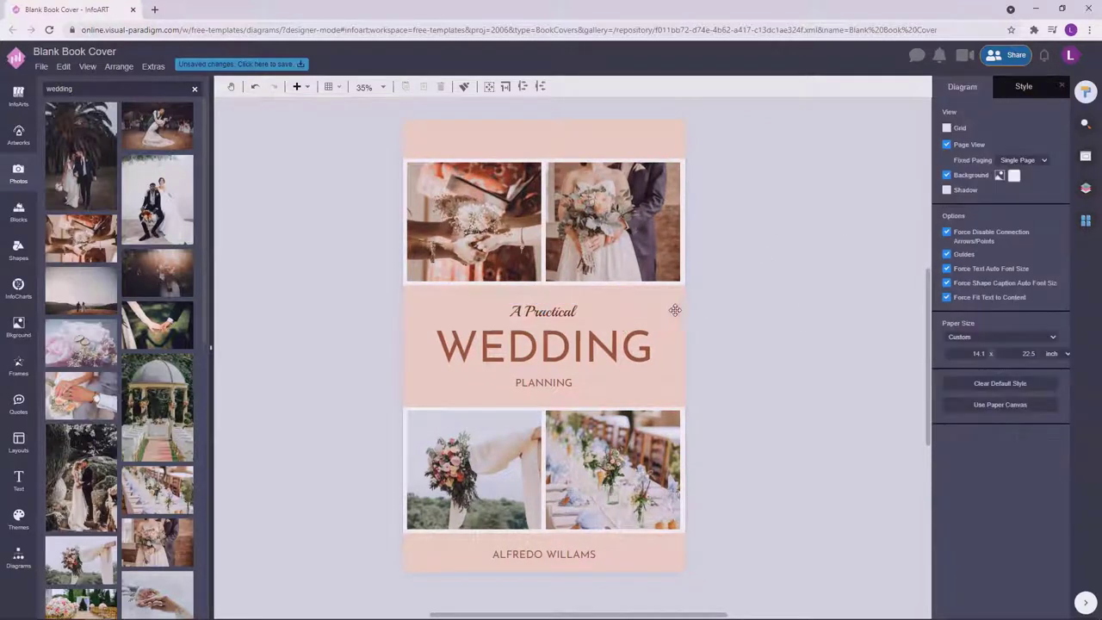
{"action": "left_click", "coordinate": [584, 303]}
{"action": "left_click", "coordinate": [788, 273]}
{"action": "left_click", "coordinate": [613, 307]}
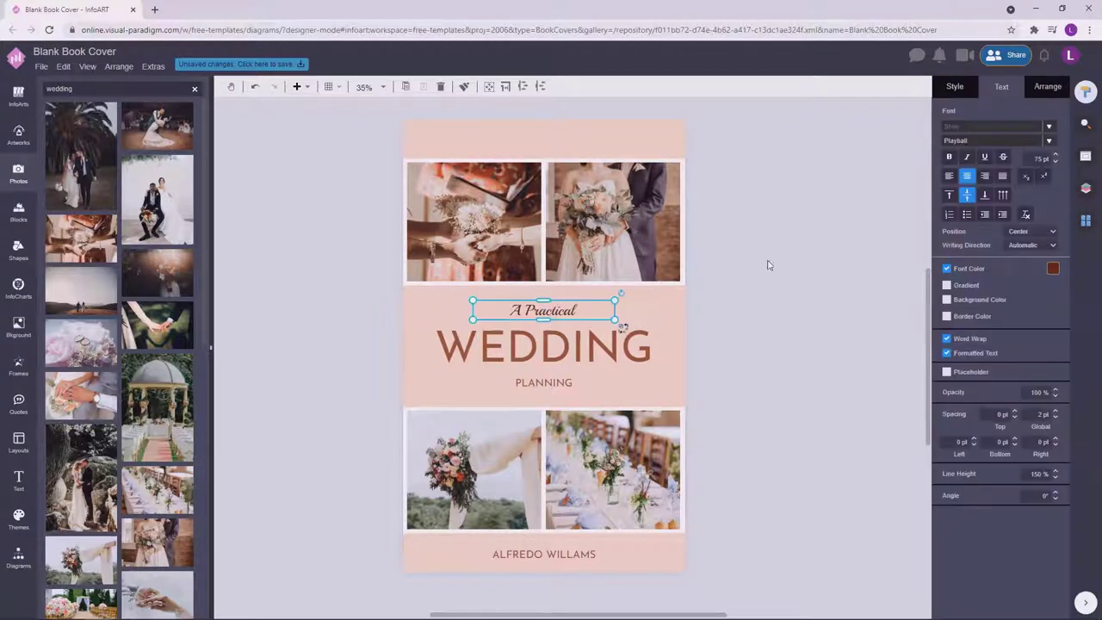
{"action": "left_click", "coordinate": [781, 259]}
{"action": "left_click", "coordinate": [559, 312]}
{"action": "left_click", "coordinate": [780, 290]}
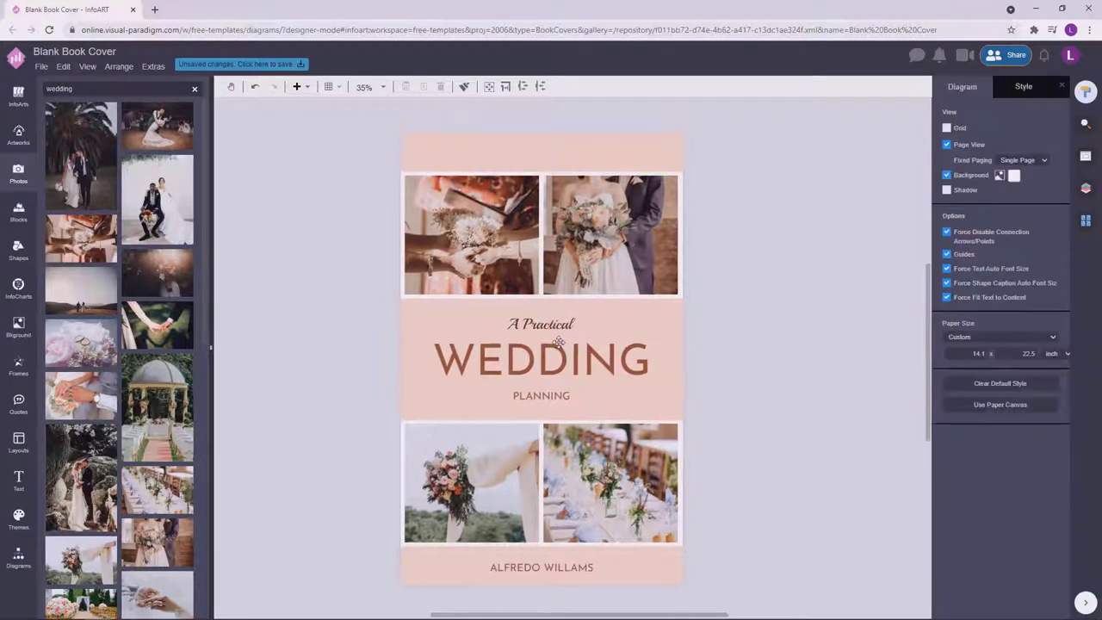
{"action": "left_click", "coordinate": [555, 326]}
{"action": "left_click", "coordinate": [816, 342]}
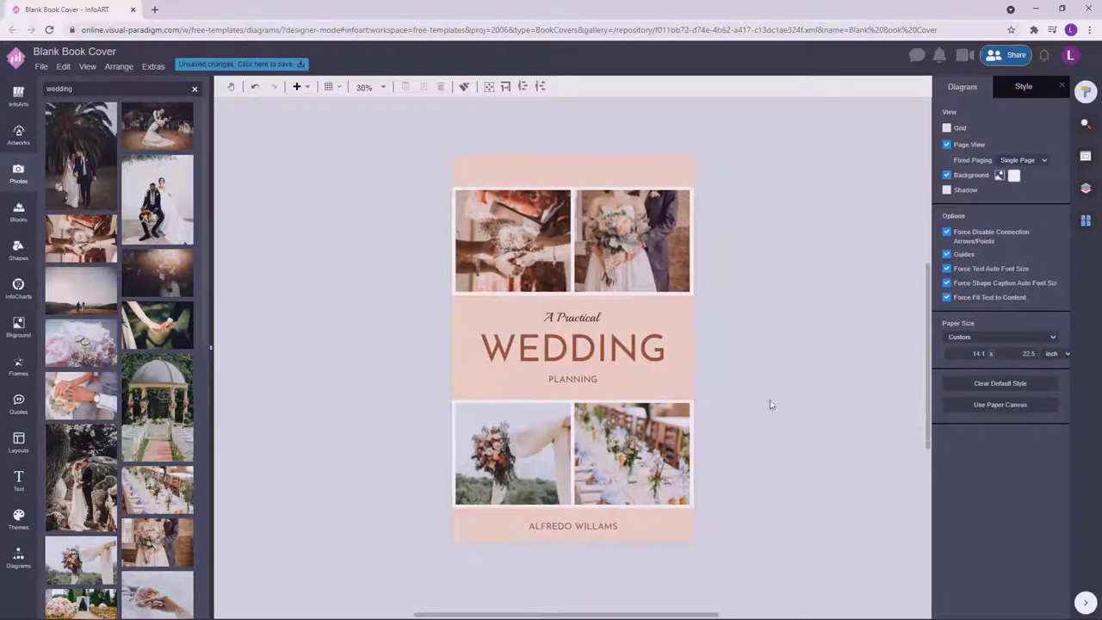
Zoom the canvas so the whole cover, including the author line, is in view.
{"action": "left_click", "coordinate": [603, 522]}
{"action": "left_click", "coordinate": [786, 383]}
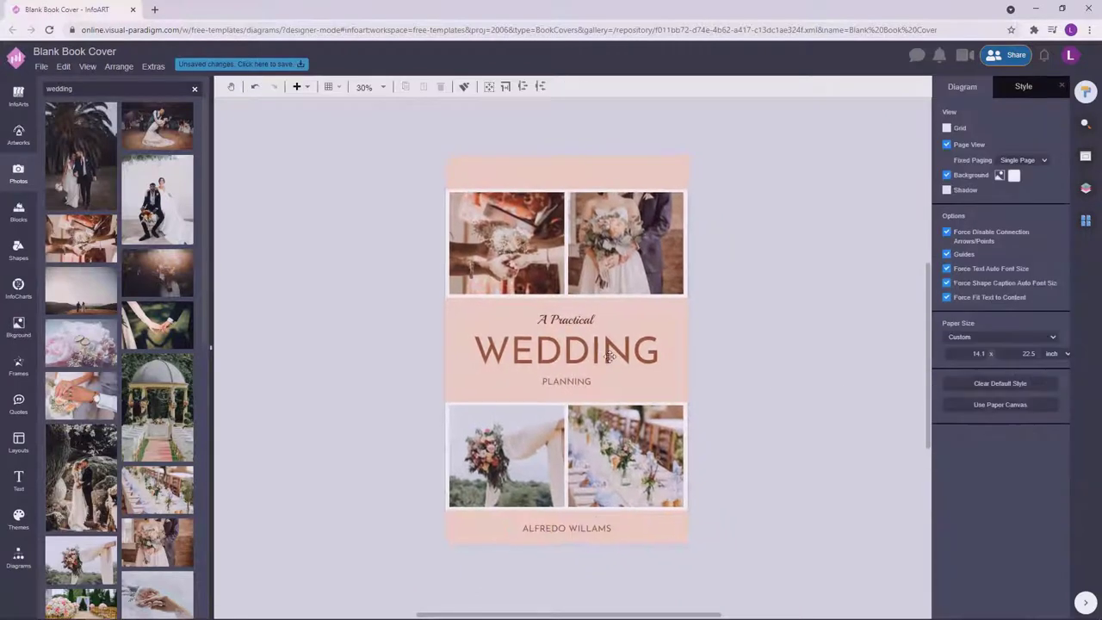
{"action": "scroll", "coordinate": [760, 393], "scroll_direction": "up", "scroll_amount": 1}
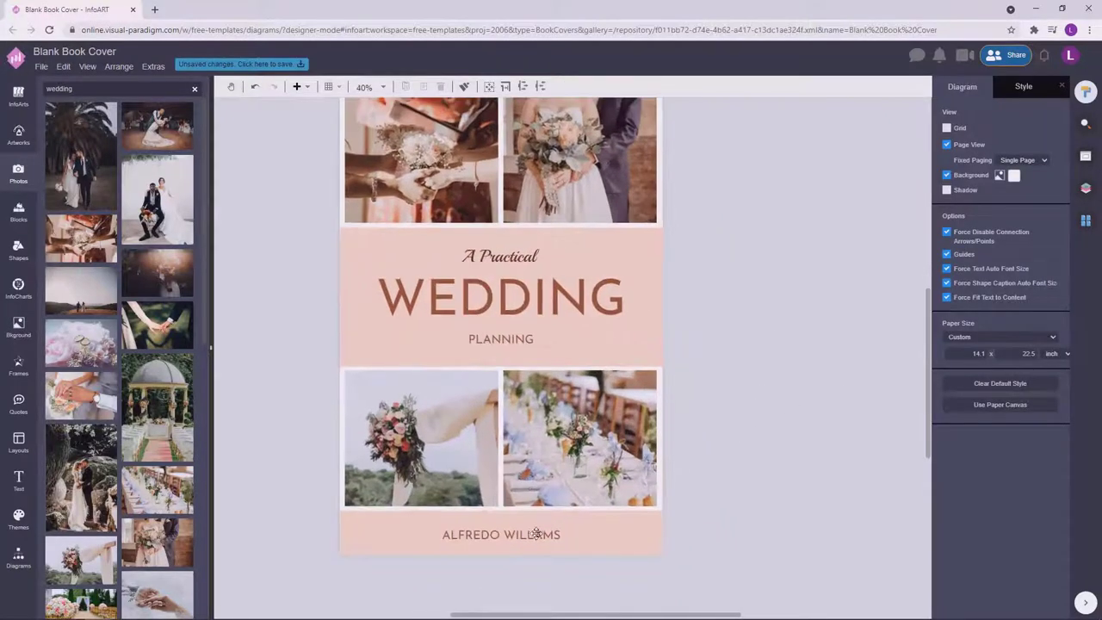
{"action": "scroll", "coordinate": [771, 403], "scroll_direction": "down", "scroll_amount": 1}
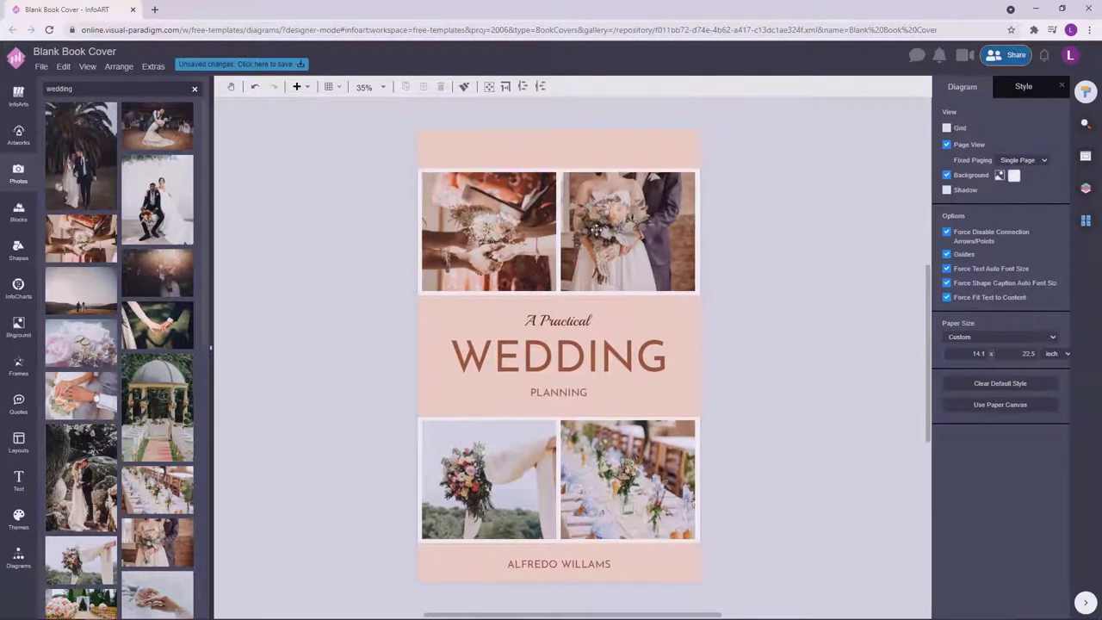
Duplicate the bottom author line to the top band of the cover.
{"action": "left_click", "coordinate": [603, 565]}
{"action": "left_click_drag", "start_coordinate": [597, 566], "coordinate": [597, 149]}
{"action": "left_click", "coordinate": [756, 155]}
{"action": "left_click", "coordinate": [596, 154]}
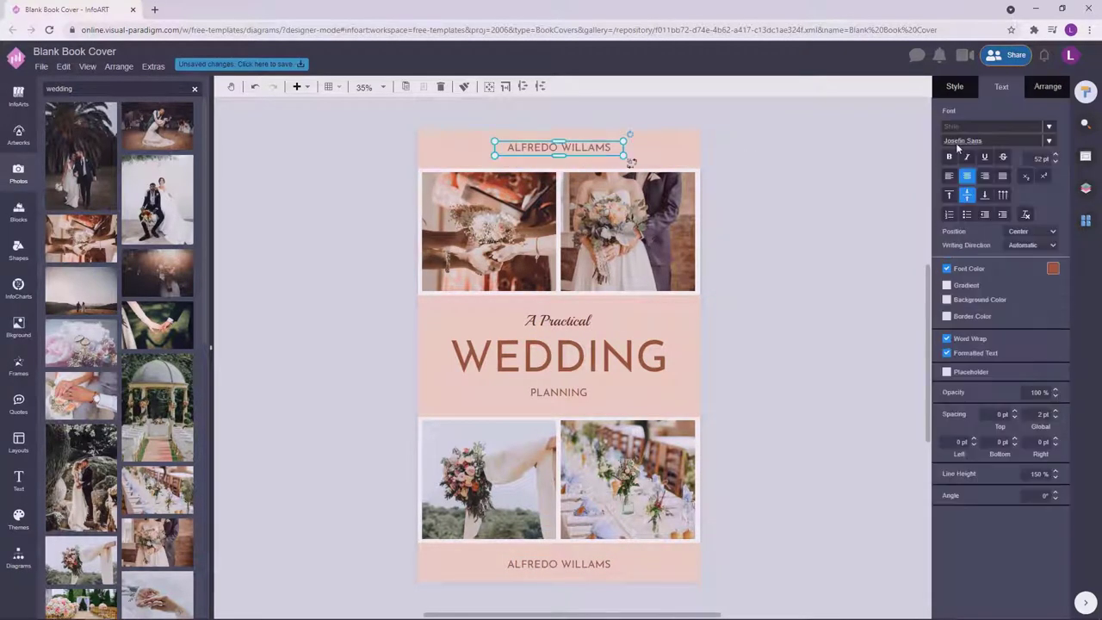
{"action": "left_click", "coordinate": [810, 188]}
{"action": "left_click", "coordinate": [567, 153]}
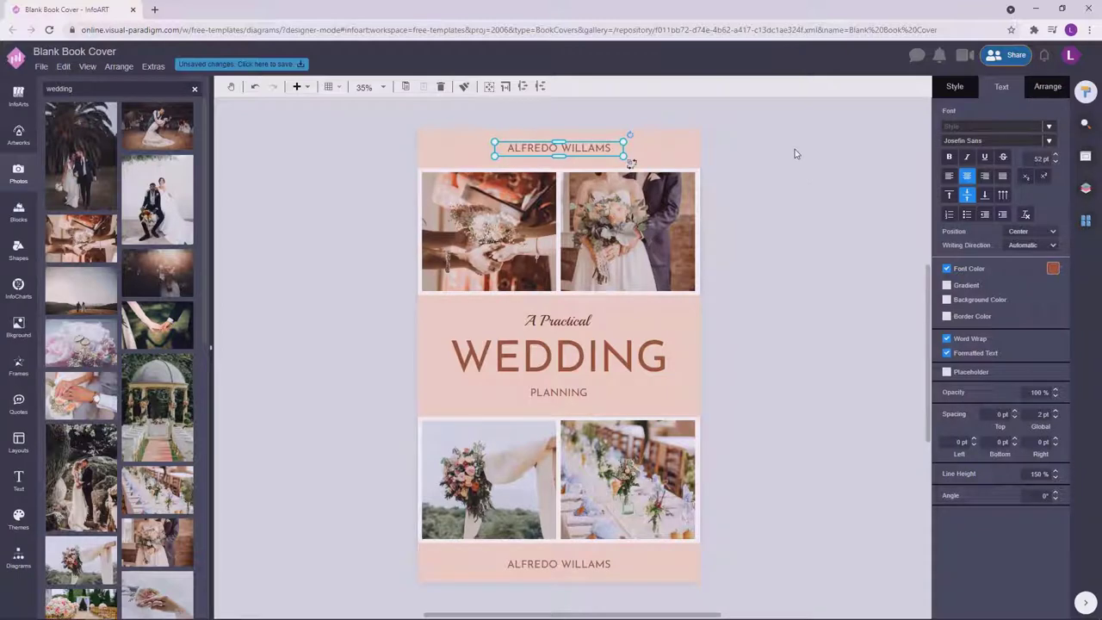
{"action": "left_click", "coordinate": [802, 195]}
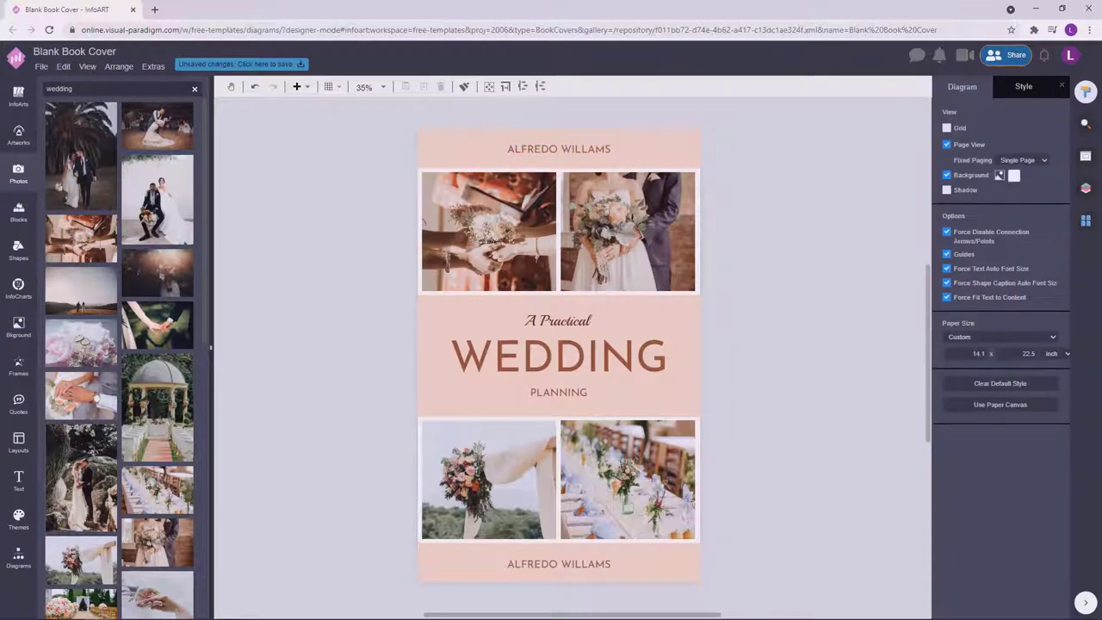
Insert 'BY' before the author name in the bottom line.
{"action": "left_click", "coordinate": [568, 556]}
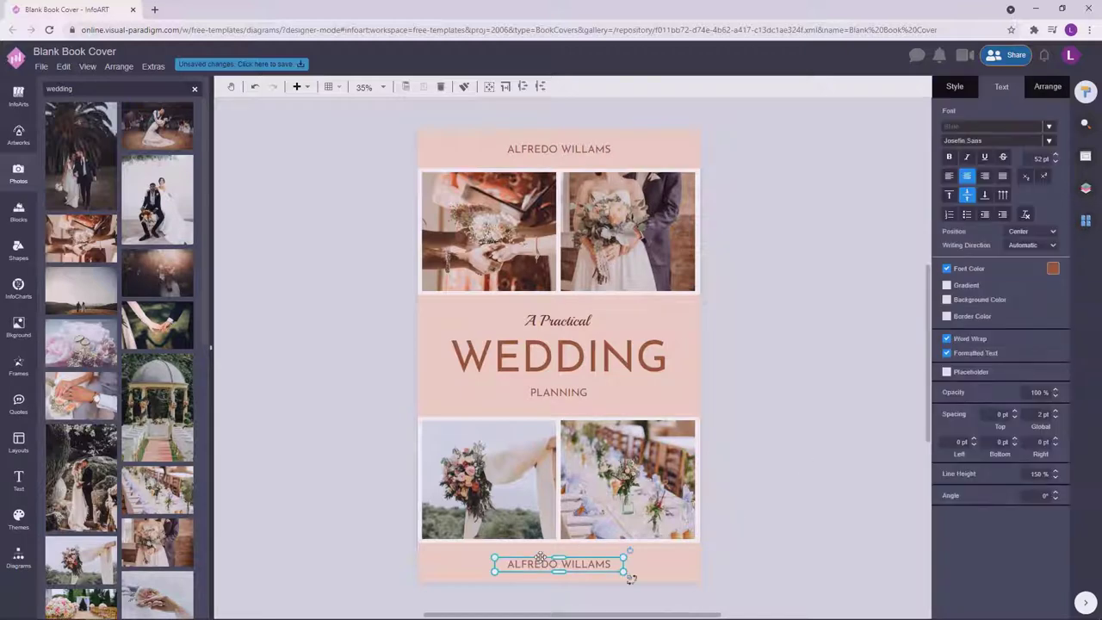
{"action": "double_click", "coordinate": [559, 564]}
{"action": "left_click", "coordinate": [510, 567]}
{"action": "type", "text": "BY"}
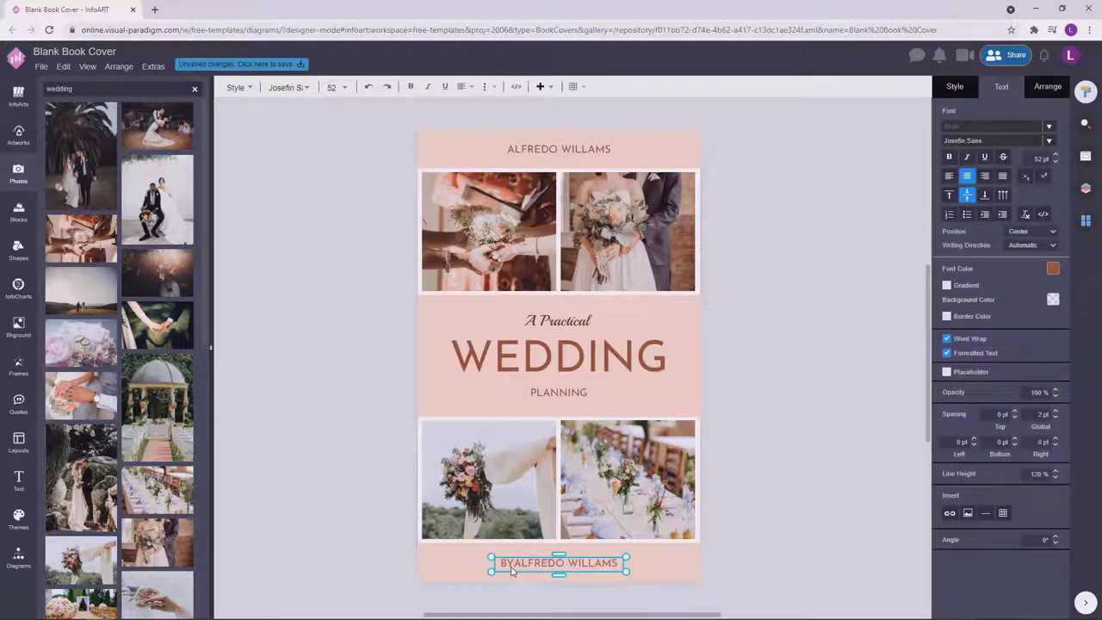
{"action": "left_click", "coordinate": [805, 493]}
{"action": "left_click", "coordinate": [586, 566]}
{"action": "left_click", "coordinate": [749, 486]}
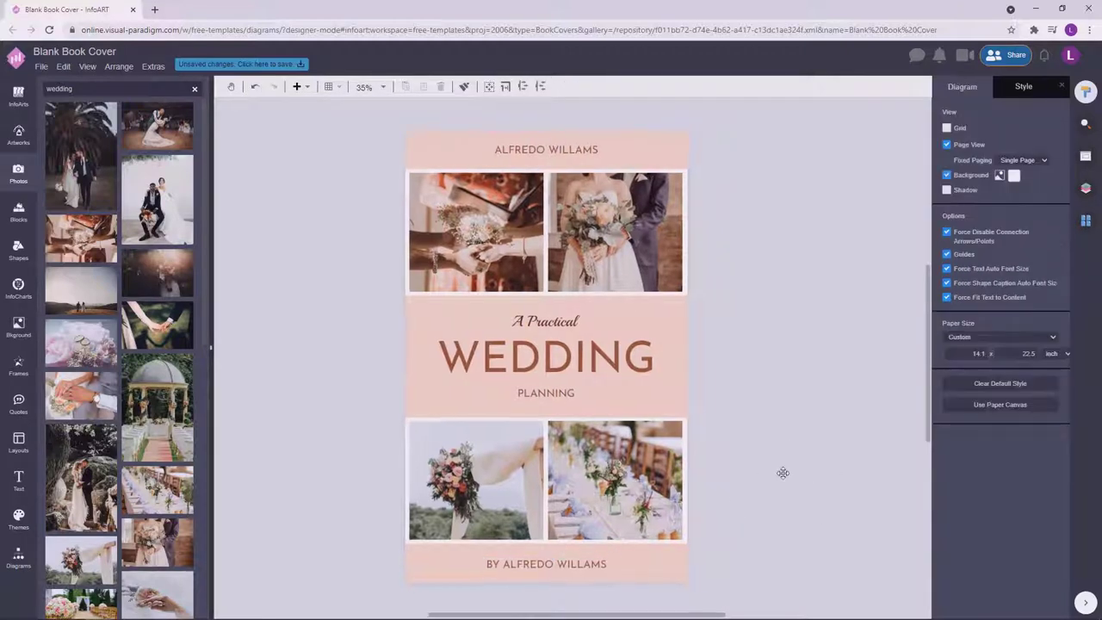
{"action": "left_click", "coordinate": [582, 148]}
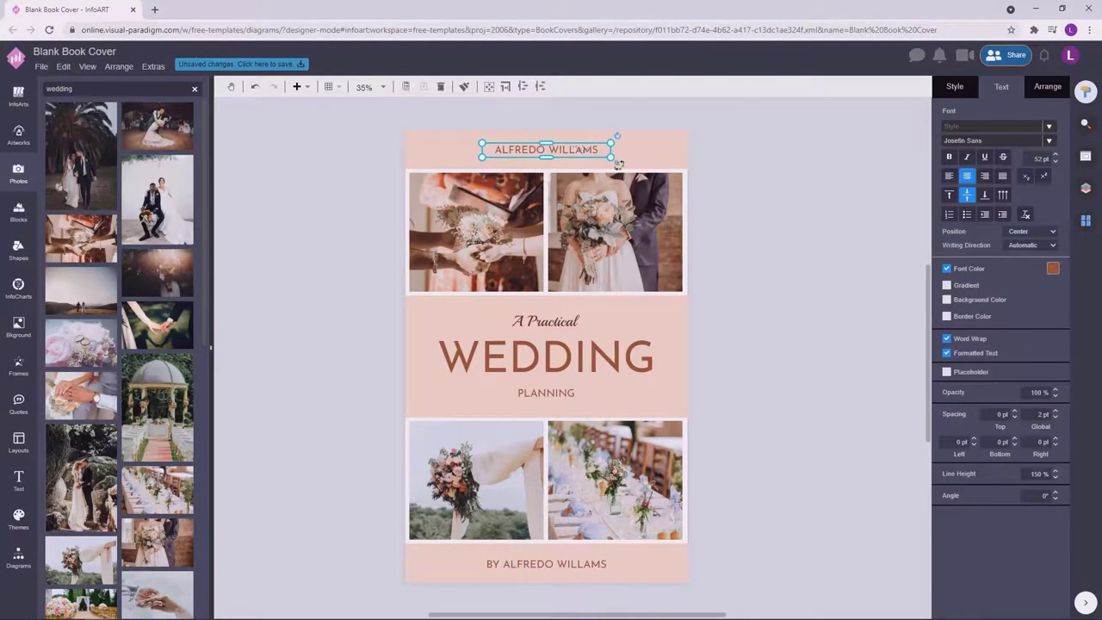
{"action": "left_click", "coordinate": [852, 248]}
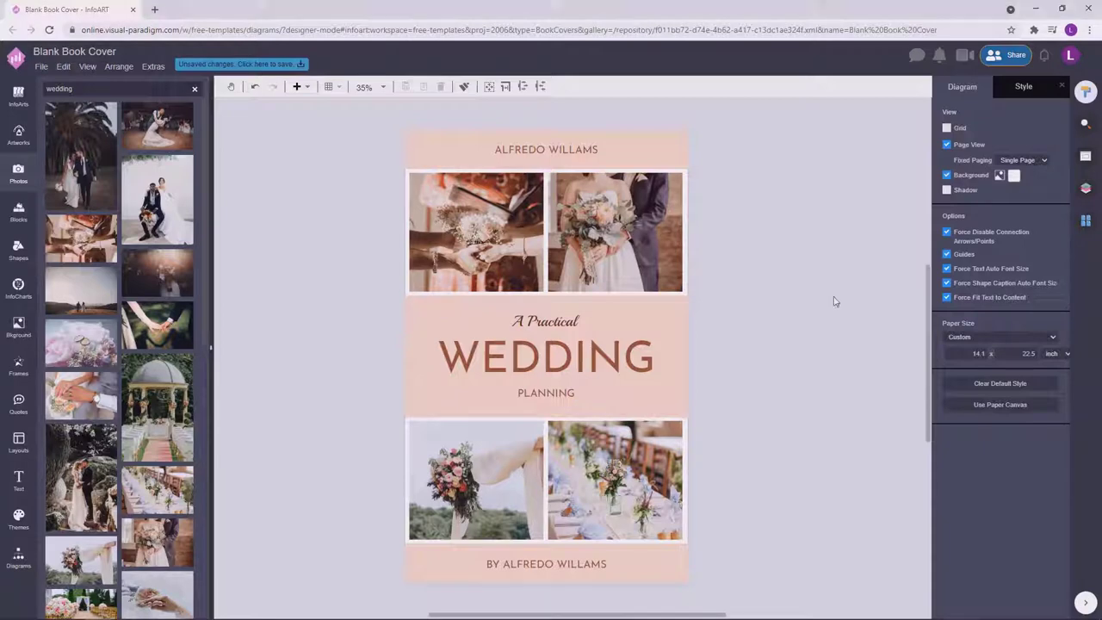
Replace the top text with 'BEST QUALITY WEDDING PHOTO BOOKS' and fit it on one line.
{"action": "double_click", "coordinate": [584, 149]}
{"action": "type", "text": "BEST"}
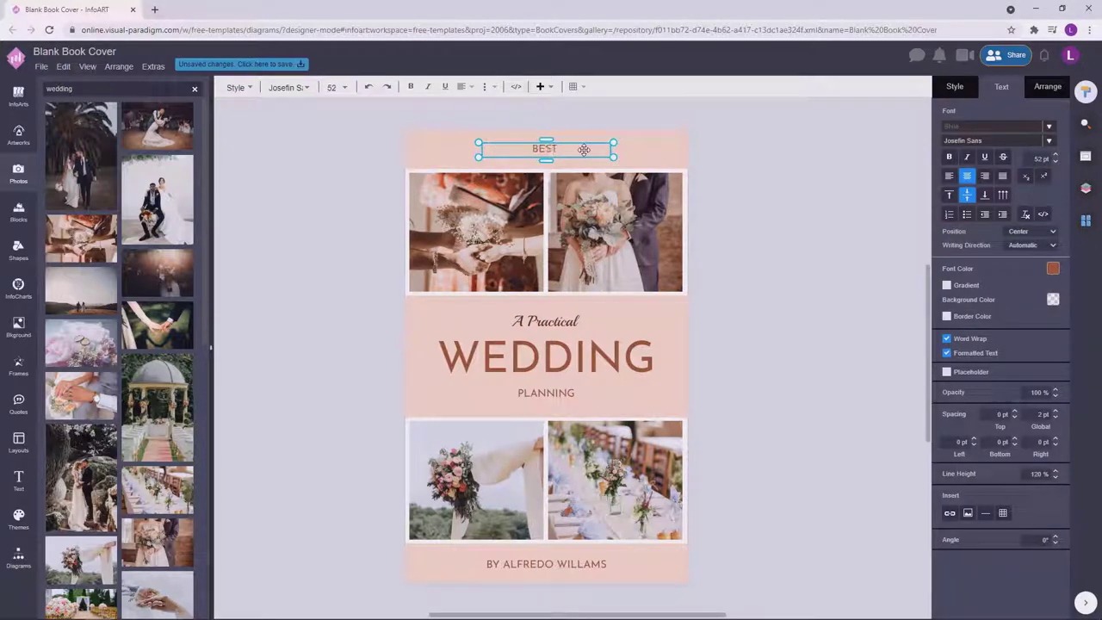
{"action": "type", "text": " QUALITY WEDDING PHOTO BOOKS"}
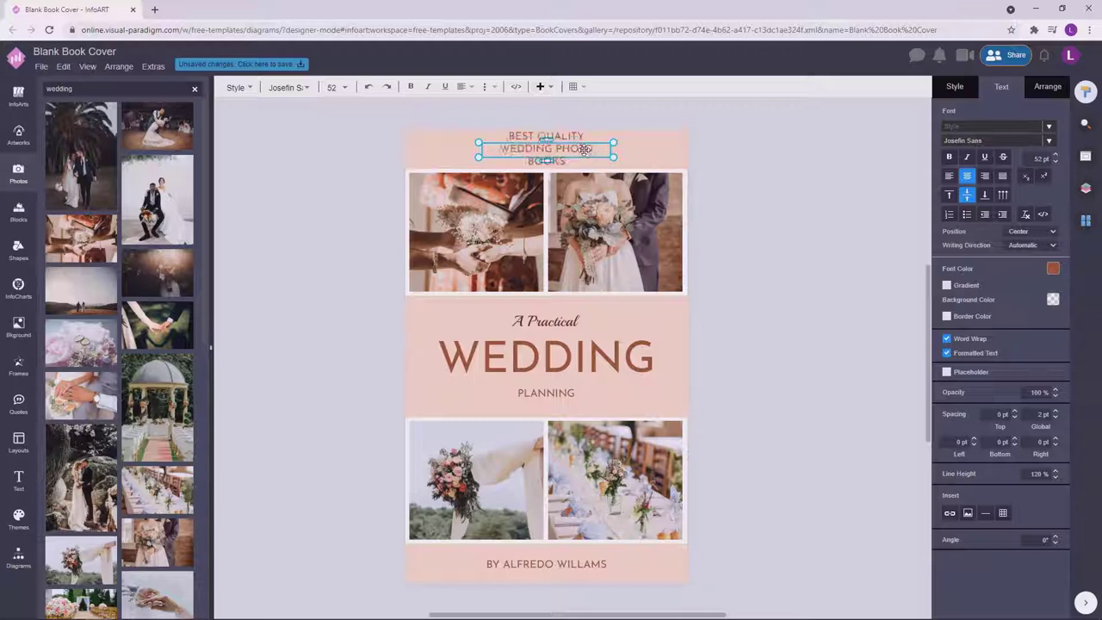
{"action": "left_click", "coordinate": [778, 163]}
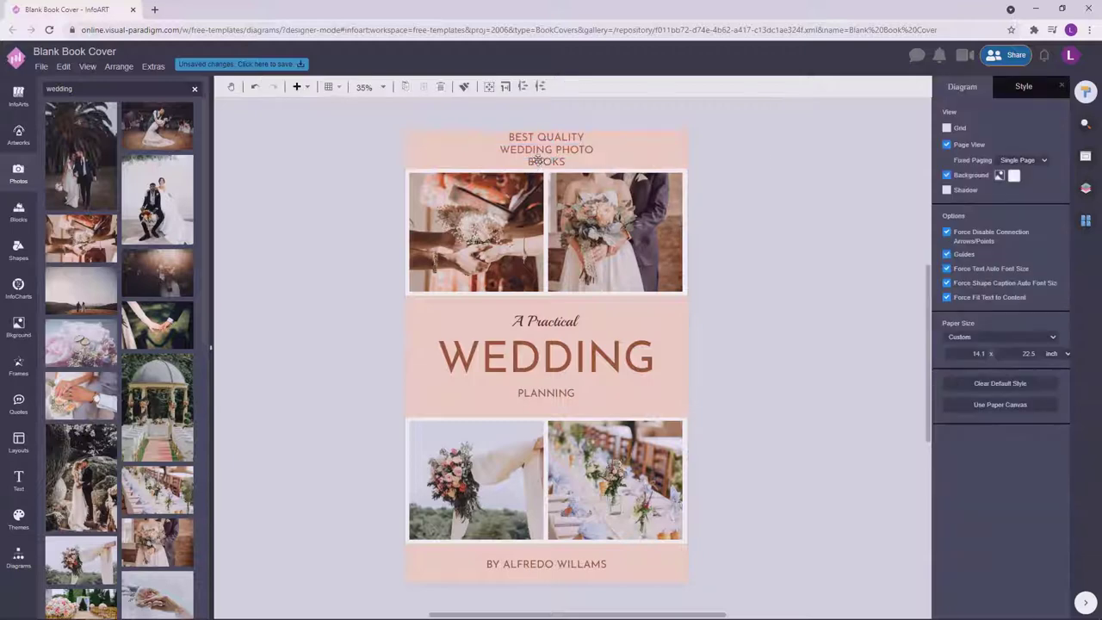
{"action": "left_click", "coordinate": [546, 148]}
{"action": "left_click_drag", "start_coordinate": [614, 142], "coordinate": [596, 149]}
{"action": "left_click", "coordinate": [749, 152]}
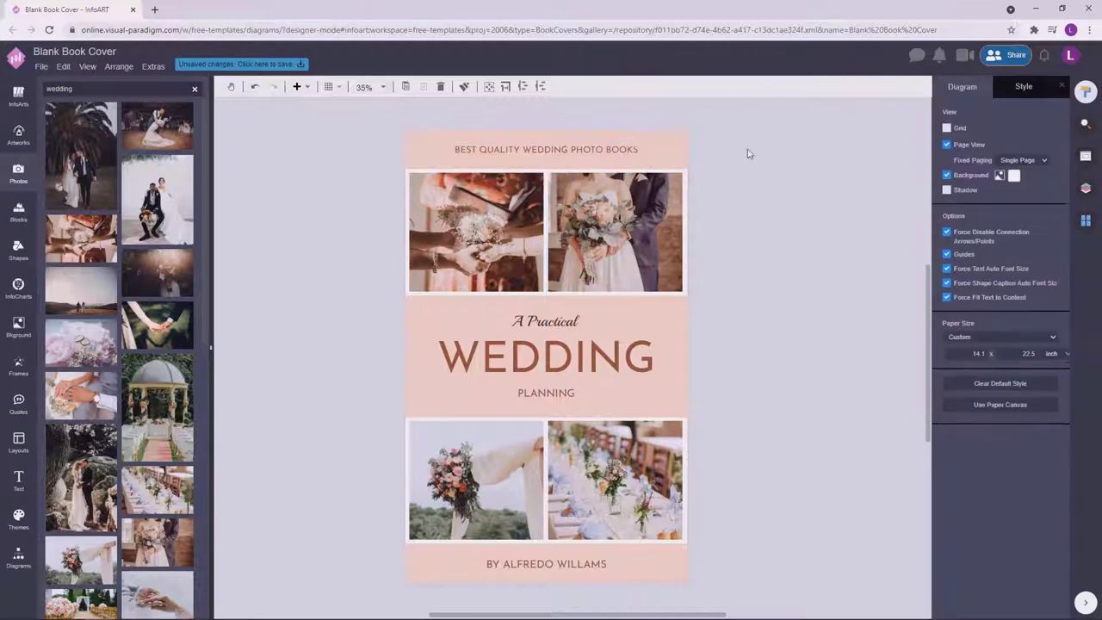
Set the tagline's font colour to white.
{"action": "left_click", "coordinate": [626, 158]}
{"action": "left_click", "coordinate": [797, 417]}
{"action": "left_click", "coordinate": [635, 148]}
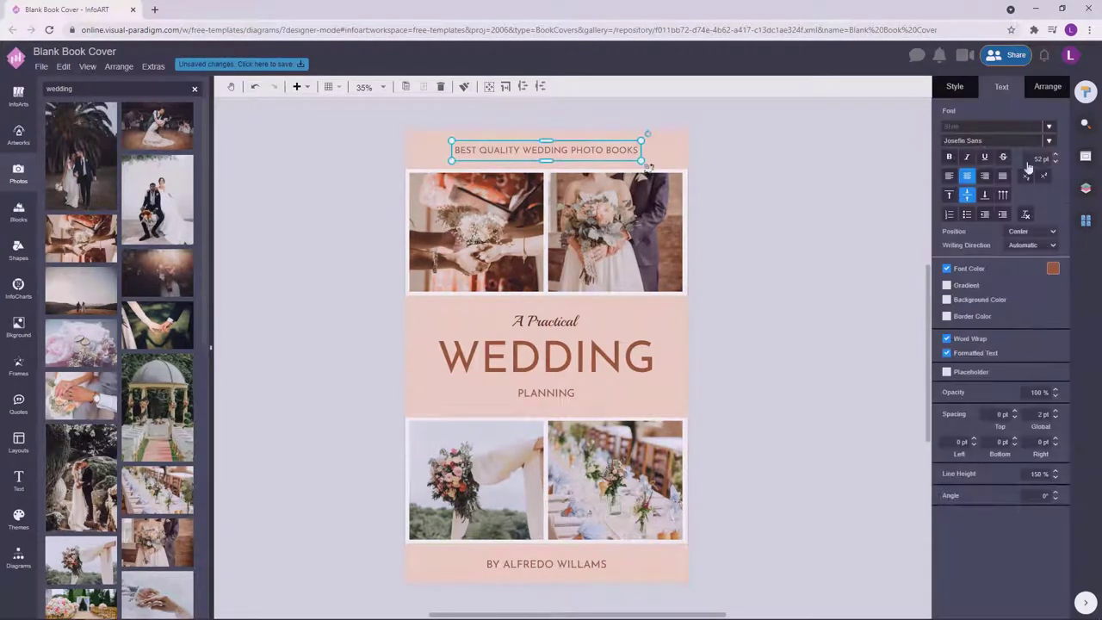
{"action": "left_click", "coordinate": [1052, 269]}
{"action": "left_click", "coordinate": [1046, 287]}
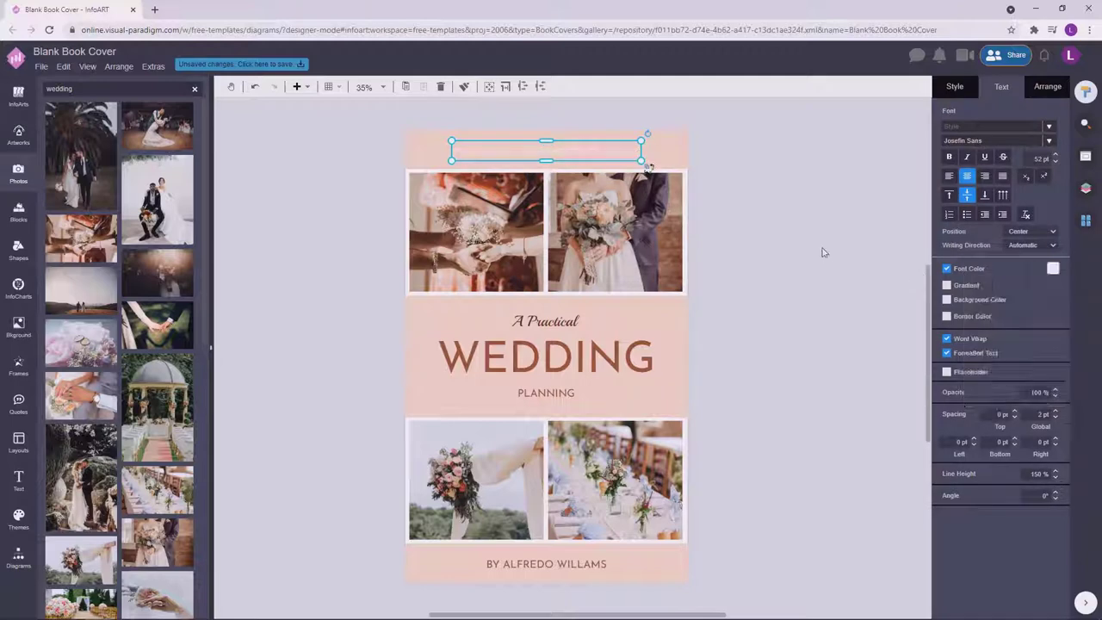
{"action": "left_click", "coordinate": [825, 249]}
Check the author line and the cover photos after shifting the view slightly.
{"action": "left_click", "coordinate": [595, 567]}
{"action": "left_click", "coordinate": [787, 451]}
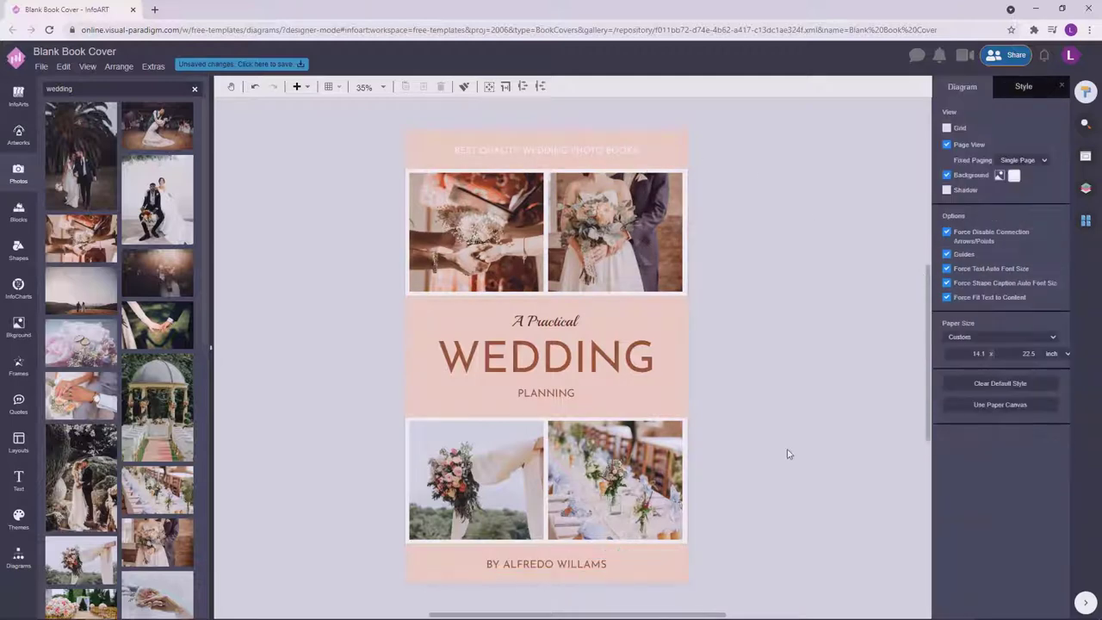
{"action": "scroll", "coordinate": [780, 443], "scroll_direction": "down", "scroll_amount": 1}
{"action": "left_click_drag", "start_coordinate": [796, 358], "coordinate": [790, 362]}
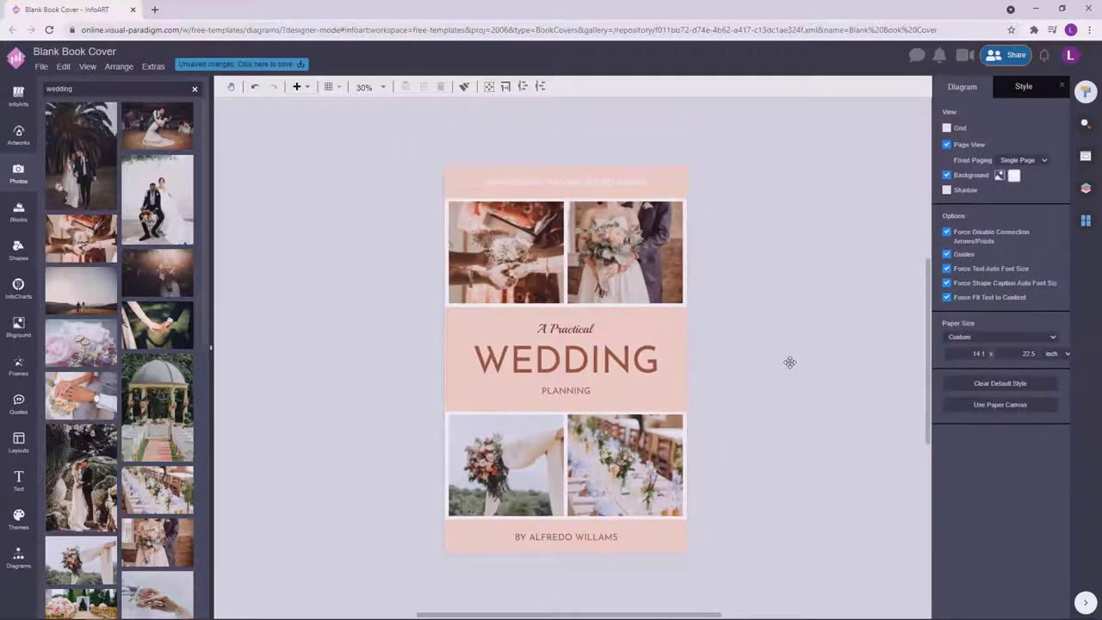
{"action": "left_click", "coordinate": [560, 269]}
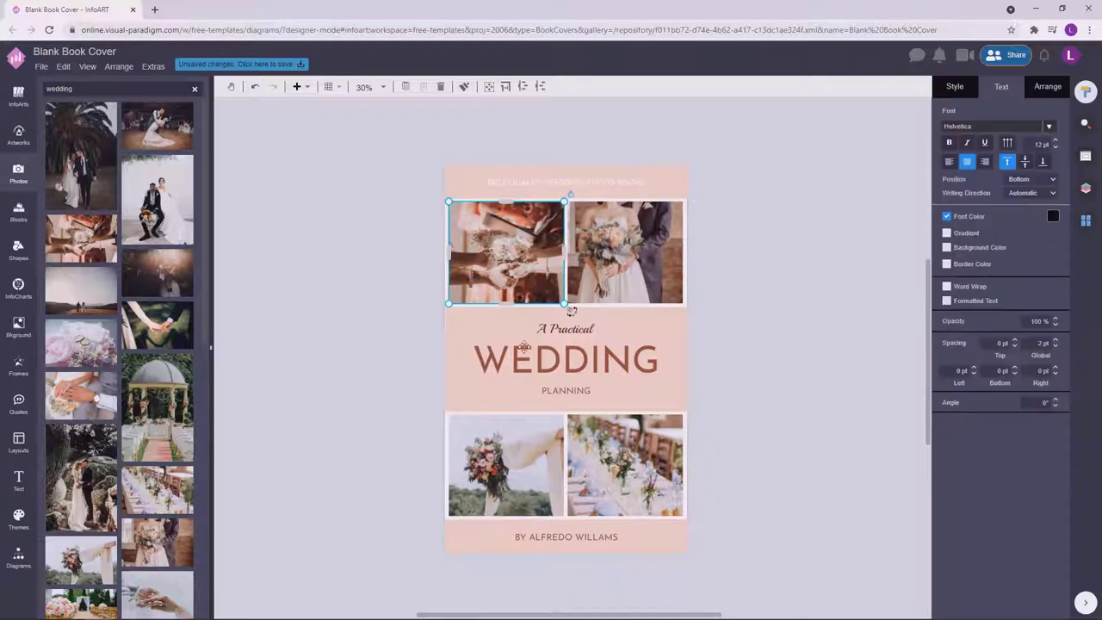
{"action": "left_click", "coordinate": [522, 445], "text": "shift"}
{"action": "left_click", "coordinate": [623, 274]}
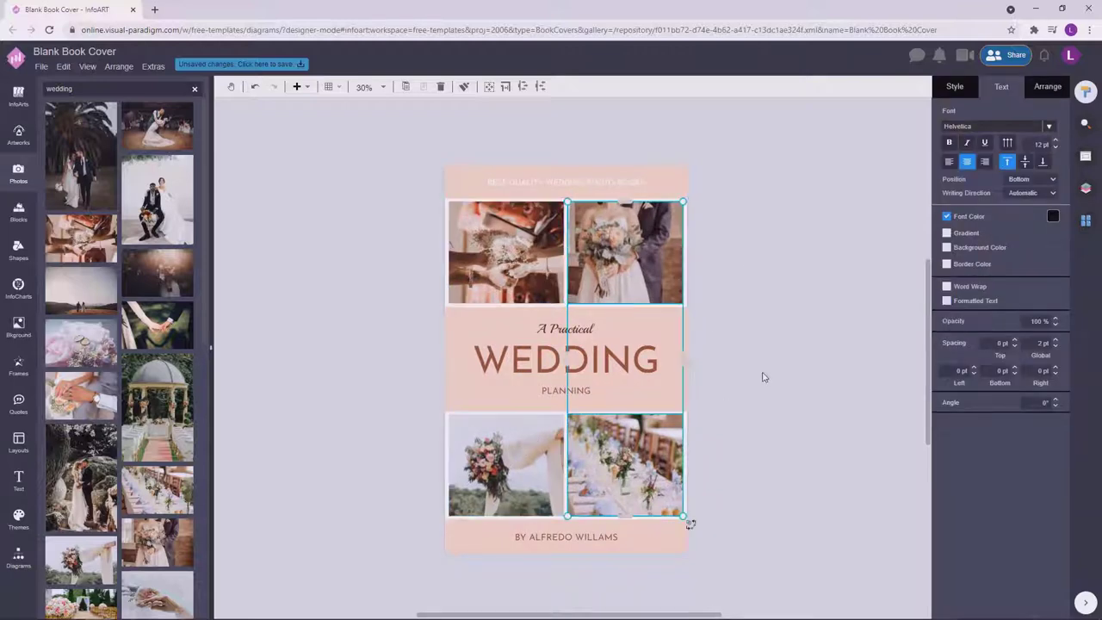
{"action": "left_click", "coordinate": [789, 443]}
{"action": "scroll", "coordinate": [832, 384], "scroll_direction": "up", "scroll_amount": 2}
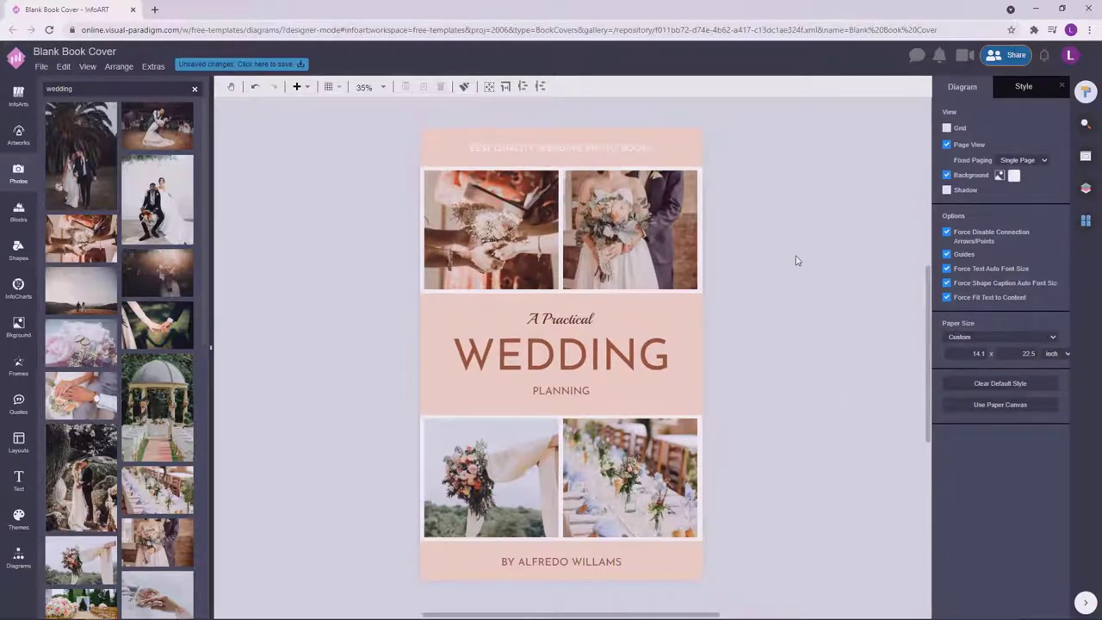
Change the font size of the tagline and author line together, then show the general shapes library.
{"action": "left_click_drag", "start_coordinate": [797, 260], "coordinate": [801, 277]}
{"action": "left_click", "coordinate": [622, 146]}
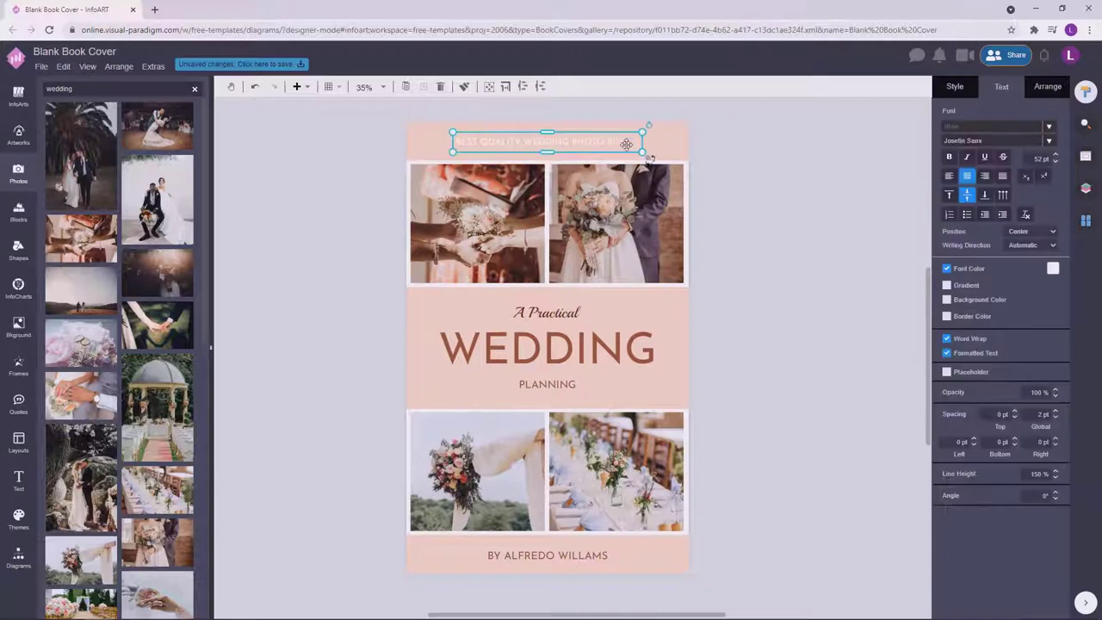
{"action": "left_click", "coordinate": [594, 554], "text": "shift"}
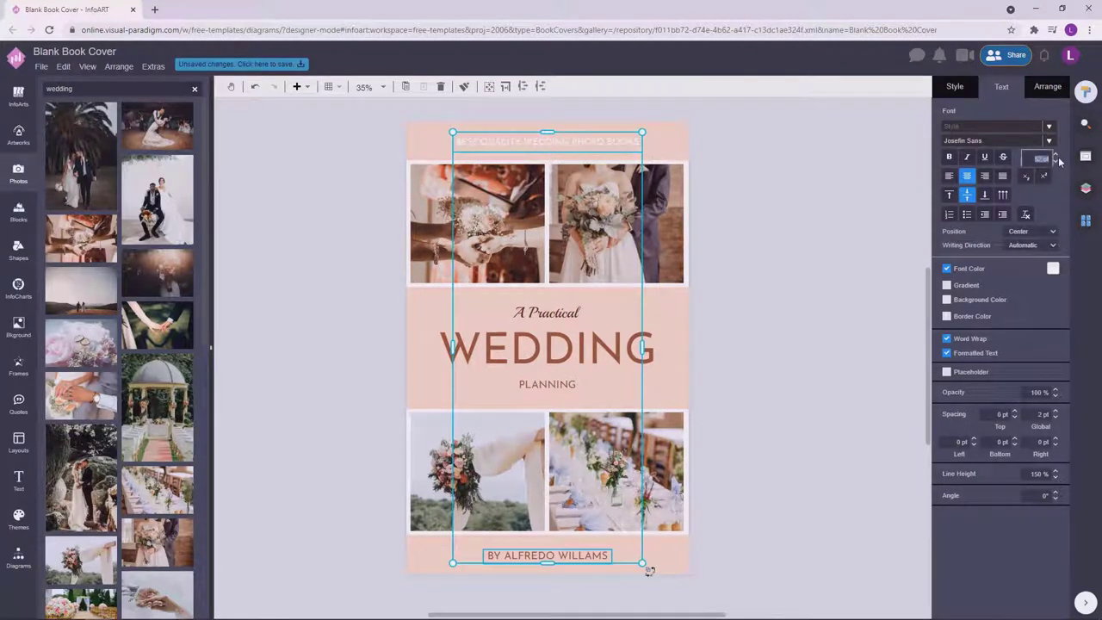
{"action": "left_click", "coordinate": [1058, 158]}
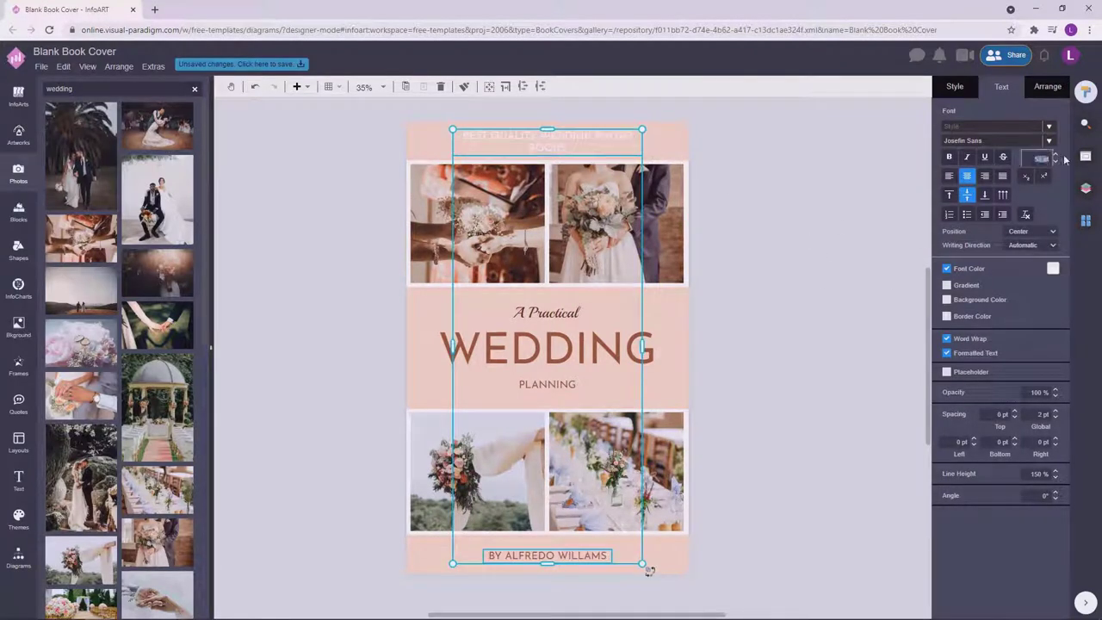
{"action": "scroll", "coordinate": [1035, 158], "scroll_direction": "up", "scroll_amount": 1}
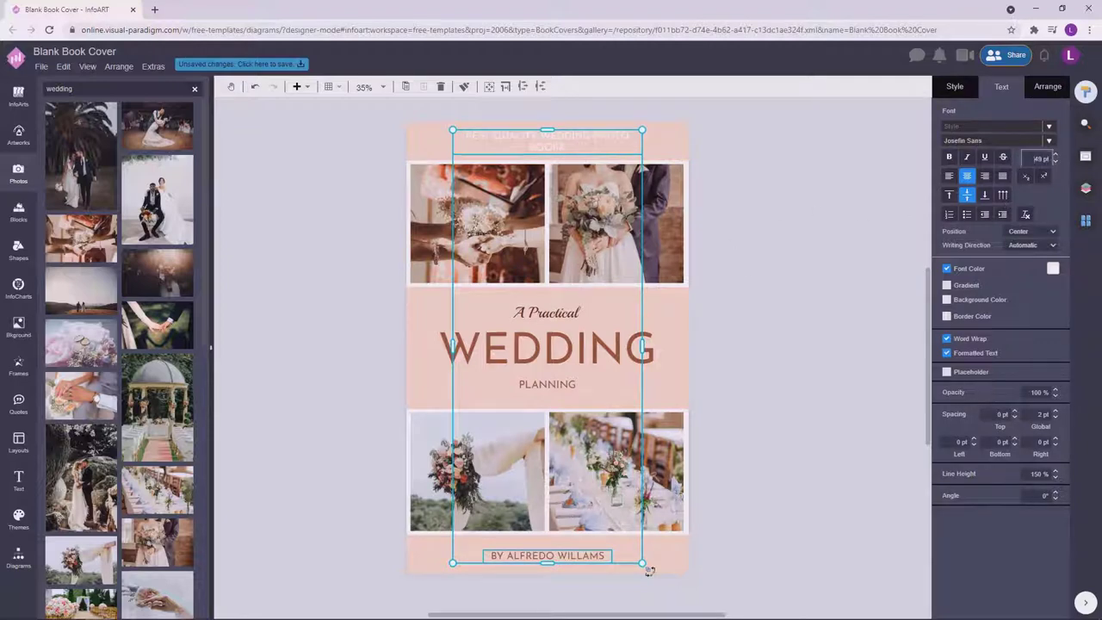
{"action": "left_click", "coordinate": [773, 224]}
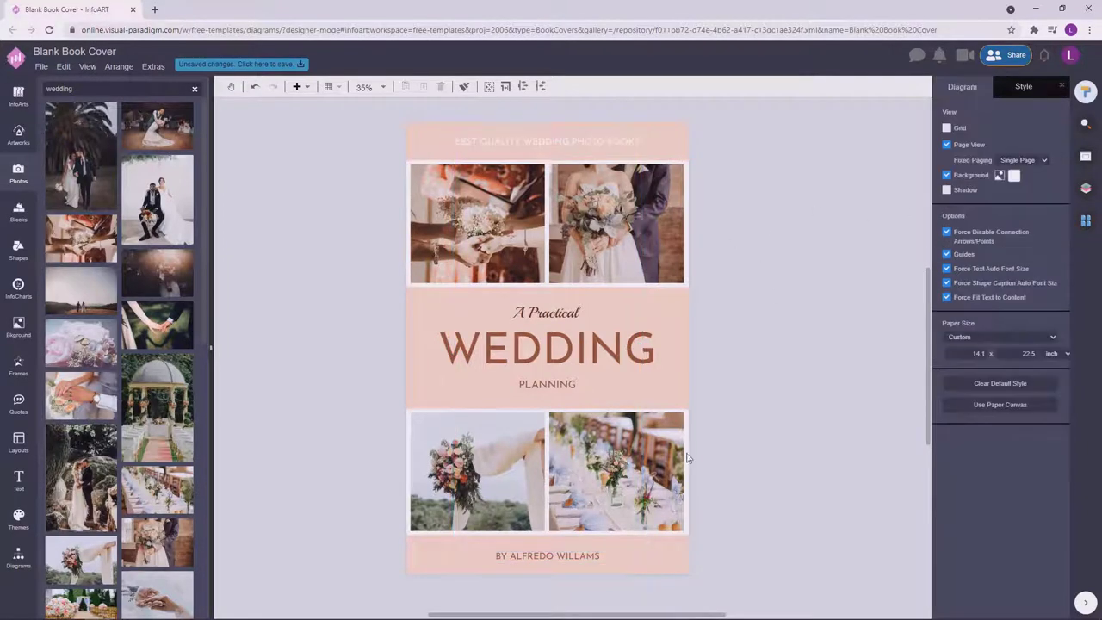
{"action": "left_click", "coordinate": [575, 557]}
{"action": "left_click", "coordinate": [609, 145], "text": "shift"}
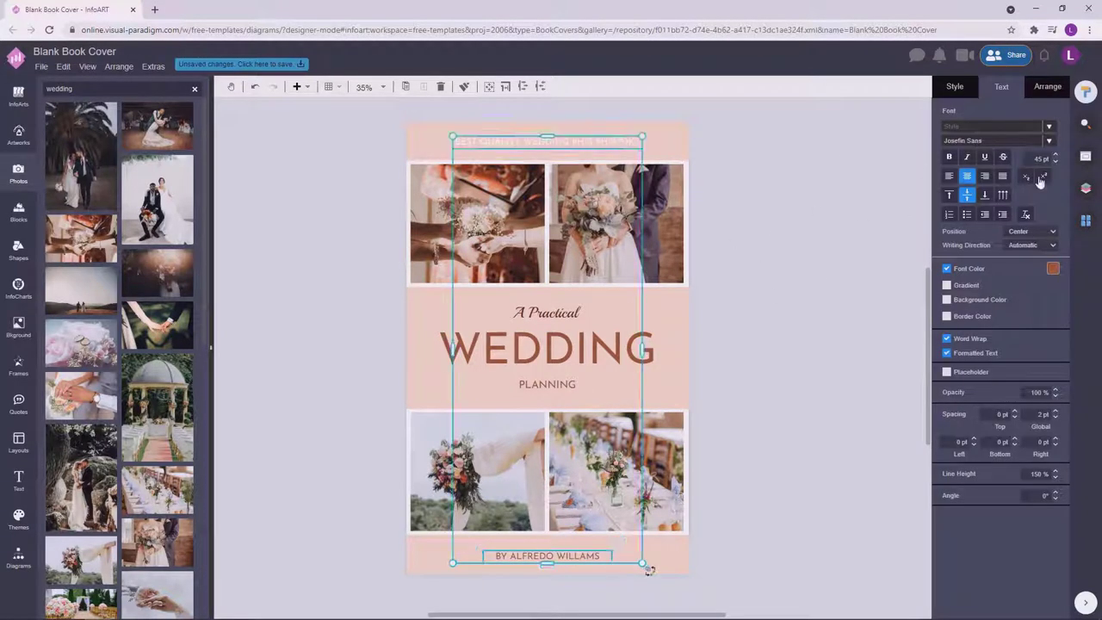
{"action": "left_click", "coordinate": [825, 293]}
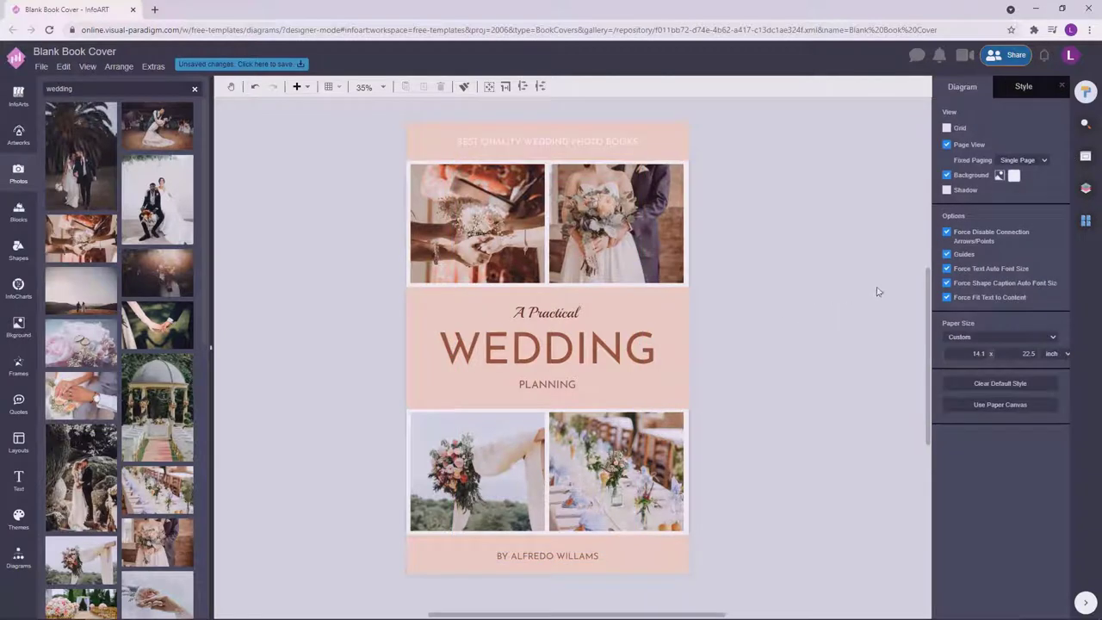
{"action": "left_click", "coordinate": [19, 556]}
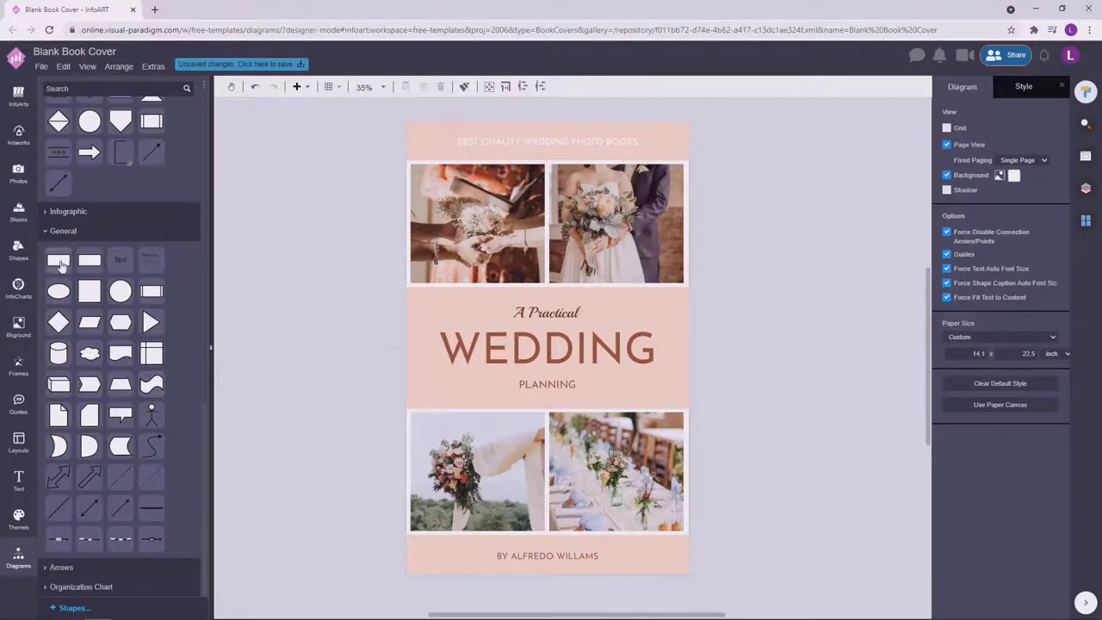
Draw a wide box across the cover's middle, set its line colour, and move it aside.
{"action": "left_click", "coordinate": [419, 300]}
{"action": "left_click_drag", "start_coordinate": [421, 307], "coordinate": [422, 405]}
{"action": "left_click_drag", "start_coordinate": [435, 349], "coordinate": [684, 350]}
{"action": "left_click", "coordinate": [957, 95]}
{"action": "left_click", "coordinate": [1052, 206]}
{"action": "left_click", "coordinate": [974, 223]}
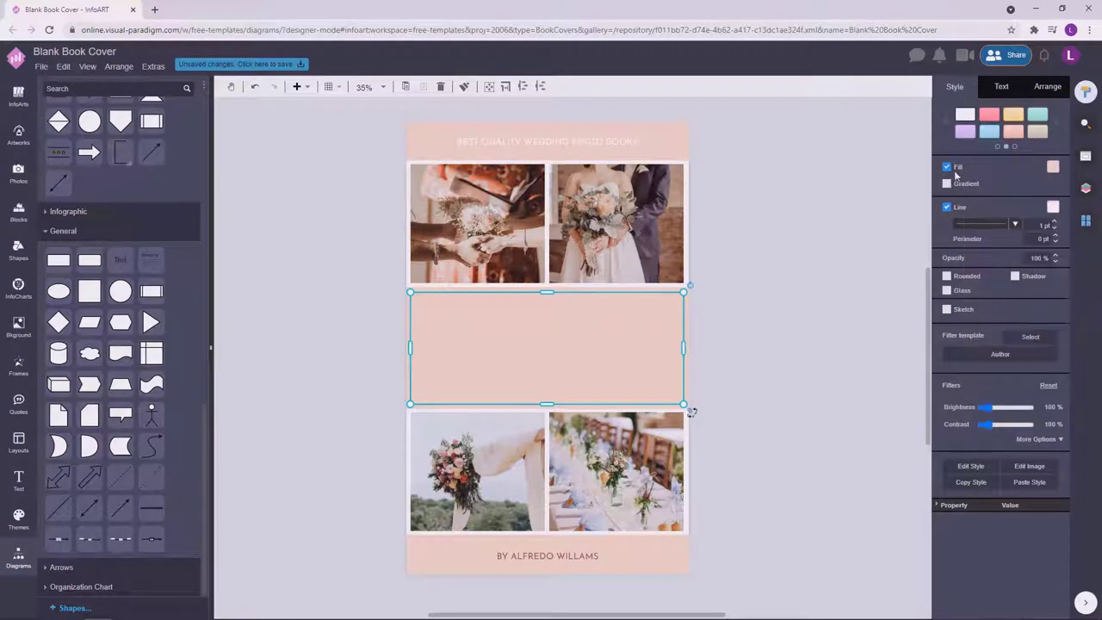
{"action": "key", "text": "ctrl+shift+b"}
{"action": "left_click", "coordinate": [790, 236]}
{"action": "left_click_drag", "start_coordinate": [681, 306], "coordinate": [845, 307]}
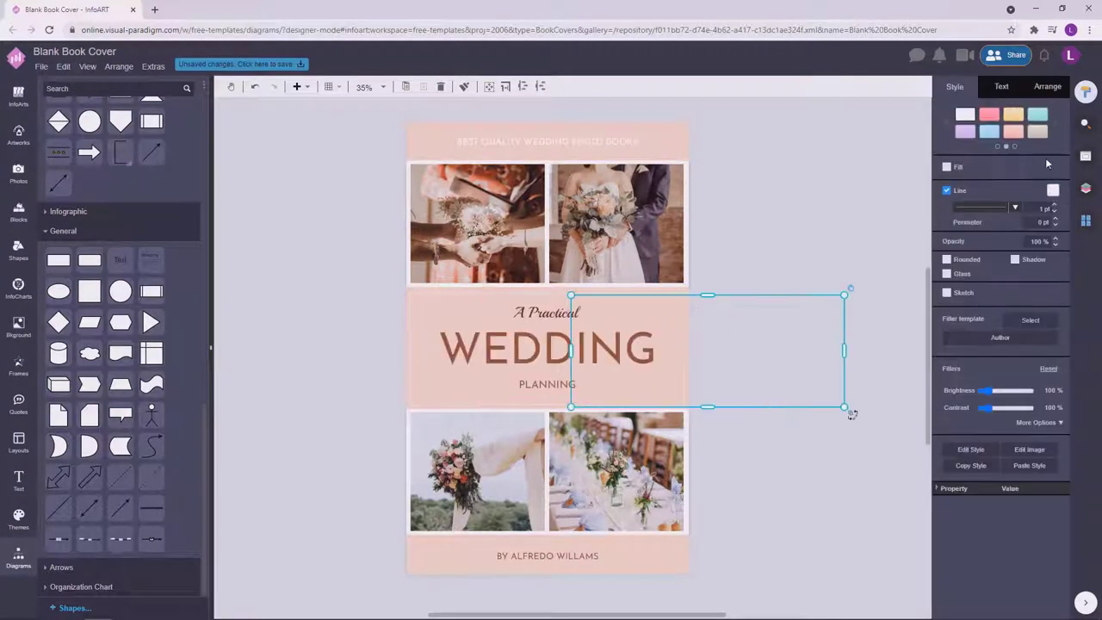
{"action": "left_click", "coordinate": [864, 271]}
Drag the three-line WEDDING title group into the middle peach band between the photo rows.
{"action": "left_click", "coordinate": [607, 331]}
{"action": "left_click_drag", "start_coordinate": [578, 354], "coordinate": [866, 197]}
{"action": "left_click_drag", "start_coordinate": [863, 359], "coordinate": [783, 359]}
{"action": "left_click", "coordinate": [835, 359]}
{"action": "left_click", "coordinate": [590, 320]}
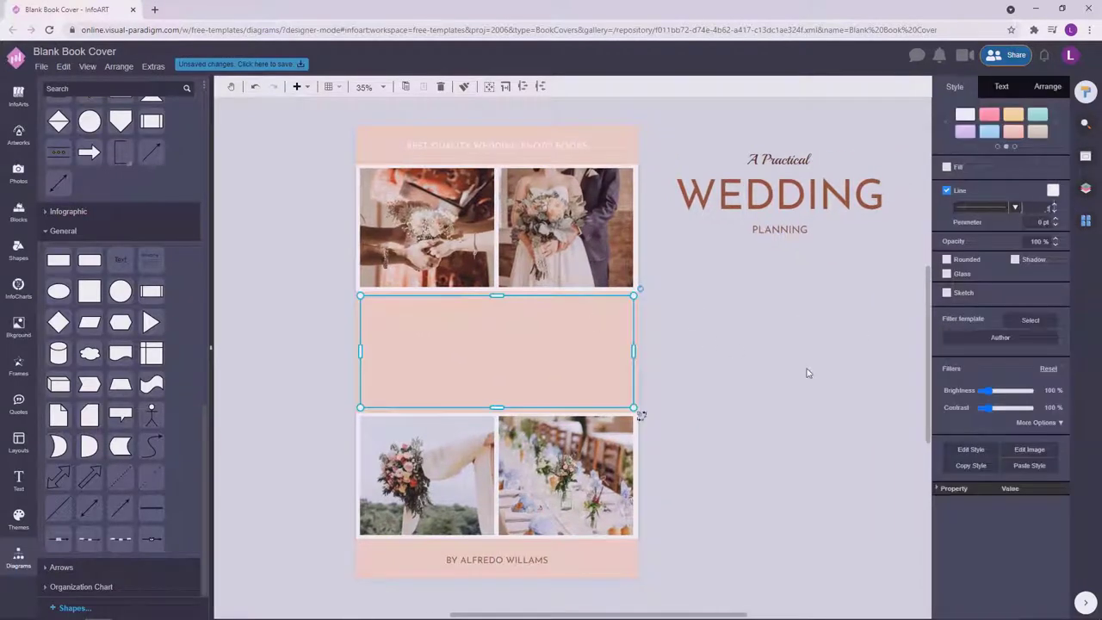
{"action": "left_click", "coordinate": [779, 374]}
{"action": "left_click", "coordinate": [738, 176]}
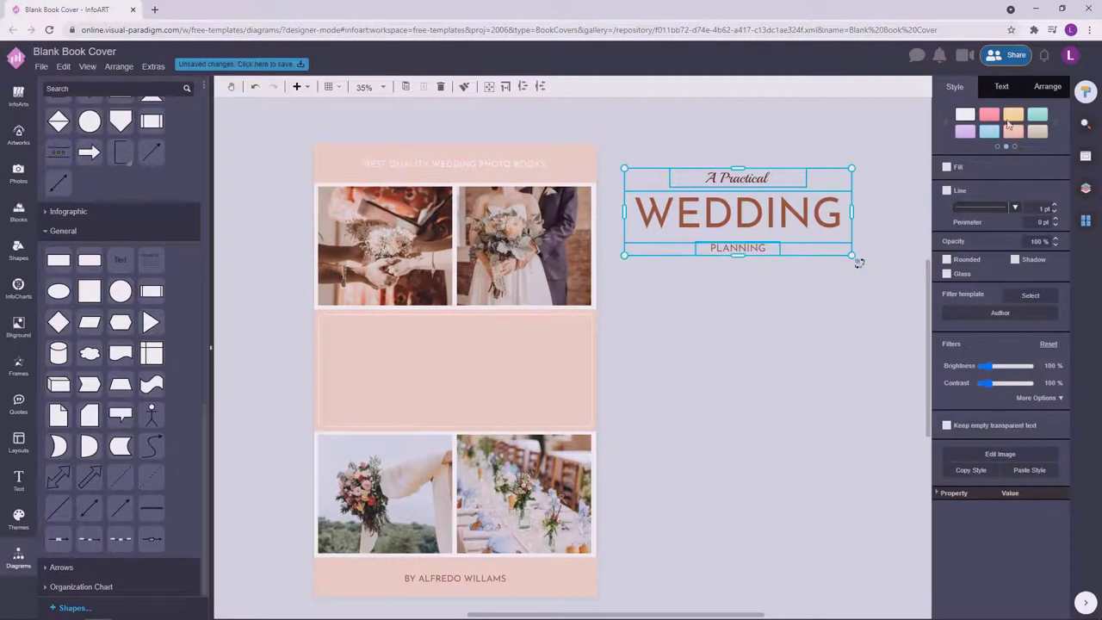
{"action": "left_click", "coordinate": [1048, 87]}
{"action": "left_click_drag", "start_coordinate": [746, 208], "coordinate": [485, 373]}
{"action": "left_click", "coordinate": [723, 387]}
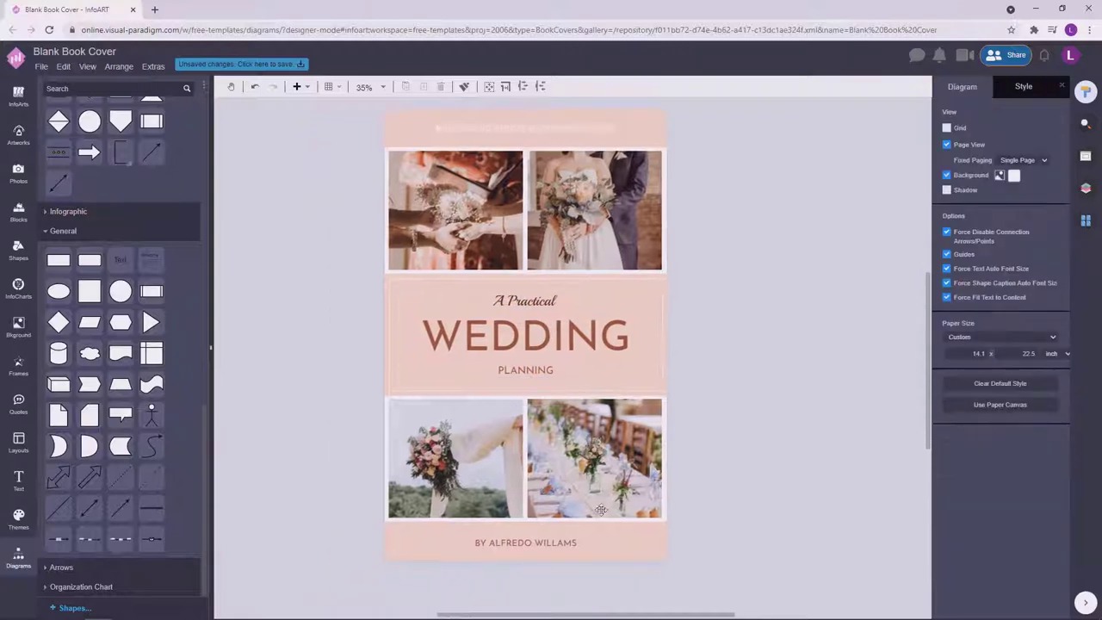
{"action": "left_click", "coordinate": [554, 543]}
{"action": "left_click", "coordinate": [560, 128], "text": "shift"}
{"action": "left_click", "coordinate": [1001, 86]}
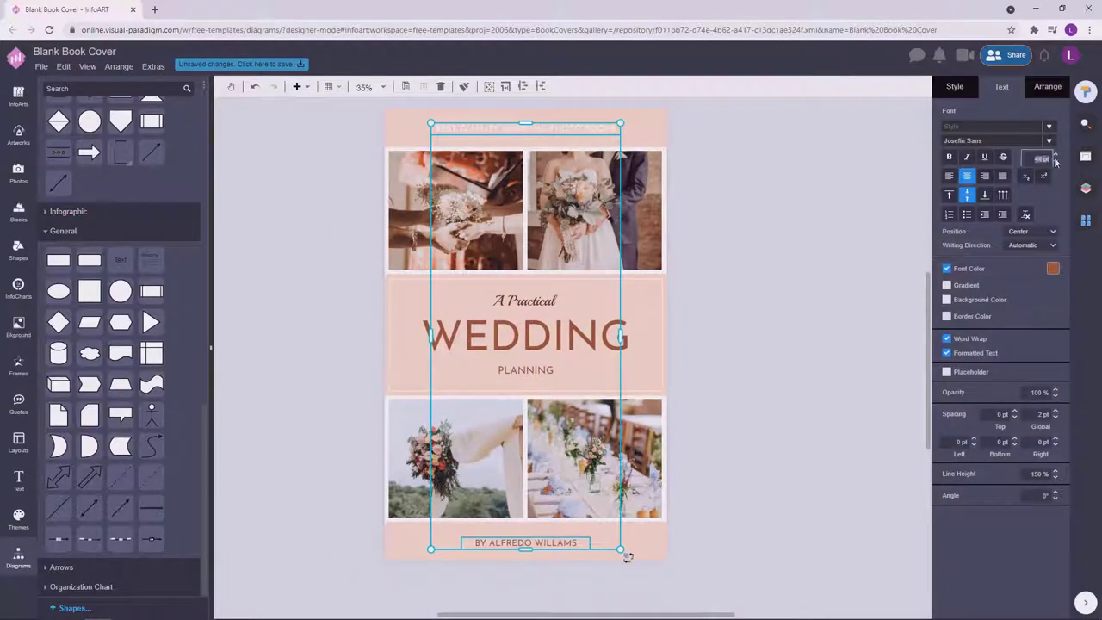
{"action": "left_click", "coordinate": [805, 375]}
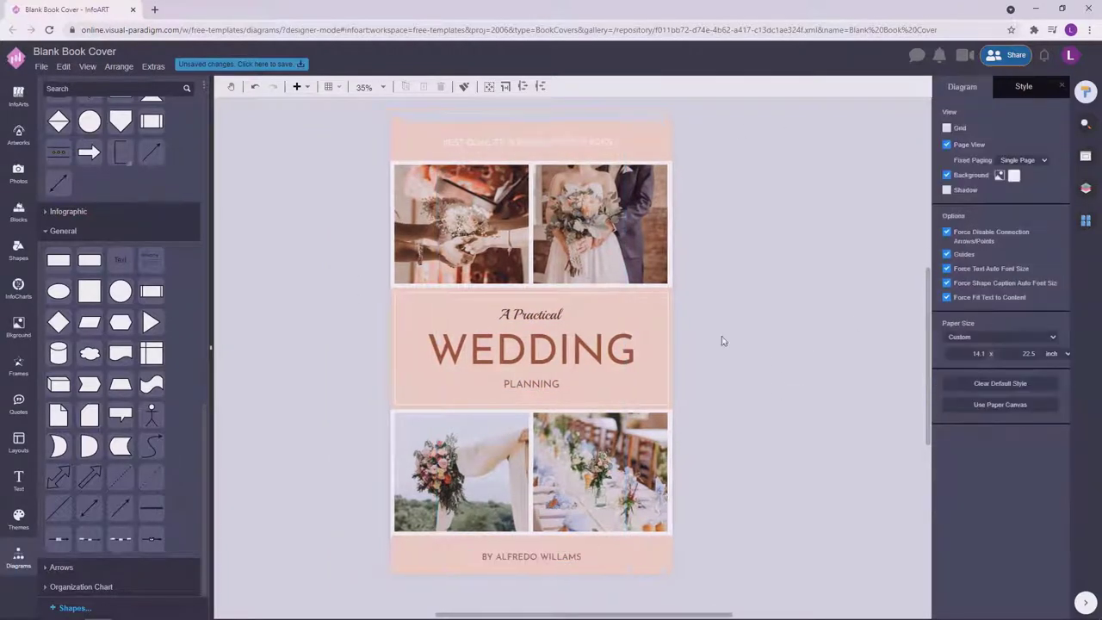
{"action": "left_click", "coordinate": [552, 314]}
{"action": "left_click", "coordinate": [543, 386]}
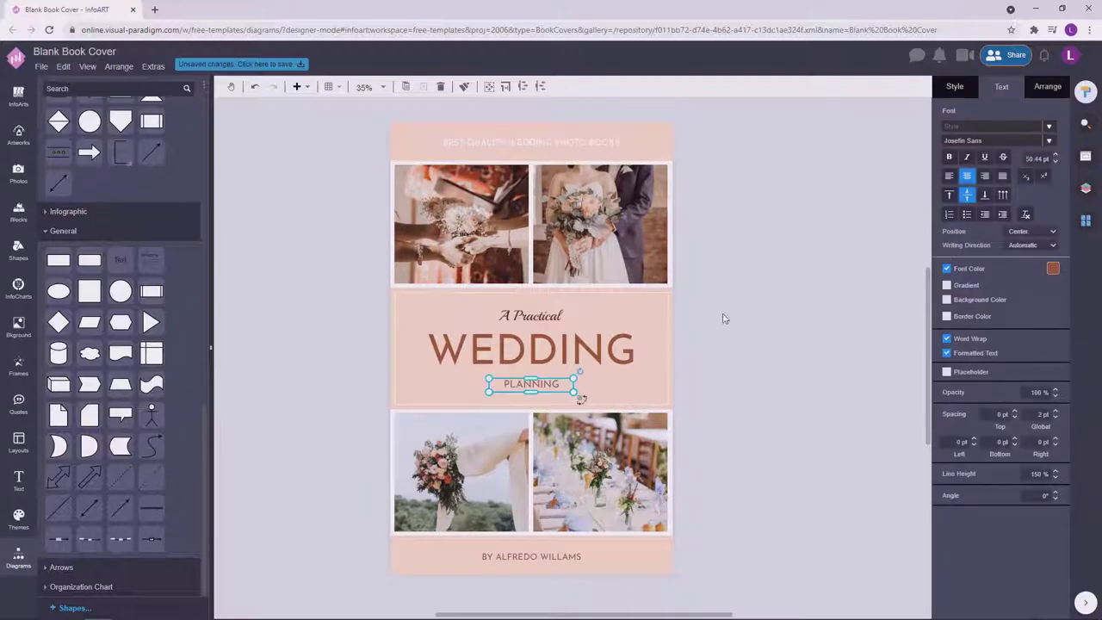
{"action": "left_click", "coordinate": [754, 298]}
{"action": "left_click", "coordinate": [553, 315]}
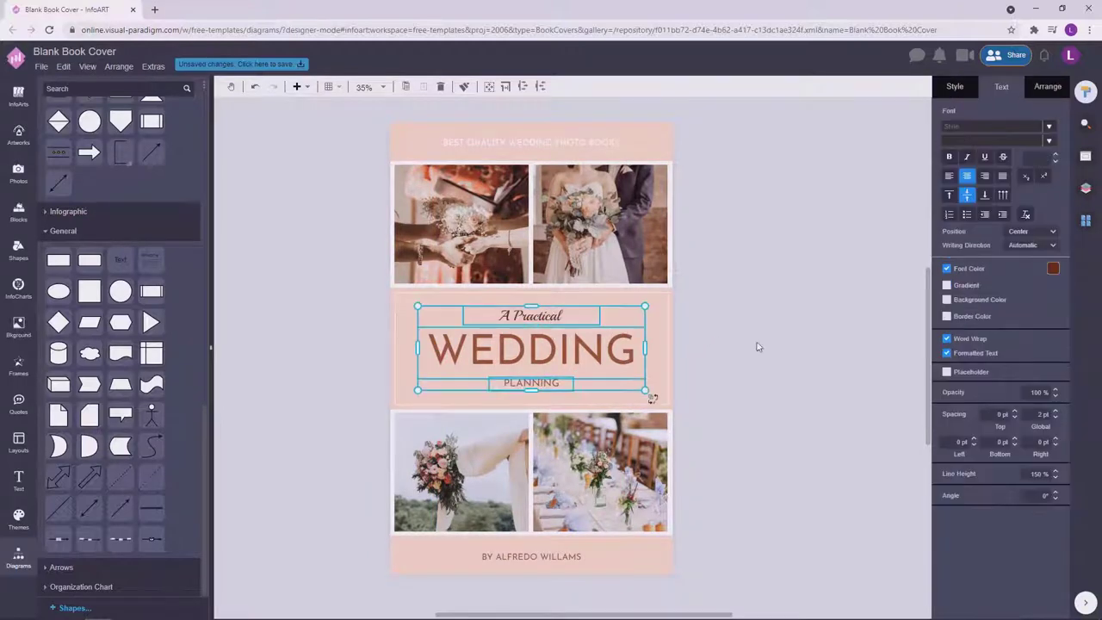
{"action": "left_click", "coordinate": [729, 362]}
{"action": "scroll", "coordinate": [793, 358], "scroll_direction": "down", "scroll_amount": 2}
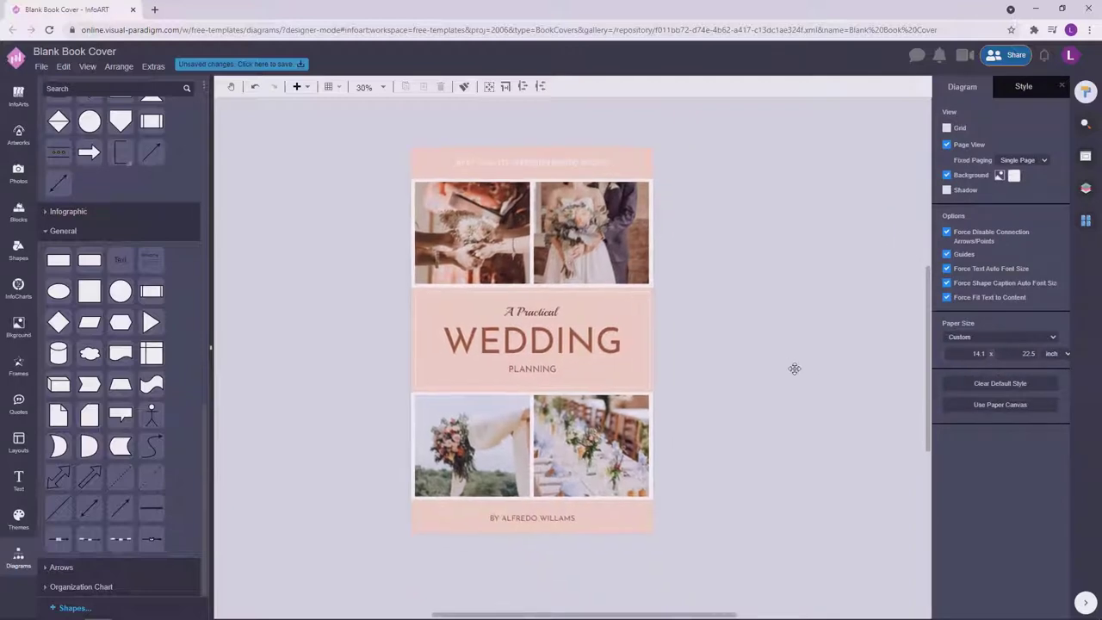
{"action": "scroll", "coordinate": [722, 392], "scroll_direction": "up", "scroll_amount": 2}
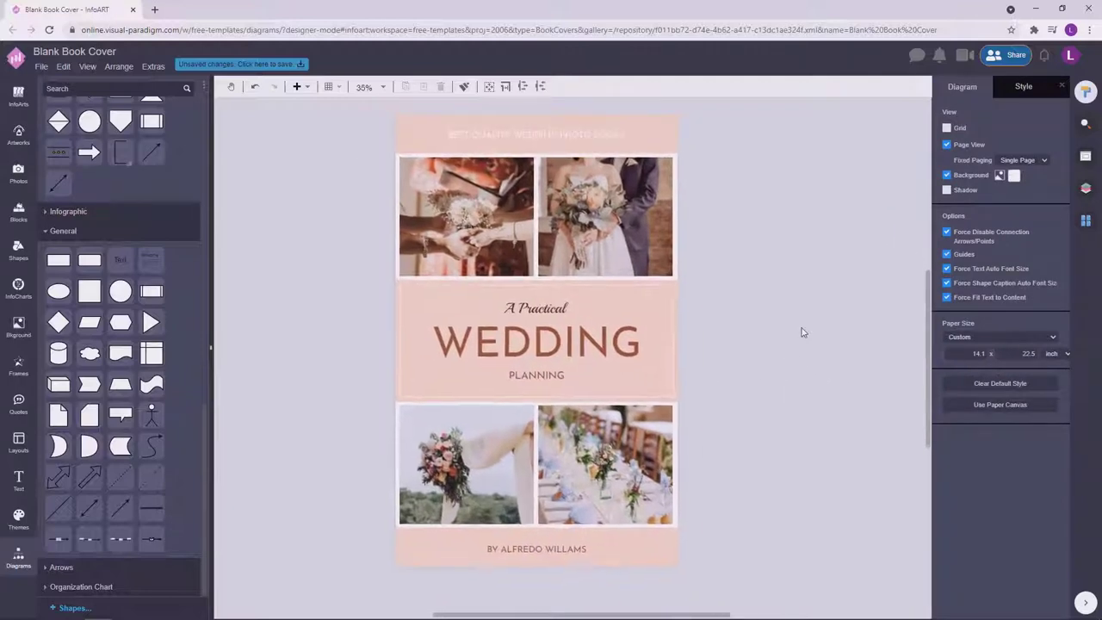
{"action": "left_click", "coordinate": [624, 343]}
{"action": "left_click", "coordinate": [758, 250]}
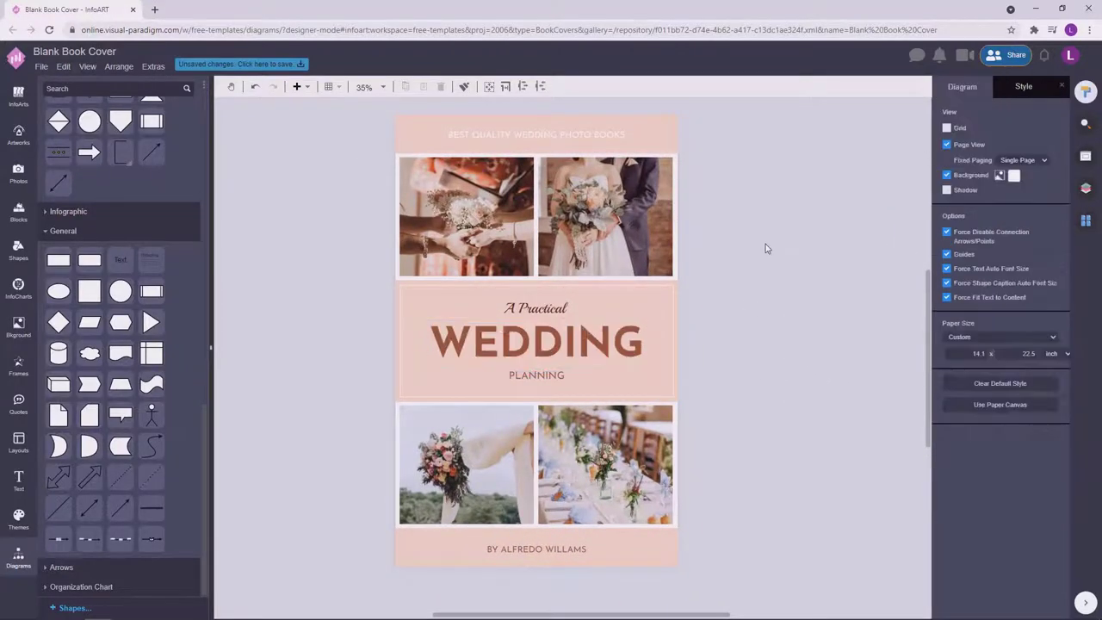
{"action": "scroll", "coordinate": [762, 360], "scroll_direction": "down", "scroll_amount": 3}
{"action": "scroll", "coordinate": [762, 360], "scroll_direction": "up", "scroll_amount": 2}
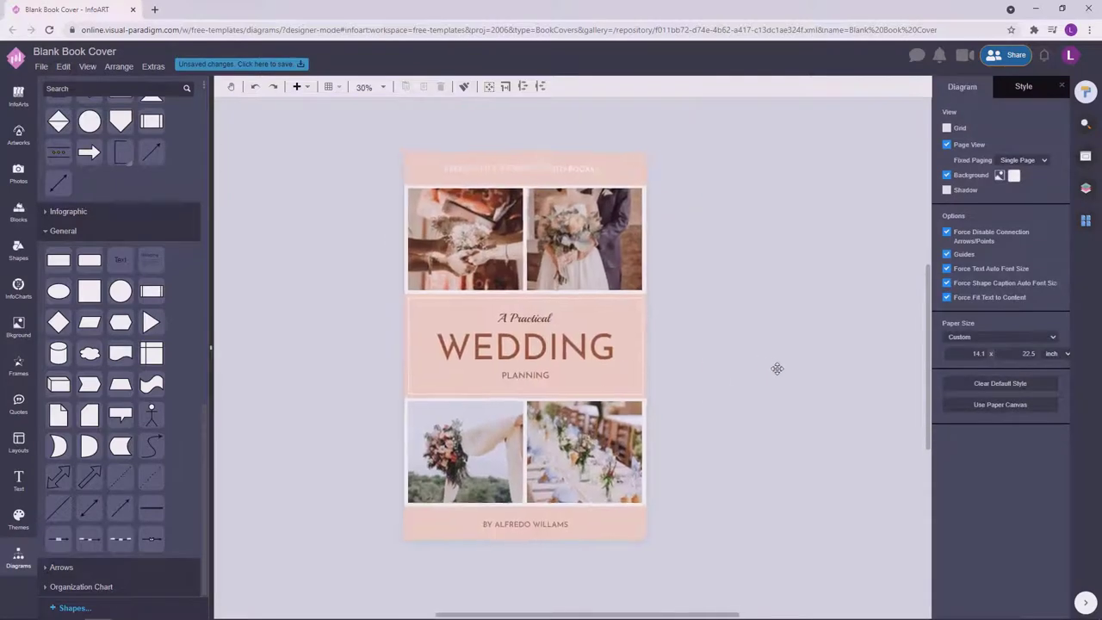
{"action": "left_click", "coordinate": [551, 323]}
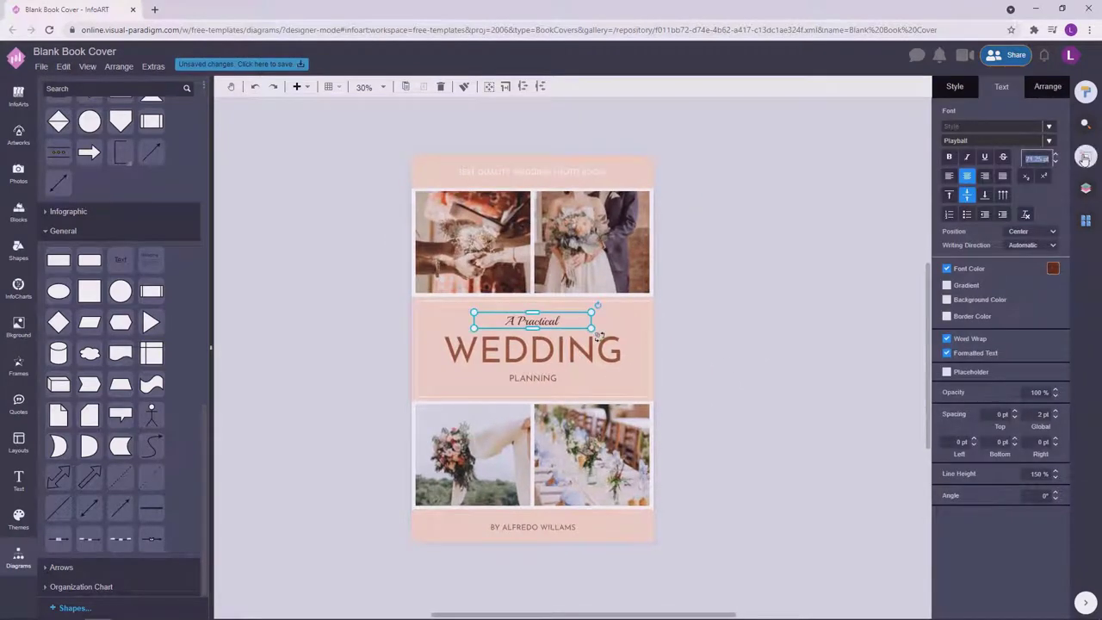
{"action": "scroll", "coordinate": [808, 261], "scroll_direction": "up", "scroll_amount": 1}
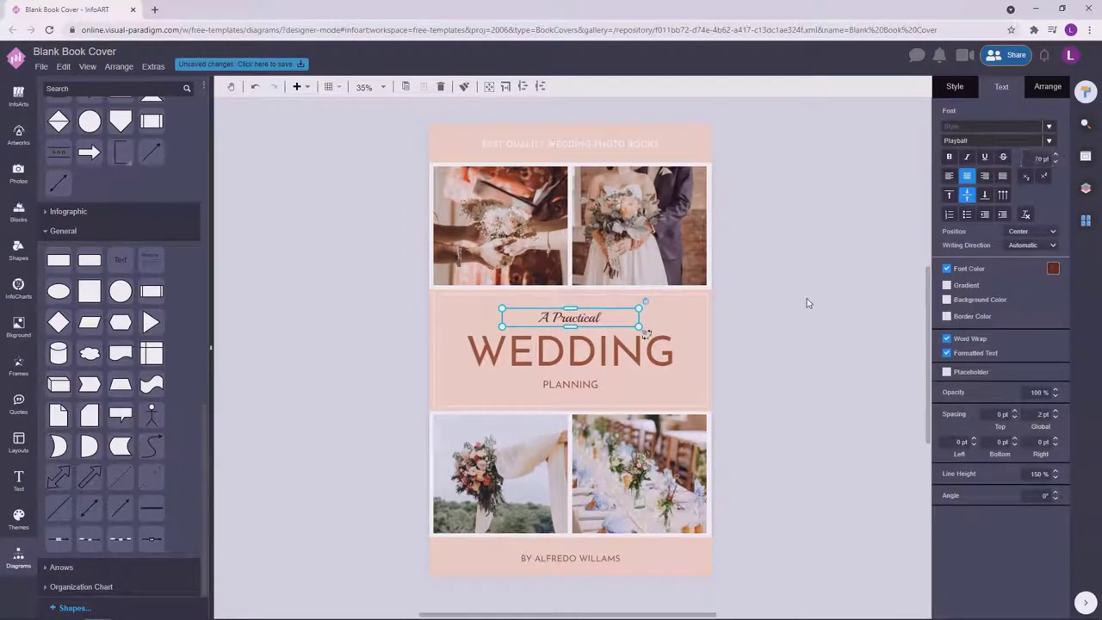
{"action": "left_click", "coordinate": [847, 335]}
{"action": "left_click", "coordinate": [610, 140]}
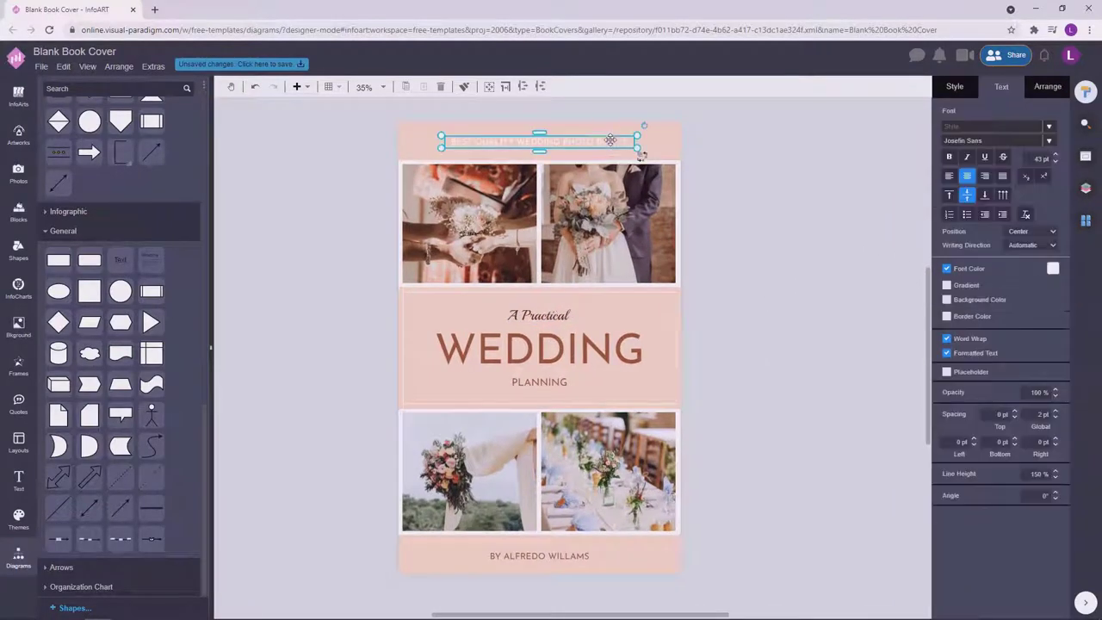
{"action": "left_click", "coordinate": [549, 316], "text": "shift"}
{"action": "left_click", "coordinate": [541, 348], "text": "shift"}
{"action": "left_click", "coordinate": [561, 382], "text": "shift"}
{"action": "left_click", "coordinate": [562, 556], "text": "shift"}
{"action": "left_click", "coordinate": [1048, 87]}
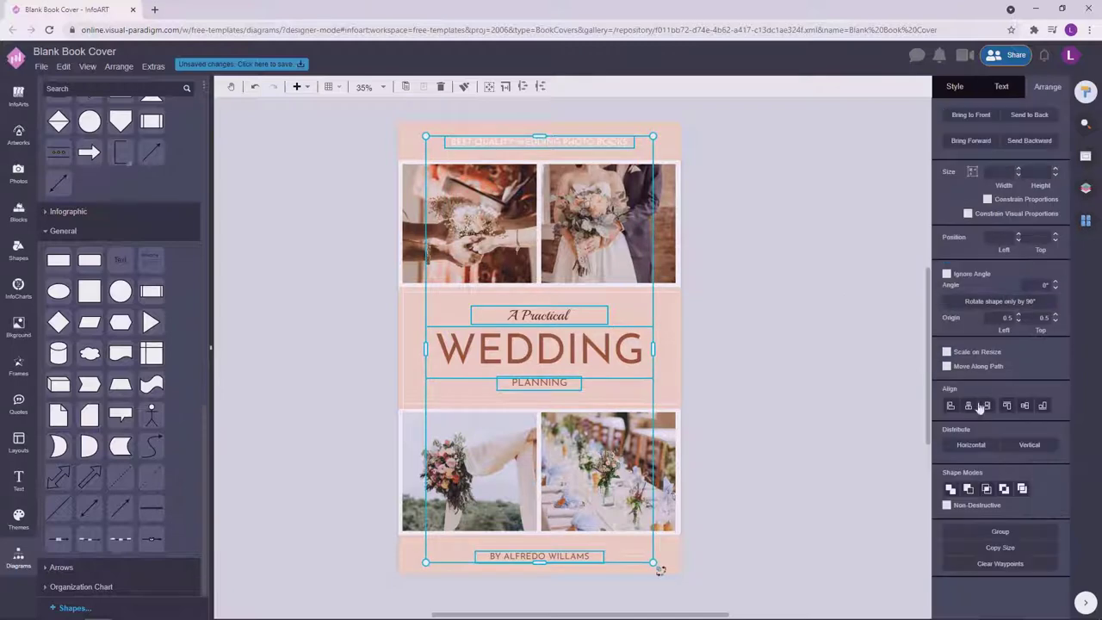
{"action": "left_click", "coordinate": [763, 257]}
{"action": "left_click", "coordinate": [677, 298]}
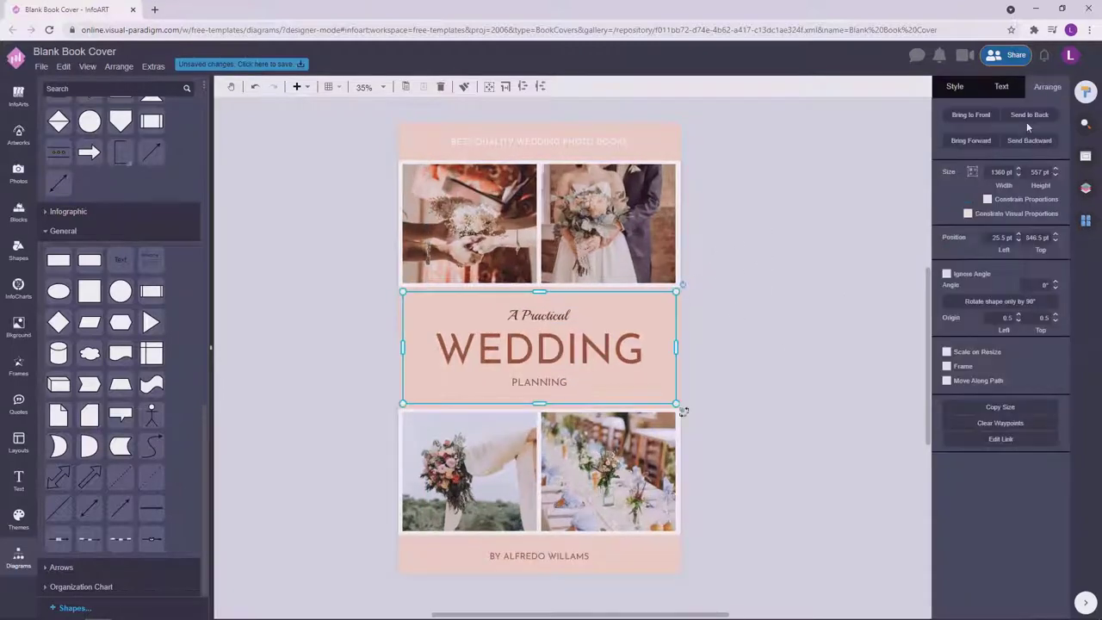
{"action": "left_click", "coordinate": [955, 87]}
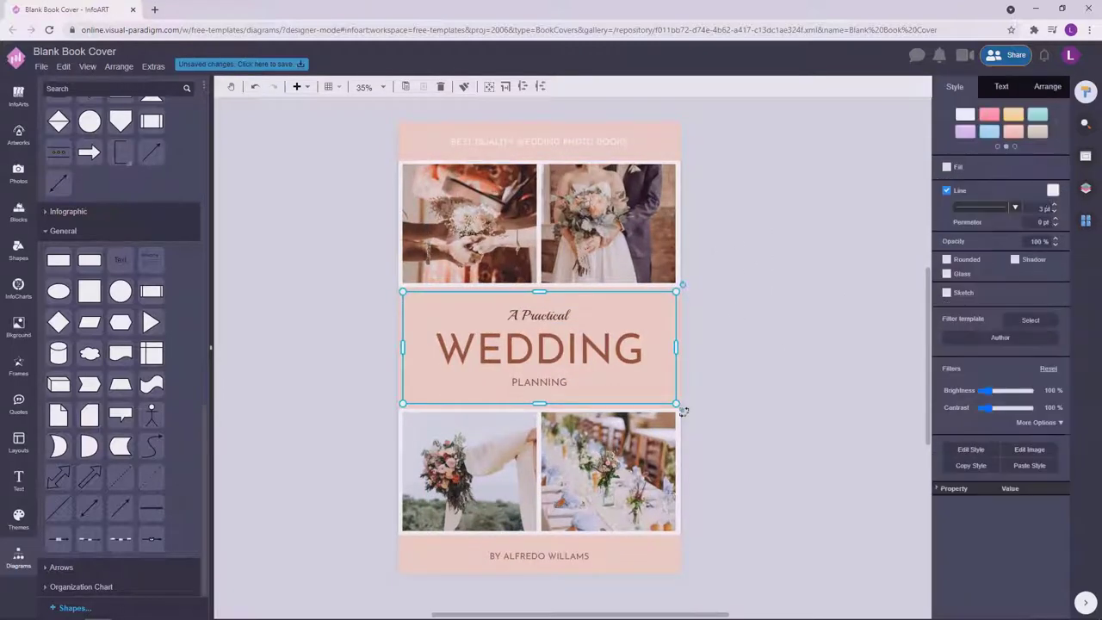
{"action": "left_click", "coordinate": [827, 305]}
{"action": "left_click", "coordinate": [664, 312]}
{"action": "left_click", "coordinate": [780, 287]}
{"action": "scroll", "coordinate": [781, 287], "scroll_direction": "up", "scroll_amount": 3}
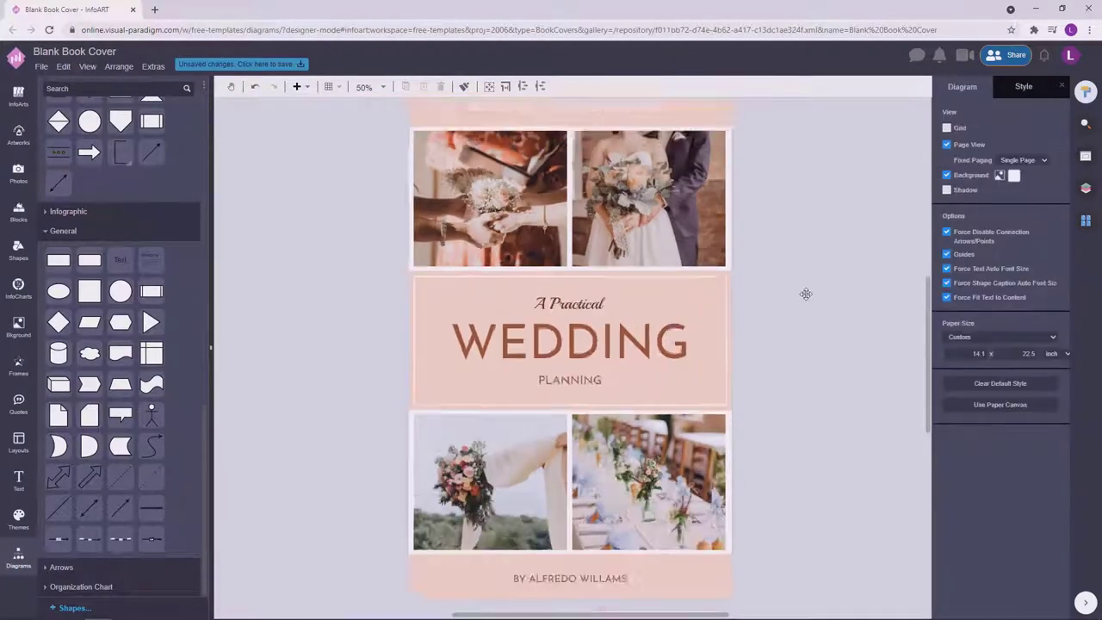
{"action": "scroll", "coordinate": [797, 310], "scroll_direction": "down", "scroll_amount": 3}
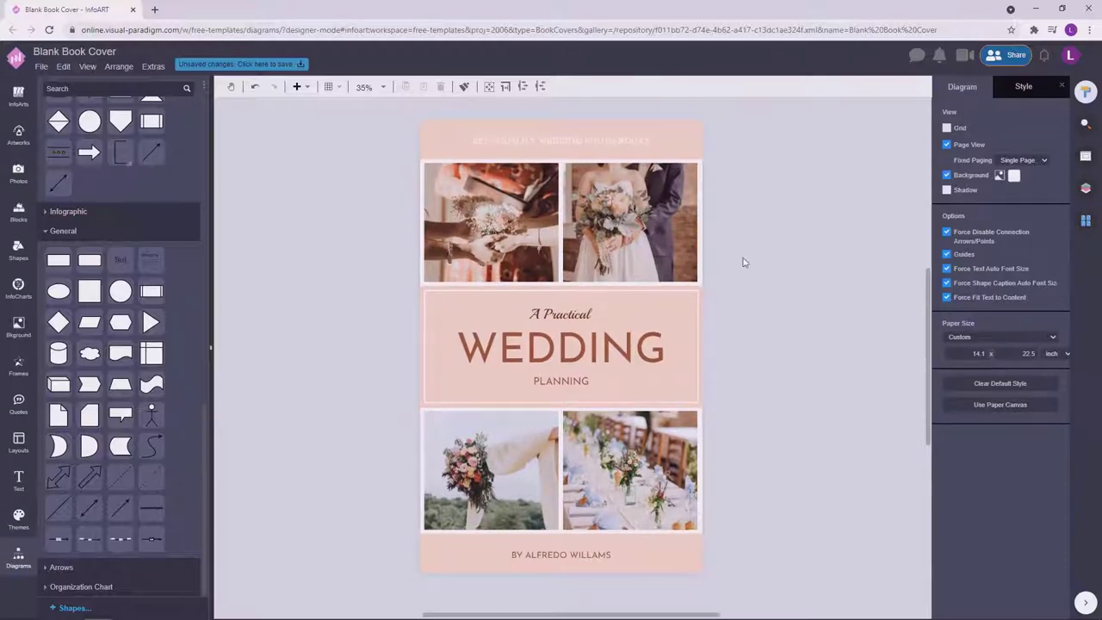
Save the design as 'A Practical Wedding Planning Book Cover' in VP Online storage.
{"action": "left_click", "coordinate": [248, 64]}
{"action": "type", "text": "A"}
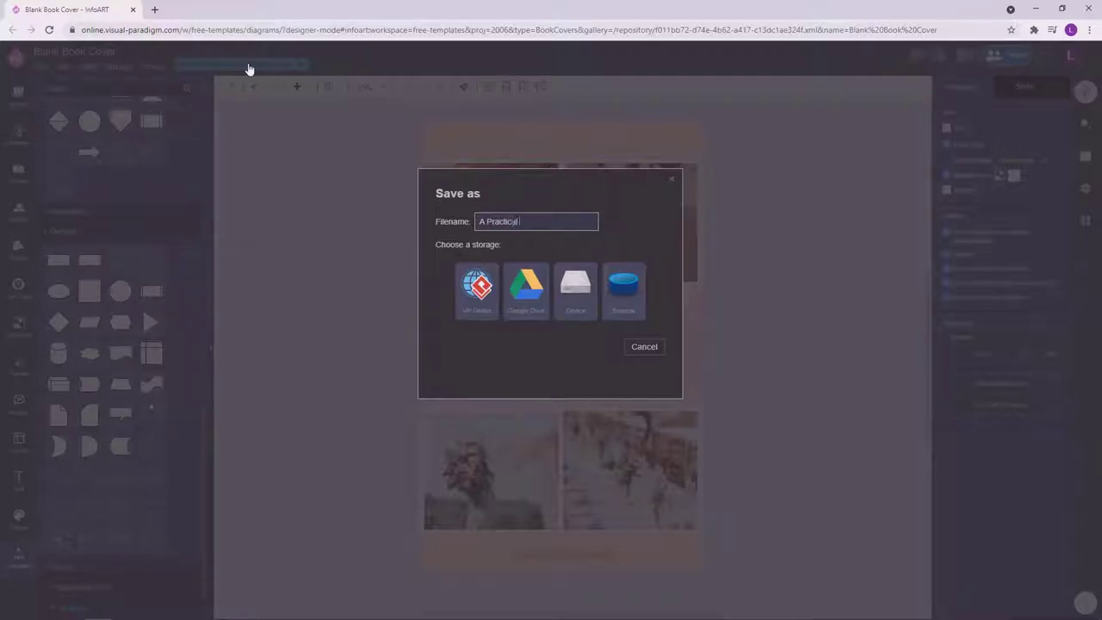
{"action": "type", "text": "Practical Wedding Planning Book Cover"}
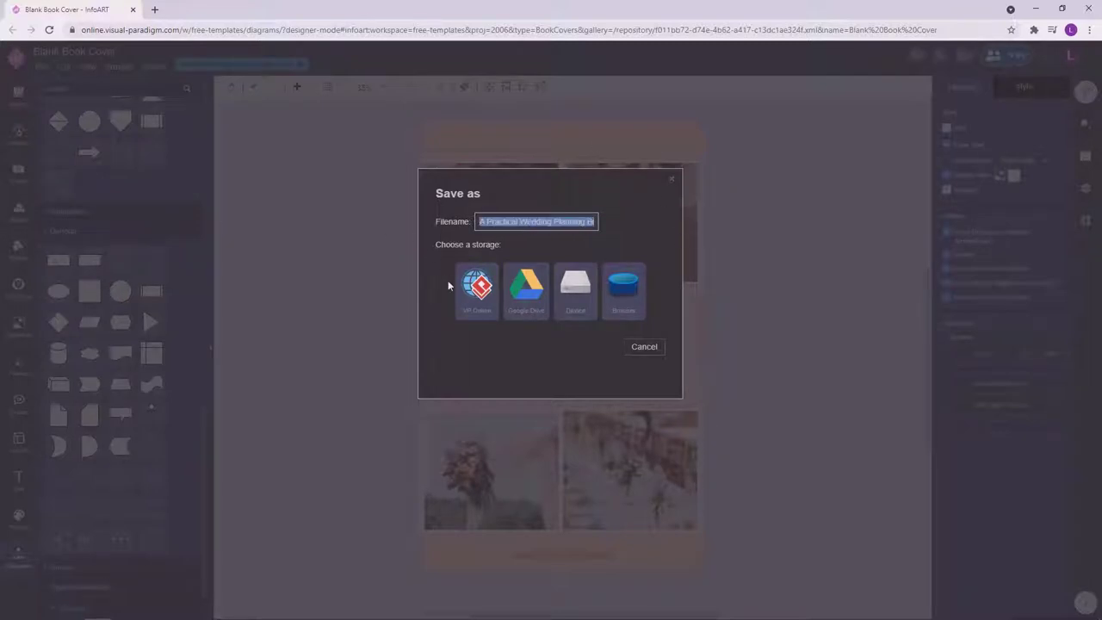
{"action": "left_click", "coordinate": [473, 292]}
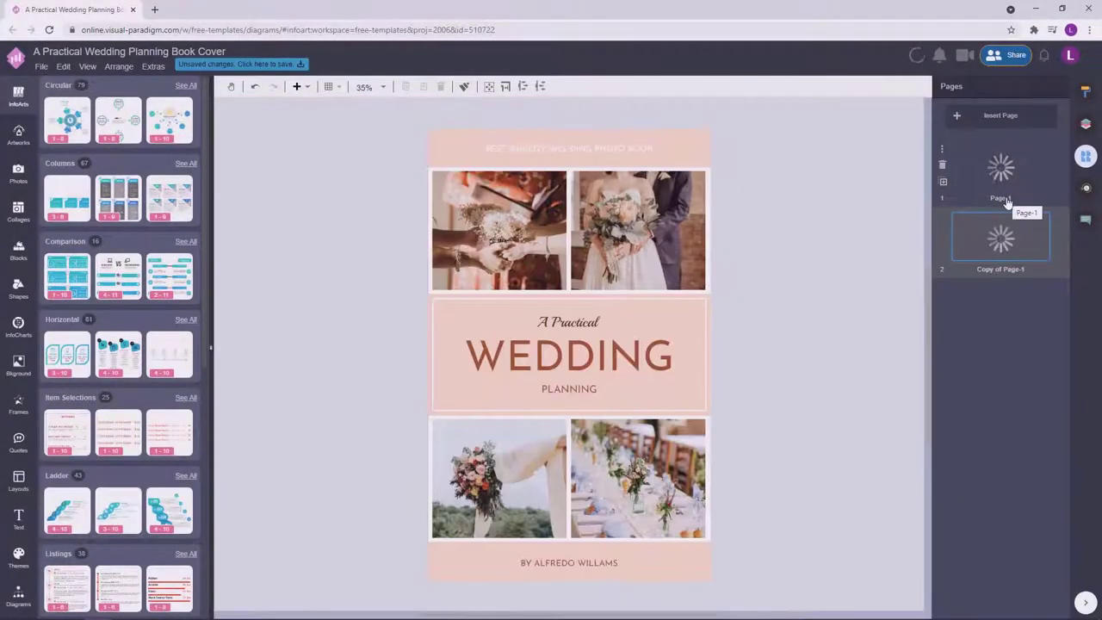
Rename the two pages to 'Cover' and 'Back Cover'.
{"action": "double_click", "coordinate": [1008, 202]}
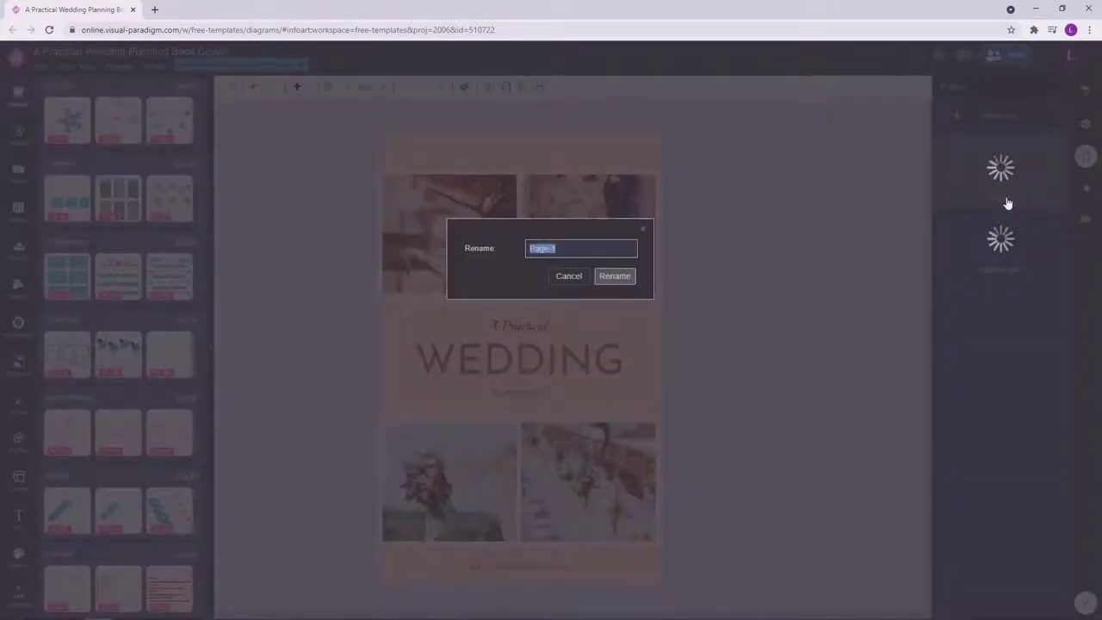
{"action": "type", "text": "Cover"}
{"action": "left_click", "coordinate": [614, 277]}
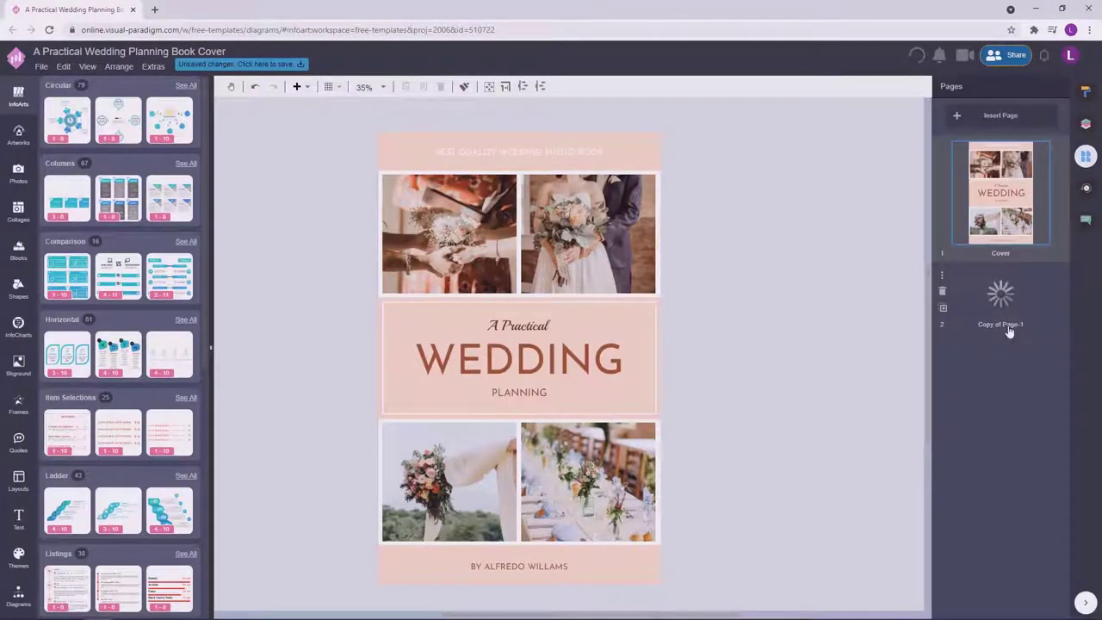
{"action": "double_click", "coordinate": [1010, 329]}
{"action": "type", "text": "Back Cover"}
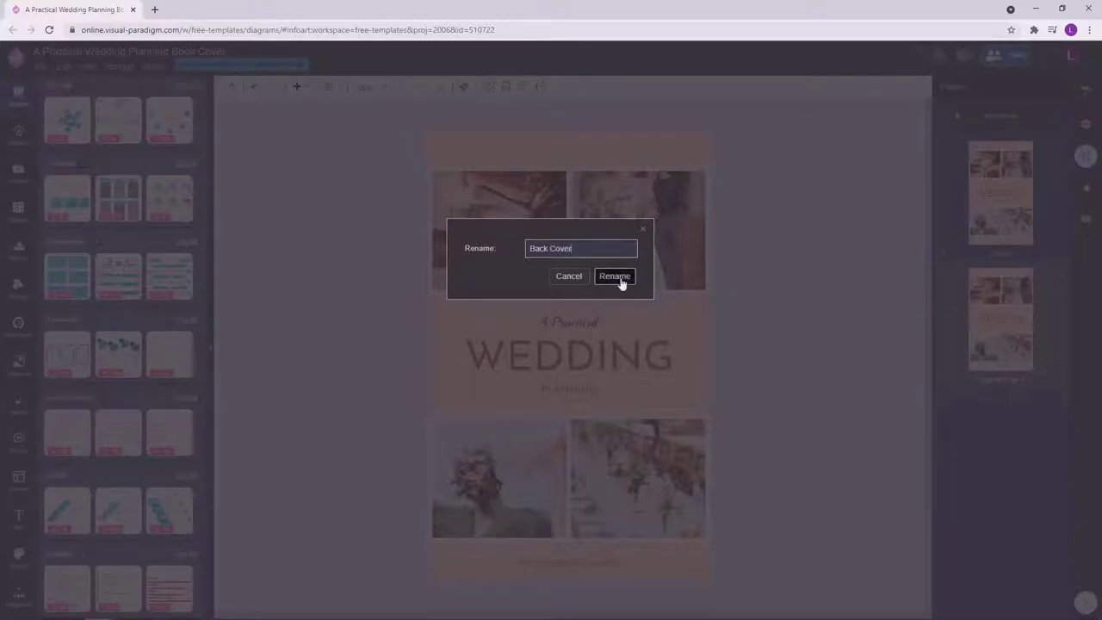
{"action": "left_click", "coordinate": [620, 279]}
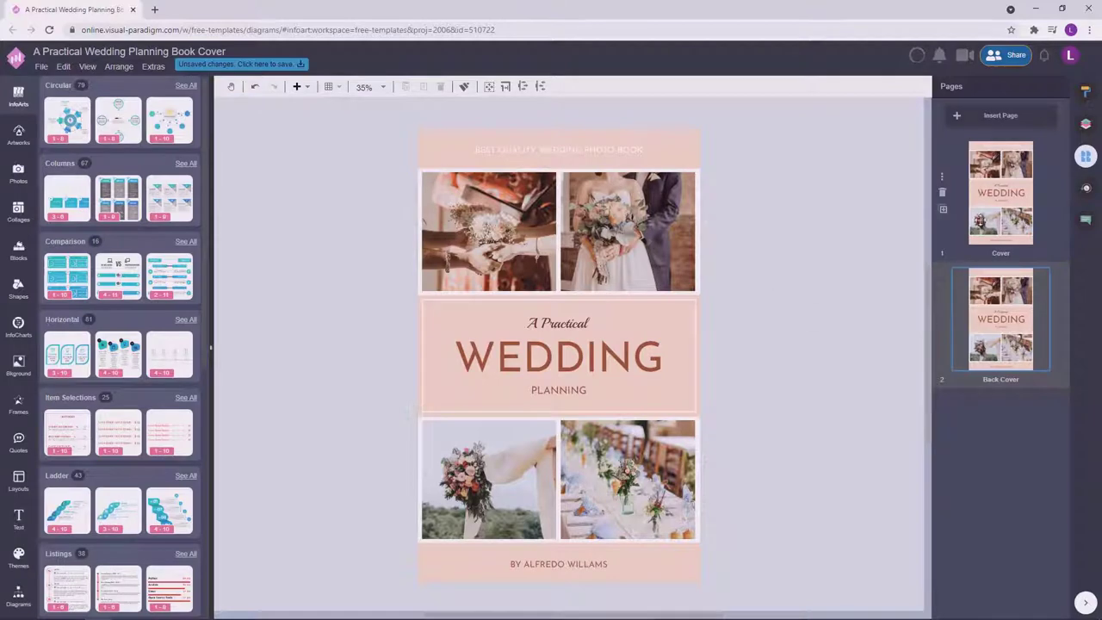
Drag the title text off the Back Cover page and compare it against the Cover page.
{"action": "left_click_drag", "start_coordinate": [582, 328], "coordinate": [724, 216]}
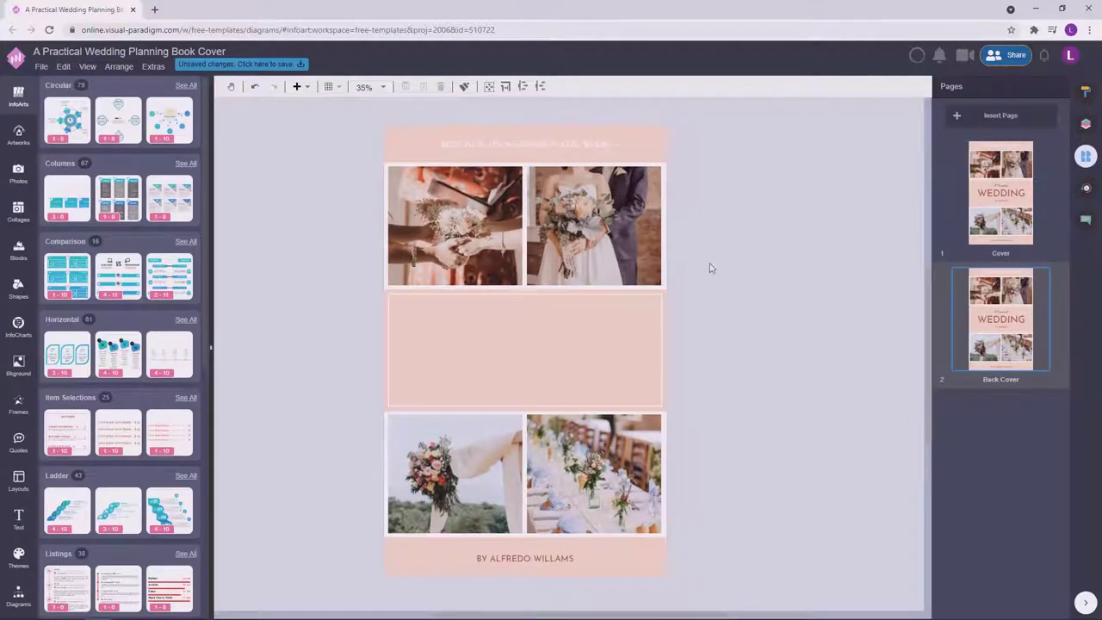
{"action": "left_click_drag", "start_coordinate": [743, 231], "coordinate": [783, 334]}
{"action": "left_click", "coordinate": [1011, 193]}
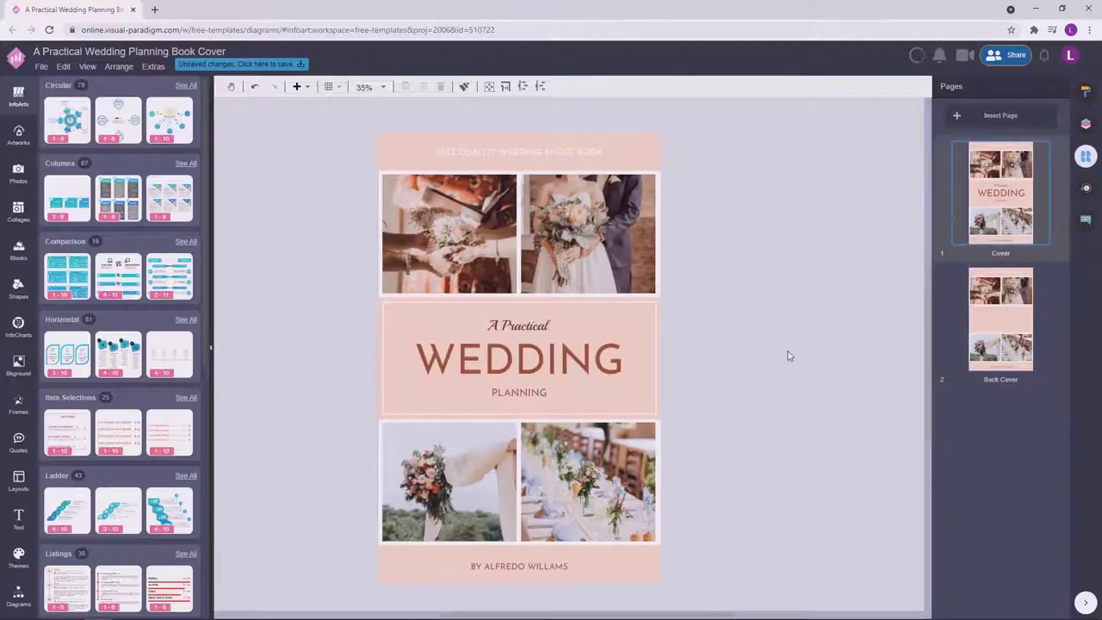
{"action": "left_click", "coordinate": [986, 326]}
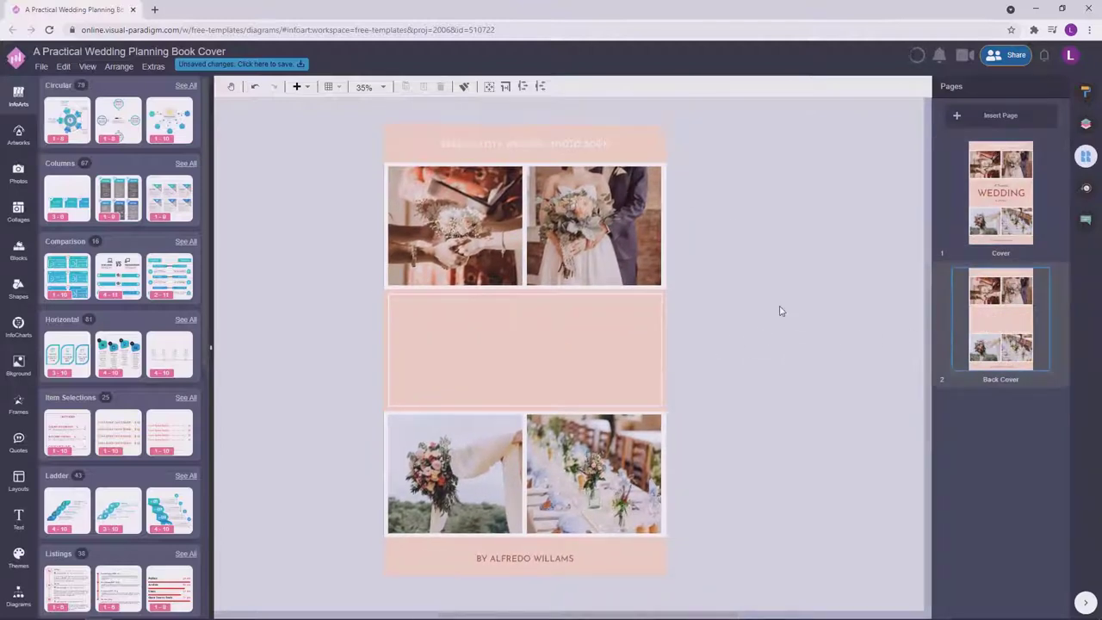
{"action": "left_click", "coordinate": [1000, 193]}
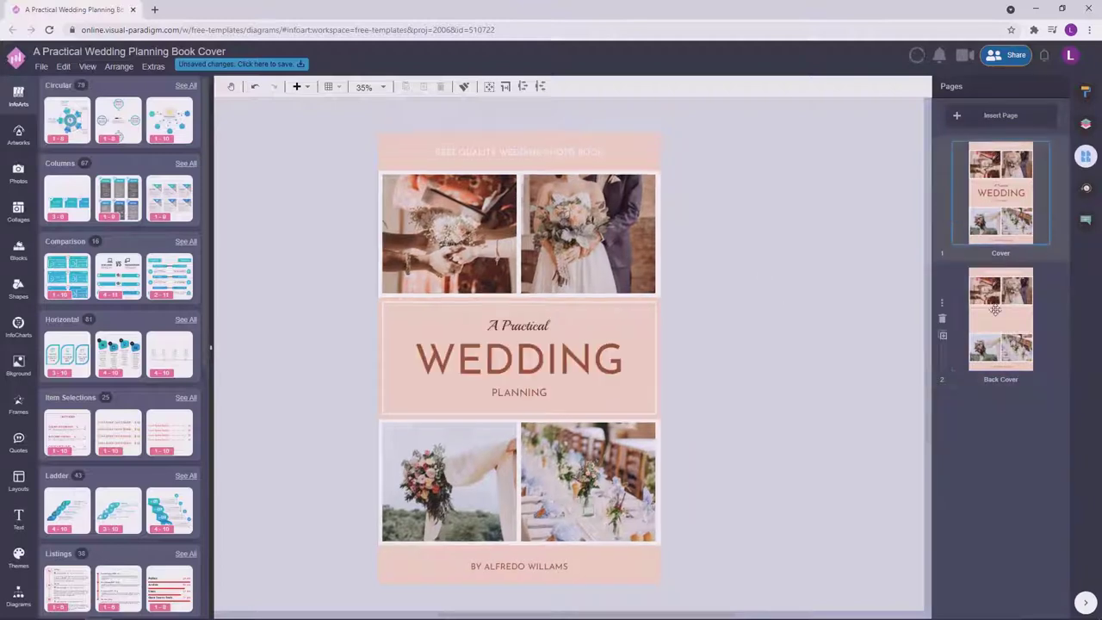
{"action": "left_click", "coordinate": [991, 320]}
{"action": "left_click", "coordinate": [1001, 193]}
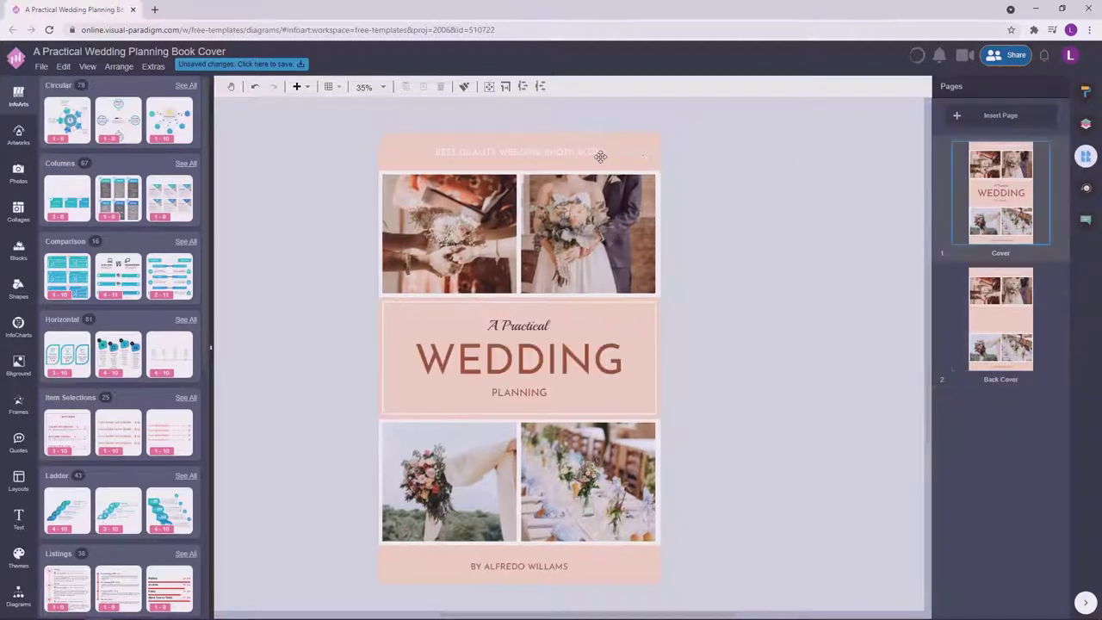
{"action": "left_click", "coordinate": [1014, 301]}
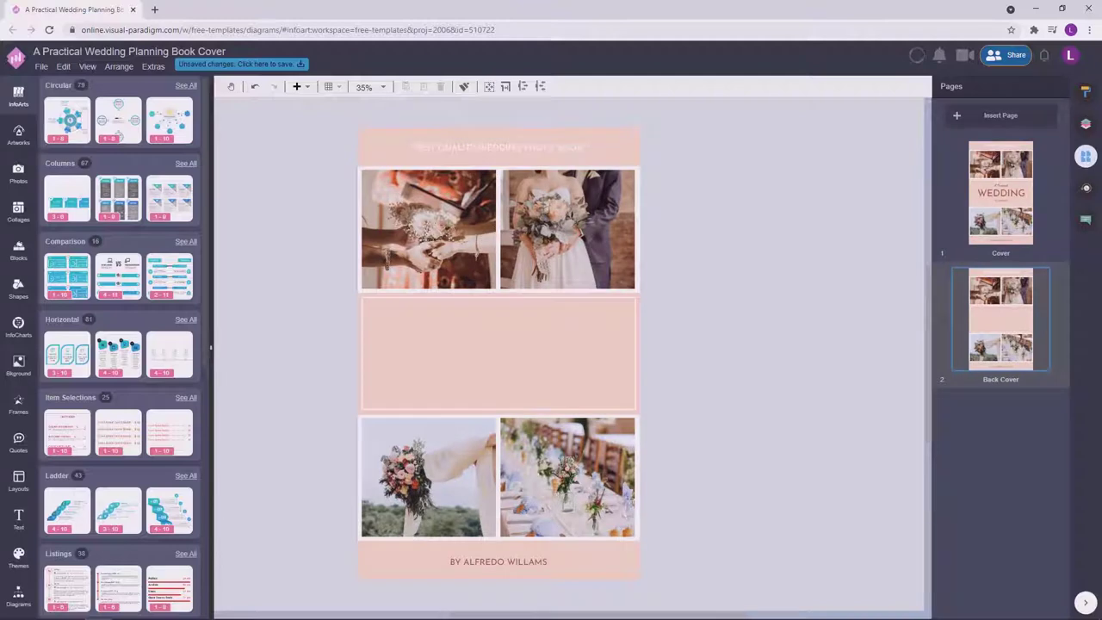
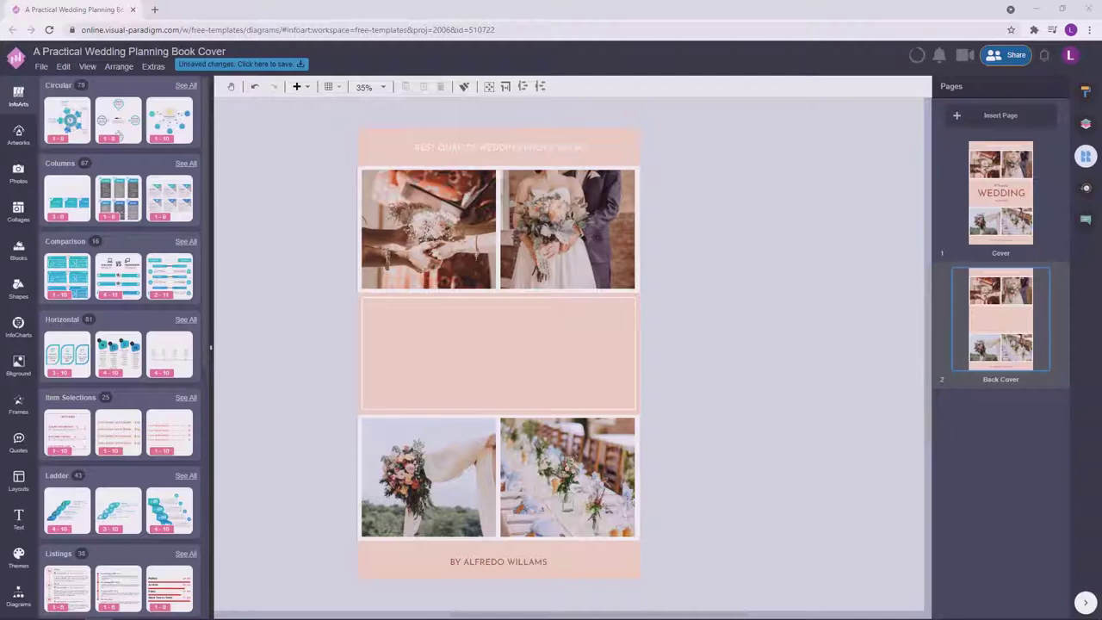
Move the lorem ipsum text box into the Back Cover's pink middle panel and make its text white.
{"action": "left_click", "coordinate": [684, 283]}
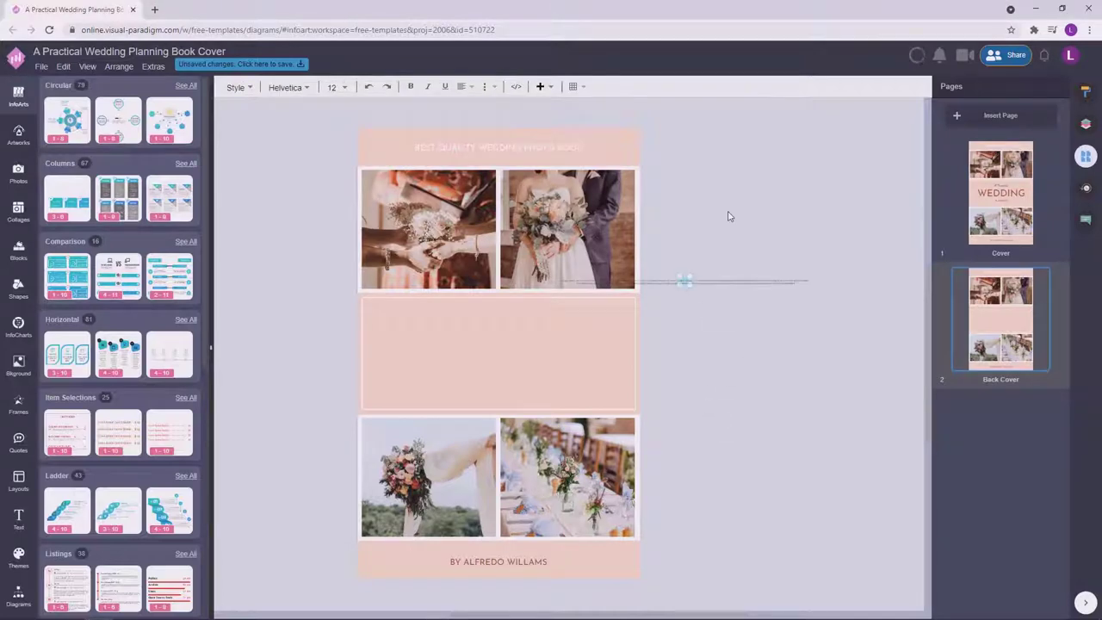
{"action": "left_click_drag", "start_coordinate": [682, 285], "coordinate": [591, 359]}
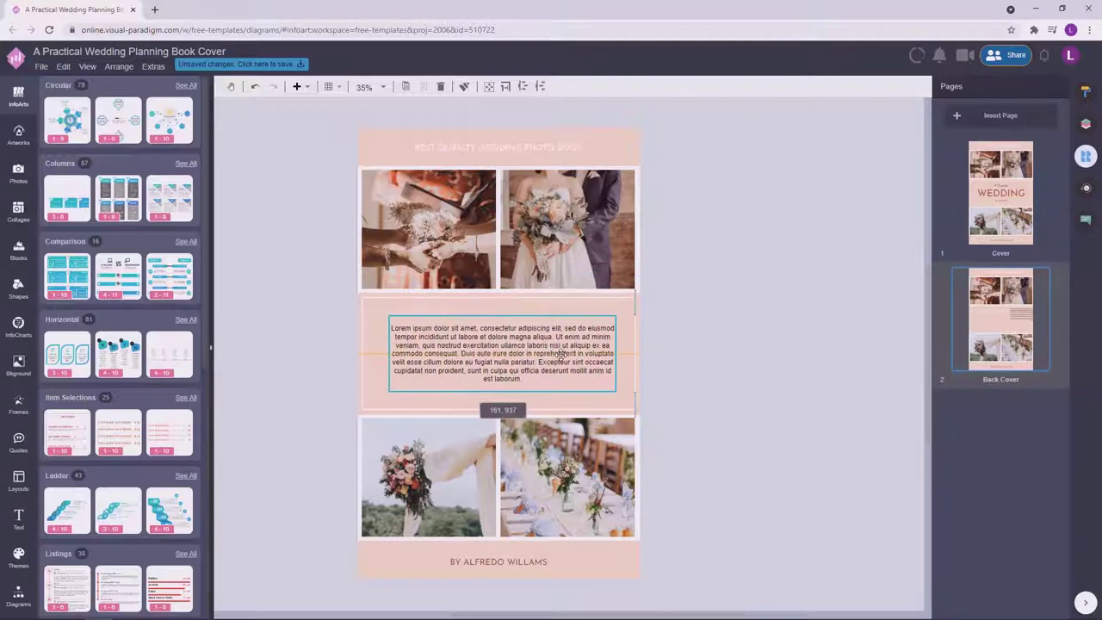
{"action": "left_click", "coordinate": [1079, 94]}
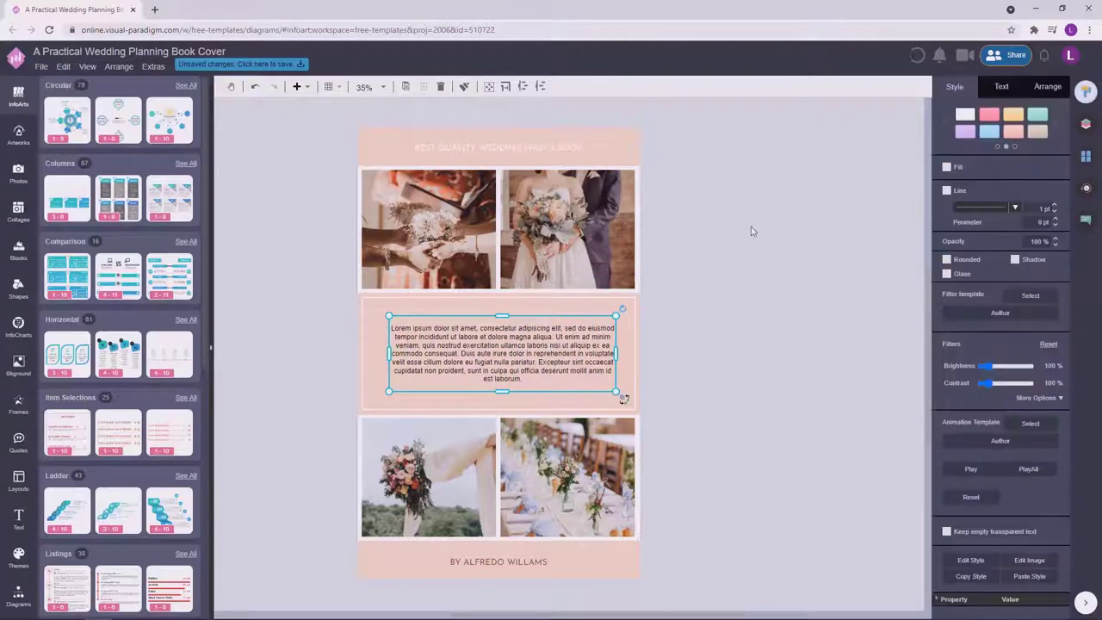
{"action": "left_click", "coordinate": [1003, 87]}
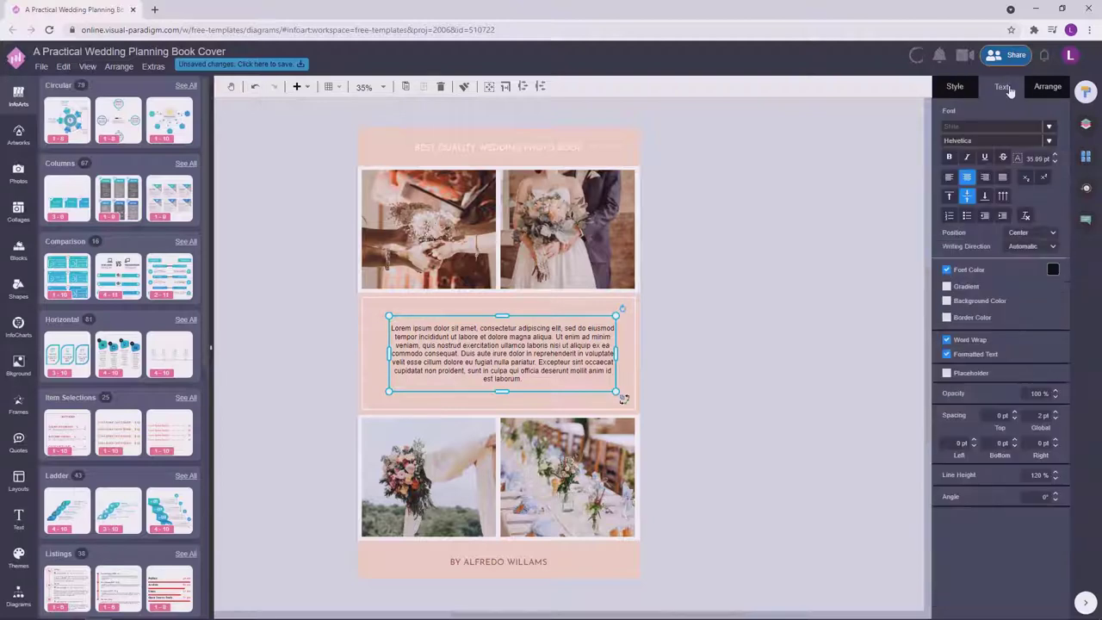
{"action": "left_click", "coordinate": [1052, 270]}
{"action": "left_click", "coordinate": [1043, 290]}
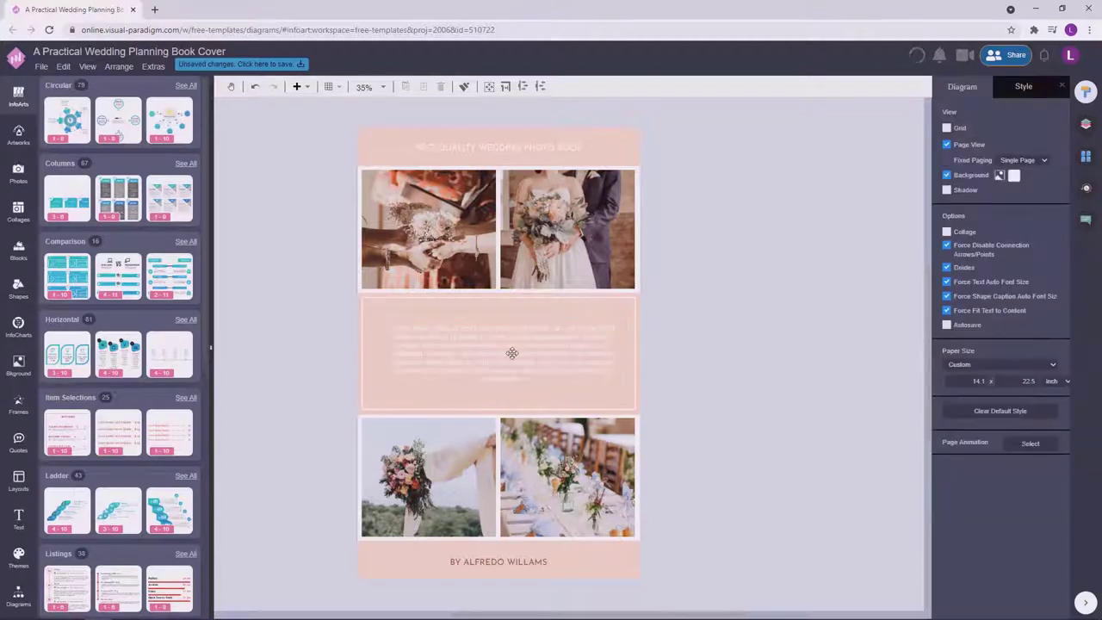
{"action": "left_click", "coordinate": [758, 259]}
On the Cover page, inspect the WEDDING title's font colour in the full colour picker without changing it.
{"action": "left_click", "coordinate": [1086, 156]}
{"action": "left_click", "coordinate": [1001, 193]}
{"action": "left_click", "coordinate": [521, 364]}
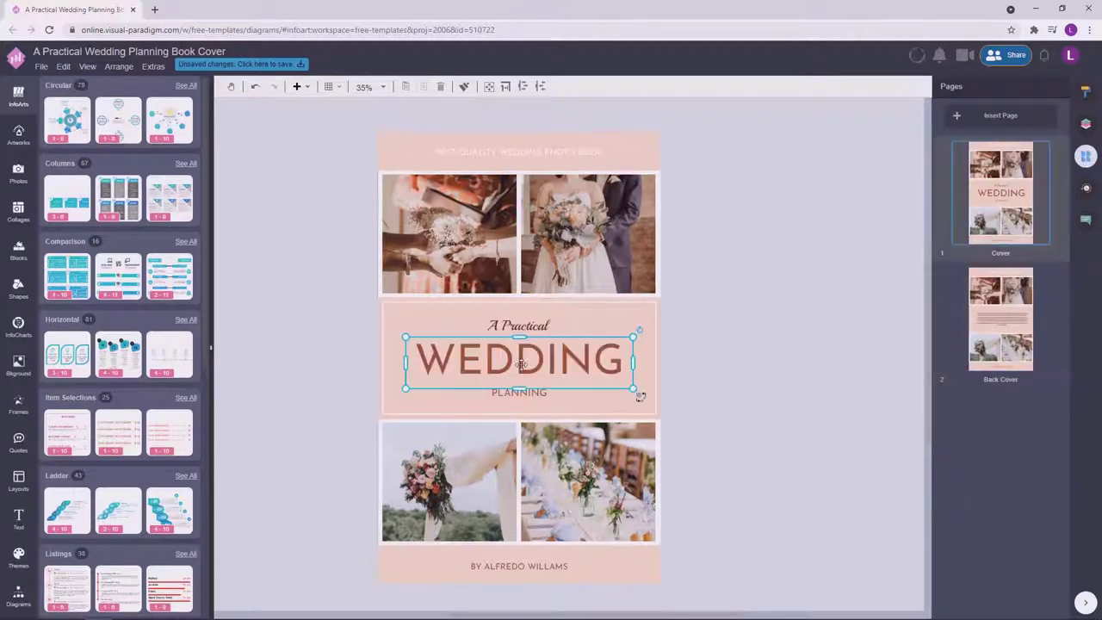
{"action": "left_click", "coordinate": [1086, 90]}
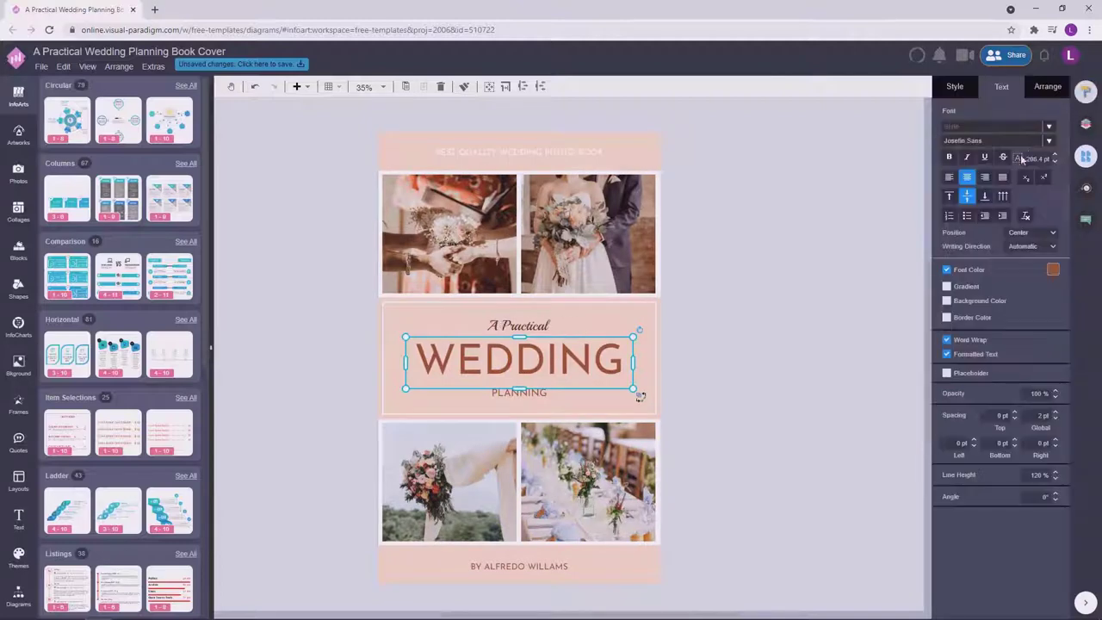
{"action": "left_click", "coordinate": [1052, 269]}
{"action": "left_click", "coordinate": [982, 395]}
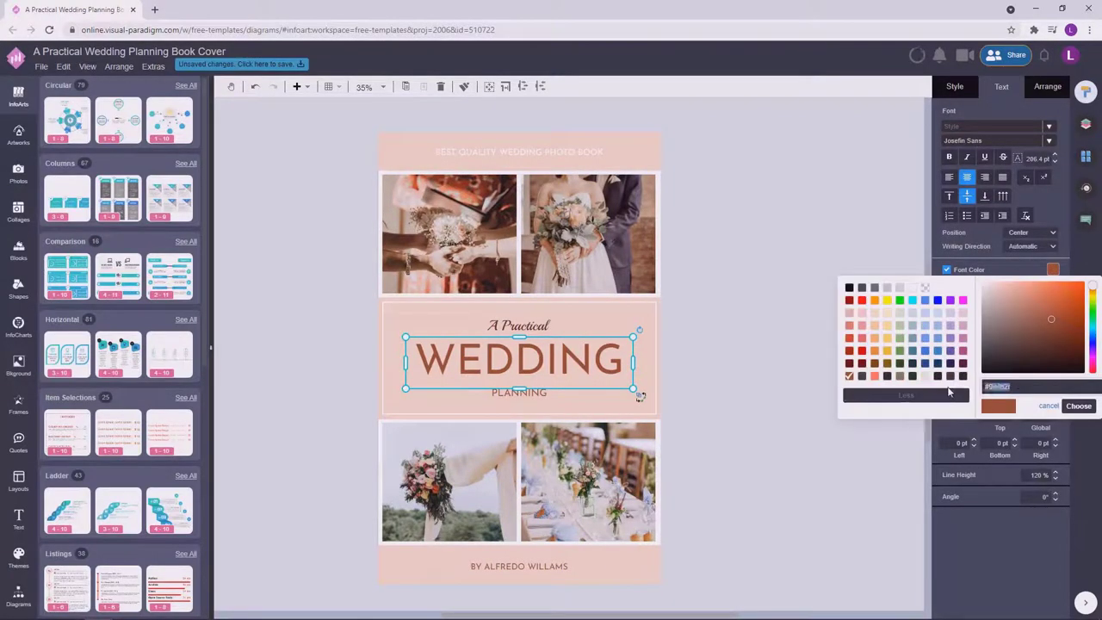
{"action": "left_click", "coordinate": [787, 211]}
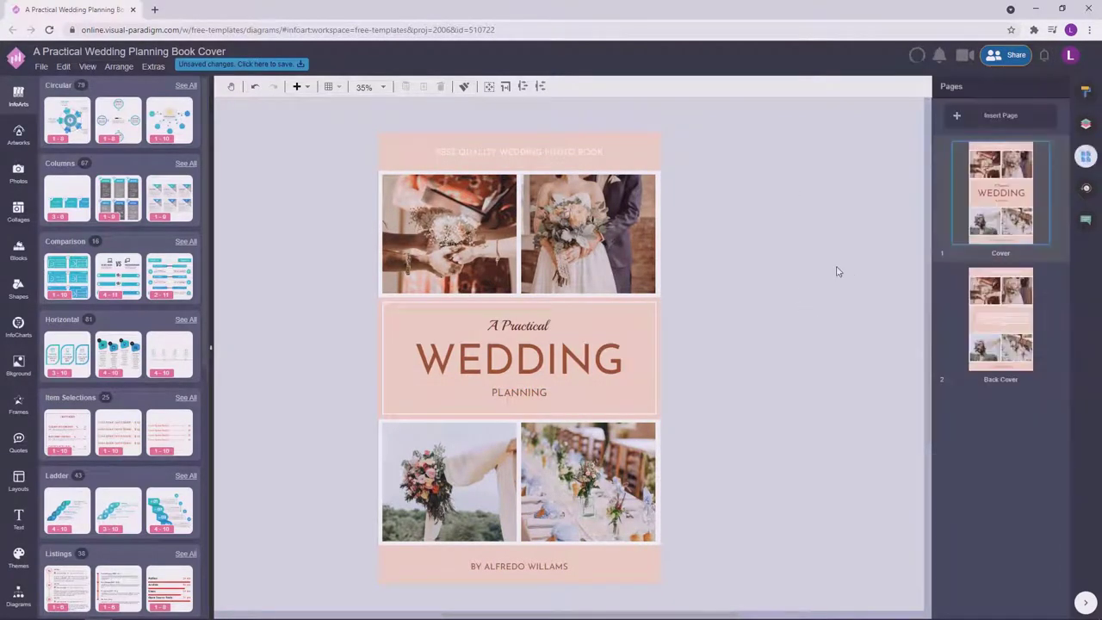
{"action": "left_click", "coordinate": [999, 319]}
On the Back Cover, colour the blurb text reddish-brown and nudge it slightly left.
{"action": "left_click", "coordinate": [621, 394]}
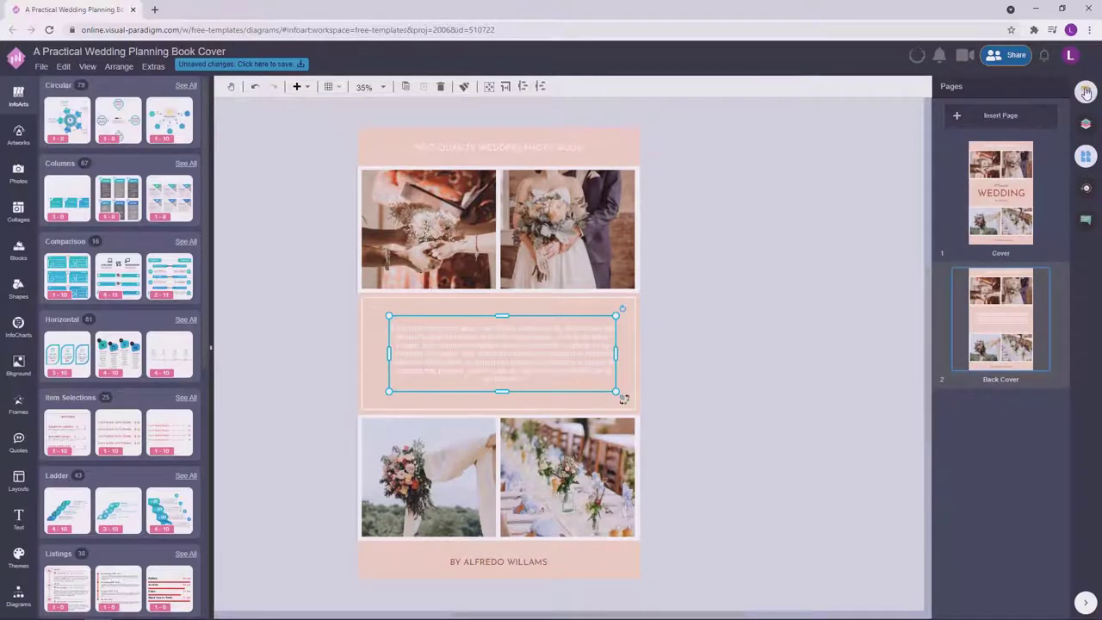
{"action": "left_click", "coordinate": [1086, 90]}
{"action": "left_click", "coordinate": [990, 140]}
{"action": "key", "text": "Escape"}
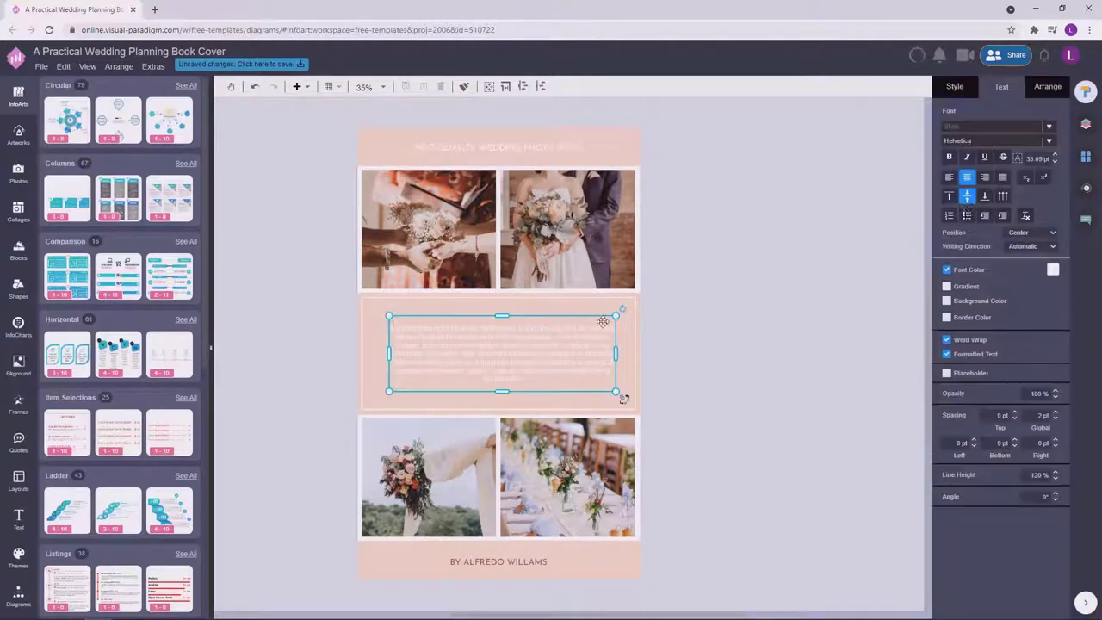
{"action": "left_click", "coordinate": [987, 143]}
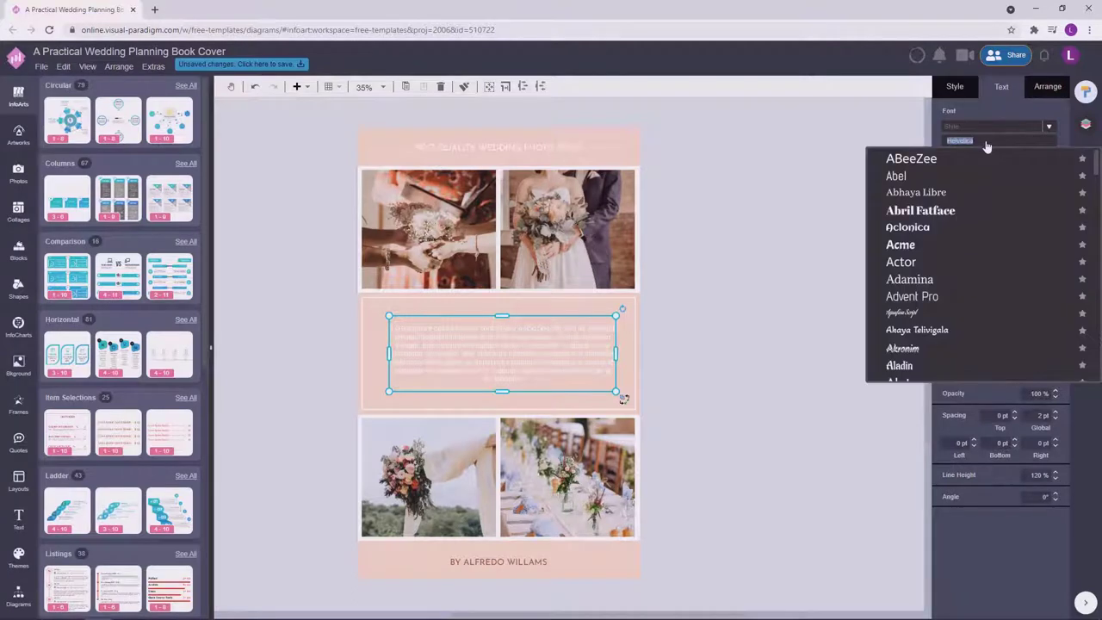
{"action": "key", "text": "Escape"}
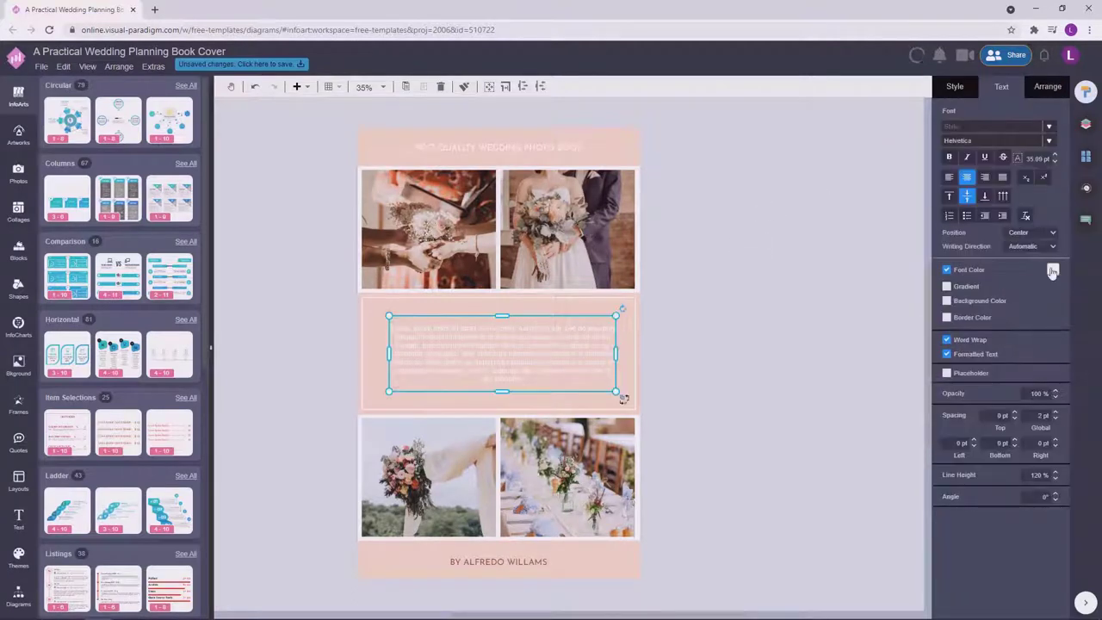
{"action": "left_click", "coordinate": [1052, 272]}
{"action": "left_click", "coordinate": [997, 392]}
{"action": "left_click", "coordinate": [1076, 405]}
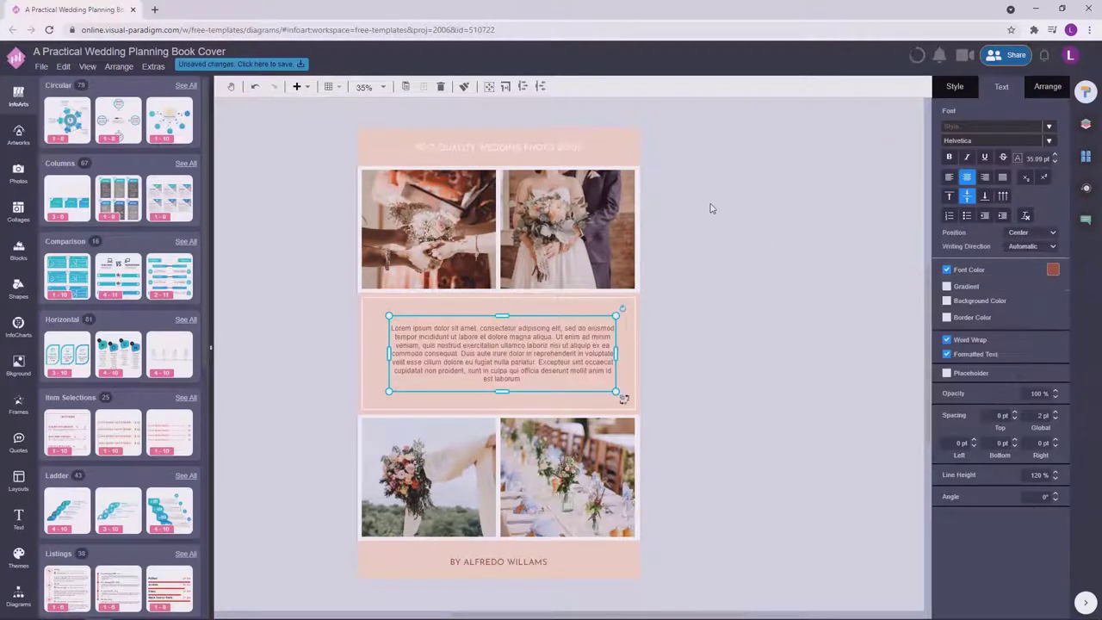
{"action": "left_click", "coordinate": [710, 208]}
{"action": "left_click_drag", "start_coordinate": [517, 353], "coordinate": [512, 353]}
Set the blurb's font to DM Sans and centre it within the pink panel.
{"action": "left_click", "coordinate": [1007, 141]}
{"action": "type", "text": "d "}
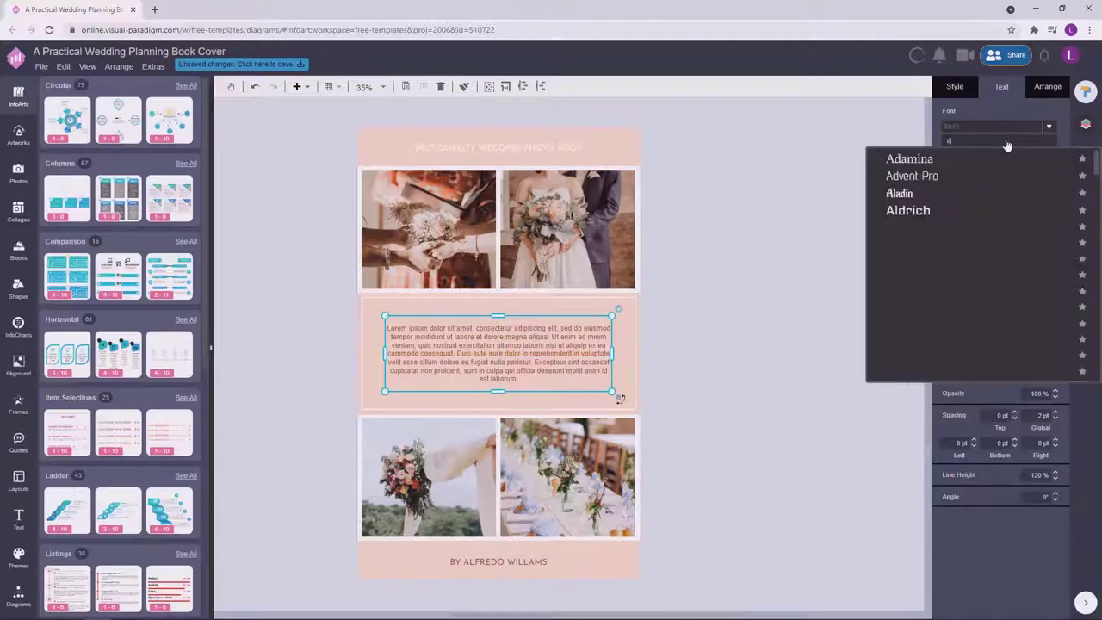
{"action": "type", "text": "m"}
{"action": "left_click", "coordinate": [930, 176]}
{"action": "left_click", "coordinate": [763, 336]}
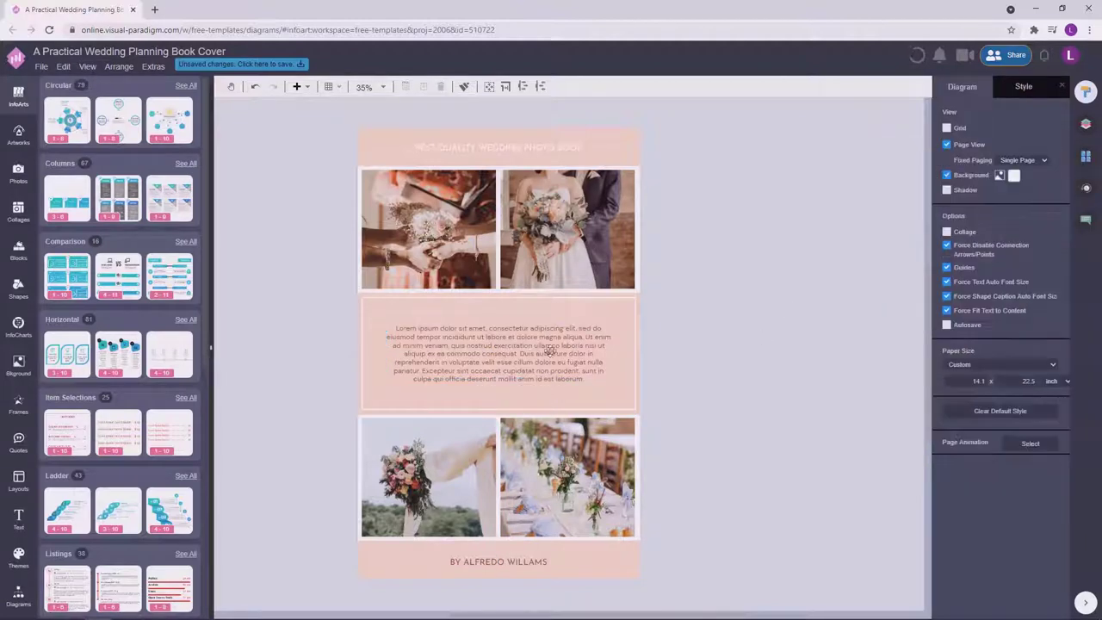
{"action": "left_click", "coordinate": [548, 349]}
{"action": "left_click_drag", "start_coordinate": [535, 370], "coordinate": [535, 360]}
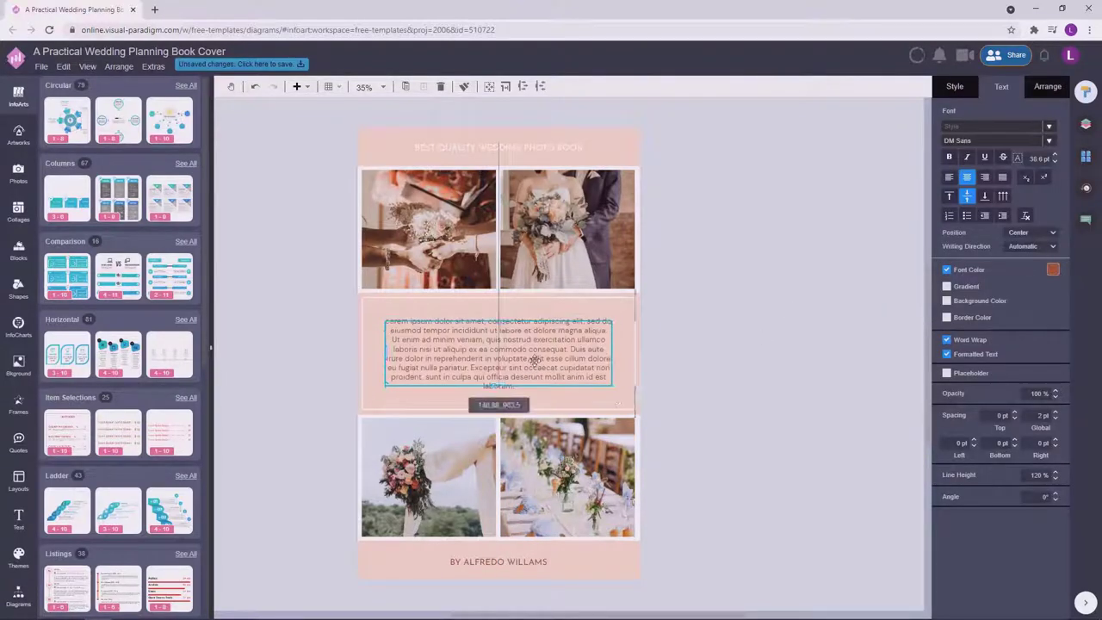
{"action": "left_click", "coordinate": [761, 345]}
{"action": "left_click", "coordinate": [570, 338]}
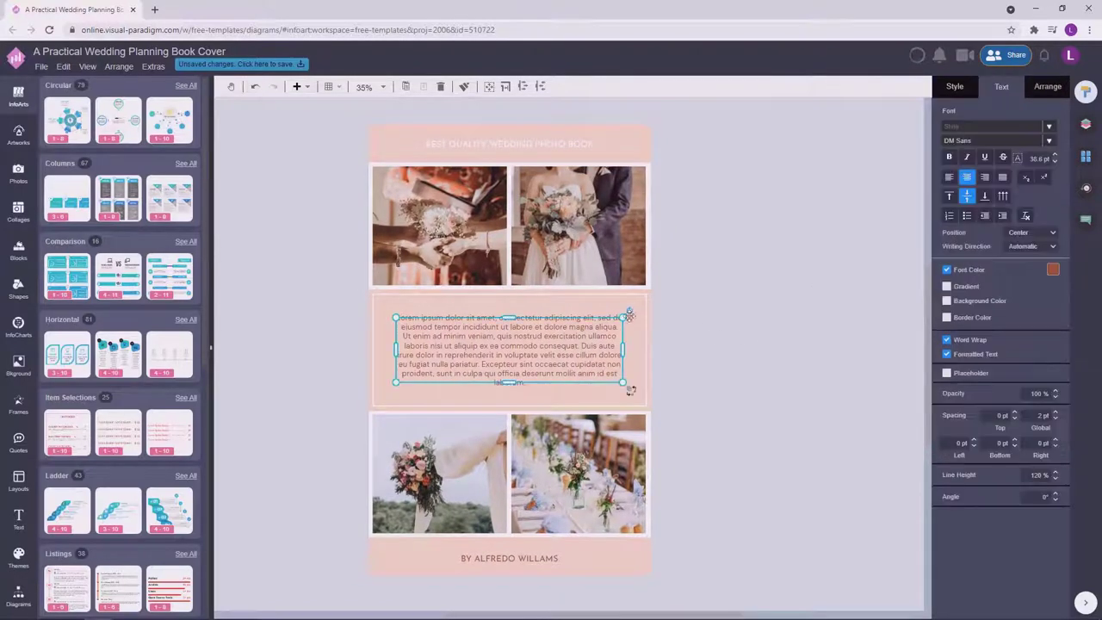
{"action": "left_click", "coordinate": [744, 310]}
{"action": "left_click", "coordinate": [570, 338]}
{"action": "left_click", "coordinate": [745, 278]}
{"action": "left_click", "coordinate": [585, 321]}
{"action": "left_click", "coordinate": [767, 311]}
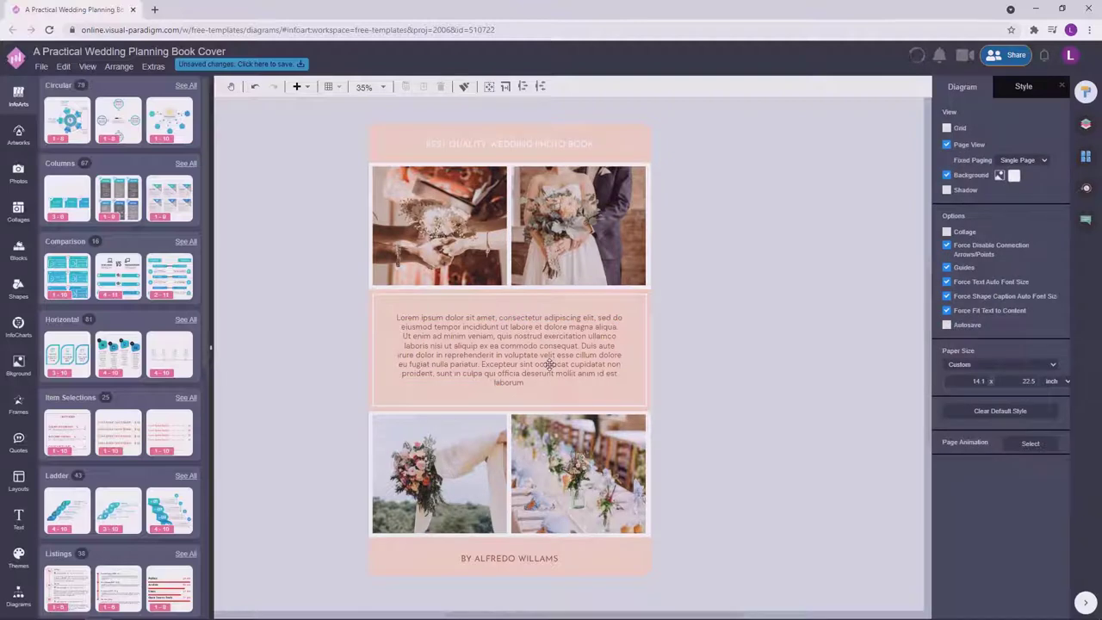
Delete the blurb's last sentence so it ends at "eu fugiat nulla pariatur.".
{"action": "double_click", "coordinate": [550, 364]}
{"action": "left_click_drag", "start_coordinate": [483, 364], "coordinate": [586, 386]}
{"action": "key", "text": "BackSpace"}
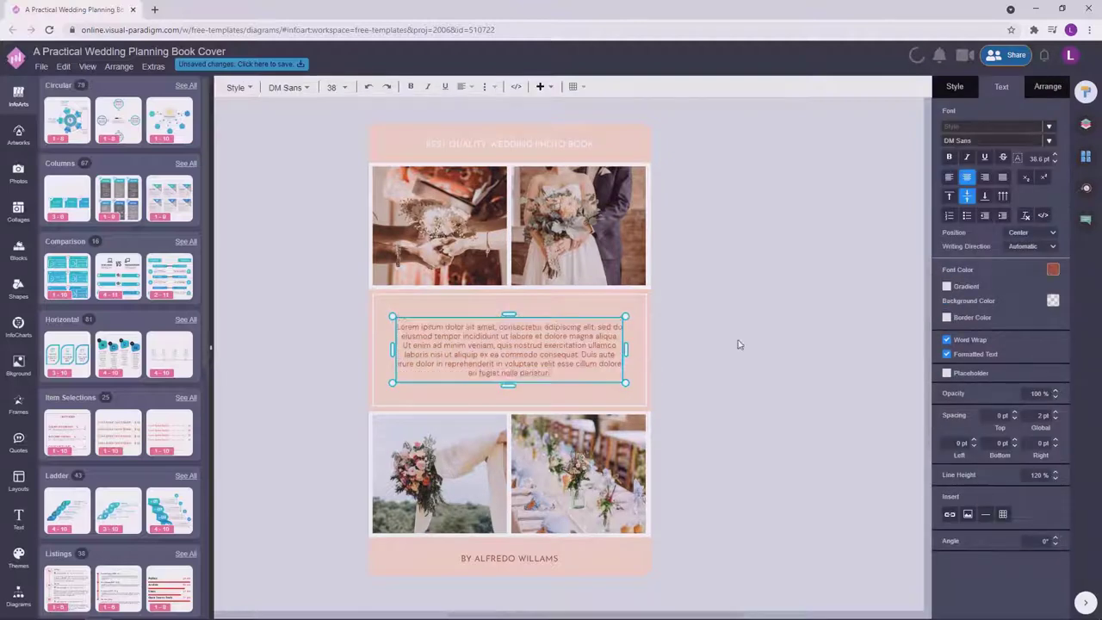
{"action": "left_click", "coordinate": [738, 344]}
{"action": "left_click", "coordinate": [561, 337]}
{"action": "left_click", "coordinate": [774, 358]}
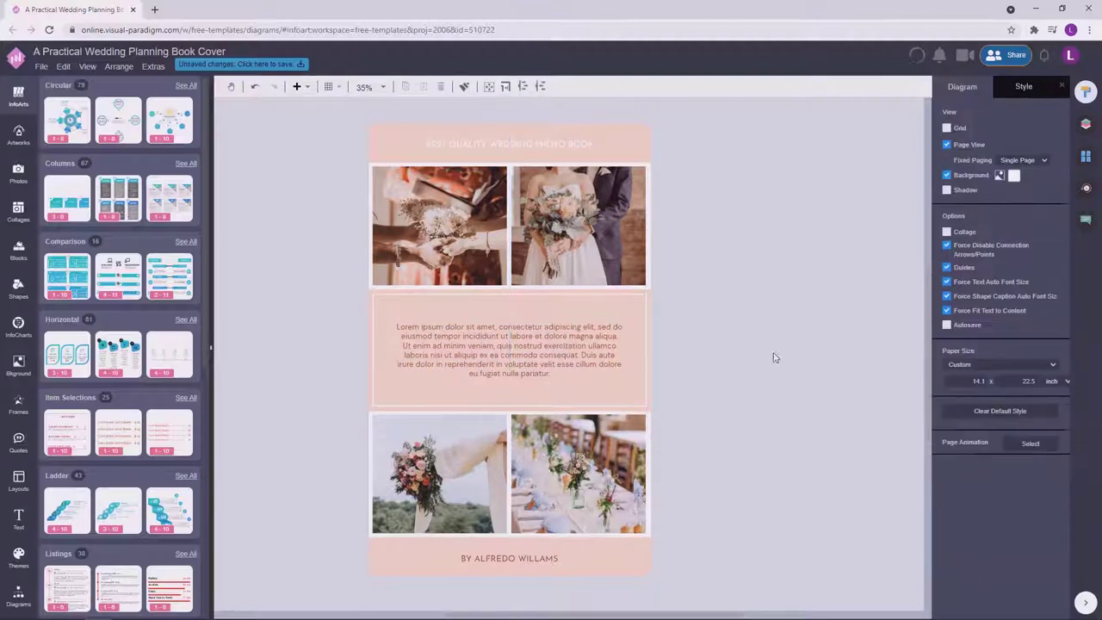
{"action": "left_click_drag", "start_coordinate": [752, 332], "coordinate": [786, 319]}
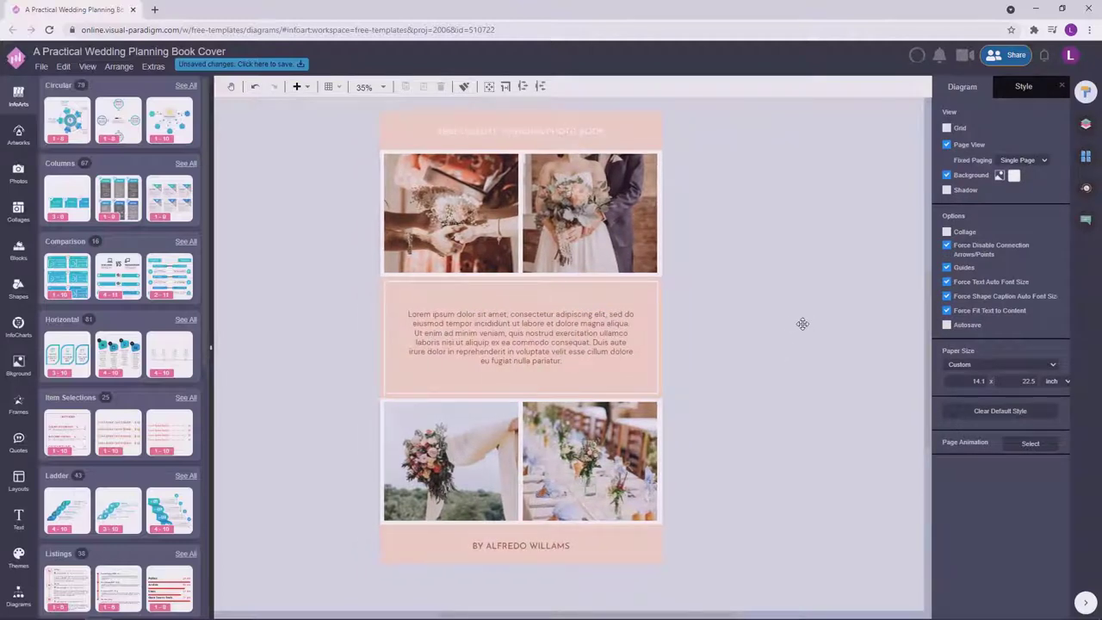
Switch back and forth between the Cover and Back Cover pages to compare them.
{"action": "left_click_drag", "start_coordinate": [814, 265], "coordinate": [789, 269]}
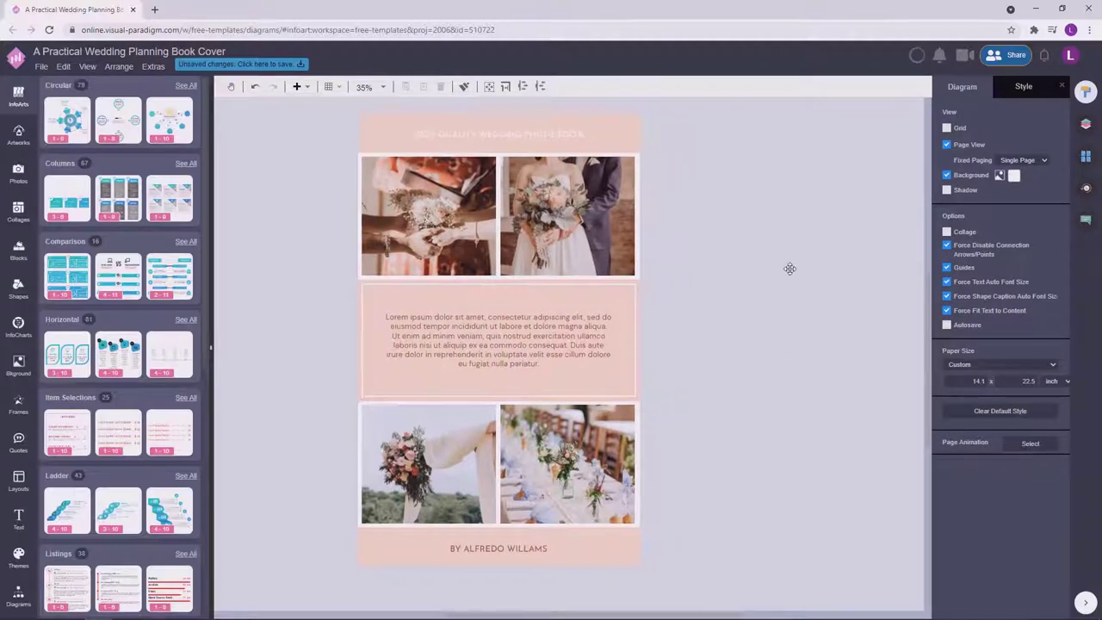
{"action": "left_click", "coordinate": [1086, 155]}
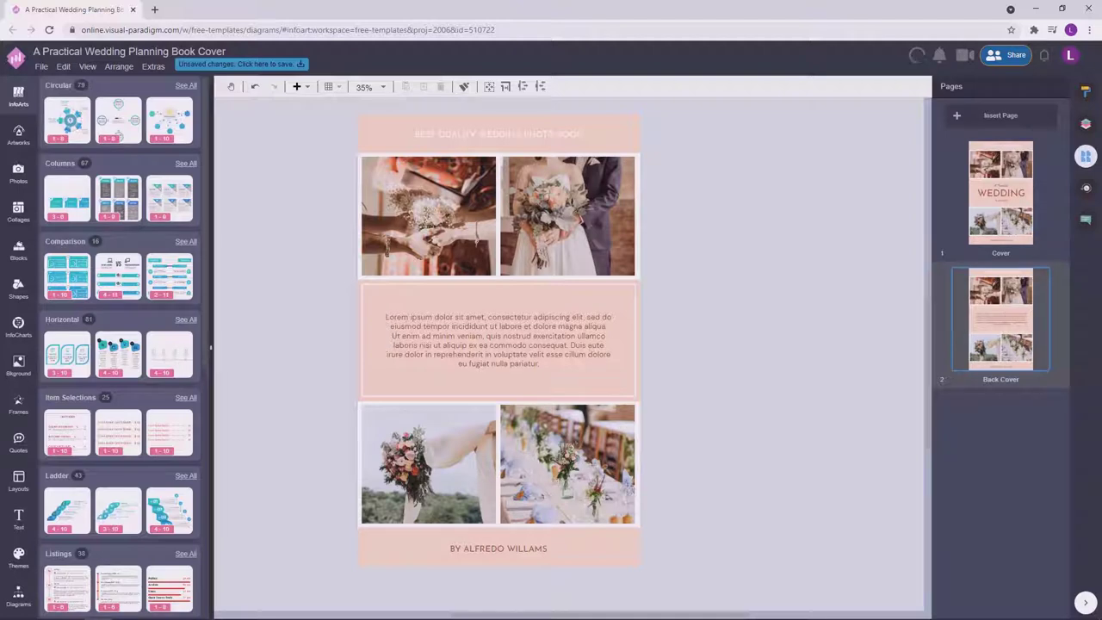
{"action": "scroll", "coordinate": [750, 216], "scroll_direction": "up", "scroll_amount": 1}
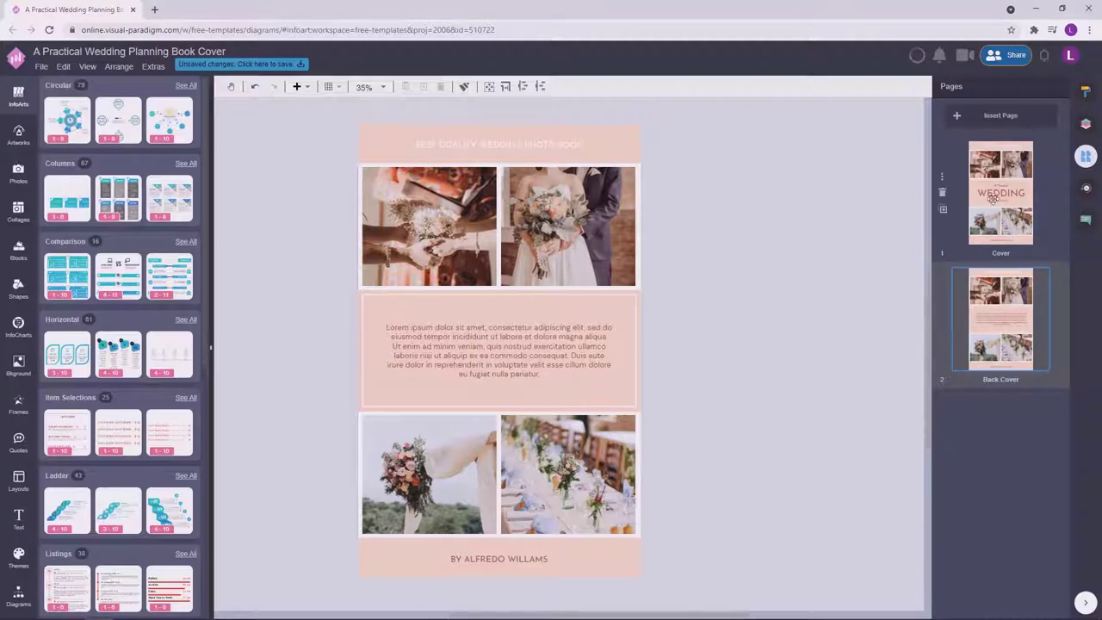
{"action": "left_click", "coordinate": [993, 198]}
{"action": "left_click", "coordinate": [1025, 310]}
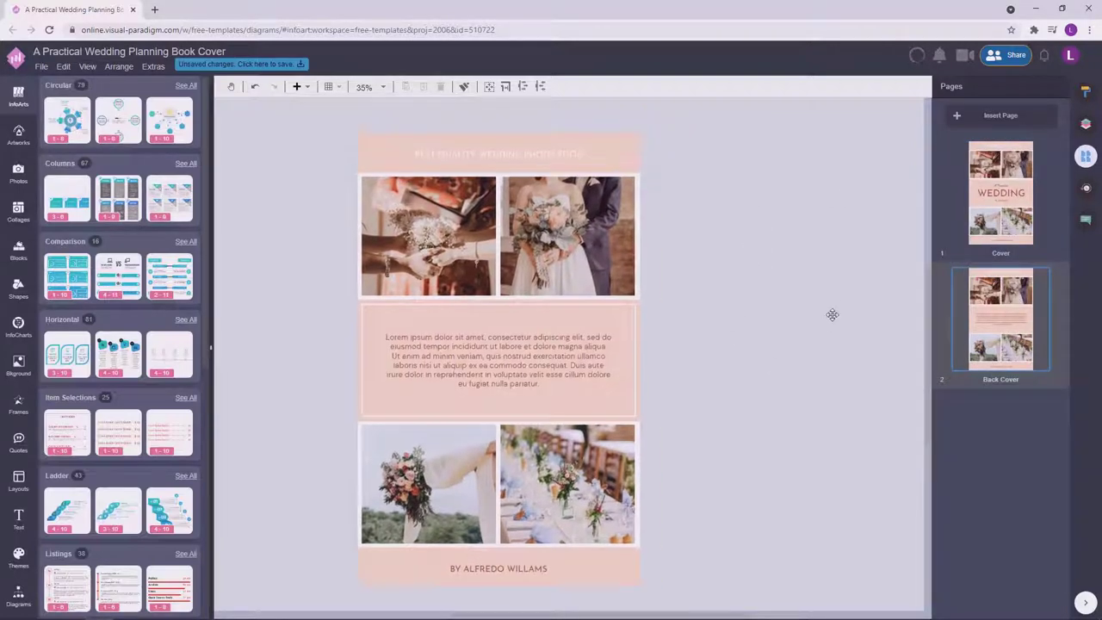
{"action": "scroll", "coordinate": [420, 342], "scroll_direction": "down", "scroll_amount": 1}
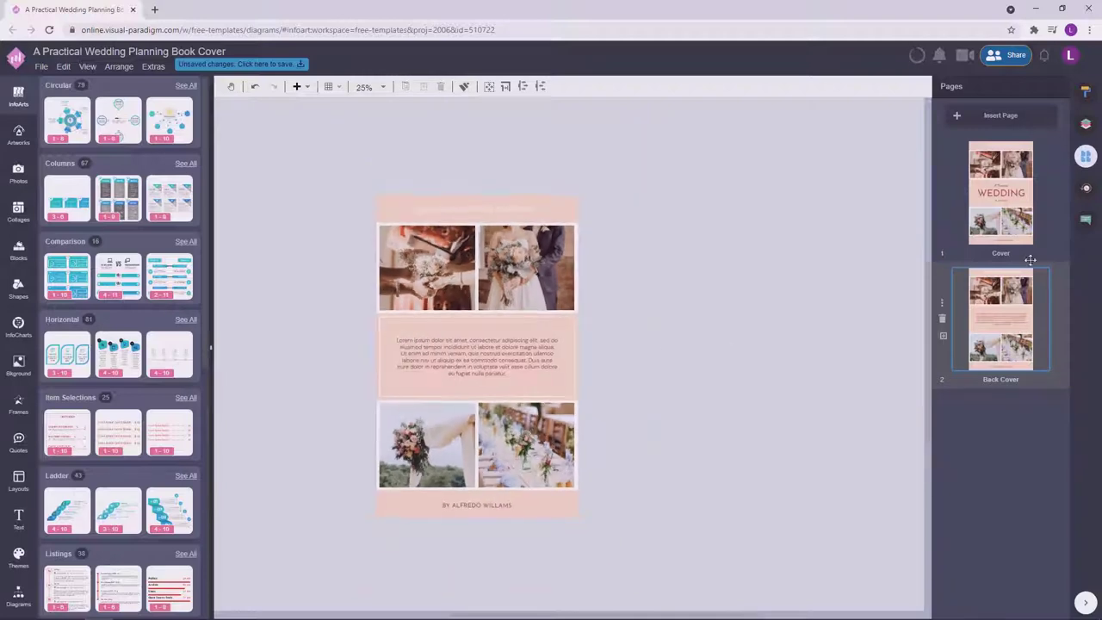
{"action": "left_click", "coordinate": [1017, 209]}
{"action": "left_click", "coordinate": [997, 320]}
{"action": "scroll", "coordinate": [681, 353], "scroll_direction": "down", "scroll_amount": 1}
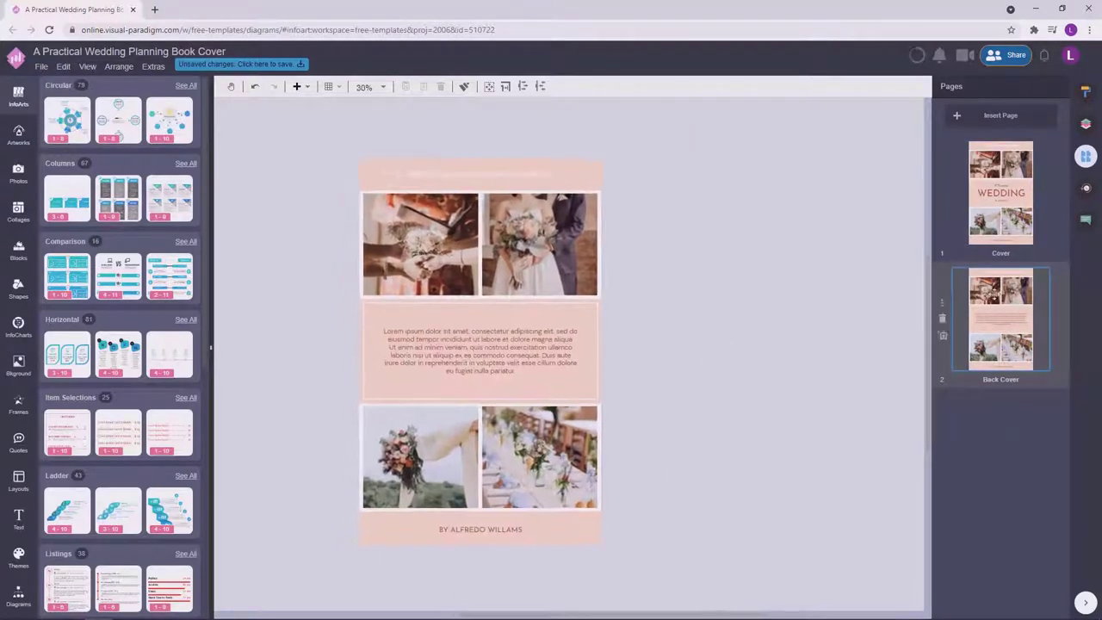
{"action": "left_click", "coordinate": [1002, 204]}
{"action": "left_click", "coordinate": [997, 342]}
On the Cover page, check the author byline's font settings.
{"action": "left_click", "coordinate": [1002, 207]}
{"action": "left_click", "coordinate": [524, 567]}
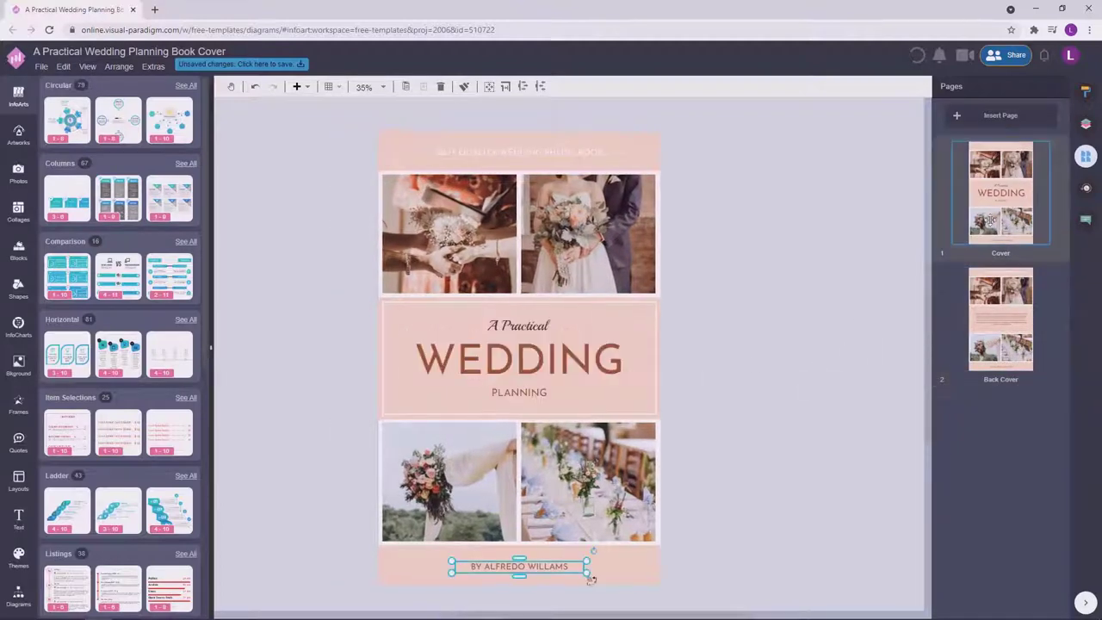
{"action": "left_click", "coordinate": [1085, 91]}
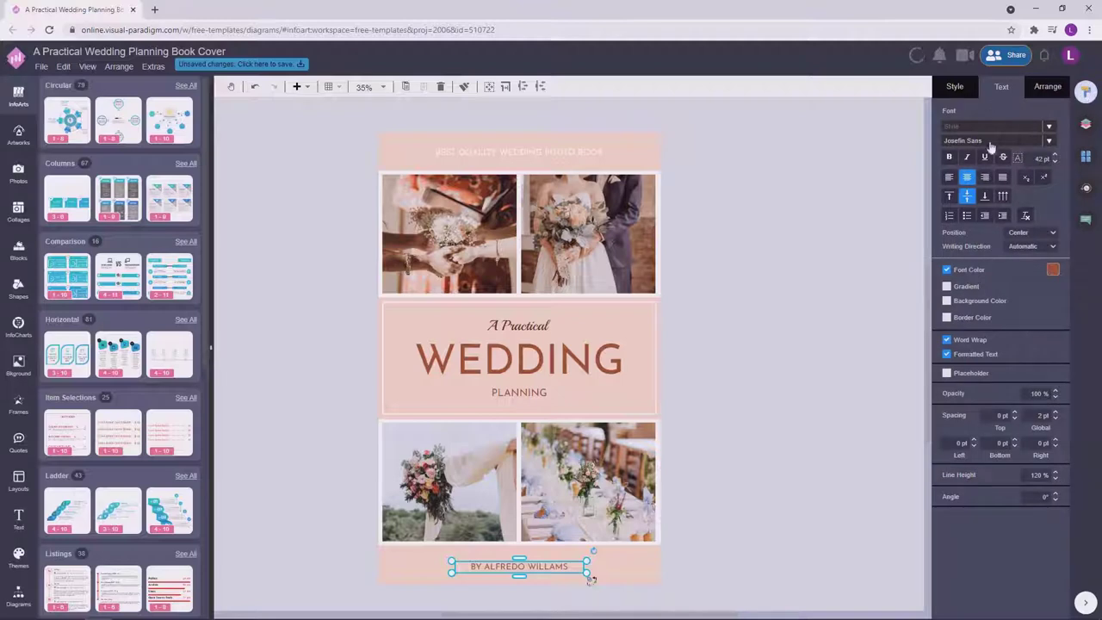
On the Back Cover, resize the blurb text box and centre it in the pink panel.
{"action": "left_click", "coordinate": [1085, 156]}
{"action": "left_click", "coordinate": [1001, 319]}
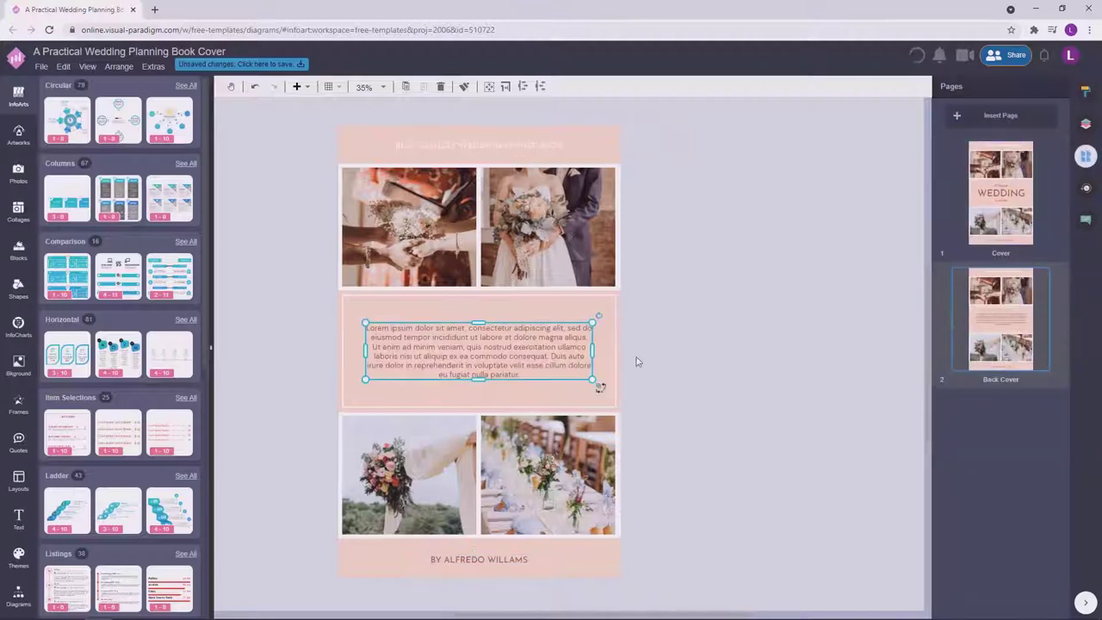
{"action": "left_click_drag", "start_coordinate": [599, 388], "coordinate": [593, 382]}
{"action": "left_click_drag", "start_coordinate": [533, 340], "coordinate": [531, 339]}
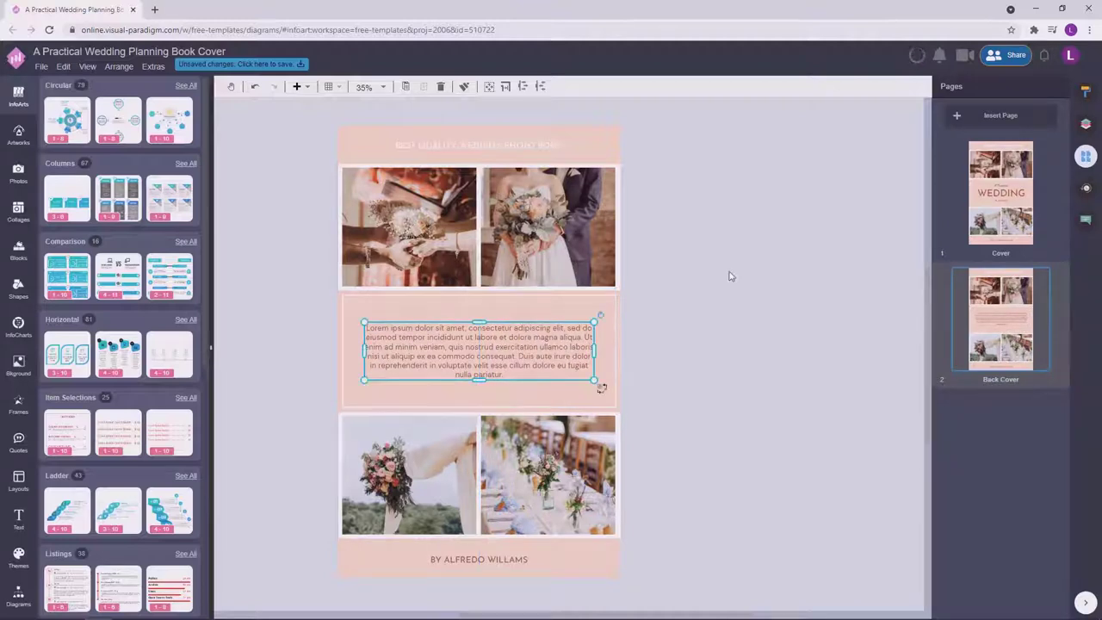
{"action": "left_click", "coordinate": [718, 275]}
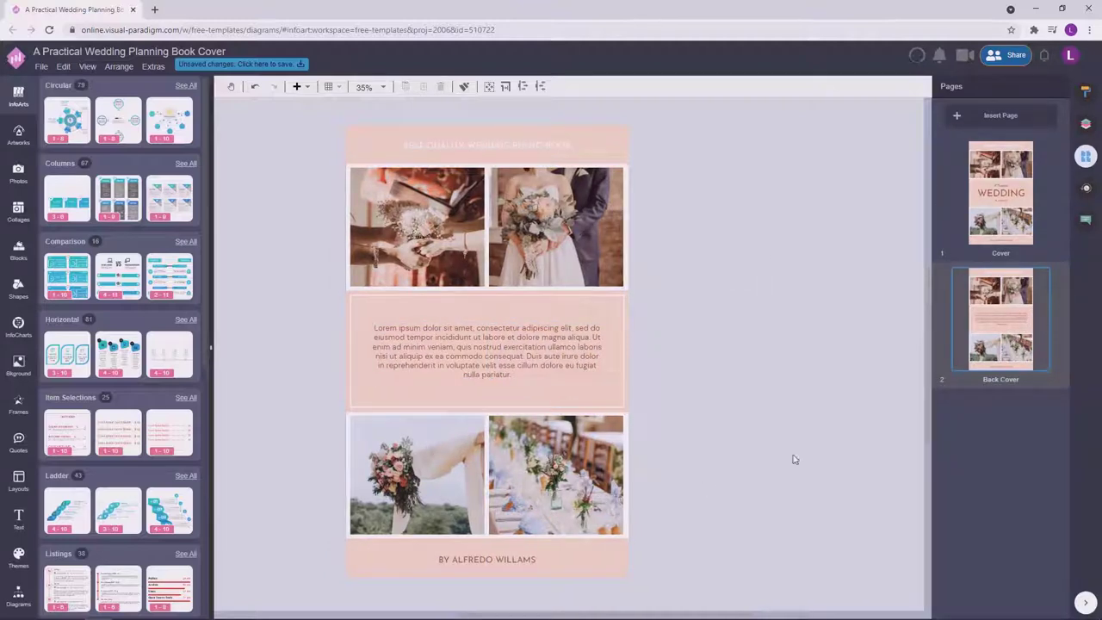
Compare the Cover and Back Cover once more and save the unsaved changes.
{"action": "left_click", "coordinate": [1015, 176]}
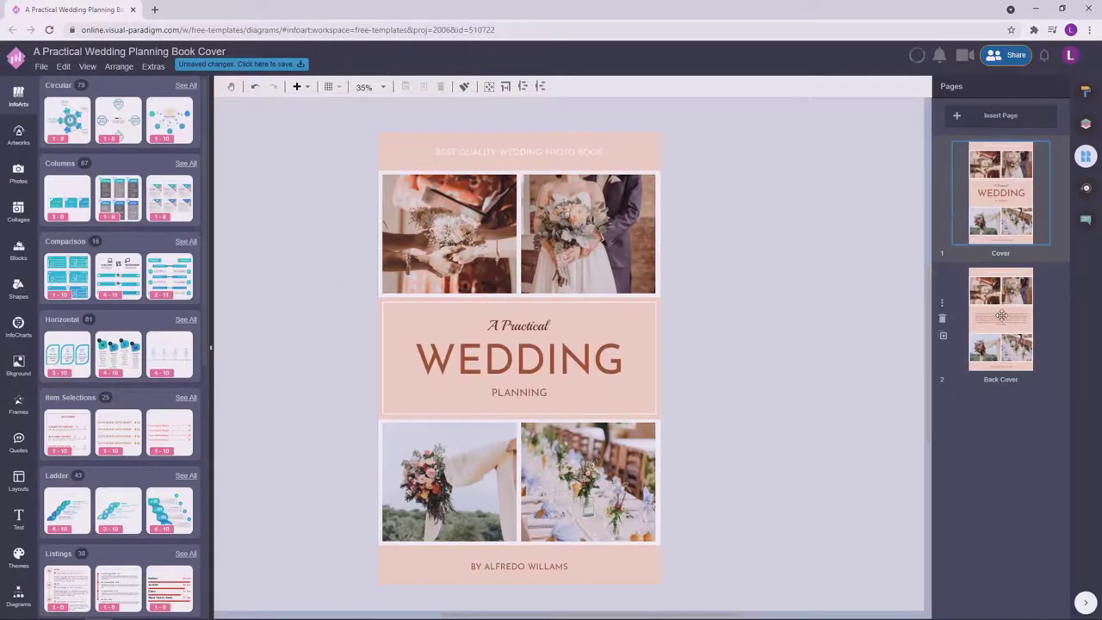
{"action": "left_click", "coordinate": [1025, 332]}
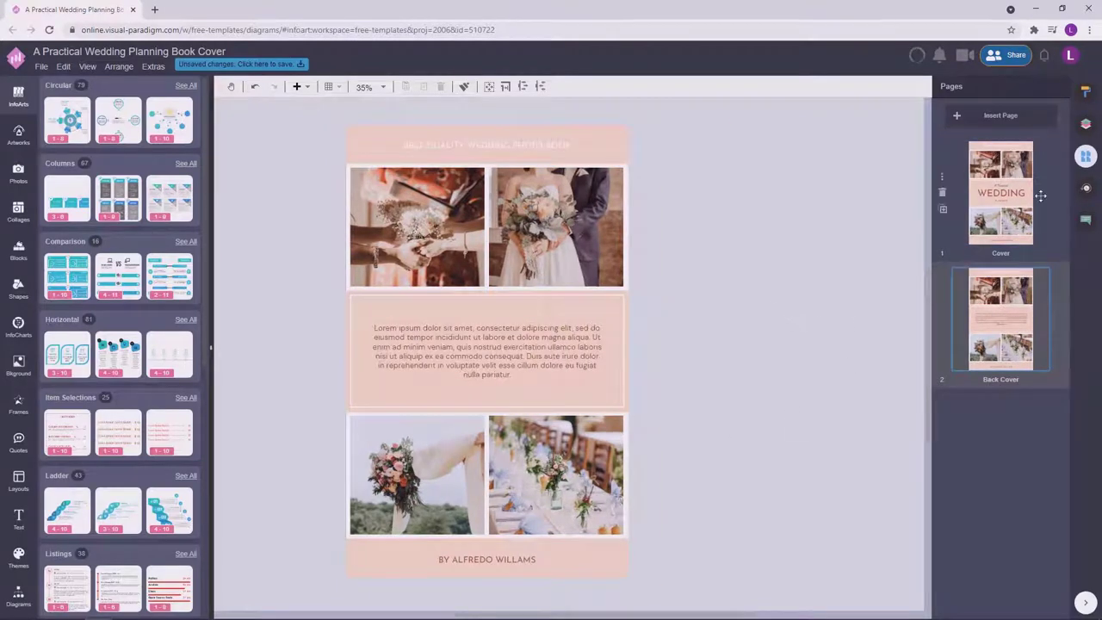
{"action": "left_click", "coordinate": [1030, 196]}
{"action": "left_click", "coordinate": [999, 334]}
{"action": "left_click", "coordinate": [1008, 207]}
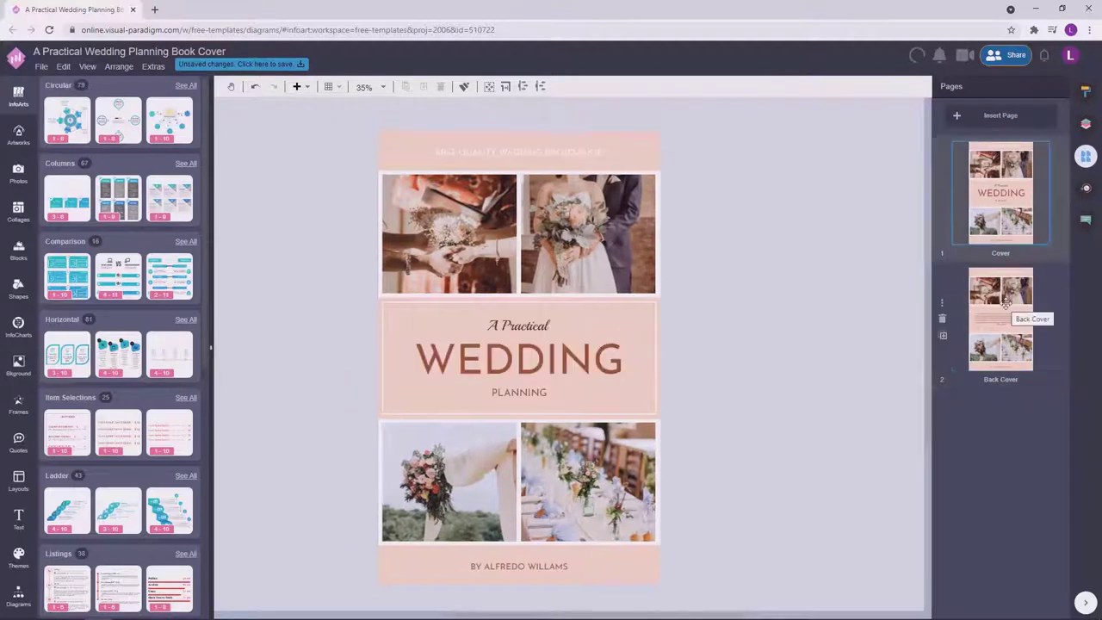
{"action": "left_click", "coordinate": [1006, 303]}
{"action": "left_click", "coordinate": [1012, 196]}
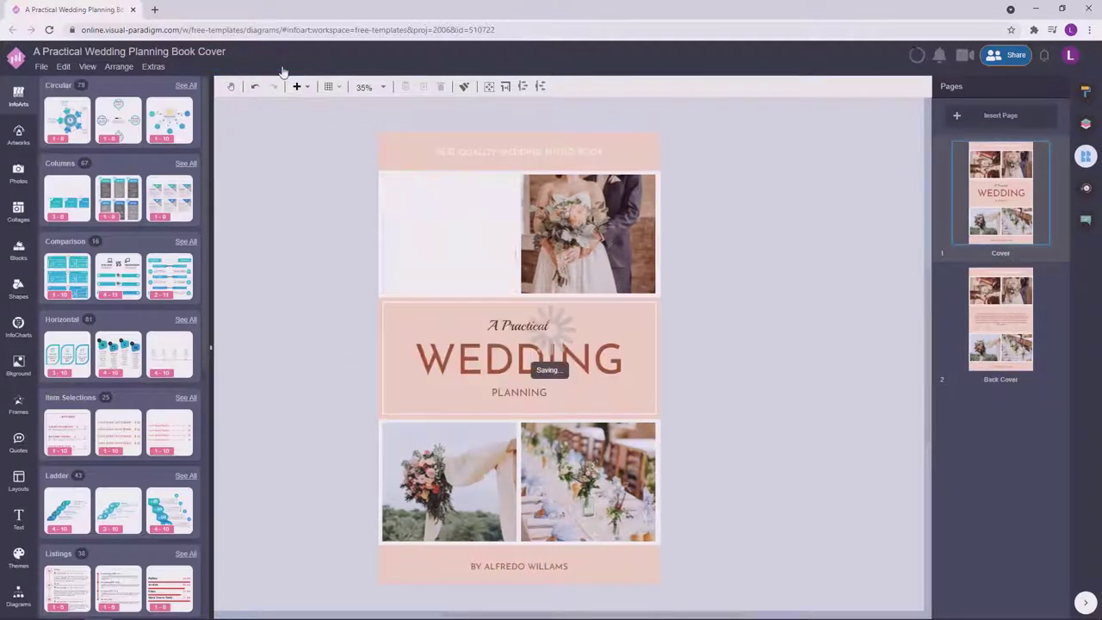
{"action": "left_click", "coordinate": [283, 65]}
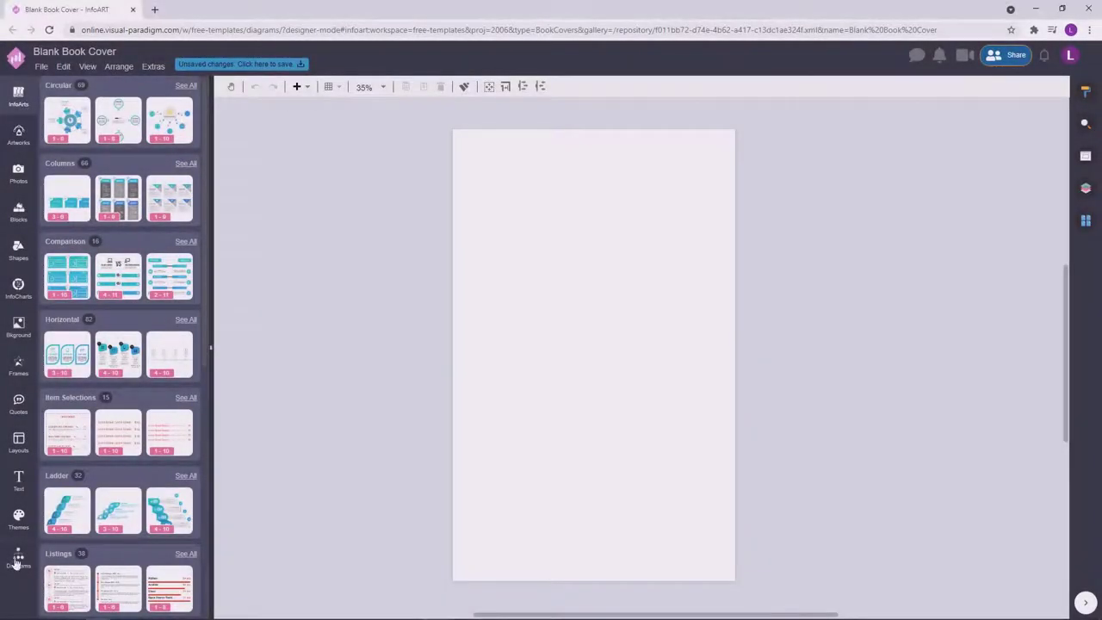
Draw a rectangle across the top of the blank cover and fill it dark navy.
{"action": "left_click", "coordinate": [18, 556]}
{"action": "left_click", "coordinate": [76, 548]}
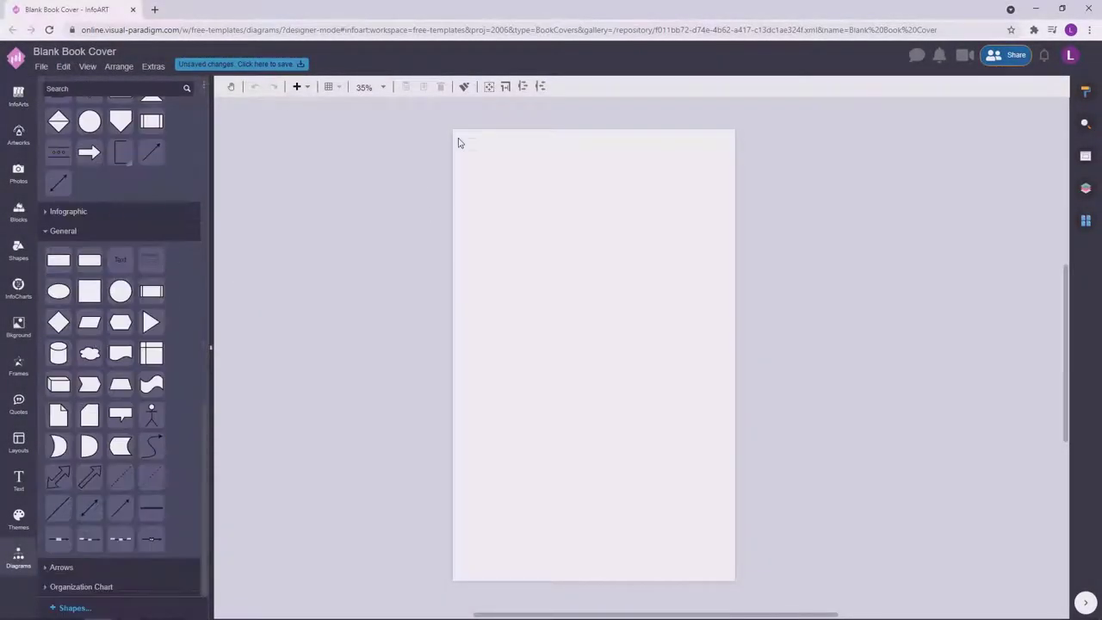
{"action": "left_click_drag", "start_coordinate": [455, 130], "coordinate": [735, 209]}
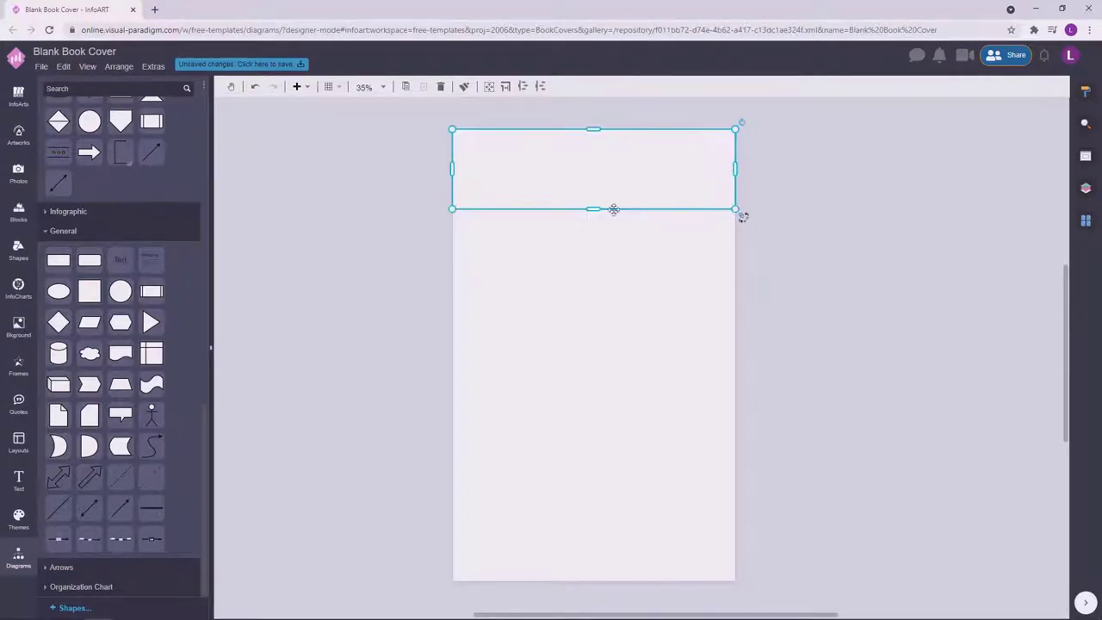
{"action": "left_click_drag", "start_coordinate": [613, 209], "coordinate": [614, 201]}
{"action": "left_click", "coordinate": [1086, 90]}
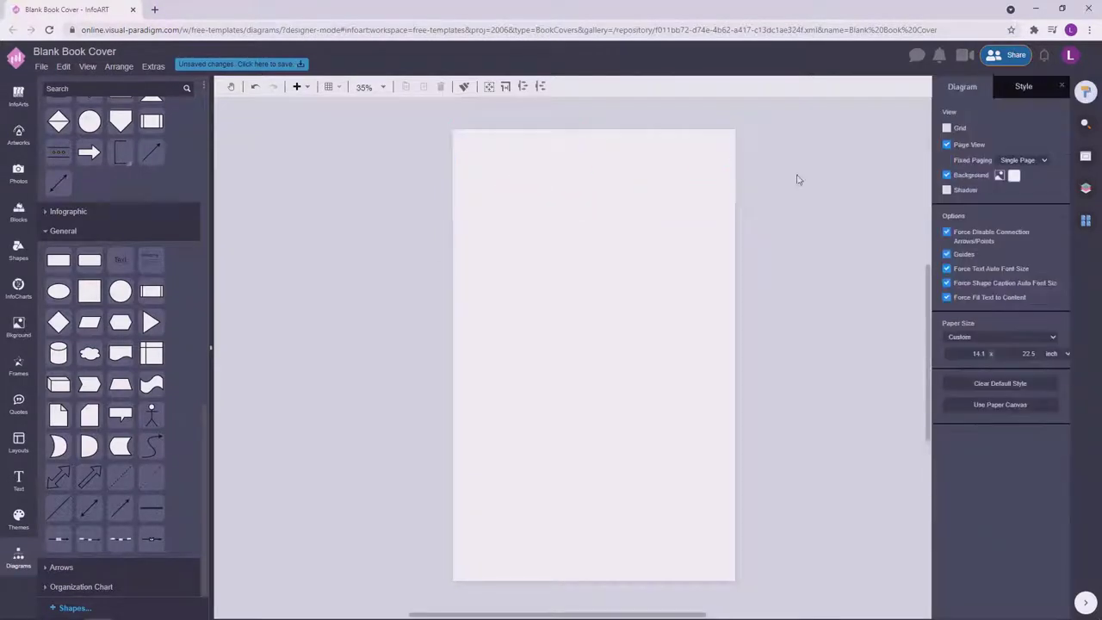
{"action": "left_click", "coordinate": [1053, 166]}
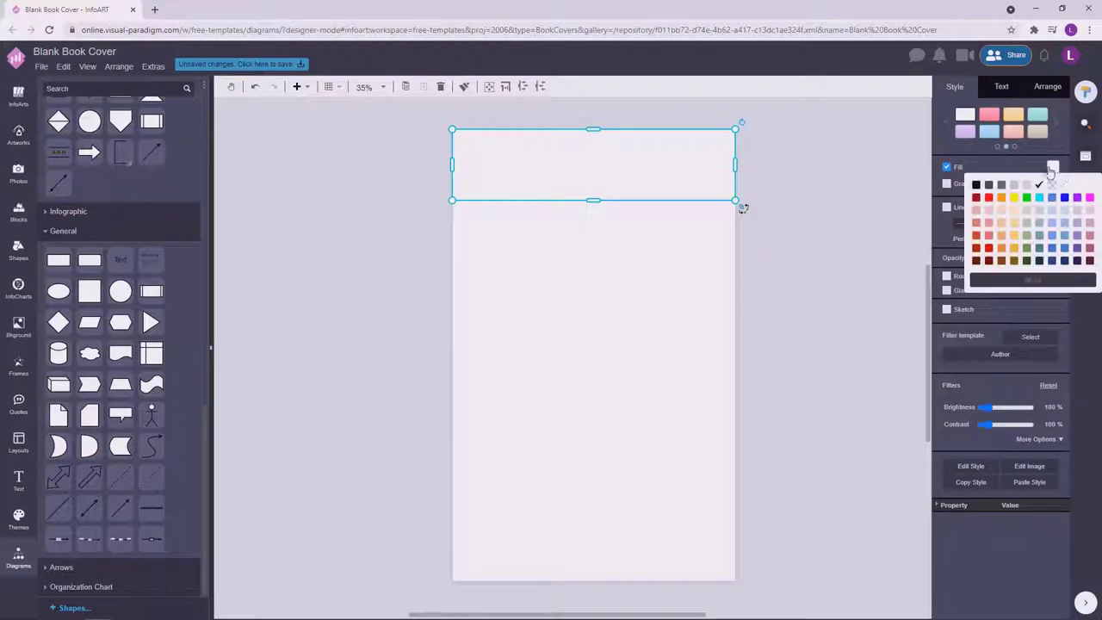
{"action": "left_click", "coordinate": [1067, 262]}
{"action": "left_click", "coordinate": [465, 312]}
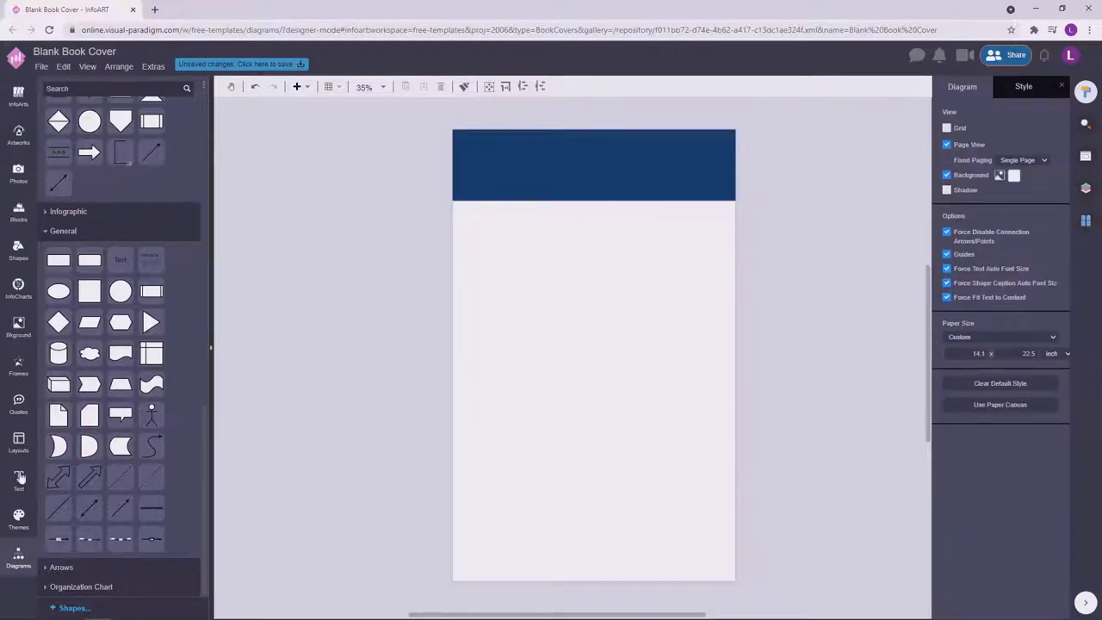
Place two photo frames from the Frames library below the navy band.
{"action": "left_click", "coordinate": [22, 370]}
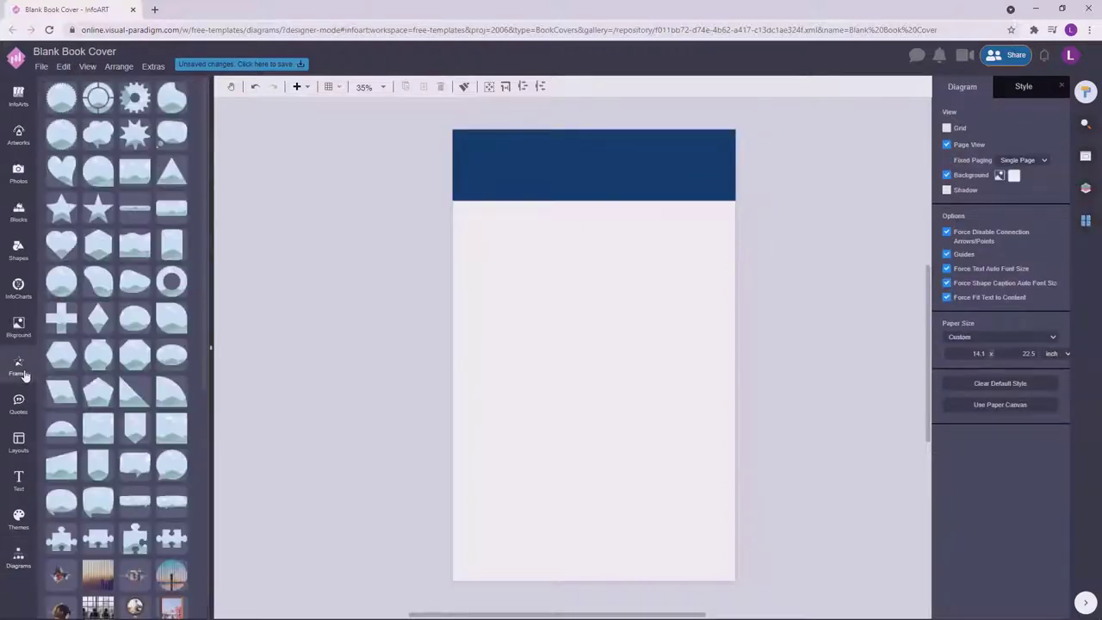
{"action": "left_click_drag", "start_coordinate": [169, 439], "coordinate": [549, 298]}
{"action": "left_click_drag", "start_coordinate": [500, 255], "coordinate": [690, 368]}
{"action": "left_click", "coordinate": [706, 250]}
Make a row of three photo frames, copy it below, and align the middle row.
{"action": "left_click", "coordinate": [591, 271]}
{"action": "key", "text": "ctrl+a"}
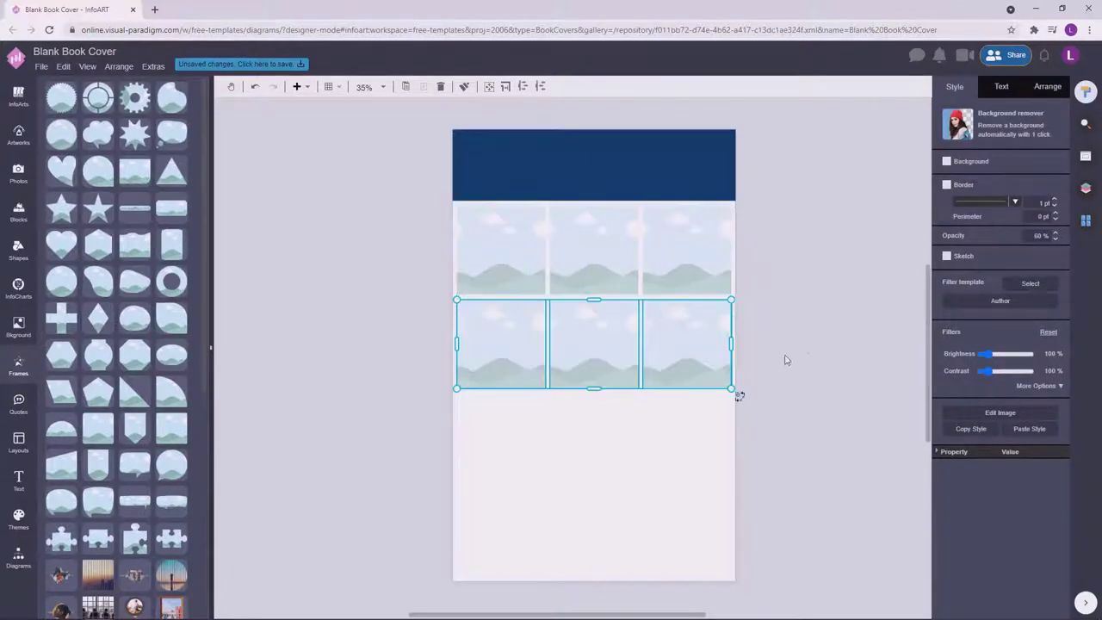
{"action": "left_click", "coordinate": [804, 346]}
{"action": "left_click", "coordinate": [726, 383]}
{"action": "left_click", "coordinate": [591, 364], "text": "shift"}
{"action": "left_click", "coordinate": [504, 355], "text": "shift"}
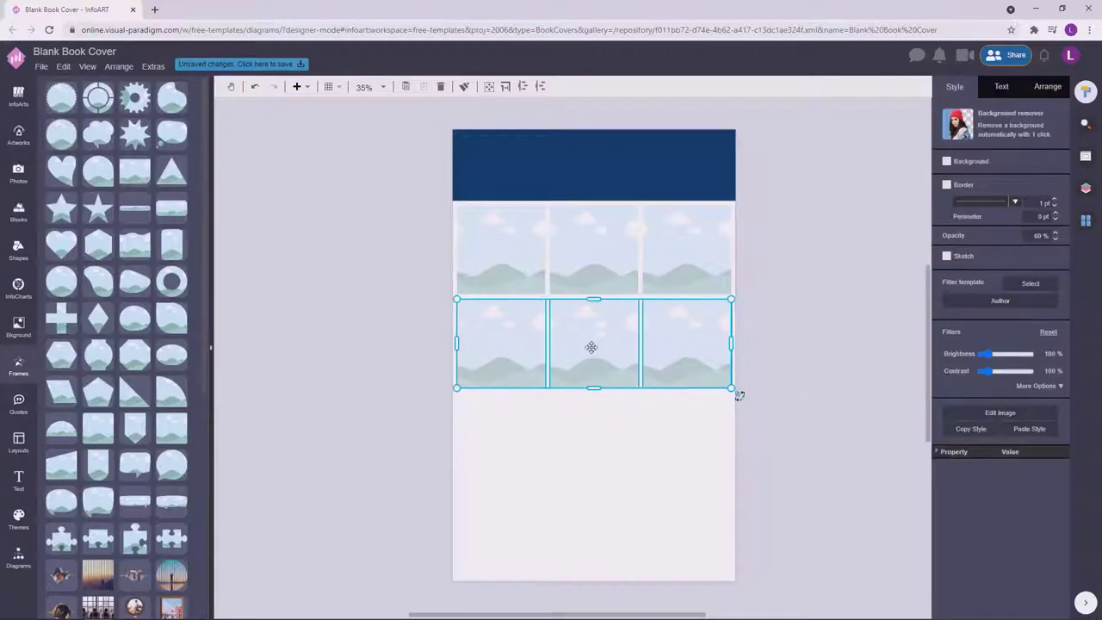
{"action": "left_click_drag", "start_coordinate": [592, 348], "coordinate": [594, 438]}
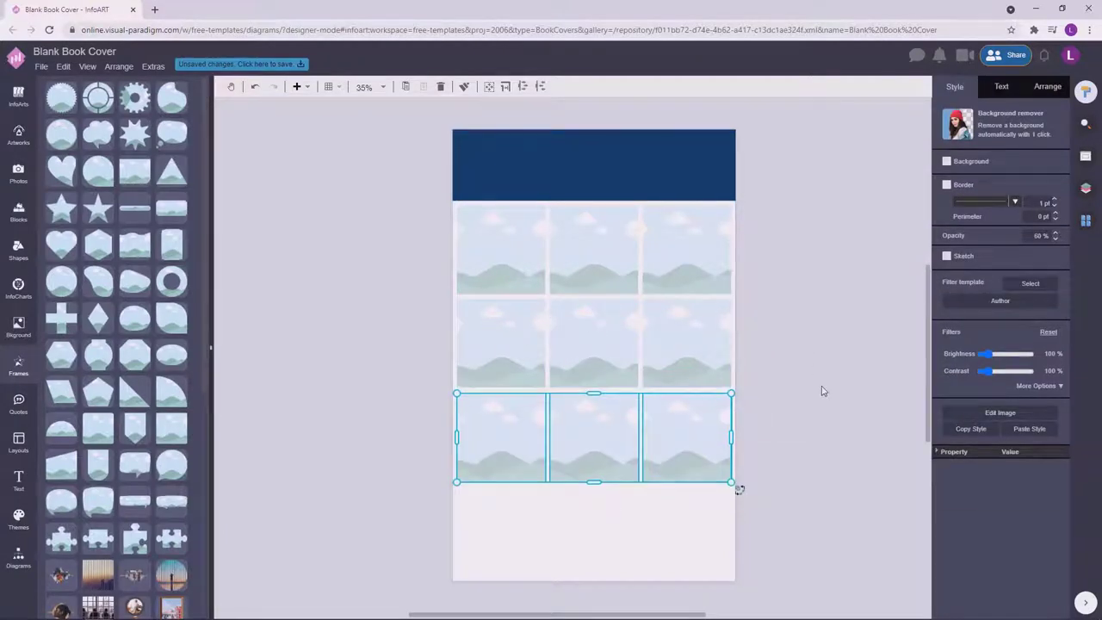
{"action": "left_click", "coordinate": [824, 392]}
{"action": "left_click", "coordinate": [510, 342]}
{"action": "left_click_drag", "start_coordinate": [510, 341], "coordinate": [510, 345]}
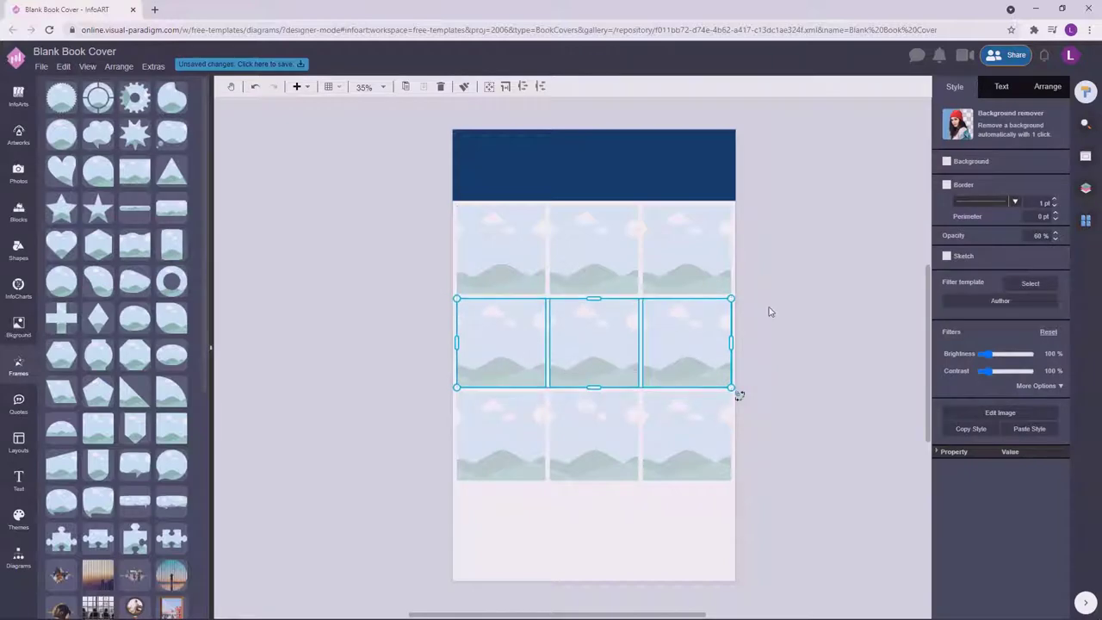
{"action": "left_click", "coordinate": [770, 310]}
Move the nine-frame grid lower, extend the navy header down to it, and add a text box.
{"action": "left_click_drag", "start_coordinate": [795, 553], "coordinate": [404, 197]}
{"action": "left_click_drag", "start_coordinate": [594, 257], "coordinate": [593, 291]}
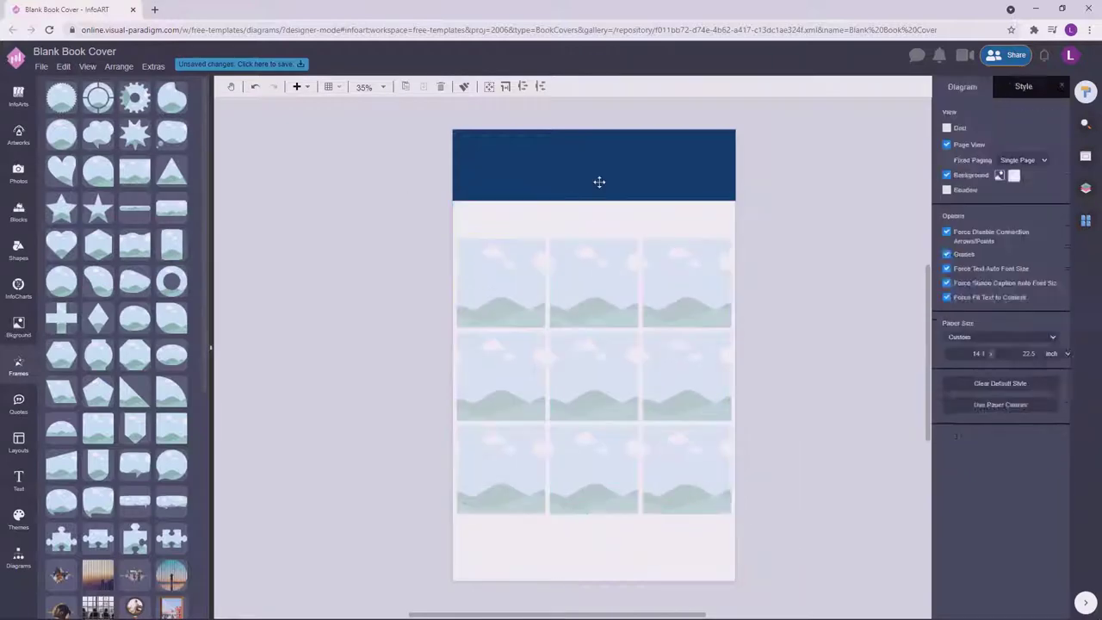
{"action": "left_click", "coordinate": [598, 180]}
{"action": "left_click_drag", "start_coordinate": [594, 201], "coordinate": [593, 235]}
{"action": "left_click", "coordinate": [825, 266]}
{"action": "left_click_drag", "start_coordinate": [303, 199], "coordinate": [457, 258]}
Write 'The' in the text box, set it in white Playball and shrink the box.
{"action": "double_click", "coordinate": [392, 230]}
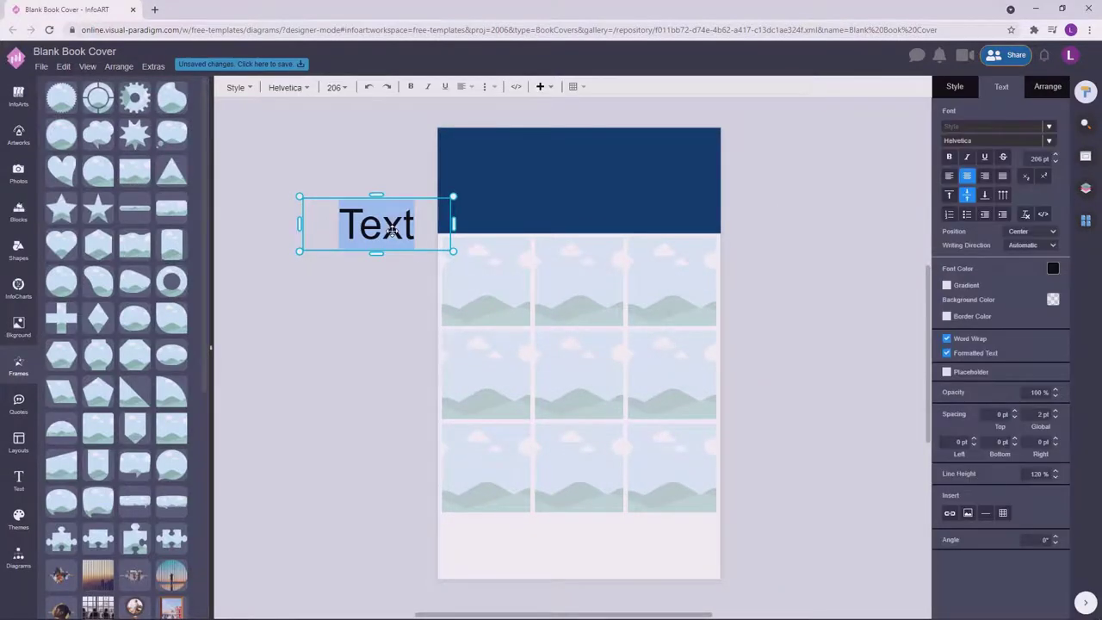
{"action": "type", "text": "T"}
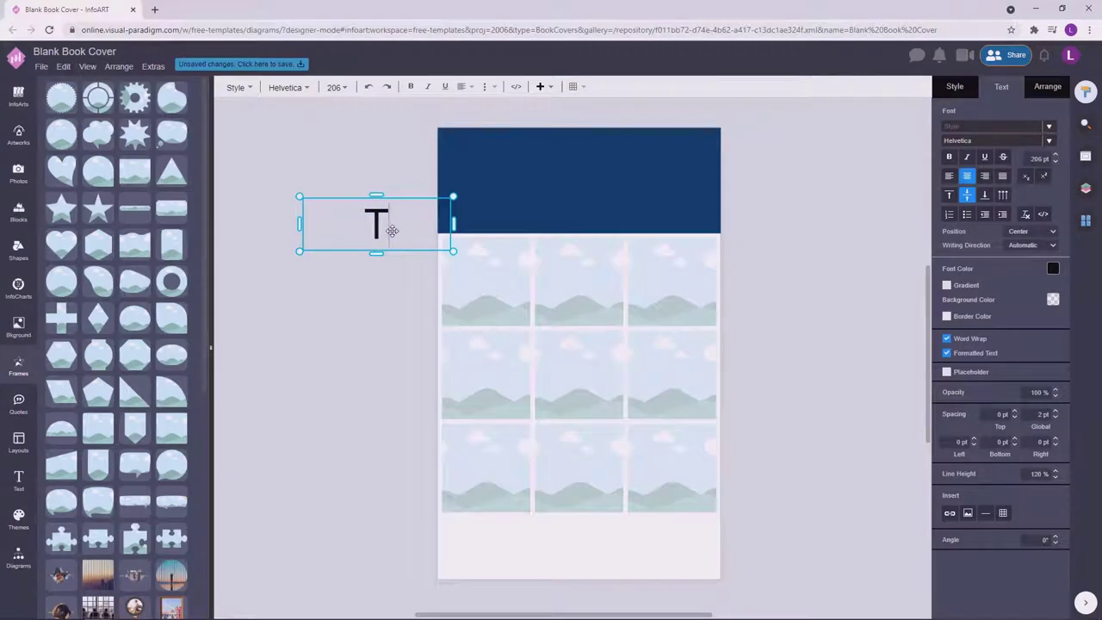
{"action": "type", "text": "he"}
{"action": "left_click", "coordinate": [452, 233]}
{"action": "left_click", "coordinate": [1002, 86]}
{"action": "left_click", "coordinate": [977, 144]}
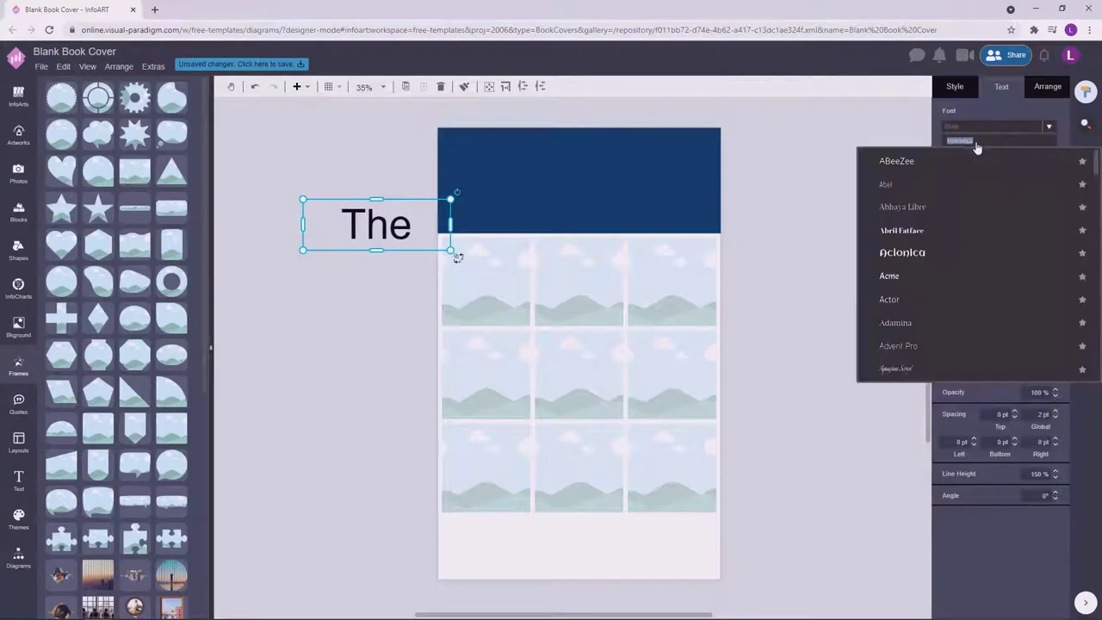
{"action": "type", "text": "play"}
{"action": "left_click", "coordinate": [918, 320]}
{"action": "left_click_drag", "start_coordinate": [451, 199], "coordinate": [598, 153]}
{"action": "left_click", "coordinate": [1053, 268]}
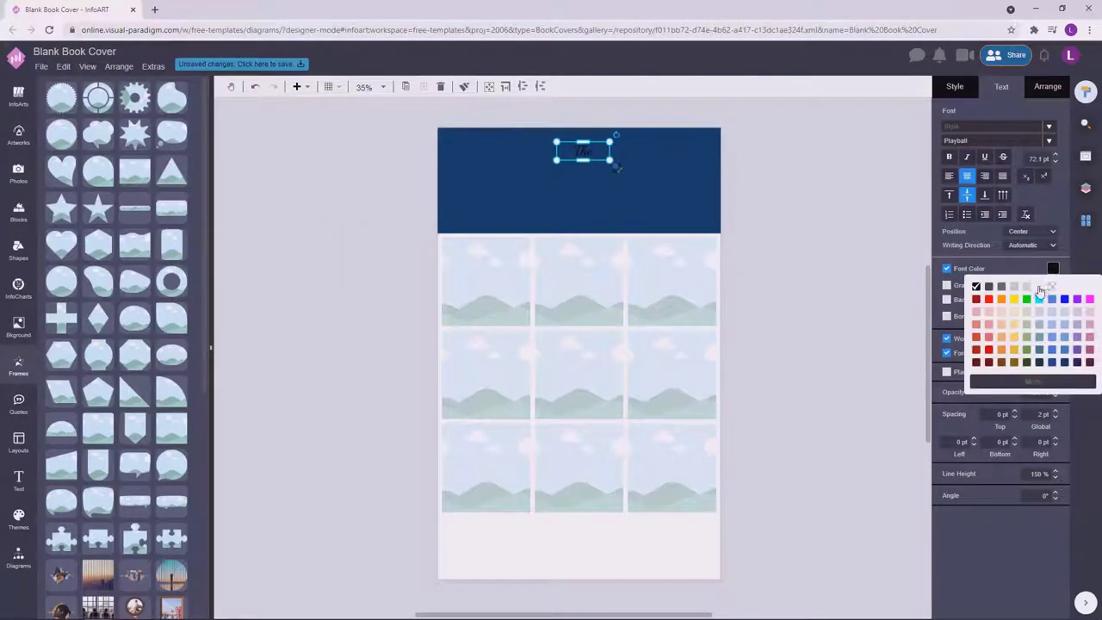
{"action": "left_click", "coordinate": [1039, 287]}
Add a 'PHOTOGRAPHY NOTEBOOK' text box in the header, narrowed to wrap onto two lines.
{"action": "left_click", "coordinate": [357, 190]}
{"action": "double_click", "coordinate": [362, 192]}
{"action": "left_click_drag", "start_coordinate": [379, 215], "coordinate": [647, 241]}
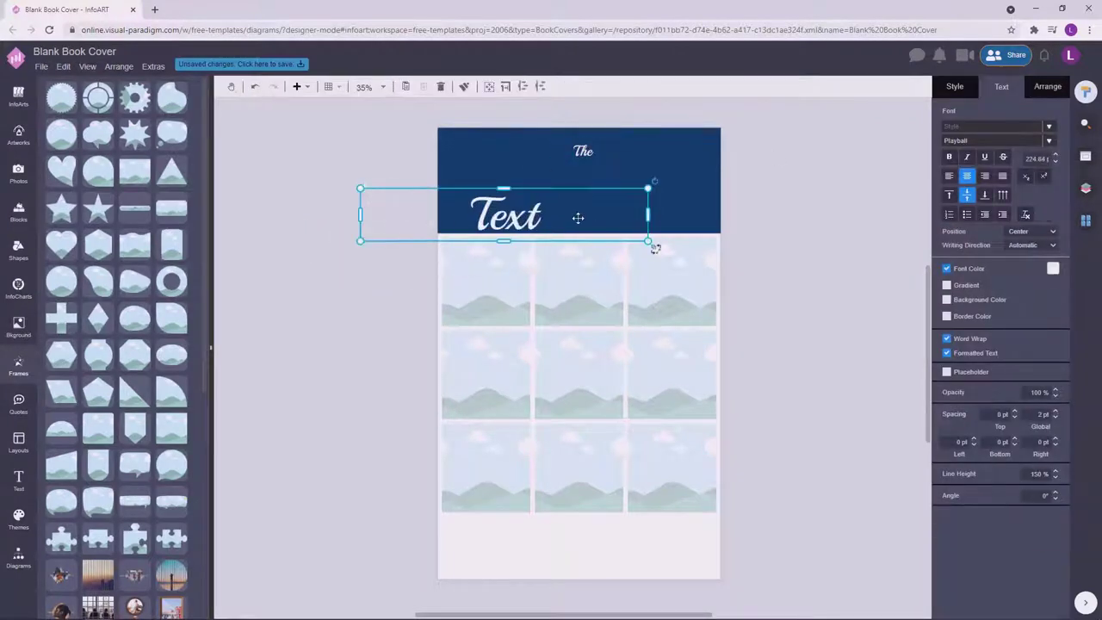
{"action": "double_click", "coordinate": [578, 218]}
{"action": "type", "text": "PHOTOGRAPHY"}
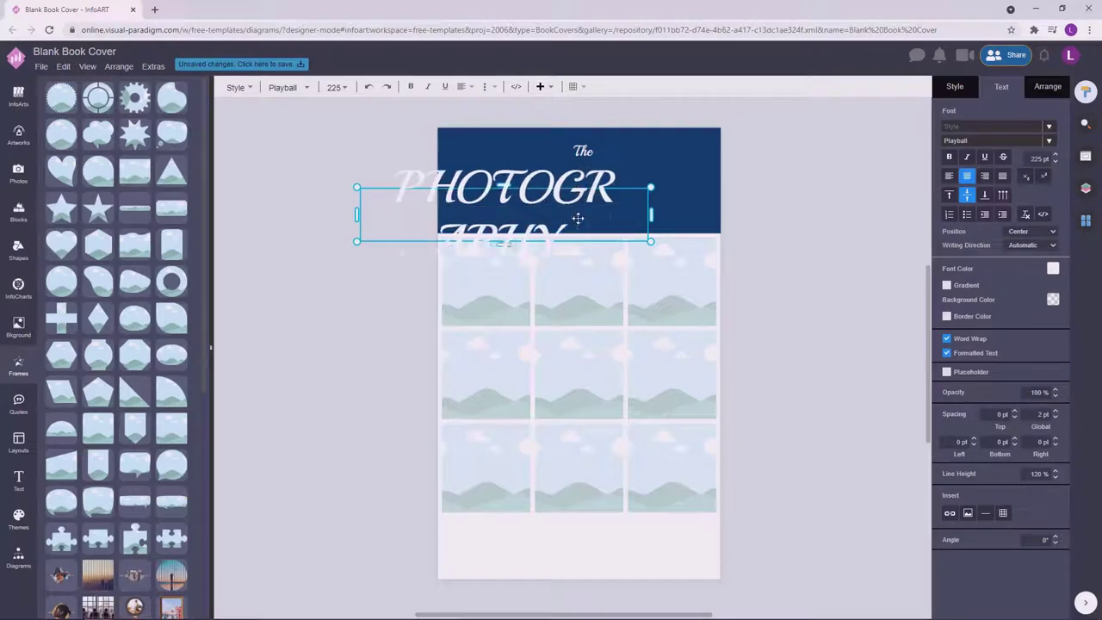
{"action": "type", "text": " NOTEBOOK"}
{"action": "left_click", "coordinate": [523, 291]}
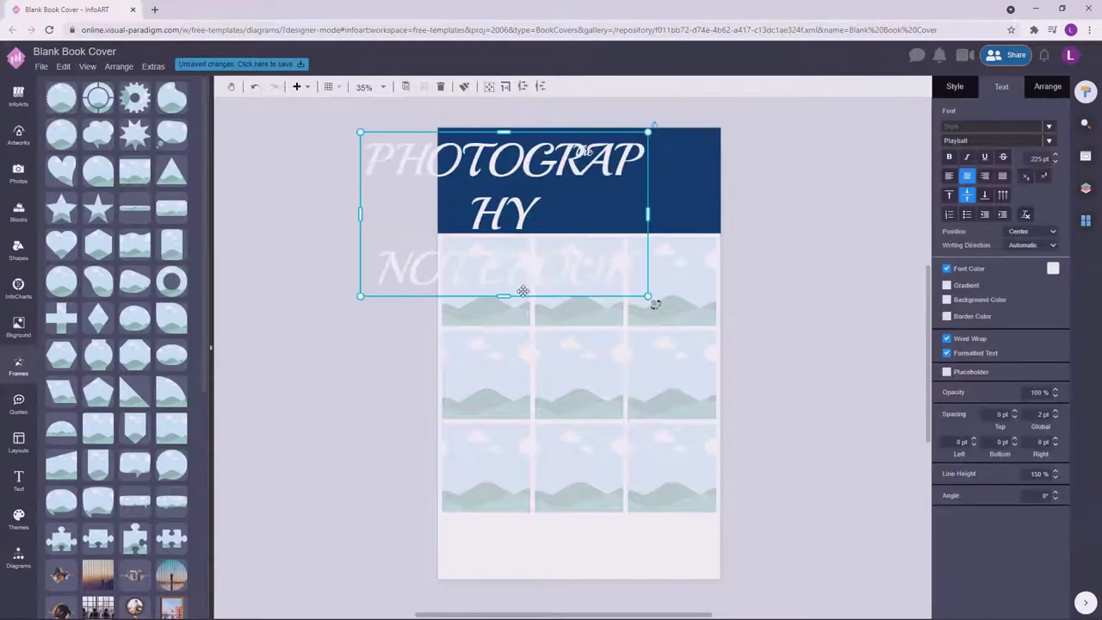
{"action": "left_click_drag", "start_coordinate": [523, 291], "coordinate": [594, 237]}
{"action": "left_click", "coordinate": [755, 180]}
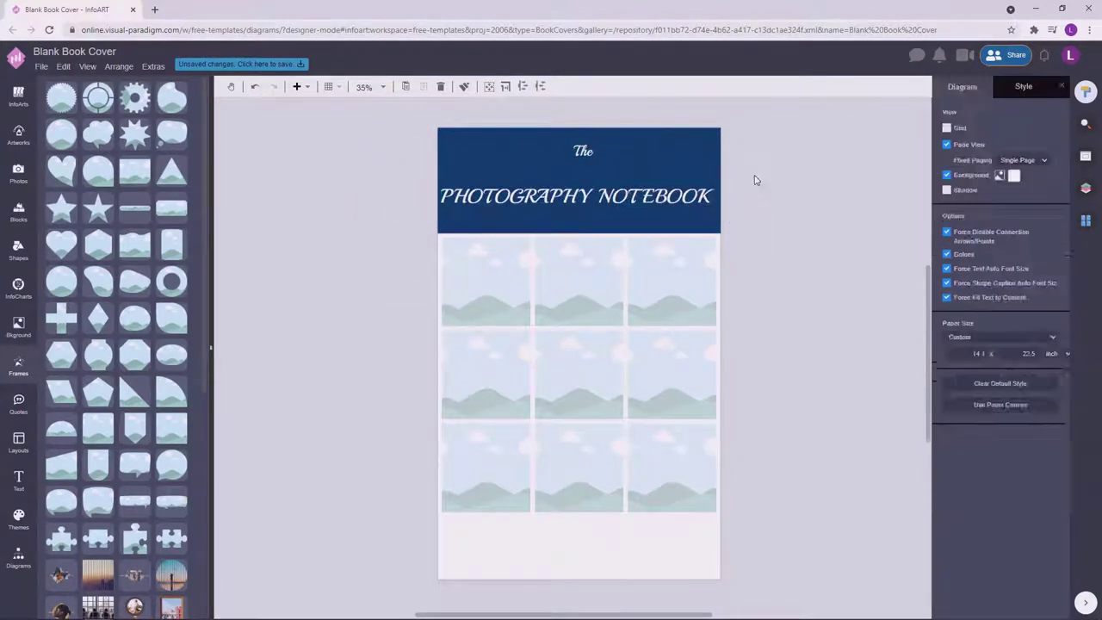
{"action": "double_click", "coordinate": [605, 202]}
{"action": "left_click", "coordinate": [787, 193]}
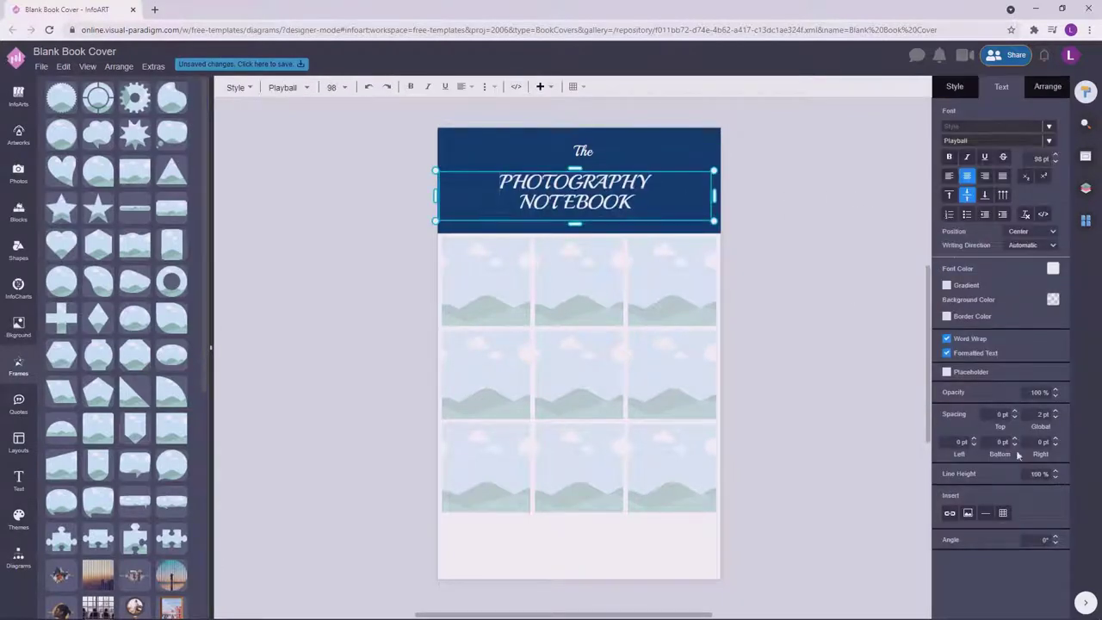
{"action": "left_click_drag", "start_coordinate": [714, 197], "coordinate": [642, 191]}
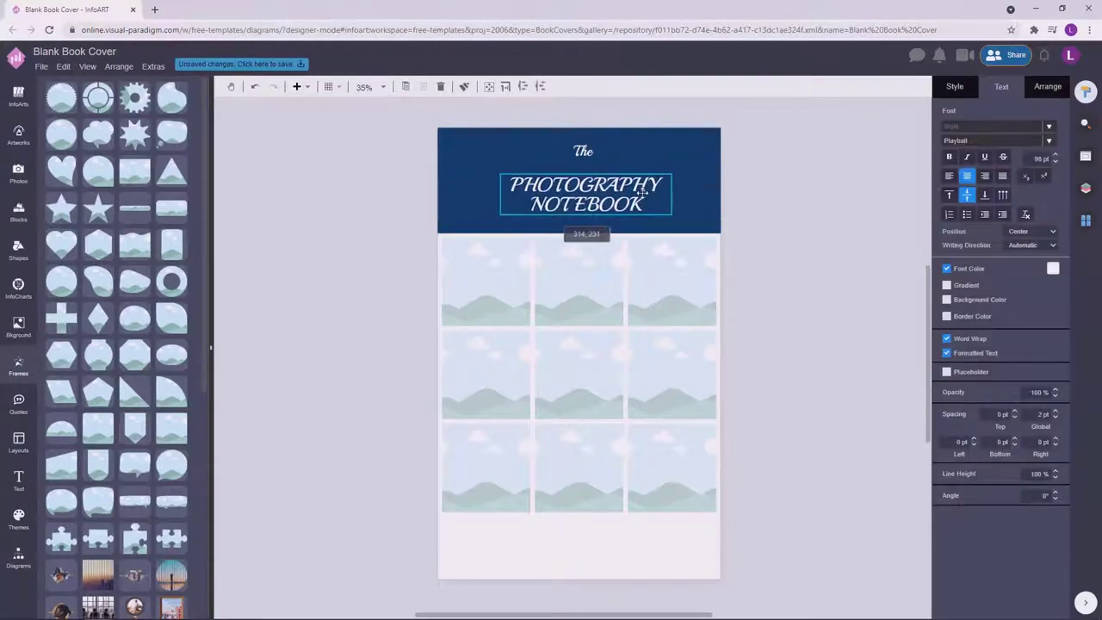
Set the title font to Montserrat and make NOTEBOOK bold.
{"action": "left_click", "coordinate": [987, 143]}
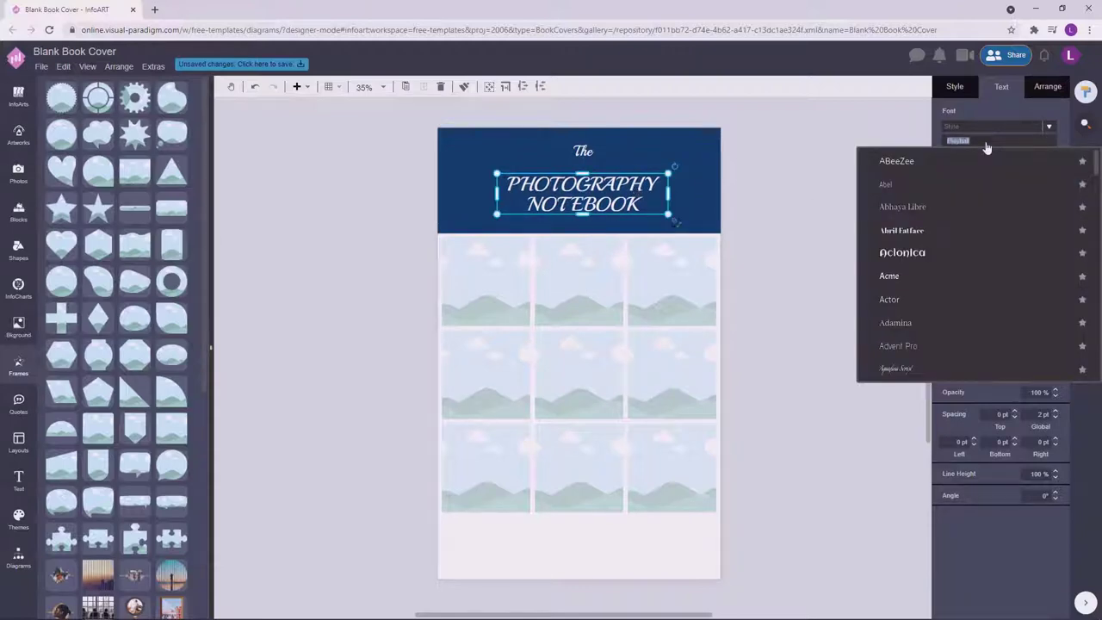
{"action": "left_click_drag", "start_coordinate": [1095, 160], "coordinate": [1095, 280]}
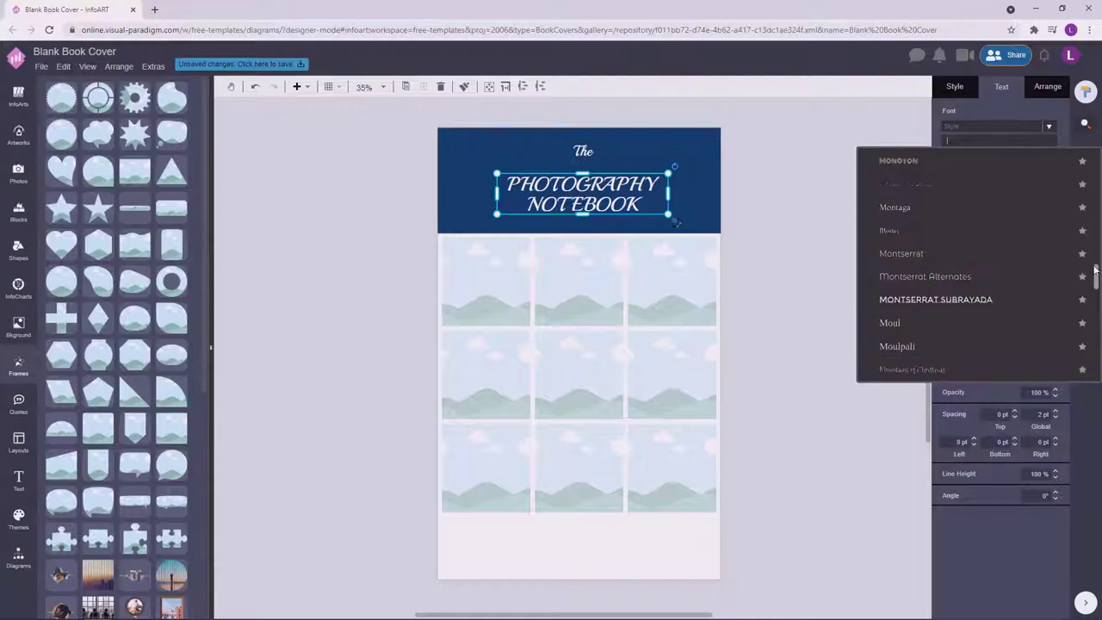
{"action": "left_click", "coordinate": [985, 258]}
{"action": "left_click", "coordinate": [778, 178]}
{"action": "double_click", "coordinate": [622, 207]}
{"action": "left_click", "coordinate": [622, 207]}
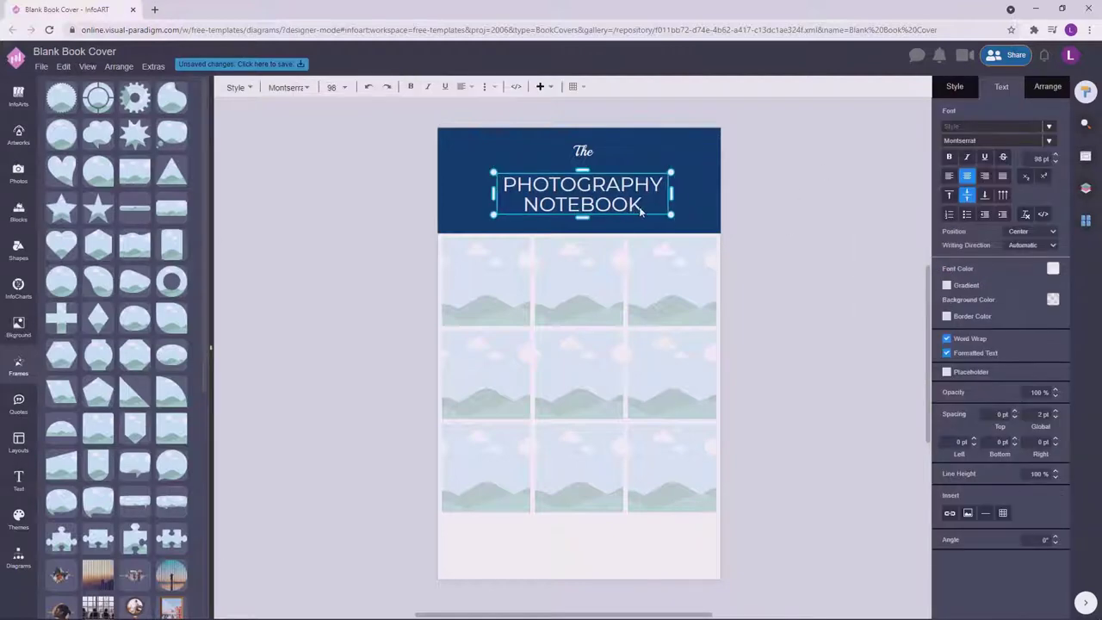
{"action": "double_click", "coordinate": [622, 207]}
{"action": "key", "text": "ctrl+b"}
{"action": "left_click", "coordinate": [675, 209]}
Enlarge the PHOTOGRAPHY NOTEBOOK title and position 'The' just above it.
{"action": "left_click_drag", "start_coordinate": [675, 208], "coordinate": [693, 229]}
{"action": "left_click", "coordinate": [593, 155]}
{"action": "left_click_drag", "start_coordinate": [595, 157], "coordinate": [593, 155]}
{"action": "left_click_drag", "start_coordinate": [647, 200], "coordinate": [610, 197]}
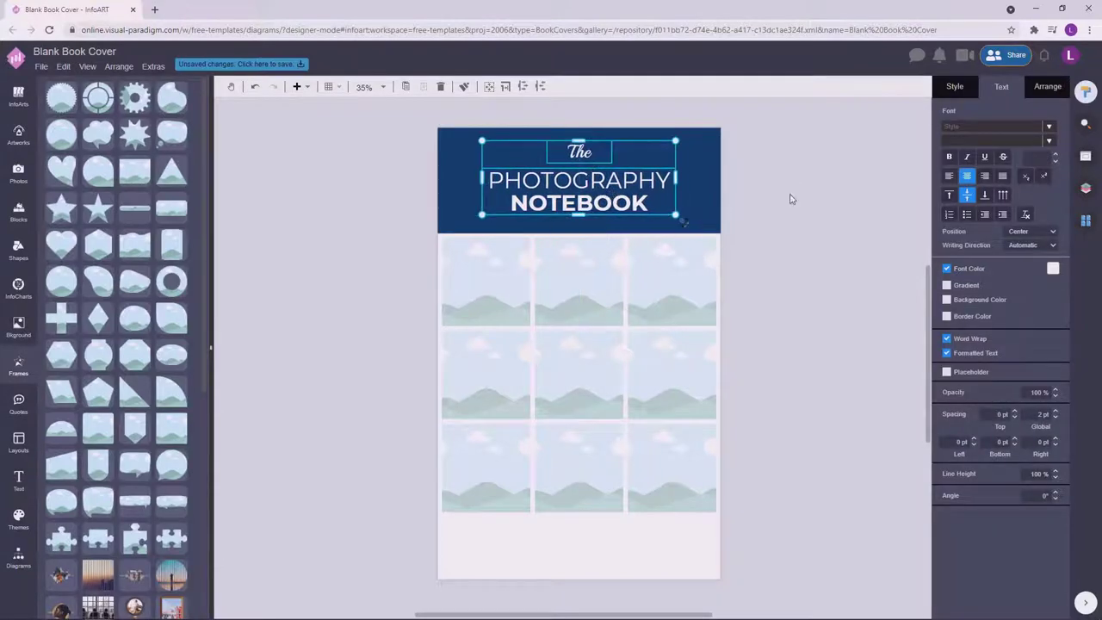
{"action": "left_click", "coordinate": [789, 206]}
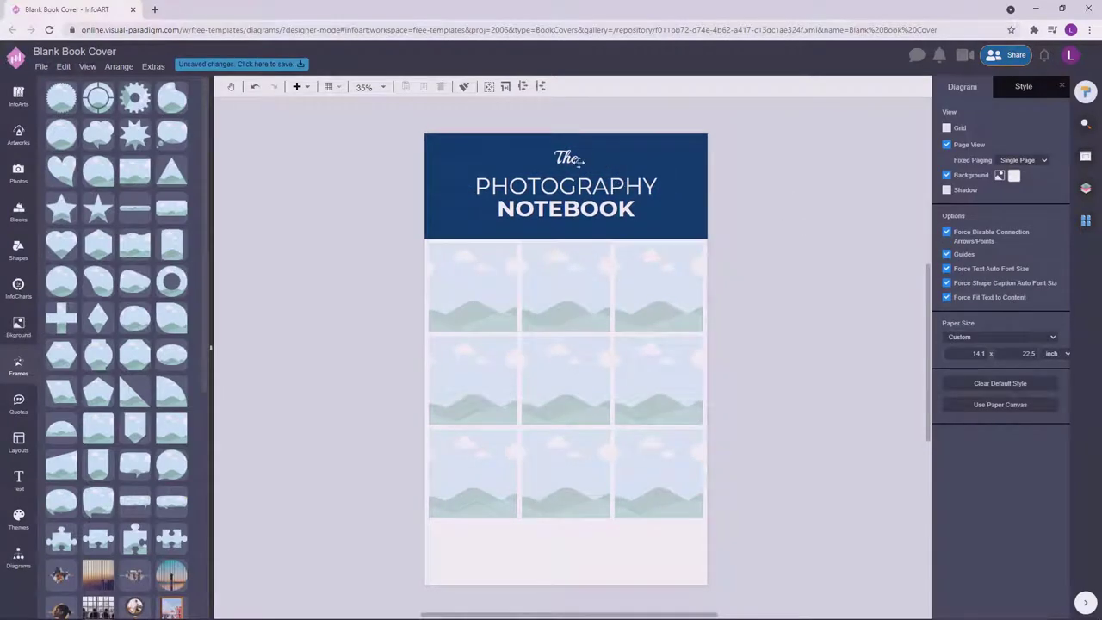
Add a thin white rectangle bar as a divider line just under 'The'.
{"action": "left_click_drag", "start_coordinate": [594, 198], "coordinate": [594, 202]}
{"action": "left_click", "coordinate": [824, 189]}
{"action": "left_click", "coordinate": [18, 558]}
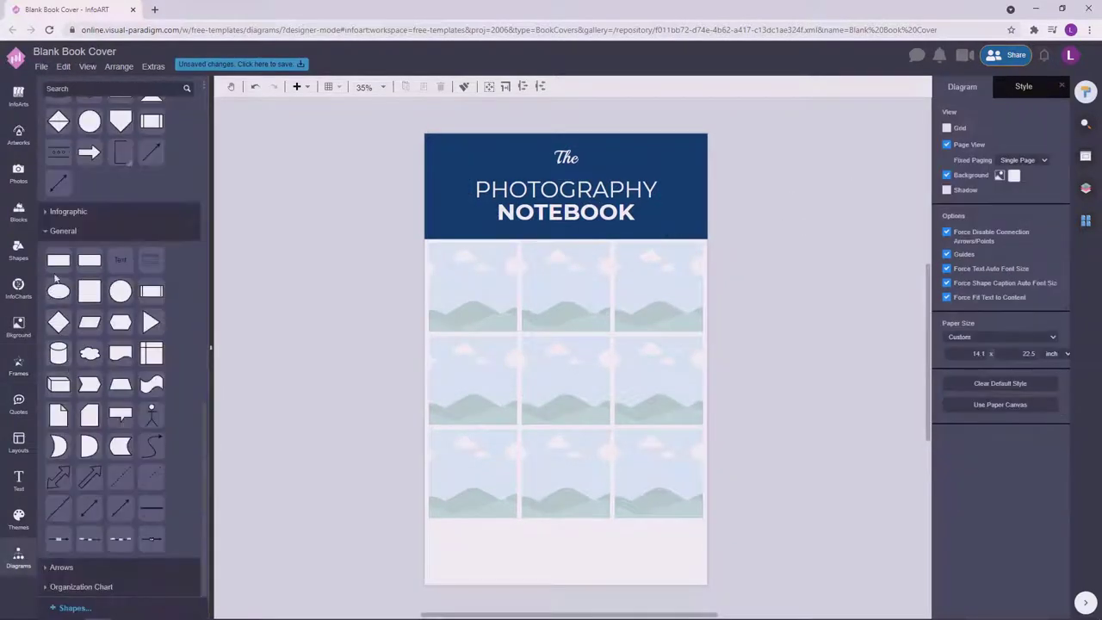
{"action": "left_click_drag", "start_coordinate": [58, 260], "coordinate": [500, 276]}
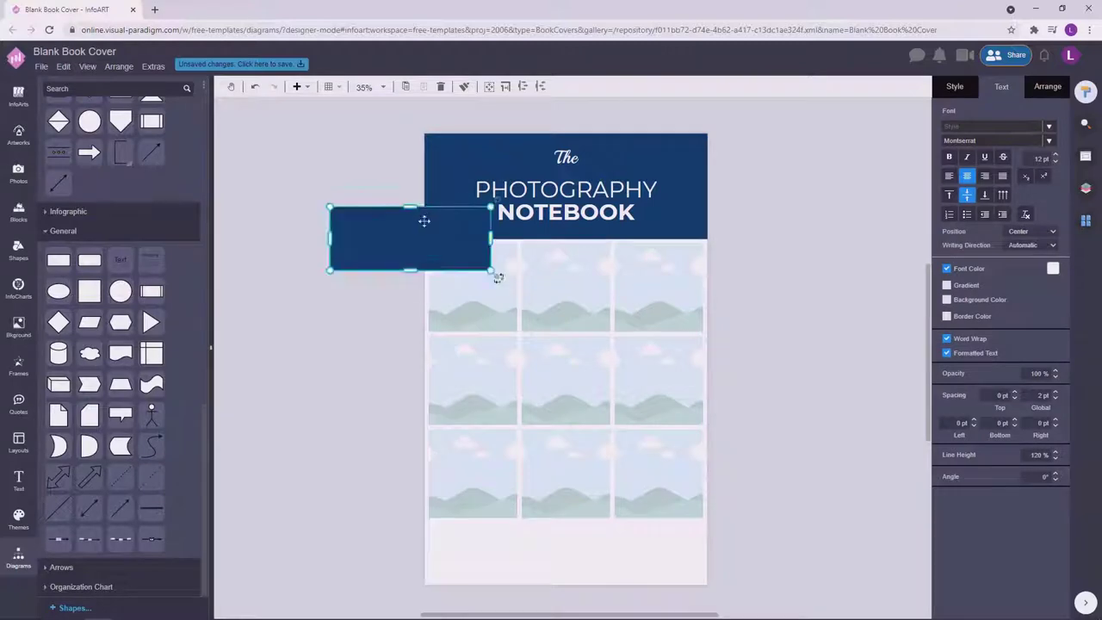
{"action": "left_click_drag", "start_coordinate": [411, 209], "coordinate": [569, 173]}
{"action": "left_click", "coordinate": [1052, 167]}
{"action": "left_click", "coordinate": [977, 200]}
{"action": "left_click_drag", "start_coordinate": [638, 173], "coordinate": [662, 173]}
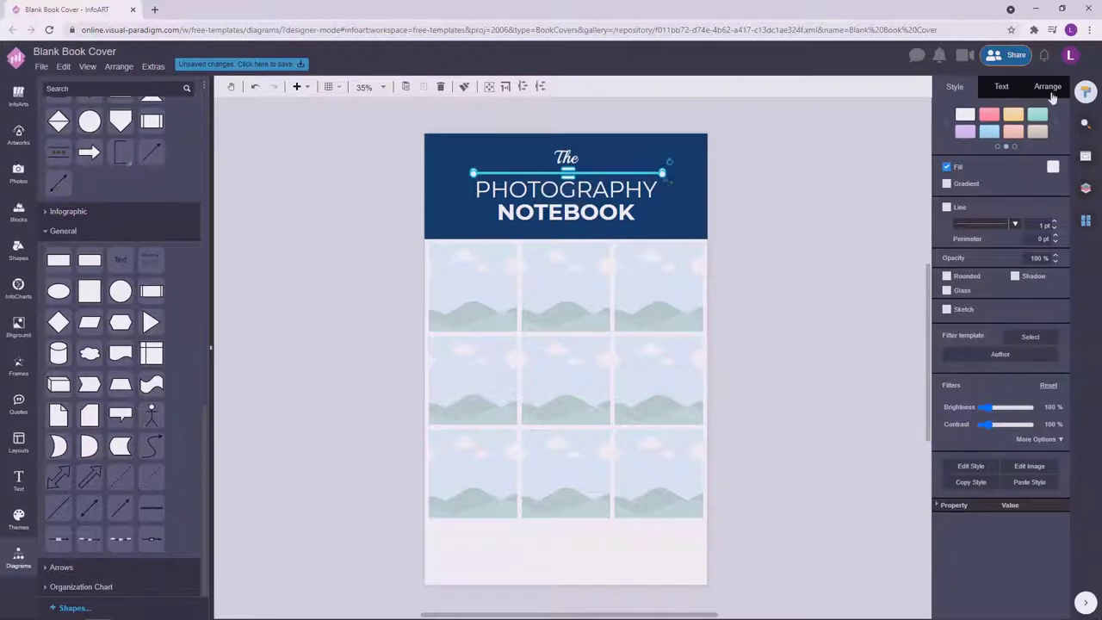
{"action": "left_click", "coordinate": [871, 221]}
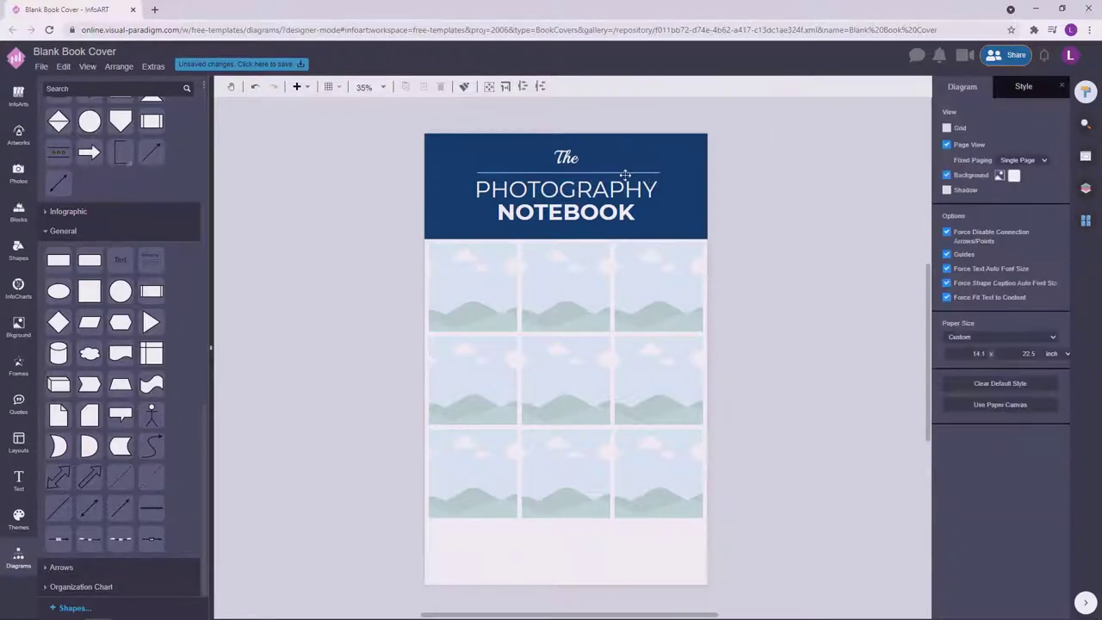
Check the placement of the divider line, navy header and title block.
{"action": "left_click", "coordinate": [625, 172]}
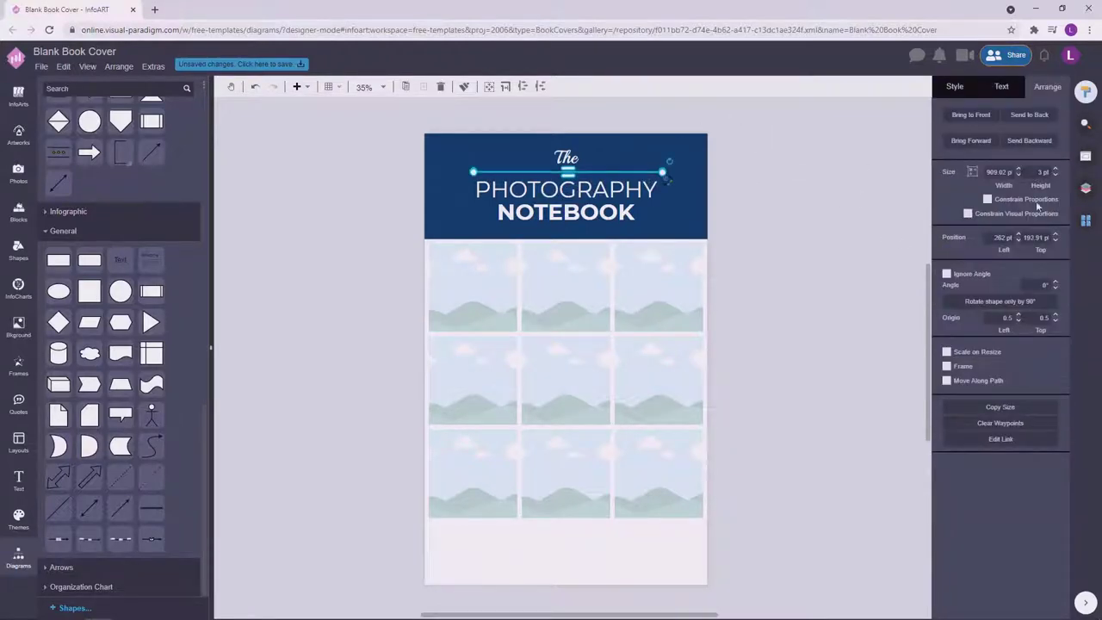
{"action": "left_click", "coordinate": [773, 270]}
{"action": "left_click", "coordinate": [624, 172]}
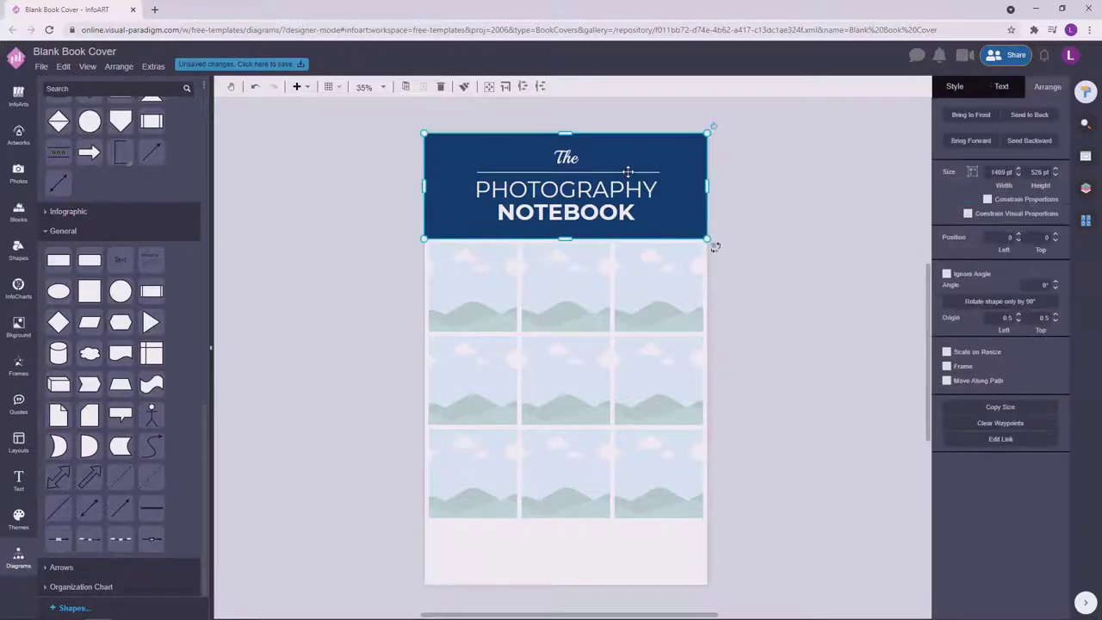
{"action": "left_click", "coordinate": [800, 201]}
{"action": "left_click", "coordinate": [567, 157]}
{"action": "left_click", "coordinate": [513, 173], "text": "shift"}
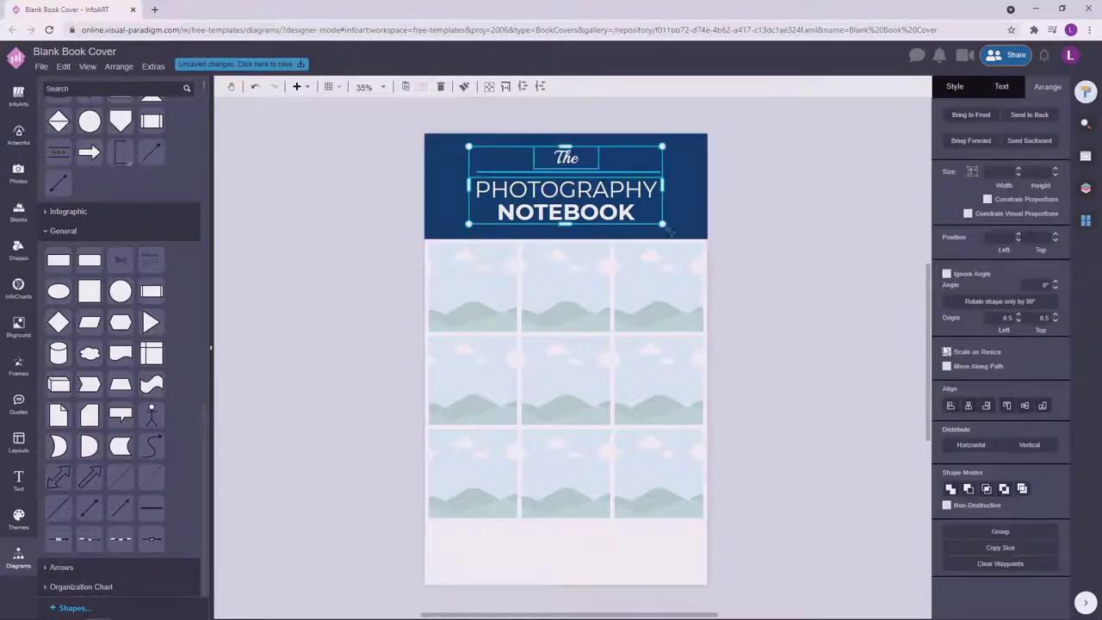
{"action": "left_click", "coordinate": [812, 204]}
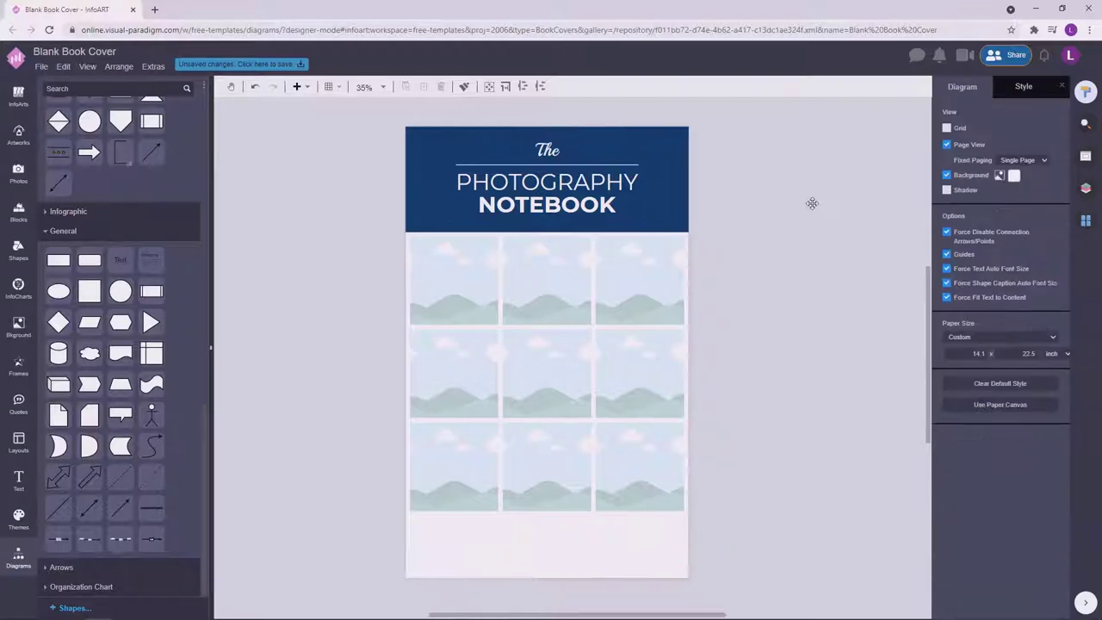
Paste a copy of the navy header bar at the page bottom and make it taller.
{"action": "scroll", "coordinate": [747, 256], "scroll_direction": "down", "scroll_amount": 1}
{"action": "key", "text": "ctrl+v"}
{"action": "left_click_drag", "start_coordinate": [672, 172], "coordinate": [496, 540]}
{"action": "left_click", "coordinate": [753, 507]}
{"action": "left_click", "coordinate": [697, 549]}
{"action": "left_click_drag", "start_coordinate": [557, 522], "coordinate": [558, 492]}
{"action": "left_click", "coordinate": [718, 526]}
{"action": "scroll", "coordinate": [573, 519], "scroll_direction": "down", "scroll_amount": 1}
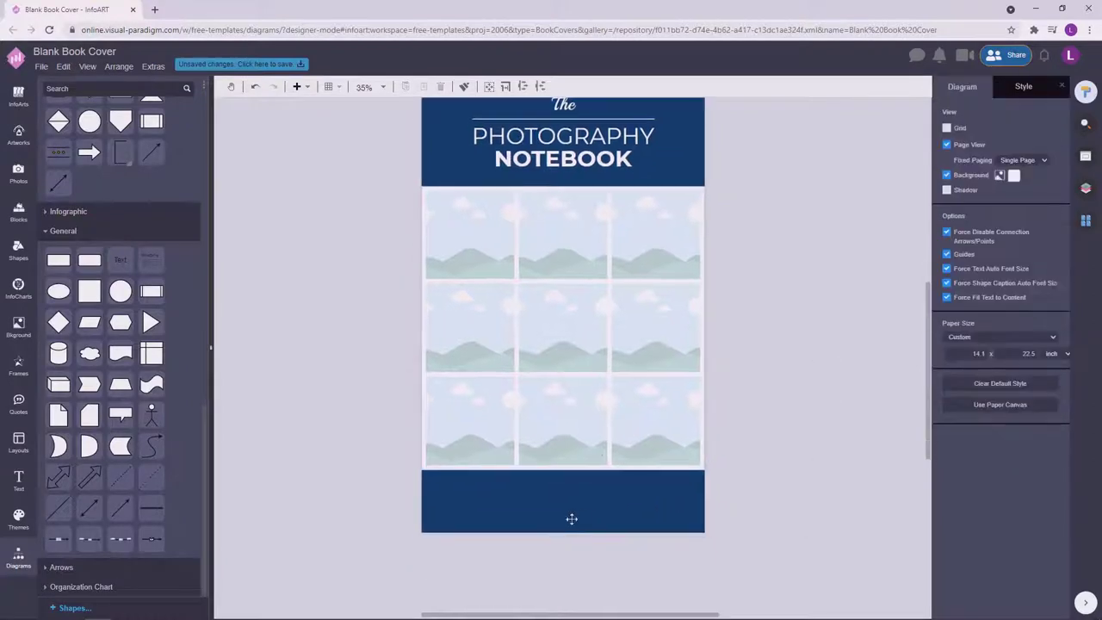
{"action": "left_click", "coordinate": [574, 520]}
{"action": "left_click", "coordinate": [746, 460]}
Move the nine-photo grid down slightly and deepen the top navy header.
{"action": "left_click_drag", "start_coordinate": [732, 484], "coordinate": [403, 173]}
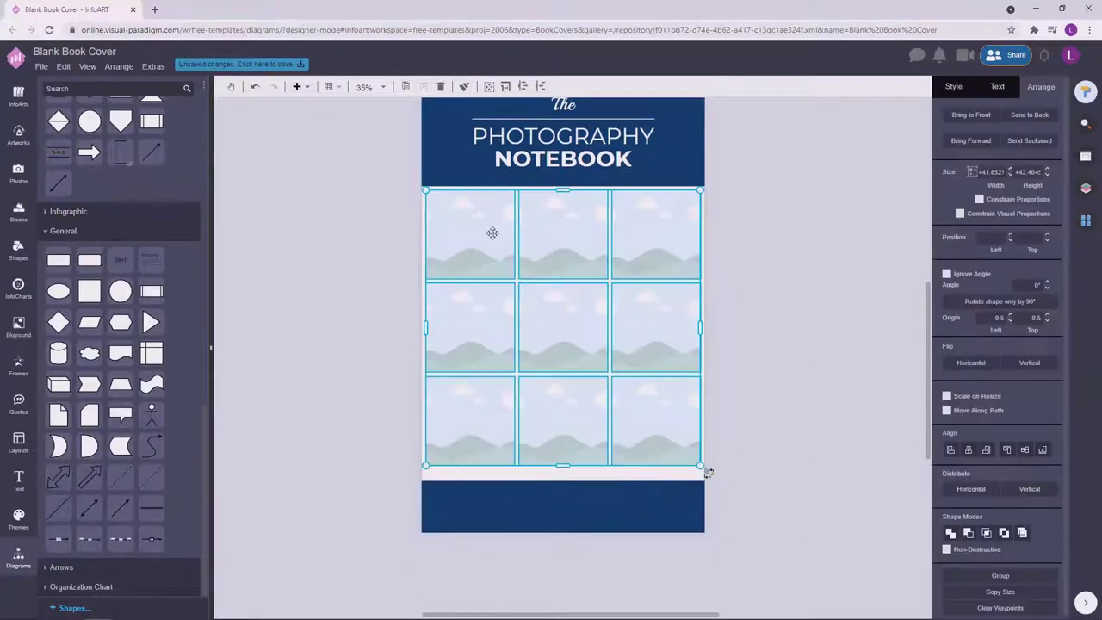
{"action": "left_click_drag", "start_coordinate": [492, 233], "coordinate": [494, 245]}
{"action": "left_click", "coordinate": [796, 249]}
{"action": "left_click", "coordinate": [574, 249]}
{"action": "left_click_drag", "start_coordinate": [574, 271], "coordinate": [574, 280]}
{"action": "left_click", "coordinate": [638, 215]}
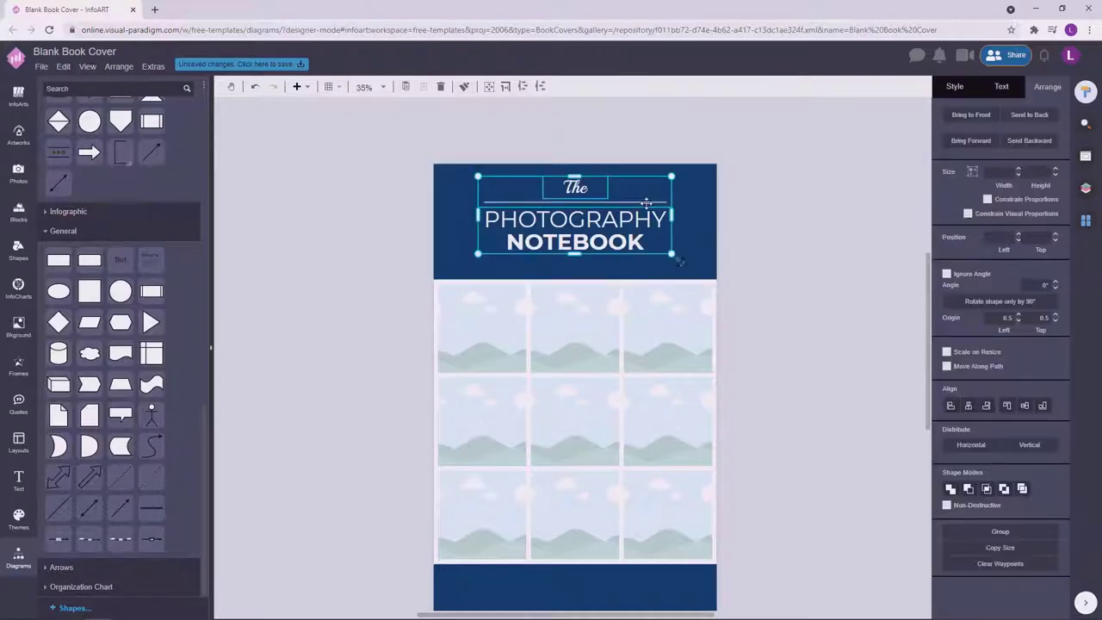
{"action": "left_click_drag", "start_coordinate": [646, 203], "coordinate": [646, 216]}
{"action": "key", "text": "ctrl+z"}
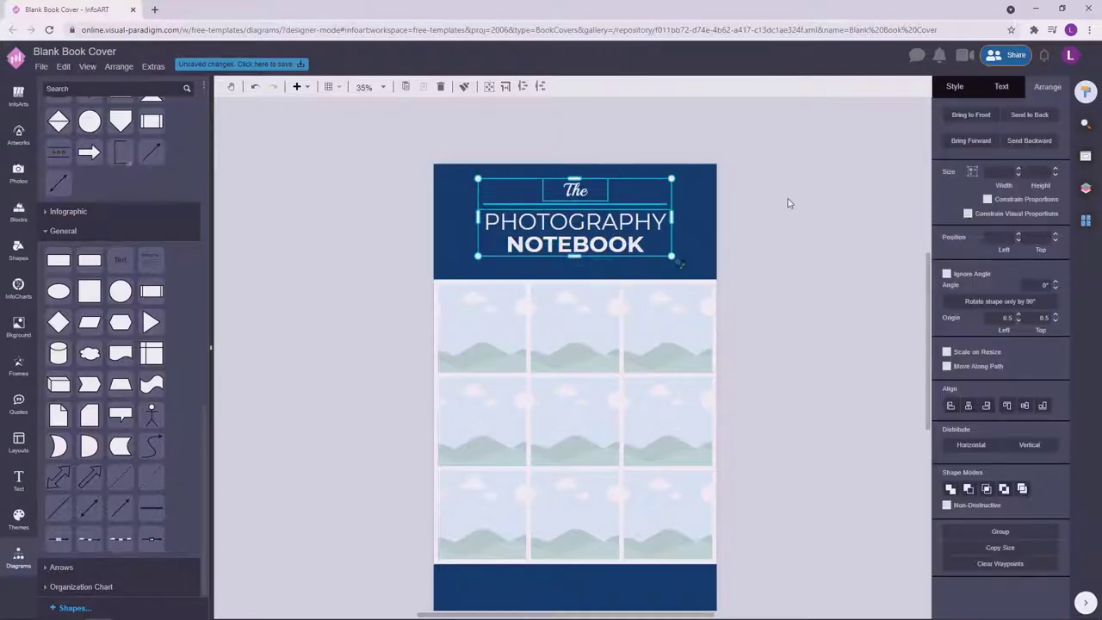
{"action": "left_click", "coordinate": [842, 239]}
{"action": "double_click", "coordinate": [327, 323]}
{"action": "left_click_drag", "start_coordinate": [329, 326], "coordinate": [635, 351]}
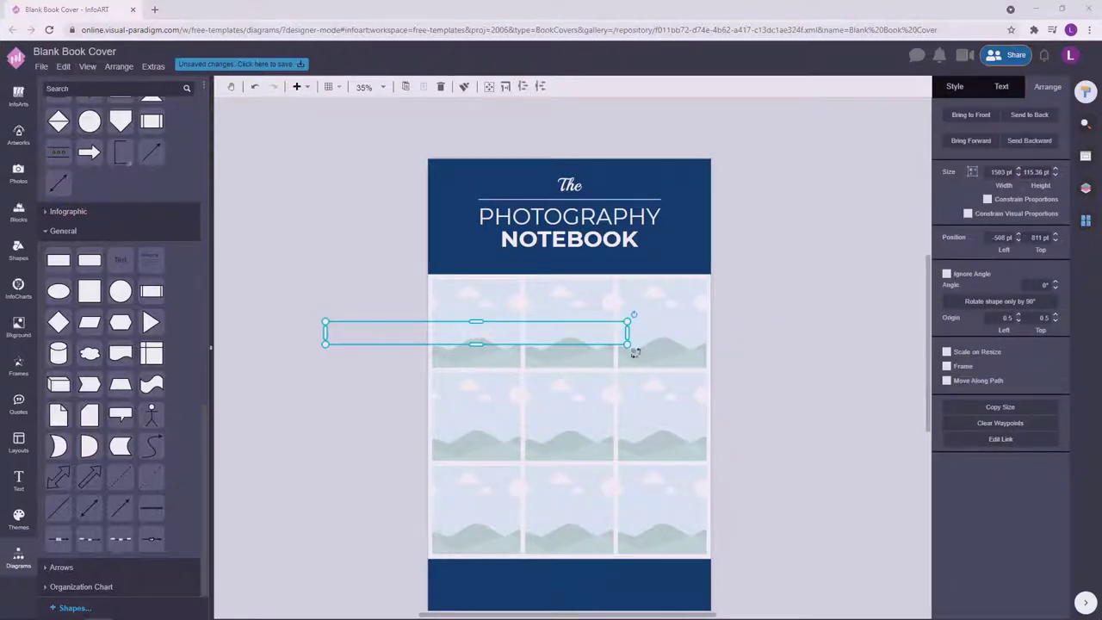
{"action": "double_click", "coordinate": [564, 339]}
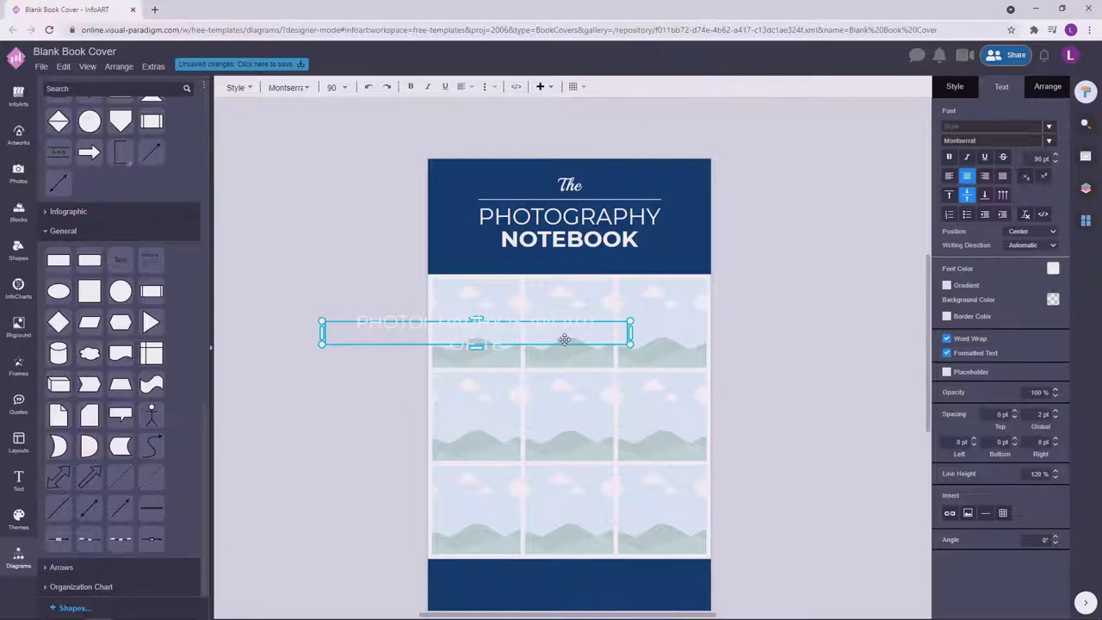
{"action": "type", "text": "POAS"}
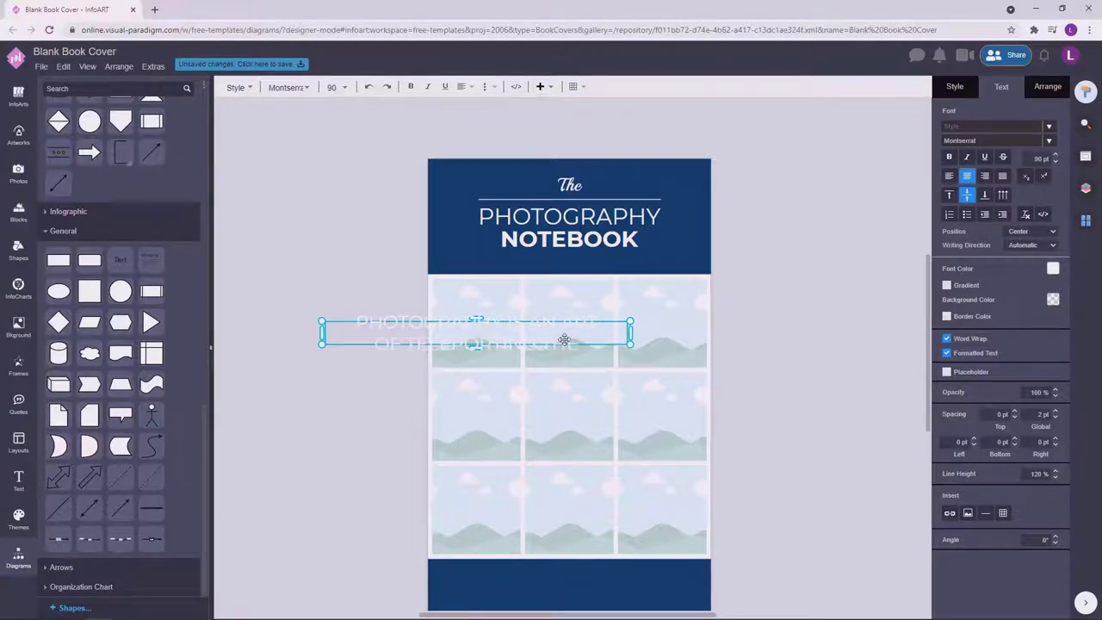
{"action": "type", "text": "T TO THE FUTURE"}
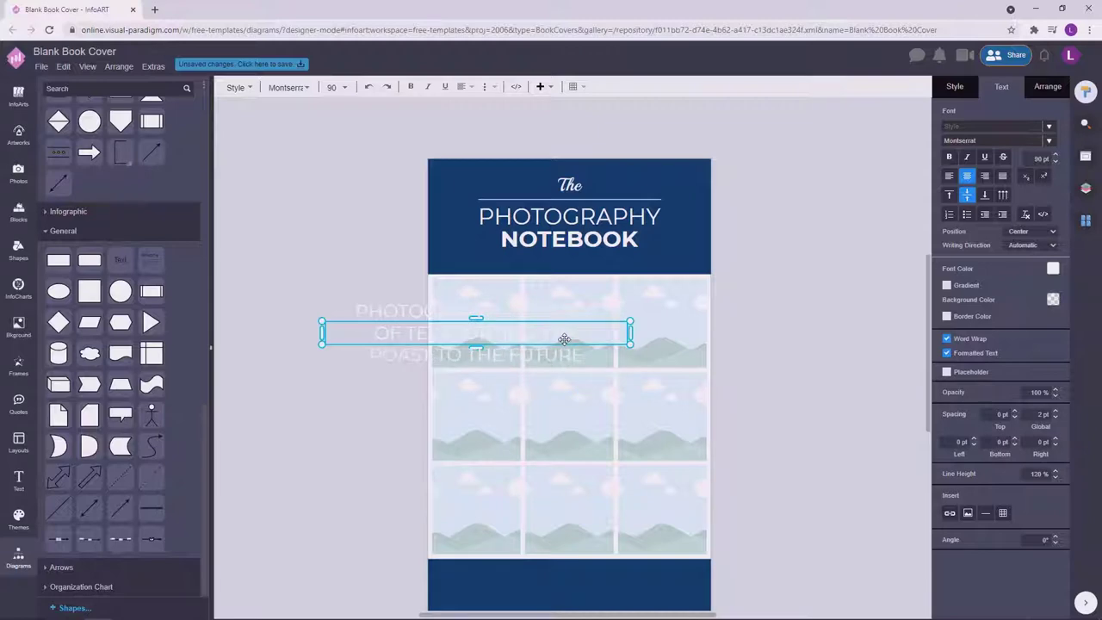
{"action": "key", "text": "Escape"}
{"action": "left_click_drag", "start_coordinate": [485, 322], "coordinate": [595, 277]}
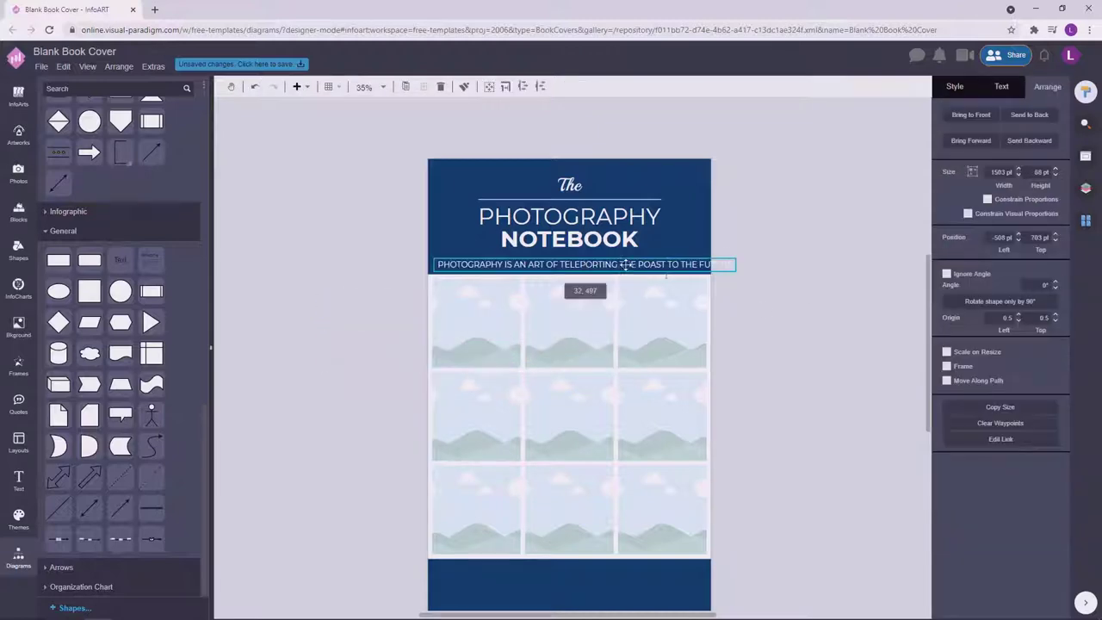
{"action": "left_click_drag", "start_coordinate": [741, 258], "coordinate": [701, 262]}
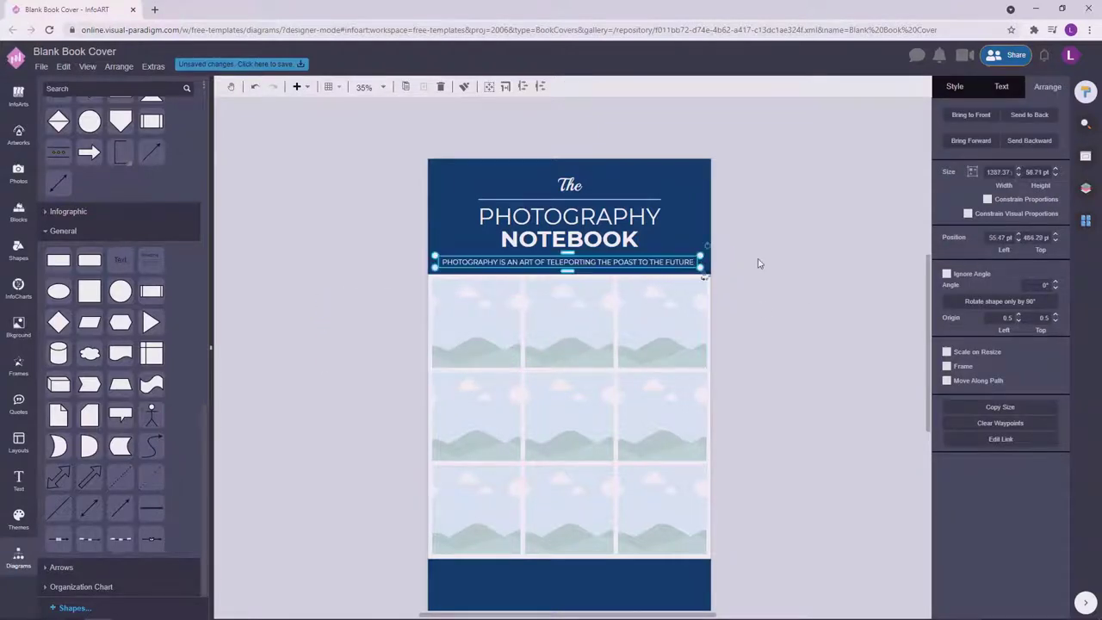
{"action": "left_click", "coordinate": [1001, 86]}
{"action": "left_click", "coordinate": [978, 142]}
{"action": "scroll", "coordinate": [976, 190], "scroll_direction": "down", "scroll_amount": 3}
{"action": "left_click", "coordinate": [965, 229]}
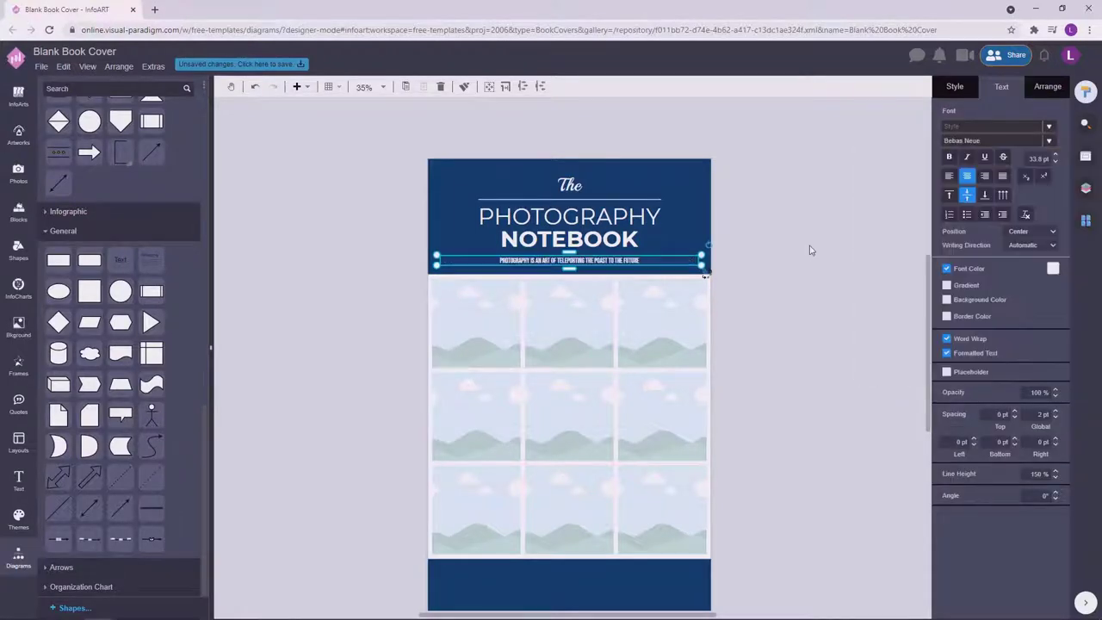
{"action": "left_click", "coordinate": [809, 247]}
{"action": "scroll", "coordinate": [518, 265], "scroll_direction": "up", "scroll_amount": 5}
{"action": "left_click", "coordinate": [493, 262]}
{"action": "double_click", "coordinate": [493, 260]}
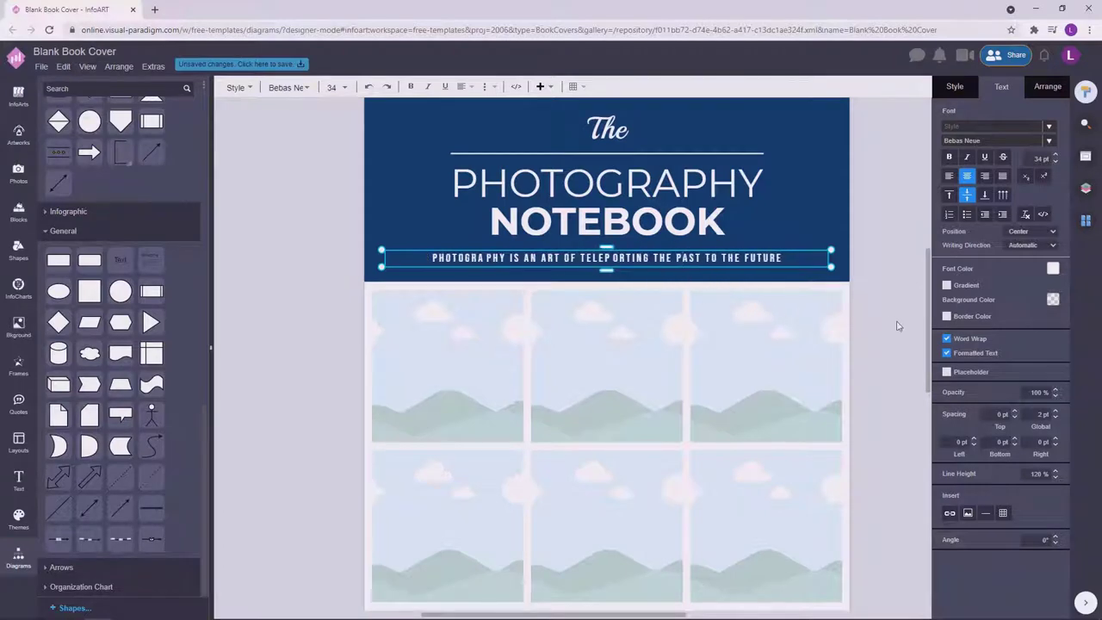
{"action": "left_click_drag", "start_coordinate": [689, 262], "coordinate": [689, 266]}
{"action": "double_click", "coordinate": [432, 266]}
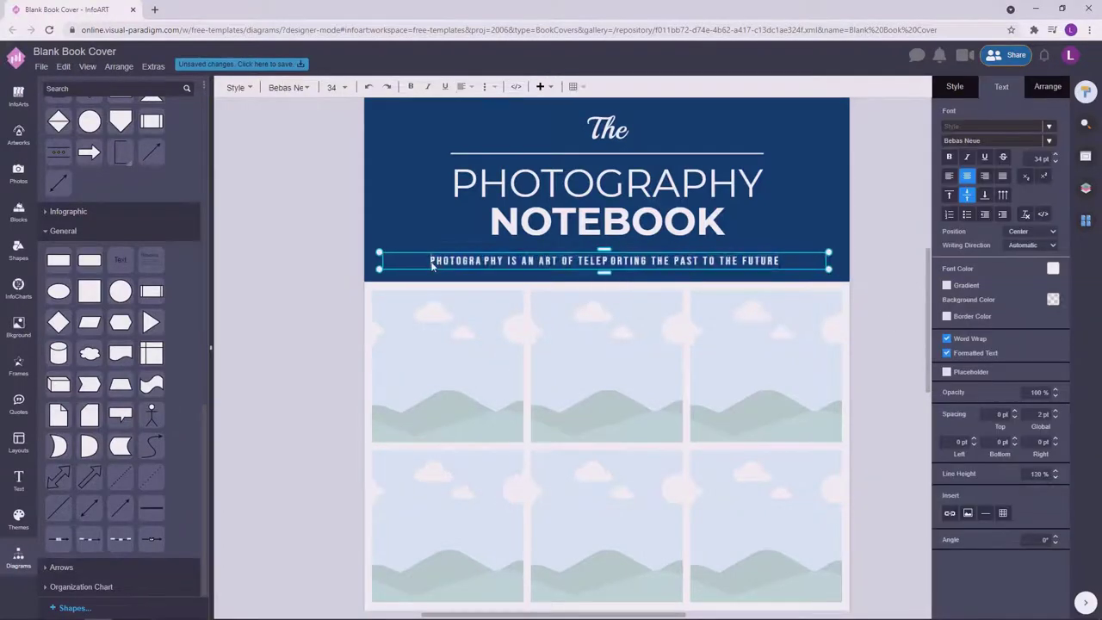
{"action": "key", "text": "ctrl+a"}
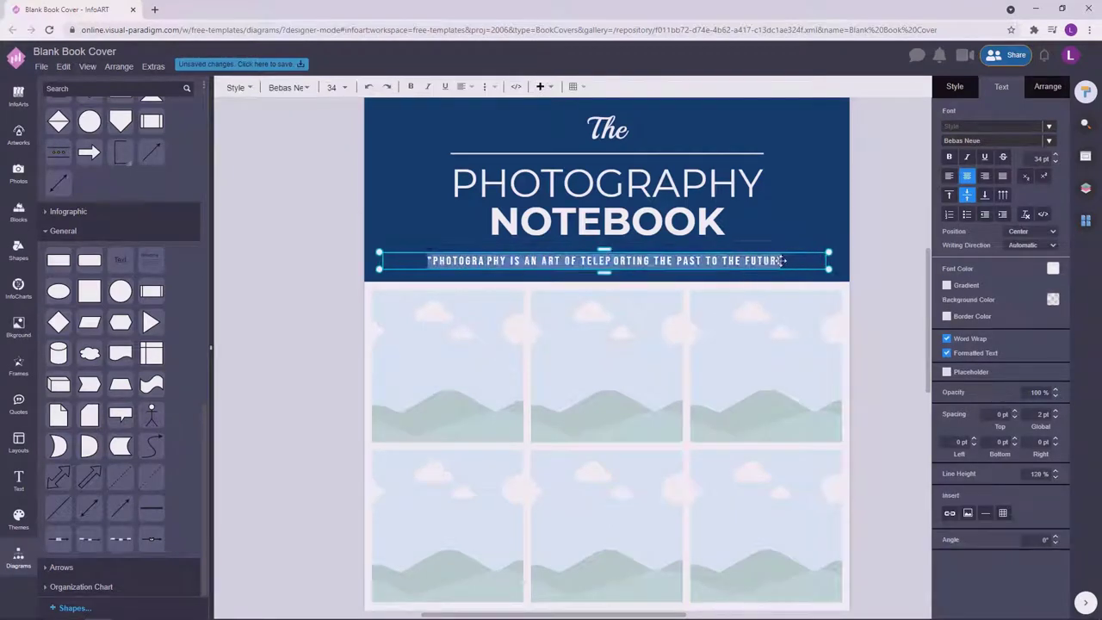
{"action": "left_click", "coordinate": [793, 260]}
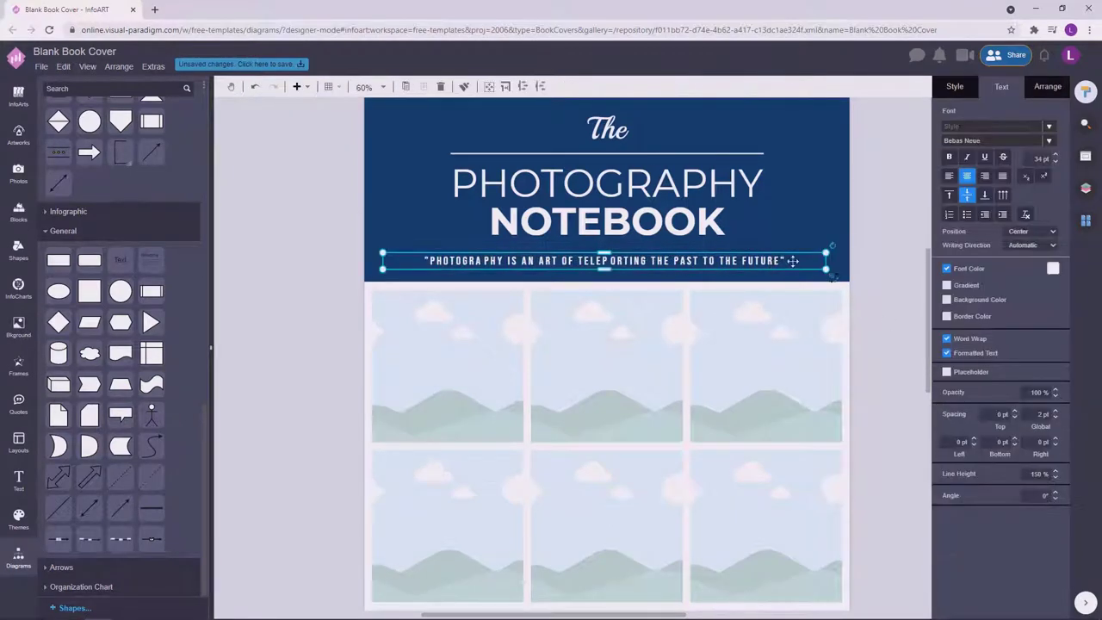
{"action": "left_click_drag", "start_coordinate": [752, 259], "coordinate": [741, 258]}
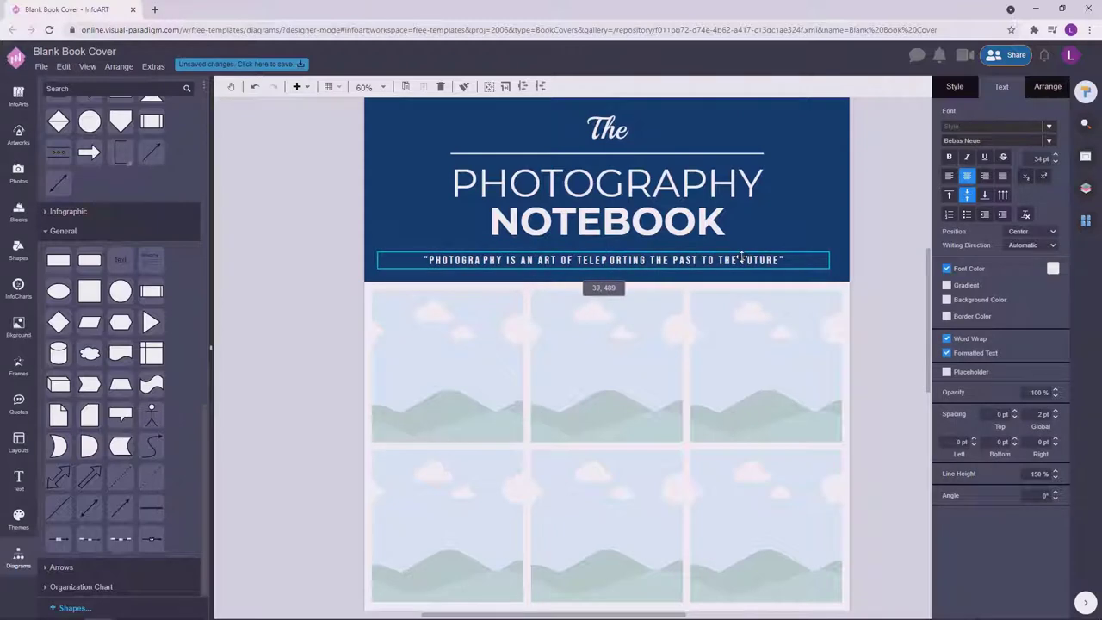
{"action": "double_click", "coordinate": [635, 256]}
{"action": "left_click", "coordinate": [896, 272]}
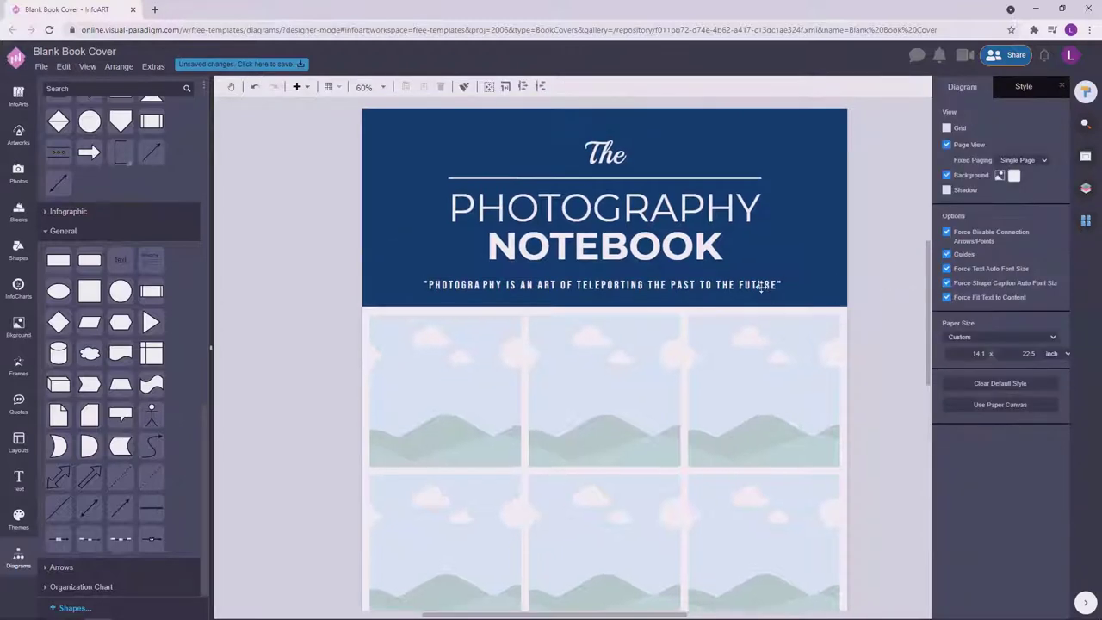
{"action": "left_click", "coordinate": [755, 284]}
{"action": "key", "text": "Escape"}
{"action": "scroll", "coordinate": [691, 267], "scroll_direction": "down", "scroll_amount": 2}
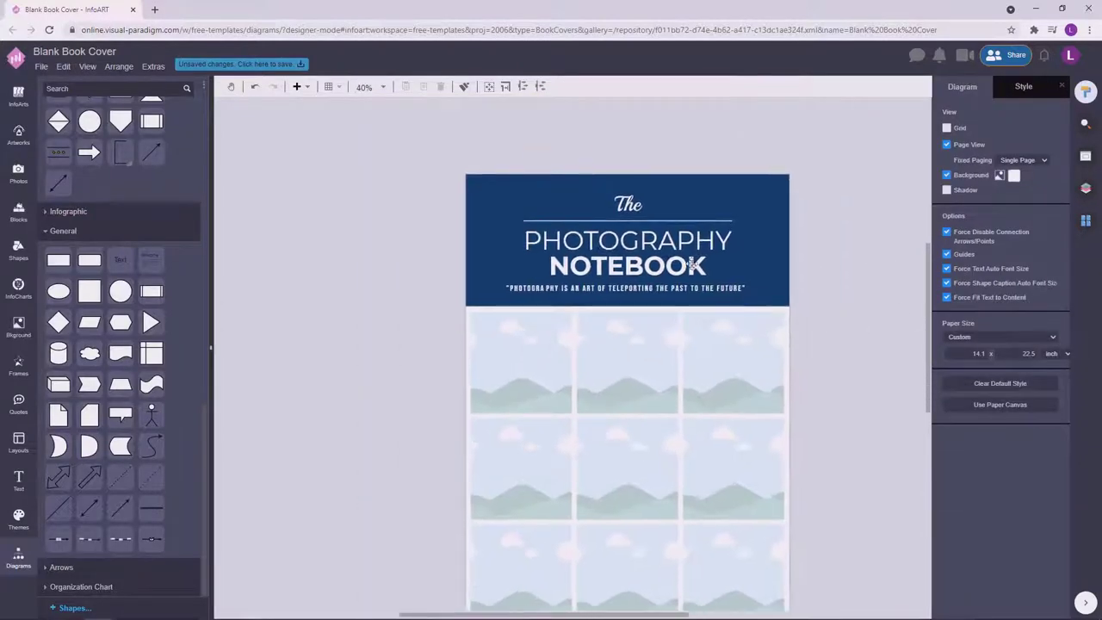
{"action": "left_click_drag", "start_coordinate": [846, 281], "coordinate": [508, 180]}
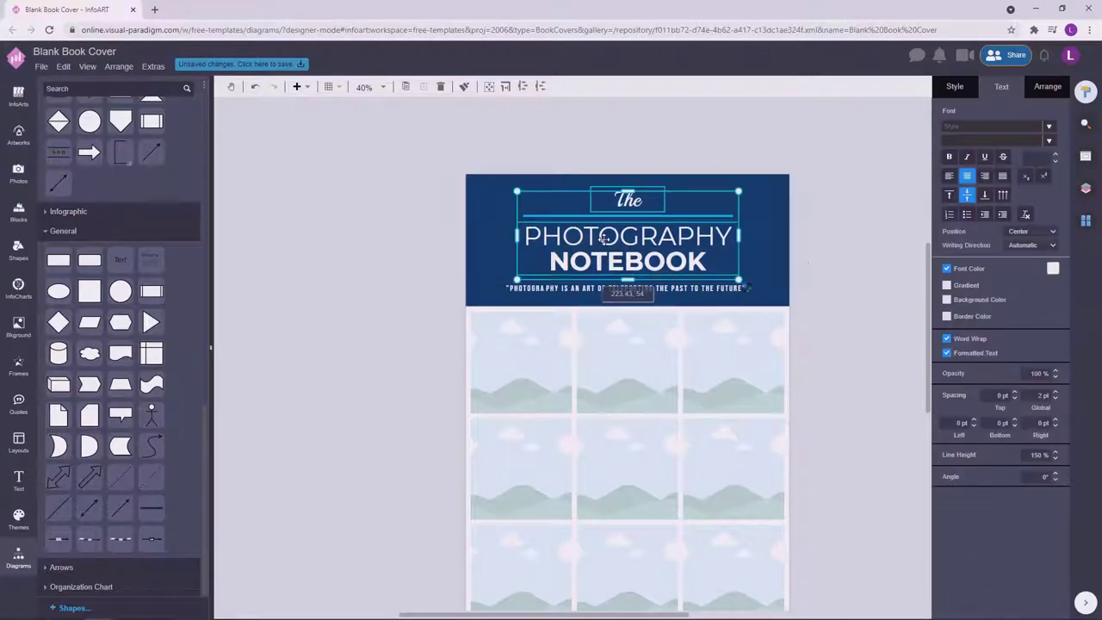
{"action": "left_click", "coordinate": [853, 248]}
{"action": "left_click", "coordinate": [775, 293]}
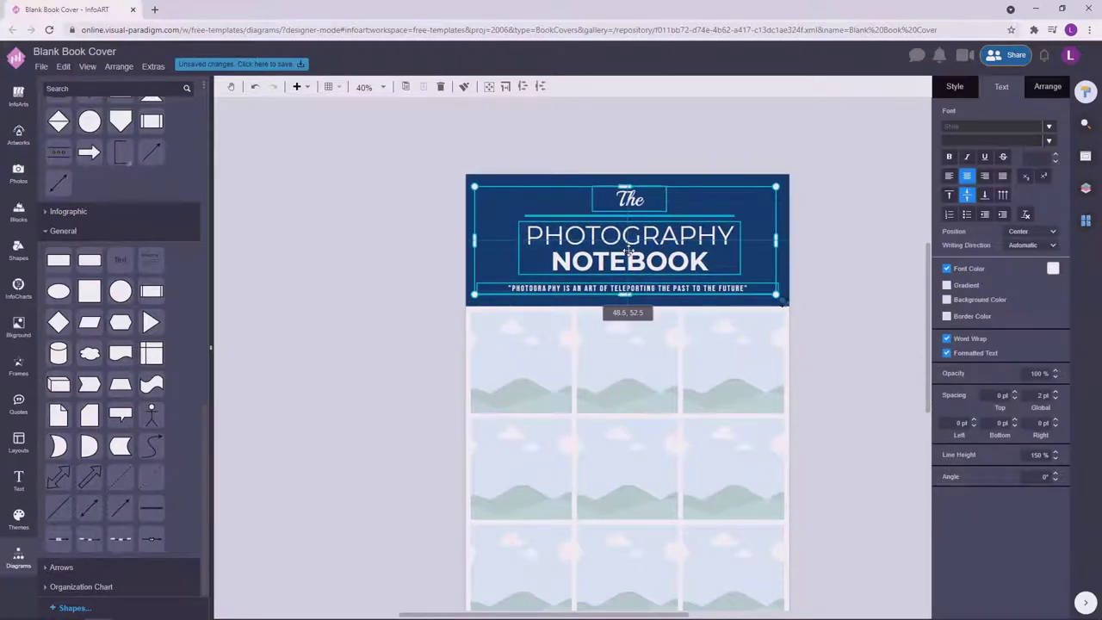
{"action": "left_click", "coordinate": [847, 302]}
{"action": "scroll", "coordinate": [775, 284], "scroll_direction": "down", "scroll_amount": 1}
{"action": "left_click", "coordinate": [746, 273]}
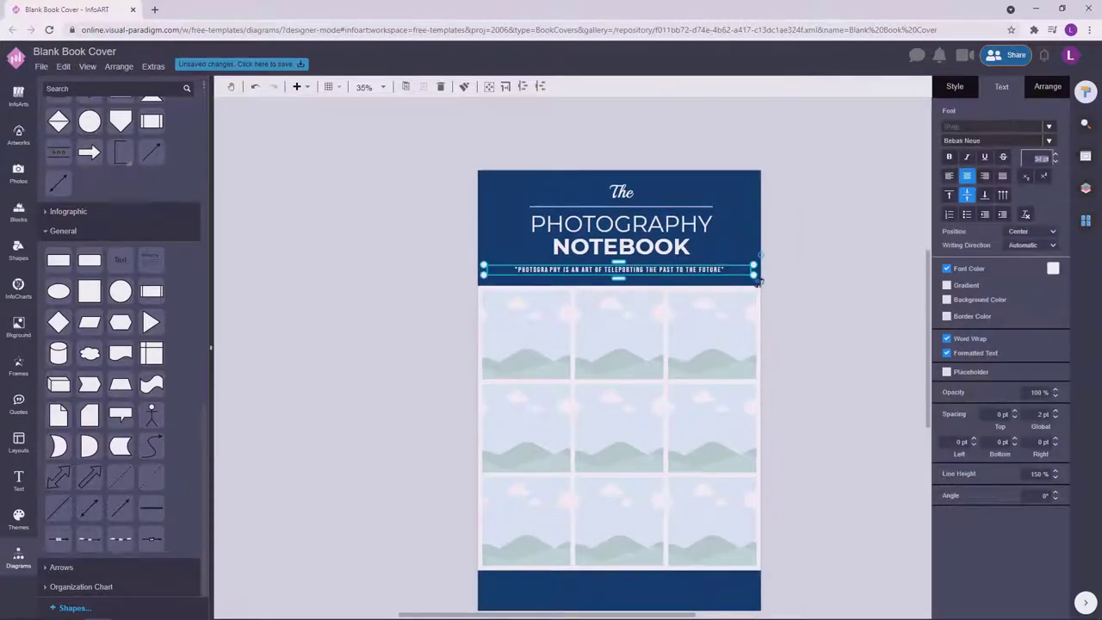
{"action": "left_click", "coordinate": [840, 280]}
{"action": "scroll", "coordinate": [836, 288], "scroll_direction": "down", "scroll_amount": 1}
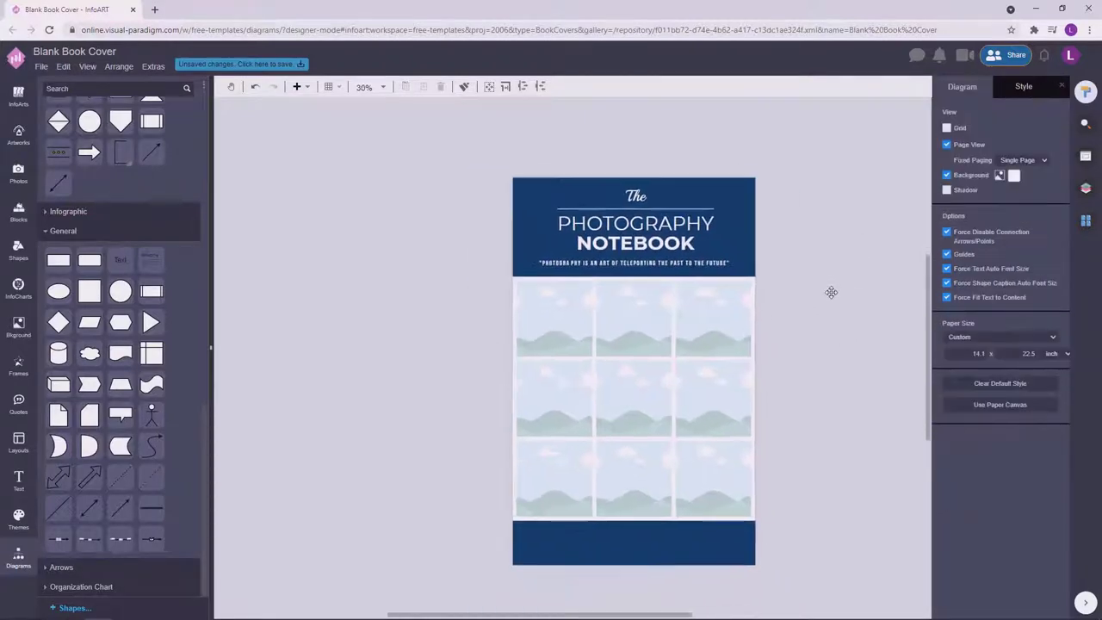
{"action": "left_click", "coordinate": [745, 534]}
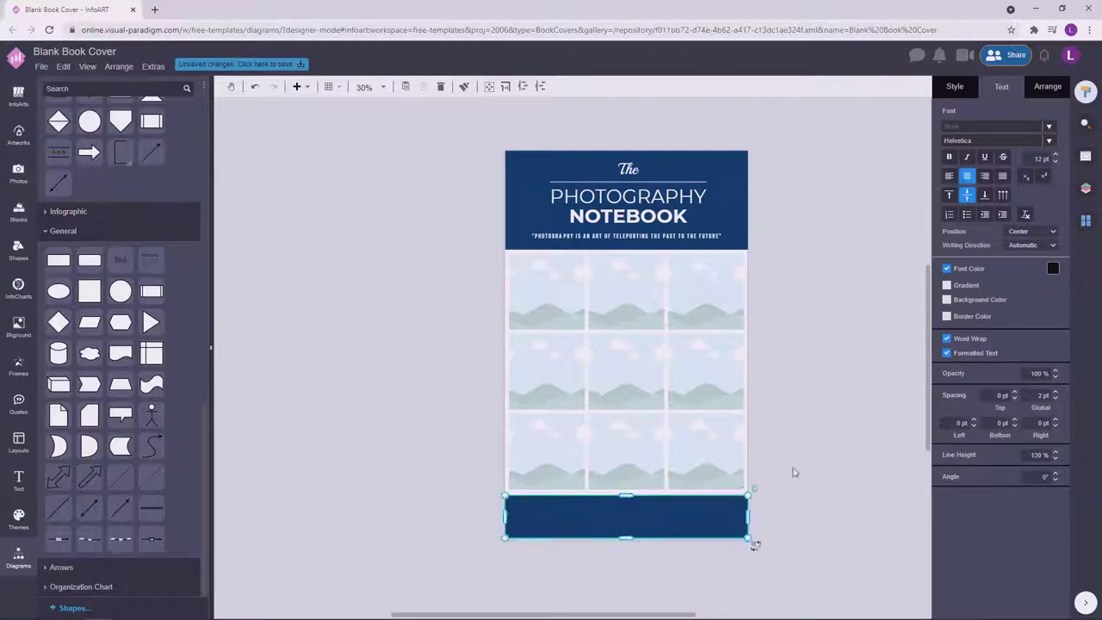
{"action": "left_click_drag", "start_coordinate": [804, 495], "coordinate": [437, 252]}
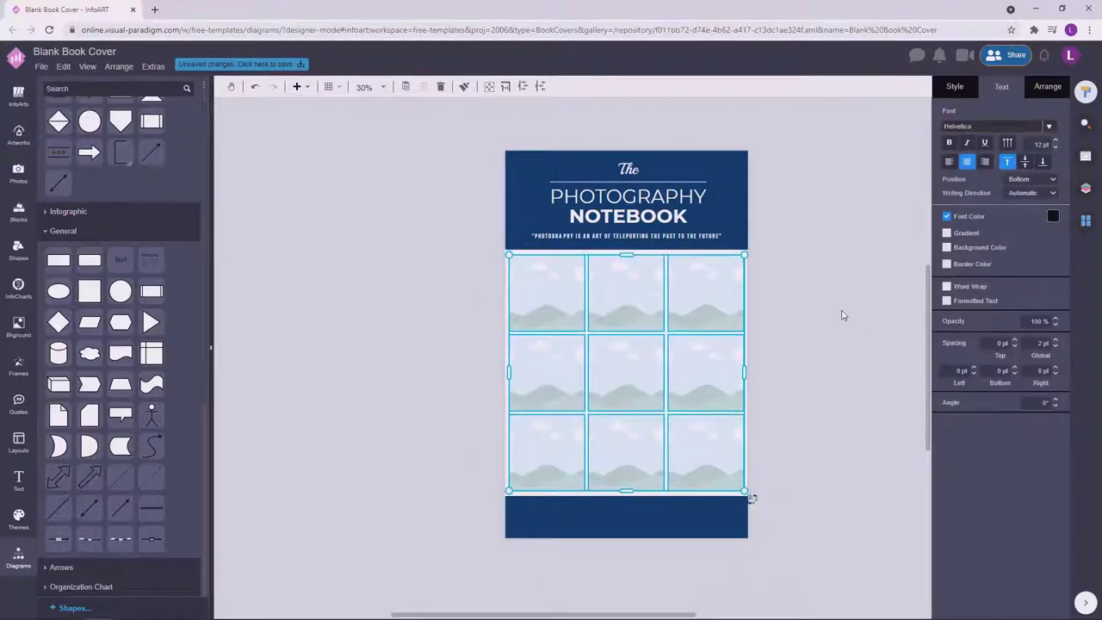
{"action": "scroll", "coordinate": [843, 315], "scroll_direction": "up", "scroll_amount": 3}
{"action": "left_click", "coordinate": [542, 258]}
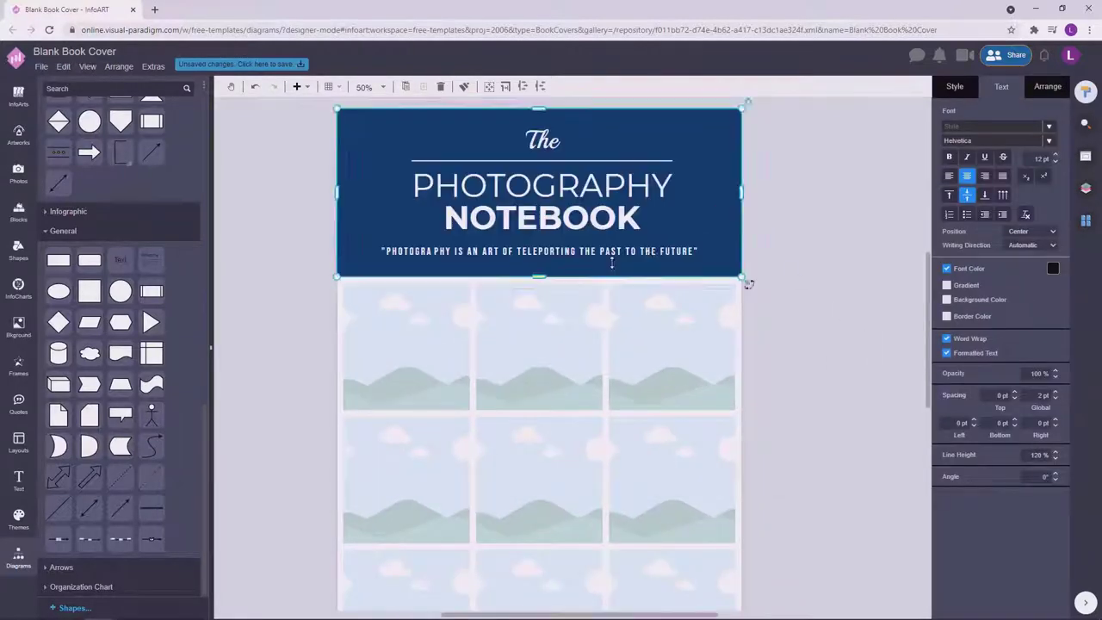
{"action": "left_click", "coordinate": [543, 252]}
{"action": "left_click", "coordinate": [606, 203]}
{"action": "left_click", "coordinate": [607, 203]}
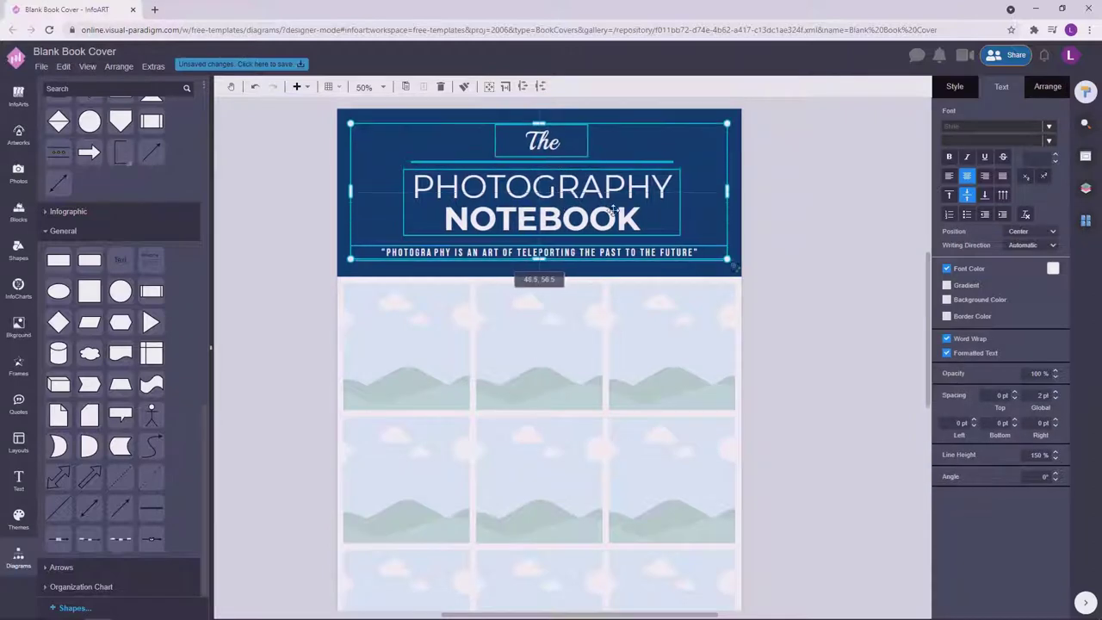
{"action": "left_click", "coordinate": [835, 349]}
{"action": "scroll", "coordinate": [835, 349], "scroll_direction": "down", "scroll_amount": 3}
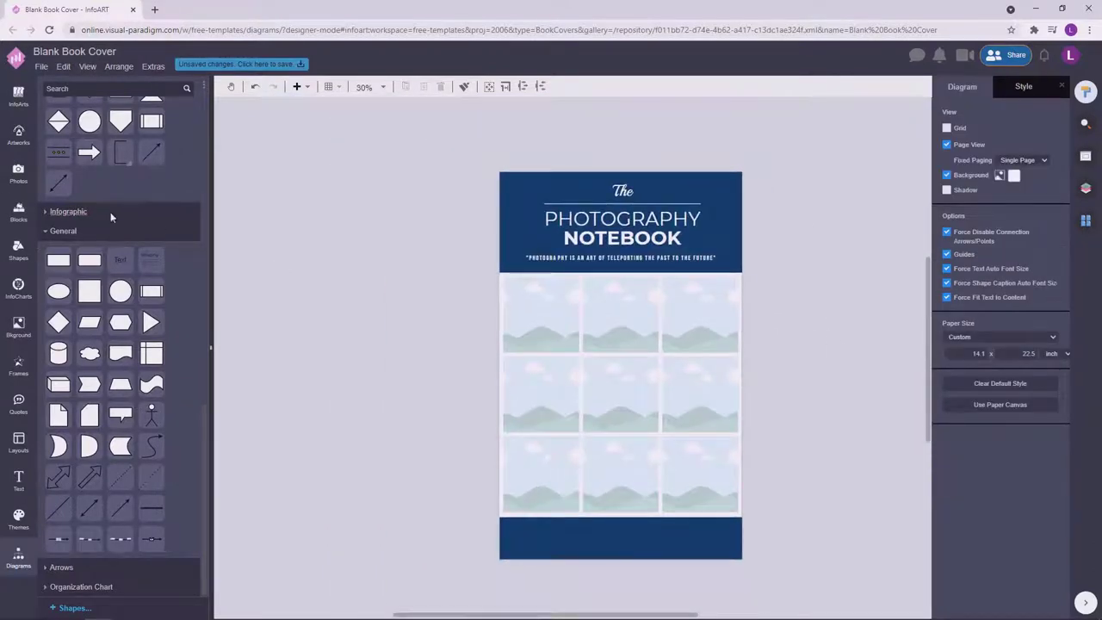
Search the photo library for 'black and white' photos.
{"action": "left_click", "coordinate": [18, 172]}
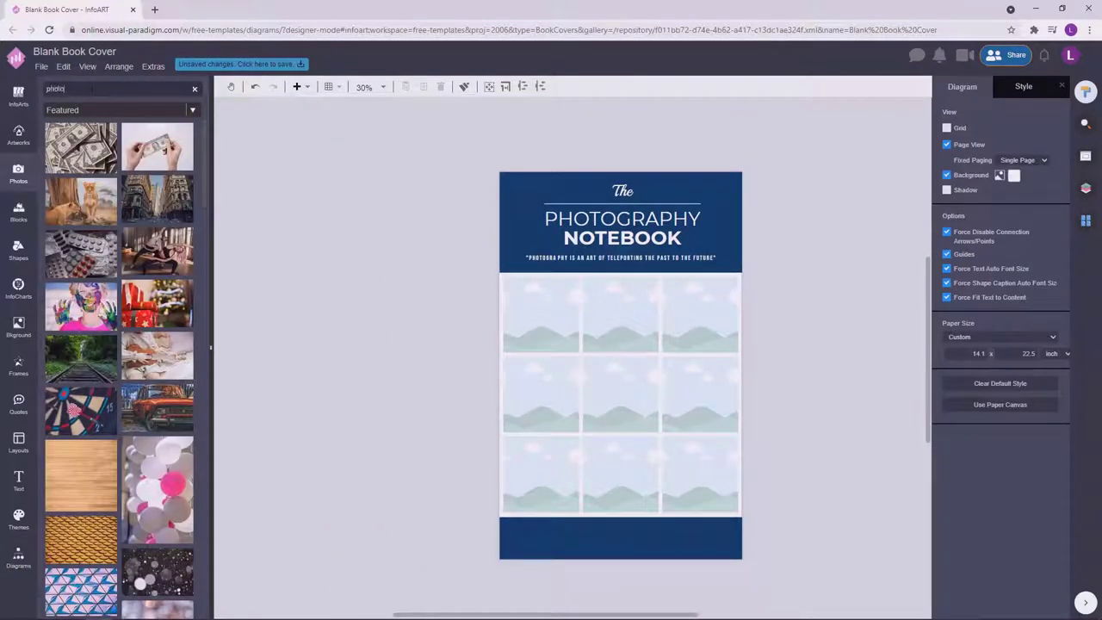
{"action": "type", "text": "photography"}
{"action": "key", "text": "Return"}
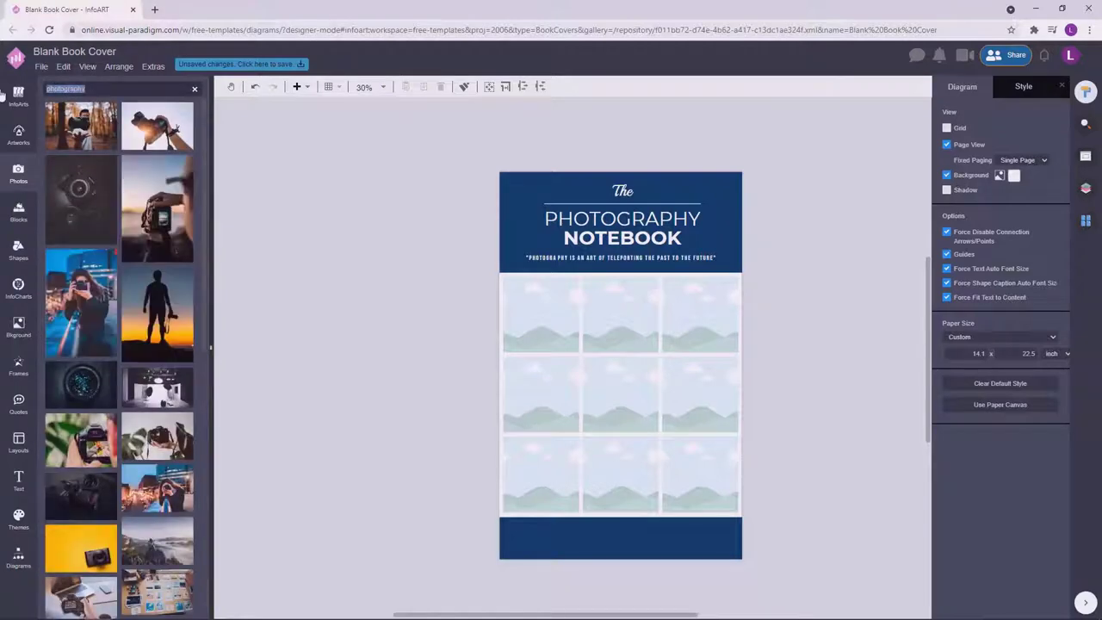
{"action": "type", "text": "black and white"}
{"action": "key", "text": "Return"}
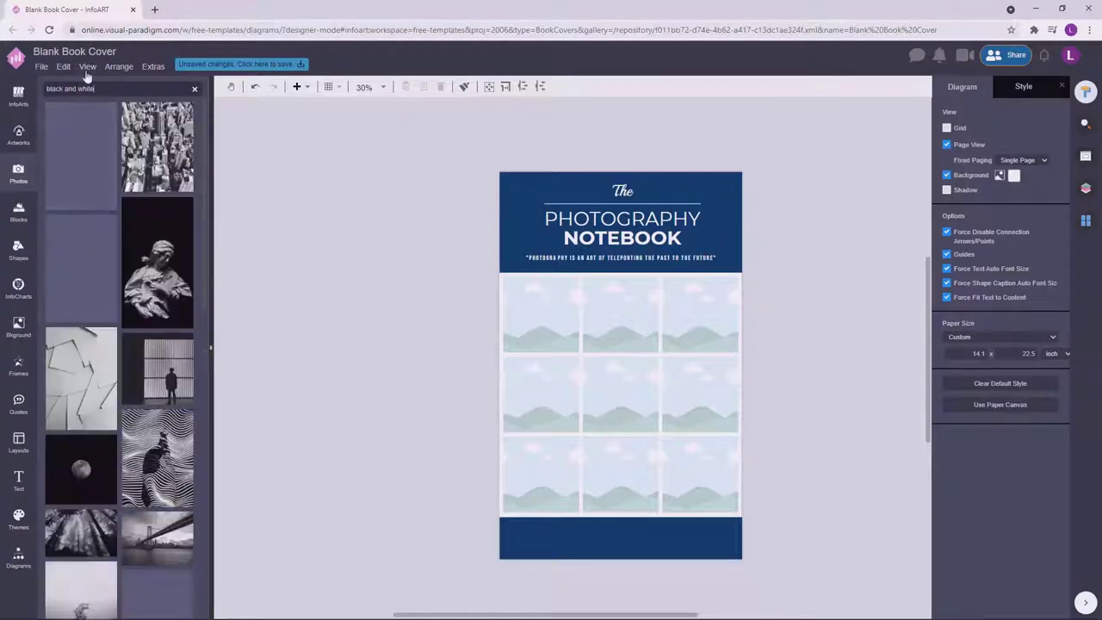
Fill the top and middle grid cells, starting with the zebra-stripe and lighthouse photos.
{"action": "left_click_drag", "start_coordinate": [185, 459], "coordinate": [542, 314]}
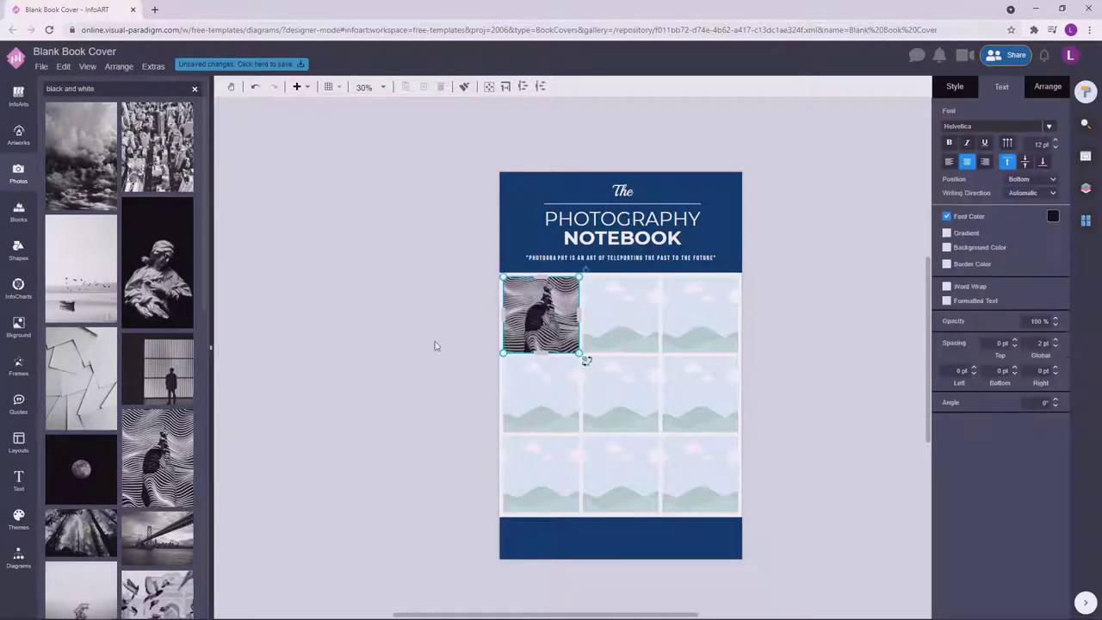
{"action": "left_click_drag", "start_coordinate": [158, 594], "coordinate": [620, 314]}
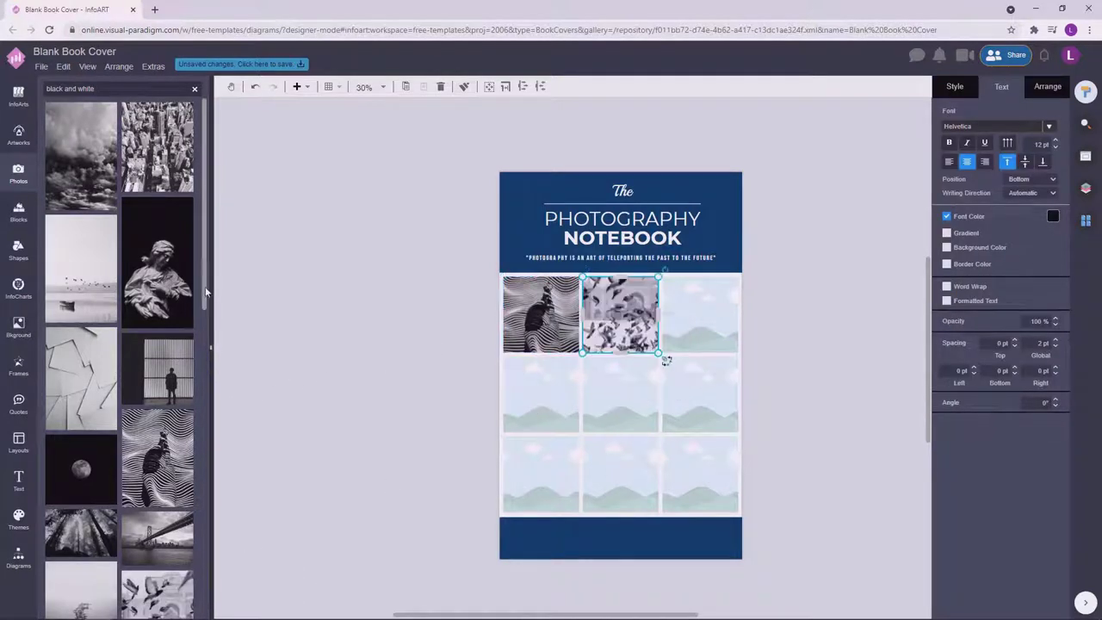
{"action": "scroll", "coordinate": [206, 321], "scroll_direction": "down", "scroll_amount": 2}
{"action": "scroll", "coordinate": [206, 322], "scroll_direction": "up", "scroll_amount": 1}
{"action": "left_click_drag", "start_coordinate": [81, 215], "coordinate": [701, 314]}
{"action": "scroll", "coordinate": [204, 337], "scroll_direction": "down", "scroll_amount": 1}
{"action": "left_click_drag", "start_coordinate": [158, 259], "coordinate": [621, 391]}
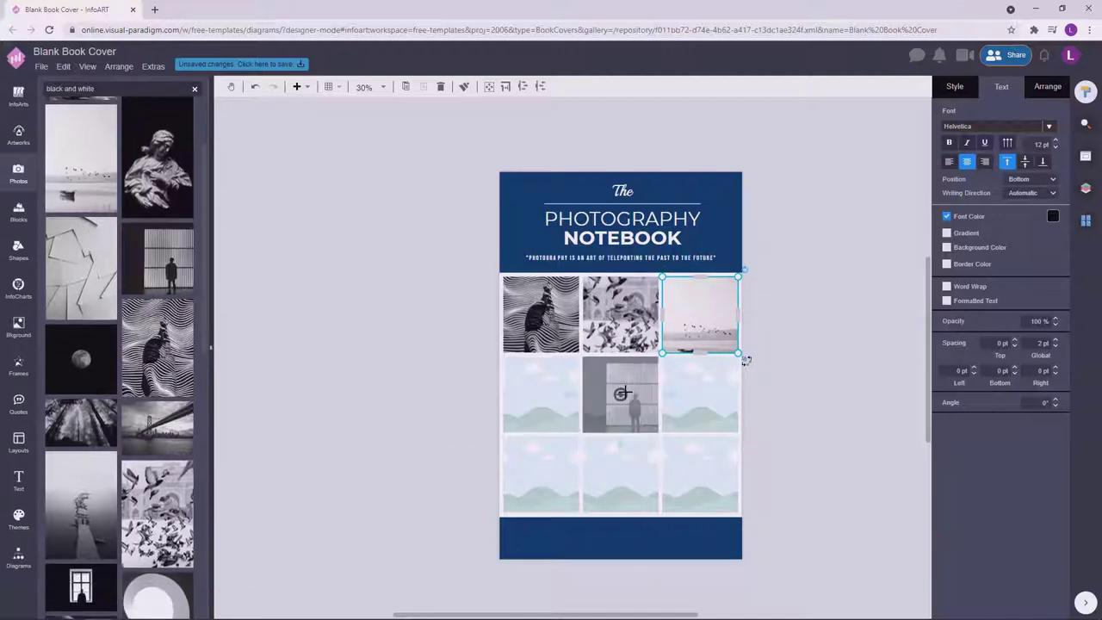
{"action": "scroll", "coordinate": [207, 312], "scroll_direction": "down", "scroll_amount": 2}
{"action": "left_click_drag", "start_coordinate": [155, 454], "coordinate": [547, 392]}
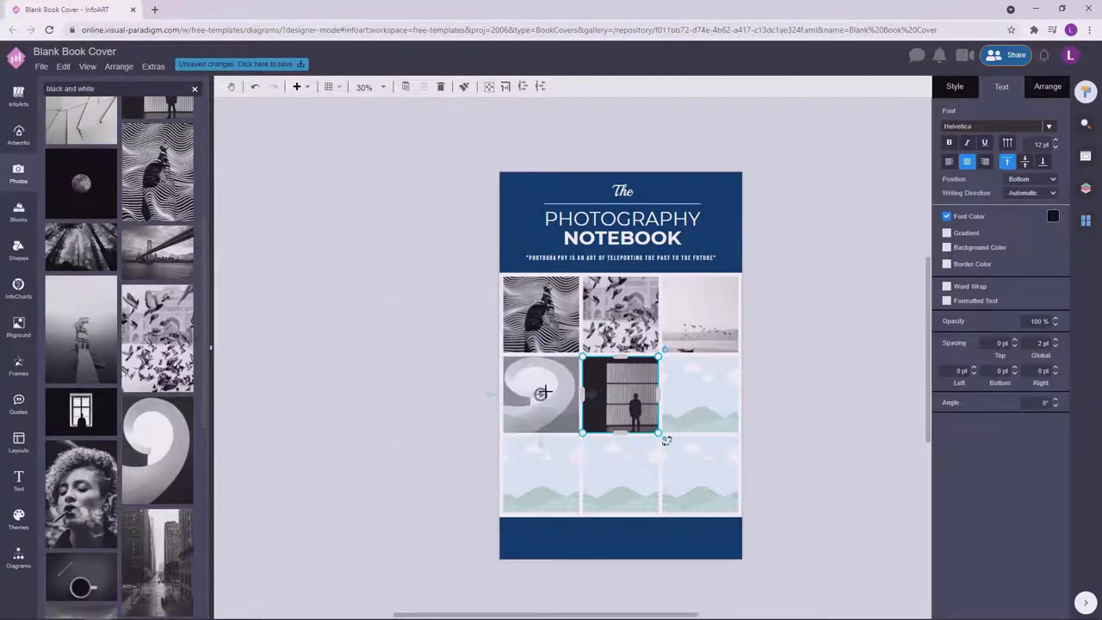
{"action": "left_click_drag", "start_coordinate": [86, 366], "coordinate": [543, 392]}
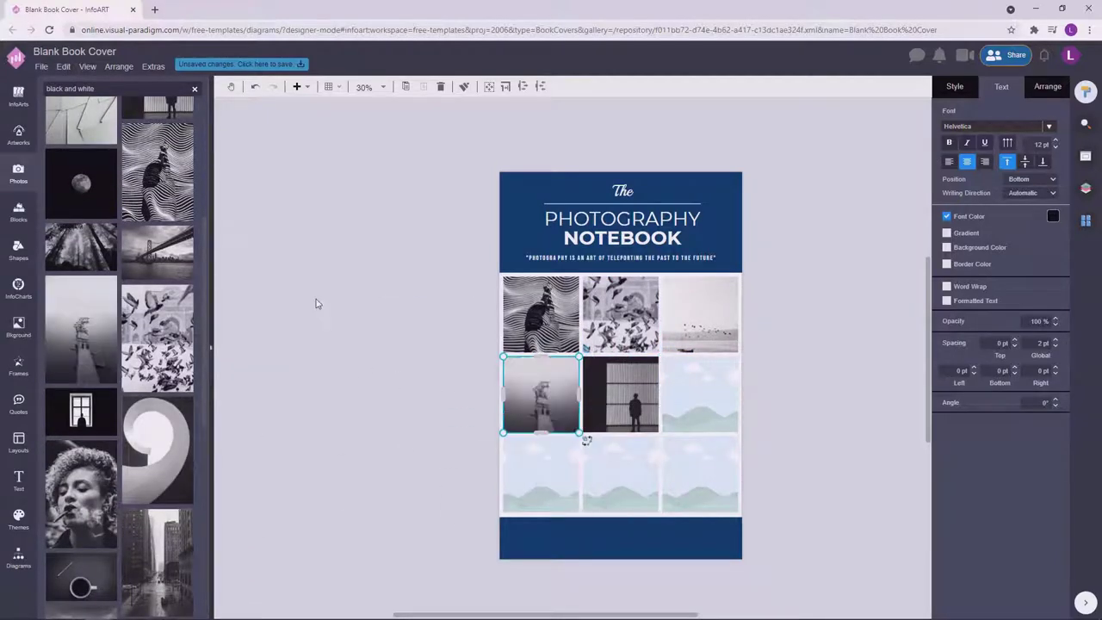
Place the Ferris wheel, leaf and Eiffel Tower photos in the lower grid cells.
{"action": "scroll", "coordinate": [113, 359], "scroll_direction": "down", "scroll_amount": 3}
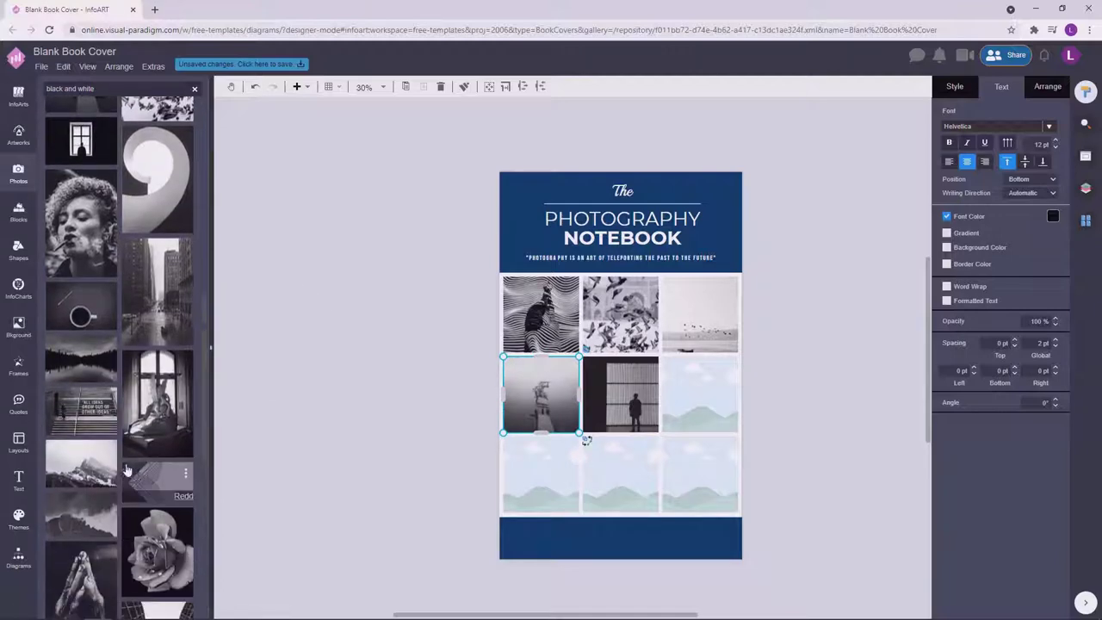
{"action": "left_click_drag", "start_coordinate": [158, 481], "coordinate": [623, 471]}
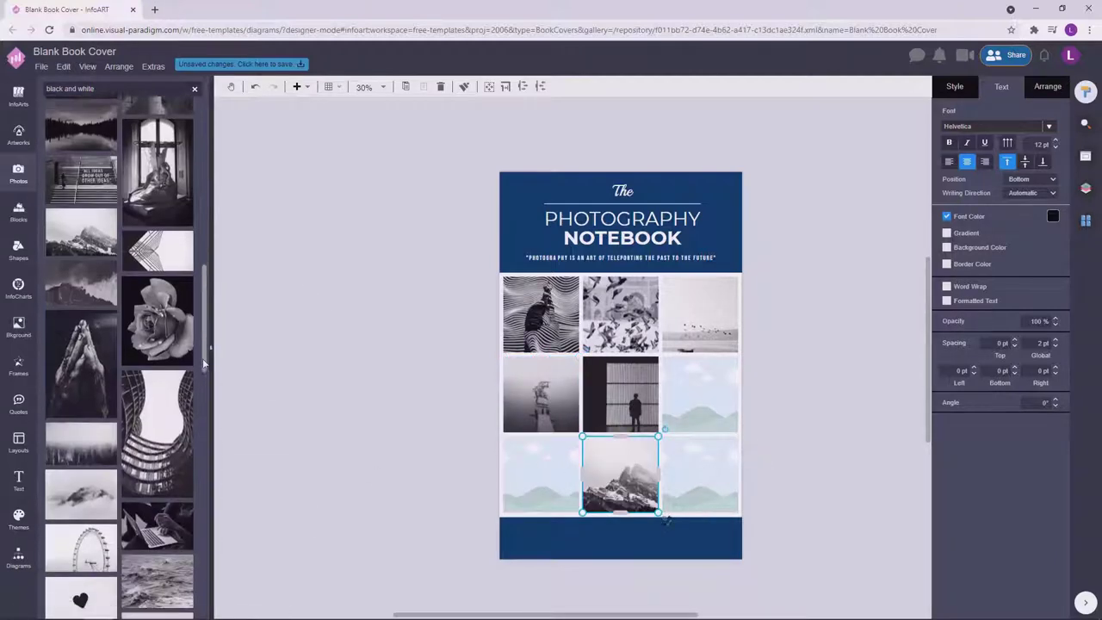
{"action": "scroll", "coordinate": [205, 403], "scroll_direction": "down", "scroll_amount": 5}
{"action": "left_click_drag", "start_coordinate": [81, 366], "coordinate": [540, 477]}
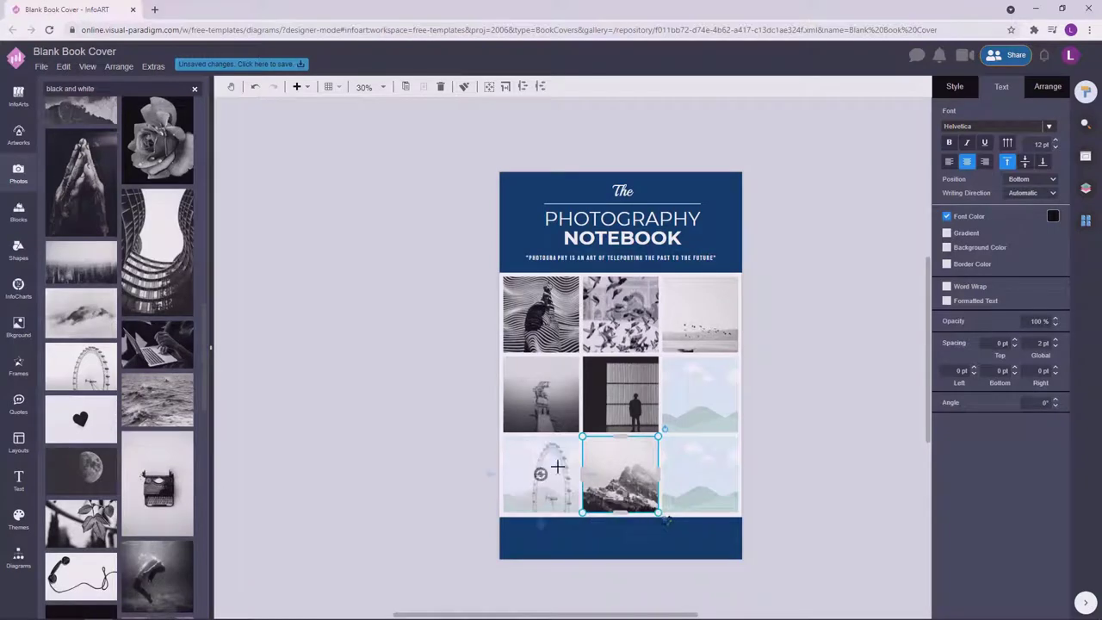
{"action": "left_click_drag", "start_coordinate": [168, 508], "coordinate": [702, 401]}
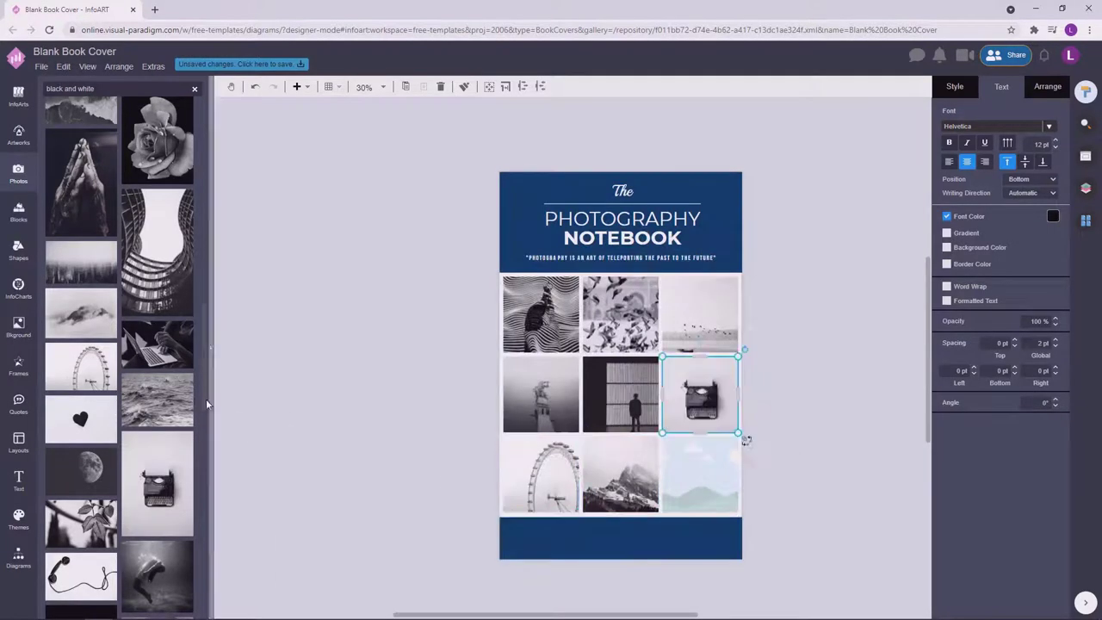
{"action": "left_click", "coordinate": [81, 523]}
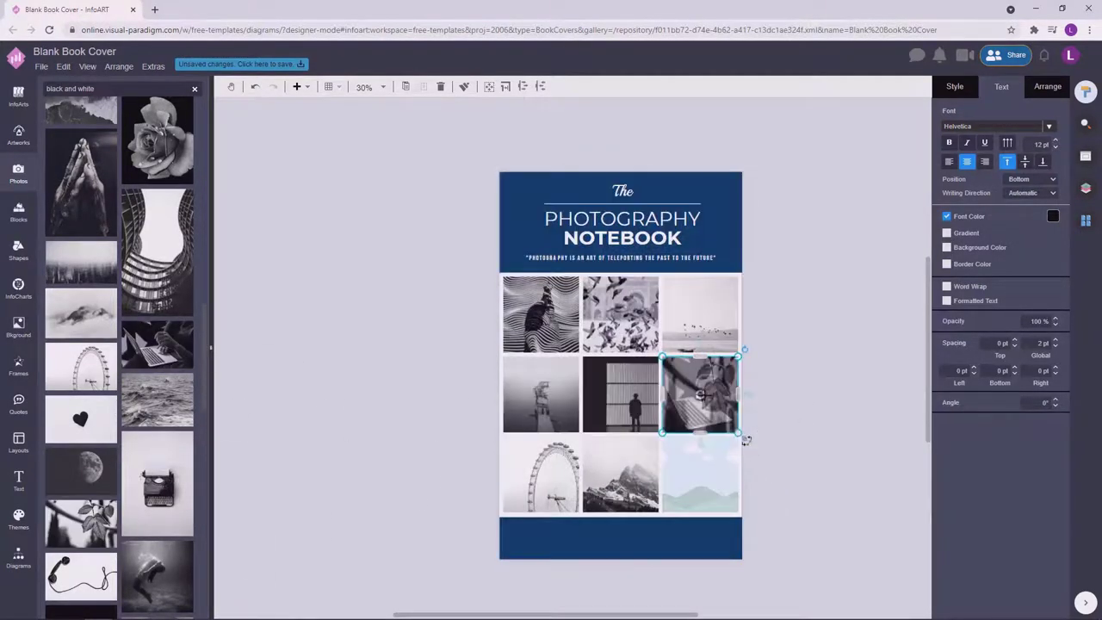
{"action": "scroll", "coordinate": [208, 308], "scroll_direction": "down", "scroll_amount": 5}
{"action": "left_click_drag", "start_coordinate": [158, 298], "coordinate": [702, 473]}
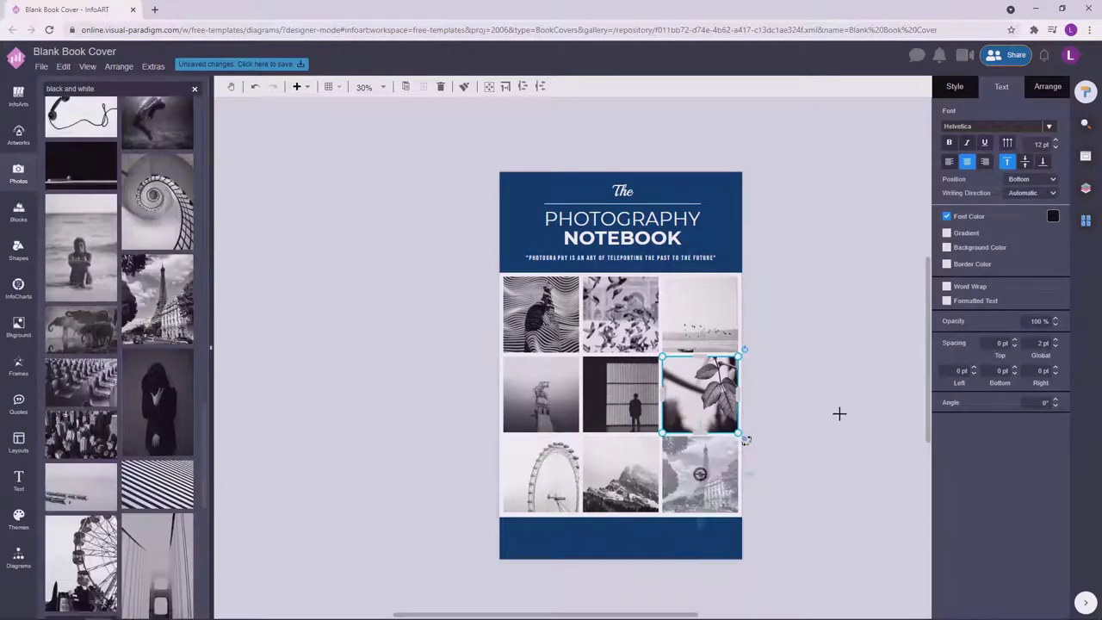
{"action": "left_click", "coordinate": [446, 409]}
Fill the top-right cell, finally replacing the striped photo with a Ferris wheel photo.
{"action": "left_click_drag", "start_coordinate": [158, 486], "coordinate": [738, 323]}
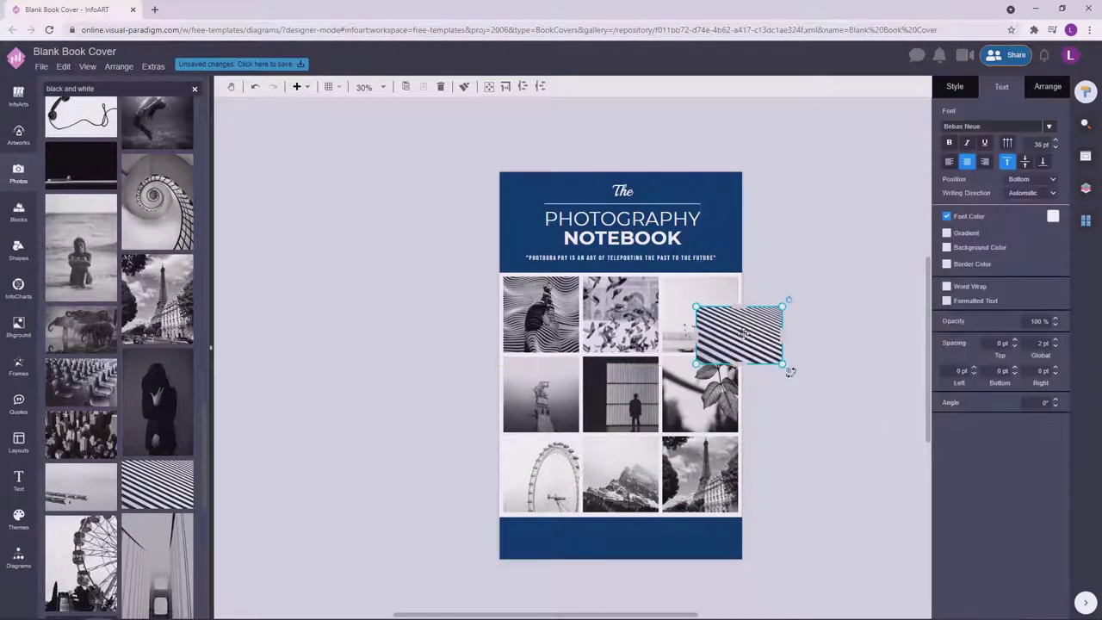
{"action": "key", "text": "ctrl+z"}
{"action": "left_click_drag", "start_coordinate": [158, 486], "coordinate": [724, 336]}
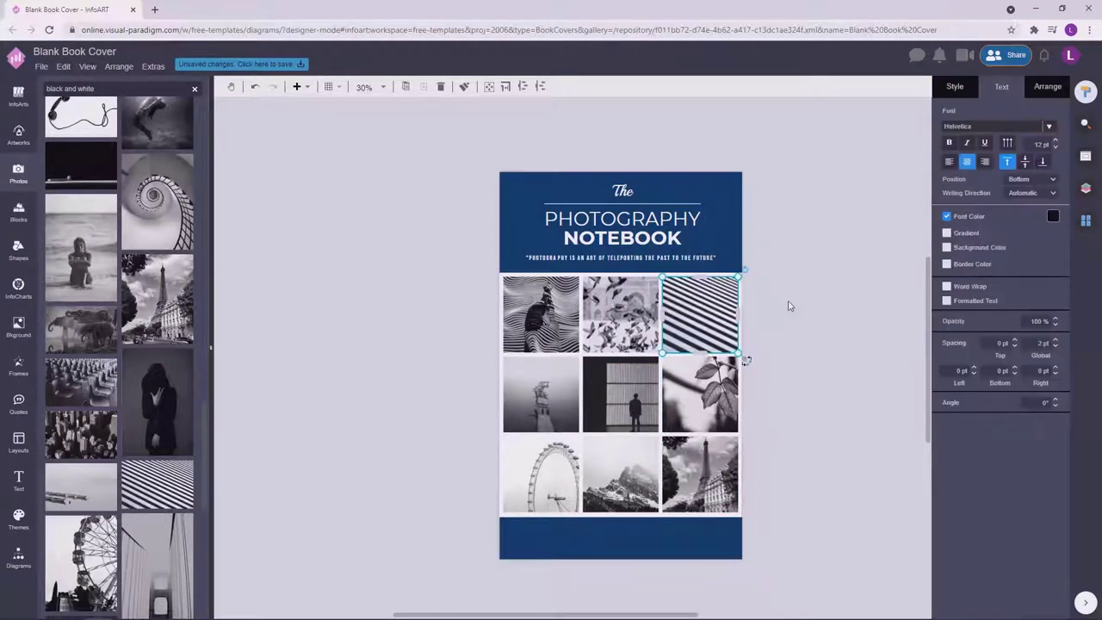
{"action": "left_click", "coordinate": [787, 305]}
{"action": "left_click_drag", "start_coordinate": [81, 564], "coordinate": [757, 345]}
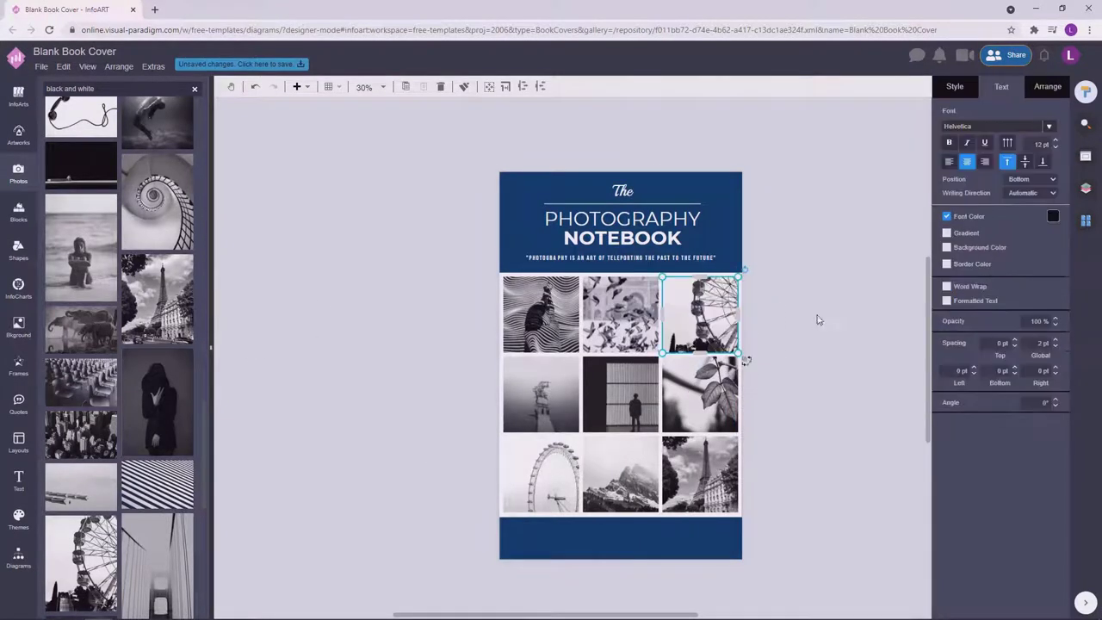
{"action": "left_click", "coordinate": [817, 315]}
{"action": "scroll", "coordinate": [691, 372], "scroll_direction": "down", "scroll_amount": 2}
{"action": "scroll", "coordinate": [797, 470], "scroll_direction": "down", "scroll_amount": 2}
{"action": "scroll", "coordinate": [810, 396], "scroll_direction": "up", "scroll_amount": 5}
{"action": "scroll", "coordinate": [807, 371], "scroll_direction": "up", "scroll_amount": 1}
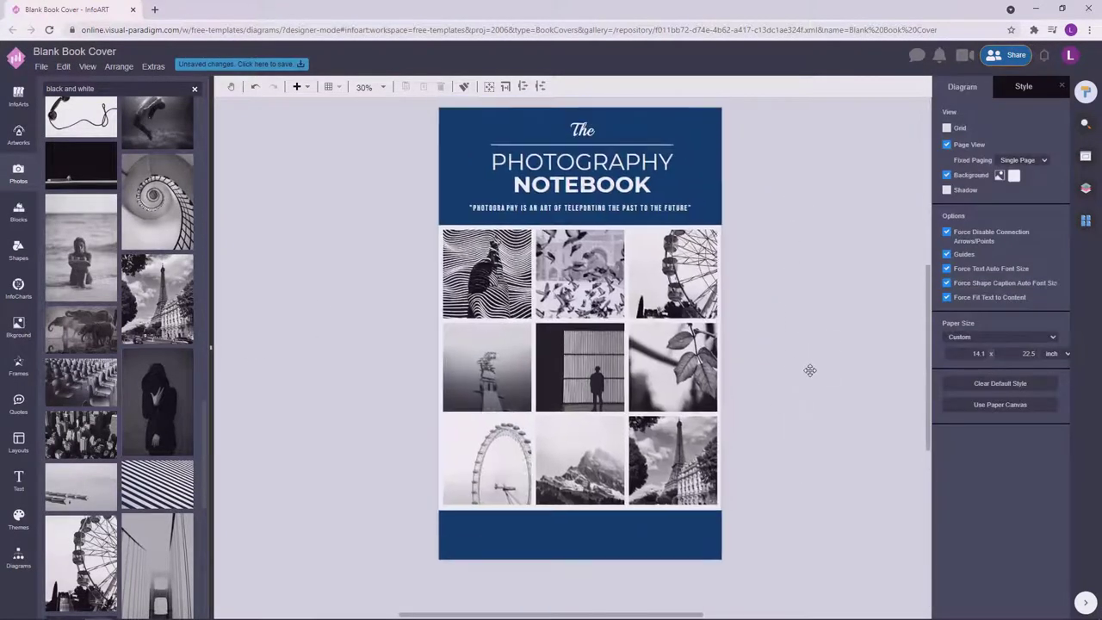
Strip the quote marks from the tagline and drag a copy into the bottom navy band.
{"action": "left_click", "coordinate": [689, 222]}
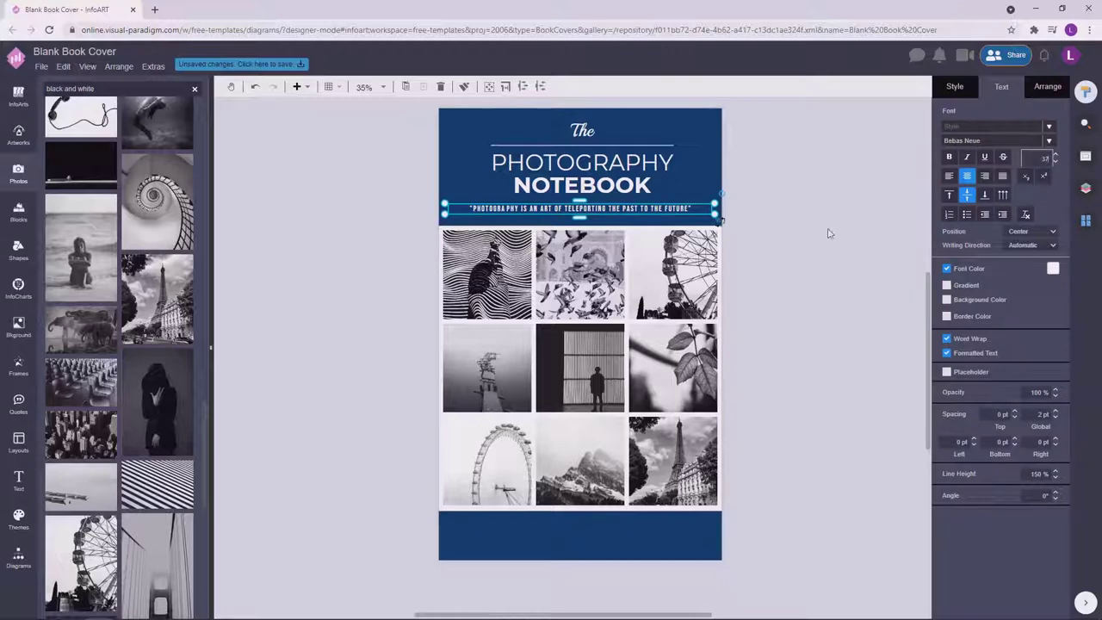
{"action": "left_click", "coordinate": [780, 222]}
{"action": "double_click", "coordinate": [494, 245]}
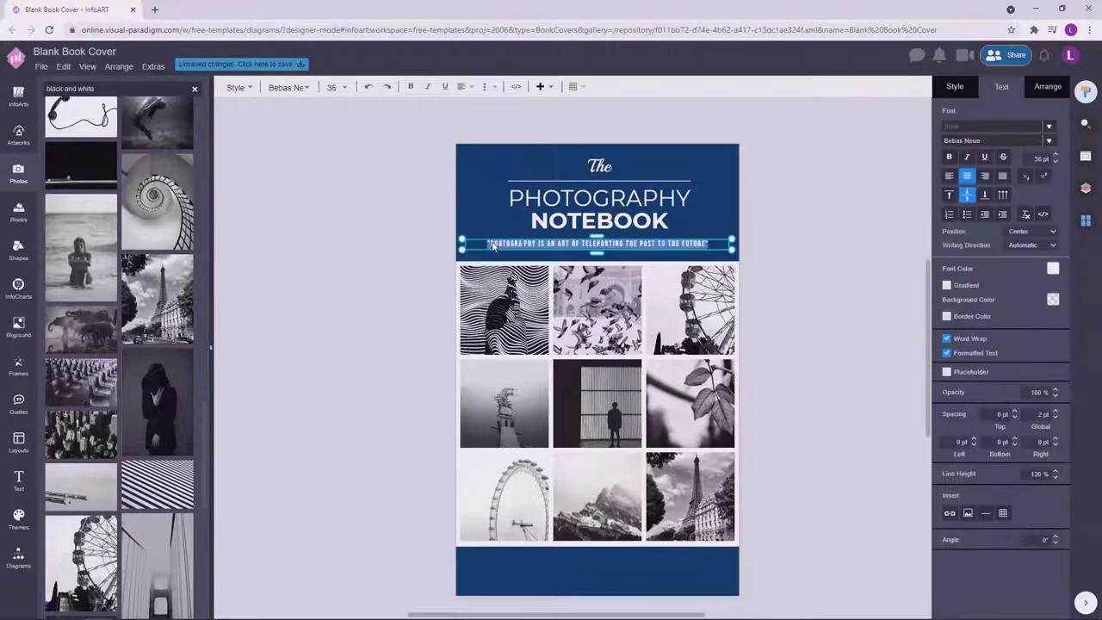
{"action": "left_click", "coordinate": [806, 252]}
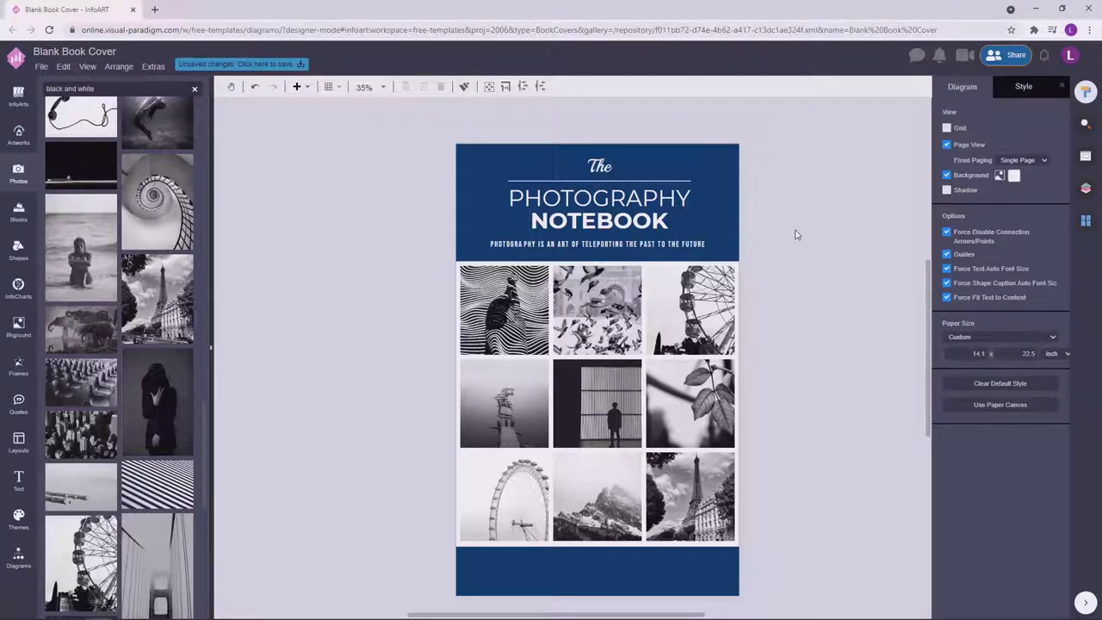
{"action": "left_click_drag", "start_coordinate": [694, 245], "coordinate": [689, 574]}
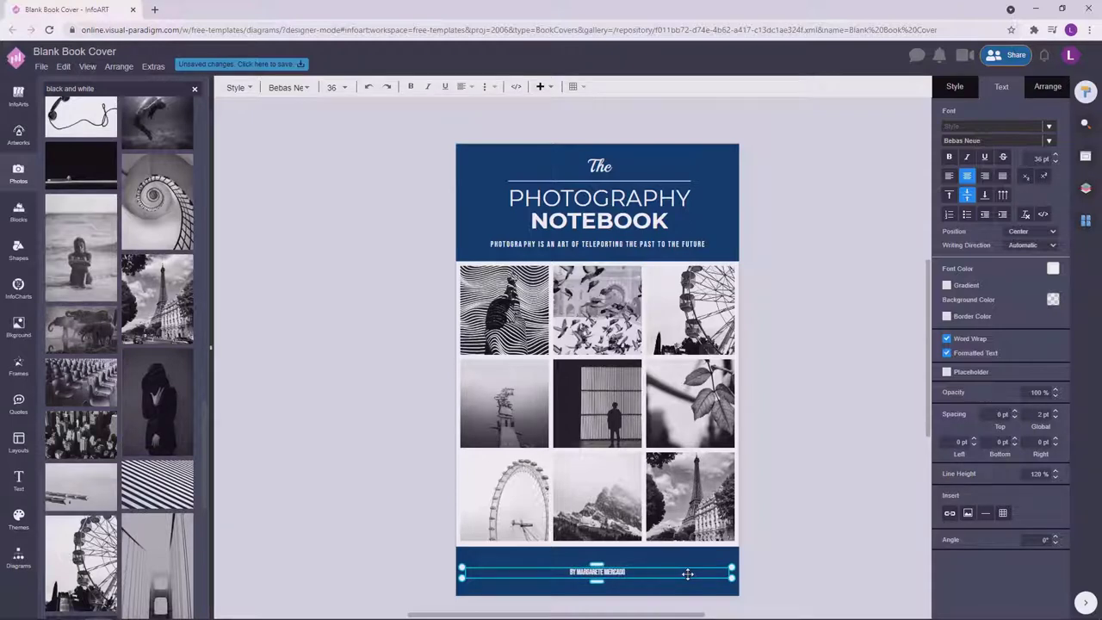
Narrow the byline box from the right and move it lower and right in the band.
{"action": "left_click", "coordinate": [836, 528]}
{"action": "scroll", "coordinate": [615, 516], "scroll_direction": "up", "scroll_amount": 3}
{"action": "left_click", "coordinate": [543, 492]}
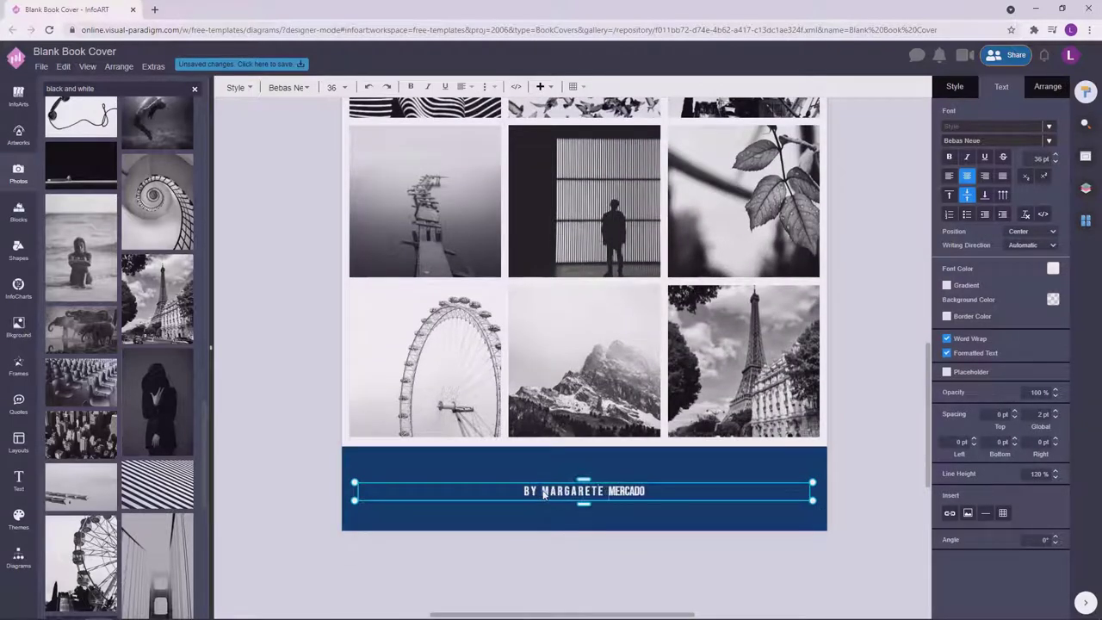
{"action": "scroll", "coordinate": [633, 517], "scroll_direction": "up", "scroll_amount": 3}
{"action": "left_click", "coordinate": [635, 502]}
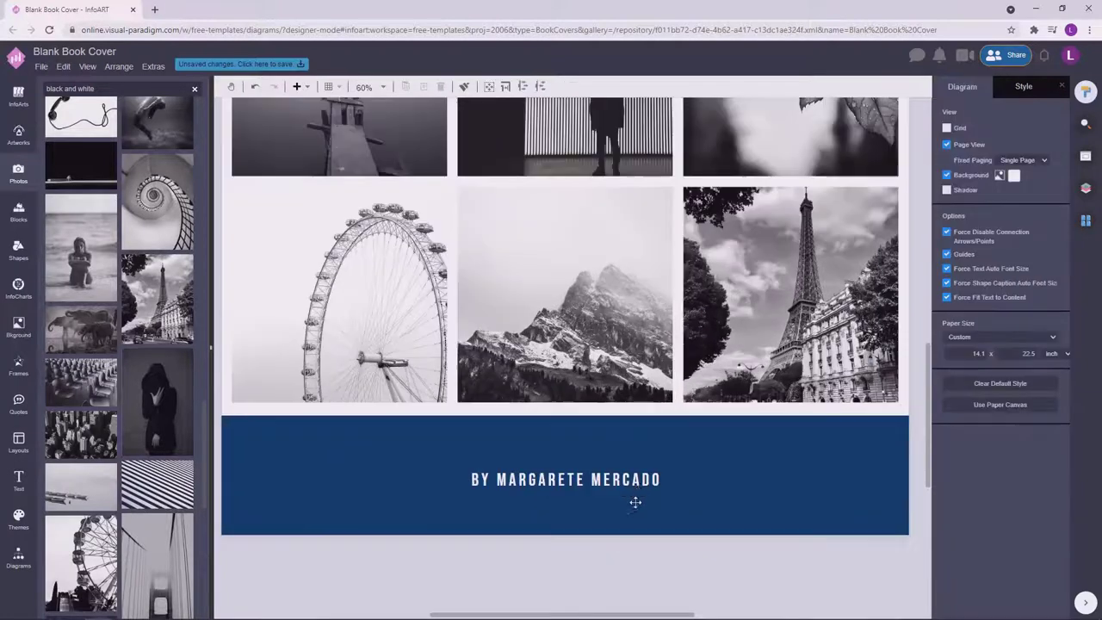
{"action": "left_click", "coordinate": [566, 479]}
{"action": "left_click_drag", "start_coordinate": [890, 479], "coordinate": [582, 480]}
{"action": "left_click_drag", "start_coordinate": [495, 470], "coordinate": [651, 497]}
Zoom back out and review the tagline and byline positions on the cover.
{"action": "scroll", "coordinate": [811, 509], "scroll_direction": "down", "scroll_amount": 3}
{"action": "scroll", "coordinate": [808, 517], "scroll_direction": "down", "scroll_amount": 3}
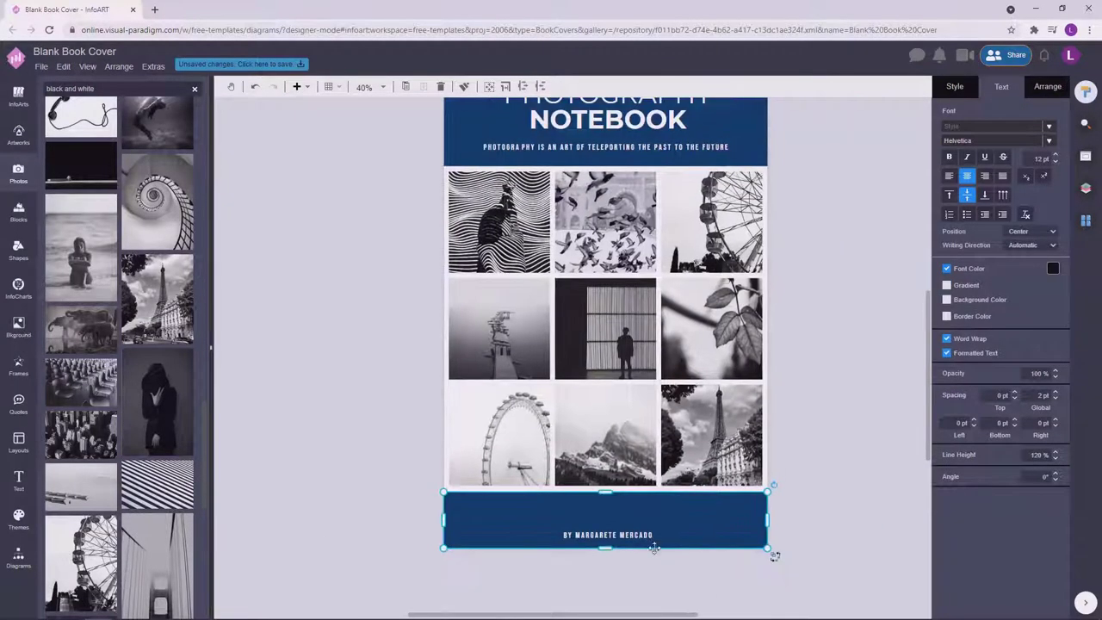
{"action": "left_click", "coordinate": [841, 428]}
{"action": "left_click", "coordinate": [723, 146]}
{"action": "left_click", "coordinate": [818, 282]}
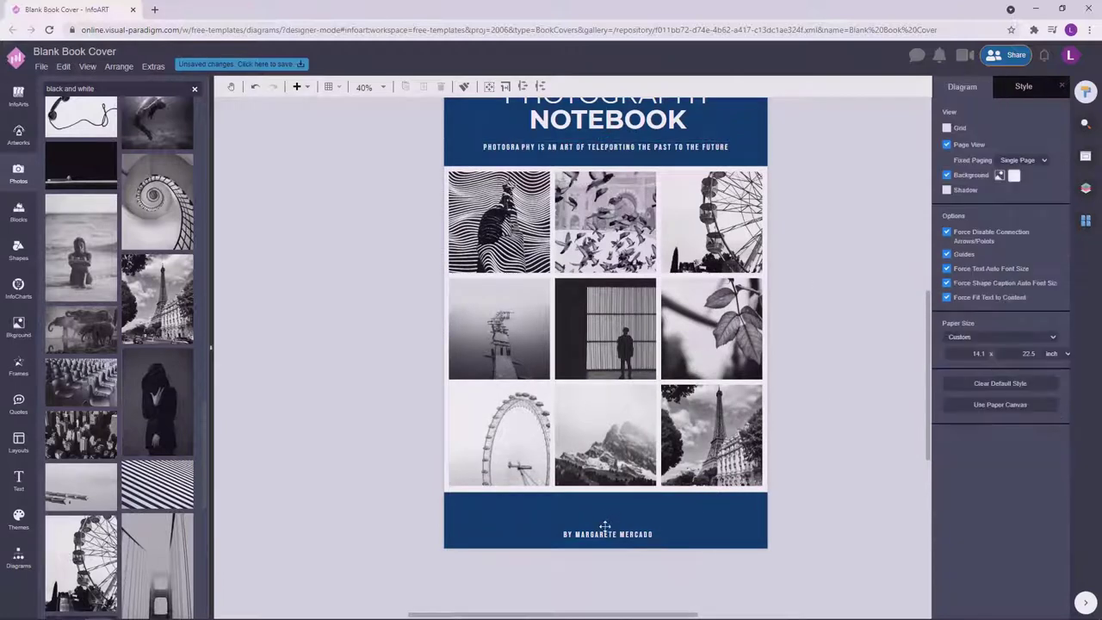
{"action": "left_click", "coordinate": [607, 534]}
{"action": "left_click", "coordinate": [815, 370]}
{"action": "scroll", "coordinate": [661, 579], "scroll_direction": "up", "scroll_amount": 1}
{"action": "left_click", "coordinate": [662, 579]}
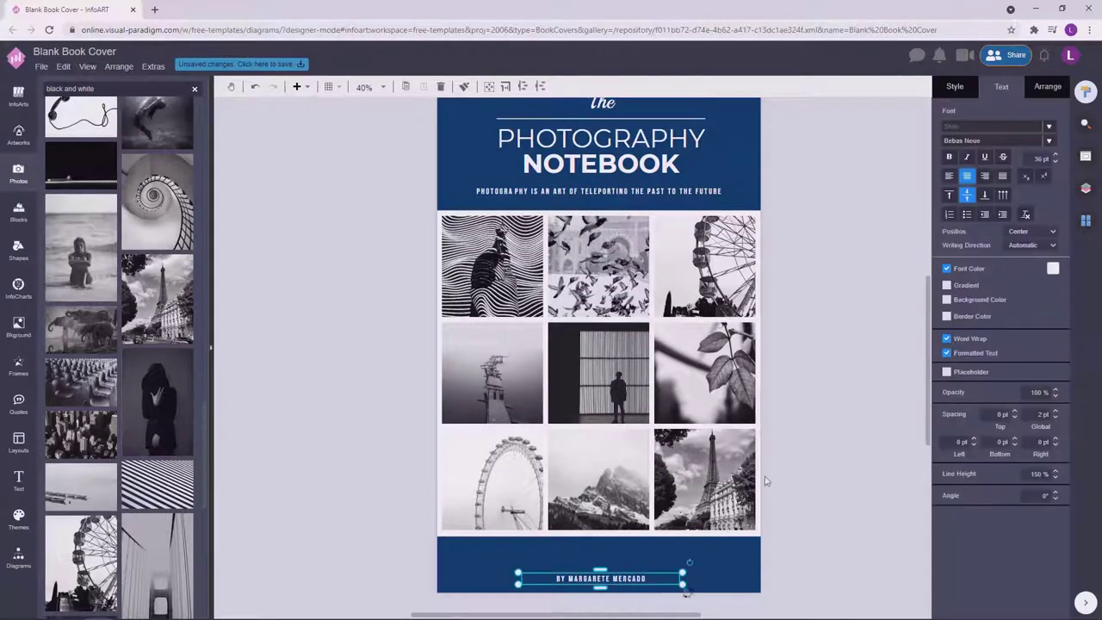
{"action": "left_click", "coordinate": [826, 431]}
{"action": "scroll", "coordinate": [825, 455], "scroll_direction": "right", "scroll_amount": 1}
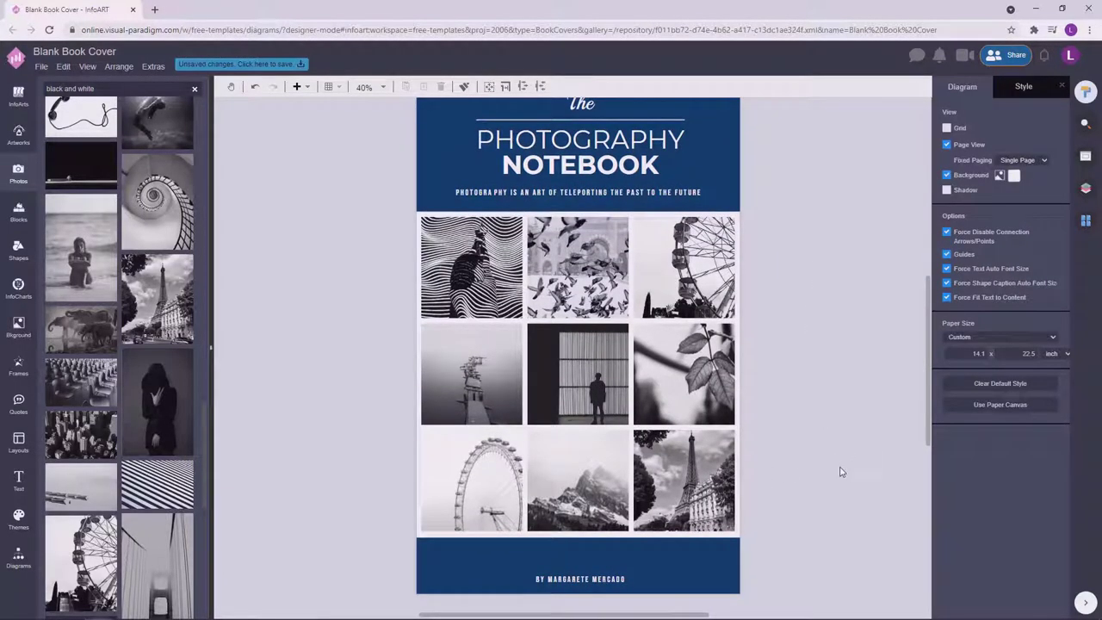
{"action": "scroll", "coordinate": [841, 472], "scroll_direction": "down", "scroll_amount": 1}
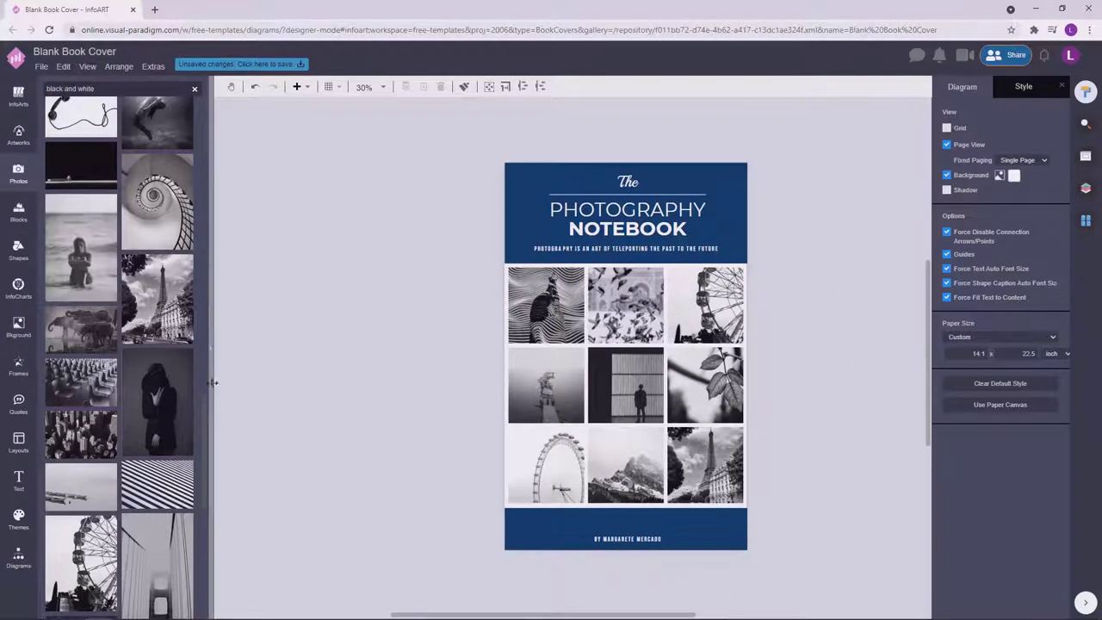
Try arch and building photos in the bottom-middle cell, then settle on the wavy-pattern photo.
{"action": "scroll", "coordinate": [208, 552], "scroll_direction": "down", "scroll_amount": 10}
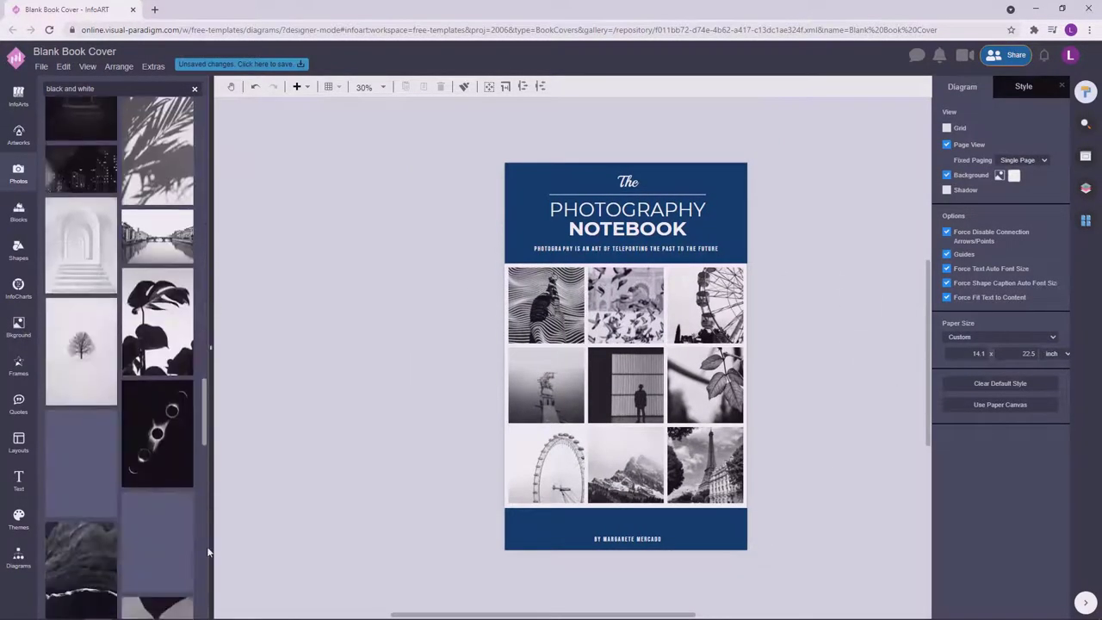
{"action": "left_click_drag", "start_coordinate": [81, 246], "coordinate": [627, 465]}
{"action": "left_click", "coordinate": [824, 444]}
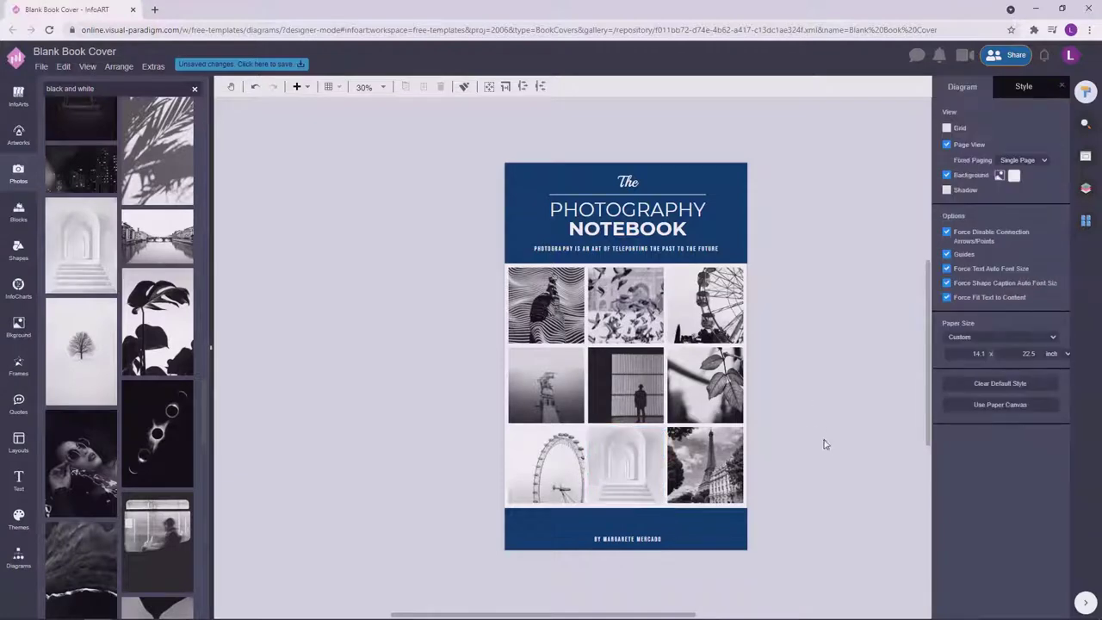
{"action": "scroll", "coordinate": [147, 395], "scroll_direction": "up", "scroll_amount": 5}
{"action": "scroll", "coordinate": [146, 345], "scroll_direction": "down", "scroll_amount": 10}
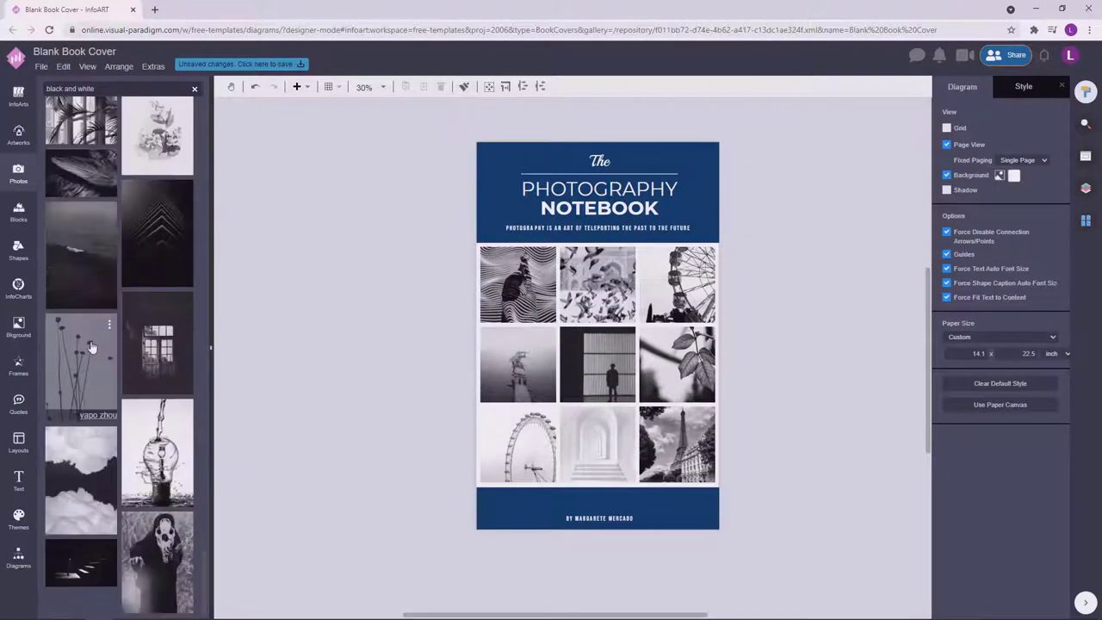
{"action": "left_click_drag", "start_coordinate": [81, 267], "coordinate": [603, 448]}
{"action": "left_click", "coordinate": [824, 355]}
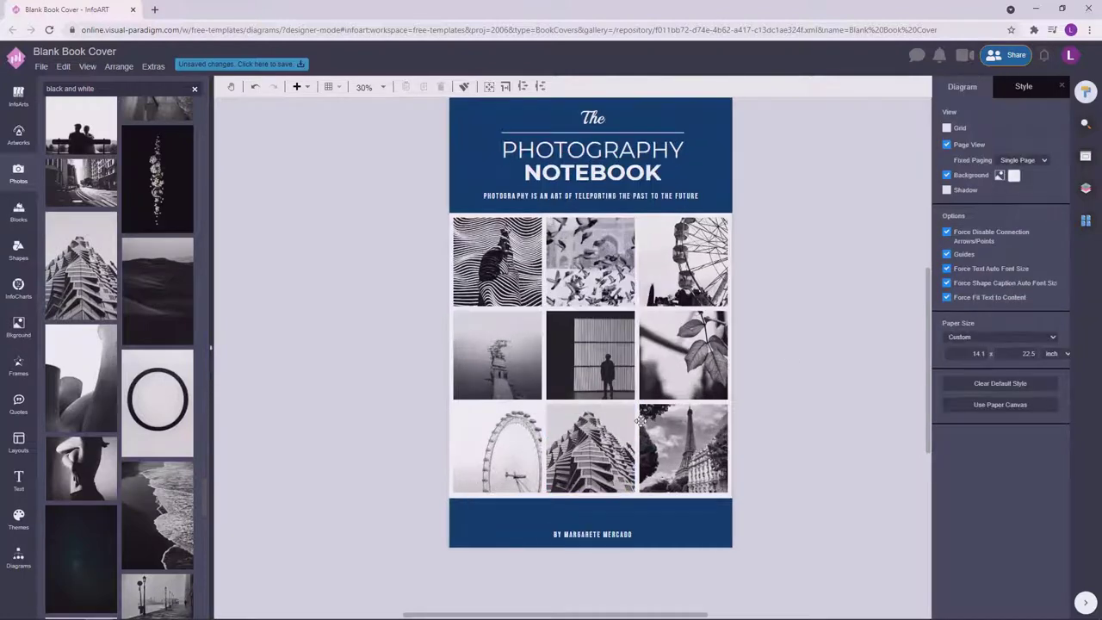
{"action": "key", "text": "ctrl+z"}
{"action": "scroll", "coordinate": [158, 392], "scroll_direction": "down", "scroll_amount": 5}
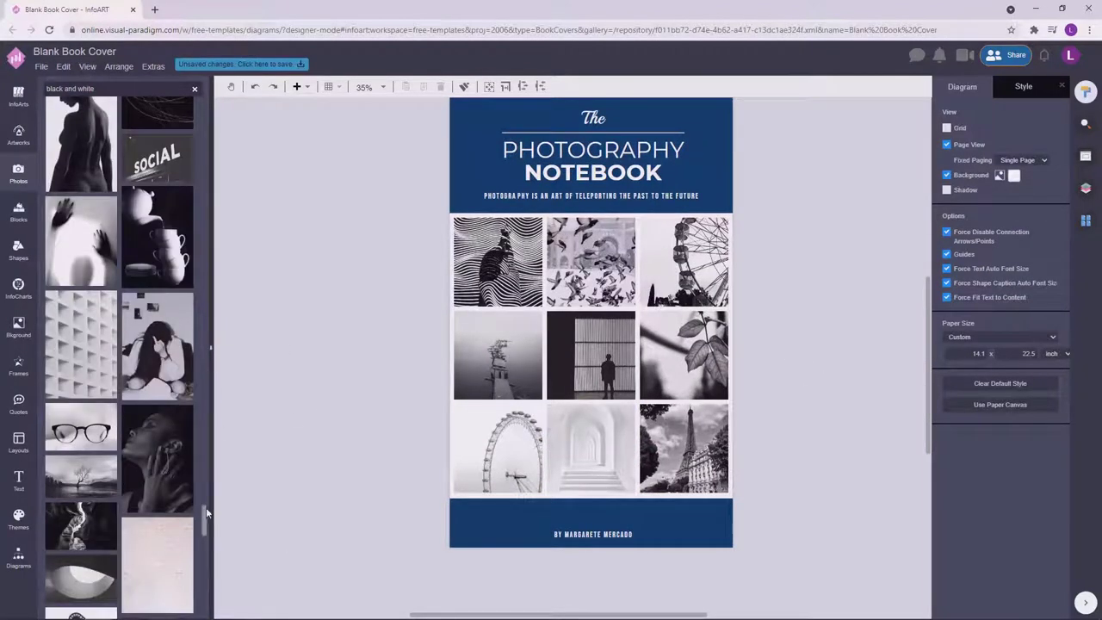
{"action": "scroll", "coordinate": [206, 508], "scroll_direction": "down", "scroll_amount": 10}
{"action": "left_click_drag", "start_coordinate": [164, 284], "coordinate": [593, 449]}
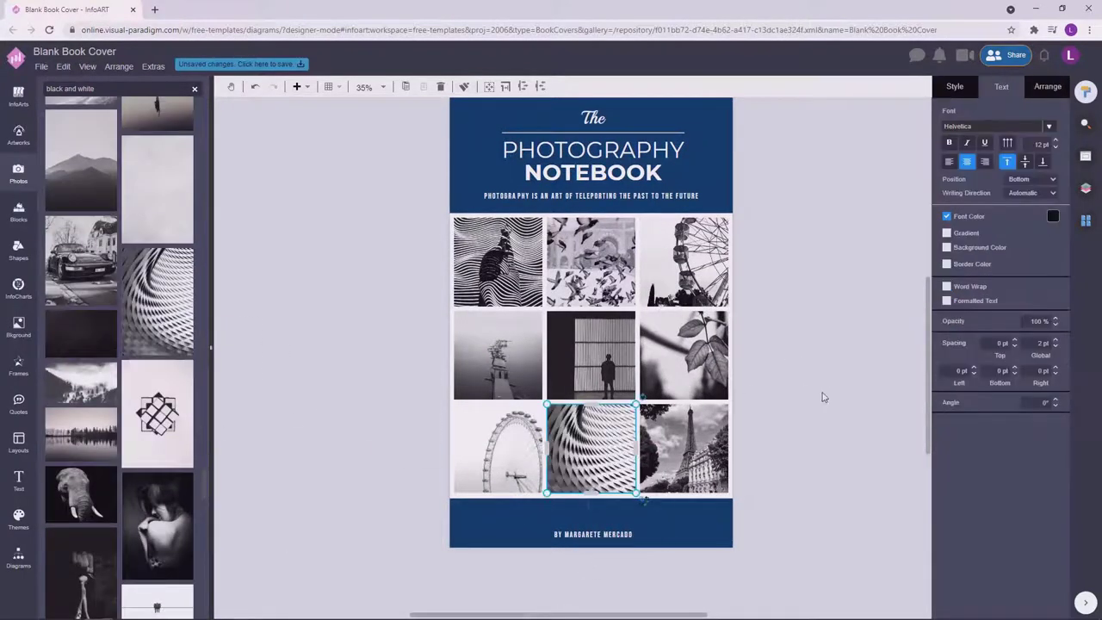
{"action": "left_click", "coordinate": [820, 409]}
{"action": "scroll", "coordinate": [818, 422], "scroll_direction": "down", "scroll_amount": 1}
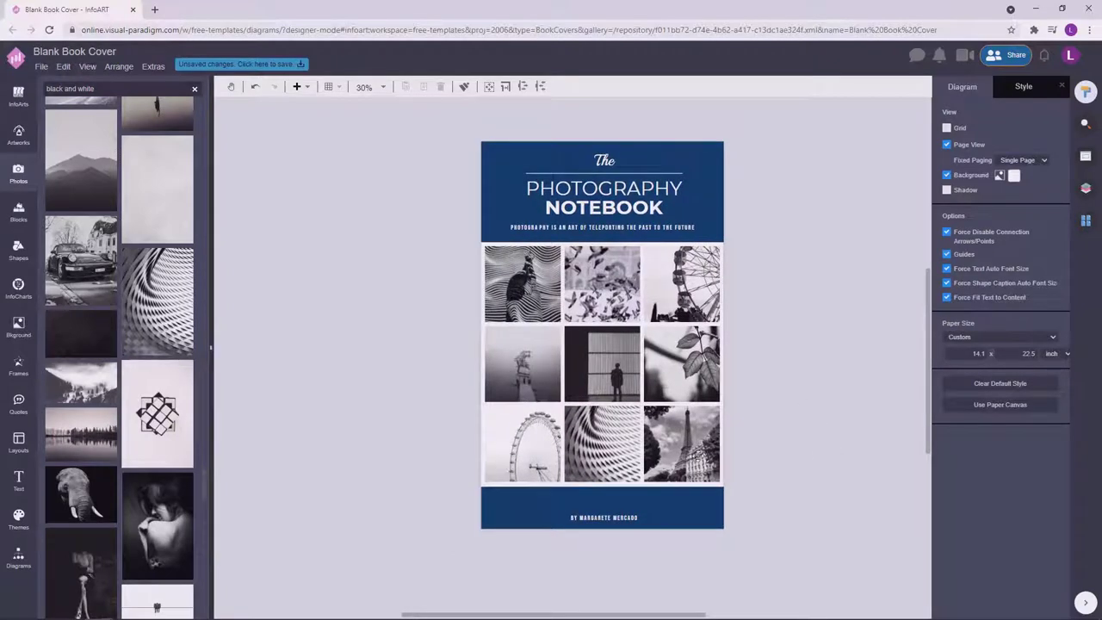
Change the script word 'The' at the cover top to a gold font colour.
{"action": "left_click", "coordinate": [522, 448]}
{"action": "left_click", "coordinate": [728, 495]}
{"action": "left_click", "coordinate": [615, 520]}
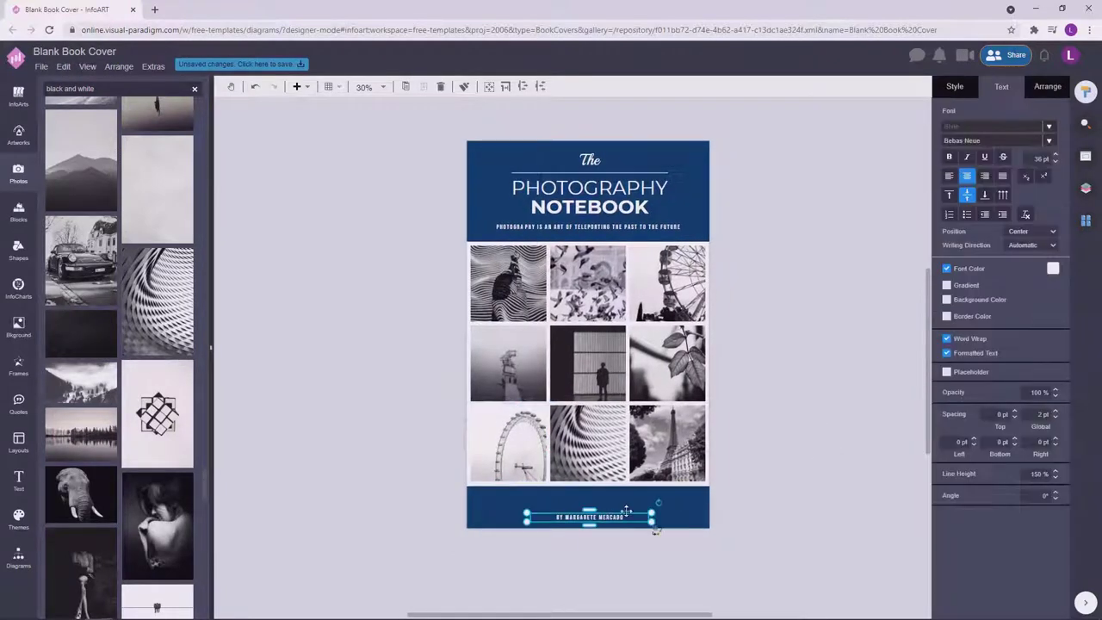
{"action": "left_click", "coordinate": [784, 387]}
{"action": "left_click", "coordinate": [581, 162]}
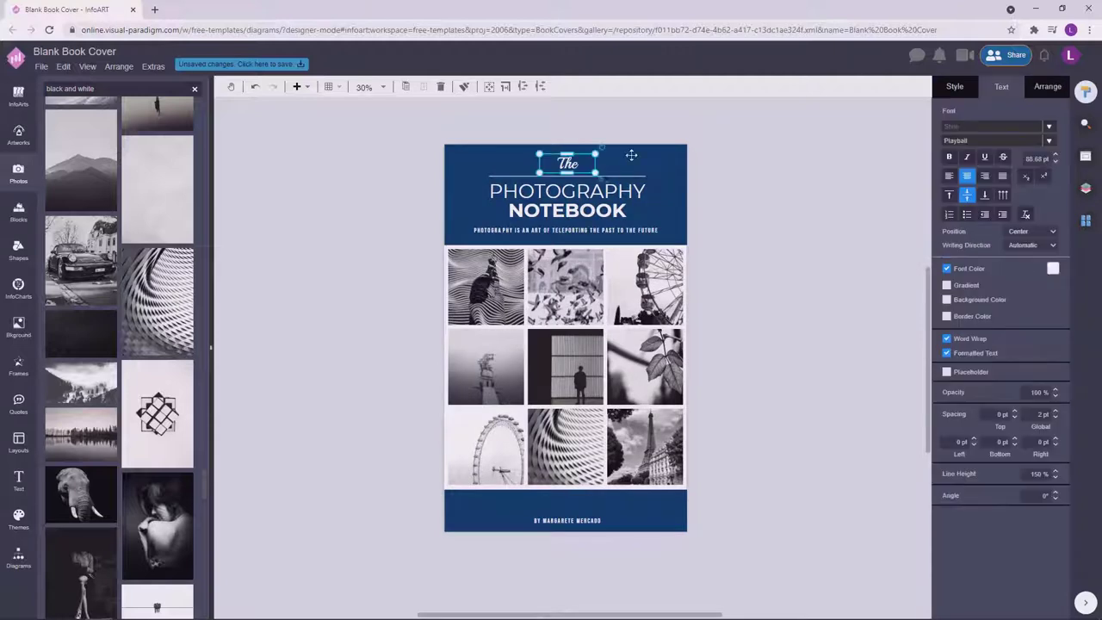
{"action": "left_click", "coordinate": [1054, 268]}
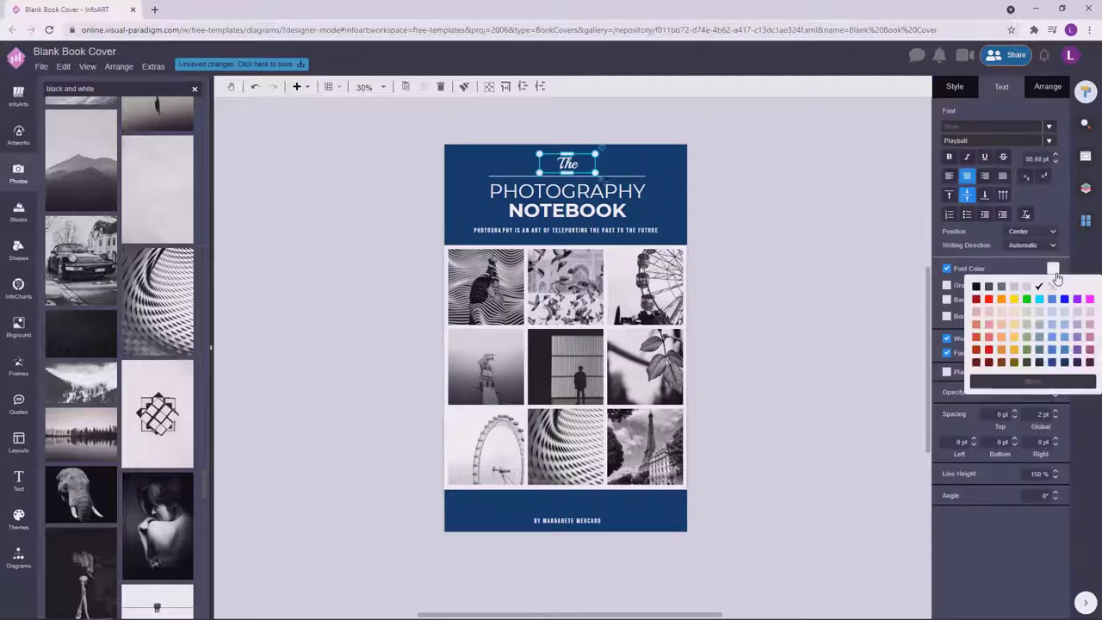
{"action": "left_click", "coordinate": [1018, 352]}
{"action": "left_click", "coordinate": [853, 280]}
Apply the same gold font colour to the author byline.
{"action": "left_click", "coordinate": [567, 517]}
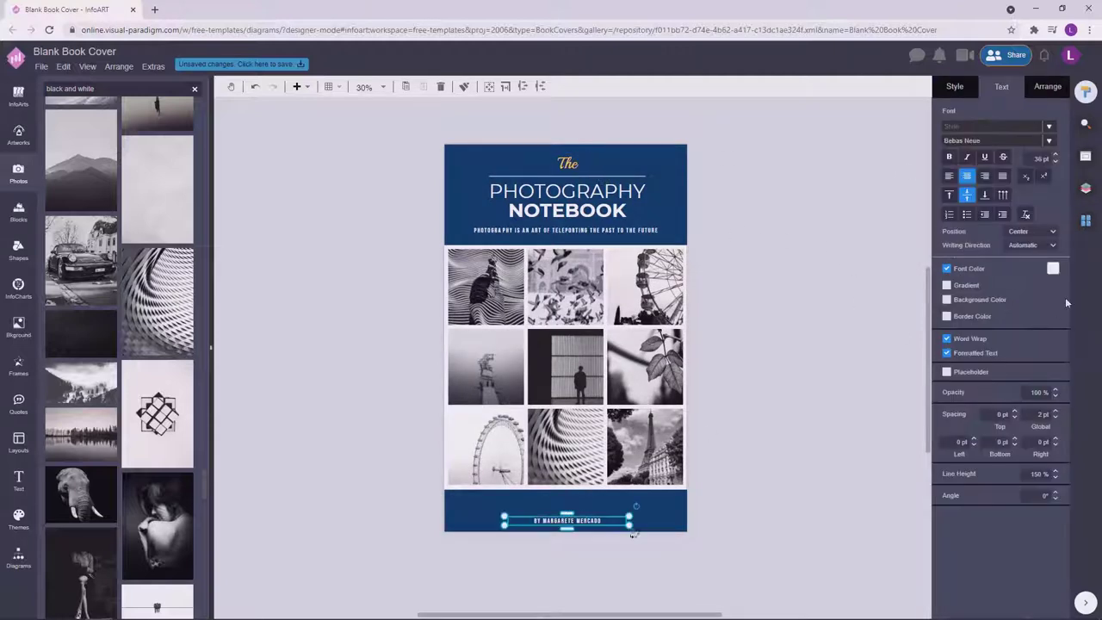
{"action": "left_click", "coordinate": [1054, 268]}
{"action": "left_click", "coordinate": [1018, 353]}
{"action": "left_click", "coordinate": [819, 397]}
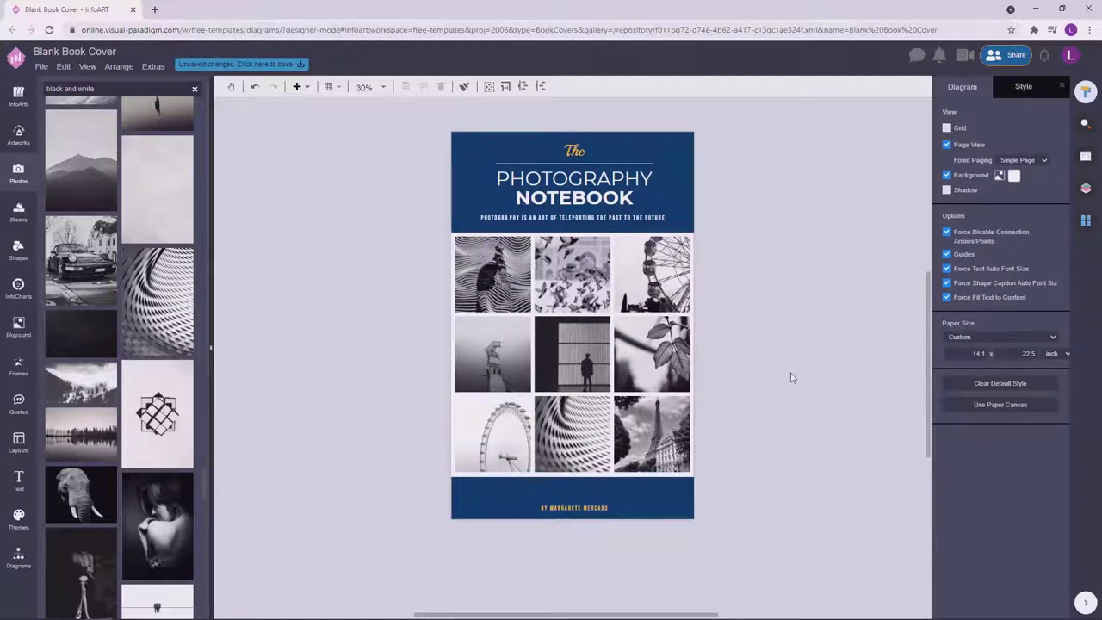
{"action": "scroll", "coordinate": [799, 407], "scroll_direction": "right", "scroll_amount": 1}
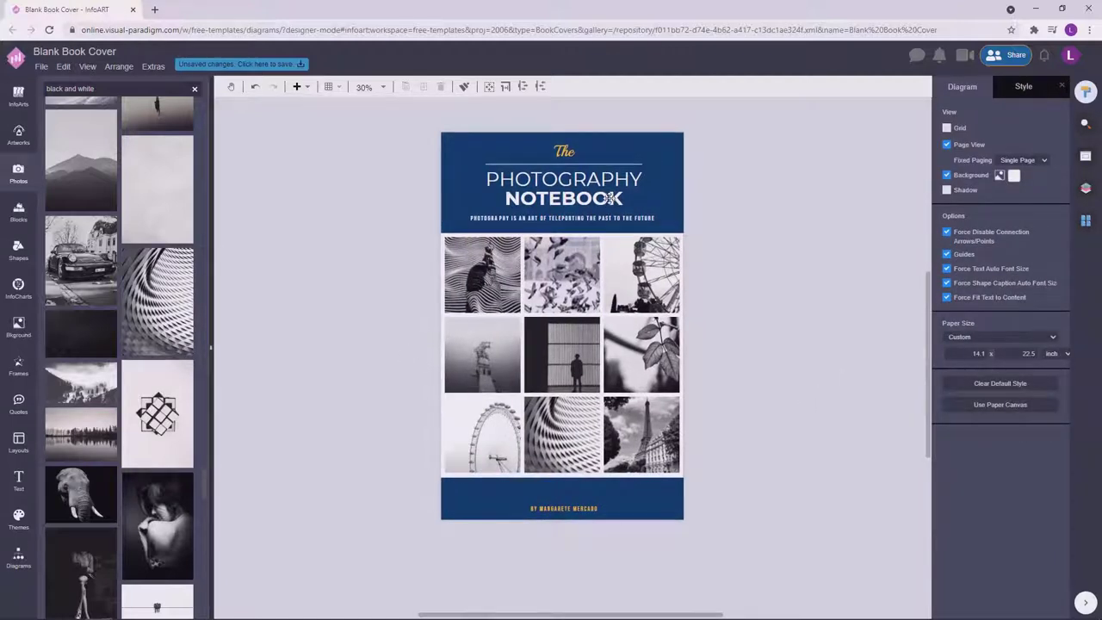
Copy the title text box into the bottom navy band and type the '1000 iconic snapshot…' subtitle.
{"action": "left_click", "coordinate": [609, 199]}
{"action": "left_click", "coordinate": [565, 151]}
{"action": "key", "text": "Escape"}
{"action": "left_click_drag", "start_coordinate": [571, 510], "coordinate": [571, 486]}
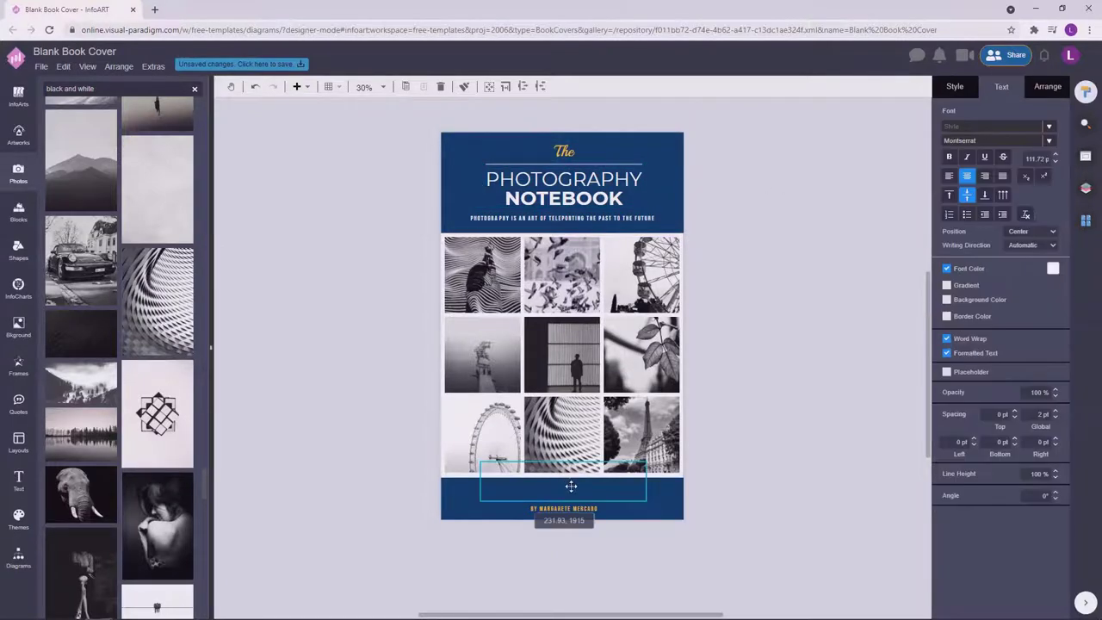
{"action": "double_click", "coordinate": [571, 486]}
{"action": "type", "text": "1000 Incon"}
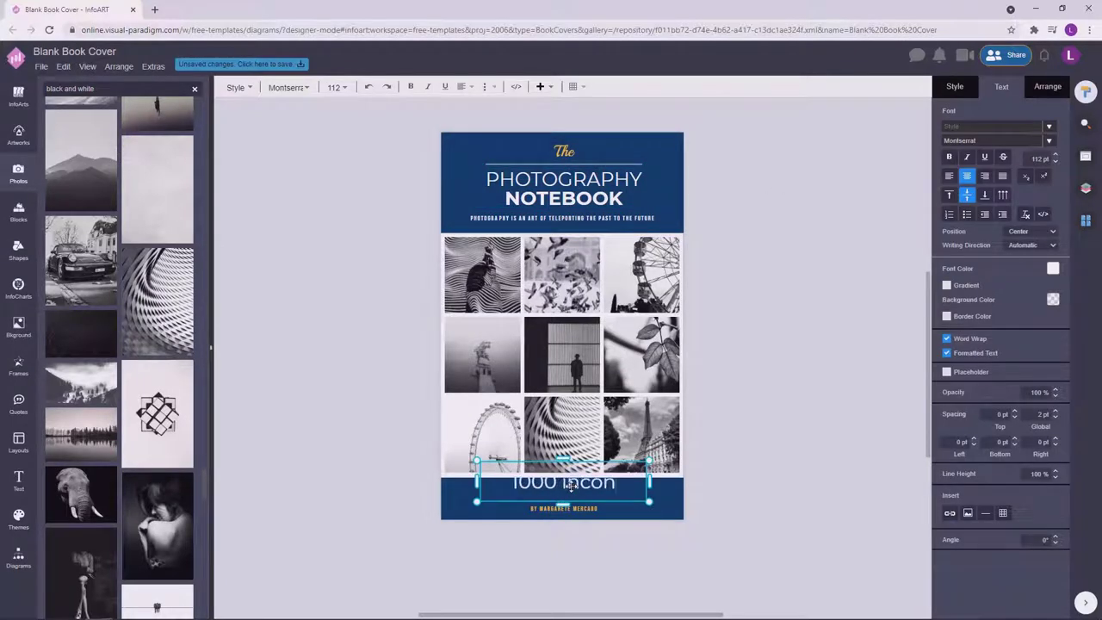
{"action": "key", "text": "BackSpace"}
{"action": "key", "text": "BackSpace"}
{"action": "key", "text": "BackSpace"}
{"action": "key", "text": "BackSpace"}
{"action": "key", "text": "BackSpace"}
{"action": "type", "text": "Iconi"}
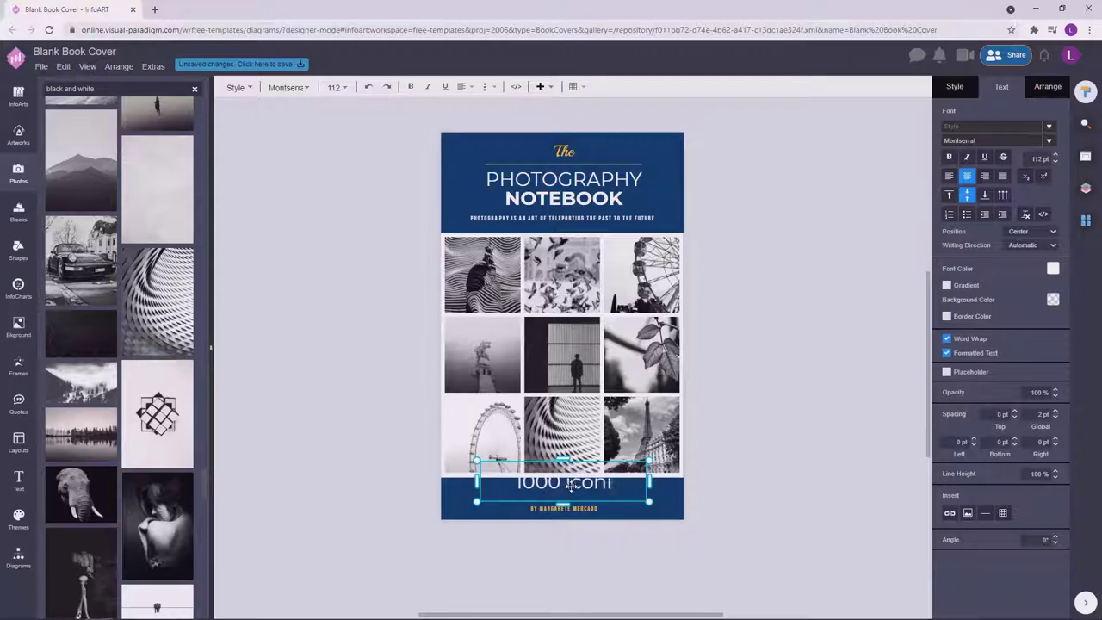
{"action": "type", "text": "c sna"}
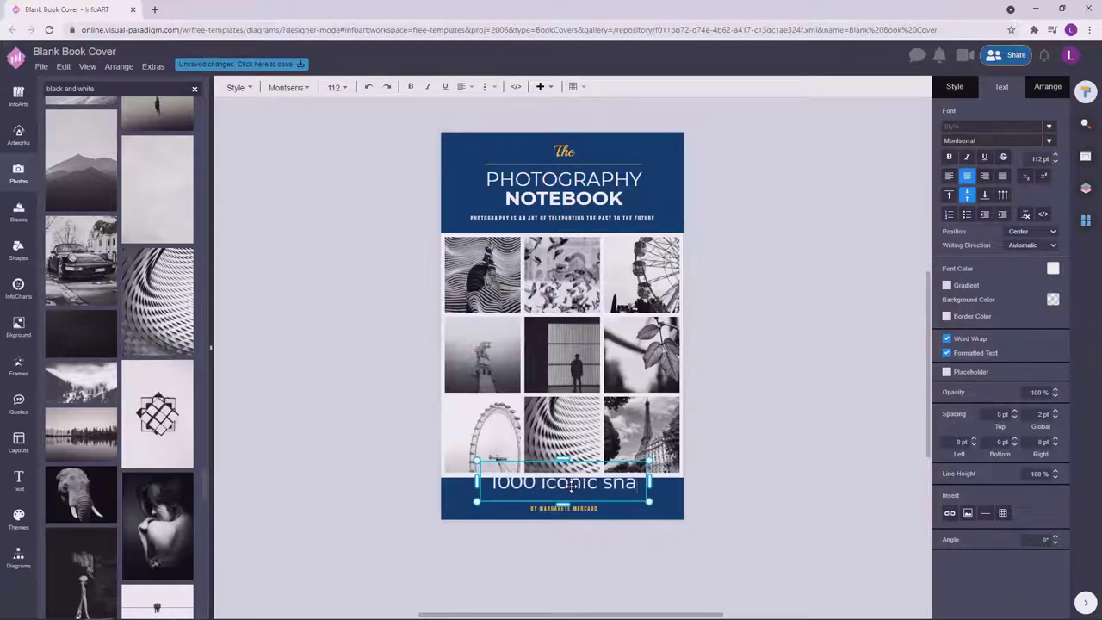
{"action": "type", "text": "ps"}
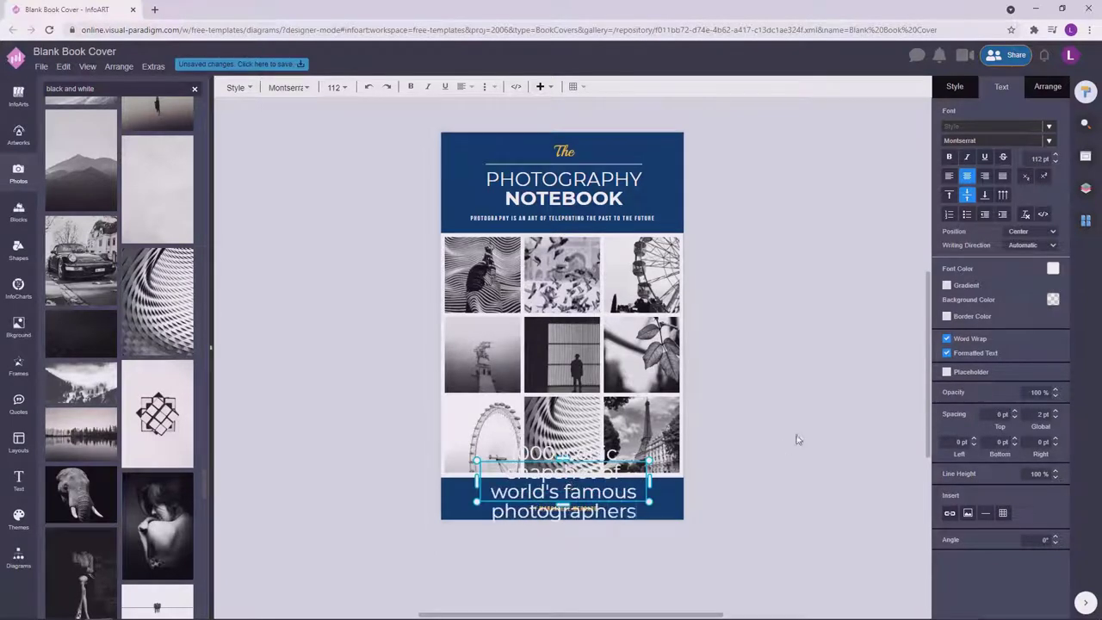
{"action": "key", "text": "Escape"}
Shrink the subtitle box to about 47 pt so it fits inside the navy band.
{"action": "left_click_drag", "start_coordinate": [652, 523], "coordinate": [600, 492]}
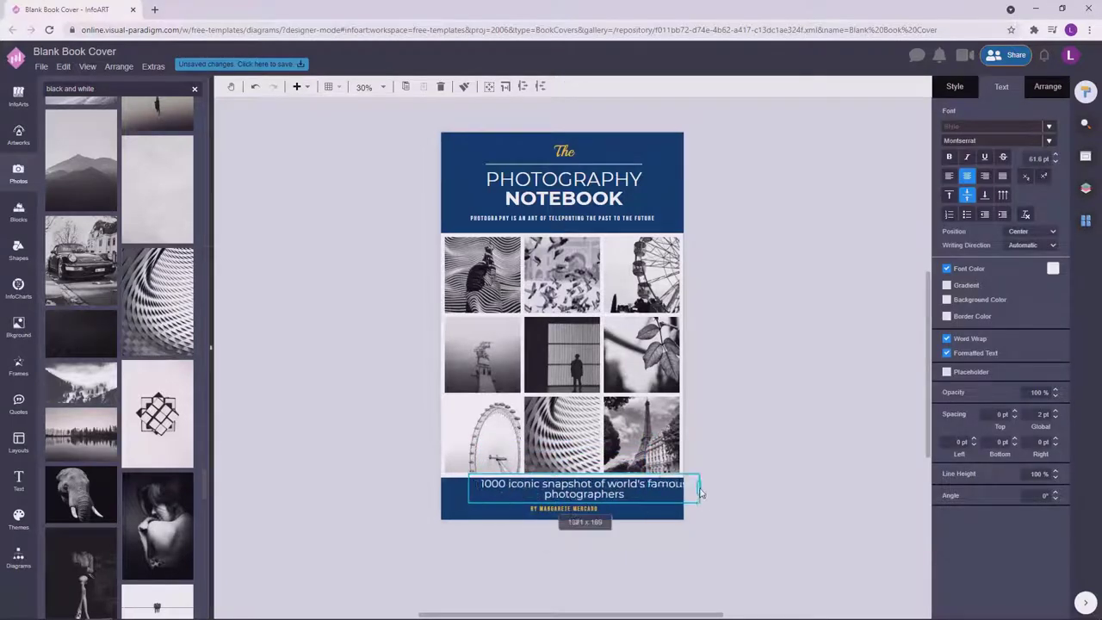
{"action": "left_click_drag", "start_coordinate": [699, 493], "coordinate": [697, 474]}
{"action": "left_click", "coordinate": [655, 496]}
{"action": "left_click", "coordinate": [551, 497]}
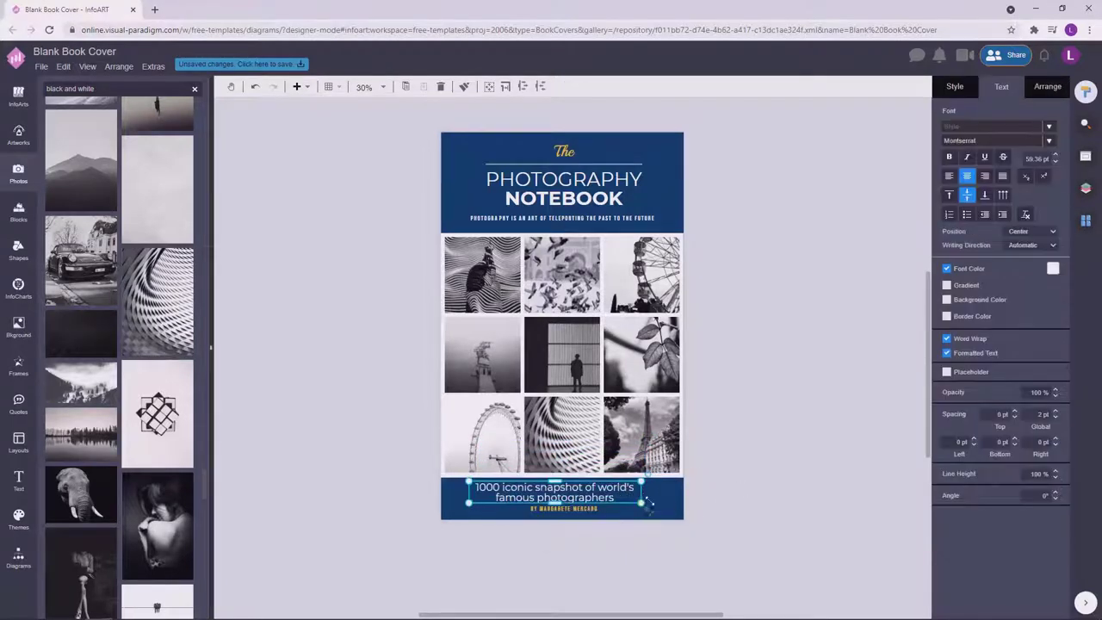
{"action": "scroll", "coordinate": [545, 504], "scroll_direction": "up", "scroll_amount": 1}
{"action": "left_click_drag", "start_coordinate": [659, 501], "coordinate": [654, 489]}
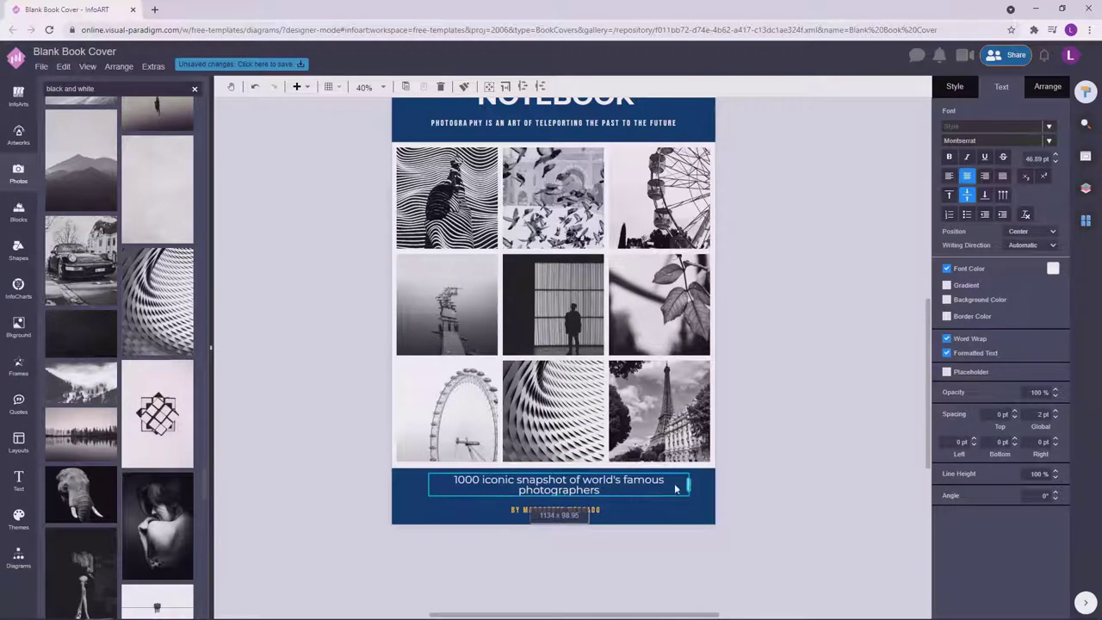
{"action": "left_click", "coordinate": [821, 457]}
{"action": "scroll", "coordinate": [821, 457], "scroll_direction": "down", "scroll_amount": 1}
{"action": "left_click", "coordinate": [707, 495]}
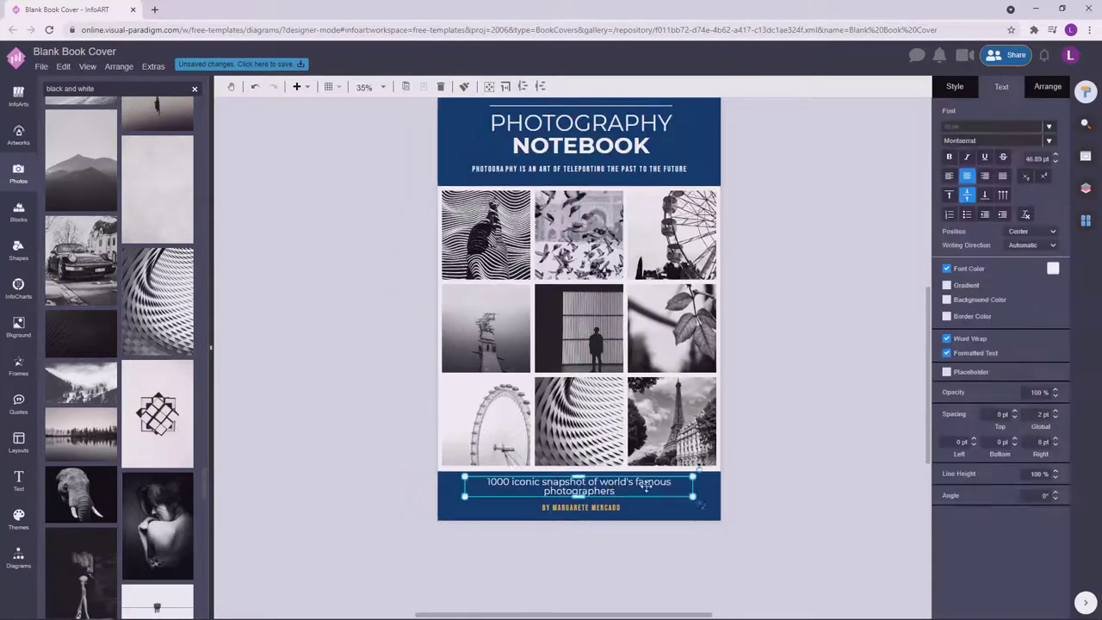
{"action": "left_click", "coordinate": [741, 493]}
{"action": "left_click", "coordinate": [699, 485]}
{"action": "left_click", "coordinate": [821, 490]}
{"action": "scroll", "coordinate": [690, 526], "scroll_direction": "up", "scroll_amount": 3}
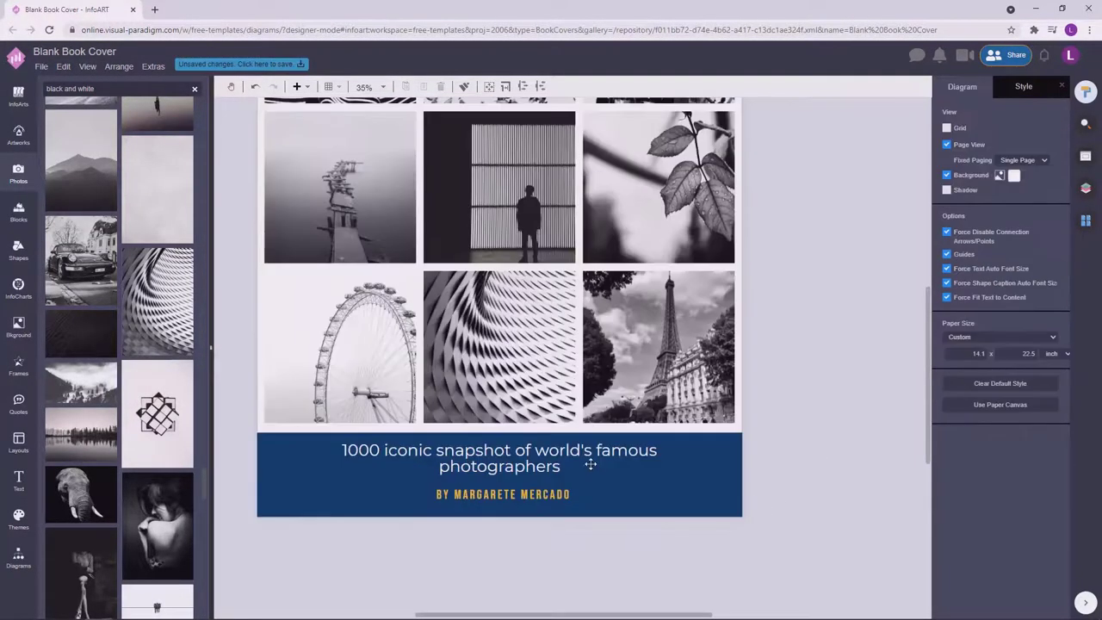
{"action": "left_click", "coordinate": [591, 460]}
Narrow and then widen the subtitle box until the text sits on one line.
{"action": "left_click_drag", "start_coordinate": [695, 458], "coordinate": [620, 465]}
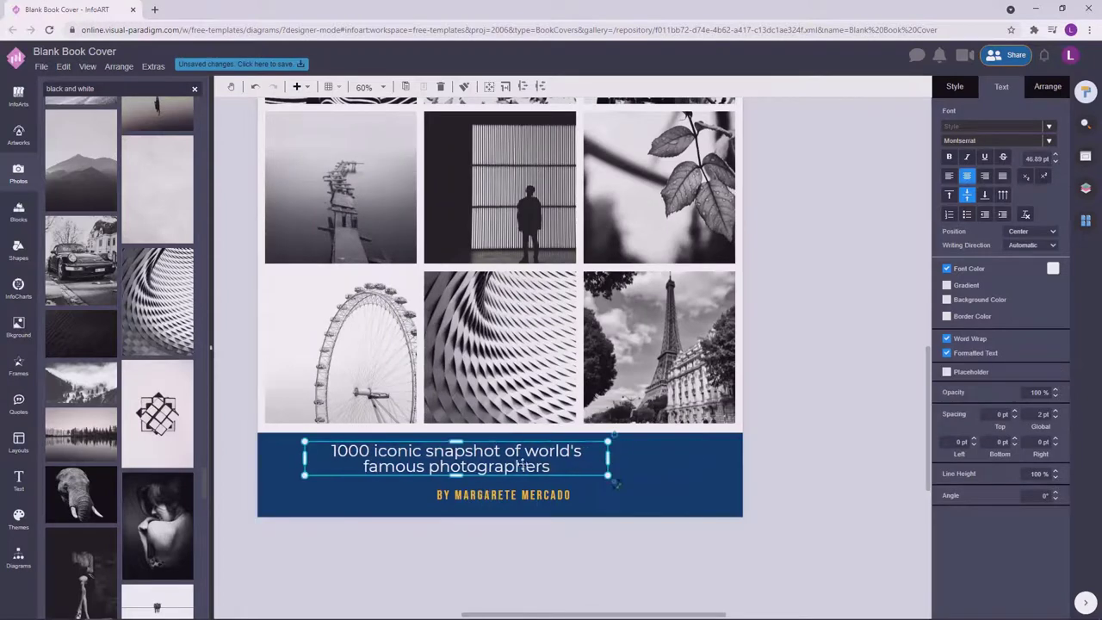
{"action": "left_click", "coordinate": [804, 457]}
{"action": "scroll", "coordinate": [804, 457], "scroll_direction": "down", "scroll_amount": 2}
{"action": "scroll", "coordinate": [792, 438], "scroll_direction": "down", "scroll_amount": 3}
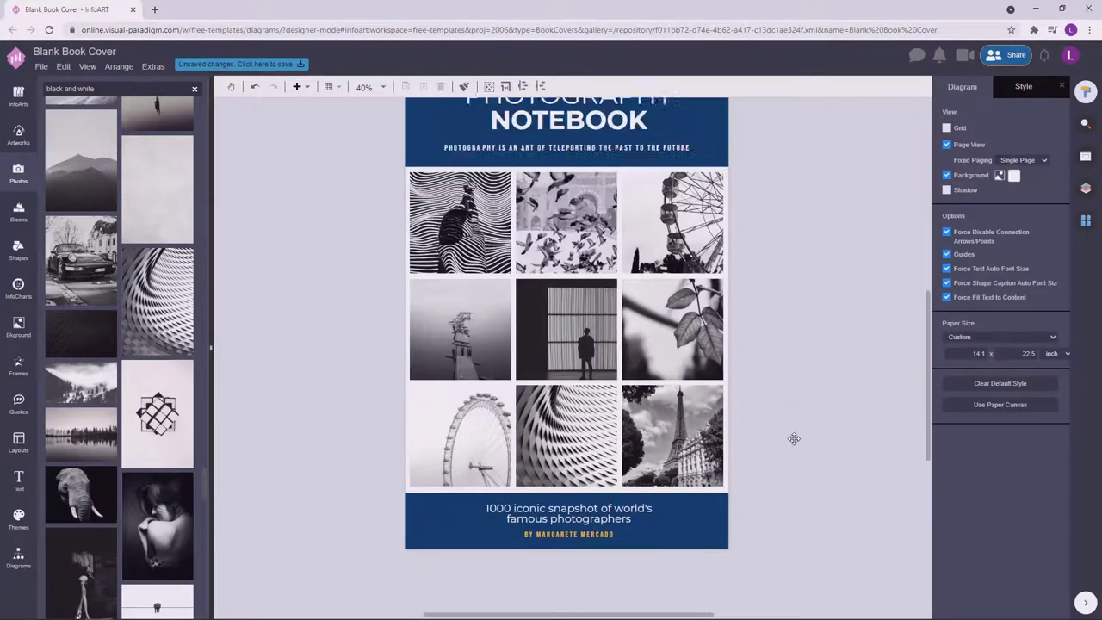
{"action": "left_click", "coordinate": [672, 498]}
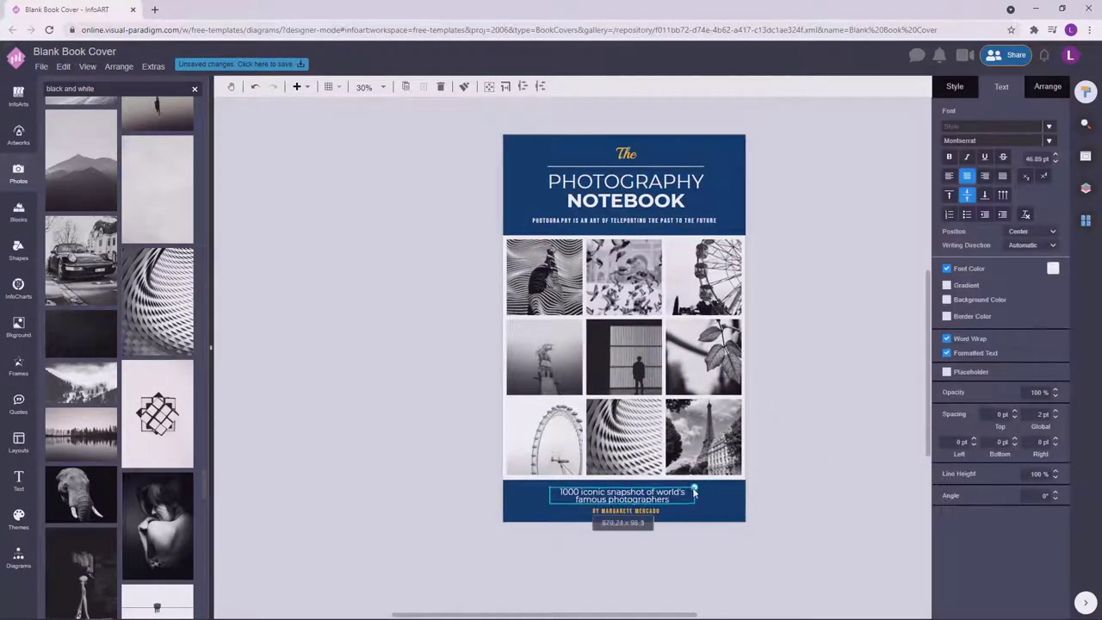
{"action": "left_click", "coordinate": [797, 448]}
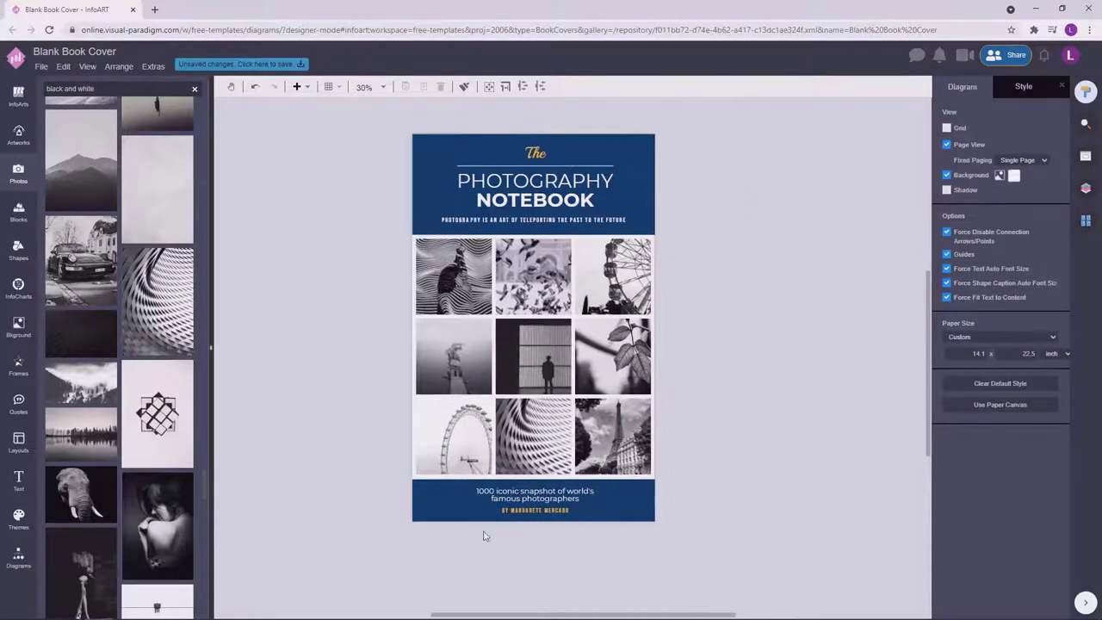
{"action": "scroll", "coordinate": [487, 536], "scroll_direction": "up", "scroll_amount": 2}
{"action": "left_click", "coordinate": [689, 471]}
{"action": "left_click_drag", "start_coordinate": [688, 471], "coordinate": [733, 472]}
{"action": "left_click", "coordinate": [860, 457]}
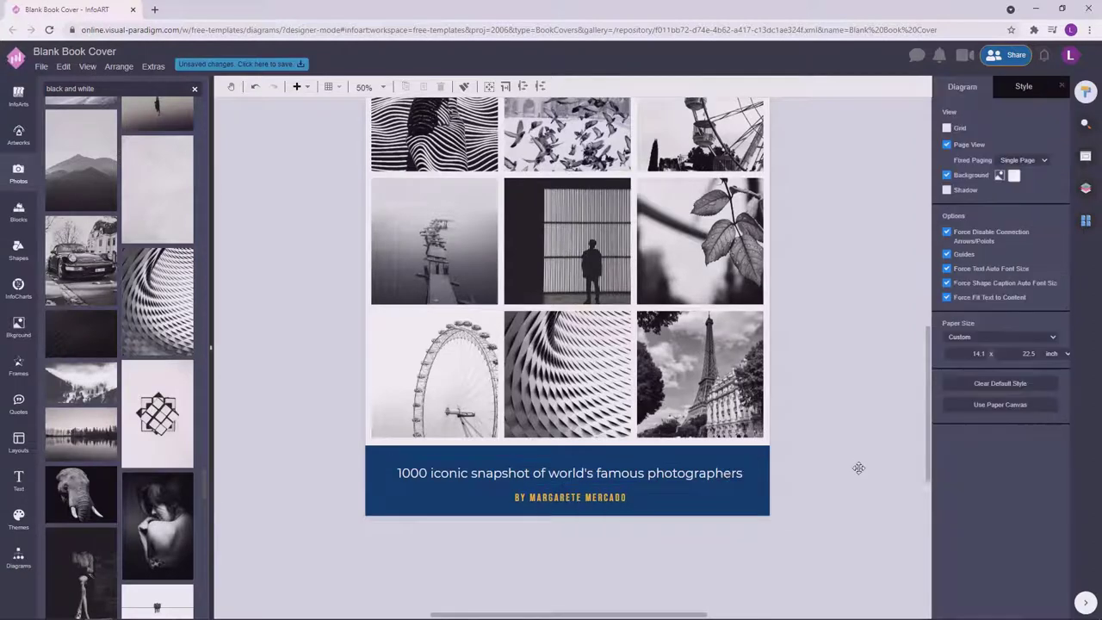
{"action": "scroll", "coordinate": [793, 482], "scroll_direction": "down", "scroll_amount": 2}
{"action": "left_click", "coordinate": [677, 488]}
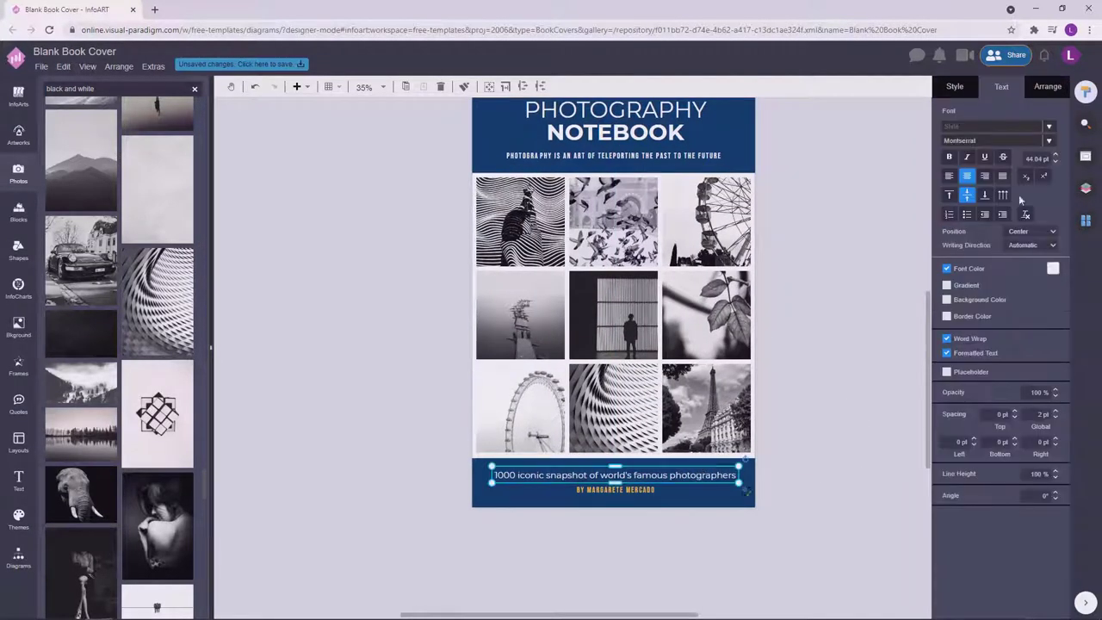
Nudge the subtitle and author lines slightly down together.
{"action": "left_click", "coordinate": [855, 435]}
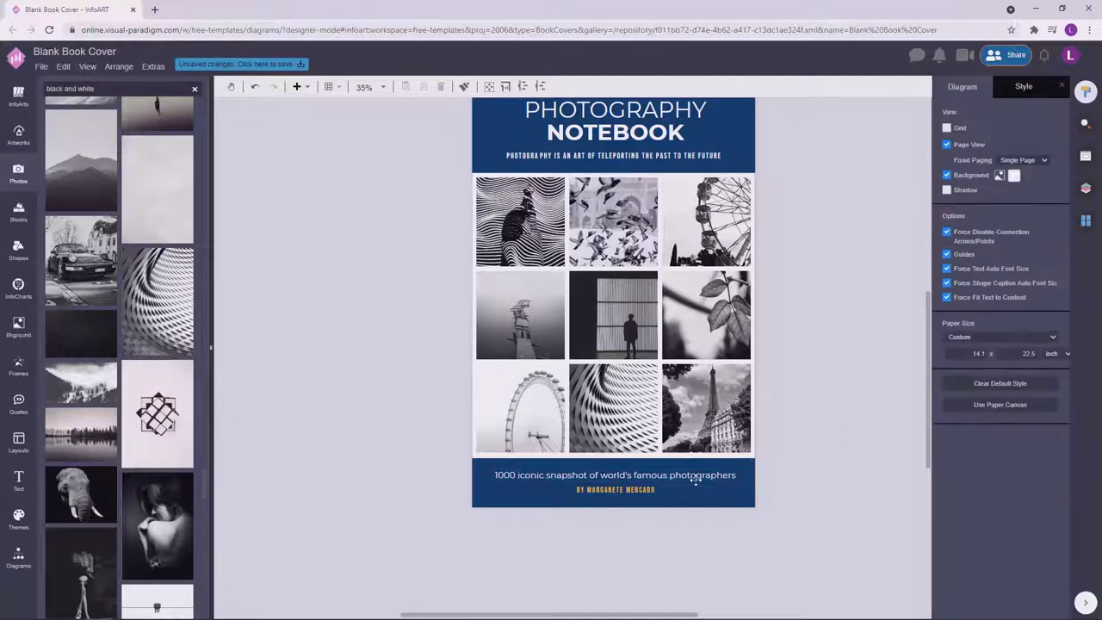
{"action": "left_click_drag", "start_coordinate": [734, 475], "coordinate": [688, 485]}
{"action": "left_click", "coordinate": [858, 438]}
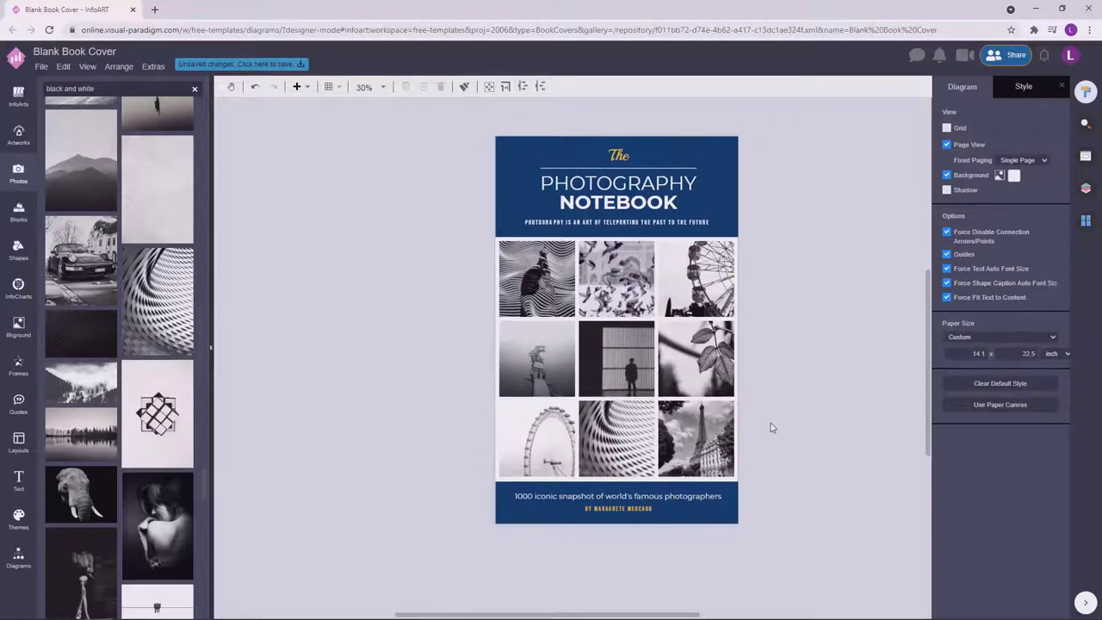
Edit the subtitle to read '1000 iconic snapshots by world's famous photographers'.
{"action": "double_click", "coordinate": [600, 496]}
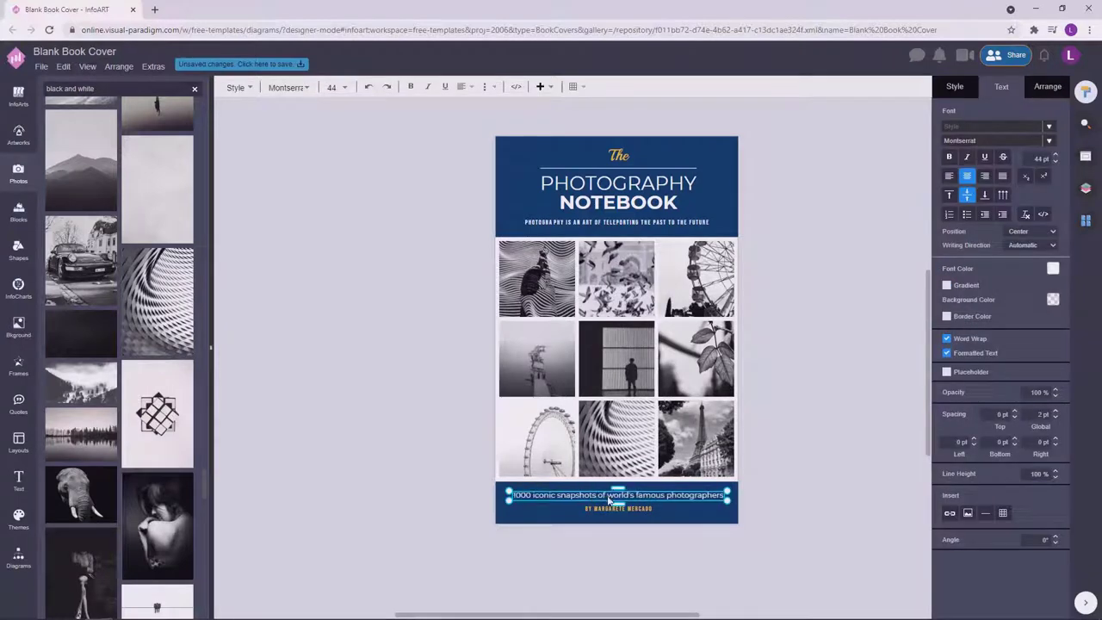
{"action": "left_click", "coordinate": [834, 406]}
{"action": "scroll", "coordinate": [834, 406], "scroll_direction": "up", "scroll_amount": 2}
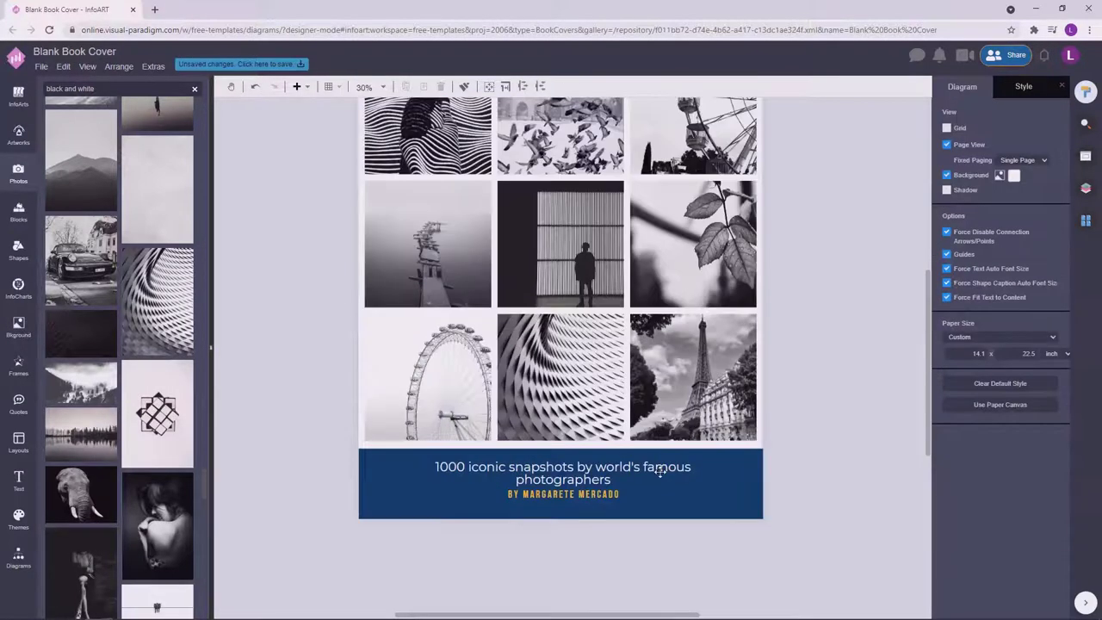
{"action": "left_click", "coordinate": [727, 473]}
{"action": "double_click", "coordinate": [727, 474]}
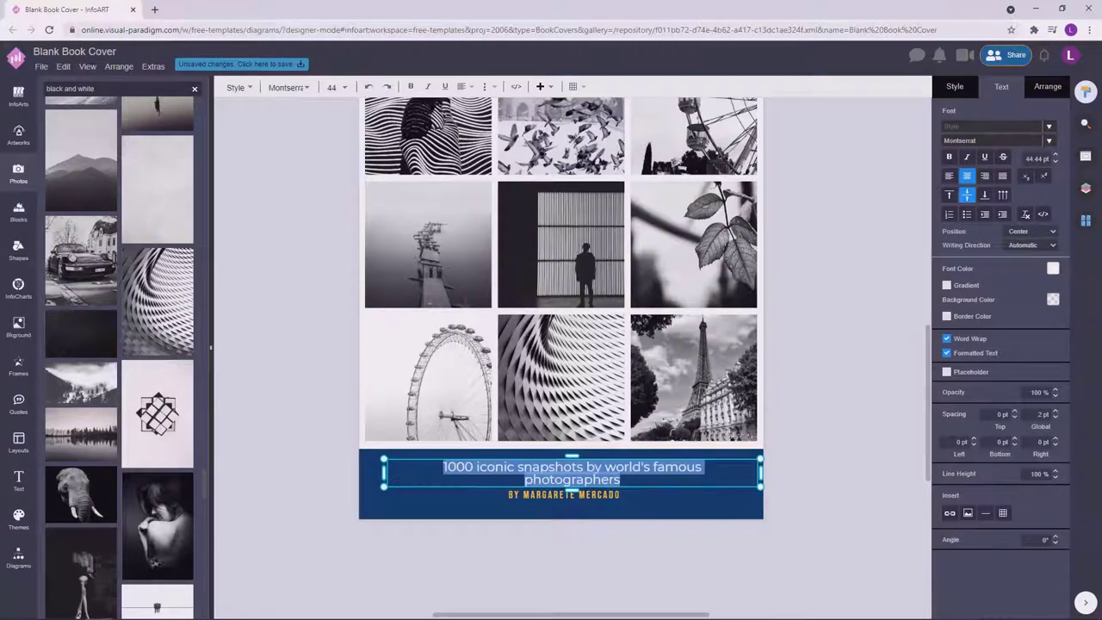
{"action": "left_click", "coordinate": [876, 433]}
{"action": "left_click", "coordinate": [707, 474]}
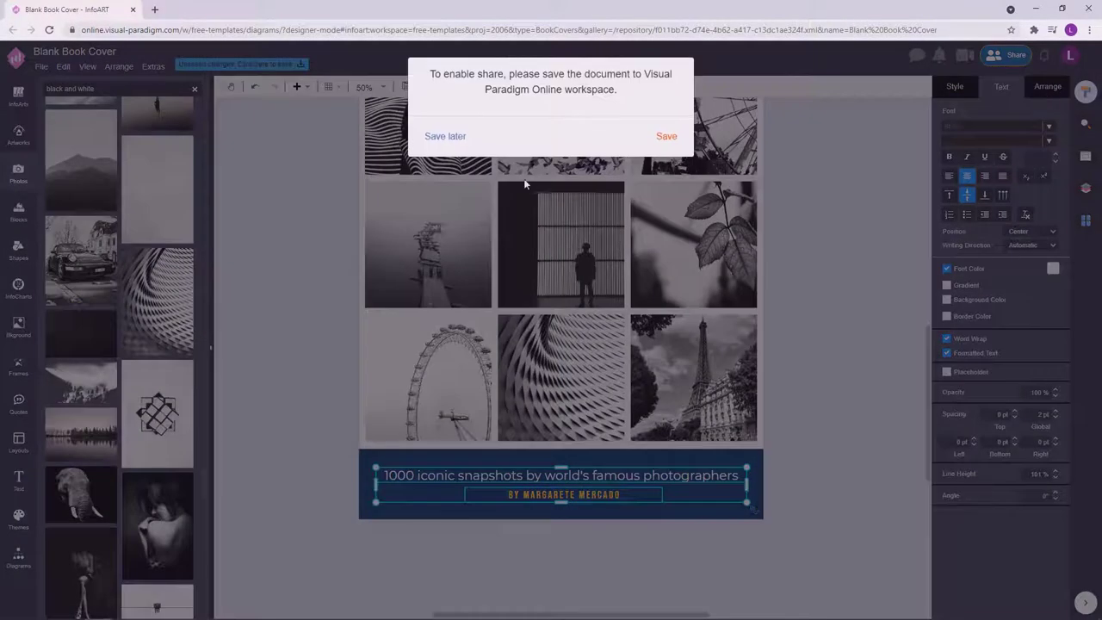
Distribute the subtitle and author lines horizontally and nudge the group up slightly.
{"action": "left_click", "coordinate": [445, 132]}
{"action": "left_click", "coordinate": [1047, 87]}
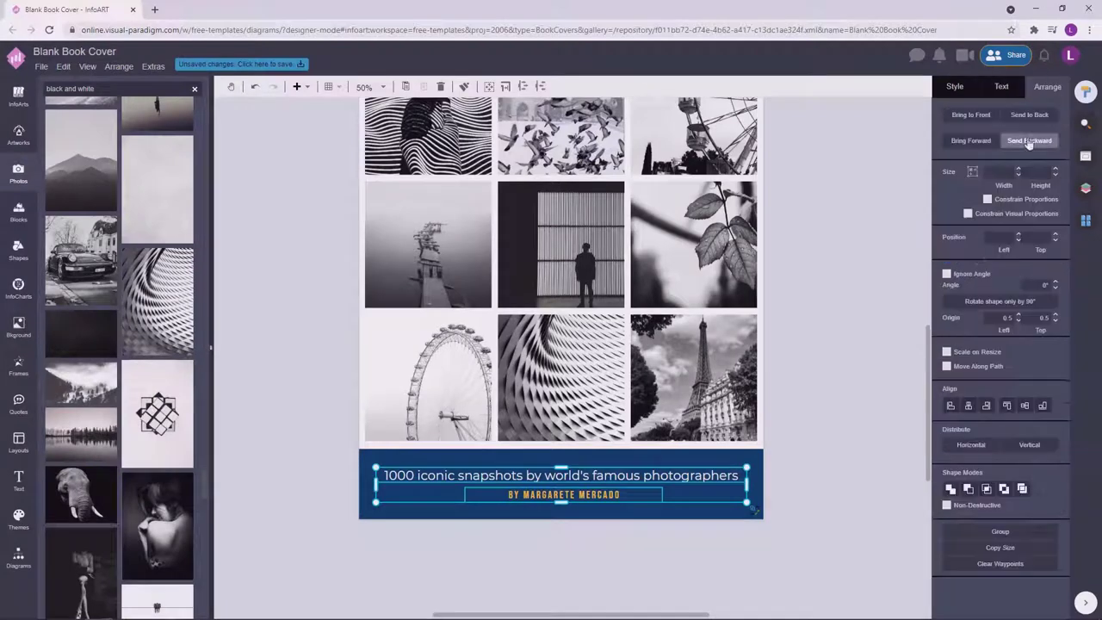
{"action": "left_click", "coordinate": [971, 441]}
{"action": "key", "text": "Up"}
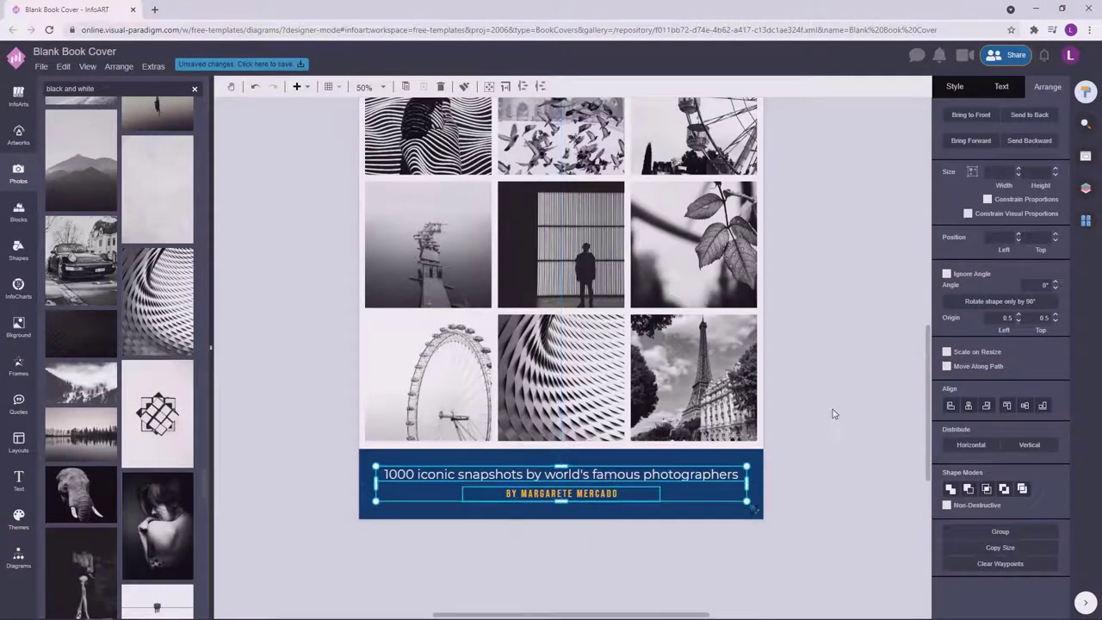
{"action": "left_click", "coordinate": [832, 414]}
{"action": "scroll", "coordinate": [832, 414], "scroll_direction": "down", "scroll_amount": 2}
{"action": "key", "text": "ctrl+z"}
{"action": "left_click", "coordinate": [828, 471]}
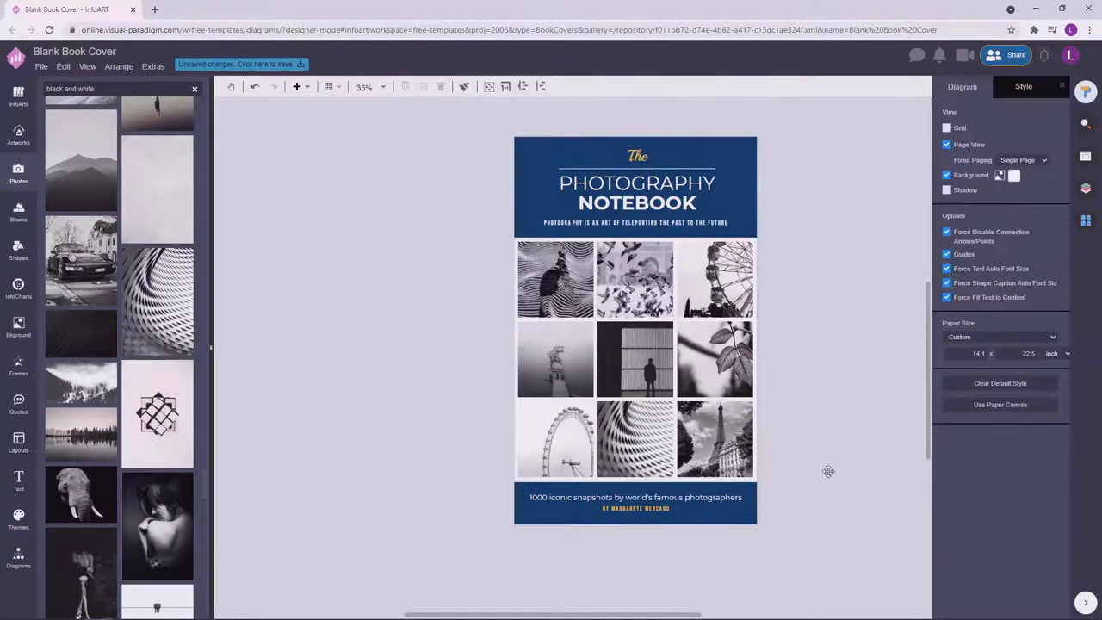
Select the header text group under the title, undoing stray changes along the way.
{"action": "scroll", "coordinate": [511, 269], "scroll_direction": "down", "scroll_amount": 1}
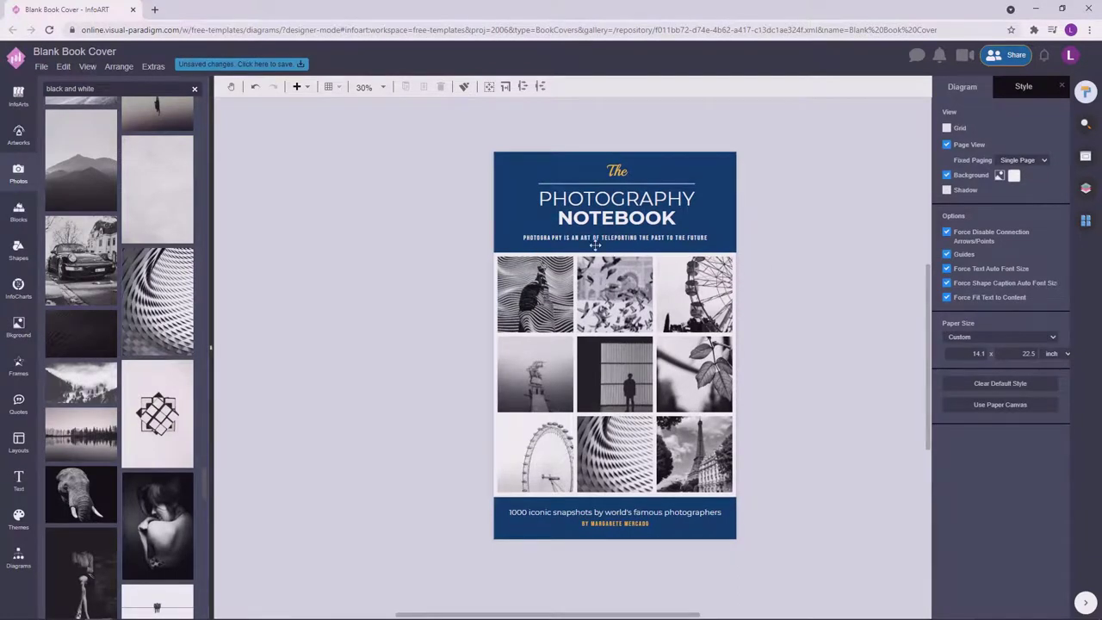
{"action": "scroll", "coordinate": [595, 245], "scroll_direction": "up", "scroll_amount": 3}
{"action": "left_click", "coordinate": [595, 237]}
{"action": "left_click", "coordinate": [384, 384]}
{"action": "scroll", "coordinate": [384, 384], "scroll_direction": "down", "scroll_amount": 3}
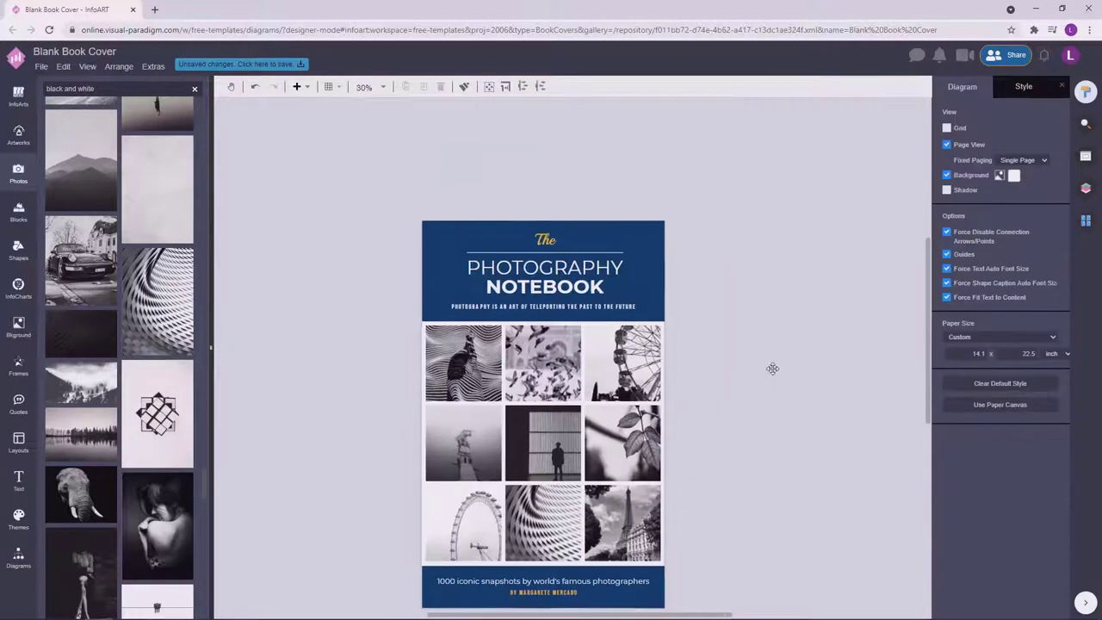
{"action": "key", "text": "ctrl+z"}
{"action": "left_click", "coordinate": [1015, 87]}
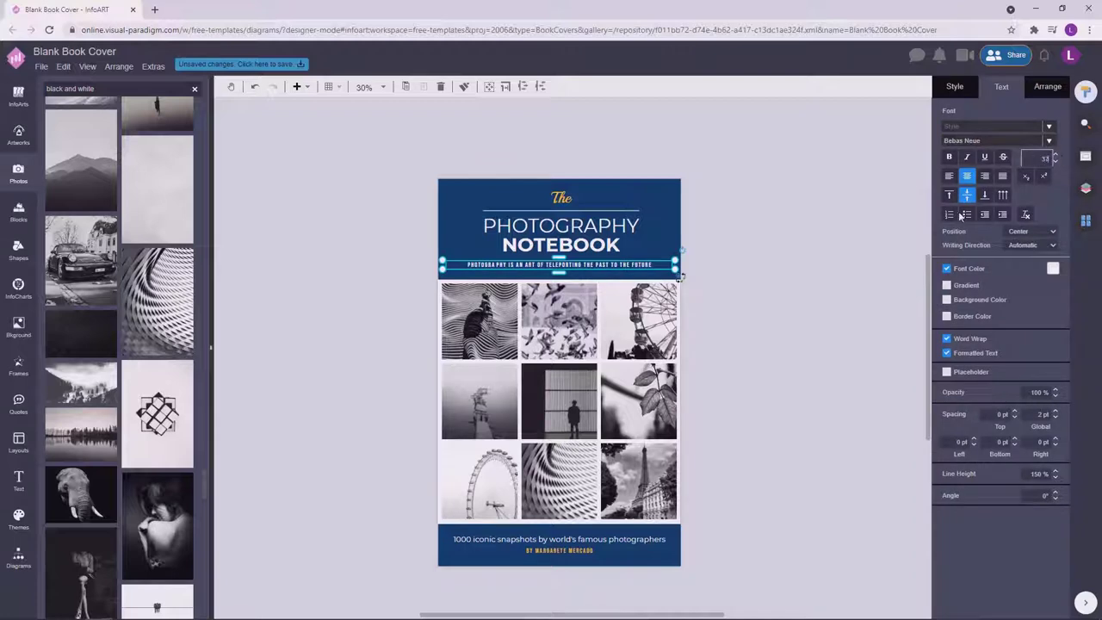
{"action": "left_click", "coordinate": [836, 275]}
{"action": "key", "text": "ctrl+z"}
{"action": "left_click", "coordinate": [824, 236]}
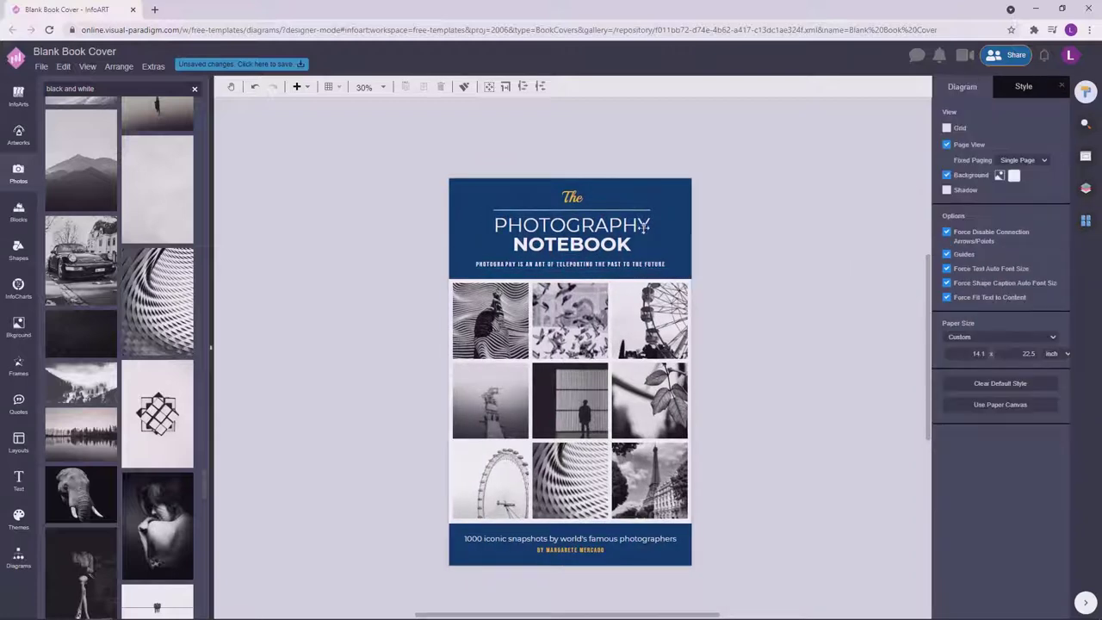
{"action": "left_click", "coordinate": [628, 210]}
{"action": "left_click", "coordinate": [810, 224]}
{"action": "left_click", "coordinate": [582, 240]}
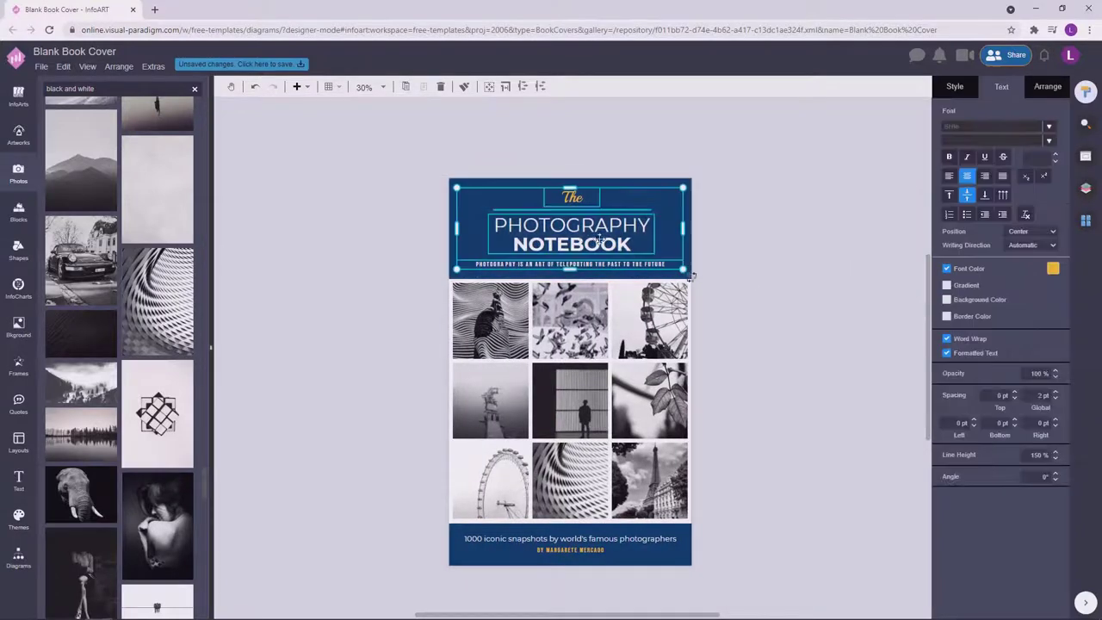
{"action": "left_click", "coordinate": [758, 255]}
{"action": "key", "text": "ctrl+z"}
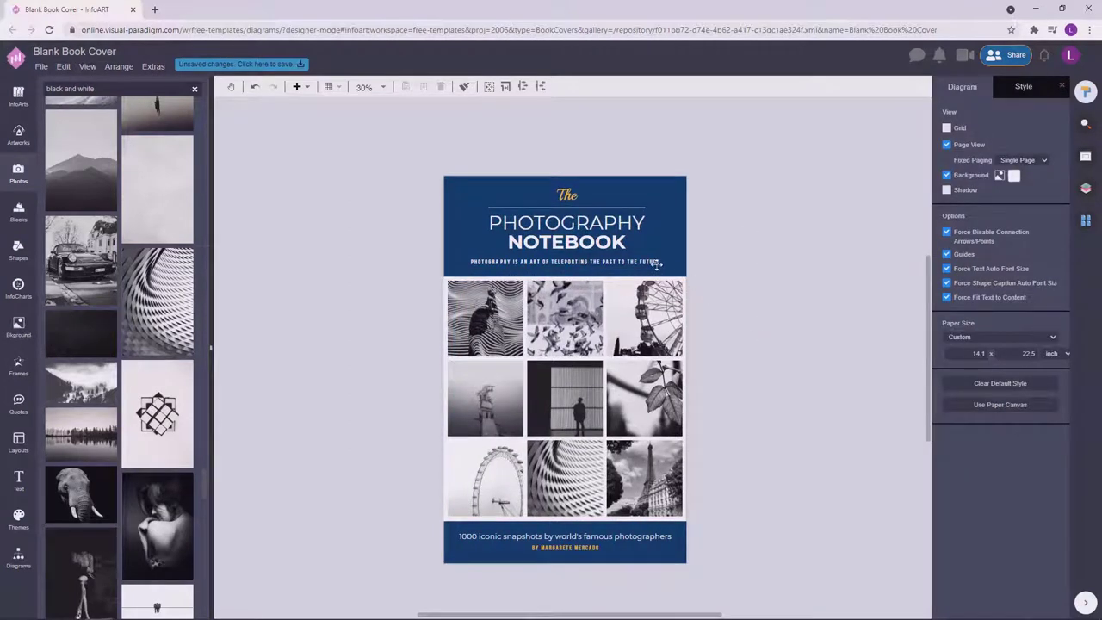
Set the tagline under the cover title to a yellow font colour.
{"action": "left_click", "coordinate": [656, 266]}
{"action": "left_click", "coordinate": [1054, 269]}
{"action": "left_click", "coordinate": [1015, 357]}
{"action": "left_click", "coordinate": [840, 353]}
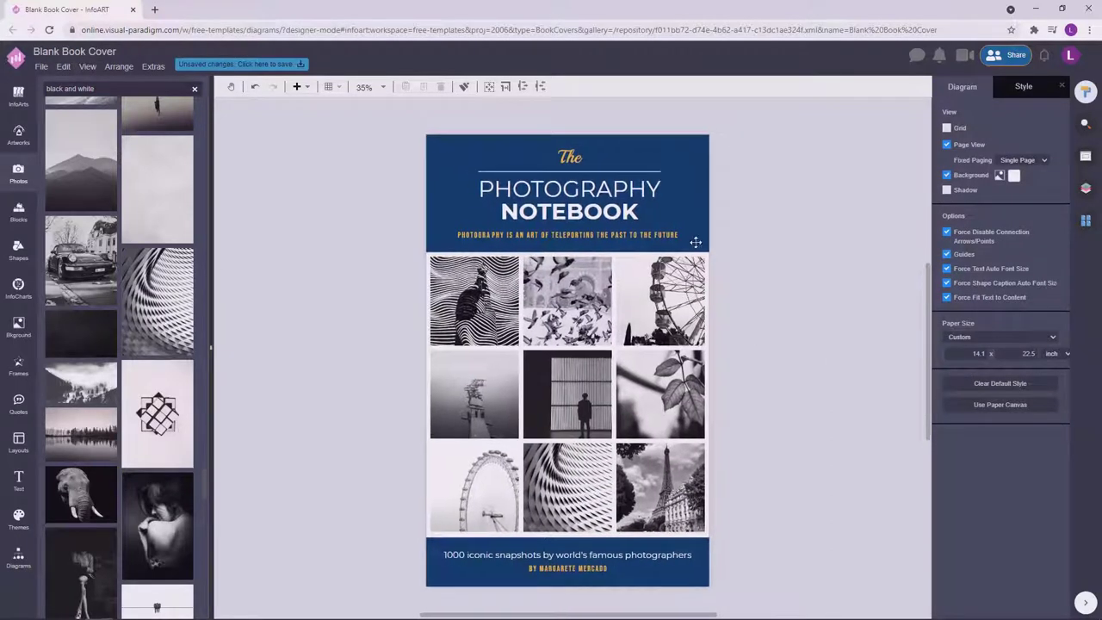
{"action": "left_click", "coordinate": [826, 231]}
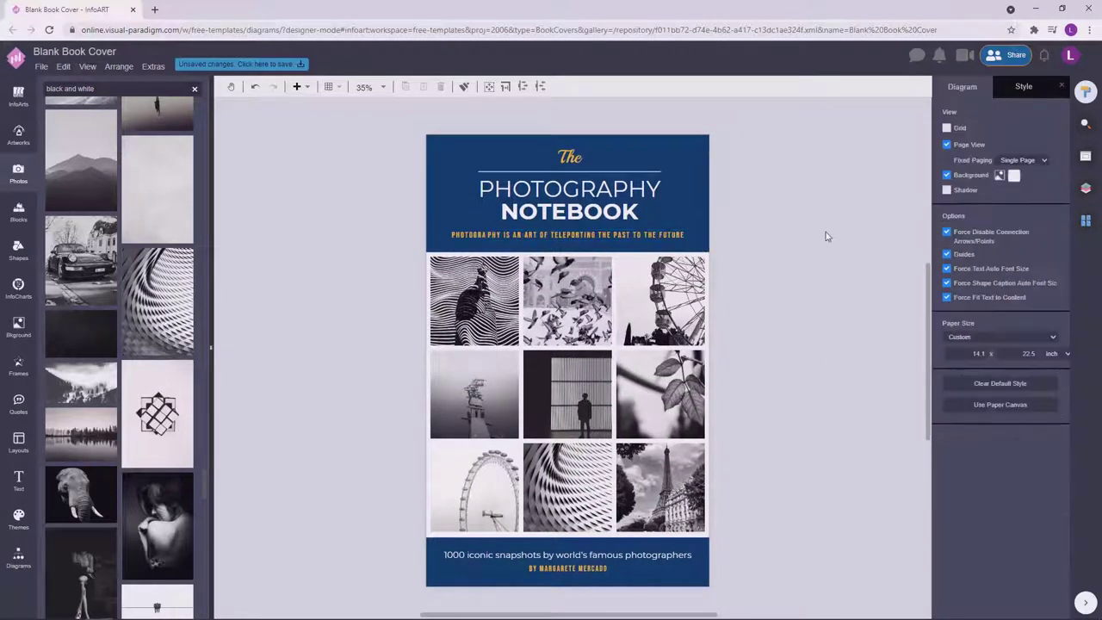
Check the tagline, author line, bottom text box and the nine-photo grid.
{"action": "left_click", "coordinate": [708, 238]}
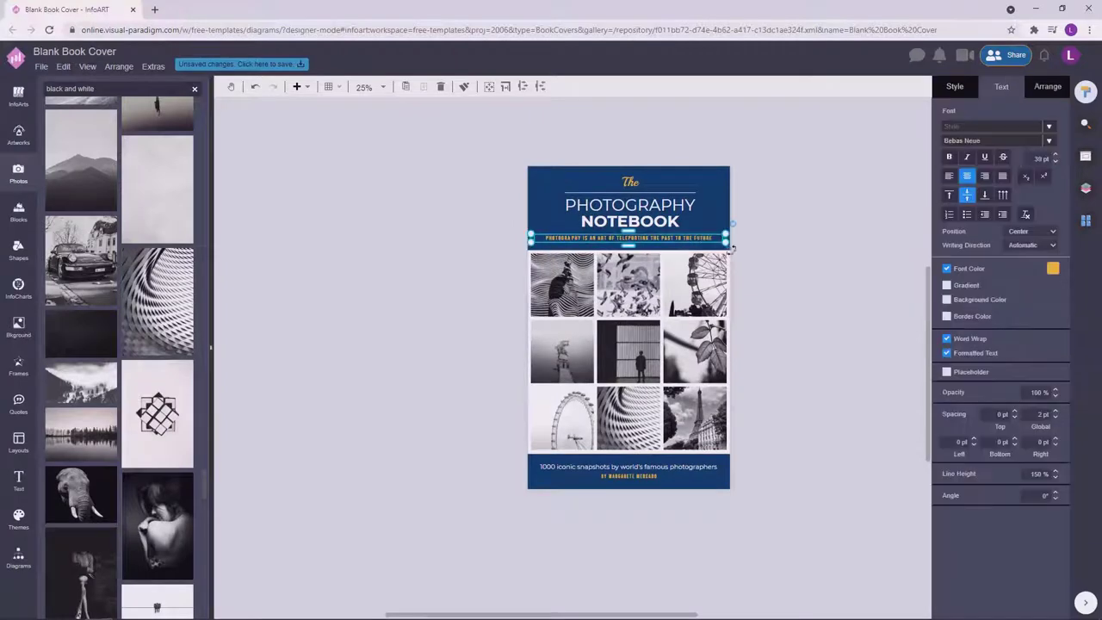
{"action": "left_click", "coordinate": [836, 204]}
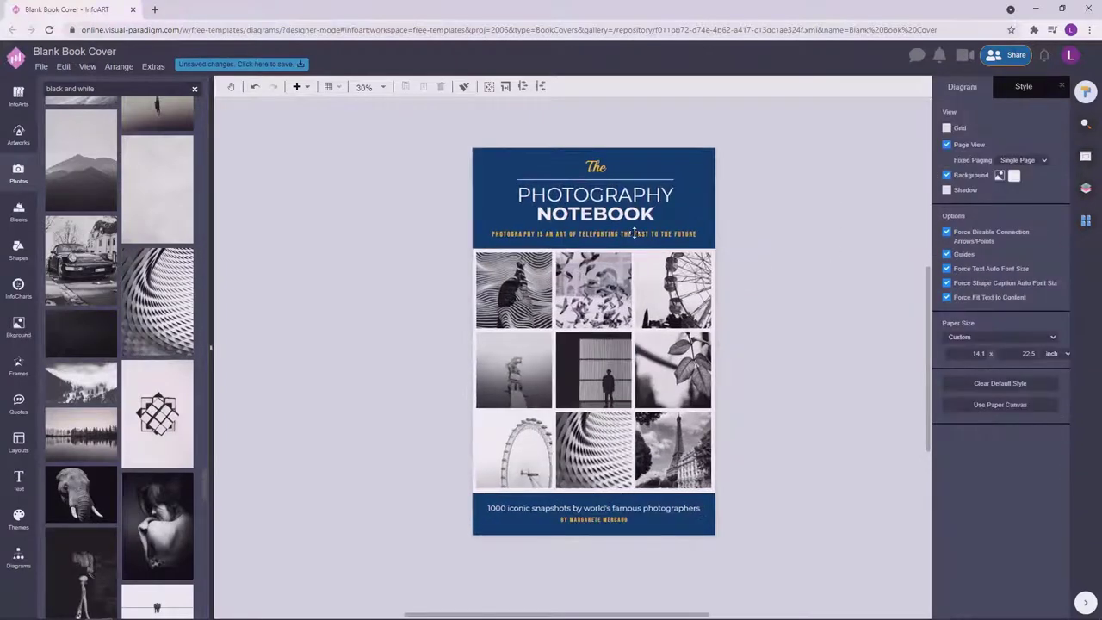
{"action": "left_click", "coordinate": [711, 233]}
{"action": "left_click", "coordinate": [627, 522]}
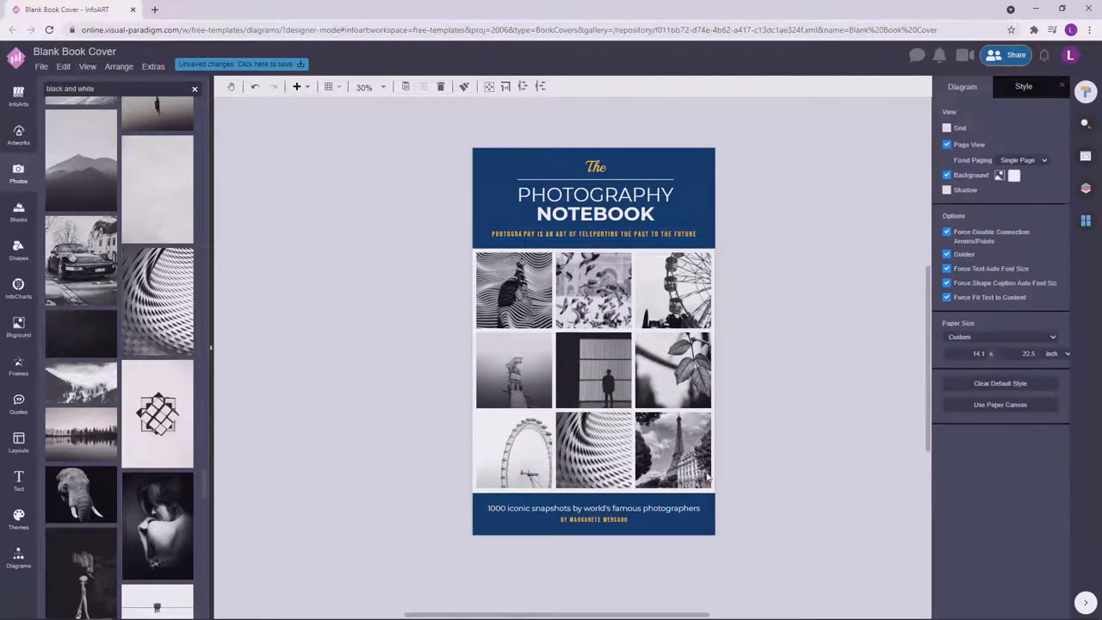
{"action": "left_click", "coordinate": [860, 406]}
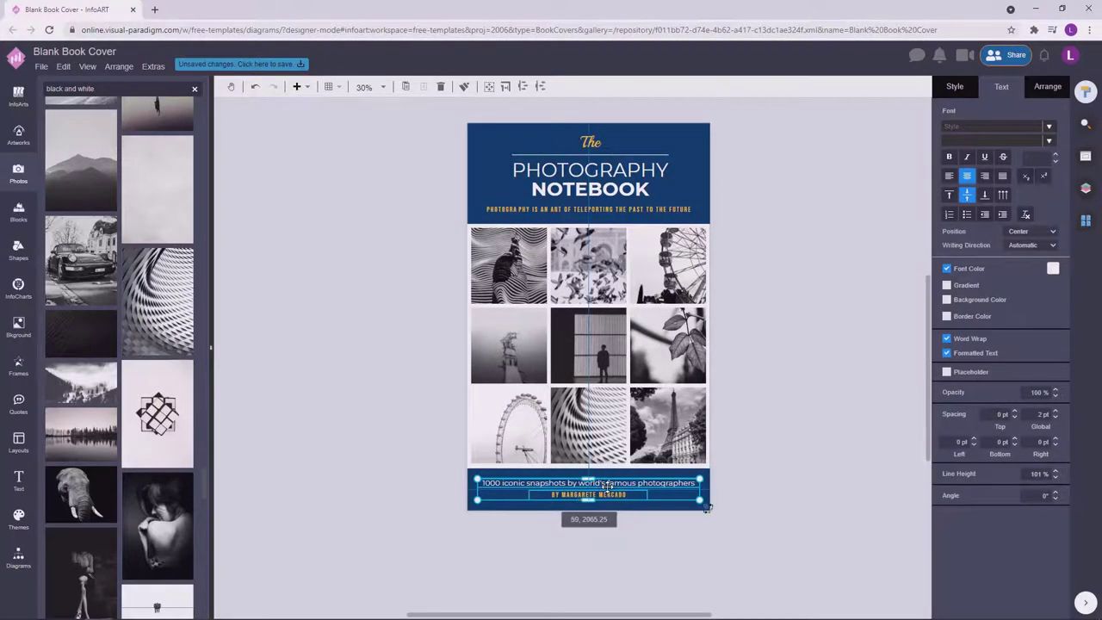
{"action": "left_click", "coordinate": [789, 367]}
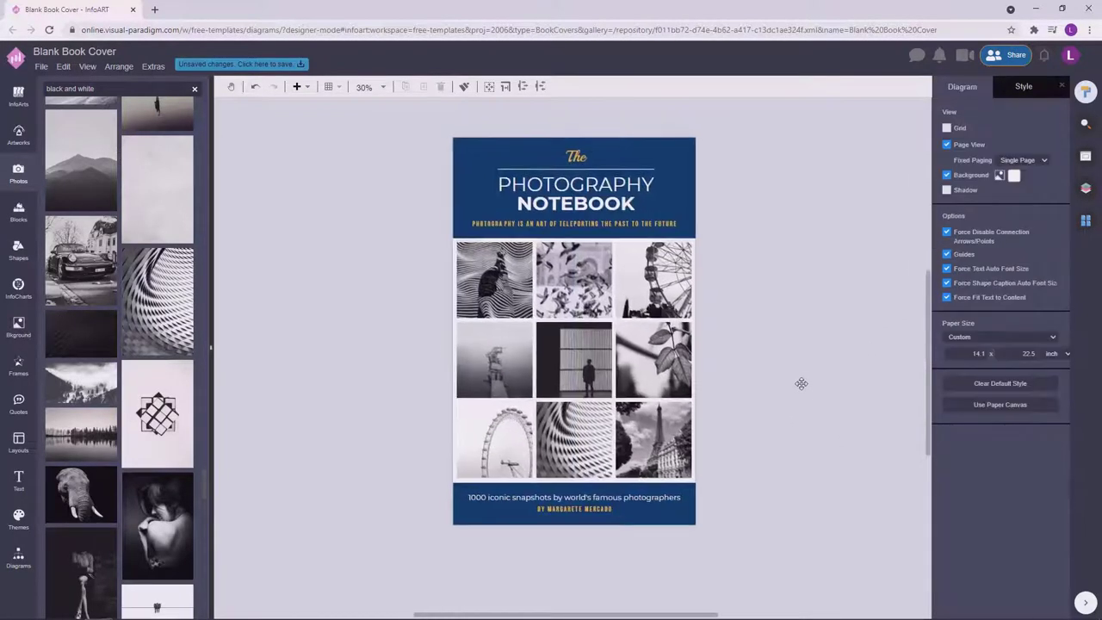
{"action": "left_click_drag", "start_coordinate": [747, 489], "coordinate": [441, 236]}
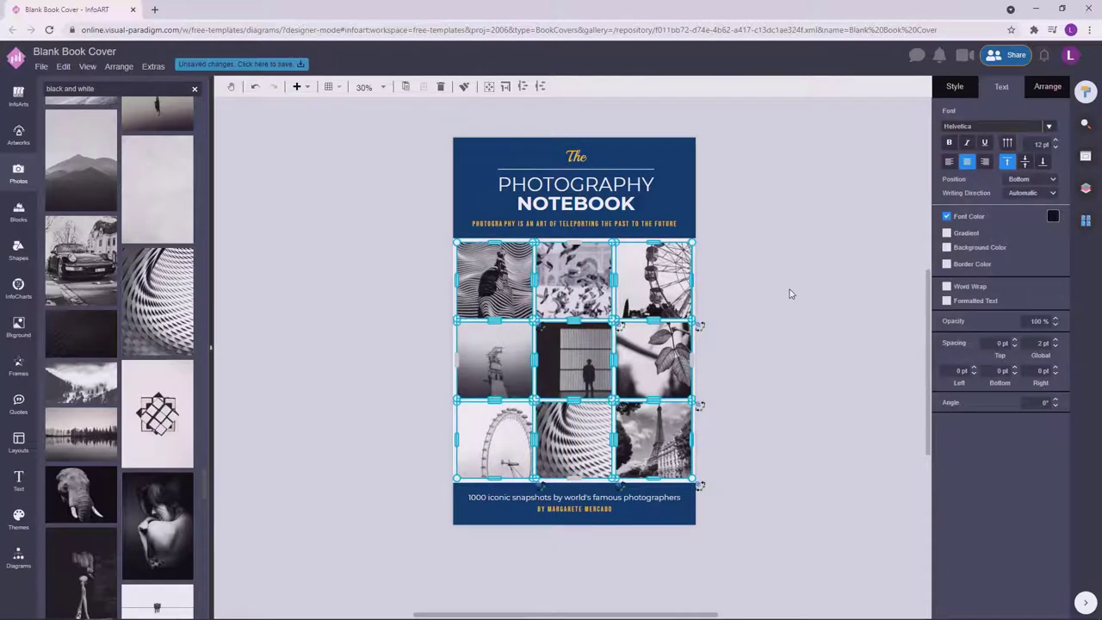
Save the design to VP Online as 'The Photography Notebook Book Cover'.
{"action": "left_click", "coordinate": [789, 293]}
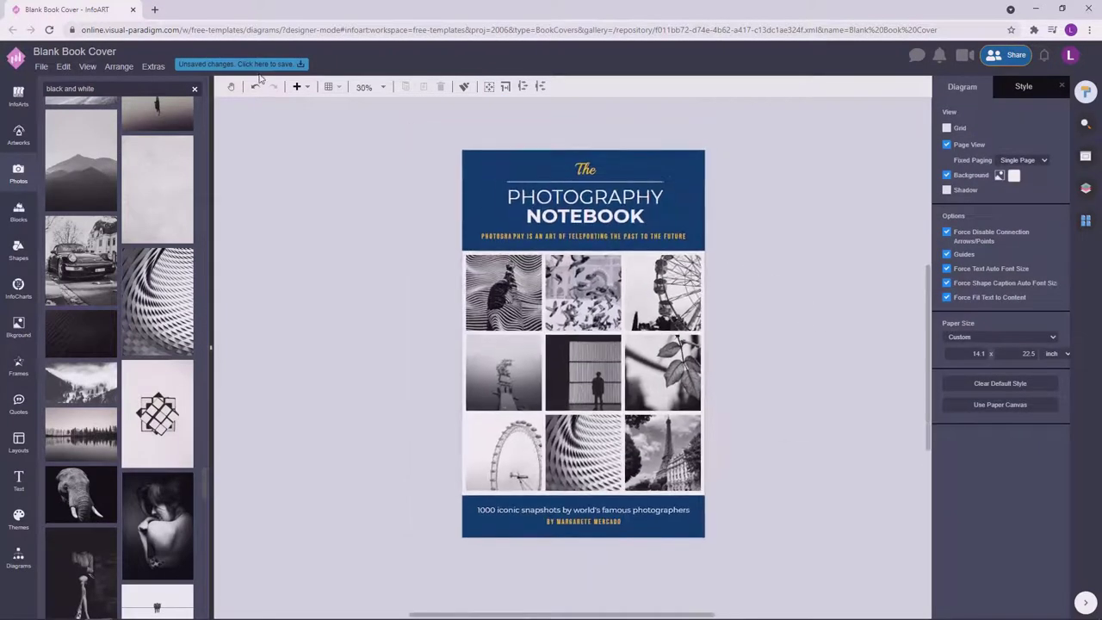
{"action": "left_click", "coordinate": [263, 66]}
{"action": "type", "text": "The Photography Notebook"}
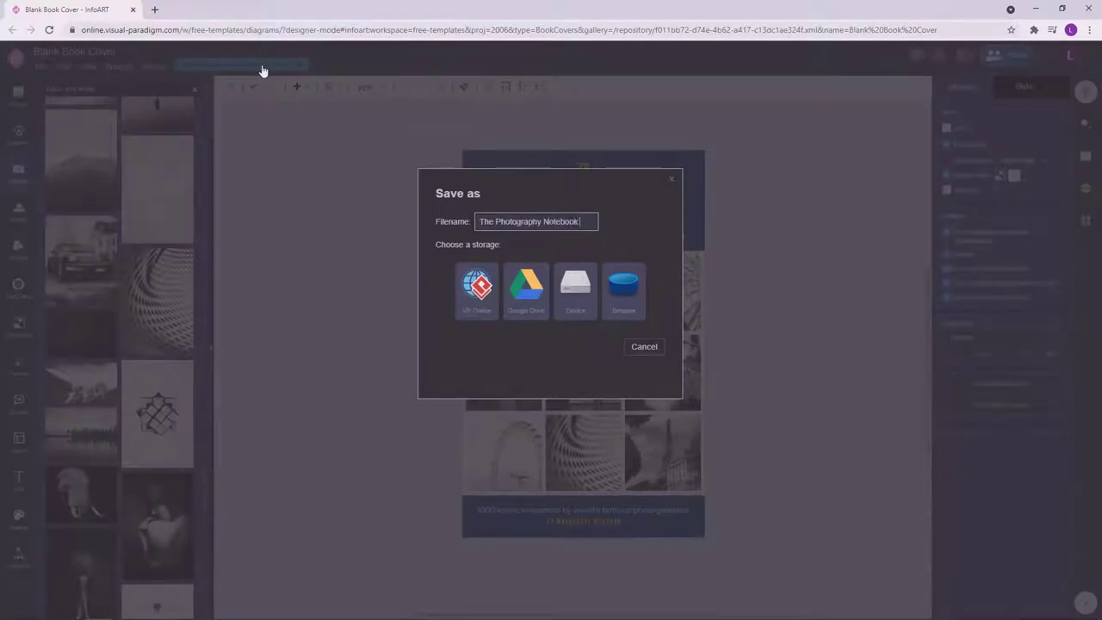
{"action": "type", "text": " Book Cover"}
{"action": "key", "text": "ctrl+a"}
{"action": "left_click", "coordinate": [477, 289]}
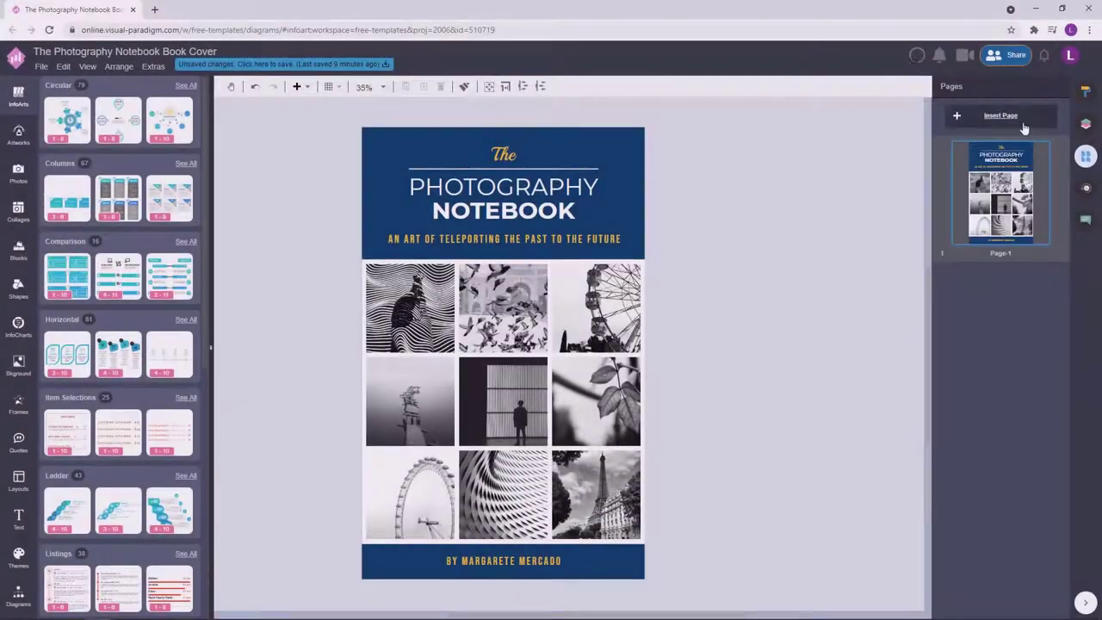
Duplicate the cover page and delete the nine photos from the copy.
{"action": "left_click", "coordinate": [999, 114]}
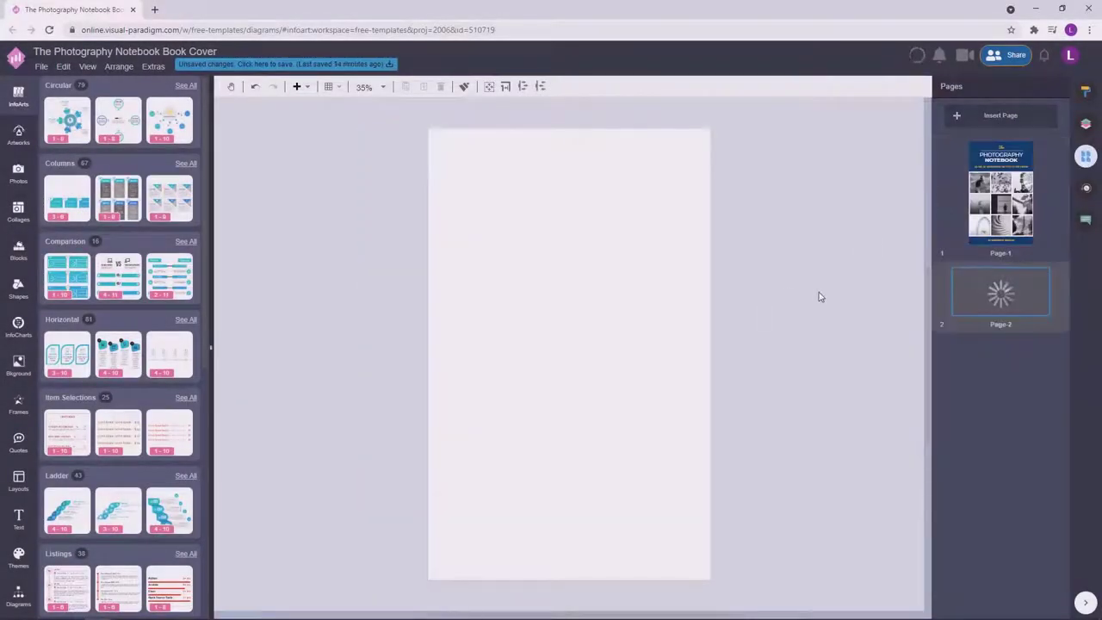
{"action": "left_click", "coordinate": [950, 227]}
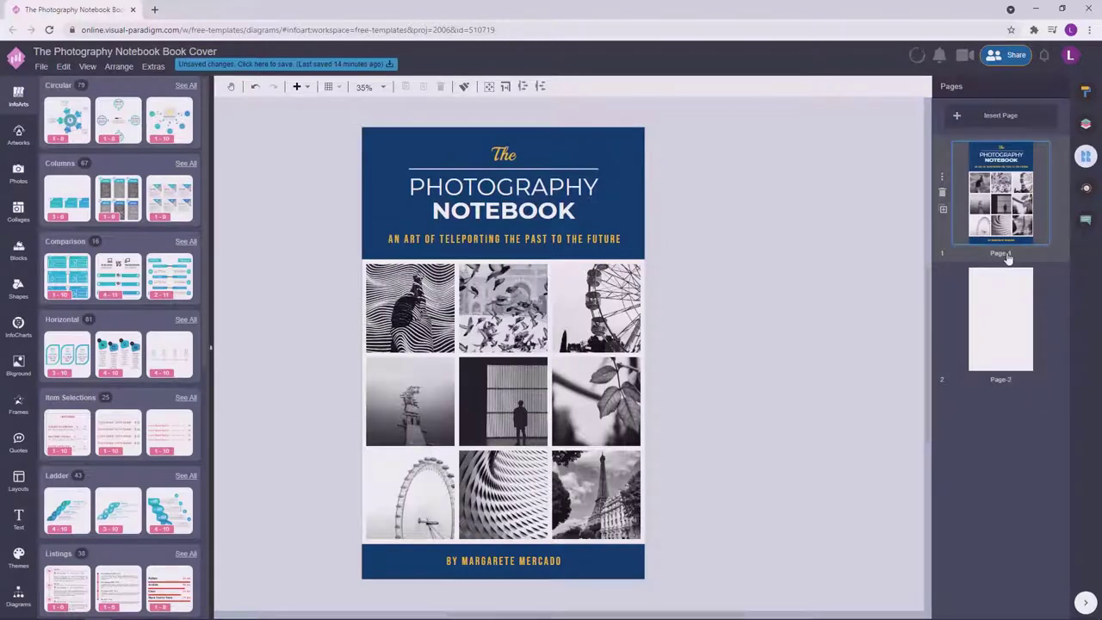
{"action": "left_click", "coordinate": [941, 316]}
{"action": "left_click", "coordinate": [943, 210]}
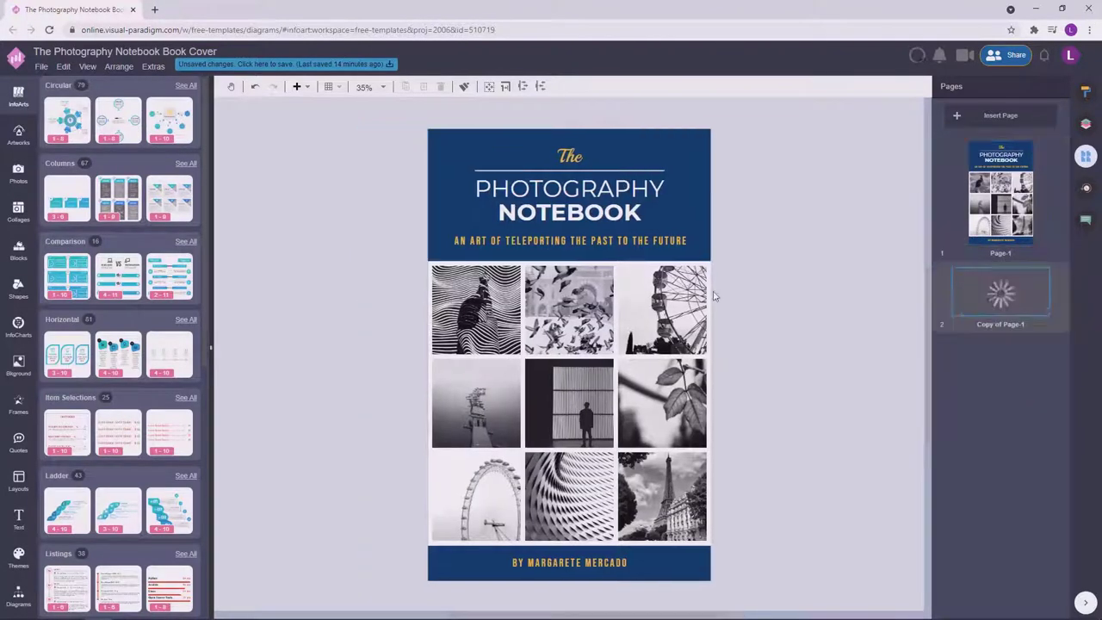
{"action": "left_click_drag", "start_coordinate": [750, 552], "coordinate": [372, 250]}
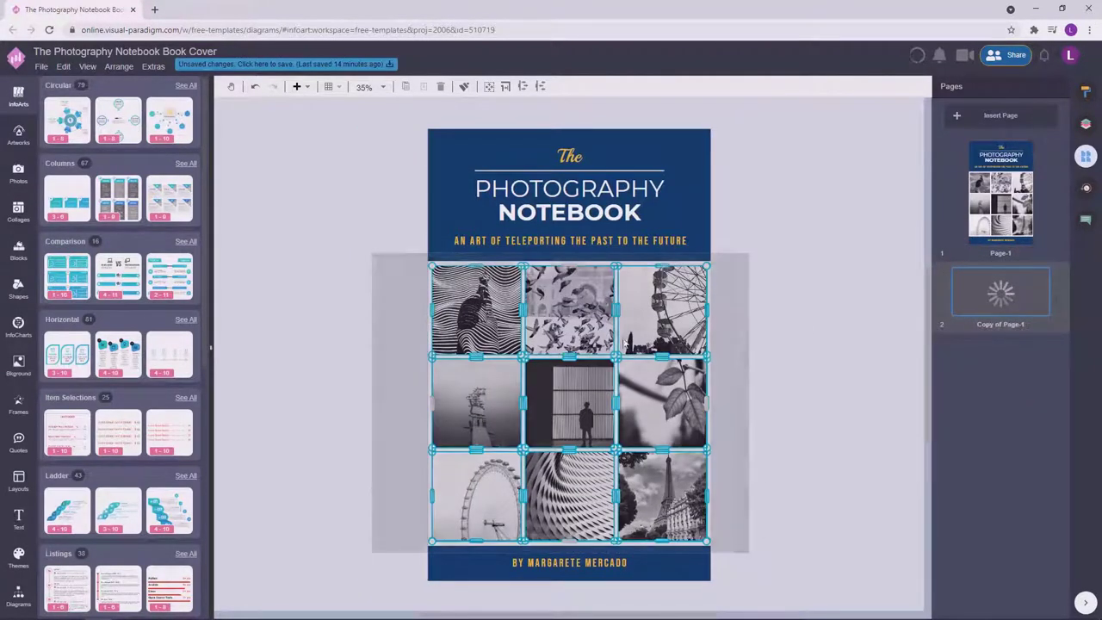
{"action": "key", "text": "Delete"}
Rename the pages to 'Cover' and 'Back Cover'.
{"action": "double_click", "coordinate": [977, 243]}
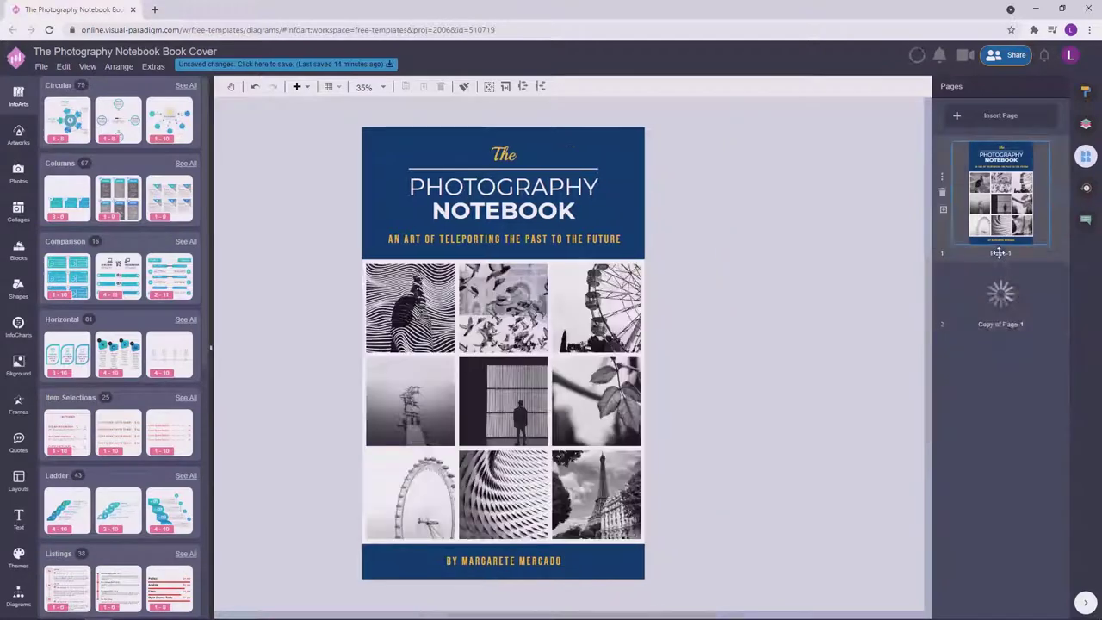
{"action": "type", "text": "Cover"}
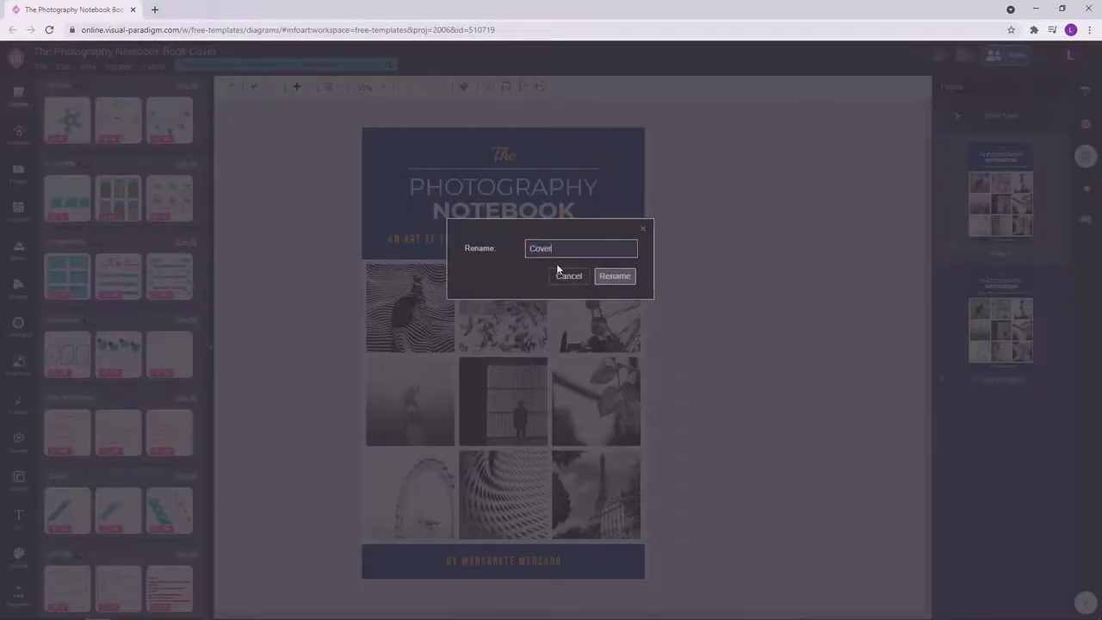
{"action": "key", "text": "Return"}
{"action": "double_click", "coordinate": [996, 382]}
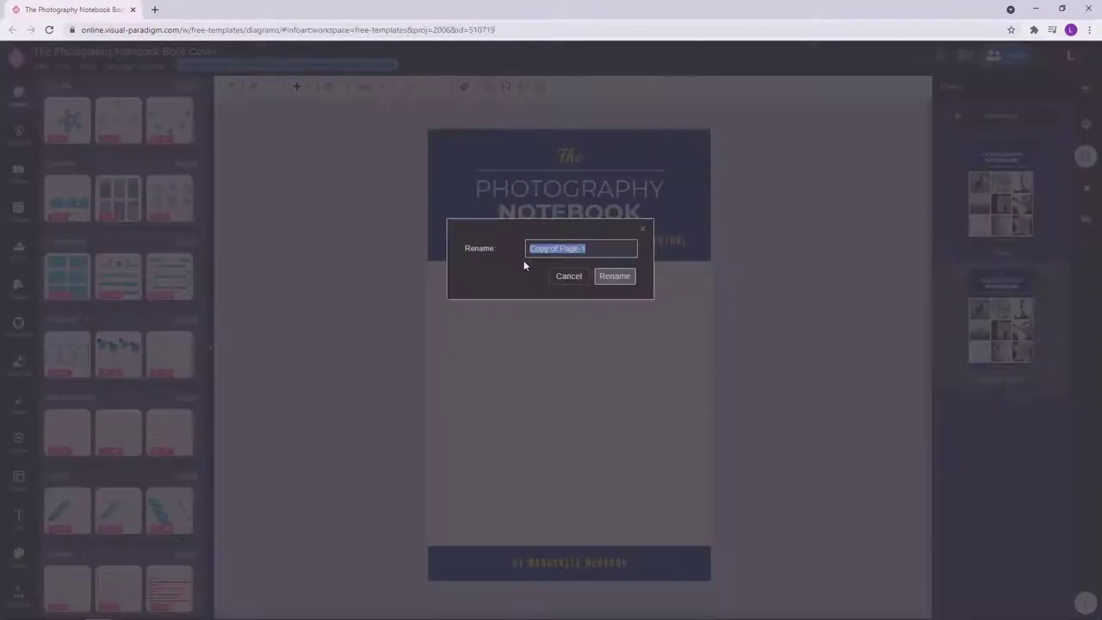
{"action": "type", "text": "Back Coverer"}
{"action": "left_click", "coordinate": [603, 284]}
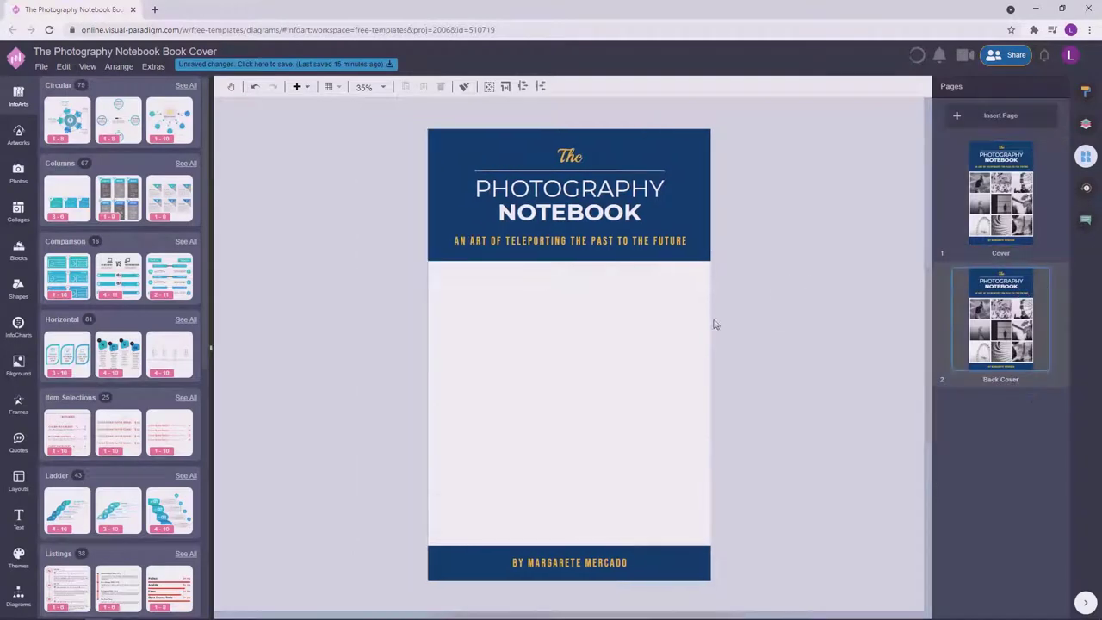
Delete the title and subtitle from the back cover's navy band.
{"action": "left_click_drag", "start_coordinate": [753, 249], "coordinate": [429, 138]}
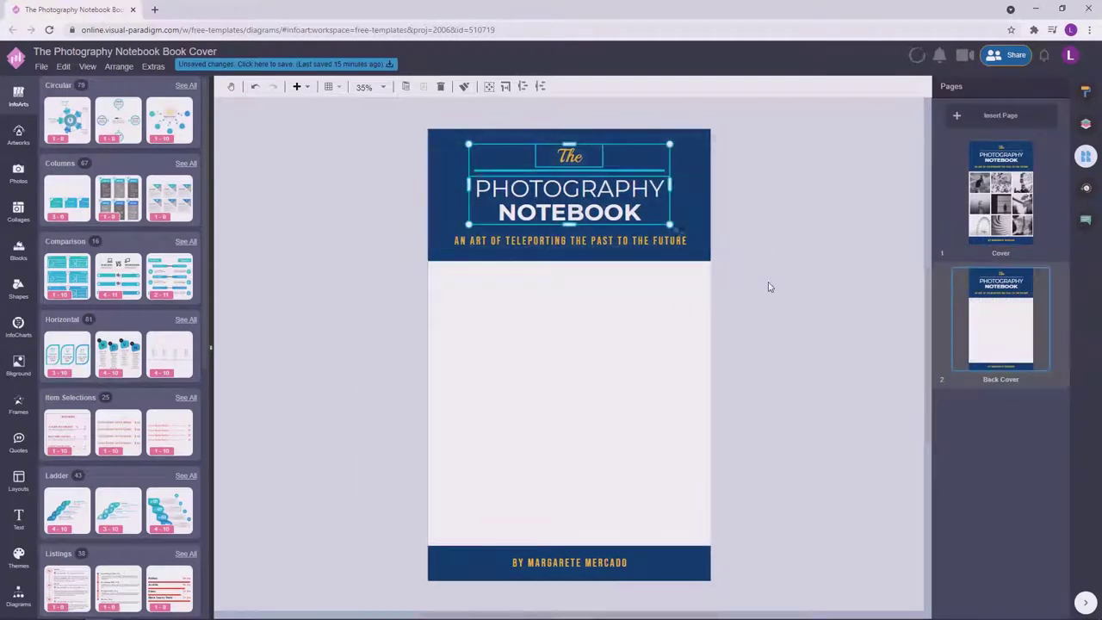
{"action": "left_click", "coordinate": [727, 244]}
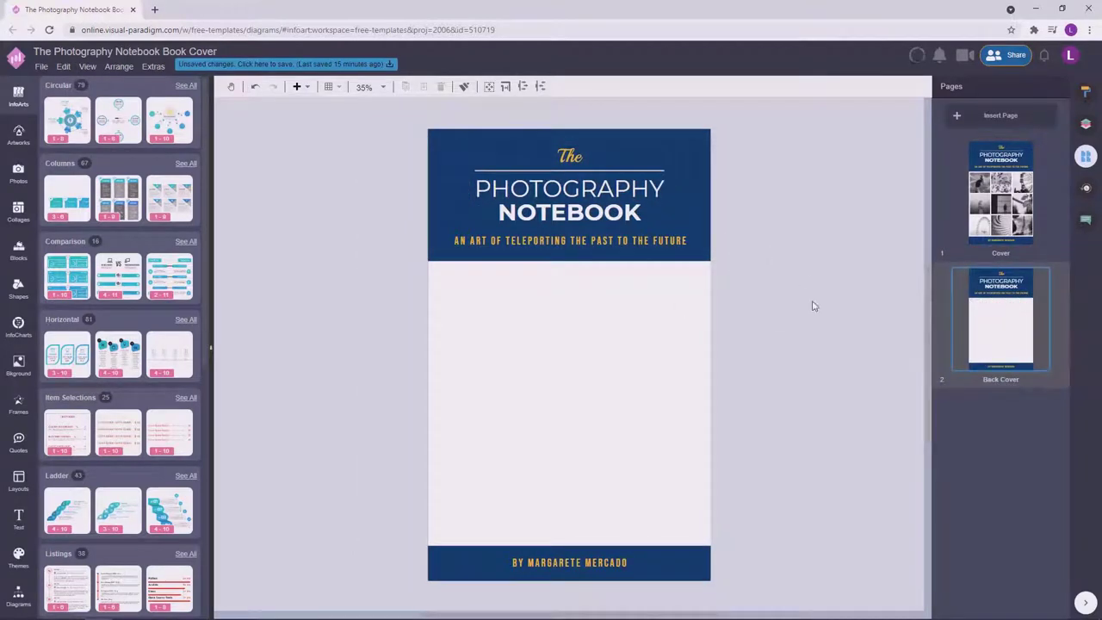
{"action": "left_click_drag", "start_coordinate": [770, 254], "coordinate": [388, 146]}
{"action": "key", "text": "Delete"}
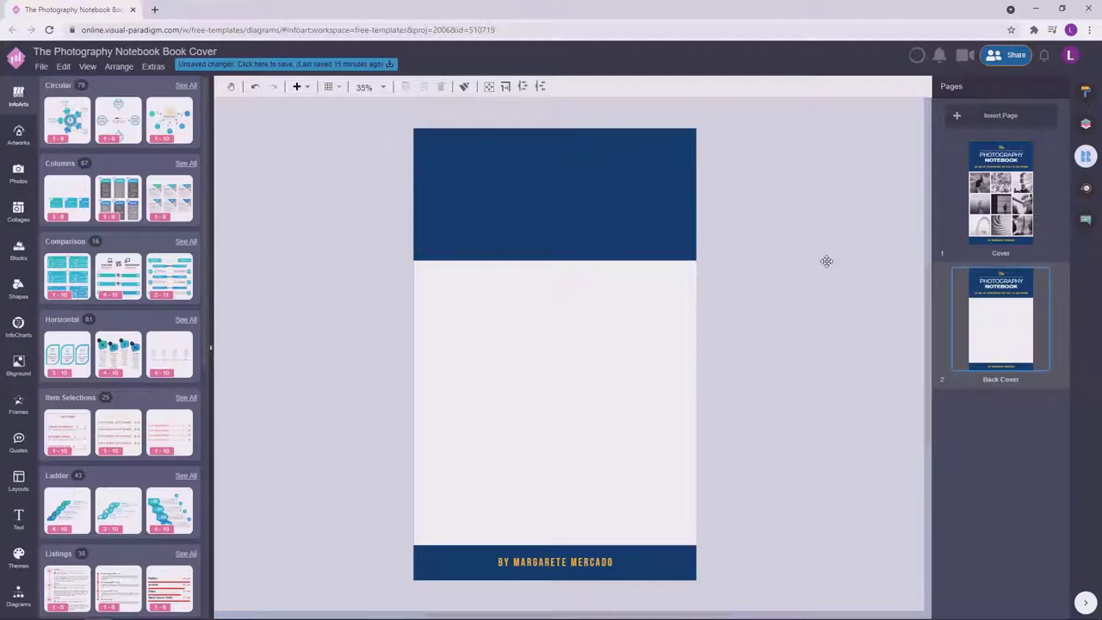
Paste a lorem ipsum paragraph into the back cover's white area.
{"action": "left_click_drag", "start_coordinate": [827, 261], "coordinate": [802, 261]}
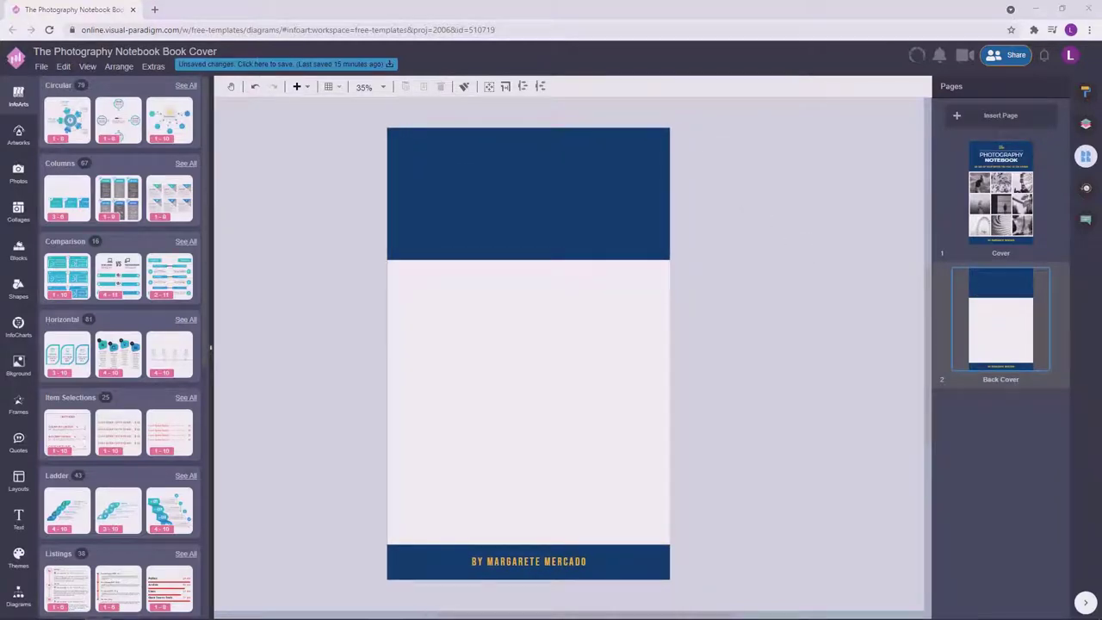
{"action": "key", "text": "ctrl+v"}
{"action": "left_click_drag", "start_coordinate": [752, 399], "coordinate": [574, 380]}
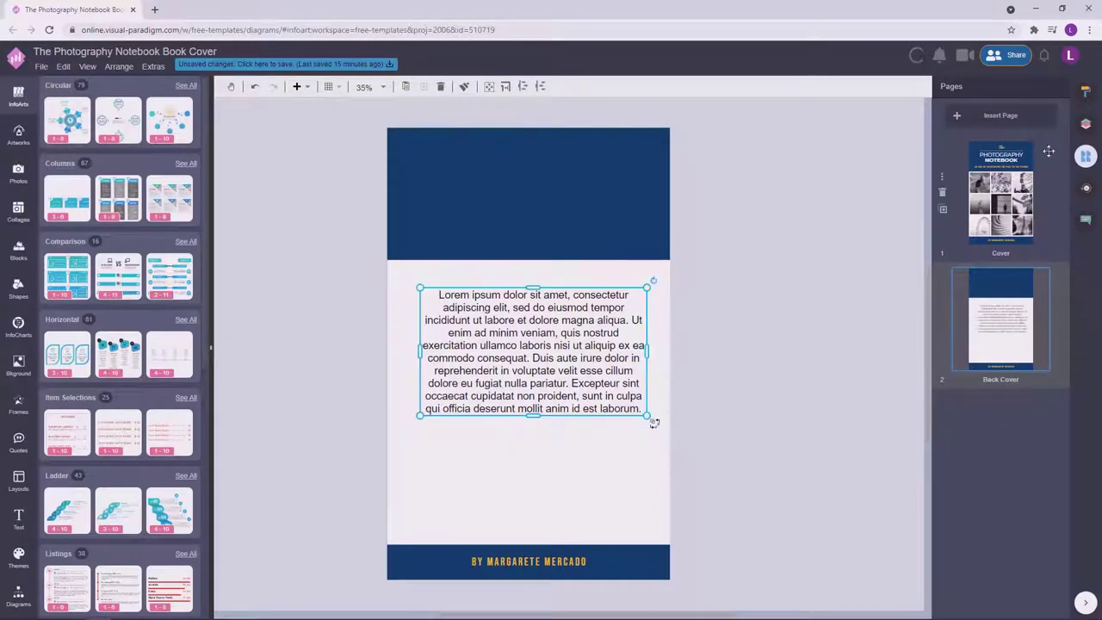
Try DM Sans as the font for the back cover paragraph.
{"action": "left_click", "coordinate": [1086, 92]}
{"action": "left_click", "coordinate": [1002, 86]}
{"action": "left_click", "coordinate": [995, 140]}
{"action": "type", "text": "dm"}
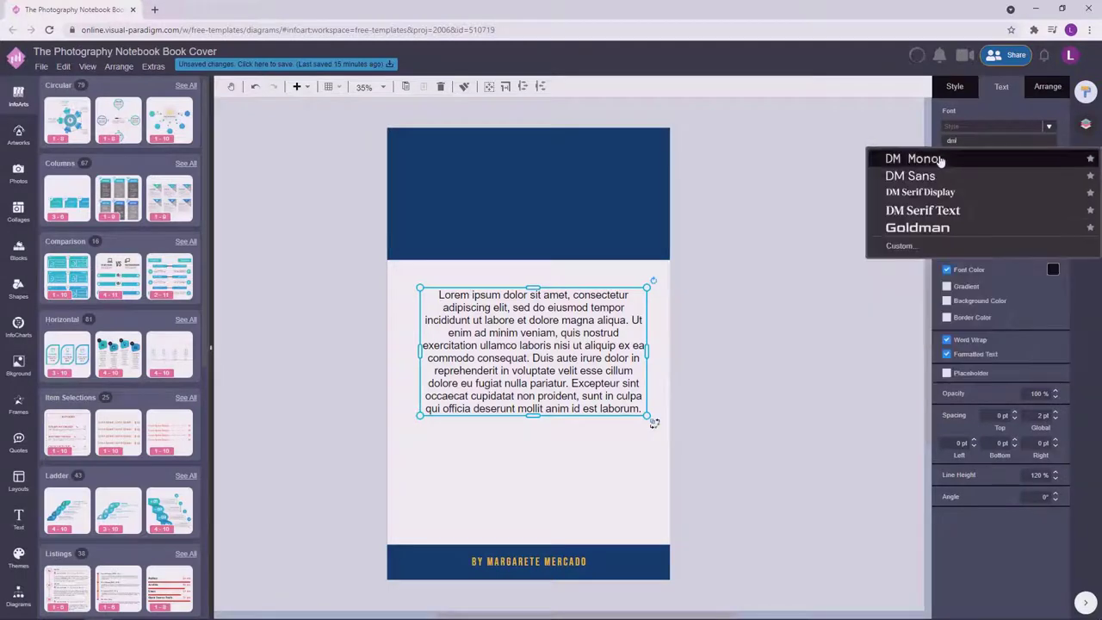
{"action": "left_click", "coordinate": [913, 175]}
Check the front cover title's font, then return to the back cover page.
{"action": "left_click", "coordinate": [1086, 156]}
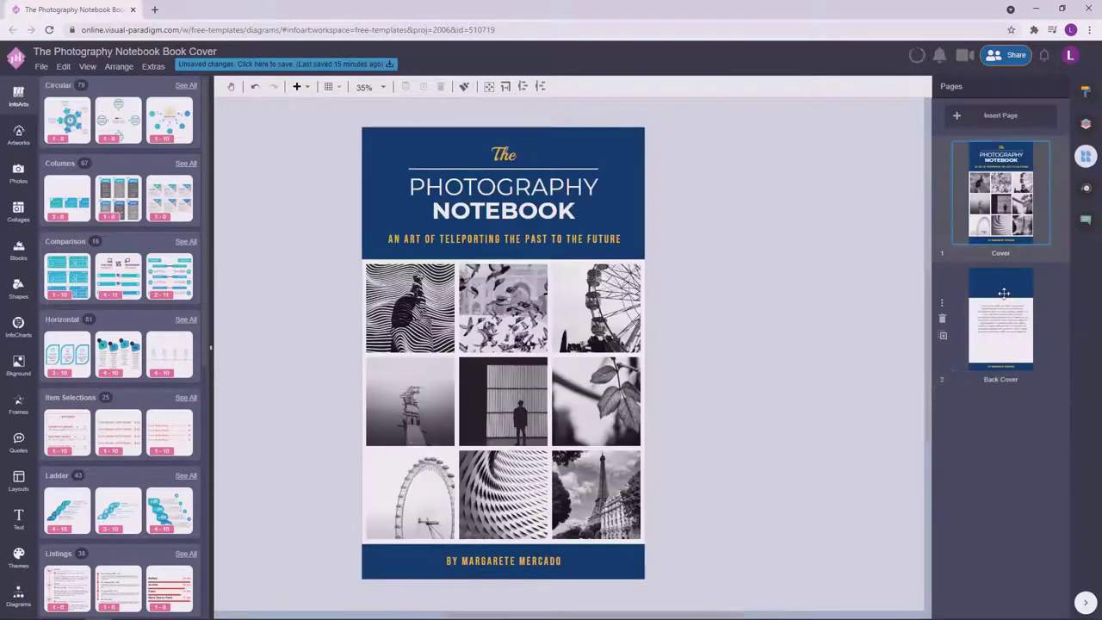
{"action": "left_click", "coordinate": [605, 204]}
{"action": "left_click", "coordinate": [1087, 93]}
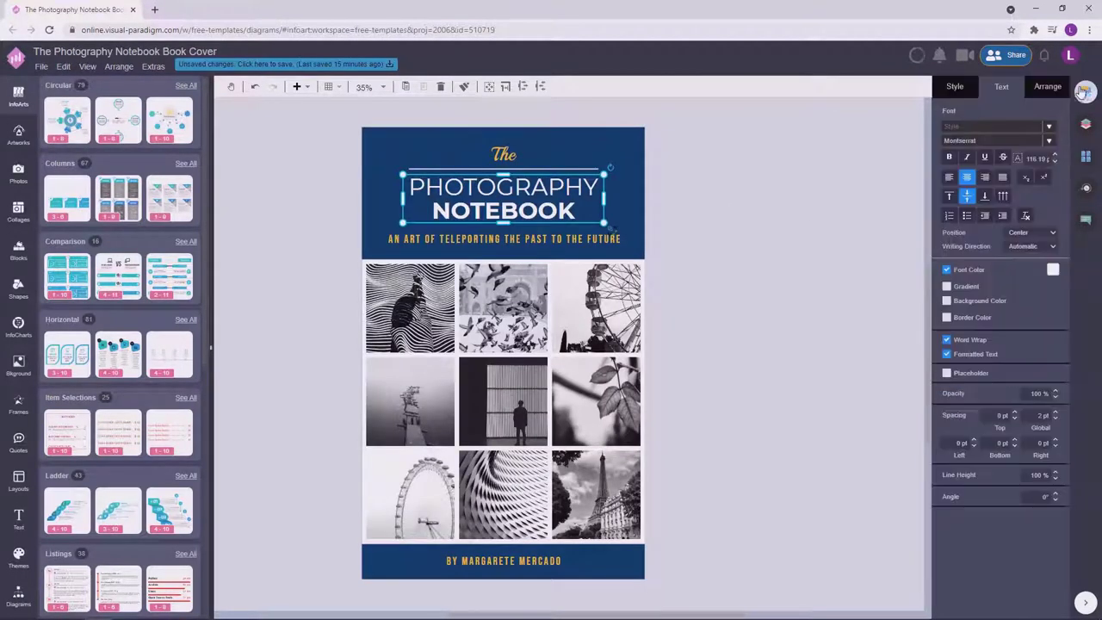
{"action": "left_click", "coordinate": [1086, 125]}
{"action": "left_click", "coordinate": [1086, 156]}
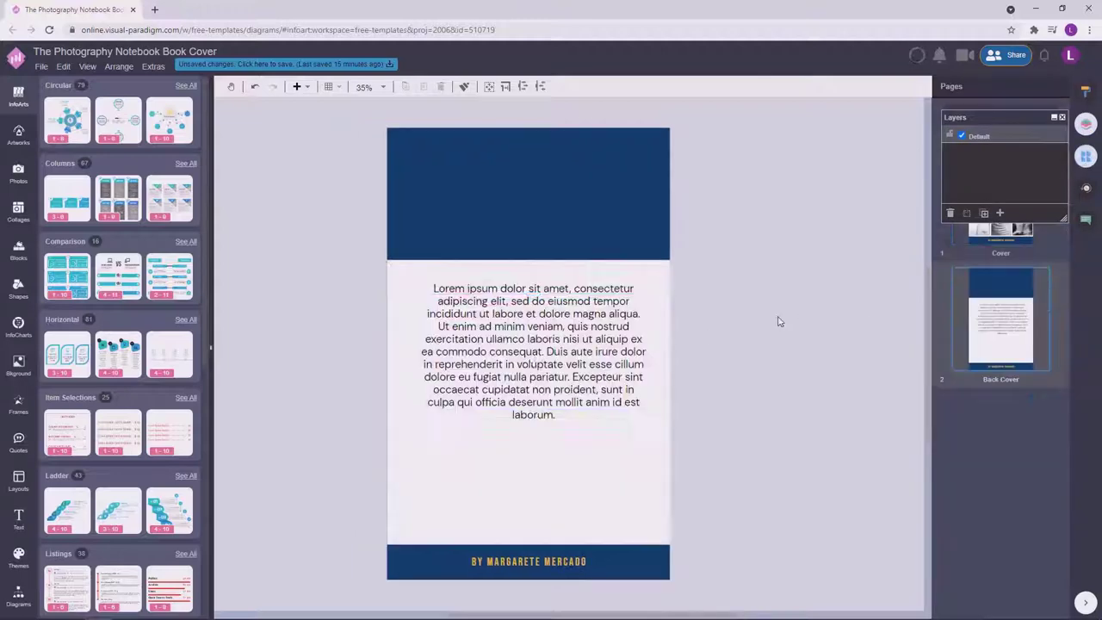
Change the paragraph's font to Montserrat.
{"action": "left_click", "coordinate": [1063, 118]}
{"action": "left_click", "coordinate": [1019, 138]}
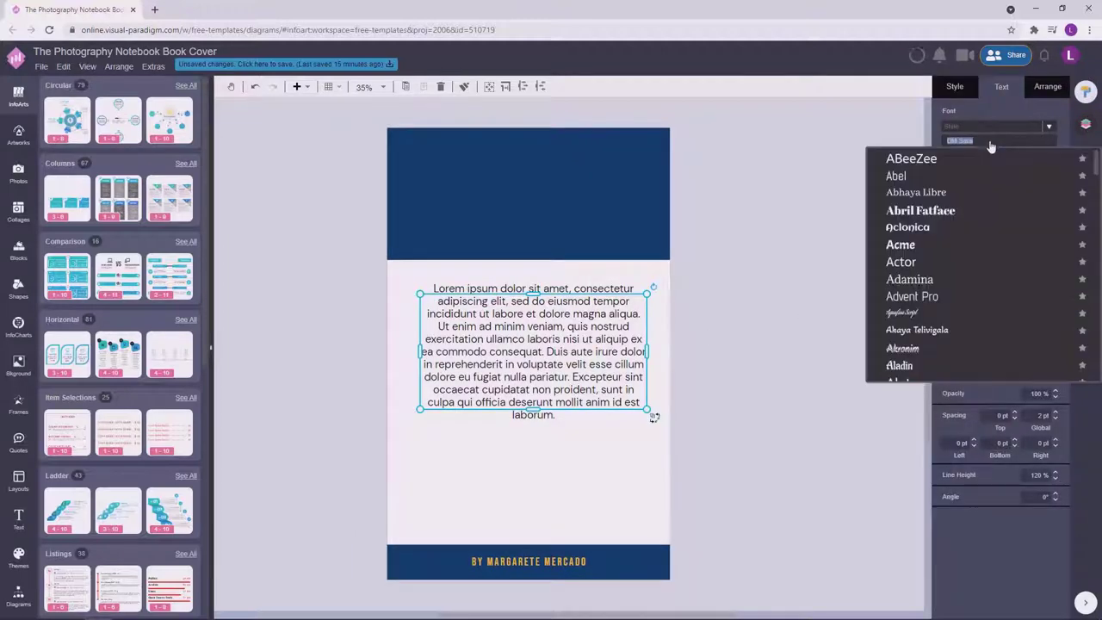
{"action": "scroll", "coordinate": [1097, 220], "scroll_direction": "down", "scroll_amount": 10}
{"action": "left_click_drag", "start_coordinate": [1097, 220], "coordinate": [1097, 257]}
{"action": "left_click", "coordinate": [921, 186]}
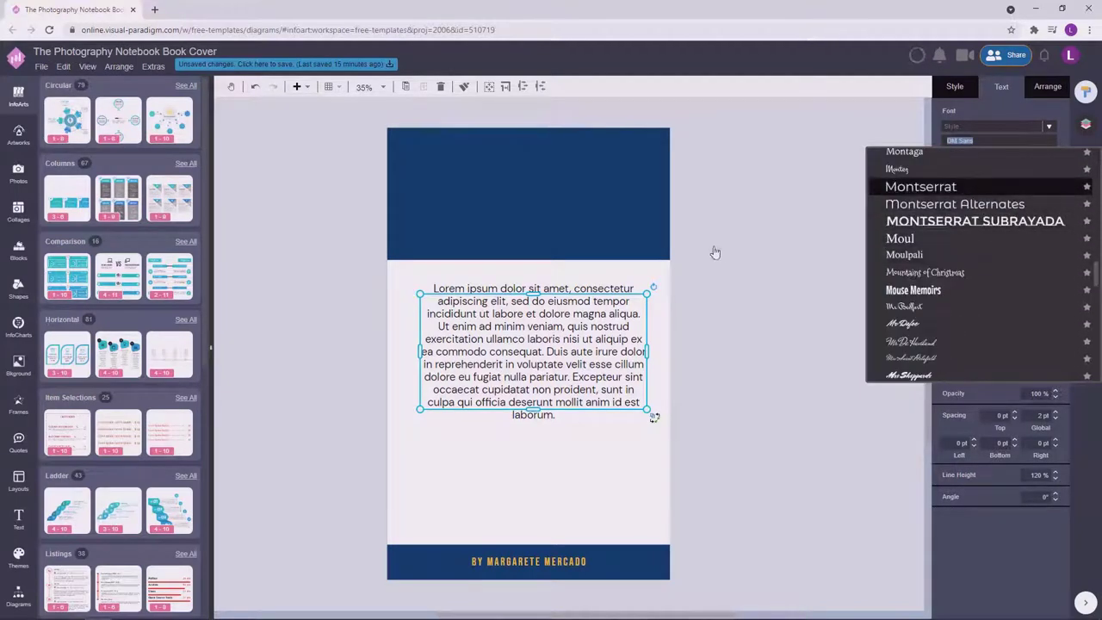
Shrink the paragraph box and give it 125% line height.
{"action": "left_click_drag", "start_coordinate": [654, 437], "coordinate": [618, 340]}
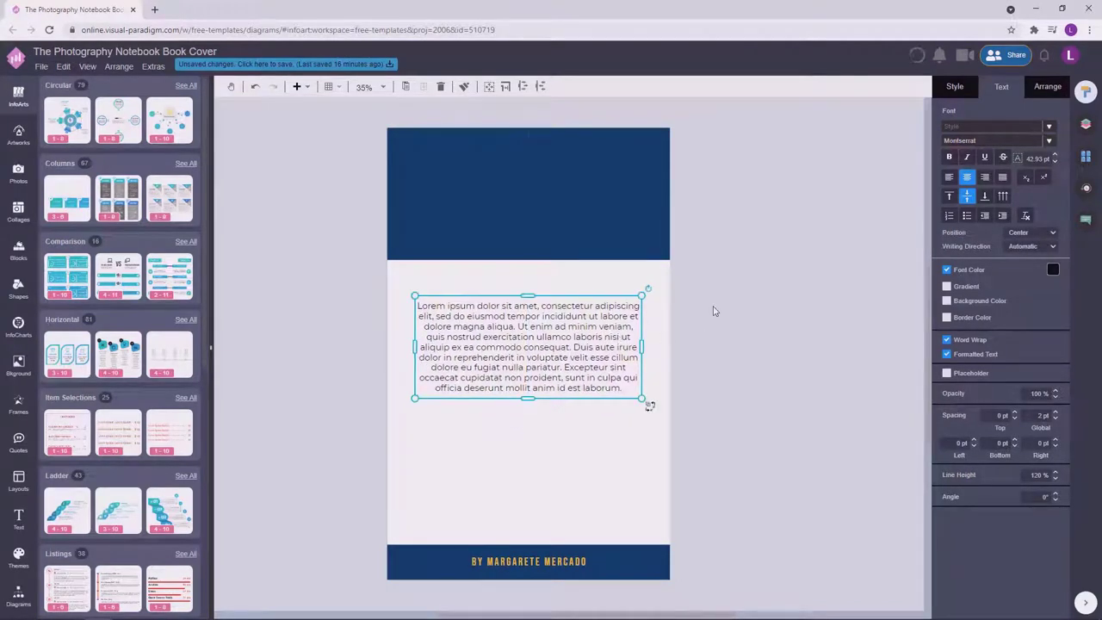
{"action": "key", "text": "F2"}
{"action": "left_click", "coordinate": [1038, 474]}
{"action": "type", "text": "125"}
{"action": "key", "text": "Return"}
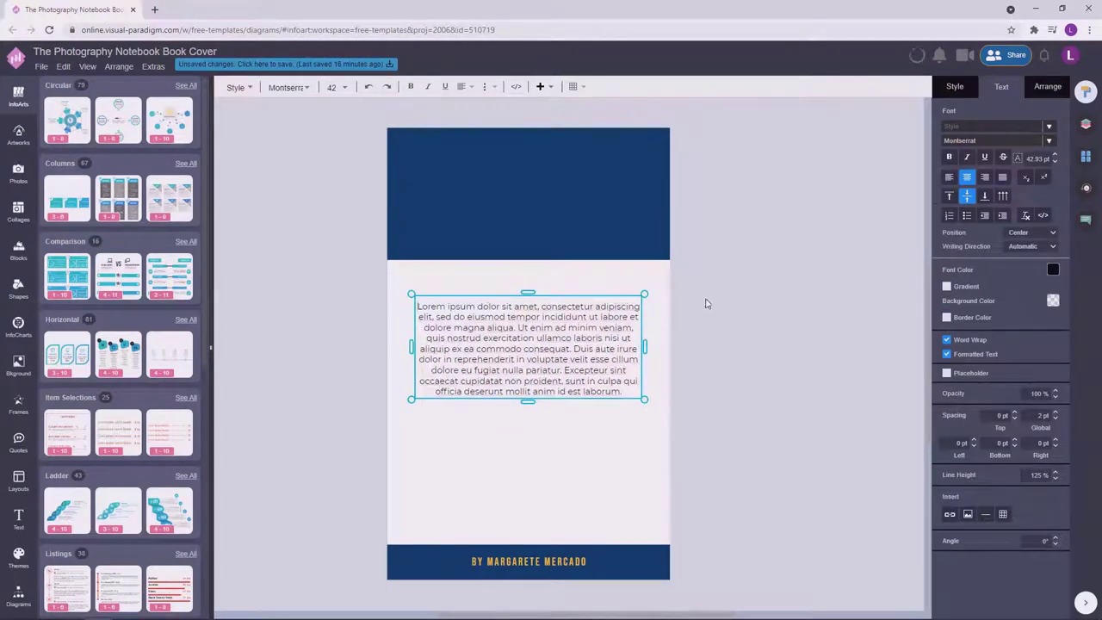
Duplicate the paragraph below the original and delete the copy's text from 'Duis aute irure' onward.
{"action": "key", "text": "Escape"}
{"action": "left_click_drag", "start_coordinate": [588, 337], "coordinate": [594, 435]}
{"action": "double_click", "coordinate": [554, 440]}
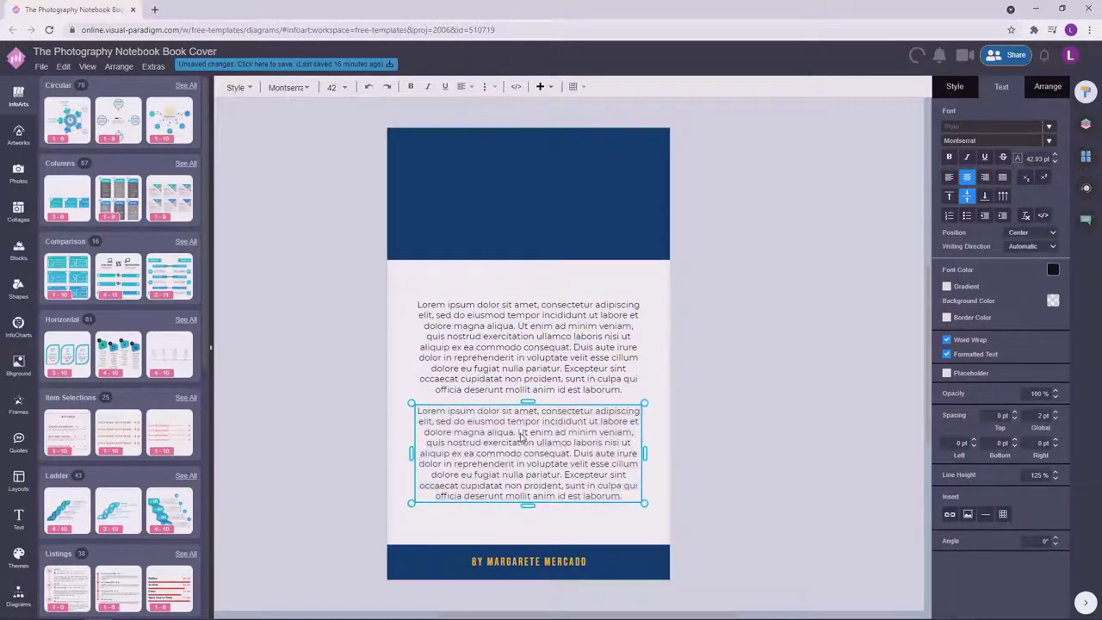
{"action": "left_click_drag", "start_coordinate": [523, 438], "coordinate": [624, 491]}
{"action": "left_click", "coordinate": [608, 448]}
{"action": "left_click_drag", "start_coordinate": [575, 455], "coordinate": [635, 502]}
{"action": "key", "text": "BackSpace"}
{"action": "key", "text": "Escape"}
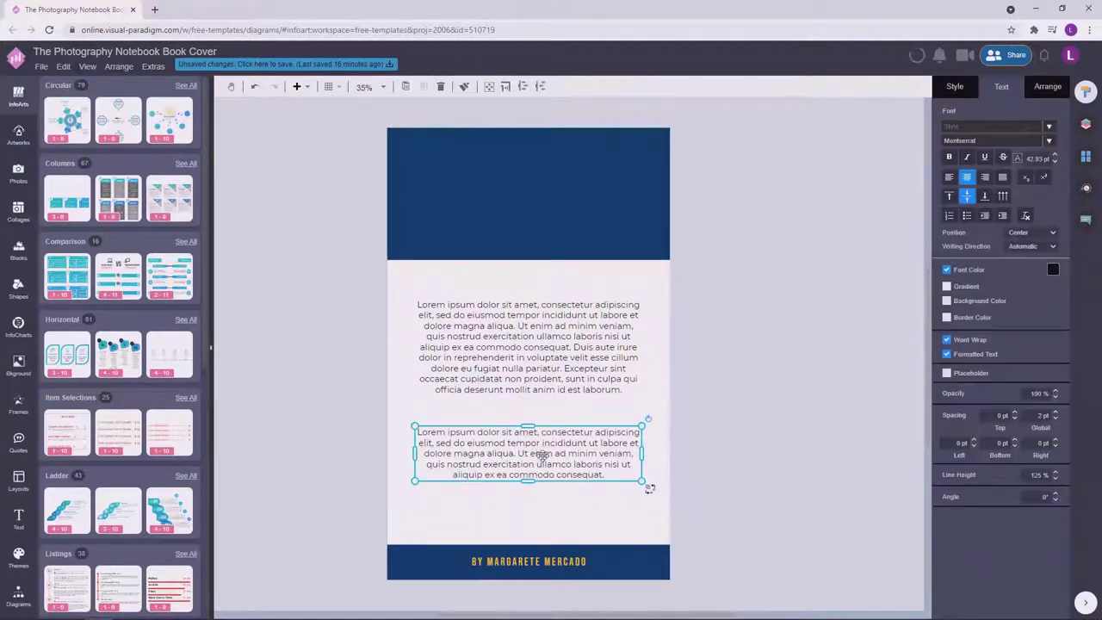
{"action": "left_click_drag", "start_coordinate": [536, 455], "coordinate": [543, 440]}
Resize both paragraphs together and set their text to 40 pt.
{"action": "key", "text": "ctrl+a"}
{"action": "left_click_drag", "start_coordinate": [649, 467], "coordinate": [377, 281]}
{"action": "left_click", "coordinate": [731, 315]}
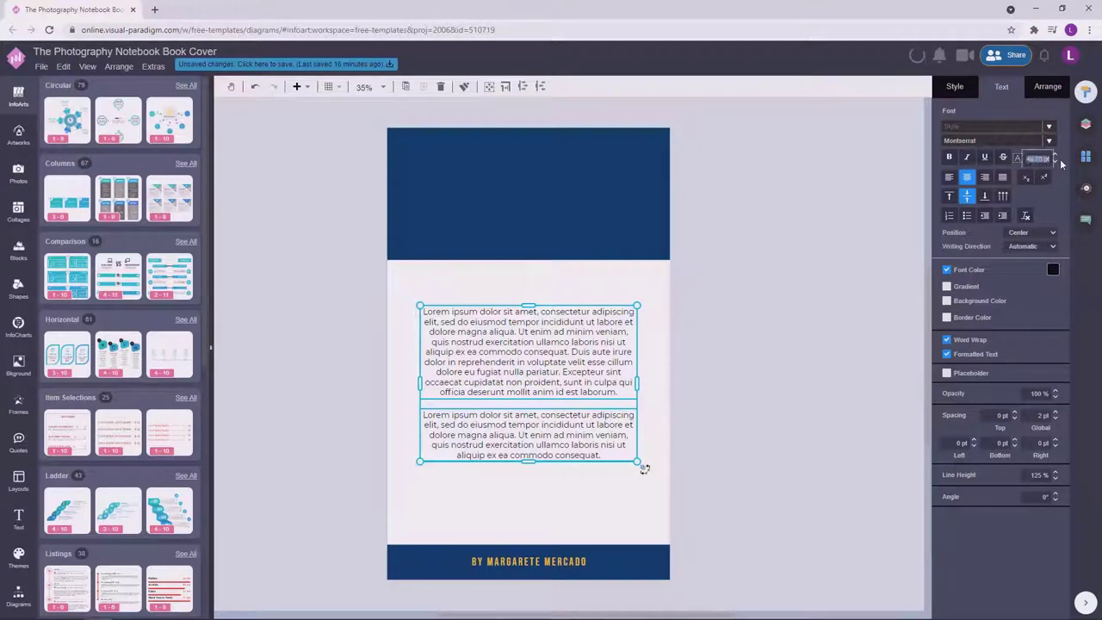
{"action": "key", "text": "Return"}
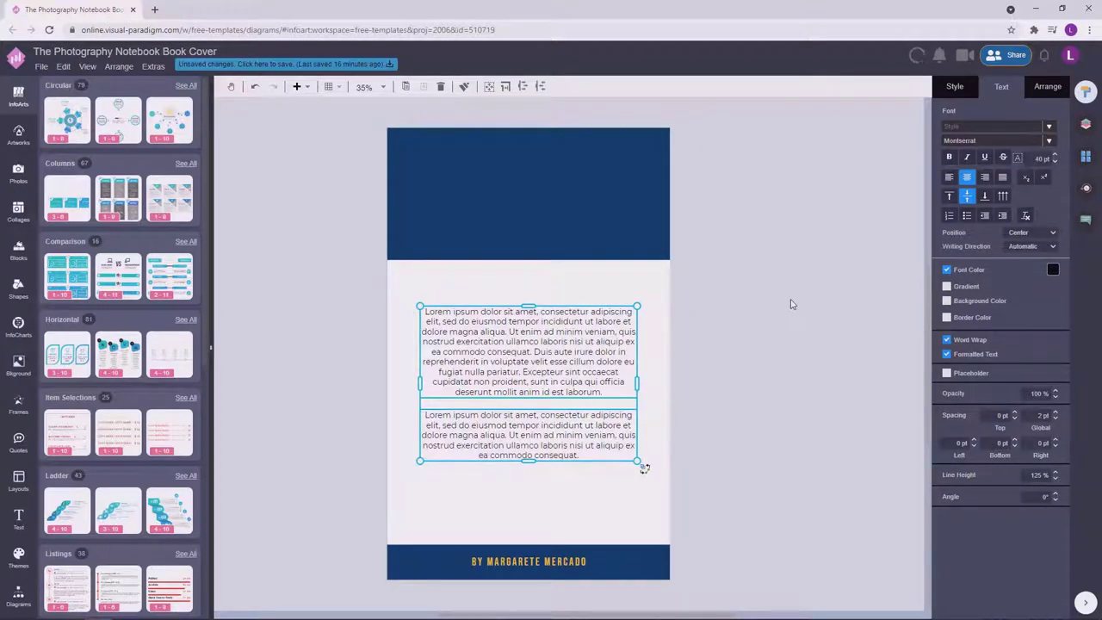
{"action": "left_click", "coordinate": [793, 304]}
Make both paragraphs narrower from their top-right corner.
{"action": "left_click", "coordinate": [624, 441]}
{"action": "left_click", "coordinate": [603, 357], "text": "shift"}
{"action": "left_click_drag", "start_coordinate": [637, 305], "coordinate": [594, 342]}
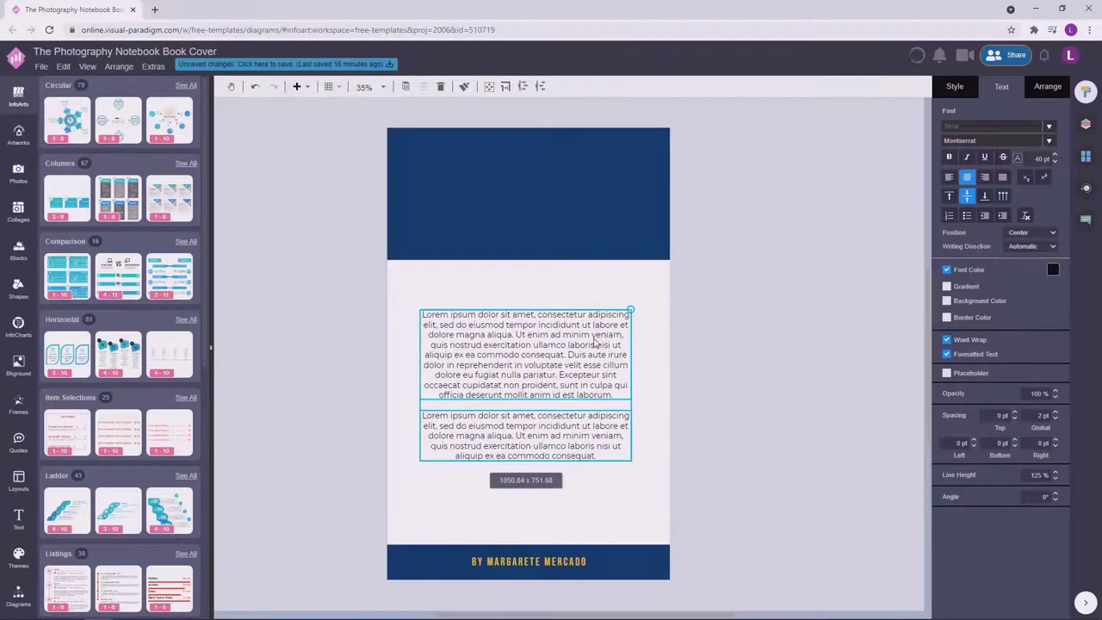
{"action": "key", "text": "ctrl+z"}
{"action": "left_click_drag", "start_coordinate": [633, 311], "coordinate": [629, 312]}
Set both paragraphs to 39 pt and move them up, centred on the page.
{"action": "left_click", "coordinate": [630, 468], "text": "shift"}
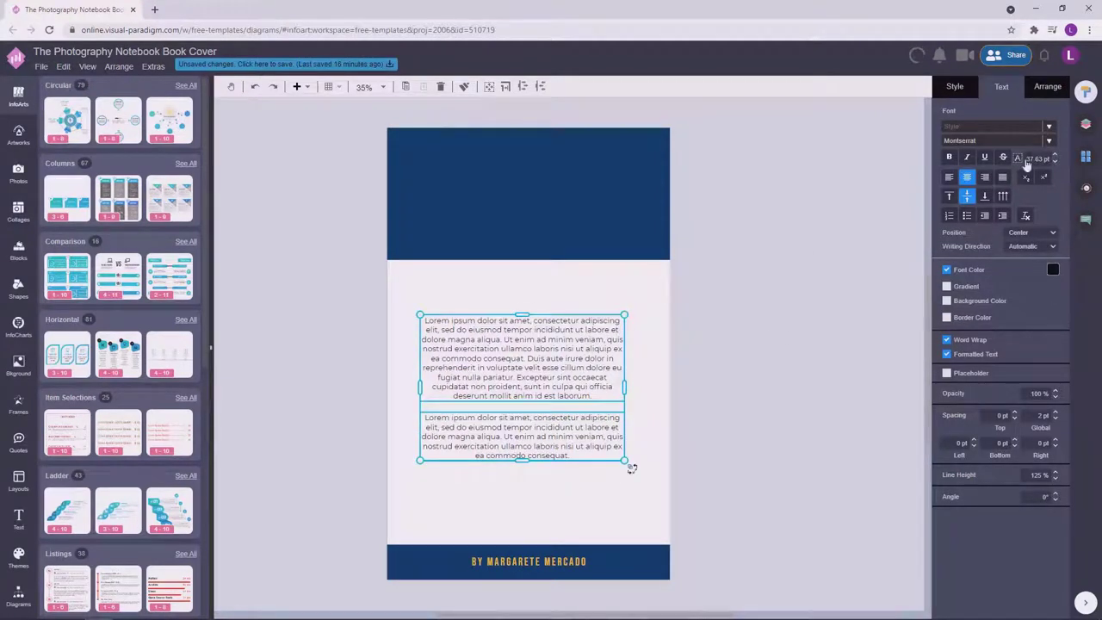
{"action": "double_click", "coordinate": [1034, 160]}
{"action": "type", "text": "38"}
{"action": "key", "text": "Return"}
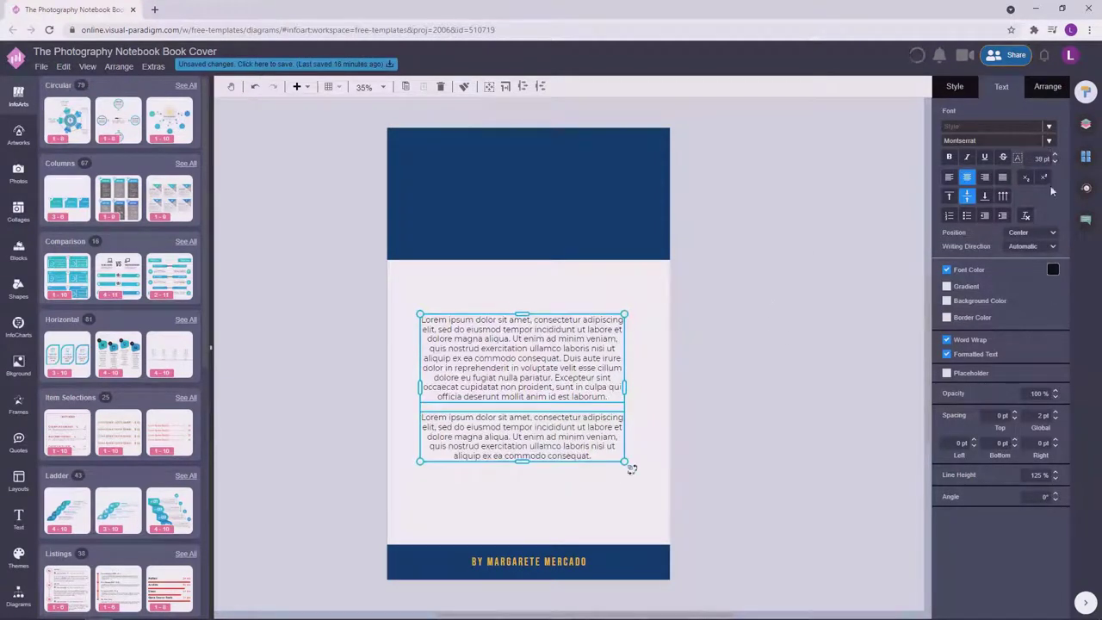
{"action": "key", "text": "Up"}
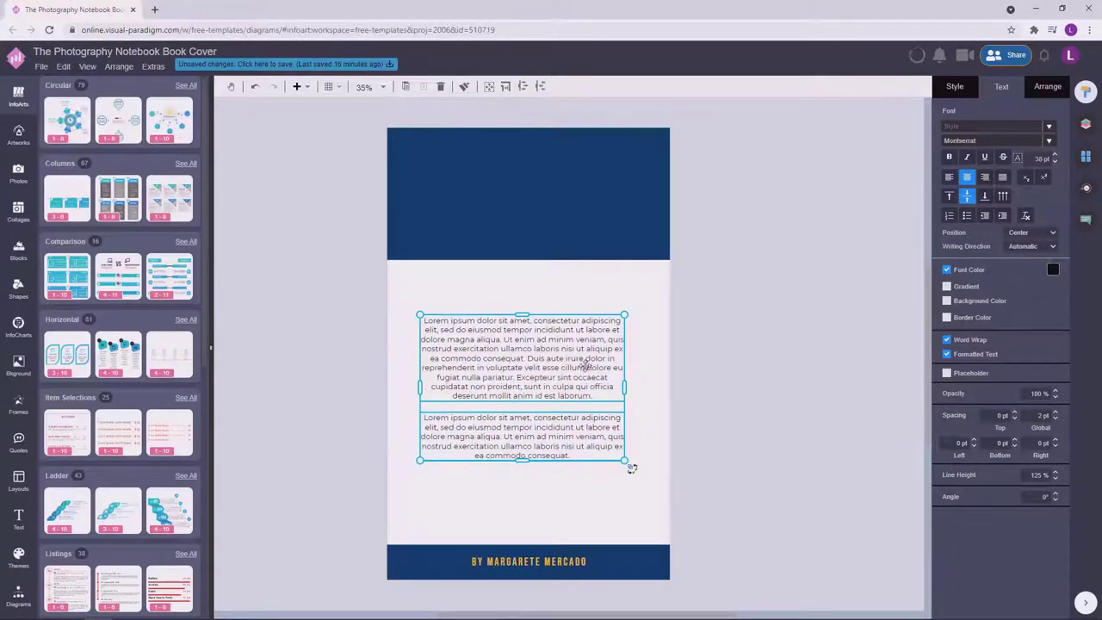
{"action": "left_click_drag", "start_coordinate": [583, 361], "coordinate": [589, 336]}
{"action": "left_click", "coordinate": [738, 342]}
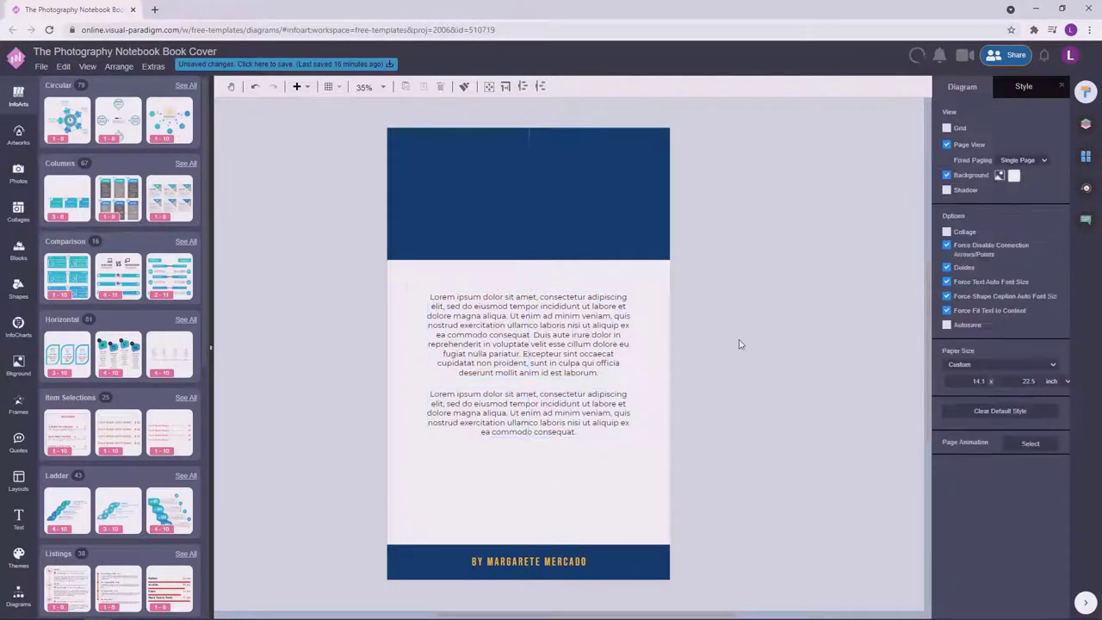
Search the artworks for a barcode and place it above the bottom navy band.
{"action": "left_click", "coordinate": [10, 167]}
{"action": "type", "text": "de"}
{"action": "key", "text": "Return"}
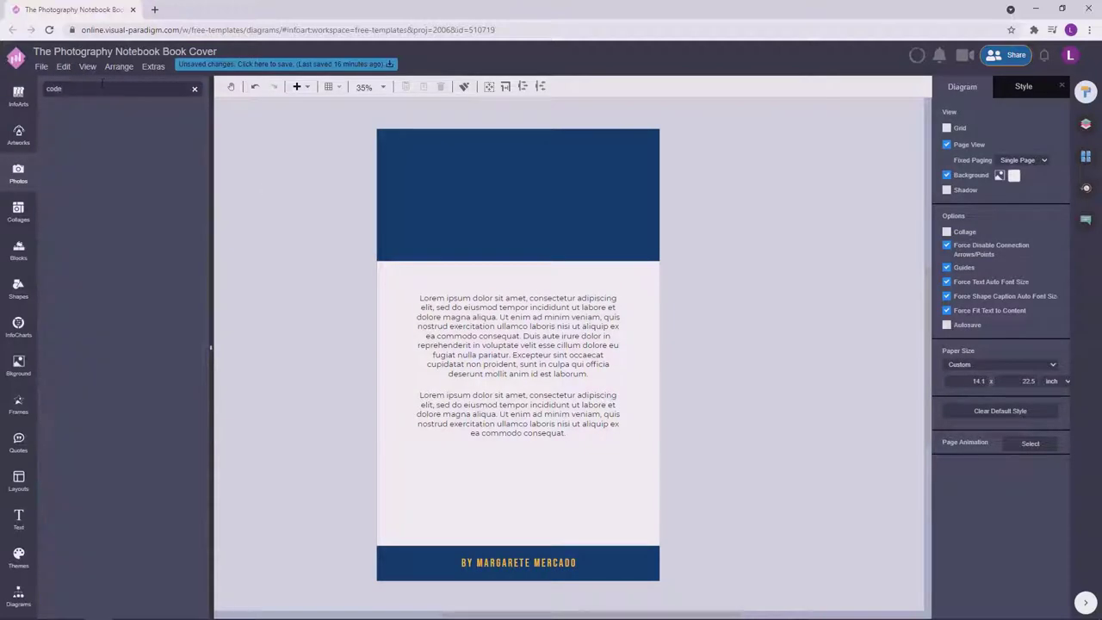
{"action": "left_click", "coordinate": [18, 168]}
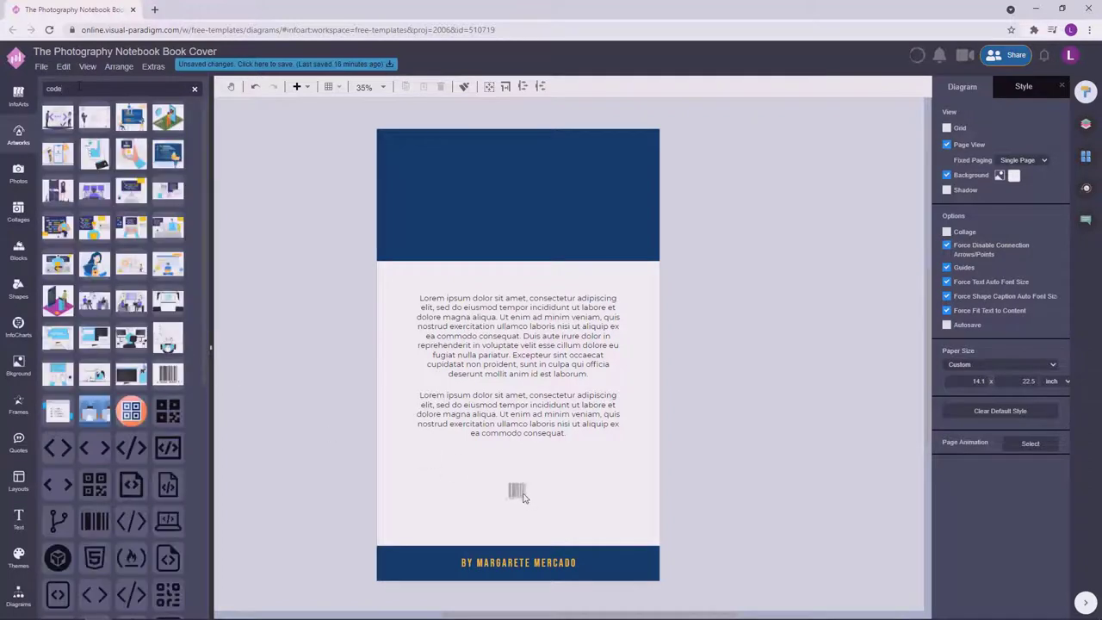
{"action": "left_click_drag", "start_coordinate": [523, 497], "coordinate": [508, 490]}
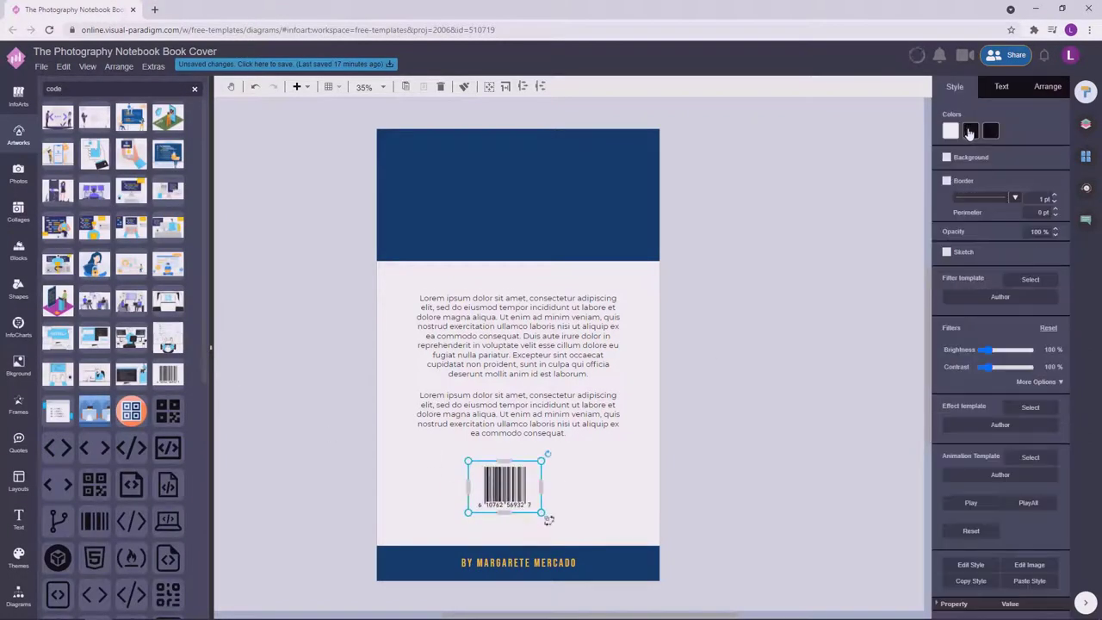
Look up the exact colour code of the navy band.
{"action": "left_click", "coordinate": [971, 131]}
{"action": "left_click", "coordinate": [646, 241]}
{"action": "left_click", "coordinate": [1052, 167]}
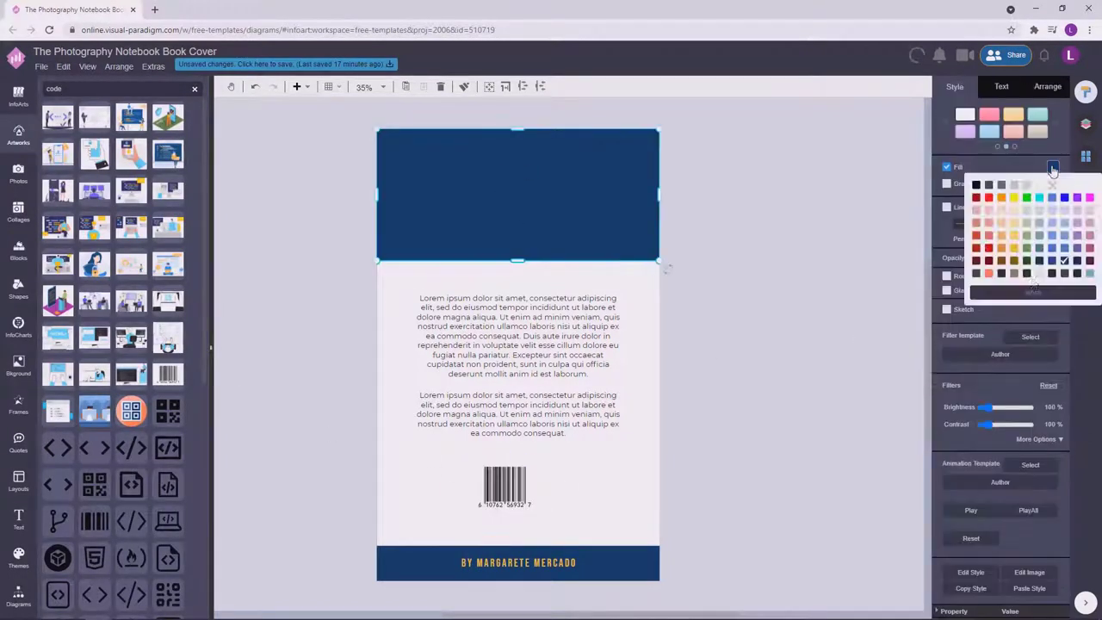
{"action": "left_click", "coordinate": [1010, 292]}
{"action": "left_click", "coordinate": [746, 316]}
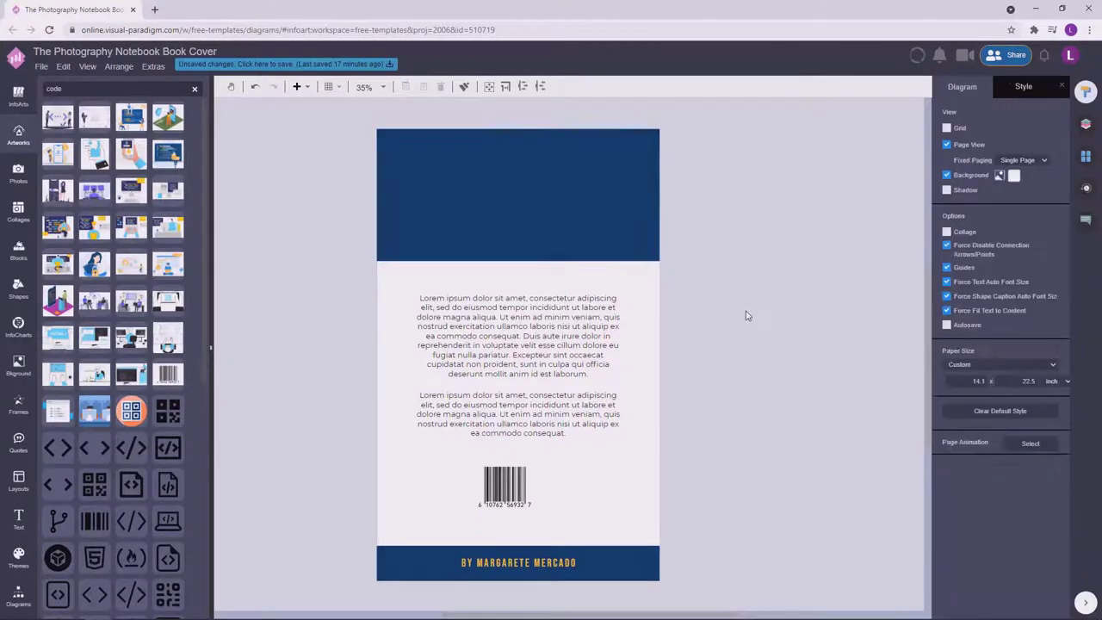
Colour the barcode navy with white bars and centre it horizontally on the page.
{"action": "left_click", "coordinate": [505, 487]}
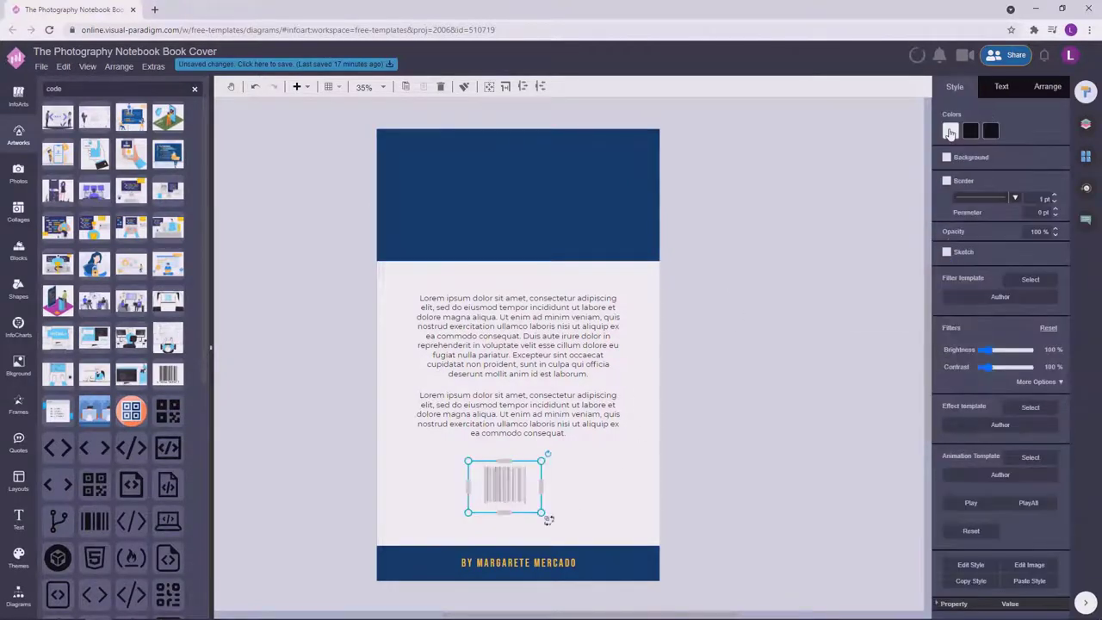
{"action": "left_click", "coordinate": [950, 132]}
{"action": "left_click", "coordinate": [973, 256]}
{"action": "left_click", "coordinate": [1066, 286]}
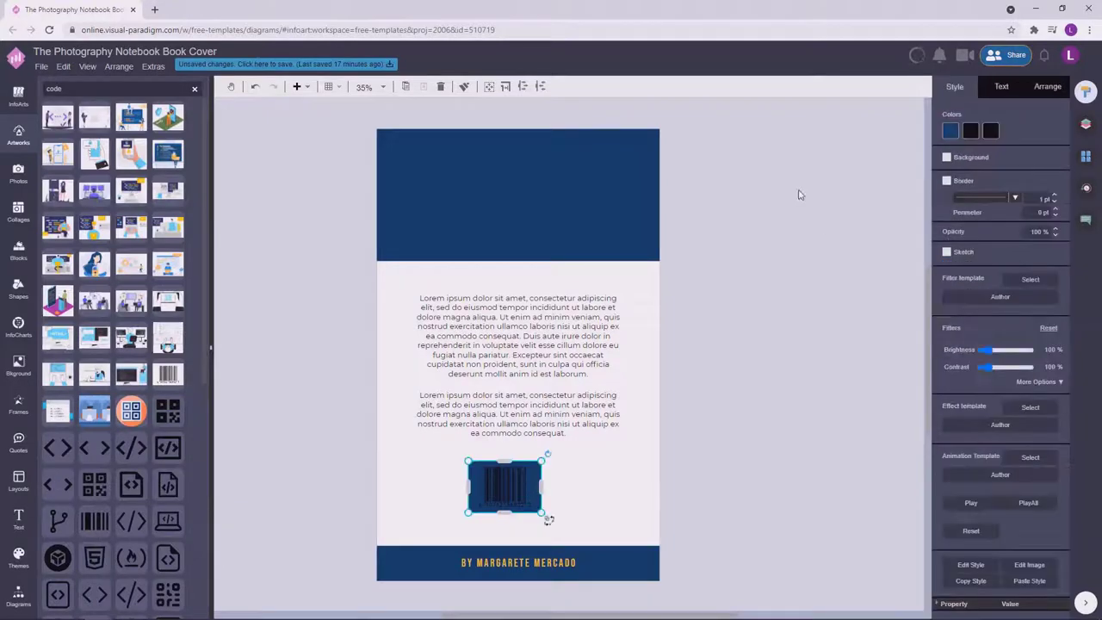
{"action": "left_click", "coordinate": [971, 131]}
{"action": "left_click", "coordinate": [975, 149]}
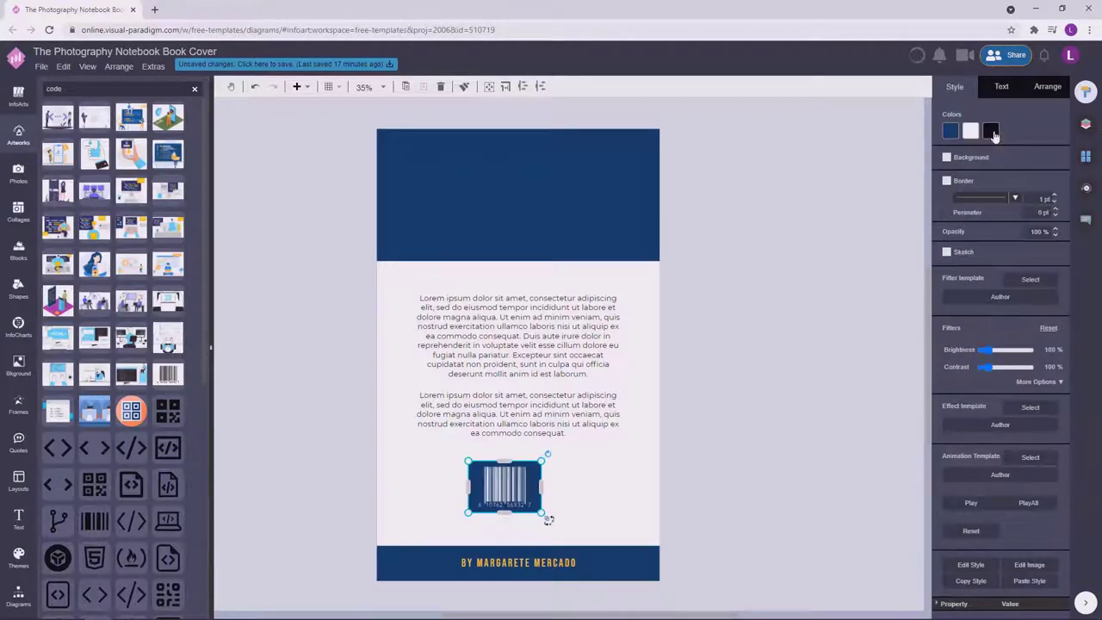
{"action": "left_click", "coordinate": [990, 131]}
{"action": "left_click", "coordinate": [975, 148]}
{"action": "left_click_drag", "start_coordinate": [527, 500], "coordinate": [551, 487]}
{"action": "left_click", "coordinate": [571, 455]}
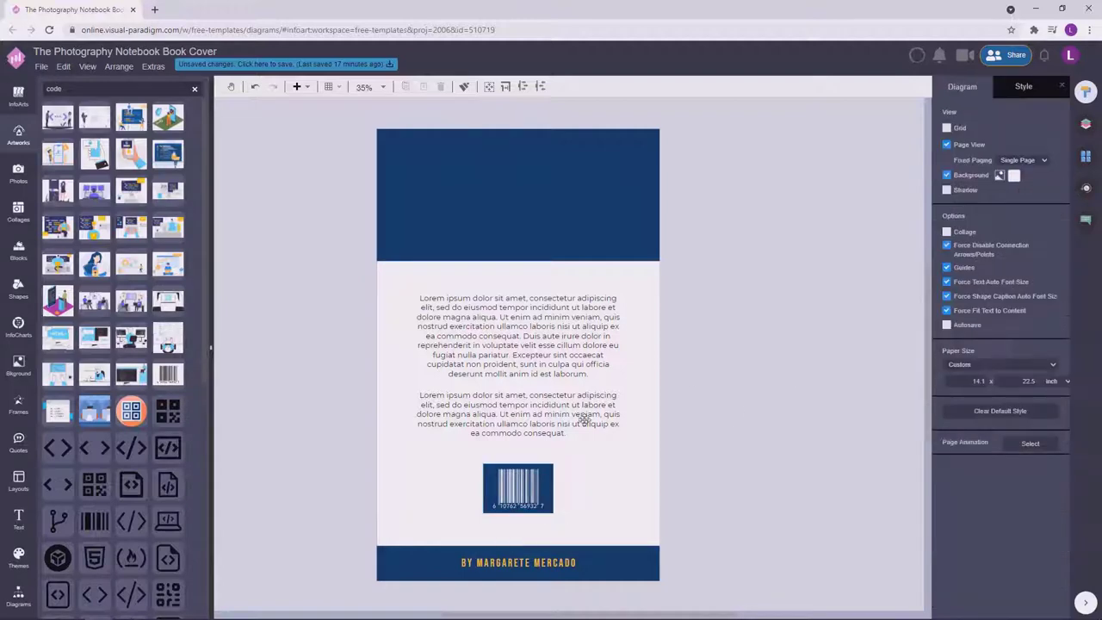
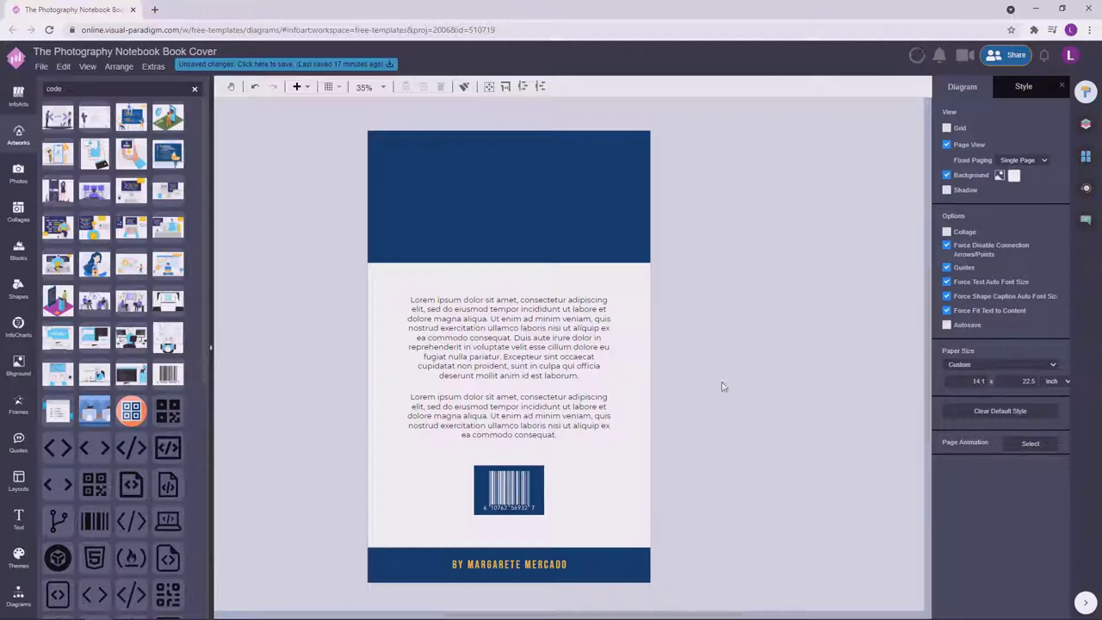
Inspect the two Lorem ipsum paragraphs on the back cover.
{"action": "left_click", "coordinate": [526, 347]}
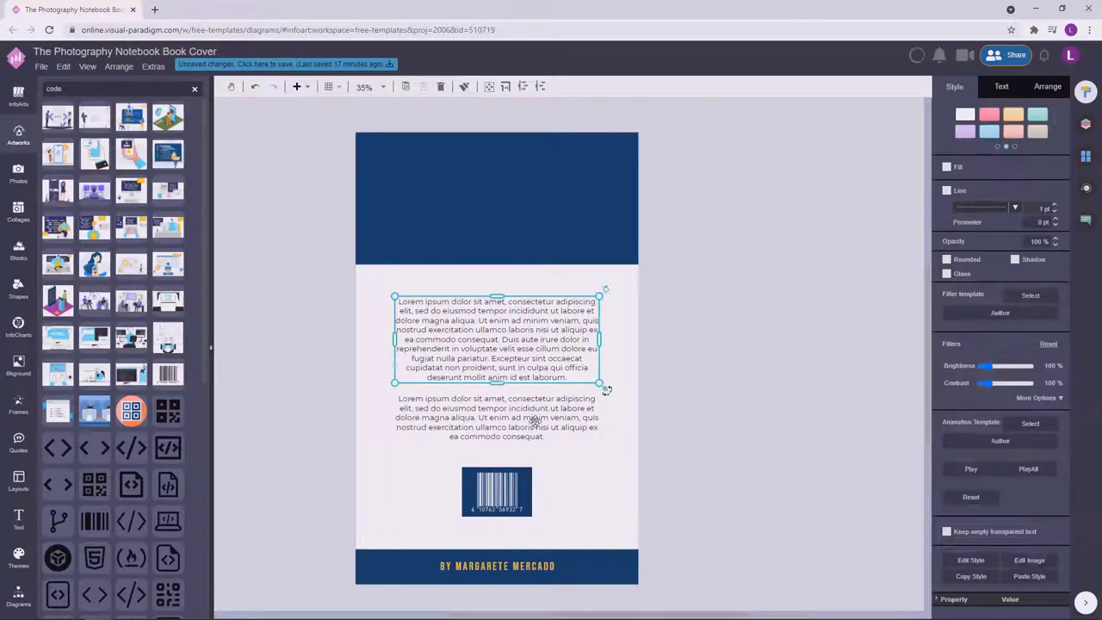
{"action": "double_click", "coordinate": [541, 348]}
{"action": "double_click", "coordinate": [497, 418]}
{"action": "left_click", "coordinate": [776, 387]}
Bring the Cover page's title group onto the top of the Back Cover.
{"action": "left_click", "coordinate": [1086, 156]}
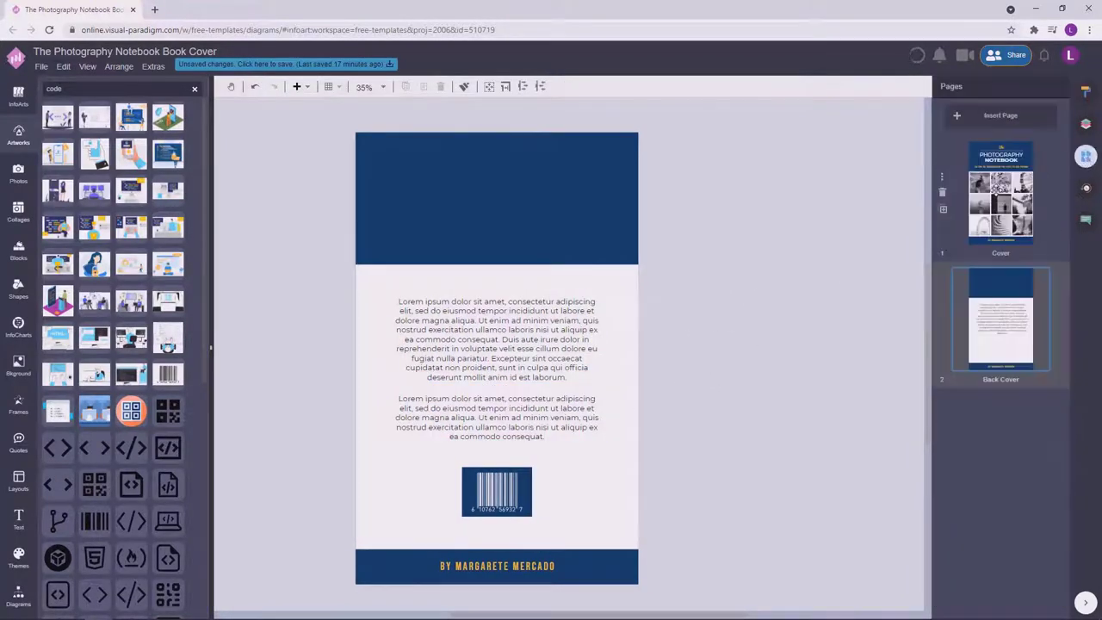
{"action": "left_click", "coordinate": [1001, 194]}
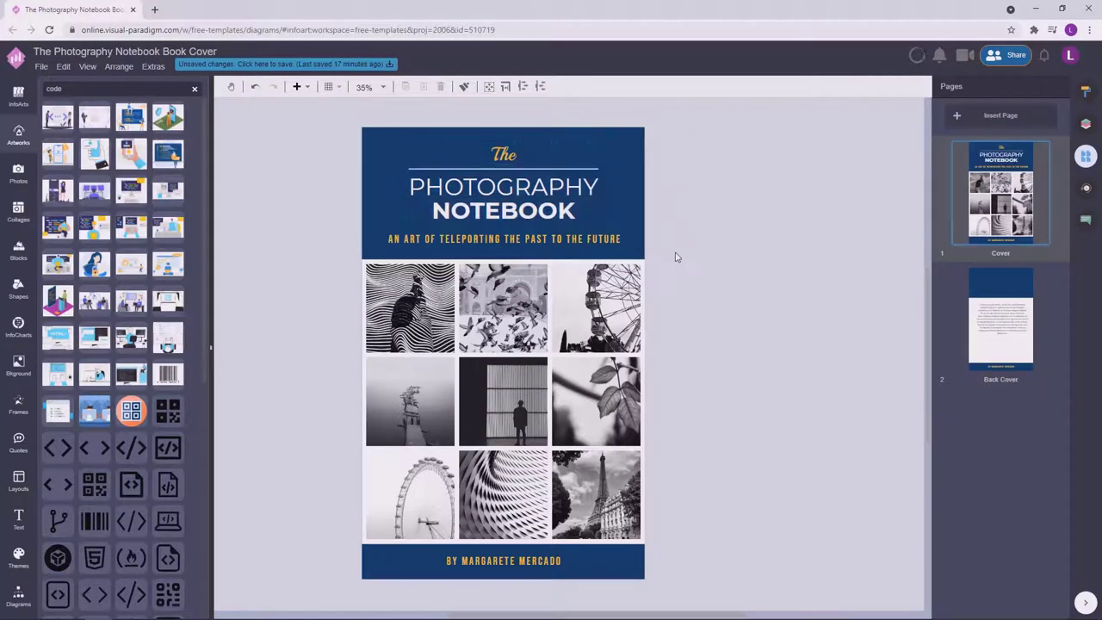
{"action": "left_click_drag", "start_coordinate": [465, 187], "coordinate": [510, 205]}
{"action": "left_click", "coordinate": [743, 255]}
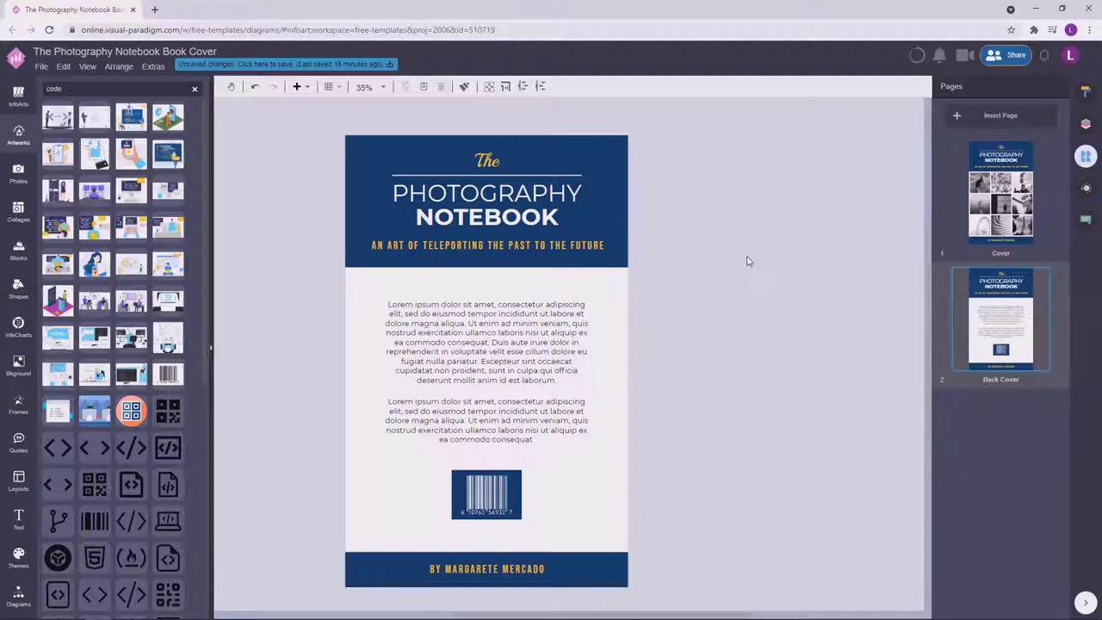
Widen both Lorem ipsum paragraphs and center them on the page.
{"action": "left_click", "coordinate": [562, 335]}
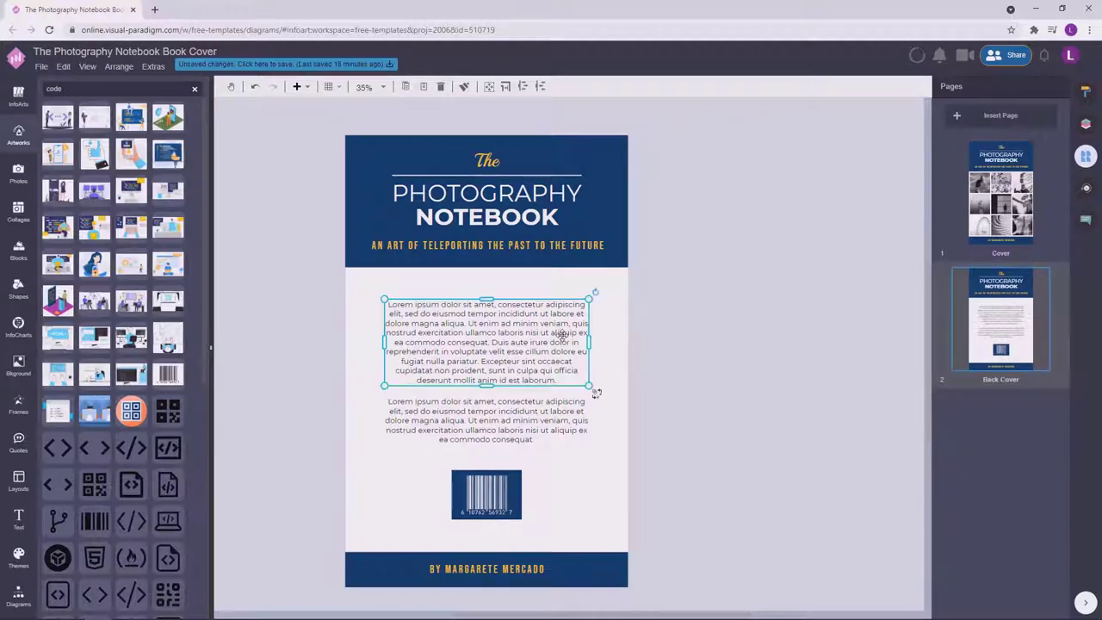
{"action": "left_click", "coordinate": [550, 414], "text": "shift"}
{"action": "left_click_drag", "start_coordinate": [589, 372], "coordinate": [595, 375]}
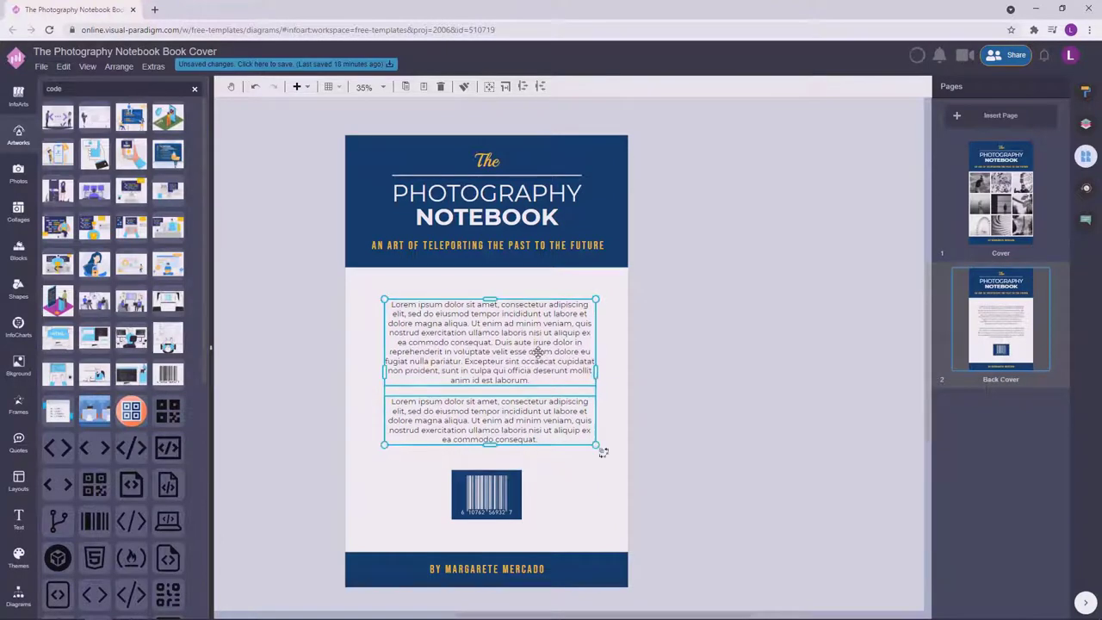
{"action": "left_click_drag", "start_coordinate": [539, 353], "coordinate": [535, 358]}
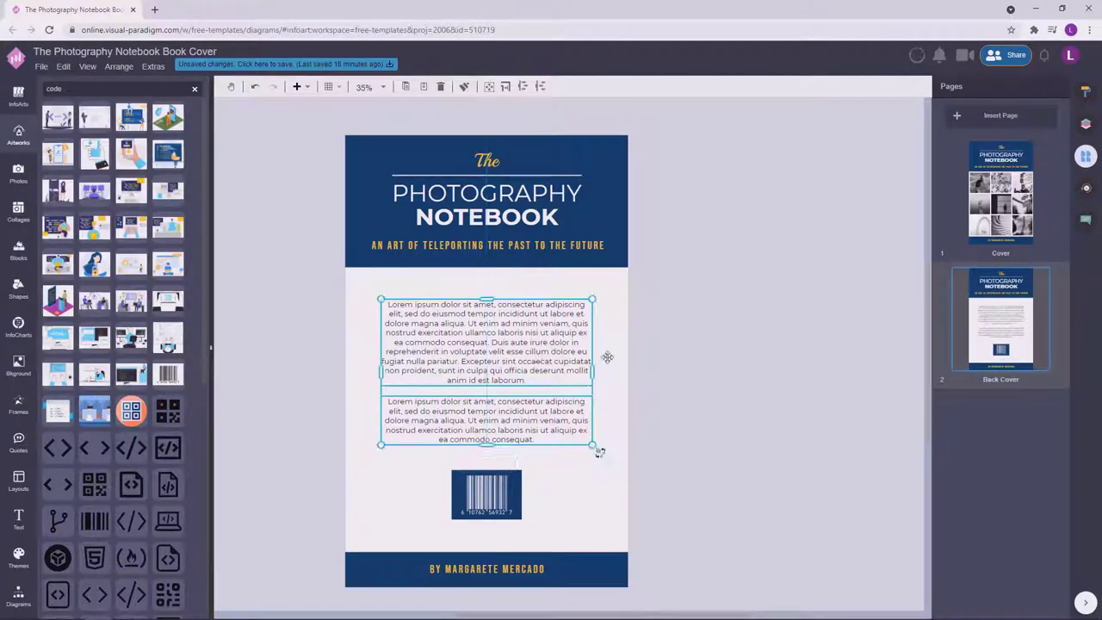
{"action": "left_click", "coordinate": [696, 413]}
Nudge the author name box into place alongside the text boxes and barcode.
{"action": "scroll", "coordinate": [698, 388], "scroll_direction": "down", "scroll_amount": 1}
{"action": "left_click_drag", "start_coordinate": [525, 528], "coordinate": [527, 526]}
{"action": "left_click", "coordinate": [757, 378]}
{"action": "scroll", "coordinate": [757, 378], "scroll_direction": "up", "scroll_amount": 1}
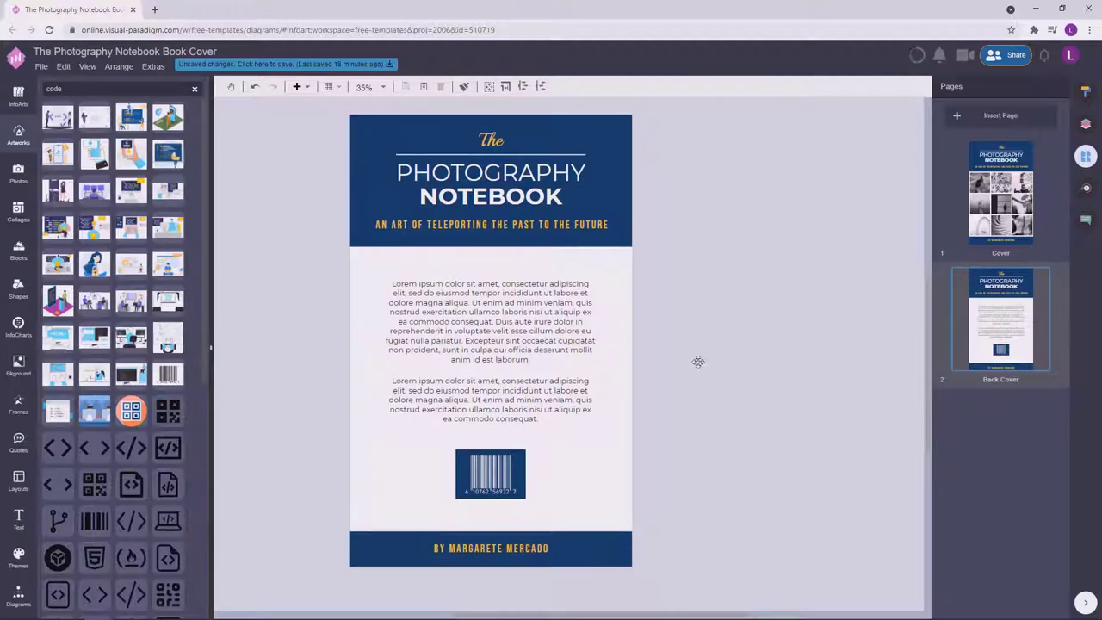
{"action": "left_click_drag", "start_coordinate": [679, 517], "coordinate": [302, 251]}
{"action": "left_click", "coordinate": [746, 338]}
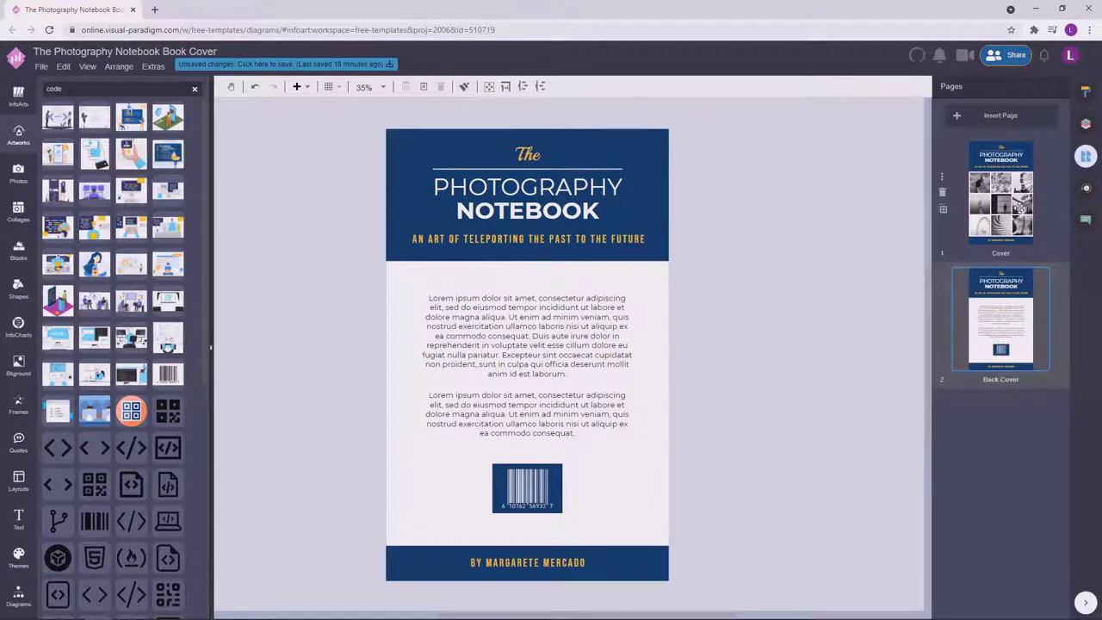
Delete the subtitle line and move the title group slightly down.
{"action": "left_click", "coordinate": [630, 234]}
{"action": "key", "text": "Delete"}
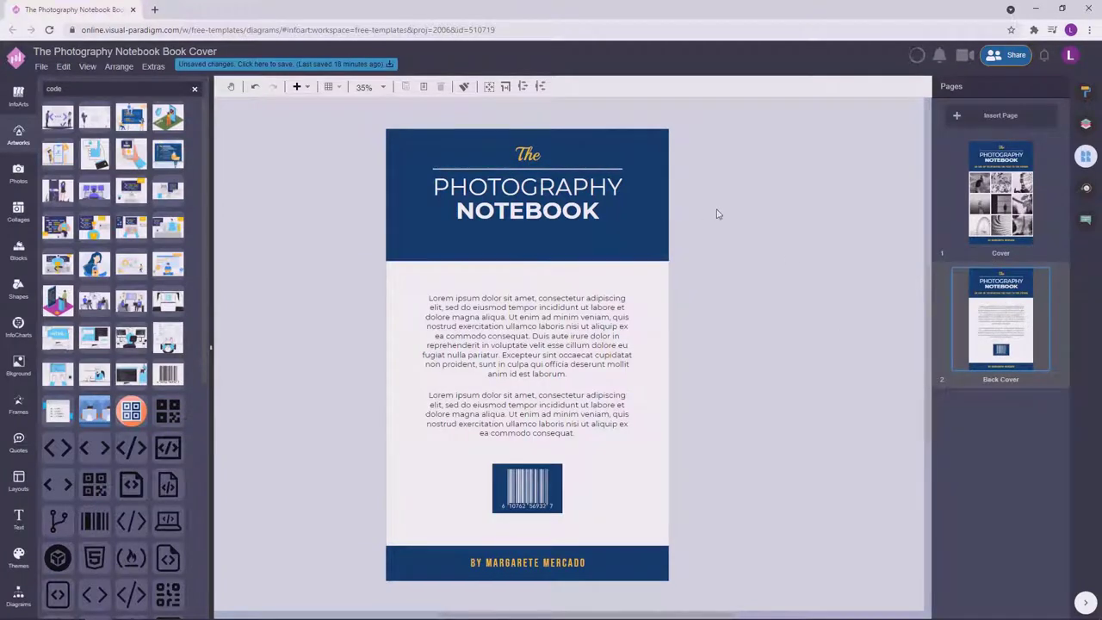
{"action": "left_click_drag", "start_coordinate": [720, 251], "coordinate": [324, 129]}
{"action": "left_click_drag", "start_coordinate": [535, 185], "coordinate": [541, 197]}
Compare against the Cover page and review the barcode's colour options.
{"action": "left_click", "coordinate": [1032, 196]}
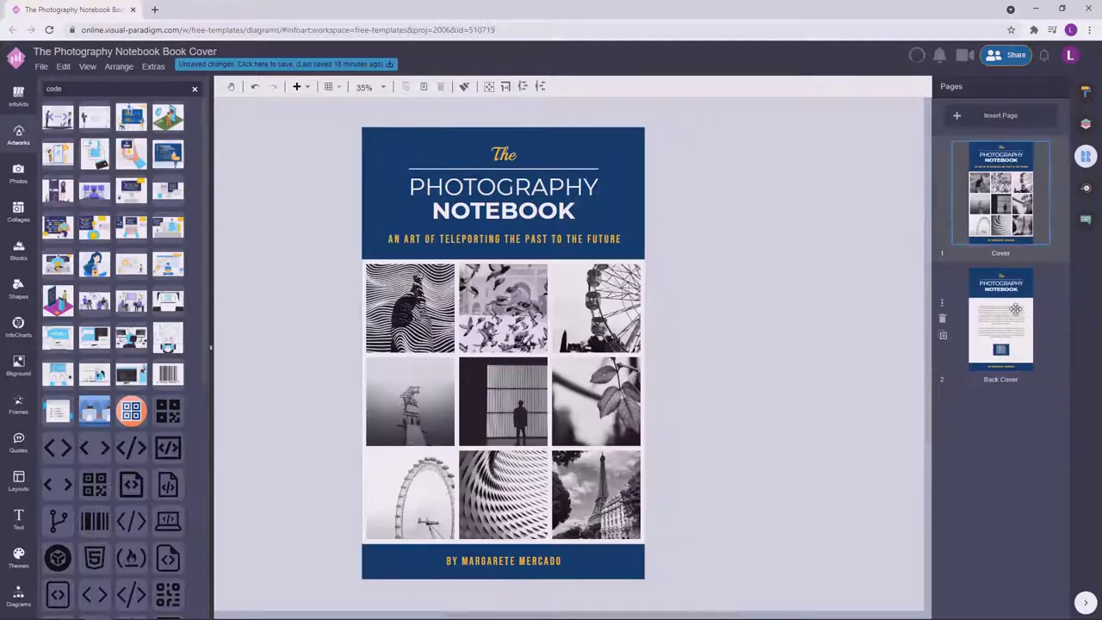
{"action": "key", "text": "ctrl+z"}
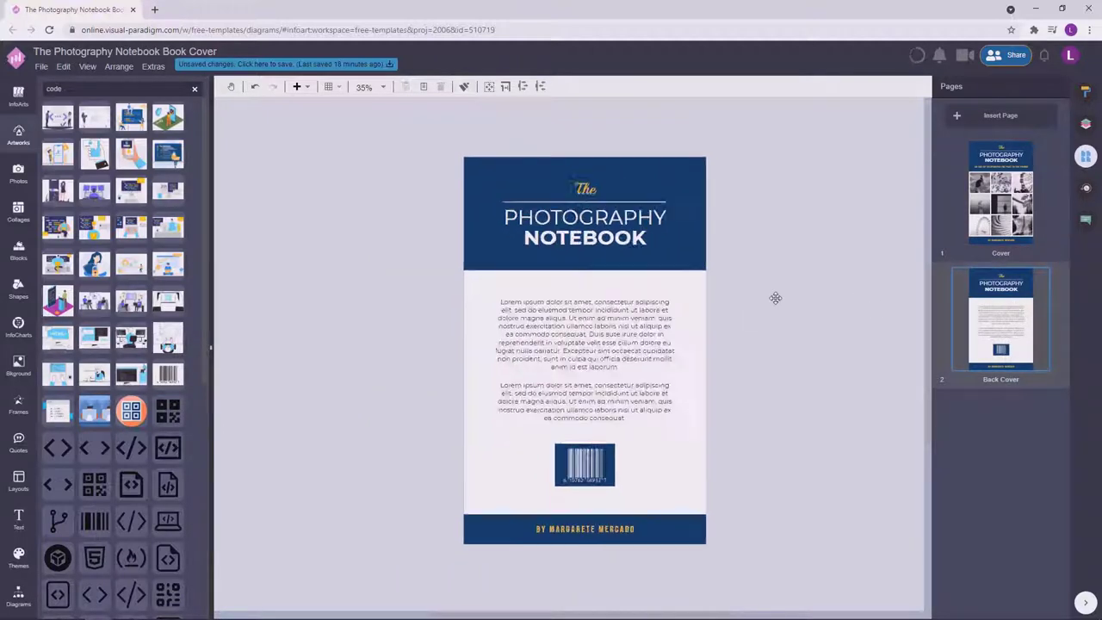
{"action": "left_click", "coordinate": [1019, 130]}
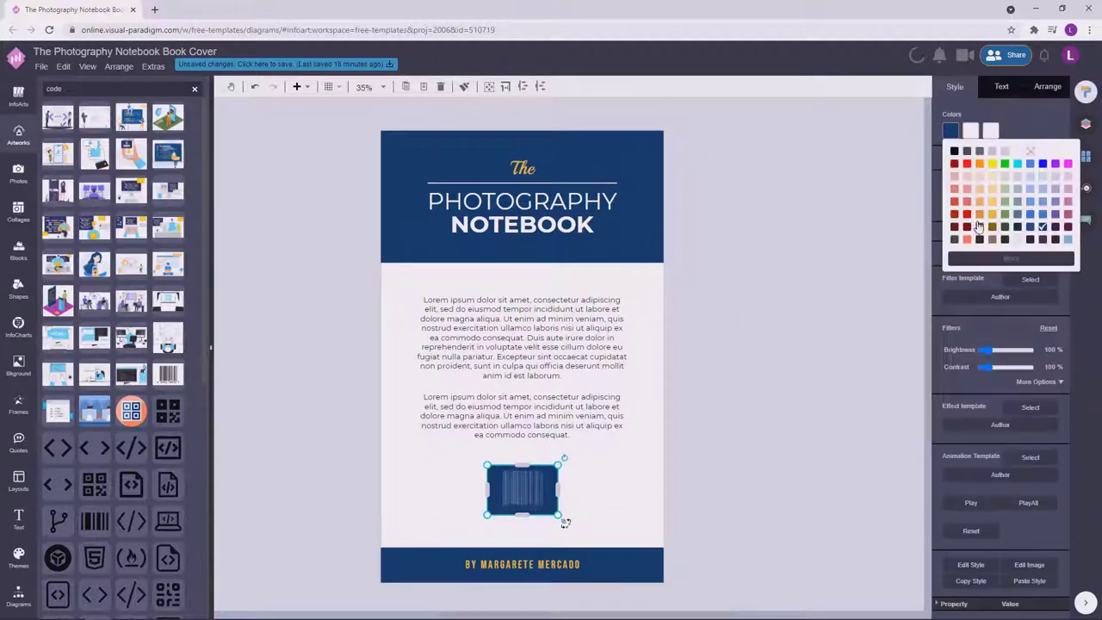
{"action": "left_click", "coordinate": [795, 350]}
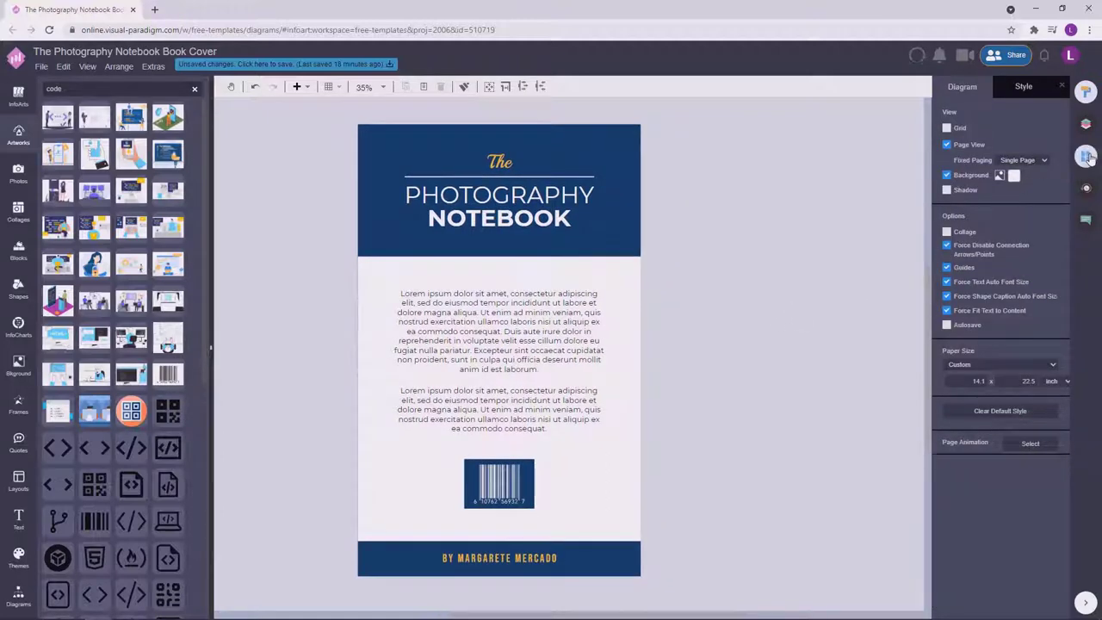
{"action": "left_click", "coordinate": [1088, 156]}
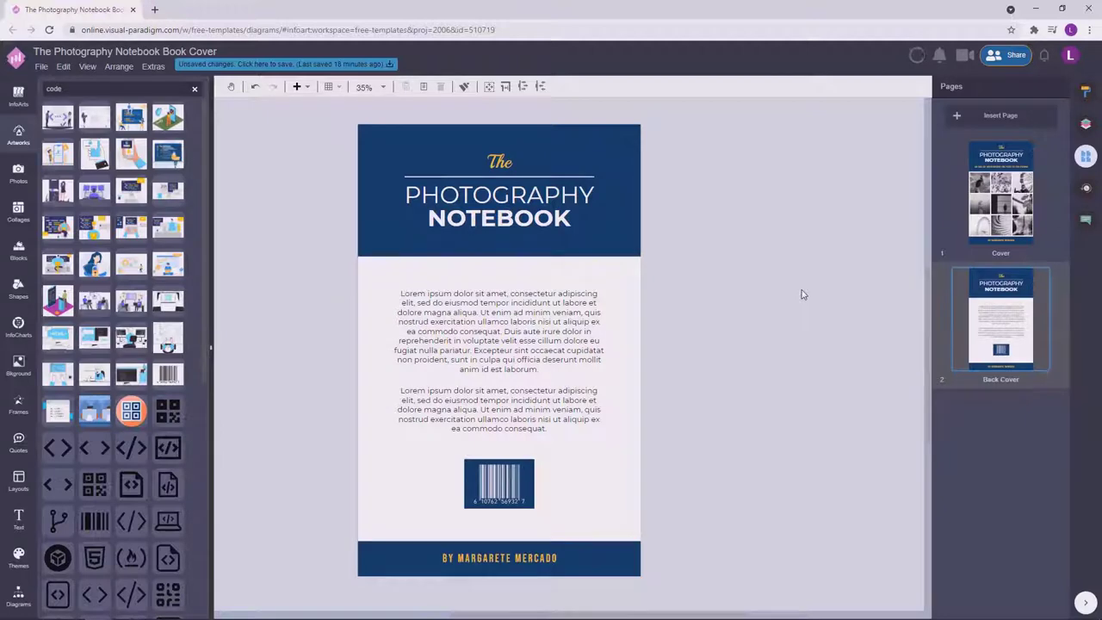
Review the paragraph layout and save all changes to the book cover.
{"action": "left_click_drag", "start_coordinate": [382, 287], "coordinate": [604, 444]}
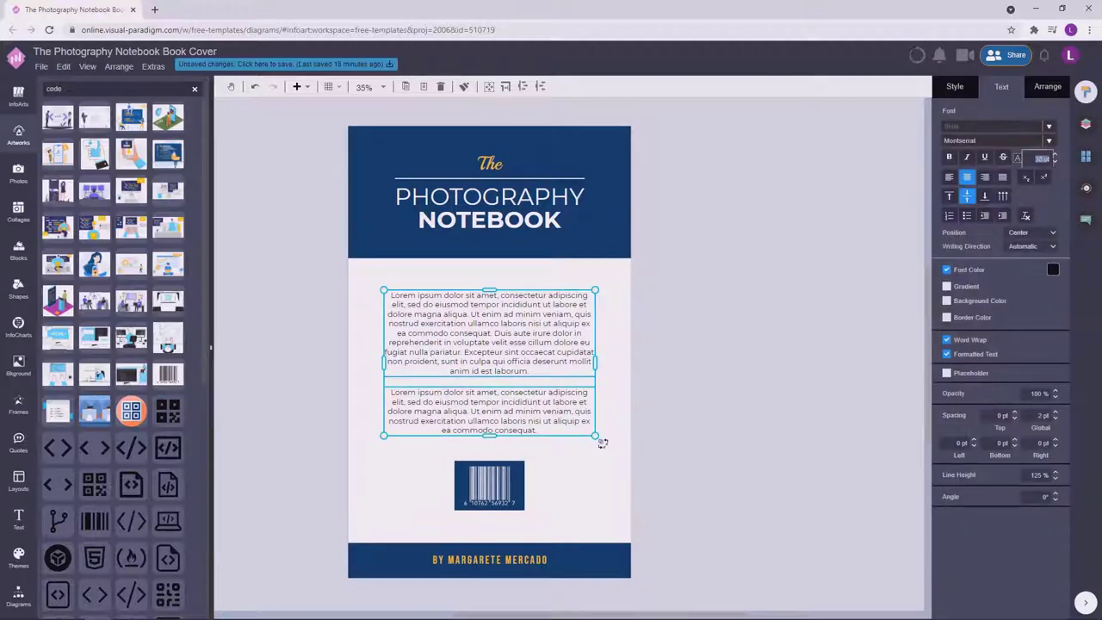
{"action": "left_click", "coordinate": [770, 310]}
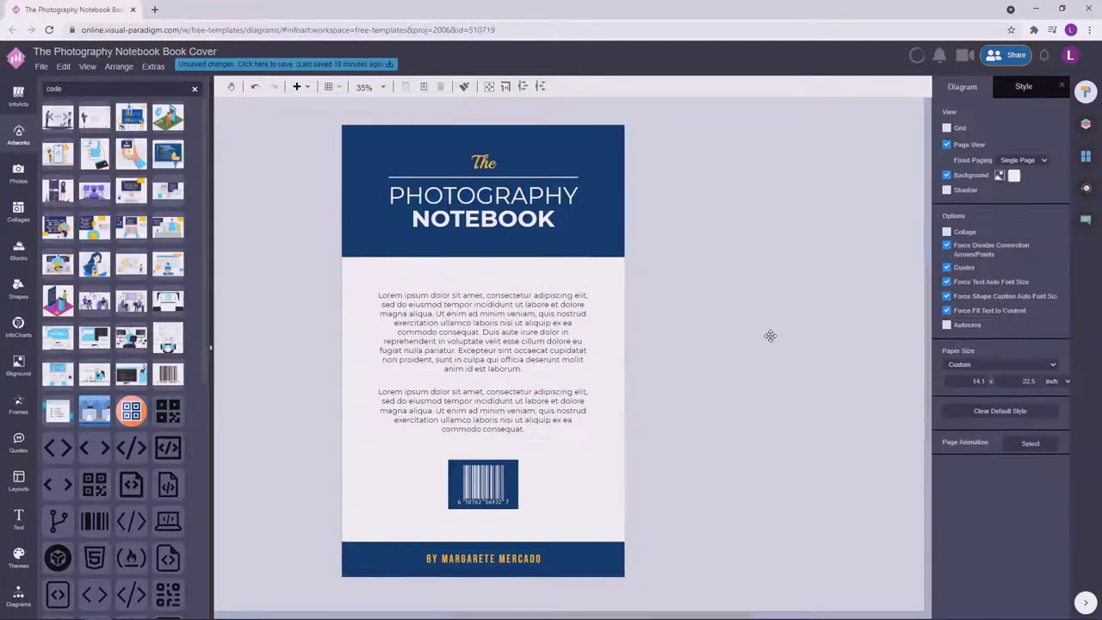
{"action": "left_click_drag", "start_coordinate": [770, 343], "coordinate": [778, 343]}
{"action": "left_click", "coordinate": [1086, 157]}
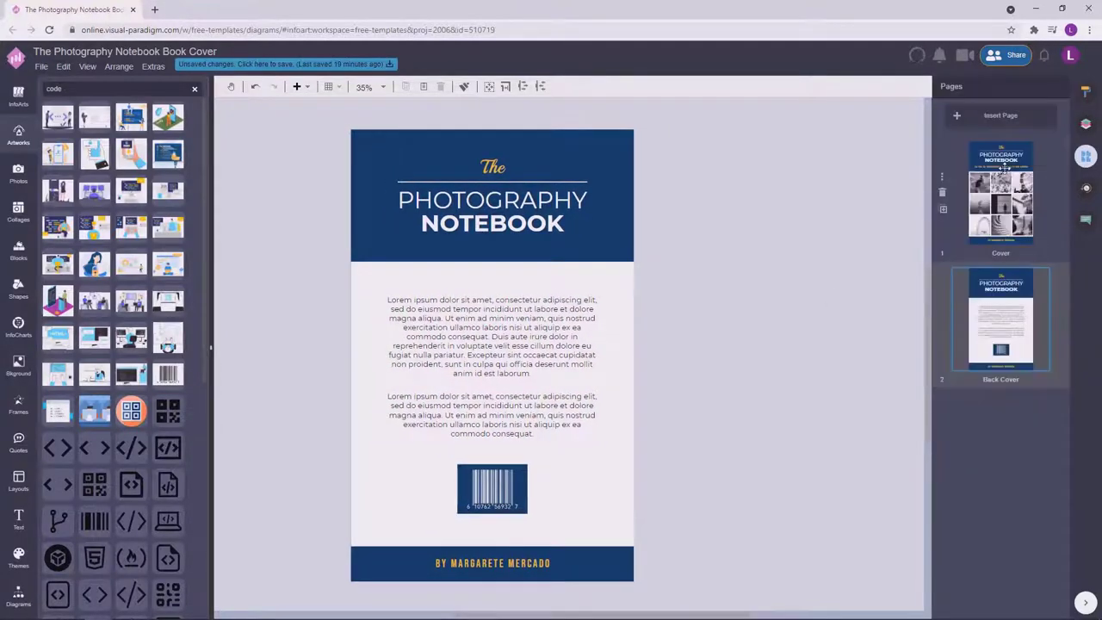
{"action": "left_click", "coordinate": [347, 67]}
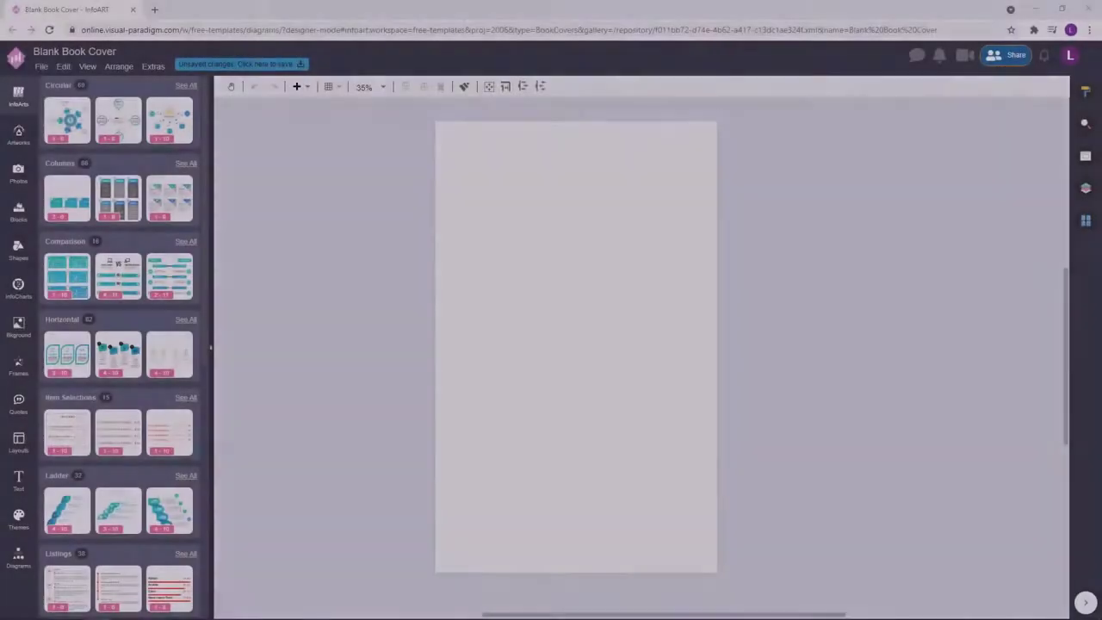
Search photos for 'web design' and place the laptop photo on the blank page.
{"action": "left_click", "coordinate": [18, 174]}
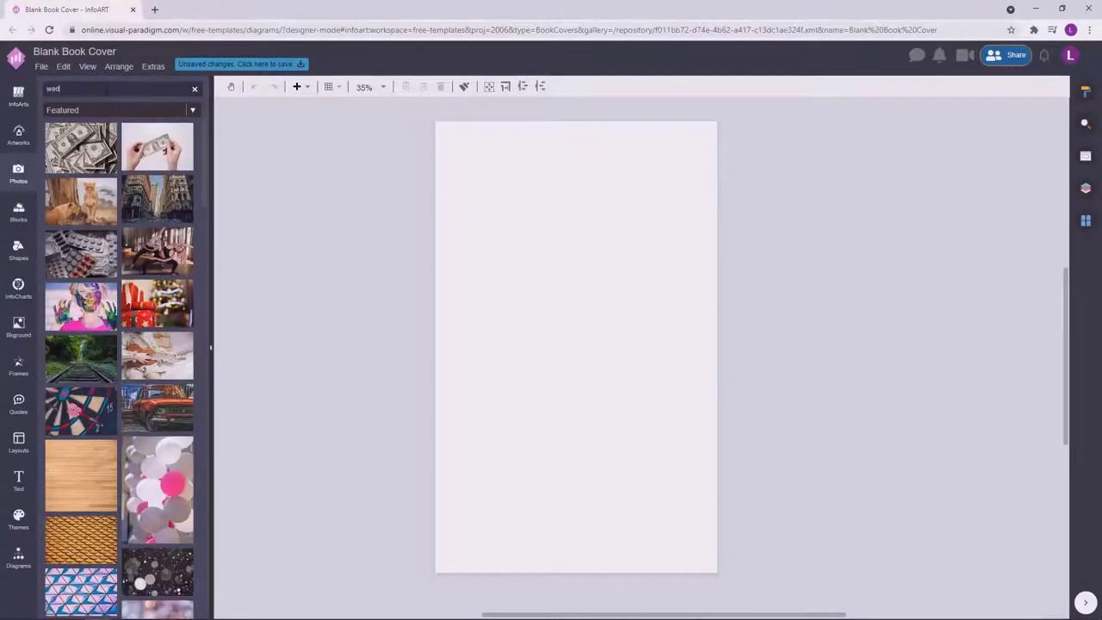
{"action": "left_click", "coordinate": [107, 89]}
{"action": "type", "text": "web design"}
{"action": "key", "text": "Return"}
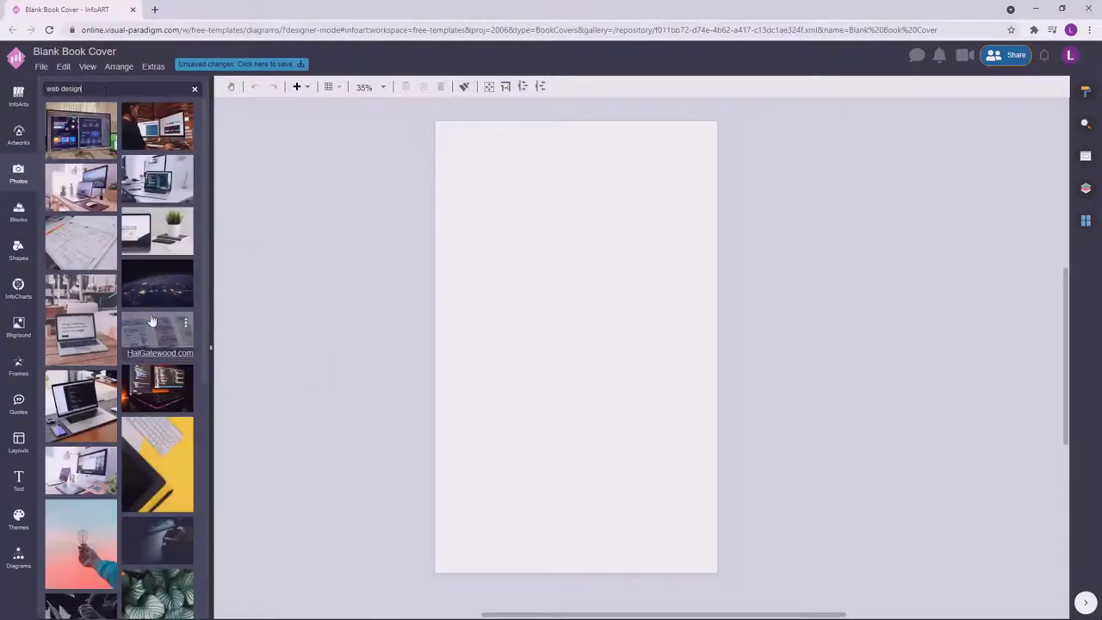
{"action": "scroll", "coordinate": [151, 321], "scroll_direction": "down", "scroll_amount": 5}
{"action": "left_click_drag", "start_coordinate": [151, 320], "coordinate": [421, 320]}
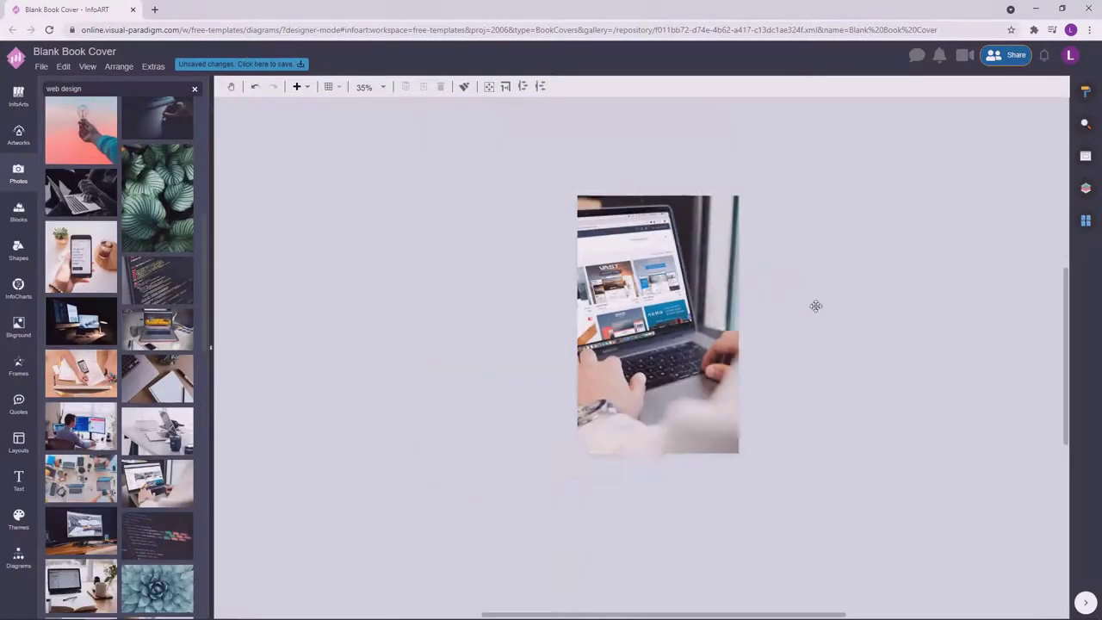
Give the photo a dark navy overlay filter at 82% strength.
{"action": "left_click", "coordinate": [1086, 188]}
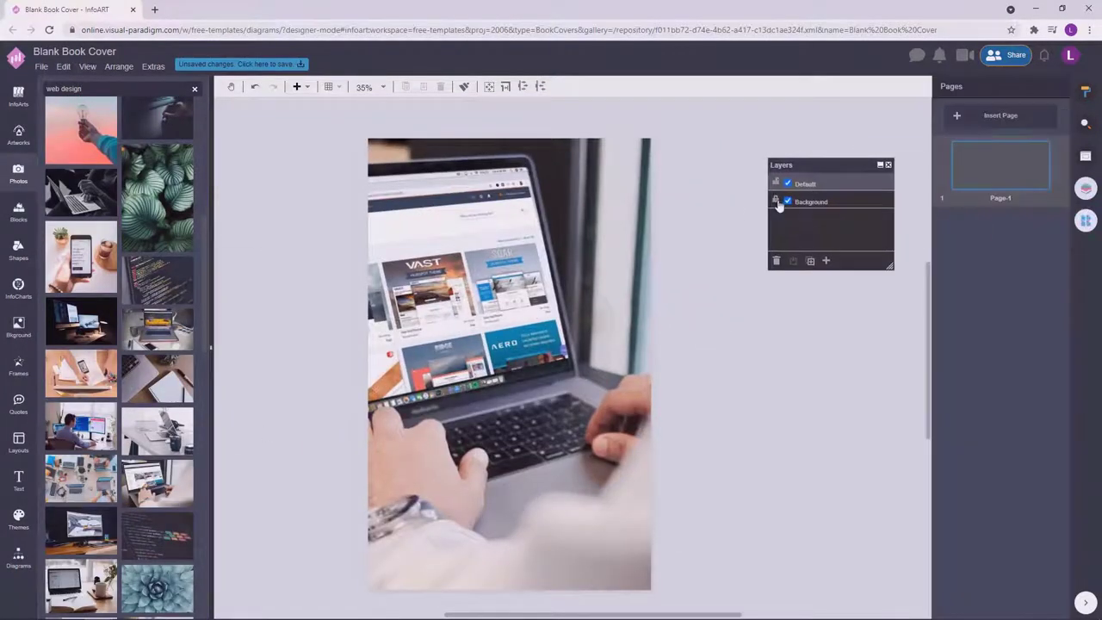
{"action": "left_click", "coordinate": [1087, 91]}
{"action": "left_click", "coordinate": [983, 467]}
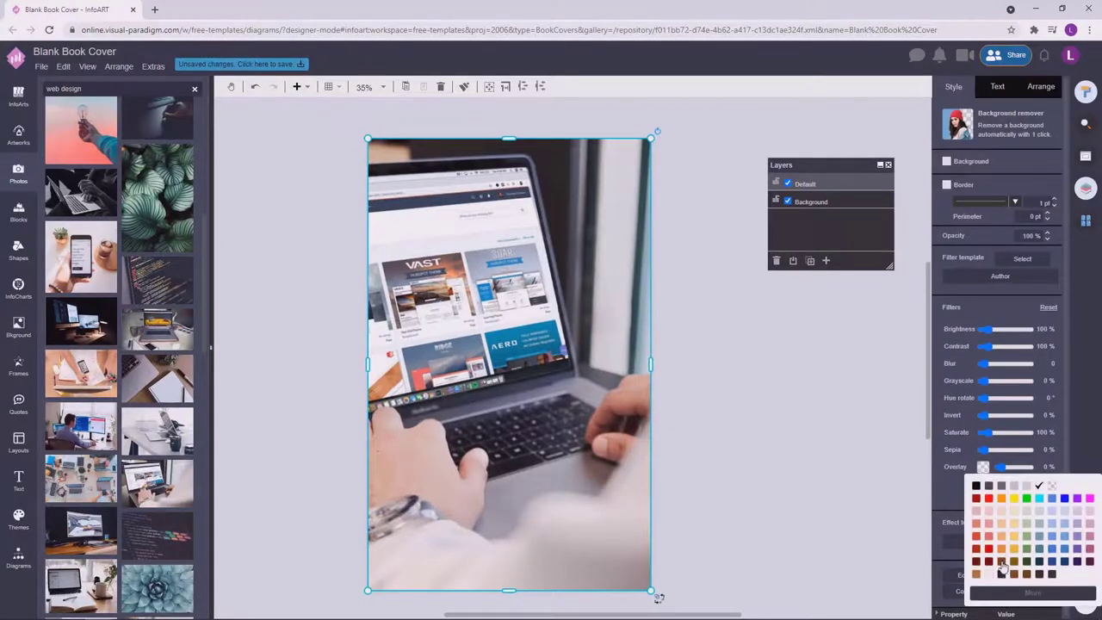
{"action": "left_click", "coordinate": [1040, 575]}
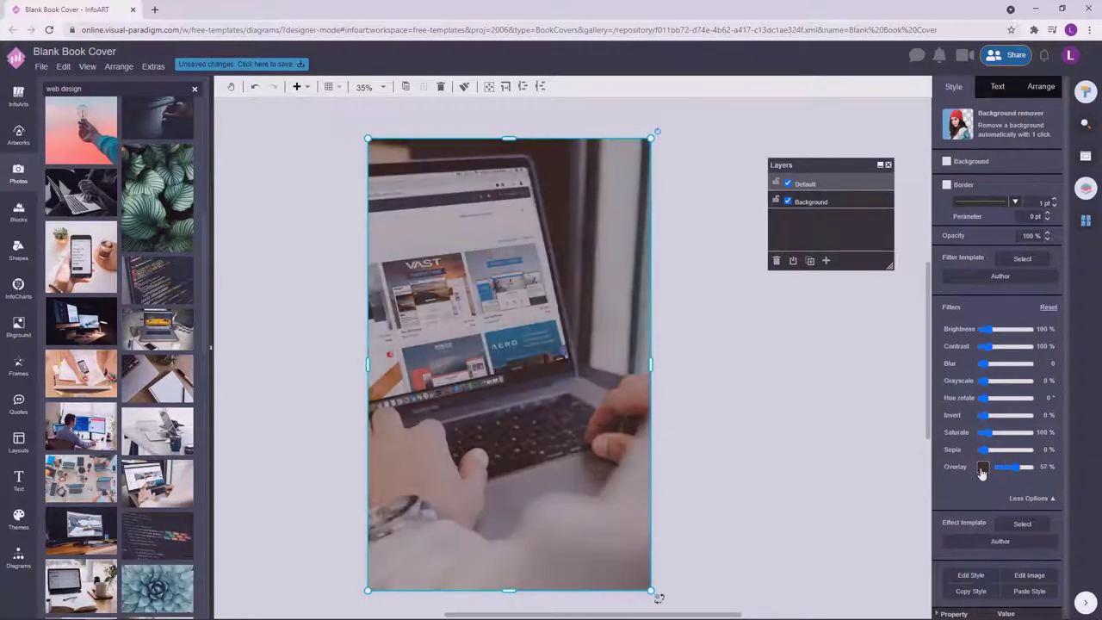
{"action": "left_click", "coordinate": [1066, 562]}
{"action": "left_click", "coordinate": [984, 467]}
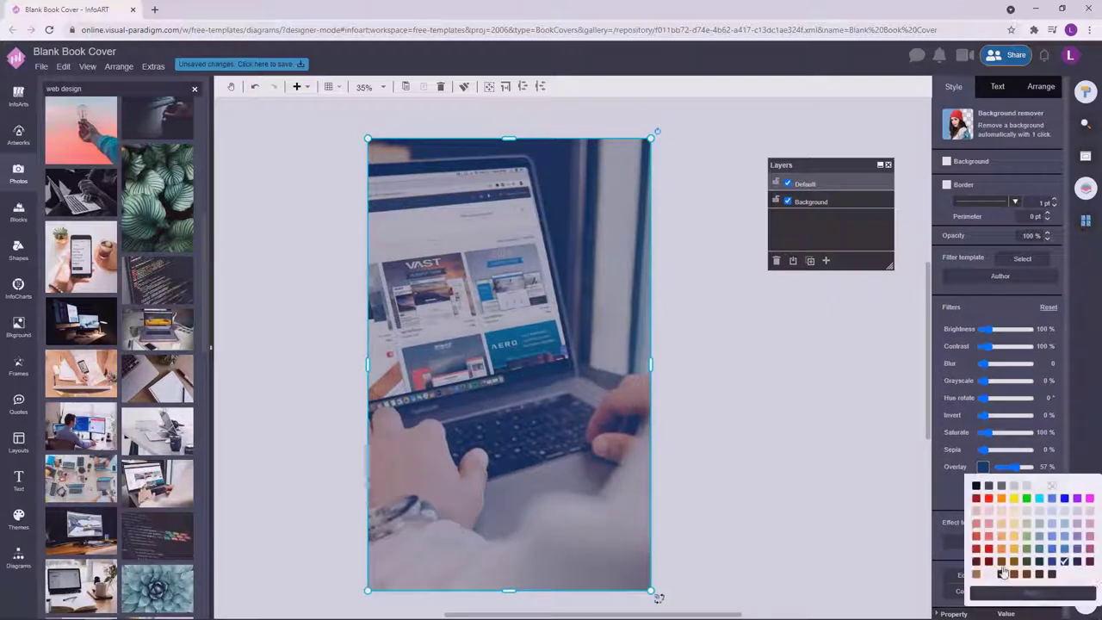
{"action": "left_click", "coordinate": [1033, 593]}
{"action": "left_click", "coordinate": [1077, 605]}
{"action": "left_click", "coordinate": [1025, 469]}
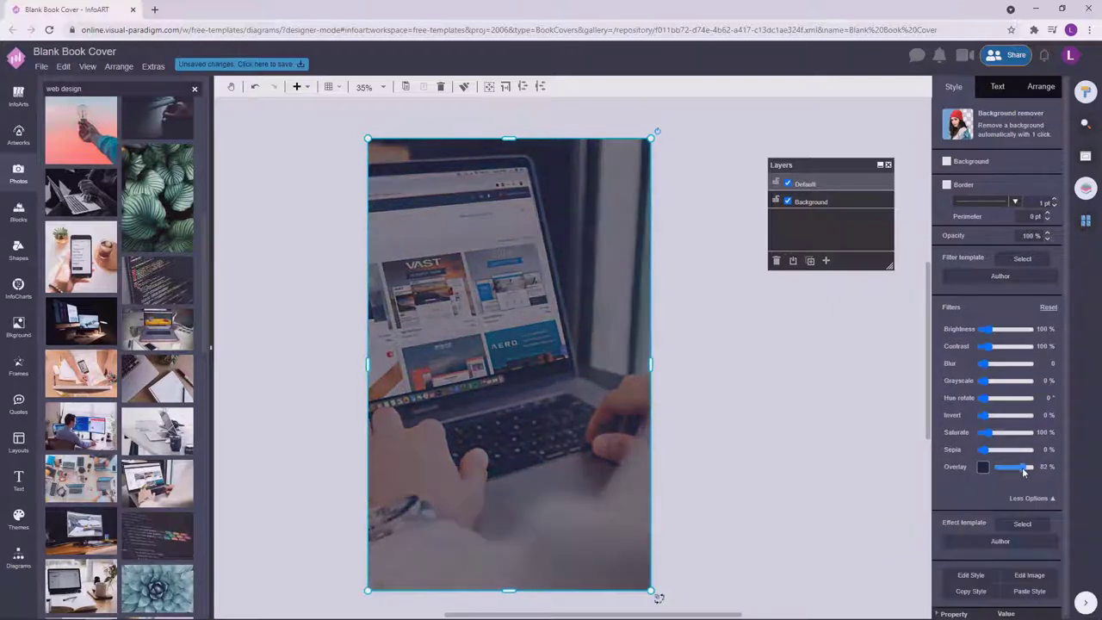
Change the overlay colour to the darker navy #0f2338.
{"action": "left_click", "coordinate": [983, 467]}
{"action": "left_click", "coordinate": [1056, 554]}
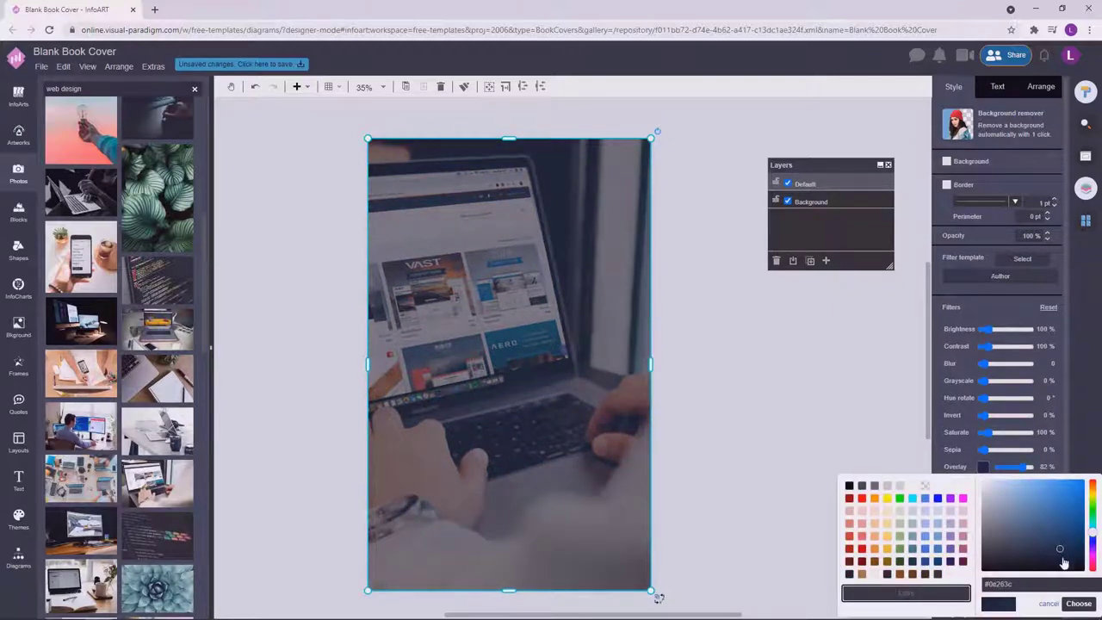
{"action": "left_click", "coordinate": [1079, 604]}
{"action": "left_click", "coordinate": [765, 386]}
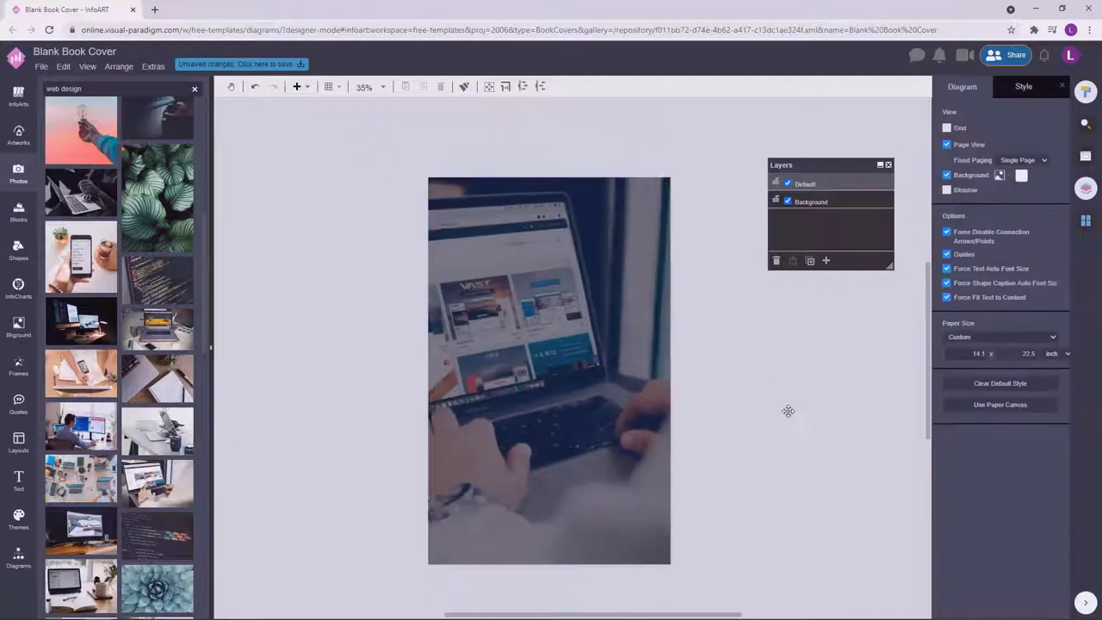
{"action": "left_click", "coordinate": [292, 344]}
Enlarge the text box and type the heading 'DESIGNING FOR WEB'.
{"action": "left_click_drag", "start_coordinate": [305, 352], "coordinate": [583, 372]}
{"action": "double_click", "coordinate": [453, 380]}
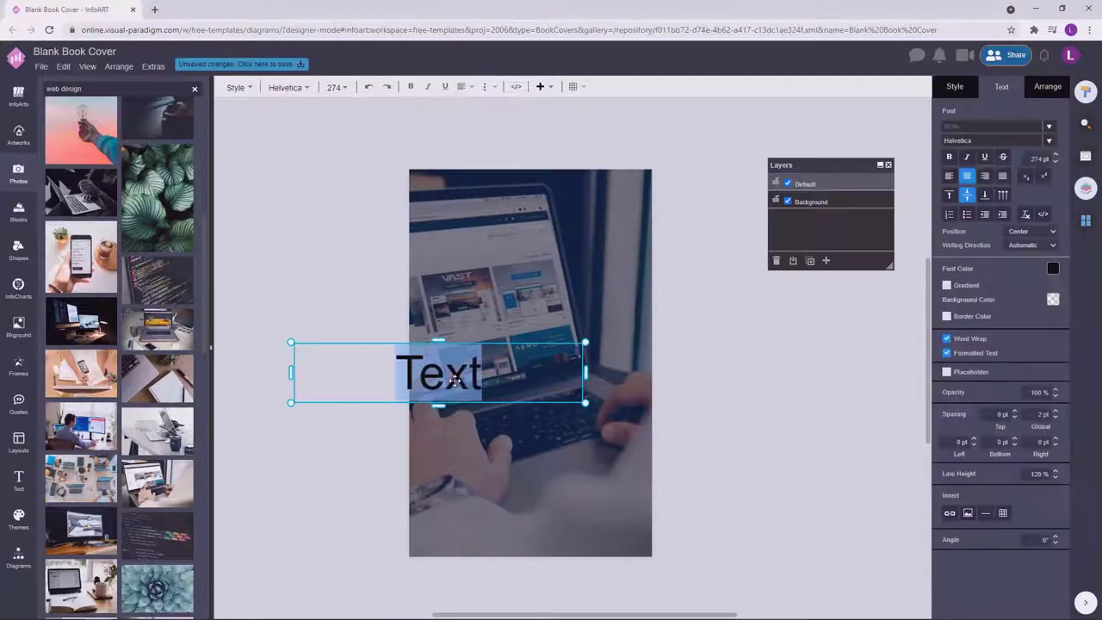
{"action": "type", "text": "DESIGN"}
{"action": "key", "text": "BackSpace"}
{"action": "key", "text": "BackSpace"}
{"action": "type", "text": "GNING FOR WEB"}
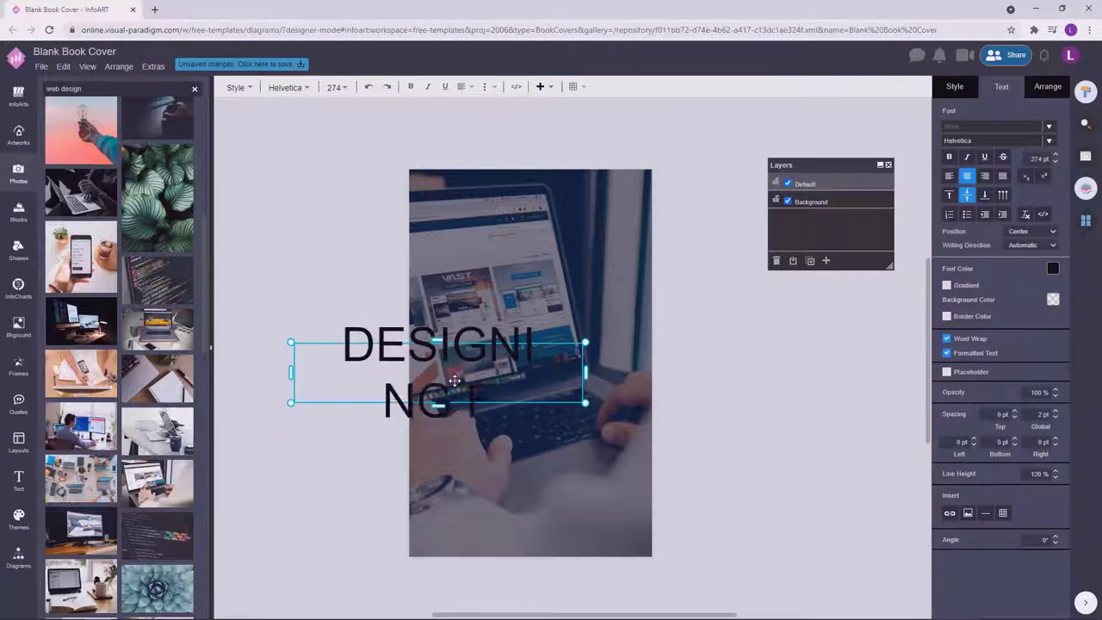
{"action": "left_click", "coordinate": [533, 374]}
Move the title down onto the photo and apply the Bebas Neue font.
{"action": "double_click", "coordinate": [591, 438]}
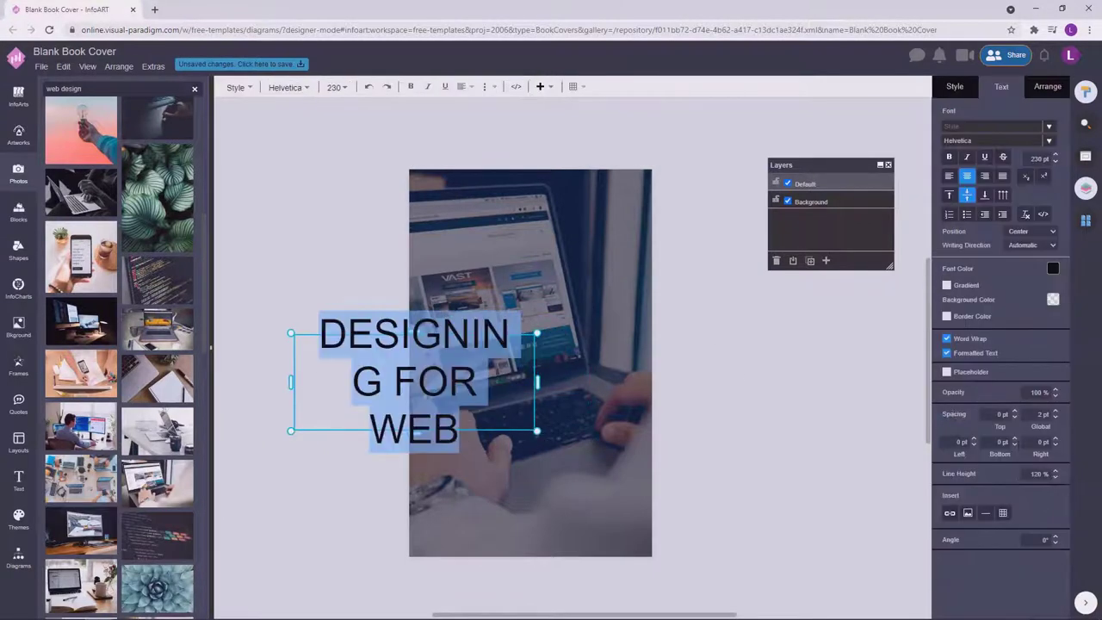
{"action": "key", "text": "Escape"}
{"action": "left_click_drag", "start_coordinate": [545, 430], "coordinate": [631, 484]}
{"action": "left_click", "coordinate": [997, 86]}
{"action": "left_click", "coordinate": [973, 143]}
{"action": "type", "text": "bebas"}
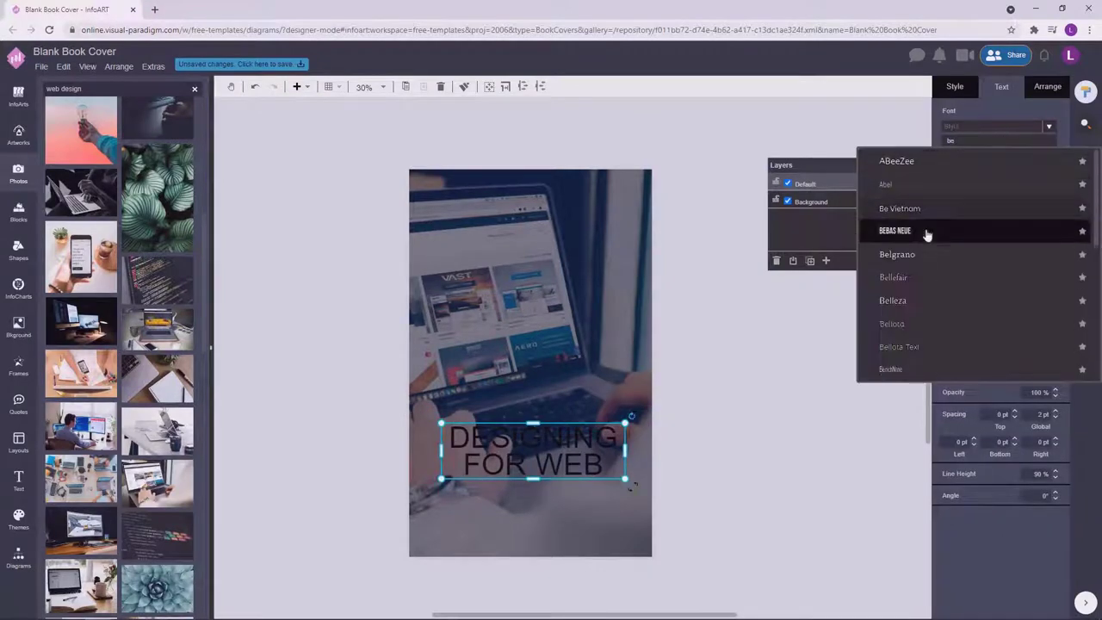
{"action": "key", "text": "Return"}
Enlarge the title onto two lines, widened so DESIGNING fits on one line.
{"action": "double_click", "coordinate": [516, 452]}
{"action": "key", "text": "Escape"}
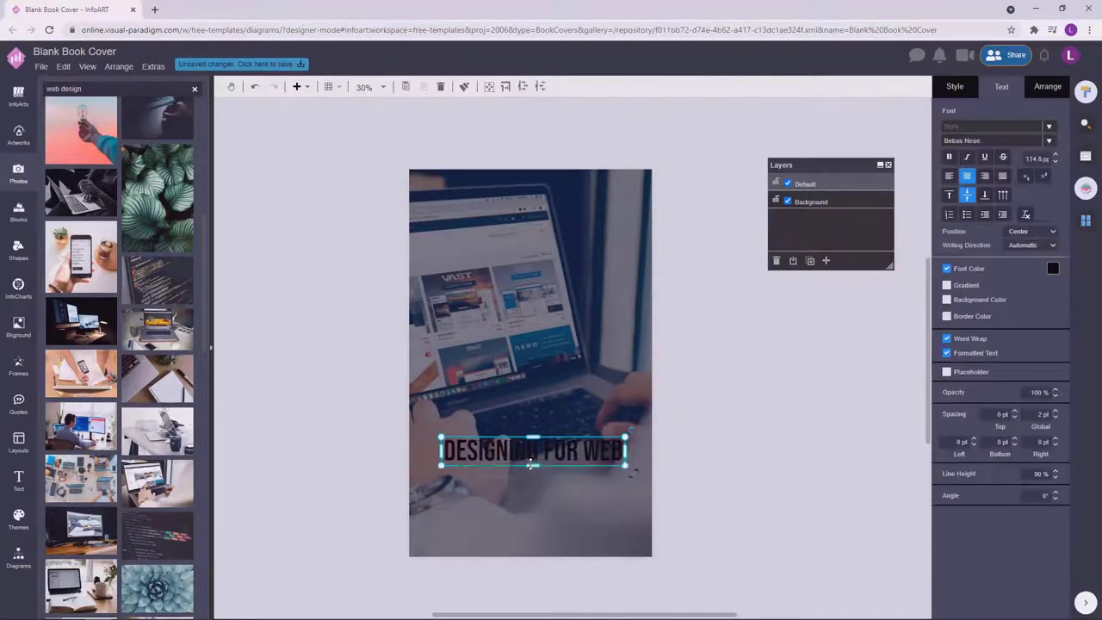
{"action": "left_click_drag", "start_coordinate": [630, 466], "coordinate": [589, 508]}
{"action": "left_click", "coordinate": [589, 508]}
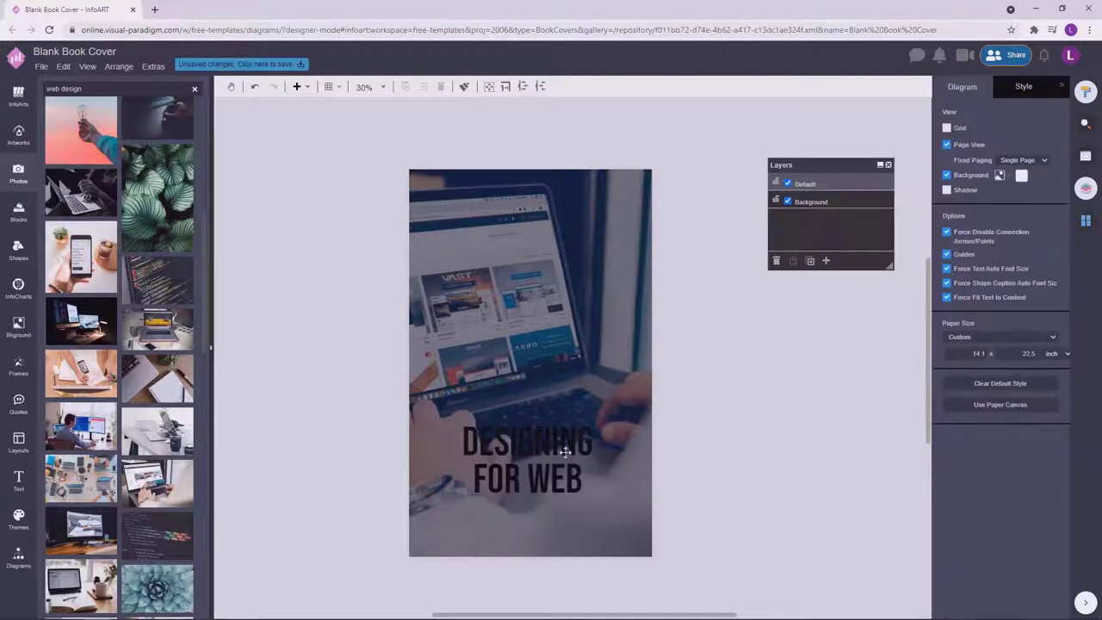
{"action": "double_click", "coordinate": [482, 454]}
{"action": "left_click", "coordinate": [482, 454]}
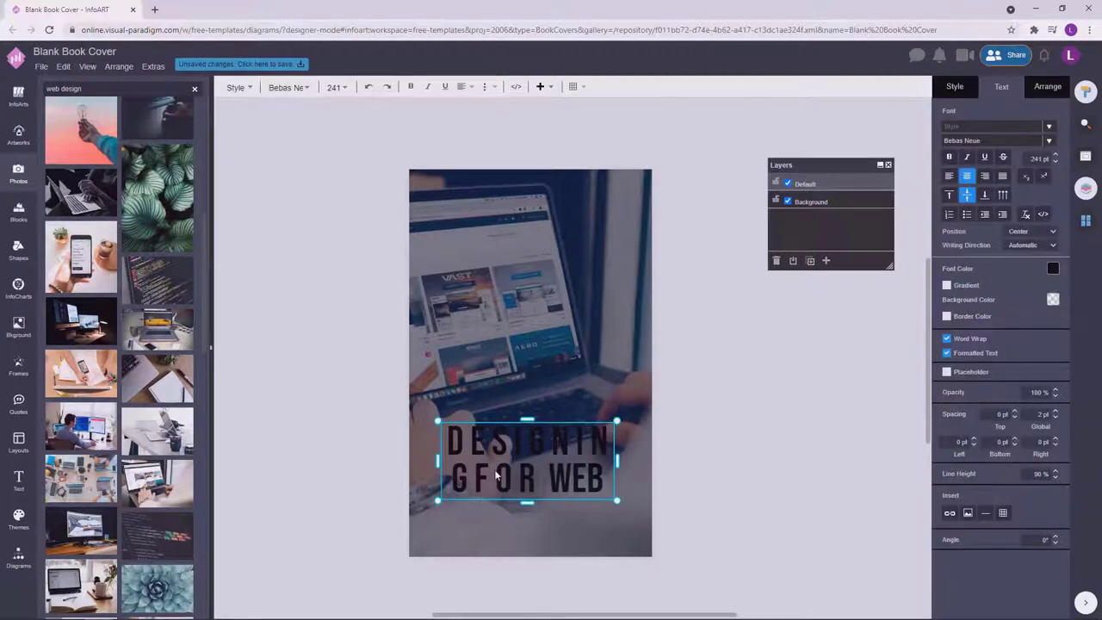
{"action": "left_click", "coordinate": [617, 459]}
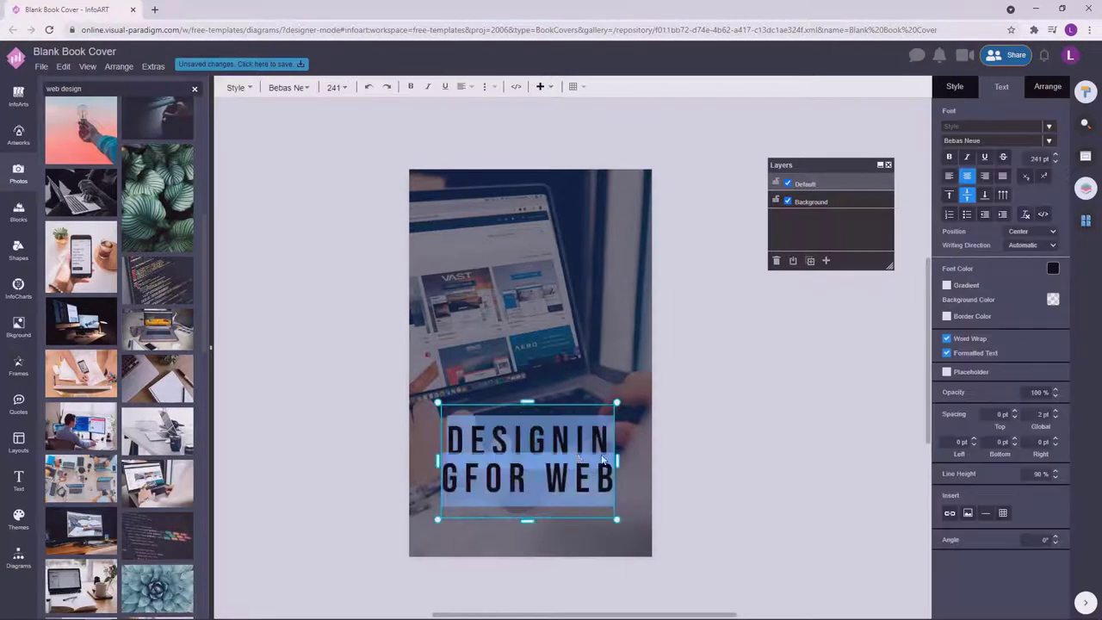
{"action": "left_click_drag", "start_coordinate": [614, 466], "coordinate": [643, 466]}
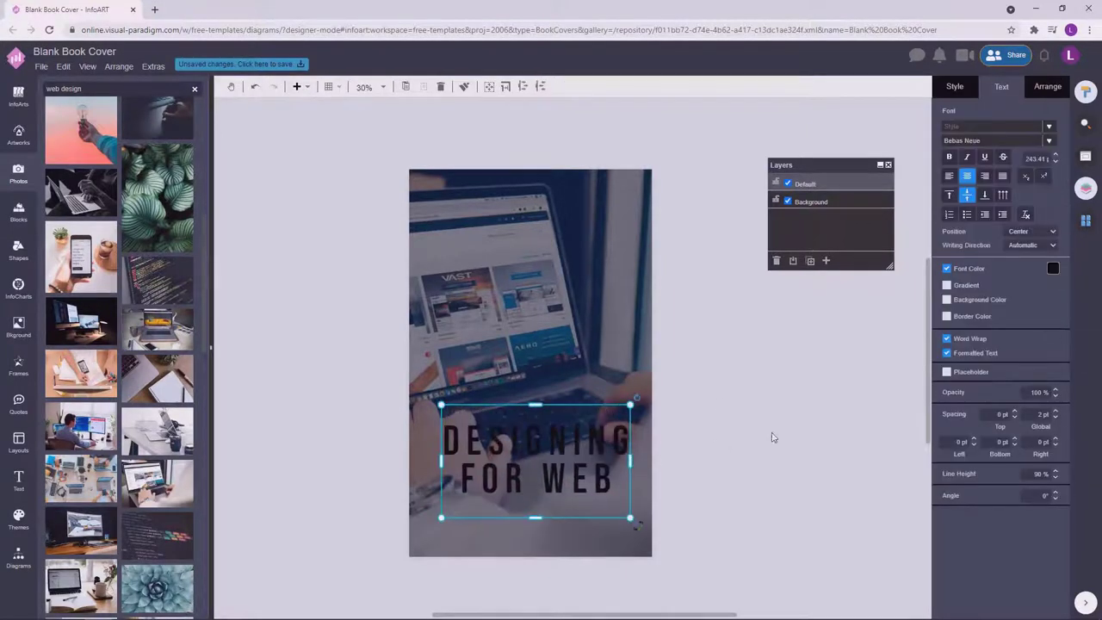
{"action": "left_click_drag", "start_coordinate": [627, 410], "coordinate": [635, 420]}
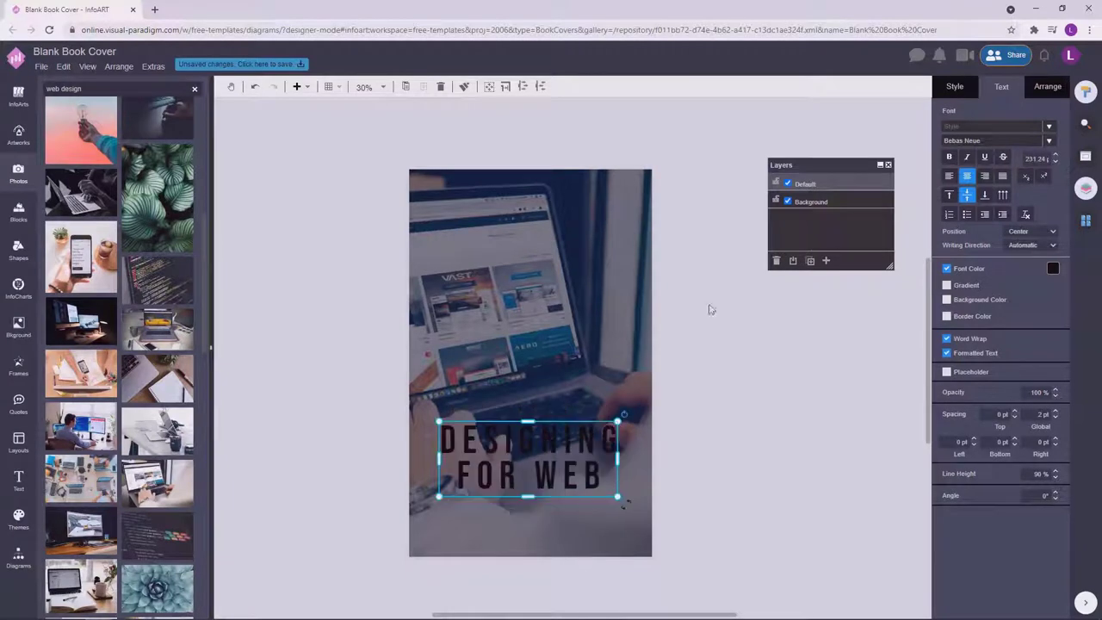
Colour the title text light blue and nudge it into place.
{"action": "left_click", "coordinate": [1054, 270]}
{"action": "left_click", "coordinate": [1039, 299]}
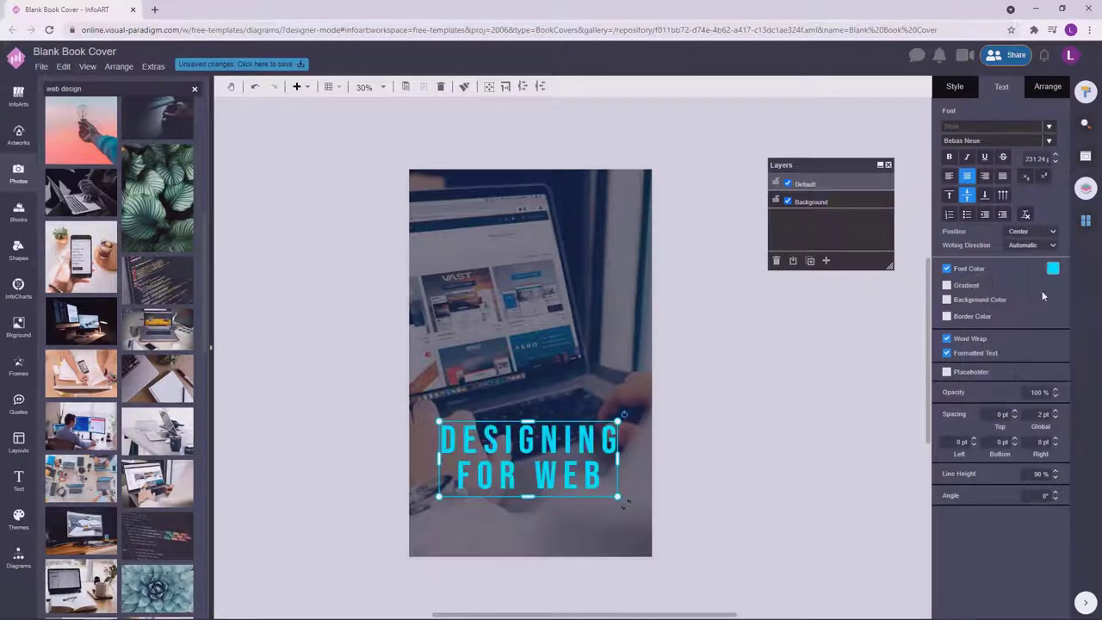
{"action": "left_click", "coordinate": [1053, 269]}
{"action": "left_click", "coordinate": [1034, 394]}
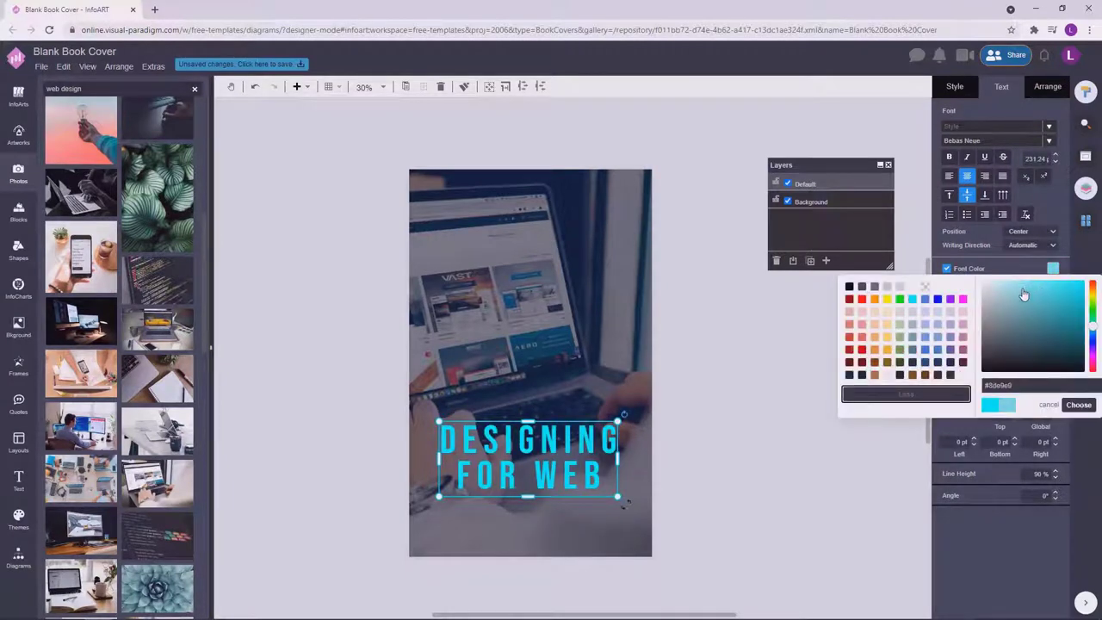
{"action": "left_click", "coordinate": [1079, 405]}
{"action": "key", "text": "F2"}
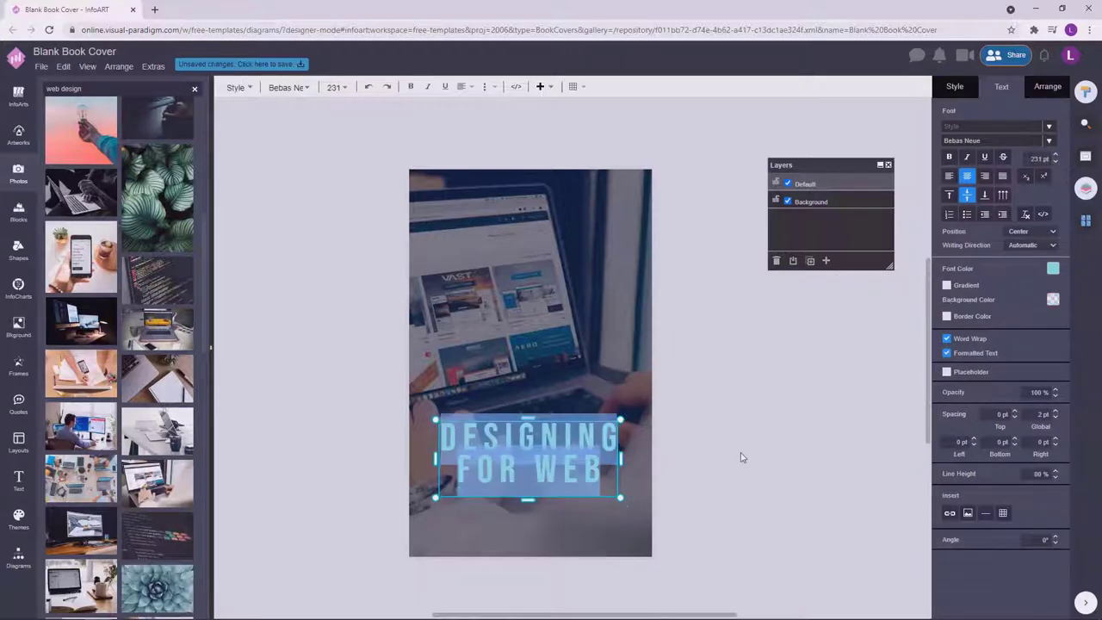
{"action": "key", "text": "Escape"}
{"action": "left_click_drag", "start_coordinate": [552, 470], "coordinate": [562, 475]}
Add a thin horizontal bar shape from the Diagrams library to the canvas.
{"action": "key", "text": "Escape"}
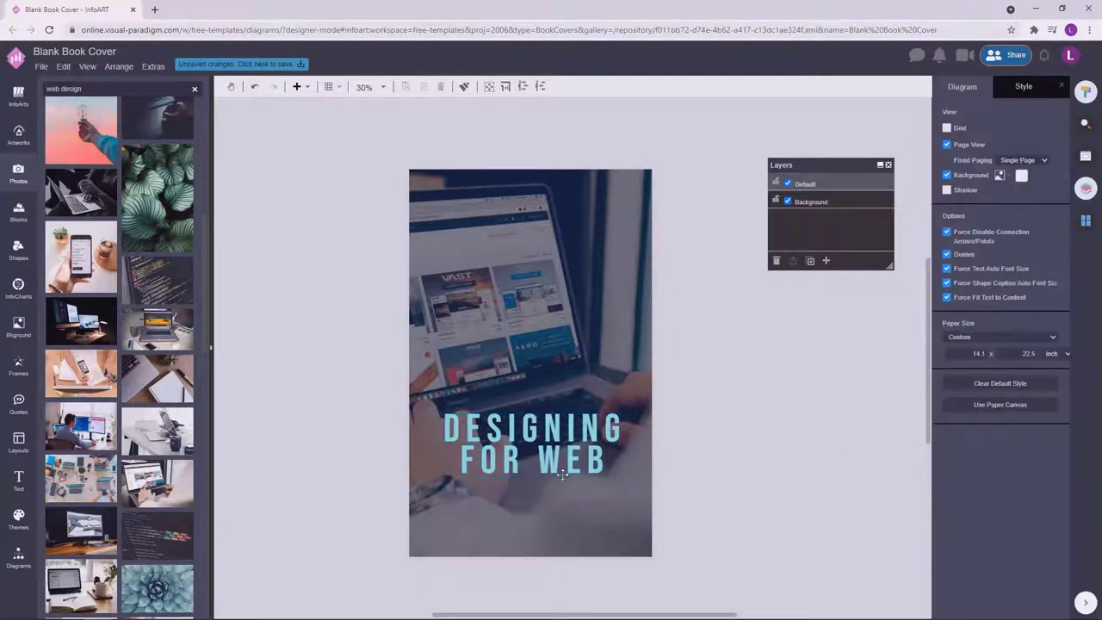
{"action": "left_click", "coordinate": [562, 475]}
{"action": "left_click", "coordinate": [787, 402]}
{"action": "key", "text": "ctrl+z"}
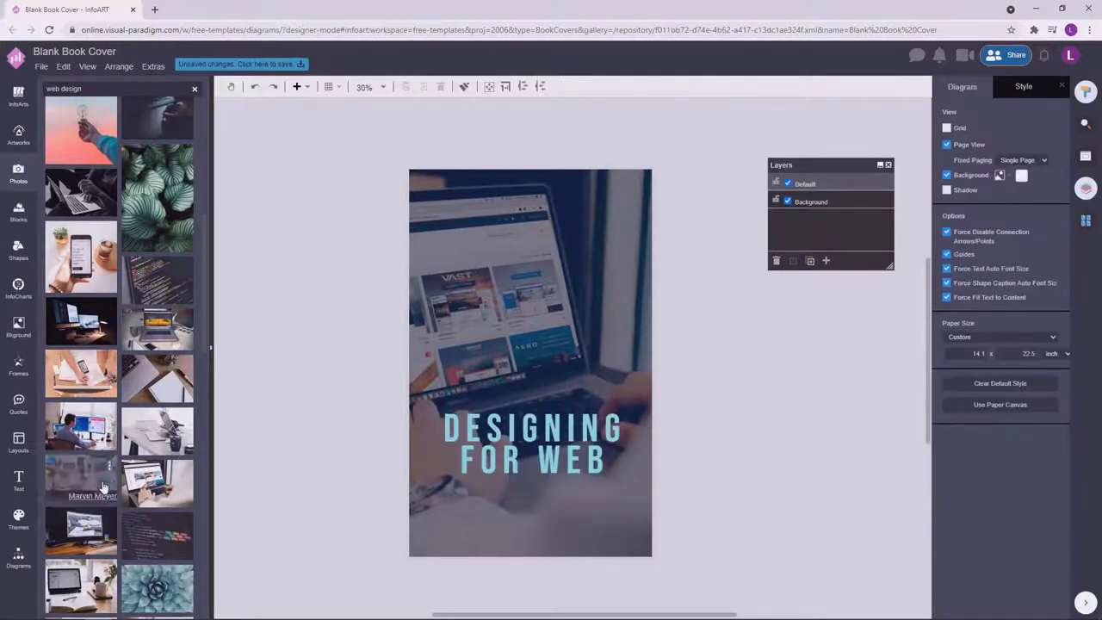
{"action": "left_click", "coordinate": [18, 558]}
{"action": "left_click_drag", "start_coordinate": [119, 259], "coordinate": [397, 415]}
Move the bar below the title and lengthen it.
{"action": "left_click", "coordinate": [955, 86]}
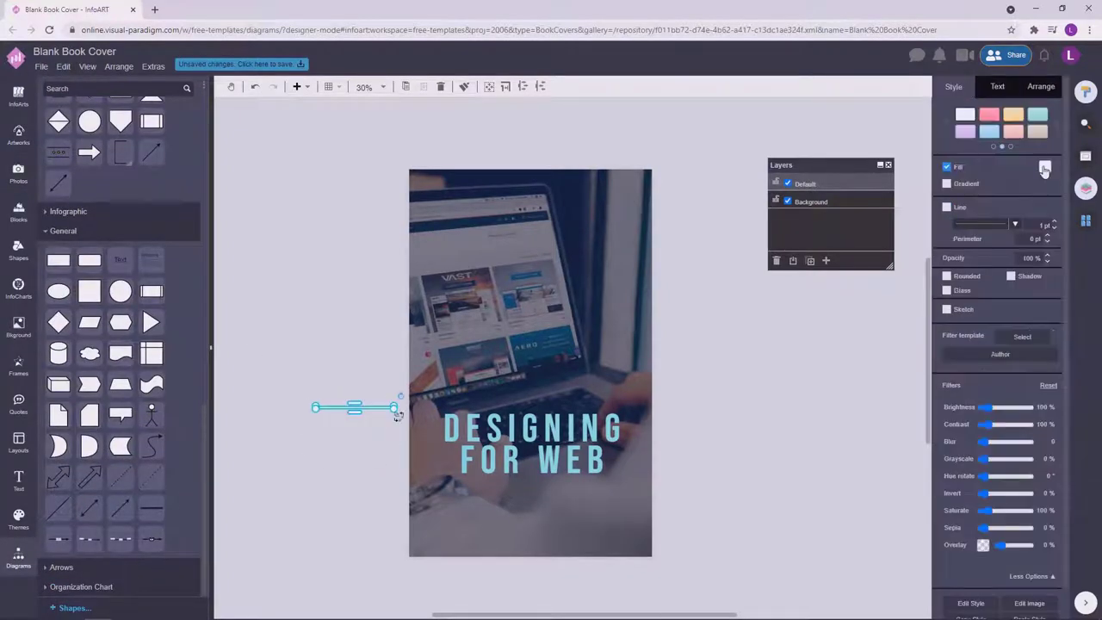
{"action": "key", "text": "Escape"}
{"action": "left_click_drag", "start_coordinate": [538, 525], "coordinate": [532, 526]}
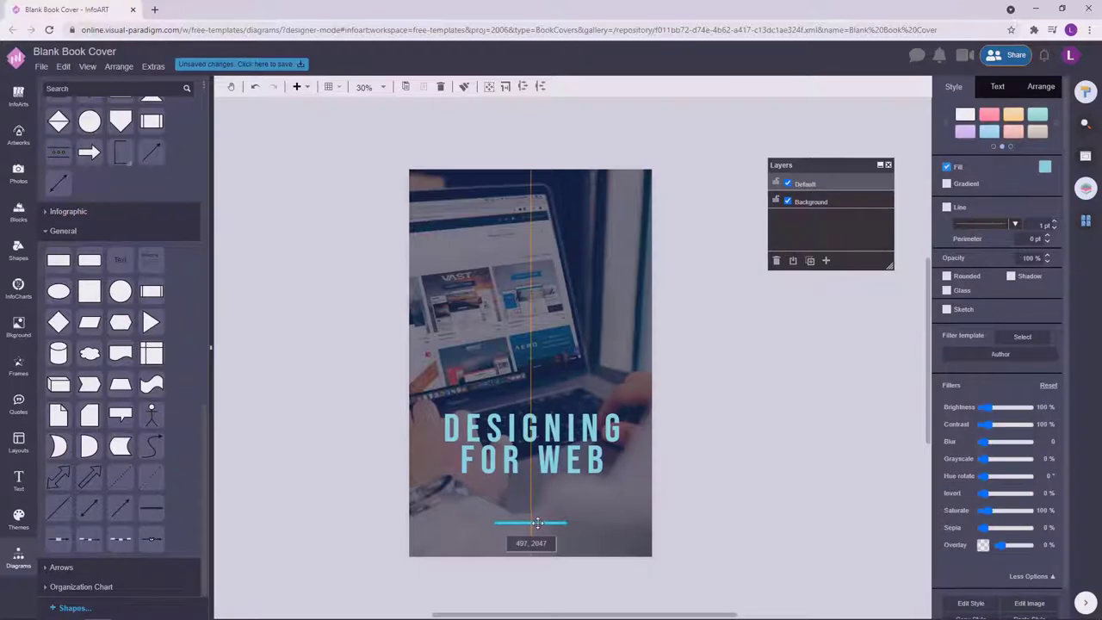
{"action": "scroll", "coordinate": [534, 523], "scroll_direction": "up", "scroll_amount": 4}
{"action": "left_click_drag", "start_coordinate": [595, 512], "coordinate": [514, 515]}
{"action": "scroll", "coordinate": [782, 464], "scroll_direction": "down", "scroll_amount": 4}
{"action": "left_click", "coordinate": [782, 464]}
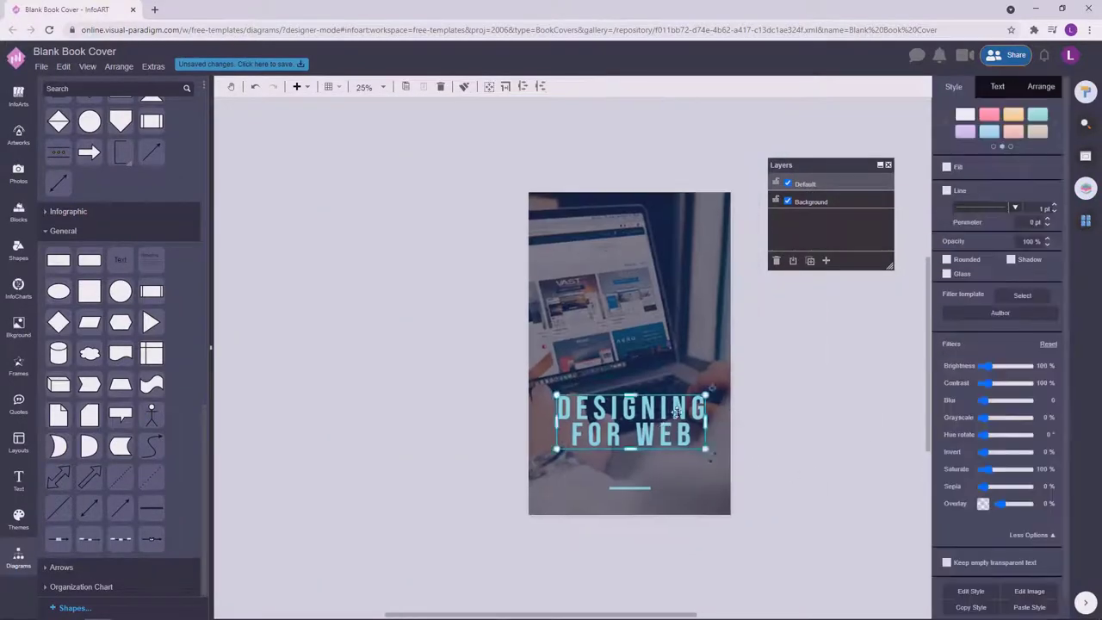
Copy the title and retype it as a byline reading 'BY' plus the author's name.
{"action": "left_click_drag", "start_coordinate": [658, 437], "coordinate": [464, 424]}
{"action": "double_click", "coordinate": [463, 419]}
{"action": "type", "text": "BY"}
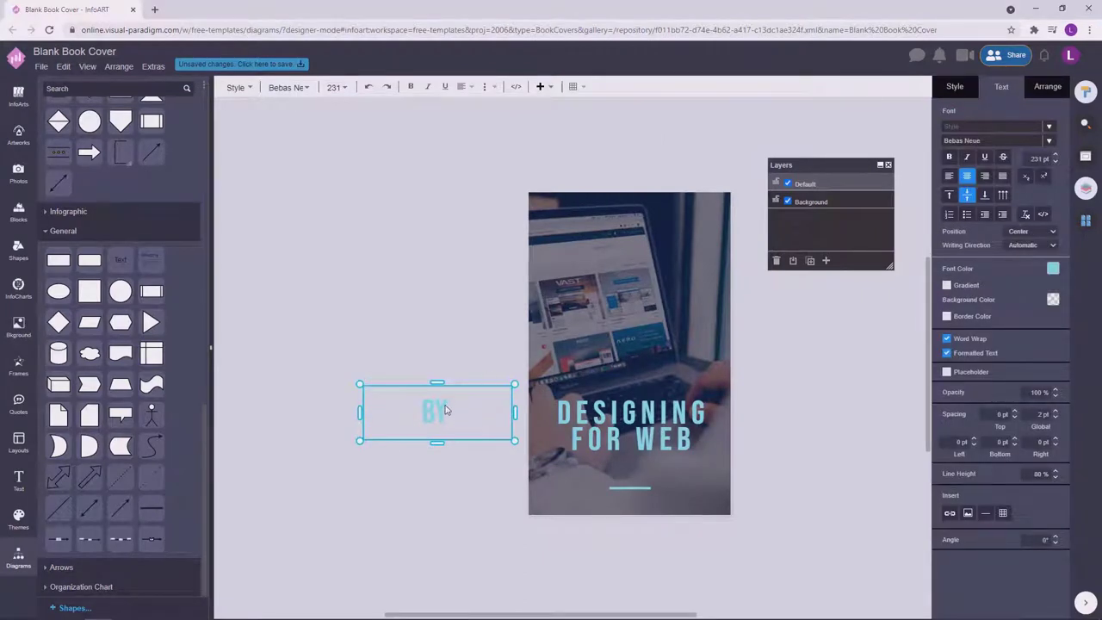
{"action": "key", "text": "ctrl+a"}
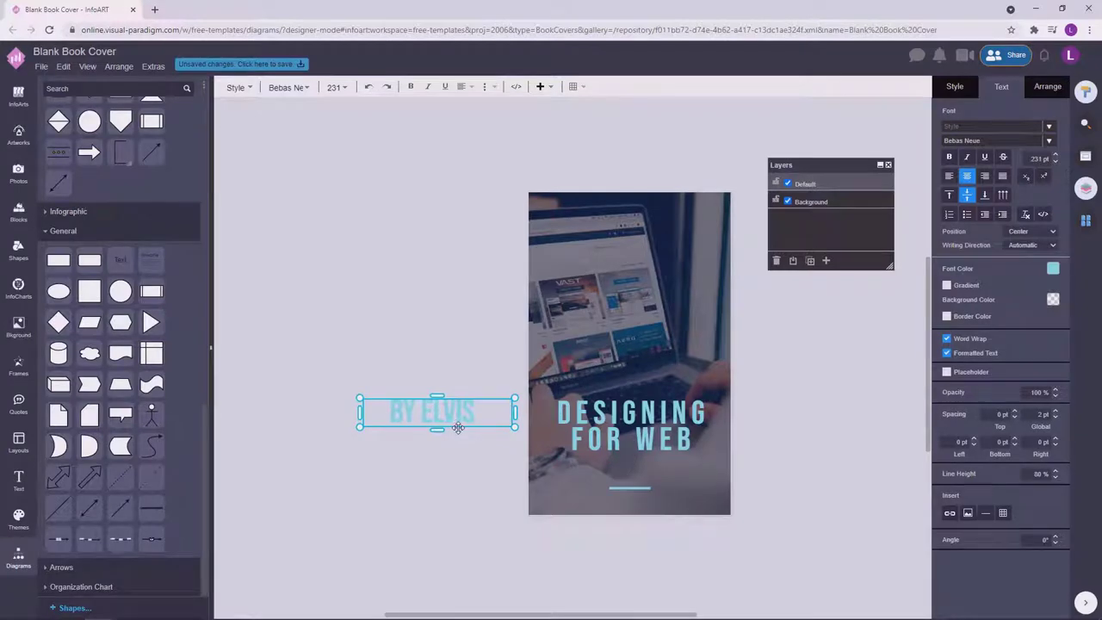
{"action": "left_click", "coordinate": [435, 349]}
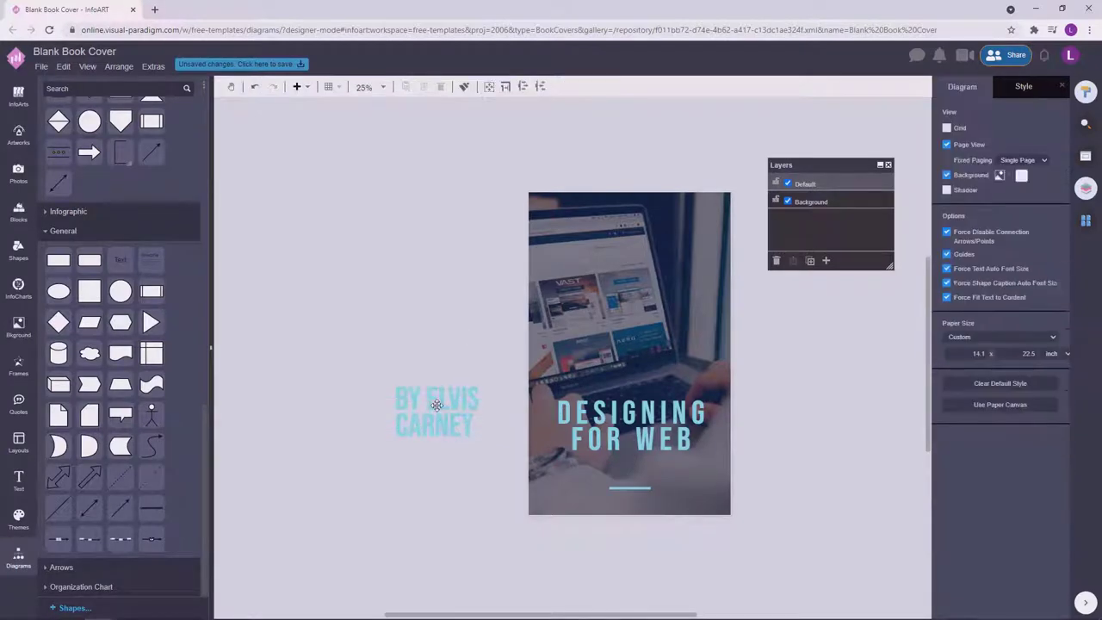
Move the byline onto the bottom of the cover.
{"action": "left_click", "coordinate": [466, 400]}
{"action": "right_click", "coordinate": [472, 398]}
{"action": "key", "text": "Escape"}
{"action": "left_click_drag", "start_coordinate": [446, 403], "coordinate": [658, 510]}
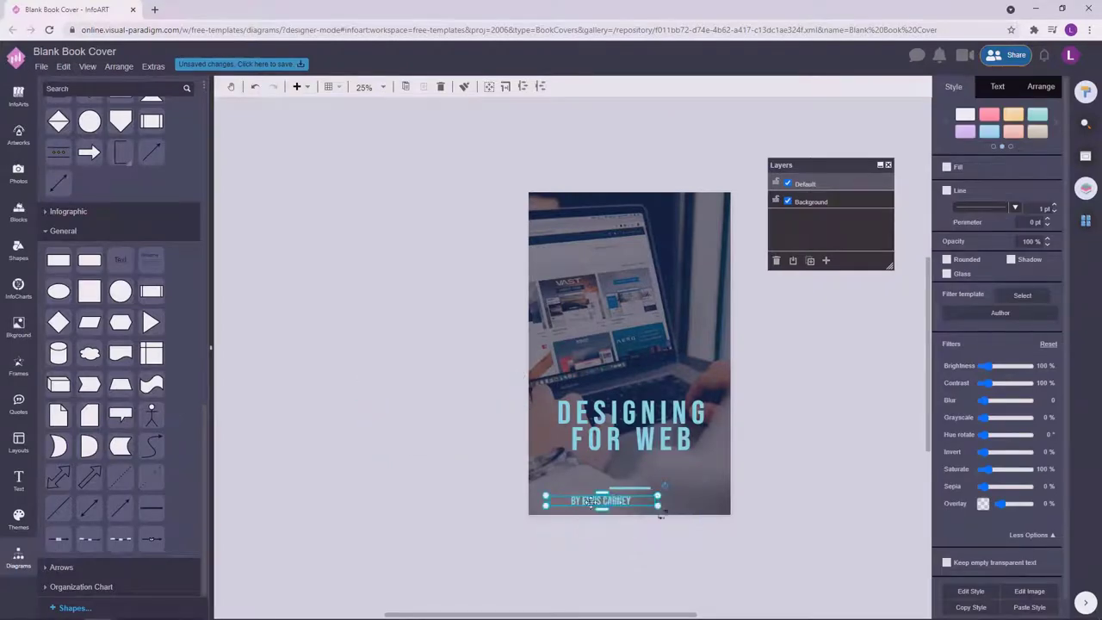
{"action": "double_click", "coordinate": [577, 503]}
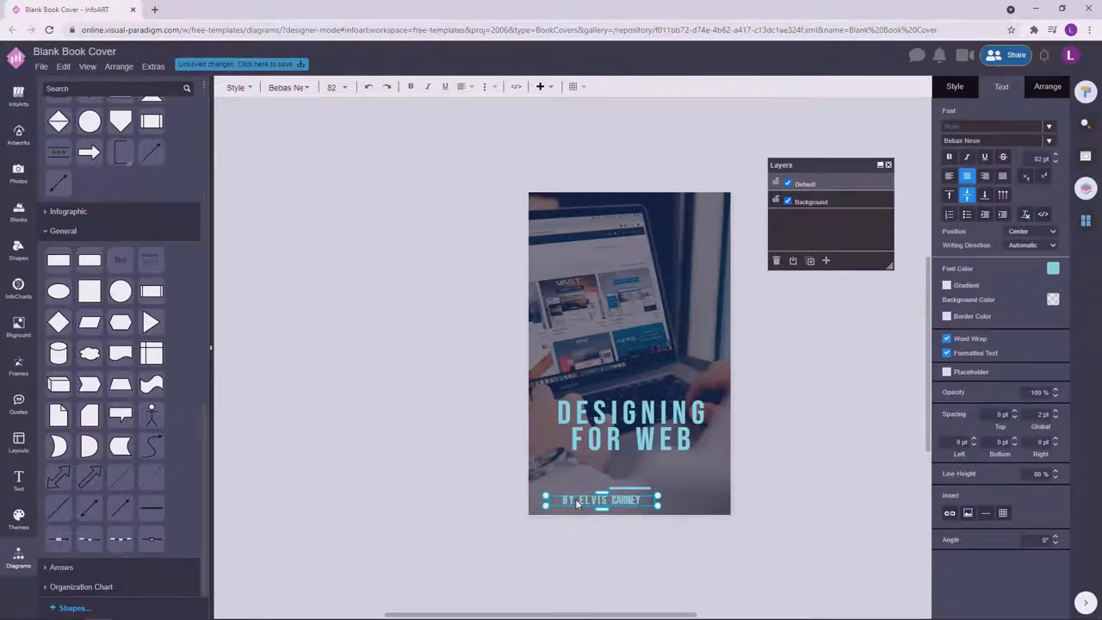
{"action": "left_click", "coordinate": [652, 494]}
{"action": "left_click", "coordinate": [638, 499]}
{"action": "left_click", "coordinate": [767, 472]}
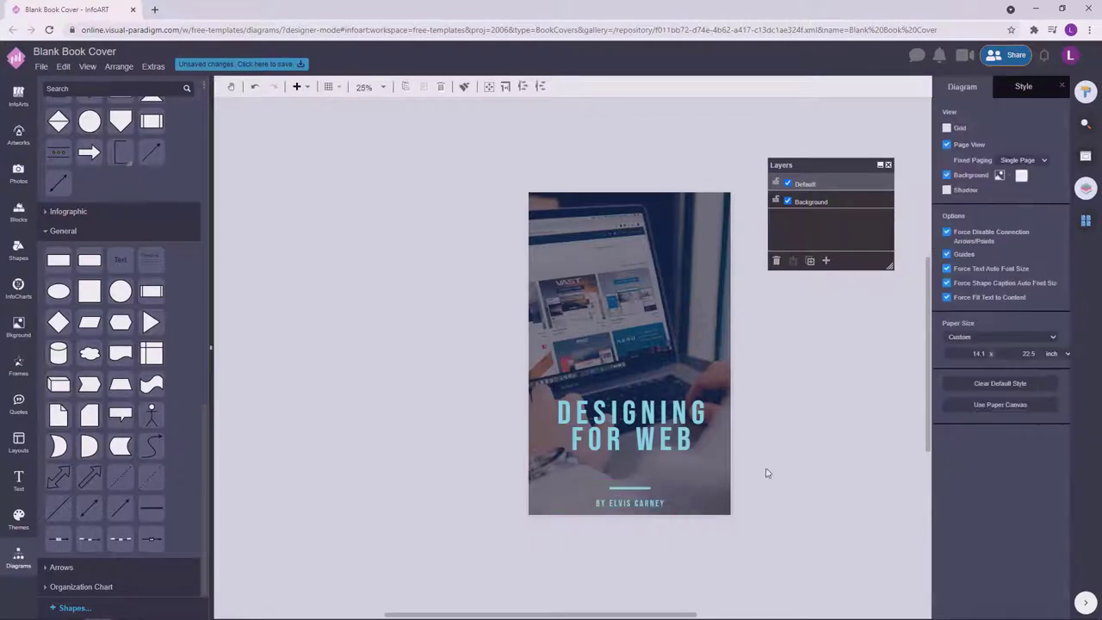
Raise the byline to sit just below the bar, then start a new text box.
{"action": "scroll", "coordinate": [714, 482], "scroll_direction": "up", "scroll_amount": 2}
{"action": "left_click_drag", "start_coordinate": [564, 510], "coordinate": [562, 489]}
{"action": "scroll", "coordinate": [785, 520], "scroll_direction": "down", "scroll_amount": 3}
{"action": "scroll", "coordinate": [671, 514], "scroll_direction": "up", "scroll_amount": 1}
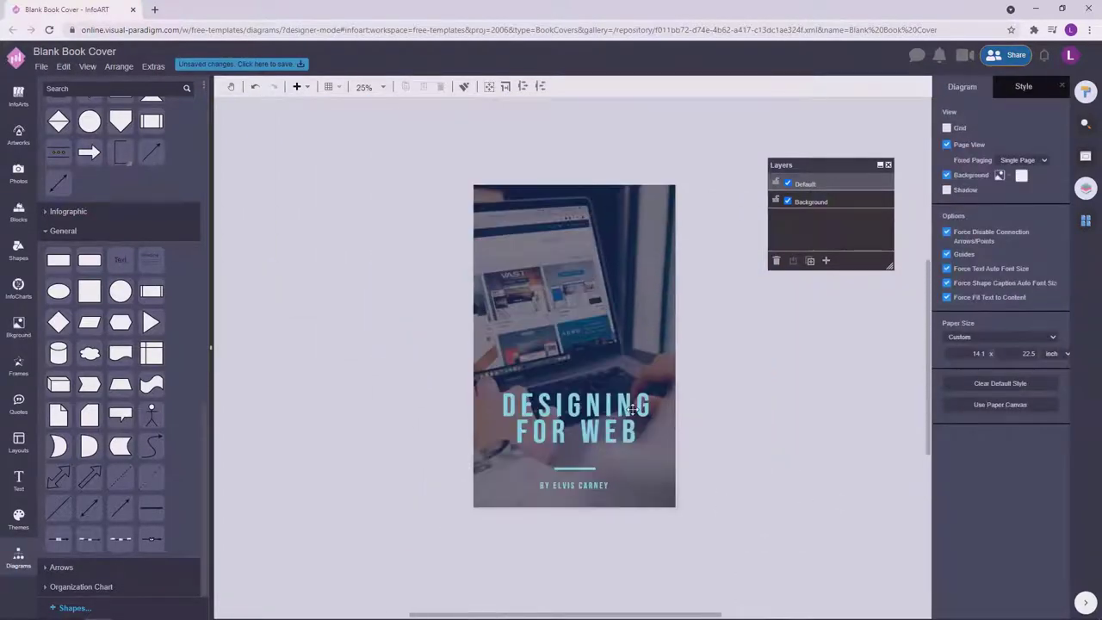
{"action": "double_click", "coordinate": [576, 414]}
{"action": "left_click", "coordinate": [594, 486]}
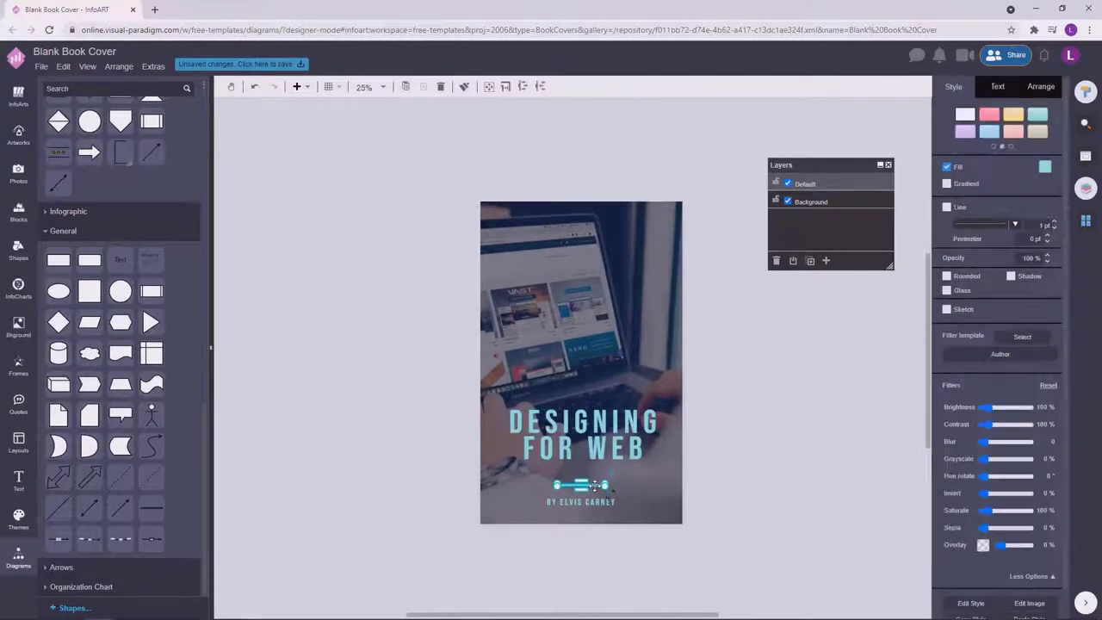
{"action": "left_click", "coordinate": [824, 424]}
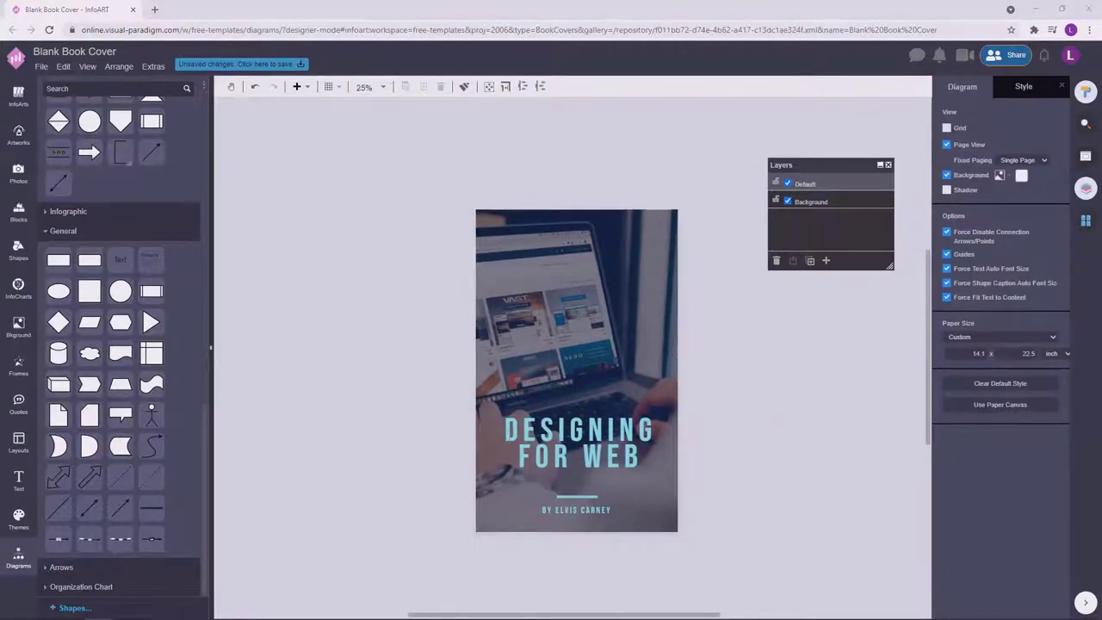
{"action": "double_click", "coordinate": [297, 264]}
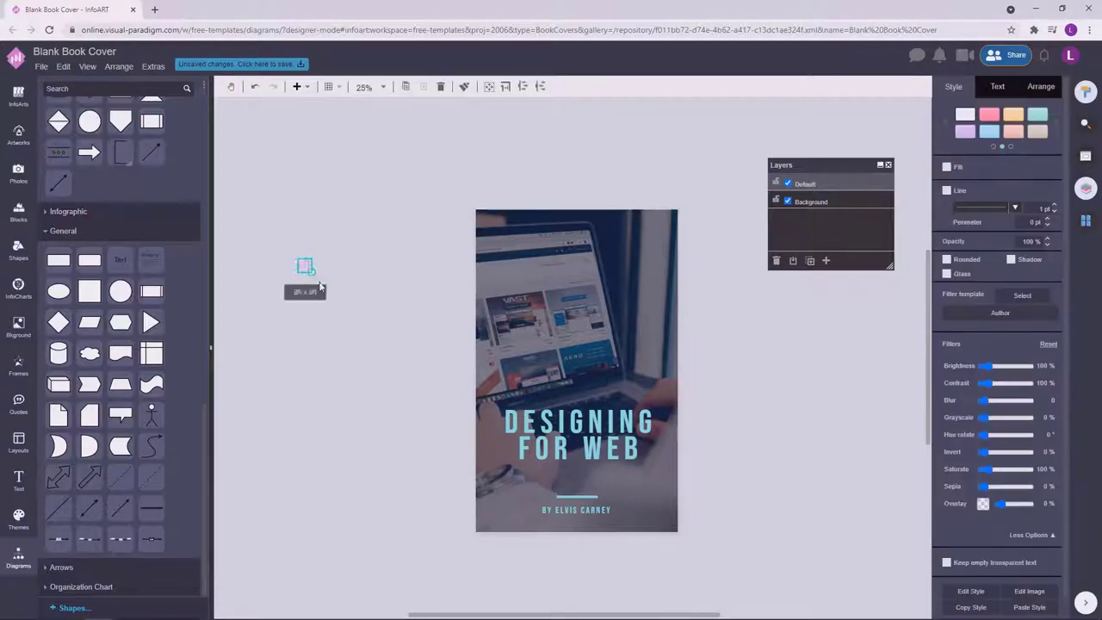
Widen the new text box and give it the Lexend Deca font.
{"action": "left_click_drag", "start_coordinate": [332, 290], "coordinate": [516, 295]}
{"action": "left_click", "coordinate": [999, 87]}
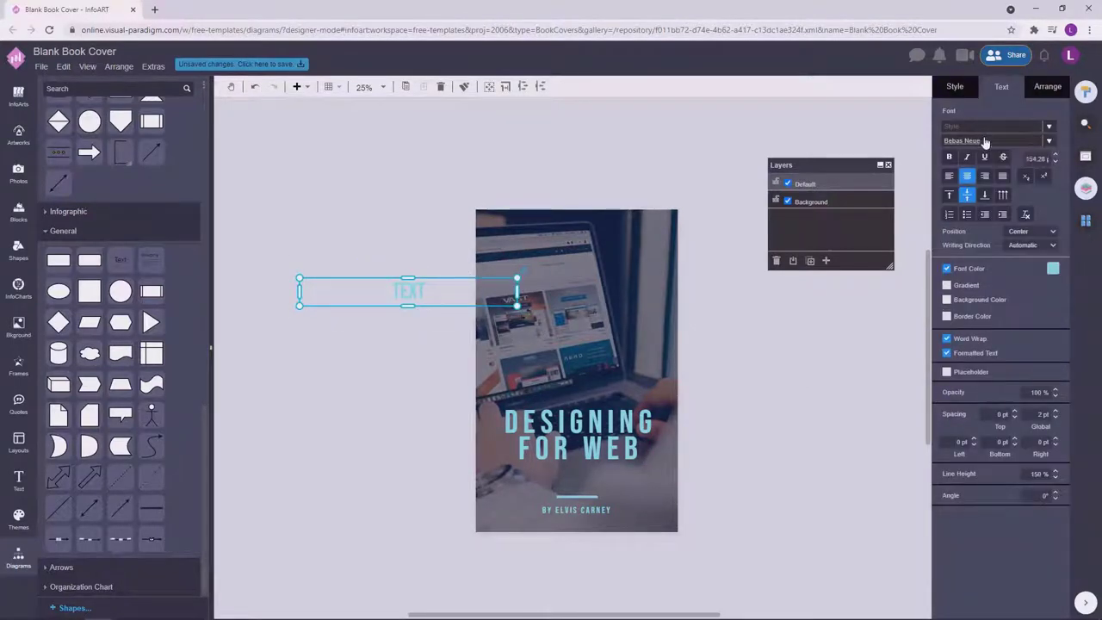
{"action": "left_click", "coordinate": [986, 143]}
{"action": "type", "text": "lex"}
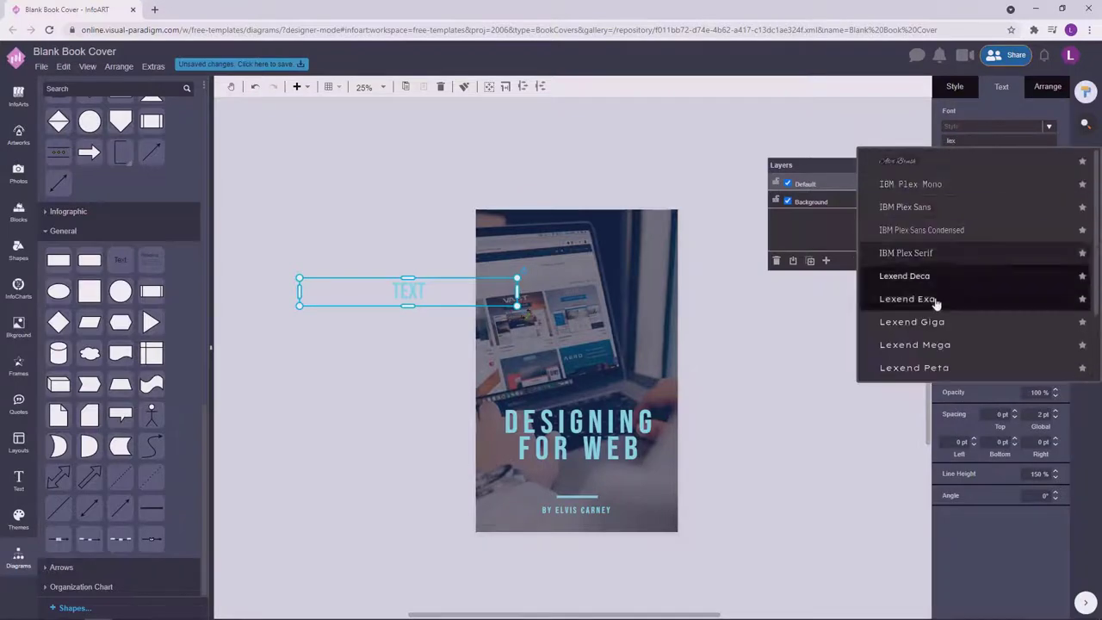
{"action": "left_click", "coordinate": [936, 300]}
{"action": "left_click", "coordinate": [409, 261]}
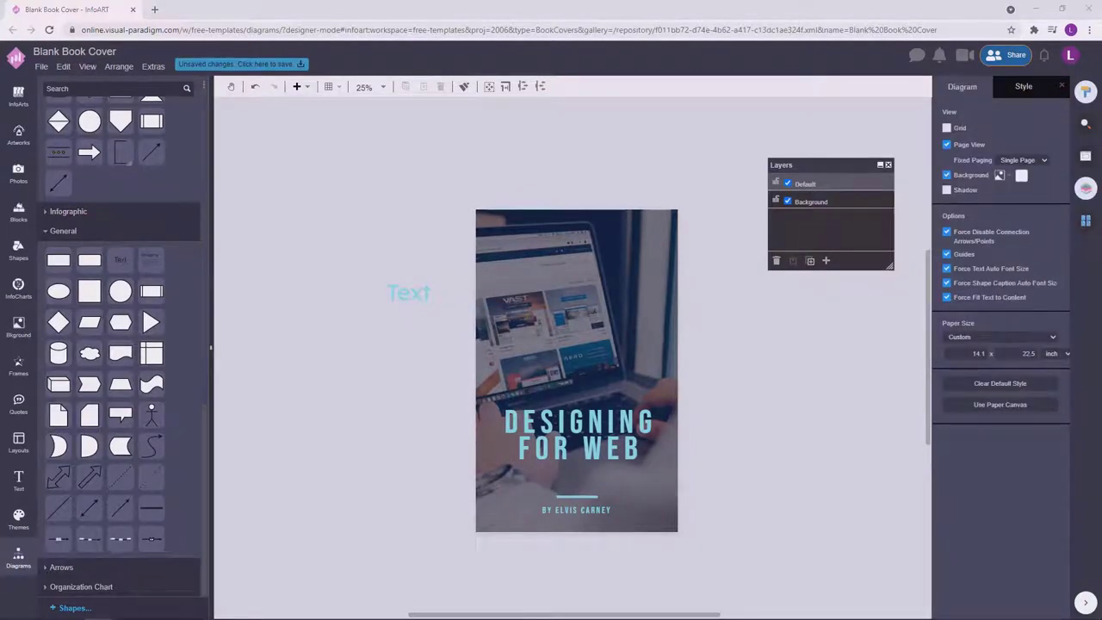
Type the subtitle wording 'goof wed design with comprehensive user experience aspects'.
{"action": "left_click", "coordinate": [426, 302]}
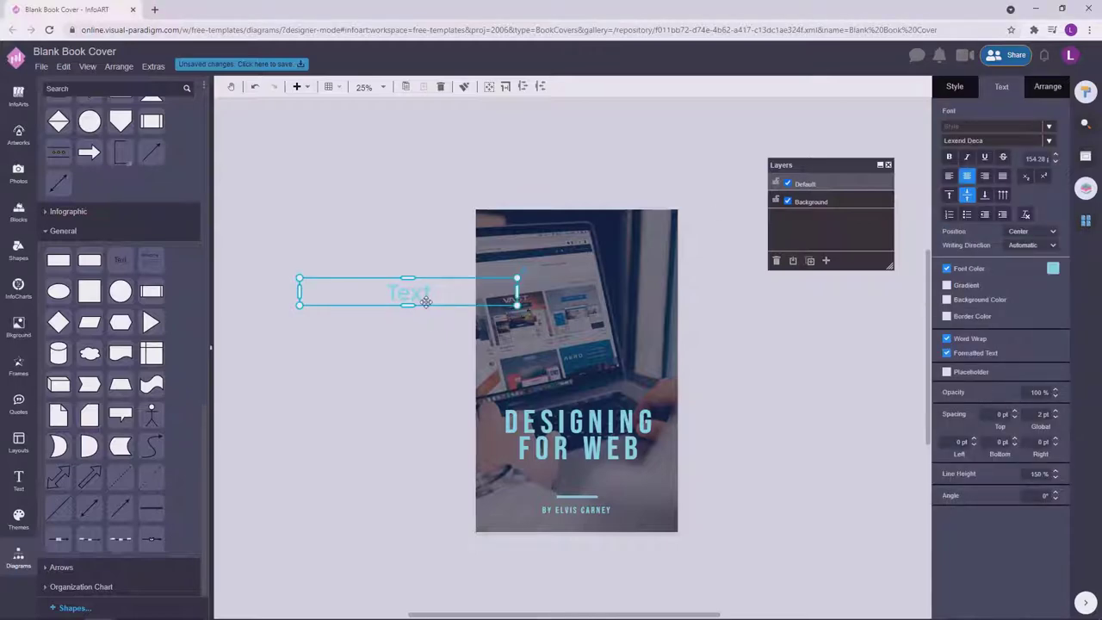
{"action": "double_click", "coordinate": [438, 298]}
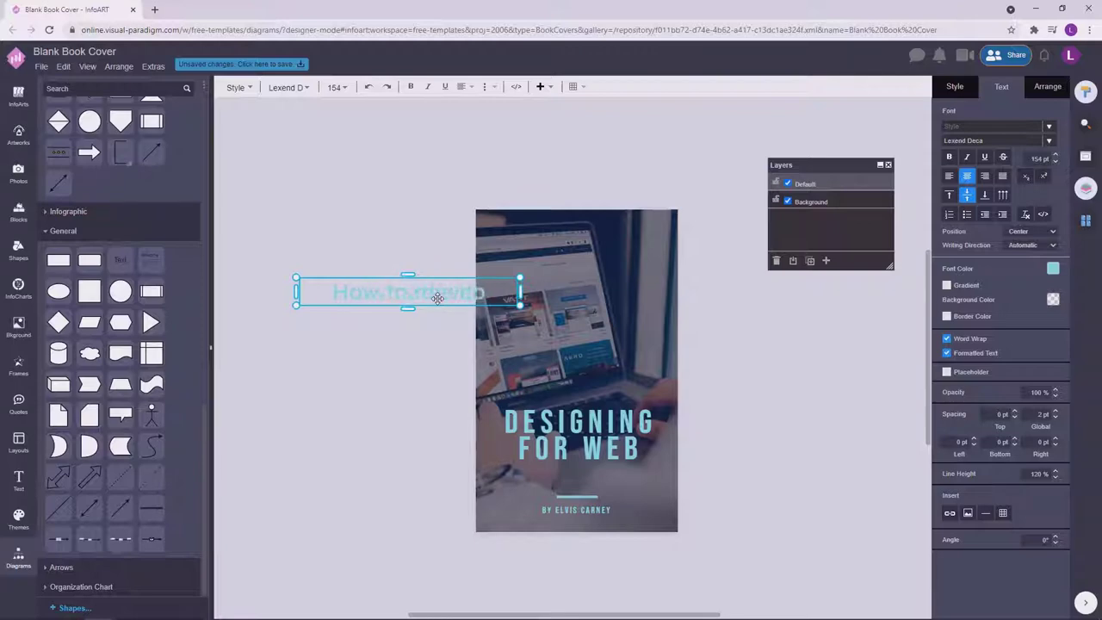
{"action": "type", "text": "goof wed des"}
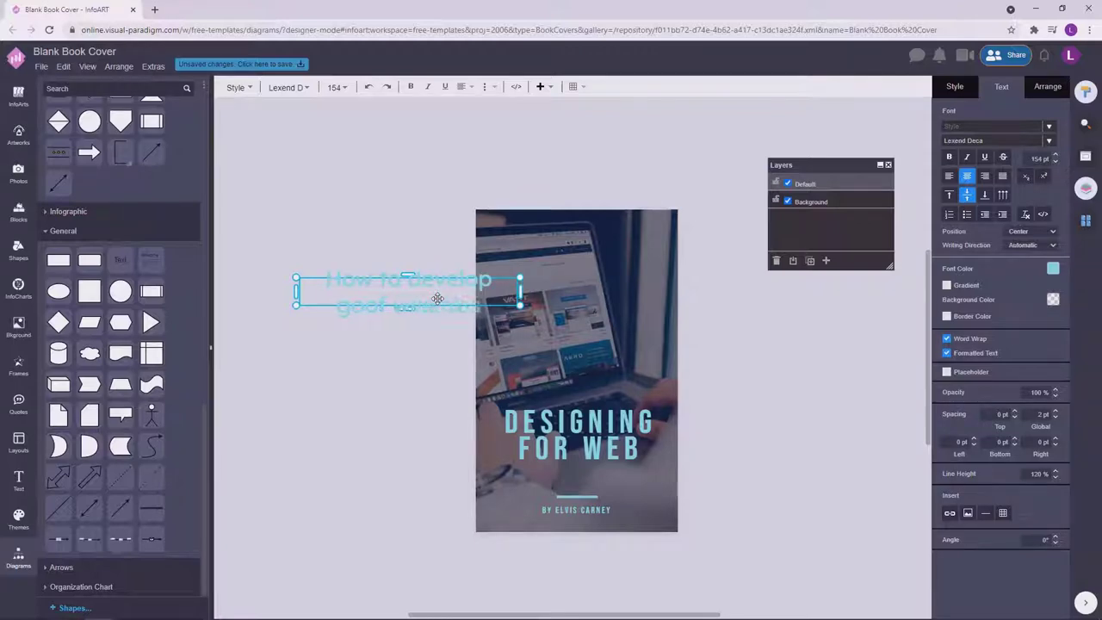
{"action": "type", "text": "ign with"}
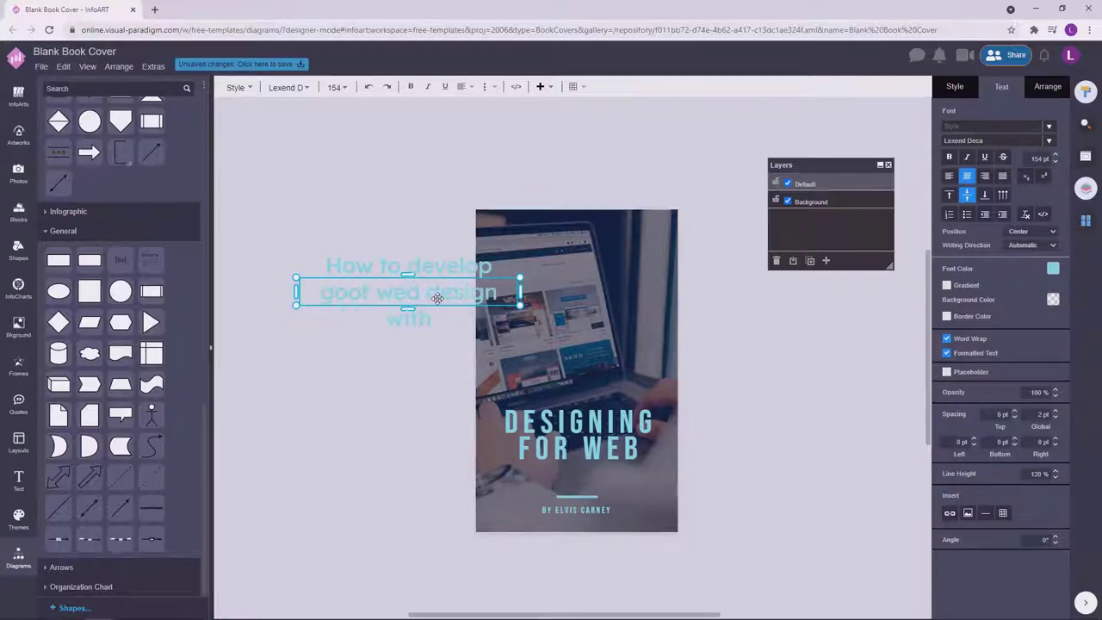
{"action": "type", "text": " comprehensive user e"}
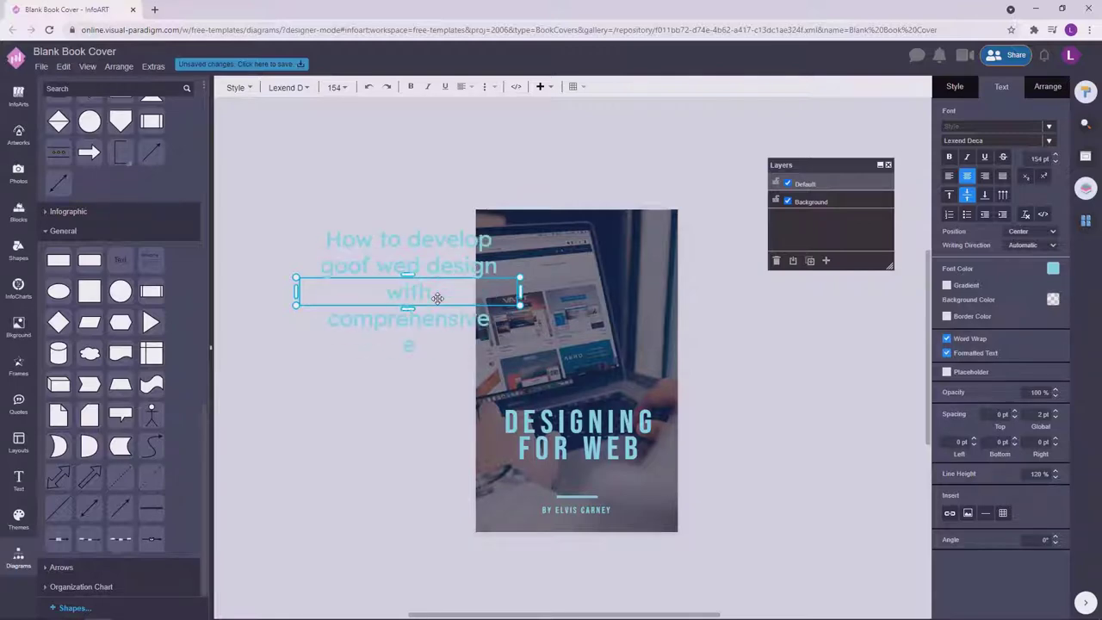
{"action": "type", "text": "xperience aspect"}
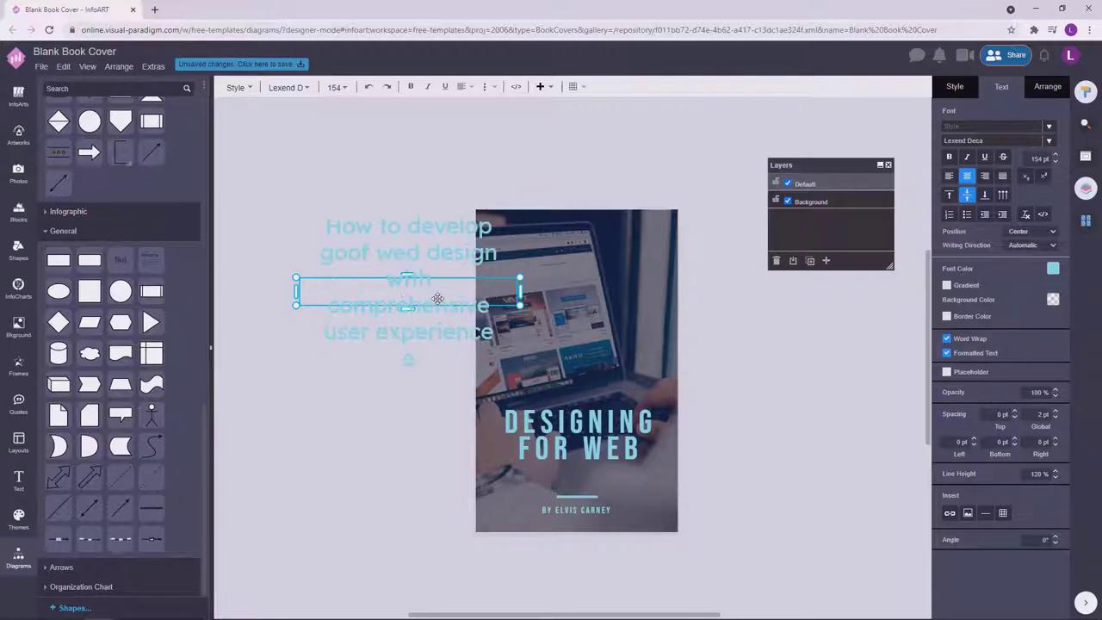
{"action": "type", "text": "s"}
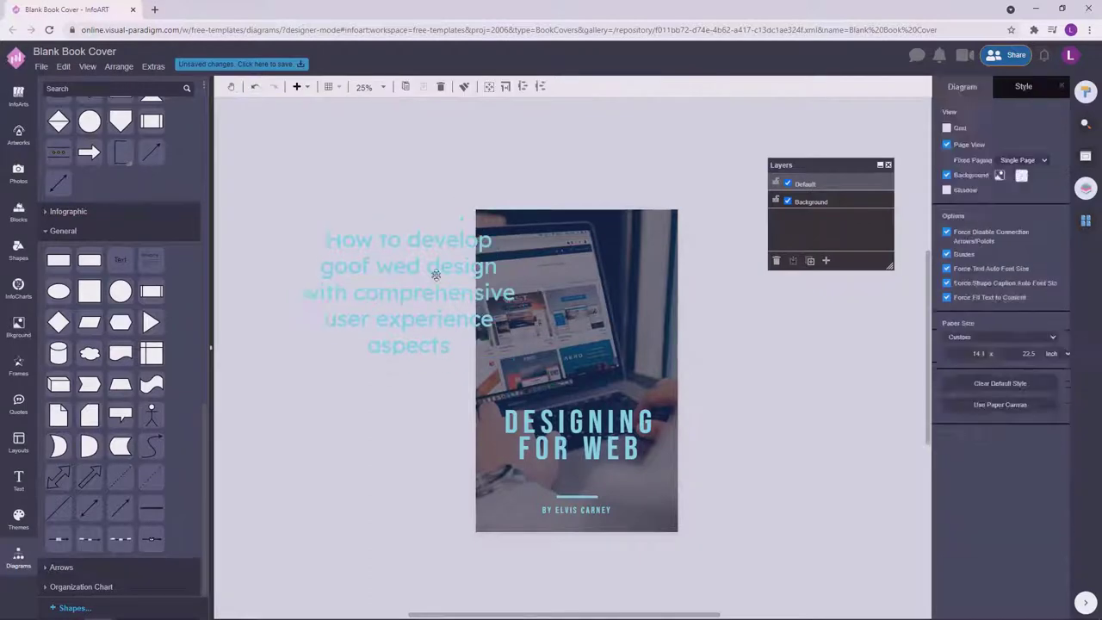
{"action": "left_click", "coordinate": [409, 259]}
Move the subtitle below the title, shrink it, and make it white at about 50 pt.
{"action": "left_click_drag", "start_coordinate": [409, 259], "coordinate": [603, 487]}
{"action": "left_click_drag", "start_coordinate": [713, 472], "coordinate": [655, 493]}
{"action": "left_click", "coordinate": [1053, 268]}
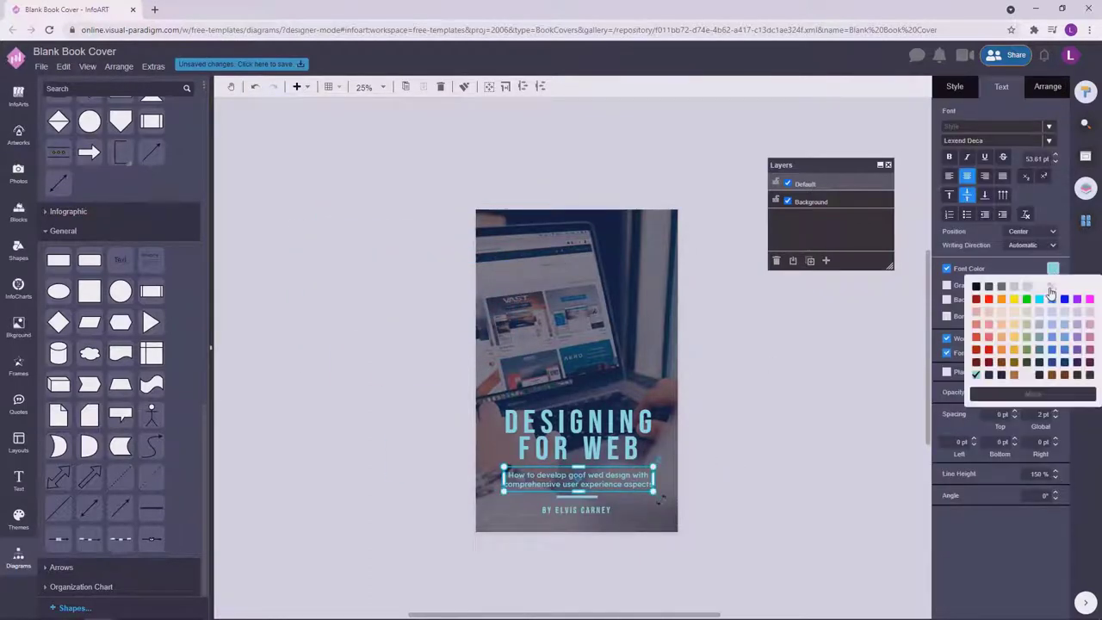
{"action": "left_click", "coordinate": [975, 282]}
{"action": "left_click", "coordinate": [1057, 161]}
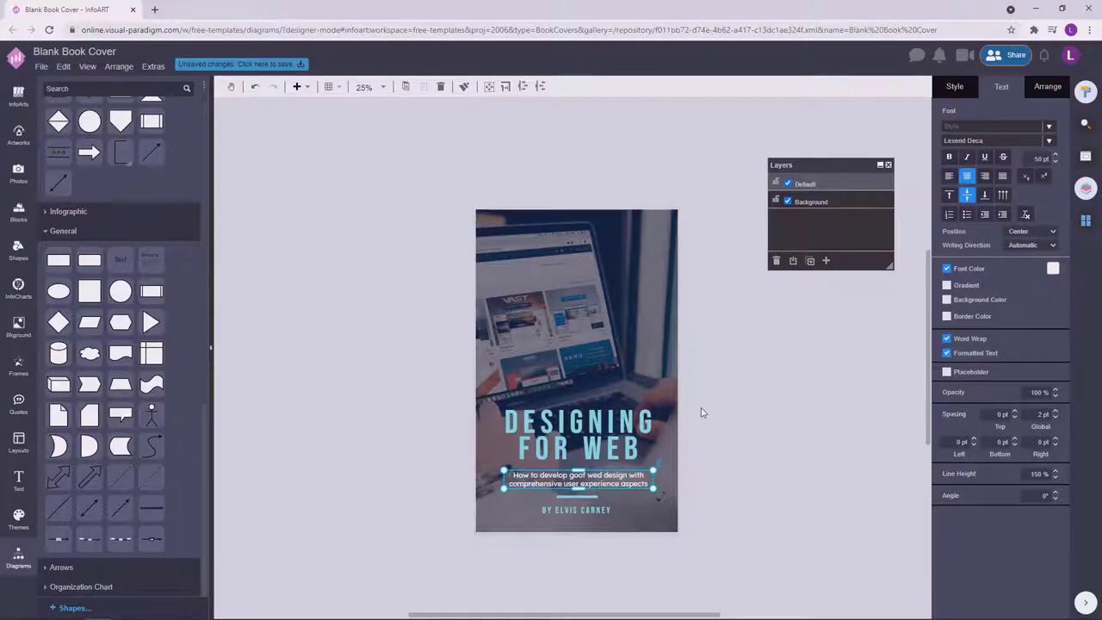
{"action": "left_click", "coordinate": [765, 410]}
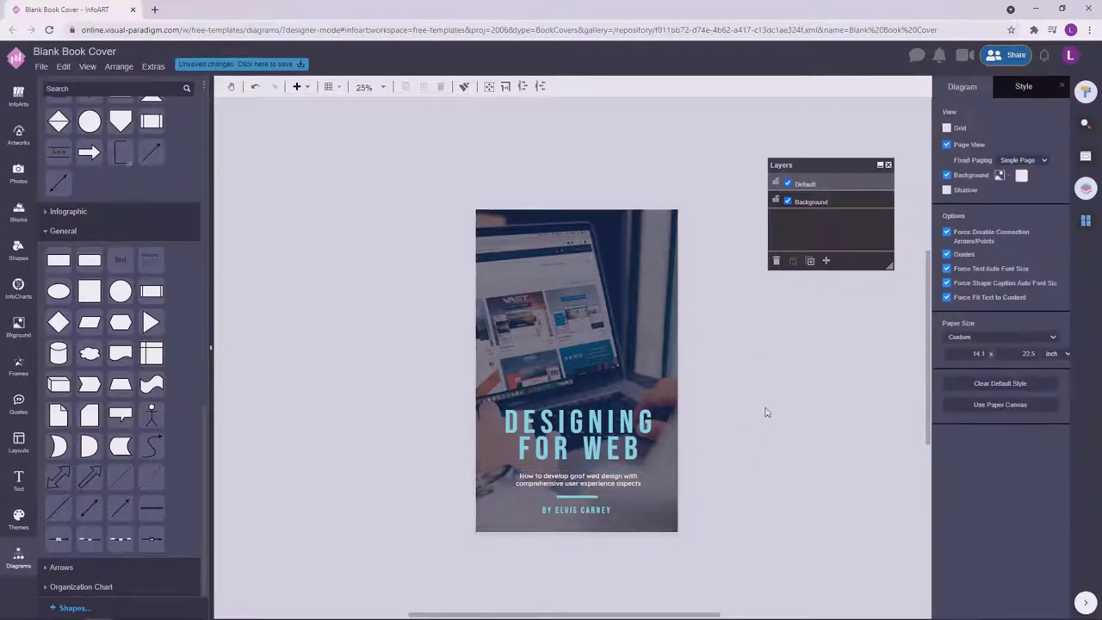
{"action": "key", "text": "ctrl+z"}
{"action": "left_click", "coordinate": [876, 391]}
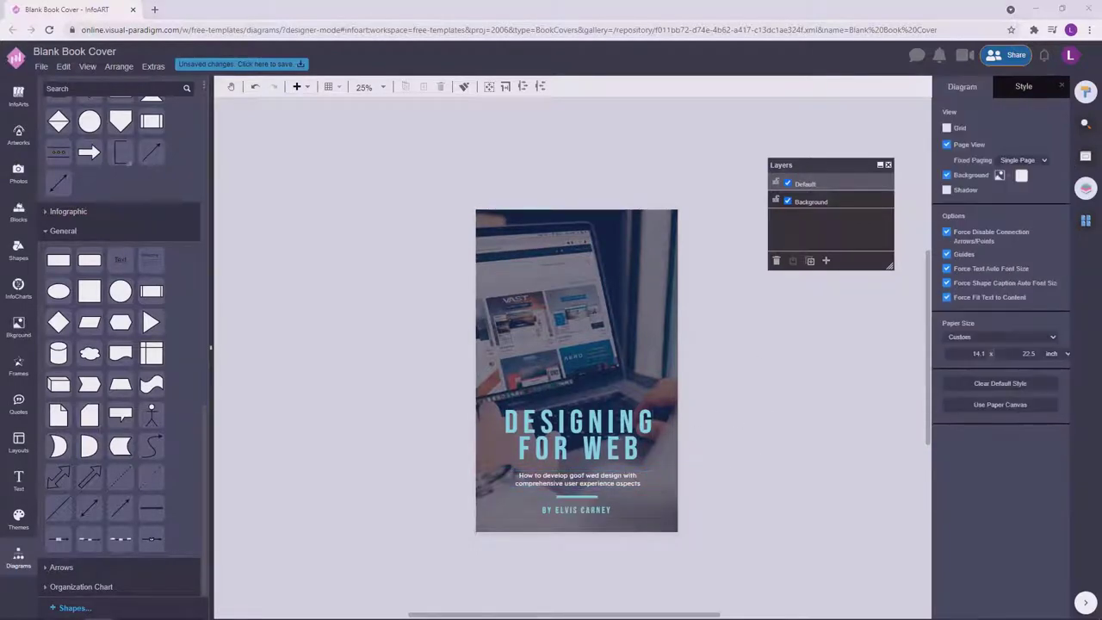
Narrow the subtitle box so its text wraps beneath the title.
{"action": "scroll", "coordinate": [623, 463], "scroll_direction": "up", "scroll_amount": 2}
{"action": "left_click", "coordinate": [605, 493]}
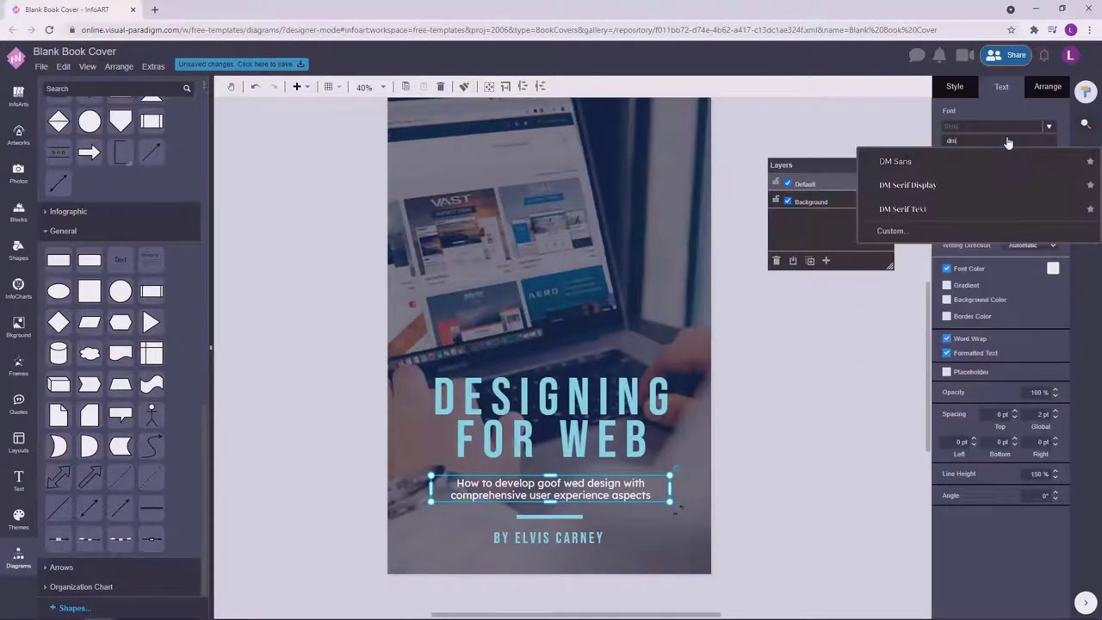
{"action": "left_click", "coordinate": [606, 493]}
{"action": "left_click_drag", "start_coordinate": [670, 488], "coordinate": [622, 489]}
{"action": "scroll", "coordinate": [819, 423], "scroll_direction": "down", "scroll_amount": 2}
{"action": "key", "text": "F2"}
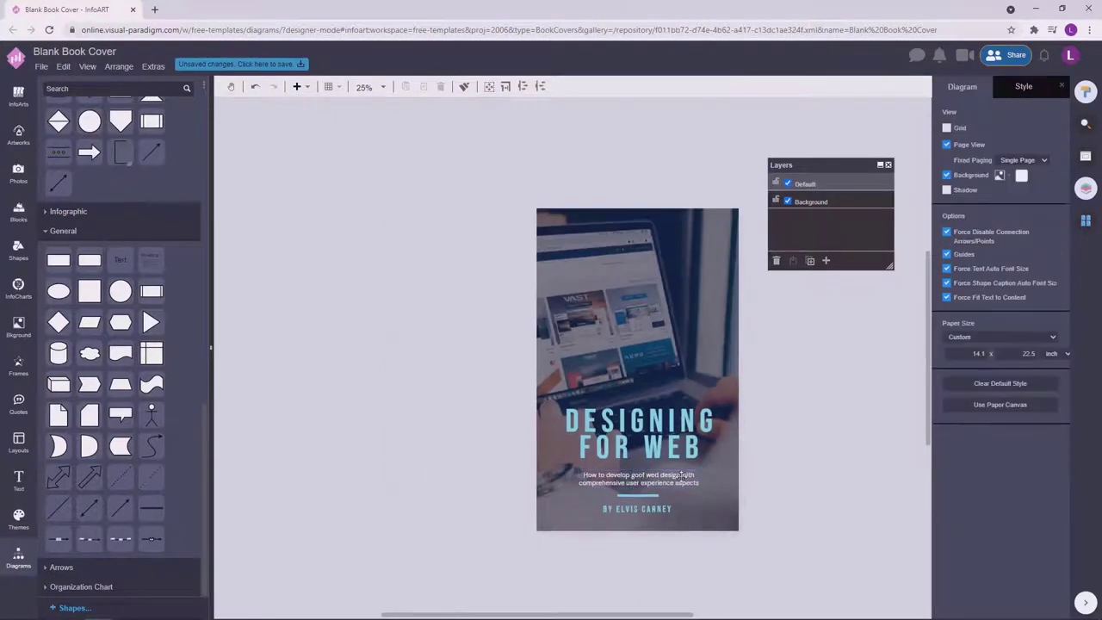
{"action": "left_click", "coordinate": [829, 451]}
{"action": "key", "text": "ctrl+z"}
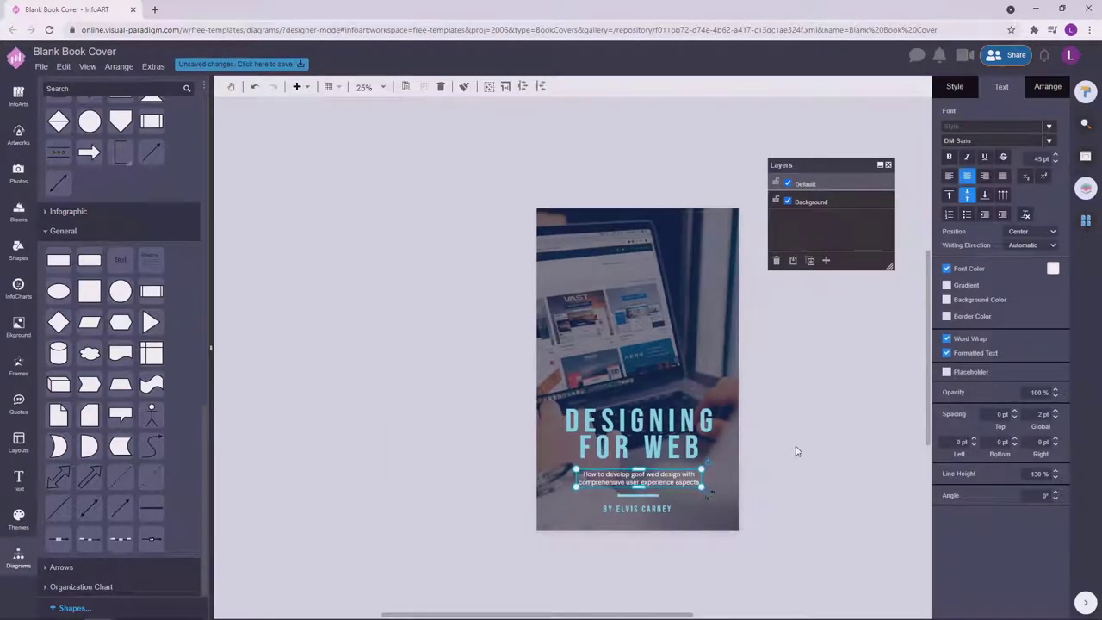
{"action": "left_click", "coordinate": [775, 448]}
{"action": "left_click", "coordinate": [701, 444]}
{"action": "left_click", "coordinate": [774, 421]}
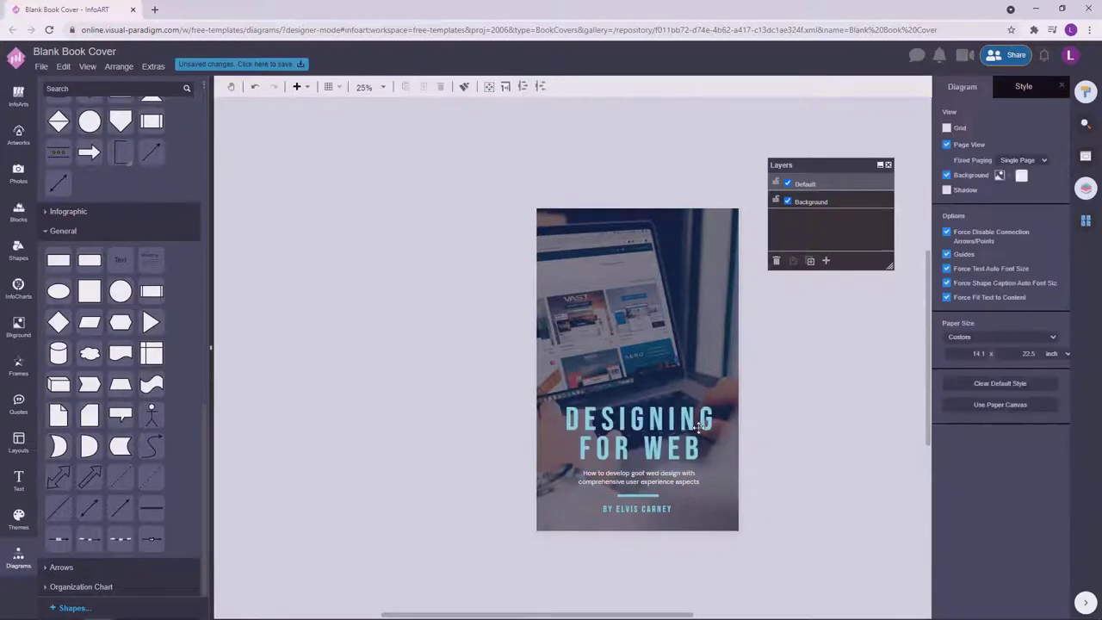
Change the title to 'DESIGNING FOR WEBSITES' and resize its box so WEBSITES fits one line.
{"action": "scroll", "coordinate": [740, 506], "scroll_direction": "right", "scroll_amount": 2}
{"action": "left_click", "coordinate": [642, 443]}
{"action": "key", "text": "Escape"}
{"action": "double_click", "coordinate": [641, 443]}
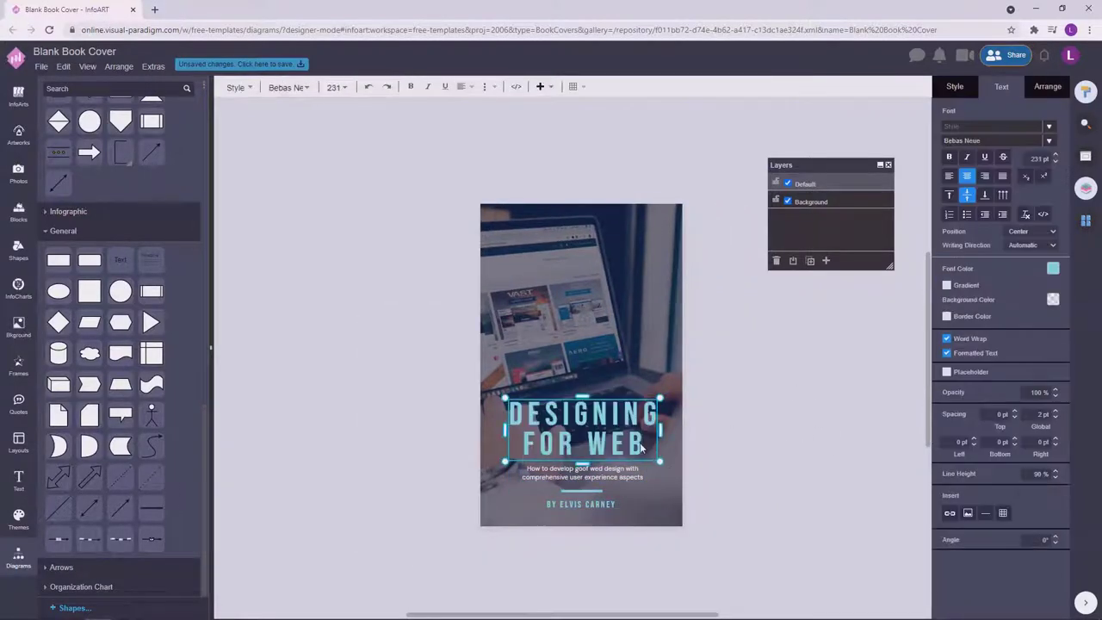
{"action": "type", "text": "sites"}
{"action": "key", "text": "Escape"}
{"action": "double_click", "coordinate": [573, 466]}
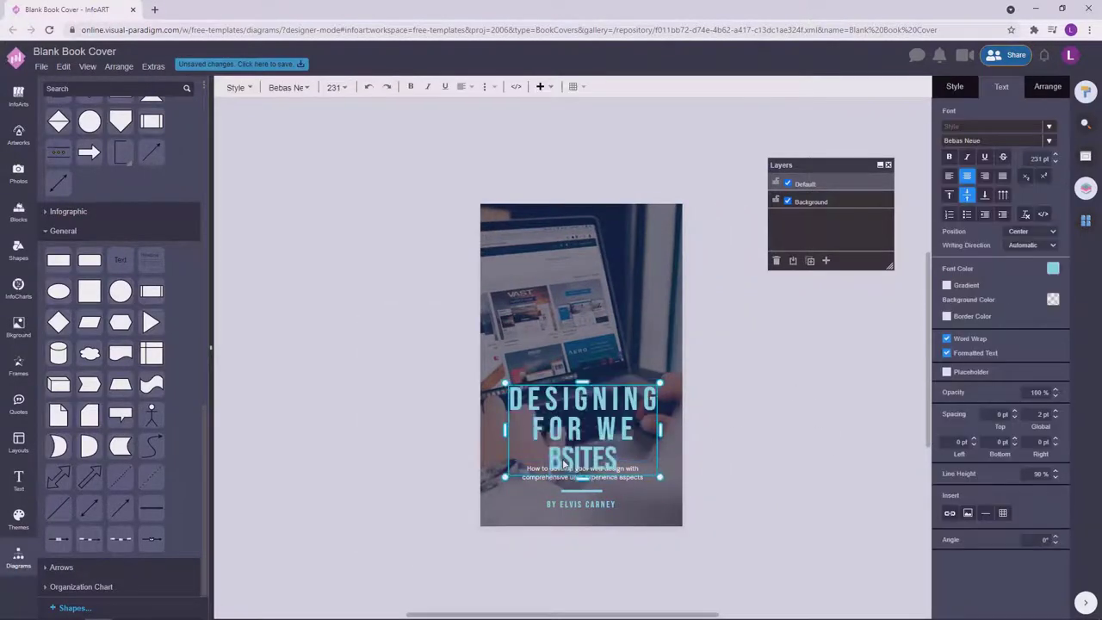
{"action": "key", "text": "BackSpace"}
{"action": "key", "text": "Escape"}
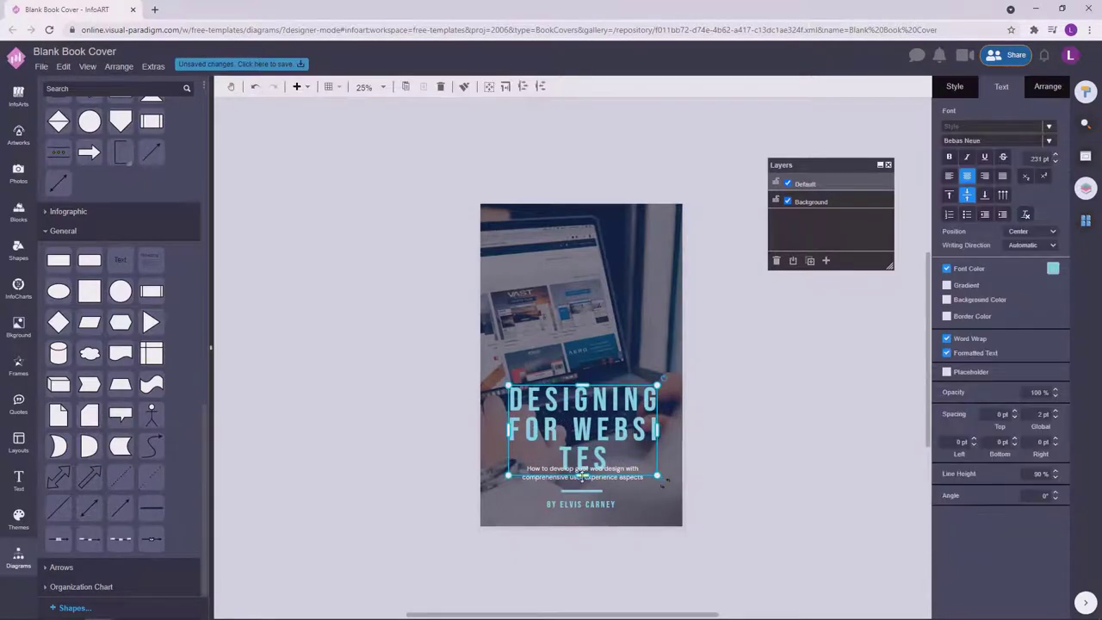
{"action": "left_click_drag", "start_coordinate": [659, 476], "coordinate": [668, 435]}
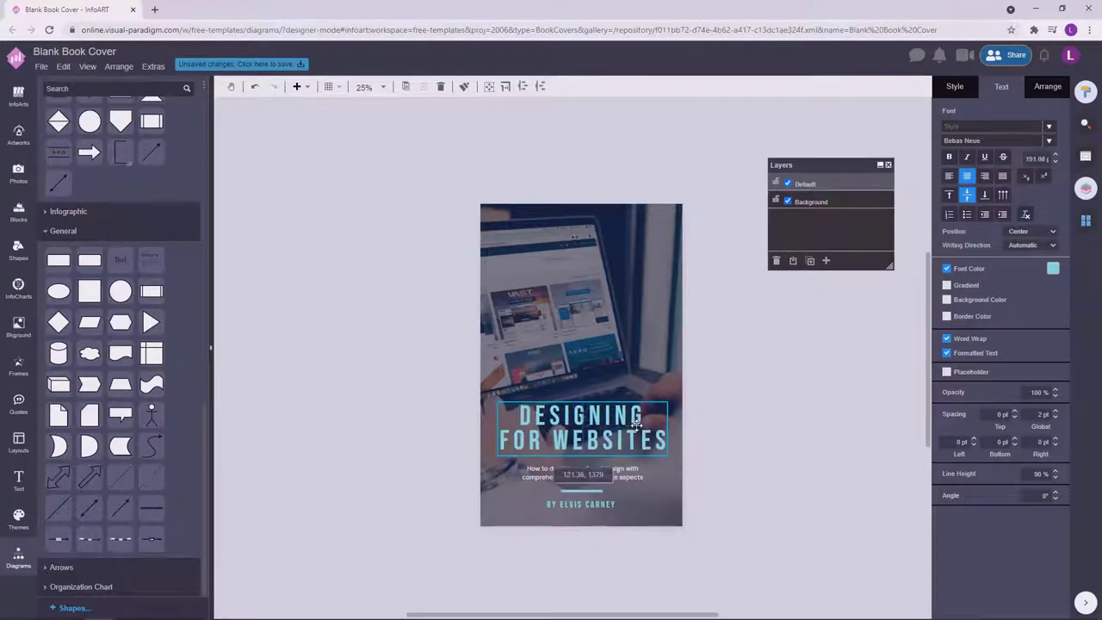
{"action": "left_click", "coordinate": [725, 406]}
Move the subtitle up closer to the title and check its spacing with the divider line.
{"action": "left_click", "coordinate": [637, 428]}
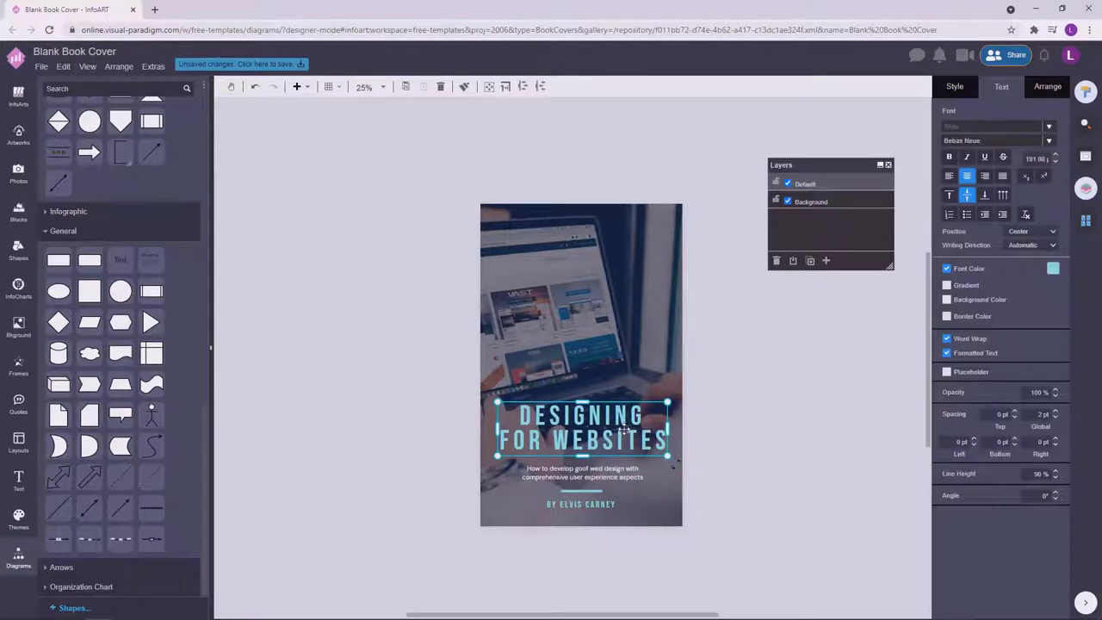
{"action": "left_click_drag", "start_coordinate": [689, 551], "coordinate": [411, 312]}
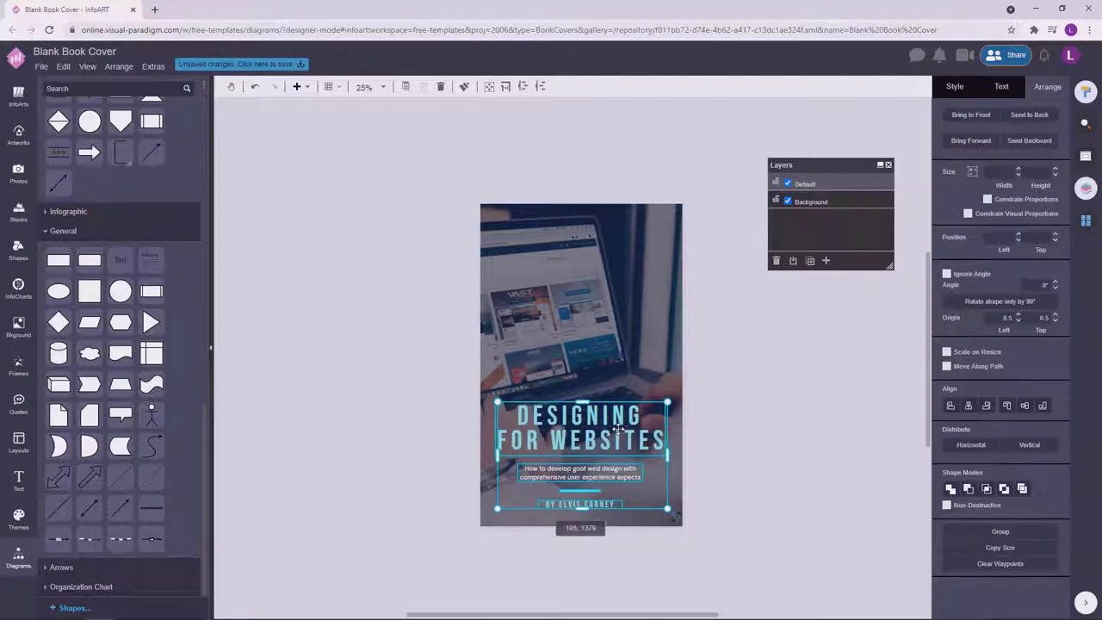
{"action": "left_click", "coordinate": [659, 460]}
{"action": "left_click_drag", "start_coordinate": [634, 474], "coordinate": [634, 468]}
{"action": "left_click", "coordinate": [710, 462]}
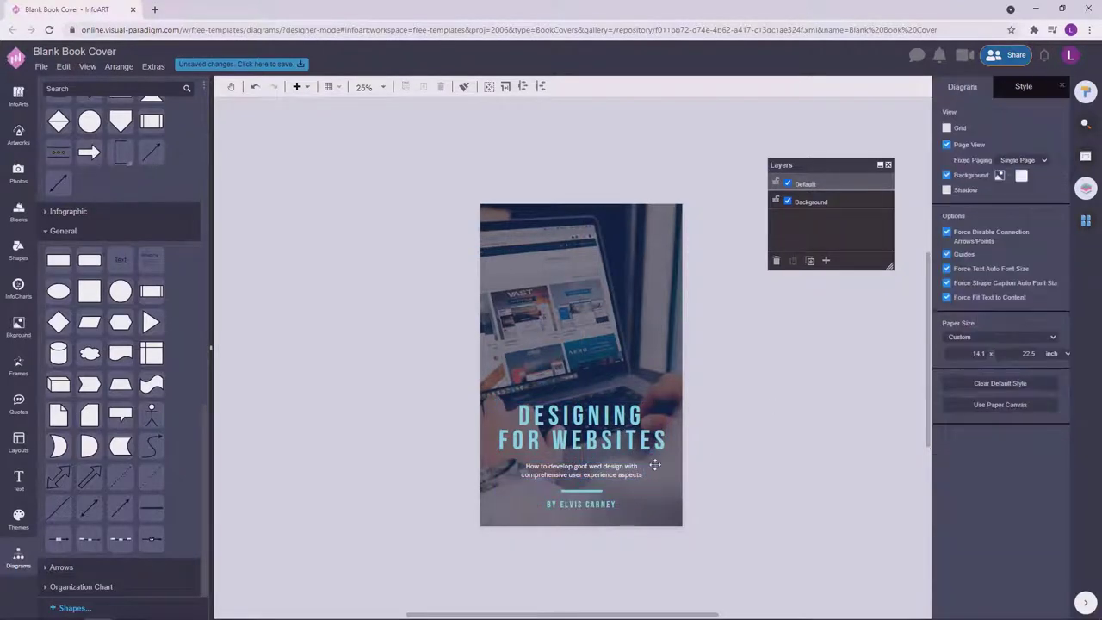
{"action": "left_click", "coordinate": [581, 470]}
{"action": "double_click", "coordinate": [581, 470]}
{"action": "left_click", "coordinate": [807, 428]}
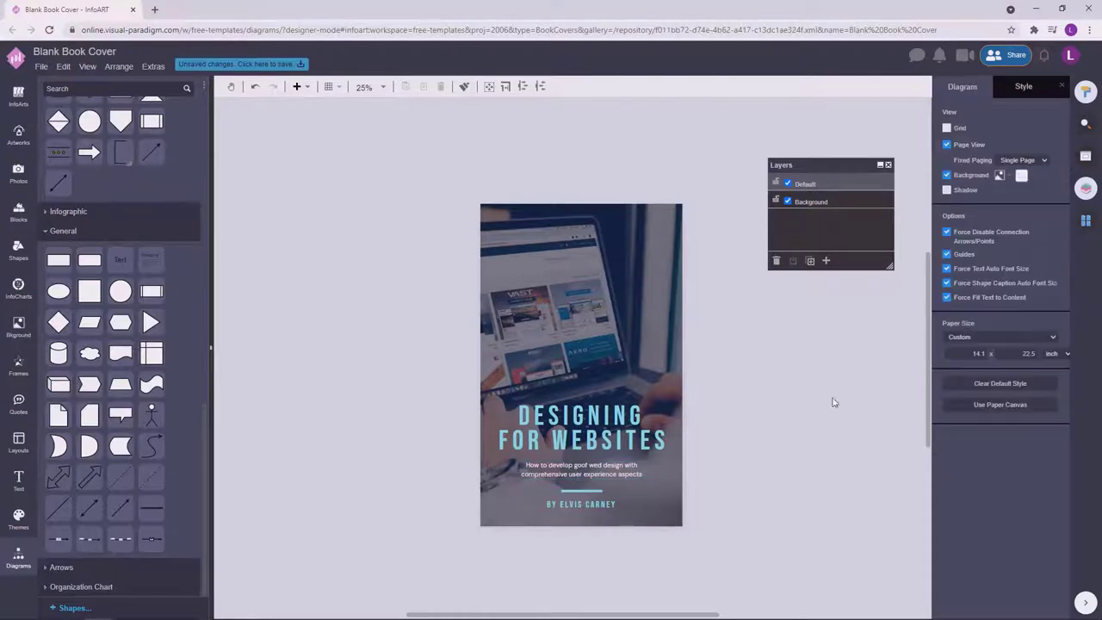
{"action": "key", "text": "Tab"}
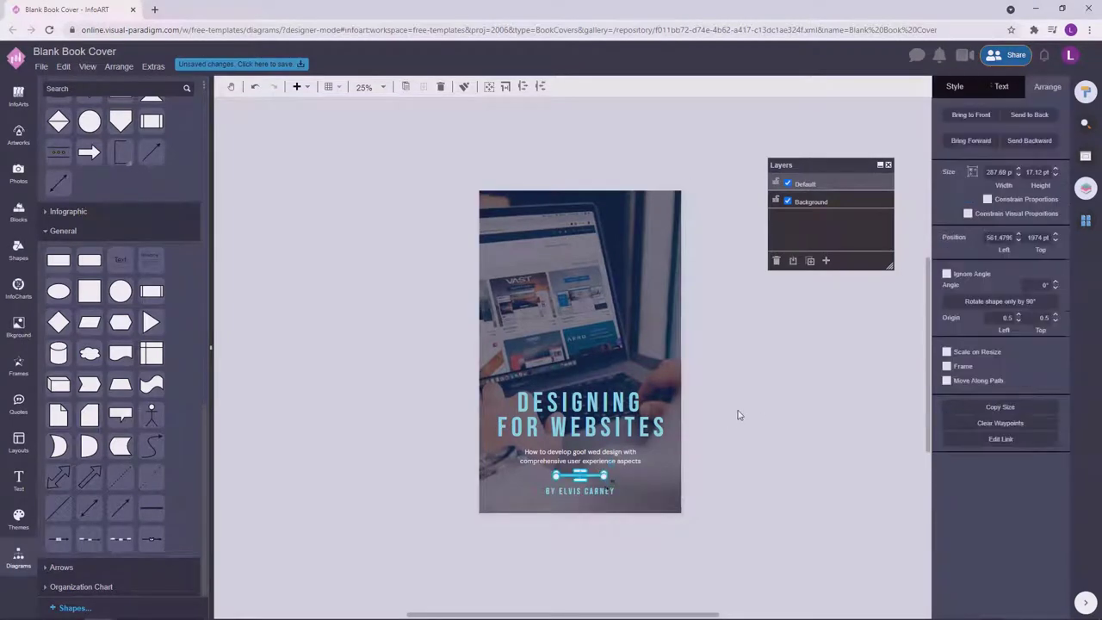
{"action": "left_click", "coordinate": [734, 396]}
{"action": "left_click", "coordinate": [609, 454]}
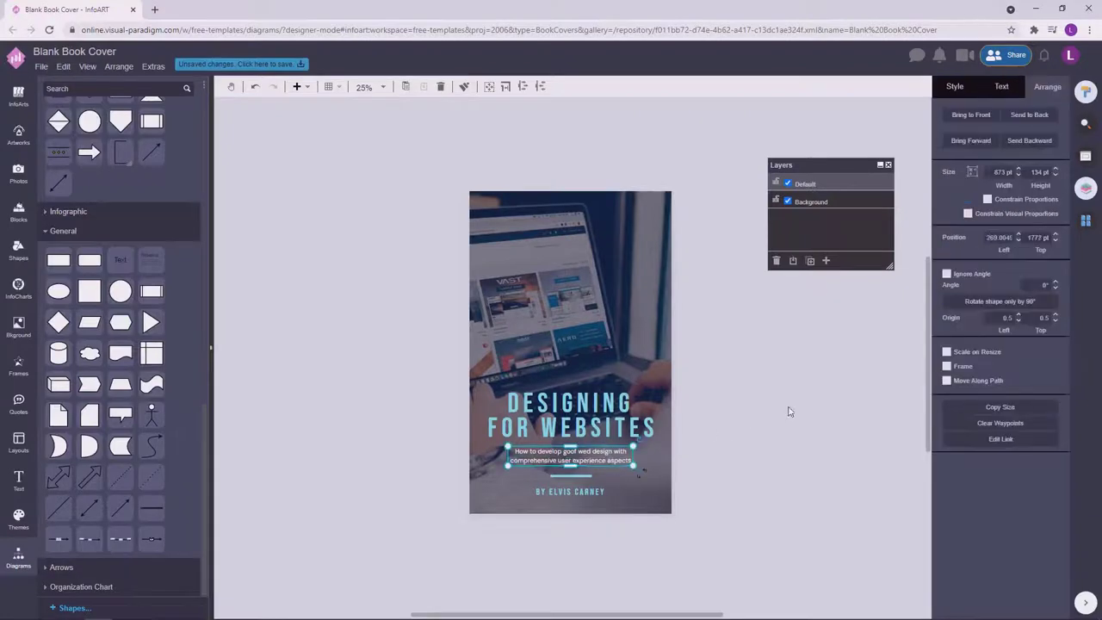
{"action": "left_click", "coordinate": [775, 426]}
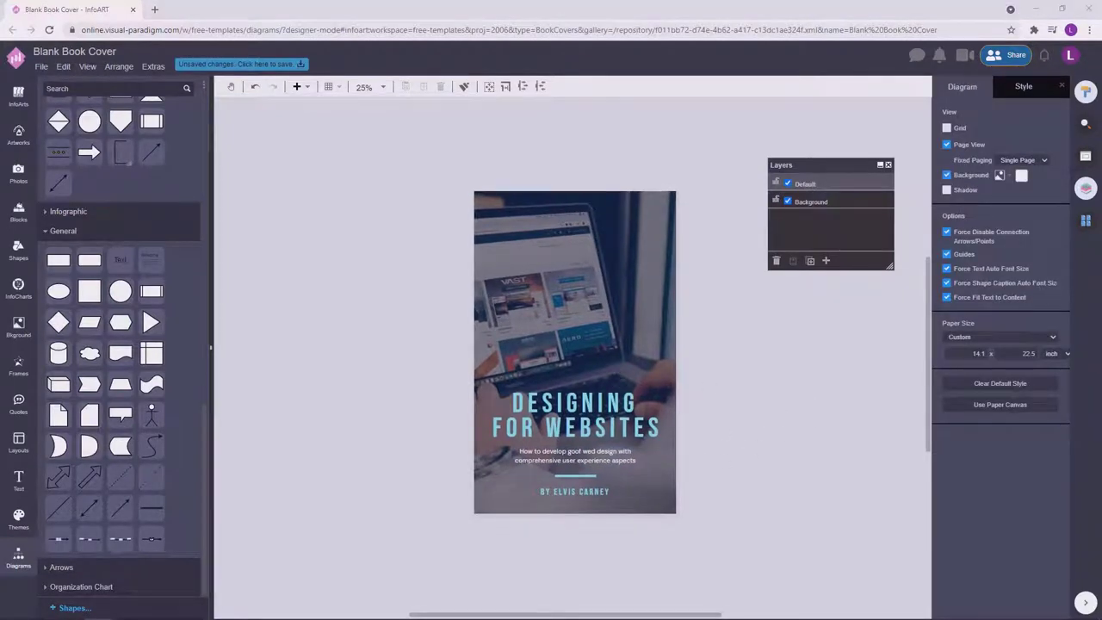
Duplicate the subtitle onto the top of the cover and start editing the copy.
{"action": "left_click_drag", "start_coordinate": [607, 456], "coordinate": [607, 242]}
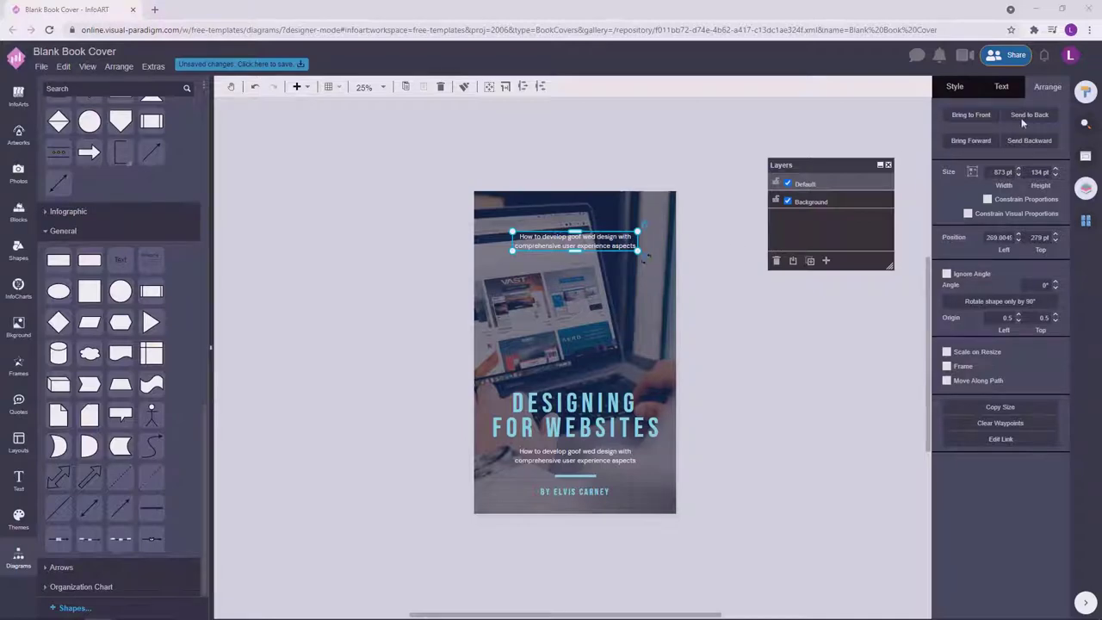
{"action": "key", "text": "Escape"}
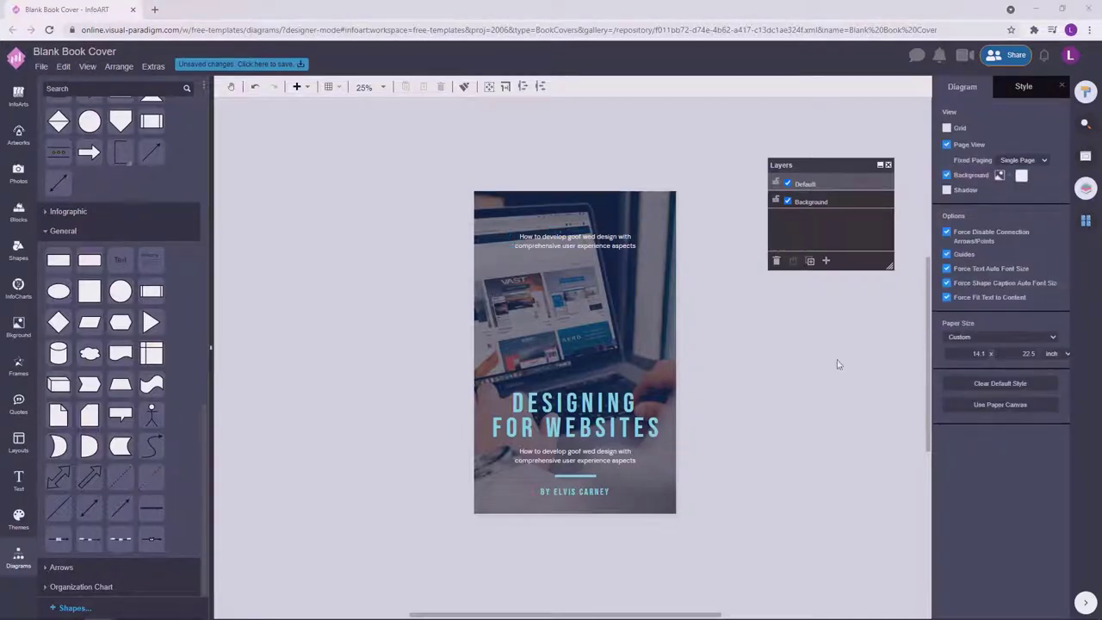
{"action": "scroll", "coordinate": [351, 195], "scroll_direction": "up", "scroll_amount": 2}
{"action": "left_click", "coordinate": [595, 224]}
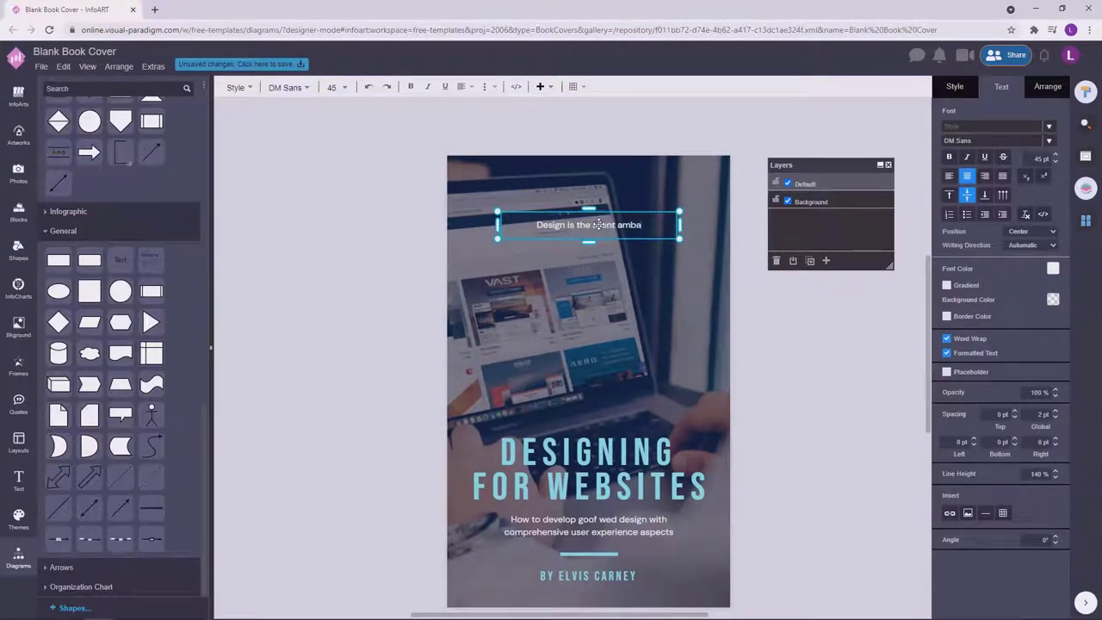
Finish retyping the brand-ambassador quote in the top text box.
{"action": "type", "text": "brand.\""}
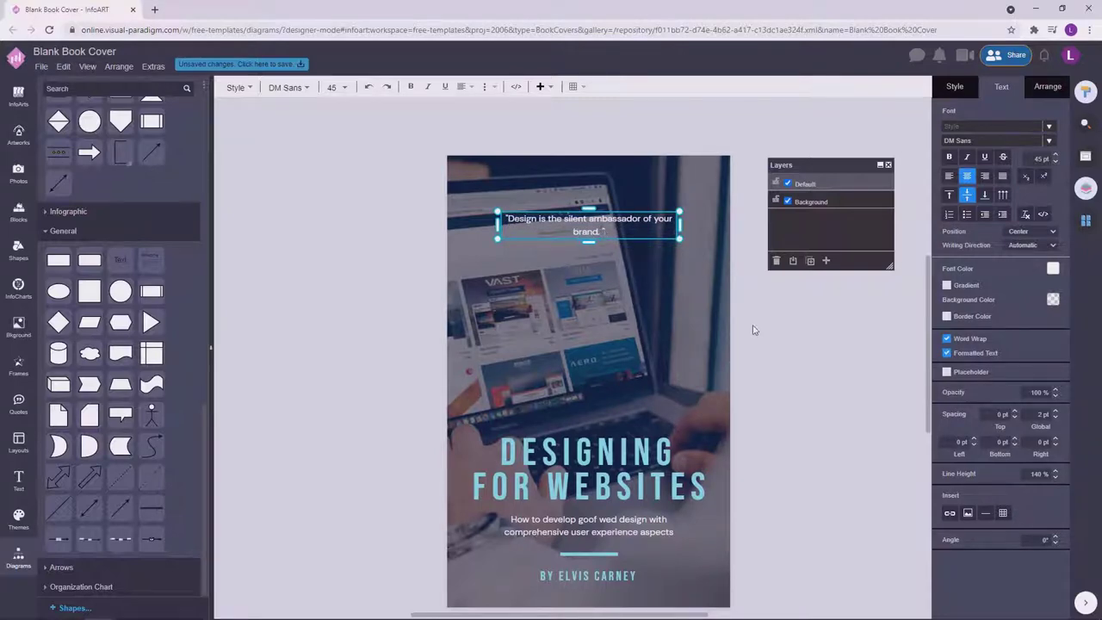
{"action": "left_click", "coordinate": [638, 287]}
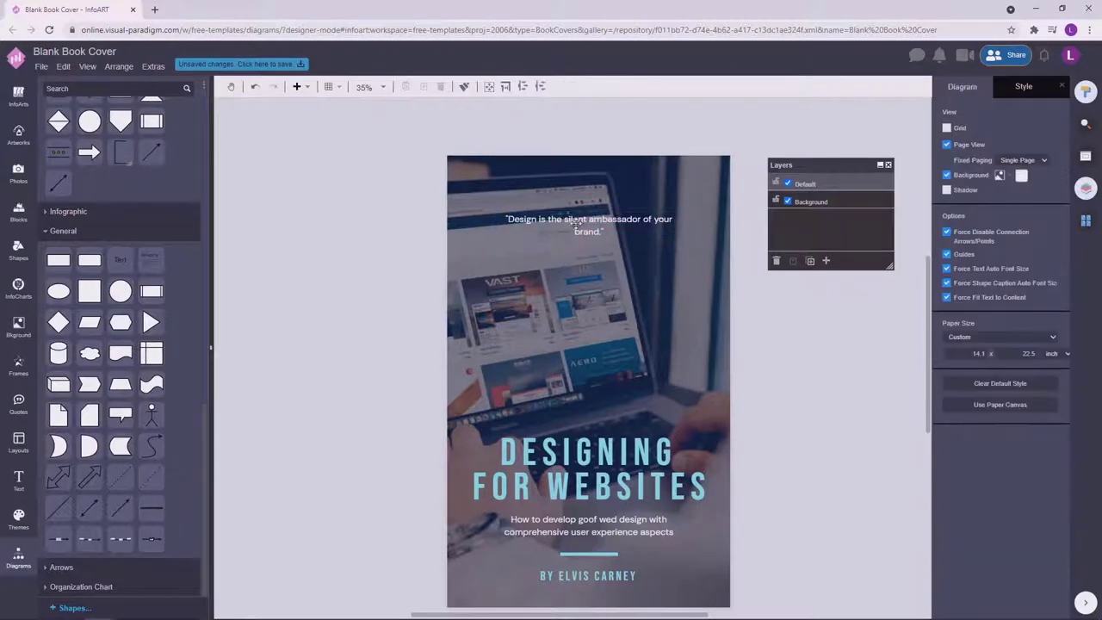
{"action": "double_click", "coordinate": [605, 233]}
{"action": "left_click", "coordinate": [606, 233]}
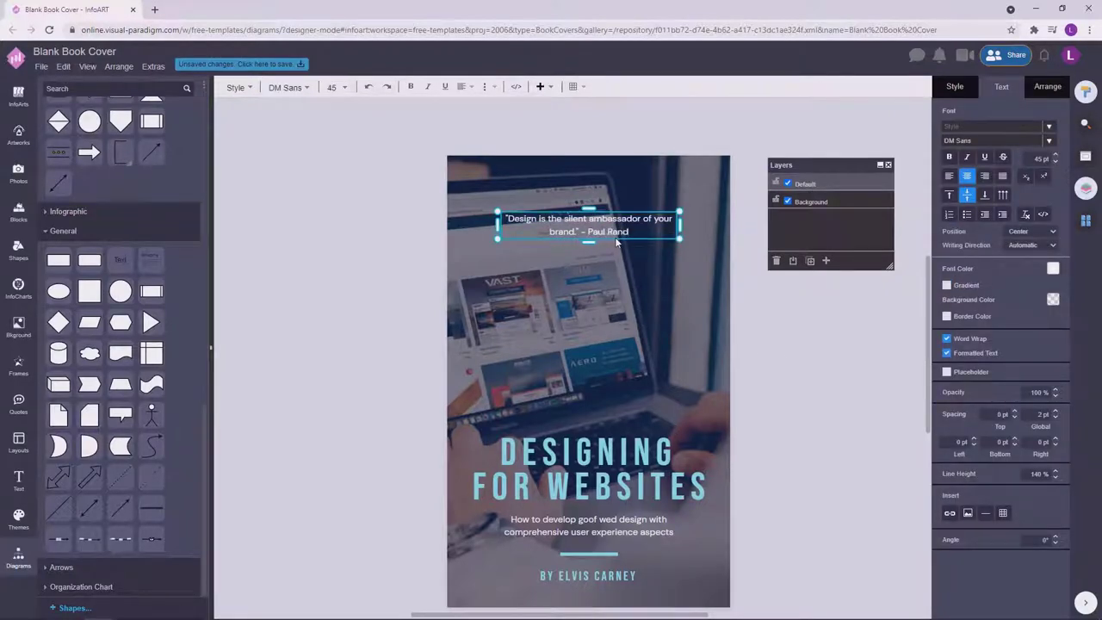
{"action": "scroll", "coordinate": [787, 423], "scroll_direction": "down", "scroll_amount": 1}
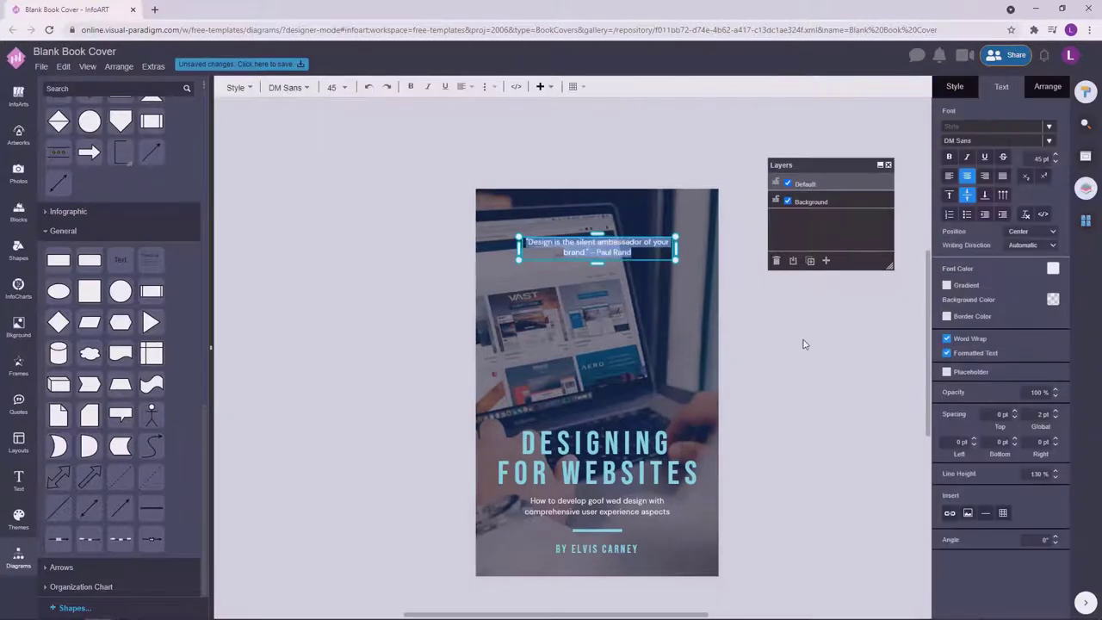
{"action": "left_click", "coordinate": [792, 423]}
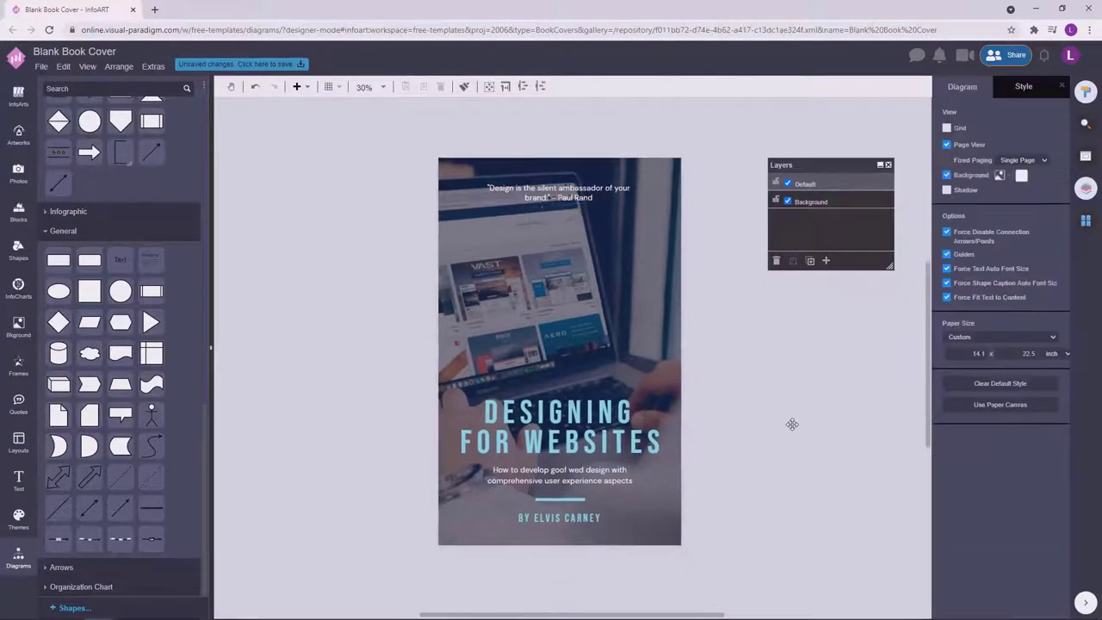
{"action": "key", "text": "ctrl+z"}
{"action": "key", "text": "ctrl+z"}
{"action": "key", "text": "ctrl+z"}
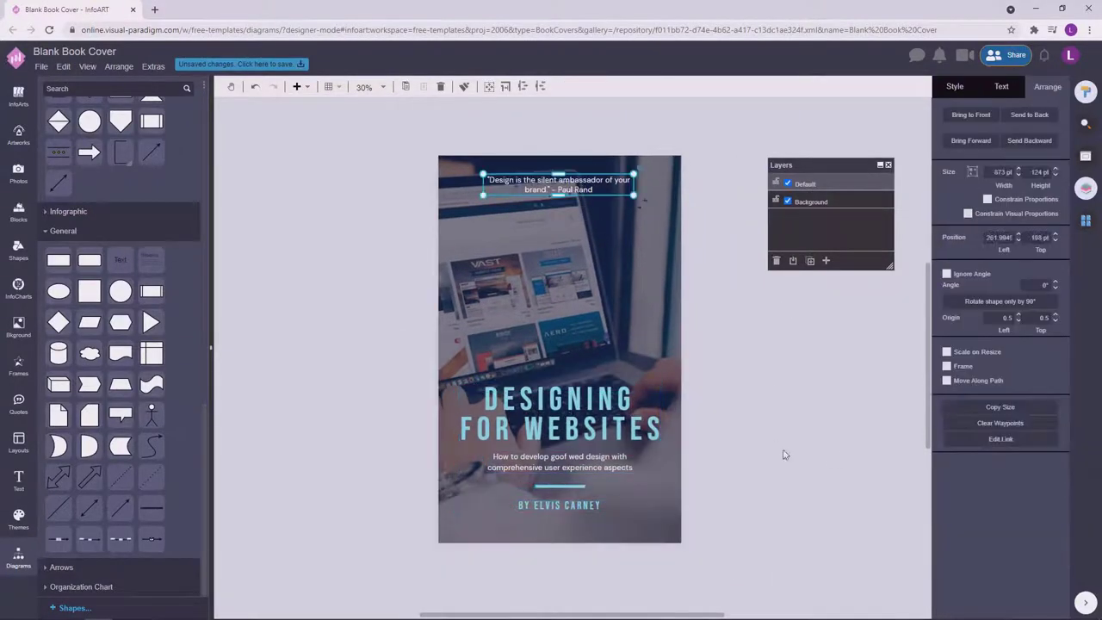
Nudge the title, subtitle and author text group down slightly.
{"action": "left_click", "coordinate": [680, 541]}
{"action": "left_click", "coordinate": [748, 600]}
{"action": "left_click", "coordinate": [601, 283]}
{"action": "left_click_drag", "start_coordinate": [568, 410], "coordinate": [568, 419]}
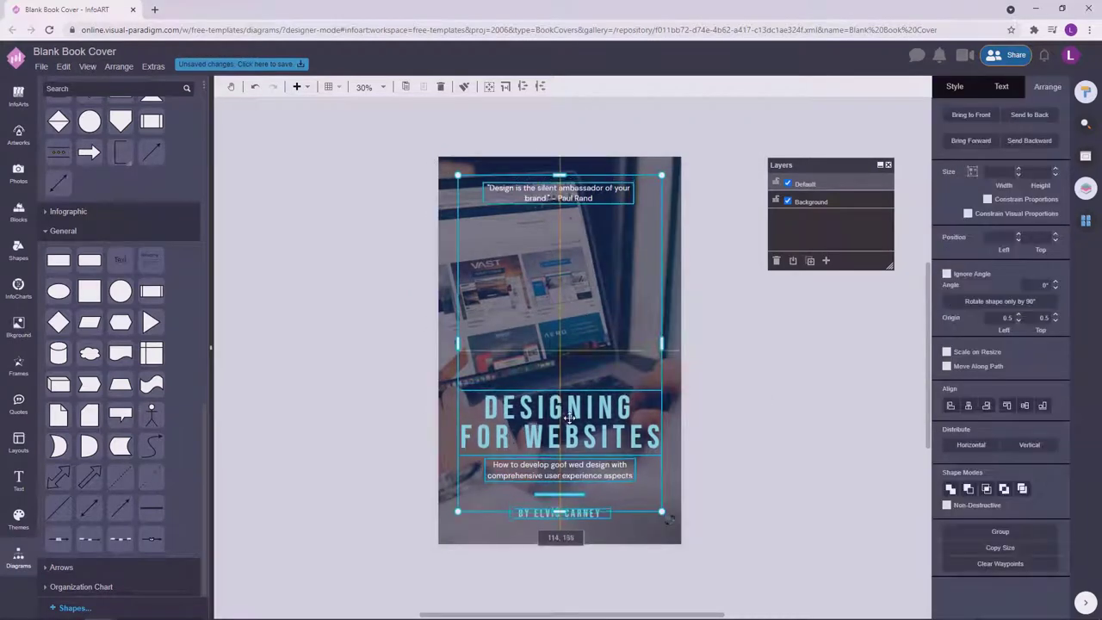
{"action": "left_click", "coordinate": [770, 387]}
Add a rectangle across the top of the cover and view its size and position settings.
{"action": "left_click", "coordinate": [652, 458]}
{"action": "key", "text": "Escape"}
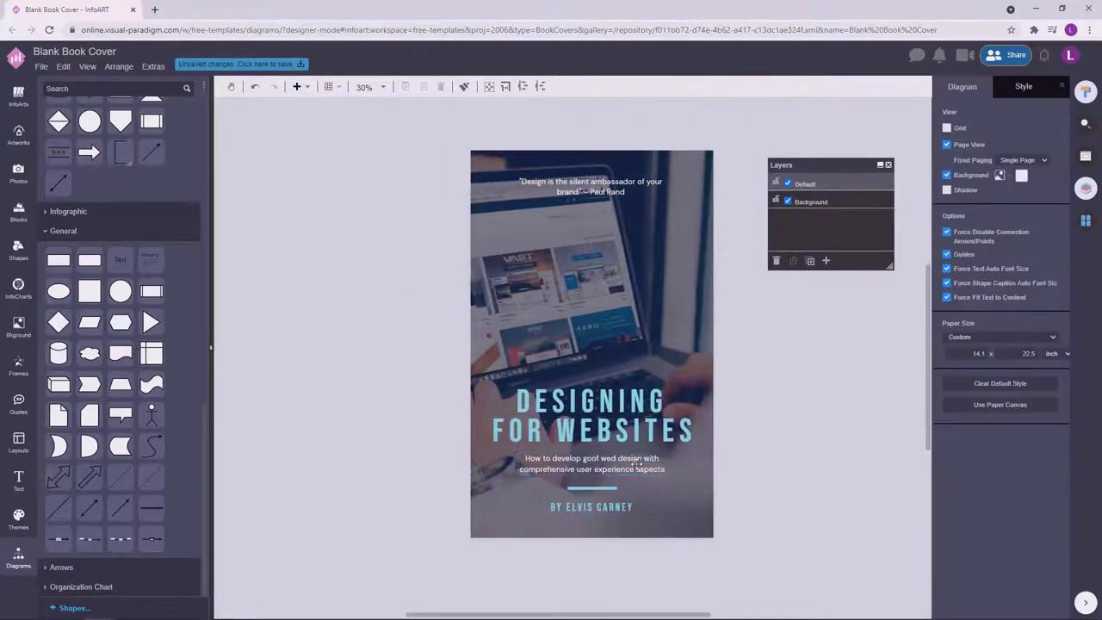
{"action": "double_click", "coordinate": [637, 465]}
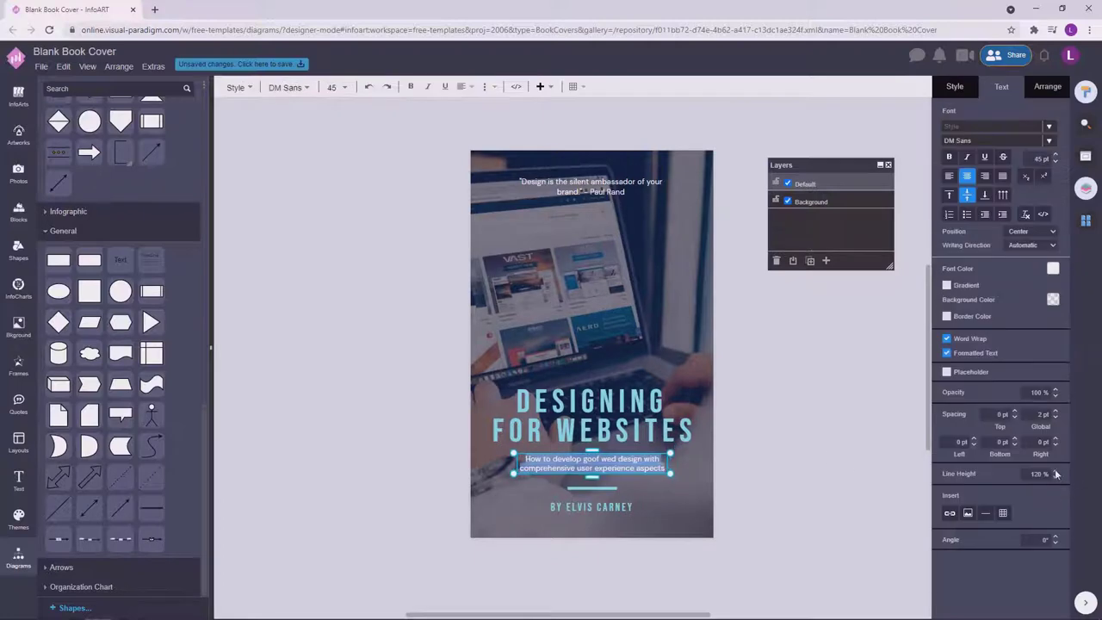
{"action": "left_click", "coordinate": [831, 457]}
{"action": "left_click", "coordinate": [627, 411]}
{"action": "left_click", "coordinate": [834, 395]}
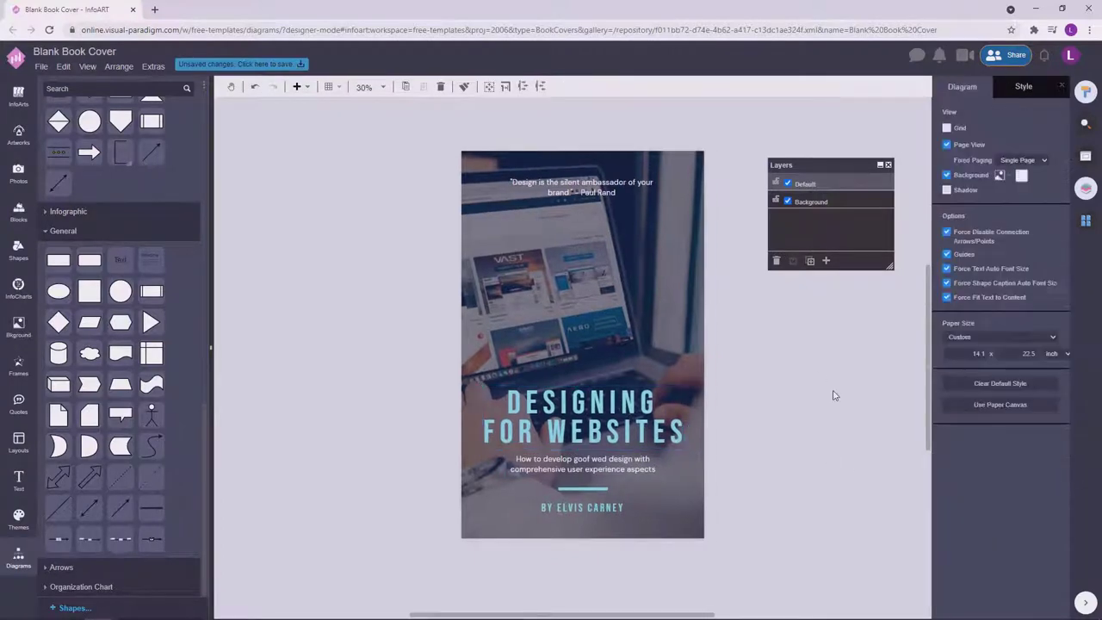
{"action": "left_click", "coordinate": [583, 507]}
{"action": "left_click", "coordinate": [800, 465]}
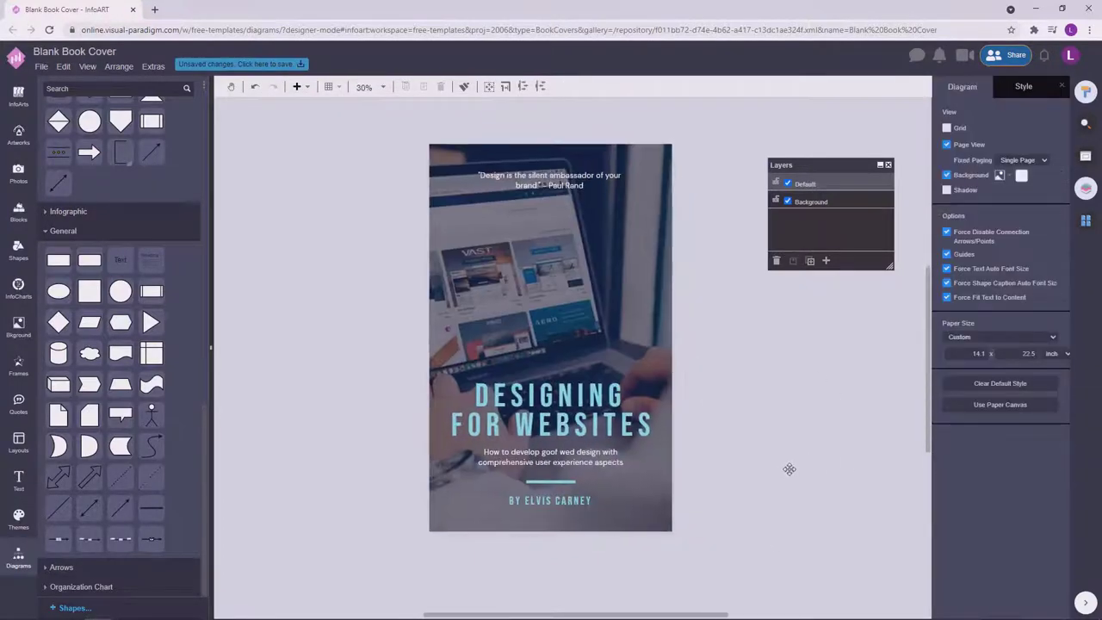
{"action": "left_click_drag", "start_coordinate": [63, 269], "coordinate": [672, 172]}
{"action": "left_click", "coordinate": [1043, 86]}
Shorten the cyan band to frame the quote and make a thin white strip.
{"action": "left_click_drag", "start_coordinate": [552, 179], "coordinate": [552, 164]}
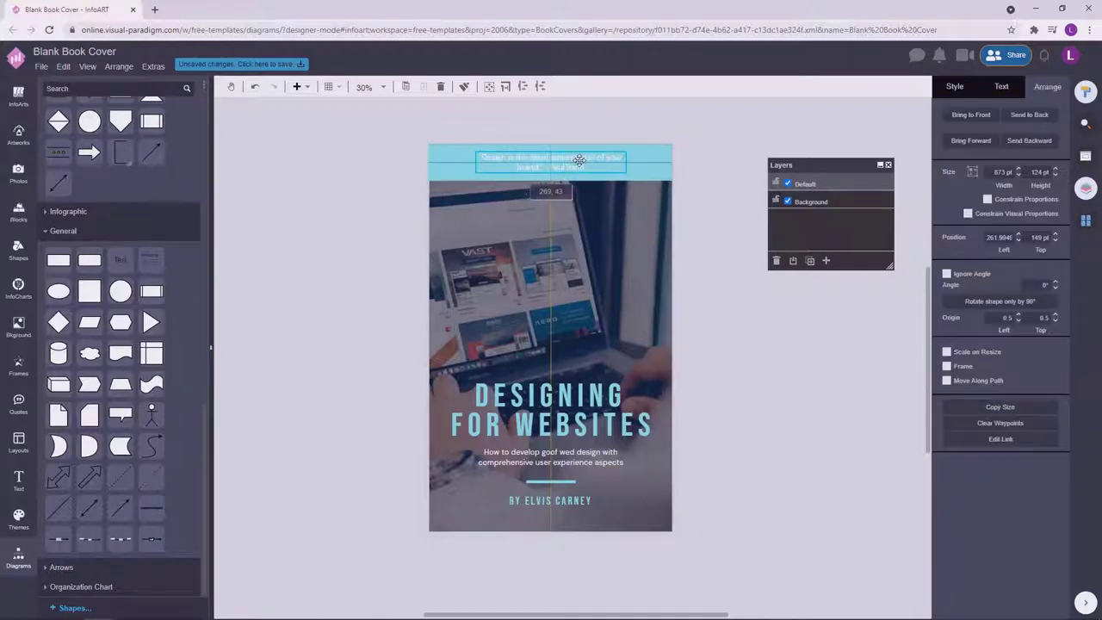
{"action": "left_click", "coordinate": [669, 174]}
{"action": "scroll", "coordinate": [522, 131], "scroll_direction": "up", "scroll_amount": 5}
{"action": "left_click", "coordinate": [512, 215]}
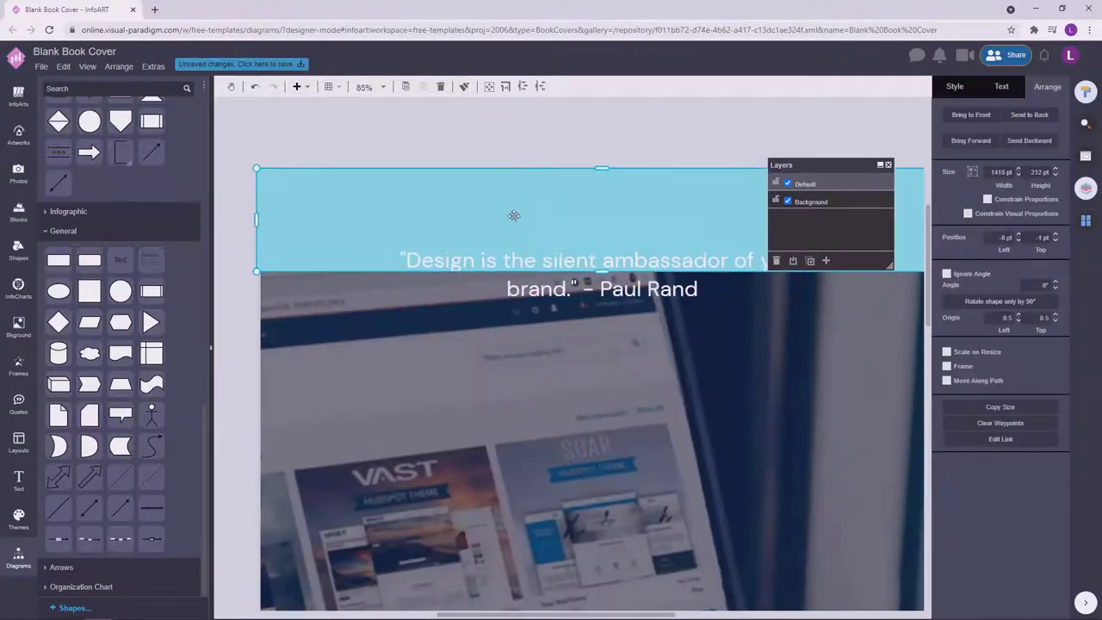
{"action": "left_click_drag", "start_coordinate": [603, 143], "coordinate": [692, 141]}
{"action": "left_click", "coordinate": [954, 86]}
{"action": "left_click", "coordinate": [1044, 166]}
{"action": "left_click", "coordinate": [1041, 184]}
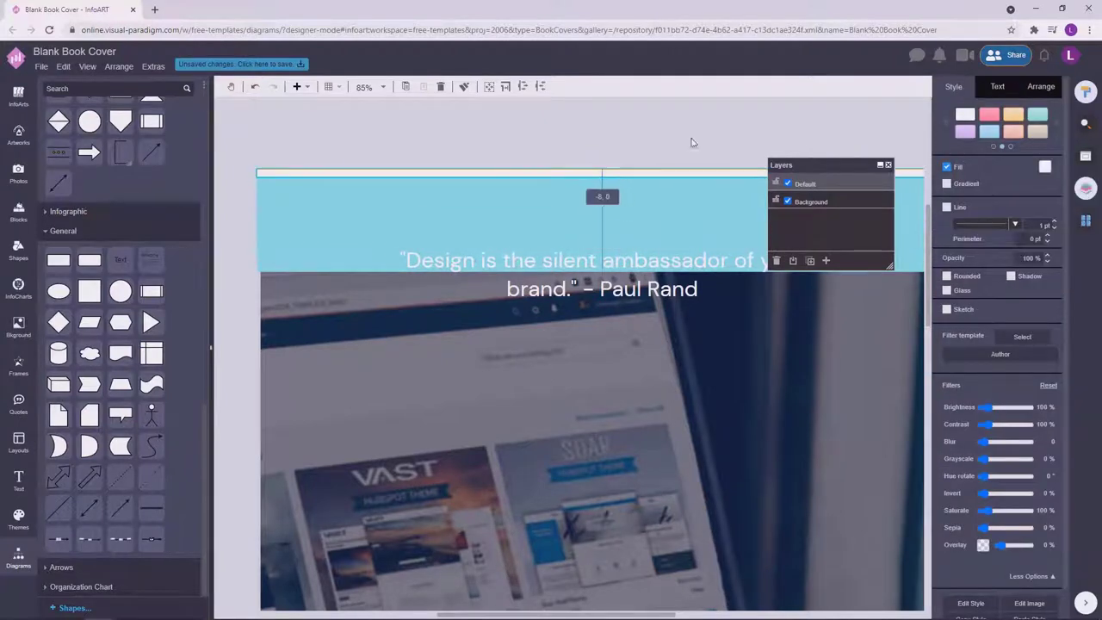
{"action": "left_click", "coordinate": [692, 140]}
Nudge the quote text up into the cyan band.
{"action": "scroll", "coordinate": [737, 142], "scroll_direction": "down", "scroll_amount": 3}
{"action": "key", "text": "ctrl+z"}
{"action": "scroll", "coordinate": [736, 142], "scroll_direction": "down", "scroll_amount": 2}
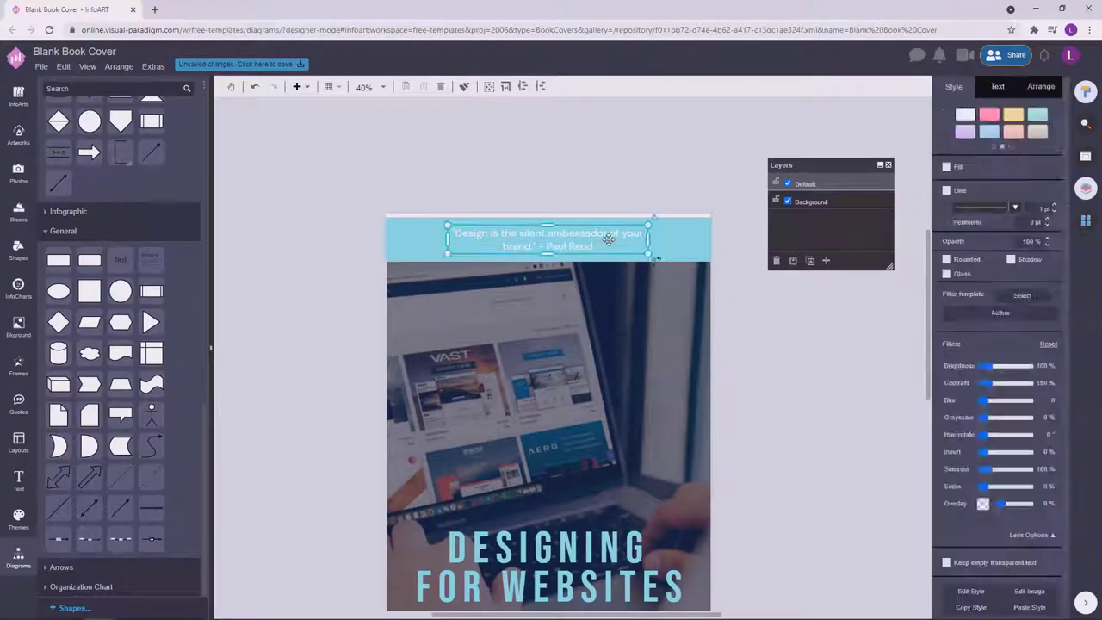
{"action": "left_click", "coordinate": [755, 325]}
{"action": "scroll", "coordinate": [755, 325], "scroll_direction": "down", "scroll_amount": 1}
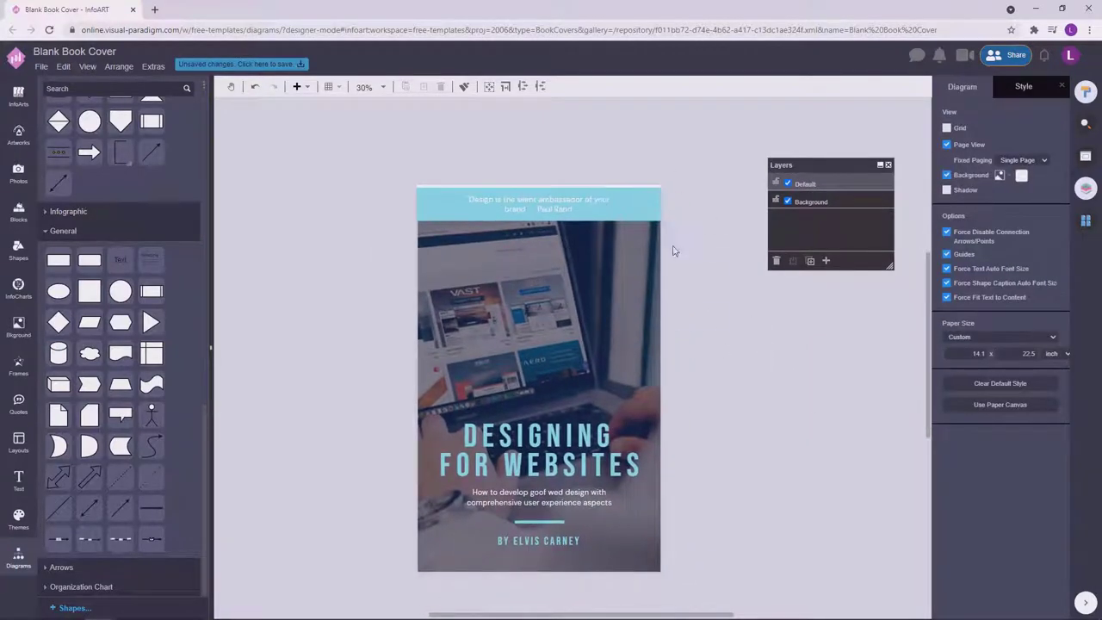
{"action": "left_click", "coordinate": [646, 211]}
{"action": "left_click", "coordinate": [568, 207]}
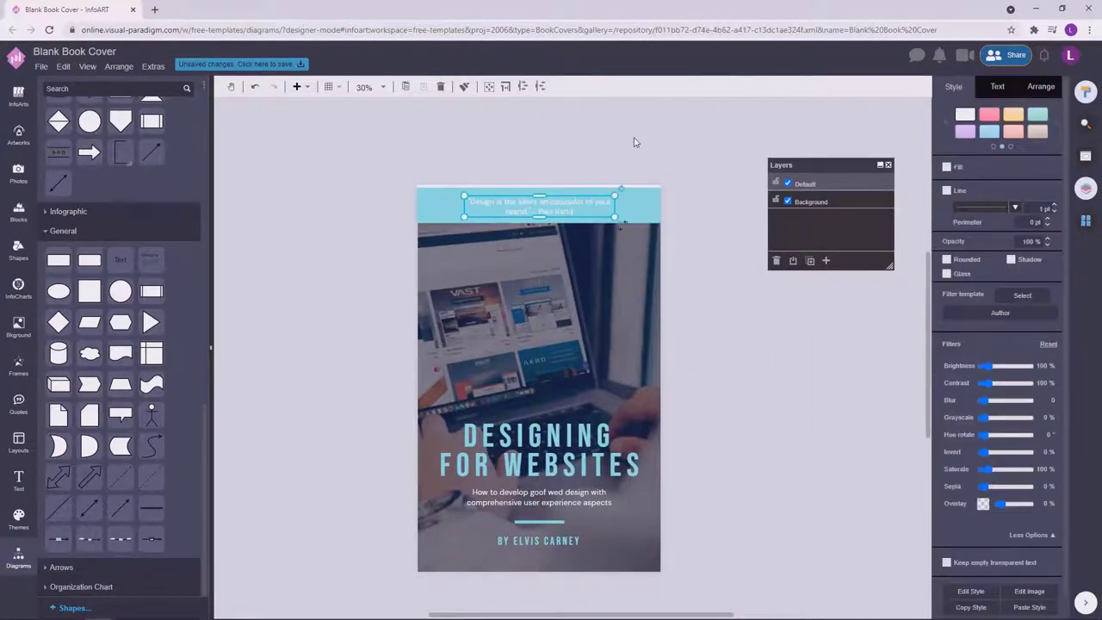
Place a band along the cover's bottom edge and fill it white.
{"action": "left_click_drag", "start_coordinate": [635, 291], "coordinate": [591, 564]}
{"action": "left_click", "coordinate": [1046, 167]}
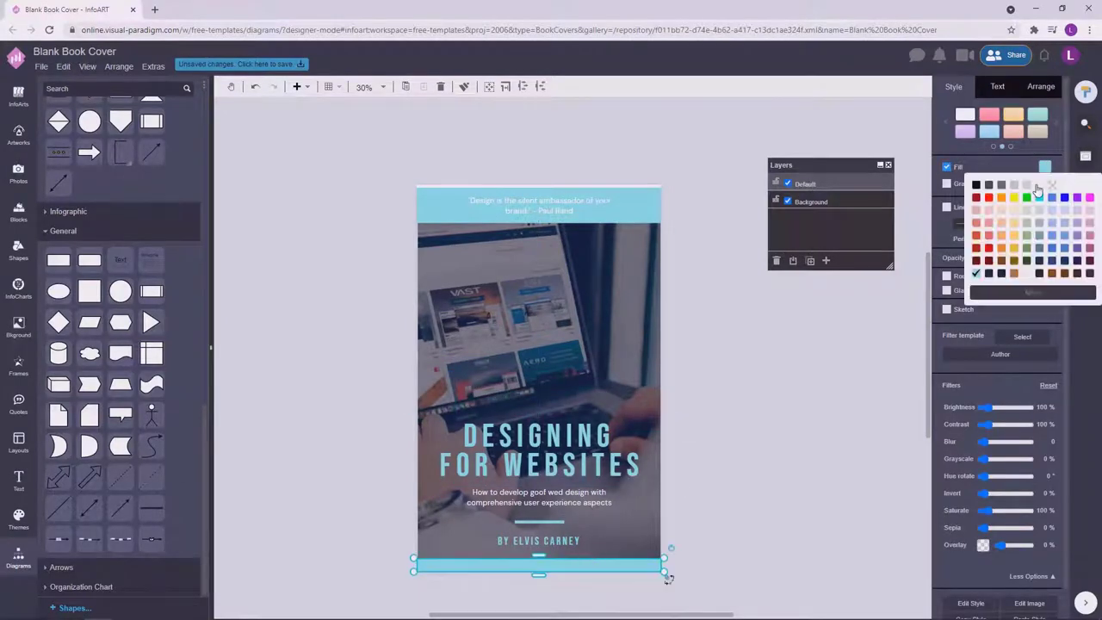
{"action": "left_click", "coordinate": [971, 179]}
{"action": "left_click", "coordinate": [544, 561]}
{"action": "left_click", "coordinate": [714, 523]}
Nudge the title group up slightly on the cover.
{"action": "left_click", "coordinate": [551, 540]}
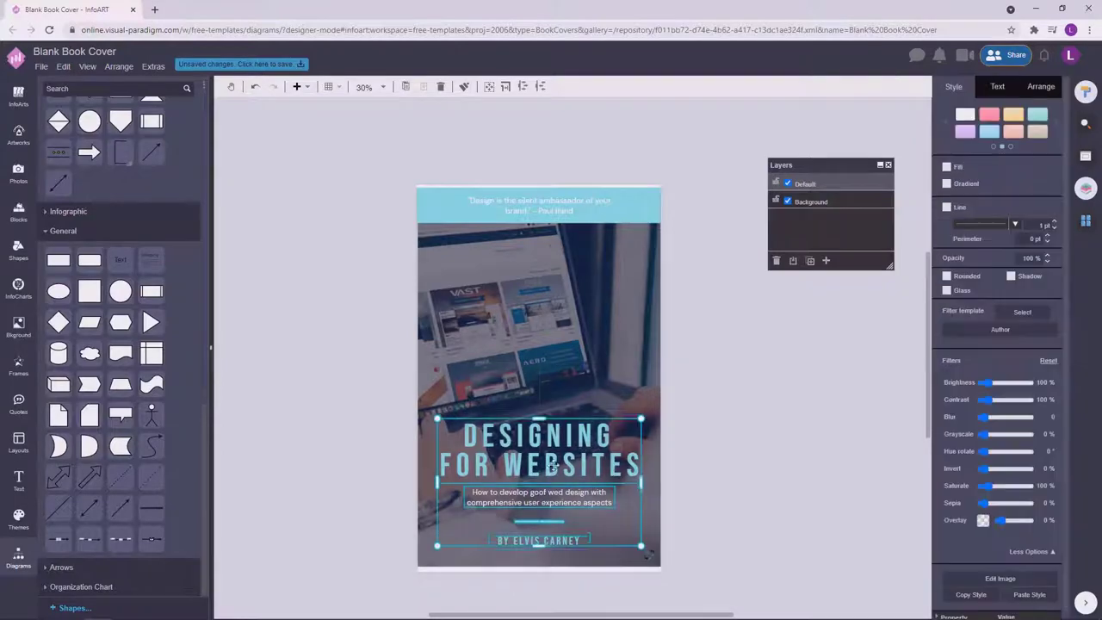
{"action": "left_click_drag", "start_coordinate": [551, 540], "coordinate": [552, 536]}
{"action": "left_click", "coordinate": [481, 583]}
{"action": "scroll", "coordinate": [482, 582], "scroll_direction": "up", "scroll_amount": 5}
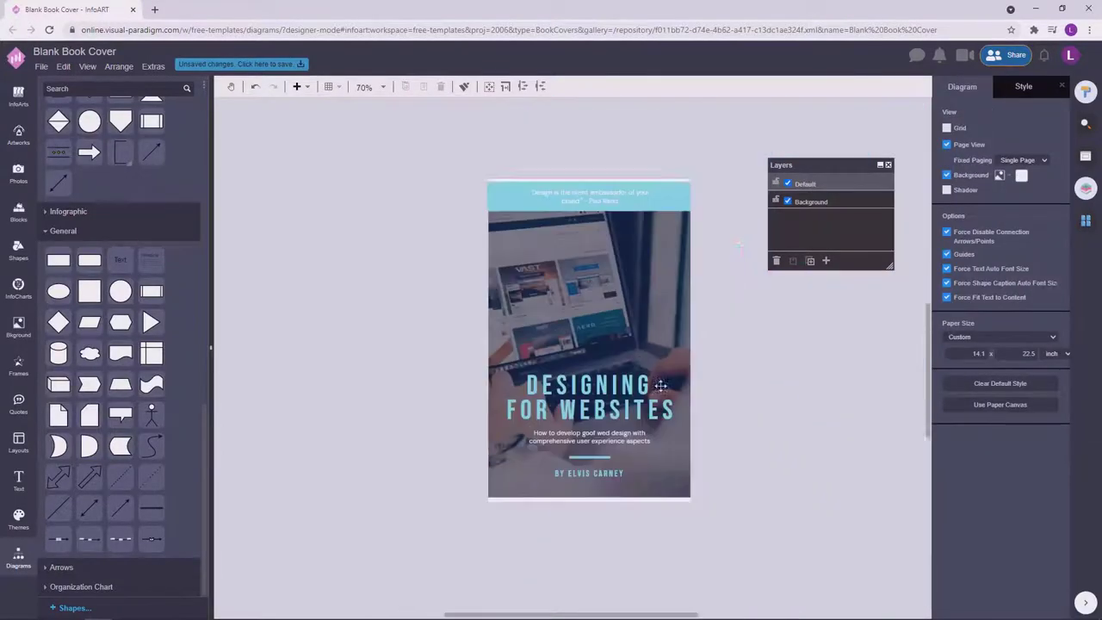
{"action": "scroll", "coordinate": [783, 448], "scroll_direction": "up", "scroll_amount": 3}
{"action": "left_click", "coordinate": [782, 446]}
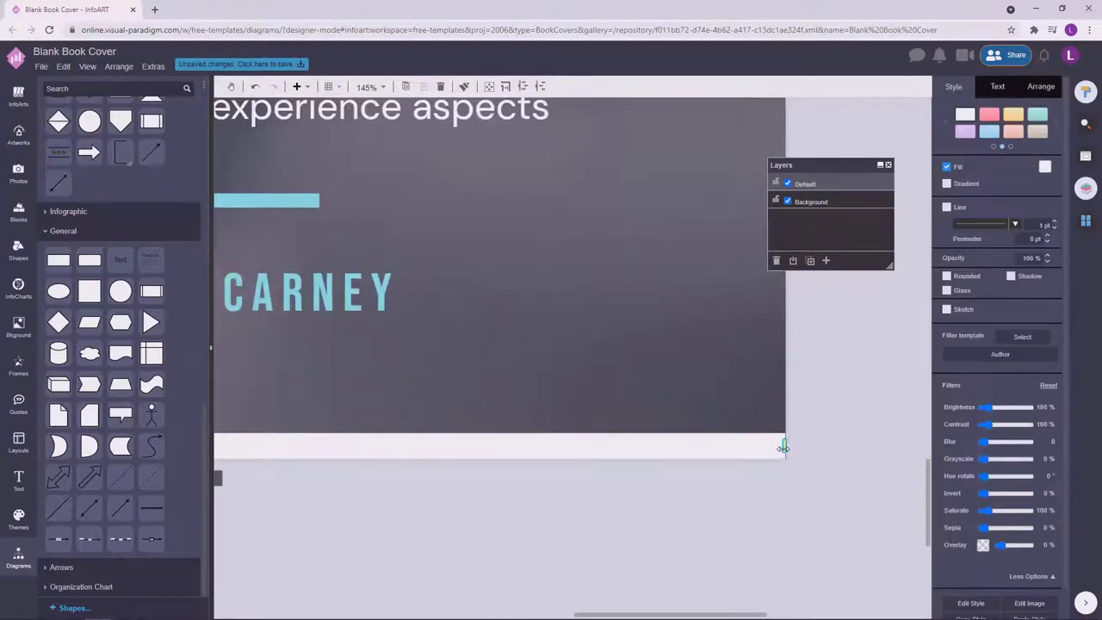
{"action": "left_click", "coordinate": [539, 492]}
Darken the cover photo by raising its overlay to 95%.
{"action": "scroll", "coordinate": [689, 485], "scroll_direction": "up", "scroll_amount": 4}
{"action": "scroll", "coordinate": [431, 460], "scroll_direction": "up", "scroll_amount": 4}
{"action": "left_click", "coordinate": [431, 460]}
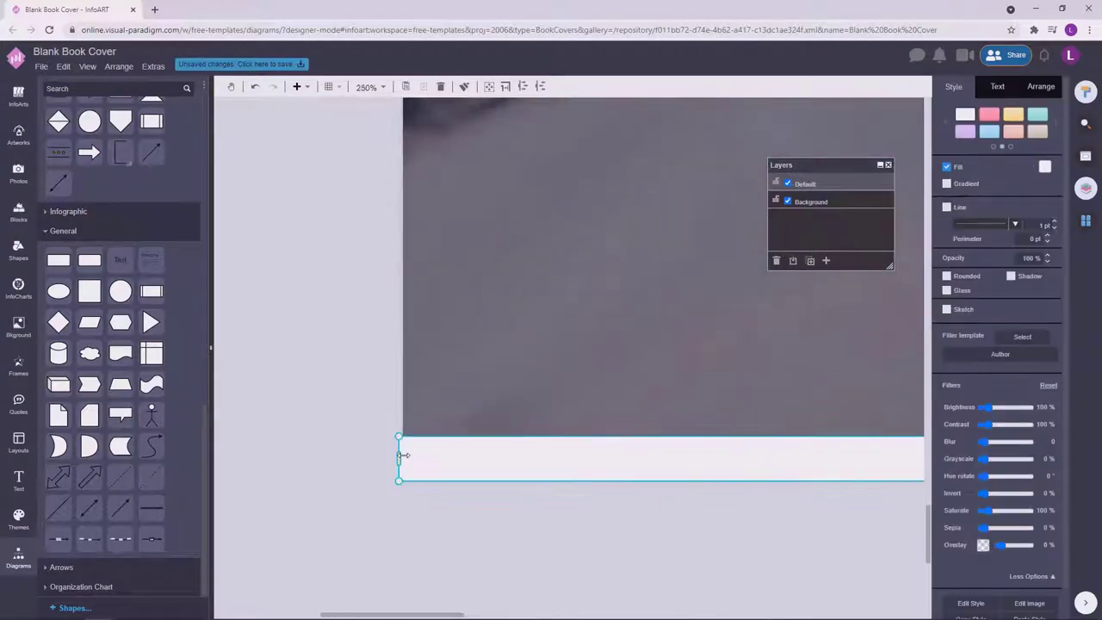
{"action": "scroll", "coordinate": [354, 494], "scroll_direction": "down", "scroll_amount": 5}
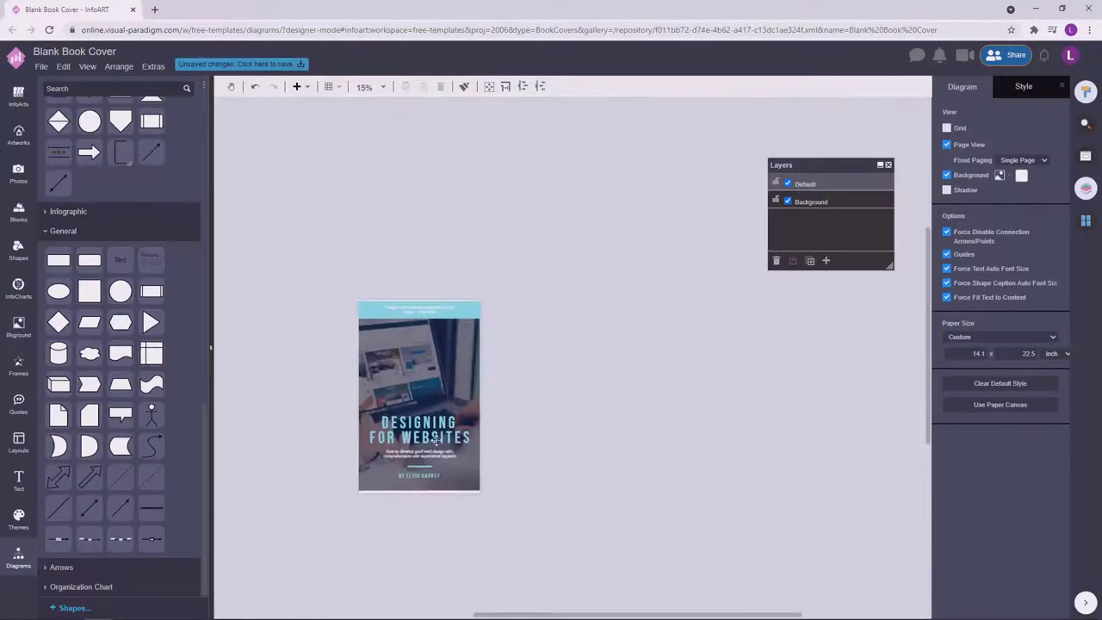
{"action": "scroll", "coordinate": [512, 380], "scroll_direction": "up", "scroll_amount": 2}
{"action": "left_click", "coordinate": [637, 202]}
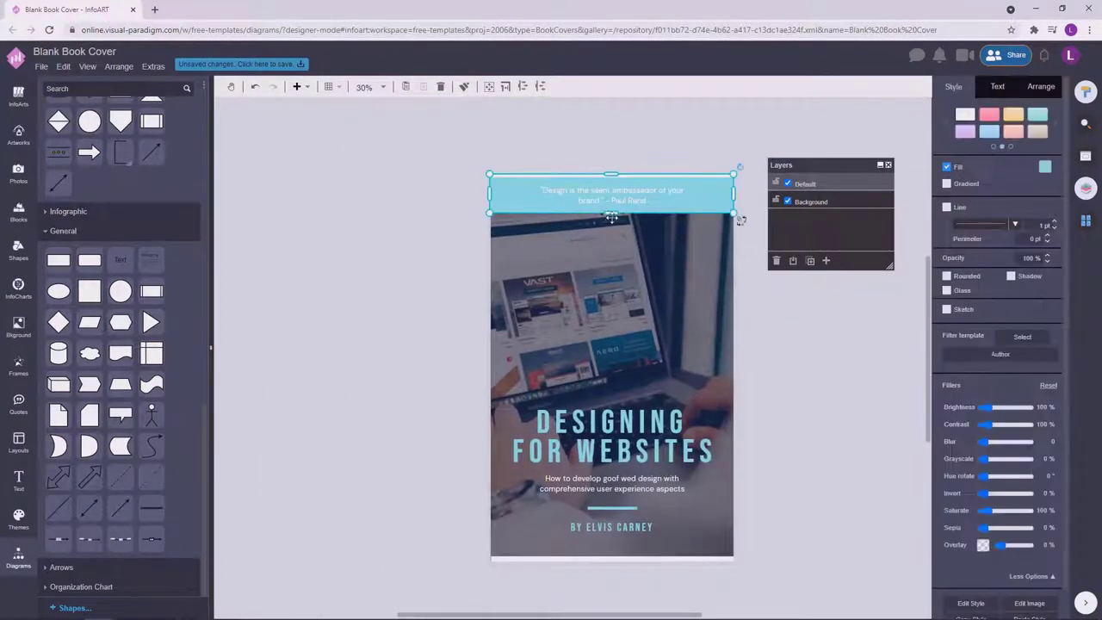
{"action": "left_click", "coordinate": [633, 199]}
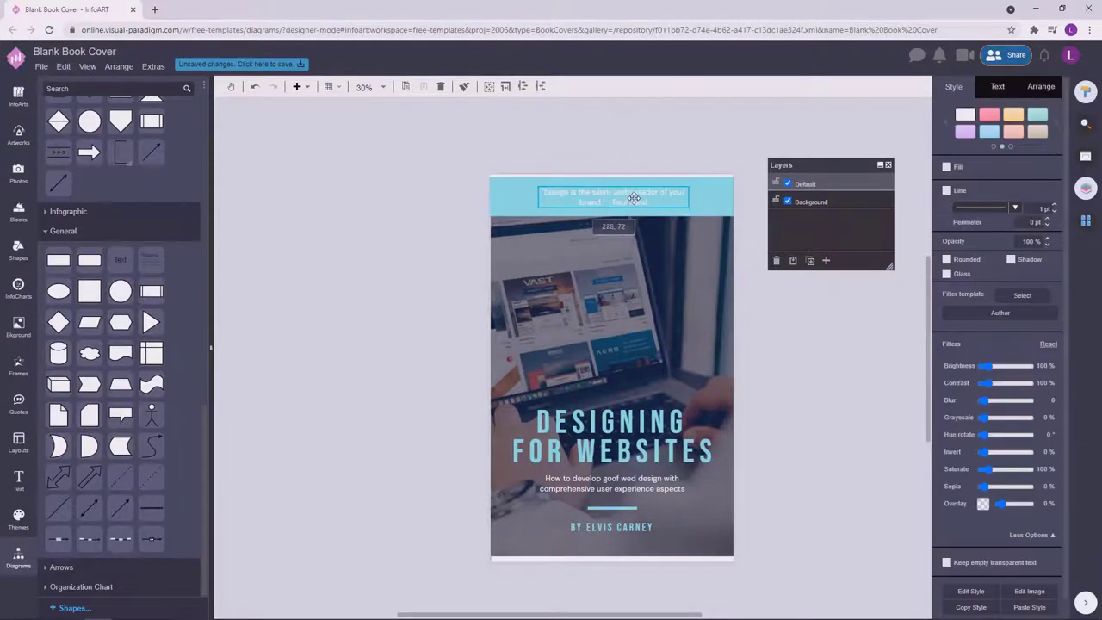
{"action": "left_click", "coordinate": [713, 126]}
{"action": "scroll", "coordinate": [694, 130], "scroll_direction": "right", "scroll_amount": 1}
{"action": "left_click_drag", "start_coordinate": [666, 140], "coordinate": [693, 137]}
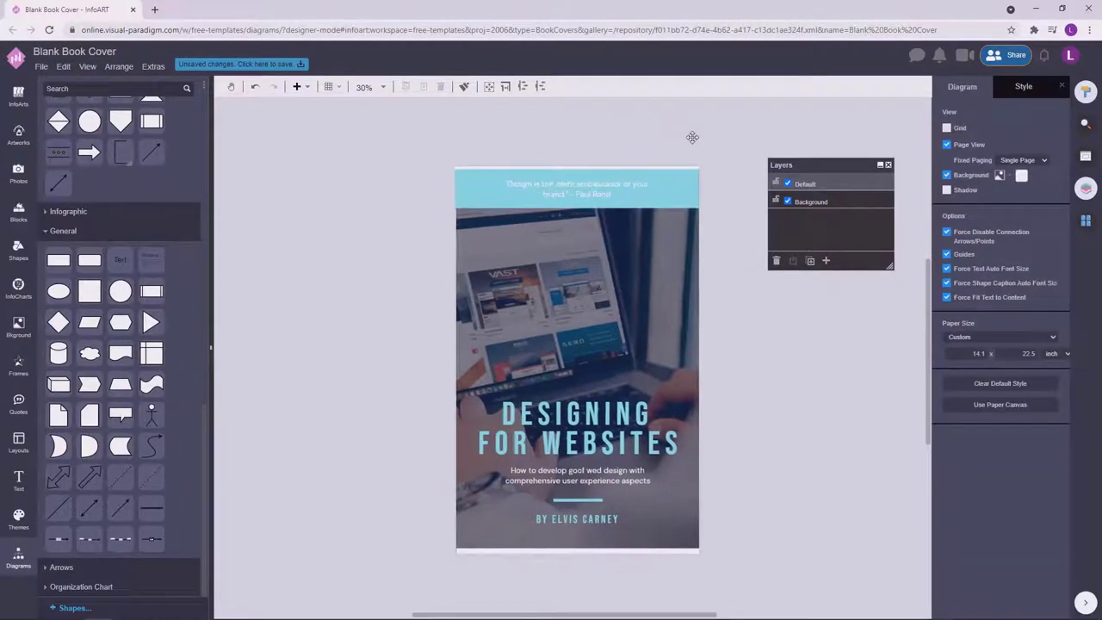
{"action": "left_click", "coordinate": [690, 525]}
{"action": "left_click_drag", "start_coordinate": [1025, 468], "coordinate": [1027, 469]}
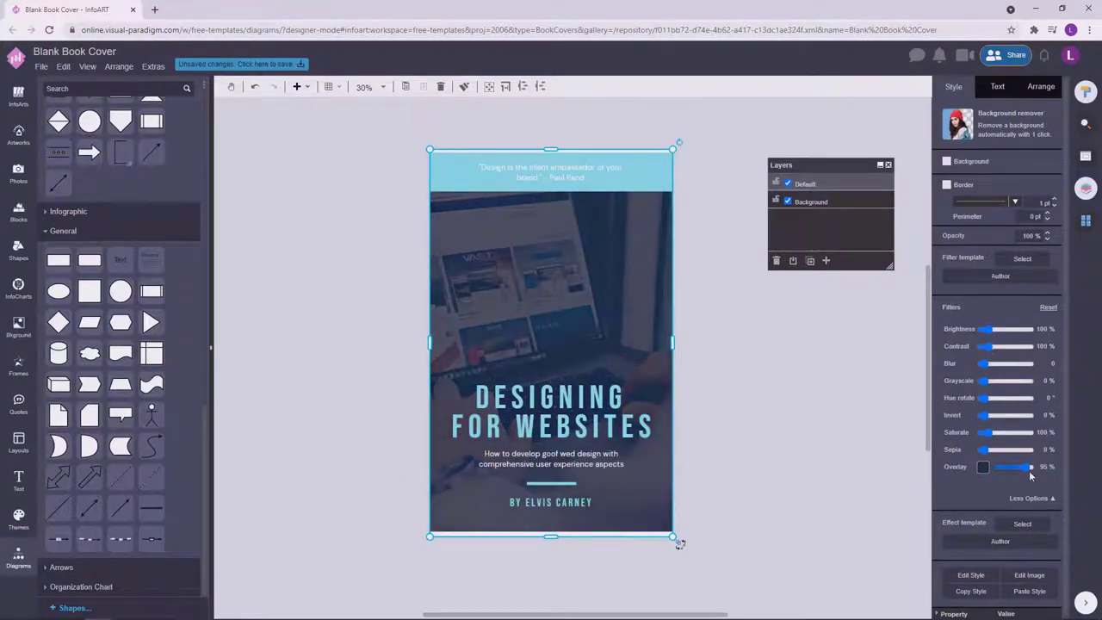
Check the cover elements and nudge the bottom strip up slightly.
{"action": "left_click", "coordinate": [773, 450]}
{"action": "scroll", "coordinate": [620, 413], "scroll_direction": "down", "scroll_amount": 1}
{"action": "scroll", "coordinate": [690, 476], "scroll_direction": "up", "scroll_amount": 1}
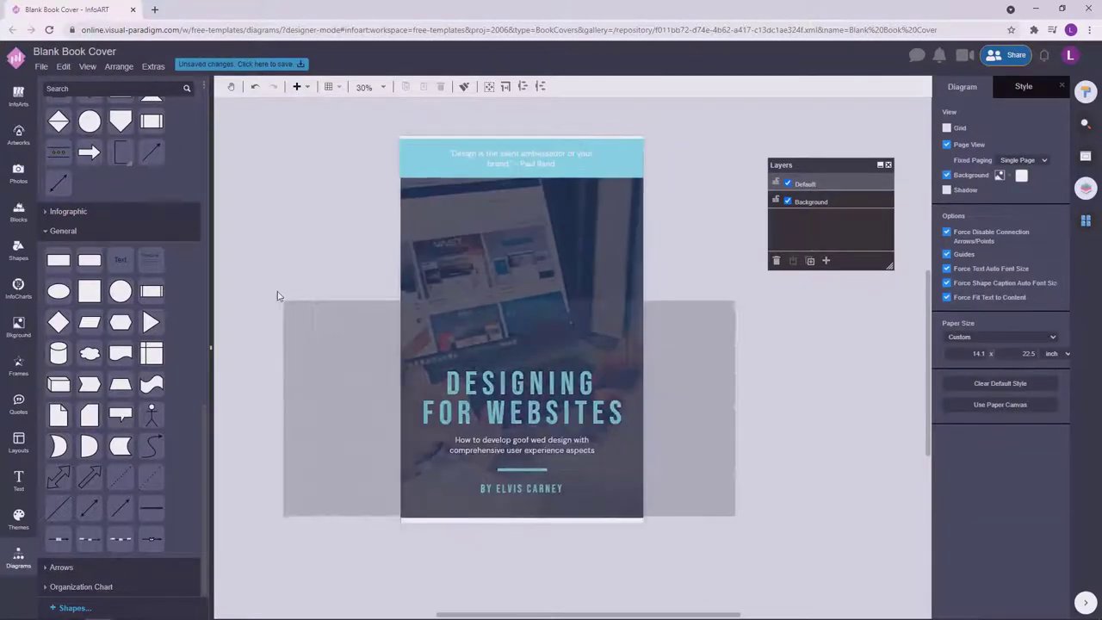
{"action": "left_click", "coordinate": [548, 405]}
{"action": "left_click", "coordinate": [778, 416]}
{"action": "left_click", "coordinate": [548, 405]}
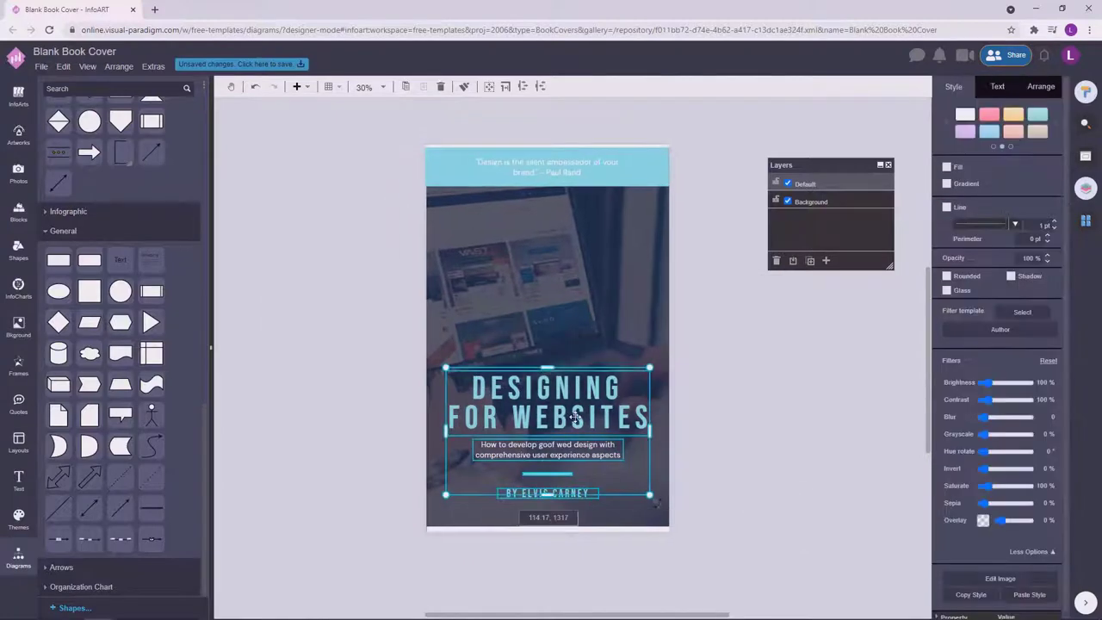
{"action": "left_click", "coordinate": [770, 457]}
{"action": "left_click", "coordinate": [537, 281]}
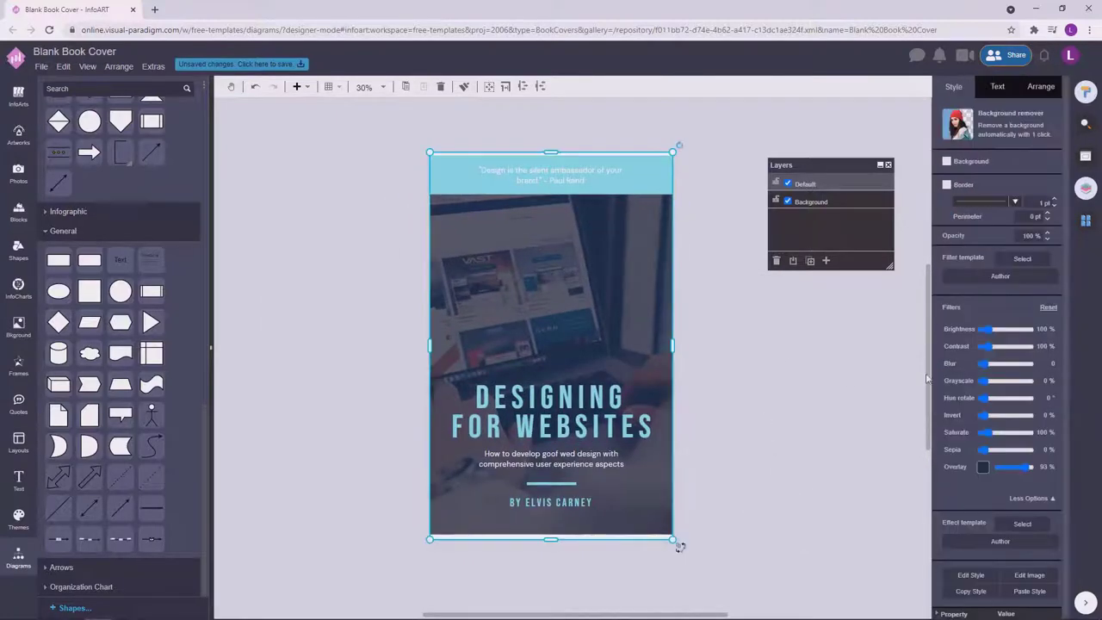
{"action": "left_click", "coordinate": [812, 351]}
{"action": "scroll", "coordinate": [538, 529], "scroll_direction": "up", "scroll_amount": 1}
{"action": "left_click", "coordinate": [537, 529]}
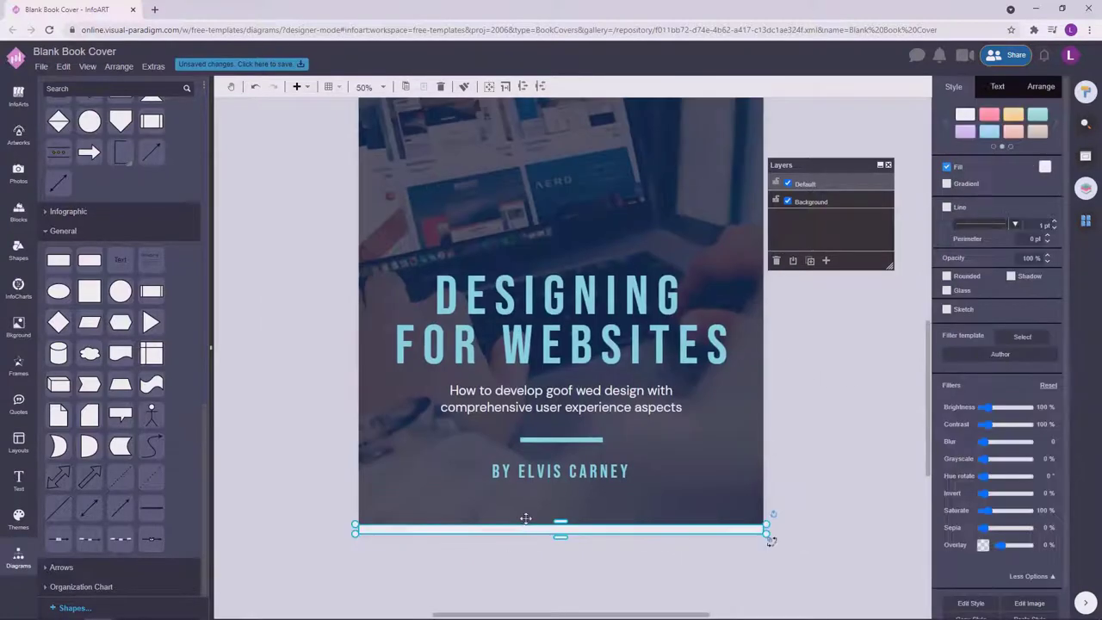
{"action": "left_click_drag", "start_coordinate": [537, 529], "coordinate": [581, 481]}
Inspect the bottom strip and the author line's font colour settings.
{"action": "scroll", "coordinate": [591, 515], "scroll_direction": "down", "scroll_amount": 1}
{"action": "scroll", "coordinate": [726, 489], "scroll_direction": "left", "scroll_amount": 2}
{"action": "scroll", "coordinate": [727, 488], "scroll_direction": "up", "scroll_amount": 2}
{"action": "left_click_drag", "start_coordinate": [916, 518], "coordinate": [336, 438]}
{"action": "left_click", "coordinate": [737, 546]}
{"action": "scroll", "coordinate": [723, 530], "scroll_direction": "down", "scroll_amount": 4}
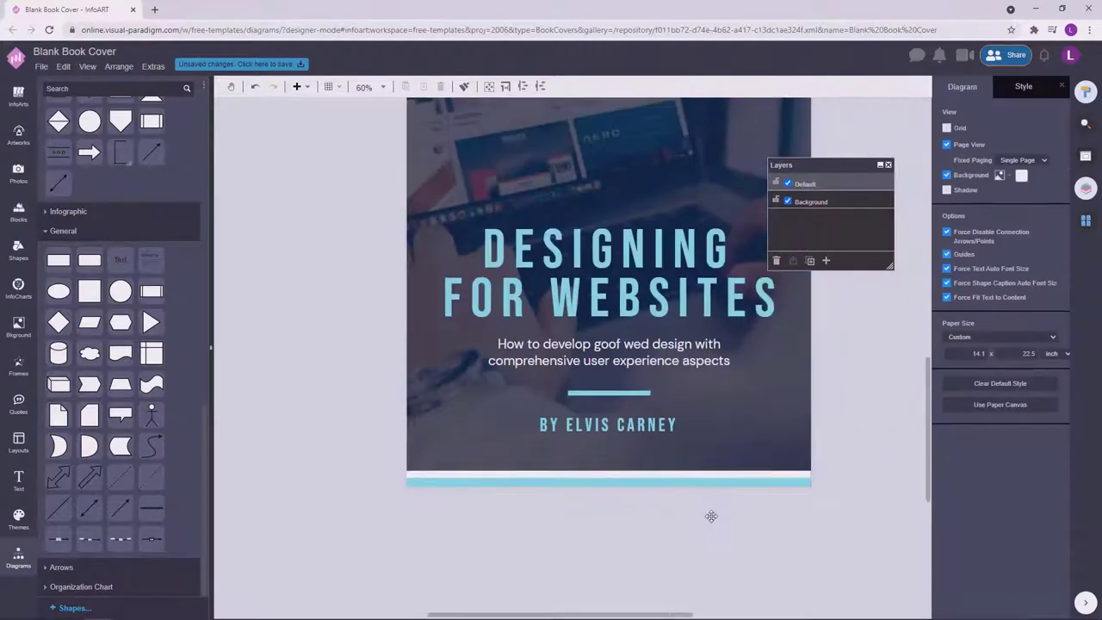
{"action": "scroll", "coordinate": [756, 479], "scroll_direction": "up", "scroll_amount": 1}
{"action": "left_click", "coordinate": [665, 503]}
{"action": "left_click", "coordinate": [1001, 87]}
{"action": "left_click", "coordinate": [1046, 281]}
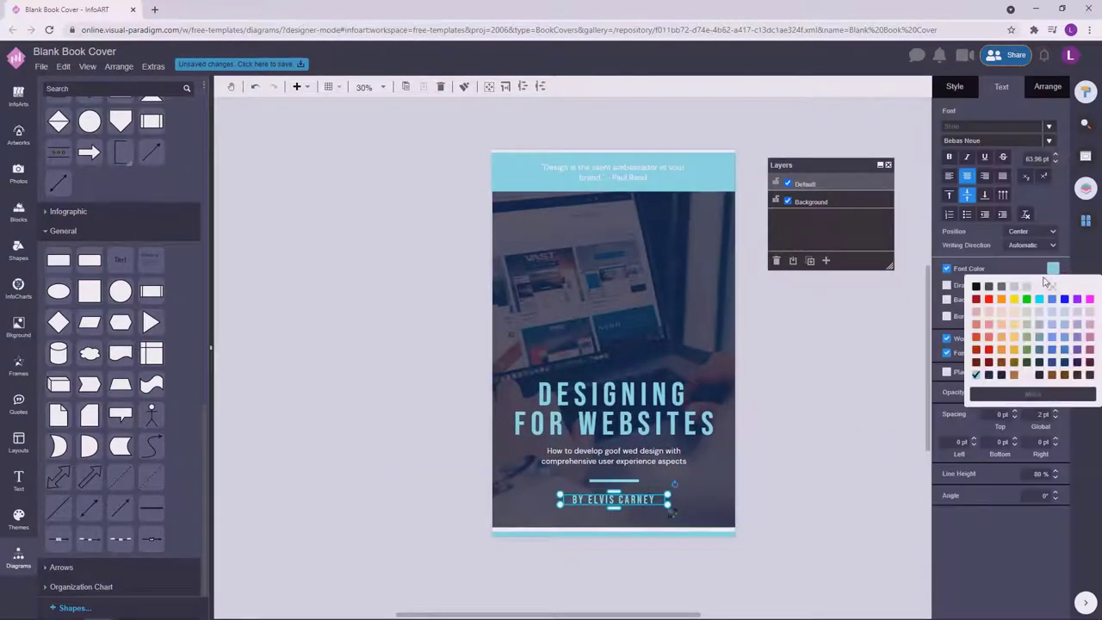
{"action": "left_click", "coordinate": [811, 472]}
Move the title, subtitle and author text group into position on the cover.
{"action": "left_click_drag", "start_coordinate": [834, 508], "coordinate": [331, 364]}
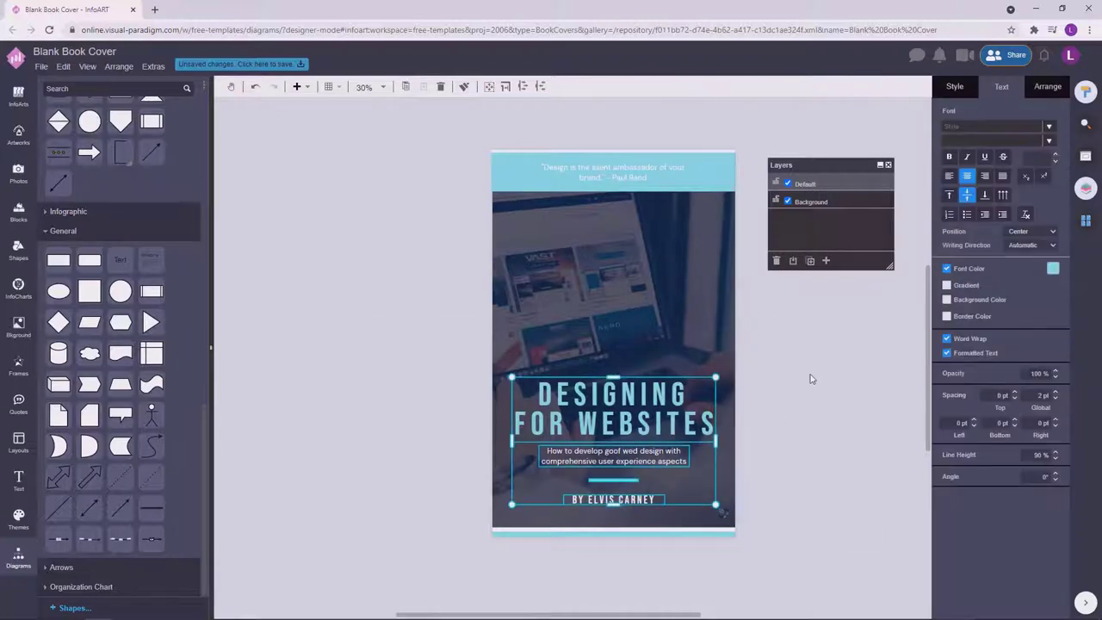
{"action": "left_click", "coordinate": [802, 406]}
{"action": "scroll", "coordinate": [663, 309], "scroll_direction": "right", "scroll_amount": 1}
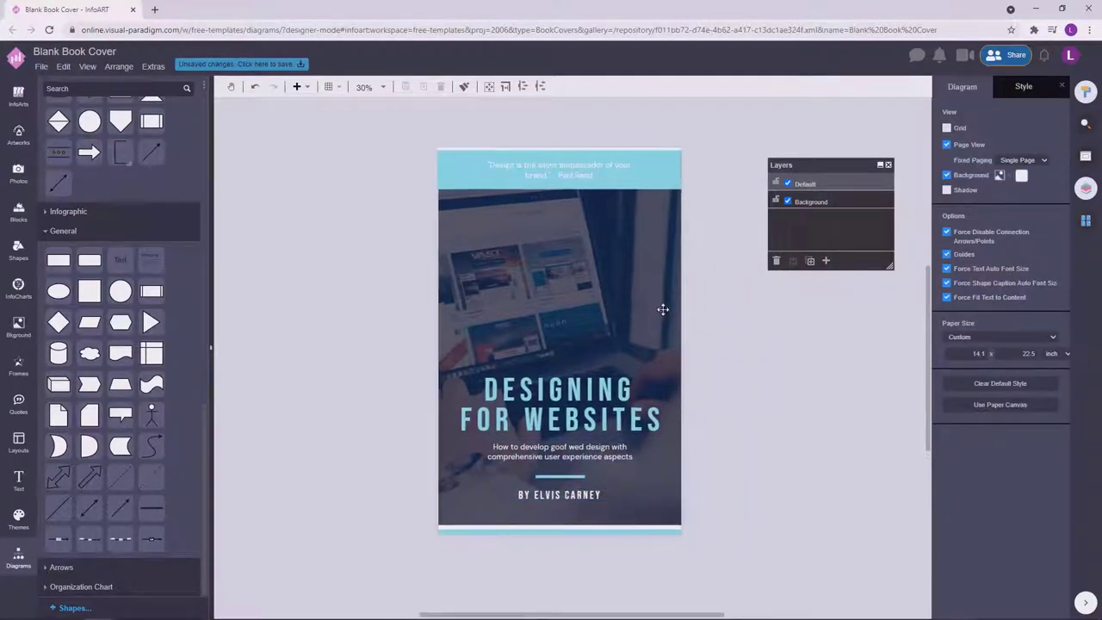
{"action": "left_click", "coordinate": [663, 177]}
{"action": "scroll", "coordinate": [721, 315], "scroll_direction": "left", "scroll_amount": 1}
{"action": "left_click", "coordinate": [783, 517]}
{"action": "left_click_drag", "start_coordinate": [783, 517], "coordinate": [371, 284]}
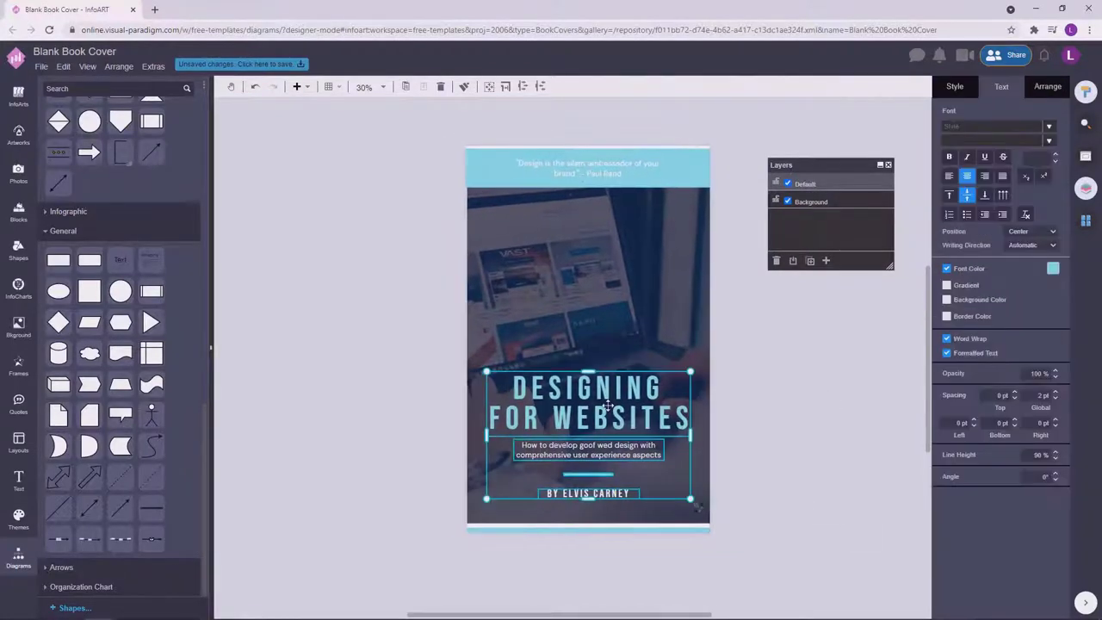
{"action": "left_click_drag", "start_coordinate": [606, 398], "coordinate": [608, 402]}
{"action": "left_click", "coordinate": [798, 411]}
Place the person-at-laptop photo from the web-design results onto the cover.
{"action": "scroll", "coordinate": [797, 411], "scroll_direction": "down", "scroll_amount": 1}
{"action": "left_click", "coordinate": [664, 448]}
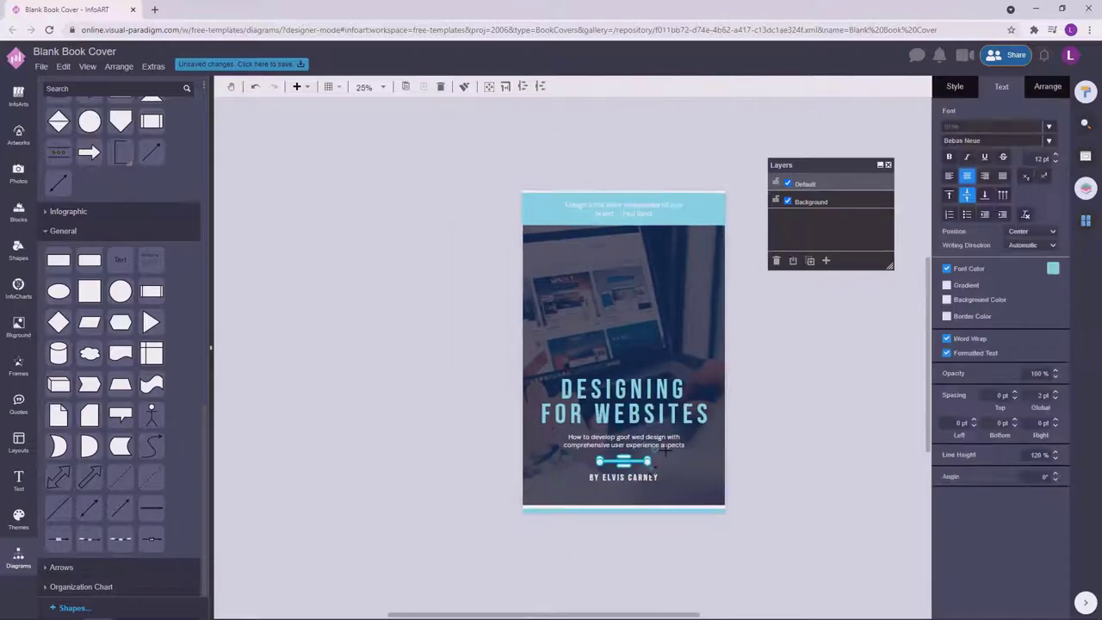
{"action": "left_click", "coordinate": [782, 421]}
{"action": "scroll", "coordinate": [782, 421], "scroll_direction": "up", "scroll_amount": 1}
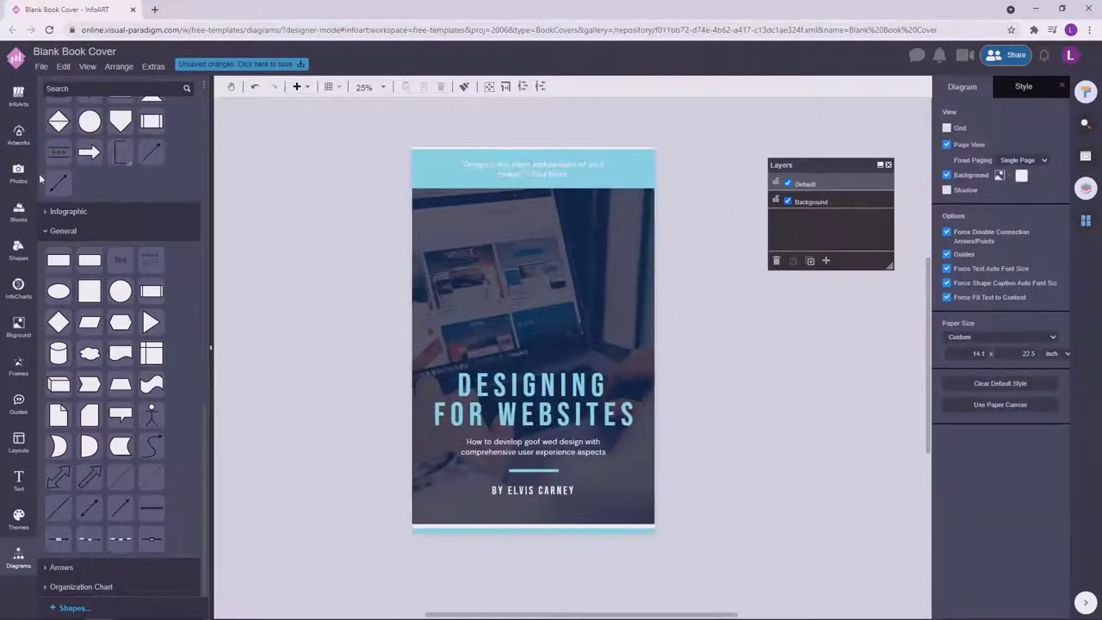
{"action": "left_click", "coordinate": [18, 172]}
{"action": "scroll", "coordinate": [110, 277], "scroll_direction": "down", "scroll_amount": 10}
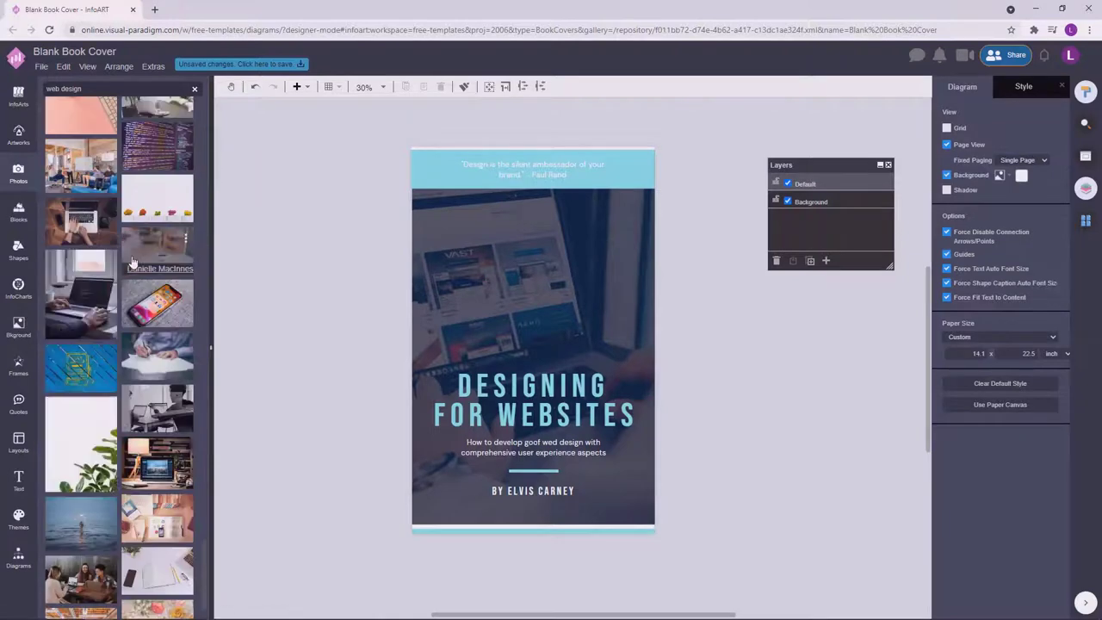
{"action": "left_click_drag", "start_coordinate": [160, 390], "coordinate": [342, 259]}
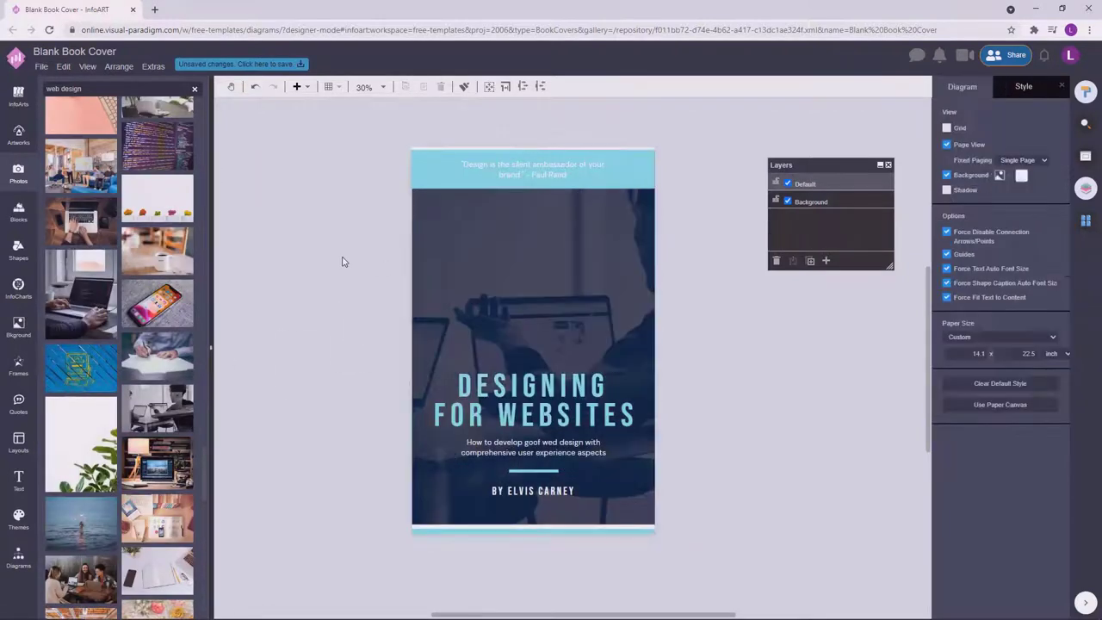
{"action": "left_click_drag", "start_coordinate": [367, 341], "coordinate": [330, 256]}
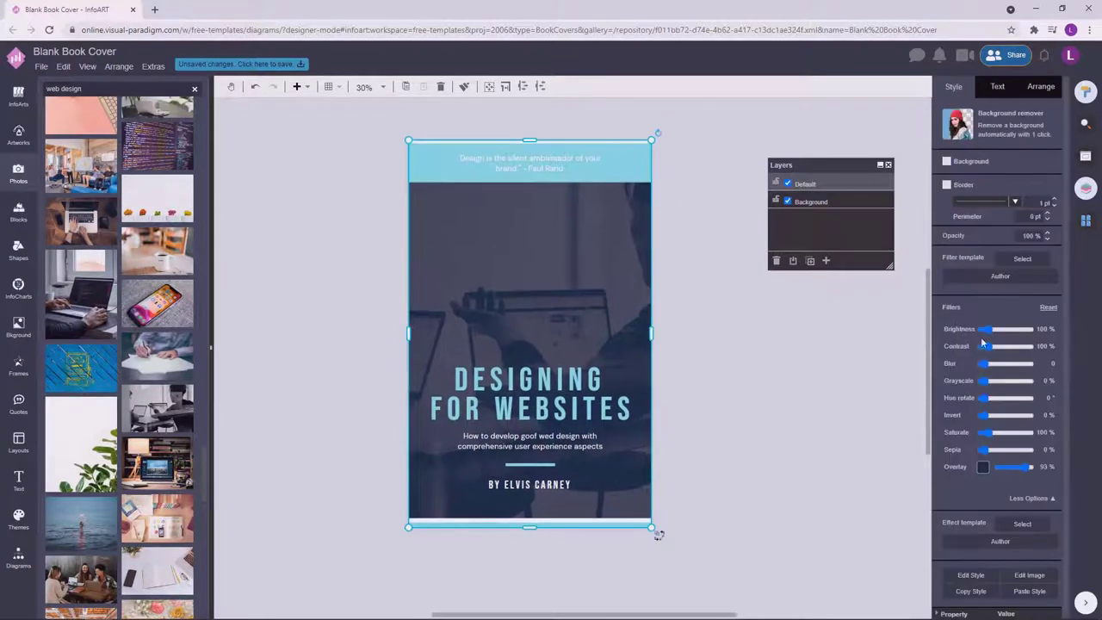
Reset the photo's filters and apply a dark navy #111d29 overlay at 91%.
{"action": "left_click", "coordinate": [984, 467]}
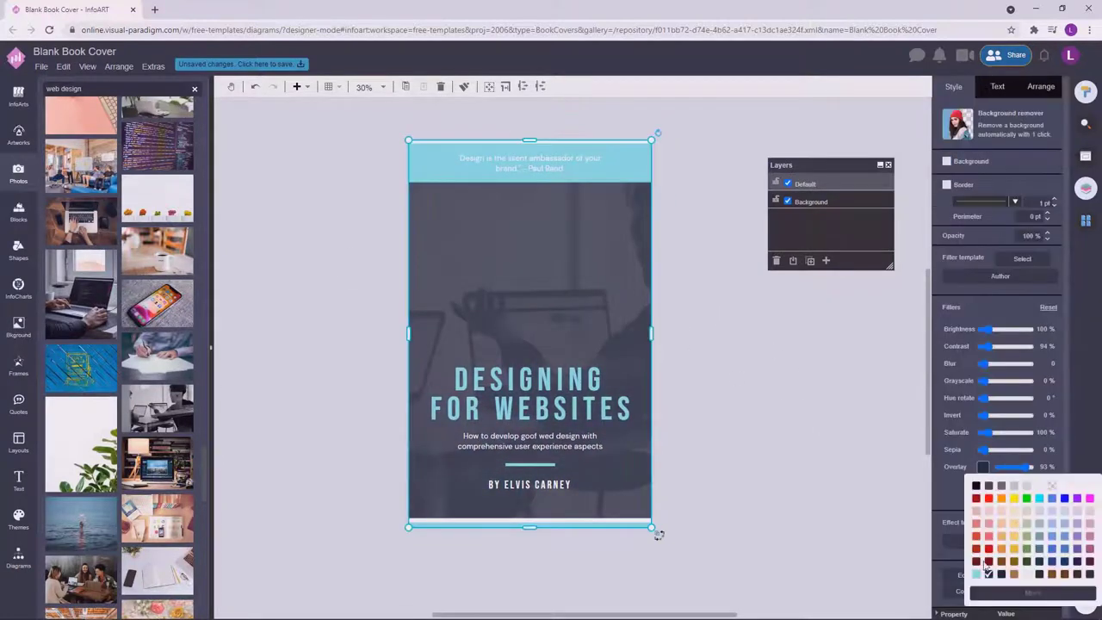
{"action": "left_click", "coordinate": [579, 308]}
{"action": "left_click", "coordinate": [1049, 306]}
{"action": "left_click", "coordinate": [983, 467]}
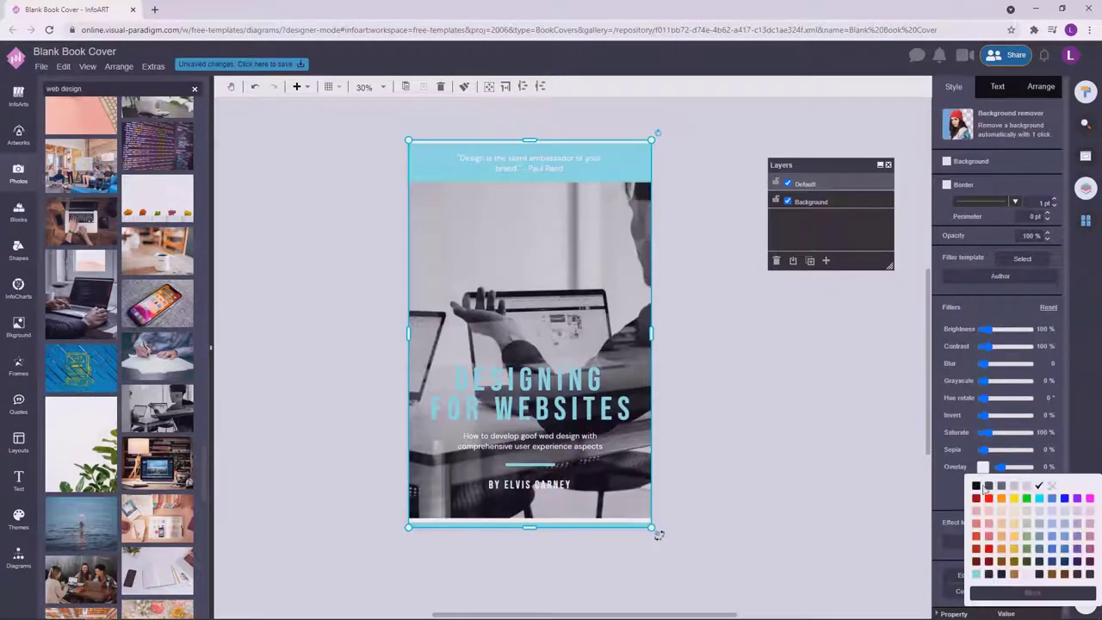
{"action": "left_click", "coordinate": [989, 575]}
{"action": "left_click", "coordinate": [983, 467]}
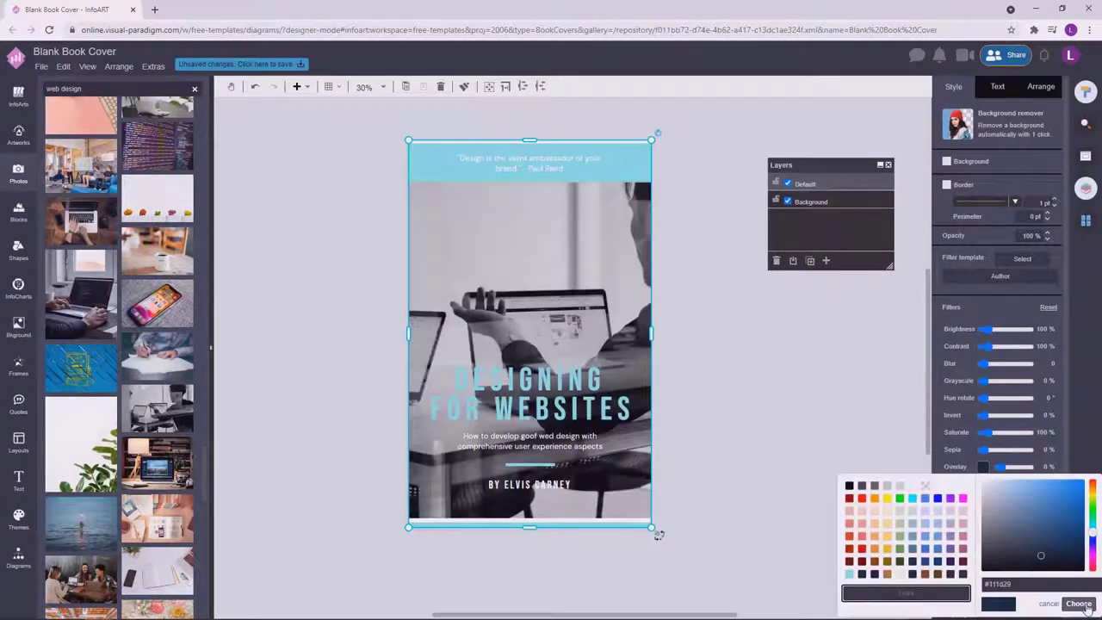
{"action": "left_click", "coordinate": [1080, 604]}
{"action": "left_click_drag", "start_coordinate": [1001, 466], "coordinate": [1026, 470]}
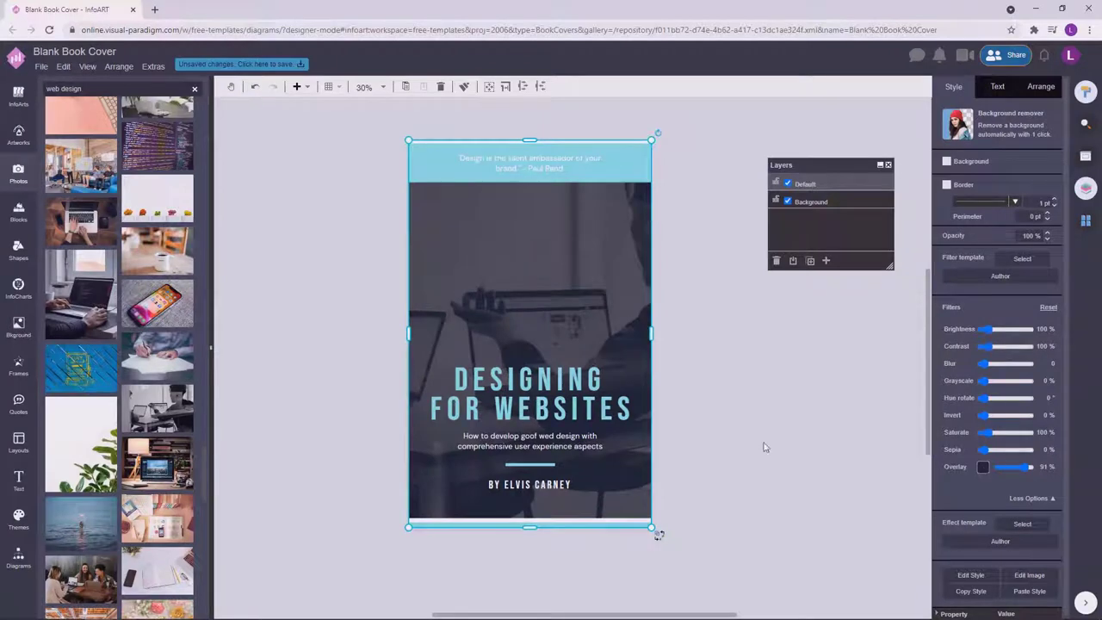
Shift the cover slightly, recheck the overlay colour, and return the cover to place.
{"action": "left_click_drag", "start_coordinate": [611, 294], "coordinate": [643, 338]}
{"action": "left_click", "coordinate": [983, 468]}
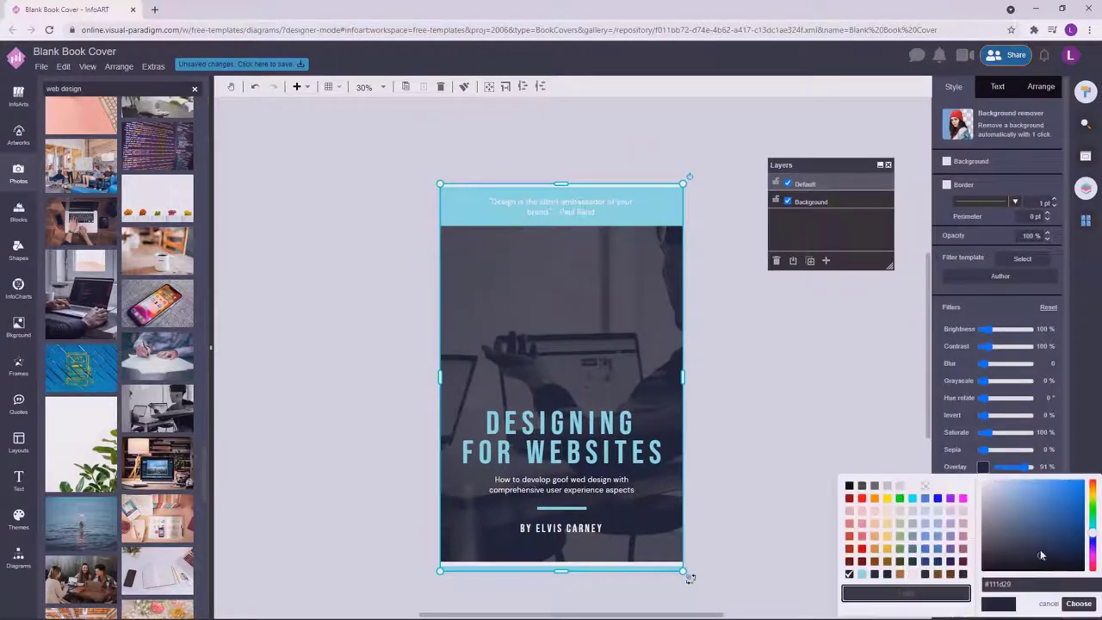
{"action": "left_click", "coordinate": [1079, 603]}
{"action": "left_click_drag", "start_coordinate": [575, 365], "coordinate": [536, 339]}
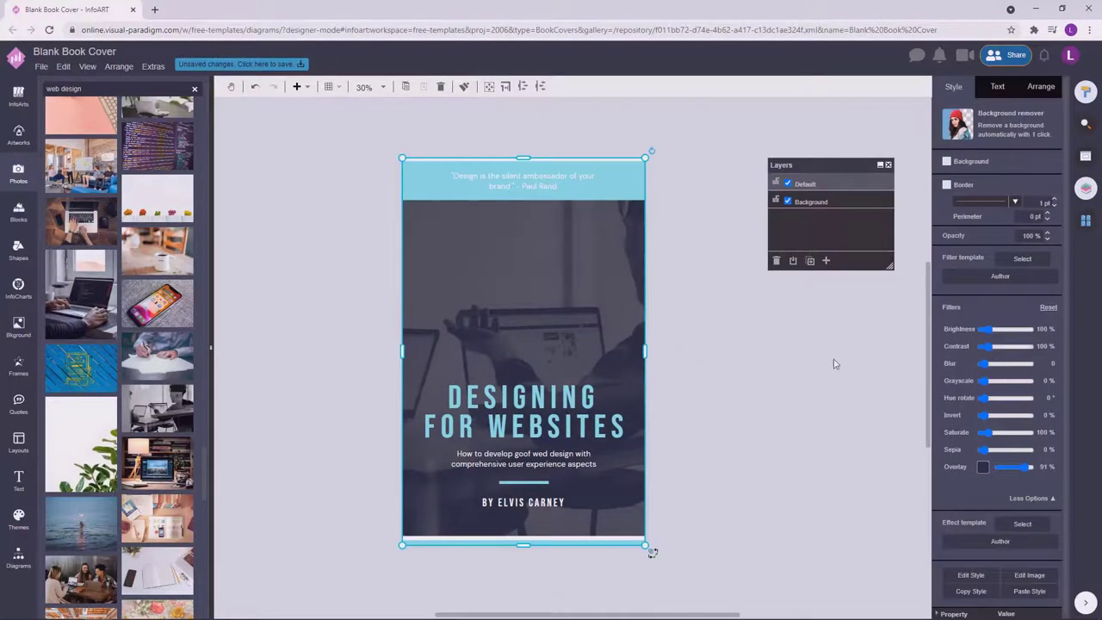
{"action": "left_click", "coordinate": [787, 423]}
Select the title and author text together and reposition the group.
{"action": "key", "text": "ctrl+a"}
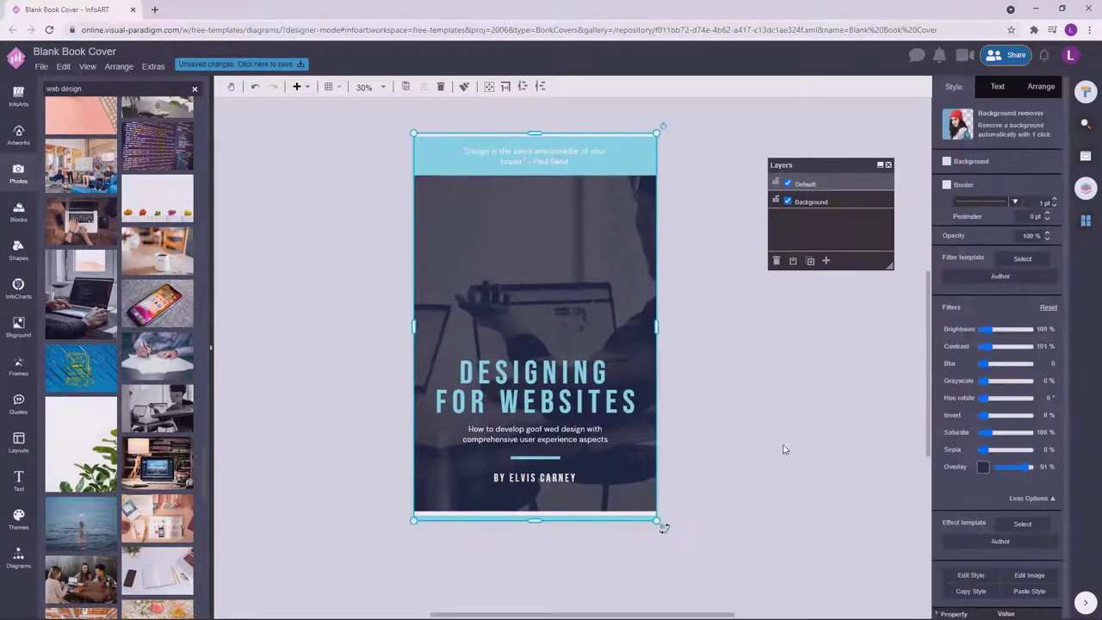
{"action": "left_click_drag", "start_coordinate": [775, 500], "coordinate": [339, 289]}
{"action": "left_click", "coordinate": [740, 413]}
{"action": "left_click_drag", "start_coordinate": [741, 413], "coordinate": [367, 307]}
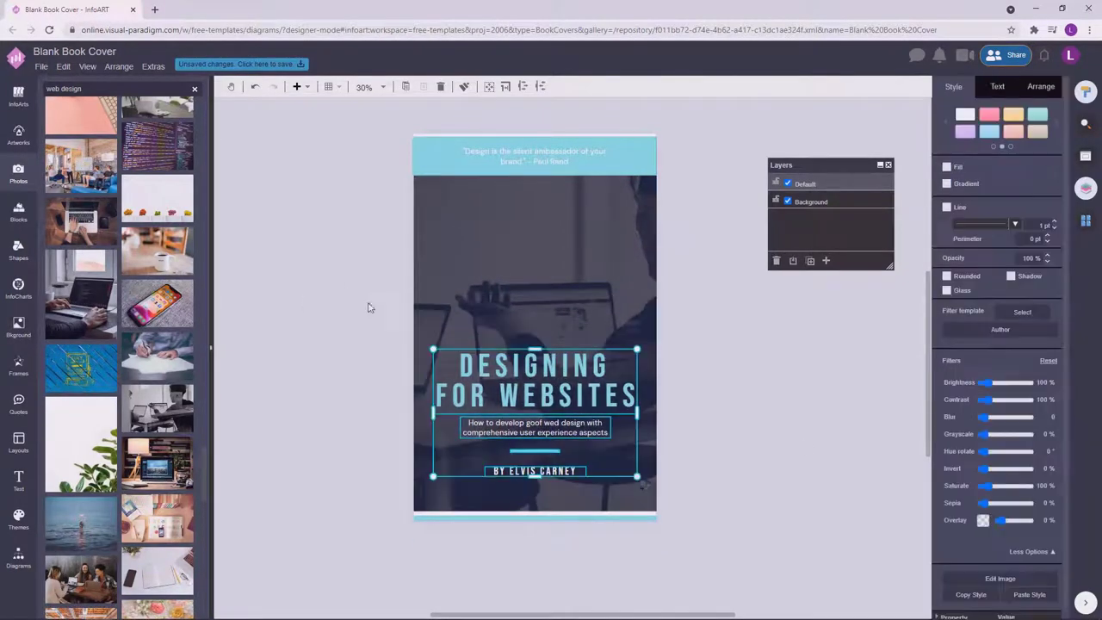
{"action": "left_click", "coordinate": [772, 441]}
{"action": "scroll", "coordinate": [773, 441], "scroll_direction": "left", "scroll_amount": 2}
{"action": "scroll", "coordinate": [86, 284], "scroll_direction": "down", "scroll_amount": 5}
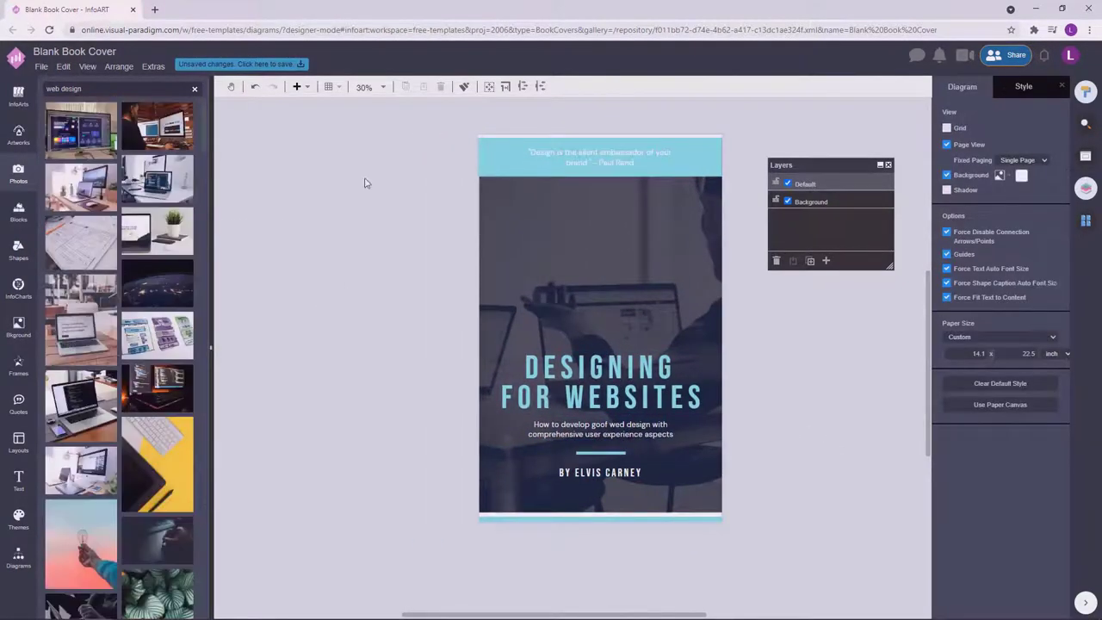
Undo the code-on-laptop photo and place the desk shot with laptop and plant.
{"action": "left_click_drag", "start_coordinate": [168, 379], "coordinate": [525, 272]}
{"action": "key", "text": "ctrl+z"}
{"action": "left_click_drag", "start_coordinate": [92, 428], "coordinate": [328, 305]}
{"action": "scroll", "coordinate": [120, 345], "scroll_direction": "down", "scroll_amount": 3}
{"action": "left_click_drag", "start_coordinate": [174, 324], "coordinate": [482, 293]}
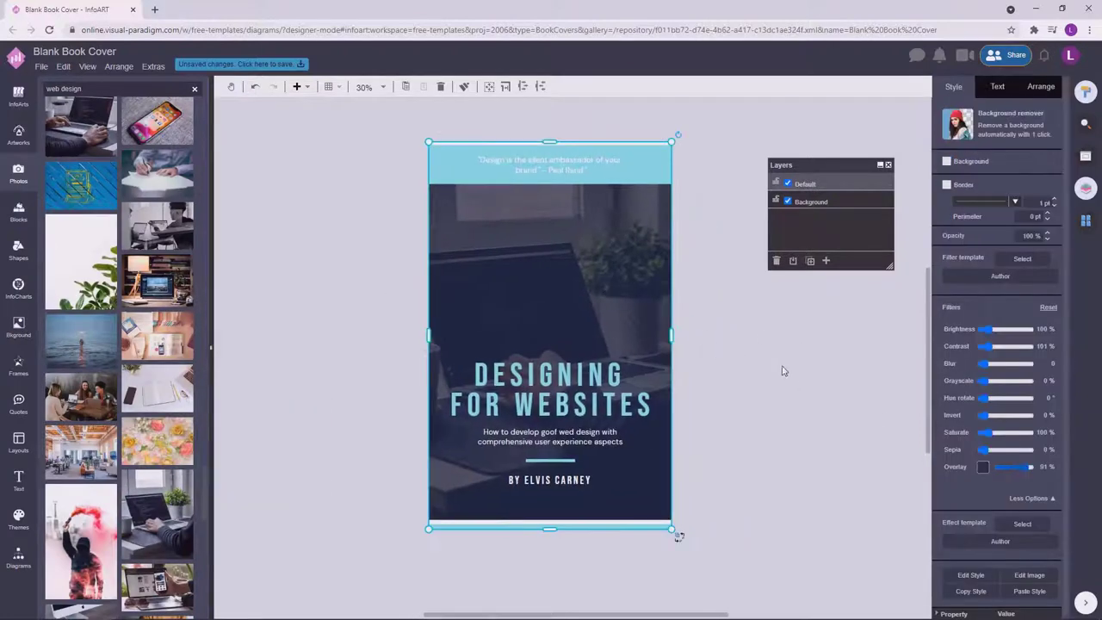
{"action": "left_click", "coordinate": [783, 367]}
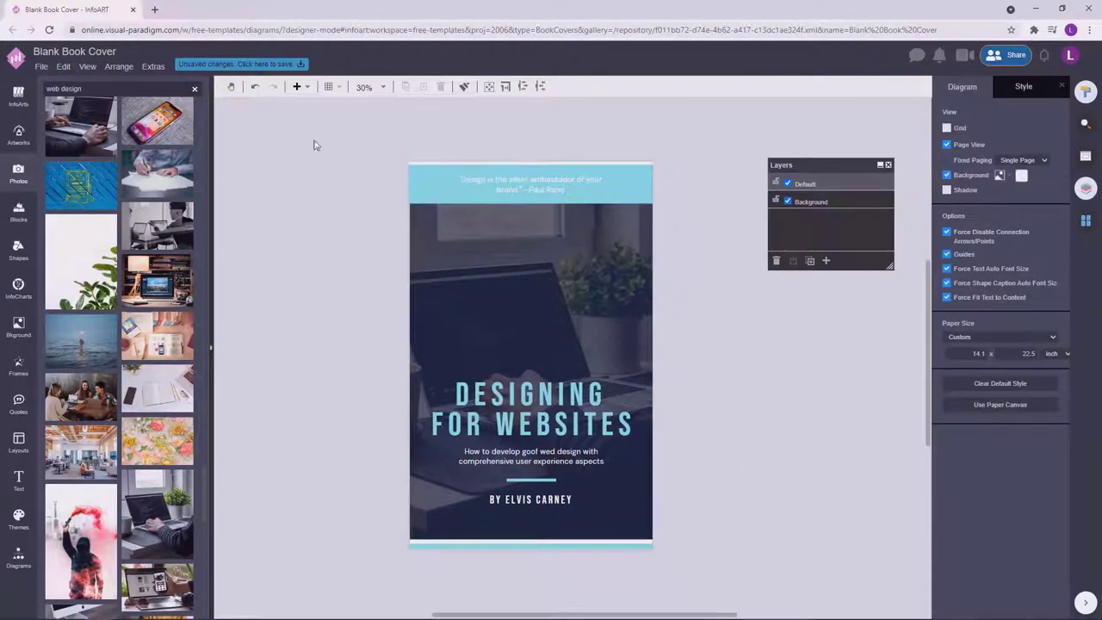
Adjust the cover elements and bring up the save dialog.
{"action": "left_click_drag", "start_coordinate": [772, 522], "coordinate": [304, 332]}
{"action": "left_click_drag", "start_coordinate": [757, 519], "coordinate": [316, 374]}
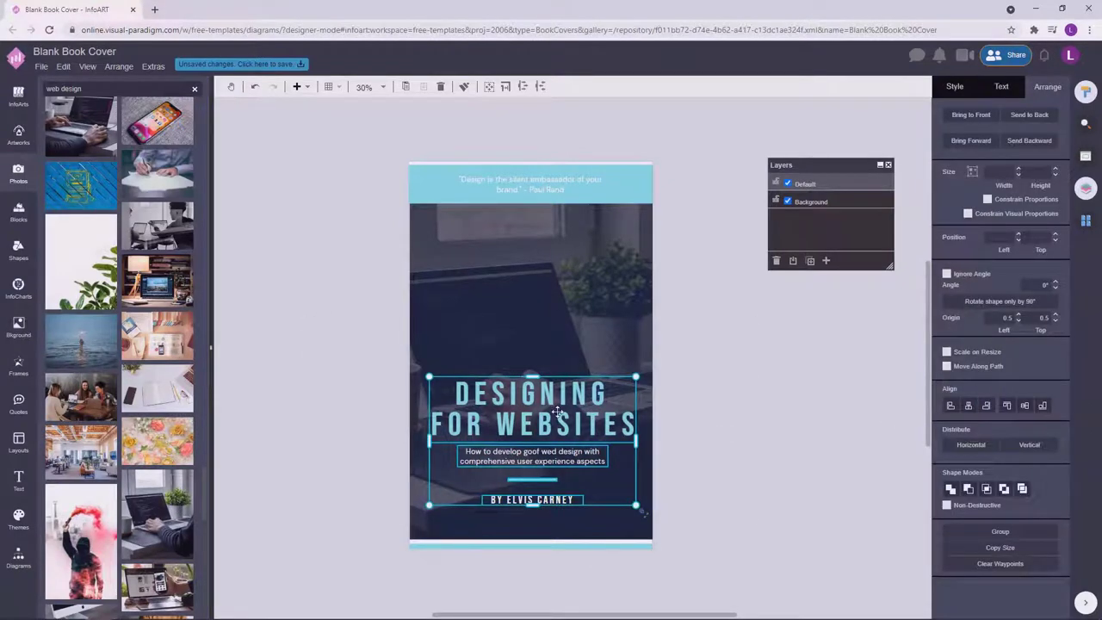
{"action": "left_click", "coordinate": [795, 408]}
{"action": "left_click", "coordinate": [229, 66]}
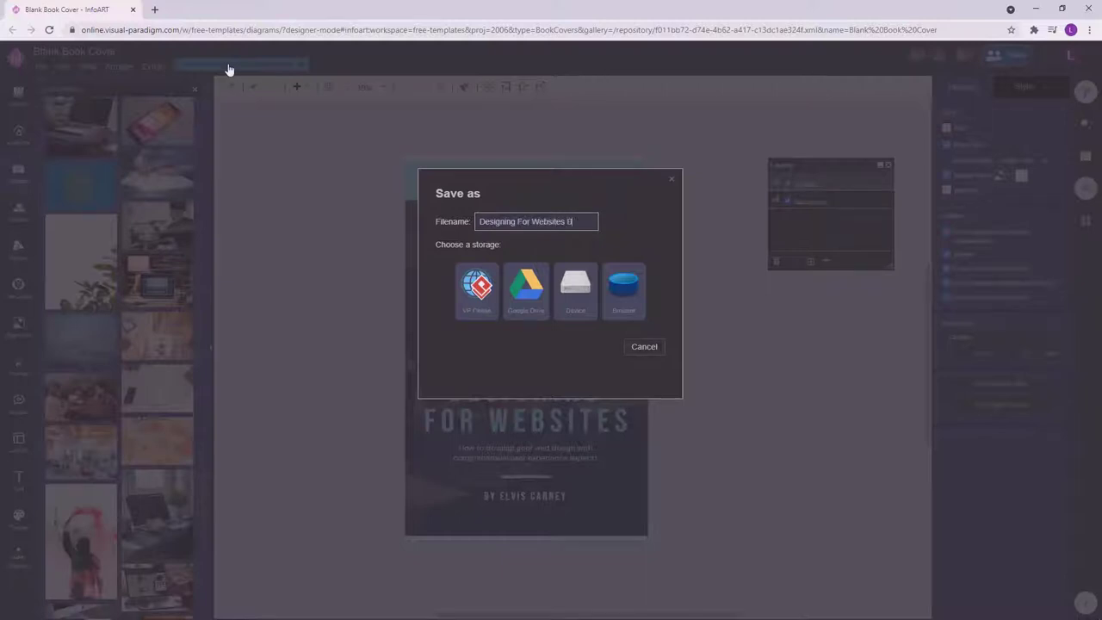
Save as 'Designing For Websites Book Cover' in VP Online and rename Page-1 to Cover.
{"action": "left_click", "coordinate": [468, 296]}
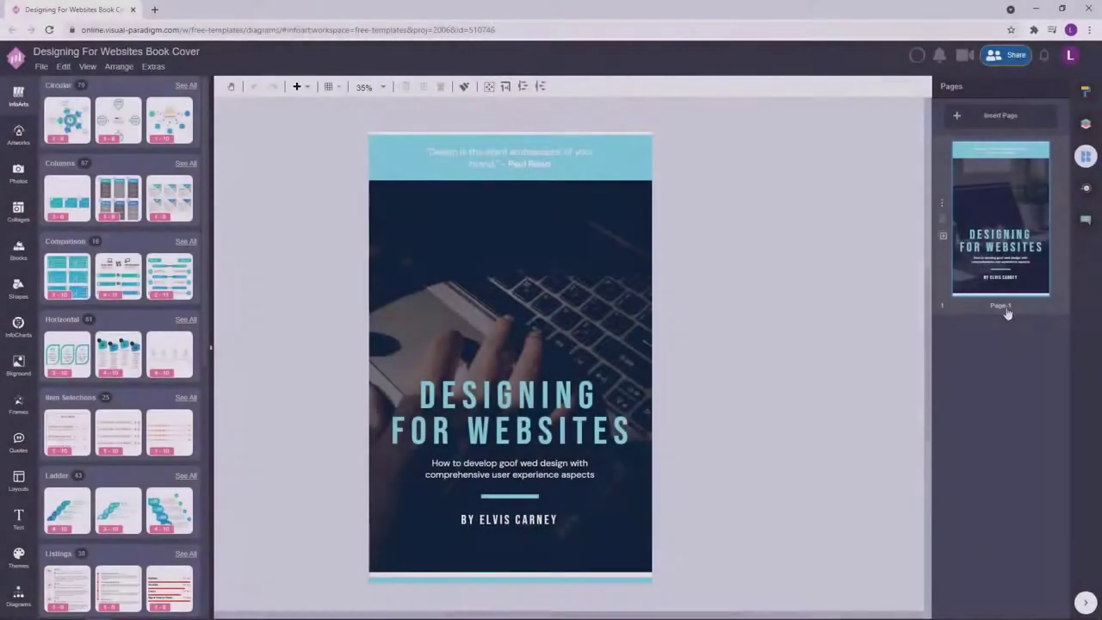
{"action": "double_click", "coordinate": [1006, 312]}
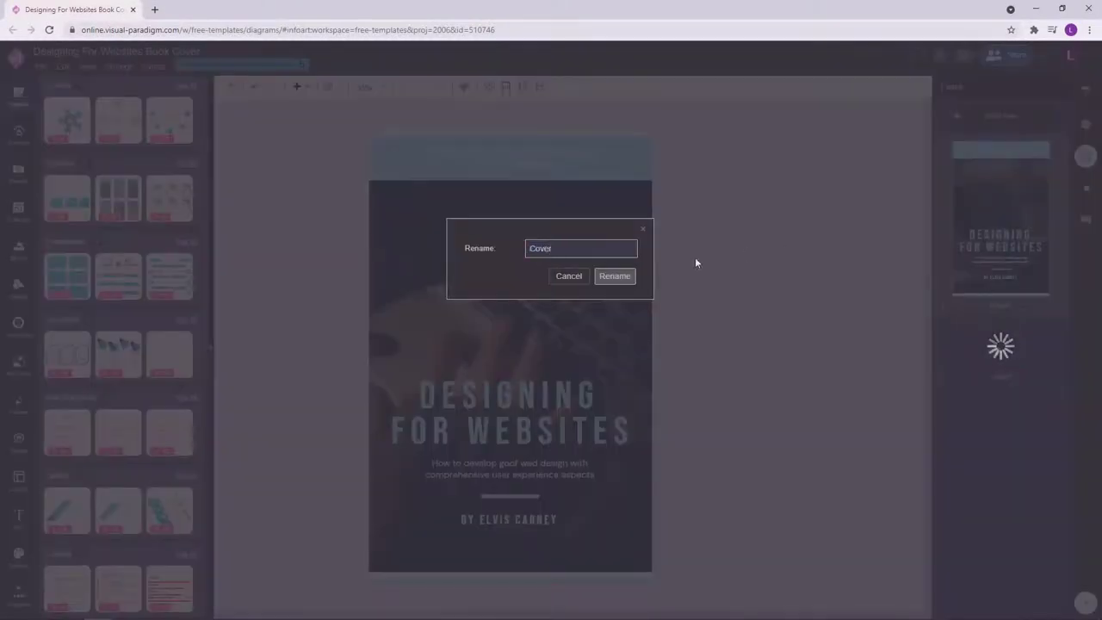
{"action": "key", "text": "Return"}
Add a second page named 'Back Cover' and paste the quote banner onto it.
{"action": "left_click", "coordinate": [997, 304]}
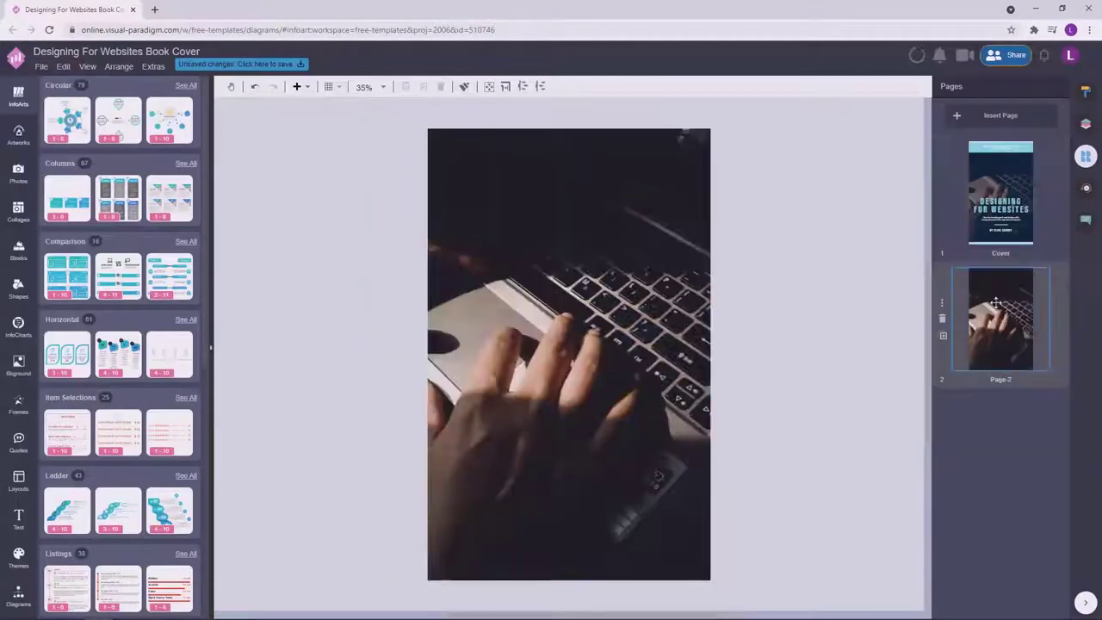
{"action": "double_click", "coordinate": [1006, 380]}
{"action": "type", "text": "Bac"}
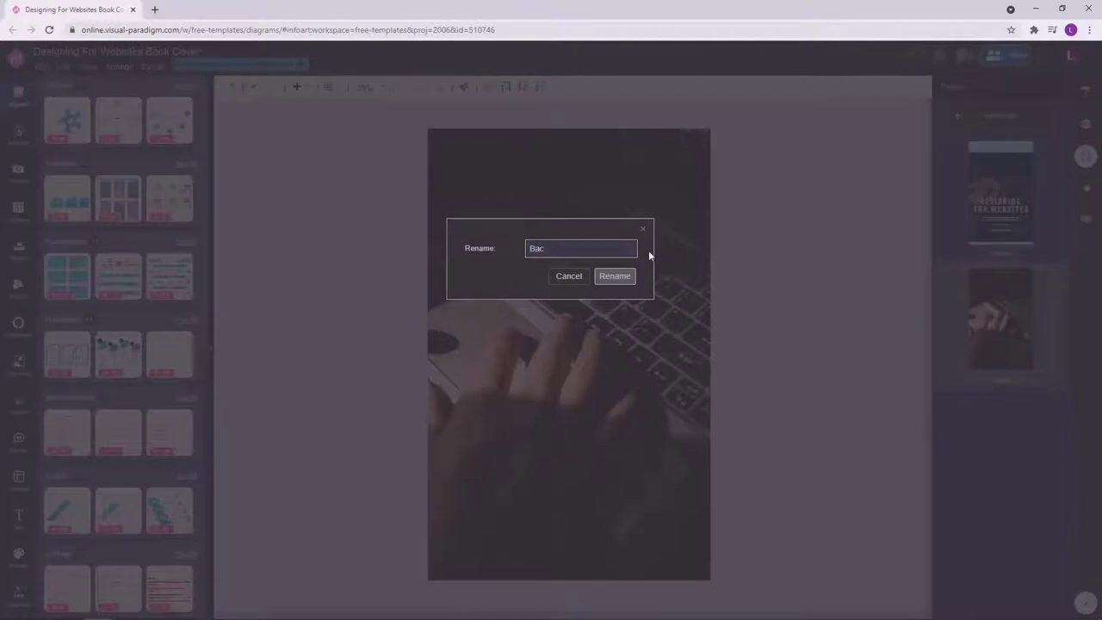
{"action": "type", "text": "k Cover"}
{"action": "left_click", "coordinate": [613, 276]}
{"action": "left_click", "coordinate": [969, 188]}
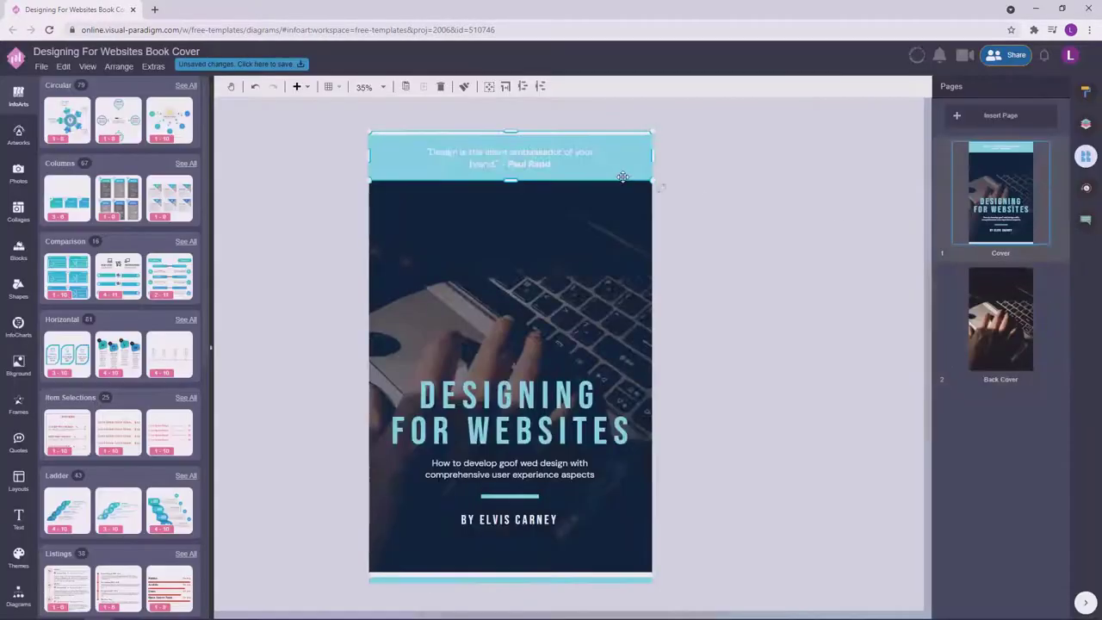
{"action": "left_click", "coordinate": [988, 327]}
{"action": "key", "text": "ctrl+v"}
Position the banner and paste the title, narrowed and centred near the top of Back Cover.
{"action": "left_click_drag", "start_coordinate": [741, 268], "coordinate": [397, 236]}
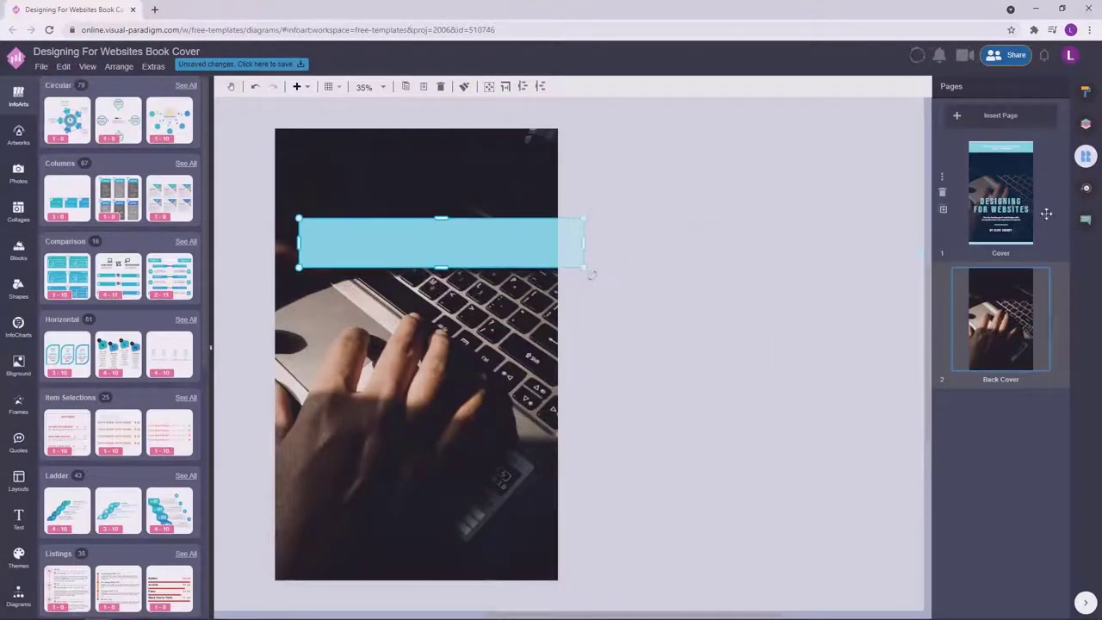
{"action": "left_click", "coordinate": [943, 210]}
{"action": "left_click", "coordinate": [1001, 318]}
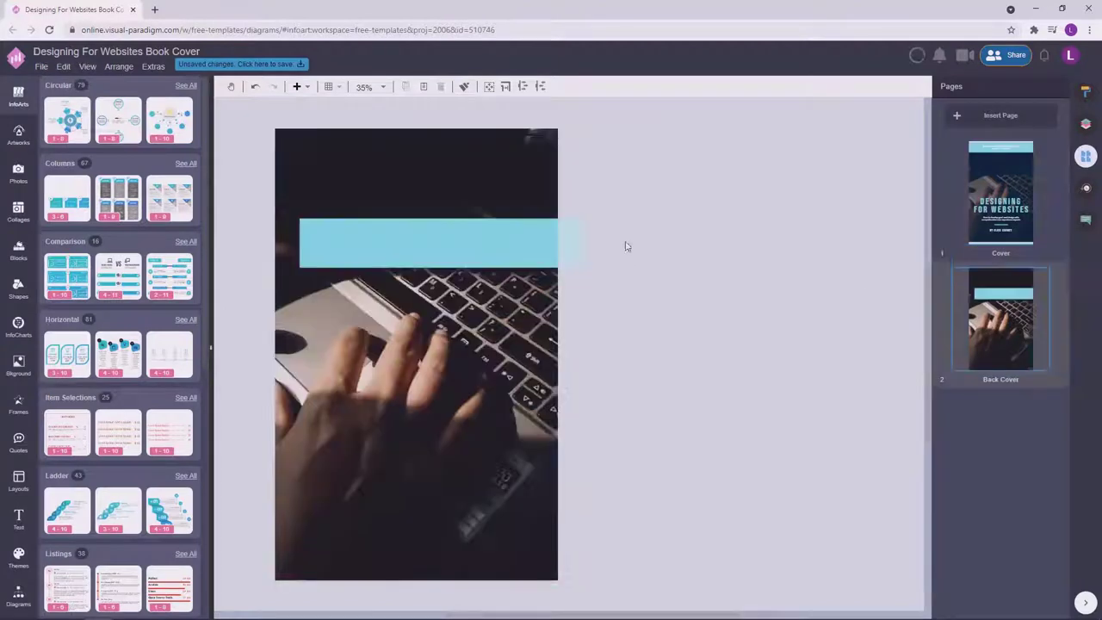
{"action": "key", "text": "ctrl+v"}
{"action": "left_click_drag", "start_coordinate": [556, 228], "coordinate": [500, 197]}
{"action": "left_click_drag", "start_coordinate": [413, 168], "coordinate": [411, 181]}
Copy the Cover's bottom line and align it along Back Cover's bottom edge.
{"action": "left_click", "coordinate": [942, 210]}
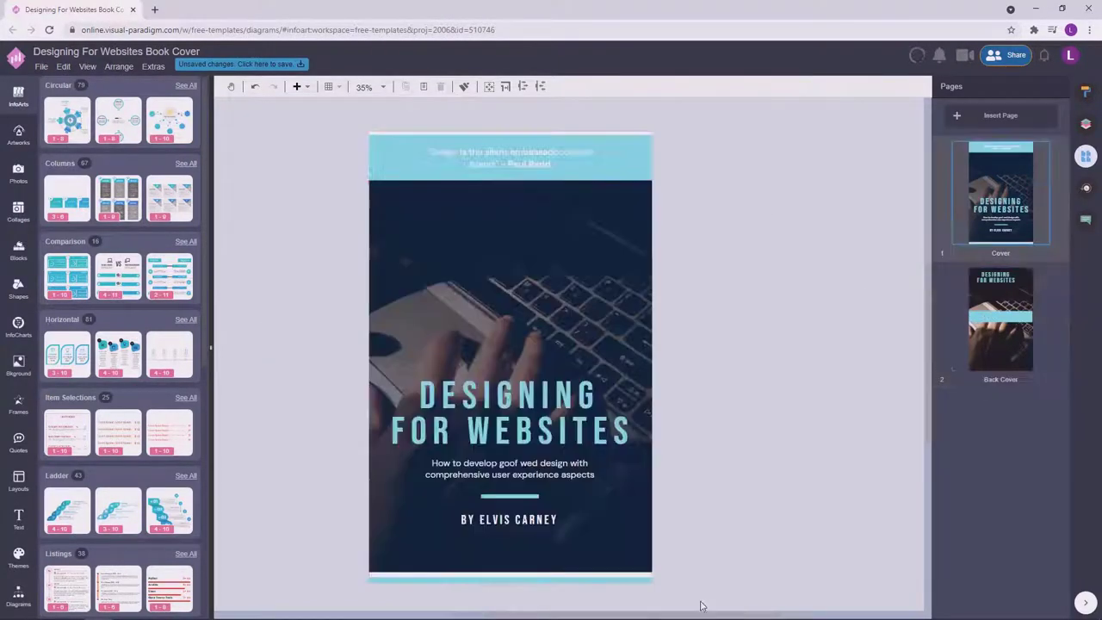
{"action": "left_click_drag", "start_coordinate": [699, 601], "coordinate": [362, 560]}
{"action": "key", "text": "ctrl+c"}
{"action": "left_click", "coordinate": [999, 362]}
{"action": "key", "text": "ctrl+v"}
{"action": "left_click_drag", "start_coordinate": [572, 392], "coordinate": [374, 582]}
{"action": "scroll", "coordinate": [522, 419], "scroll_direction": "up", "scroll_amount": 3}
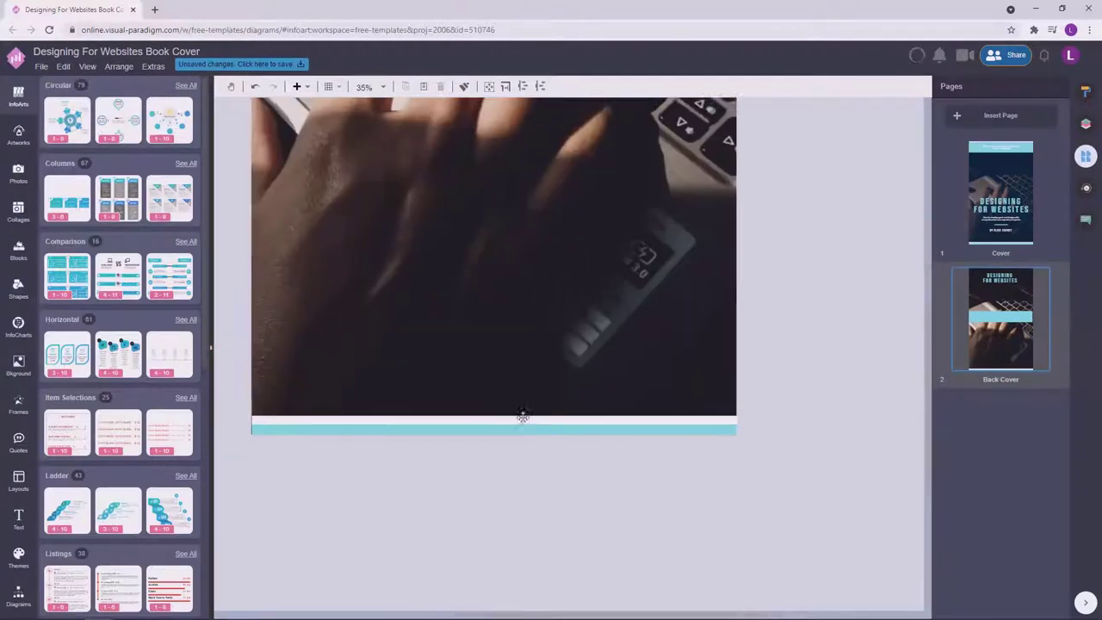
{"action": "scroll", "coordinate": [317, 382], "scroll_direction": "up", "scroll_amount": 3}
{"action": "left_click_drag", "start_coordinate": [317, 382], "coordinate": [313, 389]}
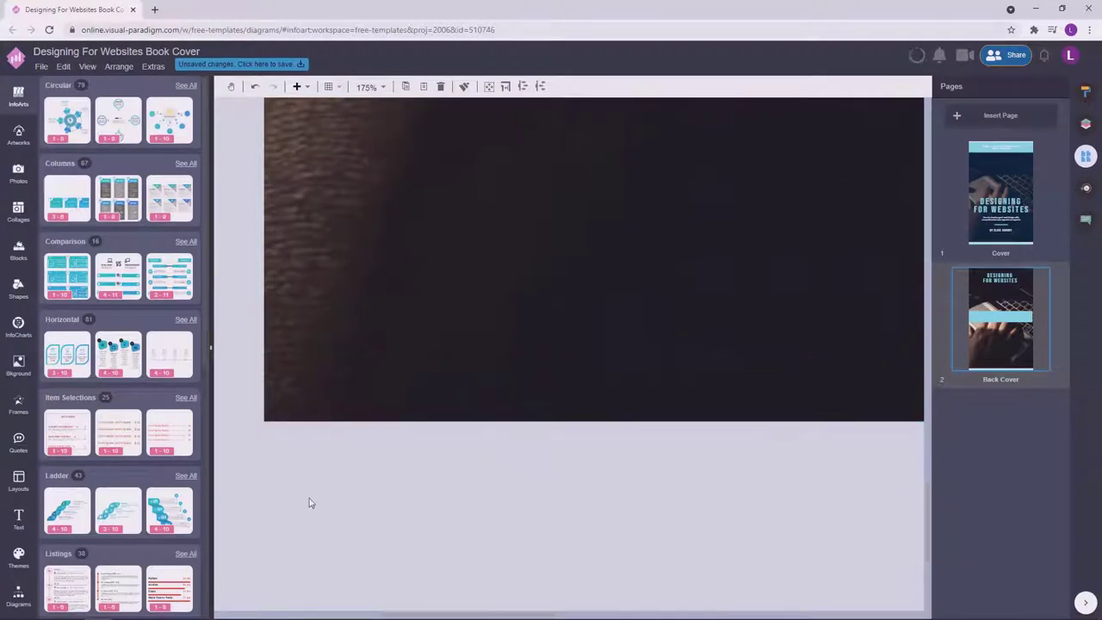
{"action": "left_click_drag", "start_coordinate": [310, 503], "coordinate": [285, 377]}
Move the light-blue band up the page and select the DESIGNING FOR WEBSITES title.
{"action": "scroll", "coordinate": [350, 475], "scroll_direction": "down", "scroll_amount": 10}
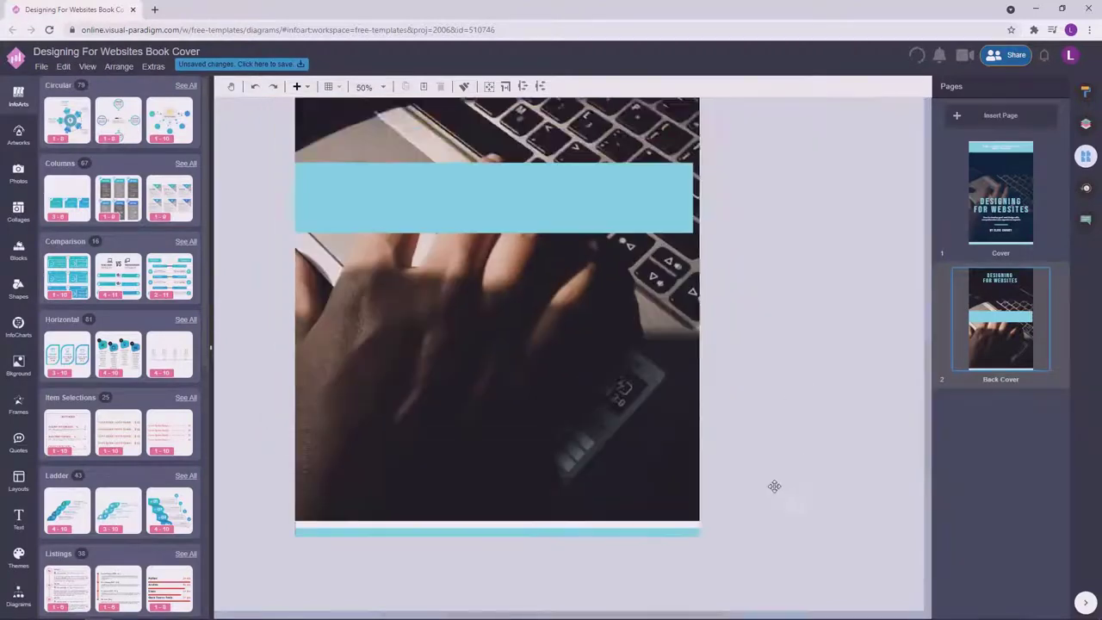
{"action": "left_click_drag", "start_coordinate": [564, 291], "coordinate": [554, 505]}
{"action": "scroll", "coordinate": [448, 445], "scroll_direction": "up", "scroll_amount": 3}
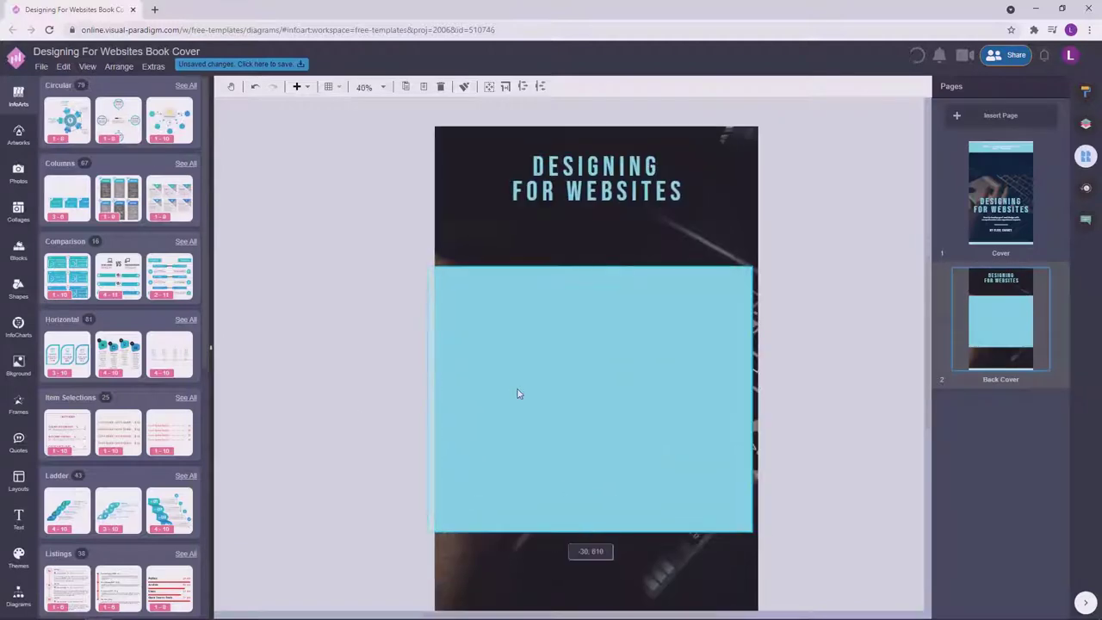
{"action": "scroll", "coordinate": [816, 454], "scroll_direction": "up", "scroll_amount": 3}
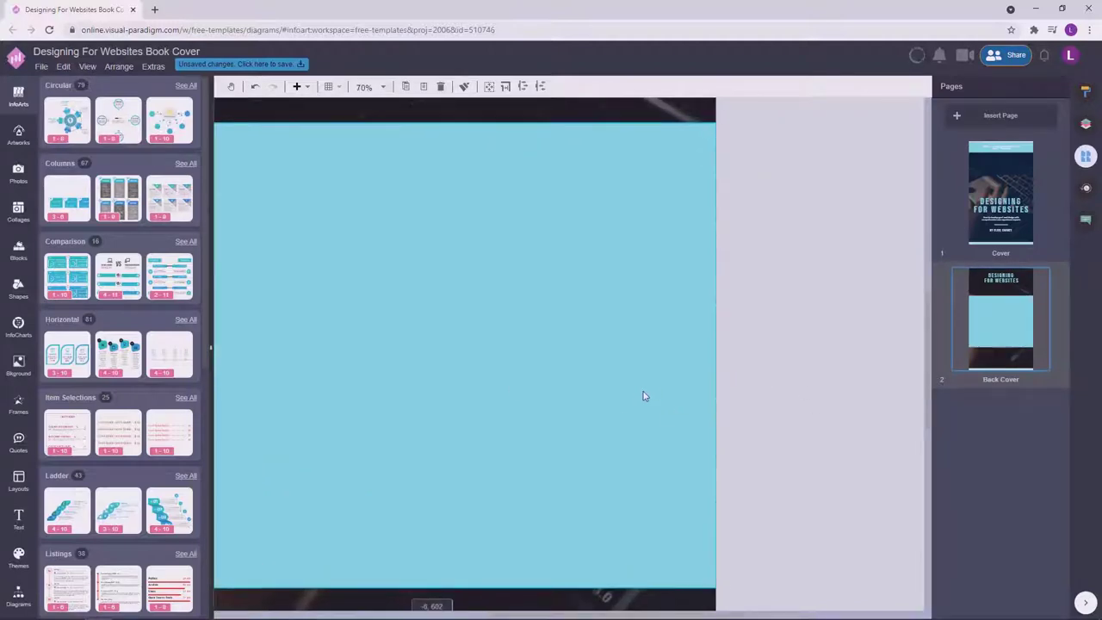
{"action": "scroll", "coordinate": [798, 385], "scroll_direction": "down", "scroll_amount": 2}
{"action": "scroll", "coordinate": [427, 354], "scroll_direction": "up", "scroll_amount": 4}
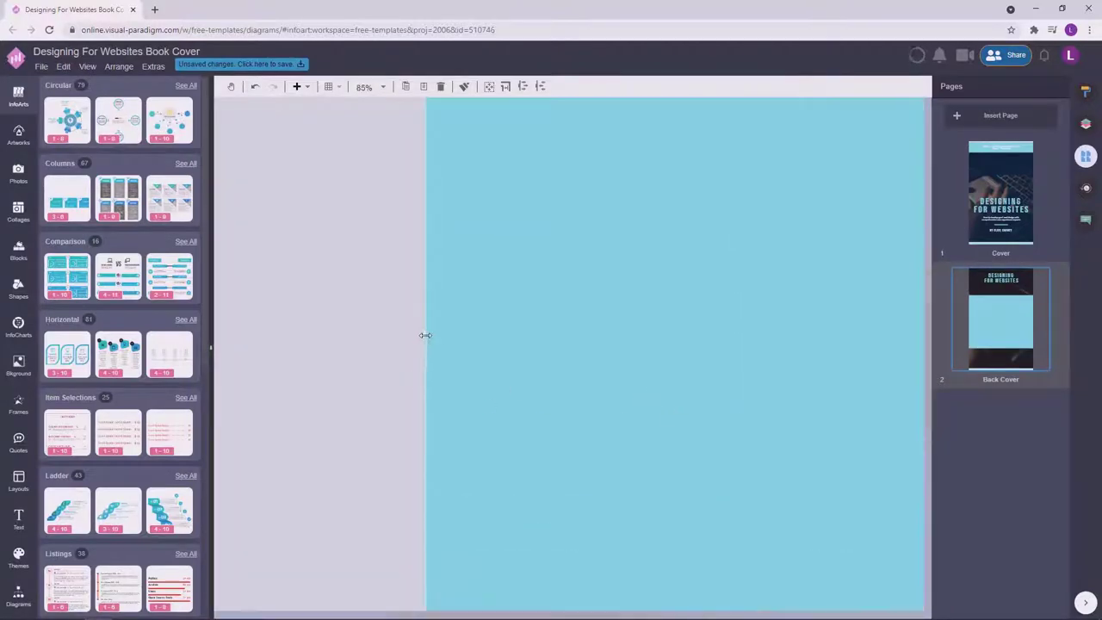
{"action": "scroll", "coordinate": [336, 388], "scroll_direction": "down", "scroll_amount": 5}
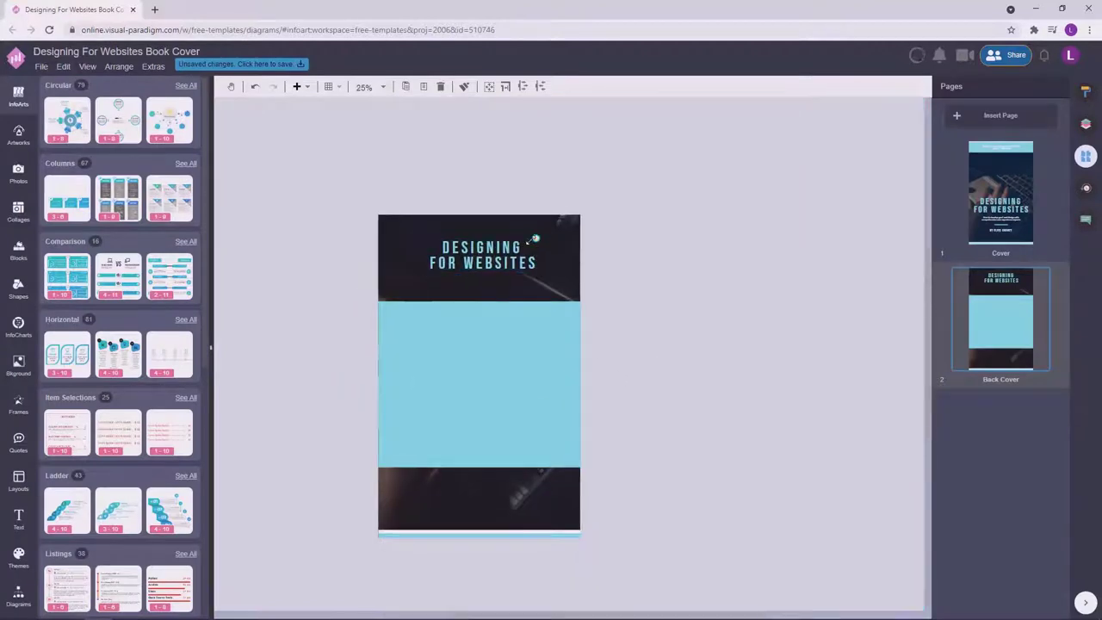
{"action": "left_click", "coordinate": [508, 250]}
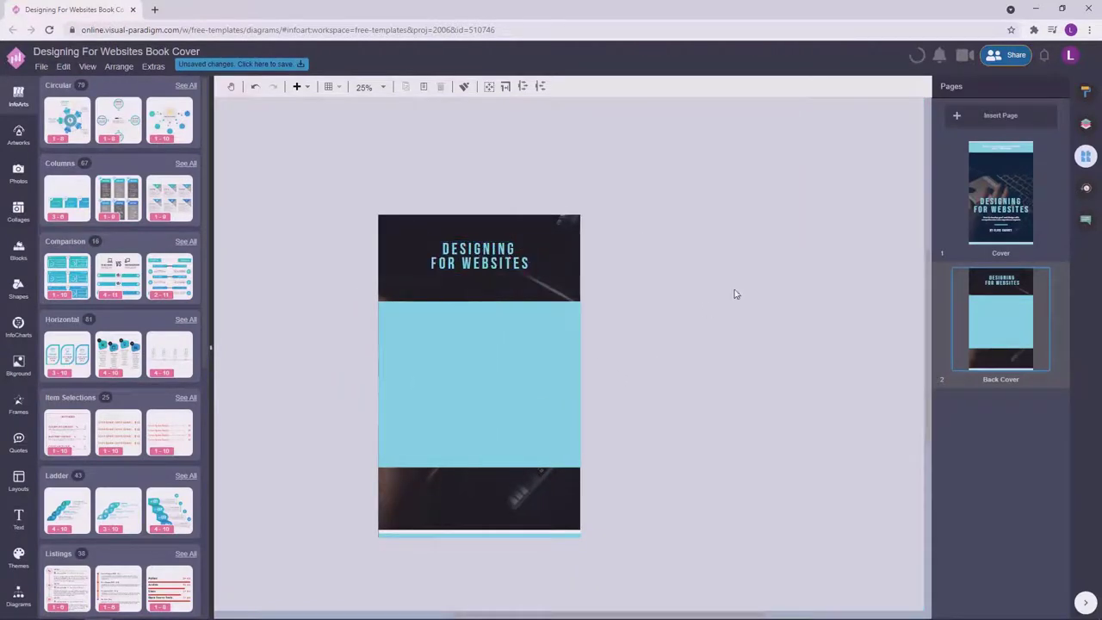
Recolour the cyan middle band on Back Cover to a pale colour.
{"action": "left_click", "coordinate": [1084, 91]}
{"action": "left_click", "coordinate": [701, 302]}
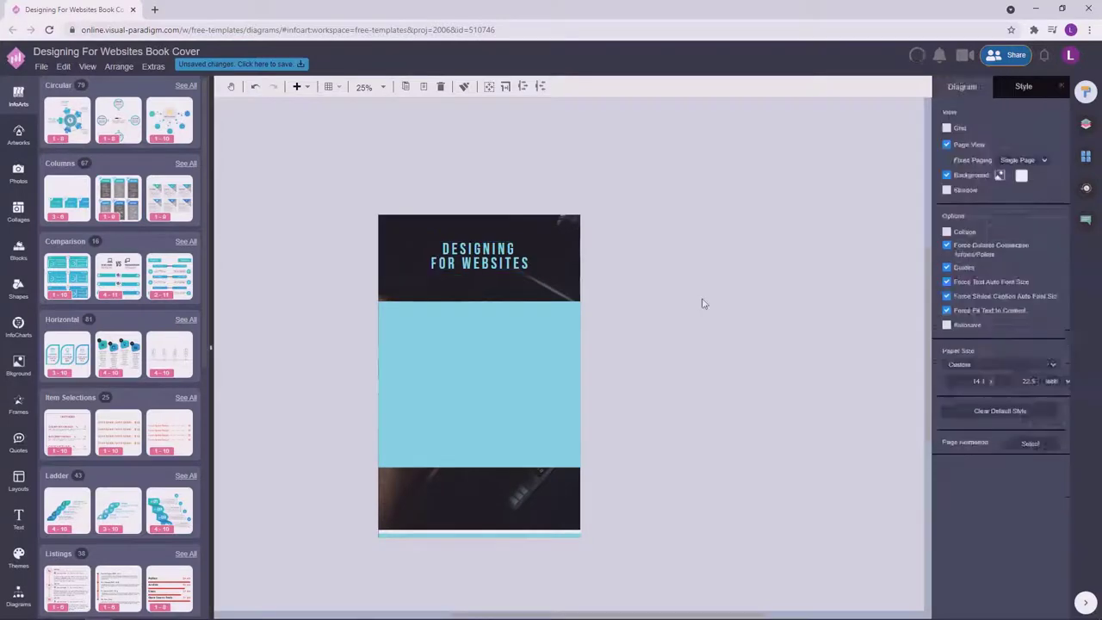
{"action": "left_click", "coordinate": [479, 387]}
{"action": "left_click", "coordinate": [956, 87]}
{"action": "left_click", "coordinate": [751, 249]}
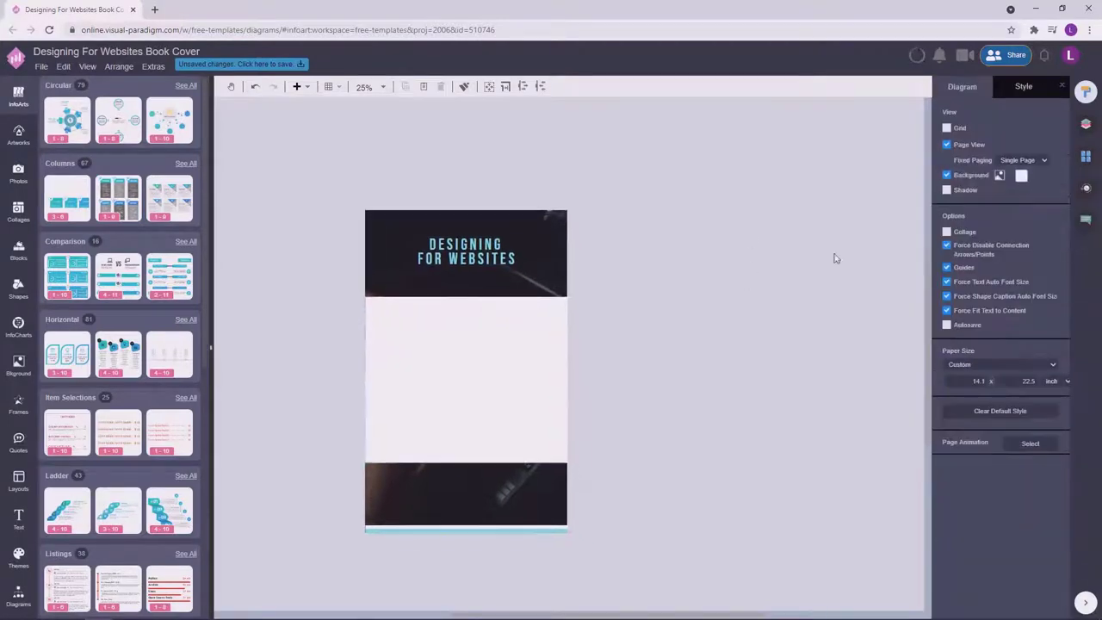
{"action": "left_click", "coordinate": [1086, 156]}
{"action": "left_click", "coordinate": [1001, 194]}
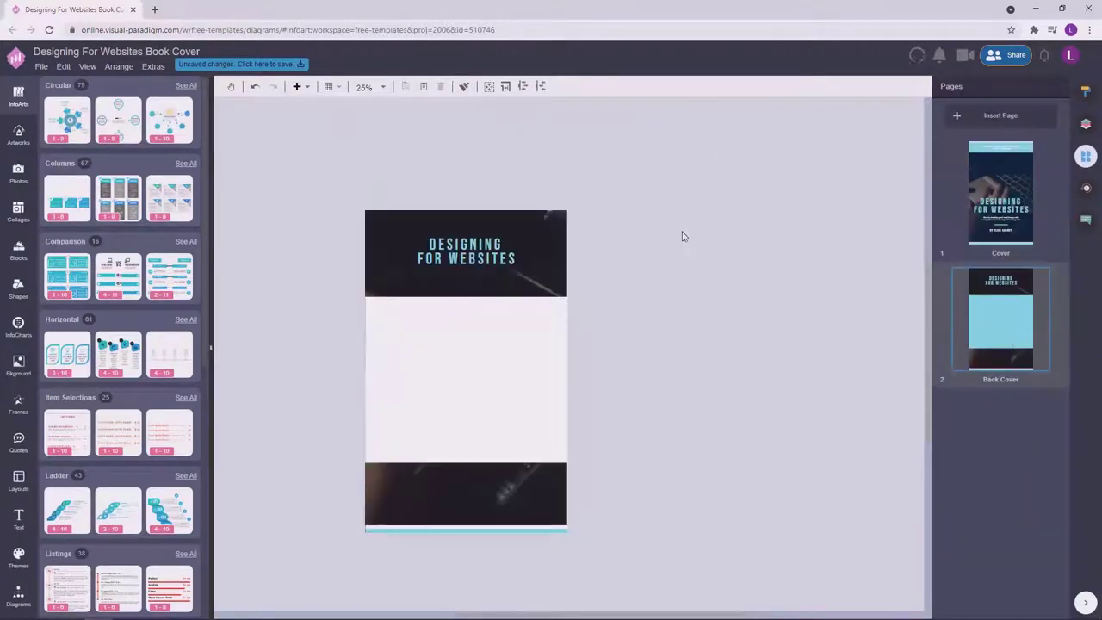
Place the Lorem ipsum text box at the centre of the page.
{"action": "scroll", "coordinate": [410, 217], "scroll_direction": "up", "scroll_amount": 10}
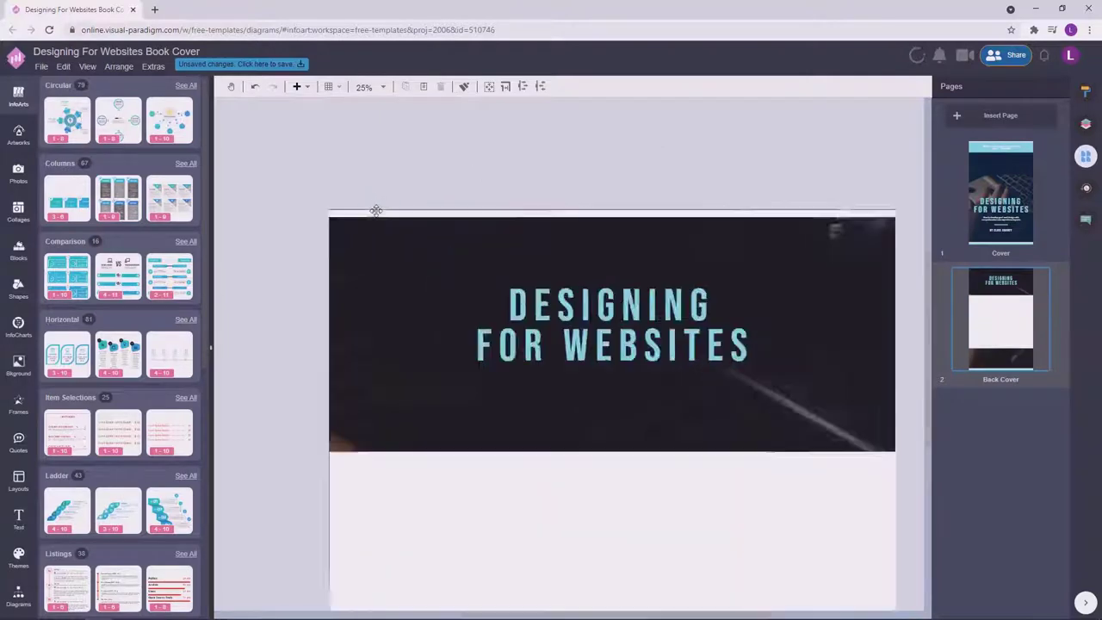
{"action": "scroll", "coordinate": [443, 266], "scroll_direction": "down", "scroll_amount": 3}
{"action": "scroll", "coordinate": [748, 239], "scroll_direction": "up", "scroll_amount": 8}
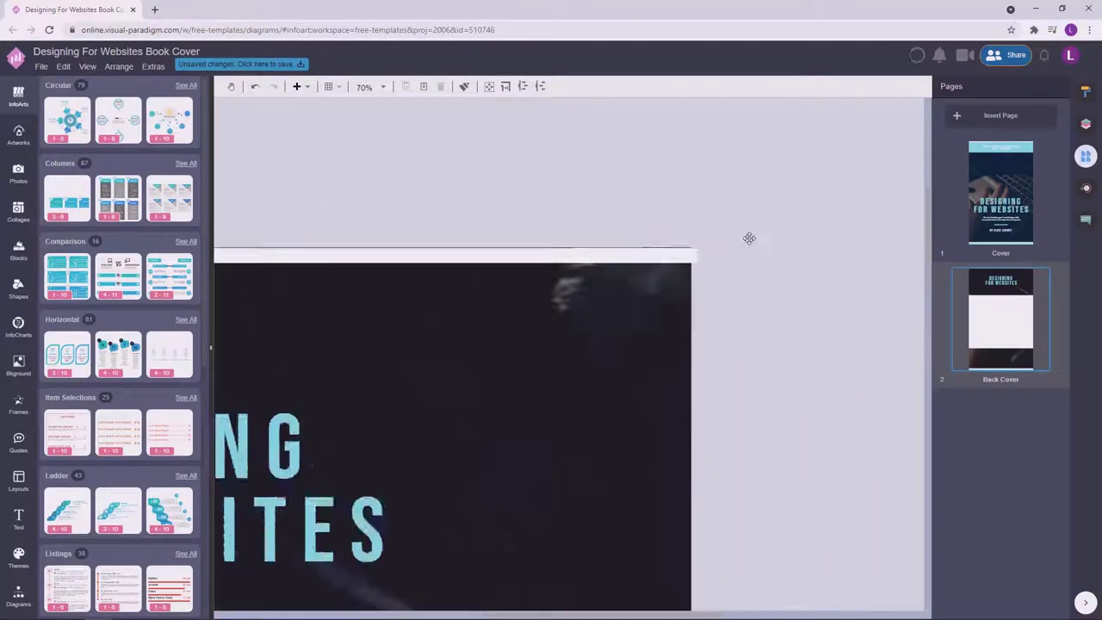
{"action": "scroll", "coordinate": [864, 242], "scroll_direction": "down", "scroll_amount": 15}
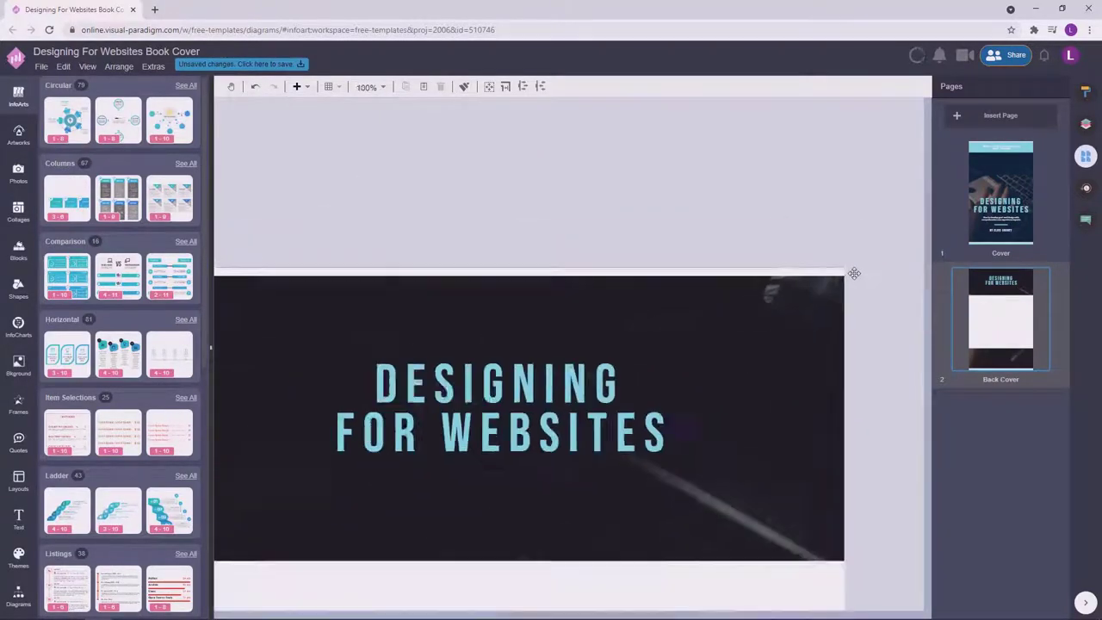
{"action": "scroll", "coordinate": [439, 563], "scroll_direction": "up", "scroll_amount": 19}
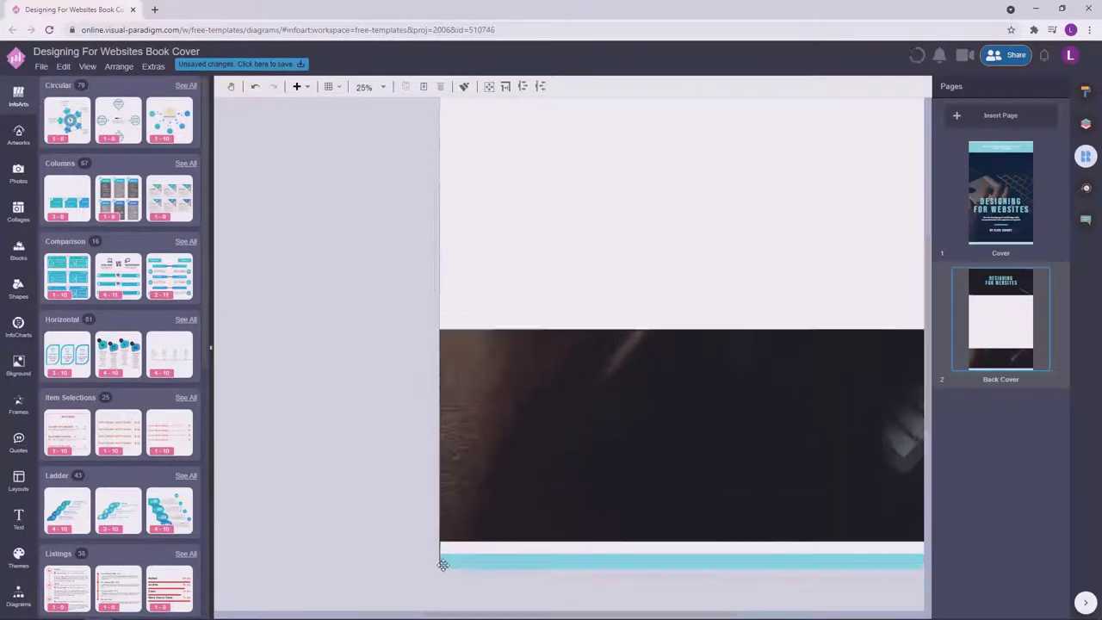
{"action": "scroll", "coordinate": [344, 502], "scroll_direction": "down", "scroll_amount": 20}
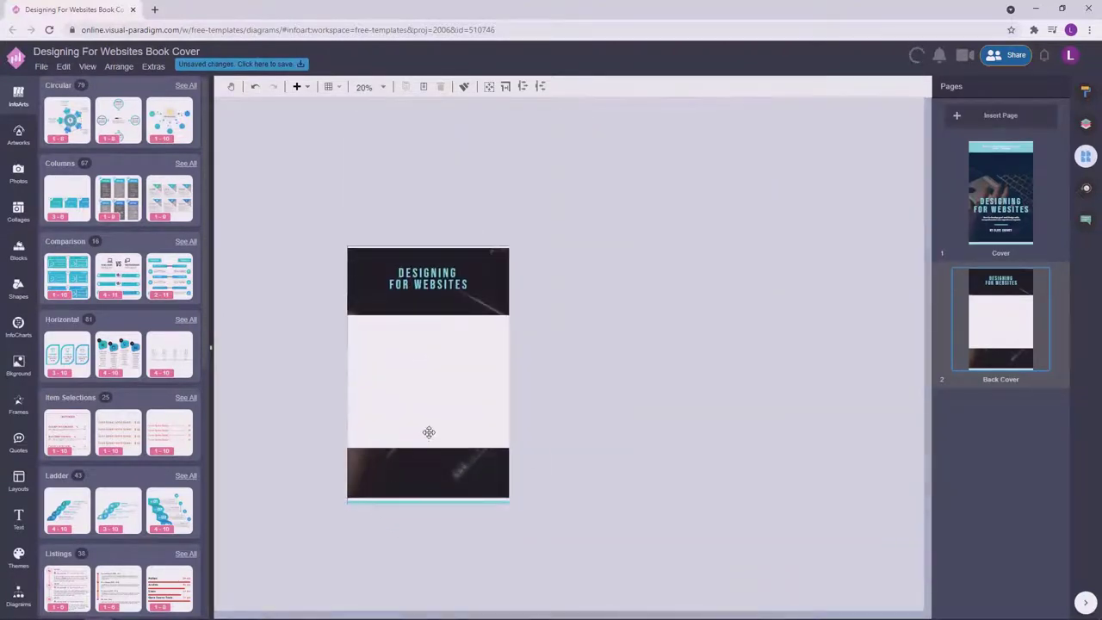
{"action": "scroll", "coordinate": [428, 433], "scroll_direction": "up", "scroll_amount": 2}
{"action": "left_click", "coordinate": [525, 258]}
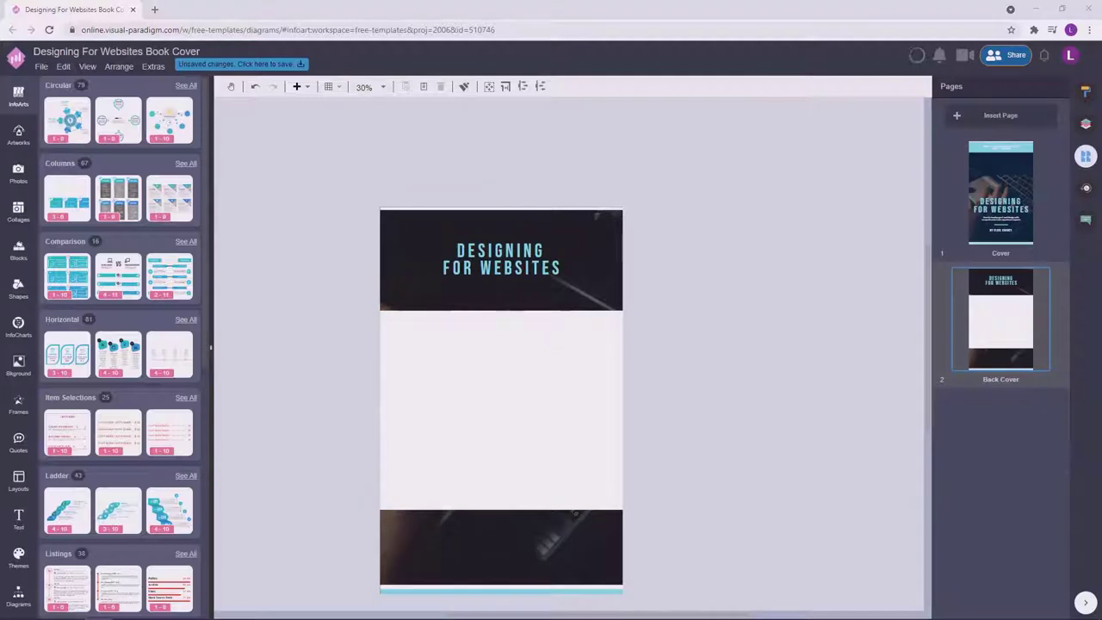
{"action": "left_click_drag", "start_coordinate": [386, 181], "coordinate": [446, 350]}
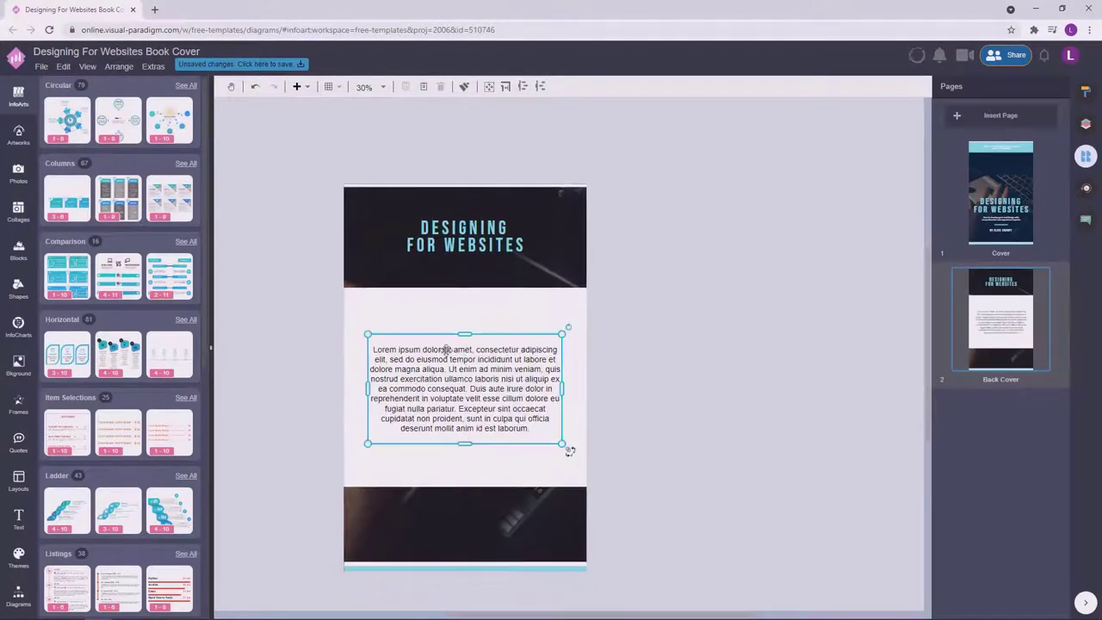
Set the Lorem ipsum paragraph to DM Sans with 110% line height.
{"action": "left_click", "coordinate": [1085, 93]}
{"action": "left_click", "coordinate": [1002, 86]}
{"action": "left_click", "coordinate": [999, 140]}
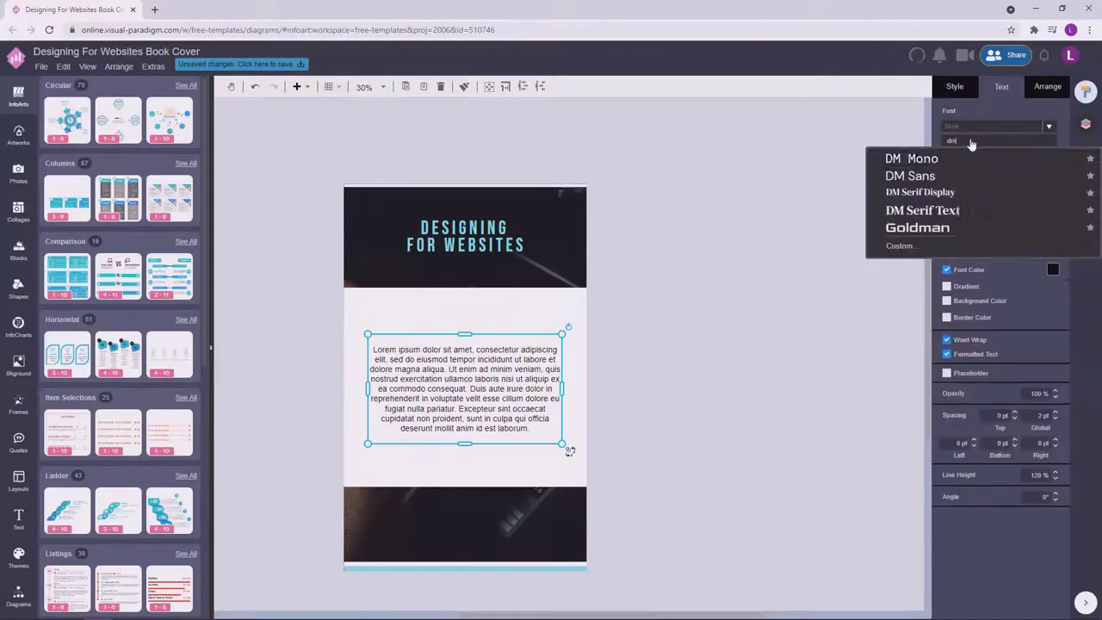
{"action": "left_click", "coordinate": [888, 177]}
{"action": "left_click", "coordinate": [1055, 479]}
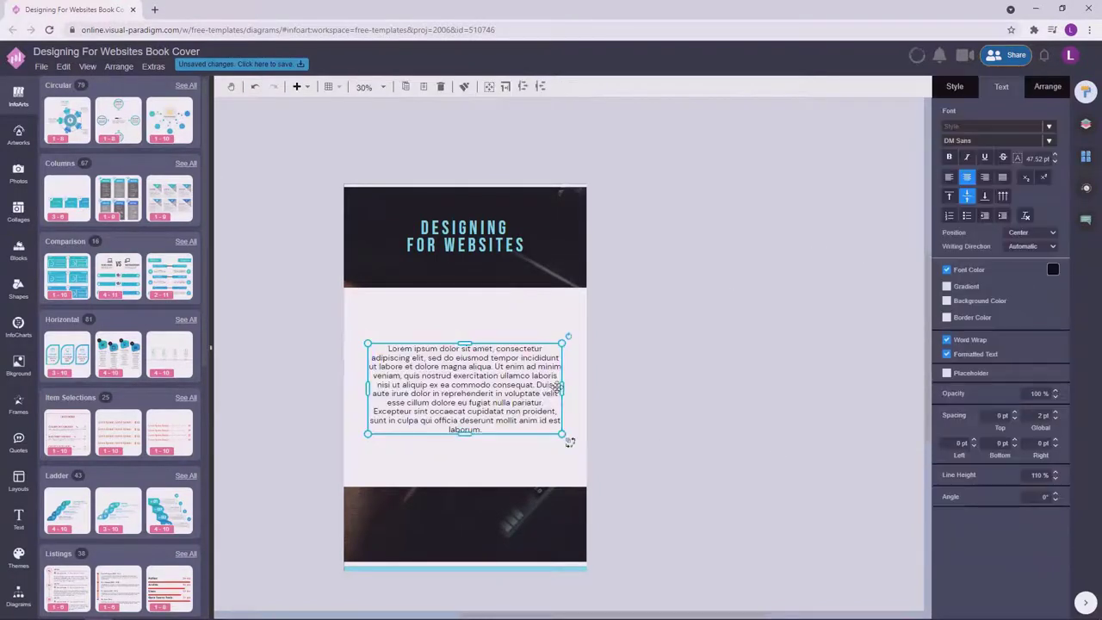
Resize the paragraph text box so it sits centred on the pale panel.
{"action": "left_click_drag", "start_coordinate": [562, 390], "coordinate": [563, 352]}
{"action": "double_click", "coordinate": [564, 352]}
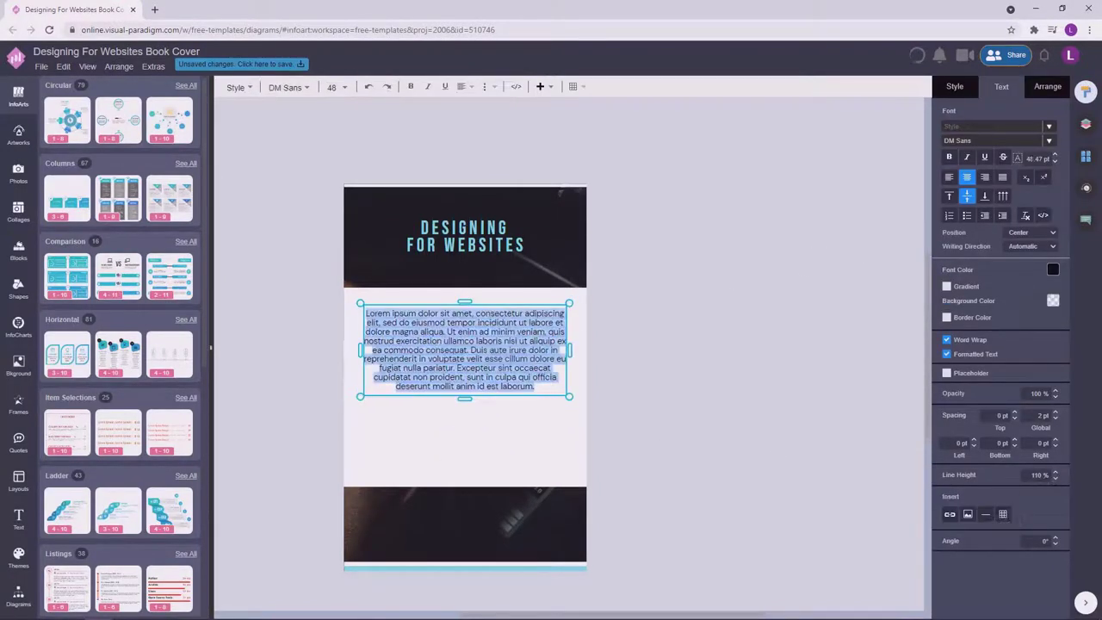
{"action": "left_click", "coordinate": [1038, 159]}
{"action": "left_click", "coordinate": [612, 359]}
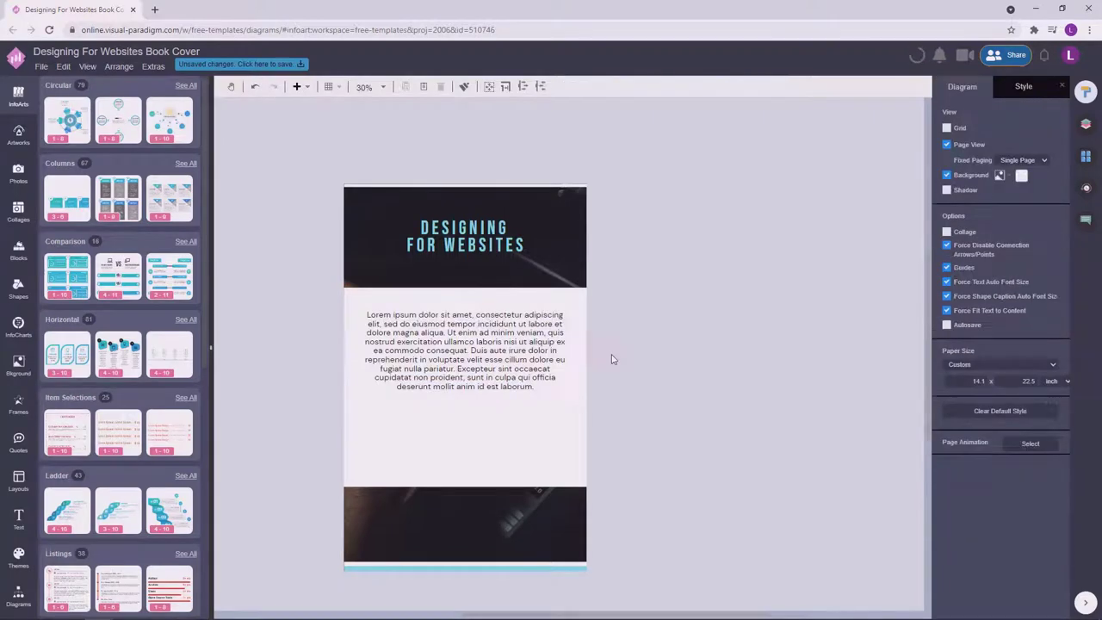
{"action": "left_click", "coordinate": [512, 362]}
{"action": "left_click_drag", "start_coordinate": [571, 397], "coordinate": [569, 398]}
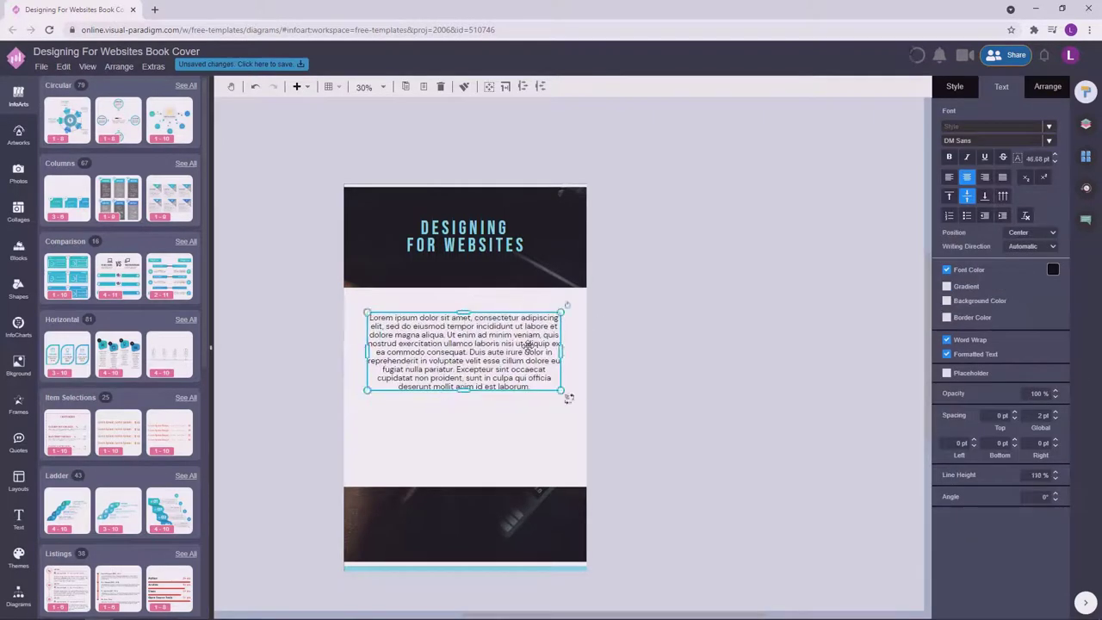
{"action": "left_click", "coordinate": [728, 457]}
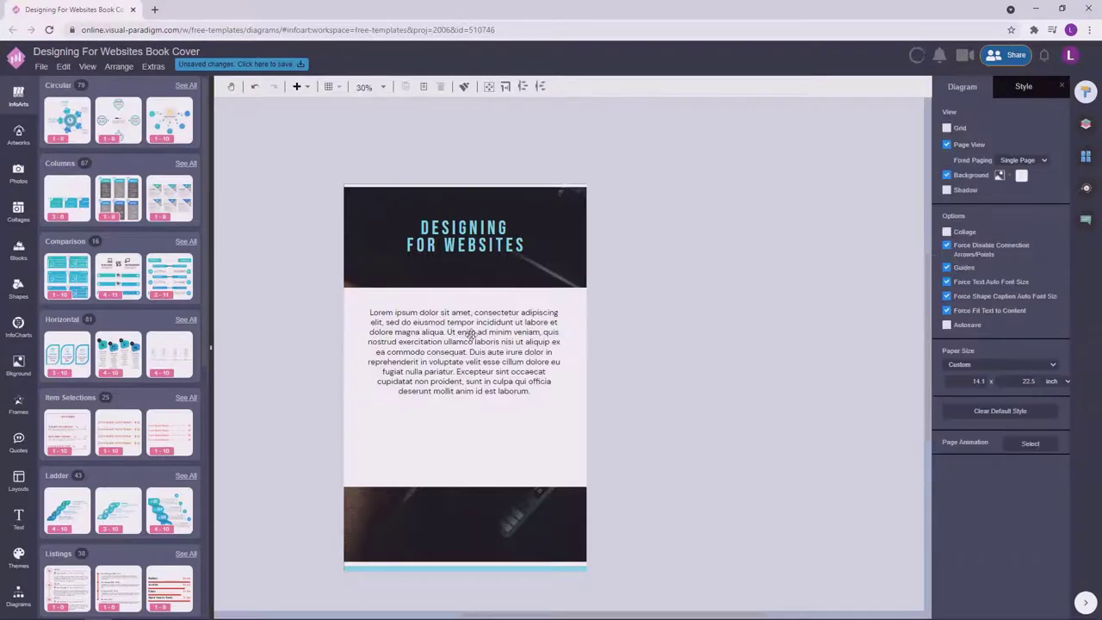
{"action": "left_click", "coordinate": [582, 184]}
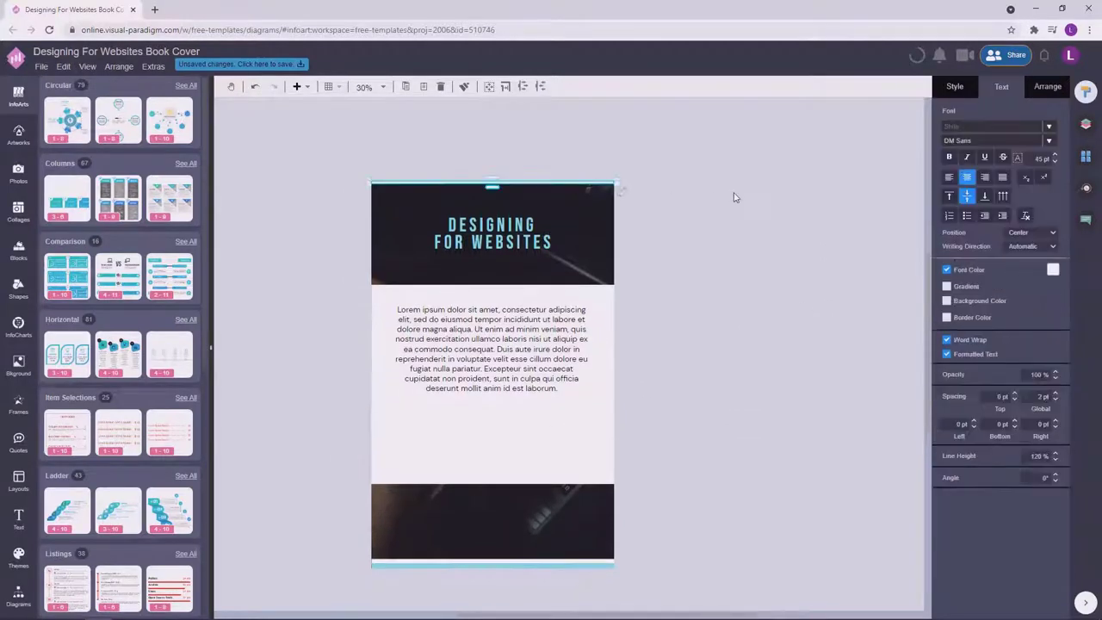
{"action": "left_click", "coordinate": [733, 198]}
{"action": "left_click", "coordinate": [18, 135]}
Search artworks for 'code', place a barcode on the back cover, and lighten its bars.
{"action": "left_click", "coordinate": [85, 90]}
{"action": "type", "text": "code"}
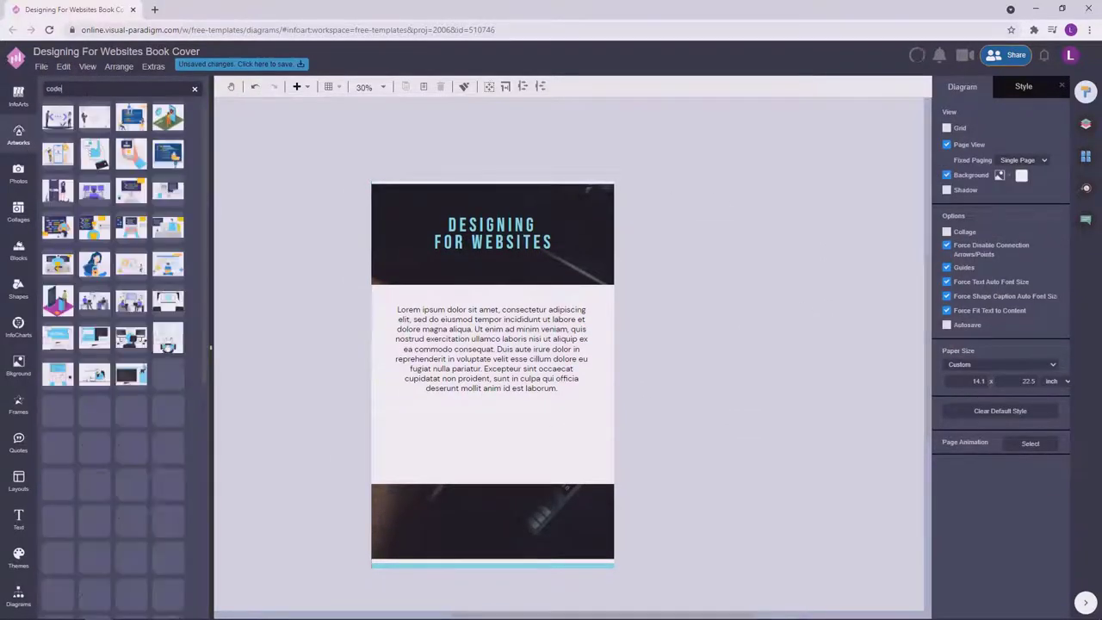
{"action": "left_click_drag", "start_coordinate": [168, 373], "coordinate": [504, 495]}
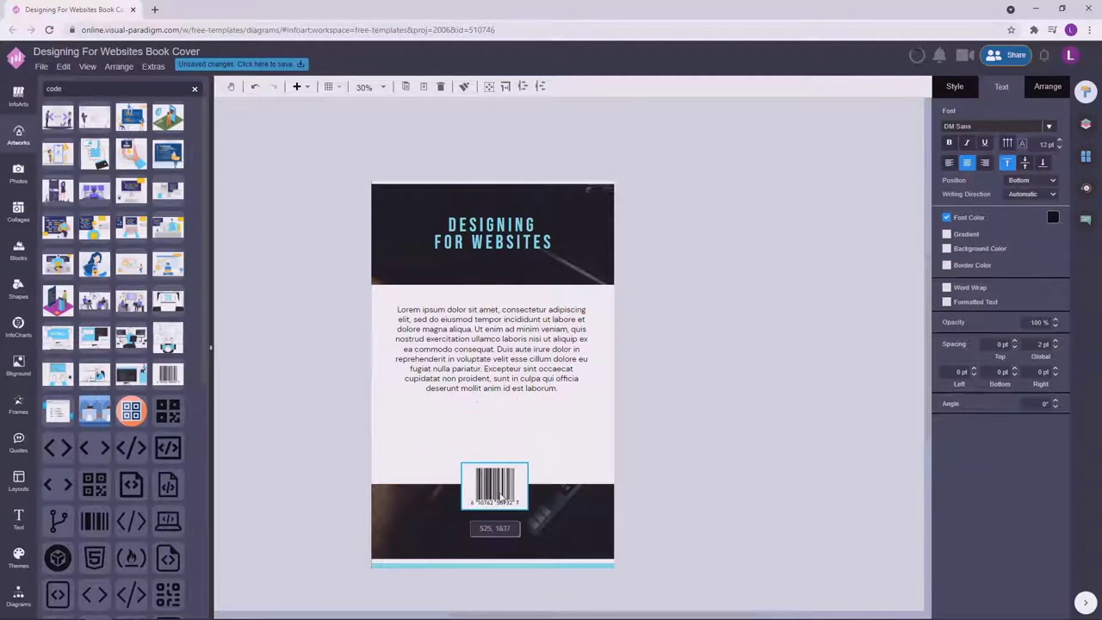
{"action": "left_click", "coordinate": [963, 86]}
{"action": "left_click", "coordinate": [950, 130]}
{"action": "left_click", "coordinate": [974, 239]}
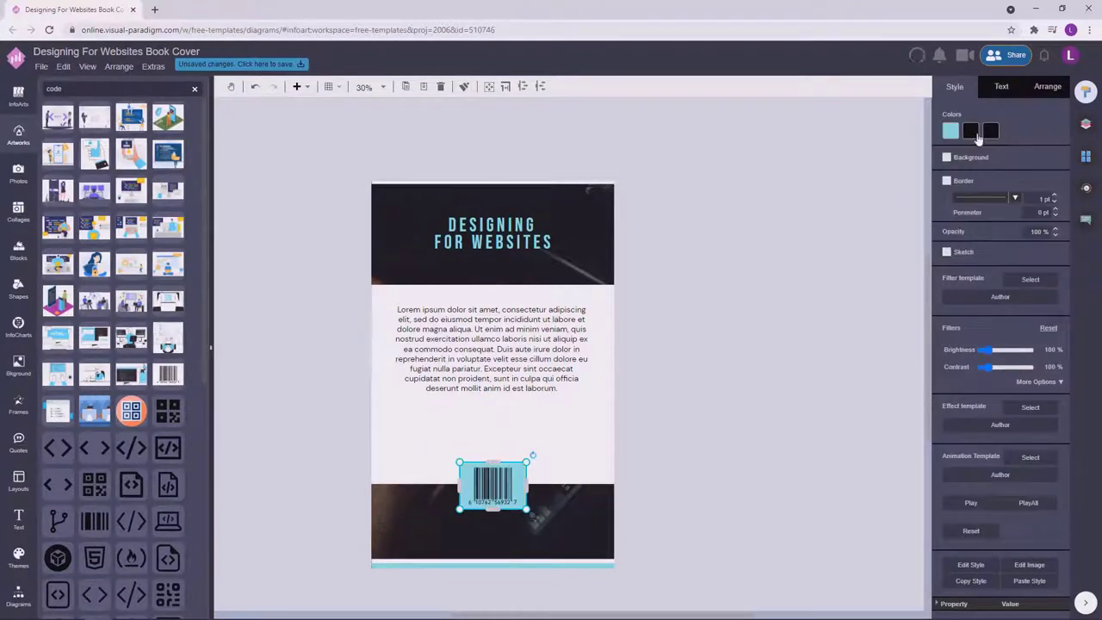
{"action": "left_click", "coordinate": [971, 131]}
{"action": "left_click", "coordinate": [1036, 153]}
Move the barcode into the dark bottom band and colour it white.
{"action": "left_click", "coordinate": [751, 403]}
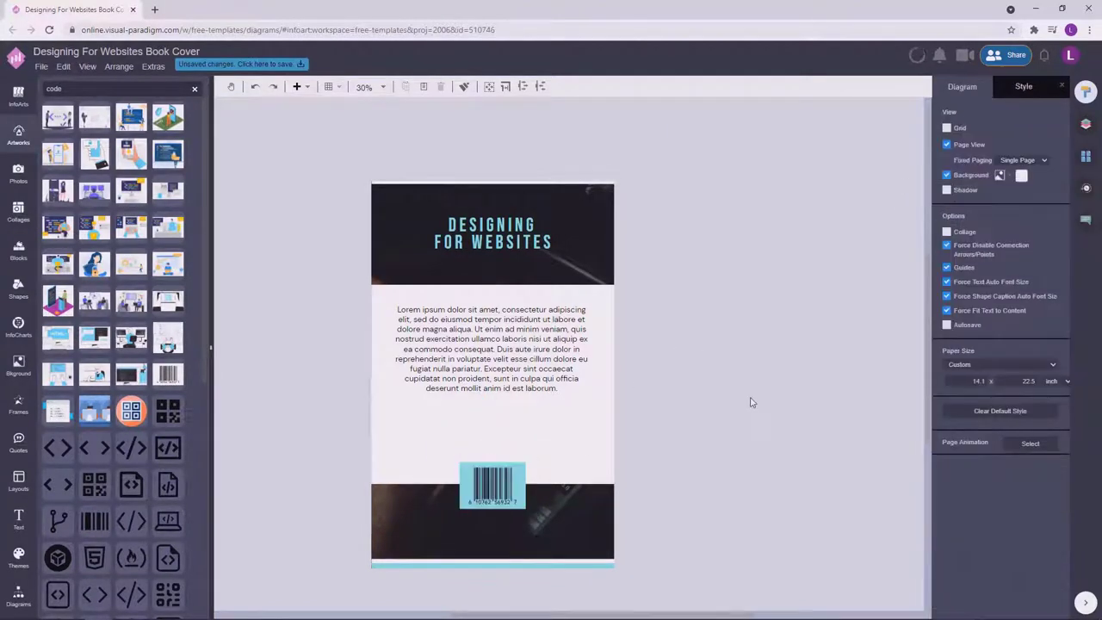
{"action": "left_click_drag", "start_coordinate": [506, 501], "coordinate": [505, 452]}
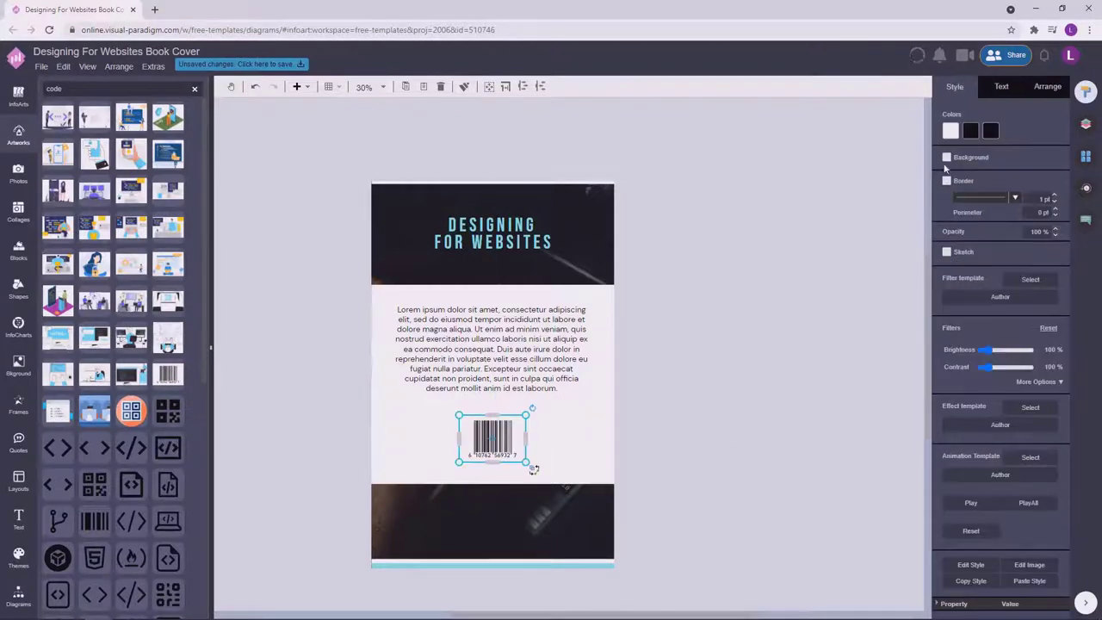
{"action": "left_click", "coordinate": [950, 130]}
{"action": "left_click", "coordinate": [950, 140]}
{"action": "left_click", "coordinate": [970, 130]}
{"action": "left_click", "coordinate": [988, 161]}
{"action": "left_click", "coordinate": [991, 130]}
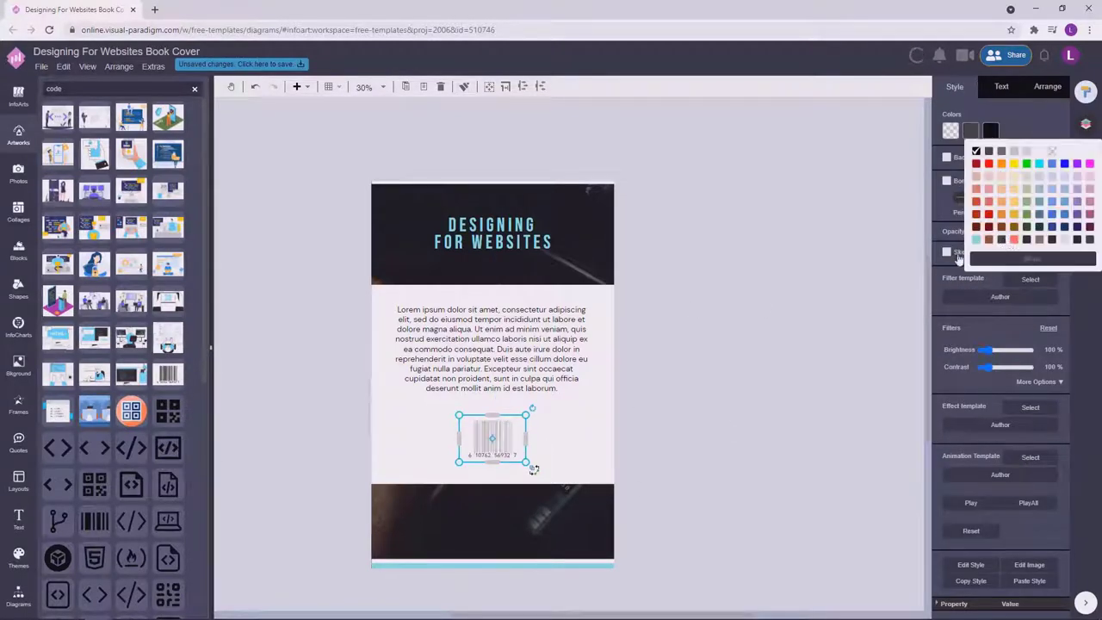
{"action": "left_click", "coordinate": [689, 405]}
{"action": "left_click_drag", "start_coordinate": [504, 441], "coordinate": [503, 523]}
{"action": "left_click", "coordinate": [991, 130]}
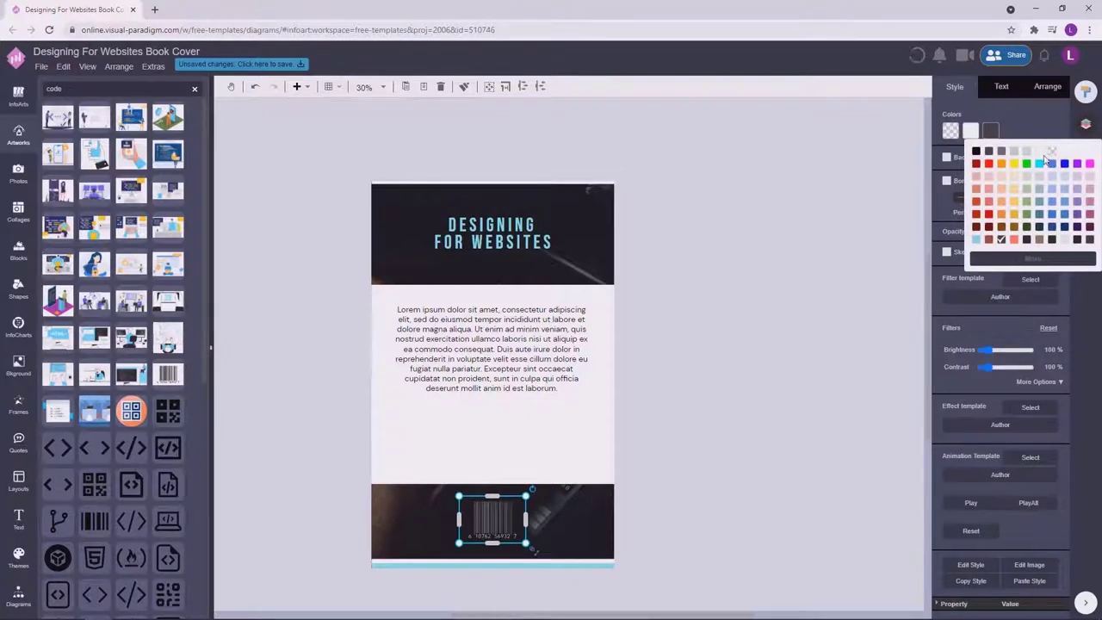
{"action": "left_click", "coordinate": [1039, 152]}
{"action": "left_click", "coordinate": [775, 388]}
{"action": "left_click", "coordinate": [493, 523]}
{"action": "left_click", "coordinate": [732, 387]}
Lower the paragraph, shorten the pale middle band, raise the barcode, then view the Cover page.
{"action": "left_click_drag", "start_coordinate": [463, 358], "coordinate": [465, 389]}
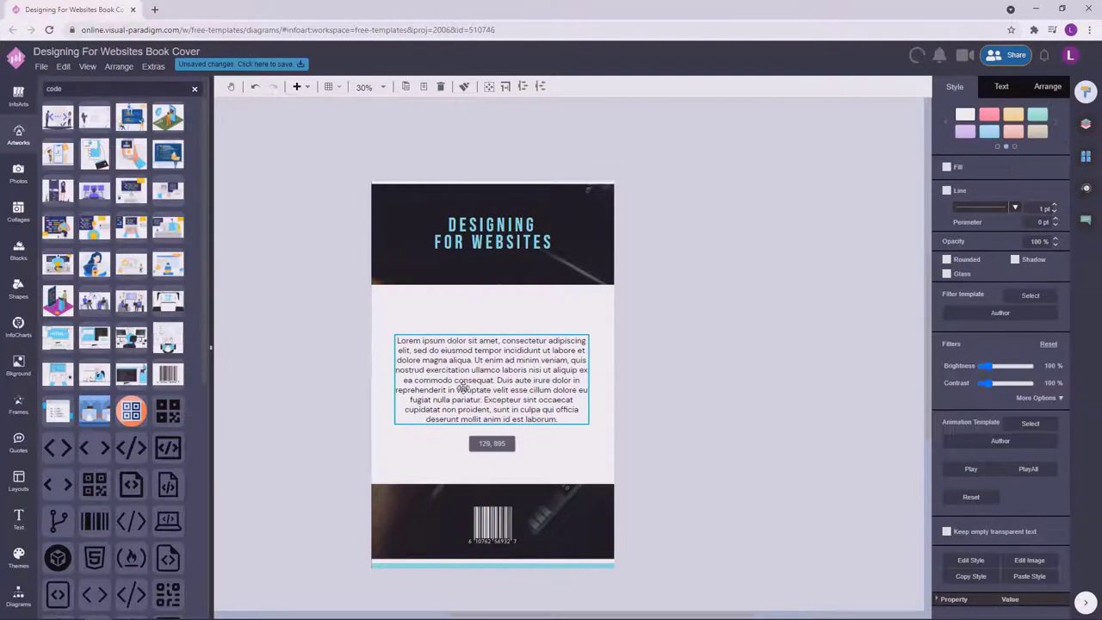
{"action": "left_click", "coordinate": [790, 293]}
{"action": "left_click", "coordinate": [505, 469]}
{"action": "left_click_drag", "start_coordinate": [505, 469], "coordinate": [492, 451]}
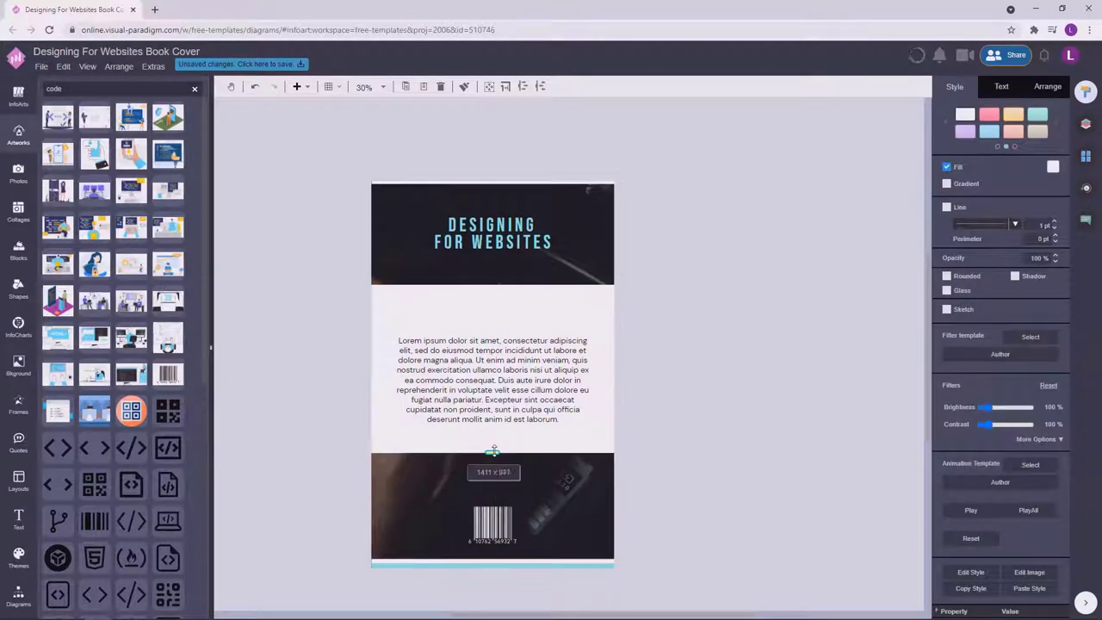
{"action": "left_click", "coordinate": [492, 396]}
{"action": "left_click", "coordinate": [571, 468]}
{"action": "left_click_drag", "start_coordinate": [511, 521], "coordinate": [508, 504]}
{"action": "left_click", "coordinate": [492, 366]}
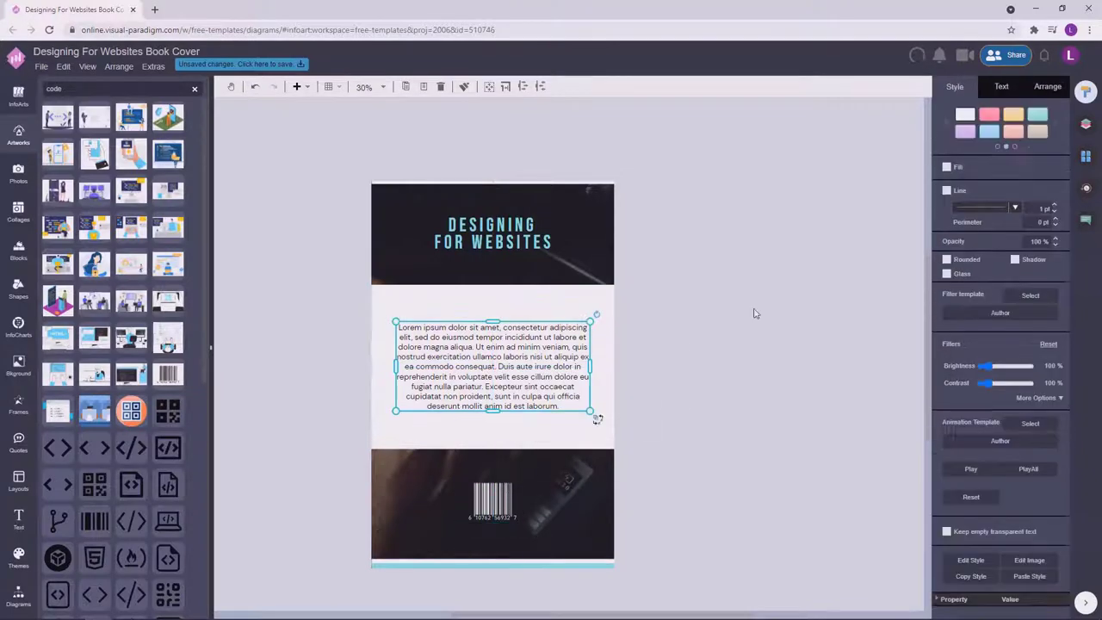
{"action": "left_click", "coordinate": [1086, 158]}
{"action": "left_click", "coordinate": [1001, 193]}
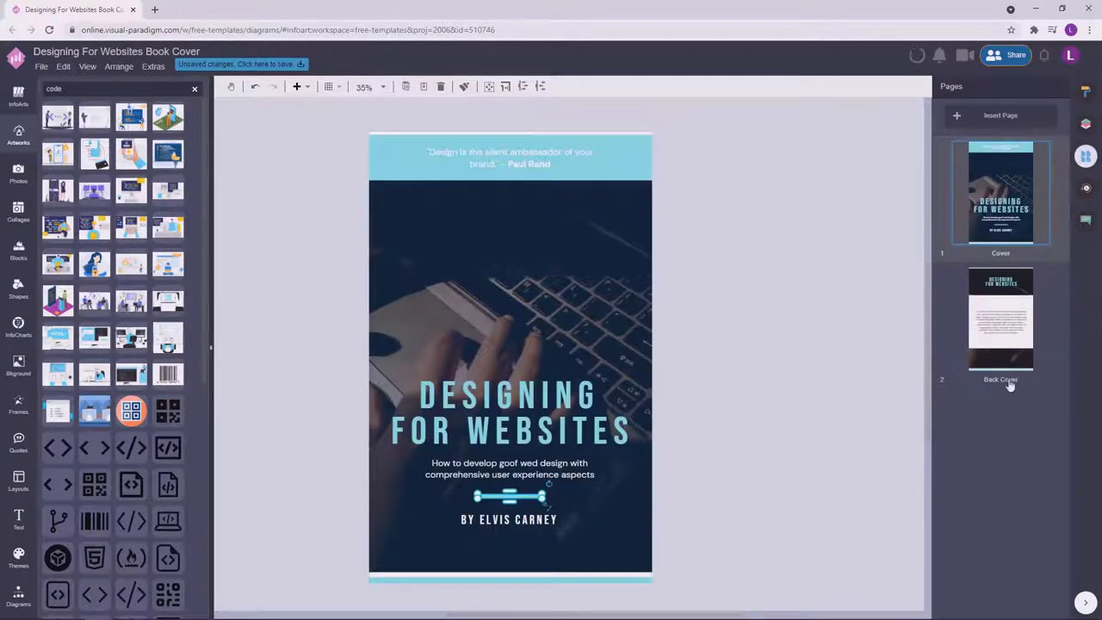
Return to the Back Cover and set the paragraph text to 46 pt.
{"action": "left_click", "coordinate": [1008, 379]}
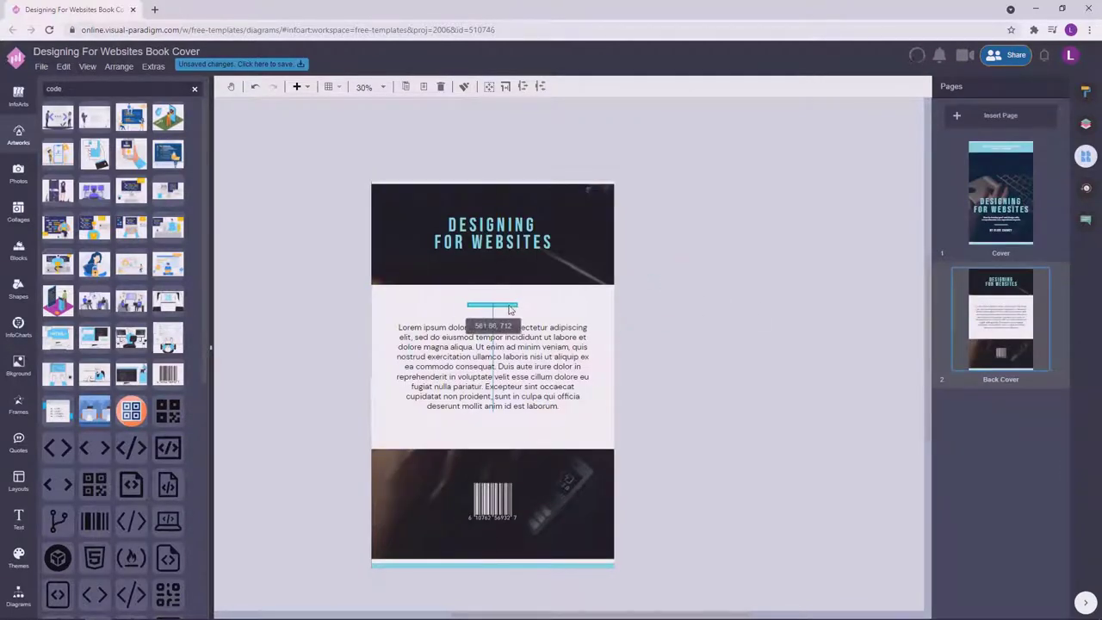
{"action": "left_click", "coordinate": [1088, 89]}
{"action": "left_click", "coordinate": [714, 342]}
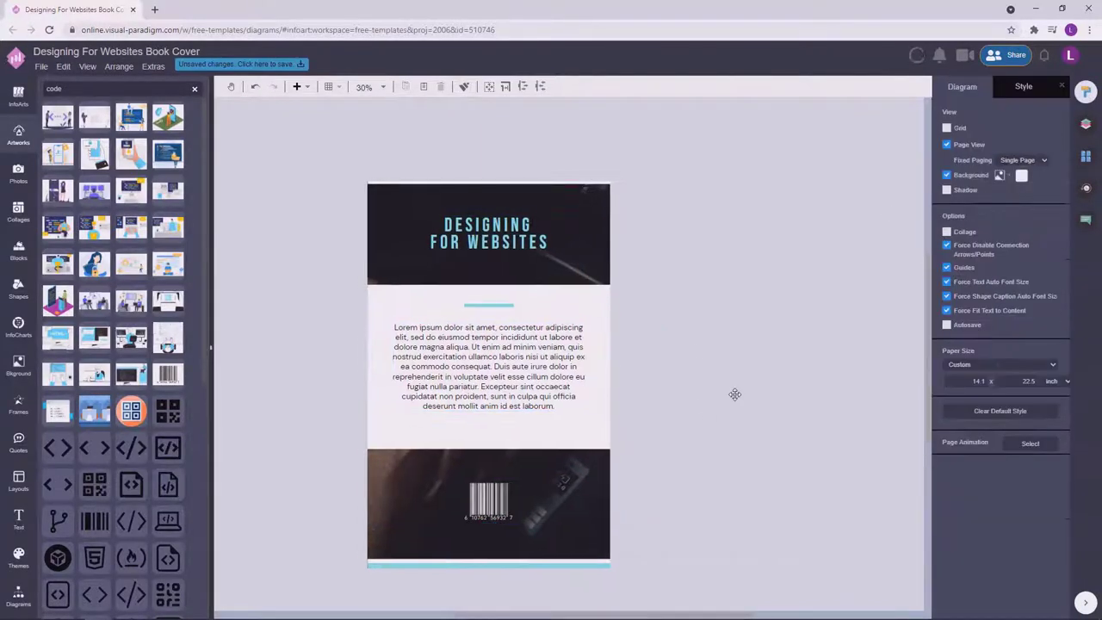
{"action": "left_click", "coordinate": [521, 366]}
{"action": "left_click", "coordinate": [999, 88]}
{"action": "left_click", "coordinate": [804, 290]}
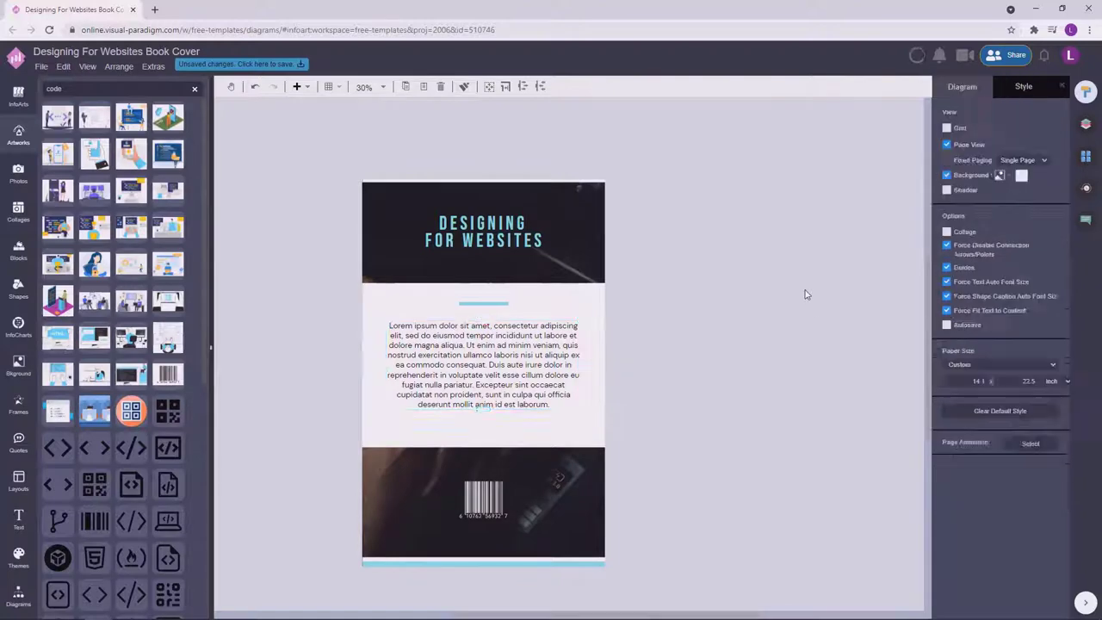
{"action": "left_click", "coordinate": [586, 413]}
{"action": "left_click_drag", "start_coordinate": [519, 373], "coordinate": [520, 373]}
Place short cyan dividers above and below the paragraph and reposition the barcode in the dark band.
{"action": "left_click", "coordinate": [529, 298]}
{"action": "left_click_drag", "start_coordinate": [504, 303], "coordinate": [504, 434]}
{"action": "left_click_drag", "start_coordinate": [498, 305], "coordinate": [498, 368]}
{"action": "left_click_drag", "start_coordinate": [507, 440], "coordinate": [505, 437]}
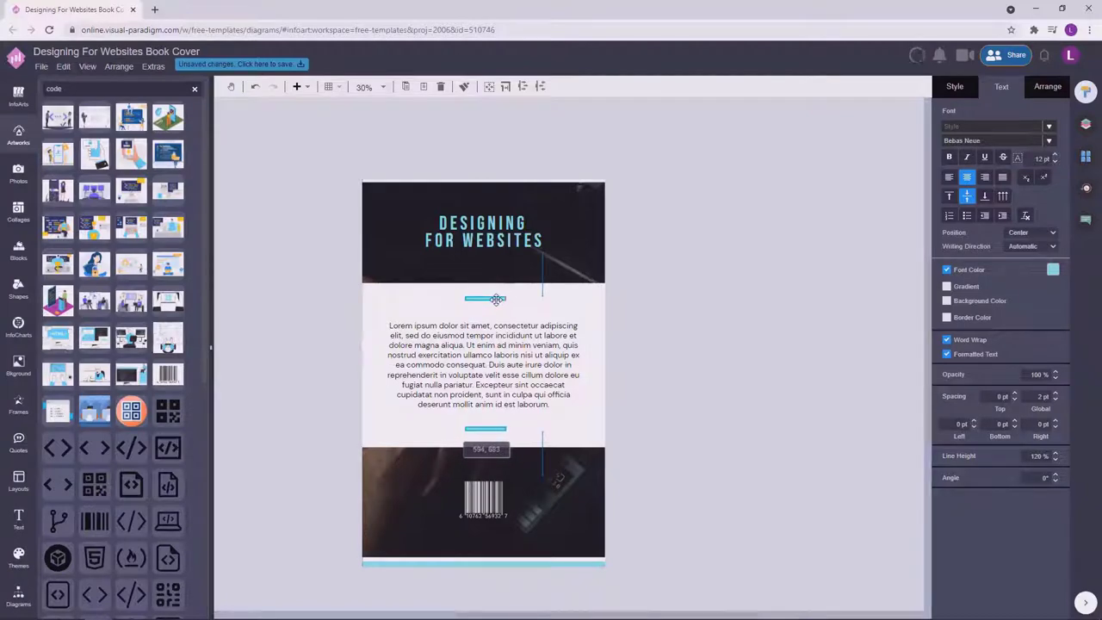
{"action": "left_click_drag", "start_coordinate": [497, 299], "coordinate": [497, 300]}
{"action": "left_click", "coordinate": [736, 286]}
{"action": "left_click_drag", "start_coordinate": [534, 498], "coordinate": [534, 514]}
{"action": "left_click", "coordinate": [760, 347]}
{"action": "left_click", "coordinate": [568, 299]}
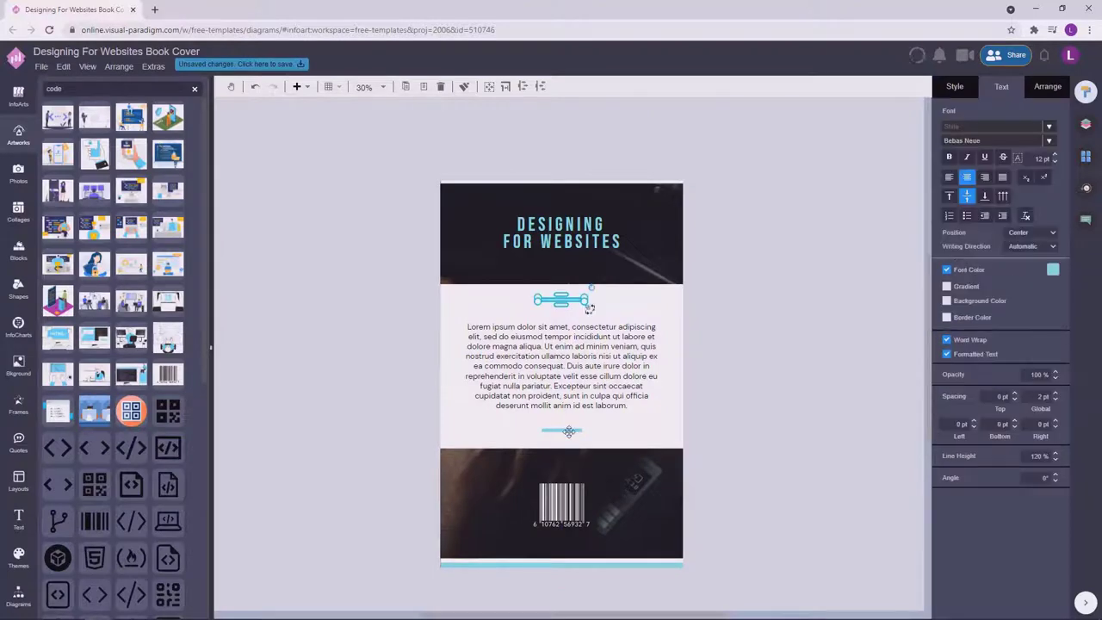
{"action": "left_click_drag", "start_coordinate": [590, 308], "coordinate": [579, 372]}
{"action": "left_click_drag", "start_coordinate": [573, 299], "coordinate": [572, 299]}
{"action": "left_click", "coordinate": [804, 344]}
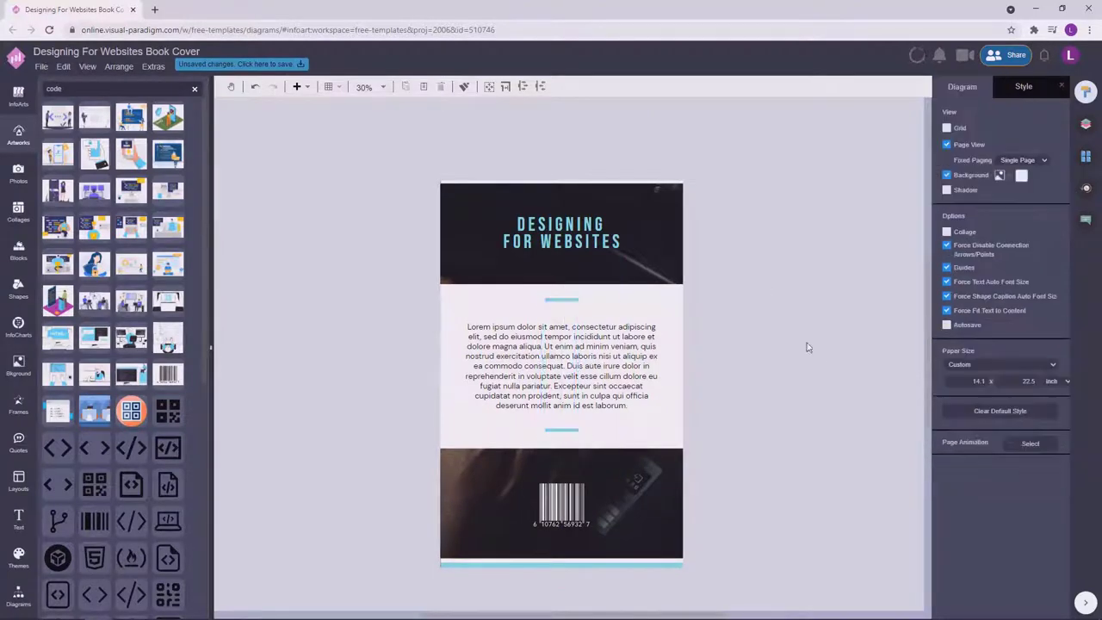
Reduce the Lorem ipsum paragraph's font size, then widen and reposition its text box.
{"action": "key", "text": "Tab"}
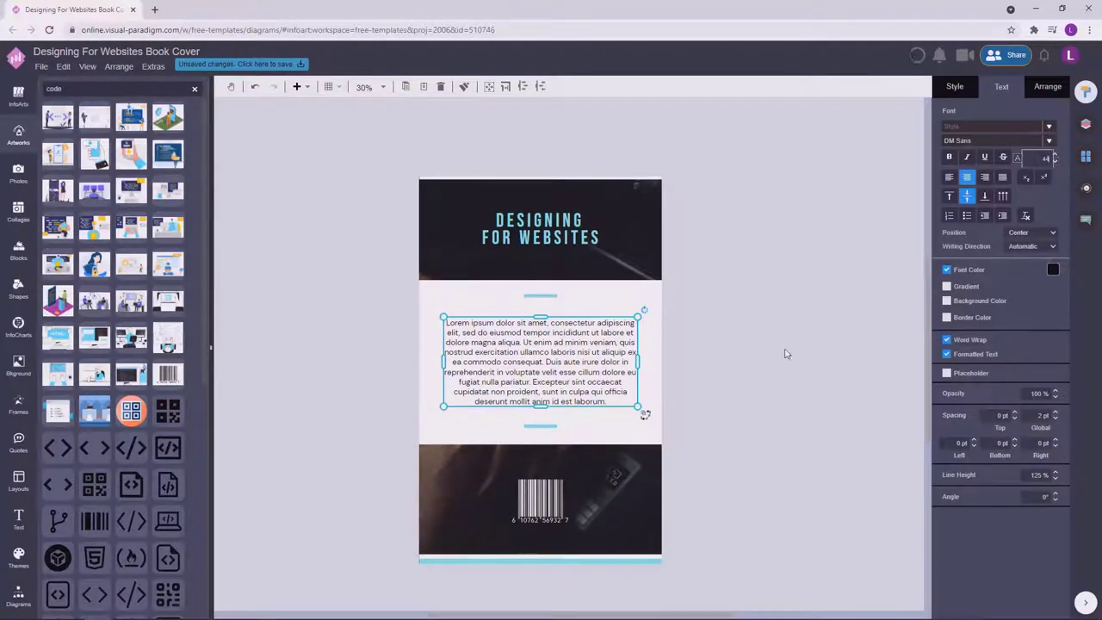
{"action": "left_click", "coordinate": [1055, 161]}
{"action": "left_click", "coordinate": [747, 338]}
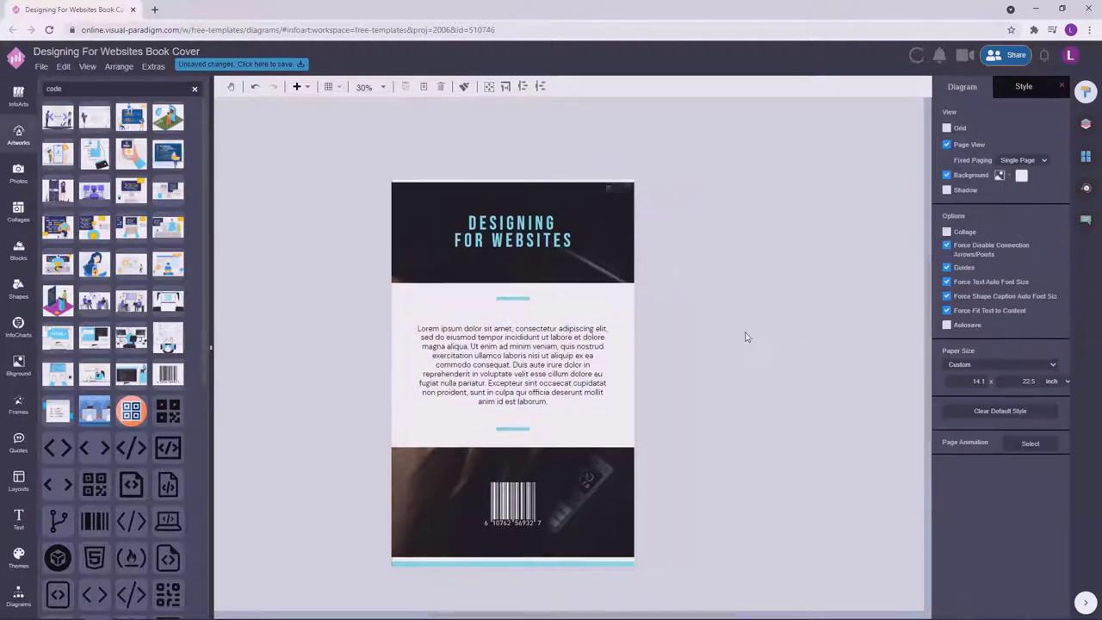
{"action": "key", "text": "Tab"}
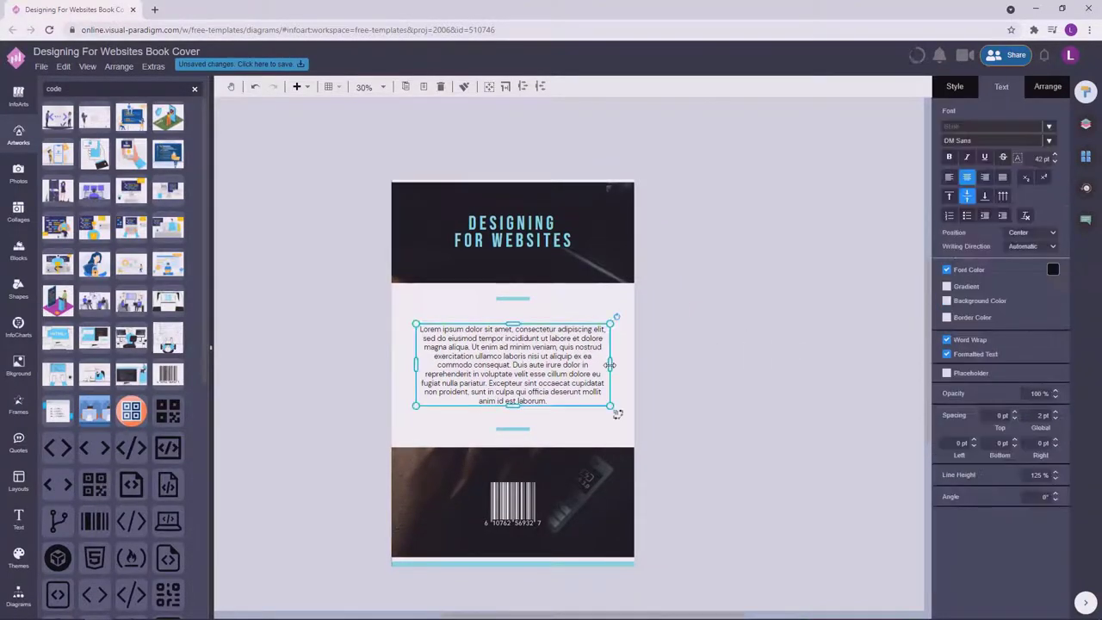
{"action": "left_click_drag", "start_coordinate": [617, 414], "coordinate": [611, 403]}
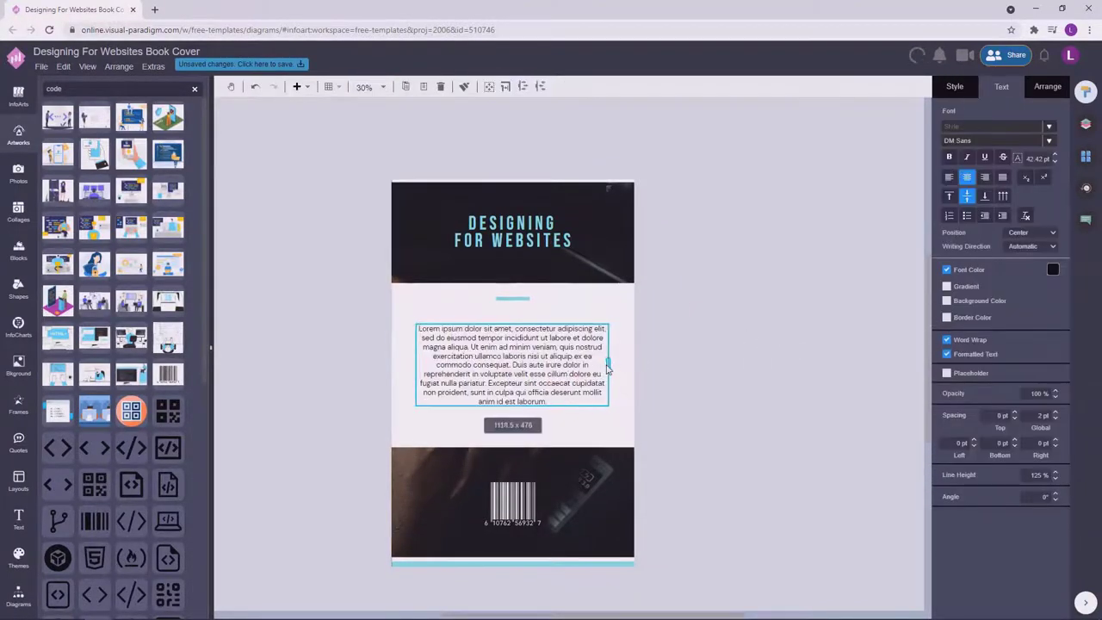
{"action": "left_click_drag", "start_coordinate": [502, 359], "coordinate": [567, 356]}
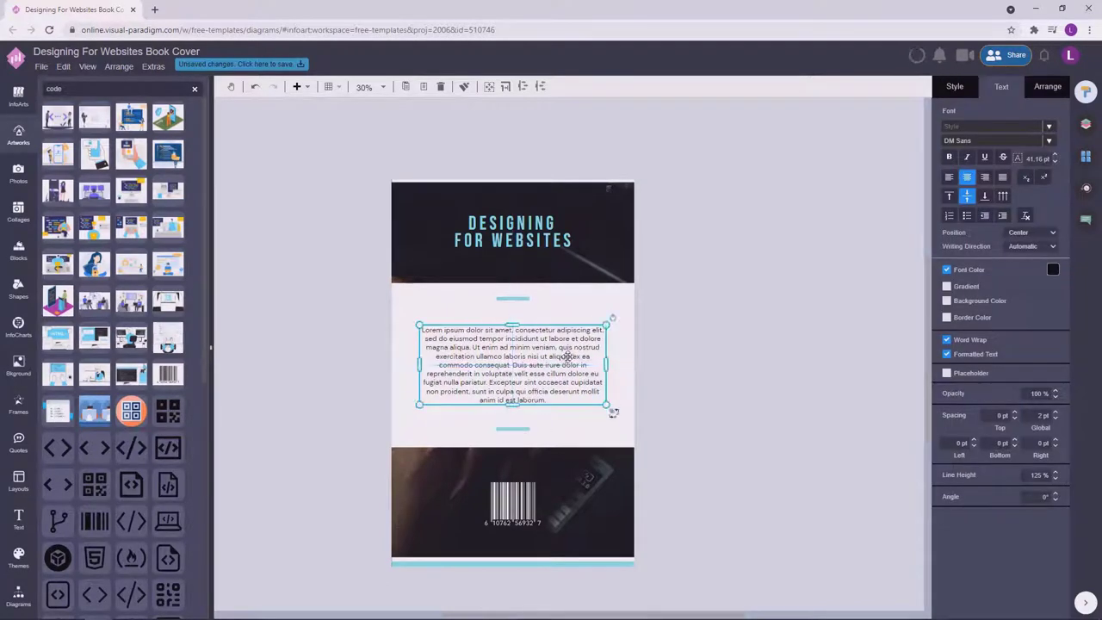
{"action": "double_click", "coordinate": [567, 357]}
{"action": "left_click", "coordinate": [675, 369]}
{"action": "left_click", "coordinate": [551, 362]}
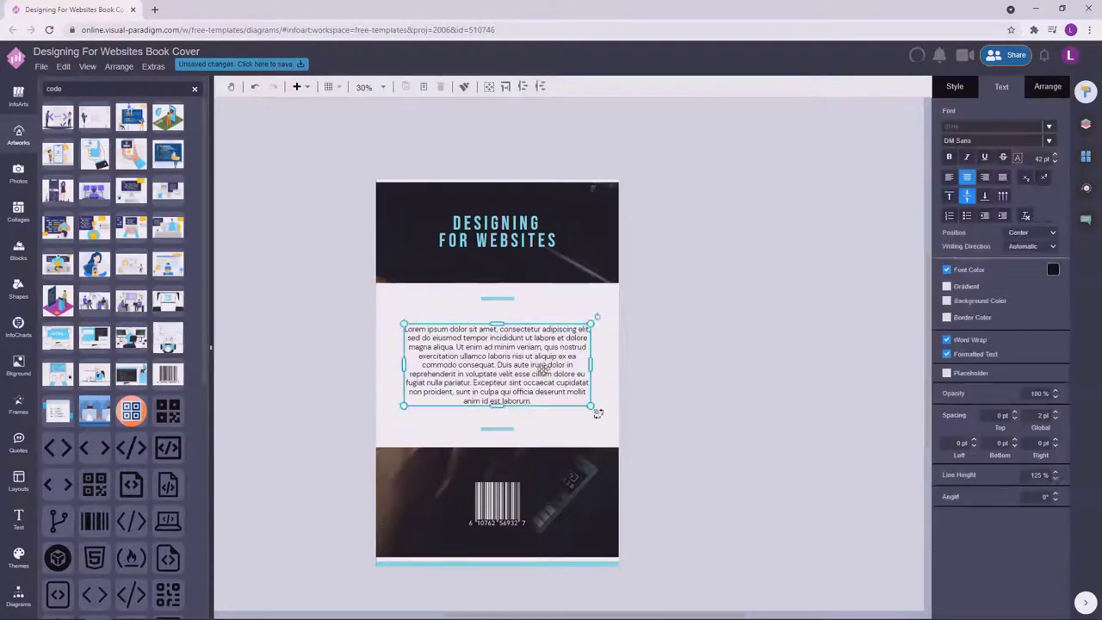
Set the paragraph's line height to 130% and centre the box between the dividers.
{"action": "left_click", "coordinate": [1038, 474]}
{"action": "left_click", "coordinate": [733, 379]}
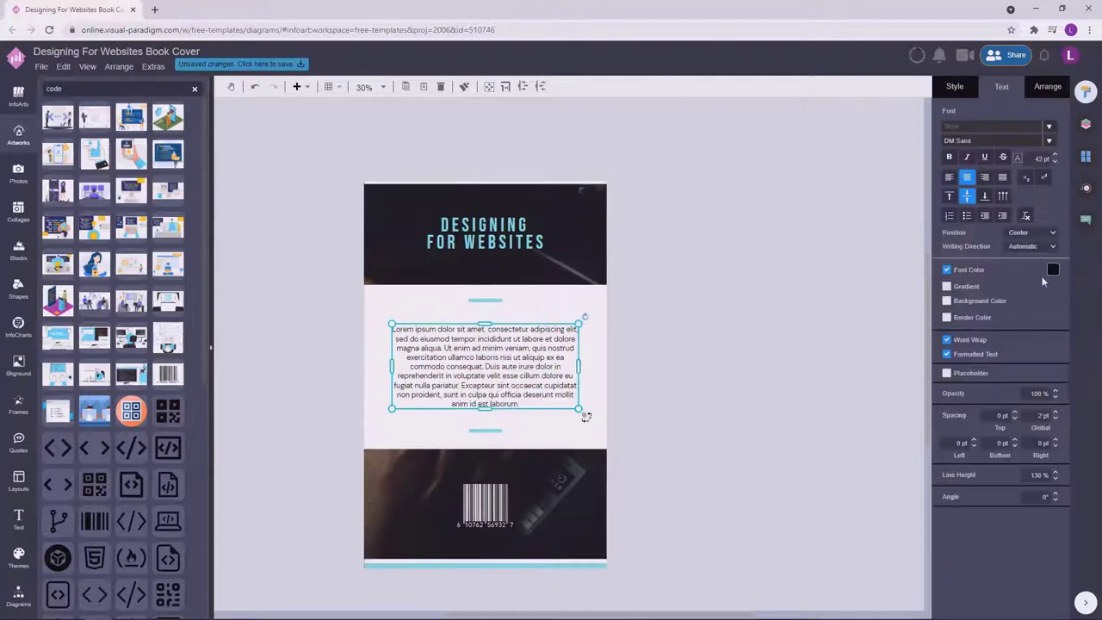
{"action": "left_click", "coordinate": [723, 369]}
{"action": "scroll", "coordinate": [492, 291], "scroll_direction": "down", "scroll_amount": 1}
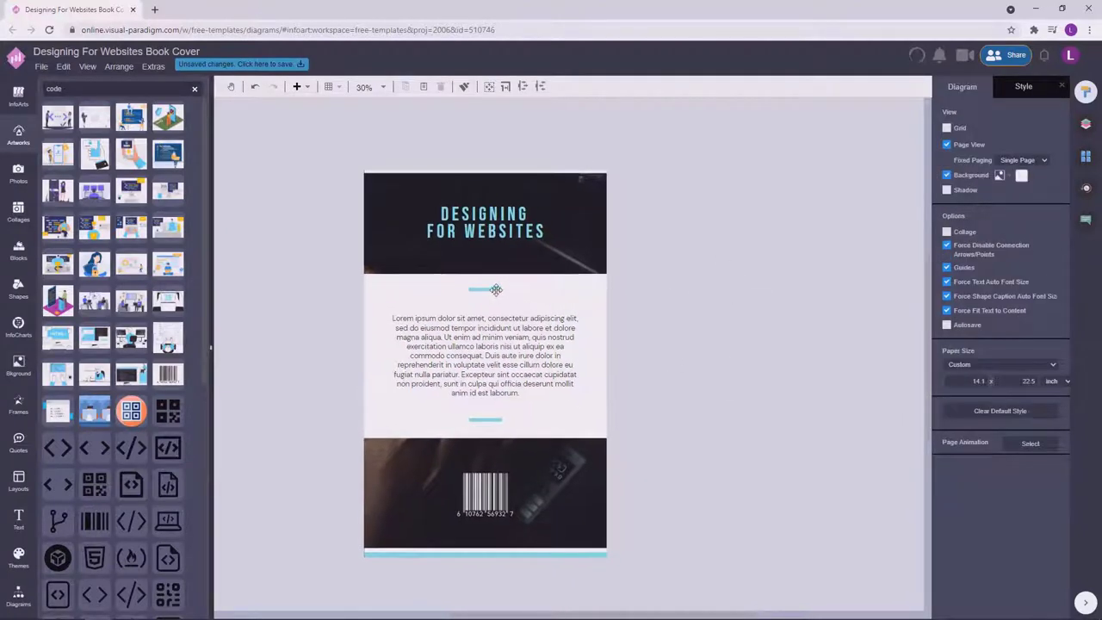
{"action": "left_click", "coordinate": [498, 351]}
{"action": "left_click_drag", "start_coordinate": [497, 309], "coordinate": [498, 277]}
{"action": "left_click", "coordinate": [704, 301]}
{"action": "scroll", "coordinate": [482, 314], "scroll_direction": "up", "scroll_amount": 2}
Nudge the DESIGNING FOR WEBSITES title and undo the top divider change to keep it short.
{"action": "left_click", "coordinate": [487, 275]}
{"action": "left_click", "coordinate": [776, 381]}
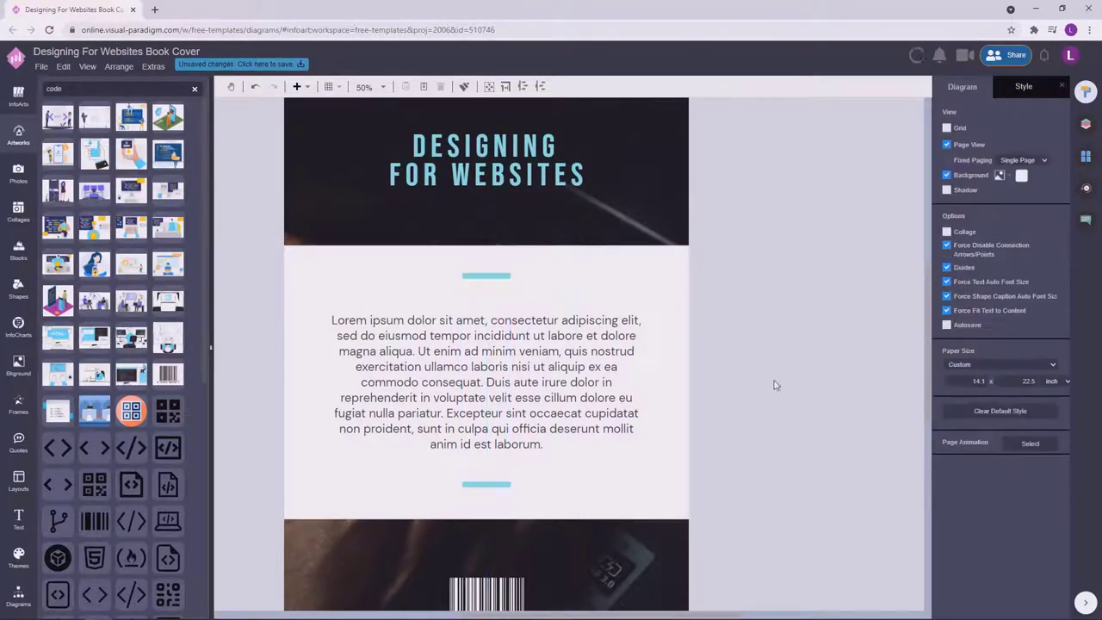
{"action": "scroll", "coordinate": [675, 210], "scroll_direction": "down", "scroll_amount": 2}
{"action": "left_click_drag", "start_coordinate": [613, 255], "coordinate": [591, 247]}
{"action": "left_click", "coordinate": [760, 300]}
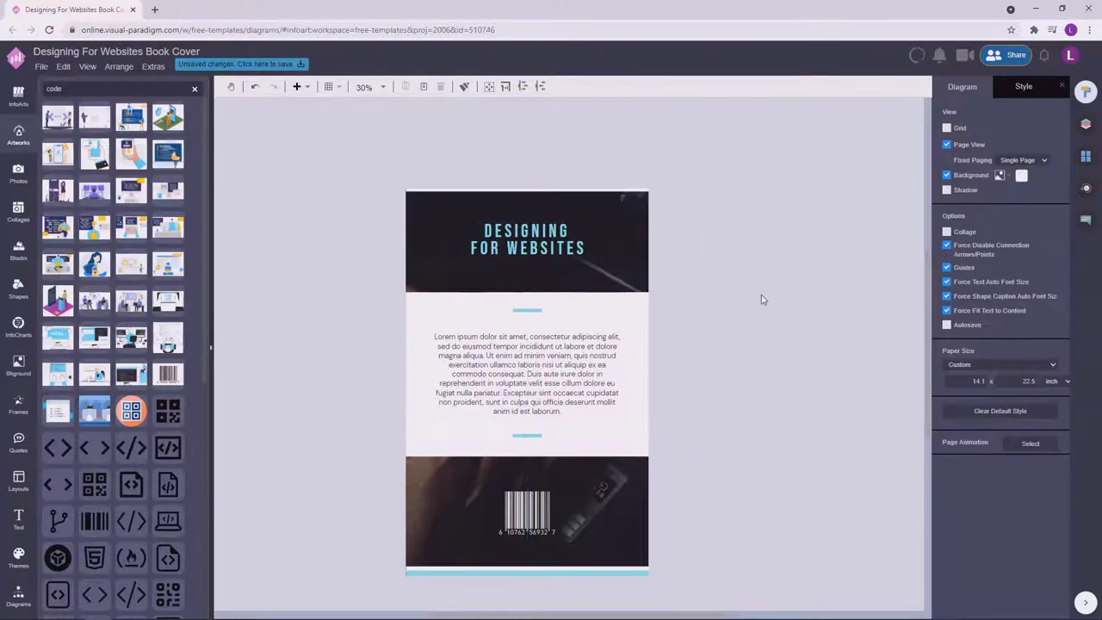
{"action": "left_click", "coordinate": [517, 305]}
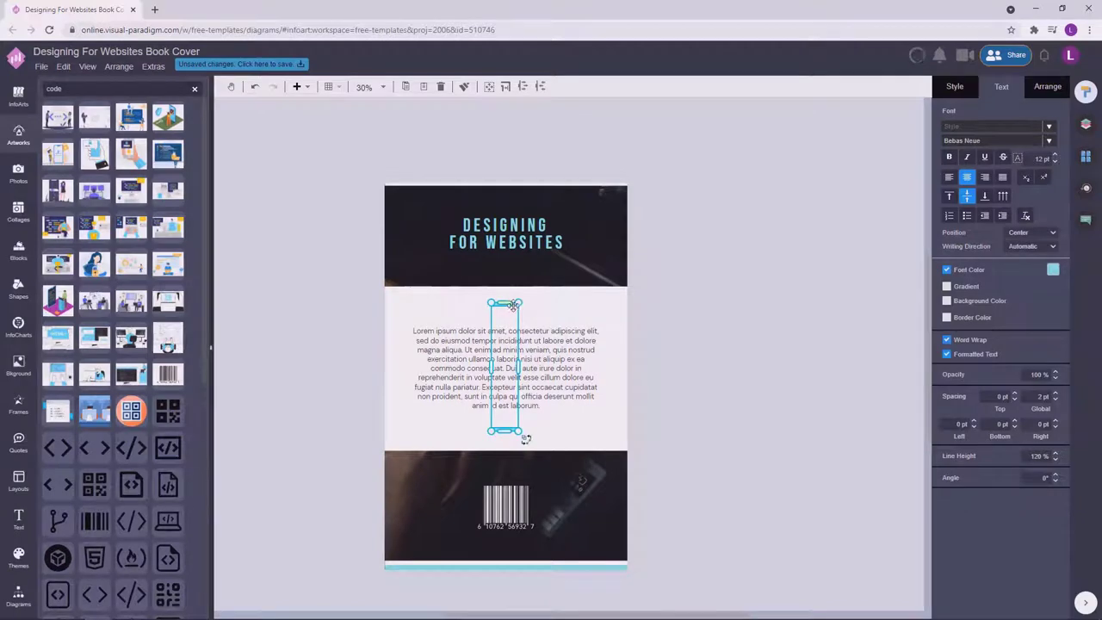
{"action": "key", "text": "ctrl+z"}
{"action": "left_click", "coordinate": [748, 353]}
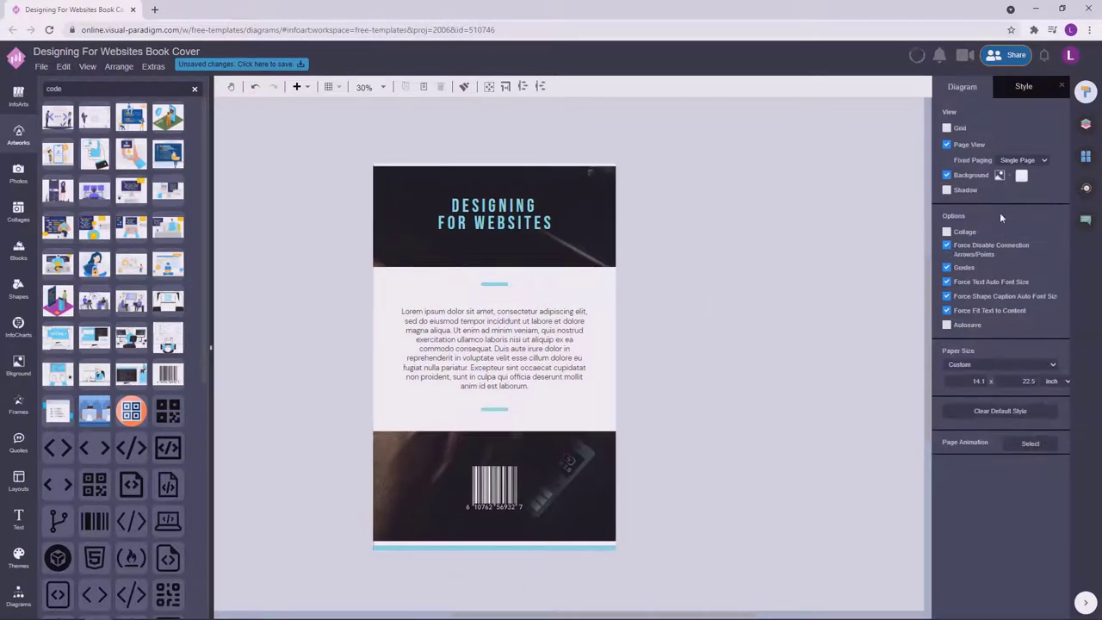
{"action": "left_click", "coordinate": [1086, 156]}
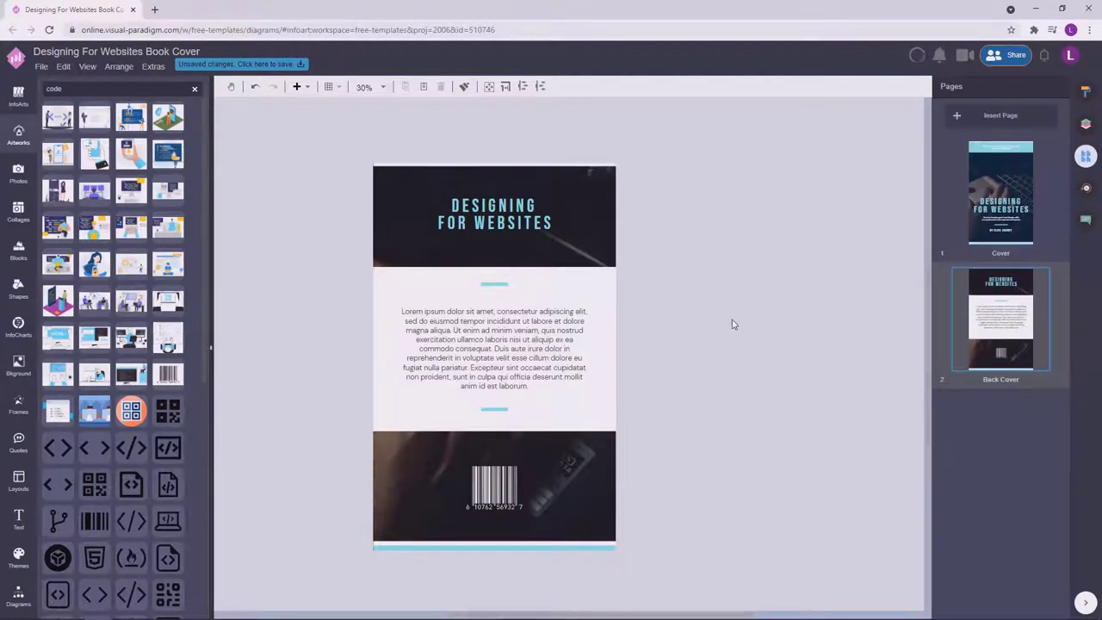
{"action": "left_click", "coordinate": [495, 348]}
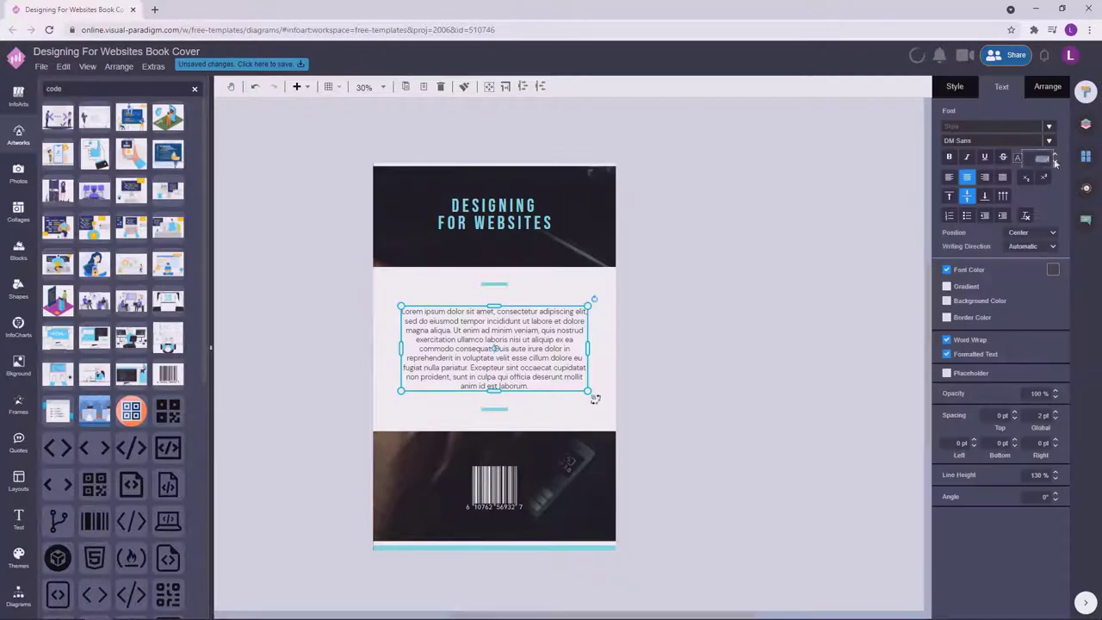
{"action": "left_click", "coordinate": [677, 339]}
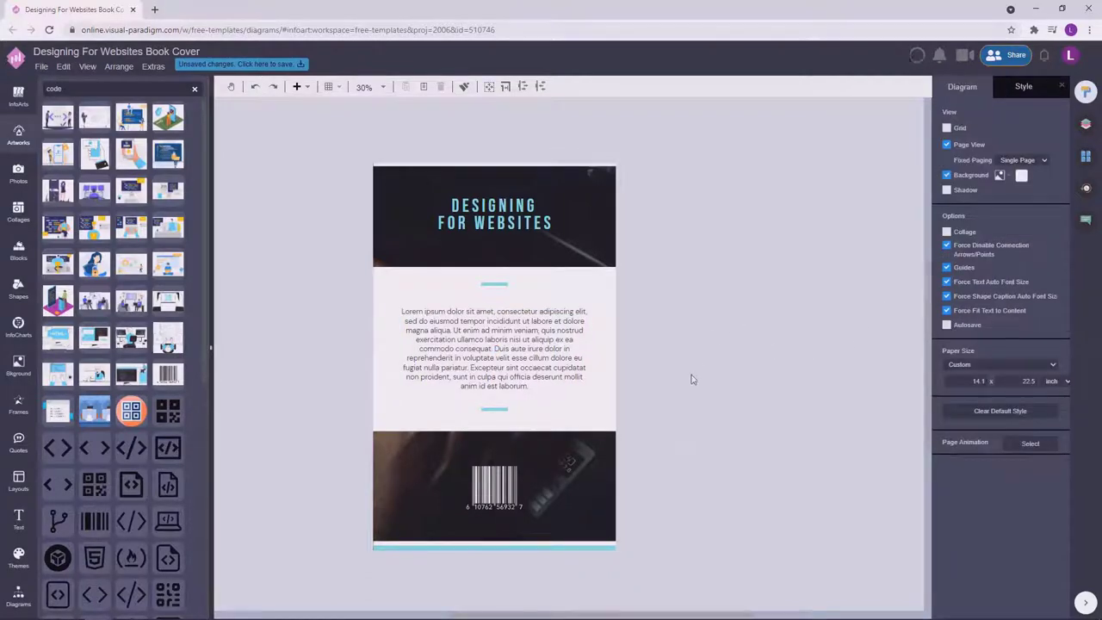
Undo and redo the last change, then nudge the middle text section into place.
{"action": "left_click", "coordinate": [1087, 158]}
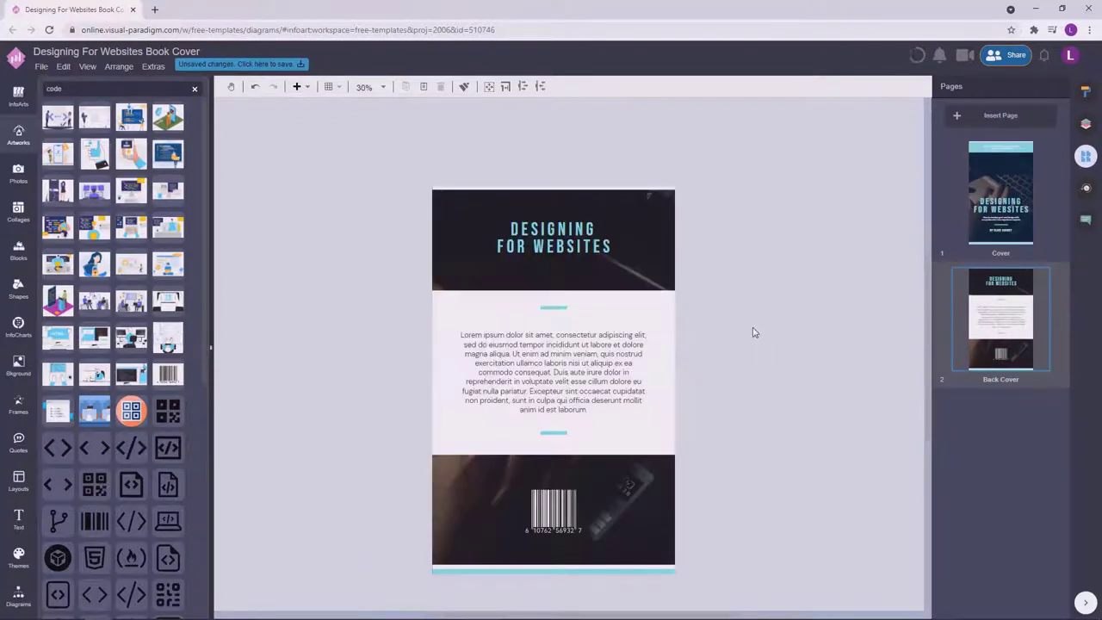
{"action": "left_click", "coordinate": [777, 387]}
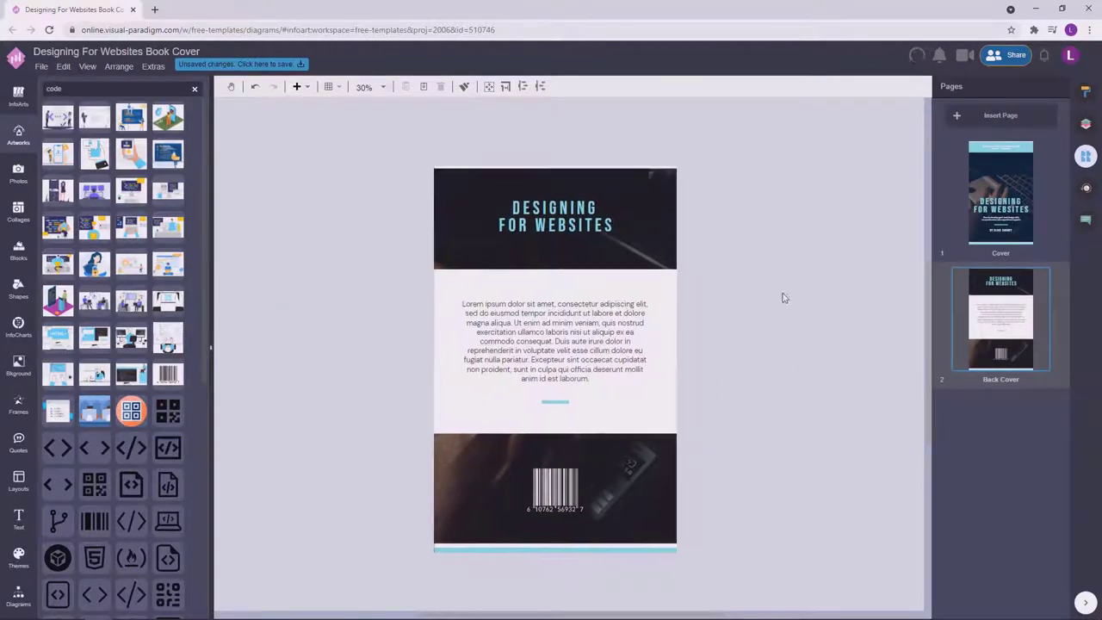
{"action": "key", "text": "ctrl+z"}
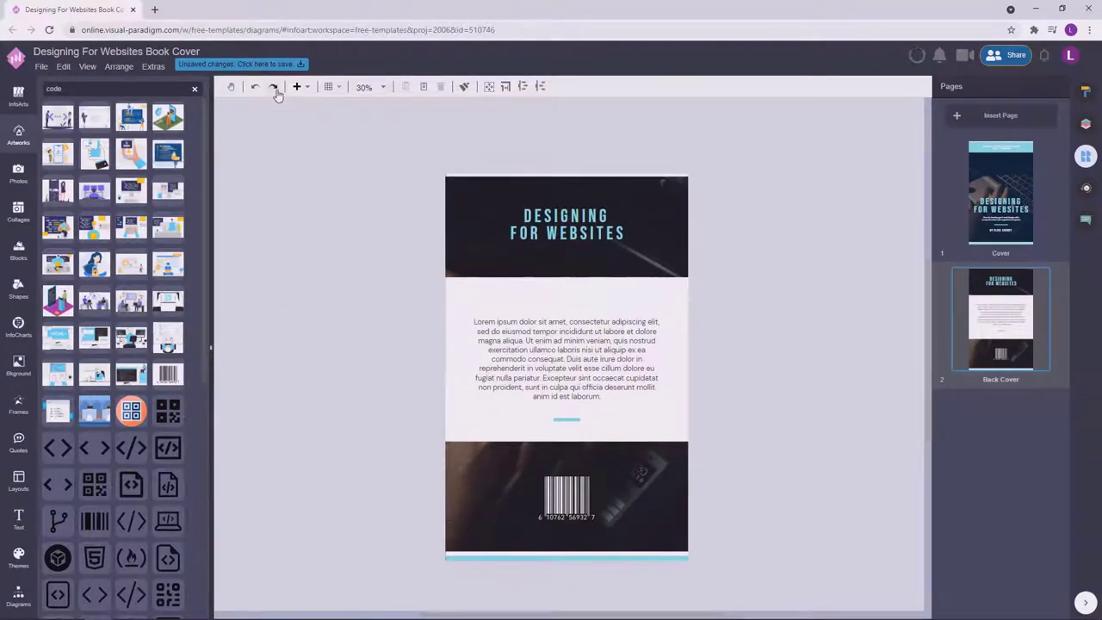
{"action": "left_click", "coordinate": [275, 90]}
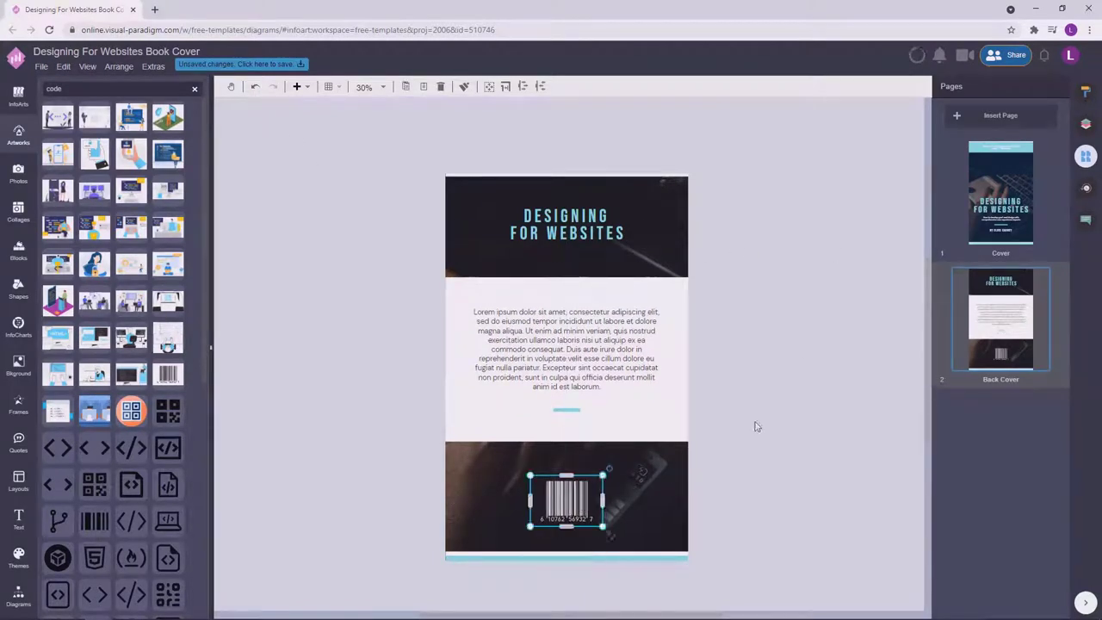
{"action": "left_click", "coordinate": [632, 349]}
{"action": "left_click_drag", "start_coordinate": [632, 349], "coordinate": [628, 353]}
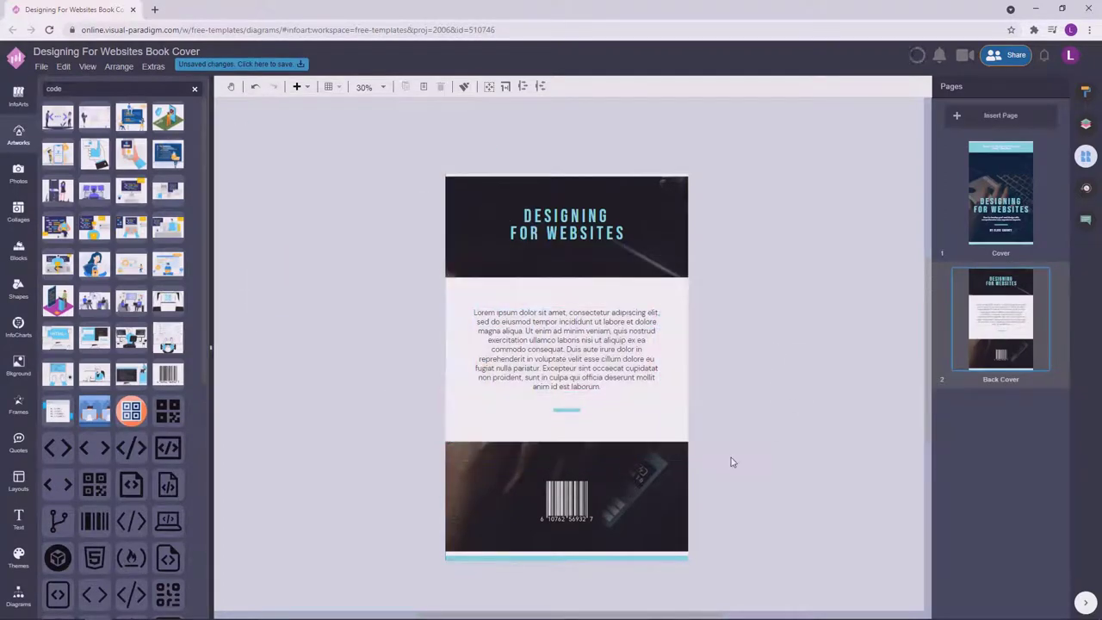
{"action": "left_click", "coordinate": [745, 333]}
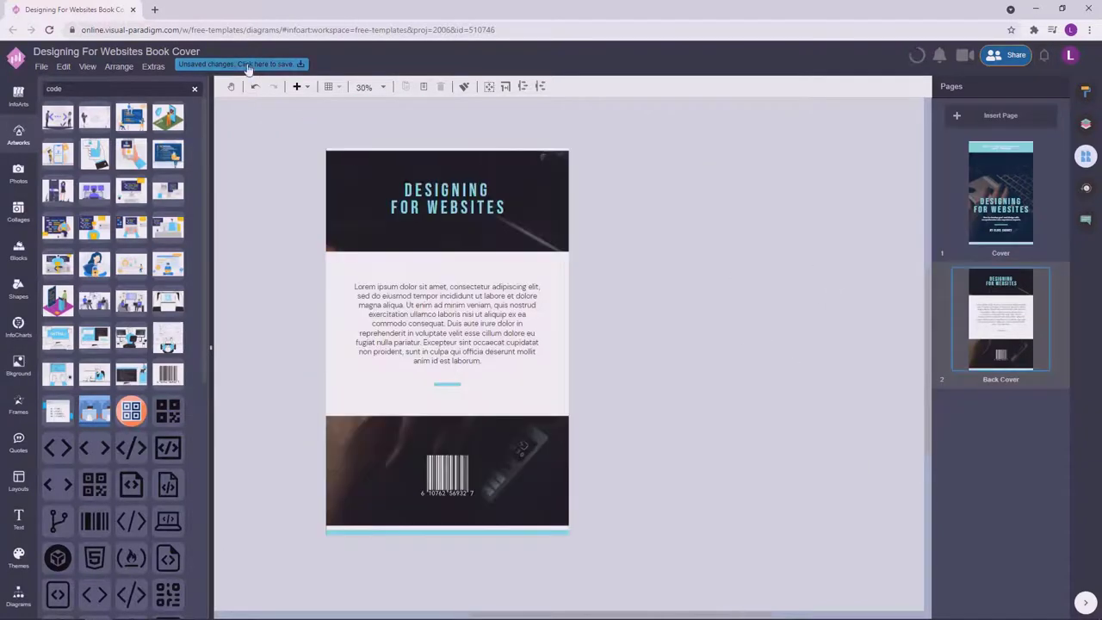
Save the Designing For Websites cover and search the photos for 'minim'.
{"action": "left_click", "coordinate": [247, 66]}
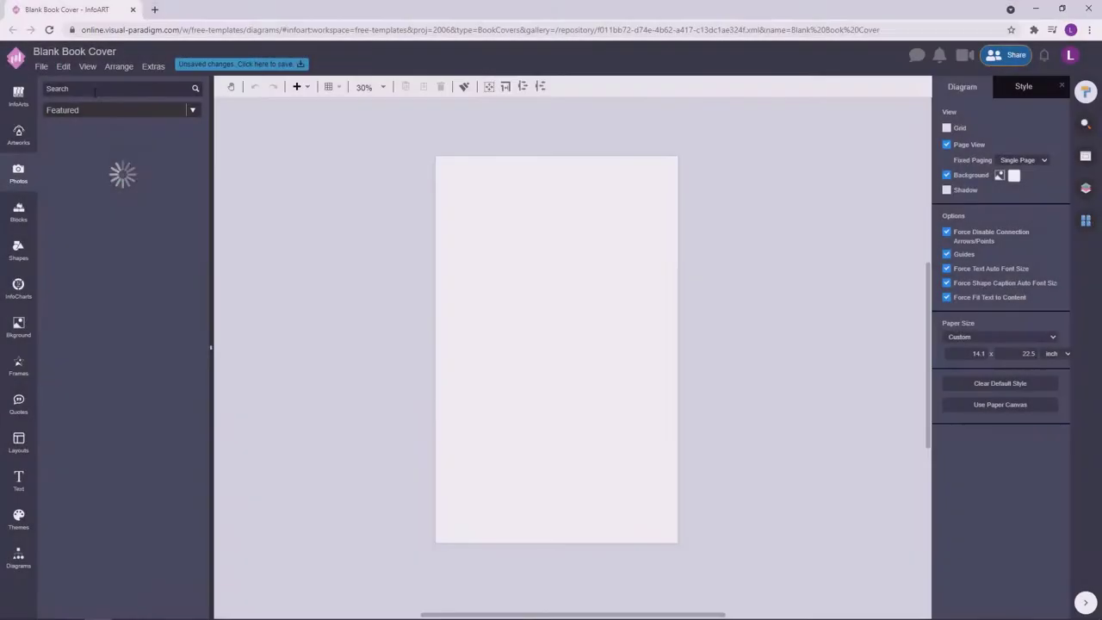
{"action": "left_click", "coordinate": [95, 89]}
{"action": "type", "text": "minimal"}
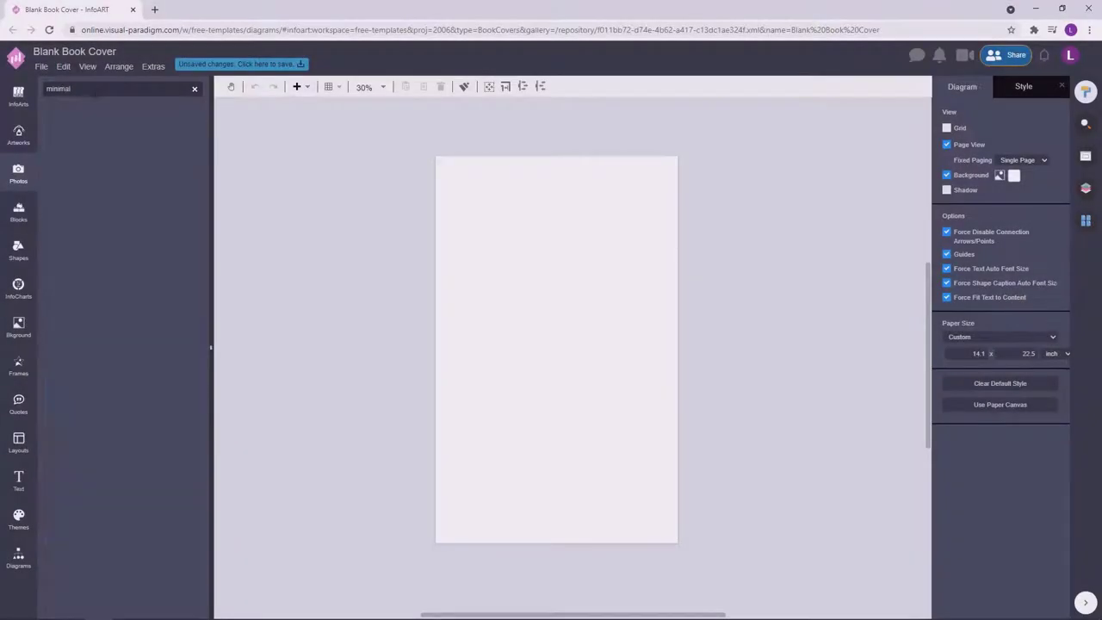
Place three rectangular photo frames stacked down the right side of the page.
{"action": "left_click", "coordinate": [18, 364]}
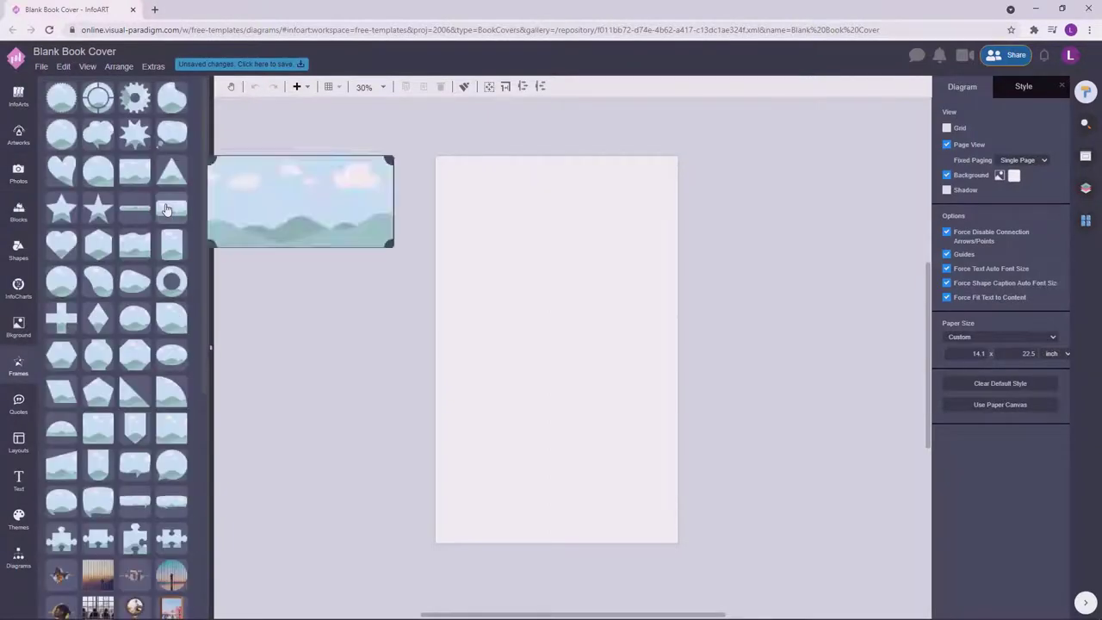
{"action": "left_click_drag", "start_coordinate": [635, 162], "coordinate": [654, 164]}
{"action": "left_click_drag", "start_coordinate": [652, 211], "coordinate": [648, 306]}
{"action": "scroll", "coordinate": [761, 244], "scroll_direction": "up", "scroll_amount": 2}
{"action": "left_click", "coordinate": [681, 371]}
{"action": "key", "text": "ctrl+d"}
{"action": "left_click_drag", "start_coordinate": [627, 432], "coordinate": [627, 421]}
{"action": "scroll", "coordinate": [748, 413], "scroll_direction": "down", "scroll_amount": 2}
Narrow the three frames into a right-hand column and drop a minimal lamp photo into the top one.
{"action": "left_click_drag", "start_coordinate": [556, 110], "coordinate": [675, 515]}
{"action": "left_click", "coordinate": [761, 445]}
{"action": "left_click_drag", "start_coordinate": [766, 578], "coordinate": [608, 184]}
{"action": "left_click", "coordinate": [777, 388]}
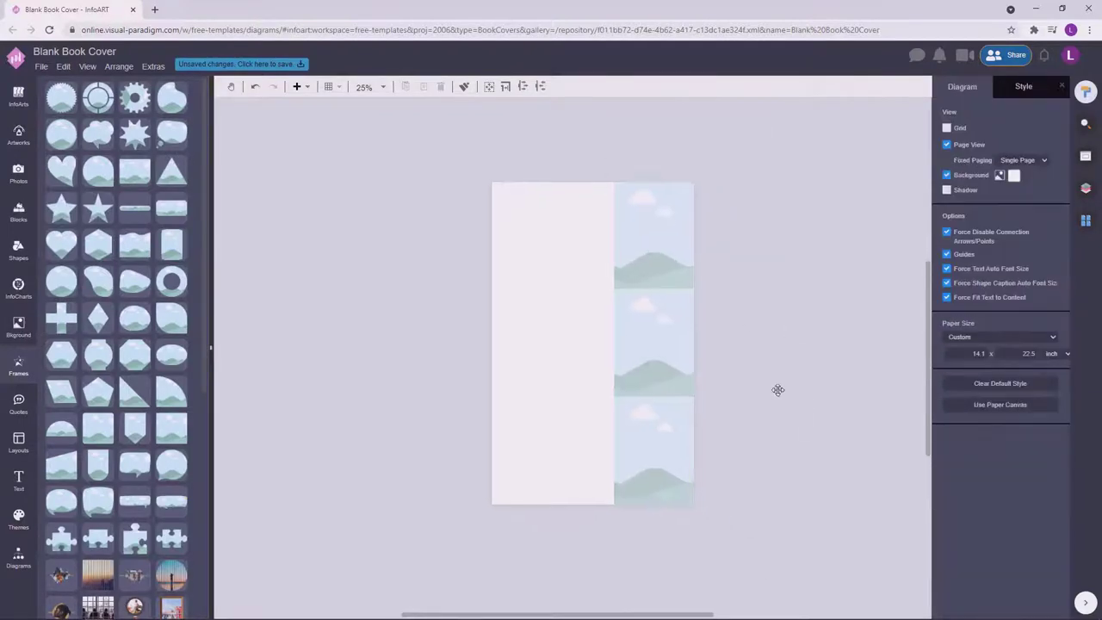
{"action": "left_click_drag", "start_coordinate": [739, 519], "coordinate": [626, 167]}
{"action": "left_click_drag", "start_coordinate": [748, 578], "coordinate": [577, 135]}
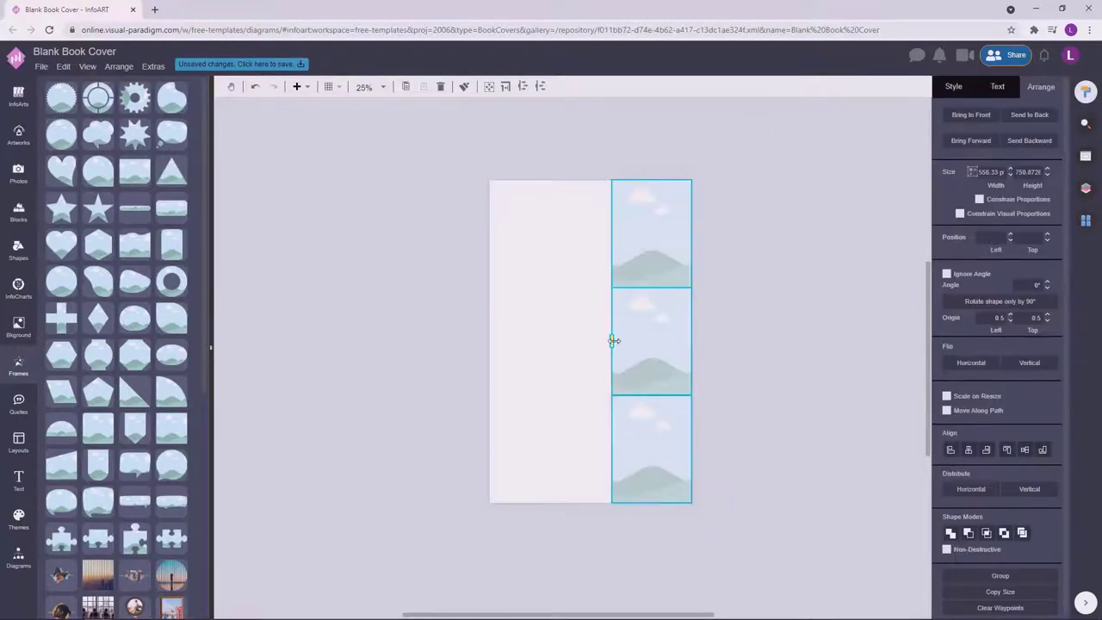
{"action": "left_click_drag", "start_coordinate": [613, 342], "coordinate": [627, 345]}
{"action": "left_click", "coordinate": [585, 300]}
{"action": "scroll", "coordinate": [578, 361], "scroll_direction": "up", "scroll_amount": 1}
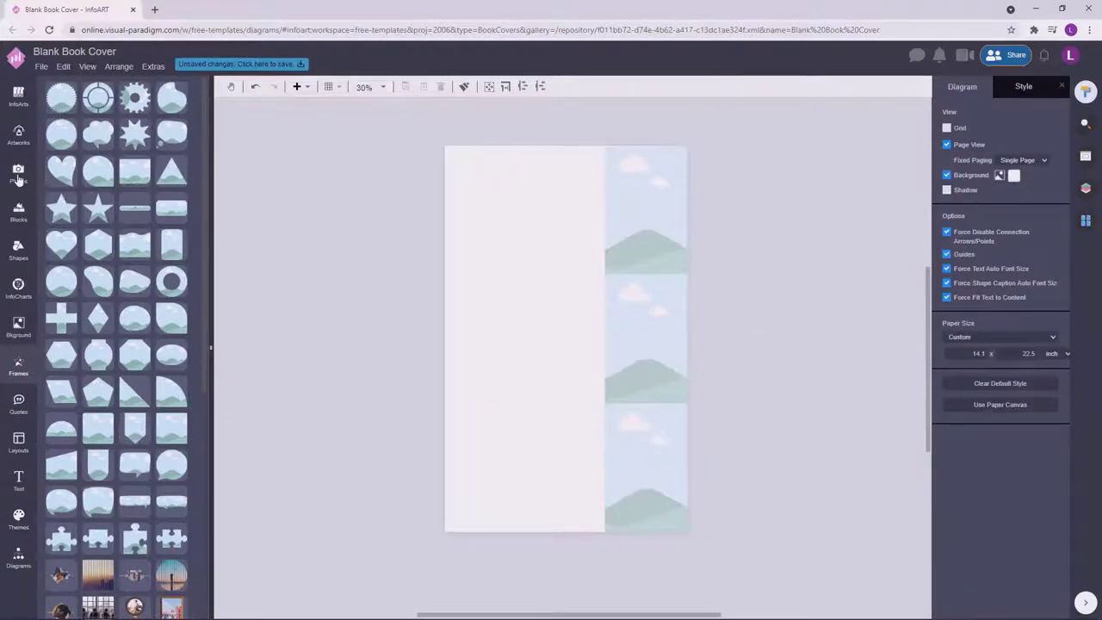
{"action": "left_click", "coordinate": [19, 173]}
{"action": "left_click_drag", "start_coordinate": [158, 125], "coordinate": [642, 226]}
{"action": "left_click", "coordinate": [760, 219]}
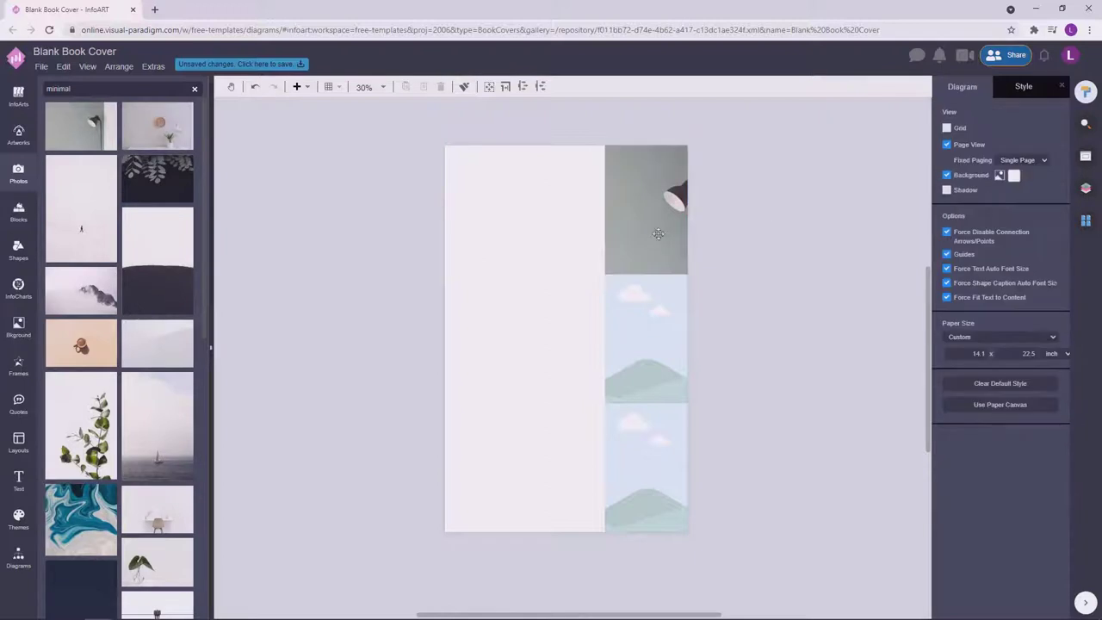
{"action": "right_click", "coordinate": [646, 236]}
{"action": "left_click", "coordinate": [718, 386]}
{"action": "left_click_drag", "start_coordinate": [749, 244], "coordinate": [703, 255]}
{"action": "right_click", "coordinate": [647, 246]}
{"action": "left_click", "coordinate": [714, 376]}
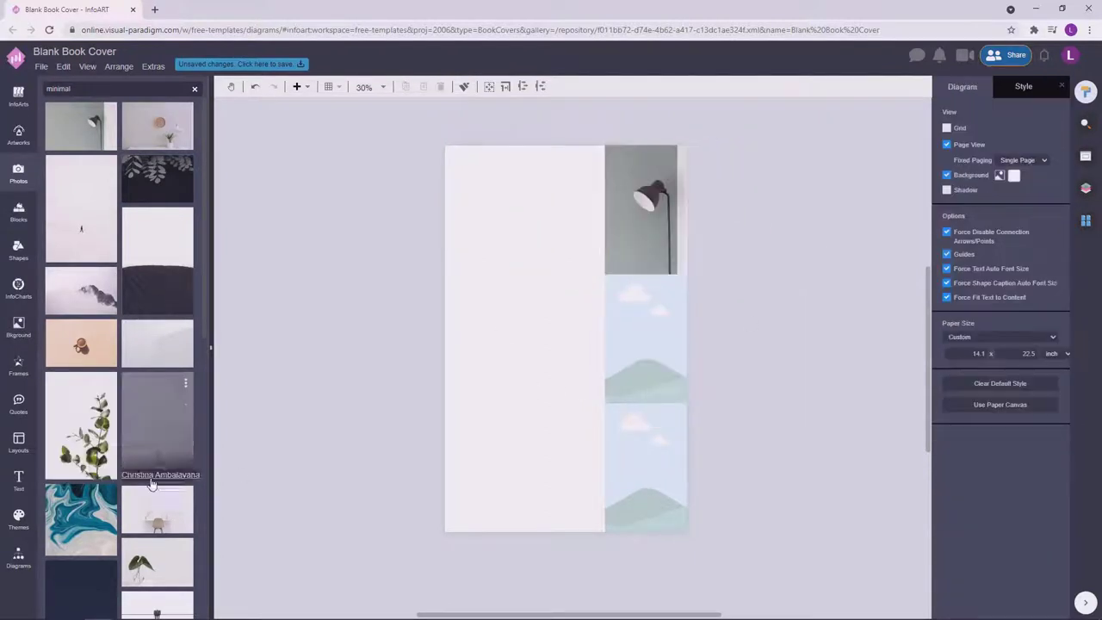
{"action": "left_click_drag", "start_coordinate": [155, 507], "coordinate": [620, 361]}
{"action": "left_click", "coordinate": [766, 319]}
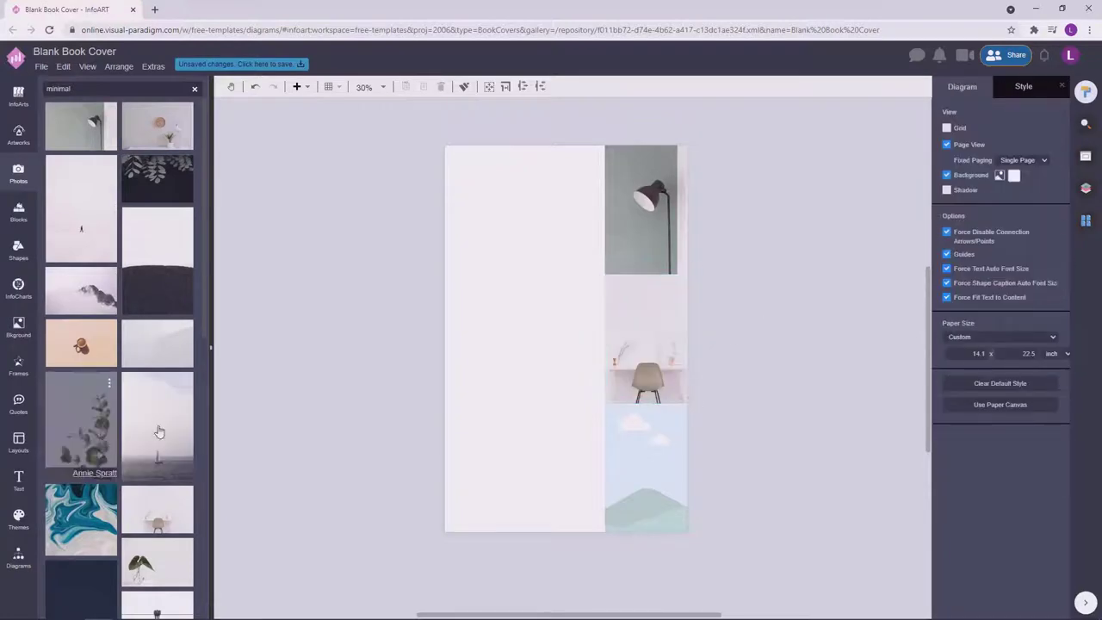
{"action": "left_click_drag", "start_coordinate": [86, 425], "coordinate": [646, 345]}
{"action": "left_click", "coordinate": [793, 325]}
{"action": "scroll", "coordinate": [155, 345], "scroll_direction": "down", "scroll_amount": 5}
{"action": "left_click_drag", "start_coordinate": [160, 310], "coordinate": [651, 344]}
{"action": "left_click", "coordinate": [740, 319]}
{"action": "scroll", "coordinate": [99, 517], "scroll_direction": "down", "scroll_amount": 5}
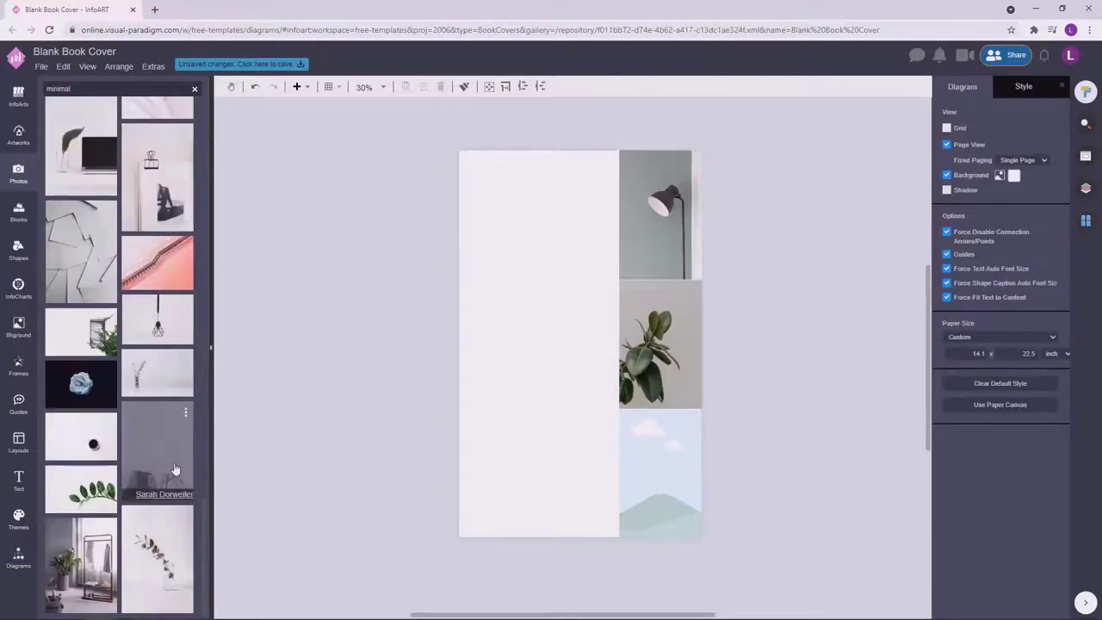
{"action": "left_click_drag", "start_coordinate": [99, 549], "coordinate": [676, 483]}
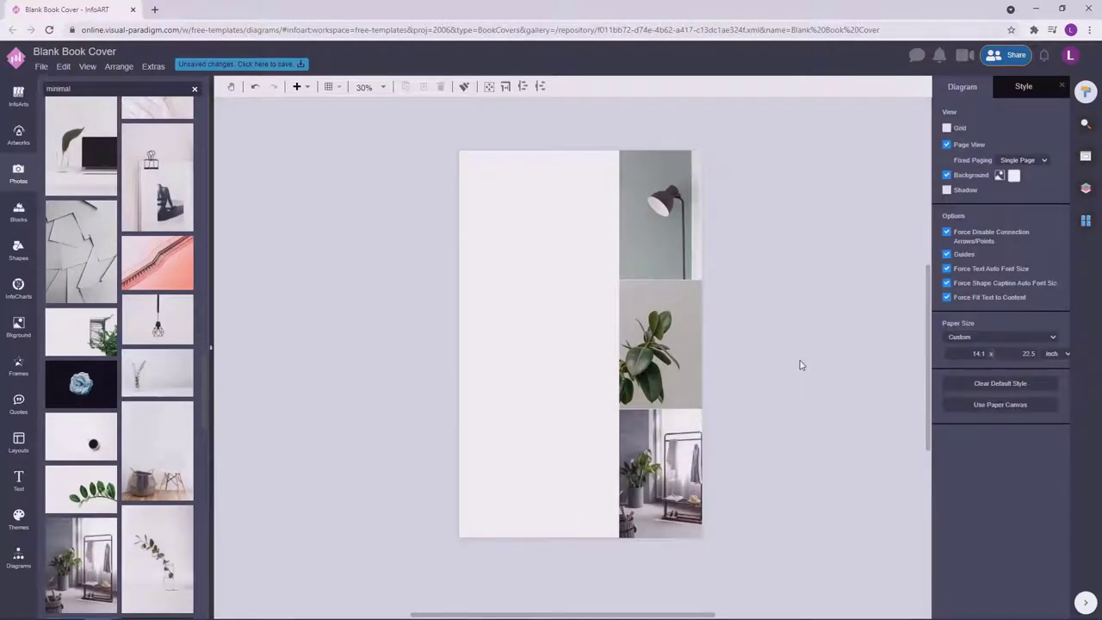
{"action": "left_click", "coordinate": [710, 203]}
{"action": "left_click", "coordinate": [824, 245]}
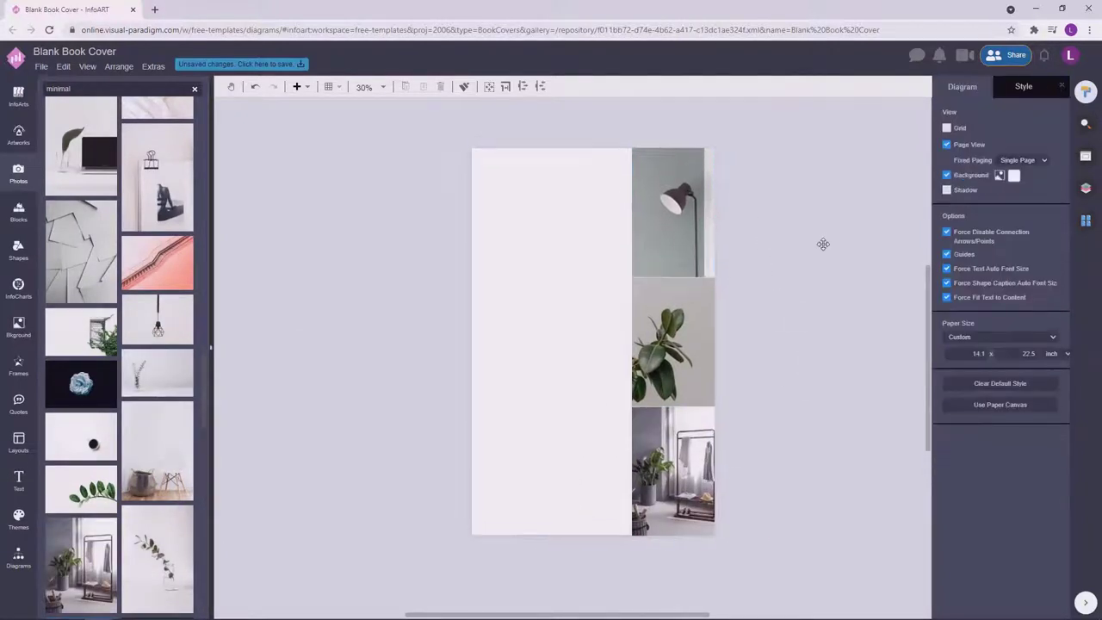
{"action": "left_click", "coordinate": [684, 362]}
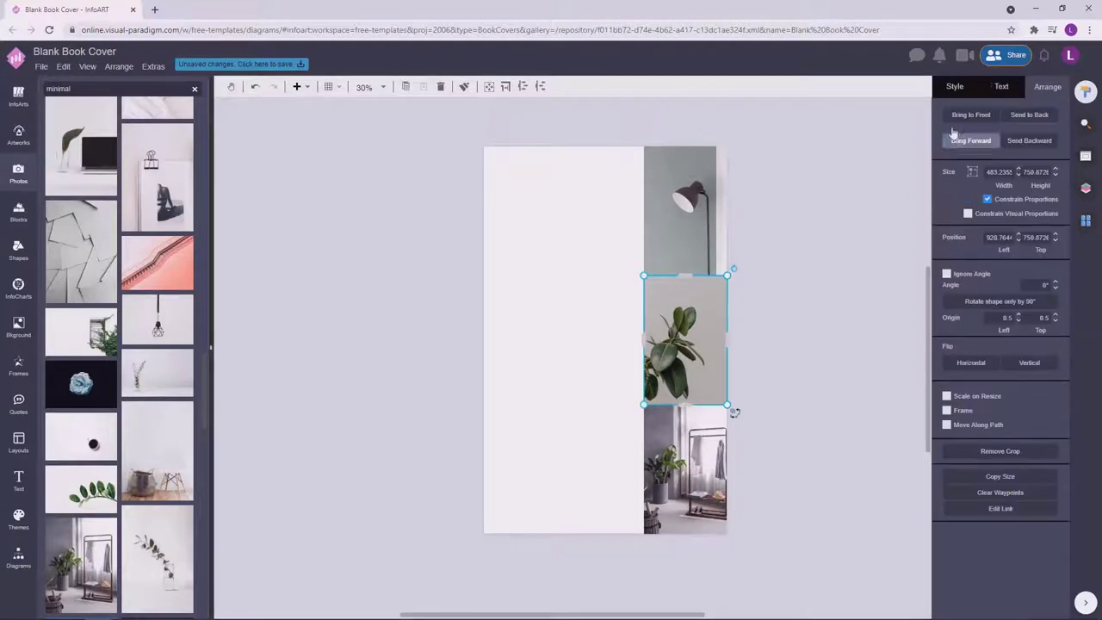
{"action": "left_click", "coordinate": [819, 347]}
{"action": "scroll", "coordinate": [172, 422], "scroll_direction": "down", "scroll_amount": 2}
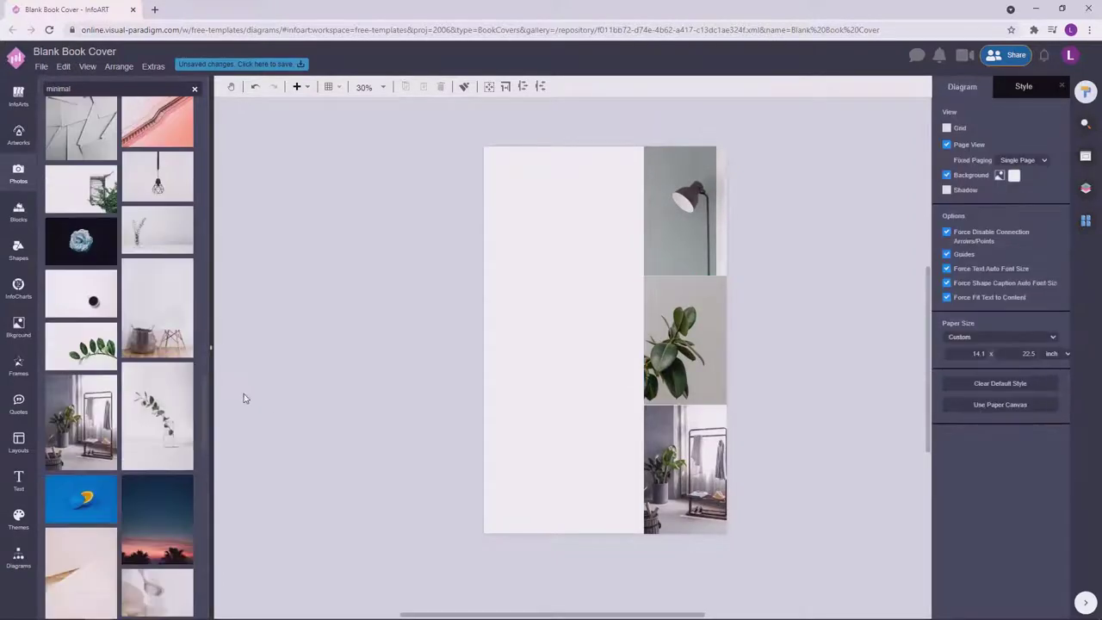
Try a light beige colour for the page background.
{"action": "scroll", "coordinate": [167, 431], "scroll_direction": "down", "scroll_amount": 5}
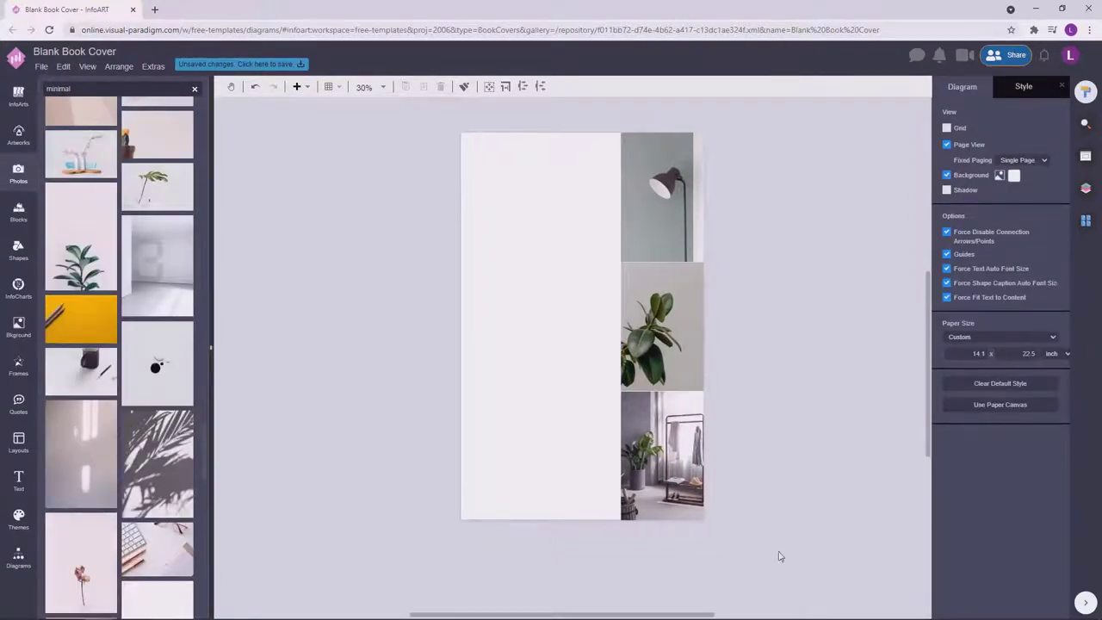
{"action": "left_click", "coordinate": [1014, 176]}
{"action": "left_click", "coordinate": [1091, 213]}
{"action": "left_click", "coordinate": [997, 200]}
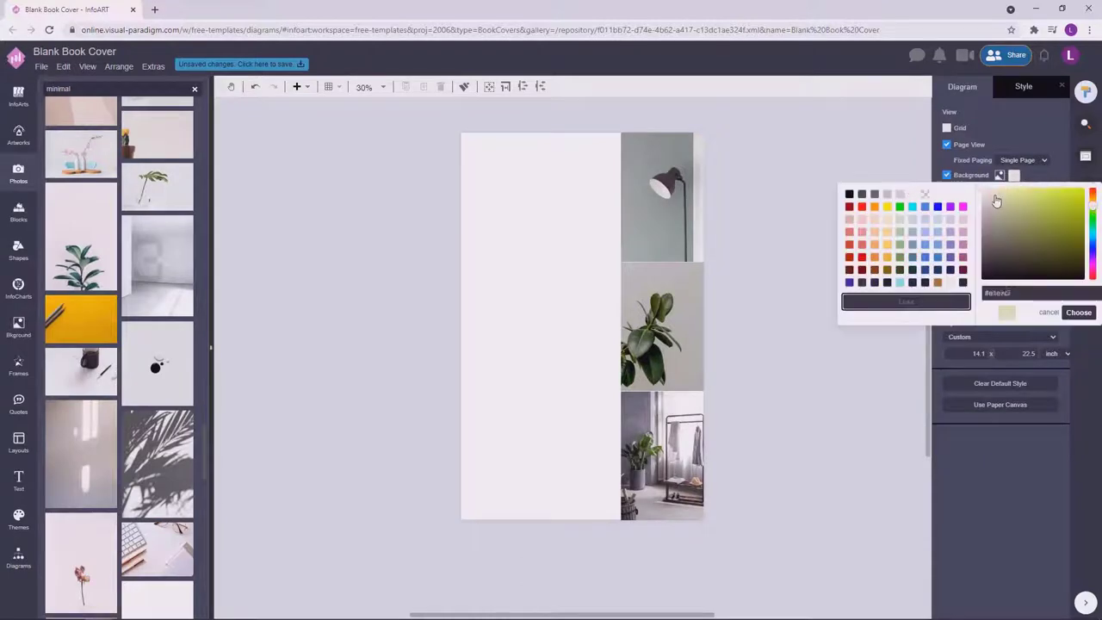
{"action": "left_click", "coordinate": [1079, 312]}
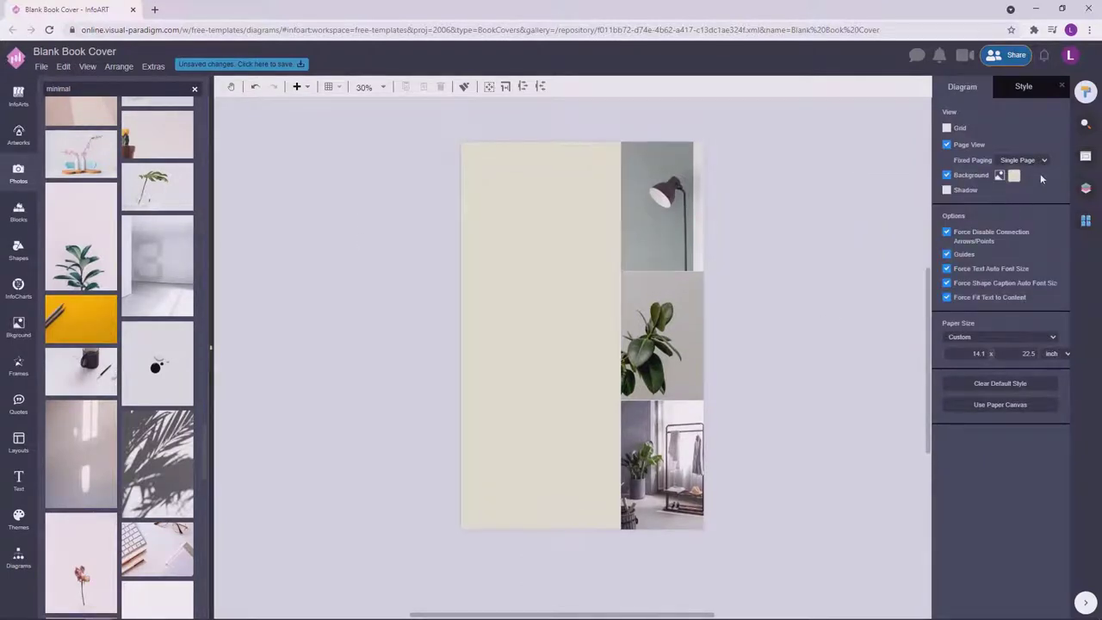
Try dark navy shades, then settle on a dark teal page background.
{"action": "left_click", "coordinate": [1015, 176]}
{"action": "left_click", "coordinate": [1014, 284]}
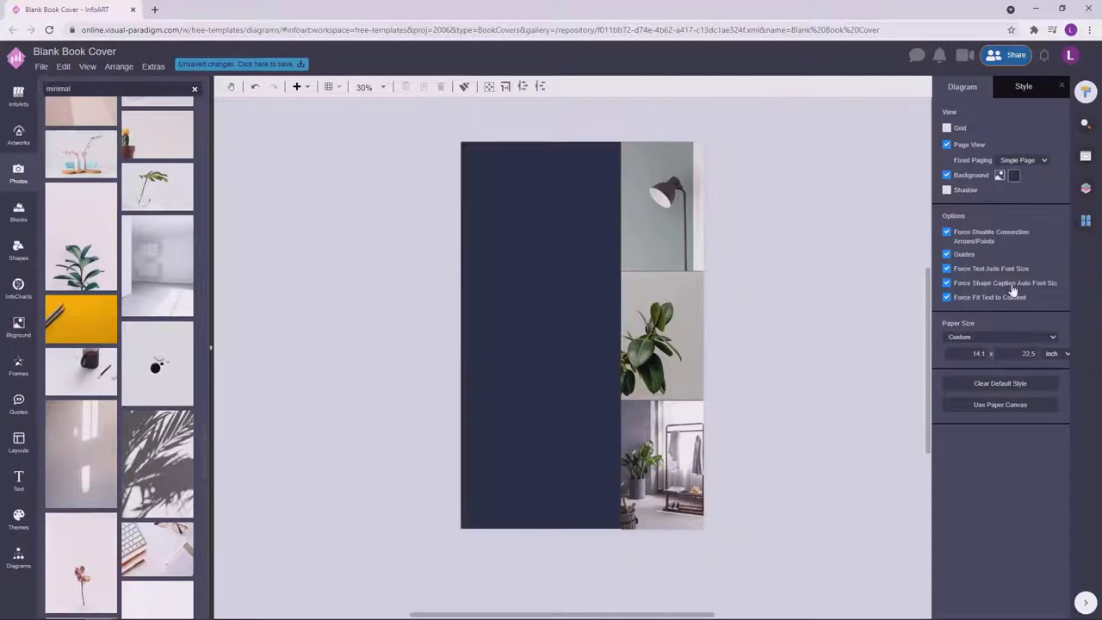
{"action": "left_click", "coordinate": [1013, 177]}
{"action": "left_click", "coordinate": [1039, 276]}
{"action": "left_click", "coordinate": [1016, 176]}
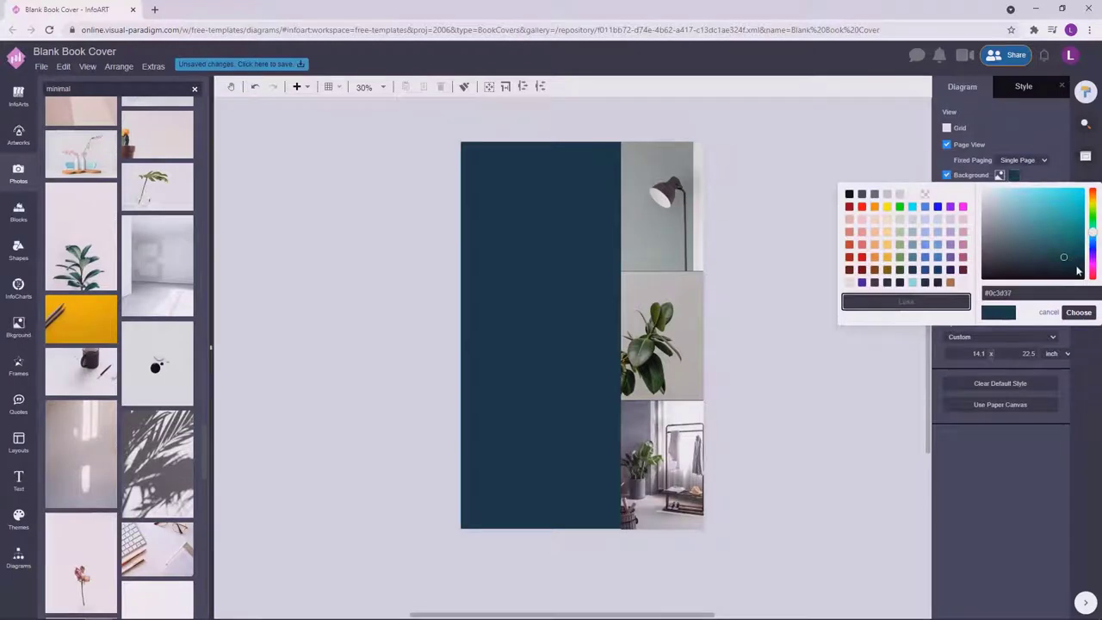
{"action": "left_click", "coordinate": [1079, 311]}
{"action": "scroll", "coordinate": [852, 330], "scroll_direction": "right", "scroll_amount": 1}
{"action": "left_click", "coordinate": [1015, 177]}
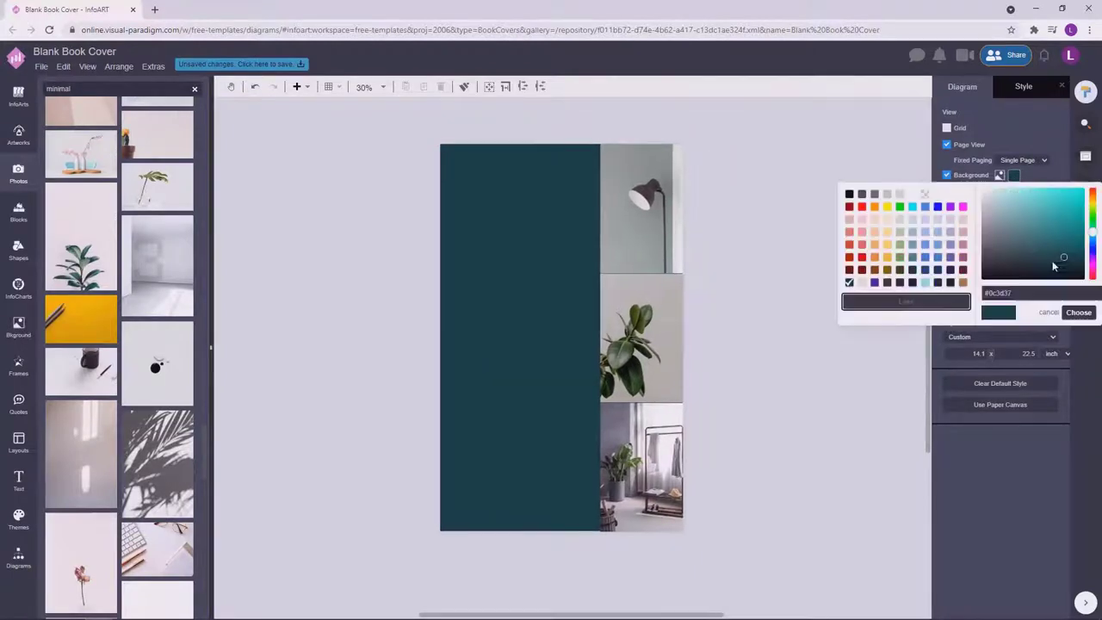
{"action": "left_click", "coordinate": [1080, 313]}
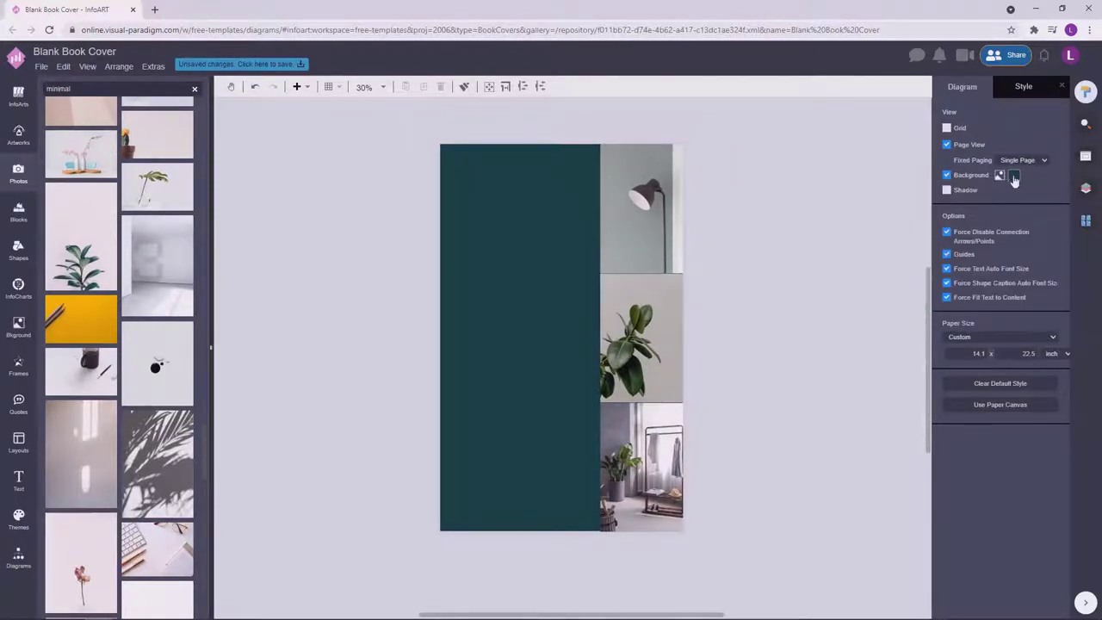
{"action": "left_click", "coordinate": [1015, 177]}
{"action": "left_click", "coordinate": [1079, 312]}
{"action": "left_click", "coordinate": [1016, 177]}
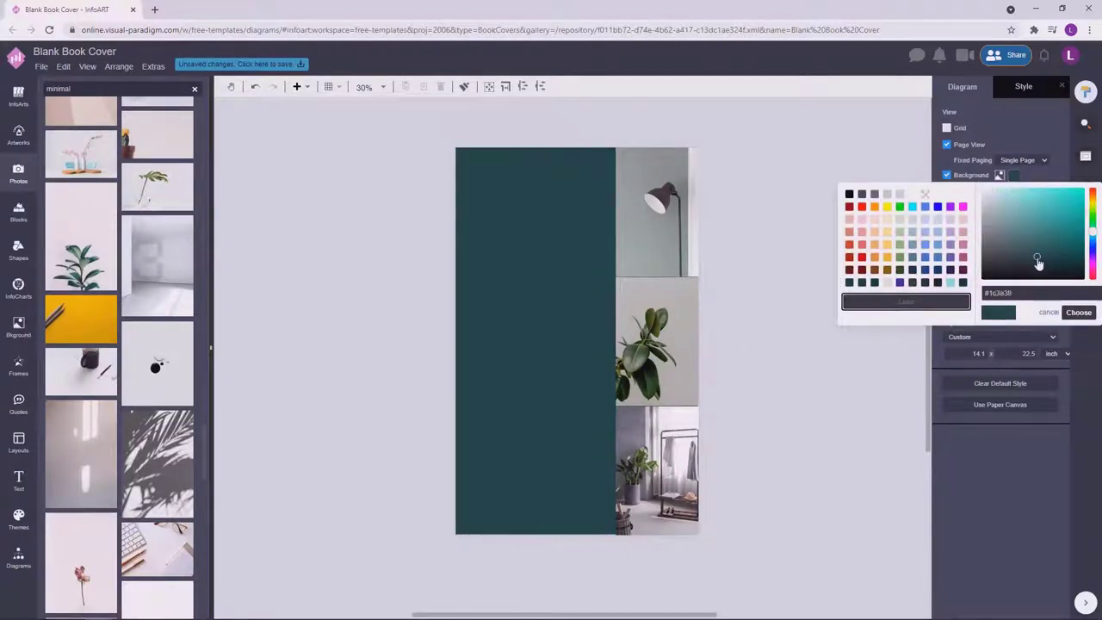
{"action": "left_click", "coordinate": [1078, 313]}
Add a widened text box and type the title 'The Minimal List'.
{"action": "double_click", "coordinate": [347, 299]}
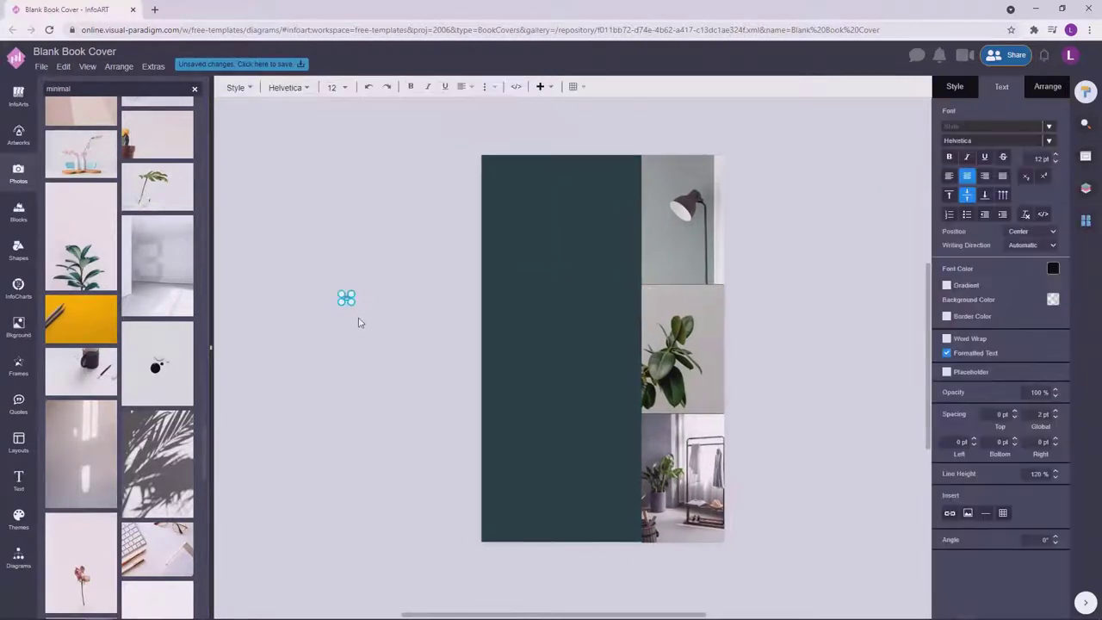
{"action": "left_click_drag", "start_coordinate": [410, 323], "coordinate": [566, 324]}
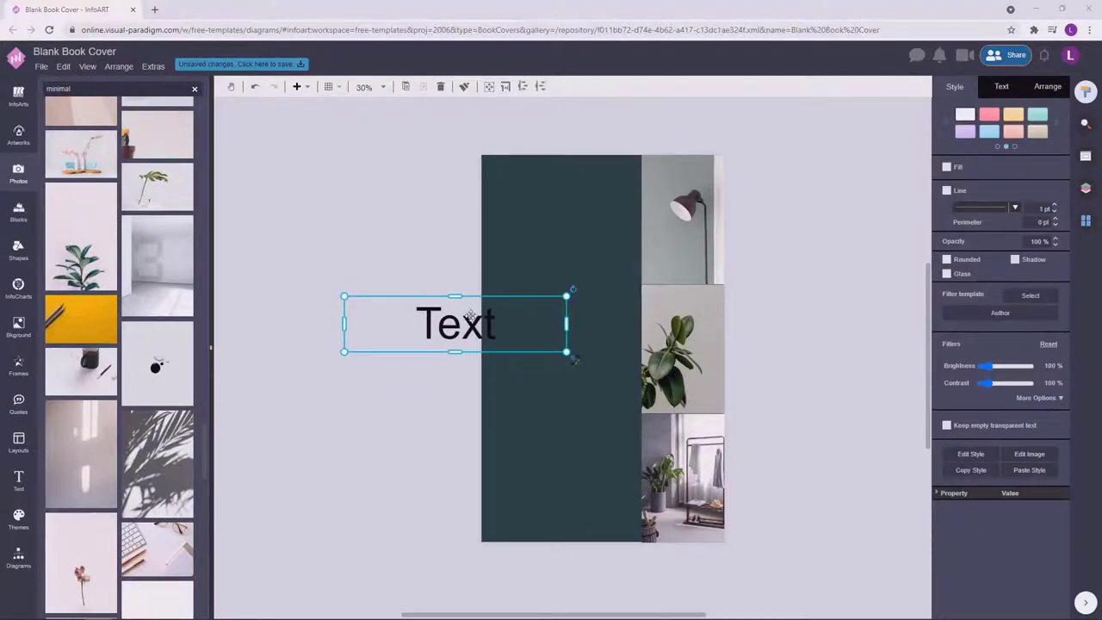
{"action": "double_click", "coordinate": [469, 315]}
{"action": "type", "text": "THE MIMI"}
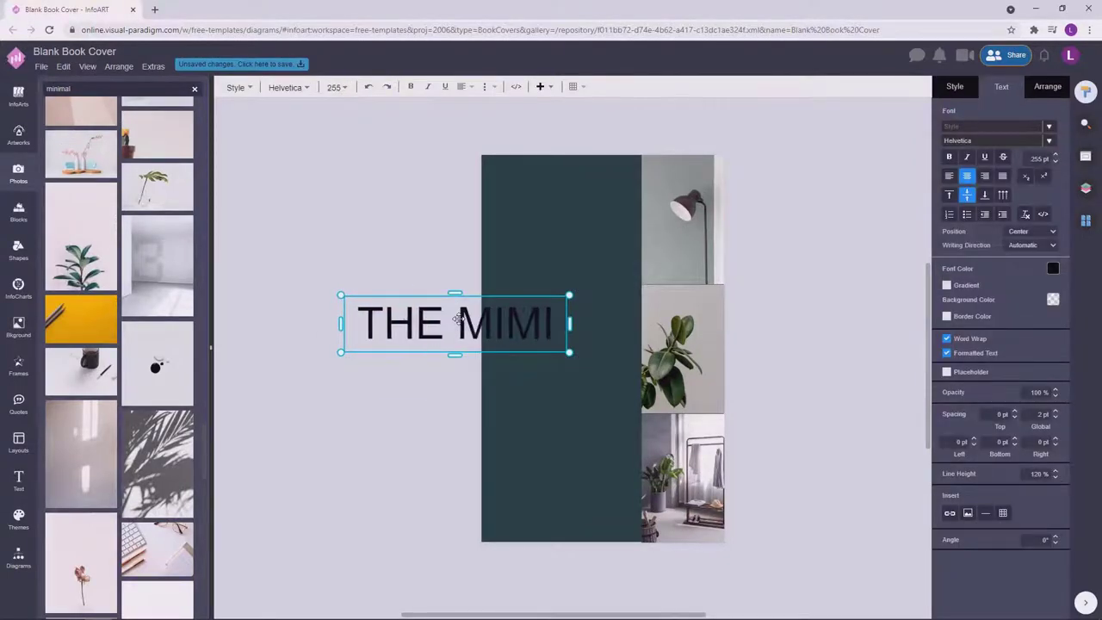
{"action": "key", "text": "BackSpace"}
{"action": "key", "text": "BackSpace"}
{"action": "key", "text": "BackSpace"}
{"action": "key", "text": "BackSpace"}
{"action": "key", "text": "BackSpace"}
{"action": "key", "text": "BackSpace"}
{"action": "key", "text": "BackSpace"}
{"action": "key", "text": "BackSpace"}
{"action": "type", "text": "The"}
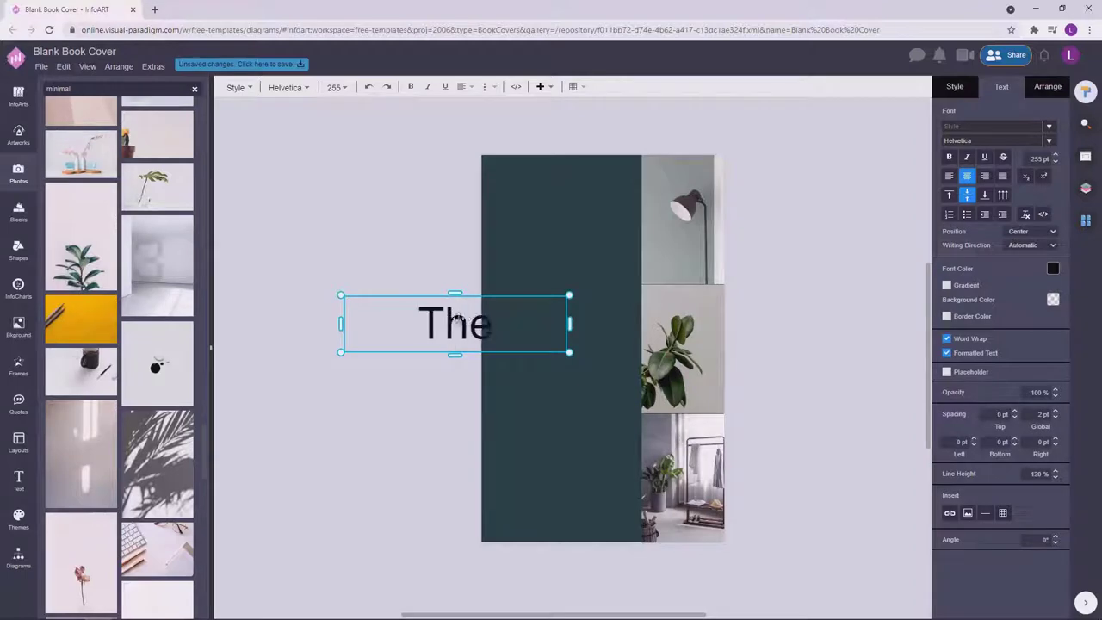
{"action": "type", "text": " Minimal List"}
Select the title and set its font to Lexend Deca.
{"action": "double_click", "coordinate": [455, 342]}
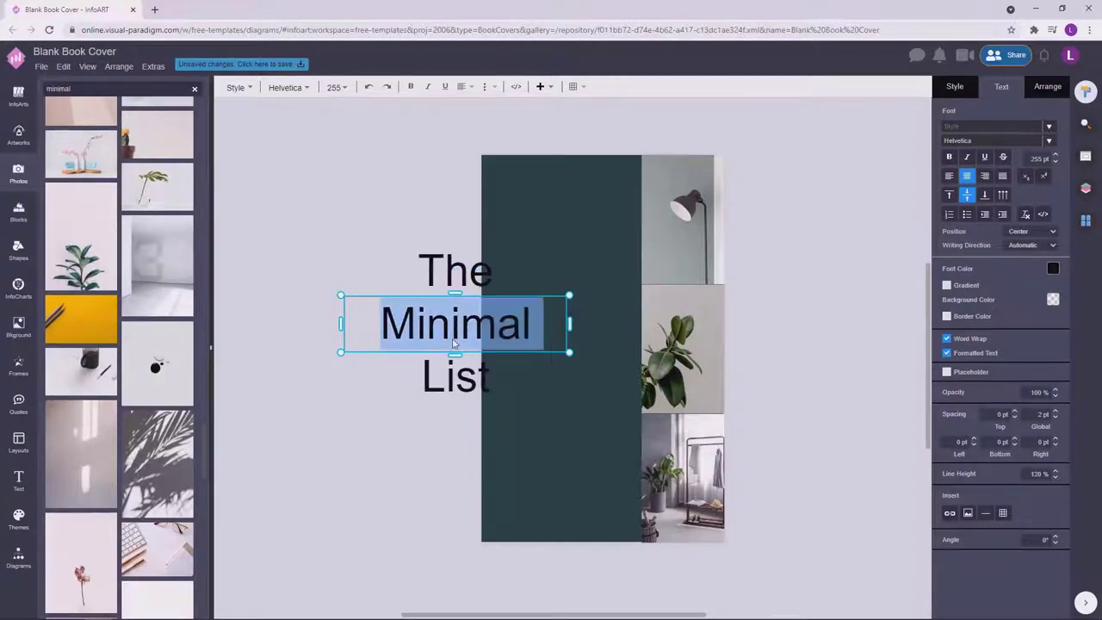
{"action": "key", "text": "Escape"}
{"action": "double_click", "coordinate": [522, 310]}
{"action": "key", "text": "Escape"}
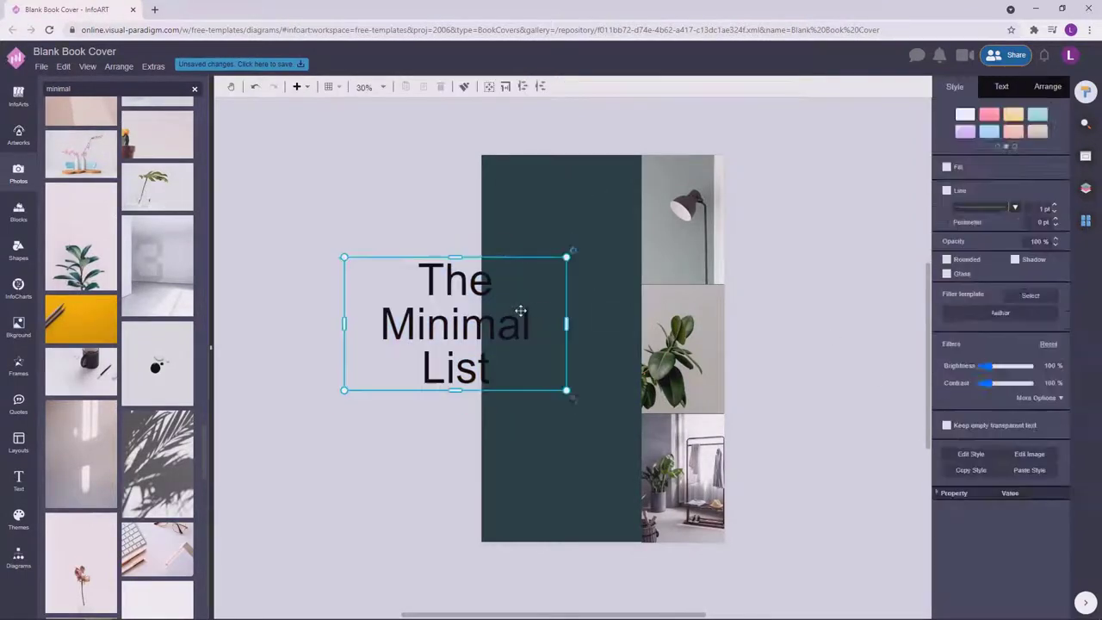
{"action": "double_click", "coordinate": [521, 310]}
{"action": "key", "text": "Escape"}
{"action": "left_click", "coordinate": [1002, 86]}
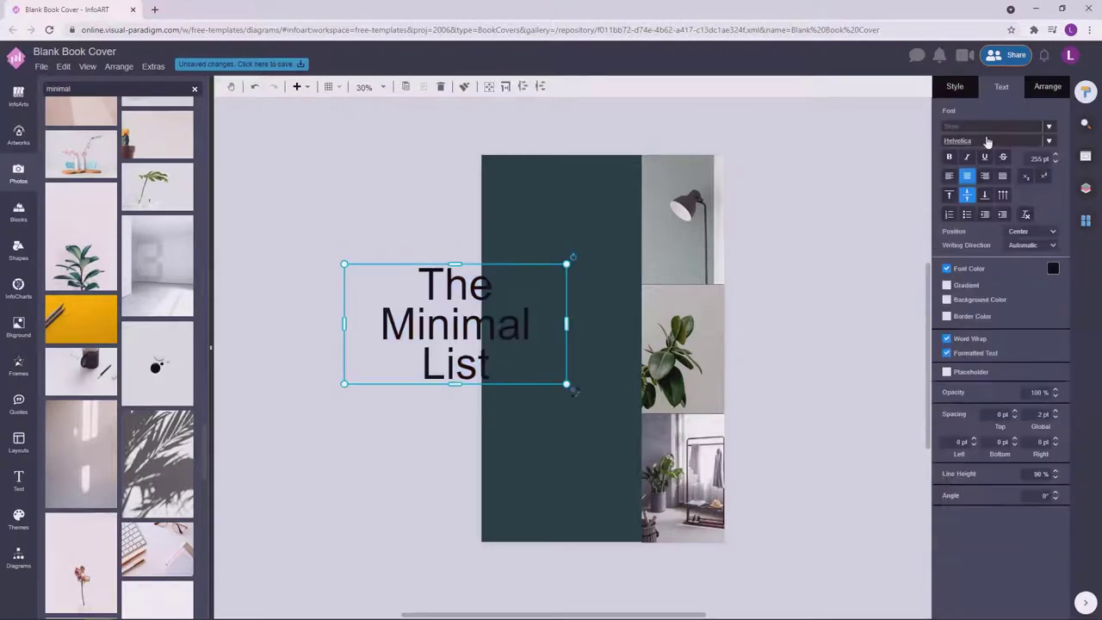
{"action": "left_click", "coordinate": [988, 142]}
{"action": "scroll", "coordinate": [928, 275], "scroll_direction": "down", "scroll_amount": 5}
{"action": "left_click", "coordinate": [928, 278]}
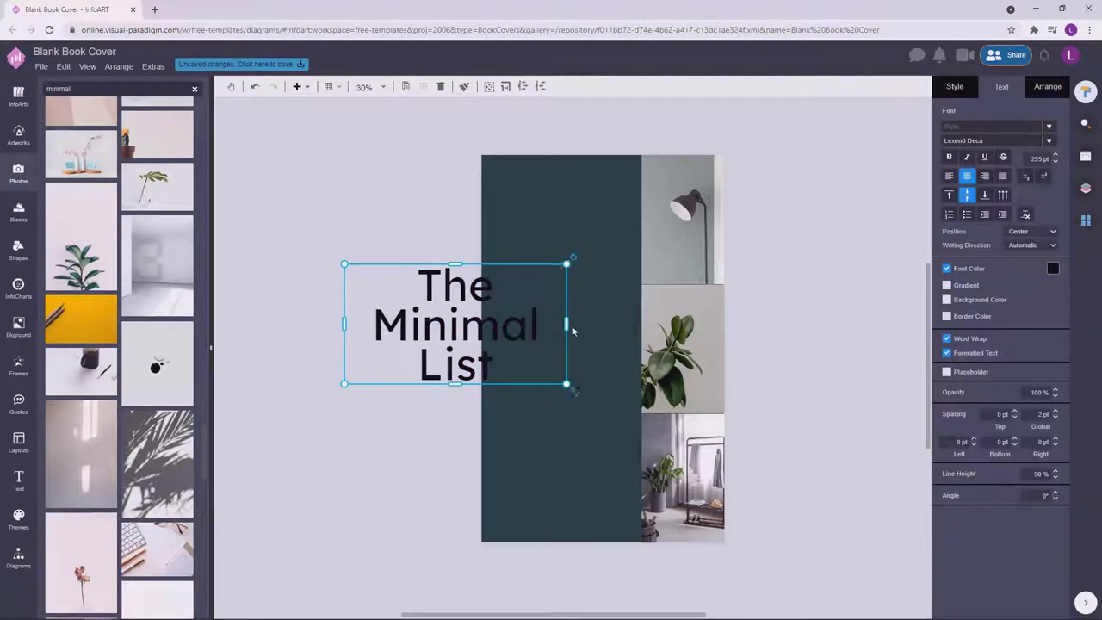
Narrow the title box, move it onto the teal panel and make it white.
{"action": "left_click_drag", "start_coordinate": [572, 327], "coordinate": [494, 291]}
{"action": "left_click_drag", "start_coordinate": [449, 323], "coordinate": [587, 353]}
{"action": "left_click", "coordinate": [1053, 269]}
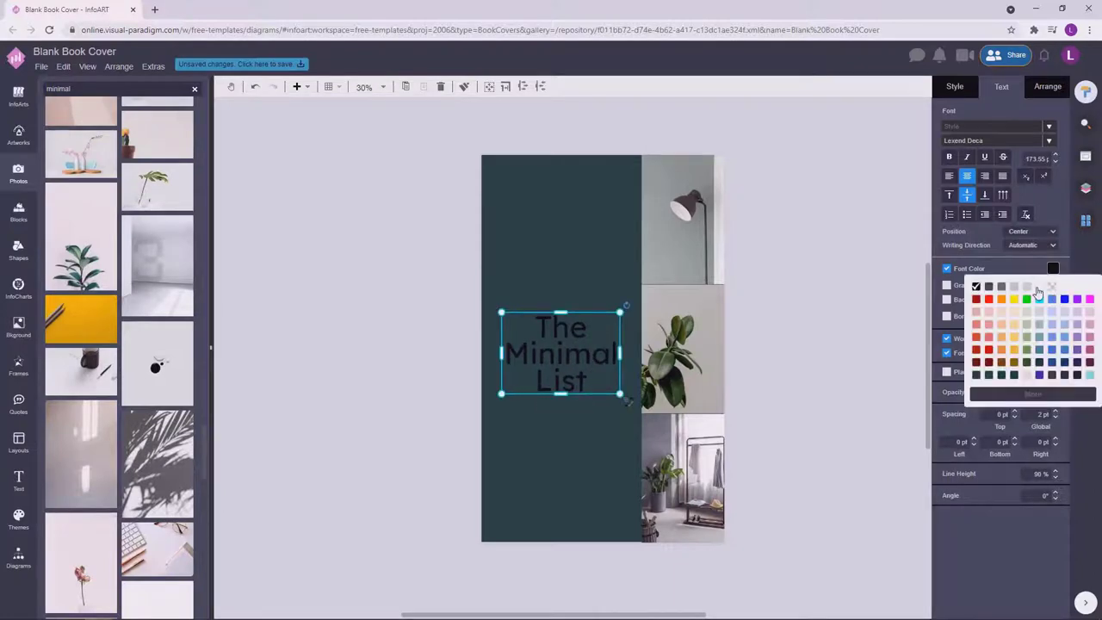
{"action": "left_click", "coordinate": [1039, 287]}
Increase the title's line spacing and shrink its box slightly.
{"action": "double_click", "coordinate": [625, 322]}
{"action": "left_click", "coordinate": [1056, 472]}
{"action": "left_click", "coordinate": [801, 350]}
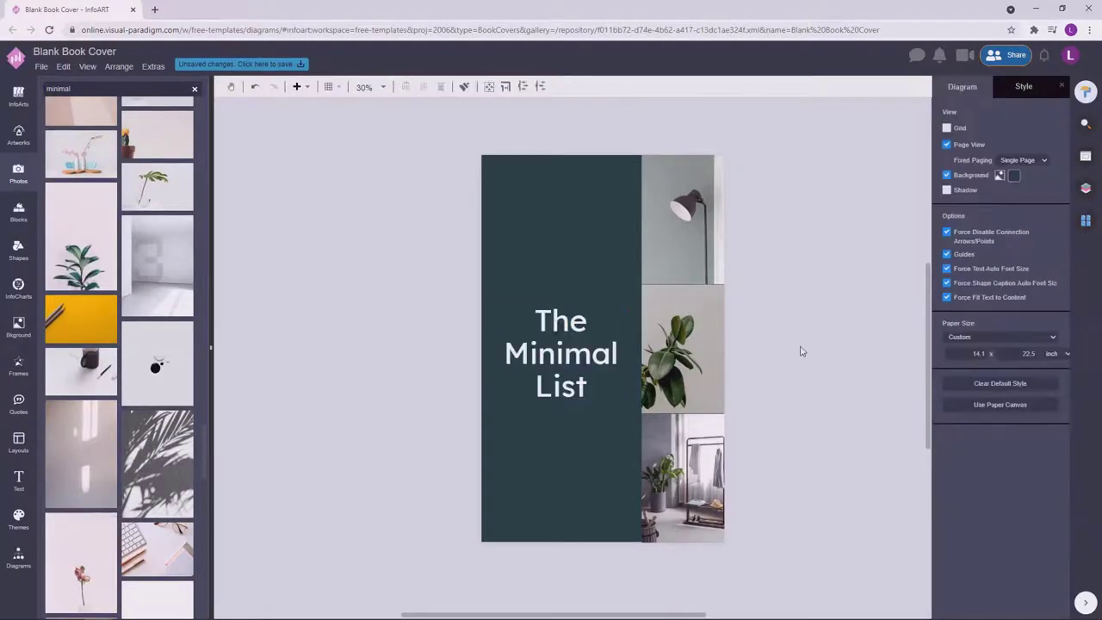
{"action": "left_click", "coordinate": [573, 351]}
{"action": "left_click_drag", "start_coordinate": [620, 303], "coordinate": [609, 313]}
{"action": "left_click", "coordinate": [560, 358]}
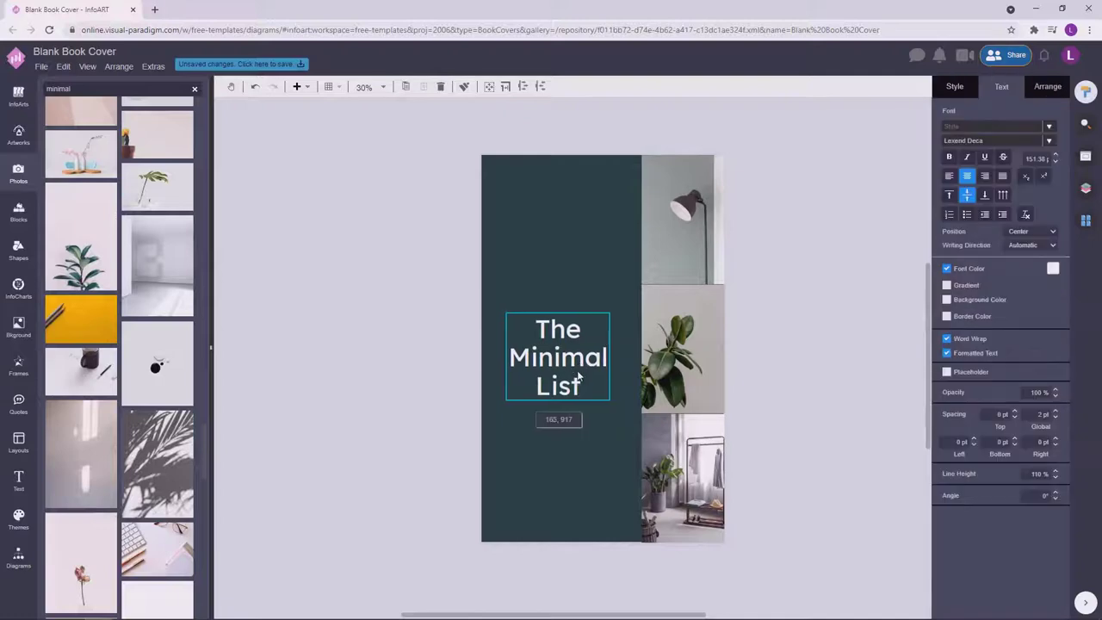
{"action": "left_click", "coordinate": [879, 317]}
Add a shape from the diagram library and thin it into a vertical line above the title.
{"action": "left_click", "coordinate": [18, 558]}
{"action": "scroll", "coordinate": [58, 270], "scroll_direction": "down", "scroll_amount": 10}
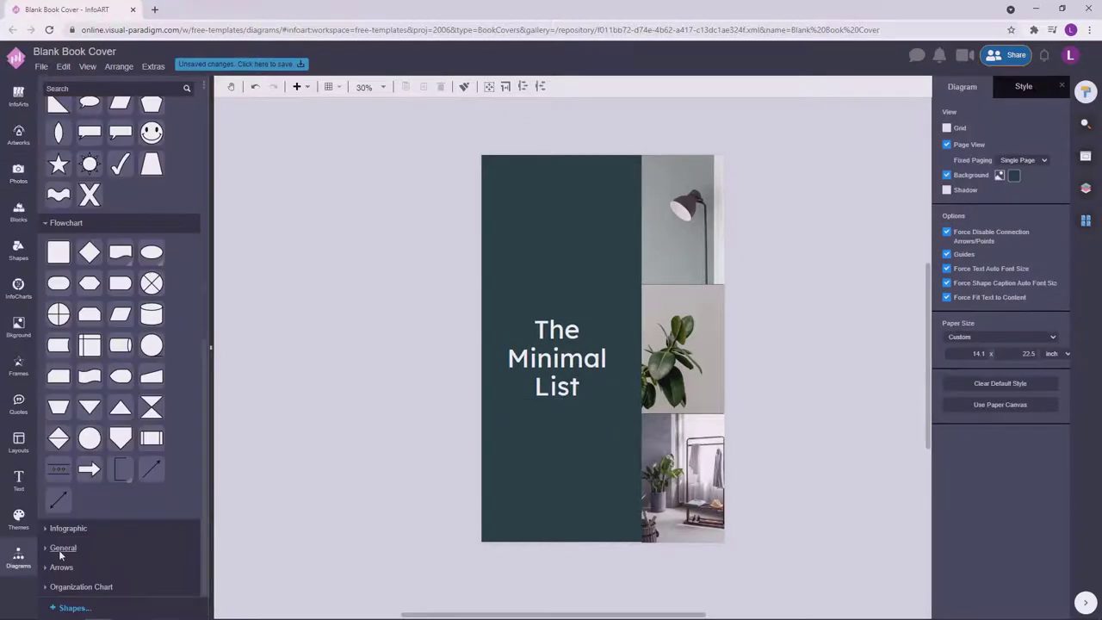
{"action": "left_click_drag", "start_coordinate": [554, 244], "coordinate": [561, 250]}
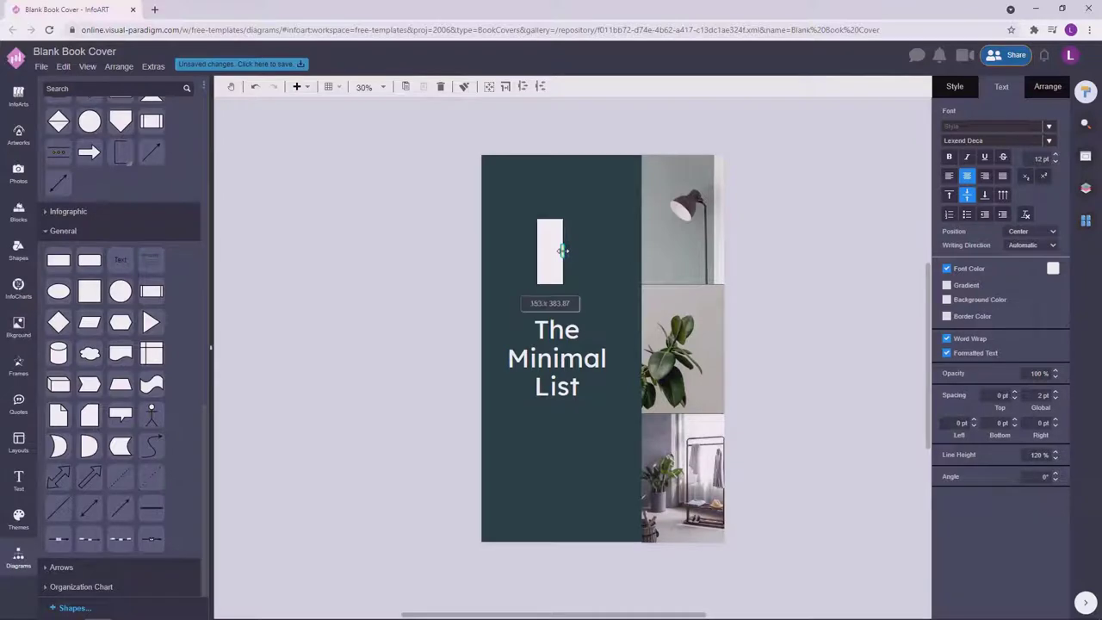
{"action": "left_click", "coordinate": [956, 88]}
{"action": "left_click_drag", "start_coordinate": [540, 250], "coordinate": [553, 264]}
{"action": "left_click", "coordinate": [537, 241]}
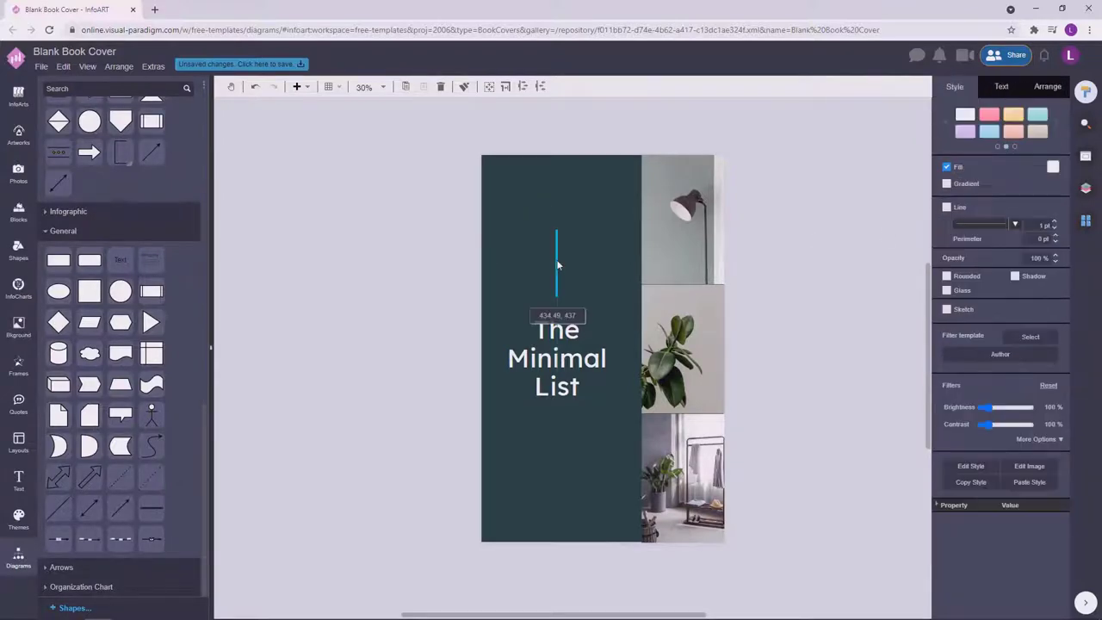
{"action": "left_click_drag", "start_coordinate": [567, 446], "coordinate": [566, 456]}
Nudge the title down slightly beneath the vertical line.
{"action": "left_click", "coordinate": [557, 358]}
{"action": "left_click", "coordinate": [430, 259]}
{"action": "left_click_drag", "start_coordinate": [557, 359], "coordinate": [578, 370]}
{"action": "left_click", "coordinate": [418, 176]}
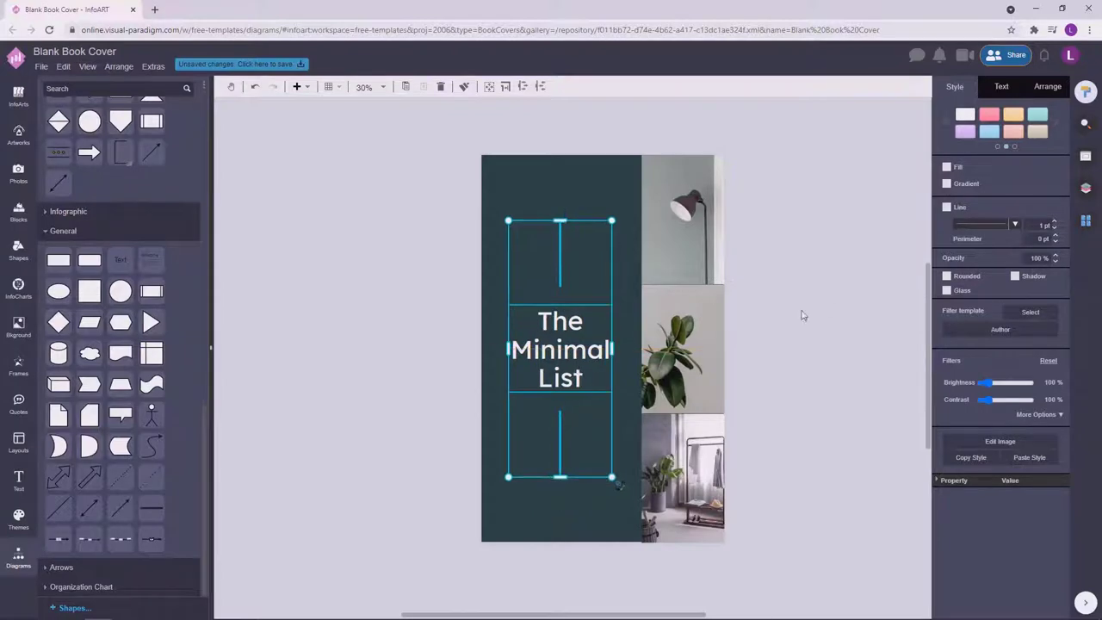
{"action": "left_click", "coordinate": [830, 308]}
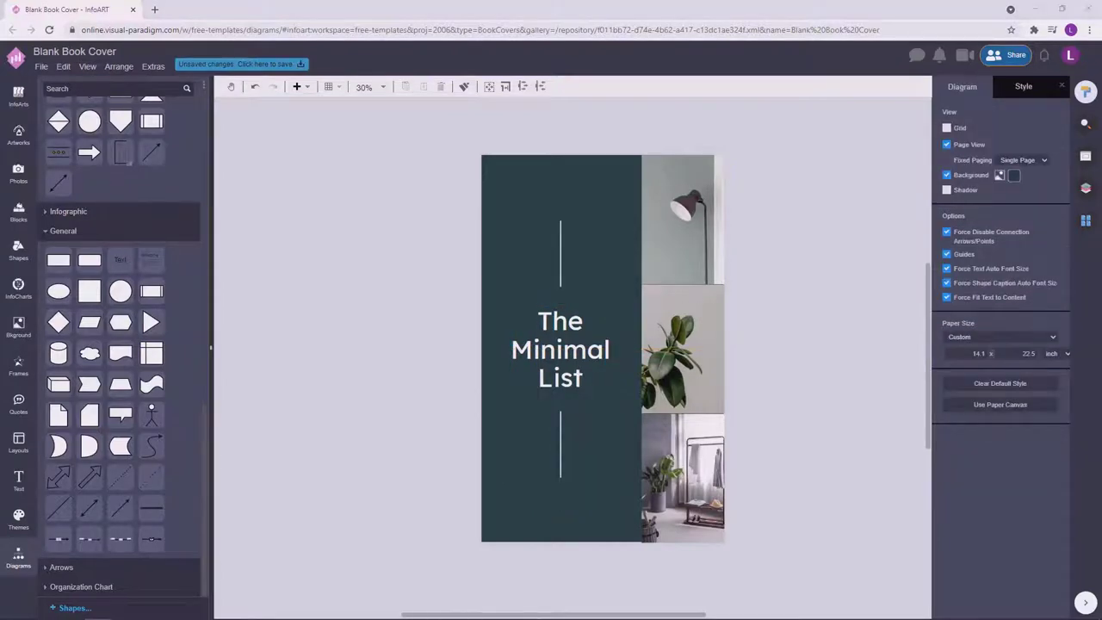
Add a wide text box near the cover top and set its font to DM Sans.
{"action": "double_click", "coordinate": [347, 178]}
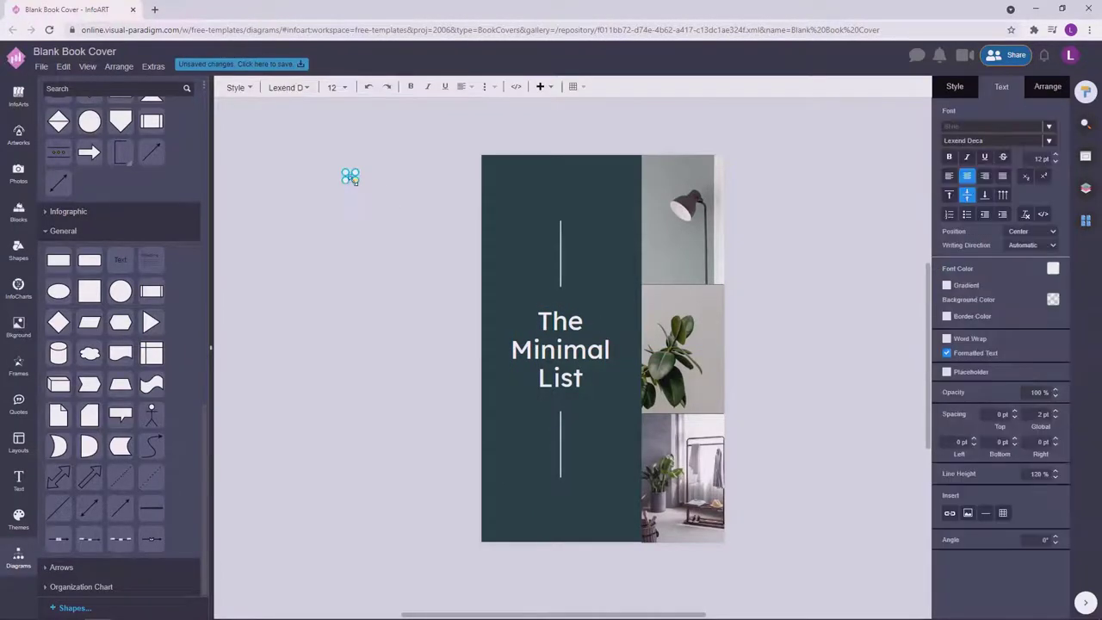
{"action": "left_click_drag", "start_coordinate": [363, 197], "coordinate": [560, 212]}
{"action": "left_click", "coordinate": [1002, 86]}
{"action": "left_click", "coordinate": [972, 140]}
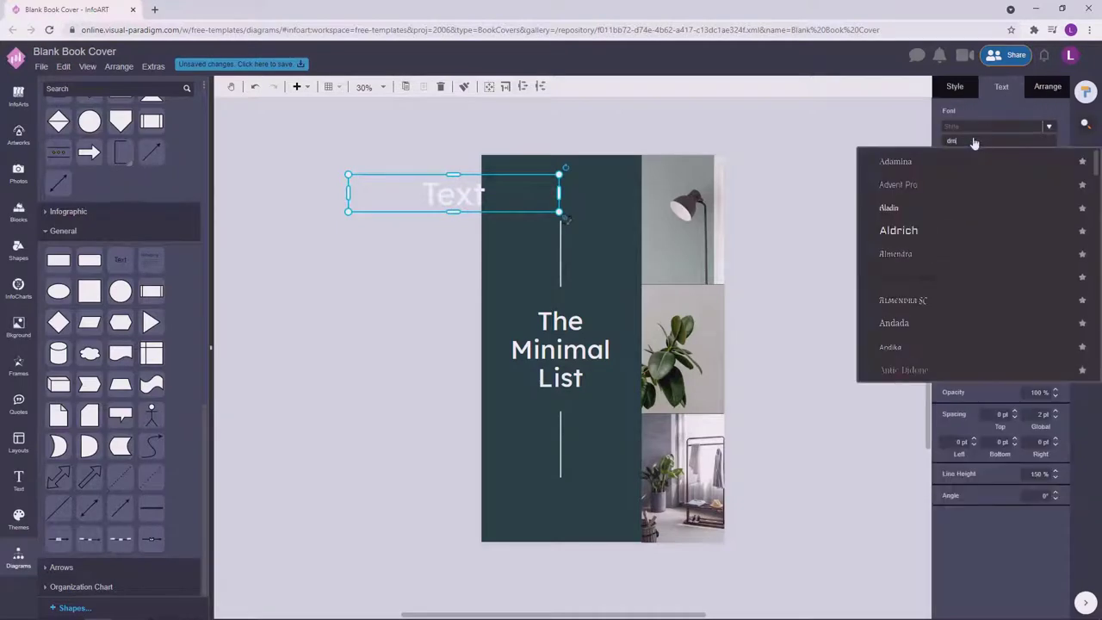
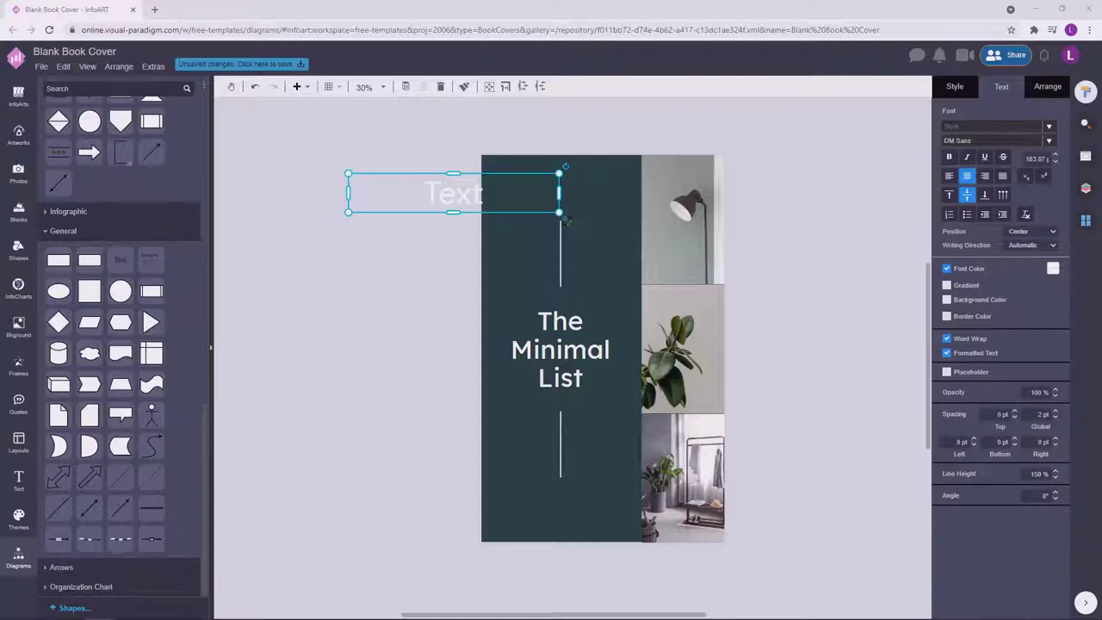
Replace the placeholder with the quote, correcting its ending to "don't.".
{"action": "double_click", "coordinate": [458, 189]}
{"action": "type", "text": "The Fir"}
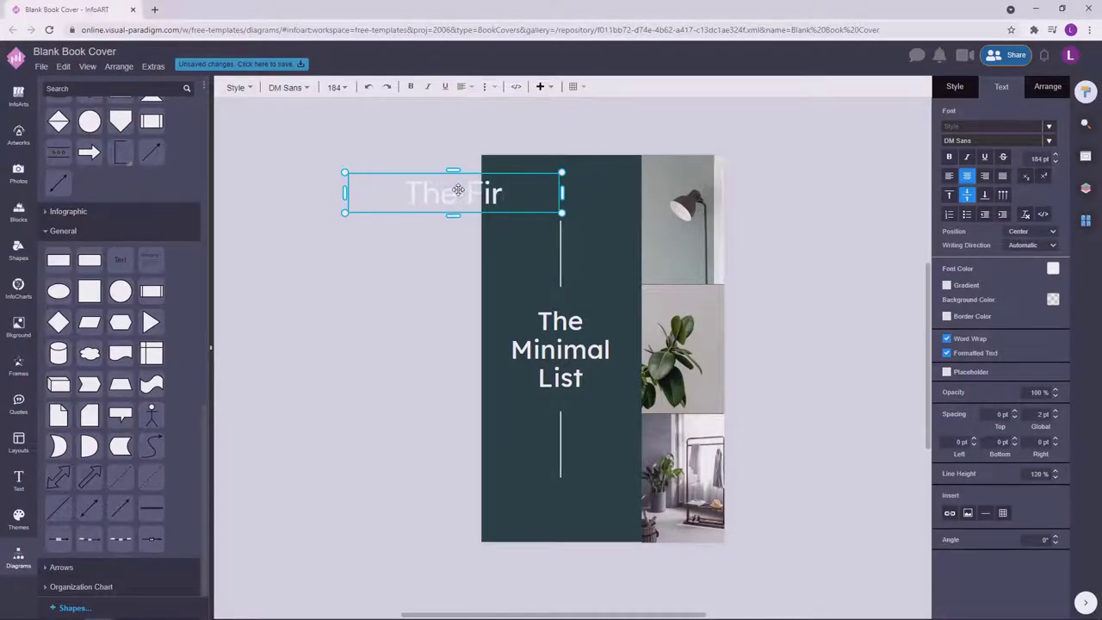
{"action": "type", "text": "st step in c"}
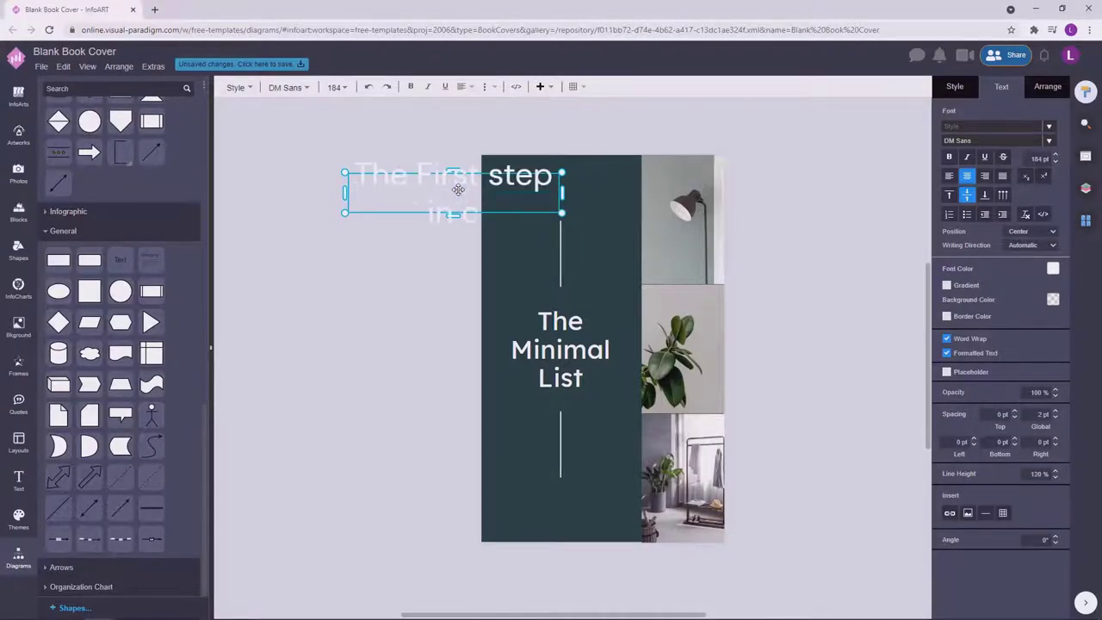
{"action": "type", "text": "radting the life"}
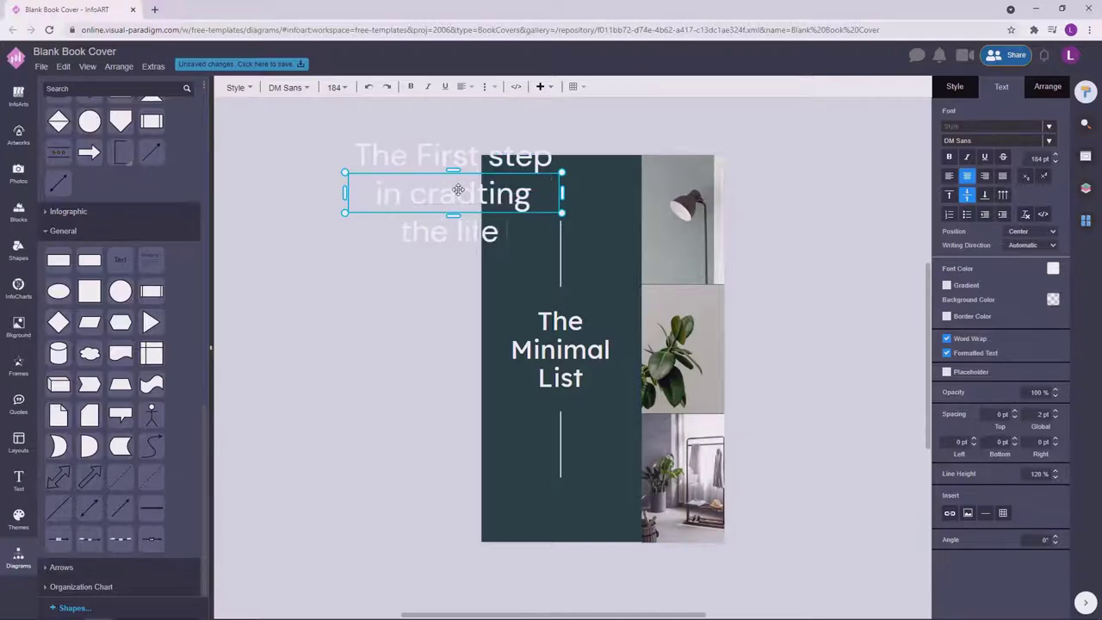
{"action": "type", "text": " you want is to get"}
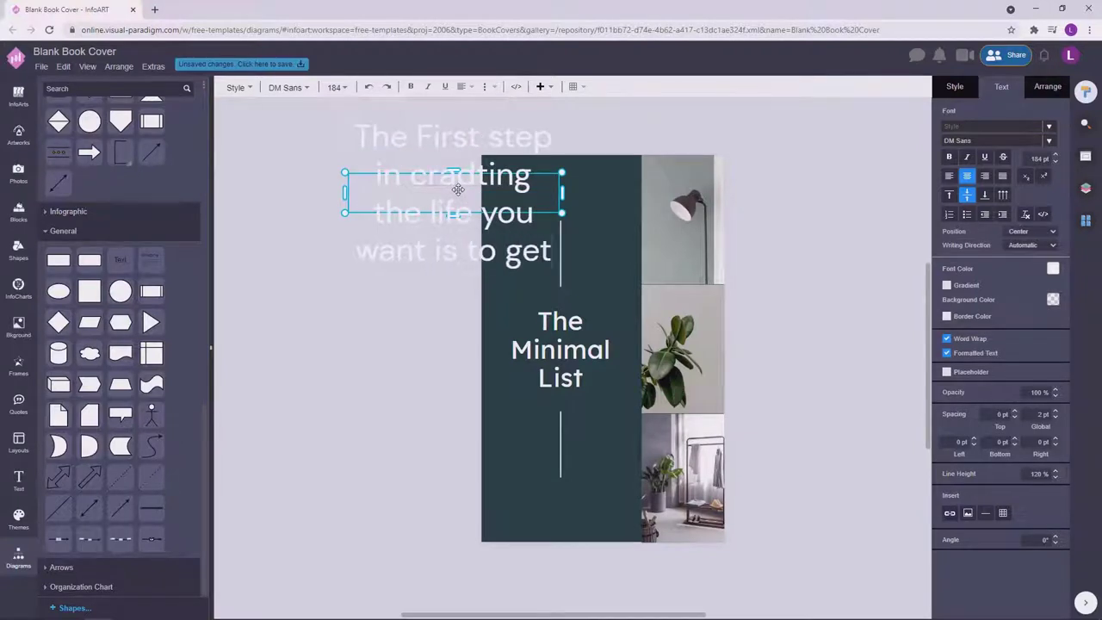
{"action": "type", "text": " rid of every"}
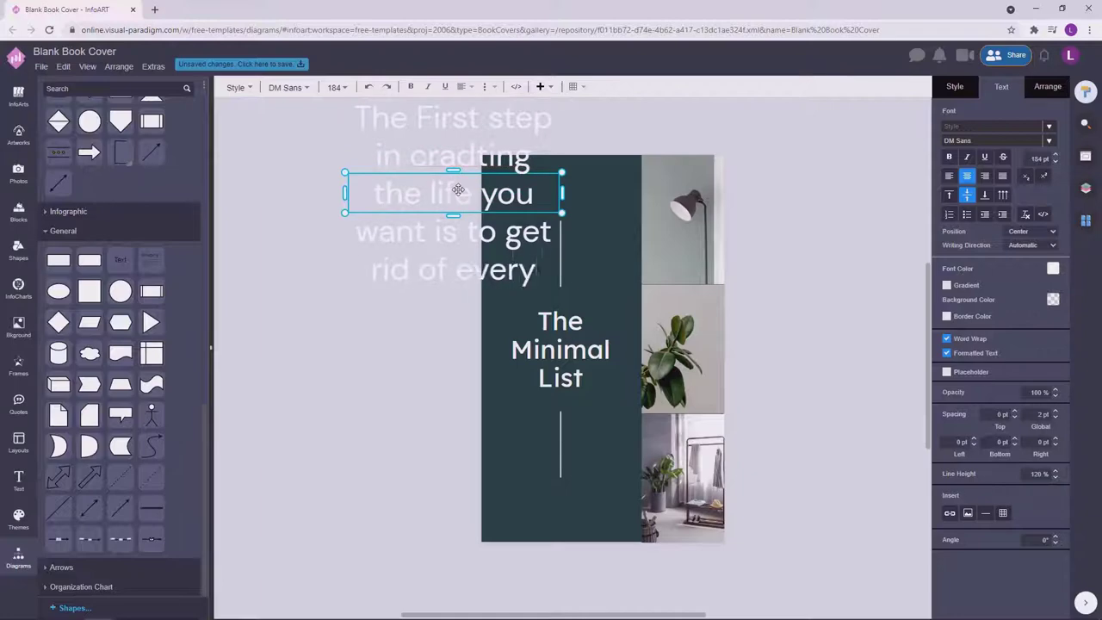
{"action": "type", "text": "thing you dont/"}
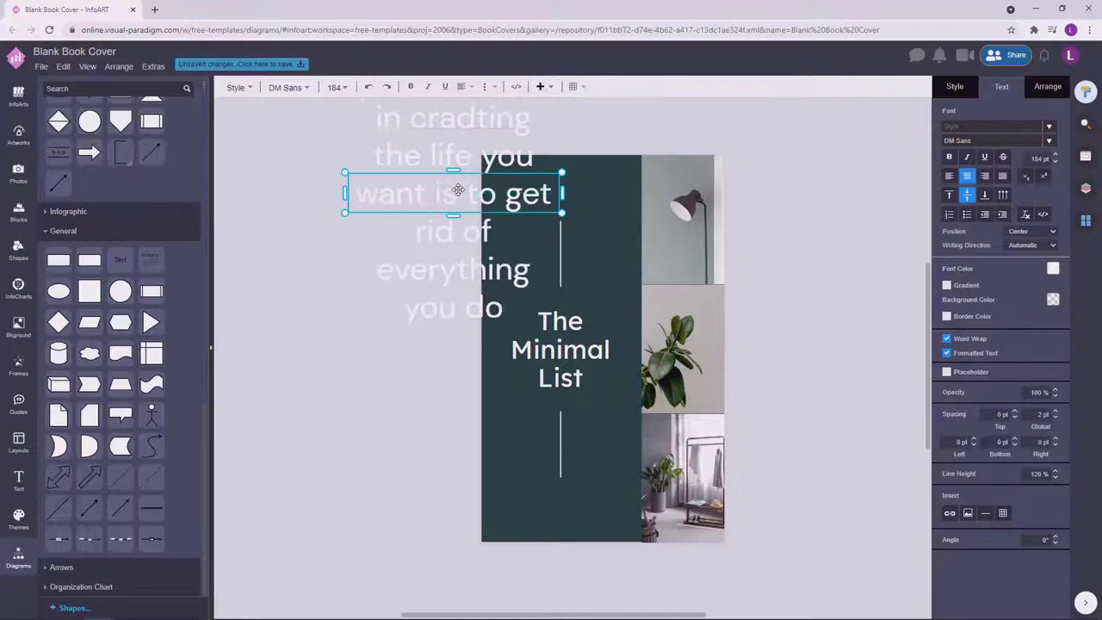
{"action": "key", "text": "BackSpace"}
{"action": "key", "text": "BackSpace"}
{"action": "type", "text": "'t."}
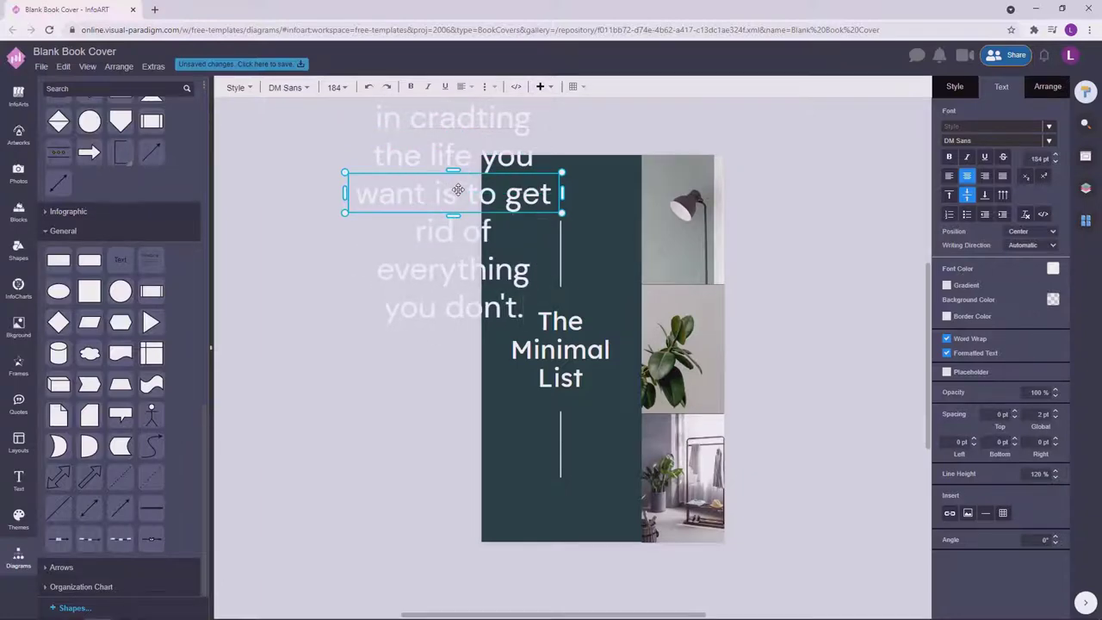
{"action": "left_click", "coordinate": [486, 138]}
Fix the typo "cradting" to "crafting" and shrink the quote box's height.
{"action": "double_click", "coordinate": [486, 139]}
{"action": "left_click", "coordinate": [473, 162]}
{"action": "key", "text": "BackSpace"}
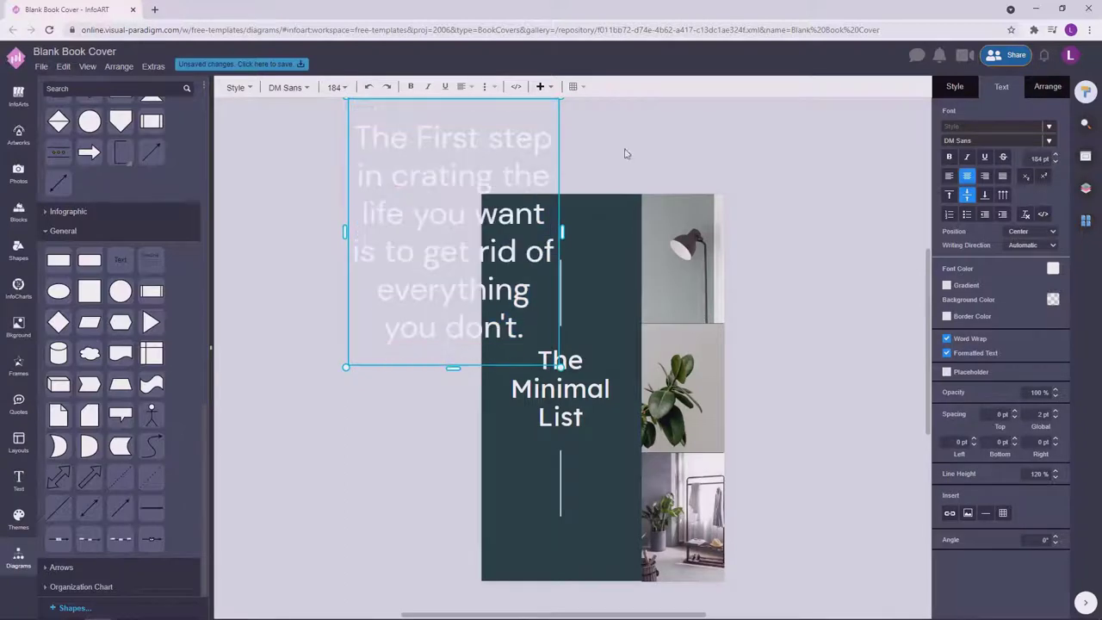
{"action": "type", "text": "f"}
{"action": "left_click_drag", "start_coordinate": [453, 346], "coordinate": [454, 162]}
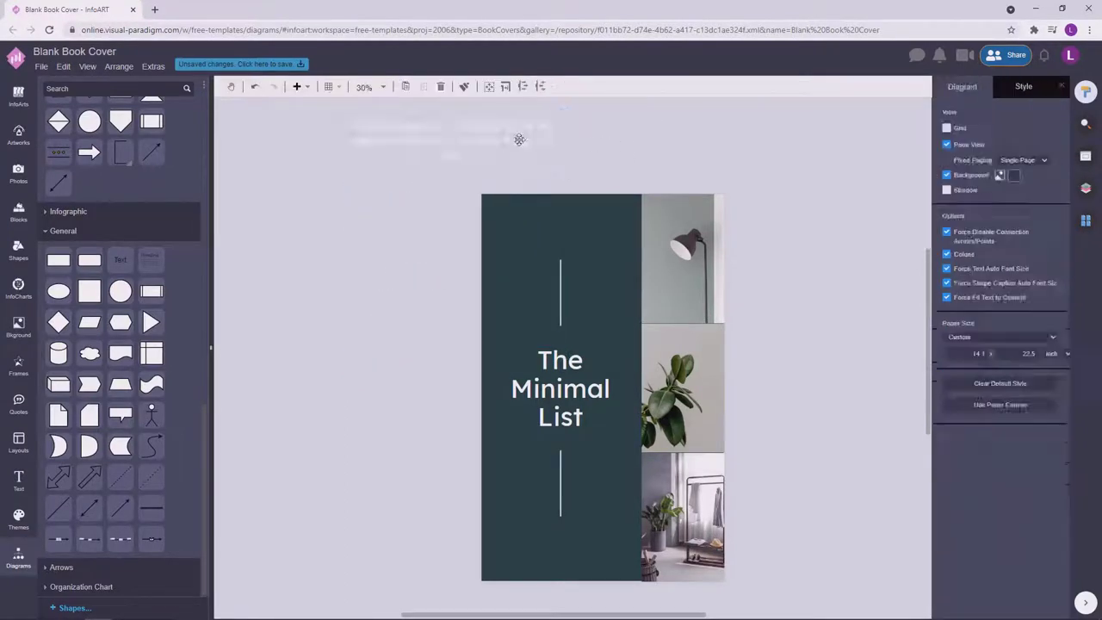
Move the quote box onto the top of the cover and fit it to the dark teal panel.
{"action": "left_click_drag", "start_coordinate": [560, 141], "coordinate": [557, 140]}
{"action": "left_click_drag", "start_coordinate": [482, 145], "coordinate": [583, 232]}
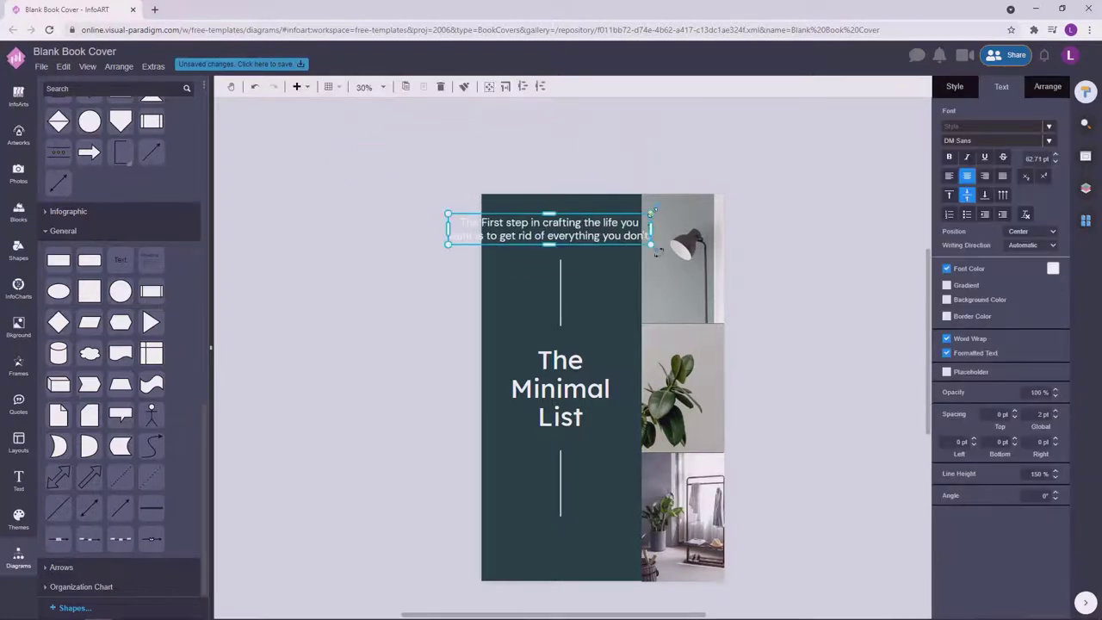
{"action": "left_click_drag", "start_coordinate": [656, 250], "coordinate": [632, 235]}
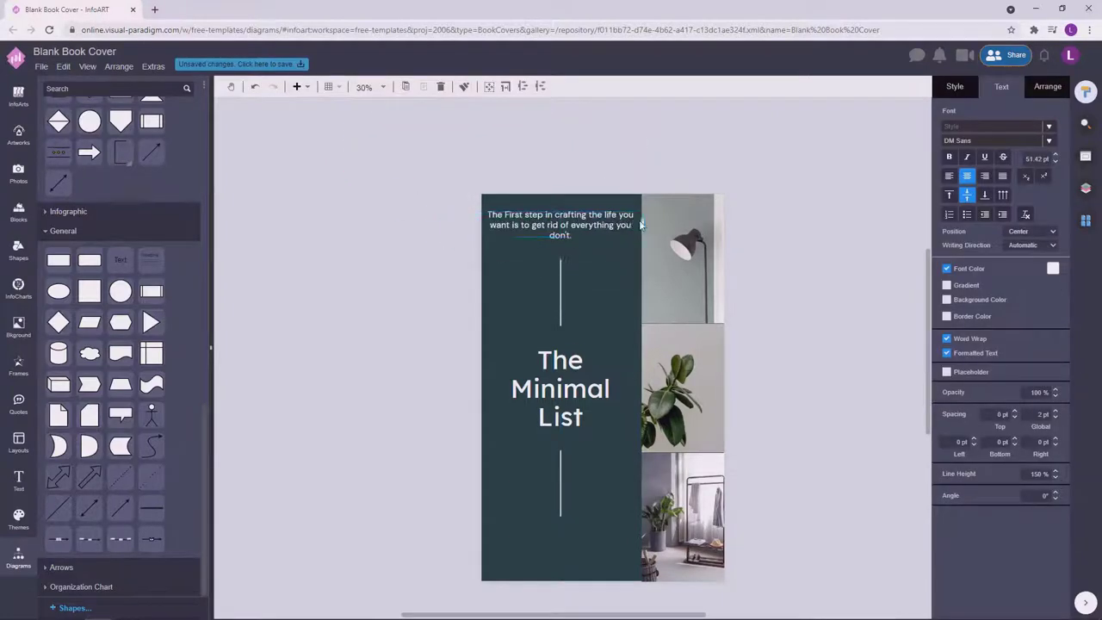
{"action": "left_click", "coordinate": [560, 226]}
{"action": "left_click_drag", "start_coordinate": [560, 241], "coordinate": [568, 245]}
Add an opening quotation mark and the author's surname to the quote.
{"action": "double_click", "coordinate": [582, 240]}
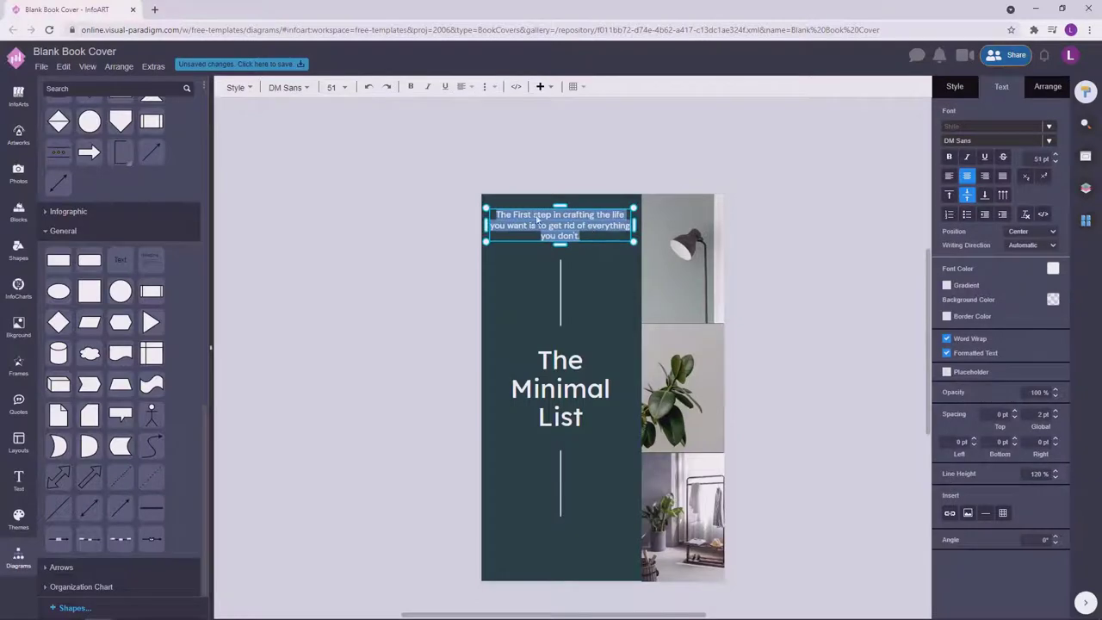
{"action": "left_click", "coordinate": [497, 221]}
{"action": "type", "text": "\""}
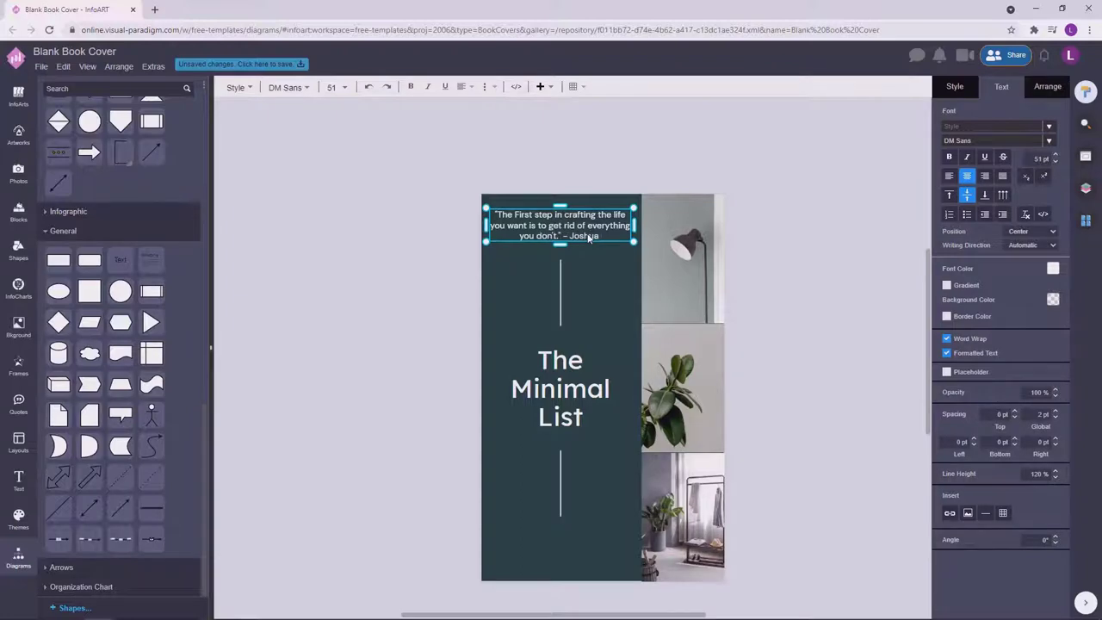
{"action": "type", "text": " Becker"}
{"action": "left_click", "coordinate": [623, 222]}
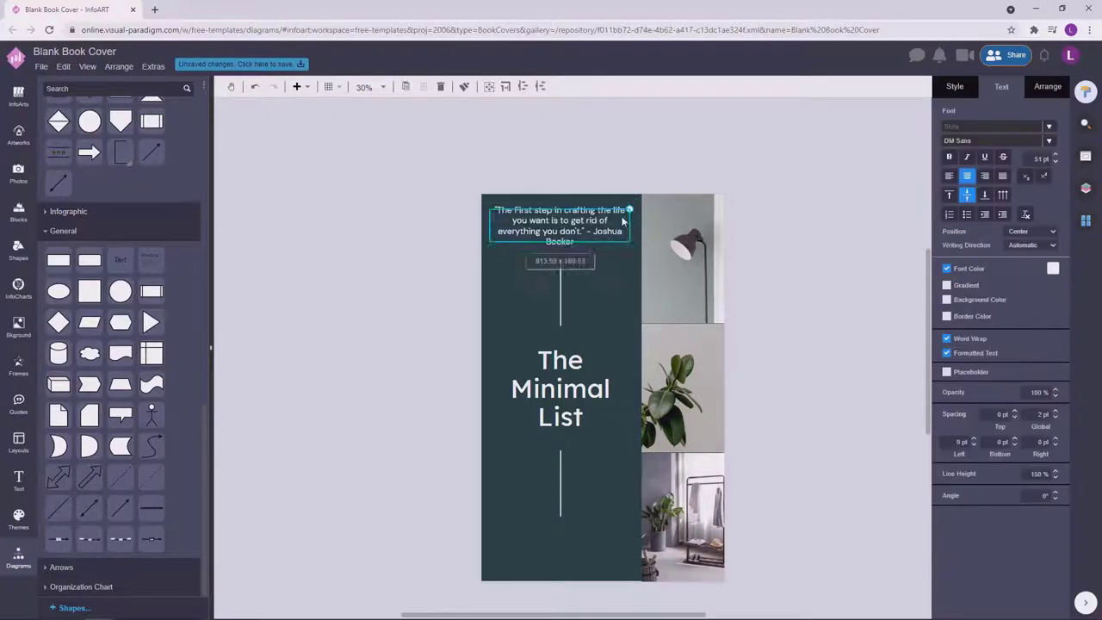
{"action": "left_click", "coordinate": [602, 259]}
{"action": "left_click", "coordinate": [560, 225]}
Resize the quote box so the text fits on three lines at 43.7 pt.
{"action": "left_click_drag", "start_coordinate": [490, 226], "coordinate": [498, 227]}
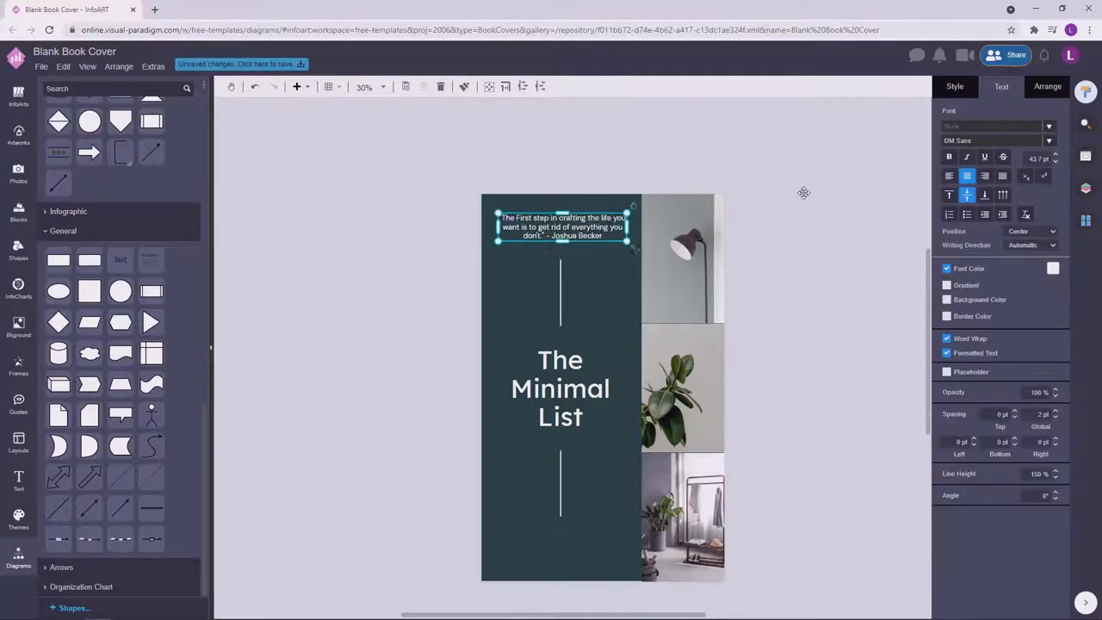
{"action": "left_click", "coordinate": [1049, 140]}
{"action": "left_click", "coordinate": [658, 187]}
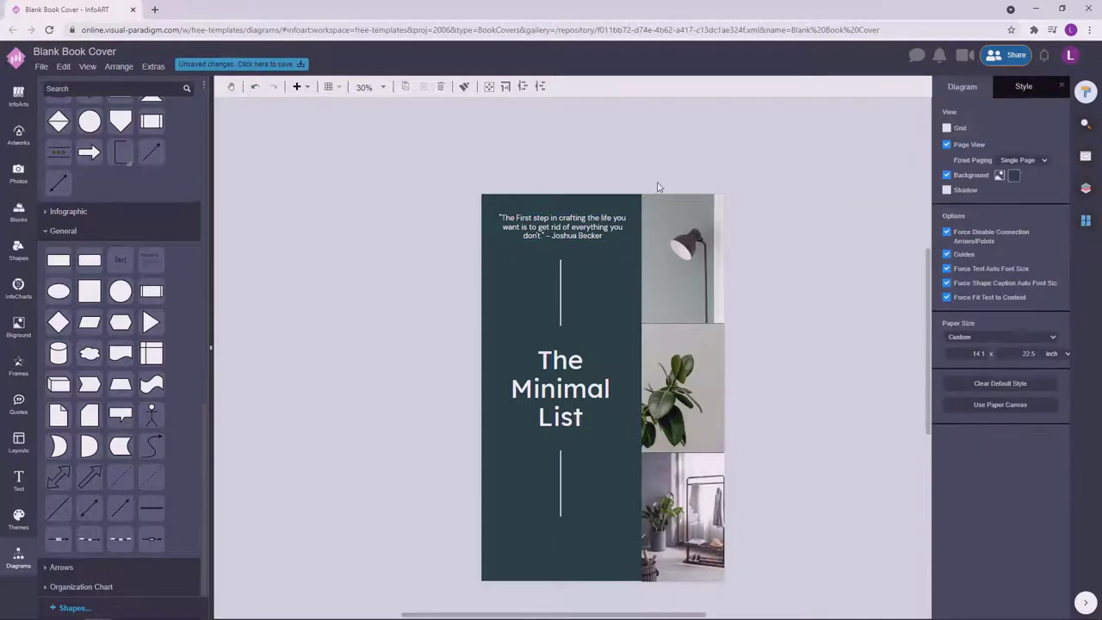
{"action": "key", "text": "ctrl+z"}
{"action": "left_click", "coordinate": [654, 189]}
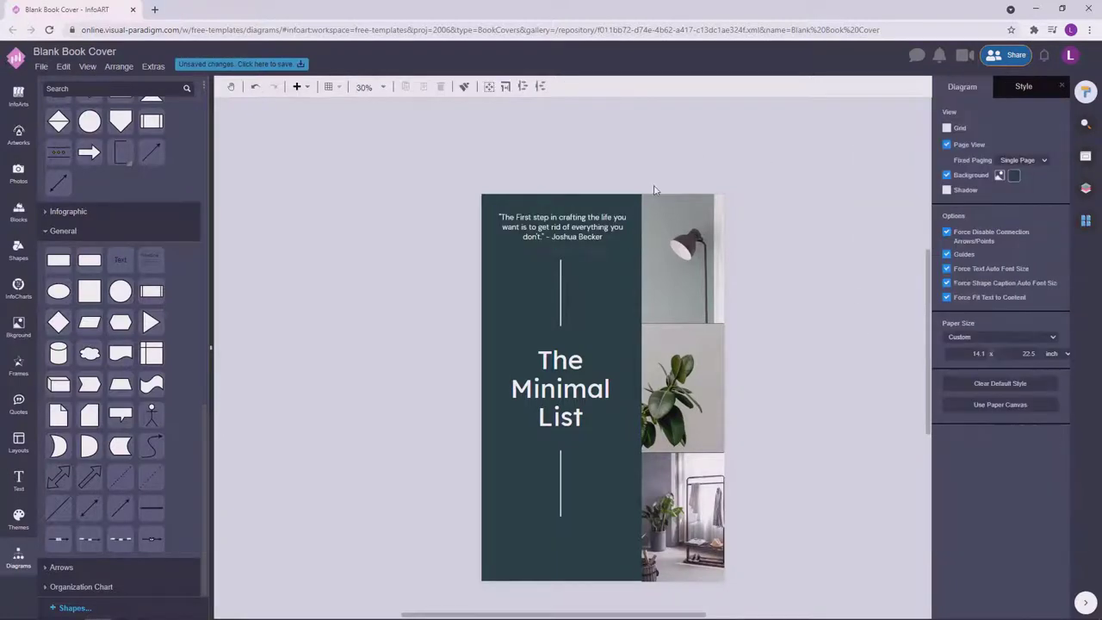
{"action": "left_click", "coordinate": [600, 218]}
{"action": "left_click", "coordinate": [632, 220]}
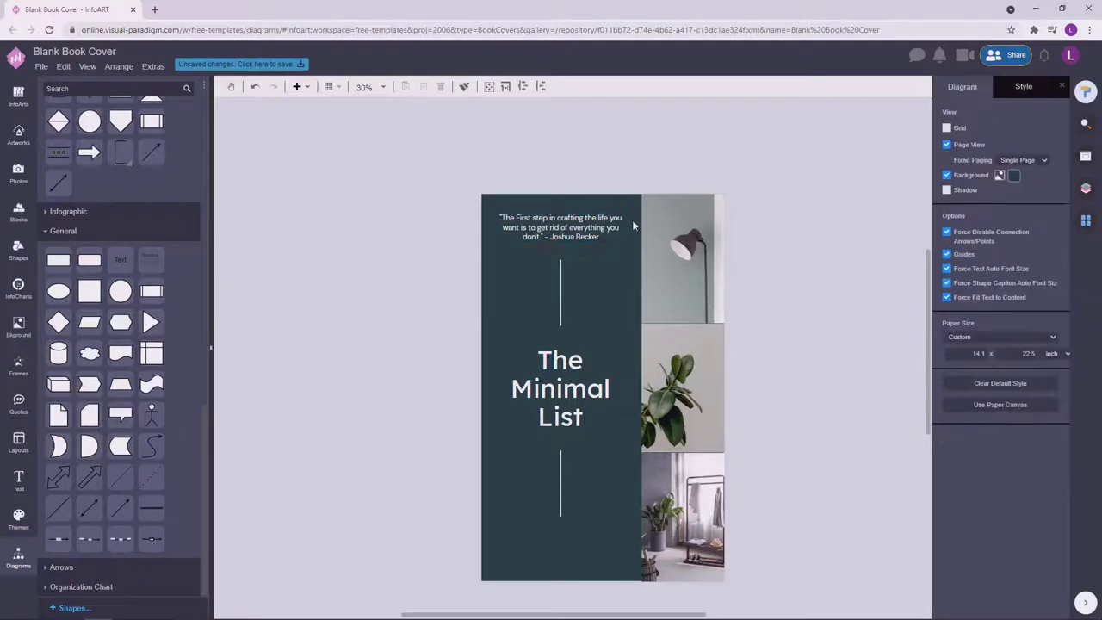
{"action": "left_click", "coordinate": [606, 227]}
{"action": "left_click", "coordinate": [995, 141]}
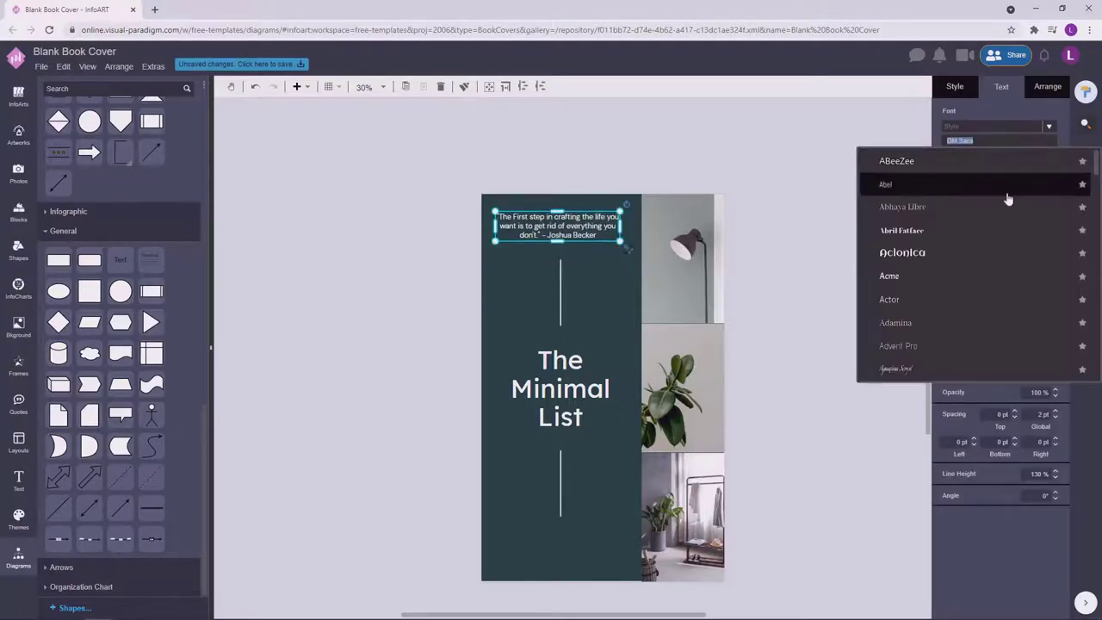
{"action": "left_click", "coordinate": [700, 156]}
{"action": "left_click", "coordinate": [614, 233]}
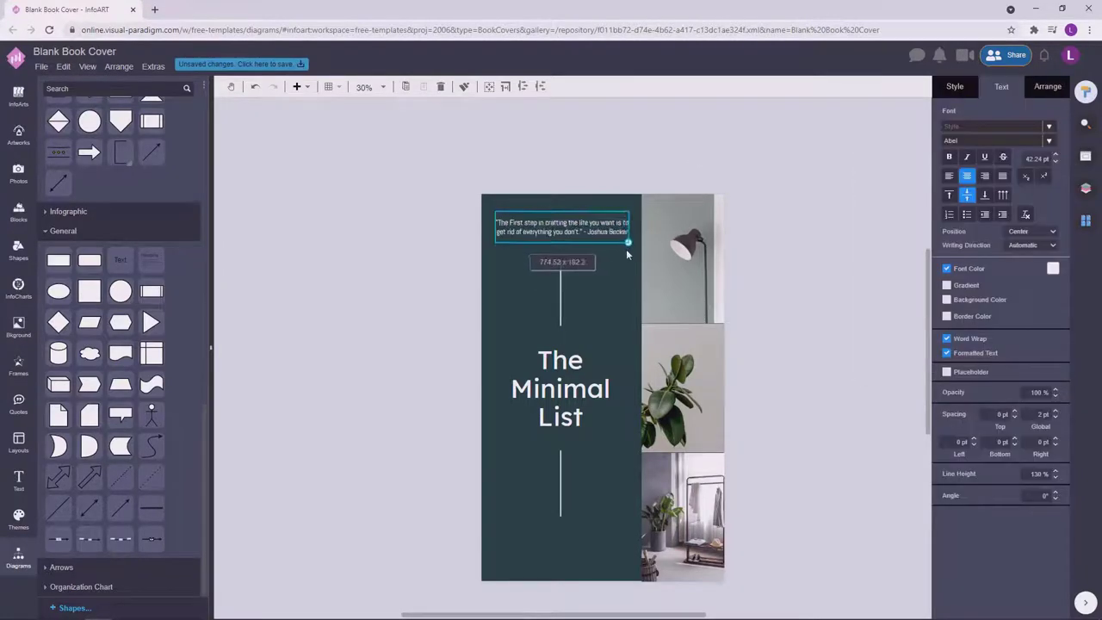
{"action": "left_click", "coordinate": [626, 249]}
{"action": "left_click", "coordinate": [595, 226]}
{"action": "left_click", "coordinate": [874, 211]}
{"action": "left_click", "coordinate": [620, 240]}
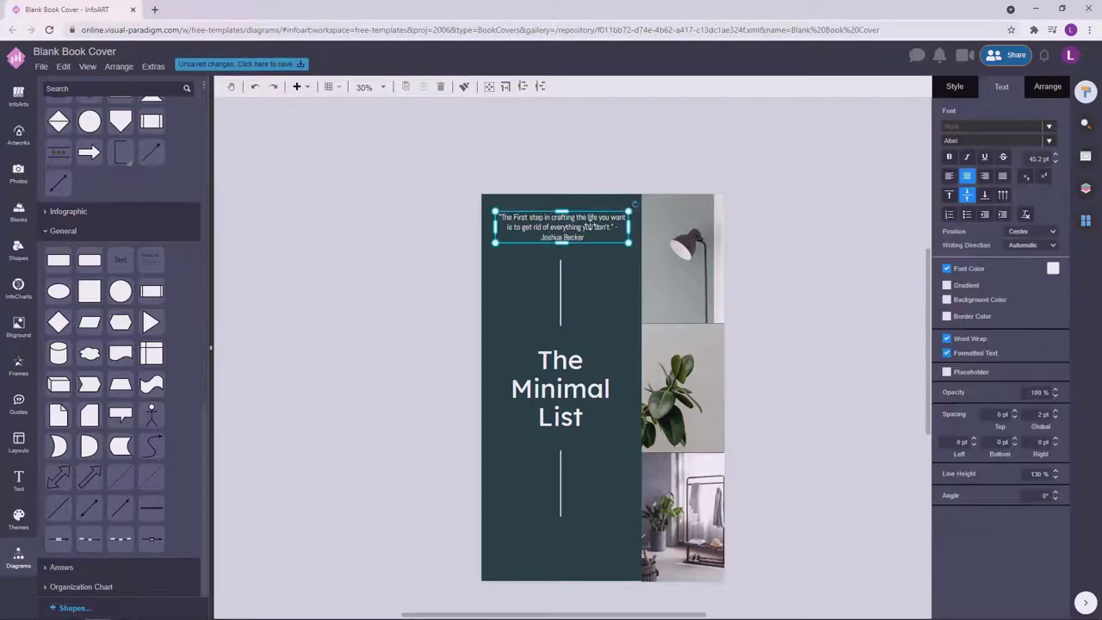
{"action": "left_click", "coordinate": [707, 112]}
{"action": "scroll", "coordinate": [658, 221], "scroll_direction": "up", "scroll_amount": 2}
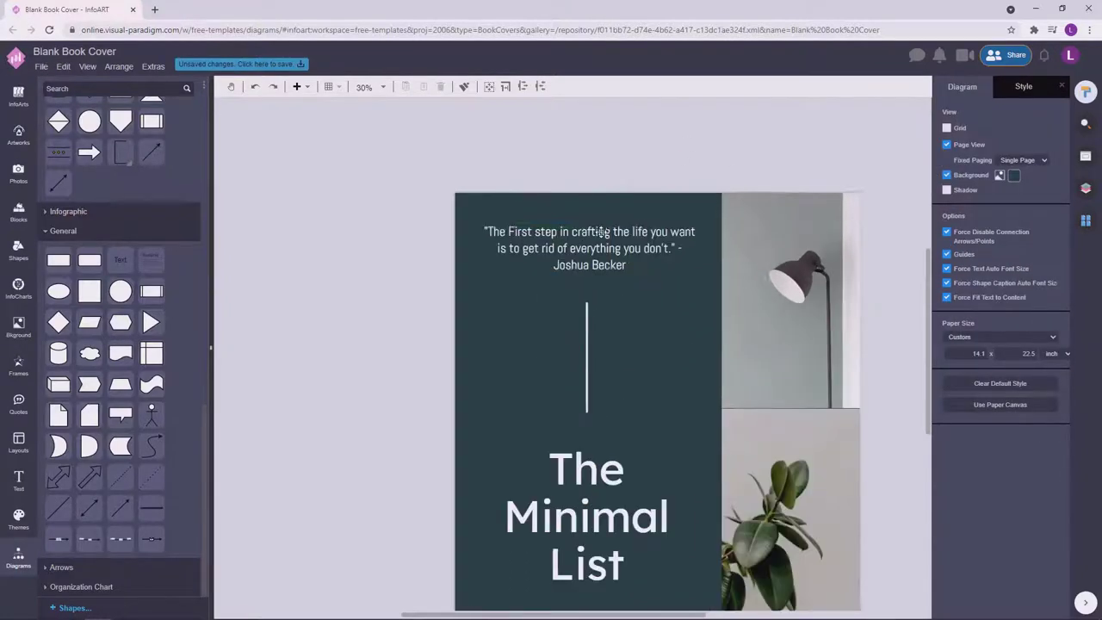
{"action": "left_click", "coordinate": [603, 241]}
{"action": "left_click_drag", "start_coordinate": [703, 250], "coordinate": [705, 250]}
{"action": "left_click", "coordinate": [873, 250]}
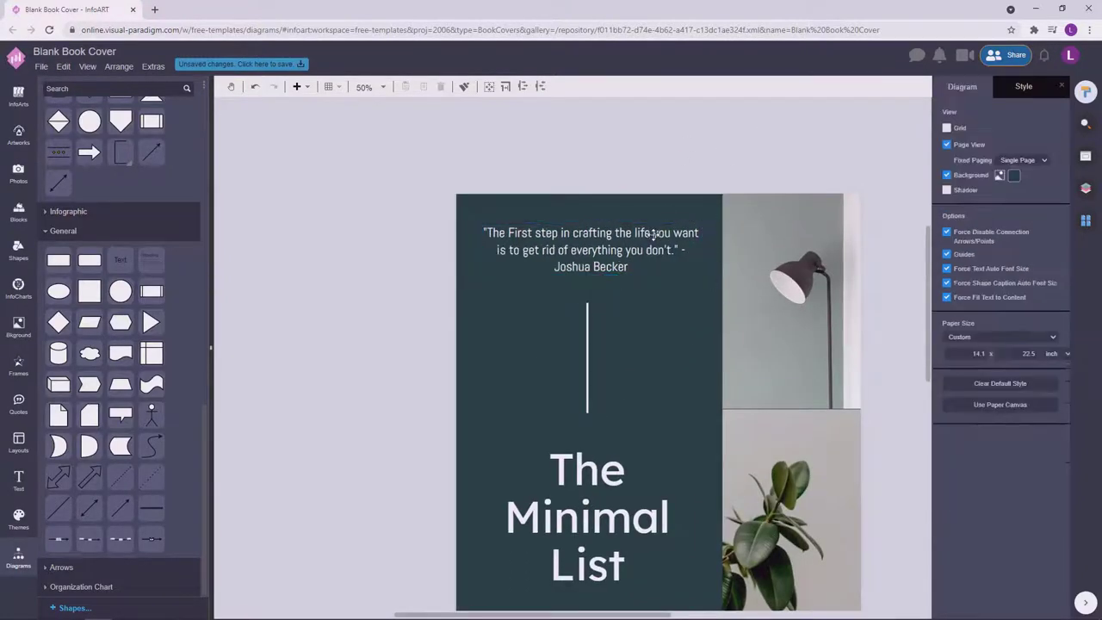
{"action": "left_click", "coordinate": [603, 250]}
{"action": "left_click", "coordinate": [308, 255]}
{"action": "scroll", "coordinate": [394, 266], "scroll_direction": "down", "scroll_amount": 3}
{"action": "left_click", "coordinate": [548, 238]}
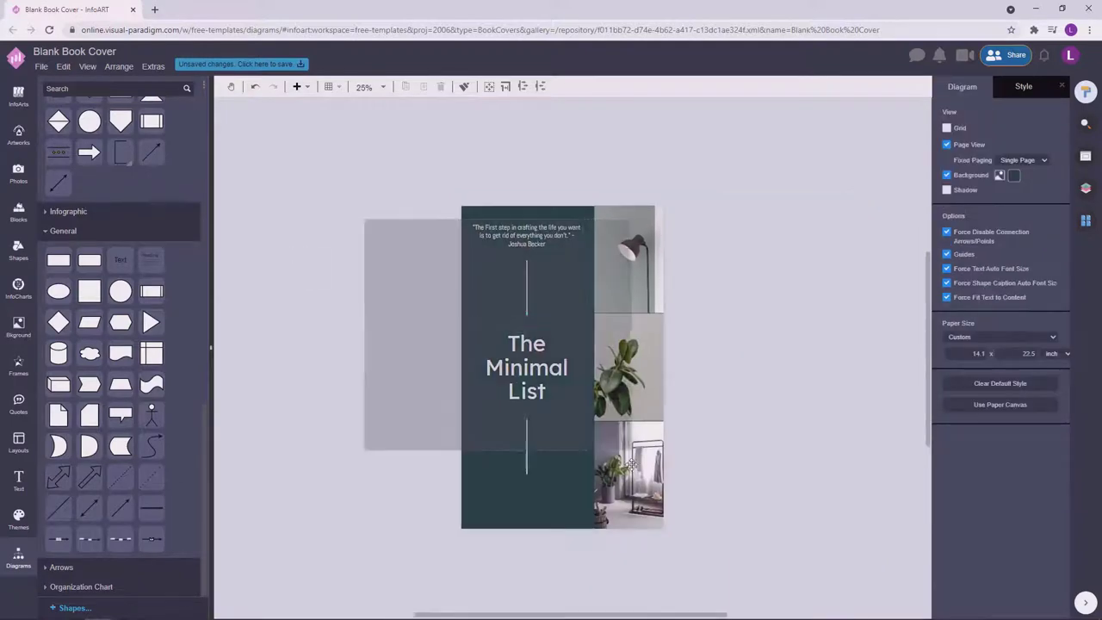
{"action": "left_click", "coordinate": [1058, 86]}
{"action": "left_click", "coordinate": [801, 343]}
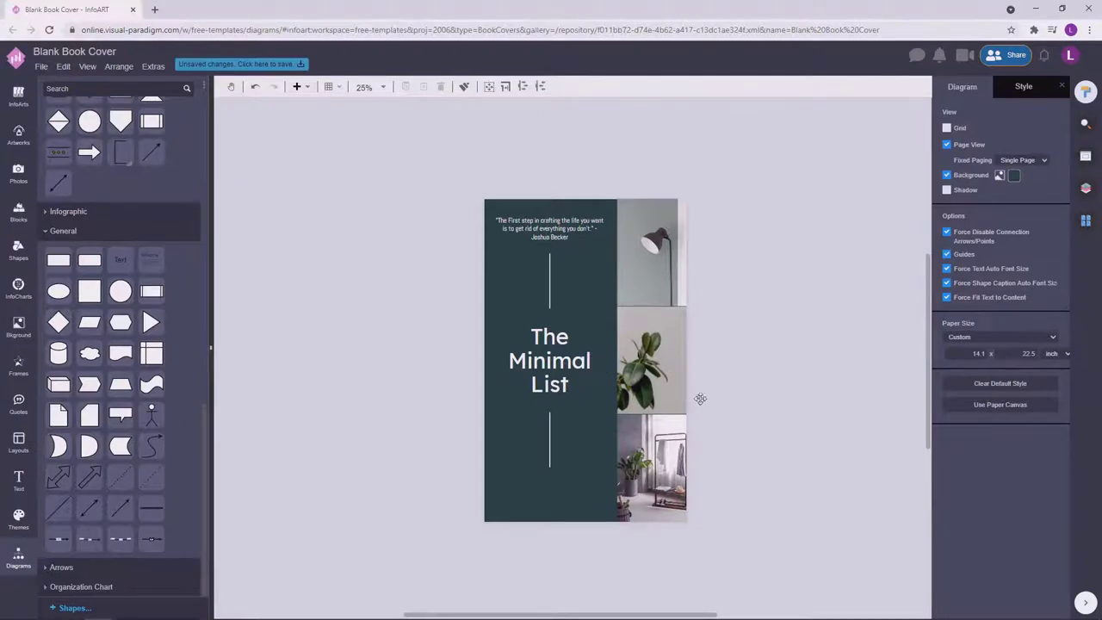
{"action": "left_click", "coordinate": [558, 212]}
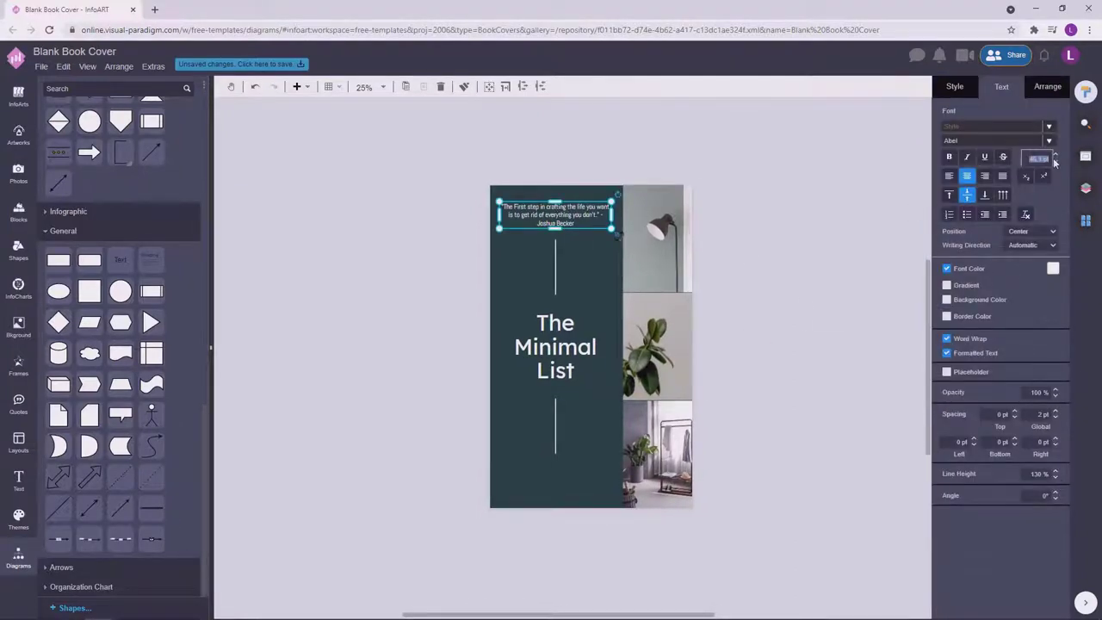
{"action": "left_click", "coordinate": [859, 242]}
{"action": "left_click", "coordinate": [579, 209]}
{"action": "left_click", "coordinate": [584, 211]}
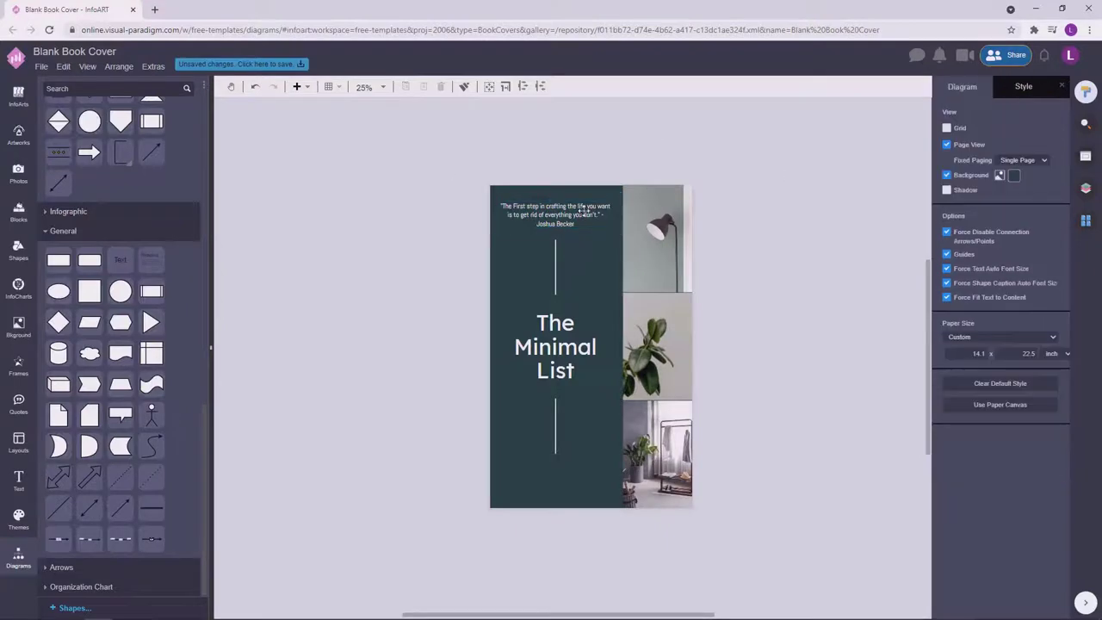
{"action": "left_click", "coordinate": [584, 209]}
{"action": "left_click", "coordinate": [589, 213]}
{"action": "left_click", "coordinate": [558, 330]}
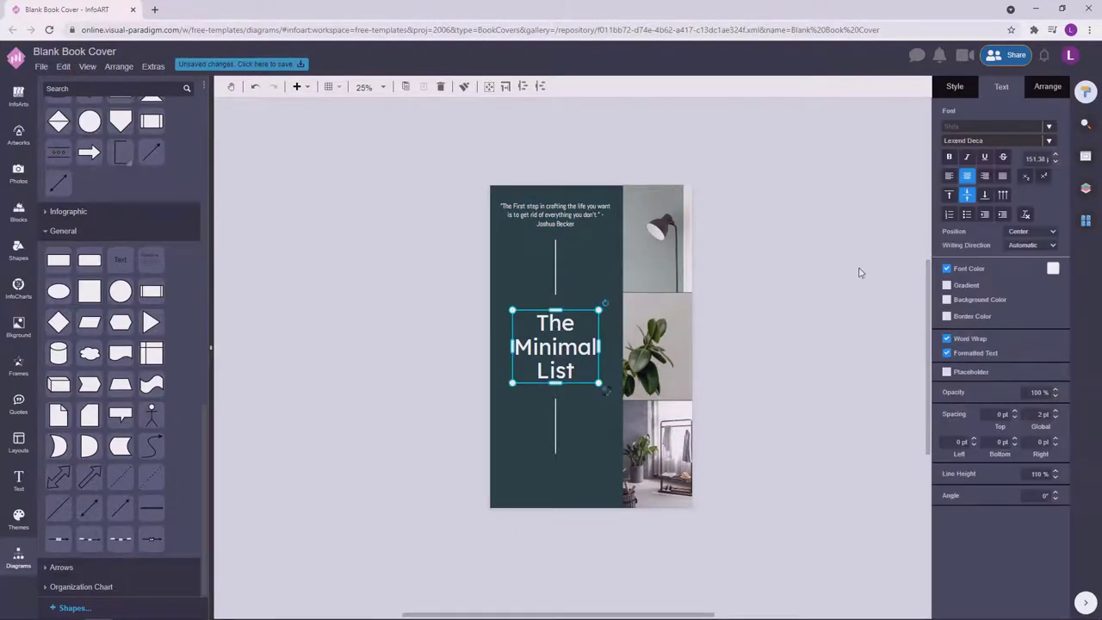
{"action": "left_click", "coordinate": [861, 273]}
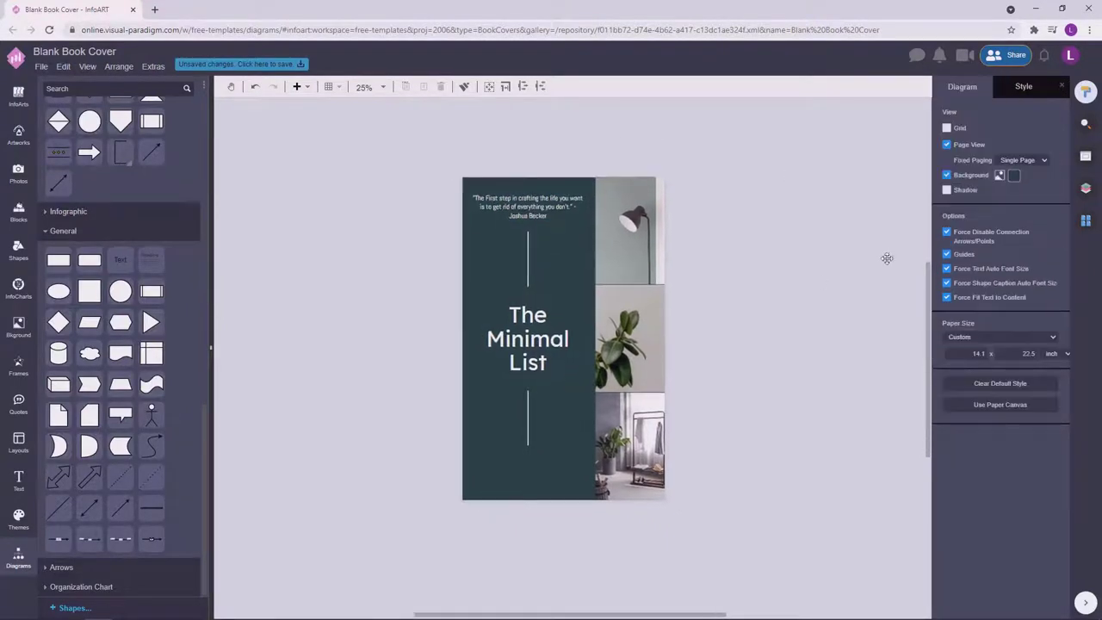
{"action": "left_click", "coordinate": [547, 210]}
{"action": "left_click", "coordinate": [550, 239]}
{"action": "left_click", "coordinate": [539, 322]}
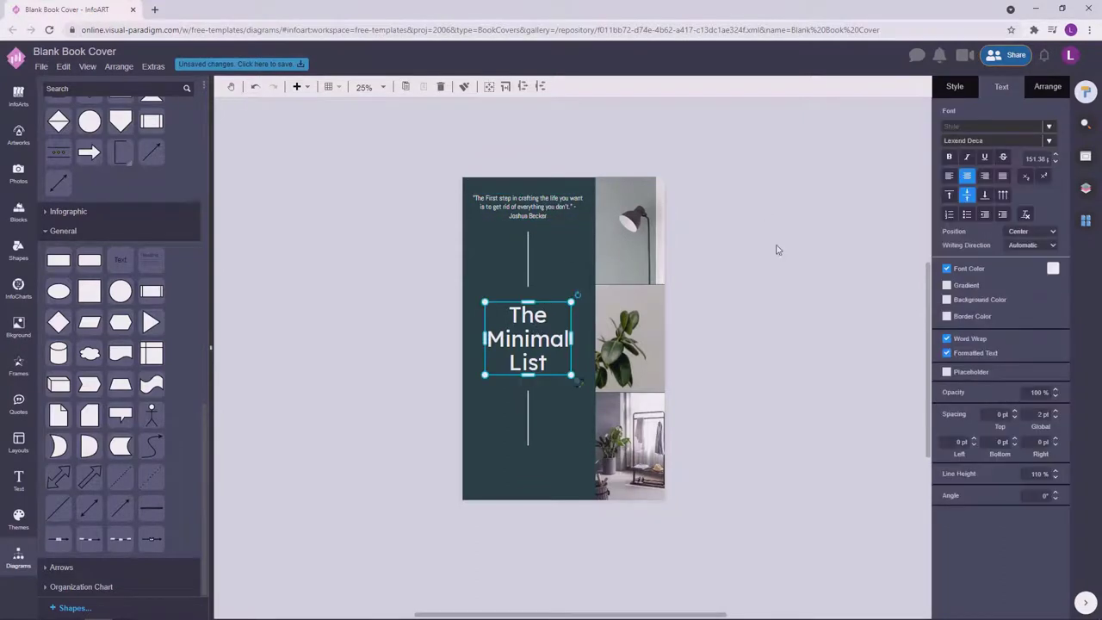
{"action": "left_click", "coordinate": [801, 271]}
Copy the title to the panel bottom, change it to the author's byline, and shrink it.
{"action": "left_click_drag", "start_coordinate": [591, 472], "coordinate": [594, 474]}
{"action": "double_click", "coordinate": [594, 473]}
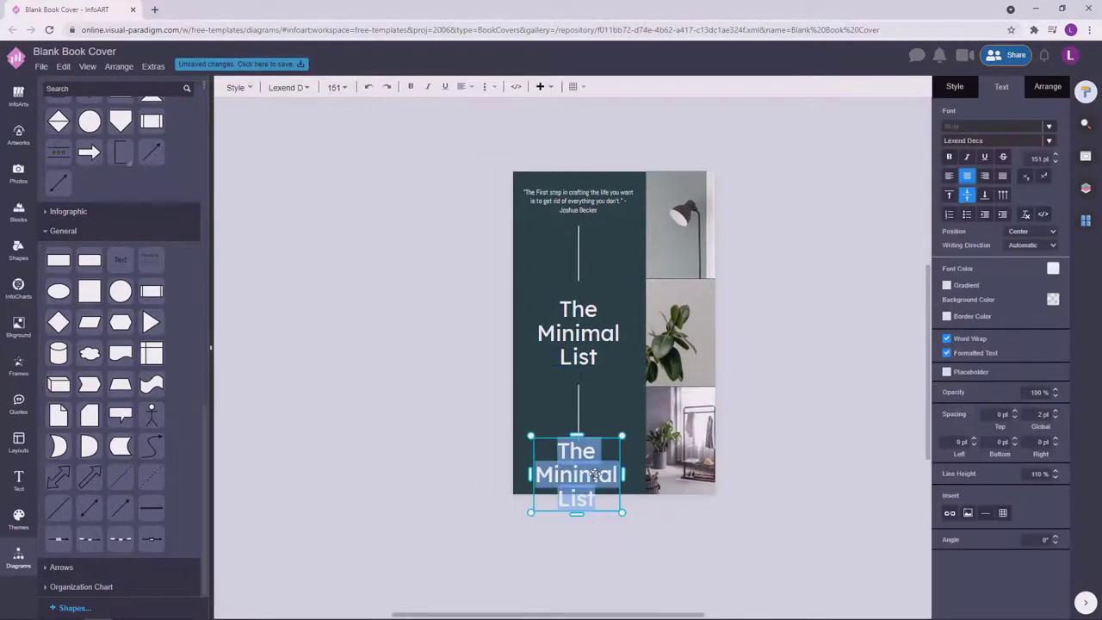
{"action": "type", "text": "By"}
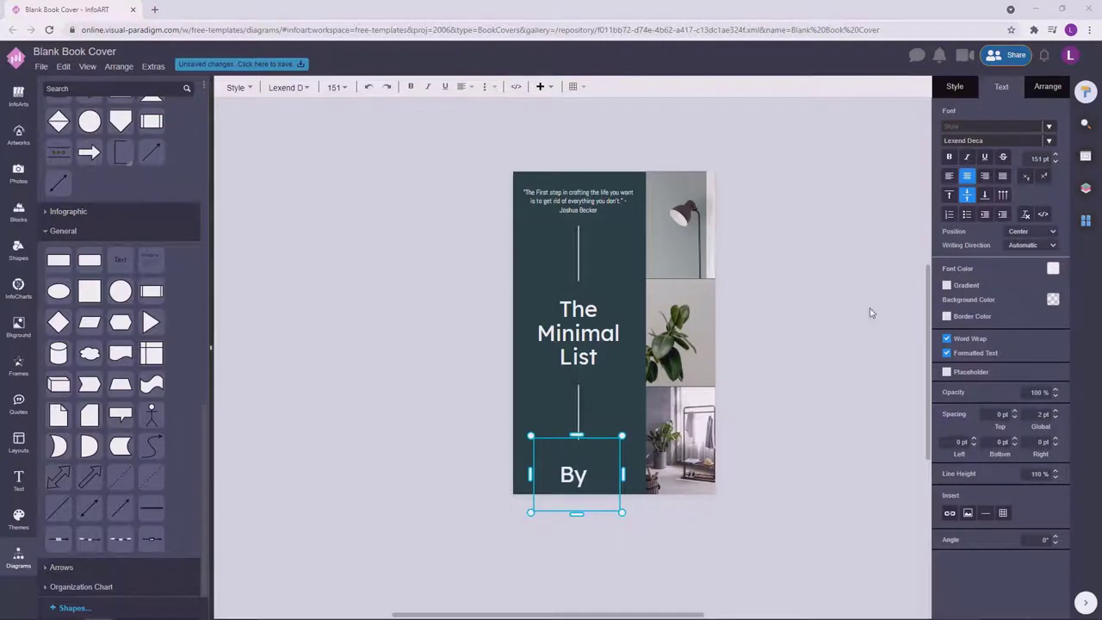
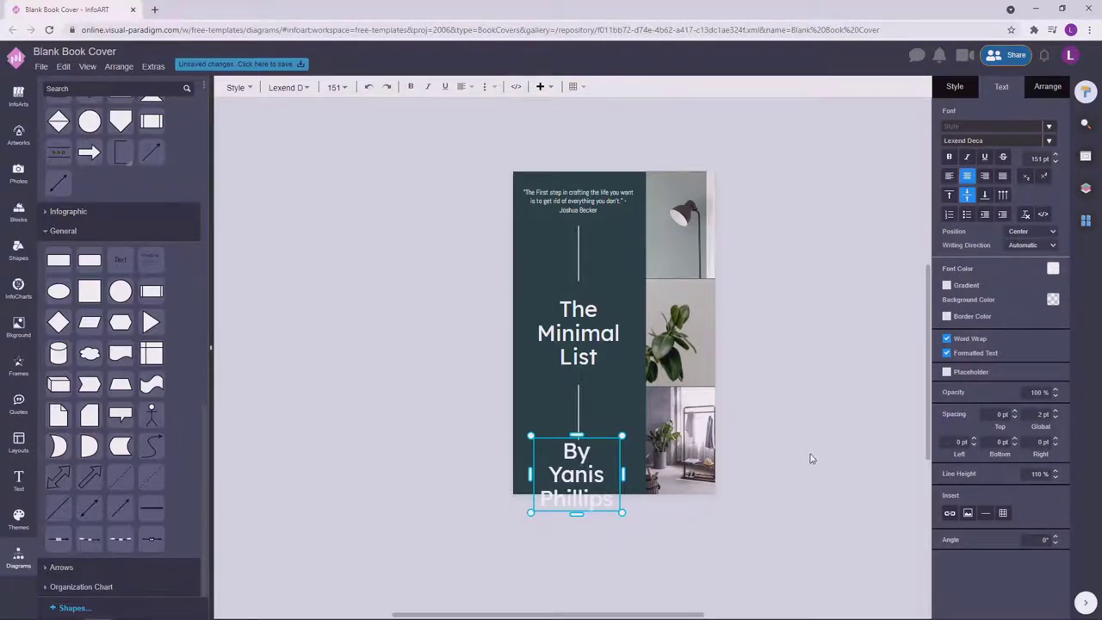
{"action": "key", "text": "Escape"}
{"action": "left_click_drag", "start_coordinate": [625, 514], "coordinate": [605, 472]}
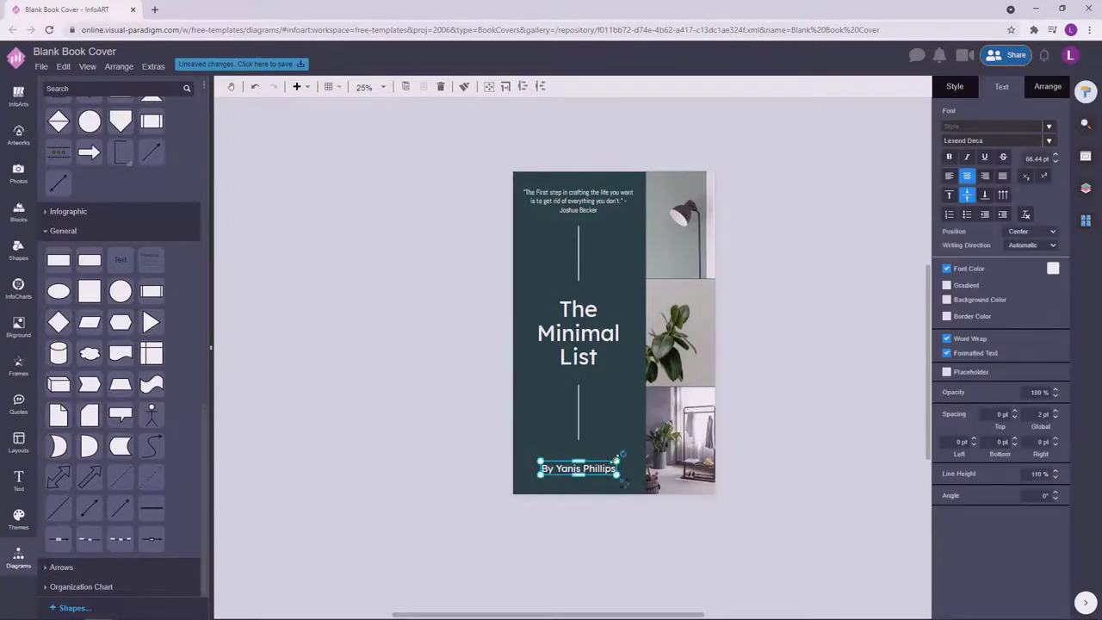
Select all the text on the teal panel and nudge it down slightly.
{"action": "left_click", "coordinate": [431, 298]}
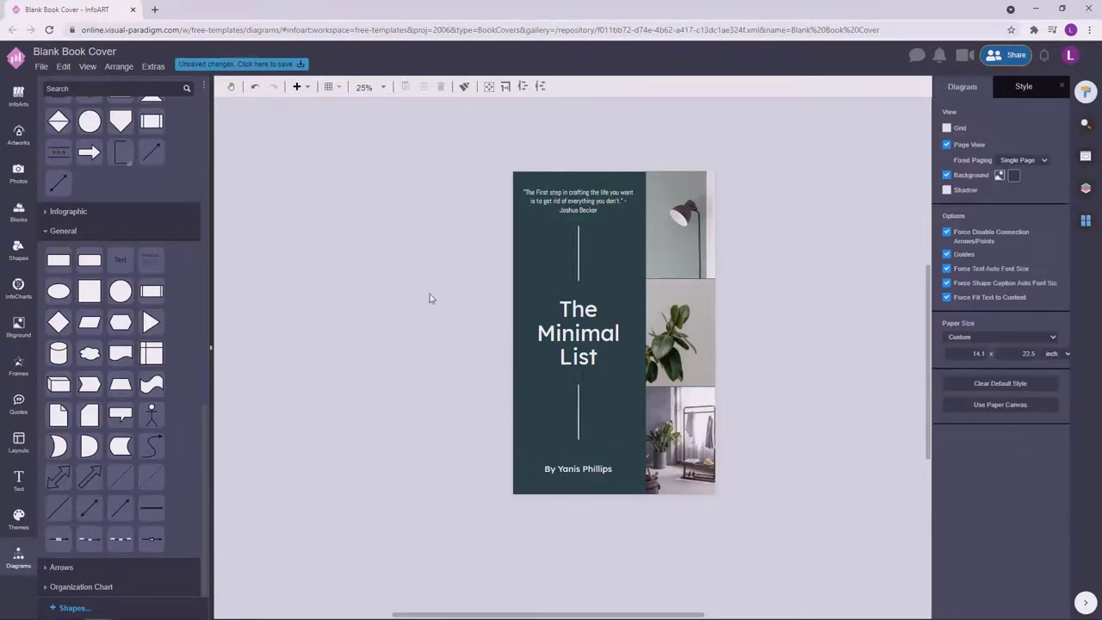
{"action": "left_click", "coordinate": [589, 470]}
{"action": "left_click_drag", "start_coordinate": [432, 118], "coordinate": [699, 472]}
{"action": "left_click_drag", "start_coordinate": [600, 204], "coordinate": [600, 211]}
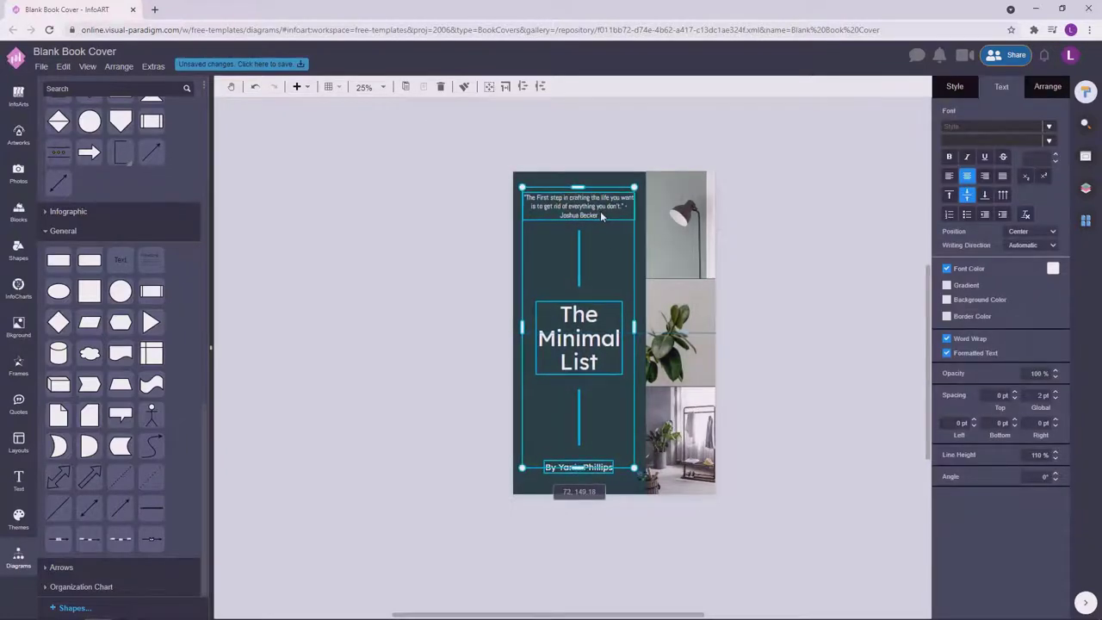
{"action": "left_click", "coordinate": [847, 305]}
{"action": "scroll", "coordinate": [846, 305], "scroll_direction": "up", "scroll_amount": 2, "text": "ctrl"}
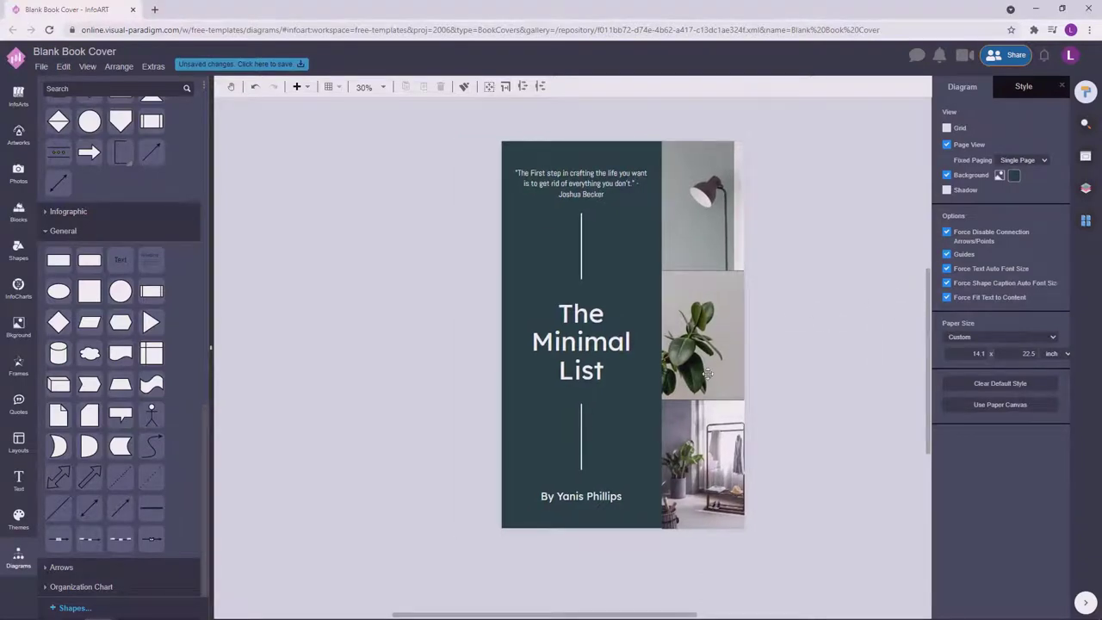
Widen the title, correct it to 'Minimalist', and add 'Guide' as a third line.
{"action": "left_click", "coordinate": [560, 342]}
{"action": "left_click_drag", "start_coordinate": [645, 341], "coordinate": [679, 341]}
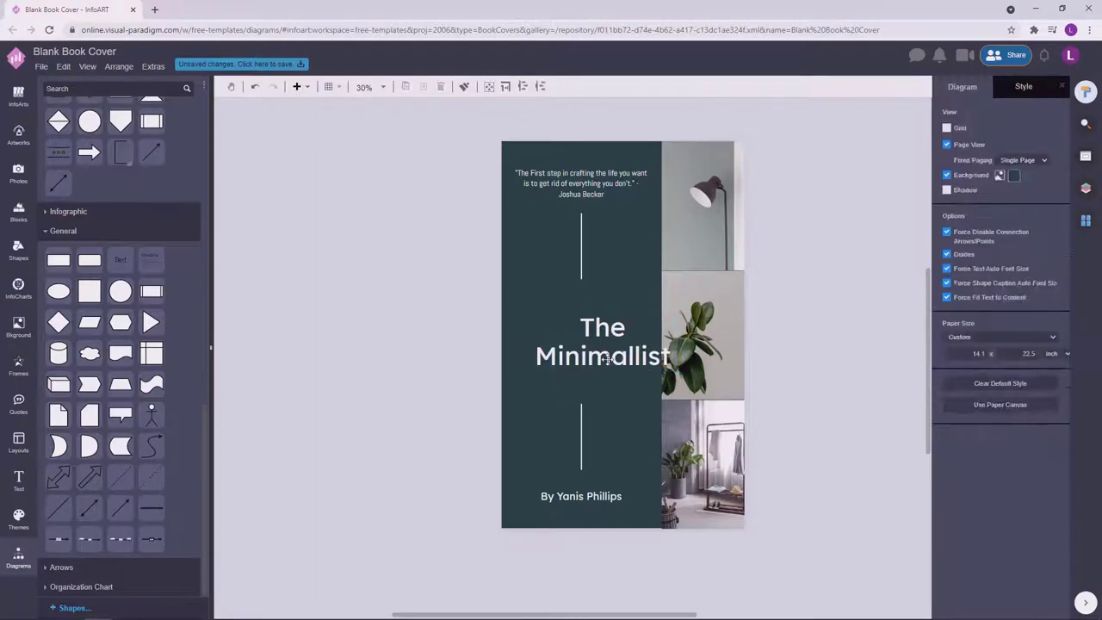
{"action": "double_click", "coordinate": [633, 362]}
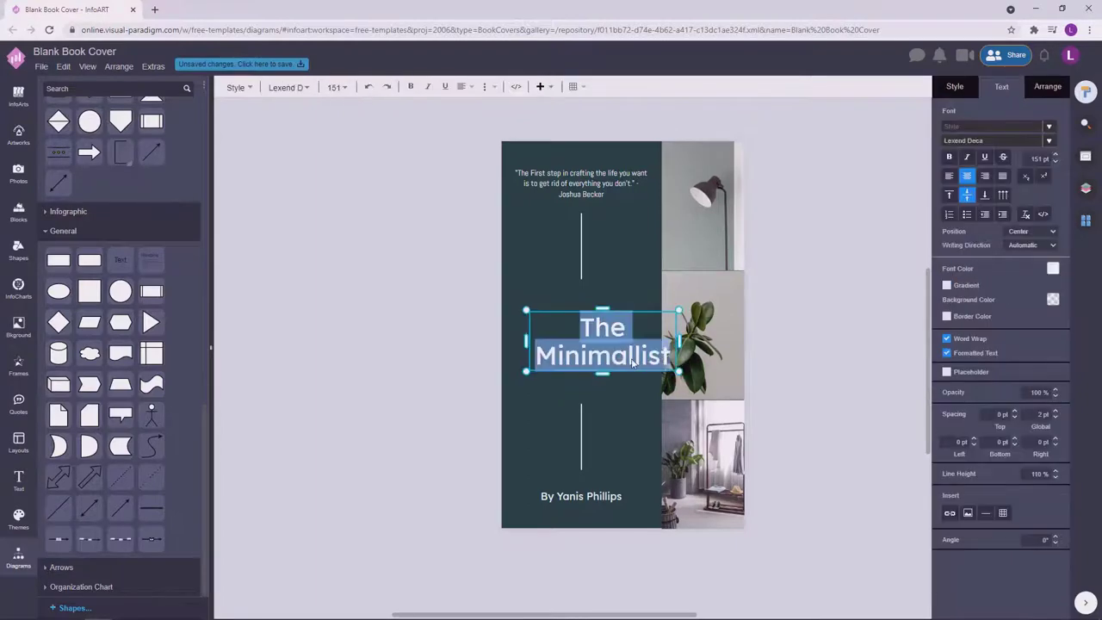
{"action": "left_click", "coordinate": [633, 361]}
{"action": "key", "text": "BackSpace"}
{"action": "key", "text": "Return"}
{"action": "type", "text": "Guide"}
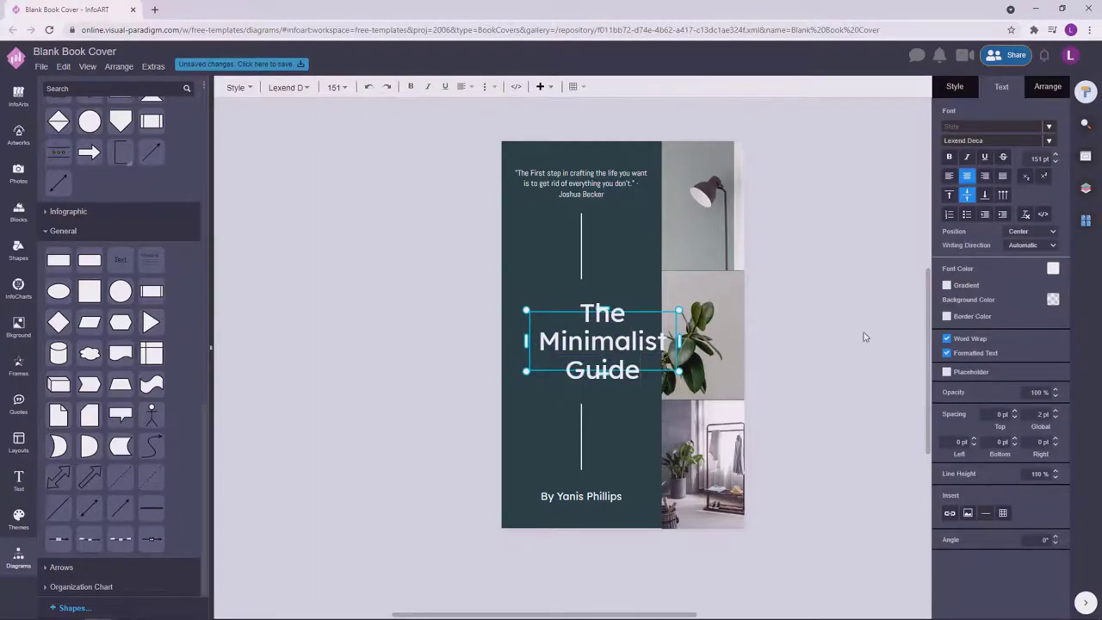
{"action": "left_click", "coordinate": [866, 337]}
Move the title left to centre it in the teal panel.
{"action": "left_click", "coordinate": [658, 313]}
{"action": "double_click", "coordinate": [658, 314]}
{"action": "left_click", "coordinate": [890, 388]}
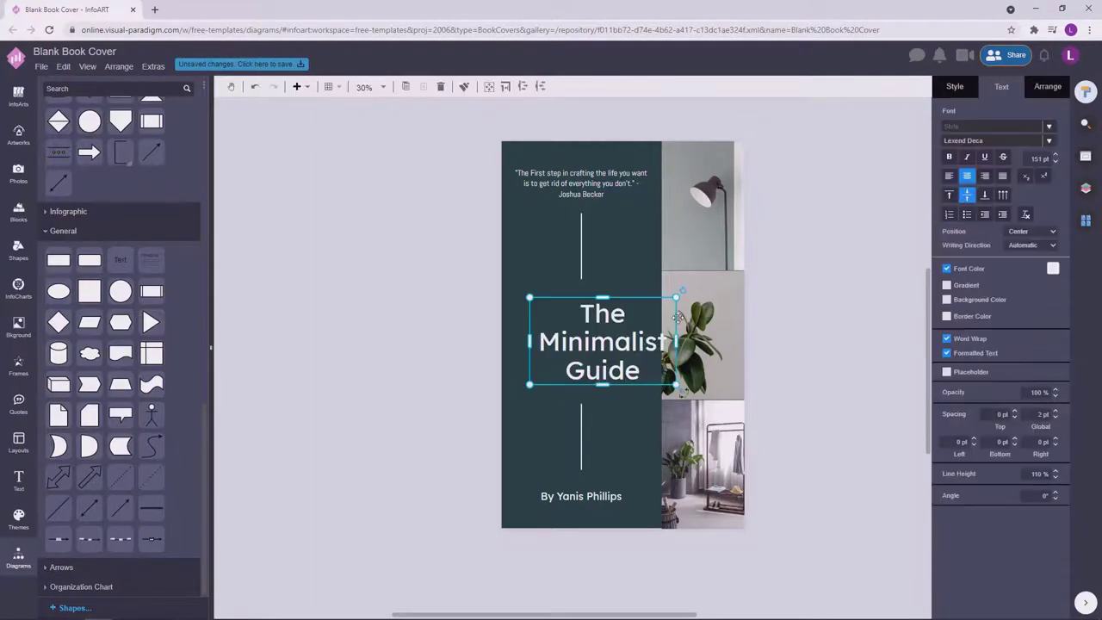
{"action": "left_click_drag", "start_coordinate": [636, 346], "coordinate": [571, 359]}
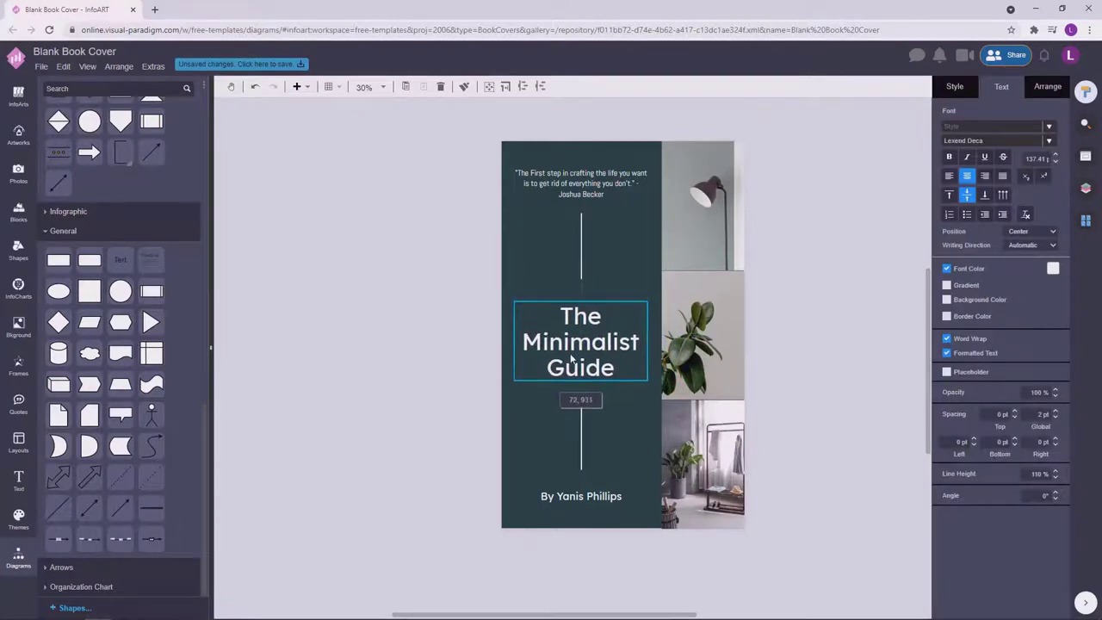
{"action": "left_click", "coordinate": [411, 290]}
Set the author byline's font size to 55 pt.
{"action": "left_click", "coordinate": [607, 498]}
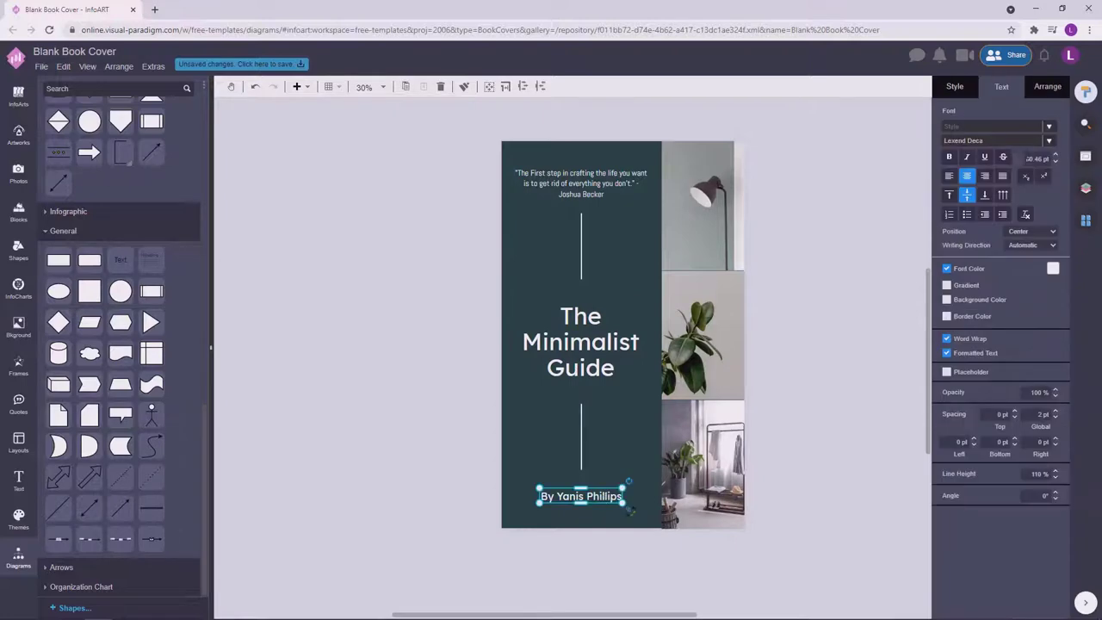
{"action": "type", "text": "55"}
{"action": "key", "text": "Return"}
{"action": "left_click", "coordinate": [834, 353]}
{"action": "left_click", "coordinate": [581, 496]}
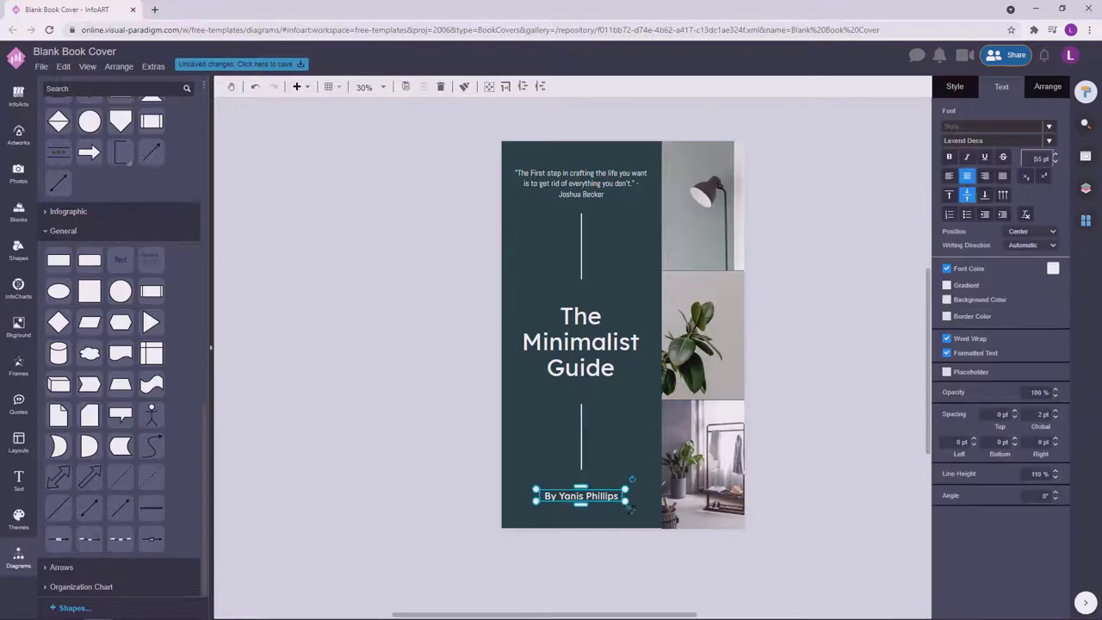
Make the quote's attribution name bold.
{"action": "left_click", "coordinate": [853, 364]}
{"action": "double_click", "coordinate": [605, 198]}
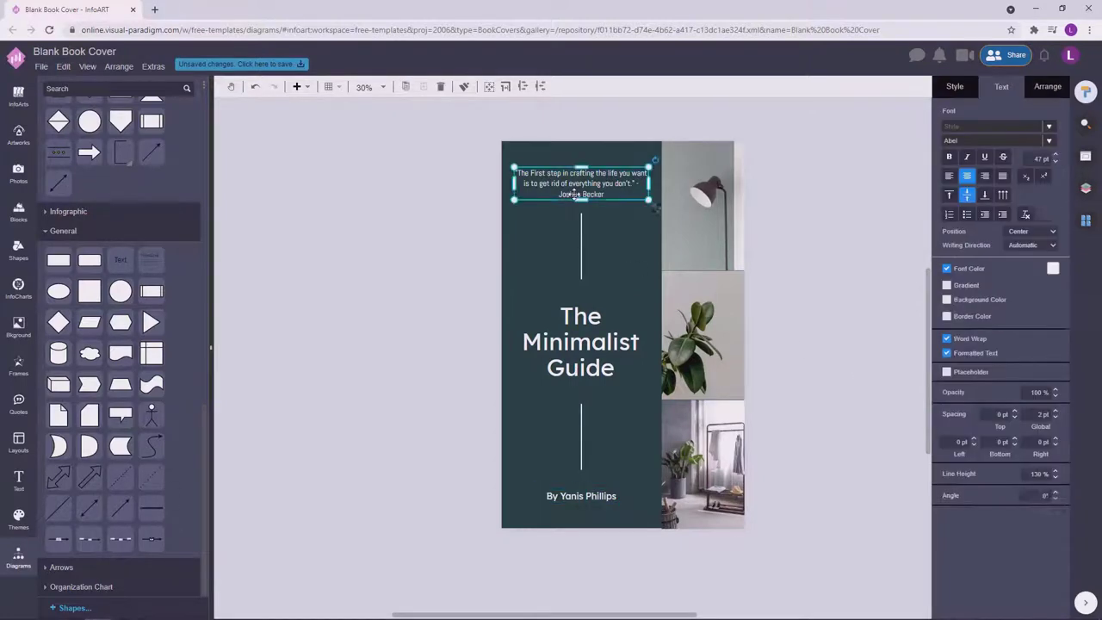
{"action": "left_click_drag", "start_coordinate": [605, 201], "coordinate": [555, 199]}
{"action": "left_click", "coordinate": [950, 157]}
{"action": "left_click", "coordinate": [832, 208]}
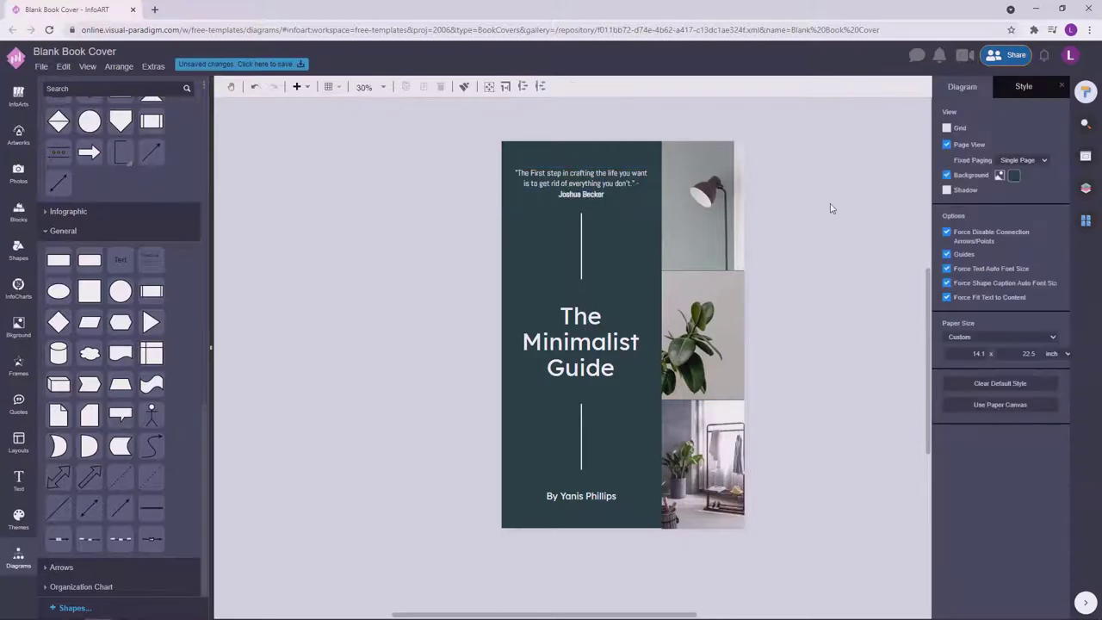
Select all the panel's text and lines and shift them into position.
{"action": "left_click_drag", "start_coordinate": [444, 157], "coordinate": [708, 512]}
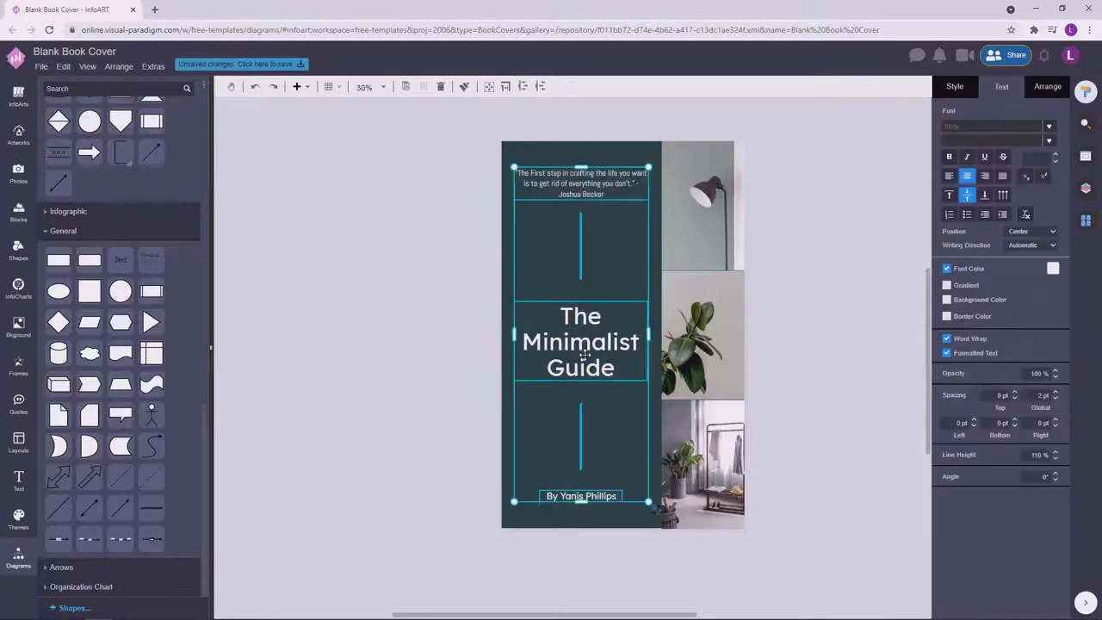
{"action": "left_click_drag", "start_coordinate": [584, 346], "coordinate": [588, 353]}
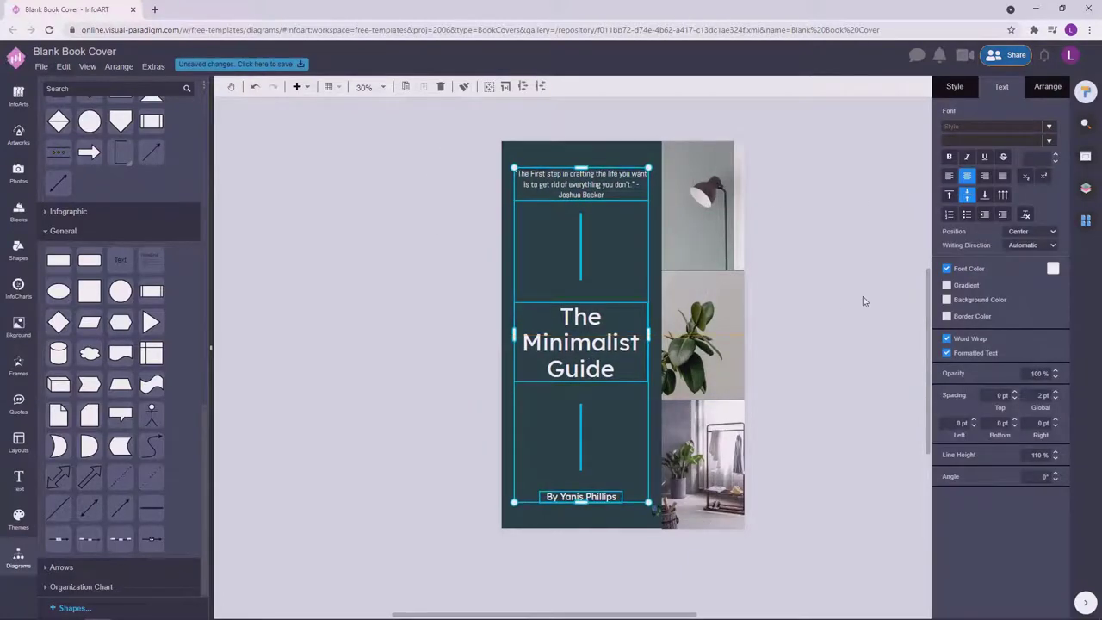
{"action": "left_click", "coordinate": [835, 329]}
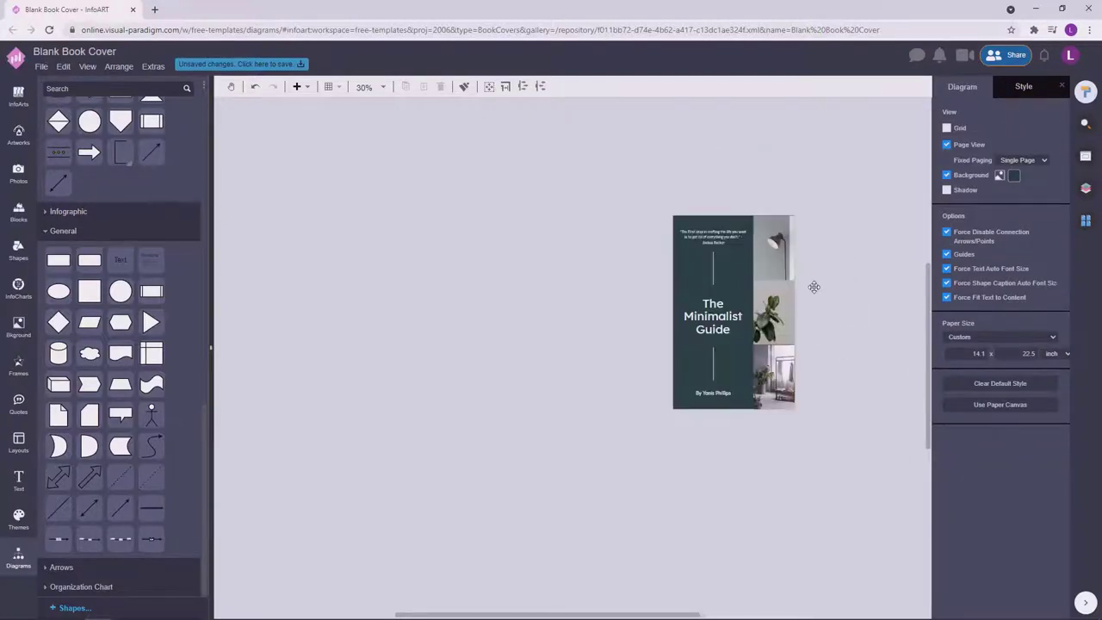
Select the upper and lower vertical divider lines and set their width to 9 pt.
{"action": "left_click", "coordinate": [552, 251]}
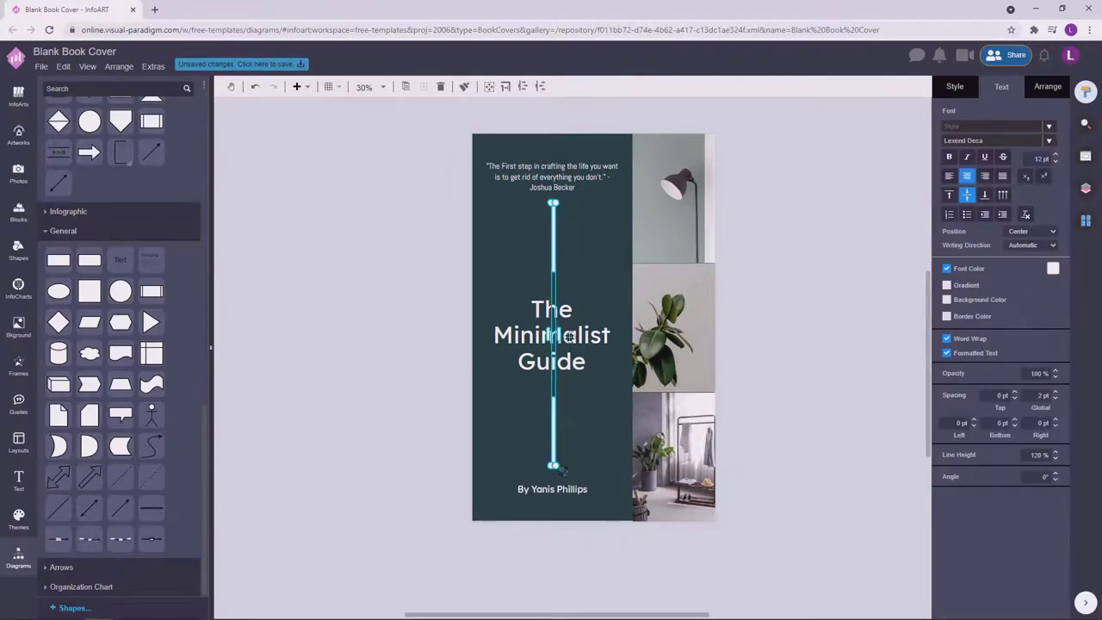
{"action": "left_click_drag", "start_coordinate": [553, 268], "coordinate": [553, 268]}
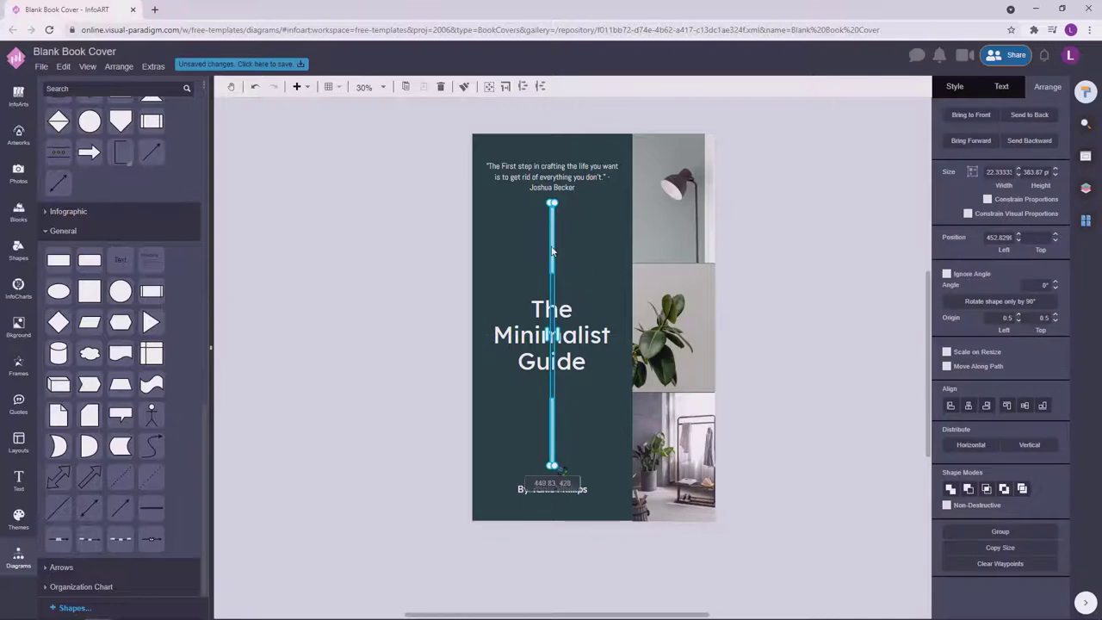
{"action": "left_click", "coordinate": [810, 234]}
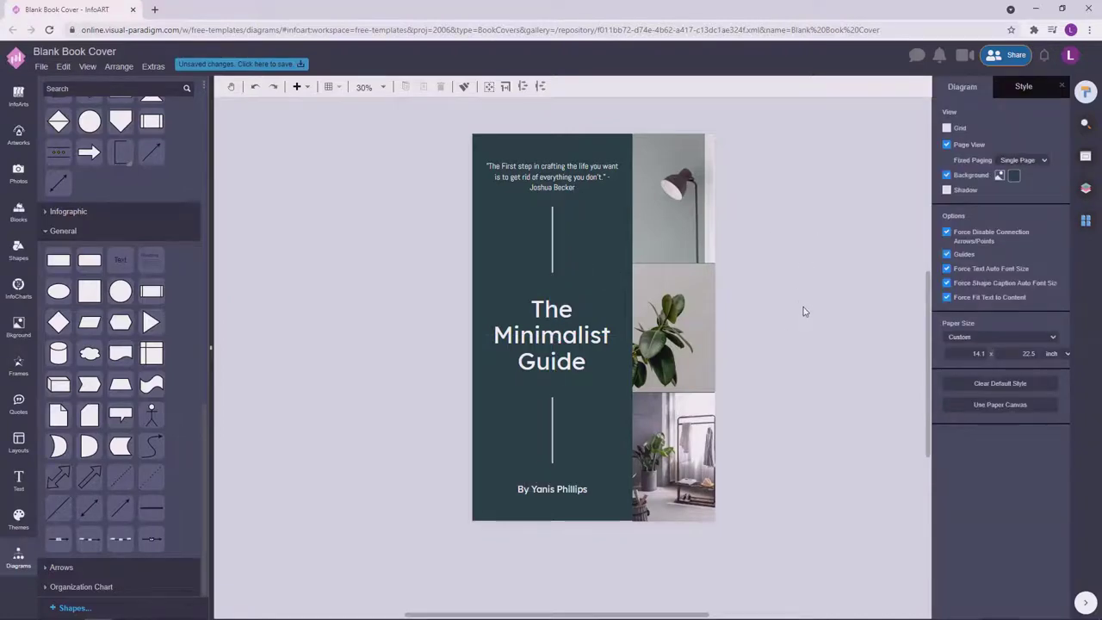
{"action": "left_click", "coordinate": [553, 259]}
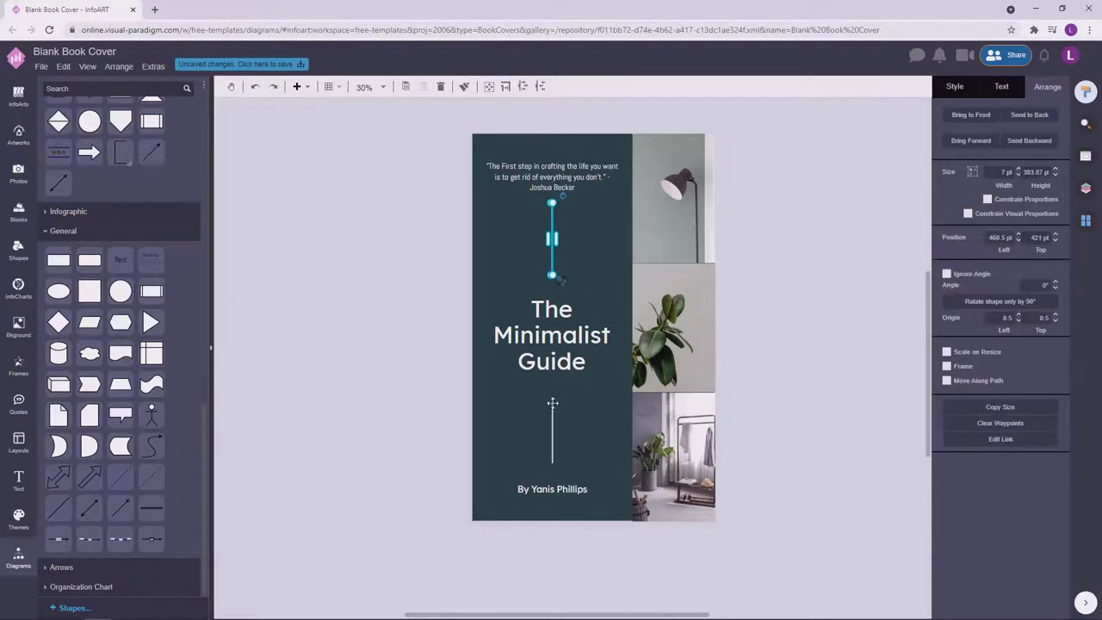
{"action": "left_click", "coordinate": [553, 403], "text": "shift"}
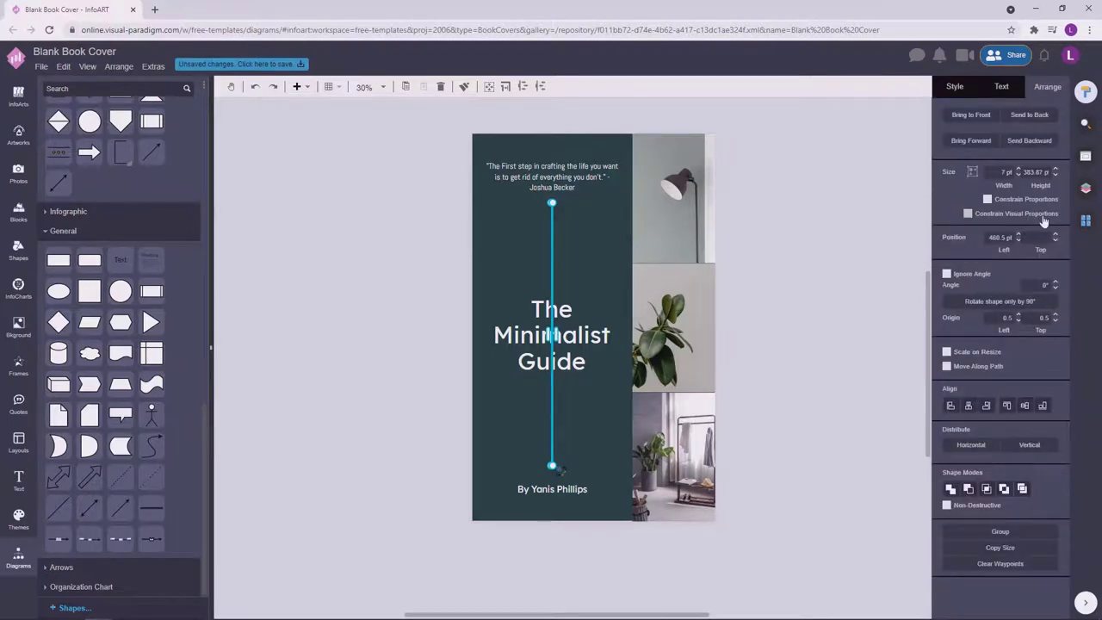
{"action": "type", "text": "9"}
{"action": "key", "text": "Return"}
{"action": "left_click", "coordinate": [805, 306]}
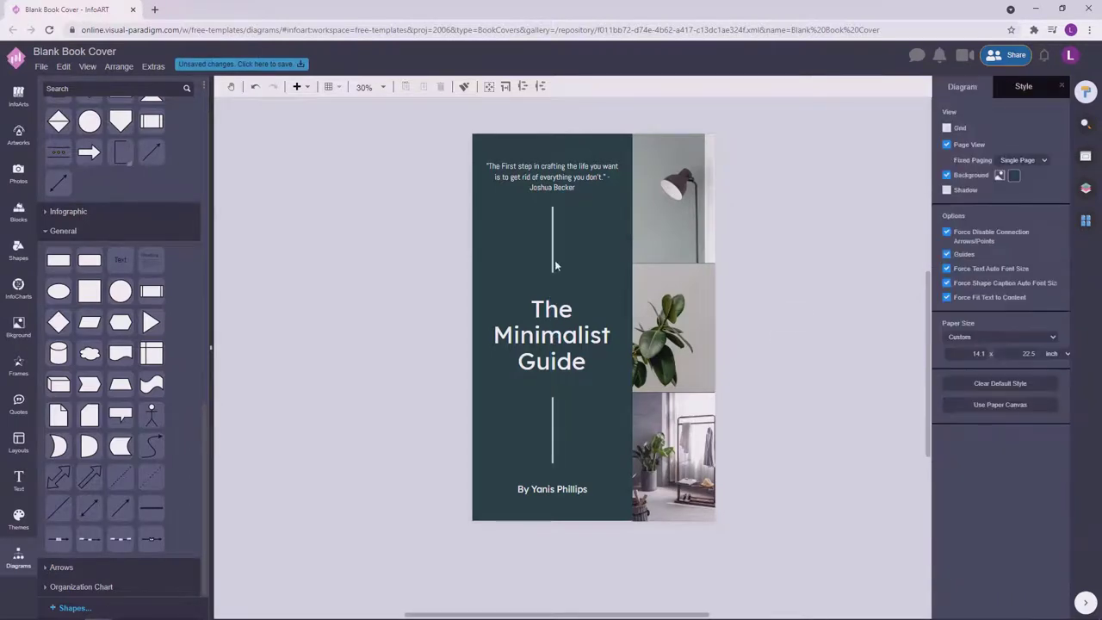
{"action": "left_click", "coordinate": [553, 263]}
{"action": "left_click", "coordinate": [556, 421], "text": "shift"}
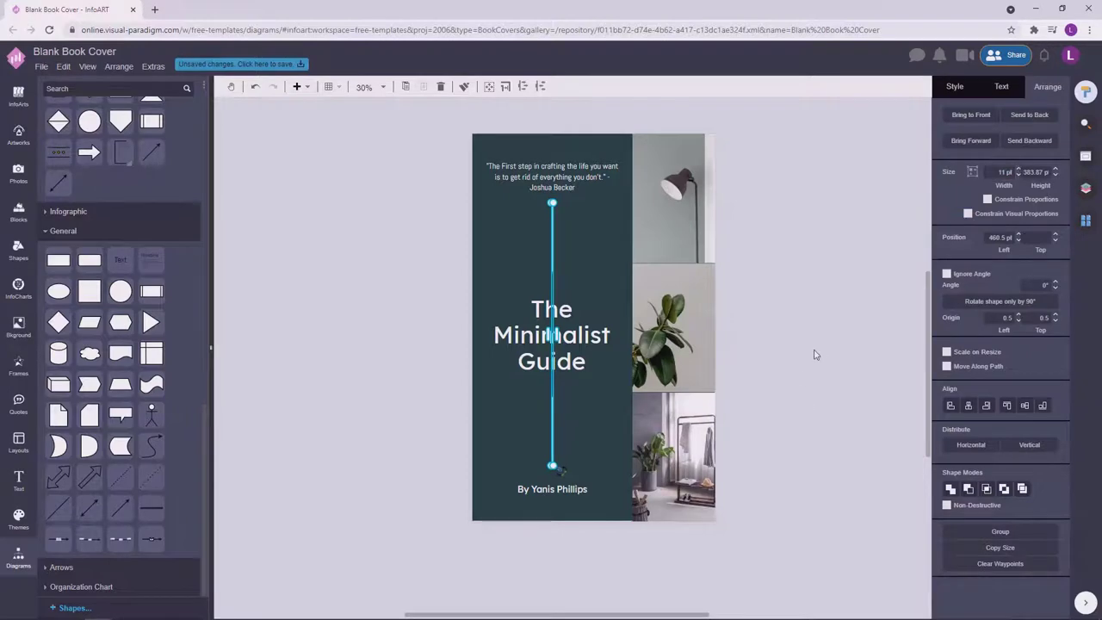
{"action": "left_click_drag", "start_coordinate": [816, 354], "coordinate": [852, 344]}
Underline the title text.
{"action": "left_click", "coordinate": [582, 321]}
{"action": "left_click", "coordinate": [1002, 90]}
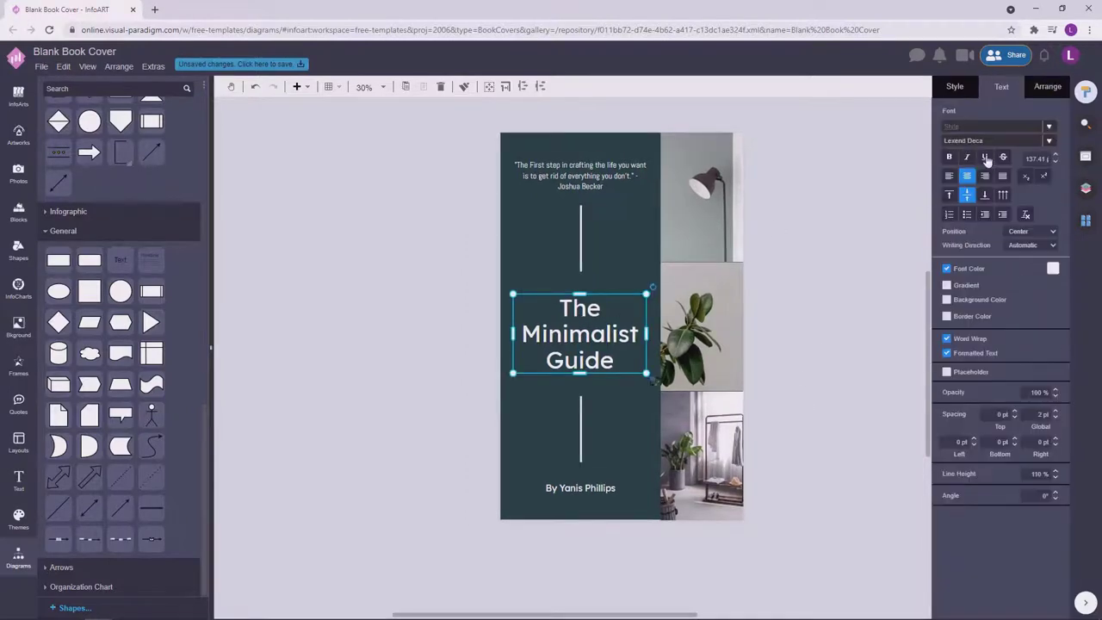
{"action": "left_click", "coordinate": [987, 158]}
{"action": "left_click", "coordinate": [837, 267]}
Decrease the byline's font size with the spinner.
{"action": "left_click", "coordinate": [578, 490]}
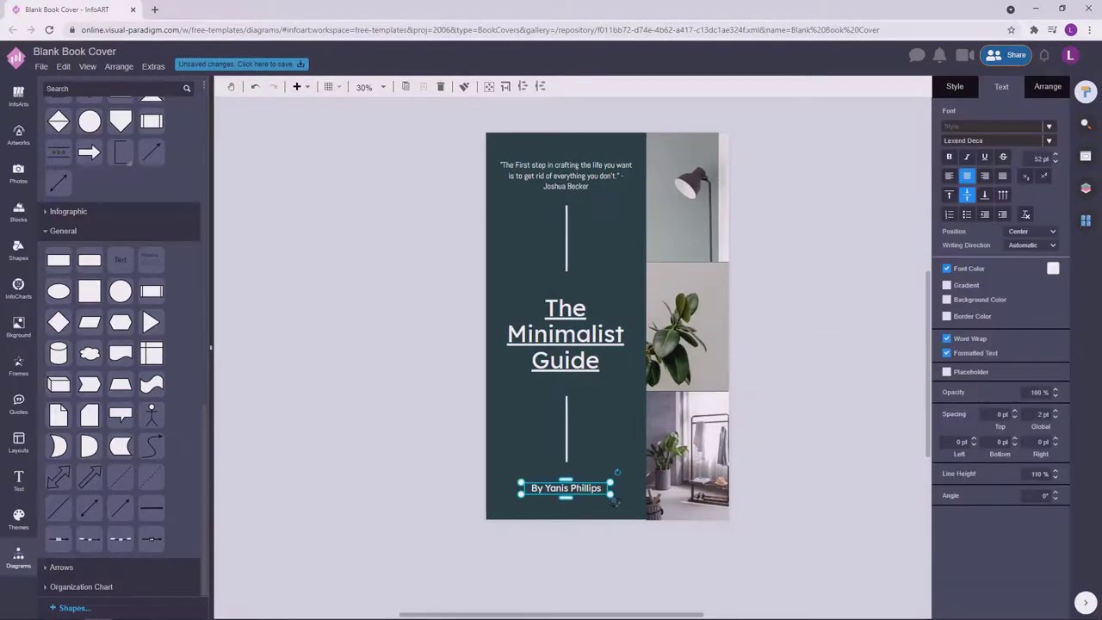
{"action": "left_click", "coordinate": [1057, 162]}
{"action": "left_click", "coordinate": [862, 316]}
{"action": "left_click", "coordinate": [583, 489]}
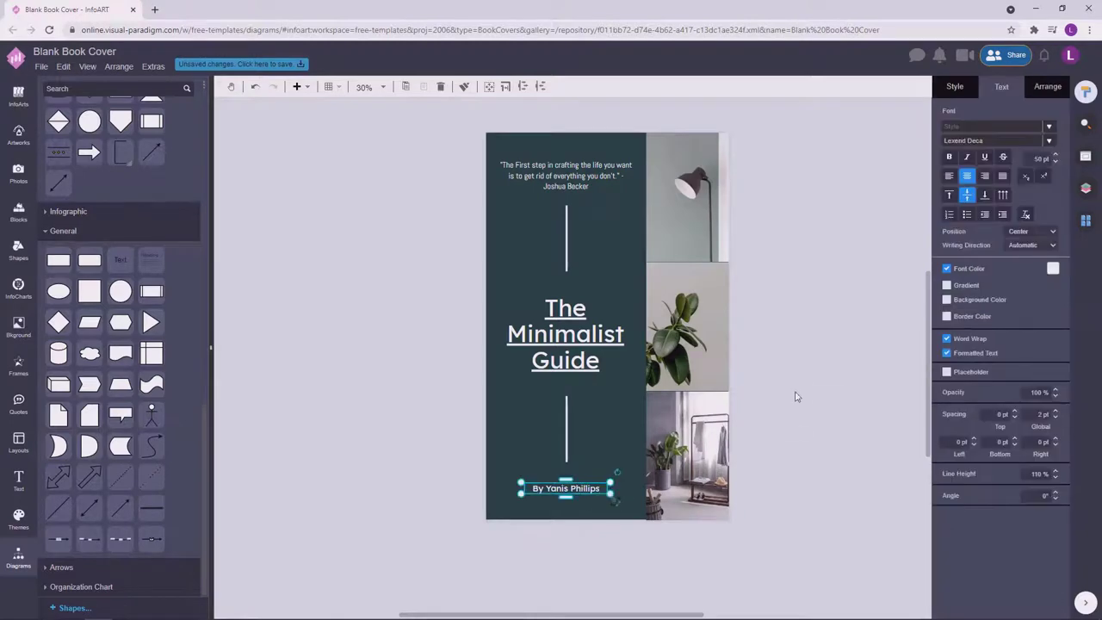
{"action": "left_click", "coordinate": [825, 376]}
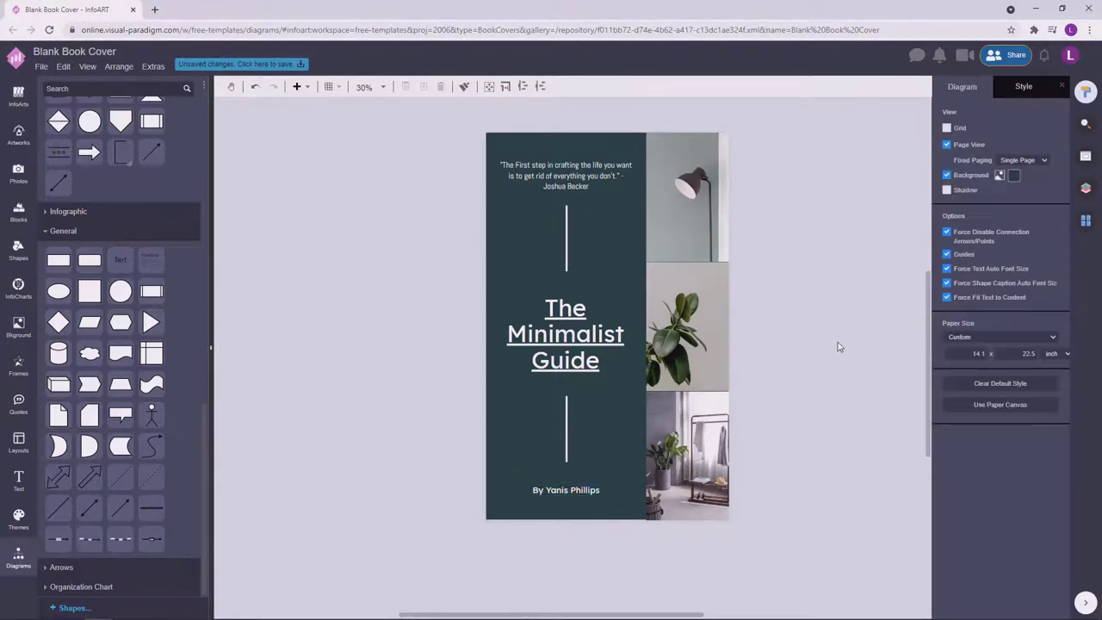
Italicize the quote's author name.
{"action": "left_click", "coordinate": [531, 183]}
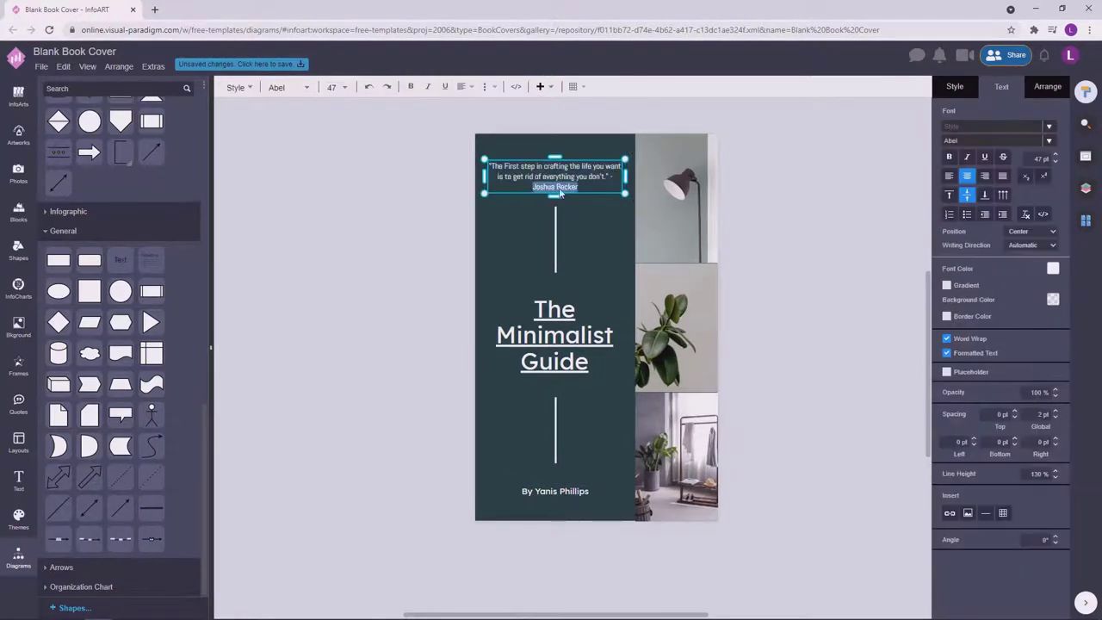
{"action": "left_click", "coordinate": [832, 206]}
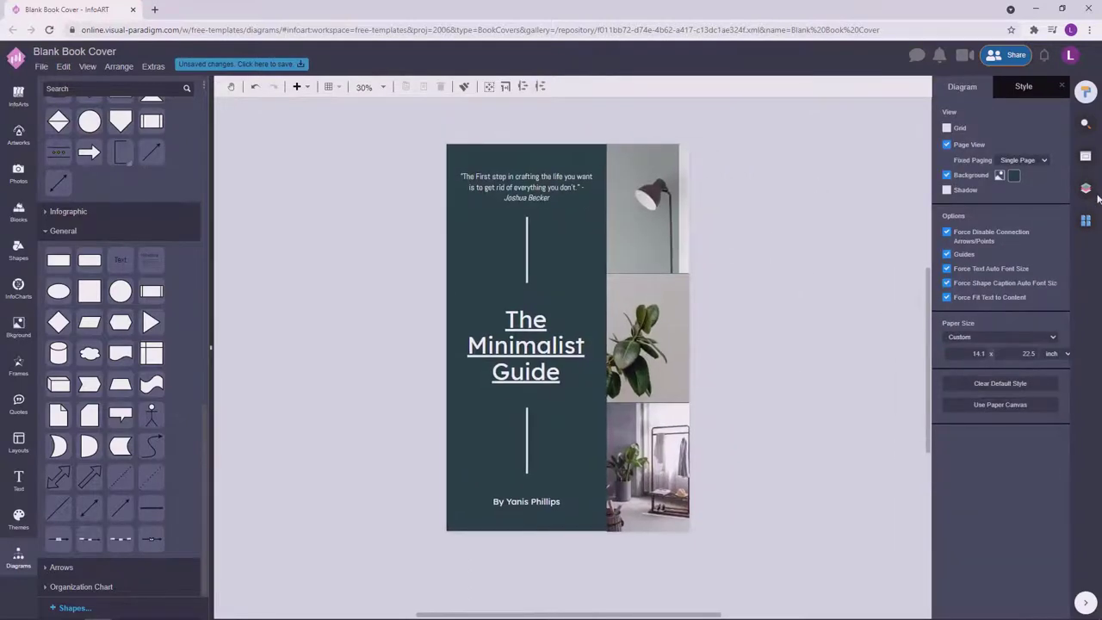
{"action": "left_click_drag", "start_coordinate": [811, 296], "coordinate": [827, 296]}
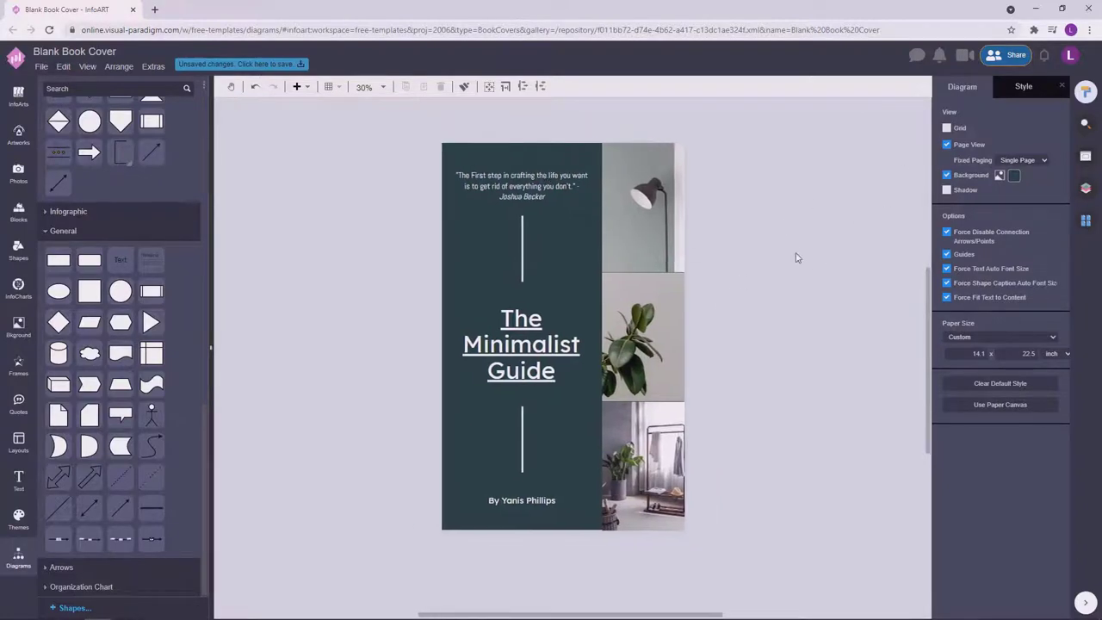
Shrink the byline font size one more step.
{"action": "left_click", "coordinate": [528, 345]}
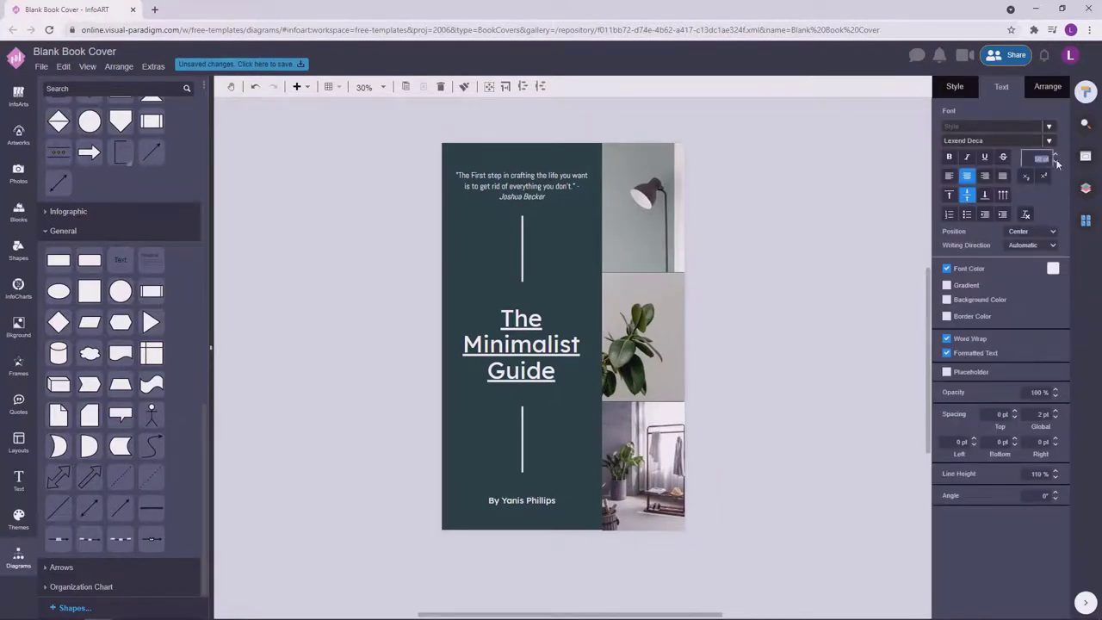
{"action": "left_click", "coordinate": [1057, 163]}
{"action": "left_click", "coordinate": [819, 374]}
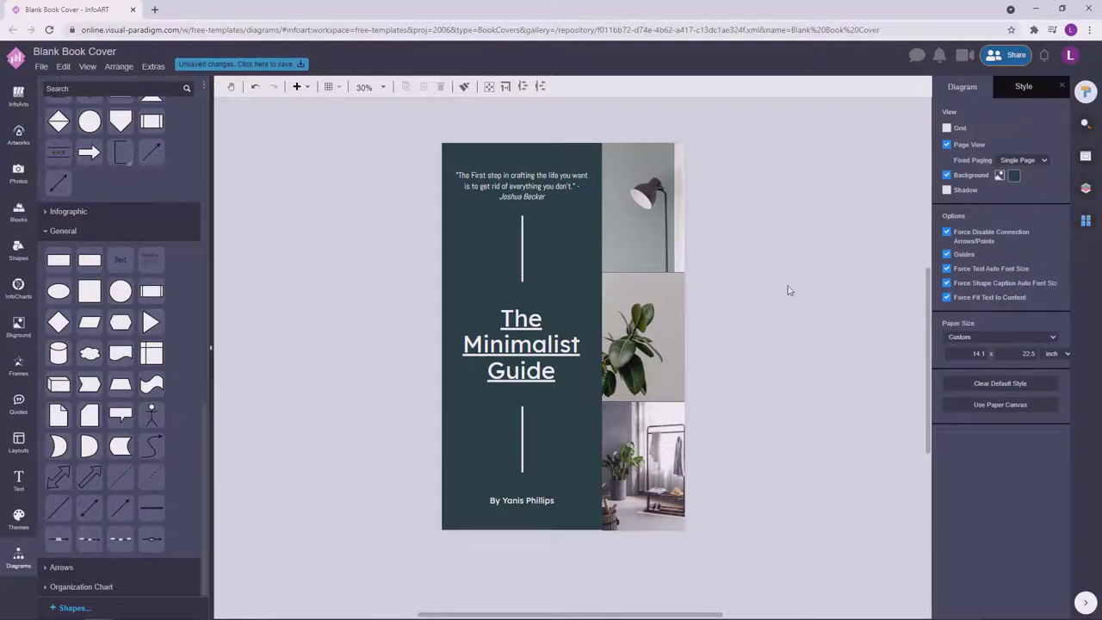
{"action": "left_click", "coordinate": [523, 246]}
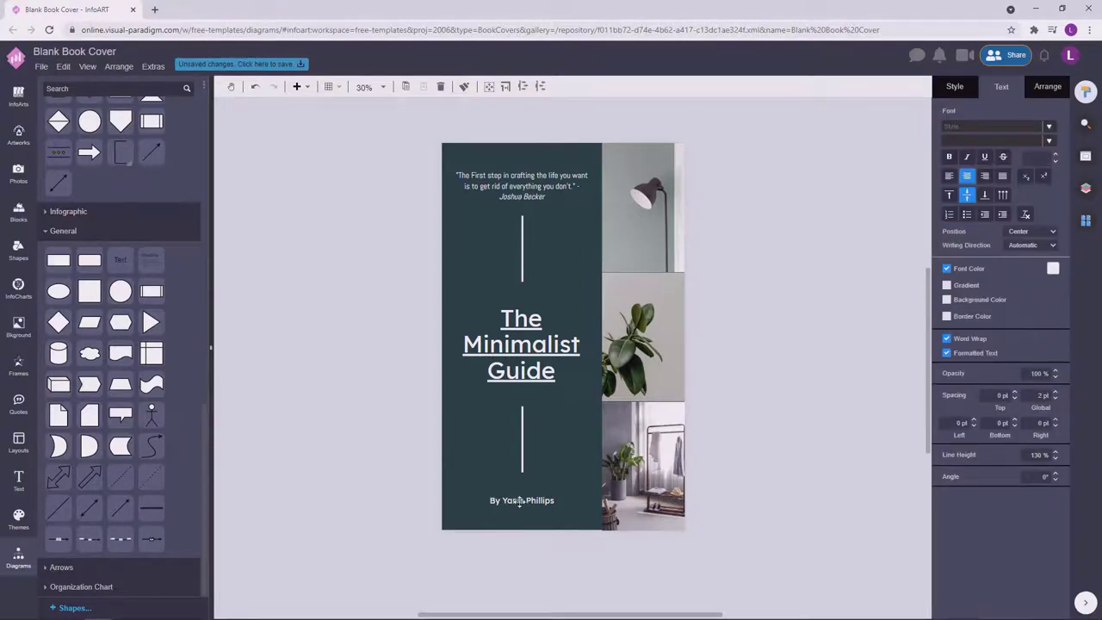
{"action": "left_click", "coordinate": [754, 344]}
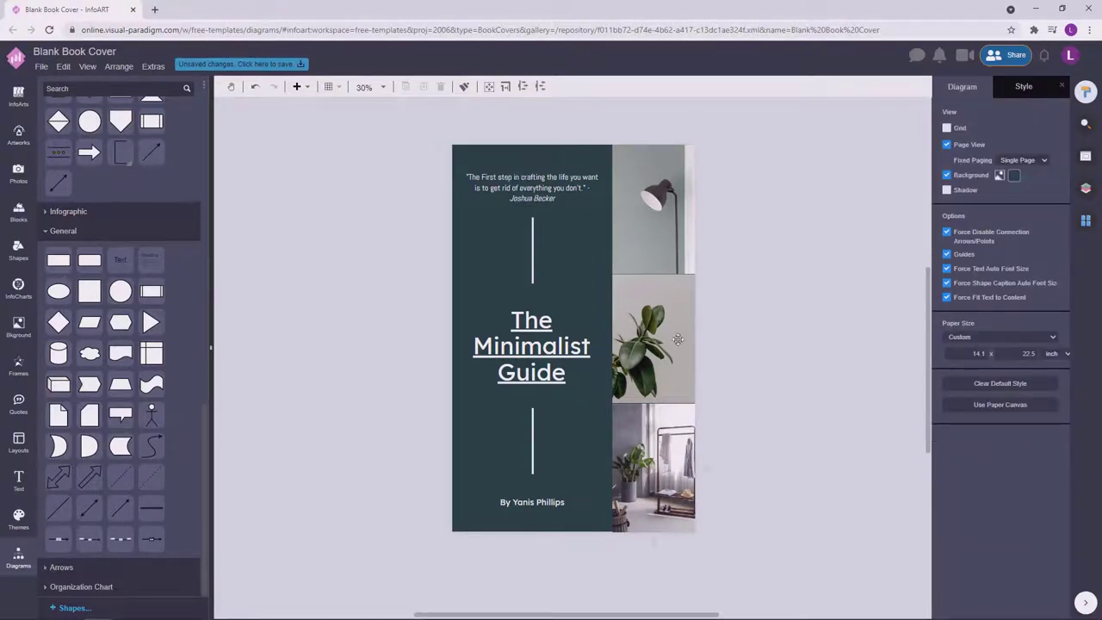
{"action": "left_click", "coordinate": [697, 311]}
Move the small box beside the bottom photo, stretch it taller, and fill it dark teal.
{"action": "left_click_drag", "start_coordinate": [697, 310], "coordinate": [697, 451]}
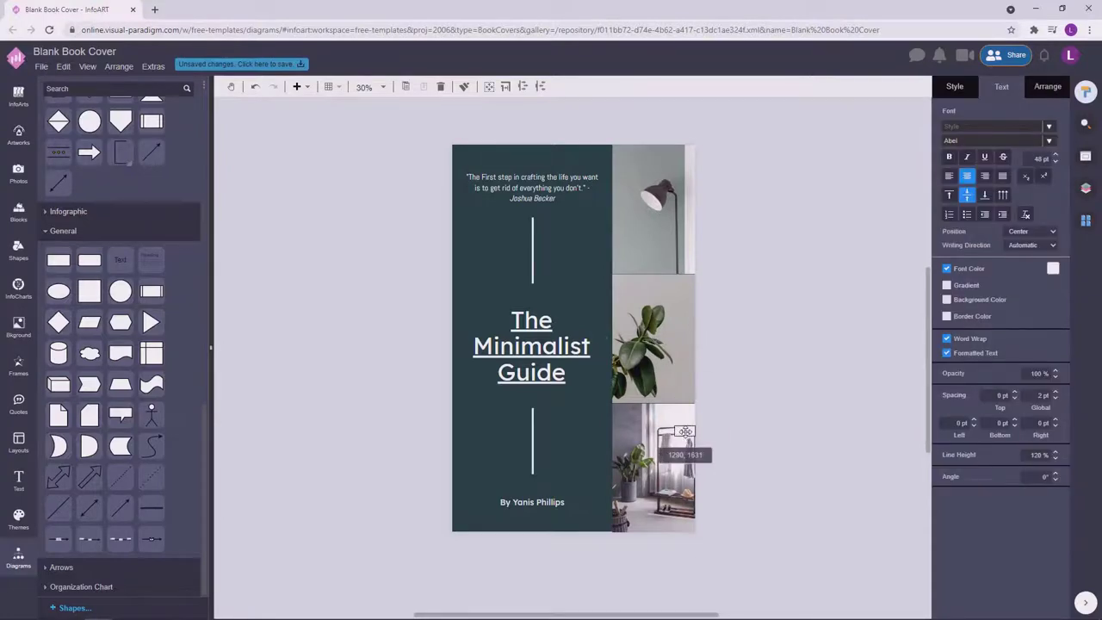
{"action": "scroll", "coordinate": [681, 456], "scroll_direction": "up", "scroll_amount": 4}
{"action": "left_click_drag", "start_coordinate": [730, 389], "coordinate": [730, 572]}
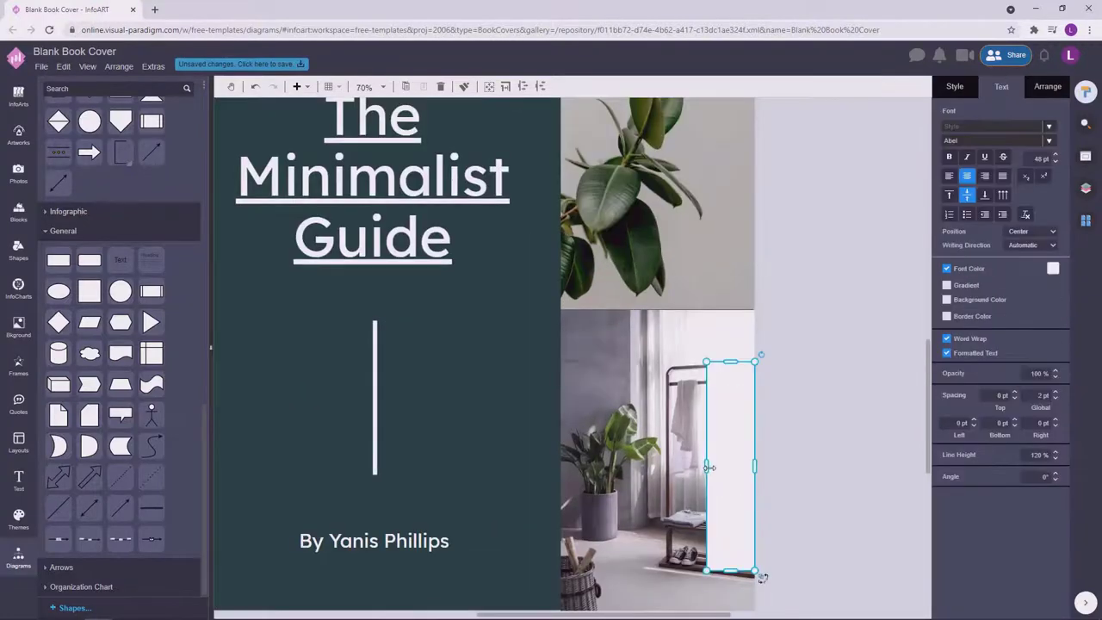
{"action": "left_click_drag", "start_coordinate": [707, 448], "coordinate": [738, 511]}
{"action": "scroll", "coordinate": [744, 450], "scroll_direction": "down", "scroll_amount": 2}
{"action": "left_click_drag", "start_coordinate": [744, 451], "coordinate": [740, 451]}
{"action": "left_click", "coordinate": [1054, 166]}
{"action": "left_click", "coordinate": [977, 276]}
{"action": "left_click", "coordinate": [815, 305]}
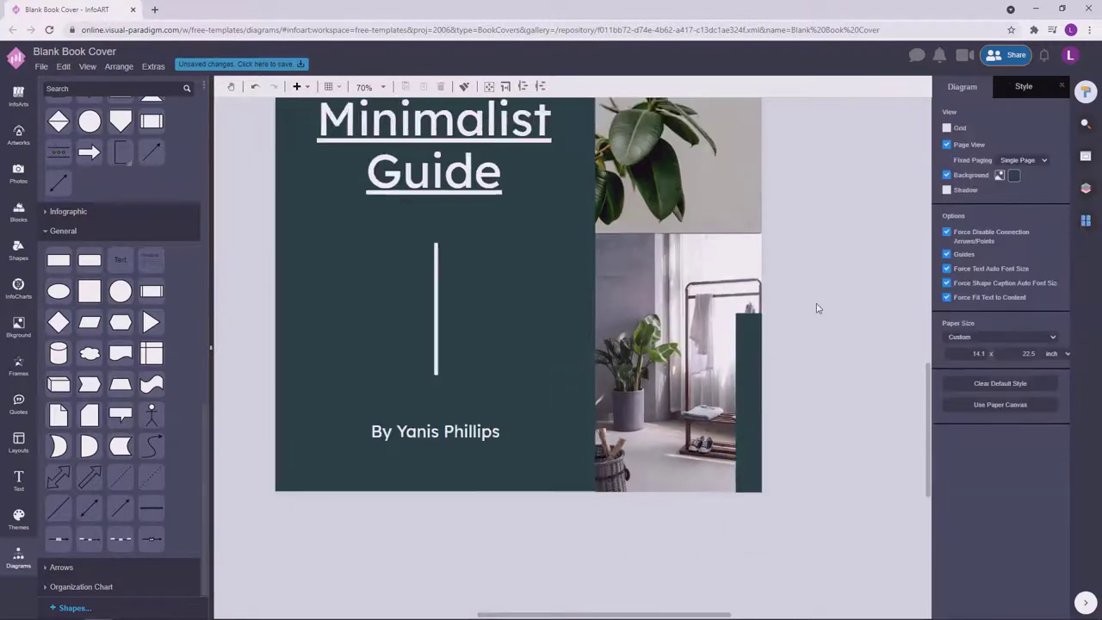
Delete the tall teal box.
{"action": "scroll", "coordinate": [772, 453], "scroll_direction": "down", "scroll_amount": 4}
{"action": "left_click", "coordinate": [720, 487]}
{"action": "left_click", "coordinate": [728, 504]}
{"action": "left_click_drag", "start_coordinate": [728, 504], "coordinate": [783, 351]}
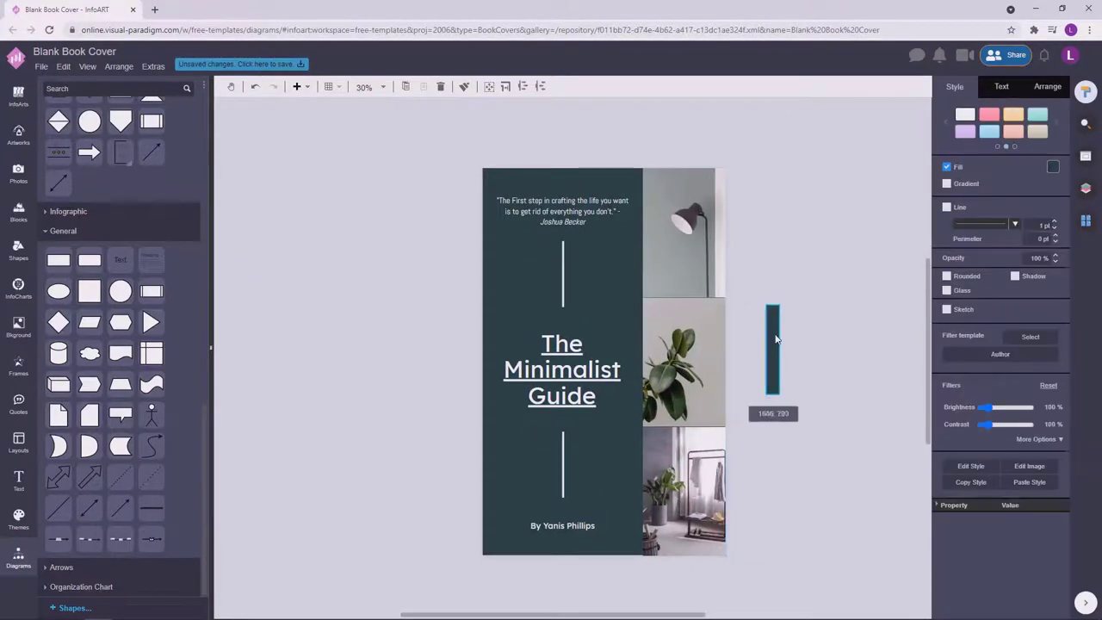
{"action": "key", "text": "Delete"}
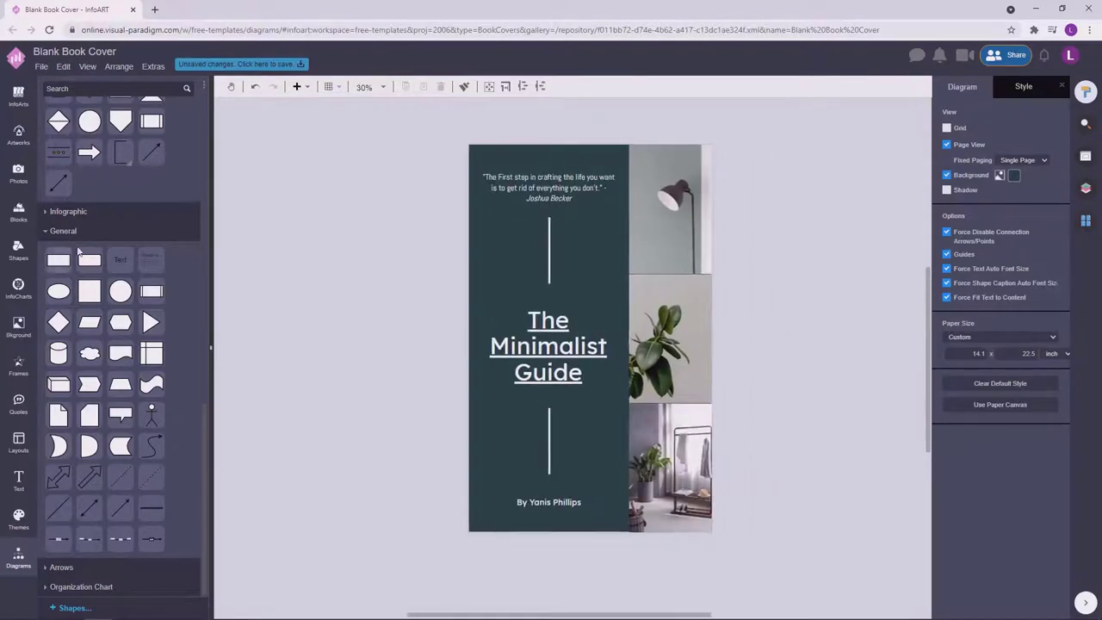
Resize the right-edge rectangle into a thin full-height white strip at the panel's edge.
{"action": "left_click", "coordinate": [682, 148]}
{"action": "left_click_drag", "start_coordinate": [680, 160], "coordinate": [698, 539]}
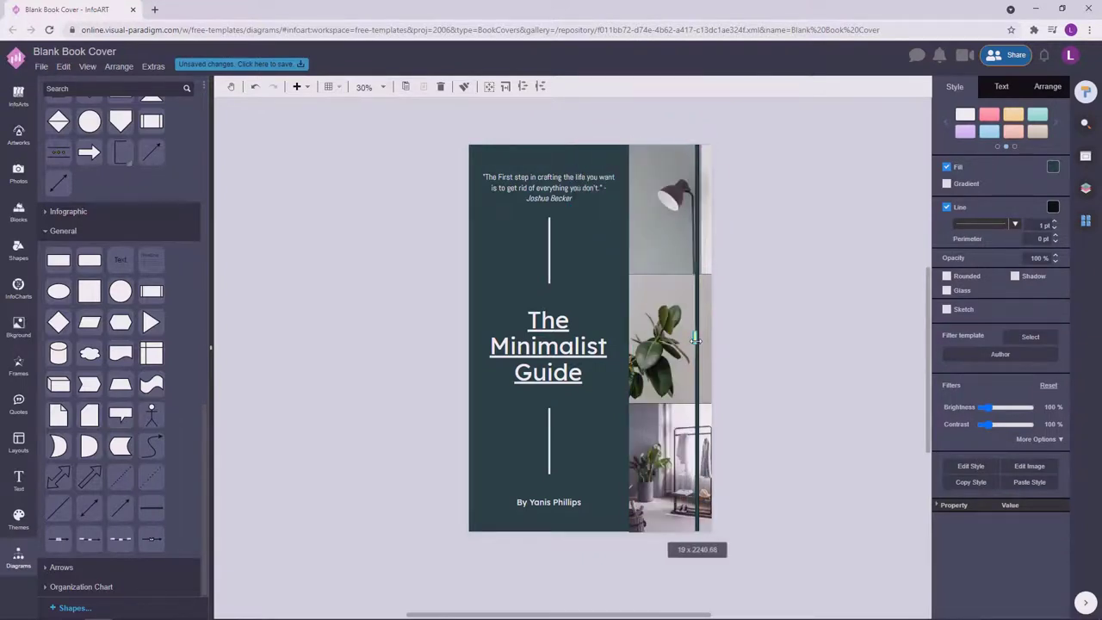
{"action": "left_click", "coordinate": [1053, 168]}
{"action": "left_click_drag", "start_coordinate": [698, 299], "coordinate": [648, 315]}
{"action": "left_click", "coordinate": [809, 287]}
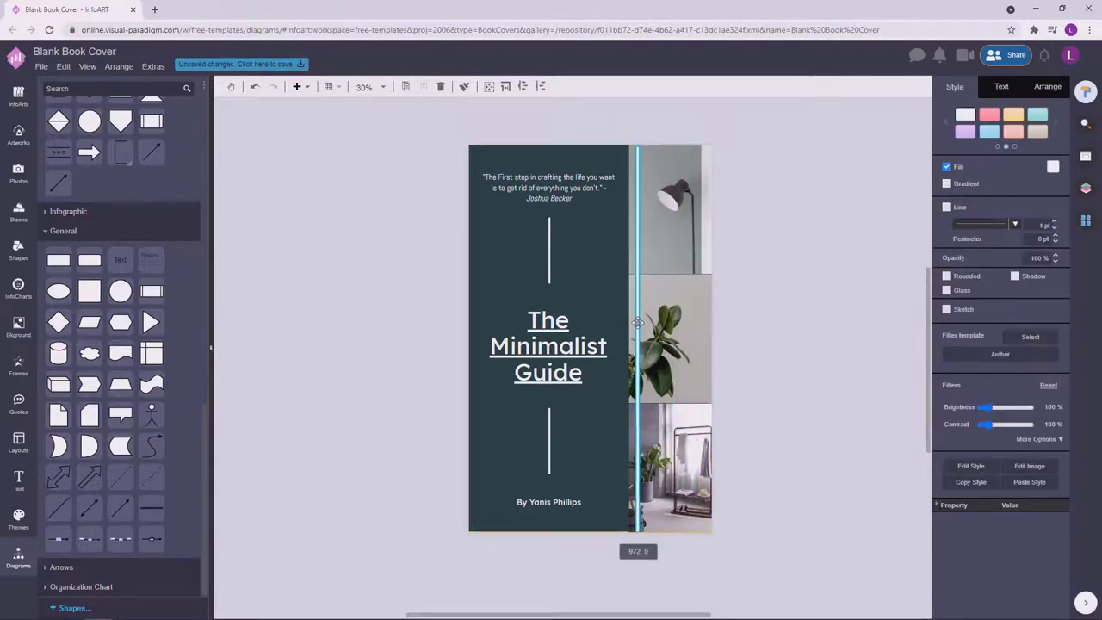
Scroll along the cover to check the white strip's full height.
{"action": "left_click", "coordinate": [724, 302]}
{"action": "scroll", "coordinate": [680, 370], "scroll_direction": "up", "scroll_amount": 3, "text": "ctrl"}
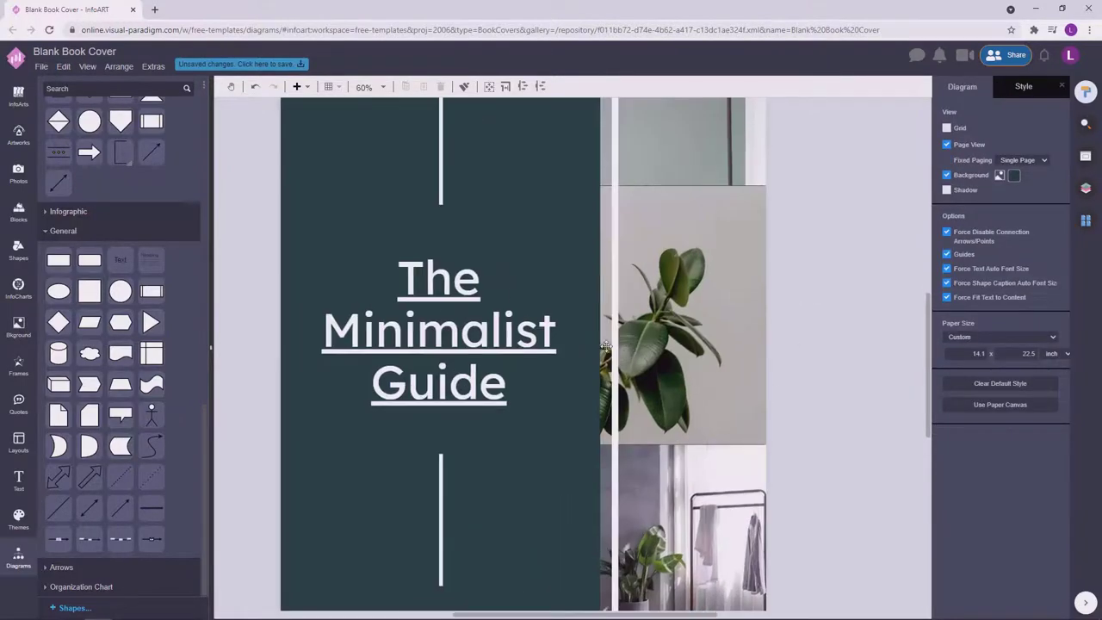
{"action": "left_click", "coordinate": [635, 358]}
{"action": "left_click", "coordinate": [801, 303]}
{"action": "scroll", "coordinate": [800, 303], "scroll_direction": "down", "scroll_amount": 3, "text": "ctrl"}
{"action": "scroll", "coordinate": [698, 443], "scroll_direction": "up", "scroll_amount": 2, "text": "ctrl"}
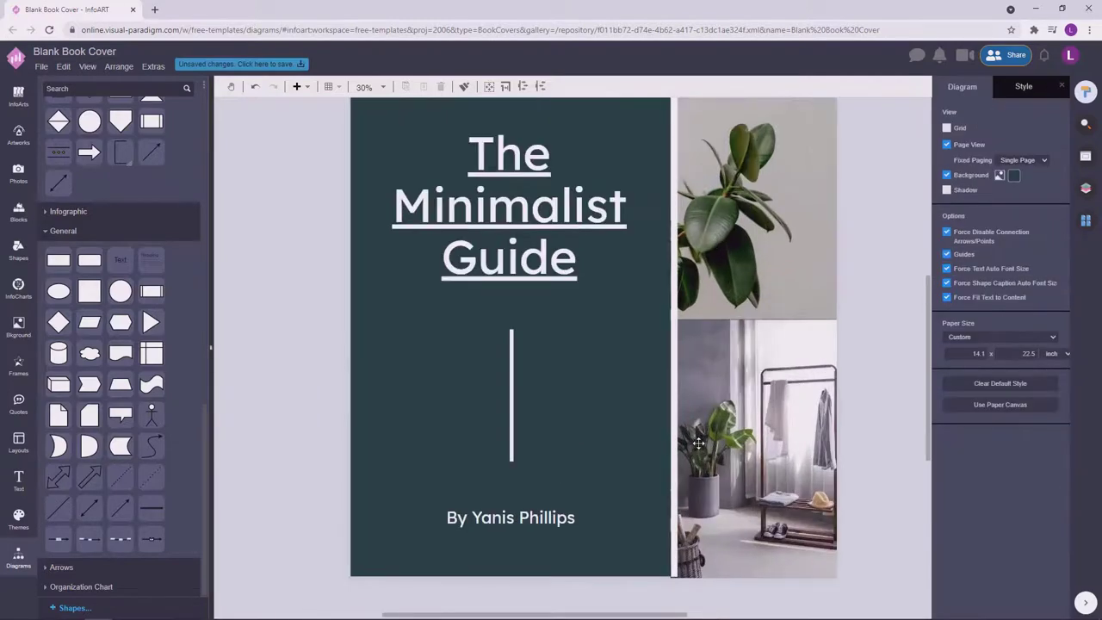
{"action": "left_click", "coordinate": [675, 570]}
{"action": "scroll", "coordinate": [674, 570], "scroll_direction": "up", "scroll_amount": 2, "text": "ctrl"}
{"action": "key", "text": "Escape"}
{"action": "scroll", "coordinate": [638, 512], "scroll_direction": "up", "scroll_amount": 2, "text": "ctrl"}
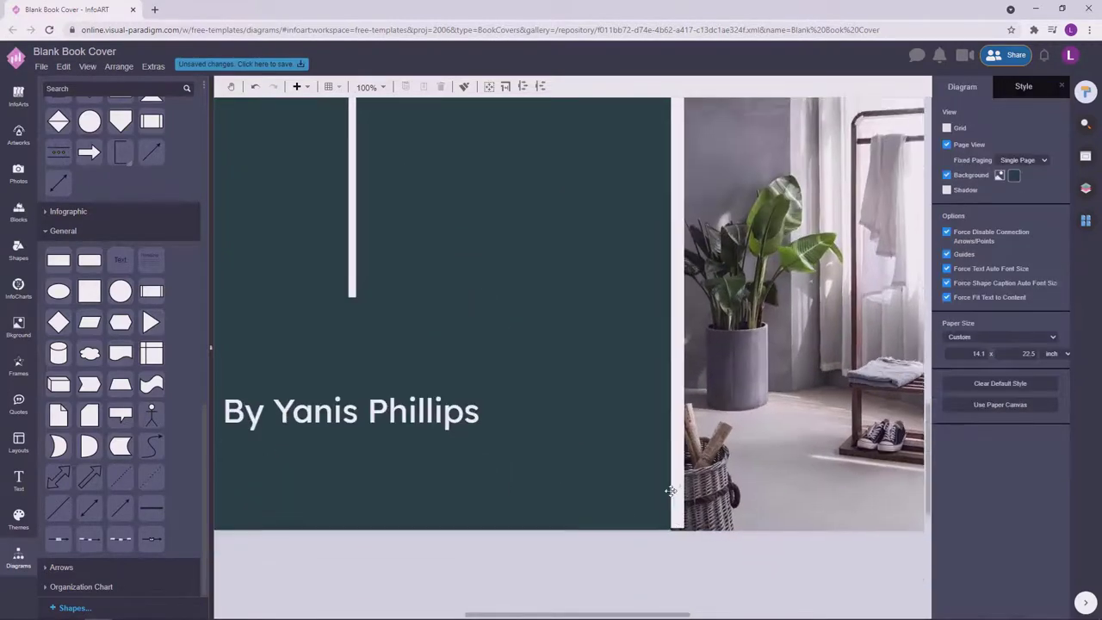
{"action": "scroll", "coordinate": [668, 509], "scroll_direction": "up", "scroll_amount": 1, "text": "ctrl"}
Confirm the strip's top end sits between the teal panel and the photos.
{"action": "left_click", "coordinate": [681, 450]}
{"action": "left_click", "coordinate": [680, 485]}
{"action": "key", "text": "Escape"}
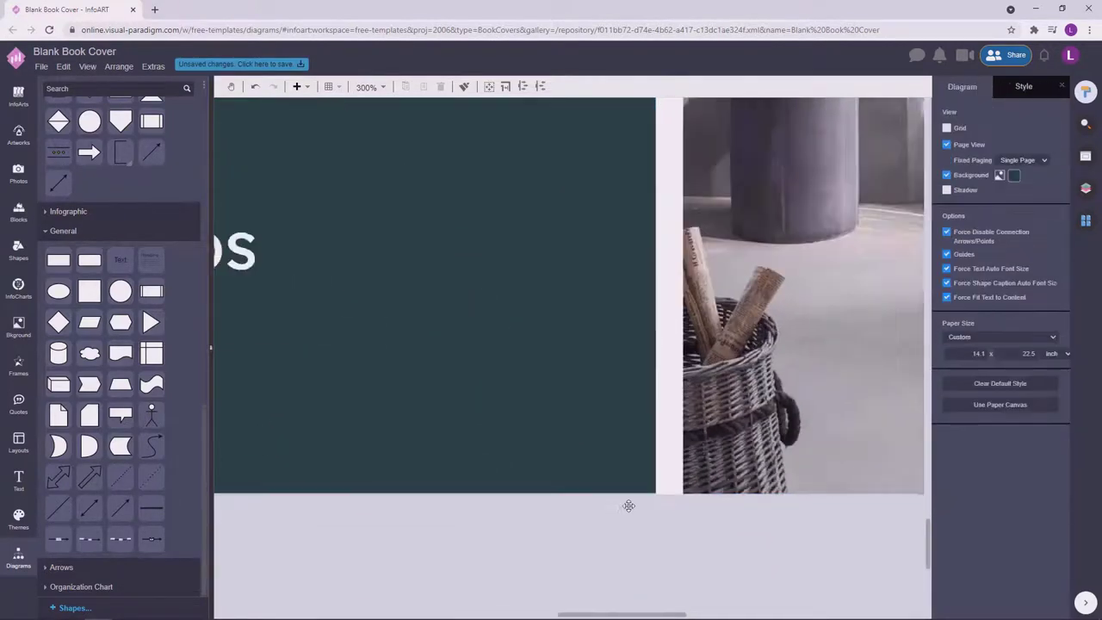
{"action": "scroll", "coordinate": [684, 417], "scroll_direction": "up", "scroll_amount": 2, "text": "ctrl"}
{"action": "scroll", "coordinate": [684, 417], "scroll_direction": "down", "scroll_amount": 5, "text": "ctrl"}
{"action": "scroll", "coordinate": [821, 472], "scroll_direction": "up", "scroll_amount": 1, "text": "ctrl"}
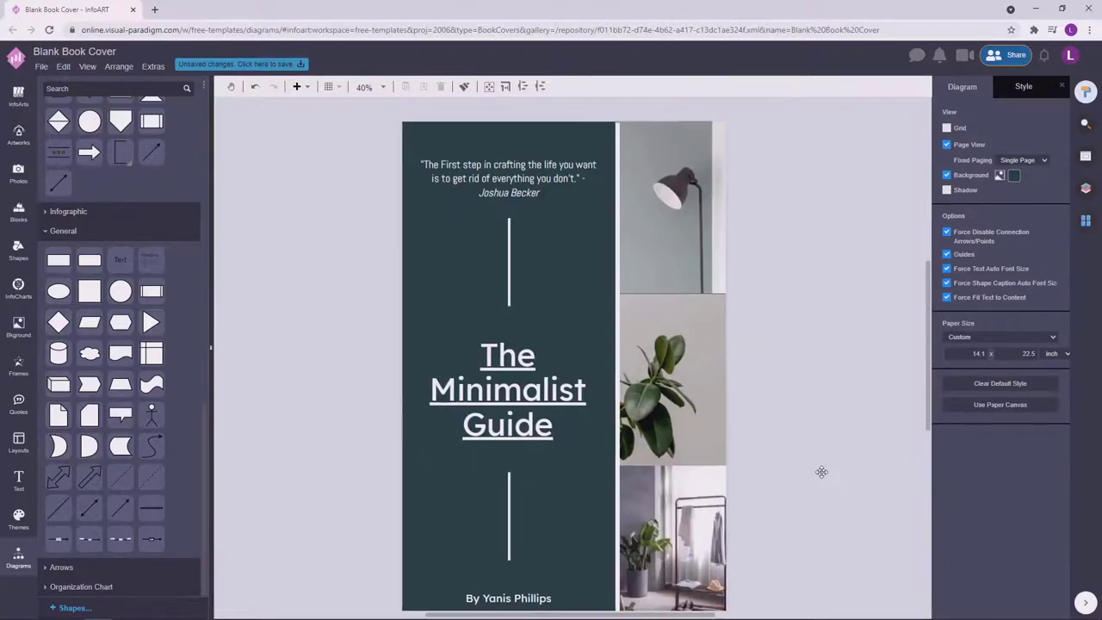
{"action": "left_click", "coordinate": [617, 138]}
{"action": "scroll", "coordinate": [617, 137], "scroll_direction": "up", "scroll_amount": 5, "text": "ctrl"}
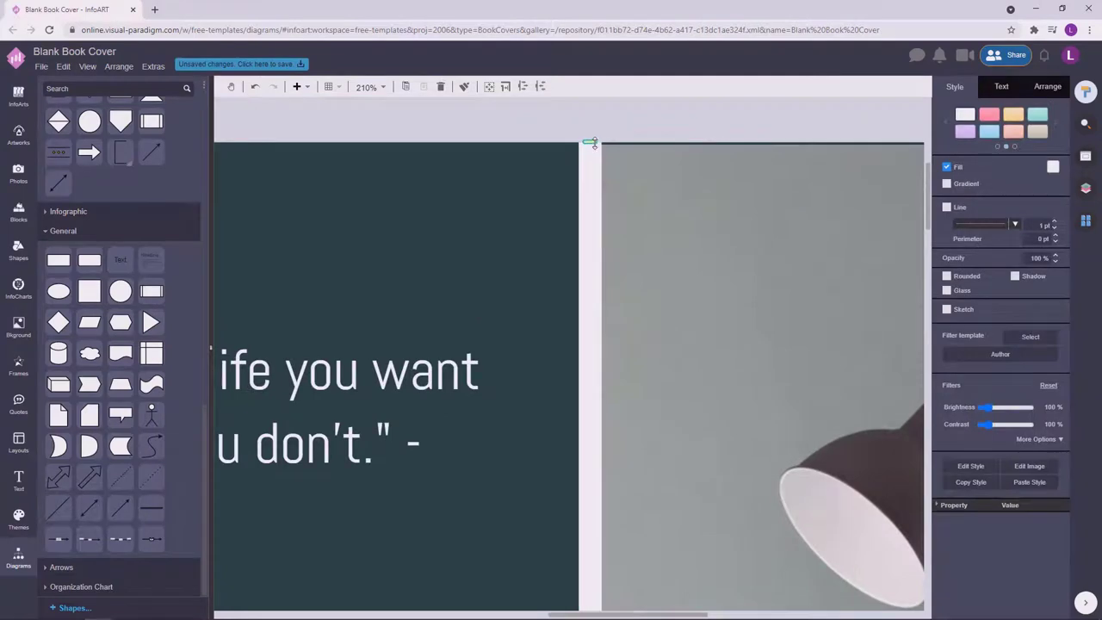
{"action": "left_click", "coordinate": [680, 123]}
{"action": "left_click", "coordinate": [660, 189]}
{"action": "left_click", "coordinate": [679, 123]}
{"action": "left_click", "coordinate": [708, 352]}
{"action": "scroll", "coordinate": [708, 353], "scroll_direction": "down", "scroll_amount": 1, "text": "ctrl"}
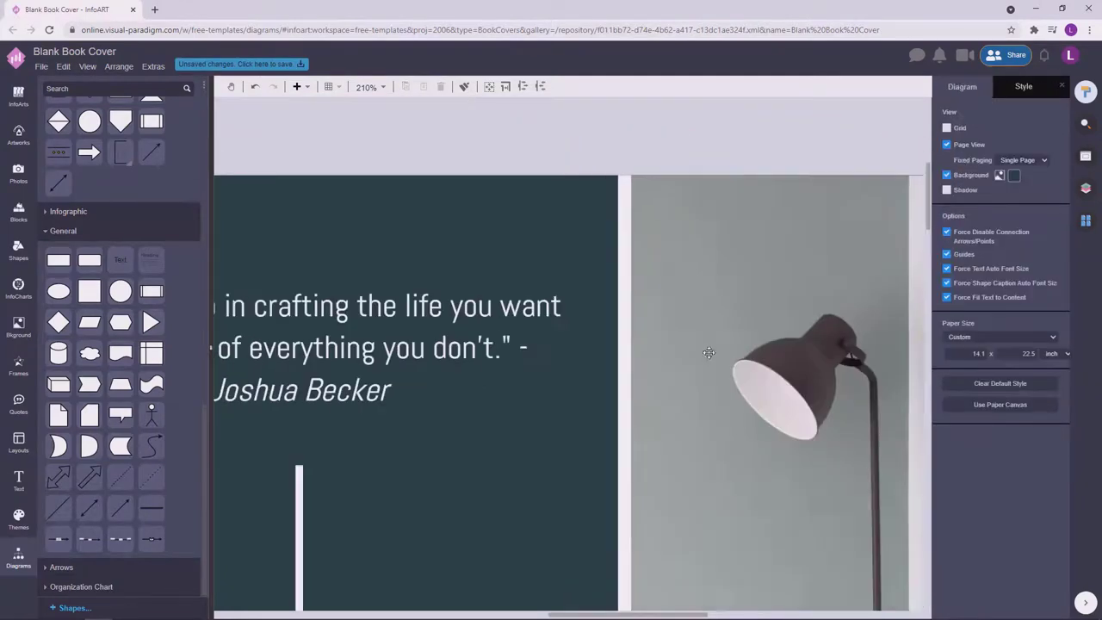